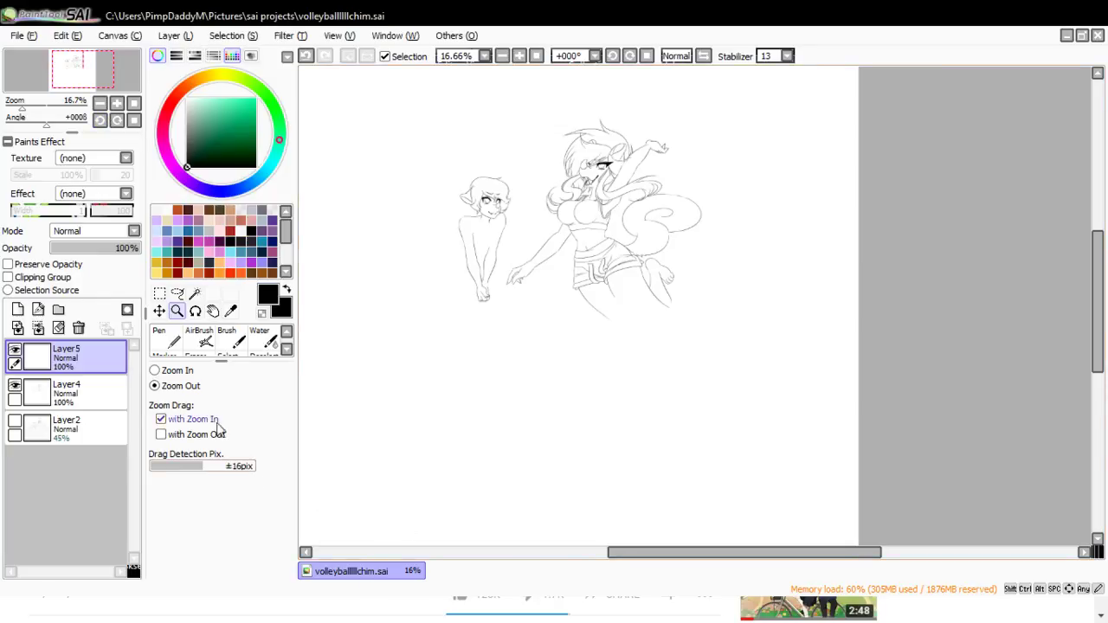
# - Show the Layer2 sketch and ink the inner thigh of the smaller character's outstretched leg on Layer5 with the size 3 Pen
pyautogui.click(40, 354)
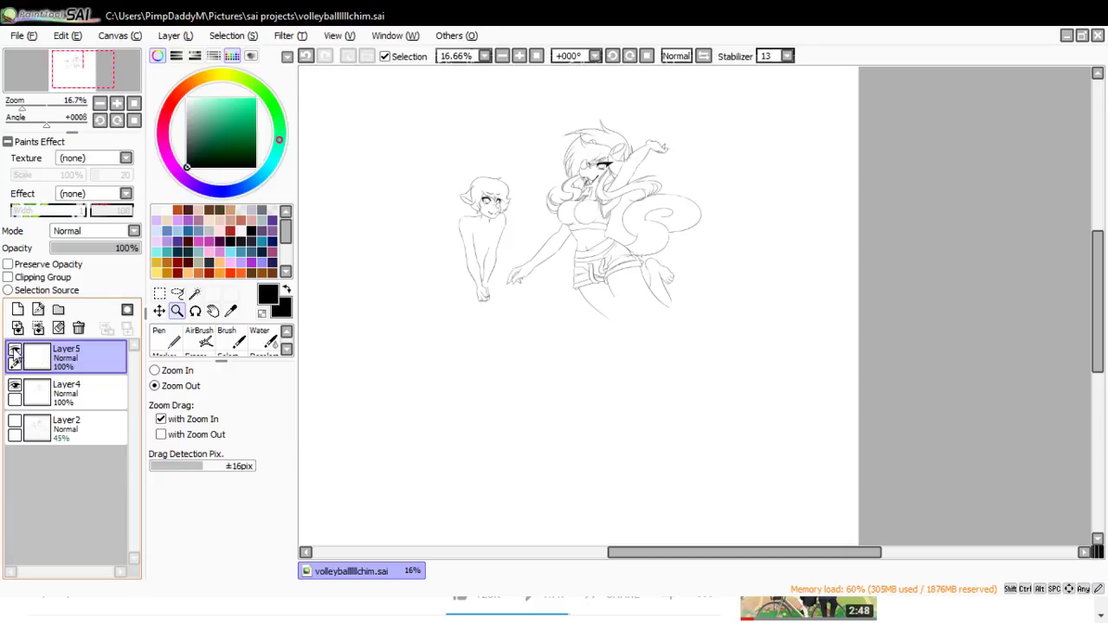
pyautogui.keyDown('ctrl'); pyautogui.click(78, 444); pyautogui.keyUp('ctrl')
pyautogui.click(15, 421)
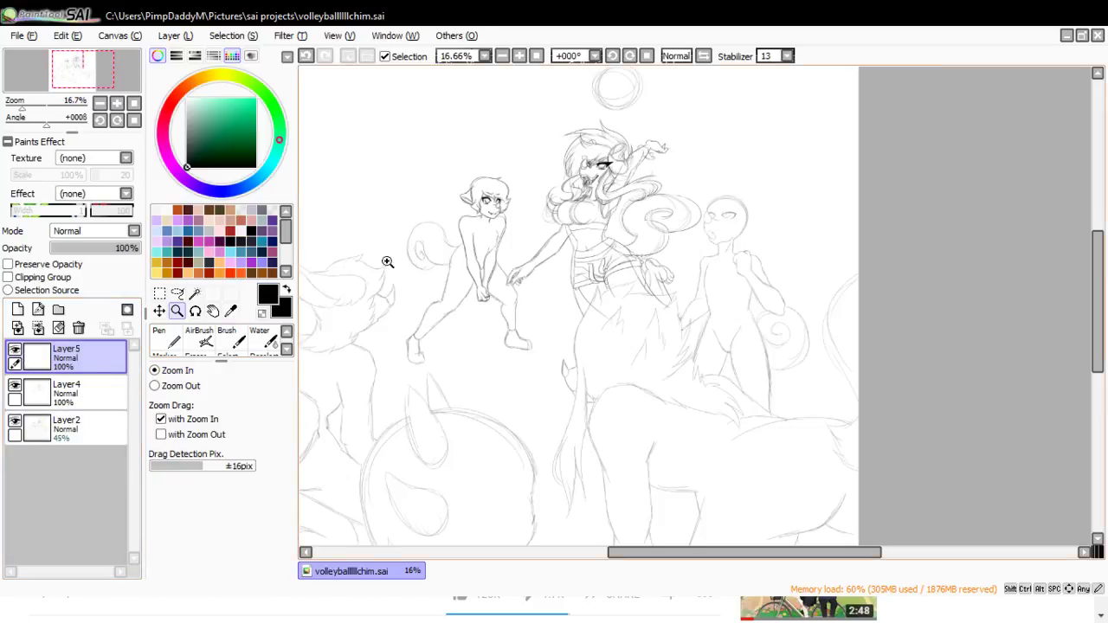
pyautogui.click(438, 210)
pyautogui.click(436, 371)
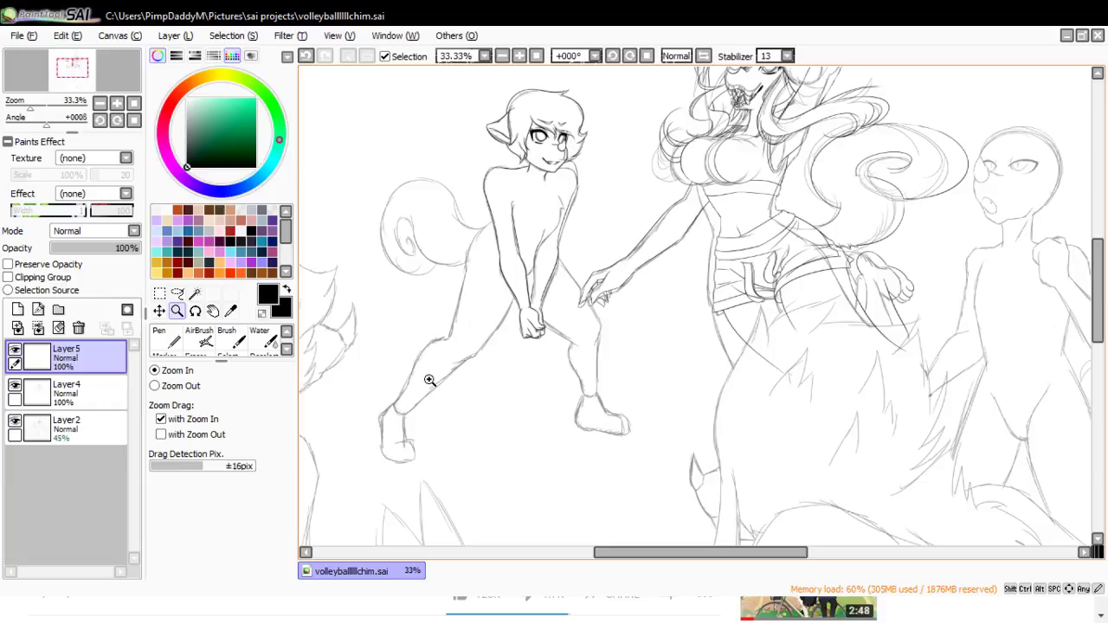
pyautogui.click(445, 355)
pyautogui.press('n')
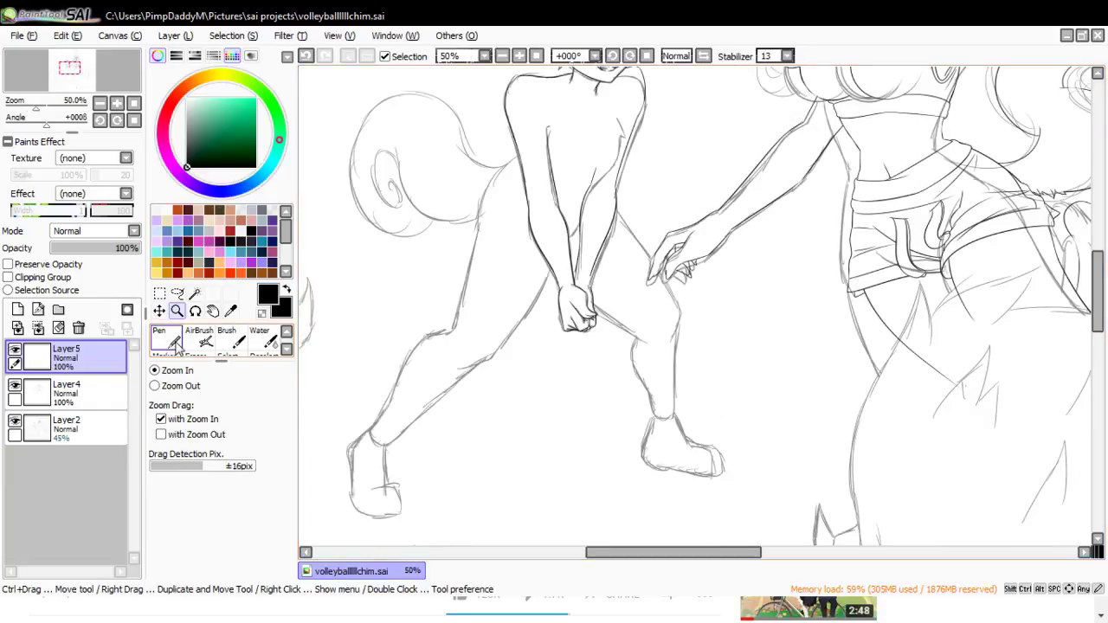
pyautogui.moveTo(553, 252); pyautogui.dragTo(472, 380)
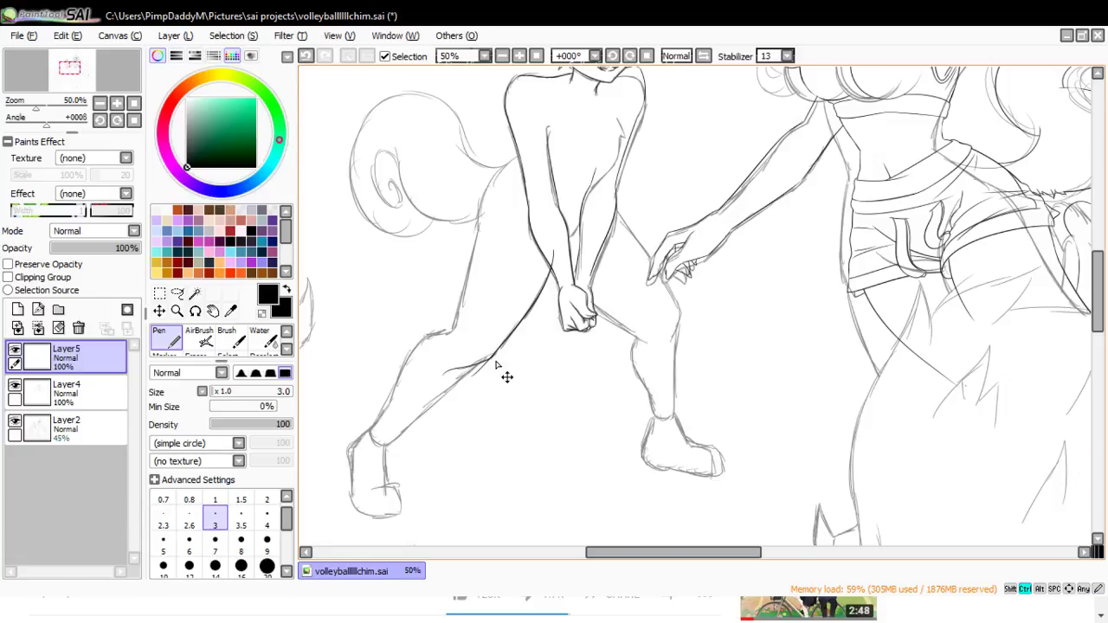
pyautogui.hotkey('ctrl', 'z')
pyautogui.moveTo(492, 356); pyautogui.dragTo(455, 383)
# - Ink the smaller character's hip curve from the forearm down to where the tail meets the body
pyautogui.moveTo(526, 153)
pyautogui.mouseDown()
pyautogui.moveTo(480, 190)
pyautogui.moveTo(479, 229)
pyautogui.mouseUp()
pyautogui.hotkey('ctrl', 'z')
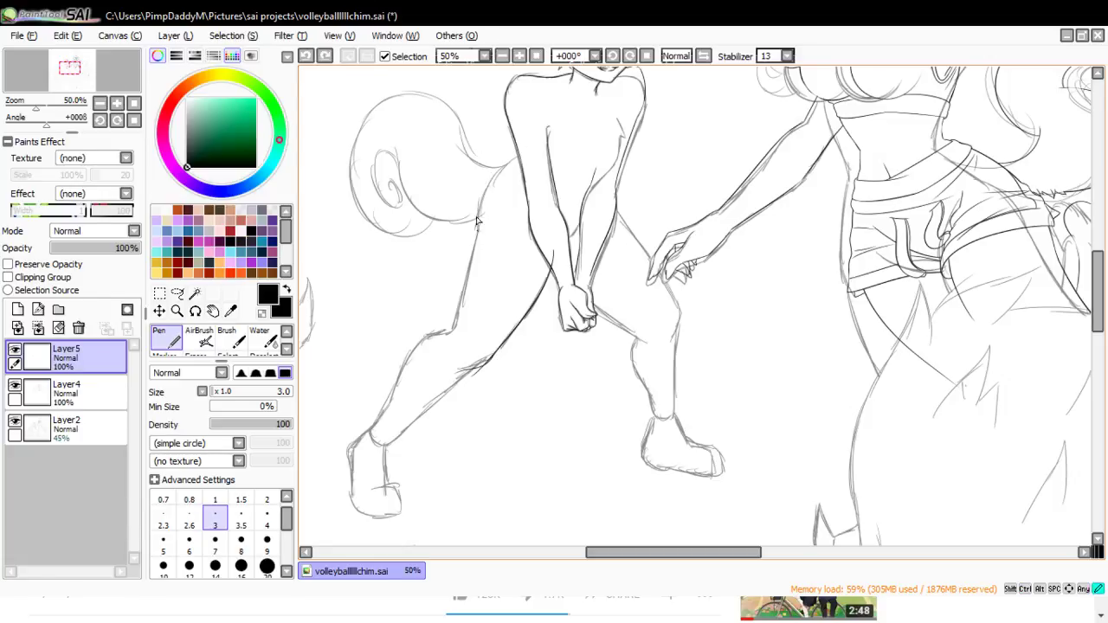
pyautogui.moveTo(533, 154); pyautogui.dragTo(480, 231)
pyautogui.hotkey('ctrl', 'z')
pyautogui.moveTo(533, 154); pyautogui.dragTo(480, 231)
pyautogui.hotkey('ctrl', 'z')
pyautogui.moveTo(535, 149)
pyautogui.mouseDown()
pyautogui.moveTo(493, 176)
pyautogui.moveTo(540, 143)
pyautogui.mouseUp()
pyautogui.hotkey('ctrl', 'z')
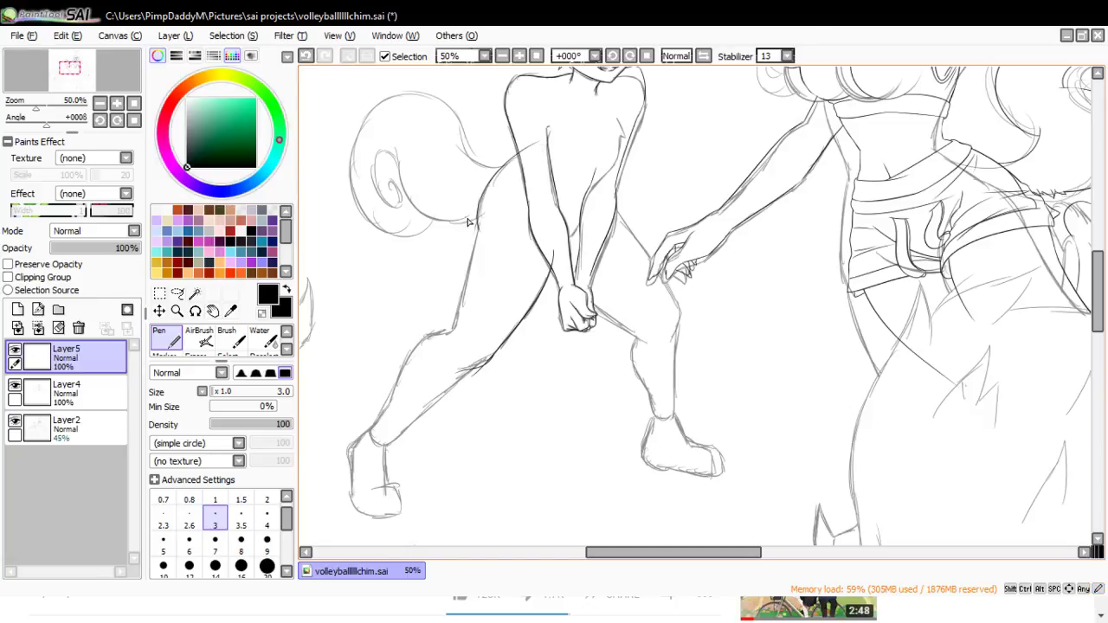
# - Ink the outer thigh line of the outstretched leg from the hip down past the knee
pyautogui.hotkey('ctrl', 'z')
pyautogui.moveTo(439, 357); pyautogui.dragTo(477, 278)
pyautogui.hotkey('ctrl', 'z')
pyautogui.moveTo(490, 207); pyautogui.dragTo(451, 338)
pyautogui.hotkey('ctrl', 'z')
pyautogui.moveTo(489, 213); pyautogui.dragTo(440, 356)
pyautogui.hotkey('ctrl', 'z')
pyautogui.moveTo(478, 213); pyautogui.dragTo(439, 366)
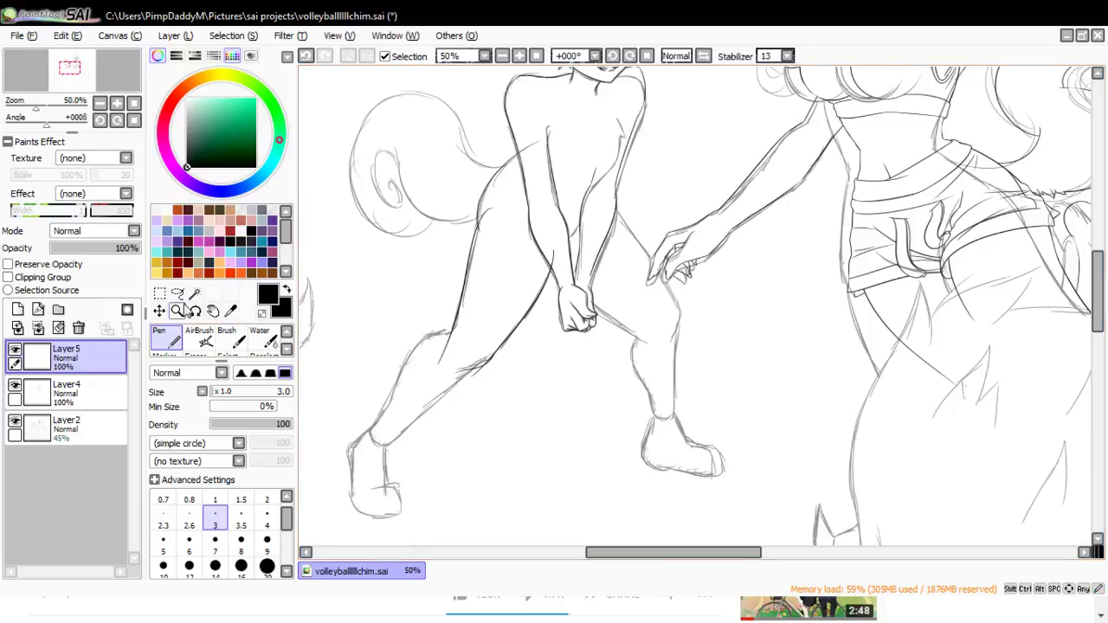
# - Ink the front and back contours of the outstretched lower leg from the knee to the ankle
pyautogui.click(176, 310)
pyautogui.click(339, 477)
pyautogui.click(370, 444)
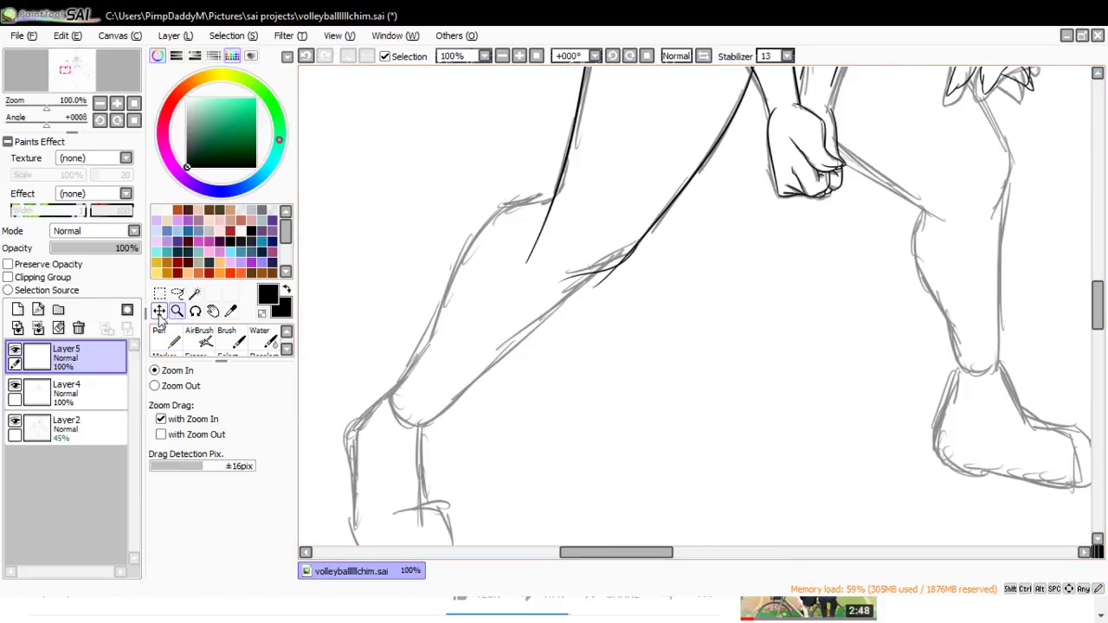
pyautogui.press('n')
pyautogui.moveTo(387, 400)
pyautogui.mouseDown()
pyautogui.moveTo(533, 204)
pyautogui.moveTo(561, 201)
pyautogui.moveTo(400, 403)
pyautogui.mouseUp()
pyautogui.hotkey('ctrl', 'z')
pyautogui.moveTo(443, 319); pyautogui.dragTo(400, 393)
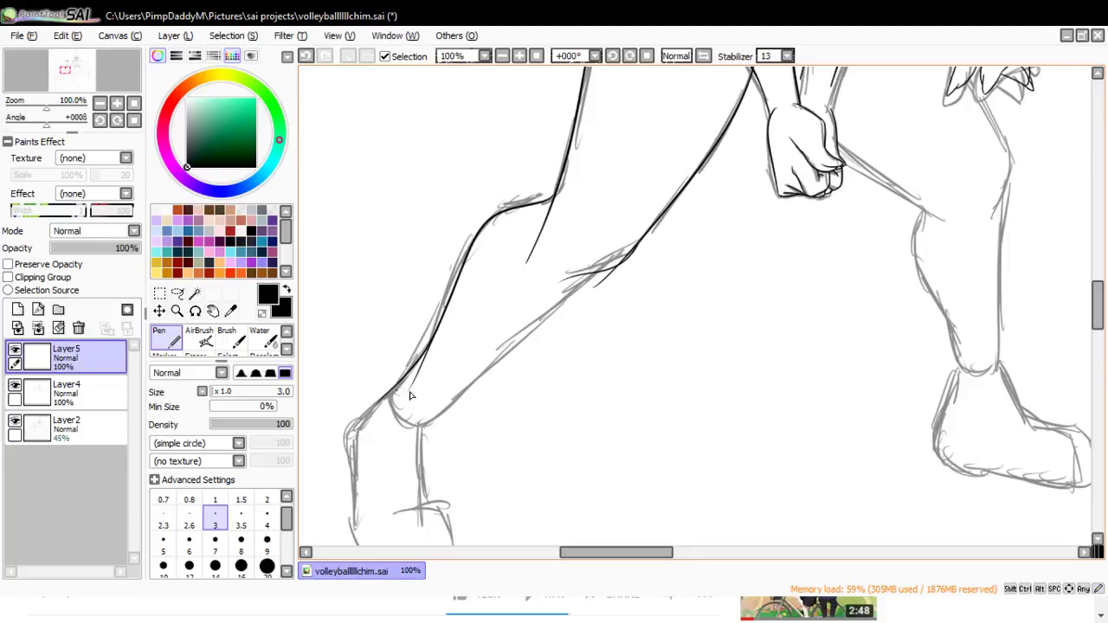
pyautogui.moveTo(419, 429); pyautogui.dragTo(642, 244)
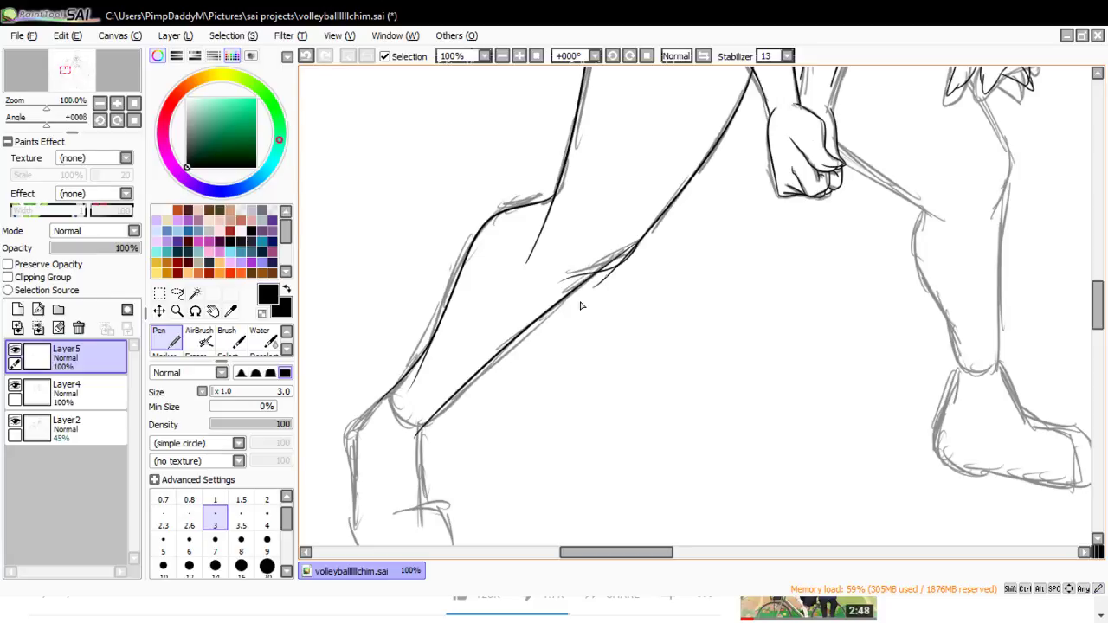
# - Hide the Layer2 sketch and erase the stray line end inside the lower leg near the ankle with the size 20 Eraser
pyautogui.click(15, 421)
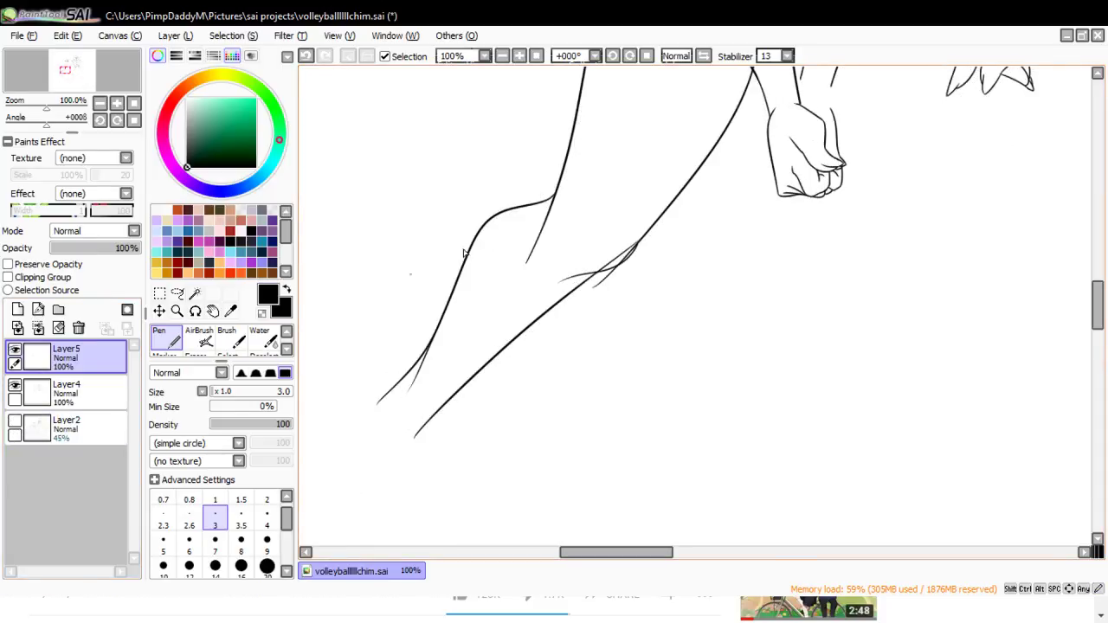
pyautogui.click(193, 355)
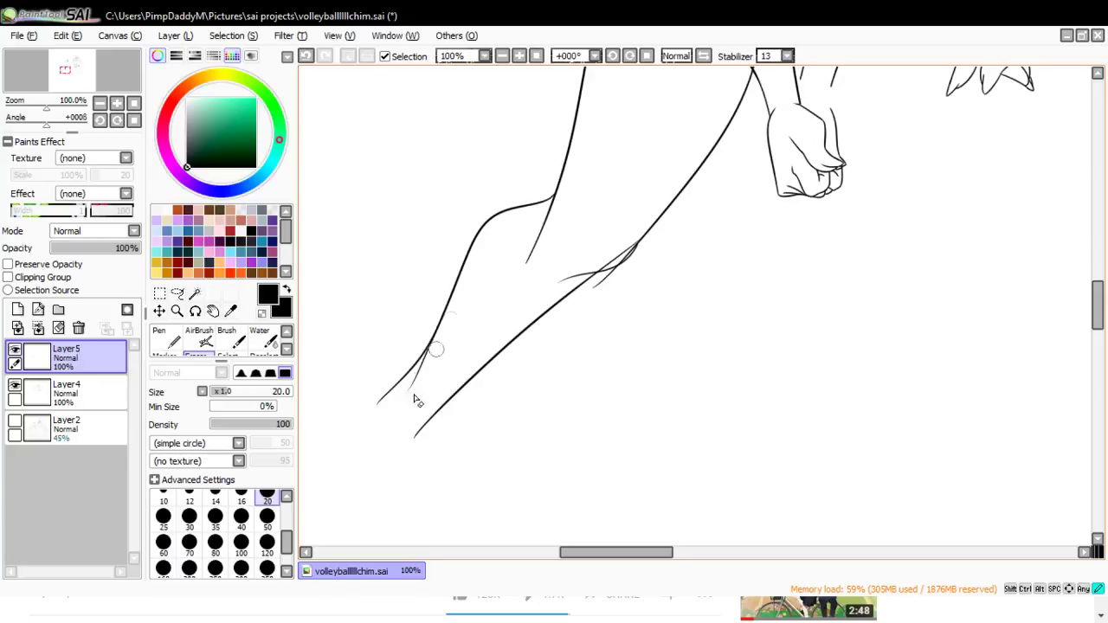
pyautogui.moveTo(397, 420); pyautogui.dragTo(458, 303)
# - Erase the part of the outer thigh line that overshoots into the knee
pyautogui.moveTo(592, 556); pyautogui.dragTo(610, 556)
pyautogui.click(177, 311)
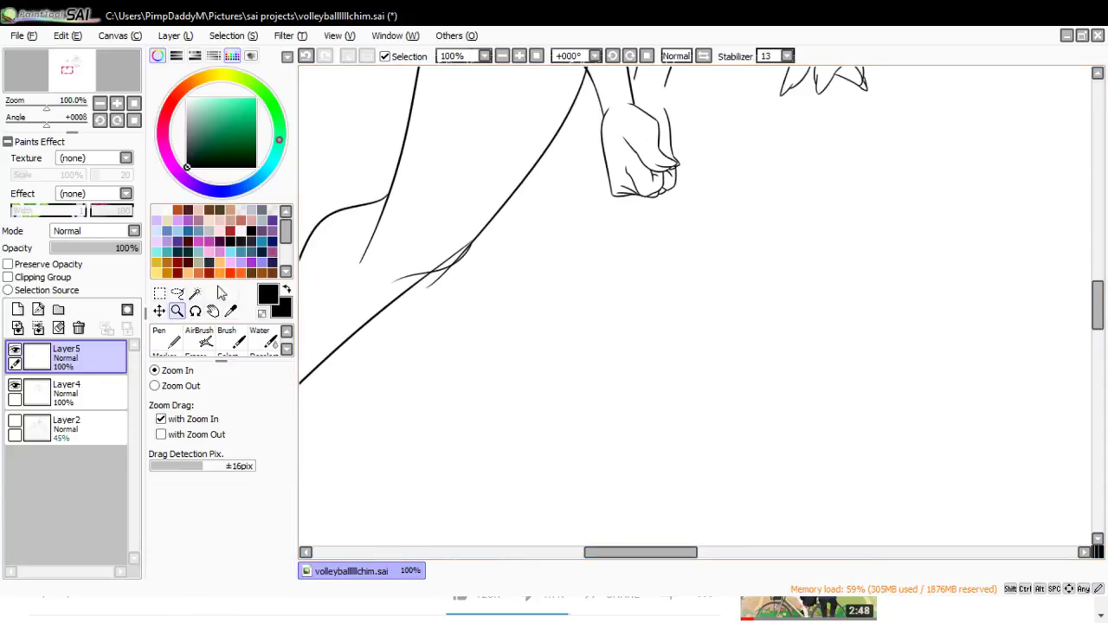
pyautogui.click(381, 177)
pyautogui.click(195, 355)
pyautogui.moveTo(403, 242)
pyautogui.mouseDown()
pyautogui.moveTo(373, 279)
pyautogui.moveTo(426, 180)
pyautogui.moveTo(362, 277)
pyautogui.mouseUp()
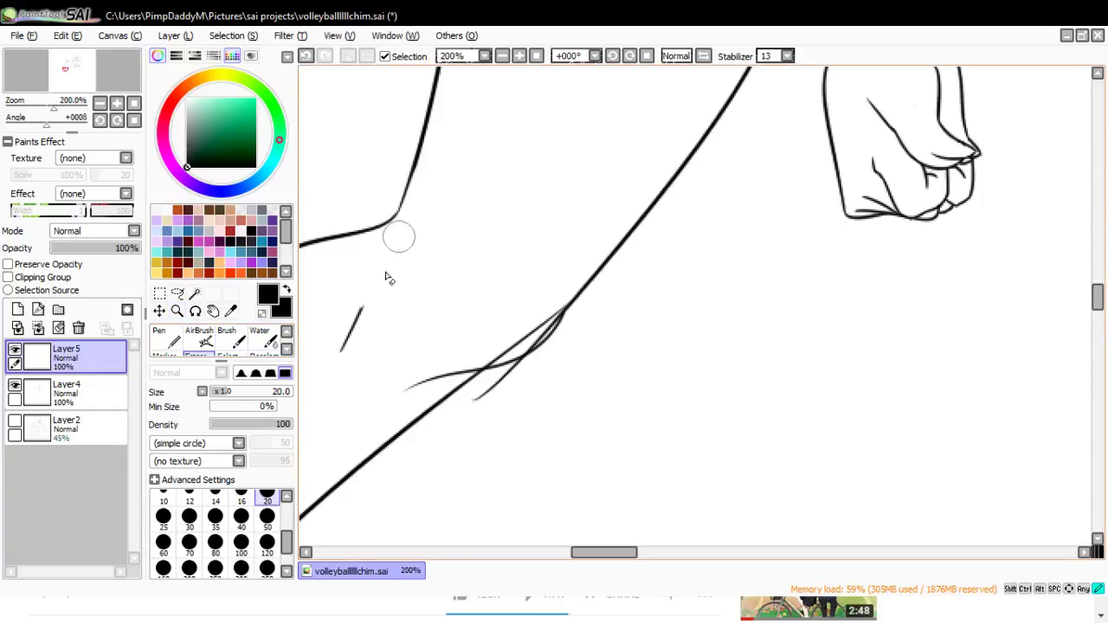
pyautogui.moveTo(364, 303); pyautogui.dragTo(336, 383)
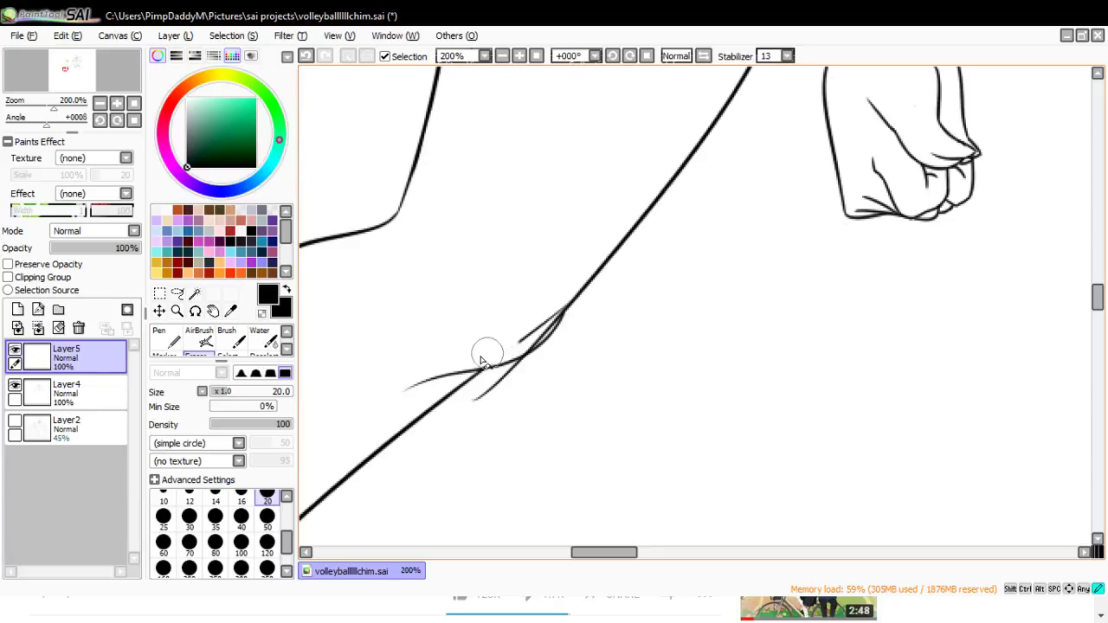
# - Erase the crossing line ends behind the knee and thicken the joined contour there with the Pen
pyautogui.moveTo(494, 354)
pyautogui.mouseDown()
pyautogui.moveTo(506, 355)
pyautogui.moveTo(559, 293)
pyautogui.moveTo(525, 346)
pyautogui.mouseUp()
pyautogui.moveTo(571, 286)
pyautogui.mouseDown()
pyautogui.moveTo(528, 343)
pyautogui.moveTo(572, 291)
pyautogui.moveTo(515, 355)
pyautogui.moveTo(540, 331)
pyautogui.moveTo(518, 355)
pyautogui.moveTo(540, 343)
pyautogui.moveTo(507, 356)
pyautogui.moveTo(538, 326)
pyautogui.mouseUp()
pyautogui.hotkey('ctrl', 'z')
pyautogui.hotkey('ctrl', 'z')
pyautogui.moveTo(519, 364)
pyautogui.mouseDown()
pyautogui.moveTo(540, 329)
pyautogui.moveTo(513, 381)
pyautogui.moveTo(470, 408)
pyautogui.moveTo(546, 353)
pyautogui.mouseUp()
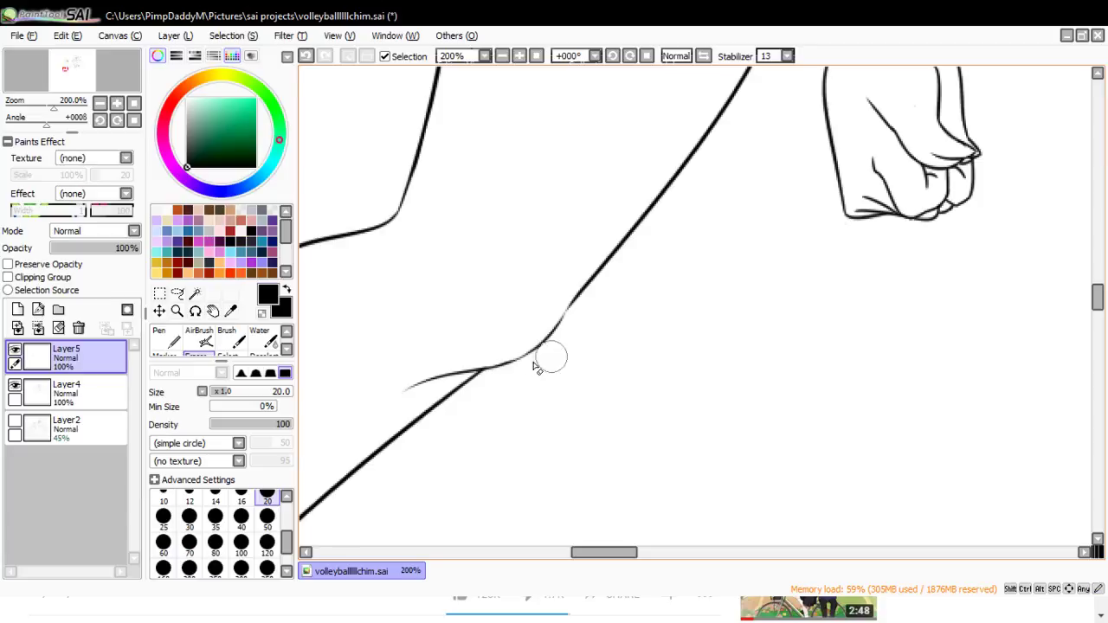
pyautogui.press('n')
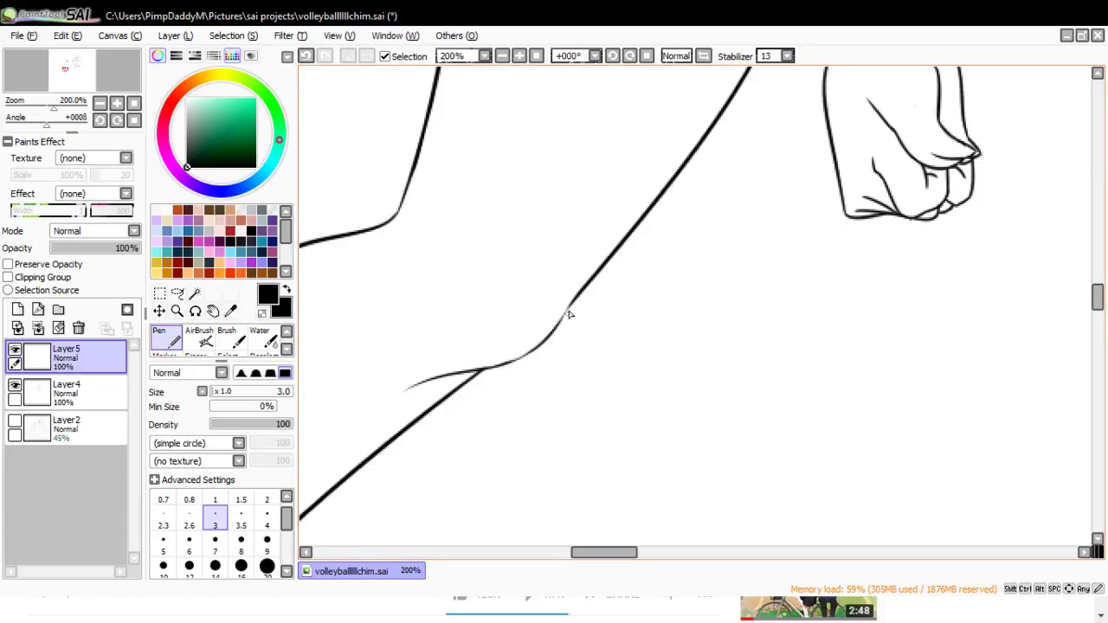
# - Trim the smaller character's hip line where it runs inside the arm and where it meets the outer thigh
pyautogui.click(176, 311)
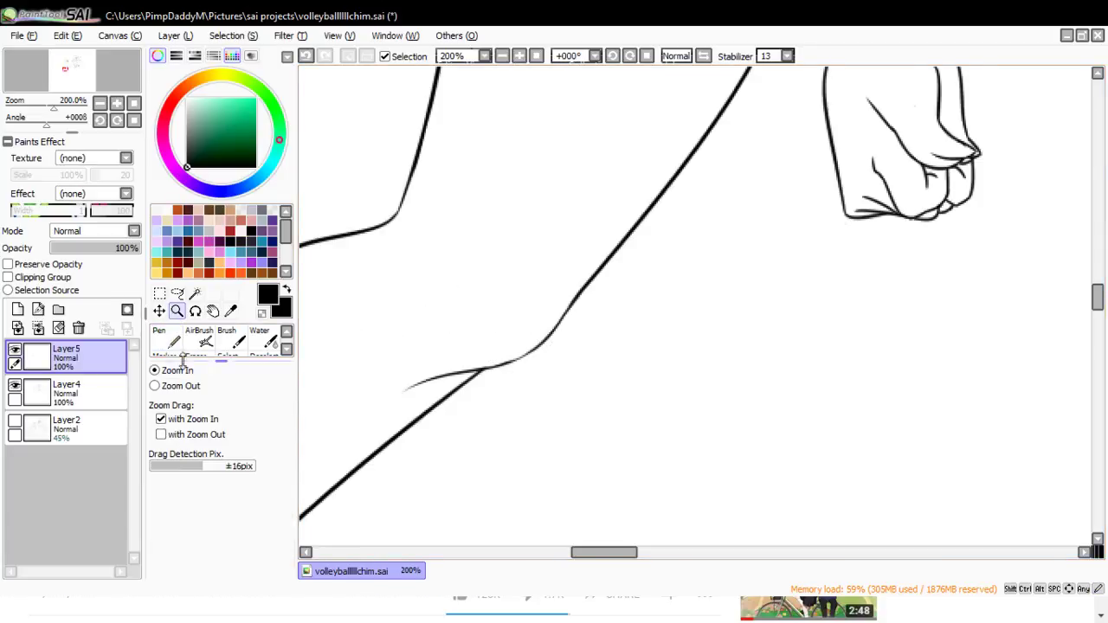
pyautogui.click(154, 385)
pyautogui.click(380, 416)
pyautogui.click(434, 370)
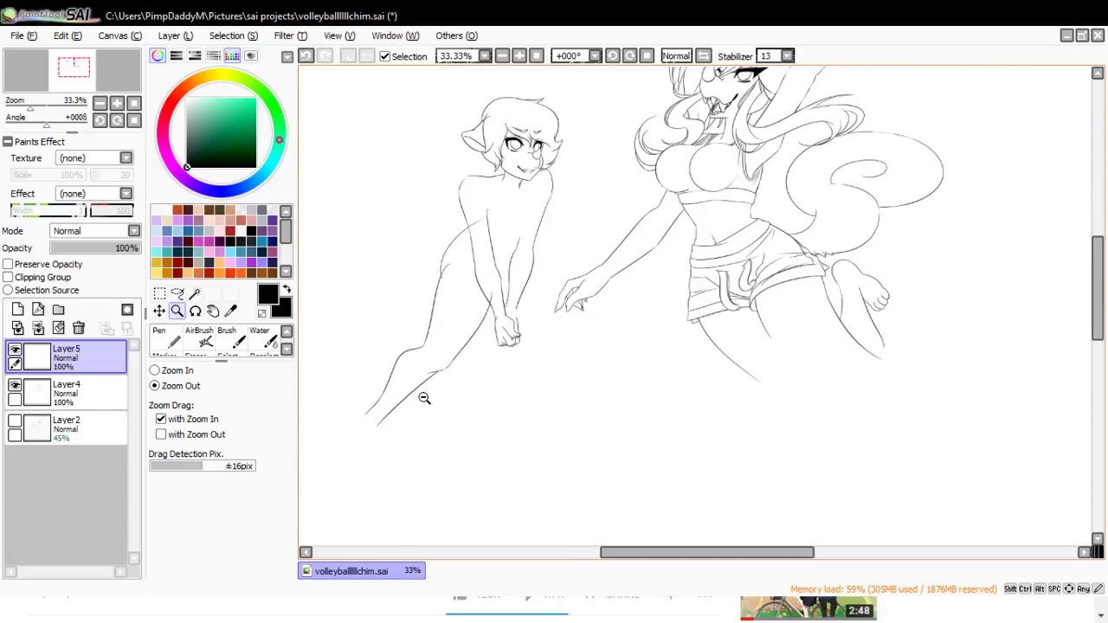
pyautogui.click(185, 370)
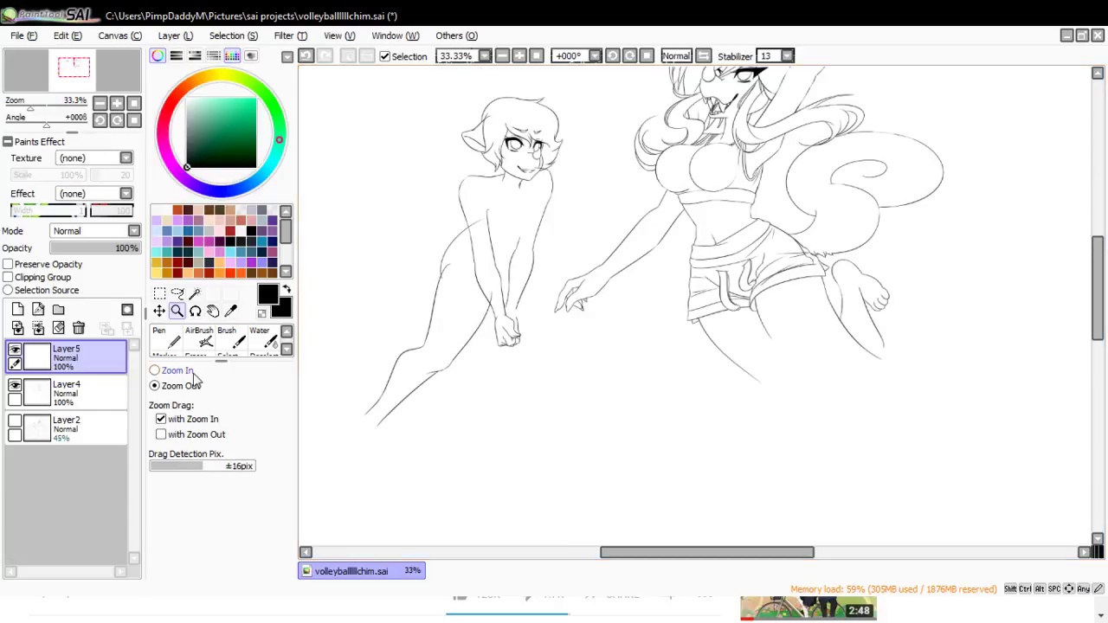
pyautogui.click(438, 377)
pyautogui.click(396, 354)
pyautogui.press('e')
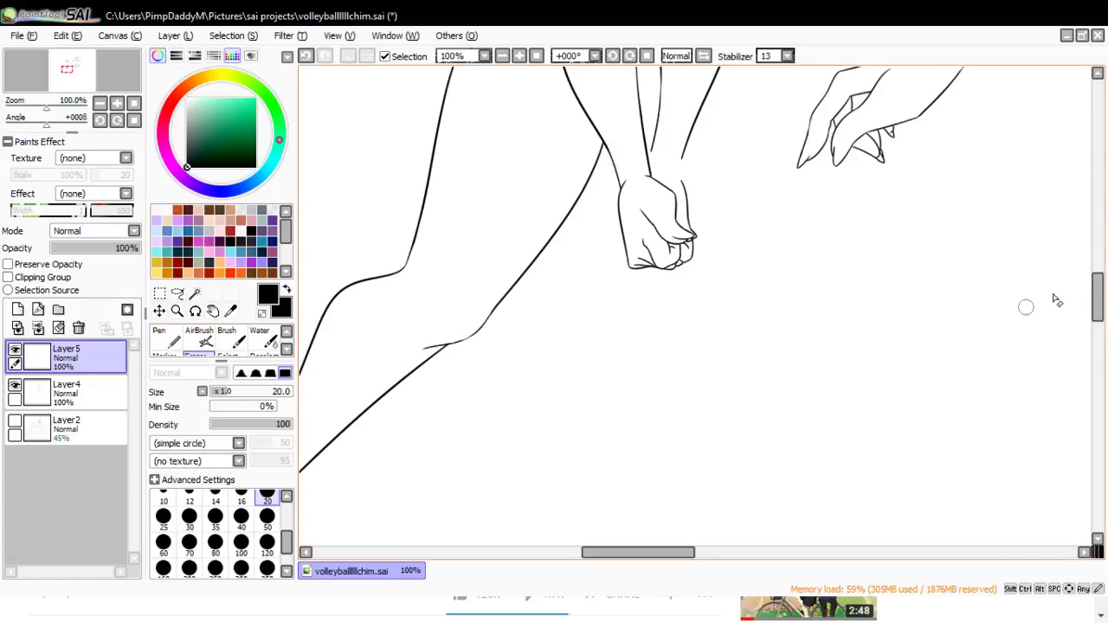
pyautogui.moveTo(1098, 291); pyautogui.dragTo(727, 256)
pyautogui.moveTo(487, 338); pyautogui.dragTo(458, 413)
pyautogui.hotkey('ctrl', 'z')
pyautogui.hotkey('ctrl', 'z')
pyautogui.moveTo(462, 367); pyautogui.dragTo(460, 400)
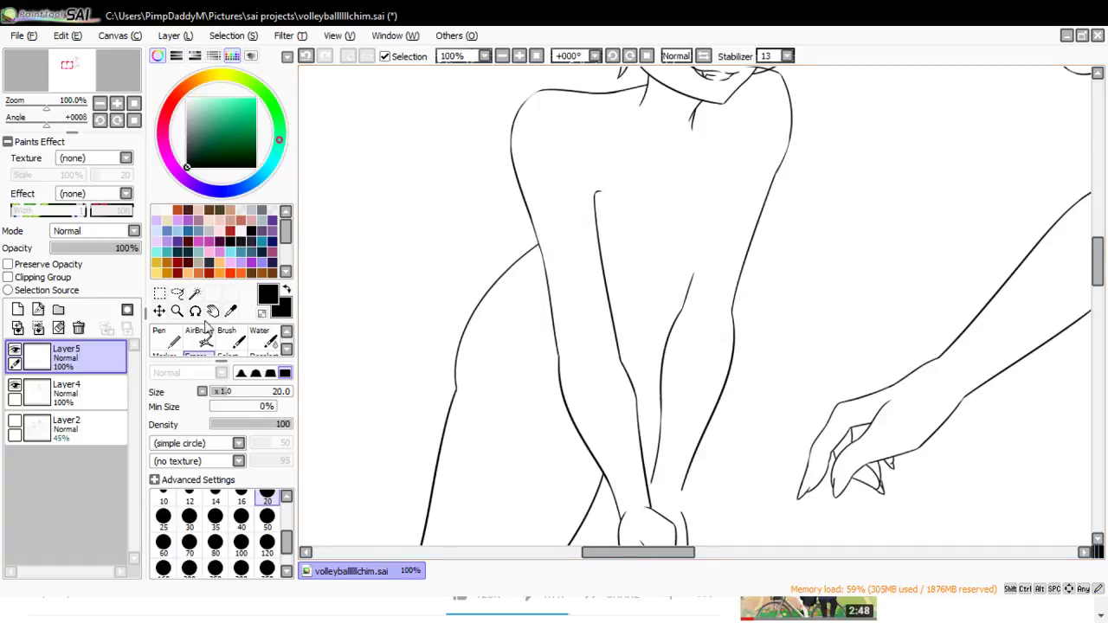
# - Redraw the hip curve with the Pen, then erase the old curve and the overshoot past the arm with the Eraser at size 12
pyautogui.press('n')
pyautogui.moveTo(470, 320); pyautogui.dragTo(621, 240)
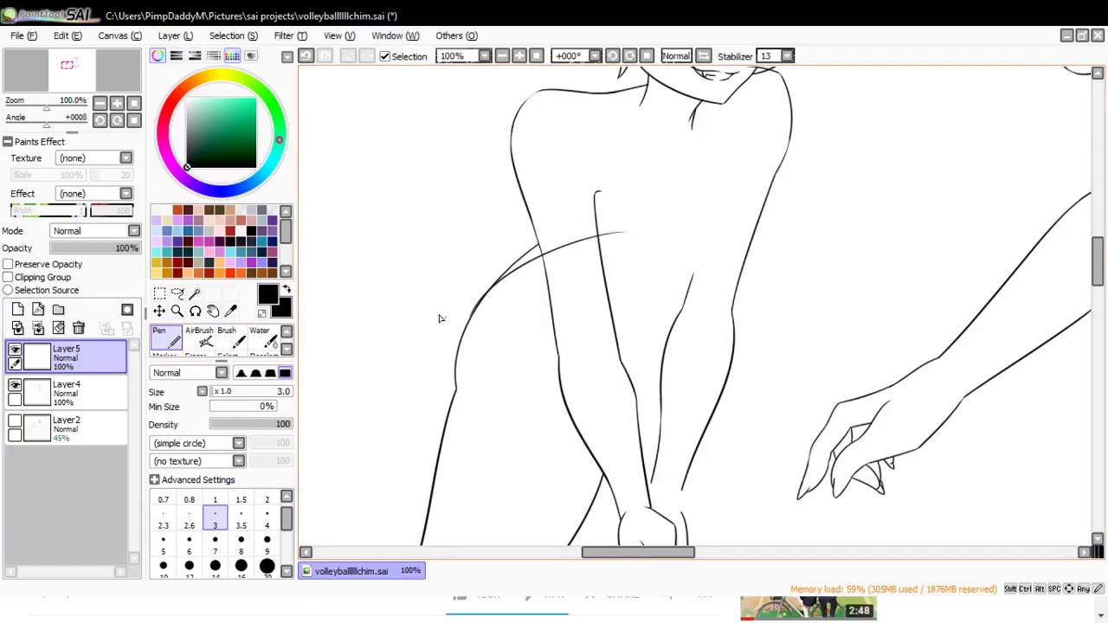
pyautogui.click(177, 310)
pyautogui.click(579, 267)
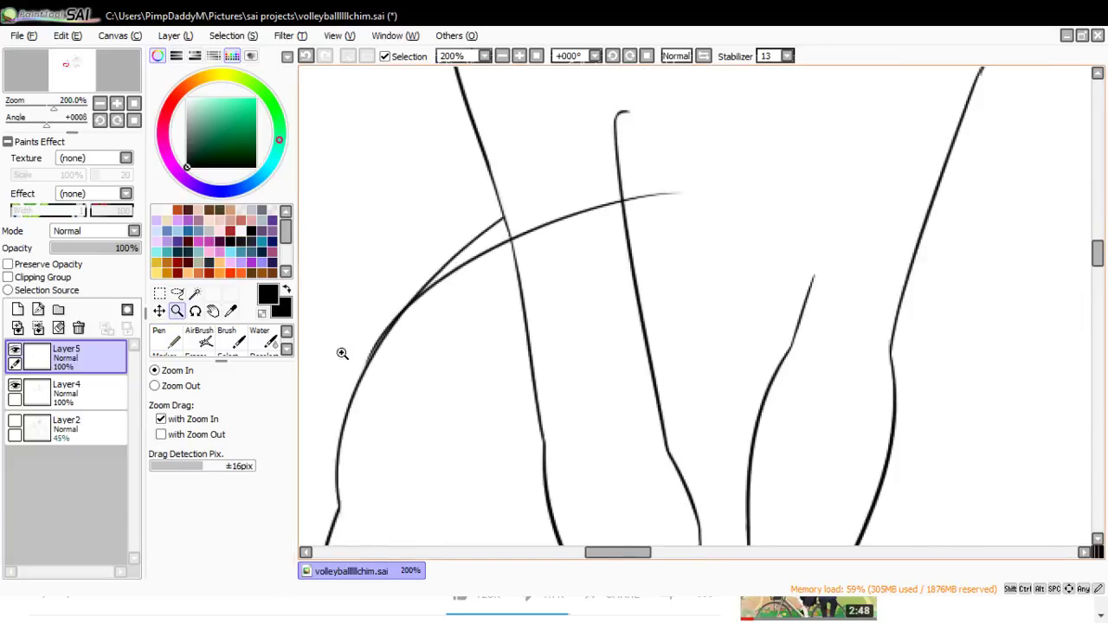
pyautogui.click(200, 352)
pyautogui.moveTo(364, 381)
pyautogui.mouseDown()
pyautogui.moveTo(364, 355)
pyautogui.moveTo(462, 247)
pyautogui.mouseUp()
pyautogui.hotkey('ctrl', 'z')
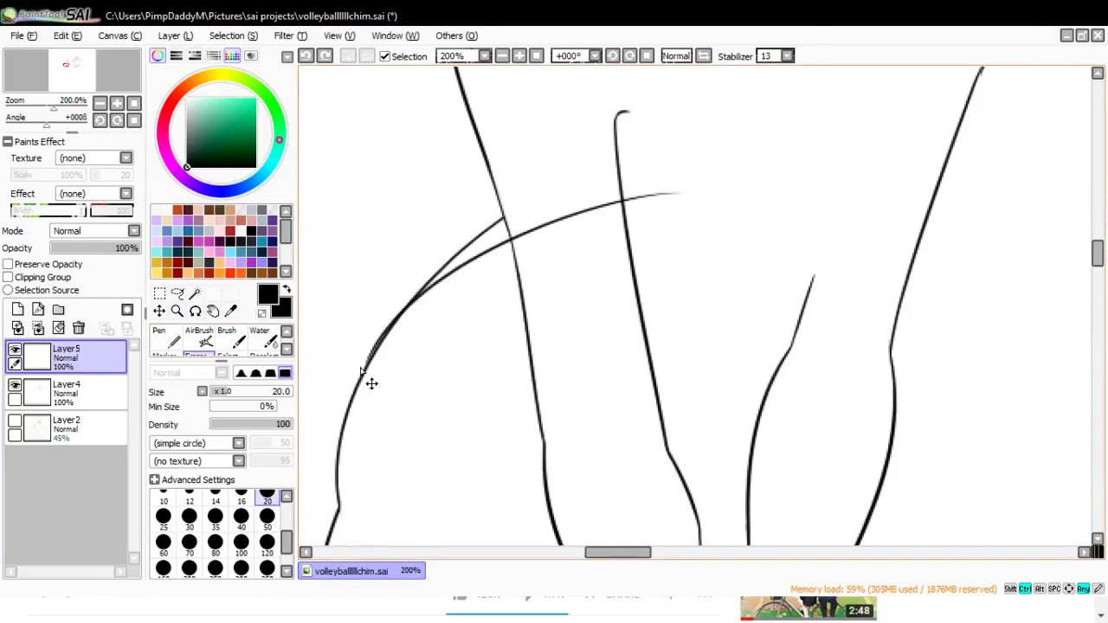
pyautogui.click(190, 500)
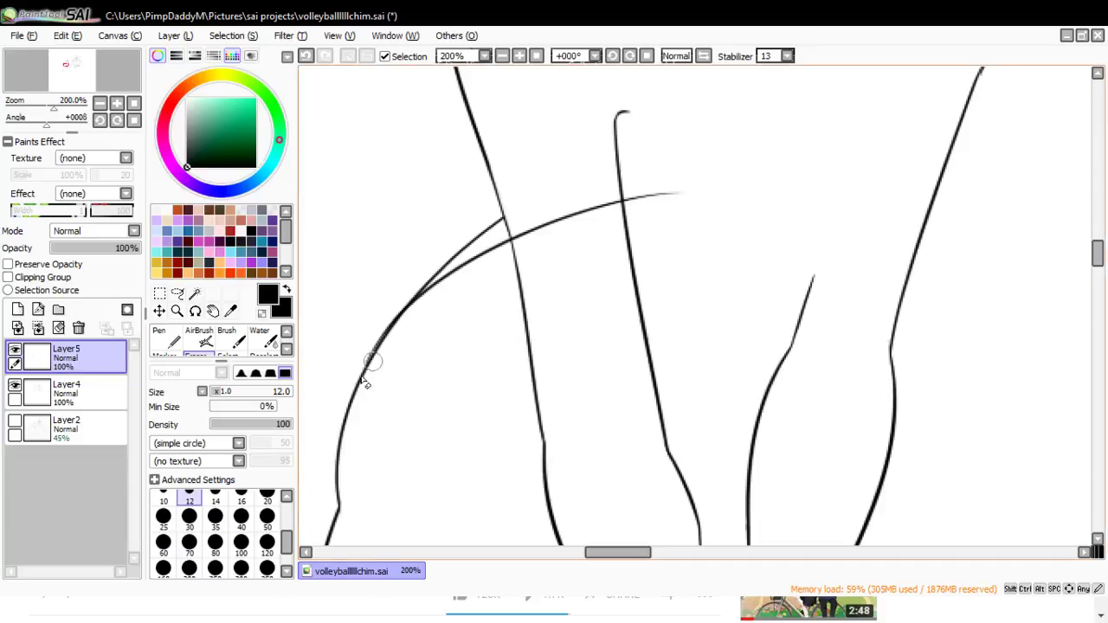
pyautogui.moveTo(362, 379)
pyautogui.mouseDown()
pyautogui.moveTo(444, 257)
pyautogui.moveTo(347, 387)
pyautogui.moveTo(450, 252)
pyautogui.moveTo(340, 397)
pyautogui.moveTo(425, 281)
pyautogui.moveTo(494, 233)
pyautogui.moveTo(380, 325)
pyautogui.moveTo(463, 258)
pyautogui.moveTo(398, 307)
pyautogui.moveTo(430, 266)
pyautogui.moveTo(498, 218)
pyautogui.moveTo(543, 197)
pyautogui.moveTo(454, 280)
pyautogui.moveTo(519, 231)
pyautogui.moveTo(520, 244)
pyautogui.moveTo(563, 200)
pyautogui.moveTo(565, 212)
pyautogui.moveTo(635, 205)
pyautogui.mouseUp()
# - Add a new layer above Layer5 and show the Layer2 sketch, ready to ink the smaller character's other leg with the Pen
pyautogui.click(177, 311)
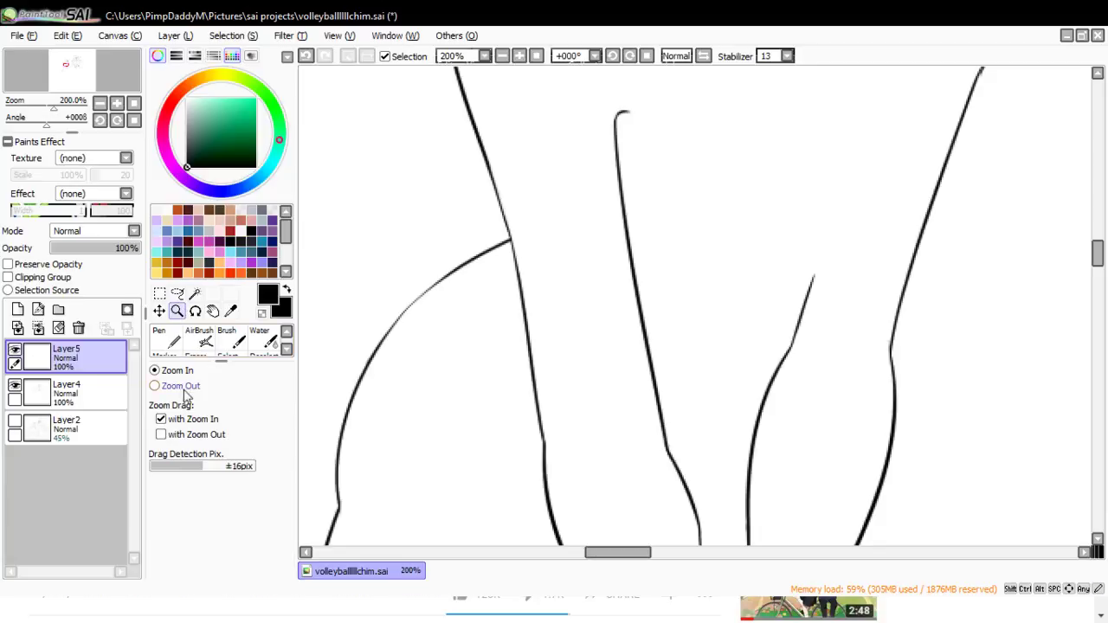
pyautogui.click(442, 188)
pyautogui.click(476, 251)
pyautogui.click(489, 268)
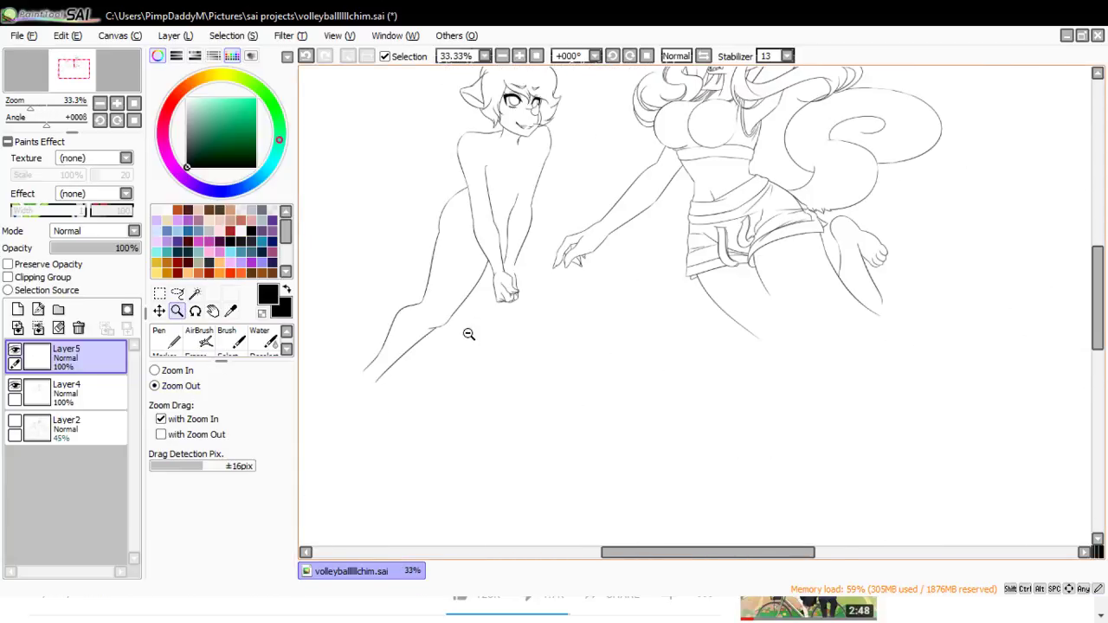
pyautogui.click(463, 346)
pyautogui.click(17, 309)
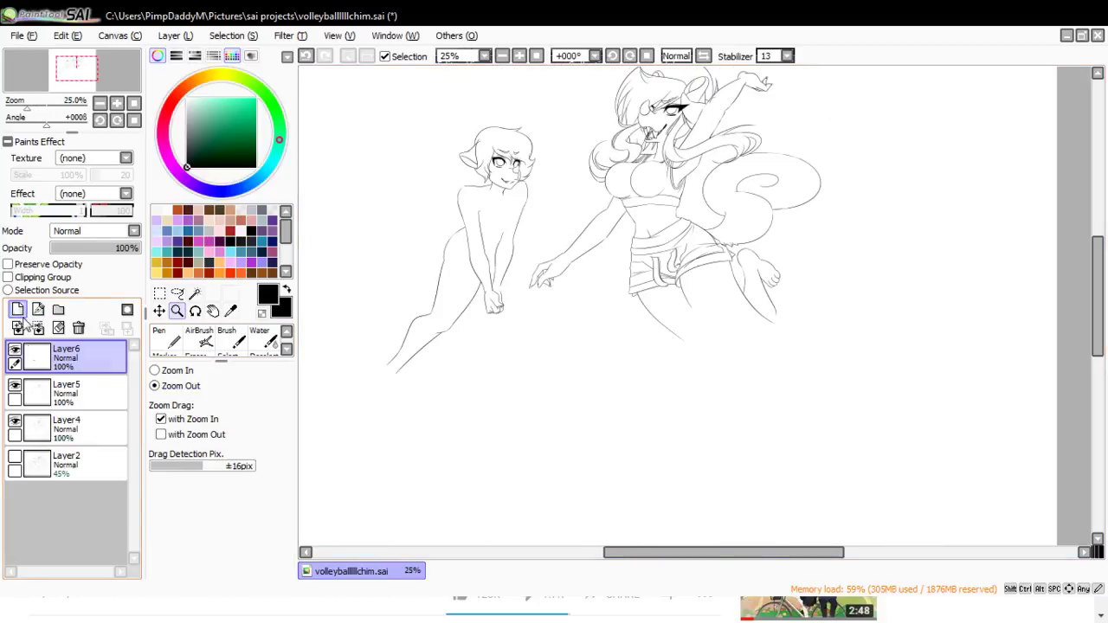
pyautogui.click(16, 456)
pyautogui.click(189, 372)
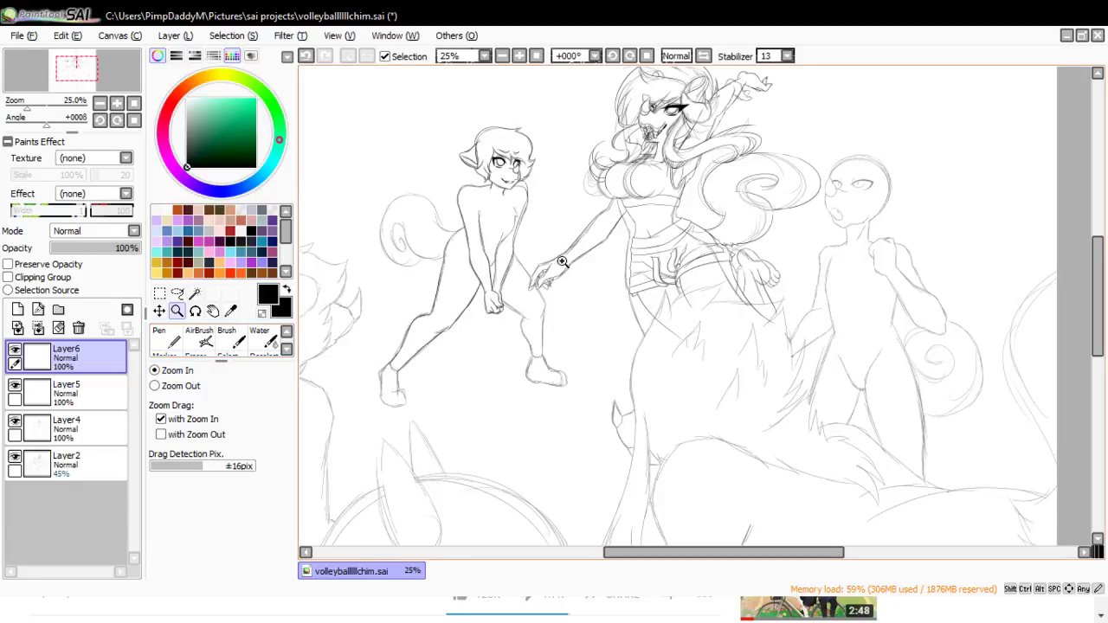
pyautogui.click(541, 329)
pyautogui.click(519, 270)
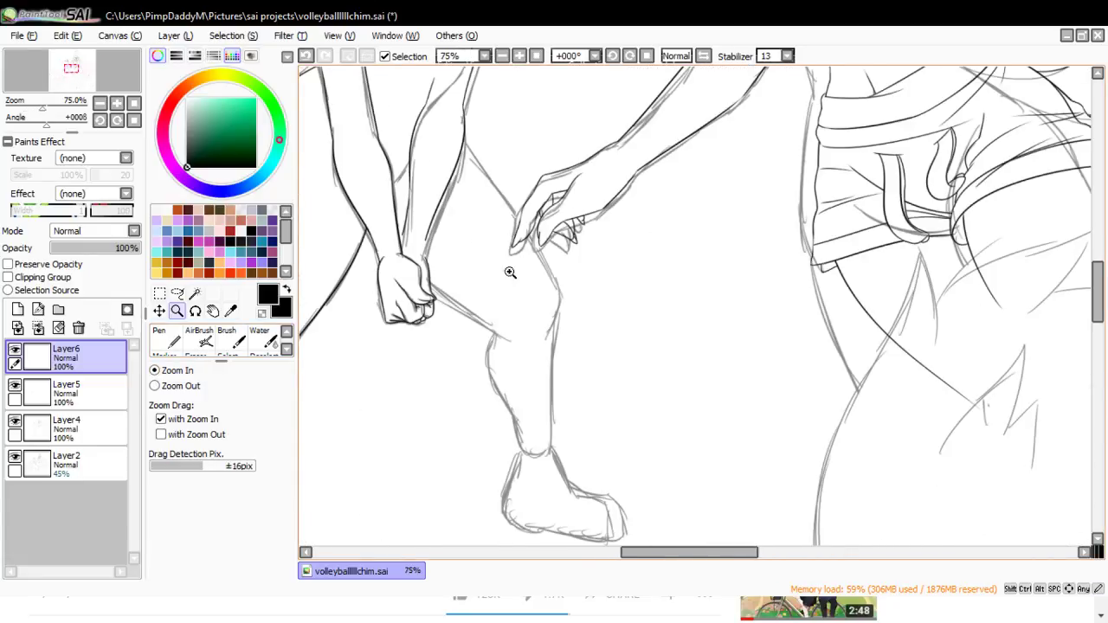
pyautogui.click(159, 338)
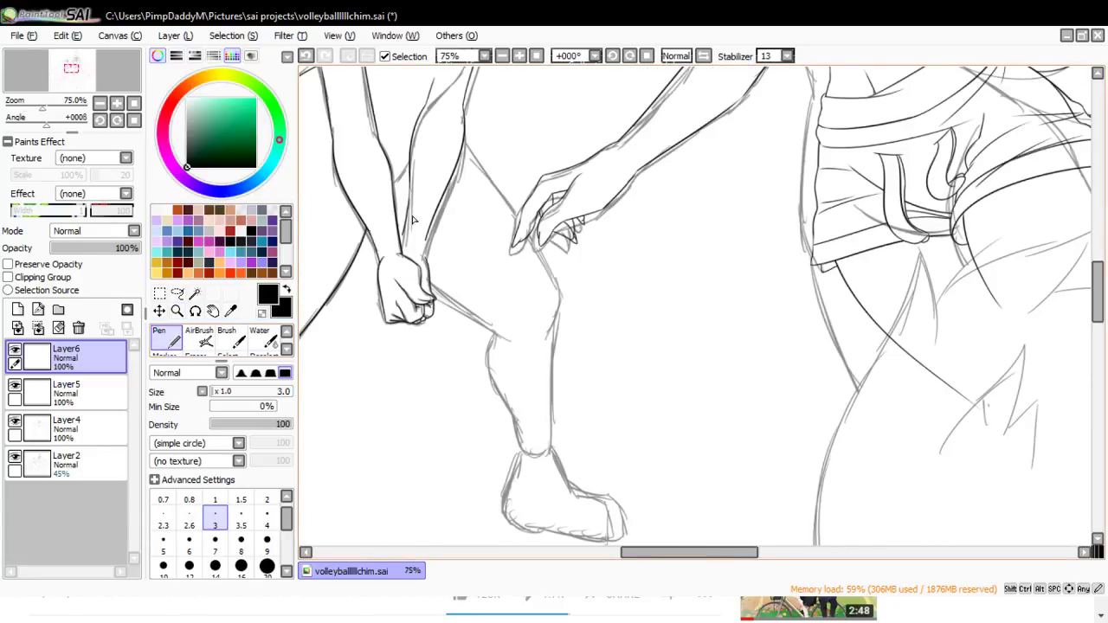
# - Hide the Layer2 sketch and make Layer4 active to clean up where the smaller character's shoulder line crosses the jaw
pyautogui.click(14, 458)
pyautogui.click(69, 428)
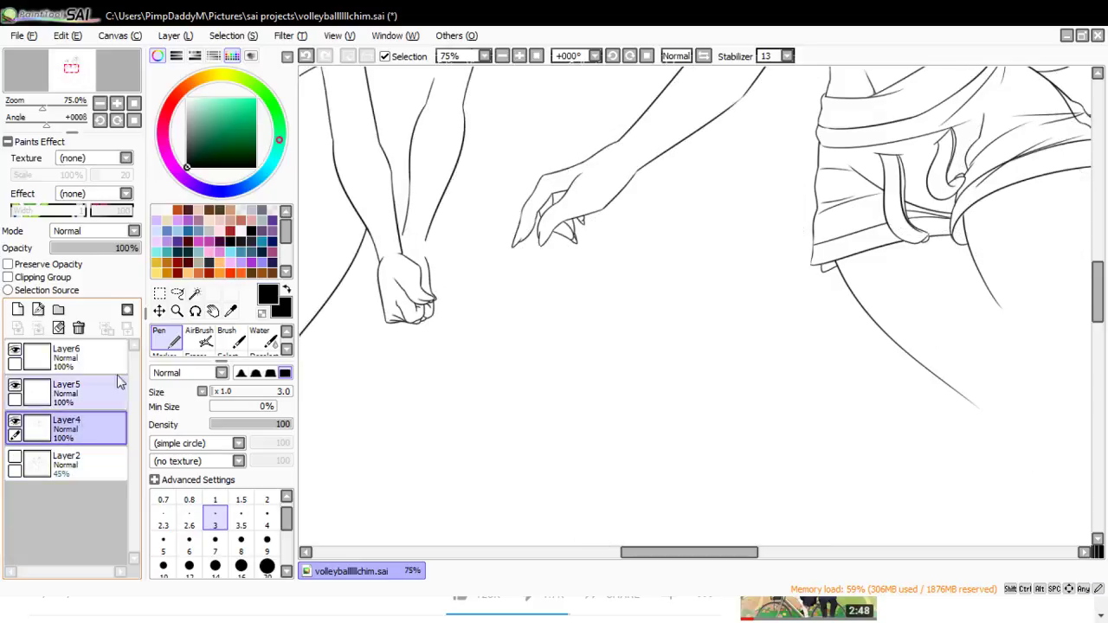
pyautogui.click(177, 311)
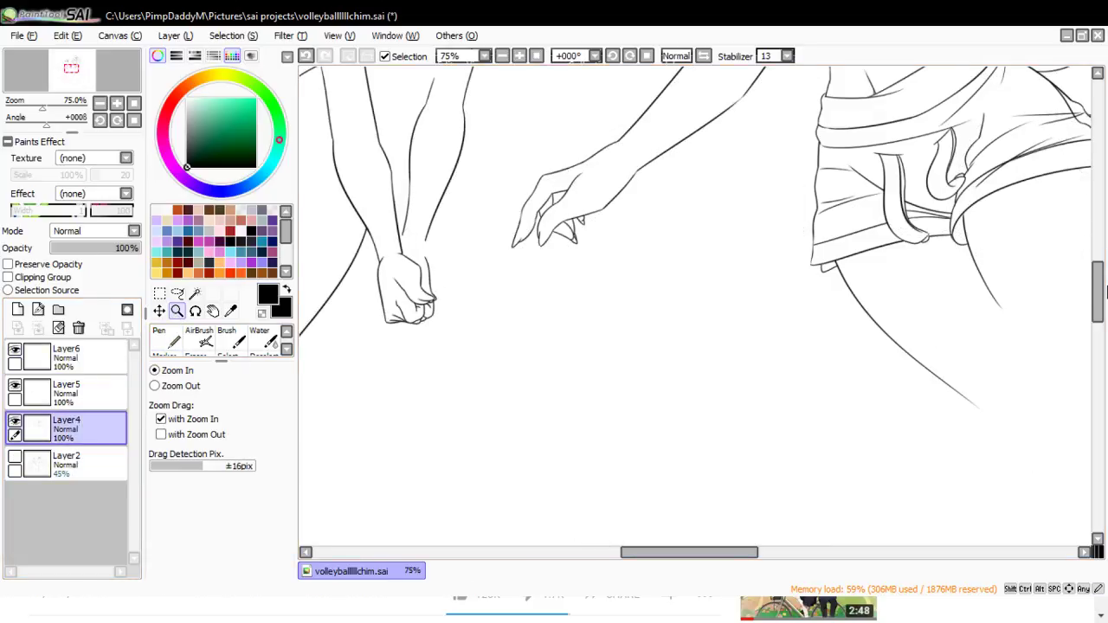
pyautogui.moveTo(1104, 292); pyautogui.dragTo(1097, 251)
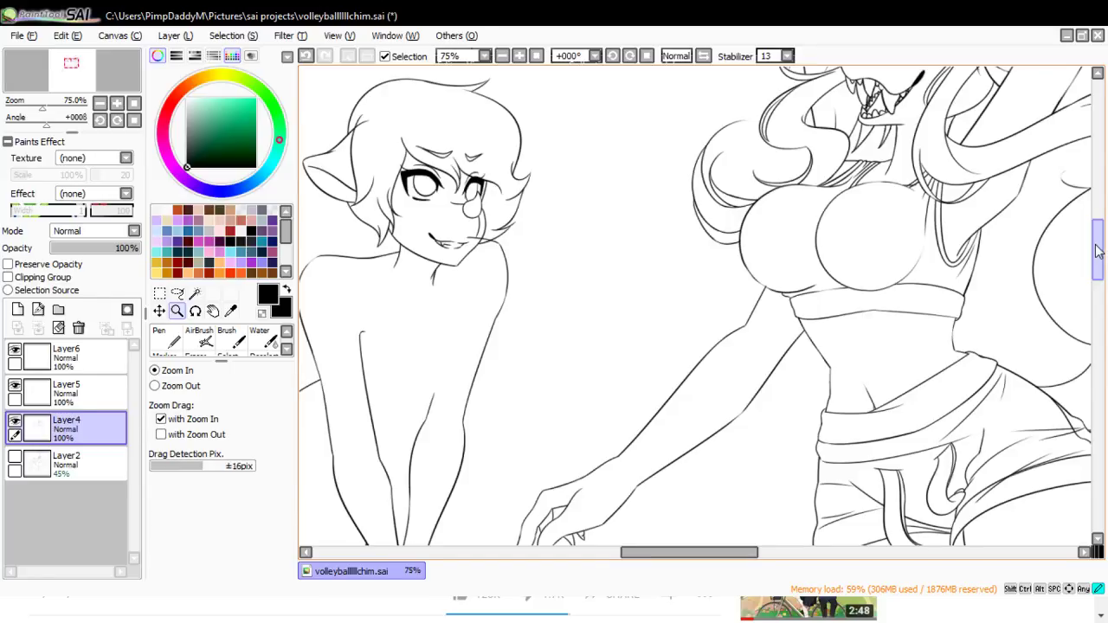
pyautogui.moveTo(1096, 246); pyautogui.dragTo(1096, 244)
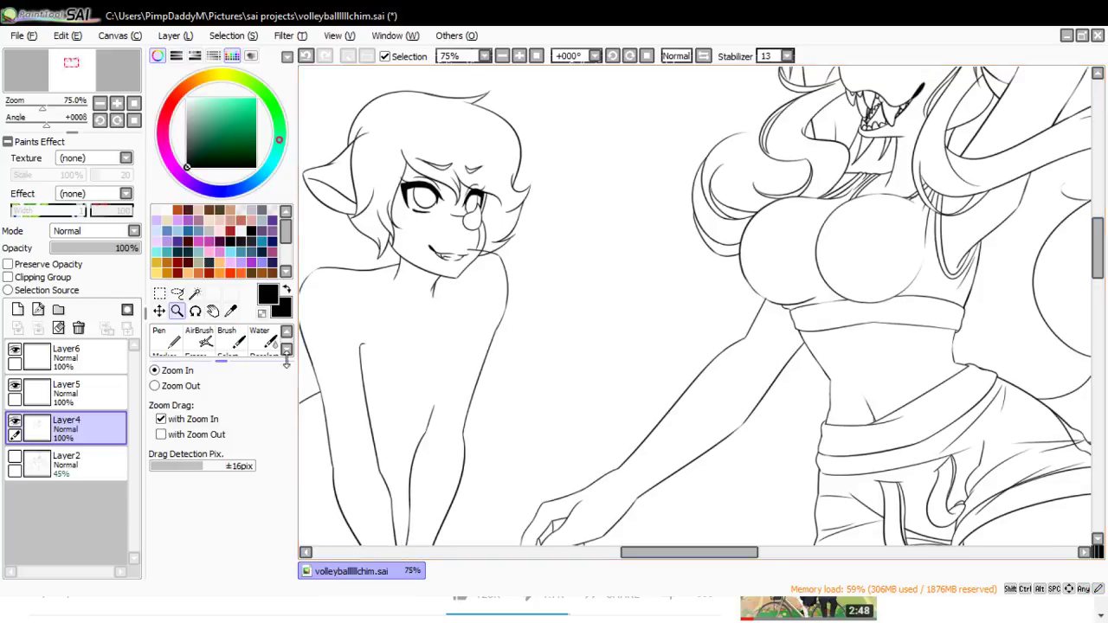
pyautogui.click(468, 248)
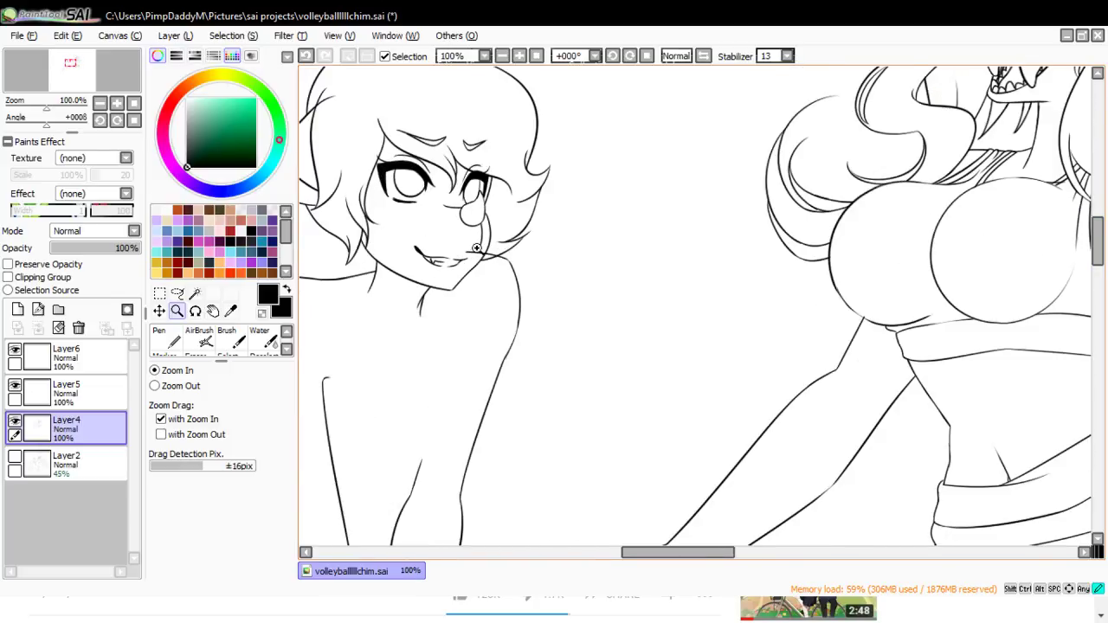
pyautogui.click(476, 248)
pyautogui.click(477, 248)
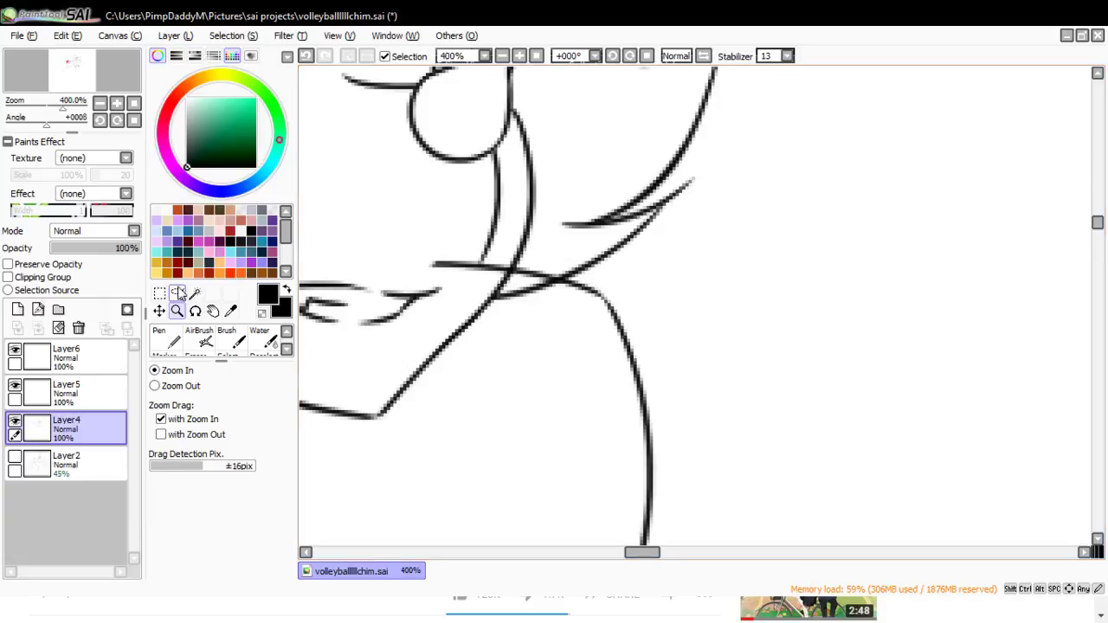
# - Erase the end of the smaller character's shoulder line that runs inside the face with the Eraser at size 12
pyautogui.click(177, 293)
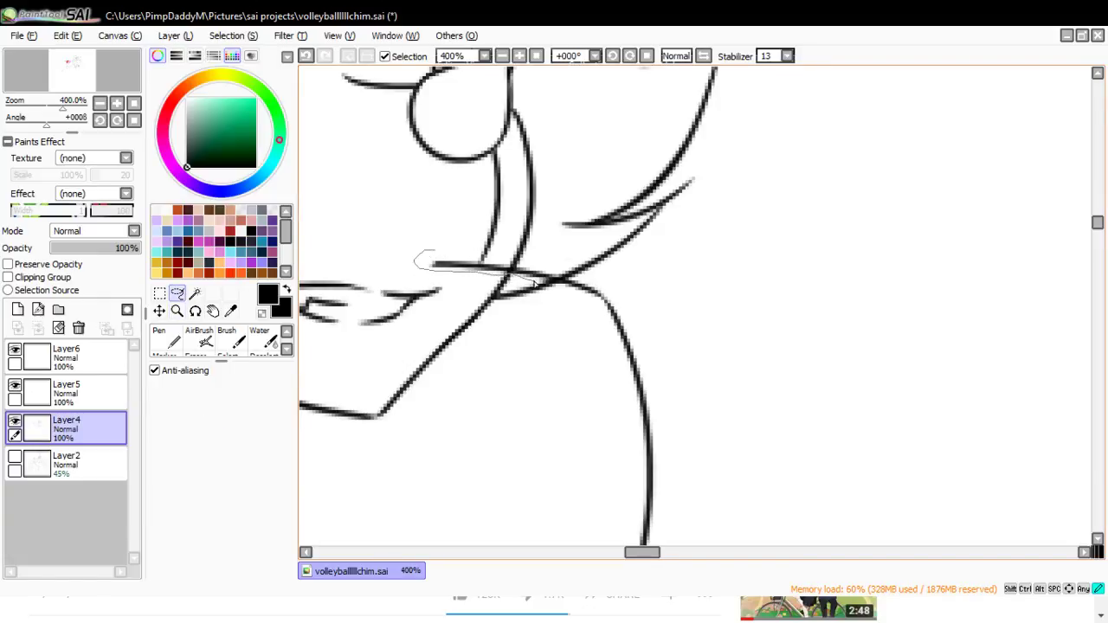
pyautogui.moveTo(556, 287); pyautogui.dragTo(557, 289)
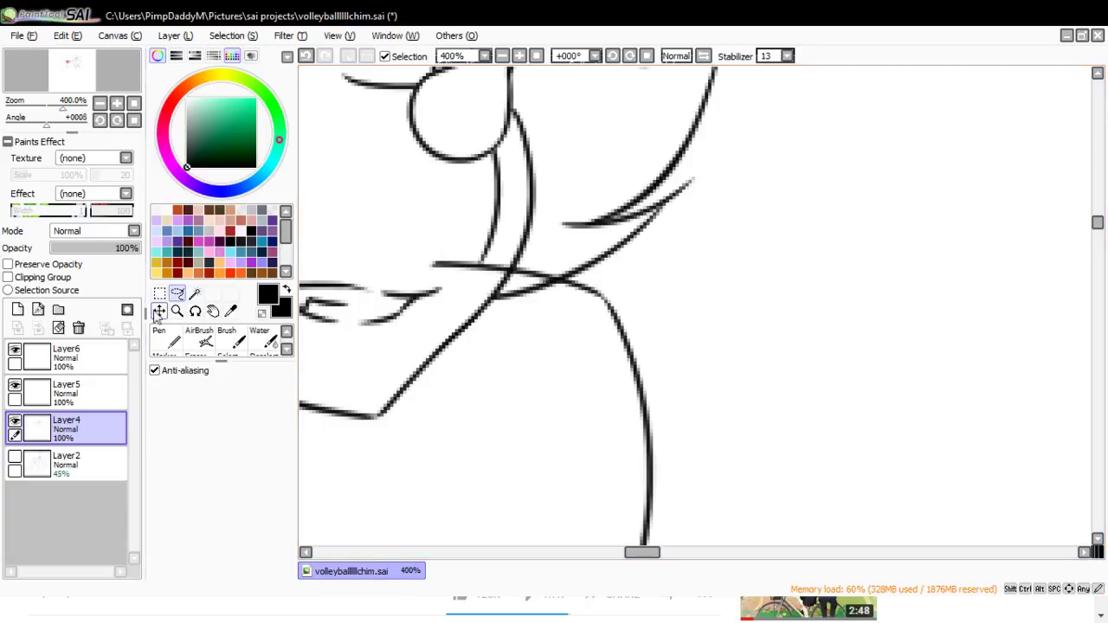
pyautogui.click(177, 311)
pyautogui.click(198, 386)
pyautogui.click(436, 190)
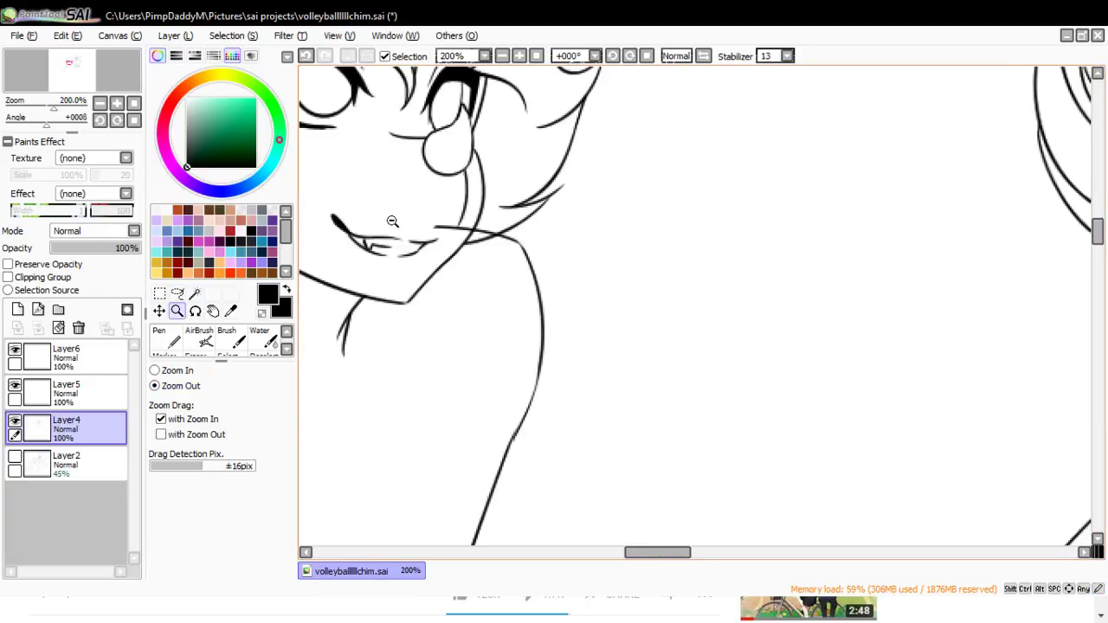
pyautogui.click(190, 350)
pyautogui.moveTo(430, 223)
pyautogui.mouseDown()
pyautogui.moveTo(445, 210)
pyautogui.moveTo(452, 223)
pyautogui.mouseUp()
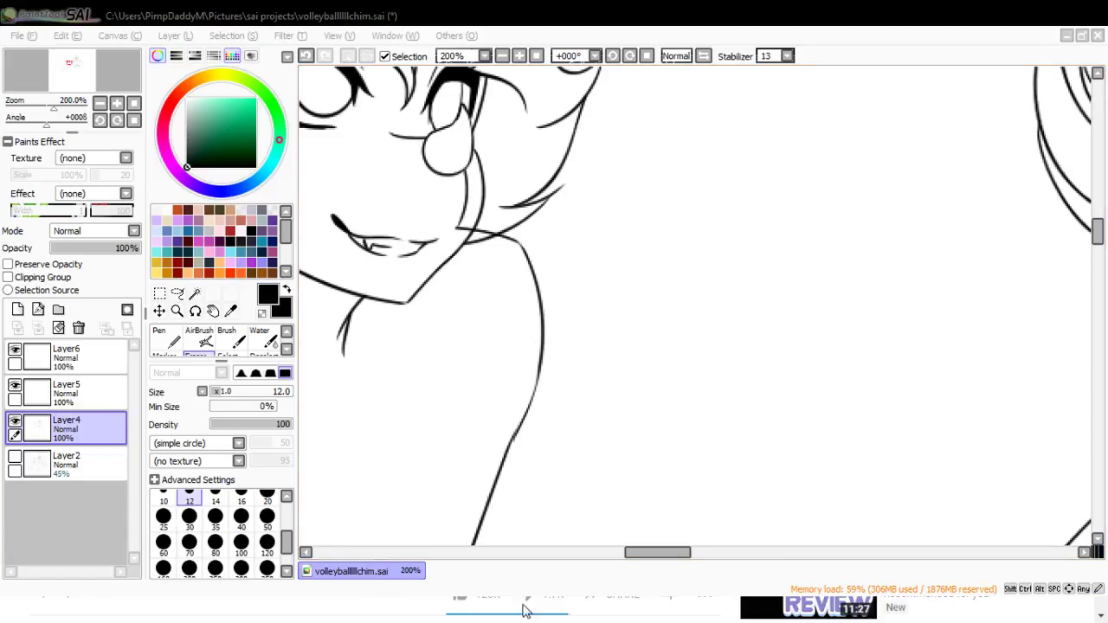
pyautogui.click(445, 562)
pyautogui.moveTo(459, 228); pyautogui.dragTo(458, 231)
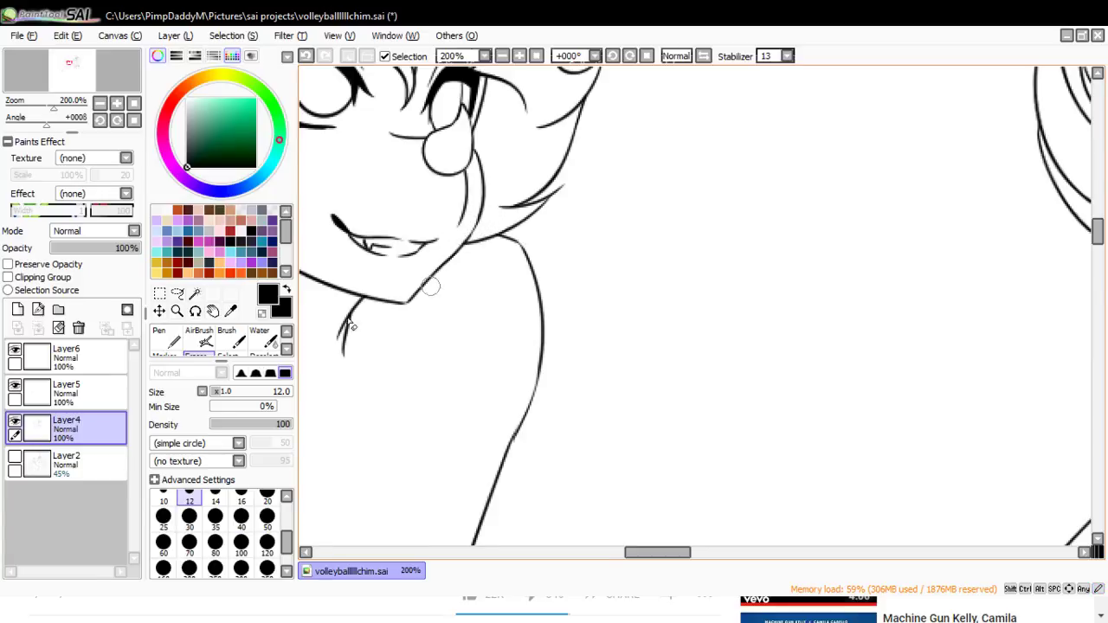
# - Lasso the smaller character's shoulder and arm from beside the jaw to the wrist and nudge them straight down until the shoulder sits below the hair
pyautogui.click(177, 294)
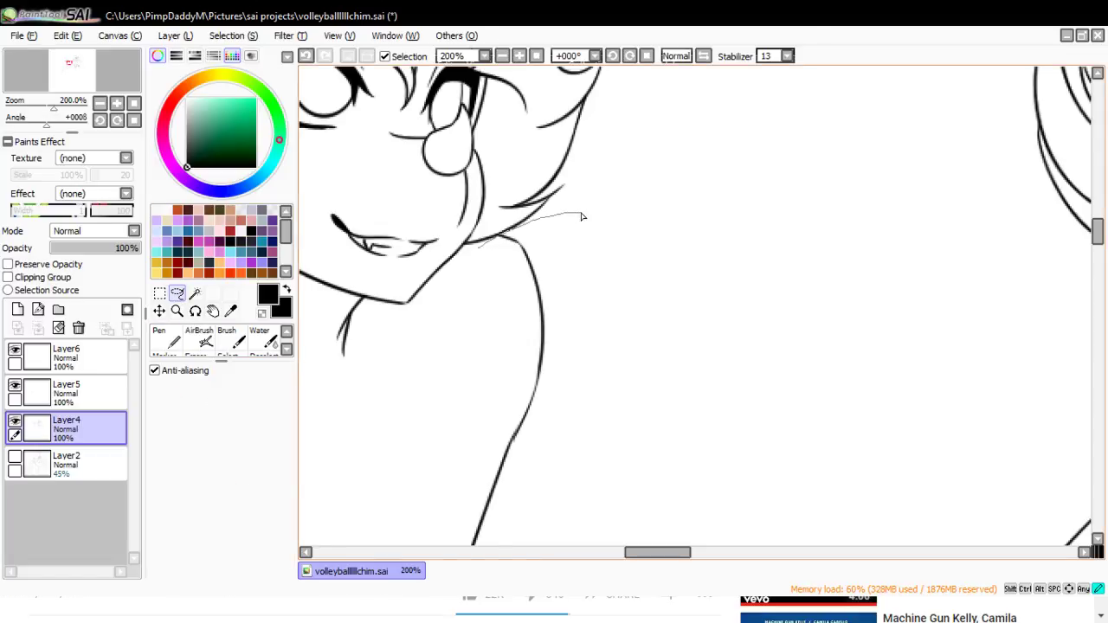
pyautogui.moveTo(619, 364); pyautogui.dragTo(617, 355)
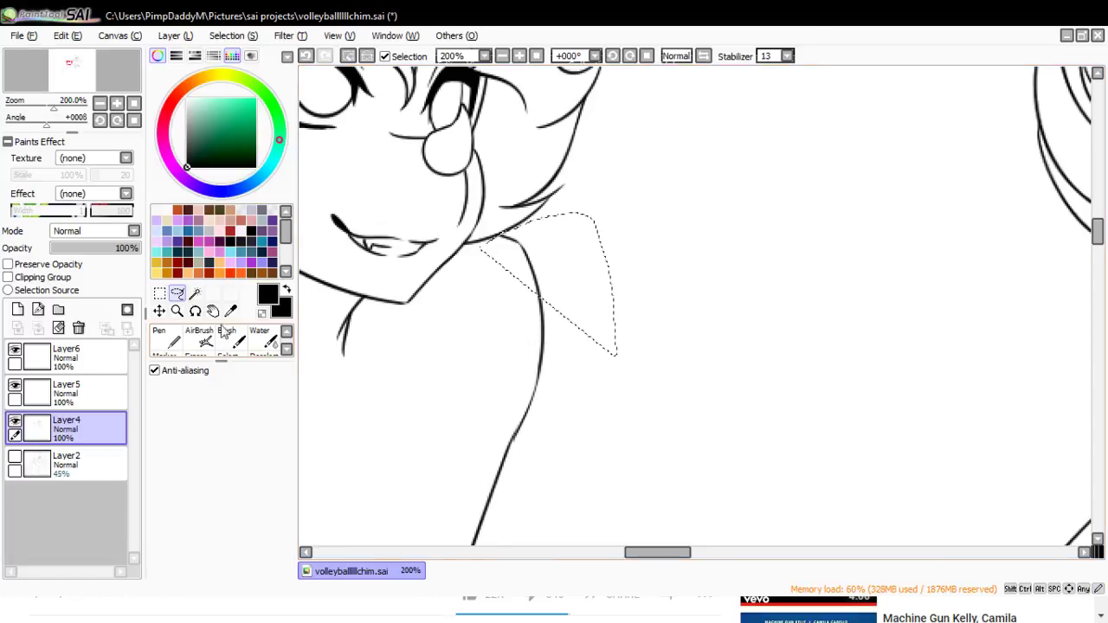
pyautogui.click(177, 311)
pyautogui.click(183, 387)
pyautogui.click(485, 122)
pyautogui.click(485, 122)
pyautogui.click(485, 122)
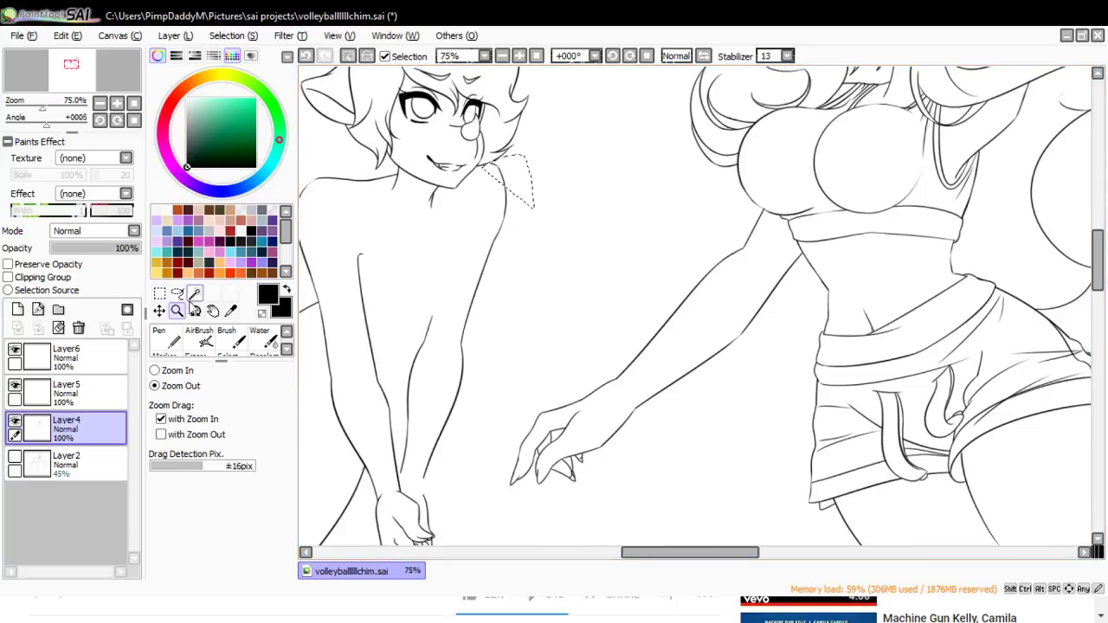
pyautogui.click(178, 294)
pyautogui.click(490, 195)
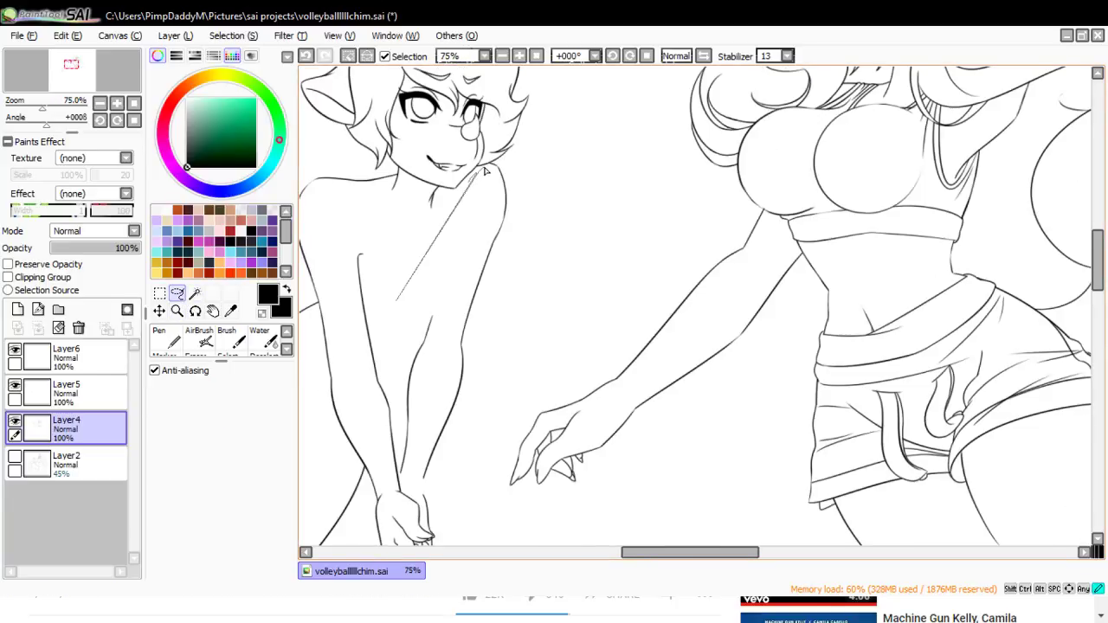
pyautogui.click(496, 197)
pyautogui.moveTo(466, 185); pyautogui.dragTo(485, 171)
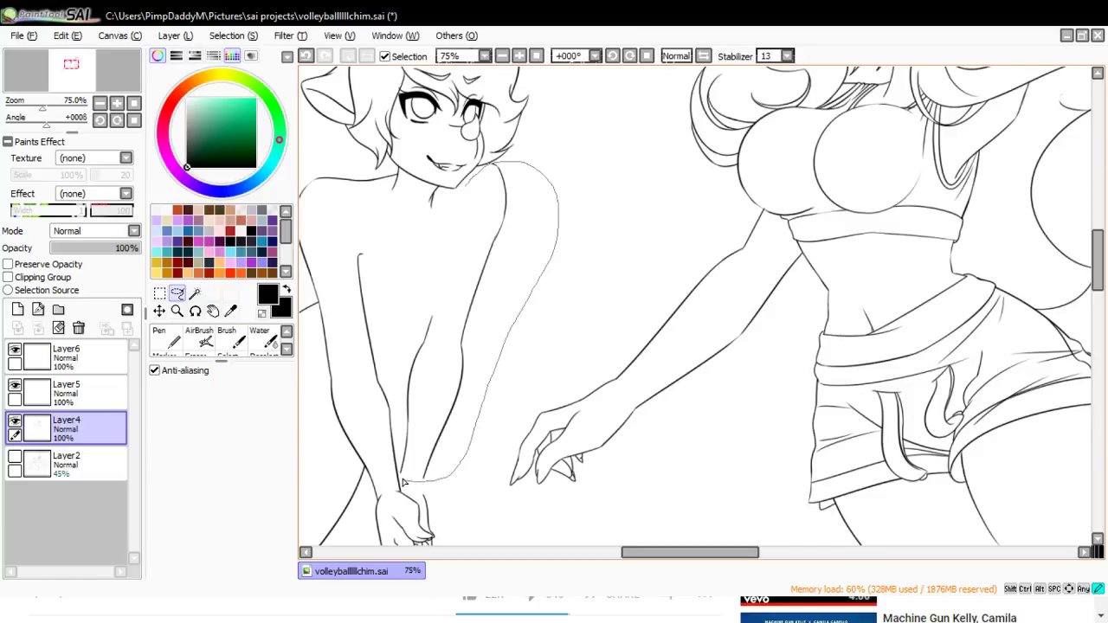
pyautogui.moveTo(435, 246); pyautogui.dragTo(456, 192)
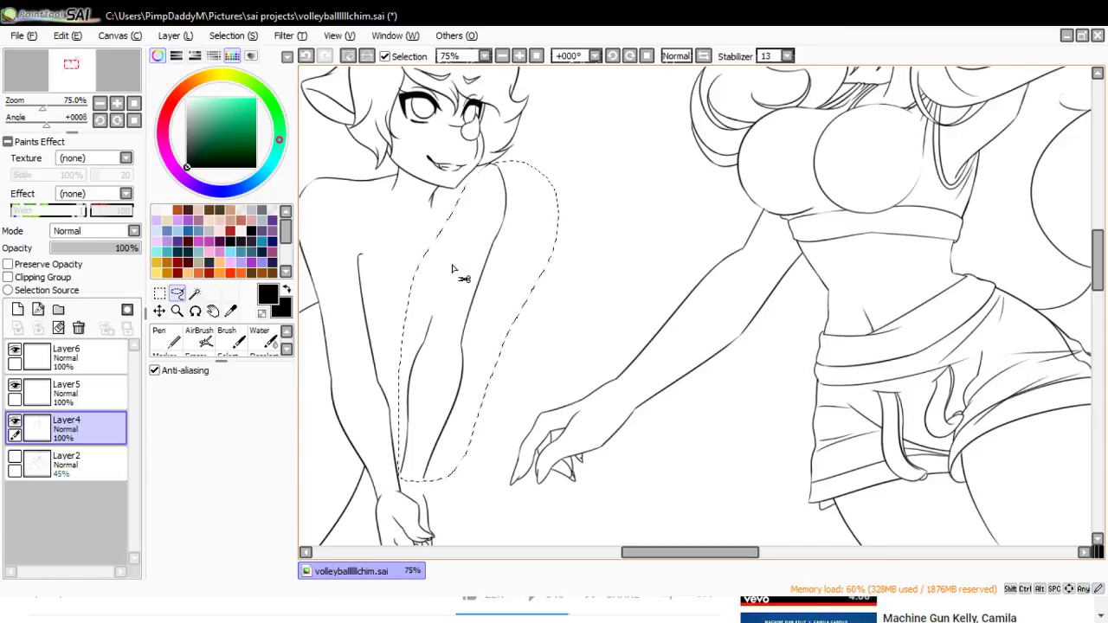
pyautogui.hotkey('ctrl', 'Down')
pyautogui.hotkey('ctrl', 'Down')
pyautogui.hotkey('ctrl', 'Down')
pyautogui.hotkey('ctrl', 'Down')
pyautogui.hotkey('ctrl', 'Down')
pyautogui.hotkey('ctrl', 'Down')
pyautogui.hotkey('ctrl', 'Down')
pyautogui.hotkey('ctrl', 'Down')
pyautogui.hotkey('ctrl', 'Down')
pyautogui.hotkey('ctrl', 'Down')
pyautogui.hotkey('ctrl', 'Down')
pyautogui.hotkey('ctrl', 'Down')
pyautogui.hotkey('ctrl', 'Down')
pyautogui.hotkey('ctrl', 'Down')
pyautogui.hotkey('ctrl', 'Down')
pyautogui.hotkey('ctrl', 'Down')
pyautogui.hotkey('ctrl', 'Down')
pyautogui.hotkey('ctrl', 'Down')
pyautogui.hotkey('ctrl', 'Down')
pyautogui.hotkey('ctrl', 'Down')
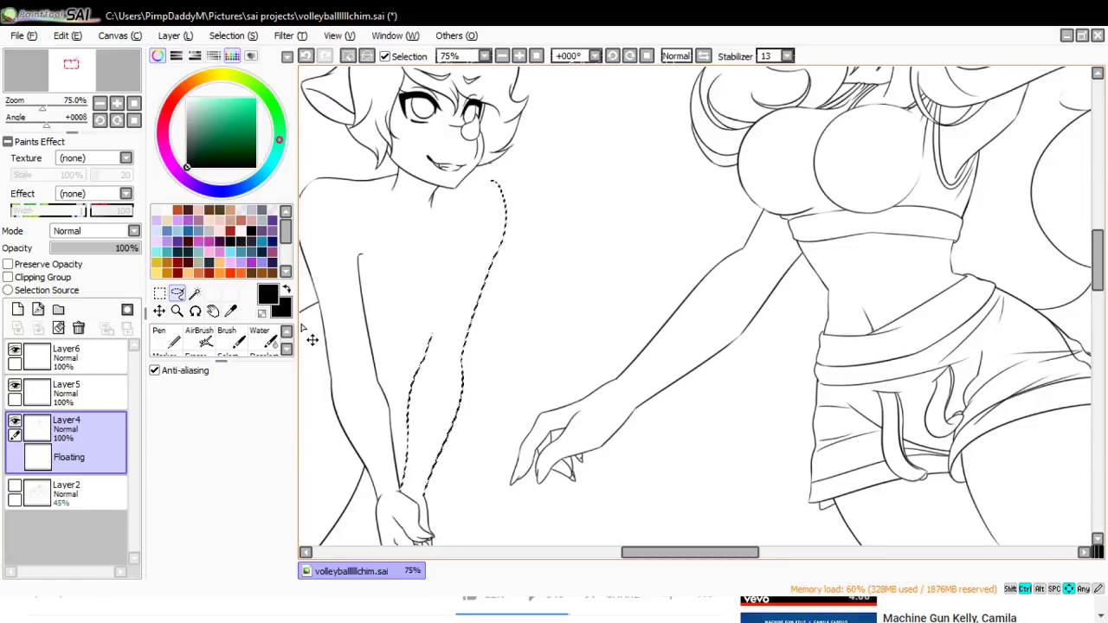
pyautogui.click(159, 292)
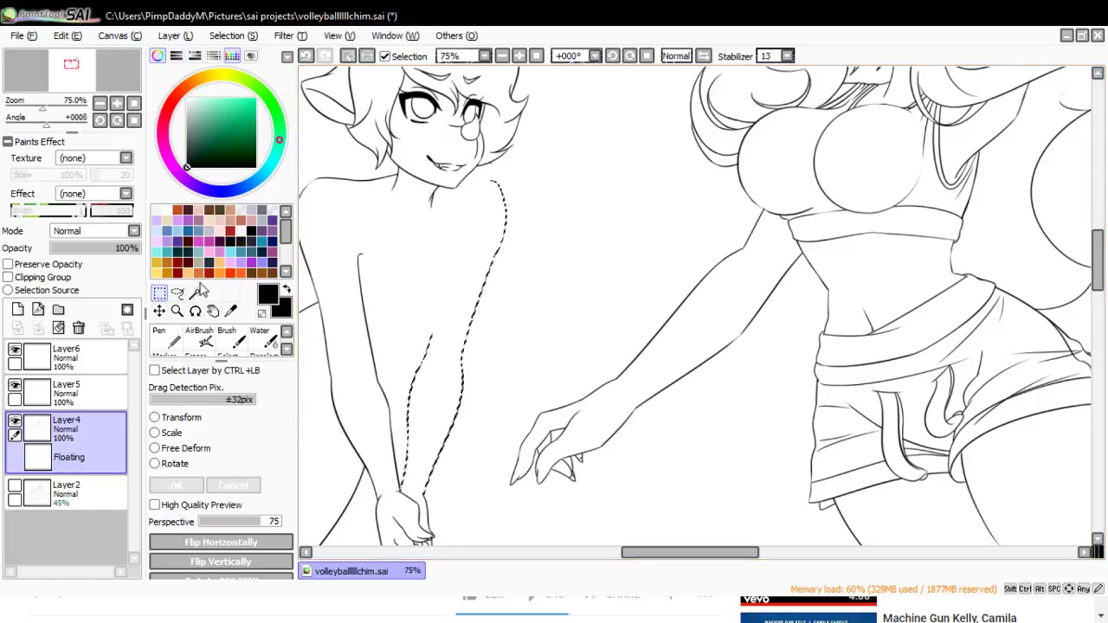
# - Examine where the lowered arm's lines meet the wrist and hand
pyautogui.click(176, 311)
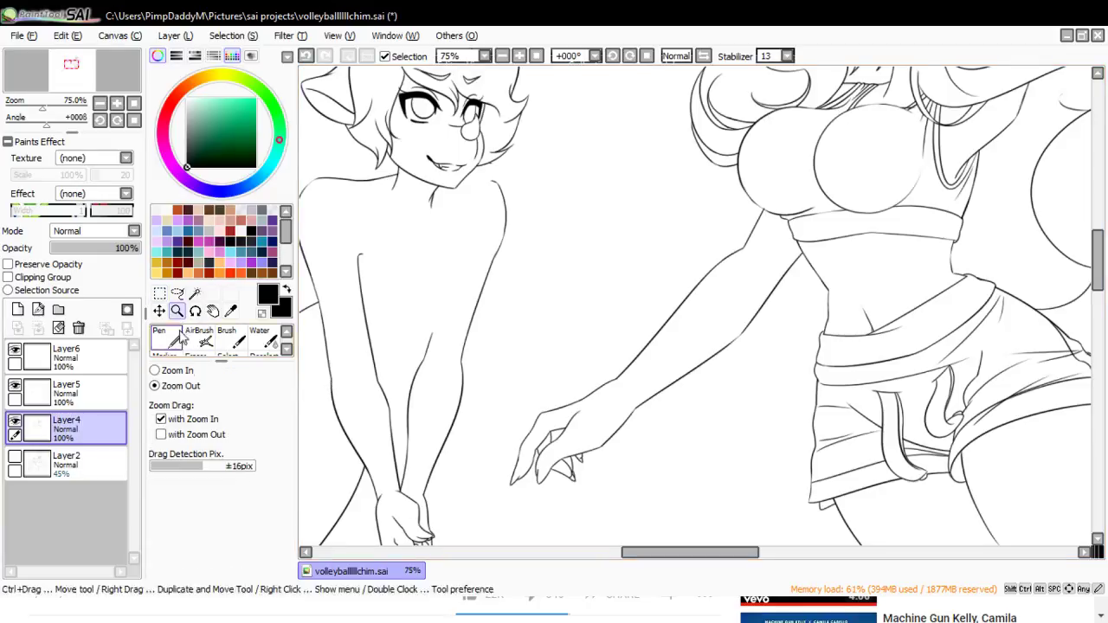
pyautogui.click(395, 524)
pyautogui.click(397, 519)
pyautogui.click(401, 517)
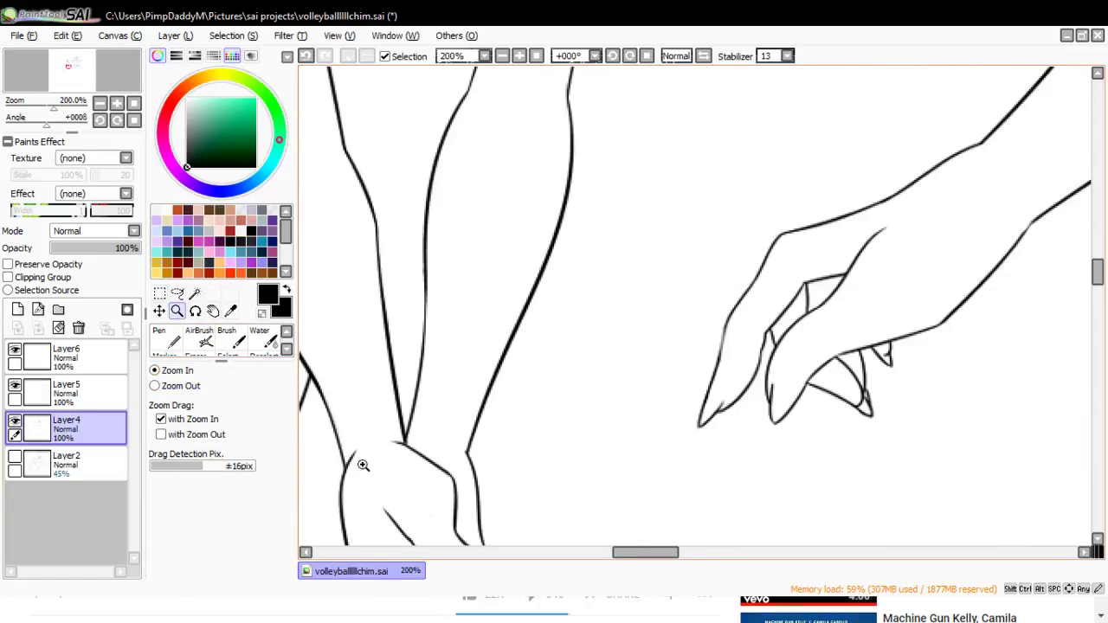
pyautogui.click(196, 353)
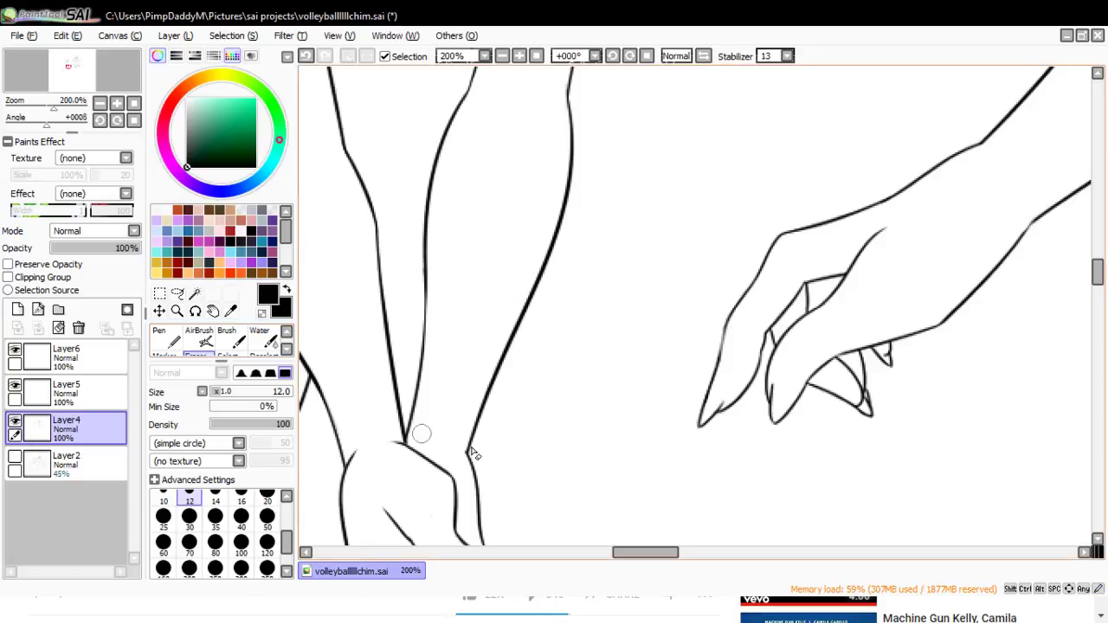
pyautogui.click(177, 311)
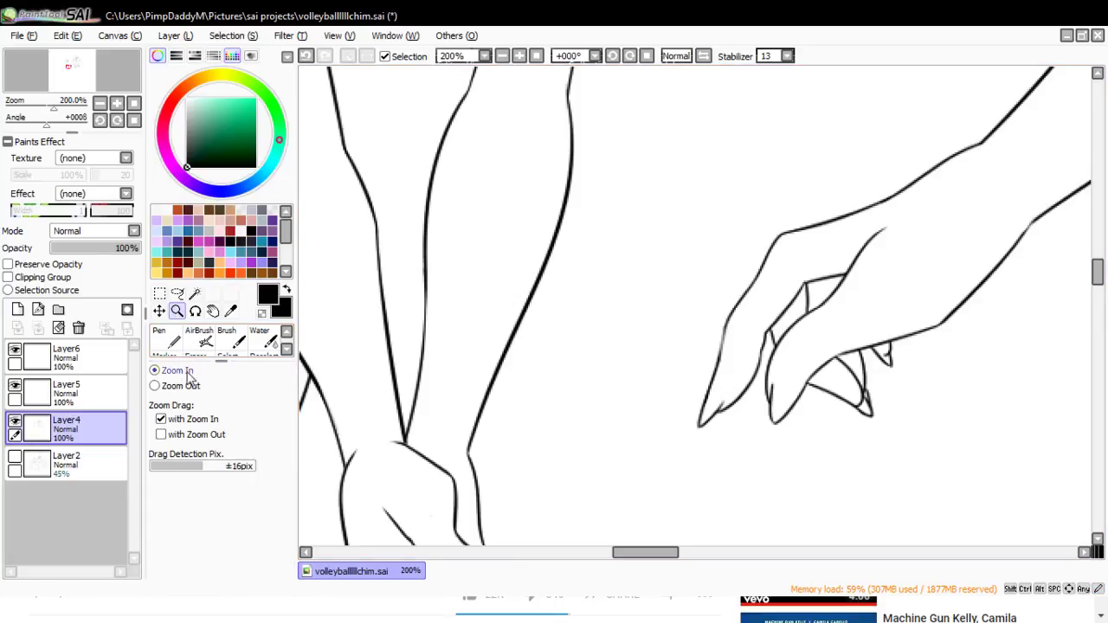
pyautogui.click(375, 486)
pyautogui.click(375, 487)
pyautogui.click(375, 487)
# - Draw a short crease line at the inner elbow of the lowered arm with the Pen at size 3
pyautogui.click(166, 341)
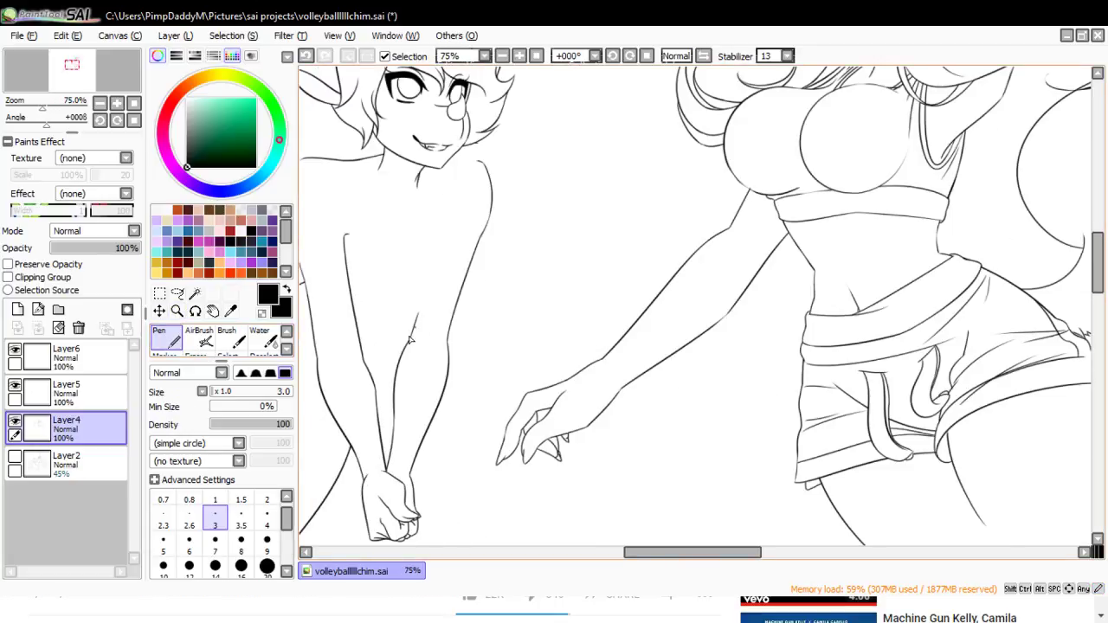
pyautogui.hotkey('ctrl', 'z')
pyautogui.hotkey('ctrl', 'z')
pyautogui.hotkey('ctrl', 'y')
pyautogui.click(178, 313)
pyautogui.click(177, 386)
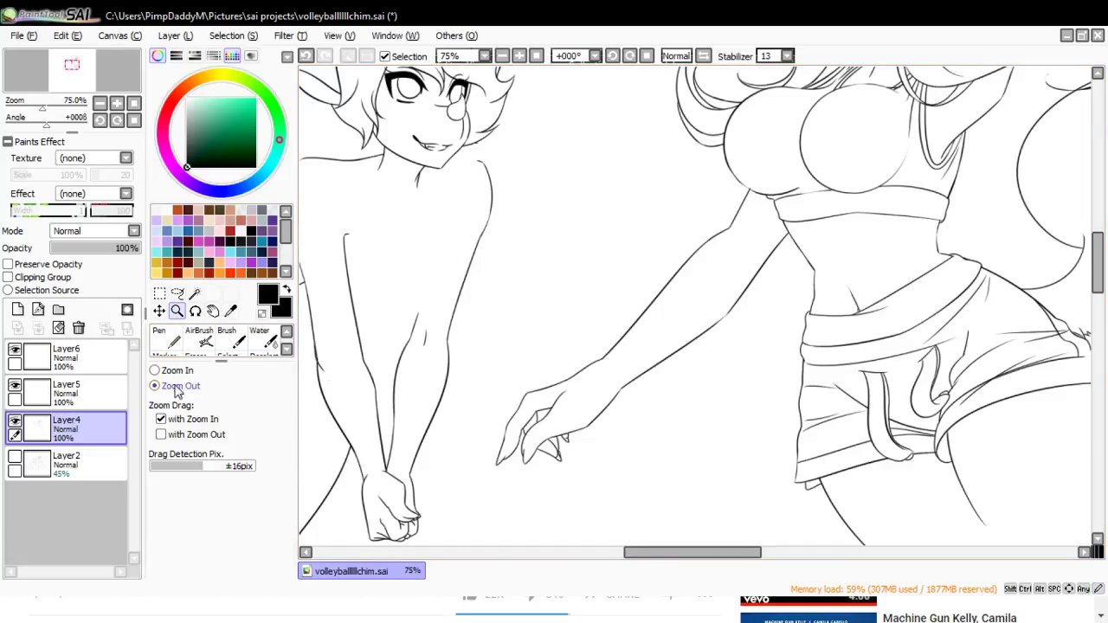
pyautogui.hotkey('ctrl', 'z')
# - Draw the shoulder line from the jaw to the lowered shoulder with the Pen at size 3 and clean its outer end with the Eraser
pyautogui.click(155, 370)
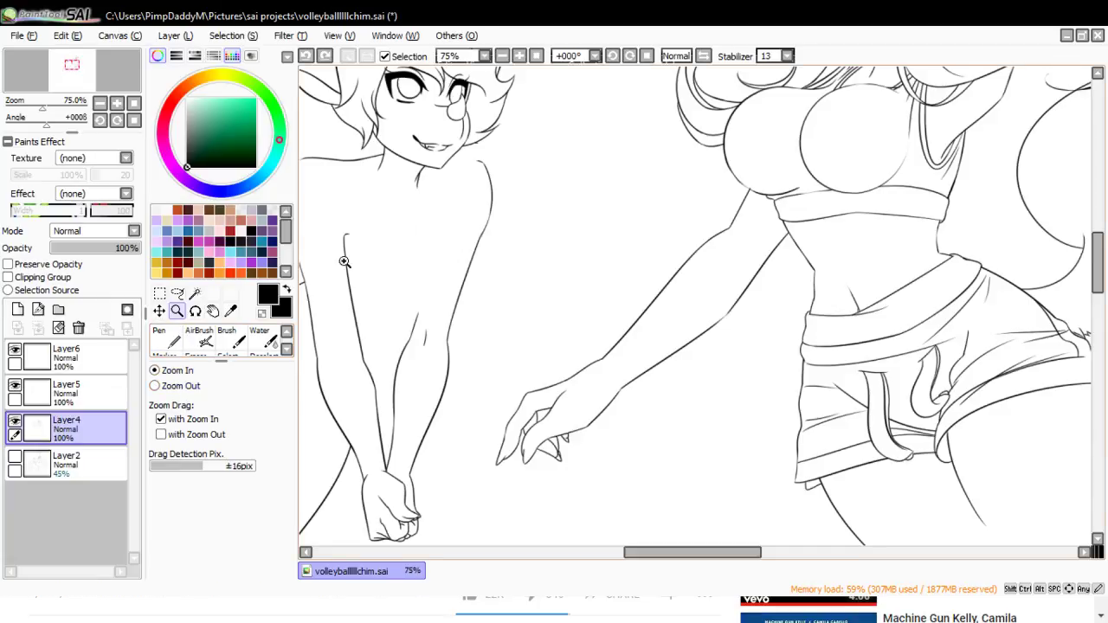
pyautogui.click(501, 123)
pyautogui.click(460, 154)
pyautogui.click(460, 155)
pyautogui.press('n')
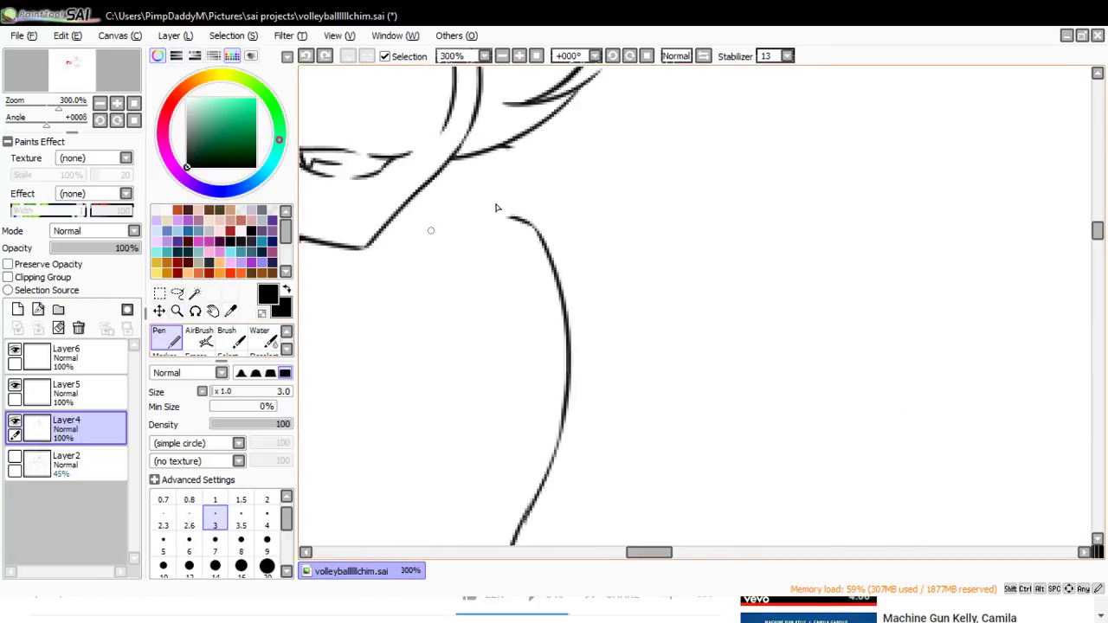
pyautogui.moveTo(396, 210)
pyautogui.mouseDown()
pyautogui.moveTo(540, 215)
pyautogui.moveTo(483, 214)
pyautogui.moveTo(563, 227)
pyautogui.mouseUp()
pyautogui.hotkey('ctrl', 'z')
pyautogui.click(198, 355)
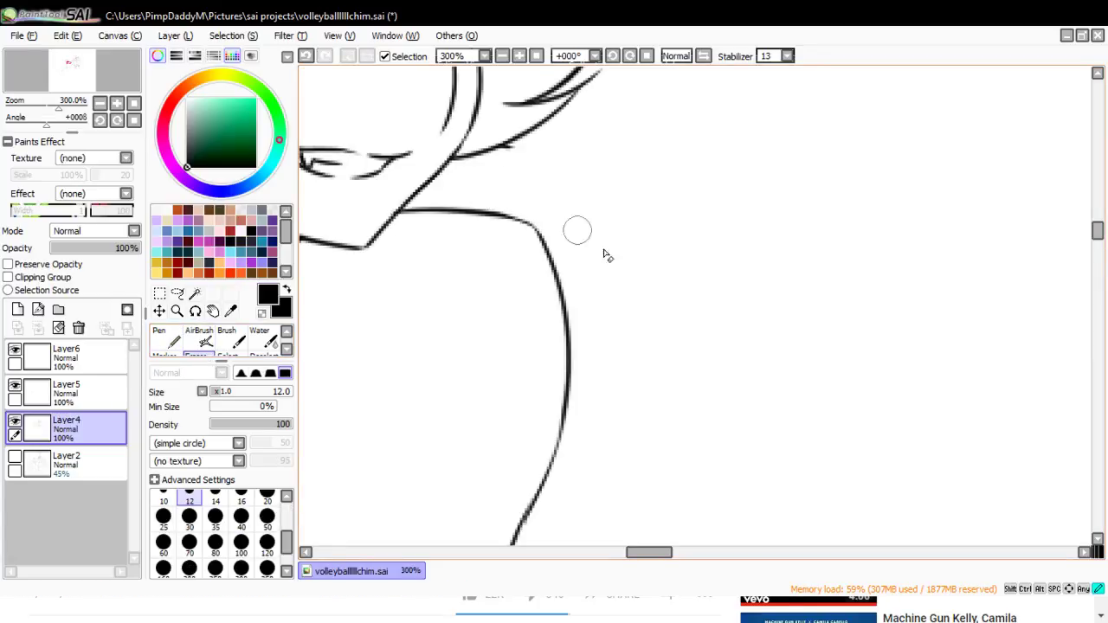
# - Erase the leftover stub of the old shoulder line from the underside of the hair strand with the Eraser at size 12
pyautogui.click(177, 311)
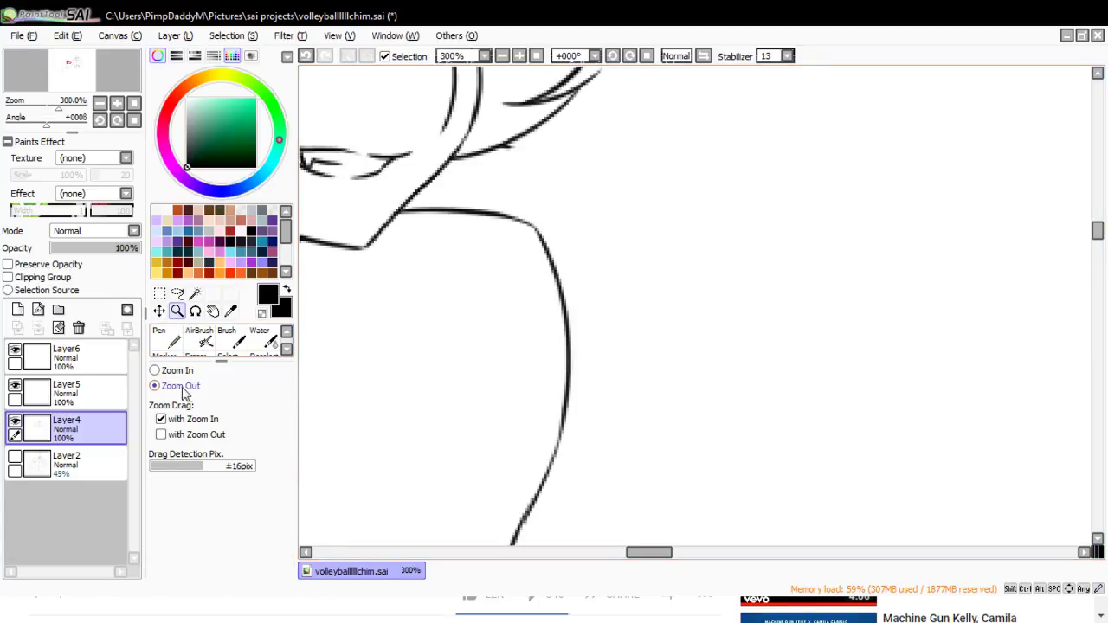
pyautogui.click(173, 386)
pyautogui.click(493, 149)
pyautogui.click(491, 179)
pyautogui.click(175, 372)
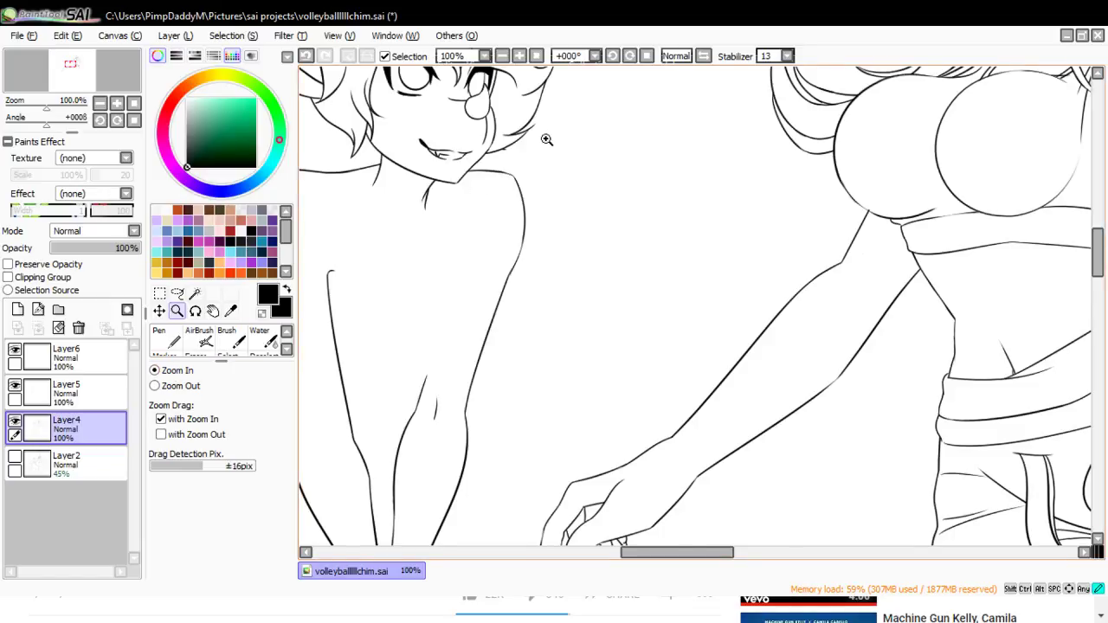
pyautogui.click(527, 141)
pyautogui.click(490, 153)
pyautogui.click(485, 157)
pyautogui.click(484, 156)
pyautogui.click(197, 355)
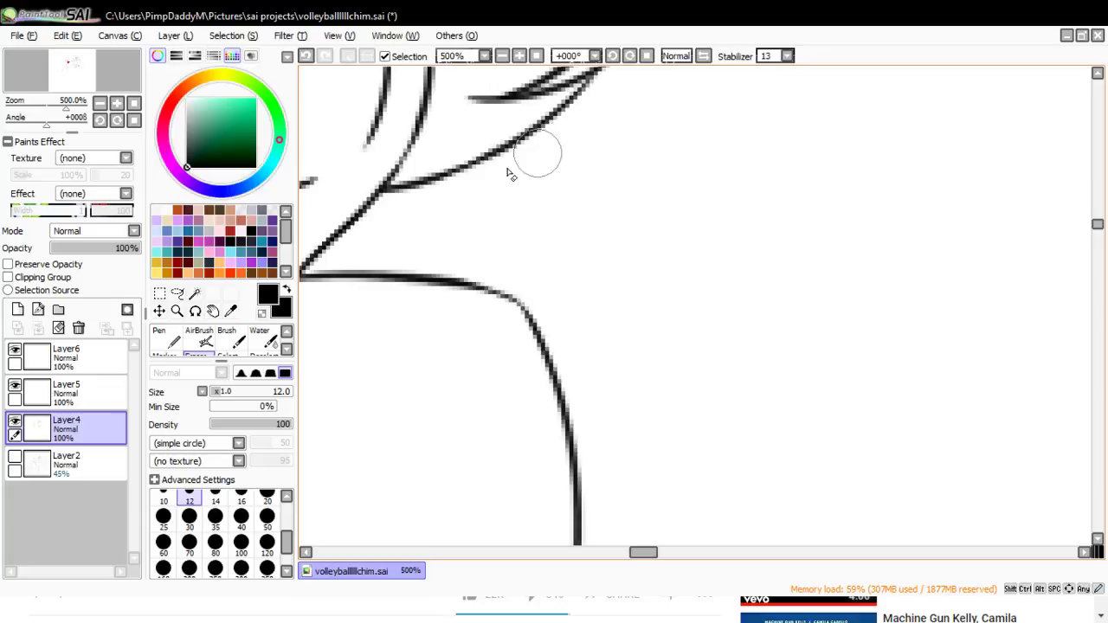
# - Make Layer6 active and show the Layer2 sketch again around the smaller character's other leg
pyautogui.click(177, 310)
pyautogui.click(171, 385)
pyautogui.click(476, 177)
pyautogui.click(476, 177)
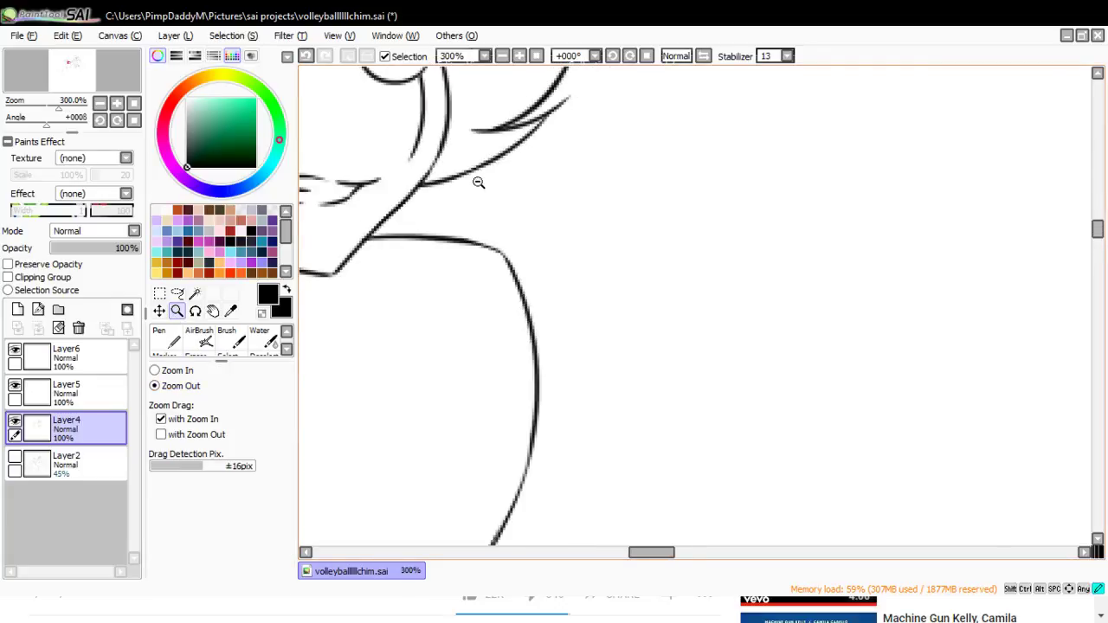
pyautogui.click(478, 185)
pyautogui.click(479, 186)
pyautogui.click(478, 187)
pyautogui.click(473, 192)
pyautogui.click(470, 197)
pyautogui.click(509, 195)
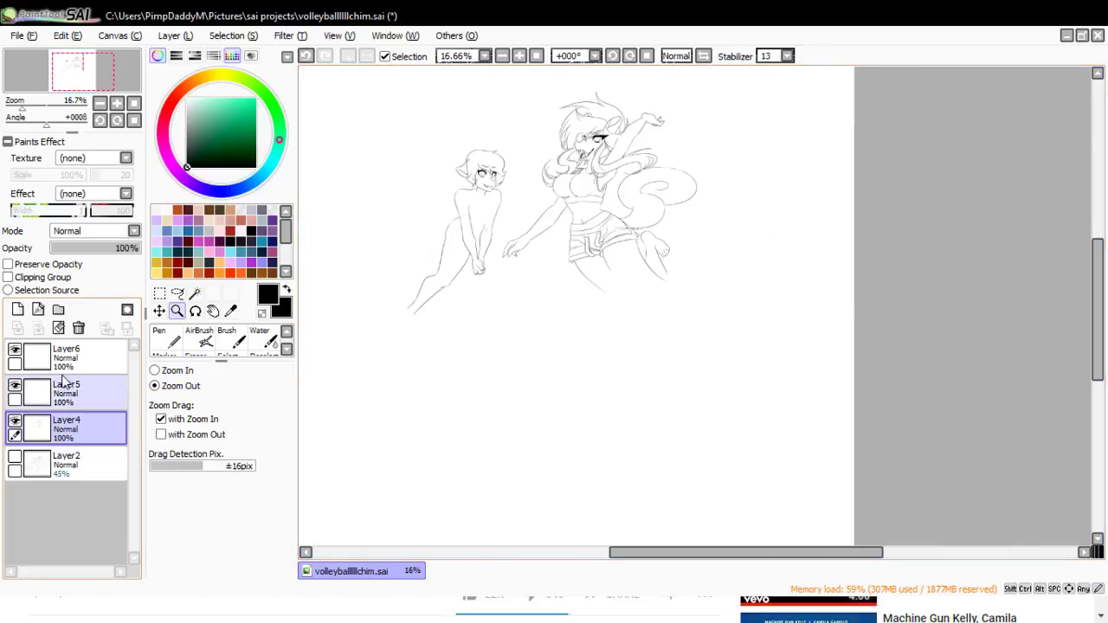
pyautogui.click(38, 358)
pyautogui.click(14, 456)
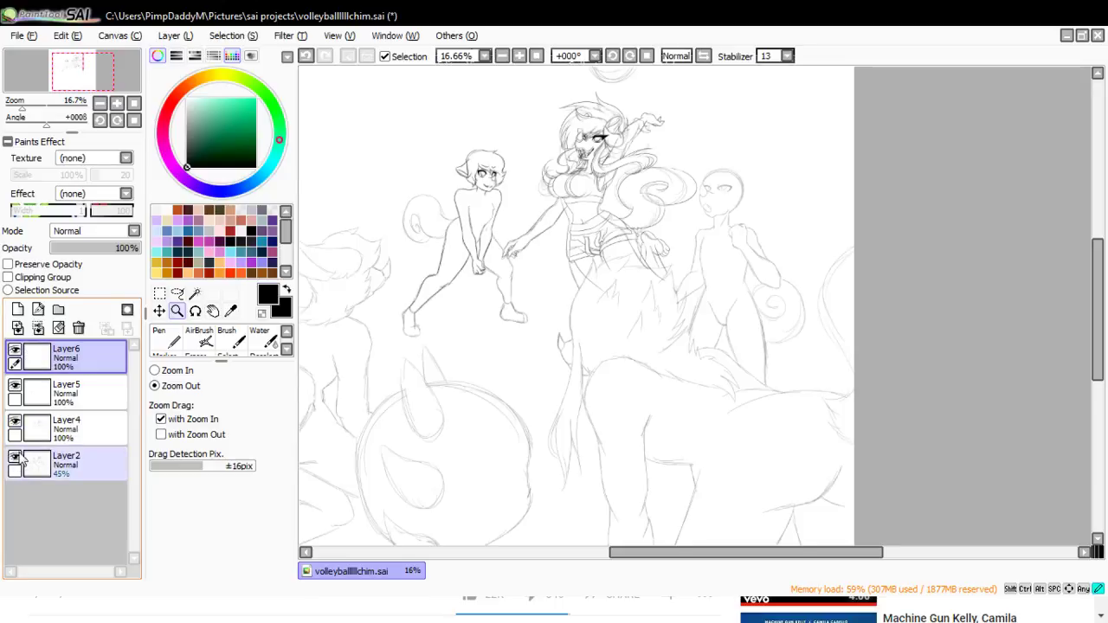
pyautogui.click(174, 374)
pyautogui.click(532, 270)
pyautogui.click(522, 275)
pyautogui.click(505, 289)
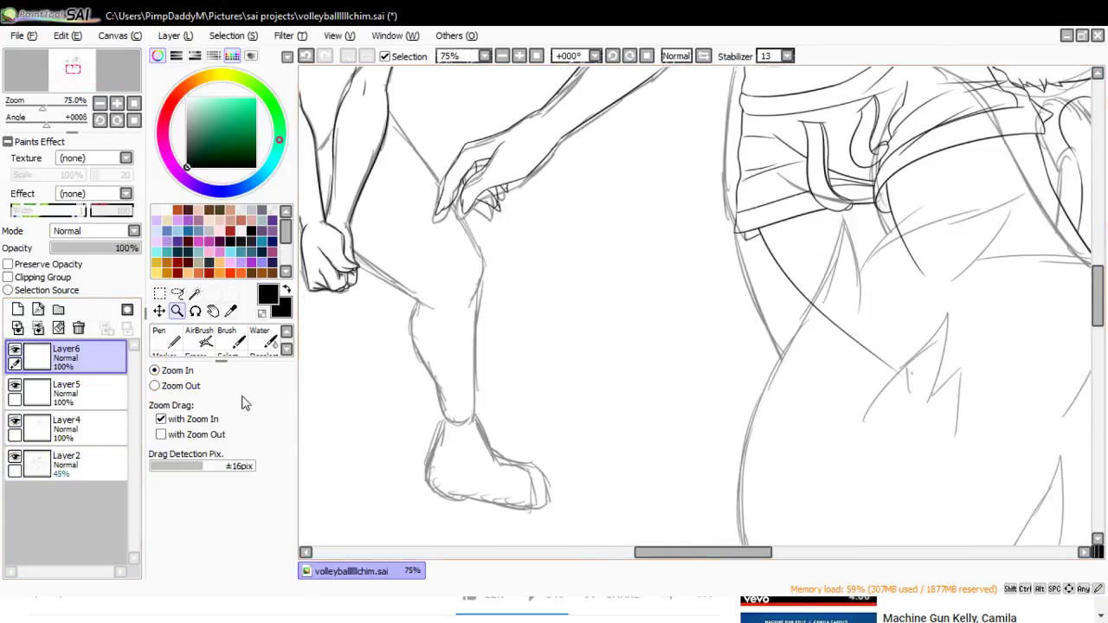
# - Ink the front thigh line from the forearm past the hand and around the knee with the Pen at size 3
pyautogui.click(169, 340)
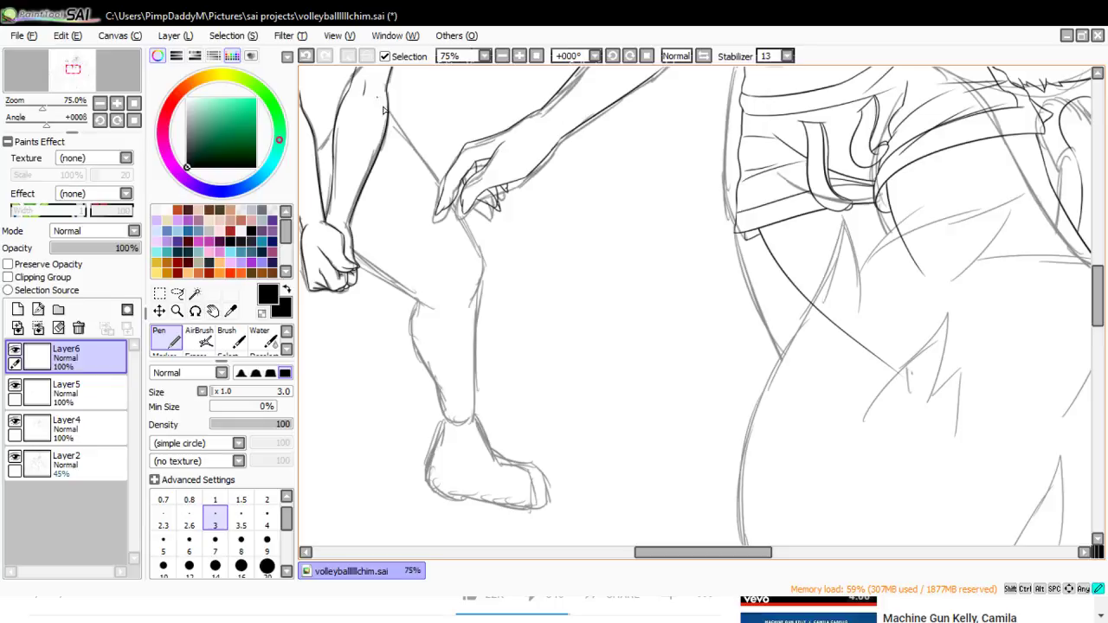
pyautogui.moveTo(383, 110); pyautogui.dragTo(507, 275)
pyautogui.hotkey('ctrl', 'z')
pyautogui.moveTo(385, 100); pyautogui.dragTo(511, 281)
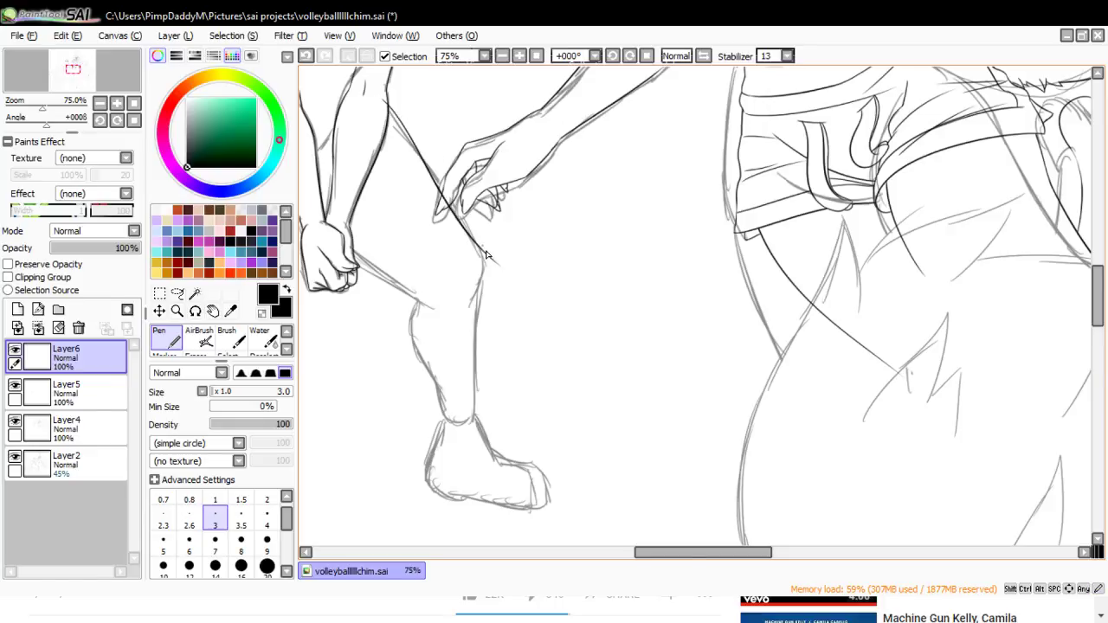
pyautogui.hotkey('ctrl', 'z')
pyautogui.moveTo(479, 250); pyautogui.dragTo(488, 282)
# - Ink the underside of the thigh from the fist to the back of the knee and on into the calf curve
pyautogui.moveTo(391, 276); pyautogui.dragTo(351, 251)
pyautogui.hotkey('ctrl', 'z')
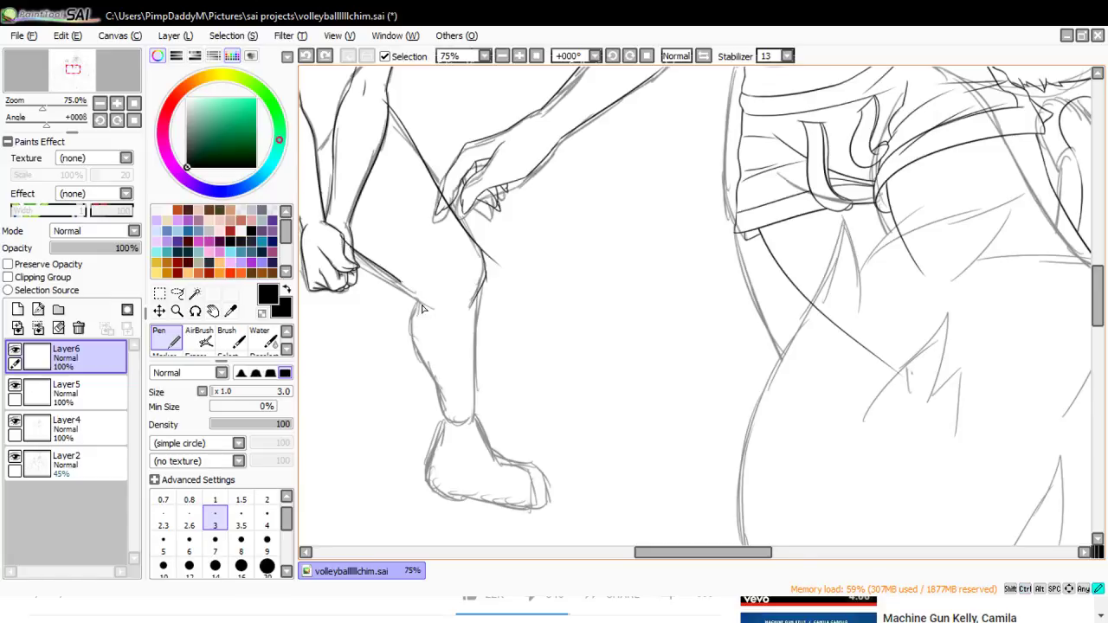
pyautogui.moveTo(400, 282); pyautogui.dragTo(418, 325)
pyautogui.hotkey('ctrl', 'z')
pyautogui.moveTo(345, 236); pyautogui.dragTo(414, 325)
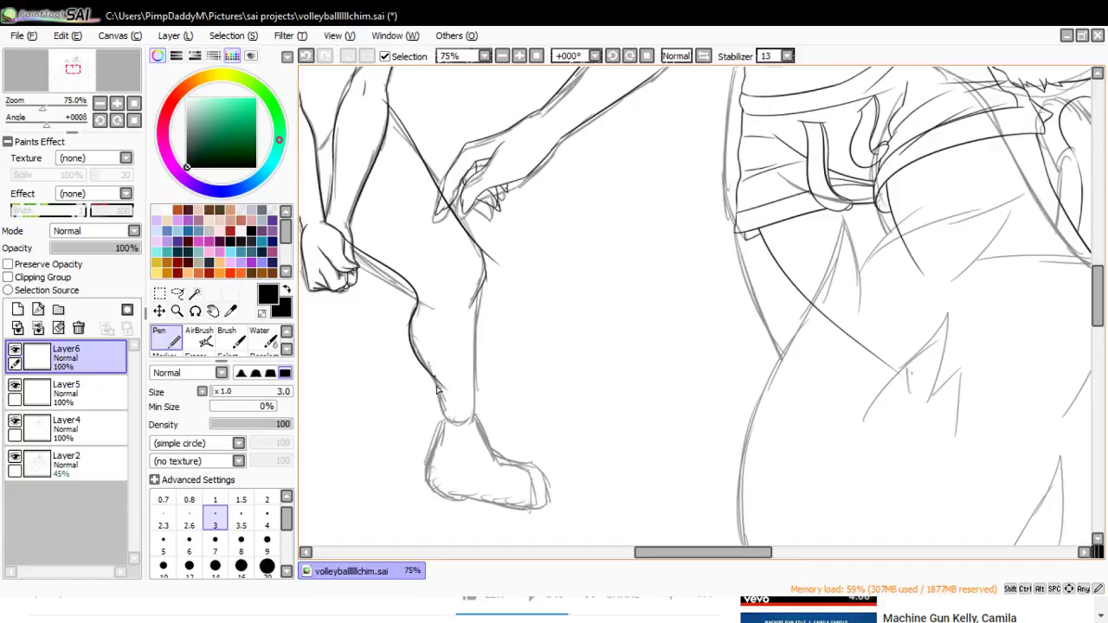
# - Ink the lower calf to the ankle and the shin line from the knee down to the foot
pyautogui.moveTo(448, 427); pyautogui.dragTo(453, 430)
pyautogui.hotkey('ctrl', 'z')
pyautogui.moveTo(431, 374); pyautogui.dragTo(451, 434)
pyautogui.moveTo(482, 291); pyautogui.dragTo(477, 477)
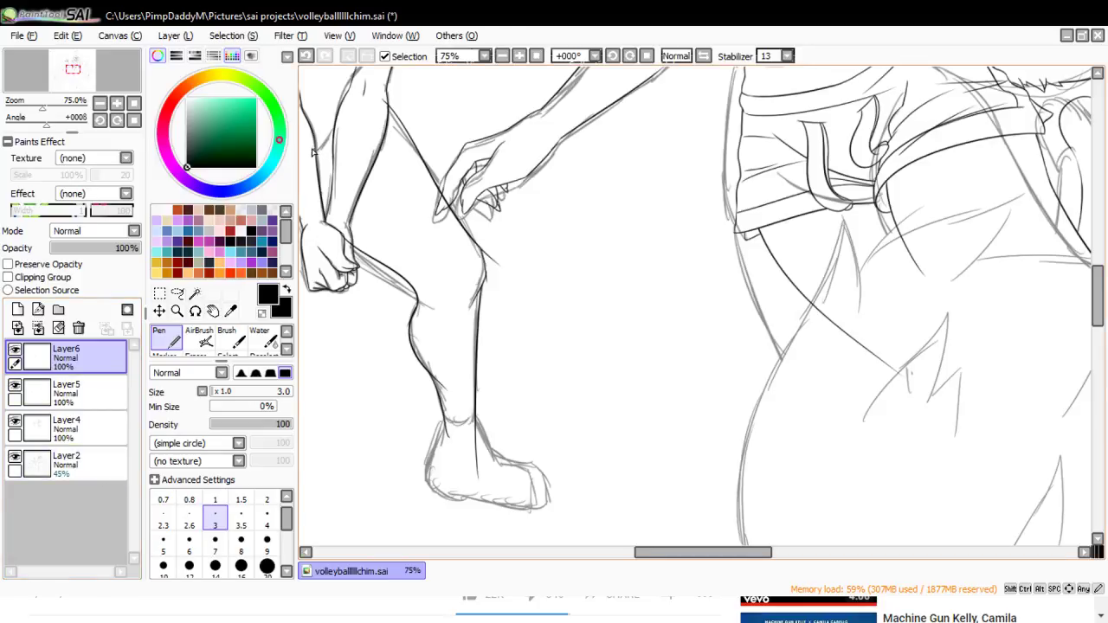
# - Hide the Layer2 sketch and erase the overshooting line ends at the front of the knee with the Eraser at size 12
pyautogui.click(15, 458)
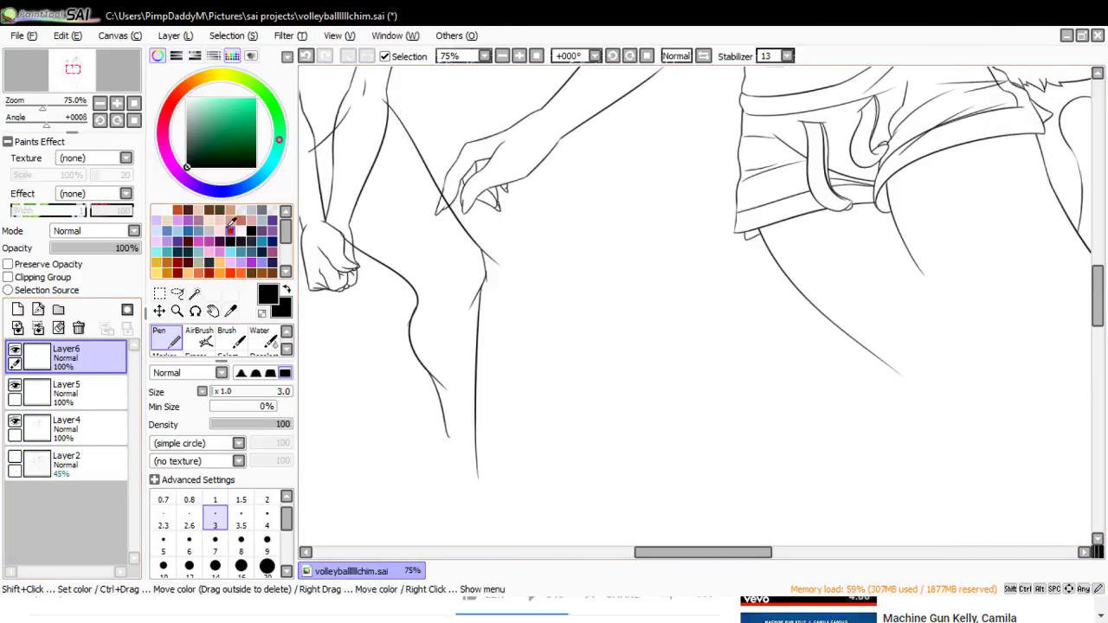
pyautogui.click(177, 310)
pyautogui.click(479, 285)
pyautogui.click(479, 286)
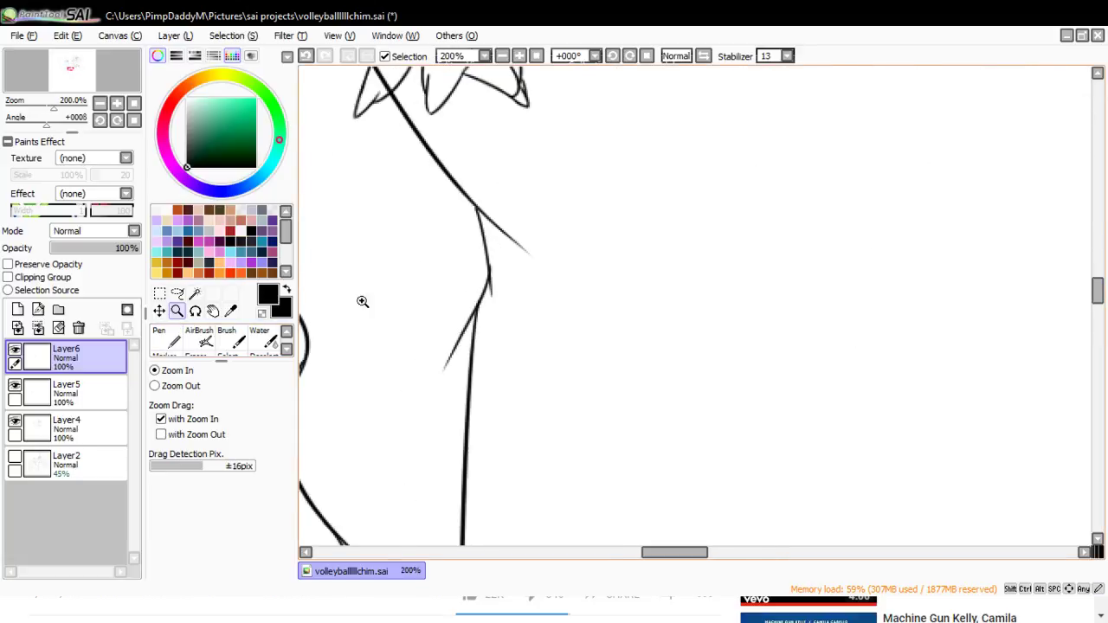
pyautogui.click(196, 356)
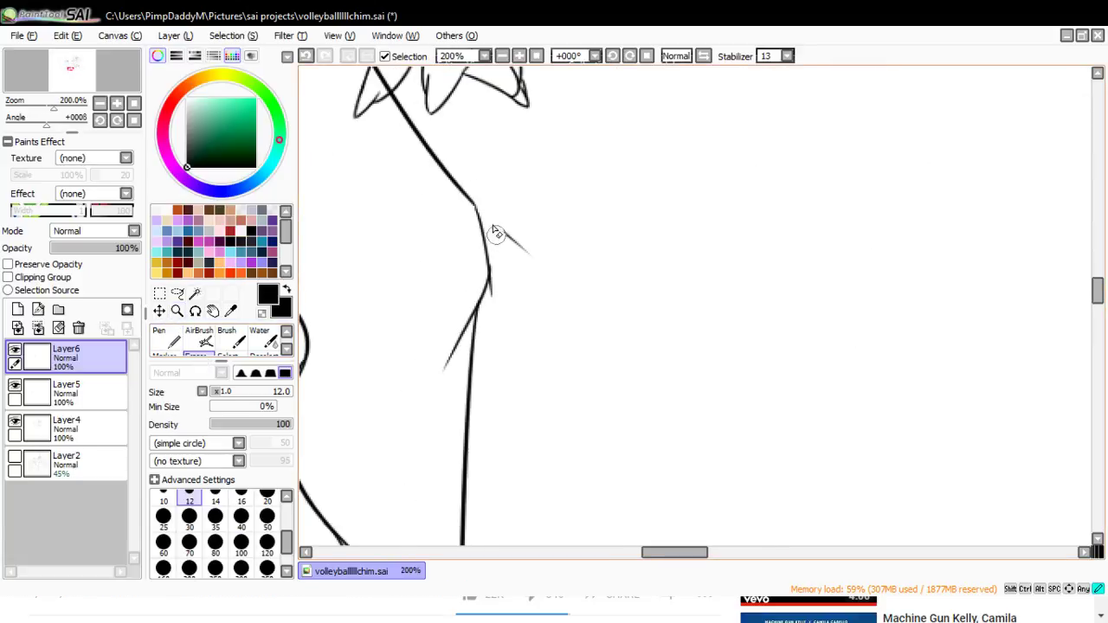
pyautogui.moveTo(519, 253); pyautogui.dragTo(509, 216)
pyautogui.moveTo(493, 270); pyautogui.dragTo(489, 296)
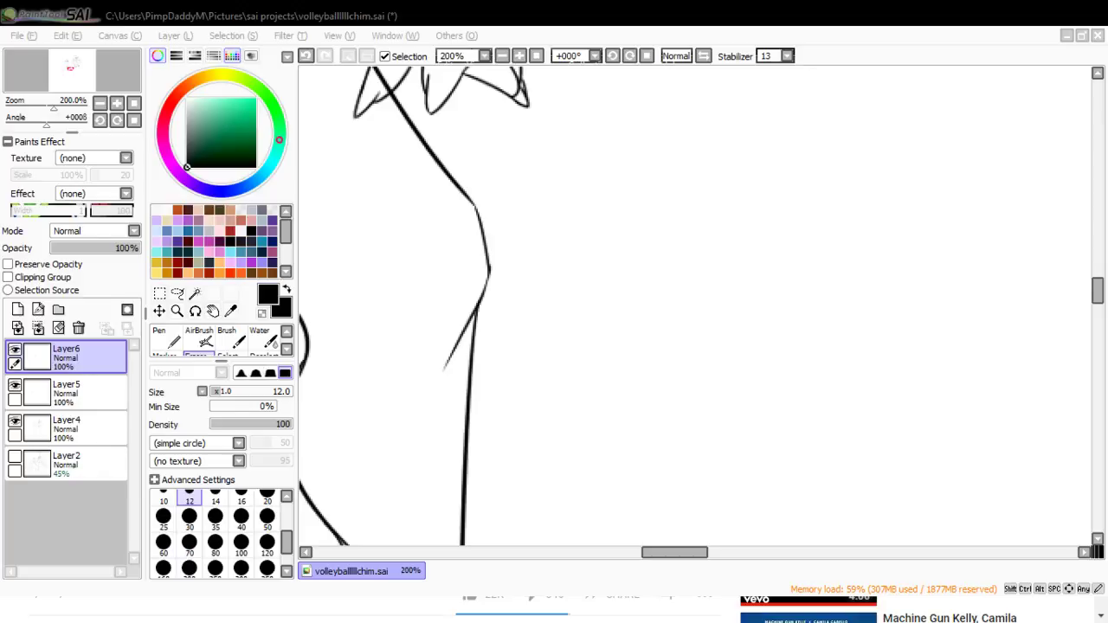
# - Shorten and taper the crease line below the kneecap with the Eraser at size 12
pyautogui.click(246, 476)
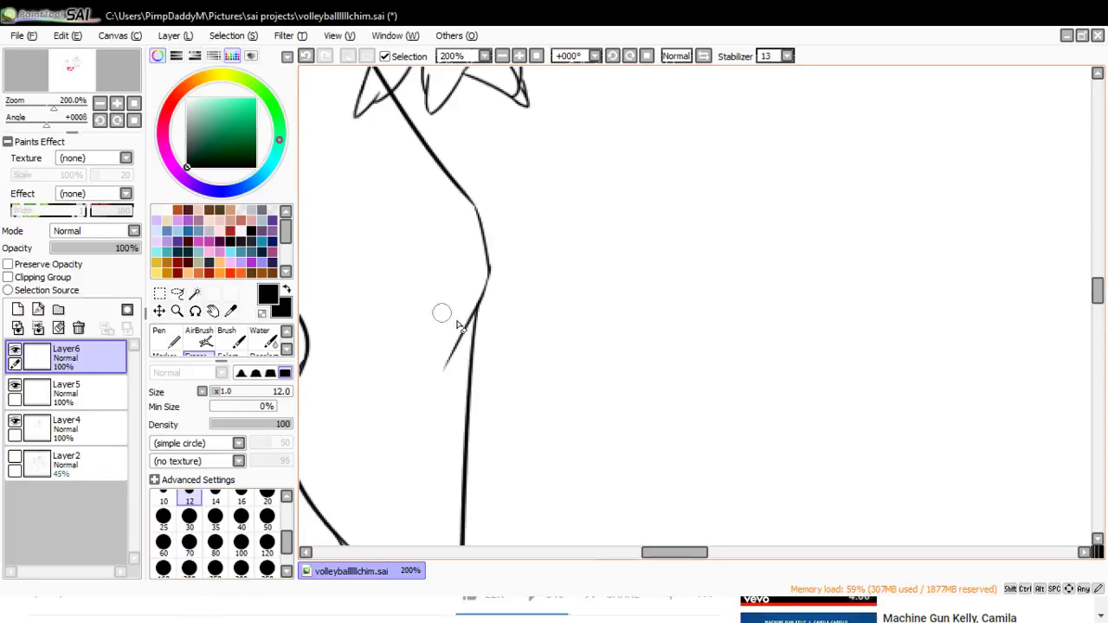
pyautogui.hotkey('ctrl', 'z')
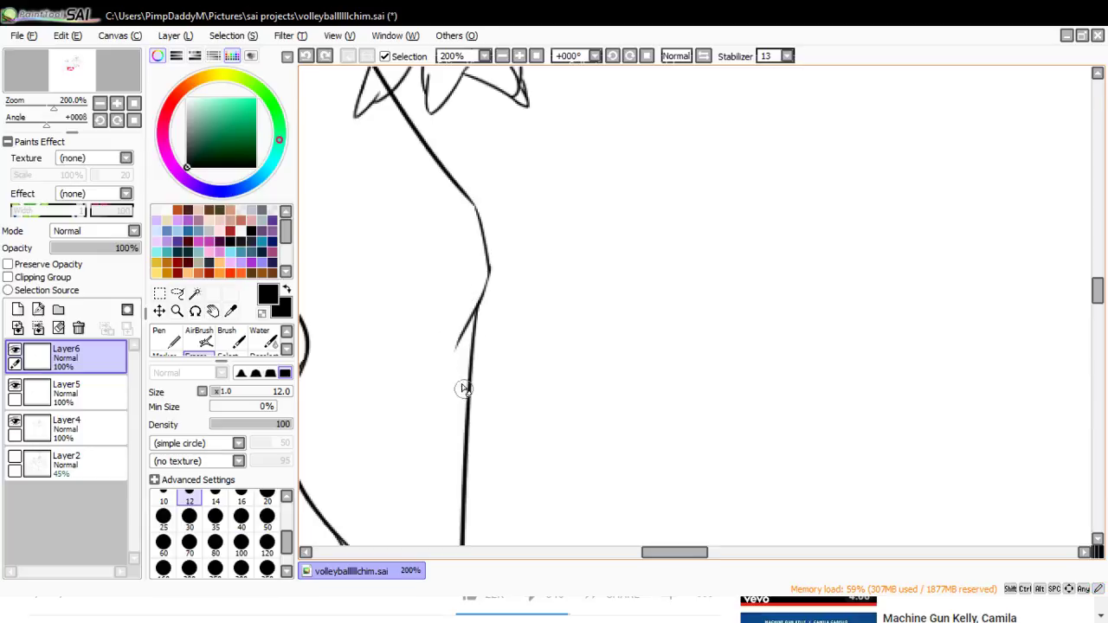
pyautogui.moveTo(481, 279); pyautogui.dragTo(456, 355)
pyautogui.hotkey('ctrl', 'z')
pyautogui.moveTo(647, 553); pyautogui.dragTo(636, 566)
pyautogui.moveTo(604, 253); pyautogui.dragTo(605, 300)
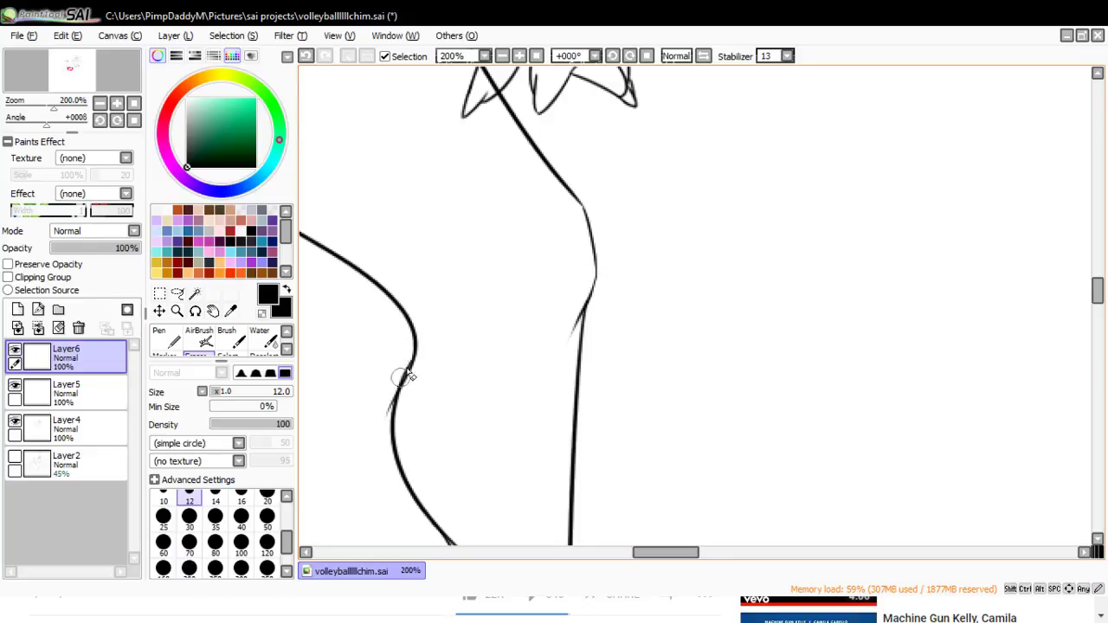
# - Erase the stray line ends where the thigh and calf lines join behind the knee
pyautogui.moveTo(409, 352); pyautogui.dragTo(388, 391)
pyautogui.hotkey('ctrl', 'z')
pyautogui.moveTo(410, 349); pyautogui.dragTo(398, 379)
pyautogui.hotkey('ctrl', 'z')
pyautogui.moveTo(403, 320); pyautogui.dragTo(398, 370)
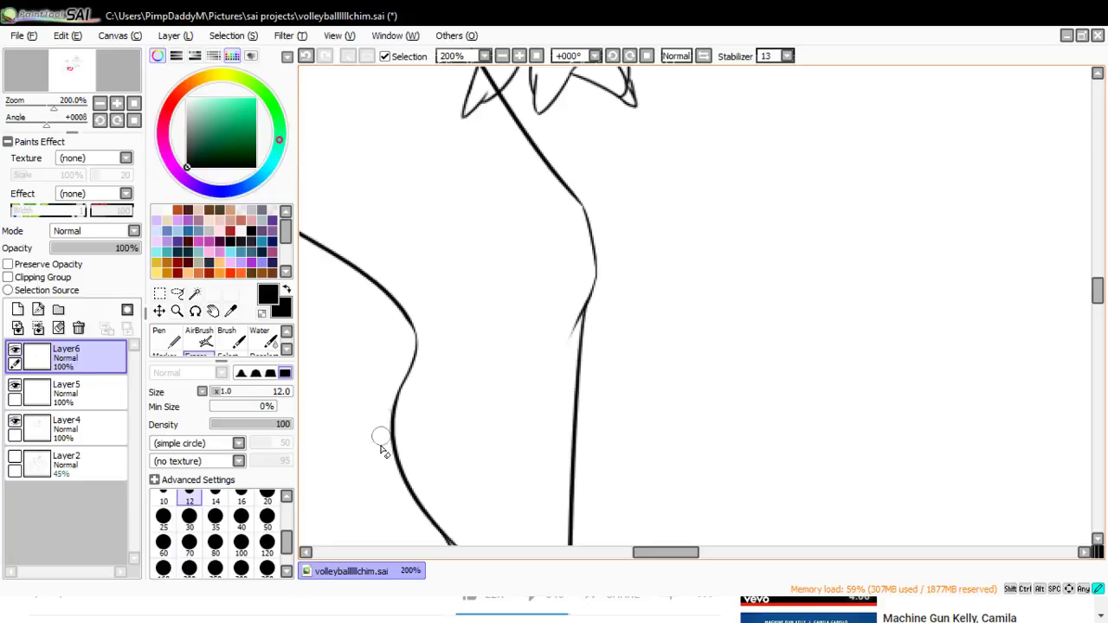
# - Erase the overshooting stroke on the calf and trim the lower ends of the calf and shin lines at the ankle
pyautogui.scroll(-5, 1008, 381)
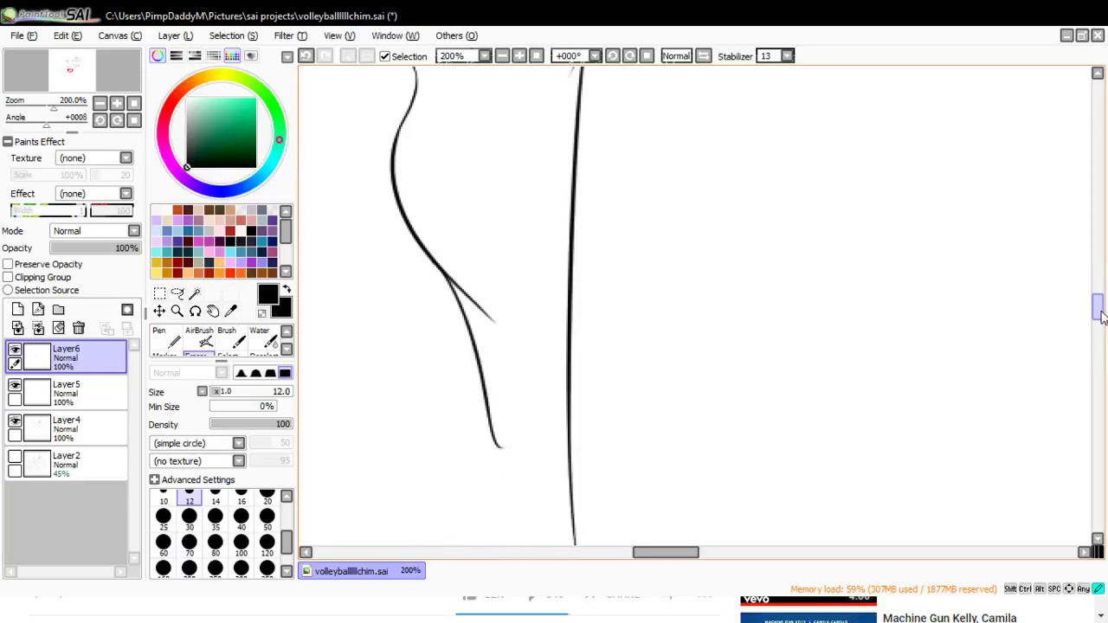
pyautogui.moveTo(456, 244); pyautogui.dragTo(482, 289)
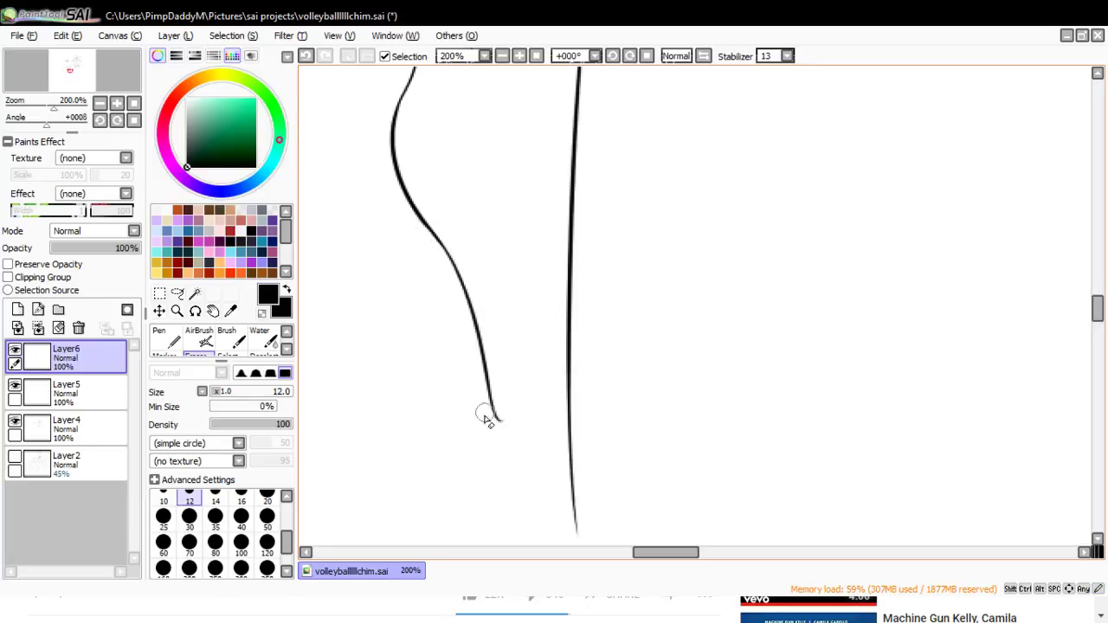
pyautogui.moveTo(504, 395)
pyautogui.mouseDown()
pyautogui.moveTo(507, 454)
pyautogui.moveTo(504, 403)
pyautogui.moveTo(494, 428)
pyautogui.mouseUp()
pyautogui.moveTo(578, 453)
pyautogui.mouseDown()
pyautogui.moveTo(561, 432)
pyautogui.moveTo(580, 496)
pyautogui.mouseUp()
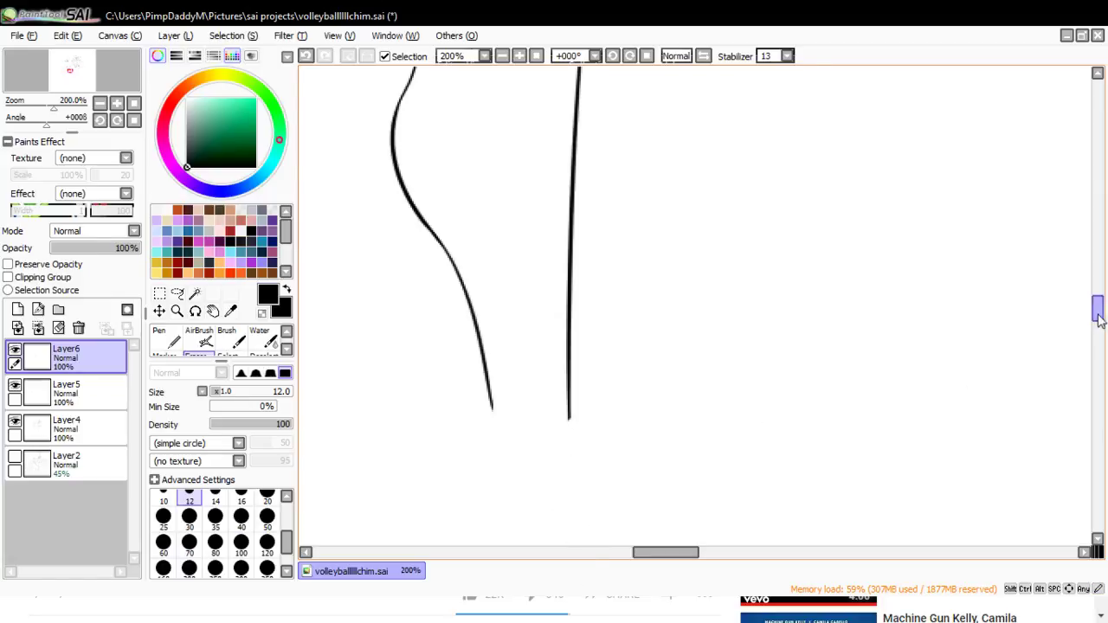
# - Erase the parts of the leg lines that cross the larger character's fingers and the smaller character's forearms
pyautogui.moveTo(1097, 308); pyautogui.dragTo(1096, 278)
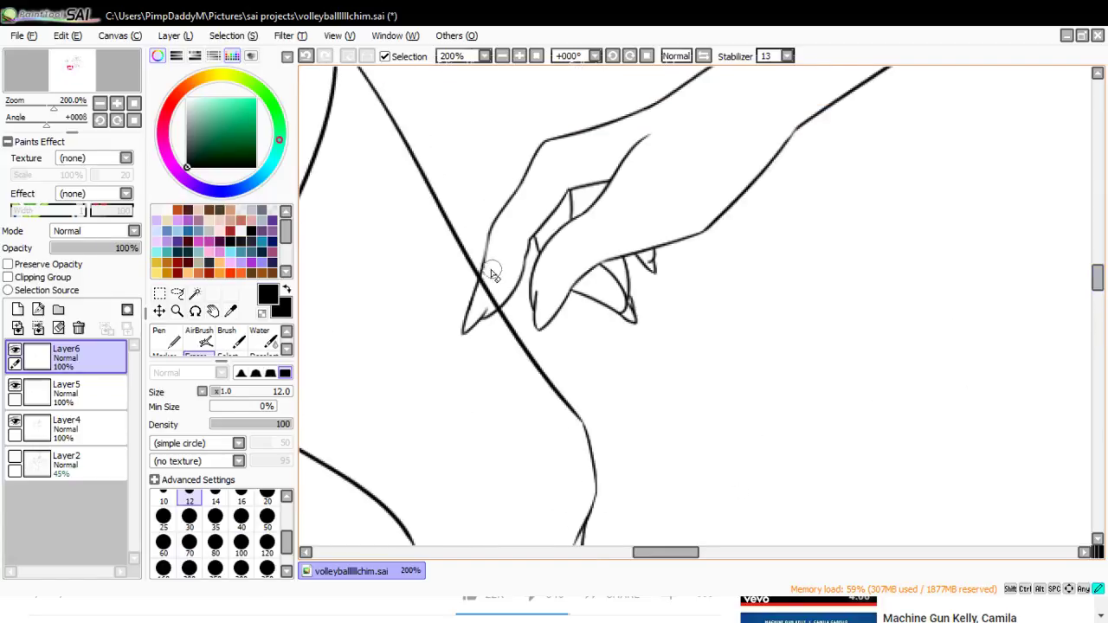
pyautogui.moveTo(493, 272); pyautogui.dragTo(516, 350)
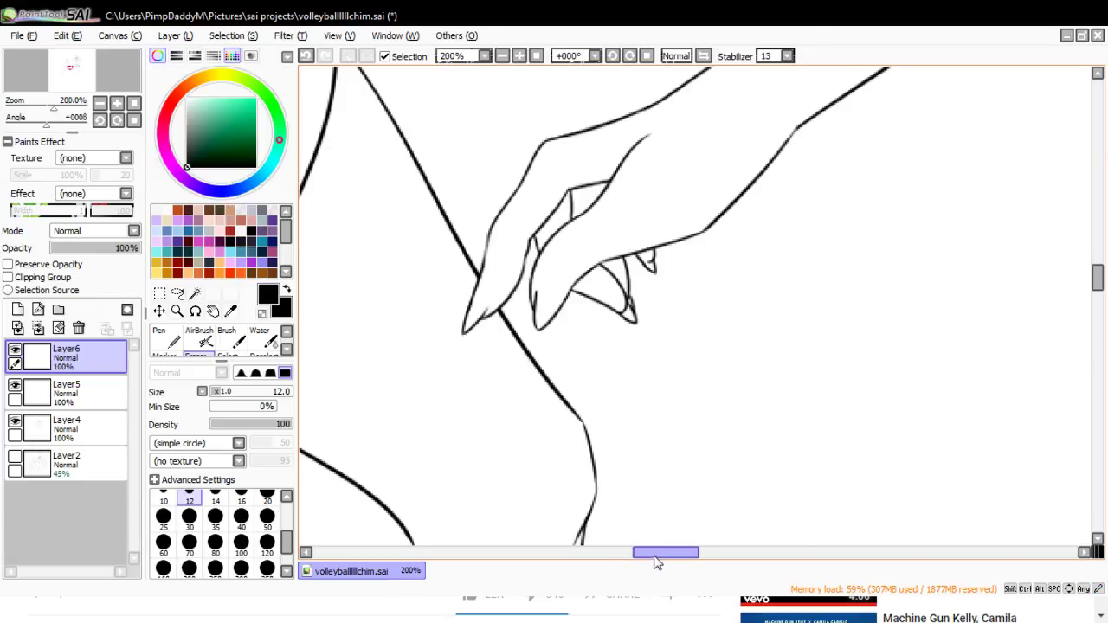
pyautogui.moveTo(655, 552); pyautogui.dragTo(618, 553)
pyautogui.moveTo(642, 409)
pyautogui.mouseDown()
pyautogui.moveTo(652, 380)
pyautogui.moveTo(666, 428)
pyautogui.mouseUp()
pyautogui.scroll(5, 1064, 336)
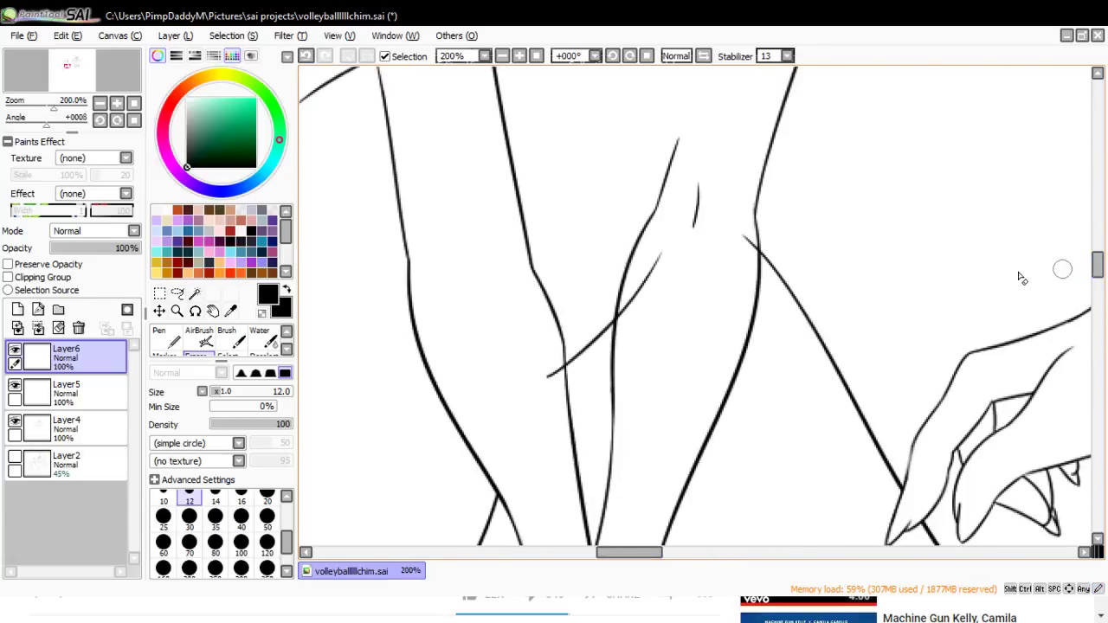
pyautogui.moveTo(627, 318); pyautogui.dragTo(673, 247)
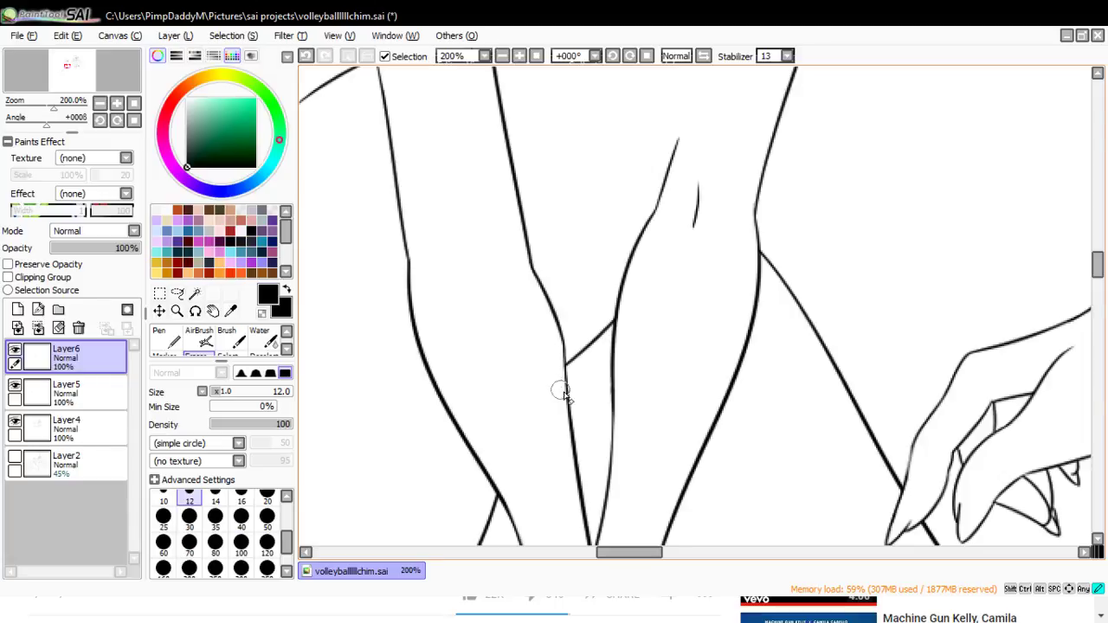
# - Merge Layer6 down into Layer5 and show the Layer2 sketch again
pyautogui.click(177, 310)
pyautogui.click(169, 386)
pyautogui.click(415, 321)
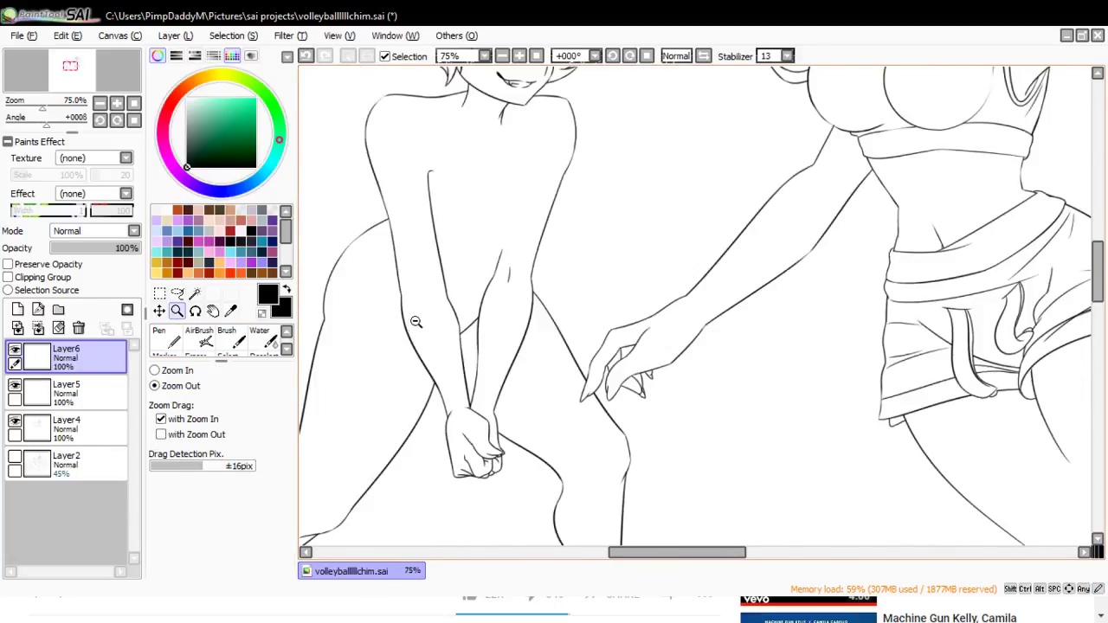
pyautogui.click(433, 324)
pyautogui.click(606, 303)
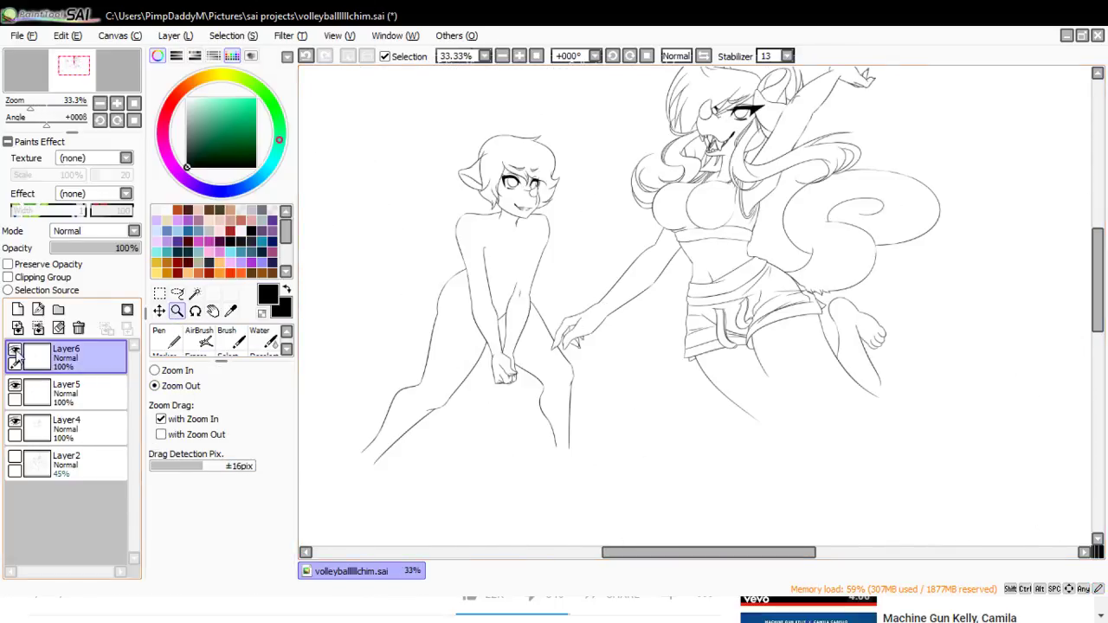
pyautogui.hotkey('ctrl', 'e')
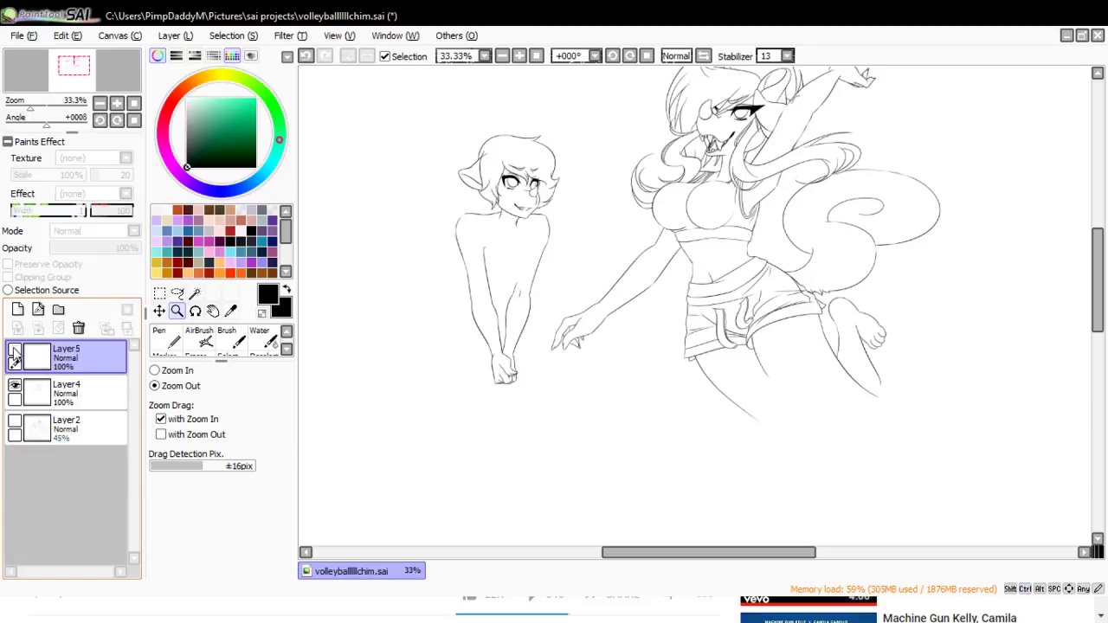
pyautogui.click(14, 424)
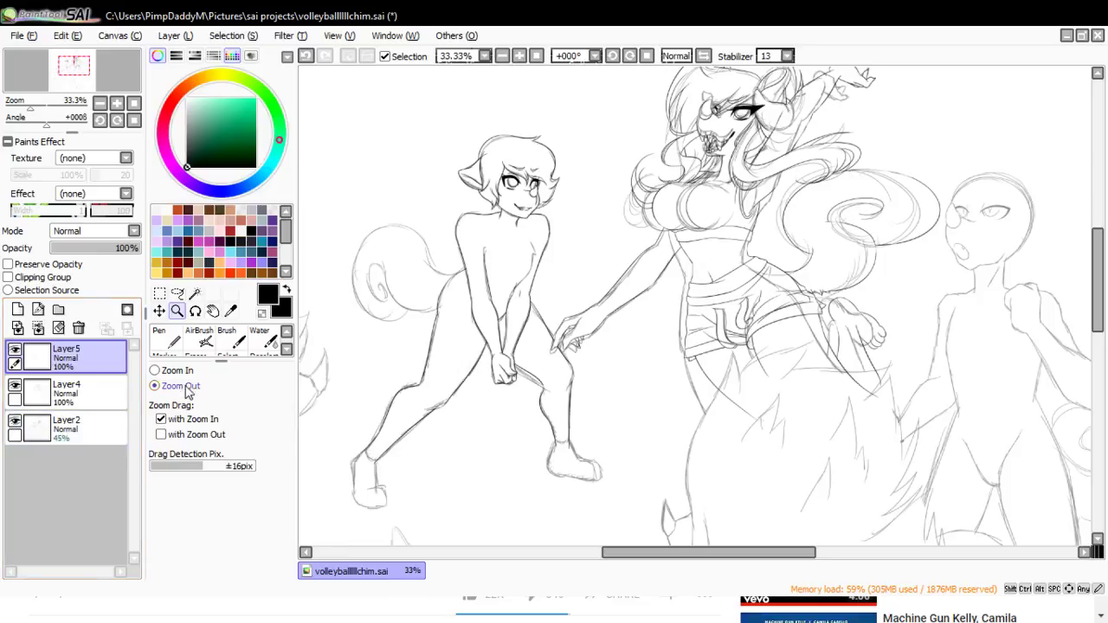
# - Create a new layer above Layer5 for the smaller character's torso and choose the Pen at size 3
pyautogui.click(557, 233)
pyautogui.click(528, 253)
pyautogui.click(525, 264)
pyautogui.click(494, 291)
pyautogui.click(13, 352)
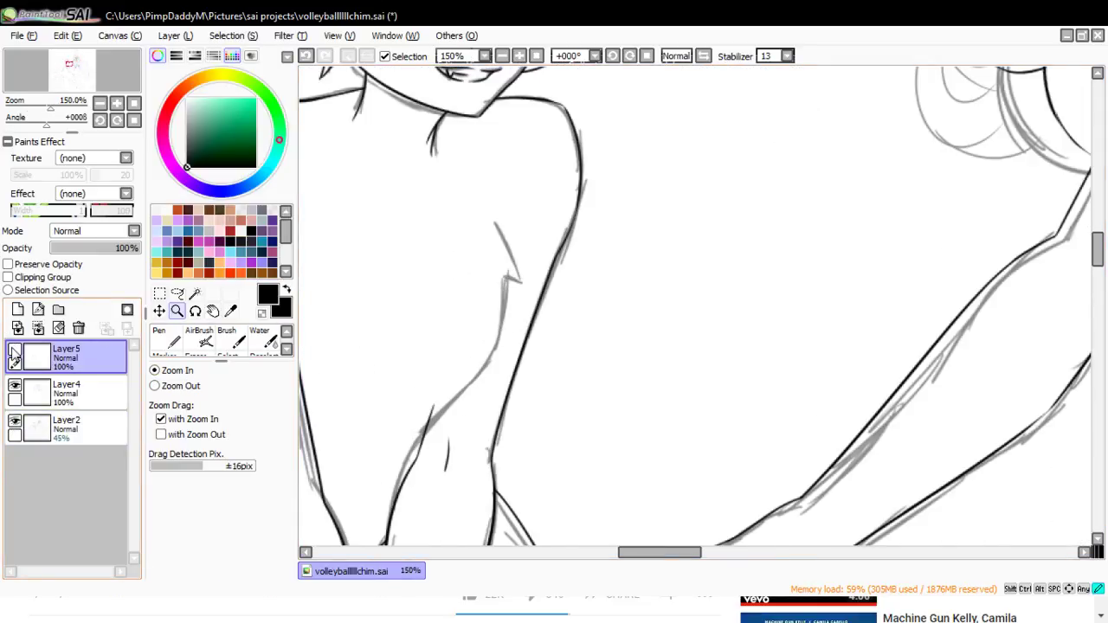
pyautogui.click(17, 309)
pyautogui.click(159, 337)
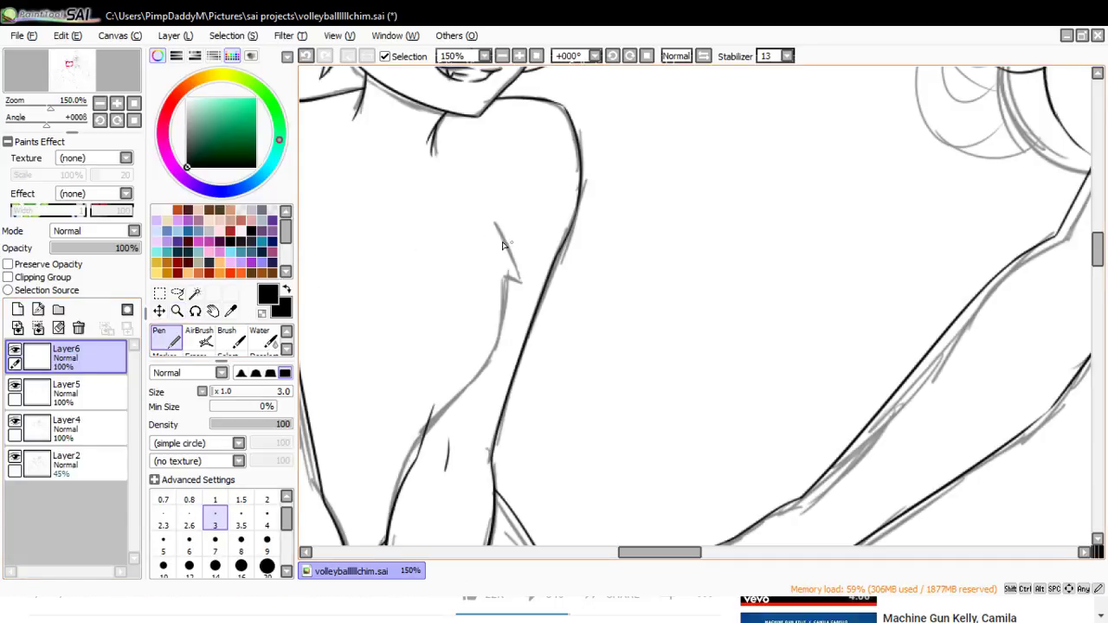
# - Ink the chest curve with its small pointed tuft and the side of the torso down to the forearm
pyautogui.hotkey('ctrl', 'z')
pyautogui.moveTo(481, 209); pyautogui.dragTo(531, 249)
pyautogui.moveTo(505, 279); pyautogui.dragTo(487, 363)
pyautogui.hotkey('ctrl', 'z')
pyautogui.moveTo(505, 277); pyautogui.dragTo(486, 400)
pyautogui.moveTo(502, 342); pyautogui.dragTo(383, 474)
pyautogui.hotkey('ctrl', 'z')
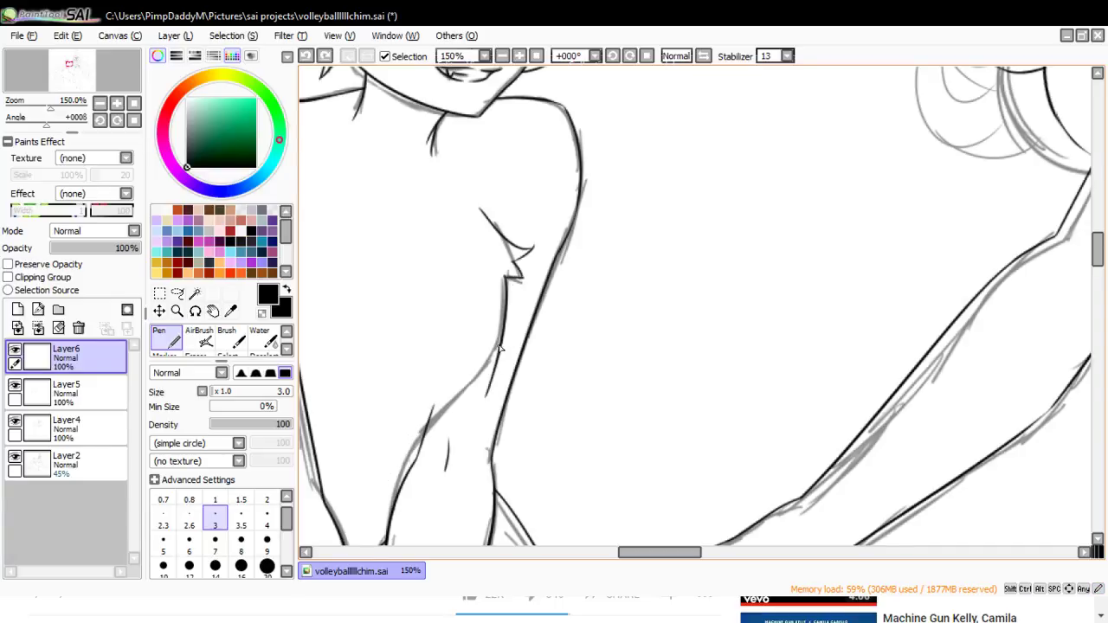
pyautogui.moveTo(502, 342); pyautogui.dragTo(406, 442)
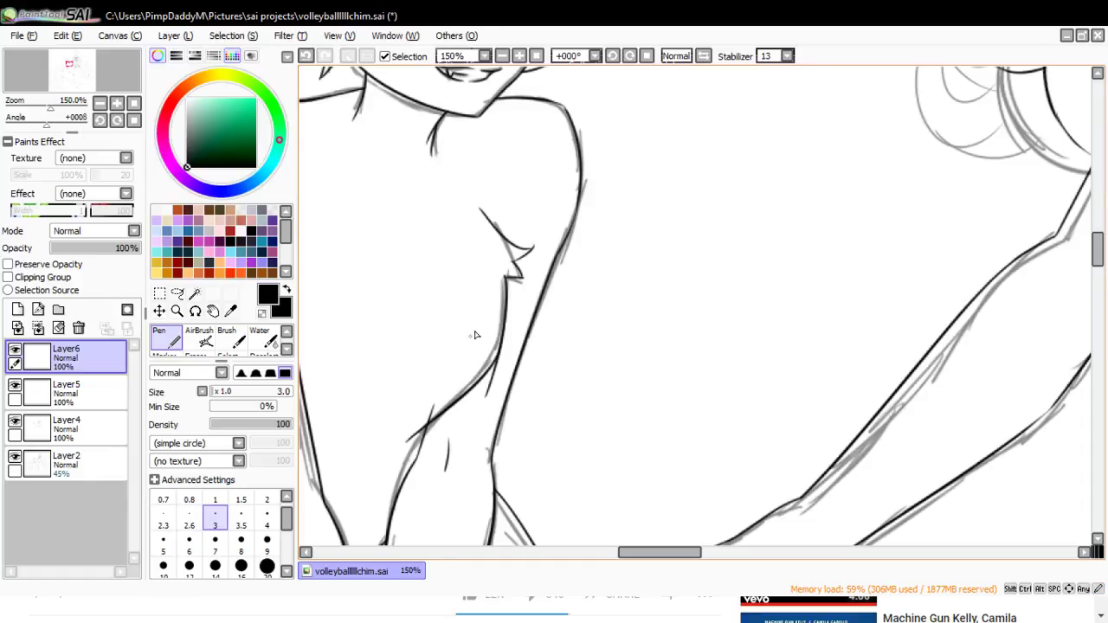
# - Hide the Layer2 sketch, then erase the torso line's overshoot at the waist and the forearm line's upper stub on Layer4
pyautogui.click(196, 345)
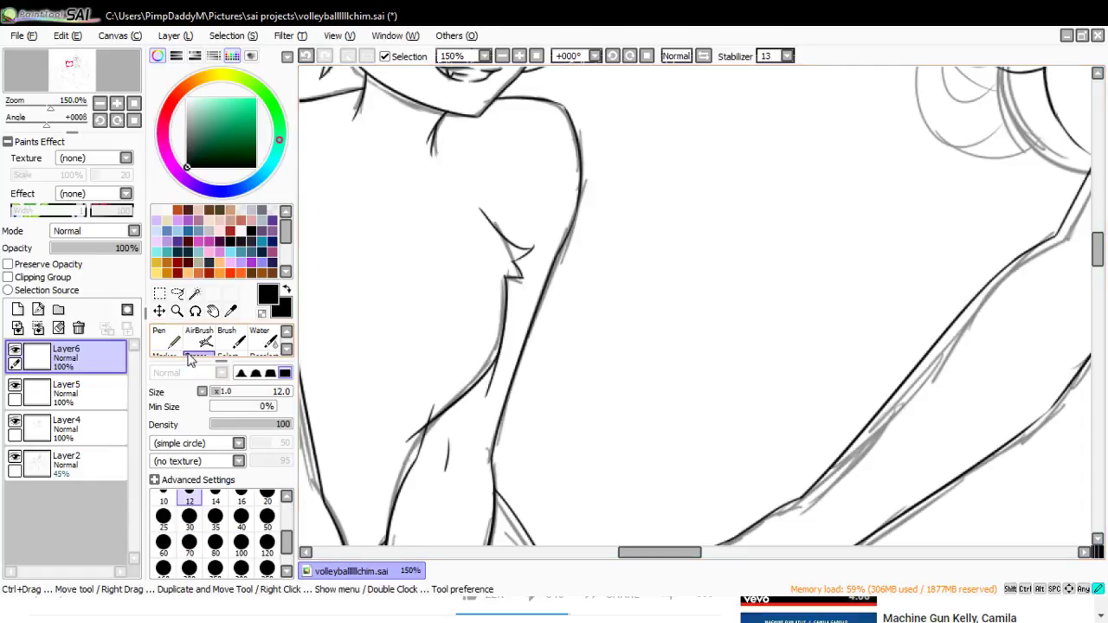
pyautogui.click(15, 464)
pyautogui.moveTo(496, 364); pyautogui.dragTo(483, 403)
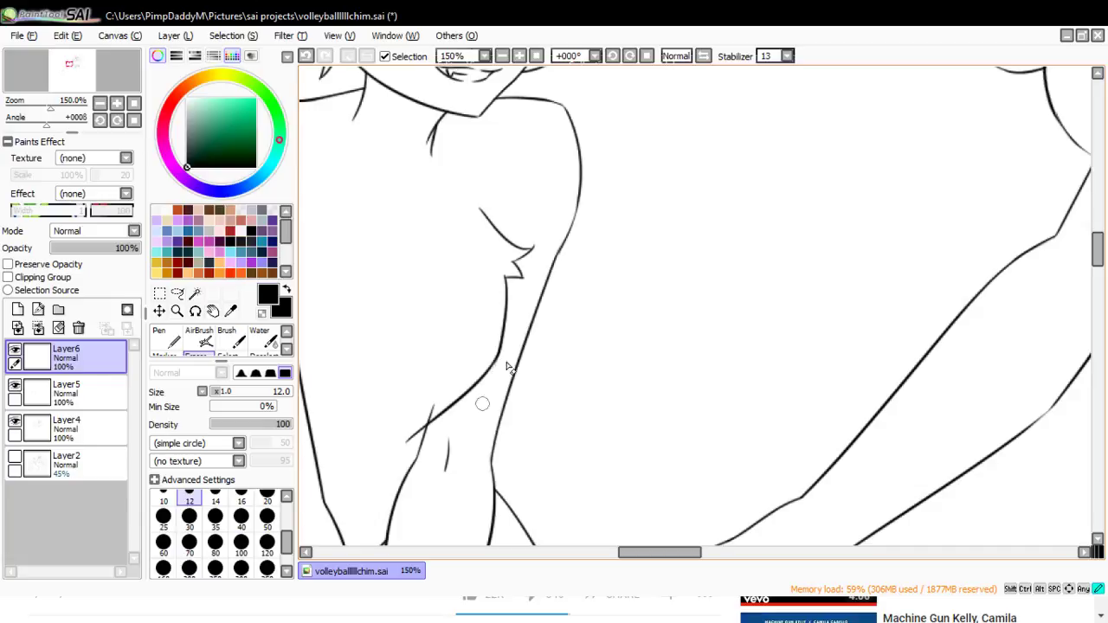
pyautogui.moveTo(511, 357)
pyautogui.mouseDown()
pyautogui.moveTo(514, 336)
pyautogui.moveTo(497, 366)
pyautogui.mouseUp()
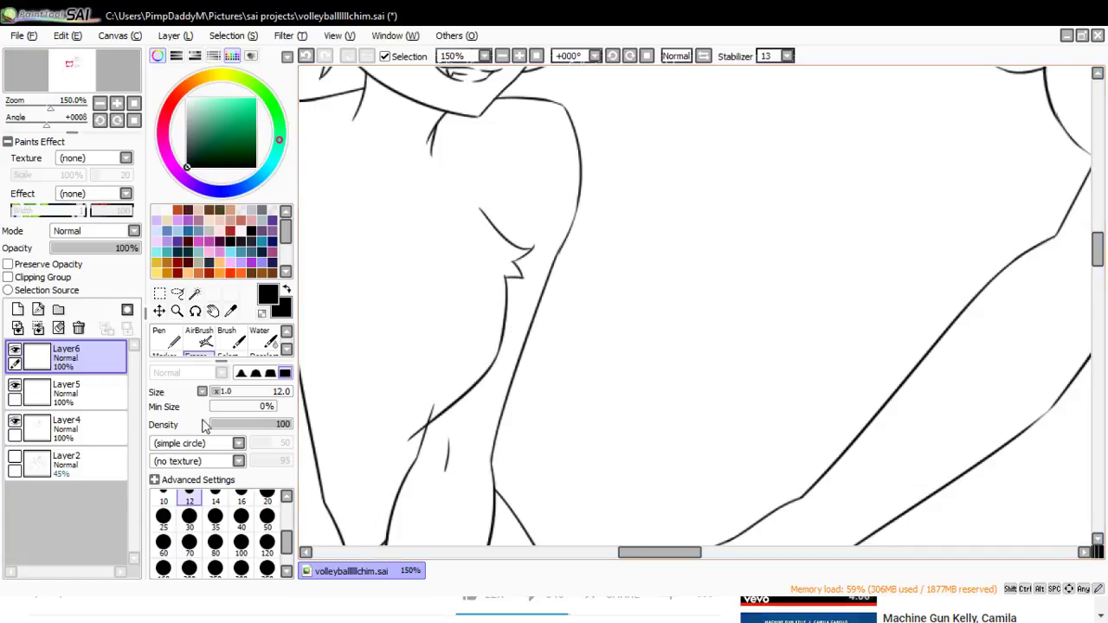
pyautogui.click(52, 405)
pyautogui.click(52, 428)
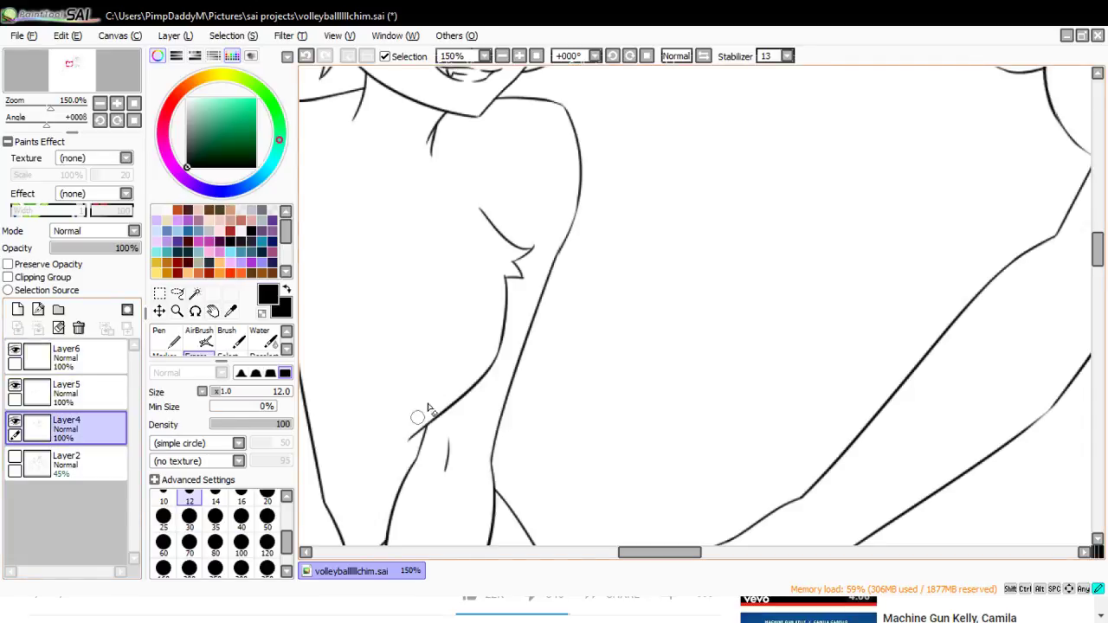
# - Create a new layer above Layer6 and draw the two slanted collarbone lines with the Pen at size 3
pyautogui.click(18, 309)
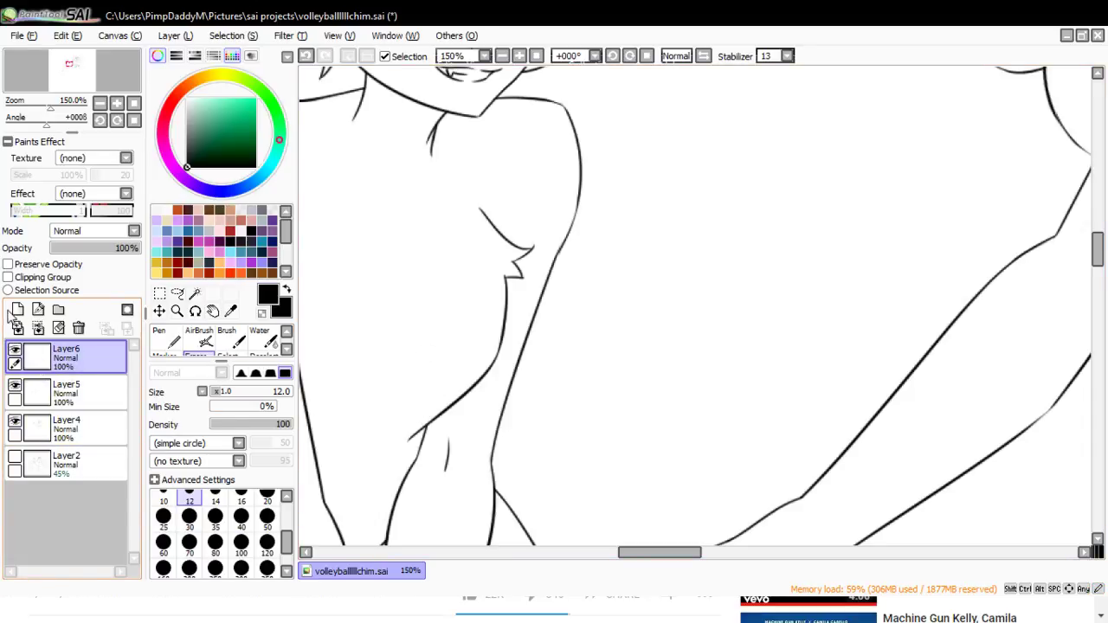
pyautogui.click(159, 336)
pyautogui.moveTo(642, 552); pyautogui.dragTo(623, 551)
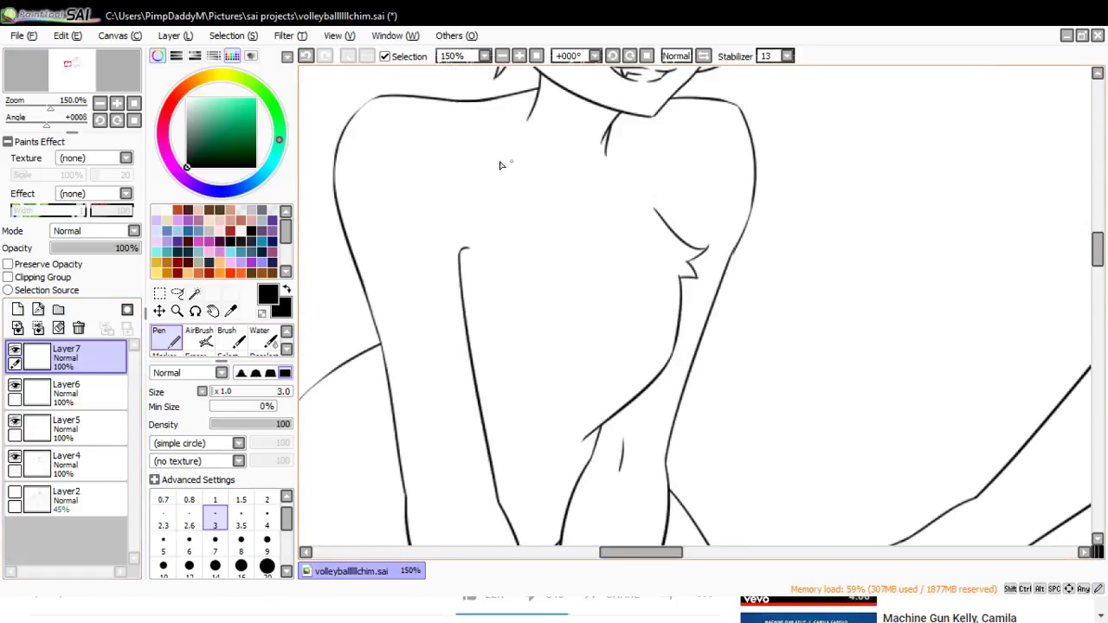
pyautogui.moveTo(457, 147); pyautogui.dragTo(566, 166)
pyautogui.hotkey('ctrl', 'z')
pyautogui.hotkey('ctrl', 'z')
pyautogui.moveTo(447, 145); pyautogui.dragTo(562, 183)
pyautogui.hotkey('ctrl', 'z')
pyautogui.moveTo(451, 146)
pyautogui.mouseDown()
pyautogui.moveTo(567, 175)
pyautogui.moveTo(674, 138)
pyautogui.mouseUp()
# - Nudge the chest and torso line on Layer6 up and to the right, then erase the forearm line's stub at the waist on Layer4
pyautogui.click(70, 391)
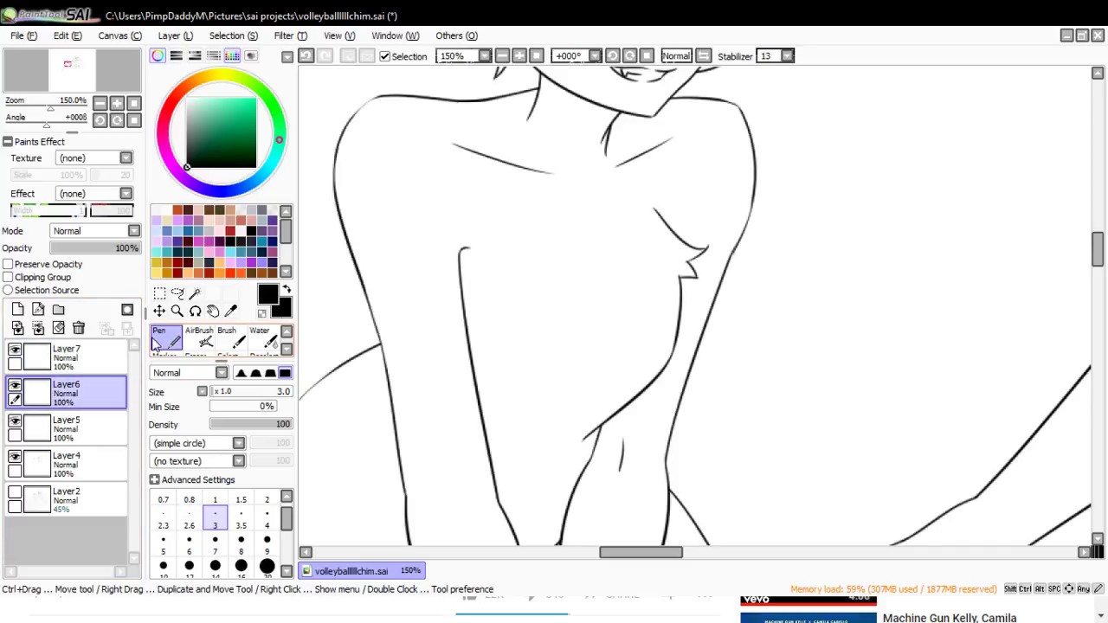
pyautogui.hotkey('ctrl', 'Right')
pyautogui.hotkey('ctrl', 'Right')
pyautogui.hotkey('ctrl', 'Right')
pyautogui.hotkey('ctrl', 'Up')
pyautogui.hotkey('ctrl', 'Right')
pyautogui.hotkey('ctrl', 'Right')
pyautogui.hotkey('ctrl', 'Right')
pyautogui.hotkey('ctrl', 'Right')
pyautogui.hotkey('ctrl', 'Up')
pyautogui.hotkey('ctrl', 'Up')
pyautogui.hotkey('ctrl', 'Right')
pyautogui.hotkey('ctrl', 'Right')
pyautogui.hotkey('ctrl', 'Up')
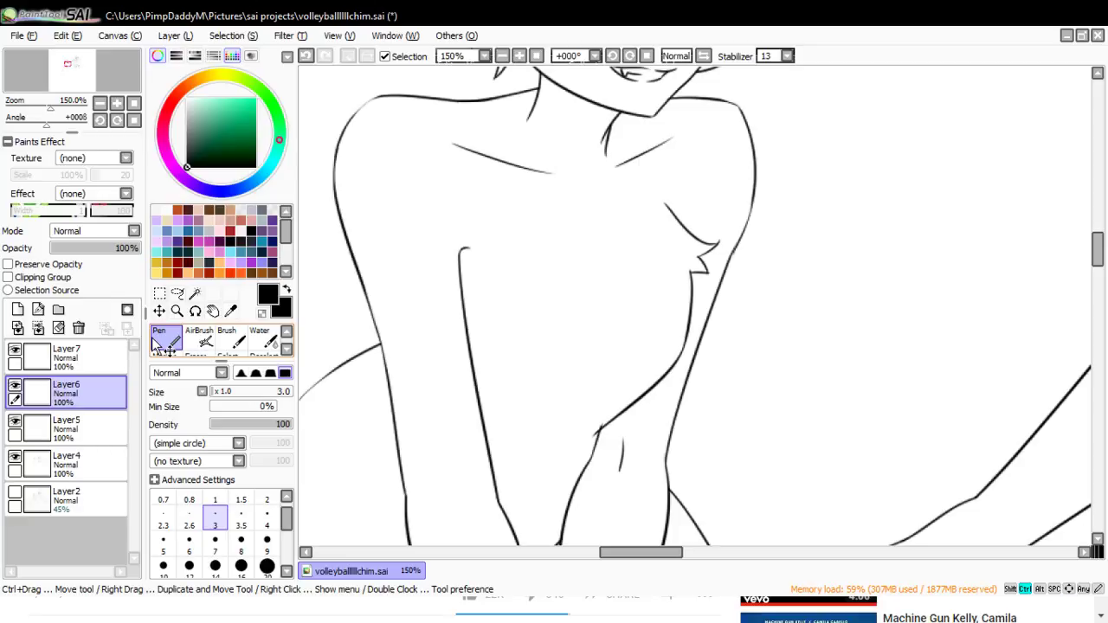
pyautogui.click(78, 472)
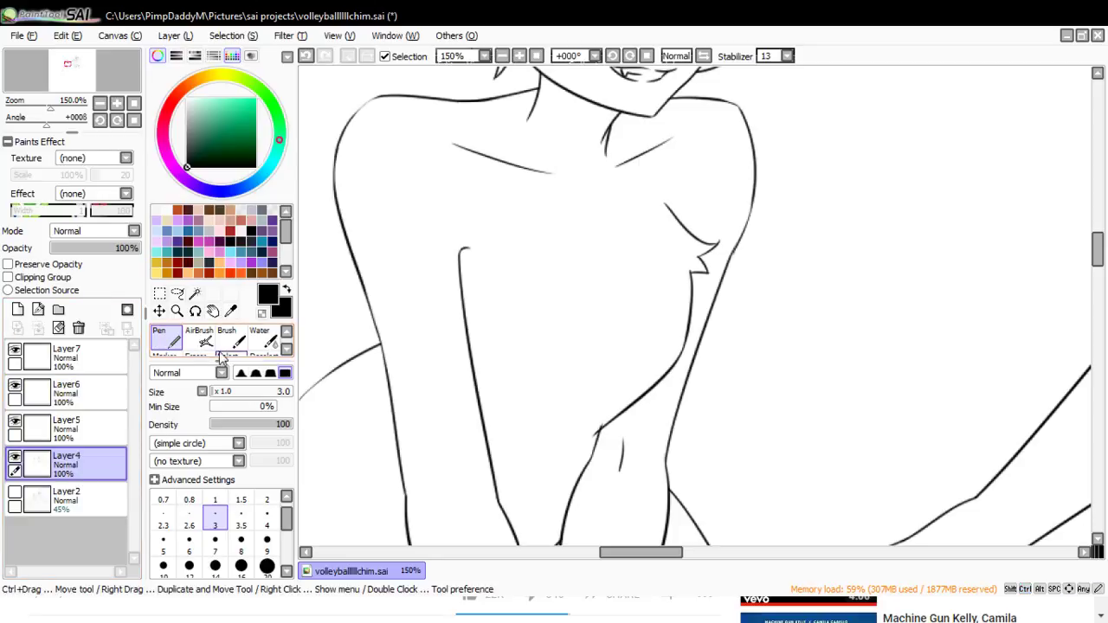
pyautogui.click(199, 355)
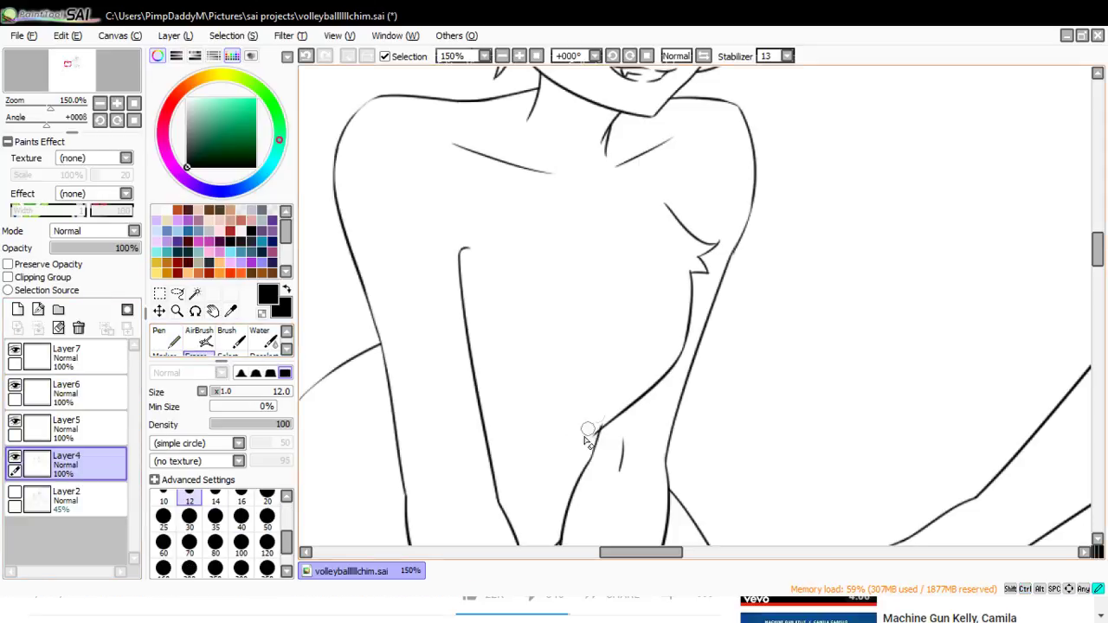
# - Create a new layer above Layer7 for the smaller character's tail and show the Layer2 sketch
pyautogui.click(177, 312)
pyautogui.click(186, 386)
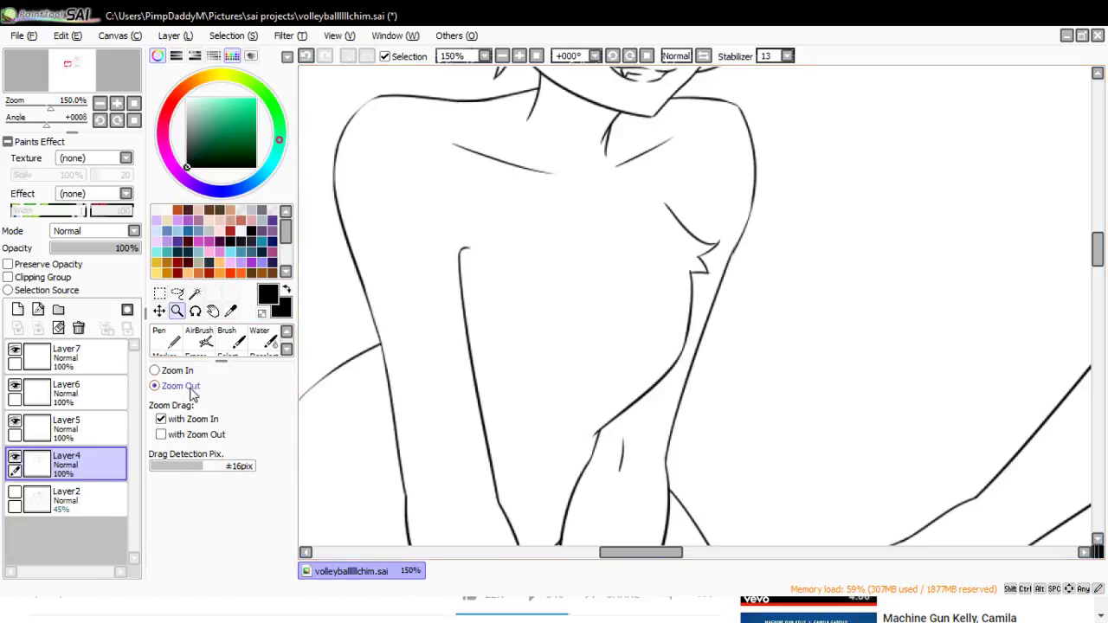
pyautogui.click(392, 271)
pyautogui.click(547, 186)
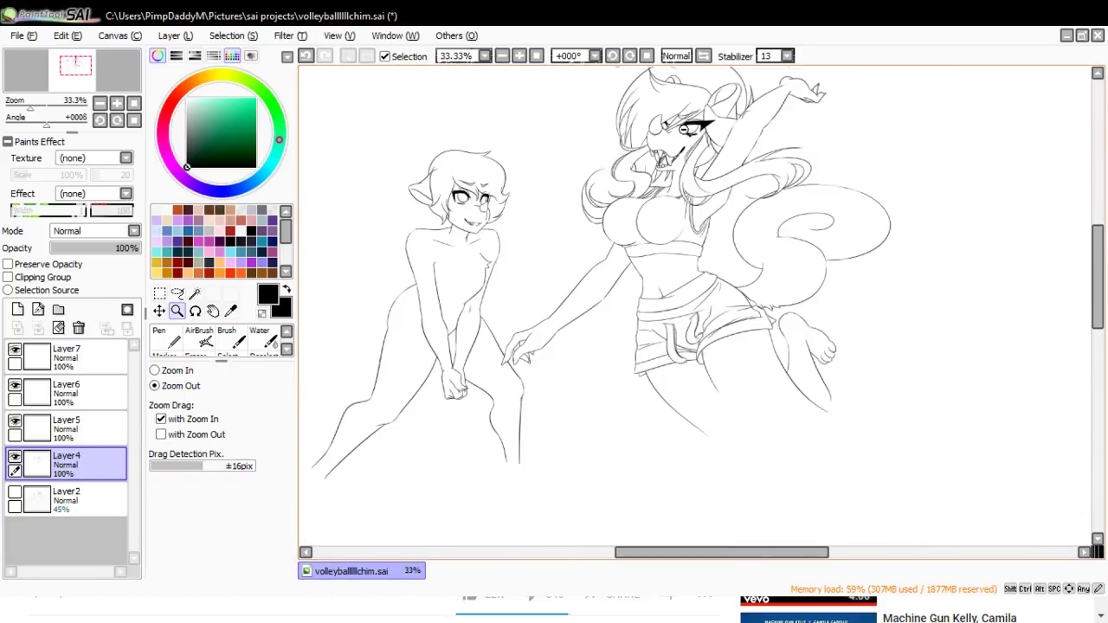
pyautogui.click(43, 357)
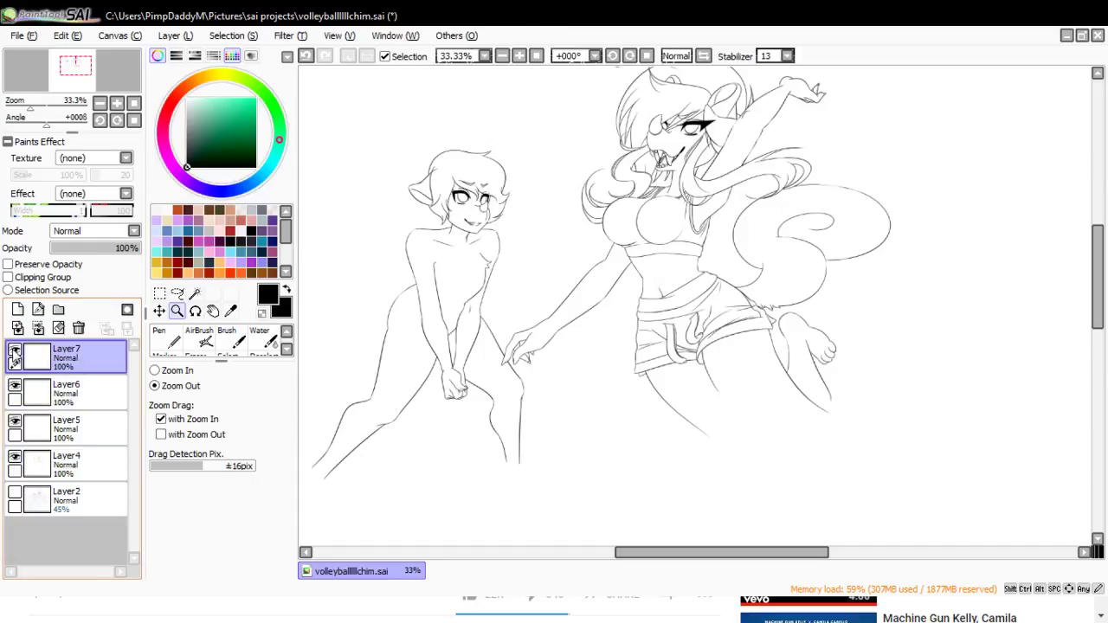
pyautogui.click(17, 310)
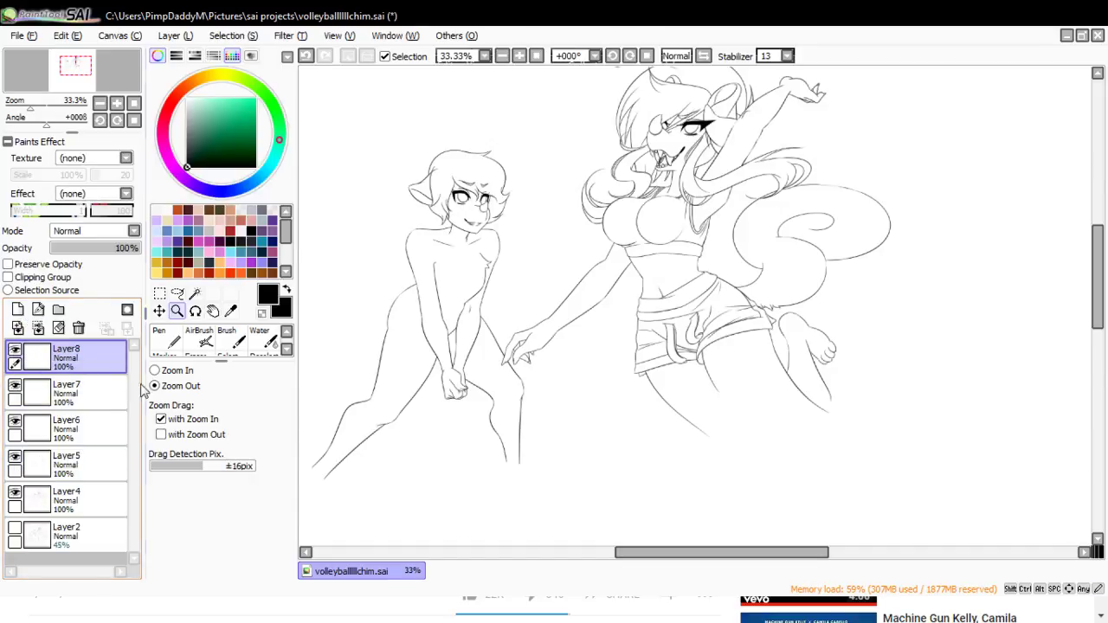
pyautogui.click(16, 533)
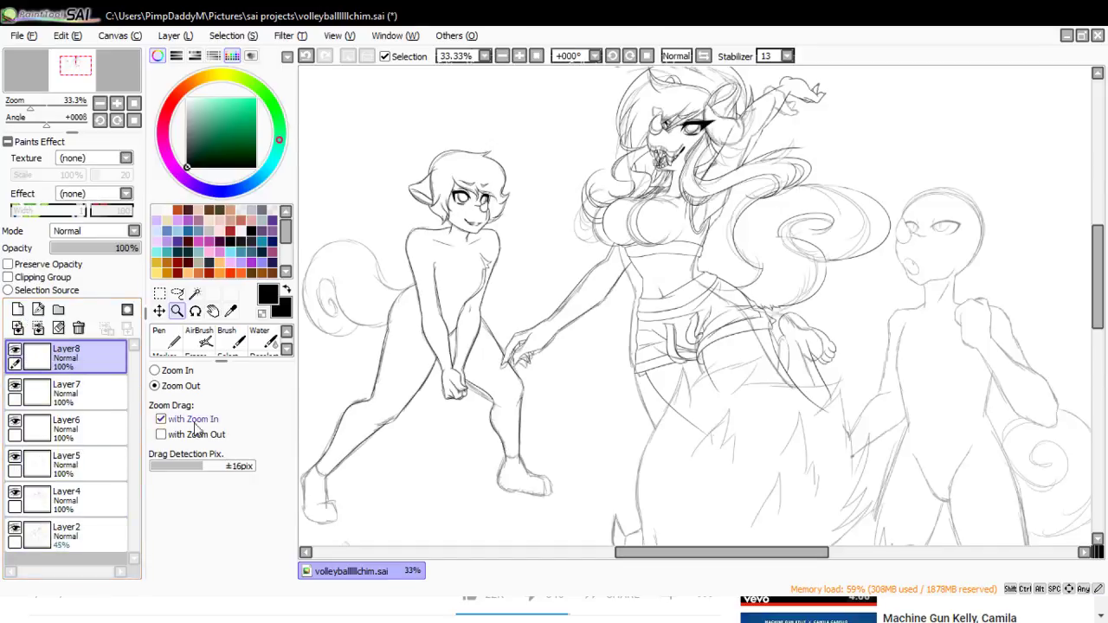
# - Ink the lower and upper curves of the smaller character's tail base with the Pen at size 3
pyautogui.click(169, 370)
pyautogui.moveTo(628, 568); pyautogui.dragTo(611, 569)
pyautogui.click(390, 321)
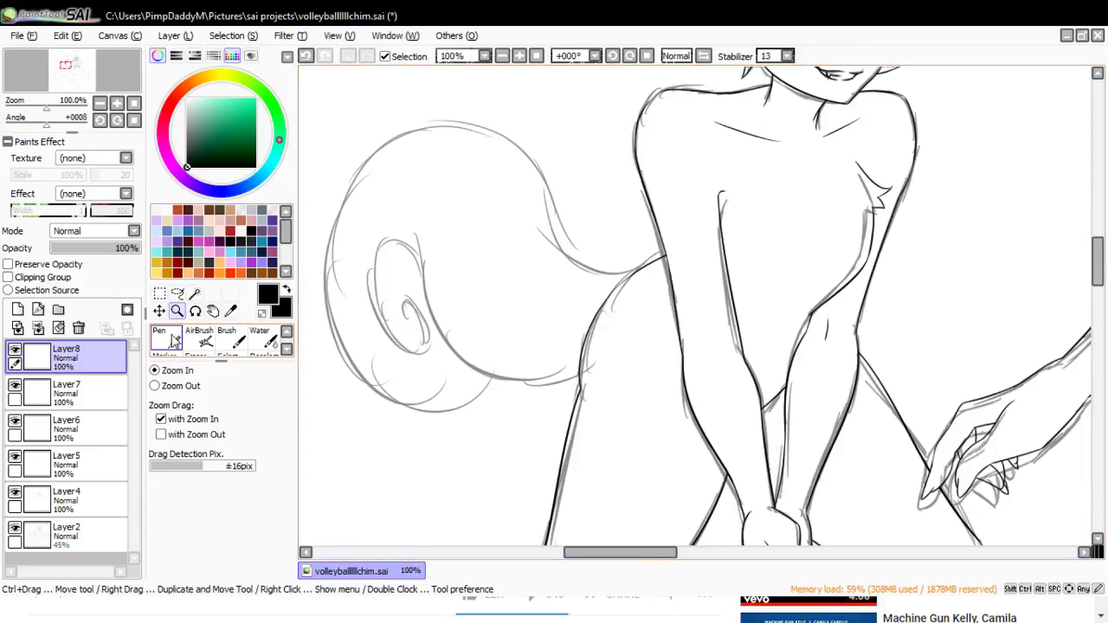
pyautogui.moveTo(411, 237)
pyautogui.mouseDown()
pyautogui.moveTo(426, 305)
pyautogui.moveTo(658, 314)
pyautogui.mouseUp()
pyautogui.hotkey('ctrl', 'z')
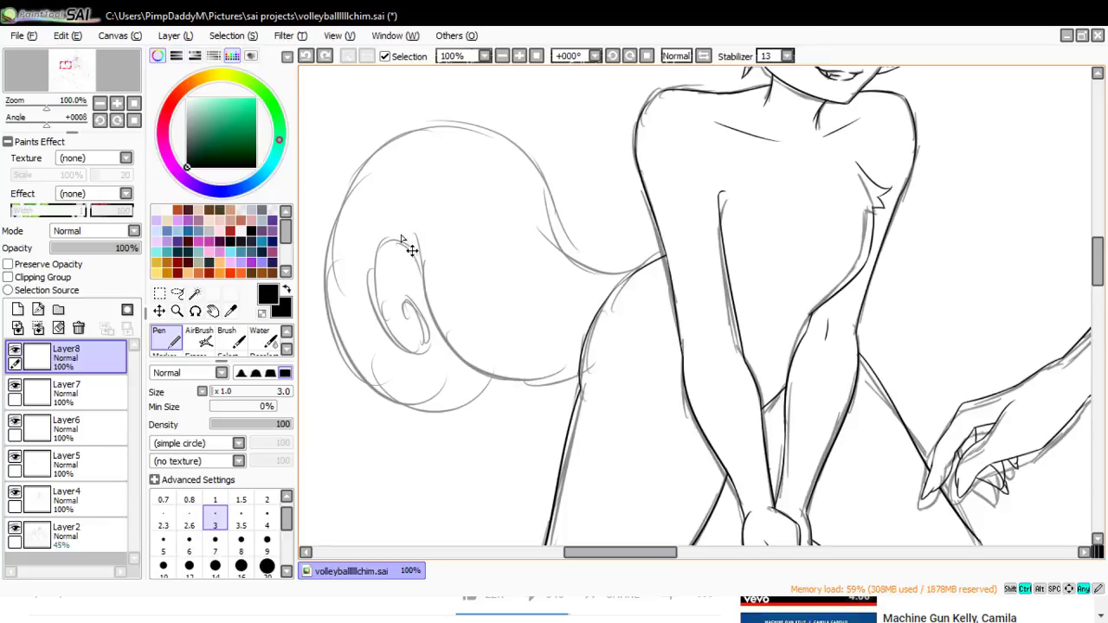
pyautogui.moveTo(434, 331); pyautogui.dragTo(631, 293)
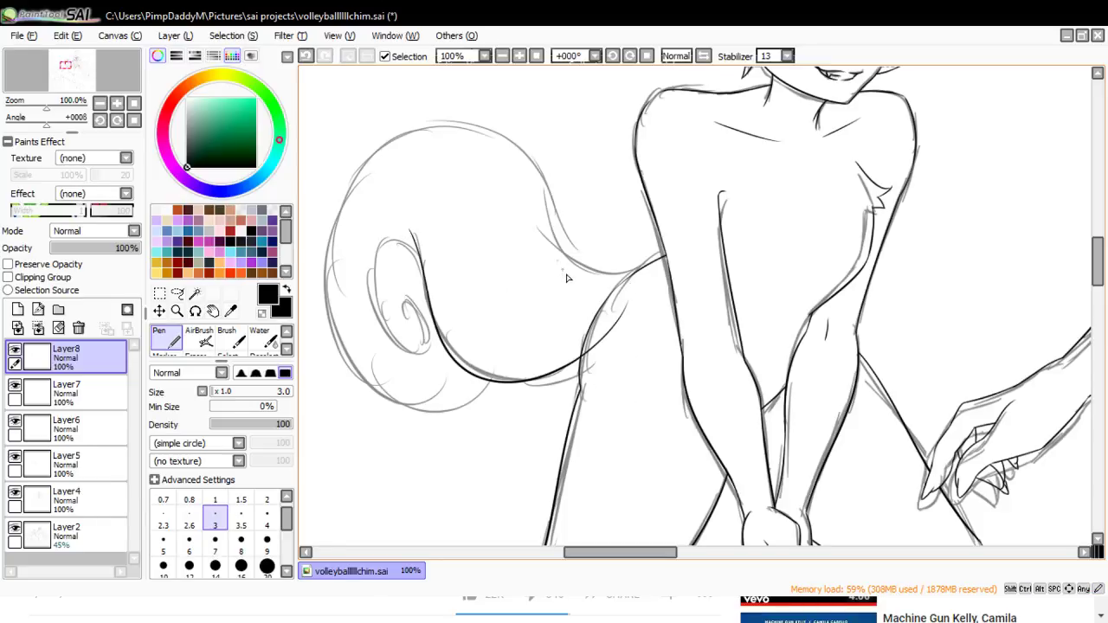
pyautogui.moveTo(530, 205)
pyautogui.mouseDown()
pyautogui.moveTo(546, 256)
pyautogui.moveTo(681, 252)
pyautogui.mouseUp()
# - On a new layer above Layer8, draw the tail's large outer loop and scale it shorter vertically to fit the sketch
pyautogui.click(18, 308)
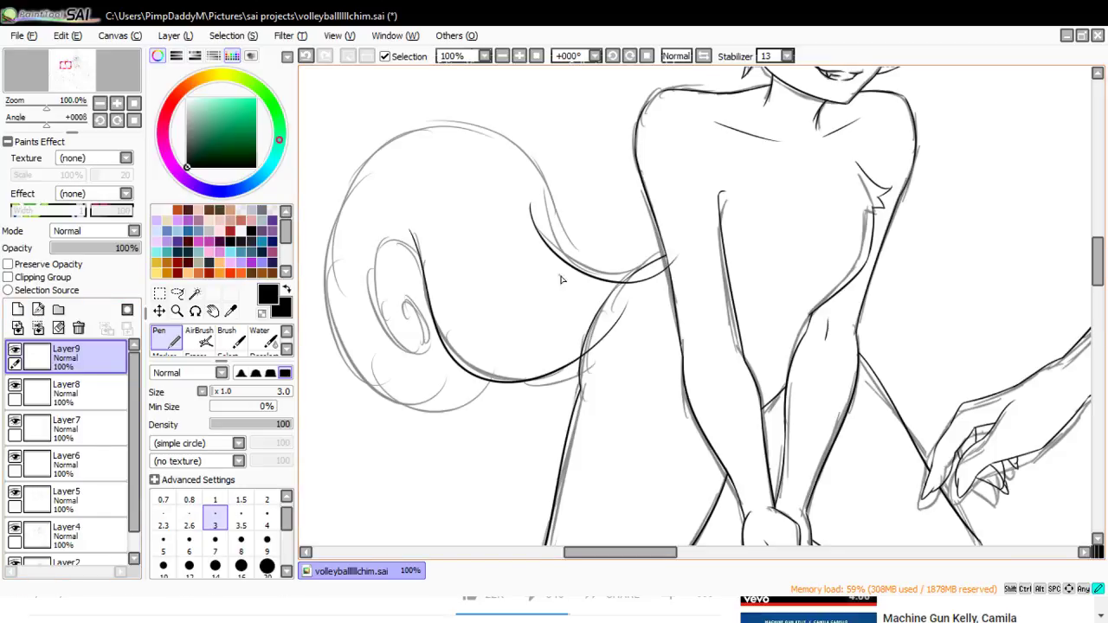
pyautogui.moveTo(561, 279)
pyautogui.mouseDown()
pyautogui.moveTo(336, 174)
pyautogui.moveTo(520, 206)
pyautogui.moveTo(492, 192)
pyautogui.mouseUp()
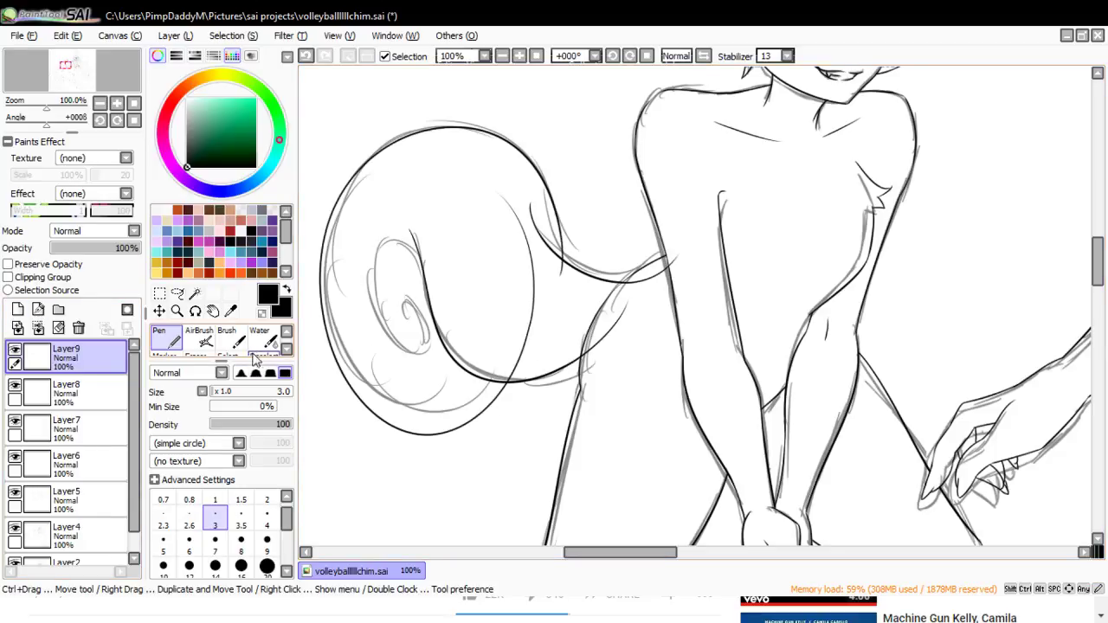
pyautogui.hotkey('ctrl', 't')
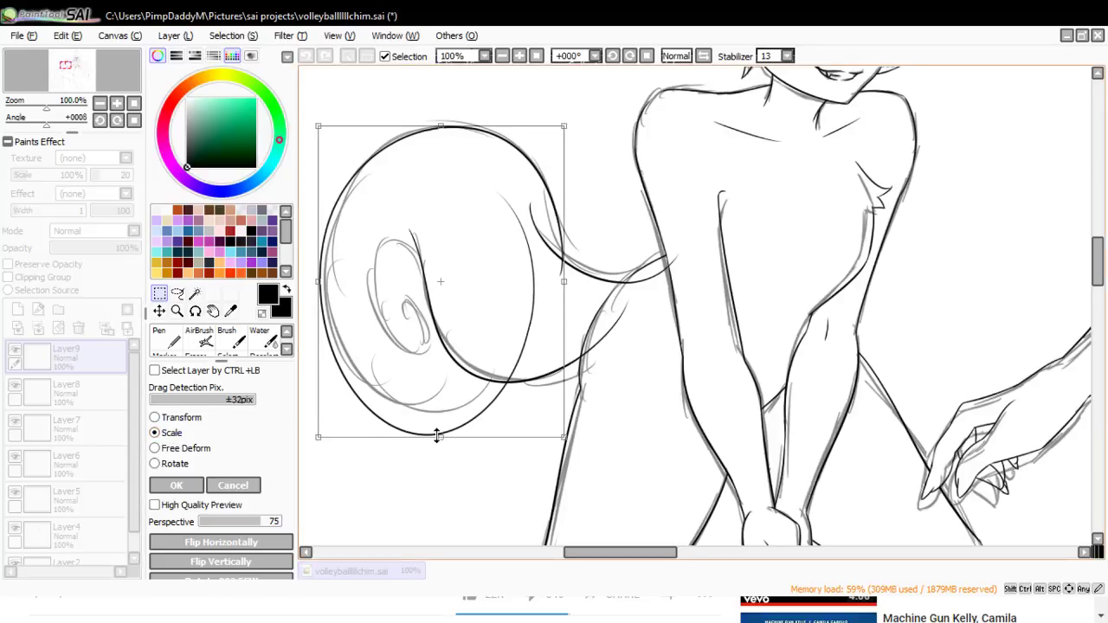
pyautogui.moveTo(437, 436); pyautogui.dragTo(437, 422)
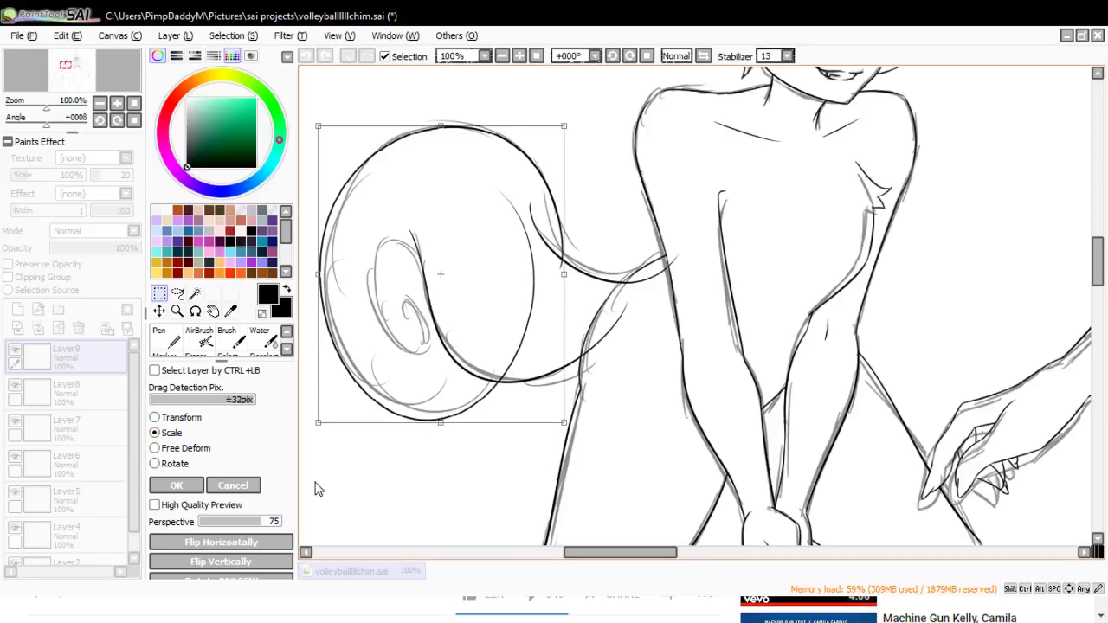
pyautogui.click(176, 484)
# - Ink the small inner spiral of the tail on Layer9 with the Pen at size 3 and hide the Layer2 sketch
pyautogui.click(159, 338)
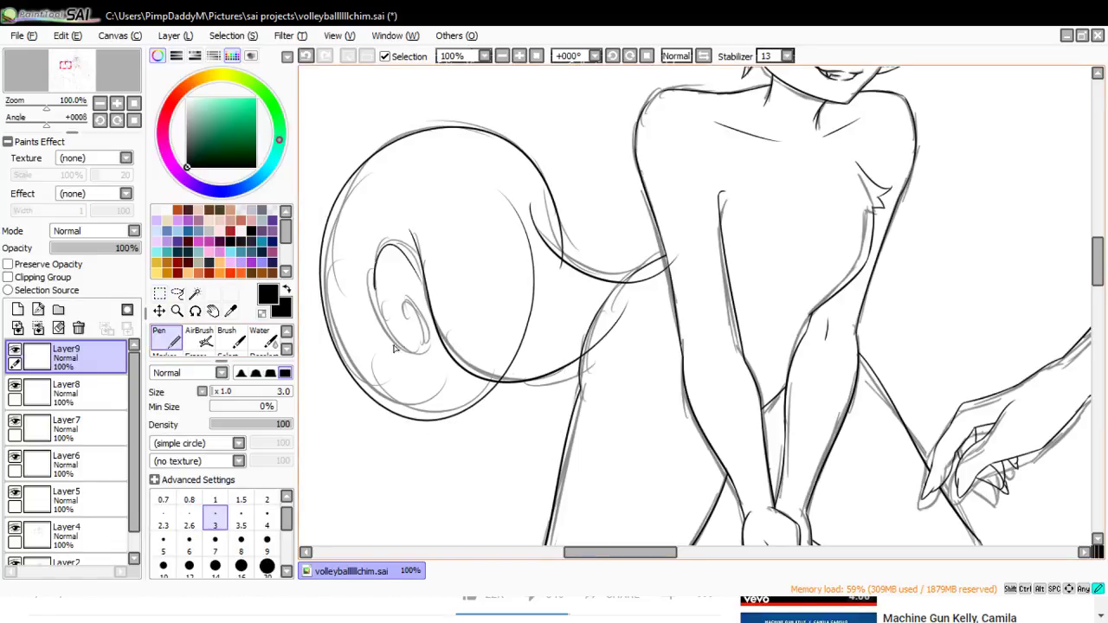
pyautogui.moveTo(394, 345)
pyautogui.mouseDown()
pyautogui.moveTo(432, 292)
pyautogui.moveTo(379, 246)
pyautogui.moveTo(407, 324)
pyautogui.mouseUp()
pyautogui.hotkey('ctrl', 'z')
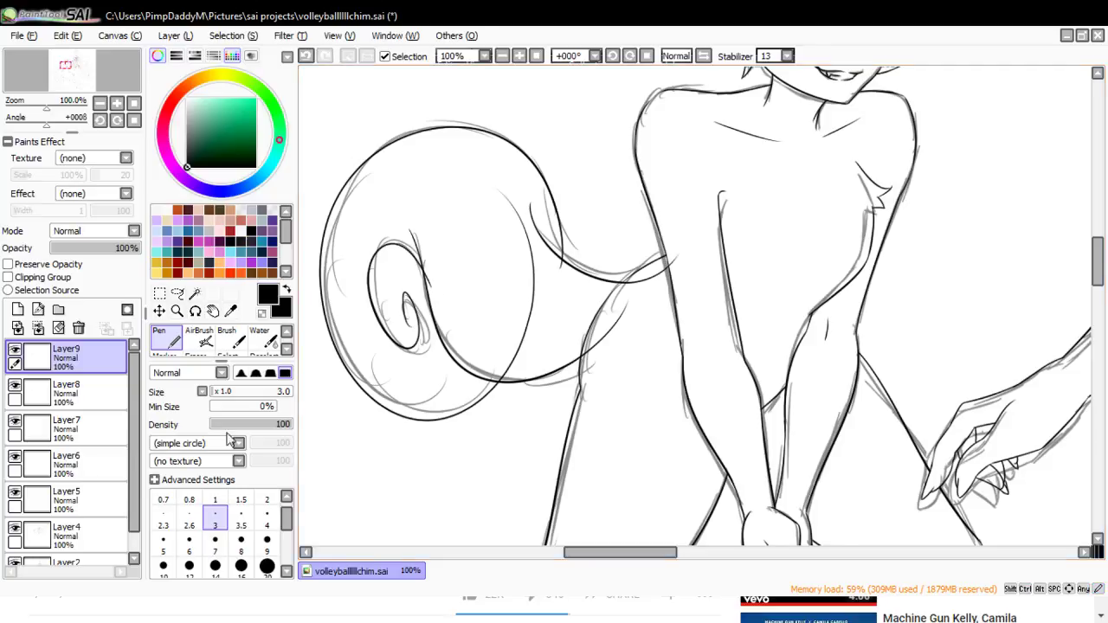
pyautogui.scroll(-1, 70, 485)
pyautogui.click(24, 540)
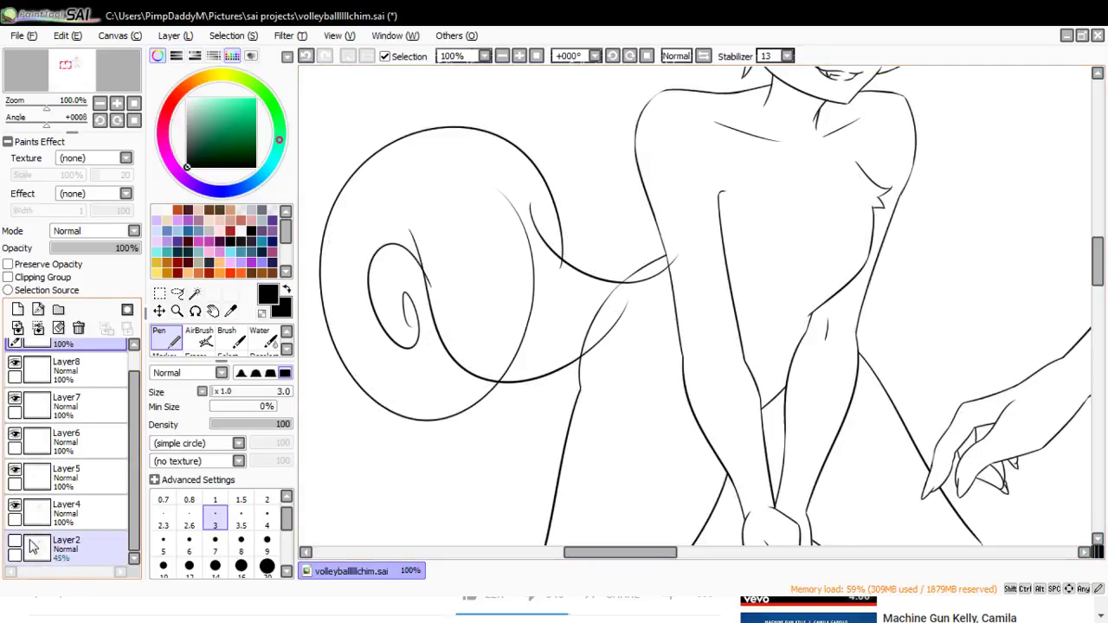
pyautogui.hotkey('ctrl', 'z')
pyautogui.moveTo(428, 295)
pyautogui.mouseDown()
pyautogui.moveTo(375, 271)
pyautogui.moveTo(407, 314)
pyautogui.mouseUp()
# - Erase the outer loop's excess line inside the tail and its overshooting ends on Layer9 with the Eraser at size 50
pyautogui.click(199, 357)
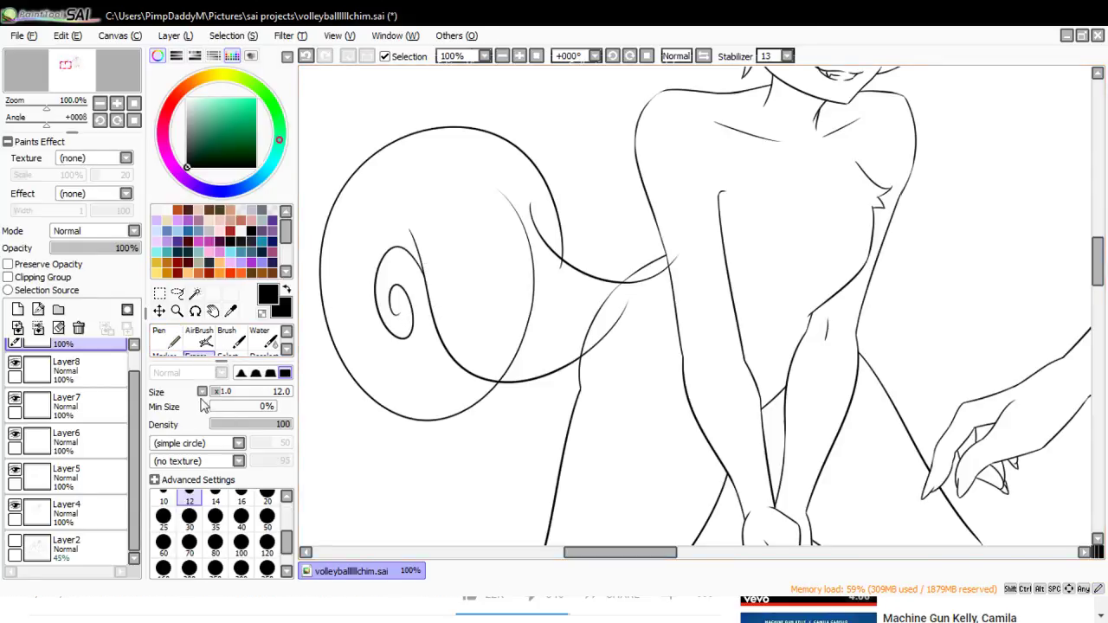
pyautogui.click(266, 517)
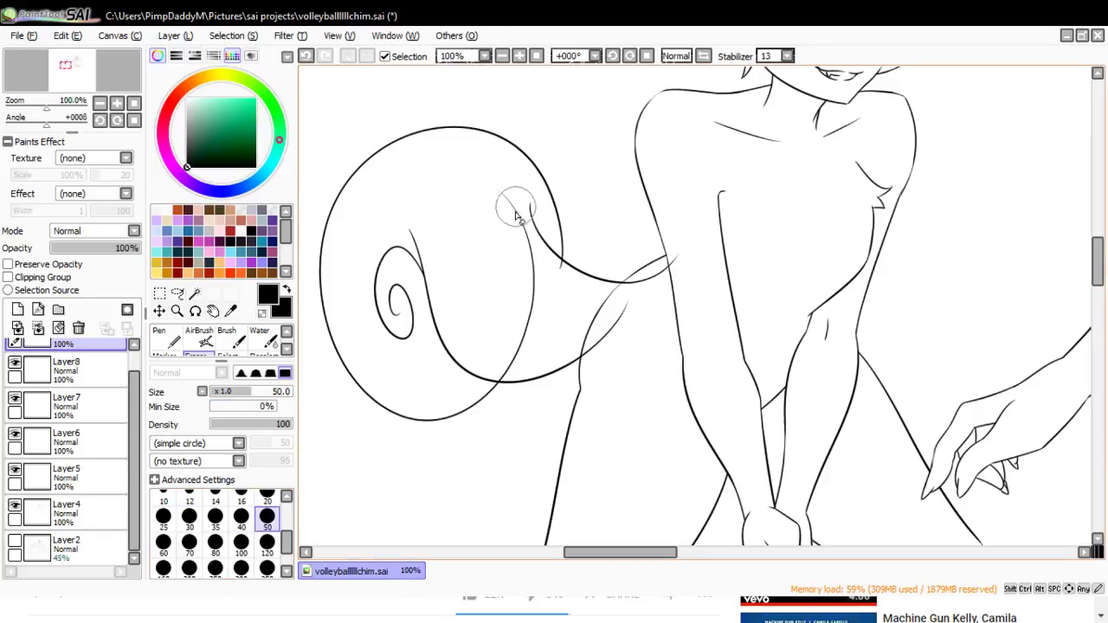
pyautogui.moveTo(497, 180); pyautogui.dragTo(529, 299)
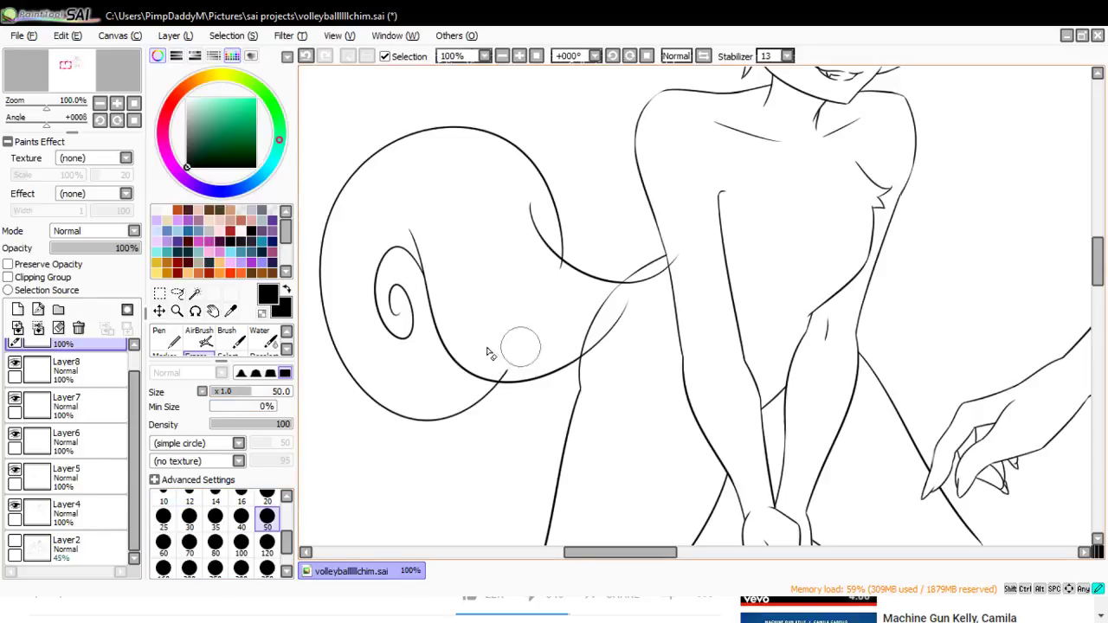
pyautogui.moveTo(522, 369)
pyautogui.mouseDown()
pyautogui.moveTo(504, 371)
pyautogui.moveTo(551, 351)
pyautogui.moveTo(511, 371)
pyautogui.mouseUp()
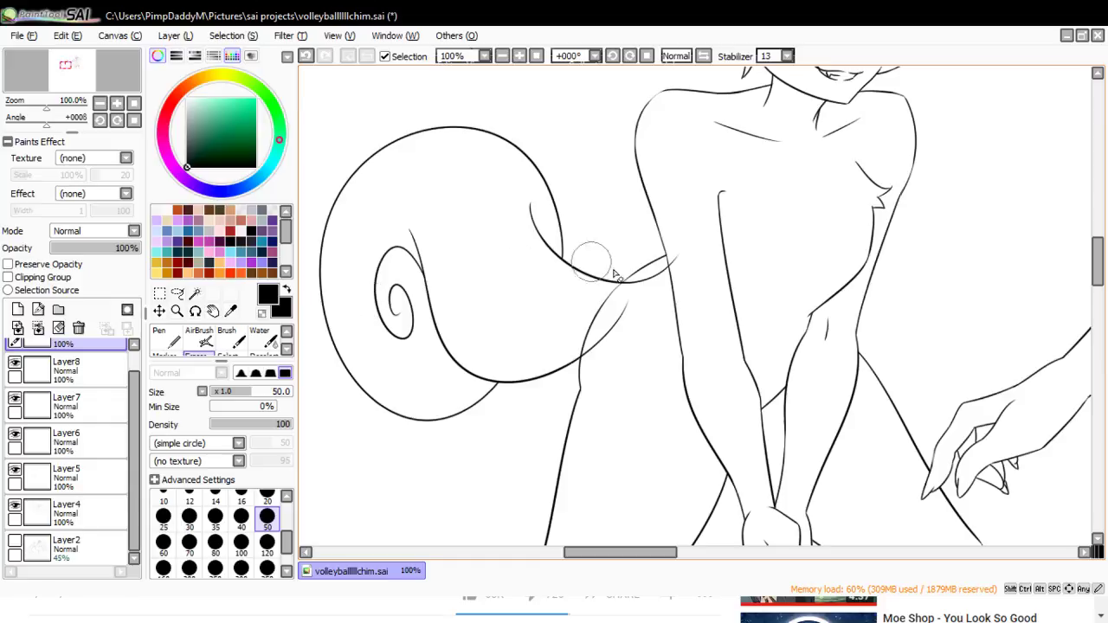
pyautogui.moveTo(632, 298); pyautogui.dragTo(622, 296)
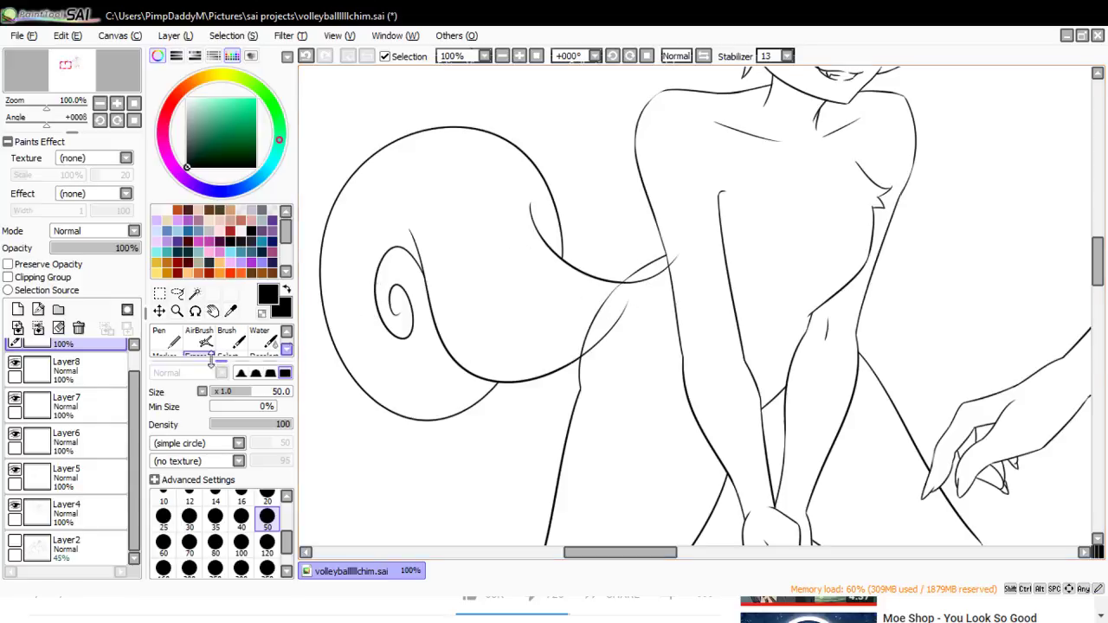
# - On Layer8, erase the tail base lines overlapping the hip and their excess ends inside the curl and above the spiral
pyautogui.click(69, 371)
pyautogui.moveTo(631, 303)
pyautogui.mouseDown()
pyautogui.moveTo(678, 259)
pyautogui.moveTo(652, 302)
pyautogui.moveTo(605, 338)
pyautogui.moveTo(592, 369)
pyautogui.moveTo(601, 359)
pyautogui.moveTo(576, 339)
pyautogui.moveTo(605, 366)
pyautogui.moveTo(593, 352)
pyautogui.moveTo(596, 366)
pyautogui.moveTo(645, 293)
pyautogui.mouseUp()
pyautogui.hotkey('ctrl', 'z')
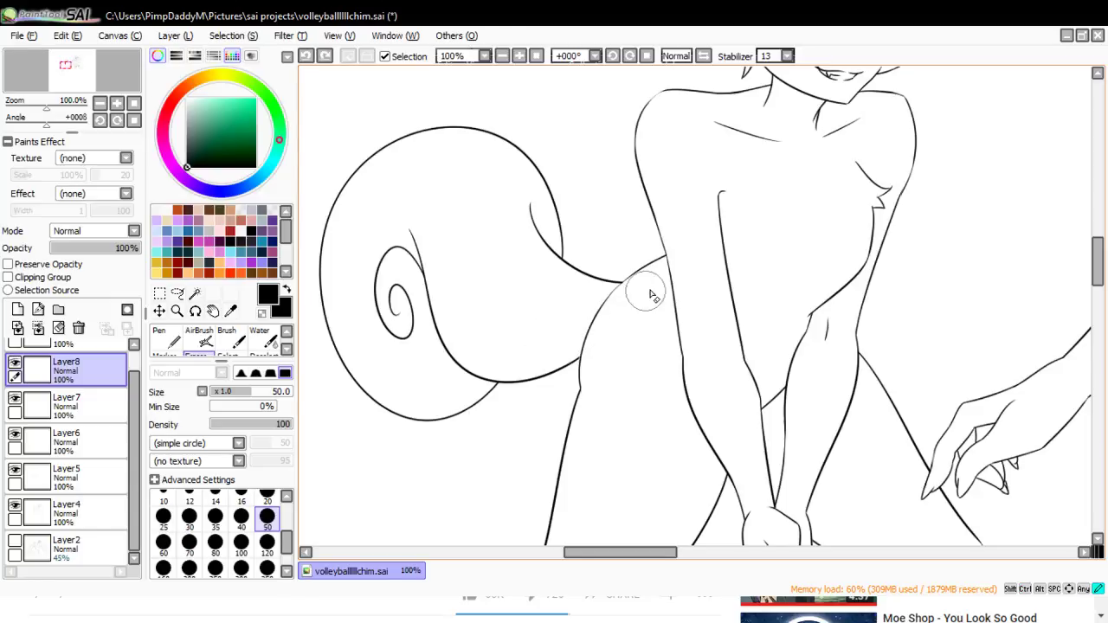
pyautogui.moveTo(527, 190); pyautogui.dragTo(546, 255)
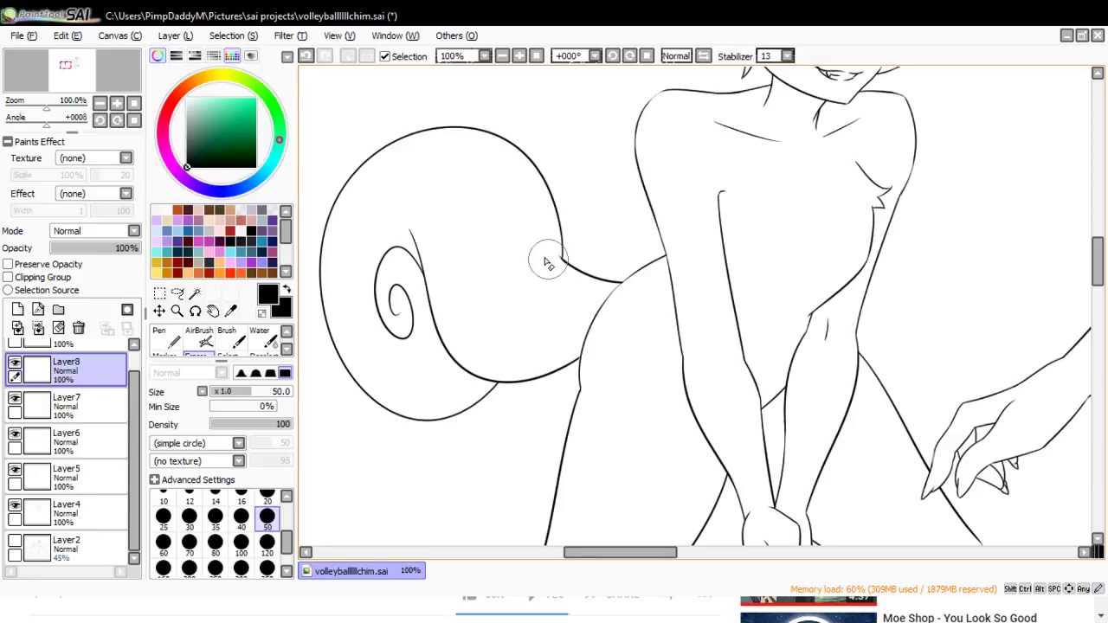
pyautogui.moveTo(400, 213); pyautogui.dragTo(453, 269)
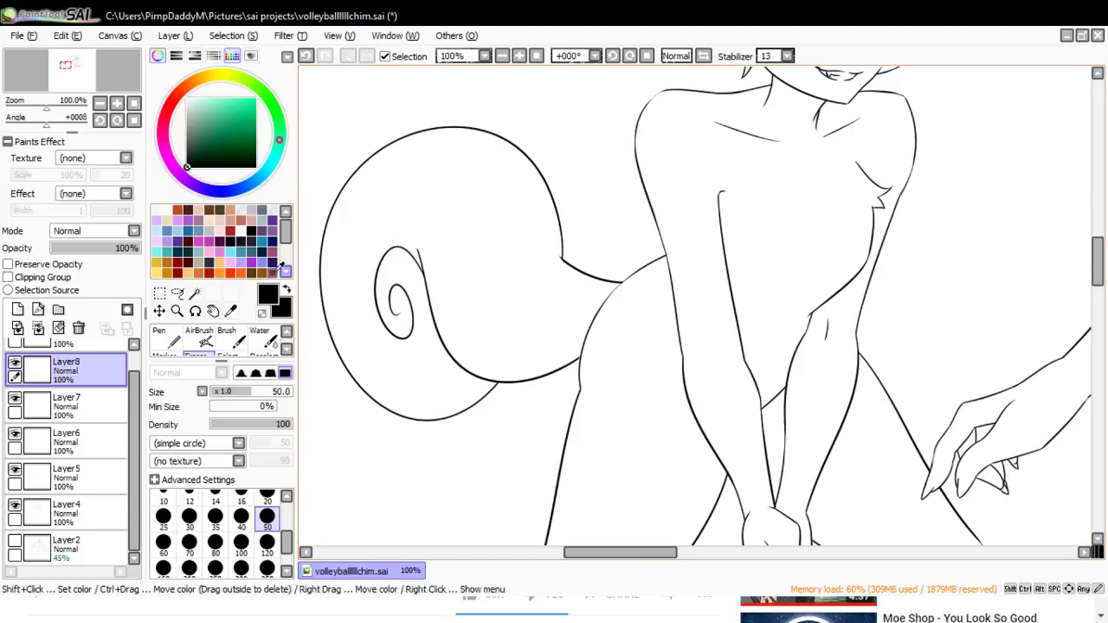
# - Merge the tail's outer loop on Layer9 down into Layer8
pyautogui.click(176, 310)
pyautogui.click(405, 208)
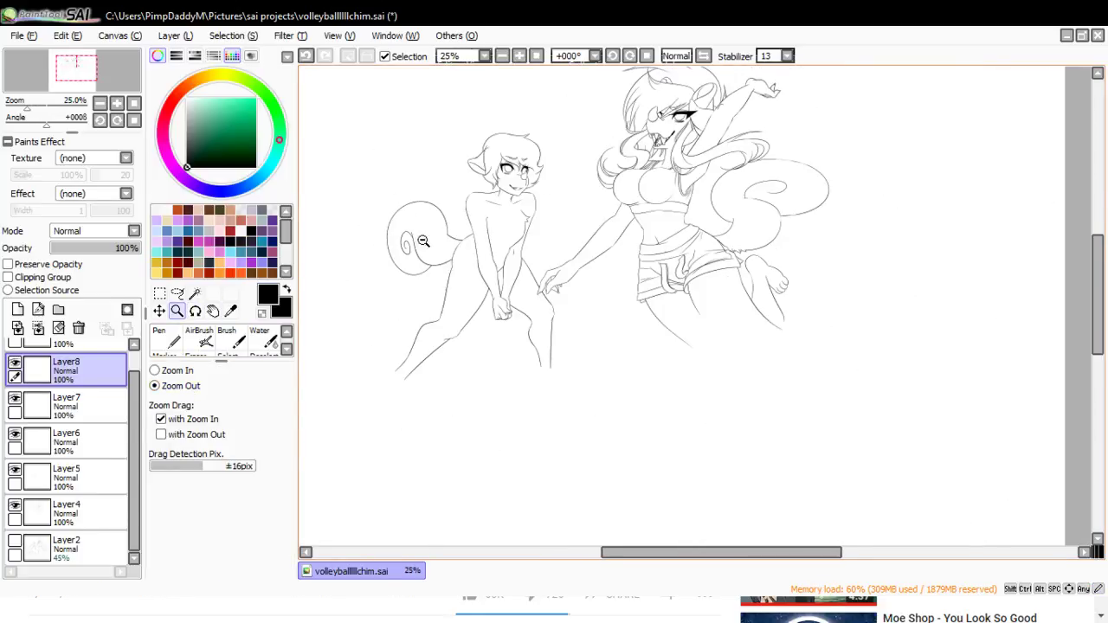
pyautogui.moveTo(134, 391); pyautogui.dragTo(134, 367)
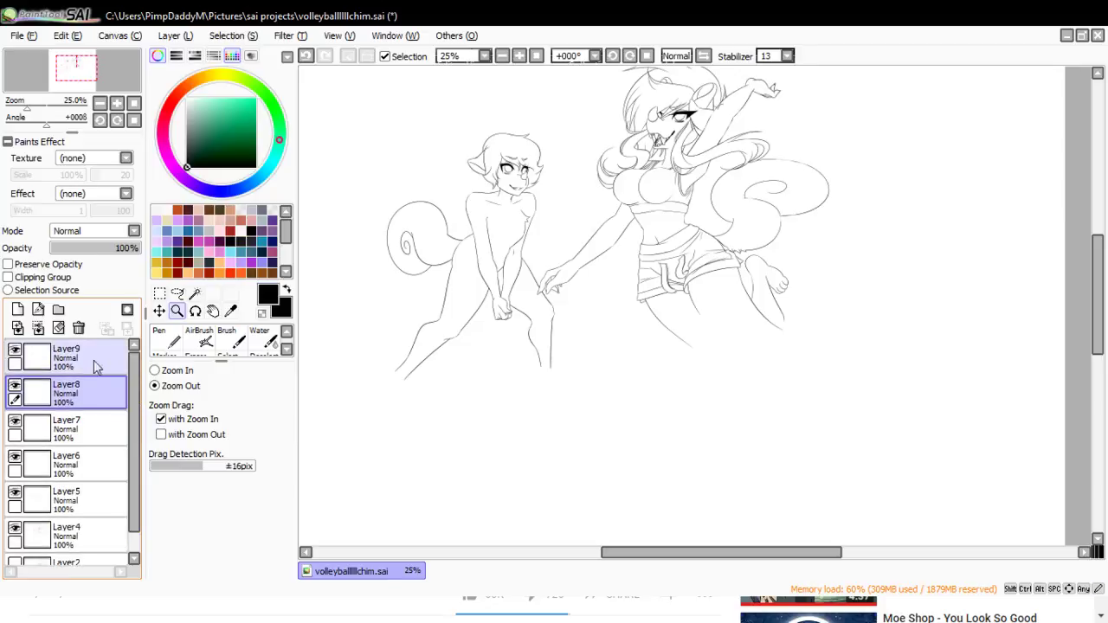
pyautogui.click(94, 364)
pyautogui.hotkey('ctrl', 'e')
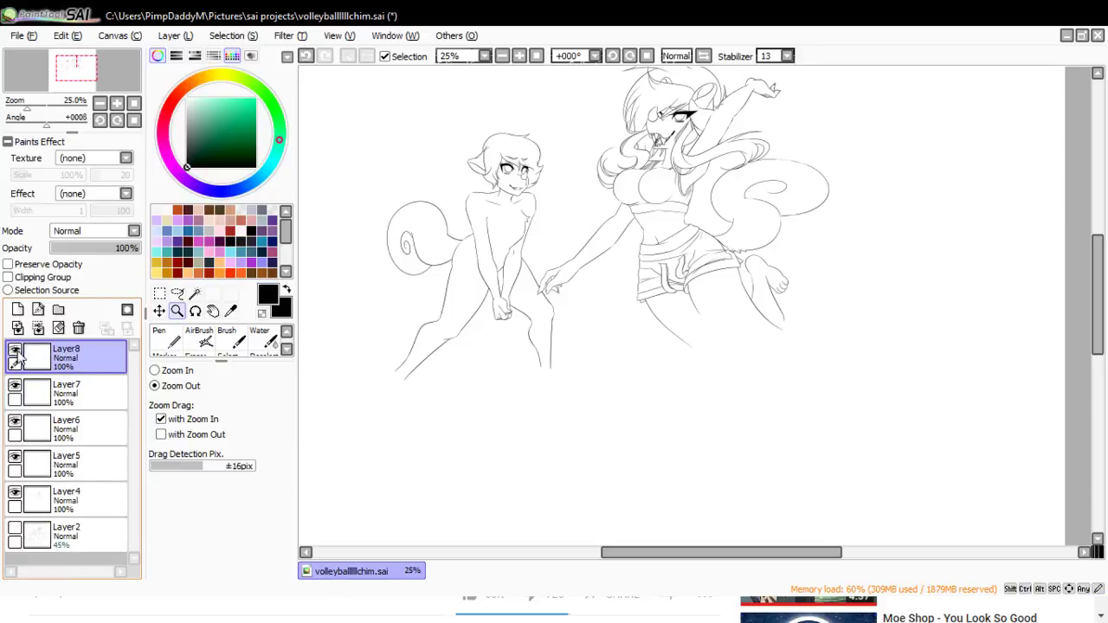
# - Create a new layer above Layer8 for the smaller character's feet and show the Layer2 sketch
pyautogui.click(17, 310)
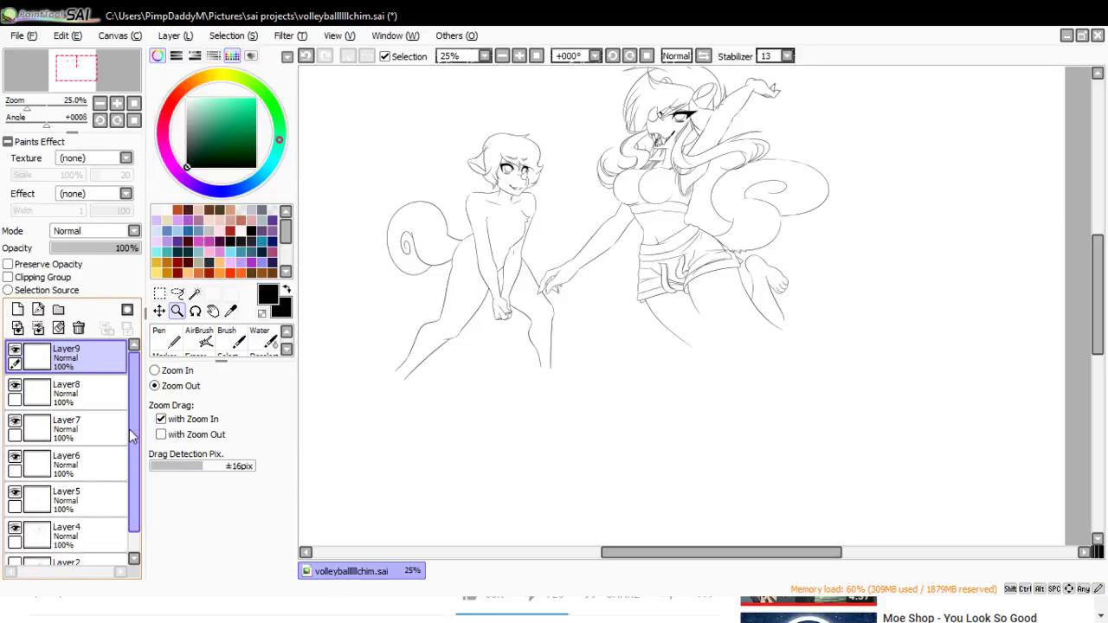
pyautogui.moveTo(132, 432); pyautogui.dragTo(131, 459)
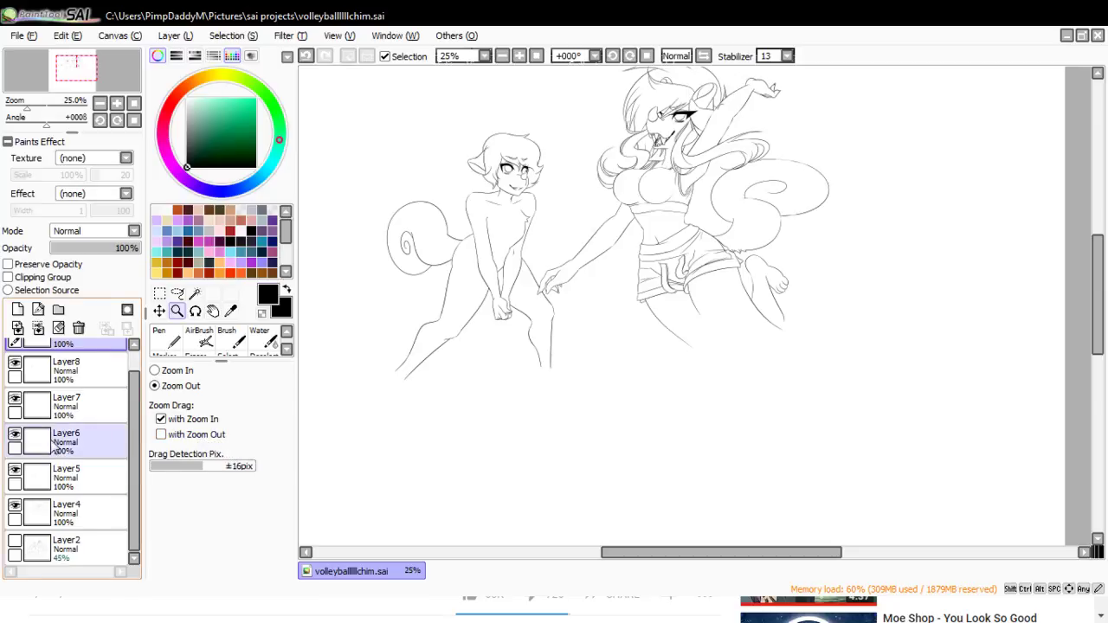
pyautogui.click(15, 541)
# - Ink the inner ankle curve and rounded heel outline on the smaller character's left-hand foot with the Pen at size 3
pyautogui.click(177, 374)
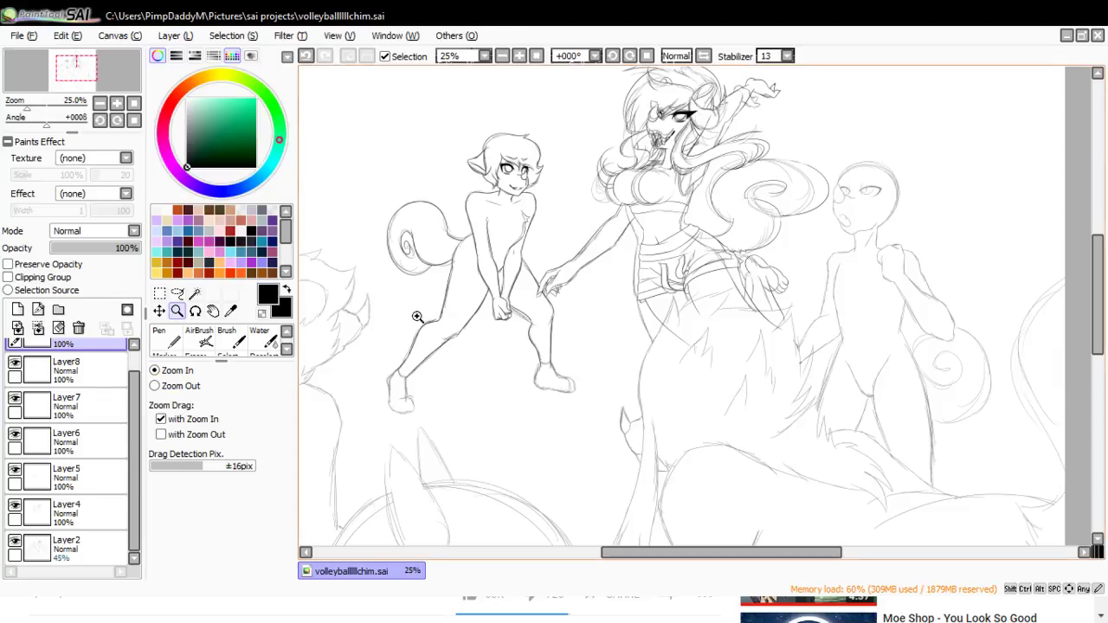
pyautogui.click(397, 409)
pyautogui.click(396, 411)
pyautogui.click(397, 412)
pyautogui.click(399, 413)
pyautogui.click(398, 413)
pyautogui.click(390, 312)
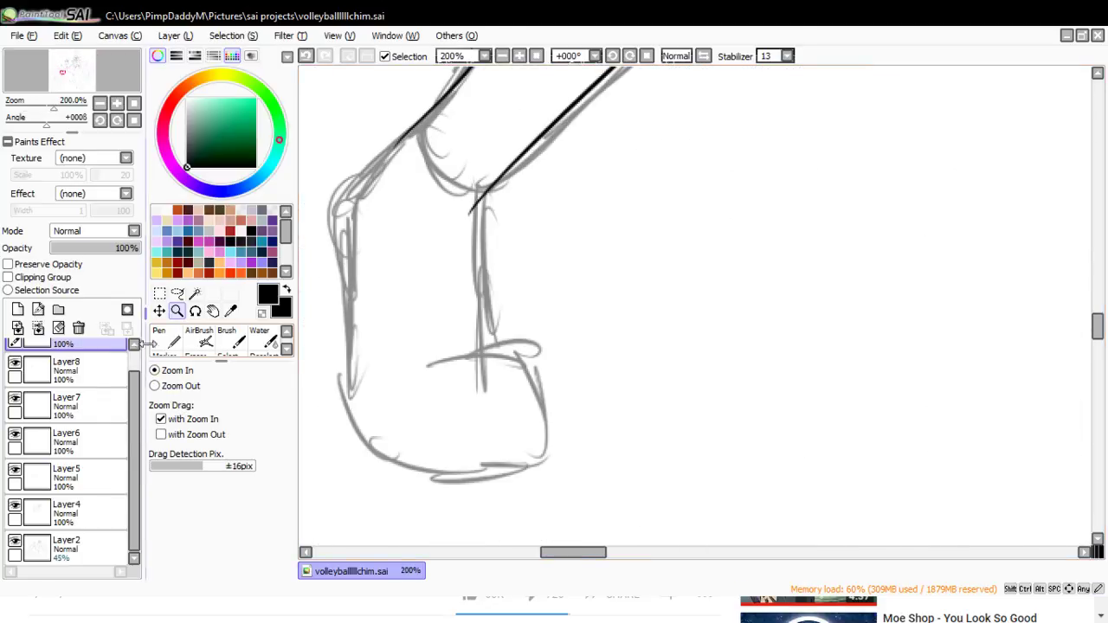
pyautogui.click(160, 336)
pyautogui.moveTo(405, 143)
pyautogui.mouseDown()
pyautogui.moveTo(365, 178)
pyautogui.moveTo(355, 228)
pyautogui.mouseUp()
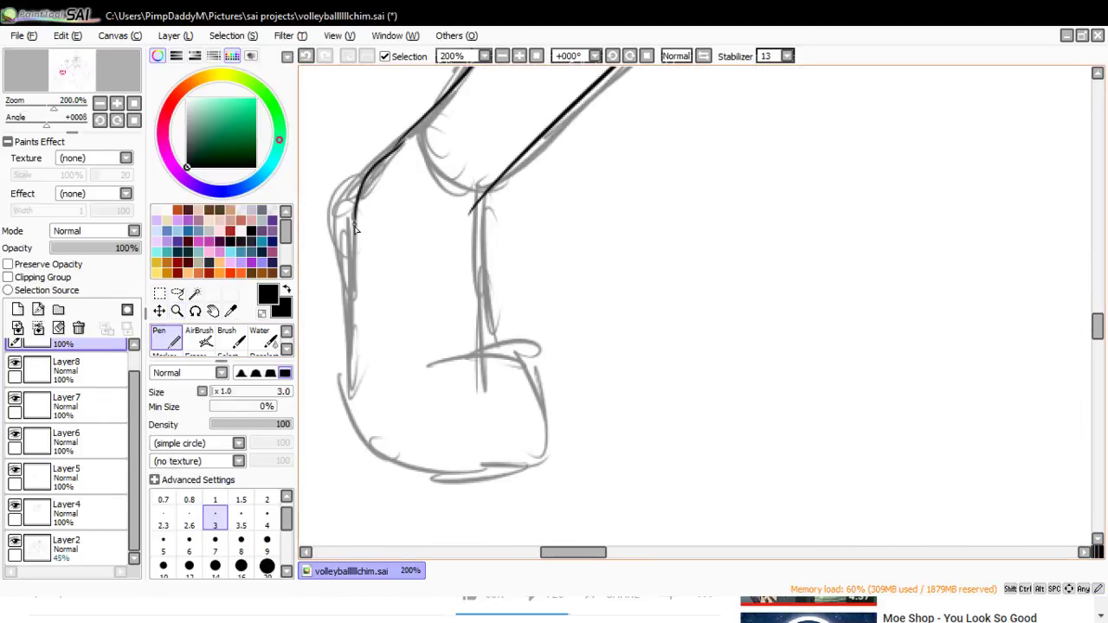
pyautogui.hotkey('ctrl', 'z')
pyautogui.moveTo(405, 141)
pyautogui.mouseDown()
pyautogui.moveTo(372, 177)
pyautogui.moveTo(377, 168)
pyautogui.mouseUp()
pyautogui.hotkey('ctrl', 'z')
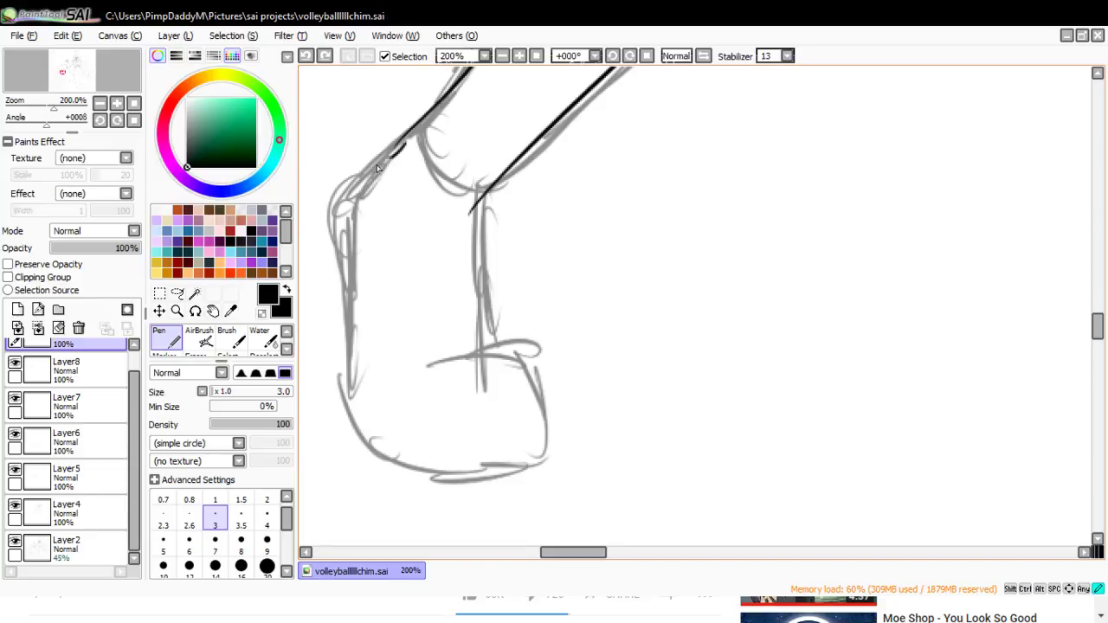
pyautogui.hotkey('ctrl', 'z')
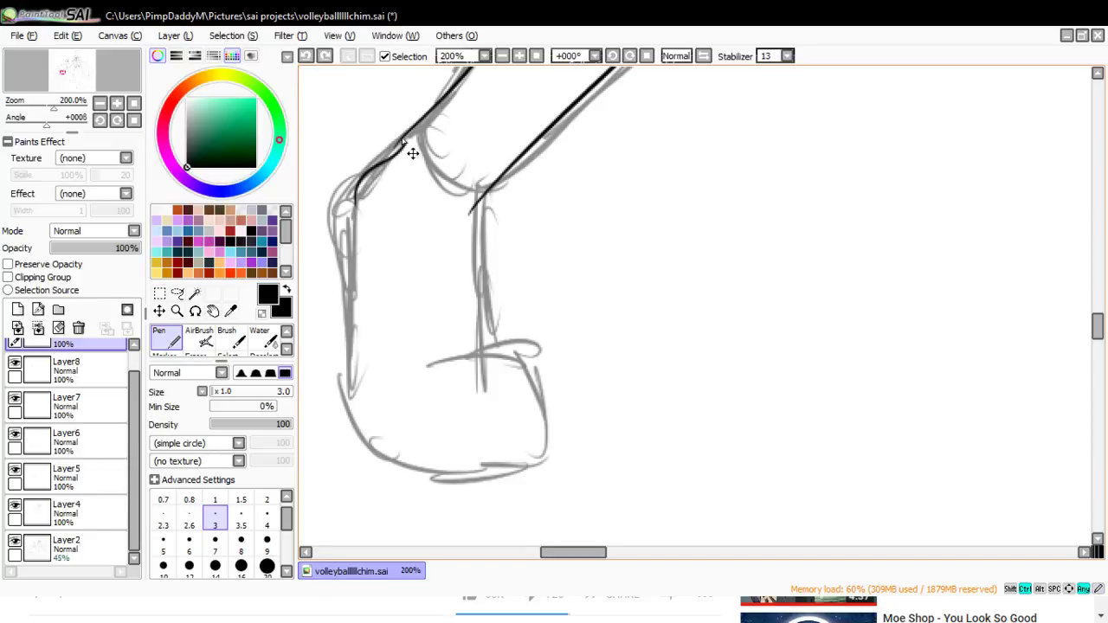
pyautogui.hotkey('ctrl', 'y')
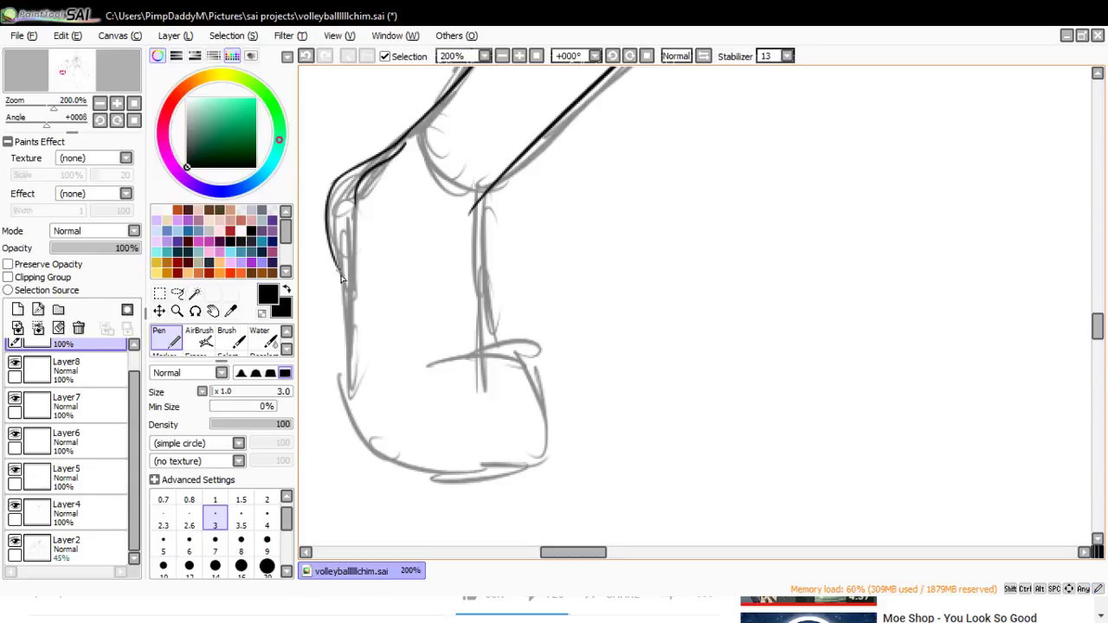
# - Extend the heel outline down the back of the left-hand foot to just below the sketched sole
pyautogui.moveTo(333, 265); pyautogui.dragTo(350, 444)
pyautogui.hotkey('ctrl', 'z')
pyautogui.moveTo(334, 259); pyautogui.dragTo(392, 502)
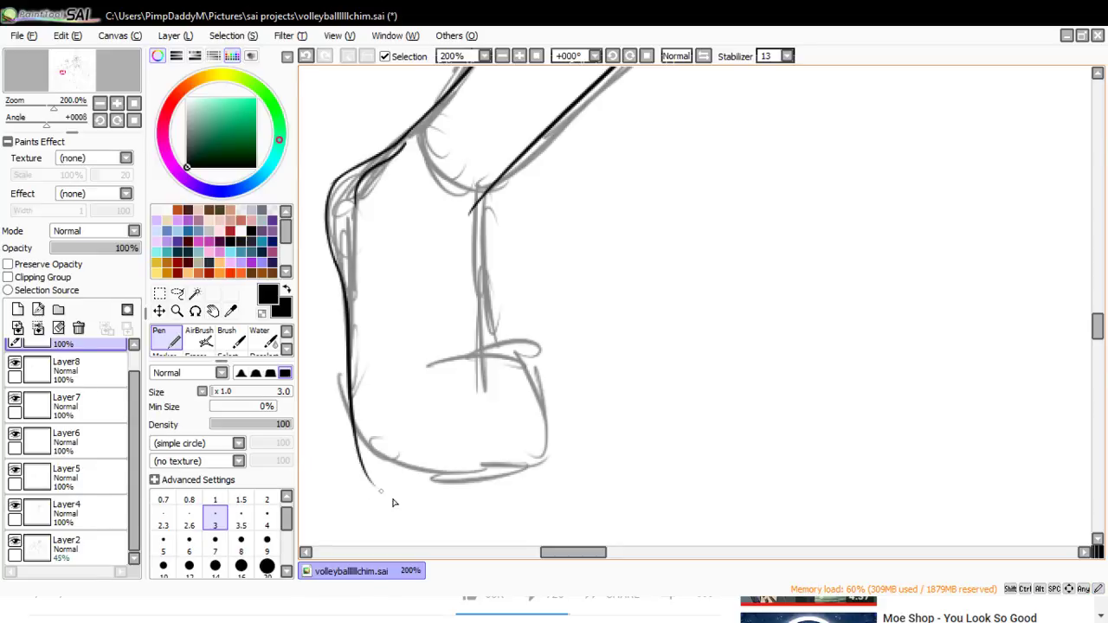
# - Ink the front line of the left-hand foot from the shin's end down to the toes
pyautogui.moveTo(485, 199)
pyautogui.mouseDown()
pyautogui.moveTo(486, 304)
pyautogui.moveTo(505, 378)
pyautogui.mouseUp()
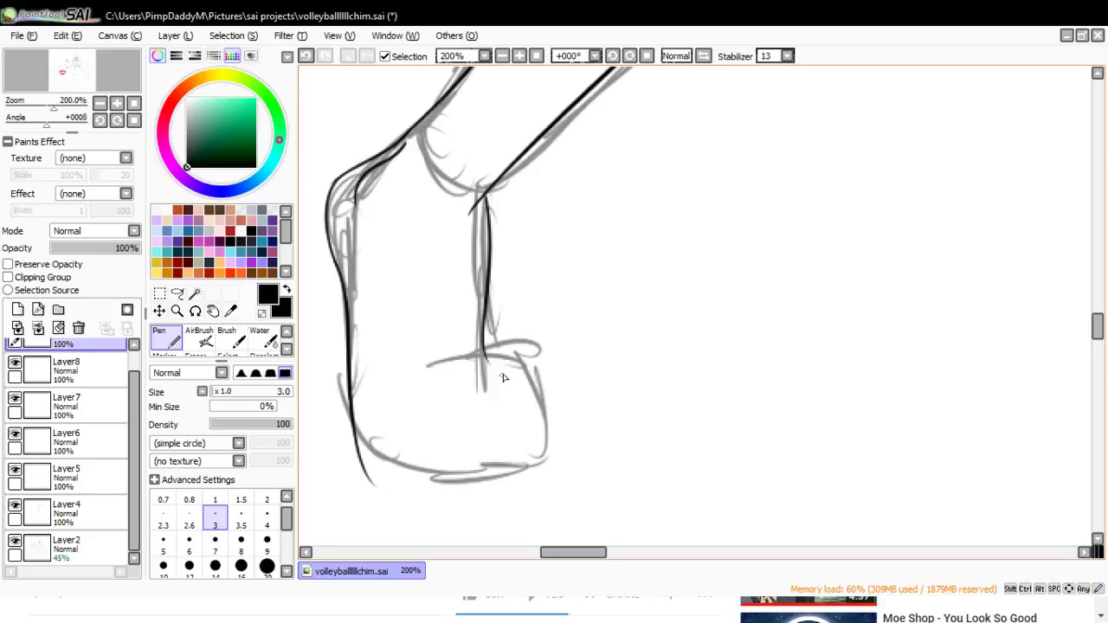
pyautogui.hotkey('ctrl', 'z')
pyautogui.hotkey('ctrl', 'y')
pyautogui.hotkey('ctrl', 'z')
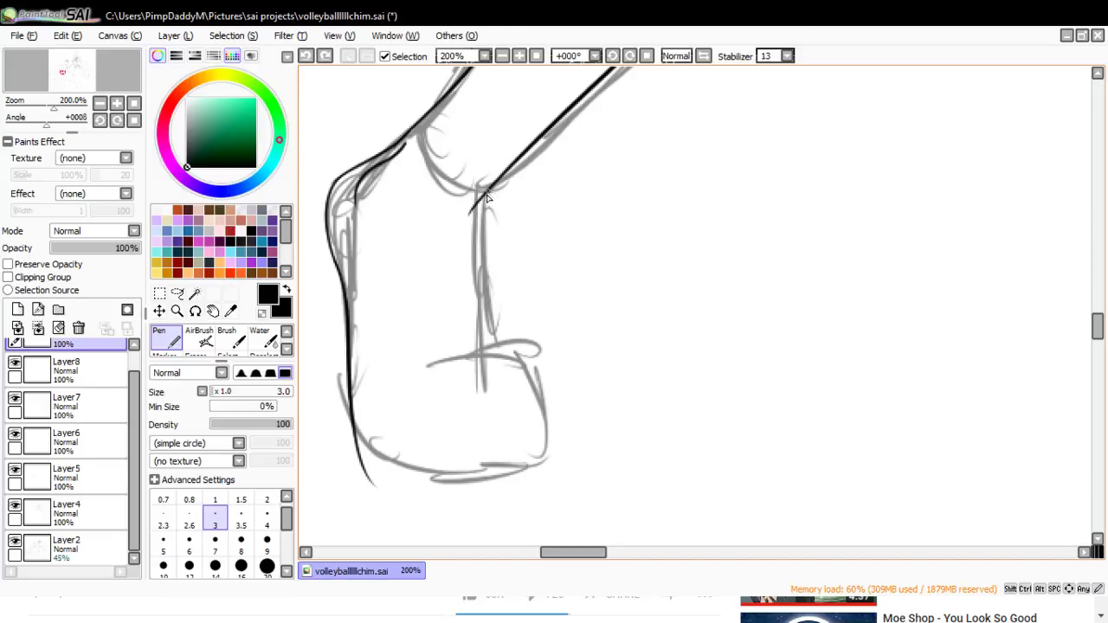
pyautogui.moveTo(486, 194)
pyautogui.mouseDown()
pyautogui.moveTo(519, 399)
pyautogui.moveTo(503, 415)
pyautogui.moveTo(504, 476)
pyautogui.mouseUp()
pyautogui.hotkey('ctrl', 'z')
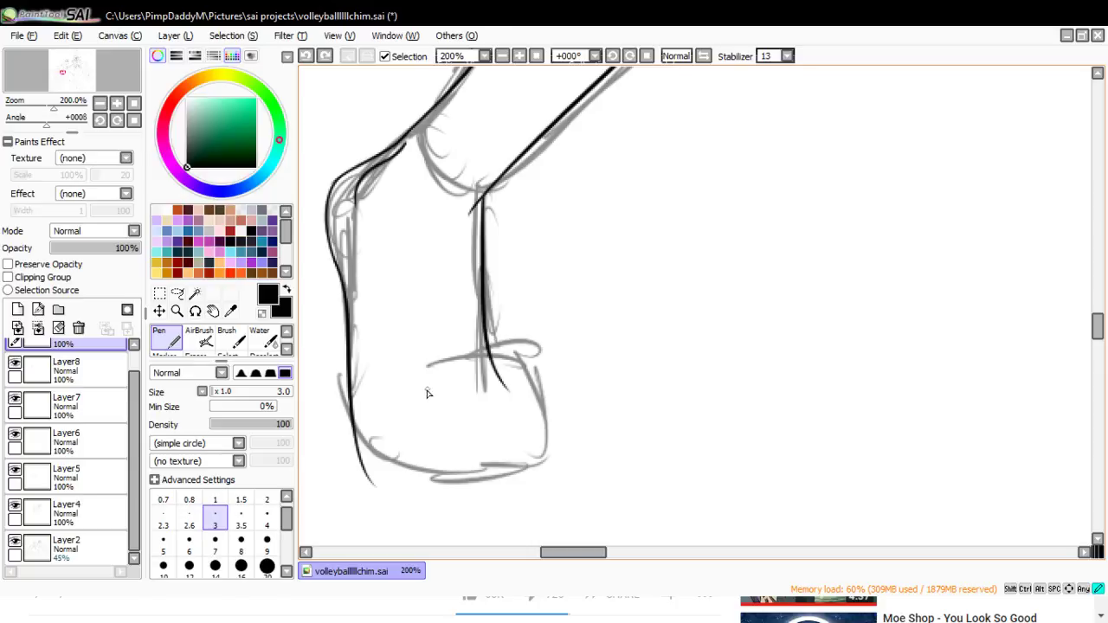
# - Ink four overlapping arched toes across the front of the foot, leaving their undersides open
pyautogui.moveTo(428, 389); pyautogui.dragTo(498, 476)
pyautogui.moveTo(526, 383); pyautogui.dragTo(538, 484)
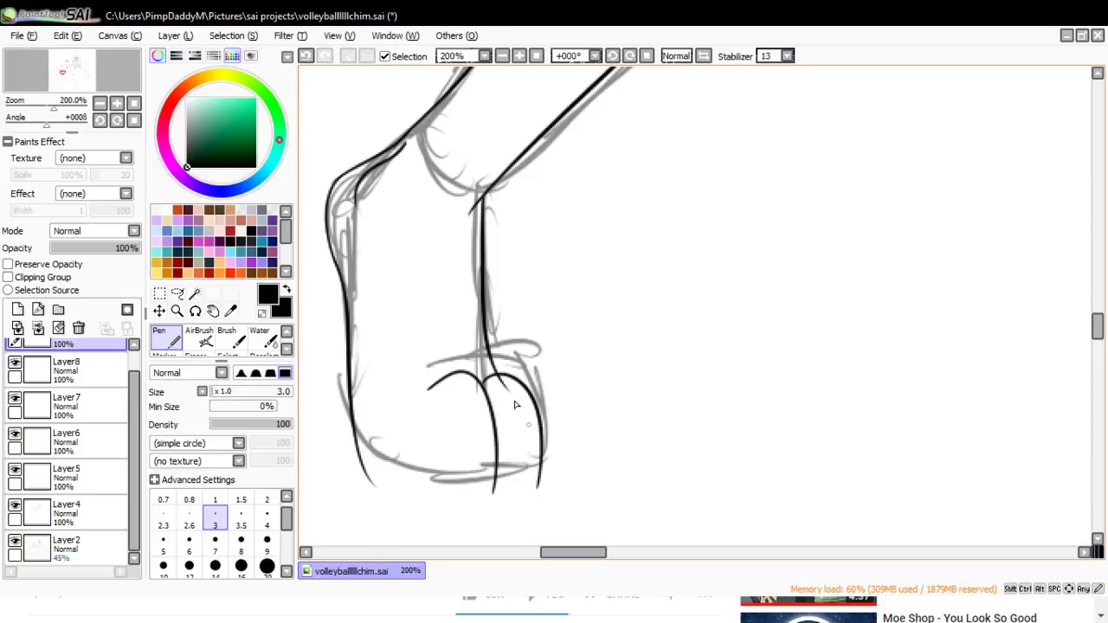
pyautogui.hotkey('ctrl', 'z')
pyautogui.moveTo(481, 374); pyautogui.dragTo(537, 476)
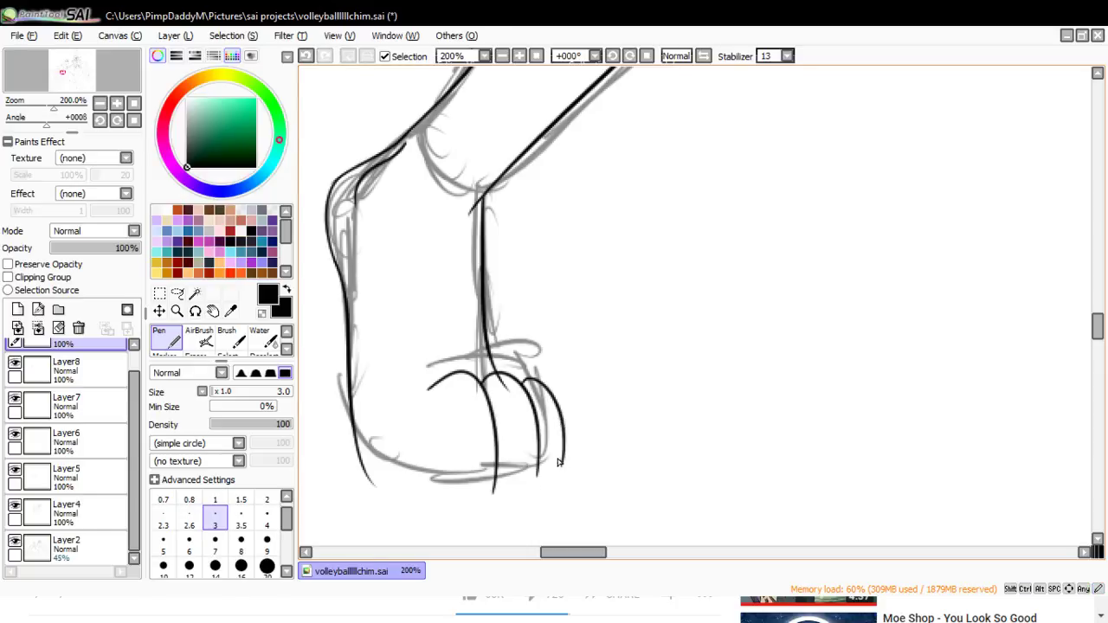
pyautogui.moveTo(437, 388); pyautogui.dragTo(463, 477)
pyautogui.hotkey('ctrl', 'z')
pyautogui.moveTo(395, 407); pyautogui.dragTo(448, 486)
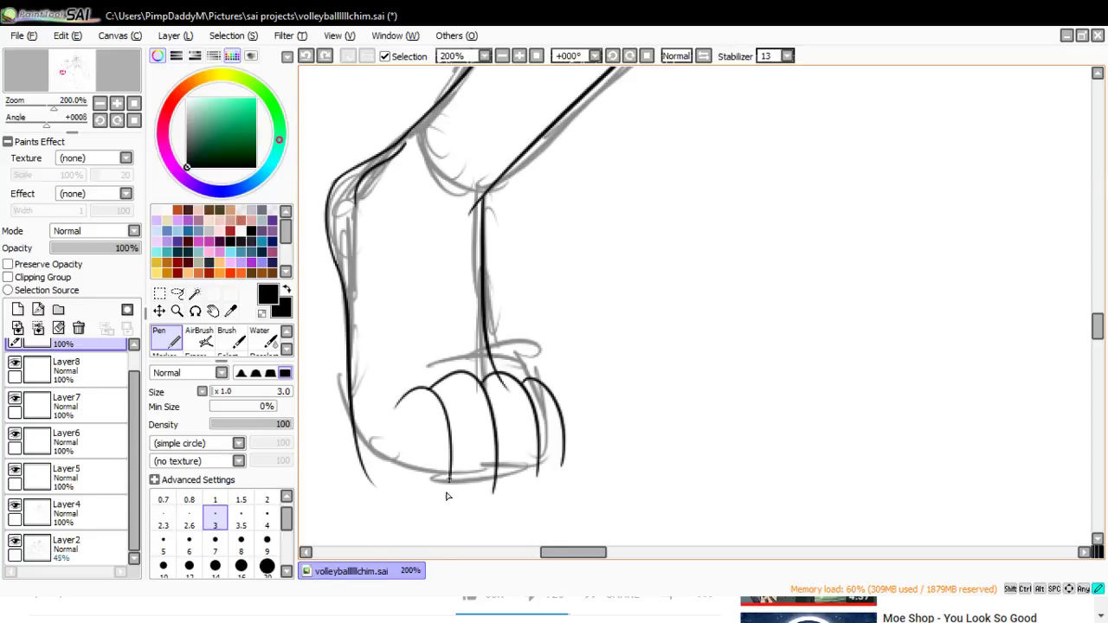
# - Erase the front foot line's overshoot inside the toes with the Eraser at size 12
pyautogui.click(176, 311)
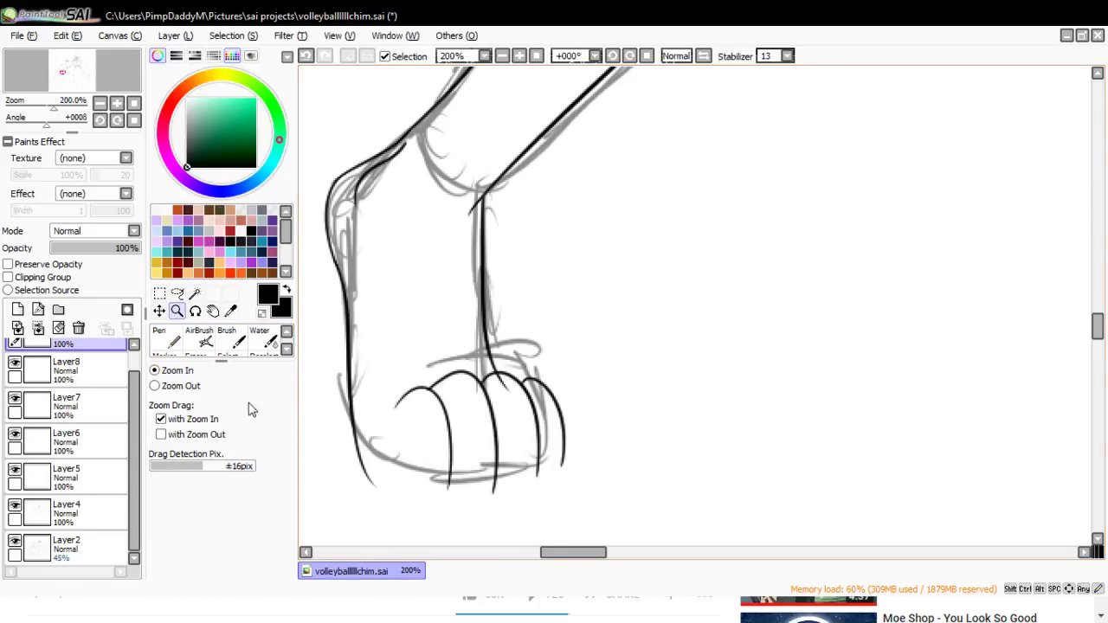
pyautogui.click(385, 489)
pyautogui.click(196, 349)
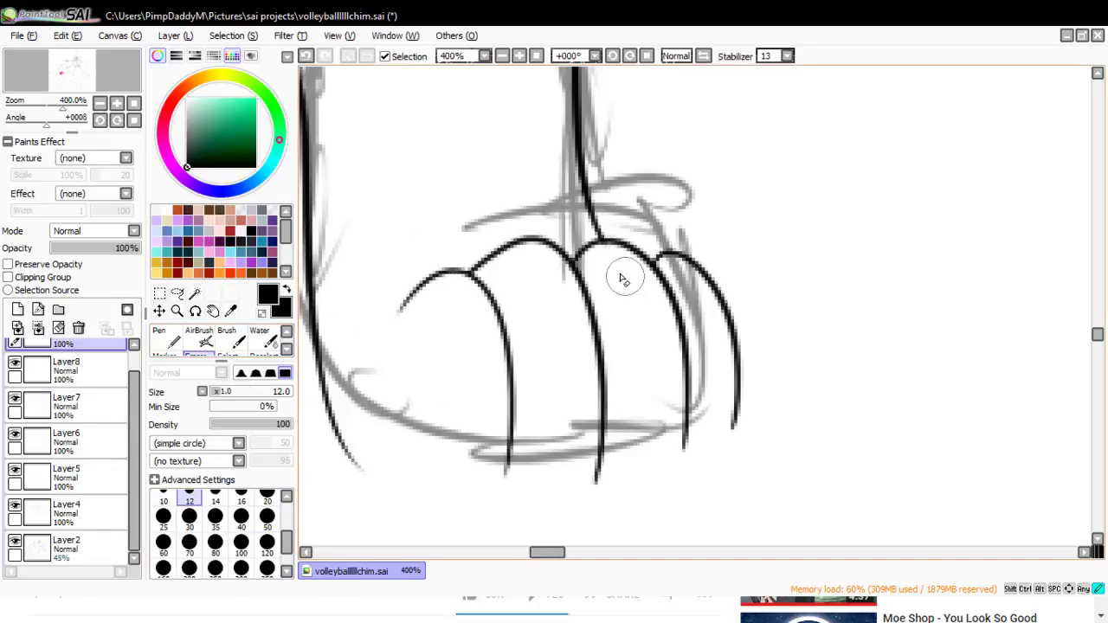
# - Ink the curved sole joining the back of the foot to the first toe and close that toe's underside
pyautogui.click(165, 340)
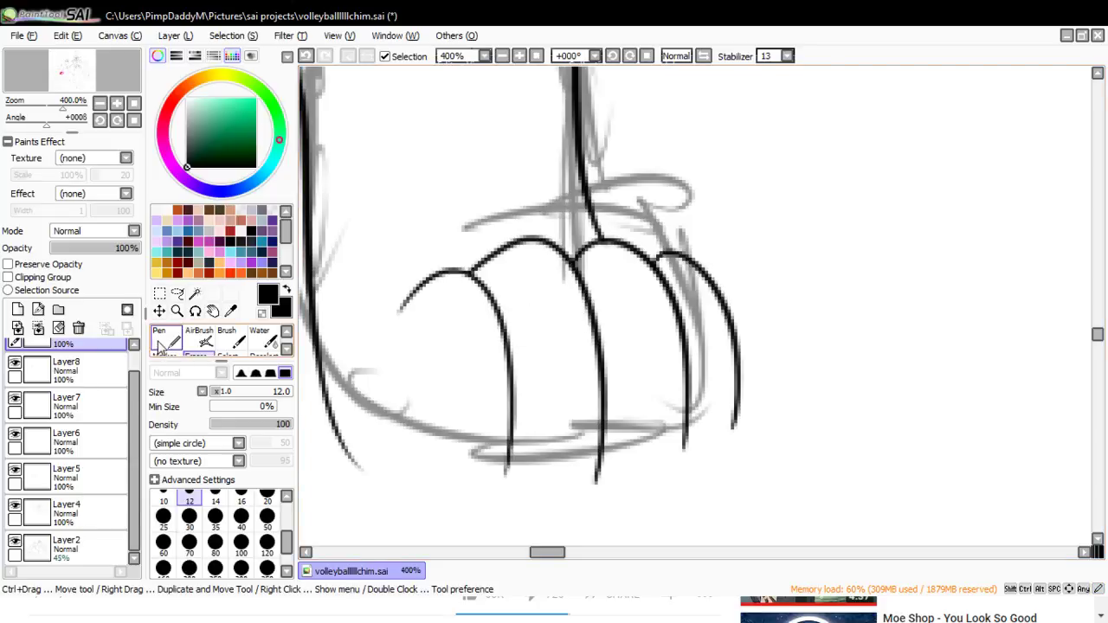
pyautogui.moveTo(326, 389); pyautogui.dragTo(362, 428)
pyautogui.moveTo(413, 455); pyautogui.dragTo(445, 457)
pyautogui.hotkey('ctrl', 'z')
pyautogui.moveTo(326, 398)
pyautogui.mouseDown()
pyautogui.moveTo(390, 449)
pyautogui.moveTo(376, 443)
pyautogui.moveTo(493, 460)
pyautogui.mouseUp()
pyautogui.hotkey('ctrl', 'z')
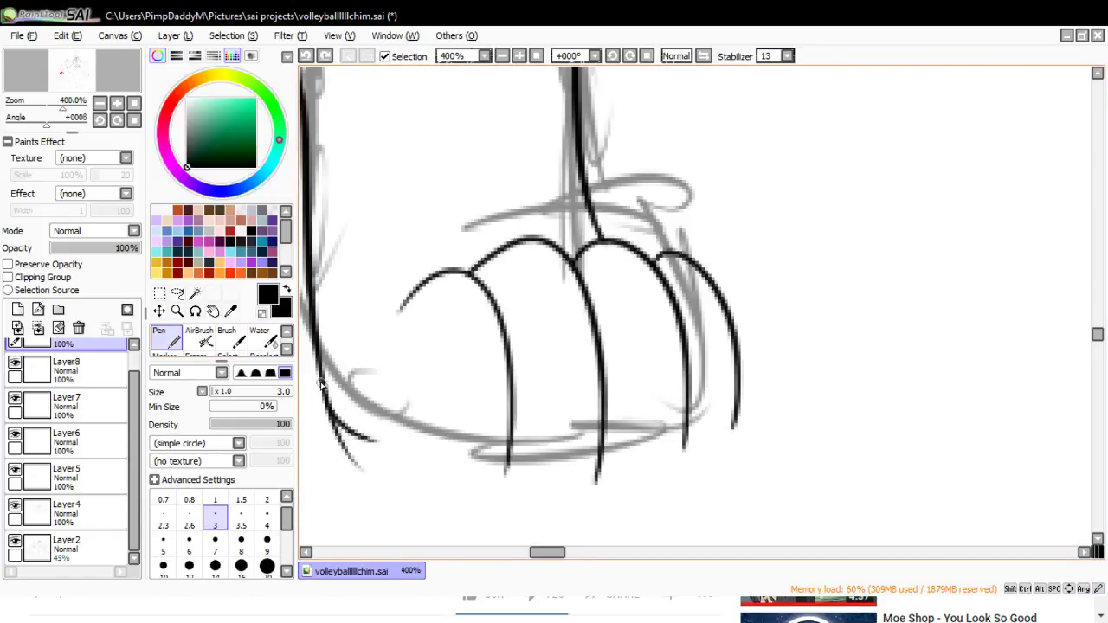
pyautogui.hotkey('ctrl', 'z')
pyautogui.moveTo(320, 382)
pyautogui.mouseDown()
pyautogui.moveTo(400, 426)
pyautogui.moveTo(511, 448)
pyautogui.mouseUp()
pyautogui.hotkey('ctrl', 'z')
pyautogui.moveTo(380, 412)
pyautogui.mouseDown()
pyautogui.moveTo(516, 432)
pyautogui.moveTo(521, 400)
pyautogui.mouseUp()
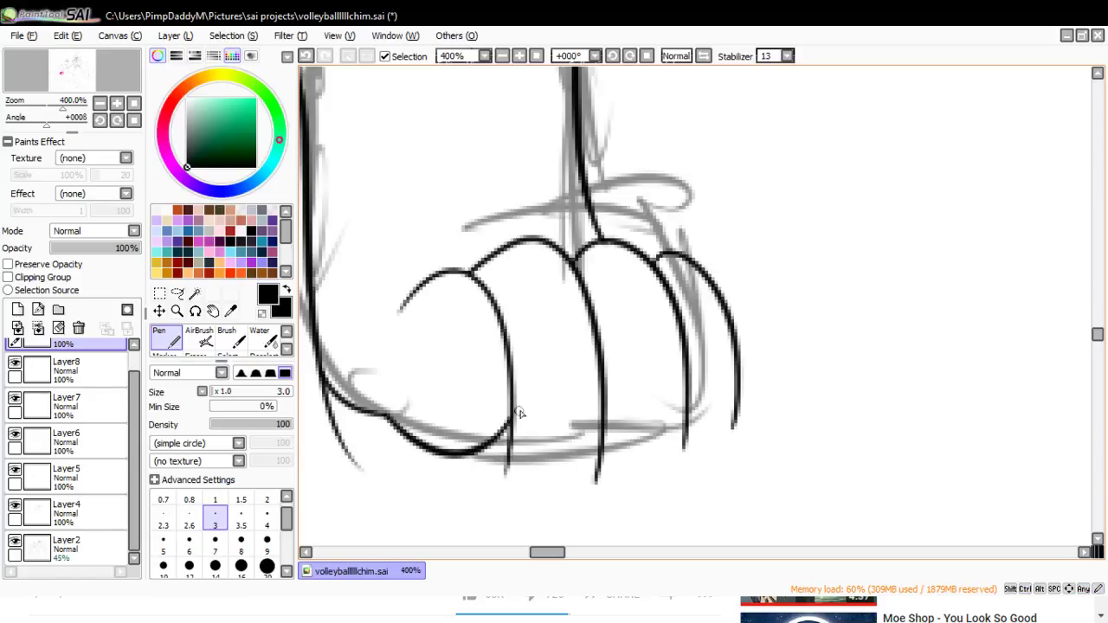
# - Erase the overshooting ends of the back foot line and the first toe line below the sole
pyautogui.press('e')
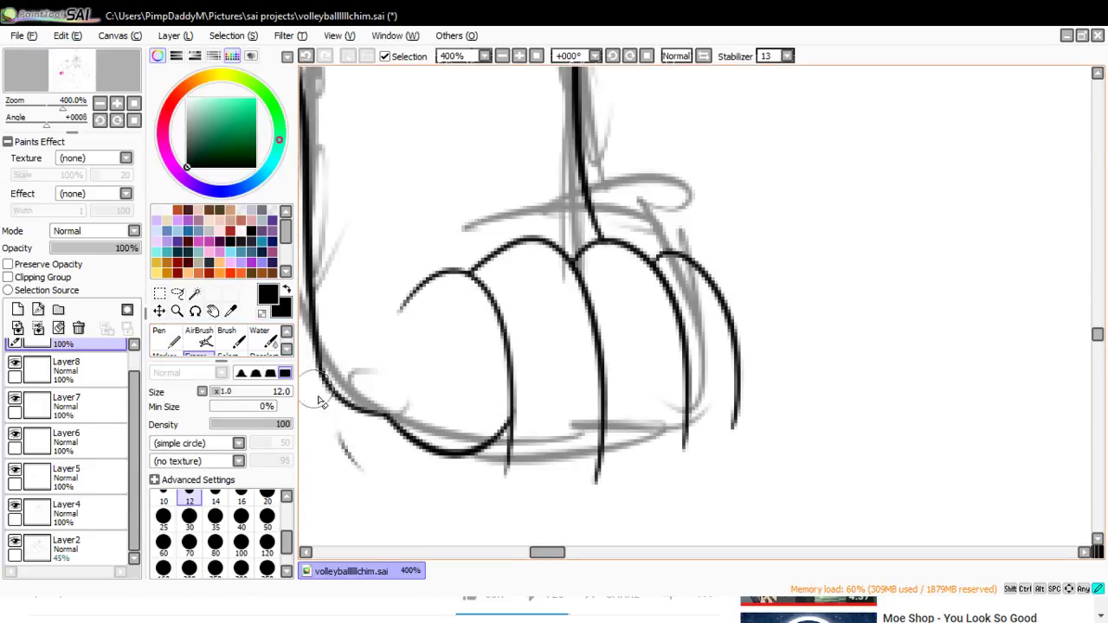
pyautogui.moveTo(353, 444); pyautogui.dragTo(358, 482)
pyautogui.moveTo(507, 469); pyautogui.dragTo(532, 415)
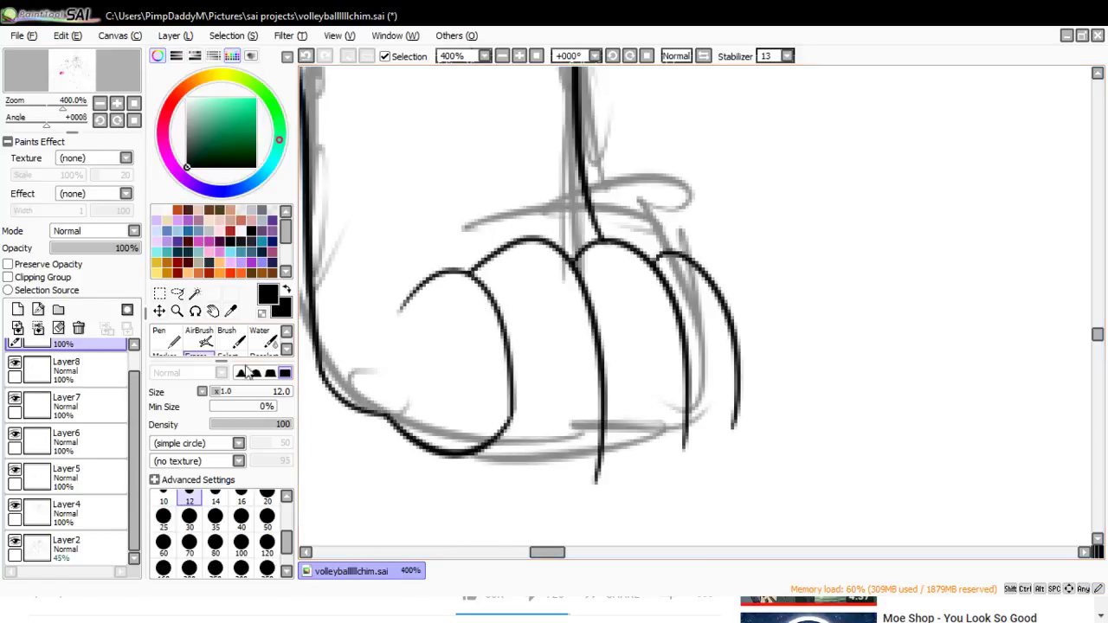
# - Ink the underside of the second toe and erase the line end extending below it
pyautogui.click(167, 342)
pyautogui.moveTo(502, 427)
pyautogui.mouseDown()
pyautogui.moveTo(594, 412)
pyautogui.moveTo(594, 439)
pyautogui.moveTo(611, 457)
pyautogui.mouseUp()
pyautogui.hotkey('ctrl', 'z')
pyautogui.moveTo(554, 552); pyautogui.dragTo(552, 554)
pyautogui.click(197, 353)
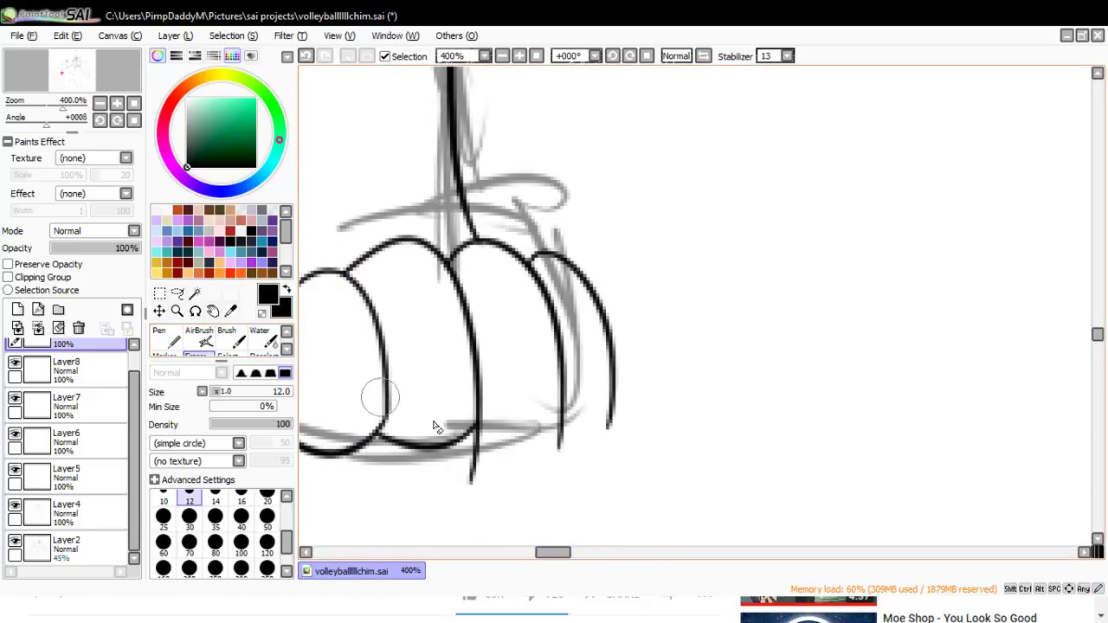
pyautogui.moveTo(482, 450)
pyautogui.mouseDown()
pyautogui.moveTo(490, 444)
pyautogui.moveTo(465, 511)
pyautogui.mouseUp()
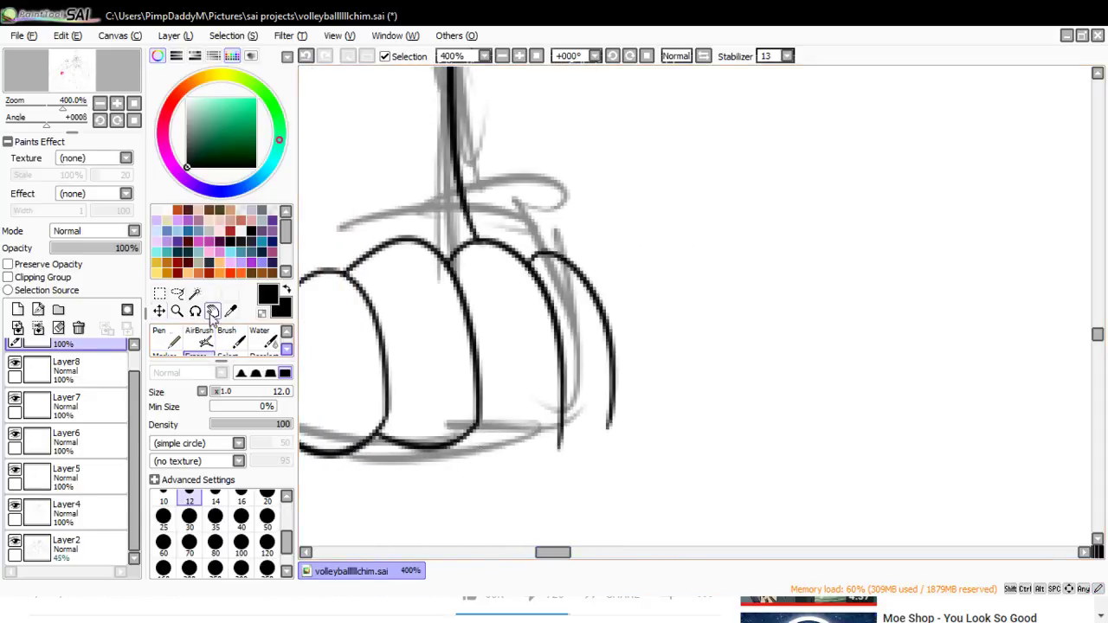
# - Close the third toe with a curved underside and erase its overshooting line end
pyautogui.click(159, 338)
pyautogui.moveTo(477, 427); pyautogui.dragTo(558, 407)
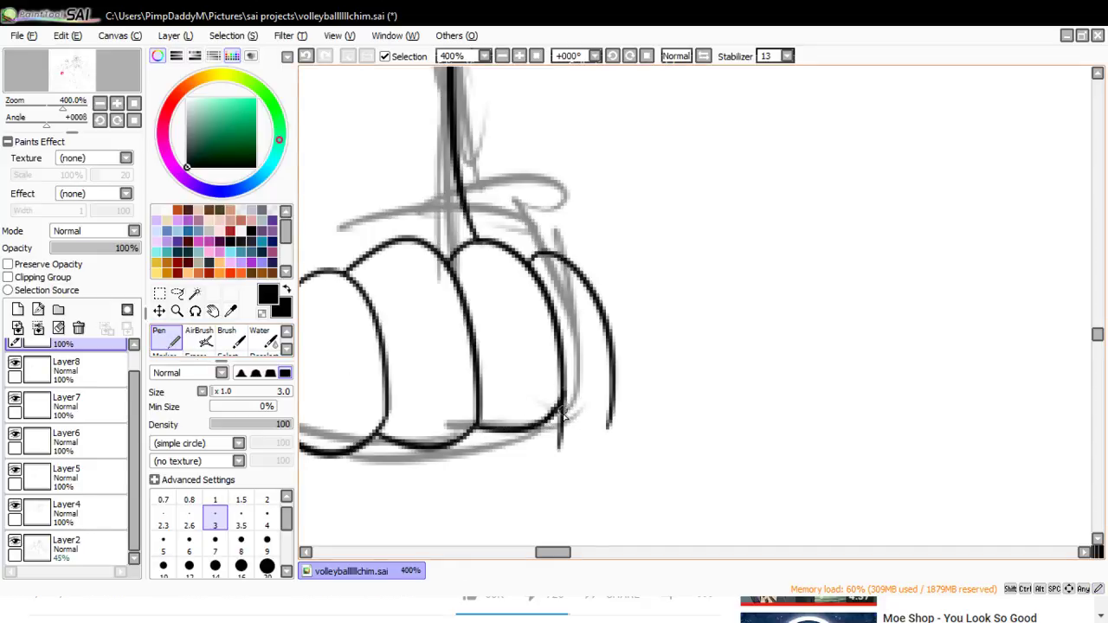
pyautogui.click(195, 350)
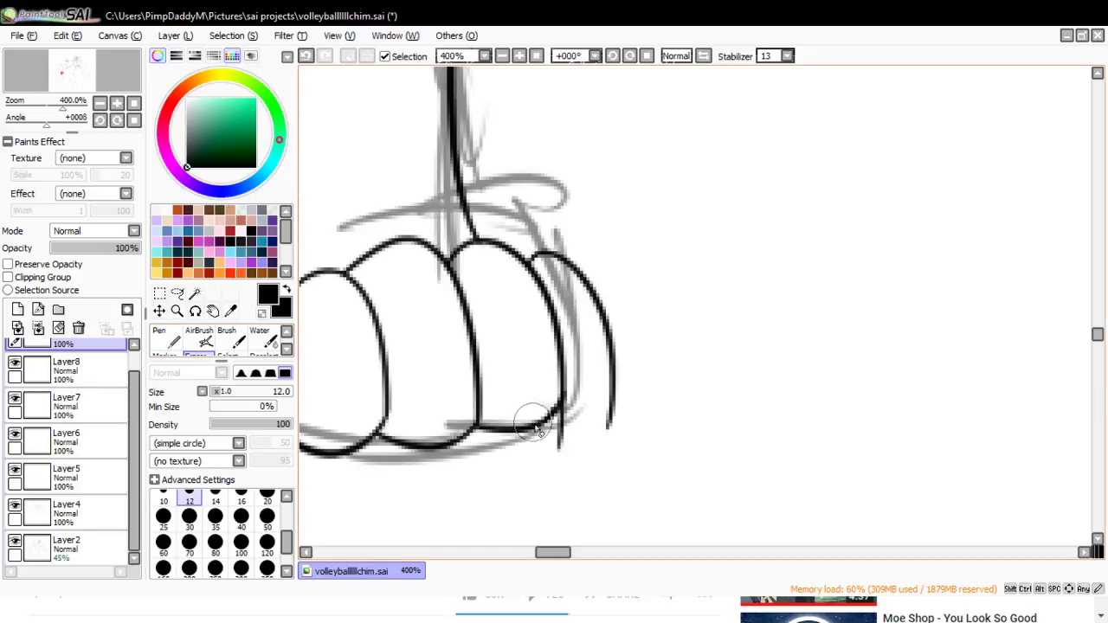
pyautogui.moveTo(571, 423); pyautogui.dragTo(558, 449)
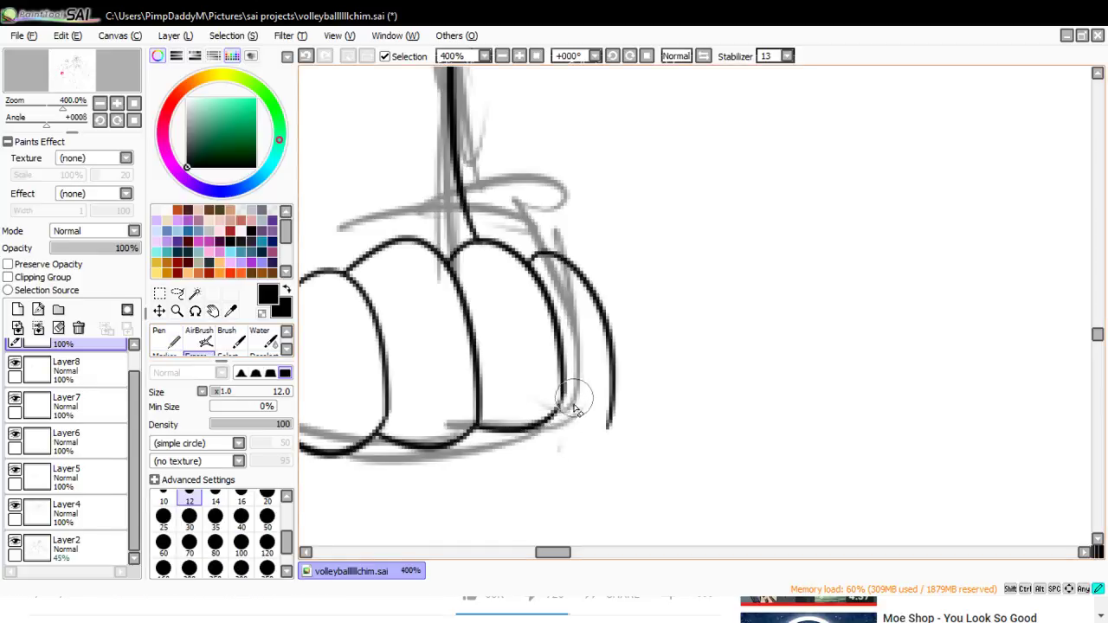
# - Ink the rounded underside of the outermost toe and erase the excess line along its outer edge
pyautogui.click(160, 339)
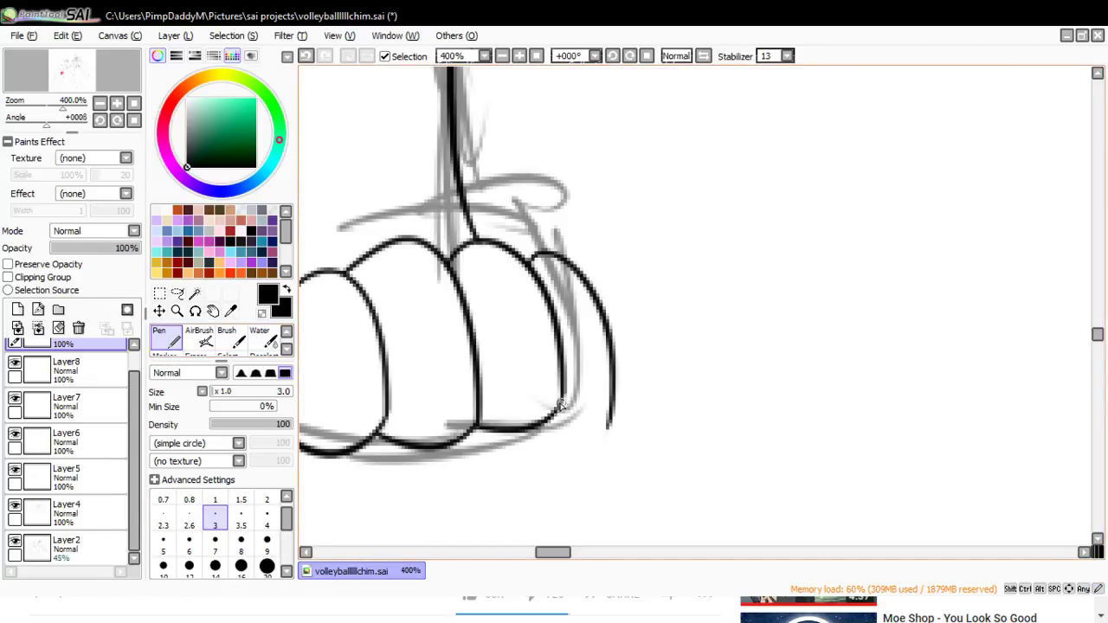
pyautogui.moveTo(561, 404)
pyautogui.mouseDown()
pyautogui.moveTo(610, 381)
pyautogui.moveTo(601, 356)
pyautogui.mouseUp()
pyautogui.hotkey('ctrl', 'z')
pyautogui.hotkey('ctrl', 'z')
pyautogui.moveTo(559, 412)
pyautogui.mouseDown()
pyautogui.moveTo(616, 337)
pyautogui.moveTo(564, 425)
pyautogui.moveTo(611, 332)
pyautogui.moveTo(558, 412)
pyautogui.moveTo(611, 322)
pyautogui.mouseUp()
pyautogui.hotkey('ctrl', 'z')
pyautogui.hotkey('ctrl', 'z')
pyautogui.hotkey('ctrl', 'z')
pyautogui.hotkey('ctrl', 'z')
pyautogui.moveTo(555, 417); pyautogui.dragTo(611, 327)
pyautogui.hotkey('ctrl', 'z')
pyautogui.moveTo(555, 418)
pyautogui.mouseDown()
pyautogui.moveTo(588, 408)
pyautogui.moveTo(603, 348)
pyautogui.mouseUp()
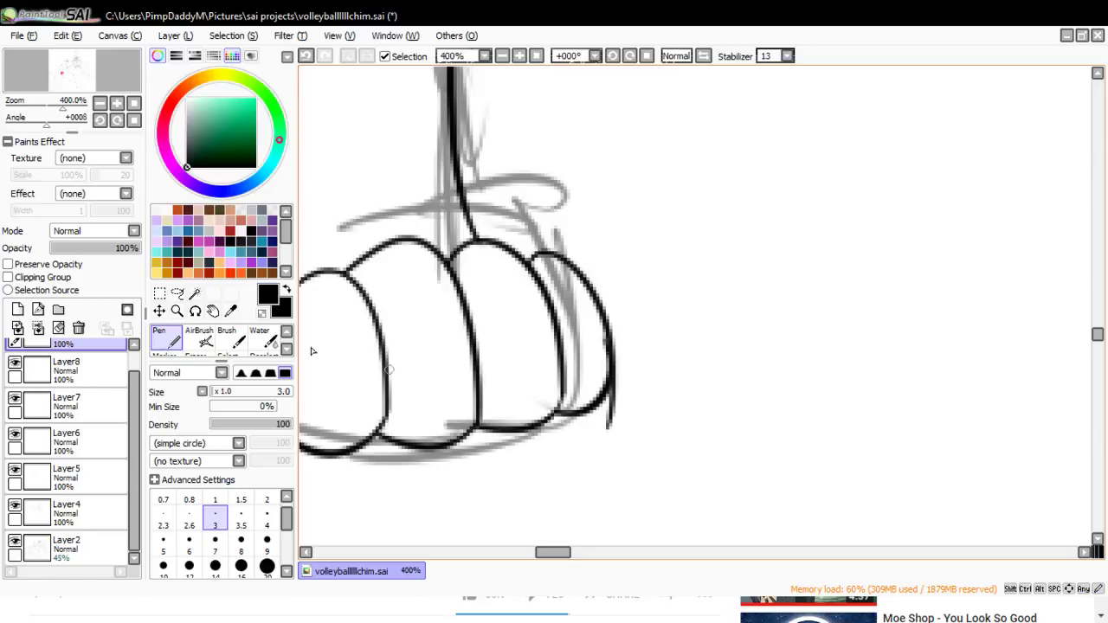
pyautogui.press('e')
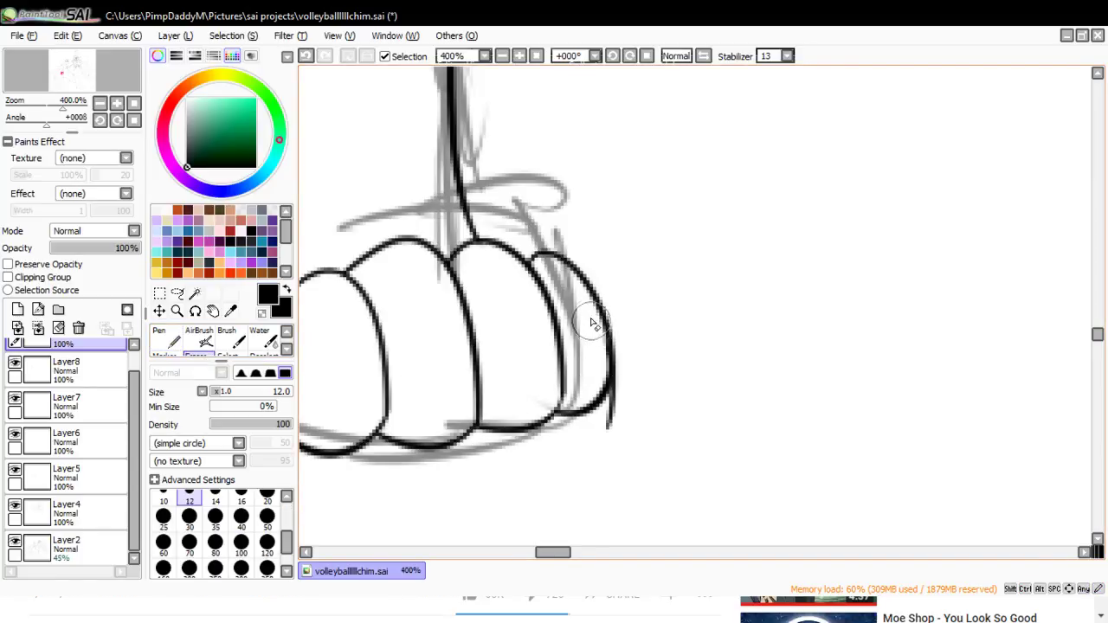
pyautogui.moveTo(630, 350); pyautogui.dragTo(594, 458)
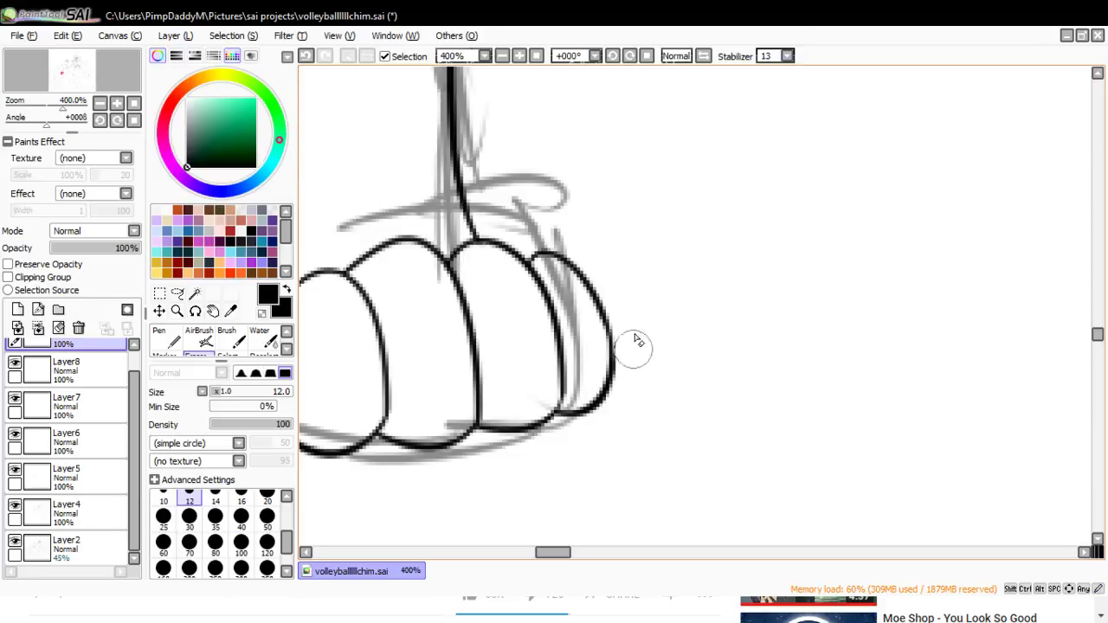
# - Hide the Layer2 sketch to leave only the inked lines of the leg and foot visible
pyautogui.click(176, 311)
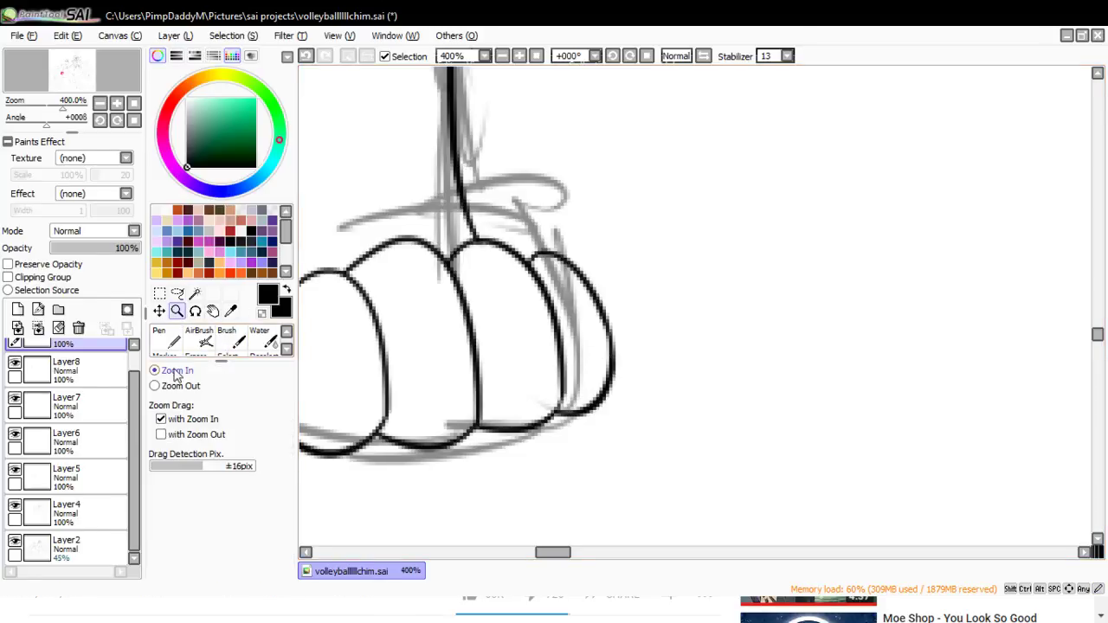
pyautogui.click(438, 479)
pyautogui.click(438, 479)
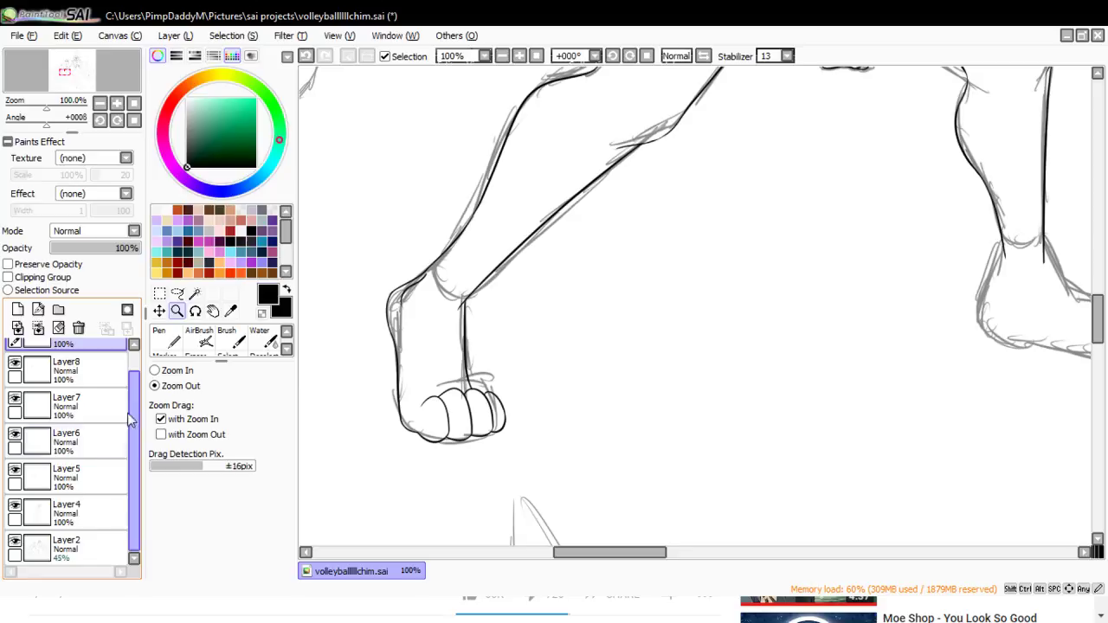
pyautogui.click(14, 541)
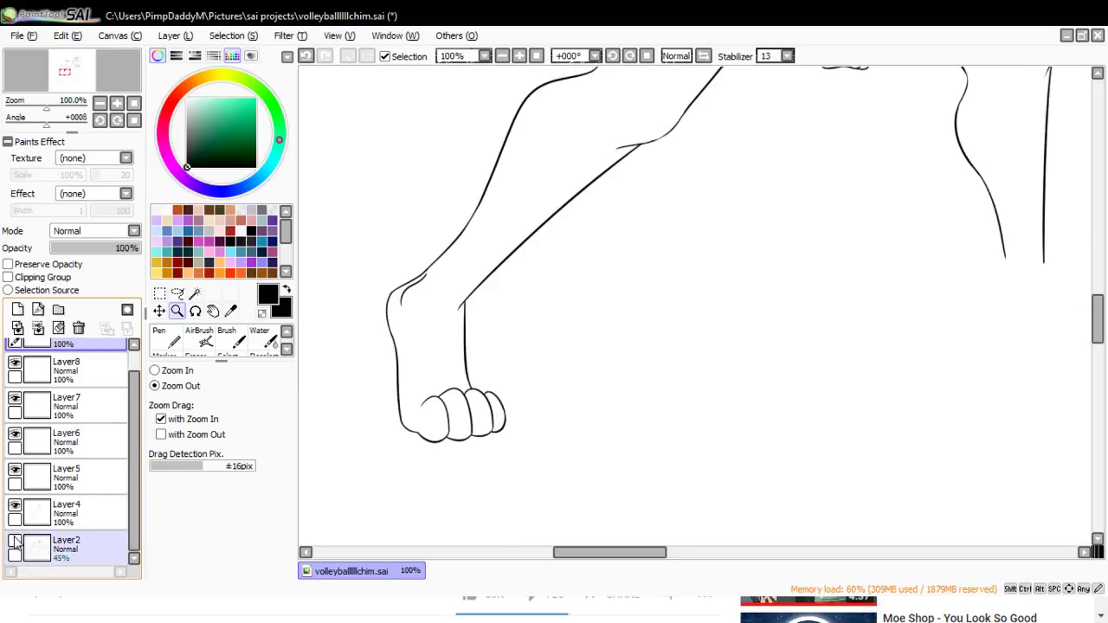
# - Add a new layer and ink a rounded, pointed-base toenail on the first toe with the size 3 Pen
pyautogui.click(458, 453)
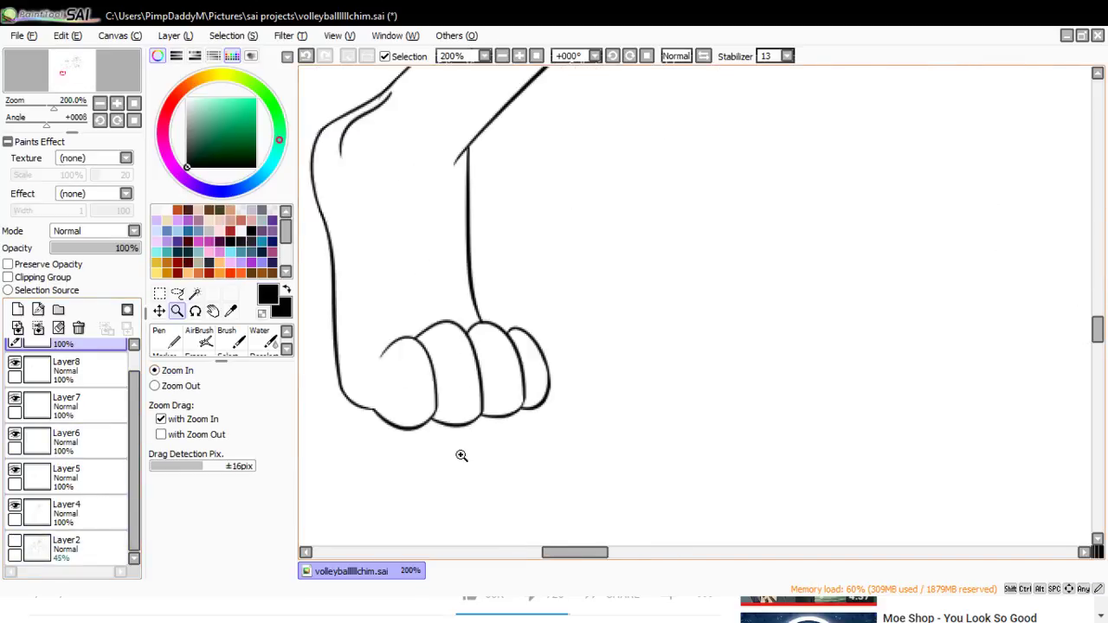
pyautogui.click(373, 388)
pyautogui.click(373, 388)
pyautogui.click(18, 309)
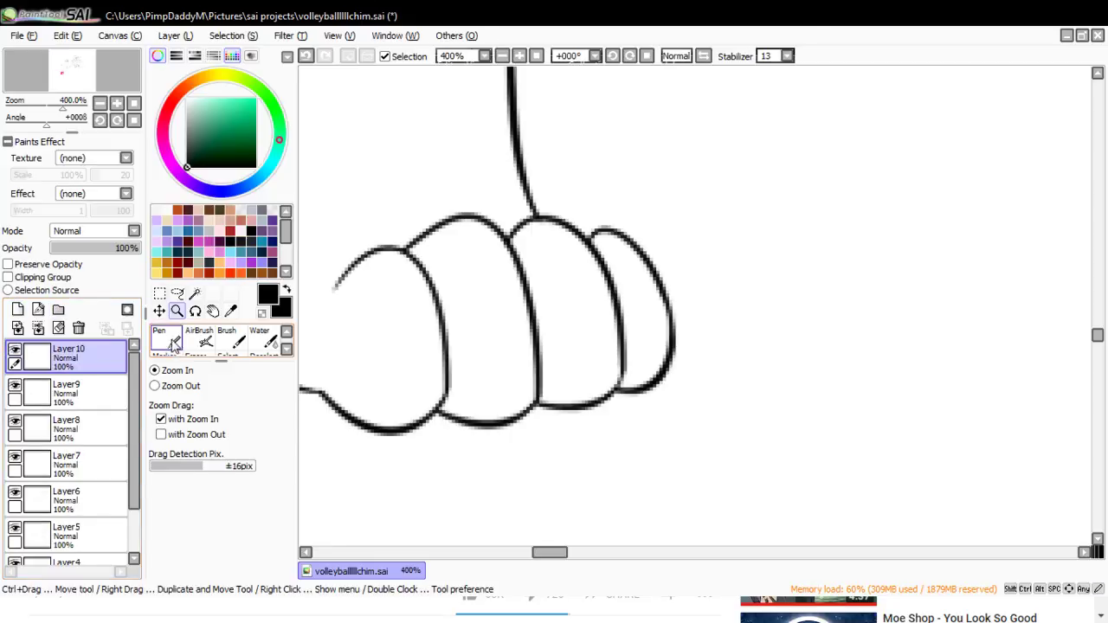
pyautogui.click(164, 338)
pyautogui.moveTo(411, 381)
pyautogui.mouseDown()
pyautogui.moveTo(436, 377)
pyautogui.moveTo(410, 354)
pyautogui.moveTo(440, 382)
pyautogui.moveTo(421, 399)
pyautogui.mouseUp()
pyautogui.hotkey('ctrl', 'z')
pyautogui.hotkey('ctrl', 'z')
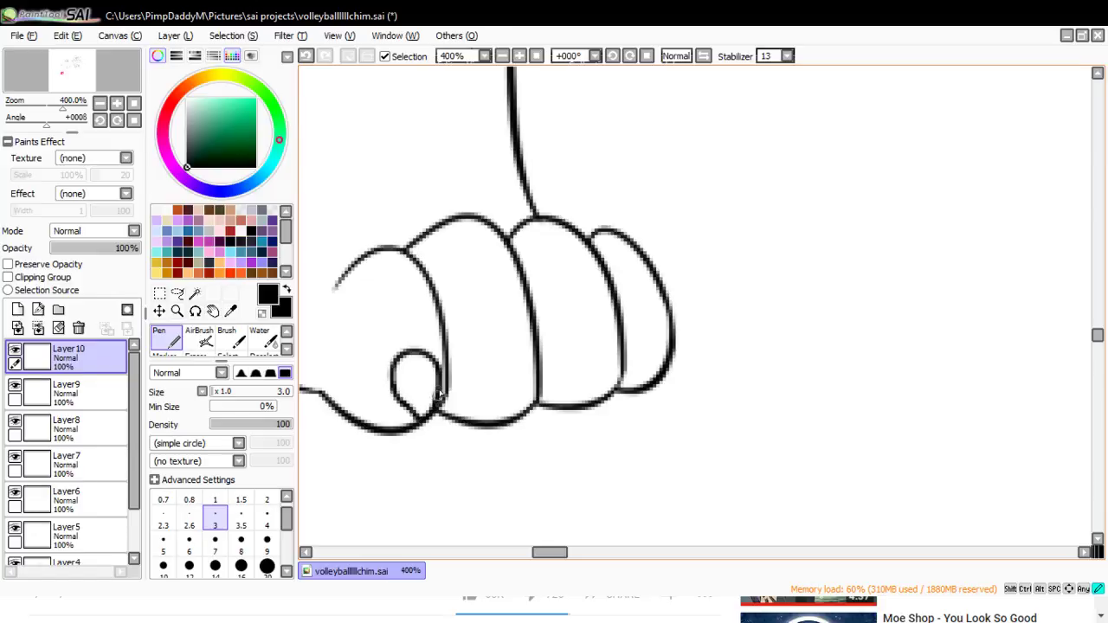
# - Duplicate the toenail layer three times and place one copy on each of the other three toes
pyautogui.click(171, 39)
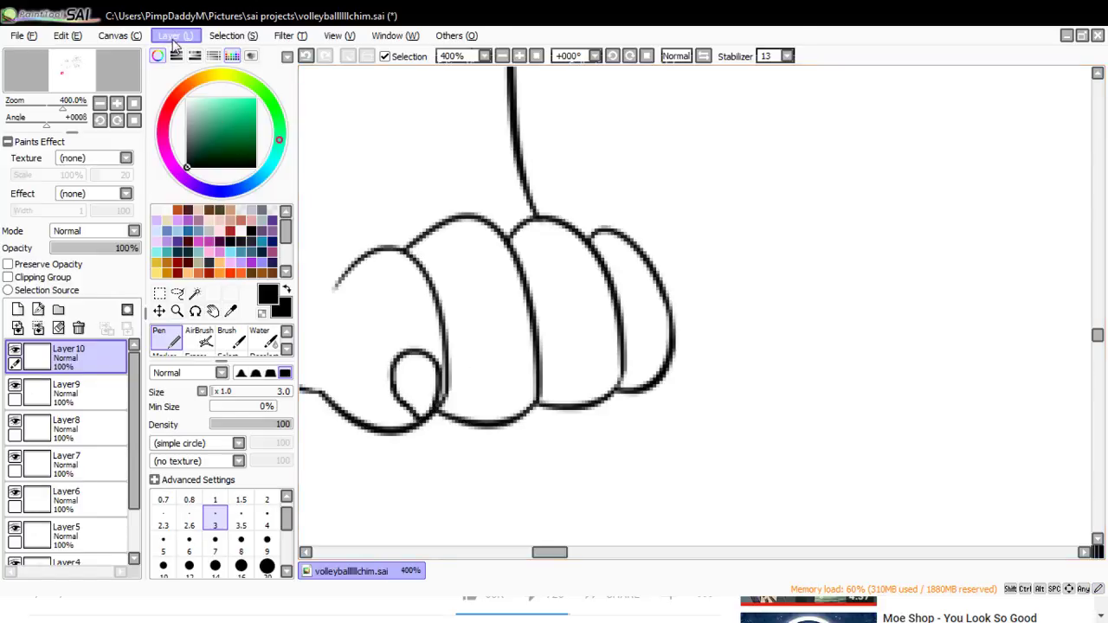
pyautogui.click(182, 103)
pyautogui.moveTo(475, 413); pyautogui.dragTo(635, 403)
pyautogui.click(175, 36)
pyautogui.click(196, 111)
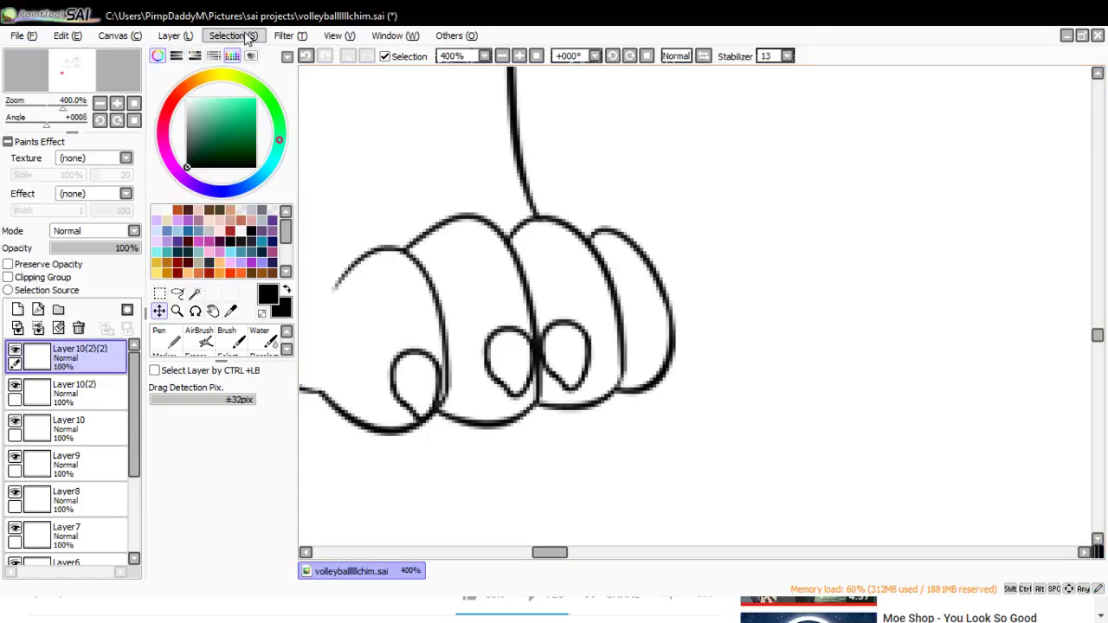
pyautogui.click(185, 36)
pyautogui.click(197, 97)
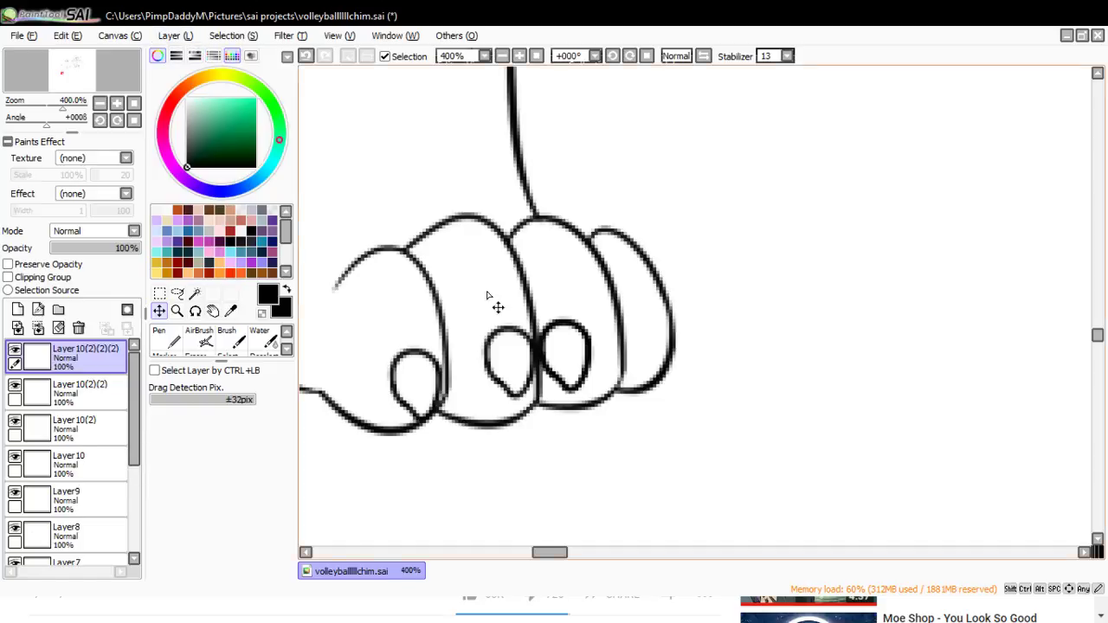
pyautogui.moveTo(599, 394); pyautogui.dragTo(691, 373)
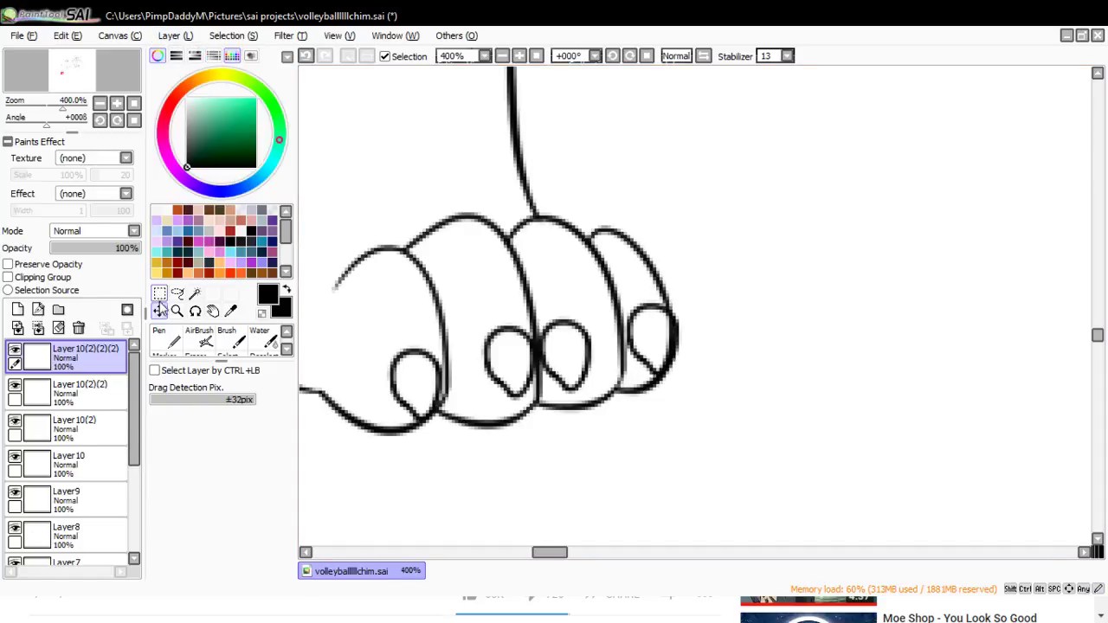
# - Merge the toenail copies down into Layer10 and erase the outermost toe's outline beside its nail on Layer9
pyautogui.click(194, 351)
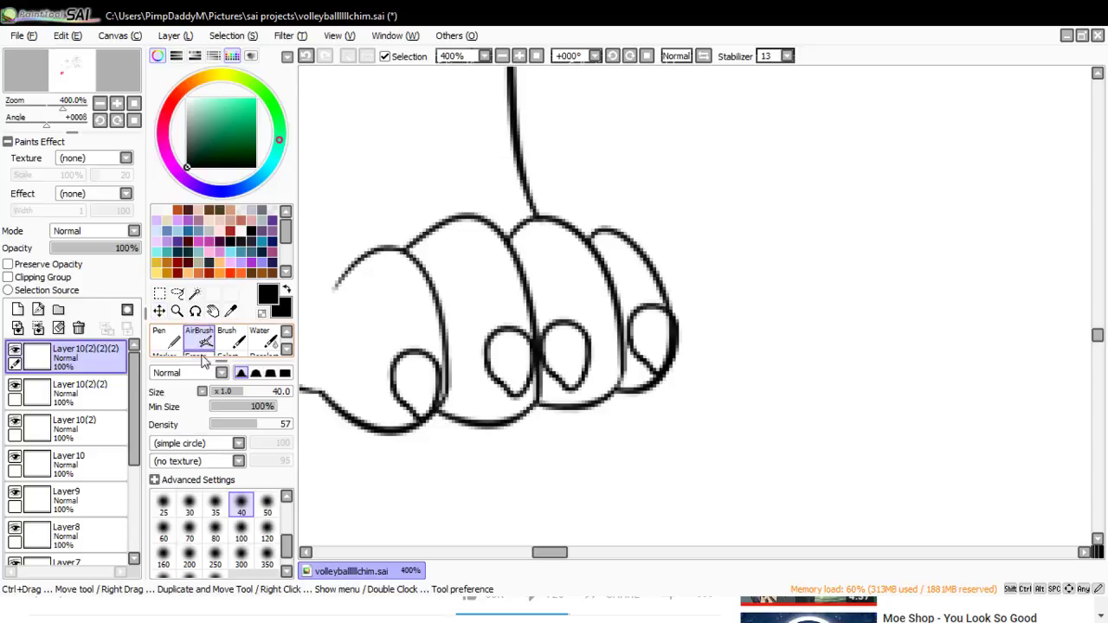
pyautogui.hotkey('ctrl', 'e')
pyautogui.hotkey('ctrl', 'e')
pyautogui.hotkey('ctrl', 'e')
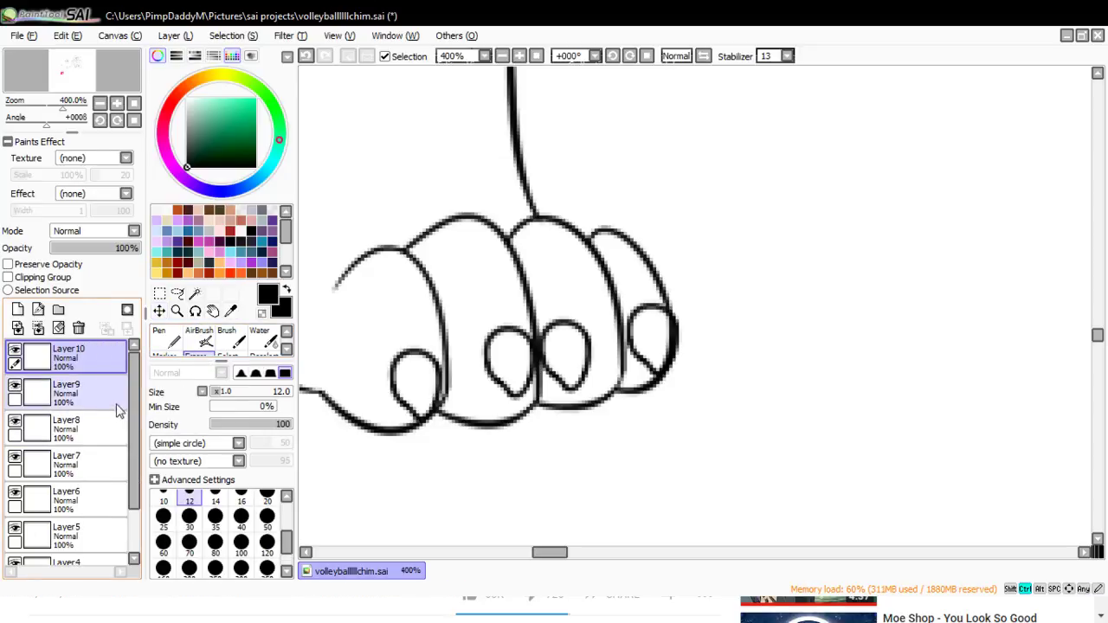
pyautogui.click(113, 403)
pyautogui.moveTo(689, 325)
pyautogui.mouseDown()
pyautogui.moveTo(665, 346)
pyautogui.moveTo(674, 336)
pyautogui.mouseUp()
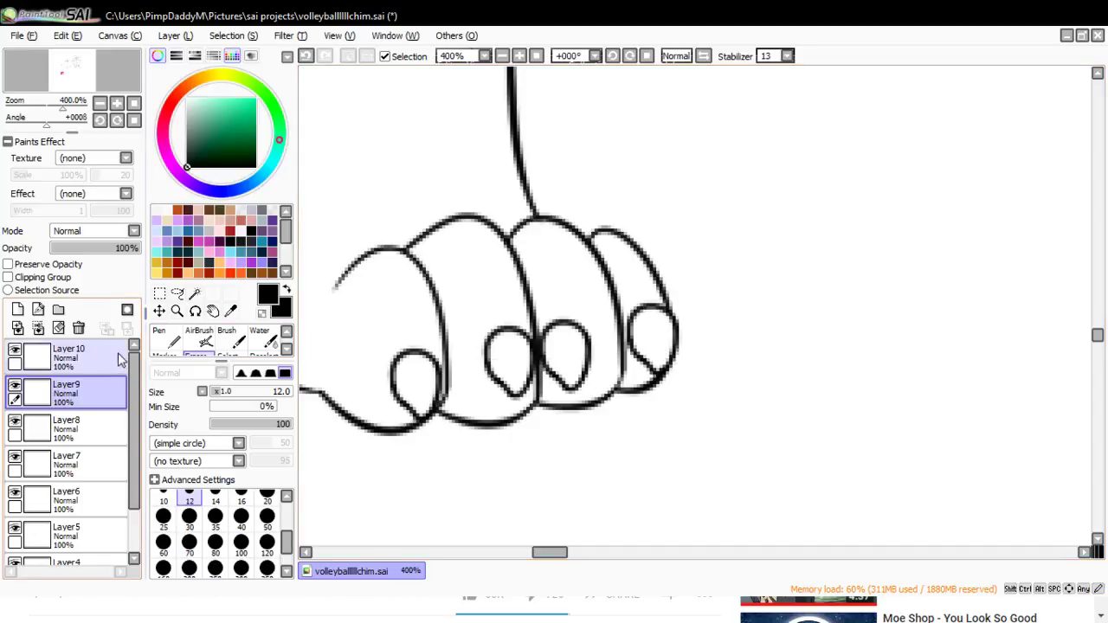
# - View the whole figure with its finished foot and save the file
pyautogui.click(177, 310)
pyautogui.click(190, 386)
pyautogui.click(407, 416)
pyautogui.click(410, 430)
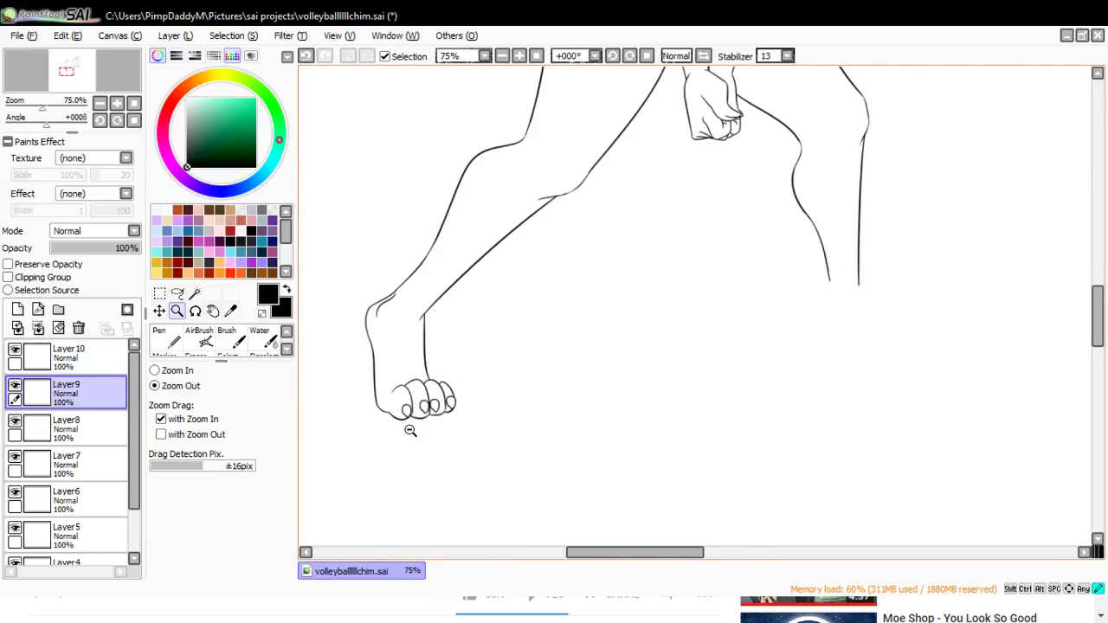
pyautogui.click(405, 424)
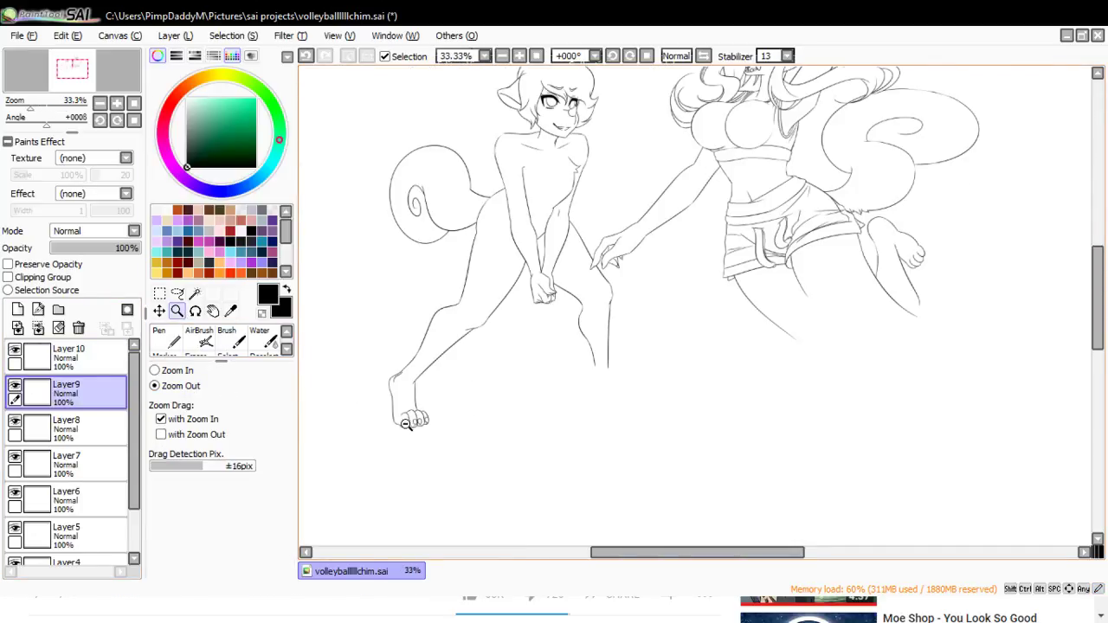
pyautogui.click(338, 375)
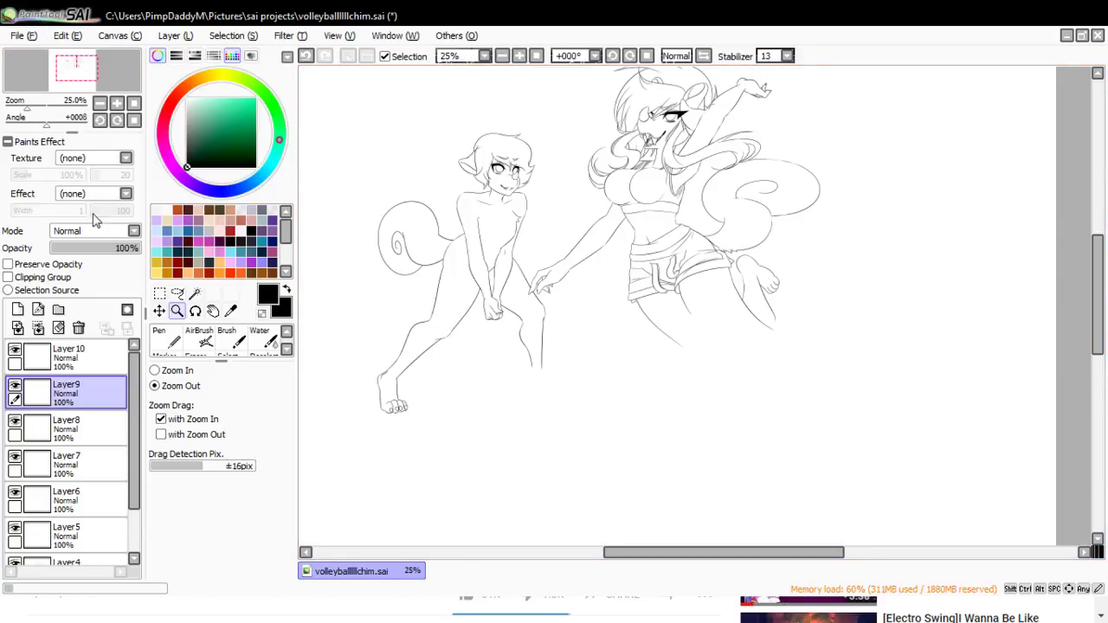
pyautogui.hotkey('ctrl', 's')
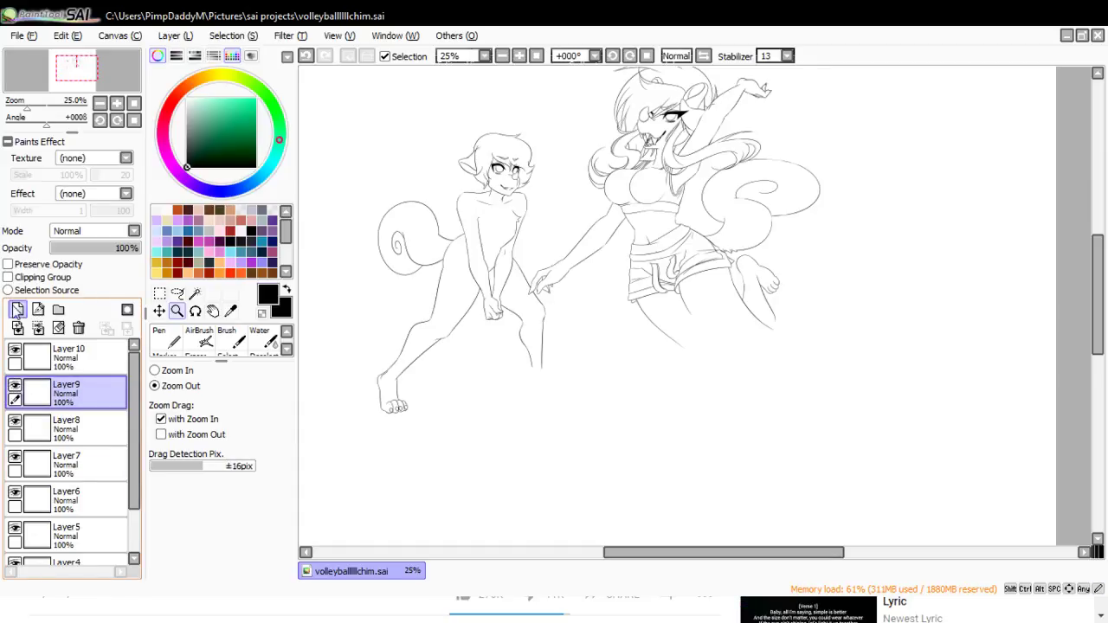
# - Add a new layer at the top of the stack and show the Layer2 sketch
pyautogui.click(17, 309)
pyautogui.moveTo(61, 392); pyautogui.dragTo(66, 350)
pyautogui.moveTo(137, 386)
pyautogui.mouseDown()
pyautogui.moveTo(131, 476)
pyautogui.moveTo(132, 430)
pyautogui.mouseUp()
pyautogui.click(14, 541)
# - Ink the back of the heel and the short ankle contour on the smaller character's other foot
pyautogui.click(173, 372)
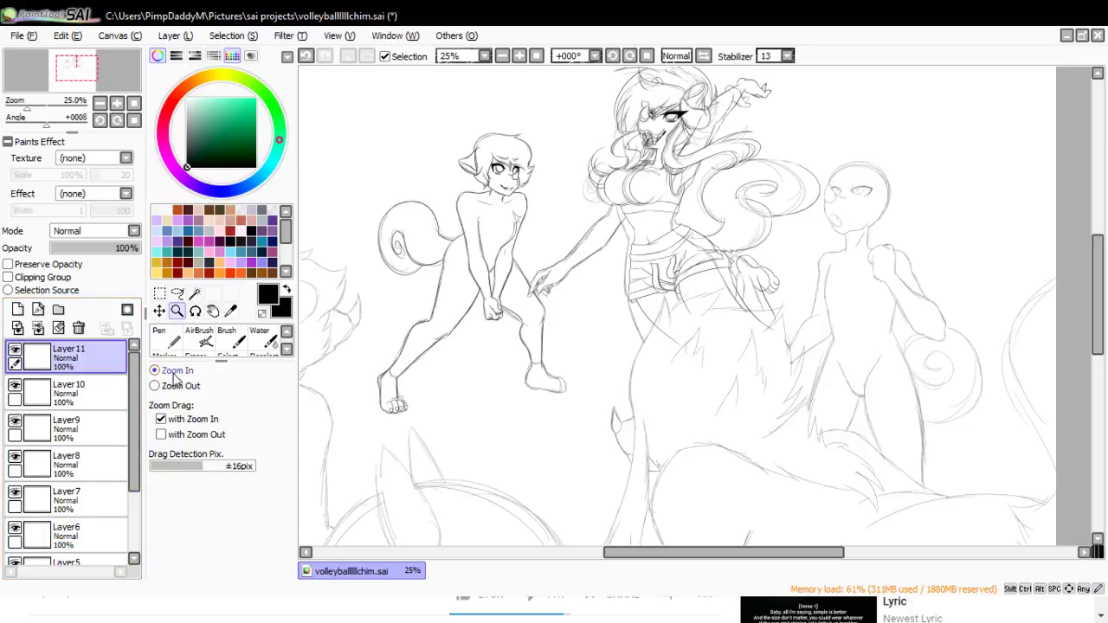
pyautogui.click(539, 363)
pyautogui.click(517, 380)
pyautogui.click(409, 370)
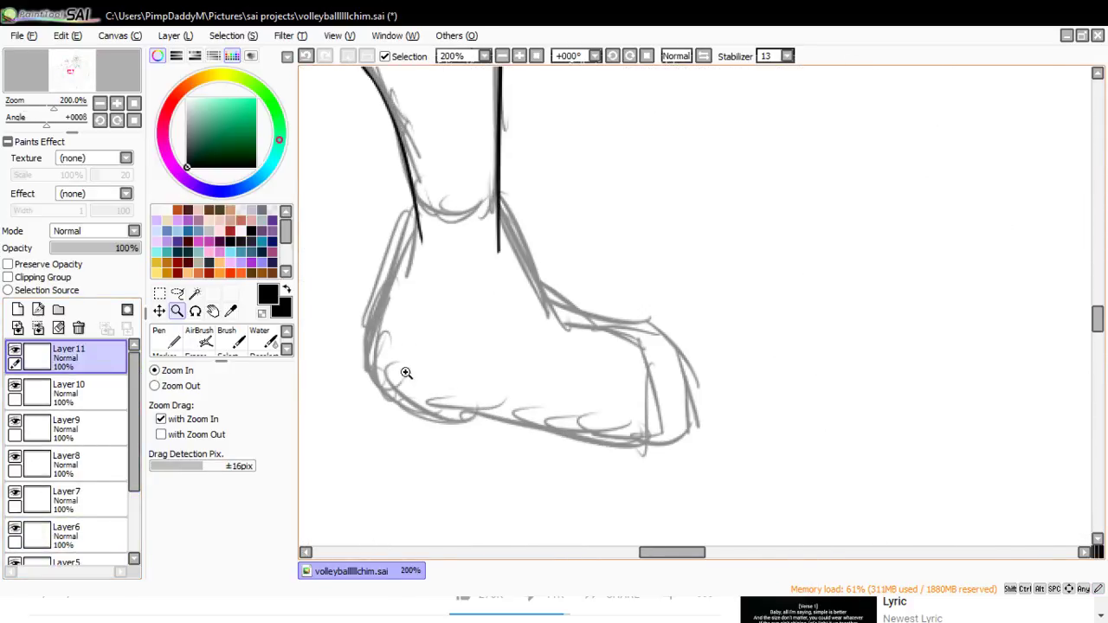
pyautogui.click(170, 343)
pyautogui.moveTo(418, 212)
pyautogui.mouseDown()
pyautogui.moveTo(381, 321)
pyautogui.moveTo(367, 426)
pyautogui.moveTo(384, 317)
pyautogui.moveTo(357, 394)
pyautogui.mouseUp()
pyautogui.hotkey('ctrl', 'z')
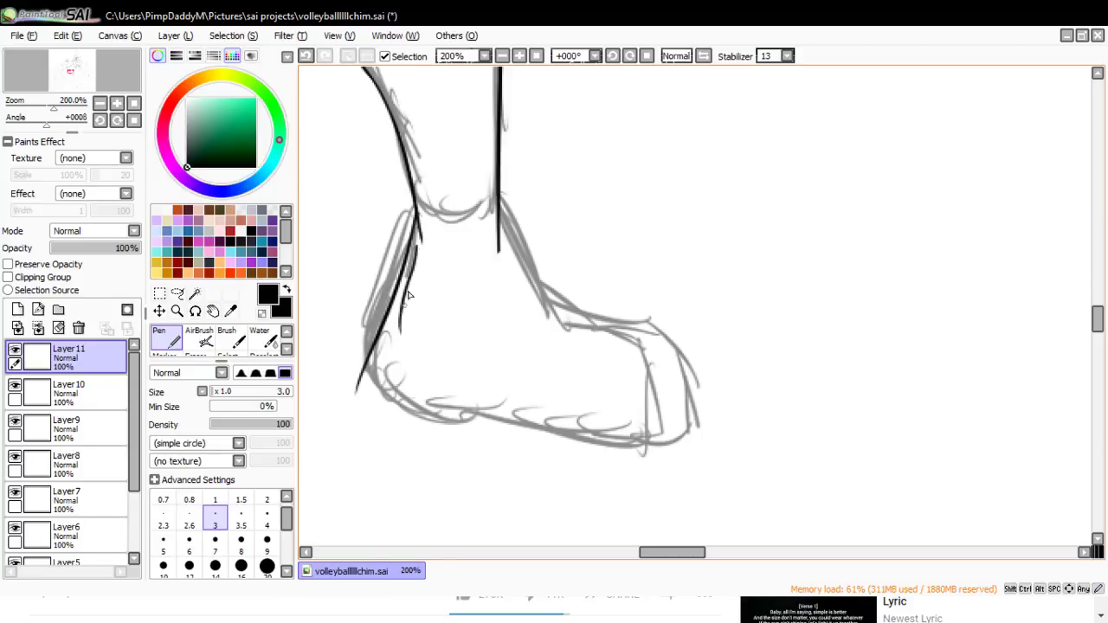
pyautogui.hotkey('ctrl', 'z')
# - Ink the rounded heel and sole of the foot, ending in a curve under the ball
pyautogui.moveTo(412, 334)
pyautogui.mouseDown()
pyautogui.moveTo(404, 404)
pyautogui.moveTo(574, 430)
pyautogui.mouseUp()
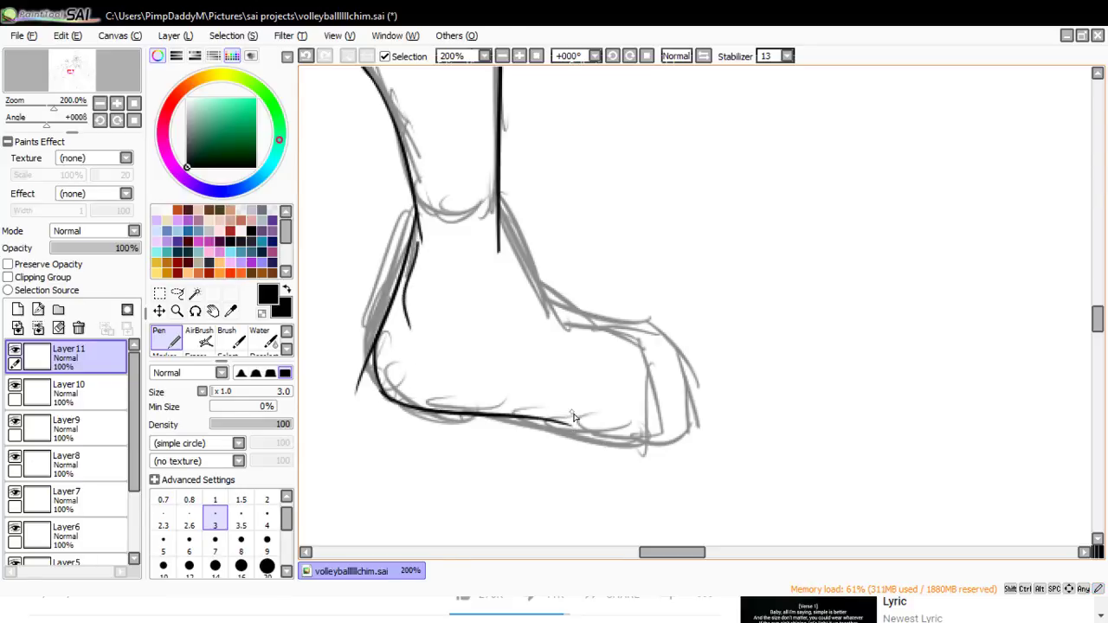
pyautogui.moveTo(508, 419); pyautogui.dragTo(658, 432)
pyautogui.hotkey('ctrl', 'z')
pyautogui.moveTo(510, 421); pyautogui.dragTo(640, 432)
# - Ink the top of the foot as a sloping curve from the front of the ankle toward the toes
pyautogui.moveTo(499, 225)
pyautogui.mouseDown()
pyautogui.moveTo(550, 294)
pyautogui.moveTo(641, 336)
pyautogui.mouseUp()
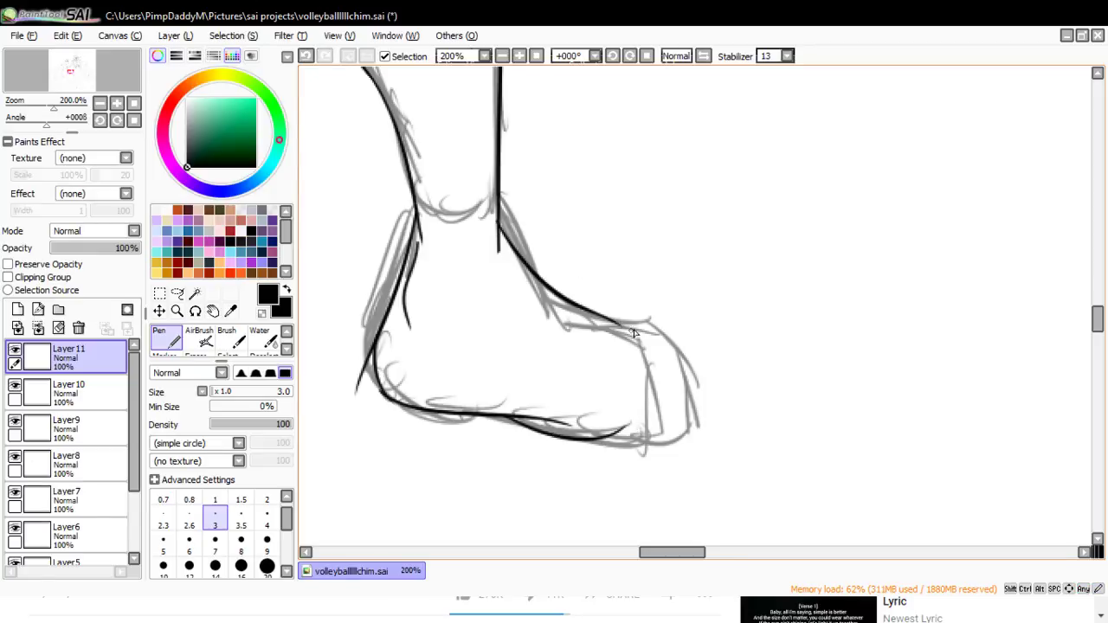
pyautogui.hotkey('ctrl', 'z')
pyautogui.moveTo(498, 236); pyautogui.dragTo(642, 342)
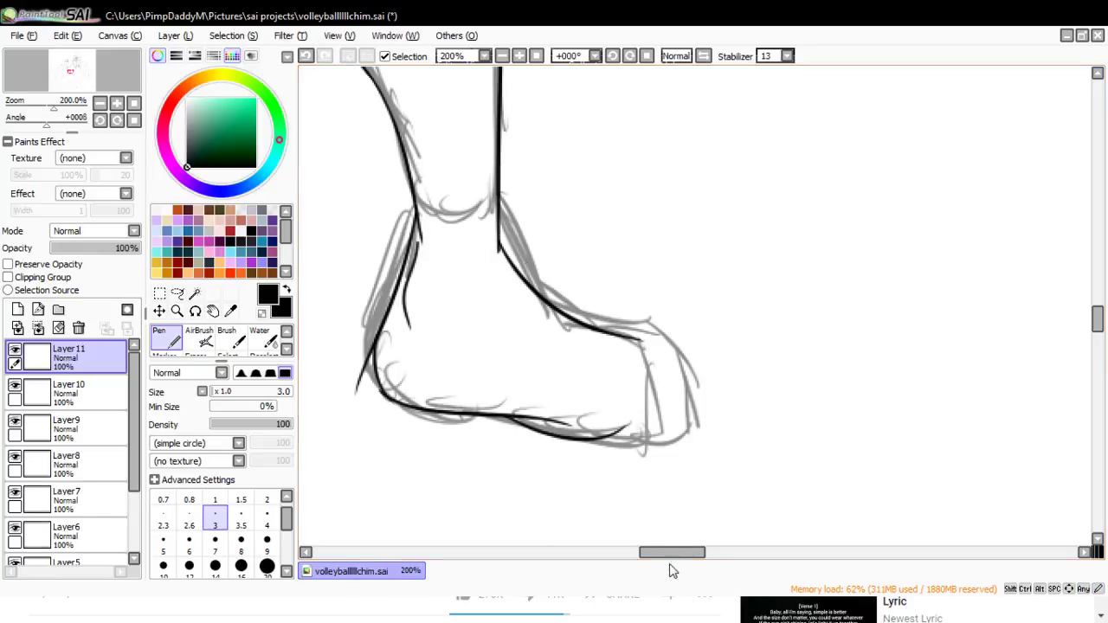
pyautogui.hotkey('ctrl', 'z')
pyautogui.moveTo(499, 240)
pyautogui.mouseDown()
pyautogui.moveTo(604, 354)
pyautogui.moveTo(608, 385)
pyautogui.mouseUp()
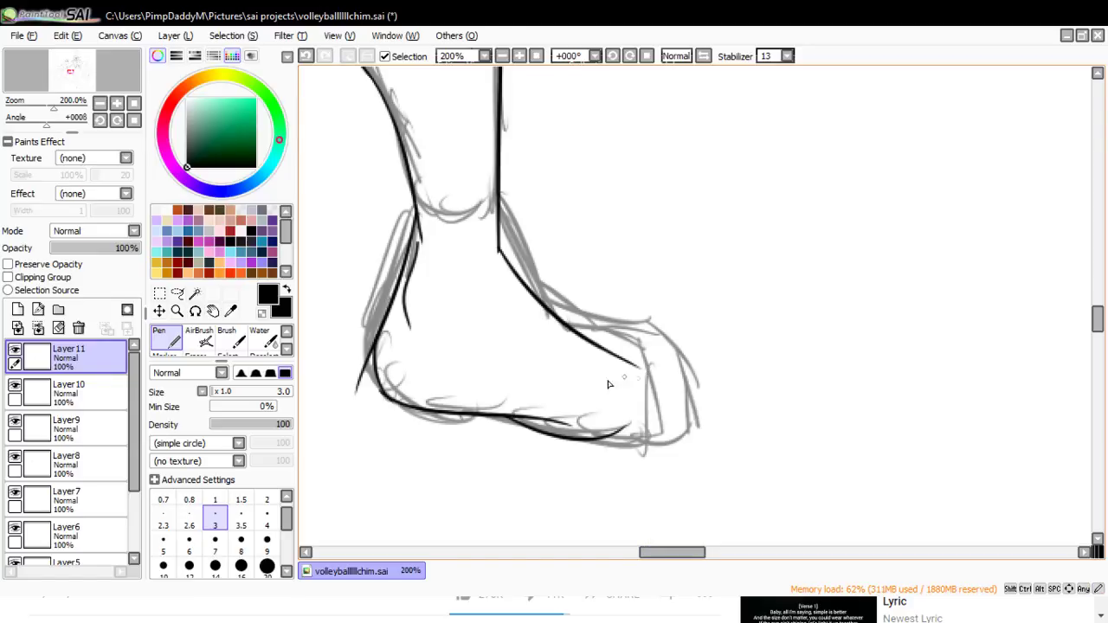
# - Hide the Layer2 sketch and ink another stroke joining the back of the leg to the heel line
pyautogui.scroll(-3, 69, 467)
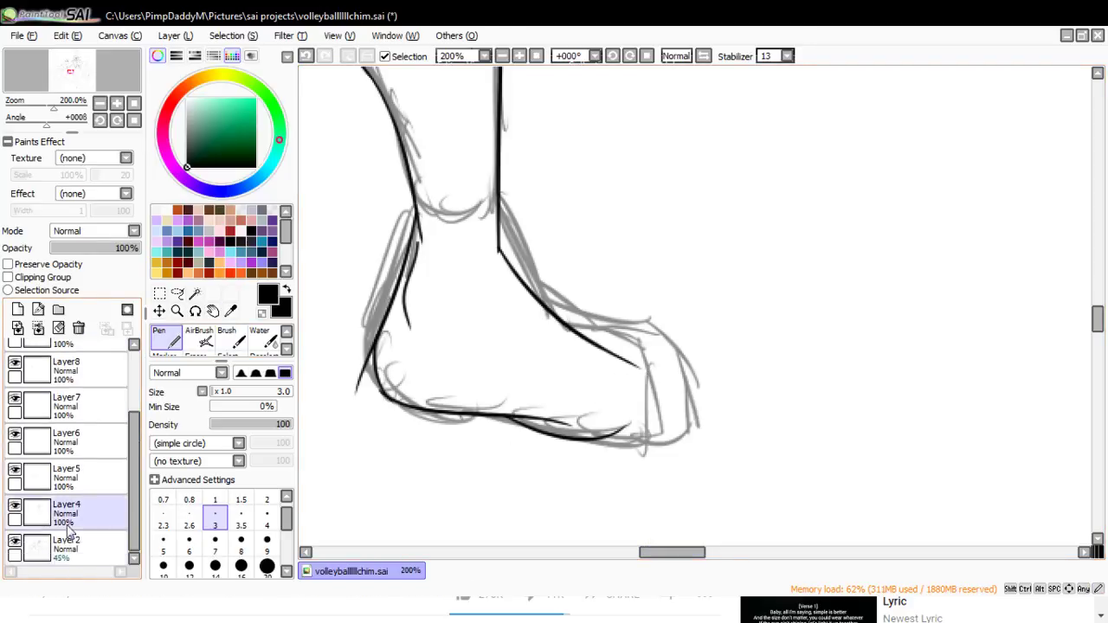
pyautogui.click(14, 541)
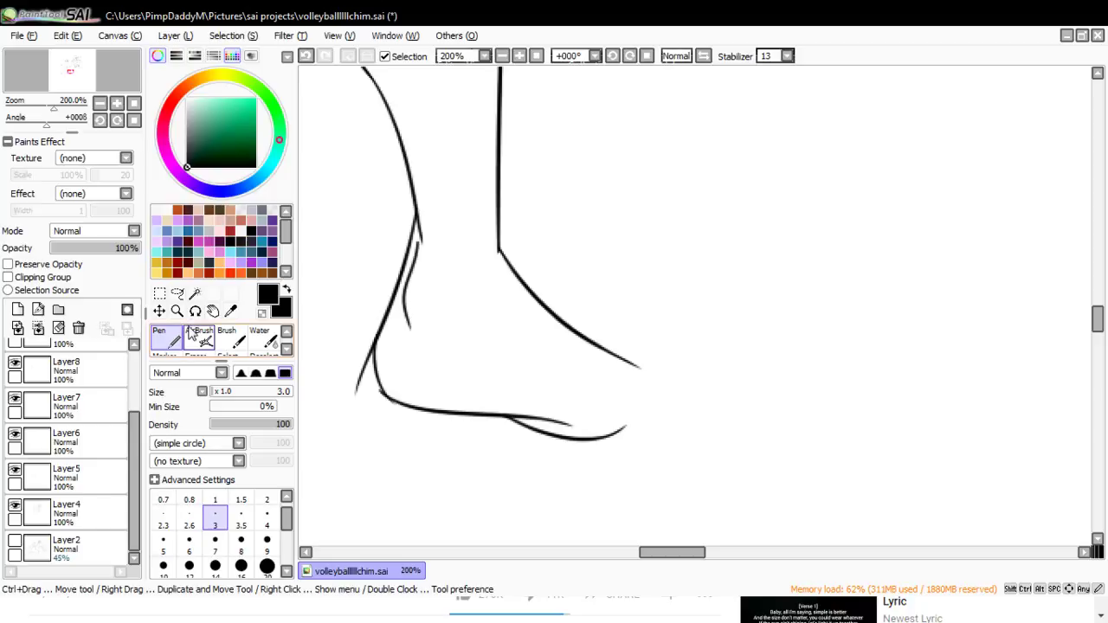
pyautogui.moveTo(409, 261); pyautogui.dragTo(396, 282)
pyautogui.hotkey('ctrl', 'z')
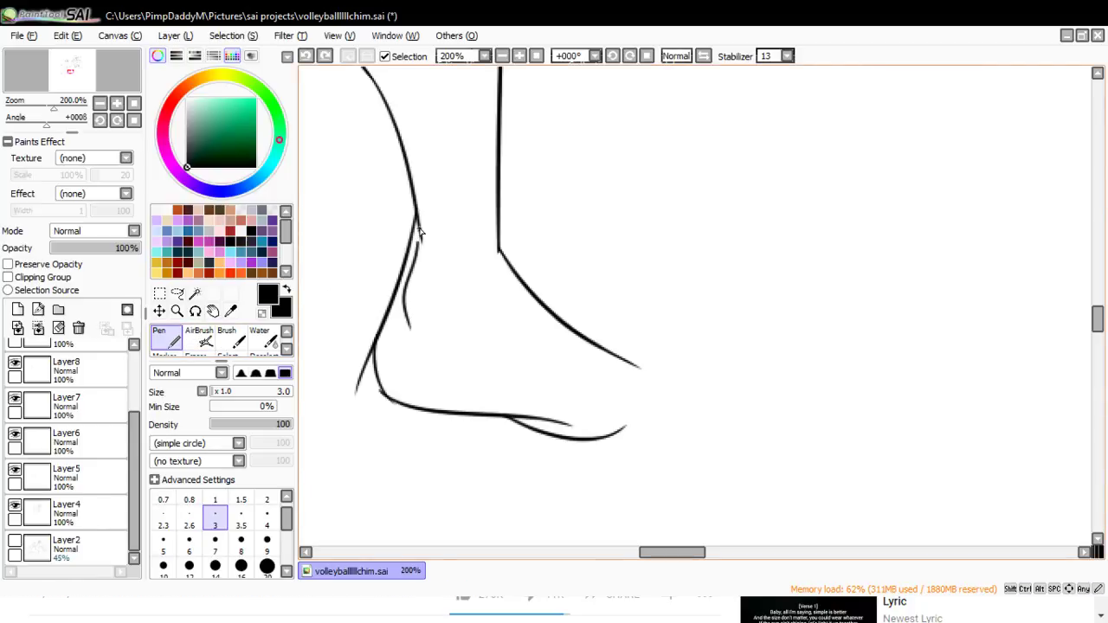
pyautogui.moveTo(418, 225); pyautogui.dragTo(389, 316)
pyautogui.hotkey('ctrl', 'z')
pyautogui.moveTo(418, 225); pyautogui.dragTo(388, 310)
# - Erase the overshooting line ends behind the heel and above the ball of the foot
pyautogui.press('e')
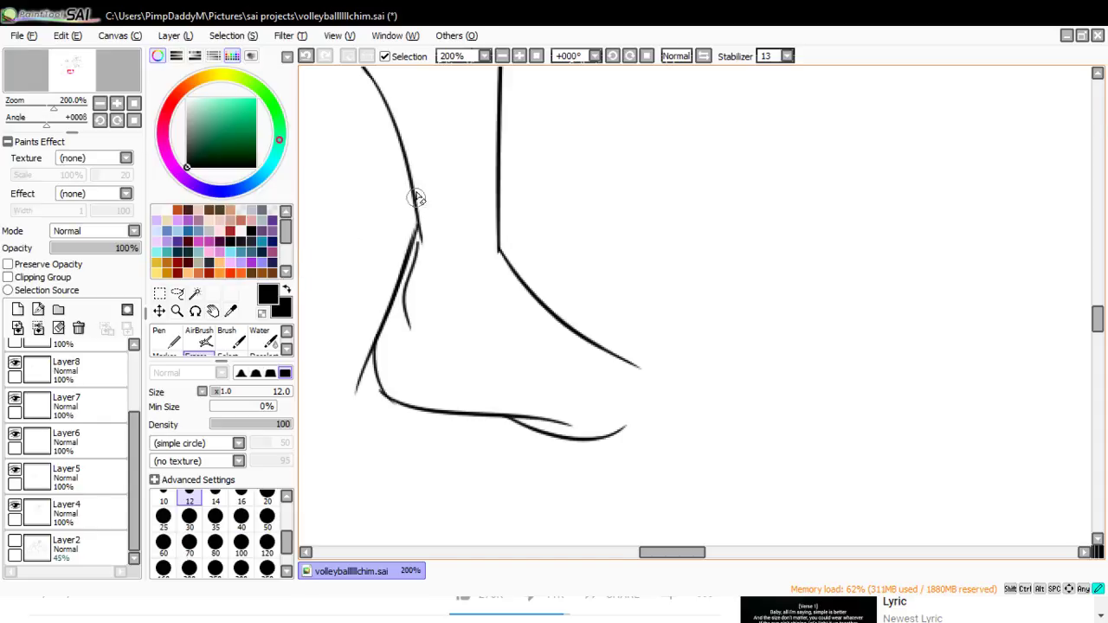
pyautogui.moveTo(350, 413); pyautogui.dragTo(370, 342)
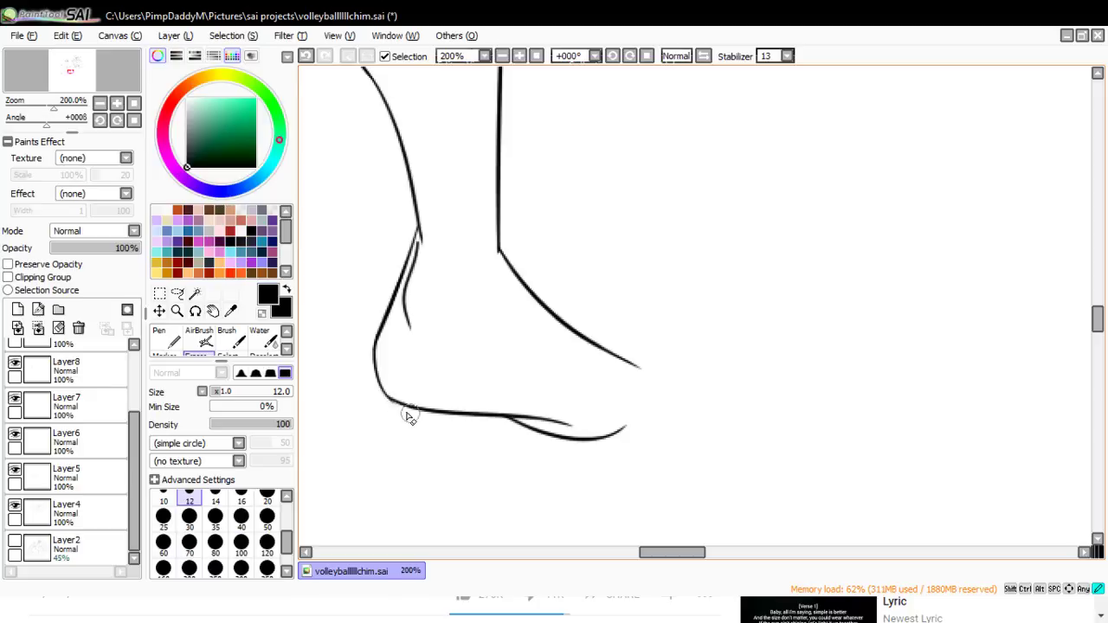
pyautogui.moveTo(552, 419); pyautogui.dragTo(494, 403)
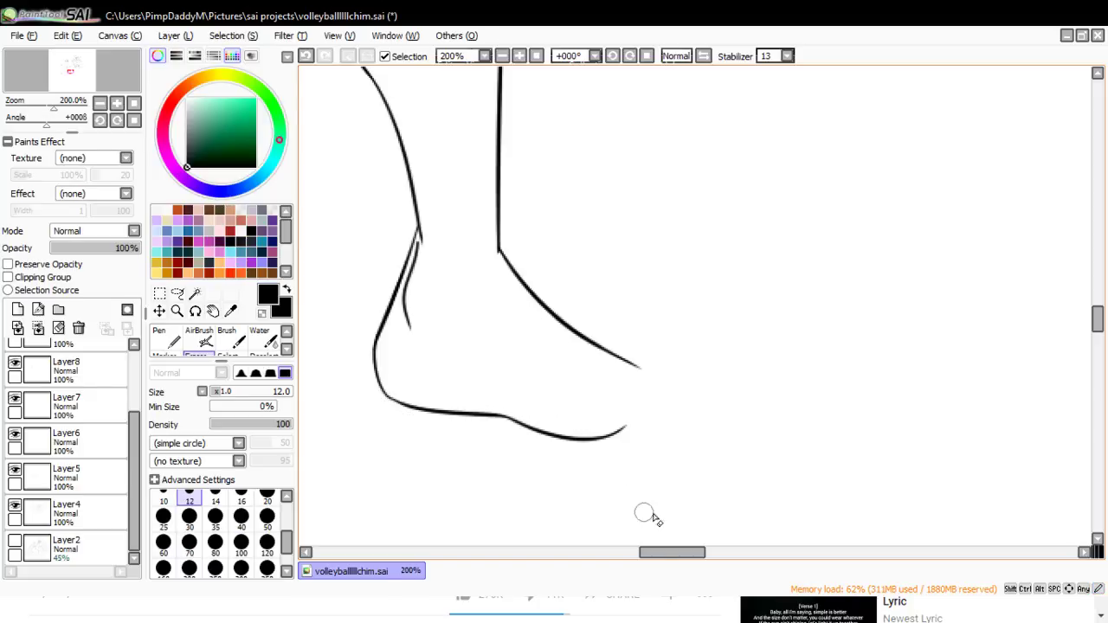
# - Ink the big toe with an arched upper line and a rounded underside
pyautogui.moveTo(682, 553); pyautogui.dragTo(697, 553)
pyautogui.click(177, 312)
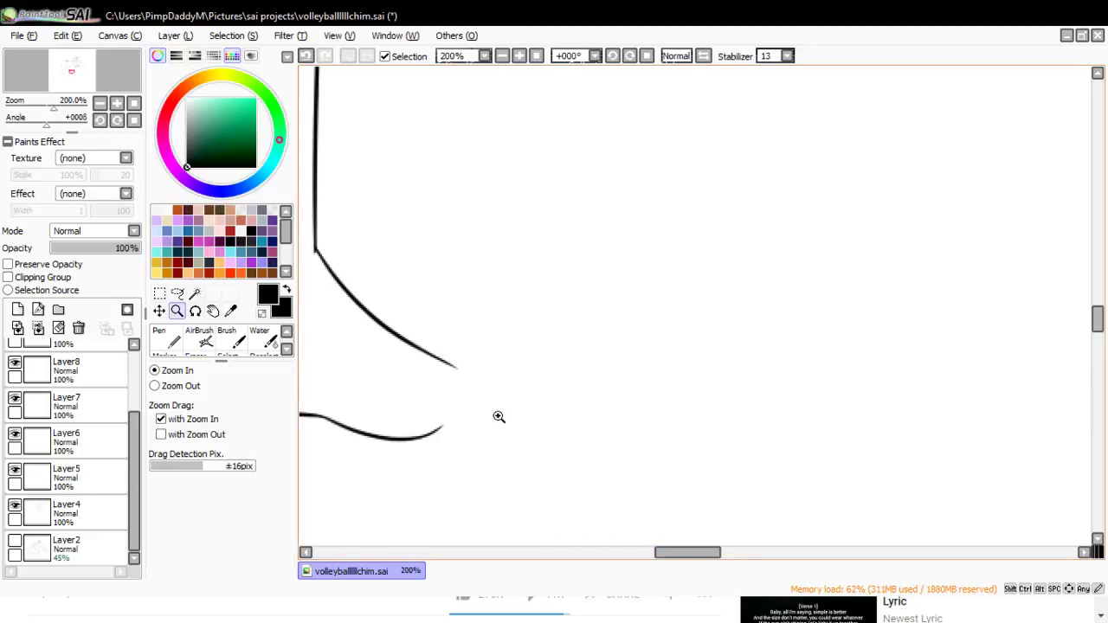
pyautogui.click(450, 424)
pyautogui.press('n')
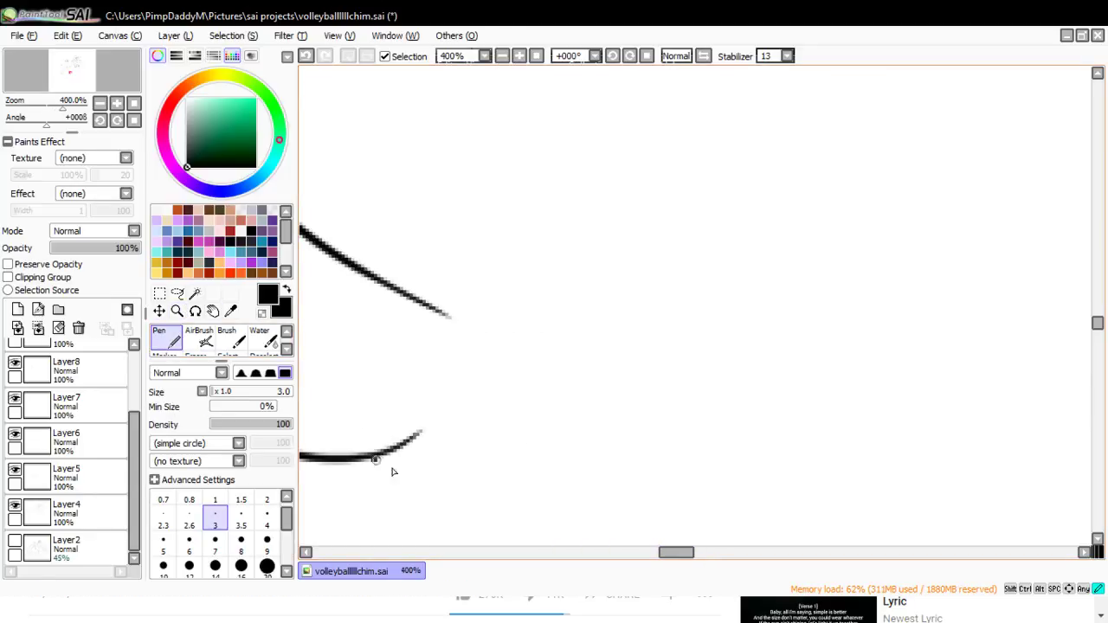
pyautogui.moveTo(432, 474)
pyautogui.mouseDown()
pyautogui.moveTo(378, 403)
pyautogui.moveTo(422, 489)
pyautogui.mouseUp()
pyautogui.hotkey('ctrl', 'z')
pyautogui.hotkey('ctrl', 'z')
pyautogui.moveTo(355, 380)
pyautogui.mouseDown()
pyautogui.moveTo(435, 412)
pyautogui.moveTo(424, 459)
pyautogui.mouseUp()
pyautogui.moveTo(351, 461)
pyautogui.mouseDown()
pyautogui.moveTo(430, 459)
pyautogui.moveTo(413, 485)
pyautogui.moveTo(438, 460)
pyautogui.mouseUp()
pyautogui.hotkey('ctrl', 'z')
# - Ink the curved outlines of the toes visible behind the big toe
pyautogui.moveTo(401, 330)
pyautogui.mouseDown()
pyautogui.moveTo(487, 344)
pyautogui.moveTo(444, 470)
pyautogui.moveTo(477, 346)
pyautogui.moveTo(416, 327)
pyautogui.moveTo(439, 306)
pyautogui.mouseUp()
pyautogui.hotkey('ctrl', 'z')
pyautogui.moveTo(469, 440)
pyautogui.mouseDown()
pyautogui.moveTo(491, 380)
pyautogui.moveTo(443, 290)
pyautogui.moveTo(468, 306)
pyautogui.mouseUp()
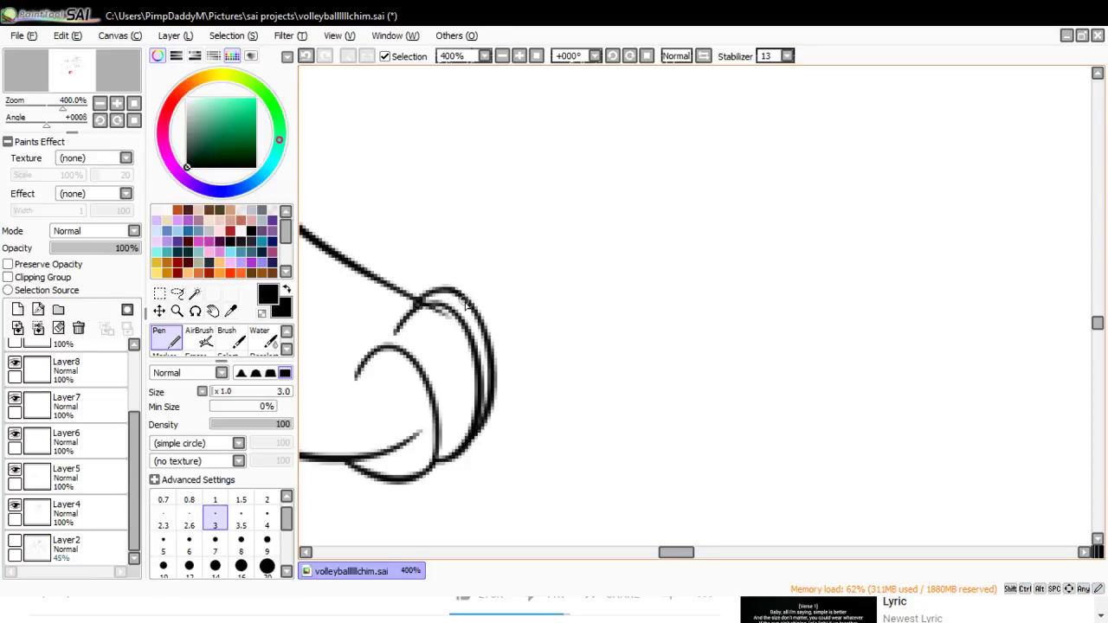
# - Erase the foot outline's end inside the second toe with a size 10 eraser and redraw the toe's upper curve
pyautogui.click(197, 350)
pyautogui.click(163, 499)
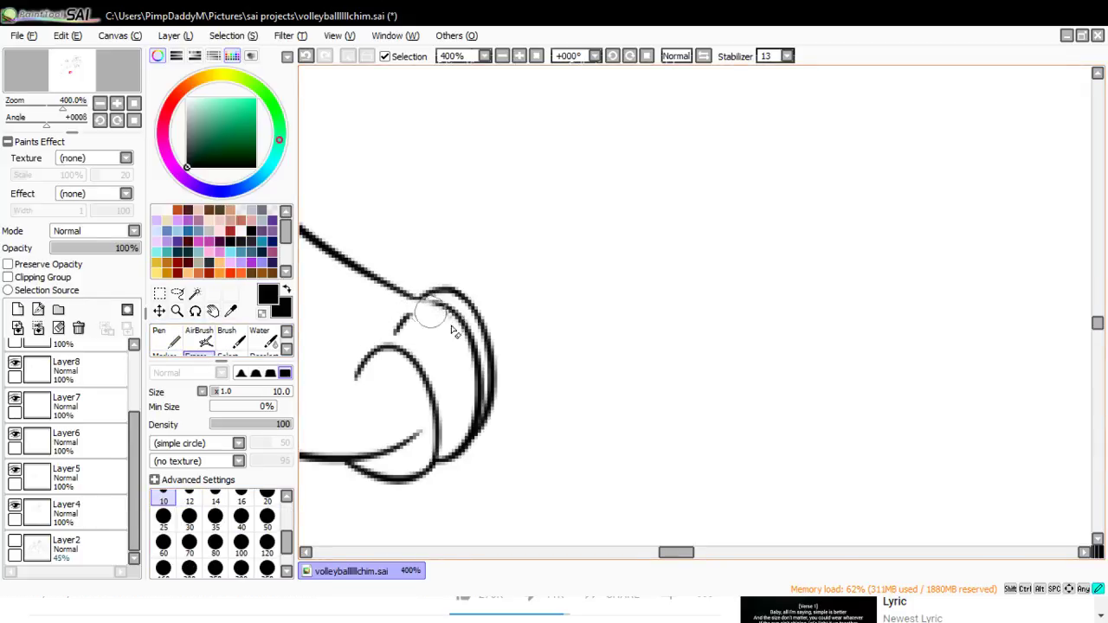
pyautogui.click(164, 339)
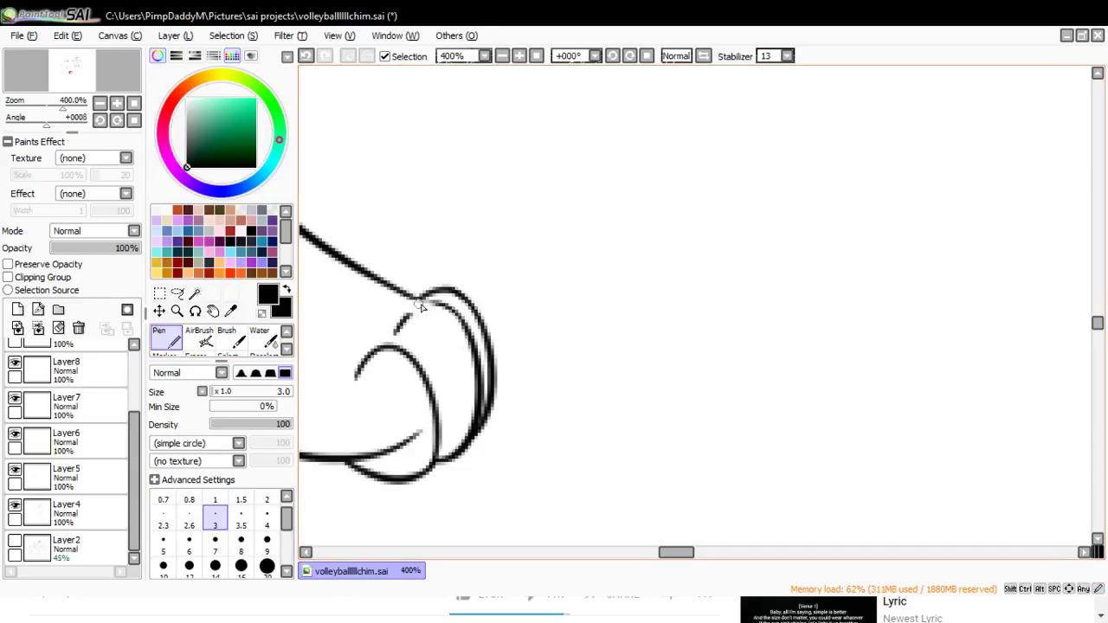
pyautogui.hotkey('ctrl', 'z')
pyautogui.moveTo(395, 333); pyautogui.dragTo(433, 301)
# - Erase the sole's line end inside the big toe and check the foot against the whole figure
pyautogui.click(196, 353)
pyautogui.moveTo(380, 447)
pyautogui.mouseDown()
pyautogui.moveTo(353, 456)
pyautogui.moveTo(425, 425)
pyautogui.moveTo(381, 450)
pyautogui.mouseUp()
pyautogui.click(177, 314)
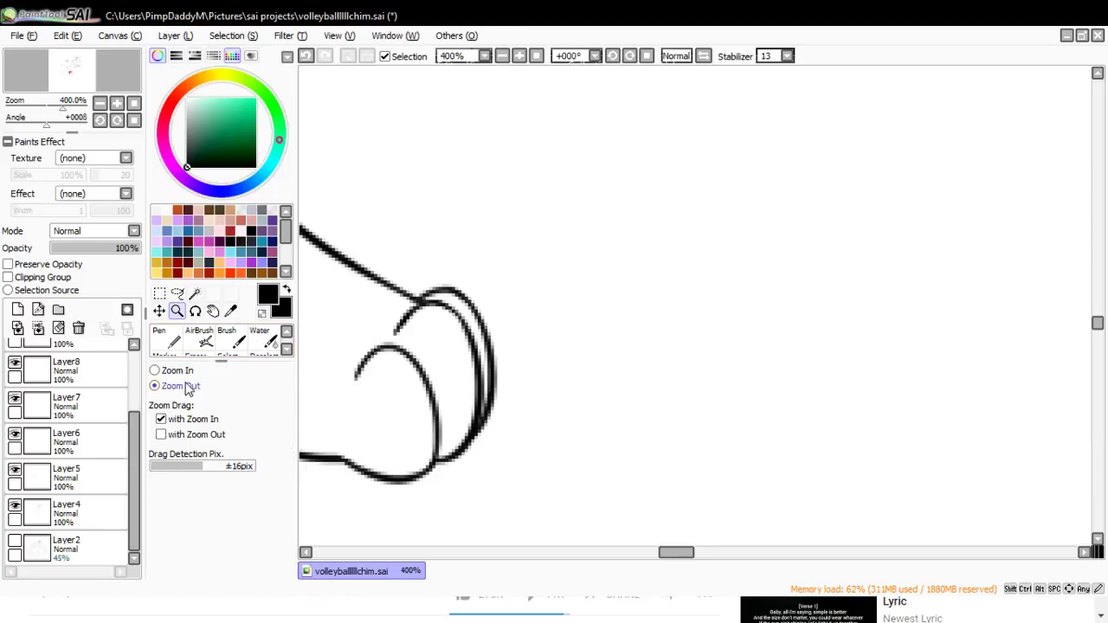
pyautogui.click(545, 307)
pyautogui.click(597, 288)
pyautogui.click(636, 281)
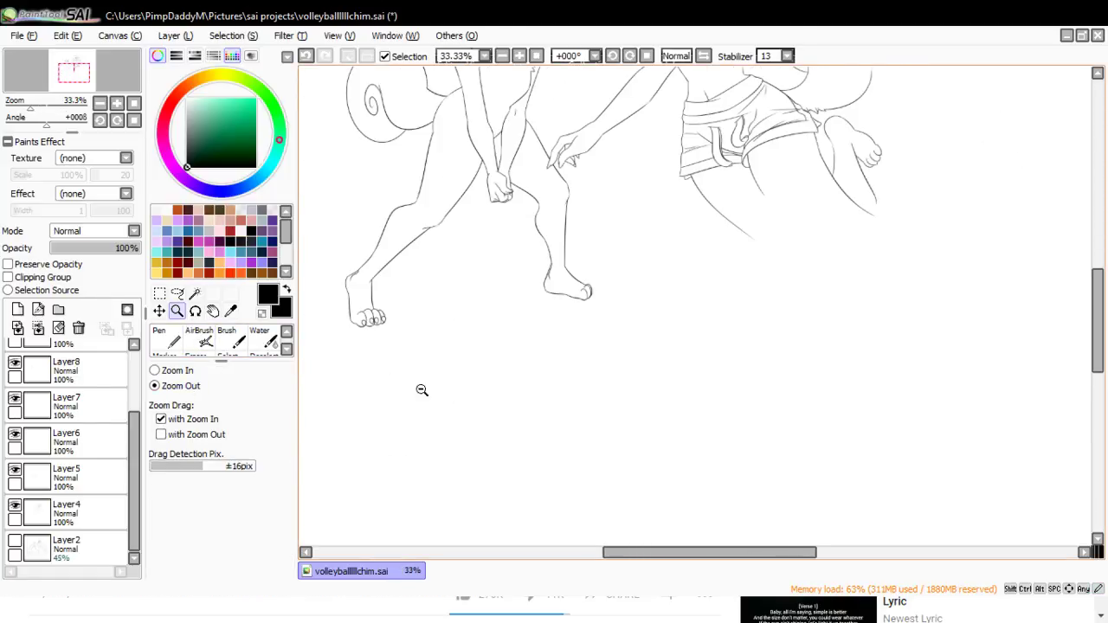
pyautogui.click(154, 370)
pyautogui.click(393, 339)
pyautogui.click(606, 281)
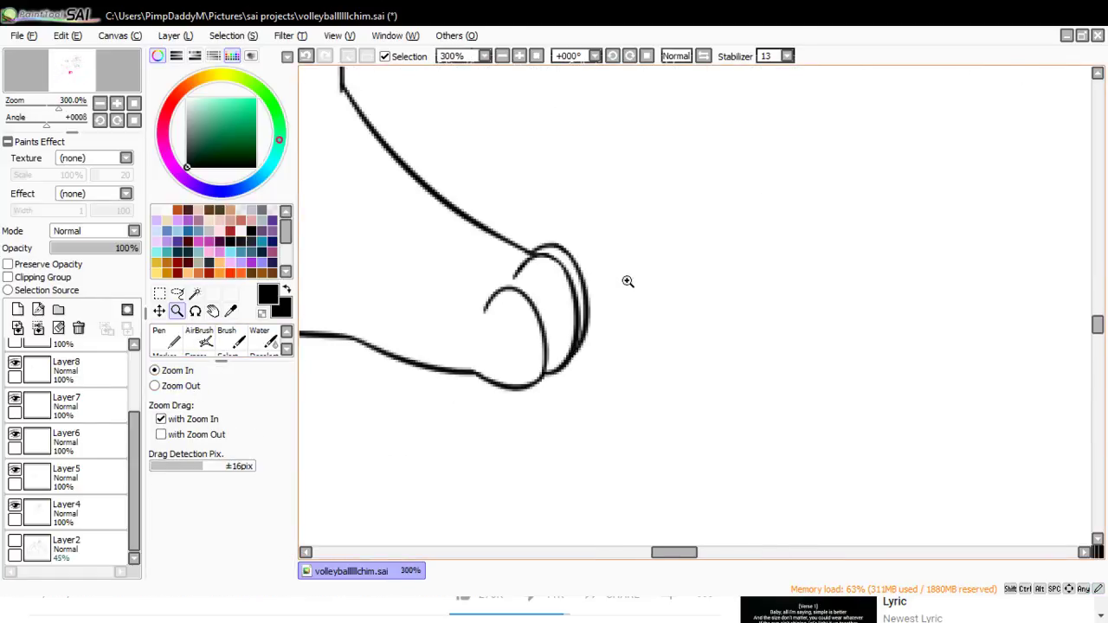
# - Lasso all the toes, enlarge them slightly with the Scale transform, apply it and drop the selection
pyautogui.click(627, 282)
pyautogui.click(176, 292)
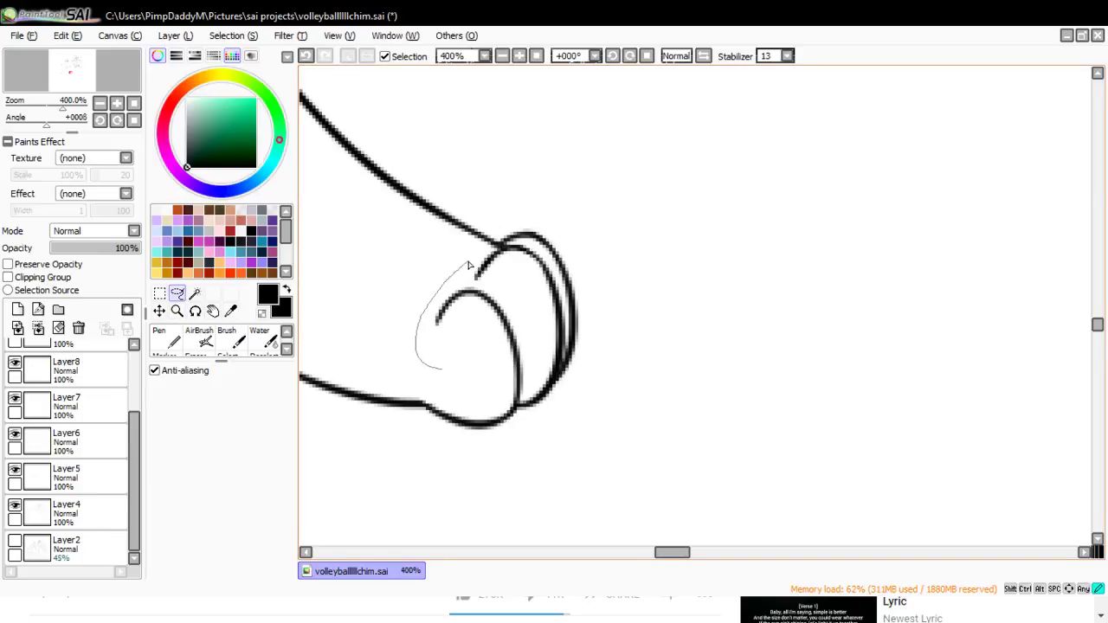
pyautogui.moveTo(617, 219)
pyautogui.mouseDown()
pyautogui.moveTo(647, 369)
pyautogui.moveTo(472, 482)
pyautogui.mouseUp()
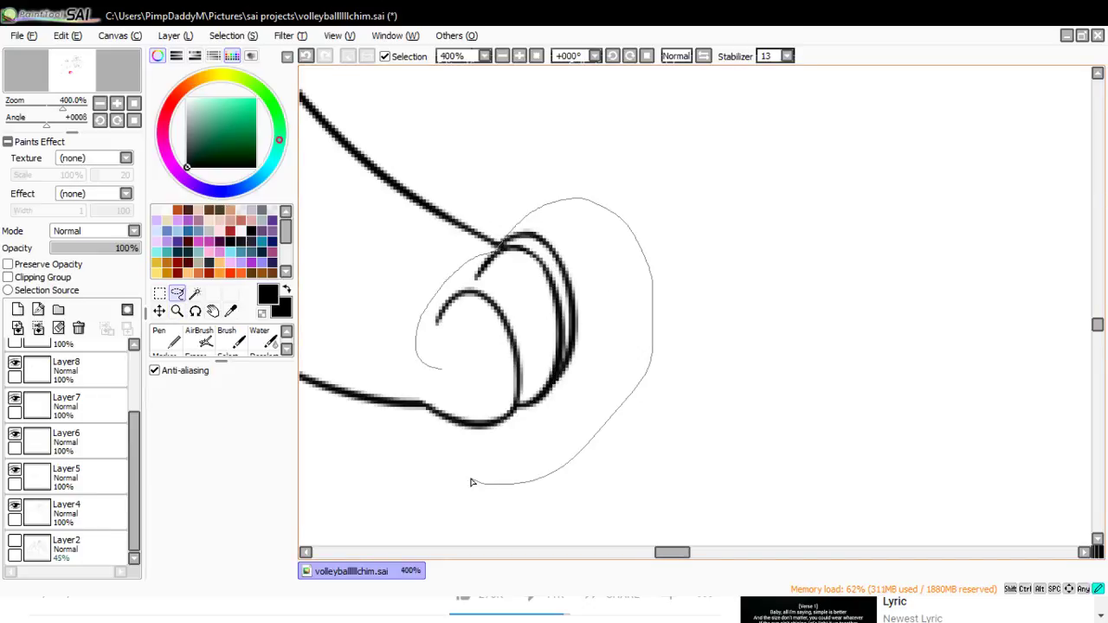
pyautogui.moveTo(430, 420); pyautogui.dragTo(424, 407)
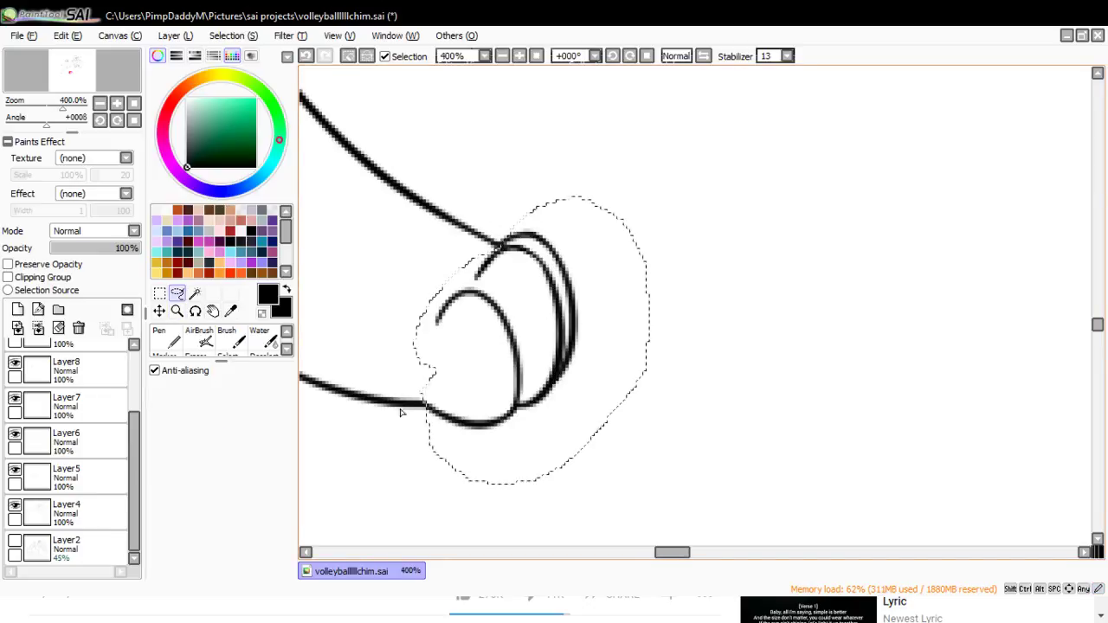
pyautogui.click(160, 293)
pyautogui.click(170, 432)
pyautogui.moveTo(579, 229); pyautogui.dragTo(588, 217)
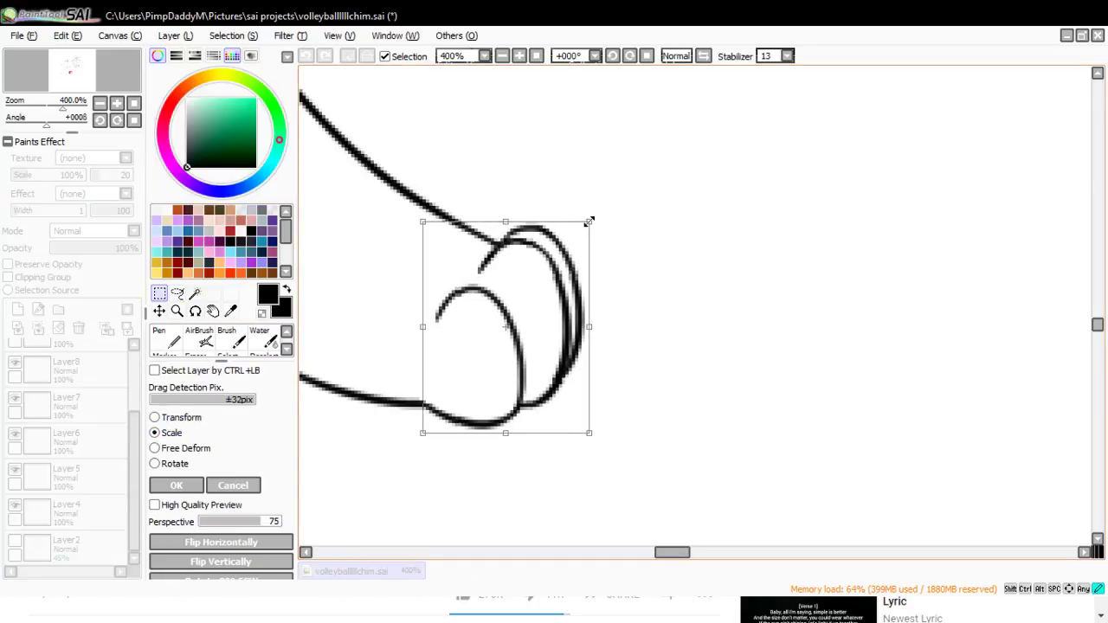
pyautogui.click(175, 485)
pyautogui.hotkey('ctrl', 'd')
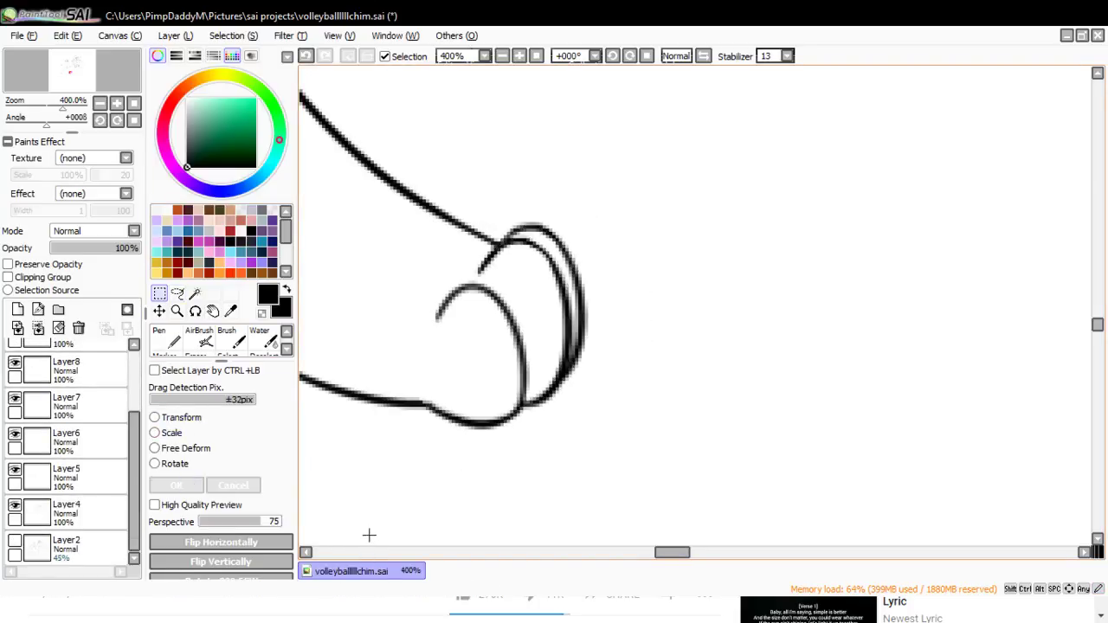
# - Taper the inner ends of the big toe and second toe curves with the size 10 eraser and check the foot against the figure
pyautogui.click(197, 350)
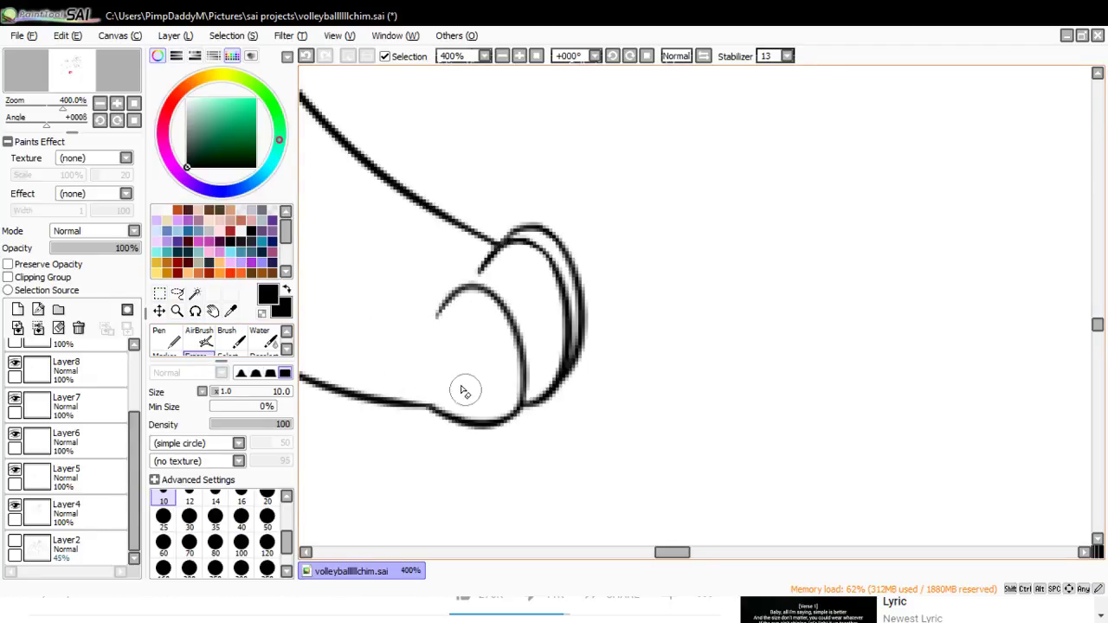
pyautogui.moveTo(470, 275)
pyautogui.mouseDown()
pyautogui.moveTo(459, 321)
pyautogui.moveTo(451, 280)
pyautogui.mouseUp()
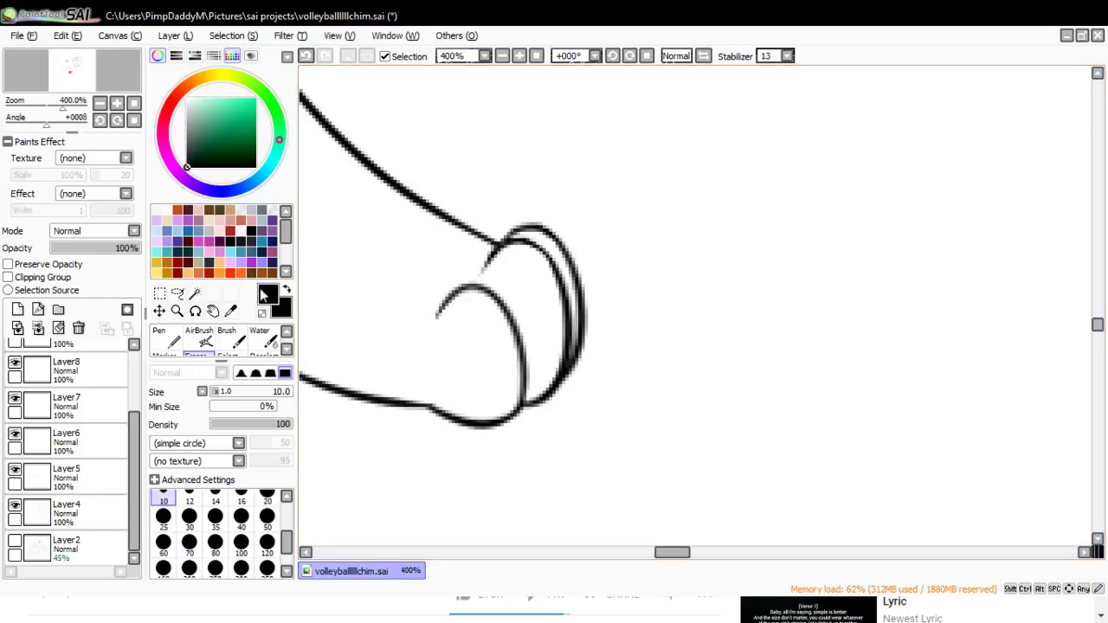
pyautogui.click(177, 311)
pyautogui.click(563, 277)
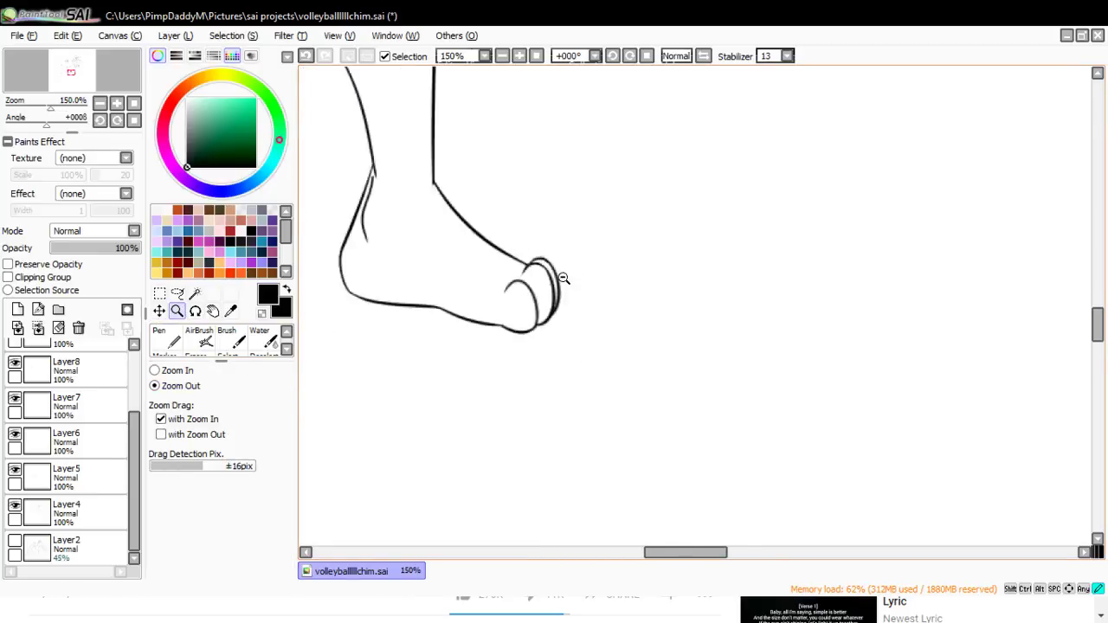
pyautogui.click(600, 297)
pyautogui.click(601, 312)
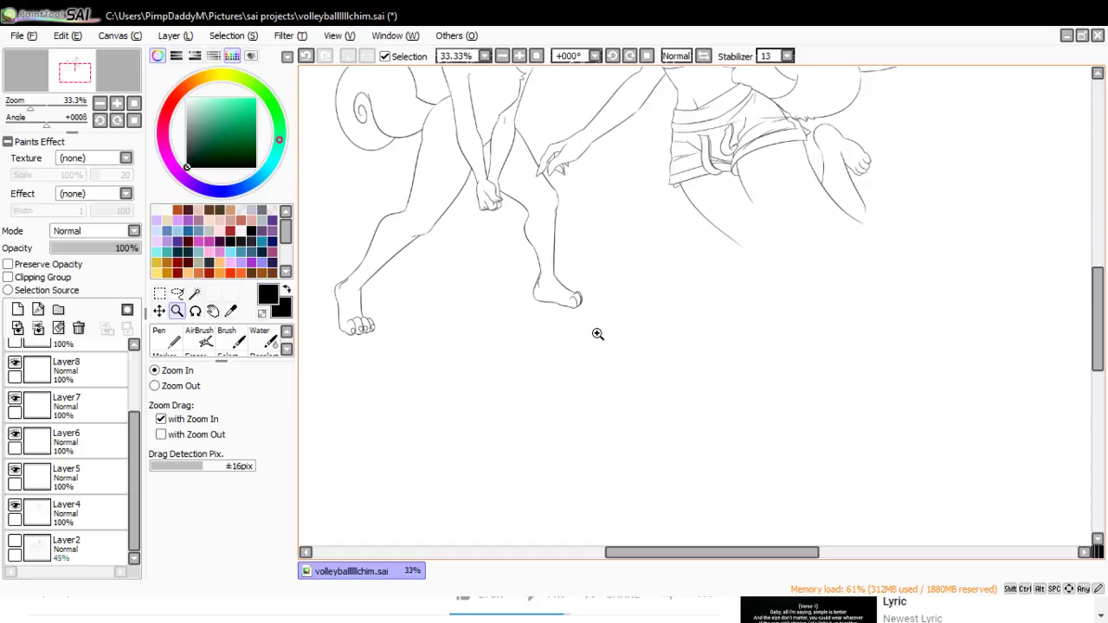
# - Lasso the front of the toes and widen them slightly outward with the Scale transform
pyautogui.click(587, 300)
pyautogui.click(585, 286)
pyautogui.click(554, 311)
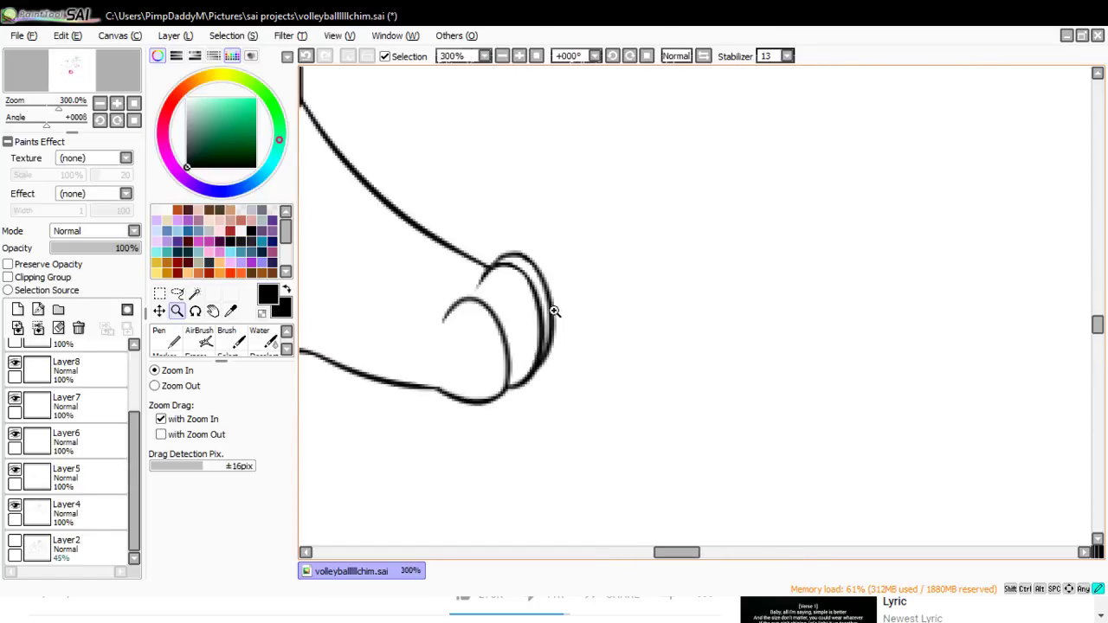
pyautogui.click(553, 311)
pyautogui.click(177, 293)
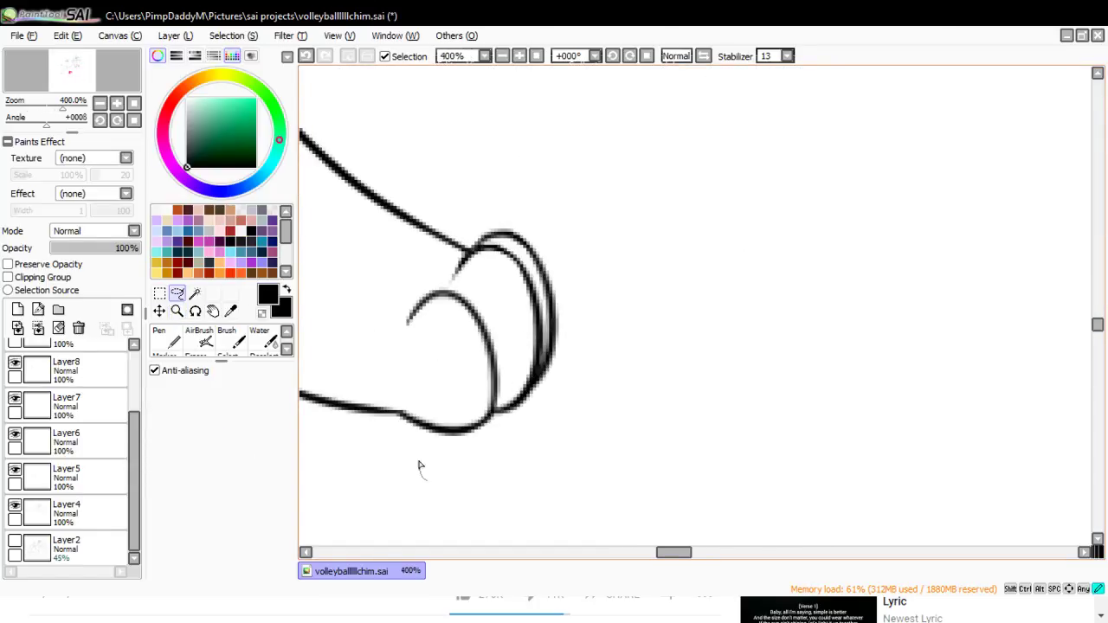
pyautogui.moveTo(483, 503); pyautogui.dragTo(421, 479)
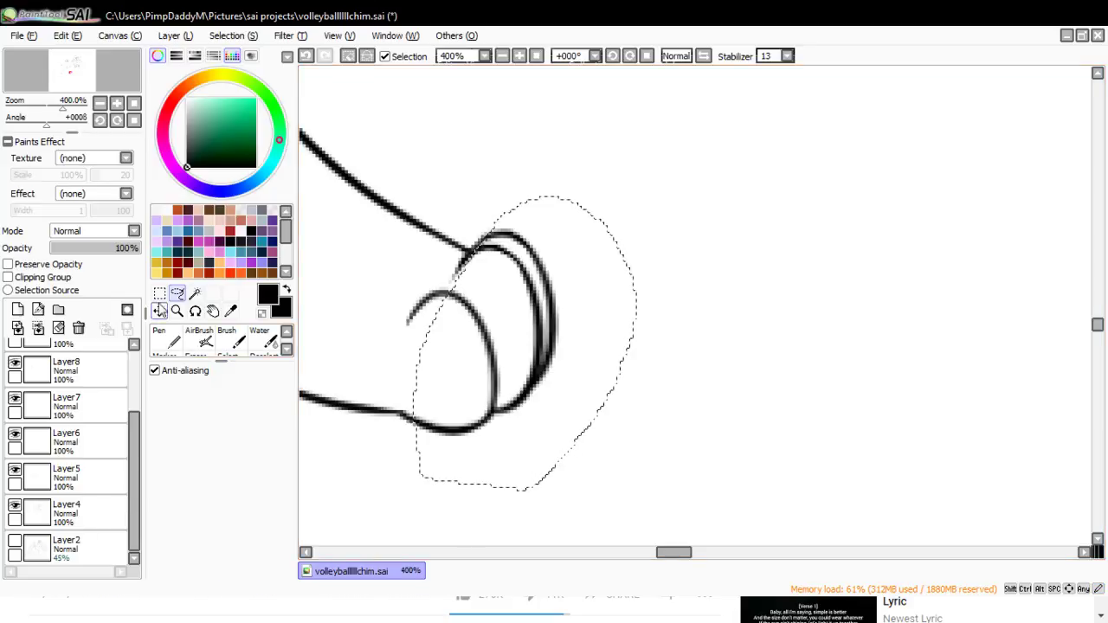
pyautogui.click(159, 294)
pyautogui.click(155, 433)
pyautogui.moveTo(559, 330); pyautogui.dragTo(568, 330)
pyautogui.click(176, 485)
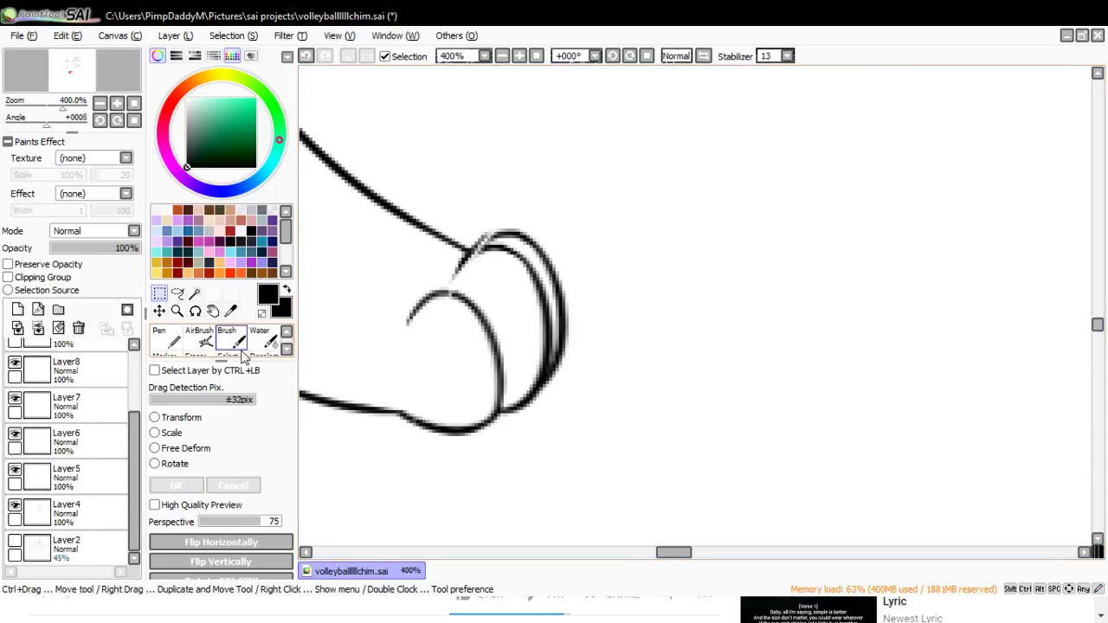
# - Redraw the faded start of the outermost toe's upper curve with the size 3 pen
pyautogui.click(165, 340)
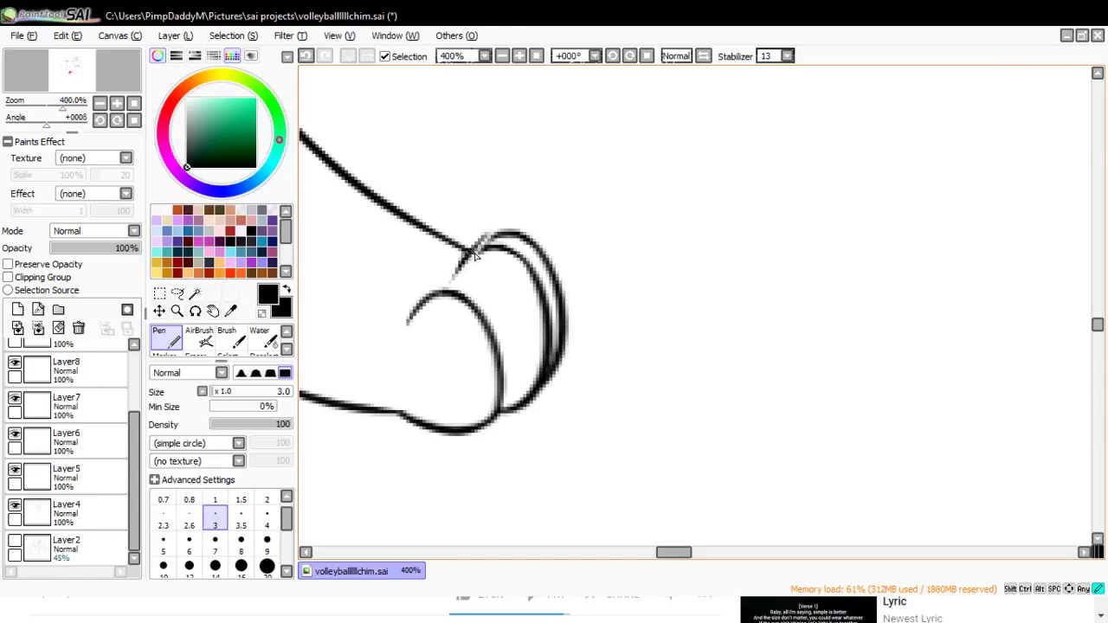
pyautogui.hotkey('ctrl', 'z')
pyautogui.moveTo(475, 251)
pyautogui.mouseDown()
pyautogui.moveTo(461, 260)
pyautogui.moveTo(507, 236)
pyautogui.moveTo(470, 255)
pyautogui.moveTo(522, 239)
pyautogui.mouseUp()
pyautogui.hotkey('ctrl', 'z')
pyautogui.hotkey('ctrl', 'z')
pyautogui.hotkey('ctrl', 'z')
# - Set the eraser to size 5 and thin the upper curve of the second toe where it meets the foot outline
pyautogui.click(202, 353)
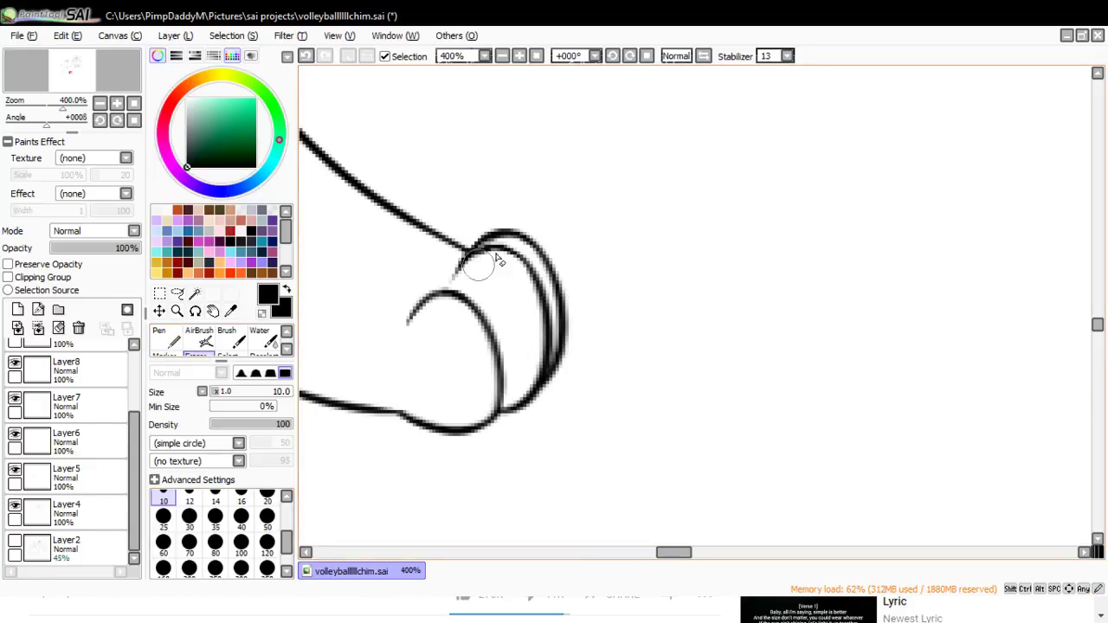
pyautogui.click(286, 496)
pyautogui.click(163, 500)
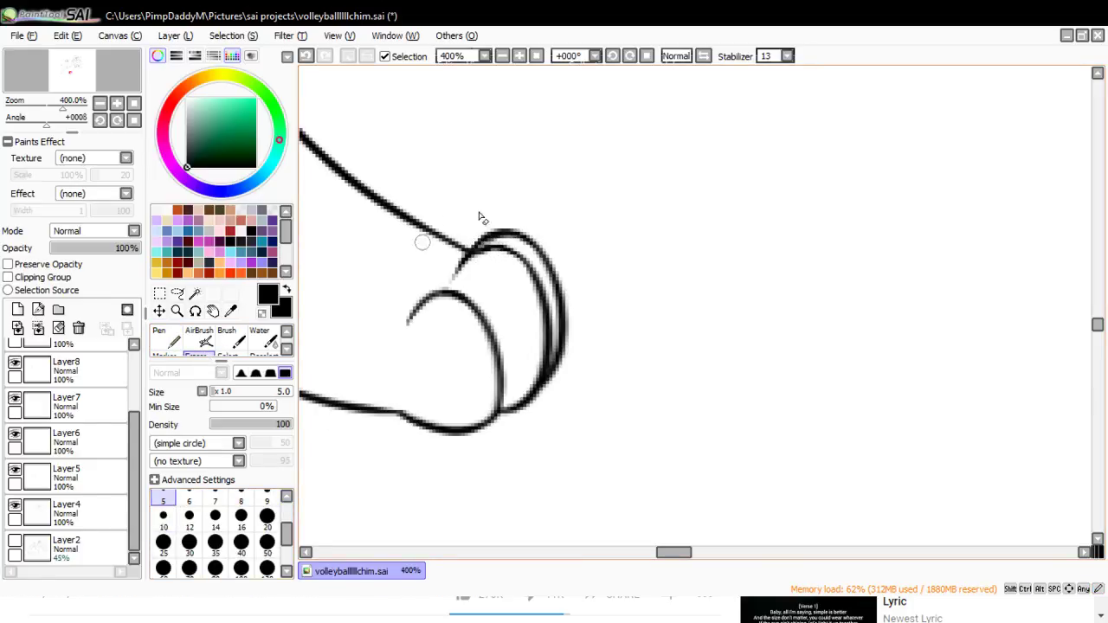
pyautogui.moveTo(476, 256); pyautogui.dragTo(519, 247)
# - Add a new layer at the top of the stack and ink a rounded toenail at the big toe's tip with the size 3 pen
pyautogui.click(175, 311)
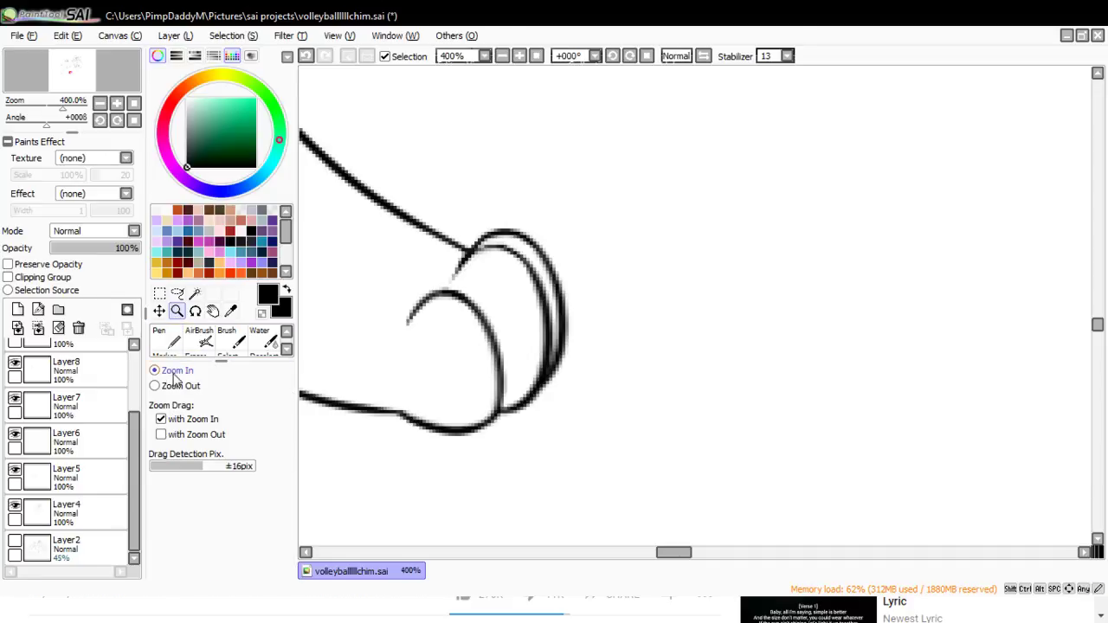
pyautogui.scroll(3, 81, 358)
pyautogui.click(18, 310)
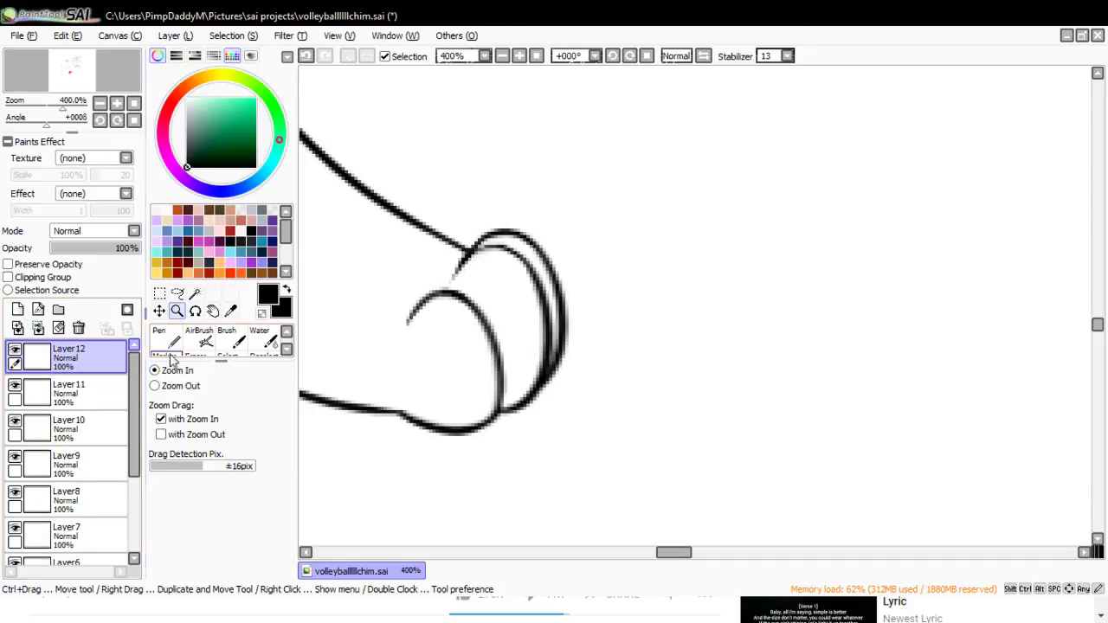
pyautogui.click(160, 338)
pyautogui.moveTo(481, 395)
pyautogui.mouseDown()
pyautogui.moveTo(527, 401)
pyautogui.moveTo(521, 378)
pyautogui.moveTo(515, 402)
pyautogui.moveTo(493, 396)
pyautogui.mouseUp()
pyautogui.hotkey('ctrl', 'z')
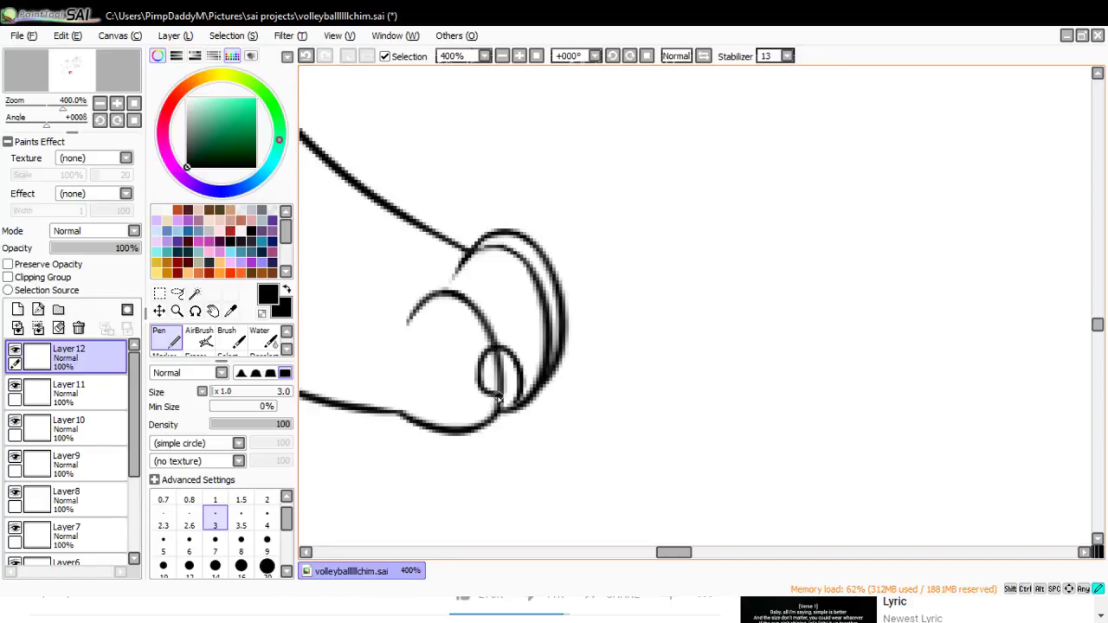
# - Duplicate the toenail layer twice and place the copies at the tips of the two toes behind the big toe
pyautogui.click(173, 37)
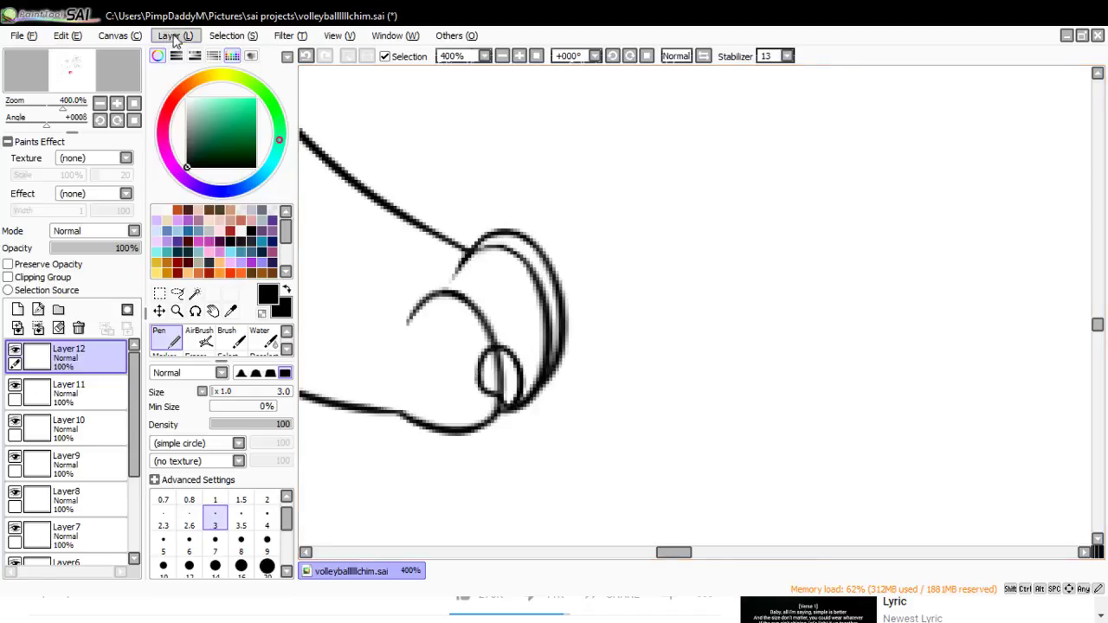
pyautogui.click(192, 111)
pyautogui.click(159, 311)
pyautogui.moveTo(493, 443); pyautogui.dragTo(619, 373)
pyautogui.click(175, 35)
pyautogui.click(192, 107)
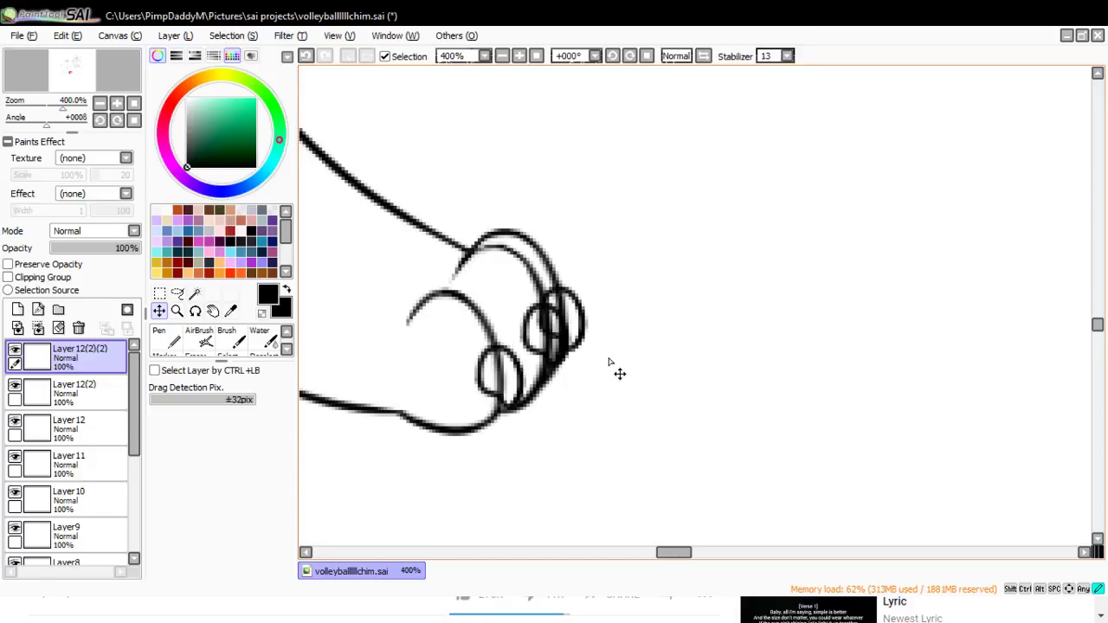
# - Erase the overlap between the two rear toenails and merge both toenail copies down into Layer12
pyautogui.click(195, 353)
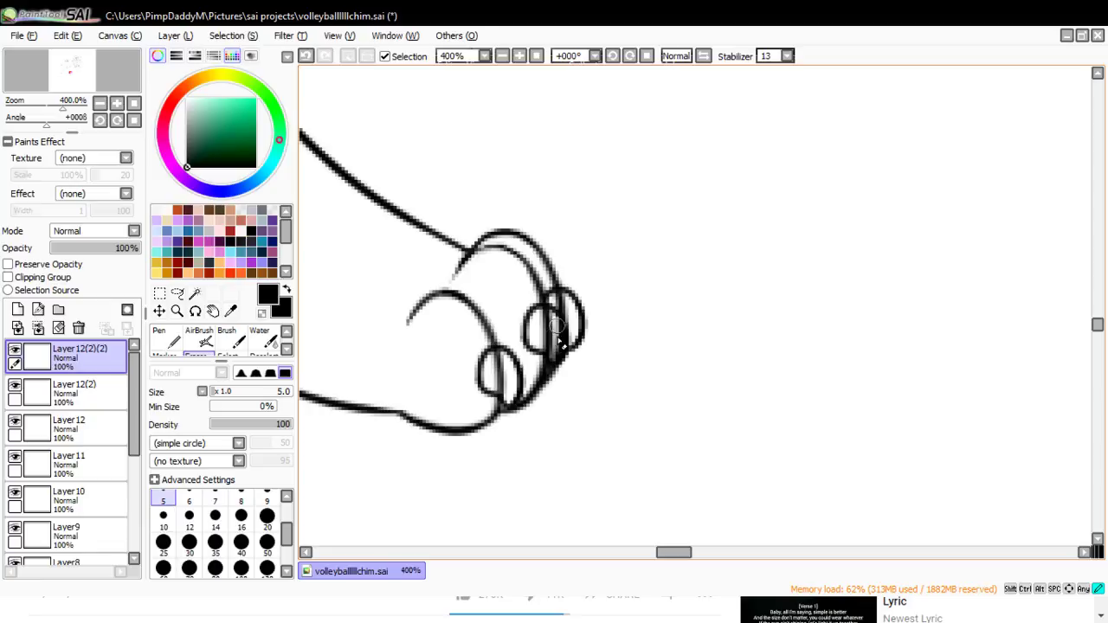
pyautogui.moveTo(556, 325); pyautogui.dragTo(553, 366)
pyautogui.press('ctrl')
pyautogui.hotkey('ctrl', 'e')
pyautogui.hotkey('ctrl', 'e')
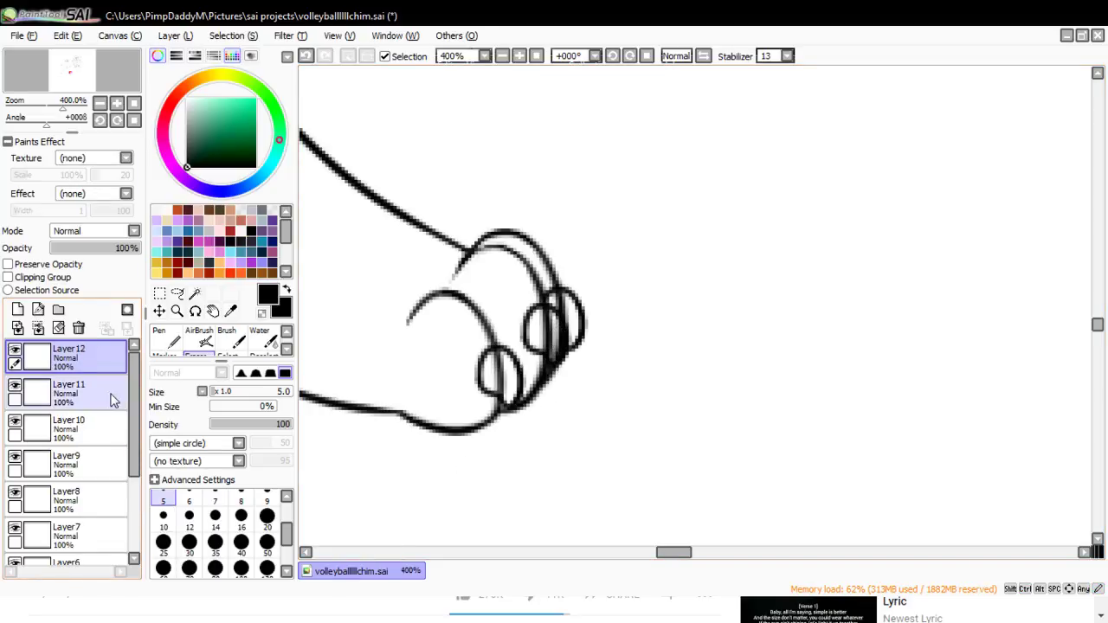
# - On Layer11, erase the toe outlines running through the toenails with the size 5 eraser and check the foot against the figure
pyautogui.click(111, 397)
pyautogui.moveTo(499, 355); pyautogui.dragTo(509, 394)
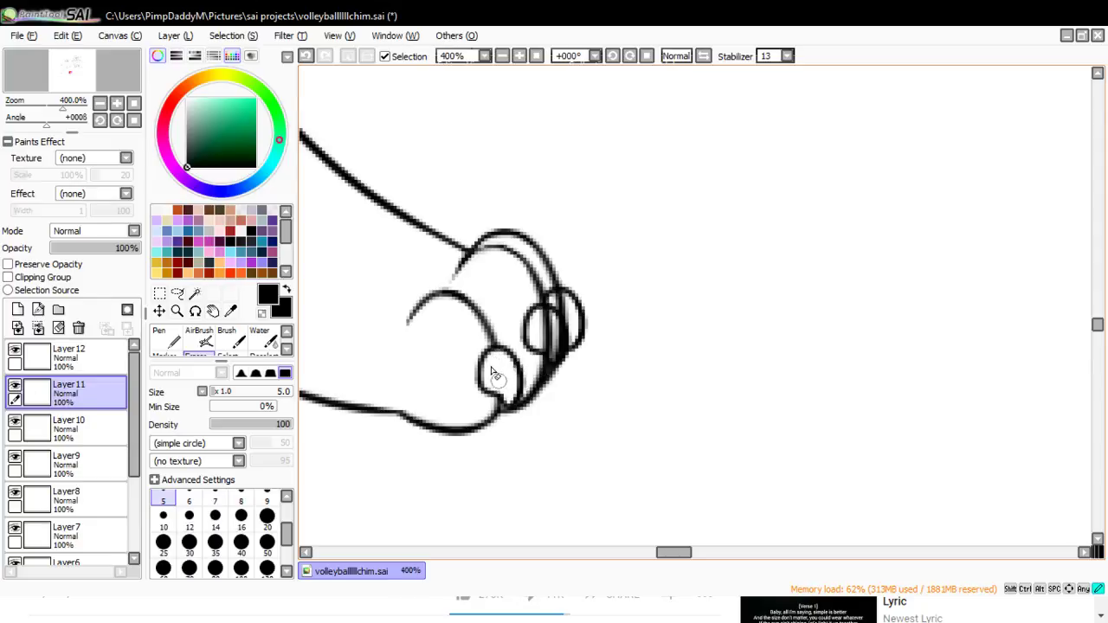
pyautogui.moveTo(547, 305)
pyautogui.mouseDown()
pyautogui.moveTo(552, 352)
pyautogui.moveTo(568, 327)
pyautogui.moveTo(559, 296)
pyautogui.moveTo(568, 326)
pyautogui.mouseUp()
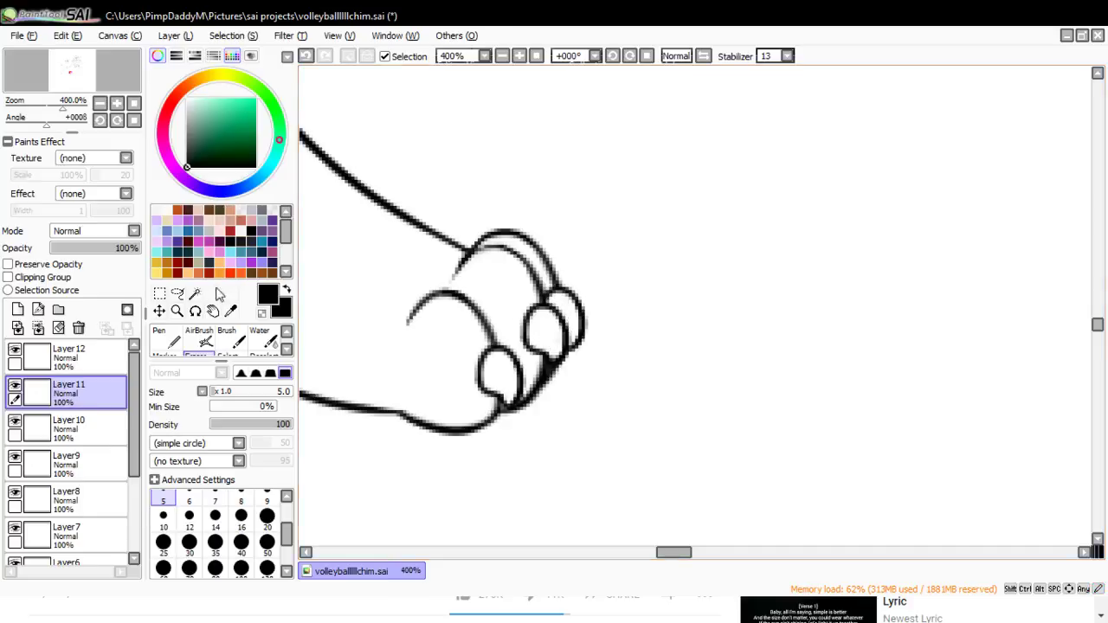
pyautogui.click(177, 311)
pyautogui.click(189, 392)
pyautogui.click(574, 328)
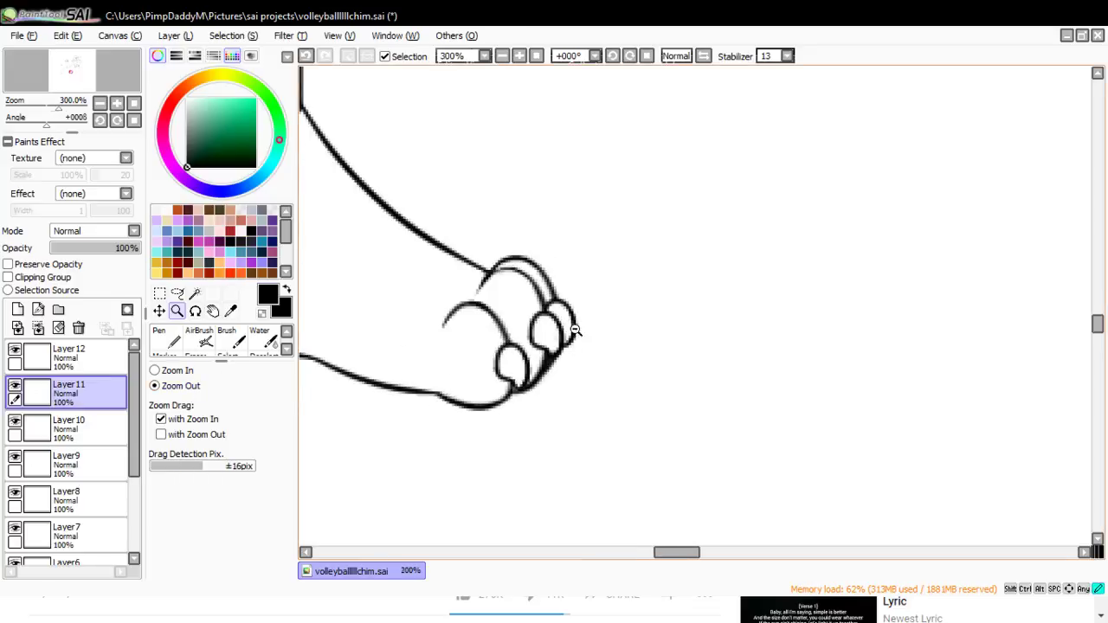
pyautogui.click(621, 324)
pyautogui.click(620, 324)
pyautogui.click(622, 346)
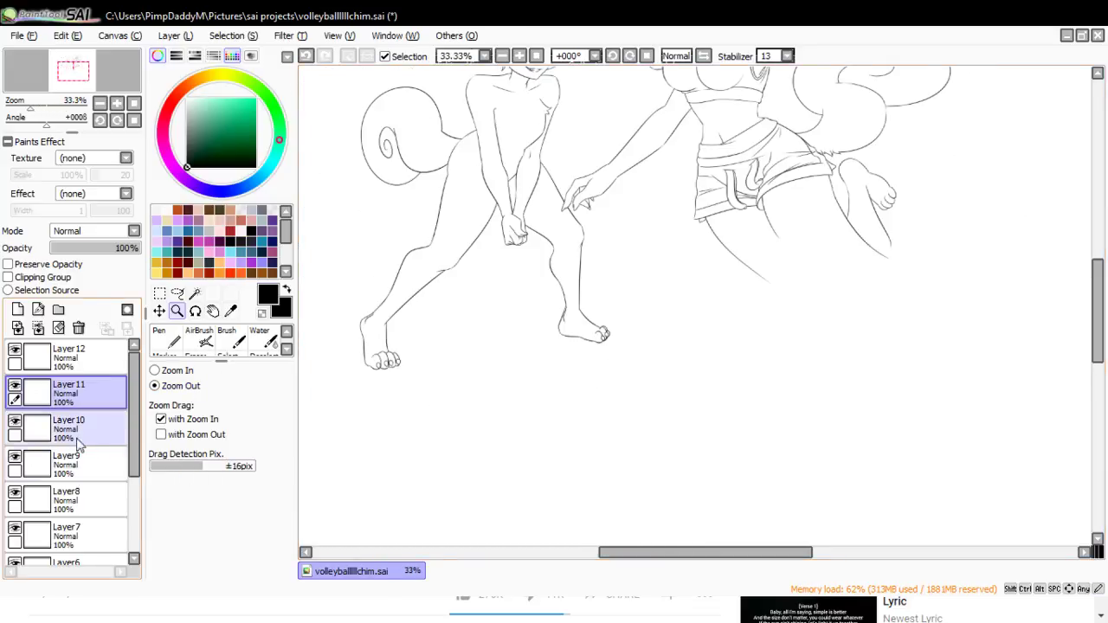
# - Find the layer holding the leg lines, select Layer5, and erase the shin line's overshooting end at the other foot's ankle
pyautogui.click(15, 491)
pyautogui.click(15, 491)
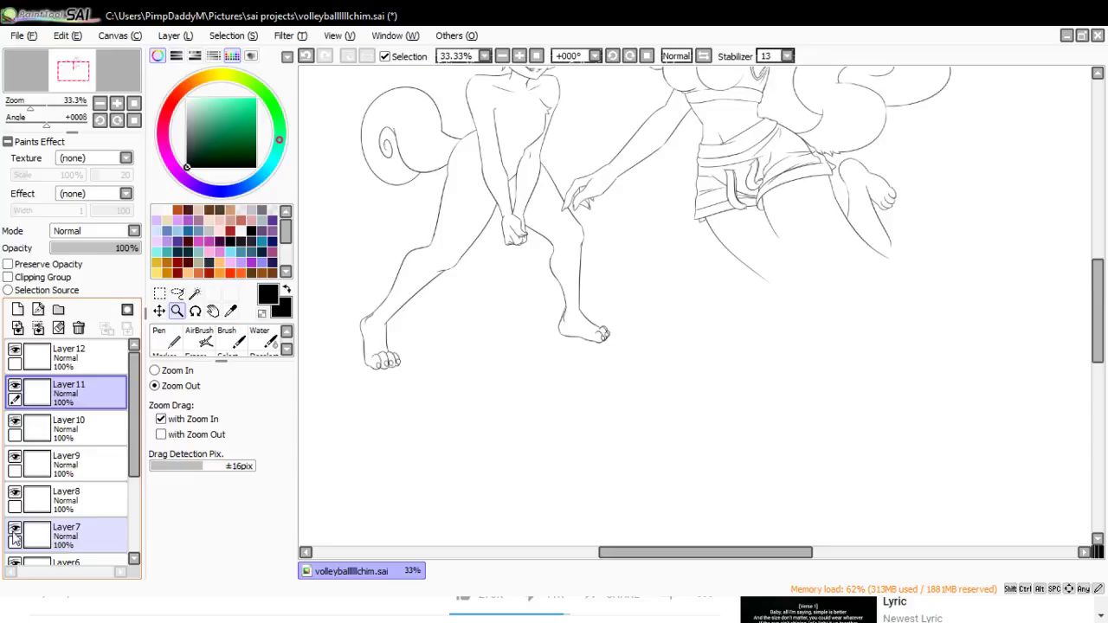
pyautogui.click(14, 562)
pyautogui.click(15, 561)
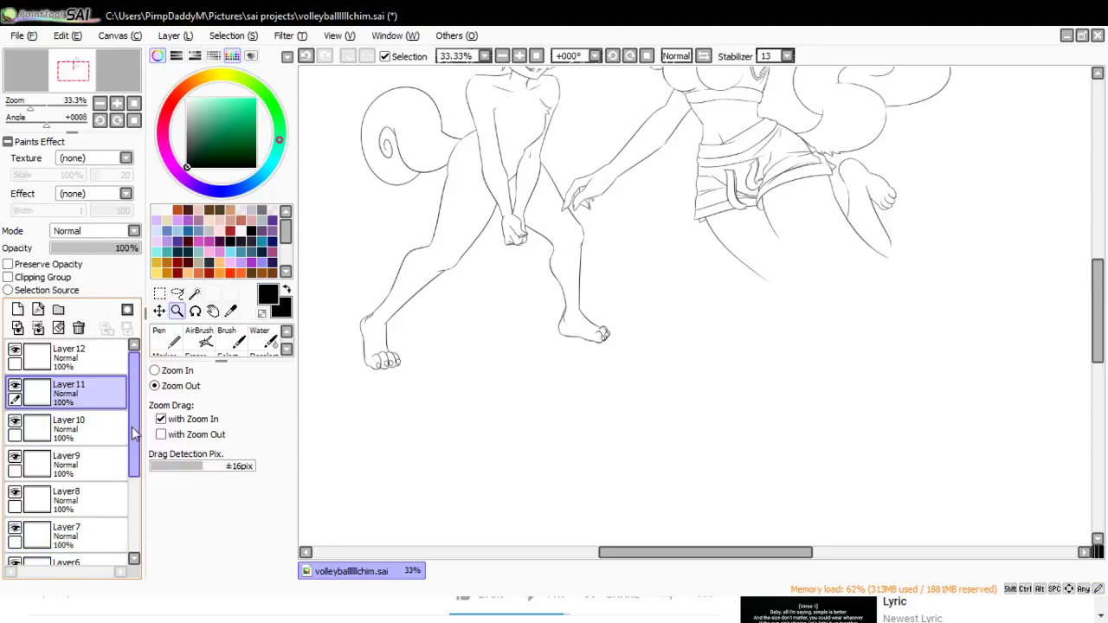
pyautogui.moveTo(133, 430); pyautogui.dragTo(133, 504)
pyautogui.click(26, 476)
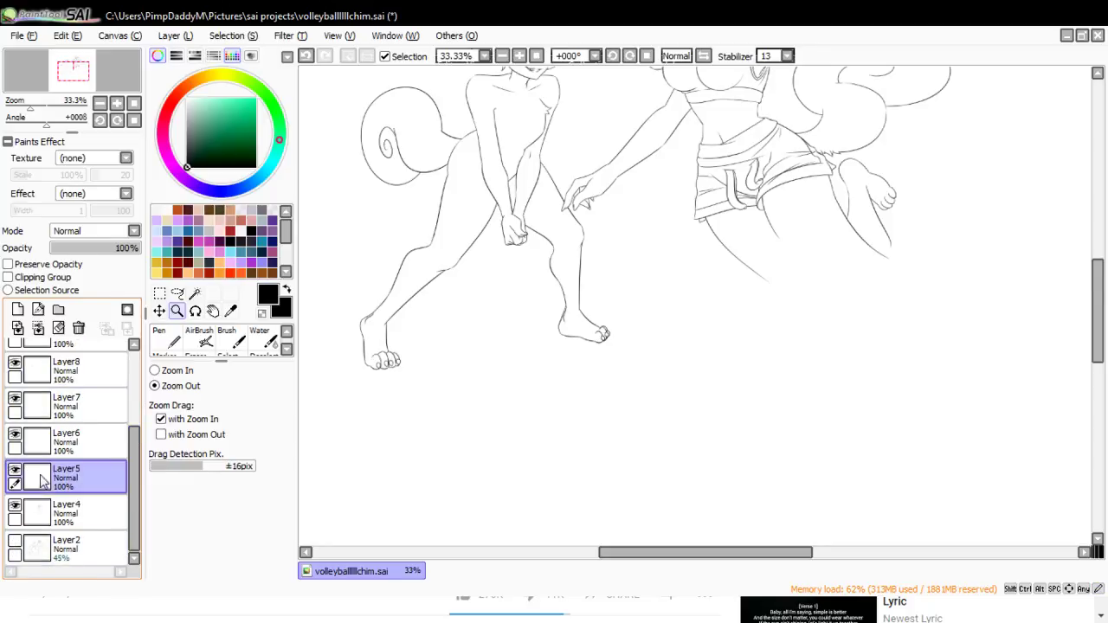
pyautogui.click(186, 372)
pyautogui.click(394, 345)
pyautogui.click(357, 295)
pyautogui.click(357, 295)
pyautogui.click(356, 295)
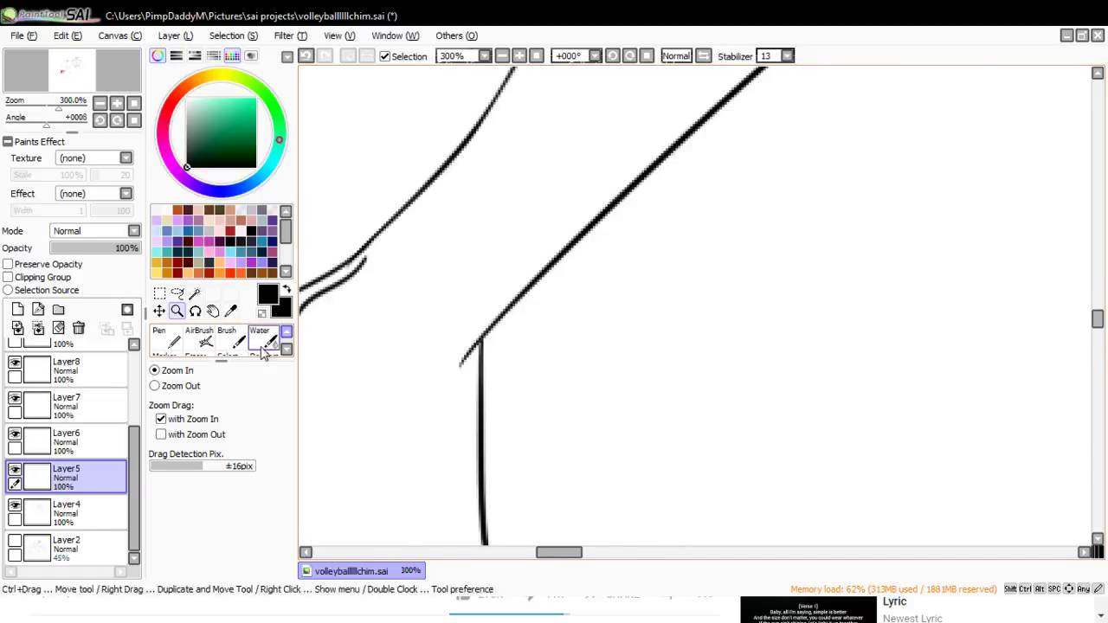
pyautogui.click(195, 351)
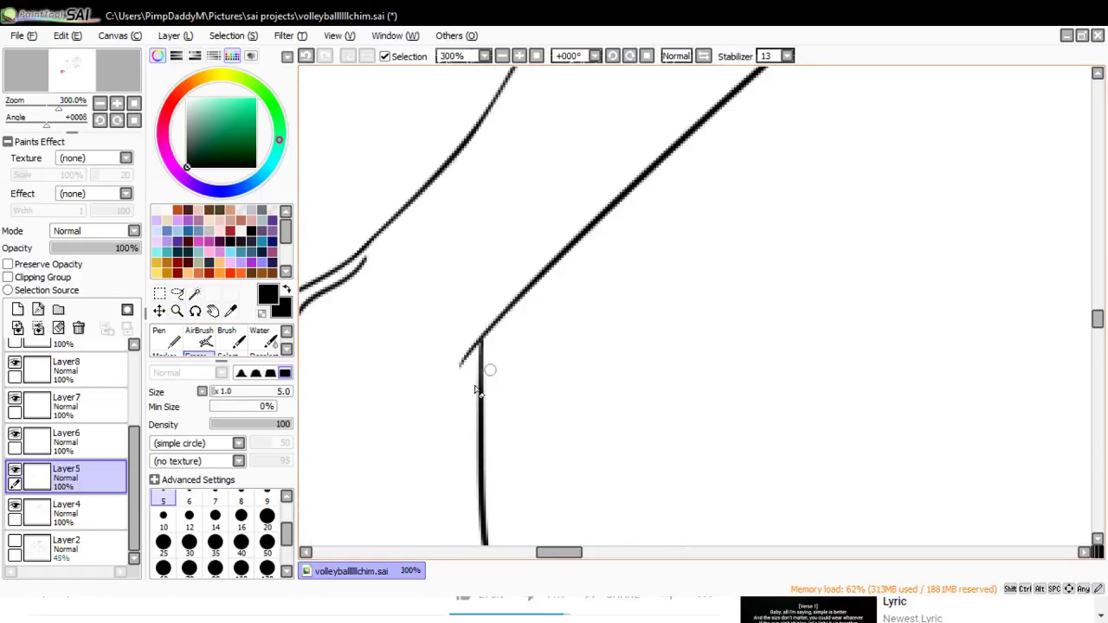
pyautogui.moveTo(446, 381)
pyautogui.mouseDown()
pyautogui.moveTo(482, 320)
pyautogui.moveTo(448, 387)
pyautogui.mouseUp()
# - Trim the overshooting leg line ends at the ankle of the newly toed foot and check the whole lower leg
pyautogui.moveTo(561, 552); pyautogui.dragTo(662, 552)
pyautogui.moveTo(422, 217); pyautogui.dragTo(424, 181)
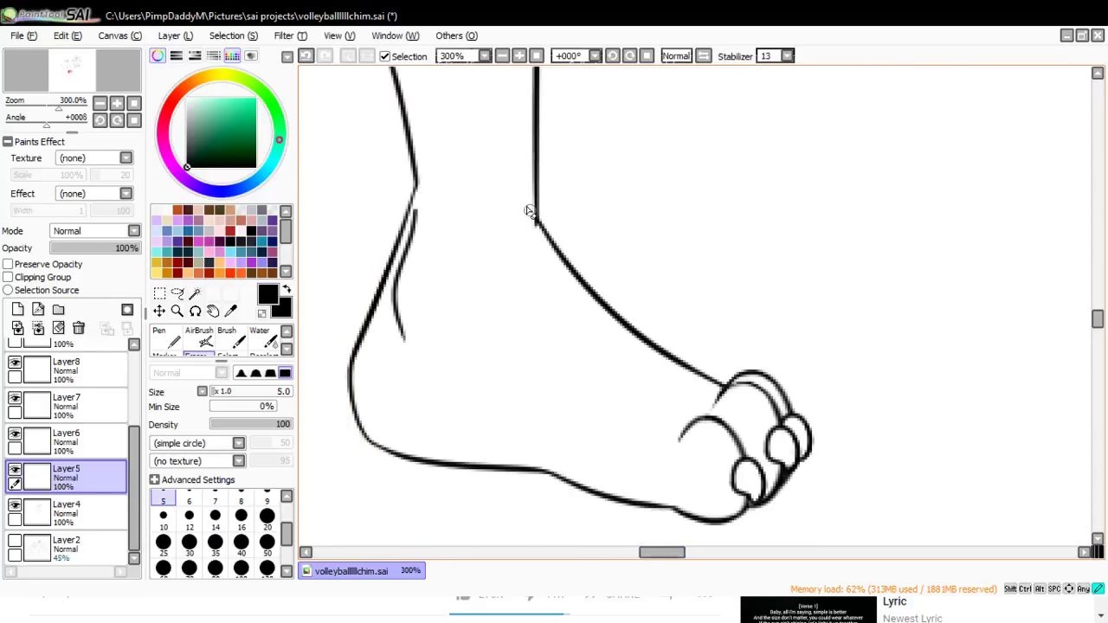
pyautogui.hotkey('ctrl', 'z')
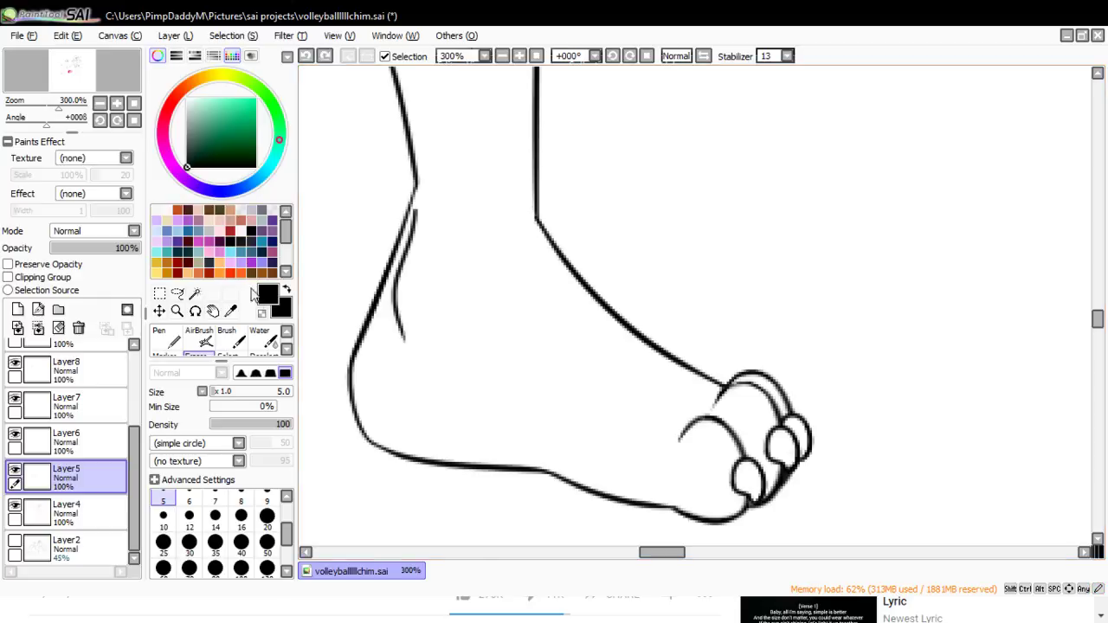
pyautogui.click(176, 312)
pyautogui.click(155, 386)
pyautogui.click(522, 294)
pyautogui.click(511, 363)
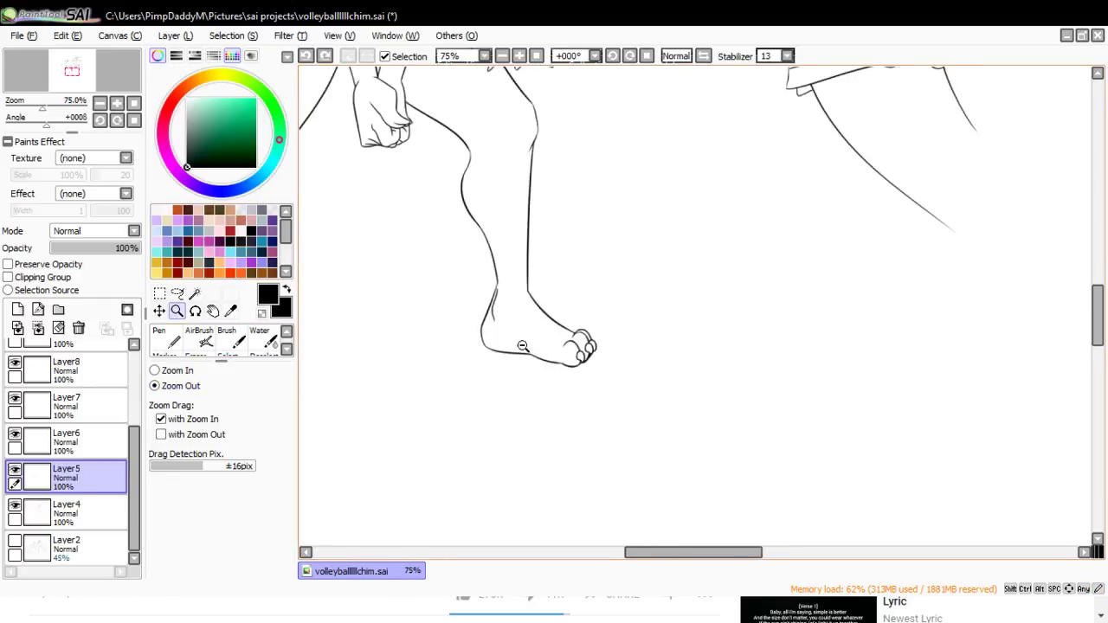
# - Merge all the line layers stacked above Layer5 down into it and save the file
pyautogui.click(491, 415)
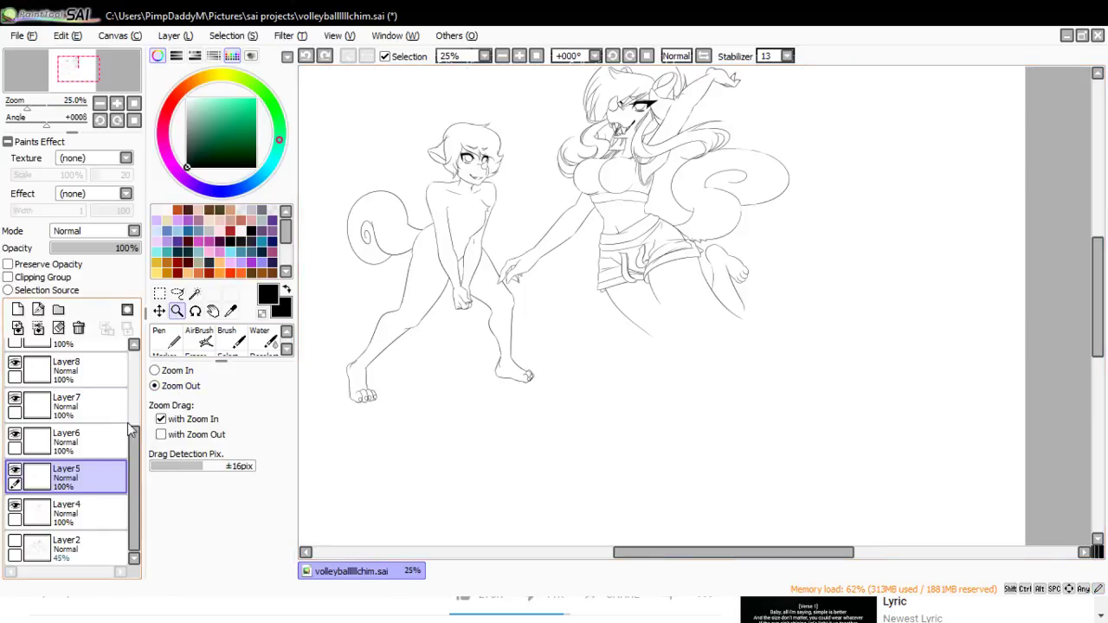
pyautogui.scroll(3, 130, 430)
pyautogui.click(69, 359)
pyautogui.hotkey('ctrl', 'e')
pyautogui.hotkey('ctrl', 'e')
pyautogui.hotkey('ctrl', 'e')
pyautogui.hotkey('ctrl', 'e')
pyautogui.hotkey('ctrl', 'e')
pyautogui.hotkey('ctrl', 'e')
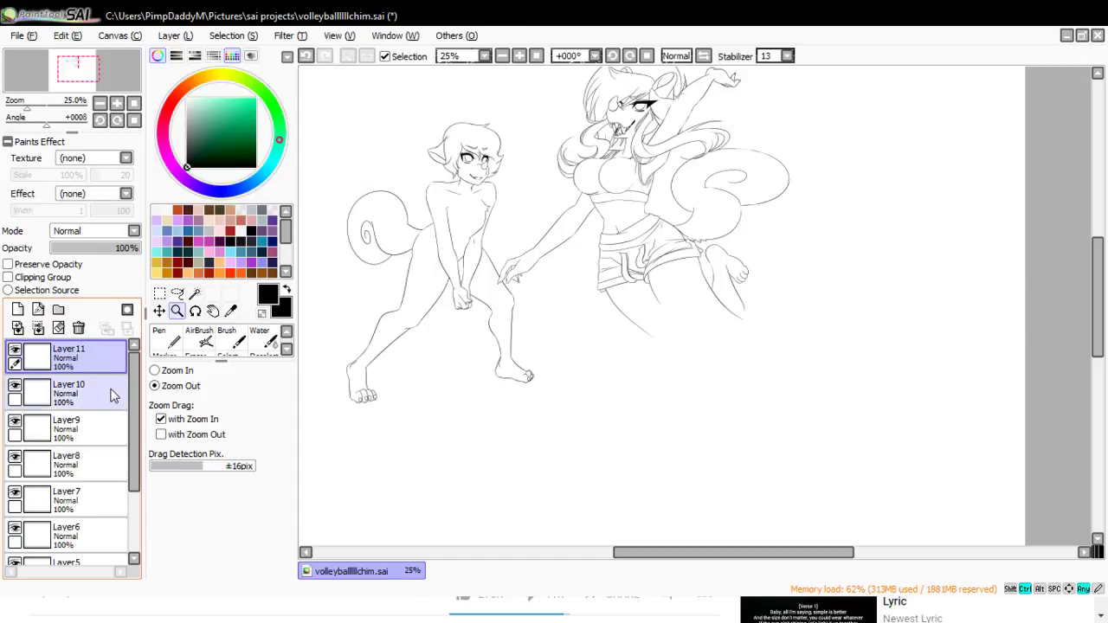
pyautogui.hotkey('ctrl', 'e')
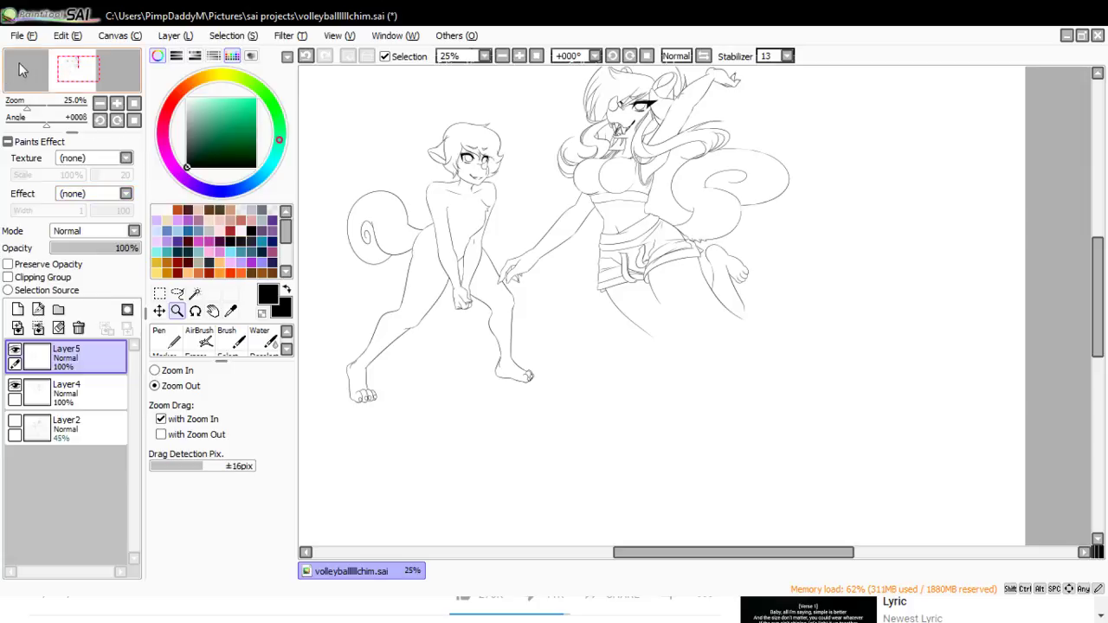
pyautogui.click(24, 35)
pyautogui.click(47, 133)
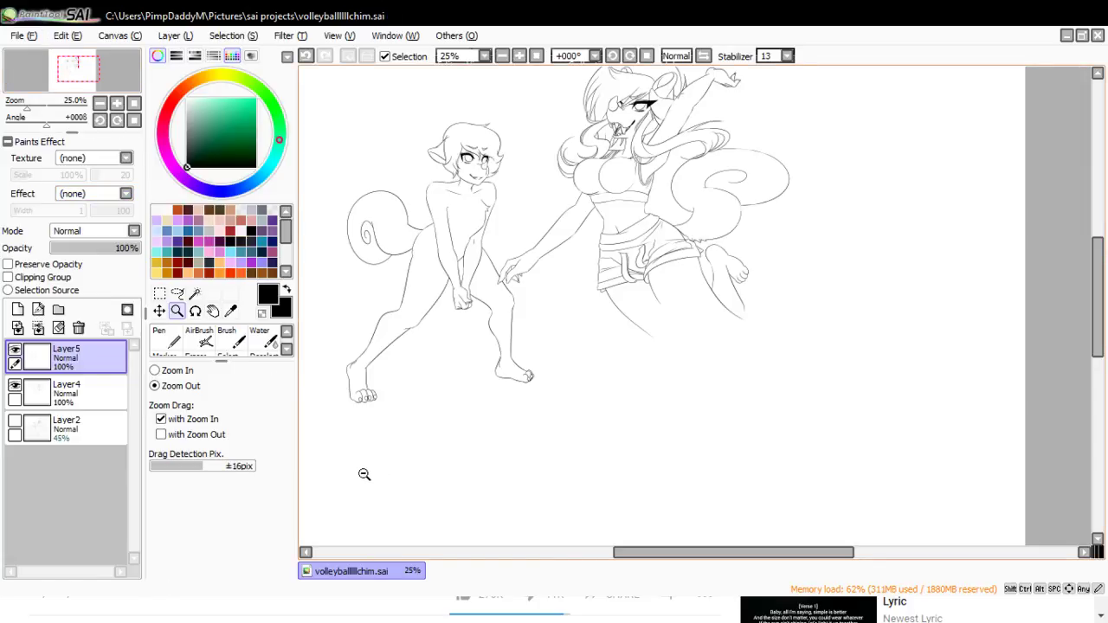
# - Lasso the smaller character's side-view foot below the ankle on Layer5 and stretch it slightly longer towards the toes
pyautogui.click(154, 370)
pyautogui.click(538, 385)
pyautogui.click(528, 376)
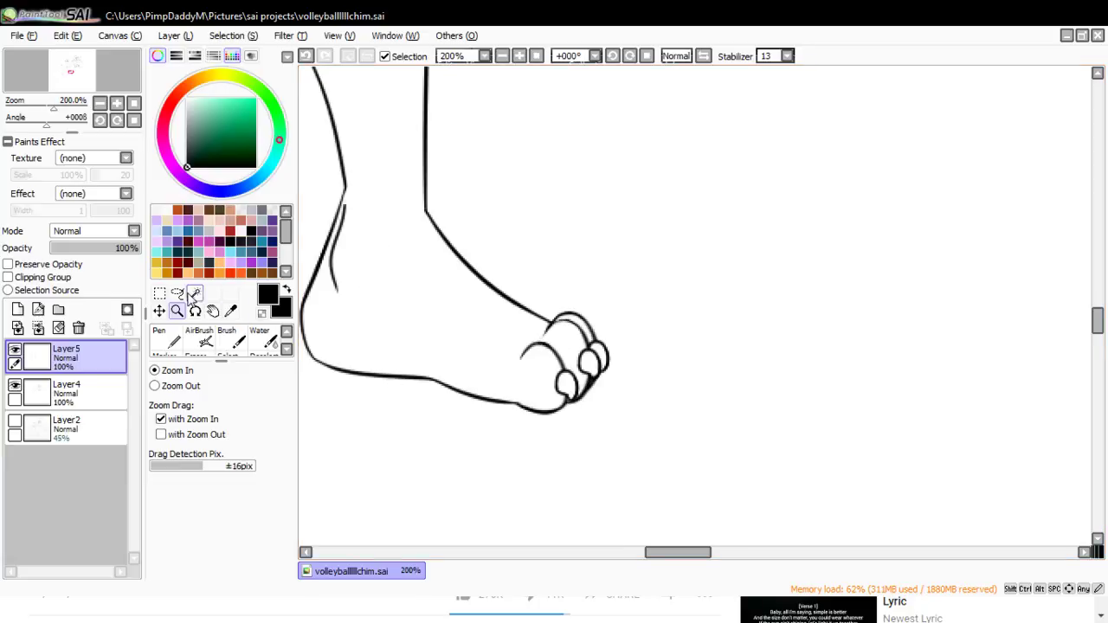
pyautogui.click(178, 293)
pyautogui.hscroll(-2, 622, 548)
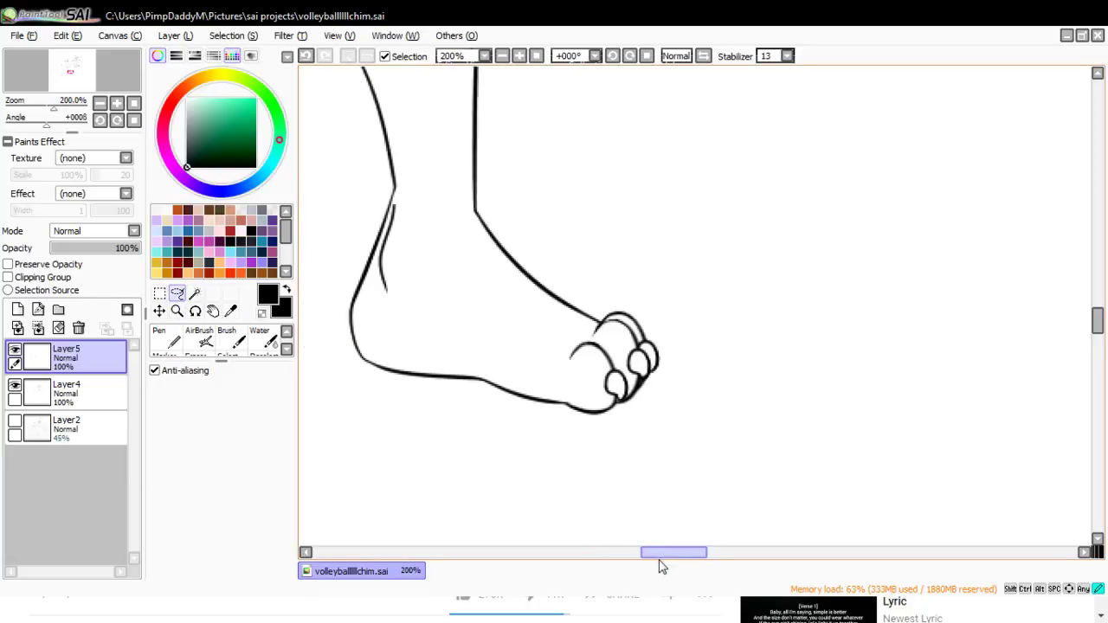
pyautogui.moveTo(332, 313)
pyautogui.mouseDown()
pyautogui.moveTo(404, 443)
pyautogui.moveTo(654, 462)
pyautogui.moveTo(586, 209)
pyautogui.mouseUp()
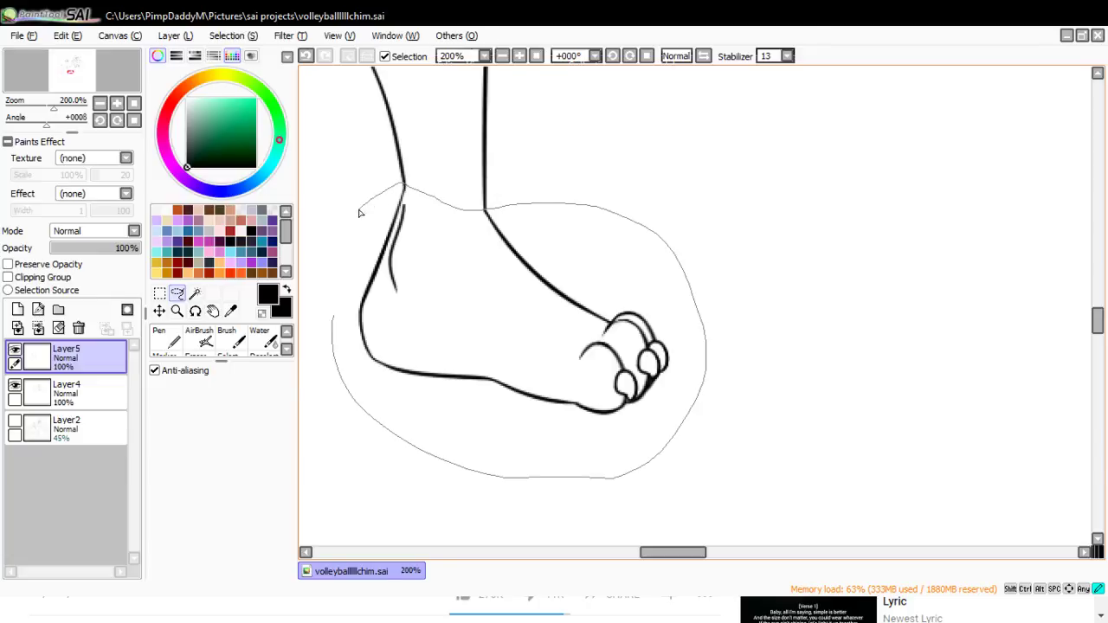
pyautogui.moveTo(369, 205); pyautogui.dragTo(385, 192)
pyautogui.hotkey('ctrl', 't')
pyautogui.moveTo(681, 303); pyautogui.dragTo(701, 301)
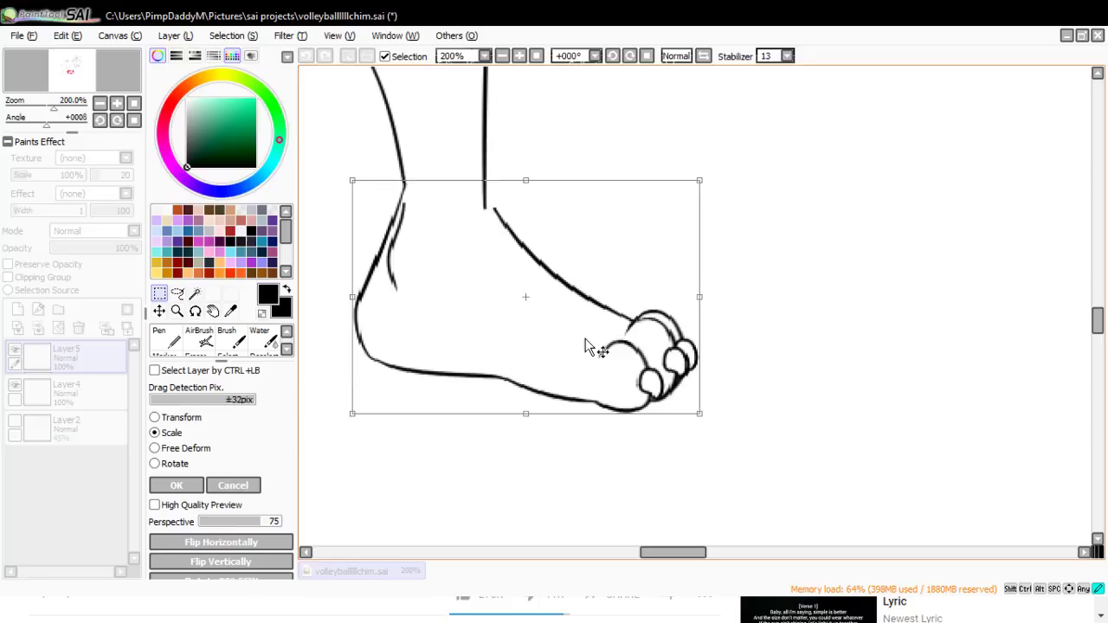
pyautogui.click(177, 485)
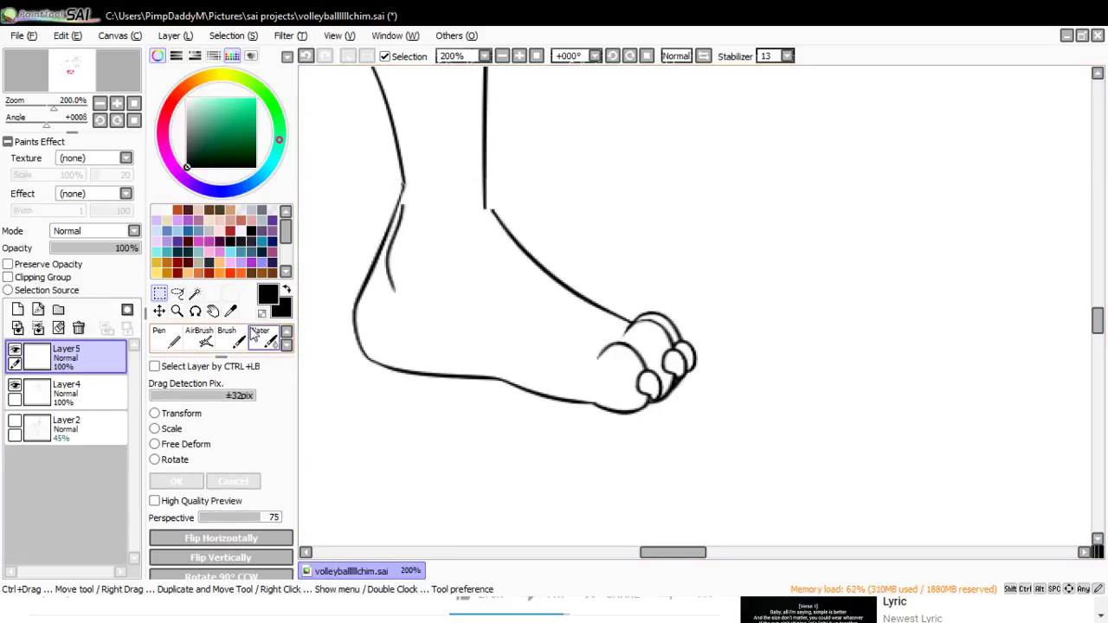
# - Trim the instep line's upper end with the size 9 eraser and rejoin it to the shin line with the size 3 pen
pyautogui.click(191, 356)
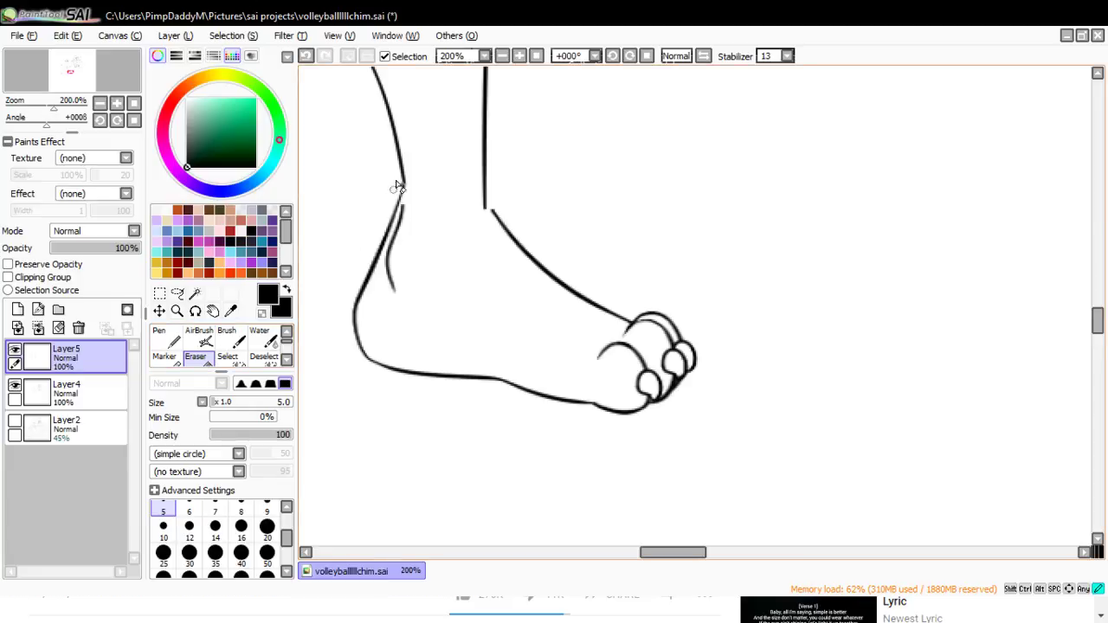
pyautogui.click(266, 519)
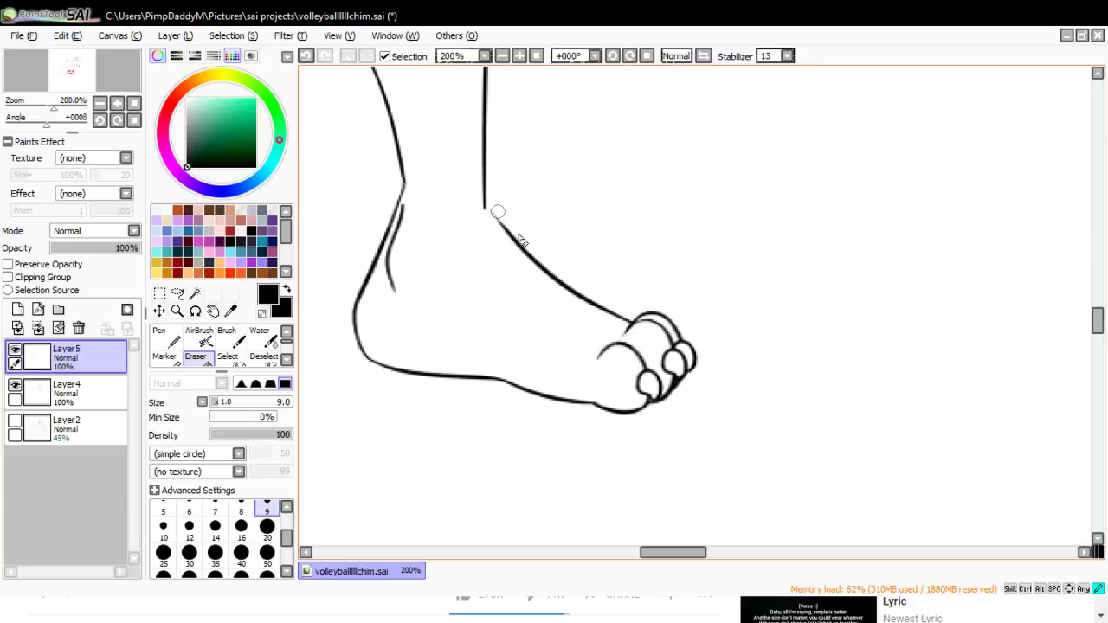
pyautogui.click(198, 338)
pyautogui.press('n')
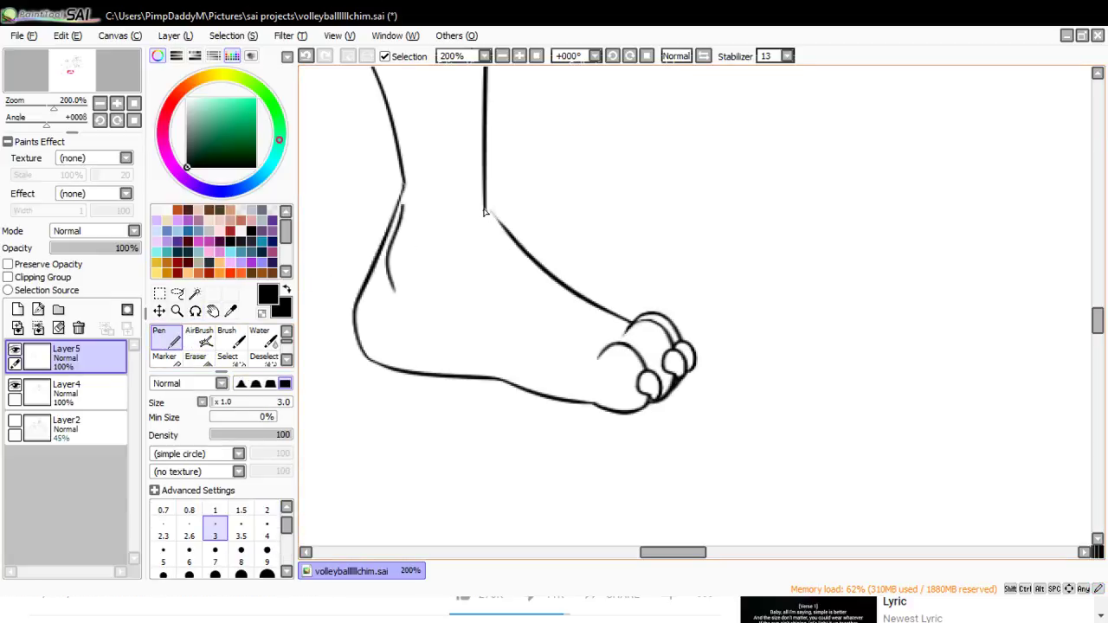
pyautogui.click(382, 608)
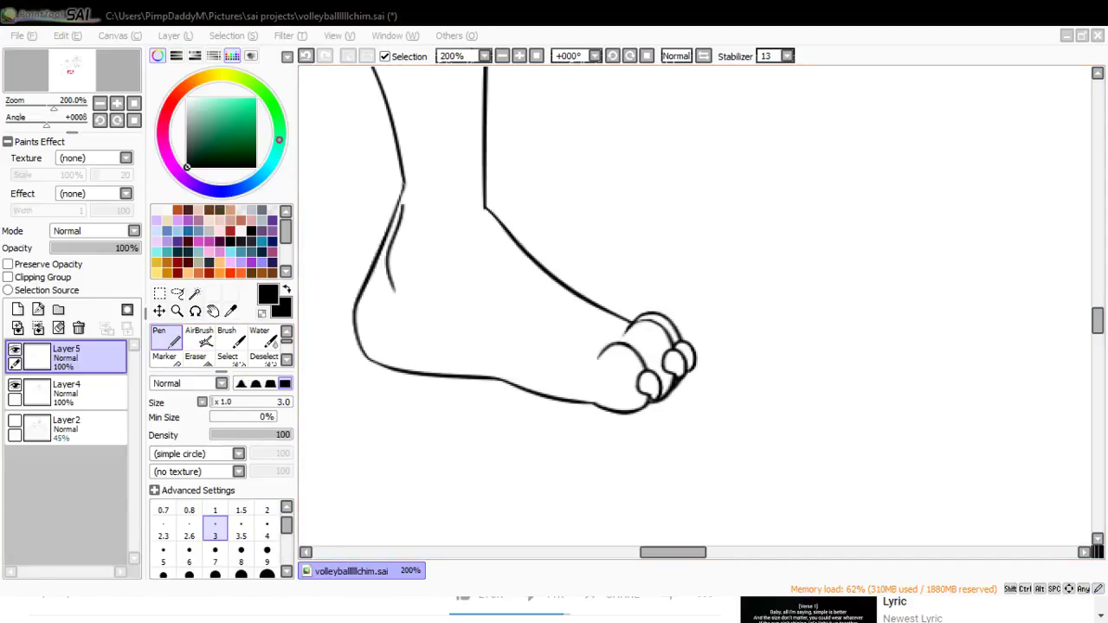
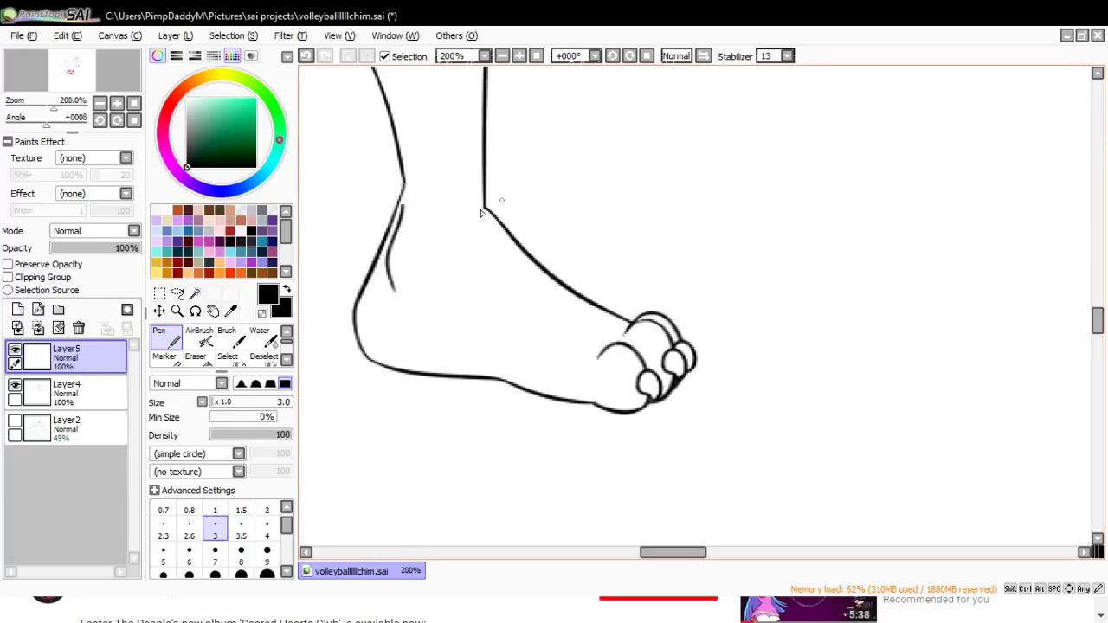
pyautogui.press('e')
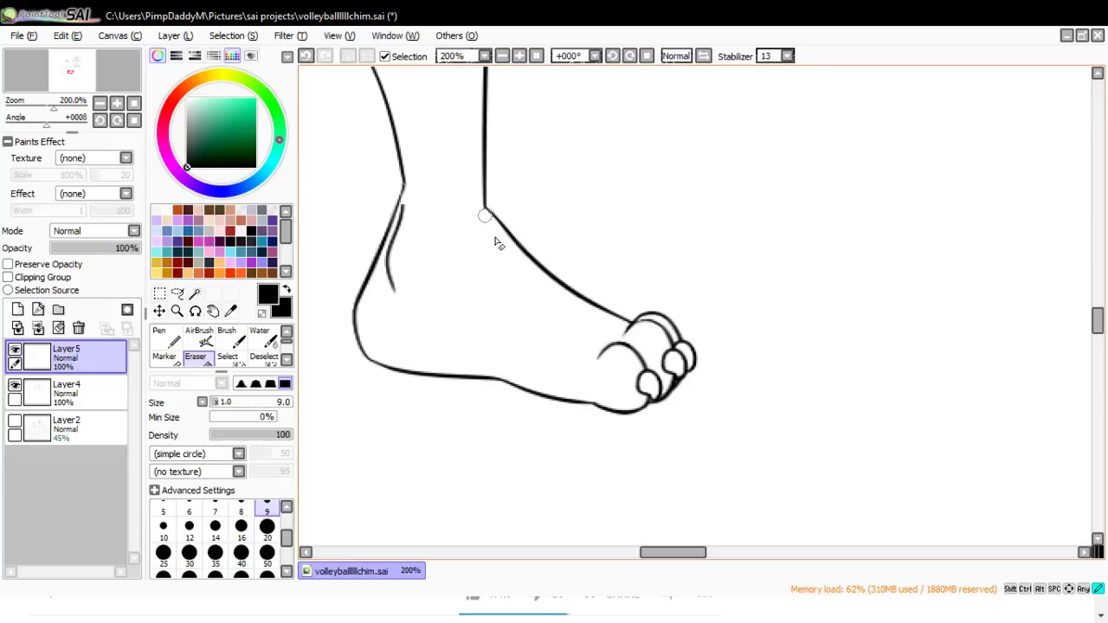
pyautogui.click(176, 310)
pyautogui.click(164, 396)
pyautogui.click(462, 309)
pyautogui.click(476, 372)
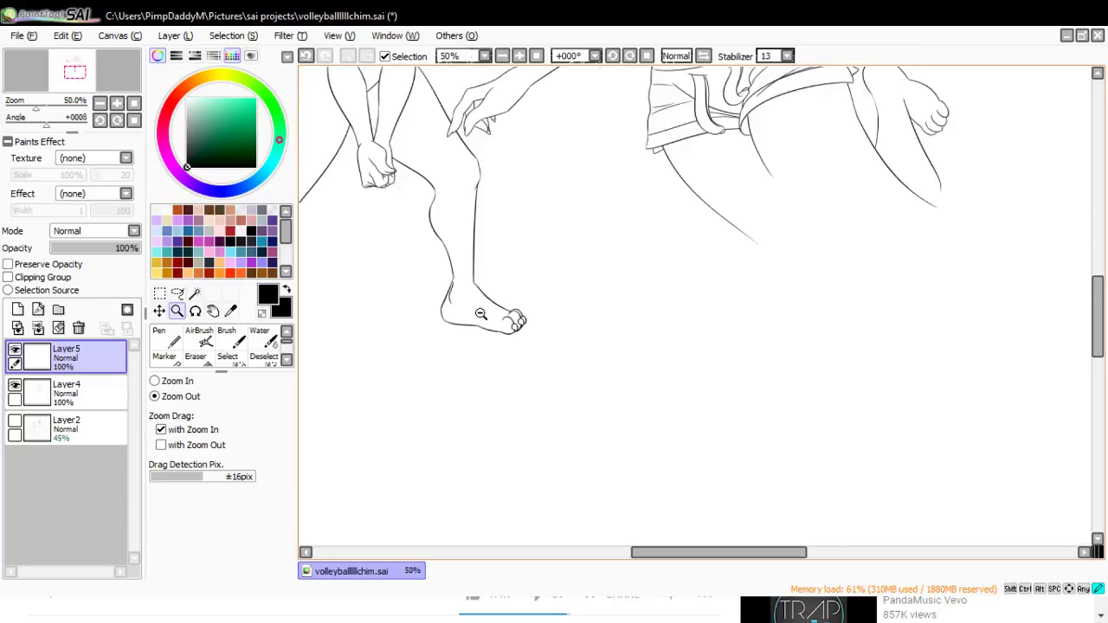
pyautogui.click(489, 416)
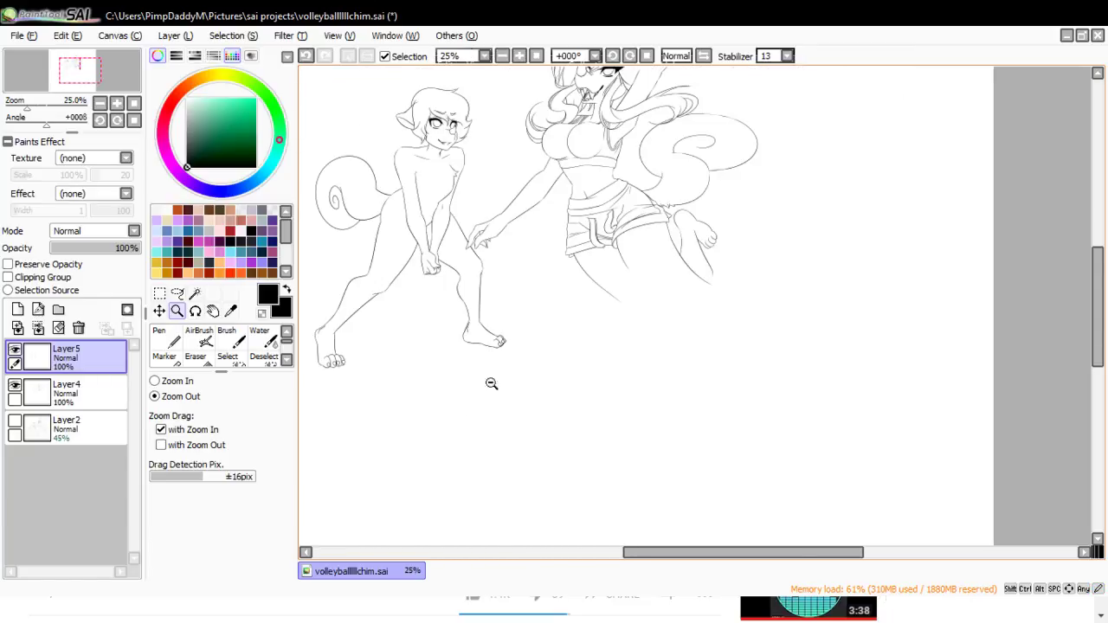
pyautogui.click(526, 319)
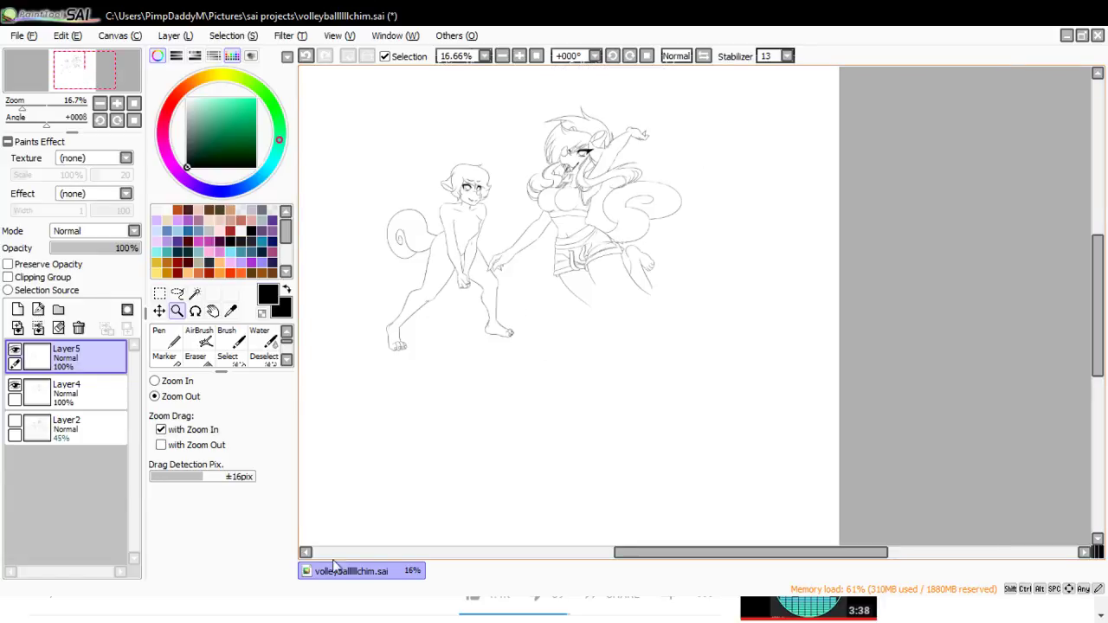
# - On a new layer above Layer5, draw a curved double hem line across the smaller character's waist with the size 3 pen
pyautogui.click(18, 311)
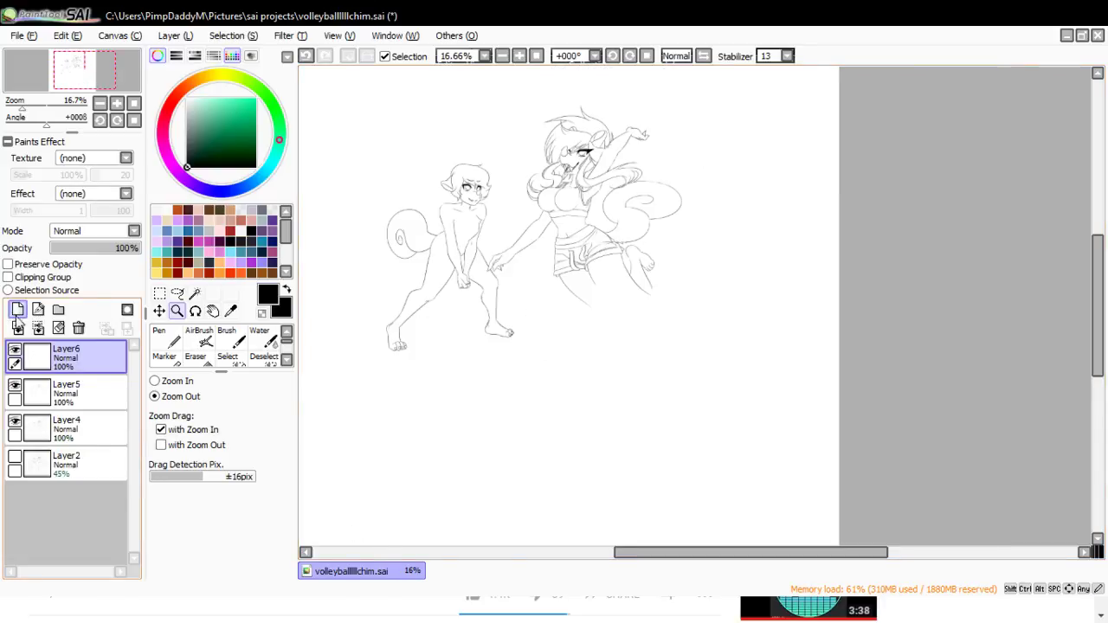
pyautogui.click(15, 459)
pyautogui.click(15, 459)
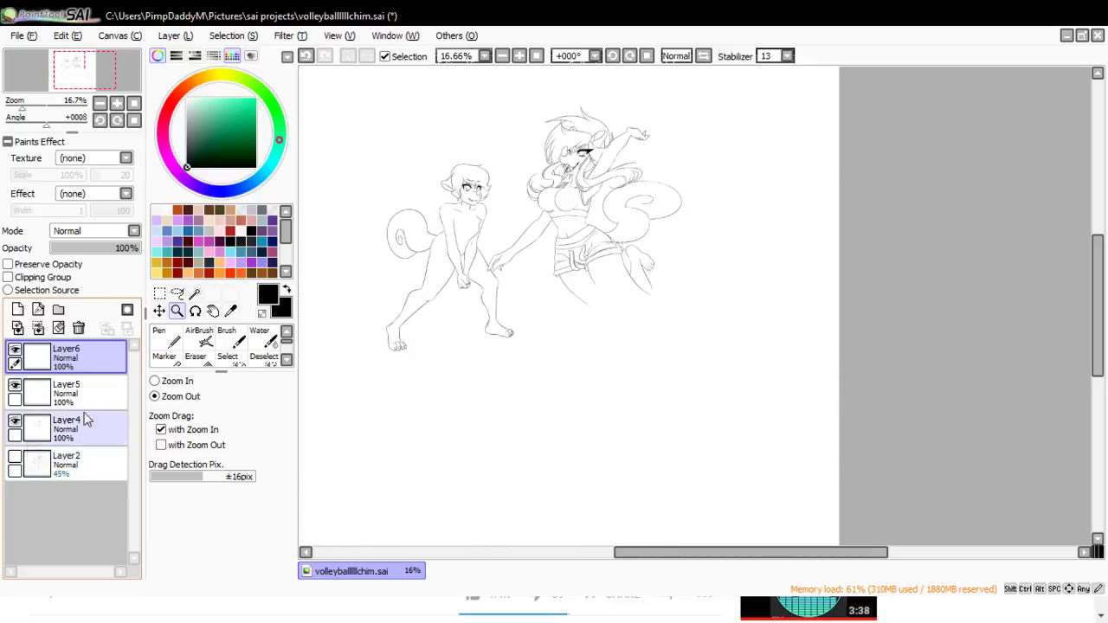
pyautogui.click(177, 382)
pyautogui.click(462, 228)
pyautogui.click(450, 184)
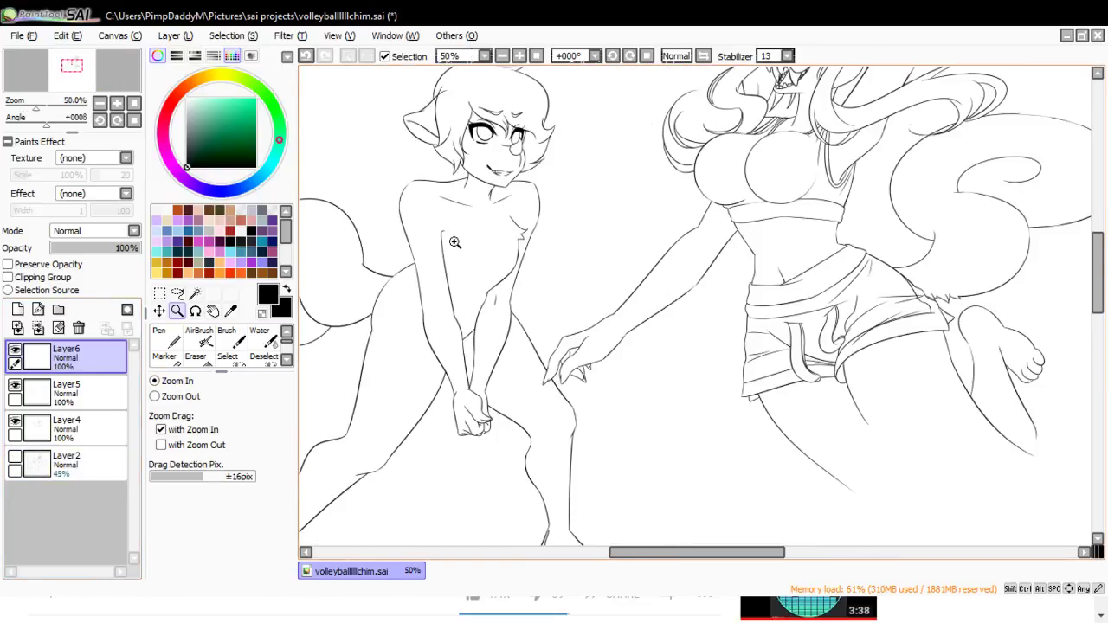
pyautogui.click(453, 276)
pyautogui.click(451, 285)
pyautogui.press('n')
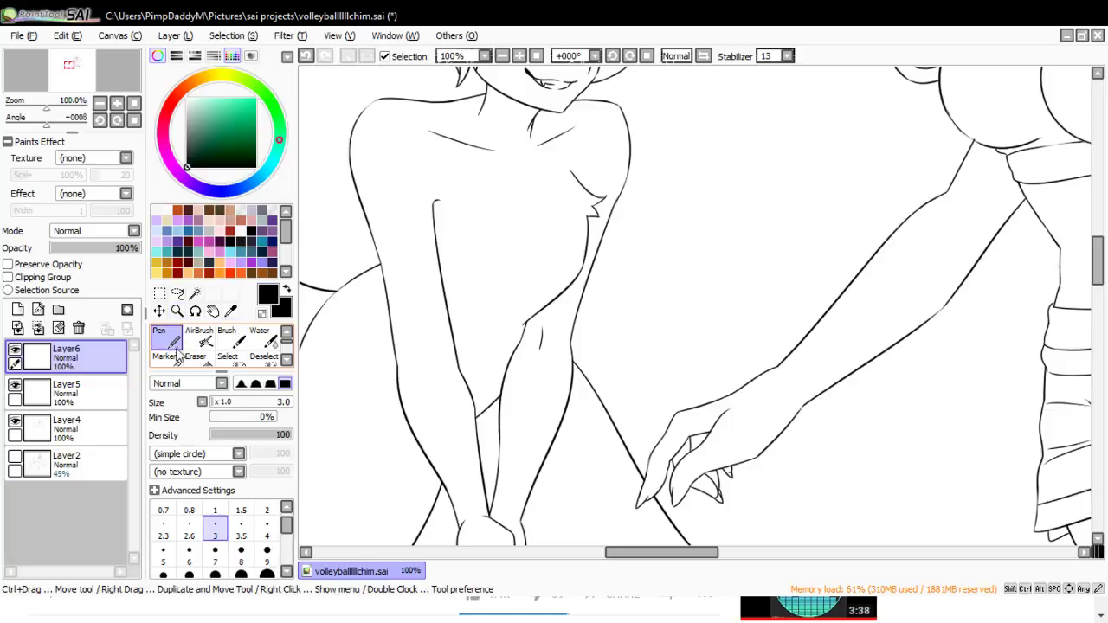
pyautogui.moveTo(563, 307); pyautogui.dragTo(485, 328)
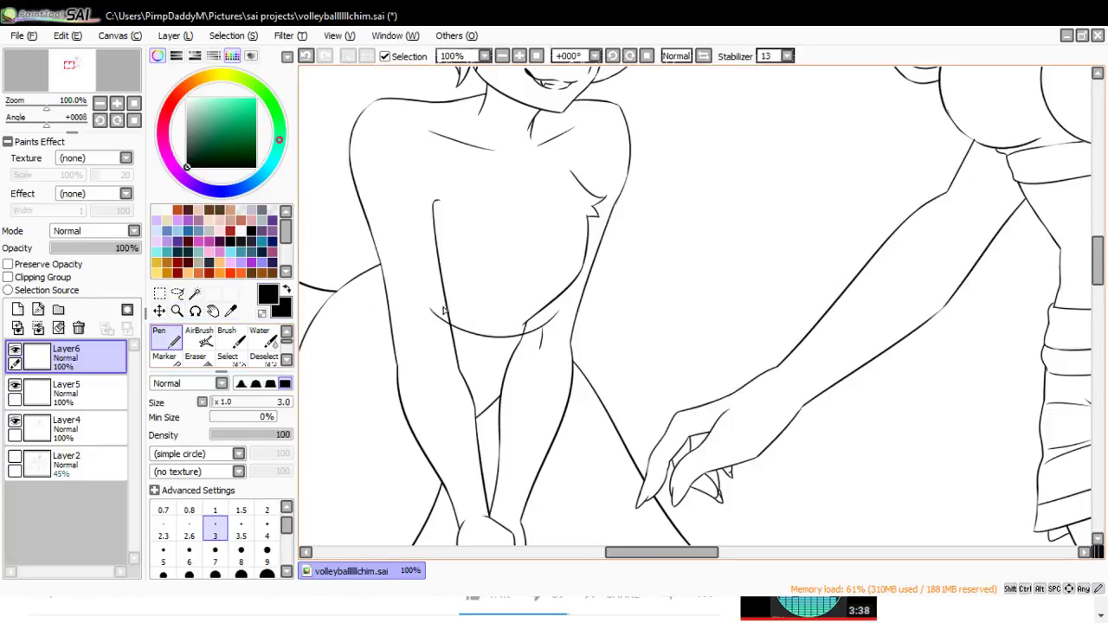
pyautogui.moveTo(437, 299)
pyautogui.mouseDown()
pyautogui.moveTo(569, 284)
pyautogui.moveTo(560, 305)
pyautogui.mouseUp()
pyautogui.hotkey('ctrl', 'z')
# - Draw the top's scooped neckline from the shoulder across the upper chest and up the other side to the neck
pyautogui.moveTo(465, 103)
pyautogui.mouseDown()
pyautogui.moveTo(502, 182)
pyautogui.moveTo(556, 107)
pyautogui.mouseUp()
pyautogui.hotkey('ctrl', 'z')
pyautogui.moveTo(463, 95)
pyautogui.mouseDown()
pyautogui.moveTo(561, 176)
pyautogui.moveTo(549, 97)
pyautogui.mouseUp()
pyautogui.hotkey('ctrl', 'z')
pyautogui.moveTo(453, 91); pyautogui.dragTo(553, 172)
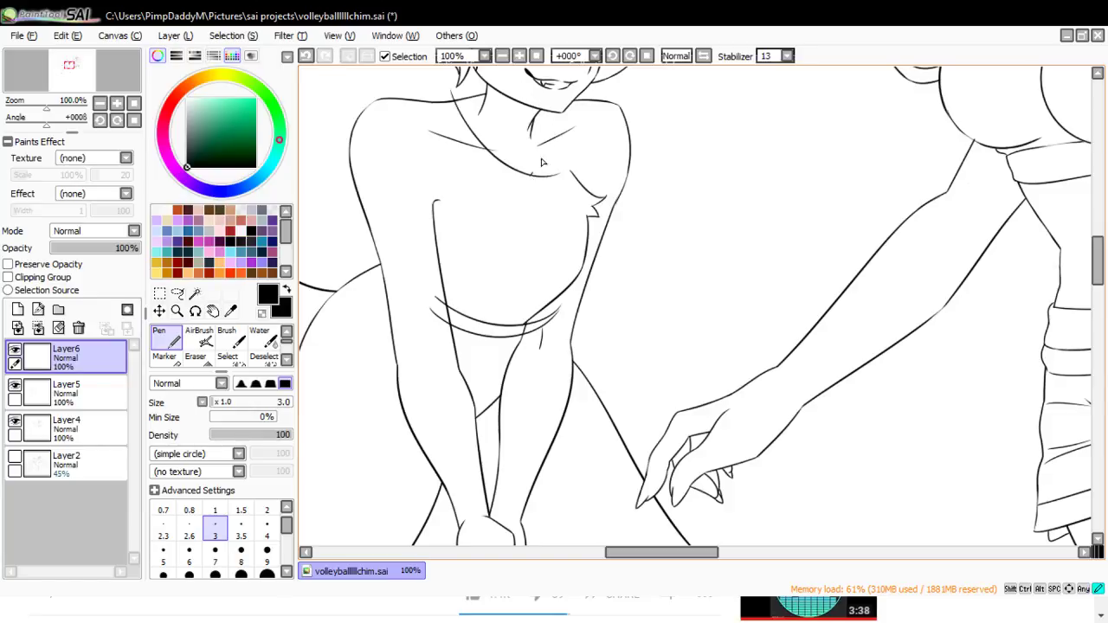
pyautogui.moveTo(533, 96); pyautogui.dragTo(547, 151)
# - Draw the sleeveless top's two armhole lines from the shoulders down both sides of the chest
pyautogui.moveTo(429, 104)
pyautogui.mouseDown()
pyautogui.moveTo(445, 154)
pyautogui.moveTo(448, 265)
pyautogui.mouseUp()
pyautogui.hotkey('ctrl', 'z')
pyautogui.moveTo(420, 101); pyautogui.dragTo(435, 247)
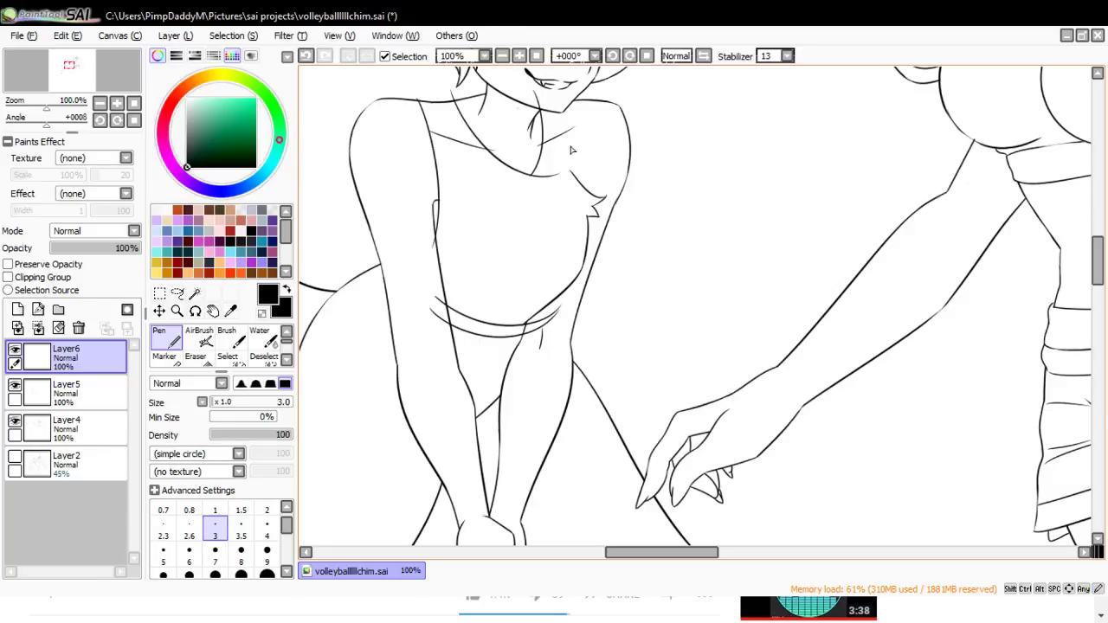
pyautogui.moveTo(562, 106)
pyautogui.mouseDown()
pyautogui.moveTo(577, 199)
pyautogui.moveTo(577, 141)
pyautogui.moveTo(591, 211)
pyautogui.mouseUp()
pyautogui.hotkey('ctrl', 'z')
pyautogui.hotkey('ctrl', 'z')
pyautogui.moveTo(560, 98); pyautogui.dragTo(595, 218)
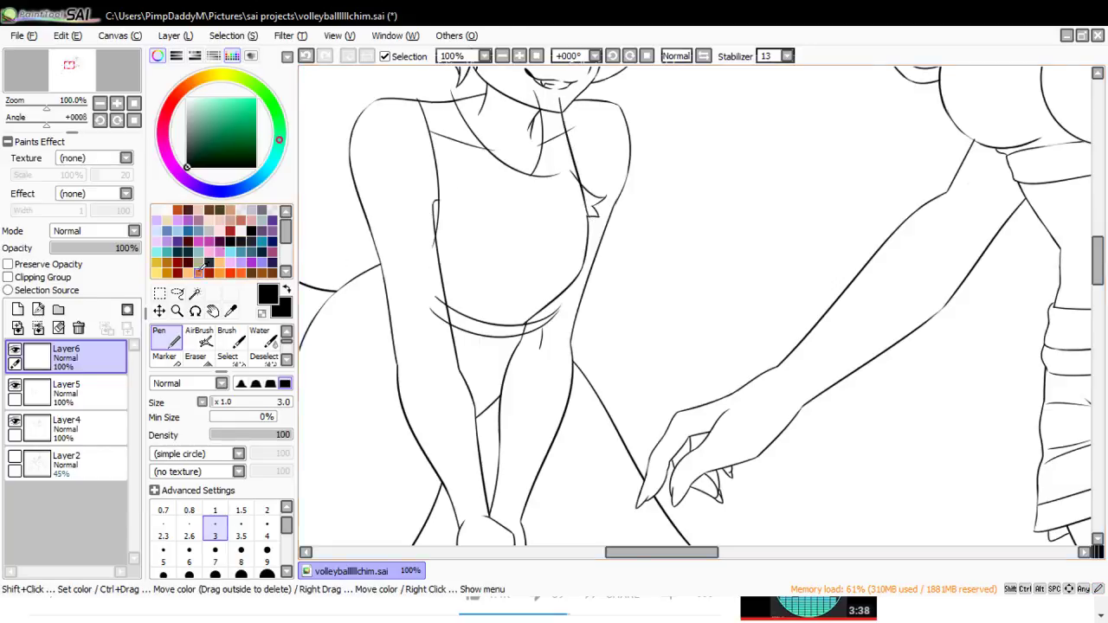
# - Draw a second line just inside the left armhole of the top to form its trim
pyautogui.click(177, 311)
pyautogui.click(530, 109)
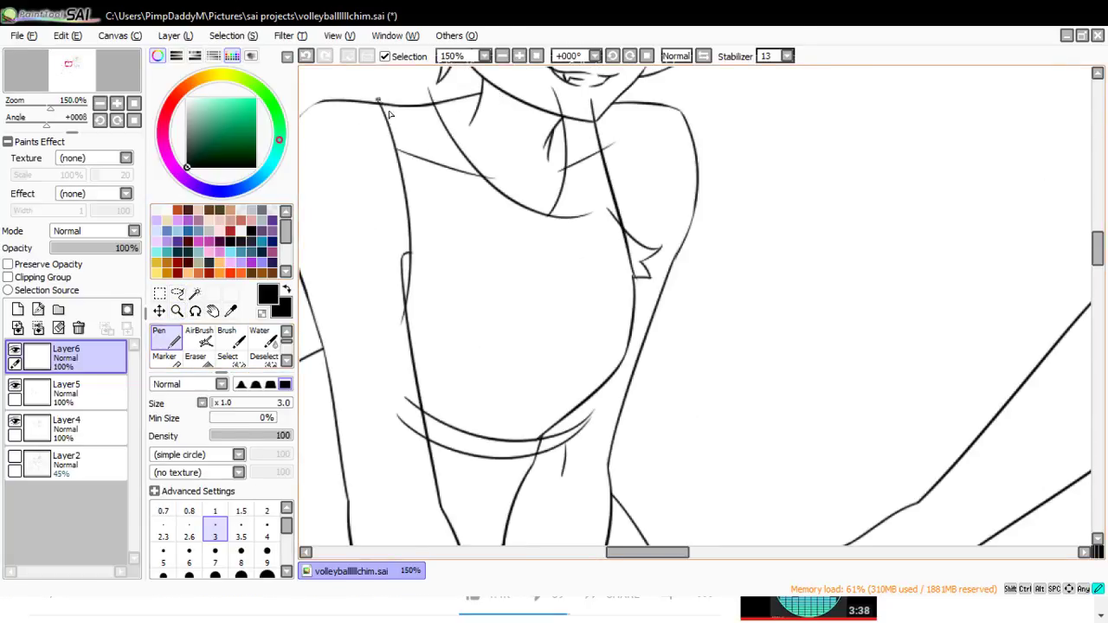
pyautogui.moveTo(378, 99); pyautogui.dragTo(407, 199)
pyautogui.hotkey('ctrl', 'z')
pyautogui.moveTo(377, 98); pyautogui.dragTo(426, 227)
pyautogui.hotkey('ctrl', 'z')
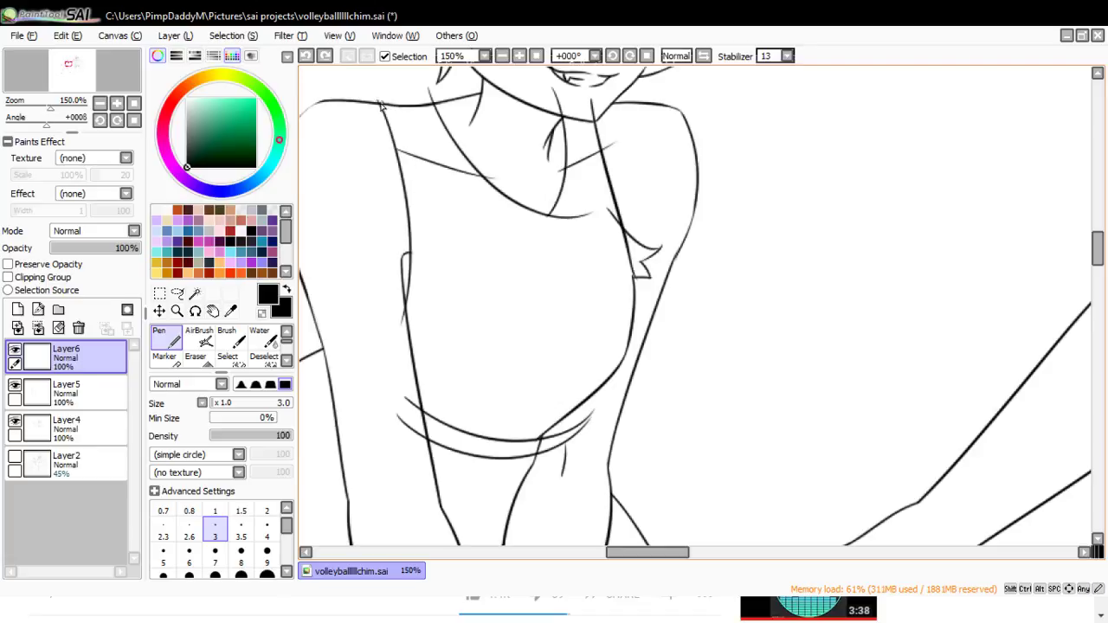
pyautogui.moveTo(379, 101); pyautogui.dragTo(442, 274)
pyautogui.moveTo(411, 168)
pyautogui.mouseDown()
pyautogui.moveTo(418, 324)
pyautogui.moveTo(424, 301)
pyautogui.moveTo(414, 176)
pyautogui.moveTo(396, 361)
pyautogui.moveTo(416, 184)
pyautogui.moveTo(394, 371)
pyautogui.mouseUp()
pyautogui.hotkey('ctrl', 'z')
pyautogui.hotkey('ctrl', 'z')
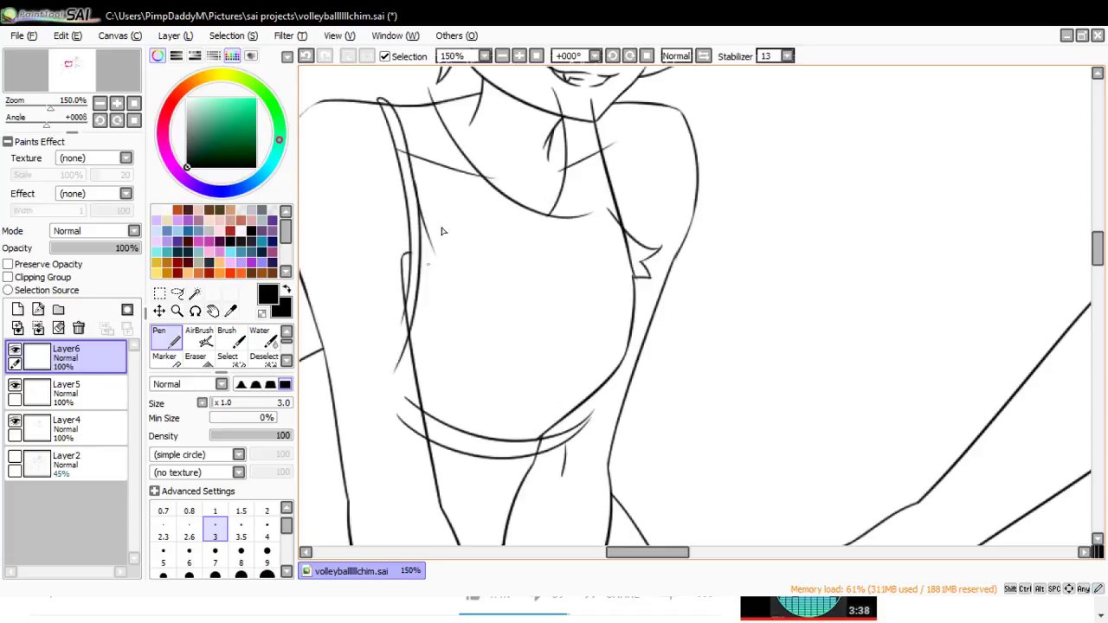
pyautogui.hotkey('ctrl', 'z')
# - Draw the neckline's parallel trim line from the left shoulder down and across the bottom of the scoop
pyautogui.moveTo(423, 111)
pyautogui.mouseDown()
pyautogui.moveTo(433, 103)
pyautogui.moveTo(487, 219)
pyautogui.moveTo(504, 211)
pyautogui.mouseUp()
pyautogui.hotkey('ctrl', 'z')
pyautogui.moveTo(457, 160); pyautogui.dragTo(595, 212)
pyautogui.hotkey('ctrl', 'z')
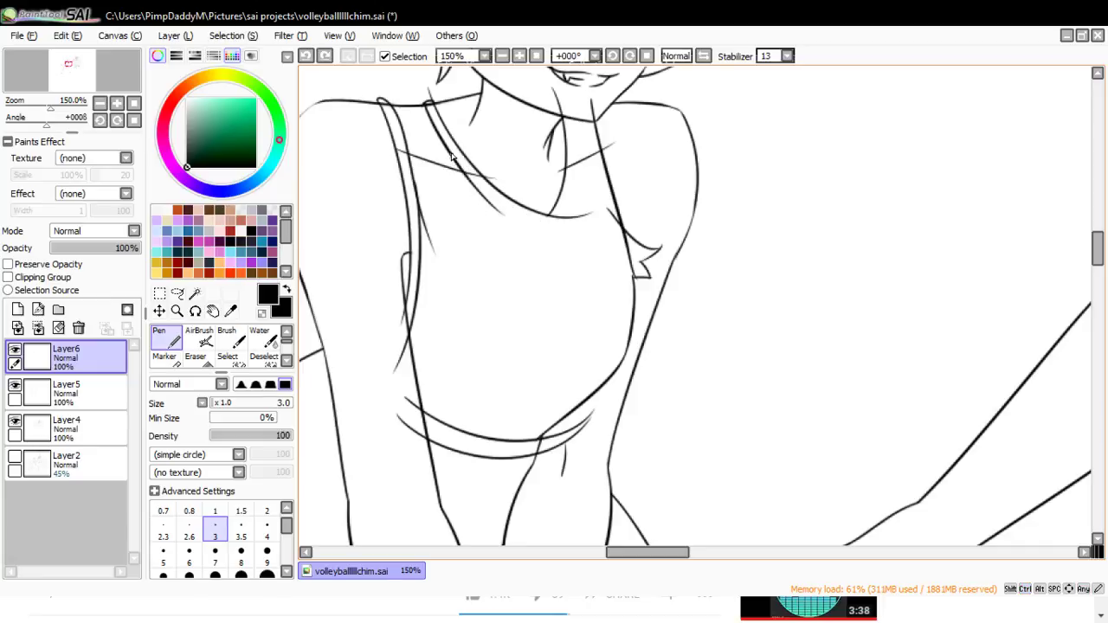
pyautogui.moveTo(452, 157); pyautogui.dragTo(601, 227)
pyautogui.hotkey('ctrl', 'z')
pyautogui.moveTo(459, 165)
pyautogui.mouseDown()
pyautogui.moveTo(495, 201)
pyautogui.moveTo(599, 219)
pyautogui.mouseUp()
pyautogui.hotkey('ctrl', 'z')
pyautogui.moveTo(450, 156)
pyautogui.mouseDown()
pyautogui.moveTo(480, 190)
pyautogui.moveTo(609, 210)
pyautogui.mouseUp()
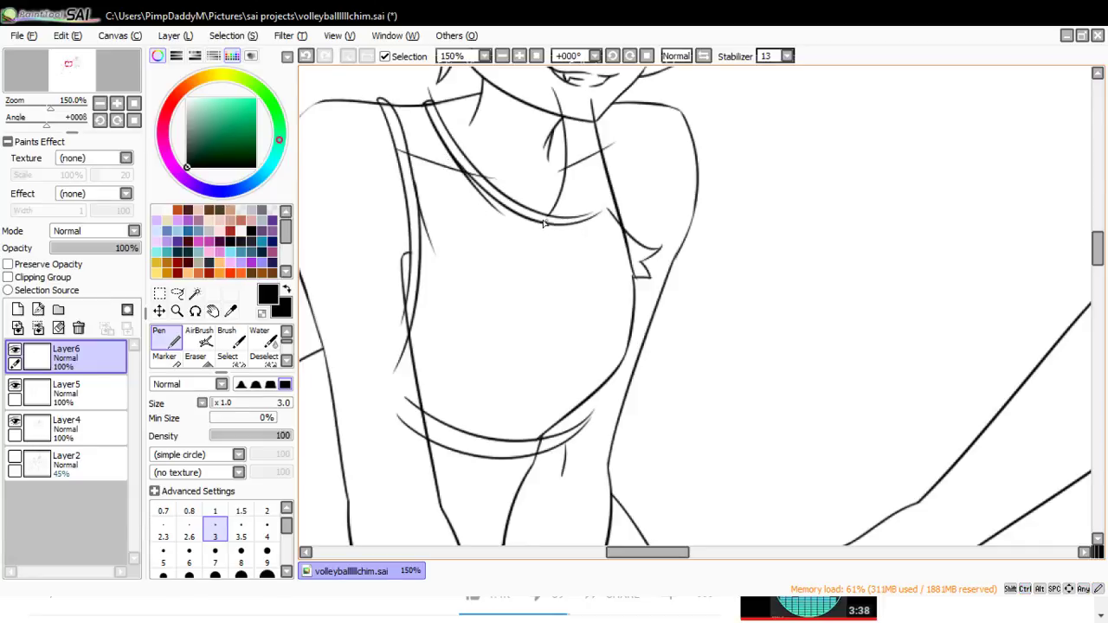
# - Continue the neckline trim with a parallel line up the right side of the scoop to the neck
pyautogui.moveTo(543, 222); pyautogui.dragTo(577, 165)
pyautogui.hotkey('ctrl', 'z')
pyautogui.moveTo(562, 223)
pyautogui.mouseDown()
pyautogui.moveTo(587, 167)
pyautogui.moveTo(565, 111)
pyautogui.moveTo(550, 227)
pyautogui.mouseUp()
pyautogui.hotkey('ctrl', 'z')
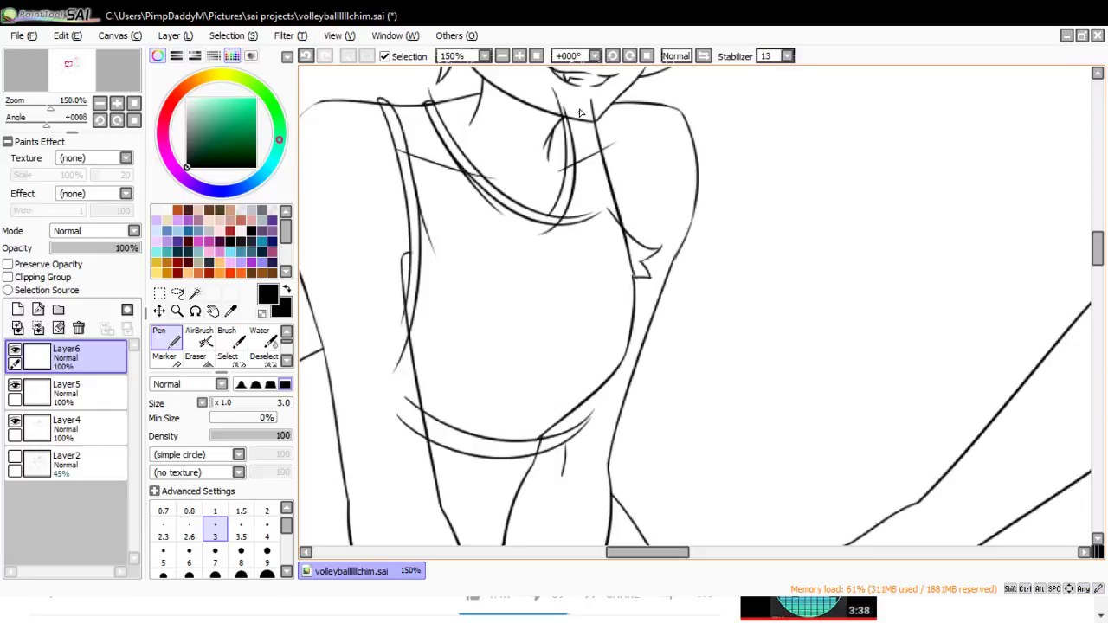
# - Draw a second line just inside the right armhole of the top to form its trim
pyautogui.moveTo(579, 113); pyautogui.dragTo(614, 227)
pyautogui.hotkey('ctrl', 'z')
pyautogui.moveTo(582, 106); pyautogui.dragTo(620, 232)
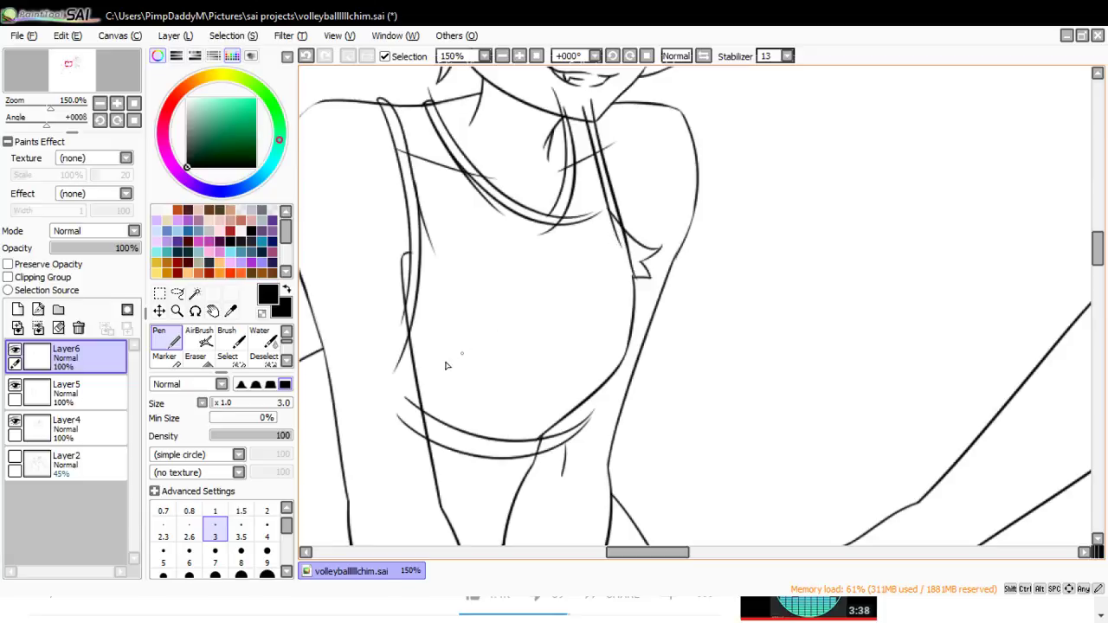
# - Select the right armhole trim lines with the Lasso, adjust their position with a transform, and deselect them
pyautogui.click(178, 293)
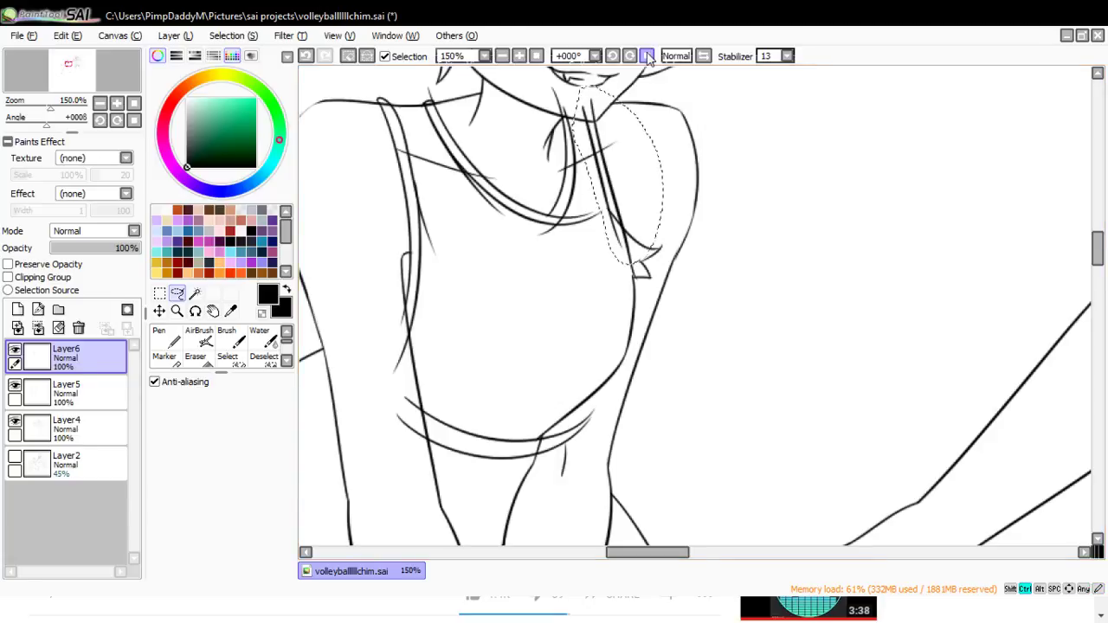
pyautogui.hotkey('ctrl', 't')
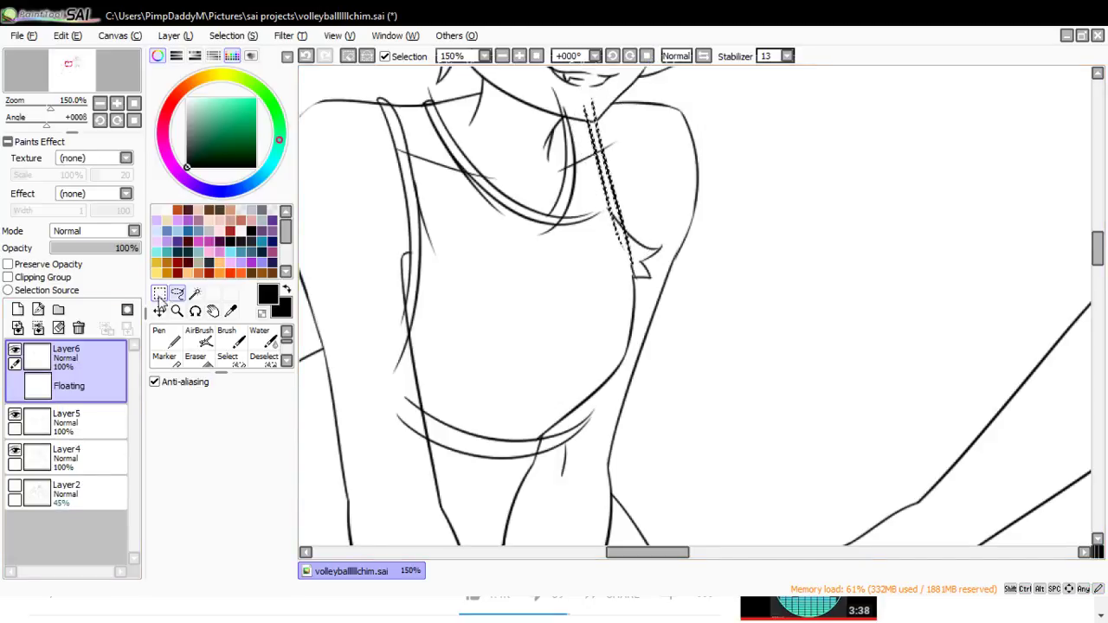
pyautogui.click(159, 294)
pyautogui.click(326, 280)
# - Erase the overshooting line ends at the bottom of the neckline and along the right armhole with a size 9 Eraser
pyautogui.click(207, 365)
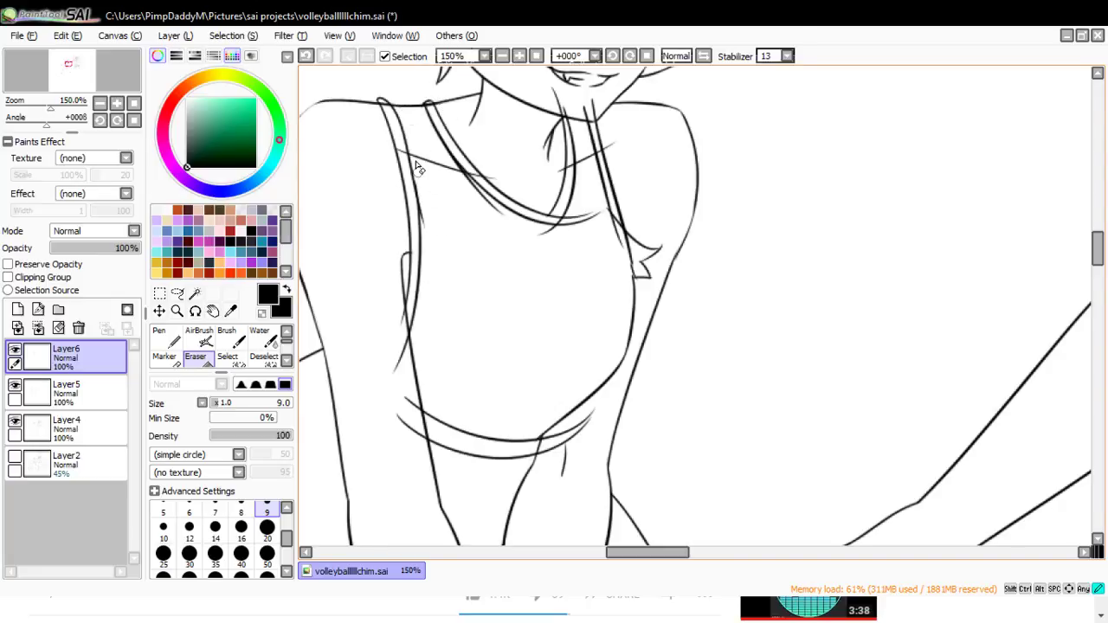
pyautogui.moveTo(416, 180); pyautogui.dragTo(422, 243)
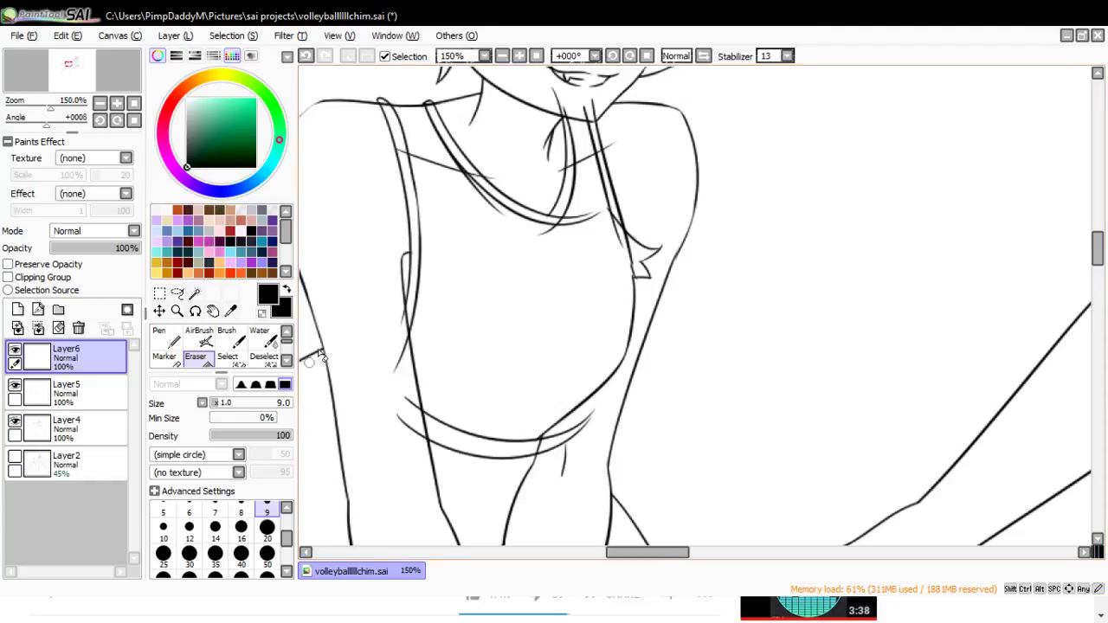
pyautogui.moveTo(433, 139); pyautogui.dragTo(507, 218)
pyautogui.hotkey('ctrl', 'z')
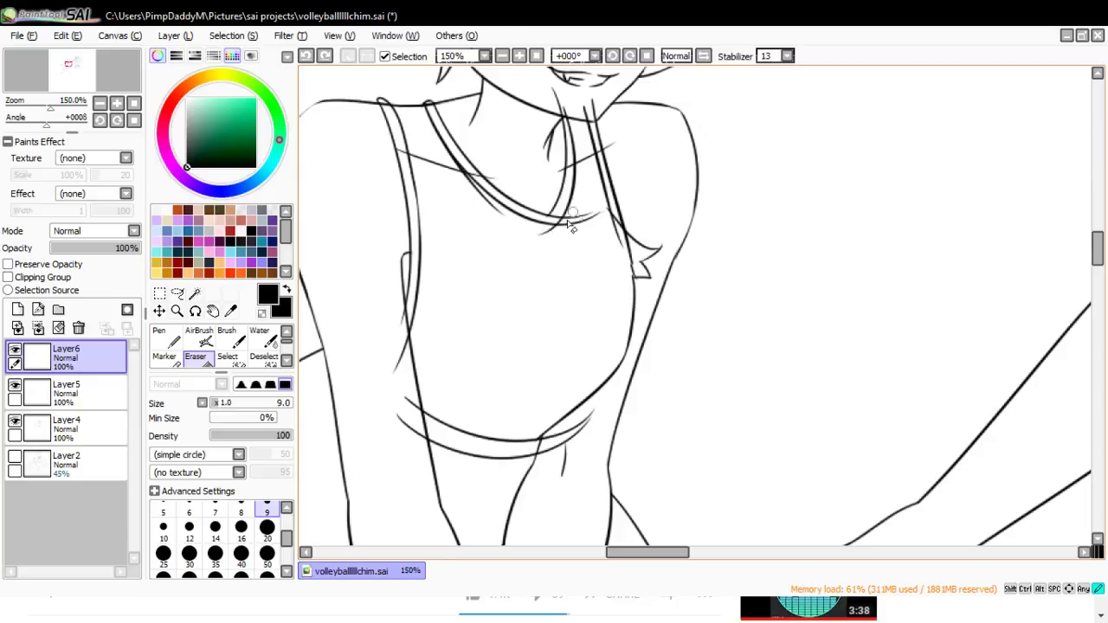
pyautogui.moveTo(571, 225); pyautogui.dragTo(580, 205)
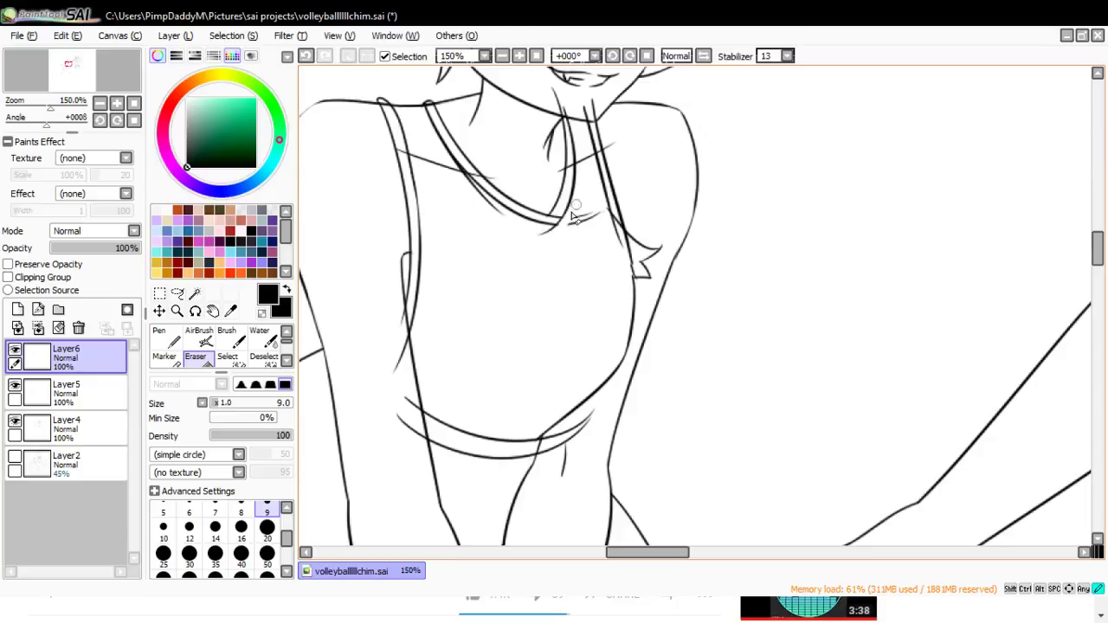
pyautogui.hotkey('ctrl', 'z')
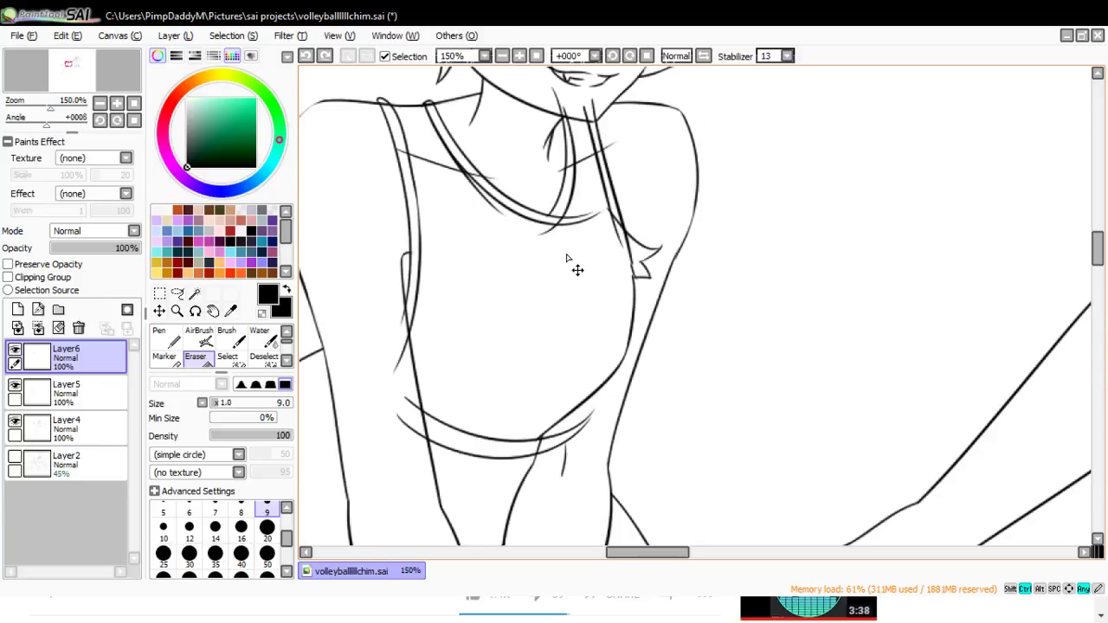
pyautogui.hotkey('ctrl', 'z')
pyautogui.click(541, 235)
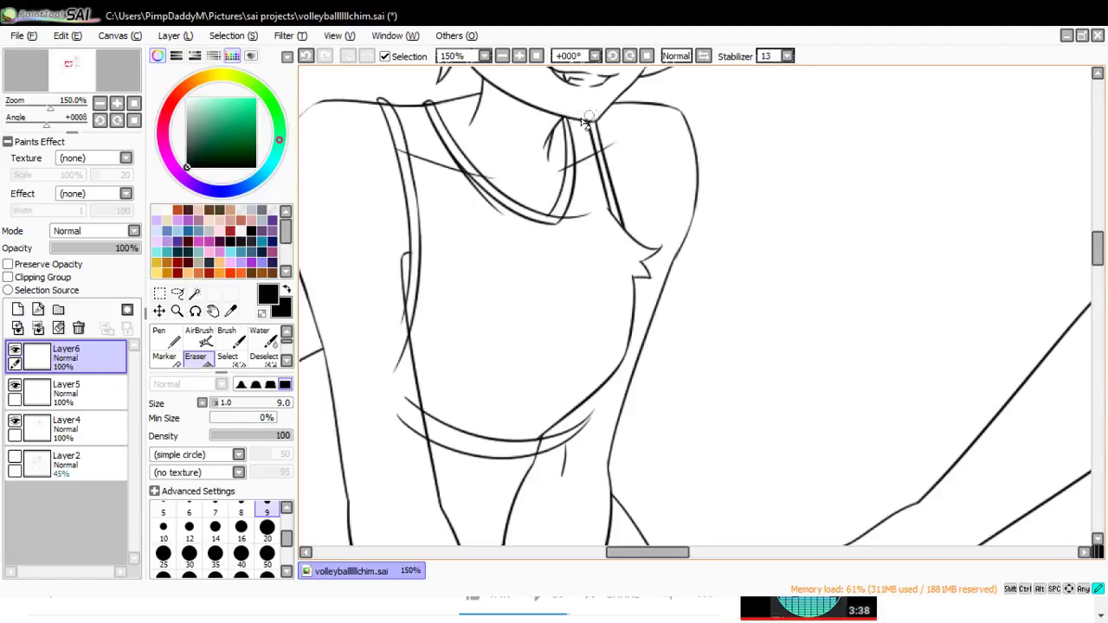
pyautogui.moveTo(604, 118); pyautogui.dragTo(622, 156)
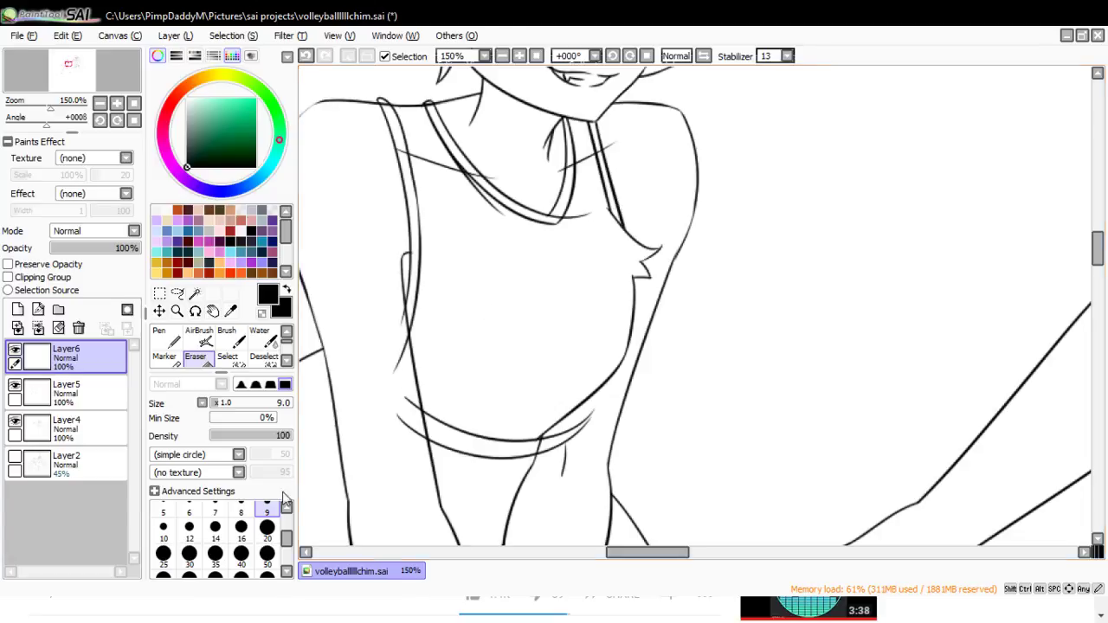
# - Erase the overshooting ends of the left armhole and both hem lines with a size 20 Eraser
pyautogui.click(266, 526)
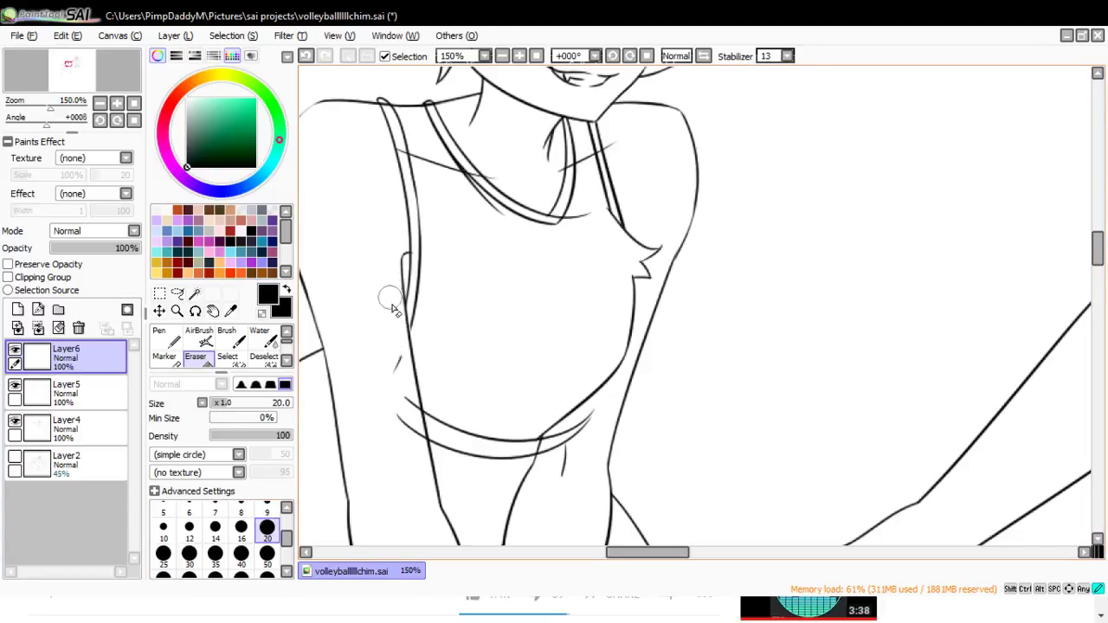
pyautogui.hotkey('ctrl', 'z')
pyautogui.hotkey('ctrl', 'z')
pyautogui.moveTo(393, 301)
pyautogui.mouseDown()
pyautogui.moveTo(405, 330)
pyautogui.moveTo(393, 296)
pyautogui.moveTo(390, 350)
pyautogui.moveTo(422, 457)
pyautogui.moveTo(415, 391)
pyautogui.mouseUp()
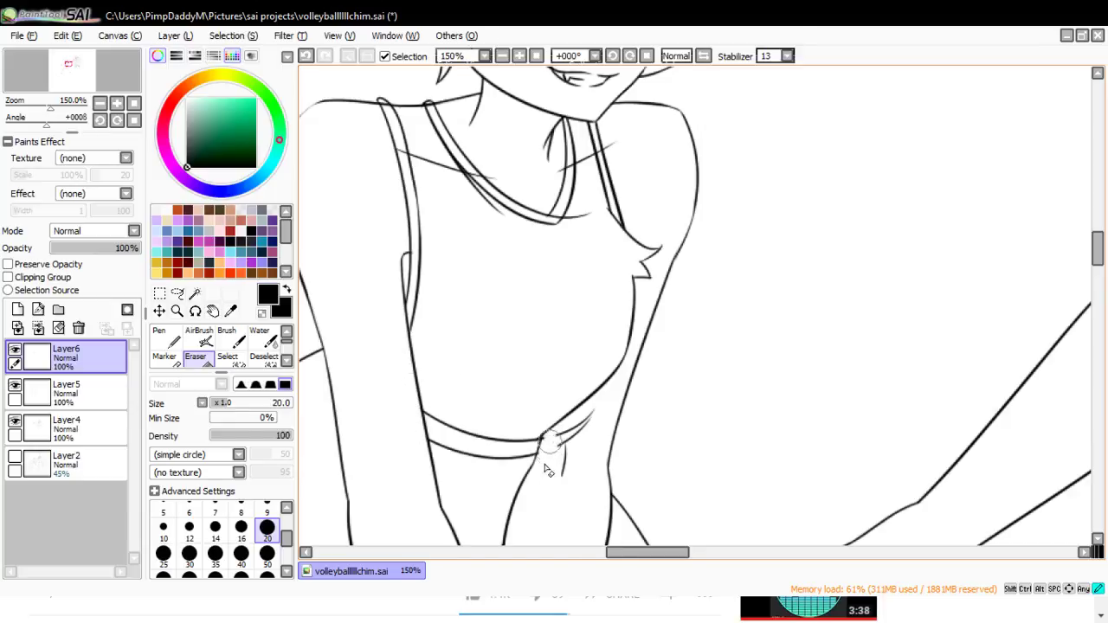
pyautogui.hotkey('ctrl', 'z')
pyautogui.moveTo(566, 427); pyautogui.dragTo(595, 408)
pyautogui.click(171, 341)
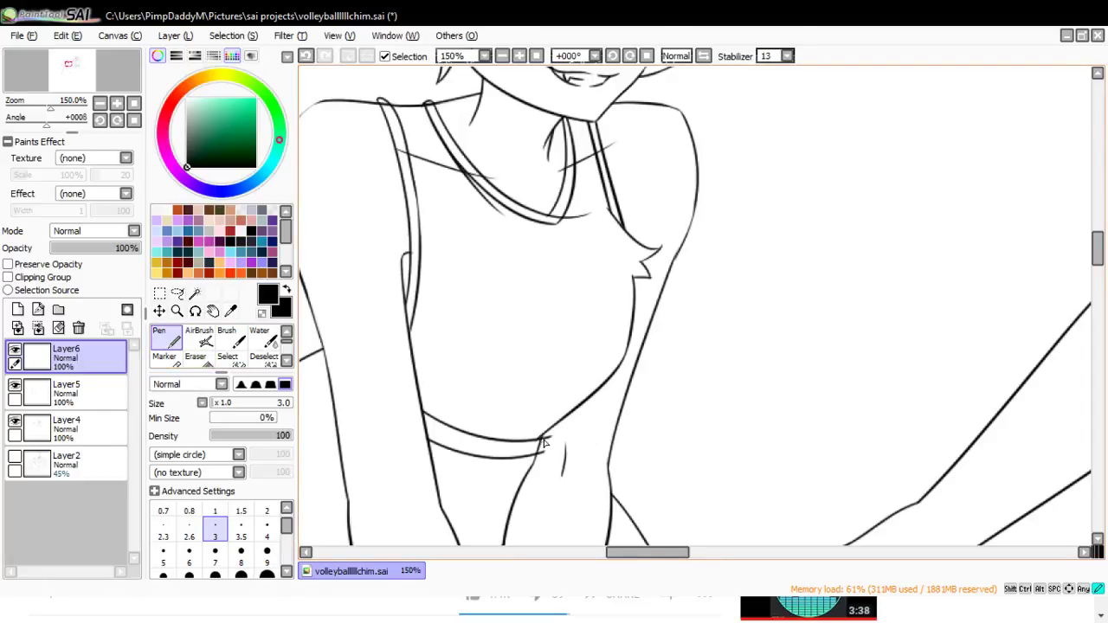
pyautogui.press('e')
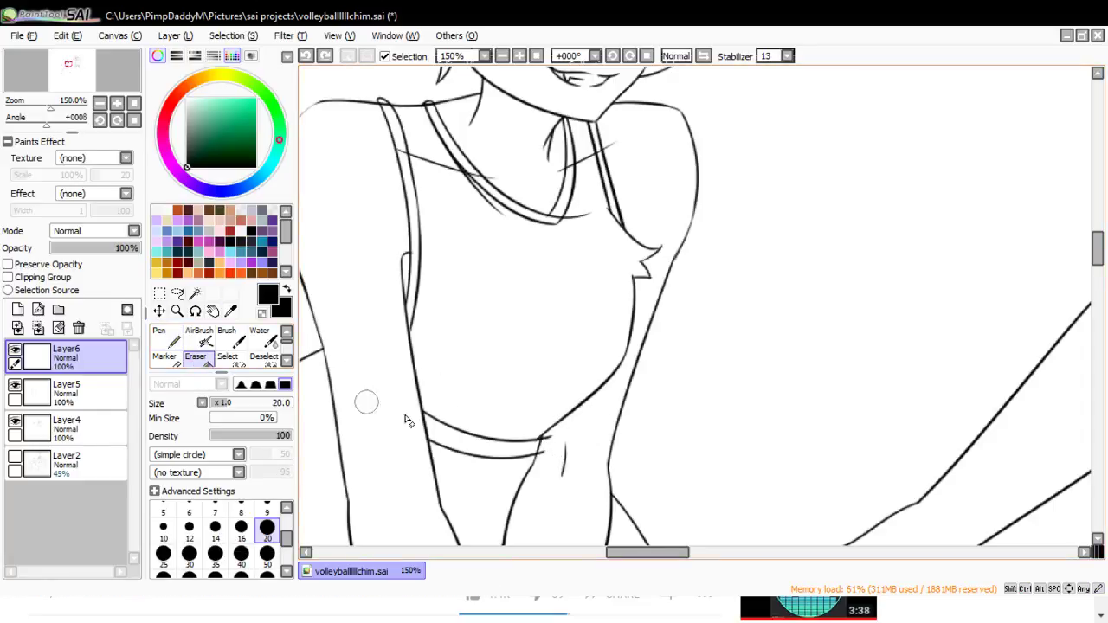
pyautogui.hotkey('ctrl', 'y')
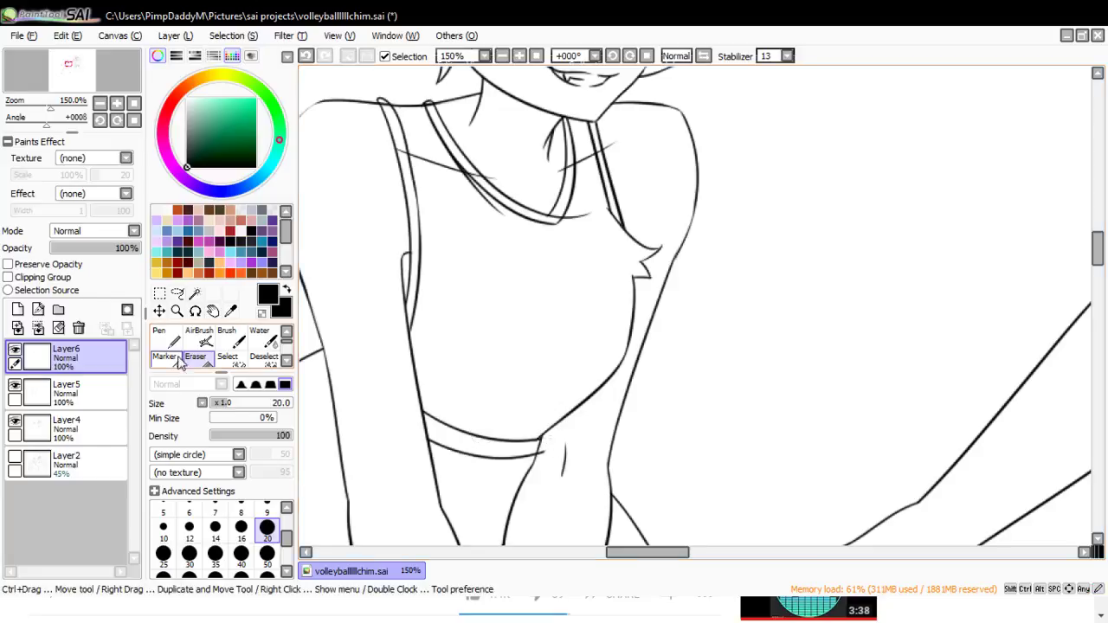
# - Close the right end of the hem band with a short slanted line and erase the hem line sticking out past it
pyautogui.press('n')
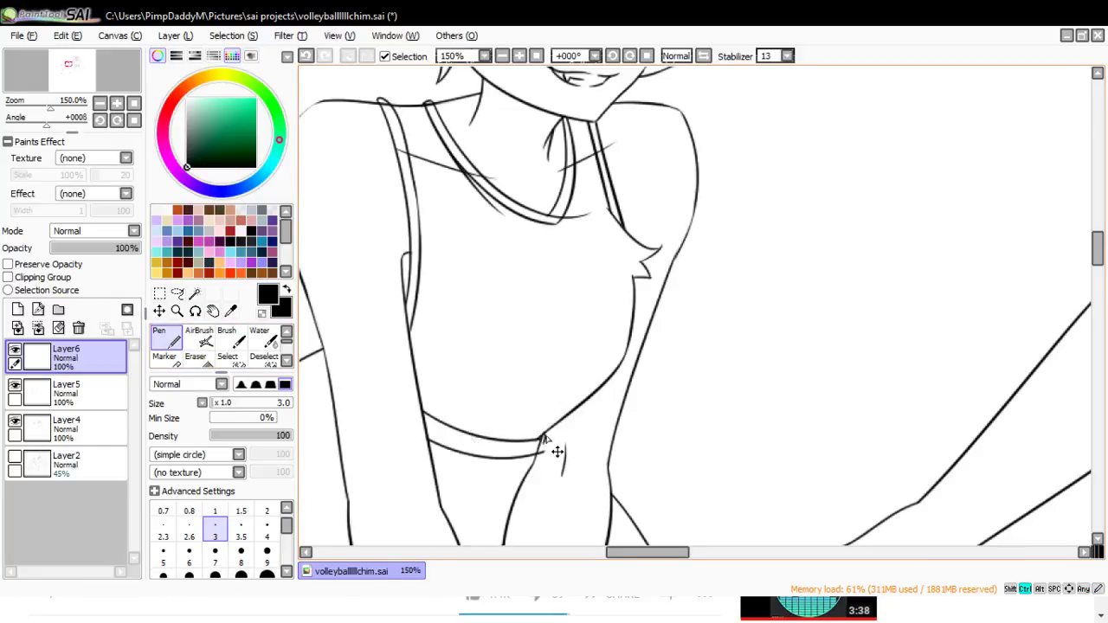
pyautogui.hotkey('ctrl', 'z')
pyautogui.hotkey('ctrl', 'y')
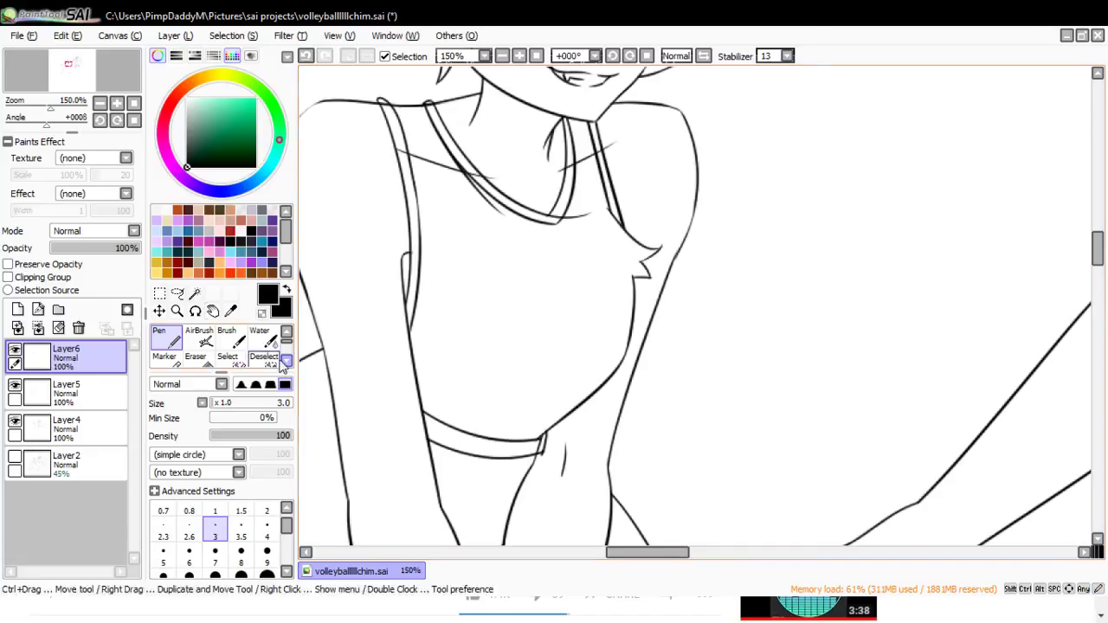
pyautogui.hotkey('ctrl', 'space')
pyautogui.moveTo(570, 526); pyautogui.dragTo(531, 472)
pyautogui.hotkey('ctrl', 'z')
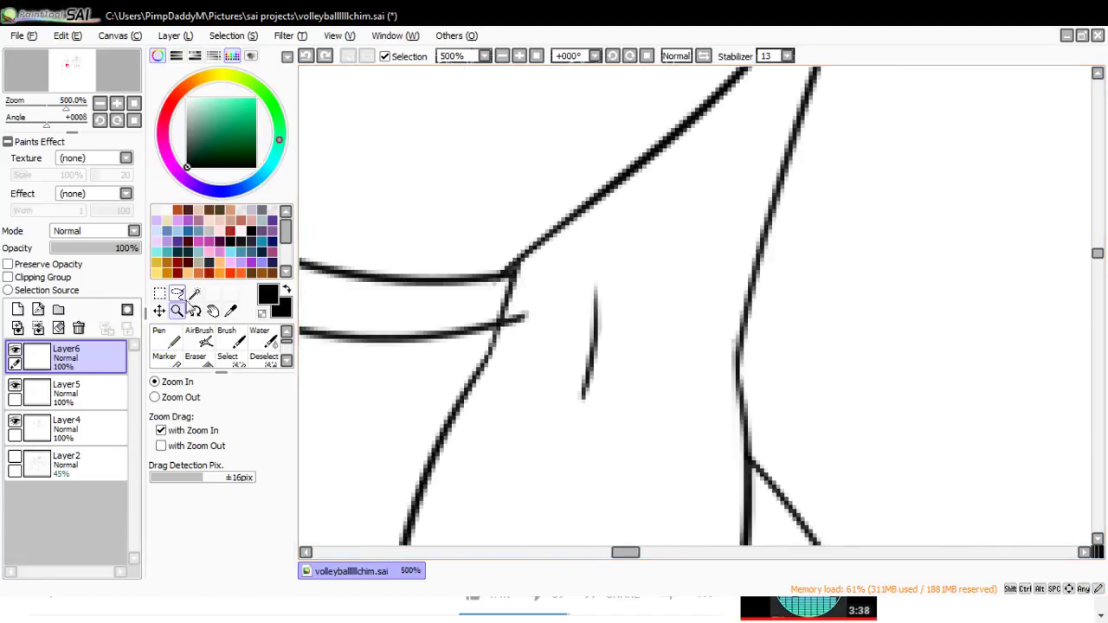
pyautogui.click(166, 337)
pyautogui.moveTo(506, 325)
pyautogui.mouseDown()
pyautogui.moveTo(545, 247)
pyautogui.moveTo(522, 275)
pyautogui.mouseUp()
pyautogui.click(196, 351)
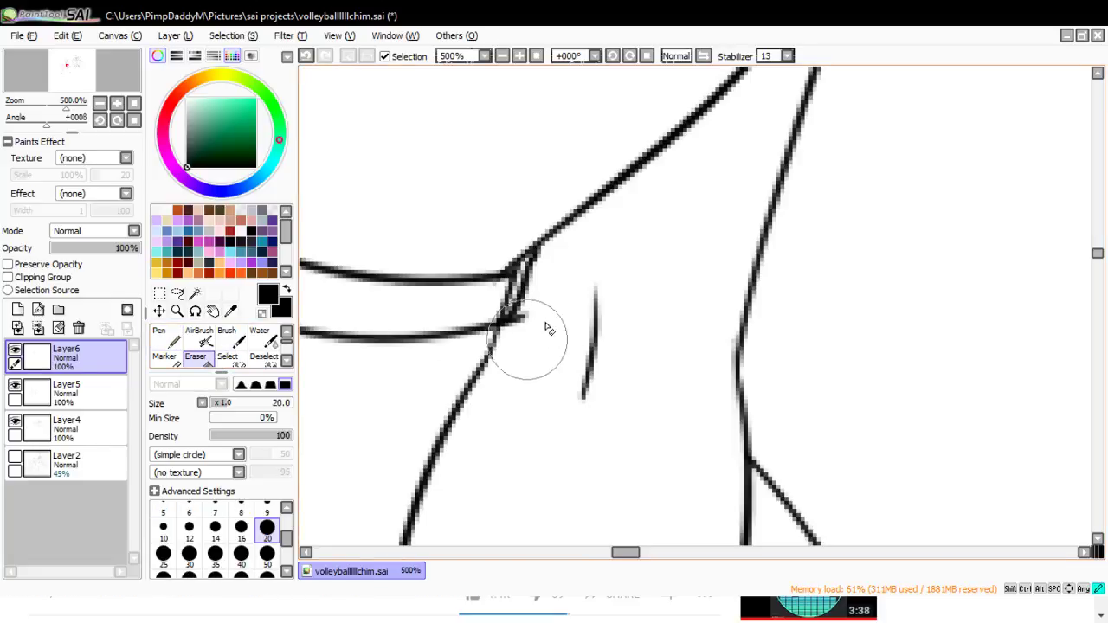
pyautogui.click(176, 311)
pyautogui.click(194, 399)
pyautogui.click(476, 505)
pyautogui.click(472, 498)
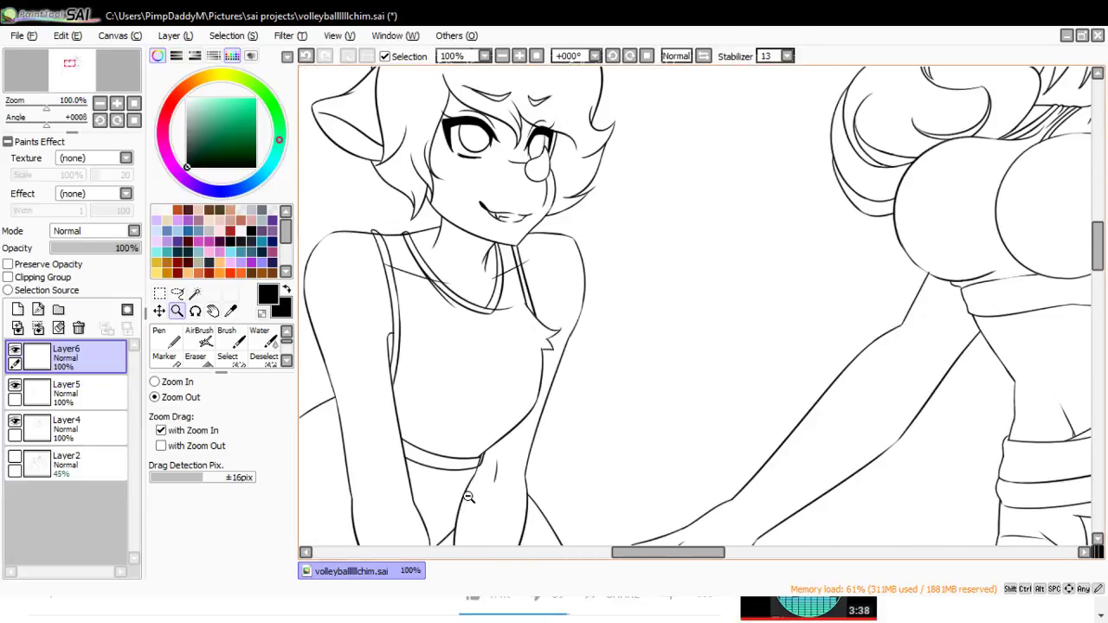
# - Draw a thin fold line running down the chest beside the left armhole trim with the size 3 Pen
pyautogui.click(316, 390)
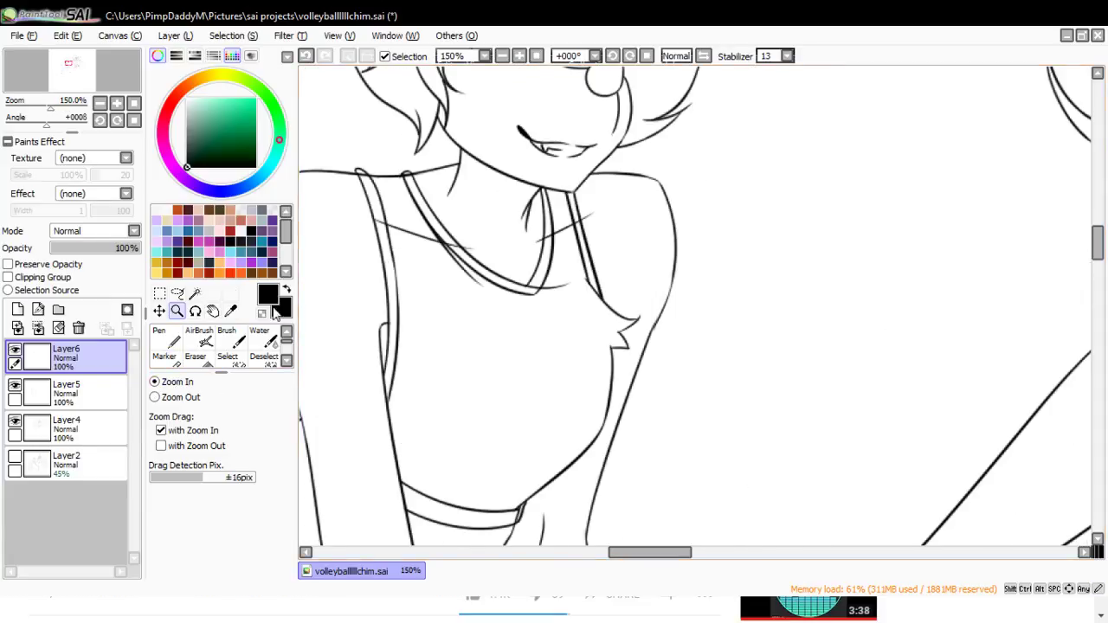
pyautogui.click(169, 337)
pyautogui.moveTo(396, 178); pyautogui.dragTo(420, 303)
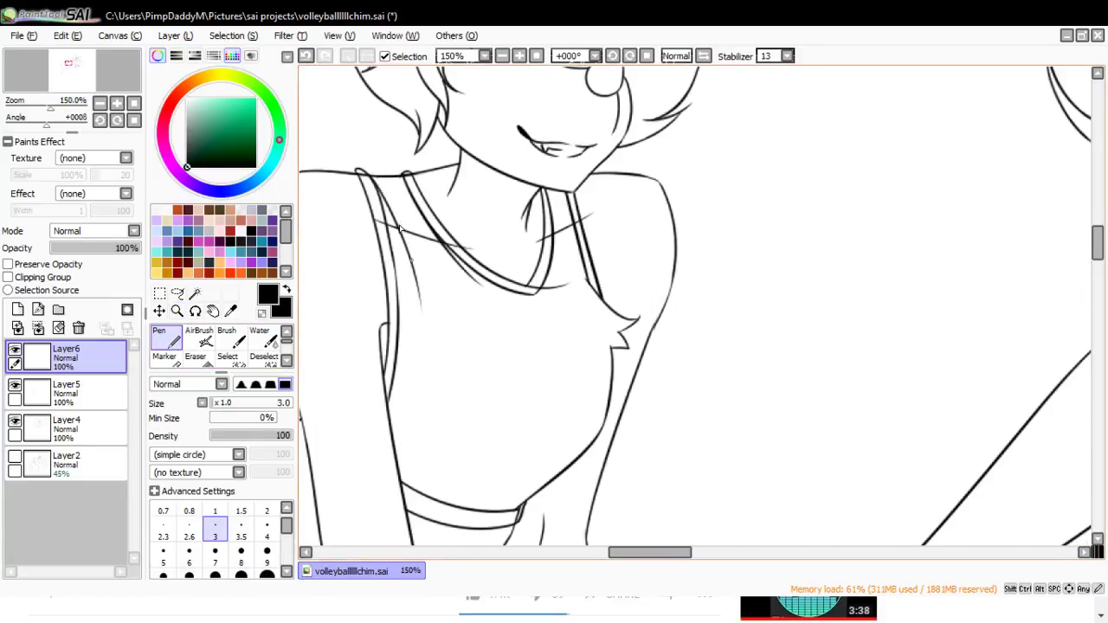
pyautogui.hotkey('ctrl', 'z')
pyautogui.moveTo(400, 180); pyautogui.dragTo(423, 305)
# - Draw a short fold line down from the top of the left neckline edge and another beside the right armhole
pyautogui.moveTo(400, 182); pyautogui.dragTo(416, 253)
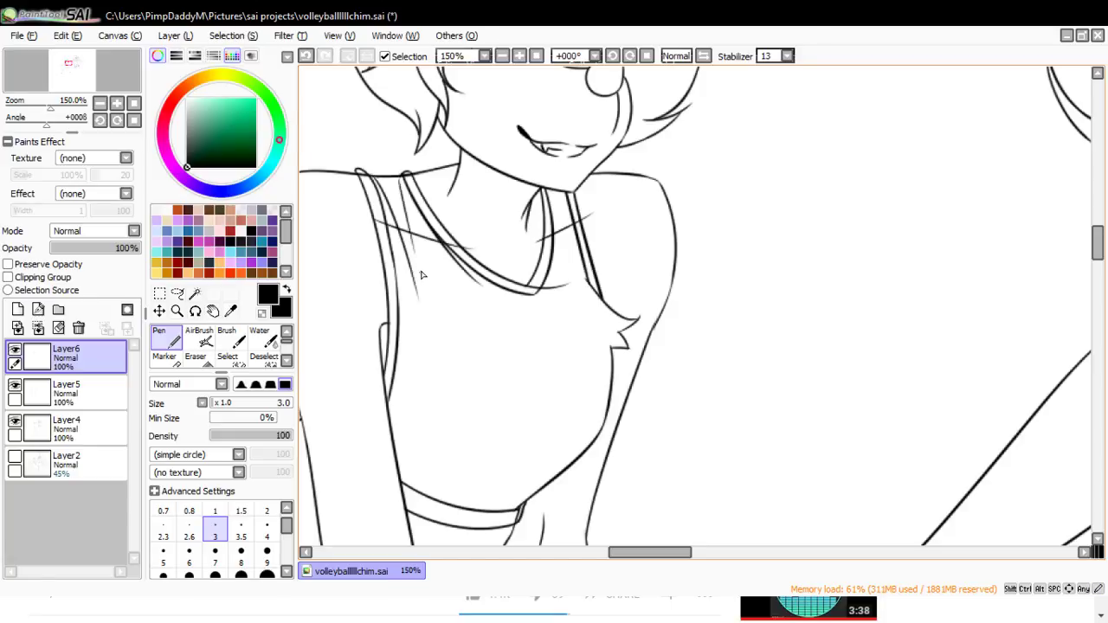
pyautogui.hotkey('ctrl', 'z')
pyautogui.moveTo(401, 174); pyautogui.dragTo(423, 251)
pyautogui.hotkey('ctrl', 'z')
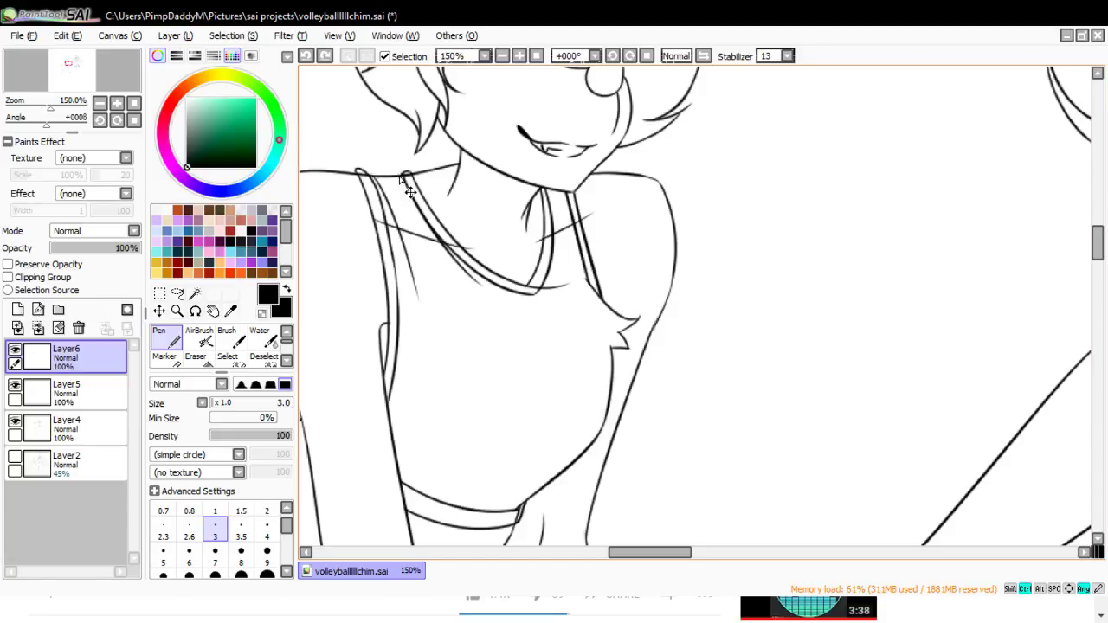
pyautogui.moveTo(399, 174); pyautogui.dragTo(414, 252)
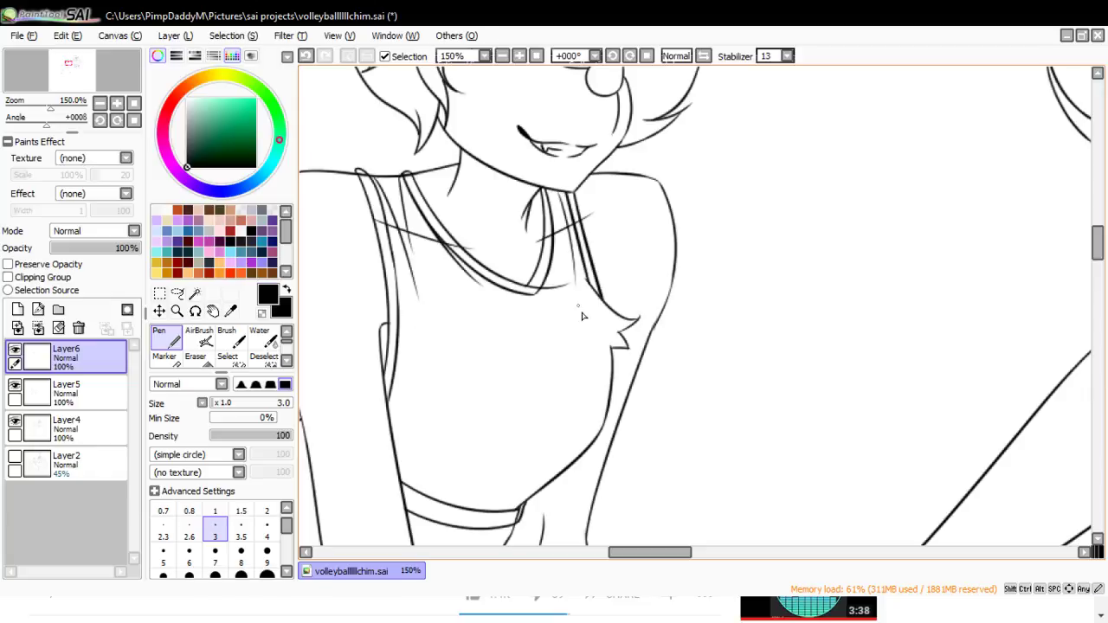
pyautogui.hotkey('ctrl', 'z')
pyautogui.moveTo(556, 191); pyautogui.dragTo(575, 252)
# - Draw a thin wrinkle line across the top just above the hem band, starting at its left edge
pyautogui.moveTo(432, 447); pyautogui.dragTo(577, 457)
pyautogui.hotkey('ctrl', 'z')
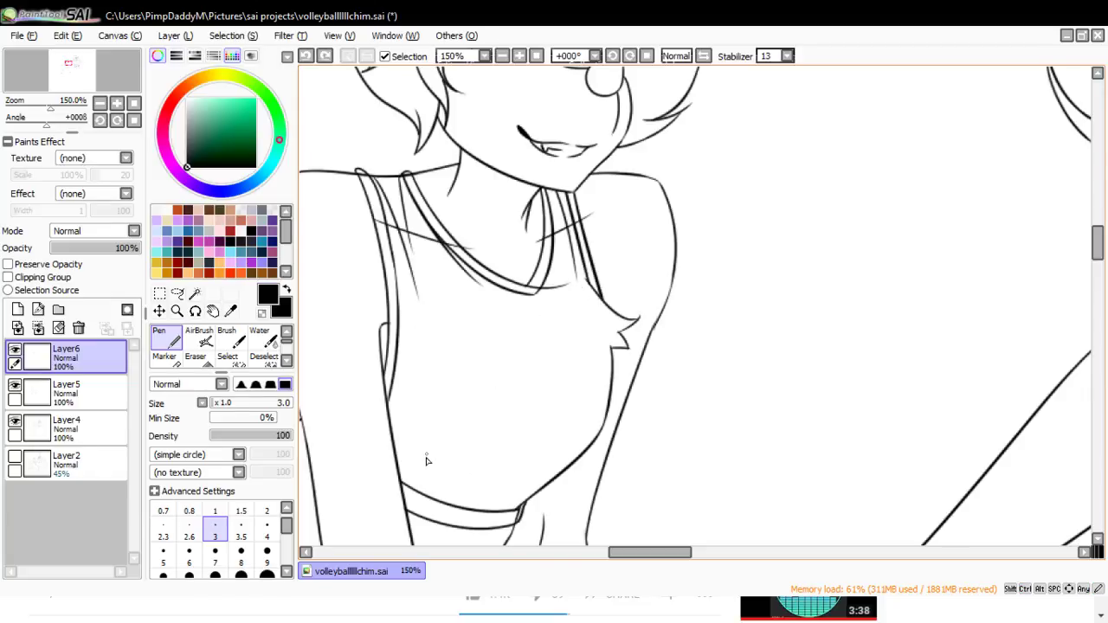
pyautogui.moveTo(405, 472); pyautogui.dragTo(517, 496)
pyautogui.hotkey('ctrl', 'z')
pyautogui.moveTo(402, 479); pyautogui.dragTo(511, 494)
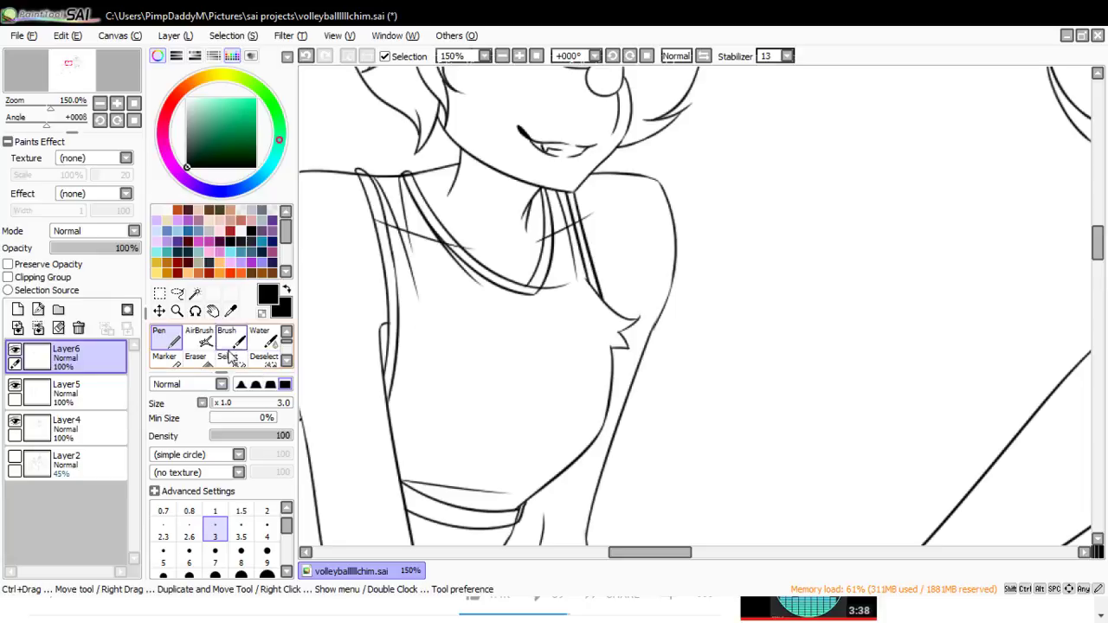
# - Erase the pointed tuft beside the right armpit on Layer5 with the size 20 Eraser
pyautogui.click(31, 390)
pyautogui.click(198, 358)
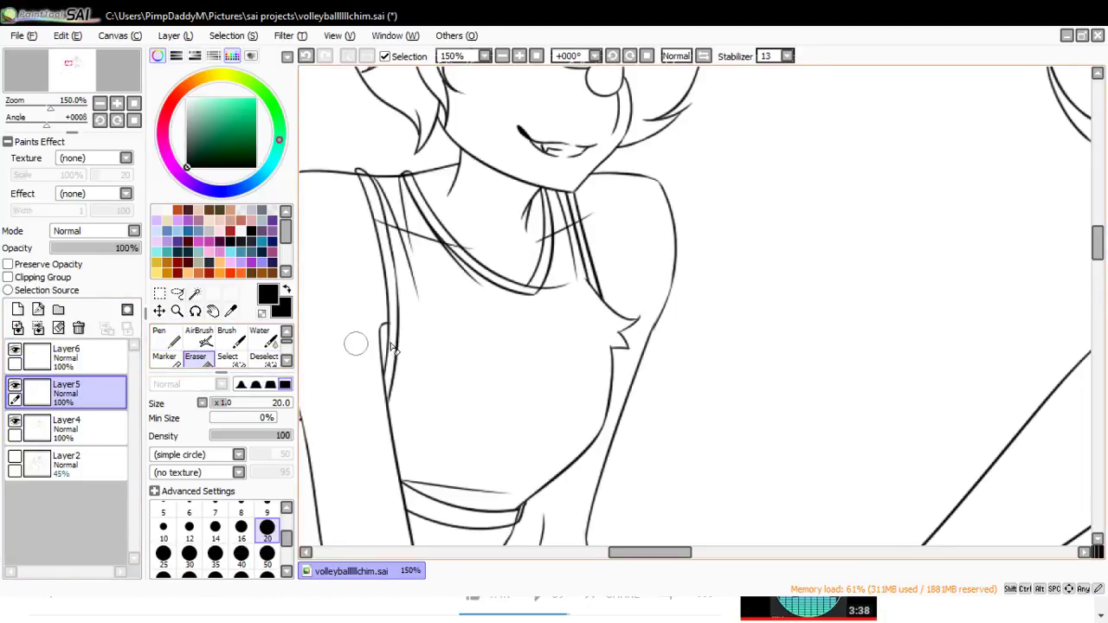
pyautogui.moveTo(618, 309)
pyautogui.mouseDown()
pyautogui.moveTo(615, 352)
pyautogui.moveTo(635, 319)
pyautogui.mouseUp()
# - Draw a smooth curve from the right armhole down into the side of the torso to replace the erased outline
pyautogui.click(161, 340)
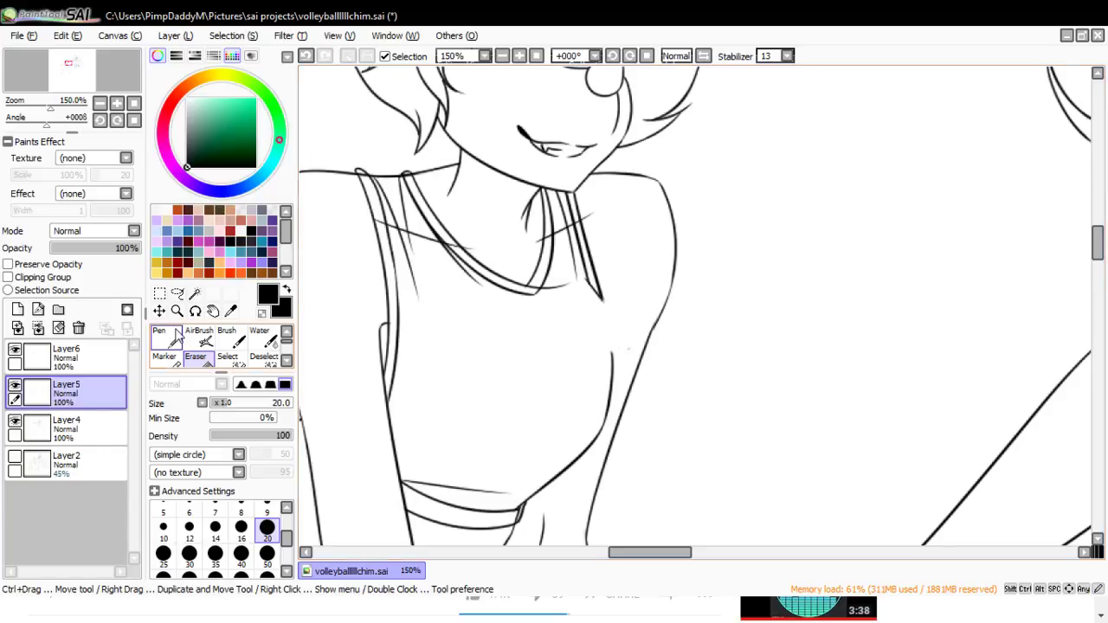
pyautogui.moveTo(591, 288); pyautogui.dragTo(615, 373)
pyautogui.hotkey('ctrl', 'z')
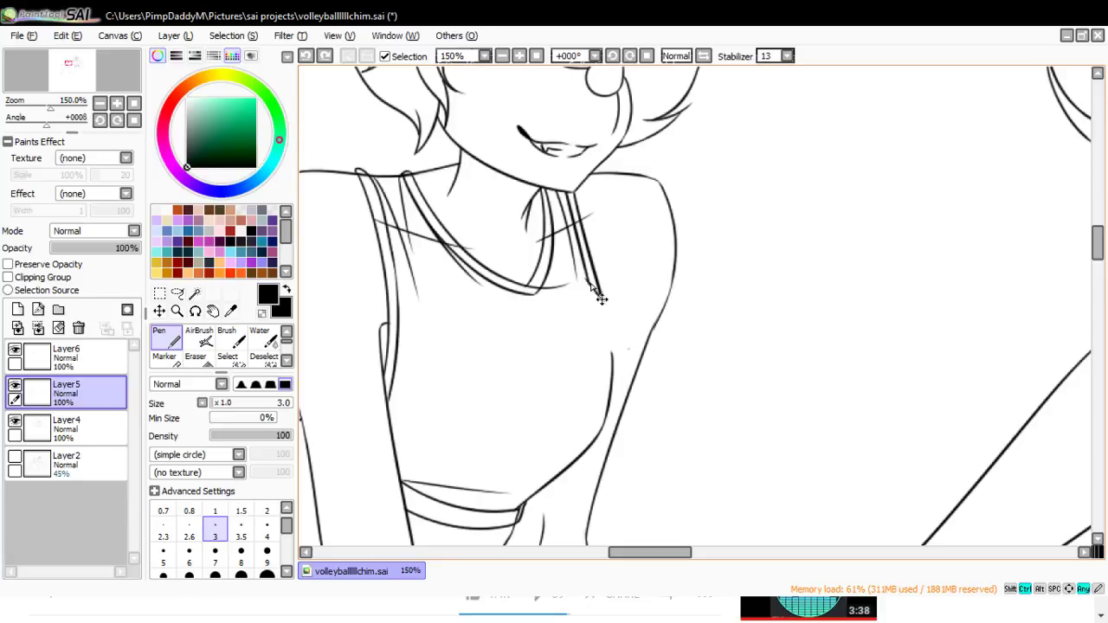
pyautogui.moveTo(591, 288); pyautogui.dragTo(619, 380)
pyautogui.hotkey('ctrl', 'z')
pyautogui.moveTo(591, 288); pyautogui.dragTo(614, 390)
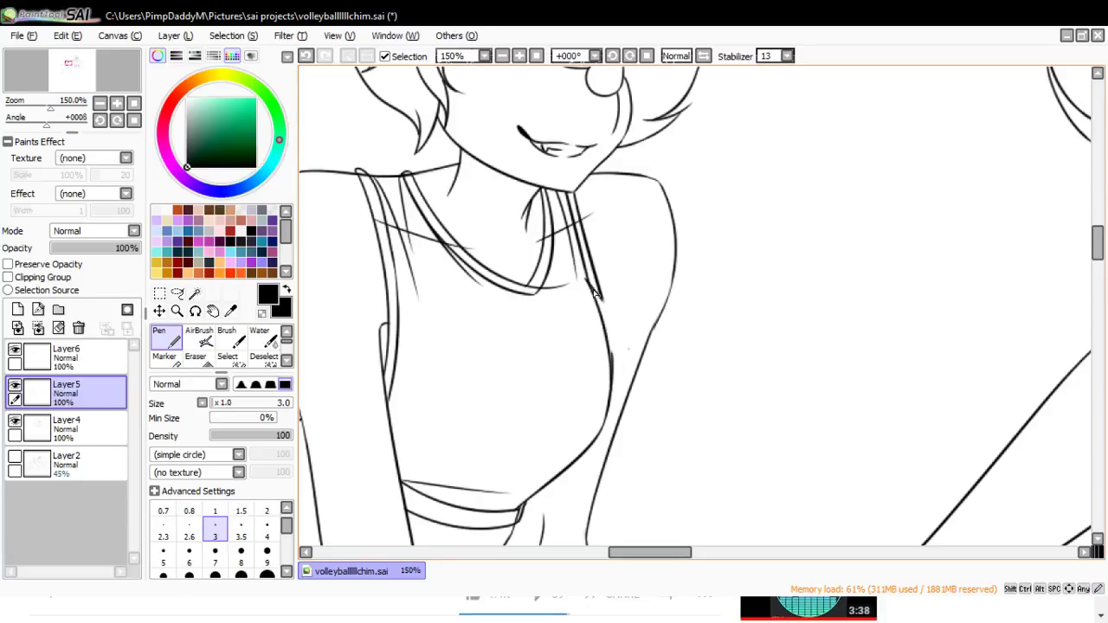
# - Erase the stray specks near the right armpit and the doubled torso outline with a size 9 Eraser
pyautogui.click(177, 311)
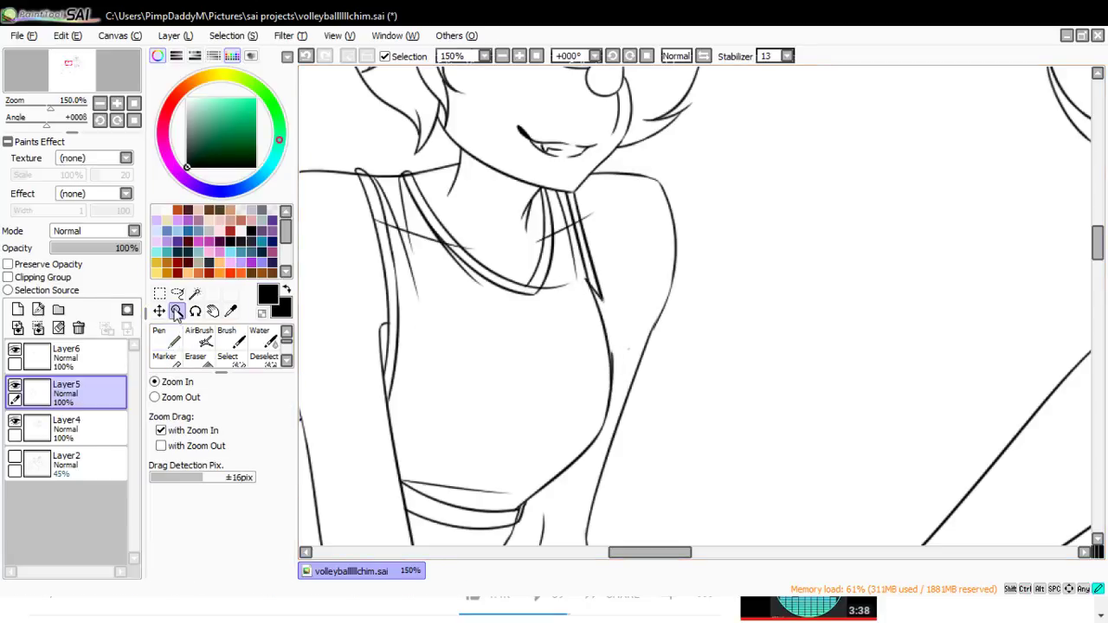
pyautogui.click(656, 340)
pyautogui.click(195, 357)
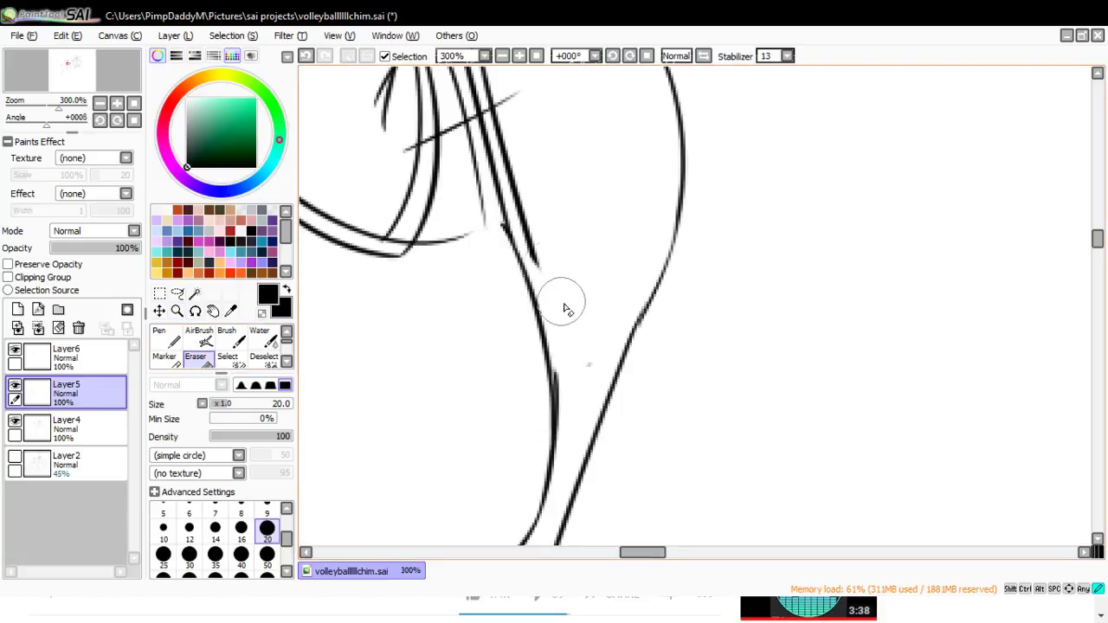
pyautogui.click(267, 513)
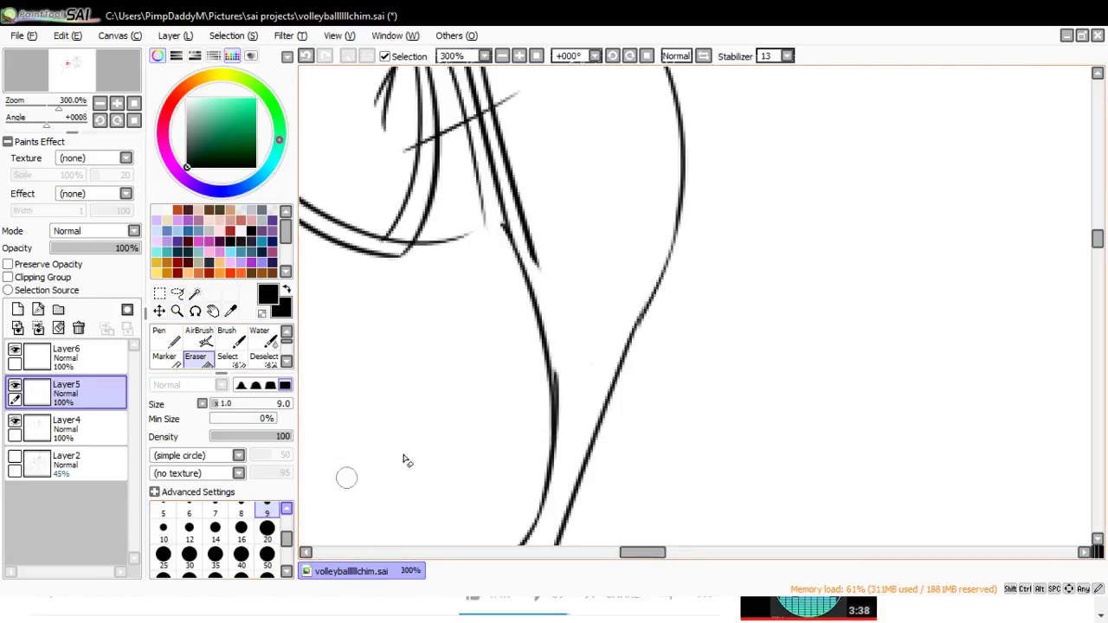
pyautogui.moveTo(555, 340); pyautogui.dragTo(555, 502)
# - Extend the outer line of the right armhole down to the torso outline on Layer6 with the size 3 Pen
pyautogui.click(65, 428)
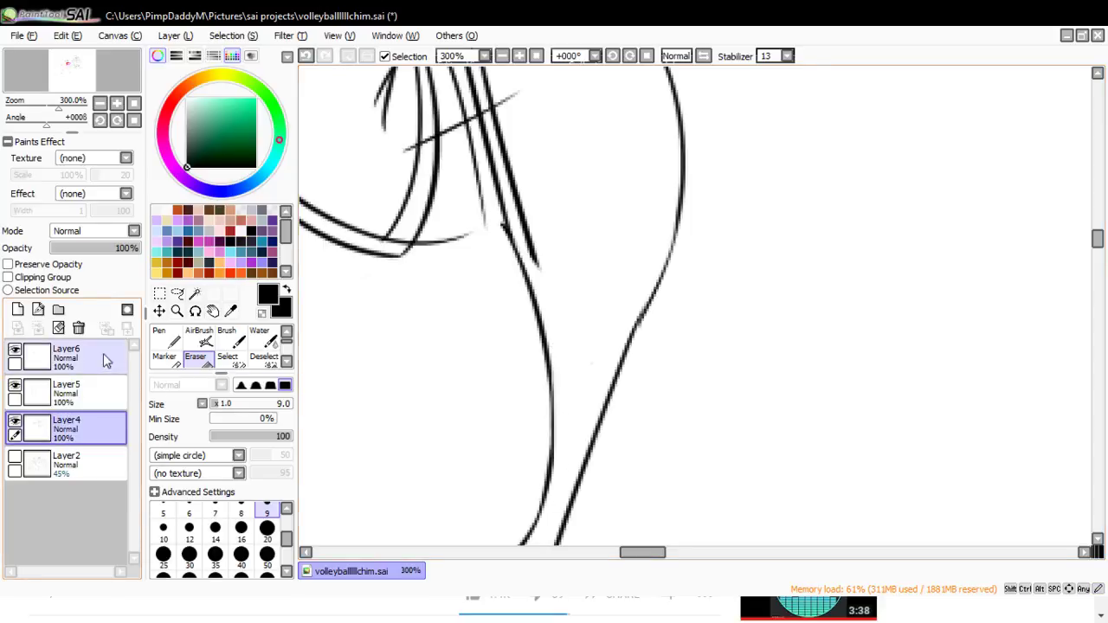
pyautogui.click(77, 356)
pyautogui.click(171, 345)
pyautogui.moveTo(522, 223); pyautogui.dragTo(542, 331)
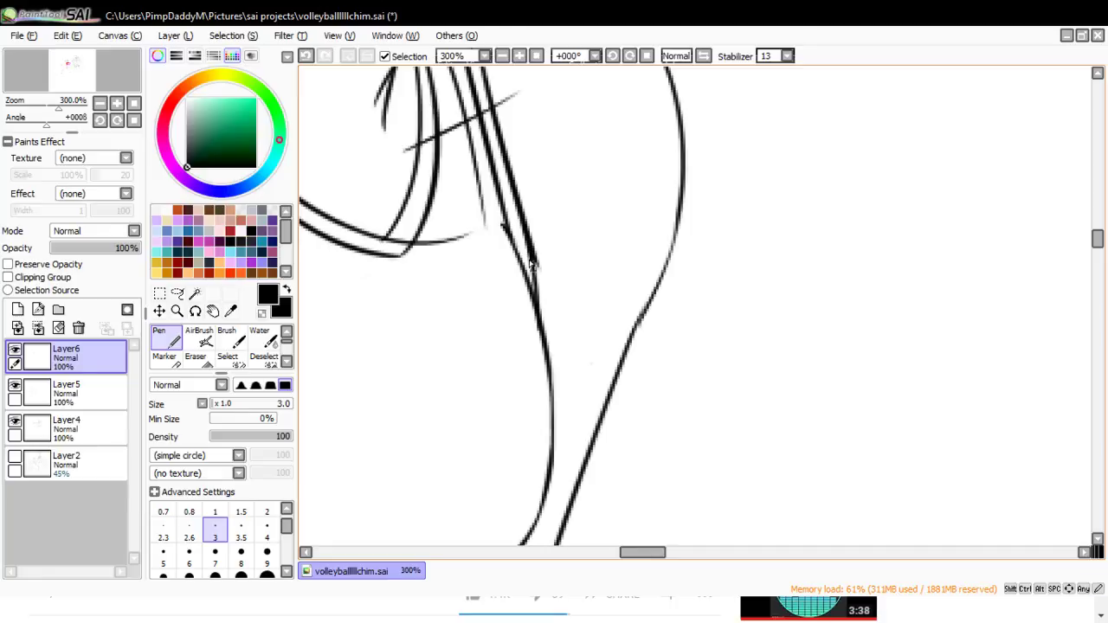
# - Thin out the overlapping outer armhole line where it meets the torso outline on Layer6 with the size 9 Eraser
pyautogui.click(195, 356)
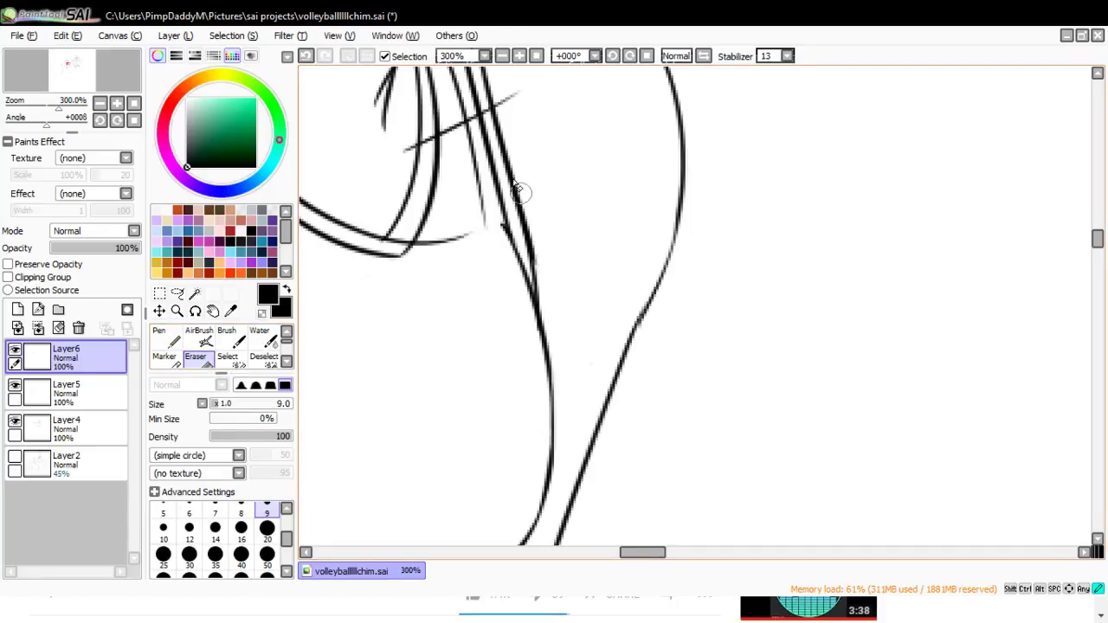
pyautogui.moveTo(520, 193)
pyautogui.mouseDown()
pyautogui.moveTo(548, 347)
pyautogui.moveTo(528, 205)
pyautogui.moveTo(542, 297)
pyautogui.moveTo(531, 385)
pyautogui.mouseUp()
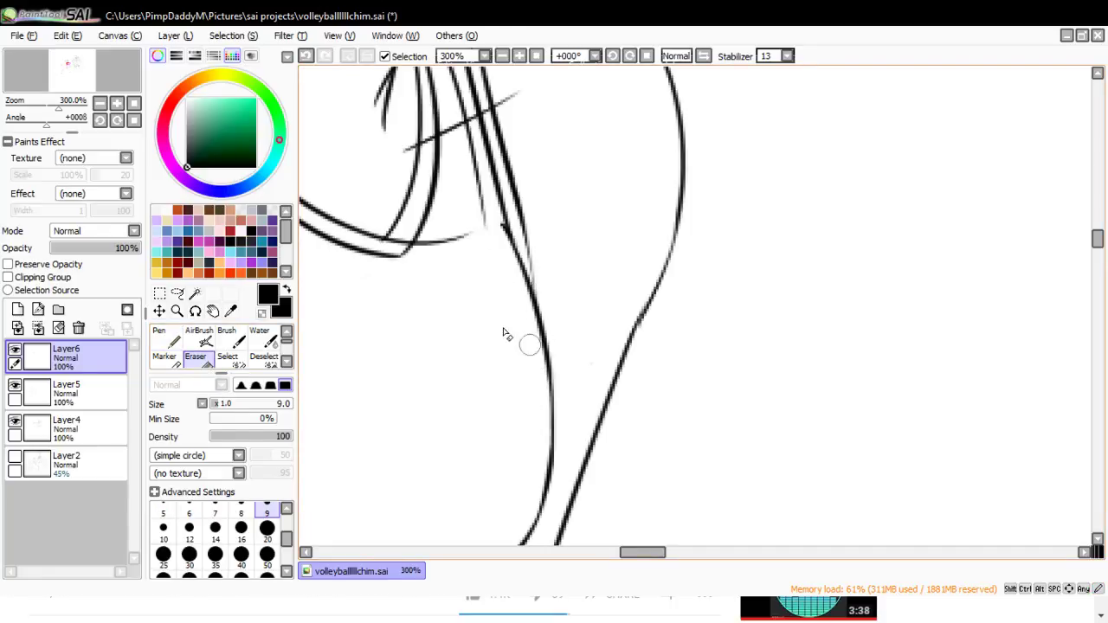
pyautogui.click(176, 310)
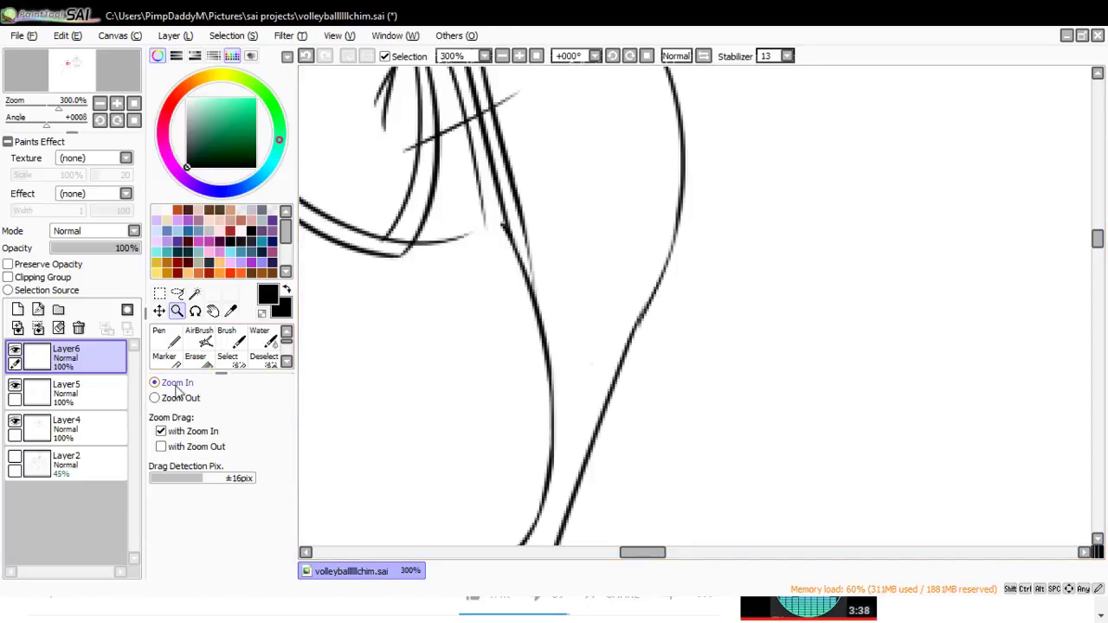
pyautogui.click(493, 276)
pyautogui.click(485, 320)
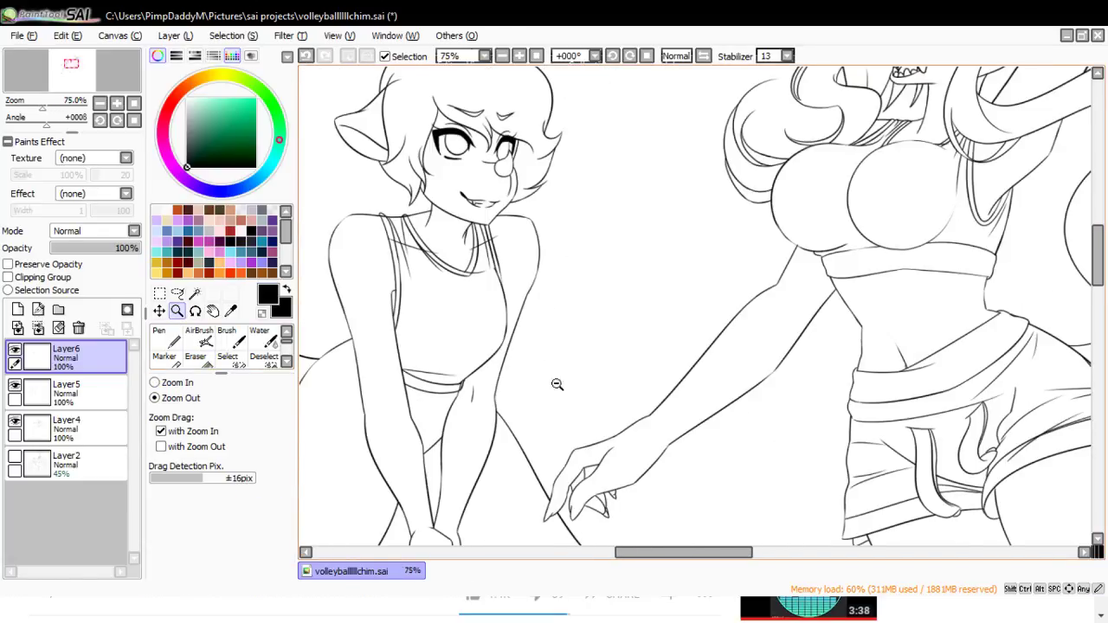
# - Erase the forearm line crossing inside the top's hem band on Layer4 with the size 9 Eraser
pyautogui.click(111, 425)
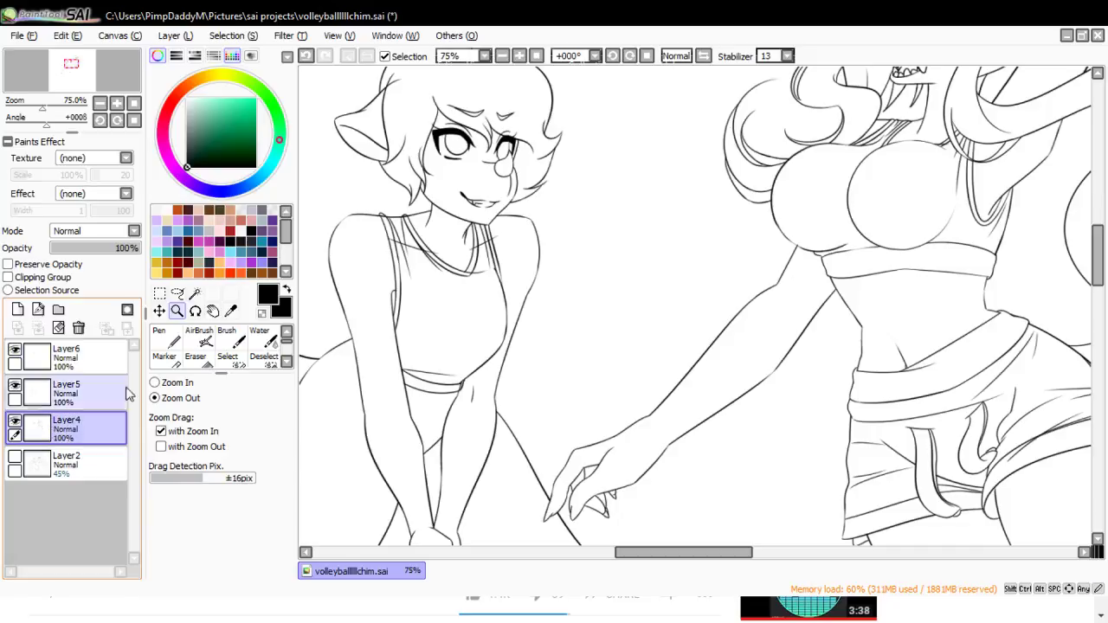
pyautogui.click(84, 395)
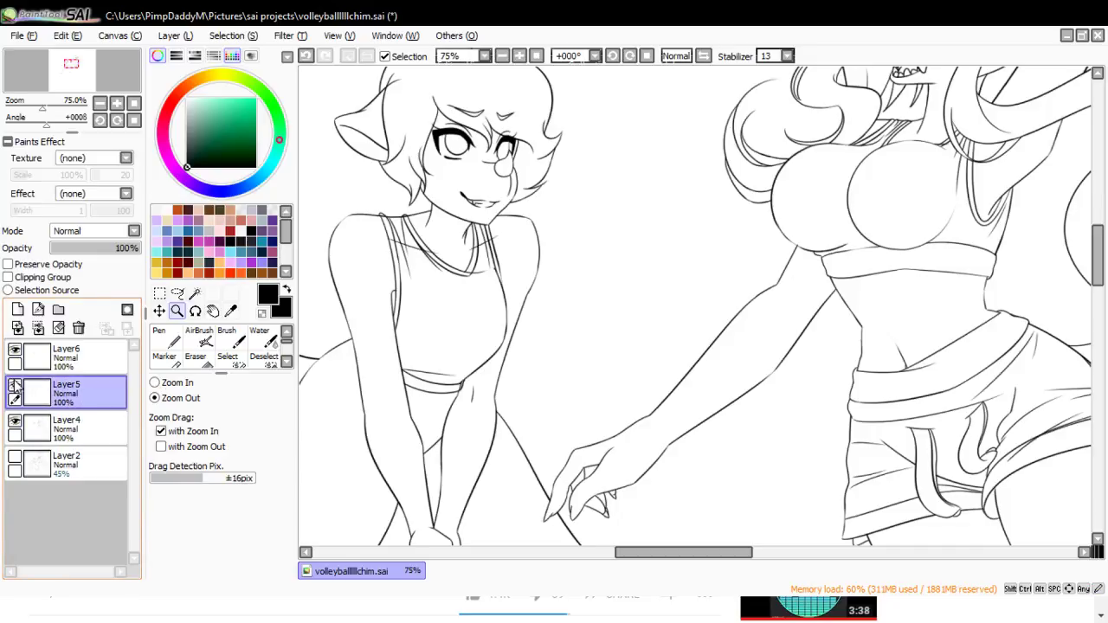
pyautogui.click(15, 421)
pyautogui.click(14, 420)
pyautogui.click(67, 425)
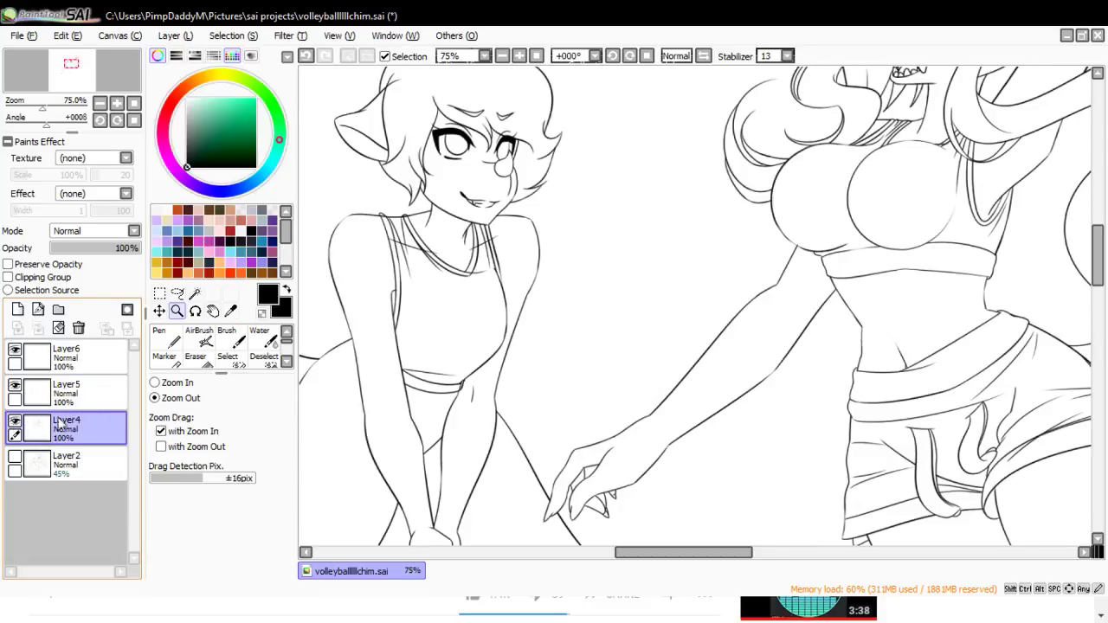
pyautogui.click(174, 386)
pyautogui.click(457, 426)
pyautogui.click(458, 418)
pyautogui.click(459, 402)
pyautogui.click(459, 367)
pyautogui.click(461, 361)
pyautogui.click(460, 359)
pyautogui.click(201, 360)
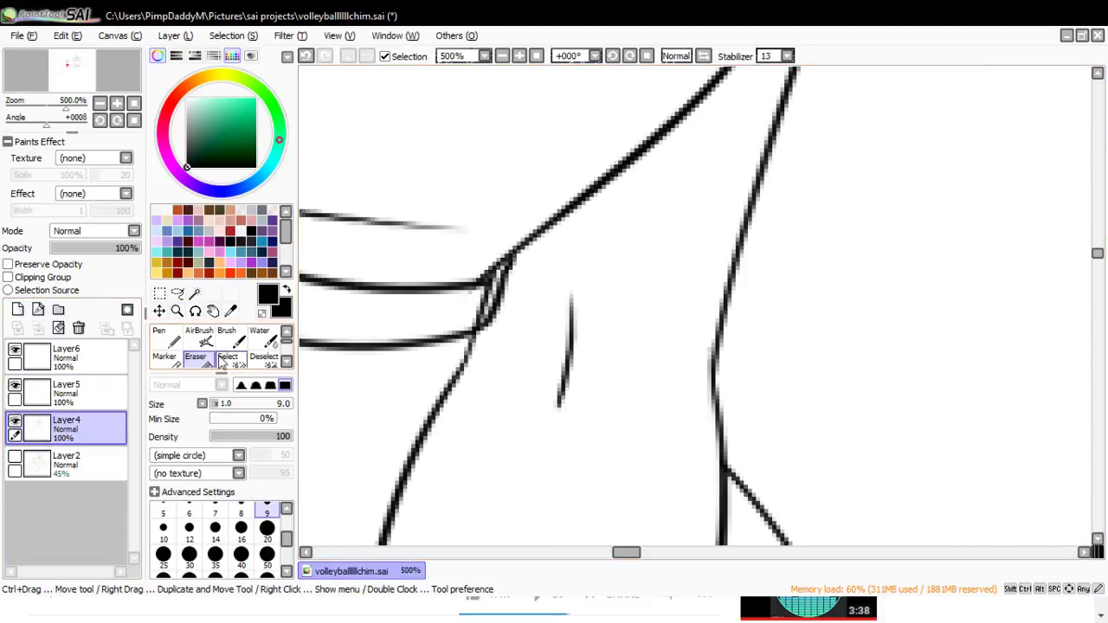
pyautogui.moveTo(481, 303)
pyautogui.mouseDown()
pyautogui.moveTo(502, 286)
pyautogui.moveTo(495, 306)
pyautogui.moveTo(459, 322)
pyautogui.mouseUp()
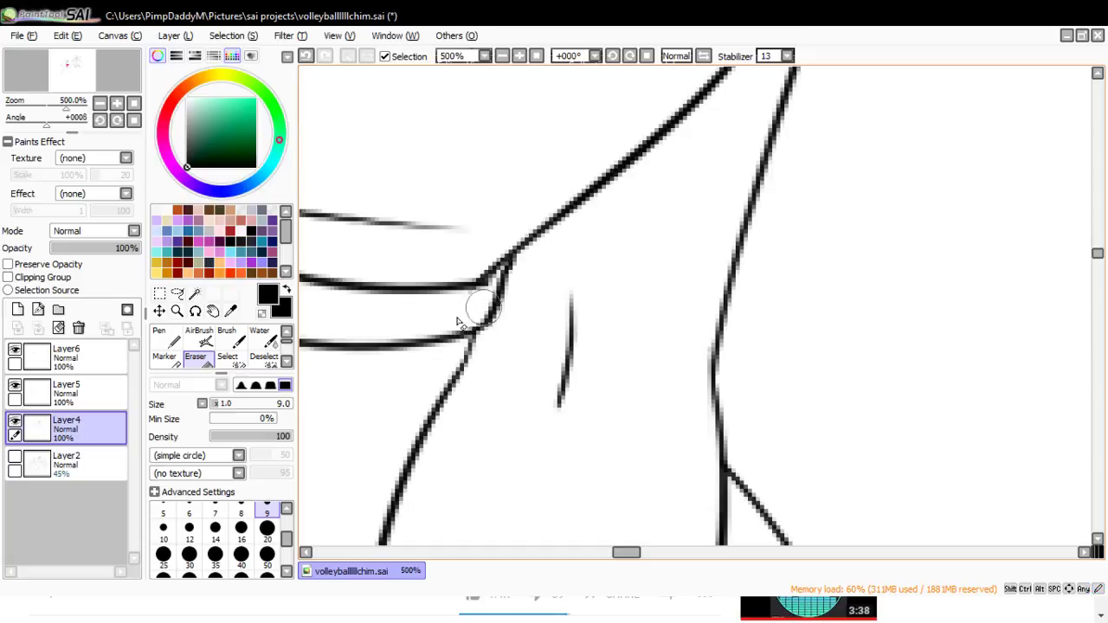
# - Erase the shoulder line segments showing through the ends of the top's left strap trims on Layer4
pyautogui.click(65, 391)
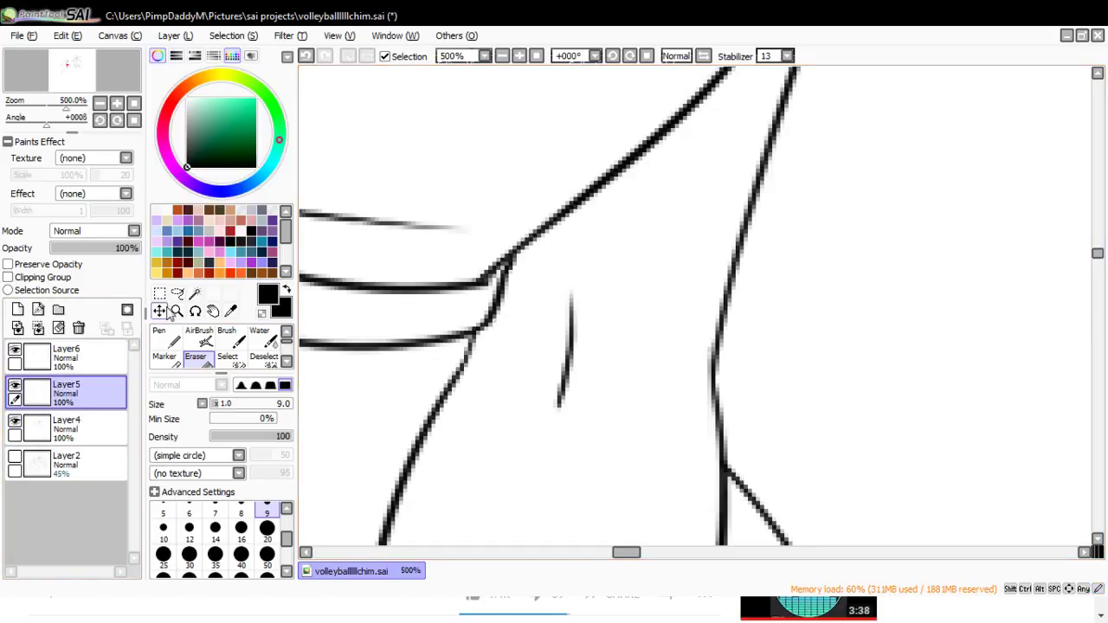
pyautogui.click(176, 311)
pyautogui.click(485, 463)
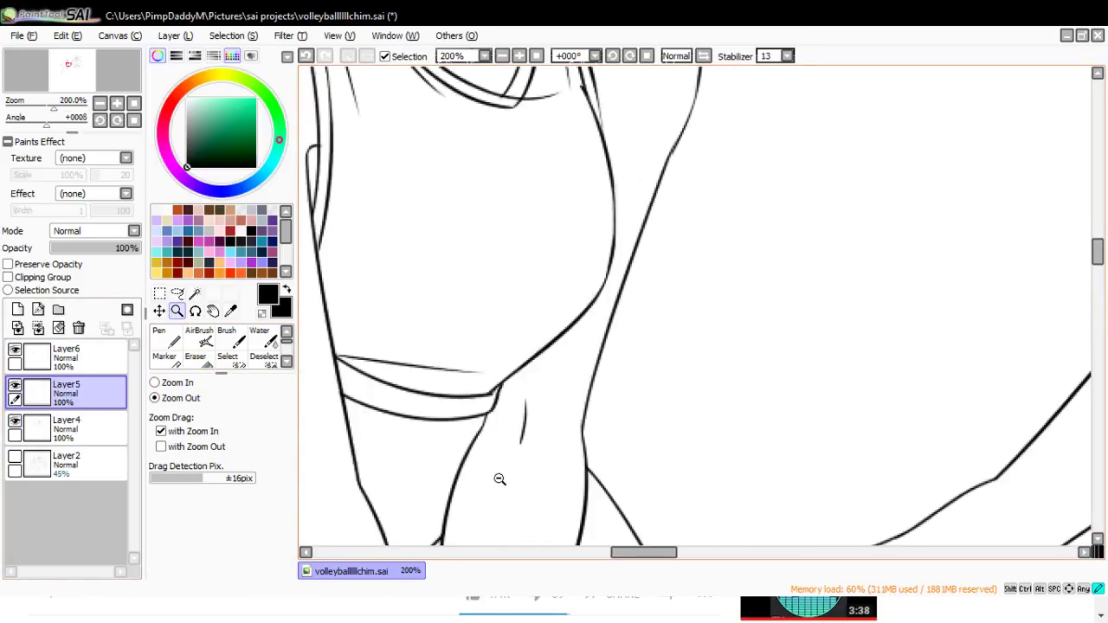
pyautogui.click(500, 477)
pyautogui.click(156, 382)
pyautogui.click(383, 198)
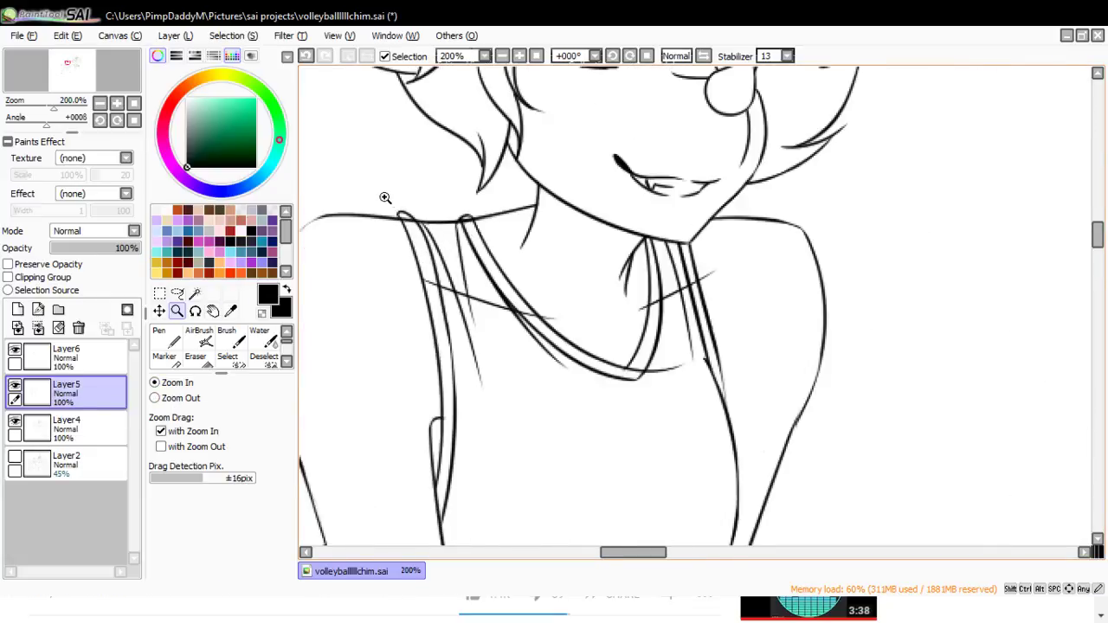
pyautogui.click(407, 196)
pyautogui.click(82, 424)
pyautogui.click(196, 355)
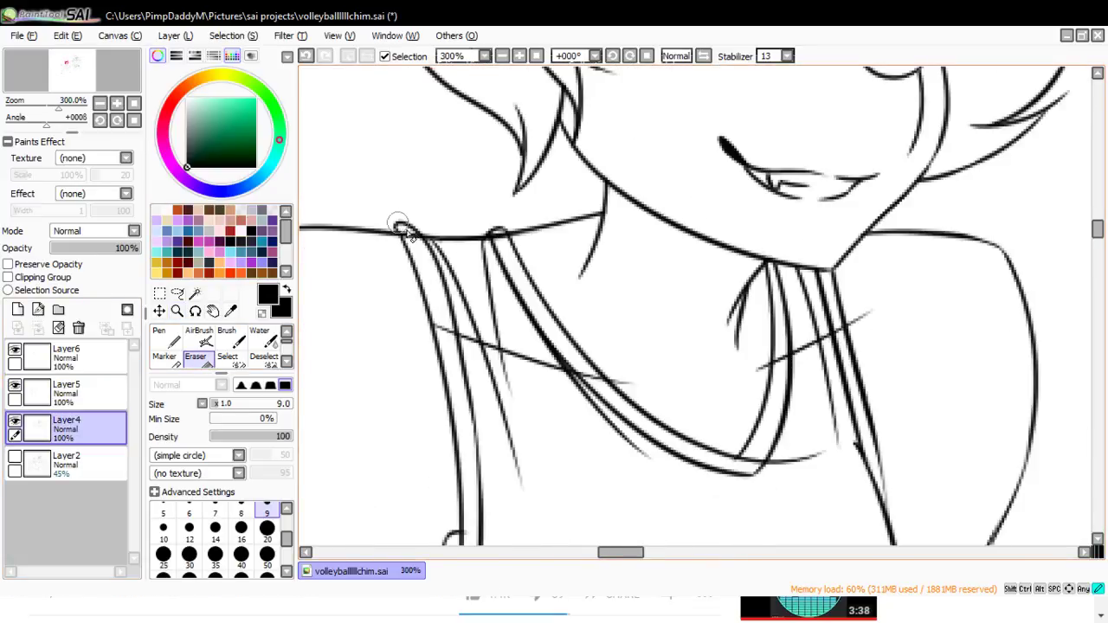
pyautogui.moveTo(515, 240)
pyautogui.mouseDown()
pyautogui.moveTo(498, 233)
pyautogui.moveTo(512, 253)
pyautogui.mouseUp()
pyautogui.moveTo(620, 554)
pyautogui.mouseDown()
pyautogui.moveTo(638, 554)
pyautogui.moveTo(612, 554)
pyautogui.mouseUp()
# - Create a new layer and place it at the very top of the layer stack
pyautogui.click(177, 311)
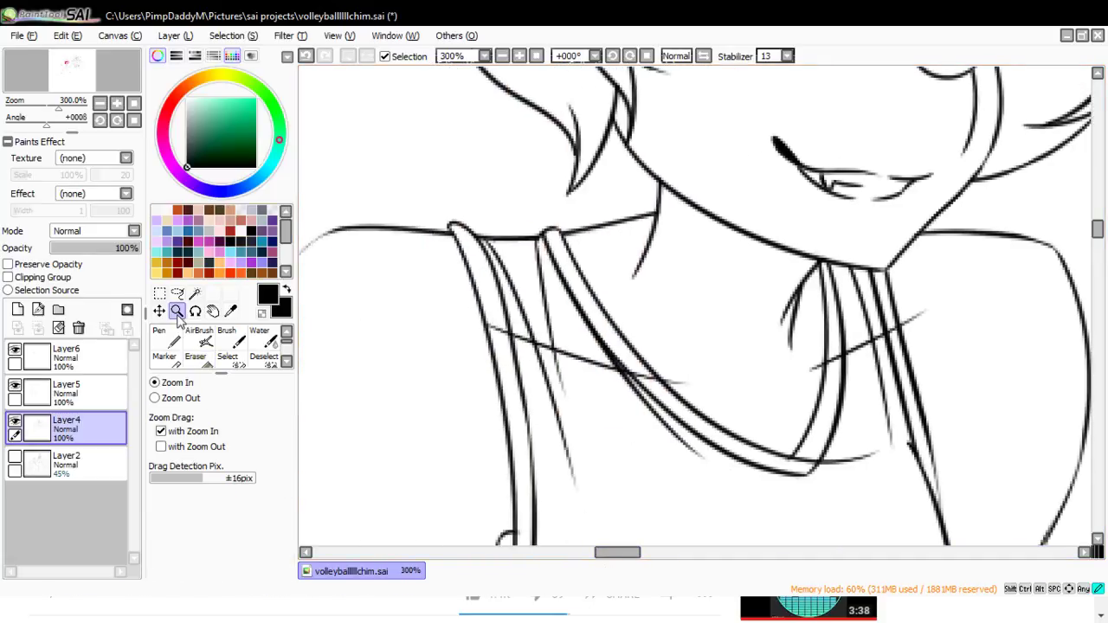
pyautogui.click(156, 398)
pyautogui.click(443, 195)
pyautogui.click(443, 196)
pyautogui.click(468, 313)
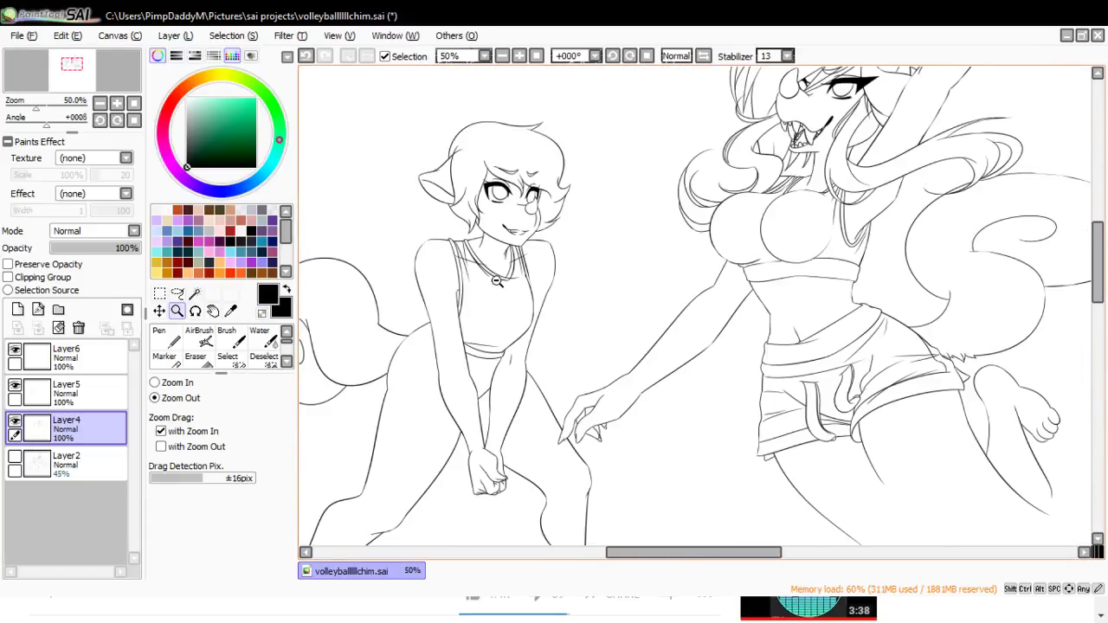
pyautogui.click(481, 226)
pyautogui.click(80, 381)
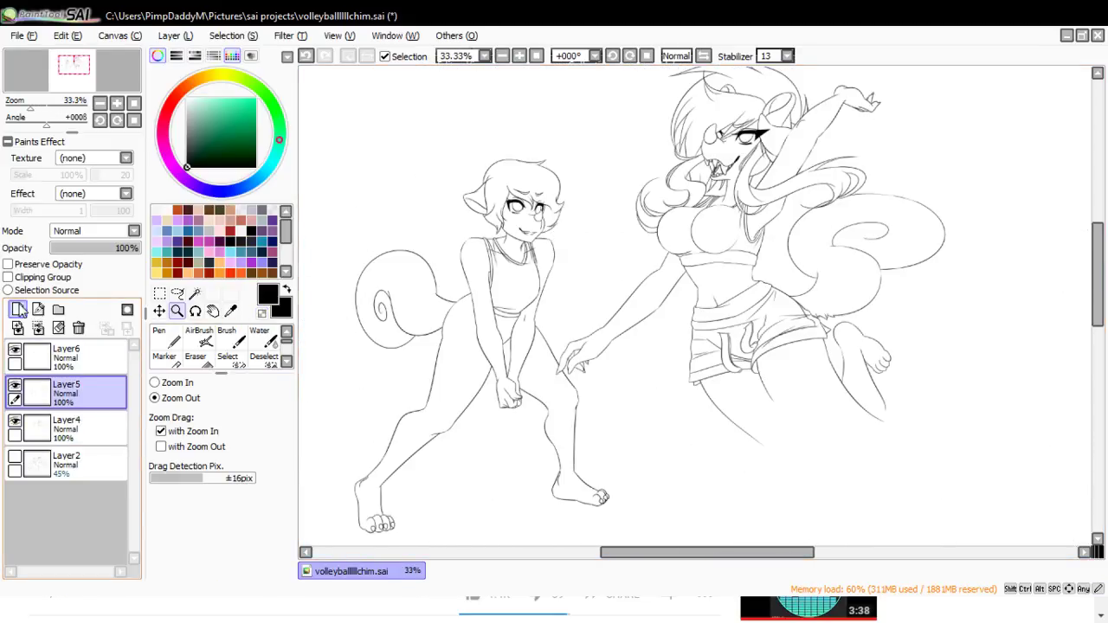
pyautogui.click(18, 309)
pyautogui.moveTo(61, 394); pyautogui.dragTo(34, 360)
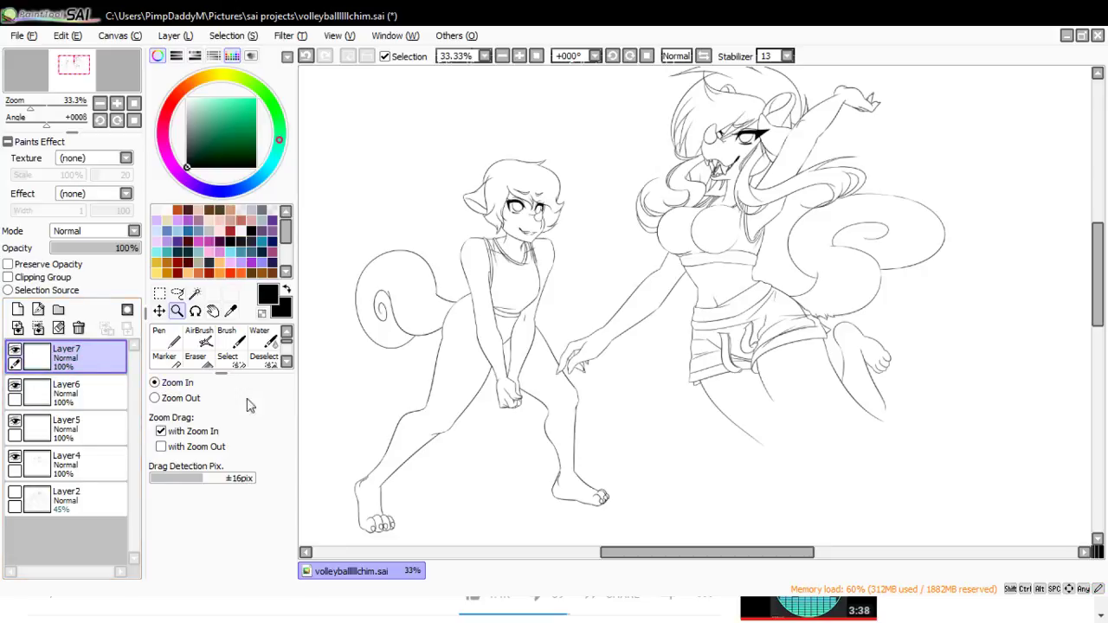
# - Draw the wavy side fold and curved hem of the smaller character's shorts across the left thigh with the size 3 Pen
pyautogui.click(457, 433)
pyautogui.click(493, 340)
pyautogui.click(473, 344)
pyautogui.click(450, 324)
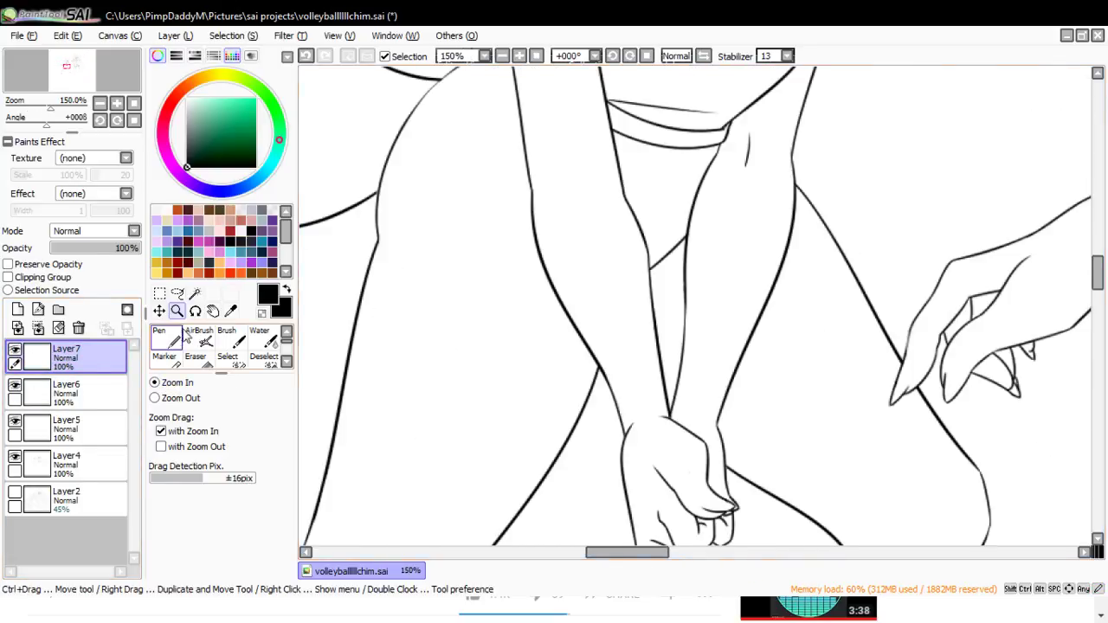
pyautogui.click(165, 339)
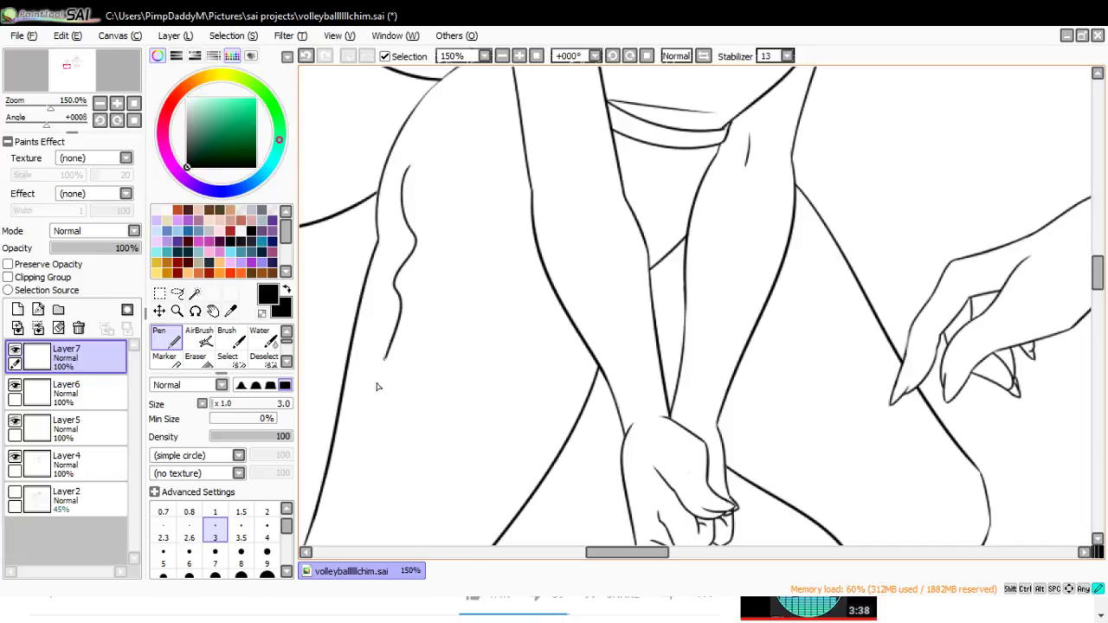
pyautogui.moveTo(377, 376)
pyautogui.mouseDown()
pyautogui.moveTo(473, 403)
pyautogui.moveTo(566, 471)
pyautogui.mouseUp()
pyautogui.hotkey('ctrl', 'z')
pyautogui.moveTo(378, 373)
pyautogui.mouseDown()
pyautogui.moveTo(541, 395)
pyautogui.moveTo(594, 476)
pyautogui.mouseUp()
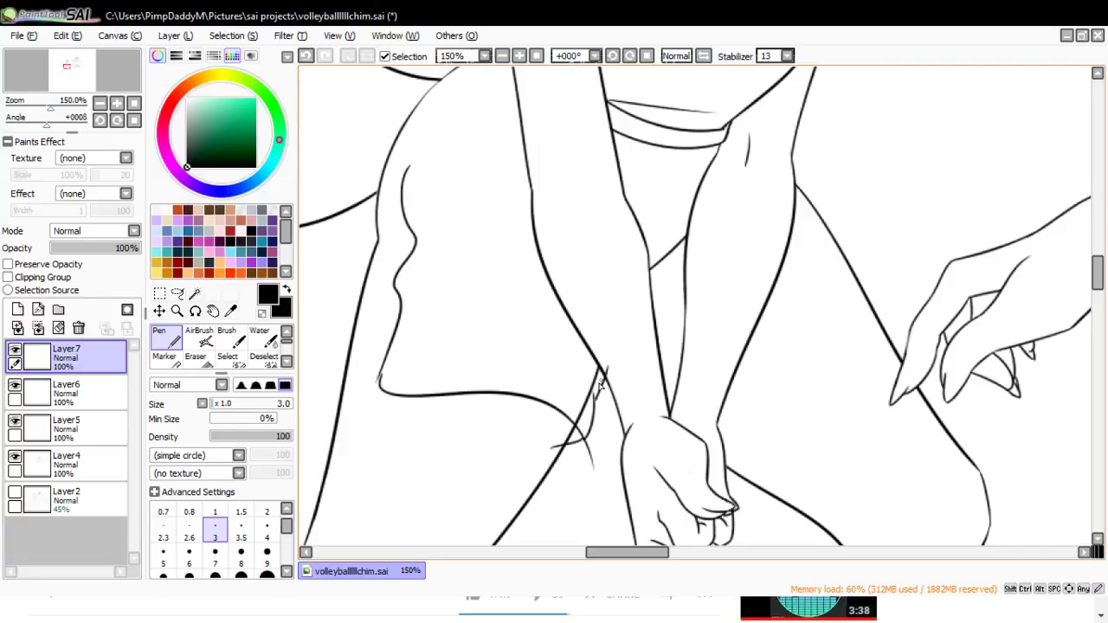
# - Draw the rear flap of the left shorts leg, running from the side fold and hip to a point behind the thigh
pyautogui.moveTo(395, 290); pyautogui.dragTo(333, 374)
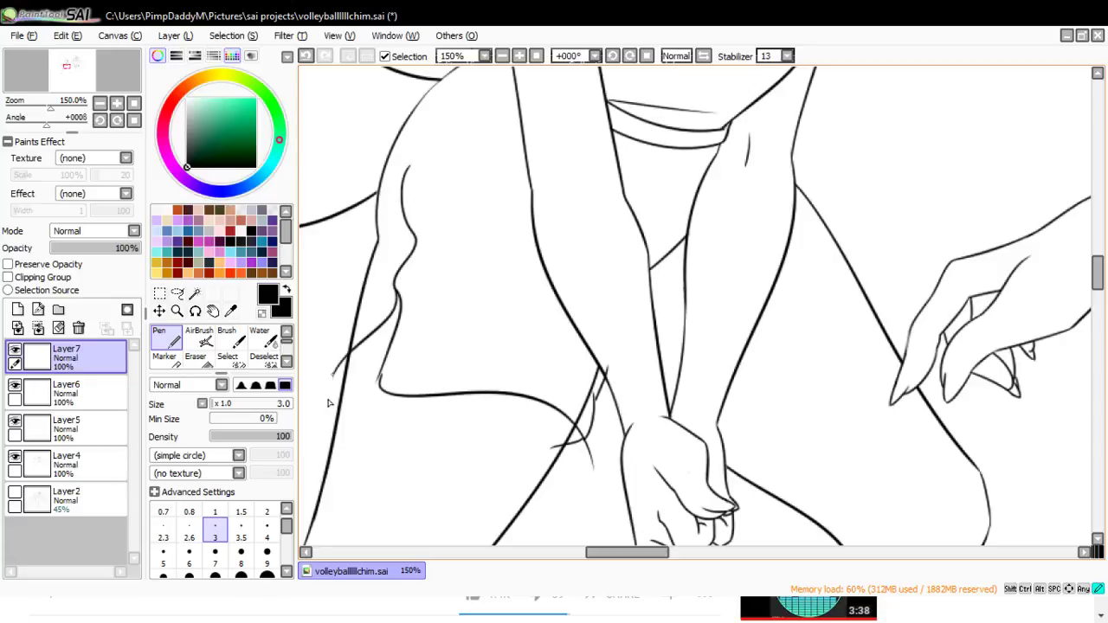
pyautogui.moveTo(603, 552); pyautogui.dragTo(591, 552)
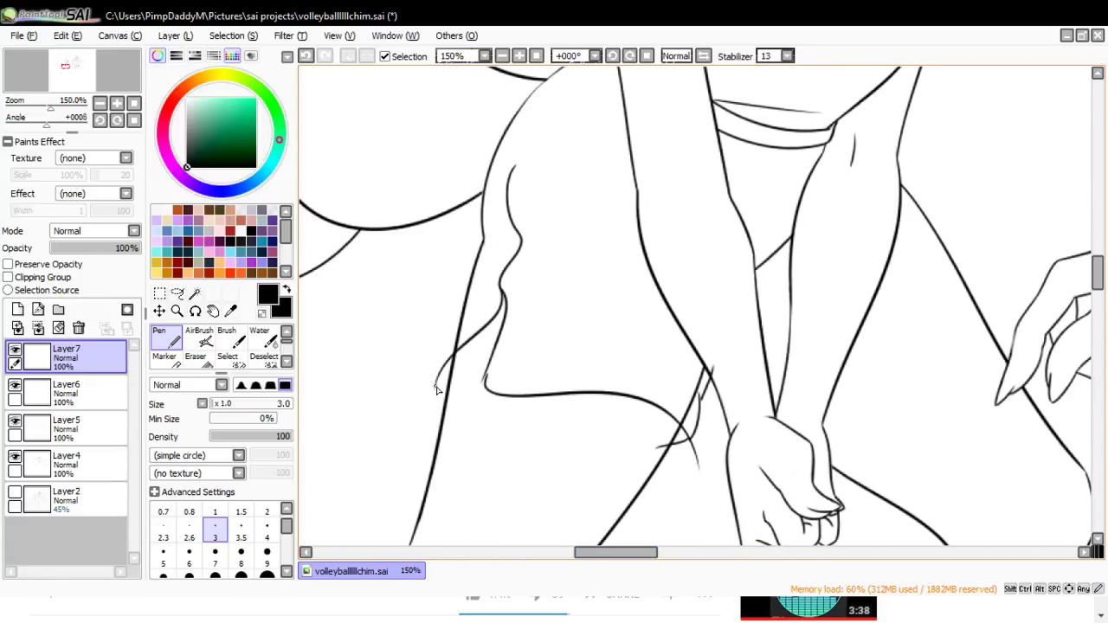
pyautogui.hotkey('ctrl', 'z')
pyautogui.moveTo(436, 386)
pyautogui.mouseDown()
pyautogui.moveTo(472, 226)
pyautogui.moveTo(419, 400)
pyautogui.moveTo(447, 380)
pyautogui.moveTo(458, 348)
pyautogui.mouseUp()
pyautogui.hotkey('ctrl', 'z')
pyautogui.hotkey('ctrl', 'z')
# - Erase the overshoot at the left hem's outer corner with the size 9 Eraser and try touching up the corner with the Pen
pyautogui.click(195, 357)
pyautogui.hotkey('alt', 'Tab')
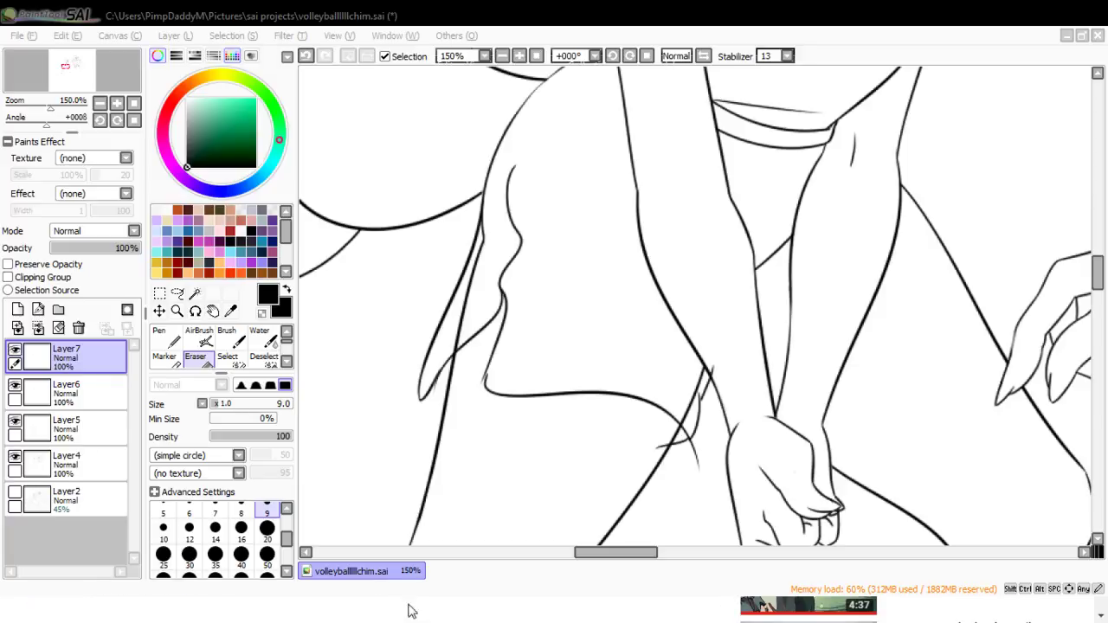
pyautogui.hotkey('alt', 'Tab')
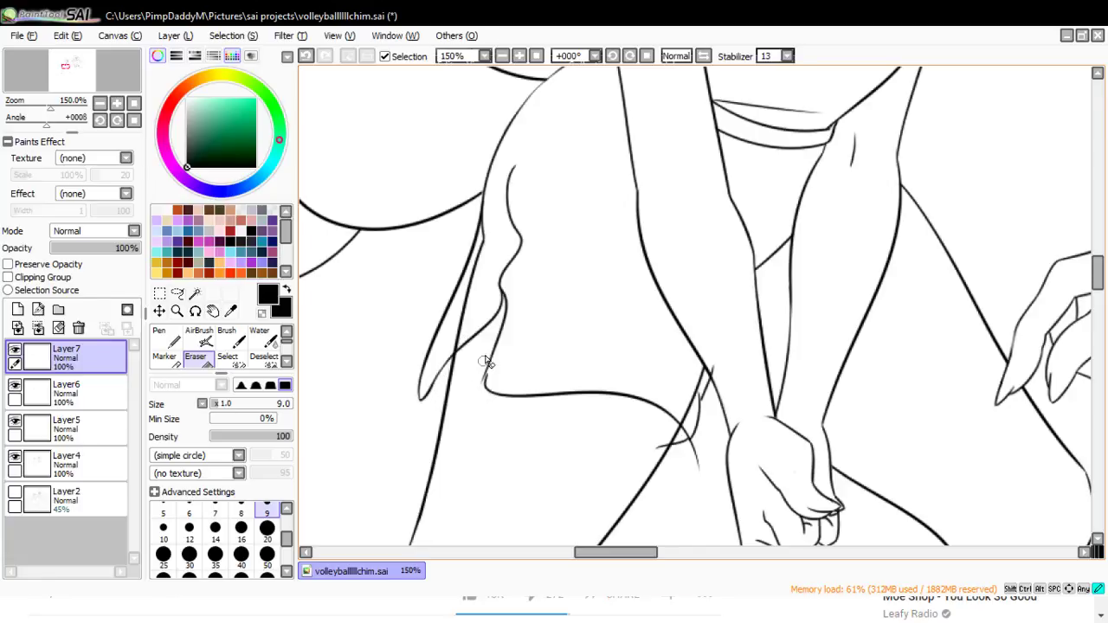
pyautogui.press('n')
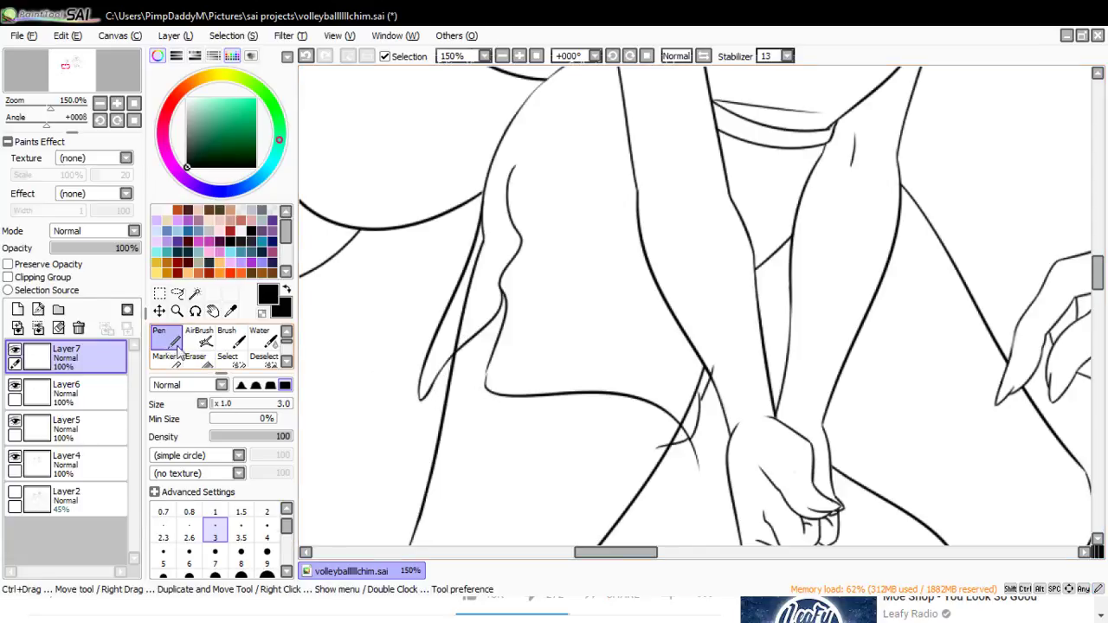
pyautogui.moveTo(486, 391); pyautogui.dragTo(495, 355)
pyautogui.hotkey('ctrl', 'z')
pyautogui.hotkey('ctrl', 'z')
pyautogui.hotkey('ctrl', 'z')
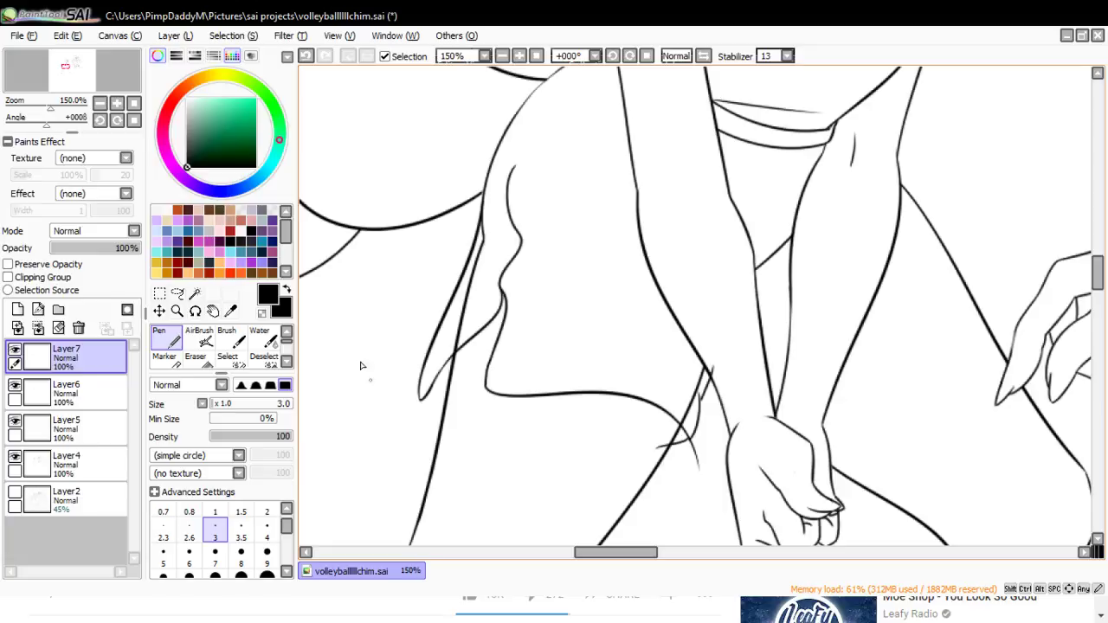
# - Trim the hem lines overshooting the left inner thigh and draw a short closing line at the rear flap's tip
pyautogui.click(198, 360)
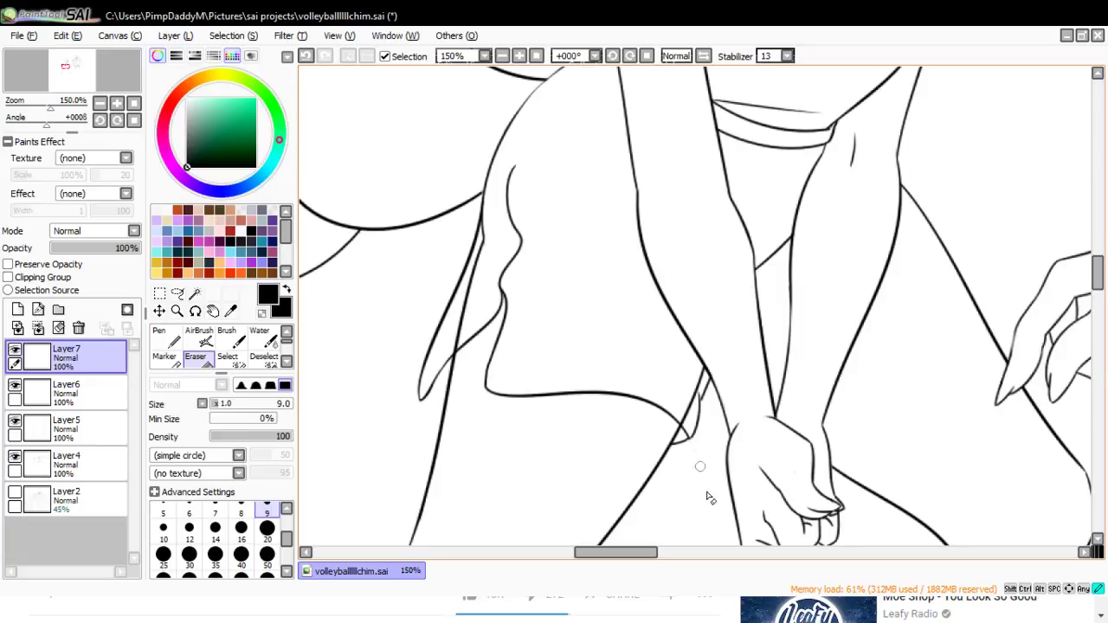
pyautogui.click(164, 338)
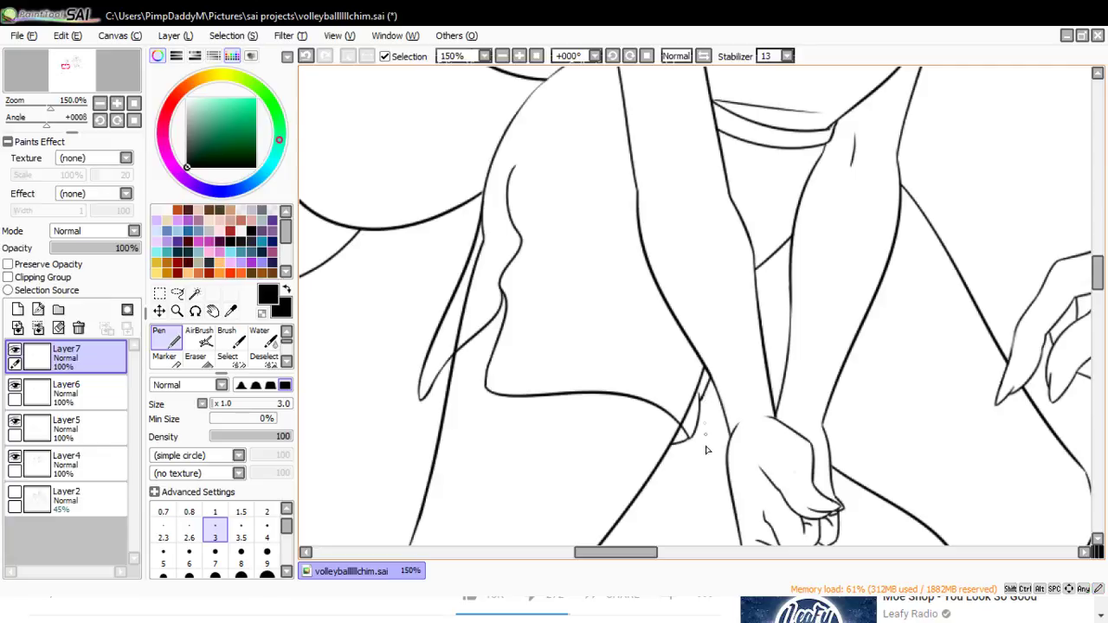
pyautogui.moveTo(649, 554)
pyautogui.mouseDown()
pyautogui.moveTo(660, 559)
pyautogui.moveTo(649, 558)
pyautogui.mouseUp()
pyautogui.moveTo(422, 388); pyautogui.dragTo(437, 375)
pyautogui.hotkey('ctrl', 'z')
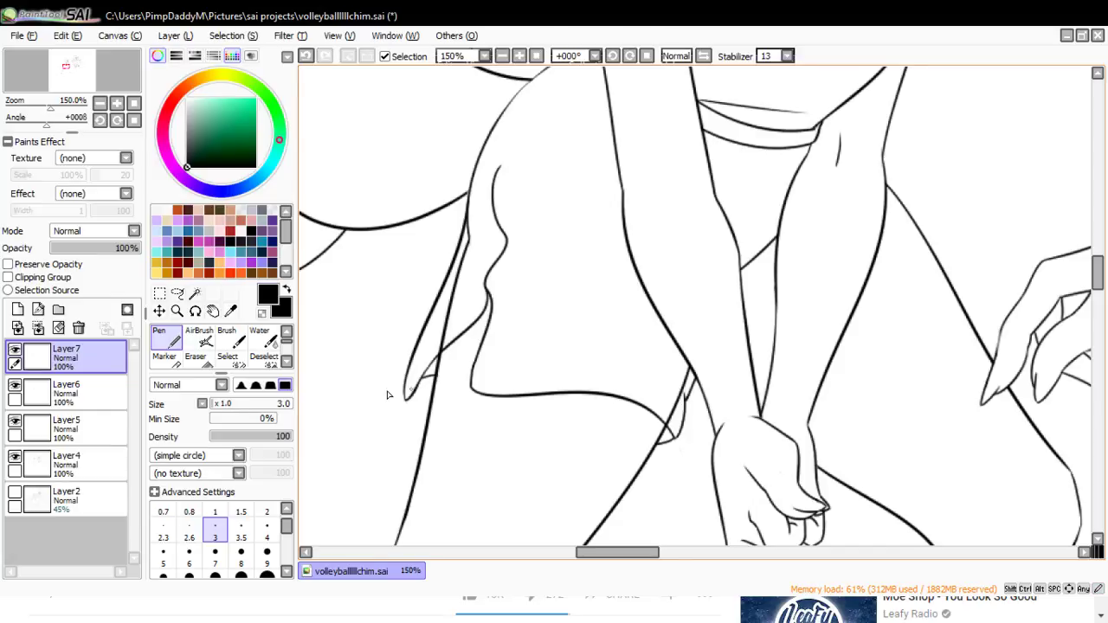
pyautogui.press('e')
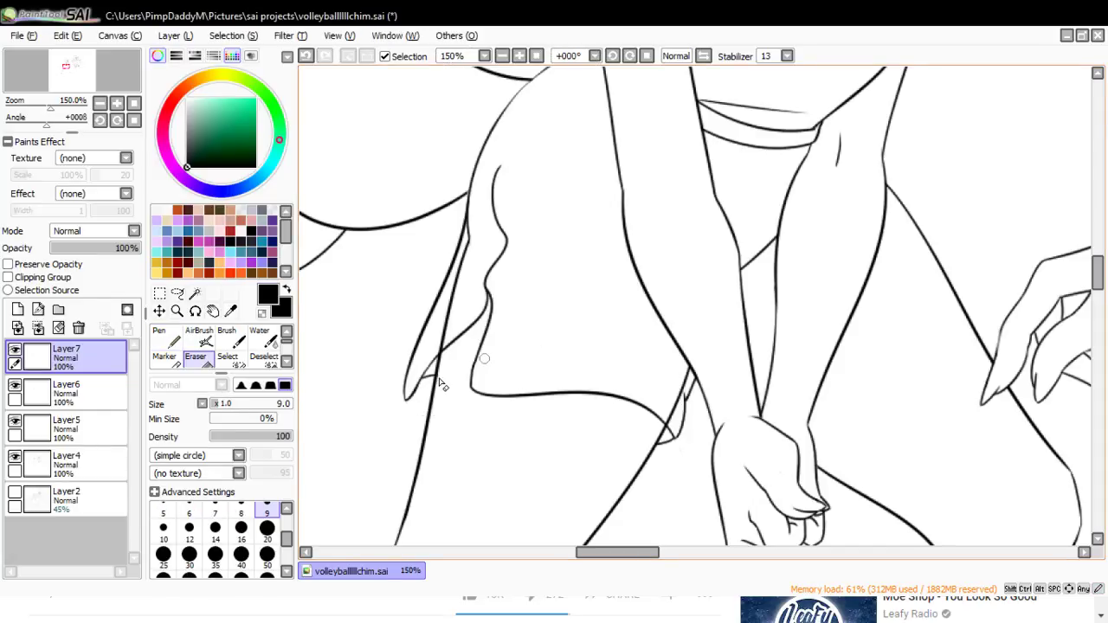
pyautogui.click(169, 346)
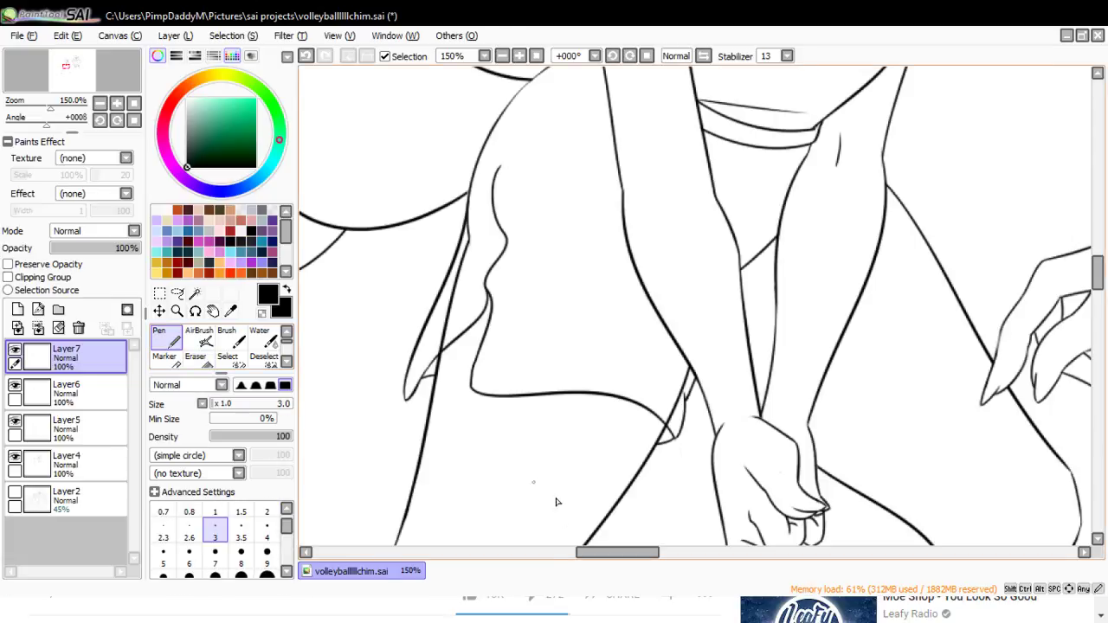
# - Draw the wavy outer fold of the right shorts leg along the thigh beside the reaching hand with the size 3 Pen
pyautogui.moveTo(587, 560); pyautogui.dragTo(619, 561)
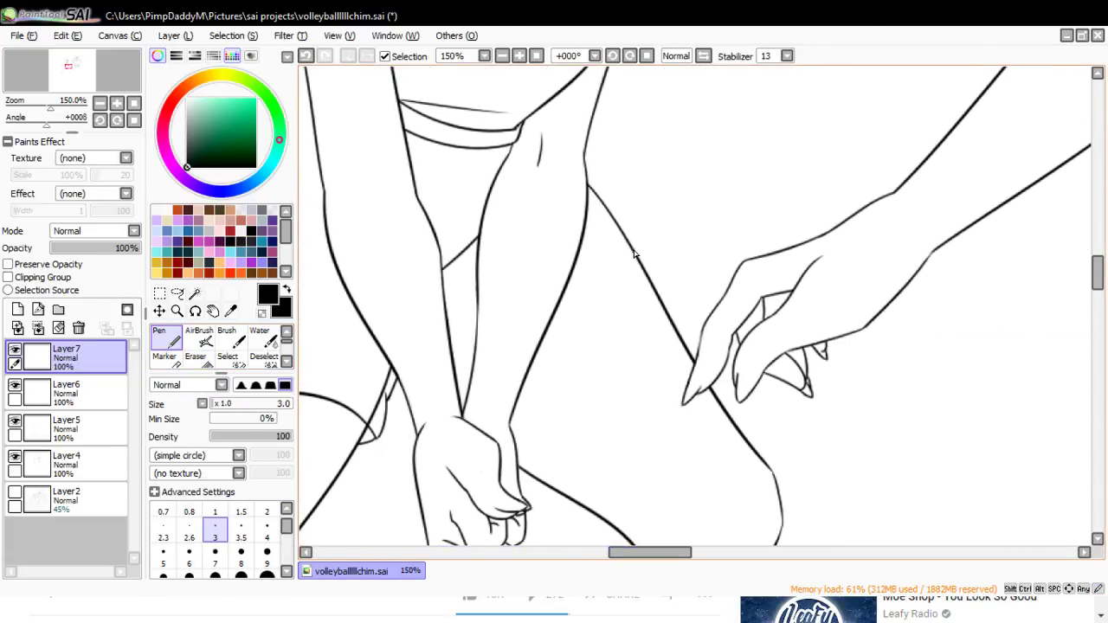
pyautogui.moveTo(688, 327); pyautogui.dragTo(573, 479)
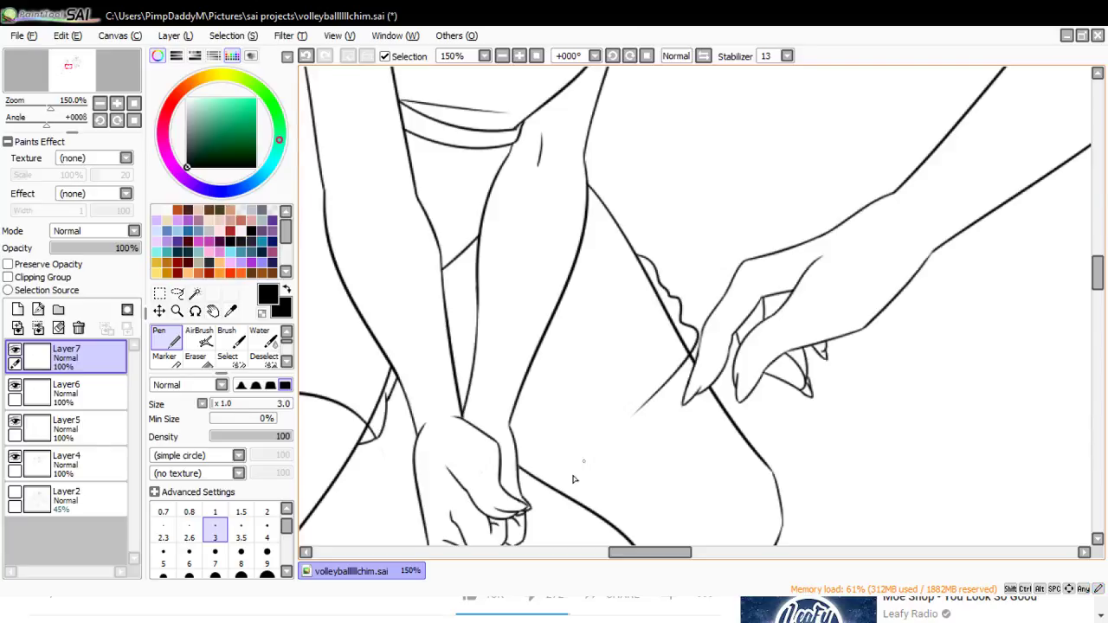
pyautogui.moveTo(648, 405)
pyautogui.mouseDown()
pyautogui.moveTo(574, 459)
pyautogui.moveTo(526, 529)
pyautogui.mouseUp()
pyautogui.hotkey('ctrl', 'z')
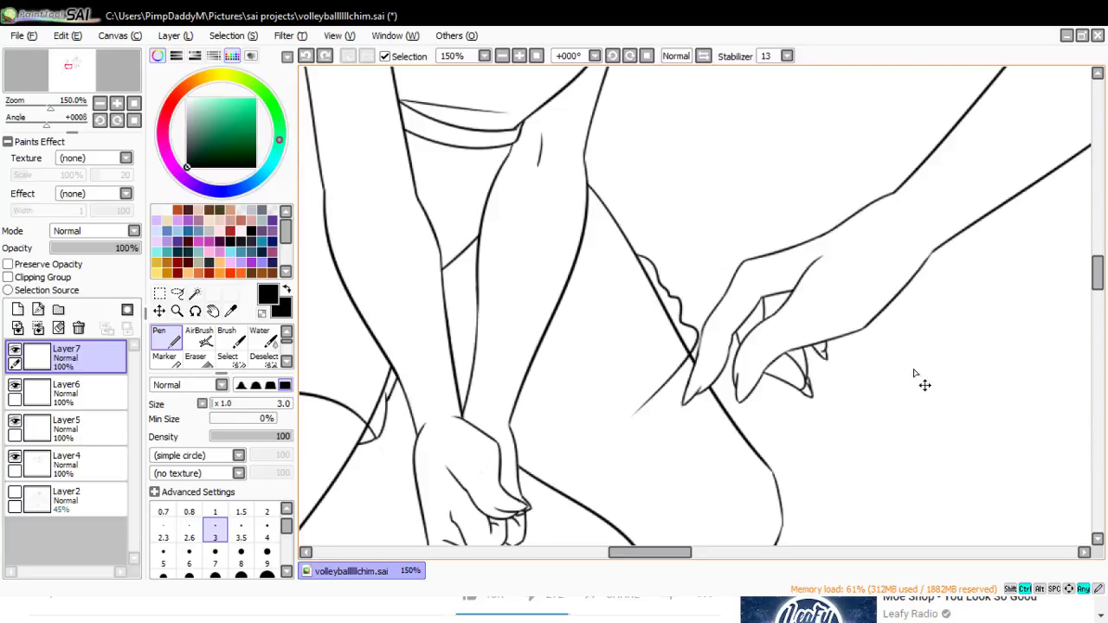
# - Try a curved hem across the right thigh, from the side fold to the clasped hands, with a short closing line
pyautogui.scroll(-3, 1017, 288)
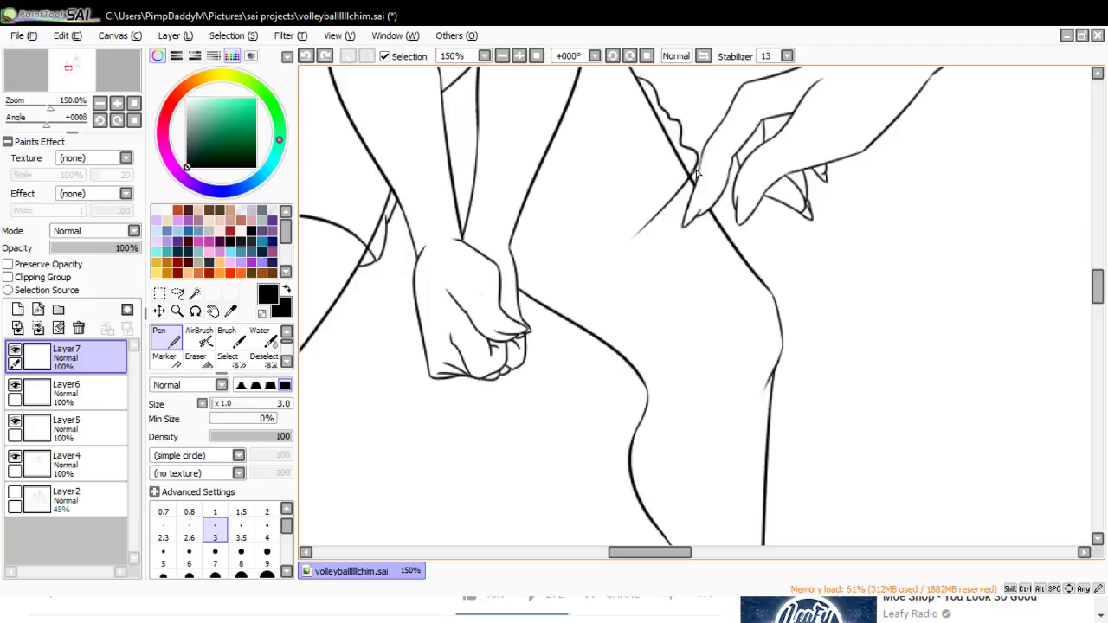
pyautogui.moveTo(690, 180)
pyautogui.mouseDown()
pyautogui.moveTo(540, 310)
pyautogui.moveTo(567, 260)
pyautogui.mouseUp()
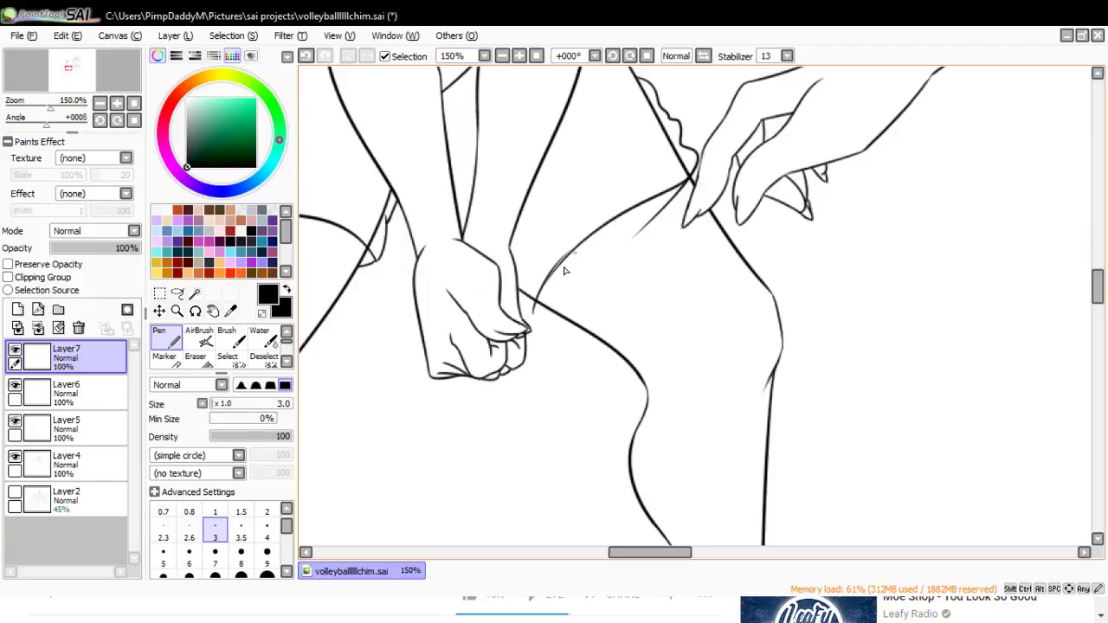
pyautogui.hotkey('ctrl', 'z')
pyautogui.moveTo(533, 308); pyautogui.dragTo(585, 246)
pyautogui.hotkey('ctrl', 'z')
pyautogui.moveTo(519, 307); pyautogui.dragTo(536, 313)
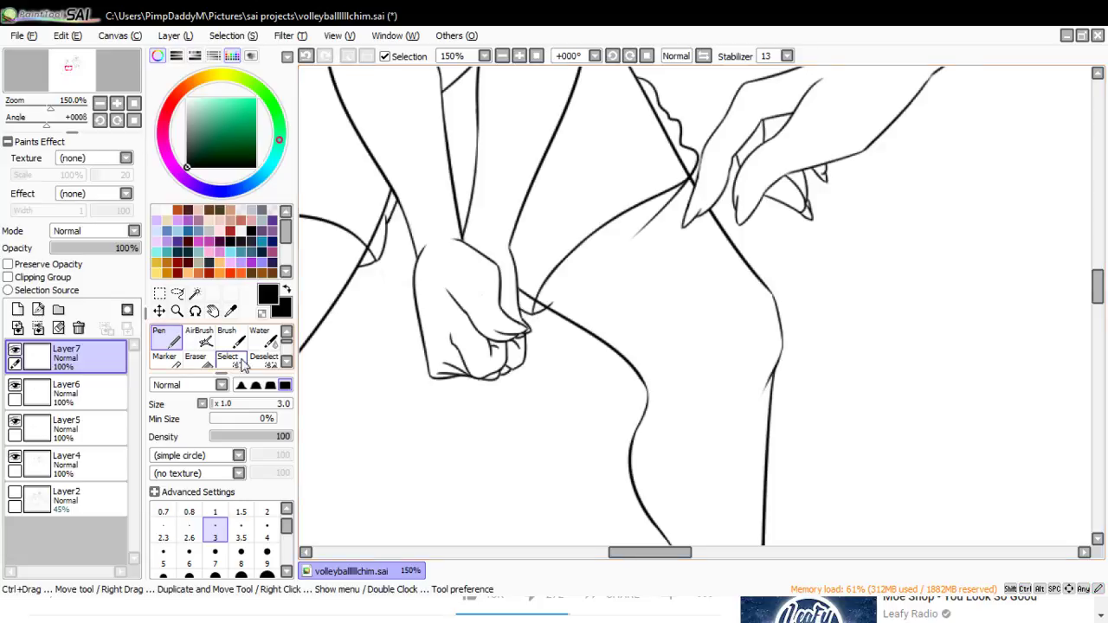
pyautogui.click(203, 360)
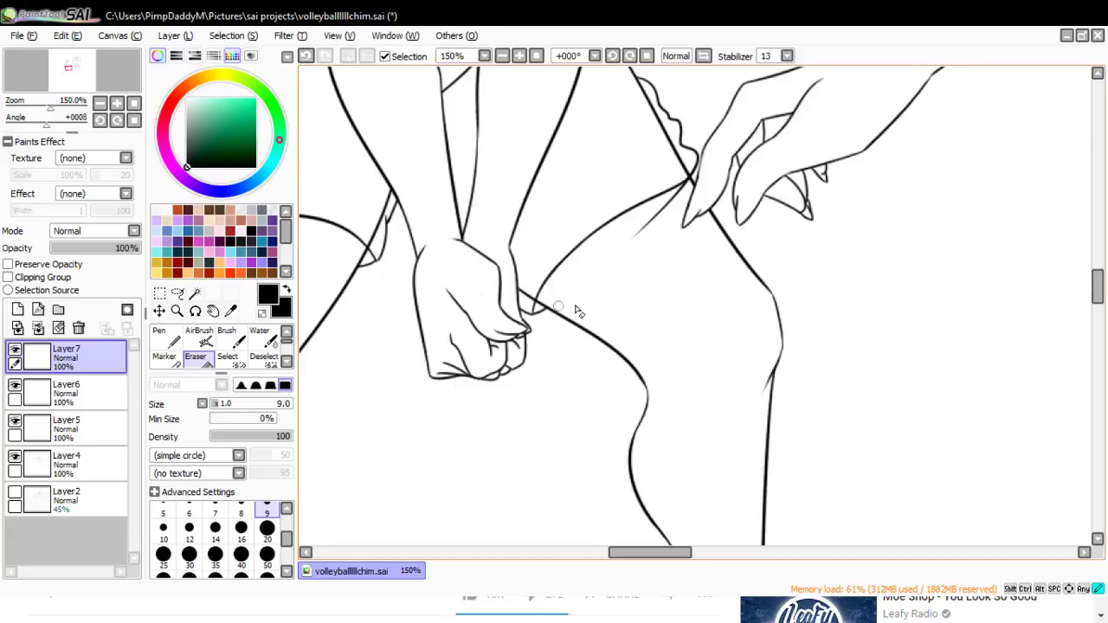
pyautogui.hotkey('ctrl', 'z')
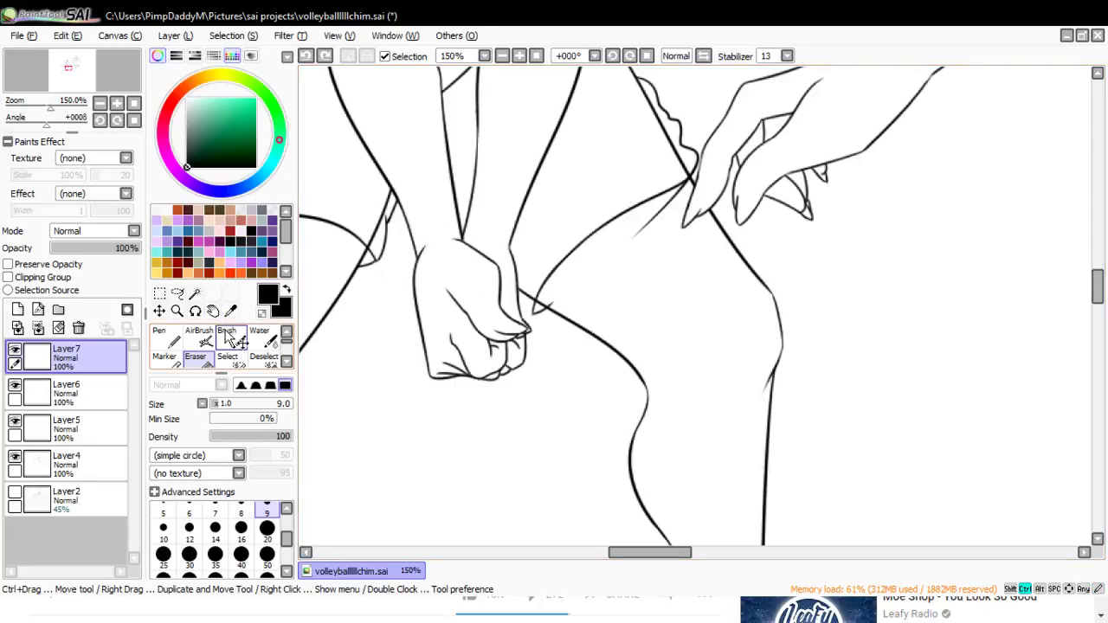
# - Draw a nearly straight hem from the right wrist to the side fold and erase its overshoot and the stray line below
pyautogui.click(161, 337)
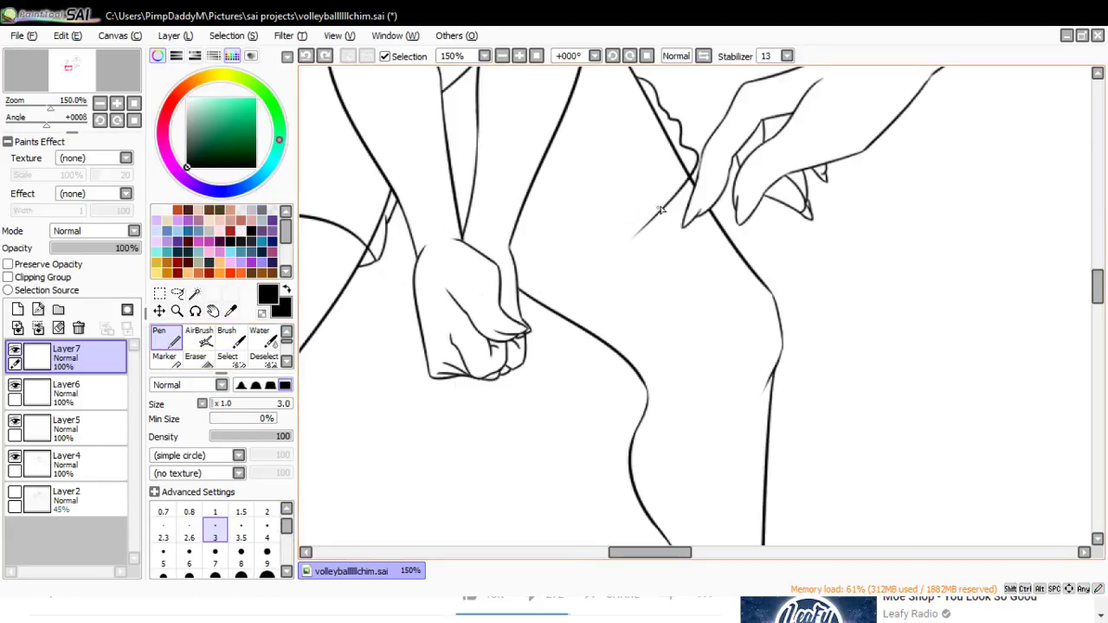
pyautogui.moveTo(691, 164)
pyautogui.mouseDown()
pyautogui.moveTo(549, 230)
pyautogui.moveTo(522, 264)
pyautogui.moveTo(690, 162)
pyautogui.mouseUp()
pyautogui.hotkey('ctrl', 'z')
pyautogui.hotkey('ctrl', 'z')
pyautogui.moveTo(495, 261); pyautogui.dragTo(692, 154)
pyautogui.hotkey('ctrl', 'z')
pyautogui.moveTo(490, 262); pyautogui.dragTo(709, 165)
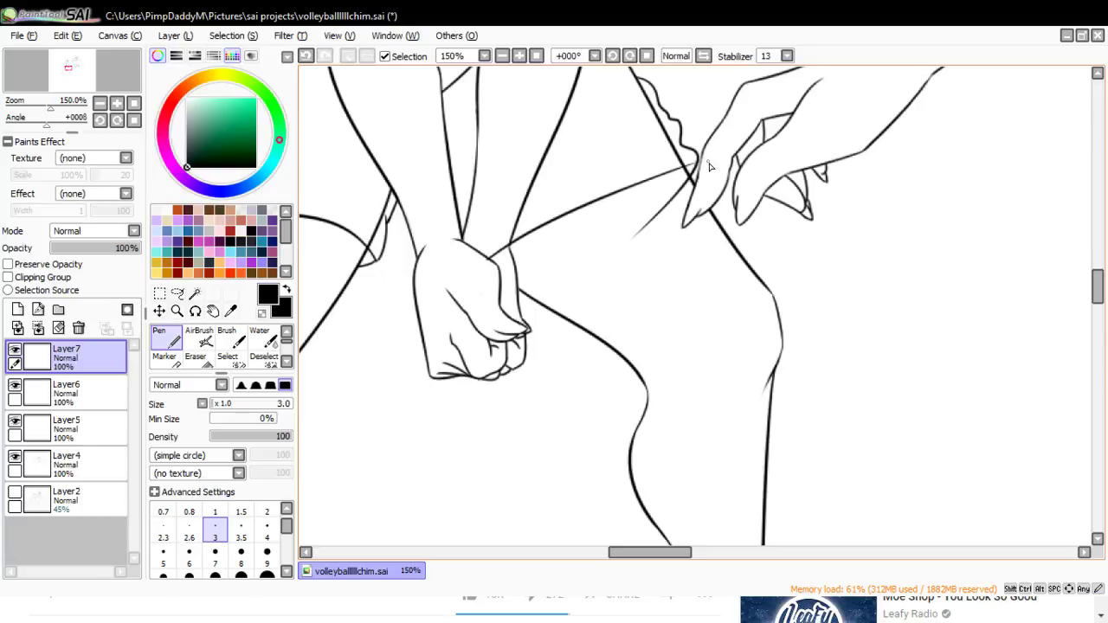
pyautogui.click(195, 356)
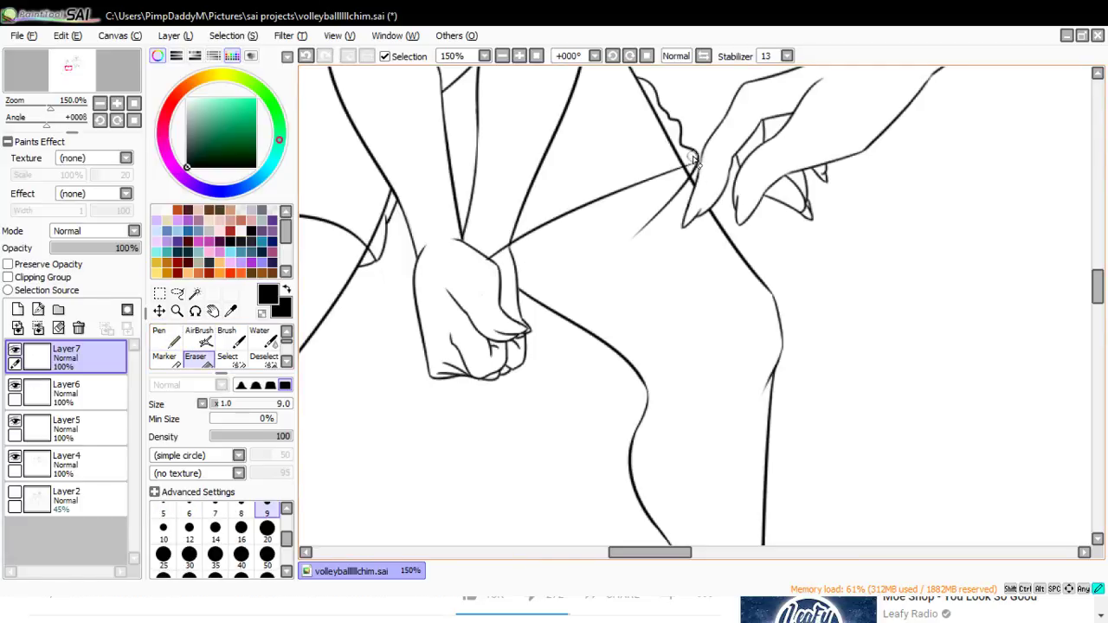
pyautogui.moveTo(699, 161); pyautogui.dragTo(665, 208)
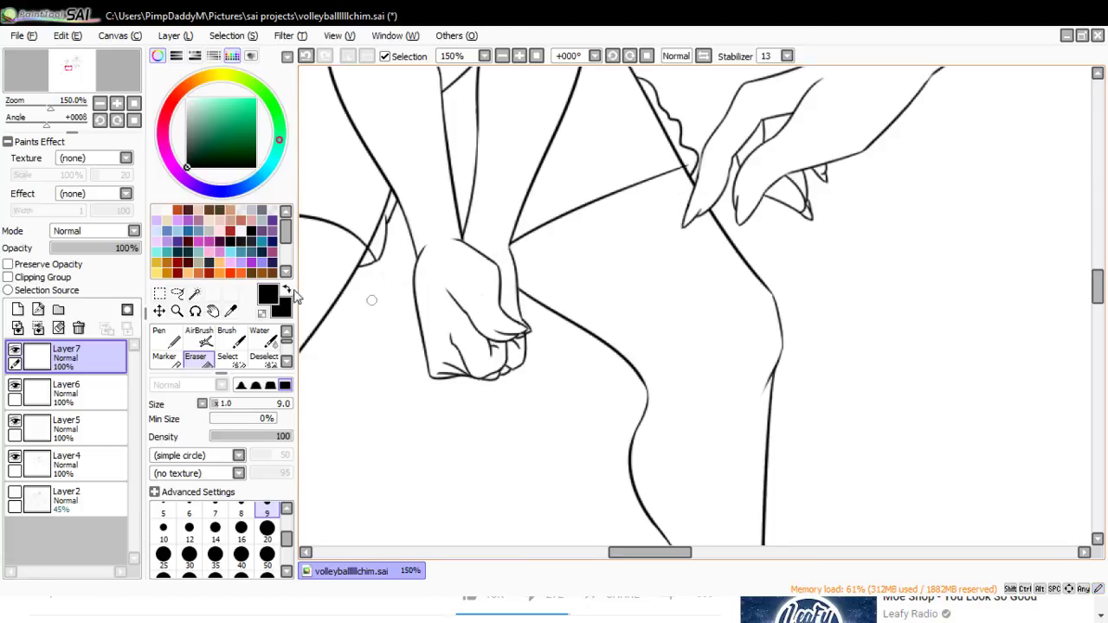
# - Select the whole shorts drawing and scale it to shorten the legs
pyautogui.click(177, 311)
pyautogui.click(155, 398)
pyautogui.click(485, 403)
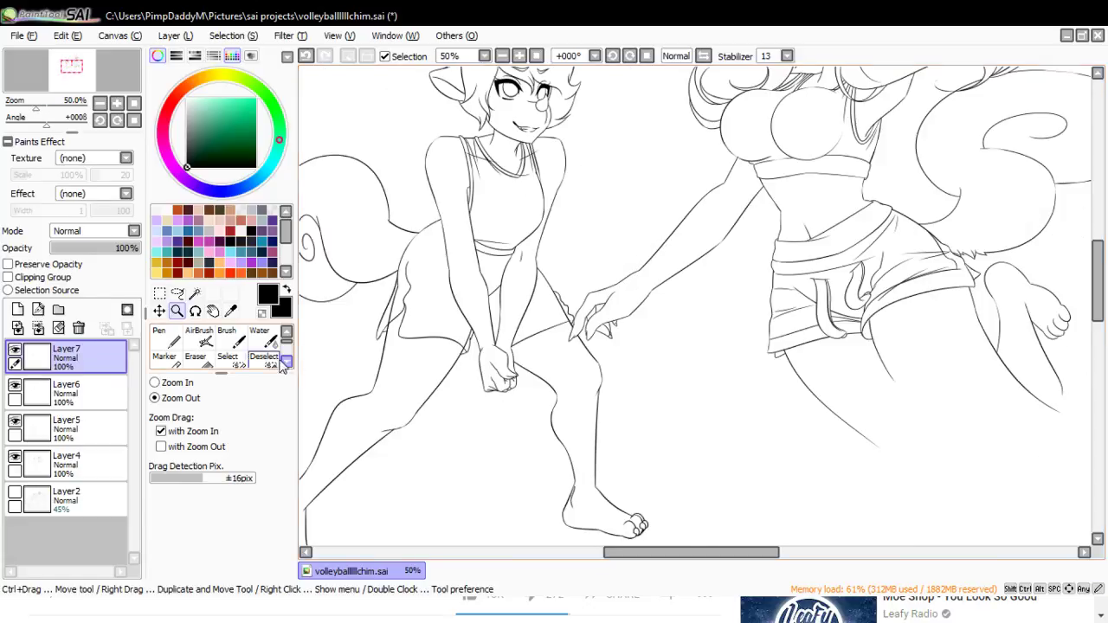
pyautogui.click(159, 293)
pyautogui.moveTo(350, 293); pyautogui.dragTo(593, 392)
pyautogui.hotkey('ctrl', 'd')
pyautogui.moveTo(375, 259); pyautogui.dragTo(574, 363)
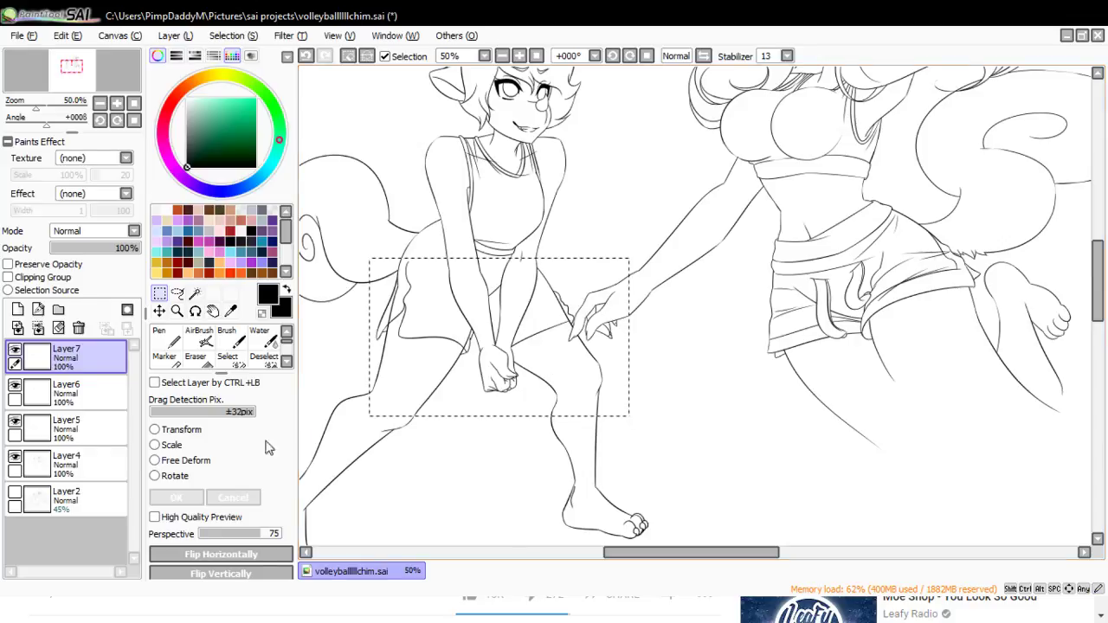
pyautogui.click(169, 445)
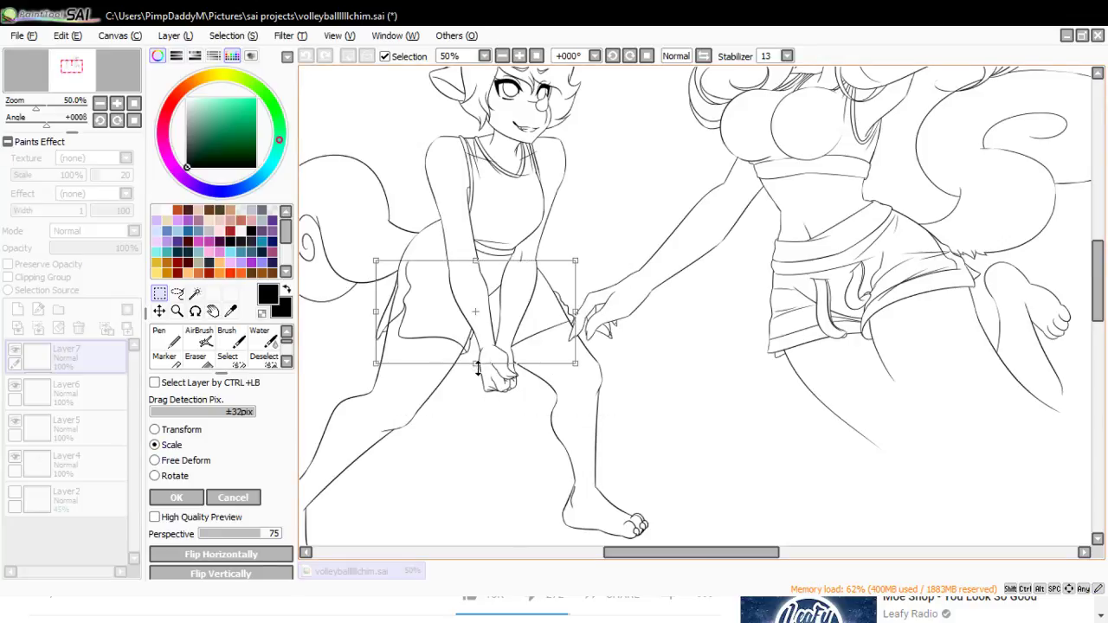
pyautogui.click(176, 497)
# - Select the inner corner of the left hem beside the forearm and adjust its shape with Scale
pyautogui.click(398, 451)
pyautogui.moveTo(444, 323)
pyautogui.mouseDown()
pyautogui.moveTo(480, 380)
pyautogui.moveTo(481, 340)
pyautogui.mouseUp()
pyautogui.click(169, 445)
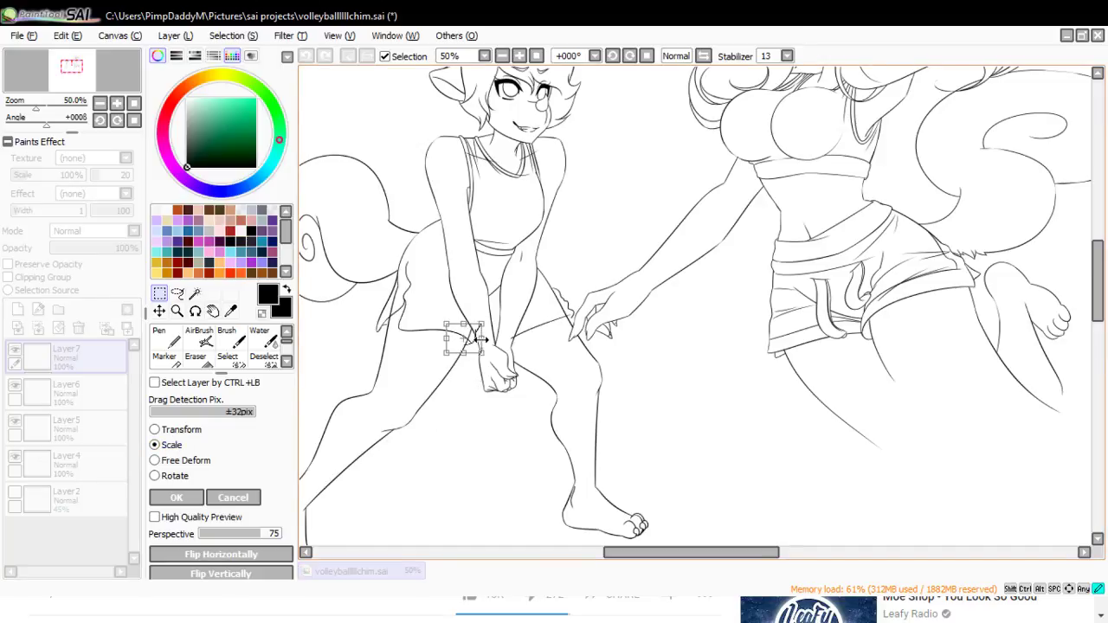
pyautogui.click(178, 497)
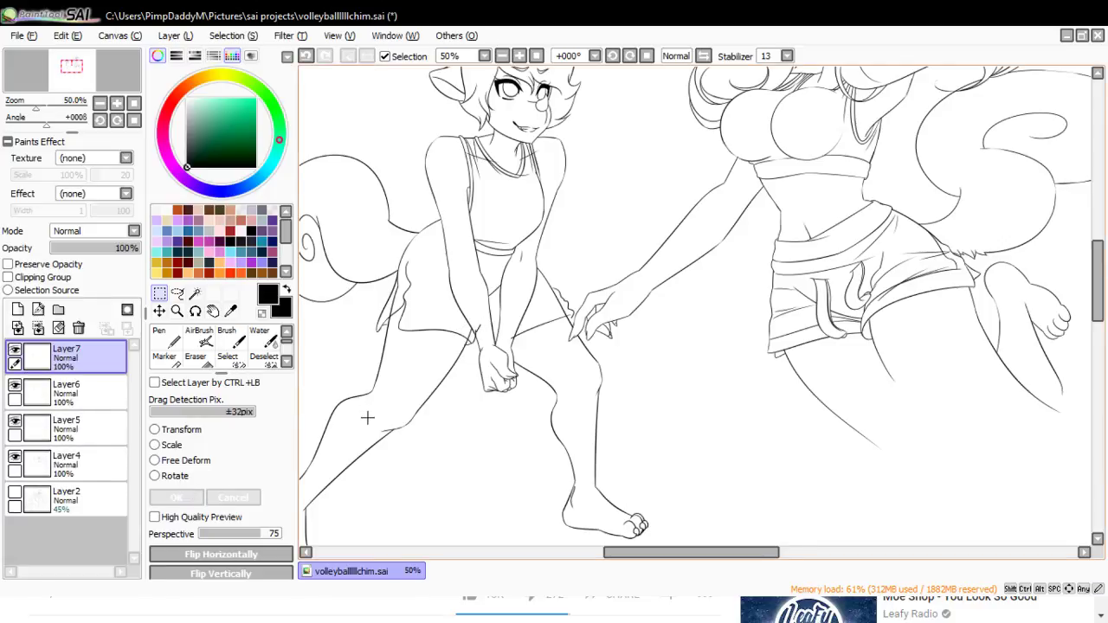
# - Erase the hem lines overlapping the forearms at the left leg's inner corner and the right hem's inner end with the size 9 Eraser
pyautogui.click(177, 311)
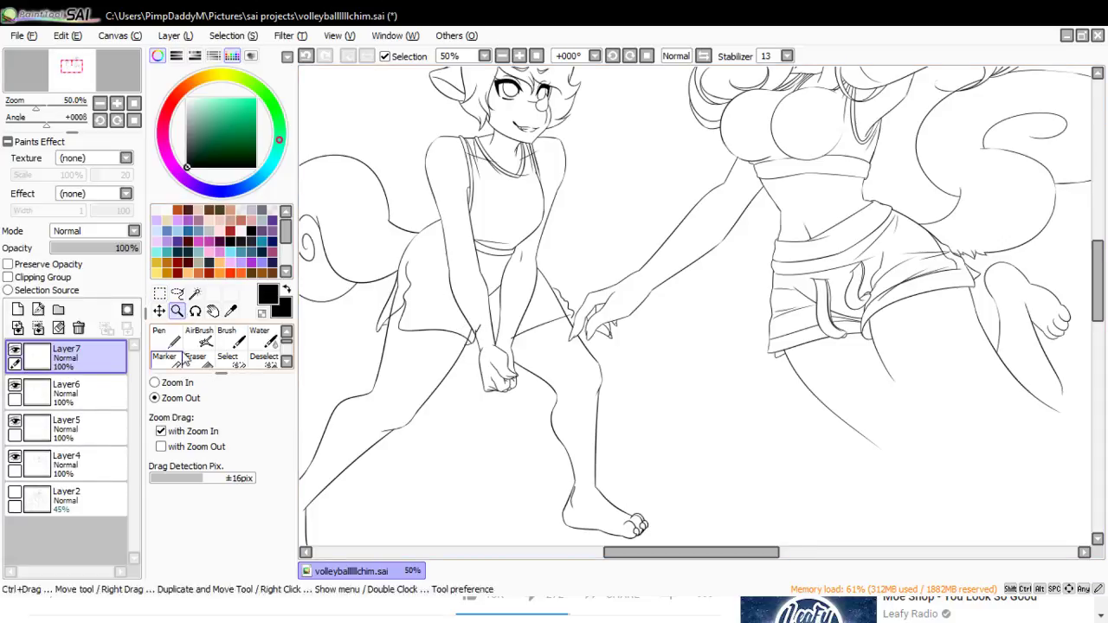
pyautogui.click(155, 383)
pyautogui.click(405, 389)
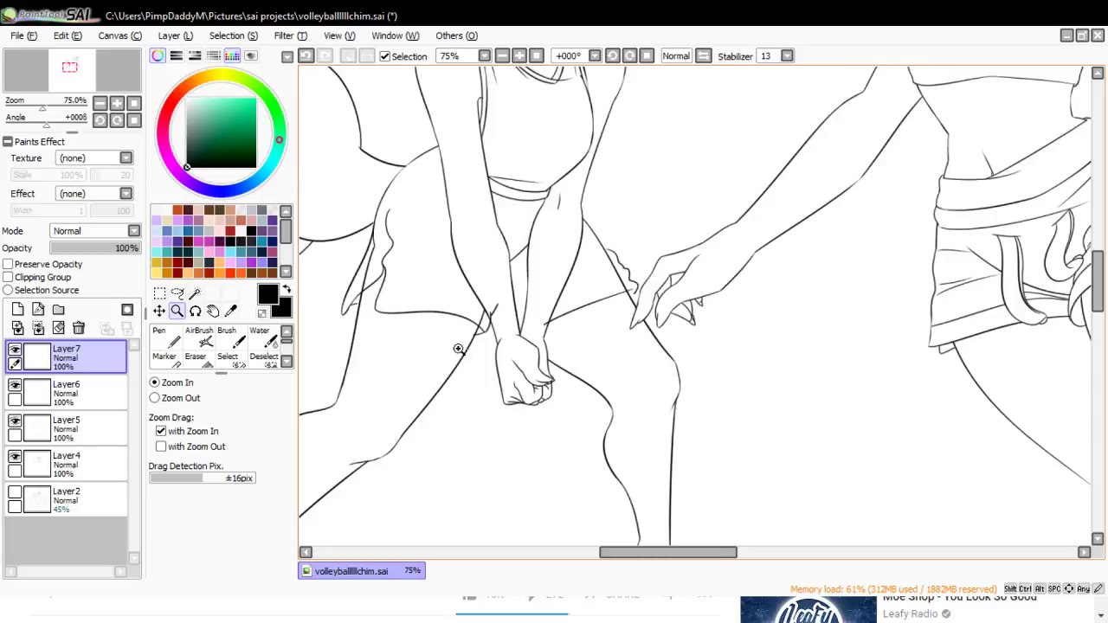
pyautogui.click(481, 349)
pyautogui.click(435, 309)
pyautogui.click(554, 348)
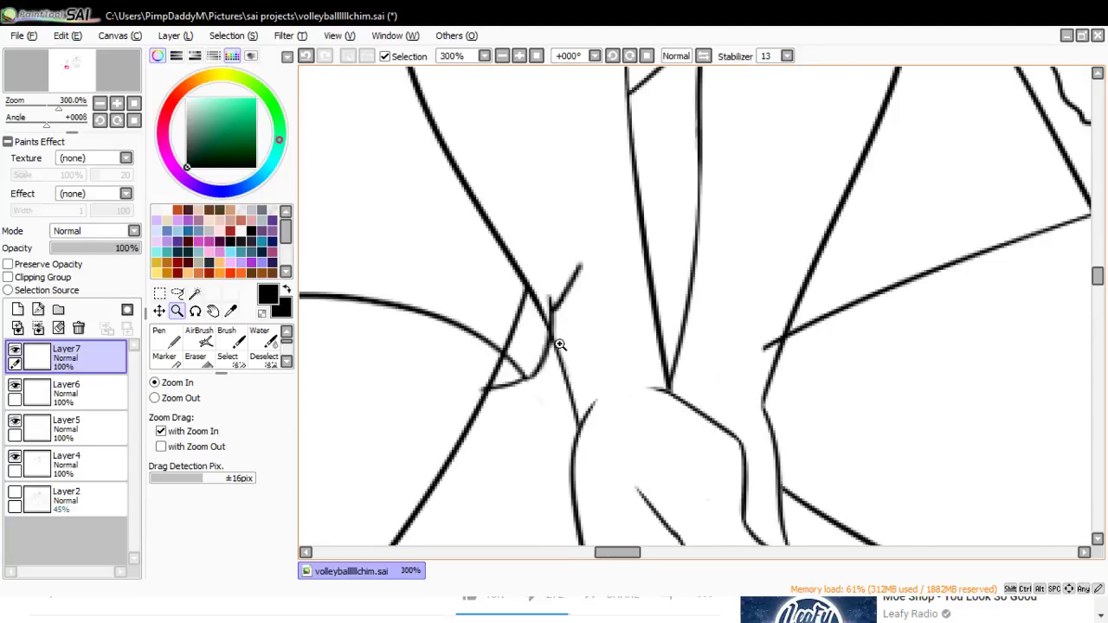
pyautogui.press('e')
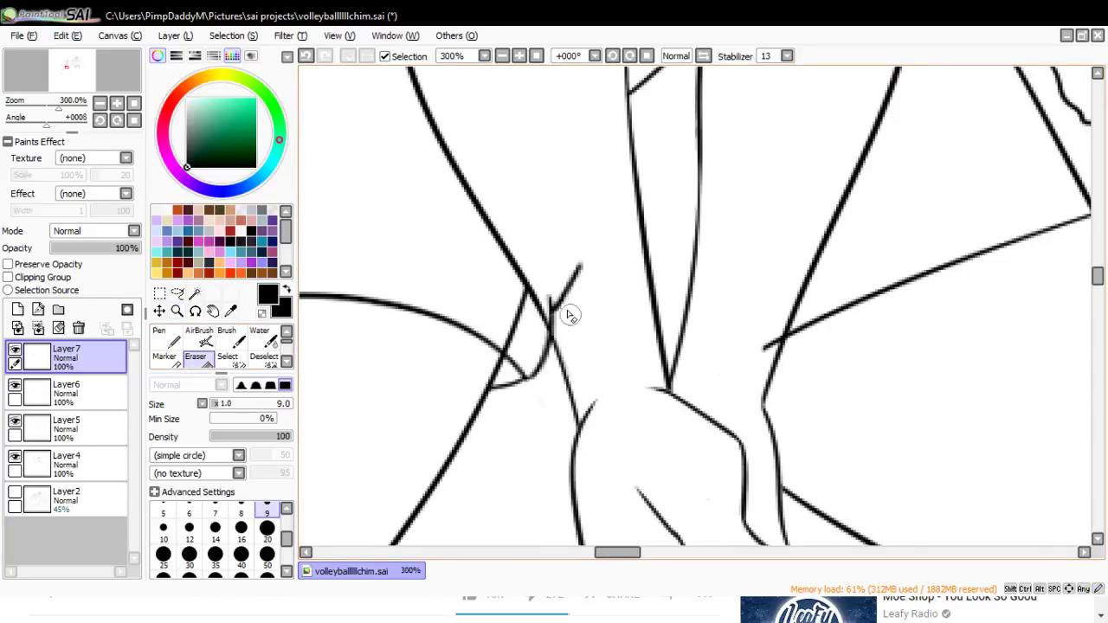
pyautogui.moveTo(554, 314)
pyautogui.mouseDown()
pyautogui.moveTo(588, 243)
pyautogui.moveTo(580, 252)
pyautogui.mouseUp()
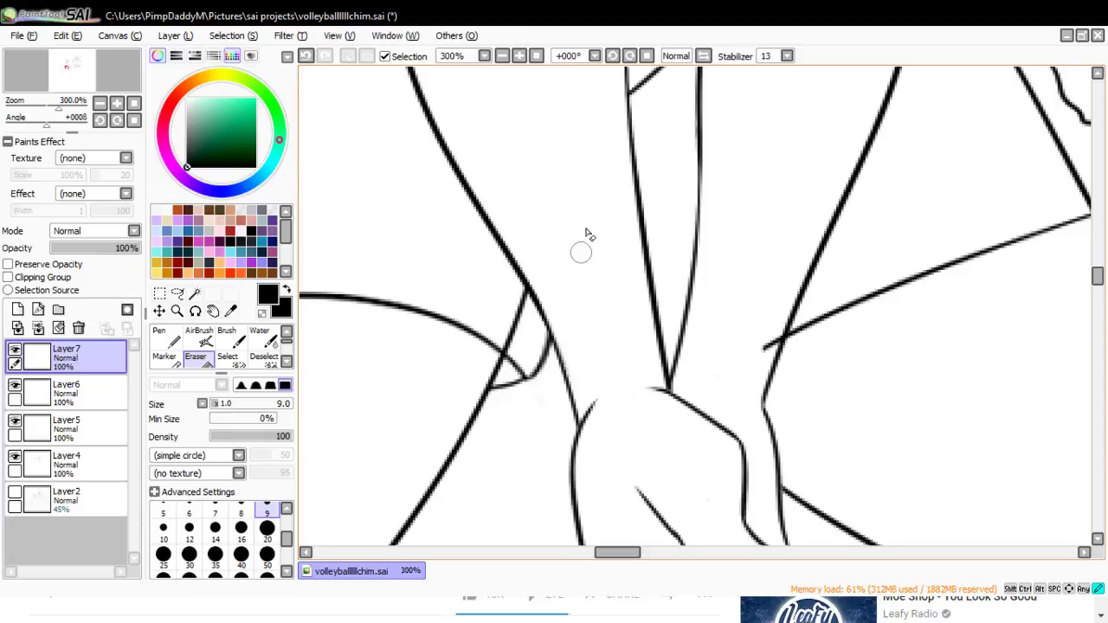
pyautogui.moveTo(604, 553); pyautogui.dragTo(614, 553)
pyautogui.moveTo(598, 329)
pyautogui.mouseDown()
pyautogui.moveTo(583, 357)
pyautogui.moveTo(594, 355)
pyautogui.mouseUp()
pyautogui.moveTo(598, 344); pyautogui.dragTo(595, 361)
# - Join the right hem to the wavy side fold and add a short underside line back to the thigh
pyautogui.moveTo(637, 553); pyautogui.dragTo(651, 553)
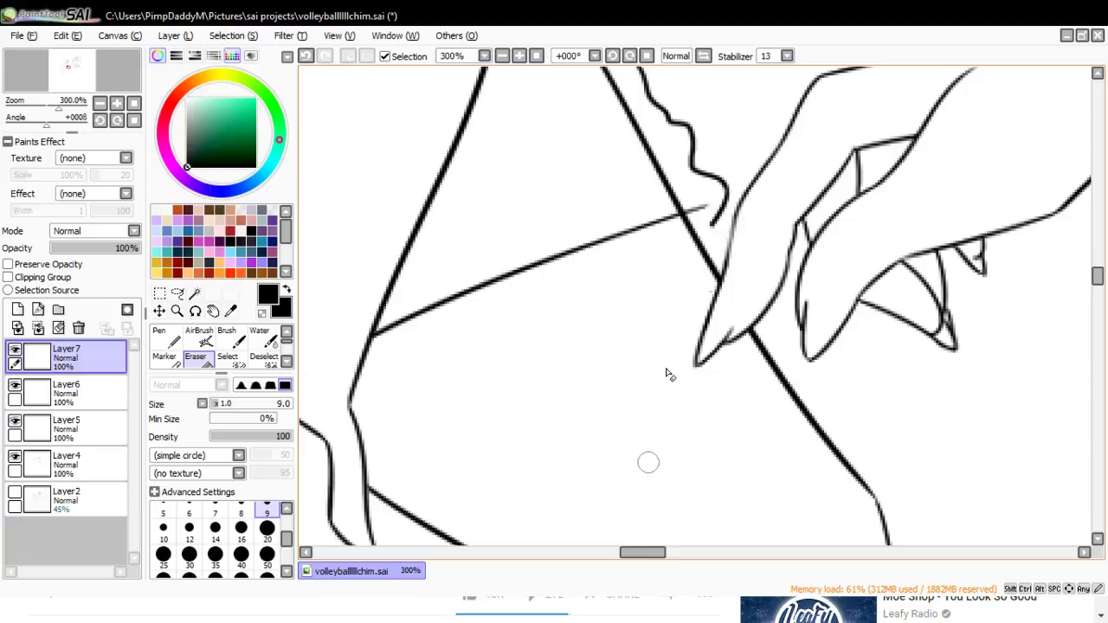
pyautogui.click(162, 338)
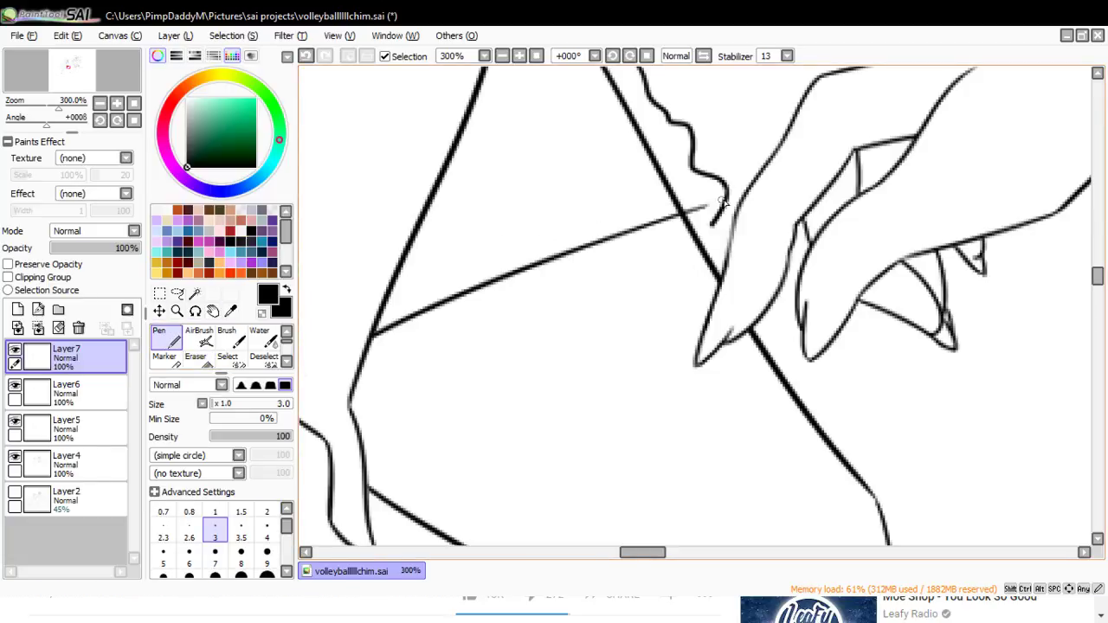
pyautogui.moveTo(722, 202)
pyautogui.mouseDown()
pyautogui.moveTo(674, 222)
pyautogui.moveTo(703, 213)
pyautogui.moveTo(680, 221)
pyautogui.moveTo(672, 260)
pyautogui.moveTo(728, 202)
pyautogui.moveTo(646, 245)
pyautogui.mouseUp()
pyautogui.hotkey('ctrl', 'z')
pyautogui.hotkey('ctrl', 'z')
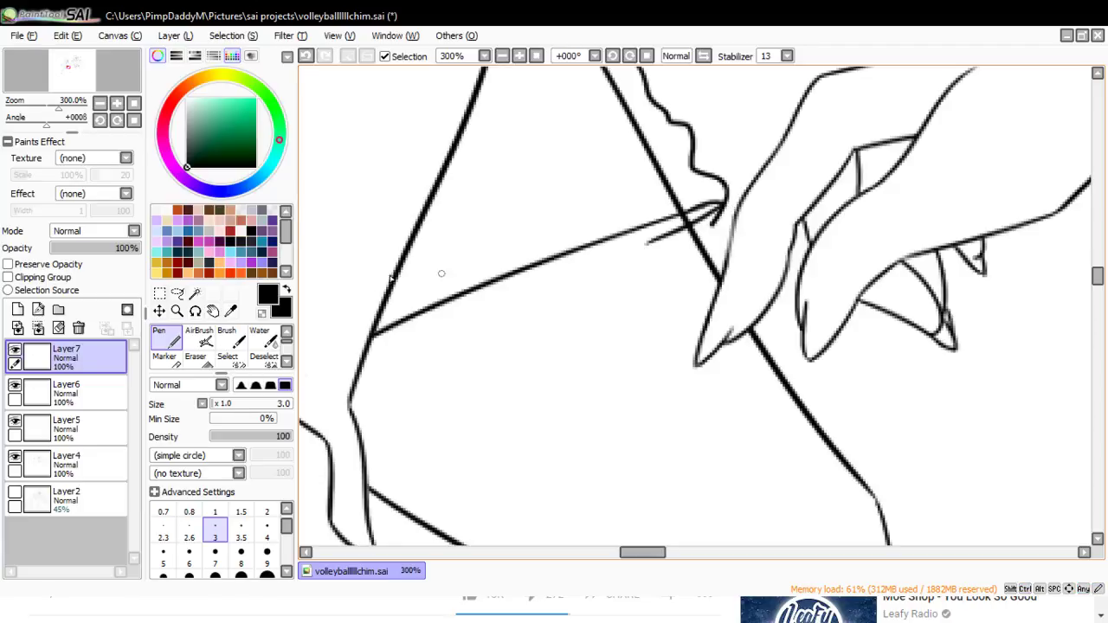
pyautogui.hotkey('ctrl', 'z')
pyautogui.moveTo(725, 201)
pyautogui.mouseDown()
pyautogui.moveTo(664, 253)
pyautogui.moveTo(722, 223)
pyautogui.moveTo(695, 237)
pyautogui.moveTo(697, 248)
pyautogui.moveTo(668, 258)
pyautogui.mouseUp()
pyautogui.click(195, 357)
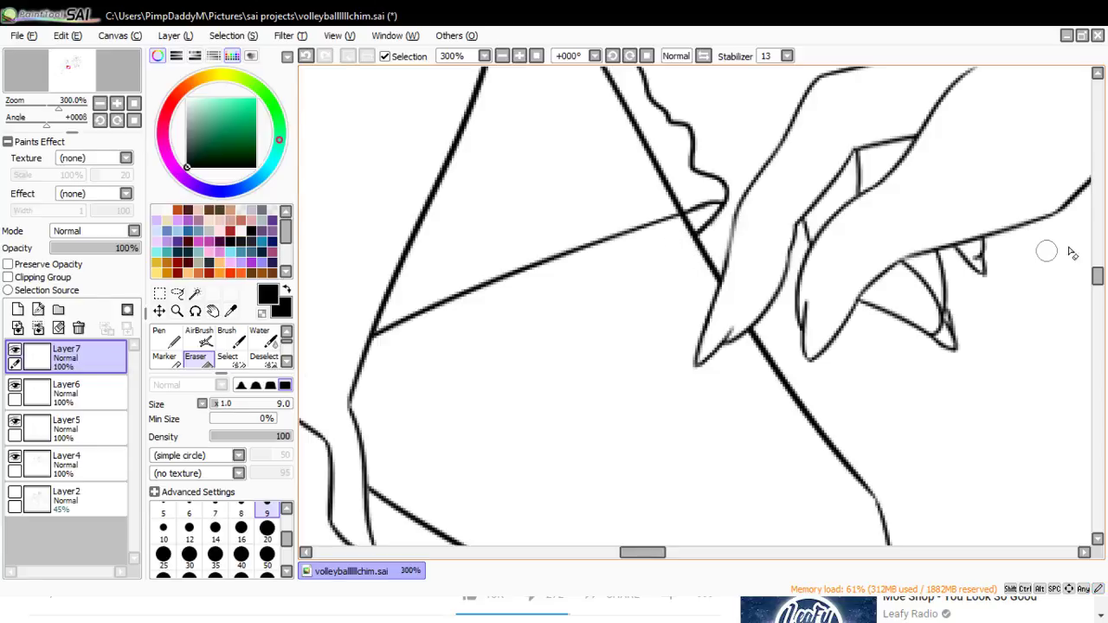
# - Extend the upper end of the right side fold to meet the thigh outline with the size 3 Pen
pyautogui.moveTo(1097, 278)
pyautogui.mouseDown()
pyautogui.moveTo(1100, 264)
pyautogui.moveTo(1101, 278)
pyautogui.mouseUp()
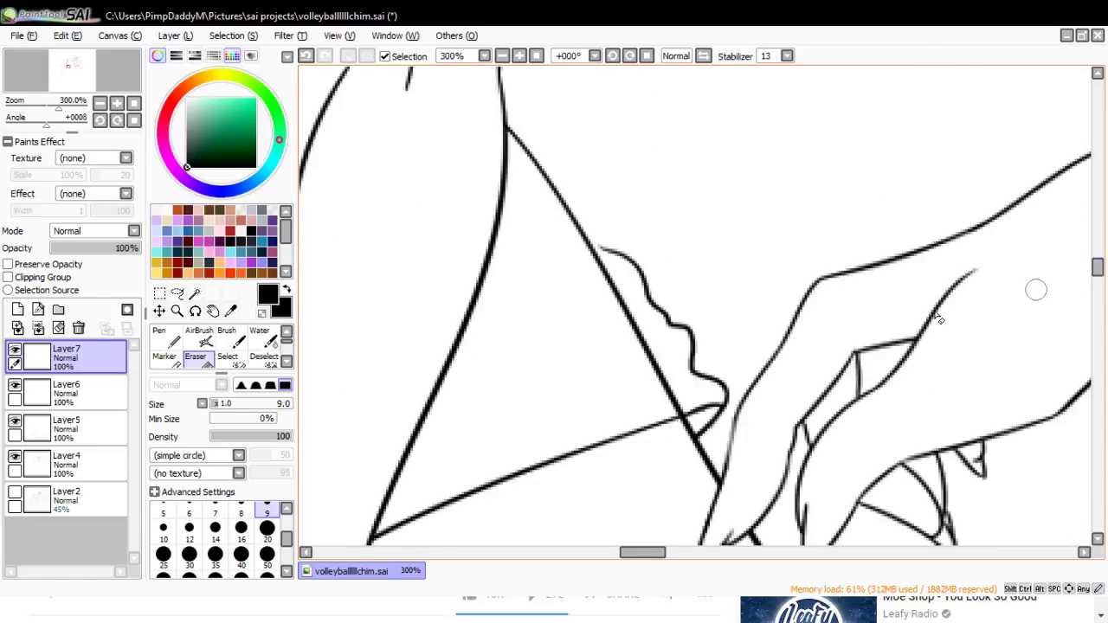
pyautogui.click(160, 338)
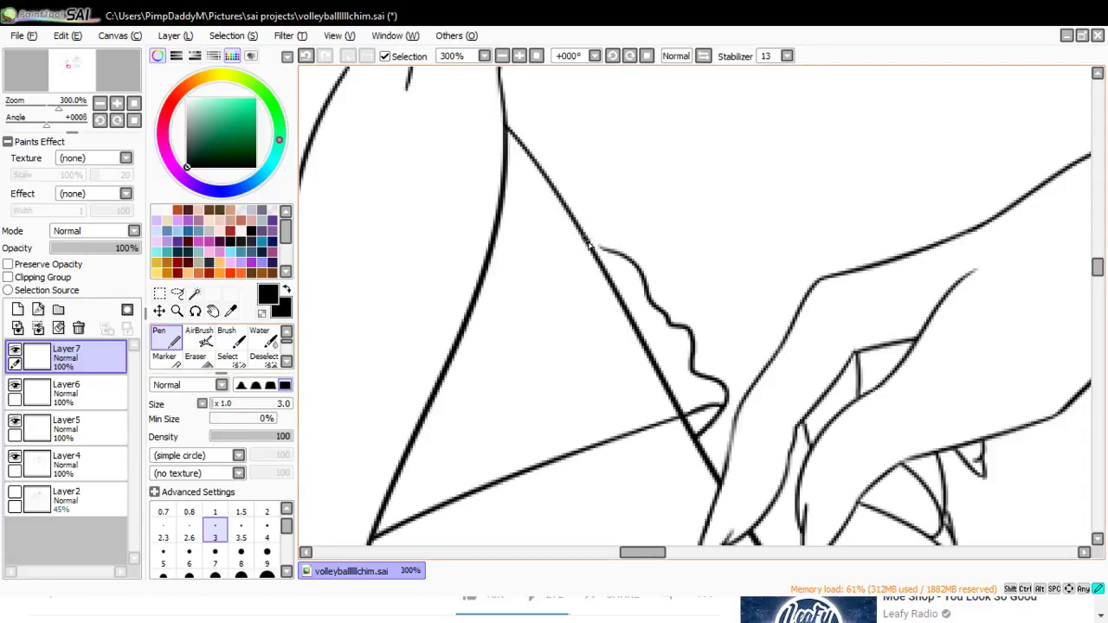
pyautogui.moveTo(589, 246); pyautogui.dragTo(605, 255)
pyautogui.hotkey('ctrl', 'z')
# - Draw the upper edge of the shorts' waistband at the left hip, with a small folded corner behind the arm
pyautogui.moveTo(632, 558); pyautogui.dragTo(606, 569)
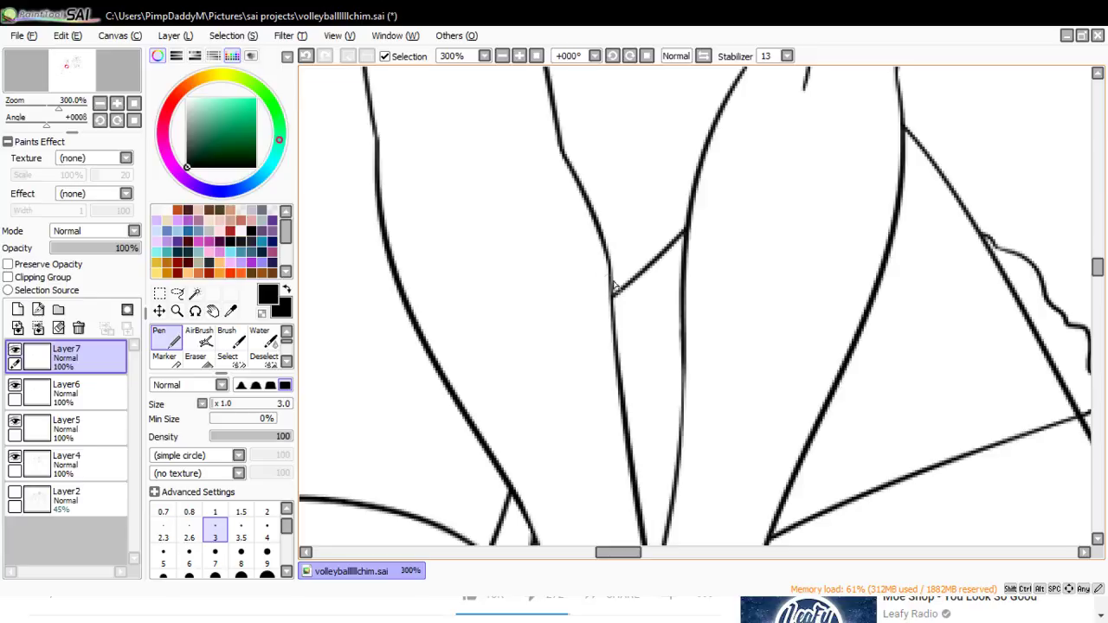
pyautogui.click(177, 310)
pyautogui.click(155, 398)
pyautogui.click(511, 374)
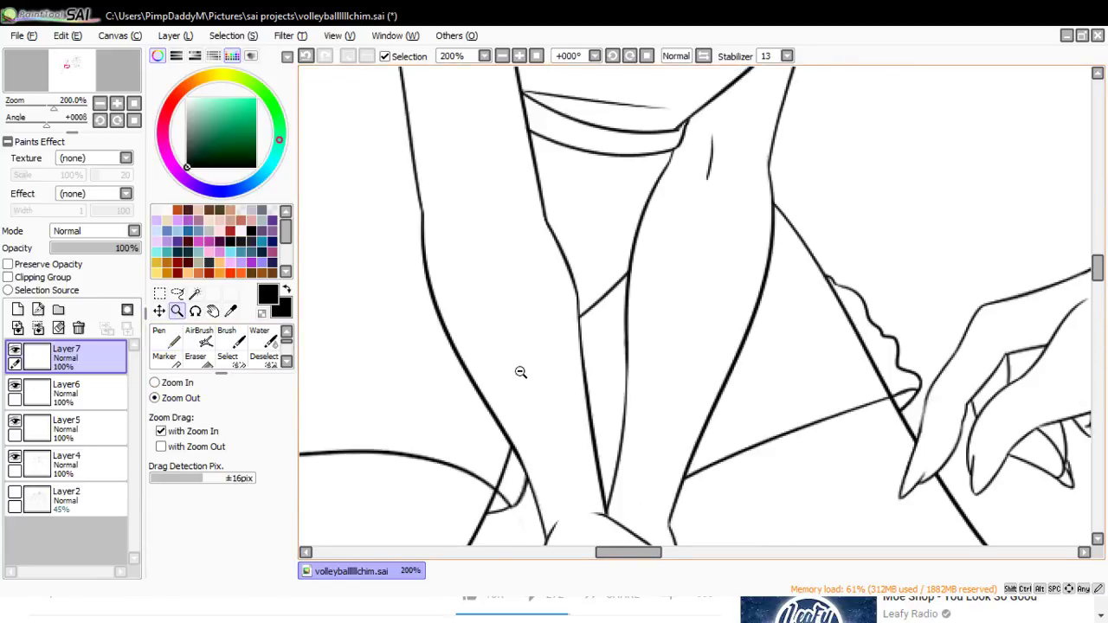
pyautogui.click(484, 399)
pyautogui.click(496, 325)
pyautogui.click(159, 337)
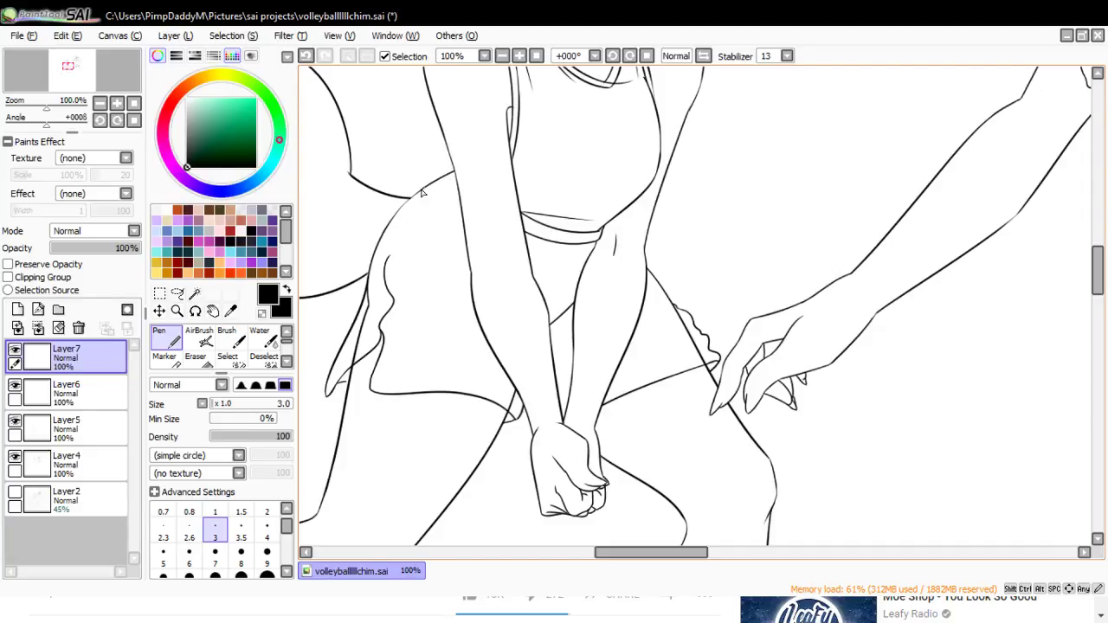
pyautogui.hotkey('ctrl', 'z')
pyautogui.moveTo(419, 187)
pyautogui.mouseDown()
pyautogui.moveTo(463, 185)
pyautogui.moveTo(434, 179)
pyautogui.moveTo(553, 296)
pyautogui.moveTo(475, 187)
pyautogui.moveTo(435, 180)
pyautogui.moveTo(445, 173)
pyautogui.moveTo(520, 271)
pyautogui.moveTo(536, 266)
pyautogui.moveTo(502, 243)
pyautogui.moveTo(620, 242)
pyautogui.mouseUp()
pyautogui.hotkey('ctrl', 'z')
pyautogui.hotkey('ctrl', 'z')
pyautogui.hotkey('ctrl', 'z')
# - Draw two curved waistband lines across the front of the waist between the forearms, below the top's hem
pyautogui.moveTo(511, 245)
pyautogui.mouseDown()
pyautogui.moveTo(582, 258)
pyautogui.moveTo(603, 246)
pyautogui.moveTo(538, 271)
pyautogui.moveTo(514, 244)
pyautogui.moveTo(616, 252)
pyautogui.mouseUp()
pyautogui.hotkey('ctrl', 'z')
pyautogui.hotkey('ctrl', 'z')
pyautogui.moveTo(515, 237)
pyautogui.mouseDown()
pyautogui.moveTo(568, 265)
pyautogui.moveTo(614, 240)
pyautogui.mouseUp()
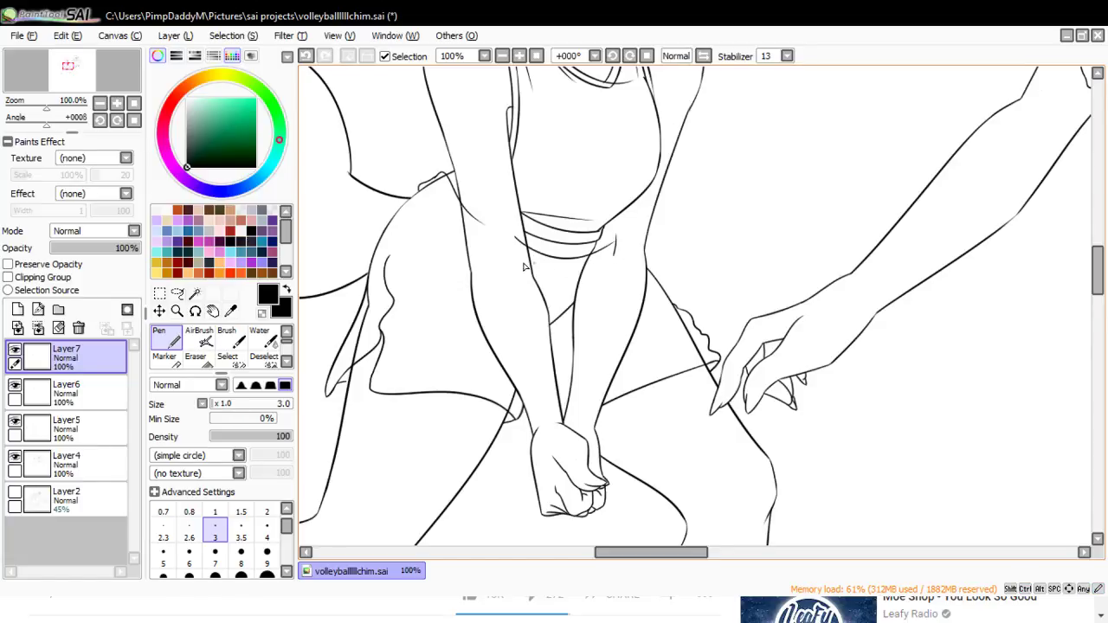
pyautogui.moveTo(512, 260)
pyautogui.mouseDown()
pyautogui.moveTo(531, 279)
pyautogui.moveTo(611, 262)
pyautogui.mouseUp()
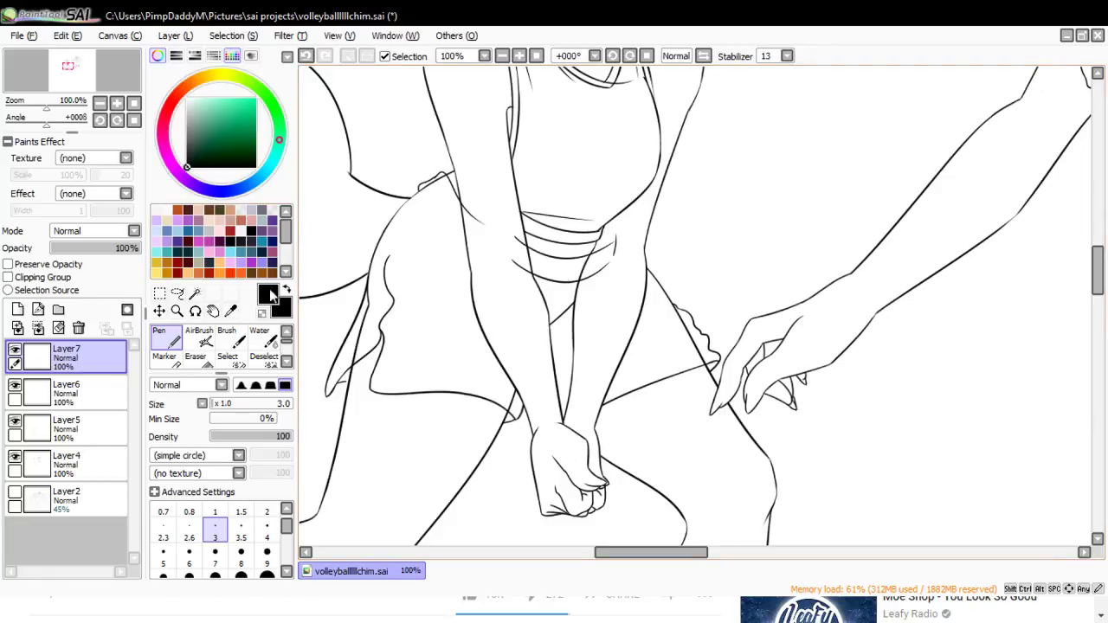
# - Draw two curved lines for the waistband's lower edge from the left hip corner across the arm
pyautogui.moveTo(423, 193); pyautogui.dragTo(488, 237)
pyautogui.hotkey('ctrl', 'z')
pyautogui.moveTo(421, 187); pyautogui.dragTo(506, 257)
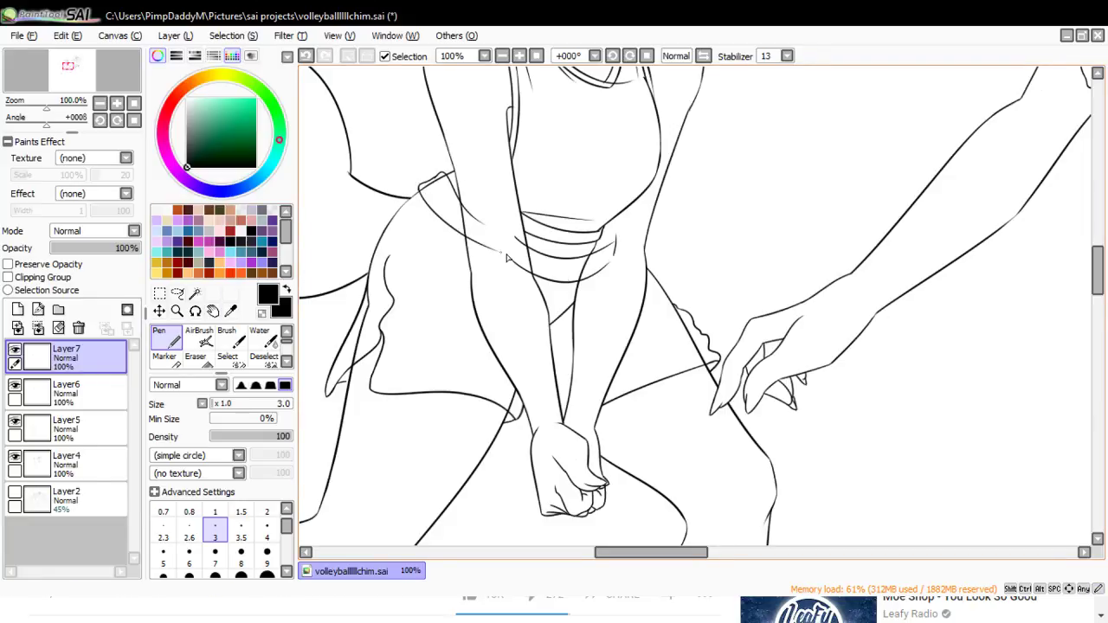
pyautogui.moveTo(423, 202); pyautogui.dragTo(492, 268)
pyautogui.hotkey('ctrl', 'z')
pyautogui.moveTo(420, 193); pyautogui.dragTo(496, 267)
pyautogui.click(177, 310)
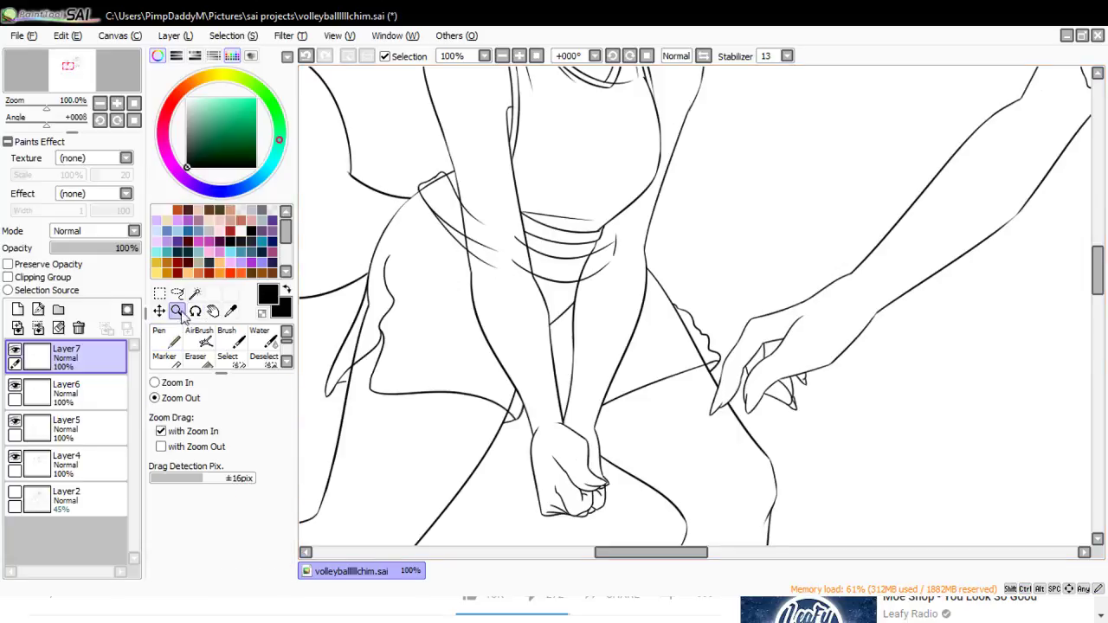
# - Erase the waistband lines crossing the smaller character's left forearm with the size 20 Eraser
pyautogui.click(421, 229)
pyautogui.click(173, 382)
pyautogui.click(415, 216)
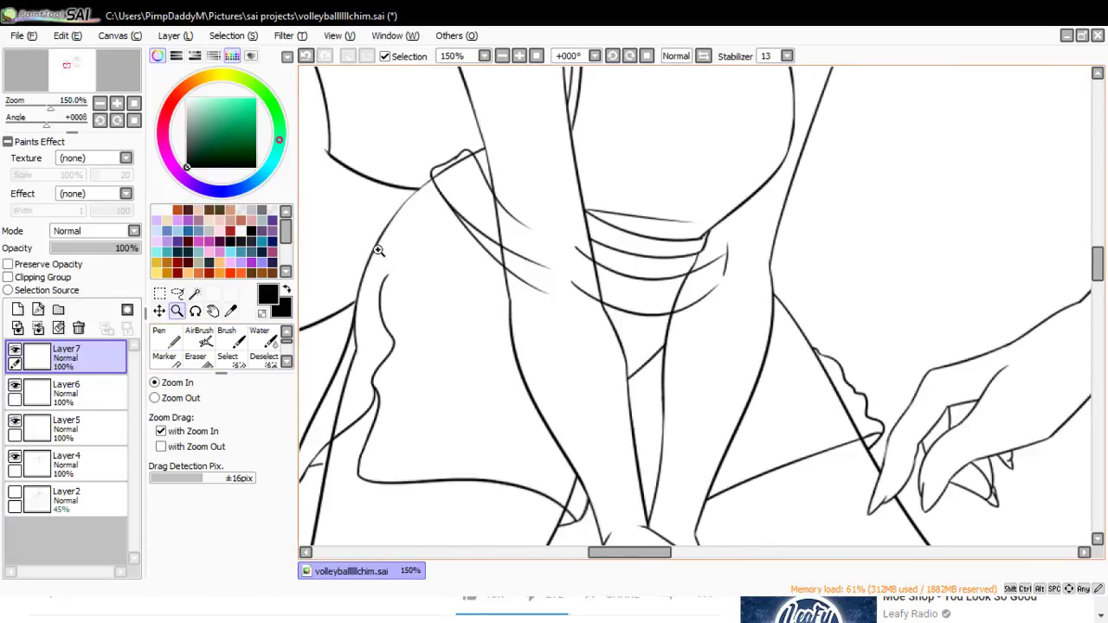
pyautogui.press('e')
pyautogui.moveTo(447, 197)
pyautogui.mouseDown()
pyautogui.moveTo(551, 286)
pyautogui.moveTo(495, 251)
pyautogui.moveTo(473, 204)
pyautogui.moveTo(480, 224)
pyautogui.moveTo(567, 269)
pyautogui.mouseUp()
pyautogui.hotkey('ctrl', 'z')
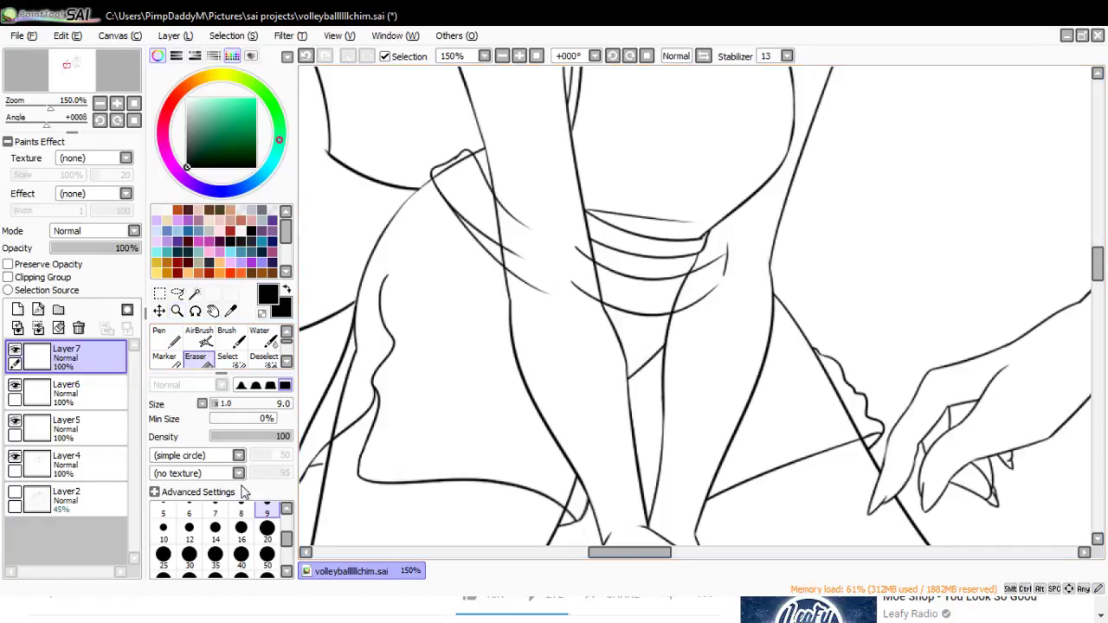
pyautogui.click(267, 529)
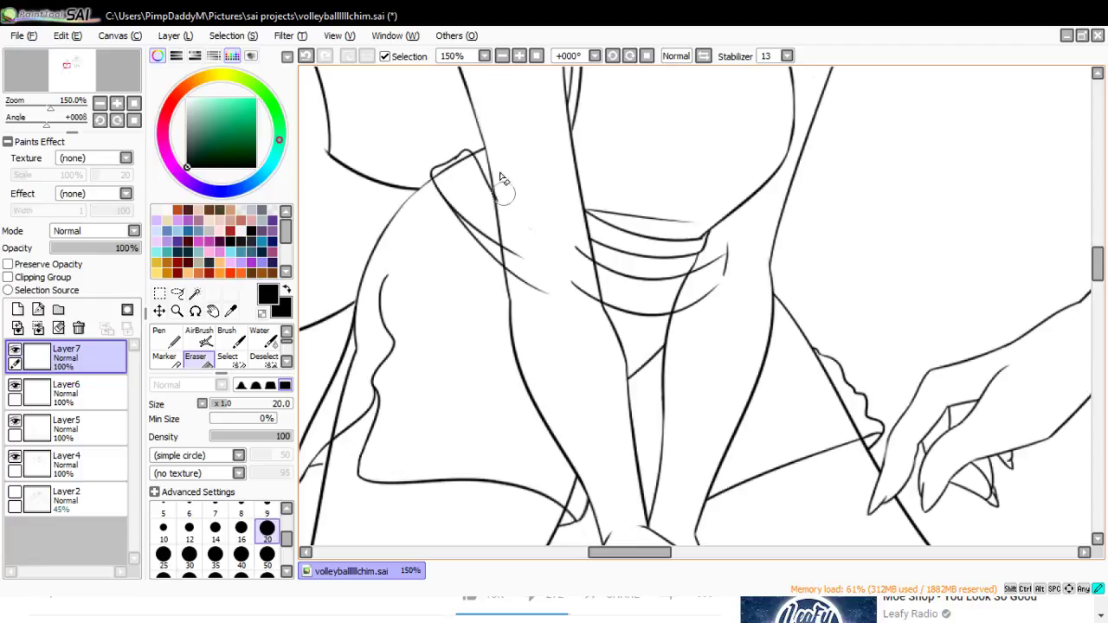
pyautogui.moveTo(500, 174)
pyautogui.mouseDown()
pyautogui.moveTo(514, 284)
pyautogui.moveTo(544, 319)
pyautogui.mouseUp()
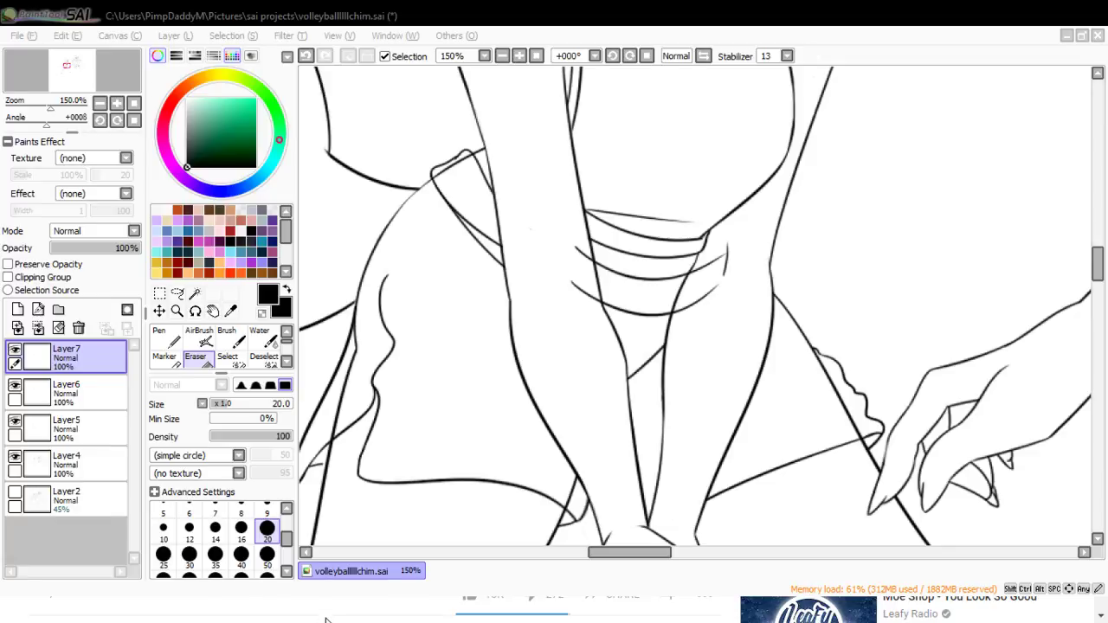
# - Erase the ends of the front waistband lines where they overlap the two forearms
pyautogui.click(345, 536)
pyautogui.moveTo(558, 239)
pyautogui.mouseDown()
pyautogui.moveTo(564, 248)
pyautogui.moveTo(526, 176)
pyautogui.moveTo(559, 264)
pyautogui.mouseUp()
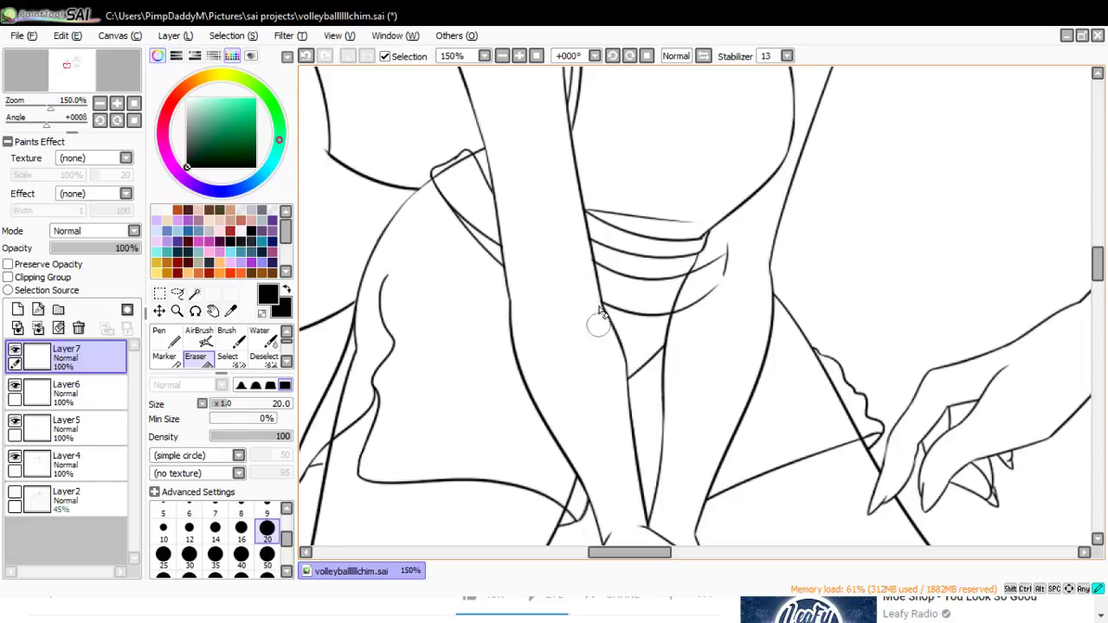
pyautogui.moveTo(630, 552); pyautogui.dragTo(643, 555)
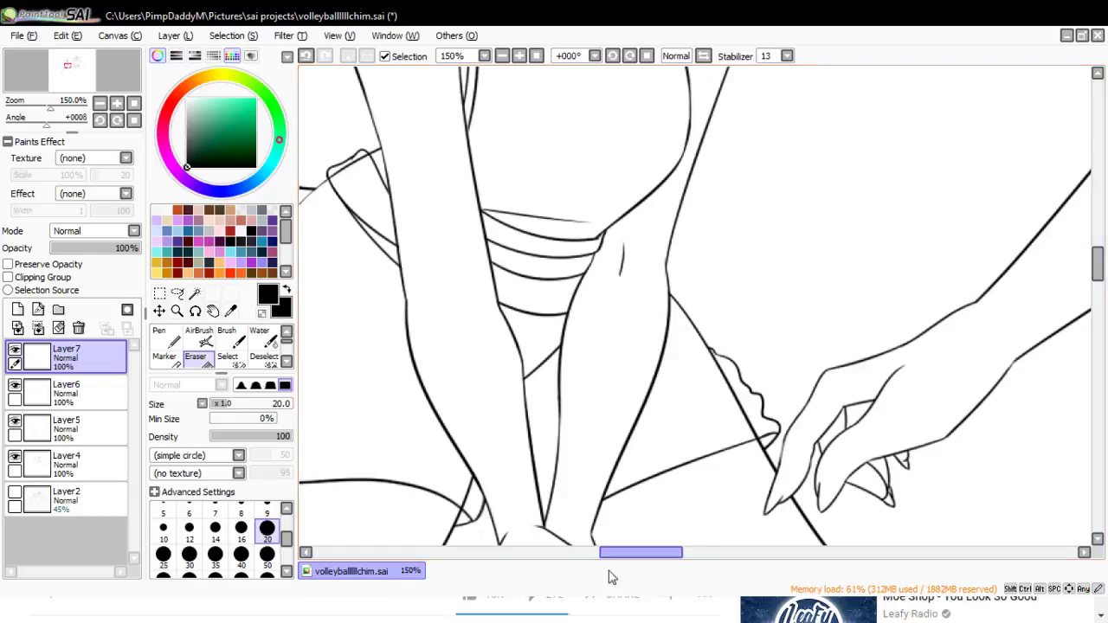
pyautogui.moveTo(615, 566); pyautogui.dragTo(593, 571)
pyautogui.click(173, 340)
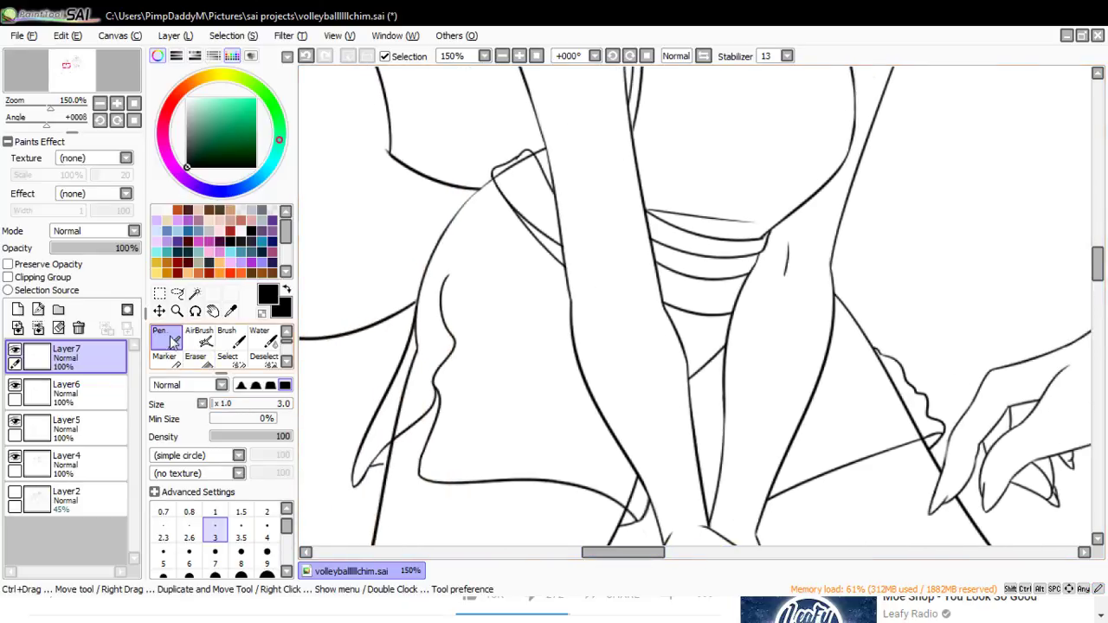
pyautogui.moveTo(413, 300)
pyautogui.mouseDown()
pyautogui.moveTo(386, 469)
pyautogui.moveTo(372, 468)
pyautogui.moveTo(403, 475)
pyautogui.moveTo(394, 460)
pyautogui.mouseUp()
pyautogui.hotkey('ctrl', 'z')
pyautogui.hotkey('ctrl', 'z')
pyautogui.hotkey('ctrl', 'z')
pyautogui.hotkey('ctrl', 'z')
pyautogui.hotkey('ctrl', 'z')
pyautogui.click(195, 360)
pyautogui.hotkey('ctrl', 'z')
pyautogui.click(394, 487)
# - Draw an inner trim line with the size 3 Pen from the left waistband down the shorts, echoing the wavy side fold
pyautogui.press('n')
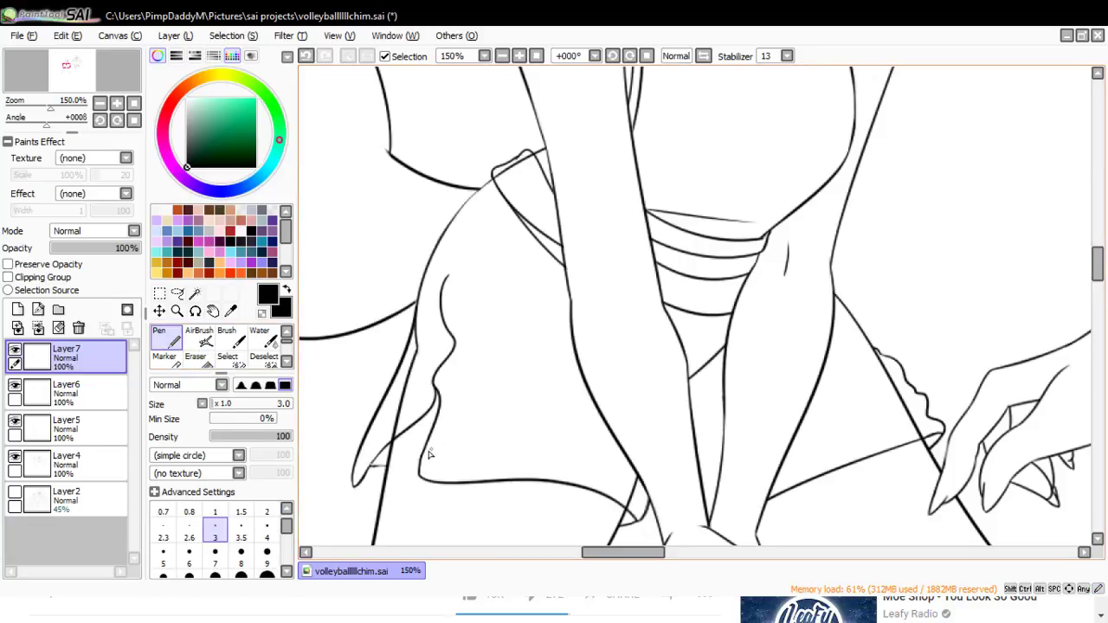
pyautogui.moveTo(440, 458); pyautogui.dragTo(582, 476)
pyautogui.hotkey('ctrl', 'z')
pyautogui.moveTo(424, 454)
pyautogui.mouseDown()
pyautogui.moveTo(592, 458)
pyautogui.moveTo(627, 476)
pyautogui.mouseUp()
pyautogui.hotkey('ctrl', 'z')
pyautogui.moveTo(509, 213); pyautogui.dragTo(472, 314)
pyautogui.hotkey('ctrl', 'z')
pyautogui.moveTo(513, 211); pyautogui.dragTo(475, 337)
pyautogui.hotkey('ctrl', 'z')
pyautogui.moveTo(511, 211)
pyautogui.mouseDown()
pyautogui.moveTo(469, 264)
pyautogui.moveTo(468, 322)
pyautogui.mouseUp()
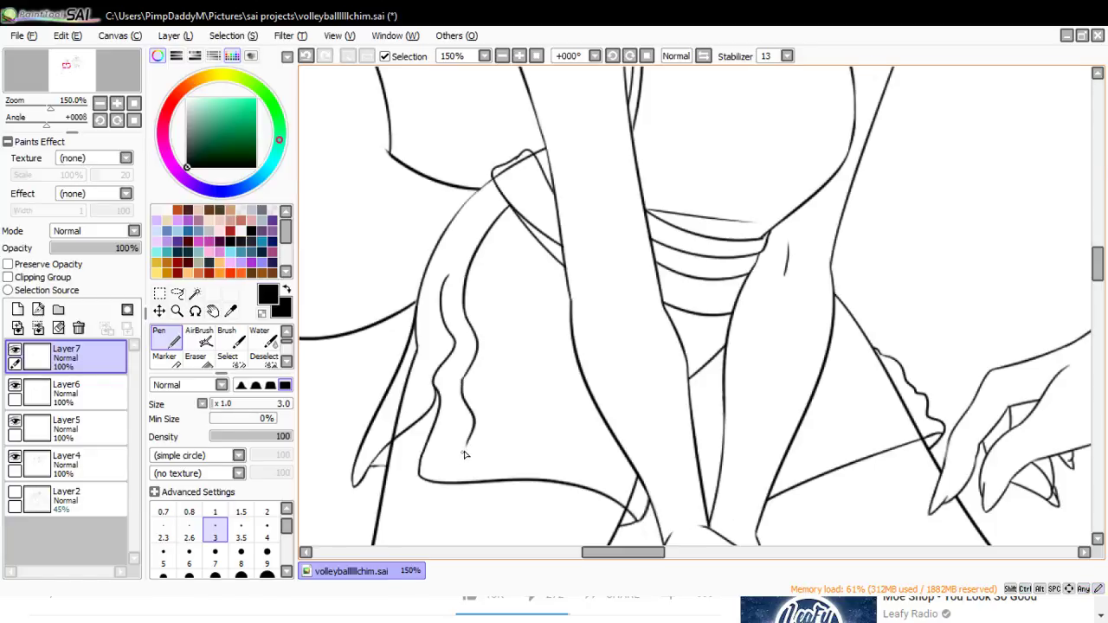
# - Draw a curved trim line above the left leg's hem to the forearm, and erase the overshoot at its outer corner
pyautogui.hotkey('ctrl', 'z')
pyautogui.moveTo(461, 381)
pyautogui.mouseDown()
pyautogui.moveTo(465, 451)
pyautogui.moveTo(647, 490)
pyautogui.mouseUp()
pyautogui.hotkey('ctrl', 'z')
pyautogui.moveTo(463, 449); pyautogui.dragTo(654, 492)
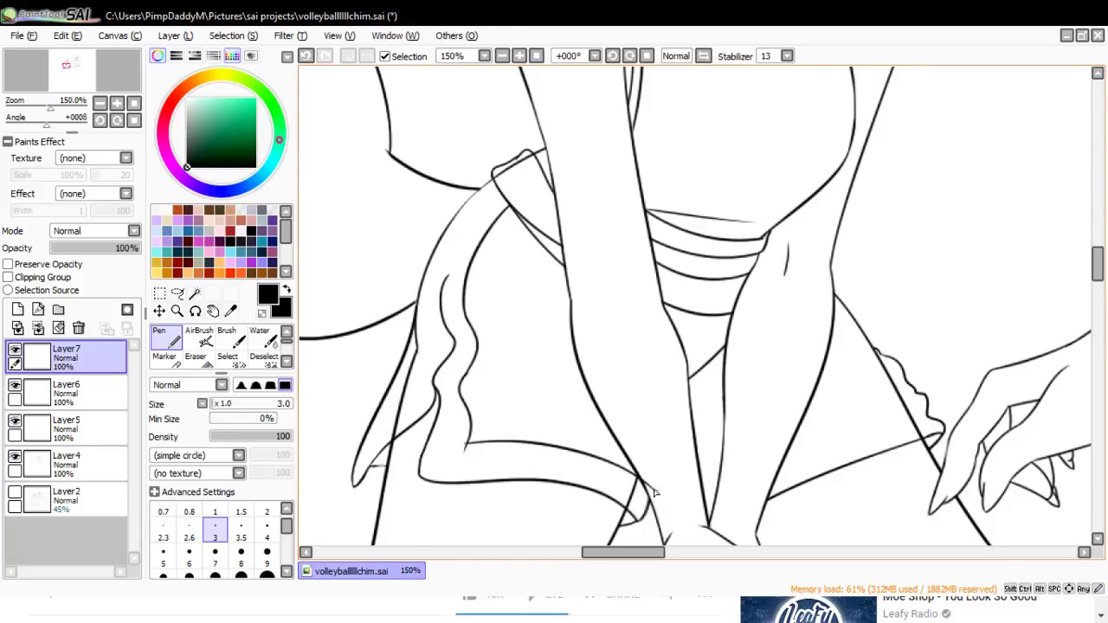
pyautogui.hotkey('ctrl', 'z')
pyautogui.moveTo(463, 442); pyautogui.dragTo(669, 492)
pyautogui.hotkey('ctrl', 'z')
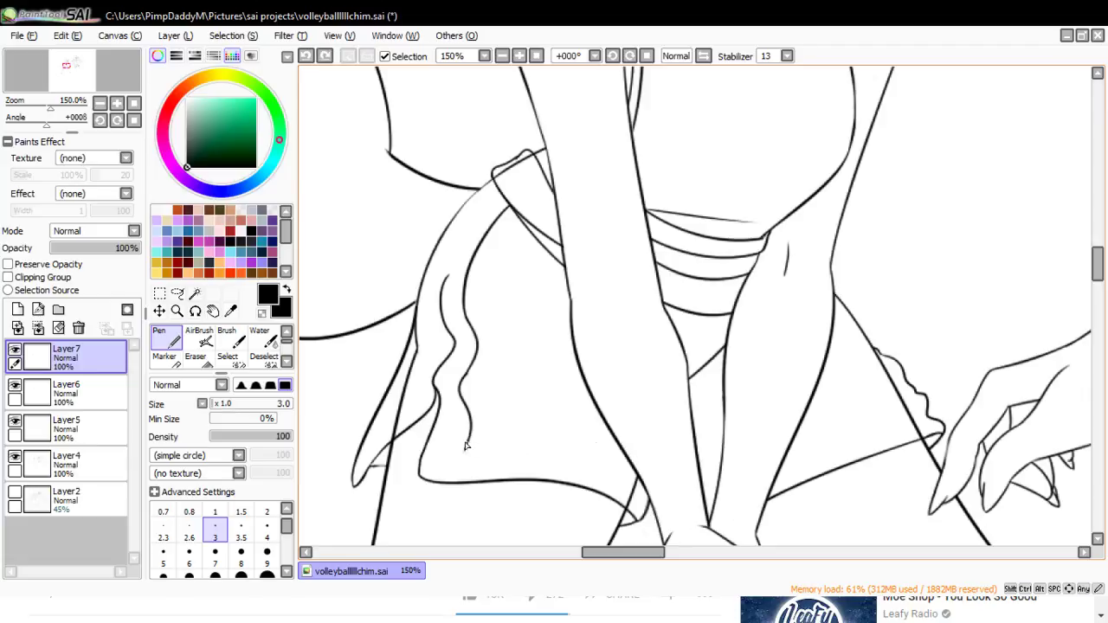
pyautogui.moveTo(465, 442)
pyautogui.mouseDown()
pyautogui.moveTo(642, 461)
pyautogui.moveTo(655, 485)
pyautogui.mouseUp()
pyautogui.hotkey('ctrl', 'z')
pyautogui.moveTo(465, 444); pyautogui.dragTo(651, 488)
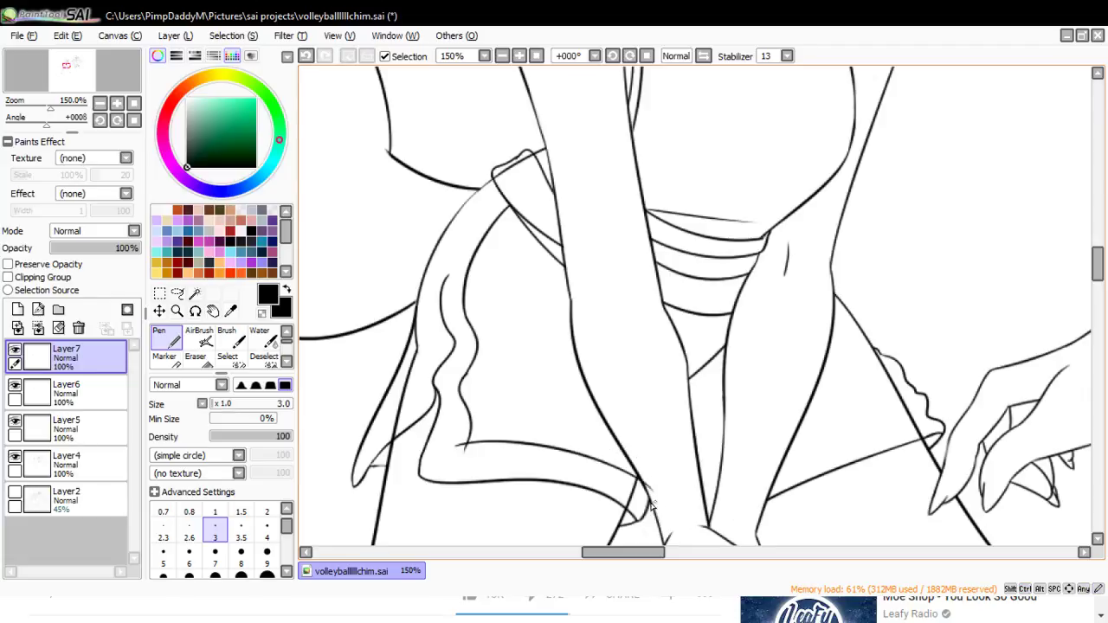
pyautogui.click(194, 356)
pyautogui.moveTo(453, 448)
pyautogui.mouseDown()
pyautogui.moveTo(465, 450)
pyautogui.moveTo(473, 475)
pyautogui.mouseUp()
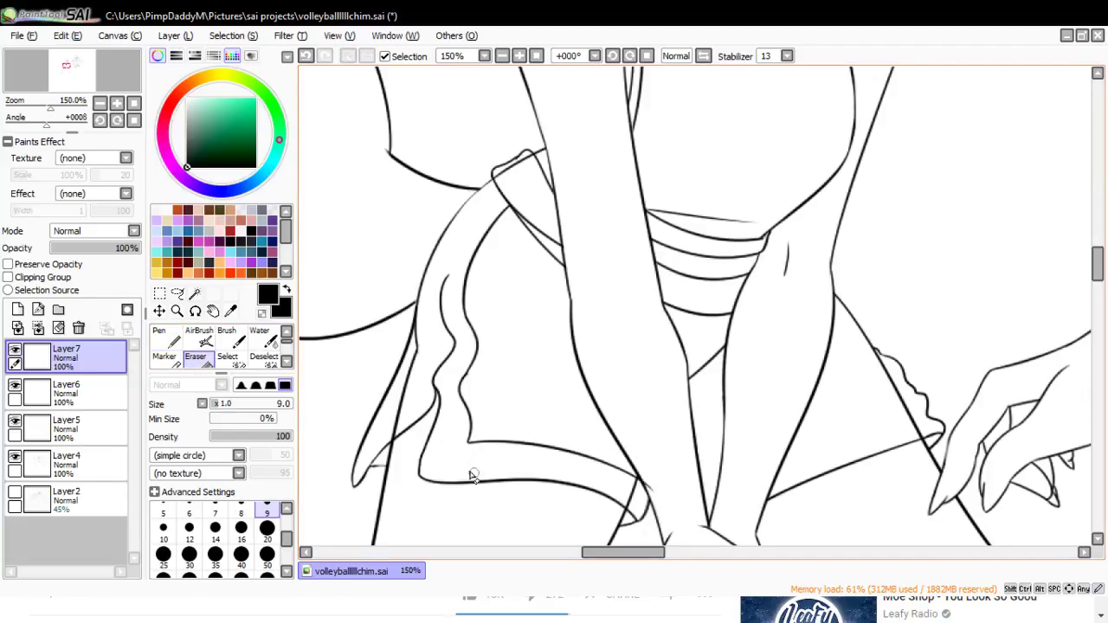
# - Draw a second trim line from the waistband just inside the left thigh outline, running in waves down to the rear hem flap
pyautogui.press('n')
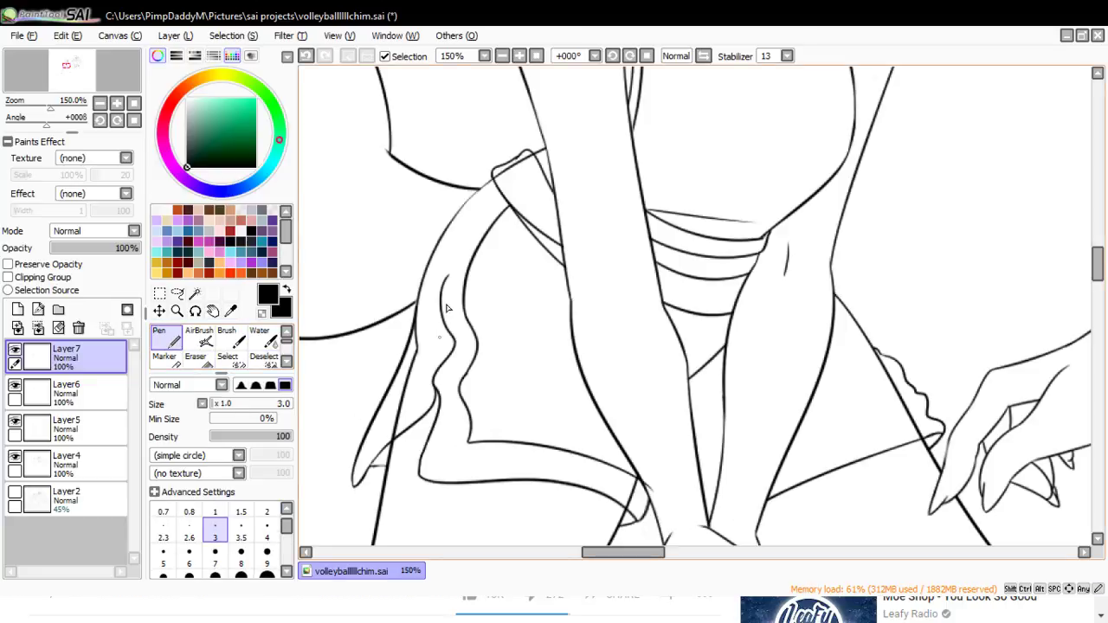
pyautogui.moveTo(490, 189); pyautogui.dragTo(430, 321)
pyautogui.hotkey('ctrl', 'z')
pyautogui.moveTo(491, 185); pyautogui.dragTo(425, 325)
pyautogui.hotkey('ctrl', 'z')
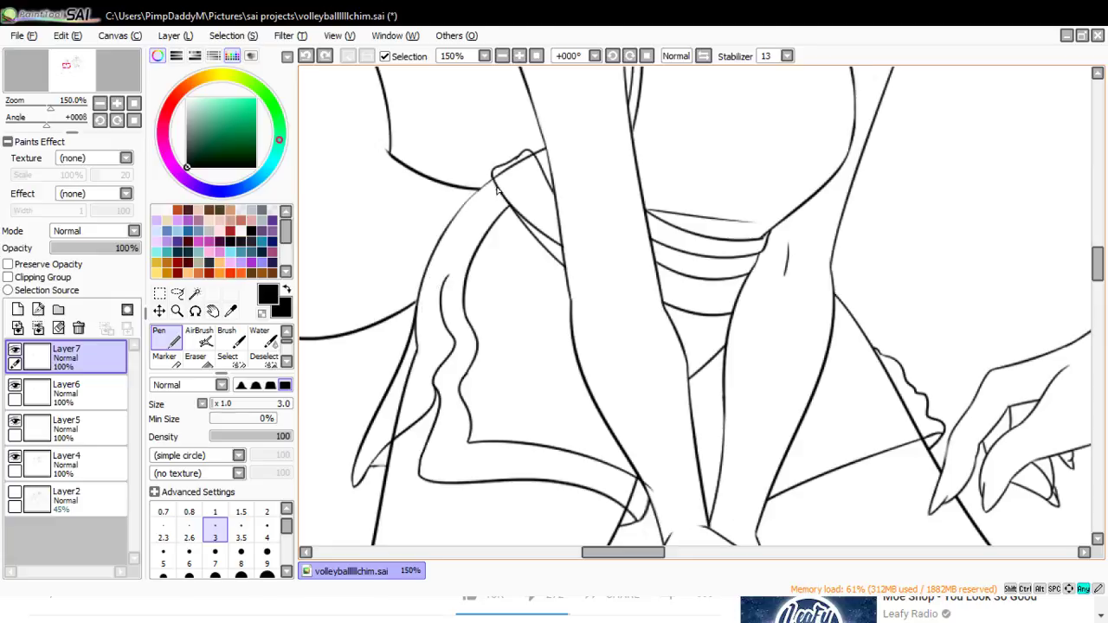
pyautogui.moveTo(491, 184); pyautogui.dragTo(427, 337)
pyautogui.moveTo(429, 286); pyautogui.dragTo(424, 322)
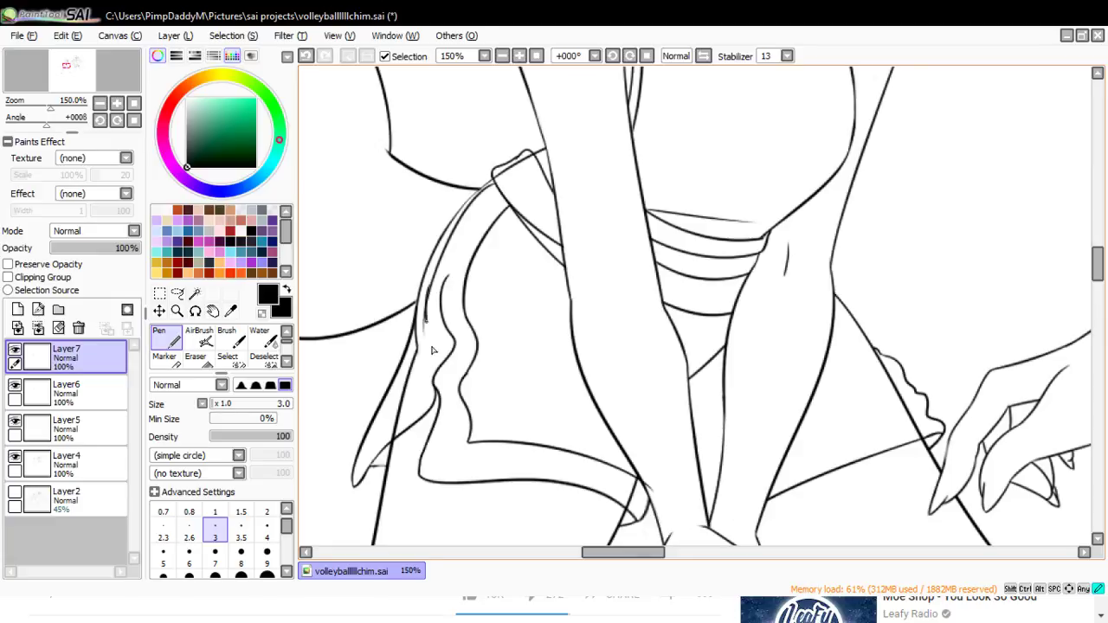
pyautogui.hotkey('ctrl', 'z')
pyautogui.moveTo(427, 279)
pyautogui.mouseDown()
pyautogui.moveTo(433, 350)
pyautogui.moveTo(430, 335)
pyautogui.moveTo(414, 407)
pyautogui.mouseUp()
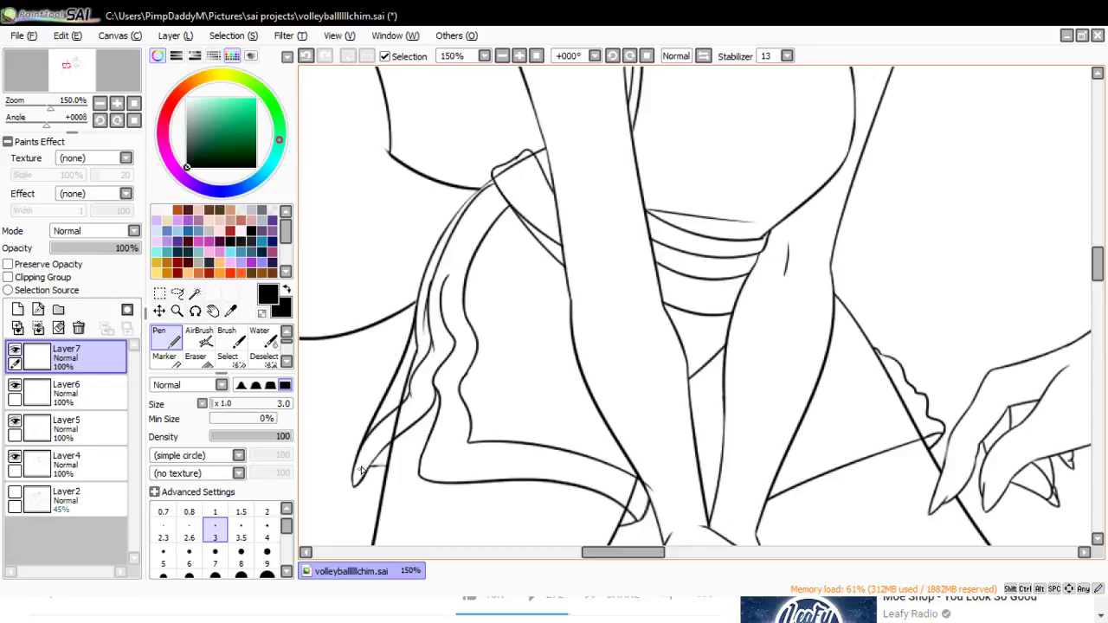
# - Erase the stray ends of the new trim lines beside the left side fold and at the forearm
pyautogui.click(196, 356)
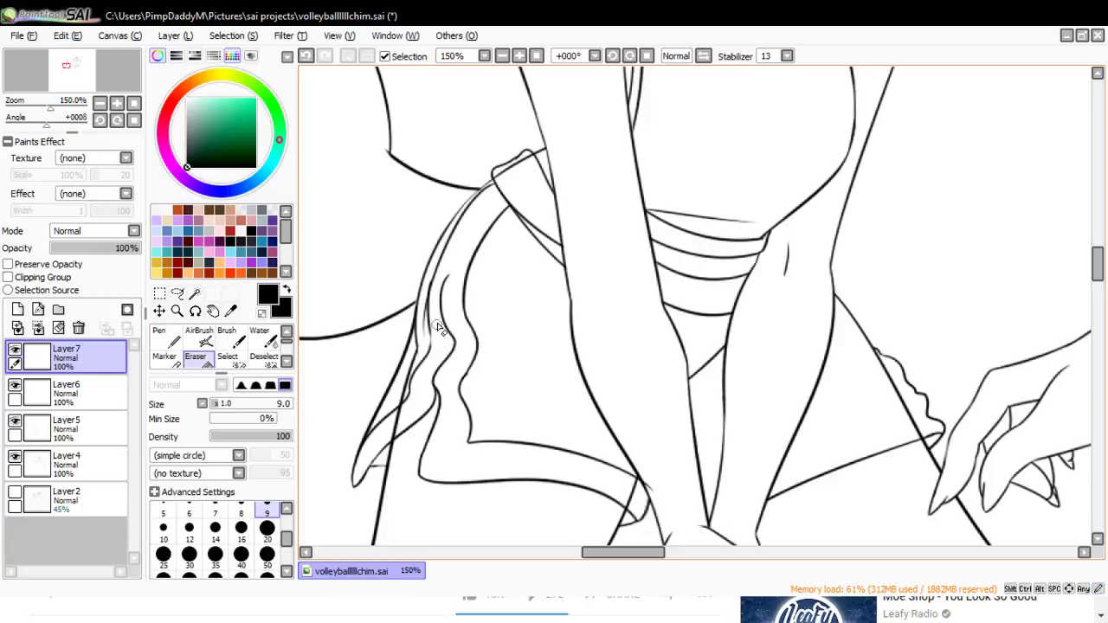
pyautogui.hotkey('ctrl', 'z')
pyautogui.moveTo(431, 320); pyautogui.dragTo(436, 362)
pyautogui.moveTo(624, 554); pyautogui.dragTo(643, 554)
pyautogui.moveTo(500, 487); pyautogui.dragTo(489, 465)
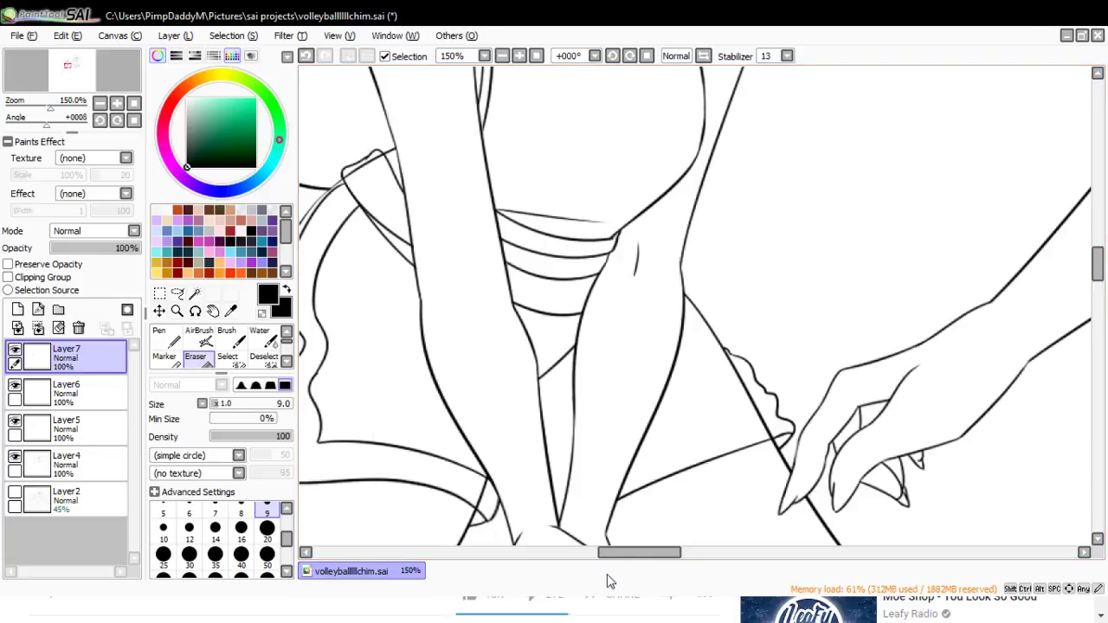
# - Draw a wavy trim line inside the right leg's ruffled side and above its hem, and erase the part overlapping the forearm
pyautogui.moveTo(619, 563); pyautogui.dragTo(626, 554)
pyautogui.press('n')
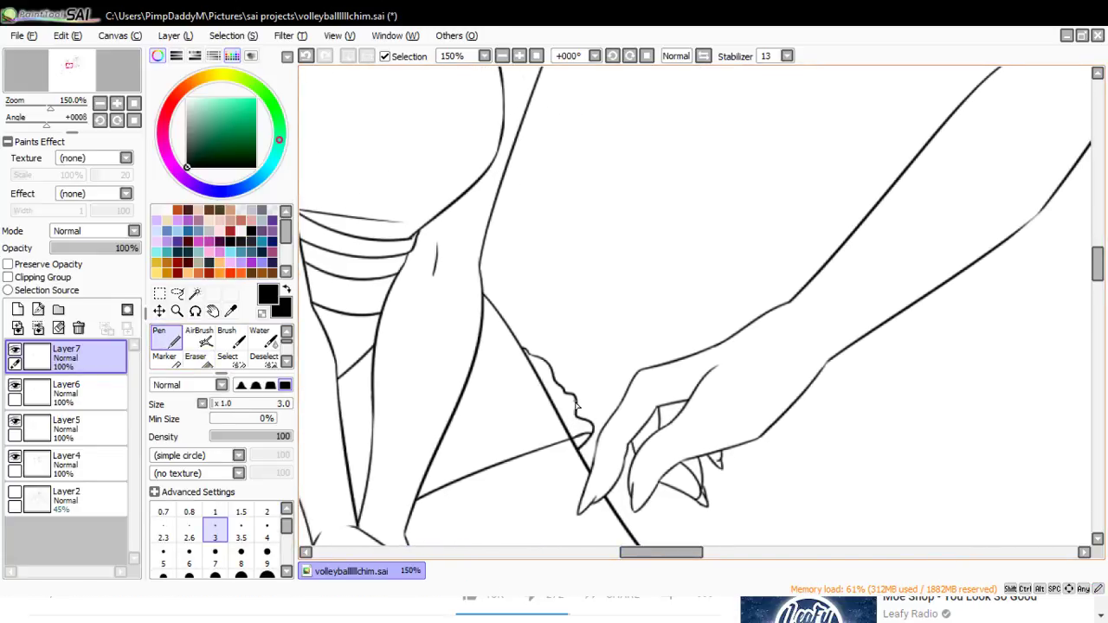
pyautogui.moveTo(578, 405)
pyautogui.mouseDown()
pyautogui.moveTo(479, 429)
pyautogui.moveTo(441, 456)
pyautogui.mouseUp()
pyautogui.hotkey('ctrl', 'z')
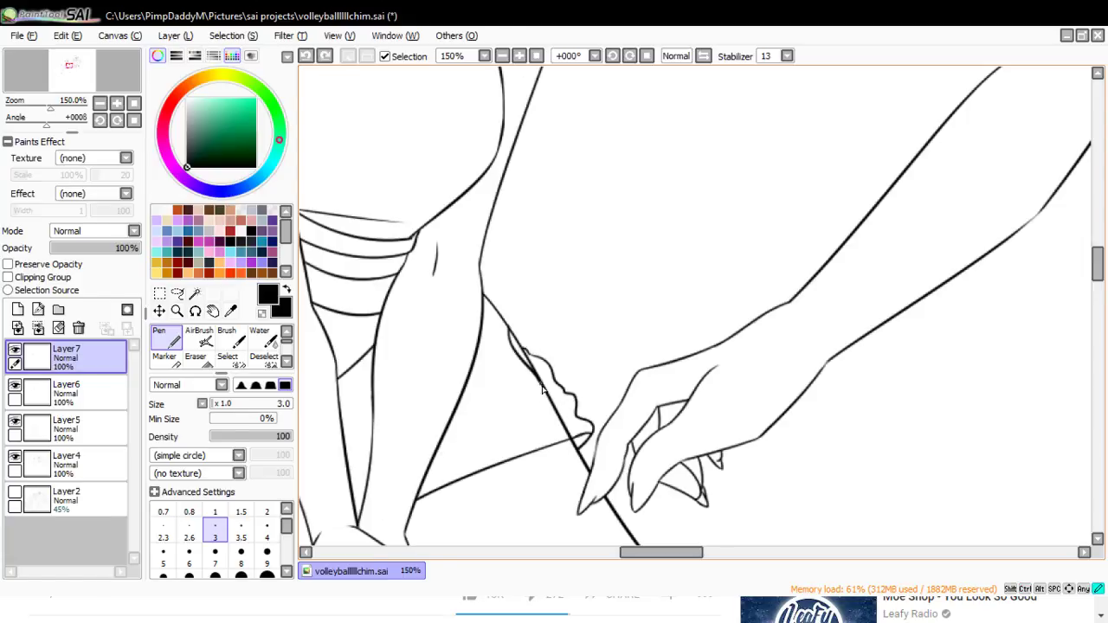
pyautogui.hotkey('ctrl', 'z')
pyautogui.moveTo(547, 397)
pyautogui.mouseDown()
pyautogui.moveTo(570, 419)
pyautogui.moveTo(405, 473)
pyautogui.mouseUp()
pyautogui.hotkey('ctrl', 'z')
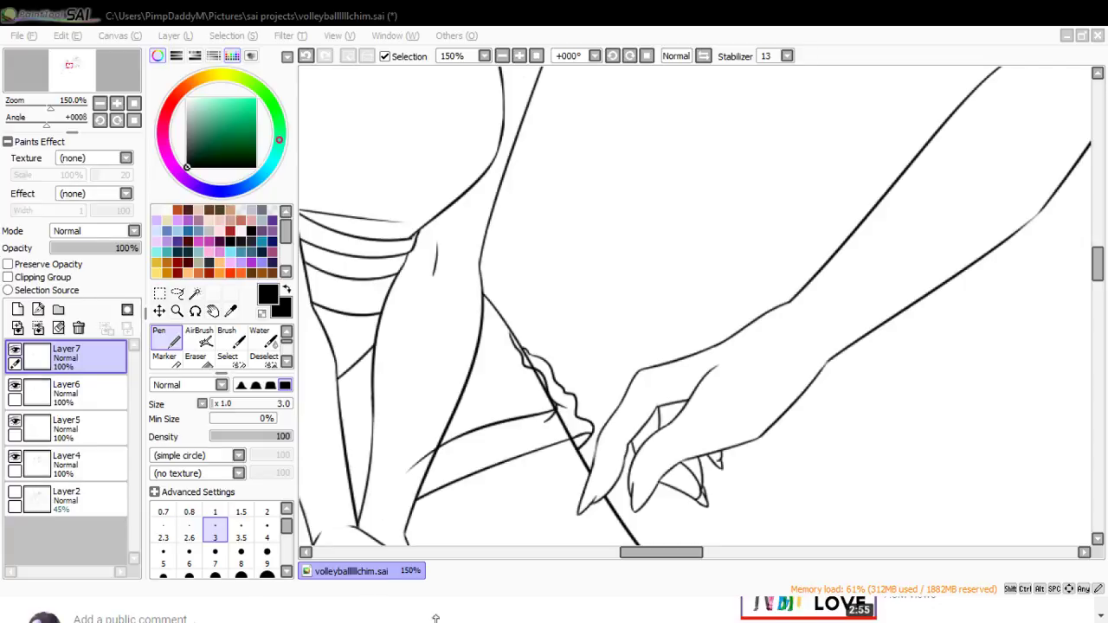
pyautogui.click(195, 356)
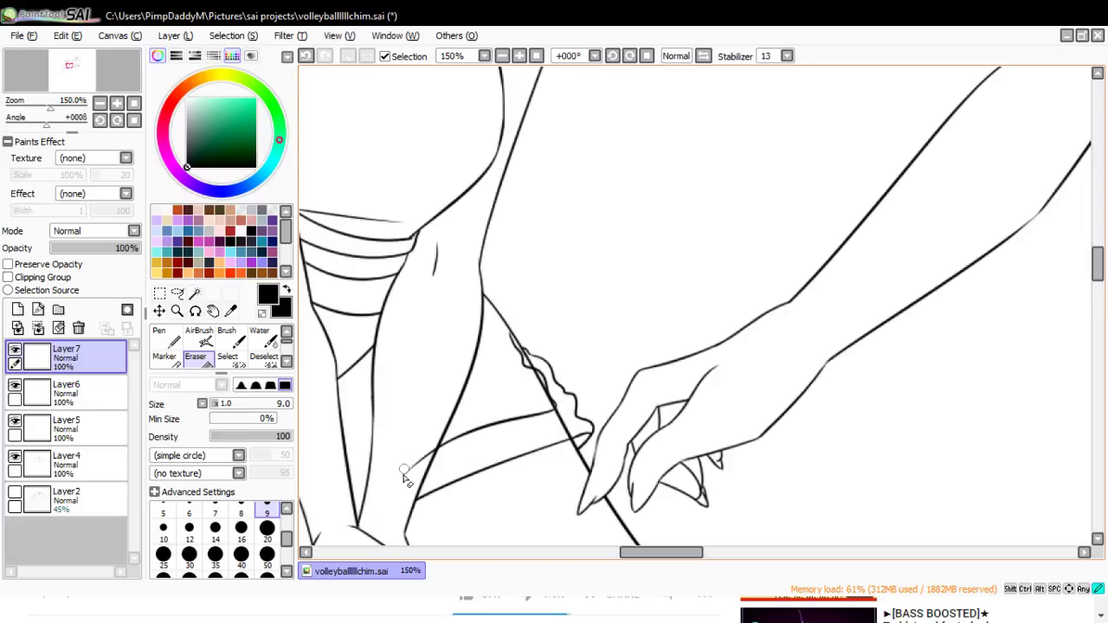
pyautogui.moveTo(405, 471); pyautogui.dragTo(434, 443)
pyautogui.hotkey('alt', 'Tab')
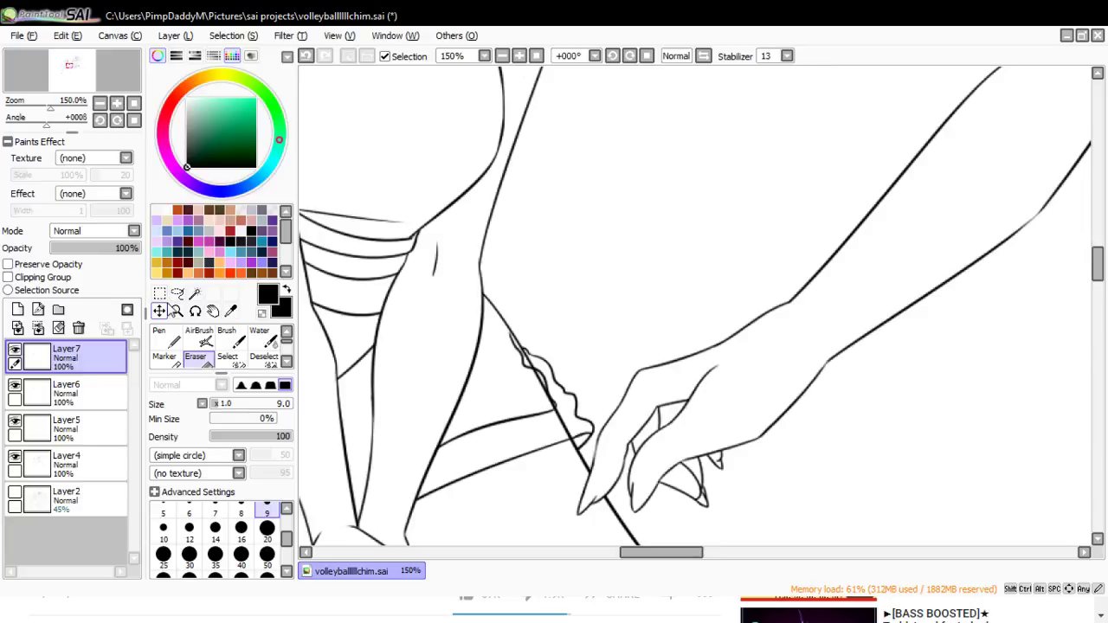
pyautogui.click(176, 310)
pyautogui.click(173, 398)
pyautogui.click(462, 242)
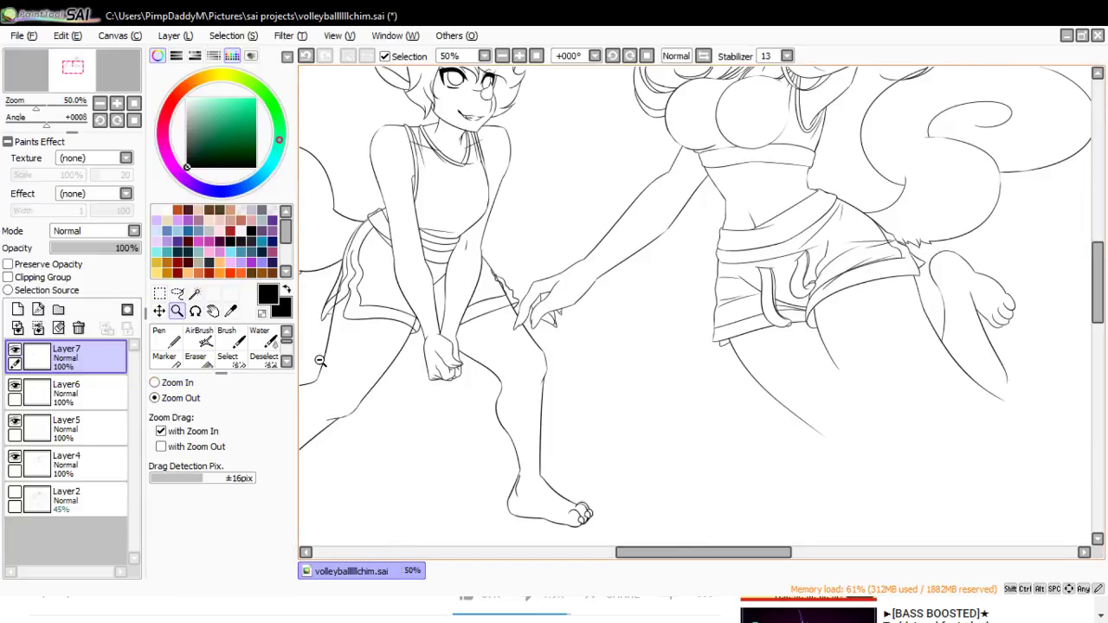
pyautogui.click(374, 276)
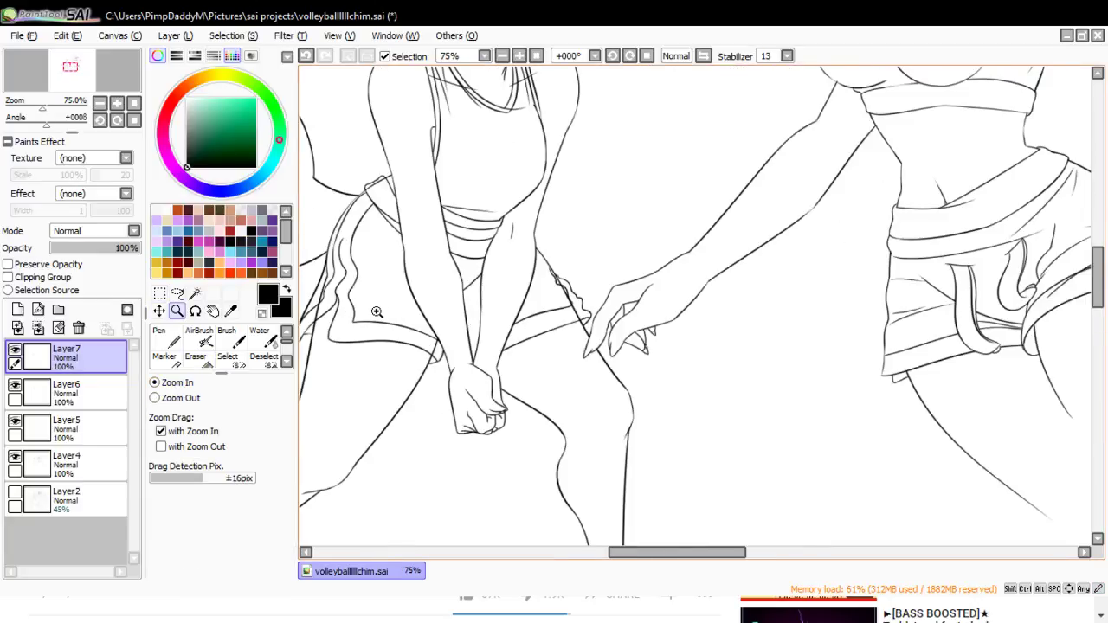
# - On a new layer, ink curved fabric folds across the viewer's-left leg of the smaller character's shorts with the size 3 Pen
pyautogui.click(386, 319)
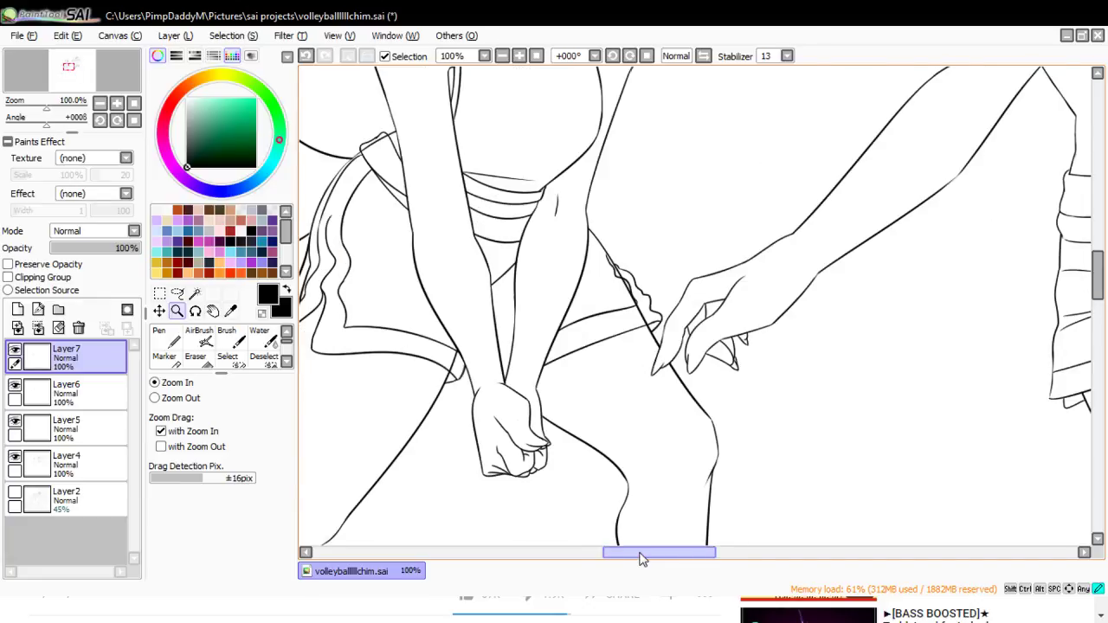
pyautogui.moveTo(640, 557); pyautogui.dragTo(629, 556)
pyautogui.click(475, 348)
pyautogui.click(18, 309)
pyautogui.click(159, 337)
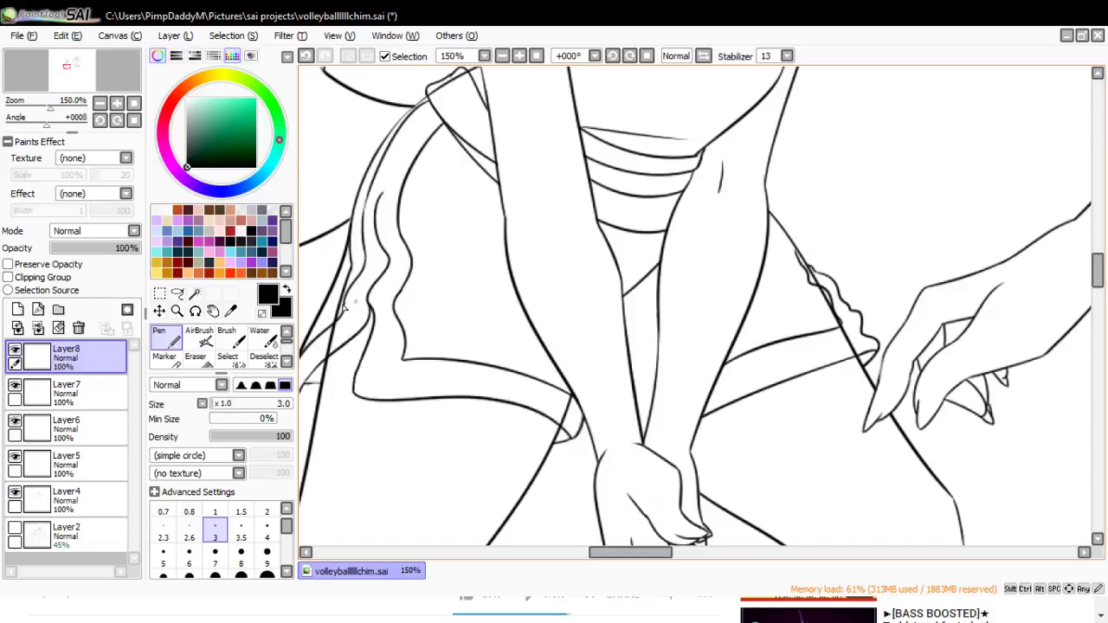
pyautogui.moveTo(332, 308); pyautogui.dragTo(477, 309)
pyautogui.moveTo(359, 311)
pyautogui.mouseDown()
pyautogui.moveTo(482, 336)
pyautogui.moveTo(492, 327)
pyautogui.mouseUp()
pyautogui.hotkey('ctrl', 'z')
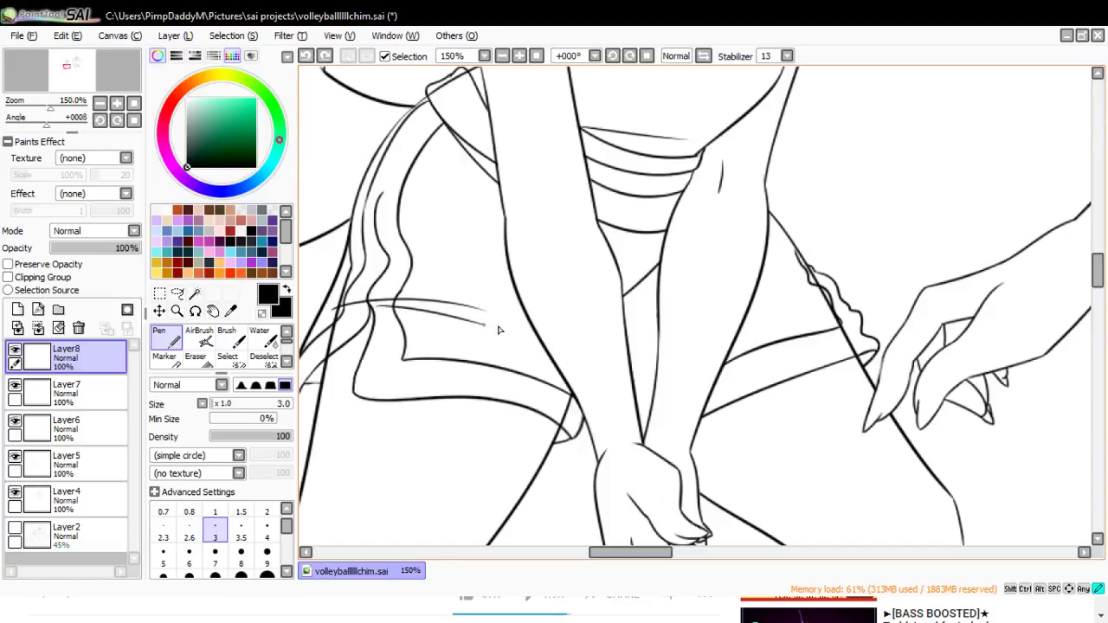
pyautogui.moveTo(353, 260); pyautogui.dragTo(516, 234)
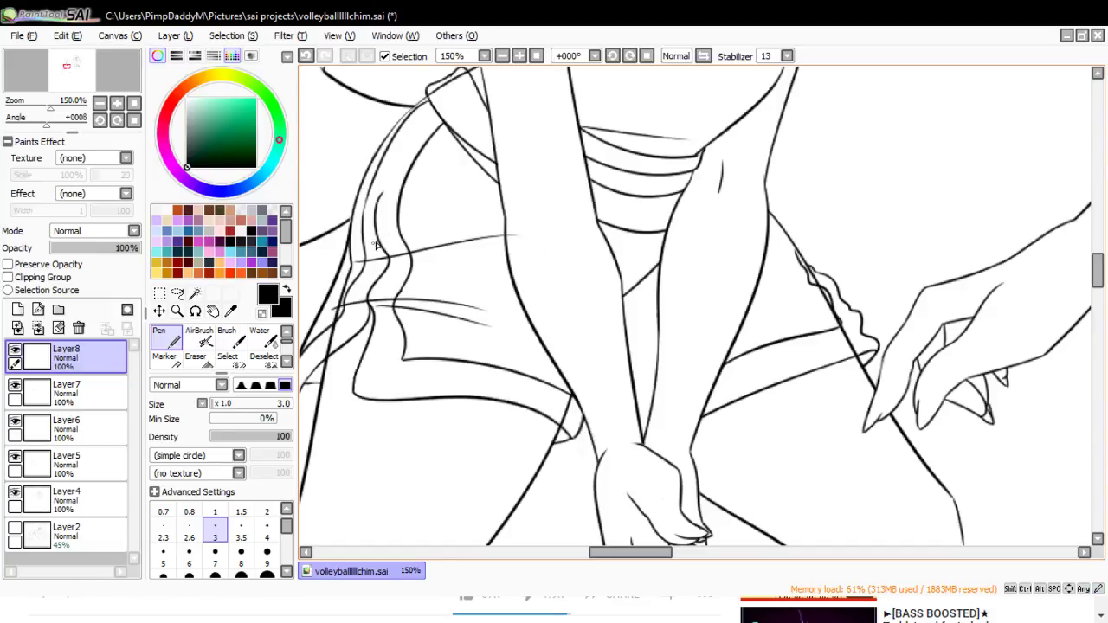
pyautogui.moveTo(375, 244); pyautogui.dragTo(496, 217)
pyautogui.moveTo(540, 314); pyautogui.dragTo(437, 285)
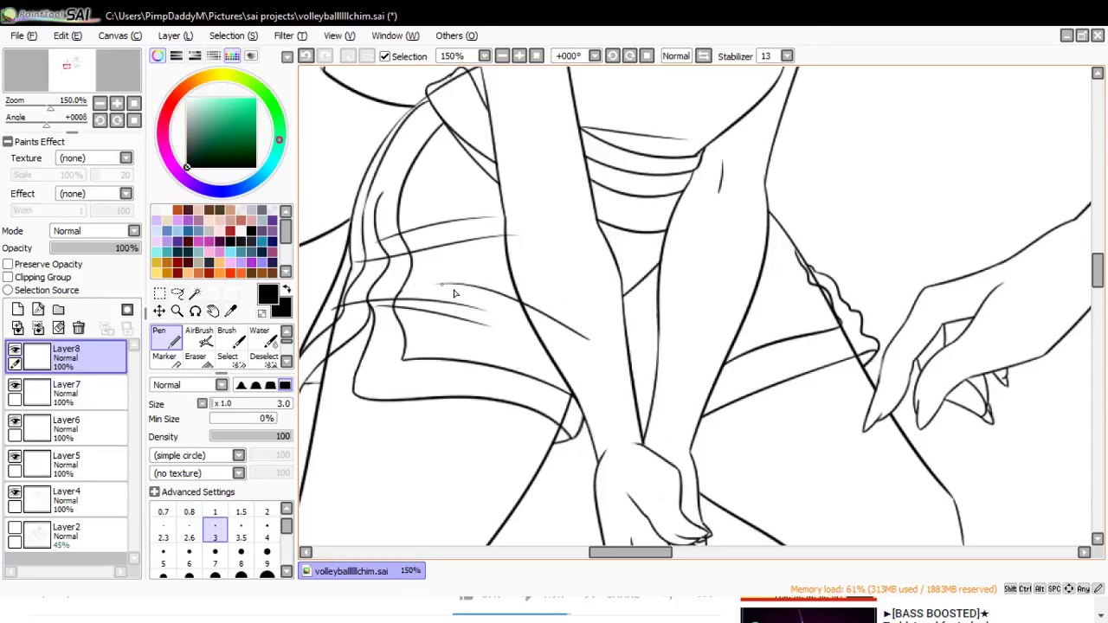
# - Ink short slanted crease lines on the shorts between and across the smaller character's forearms
pyautogui.moveTo(635, 364); pyautogui.dragTo(711, 322)
pyautogui.moveTo(606, 379); pyautogui.dragTo(686, 341)
pyautogui.moveTo(632, 415)
pyautogui.mouseDown()
pyautogui.moveTo(688, 376)
pyautogui.moveTo(626, 406)
pyautogui.moveTo(660, 385)
pyautogui.moveTo(644, 324)
pyautogui.moveTo(652, 366)
pyautogui.moveTo(670, 365)
pyautogui.moveTo(637, 394)
pyautogui.mouseUp()
pyautogui.hotkey('ctrl', 'z')
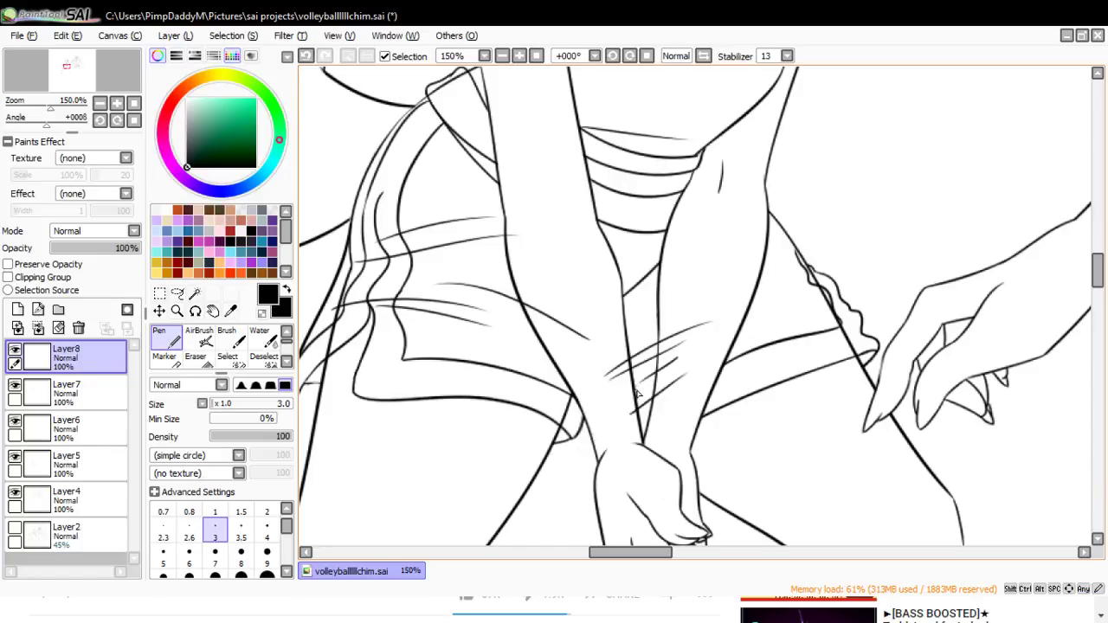
pyautogui.moveTo(729, 282); pyautogui.dragTo(612, 331)
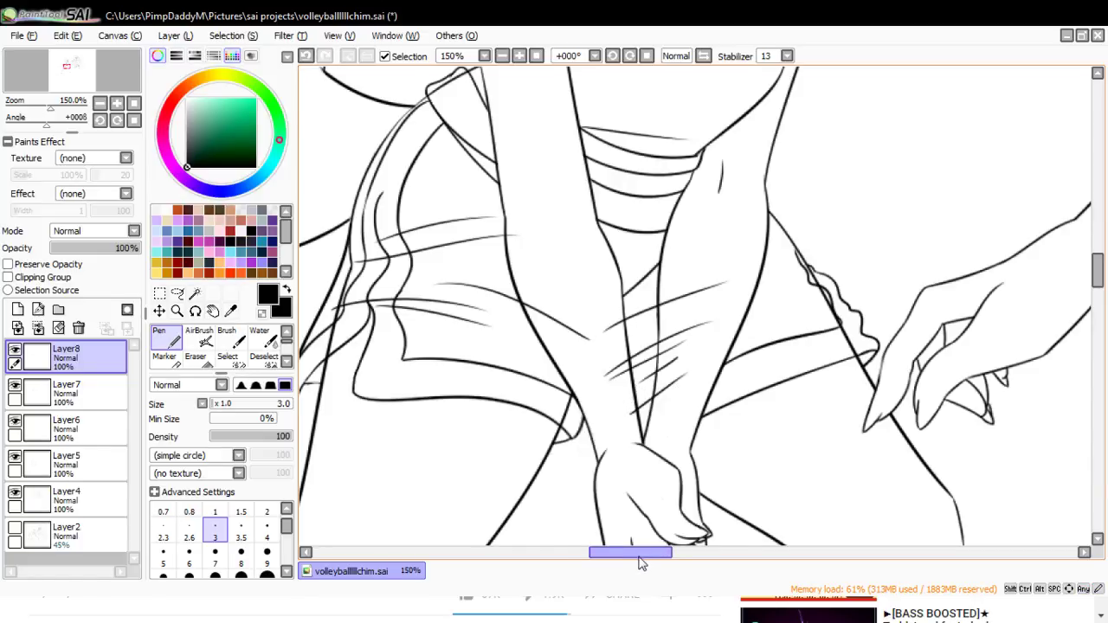
# - Ink slanted crease lines across the viewer's-right leg of the shorts, running toward its ruffled outer edge
pyautogui.moveTo(639, 553); pyautogui.dragTo(654, 553)
pyautogui.moveTo(711, 315); pyautogui.dragTo(607, 349)
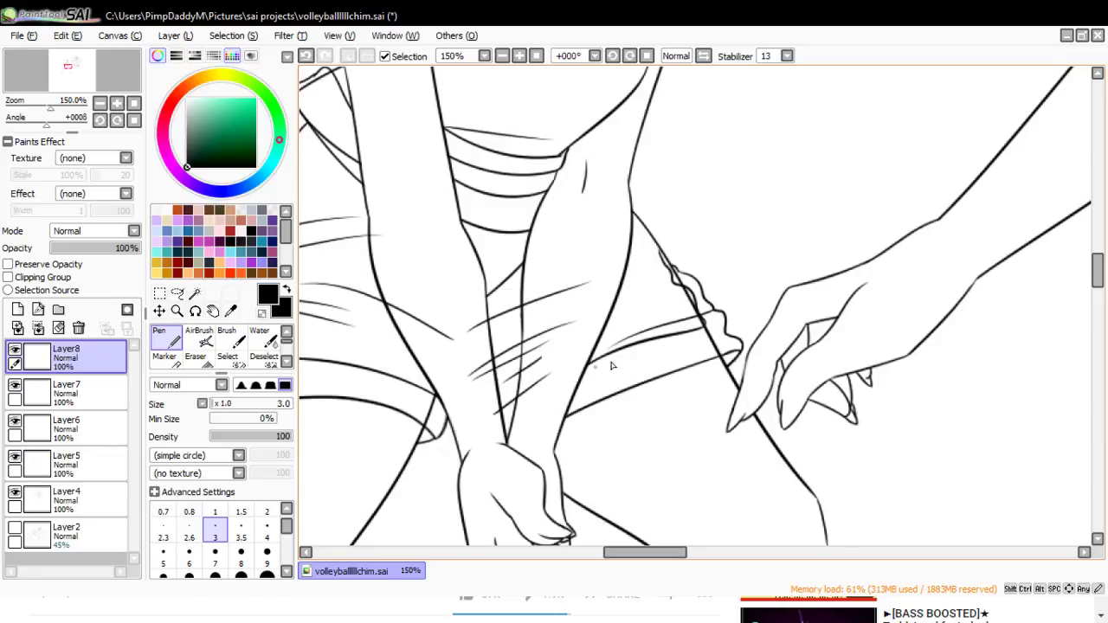
pyautogui.moveTo(705, 303)
pyautogui.mouseDown()
pyautogui.moveTo(626, 328)
pyautogui.moveTo(679, 301)
pyautogui.moveTo(607, 318)
pyautogui.moveTo(595, 332)
pyautogui.moveTo(614, 305)
pyautogui.moveTo(679, 283)
pyautogui.mouseUp()
pyautogui.hotkey('ctrl', 'z')
pyautogui.moveTo(590, 320); pyautogui.dragTo(680, 281)
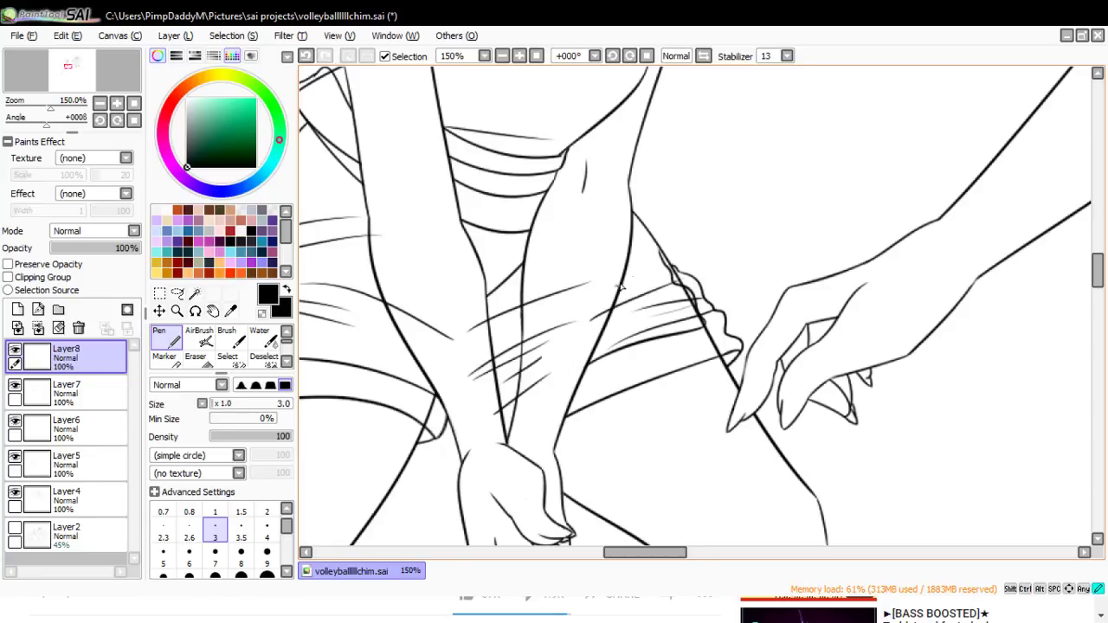
pyautogui.hotkey('ctrl', 'z')
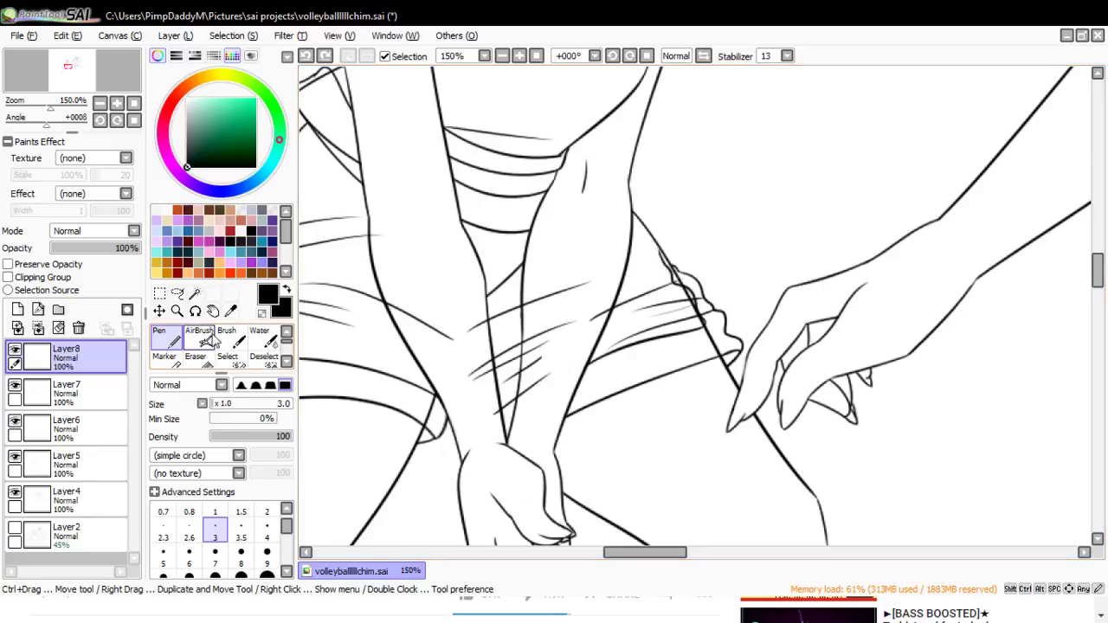
# - Erase the parts of the new crease lines that overlap the smaller character's forearms, using a size 20 Eraser
pyautogui.click(197, 357)
pyautogui.click(266, 528)
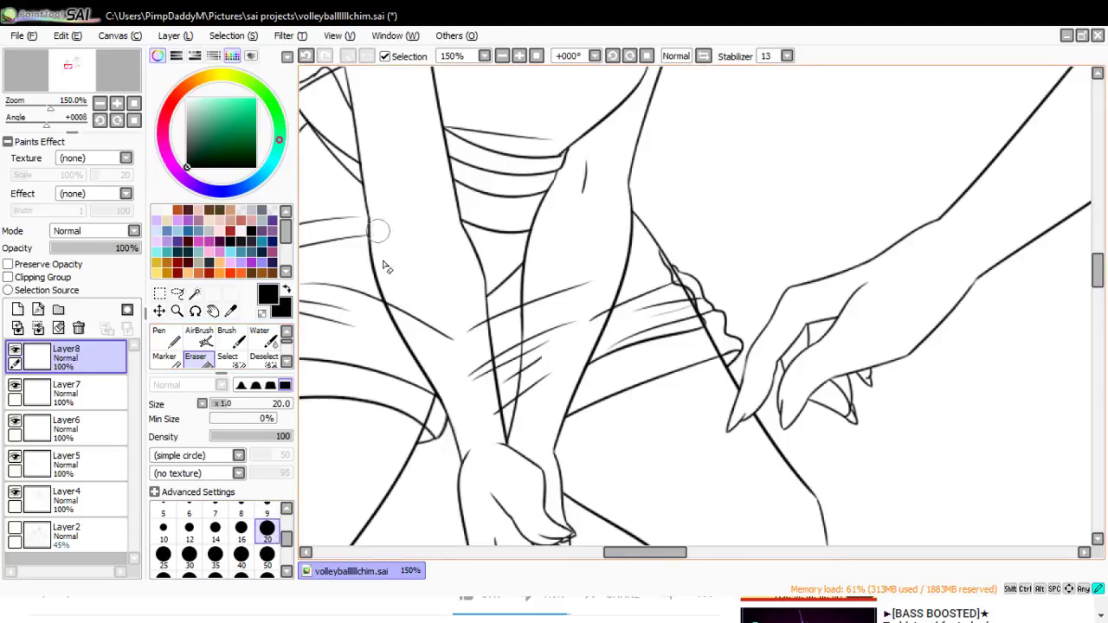
pyautogui.moveTo(451, 374)
pyautogui.mouseDown()
pyautogui.moveTo(450, 317)
pyautogui.moveTo(467, 349)
pyautogui.moveTo(461, 273)
pyautogui.moveTo(487, 392)
pyautogui.moveTo(477, 284)
pyautogui.moveTo(482, 364)
pyautogui.moveTo(485, 308)
pyautogui.moveTo(495, 435)
pyautogui.moveTo(489, 390)
pyautogui.moveTo(491, 407)
pyautogui.moveTo(502, 367)
pyautogui.moveTo(538, 341)
pyautogui.moveTo(520, 423)
pyautogui.moveTo(540, 339)
pyautogui.moveTo(610, 280)
pyautogui.moveTo(596, 329)
pyautogui.moveTo(609, 307)
pyautogui.moveTo(588, 304)
pyautogui.moveTo(566, 322)
pyautogui.moveTo(561, 305)
pyautogui.moveTo(536, 309)
pyautogui.mouseUp()
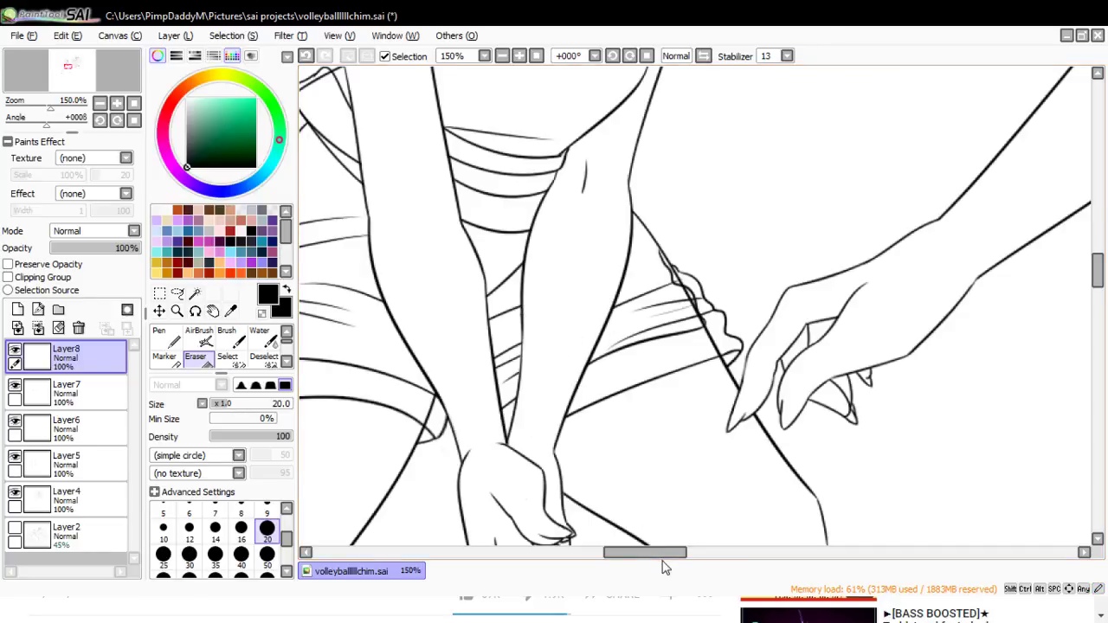
# - On another new layer, ink the wavy outline of the fabric detail at the front of the shorts between the forearms
pyautogui.moveTo(663, 554); pyautogui.dragTo(615, 529)
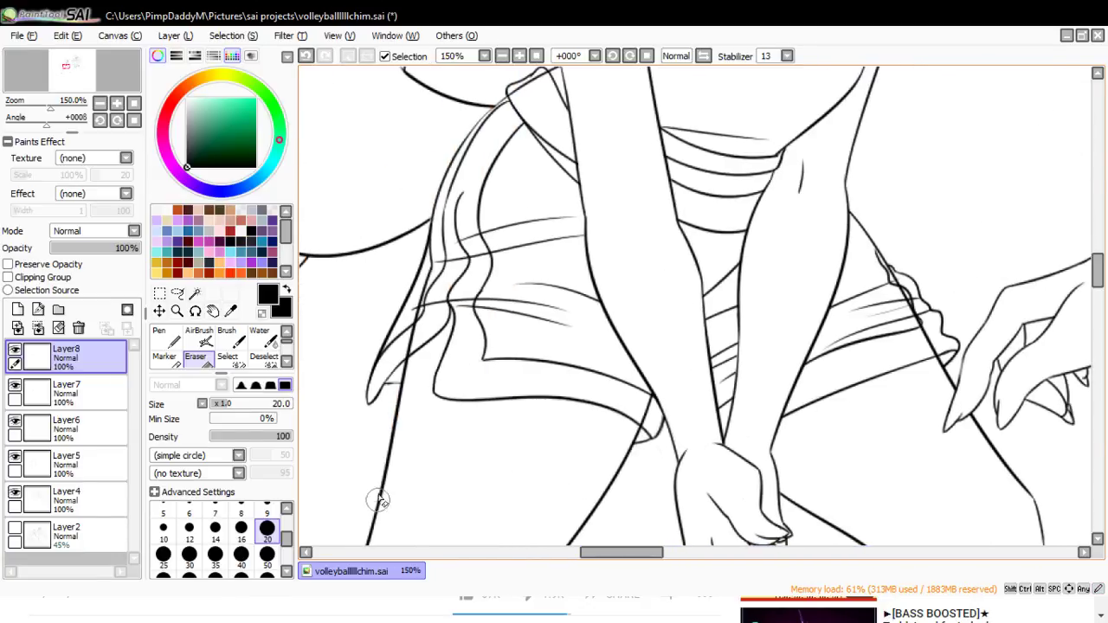
pyautogui.click(17, 311)
pyautogui.click(177, 311)
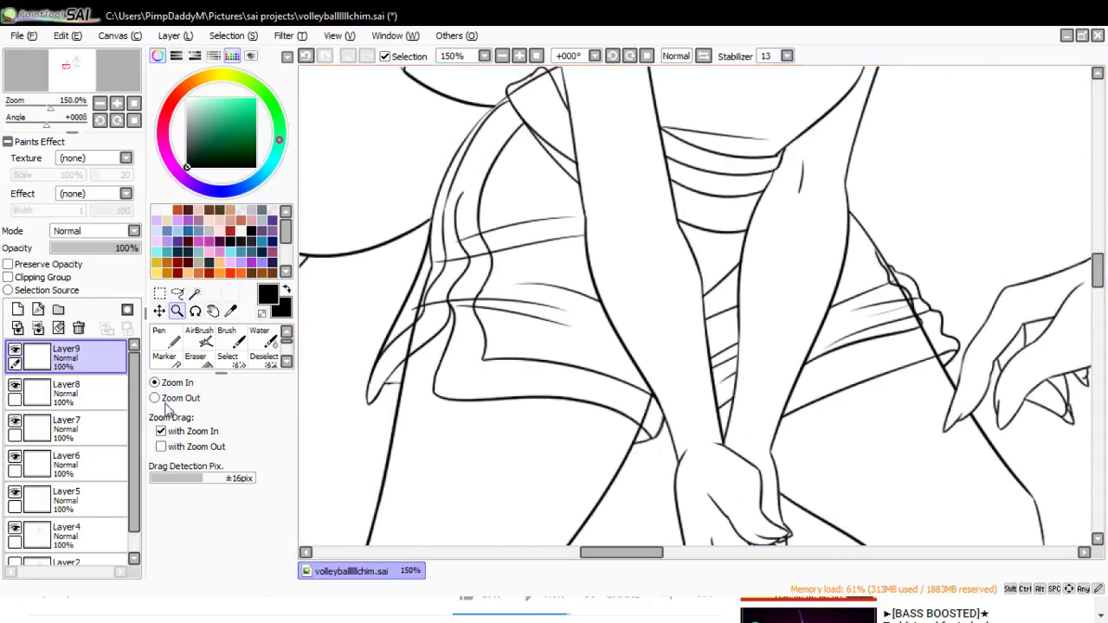
pyautogui.click(302, 325)
pyautogui.click(336, 306)
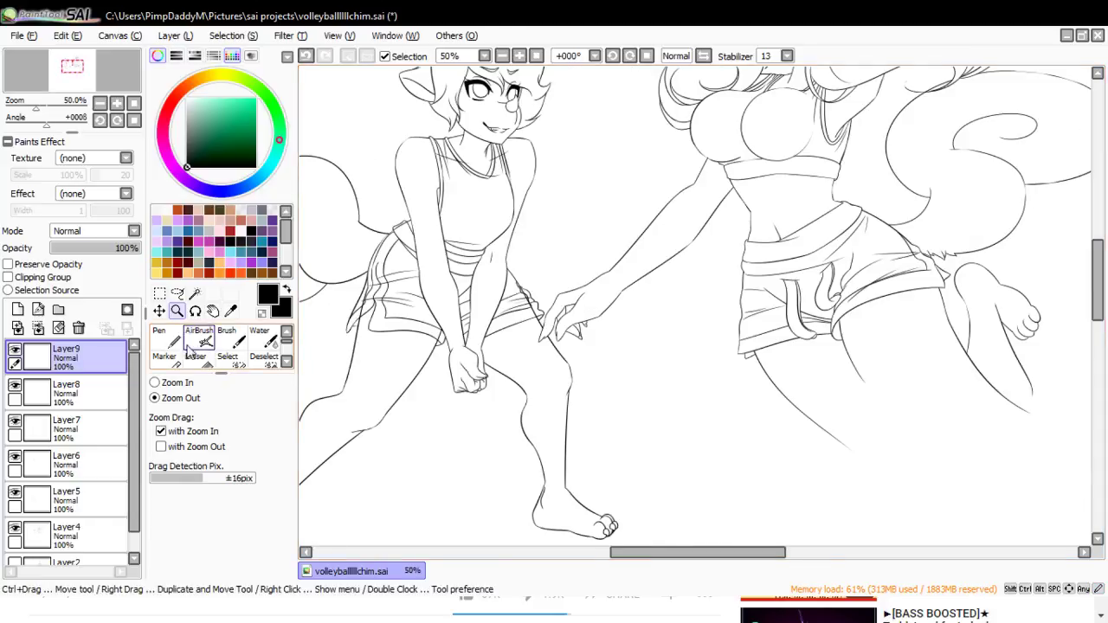
pyautogui.click(177, 384)
pyautogui.click(459, 292)
pyautogui.click(461, 292)
pyautogui.click(464, 293)
pyautogui.click(467, 296)
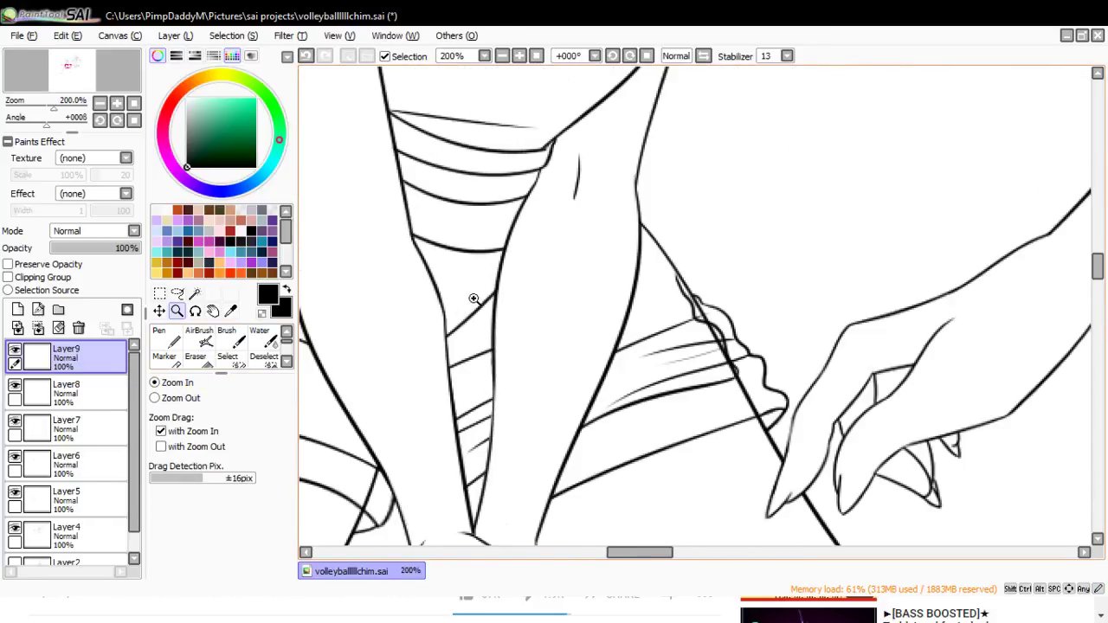
pyautogui.click(171, 341)
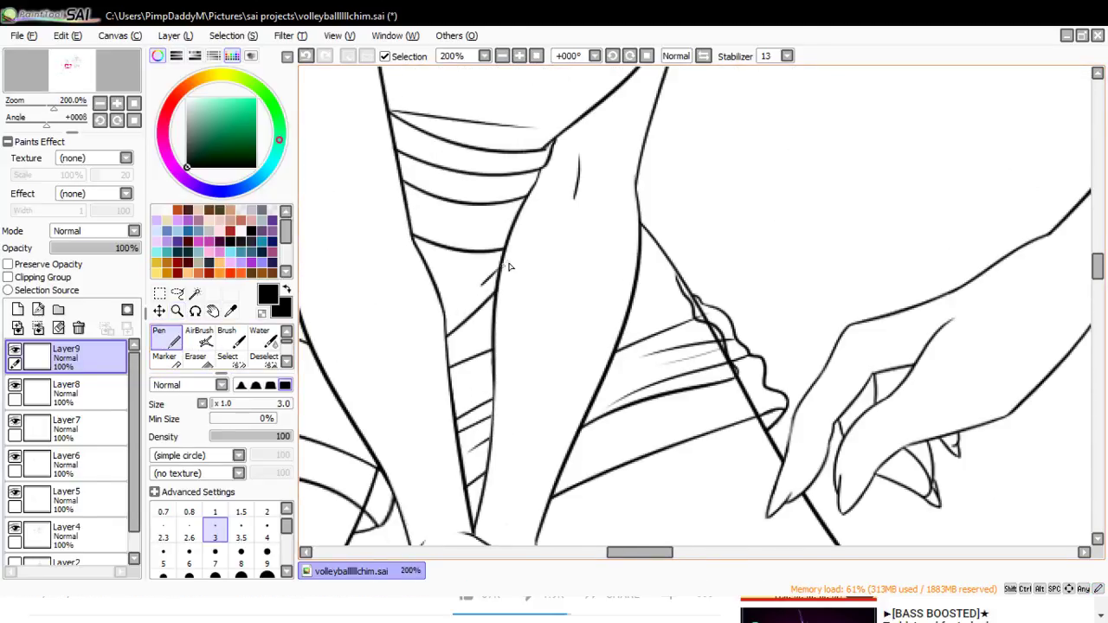
pyautogui.moveTo(479, 320)
pyautogui.mouseDown()
pyautogui.moveTo(493, 390)
pyautogui.moveTo(475, 417)
pyautogui.mouseUp()
pyautogui.hotkey('ctrl', 'z')
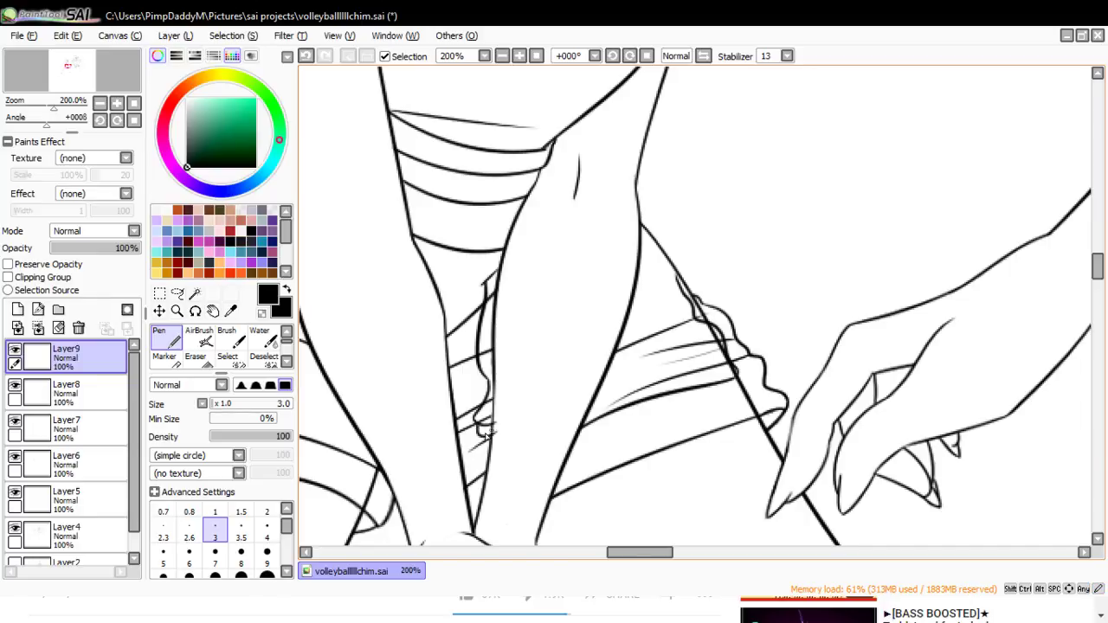
pyautogui.hotkey('ctrl', 'z')
pyautogui.moveTo(482, 441); pyautogui.dragTo(495, 431)
# - Ink the inner lines of the front fabric detail between the forearms, redoing the upper stroke until it fits
pyautogui.moveTo(489, 284); pyautogui.dragTo(483, 336)
pyautogui.hotkey('ctrl', 'z')
pyautogui.moveTo(488, 279); pyautogui.dragTo(482, 334)
pyautogui.hotkey('ctrl', 'z')
pyautogui.moveTo(488, 280); pyautogui.dragTo(483, 346)
pyautogui.hotkey('ctrl', 'z')
pyautogui.moveTo(489, 280); pyautogui.dragTo(483, 335)
pyautogui.moveTo(492, 383); pyautogui.dragTo(480, 428)
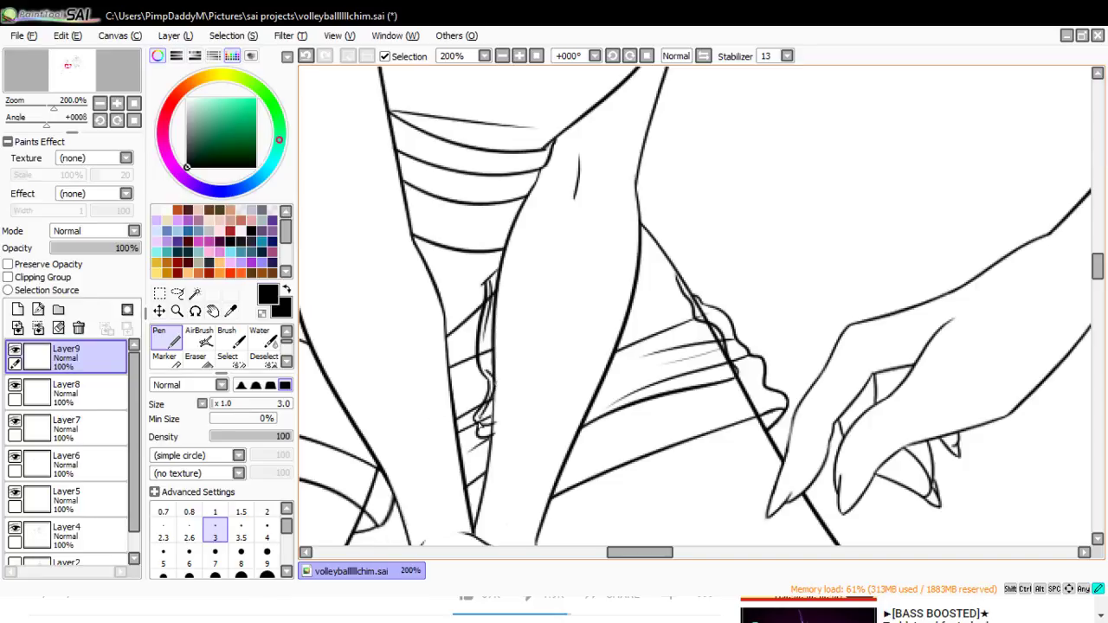
# - Clean up the front detail of the shorts, erasing its overlap with the forearm and the Layer8 creases running through it
pyautogui.click(197, 358)
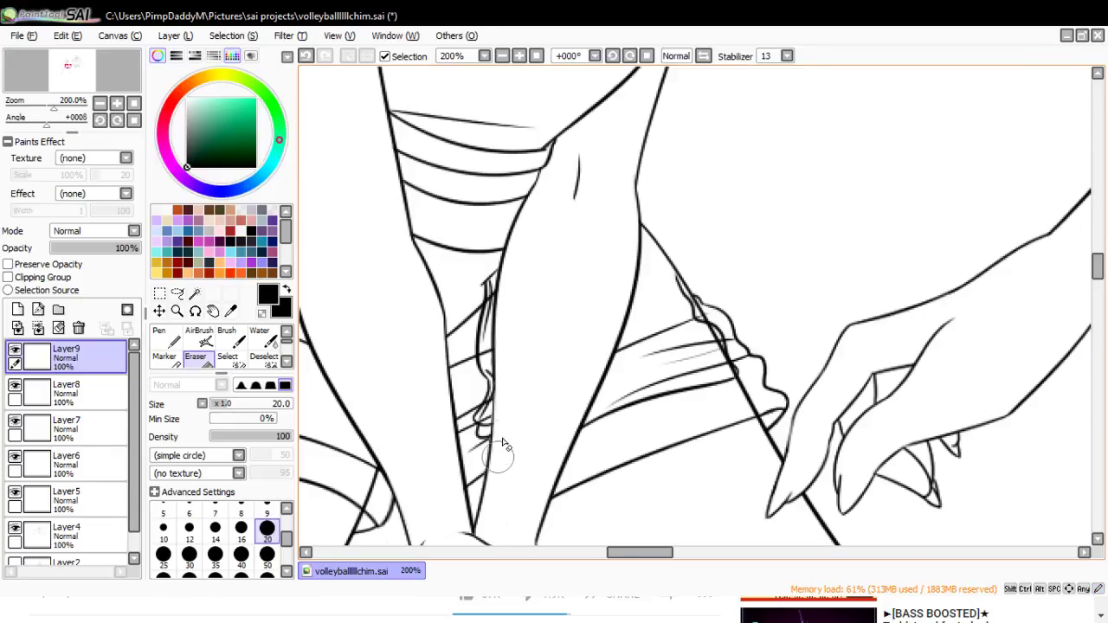
pyautogui.click(69, 393)
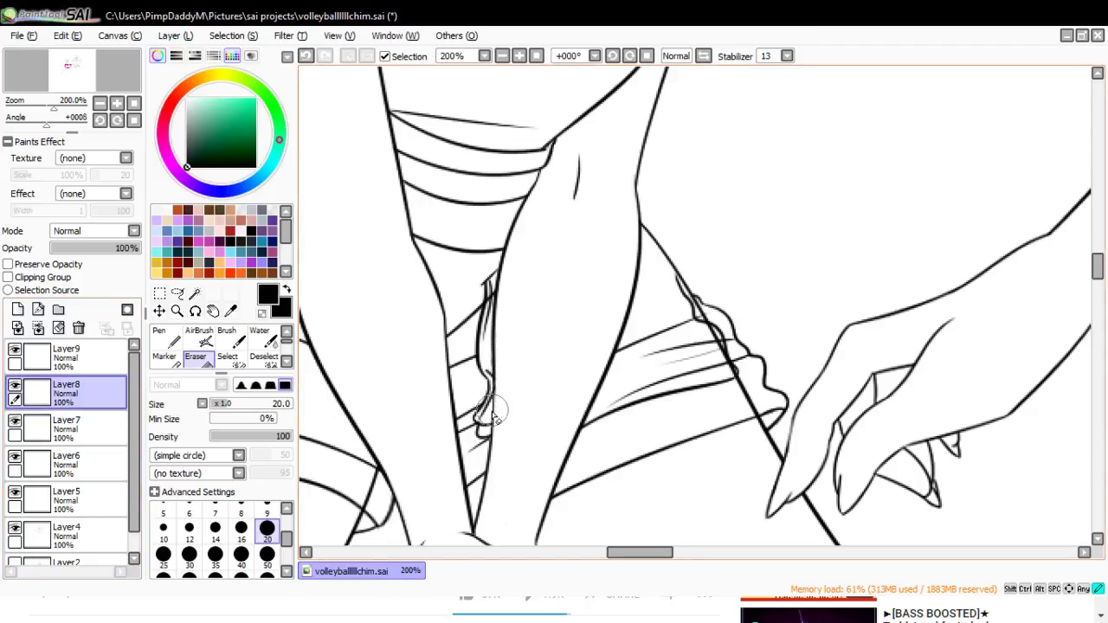
pyautogui.click(68, 424)
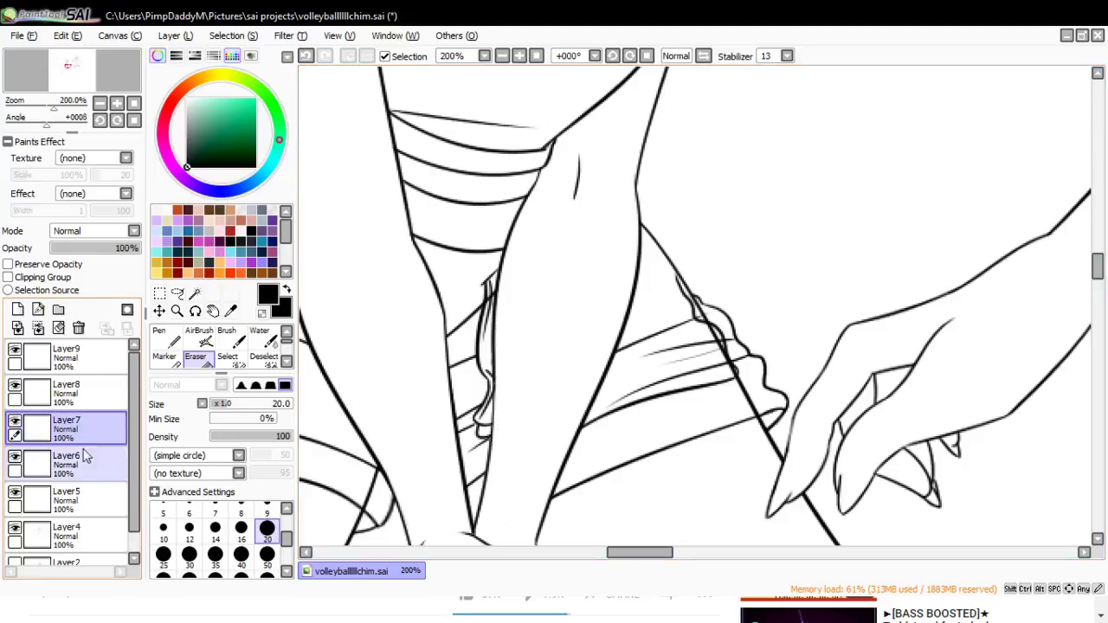
# - On Layer5, erase the body lines showing through the smaller character's shorts at the ruffled edge, waistband and opposite leg
pyautogui.scroll(-1, 70, 450)
pyautogui.click(71, 476)
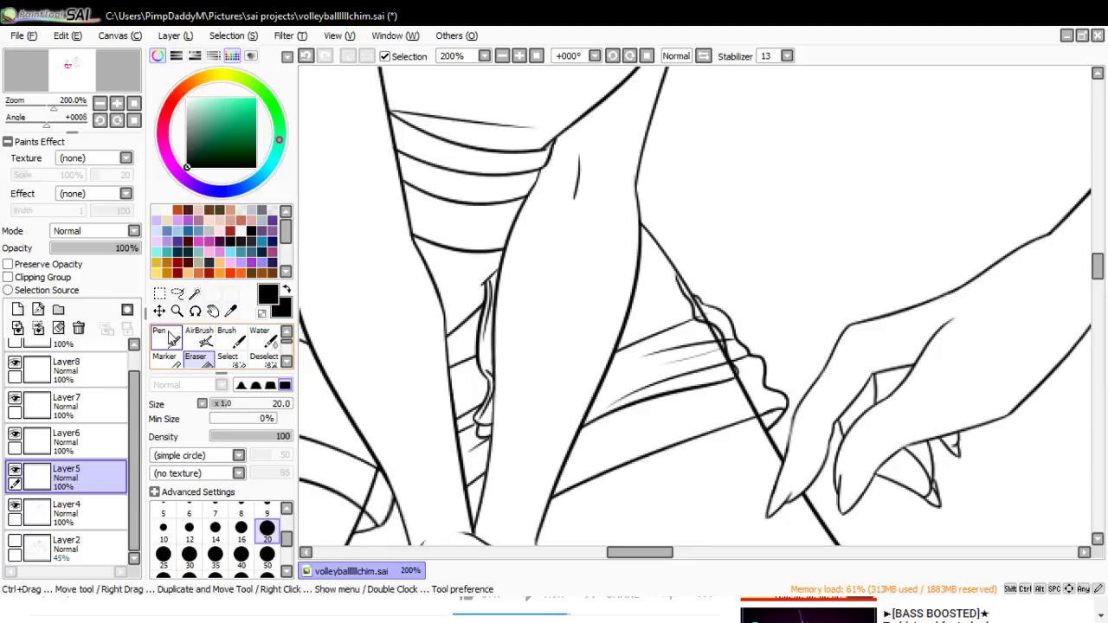
pyautogui.click(176, 311)
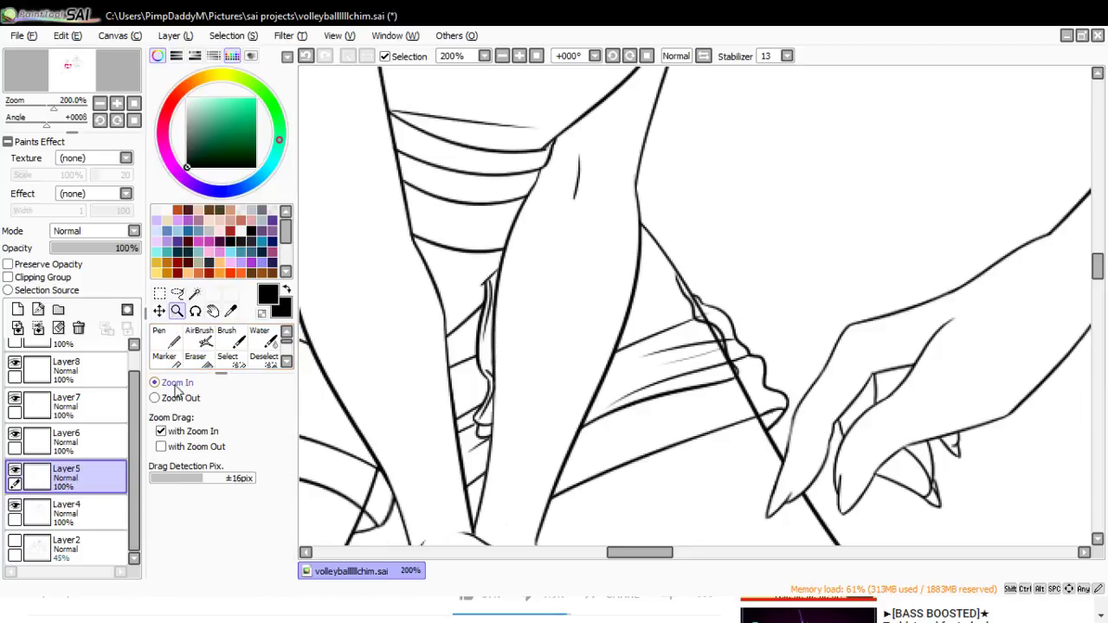
pyautogui.click(584, 285)
pyautogui.press('e')
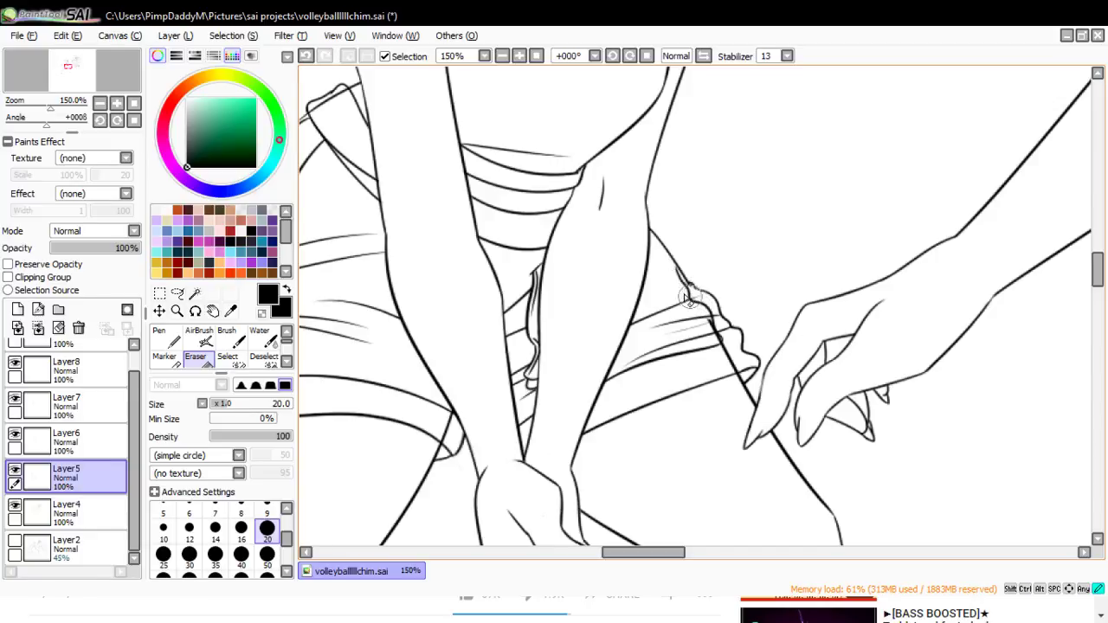
pyautogui.moveTo(709, 320); pyautogui.dragTo(724, 362)
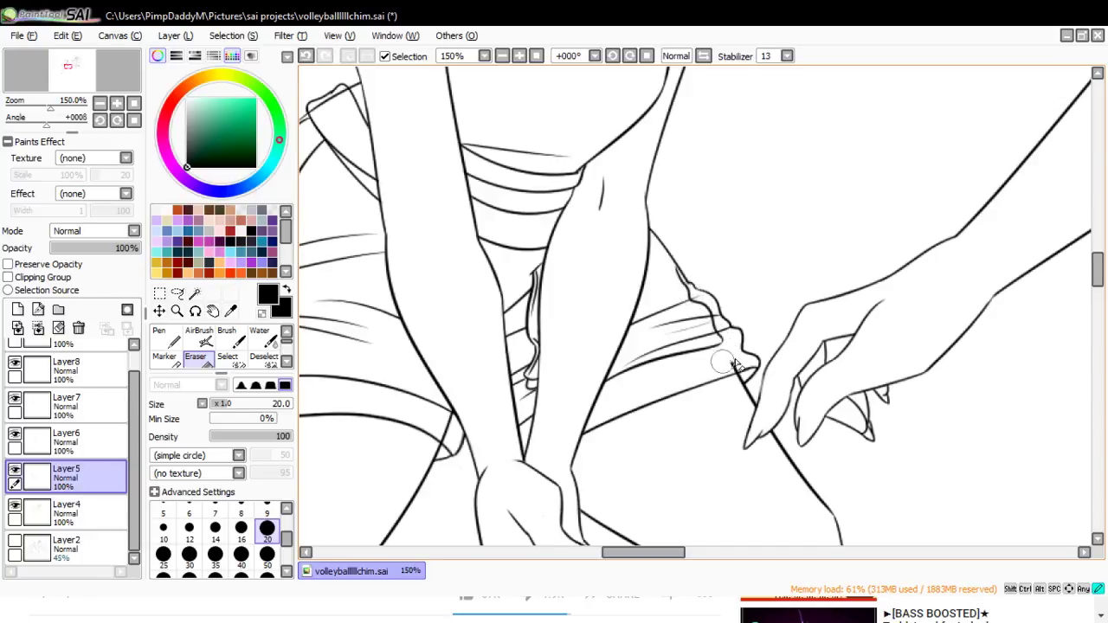
pyautogui.moveTo(647, 553); pyautogui.dragTo(628, 567)
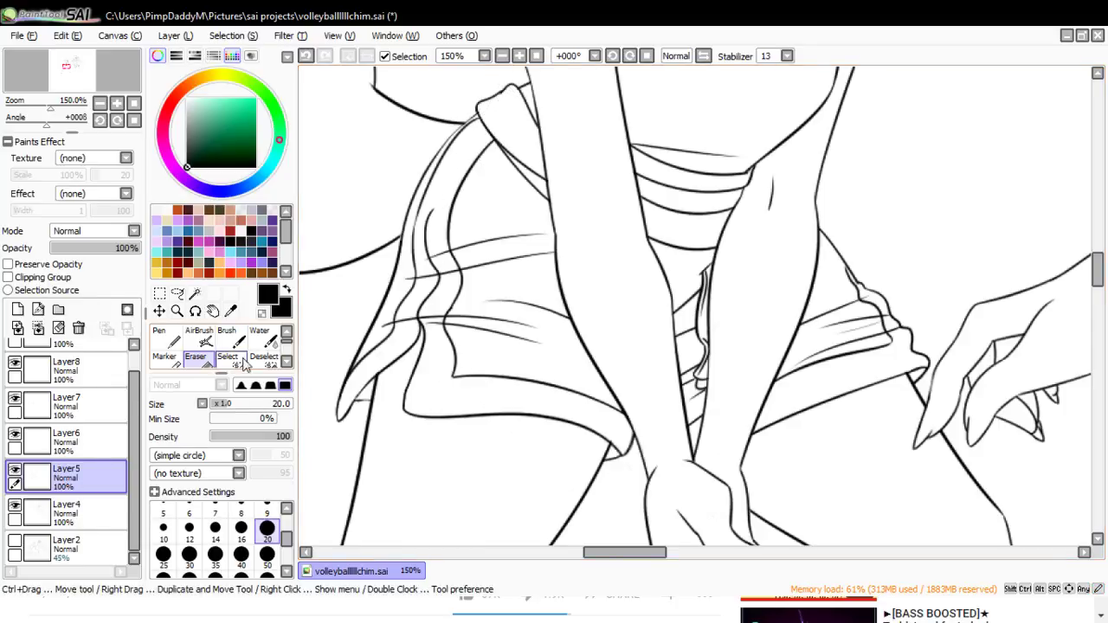
# - Merge Layer9 through Layer5 down into Layer4 so the line art sits on a single layer
pyautogui.click(177, 310)
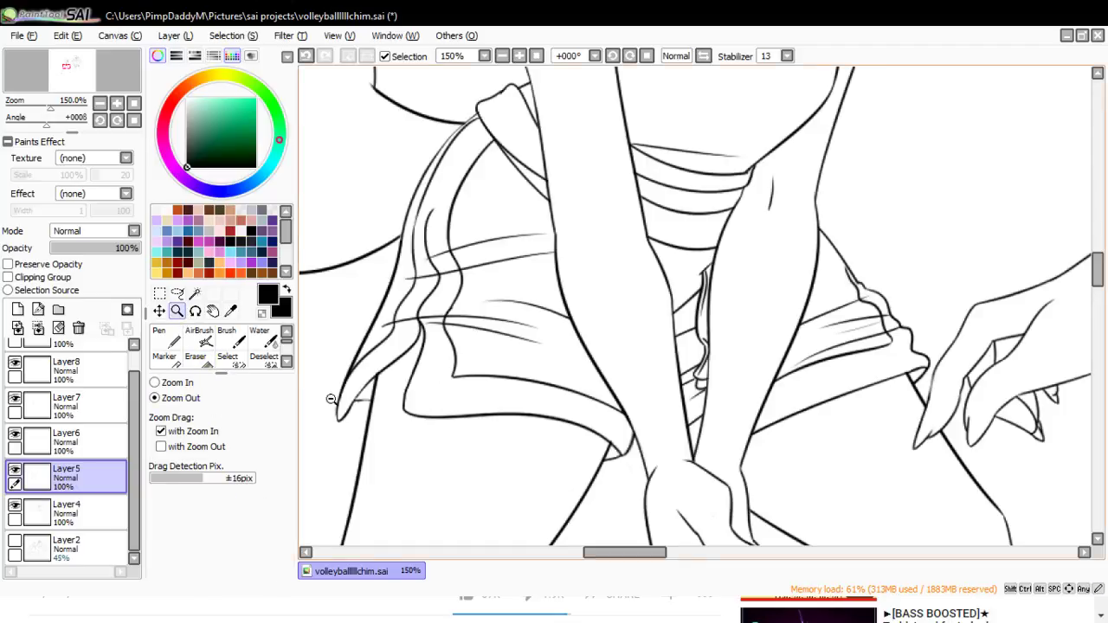
pyautogui.click(438, 389)
pyautogui.click(438, 390)
pyautogui.click(436, 393)
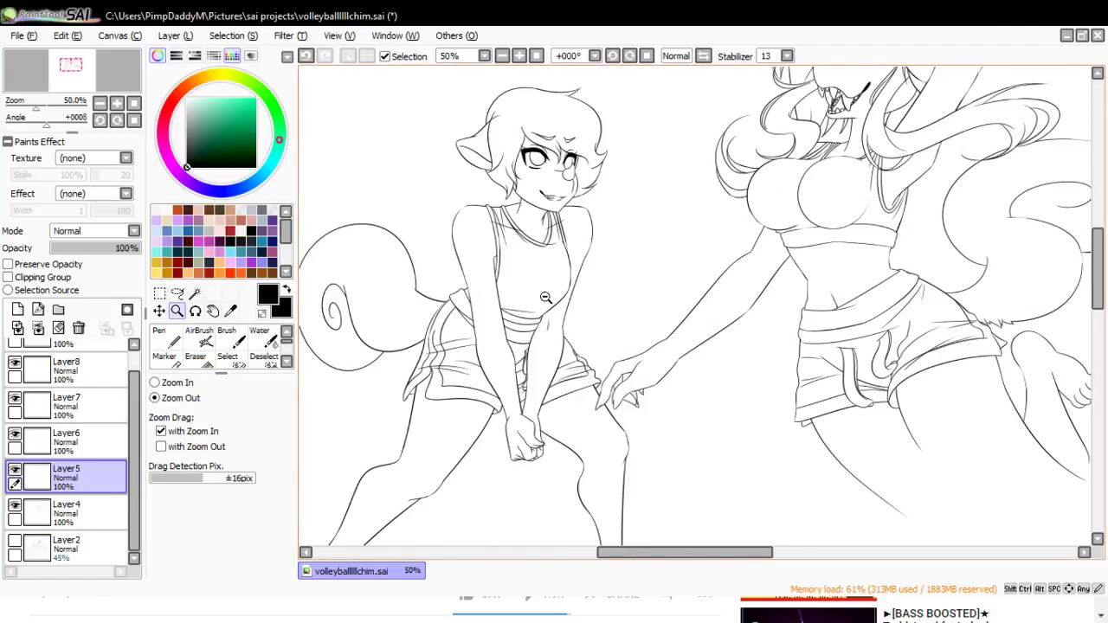
pyautogui.click(529, 199)
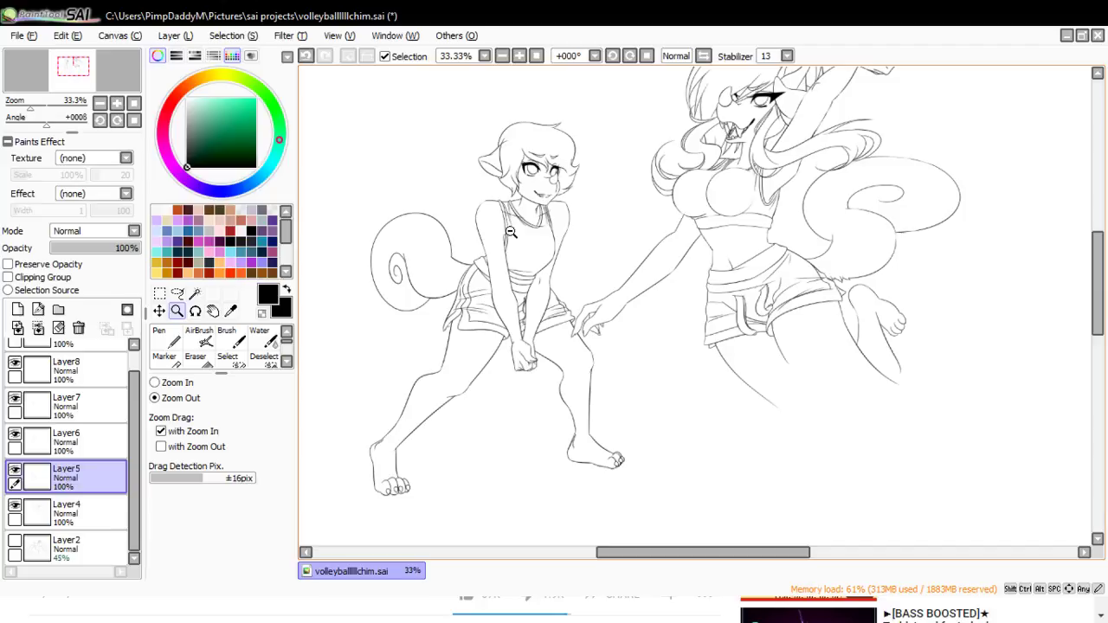
pyautogui.click(544, 219)
pyautogui.moveTo(134, 437); pyautogui.dragTo(130, 350)
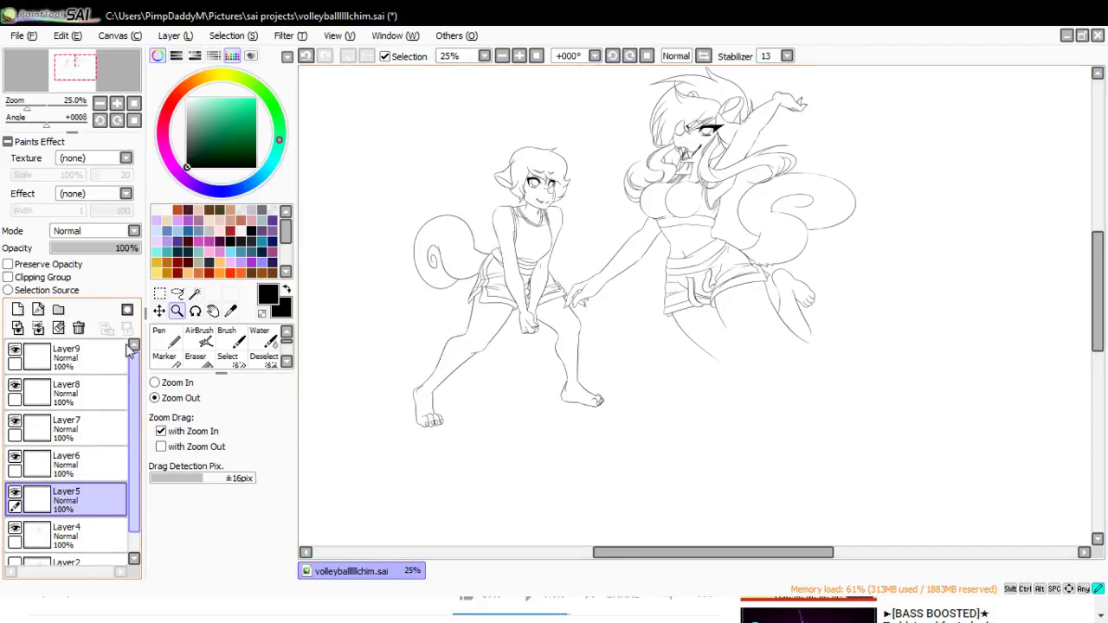
pyautogui.click(123, 356)
pyautogui.hotkey('ctrl', 'e')
pyautogui.hotkey('ctrl', 'e')
pyautogui.hotkey('ctrl', 'e')
pyautogui.hotkey('ctrl', 'e')
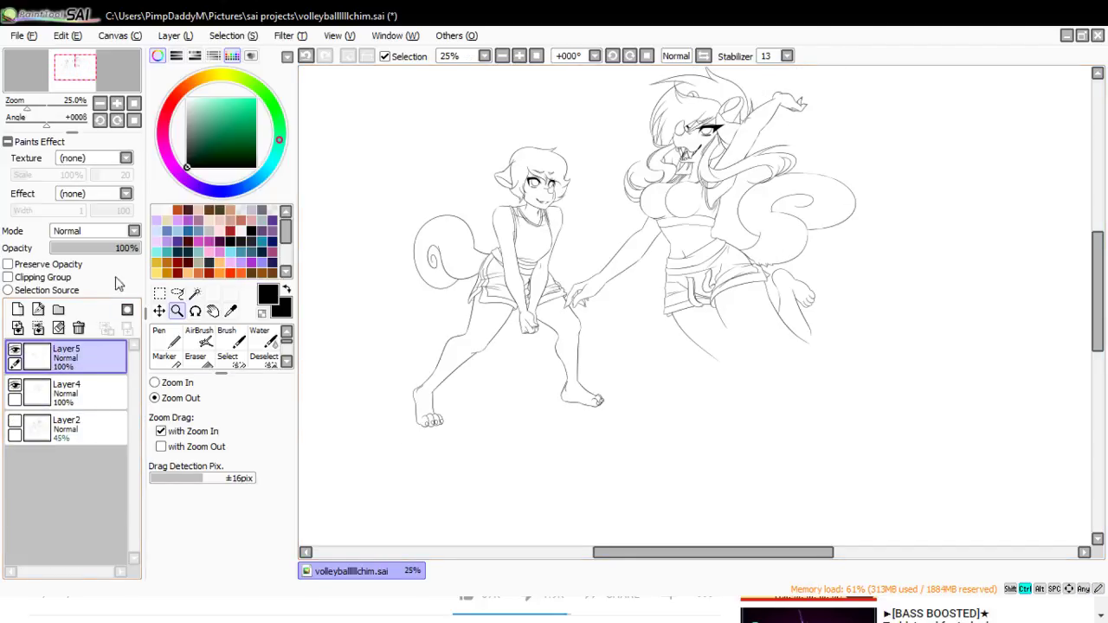
pyautogui.hotkey('ctrl', 'e')
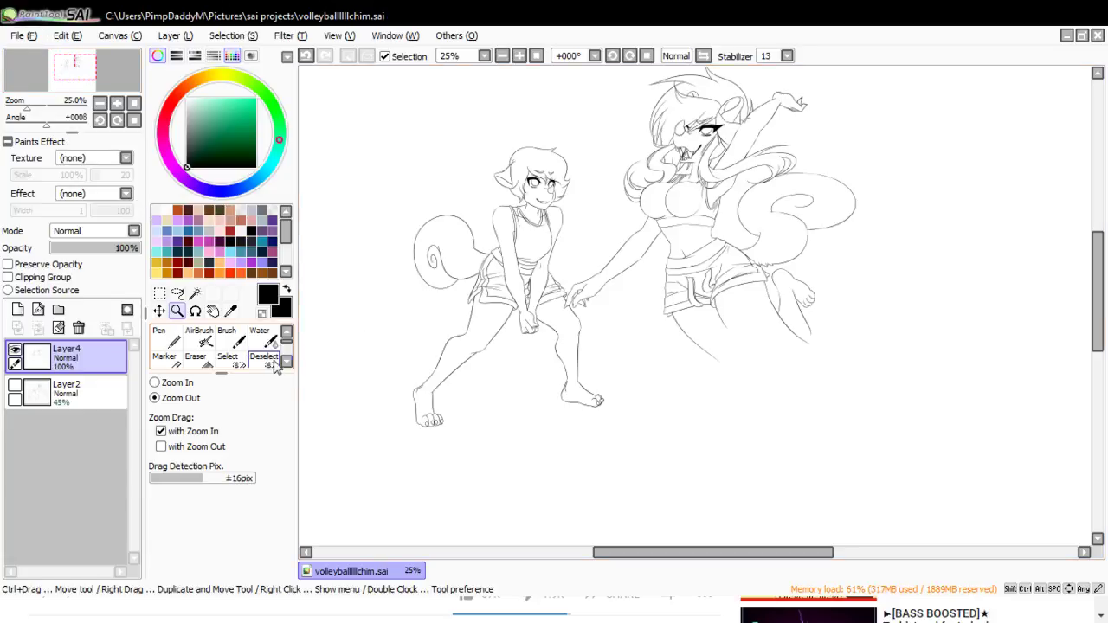
pyautogui.click(329, 230)
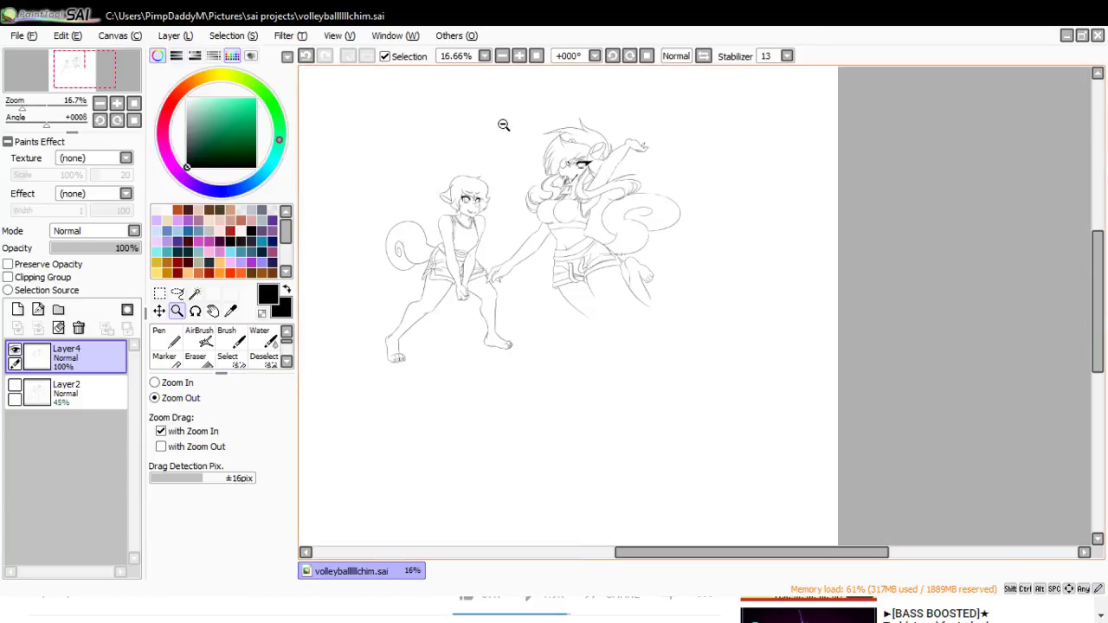
pyautogui.click(537, 123)
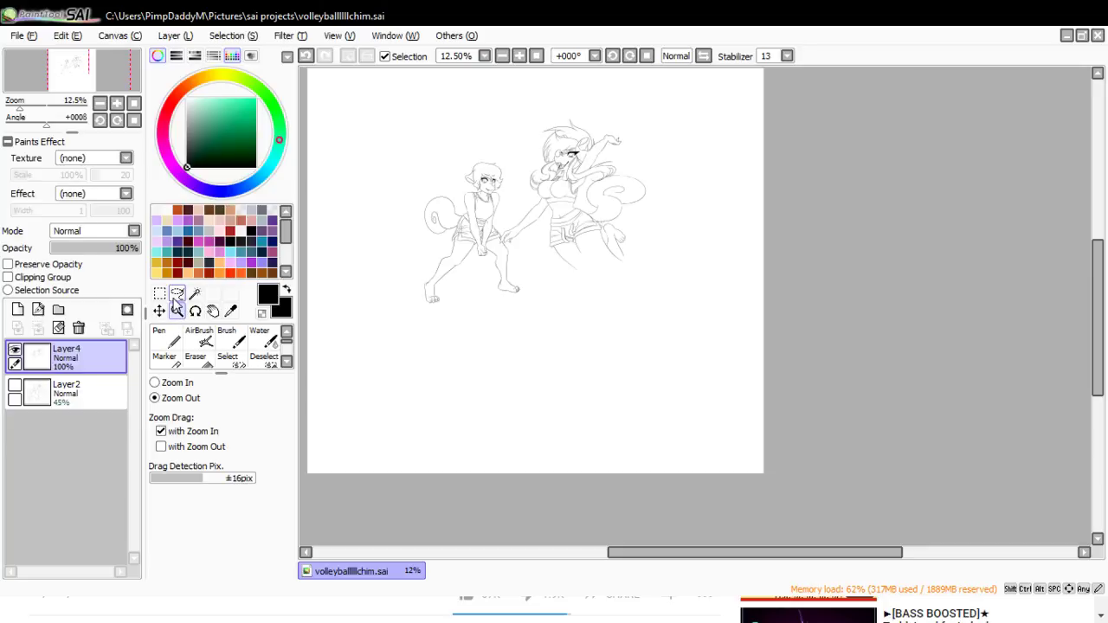
# - Lasso-select the taller character's lower hair, torso, tail and legs on Layer4, leaving out the head and the reaching arm
pyautogui.click(180, 294)
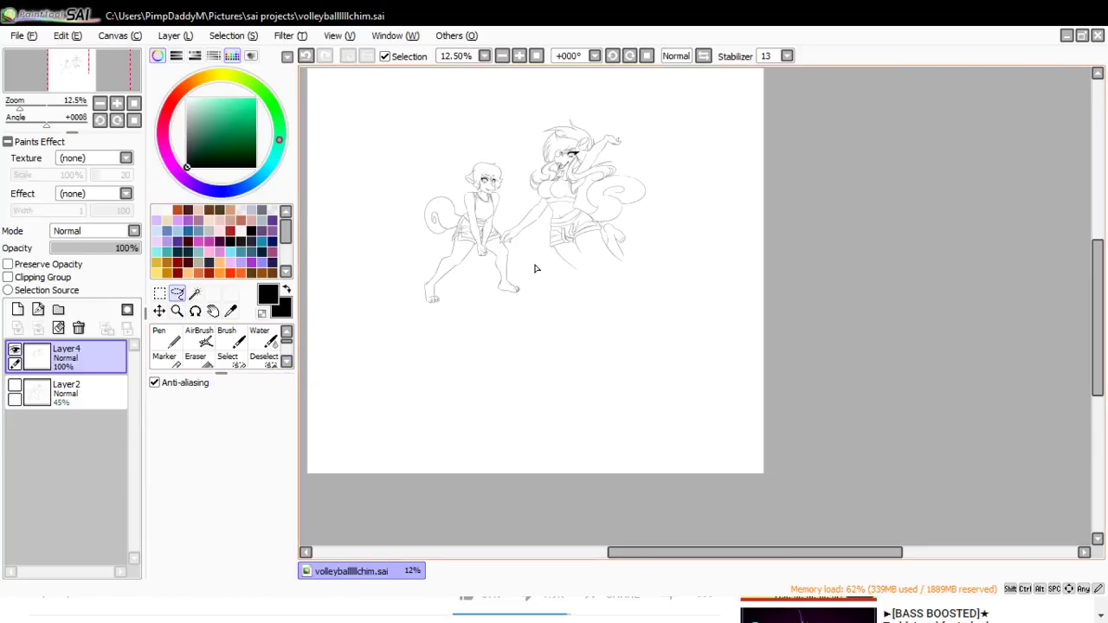
pyautogui.click(176, 310)
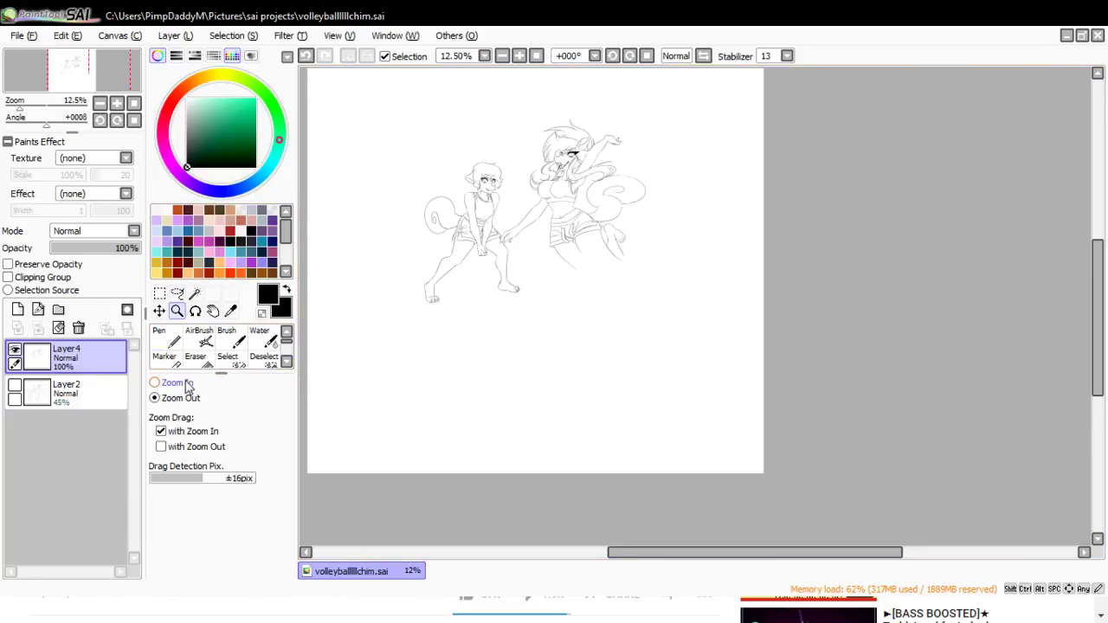
pyautogui.click(616, 136)
pyautogui.click(616, 136)
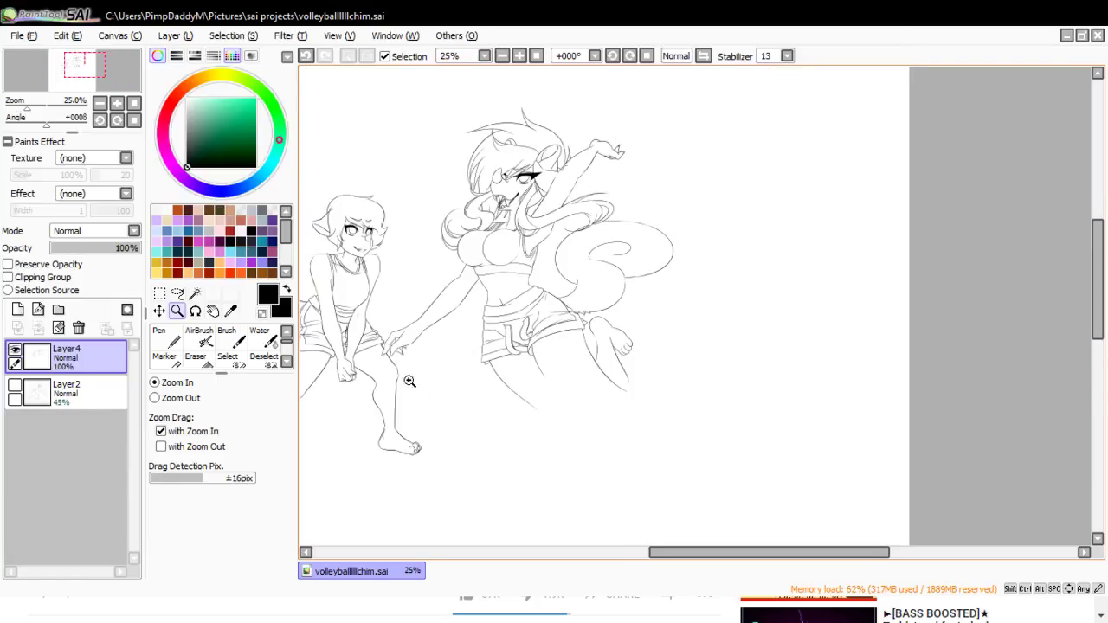
pyautogui.click(177, 293)
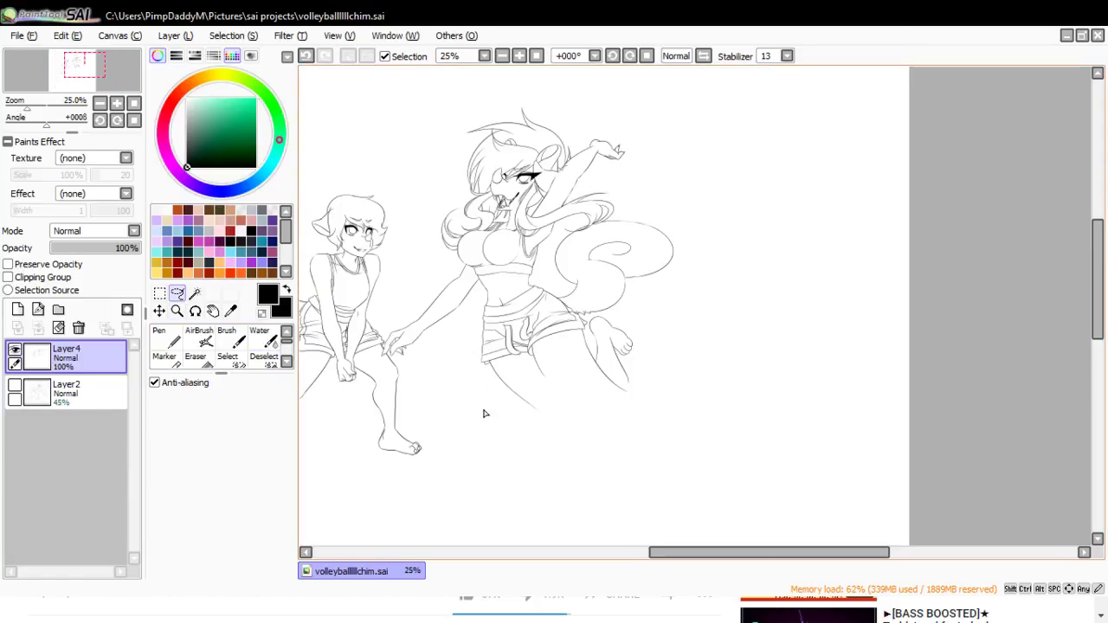
pyautogui.moveTo(549, 456); pyautogui.dragTo(491, 413)
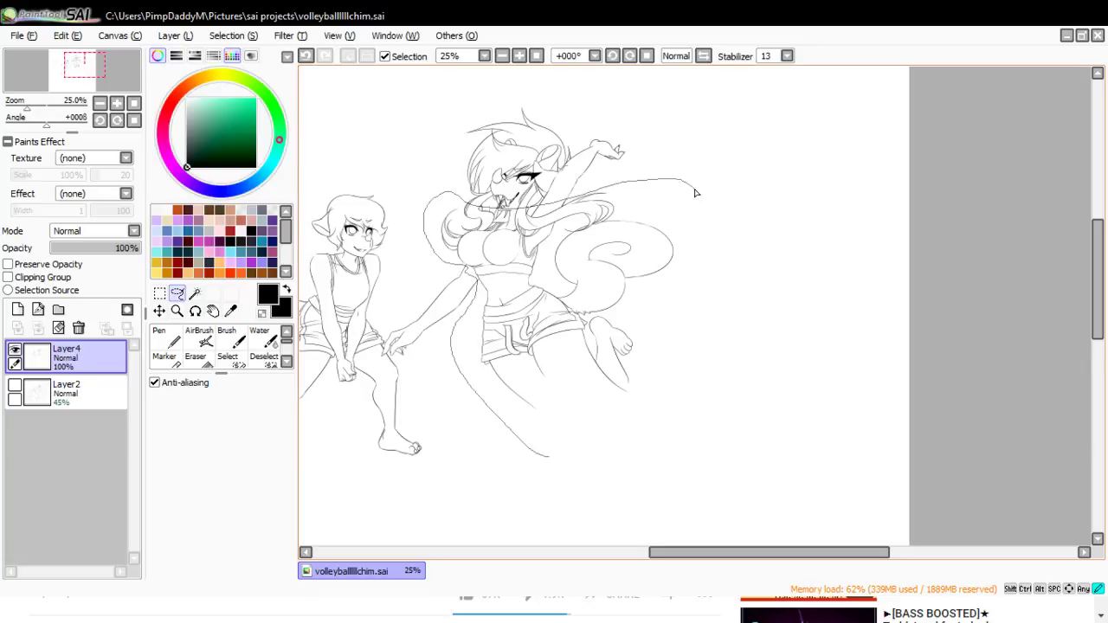
pyautogui.moveTo(695, 192)
pyautogui.mouseDown()
pyautogui.moveTo(687, 475)
pyautogui.moveTo(585, 524)
pyautogui.mouseUp()
# - Try to stretch the selected body of the taller character downward with Scale, apply it and deselect
pyautogui.hotkey('ctrl', 't')
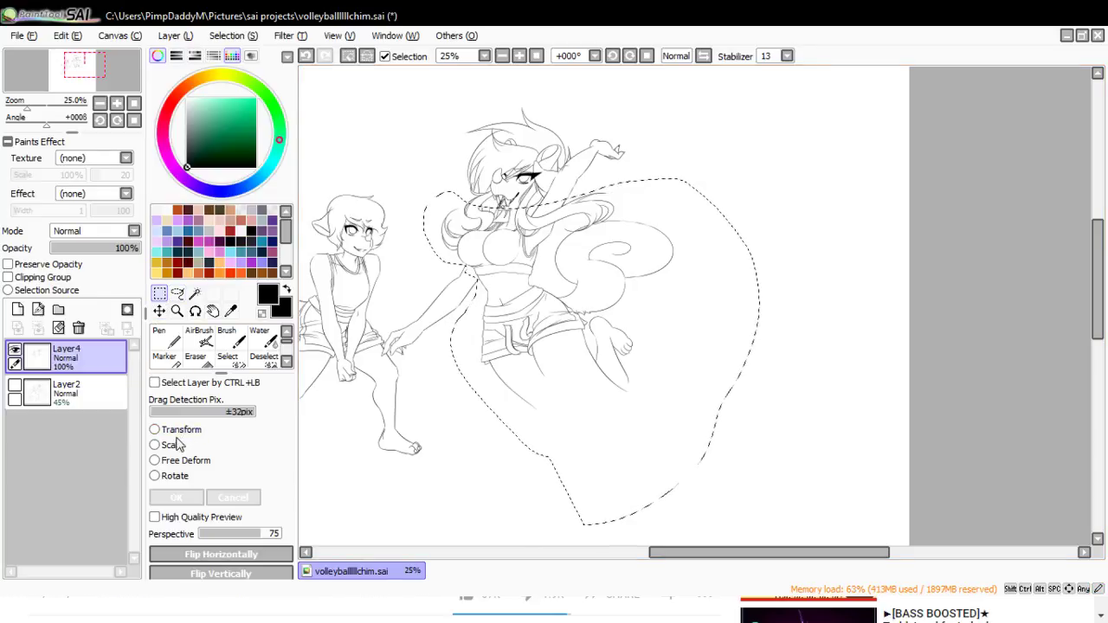
pyautogui.click(178, 444)
pyautogui.moveTo(564, 426); pyautogui.dragTo(554, 448)
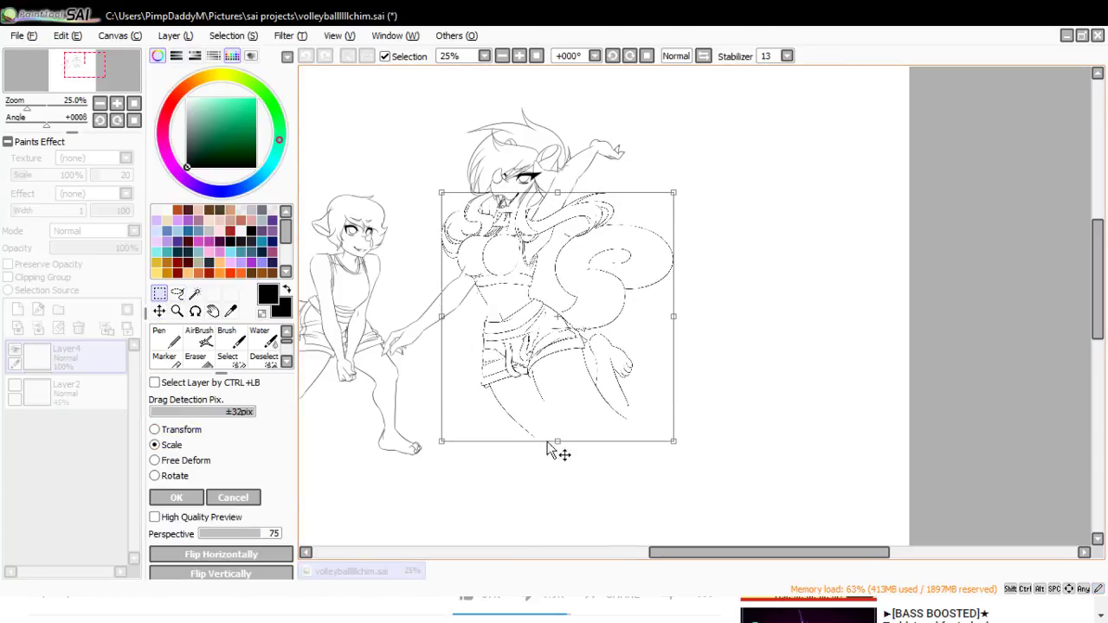
pyautogui.click(176, 497)
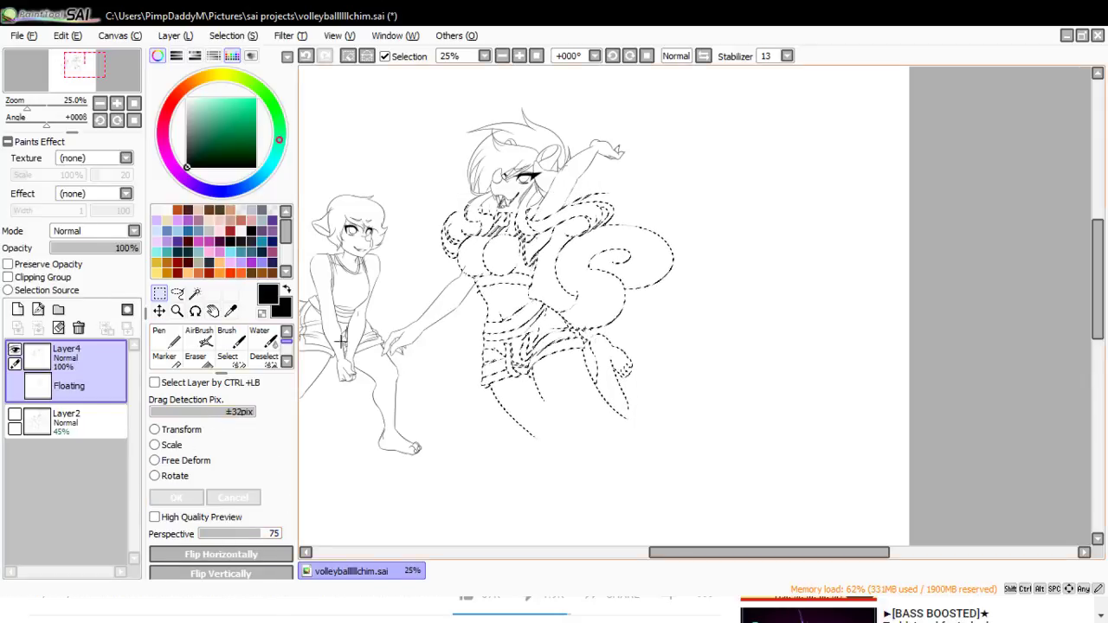
pyautogui.hotkey('ctrl', 'd')
pyautogui.click(176, 311)
pyautogui.click(182, 398)
pyautogui.click(579, 177)
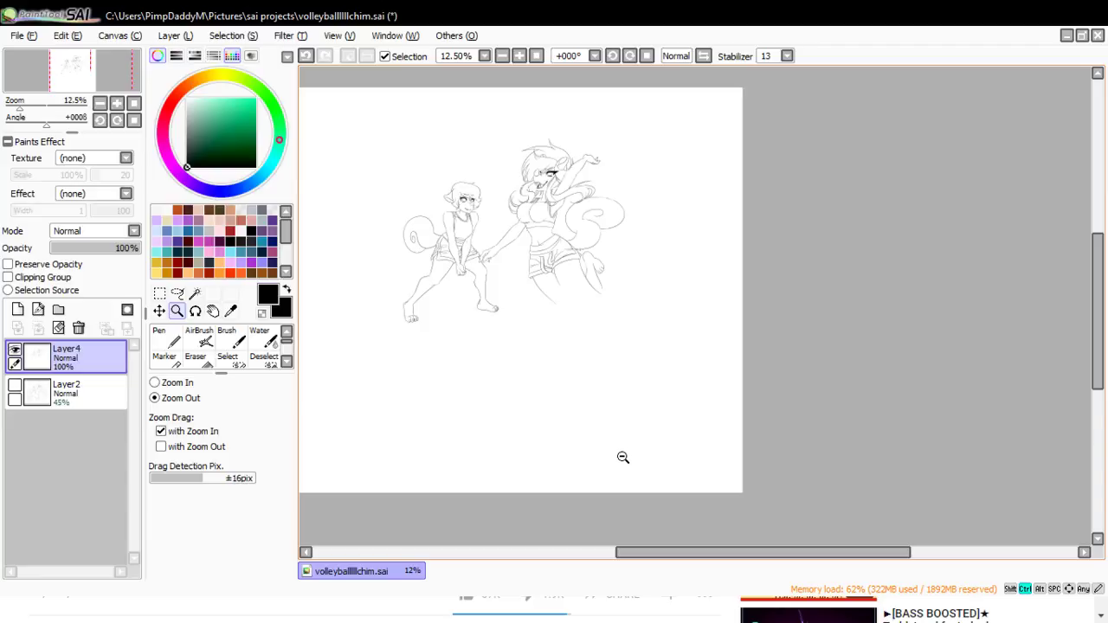
# - Undo the stretch of the taller character's body and clear the restored selection
pyautogui.hotkey('ctrl', 'z')
pyautogui.hotkey('ctrl', 'z')
pyautogui.click(413, 401)
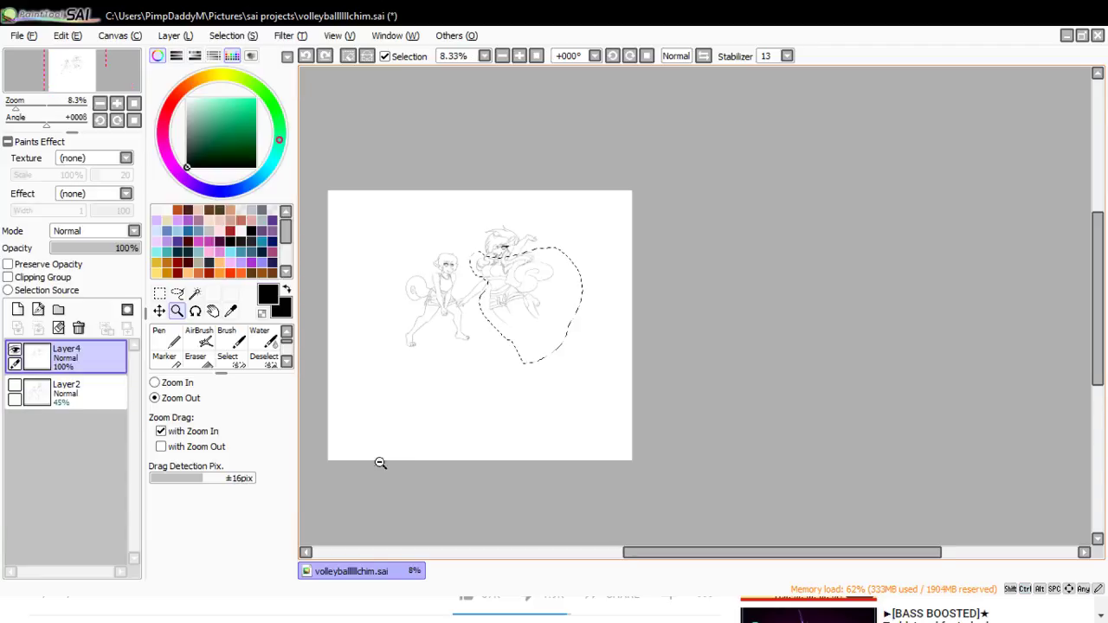
pyautogui.click(169, 382)
pyautogui.click(403, 375)
pyautogui.click(404, 376)
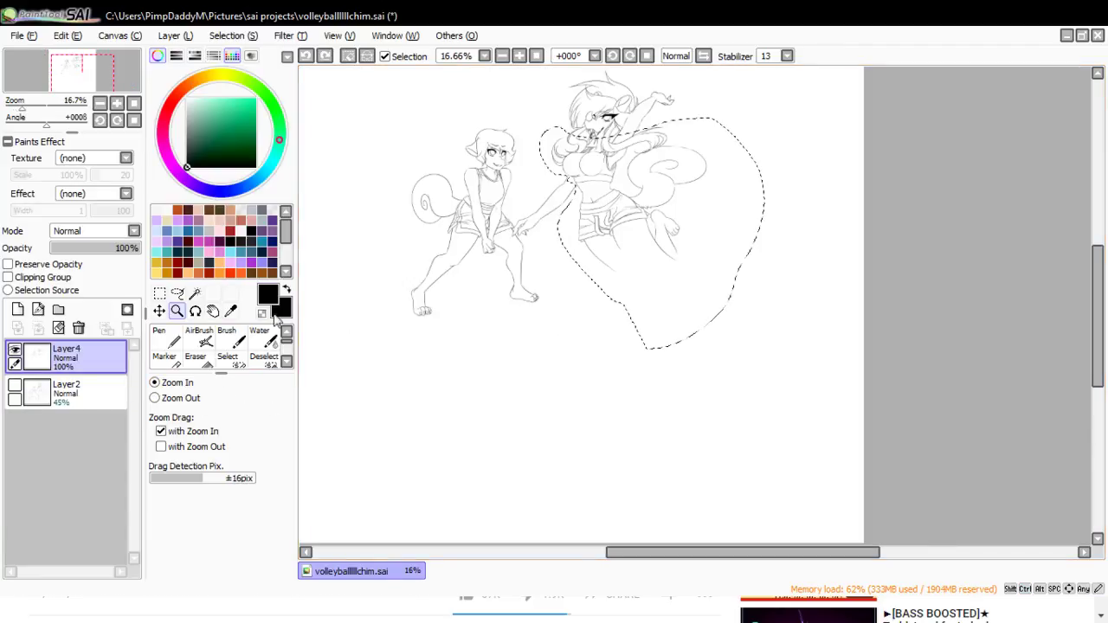
pyautogui.click(160, 293)
pyautogui.click(359, 303)
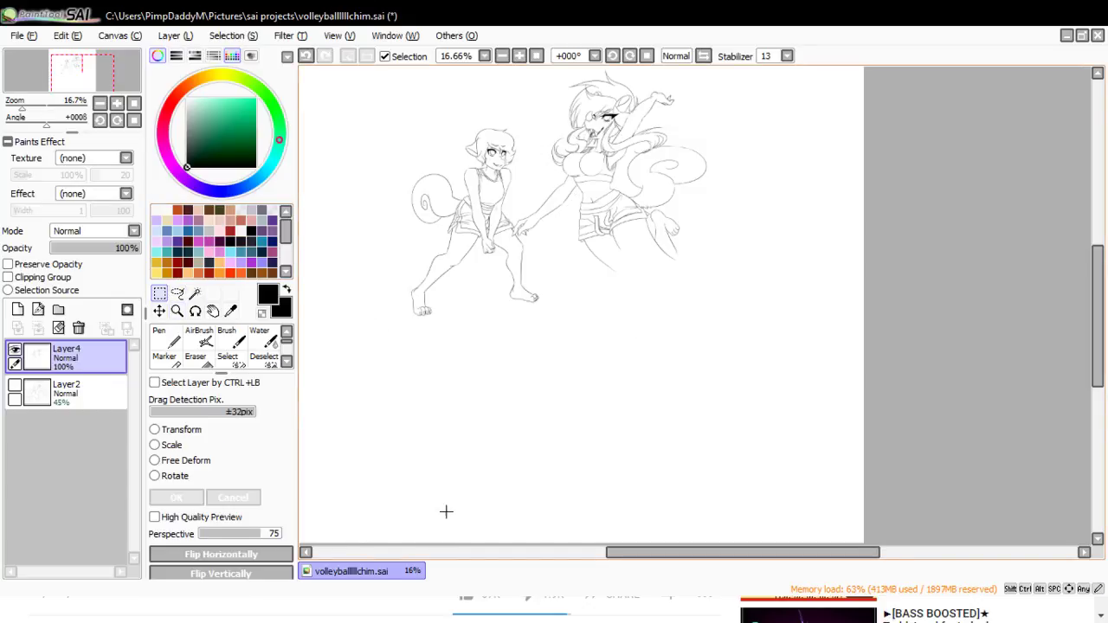
# - Add a new layer above Layer4 and show the Layer2 sketch beneath the line art
pyautogui.click(17, 309)
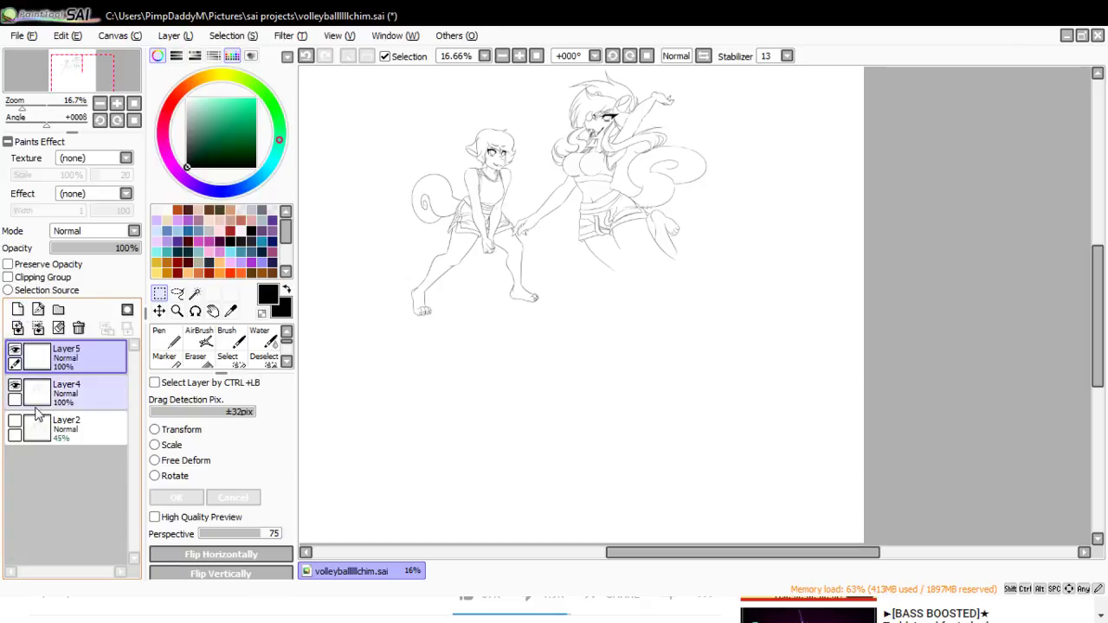
pyautogui.click(14, 424)
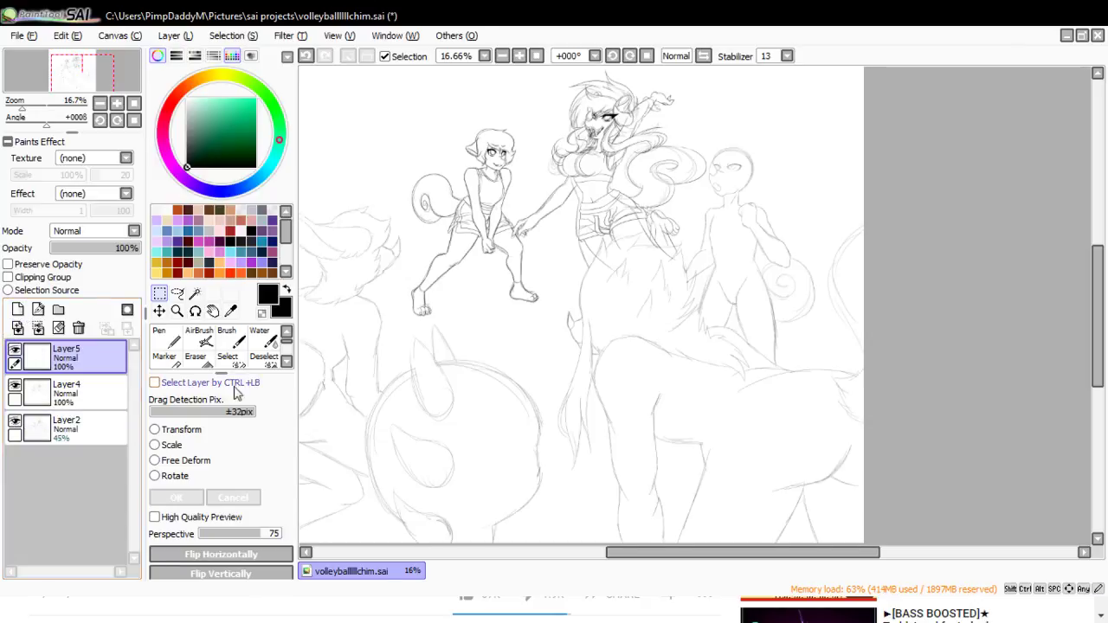
pyautogui.click(176, 311)
pyautogui.keyDown('alt'); pyautogui.click(354, 254); pyautogui.keyUp('alt')
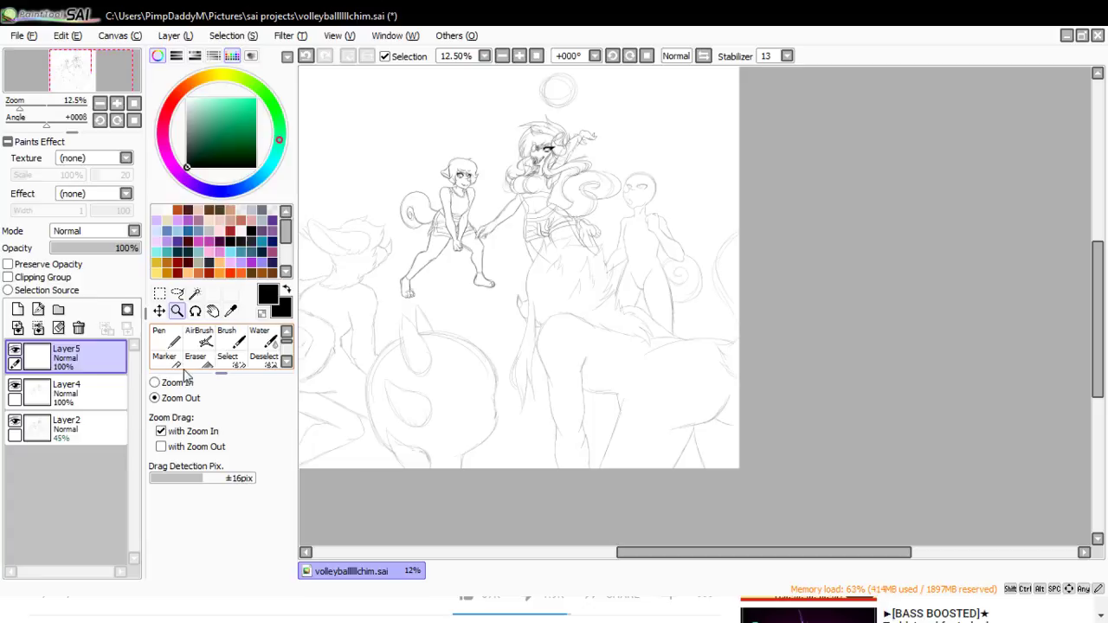
# - Ink the upper and lower lash lines of the bald sketched character's larger eye with the size 3 Pen
pyautogui.click(673, 175)
pyautogui.click(665, 180)
pyautogui.click(650, 191)
pyautogui.click(632, 204)
pyautogui.click(620, 207)
pyautogui.click(597, 206)
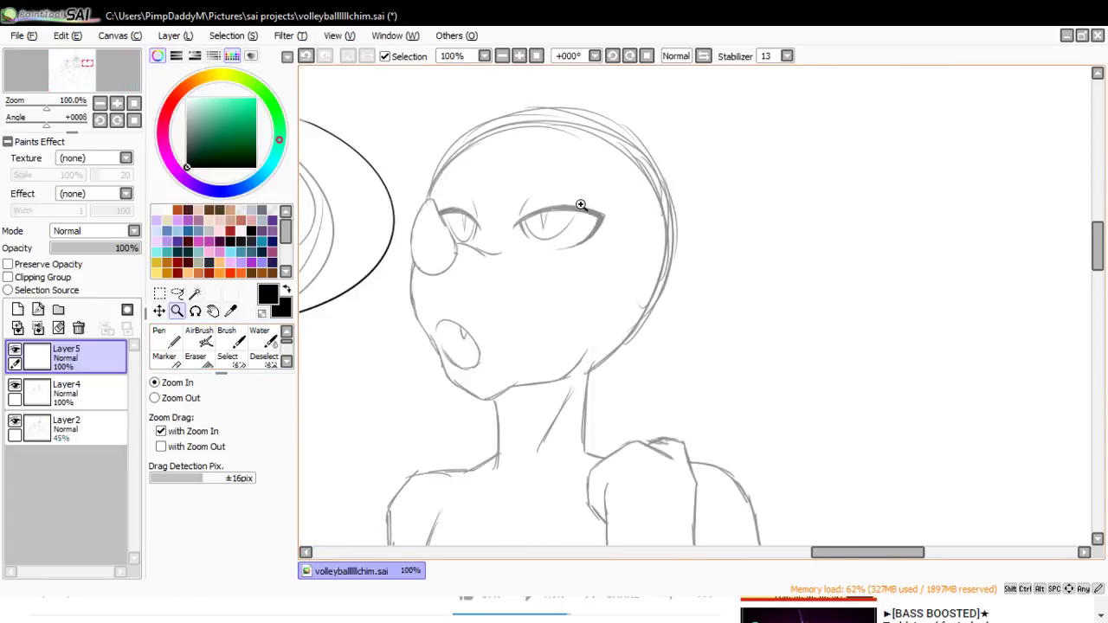
pyautogui.click(566, 197)
pyautogui.click(380, 266)
pyautogui.click(164, 340)
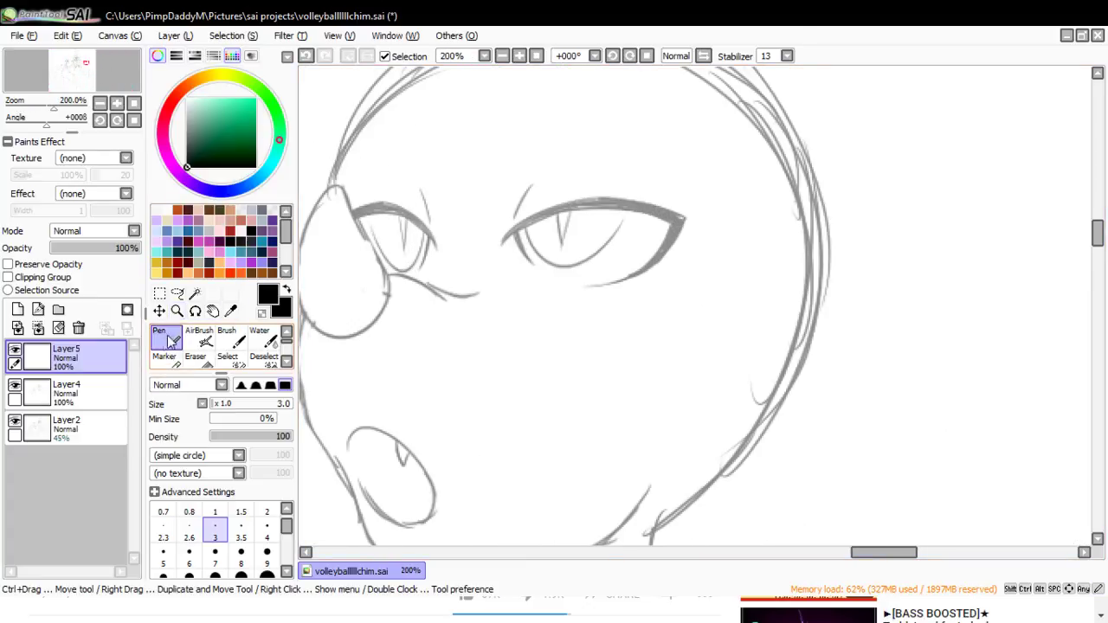
pyautogui.moveTo(502, 250)
pyautogui.mouseDown()
pyautogui.moveTo(604, 215)
pyautogui.moveTo(713, 241)
pyautogui.moveTo(694, 247)
pyautogui.moveTo(701, 266)
pyautogui.moveTo(577, 300)
pyautogui.moveTo(665, 250)
pyautogui.moveTo(677, 216)
pyautogui.mouseUp()
pyautogui.hotkey('ctrl', 'z')
pyautogui.hotkey('ctrl', 'z')
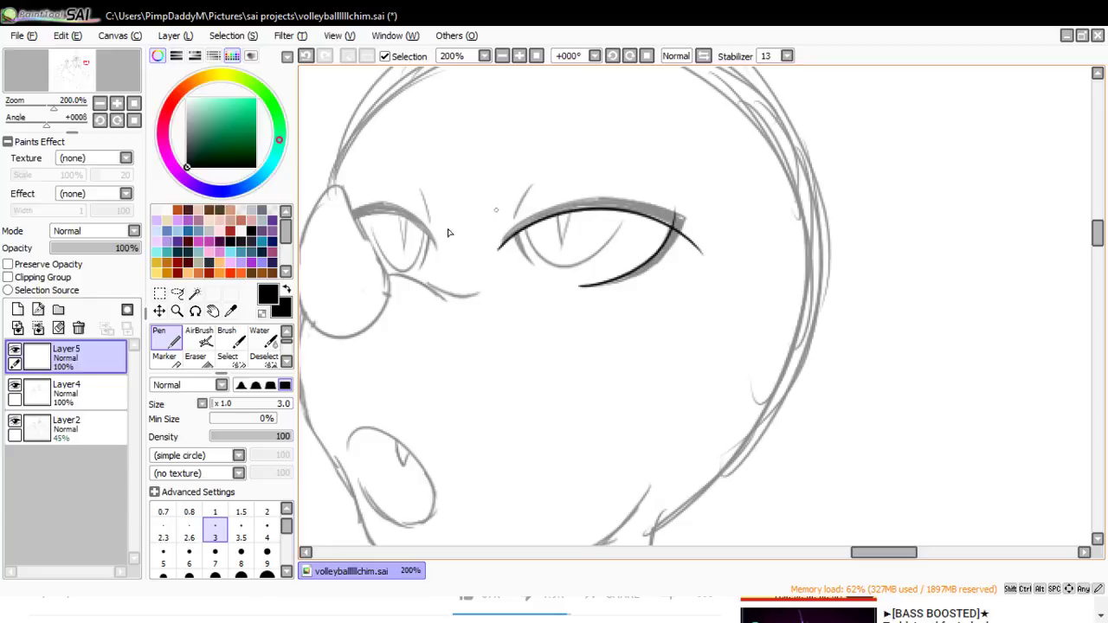
# - Erase the lash line ends overshooting the eye's outer corner with the size 20 eraser
pyautogui.click(177, 310)
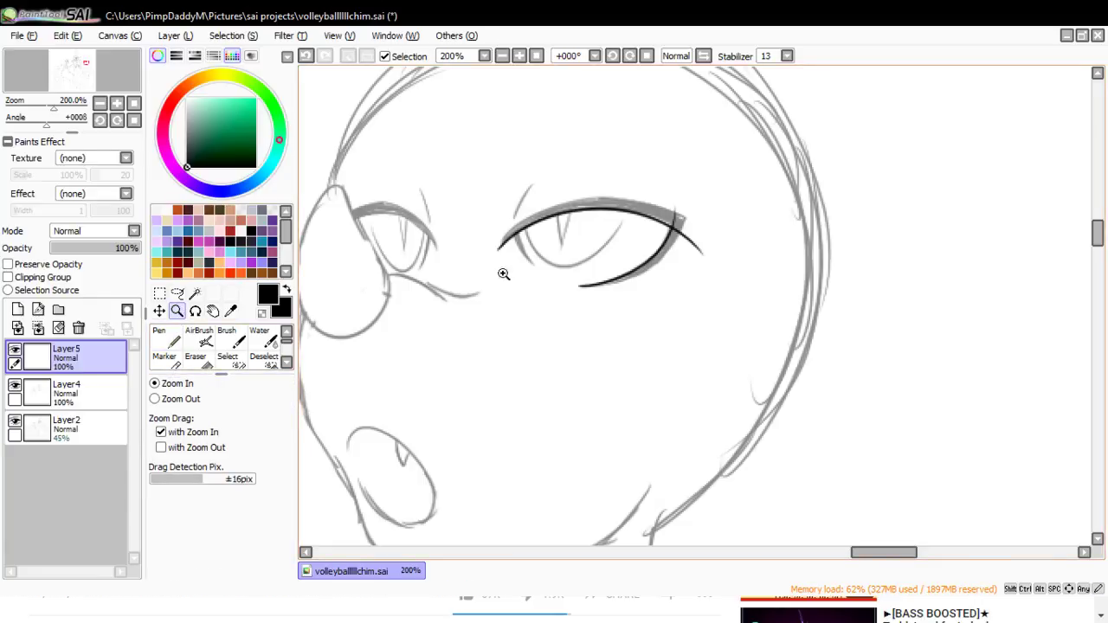
pyautogui.click(660, 180)
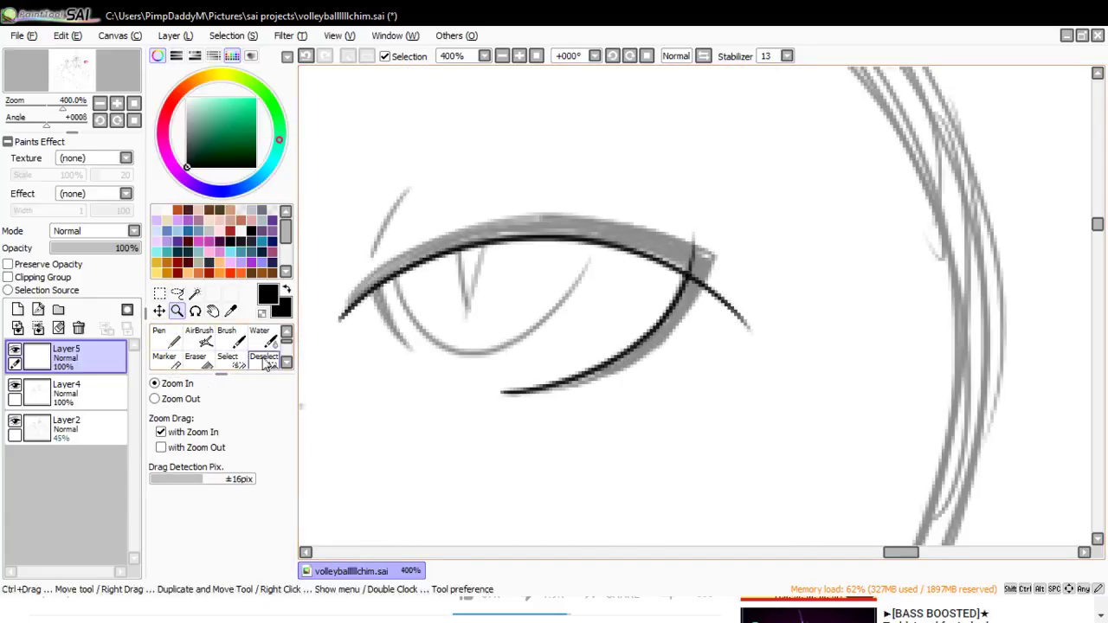
pyautogui.click(195, 357)
pyautogui.moveTo(704, 235)
pyautogui.mouseDown()
pyautogui.moveTo(731, 289)
pyautogui.moveTo(722, 292)
pyautogui.moveTo(699, 241)
pyautogui.moveTo(709, 297)
pyautogui.moveTo(750, 348)
pyautogui.mouseUp()
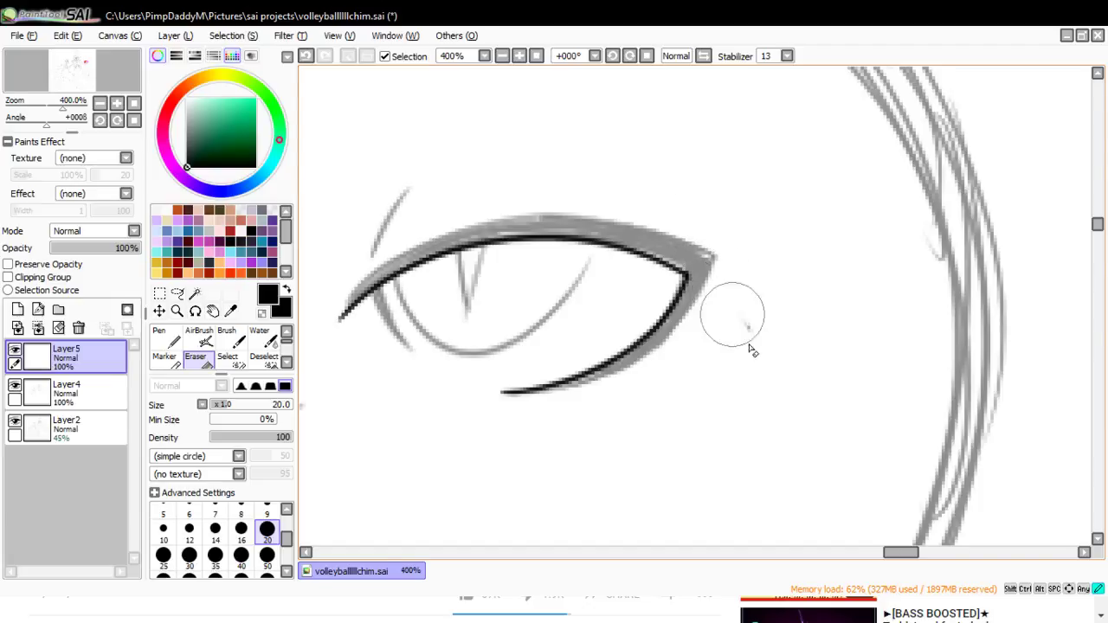
# - Duplicate Layer5 and scale the copy slightly up and outward to form the outer edge of the eye's thick lash
pyautogui.click(185, 38)
pyautogui.click(183, 98)
pyautogui.click(160, 293)
pyautogui.click(177, 444)
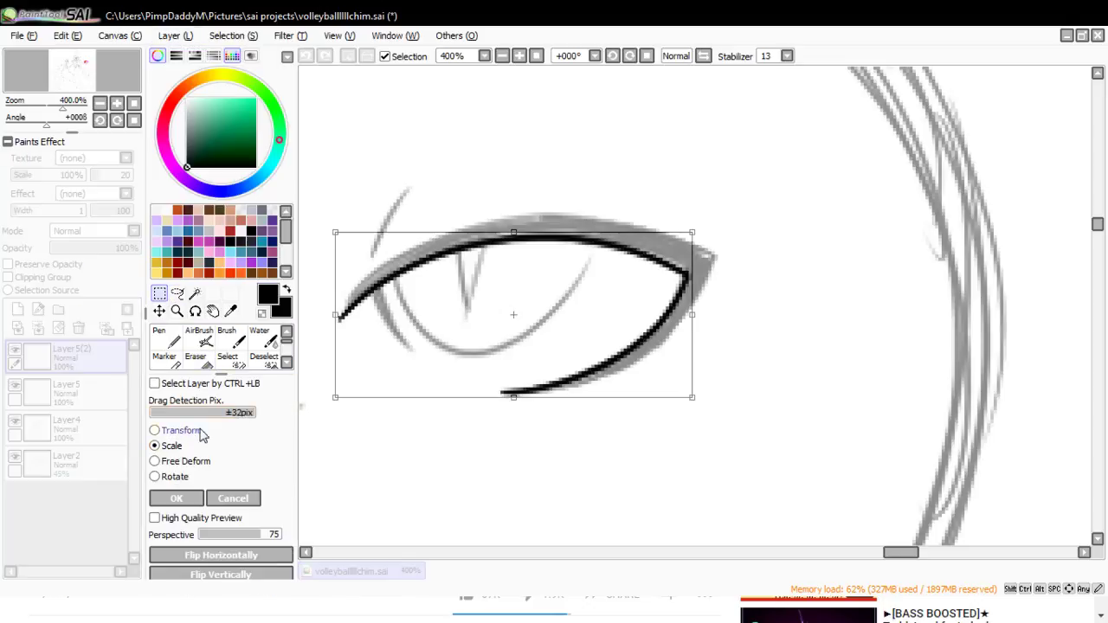
pyautogui.moveTo(691, 232); pyautogui.dragTo(715, 221)
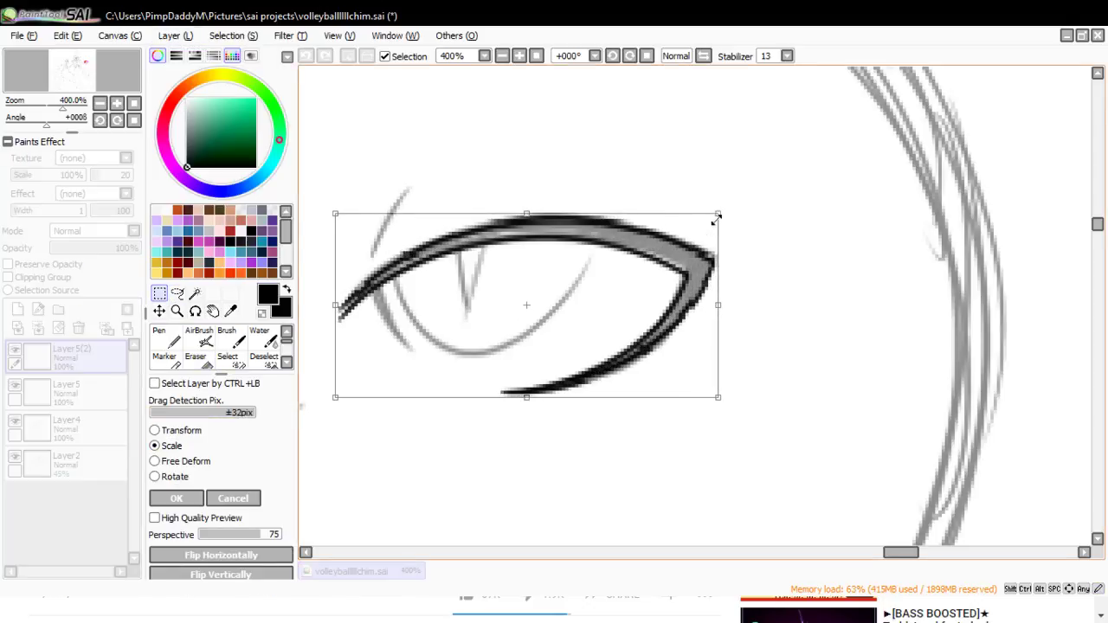
pyautogui.moveTo(337, 308); pyautogui.dragTo(340, 306)
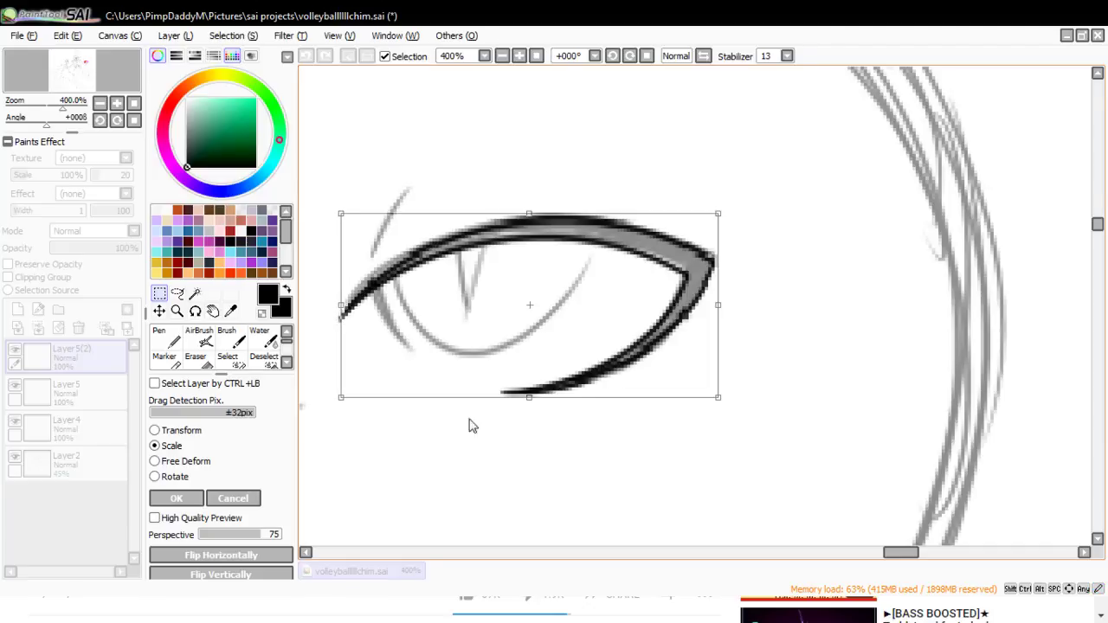
pyautogui.click(175, 498)
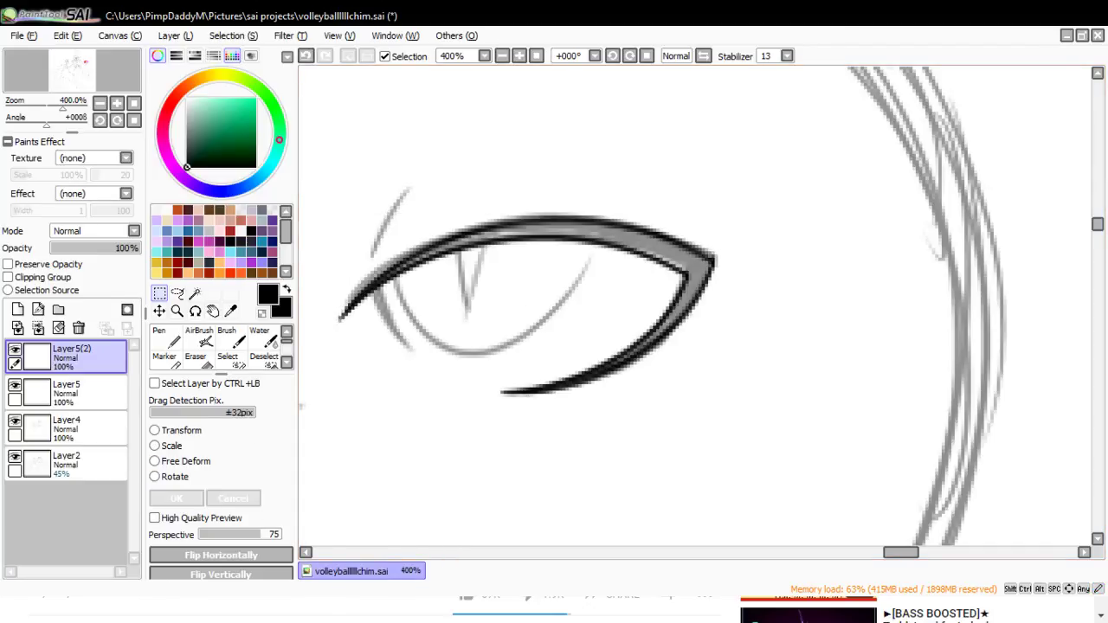
pyautogui.hotkey('alt', 'Tab')
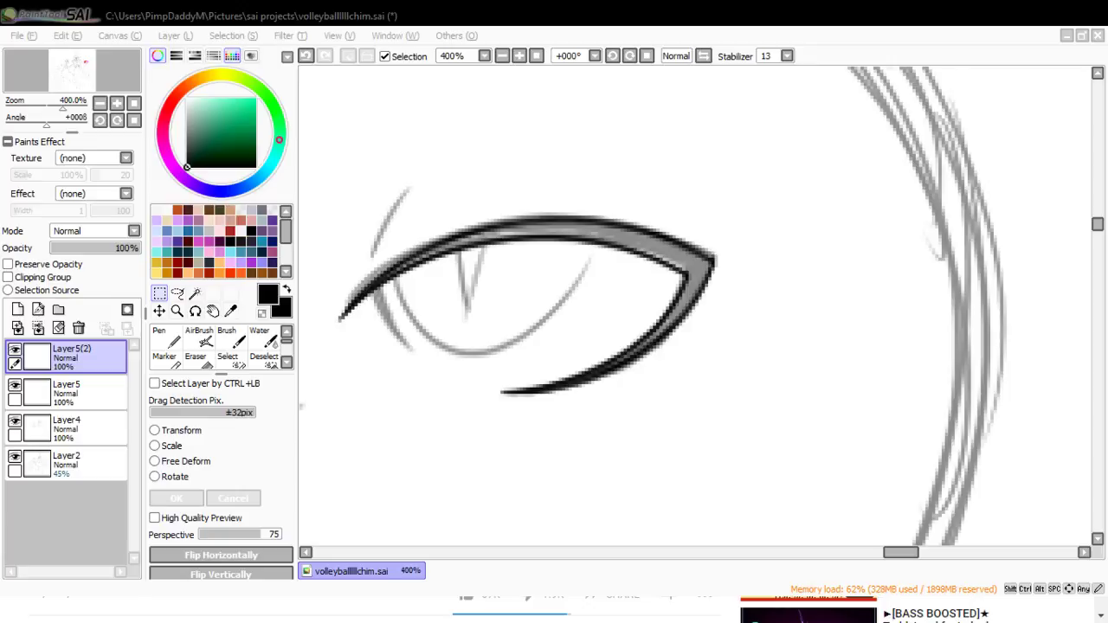
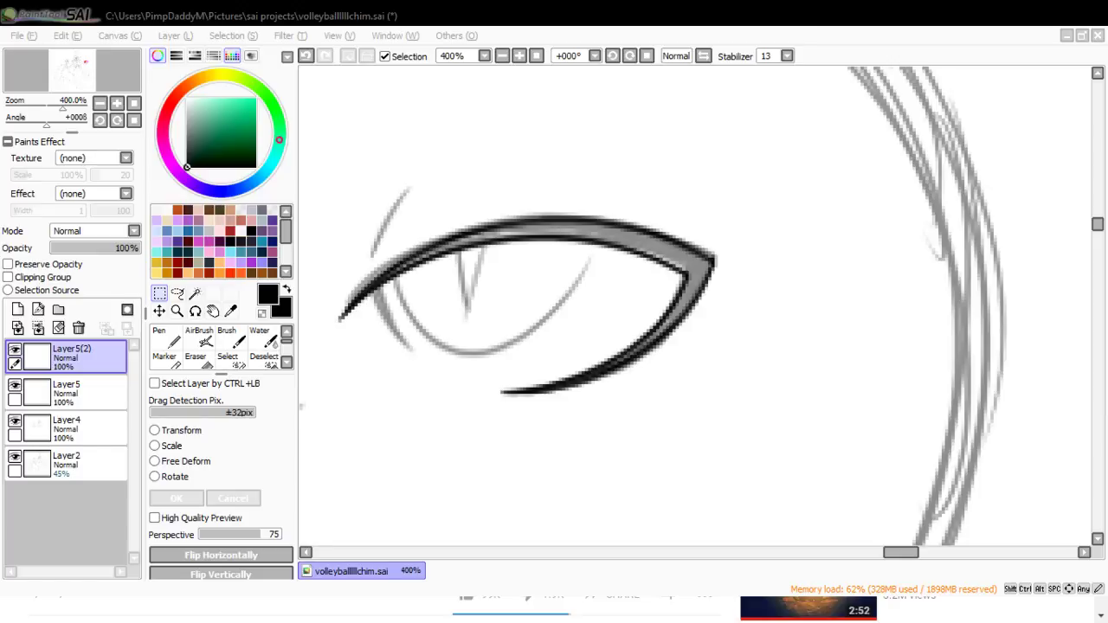
# - Merge Layer5(2) down into Layer5 and bucket-fill the gap between the two lash outlines with black
pyautogui.scroll(-1, 173, 347)
pyautogui.click(164, 356)
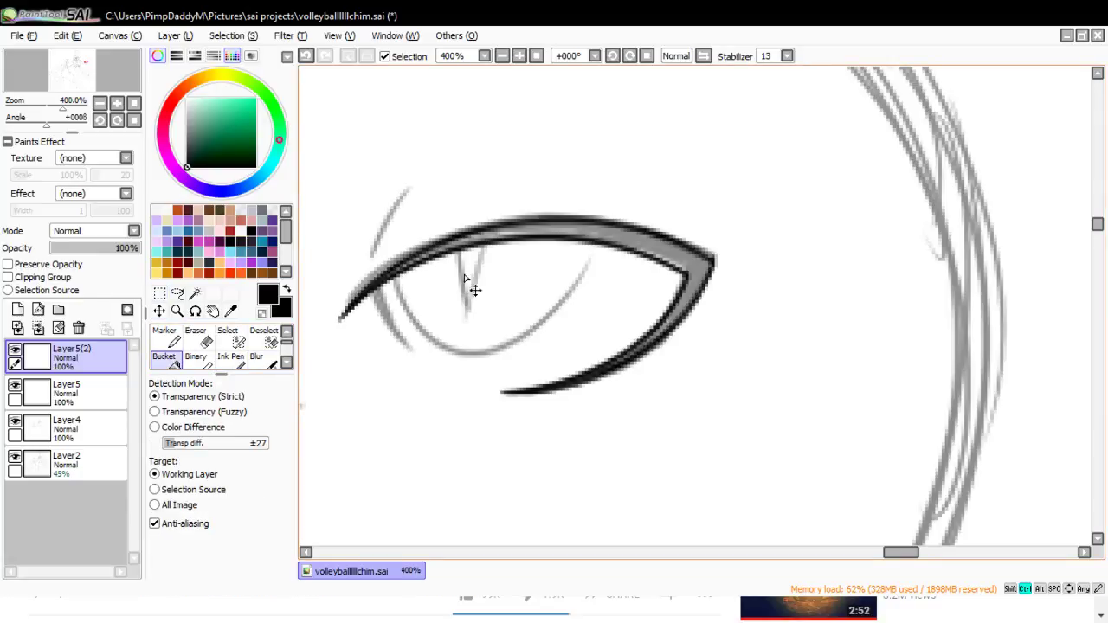
pyautogui.hotkey('ctrl', 'e')
pyautogui.click(657, 252)
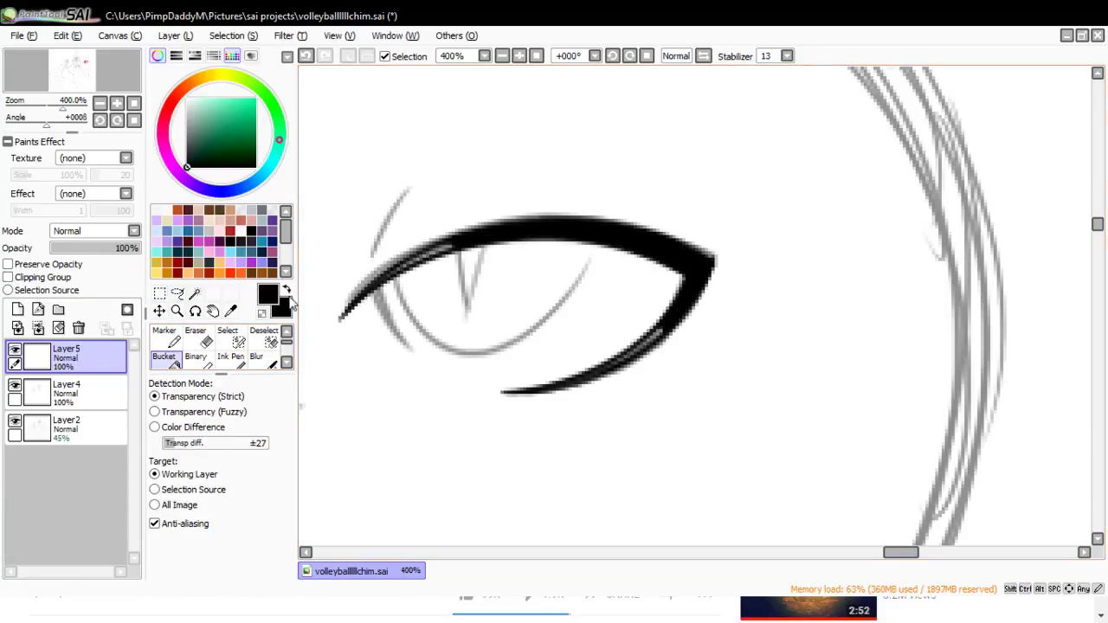
# - Fill the remaining gaps at the upper lash's inner end and along the lower lash with the size 3 Pen, redoing stray strokes
pyautogui.click(287, 335)
pyautogui.click(160, 338)
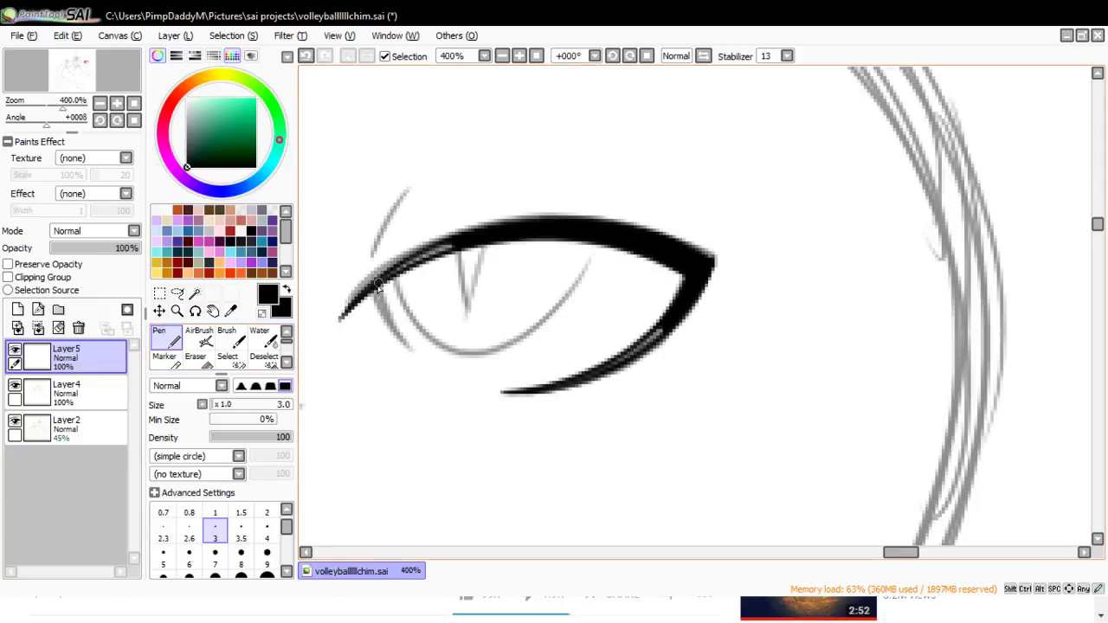
pyautogui.moveTo(379, 285); pyautogui.dragTo(476, 247)
pyautogui.hotkey('ctrl', 'z')
pyautogui.moveTo(378, 286)
pyautogui.mouseDown()
pyautogui.moveTo(500, 228)
pyautogui.moveTo(399, 277)
pyautogui.moveTo(445, 249)
pyautogui.mouseUp()
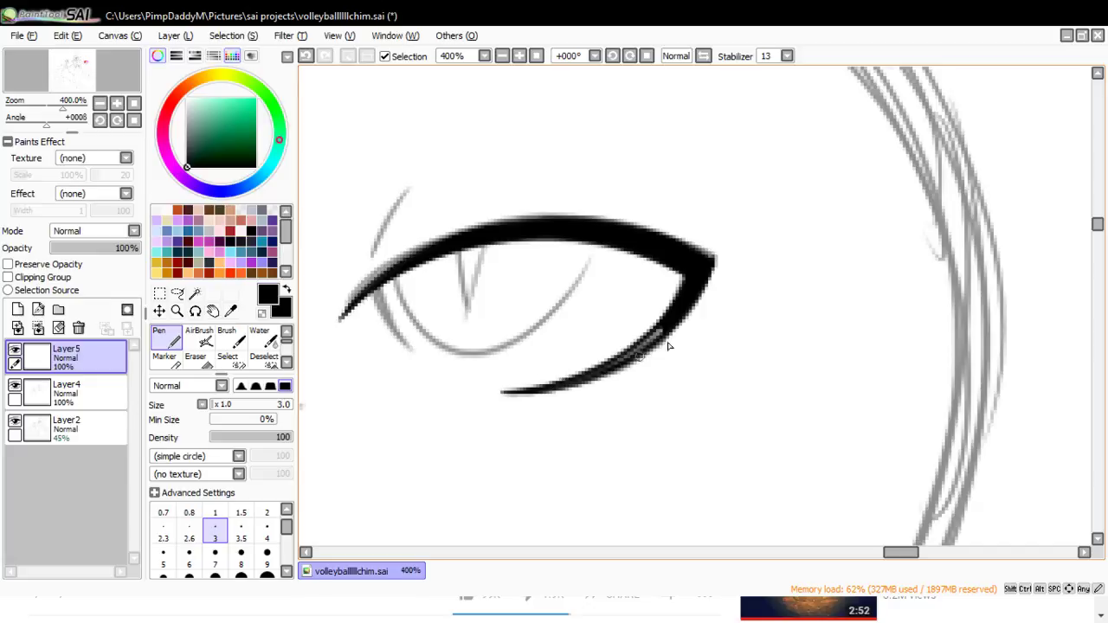
pyautogui.moveTo(672, 319); pyautogui.dragTo(636, 349)
pyautogui.moveTo(661, 330); pyautogui.dragTo(618, 363)
pyautogui.hotkey('ctrl', 'z')
pyautogui.hotkey('ctrl', 'z')
pyautogui.moveTo(683, 336)
pyautogui.mouseDown()
pyautogui.moveTo(561, 384)
pyautogui.moveTo(645, 346)
pyautogui.moveTo(595, 372)
pyautogui.mouseUp()
pyautogui.hotkey('ctrl', 'z')
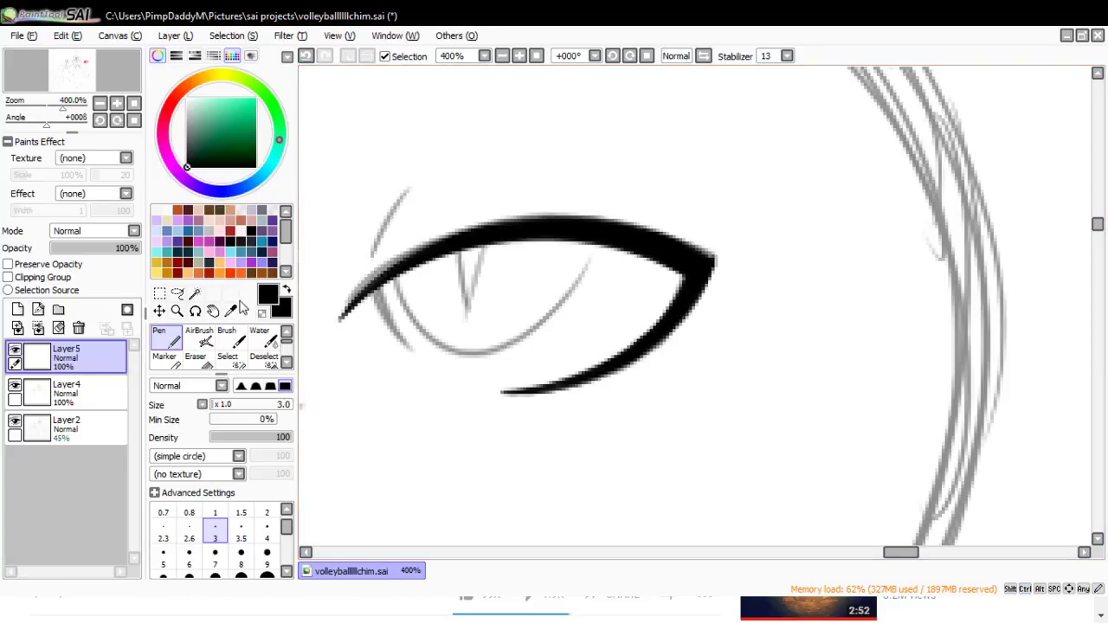
# - Hide Layer2 and trim the inner edge of the lower lash with the size 9 eraser, redoing stray strokes
pyautogui.click(15, 422)
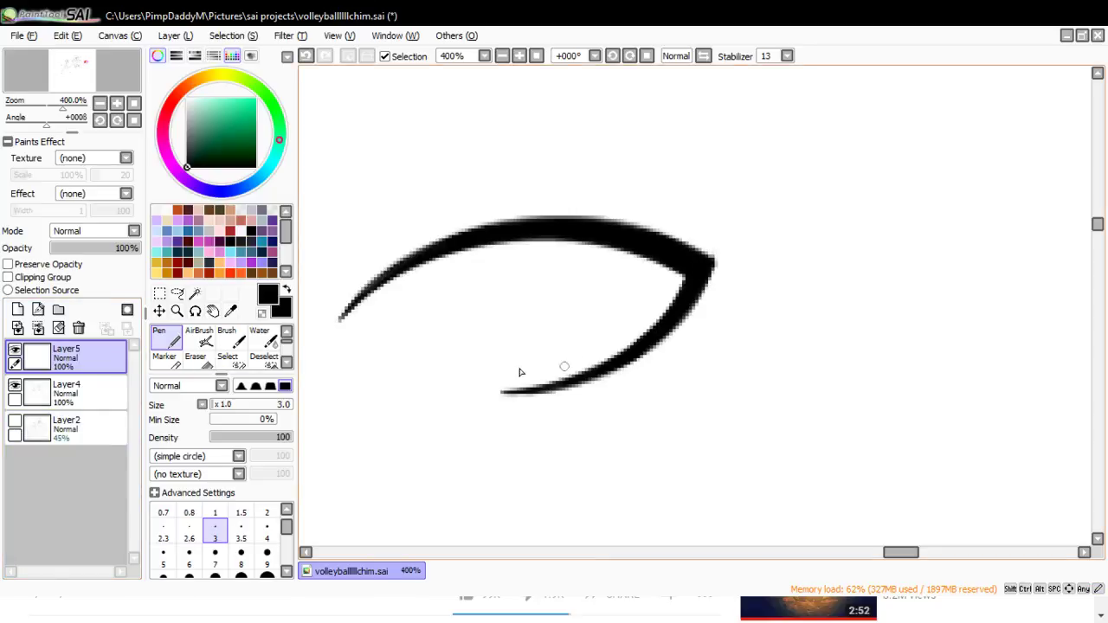
pyautogui.click(196, 356)
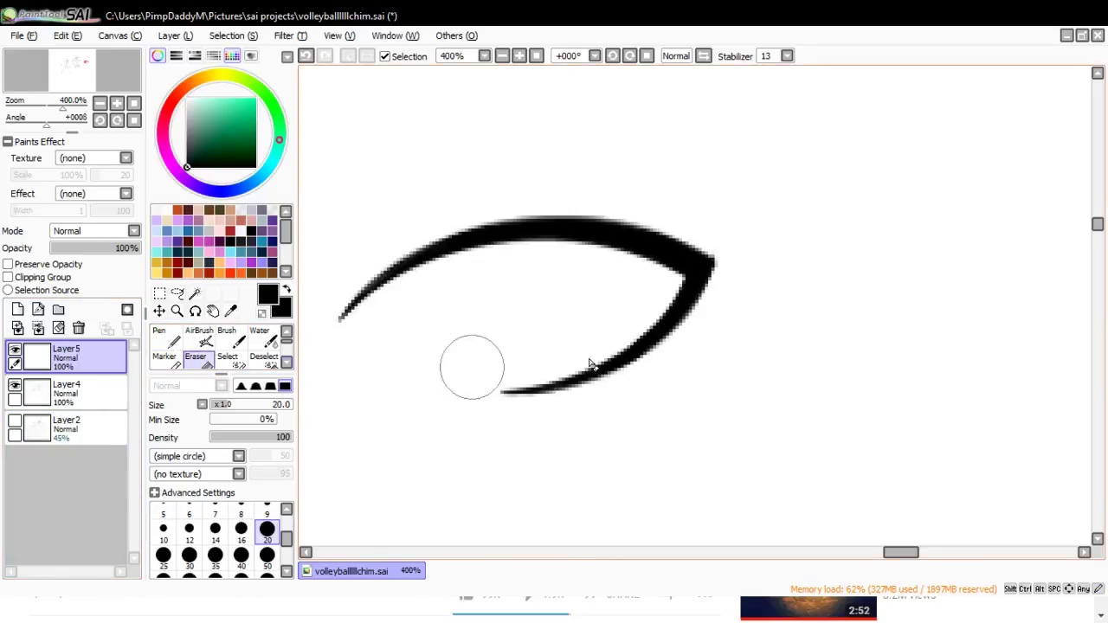
pyautogui.click(267, 514)
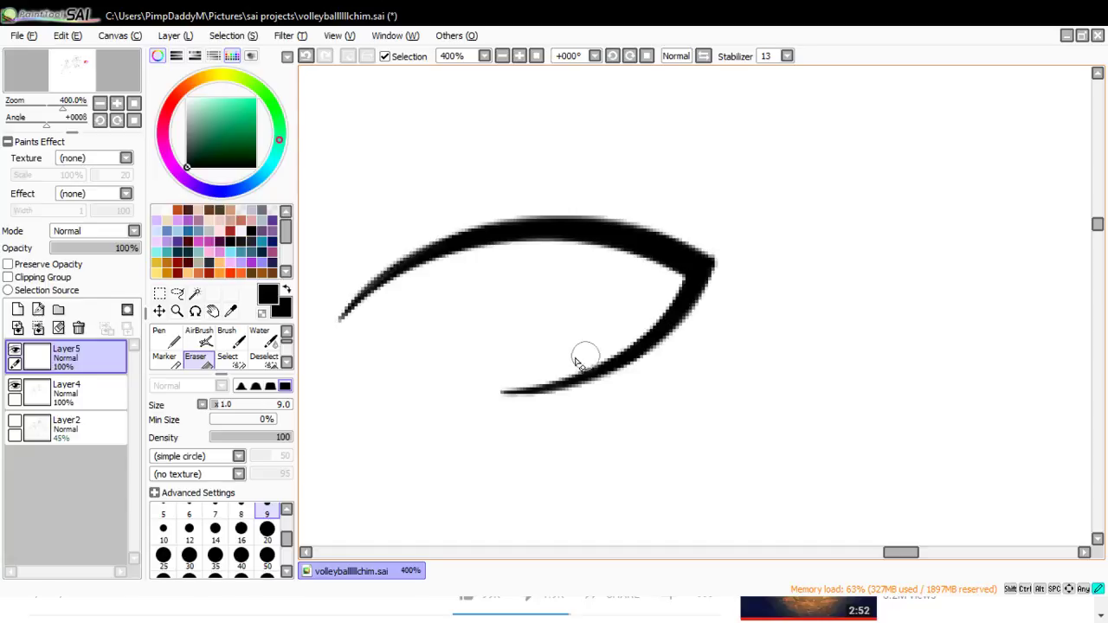
pyautogui.hotkey('ctrl', 'z')
pyautogui.moveTo(653, 319); pyautogui.dragTo(584, 356)
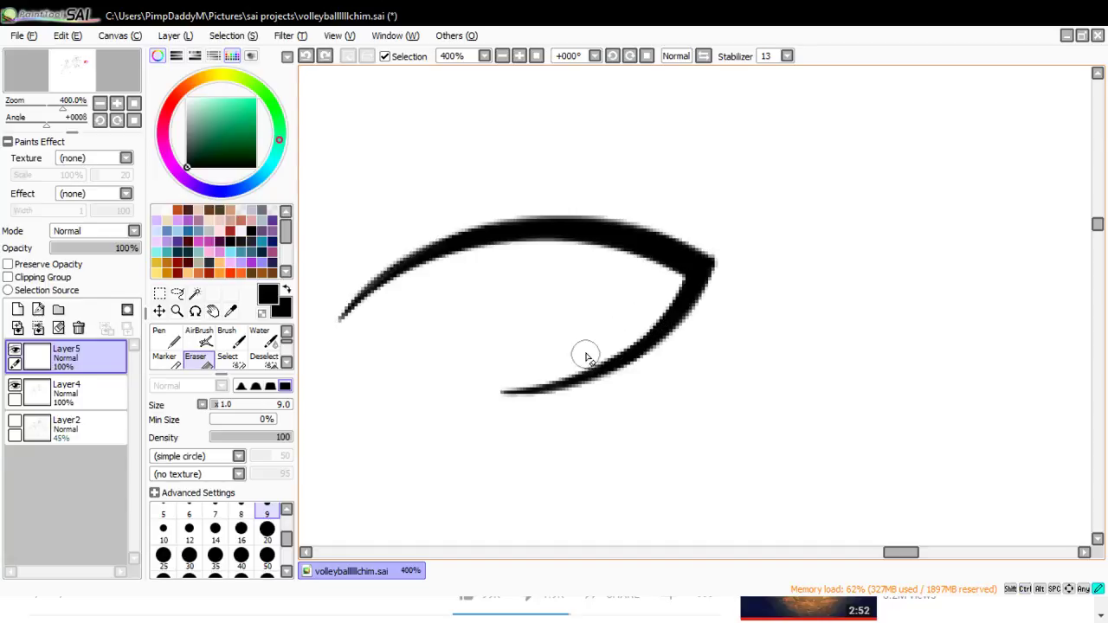
pyautogui.hotkey('ctrl', 'z')
pyautogui.moveTo(653, 318); pyautogui.dragTo(573, 366)
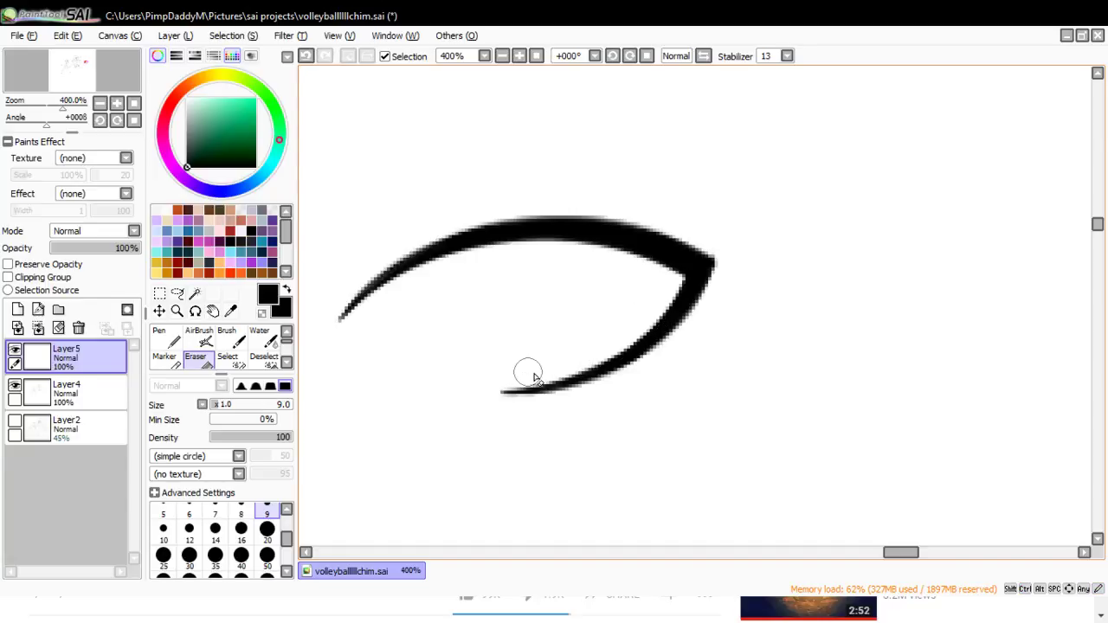
pyautogui.click(163, 339)
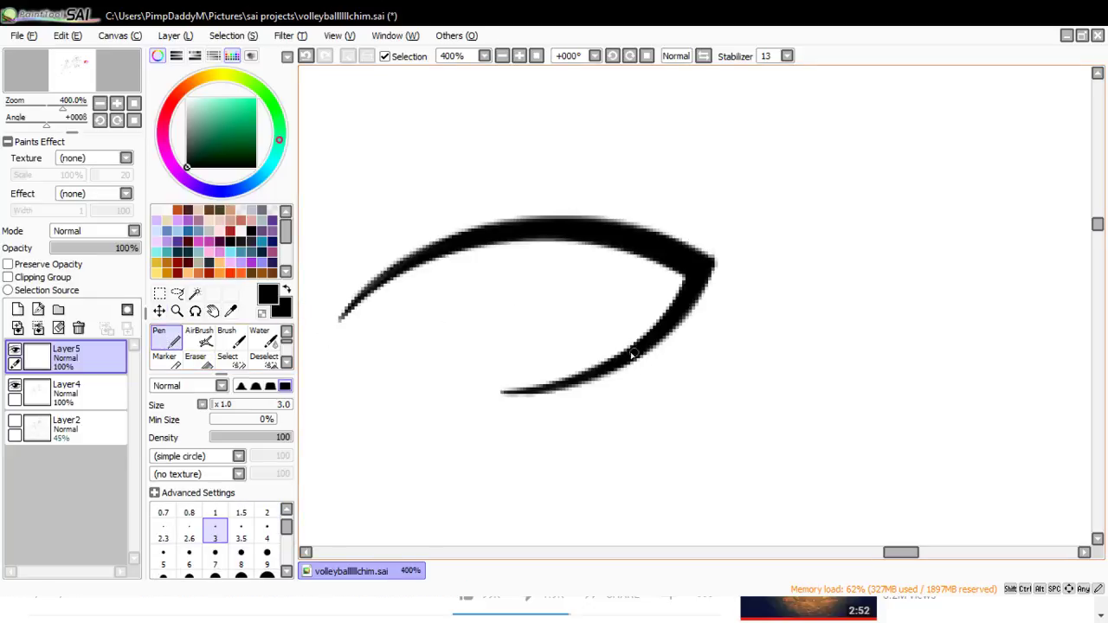
pyautogui.click(196, 356)
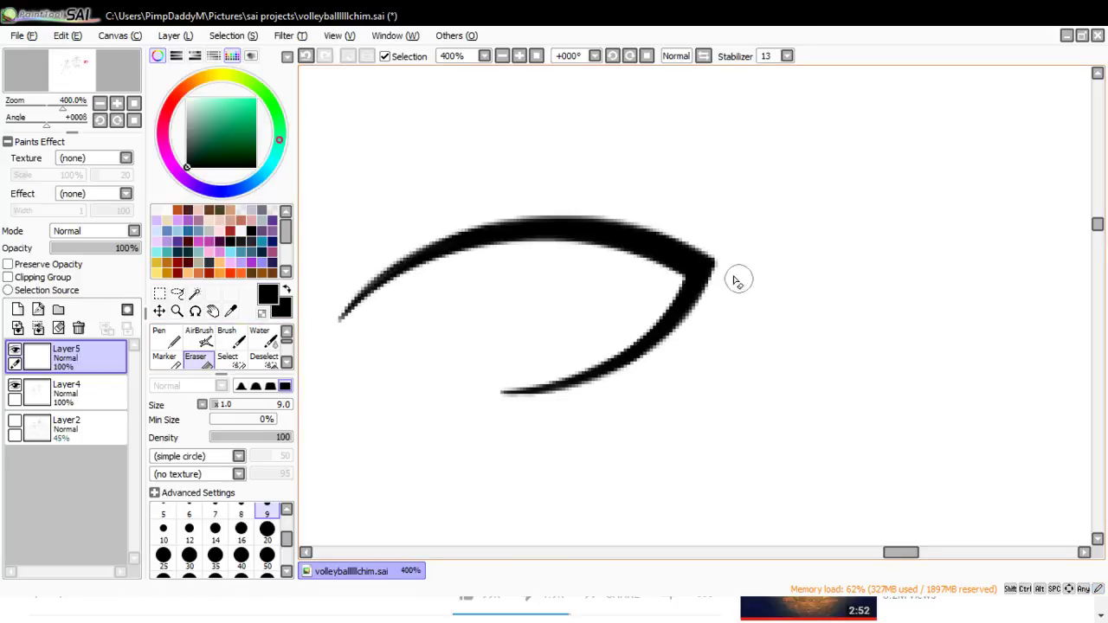
pyautogui.moveTo(715, 247); pyautogui.dragTo(686, 308)
pyautogui.hotkey('ctrl', 'z')
# - Show Layer2 and ink the short curve below the eye's inner corner with the size 3 Pen, redoing stray strokes
pyautogui.click(168, 344)
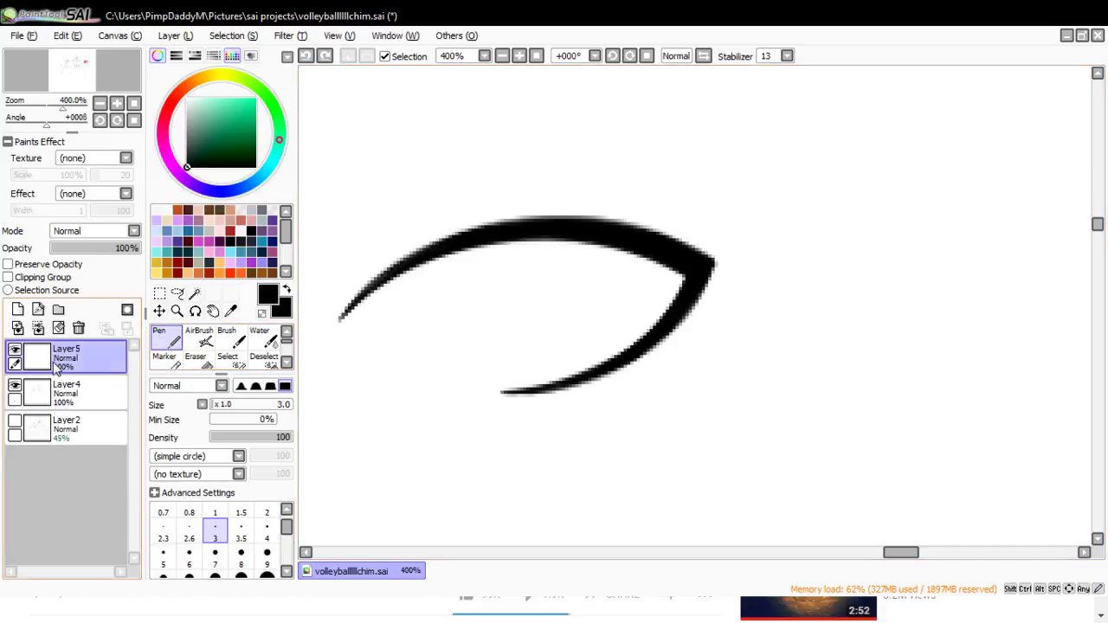
pyautogui.click(15, 420)
pyautogui.moveTo(371, 291); pyautogui.dragTo(409, 348)
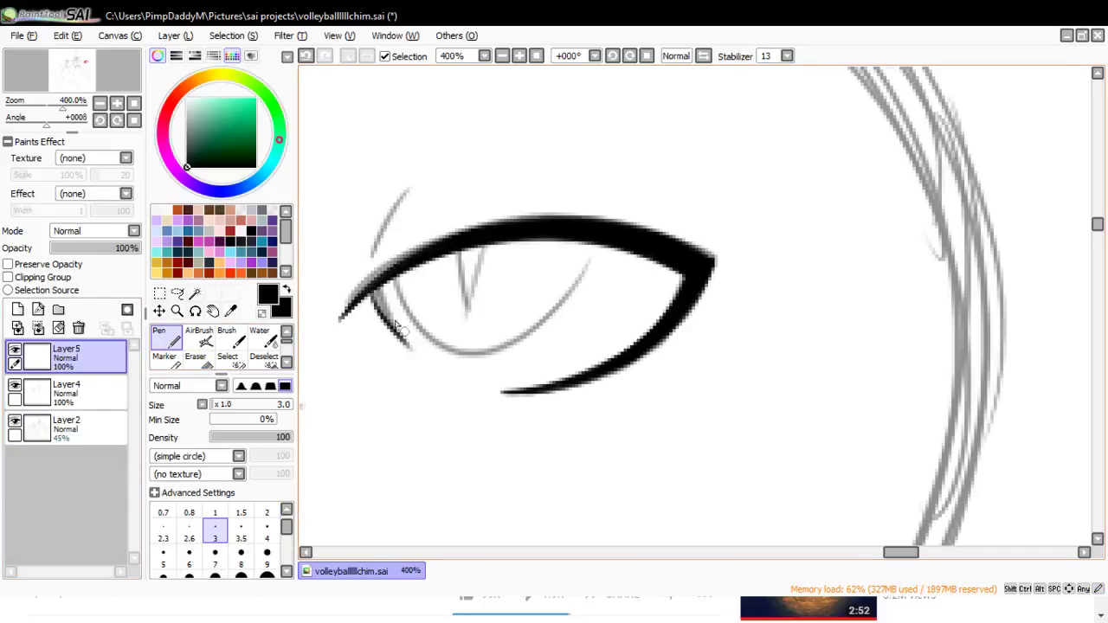
pyautogui.hotkey('ctrl', 'z')
pyautogui.moveTo(371, 289); pyautogui.dragTo(410, 352)
pyautogui.hotkey('ctrl', 'z')
pyautogui.moveTo(374, 291); pyautogui.dragTo(403, 341)
pyautogui.hotkey('ctrl', 'z')
pyautogui.moveTo(374, 289); pyautogui.dragTo(410, 351)
pyautogui.hotkey('ctrl', 'z')
# - Ink the short slanted line above the eye's inner corner along the sketch, redoing the overlong stroke
pyautogui.moveTo(367, 255); pyautogui.dragTo(427, 161)
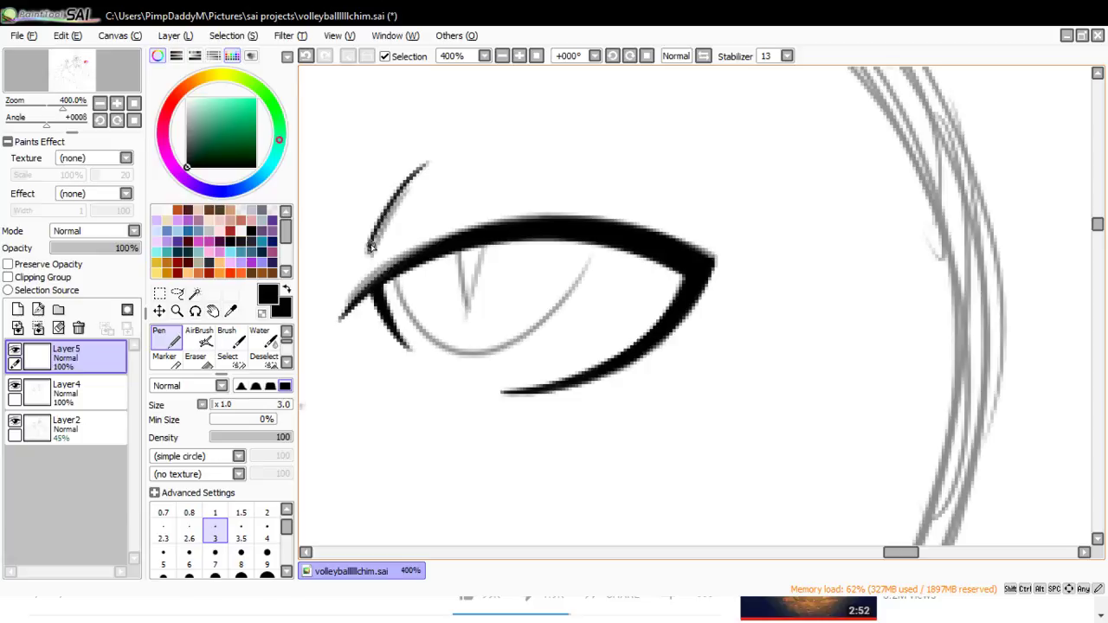
pyautogui.hotkey('ctrl', 'z')
pyautogui.moveTo(369, 257); pyautogui.dragTo(412, 189)
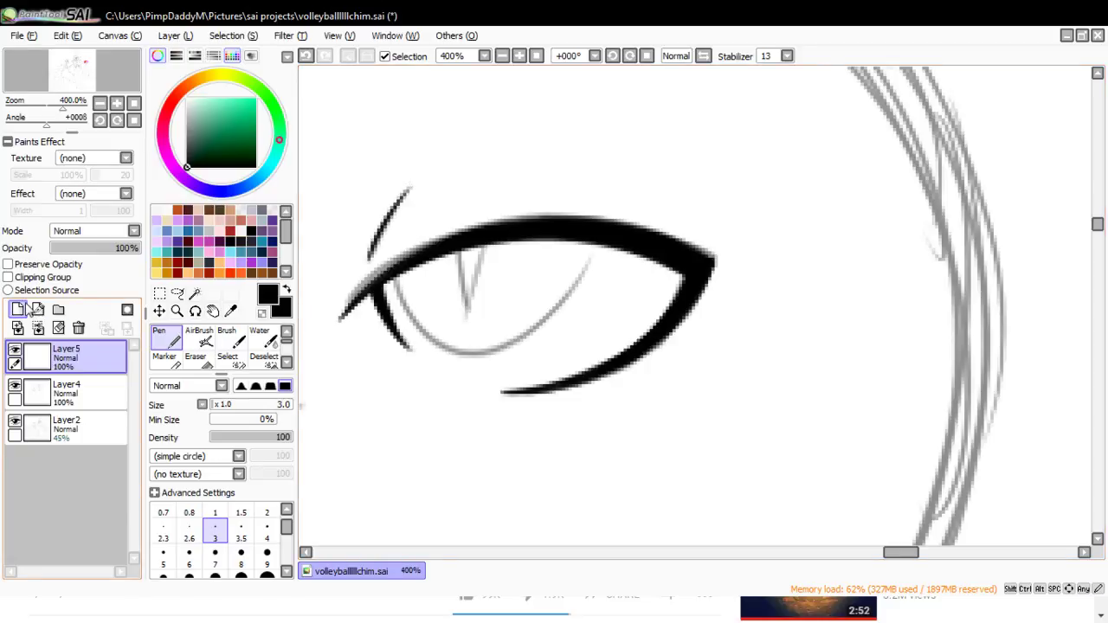
# - Ink the iris curve on a new layer and scale and nudge it slightly to match the sketch
pyautogui.click(17, 309)
pyautogui.moveTo(399, 277); pyautogui.dragTo(593, 253)
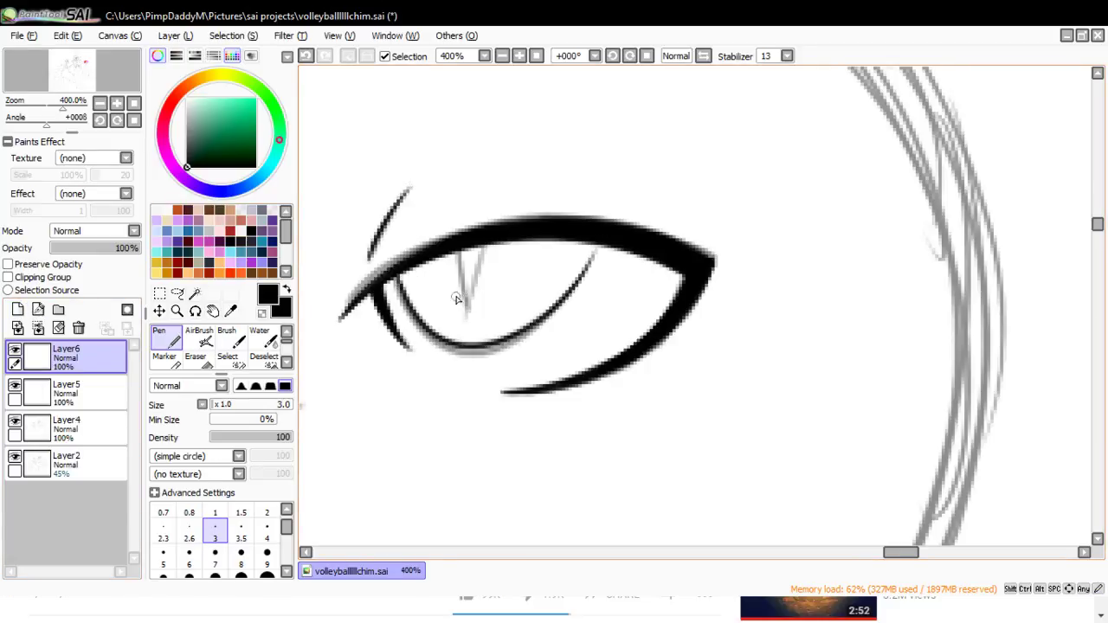
pyautogui.hotkey('ctrl', 't')
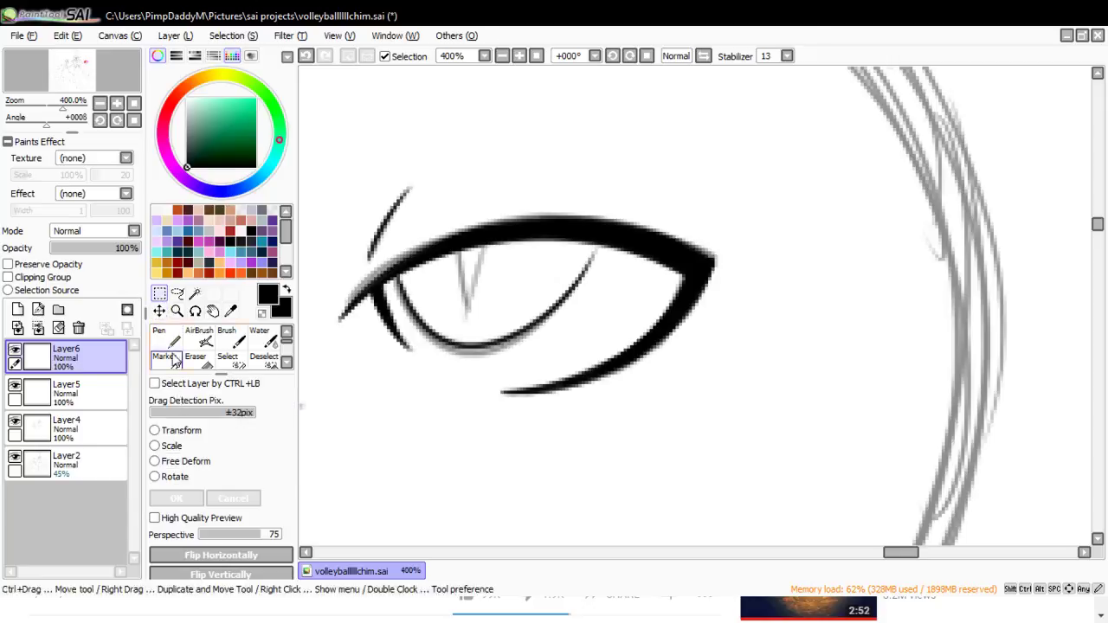
pyautogui.moveTo(393, 352); pyautogui.dragTo(391, 359)
pyautogui.moveTo(514, 286); pyautogui.dragTo(515, 283)
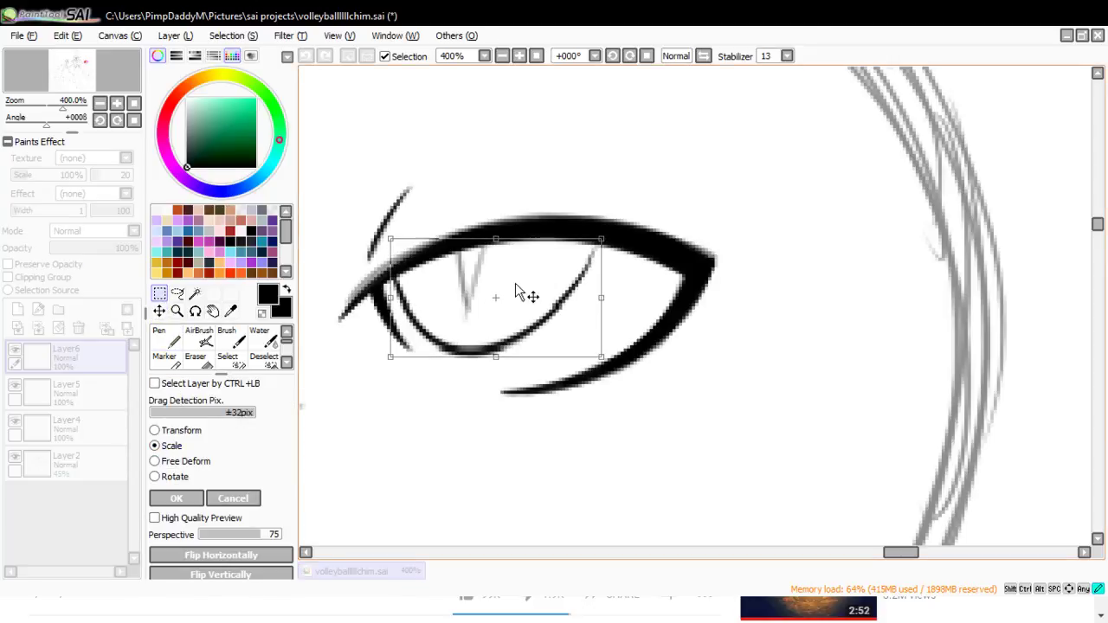
pyautogui.click(199, 498)
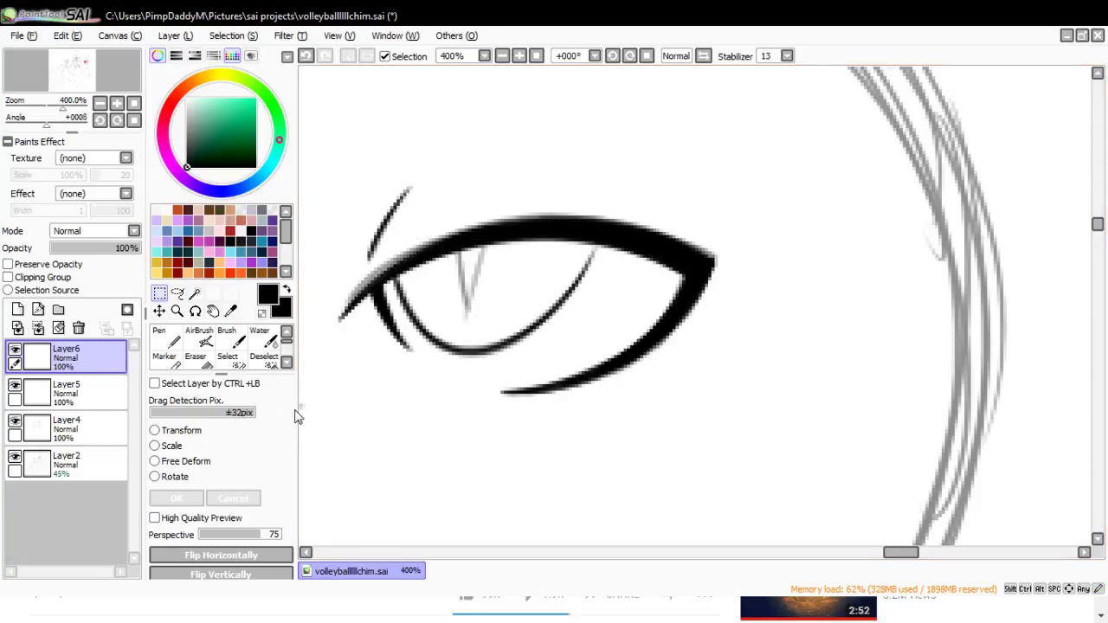
# - Ink the V-shaped pupil under the upper lash with the Pen and merge Layer6 down into Layer5
pyautogui.click(163, 337)
pyautogui.moveTo(456, 251); pyautogui.dragTo(469, 316)
pyautogui.hotkey('ctrl', 'z')
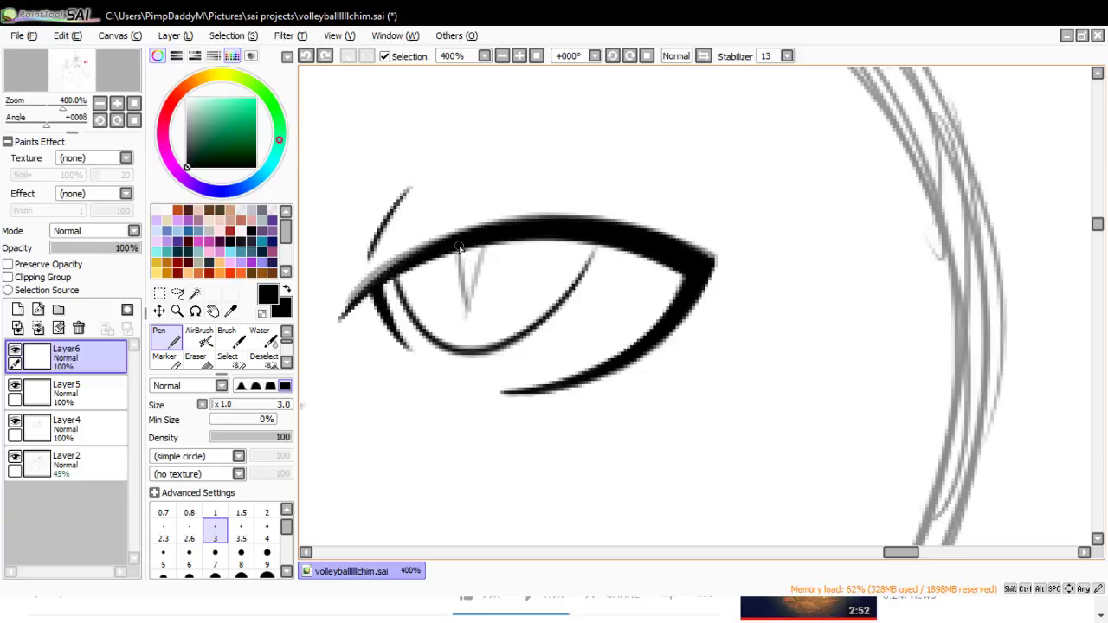
pyautogui.moveTo(456, 250); pyautogui.dragTo(471, 316)
pyautogui.moveTo(485, 245); pyautogui.dragTo(467, 308)
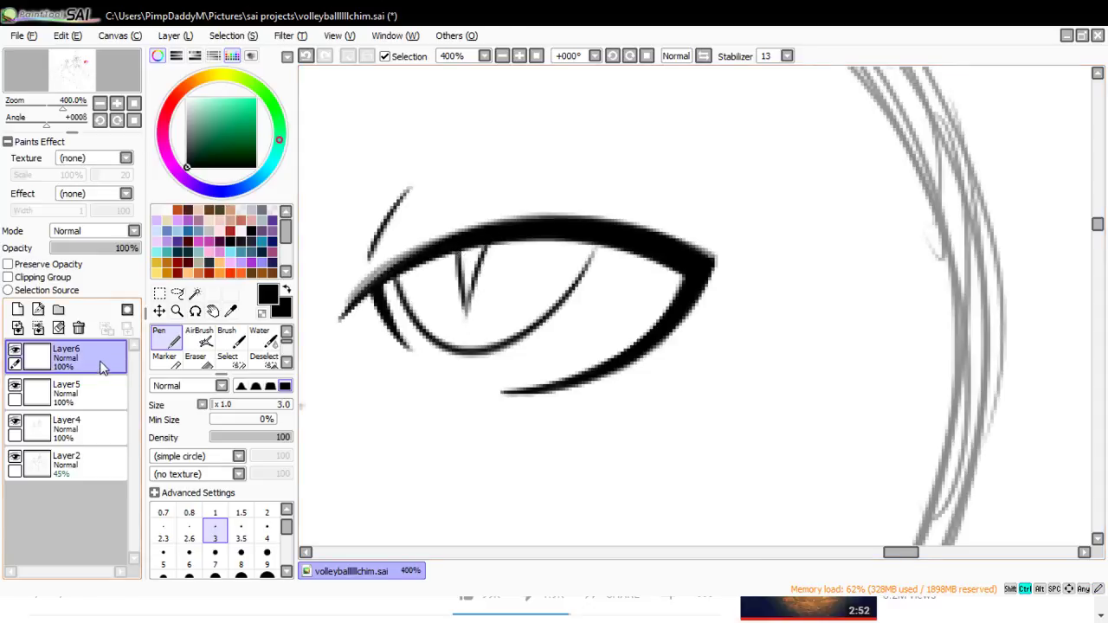
pyautogui.hotkey('ctrl', 'e')
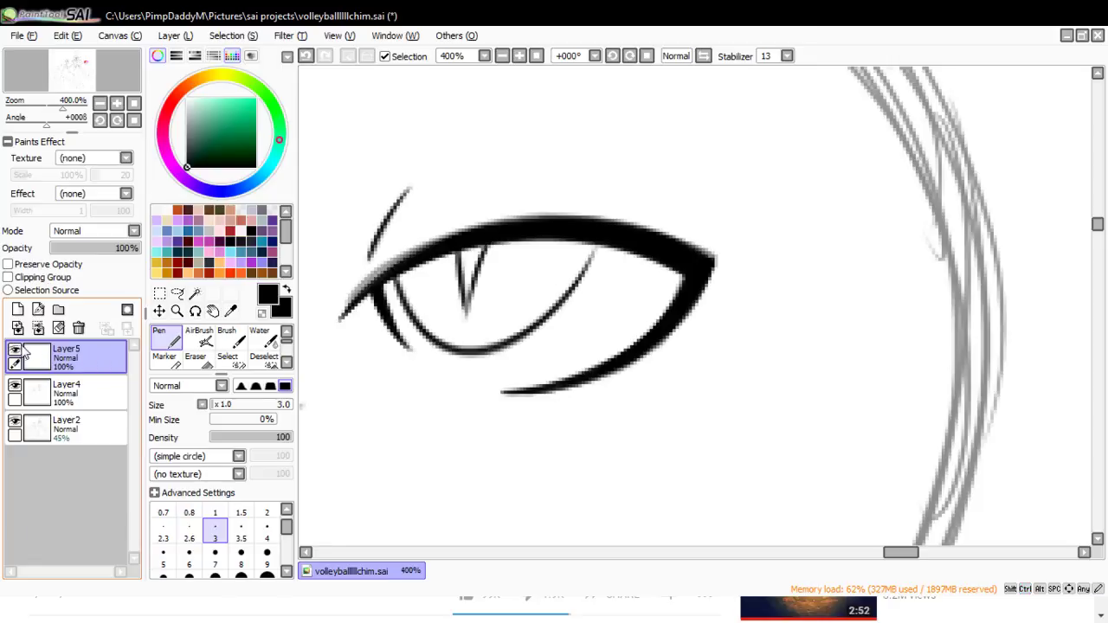
# - Duplicate Layer5 and flip the copied eye horizontally
pyautogui.click(176, 311)
pyautogui.click(174, 399)
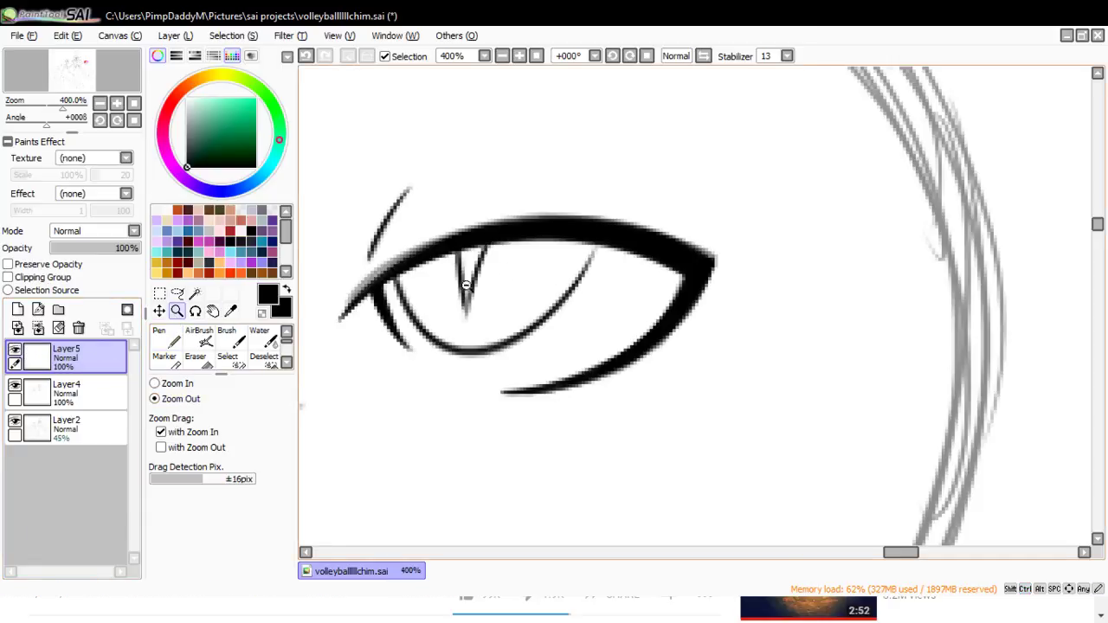
pyautogui.click(467, 288)
pyautogui.click(558, 262)
pyautogui.click(188, 41)
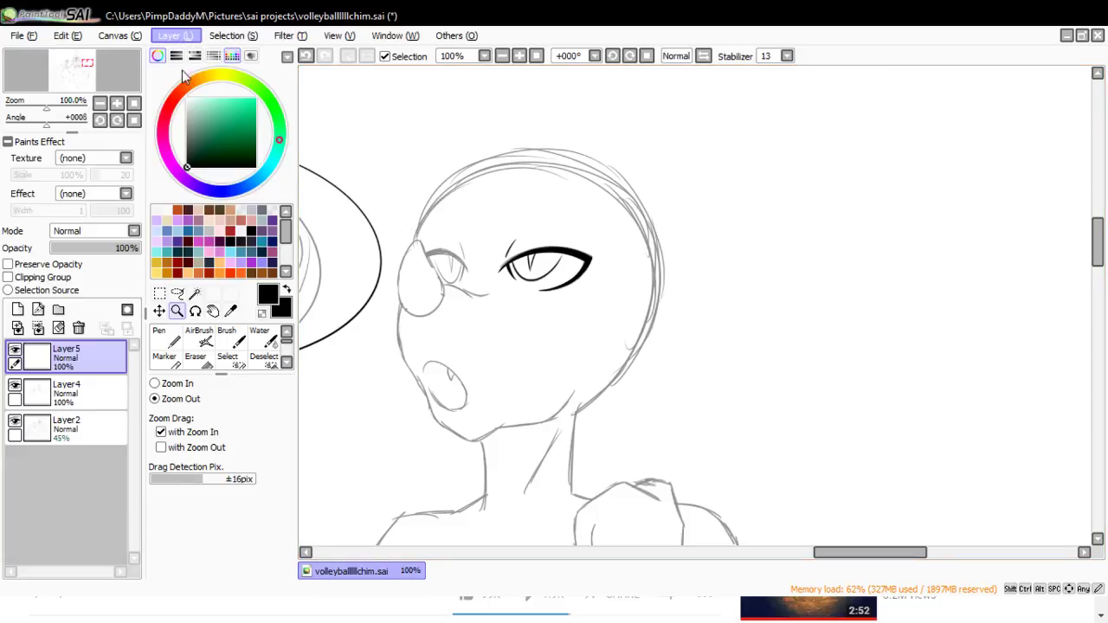
pyautogui.click(186, 106)
pyautogui.click(160, 294)
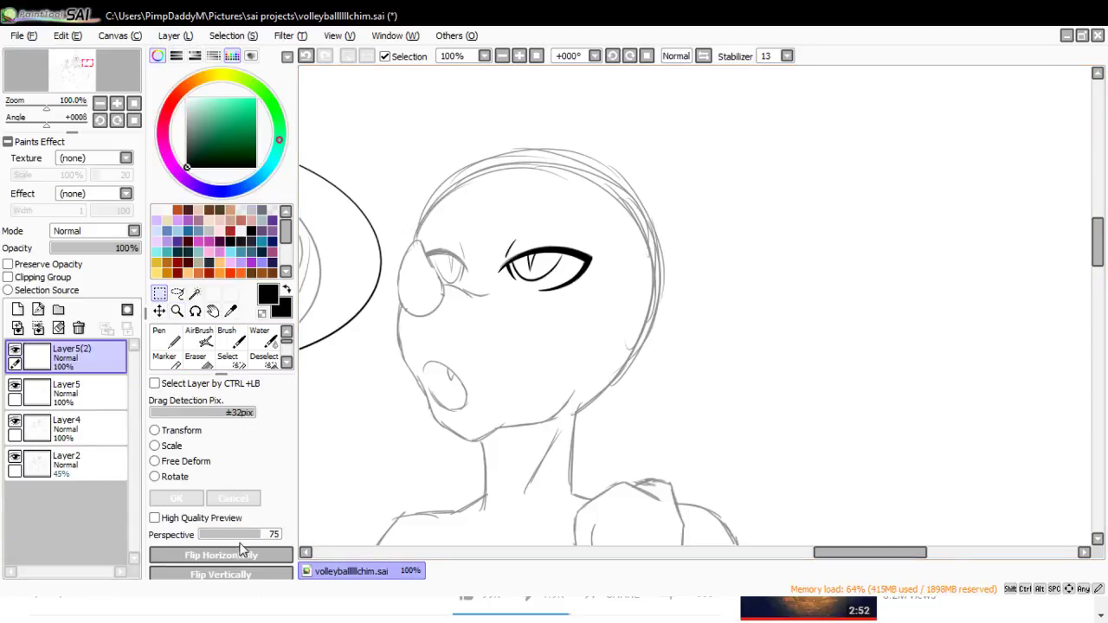
pyautogui.click(243, 554)
# - Narrow the flipped eye and move it over the sketched far eye
pyautogui.click(170, 445)
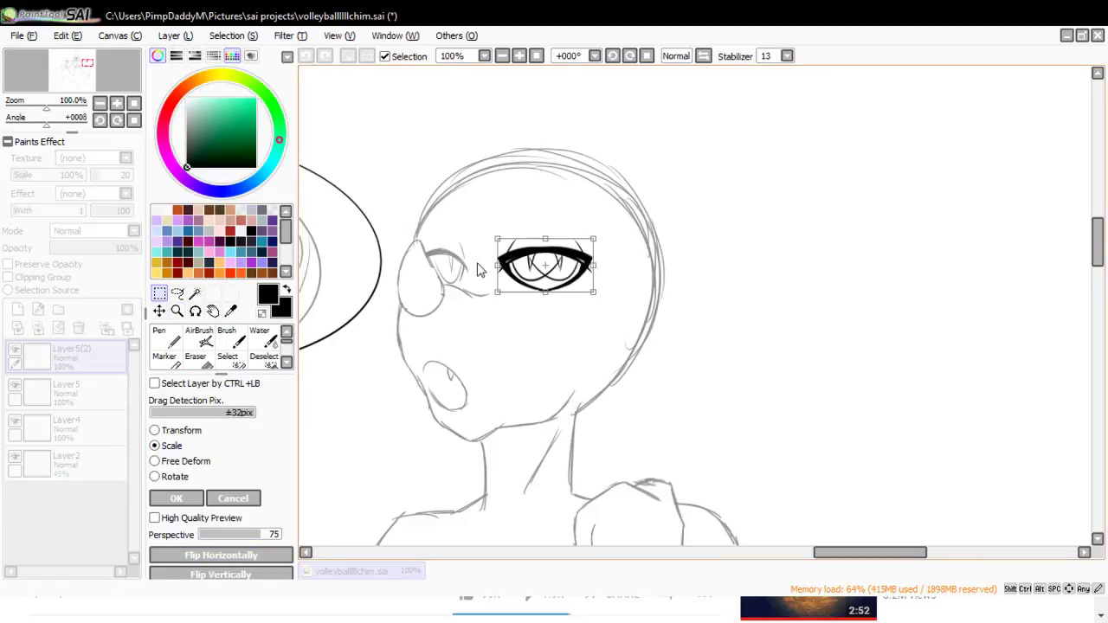
pyautogui.moveTo(498, 265); pyautogui.dragTo(418, 265)
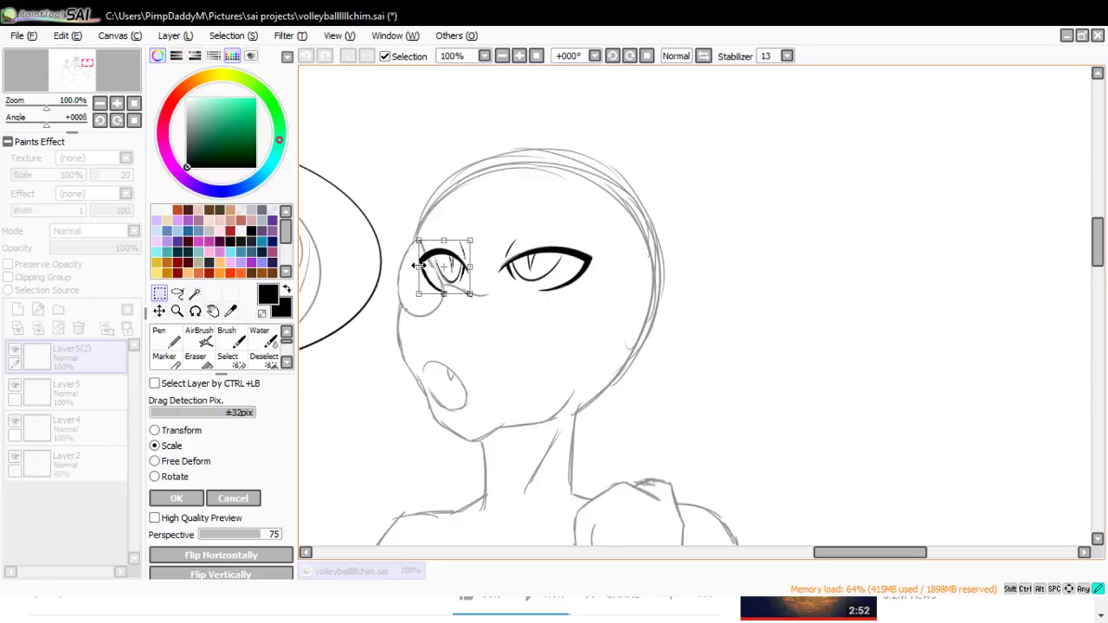
pyautogui.click(176, 497)
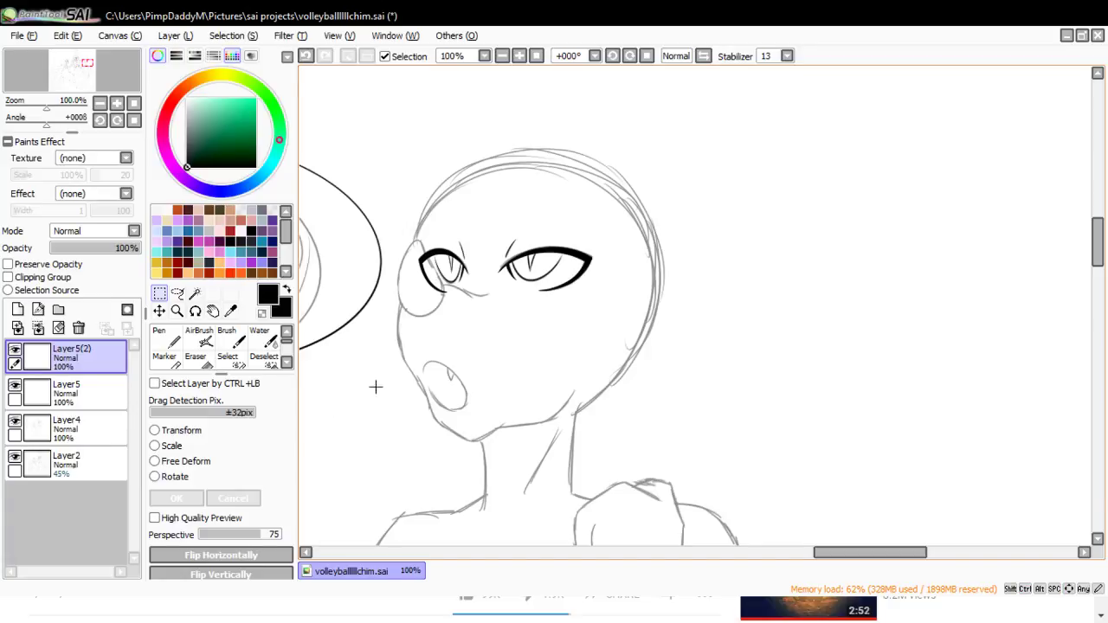
# - Add a new layer above Layer5(2) and set up the size 3 Pen for work around the far eye
pyautogui.click(18, 310)
pyautogui.click(177, 312)
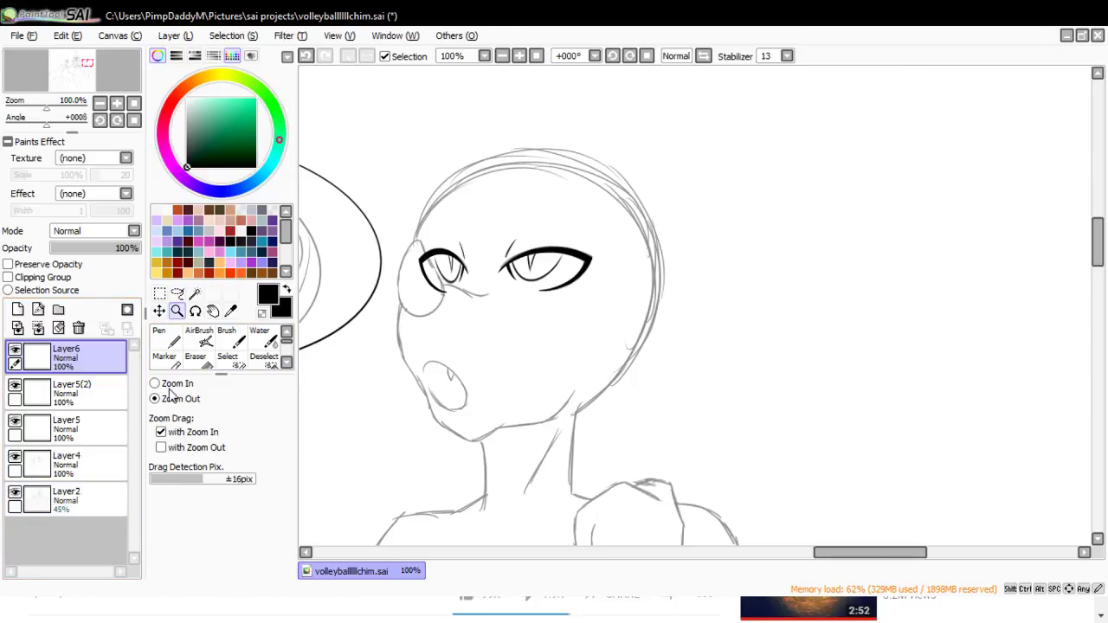
pyautogui.click(154, 384)
pyautogui.click(428, 275)
pyautogui.click(427, 275)
pyautogui.click(427, 275)
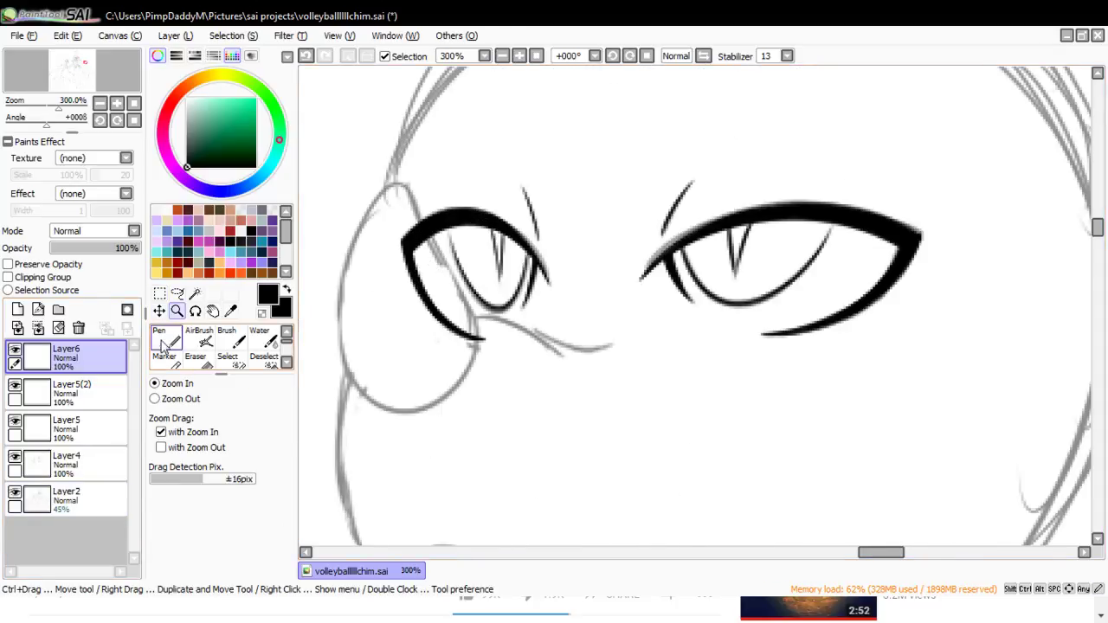
pyautogui.click(165, 342)
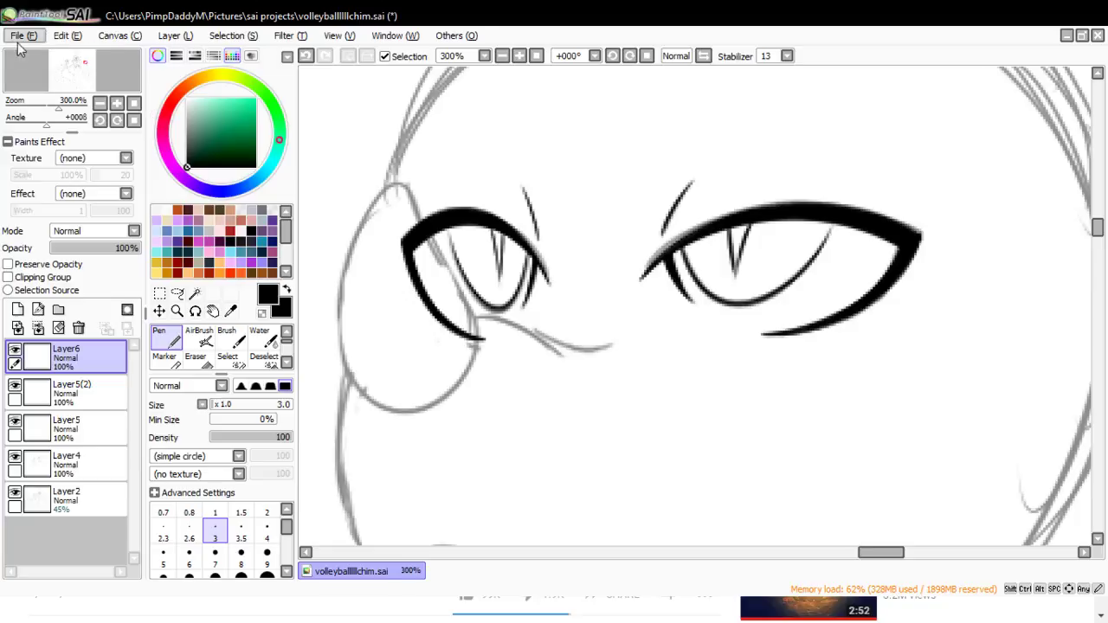
# - Create a new canvas and paste the purple character reference sheet into it
pyautogui.click(37, 52)
pyautogui.click(295, 262)
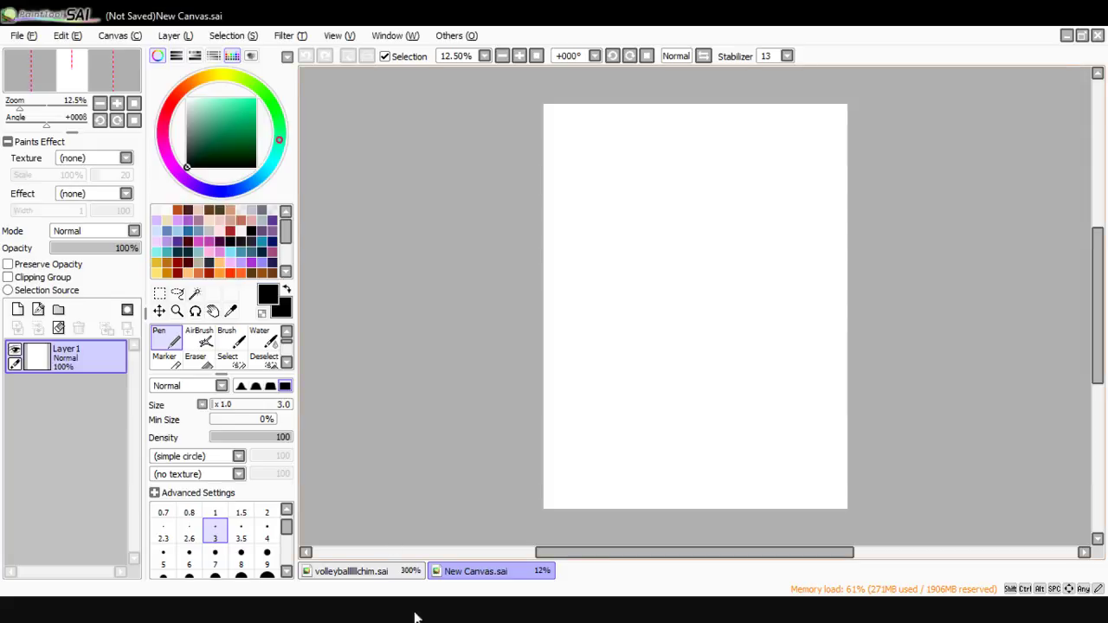
pyautogui.hotkey('ctrl', 'v')
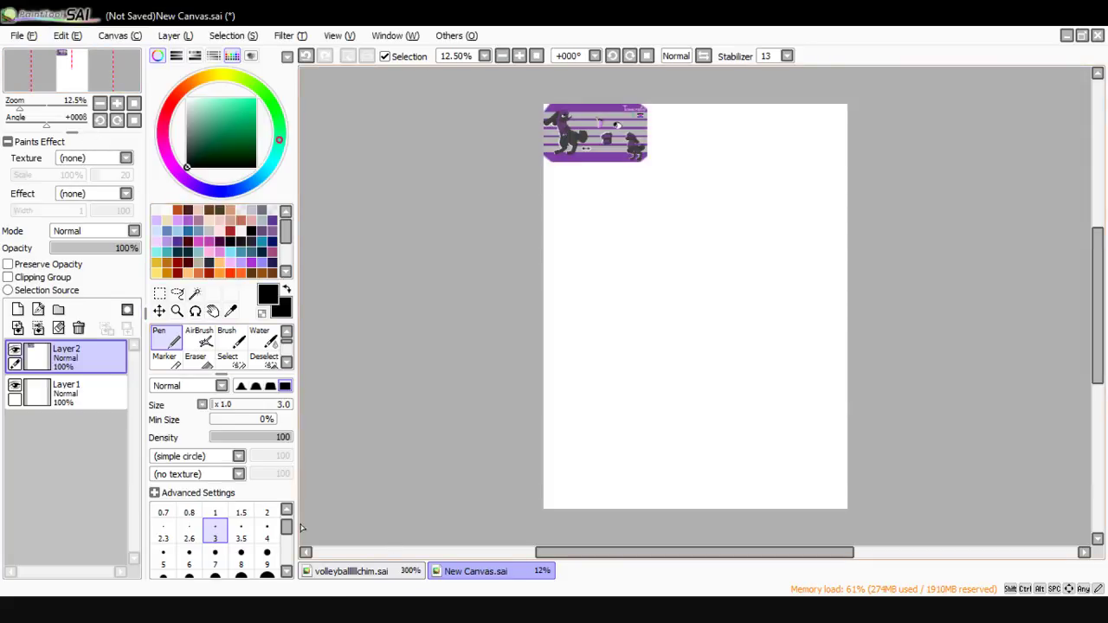
# - Bring the brown character reference image into the new canvas and place it beside the purple sheet
pyautogui.hotkey('alt', 'Tab')
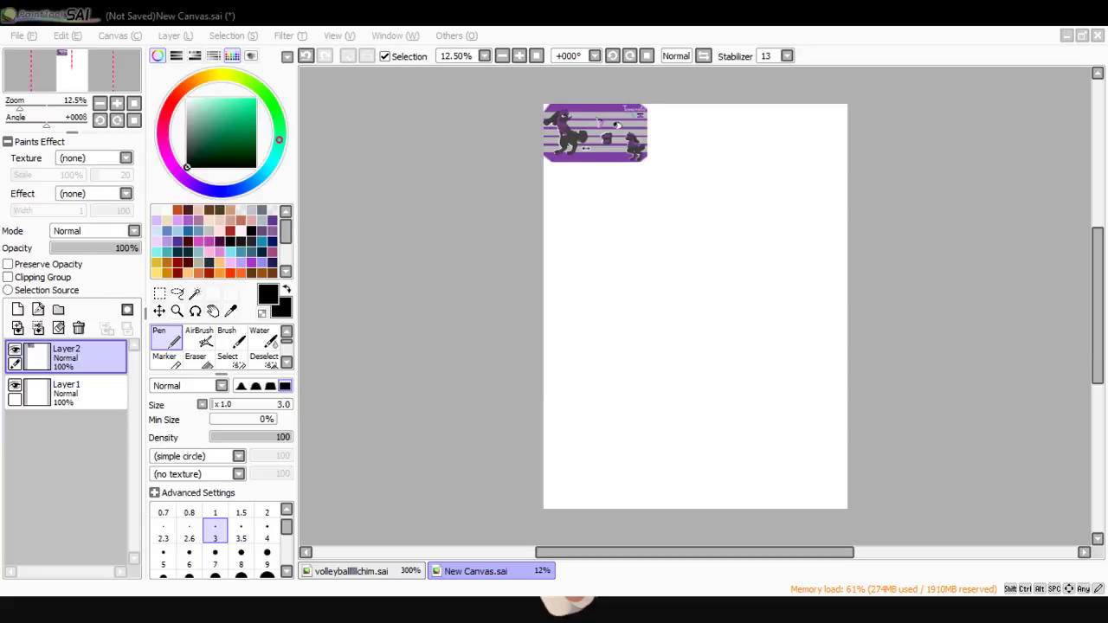
pyautogui.click(367, 495)
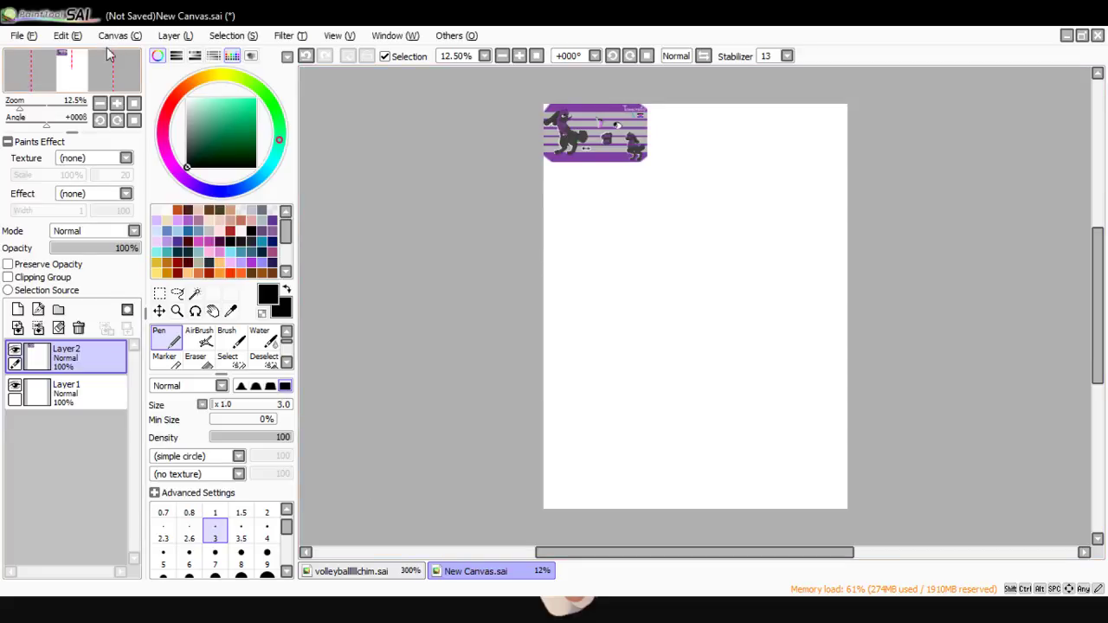
pyautogui.hotkey('ctrl', 'v')
pyautogui.click(159, 310)
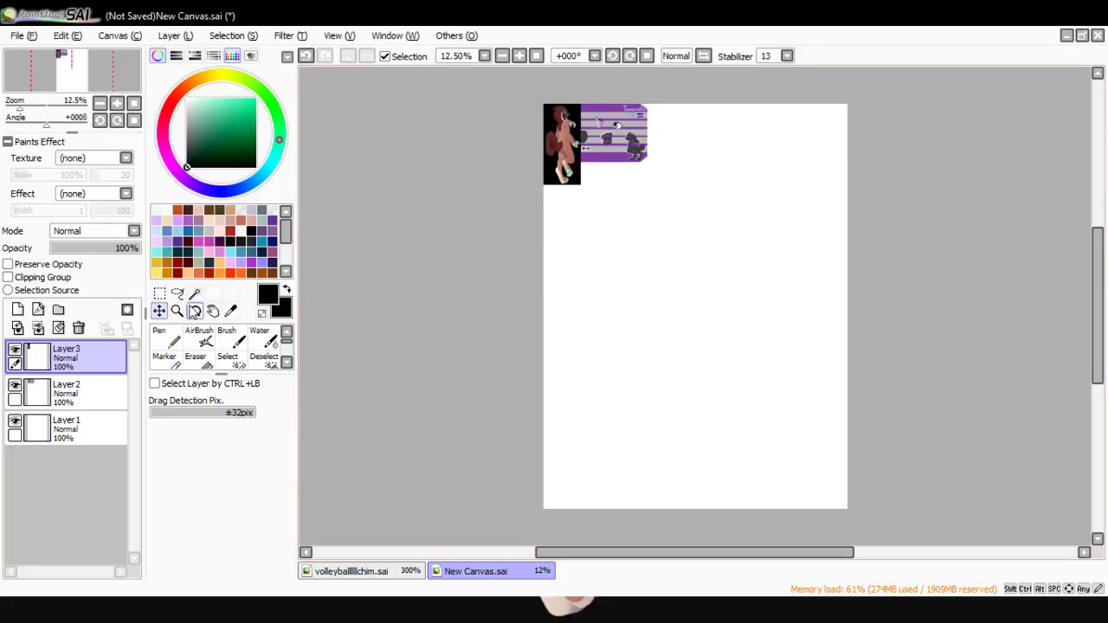
pyautogui.moveTo(577, 187); pyautogui.dragTo(669, 166)
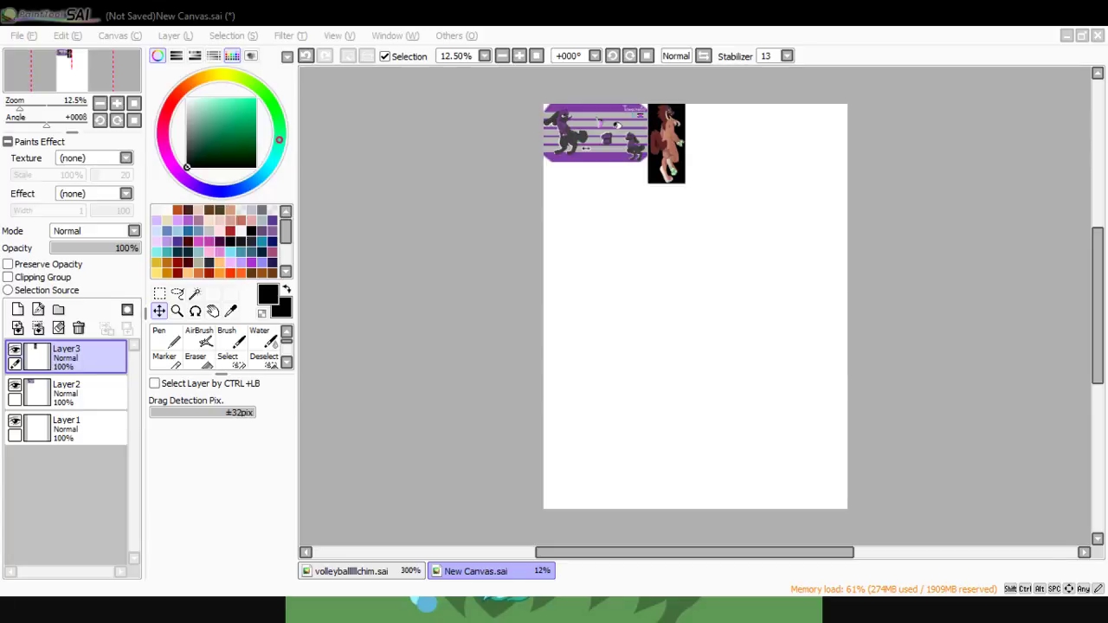
# - Paste the green striped character reference sheet and place it directly below the purple sheet
pyautogui.click(333, 407)
pyautogui.click(71, 35)
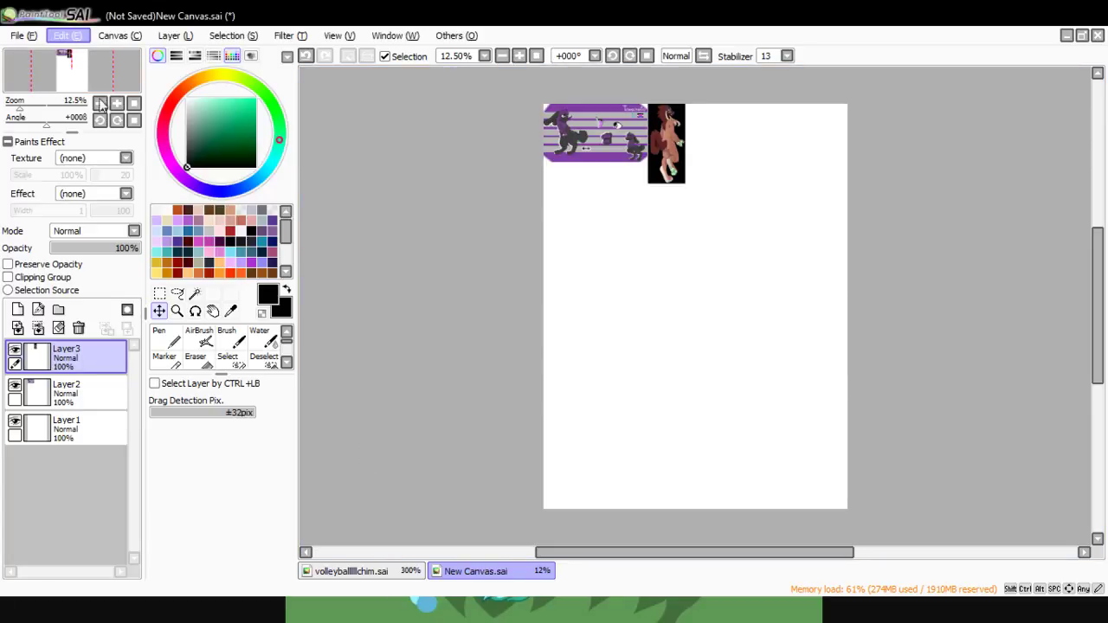
pyautogui.click(100, 118)
pyautogui.moveTo(582, 235); pyautogui.dragTo(576, 296)
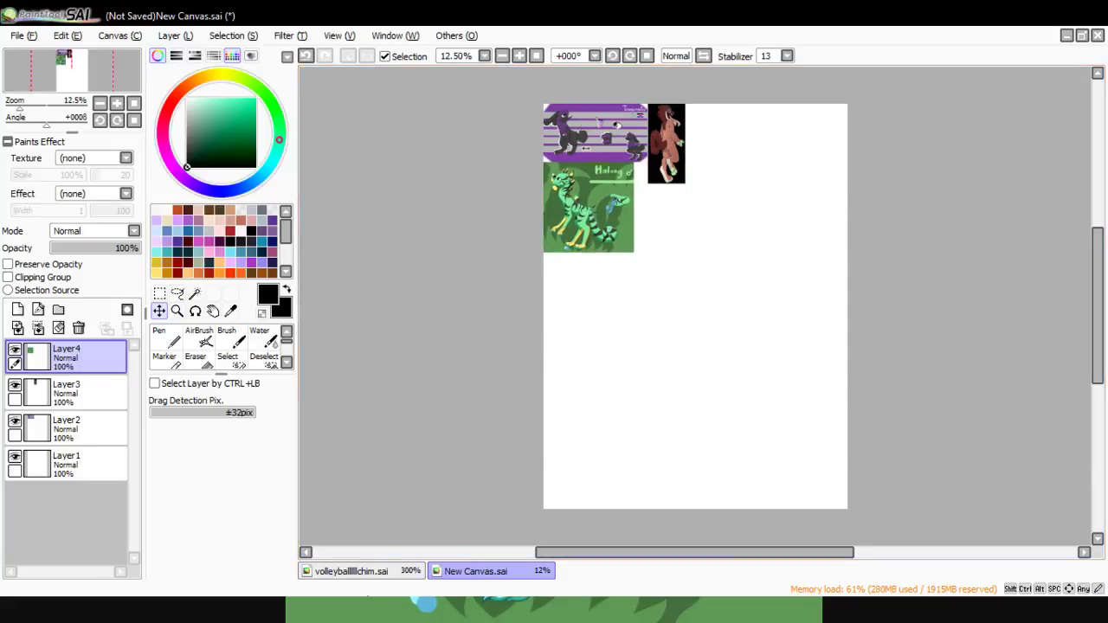
# - Paste the teal-haired grey character reference into the new canvas and place it directly beside the brown character
pyautogui.hotkey('alt', 'Tab')
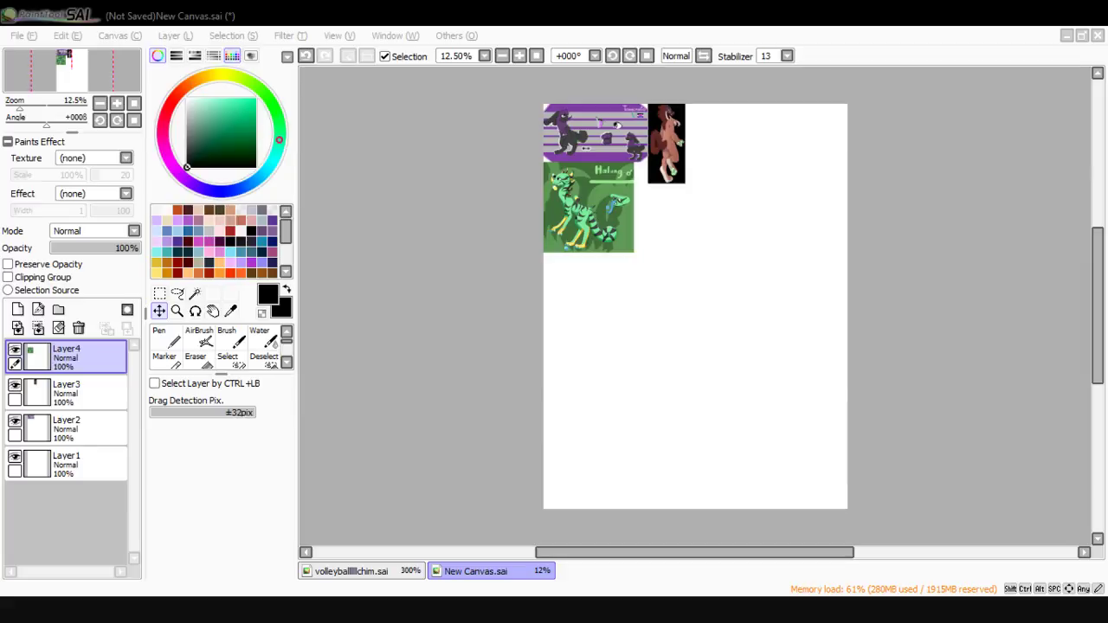
pyautogui.click(412, 608)
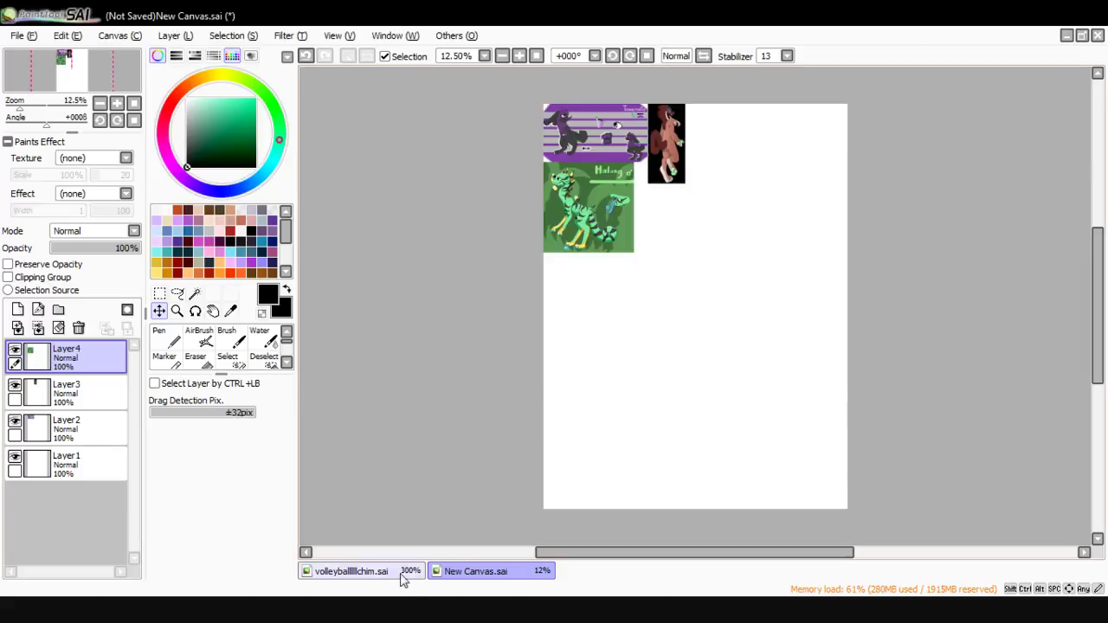
pyautogui.hotkey('ctrl', 'v')
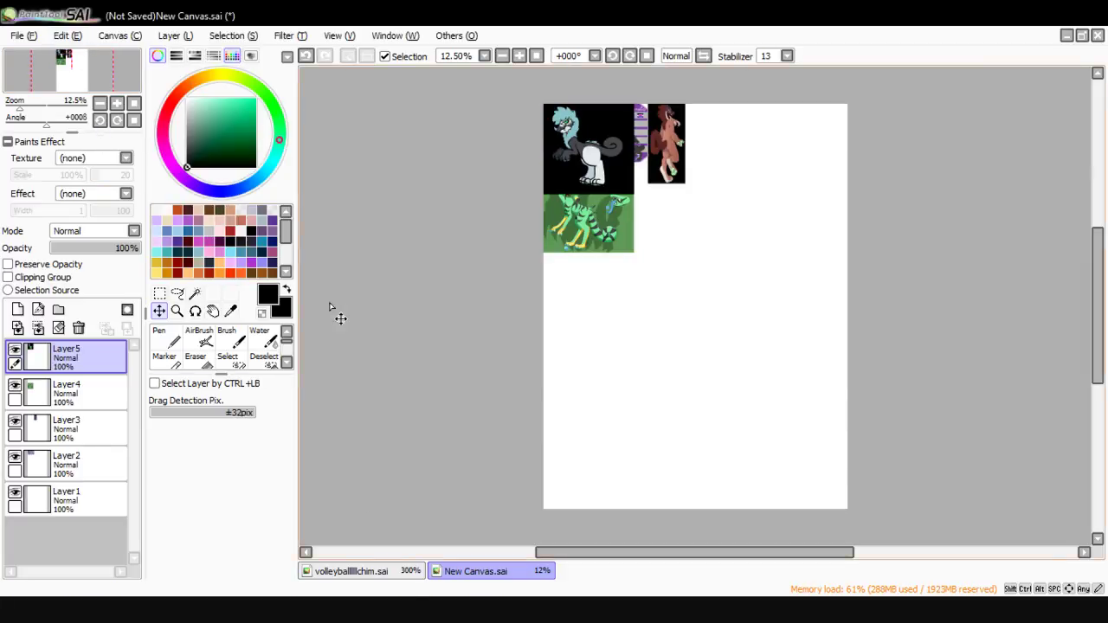
pyautogui.moveTo(595, 209); pyautogui.dragTo(730, 208)
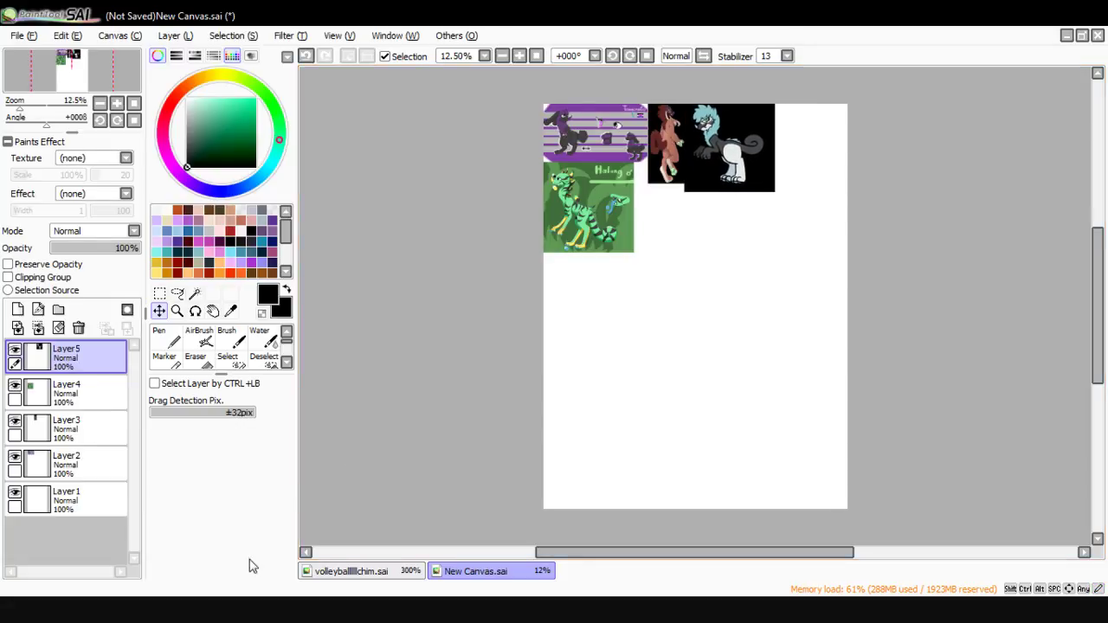
# - Paste the Splash Chimereon reference sheet and place it below the brown and teal-haired character images
pyautogui.hotkey('alt', 'Tab')
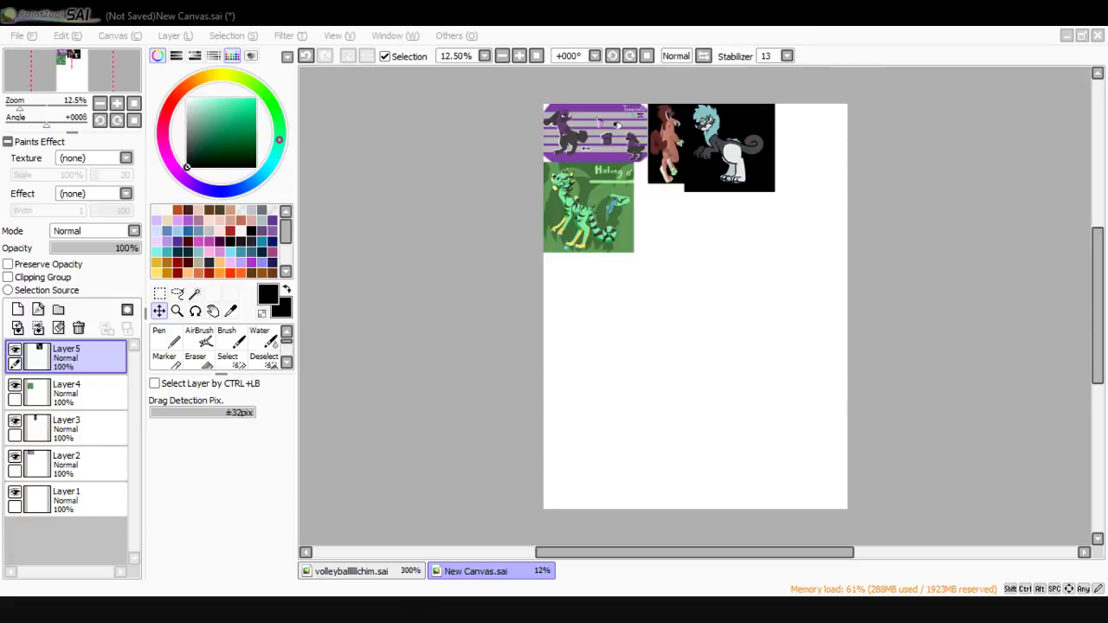
pyautogui.hotkey('alt', 'Tab')
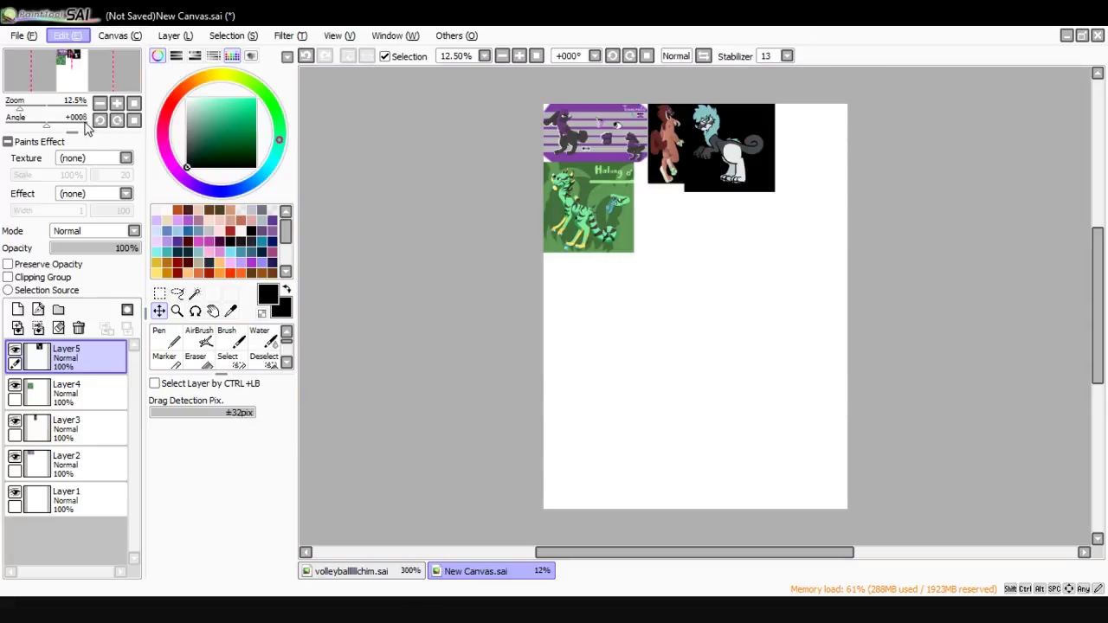
pyautogui.hotkey('ctrl', 'v')
pyautogui.moveTo(605, 170); pyautogui.dragTo(709, 258)
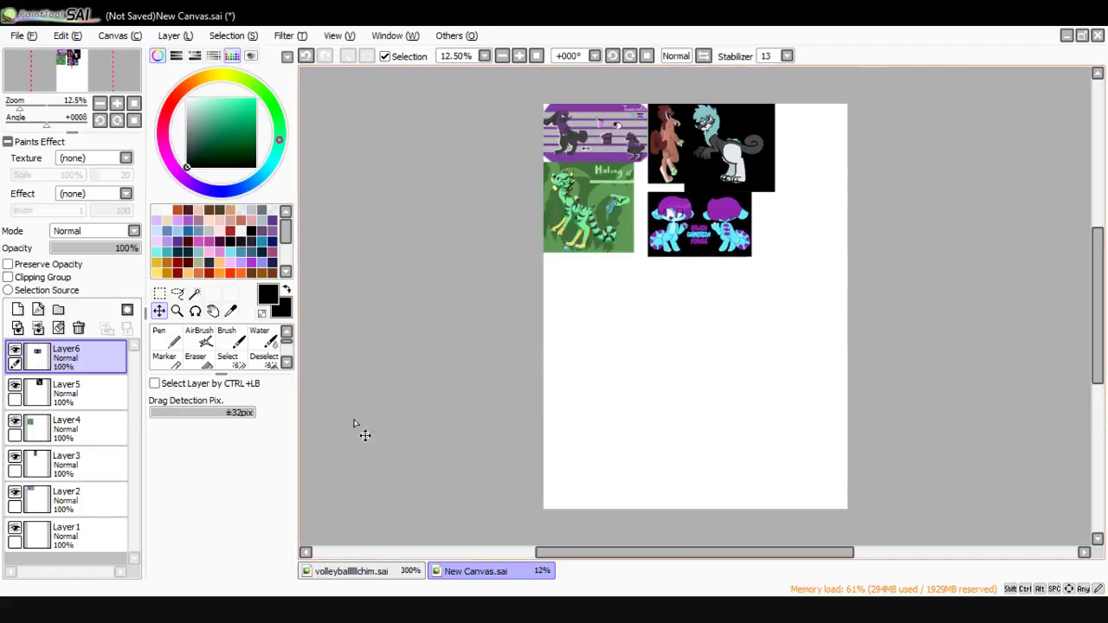
# - Merge all the pasted reference layers down into Layer2
pyautogui.hotkey('ctrl', 'e')
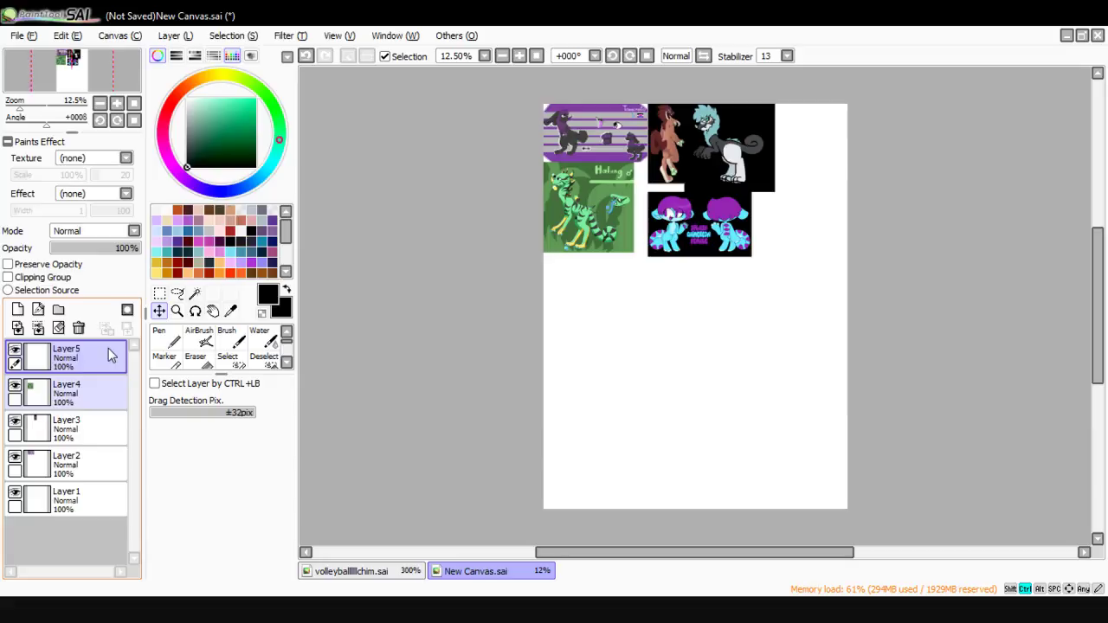
pyautogui.hotkey('ctrl', 'e')
pyautogui.hotkey('ctrl', 'e')
pyautogui.hotkey('ctrl', 'e')
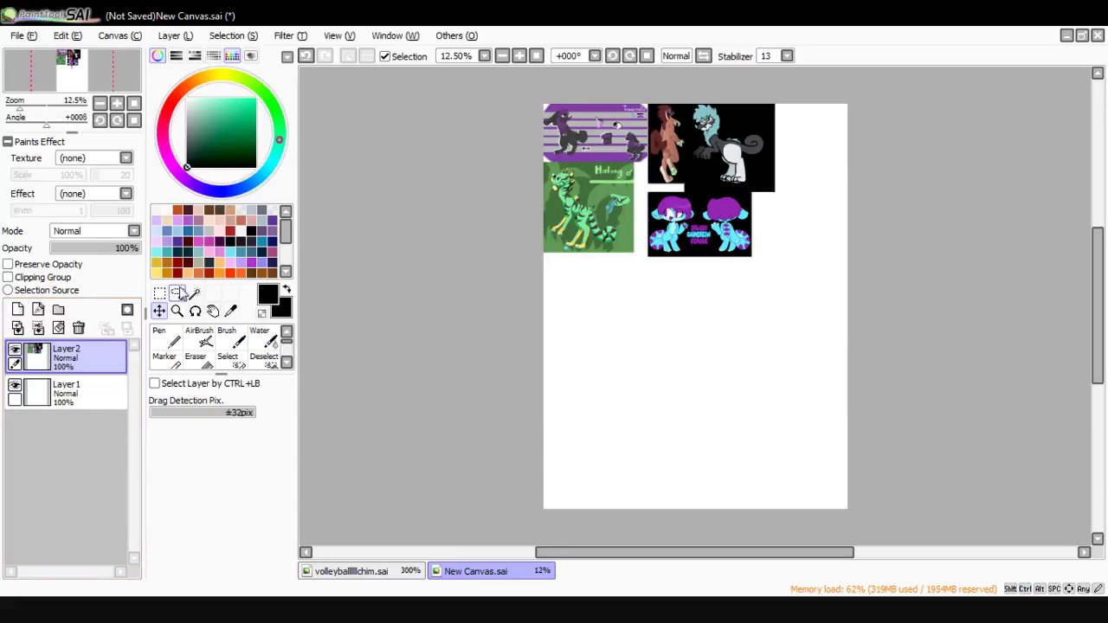
# - Select the merged reference images with the Magic Wand, crop the canvas to that selection, and clear the selection
pyautogui.click(195, 294)
pyautogui.click(663, 176)
pyautogui.click(600, 148)
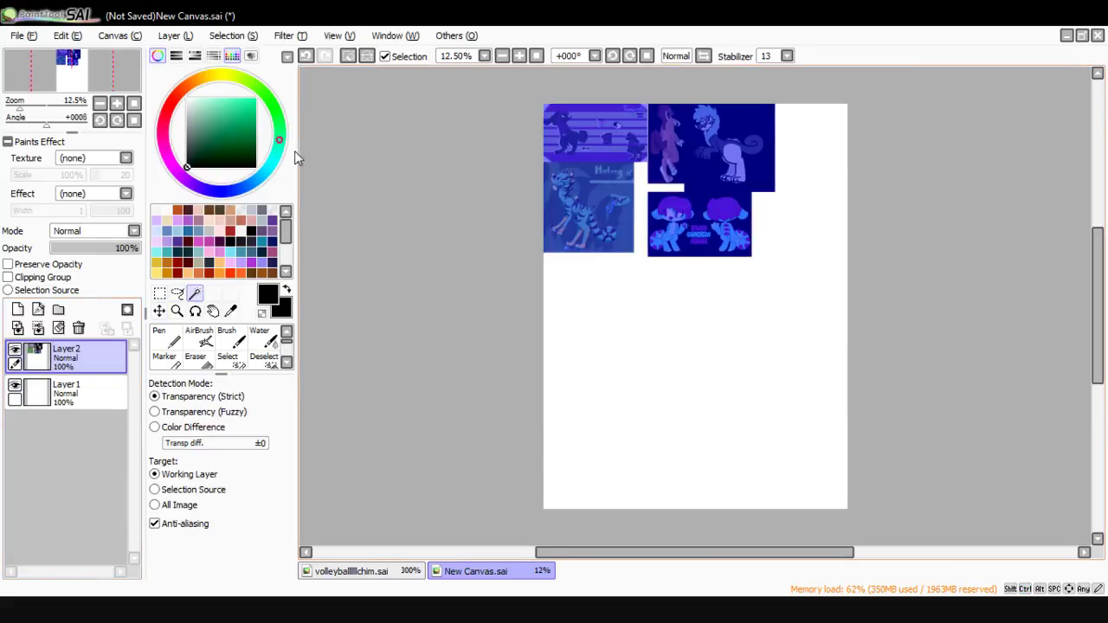
pyautogui.click(119, 36)
pyautogui.click(149, 98)
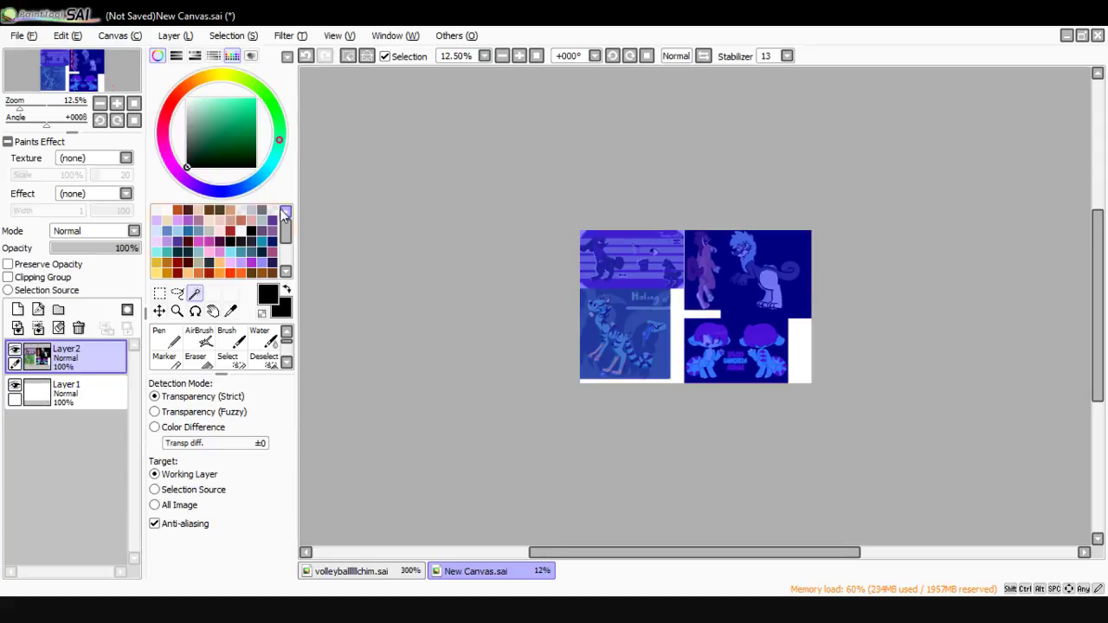
pyautogui.hotkey('ctrl', 'd')
# - Merge the cropped reference sheet down into Layer1 and issue a save for the new canvas
pyautogui.click(177, 312)
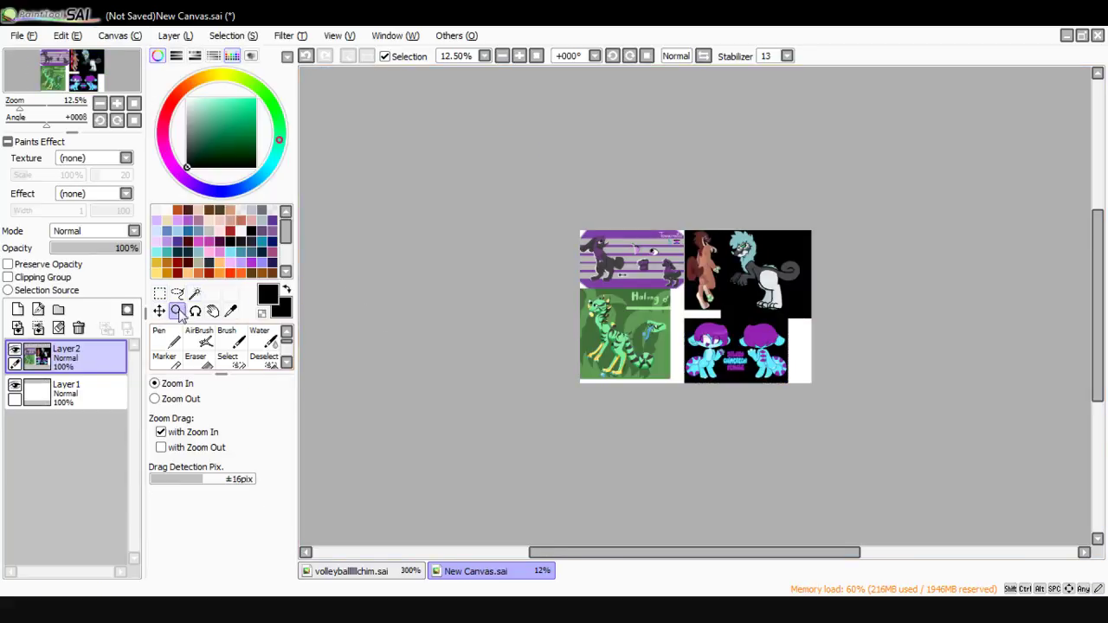
pyautogui.click(763, 314)
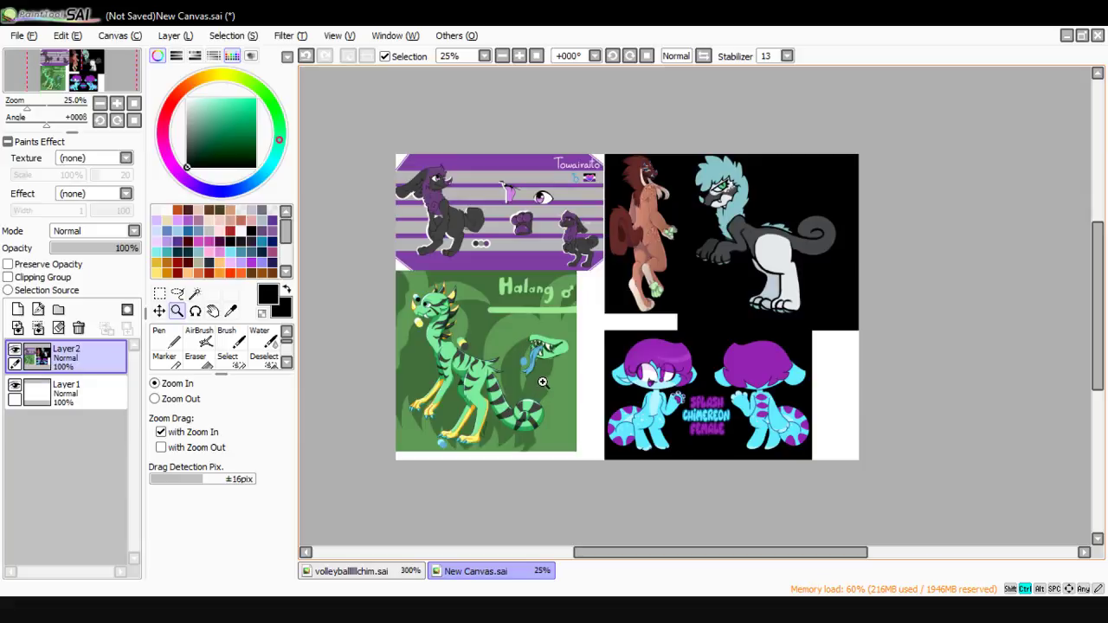
pyautogui.hotkey('ctrl', 'e')
pyautogui.hotkey('ctrl', 's')
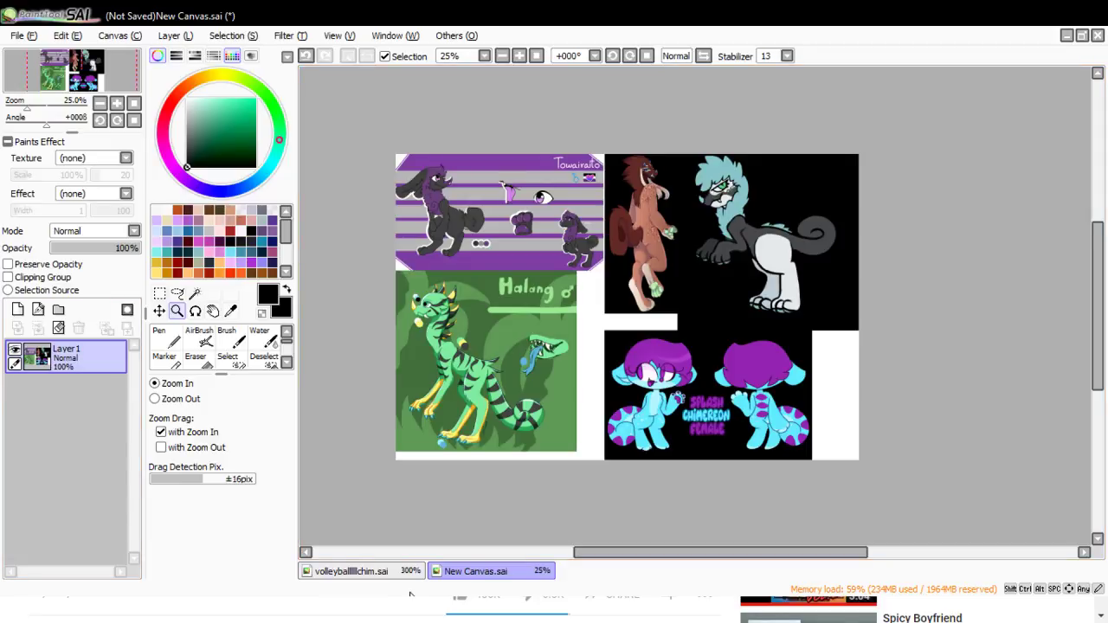
# - Examine the teal-haired character's face and eye up close on the reference canvas
pyautogui.click(355, 571)
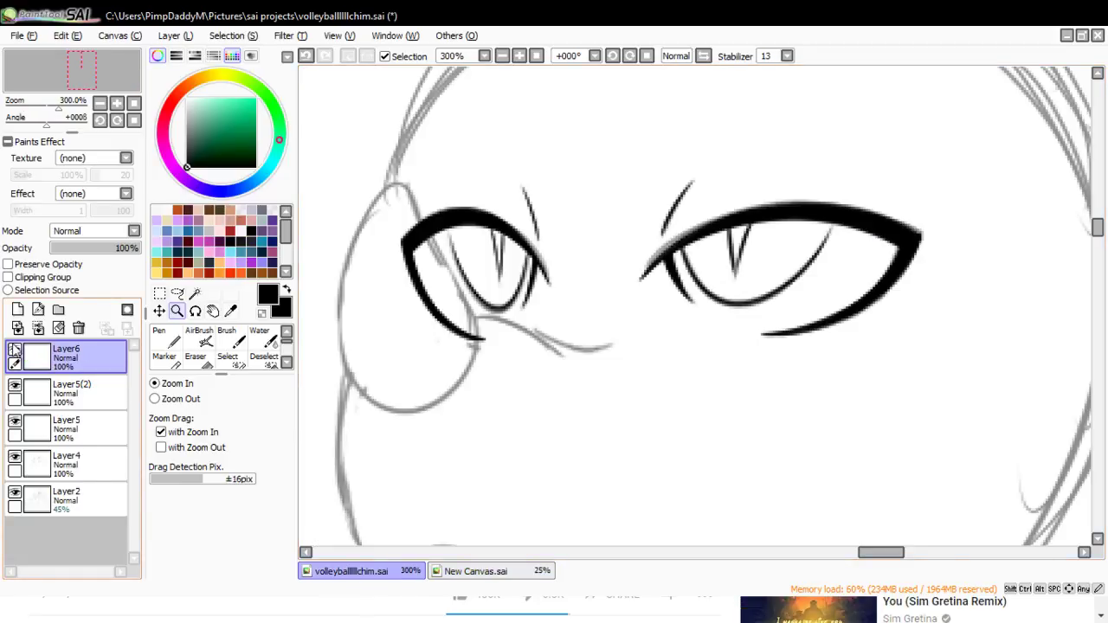
pyautogui.click(453, 572)
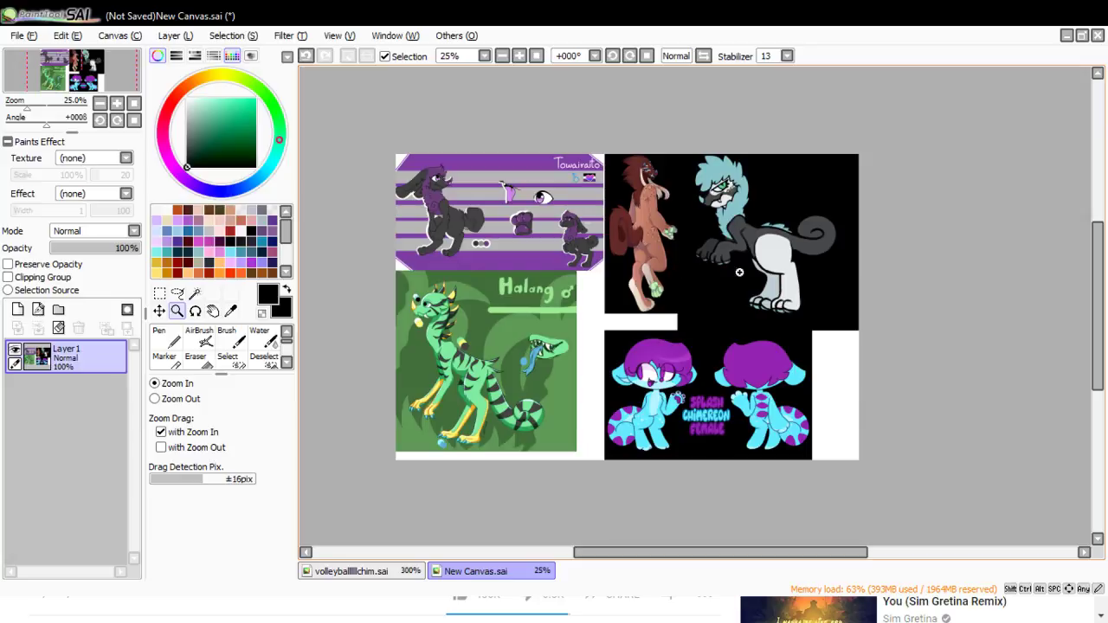
pyautogui.click(764, 180)
pyautogui.click(763, 180)
pyautogui.click(760, 181)
pyautogui.click(757, 183)
pyautogui.click(571, 155)
pyautogui.click(571, 157)
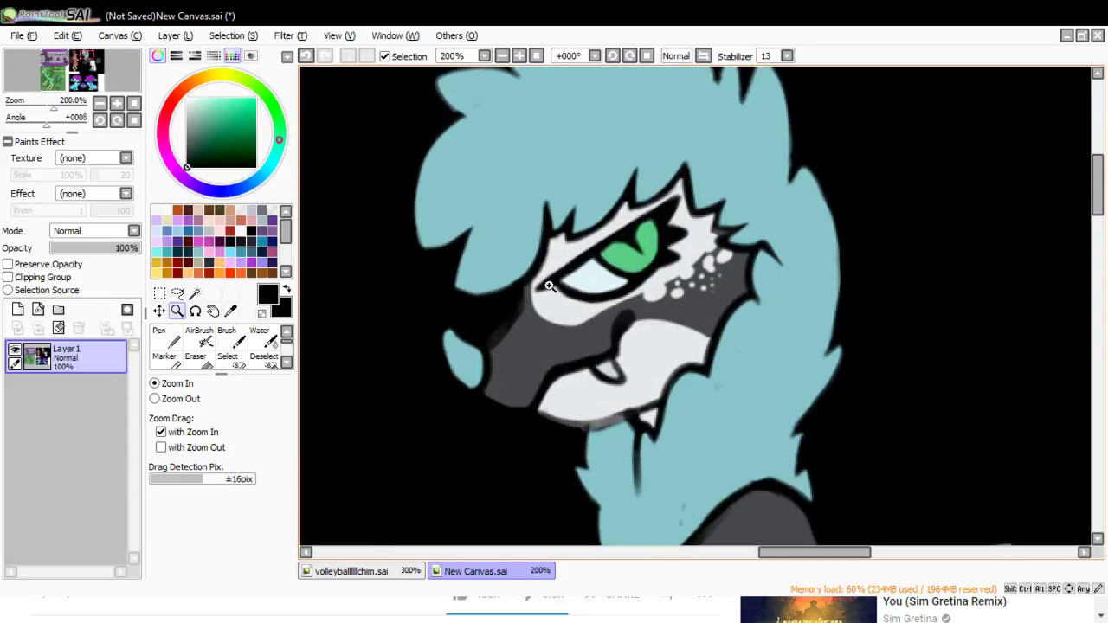
# - Return to the volleyball drawing and ink the outer curve of the teardrop shape beside the far eye on Layer6 with the size 3 Pen
pyautogui.click(363, 571)
pyautogui.press('n')
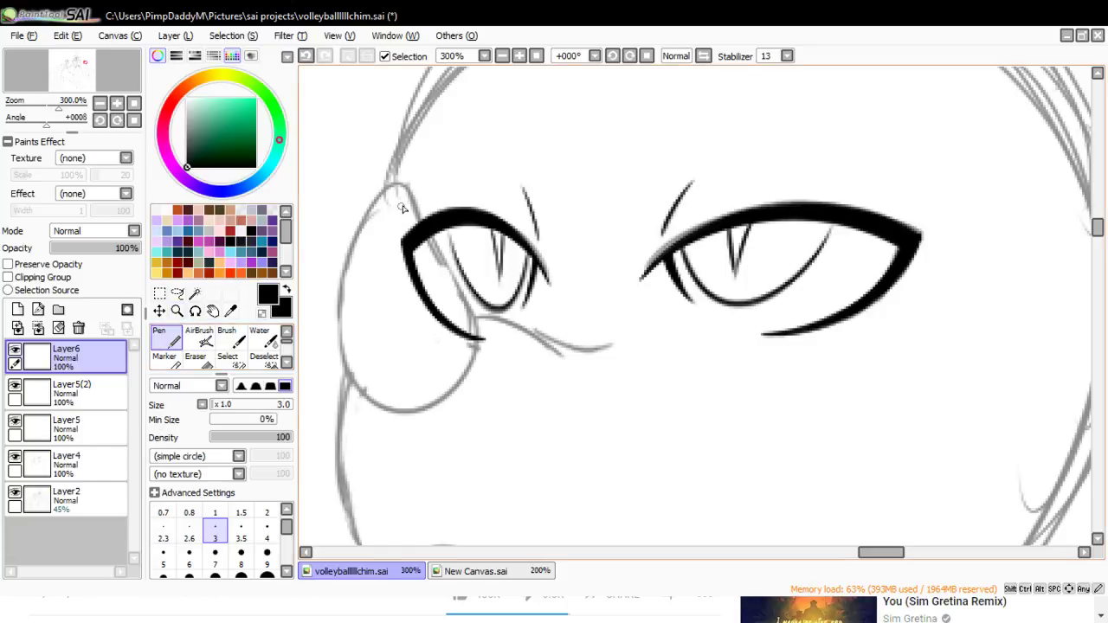
pyautogui.moveTo(392, 188); pyautogui.dragTo(418, 407)
pyautogui.hotkey('ctrl', 'z')
pyautogui.moveTo(392, 190); pyautogui.dragTo(414, 402)
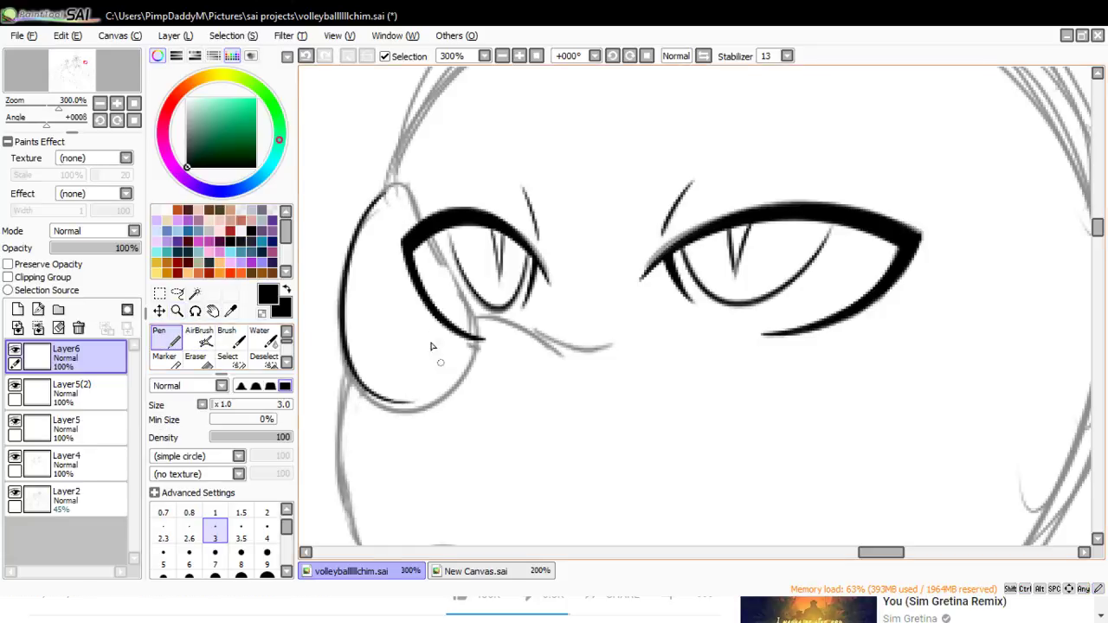
pyautogui.hotkey('ctrl', 'z')
pyautogui.moveTo(394, 195); pyautogui.dragTo(430, 410)
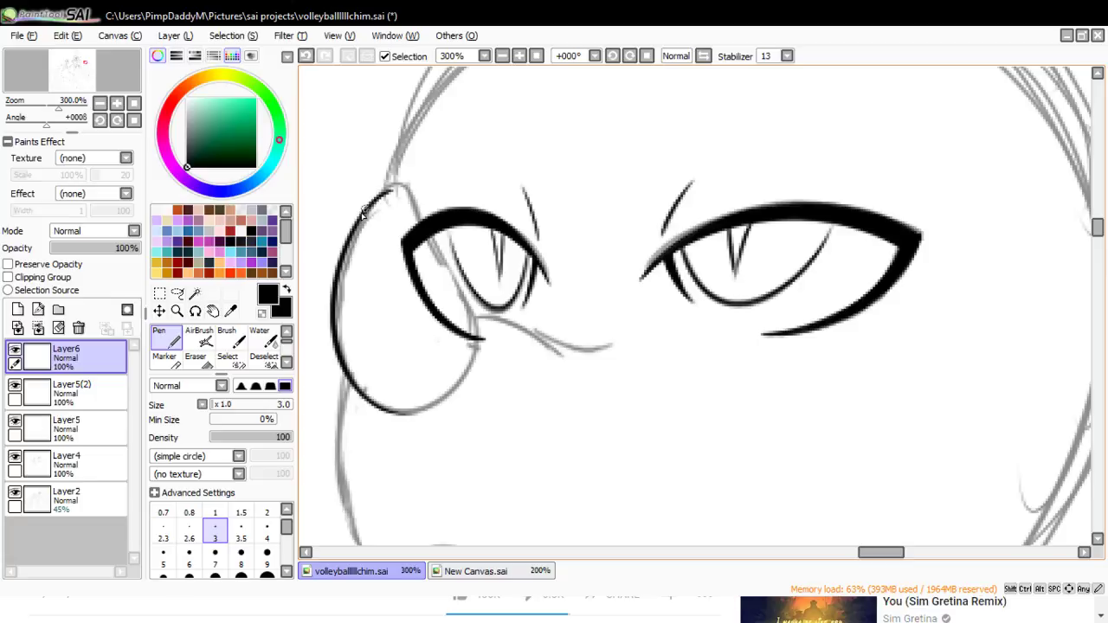
# - Ink the tip and inner edge of the teardrop shape, and hide the far eye's line art on Layer5(2)
pyautogui.moveTo(364, 215)
pyautogui.mouseDown()
pyautogui.moveTo(406, 180)
pyautogui.moveTo(424, 218)
pyautogui.mouseUp()
pyautogui.hotkey('ctrl', 'z')
pyautogui.moveTo(350, 232)
pyautogui.mouseDown()
pyautogui.moveTo(421, 227)
pyautogui.moveTo(497, 356)
pyautogui.mouseUp()
pyautogui.hotkey('ctrl', 'z')
pyautogui.moveTo(420, 210)
pyautogui.mouseDown()
pyautogui.moveTo(489, 338)
pyautogui.moveTo(399, 413)
pyautogui.moveTo(479, 291)
pyautogui.mouseUp()
pyautogui.click(14, 391)
pyautogui.hotkey('ctrl', 'z')
pyautogui.hotkey('ctrl', 'z')
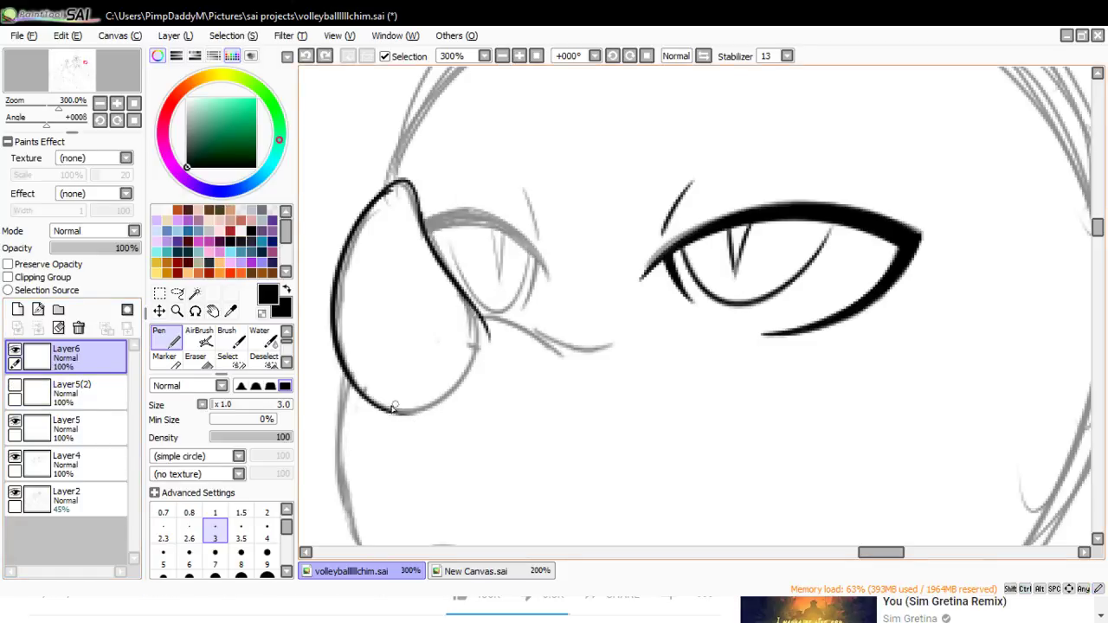
# - Ink the rounded bottom of the teardrop shape to close its outline
pyautogui.moveTo(392, 409)
pyautogui.mouseDown()
pyautogui.moveTo(481, 362)
pyautogui.moveTo(449, 285)
pyautogui.mouseUp()
pyautogui.hotkey('ctrl', 'z')
pyautogui.moveTo(396, 411)
pyautogui.mouseDown()
pyautogui.moveTo(431, 417)
pyautogui.moveTo(453, 283)
pyautogui.mouseUp()
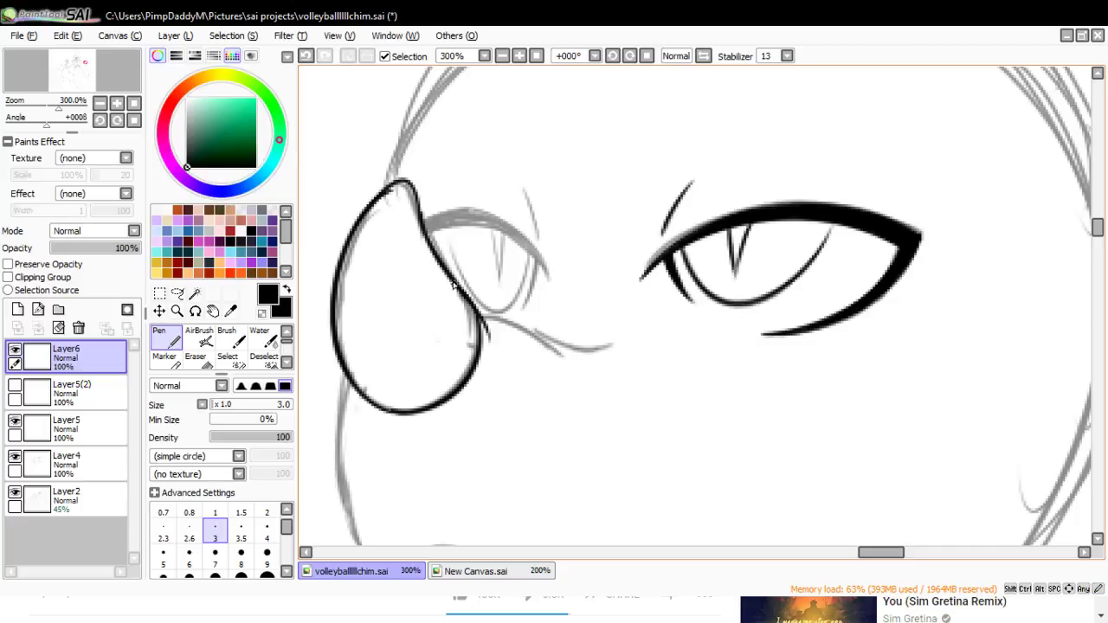
# - Hide the Layer2 sketch and clean the overlapping line ends of the teardrop outline with the size 9 Eraser
pyautogui.click(15, 492)
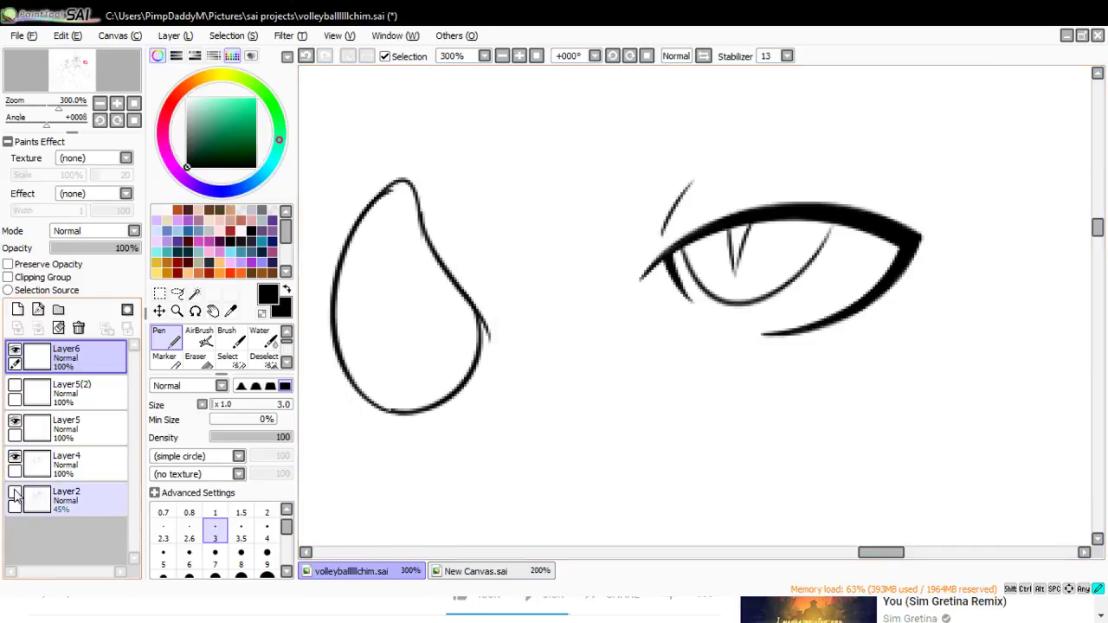
pyautogui.click(196, 350)
pyautogui.moveTo(395, 188); pyautogui.dragTo(363, 227)
pyautogui.moveTo(395, 188)
pyautogui.mouseDown()
pyautogui.moveTo(352, 257)
pyautogui.moveTo(405, 200)
pyautogui.moveTo(417, 245)
pyautogui.moveTo(408, 199)
pyautogui.moveTo(428, 271)
pyautogui.mouseUp()
pyautogui.moveTo(425, 193)
pyautogui.mouseDown()
pyautogui.moveTo(444, 215)
pyautogui.moveTo(440, 241)
pyautogui.moveTo(427, 193)
pyautogui.moveTo(444, 249)
pyautogui.mouseUp()
pyautogui.moveTo(485, 310); pyautogui.dragTo(491, 341)
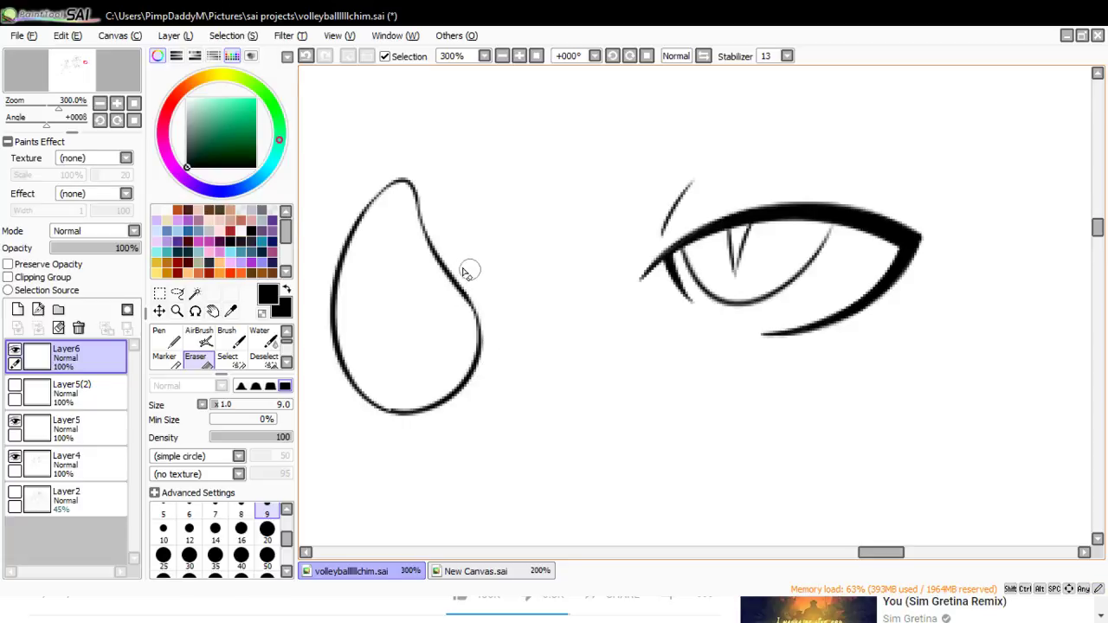
pyautogui.moveTo(381, 405)
pyautogui.mouseDown()
pyautogui.moveTo(410, 410)
pyautogui.moveTo(439, 388)
pyautogui.moveTo(386, 403)
pyautogui.moveTo(432, 386)
pyautogui.moveTo(391, 400)
pyautogui.moveTo(402, 407)
pyautogui.moveTo(456, 370)
pyautogui.moveTo(417, 407)
pyautogui.moveTo(462, 370)
pyautogui.moveTo(411, 410)
pyautogui.moveTo(454, 386)
pyautogui.moveTo(459, 366)
pyautogui.moveTo(408, 406)
pyautogui.moveTo(465, 369)
pyautogui.moveTo(427, 395)
pyautogui.moveTo(440, 394)
pyautogui.moveTo(458, 360)
pyautogui.mouseUp()
pyautogui.hotkey('ctrl', 'z')
pyautogui.hotkey('ctrl', 'z')
# - Add a new layer, show the Layer2 sketch again, and ink the muzzle curve through the teardrop shape with the size 3 Pen
pyautogui.click(17, 309)
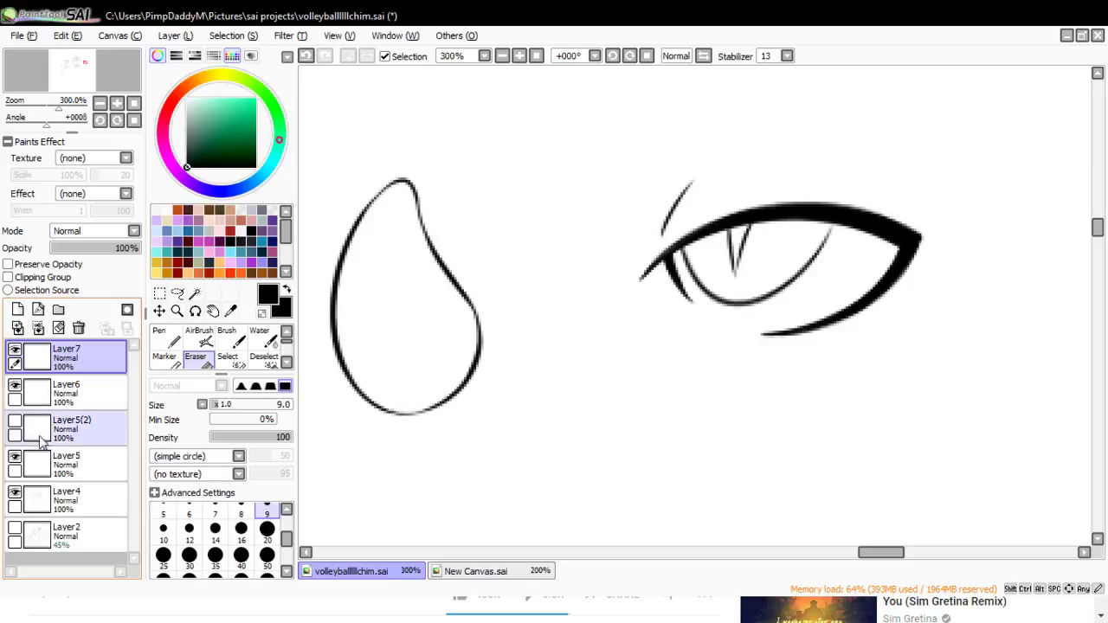
pyautogui.click(15, 530)
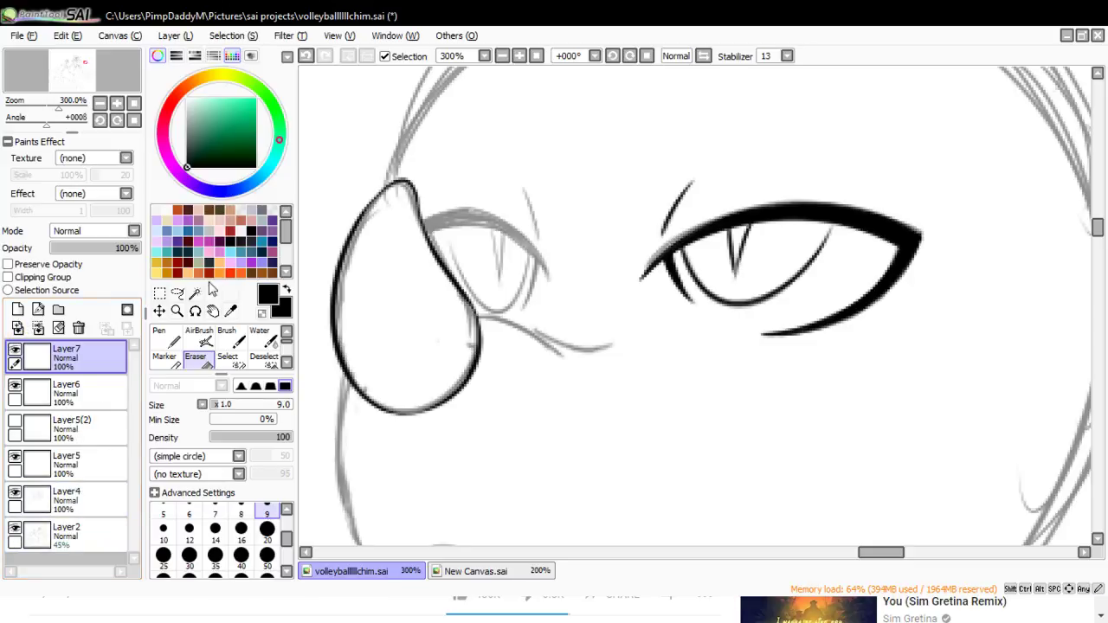
pyautogui.click(176, 311)
pyautogui.click(177, 399)
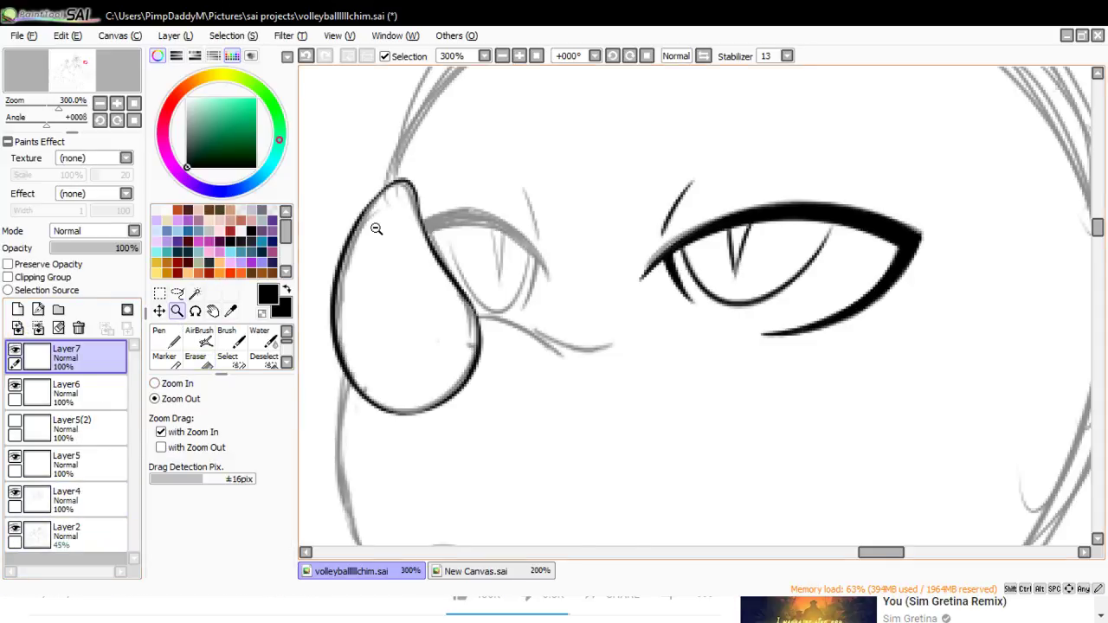
pyautogui.click(376, 228)
pyautogui.press('n')
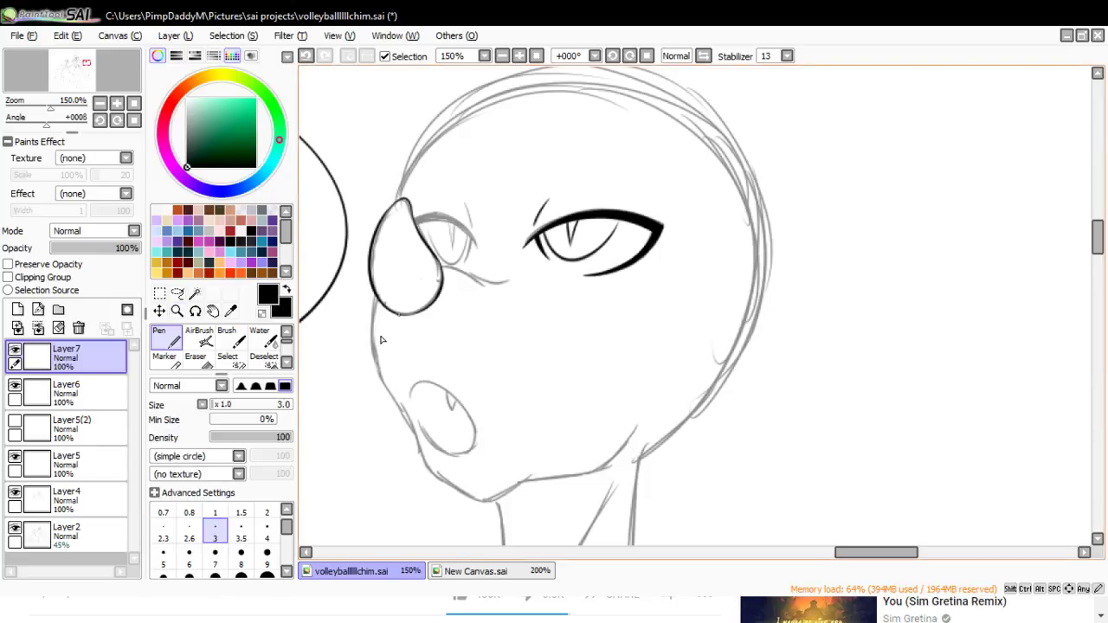
pyautogui.moveTo(380, 339)
pyautogui.mouseDown()
pyautogui.moveTo(404, 267)
pyautogui.moveTo(464, 272)
pyautogui.moveTo(519, 313)
pyautogui.moveTo(499, 267)
pyautogui.moveTo(491, 271)
pyautogui.mouseUp()
pyautogui.hotkey('ctrl', 'z')
pyautogui.hotkey('ctrl', 'z')
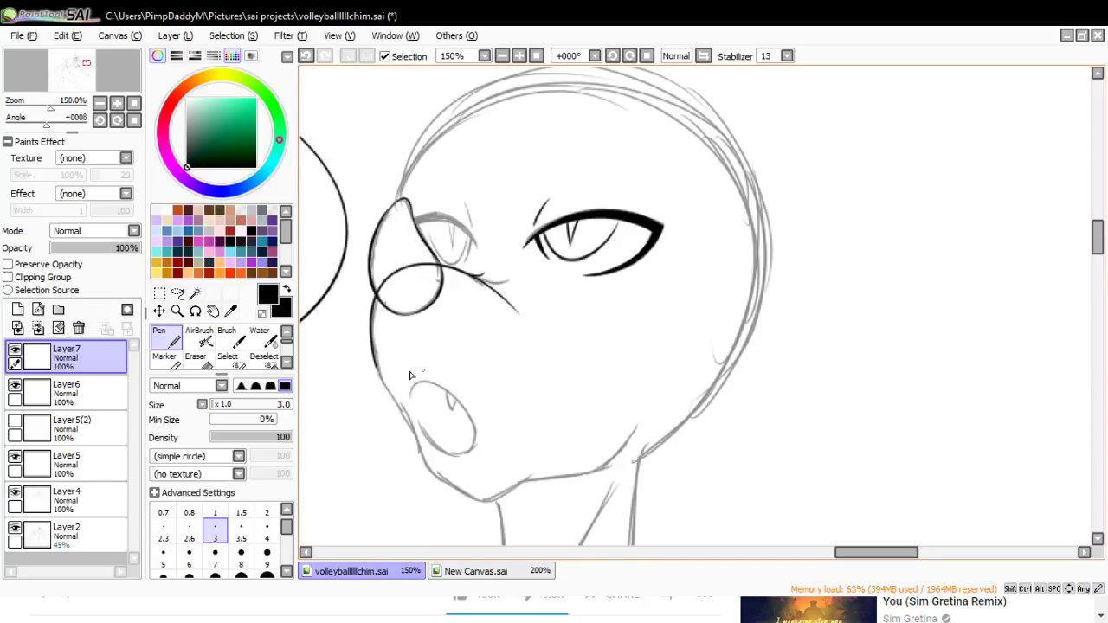
# - Ink the front of the muzzle, the chin and the lower jaw line back to the neck on Layer7
pyautogui.hotkey('ctrl', 'z')
pyautogui.moveTo(375, 362)
pyautogui.mouseDown()
pyautogui.moveTo(434, 451)
pyautogui.moveTo(416, 438)
pyautogui.moveTo(437, 490)
pyautogui.mouseUp()
pyautogui.hotkey('ctrl', 'z')
pyautogui.moveTo(421, 445)
pyautogui.mouseDown()
pyautogui.moveTo(437, 488)
pyautogui.moveTo(432, 472)
pyautogui.moveTo(516, 510)
pyautogui.moveTo(471, 505)
pyautogui.moveTo(656, 407)
pyautogui.mouseUp()
pyautogui.hotkey('ctrl', 'z')
pyautogui.hotkey('ctrl', 'z')
pyautogui.moveTo(593, 474); pyautogui.dragTo(651, 420)
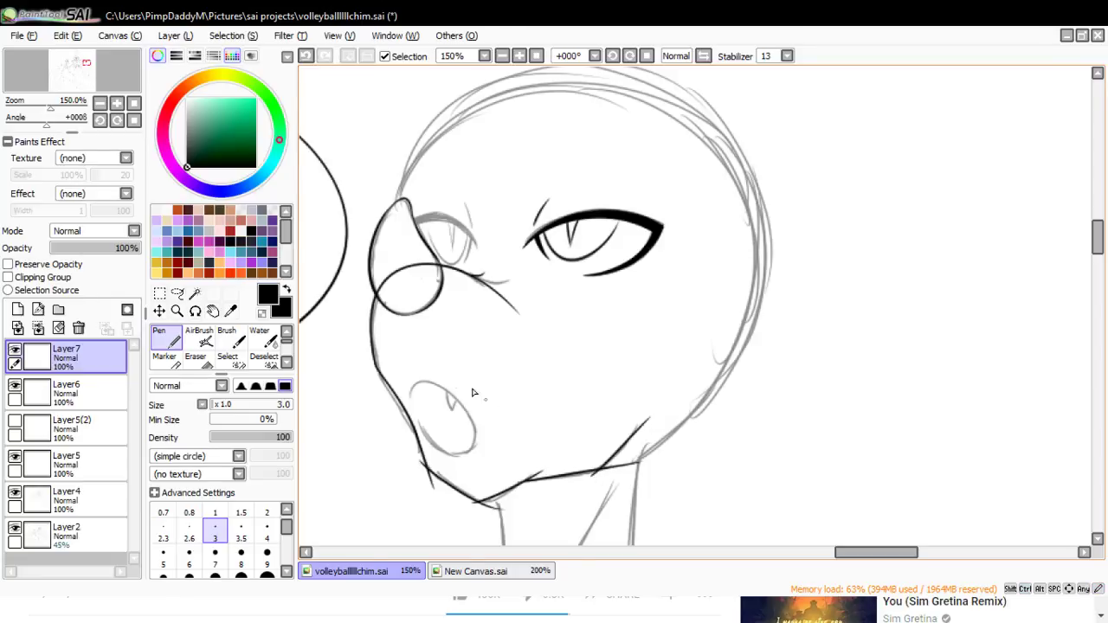
# - Add a new layer and ink the oval outline of the open mouth over the sketch
pyautogui.click(17, 309)
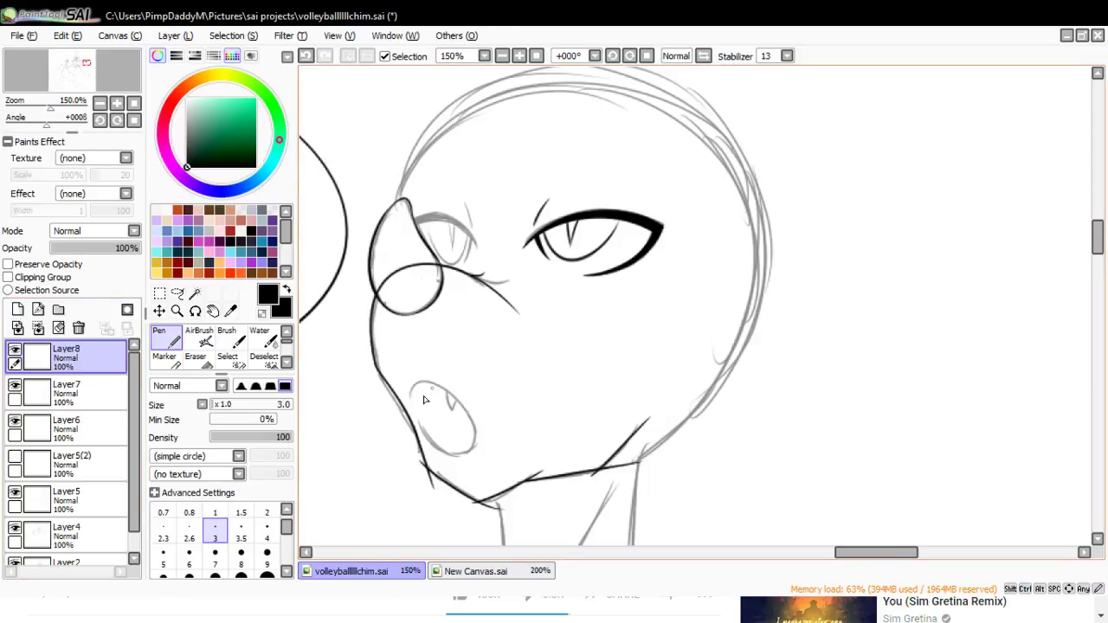
pyautogui.moveTo(416, 394)
pyautogui.mouseDown()
pyautogui.moveTo(472, 443)
pyautogui.moveTo(430, 410)
pyautogui.moveTo(432, 437)
pyautogui.mouseUp()
pyautogui.hotkey('ctrl', 'z')
pyautogui.moveTo(416, 400); pyautogui.dragTo(431, 434)
pyautogui.hotkey('ctrl', 'z')
pyautogui.moveTo(410, 388); pyautogui.dragTo(426, 421)
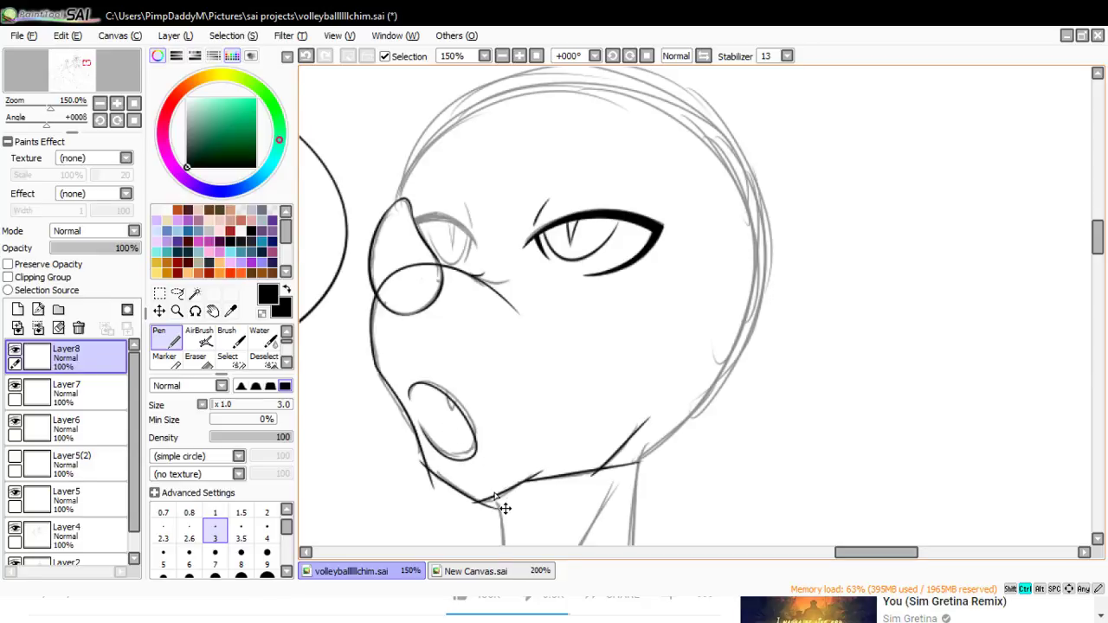
# - Ink the small pointed tooth along the mouth's upper edge and redraw the mouth's upper corner with the Pen
pyautogui.click(175, 310)
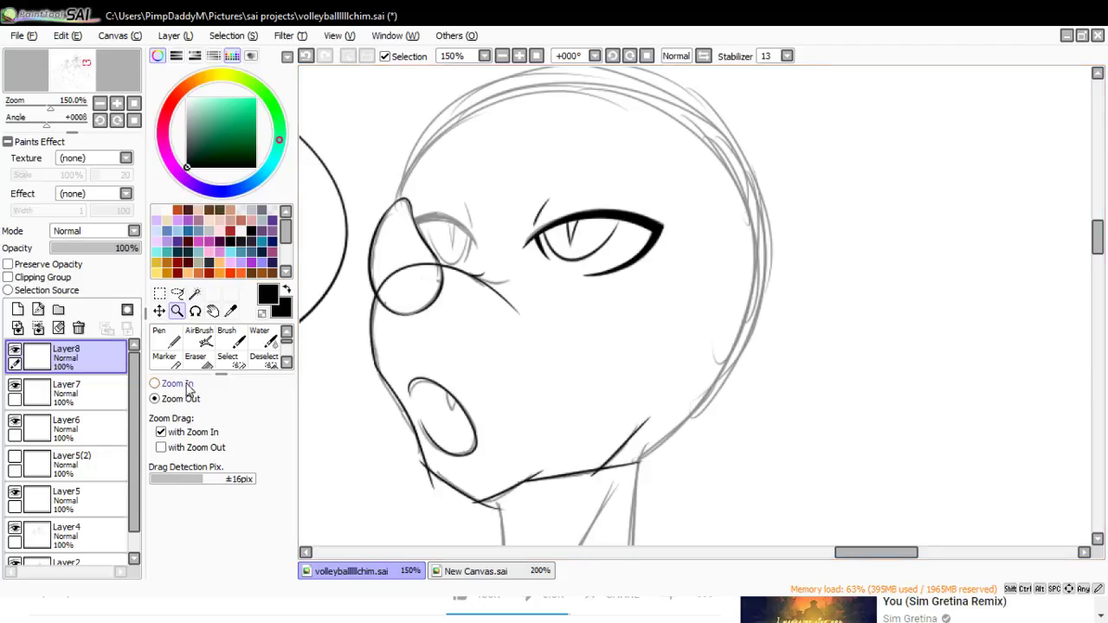
pyautogui.click(457, 451)
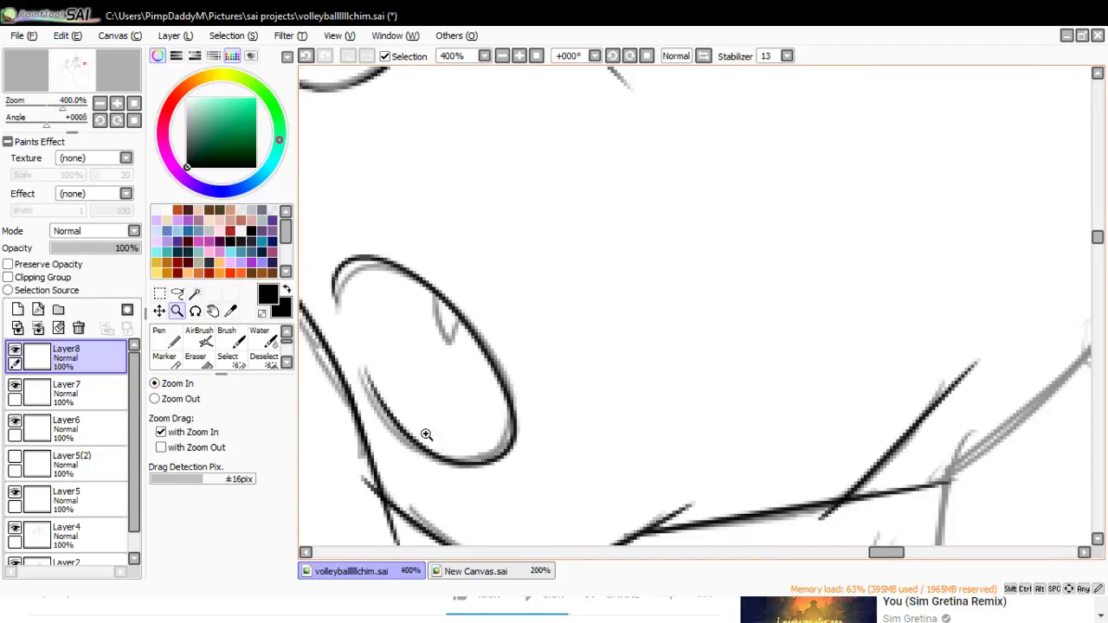
pyautogui.click(159, 338)
pyautogui.moveTo(415, 282)
pyautogui.mouseDown()
pyautogui.moveTo(346, 317)
pyautogui.moveTo(428, 299)
pyautogui.mouseUp()
pyautogui.hotkey('ctrl', 'z')
pyautogui.hotkey('ctrl', 'z')
pyautogui.moveTo(341, 317)
pyautogui.mouseDown()
pyautogui.moveTo(381, 263)
pyautogui.moveTo(443, 300)
pyautogui.mouseUp()
pyautogui.hotkey('ctrl', 'z')
pyautogui.moveTo(341, 314); pyautogui.dragTo(437, 299)
pyautogui.hotkey('ctrl', 'z')
pyautogui.moveTo(342, 320)
pyautogui.mouseDown()
pyautogui.moveTo(344, 277)
pyautogui.moveTo(430, 303)
pyautogui.moveTo(448, 338)
pyautogui.mouseUp()
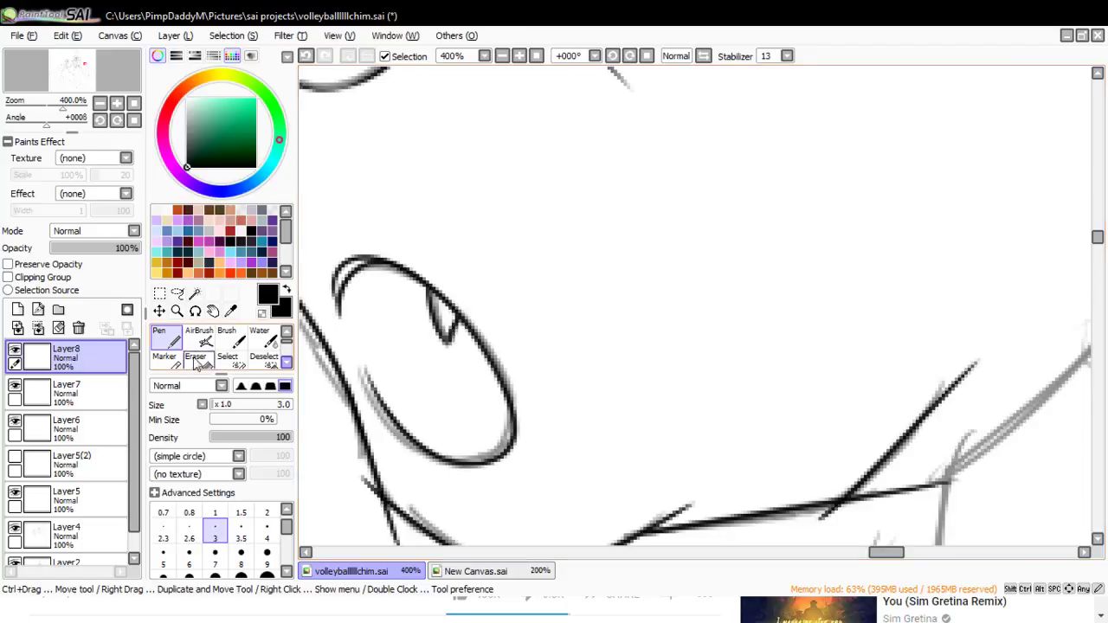
# - Erase the doubled stroke at the mouth's upper corner and the overshooting line ends along the chin and jaw on Layer7
pyautogui.press('e')
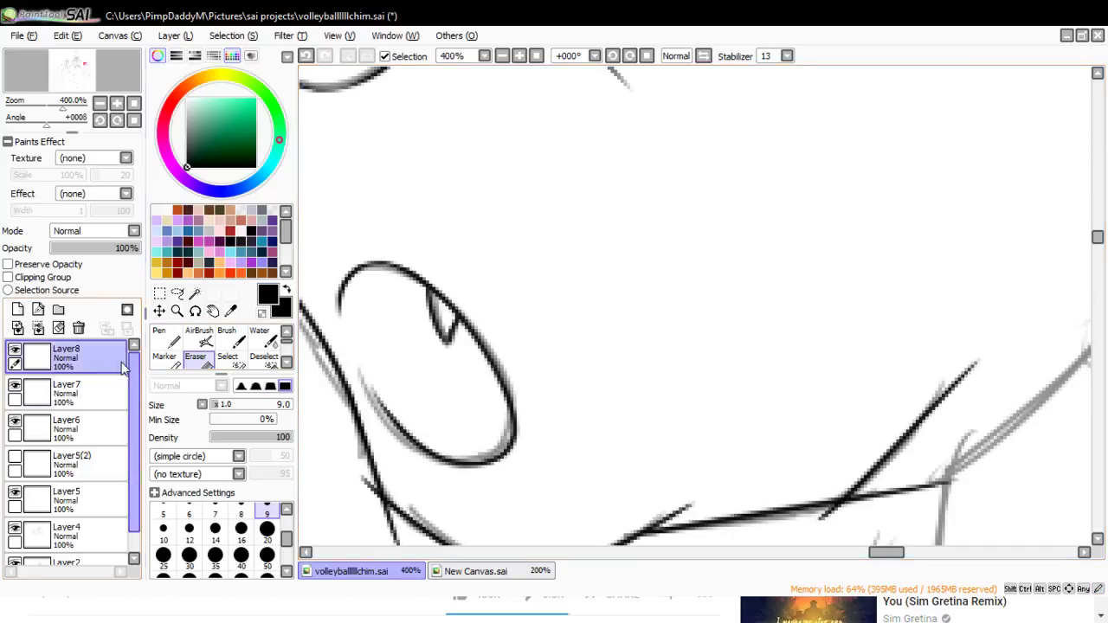
pyautogui.click(69, 393)
pyautogui.moveTo(1096, 242); pyautogui.dragTo(1097, 250)
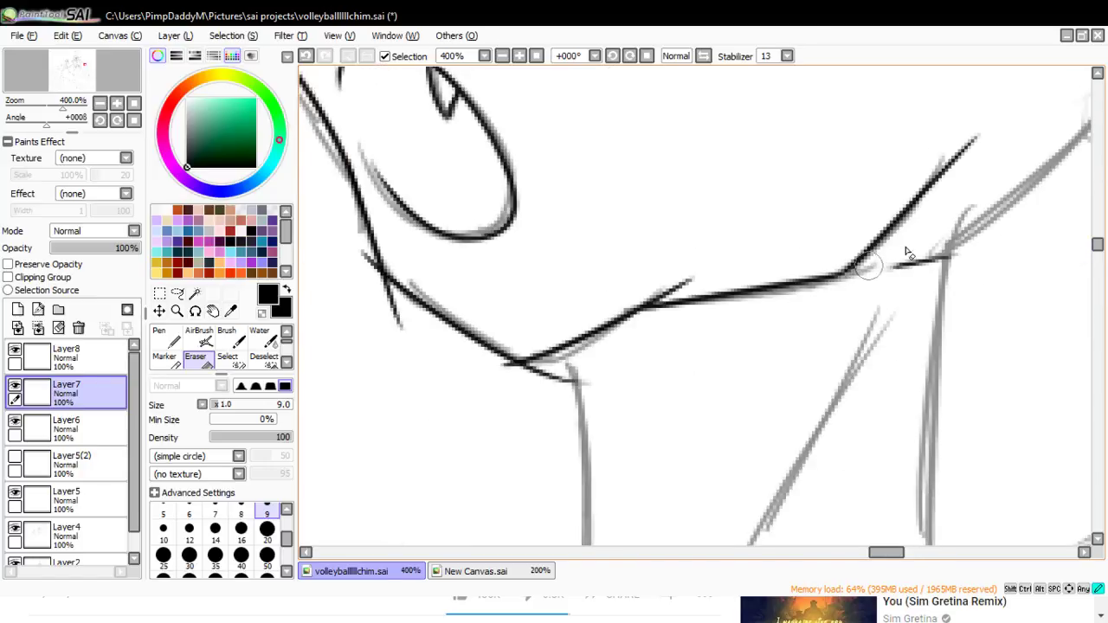
pyautogui.moveTo(893, 265); pyautogui.dragTo(957, 258)
pyautogui.moveTo(990, 121)
pyautogui.mouseDown()
pyautogui.moveTo(900, 247)
pyautogui.moveTo(884, 251)
pyautogui.moveTo(972, 158)
pyautogui.moveTo(893, 242)
pyautogui.moveTo(948, 176)
pyautogui.mouseUp()
pyautogui.hotkey('ctrl', 'z')
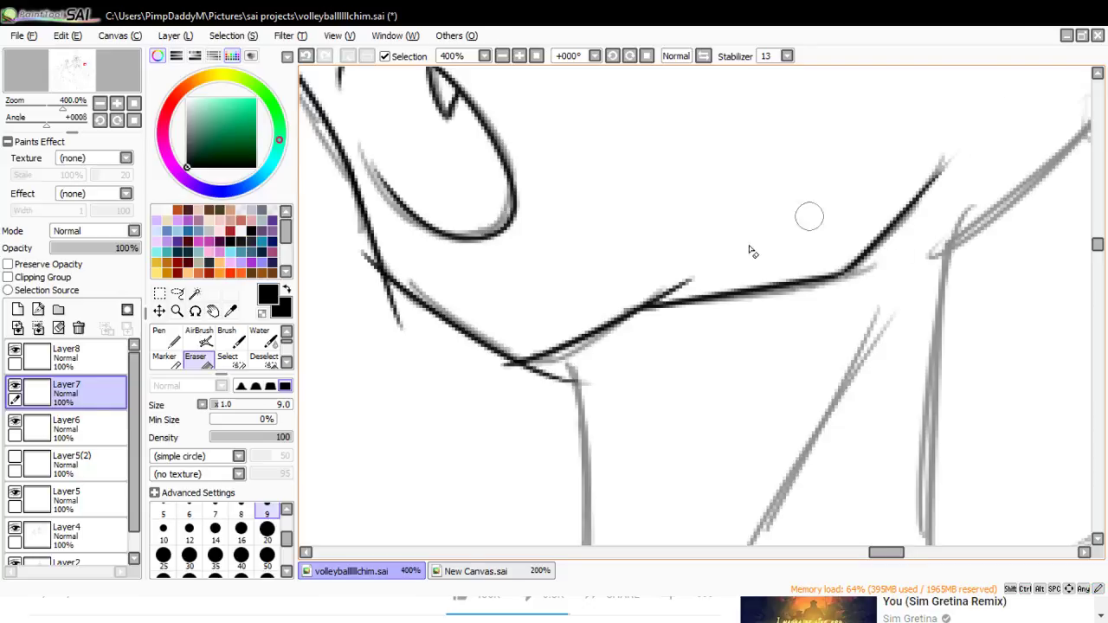
pyautogui.moveTo(611, 301); pyautogui.dragTo(620, 310)
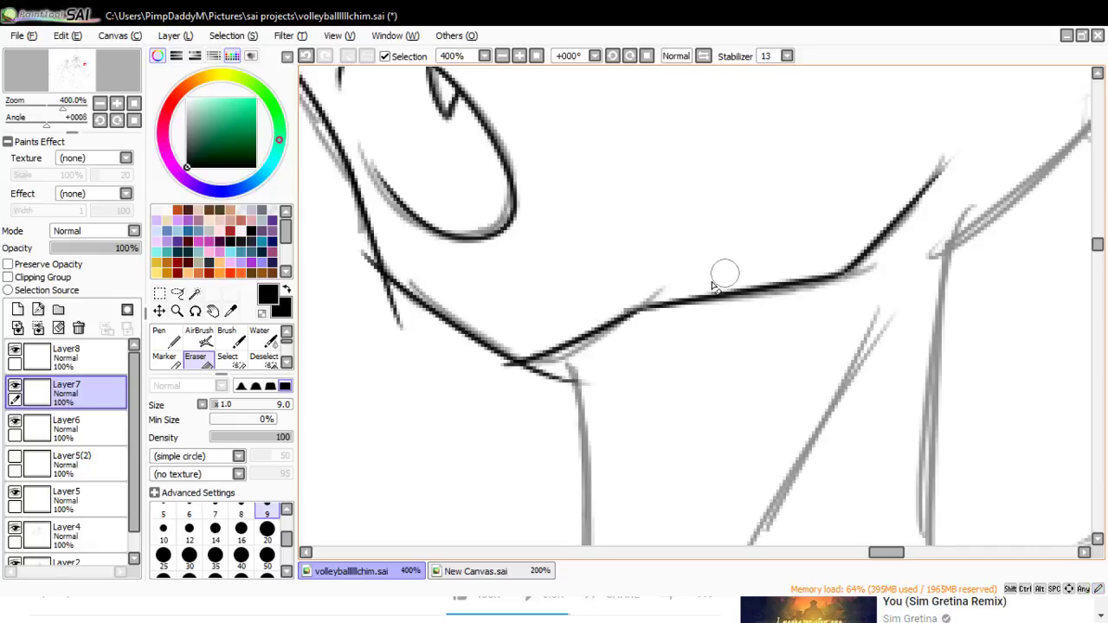
pyautogui.moveTo(478, 362)
pyautogui.mouseDown()
pyautogui.moveTo(564, 379)
pyautogui.moveTo(603, 352)
pyautogui.mouseUp()
pyautogui.hotkey('ctrl', 'z')
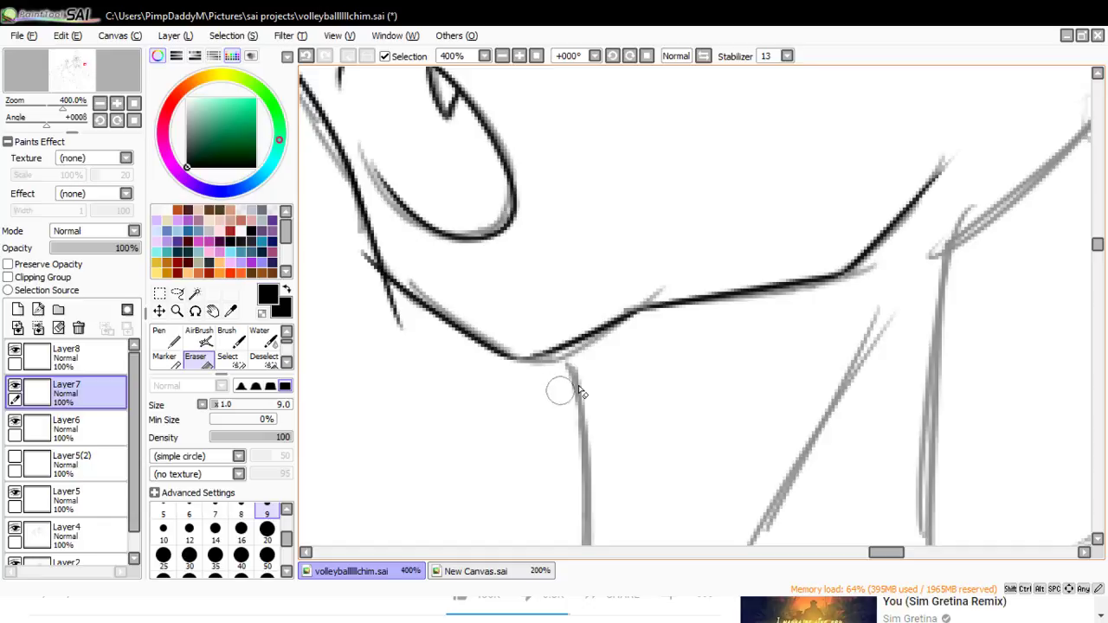
pyautogui.moveTo(353, 242)
pyautogui.mouseDown()
pyautogui.moveTo(393, 322)
pyautogui.moveTo(410, 329)
pyautogui.moveTo(391, 314)
pyautogui.mouseUp()
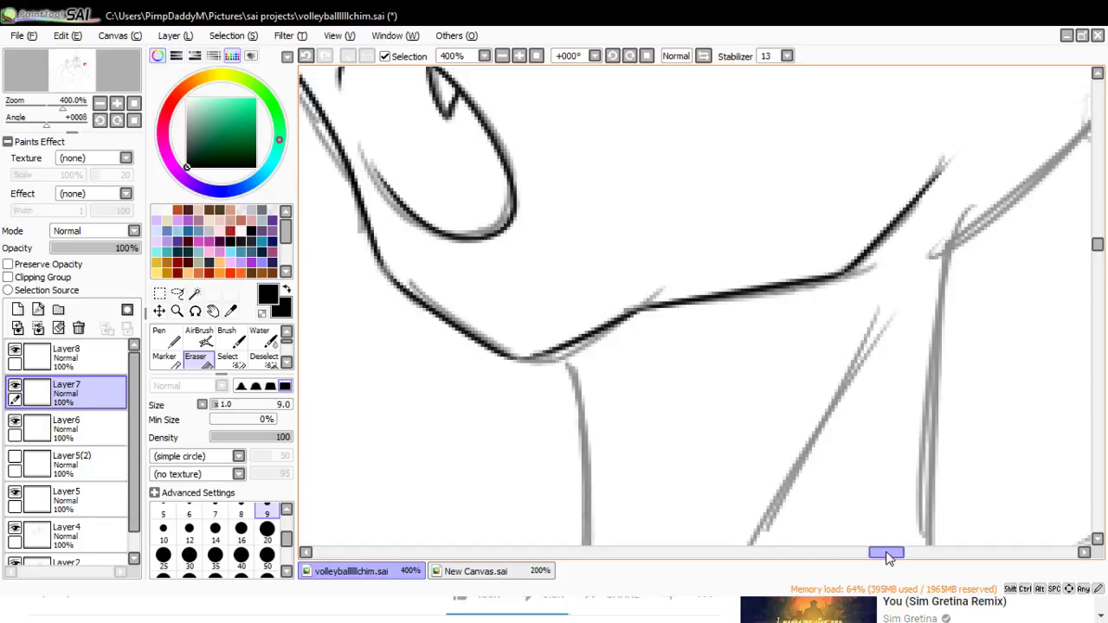
# - Erase the muzzle curve's long tail below the far eye and its section crossing the inside of the teardrop shape
pyautogui.moveTo(887, 554); pyautogui.dragTo(877, 554)
pyautogui.moveTo(1098, 246); pyautogui.dragTo(1100, 240)
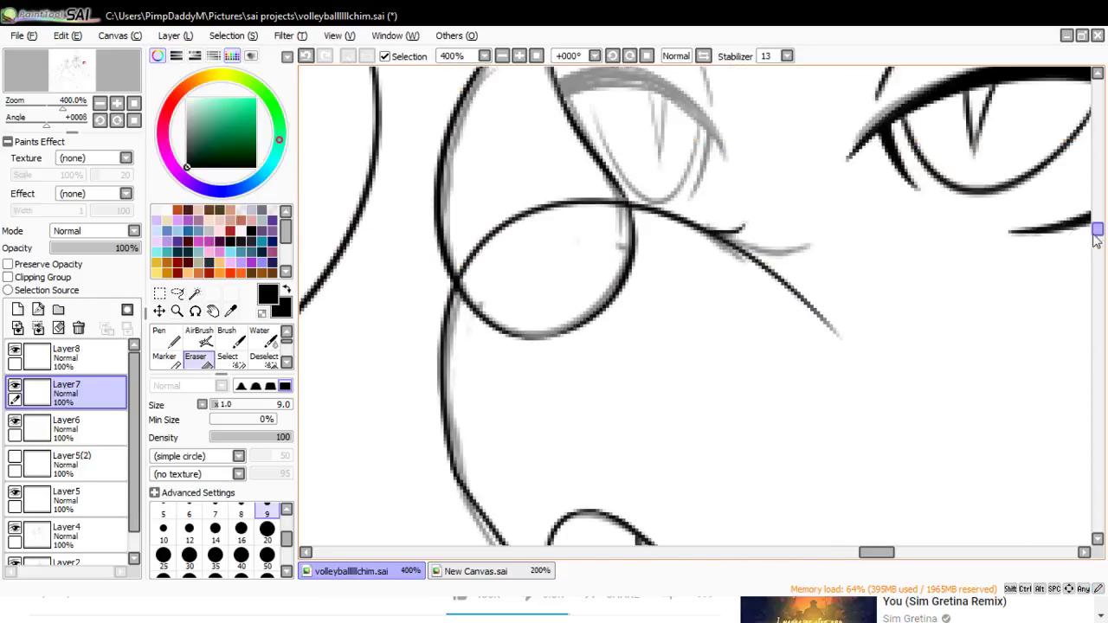
pyautogui.moveTo(704, 249)
pyautogui.mouseDown()
pyautogui.moveTo(764, 262)
pyautogui.moveTo(695, 245)
pyautogui.moveTo(775, 270)
pyautogui.moveTo(737, 255)
pyautogui.moveTo(832, 333)
pyautogui.moveTo(751, 250)
pyautogui.moveTo(857, 353)
pyautogui.mouseUp()
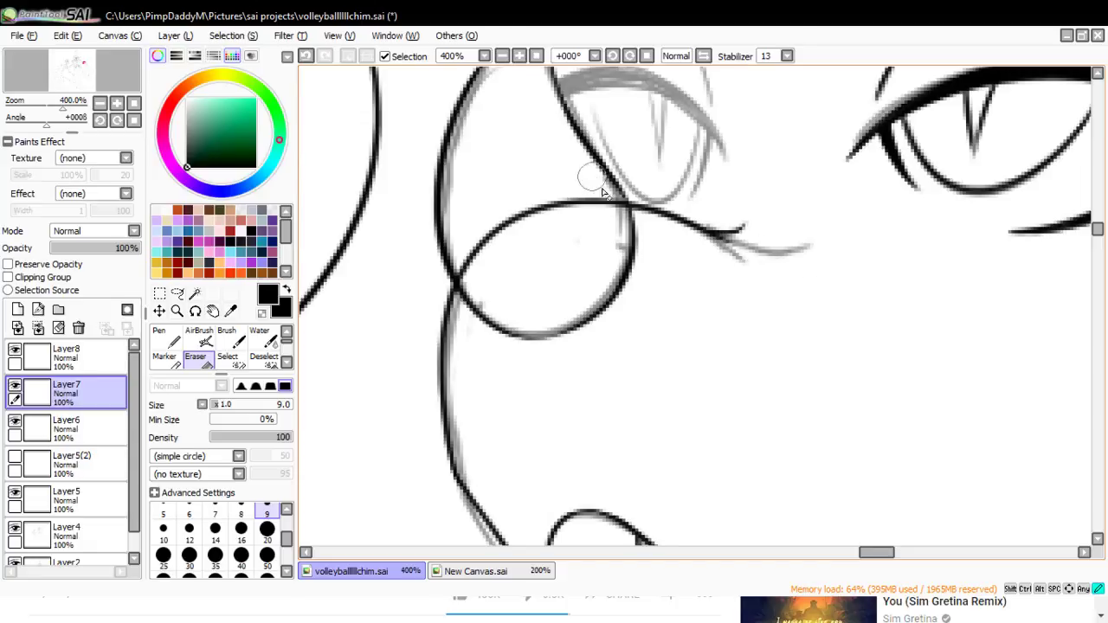
pyautogui.moveTo(597, 195)
pyautogui.mouseDown()
pyautogui.moveTo(556, 185)
pyautogui.moveTo(561, 226)
pyautogui.moveTo(542, 280)
pyautogui.moveTo(477, 224)
pyautogui.moveTo(457, 225)
pyautogui.moveTo(456, 260)
pyautogui.mouseUp()
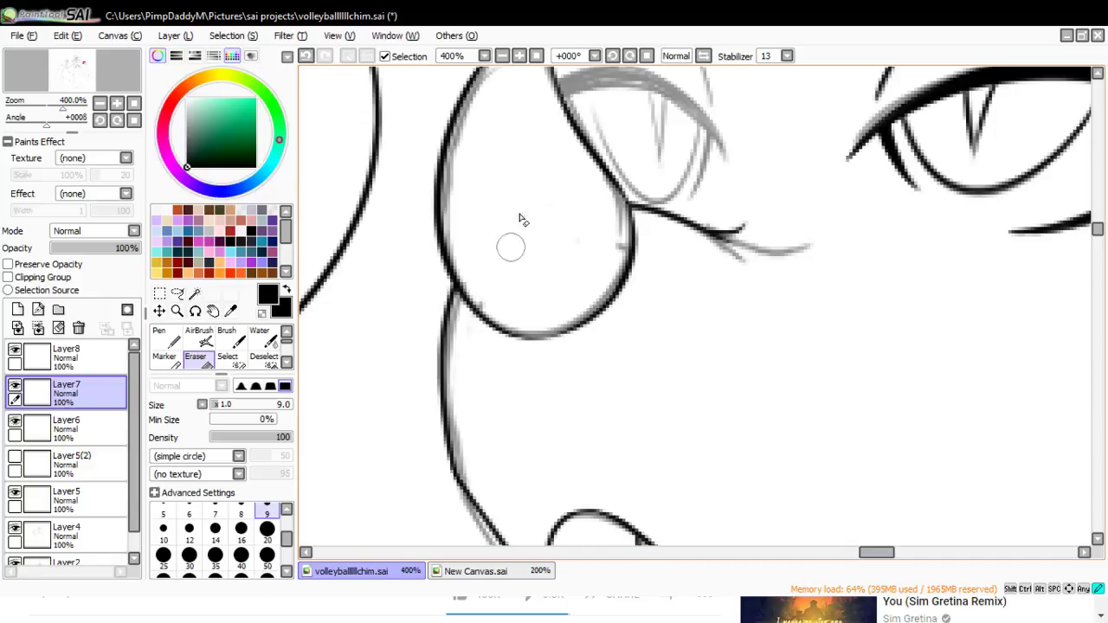
pyautogui.hotkey('ctrl', 'z')
# - Hide the Layer2 sketch and show the far eye on Layer5(2)
pyautogui.click(177, 310)
pyautogui.click(154, 399)
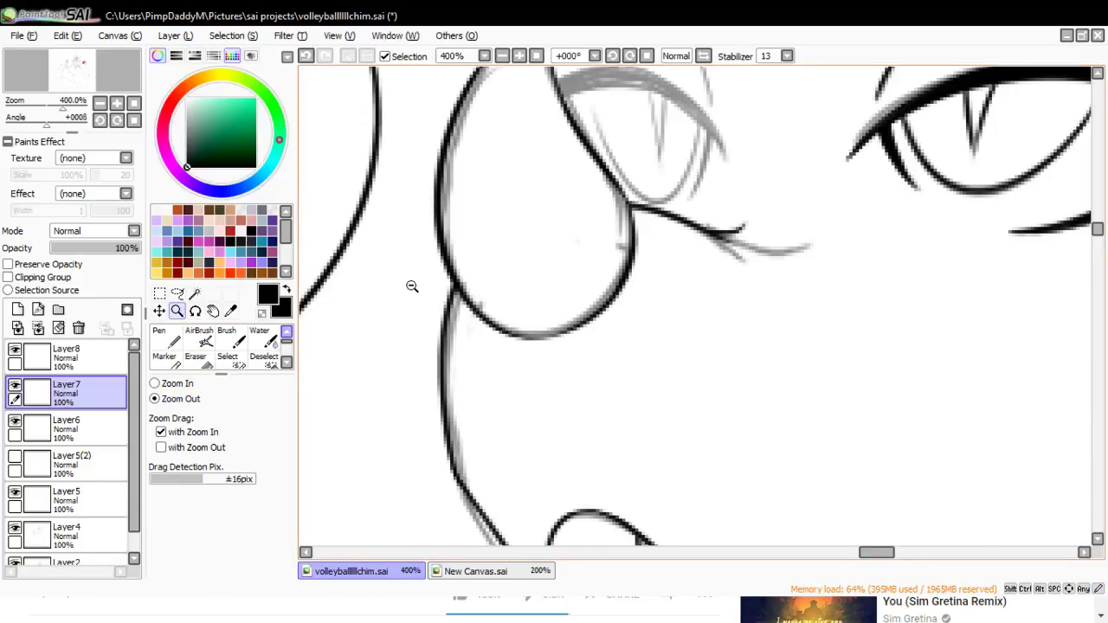
pyautogui.click(413, 286)
pyautogui.click(472, 254)
pyautogui.scroll(-1, 112, 485)
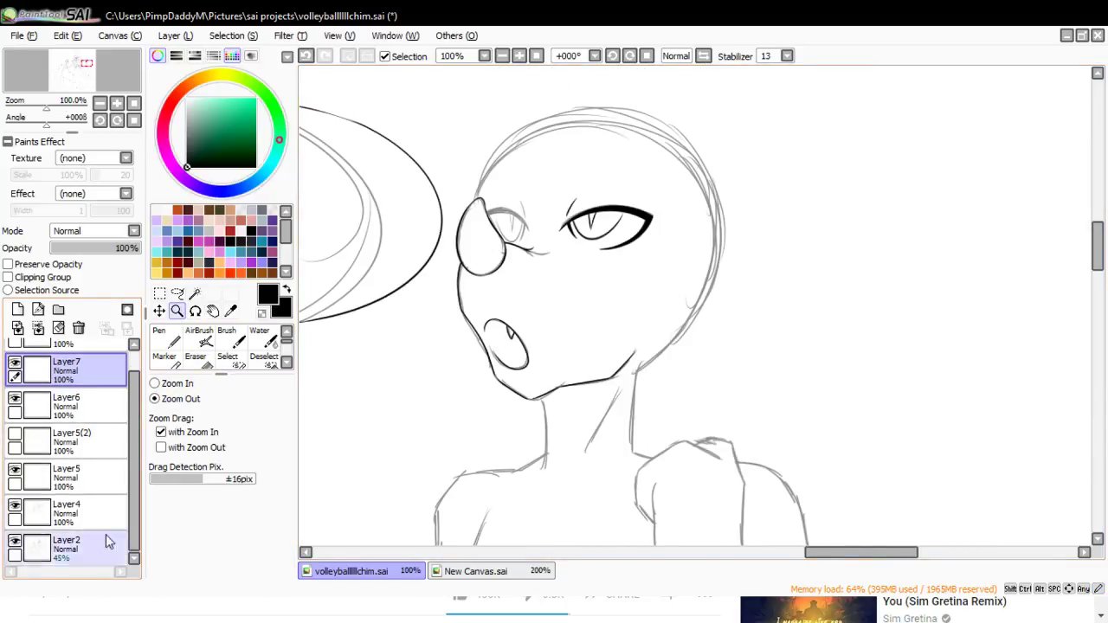
pyautogui.click(15, 540)
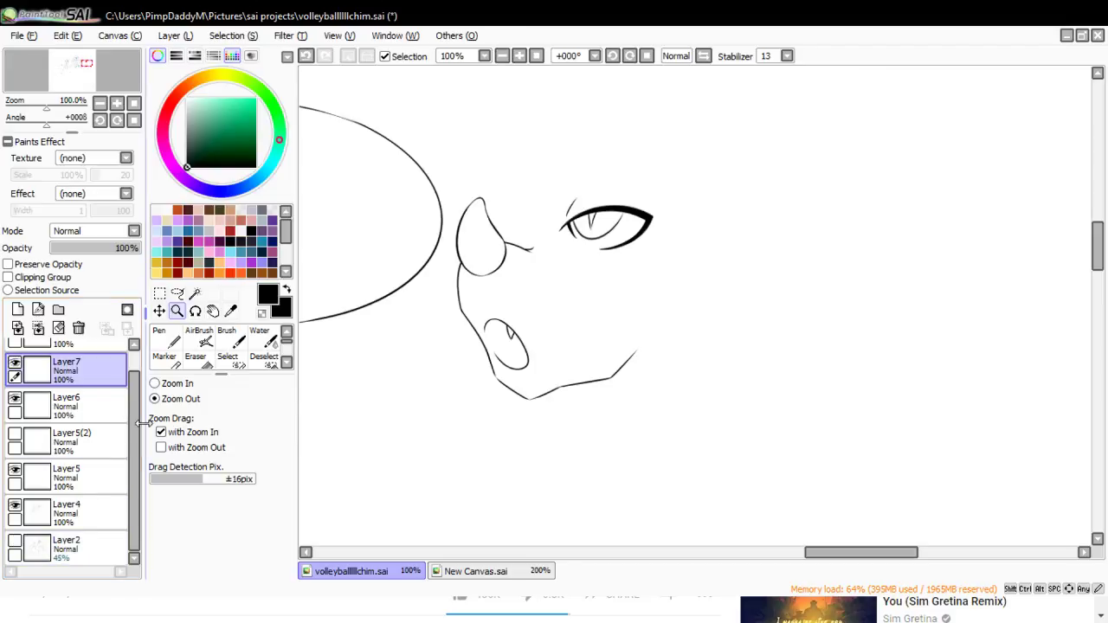
pyautogui.click(15, 442)
# - Nudge the far eye down slightly and erase its parts inside the teardrop shape with the size 20 Eraser
pyautogui.click(154, 384)
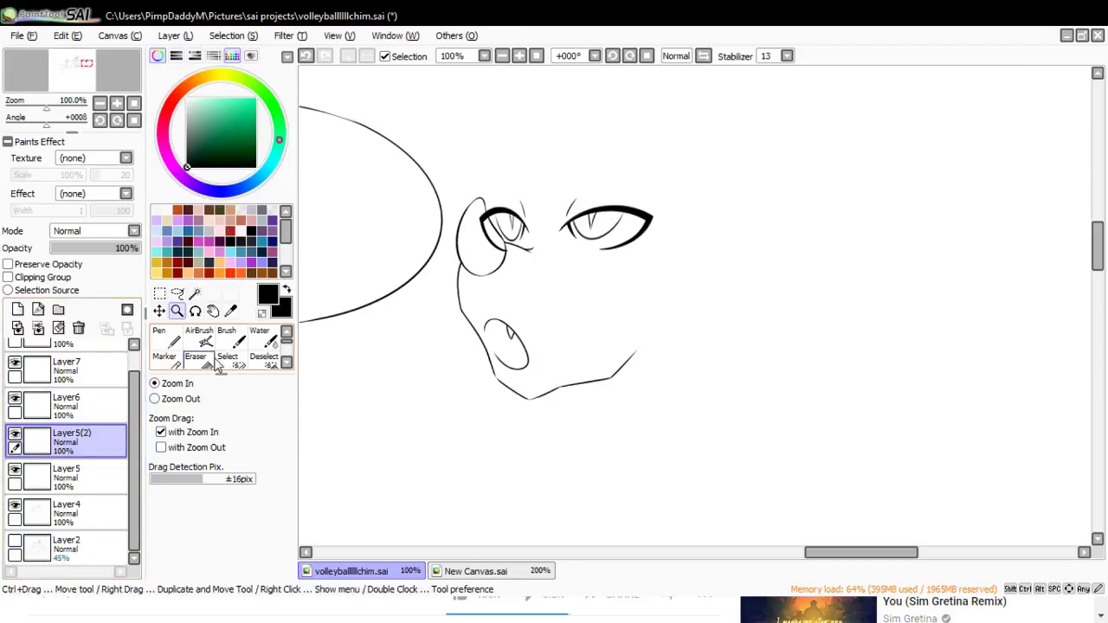
pyautogui.click(515, 206)
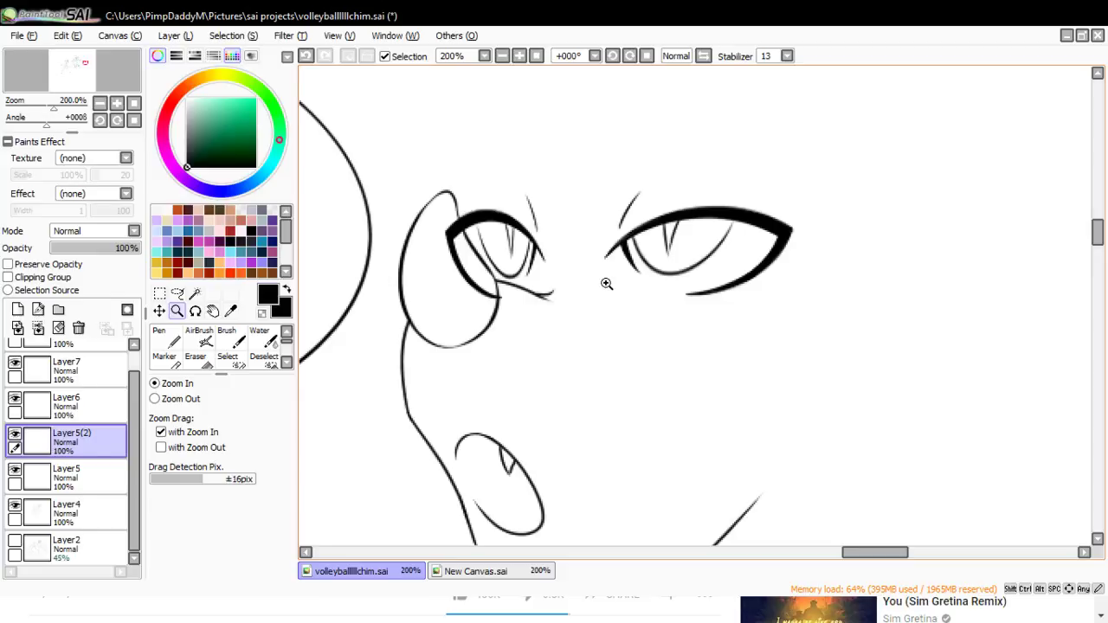
pyautogui.hotkey('ctrl', 'Down')
pyautogui.hotkey('ctrl', 'Down')
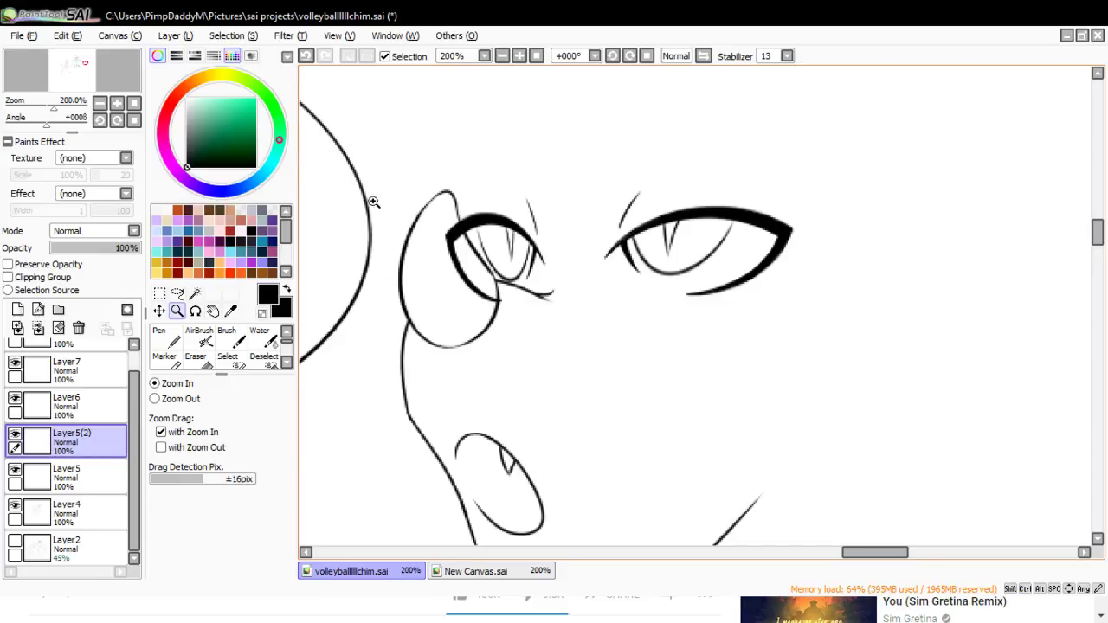
pyautogui.press('e')
pyautogui.click(266, 528)
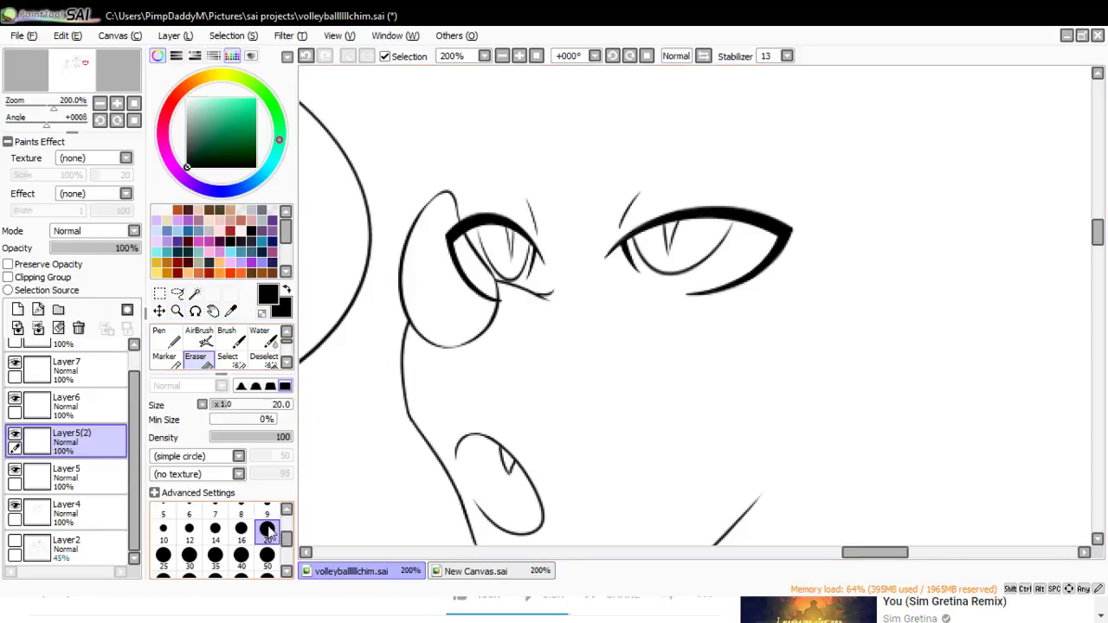
pyautogui.moveTo(459, 212)
pyautogui.mouseDown()
pyautogui.moveTo(449, 267)
pyautogui.moveTo(450, 232)
pyautogui.mouseUp()
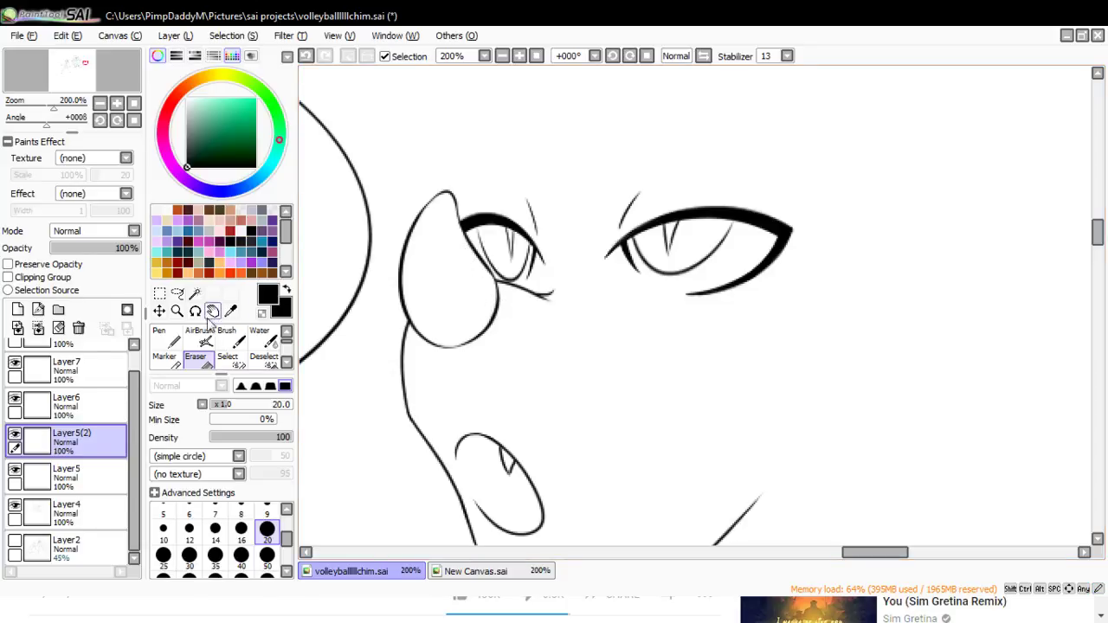
# - Select the lower part of the far eye on Layer5(2) and scale it slightly smaller
pyautogui.click(176, 311)
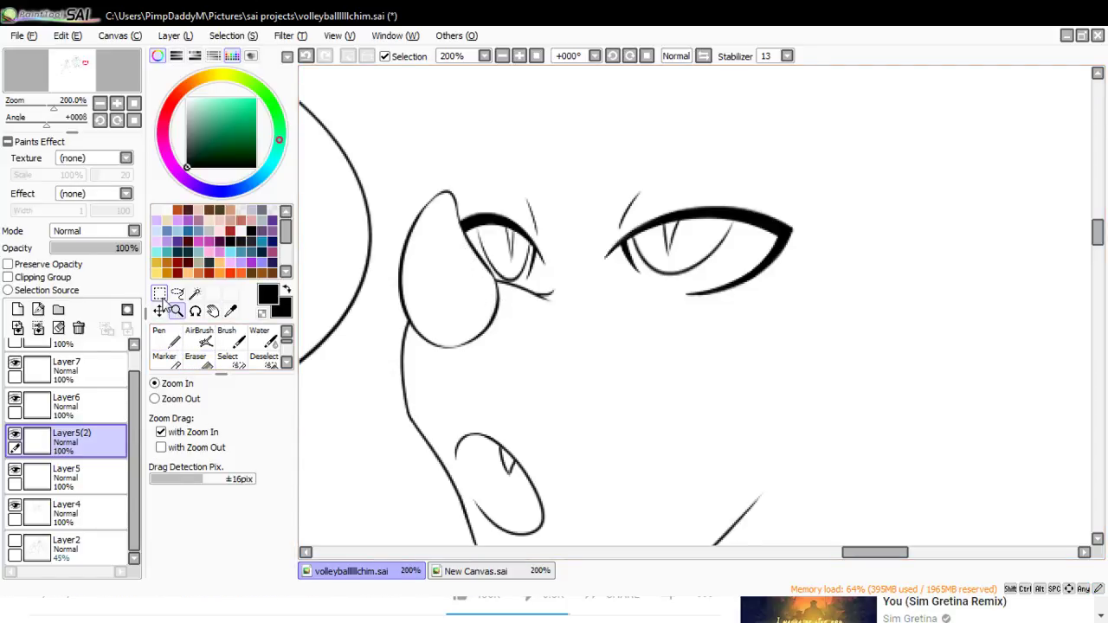
pyautogui.click(159, 292)
pyautogui.moveTo(432, 257); pyautogui.dragTo(554, 318)
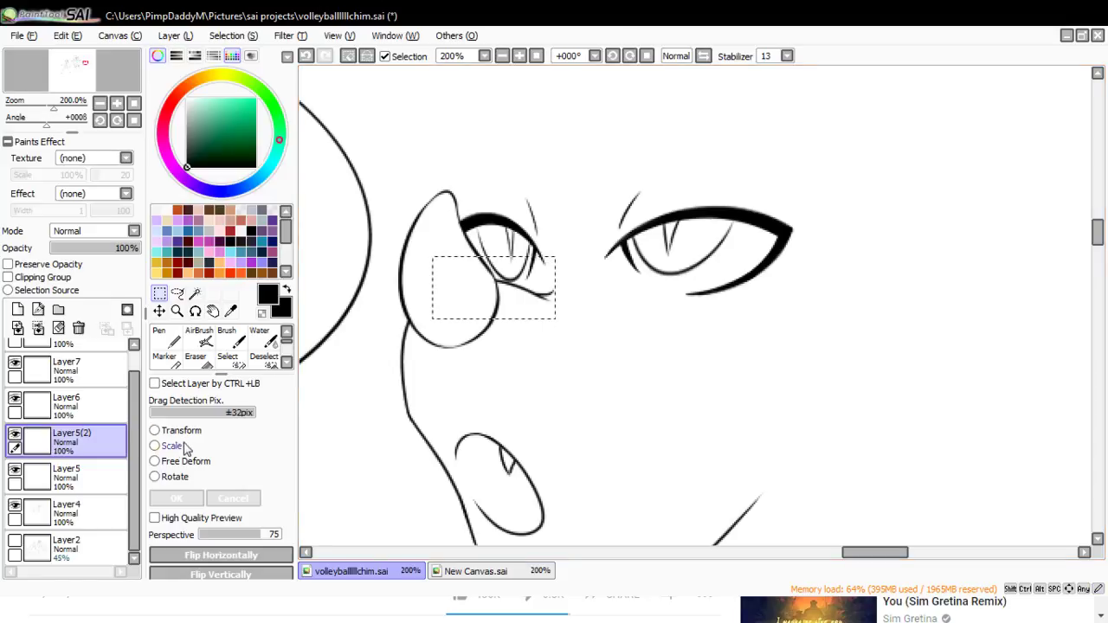
pyautogui.click(156, 445)
pyautogui.moveTo(524, 284); pyautogui.dragTo(519, 282)
pyautogui.click(176, 498)
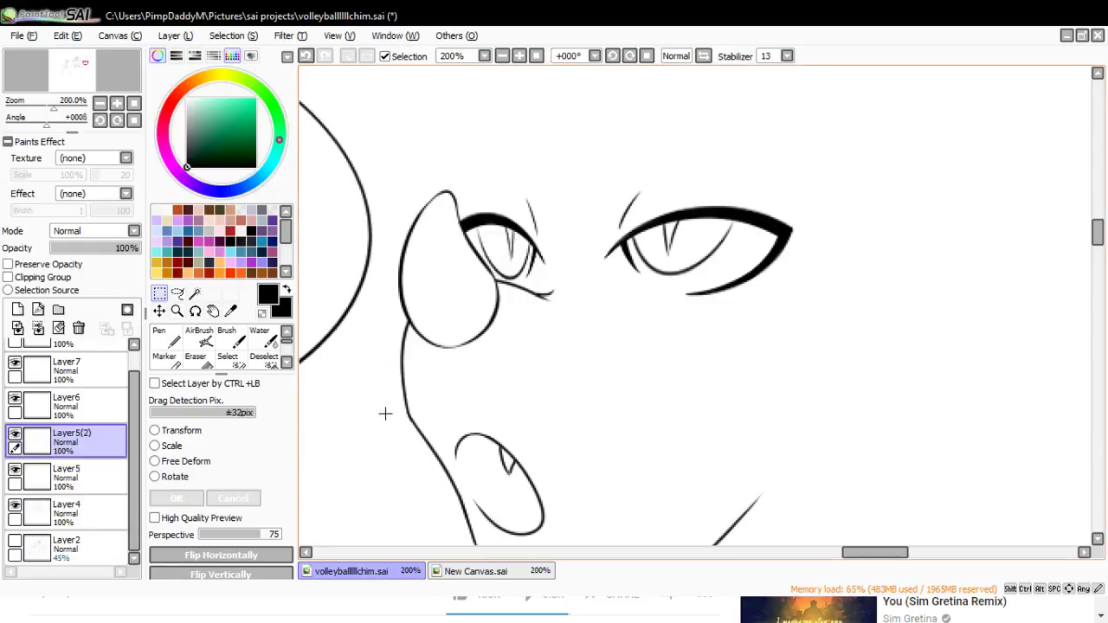
# - Merge Layer8, Layer7, Layer6 and Layer5(2) down into Layer5
pyautogui.click(176, 311)
pyautogui.click(493, 154)
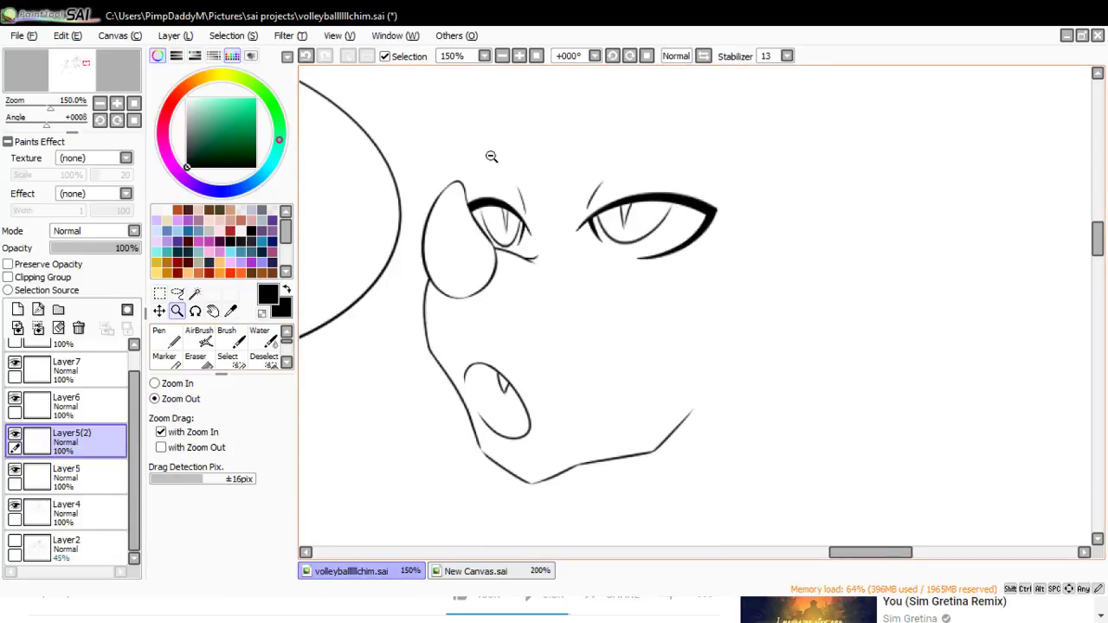
pyautogui.click(482, 294)
pyautogui.moveTo(131, 395); pyautogui.dragTo(132, 361)
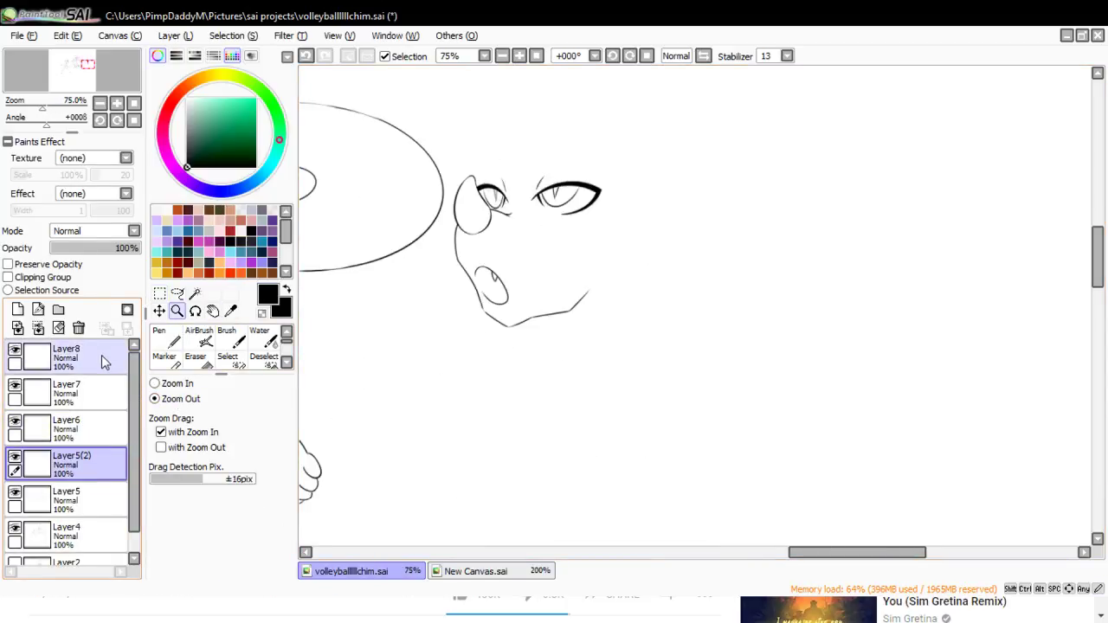
pyautogui.click(106, 358)
pyautogui.hotkey('ctrl', 'e')
pyautogui.hotkey('ctrl', 'e')
pyautogui.hotkey('ctrl', 'e')
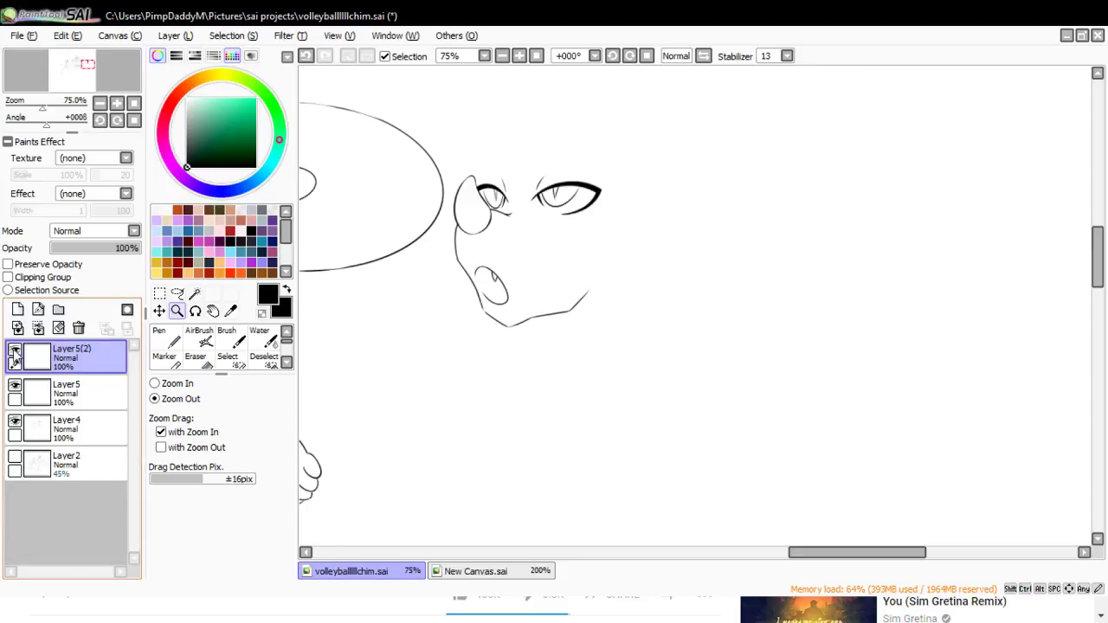
pyautogui.hotkey('ctrl', 'e')
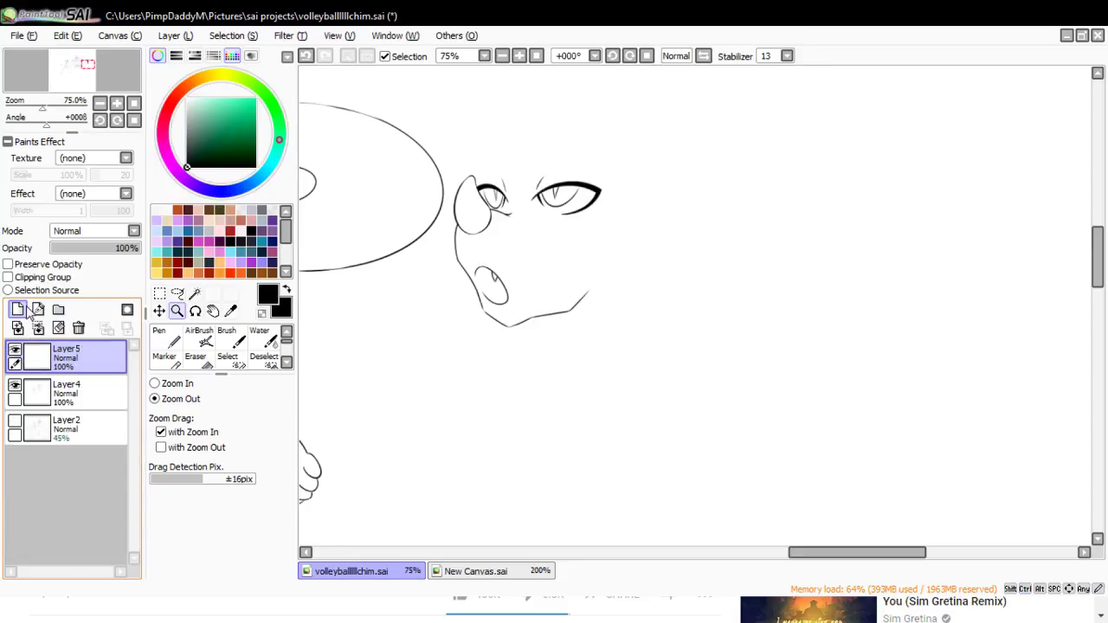
# - Add a new layer above Layer5 and save the volleyball file
pyautogui.click(18, 310)
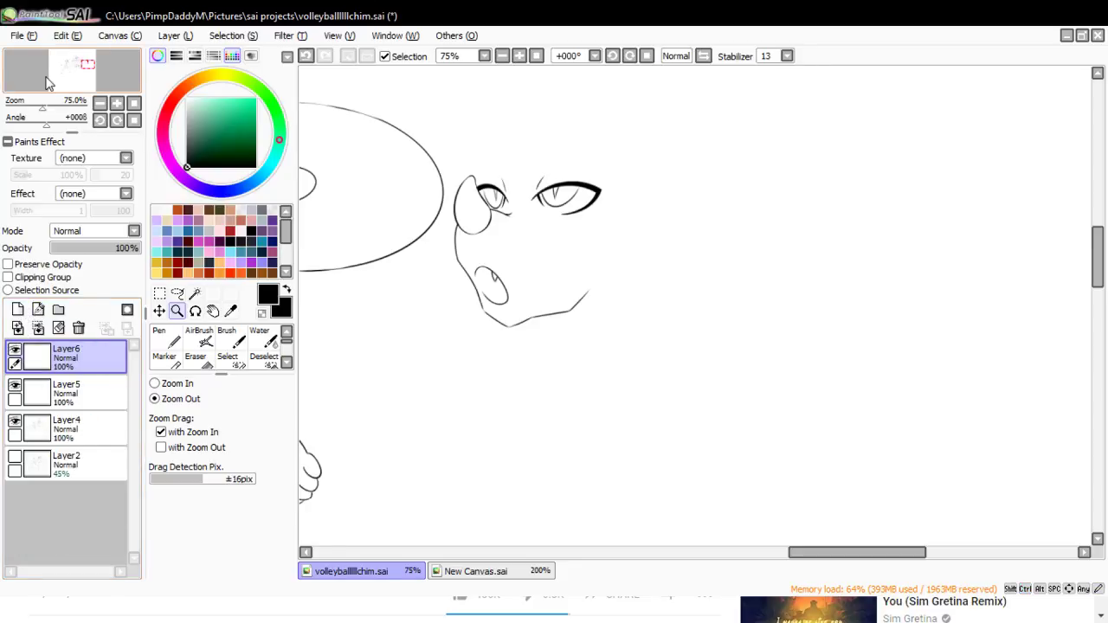
pyautogui.click(13, 351)
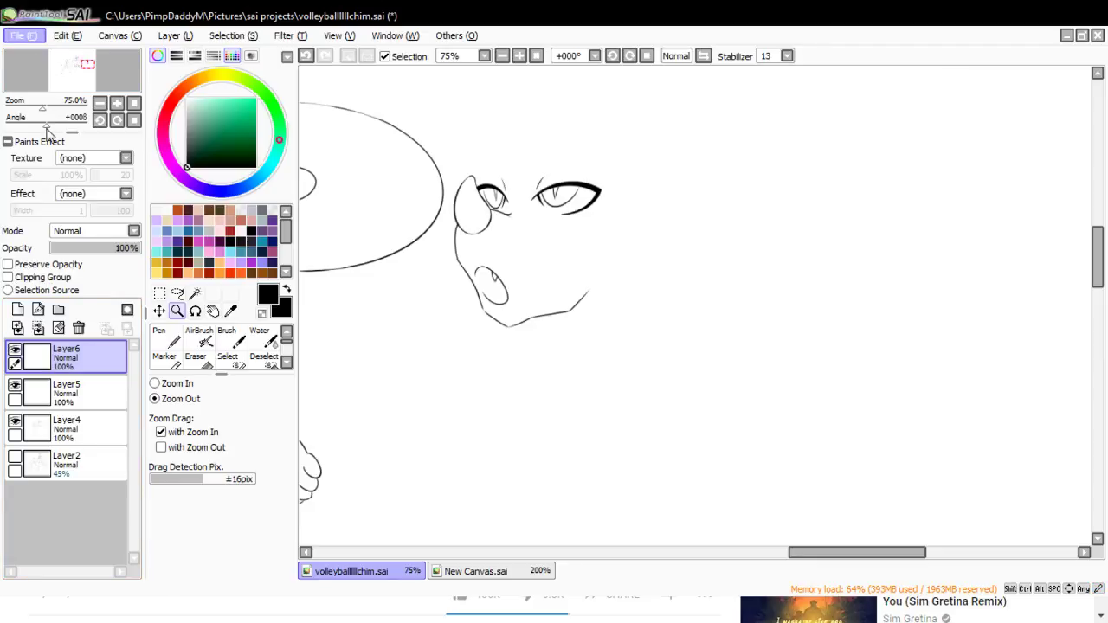
pyautogui.hotkey('ctrl', 's')
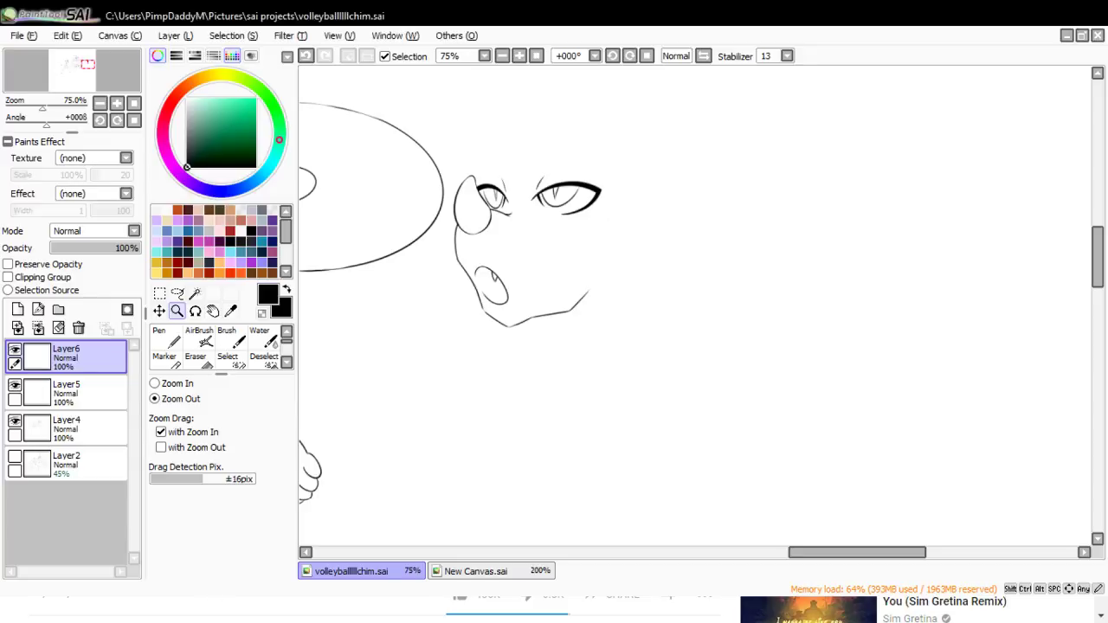
pyautogui.click(17, 348)
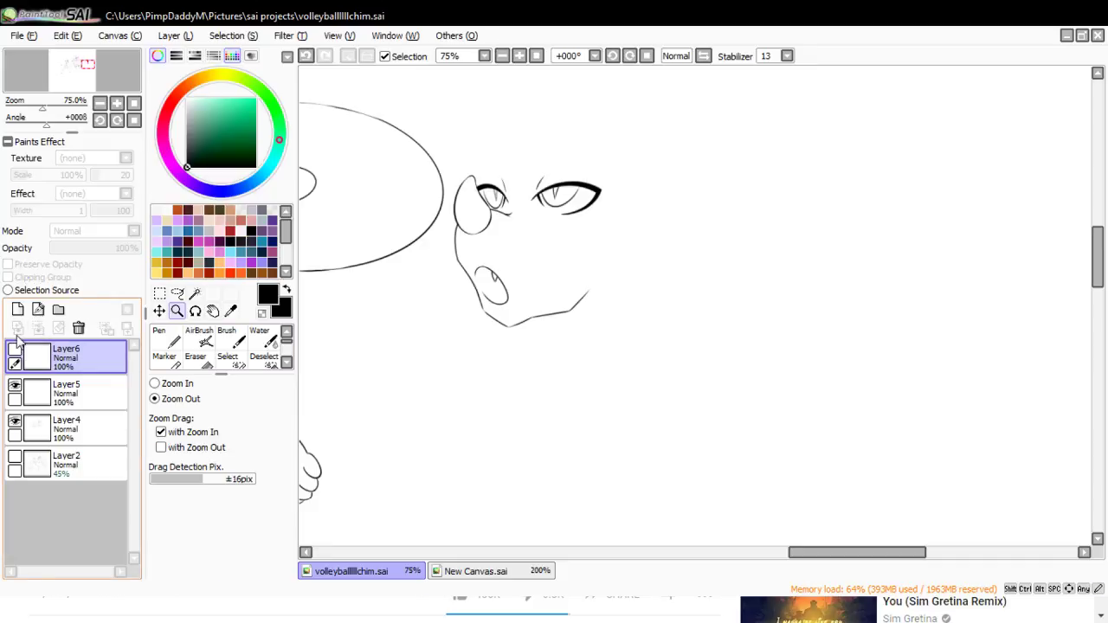
pyautogui.click(16, 348)
# - Show the Layer2 sketch again and ink the upper edge of the eyebrow above the near eye with the size 3 Pen
pyautogui.click(15, 457)
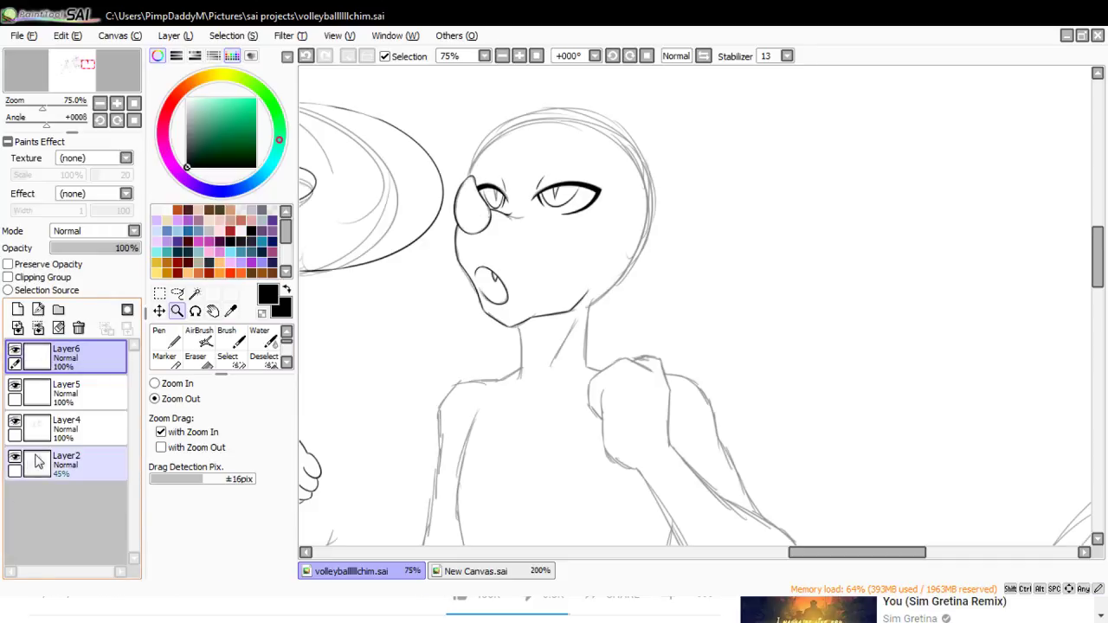
pyautogui.click(171, 383)
pyautogui.click(546, 139)
pyautogui.click(545, 139)
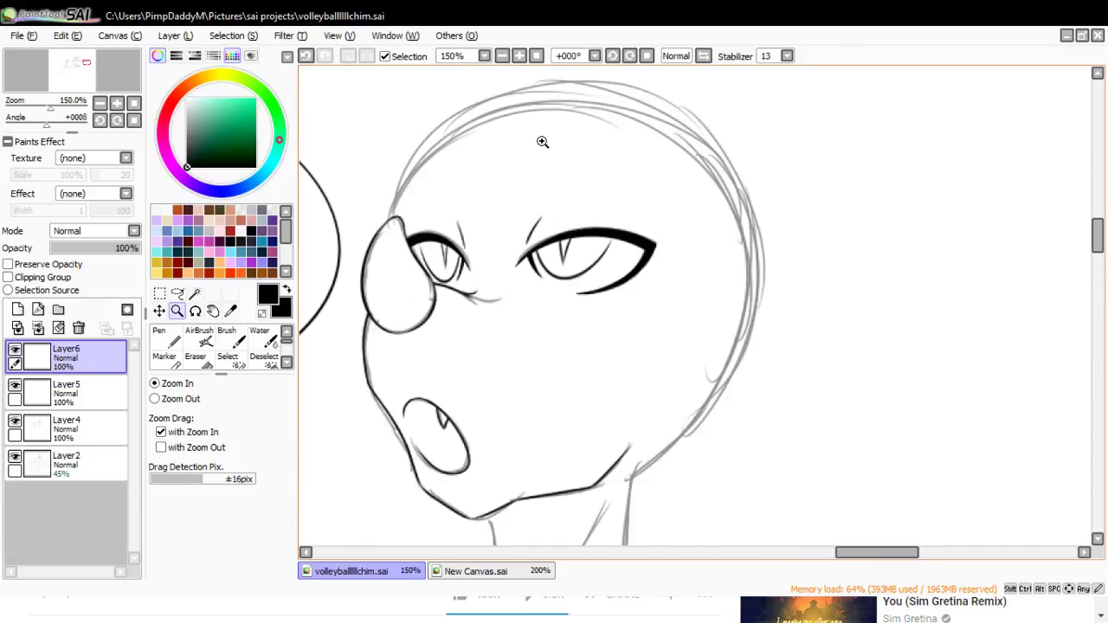
pyautogui.click(541, 144)
pyautogui.click(160, 337)
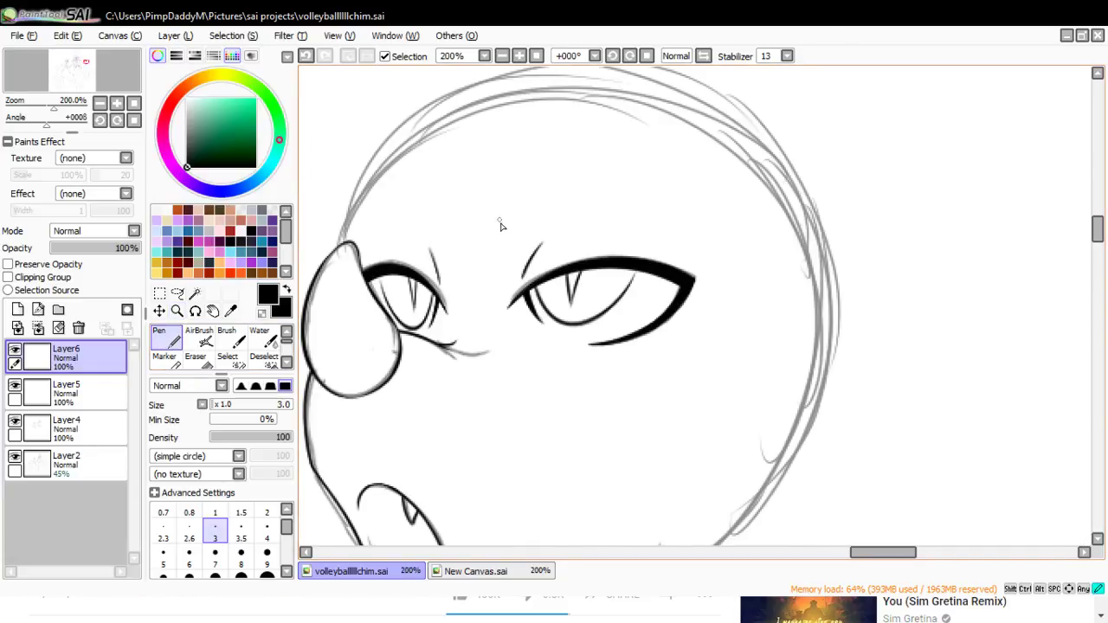
pyautogui.moveTo(500, 226); pyautogui.dragTo(598, 194)
pyautogui.hotkey('ctrl', 'z')
pyautogui.moveTo(498, 221); pyautogui.dragTo(599, 180)
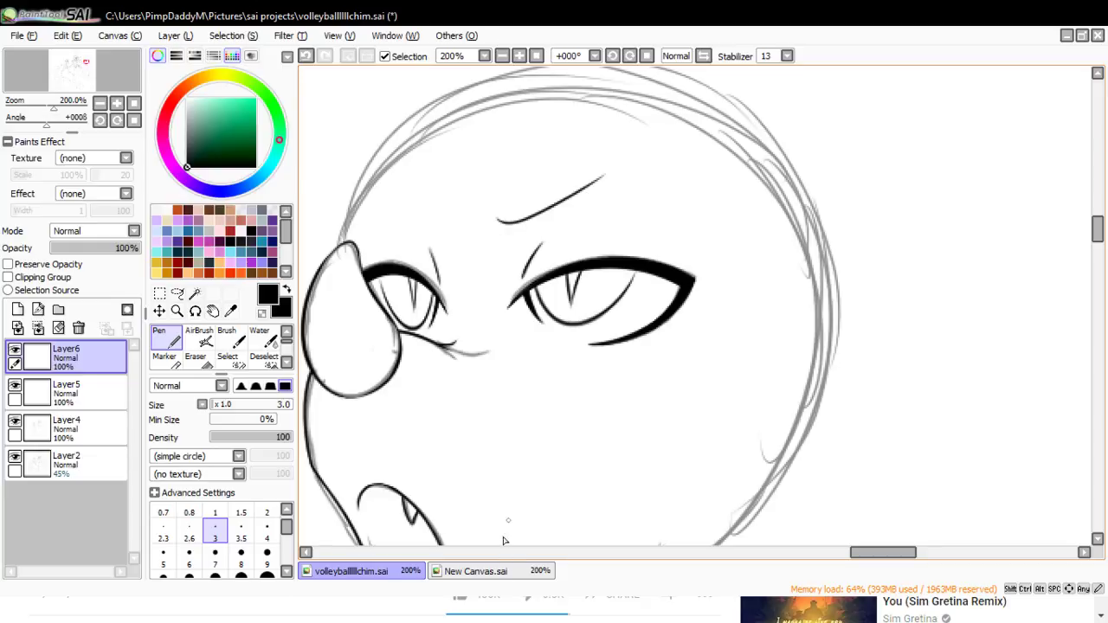
# - Check the reference canvas and ink the lower edge of the eyebrow above the near eye to close its shape
pyautogui.click(490, 572)
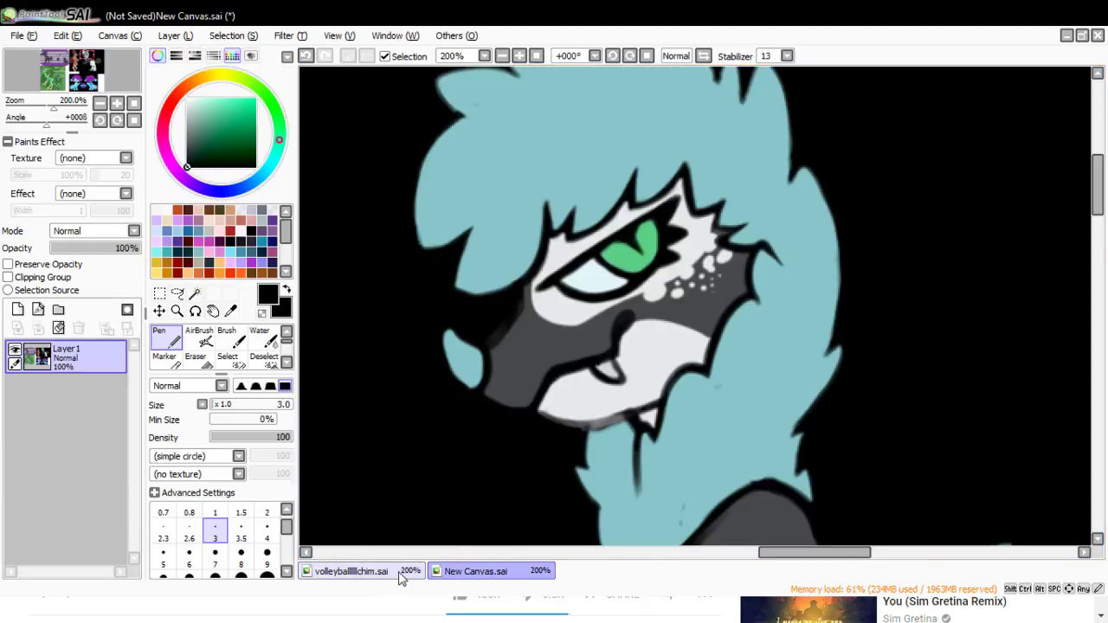
pyautogui.click(400, 578)
pyautogui.moveTo(518, 235)
pyautogui.mouseDown()
pyautogui.moveTo(507, 239)
pyautogui.moveTo(600, 190)
pyautogui.mouseUp()
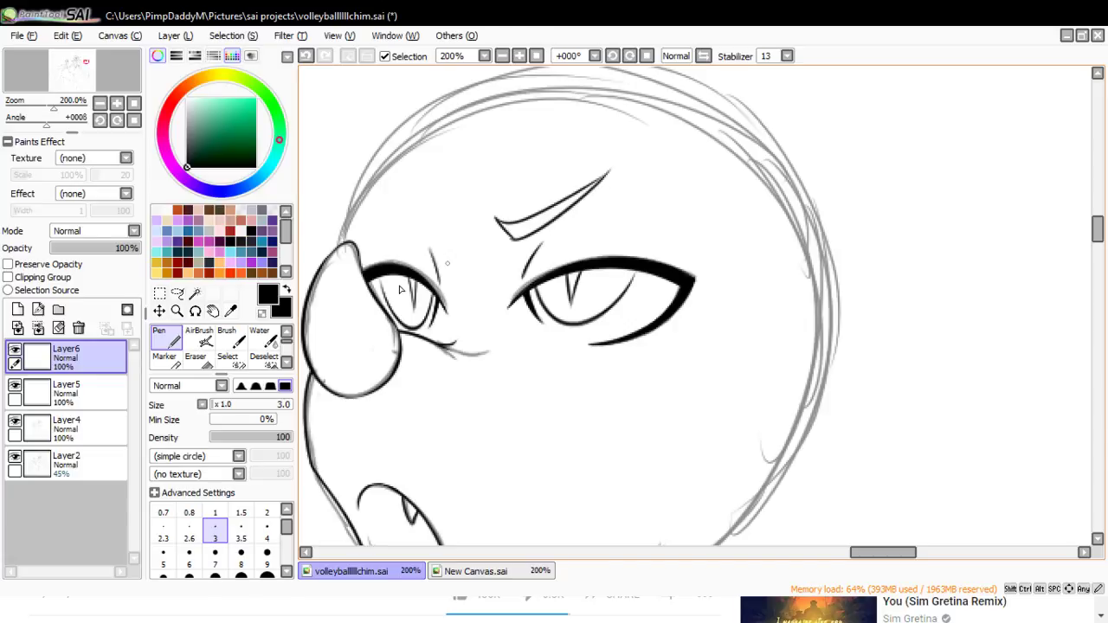
pyautogui.press('e')
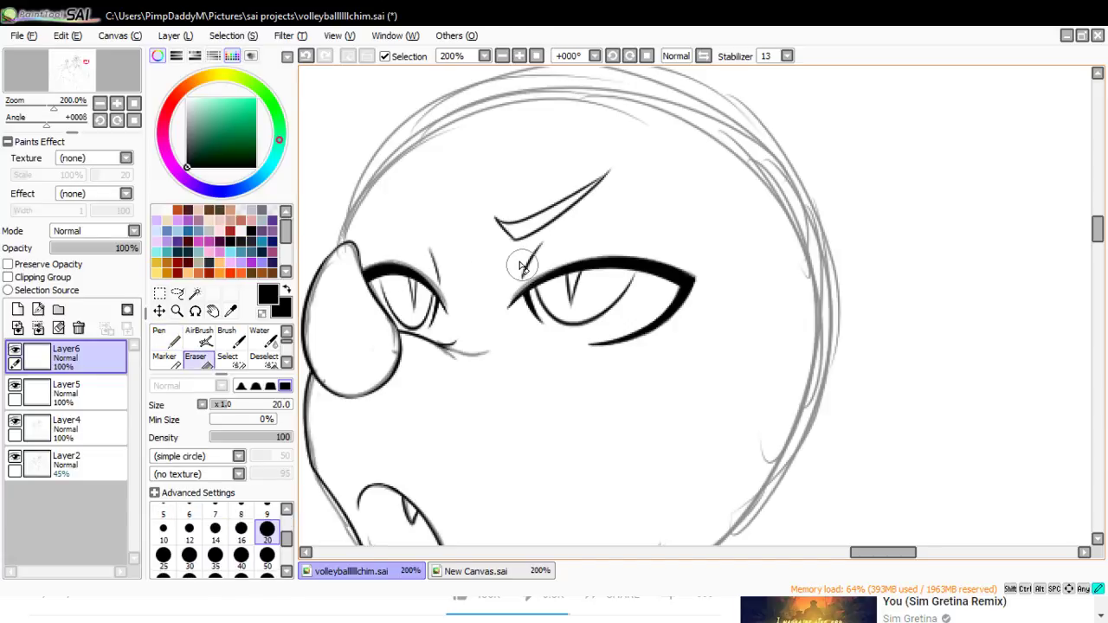
pyautogui.moveTo(522, 265); pyautogui.dragTo(519, 259)
pyautogui.hotkey('ctrl', 'z')
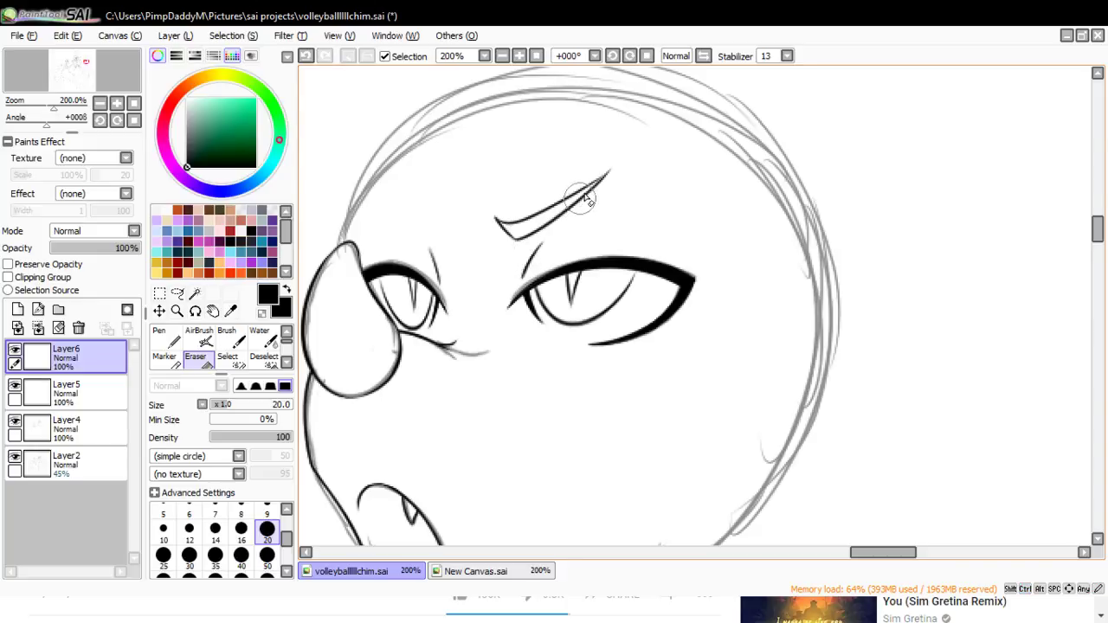
# - Duplicate Layer6 with the near eyebrow and flip the copy horizontally
pyautogui.click(189, 37)
pyautogui.click(187, 107)
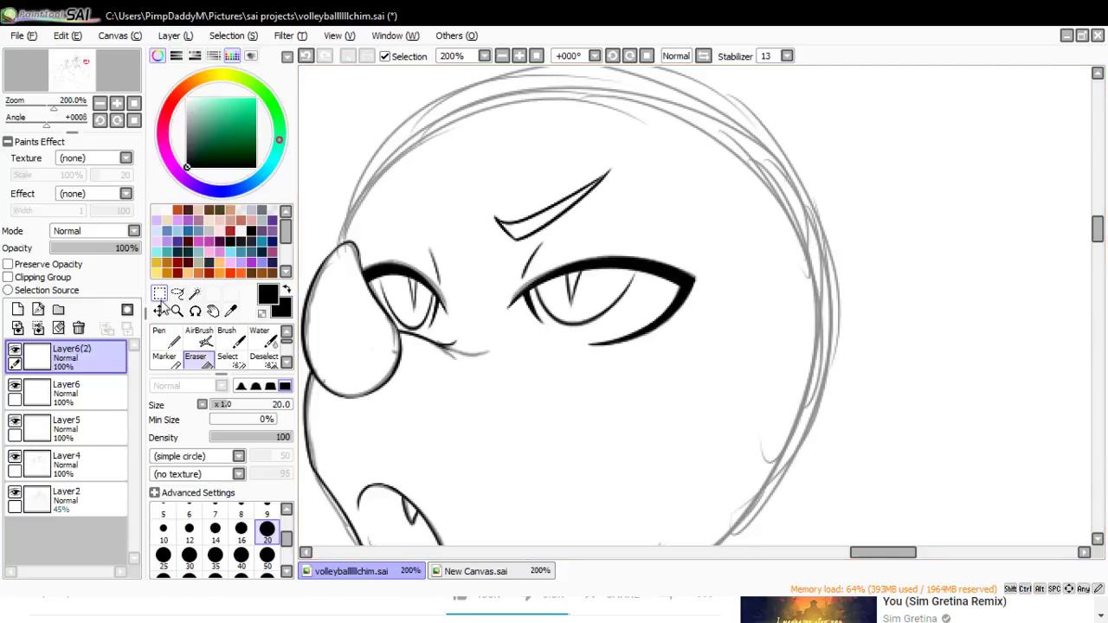
pyautogui.click(161, 310)
pyautogui.click(216, 554)
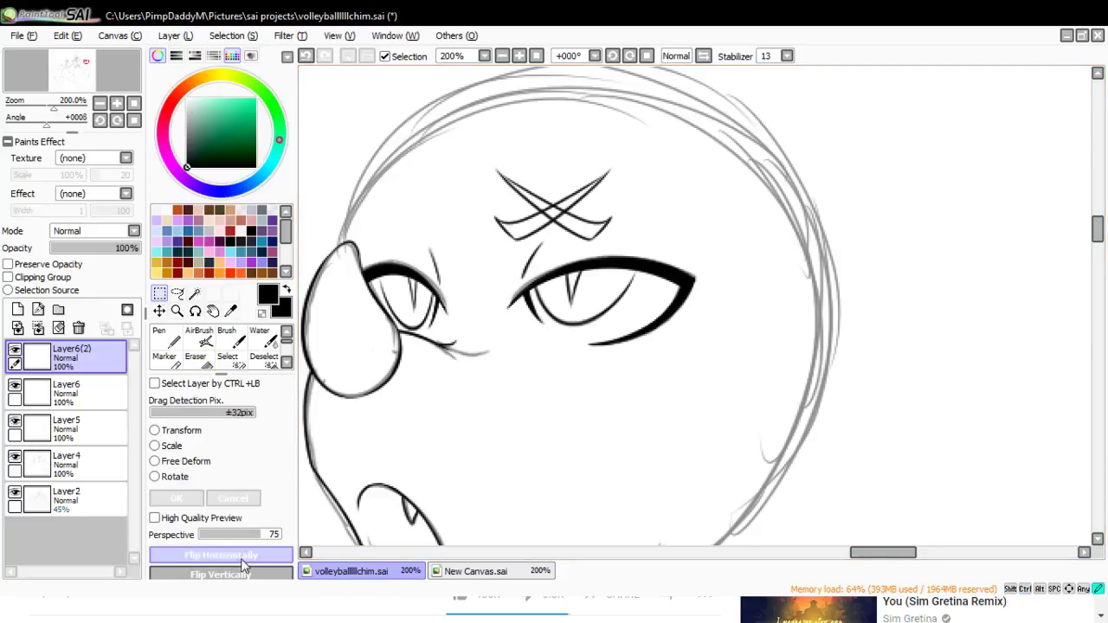
# - Scale down the flipped eyebrow copy, then rotate and position it above the far eye
pyautogui.click(172, 446)
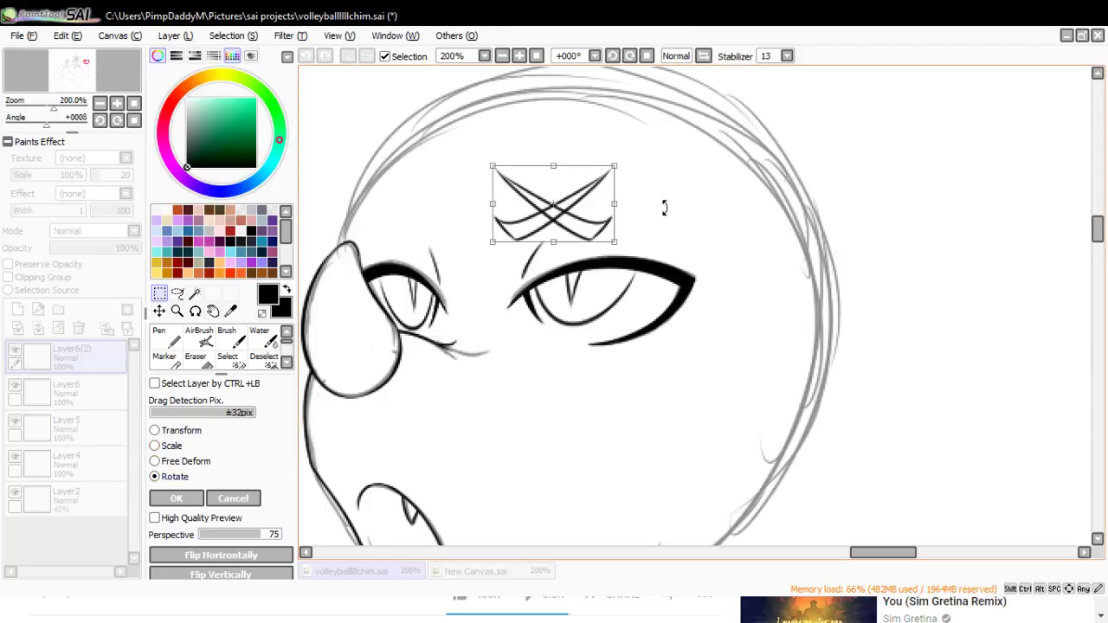
pyautogui.moveTo(663, 208); pyautogui.dragTo(578, 242)
pyautogui.click(176, 499)
pyautogui.click(156, 446)
pyautogui.click(180, 498)
pyautogui.click(180, 479)
pyautogui.moveTo(500, 208); pyautogui.dragTo(410, 226)
pyautogui.moveTo(529, 207)
pyautogui.mouseDown()
pyautogui.moveTo(512, 177)
pyautogui.moveTo(516, 192)
pyautogui.mouseUp()
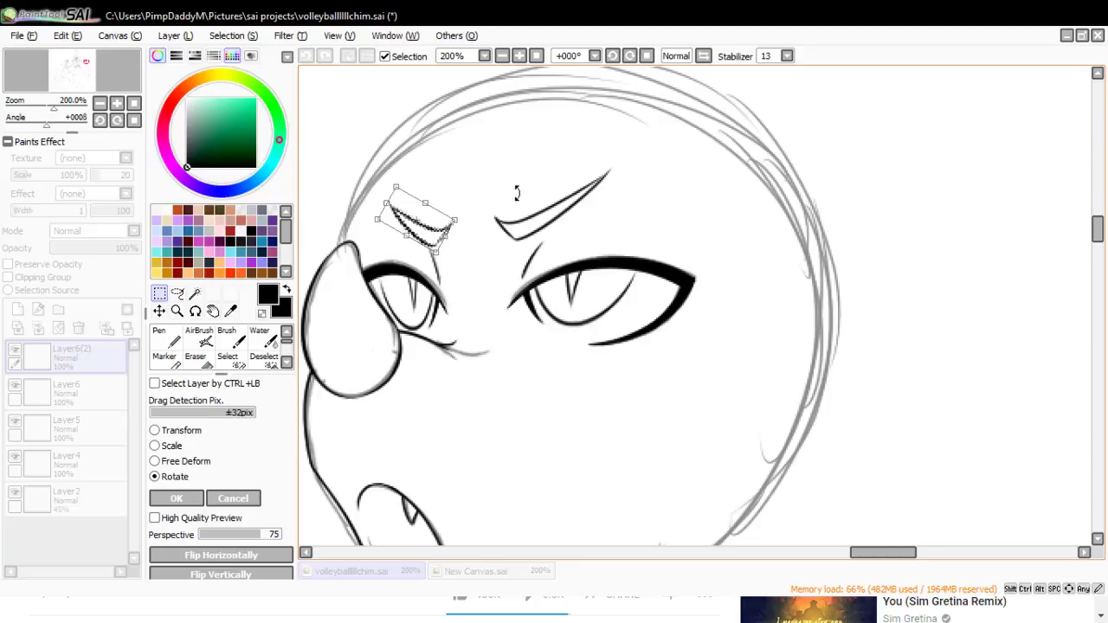
pyautogui.moveTo(430, 226); pyautogui.dragTo(435, 228)
pyautogui.click(176, 498)
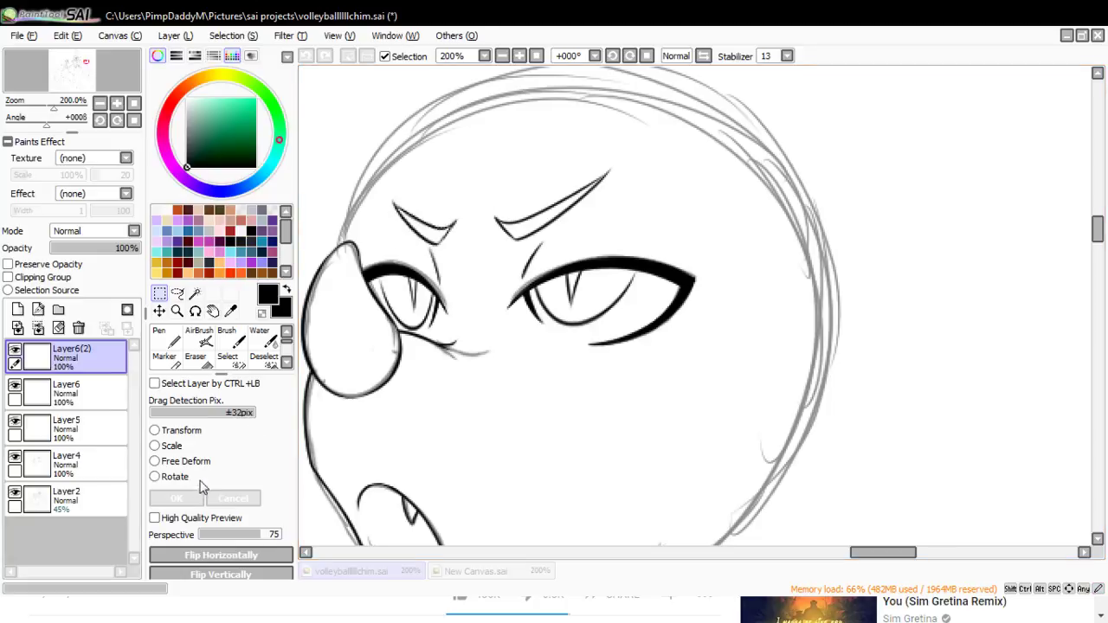
# - Merge the far eyebrow copy down into Layer6 and hide the Layer2 sketch
pyautogui.hotkey('ctrl', 'e')
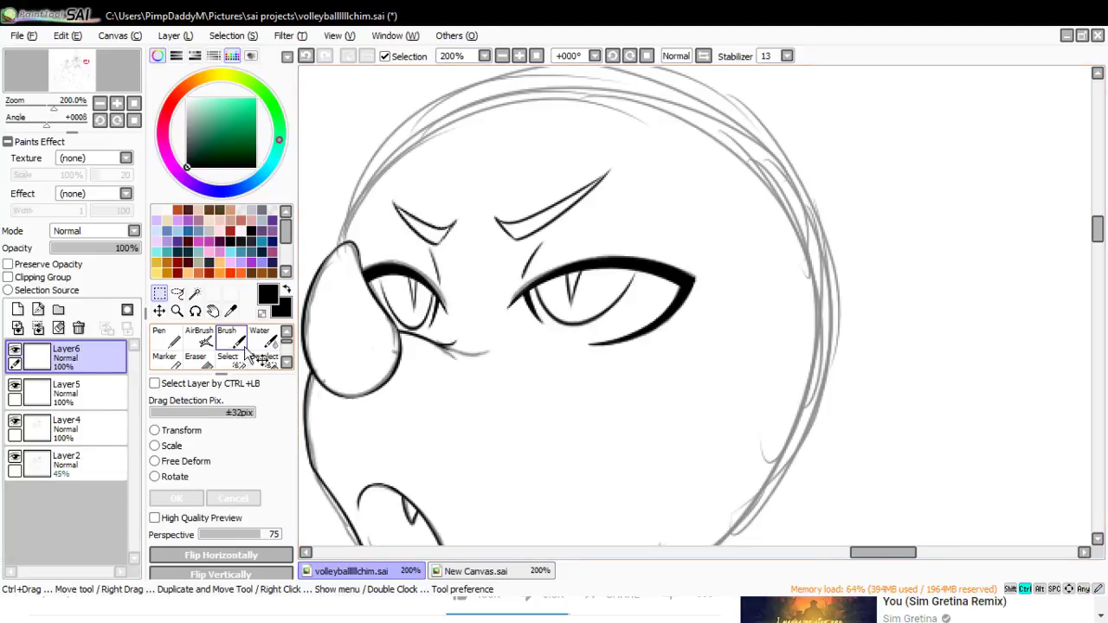
pyautogui.click(176, 311)
pyautogui.click(184, 399)
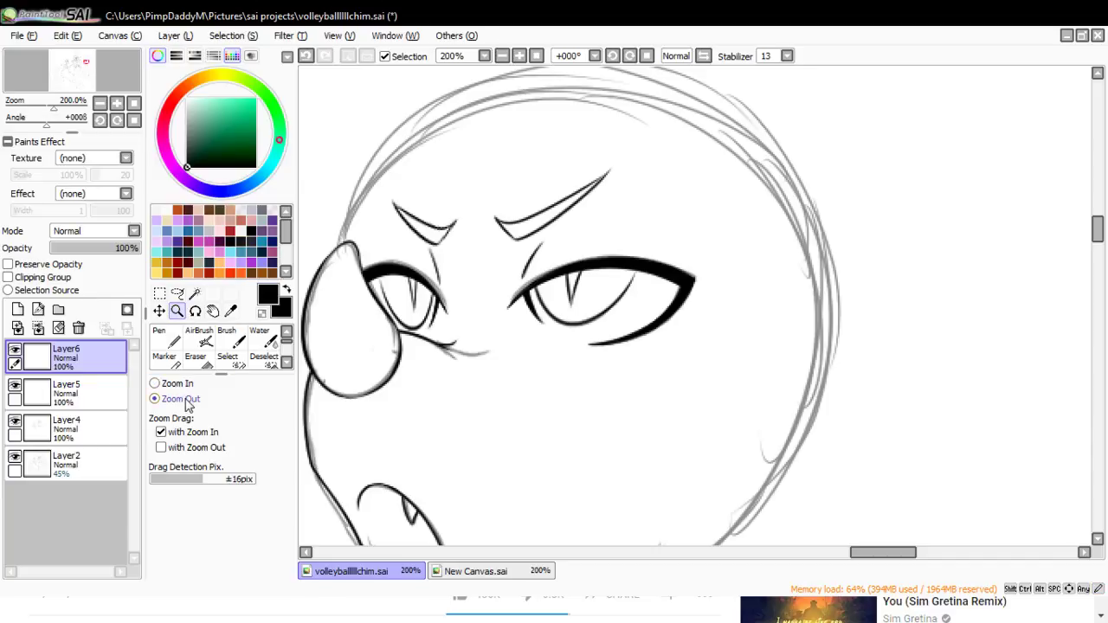
pyautogui.click(476, 193)
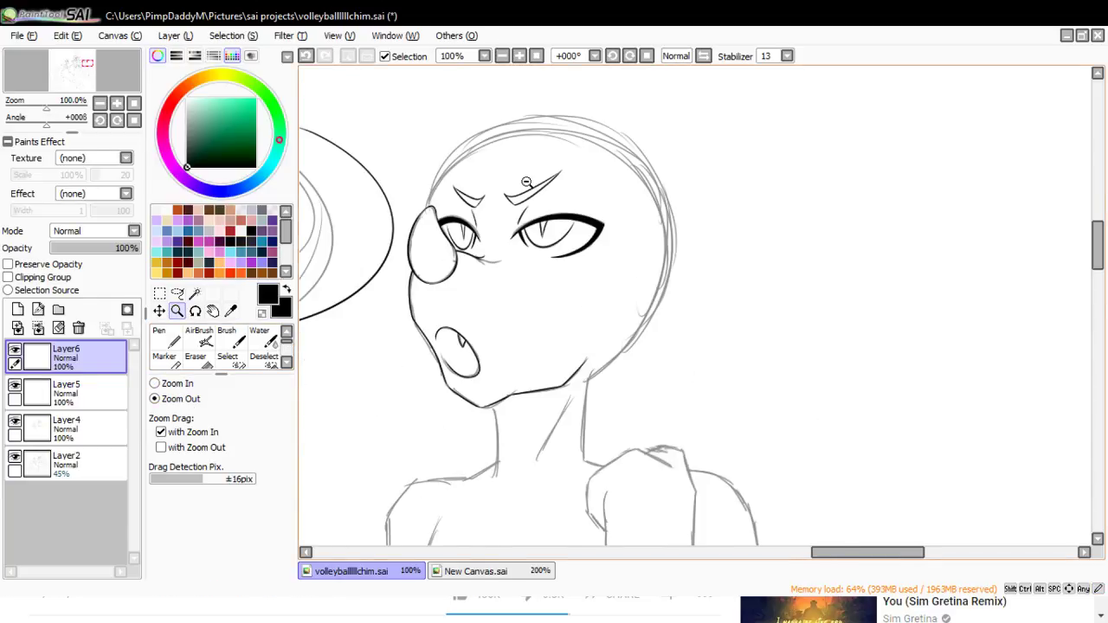
pyautogui.click(526, 183)
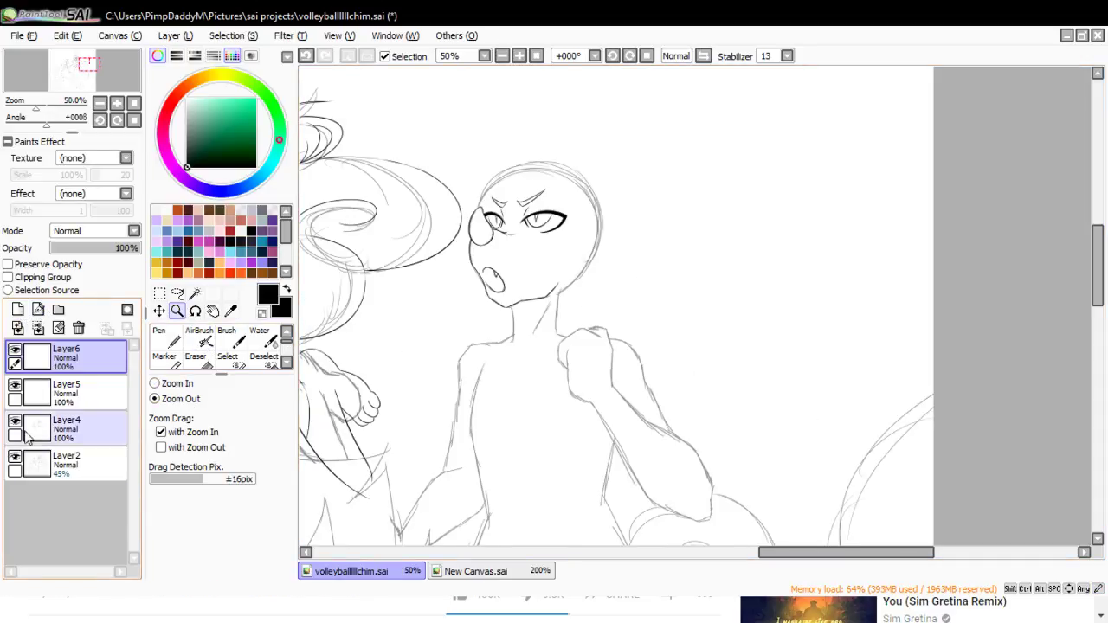
pyautogui.click(15, 458)
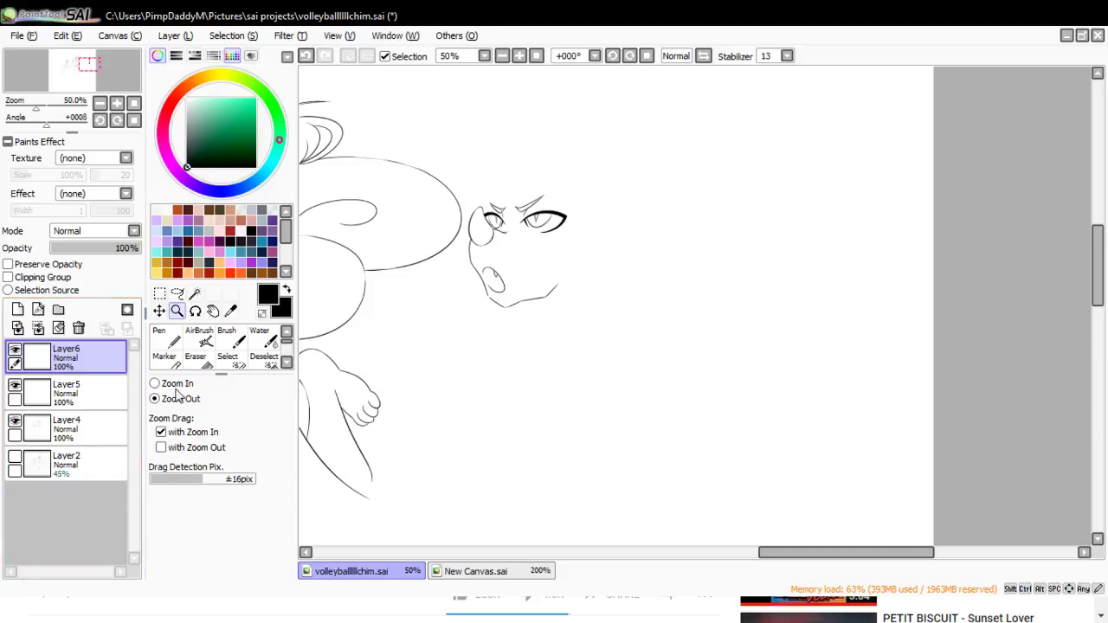
# - Erase the crease line crossing into the far eyebrow on Layer5 with the size 20 Eraser, and add a new layer above Layer6
pyautogui.click(506, 197)
pyautogui.click(507, 204)
pyautogui.click(509, 206)
pyautogui.click(514, 209)
pyautogui.click(519, 210)
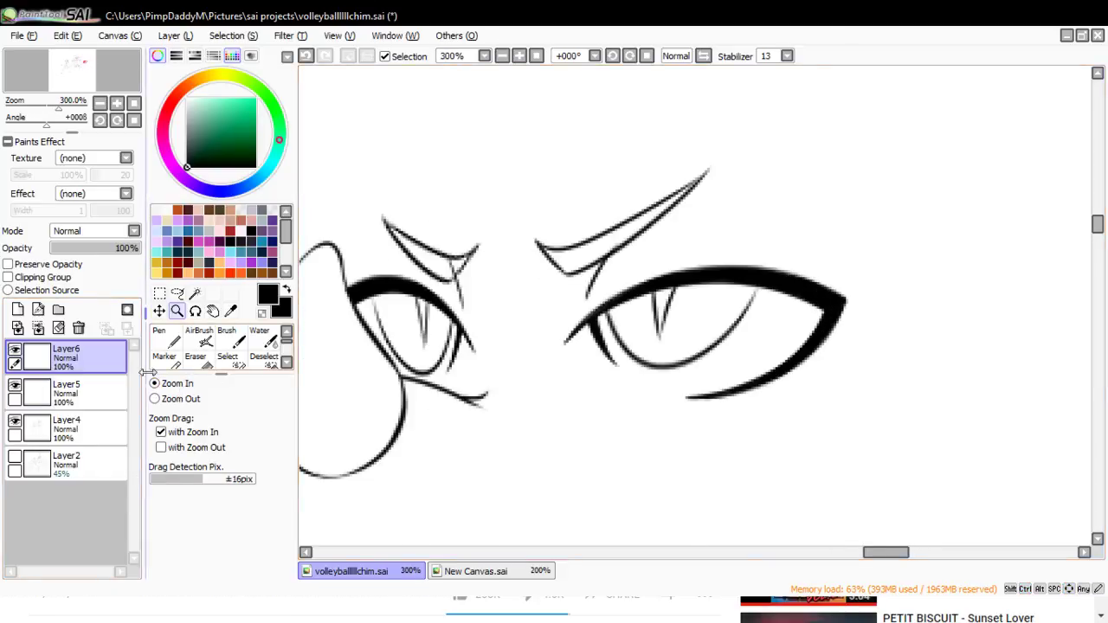
pyautogui.click(102, 389)
pyautogui.click(195, 355)
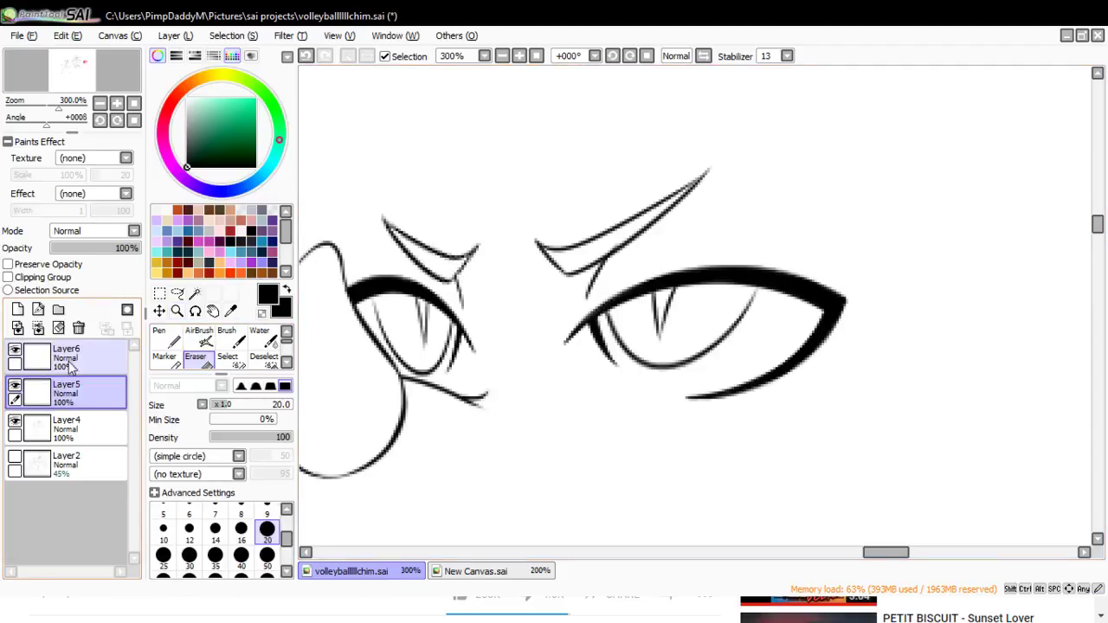
pyautogui.click(18, 309)
pyautogui.click(176, 310)
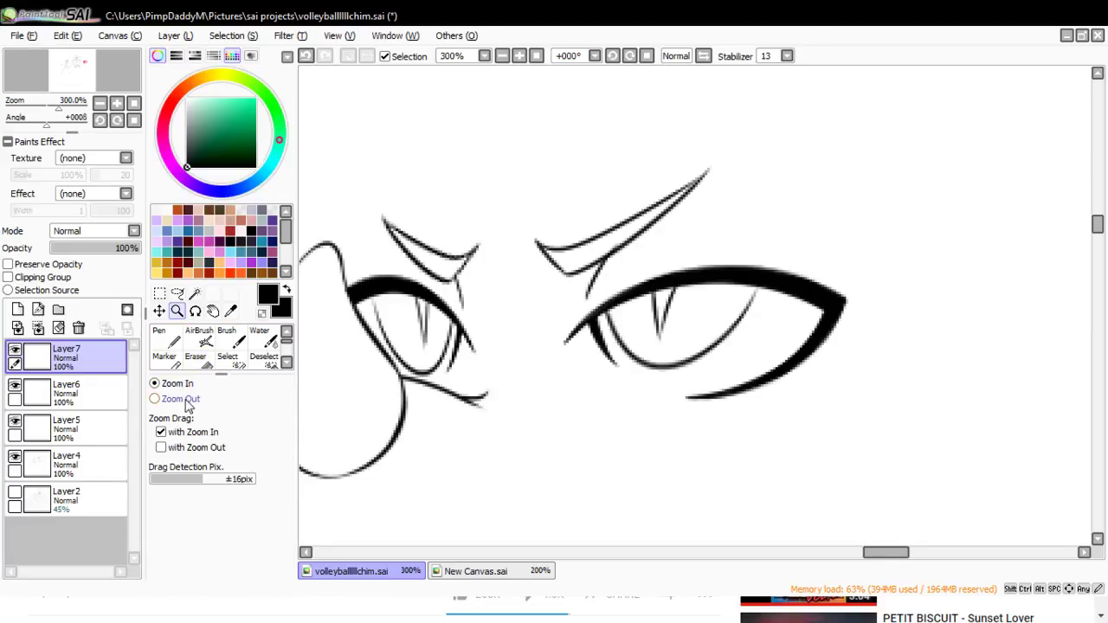
pyautogui.click(65, 392)
pyautogui.click(195, 357)
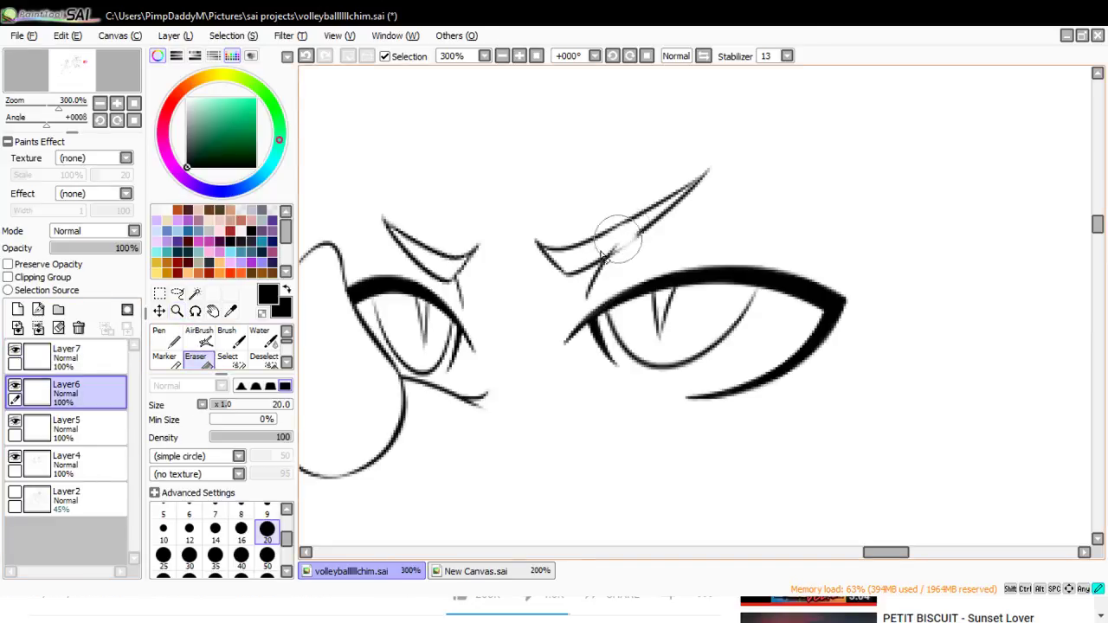
pyautogui.click(65, 427)
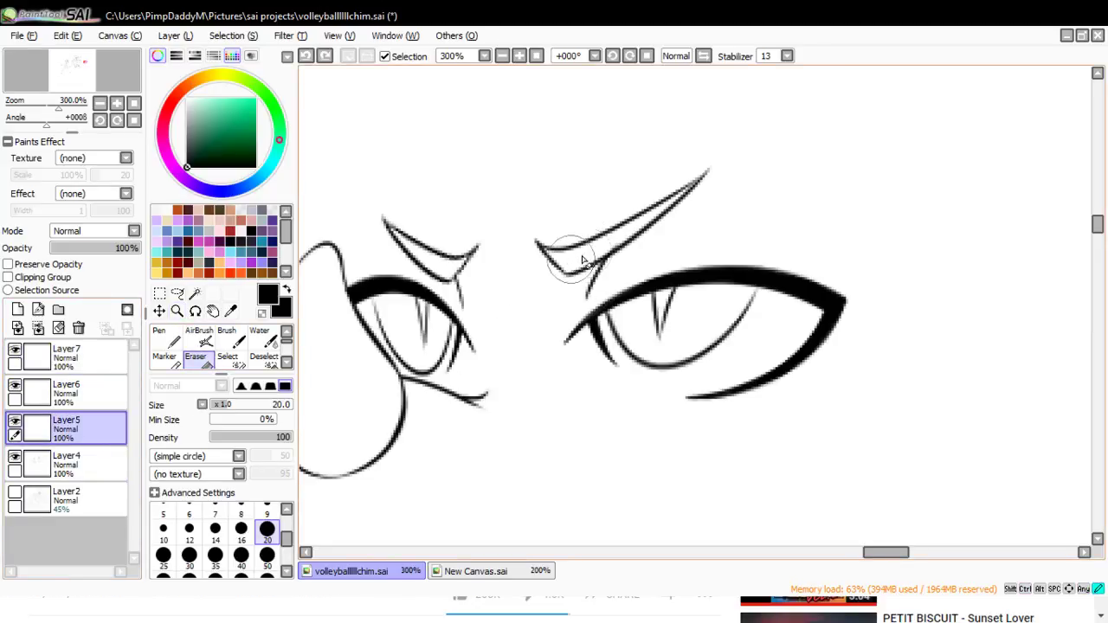
pyautogui.click(64, 355)
# - Examine the inked face at 50% zoom and compare it with the teal-haired character on the New Canvas reference
pyautogui.click(177, 310)
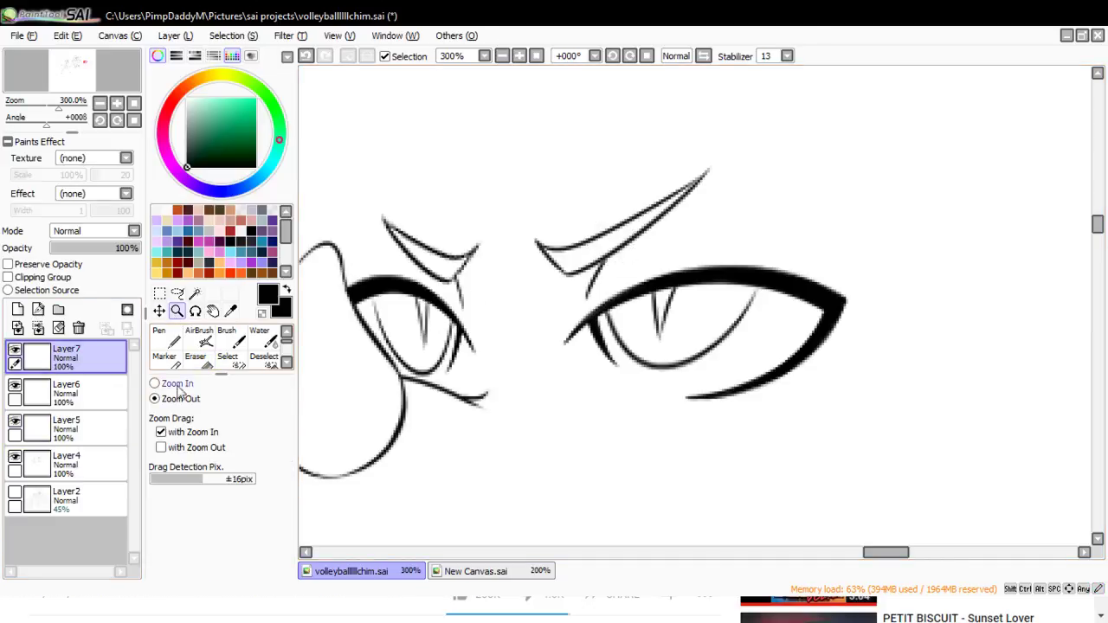
pyautogui.click(154, 398)
pyautogui.click(470, 225)
pyautogui.click(401, 298)
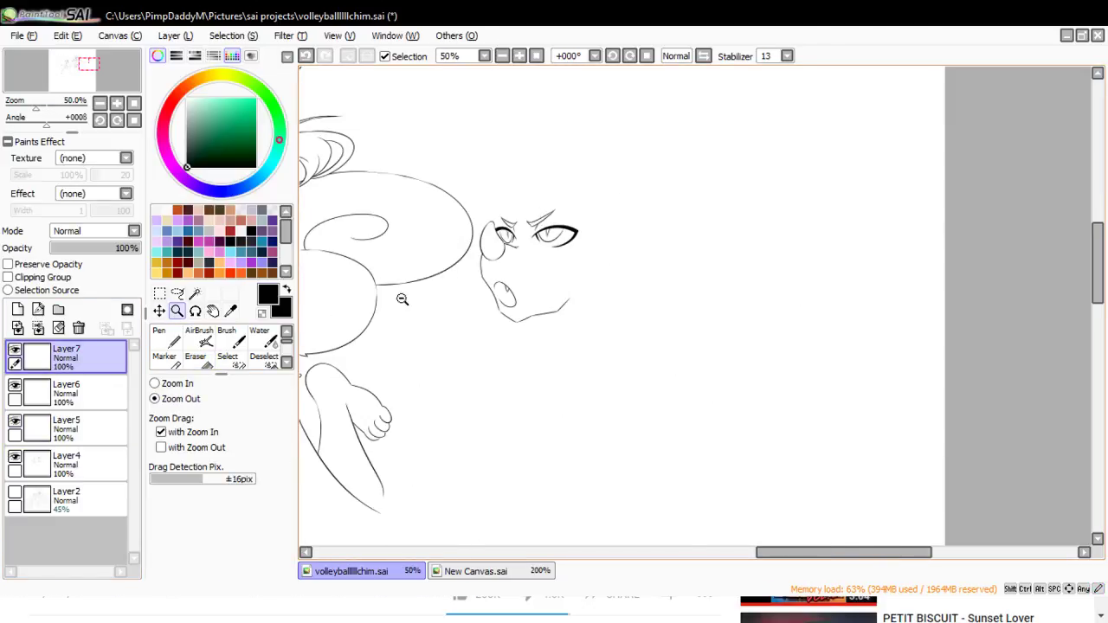
pyautogui.click(15, 495)
pyautogui.click(15, 495)
pyautogui.click(509, 574)
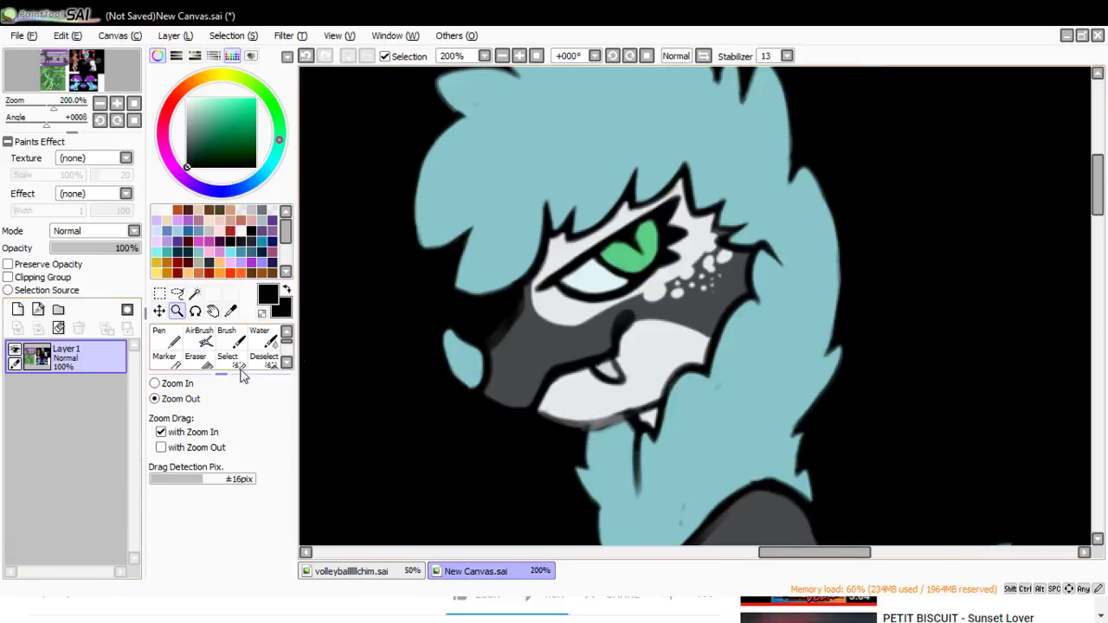
pyautogui.click(519, 248)
pyautogui.click(519, 249)
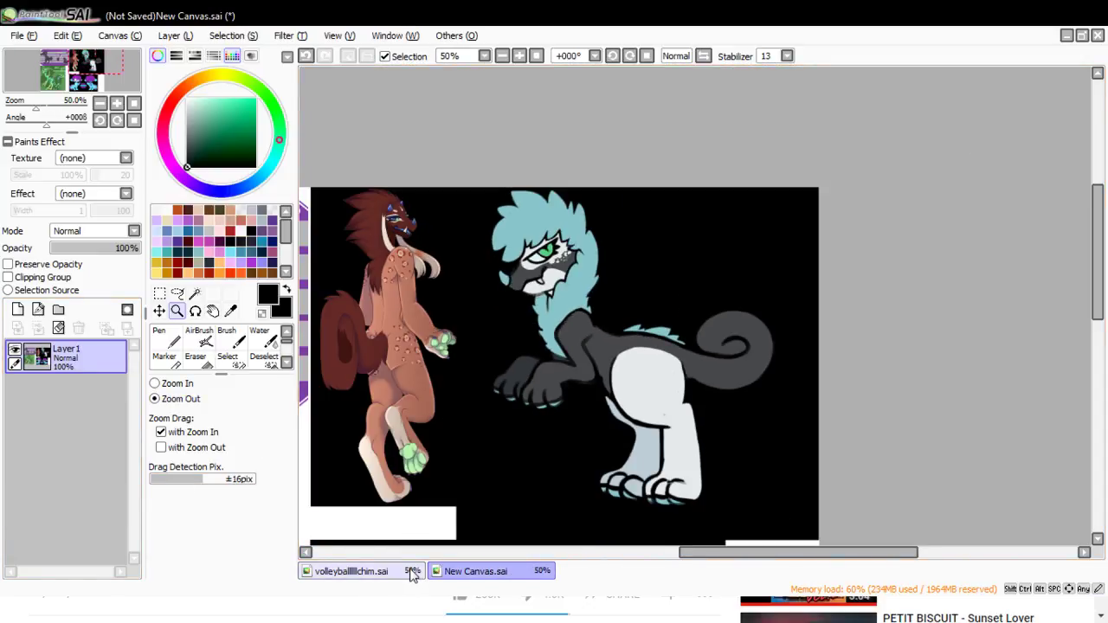
pyautogui.click(350, 571)
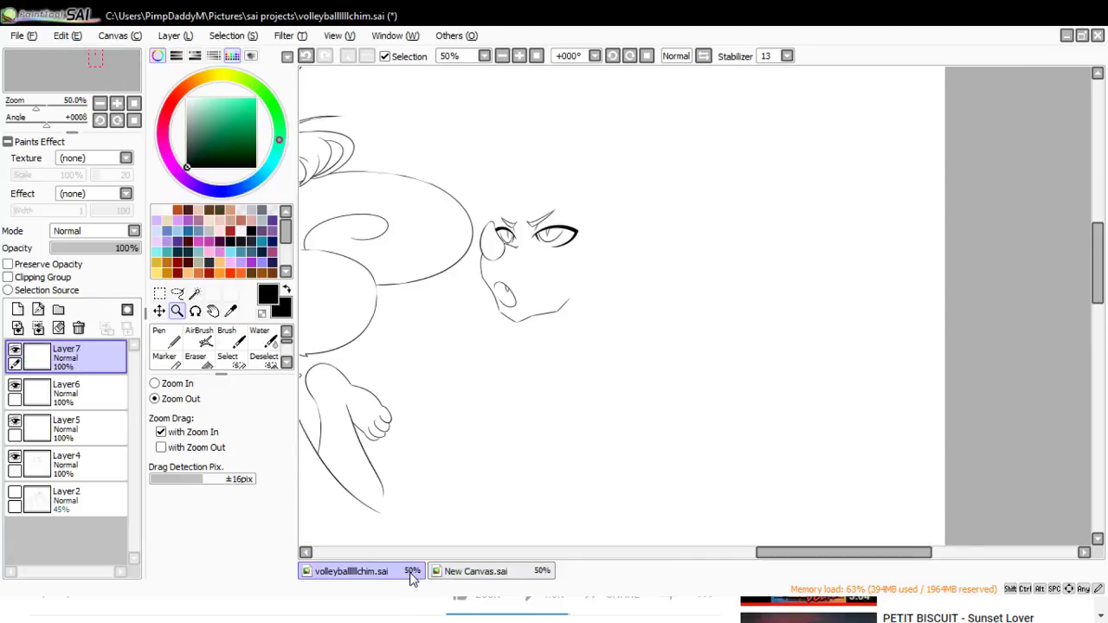
pyautogui.click(454, 573)
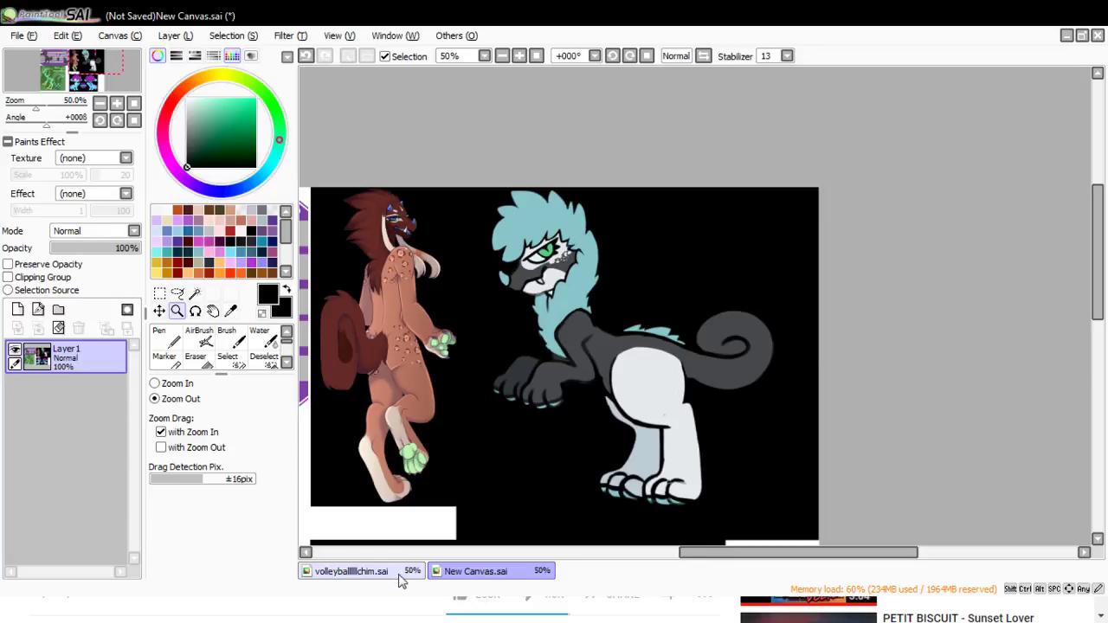
pyautogui.click(393, 573)
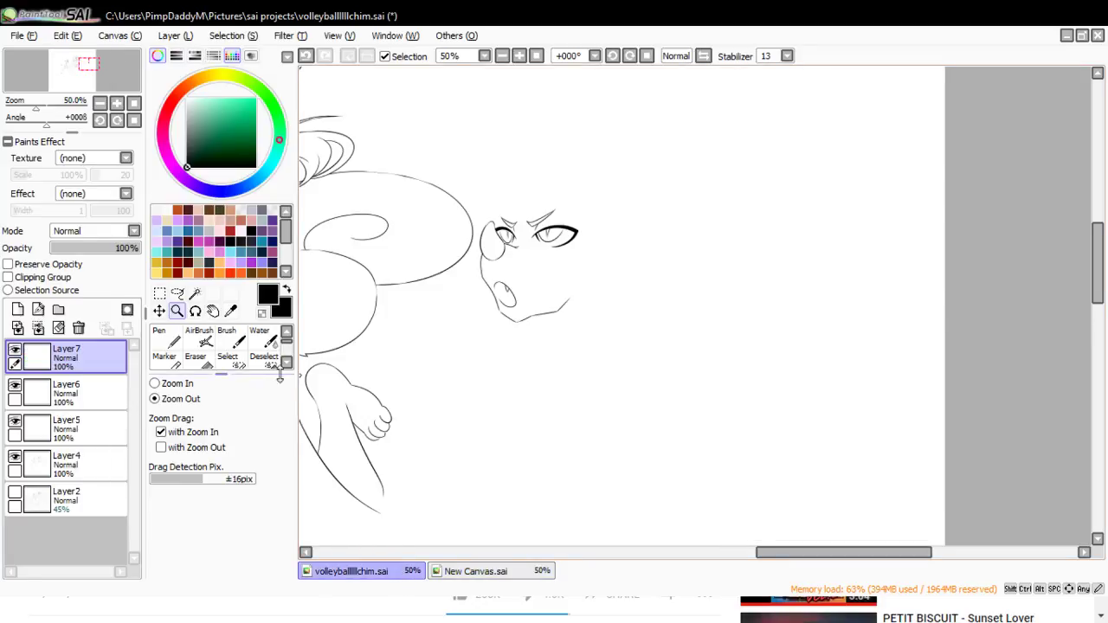
# - Show the Layer2 sketch again and ink the curved hair tufts across the forehead and beside the near eye on Layer7 with the size 3 Pen
pyautogui.click(178, 384)
pyautogui.click(564, 172)
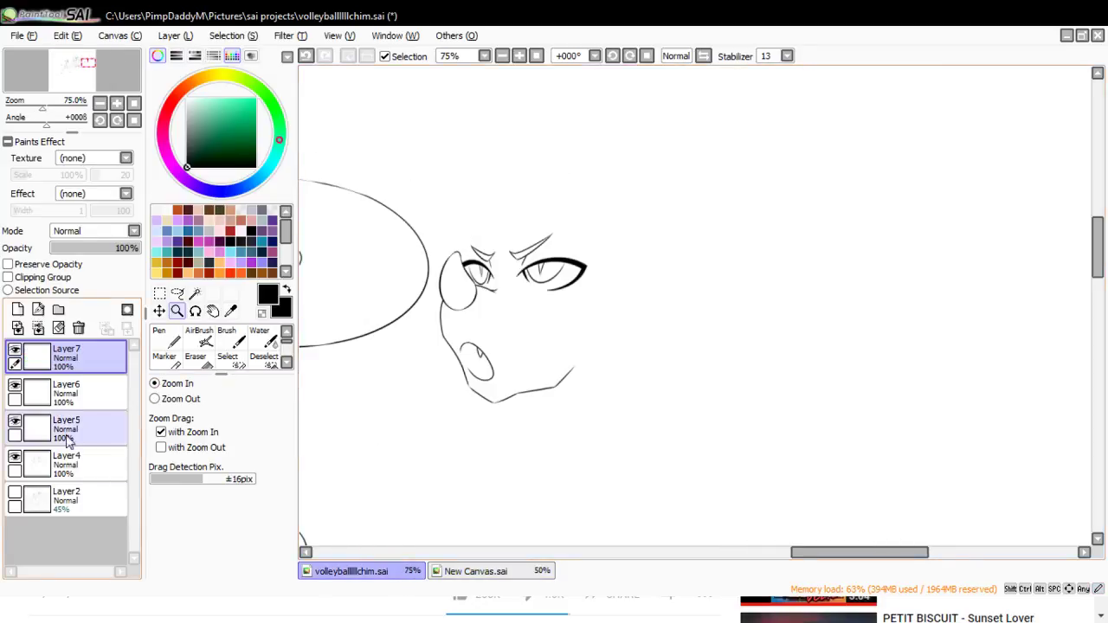
pyautogui.click(14, 492)
pyautogui.click(160, 338)
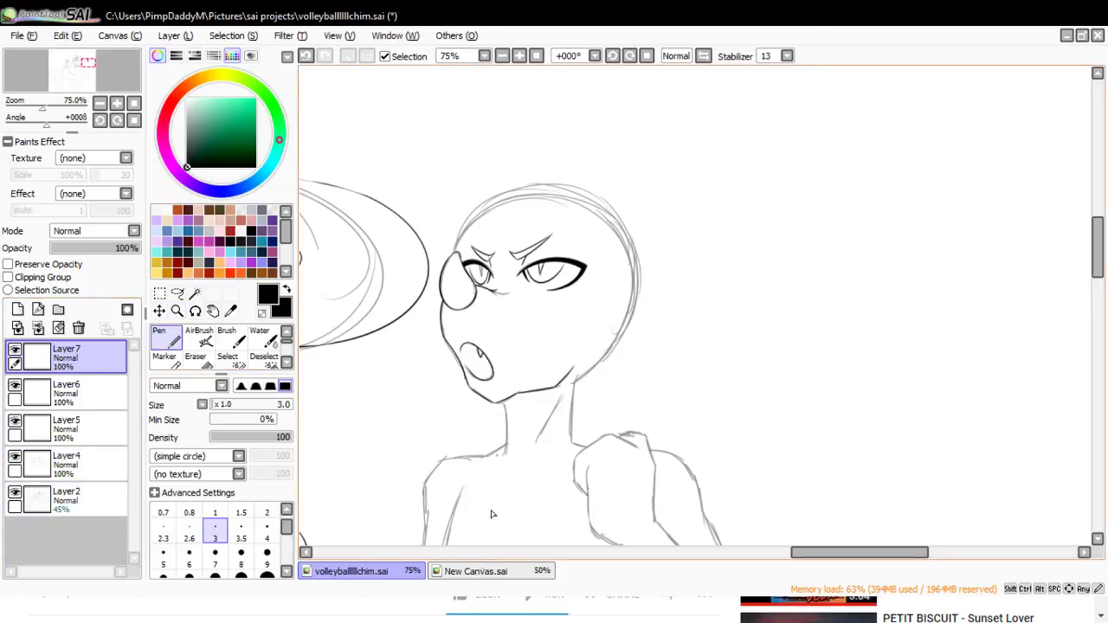
pyautogui.click(476, 573)
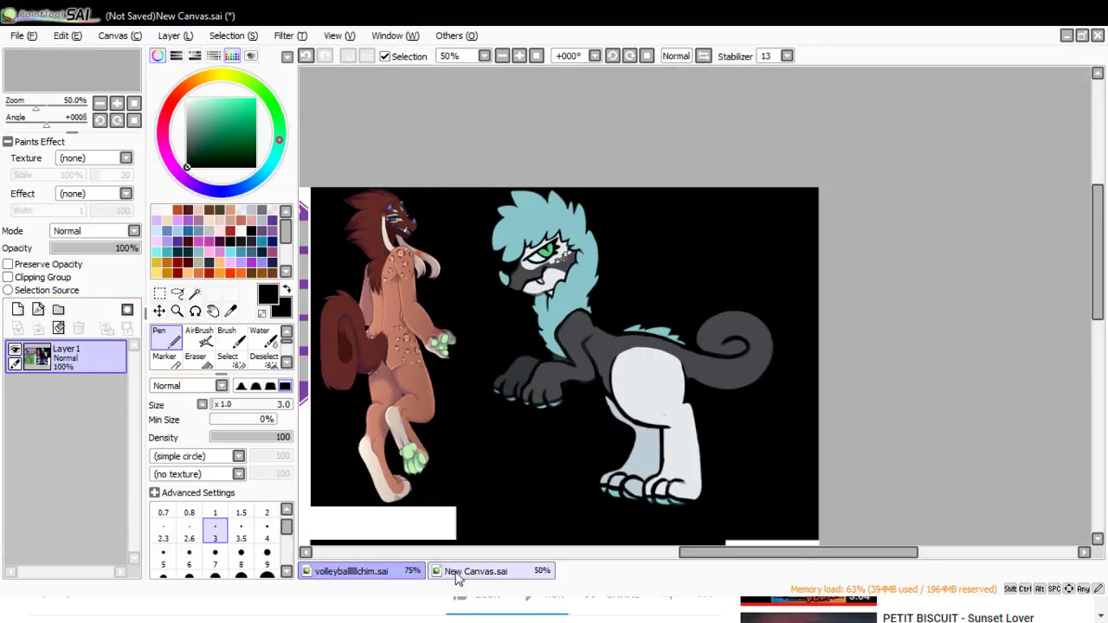
pyautogui.click(410, 573)
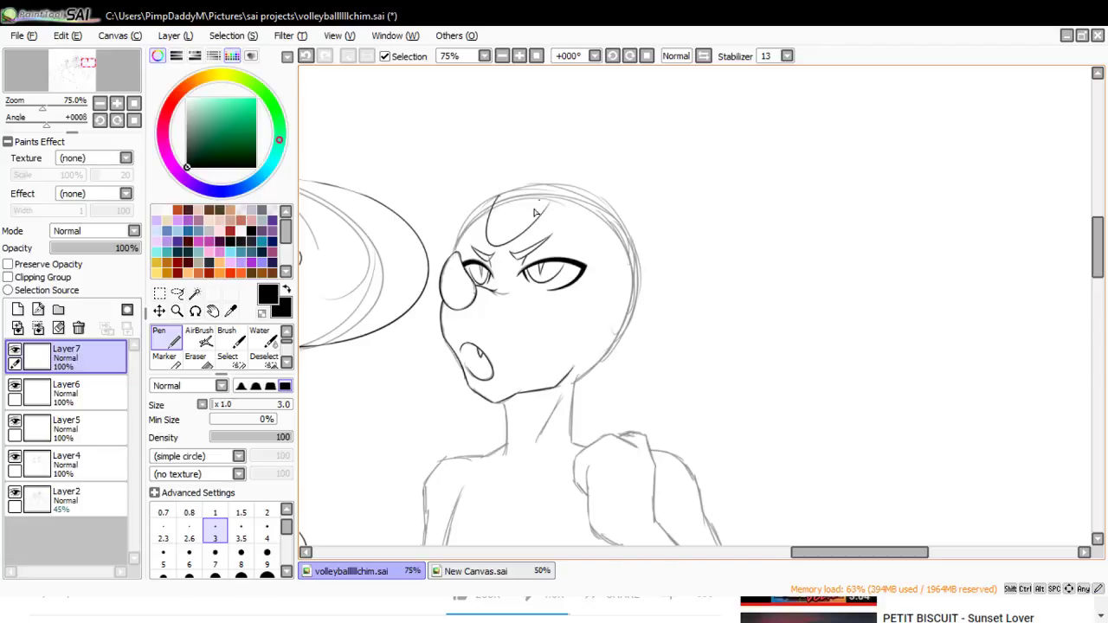
pyautogui.hotkey('ctrl', 'z')
pyautogui.moveTo(484, 197)
pyautogui.mouseDown()
pyautogui.moveTo(489, 242)
pyautogui.moveTo(587, 200)
pyautogui.moveTo(551, 225)
pyautogui.moveTo(588, 208)
pyautogui.moveTo(562, 193)
pyautogui.moveTo(609, 255)
pyautogui.mouseUp()
pyautogui.hotkey('ctrl', 'z')
pyautogui.hotkey('ctrl', 'z')
pyautogui.hotkey('ctrl', 'z')
pyautogui.moveTo(599, 213)
pyautogui.mouseDown()
pyautogui.moveTo(592, 269)
pyautogui.moveTo(622, 258)
pyautogui.moveTo(587, 278)
pyautogui.moveTo(628, 272)
pyautogui.moveTo(604, 296)
pyautogui.moveTo(626, 300)
pyautogui.mouseUp()
pyautogui.hotkey('ctrl', 'z')
# - Check the reference and ink the curved hair tufts from the cheek down to the jaw on Layer7
pyautogui.click(475, 570)
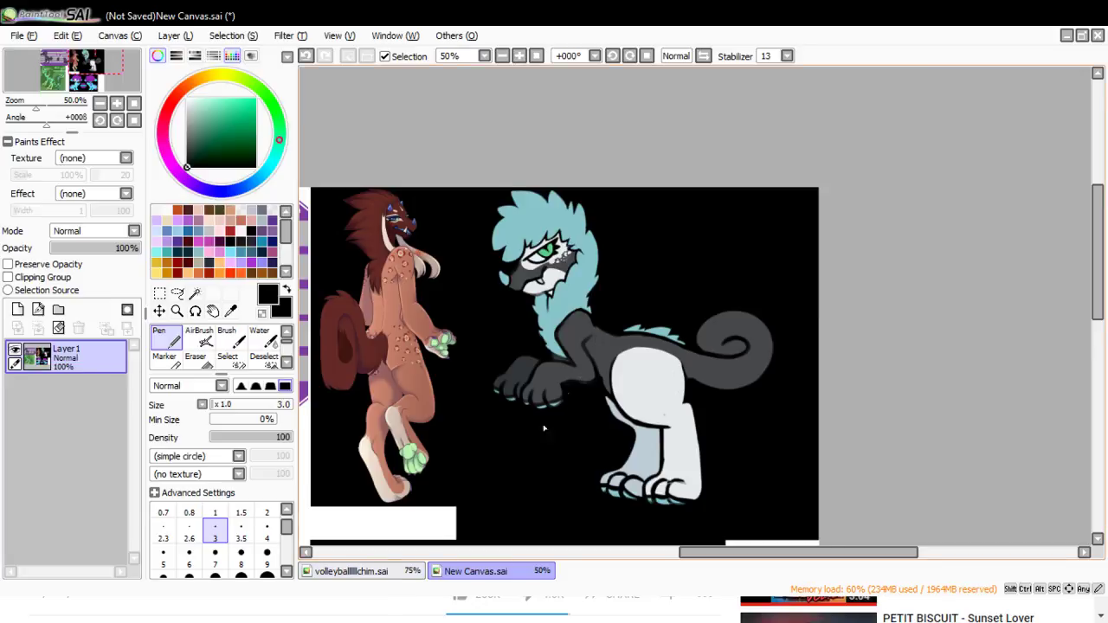
pyautogui.click(406, 571)
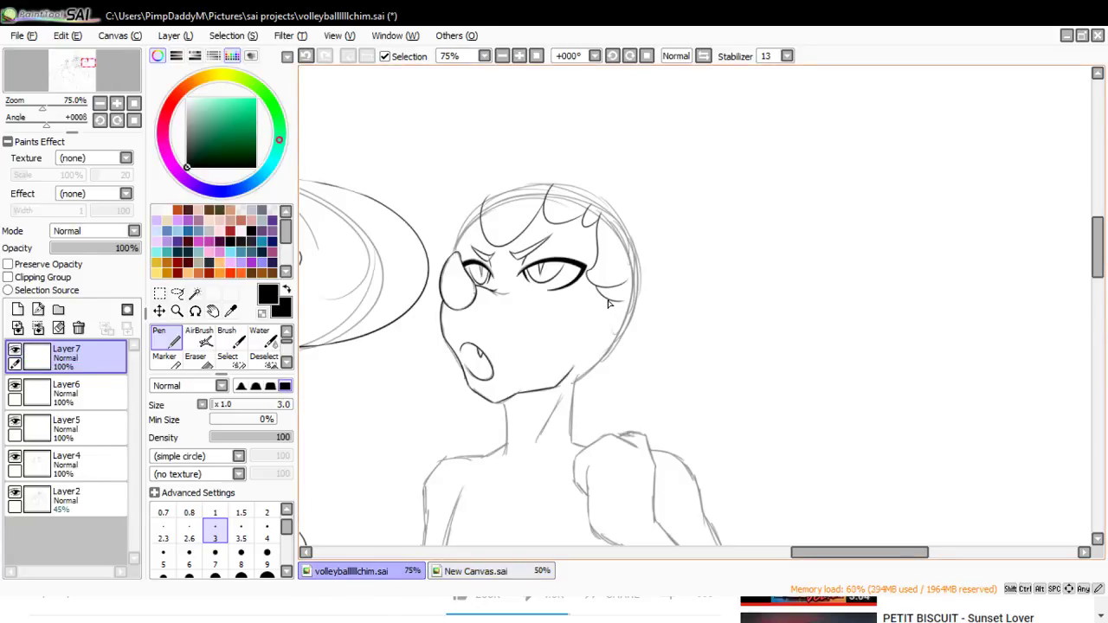
pyautogui.moveTo(593, 308)
pyautogui.mouseDown()
pyautogui.moveTo(614, 331)
pyautogui.moveTo(580, 372)
pyautogui.moveTo(591, 366)
pyautogui.moveTo(547, 374)
pyautogui.moveTo(573, 387)
pyautogui.mouseUp()
pyautogui.hotkey('ctrl', 'z')
pyautogui.hotkey('ctrl', 'z')
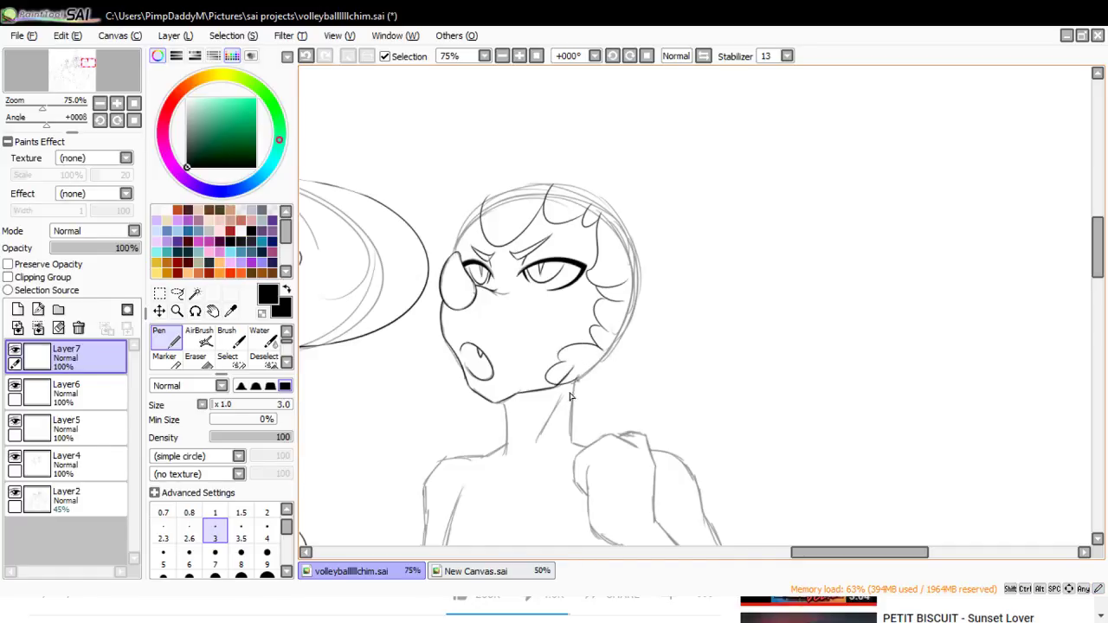
# - Compare the inked hairline with the teal-haired character on the reference canvas
pyautogui.click(460, 573)
pyautogui.click(351, 571)
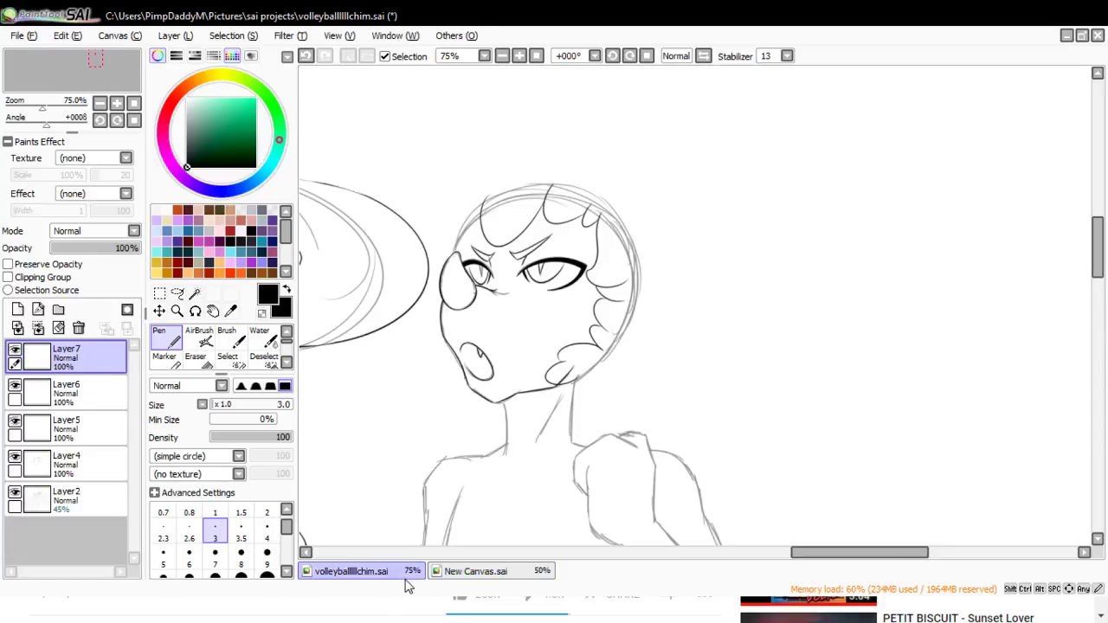
pyautogui.click(449, 573)
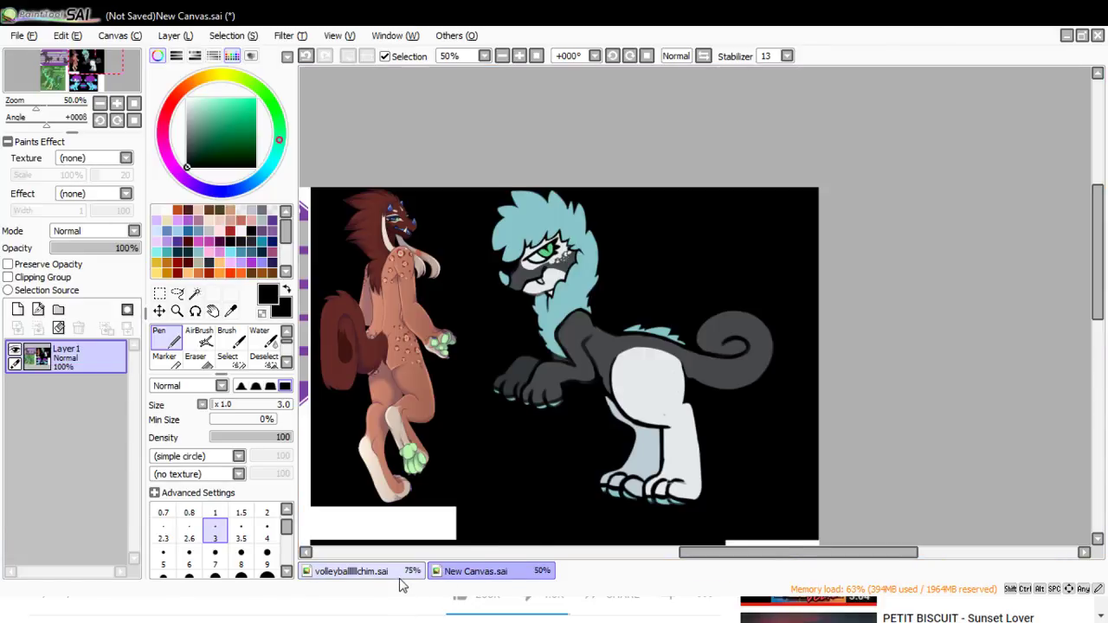
# - Return to the volleyball drawing and try several rounded outer hair outlines above the forehead on Layer7
pyautogui.click(351, 571)
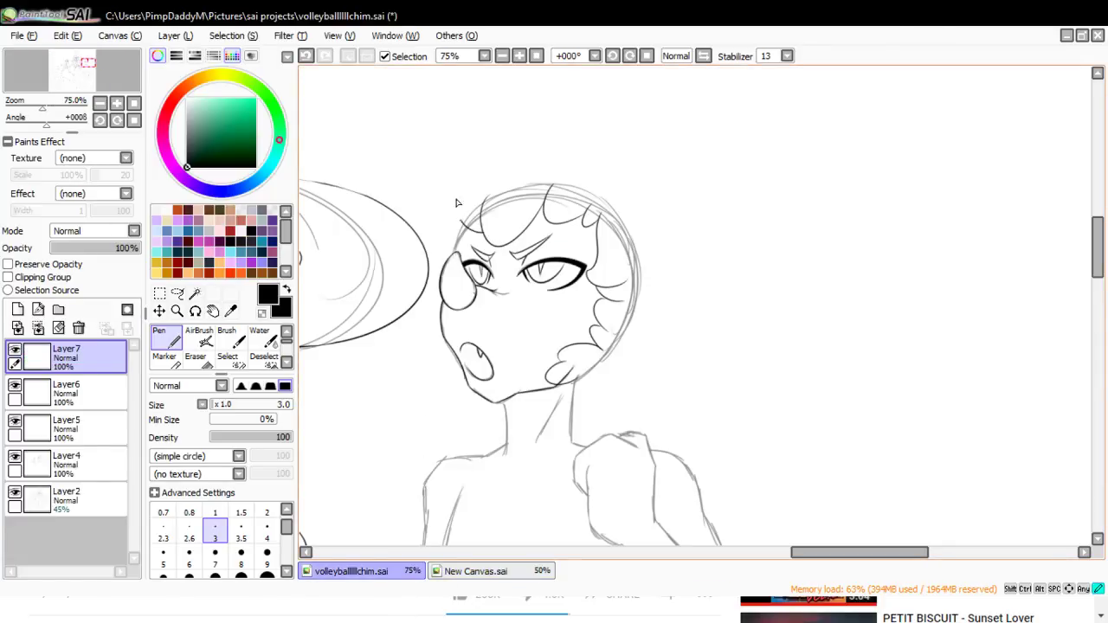
pyautogui.moveTo(461, 221); pyautogui.dragTo(457, 188)
pyautogui.hotkey('ctrl', 'z')
pyautogui.moveTo(484, 242); pyautogui.dragTo(480, 168)
pyautogui.hotkey('ctrl', 'z')
pyautogui.moveTo(454, 216)
pyautogui.mouseDown()
pyautogui.moveTo(498, 166)
pyautogui.moveTo(500, 144)
pyautogui.moveTo(619, 152)
pyautogui.moveTo(630, 145)
pyautogui.moveTo(611, 132)
pyautogui.moveTo(629, 122)
pyautogui.moveTo(642, 193)
pyautogui.mouseUp()
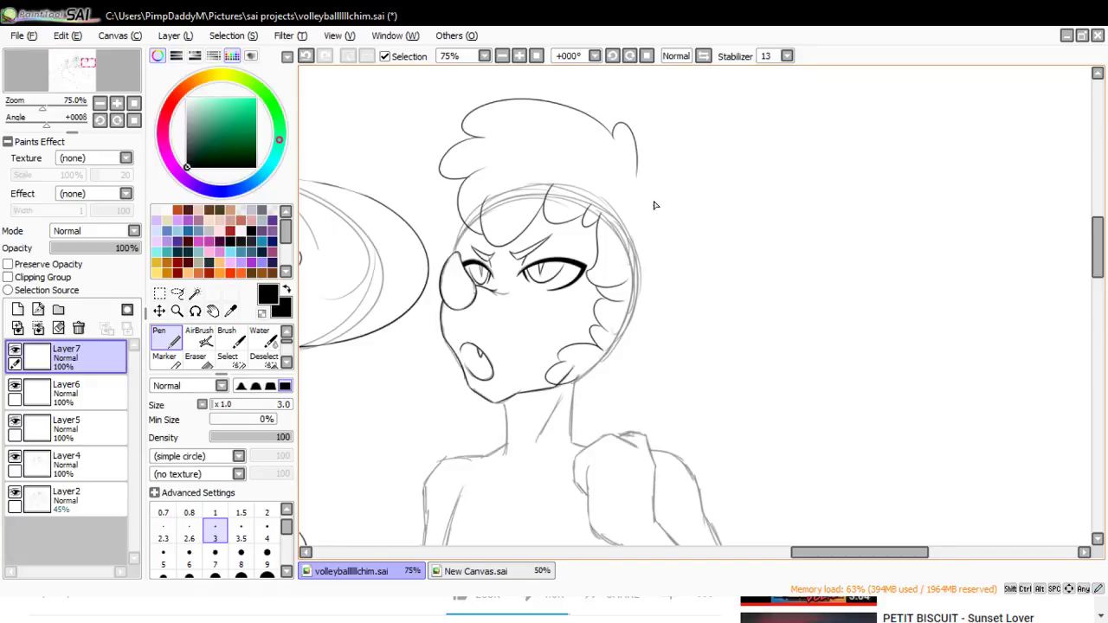
pyautogui.hotkey('ctrl', 'z')
pyautogui.hotkey('ctrl', 'z')
pyautogui.hotkey('ctrl', 'z')
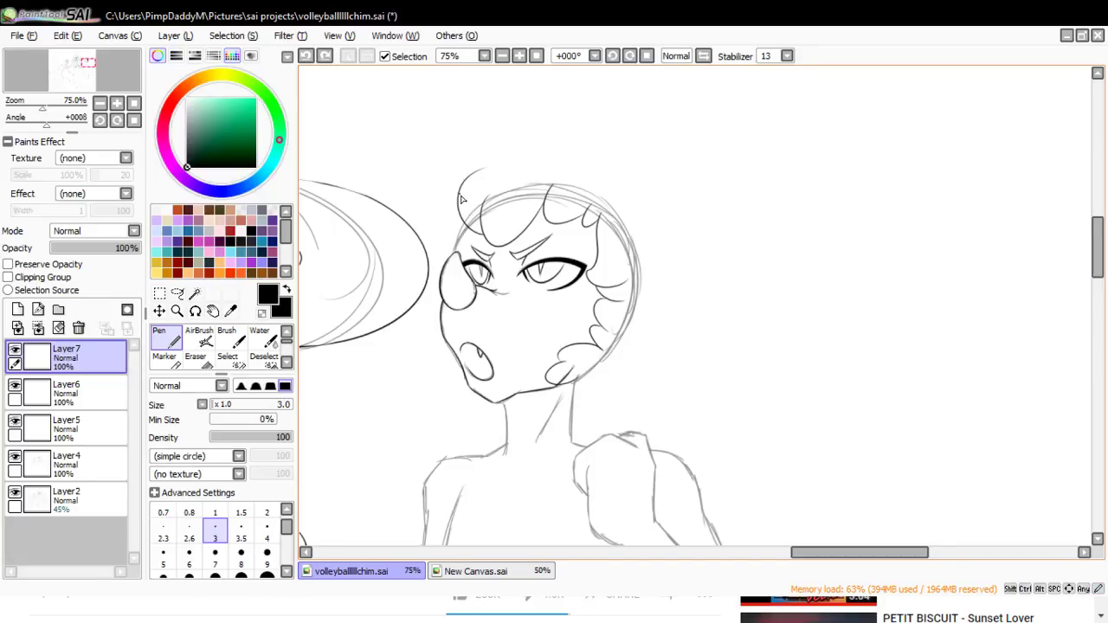
pyautogui.moveTo(459, 197)
pyautogui.mouseDown()
pyautogui.moveTo(518, 136)
pyautogui.moveTo(561, 144)
pyautogui.mouseUp()
pyautogui.hotkey('ctrl', 'z')
pyautogui.moveTo(456, 194); pyautogui.dragTo(535, 160)
pyautogui.hotkey('ctrl', 'z')
pyautogui.moveTo(433, 177); pyautogui.dragTo(539, 132)
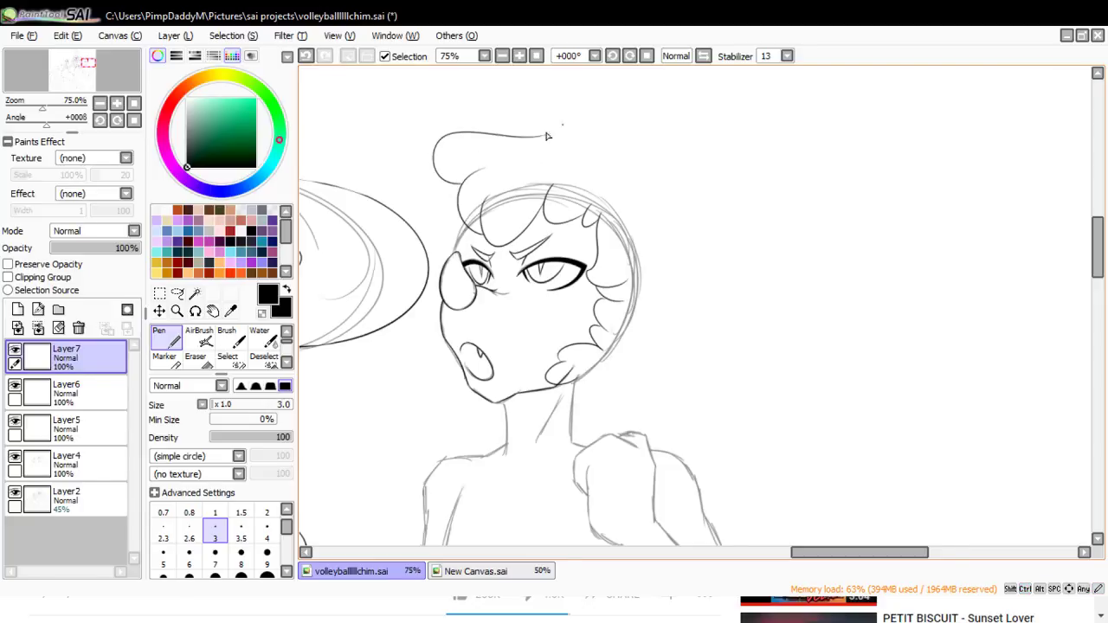
pyautogui.hotkey('ctrl', 'z')
pyautogui.moveTo(444, 184)
pyautogui.mouseDown()
pyautogui.moveTo(511, 150)
pyautogui.moveTo(604, 168)
pyautogui.mouseUp()
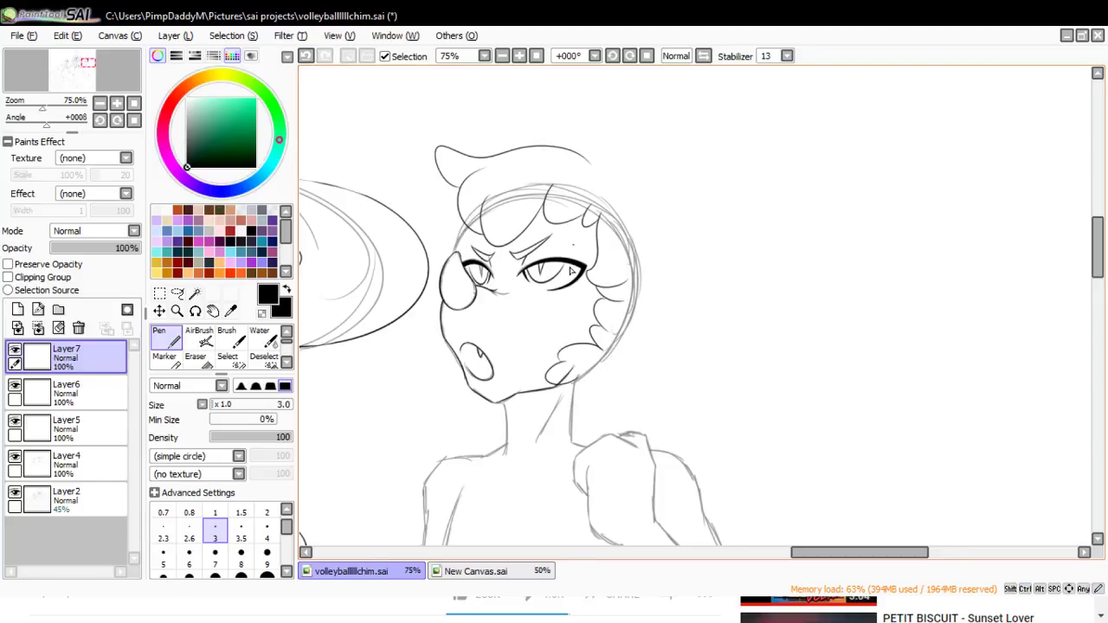
pyautogui.hotkey('ctrl', 'z')
# - Check the reference and try a curly outer hair outline from the forehead over the crown to the nape
pyautogui.click(494, 571)
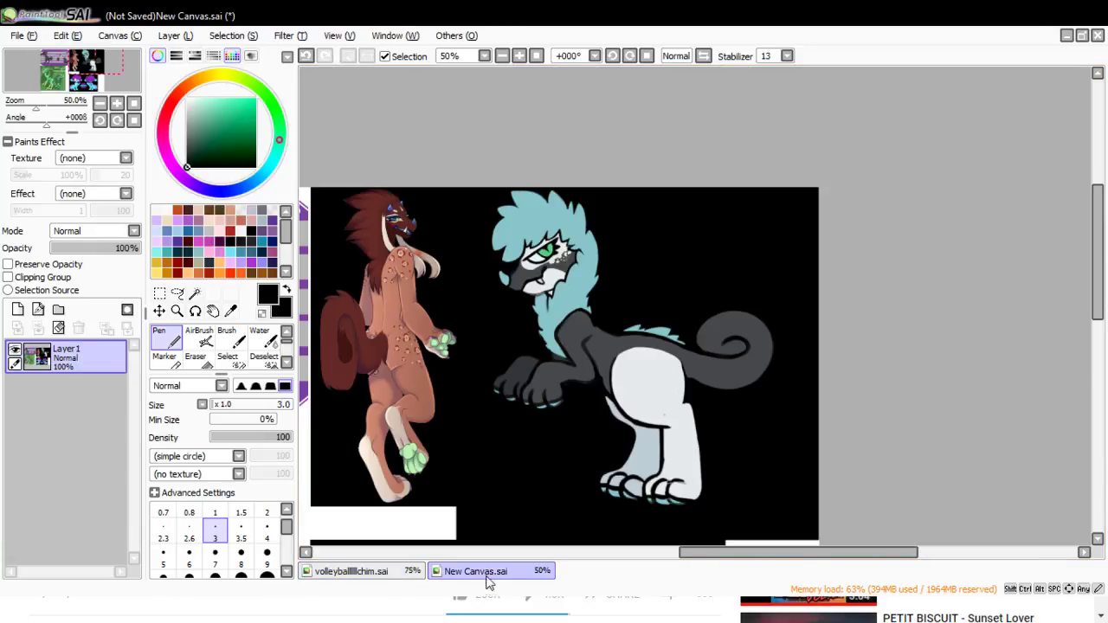
pyautogui.click(387, 573)
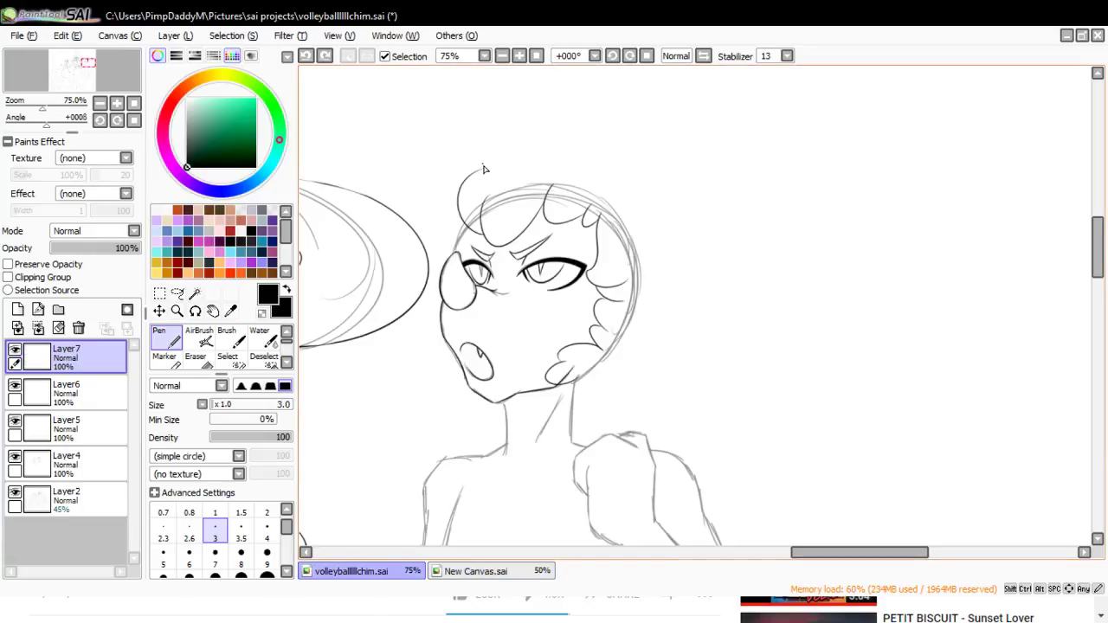
pyautogui.moveTo(485, 172)
pyautogui.mouseDown()
pyautogui.moveTo(504, 136)
pyautogui.moveTo(525, 133)
pyautogui.moveTo(608, 161)
pyautogui.moveTo(594, 151)
pyautogui.moveTo(580, 147)
pyautogui.moveTo(641, 182)
pyautogui.moveTo(643, 205)
pyautogui.moveTo(653, 204)
pyautogui.moveTo(639, 182)
pyautogui.moveTo(642, 196)
pyautogui.moveTo(668, 194)
pyautogui.moveTo(658, 243)
pyautogui.moveTo(671, 241)
pyautogui.moveTo(658, 244)
pyautogui.moveTo(686, 271)
pyautogui.moveTo(647, 331)
pyautogui.moveTo(650, 349)
pyautogui.moveTo(646, 334)
pyautogui.moveTo(611, 394)
pyautogui.mouseUp()
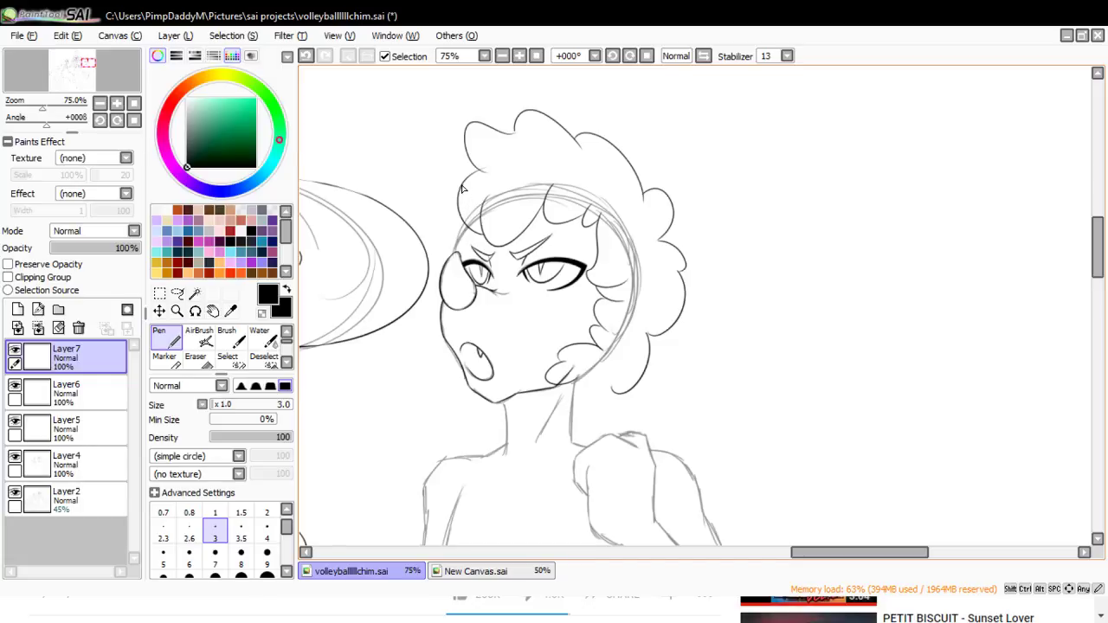
pyautogui.moveTo(458, 184)
pyautogui.mouseDown()
pyautogui.moveTo(446, 276)
pyautogui.moveTo(449, 262)
pyautogui.moveTo(441, 277)
pyautogui.moveTo(444, 236)
pyautogui.moveTo(426, 320)
pyautogui.mouseUp()
pyautogui.hotkey('ctrl', 'z')
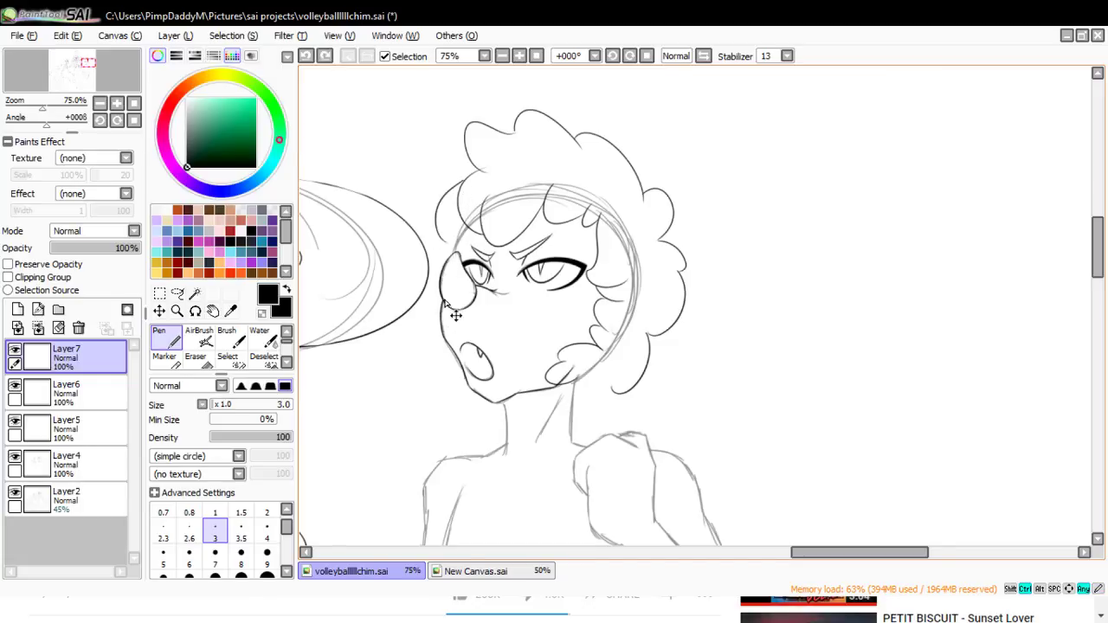
# - Undo the curly outer hair outline and all the curved tufts across the forehead, cheek and jaw
pyautogui.hotkey('ctrl', 'z')
pyautogui.hotkey('ctrl', 'z')
pyautogui.hotkey('ctrl', 'z')
pyautogui.hotkey('ctrl', 'z')
pyautogui.hotkey('ctrl', 'z')
pyautogui.hotkey('ctrl', 'z')
pyautogui.hotkey('ctrl', 'z')
pyautogui.hotkey('ctrl', 'z')
pyautogui.hotkey('ctrl', 'z')
pyautogui.hotkey('ctrl', 'z')
pyautogui.hotkey('ctrl', 'z')
pyautogui.hotkey('ctrl', 'z')
pyautogui.hotkey('ctrl', 'z')
pyautogui.hotkey('ctrl', 'z')
pyautogui.hotkey('ctrl', 'z')
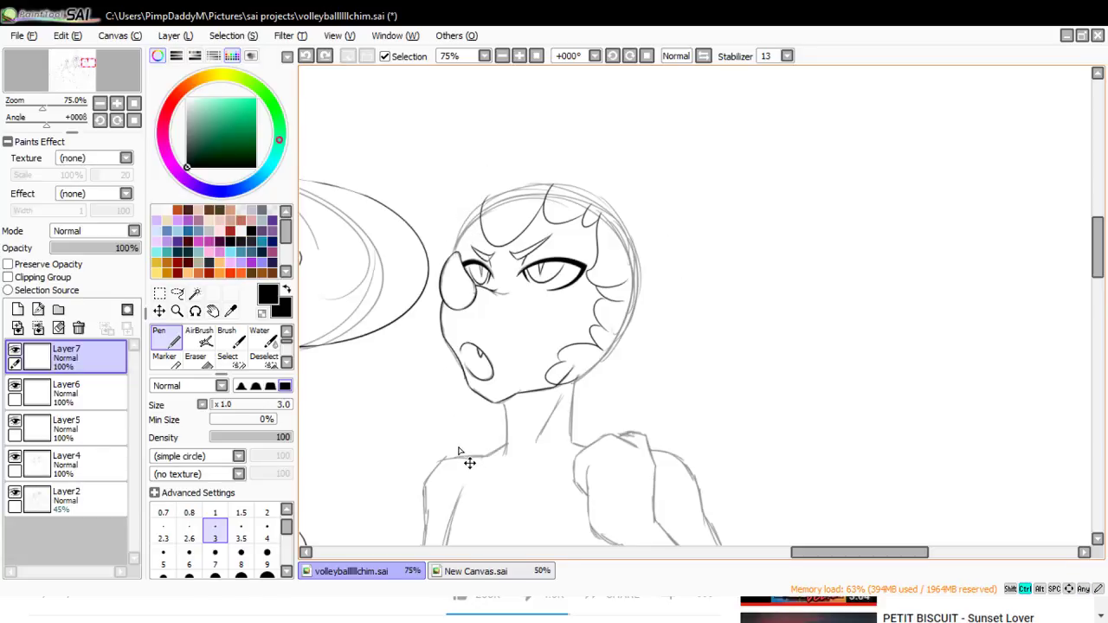
pyautogui.hotkey('ctrl', 'z')
pyautogui.hotkey('ctrl', 'z')
pyautogui.hotkey('ctrl', 'z')
pyautogui.hotkey('ctrl', 'z')
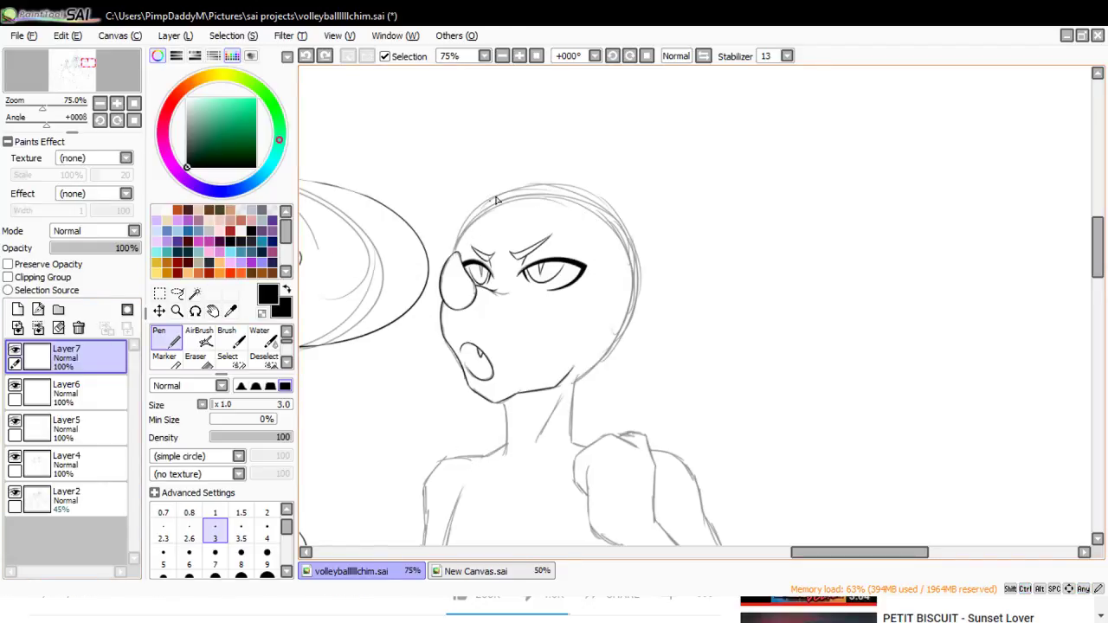
# - Ink pointed bangs across the forehead and beside the near eye on Layer7 with the size 3 Pen
pyautogui.moveTo(494, 198); pyautogui.dragTo(507, 268)
pyautogui.hotkey('ctrl', 'z')
pyautogui.moveTo(476, 193)
pyautogui.mouseDown()
pyautogui.moveTo(511, 265)
pyautogui.moveTo(515, 211)
pyautogui.moveTo(510, 253)
pyautogui.moveTo(555, 198)
pyautogui.mouseUp()
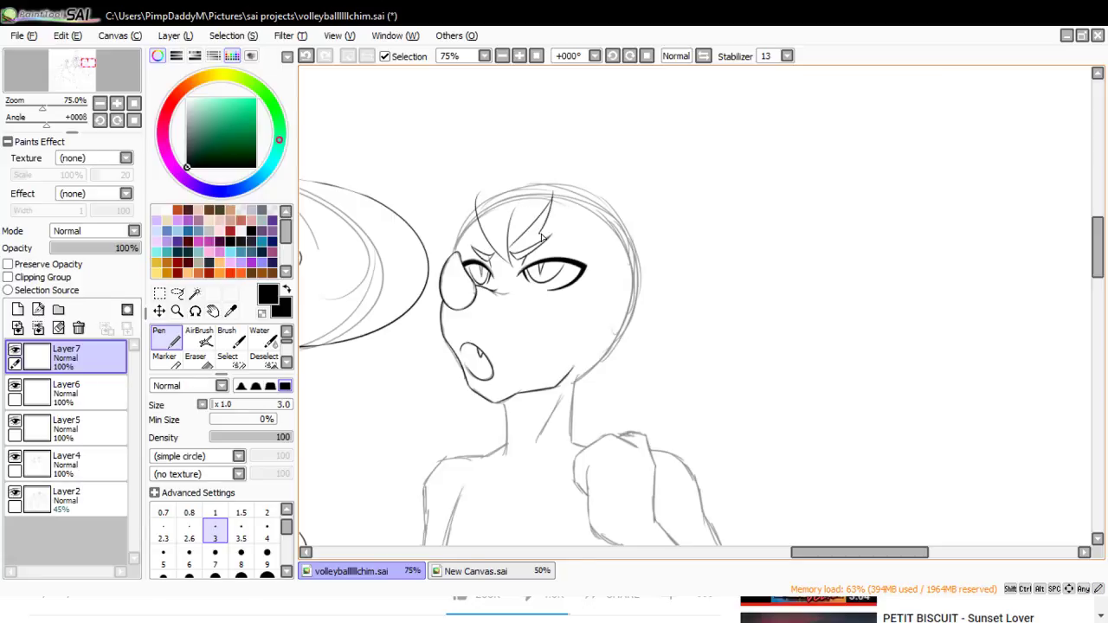
pyautogui.moveTo(540, 239)
pyautogui.mouseDown()
pyautogui.moveTo(566, 212)
pyautogui.moveTo(581, 229)
pyautogui.moveTo(587, 207)
pyautogui.moveTo(604, 262)
pyautogui.mouseUp()
pyautogui.hotkey('ctrl', 'z')
pyautogui.moveTo(587, 206)
pyautogui.mouseDown()
pyautogui.moveTo(596, 291)
pyautogui.moveTo(607, 247)
pyautogui.mouseUp()
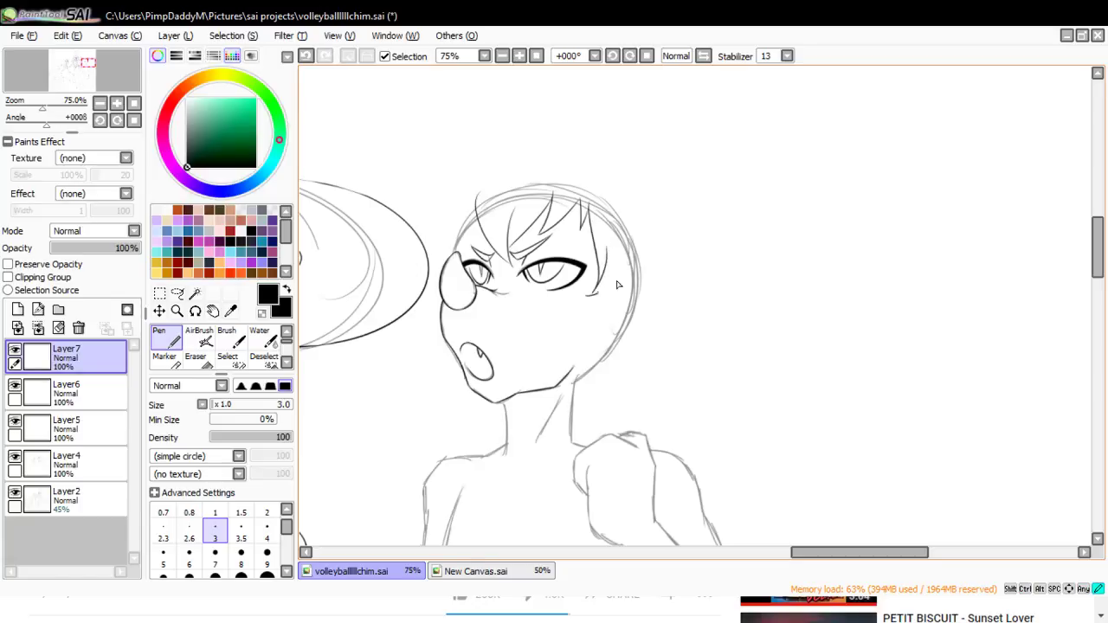
# - Ink the pointed hairline strands from beside the near eye down the cheek to the jaw
pyautogui.moveTo(597, 294)
pyautogui.mouseDown()
pyautogui.moveTo(623, 271)
pyautogui.moveTo(578, 358)
pyautogui.mouseUp()
pyautogui.hotkey('ctrl', 'z')
pyautogui.hotkey('ctrl', 'z')
pyautogui.moveTo(611, 289)
pyautogui.mouseDown()
pyautogui.moveTo(577, 351)
pyautogui.moveTo(608, 334)
pyautogui.moveTo(550, 406)
pyautogui.mouseUp()
pyautogui.hotkey('ctrl', 'z')
pyautogui.hotkey('ctrl', 'z')
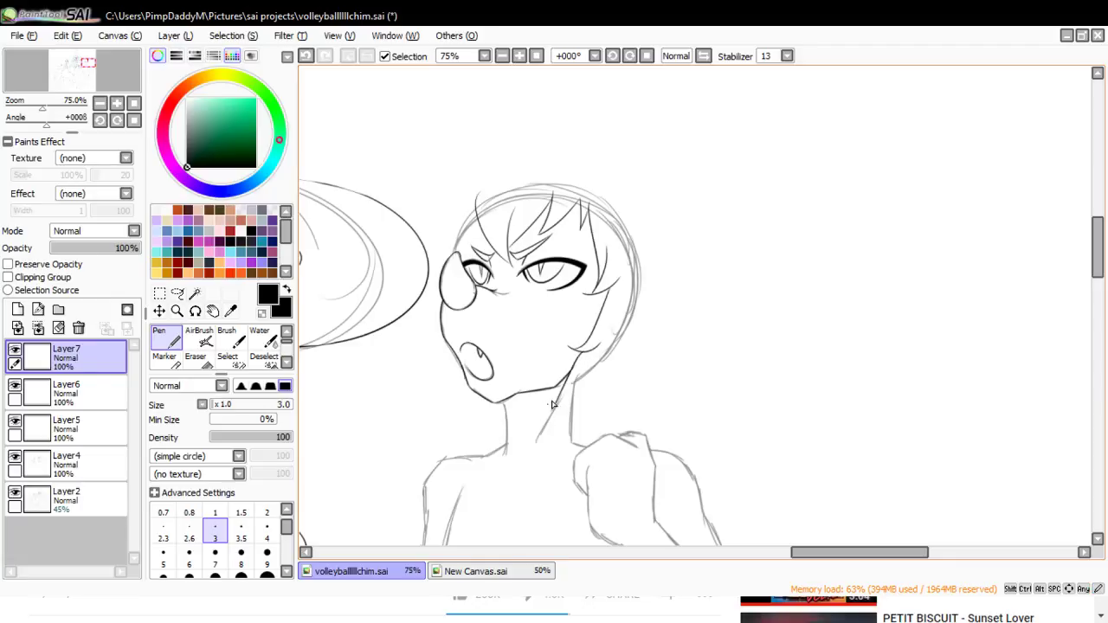
pyautogui.hotkey('ctrl', 'z')
pyautogui.hotkey('ctrl', 'z')
pyautogui.moveTo(578, 356); pyautogui.dragTo(561, 388)
# - Ink the outer hair strand on the far side of the face, rising from the brow bulge above the forehead
pyautogui.moveTo(475, 206)
pyautogui.mouseDown()
pyautogui.moveTo(482, 241)
pyautogui.moveTo(461, 198)
pyautogui.moveTo(491, 248)
pyautogui.moveTo(459, 204)
pyautogui.moveTo(458, 264)
pyautogui.moveTo(493, 163)
pyautogui.mouseUp()
pyautogui.hotkey('ctrl', 'z')
pyautogui.hotkey('ctrl', 'z')
pyautogui.hotkey('ctrl', 'z')
pyautogui.hotkey('ctrl', 'z')
pyautogui.hotkey('ctrl', 'z')
pyautogui.moveTo(450, 252); pyautogui.dragTo(494, 163)
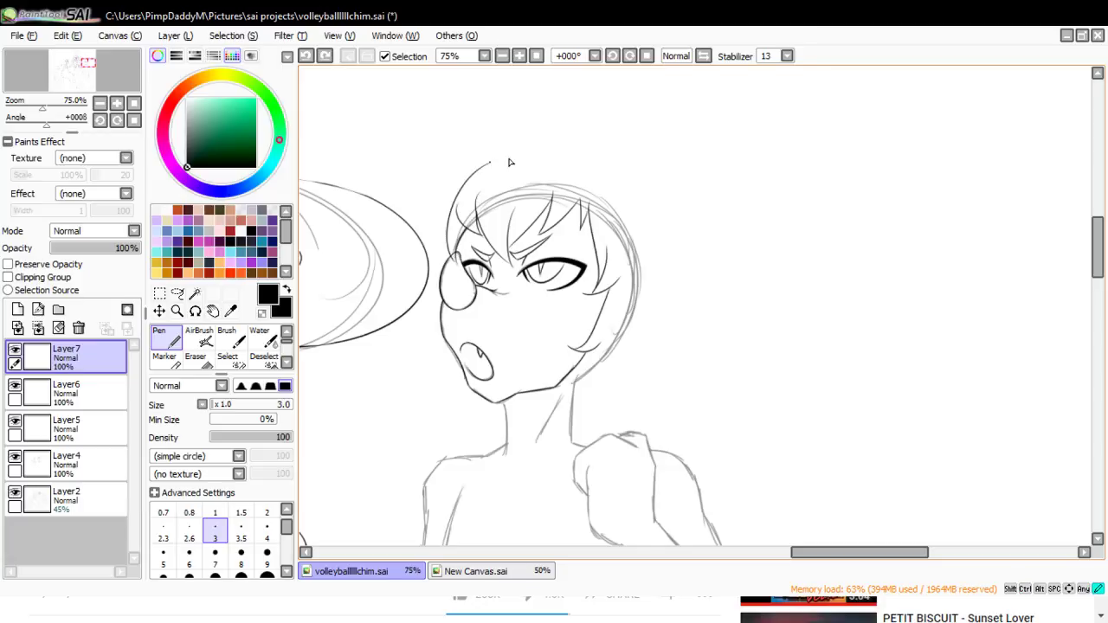
pyautogui.hotkey('ctrl', 'z')
pyautogui.moveTo(455, 267); pyautogui.dragTo(474, 167)
pyautogui.hotkey('ctrl', 'z')
pyautogui.moveTo(453, 267); pyautogui.dragTo(471, 178)
# - Ink the spiky outer hair outline over the crown, down the back of the head and to the nape
pyautogui.moveTo(450, 221)
pyautogui.mouseDown()
pyautogui.moveTo(493, 174)
pyautogui.moveTo(450, 146)
pyautogui.moveTo(549, 165)
pyautogui.moveTo(545, 121)
pyautogui.moveTo(624, 222)
pyautogui.moveTo(641, 172)
pyautogui.moveTo(630, 198)
pyautogui.moveTo(672, 212)
pyautogui.moveTo(654, 216)
pyautogui.moveTo(672, 312)
pyautogui.mouseUp()
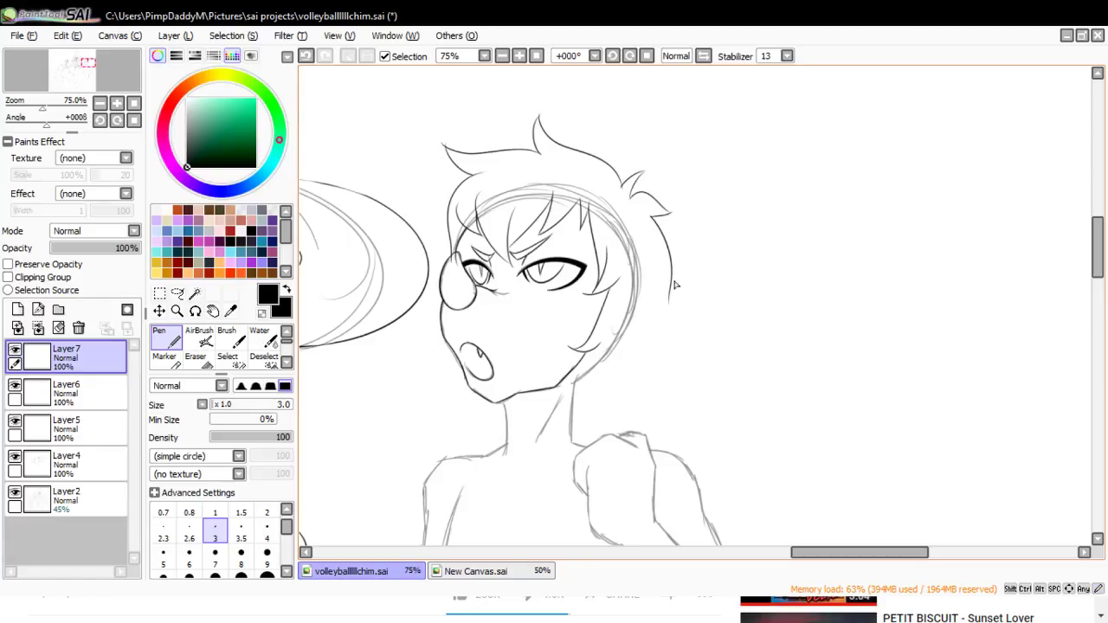
pyautogui.hotkey('ctrl', 'z')
pyautogui.moveTo(653, 216)
pyautogui.mouseDown()
pyautogui.moveTo(665, 322)
pyautogui.moveTo(638, 319)
pyautogui.moveTo(637, 403)
pyautogui.mouseUp()
pyautogui.hotkey('ctrl', 'z')
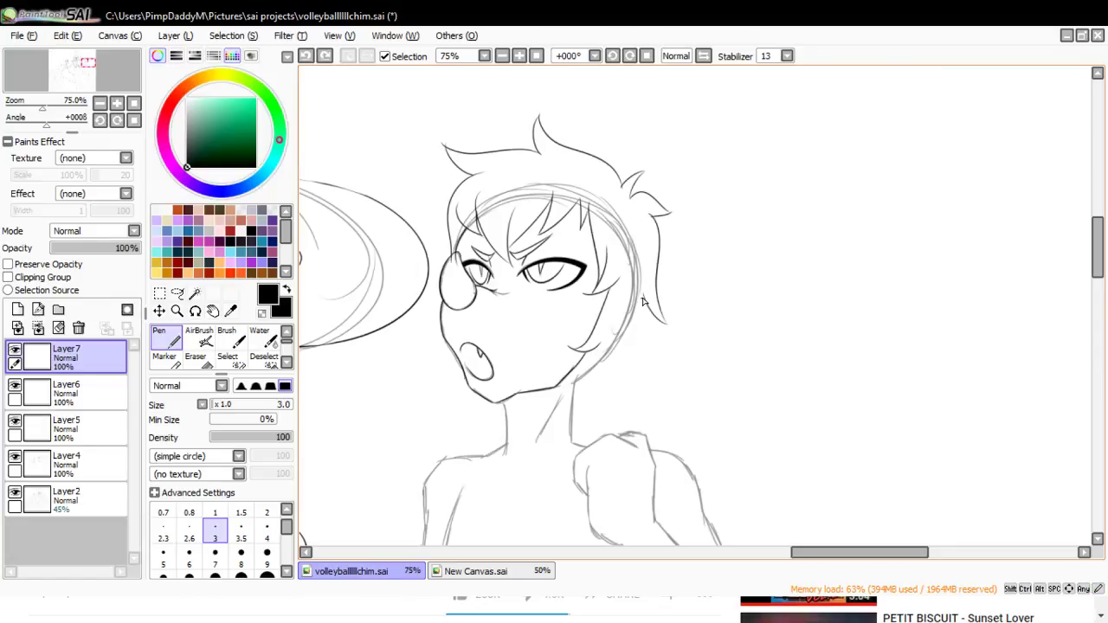
pyautogui.moveTo(642, 312); pyautogui.dragTo(603, 420)
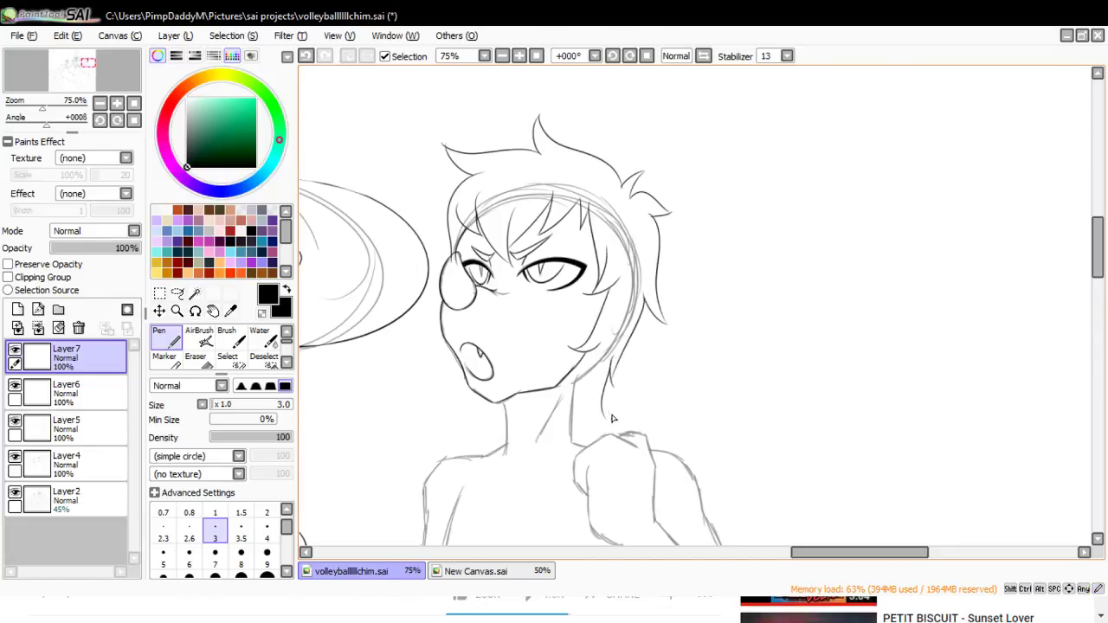
pyautogui.hotkey('ctrl', 'z')
pyautogui.moveTo(612, 367)
pyautogui.mouseDown()
pyautogui.moveTo(625, 403)
pyautogui.moveTo(596, 414)
pyautogui.moveTo(609, 412)
pyautogui.moveTo(597, 431)
pyautogui.moveTo(616, 426)
pyautogui.moveTo(595, 450)
pyautogui.mouseUp()
# - Check the teal-haired character on the reference canvas and ink a jagged hair tuft below the chin along the neck's front
pyautogui.click(456, 574)
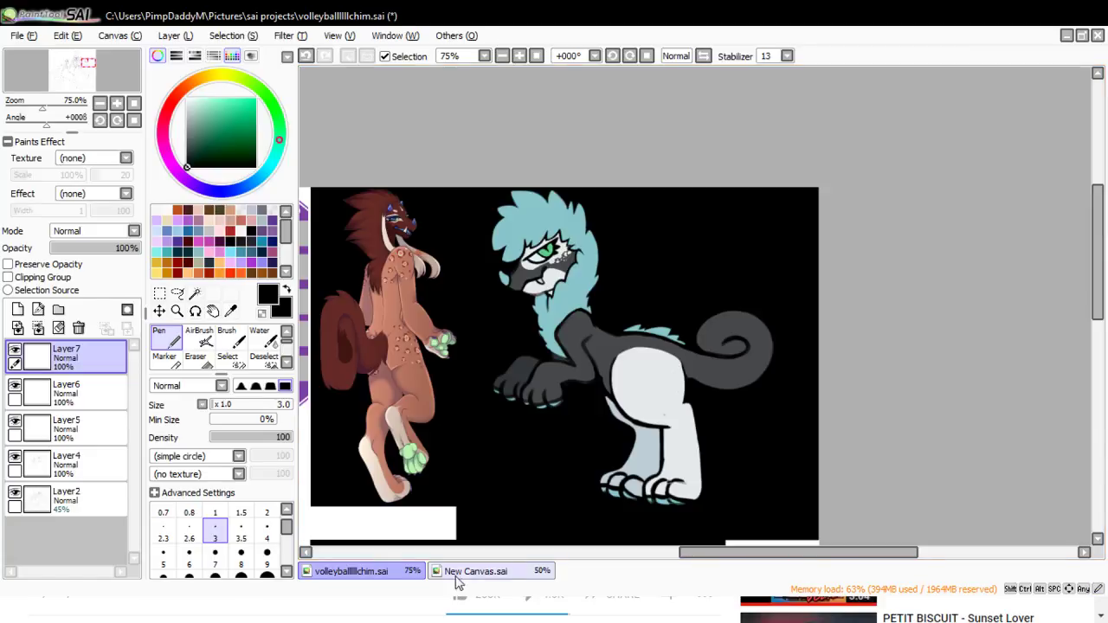
pyautogui.click(408, 575)
pyautogui.moveTo(492, 405); pyautogui.dragTo(497, 445)
pyautogui.hotkey('ctrl', 'z')
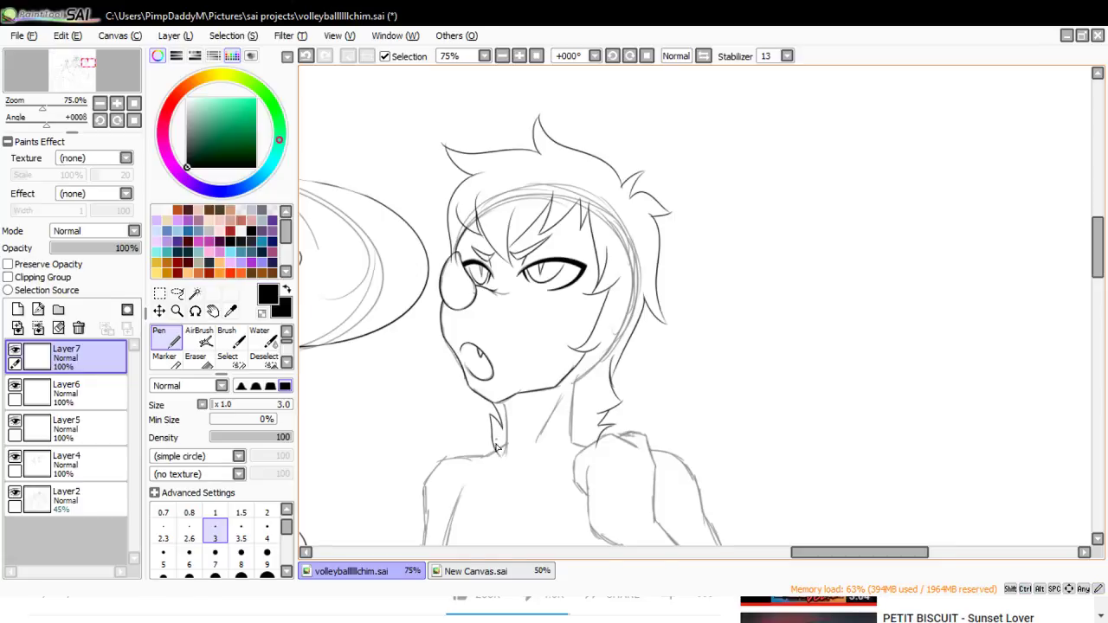
pyautogui.click(454, 572)
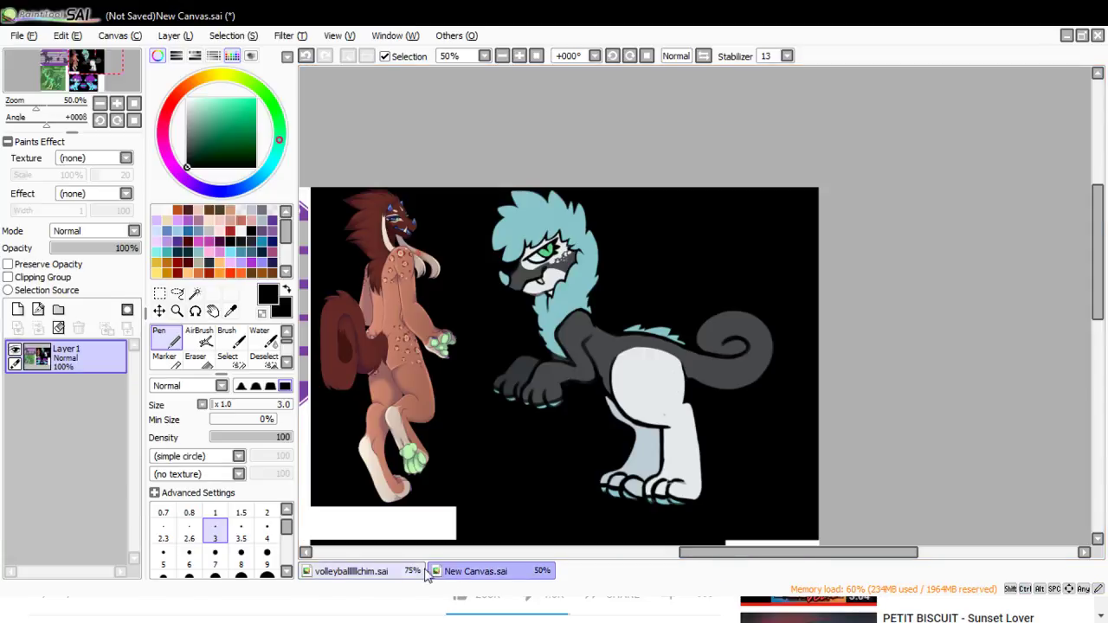
pyautogui.click(375, 573)
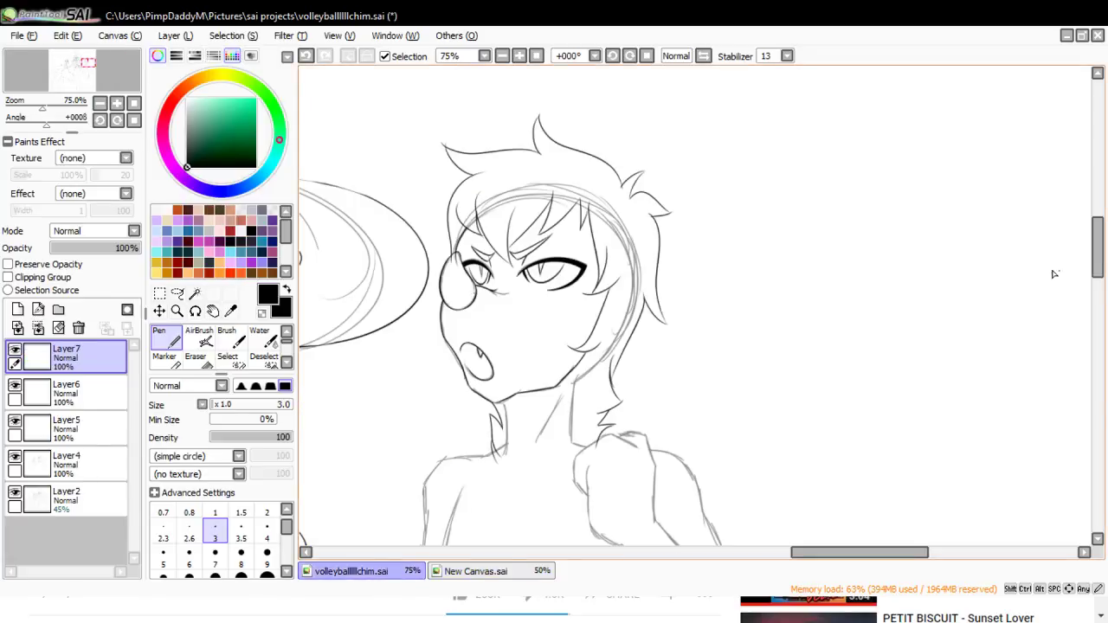
# - Lasso the hair at the back of the head and scale it slightly wider, away from the face
pyautogui.click(176, 293)
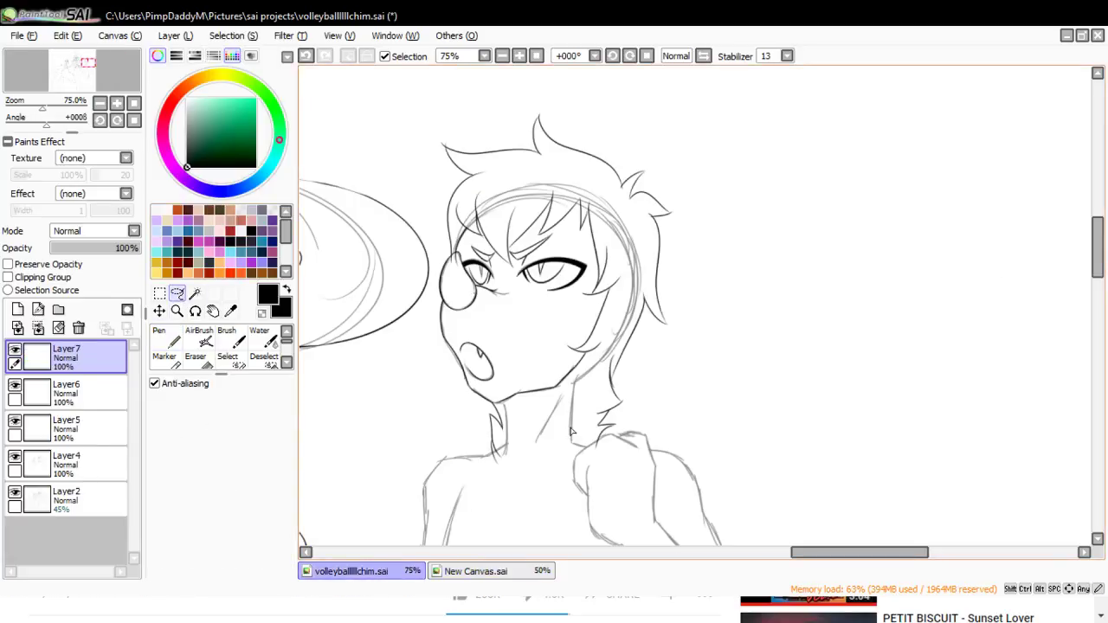
pyautogui.moveTo(545, 449)
pyautogui.mouseDown()
pyautogui.moveTo(695, 416)
pyautogui.moveTo(759, 193)
pyautogui.moveTo(686, 122)
pyautogui.mouseUp()
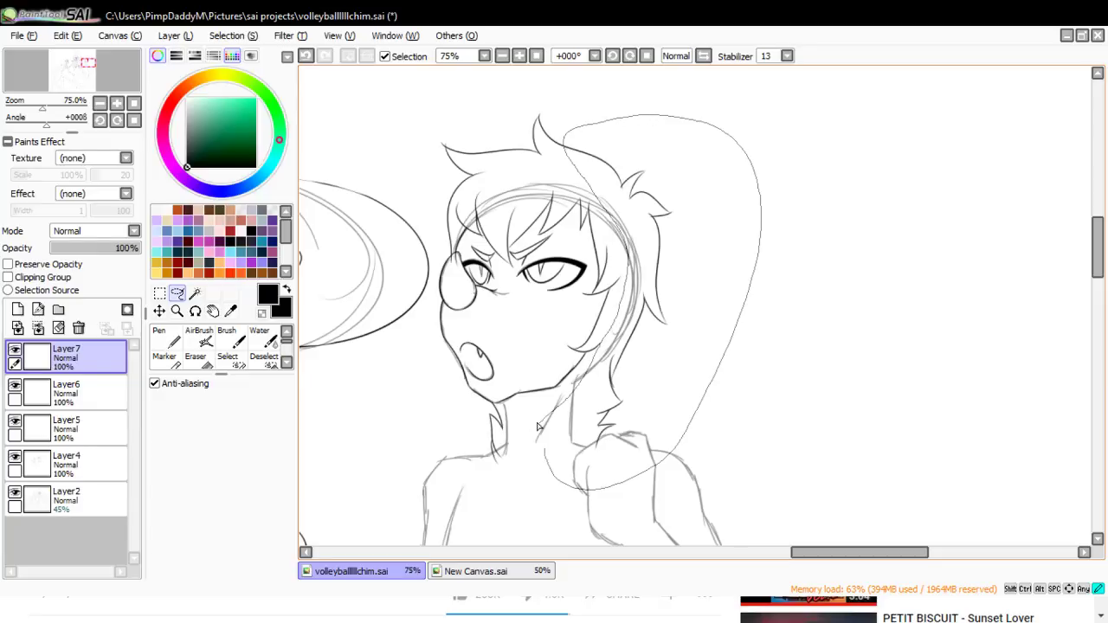
pyautogui.moveTo(536, 426); pyautogui.dragTo(538, 429)
pyautogui.hotkey('ctrl', 't')
pyautogui.click(171, 446)
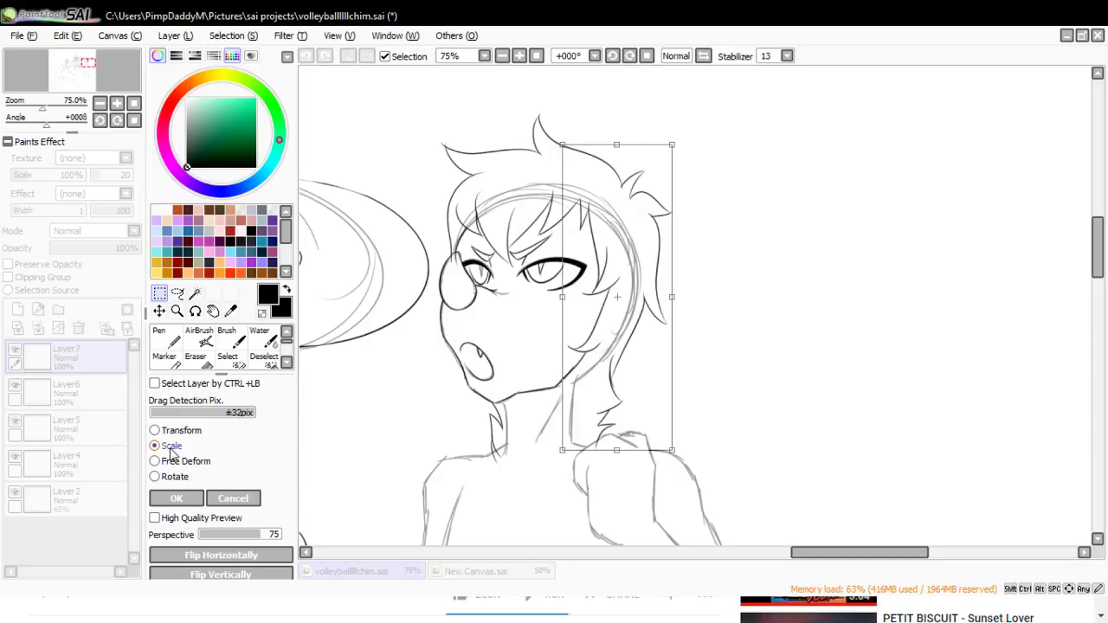
pyautogui.moveTo(671, 298); pyautogui.dragTo(691, 298)
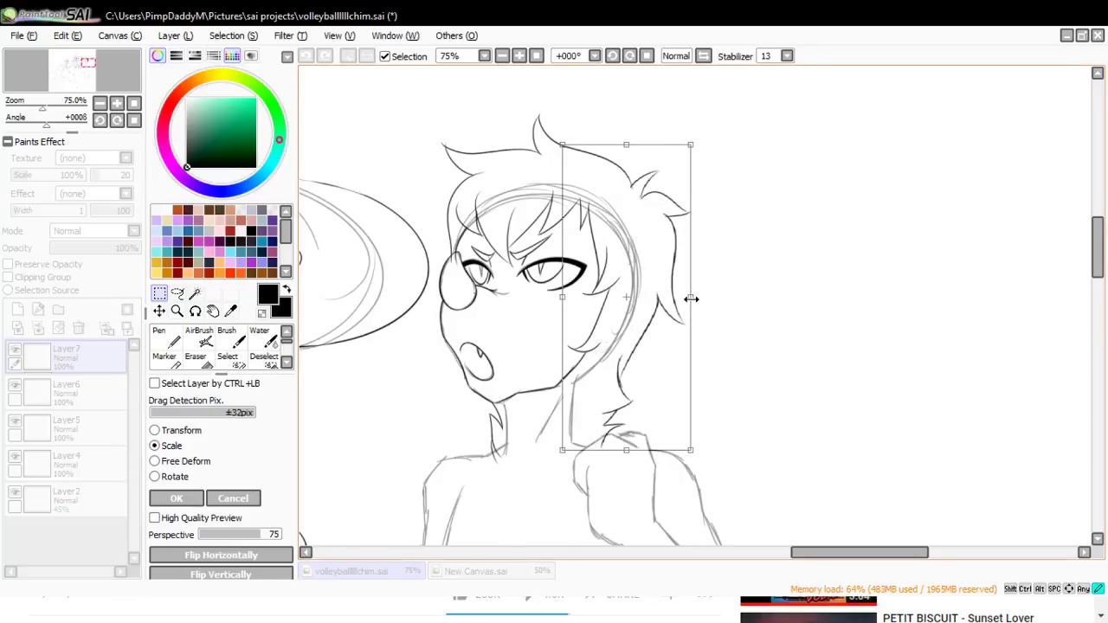
pyautogui.click(176, 499)
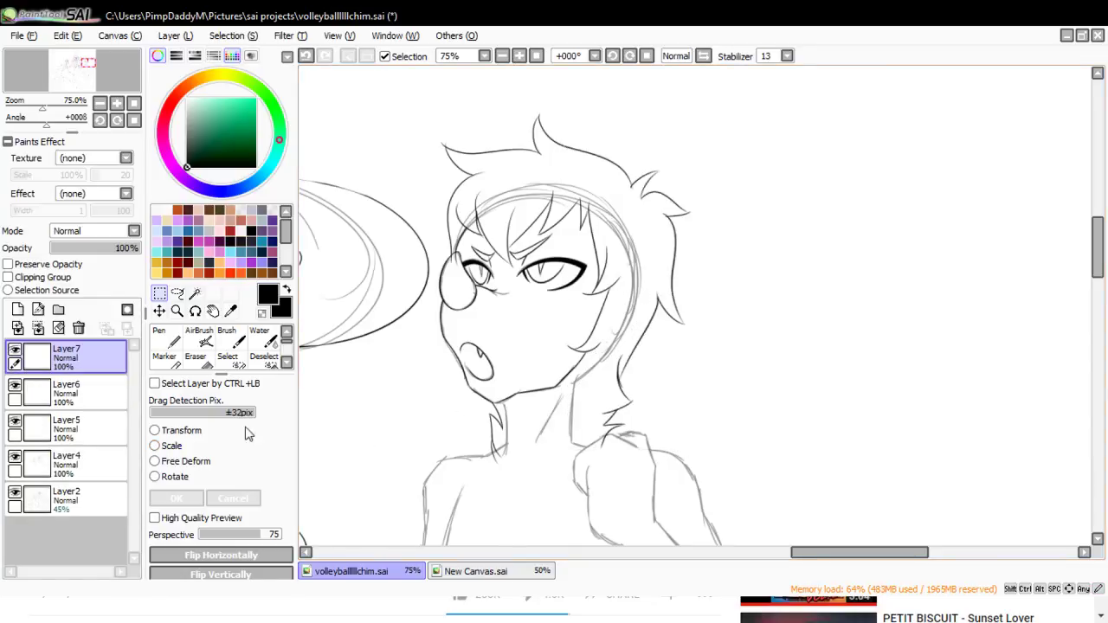
# - Check the line art with the Layer2 sketch hidden, then select the hair above the head and scale it slightly taller
pyautogui.click(15, 491)
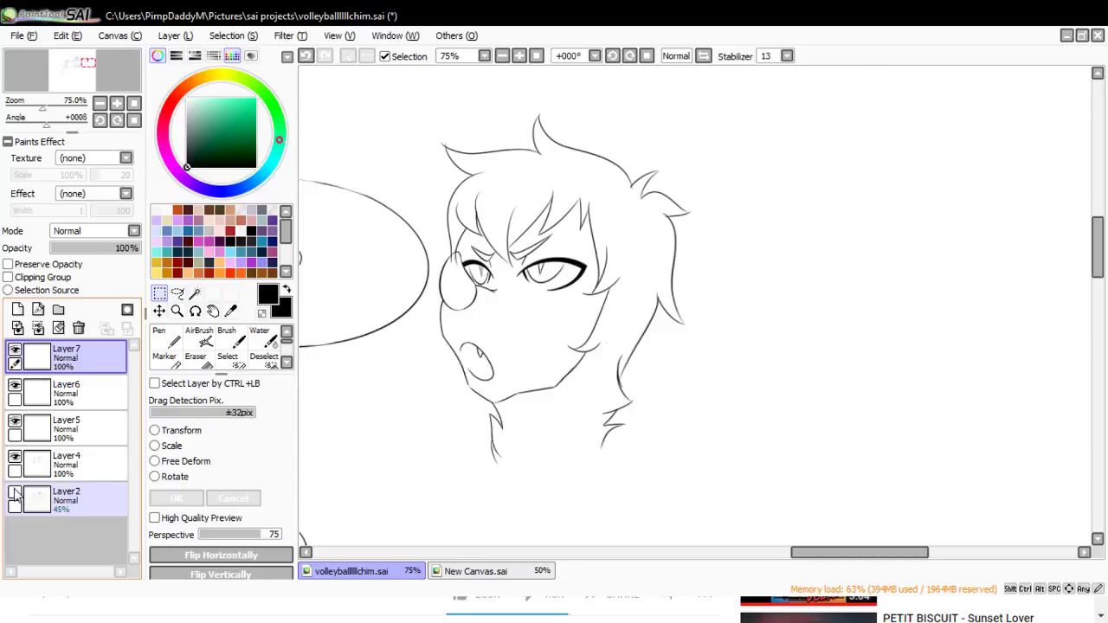
pyautogui.click(14, 491)
pyautogui.click(476, 571)
pyautogui.click(479, 575)
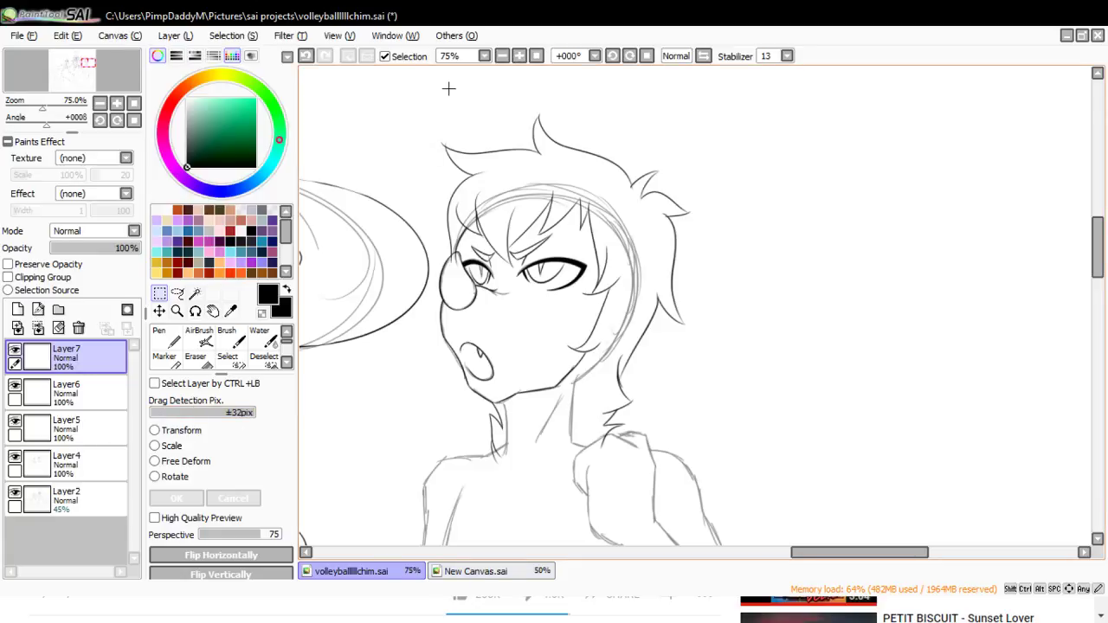
pyautogui.moveTo(416, 71); pyautogui.dragTo(714, 191)
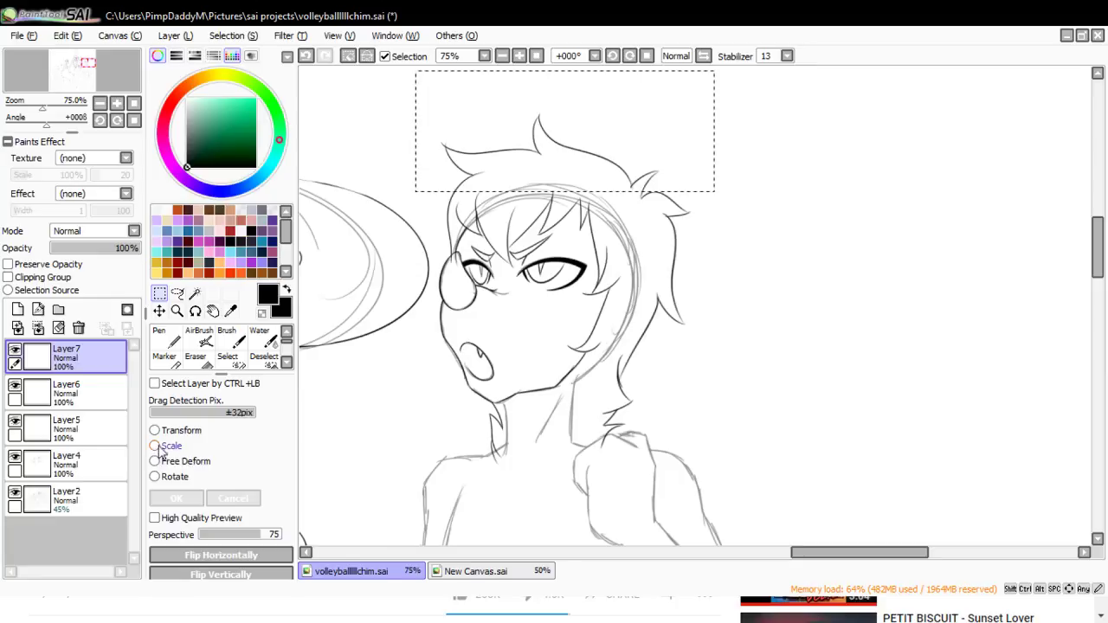
pyautogui.click(159, 446)
pyautogui.moveTo(551, 113); pyautogui.dragTo(550, 96)
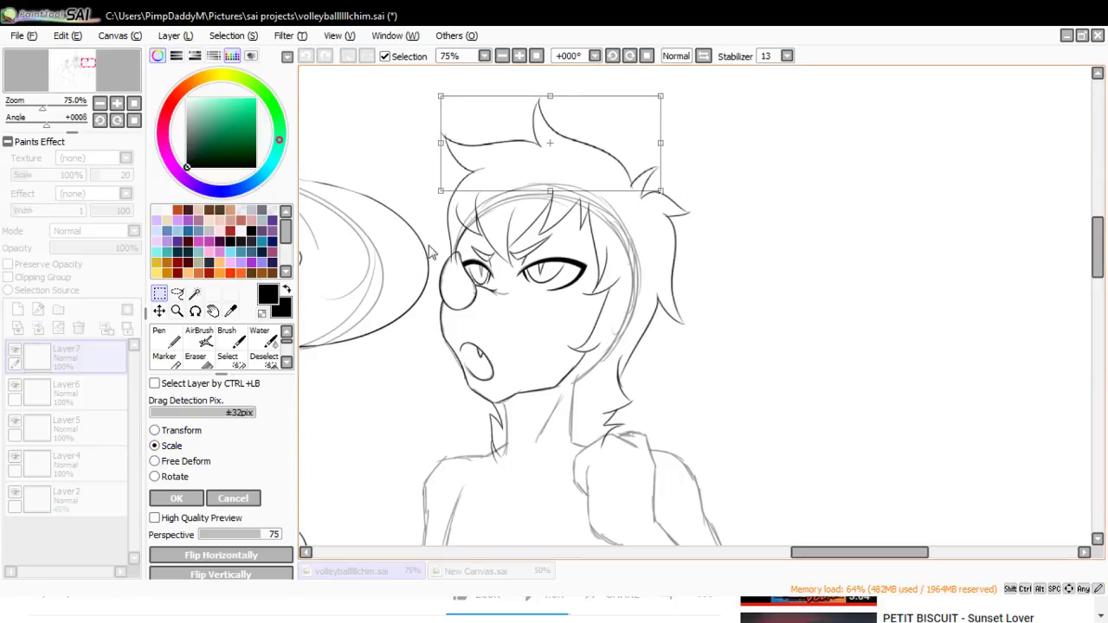
pyautogui.click(176, 498)
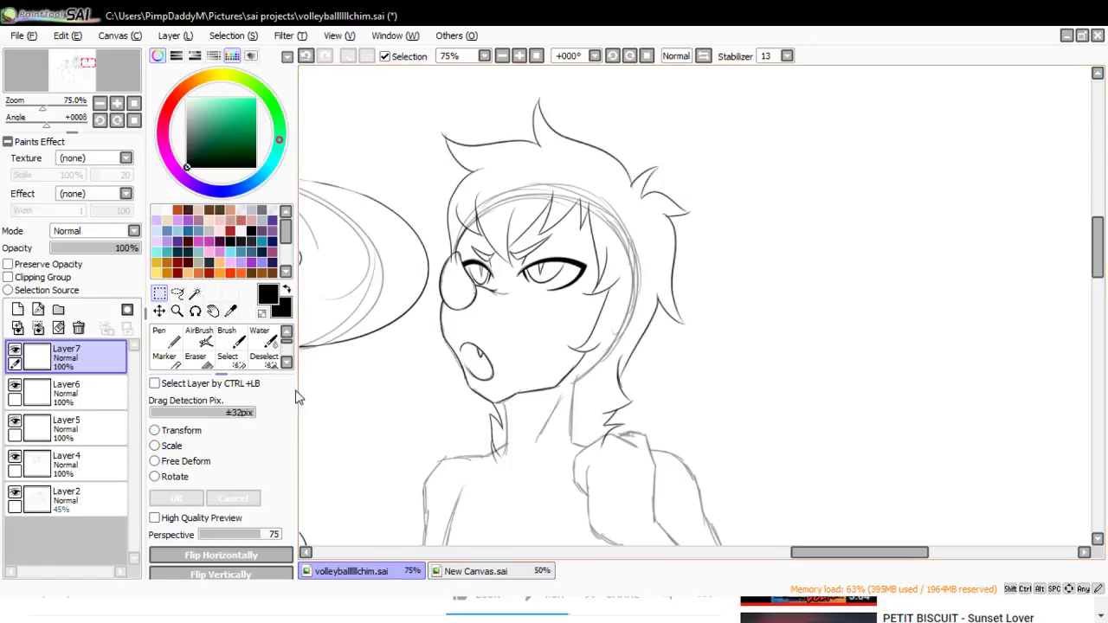
# - Erase the lower part of the hair strand on the far side of the face and ink a pointed, outward-flaring tuft there
pyautogui.click(177, 310)
pyautogui.click(420, 231)
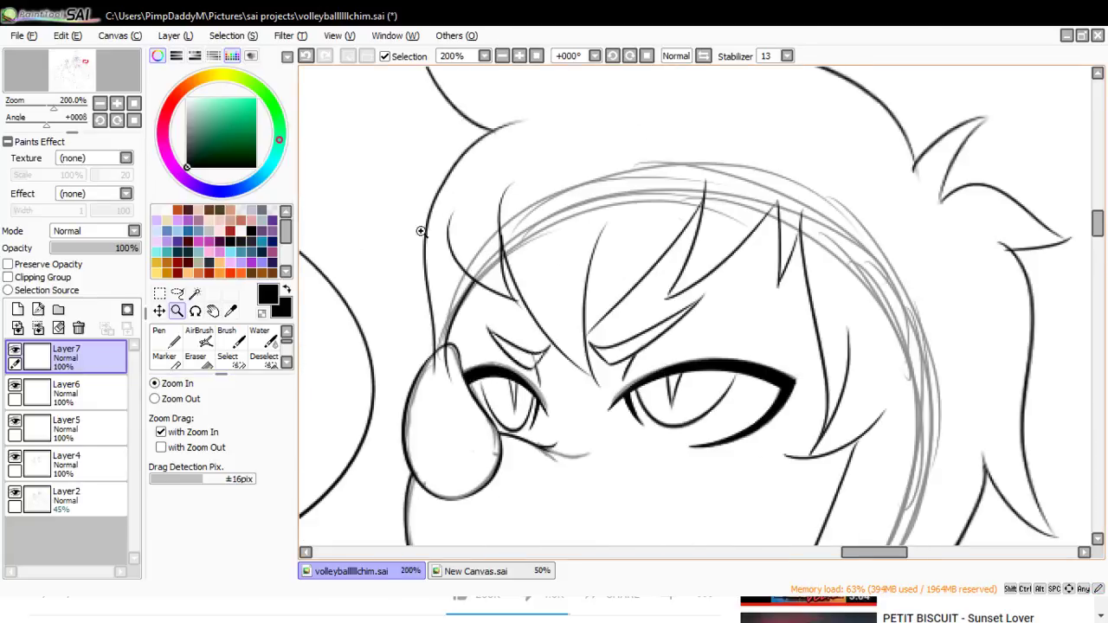
pyautogui.click(206, 362)
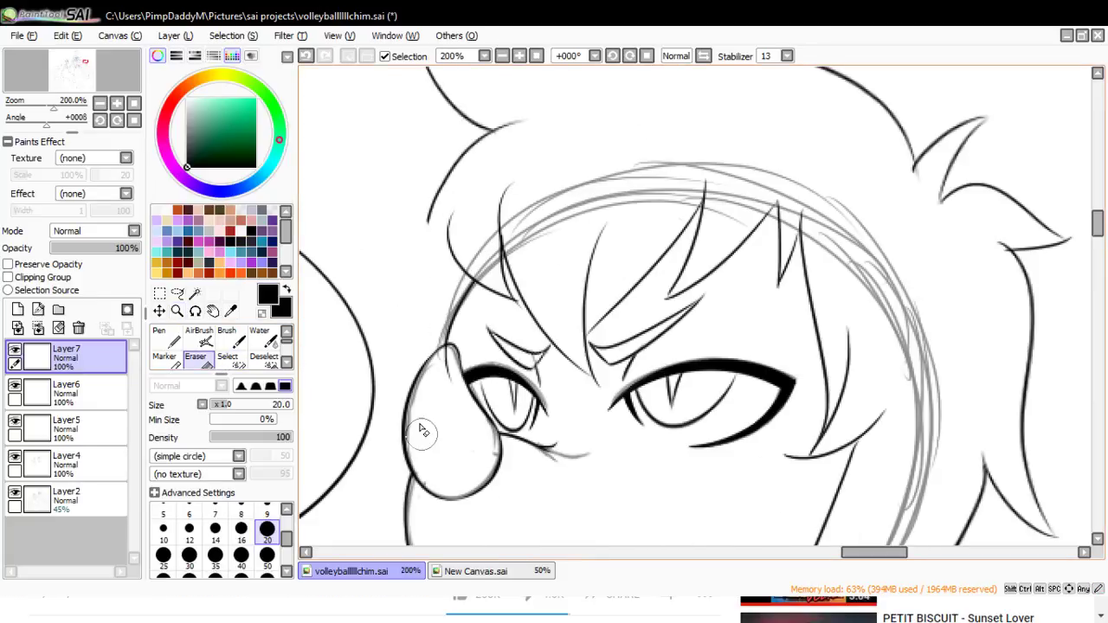
pyautogui.click(165, 337)
pyautogui.moveTo(437, 190)
pyautogui.mouseDown()
pyautogui.moveTo(390, 280)
pyautogui.moveTo(346, 313)
pyautogui.mouseUp()
pyautogui.moveTo(443, 280)
pyautogui.mouseDown()
pyautogui.moveTo(350, 310)
pyautogui.moveTo(451, 317)
pyautogui.moveTo(450, 386)
pyautogui.mouseUp()
pyautogui.hotkey('ctrl', 'z')
pyautogui.hotkey('ctrl', 'z')
pyautogui.moveTo(442, 321); pyautogui.dragTo(448, 355)
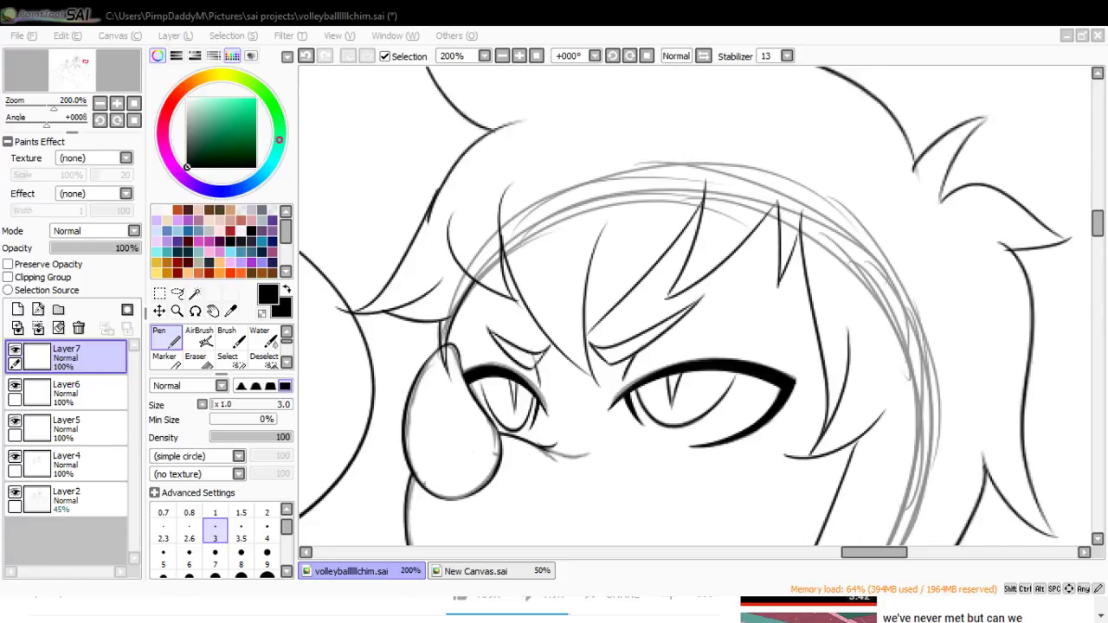
# - Erase the doubled, stray line along the outer edge of the front hair above the far eye with a size 20 eraser
pyautogui.click(437, 438)
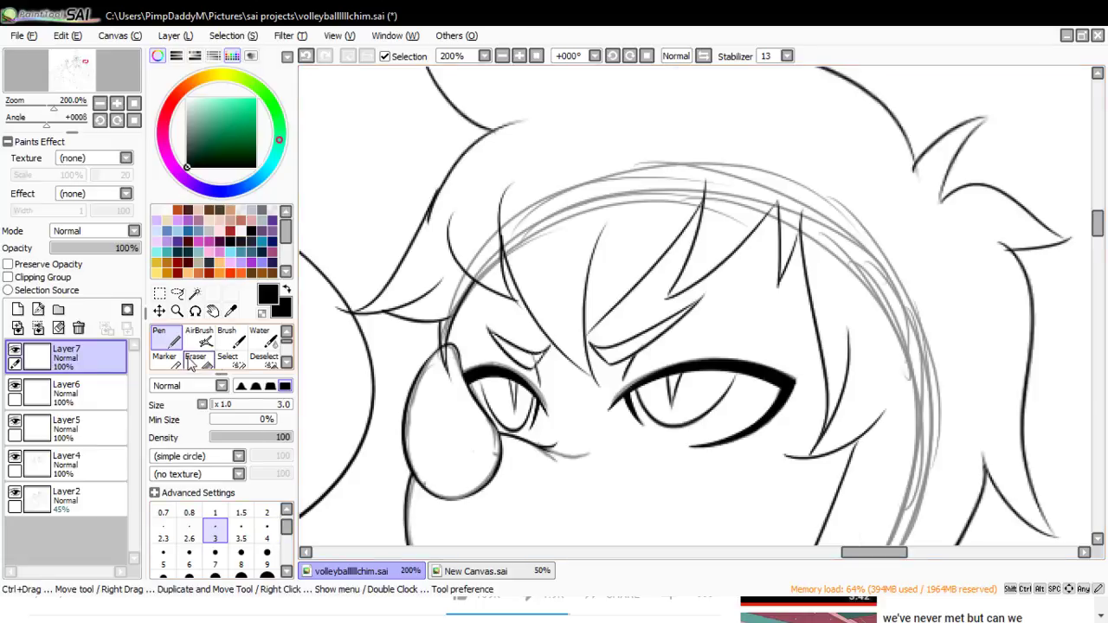
pyautogui.press('e')
pyautogui.moveTo(451, 354); pyautogui.dragTo(437, 368)
pyautogui.moveTo(448, 196)
pyautogui.mouseDown()
pyautogui.moveTo(430, 248)
pyautogui.moveTo(445, 213)
pyautogui.mouseUp()
pyautogui.hotkey('ctrl', 'z')
pyautogui.moveTo(423, 254)
pyautogui.mouseDown()
pyautogui.moveTo(441, 201)
pyautogui.moveTo(421, 251)
pyautogui.mouseUp()
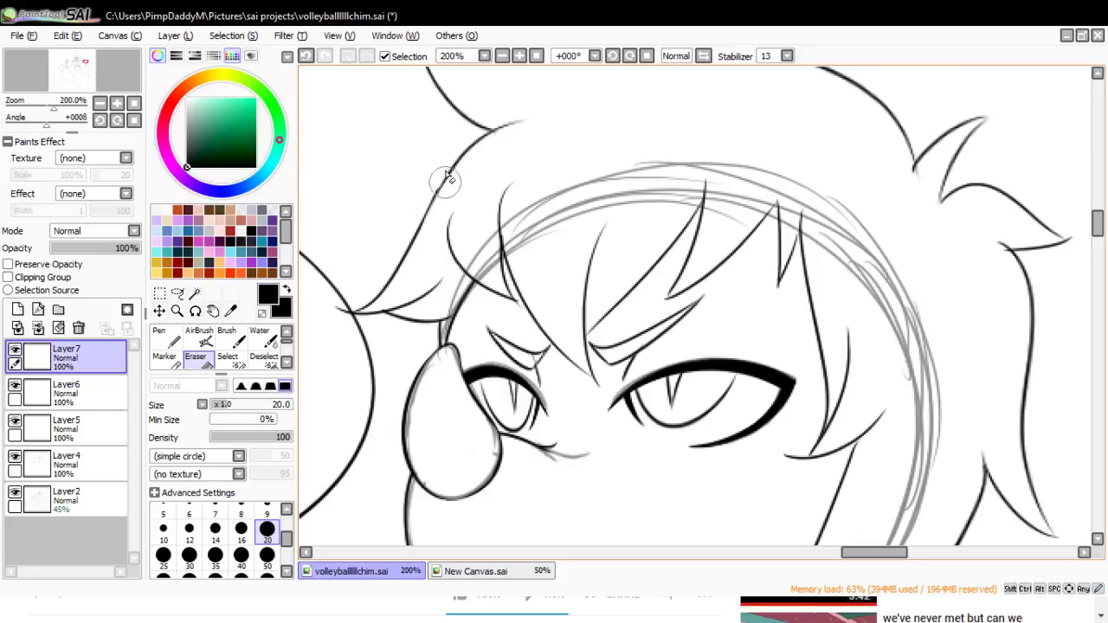
pyautogui.moveTo(449, 151); pyautogui.dragTo(408, 215)
pyautogui.moveTo(444, 163); pyautogui.dragTo(428, 210)
pyautogui.hotkey('ctrl', 'z')
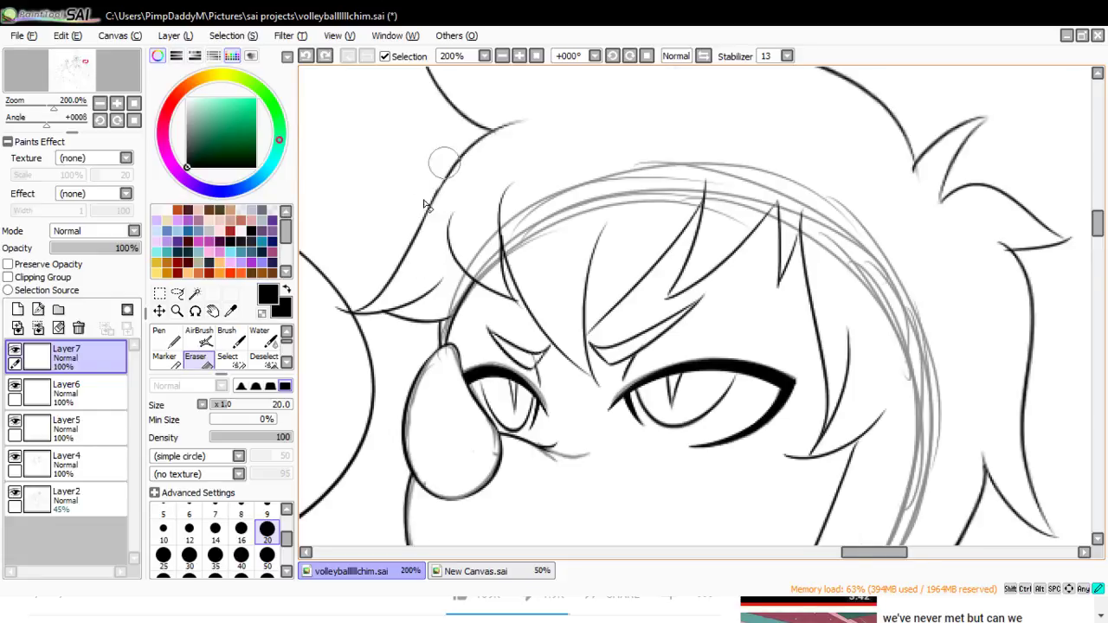
pyautogui.moveTo(445, 163); pyautogui.dragTo(418, 220)
pyautogui.moveTo(509, 130)
pyautogui.mouseDown()
pyautogui.moveTo(475, 158)
pyautogui.moveTo(532, 130)
pyautogui.mouseUp()
# - Set the eraser to size 9 and trim the overshooting line ends at the tip of the forward-pointing hair spike
pyautogui.click(267, 516)
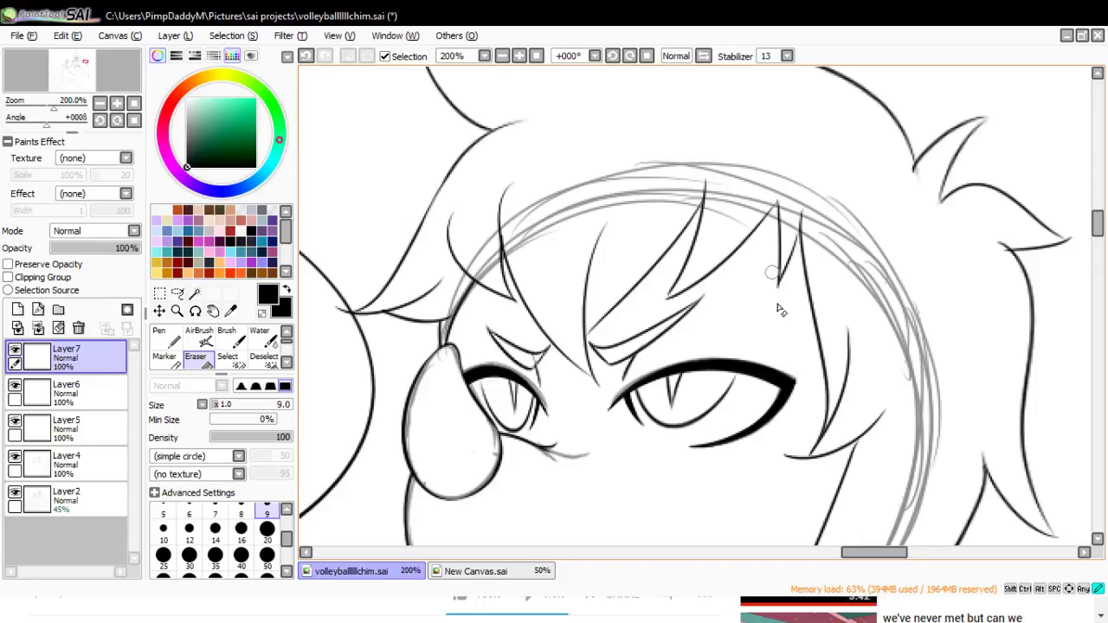
pyautogui.moveTo(1097, 224); pyautogui.dragTo(1098, 227)
pyautogui.moveTo(856, 552); pyautogui.dragTo(876, 553)
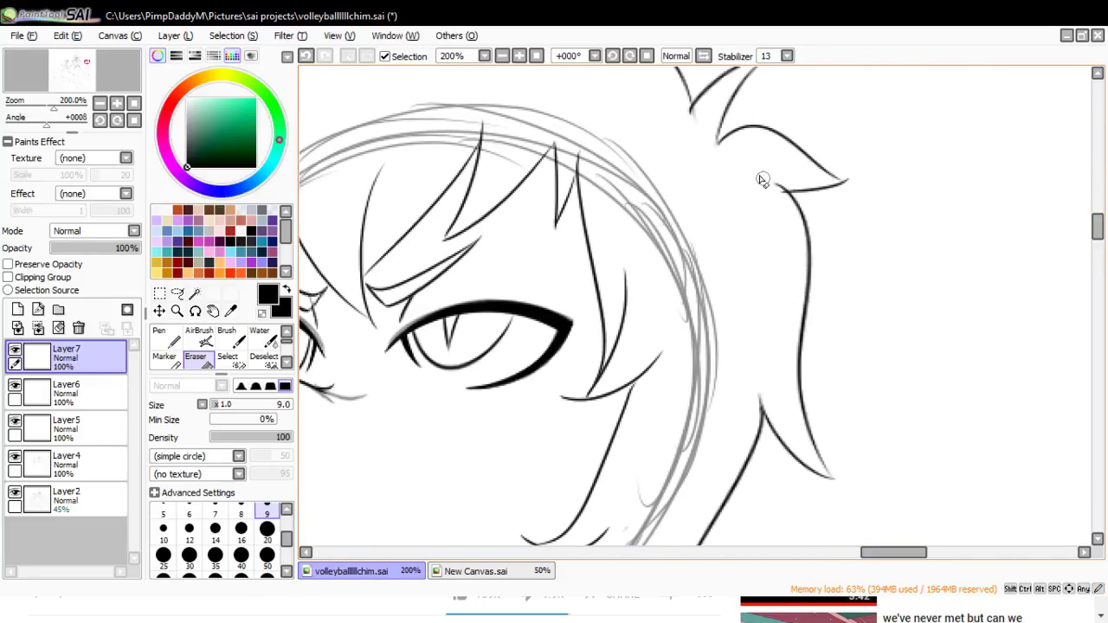
pyautogui.moveTo(1098, 233); pyautogui.dragTo(1097, 250)
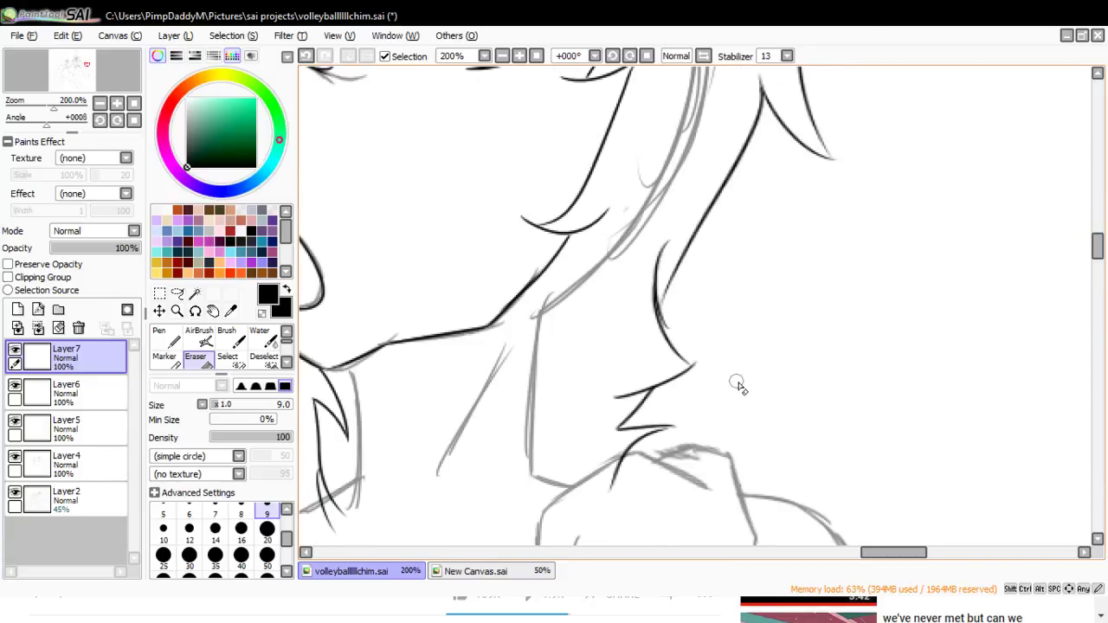
pyautogui.moveTo(1097, 247); pyautogui.dragTo(1087, 212)
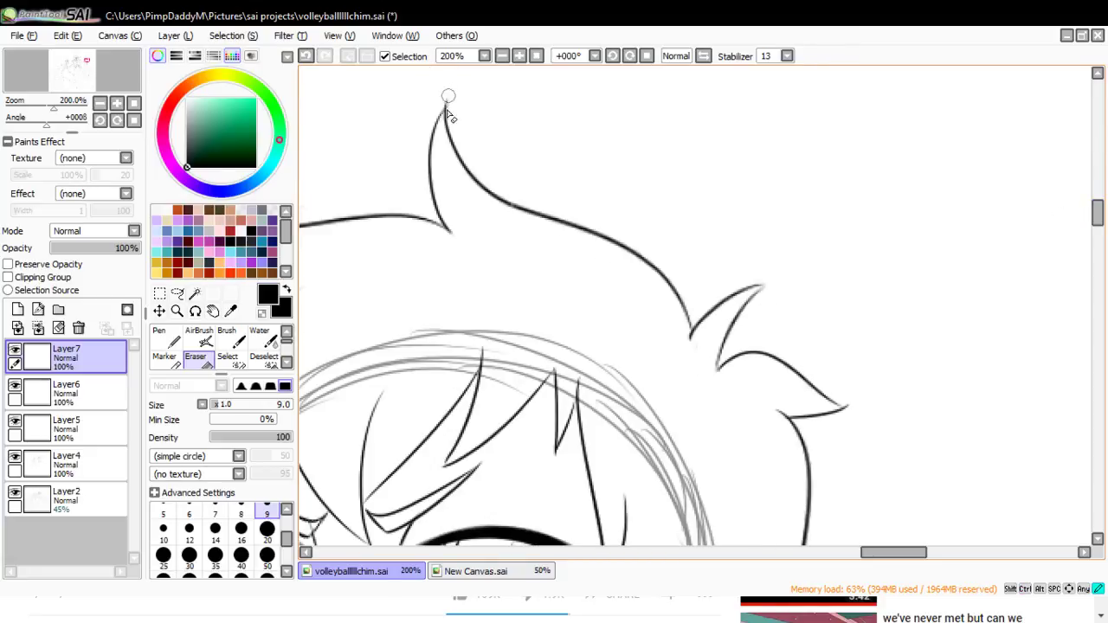
pyautogui.moveTo(866, 552); pyautogui.dragTo(826, 552)
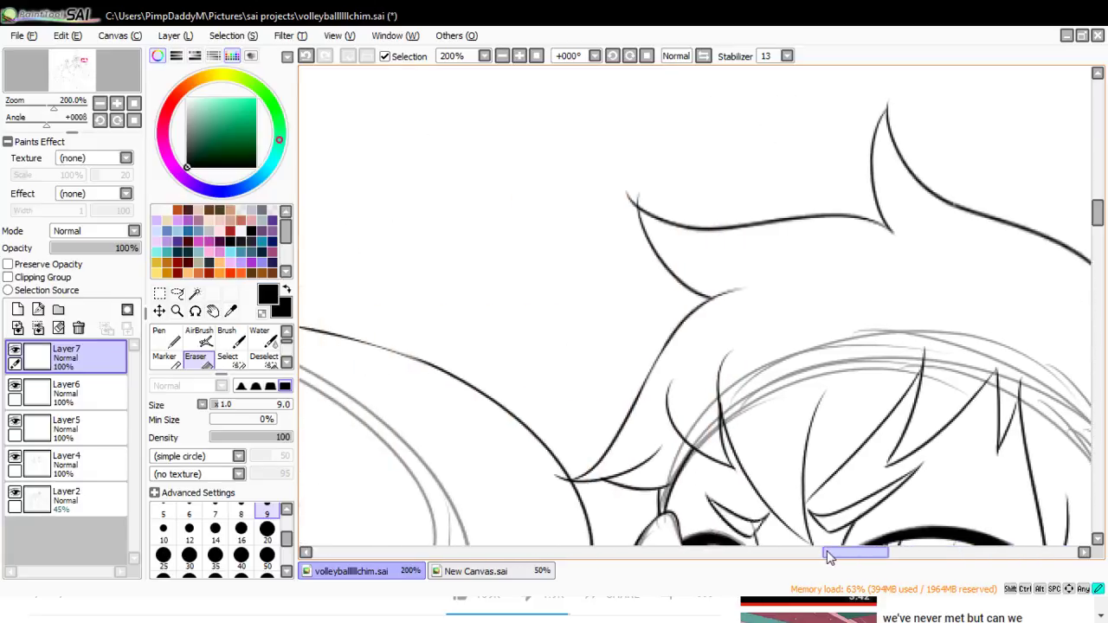
pyautogui.moveTo(642, 178); pyautogui.dragTo(650, 206)
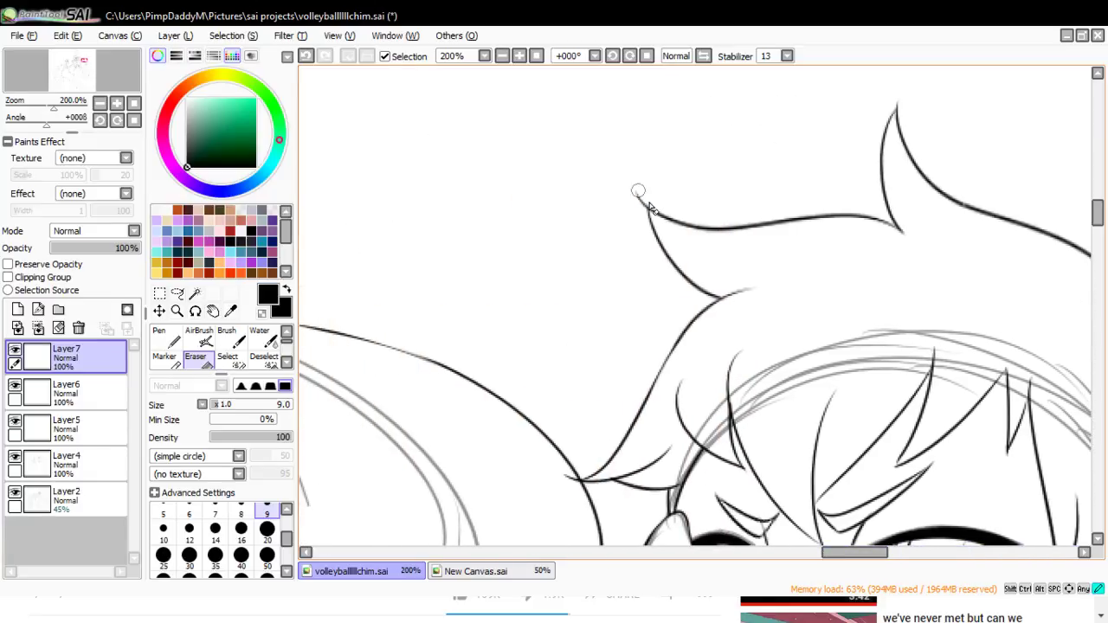
# - Hide the Layer2 sketch and compare the inked hair with the teal-haired character on the reference canvas
pyautogui.click(176, 311)
pyautogui.click(180, 398)
pyautogui.click(387, 178)
pyautogui.click(404, 175)
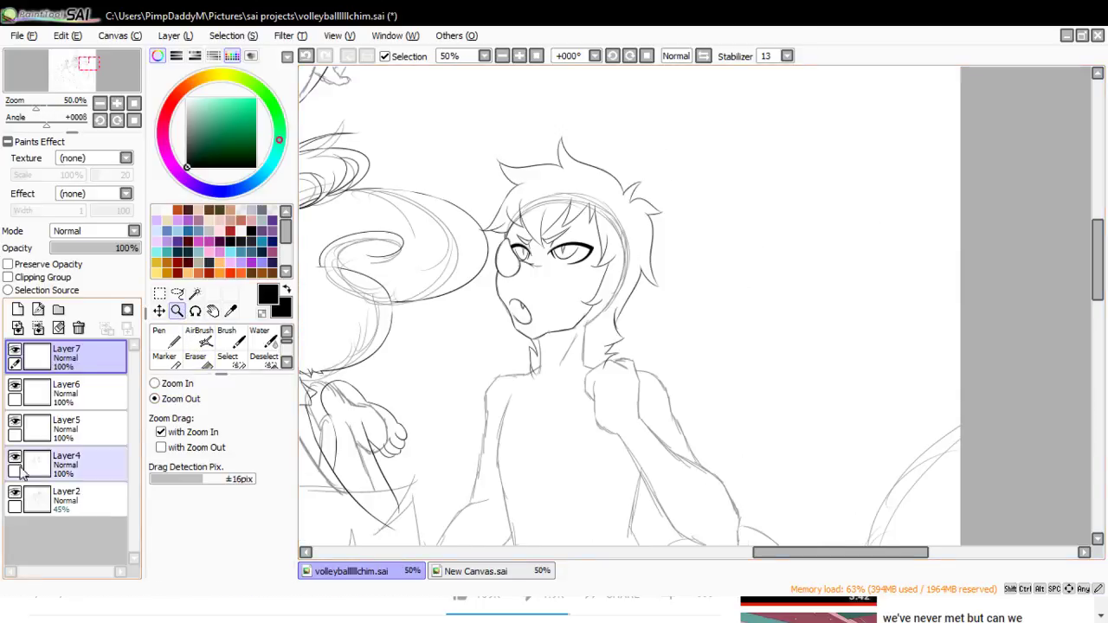
pyautogui.click(15, 497)
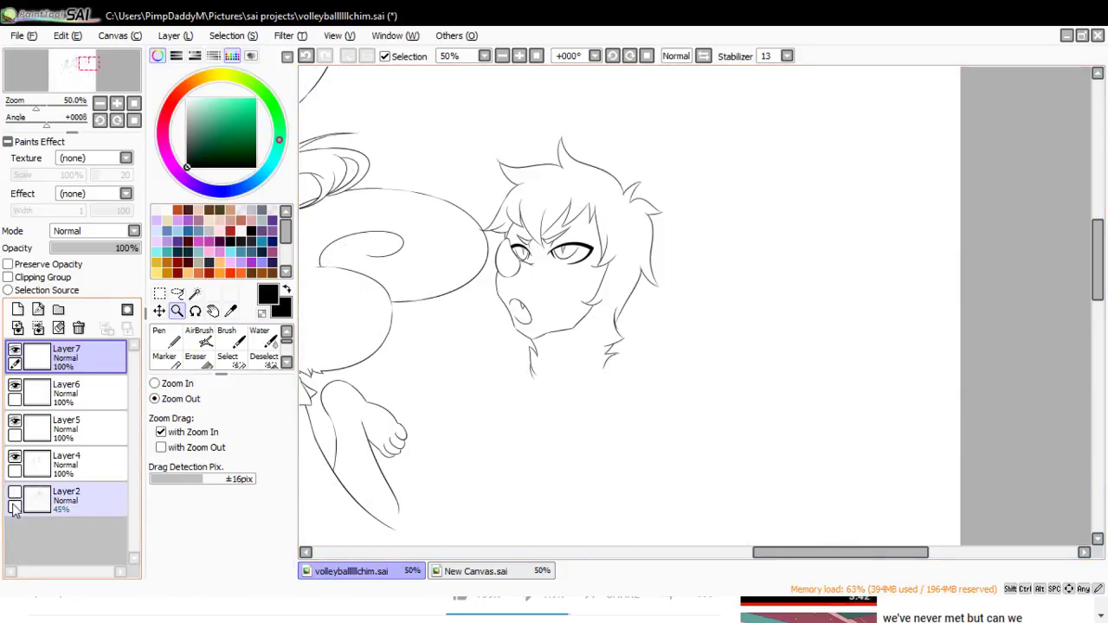
pyautogui.click(463, 571)
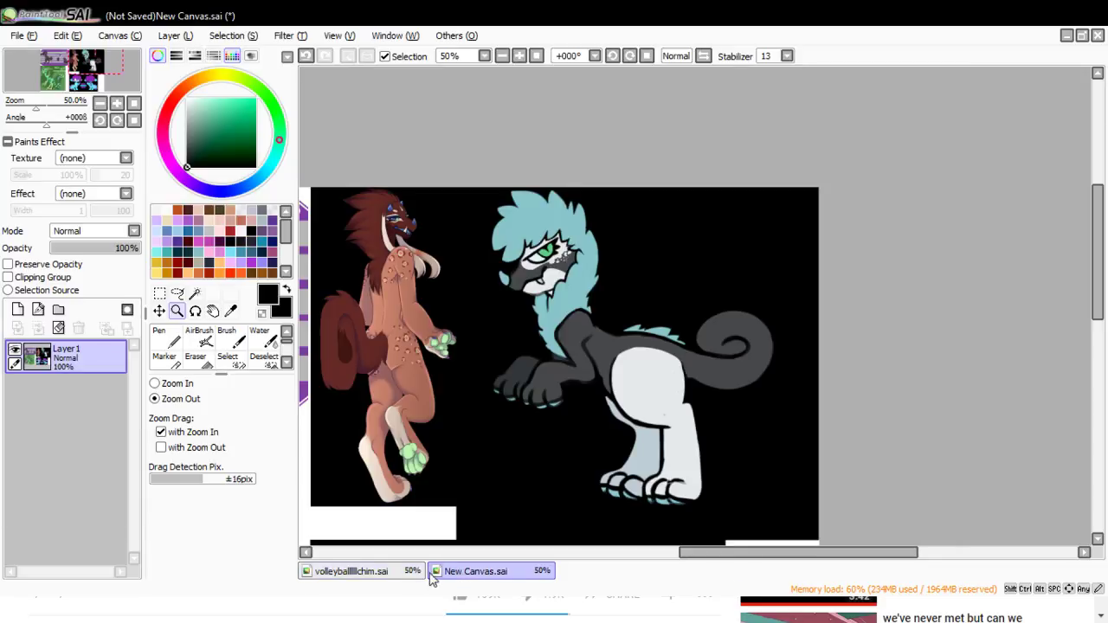
pyautogui.click(394, 573)
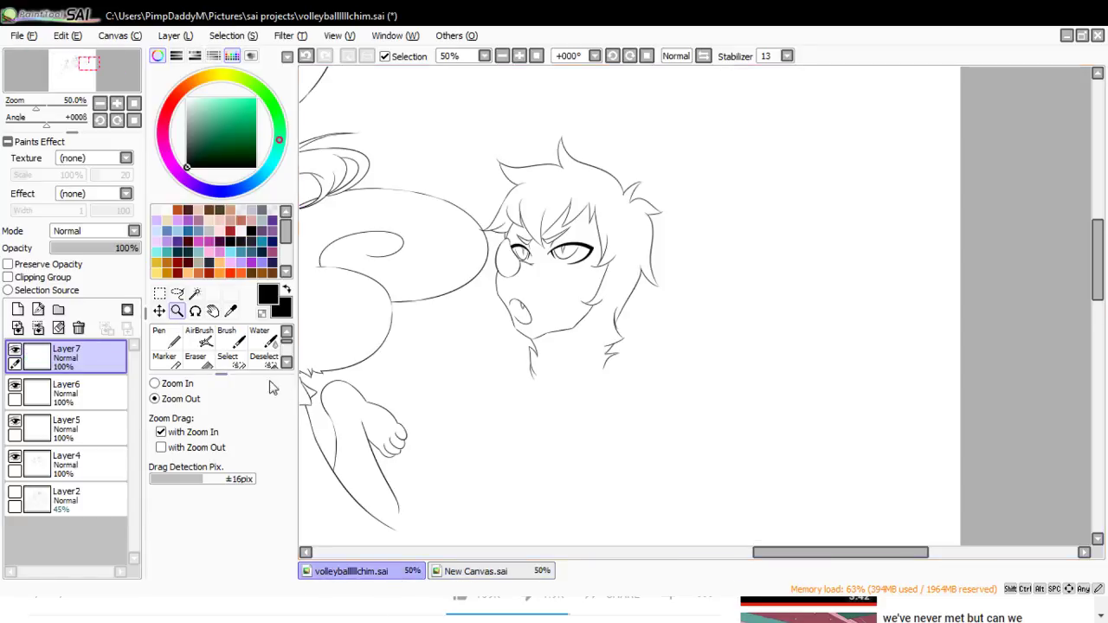
# - Show the Layer2 sketch and erase the hair outline from the back of the head down to the neck with a size 50 eraser
pyautogui.click(156, 383)
pyautogui.click(718, 274)
pyautogui.click(196, 359)
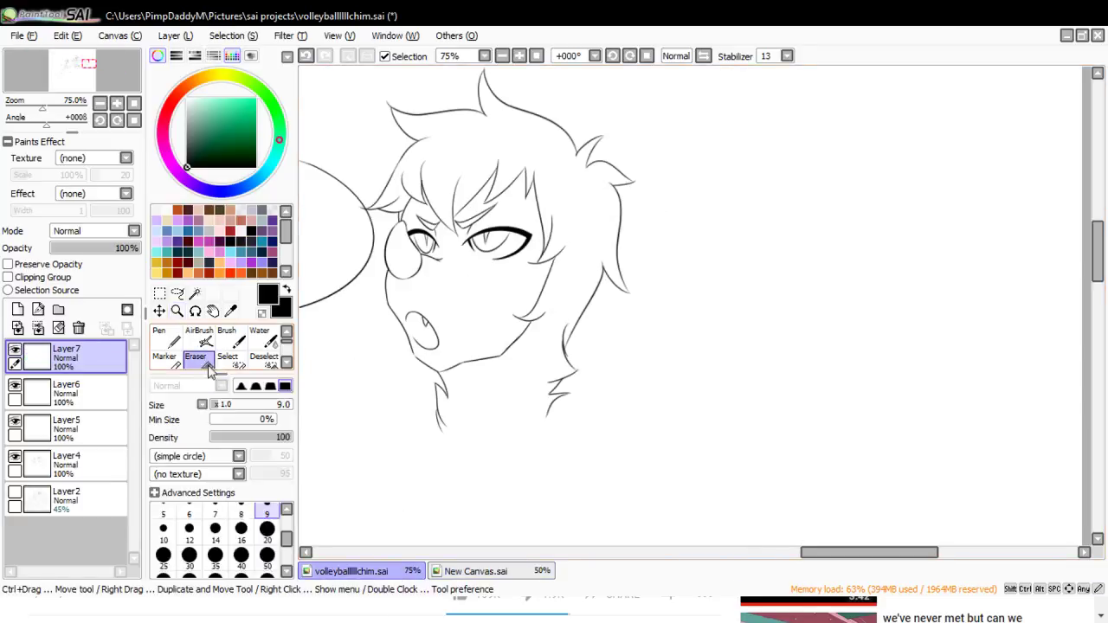
pyautogui.click(15, 492)
pyautogui.click(266, 556)
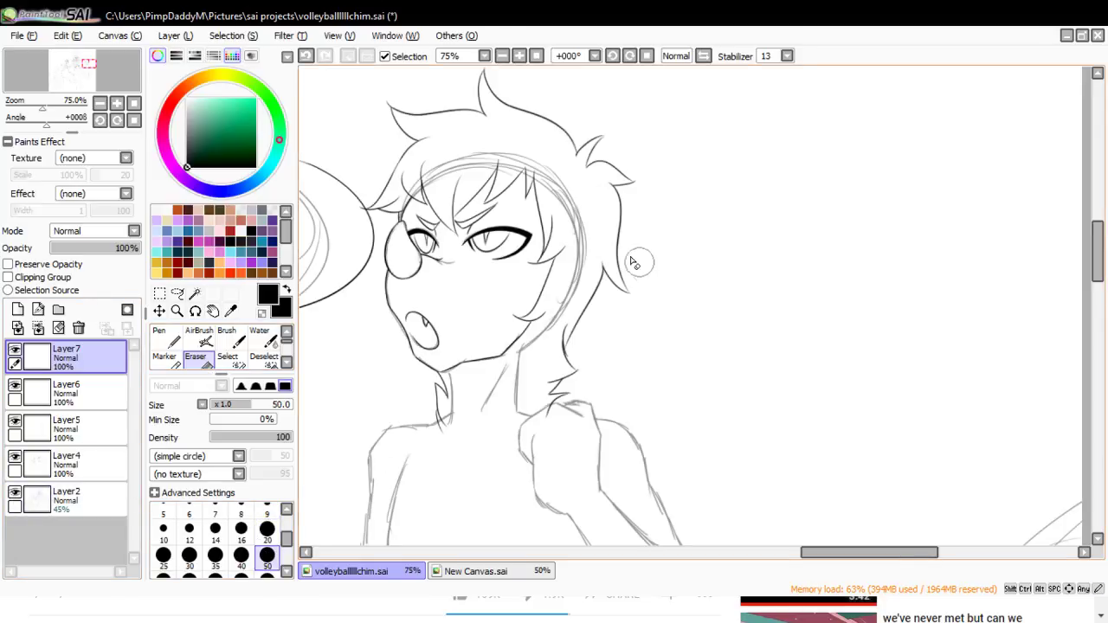
pyautogui.moveTo(635, 263)
pyautogui.mouseDown()
pyautogui.moveTo(601, 182)
pyautogui.moveTo(606, 160)
pyautogui.moveTo(596, 169)
pyautogui.moveTo(635, 162)
pyautogui.moveTo(658, 137)
pyautogui.moveTo(655, 172)
pyautogui.moveTo(599, 156)
pyautogui.moveTo(585, 169)
pyautogui.moveTo(582, 148)
pyautogui.moveTo(626, 272)
pyautogui.moveTo(546, 415)
pyautogui.mouseUp()
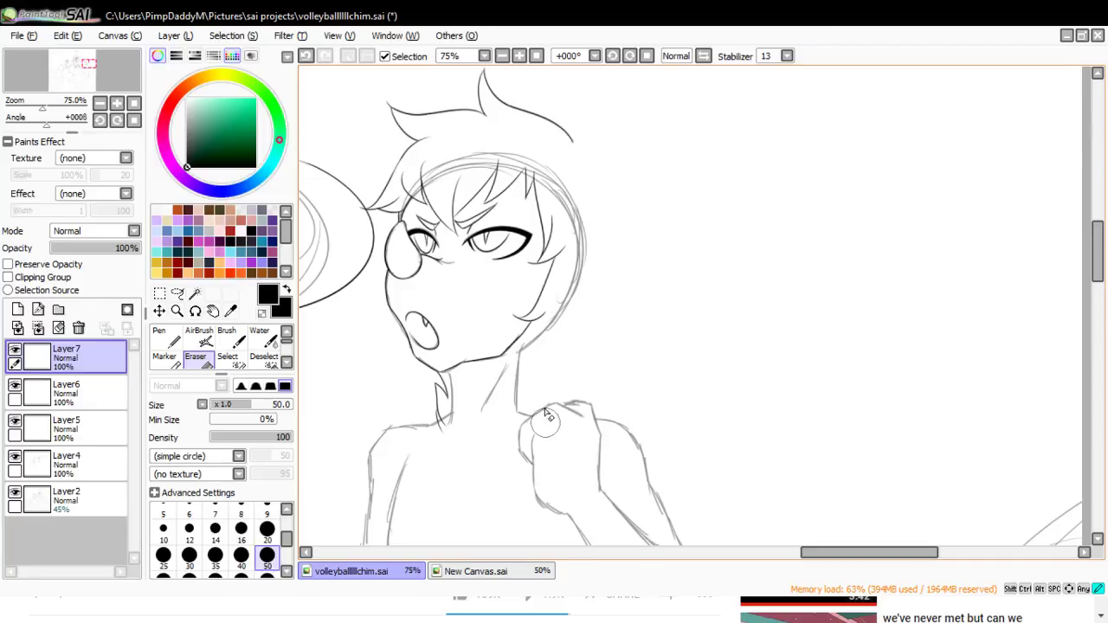
# - Ink a new row of jagged, layered hair spikes down the back of the head to the shoulder with the size 3 pen
pyautogui.click(161, 337)
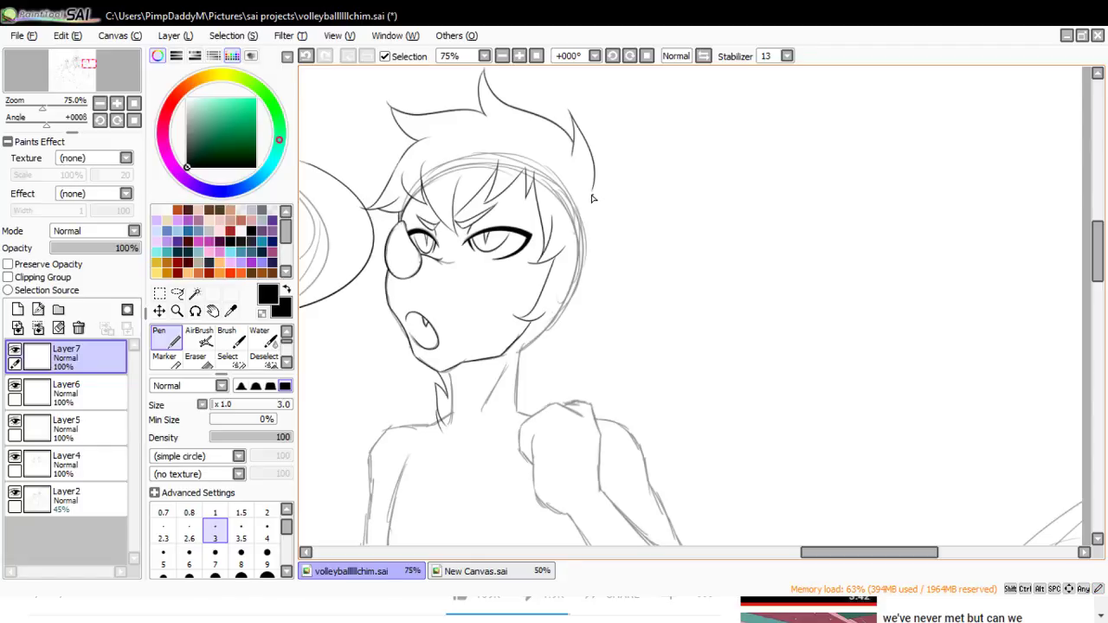
pyautogui.hotkey('ctrl', 'z')
pyautogui.moveTo(593, 192); pyautogui.dragTo(616, 160)
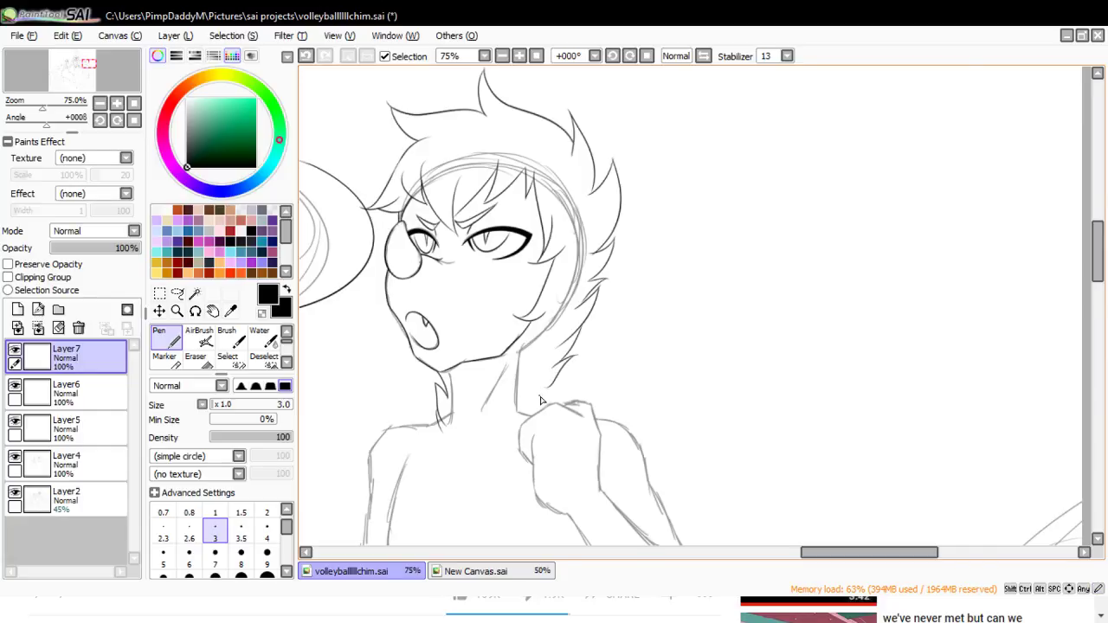
pyautogui.hotkey('ctrl', 'z')
pyautogui.moveTo(543, 390); pyautogui.dragTo(564, 382)
pyautogui.hotkey('ctrl', 'z')
# - Hide the Layer2 sketch, lasso the spiky hair at the back of the head and scale it slightly wider, away from the face
pyautogui.click(15, 493)
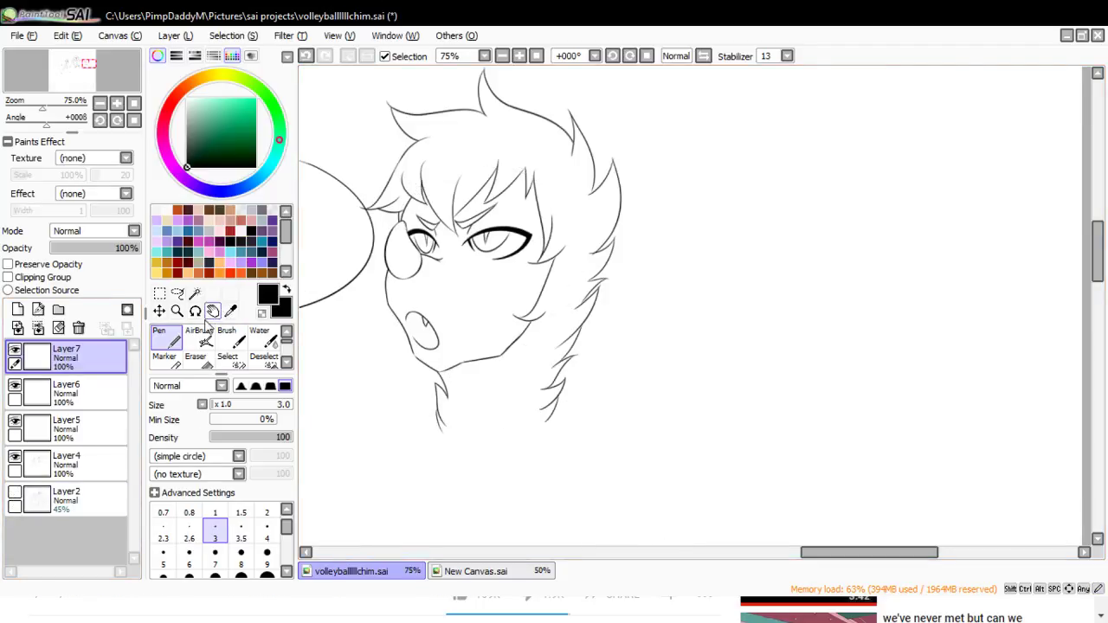
pyautogui.click(177, 310)
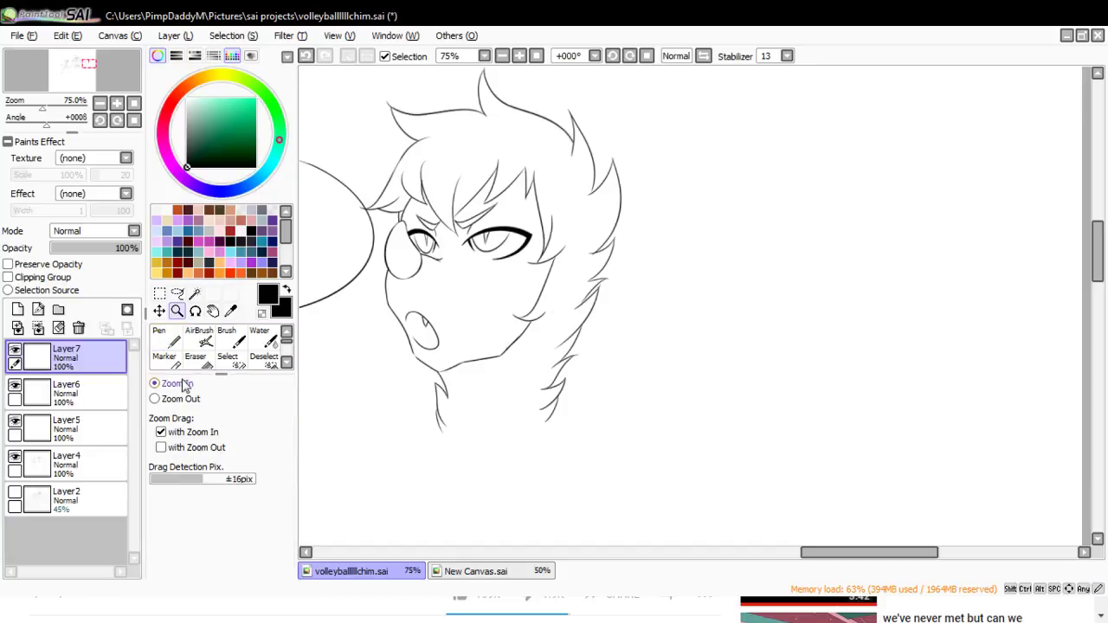
pyautogui.click(176, 292)
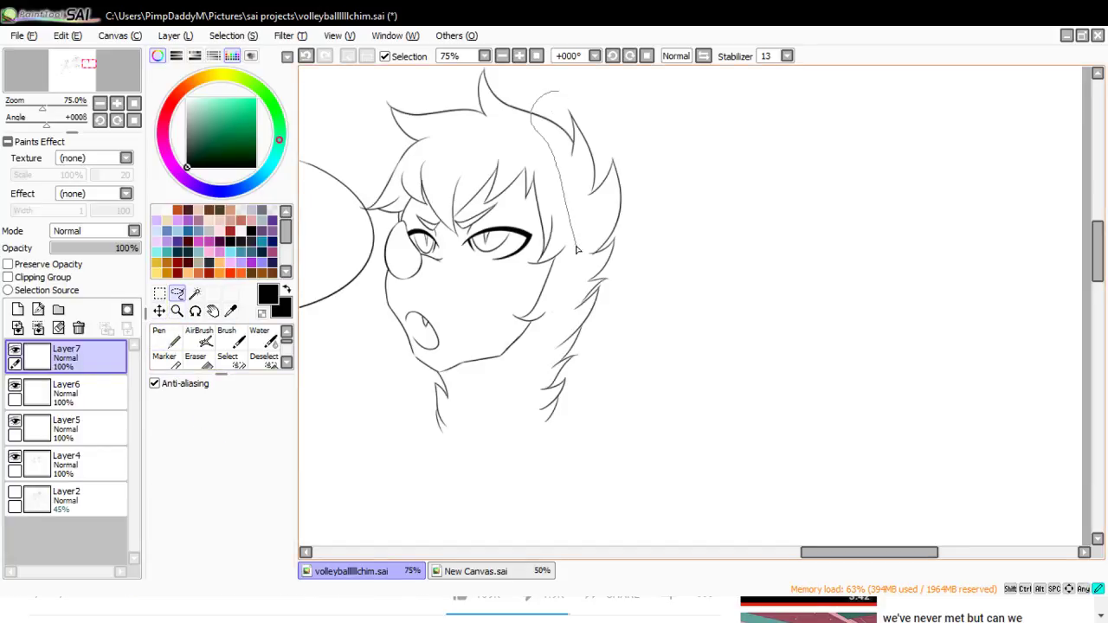
pyautogui.moveTo(530, 356); pyautogui.dragTo(706, 284)
pyautogui.moveTo(593, 93); pyautogui.dragTo(591, 93)
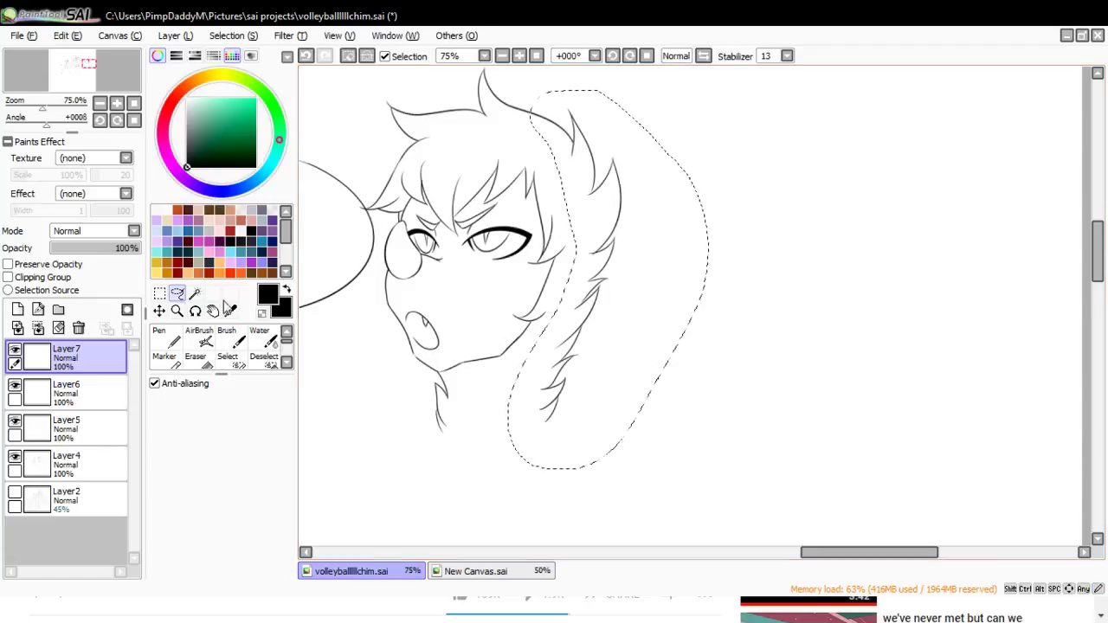
pyautogui.hotkey('ctrl', 't')
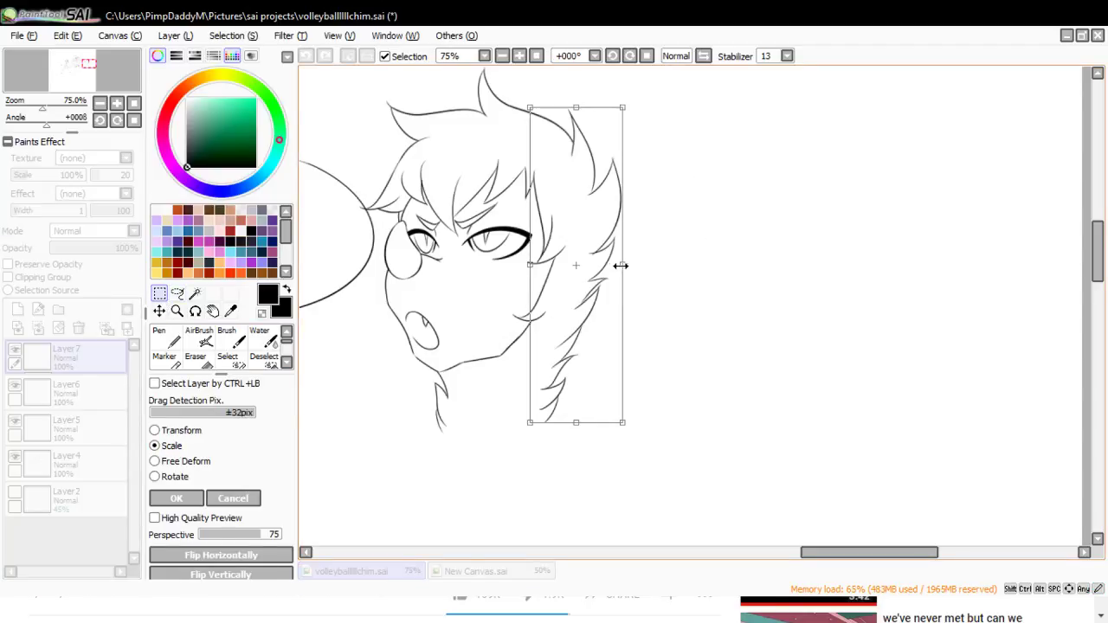
pyautogui.moveTo(621, 266); pyautogui.dragTo(636, 264)
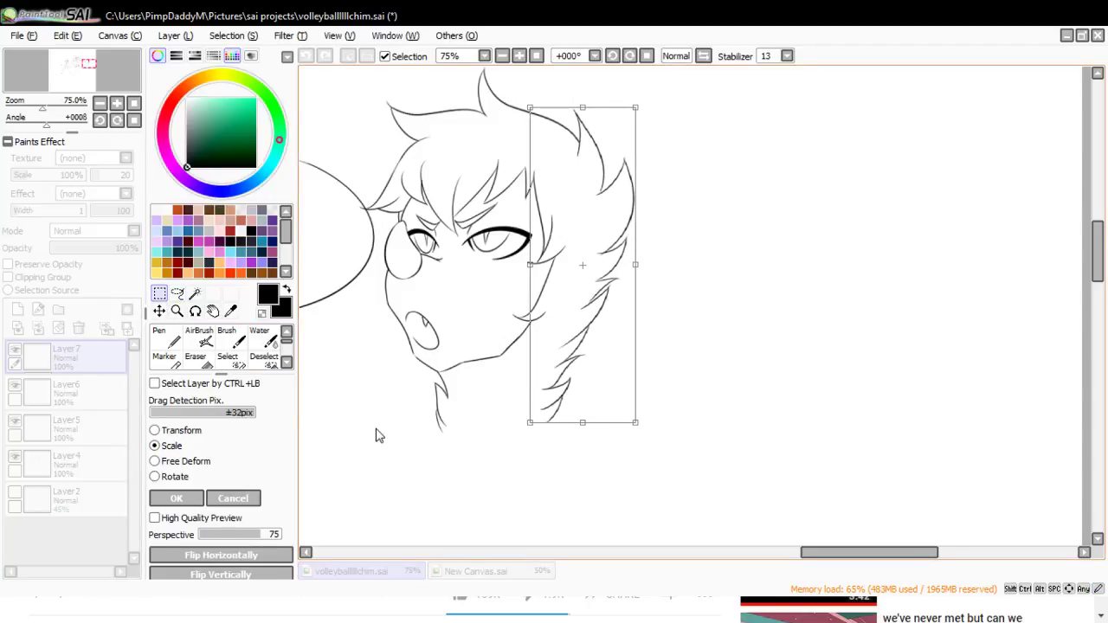
pyautogui.click(193, 499)
# - Close the small gap where the two upper hair spikes meet at the back of the head with the pen
pyautogui.click(177, 310)
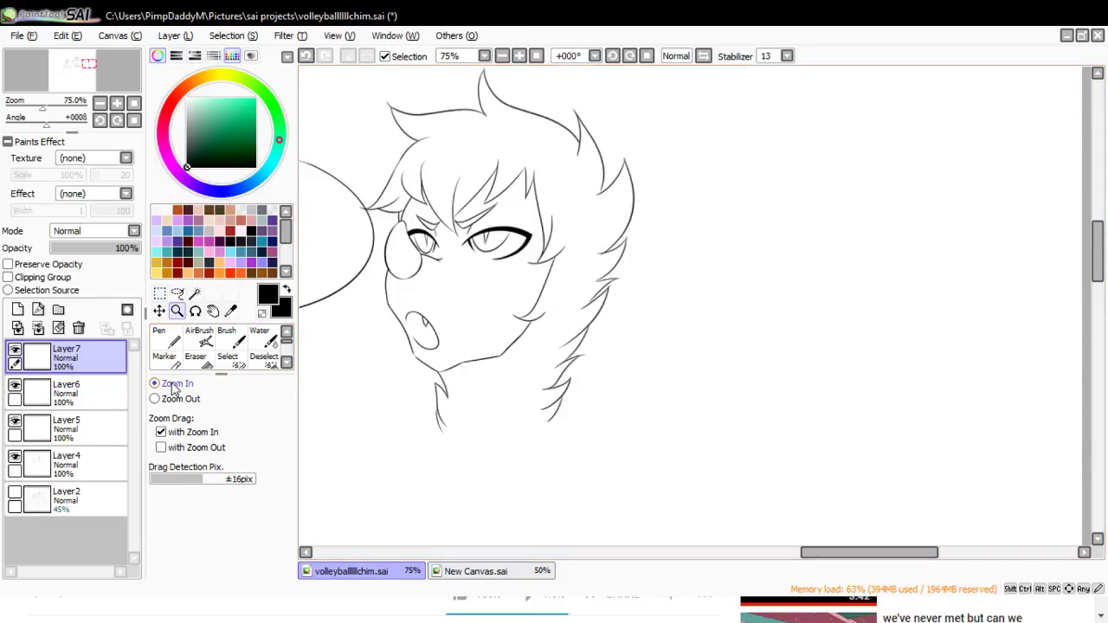
pyautogui.click(614, 103)
pyautogui.click(614, 104)
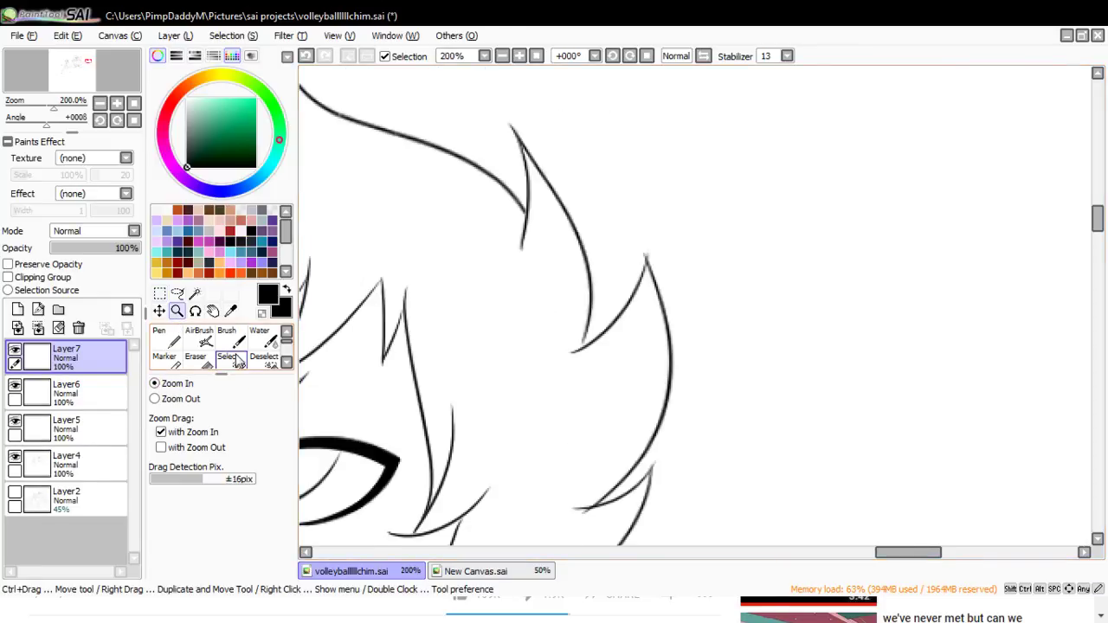
pyautogui.click(195, 358)
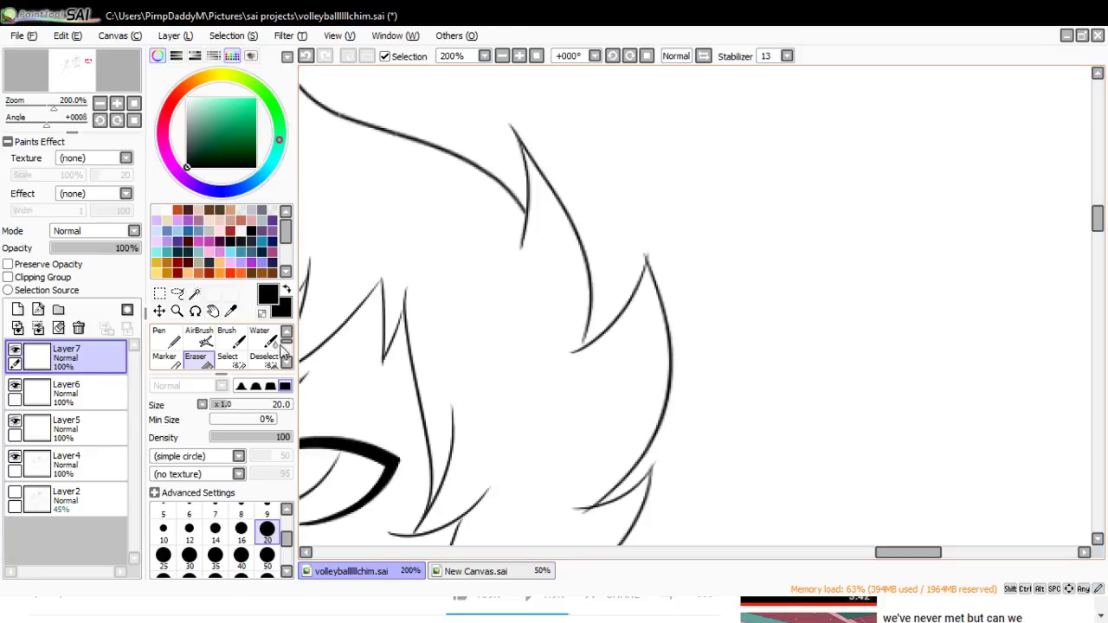
pyautogui.press('n')
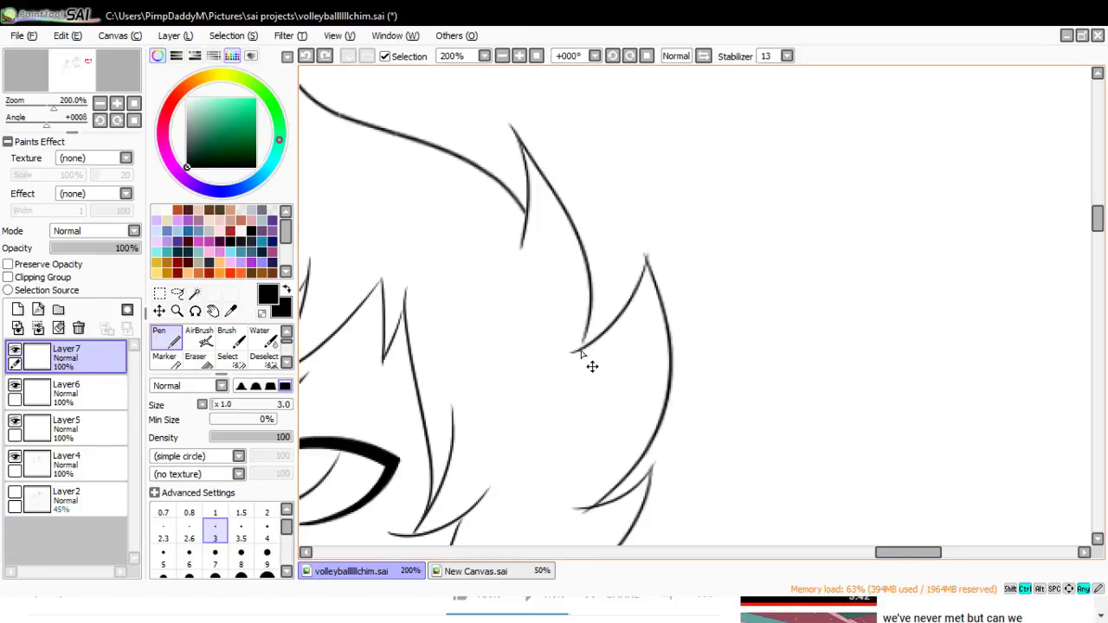
pyautogui.press('e')
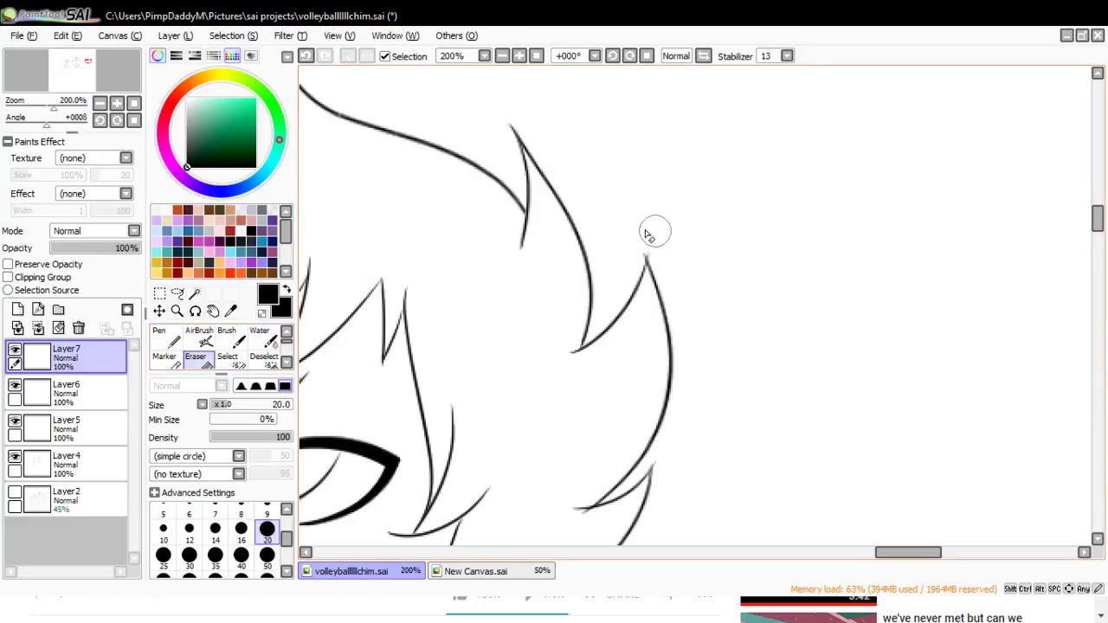
# - Trim the overshooting spike line and erase the stray mark between the jaw and the back hair with a size 9 eraser
pyautogui.moveTo(1105, 217); pyautogui.dragTo(1073, 231)
pyautogui.moveTo(597, 247); pyautogui.dragTo(561, 248)
pyautogui.hotkey('ctrl', 'z')
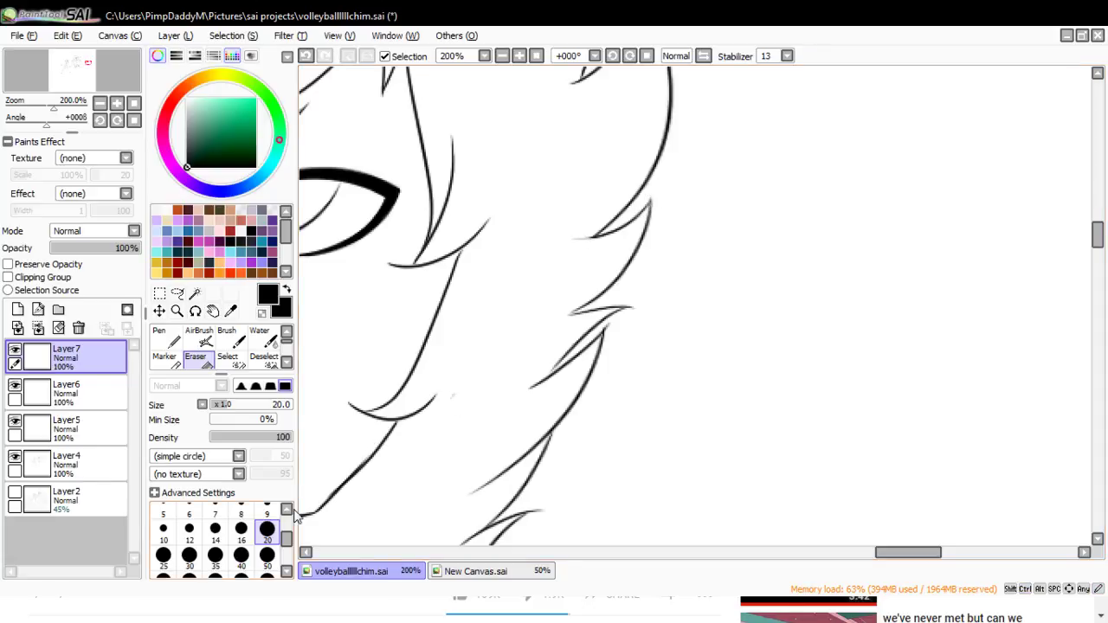
pyautogui.click(266, 509)
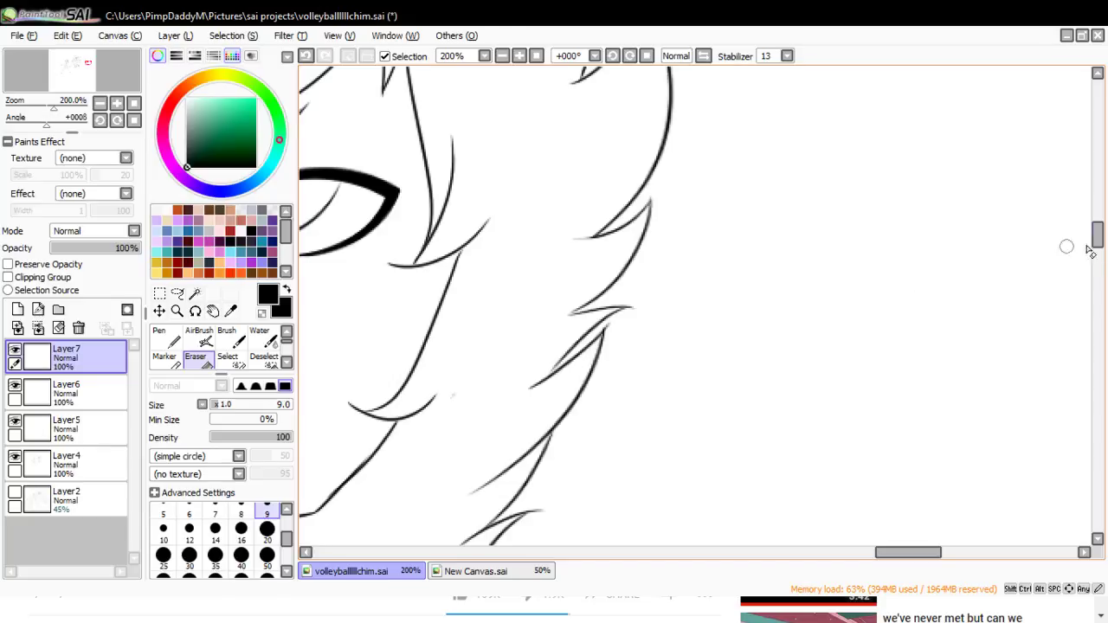
pyautogui.scroll(-4, 1090, 251)
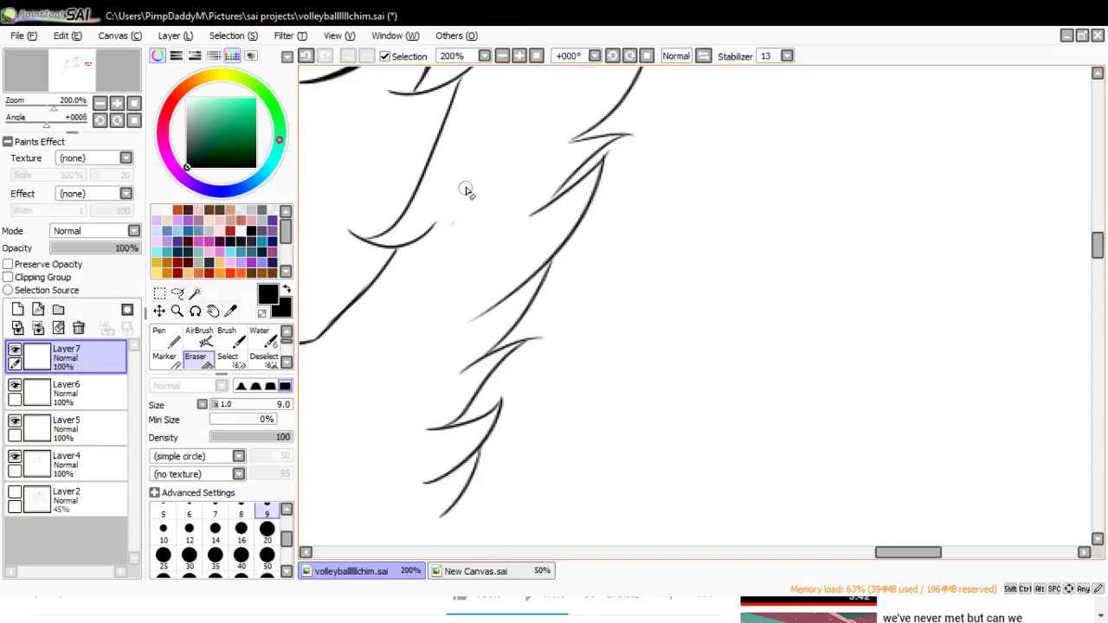
pyautogui.moveTo(463, 206); pyautogui.dragTo(456, 281)
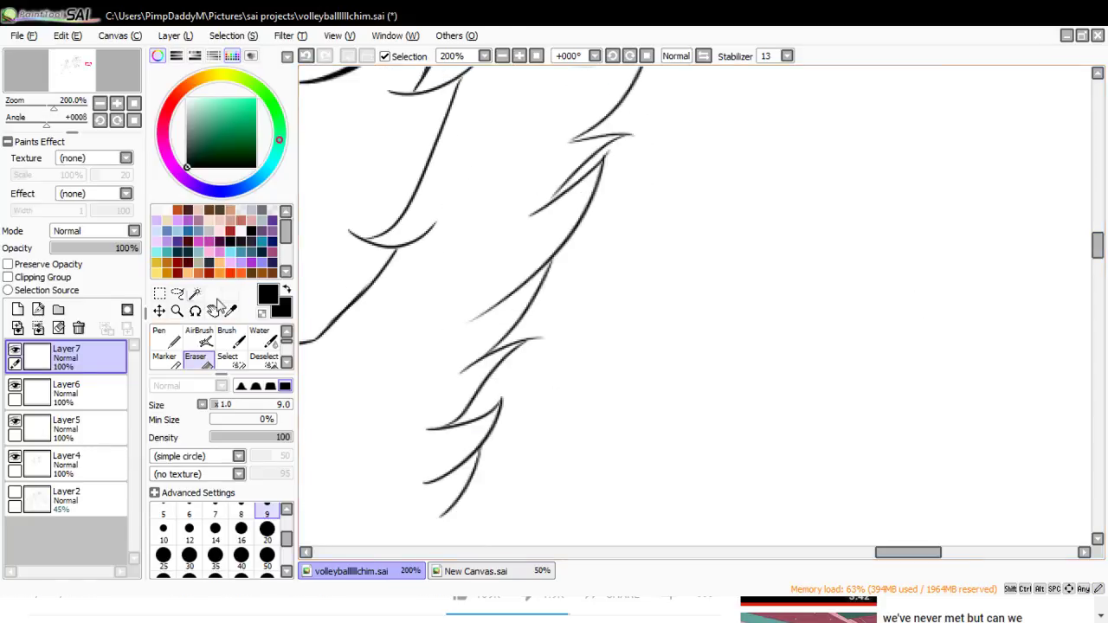
pyautogui.click(177, 310)
pyautogui.click(608, 312)
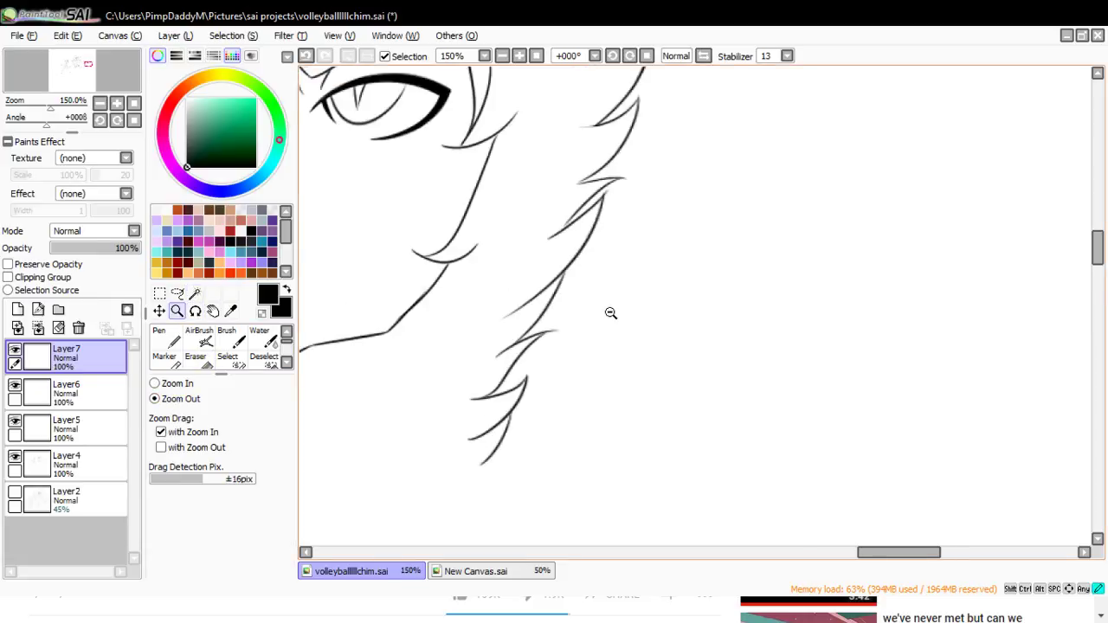
pyautogui.click(606, 342)
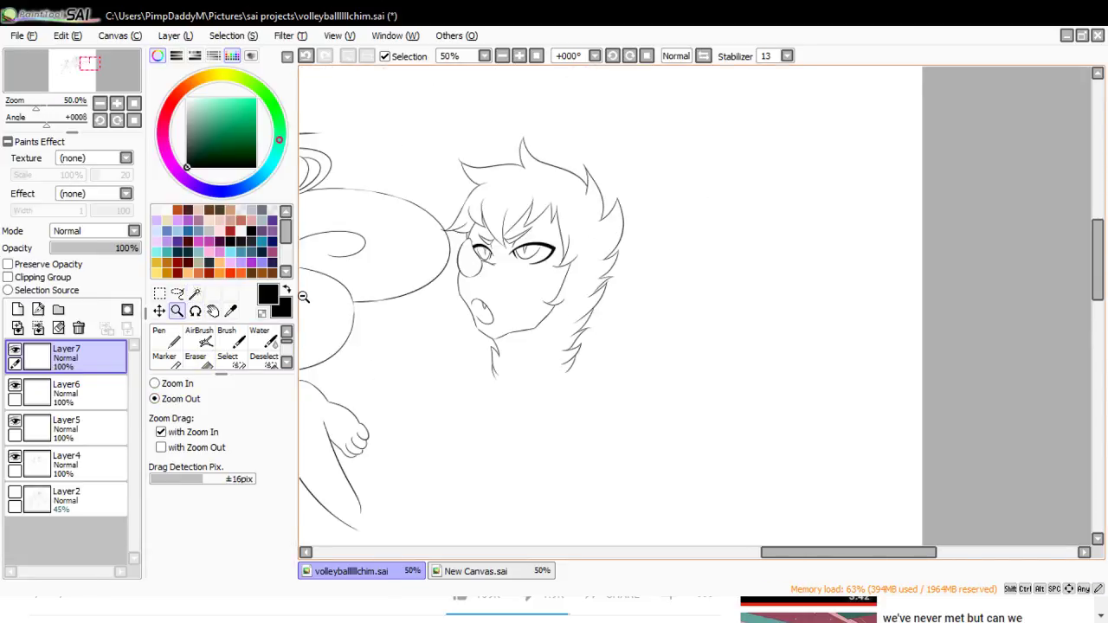
# - Check the reference canvas, then lasso the spiky hair on the crown, scale it slightly taller and clear the selection
pyautogui.click(474, 578)
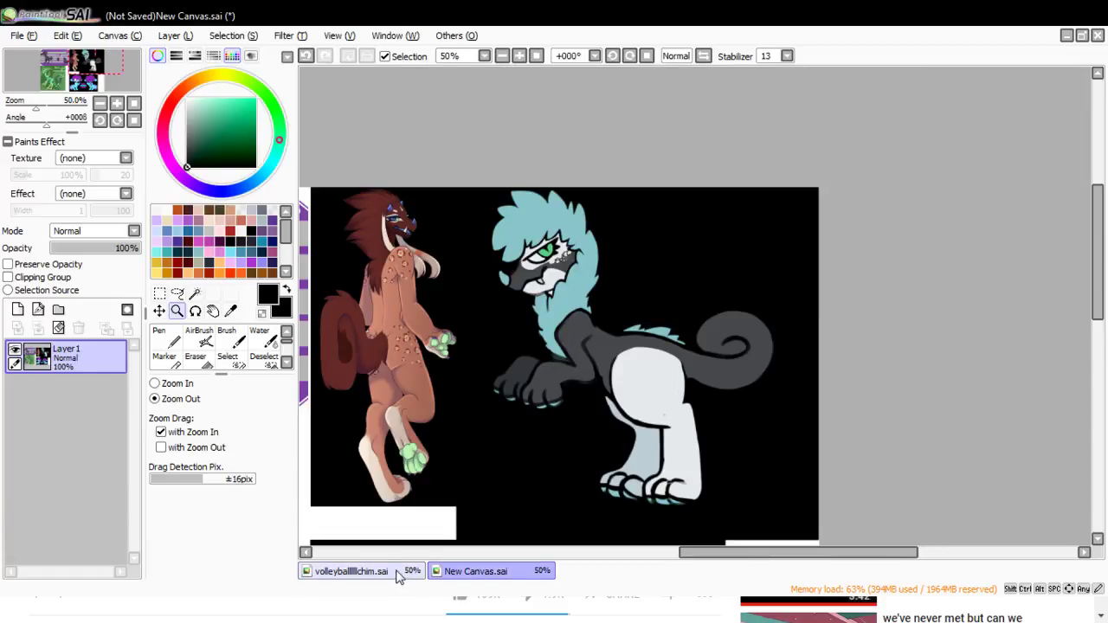
pyautogui.click(355, 572)
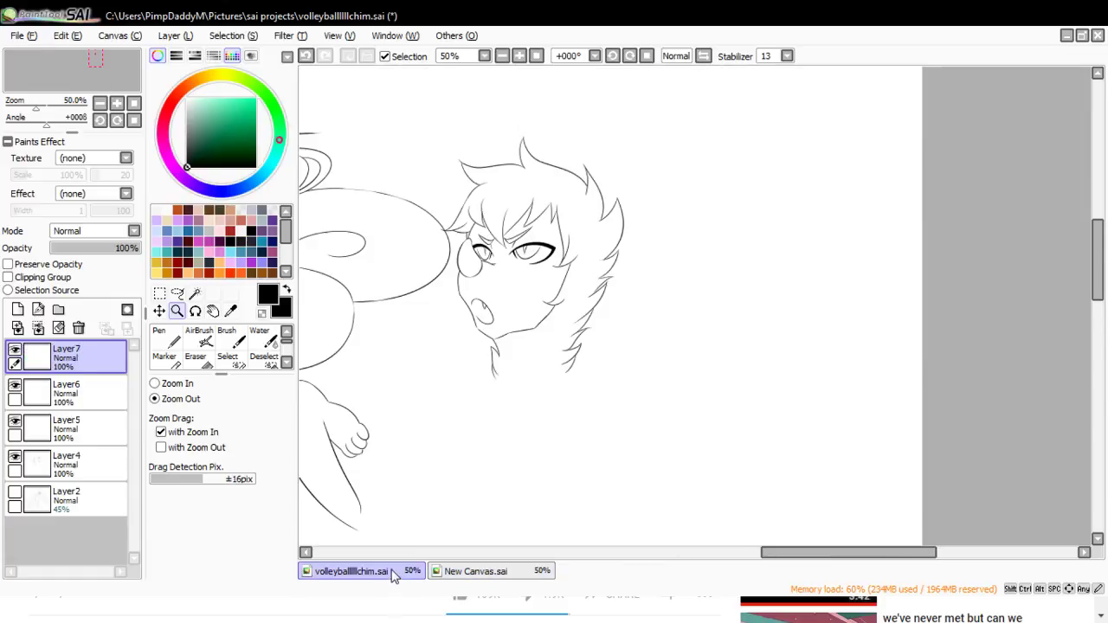
pyautogui.click(179, 293)
pyautogui.click(177, 311)
pyautogui.click(433, 203)
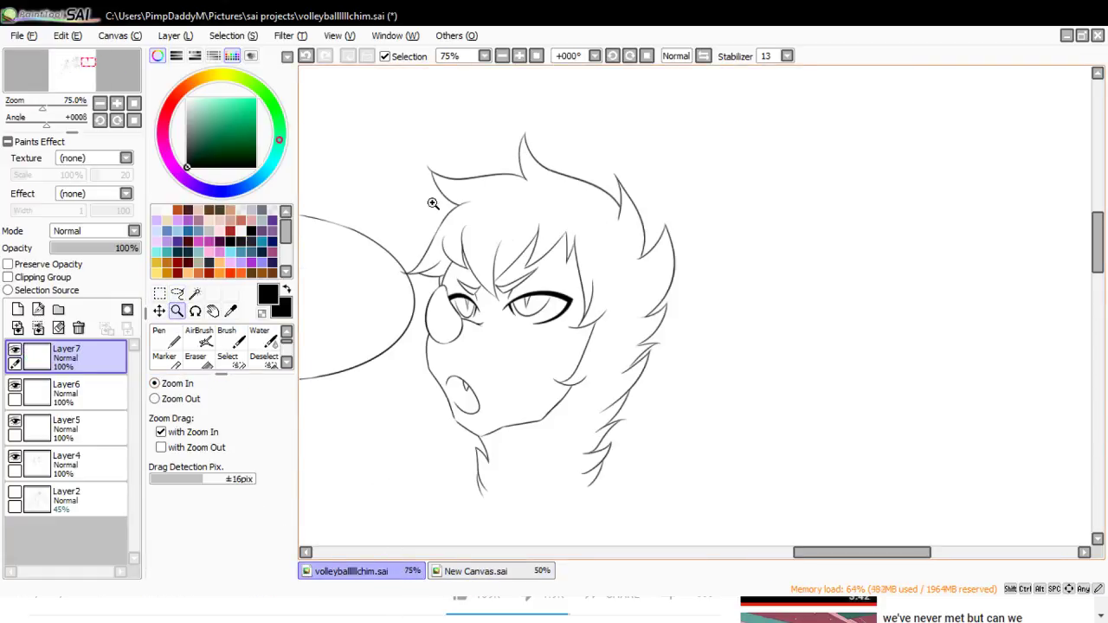
pyautogui.click(178, 293)
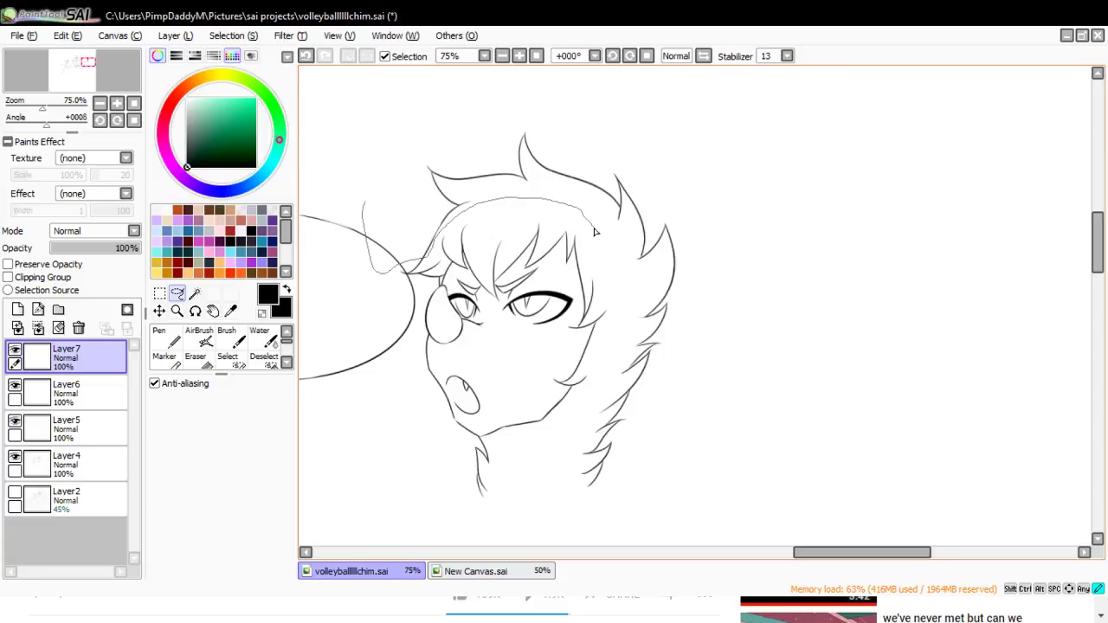
pyautogui.moveTo(804, 243)
pyautogui.mouseDown()
pyautogui.moveTo(582, 81)
pyautogui.moveTo(365, 208)
pyautogui.mouseUp()
pyautogui.hotkey('ctrl', 't')
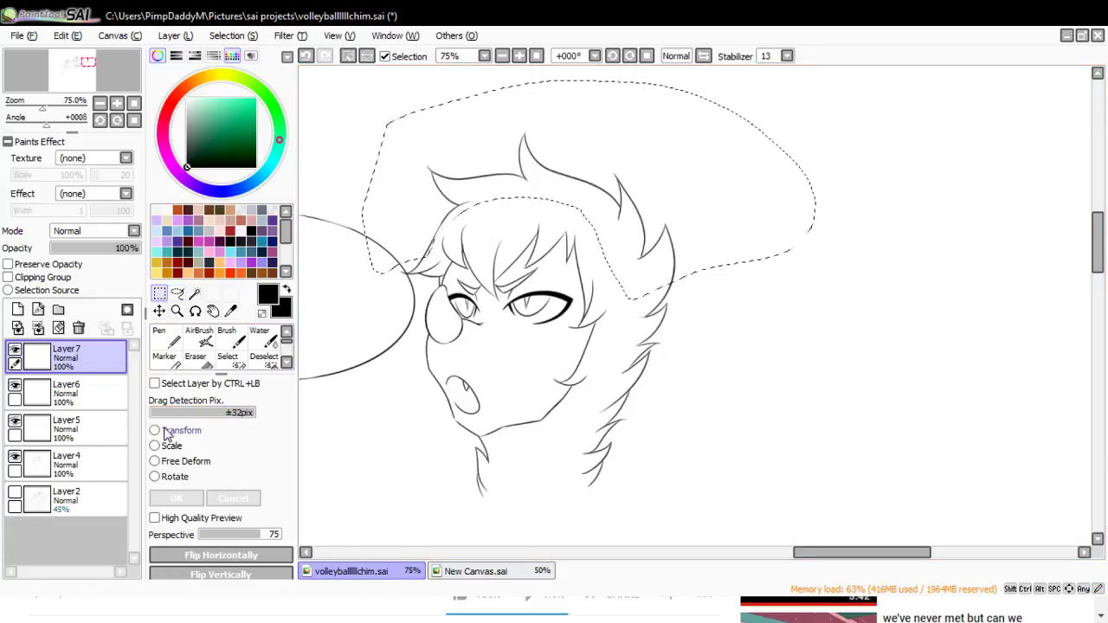
pyautogui.moveTo(546, 131); pyautogui.dragTo(547, 103)
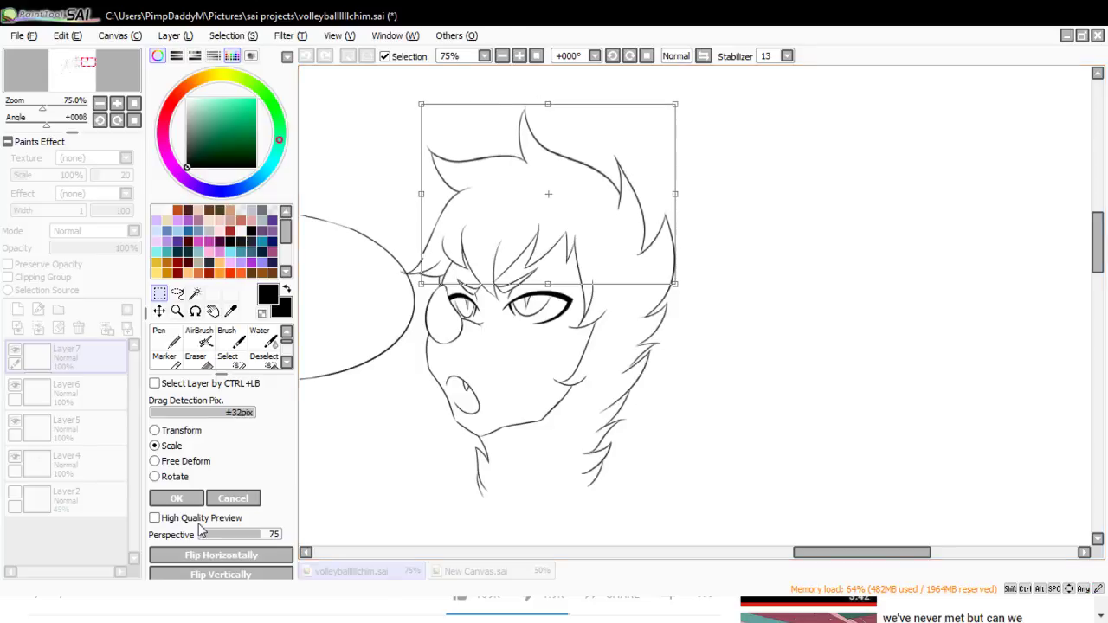
pyautogui.click(175, 497)
pyautogui.moveTo(324, 443); pyautogui.dragTo(307, 404)
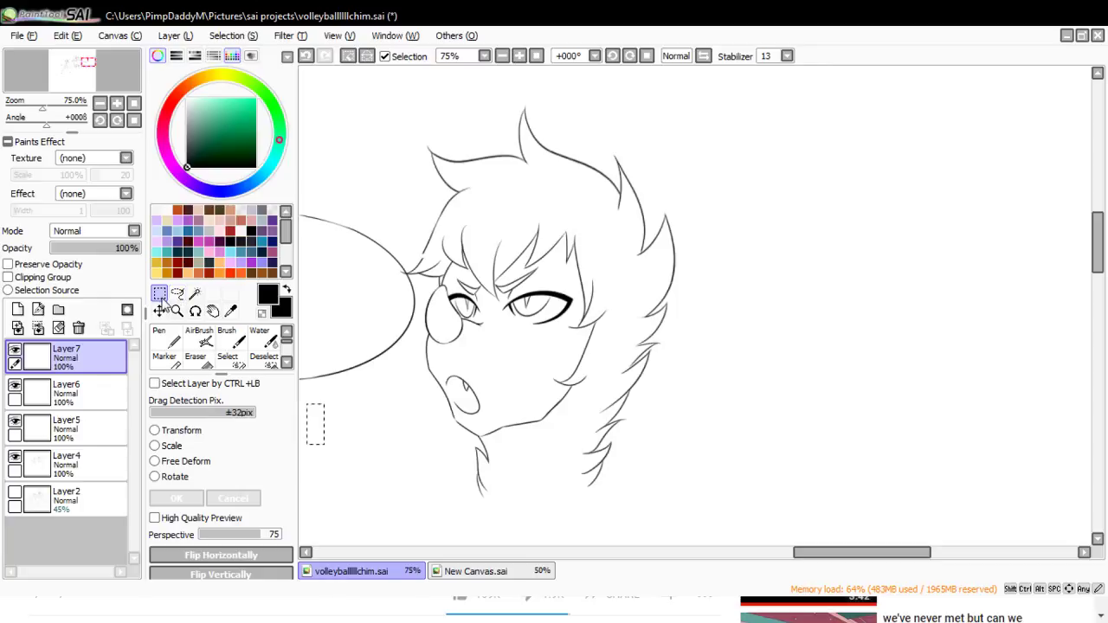
pyautogui.hotkey('ctrl', 'd')
# - Bridge the gap in the front hair outline beside the forehead with a small pointed tuft using the size 3 pen
pyautogui.click(176, 310)
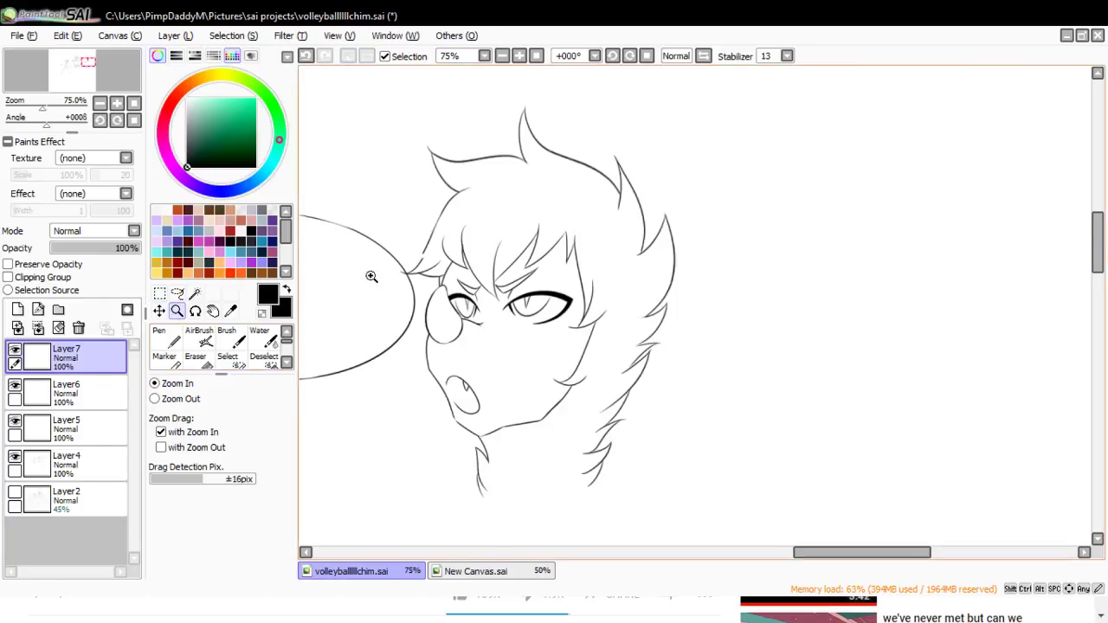
pyautogui.click(425, 247)
pyautogui.click(425, 248)
pyautogui.click(425, 248)
pyautogui.click(425, 248)
pyautogui.click(425, 247)
pyautogui.click(167, 335)
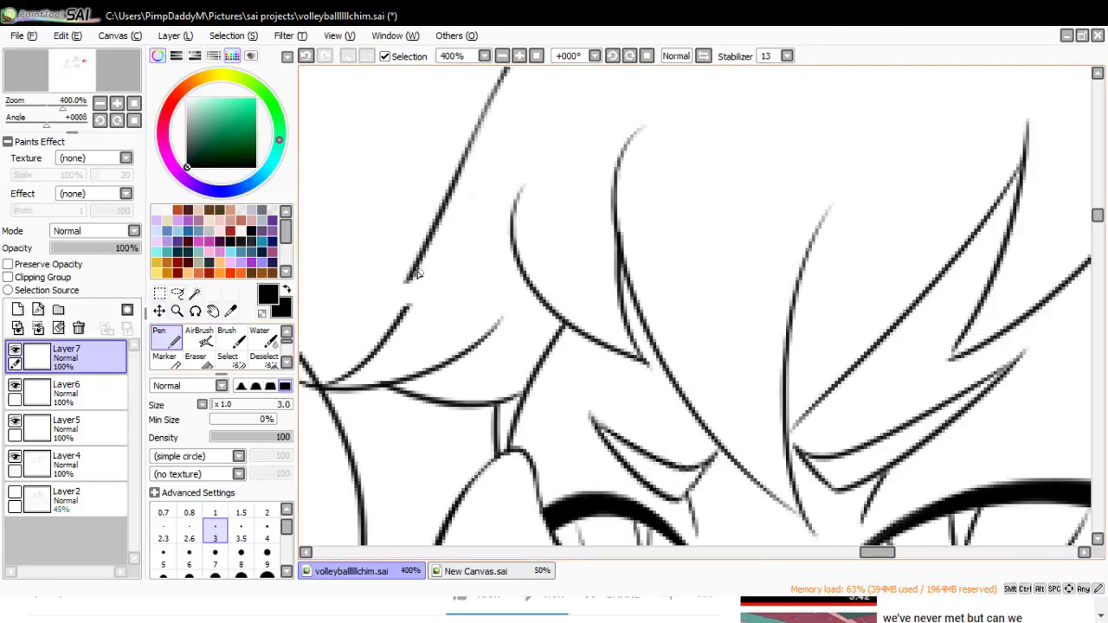
pyautogui.moveTo(433, 241); pyautogui.dragTo(341, 325)
pyautogui.hotkey('ctrl', 'z')
pyautogui.moveTo(433, 238)
pyautogui.mouseDown()
pyautogui.moveTo(324, 326)
pyautogui.moveTo(457, 251)
pyautogui.mouseUp()
# - Clean up the overlapping lines where the new front tuft meets the hair outline with the size 9 eraser
pyautogui.click(196, 357)
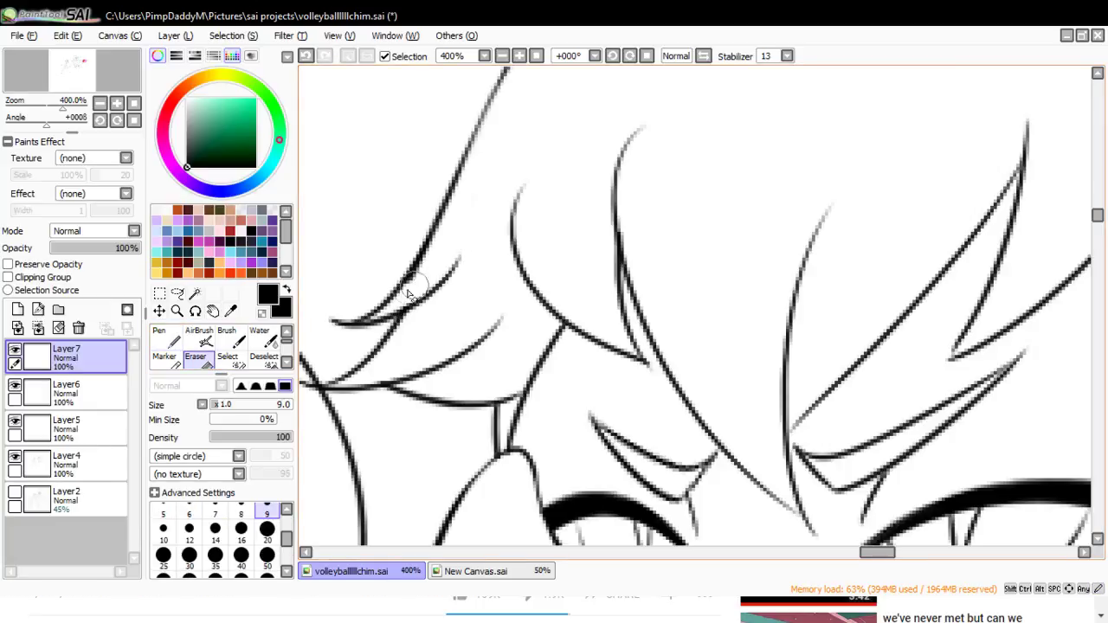
pyautogui.moveTo(408, 289)
pyautogui.mouseDown()
pyautogui.moveTo(455, 218)
pyautogui.moveTo(389, 305)
pyautogui.mouseUp()
pyautogui.hotkey('ctrl', 'z')
pyautogui.moveTo(441, 227); pyautogui.dragTo(389, 307)
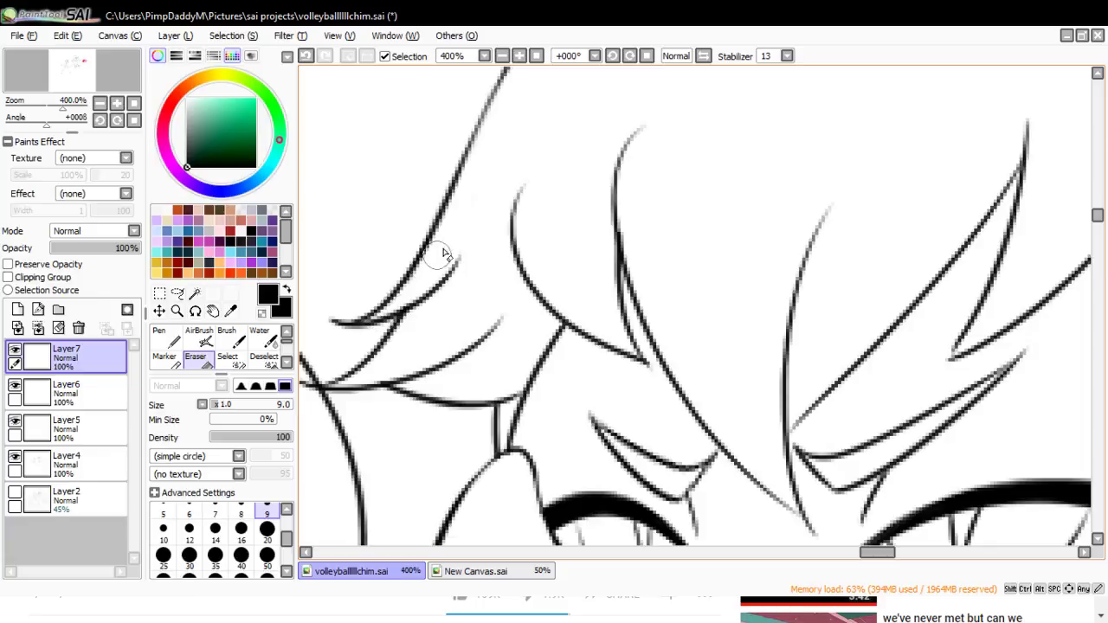
# - Add a new layer above Layer7
pyautogui.click(176, 311)
pyautogui.click(191, 400)
pyautogui.click(393, 299)
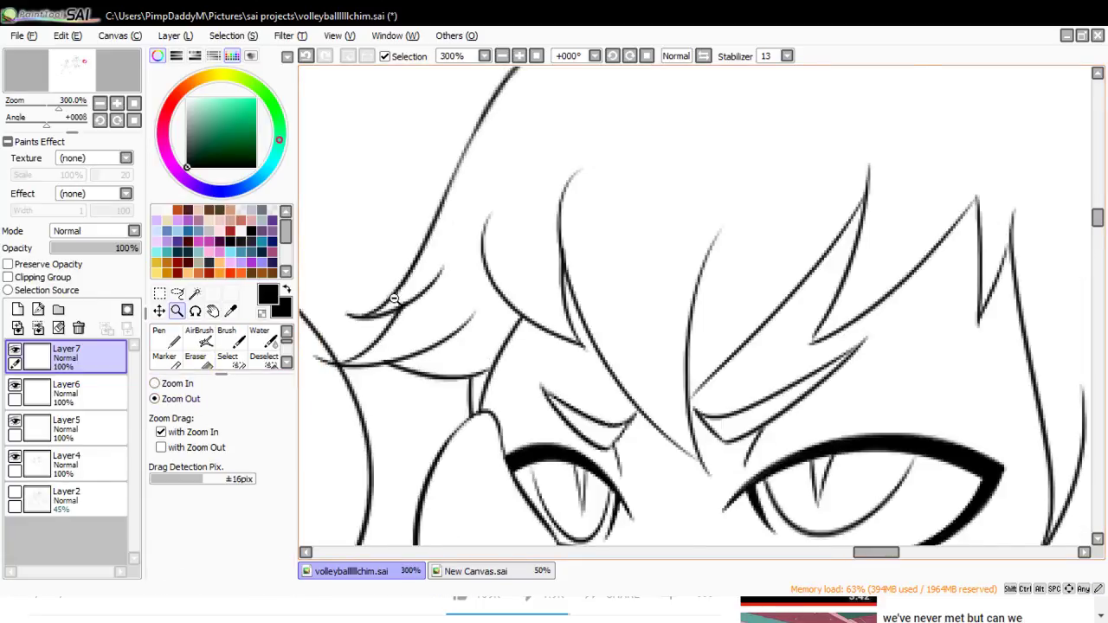
pyautogui.click(392, 299)
pyautogui.click(393, 299)
pyautogui.click(393, 299)
pyautogui.click(546, 221)
pyautogui.click(637, 141)
pyautogui.click(648, 144)
pyautogui.click(607, 225)
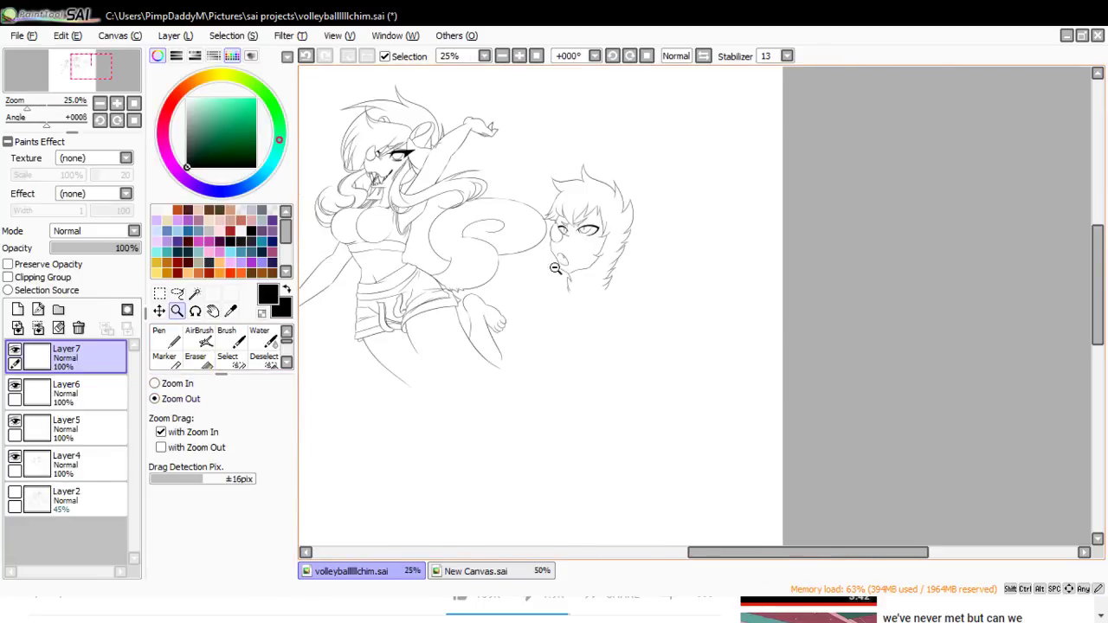
pyautogui.click(17, 308)
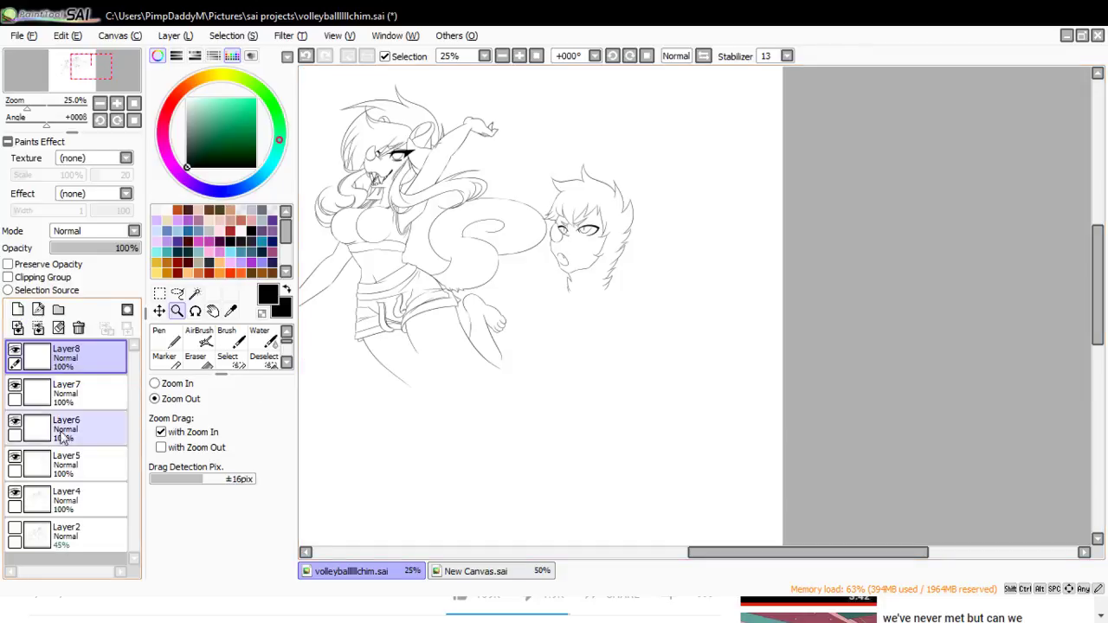
# - Compare the line art with the Layer2 sketch and with the teal-haired character on the reference canvas
pyautogui.click(15, 529)
pyautogui.click(14, 531)
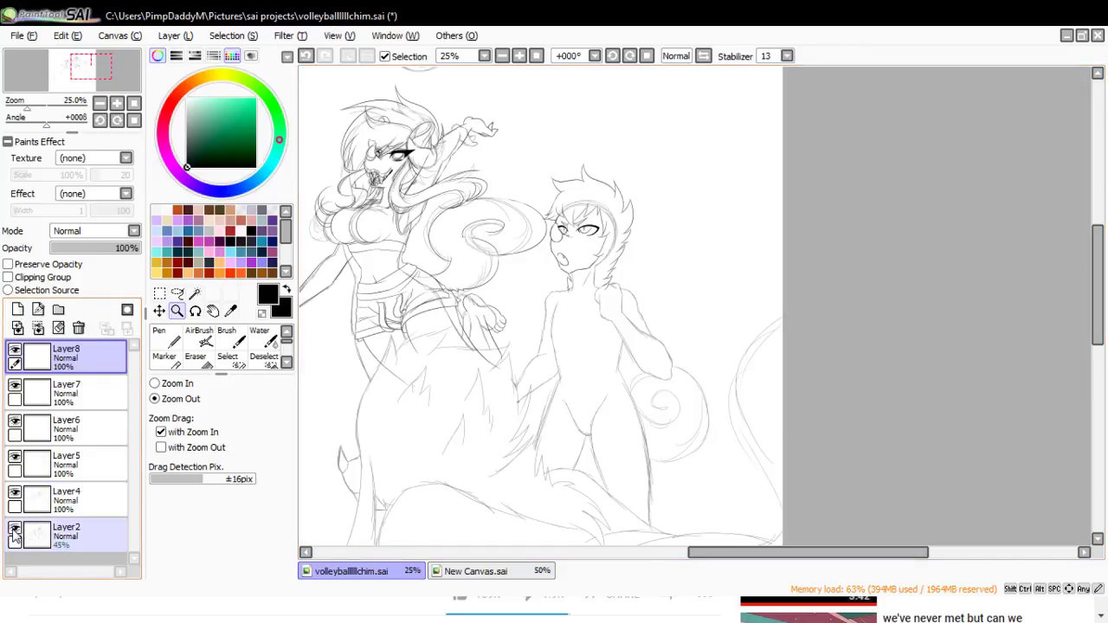
pyautogui.click(14, 532)
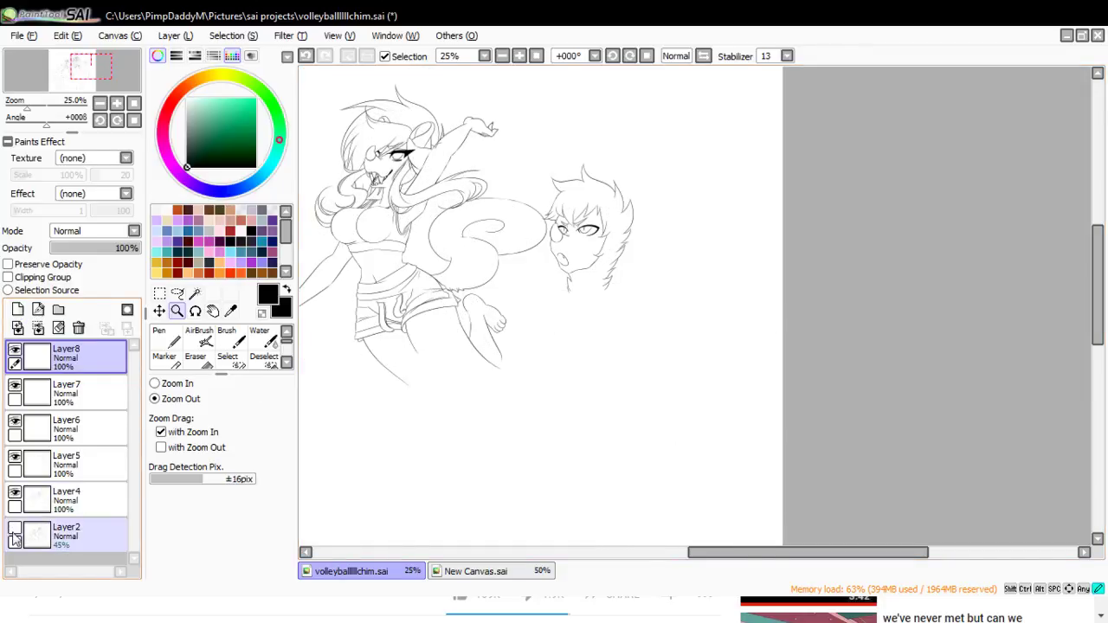
pyautogui.click(472, 572)
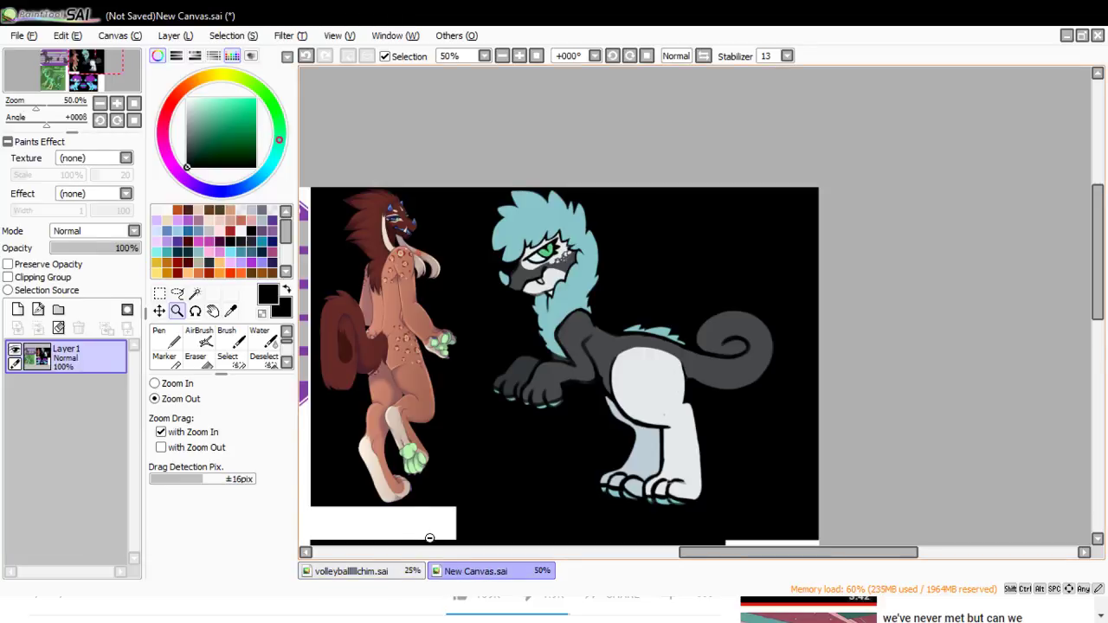
pyautogui.click(407, 571)
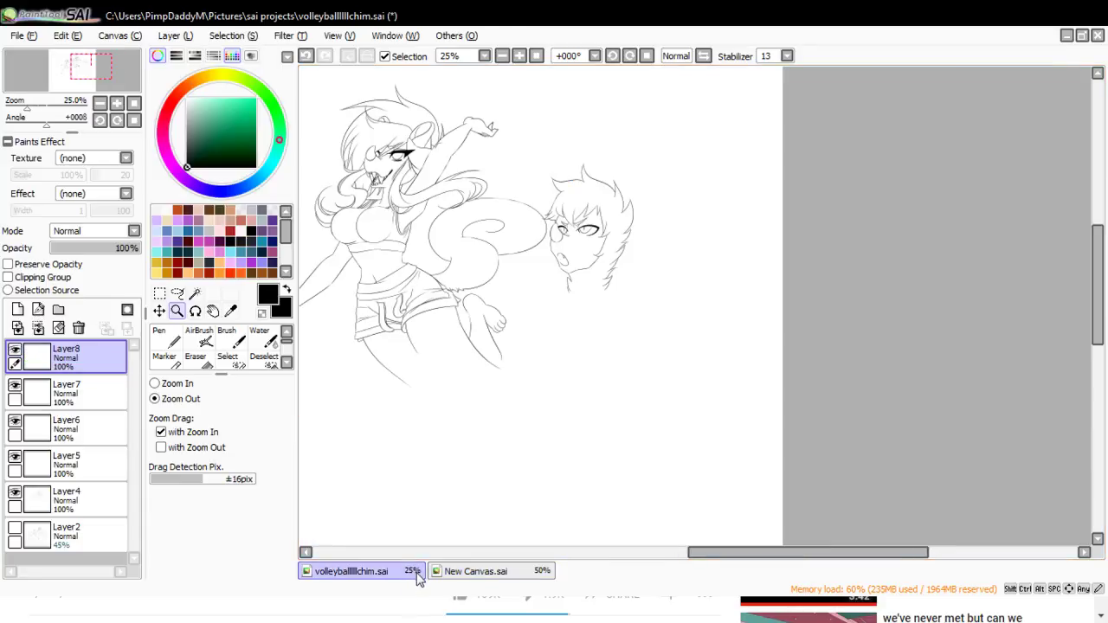
pyautogui.click(471, 576)
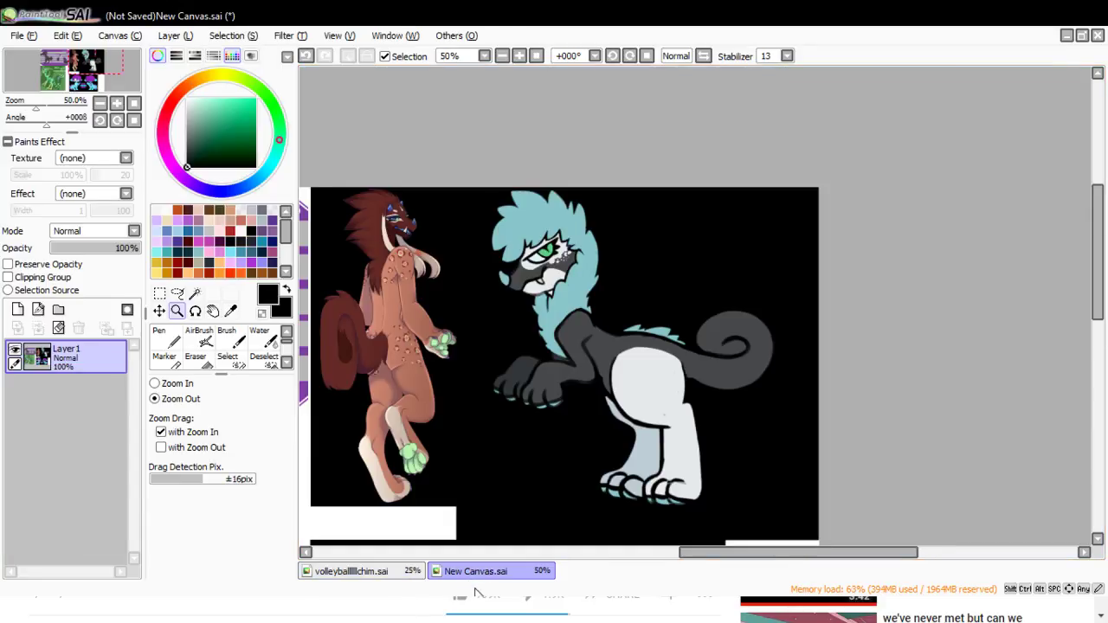
pyautogui.click(416, 571)
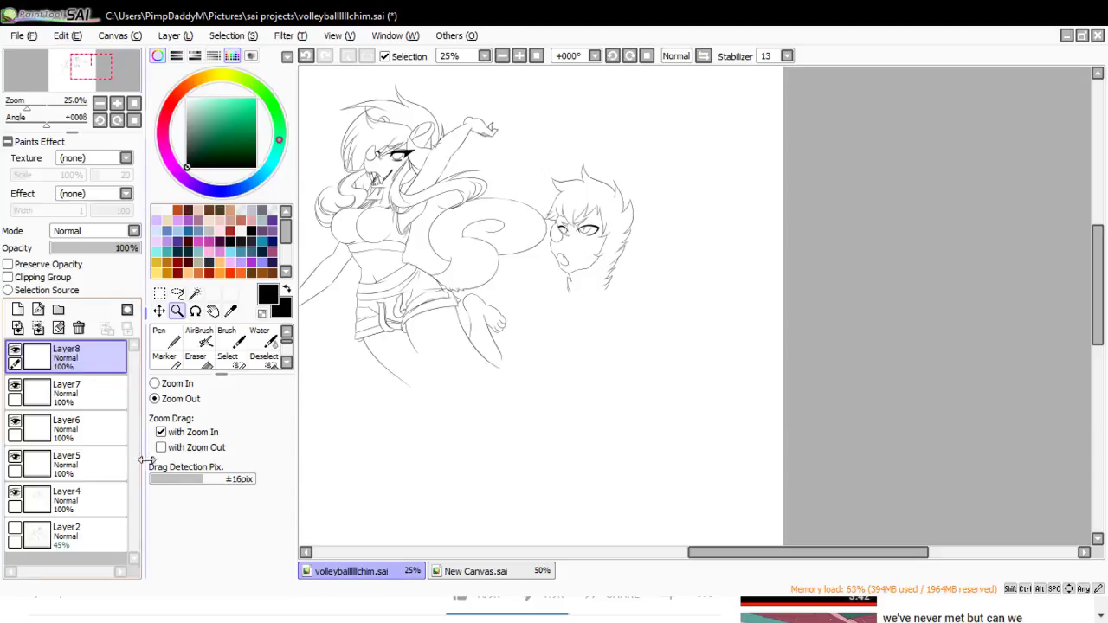
# - Show the Layer2 sketch, make Layer7 active and check the neck fur on the reference canvas
pyautogui.click(14, 529)
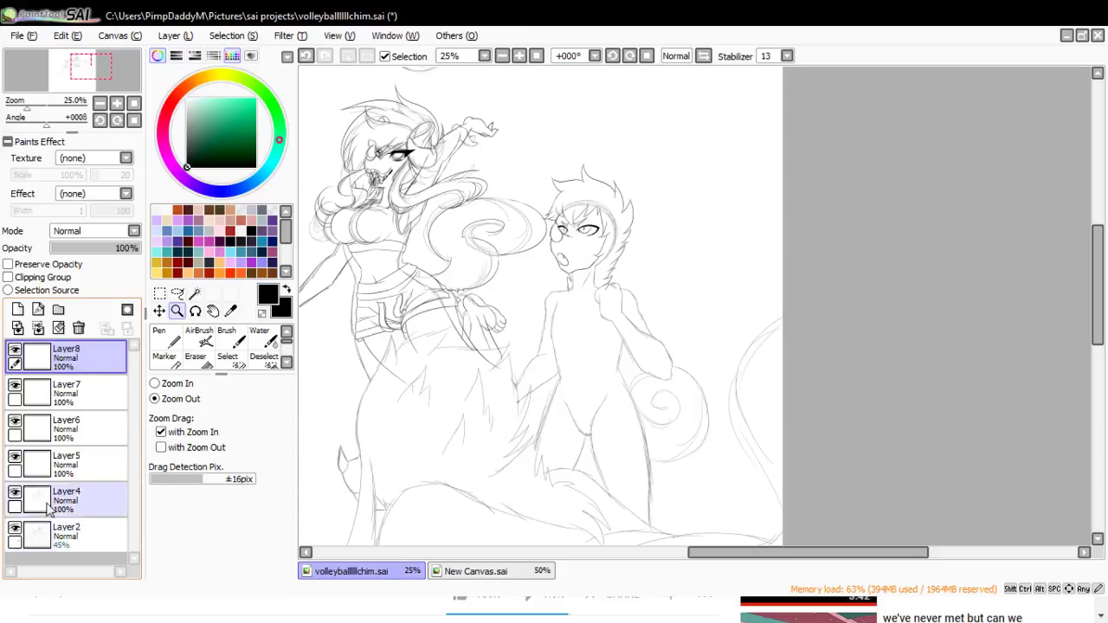
pyautogui.click(165, 383)
pyautogui.click(597, 375)
pyautogui.click(618, 329)
pyautogui.click(585, 286)
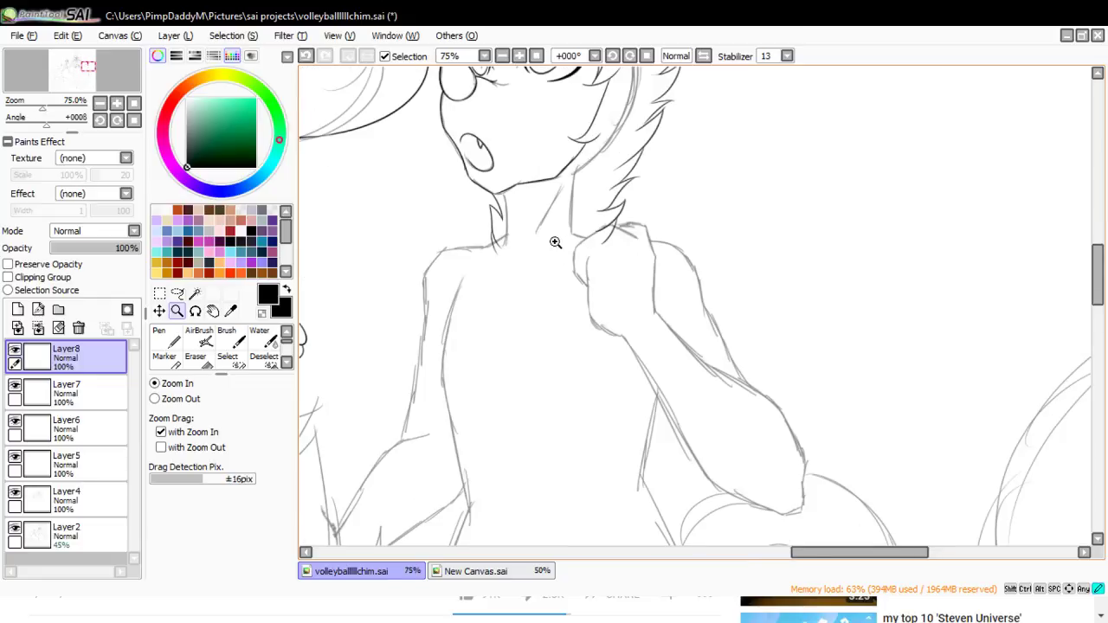
pyautogui.click(556, 240)
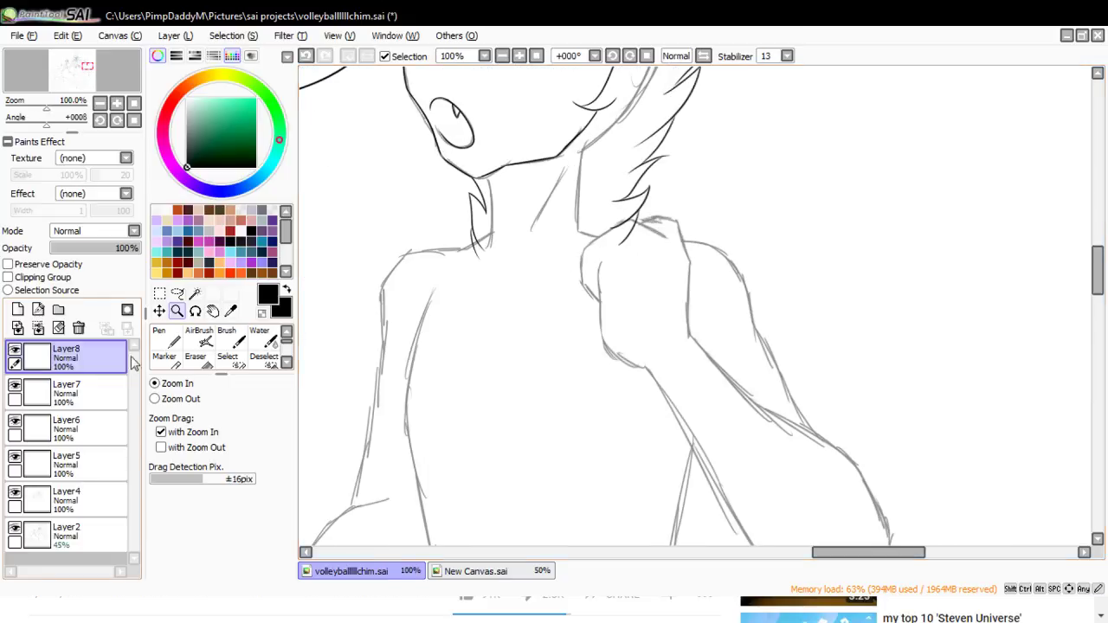
pyautogui.click(63, 394)
pyautogui.click(474, 571)
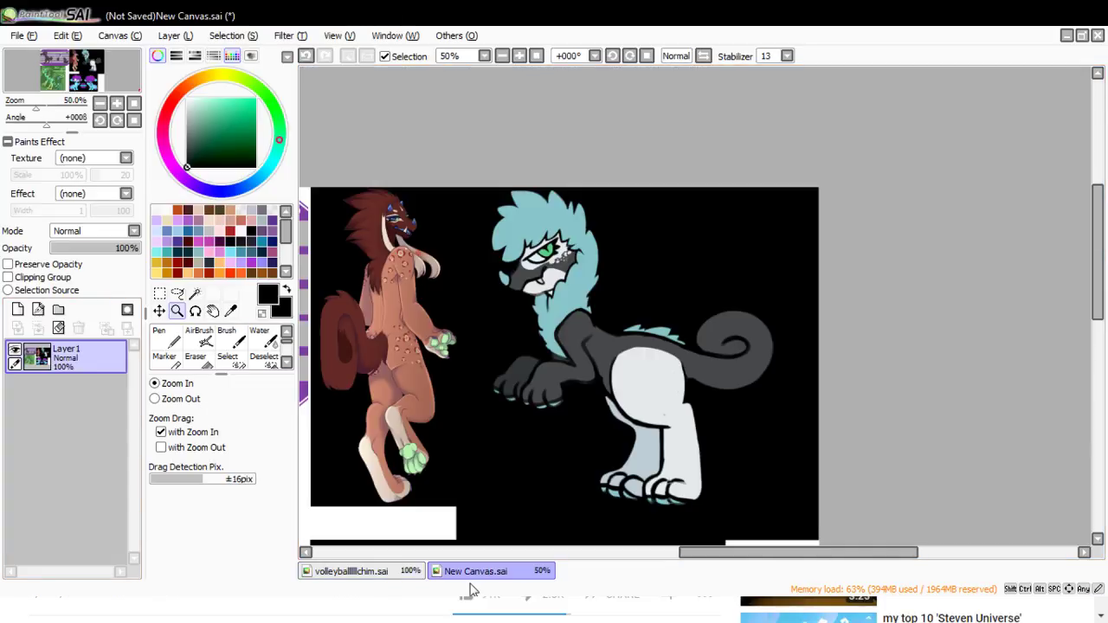
pyautogui.click(348, 571)
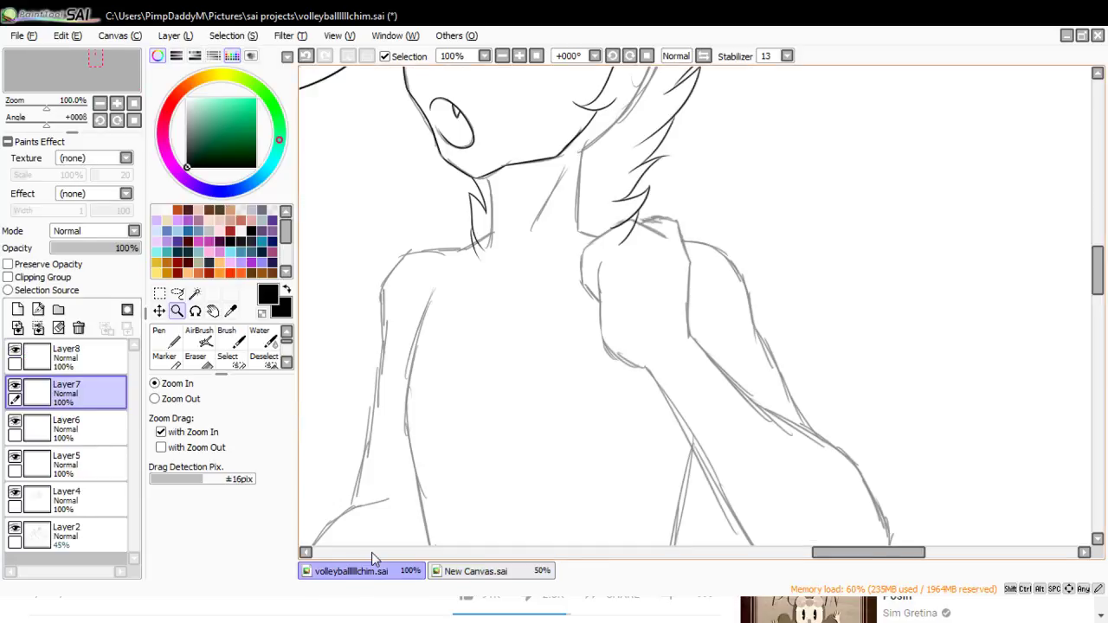
# - Ink a row of pointed fur tufts across the upper chest below the neck with the size 3 pen on Layer7
pyautogui.press('n')
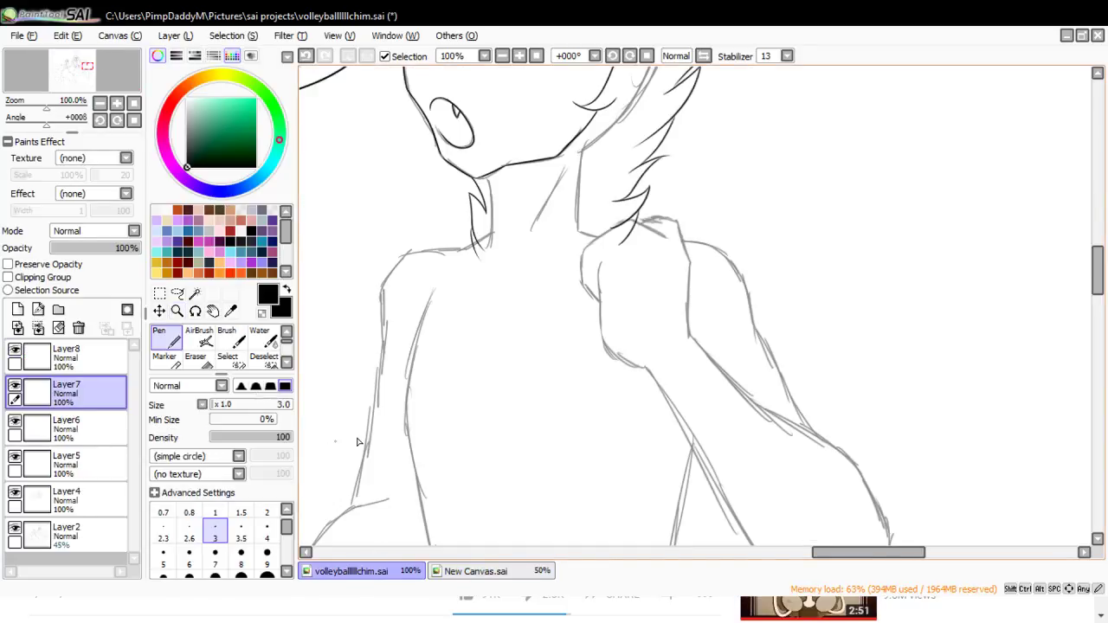
pyautogui.moveTo(438, 257)
pyautogui.mouseDown()
pyautogui.moveTo(483, 286)
pyautogui.moveTo(505, 284)
pyautogui.moveTo(496, 294)
pyautogui.moveTo(482, 289)
pyautogui.moveTo(498, 276)
pyautogui.moveTo(512, 334)
pyautogui.mouseUp()
pyautogui.hotkey('ctrl', 'z')
pyautogui.moveTo(502, 276)
pyautogui.mouseDown()
pyautogui.moveTo(510, 337)
pyautogui.moveTo(516, 323)
pyautogui.moveTo(494, 294)
pyautogui.moveTo(507, 355)
pyautogui.moveTo(524, 289)
pyautogui.mouseUp()
pyautogui.hotkey('ctrl', 'z')
pyautogui.moveTo(521, 334); pyautogui.dragTo(546, 275)
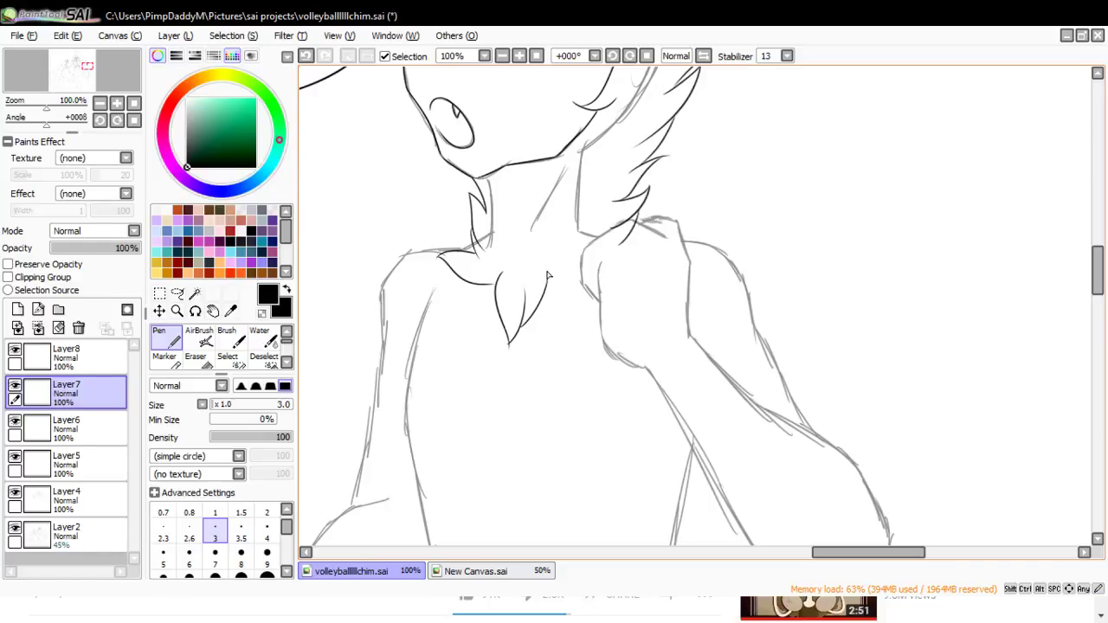
pyautogui.moveTo(548, 317)
pyautogui.mouseDown()
pyautogui.moveTo(566, 280)
pyautogui.moveTo(571, 313)
pyautogui.mouseUp()
# - Close the gaps between the chest tufts with short pen strokes, including a small tuft beside the longest one
pyautogui.click(176, 310)
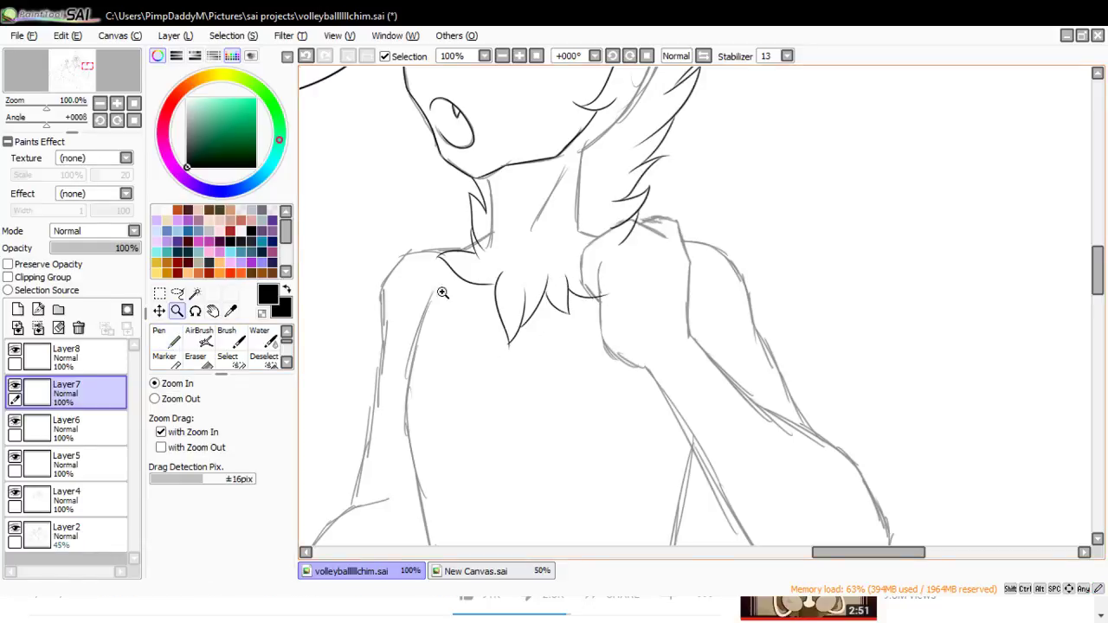
pyautogui.click(473, 266)
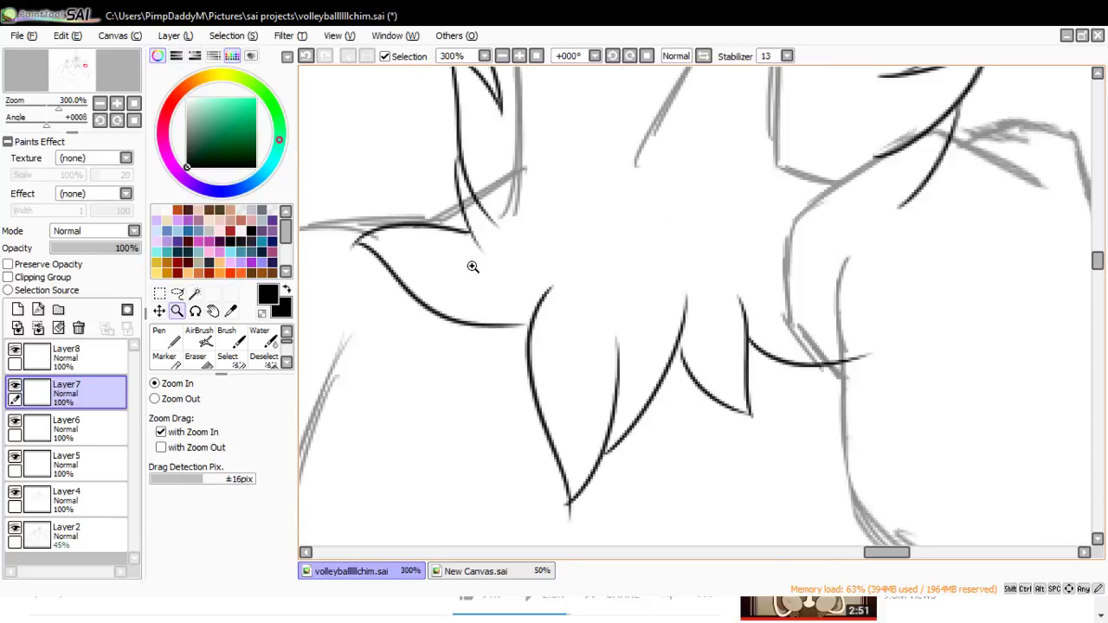
pyautogui.click(160, 338)
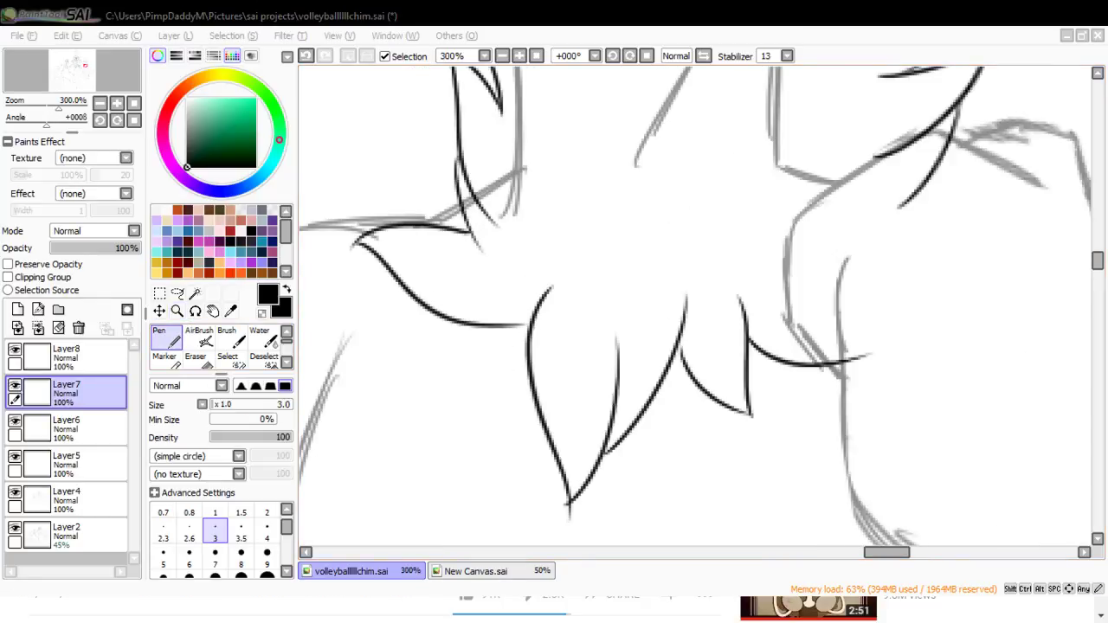
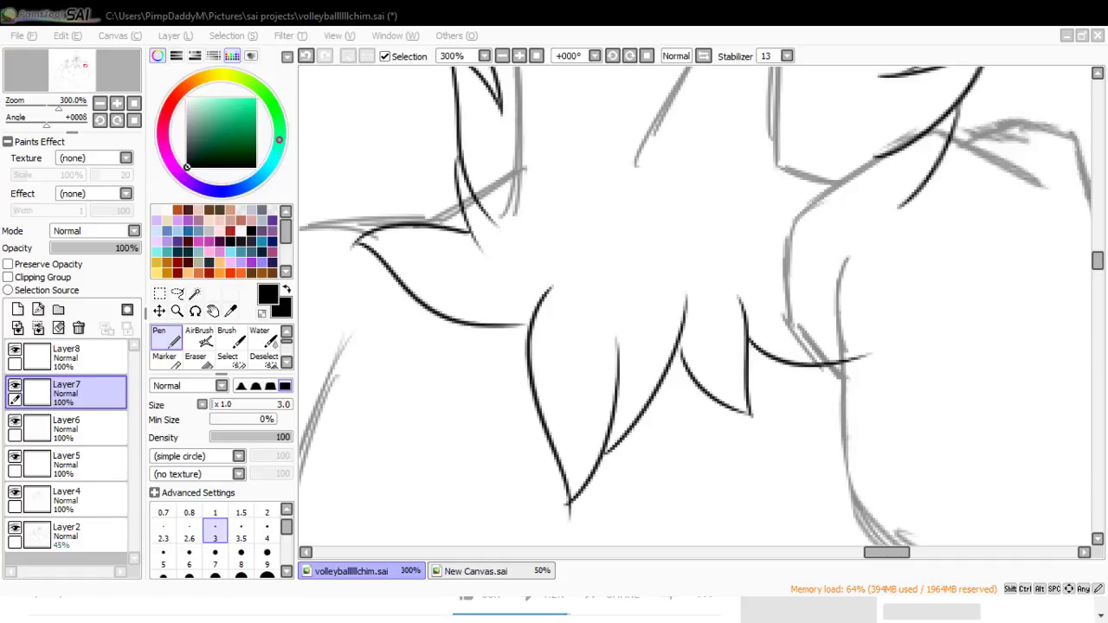
pyautogui.click(436, 505)
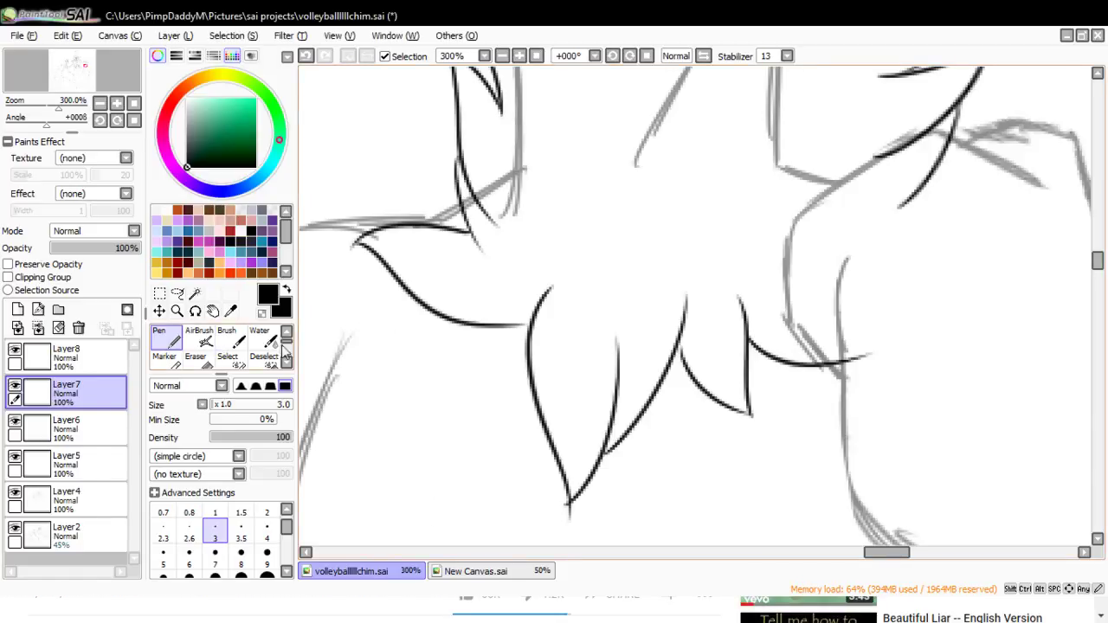
pyautogui.moveTo(527, 308); pyautogui.dragTo(520, 346)
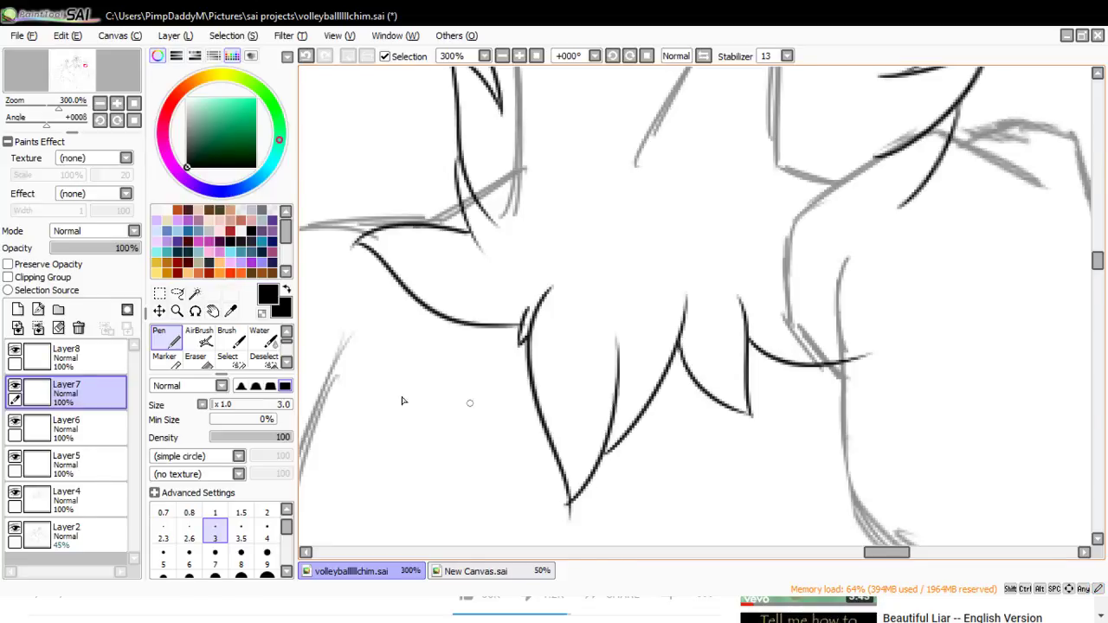
# - Trim the overshooting tip of the longest chest tuft with the size 9 eraser and make Layer8 active
pyautogui.press('e')
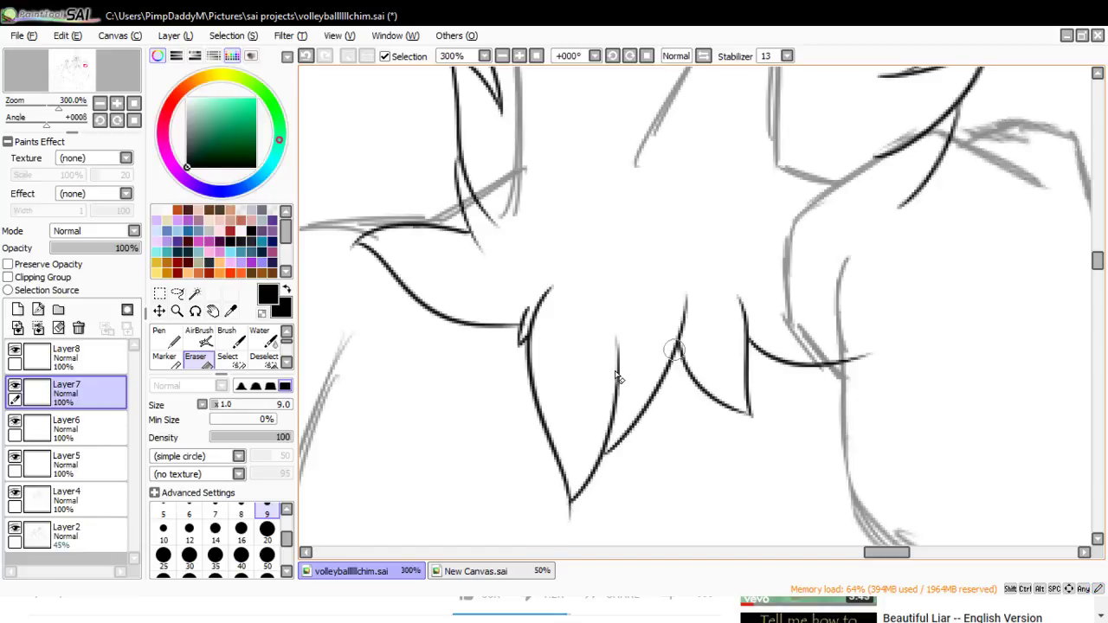
pyautogui.click(102, 360)
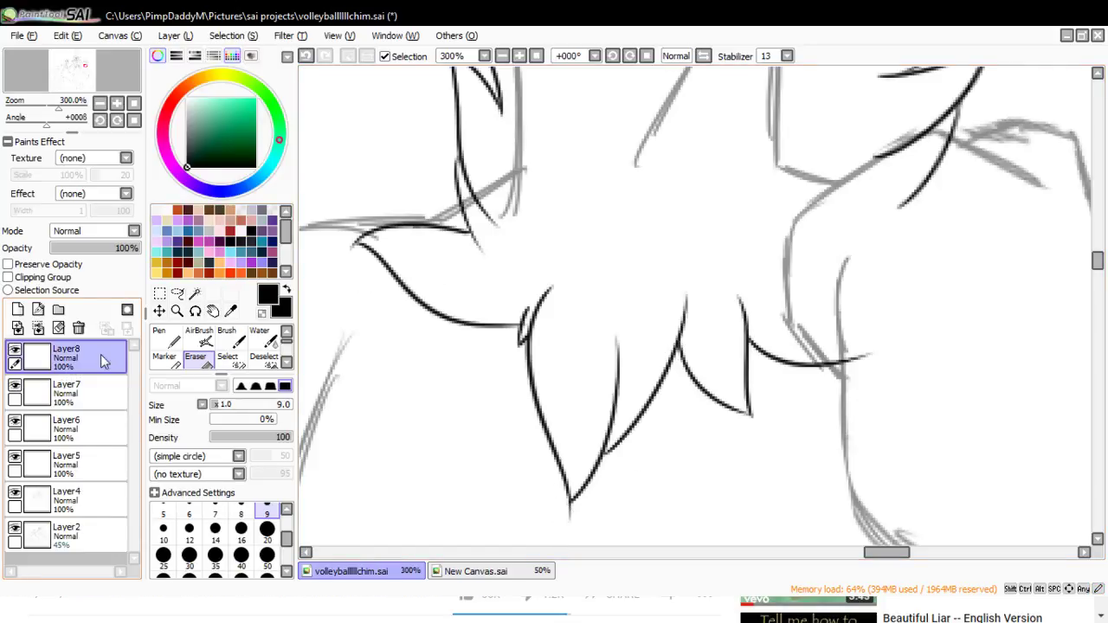
# - Ink the torso's left contour from below the shoulder down to the waist on Layer8 with the size 3 pen
pyautogui.click(177, 309)
pyautogui.click(155, 399)
pyautogui.click(468, 268)
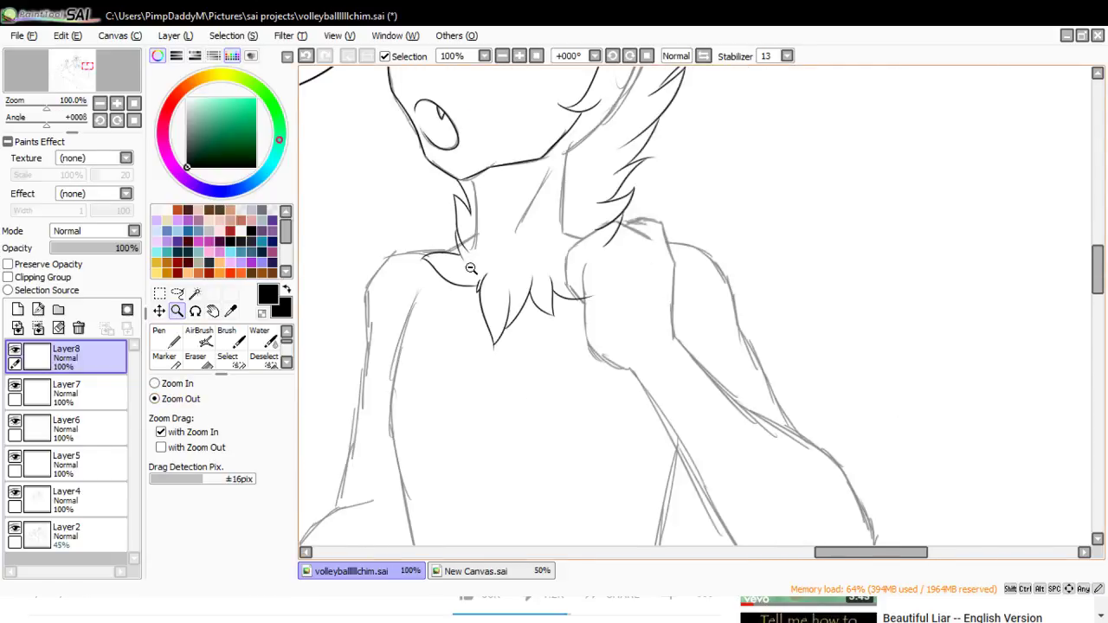
pyautogui.click(470, 268)
pyautogui.click(567, 230)
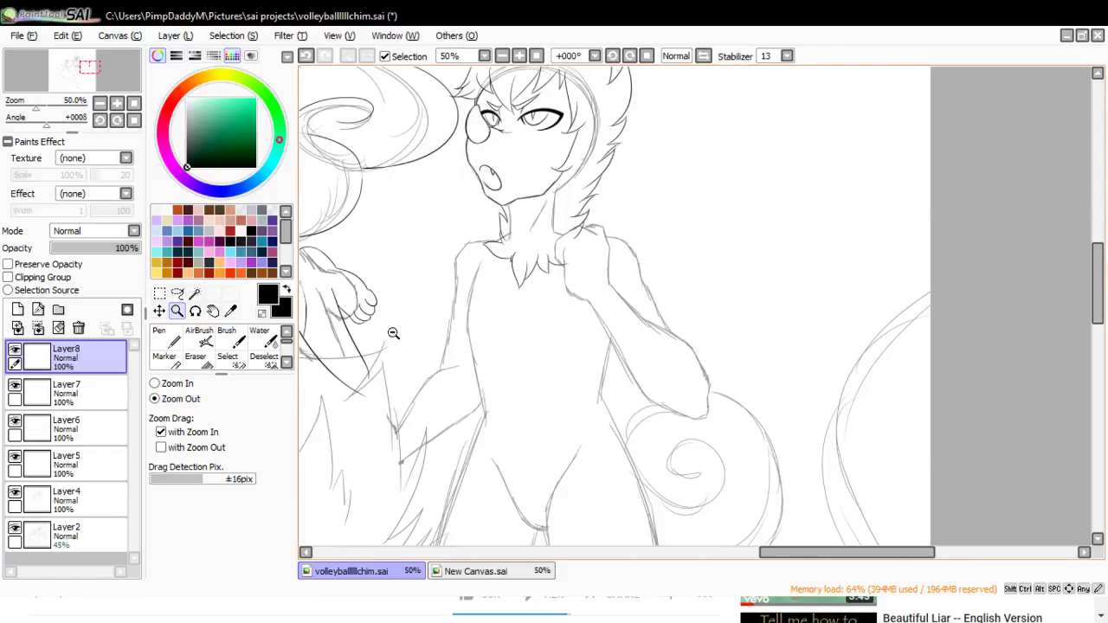
pyautogui.click(155, 384)
pyautogui.click(403, 327)
pyautogui.click(159, 339)
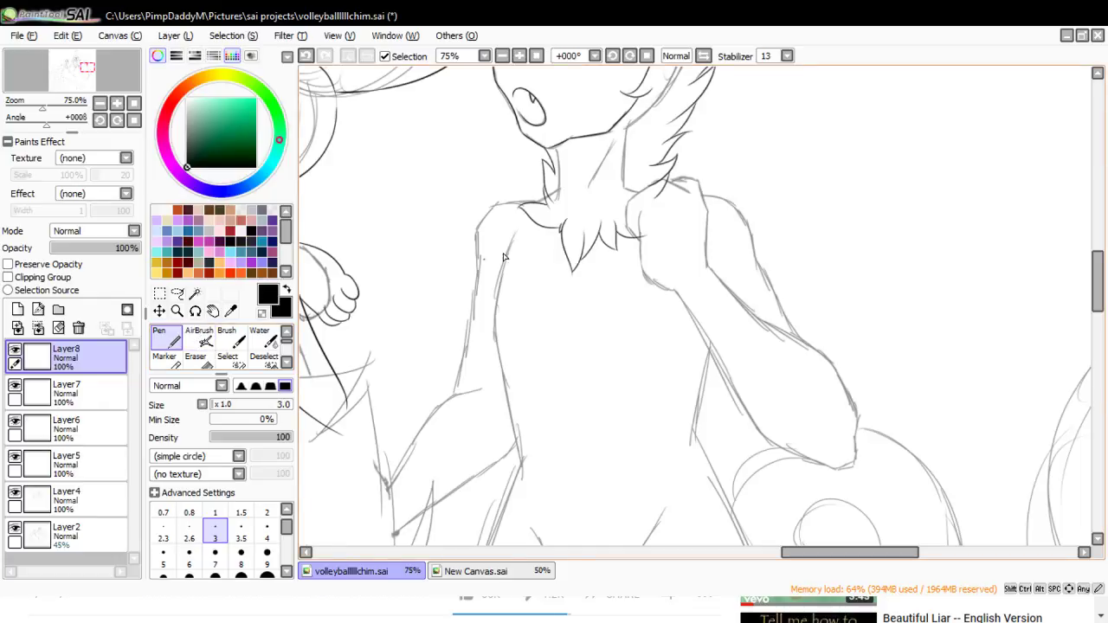
pyautogui.moveTo(516, 239); pyautogui.dragTo(506, 377)
pyautogui.hotkey('ctrl', 'z')
pyautogui.moveTo(519, 232)
pyautogui.mouseDown()
pyautogui.moveTo(500, 375)
pyautogui.moveTo(493, 340)
pyautogui.moveTo(525, 432)
pyautogui.mouseUp()
pyautogui.moveTo(505, 372); pyautogui.dragTo(521, 494)
pyautogui.hotkey('ctrl', 'z')
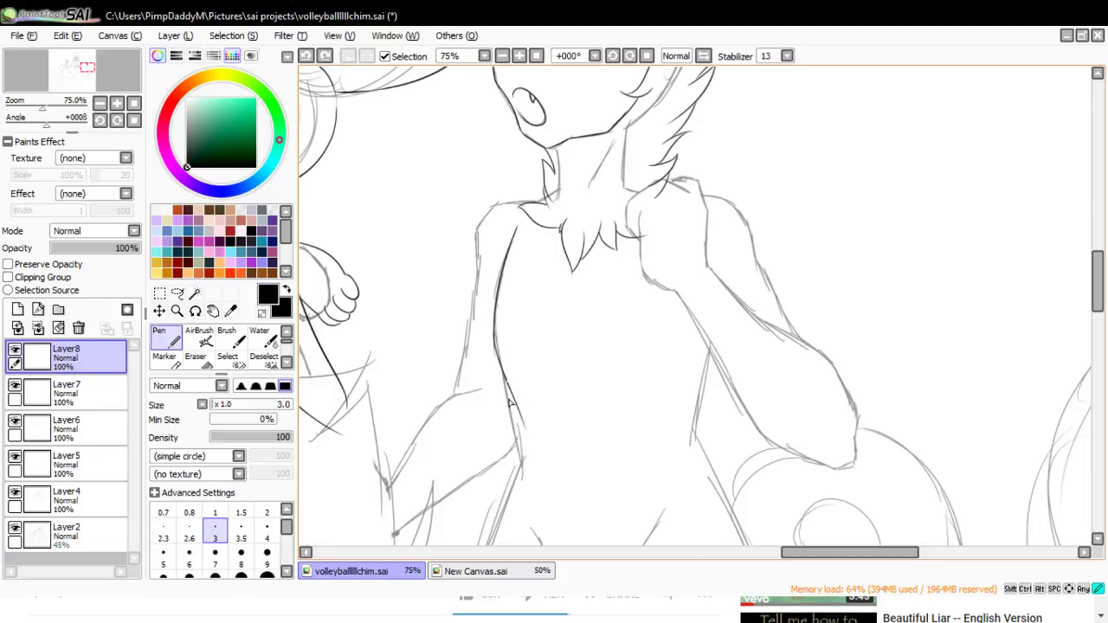
pyautogui.moveTo(507, 381); pyautogui.dragTo(527, 491)
# - Ink the right side of the waist with two overlapping strokes and the left groin line curving down between the legs
pyautogui.moveTo(712, 327); pyautogui.dragTo(677, 443)
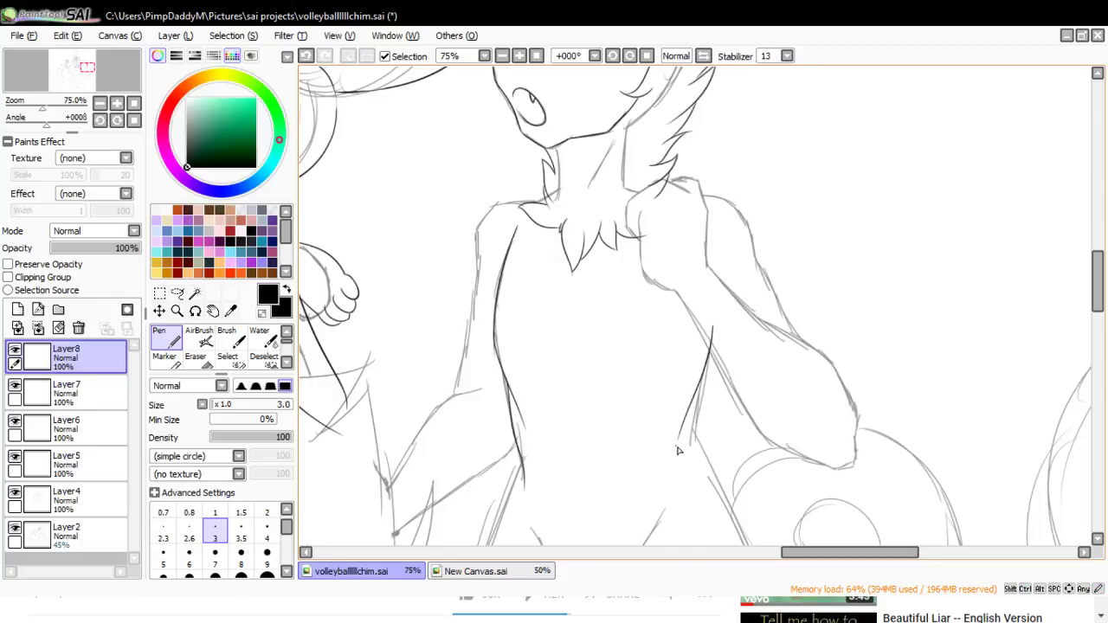
pyautogui.moveTo(700, 398); pyautogui.dragTo(701, 466)
pyautogui.moveTo(1098, 279); pyautogui.dragTo(1097, 319)
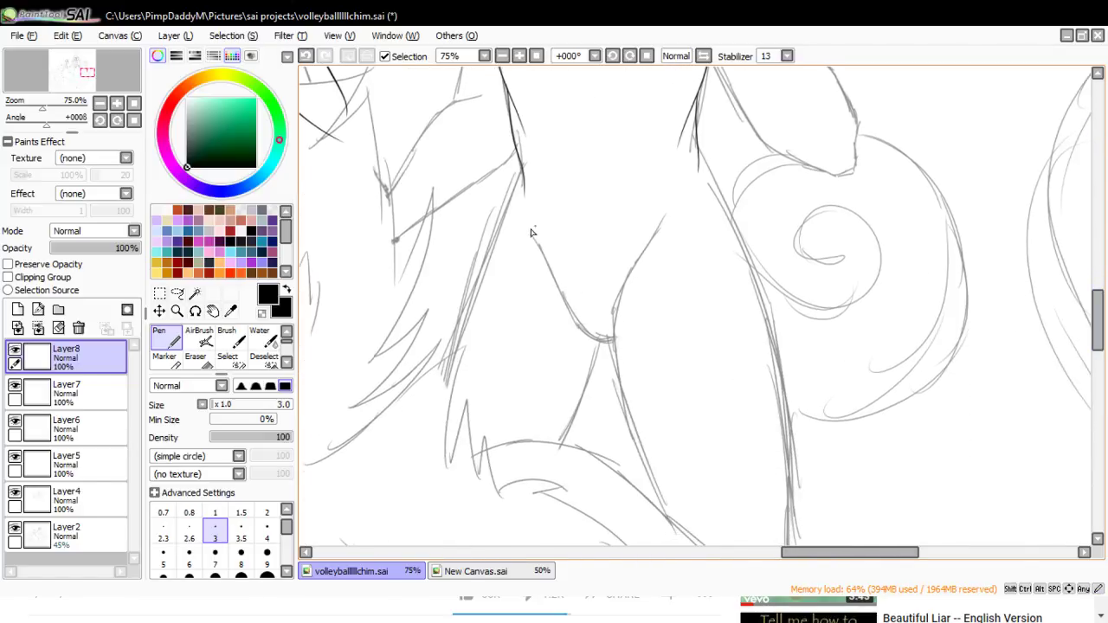
pyautogui.moveTo(531, 229)
pyautogui.mouseDown()
pyautogui.moveTo(626, 354)
pyautogui.moveTo(650, 345)
pyautogui.moveTo(561, 288)
pyautogui.moveTo(645, 339)
pyautogui.moveTo(565, 308)
pyautogui.moveTo(618, 340)
pyautogui.mouseUp()
pyautogui.hotkey('ctrl', 'z')
pyautogui.hotkey('ctrl', 'z')
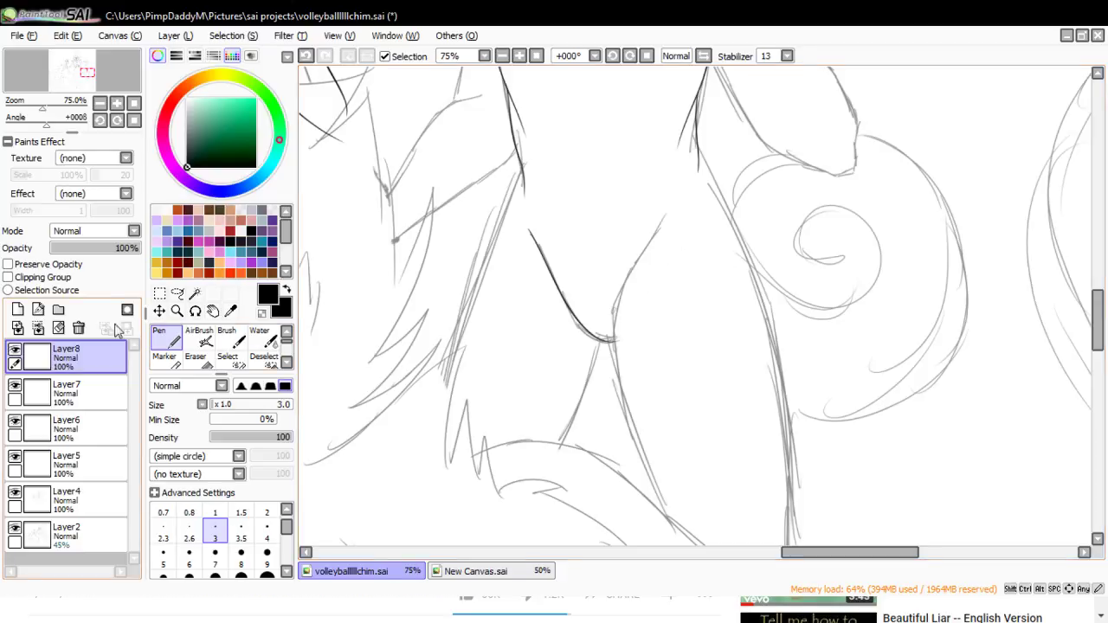
# - Hide the Layer2 sketch and erase the overshooting stroke ends along the left torso contour with the size 9 eraser
pyautogui.click(15, 536)
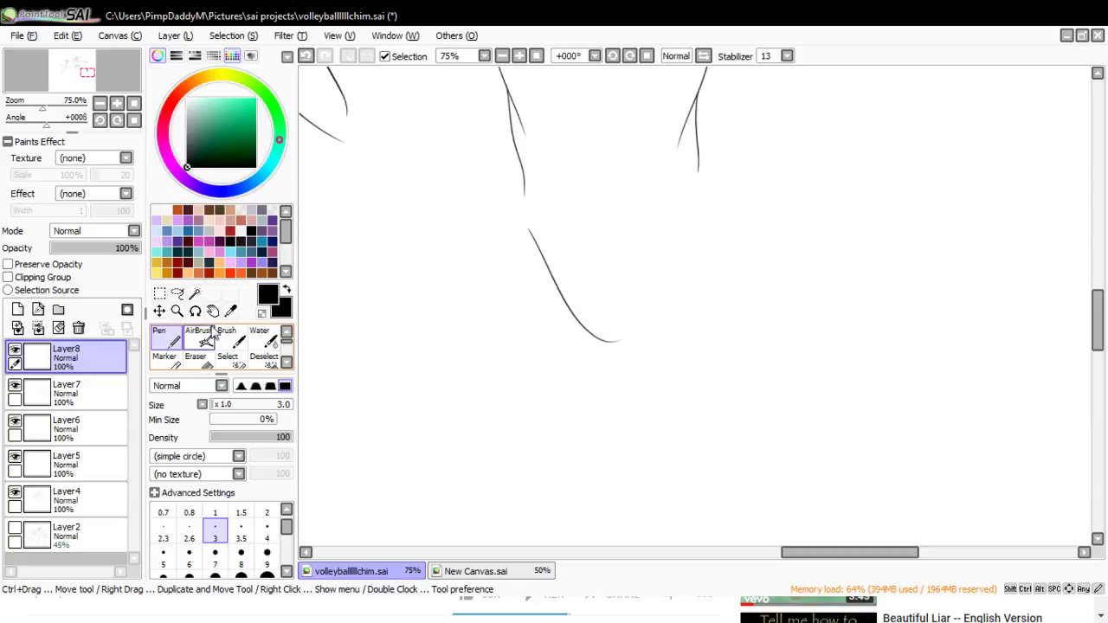
pyautogui.click(177, 310)
pyautogui.click(169, 399)
pyautogui.click(347, 439)
pyautogui.click(173, 383)
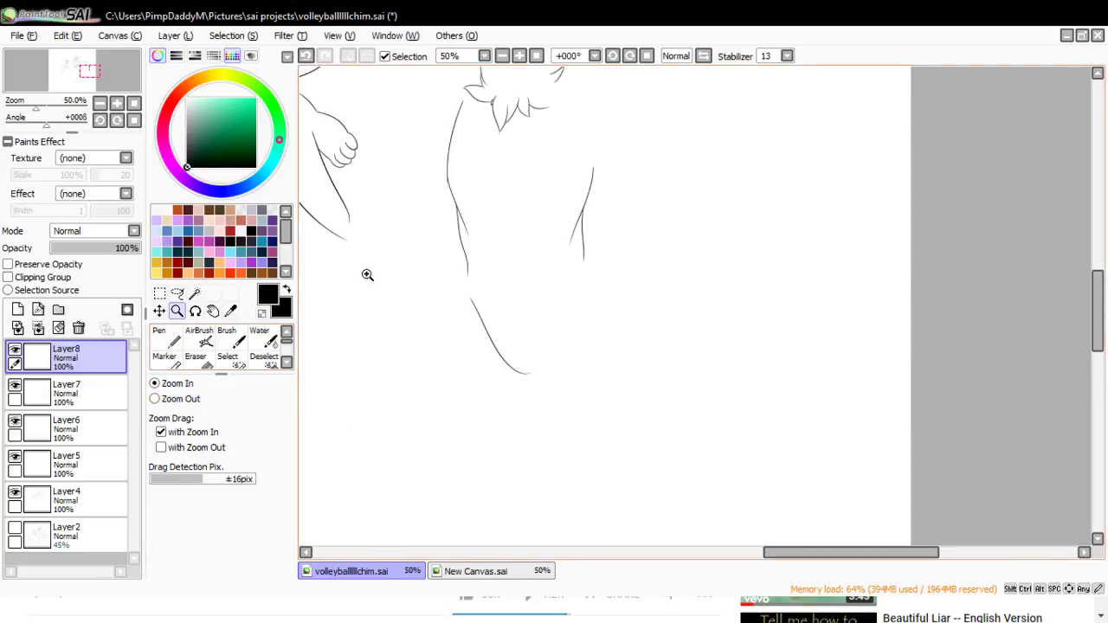
pyautogui.click(453, 171)
pyautogui.click(440, 165)
pyautogui.press('e')
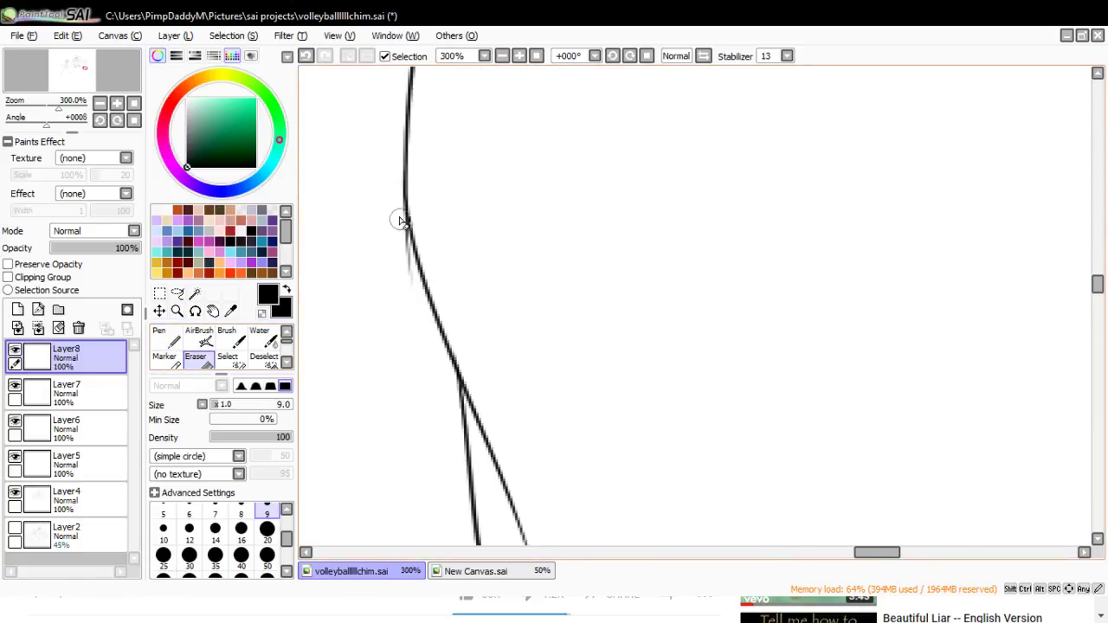
pyautogui.moveTo(400, 206); pyautogui.dragTo(410, 289)
pyautogui.moveTo(401, 184)
pyautogui.mouseDown()
pyautogui.moveTo(417, 308)
pyautogui.moveTo(448, 330)
pyautogui.mouseUp()
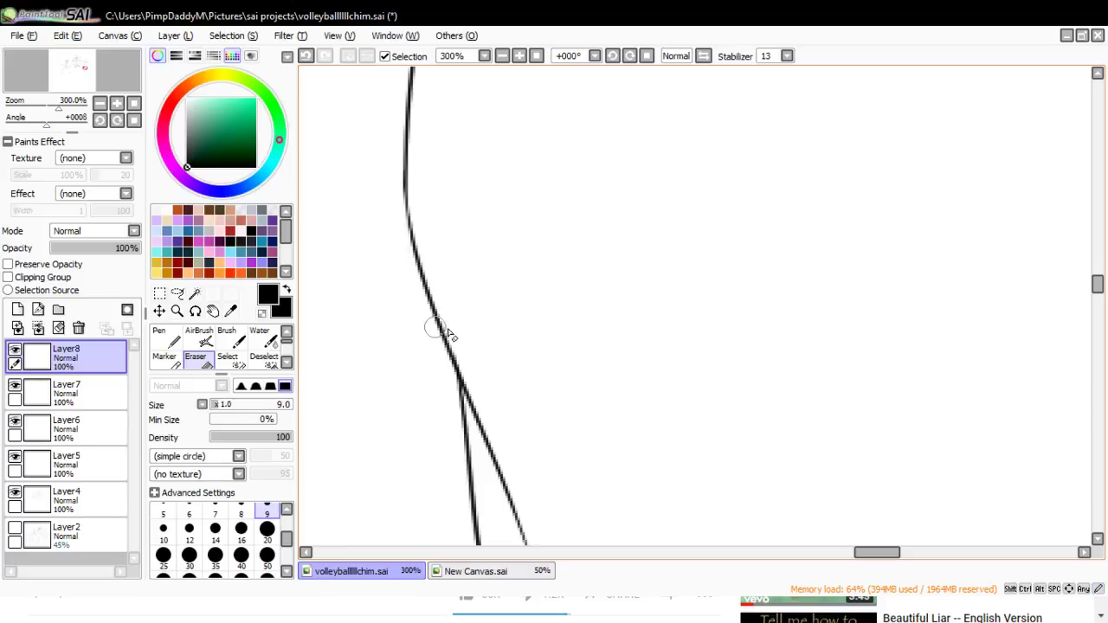
pyautogui.moveTo(1097, 284); pyautogui.dragTo(1095, 295)
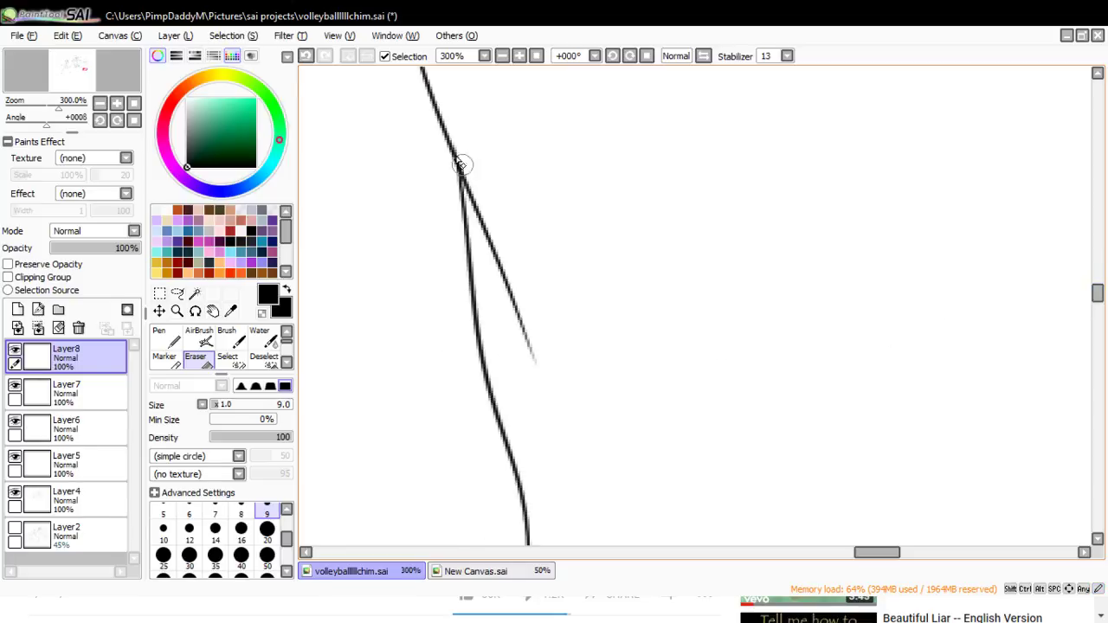
pyautogui.moveTo(456, 154)
pyautogui.mouseDown()
pyautogui.moveTo(500, 260)
pyautogui.moveTo(455, 135)
pyautogui.moveTo(495, 263)
pyautogui.mouseUp()
pyautogui.moveTo(470, 182); pyautogui.dragTo(523, 333)
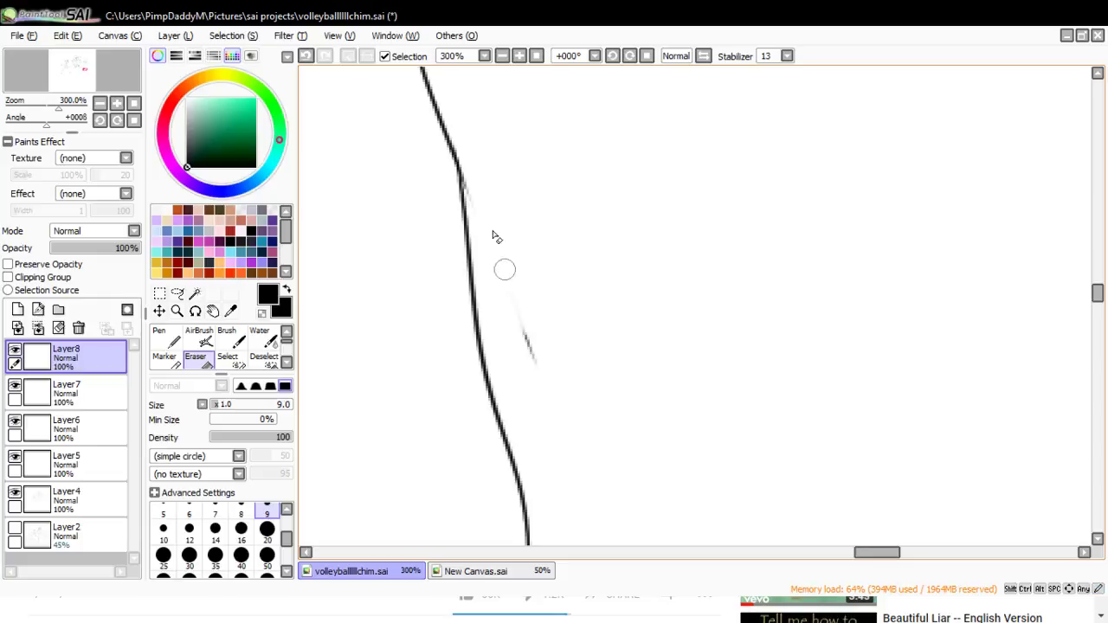
pyautogui.moveTo(493, 236)
pyautogui.mouseDown()
pyautogui.moveTo(541, 404)
pyautogui.moveTo(560, 404)
pyautogui.moveTo(496, 172)
pyautogui.moveTo(455, 128)
pyautogui.moveTo(494, 272)
pyautogui.mouseUp()
# - Erase the stray stroke end branching off the right waist contour and check the whole figure
pyautogui.moveTo(870, 555); pyautogui.dragTo(900, 555)
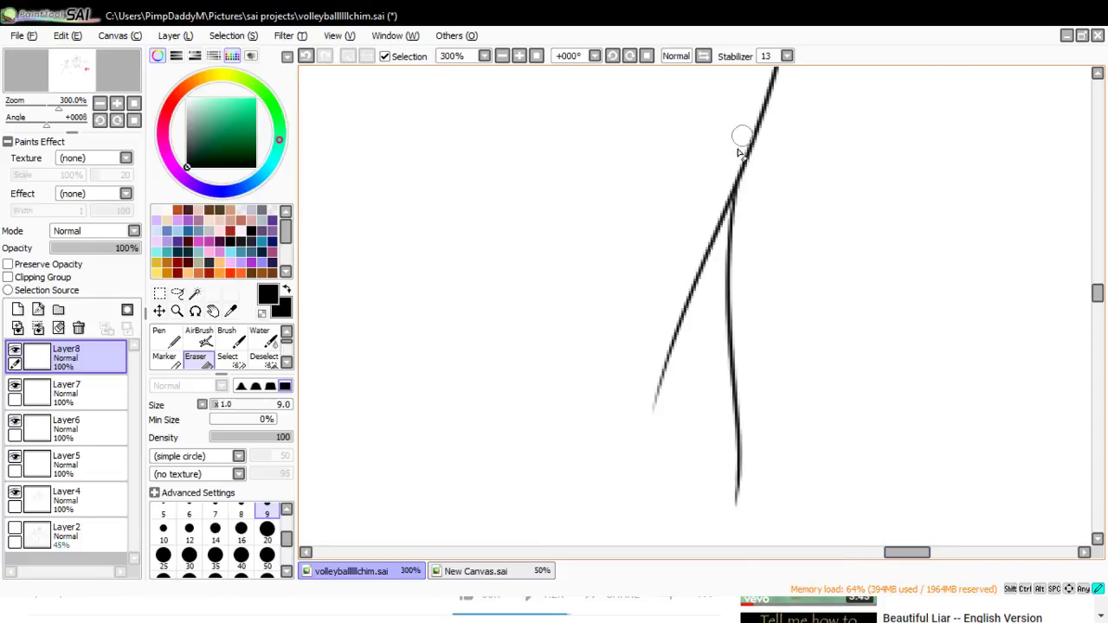
pyautogui.moveTo(731, 189); pyautogui.dragTo(711, 221)
pyautogui.moveTo(742, 141)
pyautogui.mouseDown()
pyautogui.moveTo(717, 271)
pyautogui.moveTo(709, 247)
pyautogui.moveTo(665, 401)
pyautogui.moveTo(670, 325)
pyautogui.mouseUp()
pyautogui.click(176, 310)
pyautogui.click(154, 399)
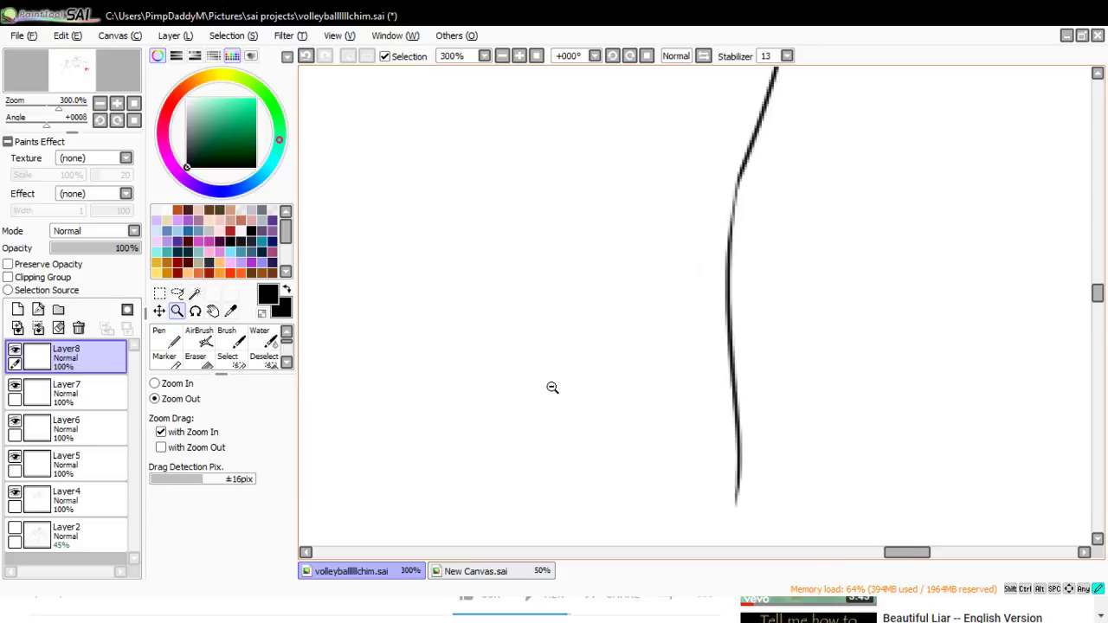
pyautogui.click(595, 383)
pyautogui.click(603, 205)
pyautogui.click(598, 217)
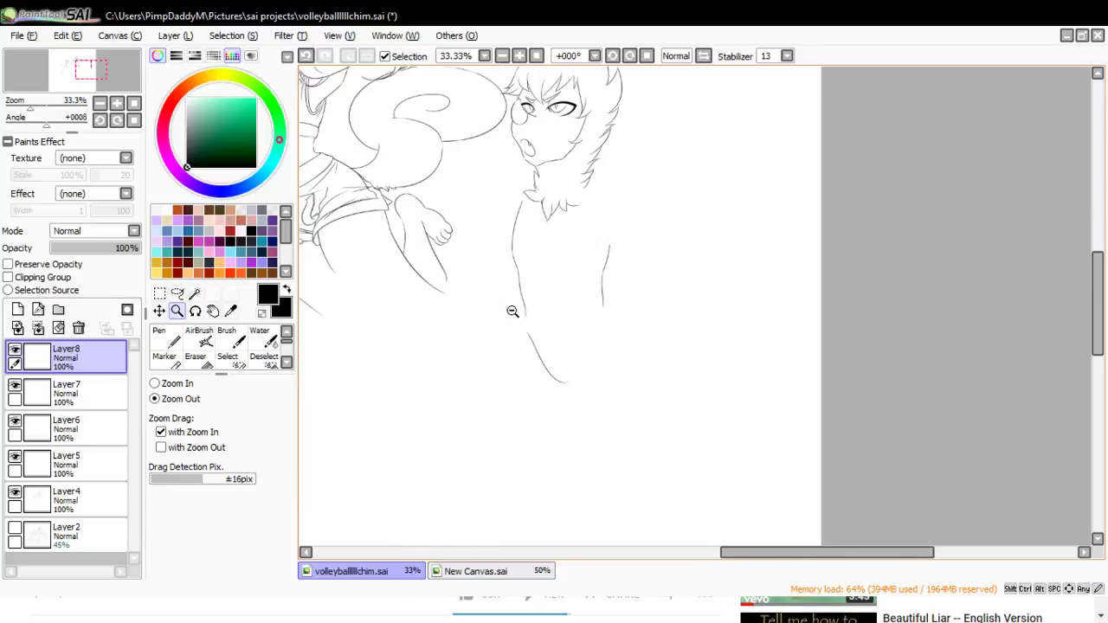
# - Add a new layer above Layer8 and show the Layer2 sketch again
pyautogui.click(15, 327)
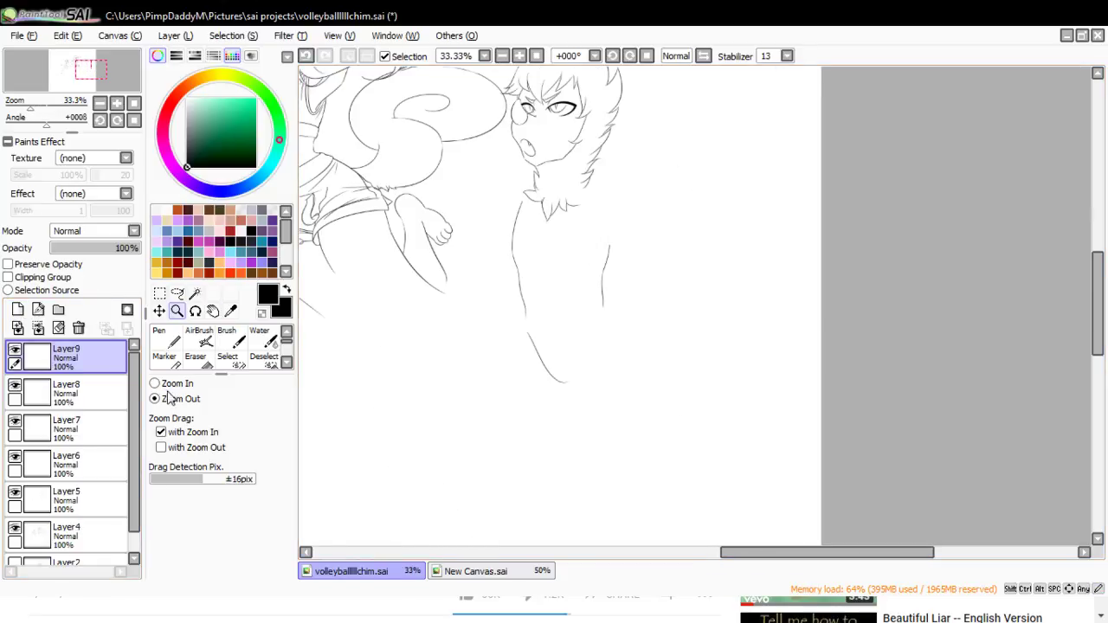
pyautogui.moveTo(137, 440)
pyautogui.mouseDown()
pyautogui.moveTo(136, 476)
pyautogui.moveTo(130, 425)
pyautogui.mouseUp()
pyautogui.click(15, 542)
pyautogui.click(178, 384)
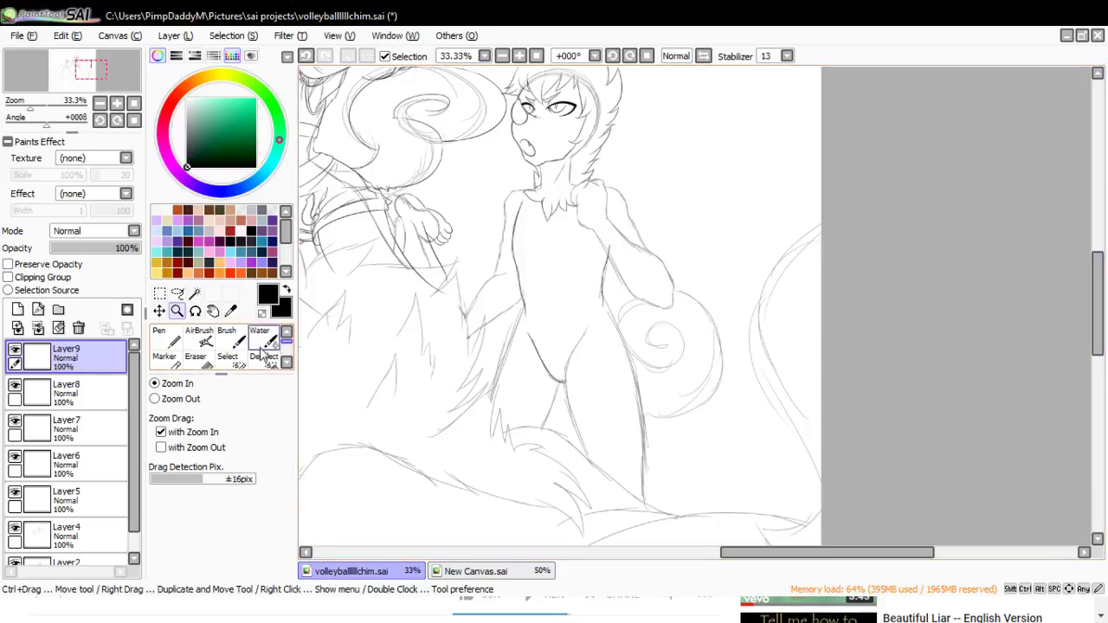
pyautogui.scroll(-2, 130, 483)
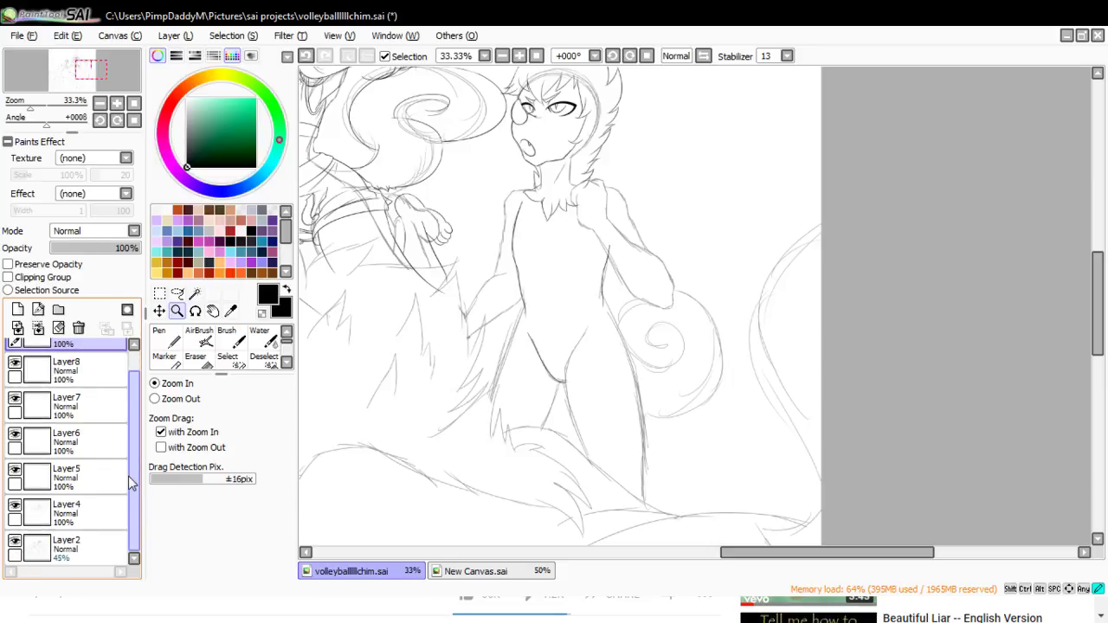
pyautogui.scroll(1, 130, 470)
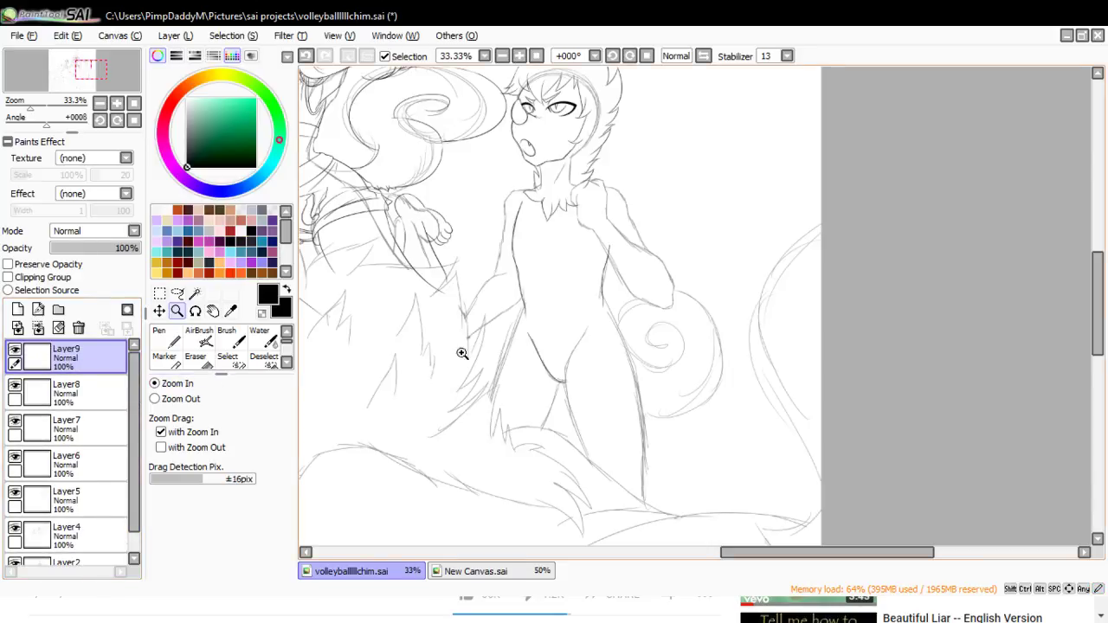
# - Ink both hip curves, the outer contours of both thighs and the left inner thigh on Layer9 with the size 3 pen
pyautogui.click(573, 468)
pyautogui.press('n')
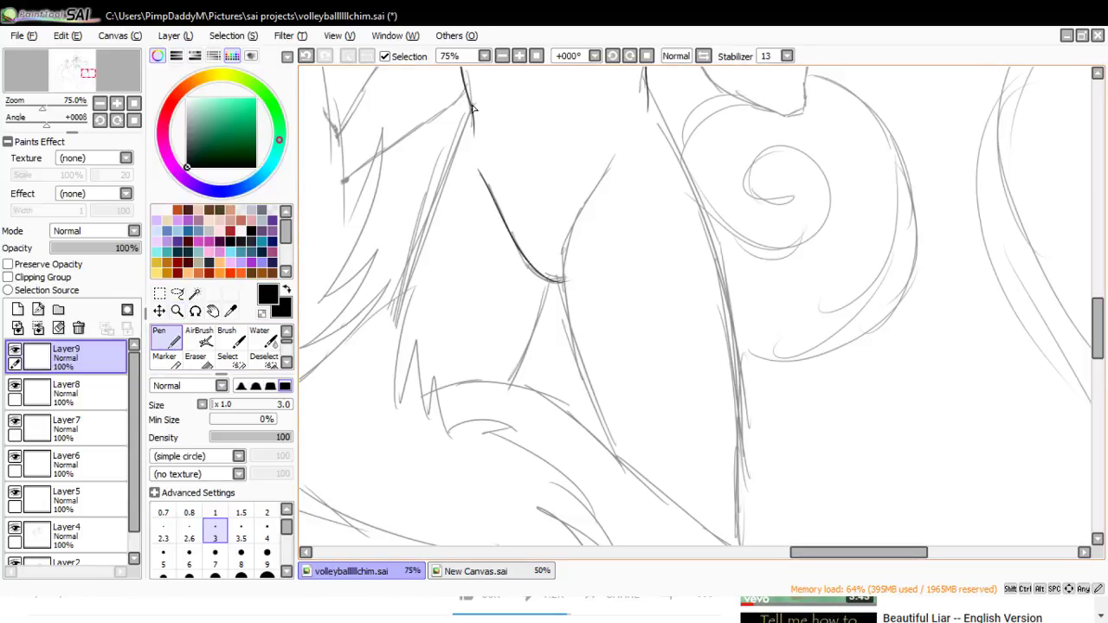
pyautogui.moveTo(458, 126); pyautogui.dragTo(447, 201)
pyautogui.moveTo(648, 90)
pyautogui.mouseDown()
pyautogui.moveTo(666, 114)
pyautogui.moveTo(668, 195)
pyautogui.mouseUp()
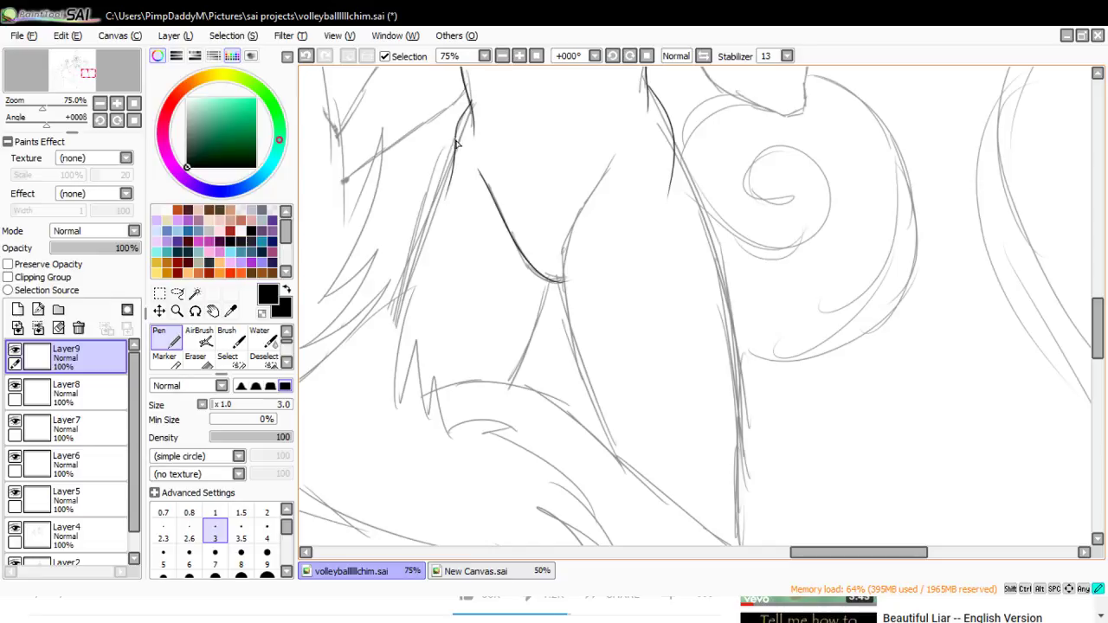
pyautogui.moveTo(461, 137); pyautogui.dragTo(372, 424)
pyautogui.moveTo(552, 269); pyautogui.dragTo(496, 403)
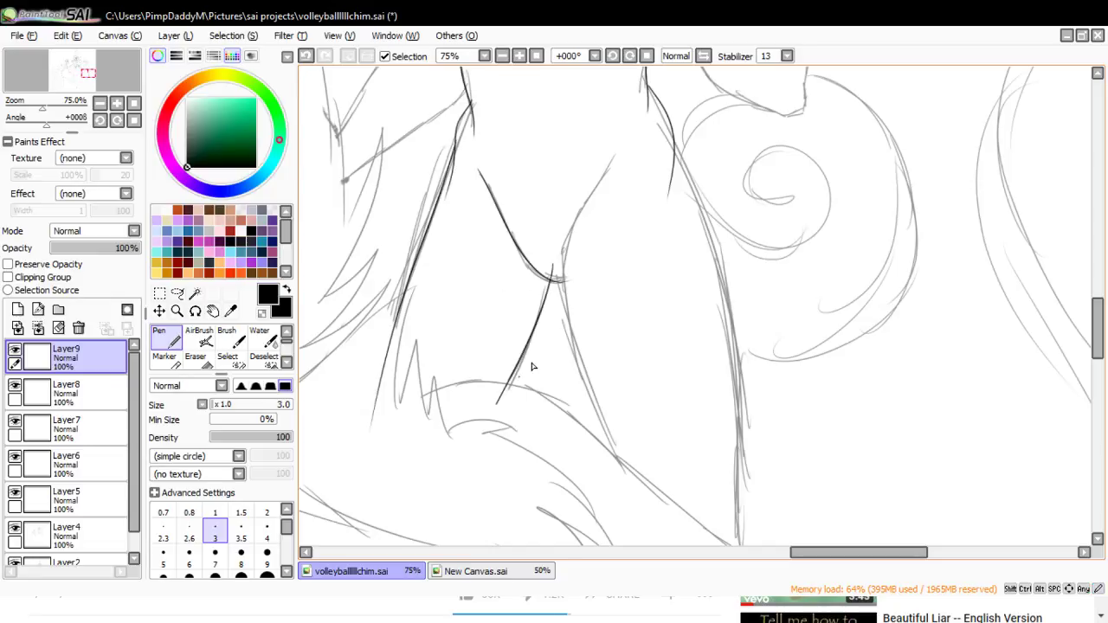
pyautogui.moveTo(675, 141); pyautogui.dragTo(744, 546)
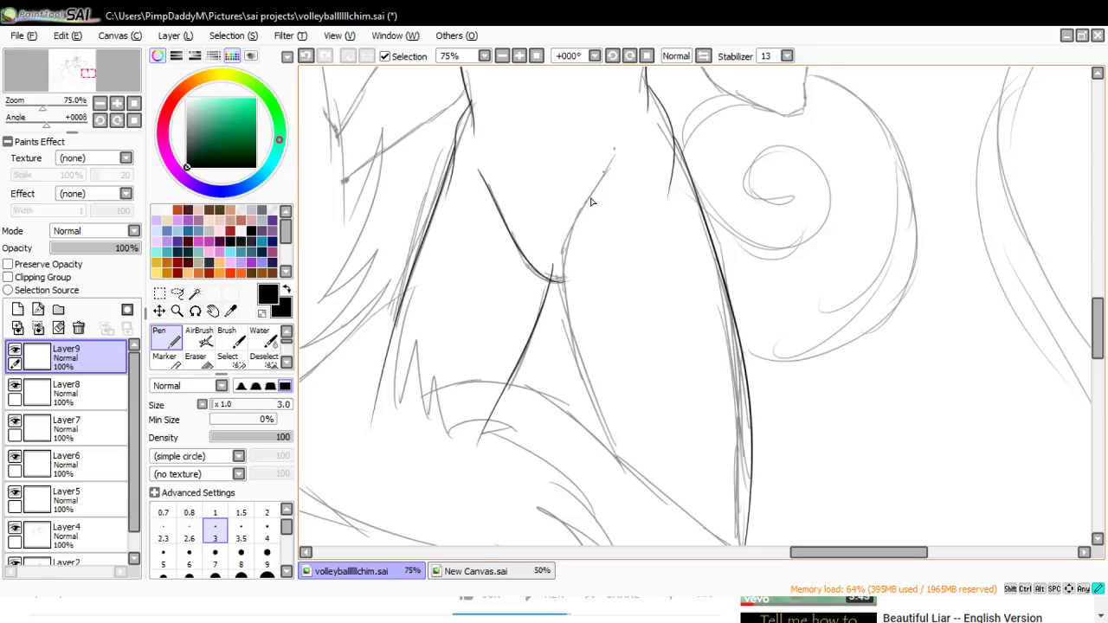
# - Ink the right groin line running into the inner thigh, plus a short curve continuing the outer leg at the knee
pyautogui.moveTo(591, 199); pyautogui.dragTo(625, 456)
pyautogui.hotkey('ctrl', 'z')
pyautogui.moveTo(606, 169); pyautogui.dragTo(632, 481)
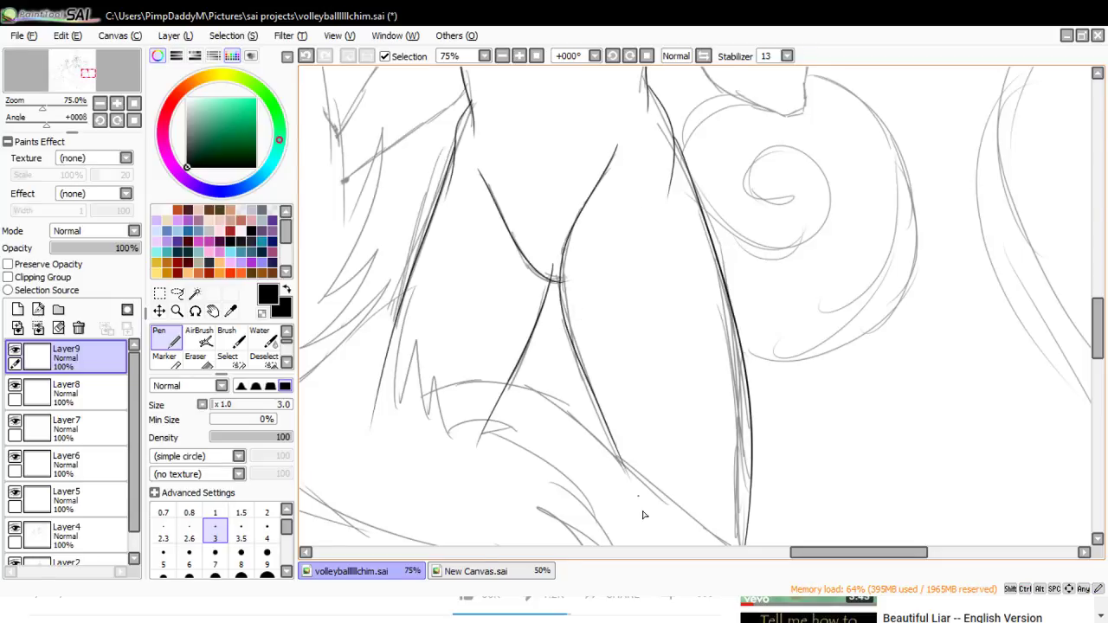
pyautogui.scroll(-5, 1088, 329)
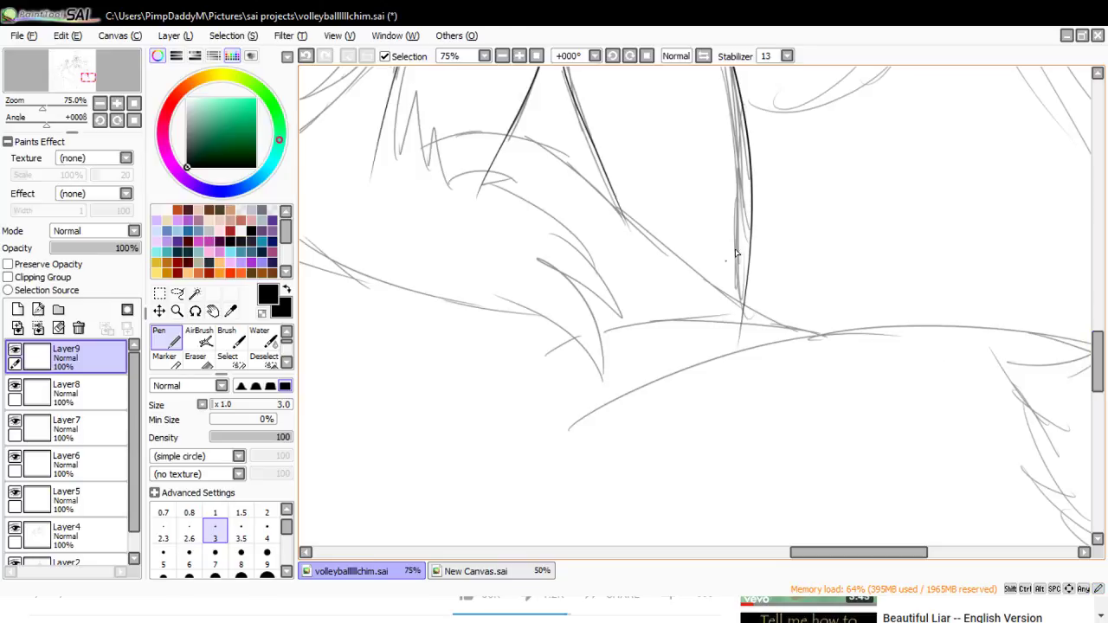
pyautogui.moveTo(749, 244); pyautogui.dragTo(765, 320)
pyautogui.scroll(5, 1092, 346)
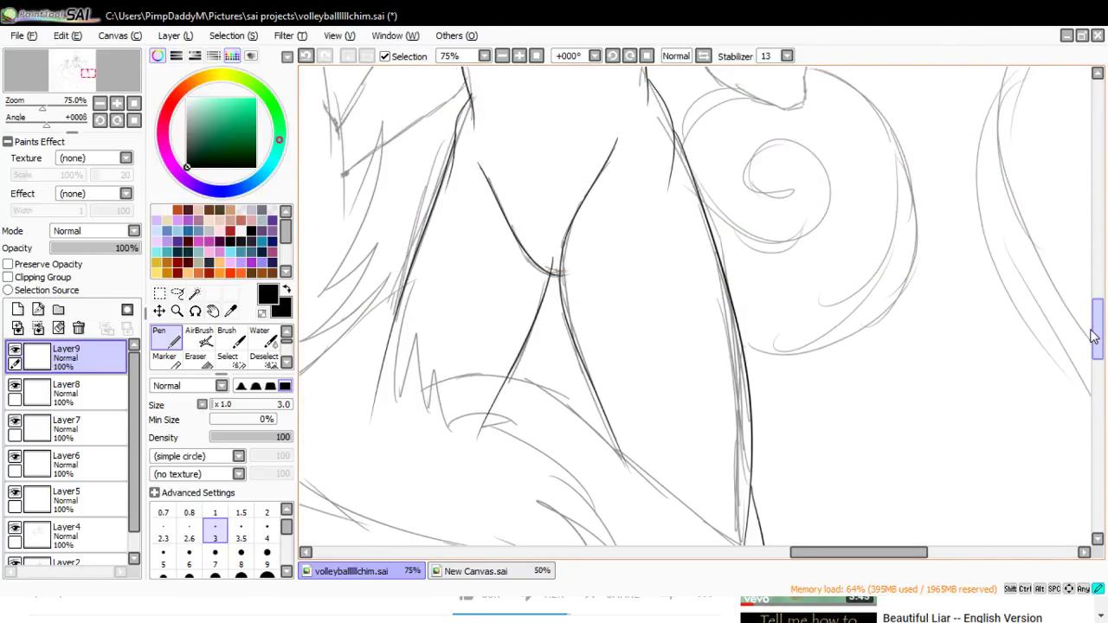
# - Hide the Layer2 sketch and erase the overshooting ends at the right knee with eraser size 50 and at the crotch with size 20
pyautogui.scroll(-1, 1093, 337)
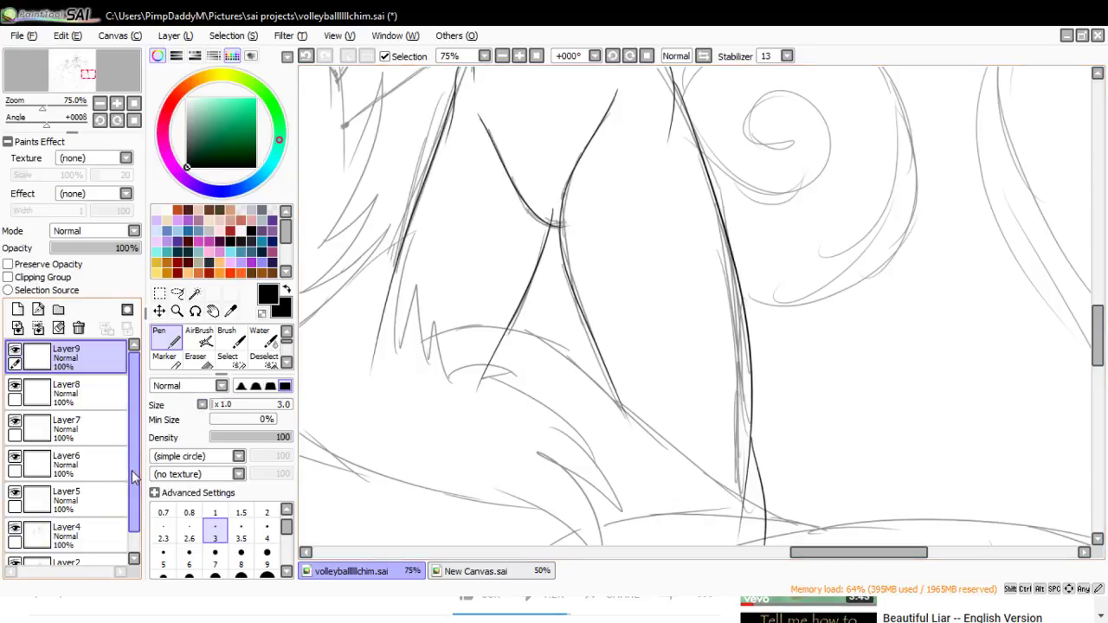
pyautogui.scroll(-1, 65, 545)
pyautogui.click(15, 543)
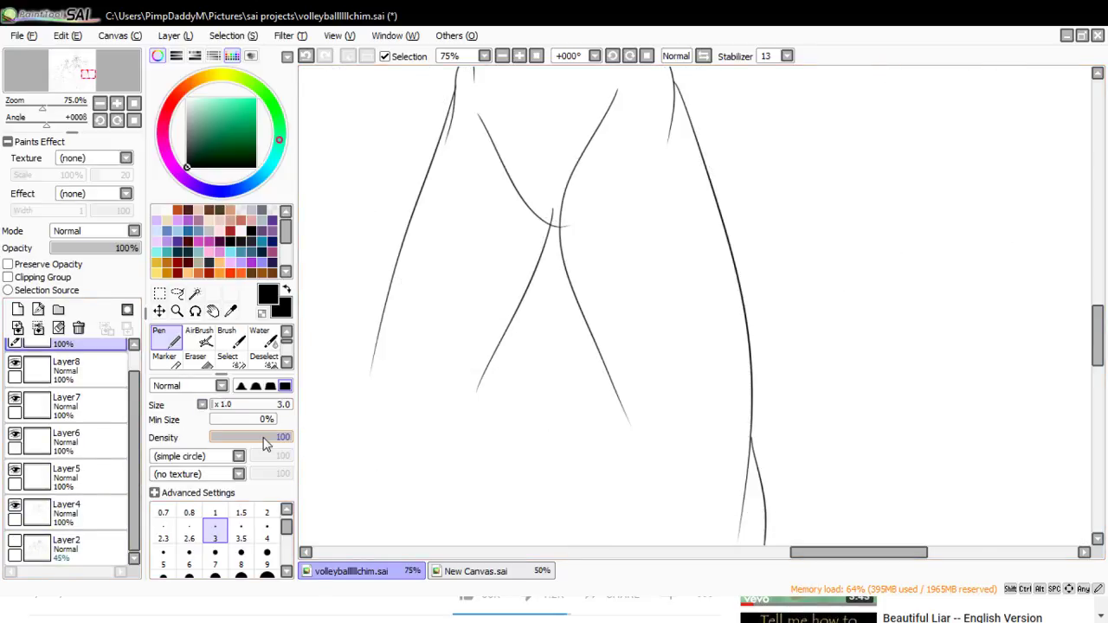
pyautogui.click(197, 360)
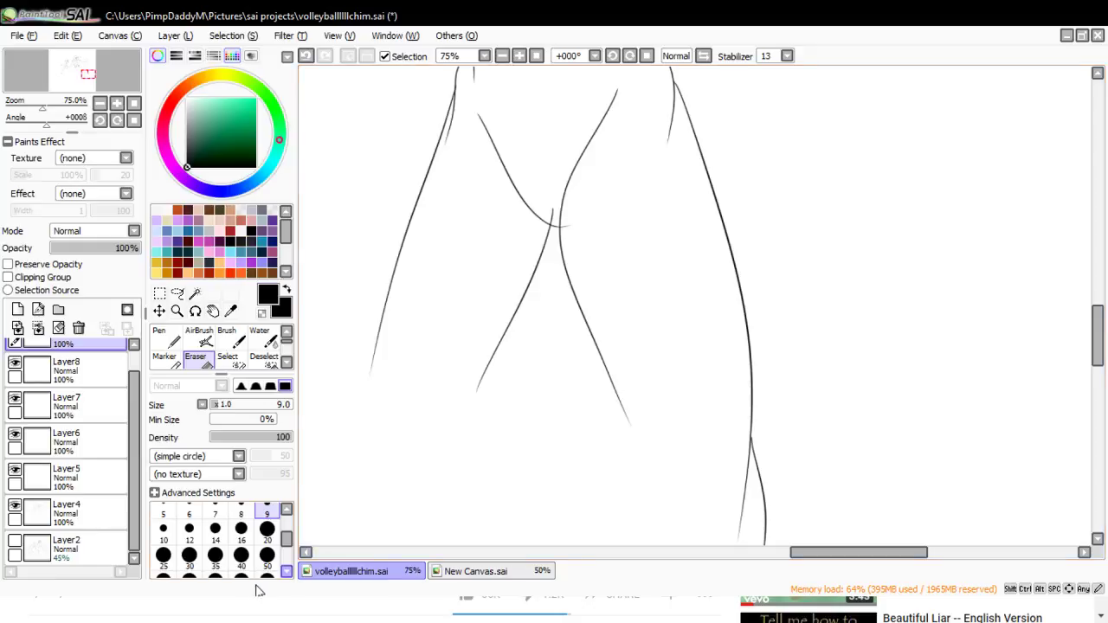
pyautogui.click(267, 555)
pyautogui.moveTo(737, 453); pyautogui.dragTo(737, 506)
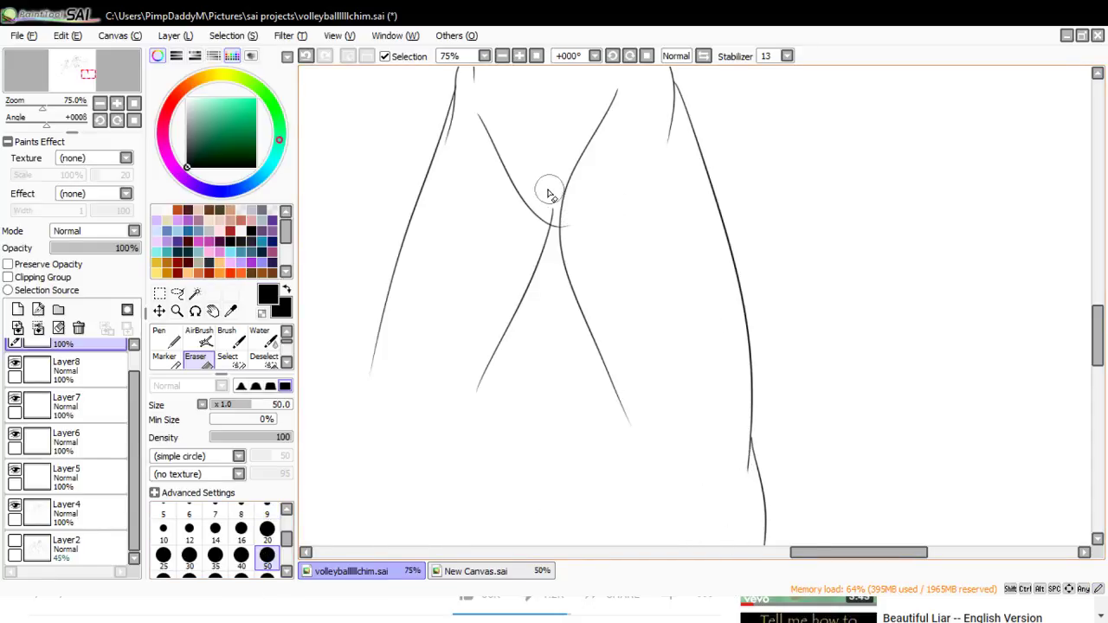
pyautogui.click(266, 528)
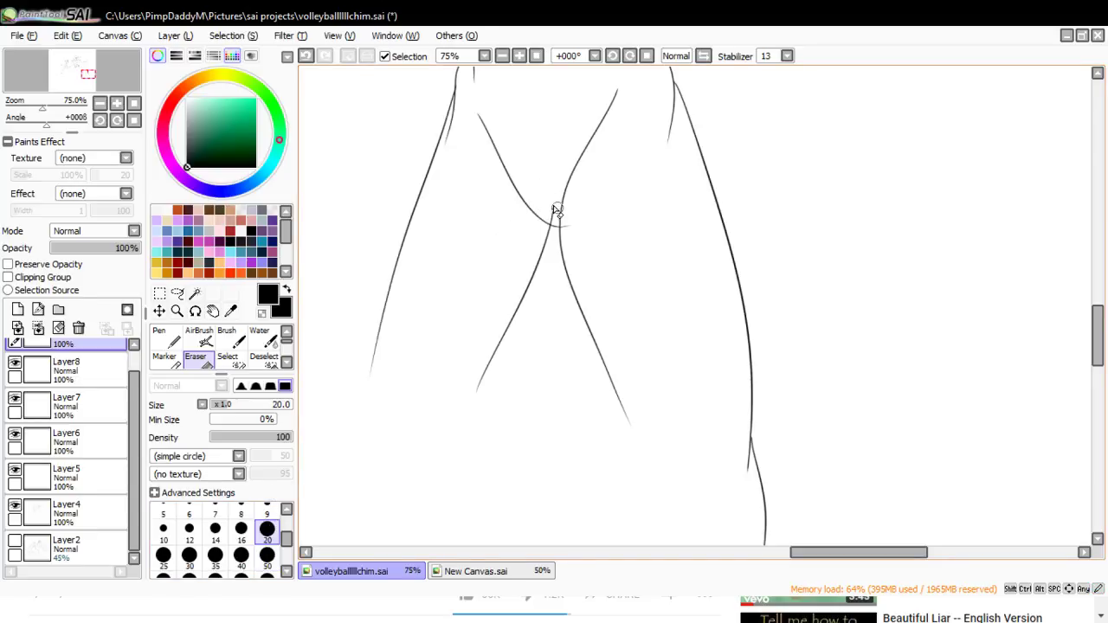
pyautogui.moveTo(552, 225); pyautogui.dragTo(553, 239)
# - Erase the overshooting ends of both hip curves with the size 50 eraser and make Layer8 active
pyautogui.click(266, 555)
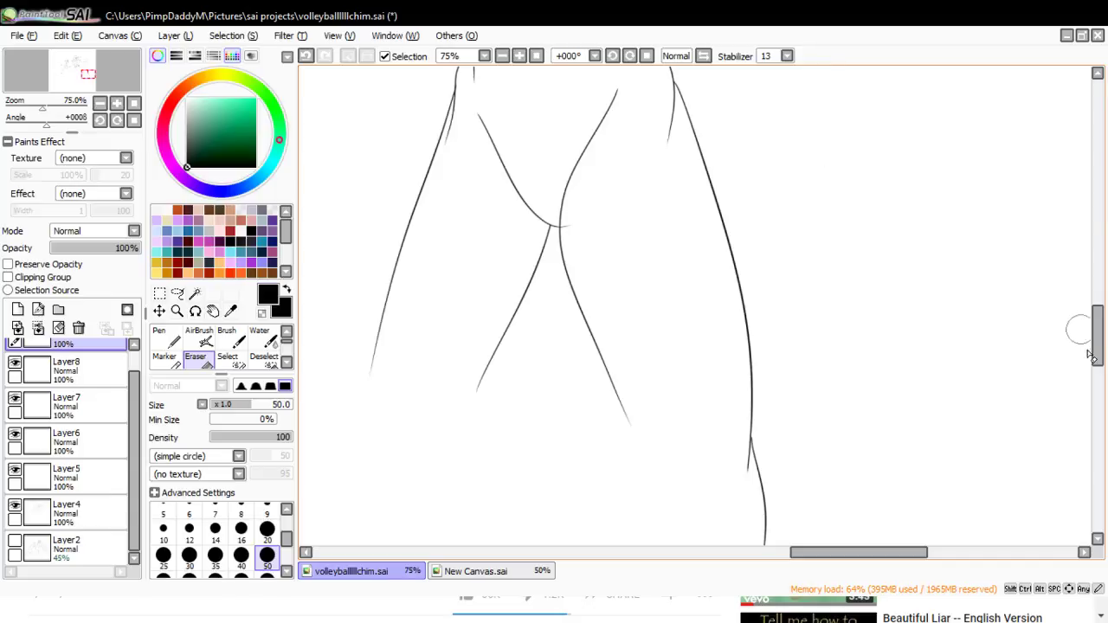
pyautogui.scroll(3, 1101, 337)
pyautogui.moveTo(658, 198)
pyautogui.mouseDown()
pyautogui.moveTo(662, 297)
pyautogui.moveTo(660, 204)
pyautogui.moveTo(671, 233)
pyautogui.moveTo(661, 196)
pyautogui.moveTo(667, 226)
pyautogui.mouseUp()
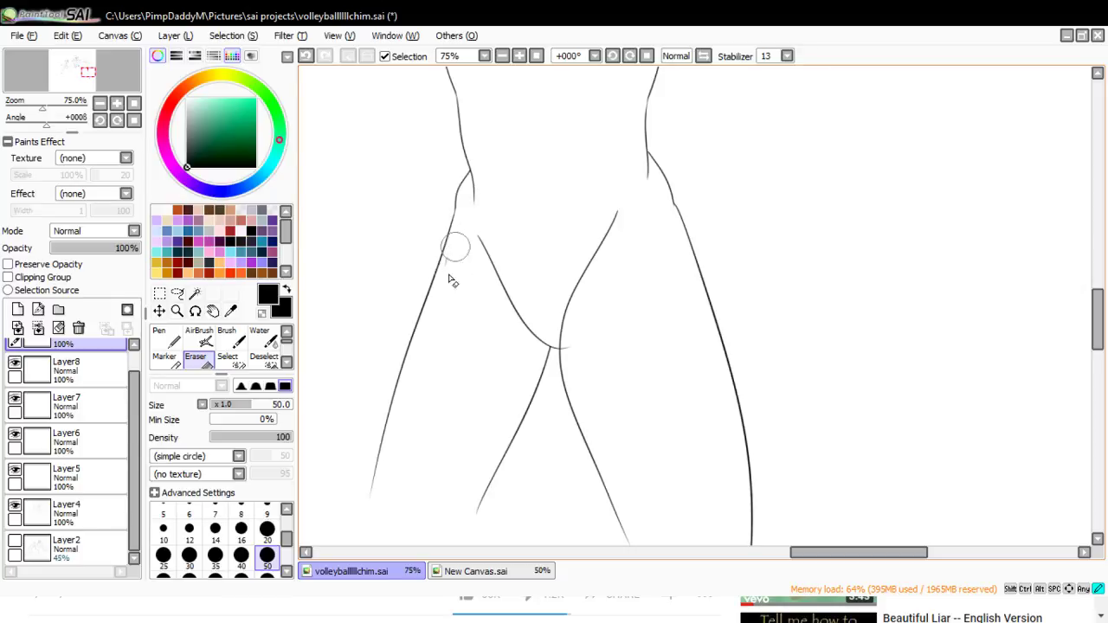
pyautogui.click(77, 371)
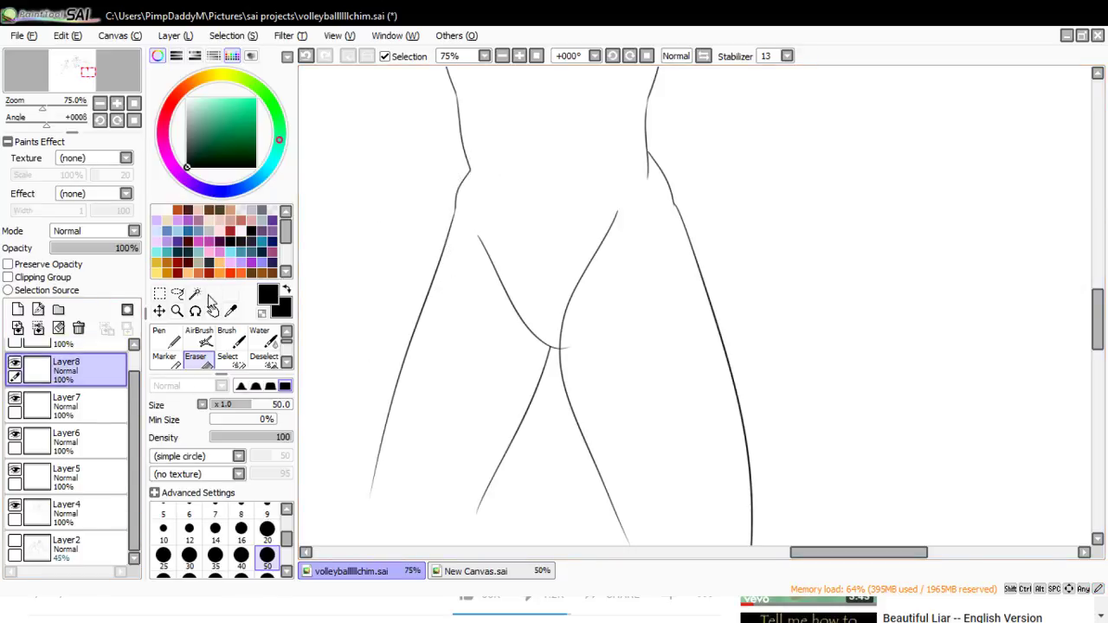
# - Ink a straighter left waist line running down past the hip curve on Layer8 with the size 3 pen
pyautogui.click(177, 311)
pyautogui.click(490, 134)
pyautogui.click(490, 134)
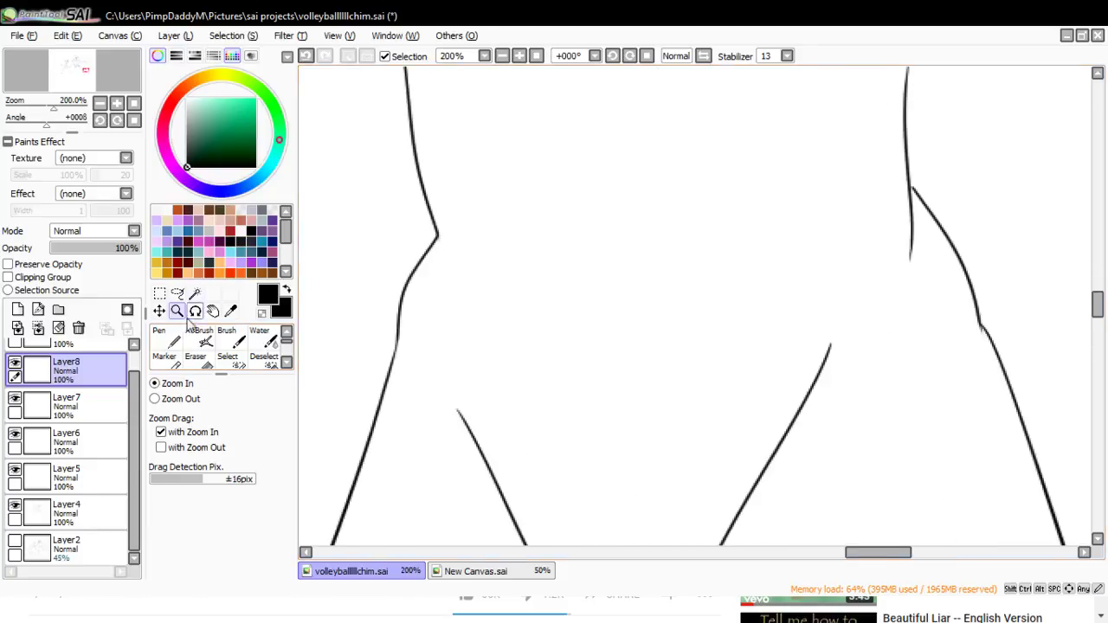
pyautogui.click(176, 332)
pyautogui.moveTo(415, 163); pyautogui.dragTo(447, 322)
pyautogui.hotkey('ctrl', 'z')
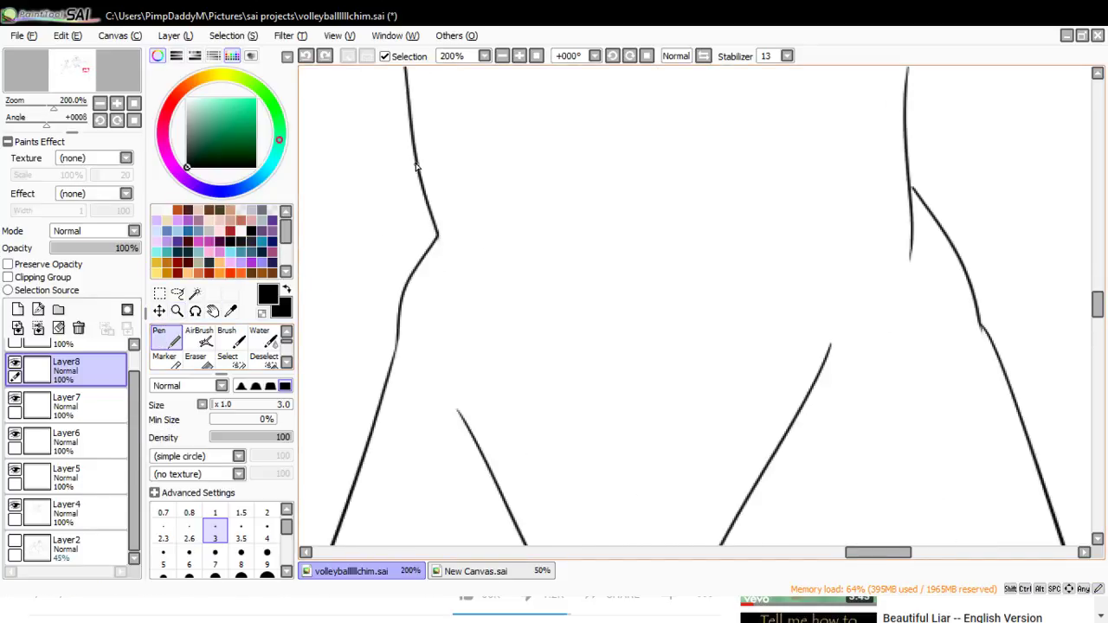
pyautogui.moveTo(414, 157); pyautogui.dragTo(440, 319)
pyautogui.hotkey('ctrl', 'z')
pyautogui.moveTo(412, 149); pyautogui.dragTo(441, 327)
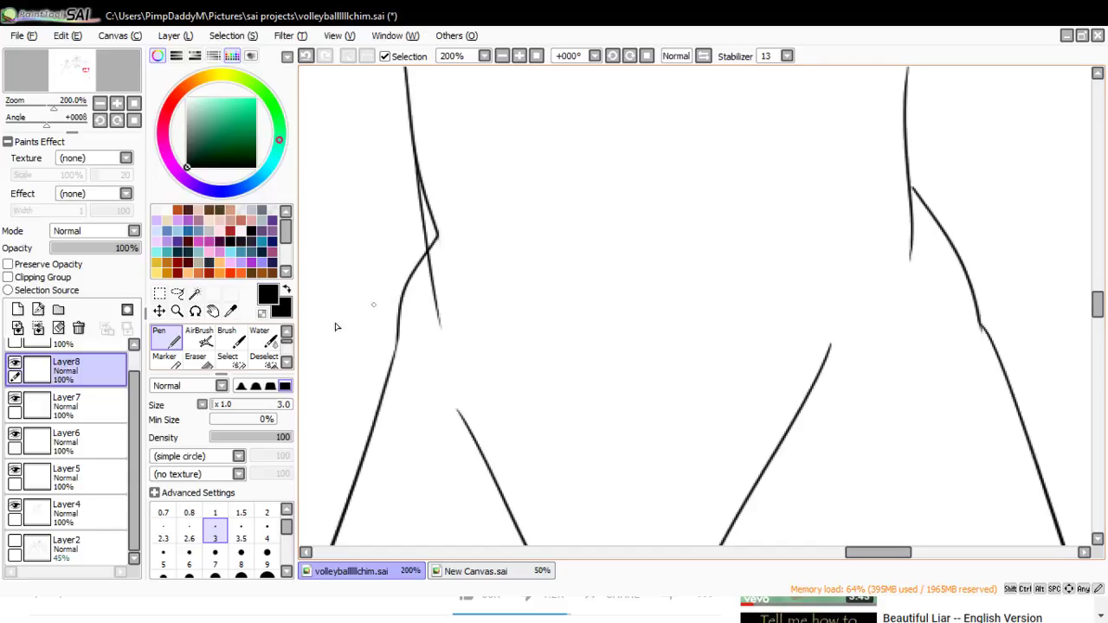
# - Erase the old left waist line, the left groin line's upper tip and the left hip curve's overshoot with the size 20 eraser
pyautogui.click(196, 357)
pyautogui.click(266, 528)
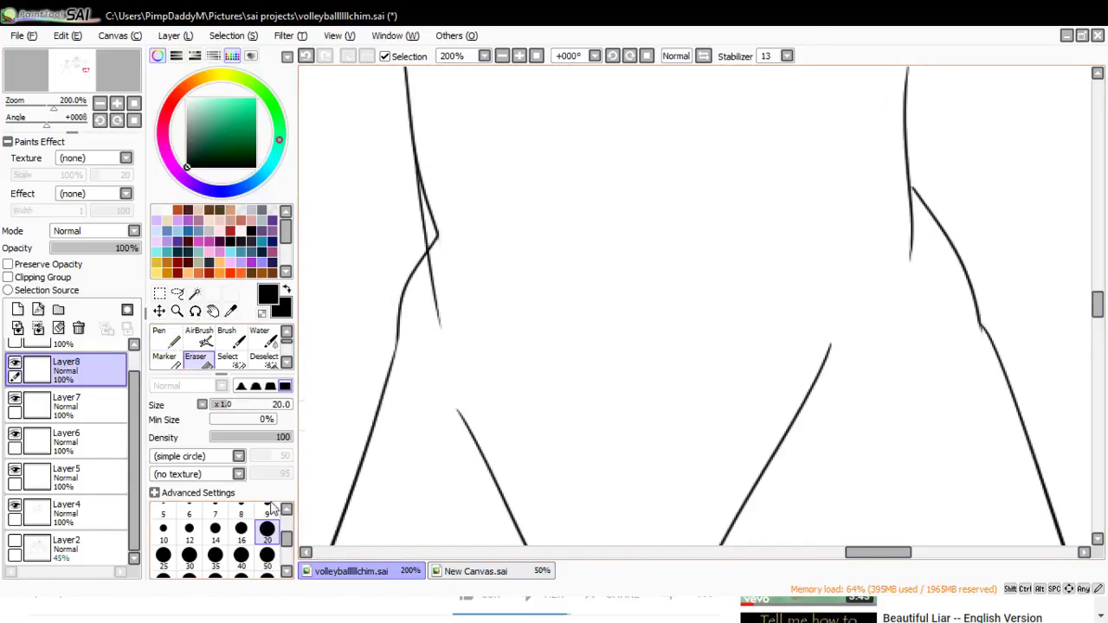
pyautogui.moveTo(421, 159); pyautogui.dragTo(456, 371)
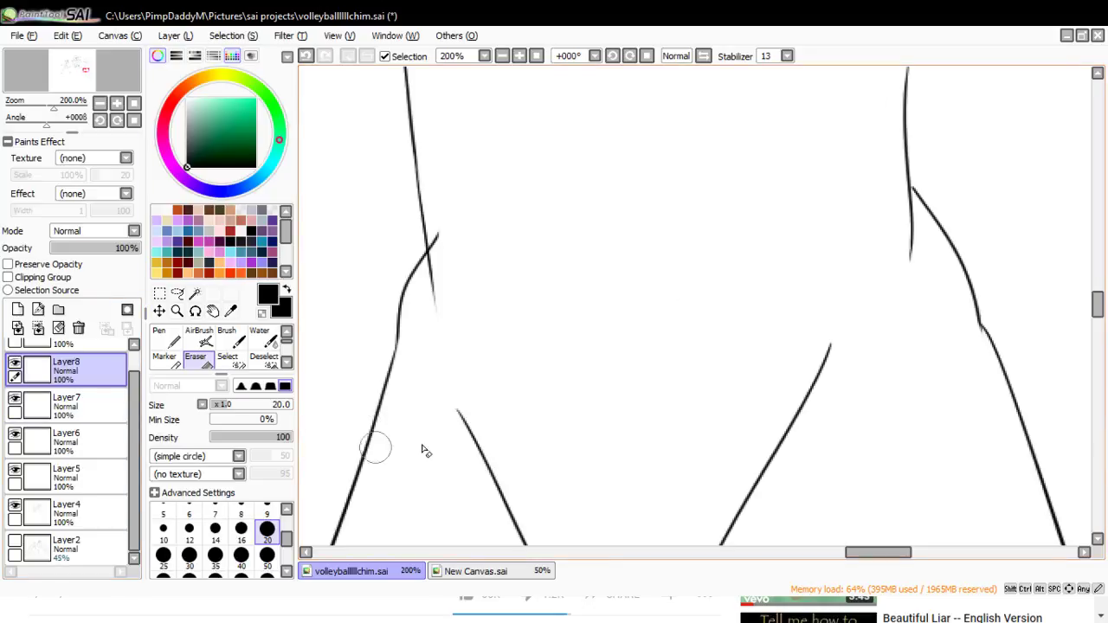
pyautogui.moveTo(444, 391); pyautogui.dragTo(465, 453)
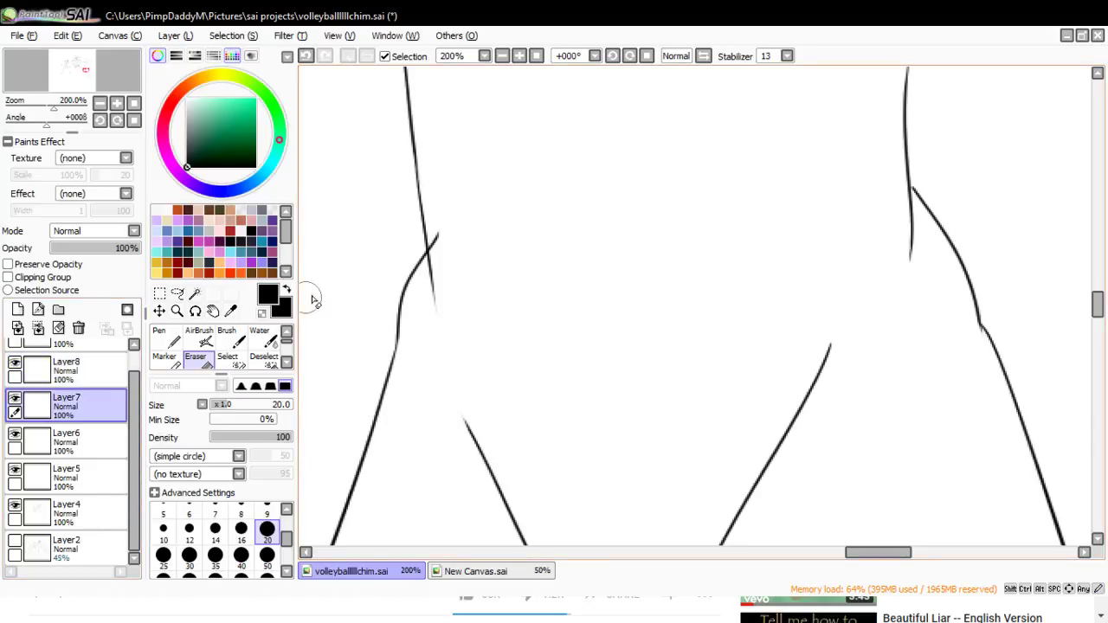
pyautogui.click(17, 309)
pyautogui.moveTo(448, 235); pyautogui.dragTo(440, 258)
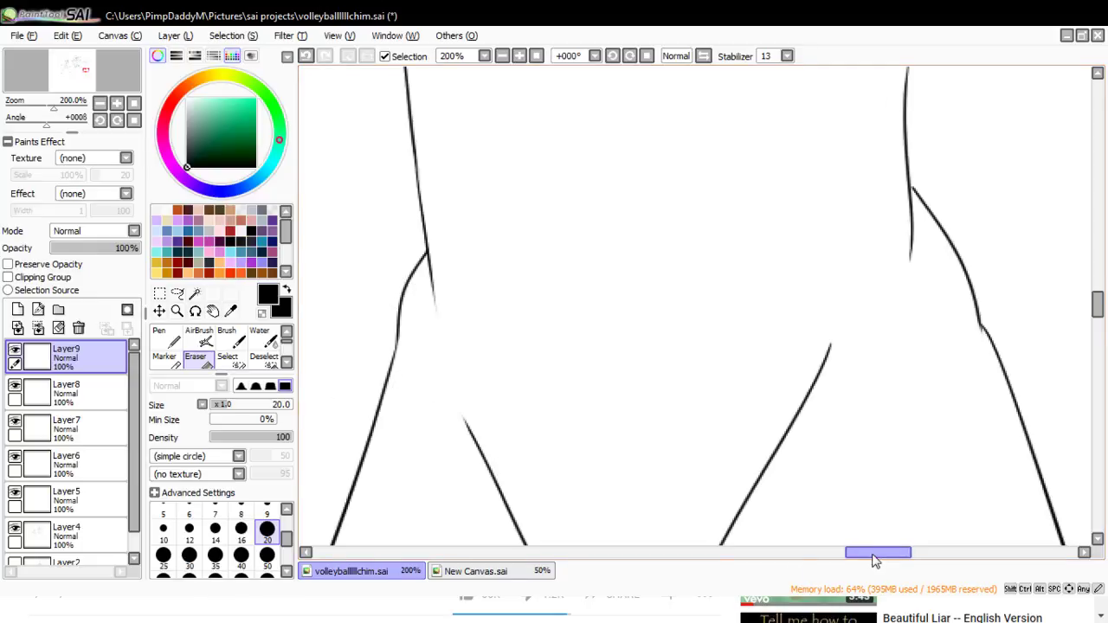
# - Clean the joint between the right hip curve and thigh on Layer9 and reconnect the hip curve to thigh and waist with the size 3 pen
pyautogui.moveTo(874, 554); pyautogui.dragTo(906, 562)
pyautogui.moveTo(619, 315); pyautogui.dragTo(624, 327)
pyautogui.press('n')
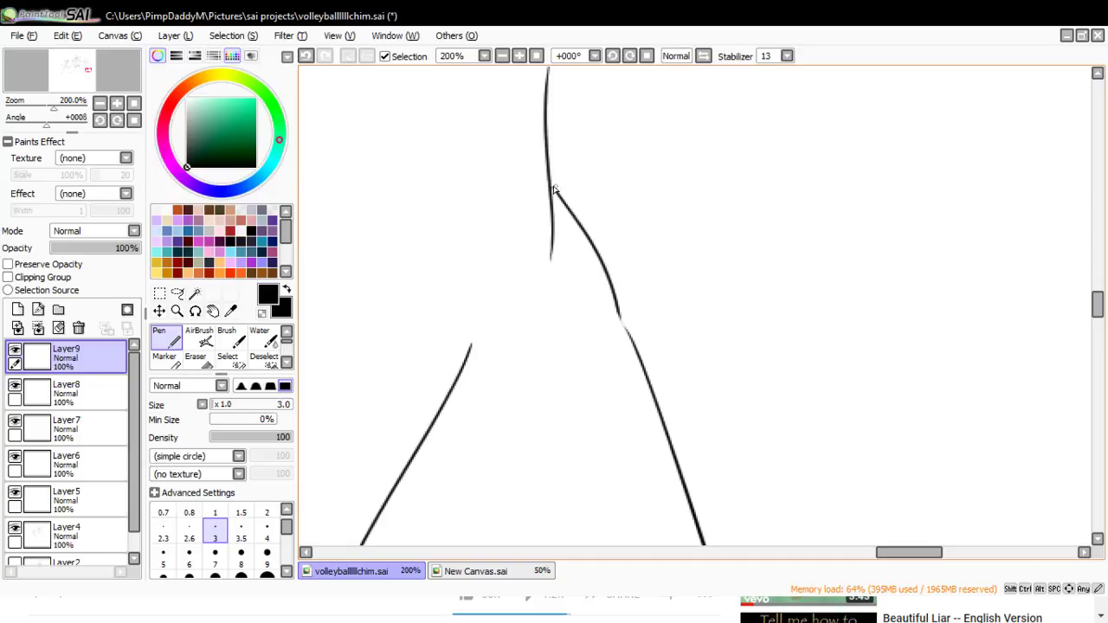
pyautogui.hotkey('ctrl', 'z')
pyautogui.moveTo(551, 187); pyautogui.dragTo(575, 223)
# - Shorten the upper ends of both groin lines and erase the overshoots at the crotch and right waist with the size 20 eraser
pyautogui.click(176, 310)
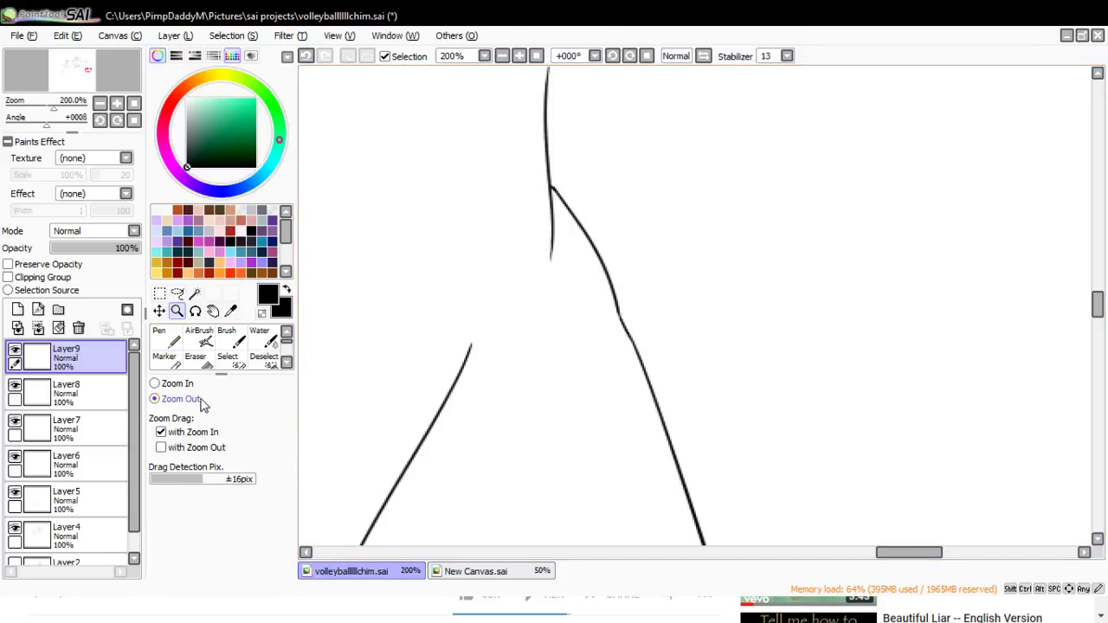
pyautogui.click(487, 314)
pyautogui.click(497, 308)
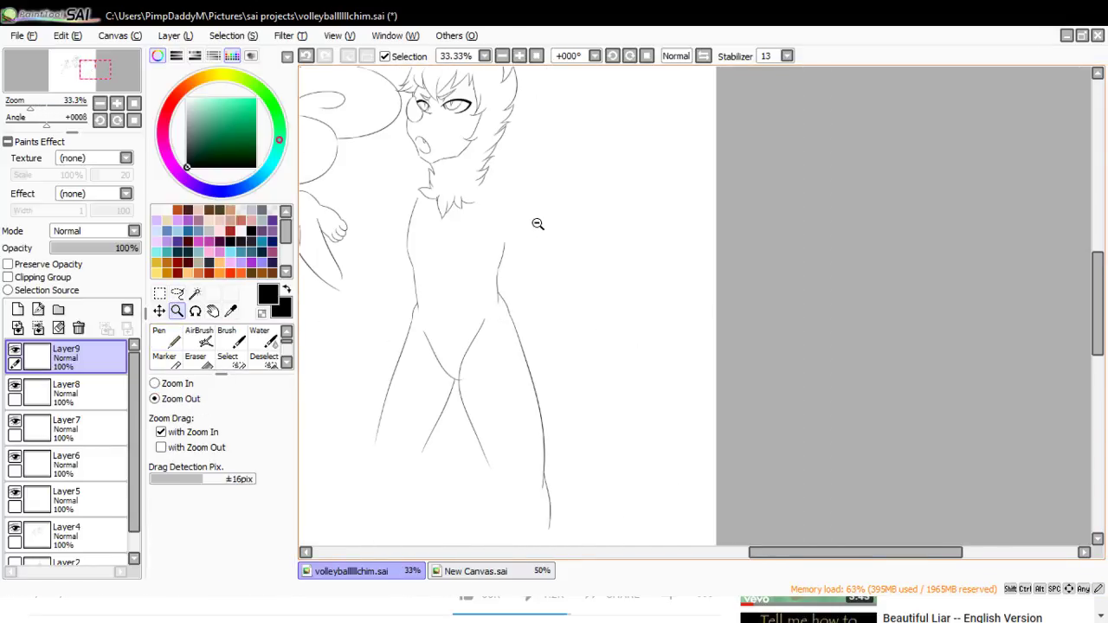
pyautogui.click(455, 304)
pyautogui.click(457, 308)
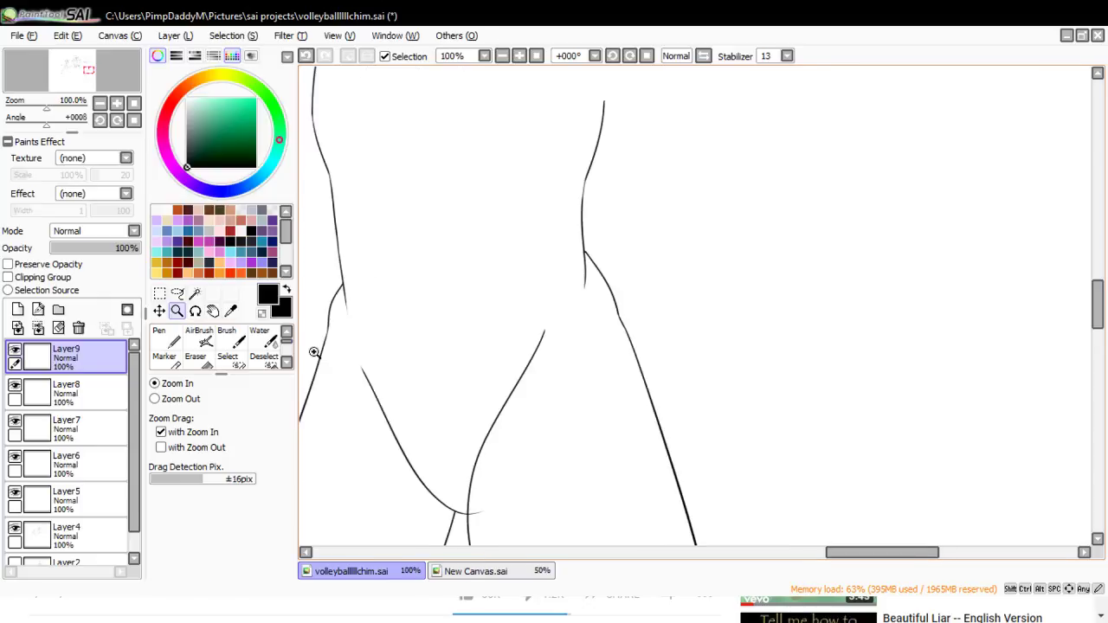
pyautogui.click(113, 386)
pyautogui.click(95, 355)
pyautogui.click(196, 357)
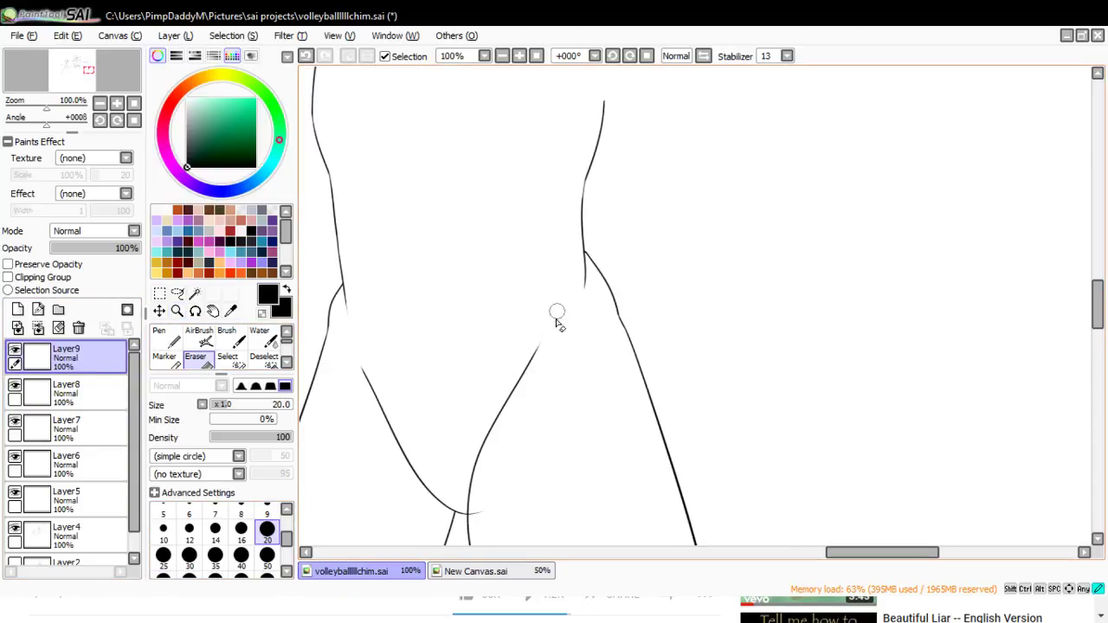
pyautogui.moveTo(551, 322); pyautogui.dragTo(344, 484)
pyautogui.click(95, 391)
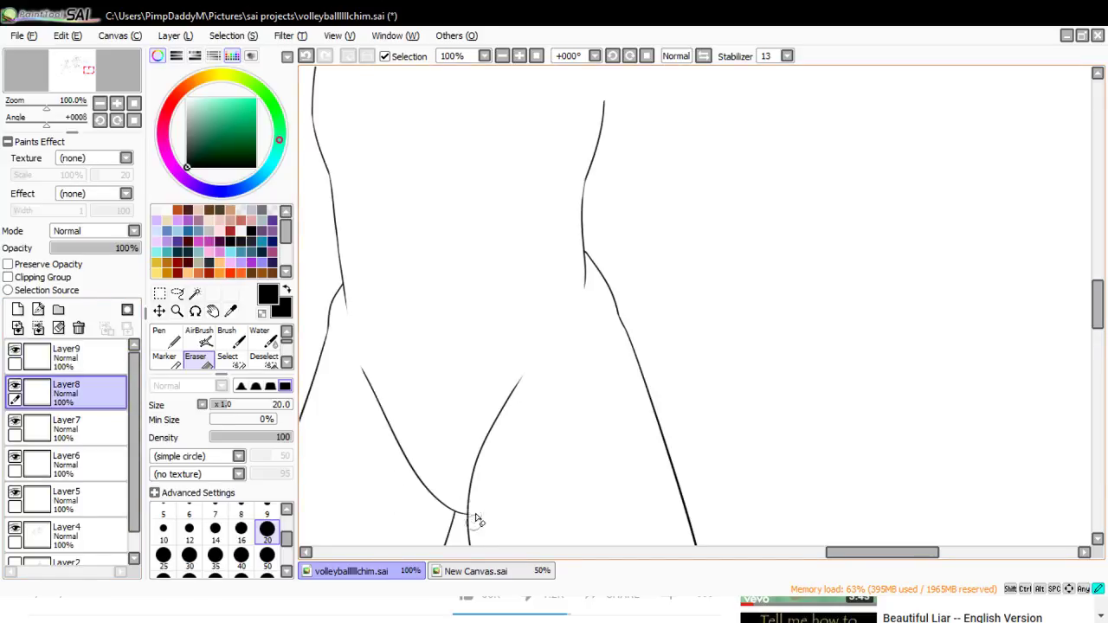
pyautogui.moveTo(358, 366); pyautogui.dragTo(389, 401)
pyautogui.hotkey('alt', 'Tab')
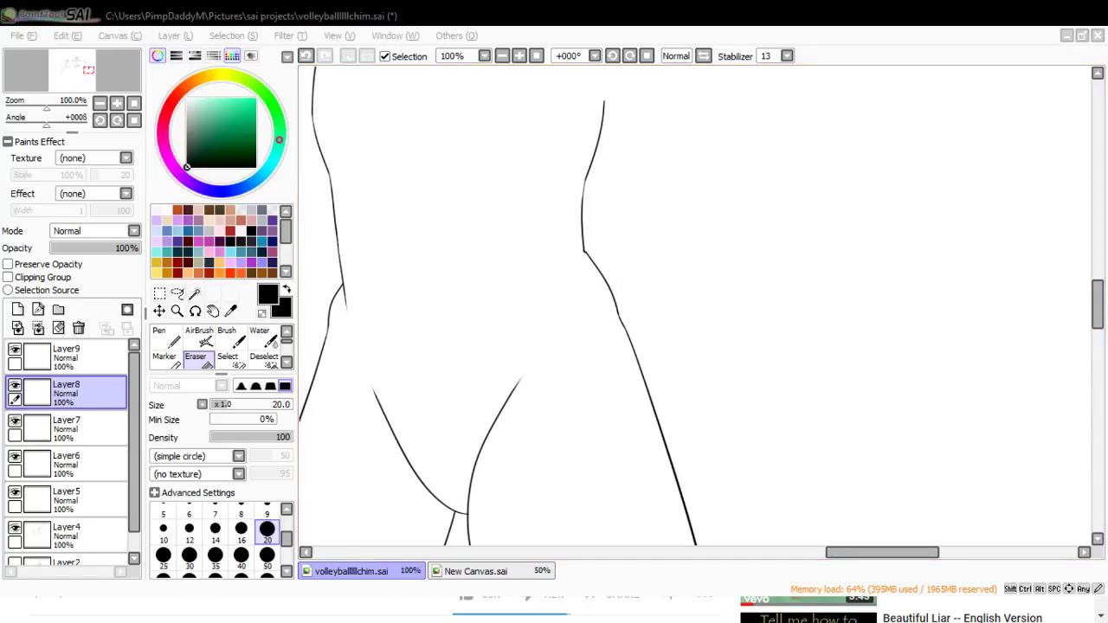
pyautogui.scroll(-5, 553, 610)
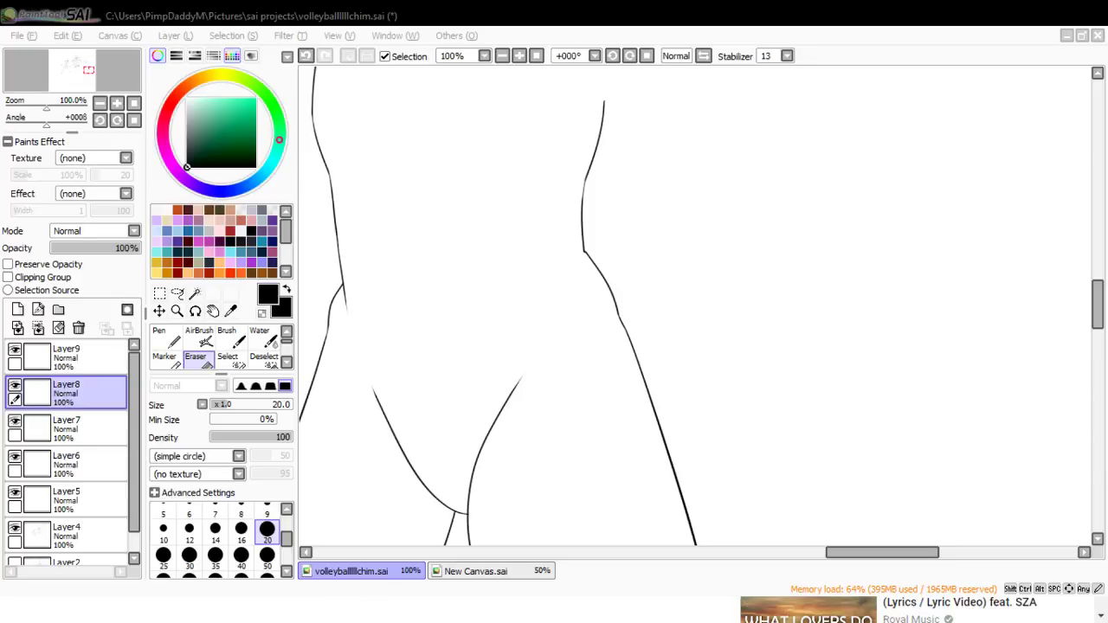
pyautogui.scroll(-5, 376, 606)
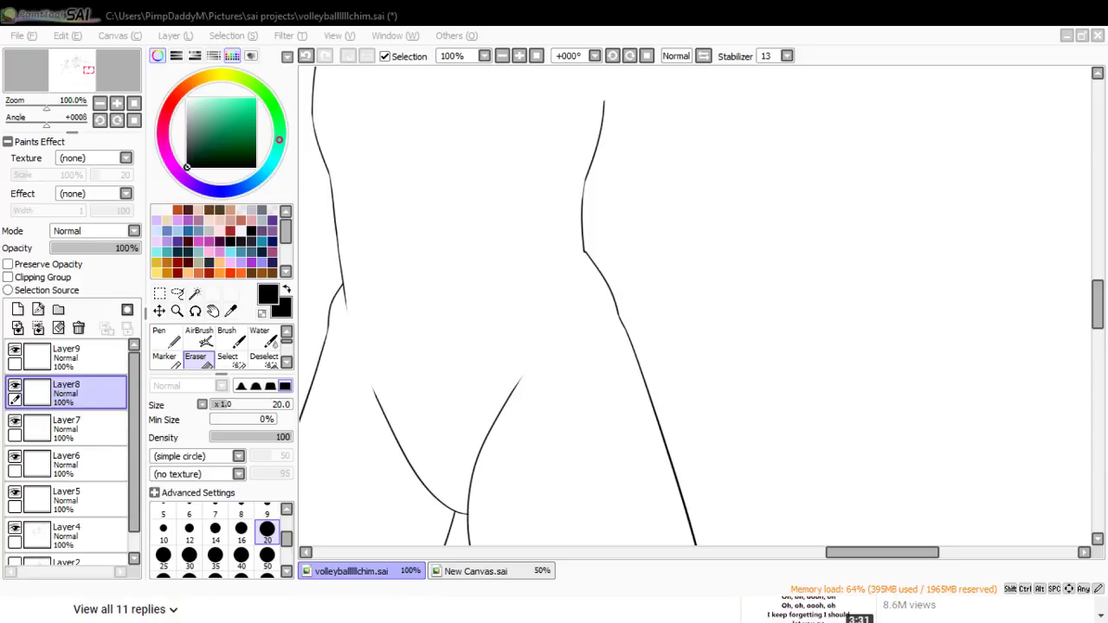
pyautogui.scroll(-5, 376, 606)
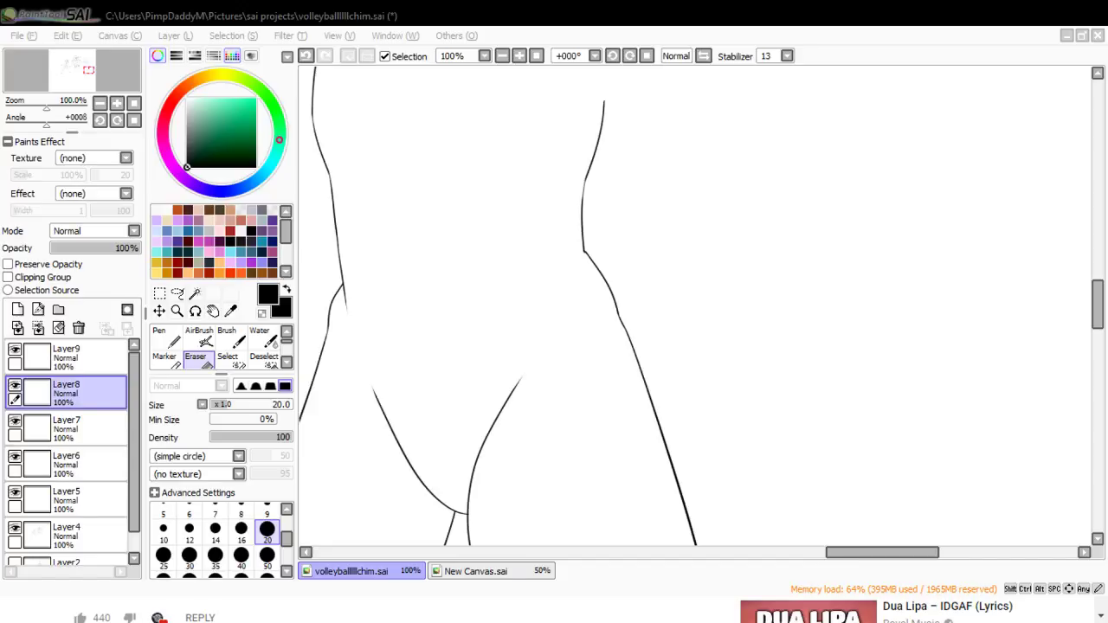
pyautogui.hotkey('alt', 'Tab')
# - Erase the remaining tip of the right waist line on Layer8 where it meets the hip curve
pyautogui.click(588, 259)
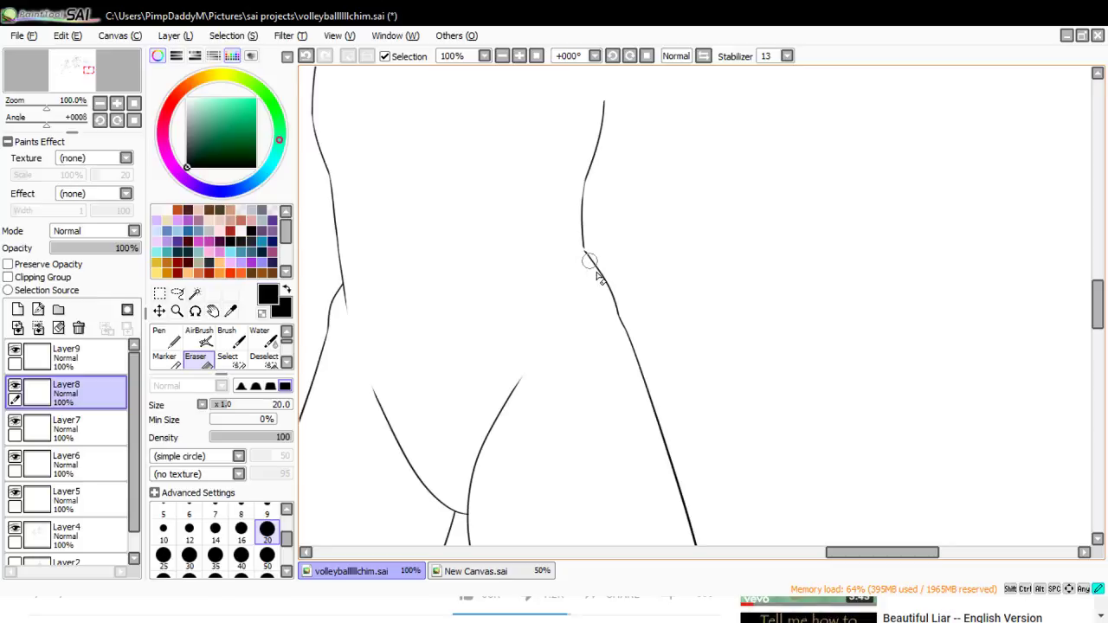
pyautogui.hotkey('ctrl', 'z')
pyautogui.click(588, 268)
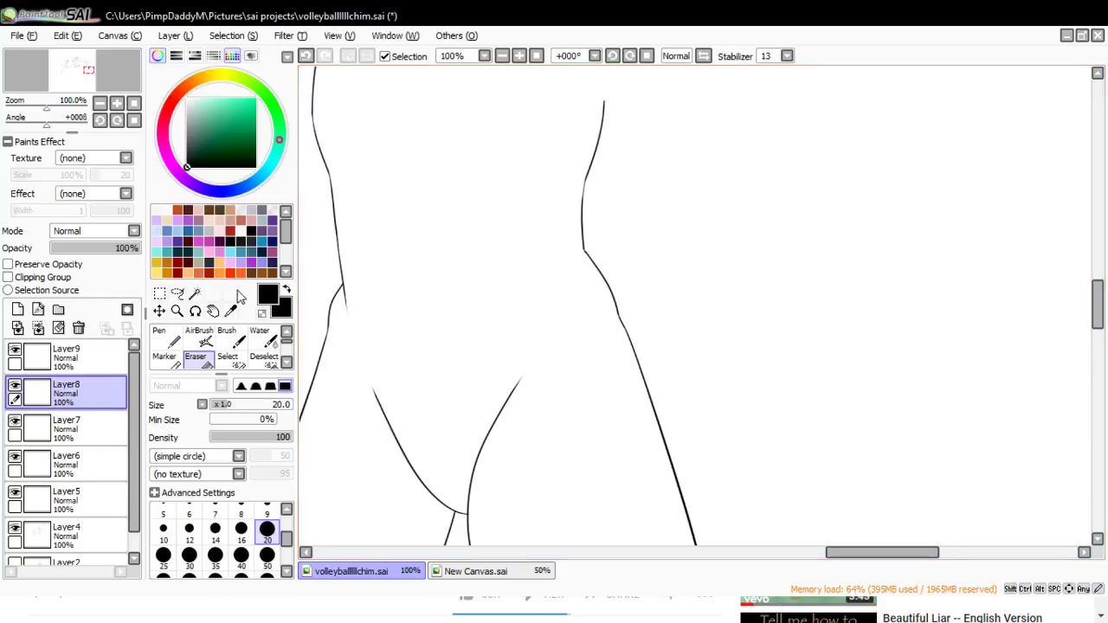
# - Lasso the left inner thigh line on Layer9, nudge it slightly right towards the crotch and deselect it
pyautogui.click(176, 311)
pyautogui.click(177, 399)
pyautogui.click(545, 244)
pyautogui.click(547, 247)
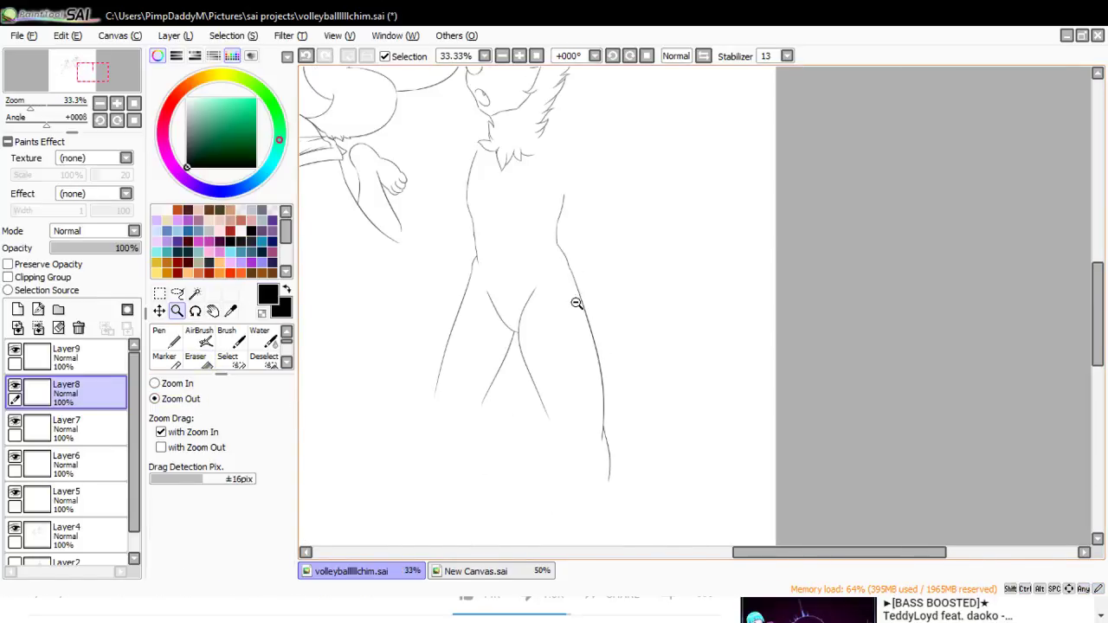
pyautogui.click(624, 379)
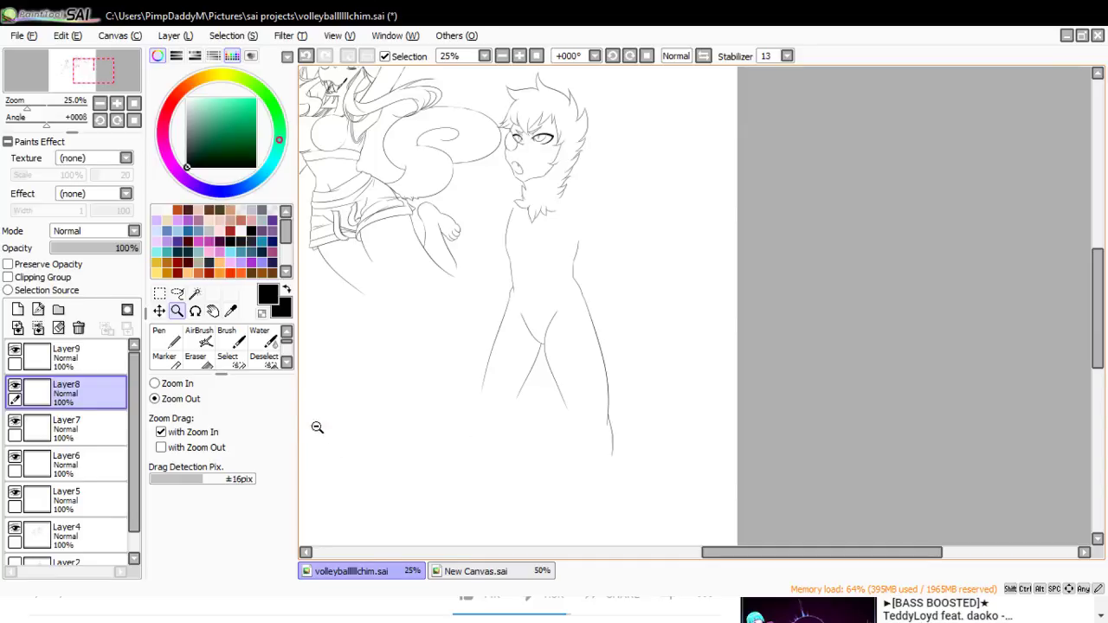
pyautogui.click(508, 392)
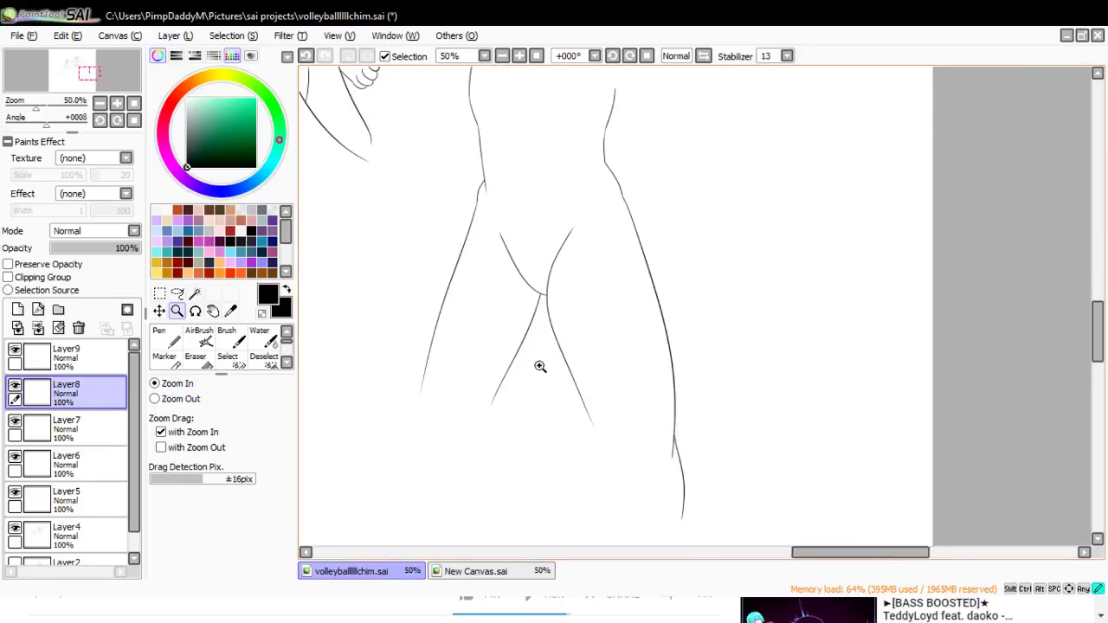
pyautogui.click(539, 366)
pyautogui.click(177, 292)
pyautogui.click(65, 354)
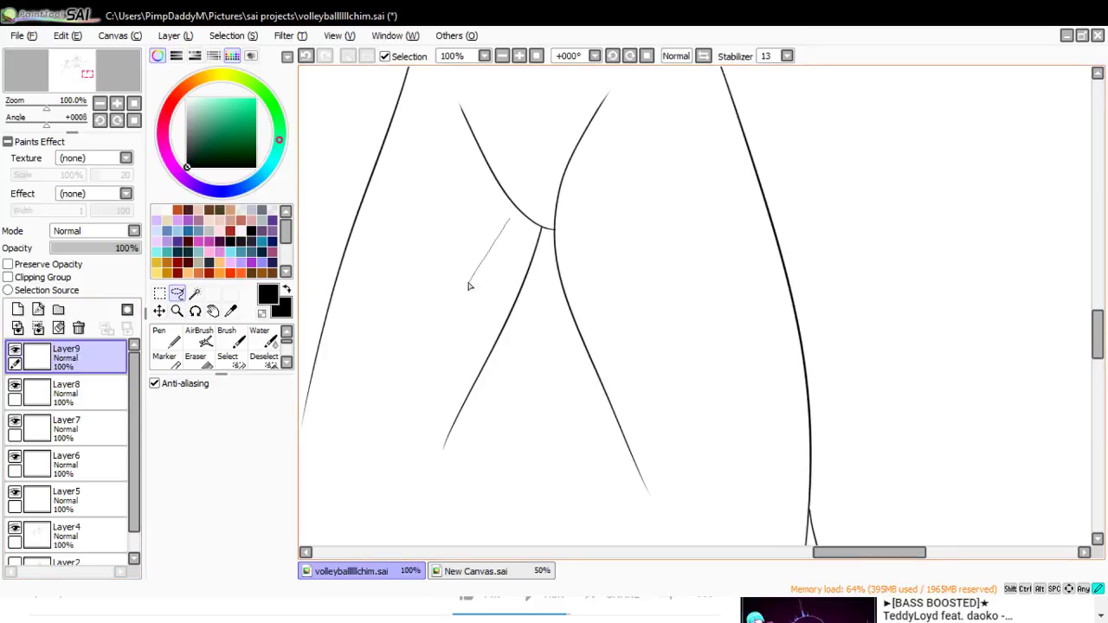
pyautogui.moveTo(468, 285); pyautogui.dragTo(514, 425)
pyautogui.moveTo(550, 217); pyautogui.dragTo(511, 210)
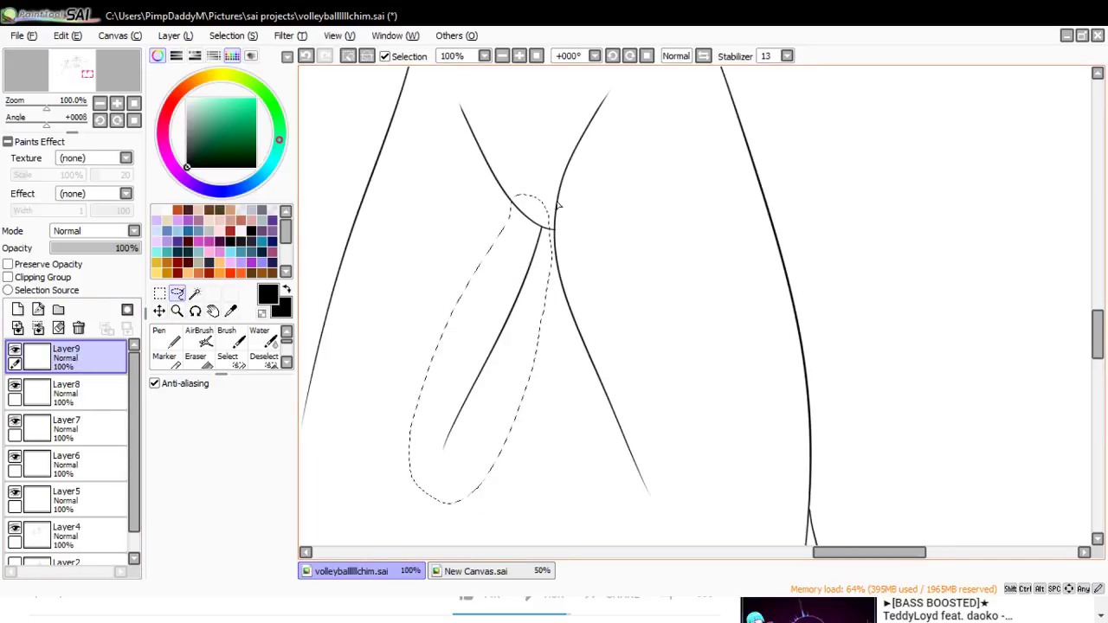
pyautogui.hotkey('ctrl', 'Right')
pyautogui.hotkey('ctrl', 'Right')
pyautogui.hotkey('ctrl', 'Right')
pyautogui.hotkey('ctrl', 'Right')
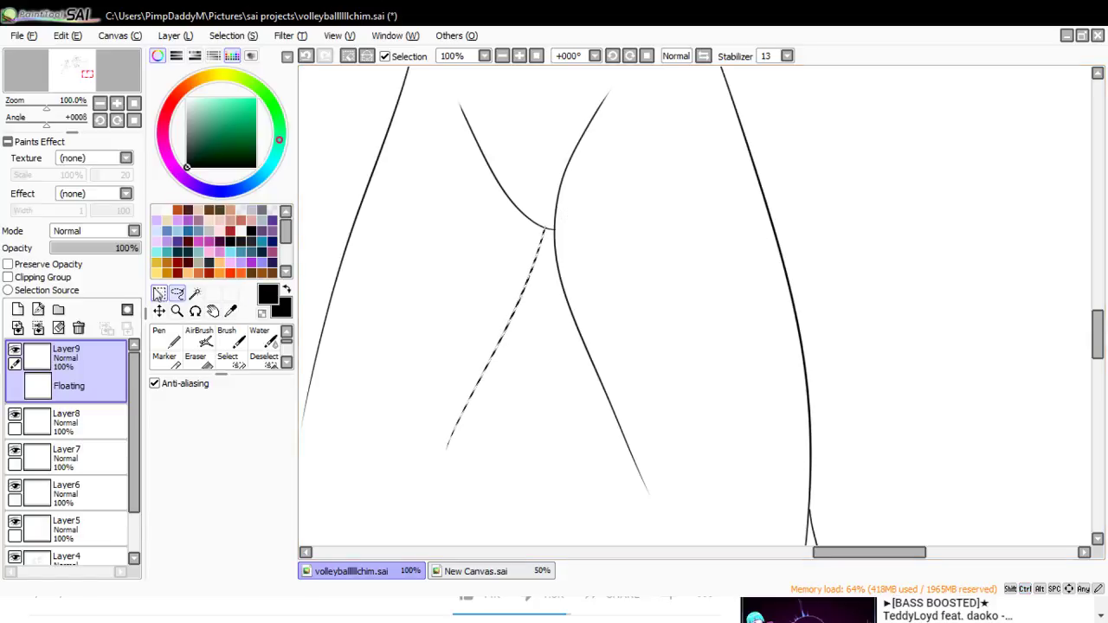
pyautogui.click(231, 310)
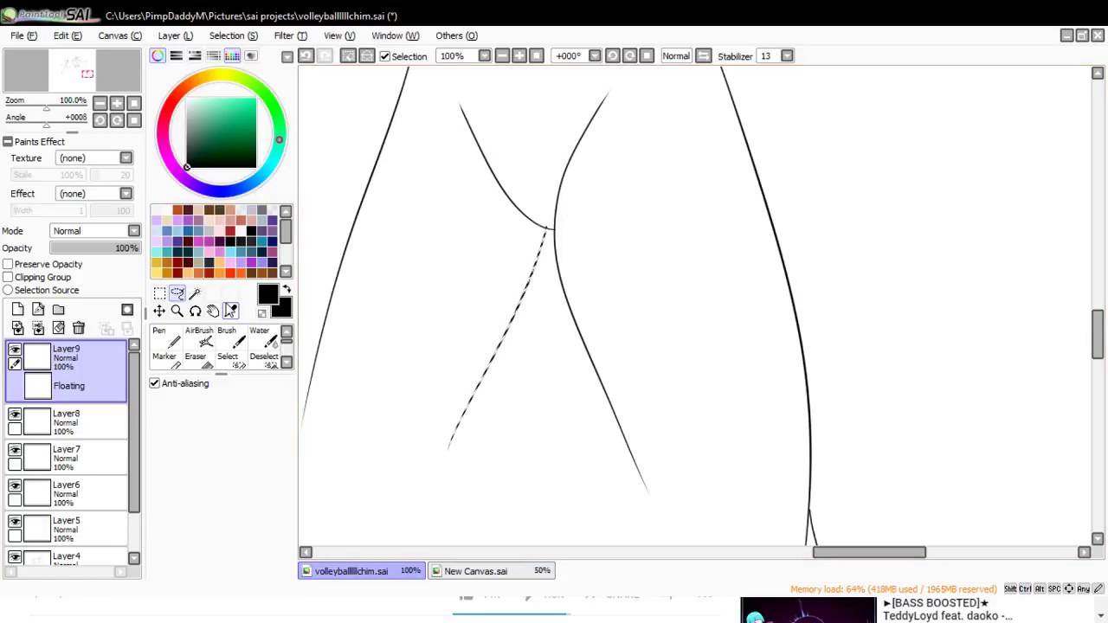
pyautogui.click(163, 293)
pyautogui.click(352, 289)
# - Erase the overshooting upper tip of the left inner thigh line at the crotch with the size 20 eraser
pyautogui.click(204, 358)
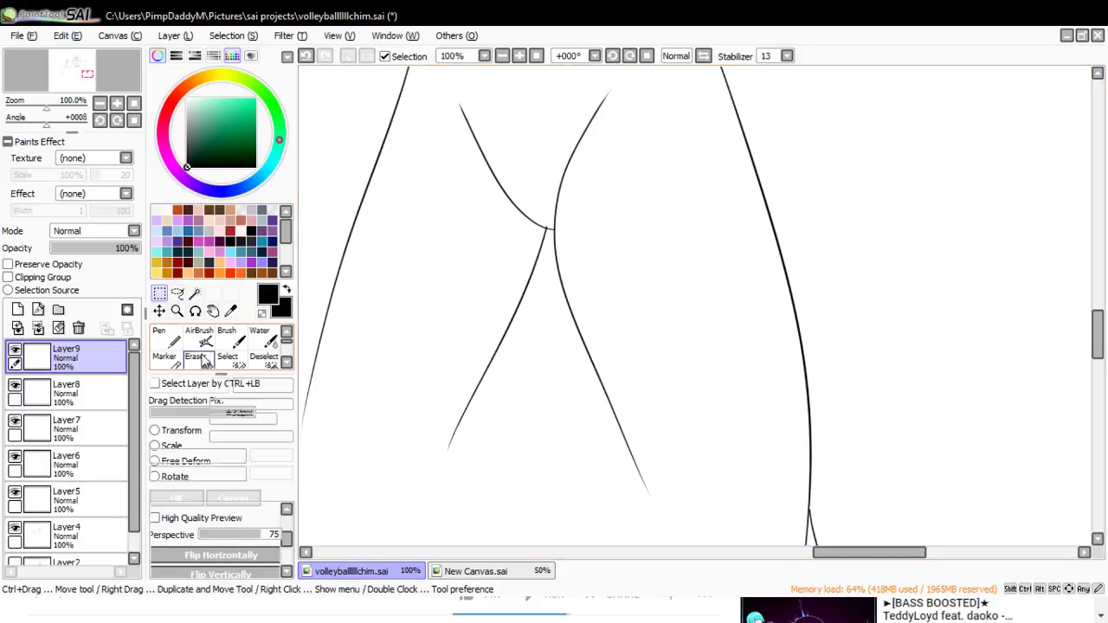
pyautogui.click(204, 360)
pyautogui.moveTo(543, 223); pyautogui.dragTo(549, 227)
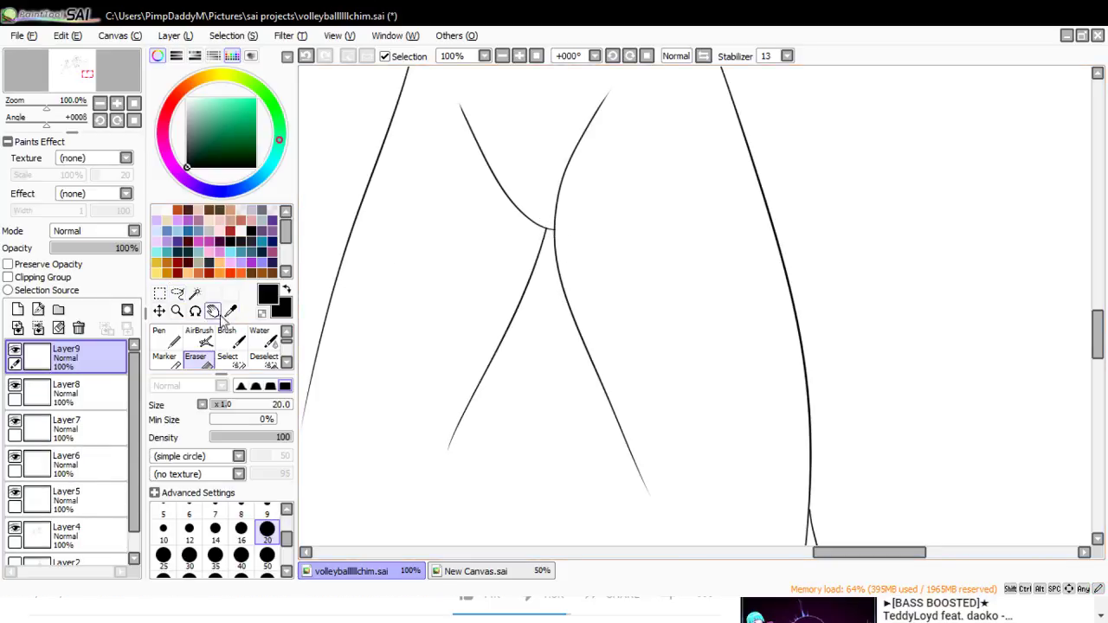
# - Merge Layer7 and Layer6 down into Layer5 and toggle Layer5's visibility to check its content
pyautogui.click(176, 311)
pyautogui.click(187, 398)
pyautogui.click(450, 396)
pyautogui.click(471, 391)
pyautogui.click(490, 389)
pyautogui.click(493, 388)
pyautogui.click(505, 387)
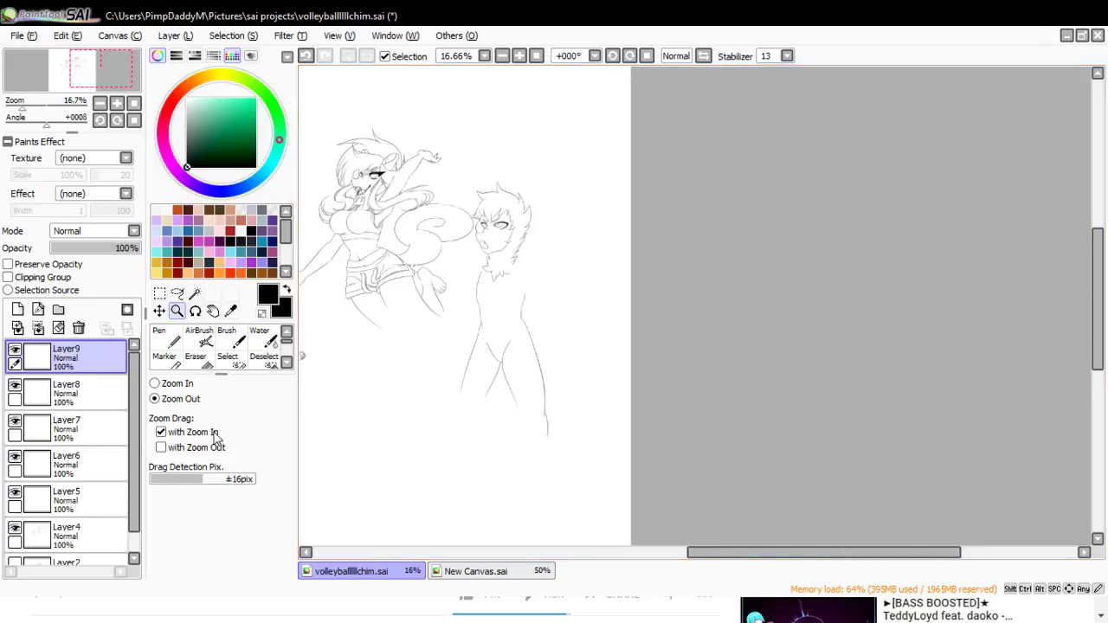
pyautogui.scroll(-1, 61, 476)
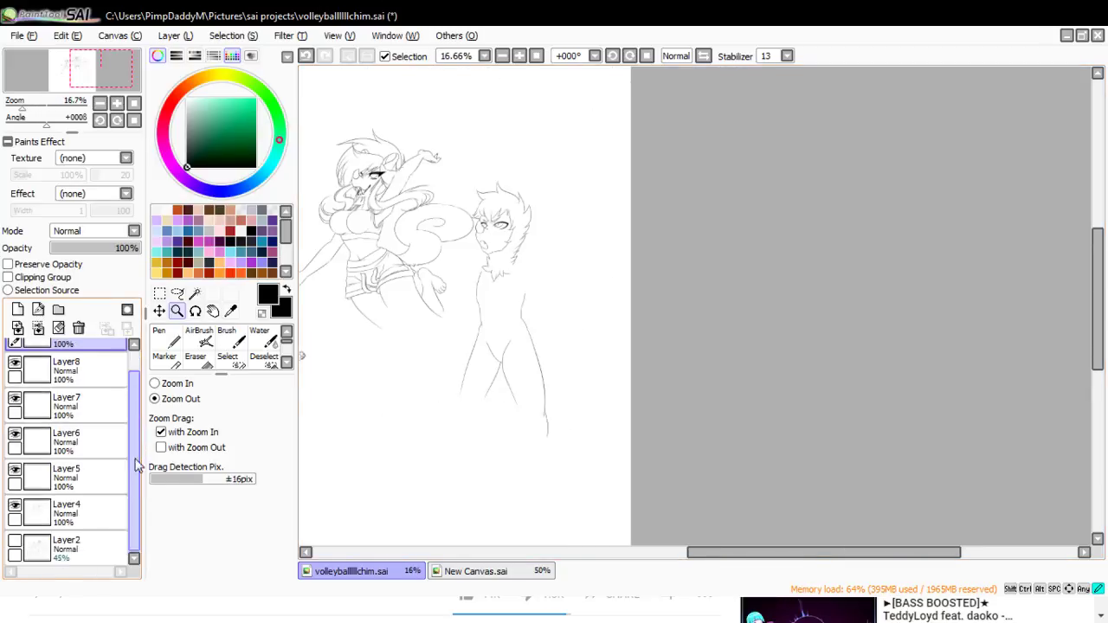
pyautogui.click(35, 407)
pyautogui.press('Delete')
pyautogui.press('Delete')
pyautogui.click(15, 403)
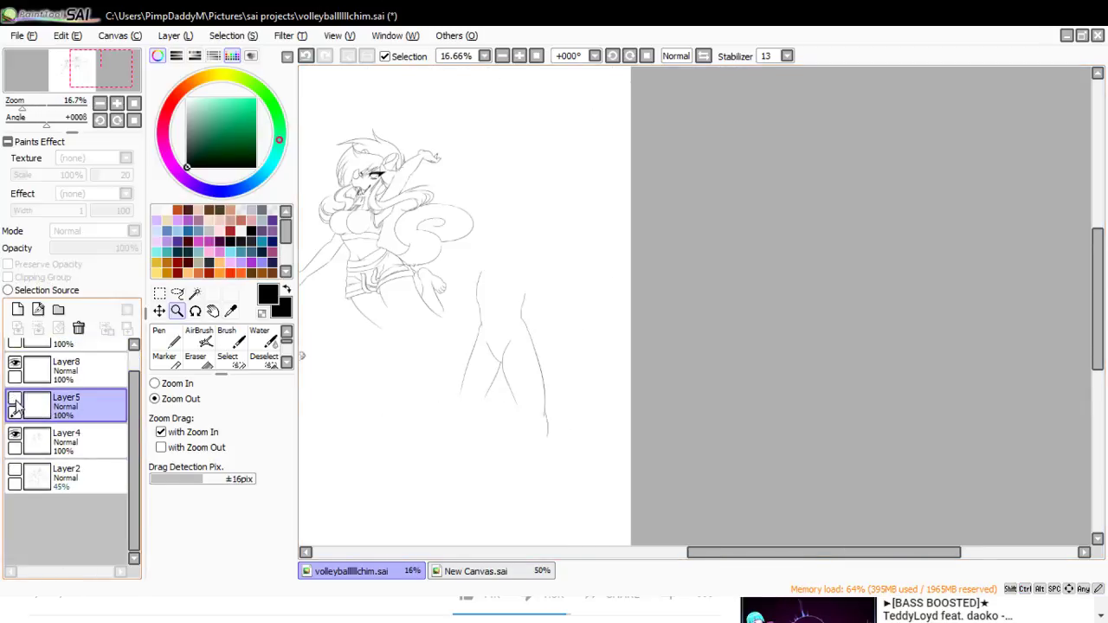
pyautogui.click(16, 403)
# - Scale down the third character's head, hair and chest fur on Layer5 from the upper-left corner and apply it
pyautogui.click(159, 293)
pyautogui.click(154, 446)
pyautogui.hotkey('ctrl', 't')
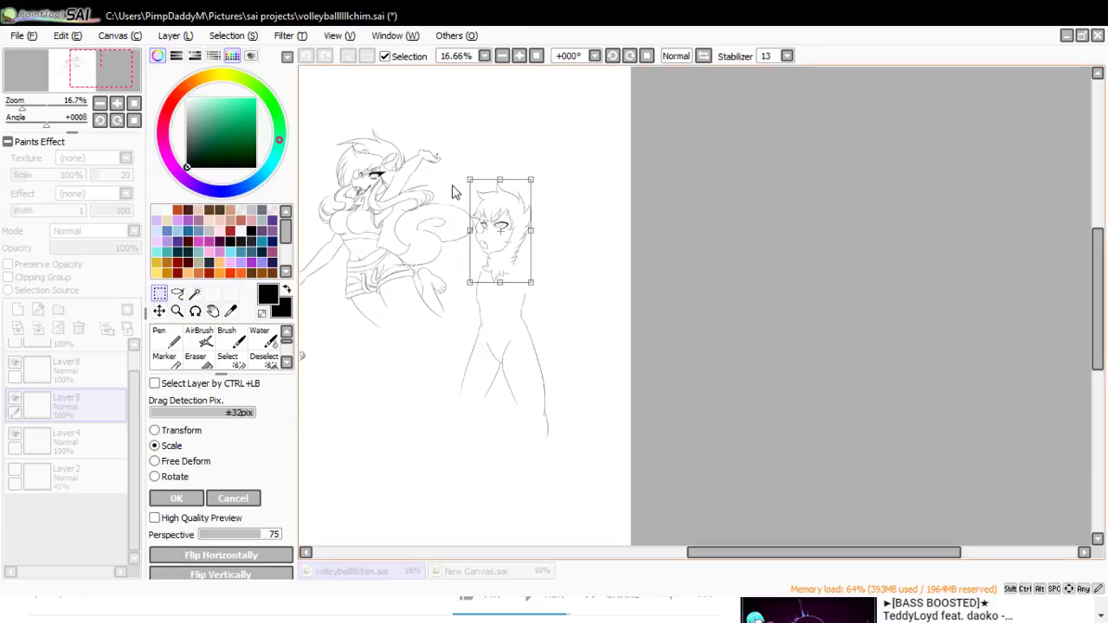
pyautogui.moveTo(468, 180); pyautogui.dragTo(482, 200)
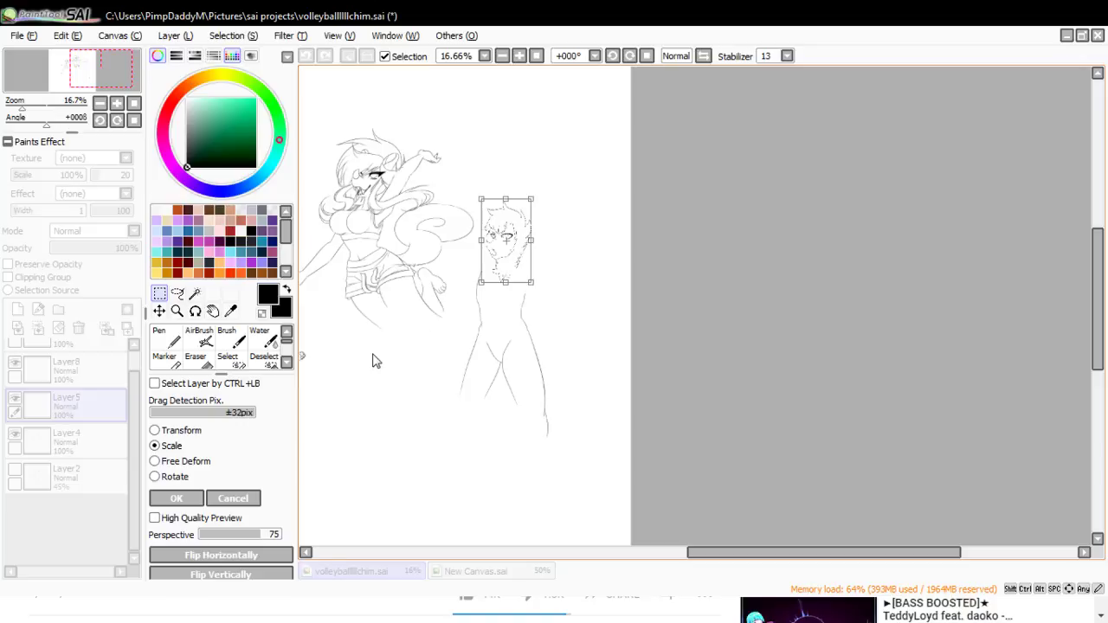
pyautogui.click(181, 501)
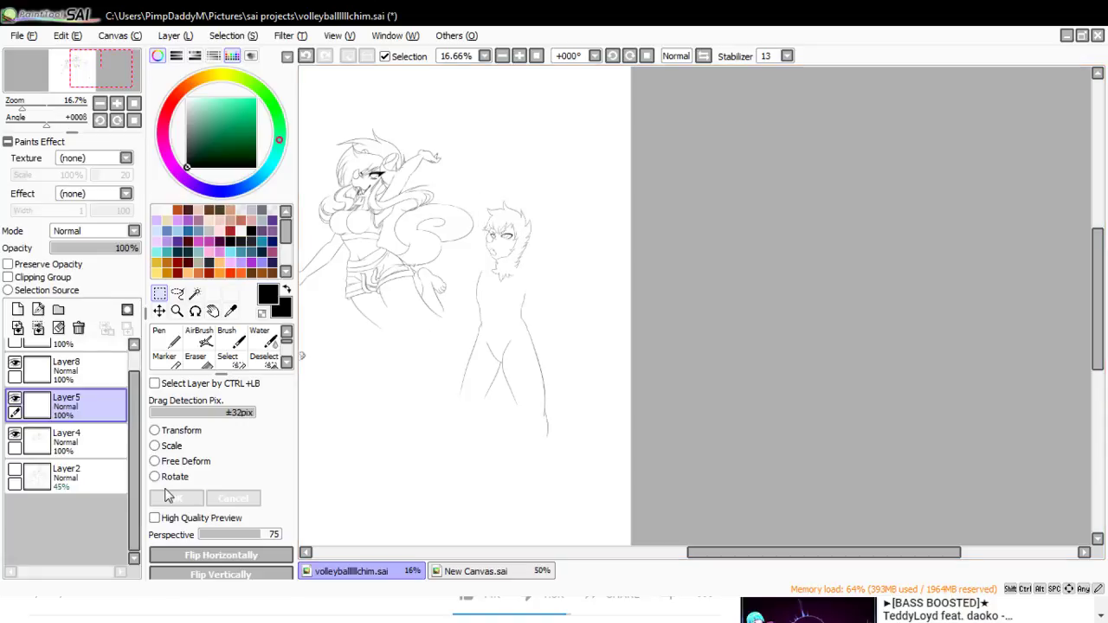
# - Nudge the third character's head and chest fur on Layer5 slightly to the left to fit the sketched neck and body
pyautogui.click(178, 313)
pyautogui.click(155, 384)
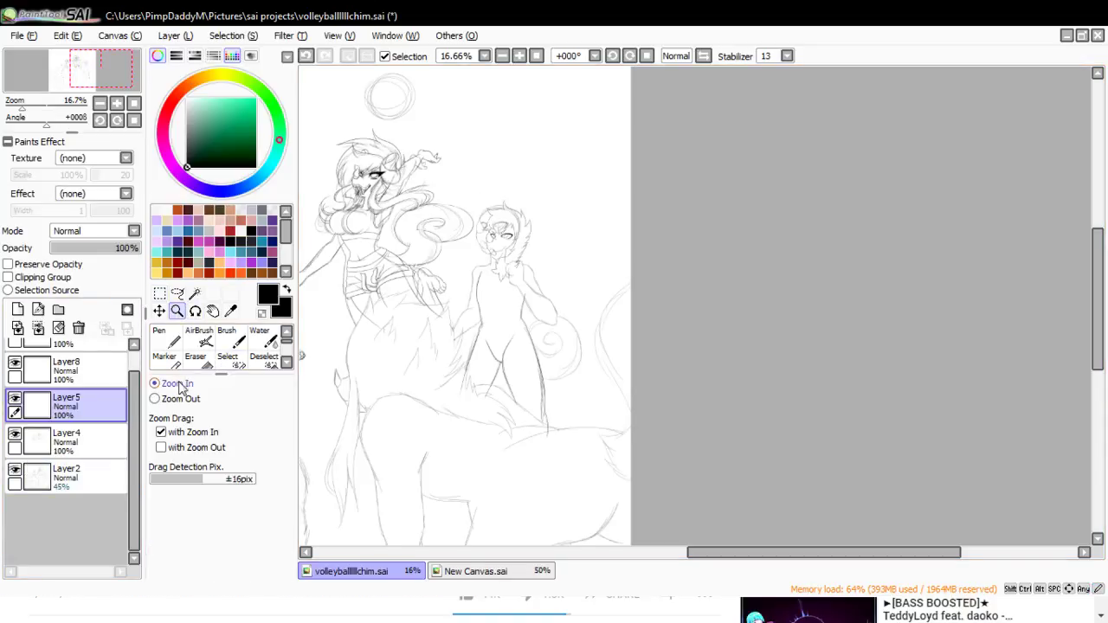
pyautogui.click(517, 217)
pyautogui.hotkey('ctrl', 'Left')
pyautogui.hotkey('ctrl', 'Left')
pyautogui.hotkey('ctrl', 'Left')
pyautogui.hotkey('ctrl', 'Left')
pyautogui.hotkey('ctrl', 'Left')
pyautogui.hotkey('ctrl', 'Left')
pyautogui.hotkey('ctrl', 'Left')
pyautogui.hotkey('ctrl', 'Left')
pyautogui.hotkey('ctrl', 'Left')
pyautogui.hotkey('ctrl', 'Left')
pyautogui.hotkey('ctrl', 'Left')
pyautogui.hotkey('ctrl', 'Left')
pyautogui.hotkey('ctrl', 'Left')
pyautogui.hotkey('ctrl', 'Left')
pyautogui.hotkey('ctrl', 'Left')
pyautogui.hotkey('ctrl', 'Left')
pyautogui.hotkey('ctrl', 'Left')
pyautogui.hotkey('ctrl', 'Left')
pyautogui.hotkey('ctrl', 'Left')
pyautogui.hotkey('ctrl', 'Left')
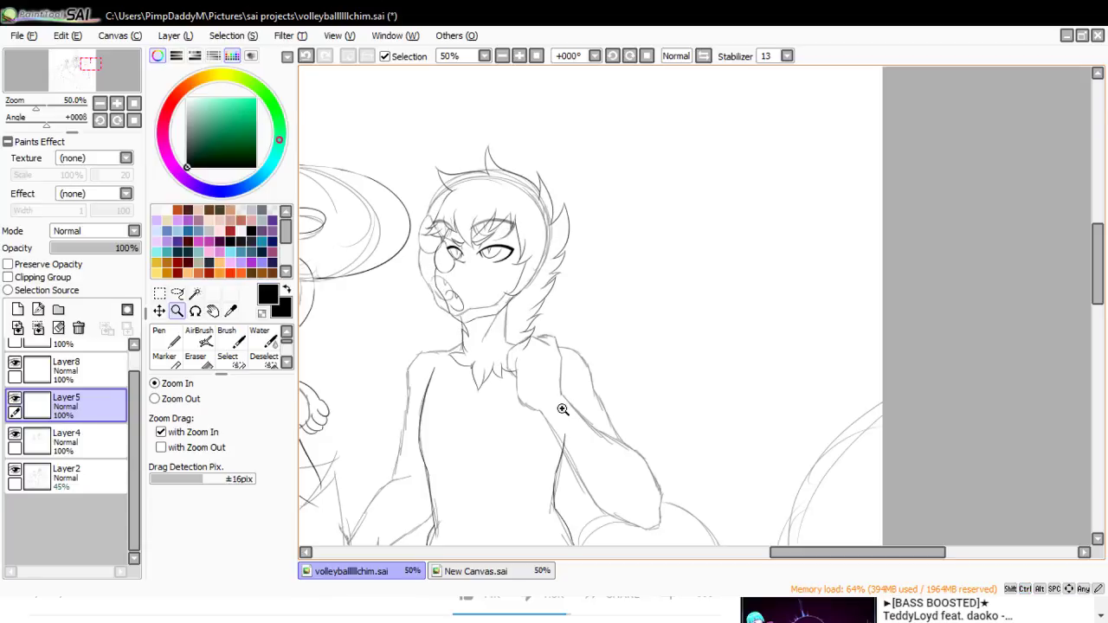
# - Hide the Layer2 sketch to check the head against the body and add a new layer above Layer9
pyautogui.click(15, 469)
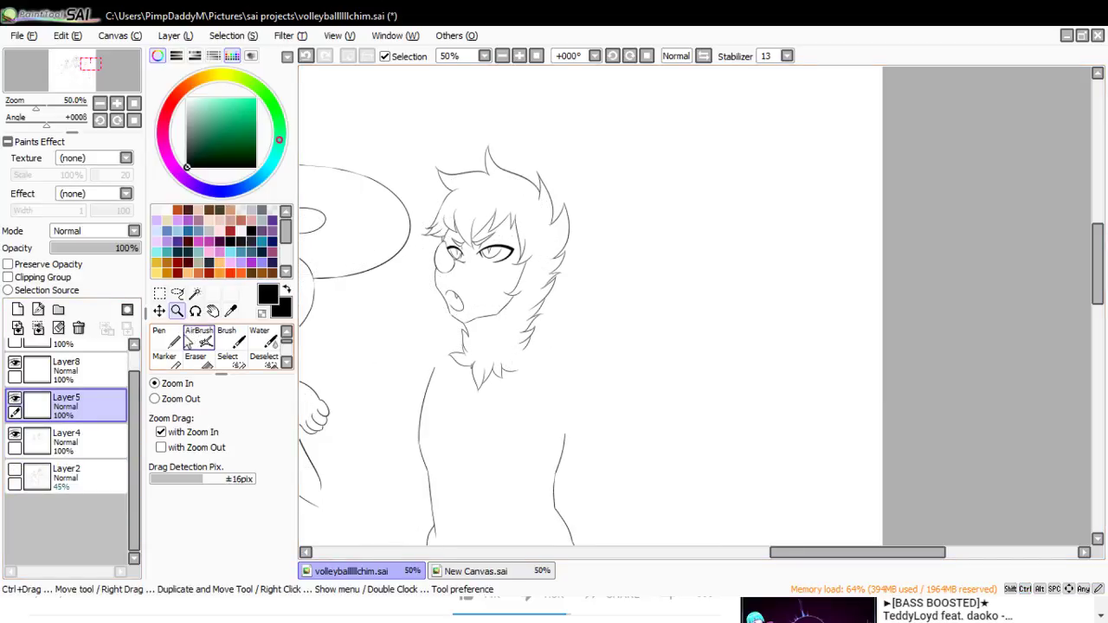
pyautogui.click(156, 399)
pyautogui.click(572, 243)
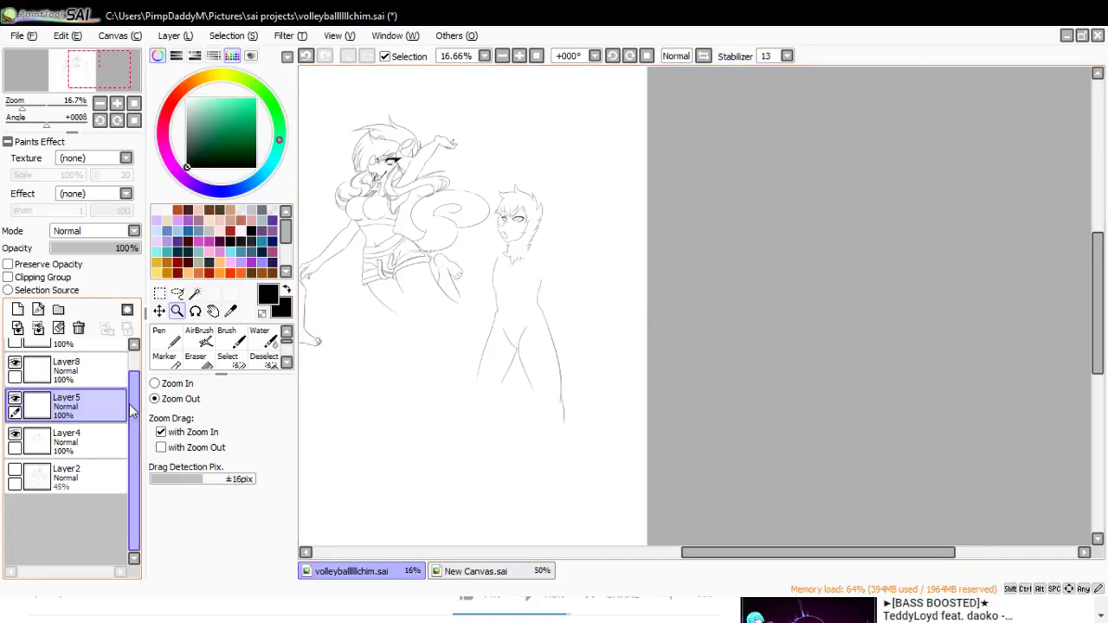
pyautogui.scroll(1, 112, 372)
pyautogui.click(111, 364)
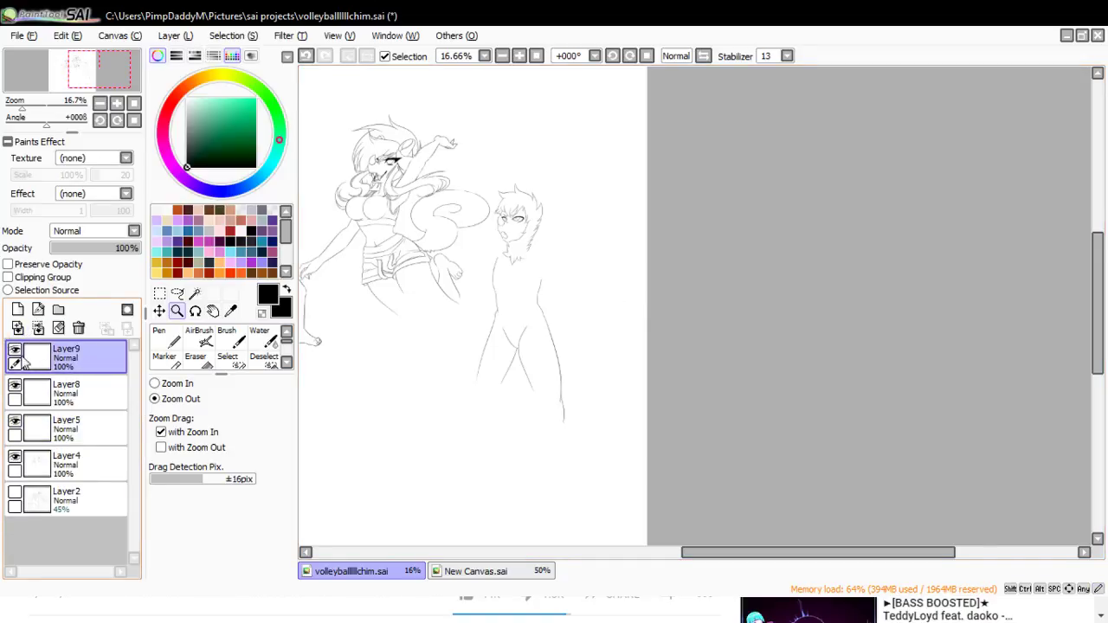
pyautogui.click(17, 309)
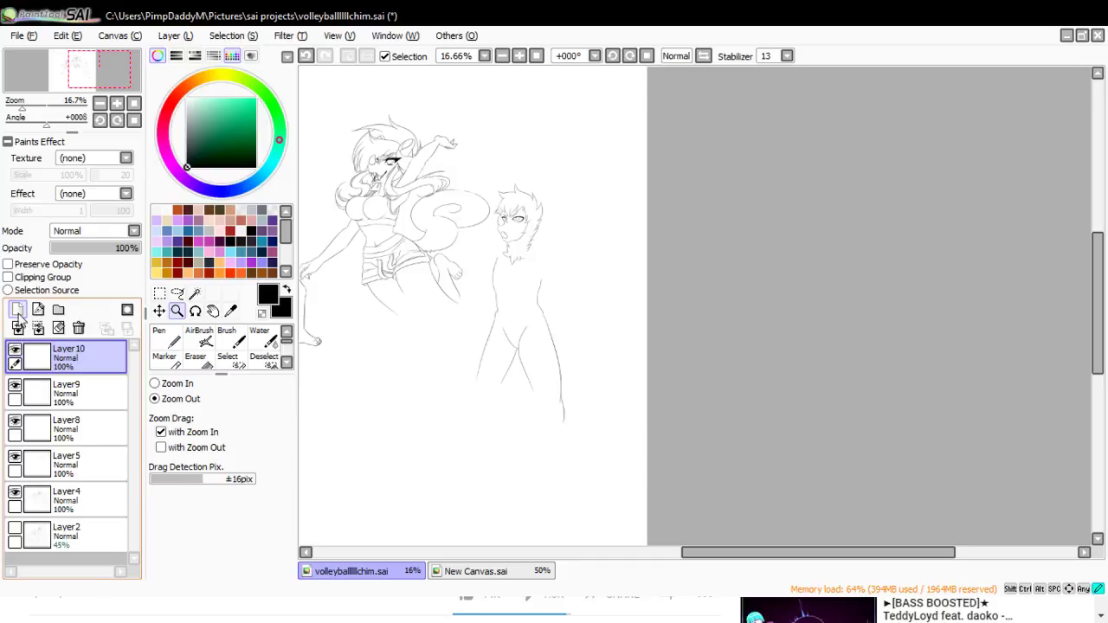
# - Show the Layer2 sketch and ink the top and right edge of the third character's raised hand with the size 3 Pen
pyautogui.click(14, 528)
pyautogui.click(155, 383)
pyautogui.click(545, 270)
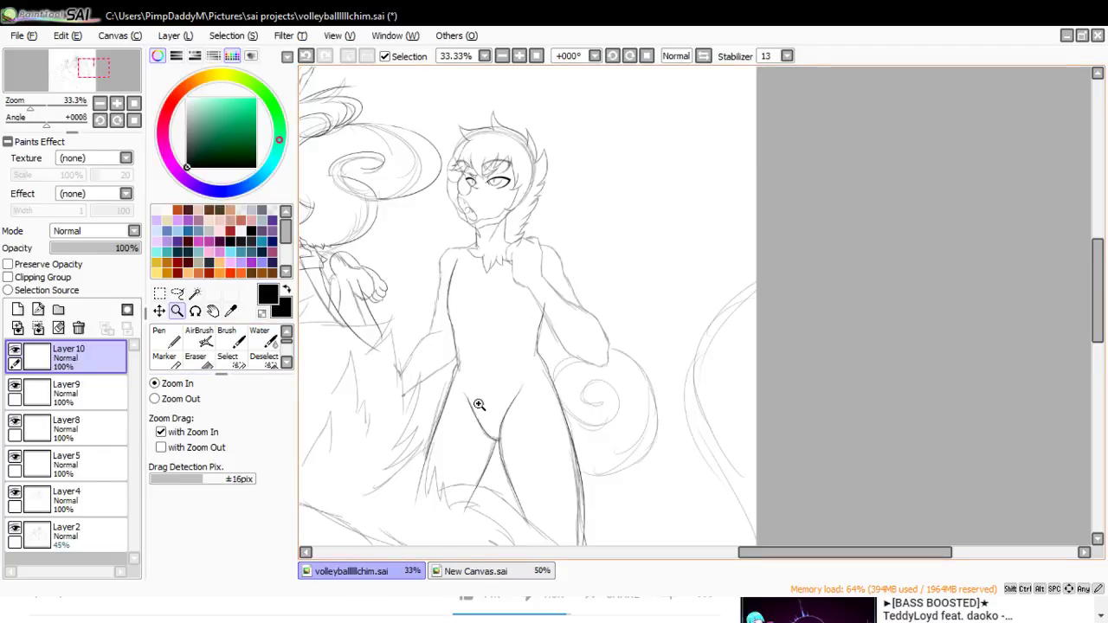
pyautogui.click(545, 232)
pyautogui.click(577, 353)
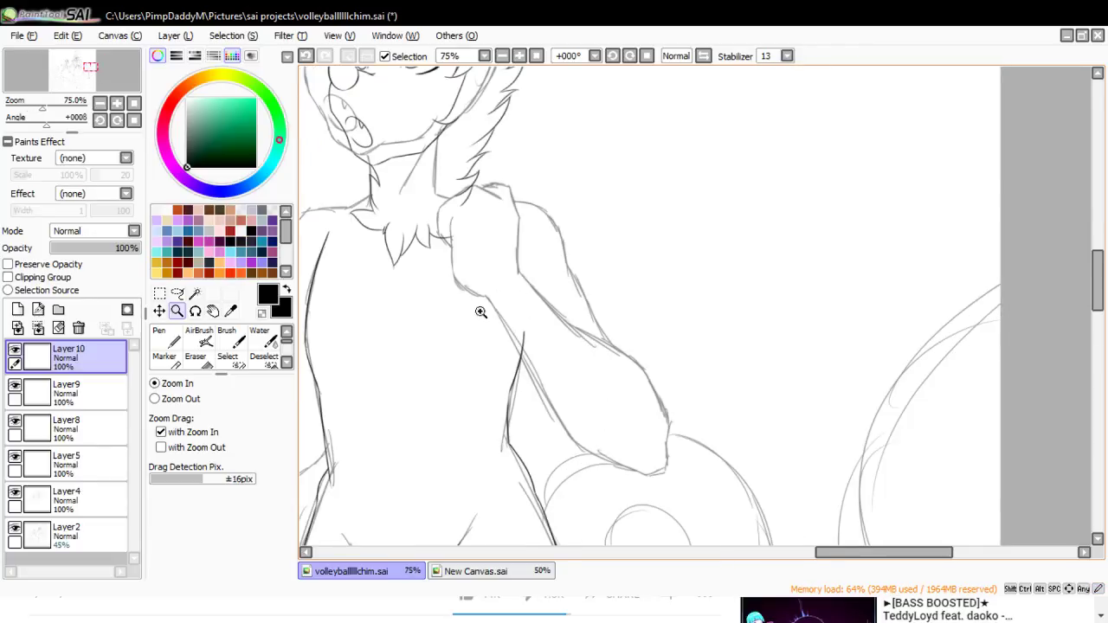
pyautogui.click(453, 183)
pyautogui.click(468, 223)
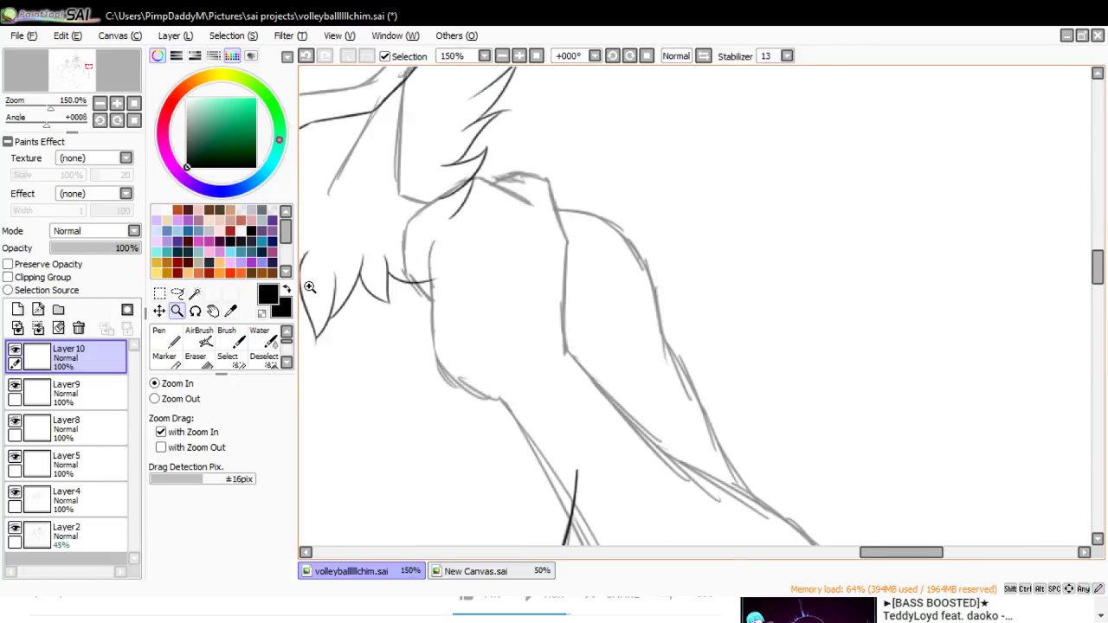
pyautogui.click(485, 166)
pyautogui.click(159, 338)
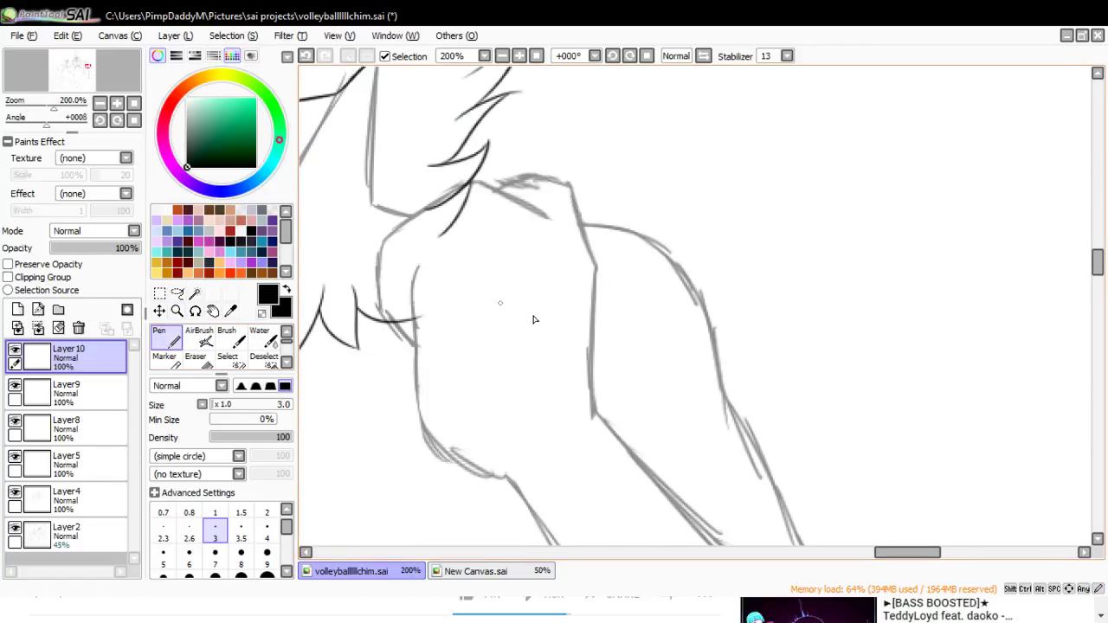
pyautogui.moveTo(481, 190); pyautogui.dragTo(537, 175)
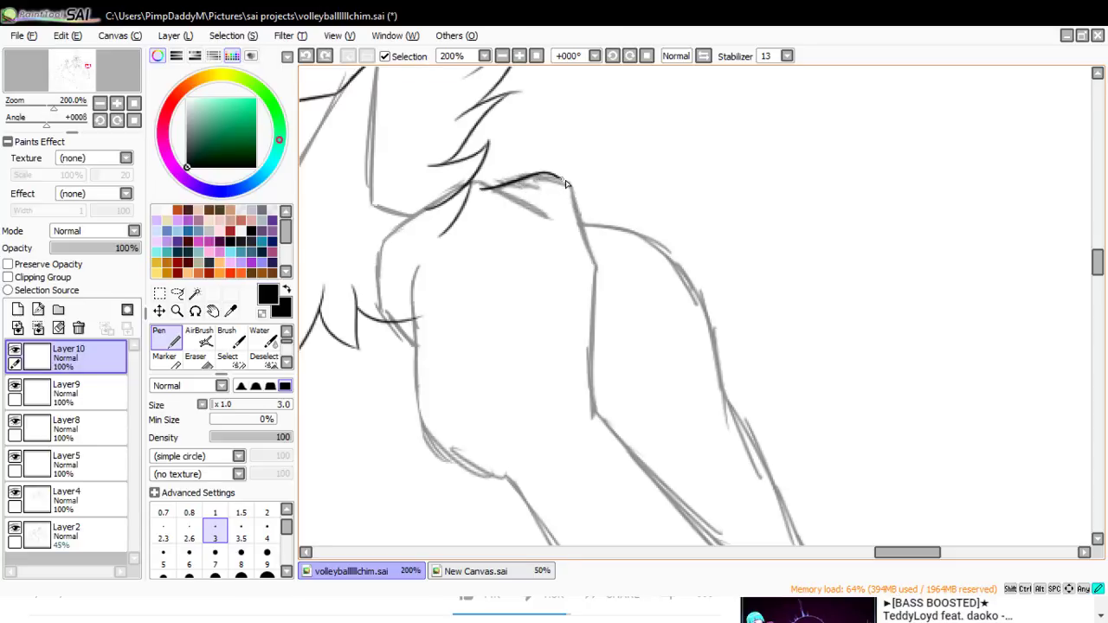
pyautogui.moveTo(559, 178)
pyautogui.mouseDown()
pyautogui.moveTo(600, 285)
pyautogui.moveTo(587, 255)
pyautogui.moveTo(581, 401)
pyautogui.mouseUp()
pyautogui.hotkey('ctrl', 'z')
pyautogui.moveTo(591, 262); pyautogui.dragTo(596, 424)
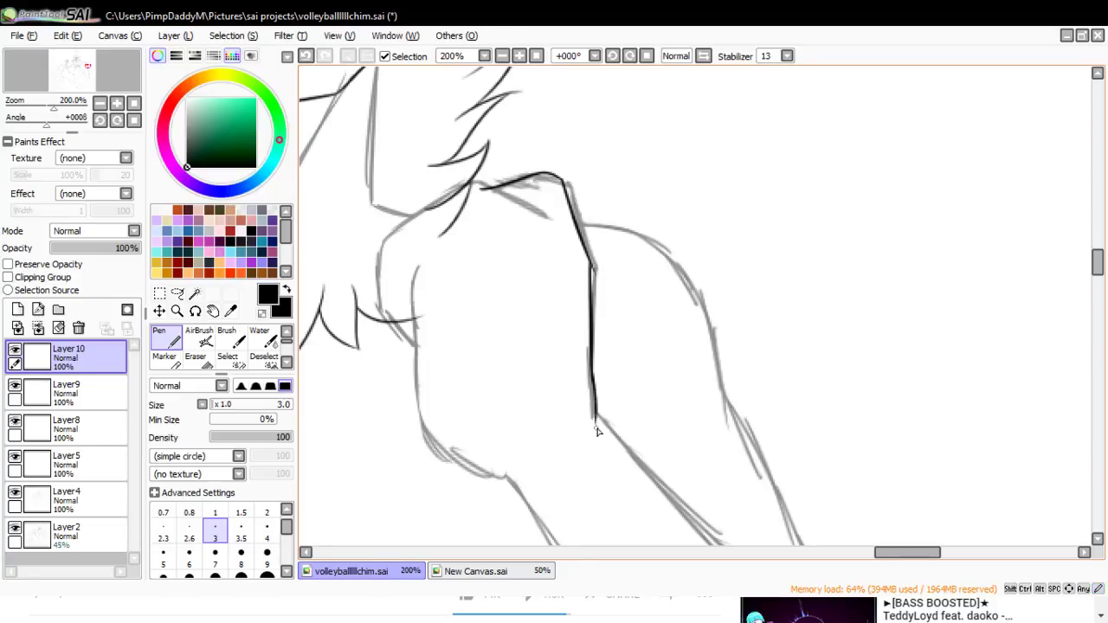
# - Ink the short diagonal knuckle line and the hand's upper left contour, curving down to the chest fur
pyautogui.moveTo(472, 179); pyautogui.dragTo(554, 218)
pyautogui.moveTo(471, 188); pyautogui.dragTo(398, 234)
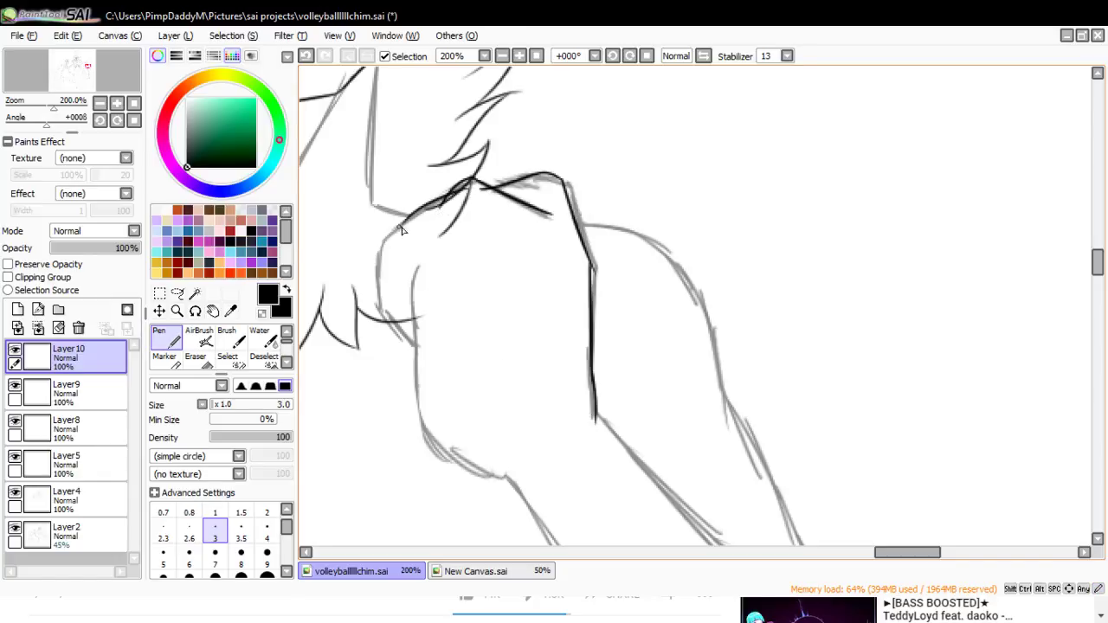
pyautogui.hotkey('ctrl', 'z')
pyautogui.moveTo(473, 183)
pyautogui.mouseDown()
pyautogui.moveTo(391, 234)
pyautogui.moveTo(371, 303)
pyautogui.moveTo(378, 256)
pyautogui.moveTo(378, 307)
pyautogui.mouseUp()
pyautogui.hotkey('ctrl', 'z')
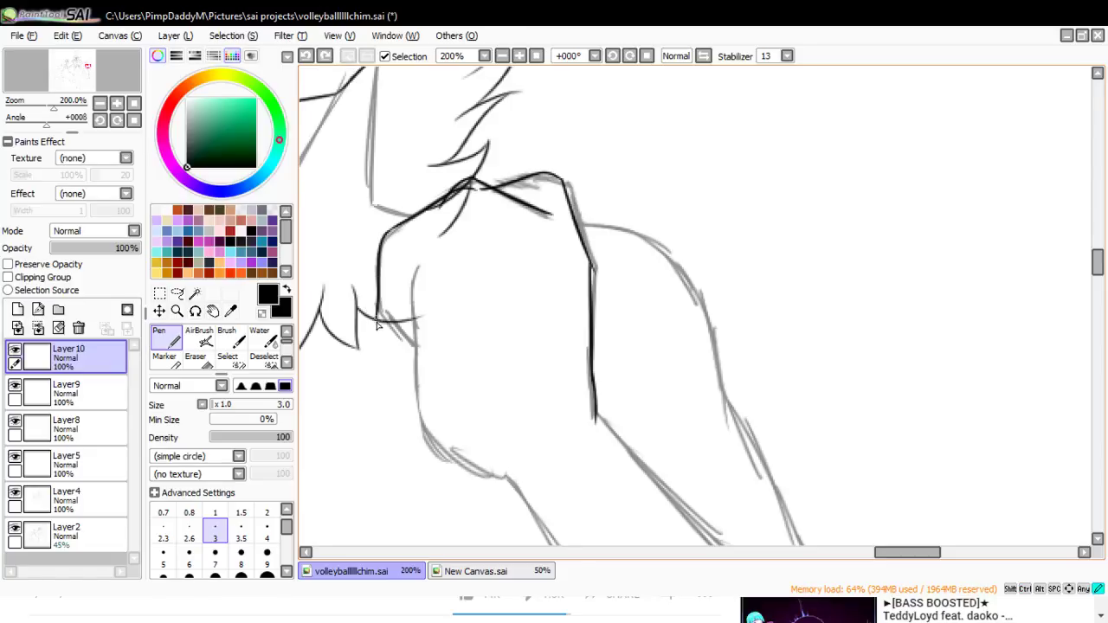
pyautogui.hotkey('ctrl', 'z')
pyautogui.moveTo(420, 340); pyautogui.dragTo(426, 346)
# - Ink the hand's lower left edge and its curved underside towards the forearm along the sketch
pyautogui.moveTo(412, 271); pyautogui.dragTo(421, 342)
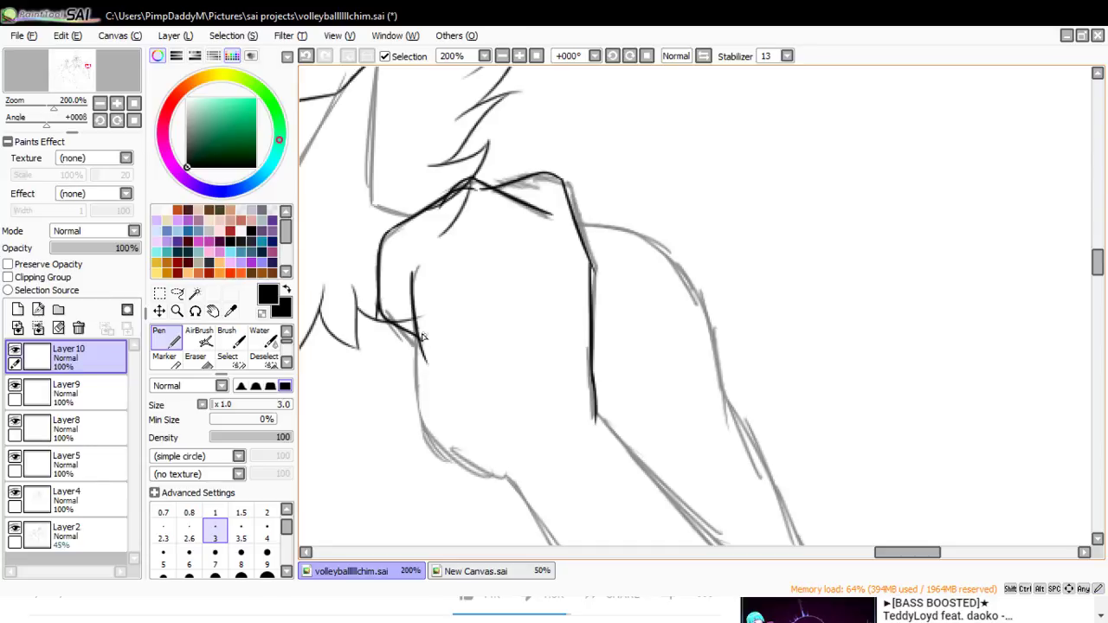
pyautogui.moveTo(423, 406); pyautogui.dragTo(455, 467)
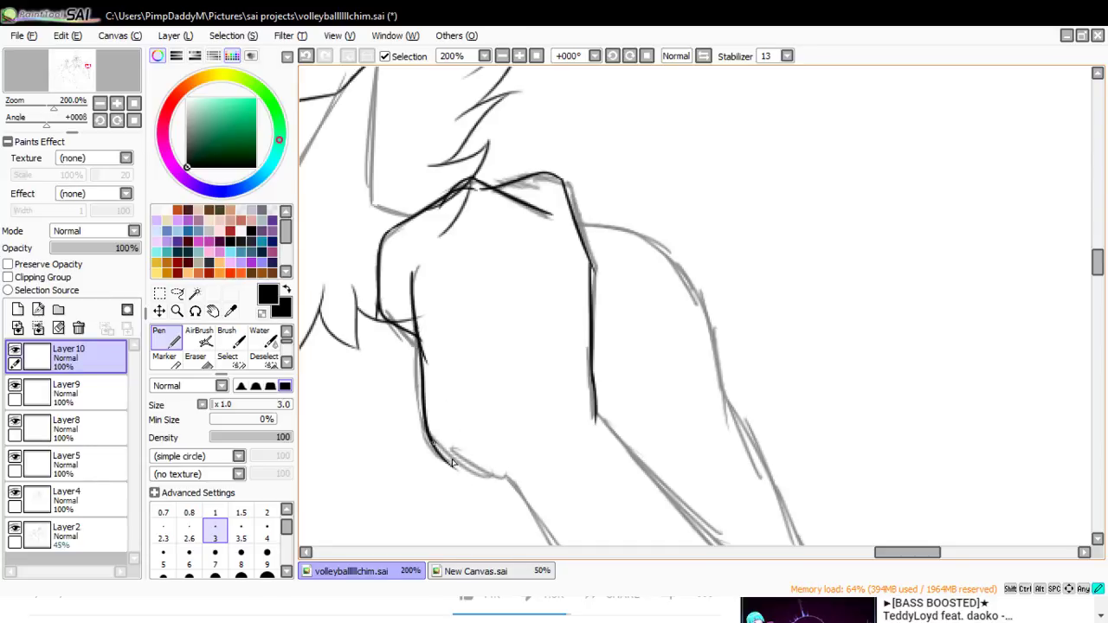
pyautogui.moveTo(452, 463); pyautogui.dragTo(511, 474)
pyautogui.hotkey('ctrl', 'z')
pyautogui.moveTo(429, 435)
pyautogui.mouseDown()
pyautogui.moveTo(484, 476)
pyautogui.moveTo(510, 478)
pyautogui.mouseUp()
pyautogui.hotkey('ctrl', 'z')
pyautogui.moveTo(426, 437)
pyautogui.mouseDown()
pyautogui.moveTo(469, 478)
pyautogui.moveTo(512, 475)
pyautogui.mouseUp()
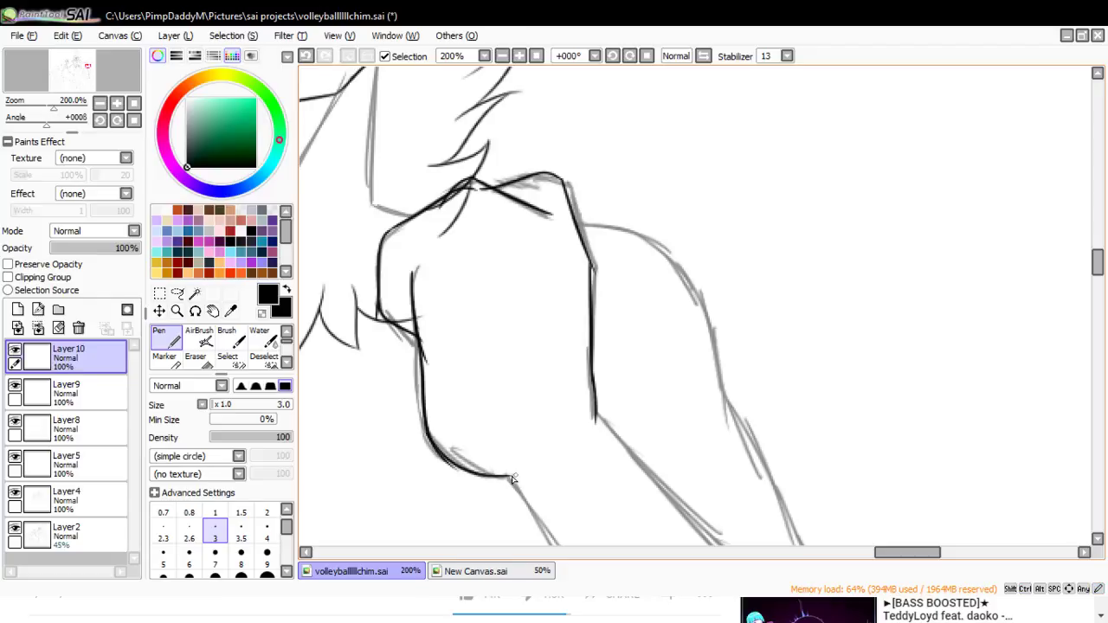
# - Hide the Layer2 sketch and clean up the overlapping hand lines on Layer10 with the size 20 eraser
pyautogui.click(14, 530)
pyautogui.click(196, 357)
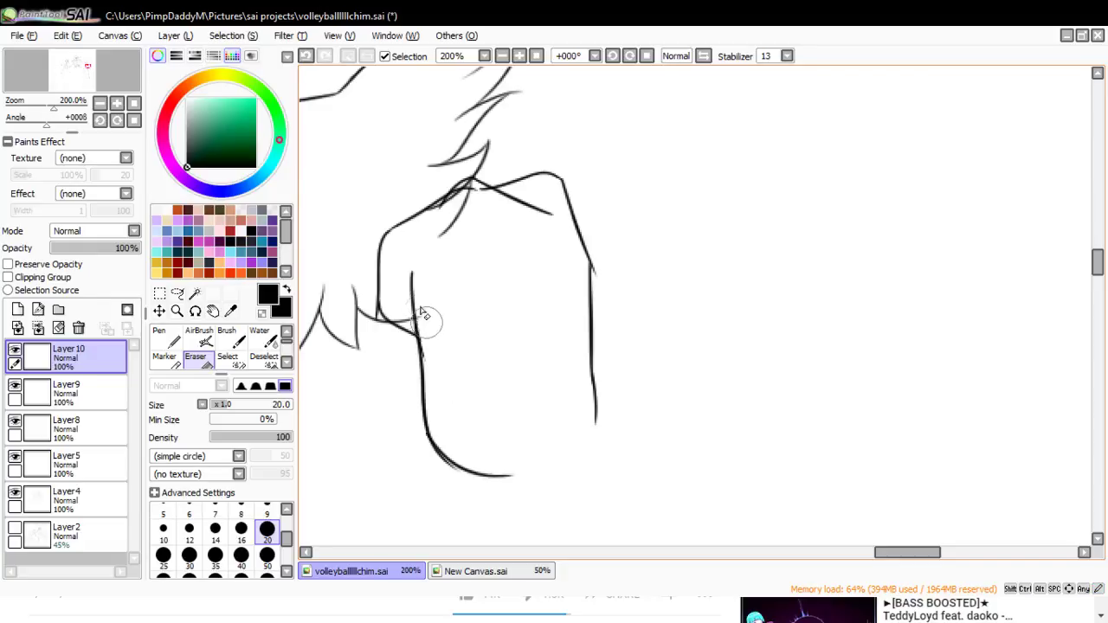
# - Erase the doubled and overshooting line ends along the fist's wrist curve and outer edge
pyautogui.moveTo(433, 337); pyautogui.dragTo(440, 398)
pyautogui.moveTo(420, 441); pyautogui.dragTo(463, 484)
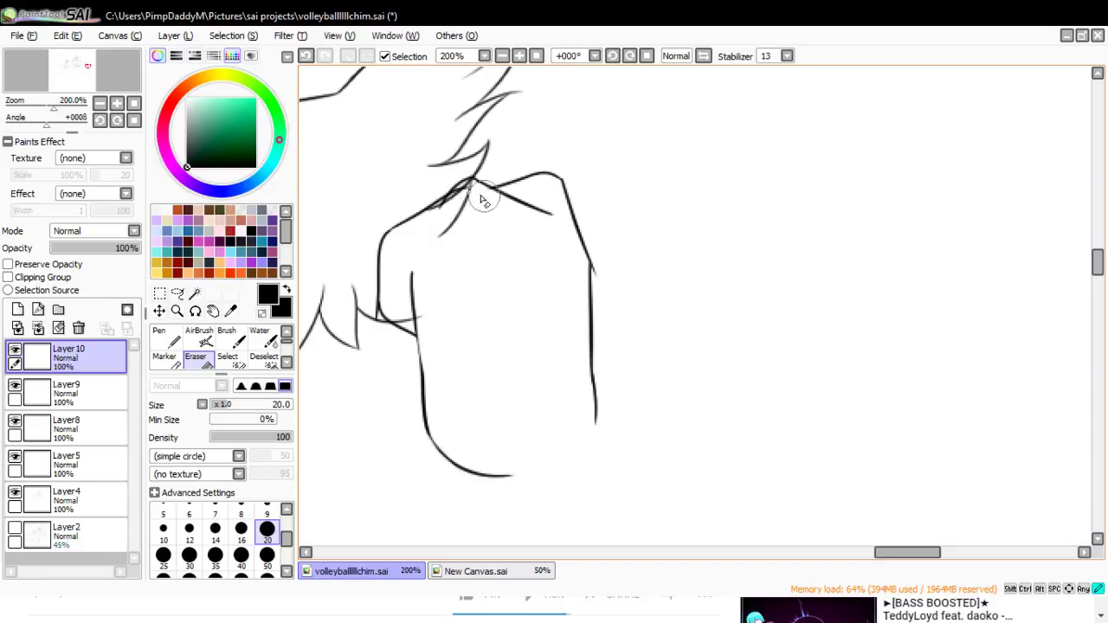
pyautogui.moveTo(596, 245); pyautogui.dragTo(602, 290)
pyautogui.hotkey('ctrl', 'z')
pyautogui.hotkey('ctrl', 'z')
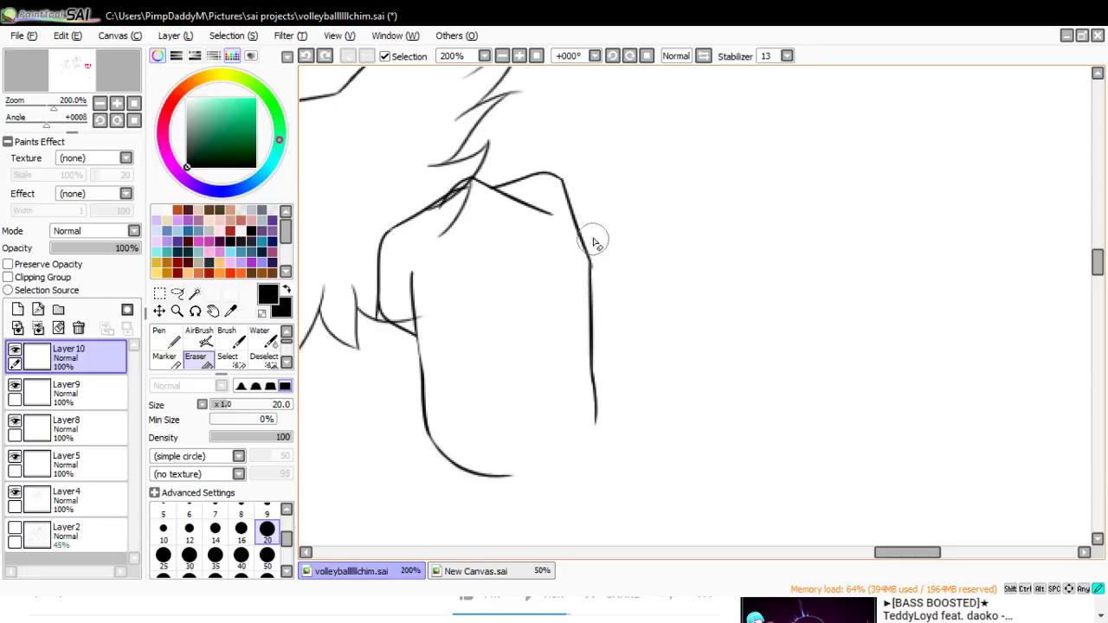
# - Move the fist outline away from the character's hair and neck fur
pyautogui.click(159, 310)
pyautogui.moveTo(465, 364); pyautogui.dragTo(600, 333)
pyautogui.click(196, 356)
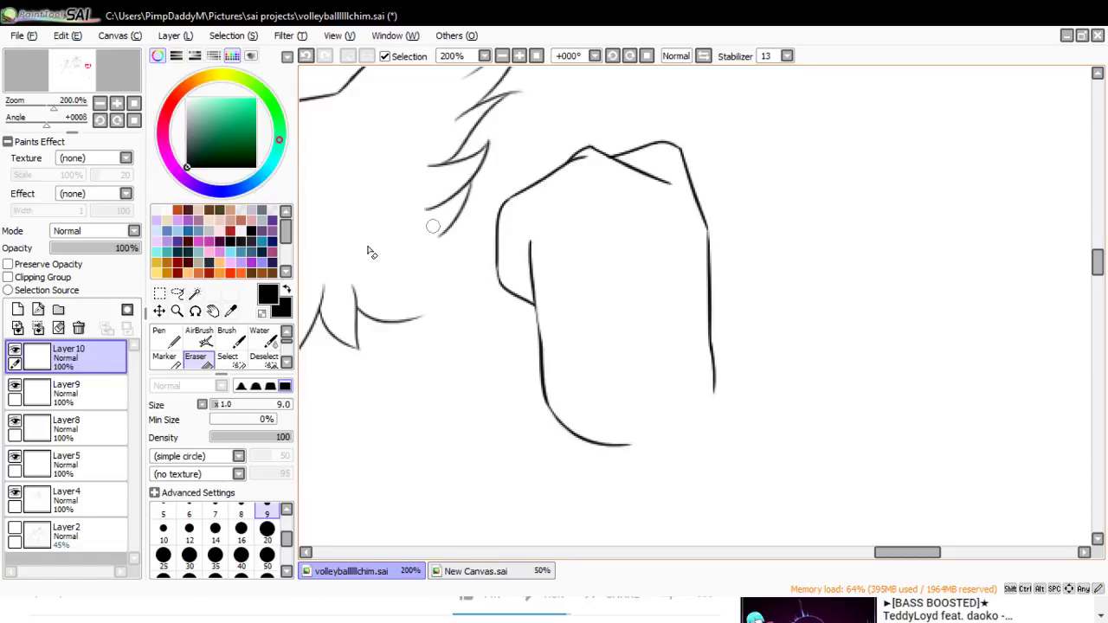
# - Draw finger crease lines inward from the top edge of the fist with the size 3 Pen
pyautogui.click(161, 338)
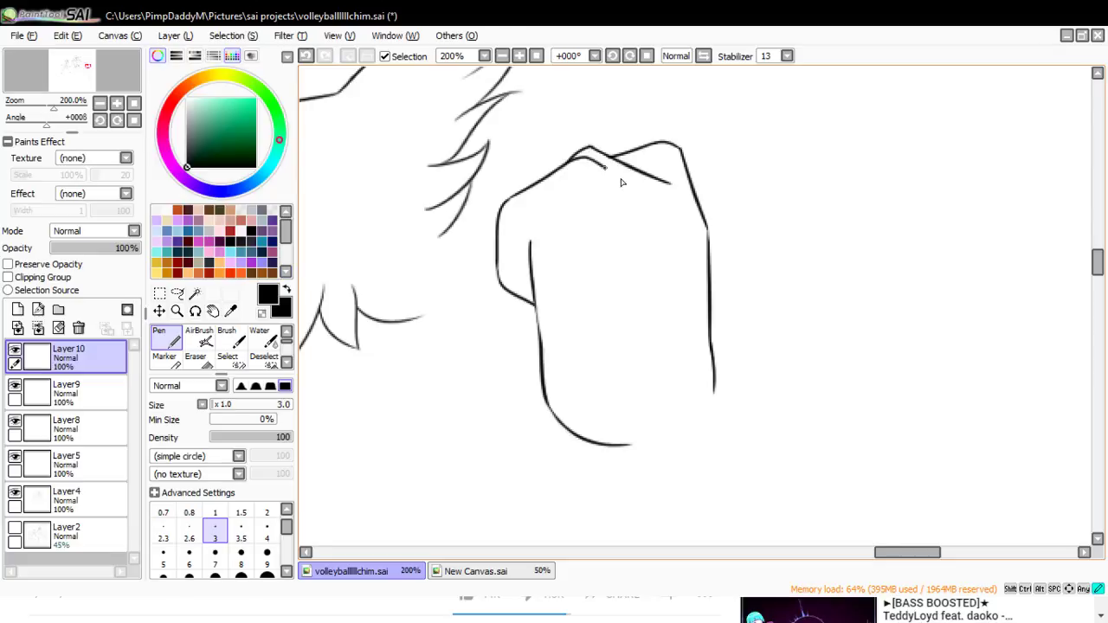
pyautogui.hotkey('ctrl', 'z')
pyautogui.moveTo(562, 170); pyautogui.dragTo(637, 186)
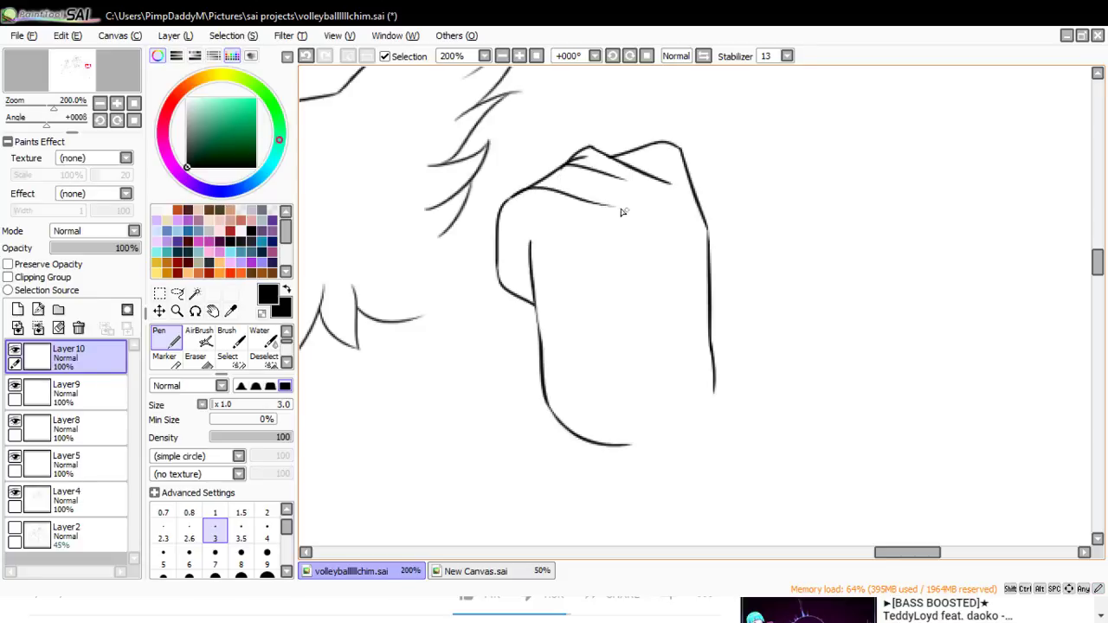
pyautogui.hotkey('ctrl', 'z')
pyautogui.moveTo(528, 185); pyautogui.dragTo(636, 204)
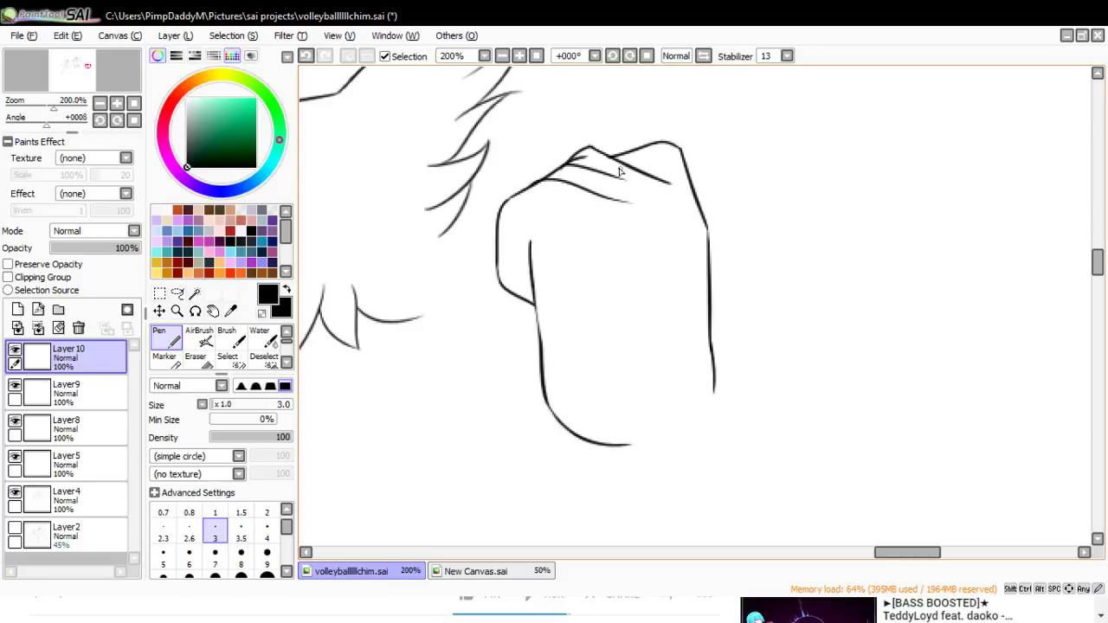
pyautogui.hotkey('ctrl', 'z')
pyautogui.moveTo(520, 198); pyautogui.dragTo(637, 217)
pyautogui.hotkey('ctrl', 'z')
pyautogui.moveTo(506, 200); pyautogui.dragTo(597, 206)
# - Erase the short upper finger creases and the outline between the knuckles with the size 9 Eraser
pyautogui.click(177, 311)
pyautogui.click(628, 125)
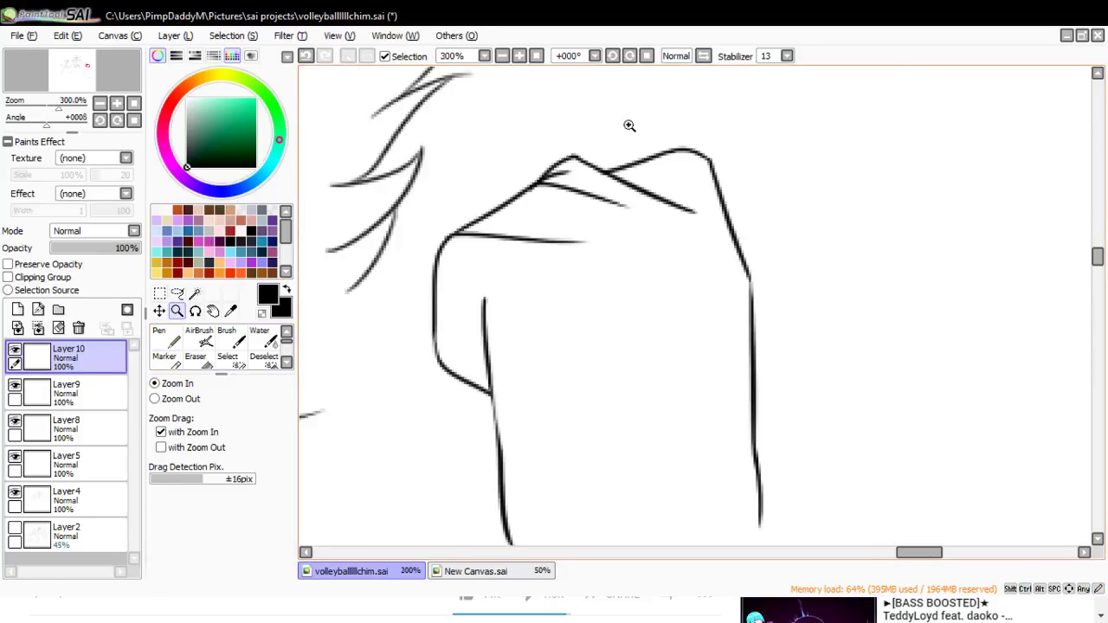
pyautogui.click(628, 126)
pyautogui.click(195, 356)
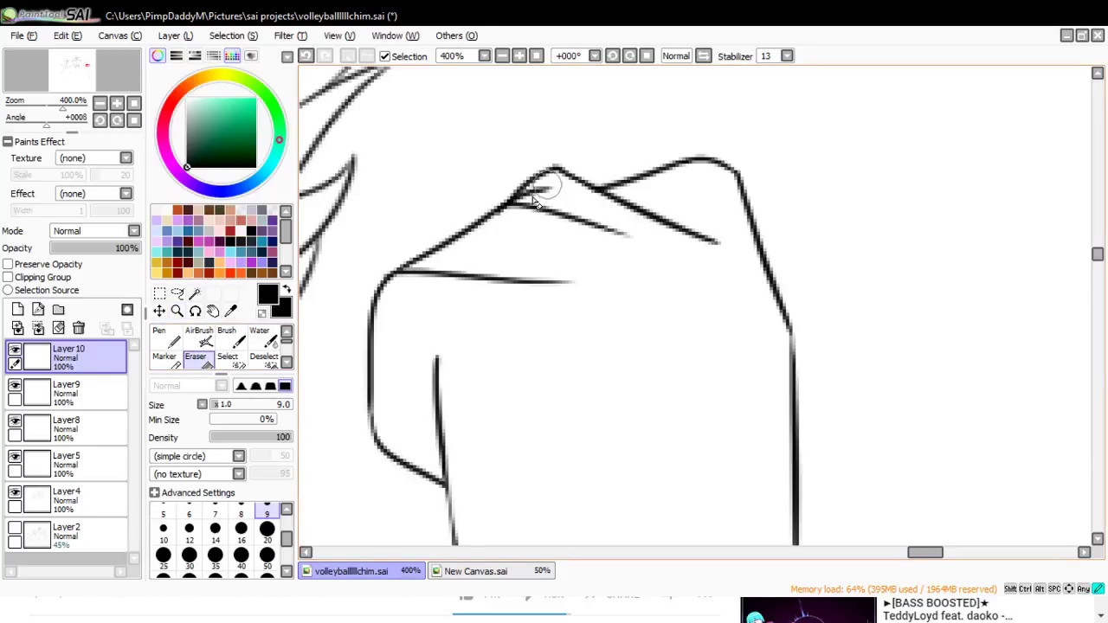
pyautogui.moveTo(535, 201)
pyautogui.mouseDown()
pyautogui.moveTo(548, 184)
pyautogui.moveTo(474, 245)
pyautogui.moveTo(499, 212)
pyautogui.moveTo(453, 233)
pyautogui.mouseUp()
pyautogui.moveTo(545, 216); pyautogui.dragTo(623, 260)
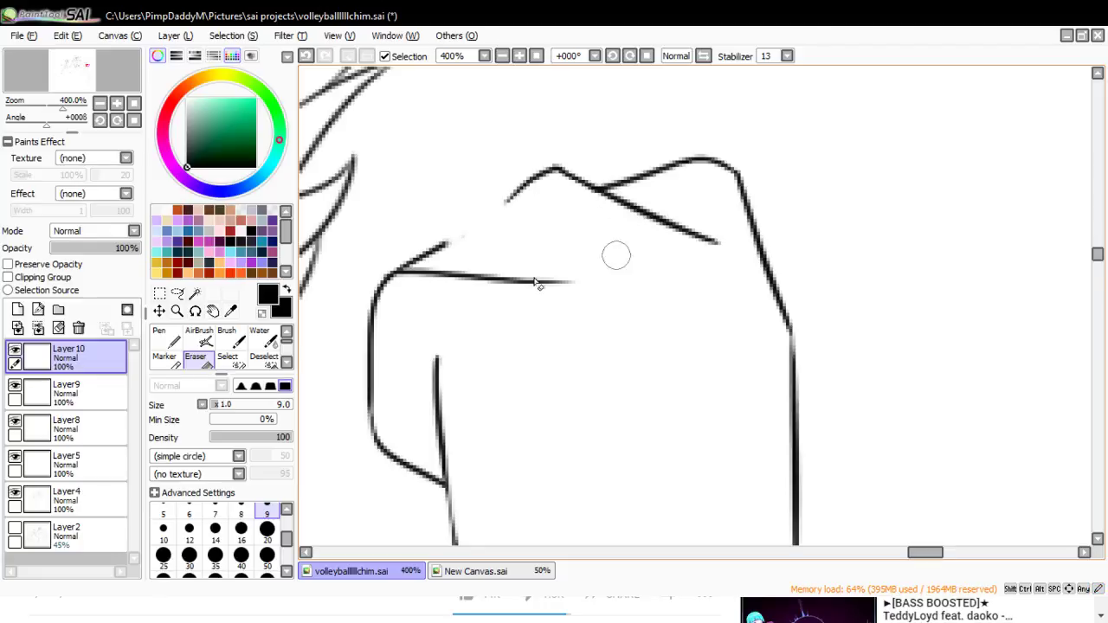
# - Redraw the middle finger's crease and reconnect the outline up to the top knuckle with the size 3 Pen
pyautogui.click(161, 339)
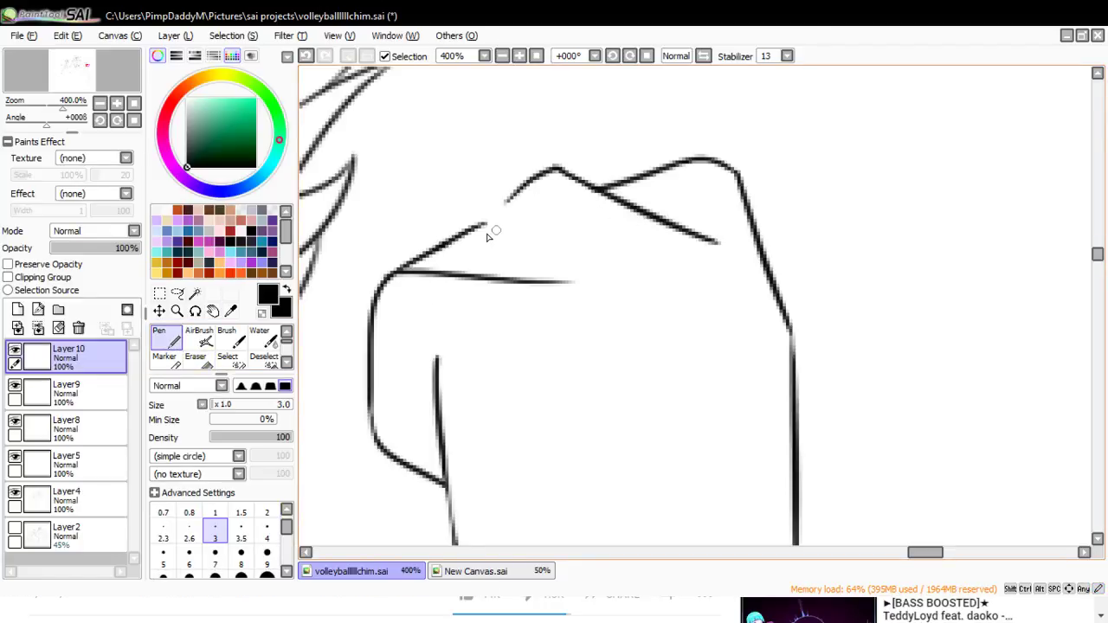
pyautogui.moveTo(489, 224); pyautogui.dragTo(603, 248)
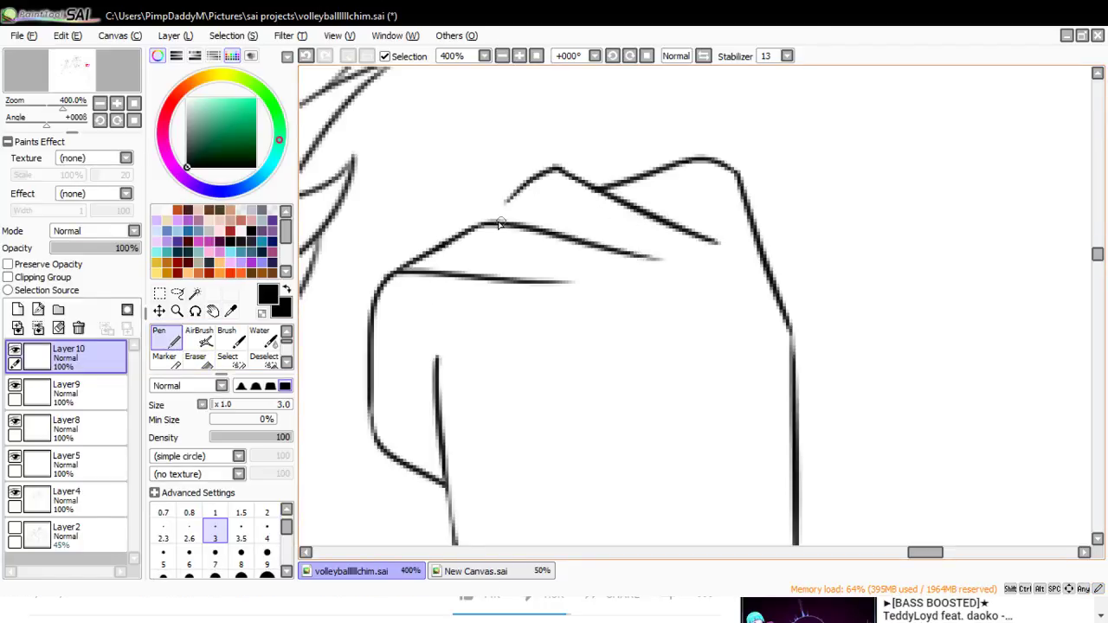
pyautogui.hotkey('ctrl', 'z')
pyautogui.moveTo(490, 224); pyautogui.dragTo(531, 179)
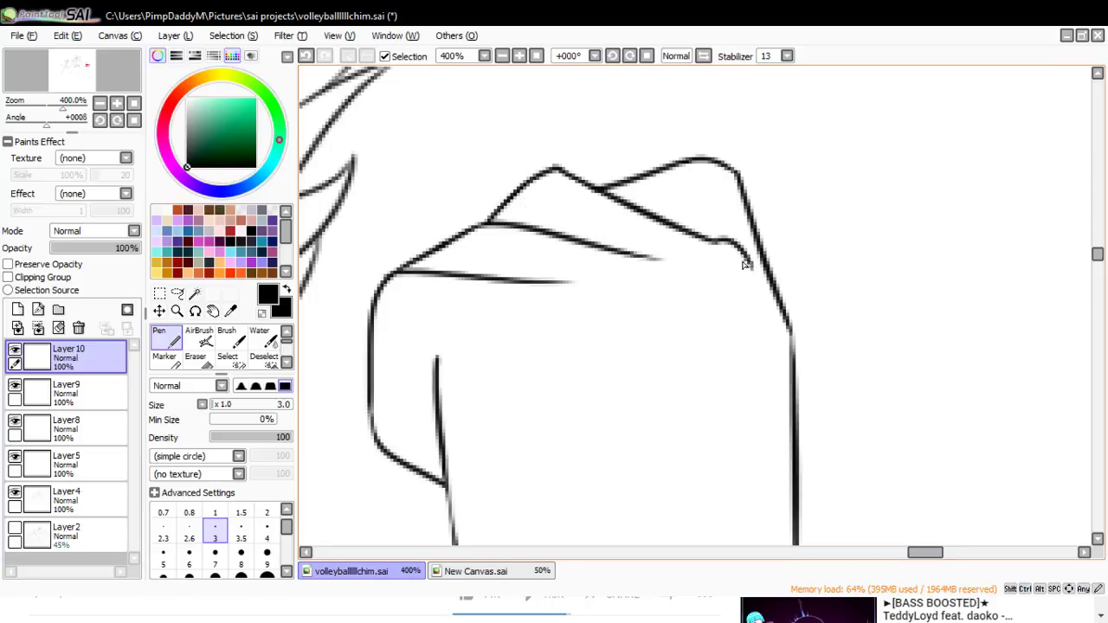
# - Draw short knuckle curves at the ends of the finger creases and a small bulge on the fist's outer edge
pyautogui.moveTo(677, 274)
pyautogui.mouseDown()
pyautogui.moveTo(714, 269)
pyautogui.moveTo(722, 322)
pyautogui.mouseUp()
pyautogui.hotkey('ctrl', 'z')
pyautogui.moveTo(608, 282); pyautogui.dragTo(653, 299)
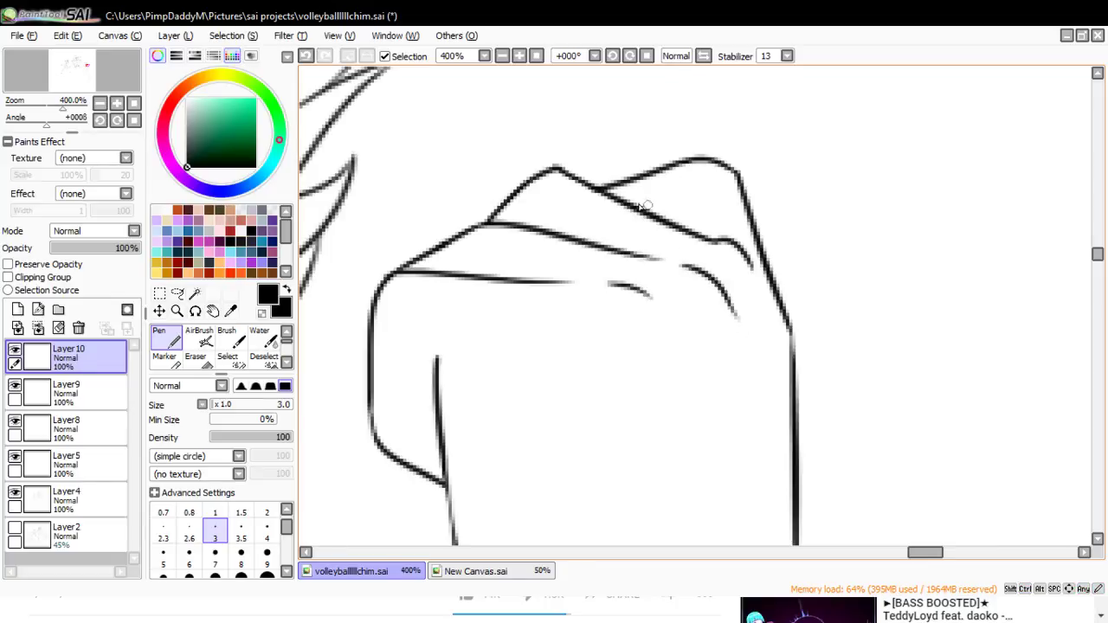
pyautogui.hotkey('ctrl', 'z')
pyautogui.moveTo(693, 222); pyautogui.dragTo(688, 232)
pyautogui.moveTo(372, 313); pyautogui.dragTo(359, 354)
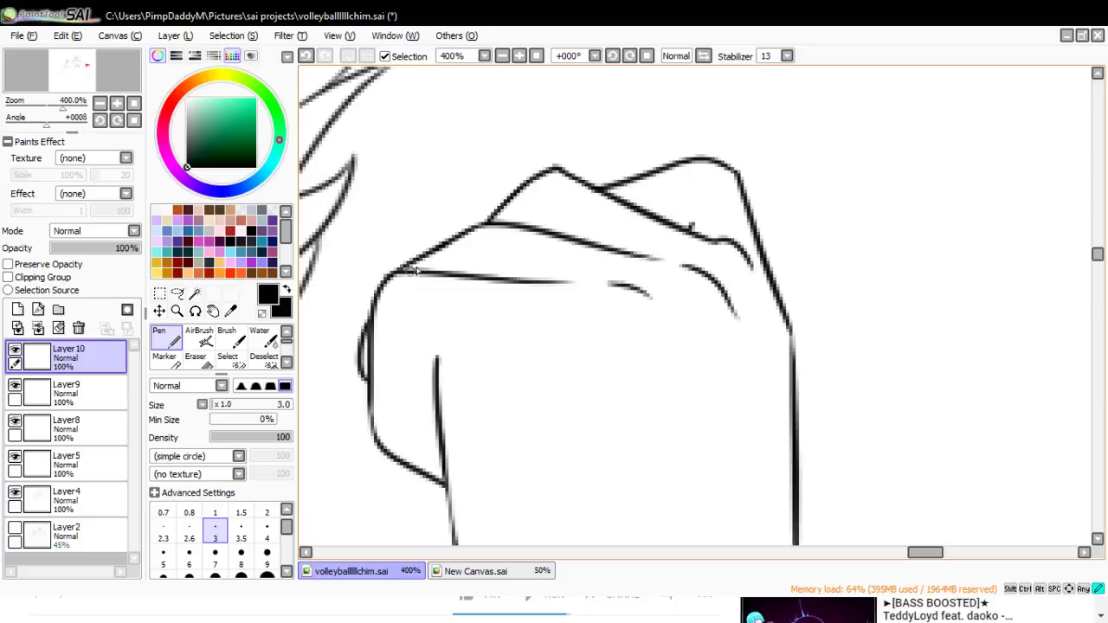
# - Redraw the finger edge between the two lower knuckles and erase the old line outside it
pyautogui.moveTo(416, 271); pyautogui.dragTo(479, 224)
pyautogui.click(195, 357)
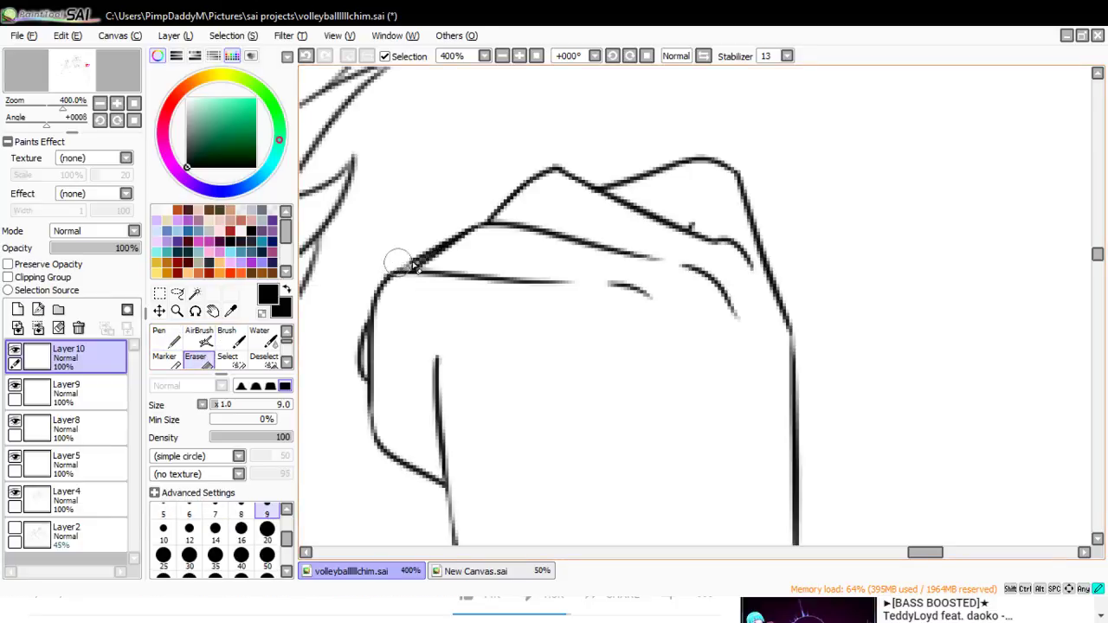
pyautogui.moveTo(414, 262)
pyautogui.mouseDown()
pyautogui.moveTo(421, 240)
pyautogui.moveTo(477, 213)
pyautogui.mouseUp()
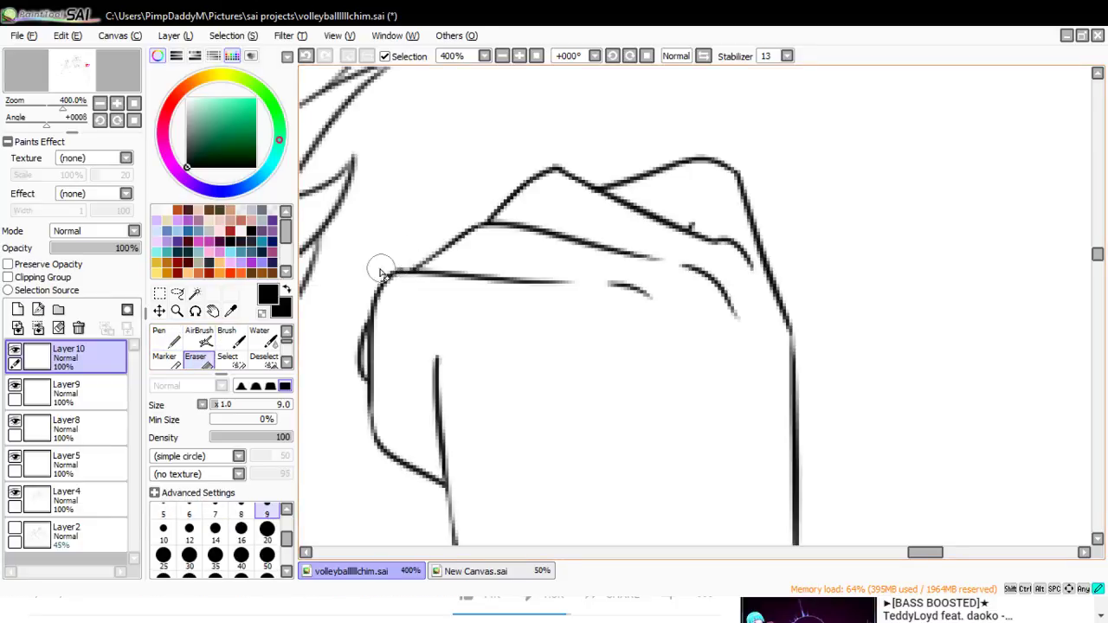
# - Scale the fist on Layer10 slightly narrower and apply the transformation
pyautogui.click(177, 310)
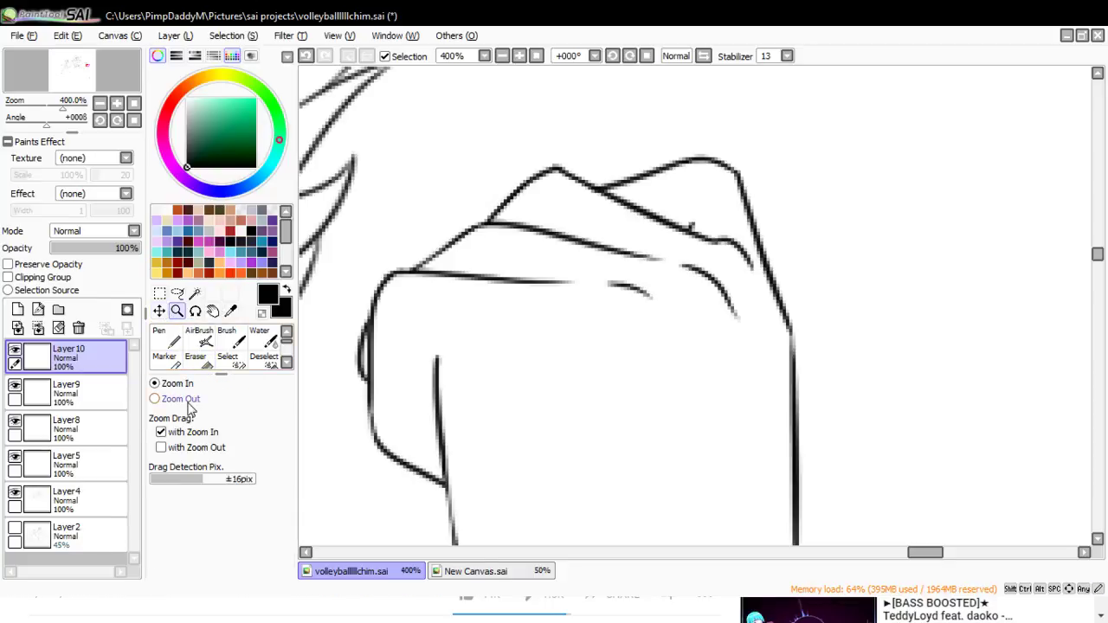
pyautogui.click(156, 399)
pyautogui.click(465, 239)
pyautogui.click(608, 353)
pyautogui.click(543, 412)
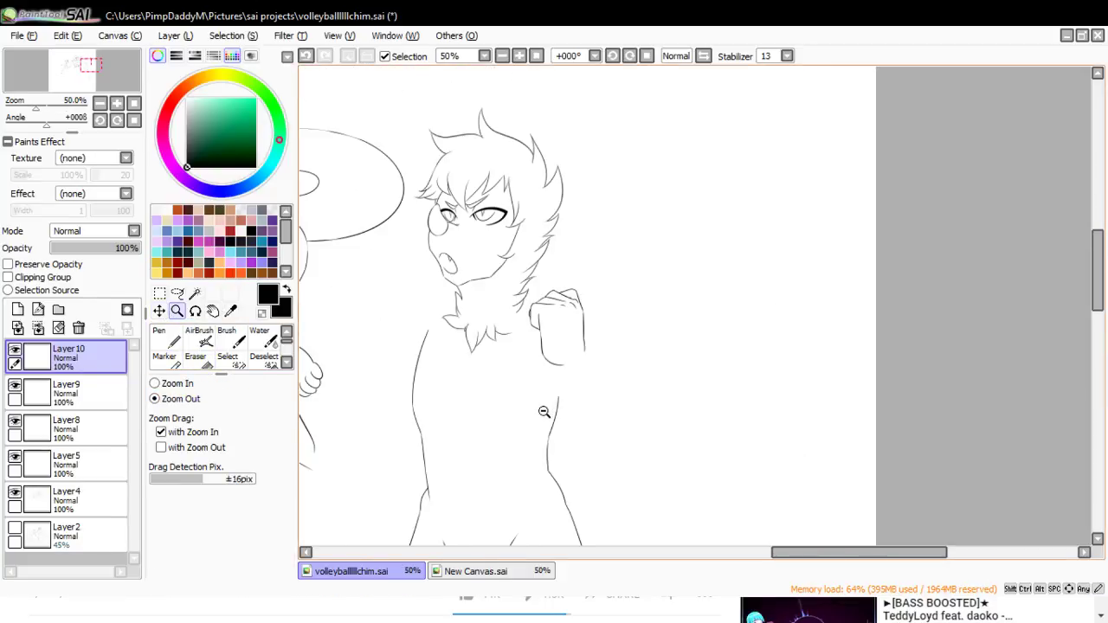
pyautogui.click(160, 310)
pyautogui.click(165, 445)
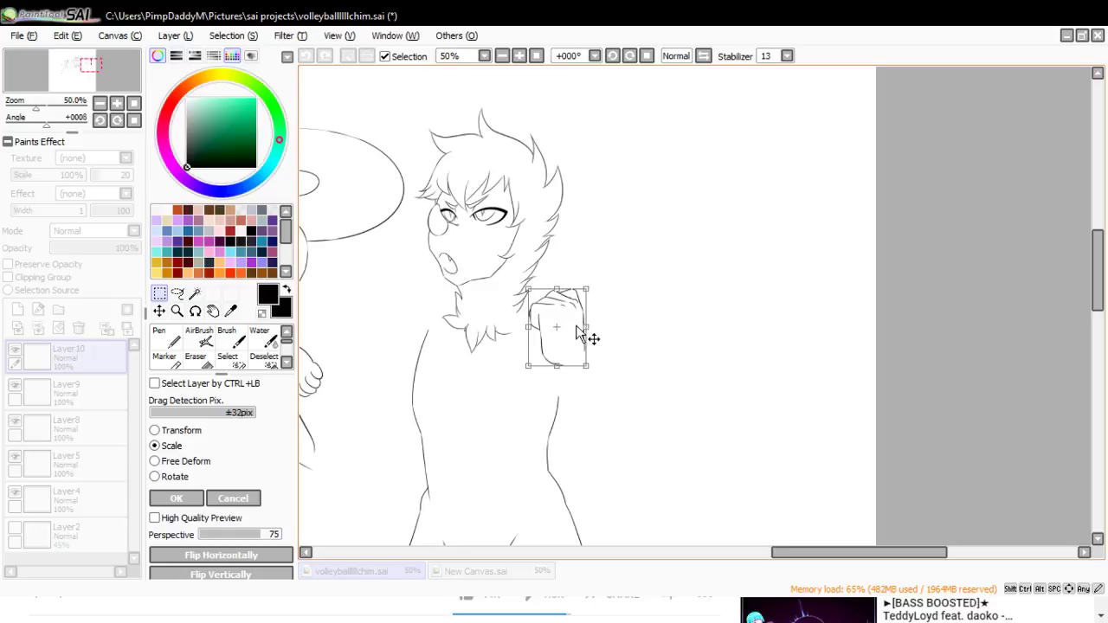
pyautogui.moveTo(586, 327); pyautogui.dragTo(578, 331)
pyautogui.press('Return')
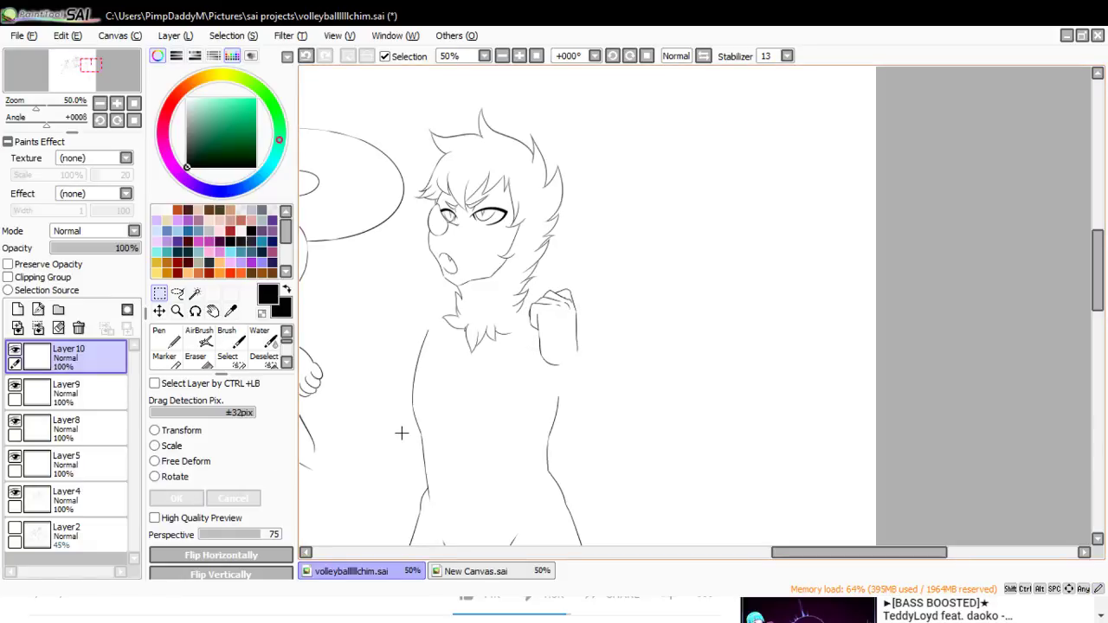
# - Show the Layer2 sketch and move the fist onto the sketched hand
pyautogui.click(15, 530)
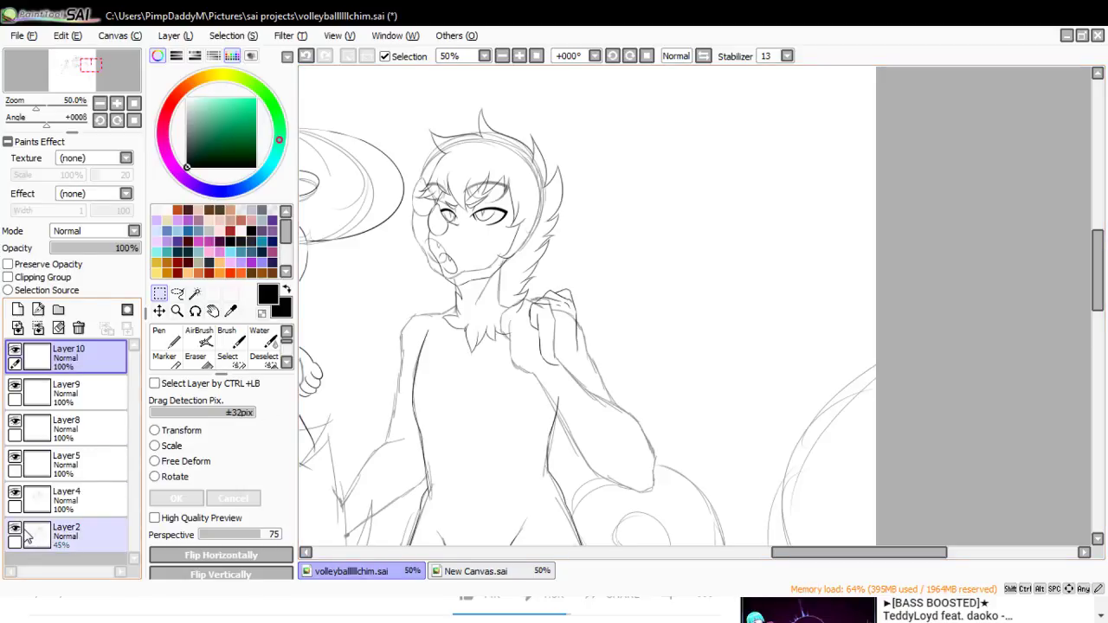
pyautogui.click(159, 310)
pyautogui.moveTo(549, 336)
pyautogui.mouseDown()
pyautogui.moveTo(531, 329)
pyautogui.moveTo(543, 330)
pyautogui.mouseUp()
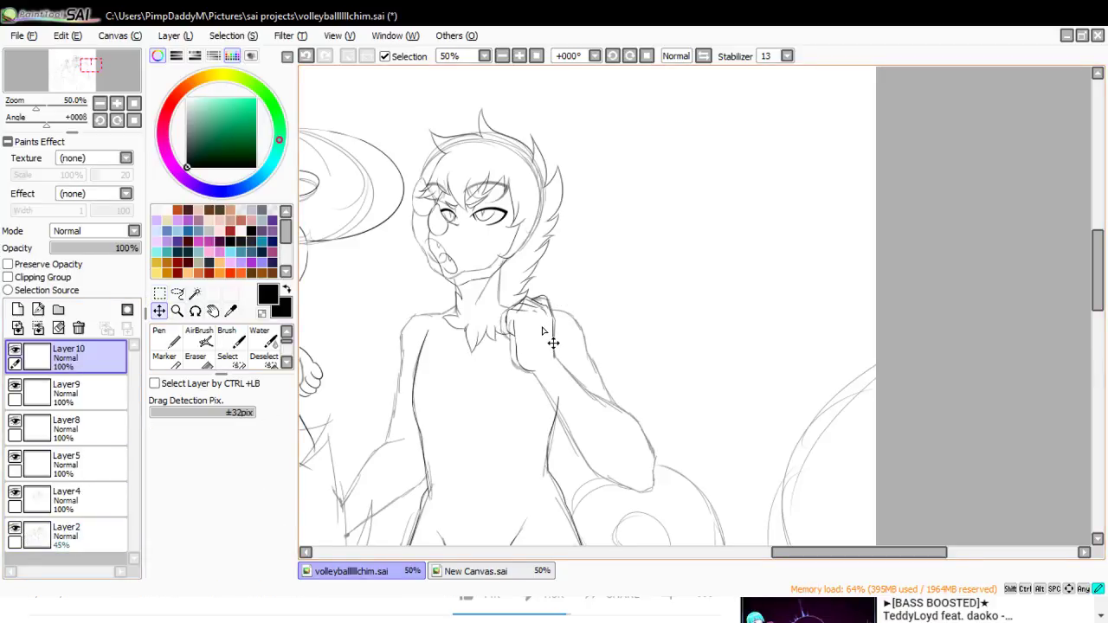
# - Add a new layer and trace the forearm's lower edge from the wrist toward the elbow with the Pen
pyautogui.click(17, 309)
pyautogui.scroll(-1, 70, 433)
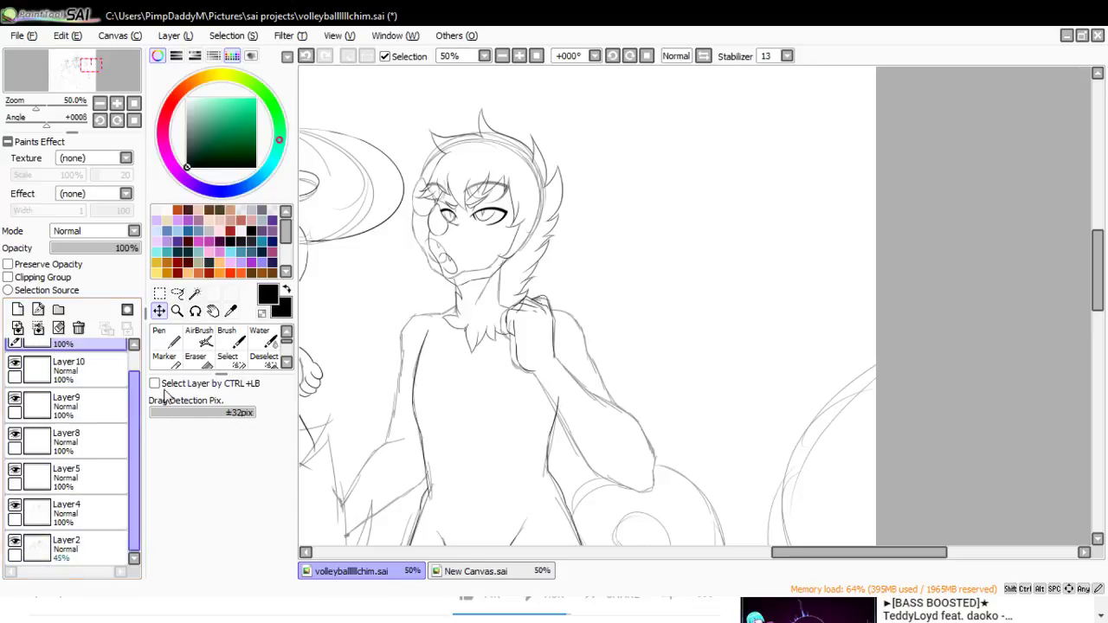
pyautogui.click(165, 340)
pyautogui.click(177, 310)
pyautogui.click(154, 383)
pyautogui.click(661, 461)
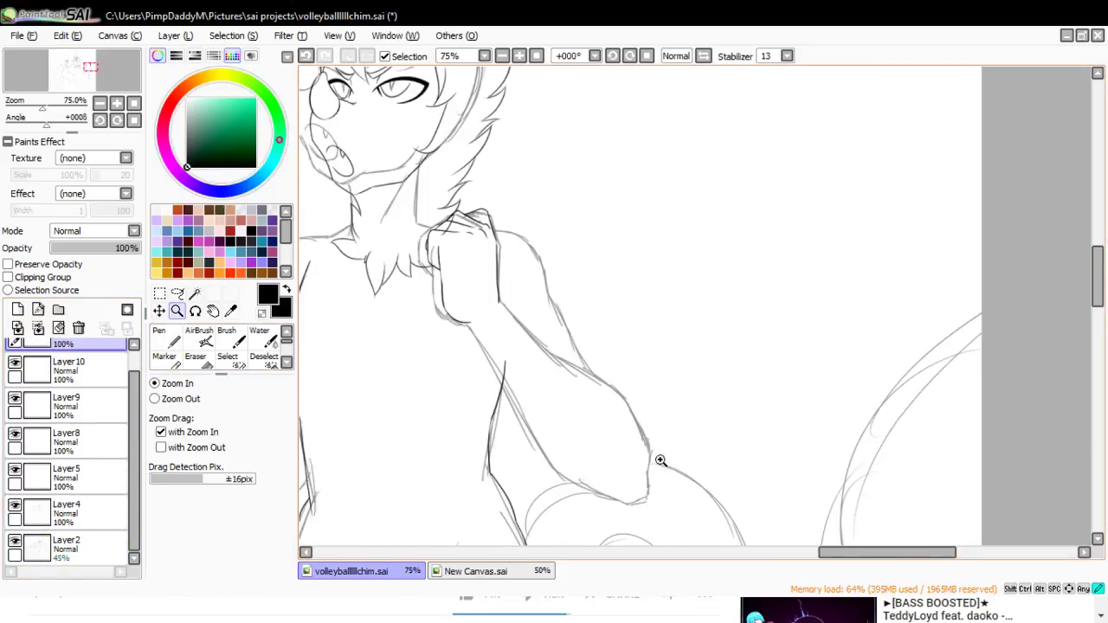
pyautogui.click(660, 460)
pyautogui.click(163, 338)
pyautogui.moveTo(393, 277)
pyautogui.mouseDown()
pyautogui.moveTo(576, 495)
pyautogui.moveTo(563, 529)
pyautogui.mouseUp()
# - Trace the forearm's upper edge from the wrist along the sketch, redoing the stroke until it fits
pyautogui.hotkey('ctrl', 'z')
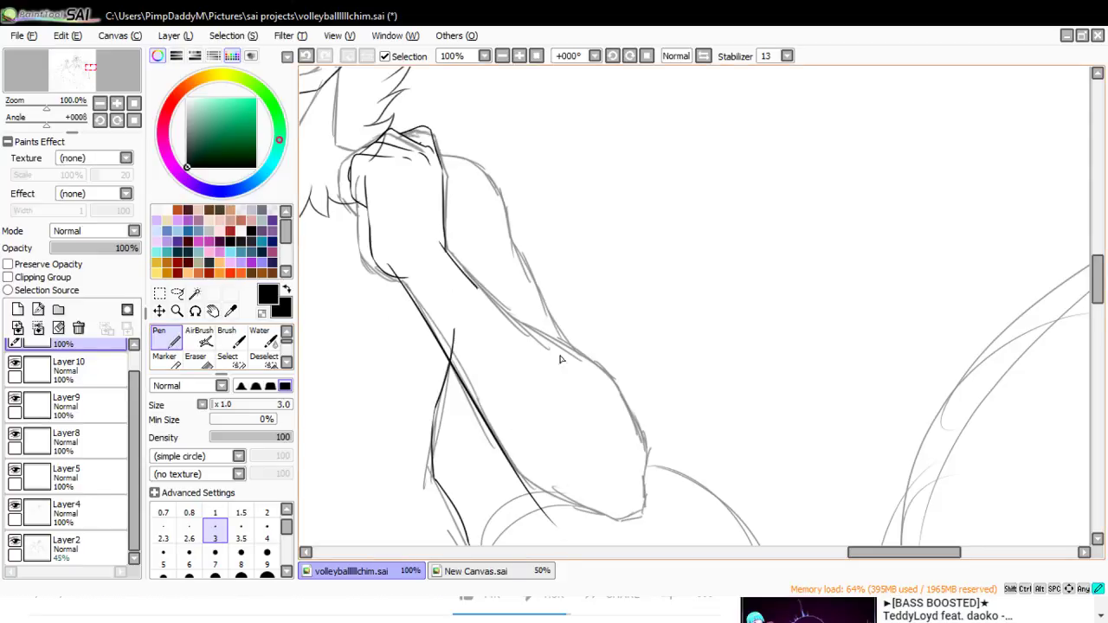
pyautogui.hotkey('ctrl', 'z')
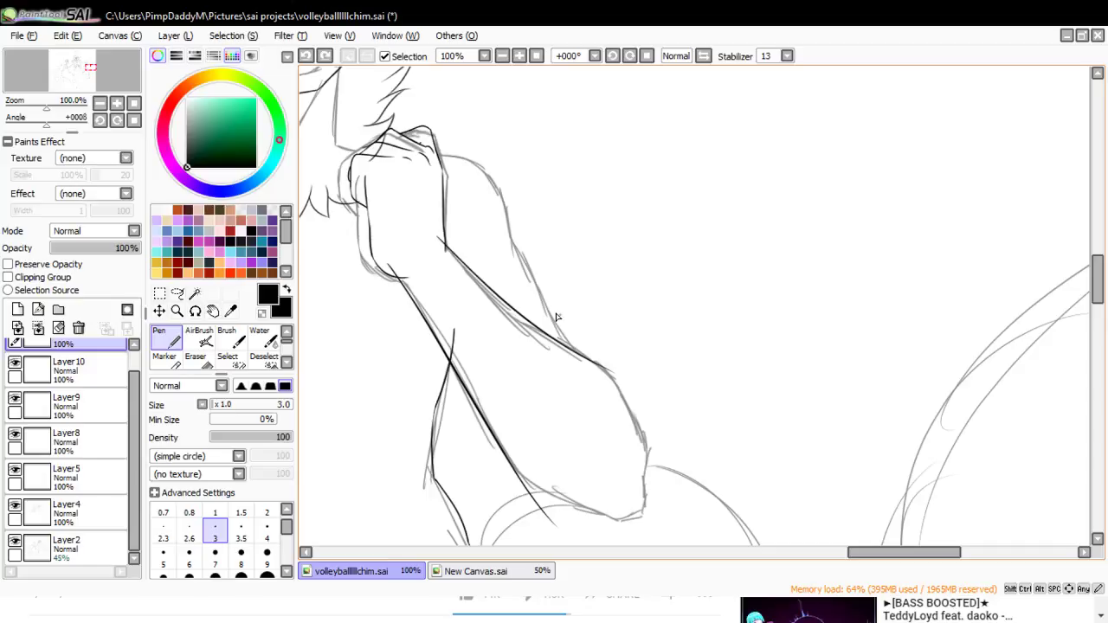
pyautogui.hotkey('ctrl', 'z')
pyautogui.moveTo(439, 237); pyautogui.dragTo(594, 385)
pyautogui.hotkey('ctrl', 'z')
pyautogui.moveTo(434, 233); pyautogui.dragTo(611, 377)
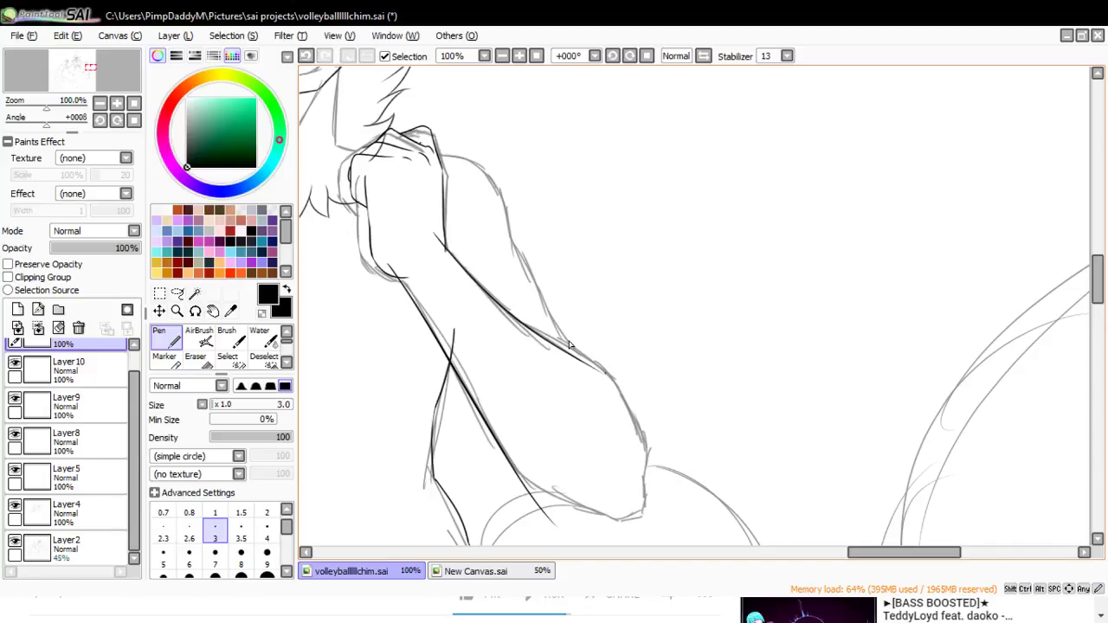
pyautogui.hotkey('ctrl', 'z')
pyautogui.hotkey('ctrl', 'z')
pyautogui.moveTo(439, 243)
pyautogui.mouseDown()
pyautogui.moveTo(588, 386)
pyautogui.moveTo(611, 378)
pyautogui.mouseUp()
pyautogui.hotkey('ctrl', 'z')
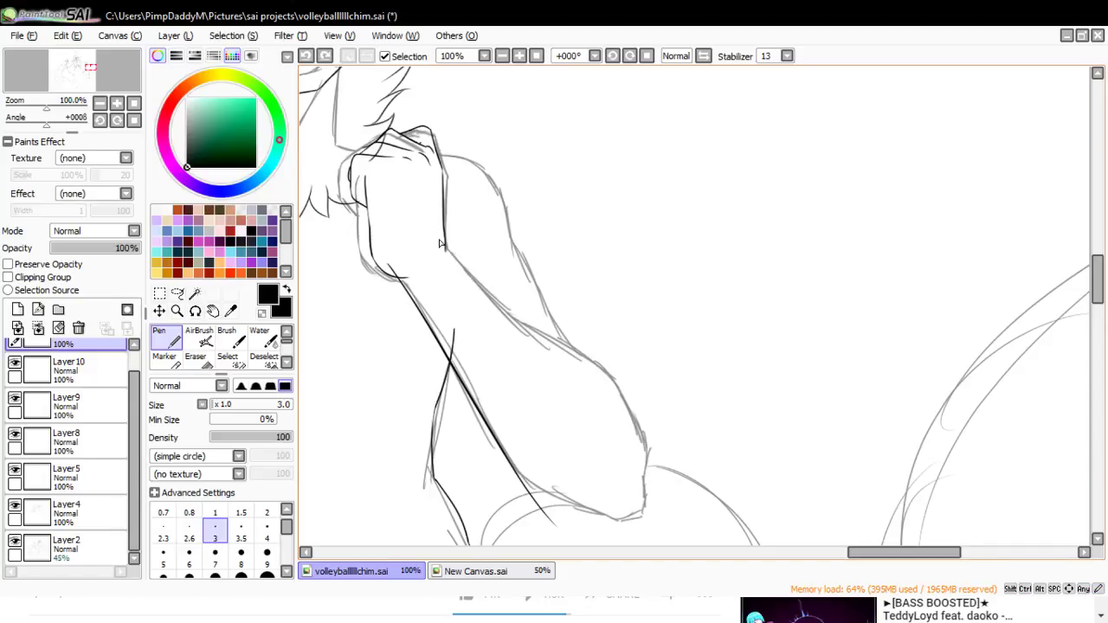
pyautogui.moveTo(440, 243)
pyautogui.mouseDown()
pyautogui.moveTo(517, 323)
pyautogui.moveTo(596, 356)
pyautogui.mouseUp()
pyautogui.hotkey('ctrl', 'z')
pyautogui.moveTo(439, 243)
pyautogui.mouseDown()
pyautogui.moveTo(514, 329)
pyautogui.moveTo(641, 391)
pyautogui.mouseUp()
# - Trace the curved outer edge of the arm down to the elbow
pyautogui.moveTo(591, 363)
pyautogui.mouseDown()
pyautogui.moveTo(646, 435)
pyautogui.moveTo(647, 495)
pyautogui.mouseUp()
pyautogui.hotkey('ctrl', 'z')
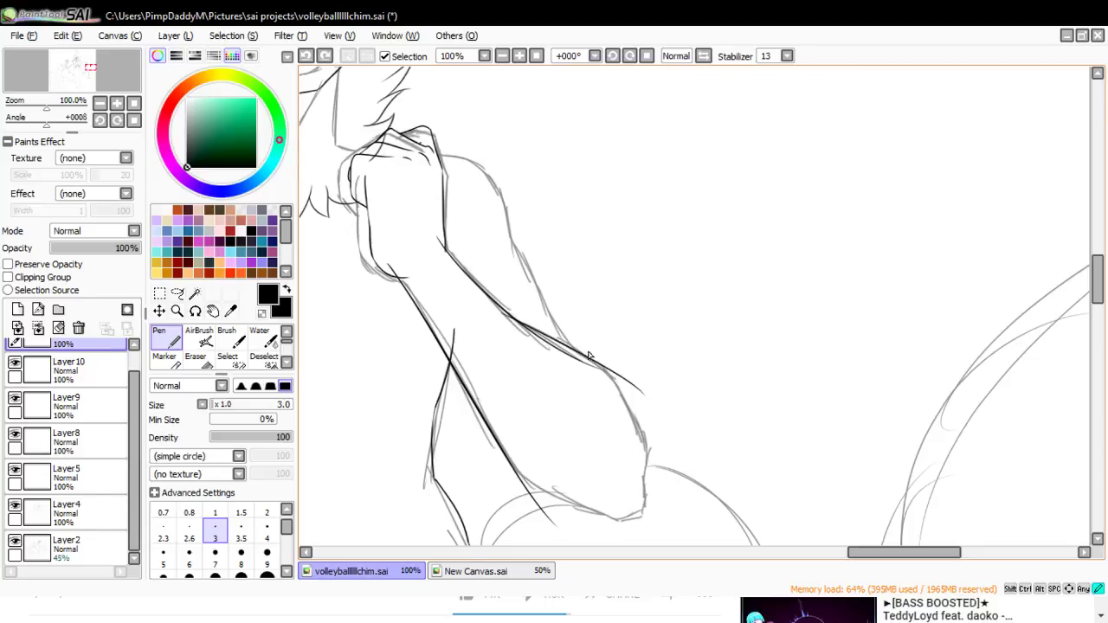
pyautogui.hotkey('ctrl', 'z')
pyautogui.moveTo(592, 359); pyautogui.dragTo(655, 484)
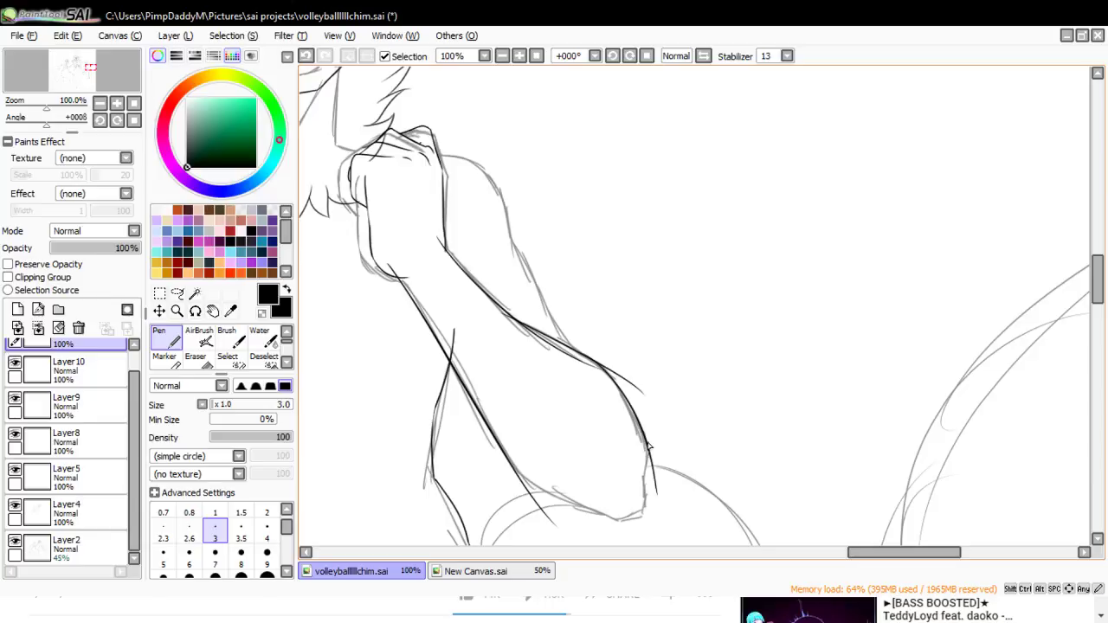
# - Trace the underside of the elbow, joining the forearm's lower edge to the outer curve
pyautogui.scroll(-3, 1073, 309)
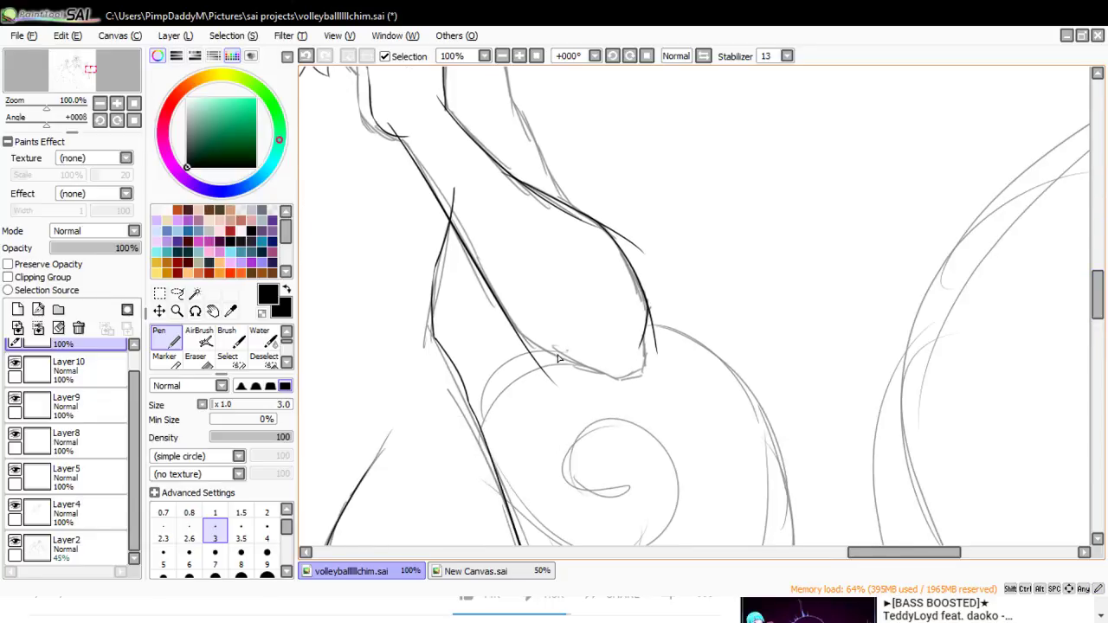
pyautogui.moveTo(620, 383); pyautogui.dragTo(594, 358)
pyautogui.hotkey('ctrl', 'z')
pyautogui.hotkey('ctrl', 'z')
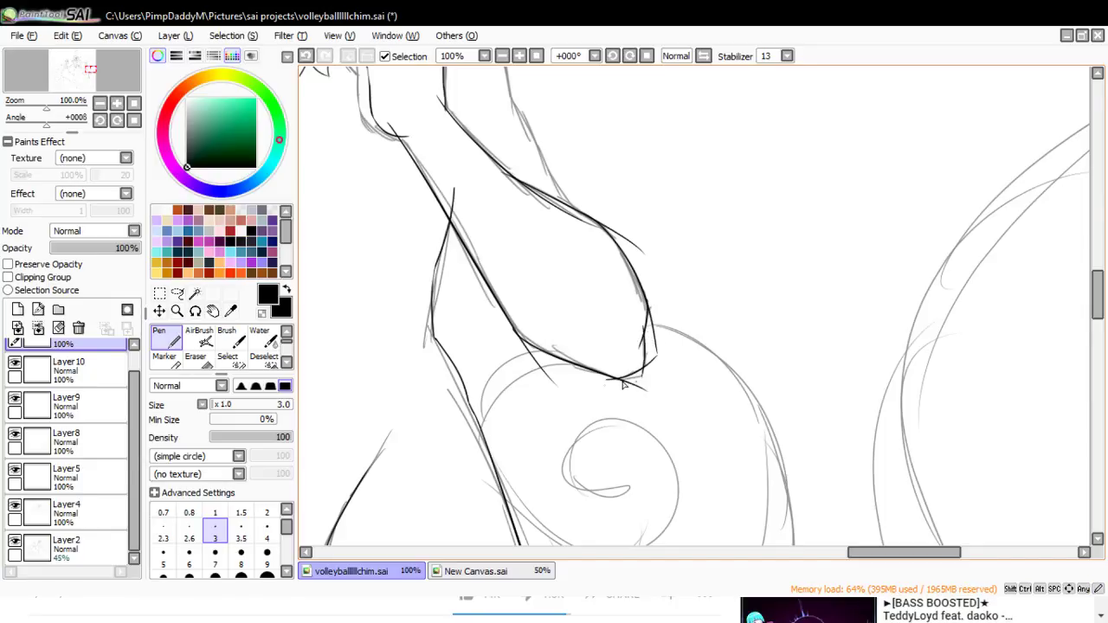
# - Hide the rough sketch on Layer2 and erase the stray line end where the forearm's lower edge meets the elbow's underside
pyautogui.click(14, 540)
pyautogui.click(176, 310)
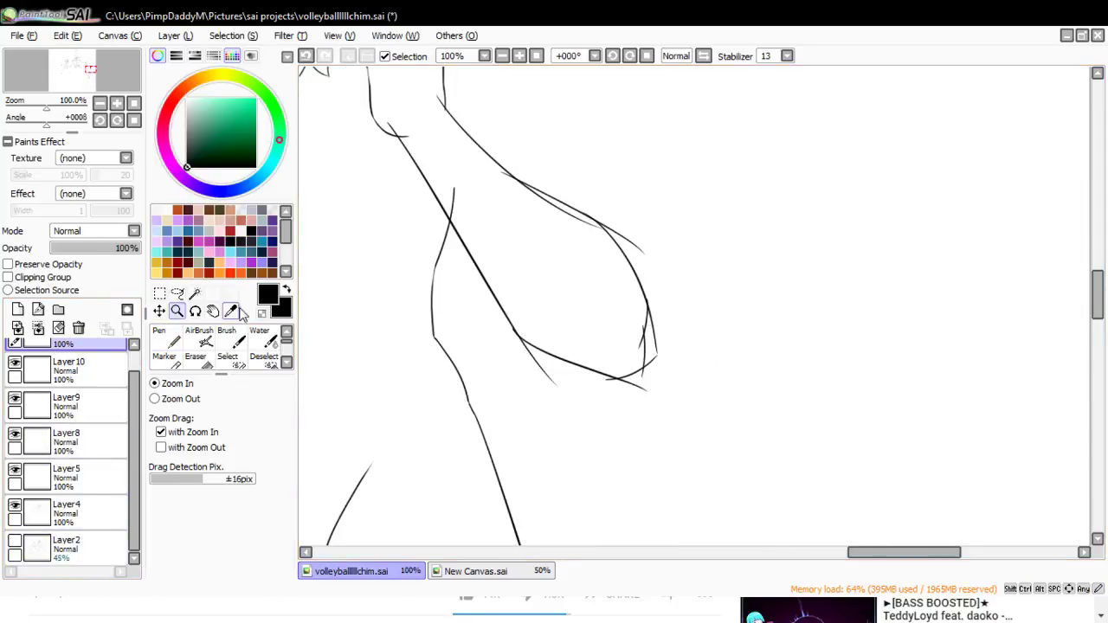
pyautogui.click(580, 382)
pyautogui.click(196, 357)
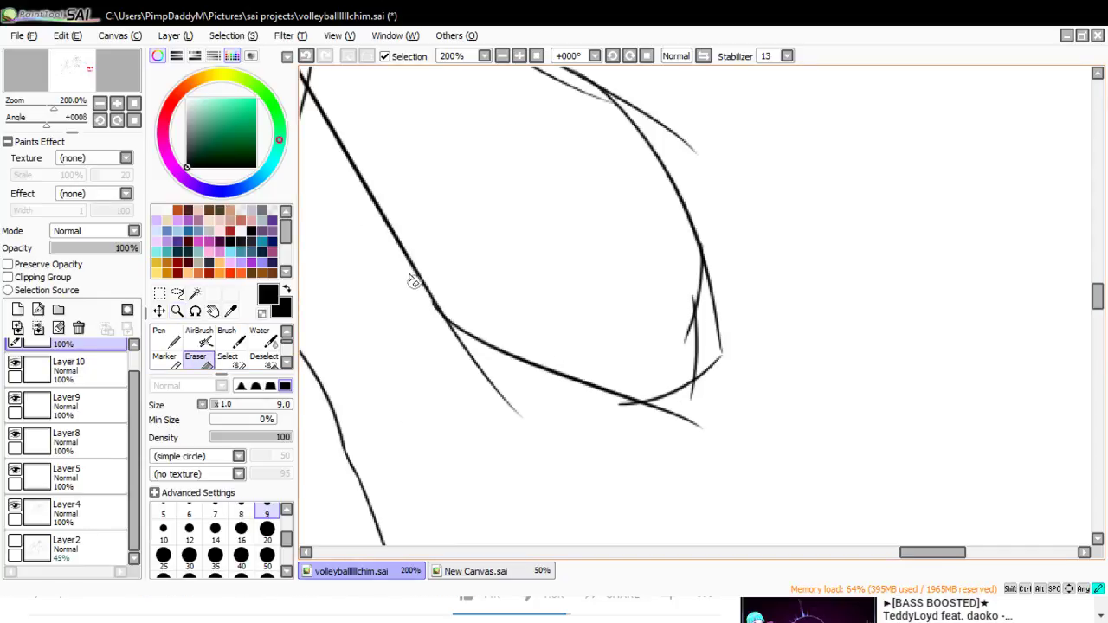
pyautogui.moveTo(438, 312); pyautogui.dragTo(496, 358)
pyautogui.hotkey('ctrl', 'z')
pyautogui.hotkey('ctrl', 'z')
pyautogui.moveTo(427, 303)
pyautogui.mouseDown()
pyautogui.moveTo(492, 354)
pyautogui.moveTo(443, 323)
pyautogui.moveTo(501, 395)
pyautogui.mouseUp()
# - Set the Eraser size to 20 and erase the overlapping line ends around the elbow tip and along the forearm's upper edge
pyautogui.click(266, 528)
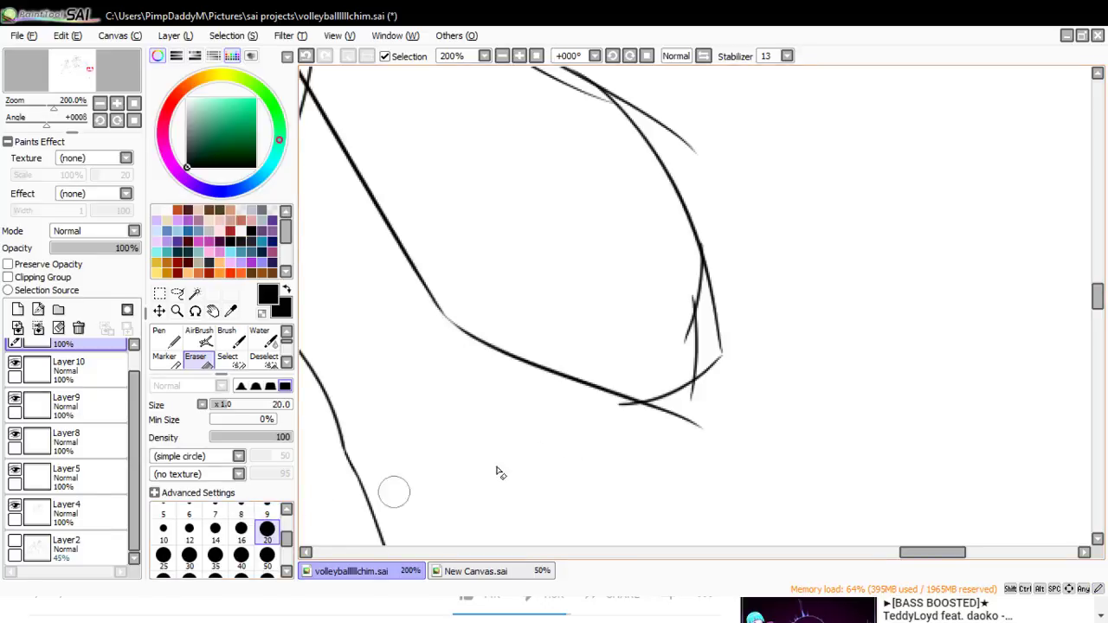
pyautogui.moveTo(610, 399)
pyautogui.mouseDown()
pyautogui.moveTo(693, 422)
pyautogui.moveTo(752, 368)
pyautogui.moveTo(728, 350)
pyautogui.mouseUp()
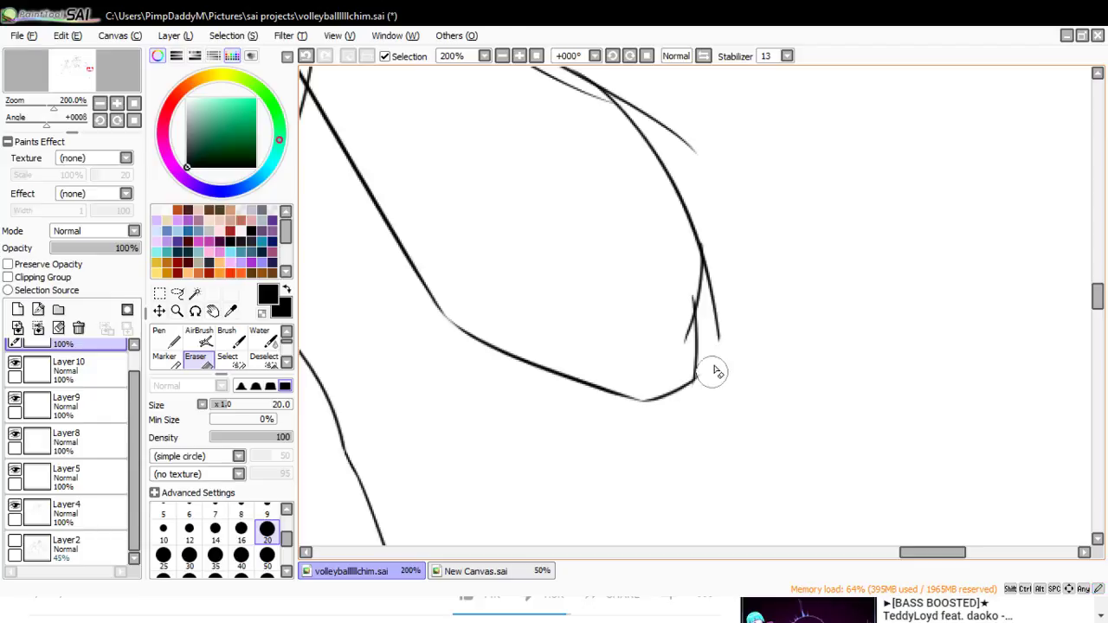
pyautogui.hotkey('ctrl', 'z')
pyautogui.moveTo(703, 391); pyautogui.dragTo(707, 391)
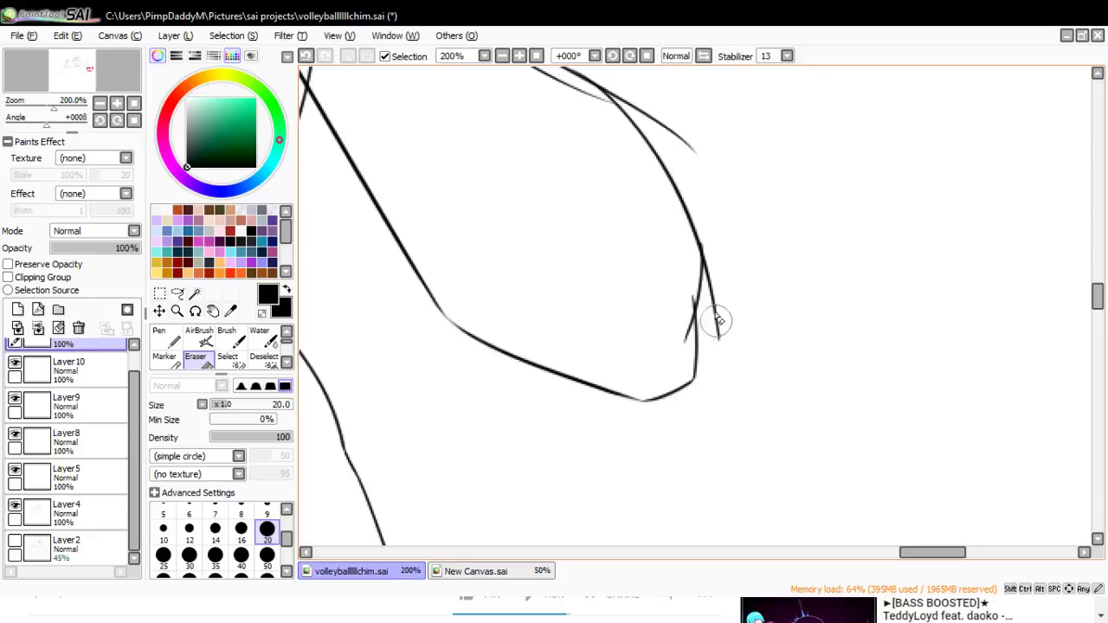
pyautogui.moveTo(707, 234)
pyautogui.mouseDown()
pyautogui.moveTo(715, 335)
pyautogui.moveTo(728, 308)
pyautogui.moveTo(700, 301)
pyautogui.moveTo(687, 270)
pyautogui.moveTo(676, 338)
pyautogui.moveTo(688, 269)
pyautogui.moveTo(682, 297)
pyautogui.mouseUp()
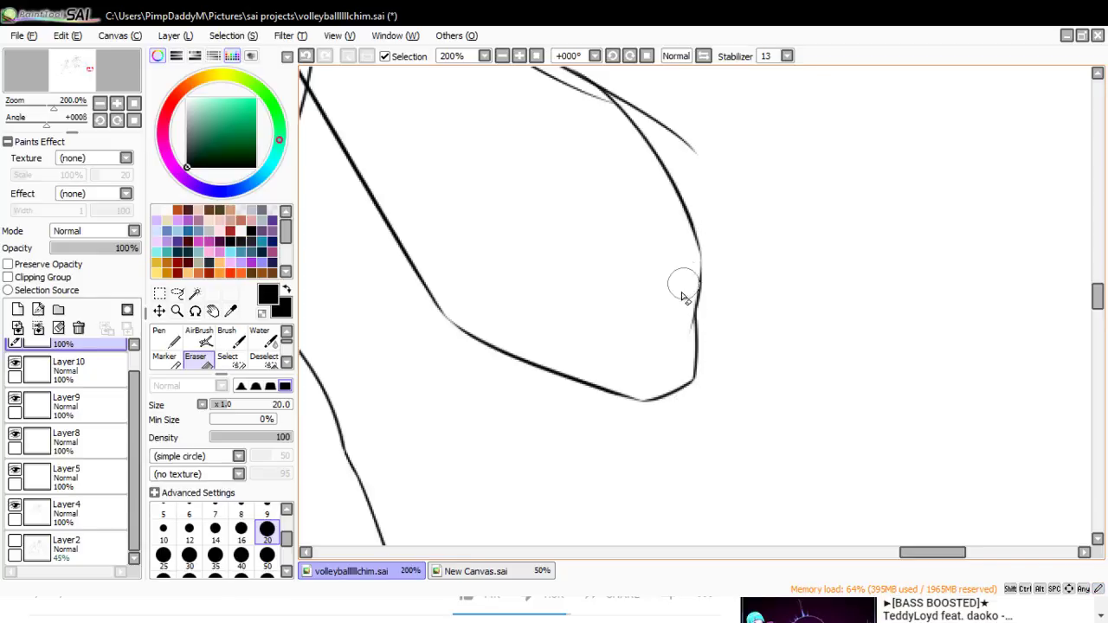
pyautogui.moveTo(1095, 296); pyautogui.dragTo(1096, 280)
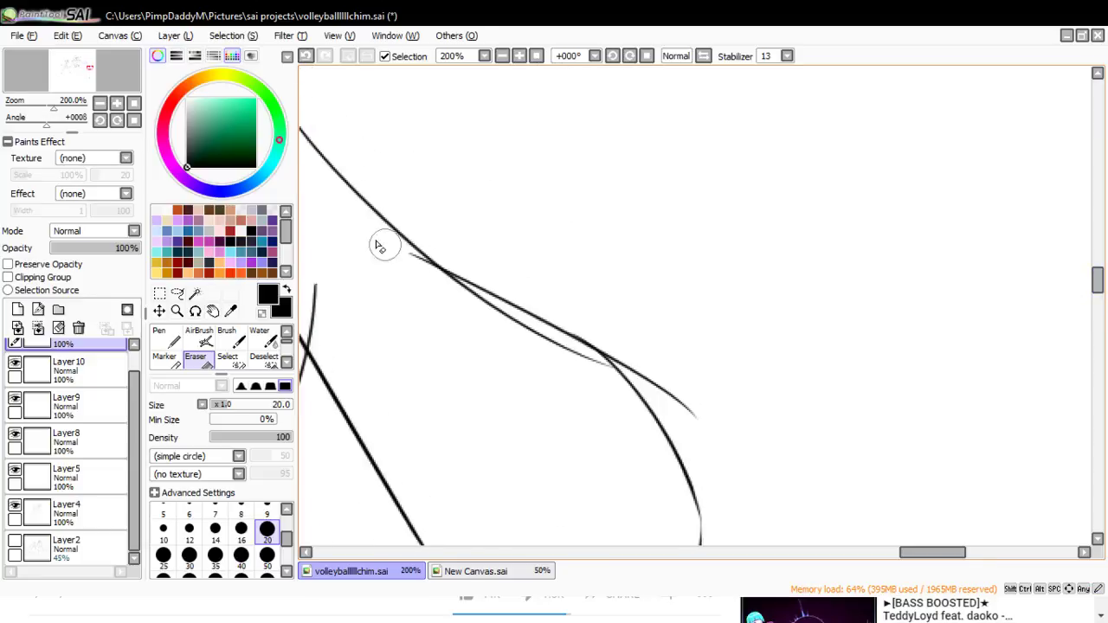
pyautogui.moveTo(395, 252)
pyautogui.mouseDown()
pyautogui.moveTo(487, 317)
pyautogui.moveTo(426, 276)
pyautogui.moveTo(527, 317)
pyautogui.moveTo(390, 254)
pyautogui.moveTo(683, 402)
pyautogui.moveTo(583, 326)
pyautogui.moveTo(669, 390)
pyautogui.mouseUp()
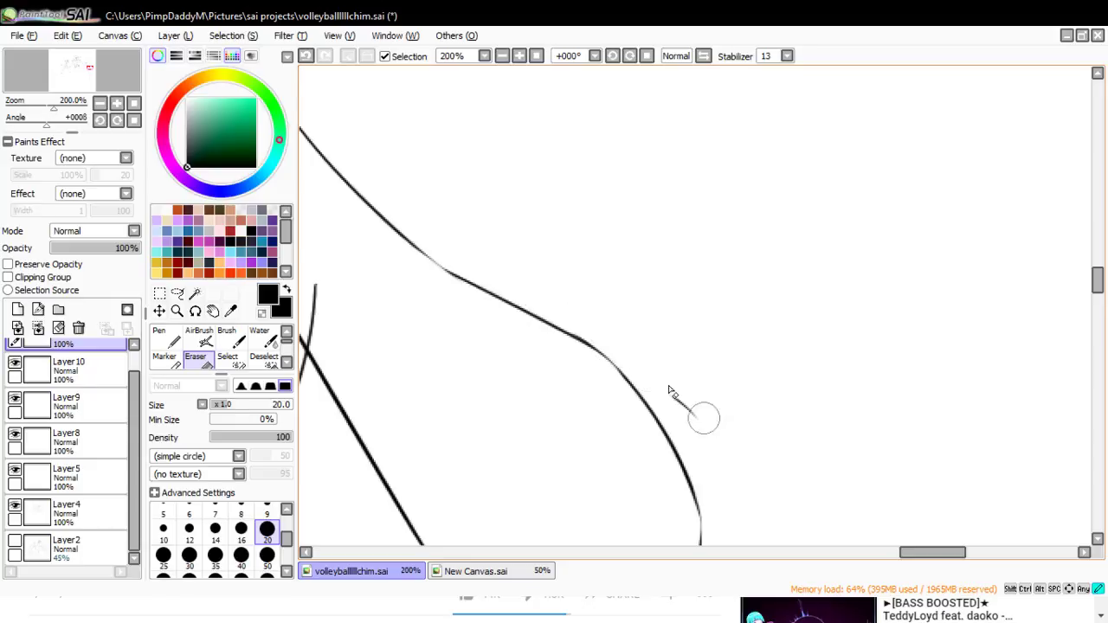
# - Erase the overshooting forearm lines on both sides of the wrist and the hand outline's stray end on Layer10
pyautogui.moveTo(906, 555)
pyautogui.mouseDown()
pyautogui.moveTo(886, 556)
pyautogui.moveTo(927, 555)
pyautogui.mouseUp()
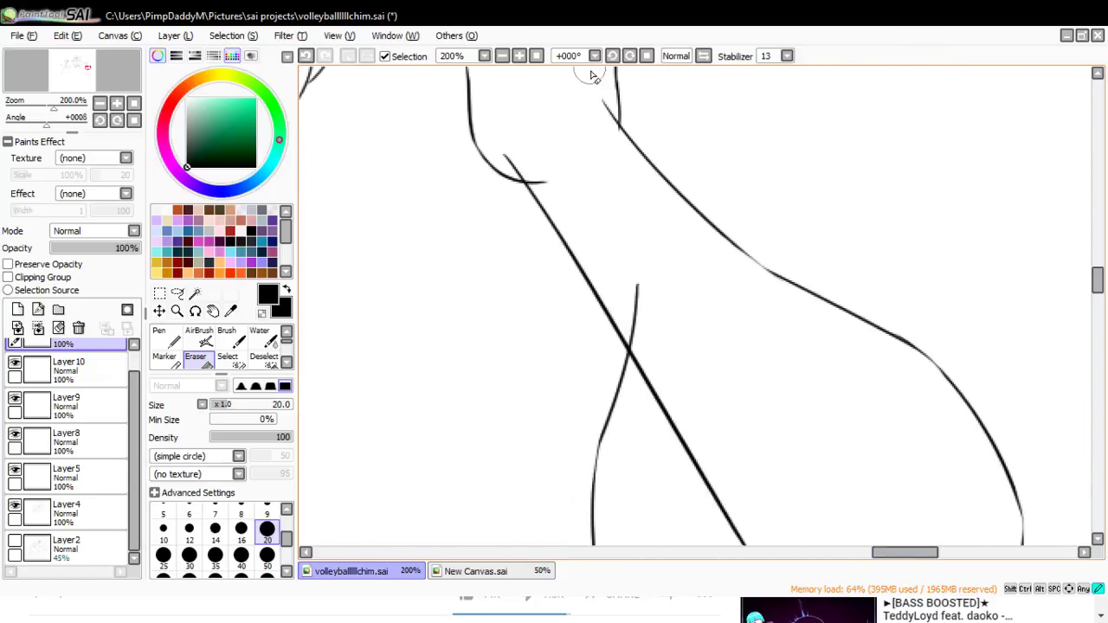
pyautogui.moveTo(594, 74); pyautogui.dragTo(603, 129)
pyautogui.moveTo(487, 151); pyautogui.dragTo(522, 162)
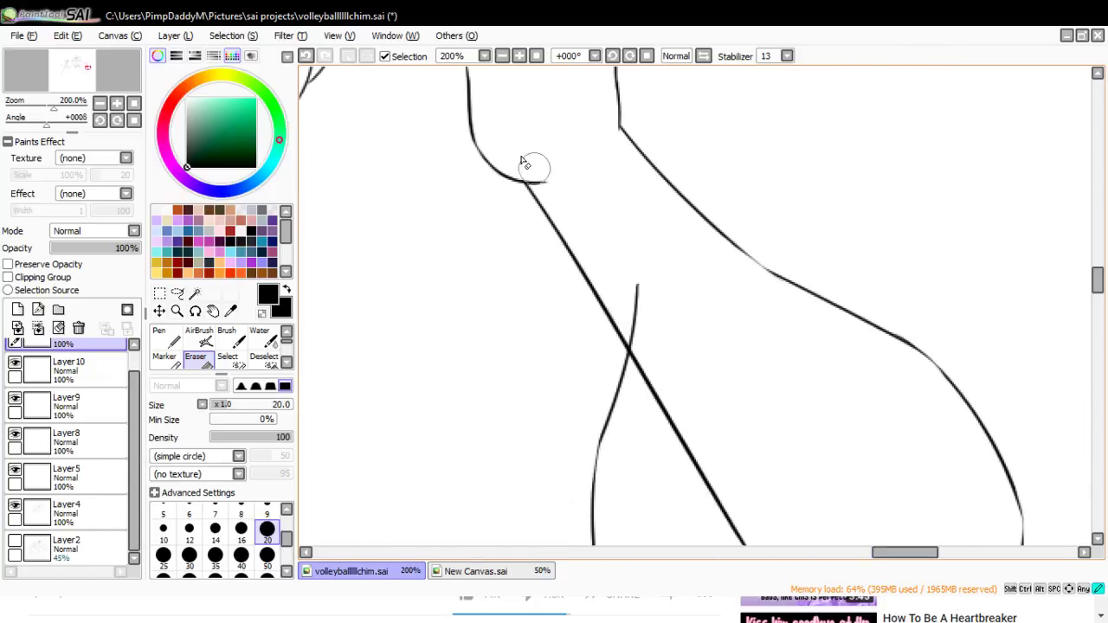
pyautogui.click(119, 371)
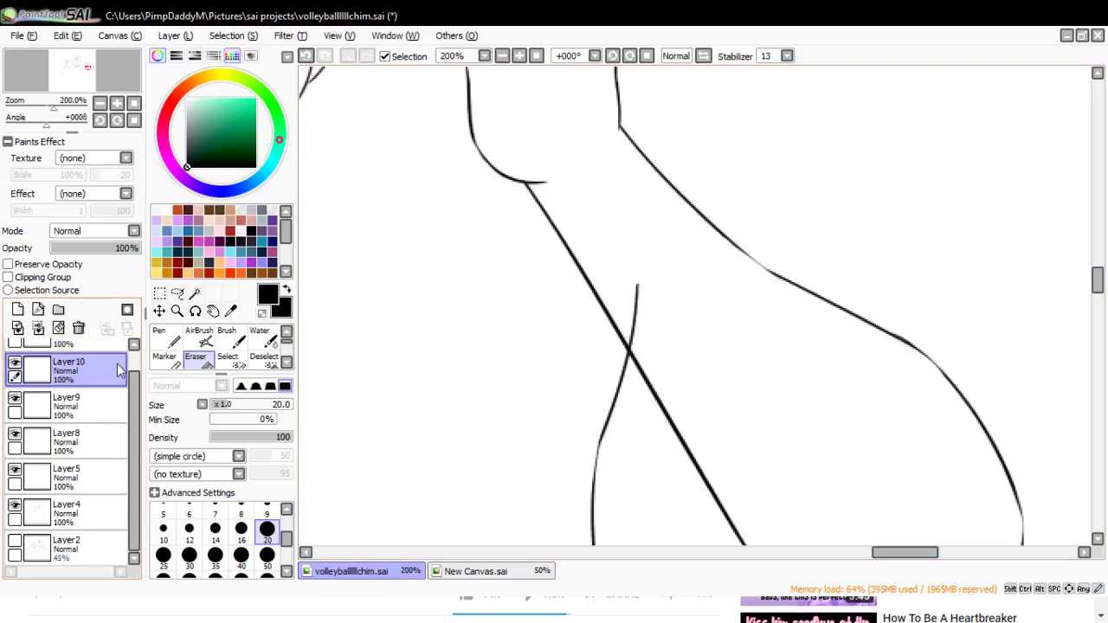
pyautogui.click(542, 177)
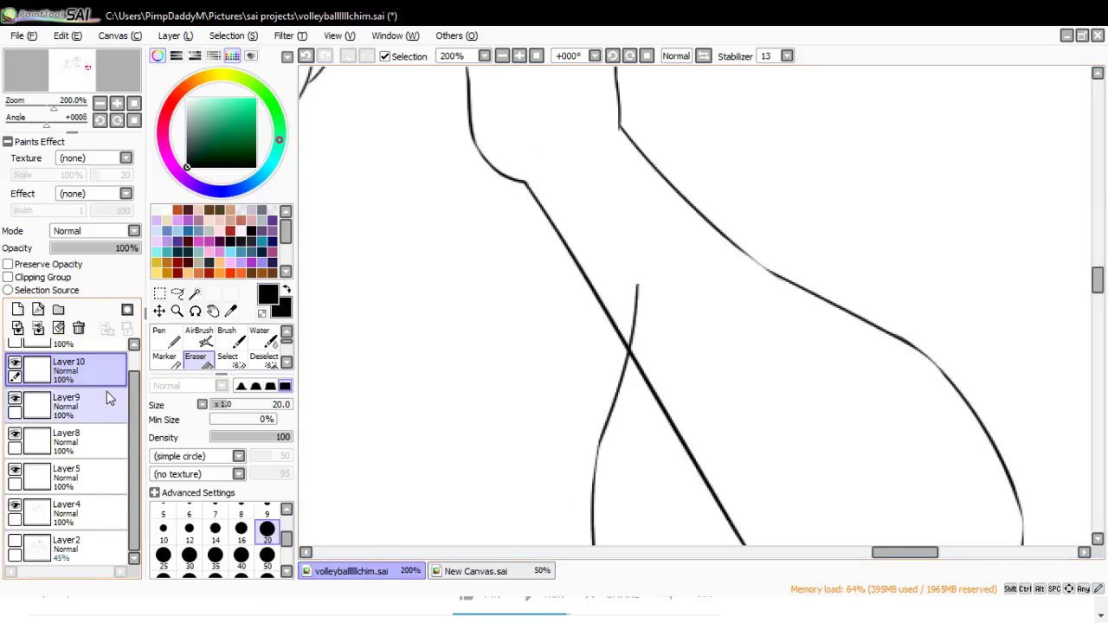
# - Scale the forearm line art on Layer11 down slightly in two passes from its elbow-side corner
pyautogui.click(177, 311)
pyautogui.click(154, 398)
pyautogui.click(542, 302)
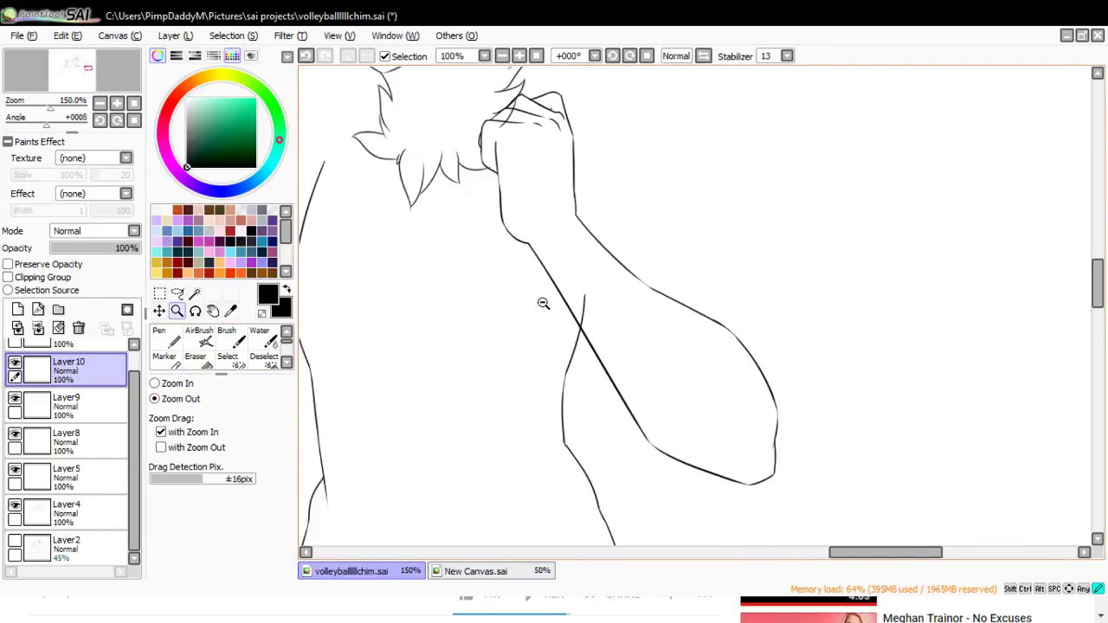
pyautogui.click(549, 303)
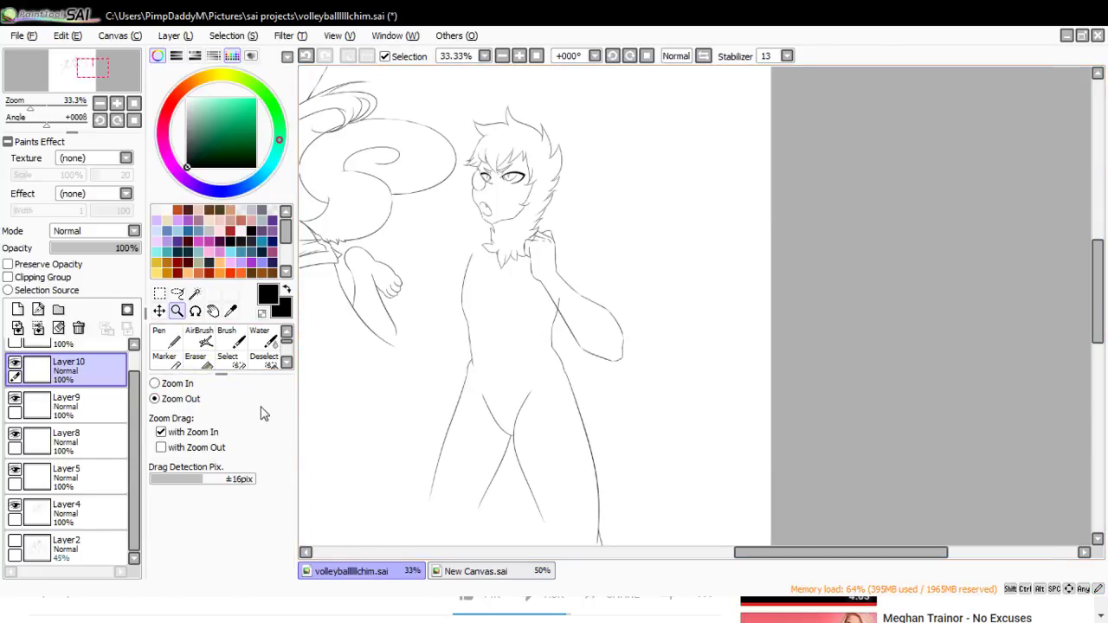
pyautogui.moveTo(136, 376); pyautogui.dragTo(136, 355)
pyautogui.click(120, 358)
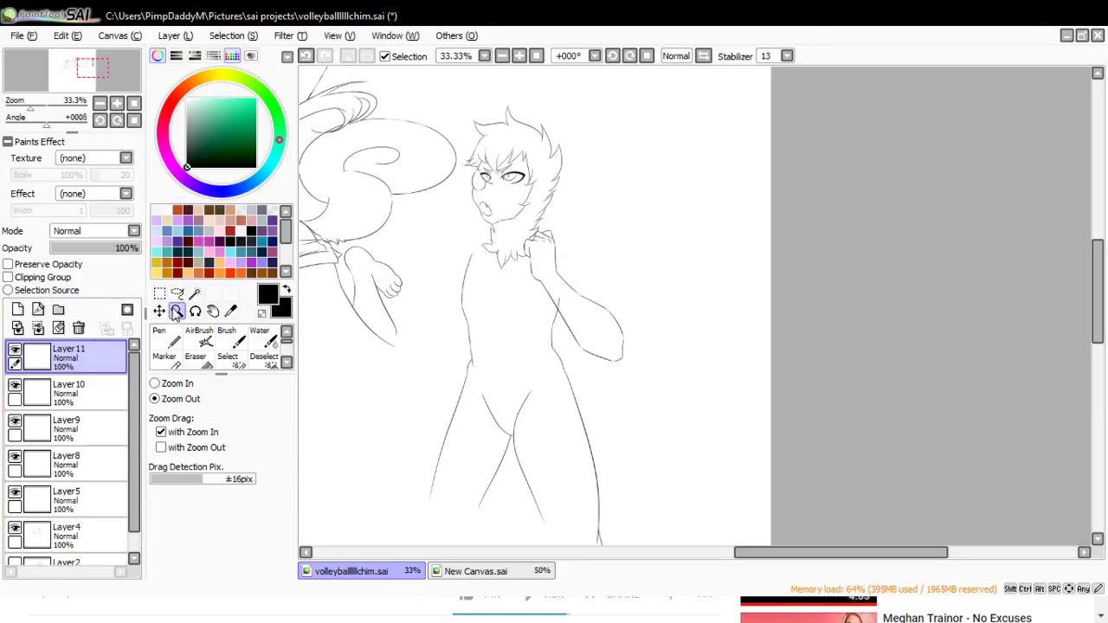
pyautogui.click(159, 293)
pyautogui.click(172, 446)
pyautogui.moveTo(626, 362); pyautogui.dragTo(617, 354)
pyautogui.click(185, 497)
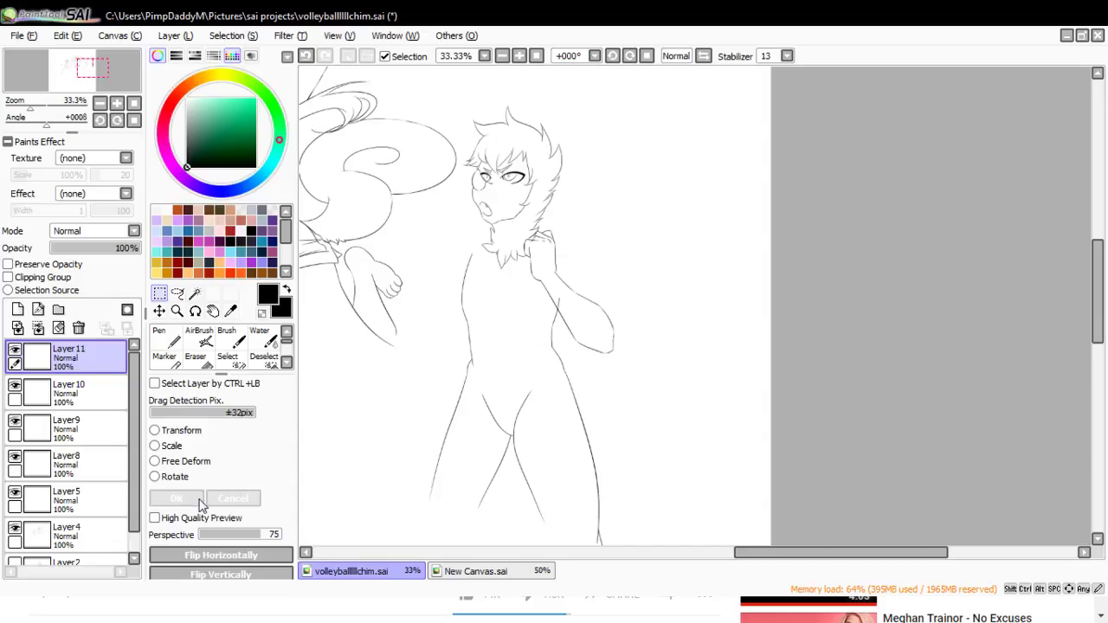
pyautogui.click(177, 447)
pyautogui.moveTo(614, 355); pyautogui.dragTo(611, 347)
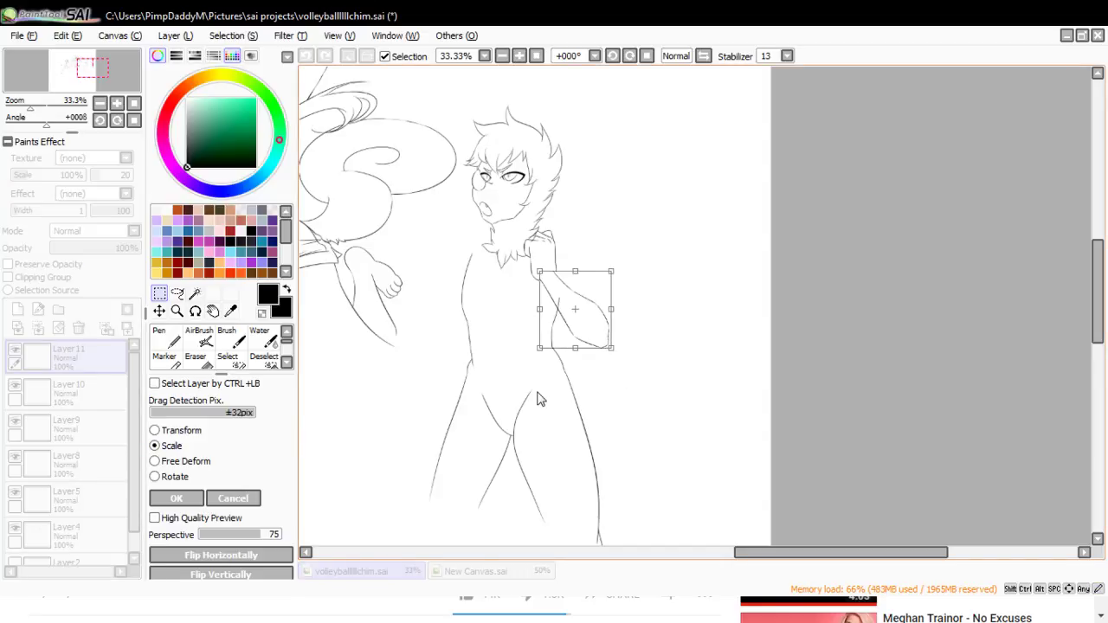
pyautogui.click(176, 498)
# - Redraw the forearm's upper edge with the Pen at size 3, starting from the hand outline's end, redoing the stroke until it fits
pyautogui.click(176, 311)
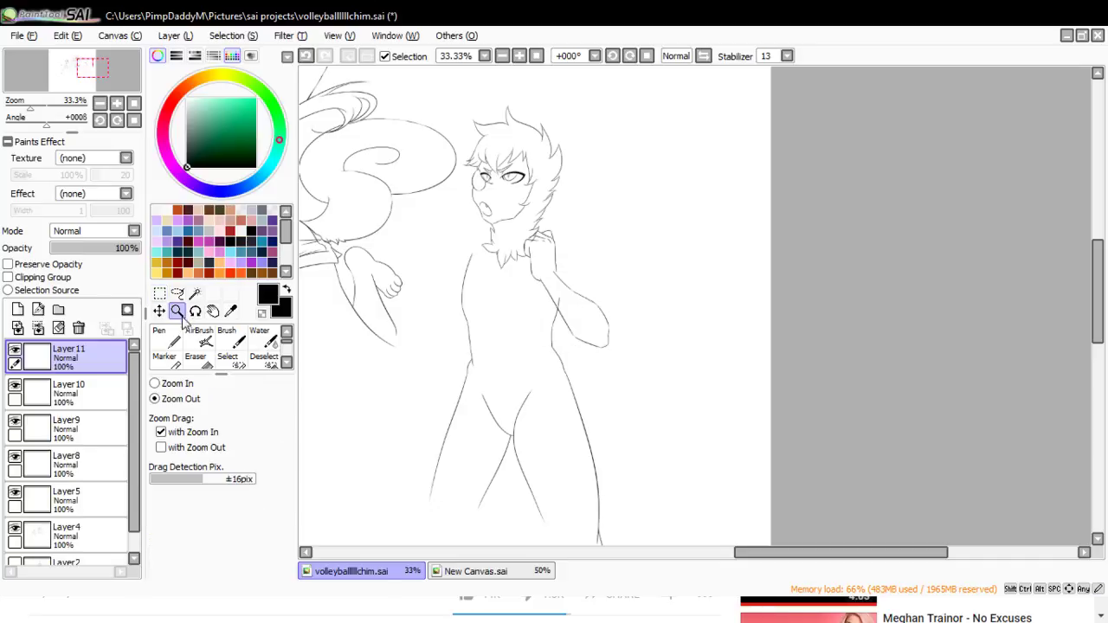
pyautogui.click(564, 292)
pyautogui.click(563, 291)
pyautogui.click(563, 289)
pyautogui.click(563, 280)
pyautogui.click(562, 245)
pyautogui.click(563, 234)
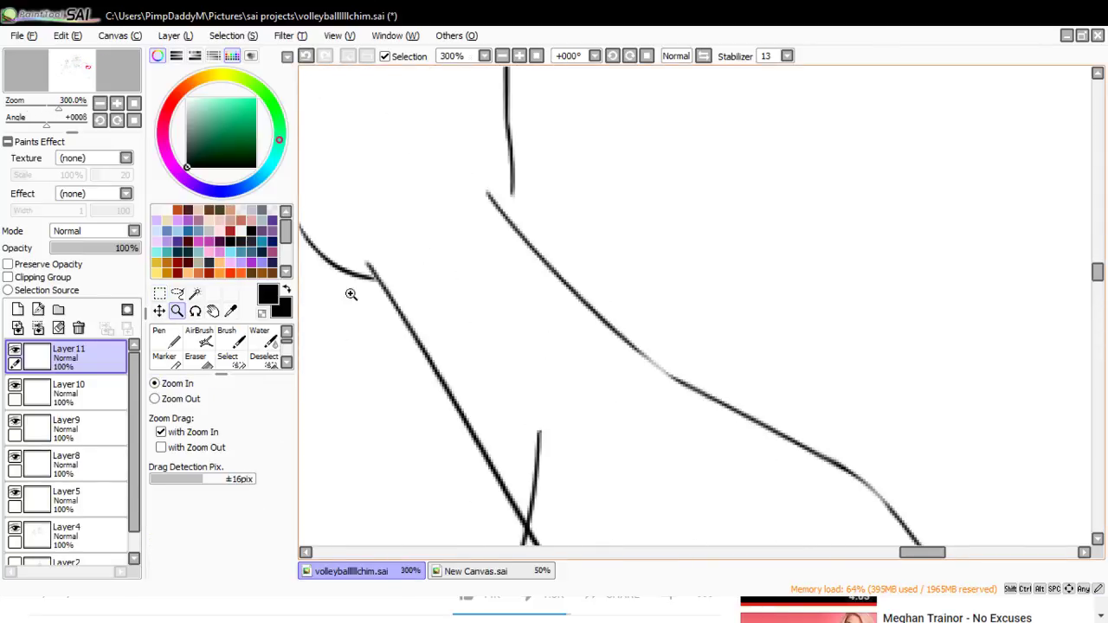
pyautogui.click(166, 339)
pyautogui.moveTo(513, 199); pyautogui.dragTo(697, 413)
pyautogui.hotkey('ctrl', 'z')
pyautogui.moveTo(513, 199); pyautogui.dragTo(753, 419)
pyautogui.hotkey('ctrl', 'z')
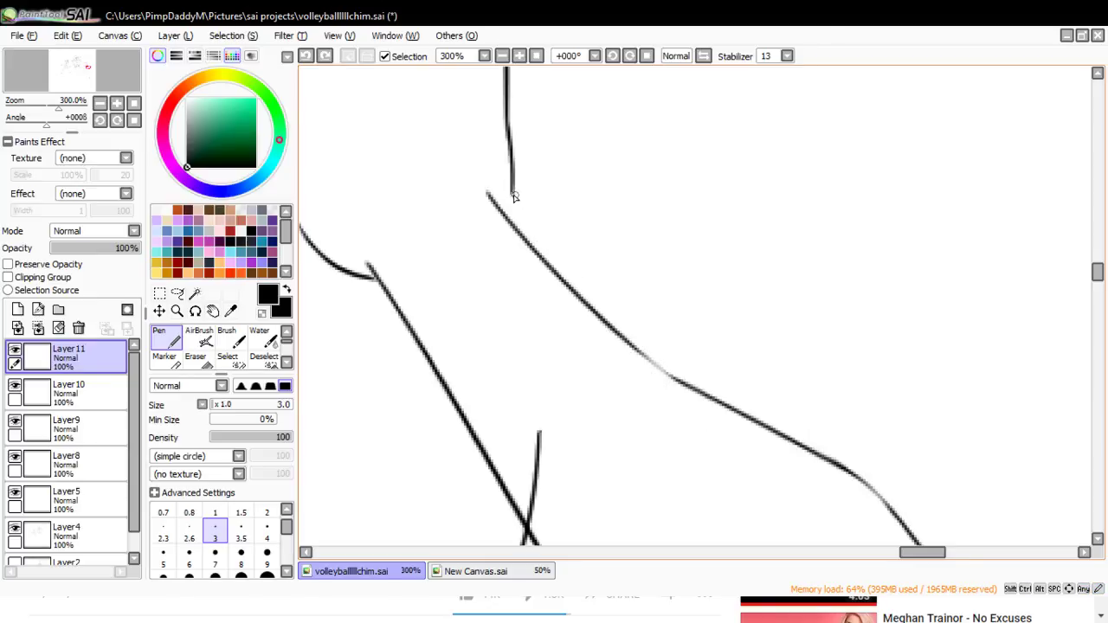
pyautogui.moveTo(511, 192); pyautogui.dragTo(751, 424)
# - Erase the superseded upper forearm stroke, thin the join with the remaining line, and trim the stray end at the inner wrist
pyautogui.click(195, 357)
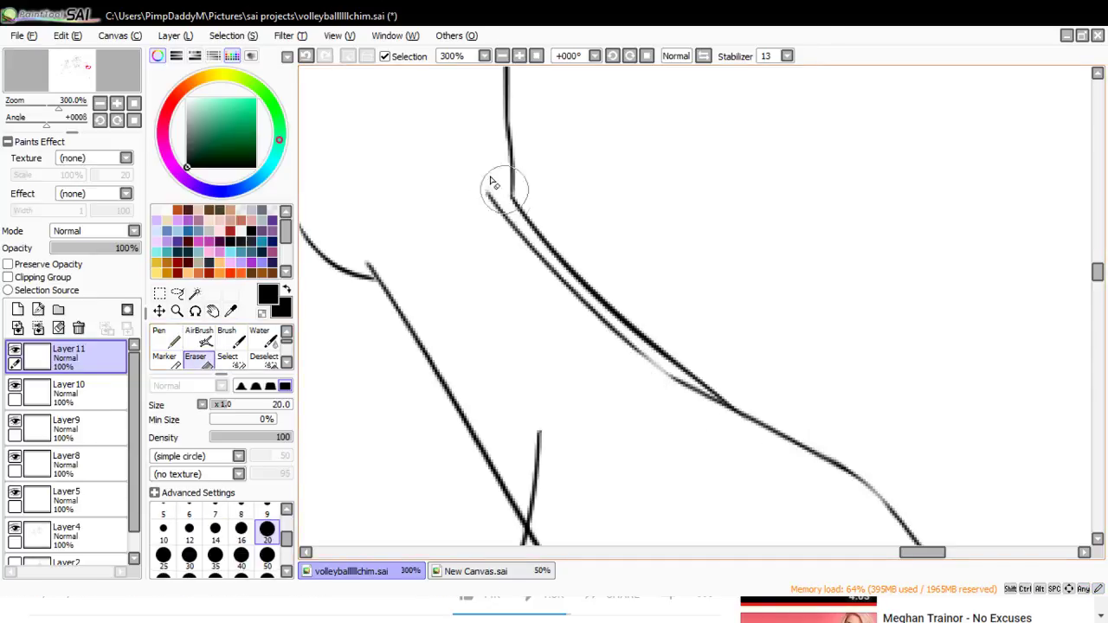
pyautogui.moveTo(481, 177); pyautogui.dragTo(554, 276)
pyautogui.moveTo(601, 346)
pyautogui.mouseDown()
pyautogui.moveTo(519, 240)
pyautogui.moveTo(556, 299)
pyautogui.moveTo(711, 421)
pyautogui.mouseUp()
pyautogui.moveTo(660, 380); pyautogui.dragTo(767, 460)
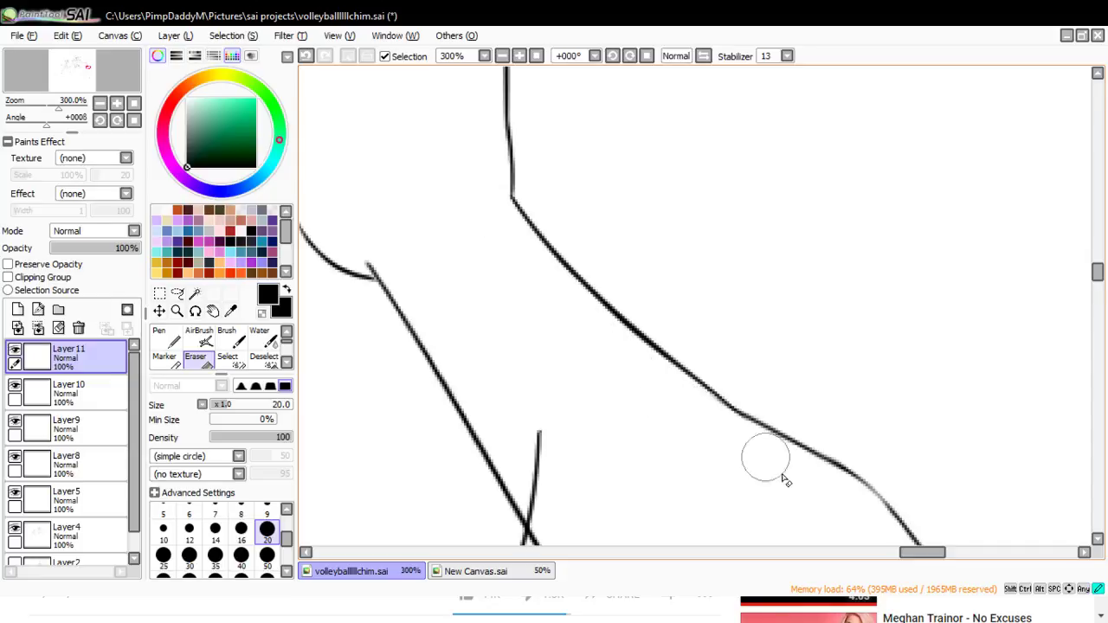
pyautogui.moveTo(696, 389); pyautogui.dragTo(749, 440)
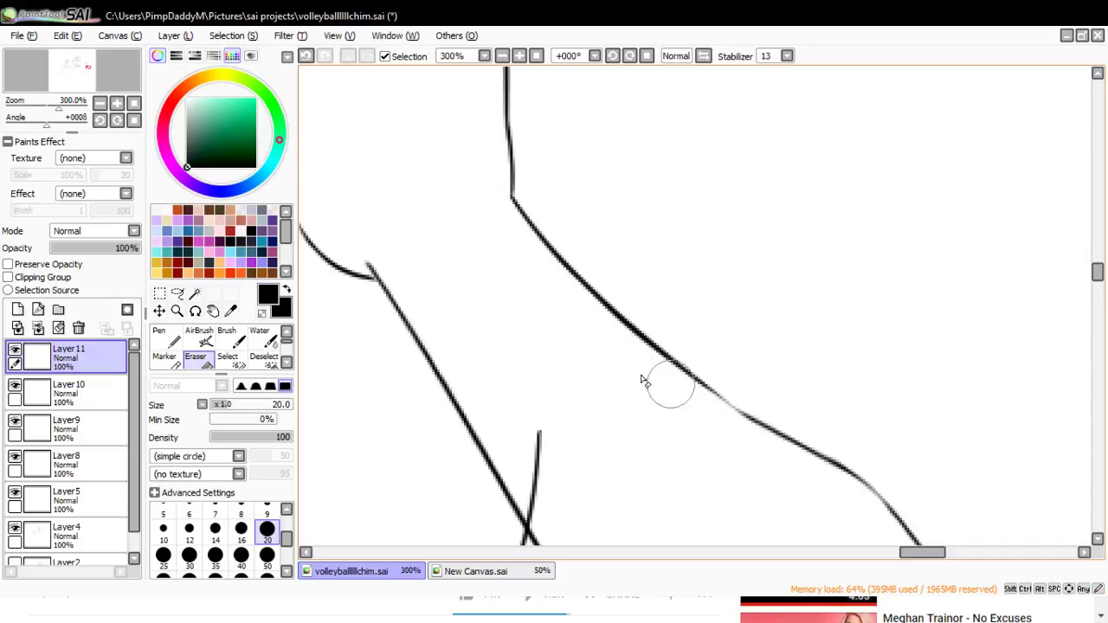
pyautogui.moveTo(358, 251); pyautogui.dragTo(397, 265)
pyautogui.hotkey('ctrl', 'z')
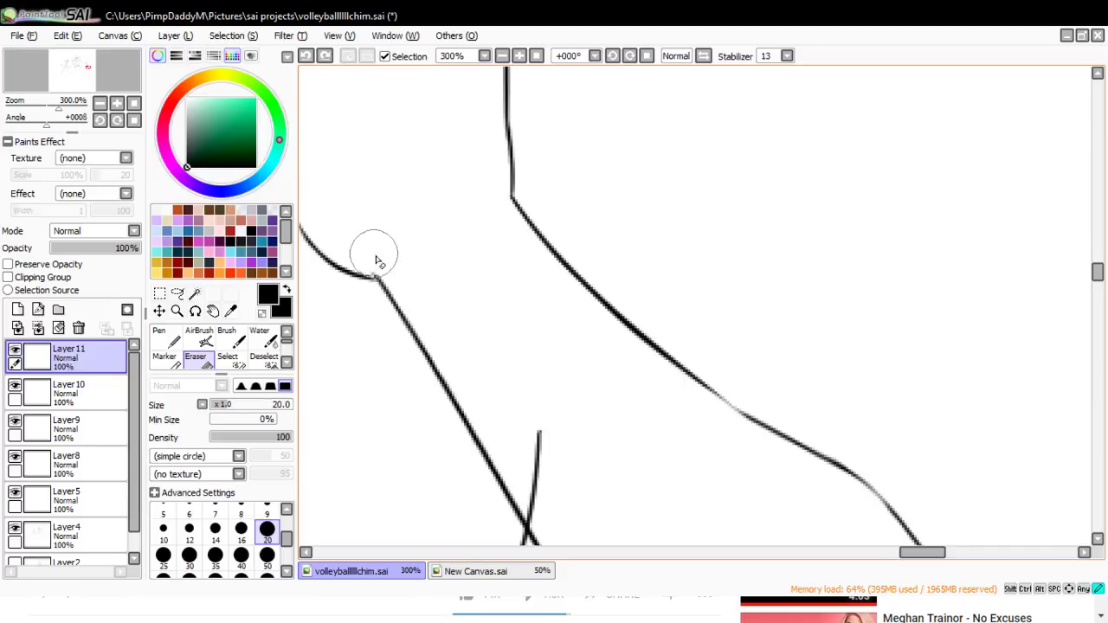
# - Erase the part of the torso's side line on Layer8 that crosses into the forearm
pyautogui.click(176, 311)
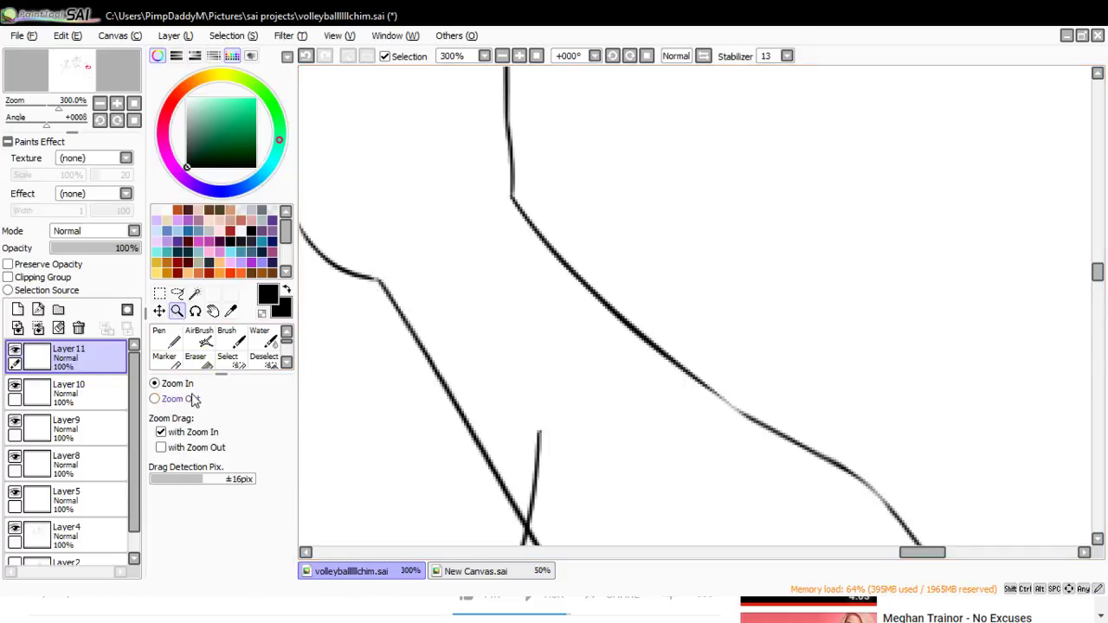
pyautogui.click(154, 399)
pyautogui.click(500, 276)
pyautogui.click(502, 277)
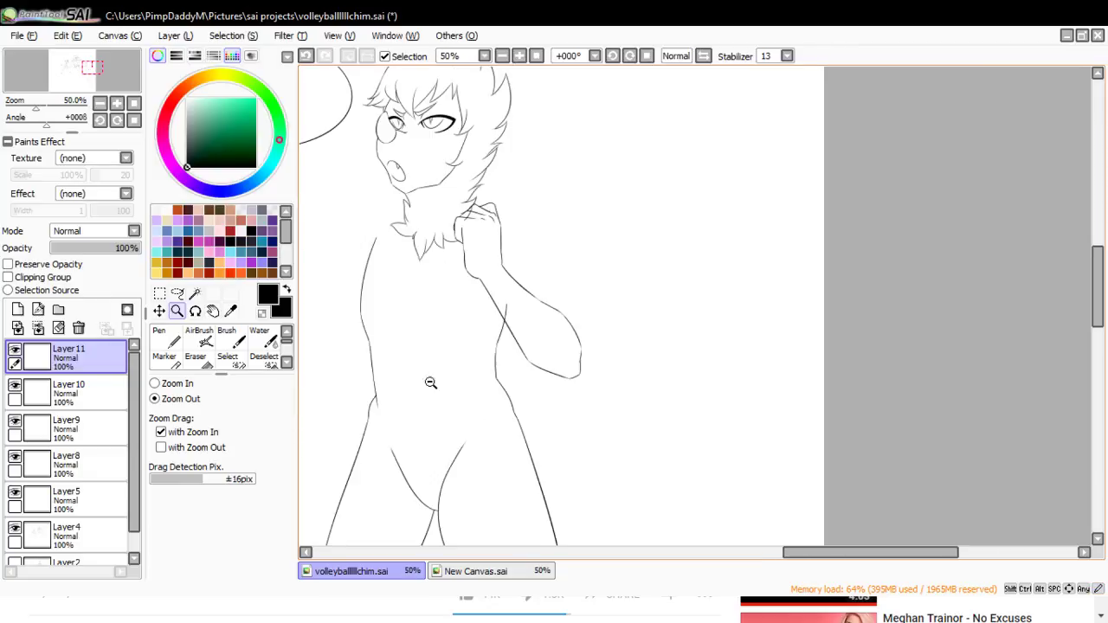
pyautogui.click(154, 383)
pyautogui.click(502, 329)
pyautogui.click(501, 329)
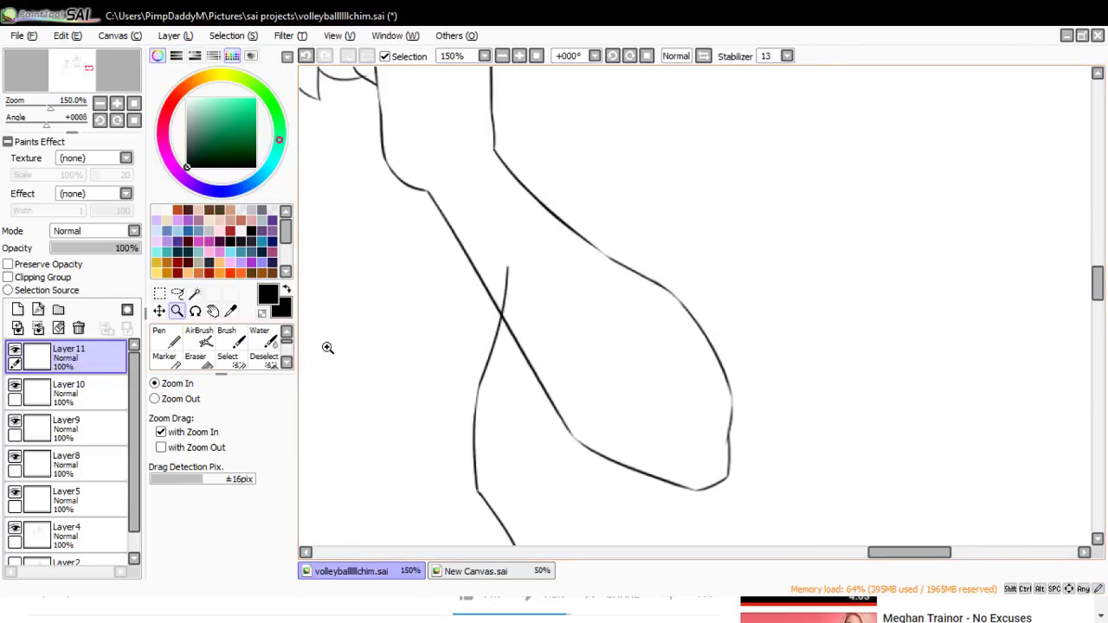
pyautogui.click(32, 400)
pyautogui.click(204, 363)
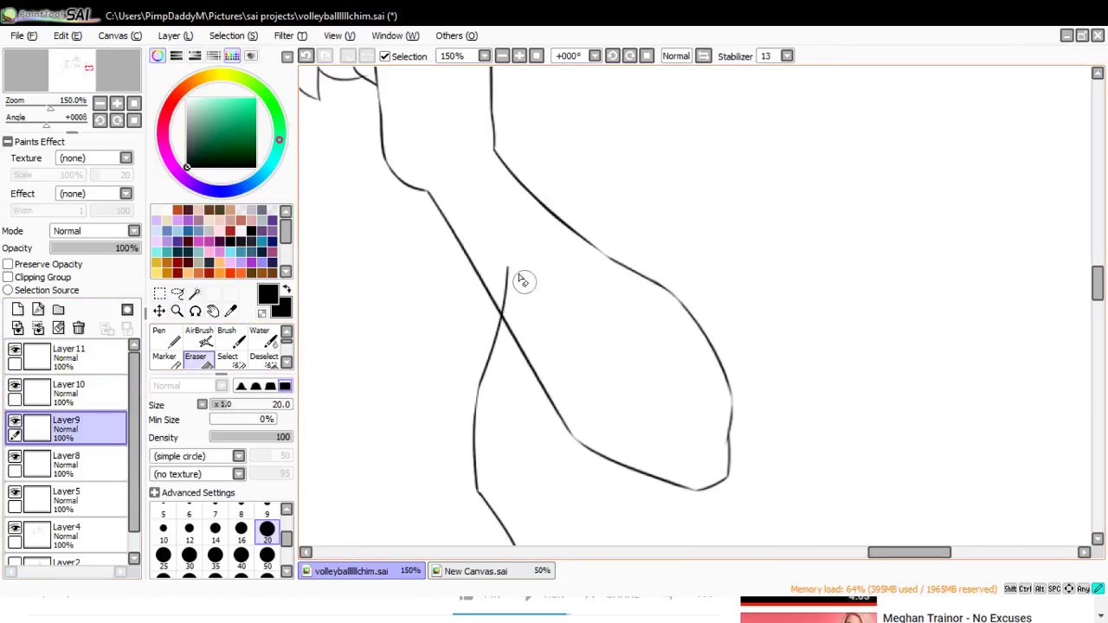
pyautogui.click(103, 458)
pyautogui.moveTo(503, 254); pyautogui.dragTo(503, 298)
# - Review the whole figure's line art, comparing it with the forearm on Layer11 hidden and shown
pyautogui.click(177, 311)
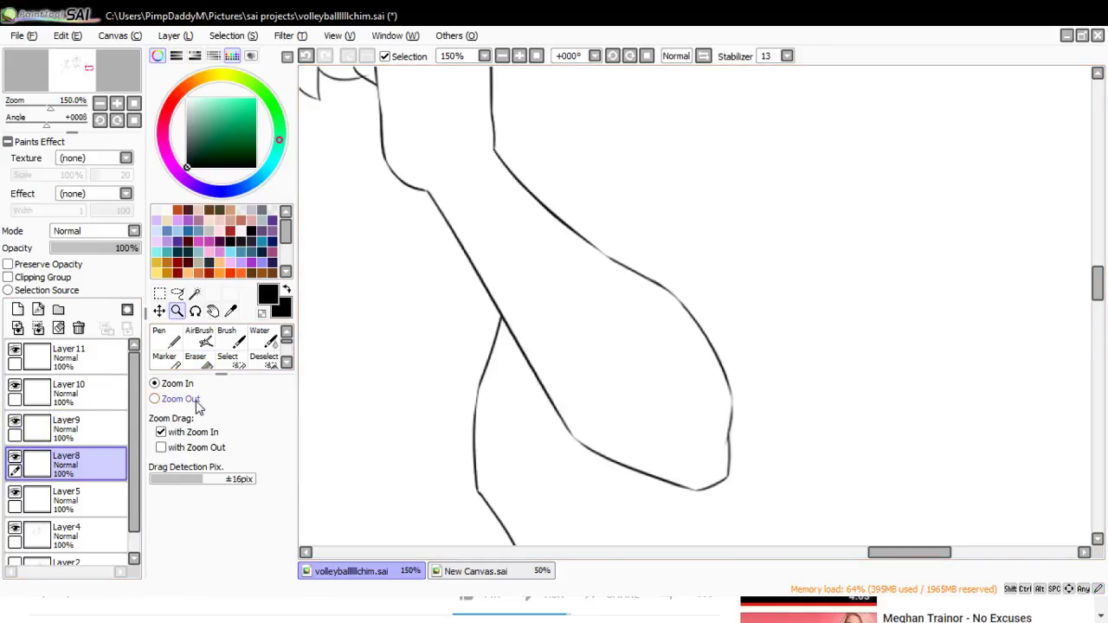
pyautogui.click(154, 399)
pyautogui.click(577, 327)
pyautogui.click(577, 327)
pyautogui.click(587, 327)
pyautogui.click(594, 329)
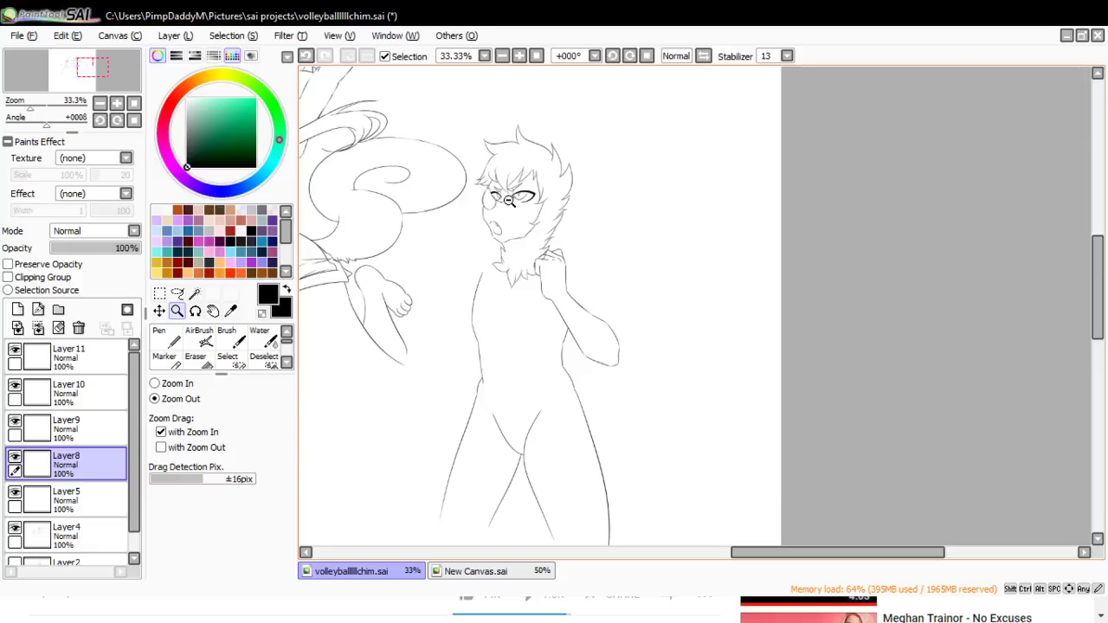
pyautogui.click(589, 163)
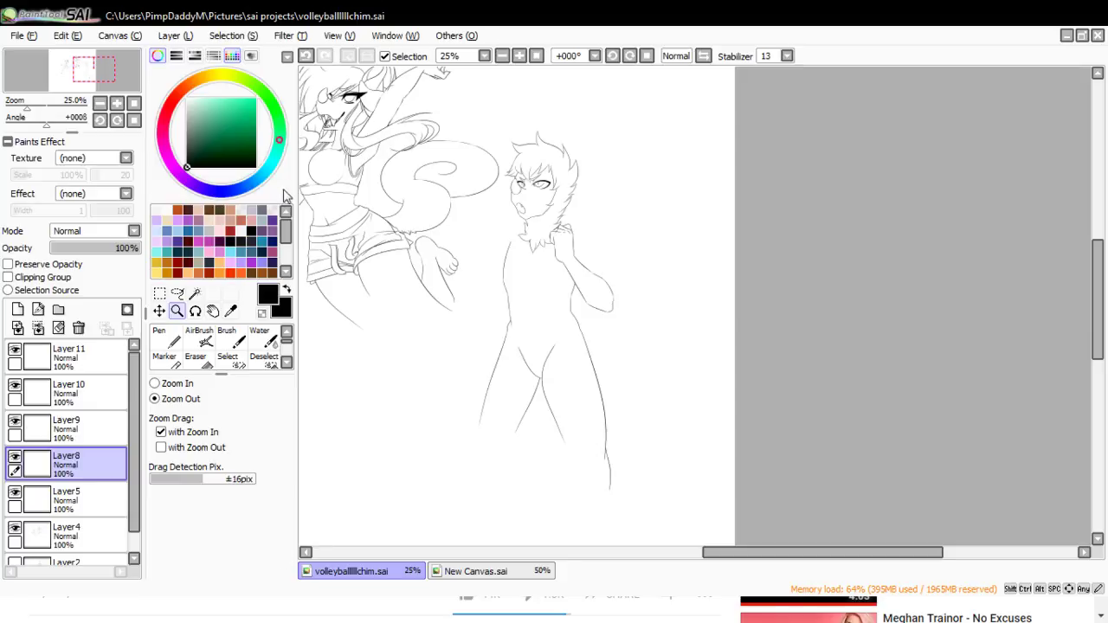
pyautogui.click(16, 350)
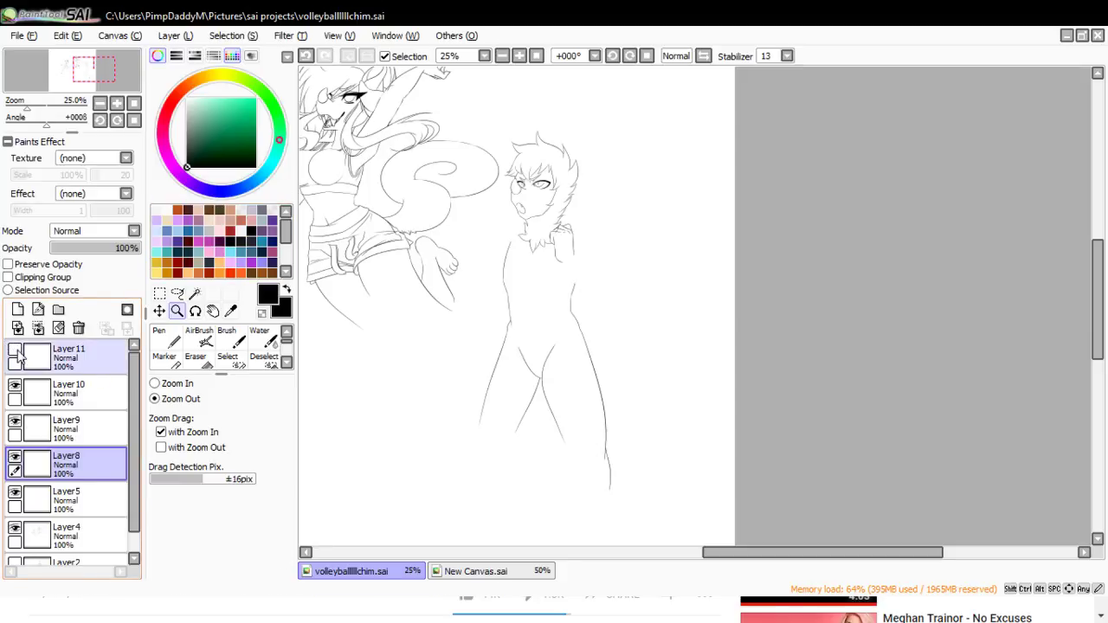
pyautogui.click(16, 350)
pyautogui.click(16, 351)
pyautogui.click(15, 350)
# - Add a new layer above Layer11 and show the Layer2 sketch again around the bent arm
pyautogui.click(32, 350)
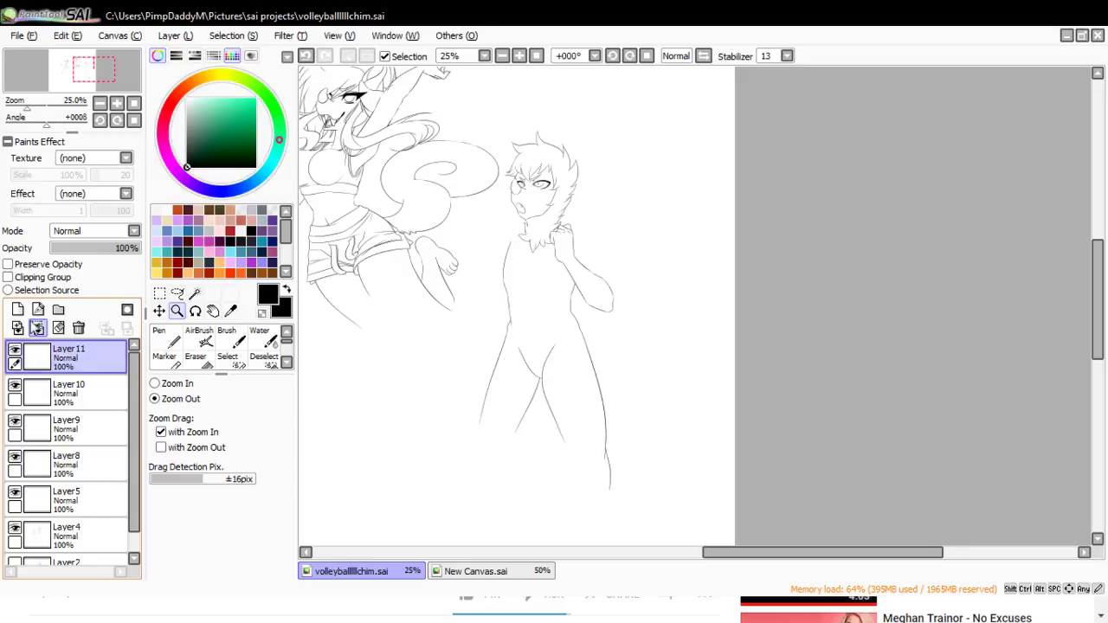
pyautogui.click(17, 309)
pyautogui.moveTo(131, 398); pyautogui.dragTo(126, 553)
pyautogui.click(14, 544)
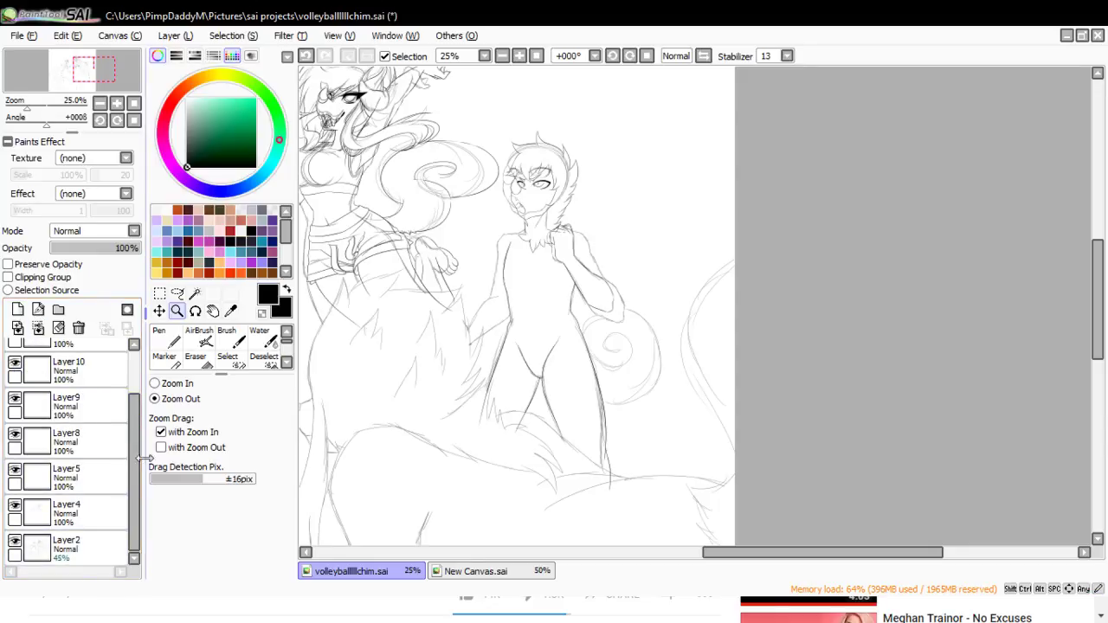
pyautogui.scroll(2, 69, 450)
pyautogui.click(154, 383)
pyautogui.click(591, 261)
pyautogui.click(603, 252)
pyautogui.click(608, 245)
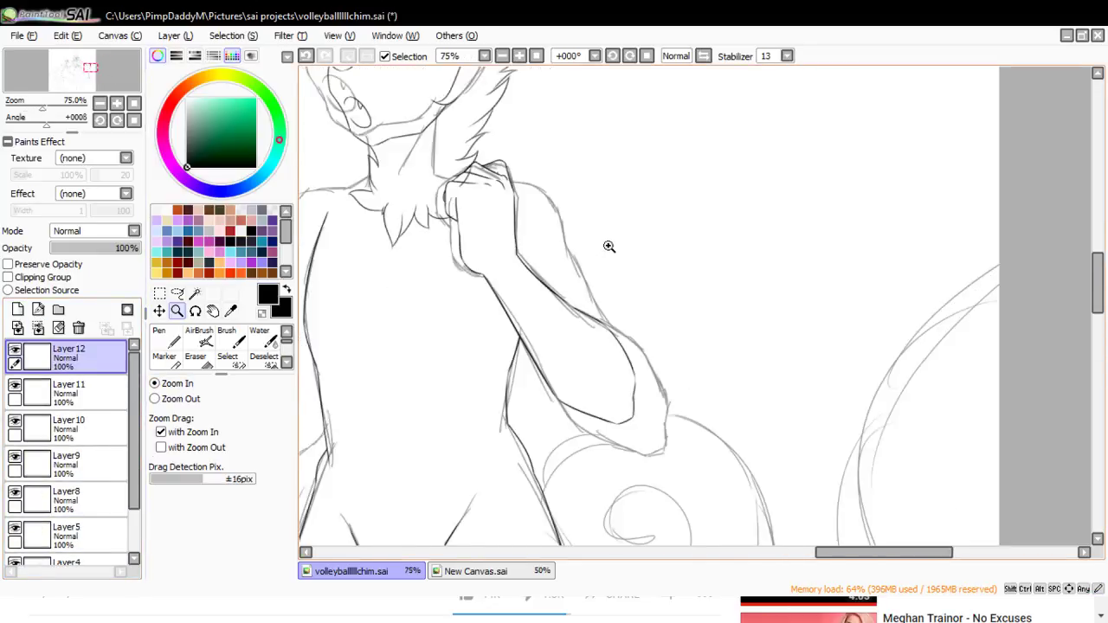
# - Trace the upper arm's outer contour on Layer12, from beside the fist over the shoulder curve and down towards the forearm
pyautogui.click(597, 224)
pyautogui.click(161, 337)
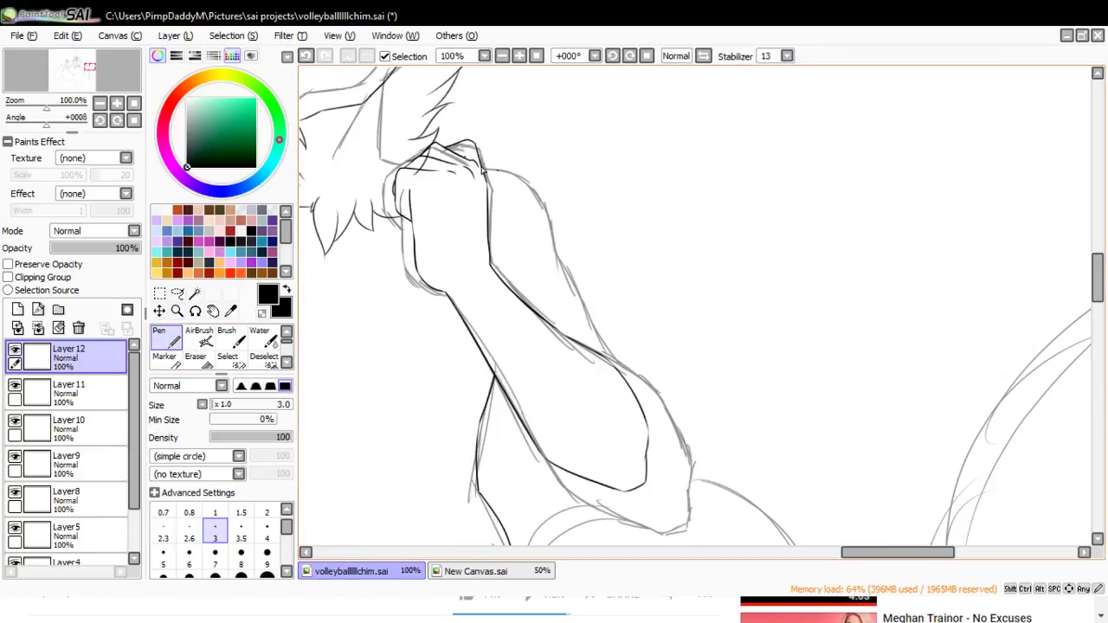
pyautogui.hotkey('ctrl', 'z')
pyautogui.moveTo(495, 171)
pyautogui.mouseDown()
pyautogui.moveTo(557, 244)
pyautogui.moveTo(497, 170)
pyautogui.moveTo(559, 238)
pyautogui.moveTo(547, 207)
pyautogui.moveTo(568, 242)
pyautogui.moveTo(498, 171)
pyautogui.moveTo(556, 244)
pyautogui.moveTo(546, 219)
pyautogui.moveTo(560, 273)
pyautogui.moveTo(546, 210)
pyautogui.moveTo(561, 270)
pyautogui.mouseUp()
pyautogui.hotkey('ctrl', 'z')
pyautogui.hotkey('ctrl', 'z')
pyautogui.hotkey('ctrl', 'z')
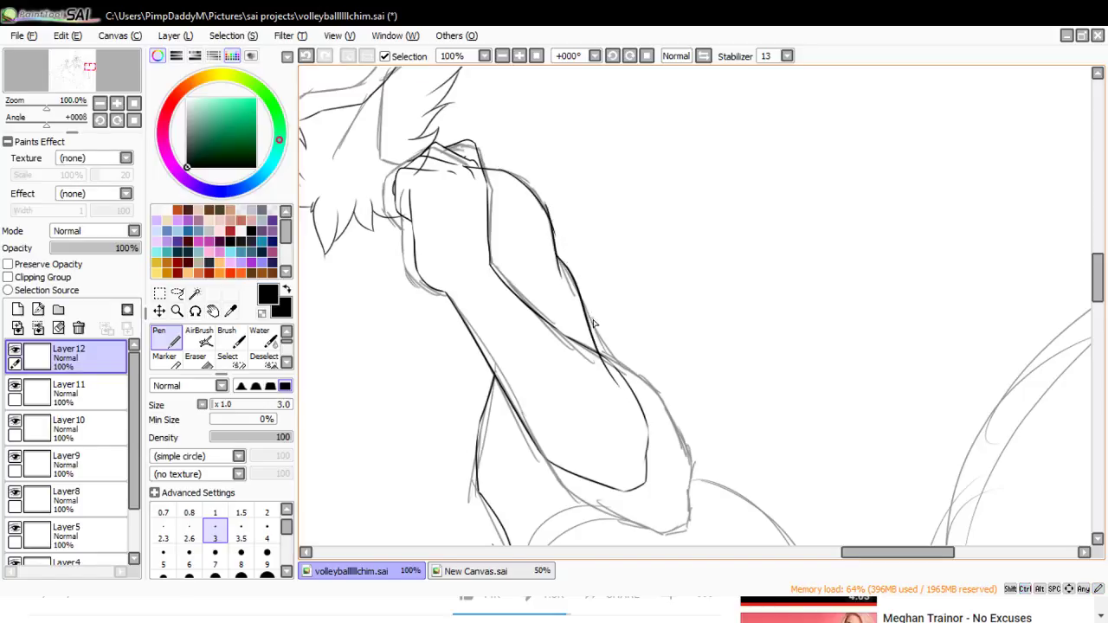
# - Extend the upper arm's outer line down along the forearm so it merges with the forearm line near the elbow
pyautogui.moveTo(609, 360); pyautogui.dragTo(646, 445)
pyautogui.hotkey('ctrl', 'z')
pyautogui.hotkey('ctrl', 'z')
pyautogui.hotkey('ctrl', 'z')
pyautogui.hotkey('ctrl', 'y')
pyautogui.hotkey('ctrl', 'z')
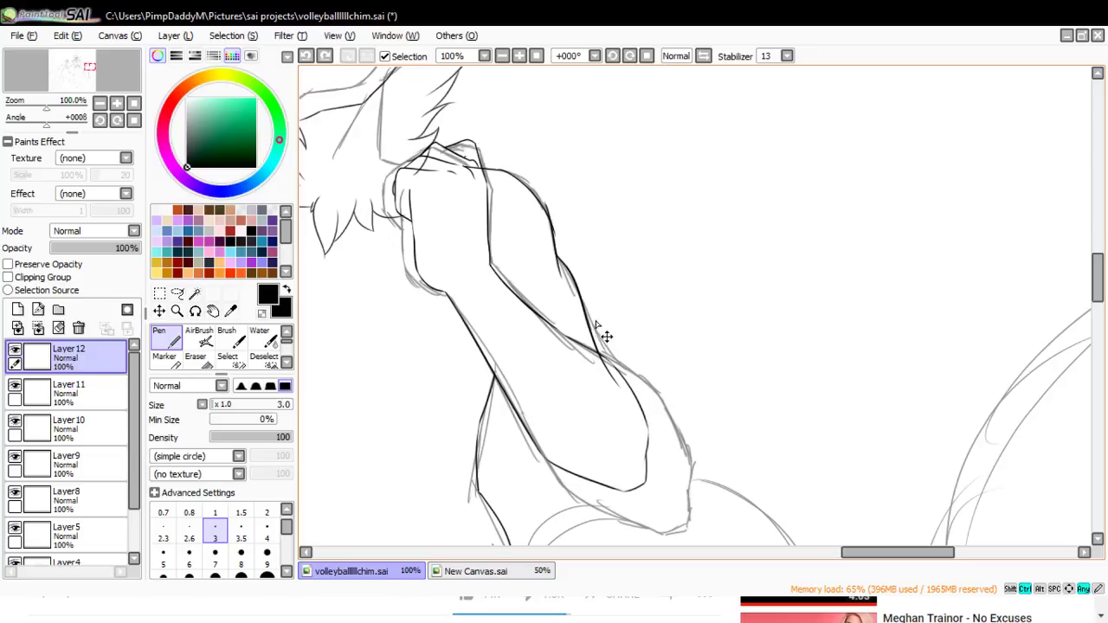
pyautogui.hotkey('ctrl', 'y')
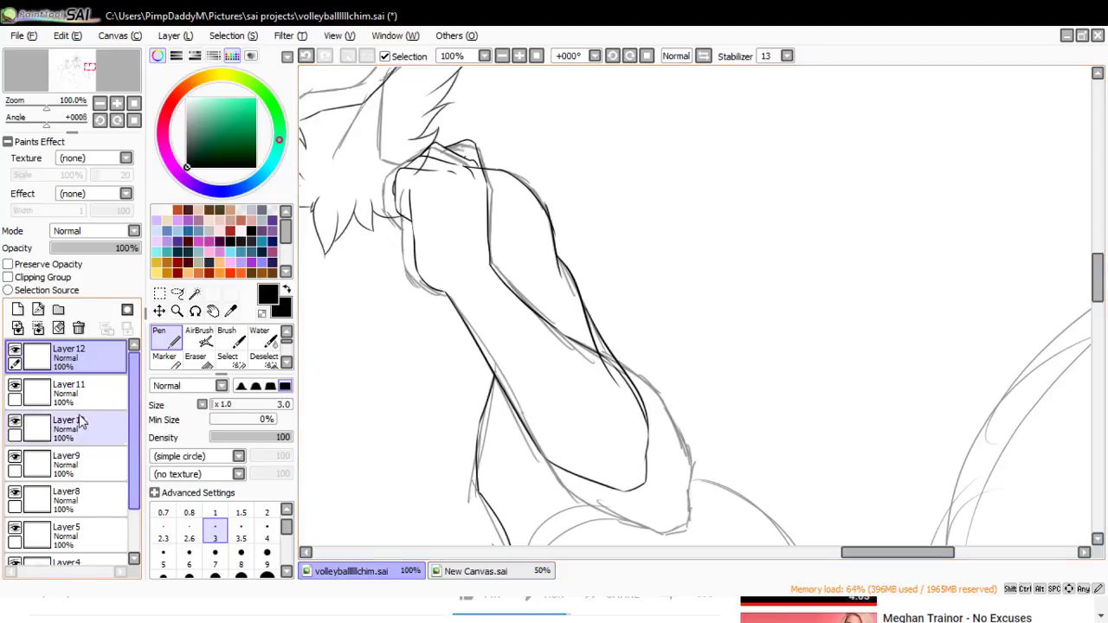
# - Hide the Layer2 sketch and erase the overlapping stroke ends where the upper arm meets the forearm
pyautogui.scroll(-2, 51, 519)
pyautogui.click(25, 543)
pyautogui.click(15, 541)
pyautogui.click(196, 358)
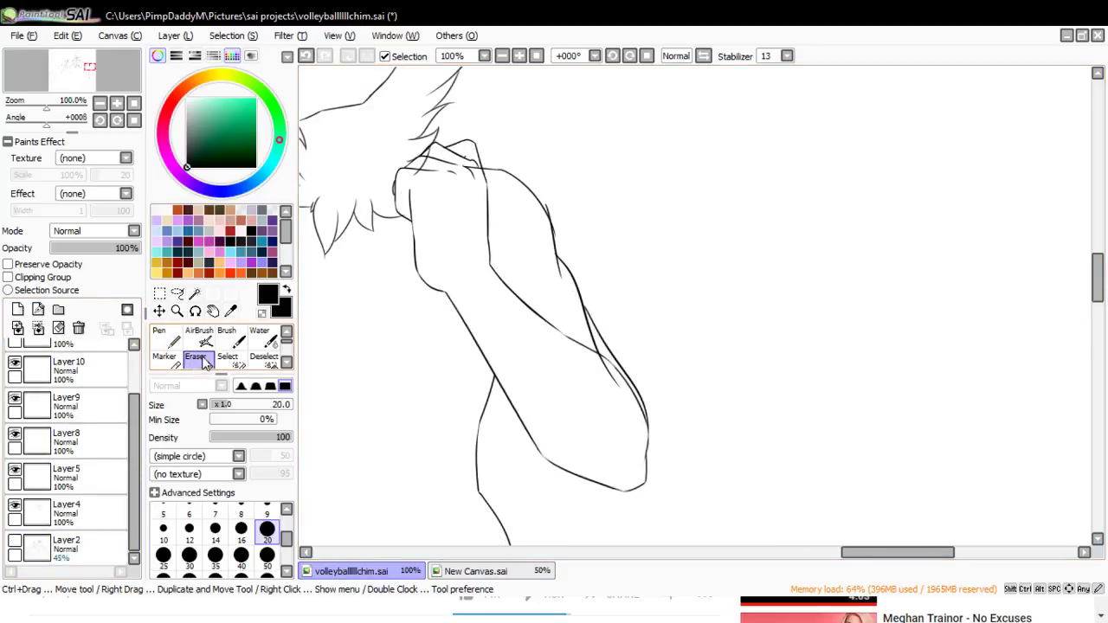
pyautogui.moveTo(578, 304); pyautogui.dragTo(597, 347)
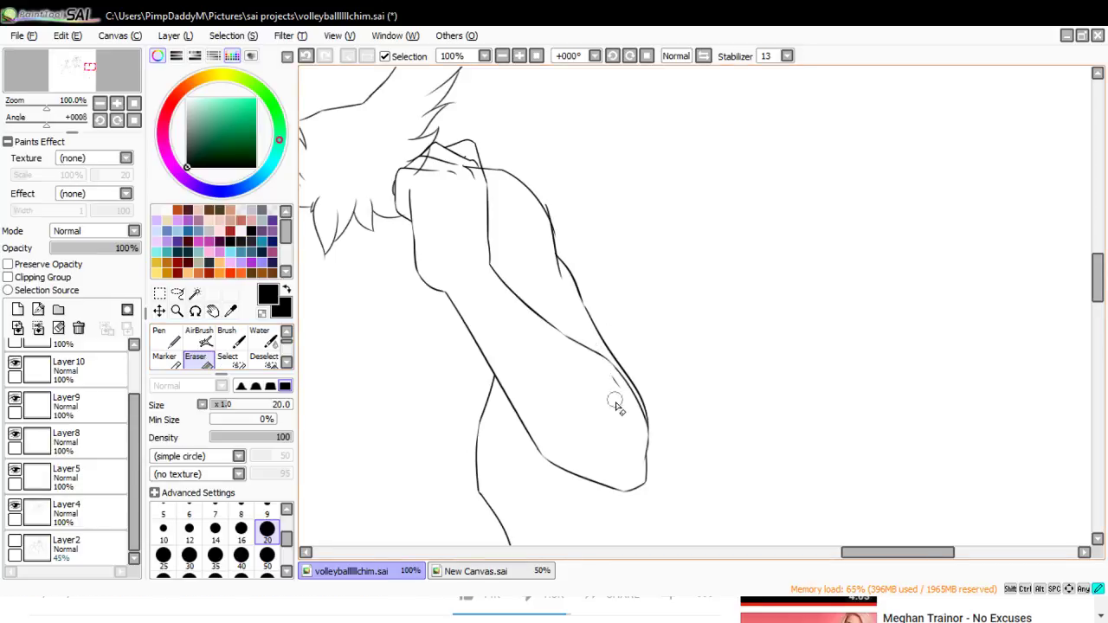
pyautogui.moveTo(616, 403)
pyautogui.mouseDown()
pyautogui.moveTo(576, 329)
pyautogui.moveTo(630, 418)
pyautogui.mouseUp()
# - Patch the thin spot in the upper arm's outer line just below its bend with the Pen
pyautogui.click(177, 311)
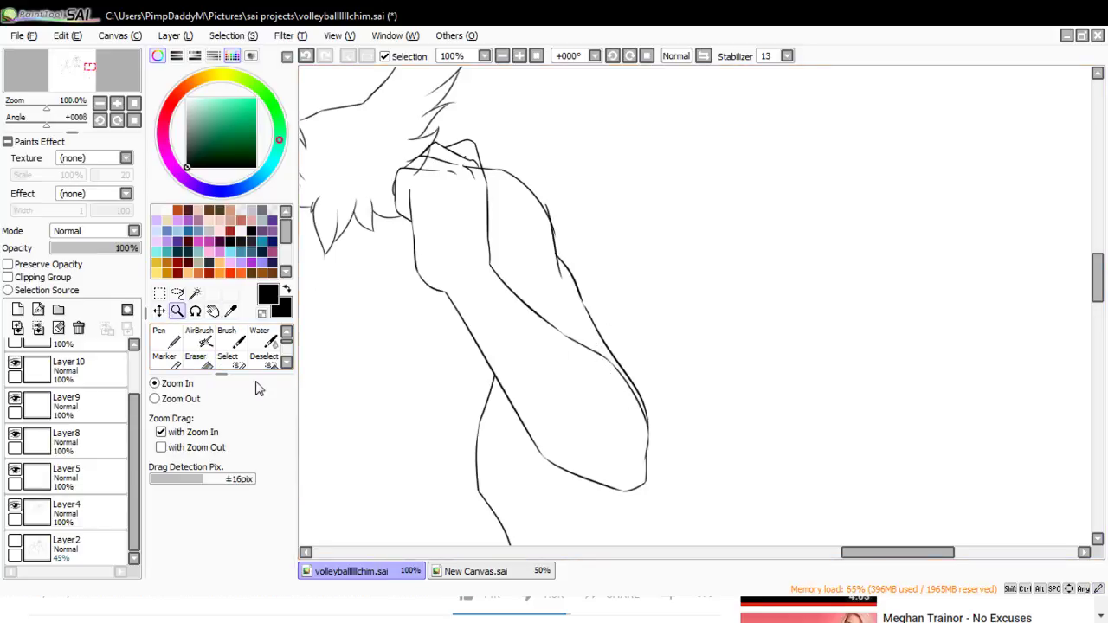
pyautogui.click(665, 280)
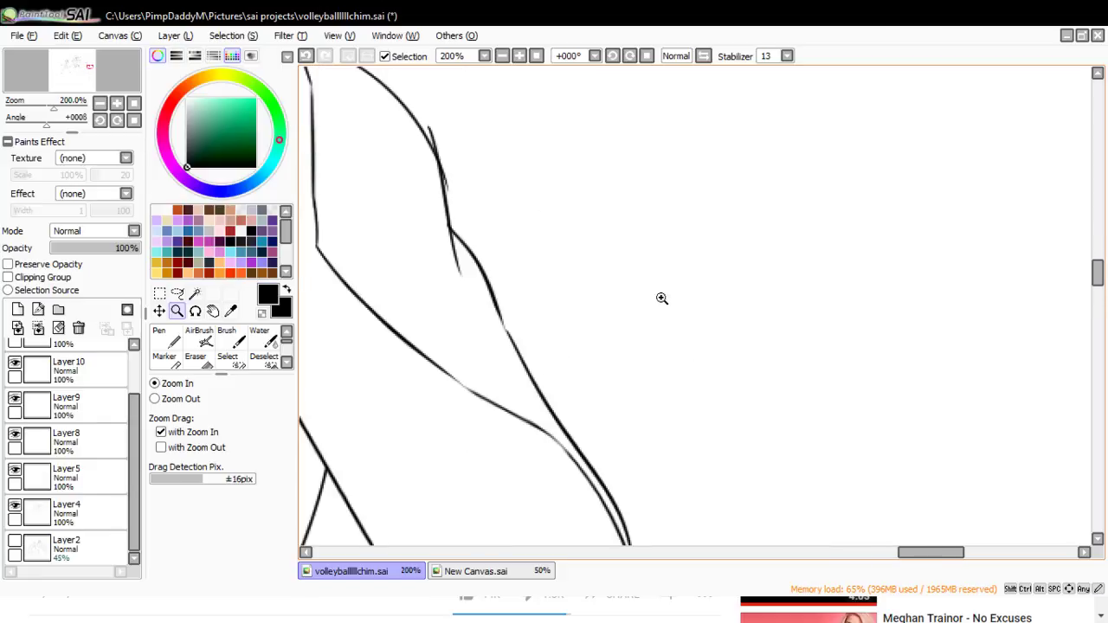
pyautogui.press('n')
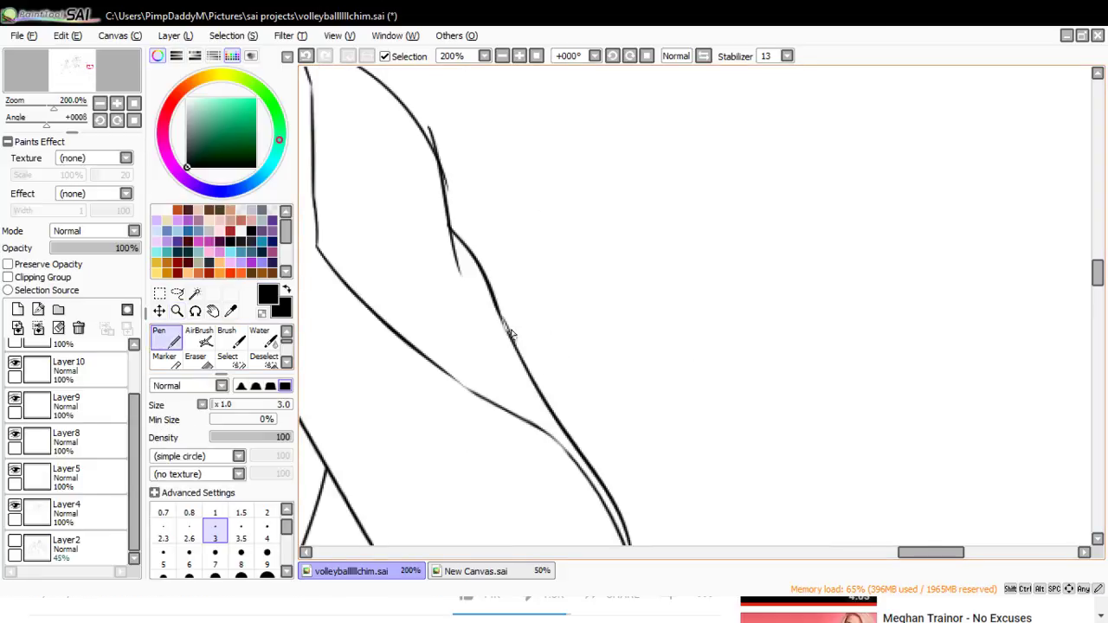
# - Erase the overshooting stroke ends around the bend of the upper arm and thin the line between them
pyautogui.click(196, 357)
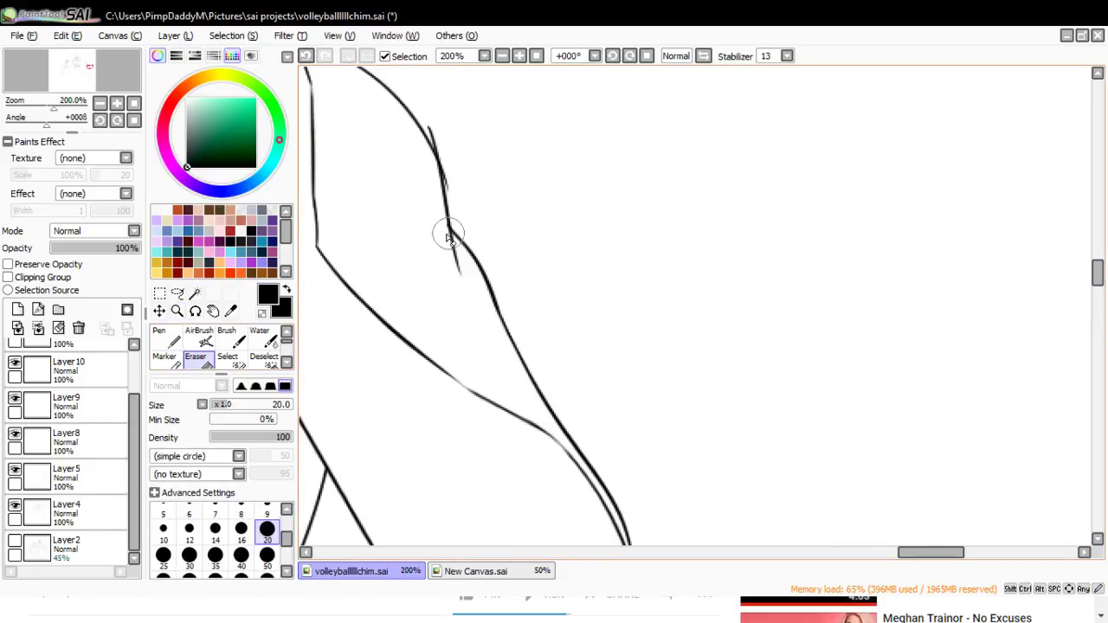
pyautogui.moveTo(423, 106)
pyautogui.mouseDown()
pyautogui.moveTo(456, 210)
pyautogui.moveTo(435, 123)
pyautogui.moveTo(411, 101)
pyautogui.moveTo(454, 179)
pyautogui.moveTo(422, 101)
pyautogui.moveTo(456, 212)
pyautogui.moveTo(432, 127)
pyautogui.moveTo(449, 256)
pyautogui.moveTo(431, 210)
pyautogui.moveTo(470, 315)
pyautogui.moveTo(435, 209)
pyautogui.moveTo(454, 284)
pyautogui.mouseUp()
pyautogui.hotkey('ctrl', 'z')
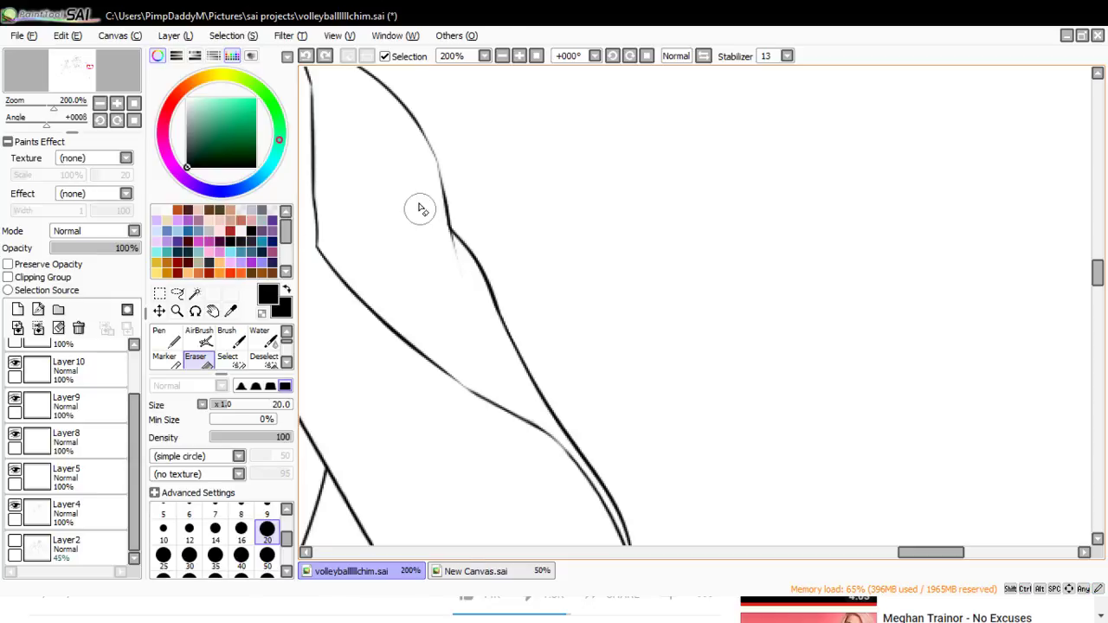
pyautogui.moveTo(430, 181); pyautogui.dragTo(443, 248)
# - Add a new layer above Layer12
pyautogui.click(176, 311)
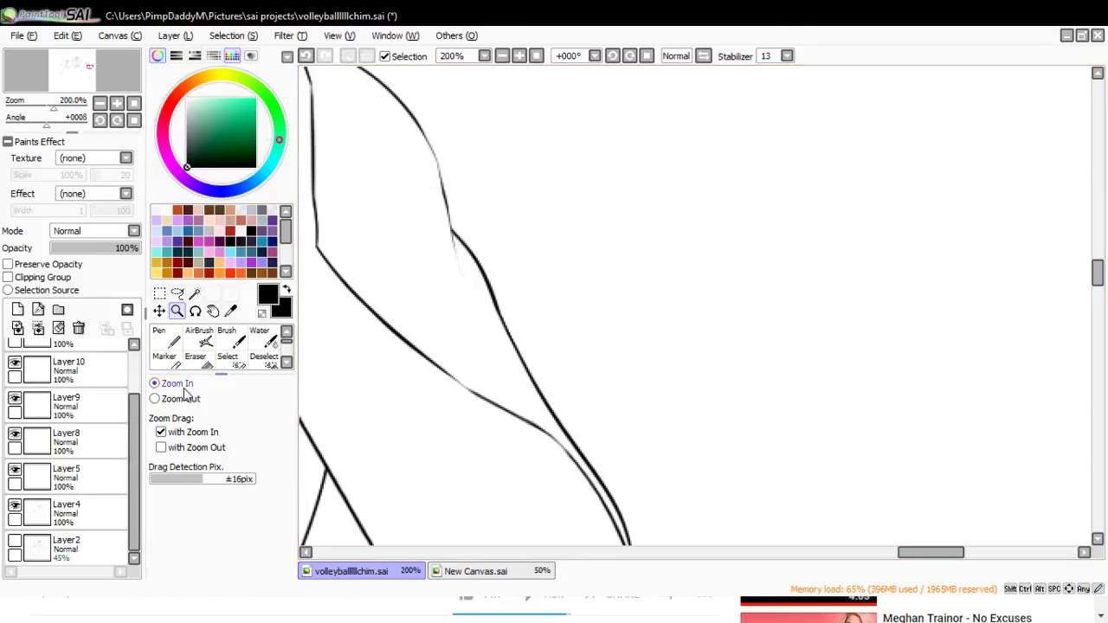
pyautogui.click(439, 320)
pyautogui.click(195, 357)
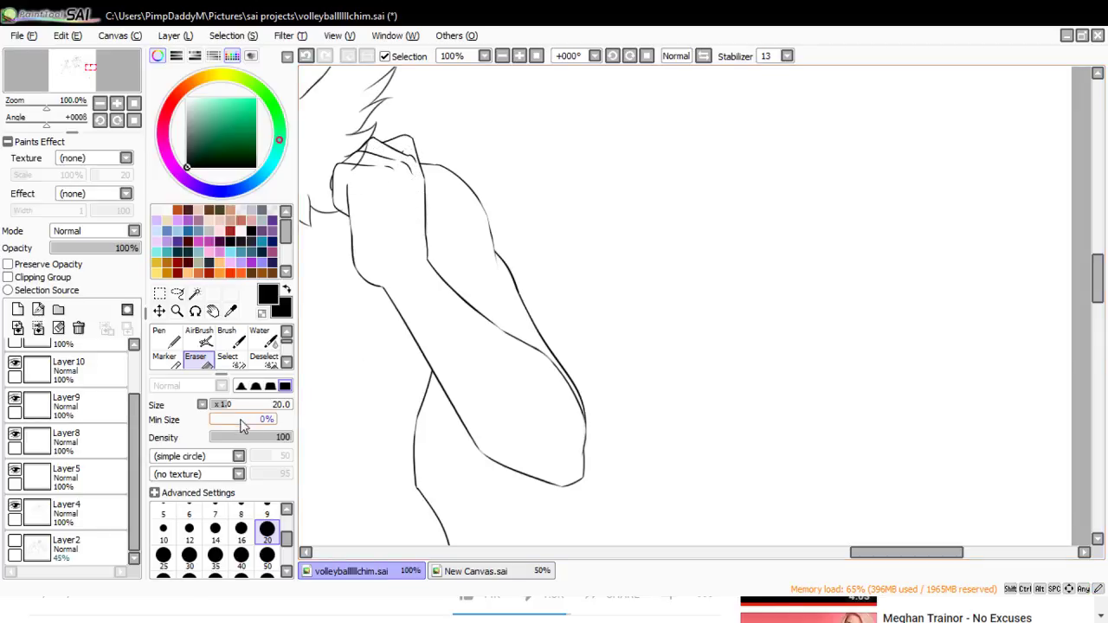
pyautogui.click(177, 310)
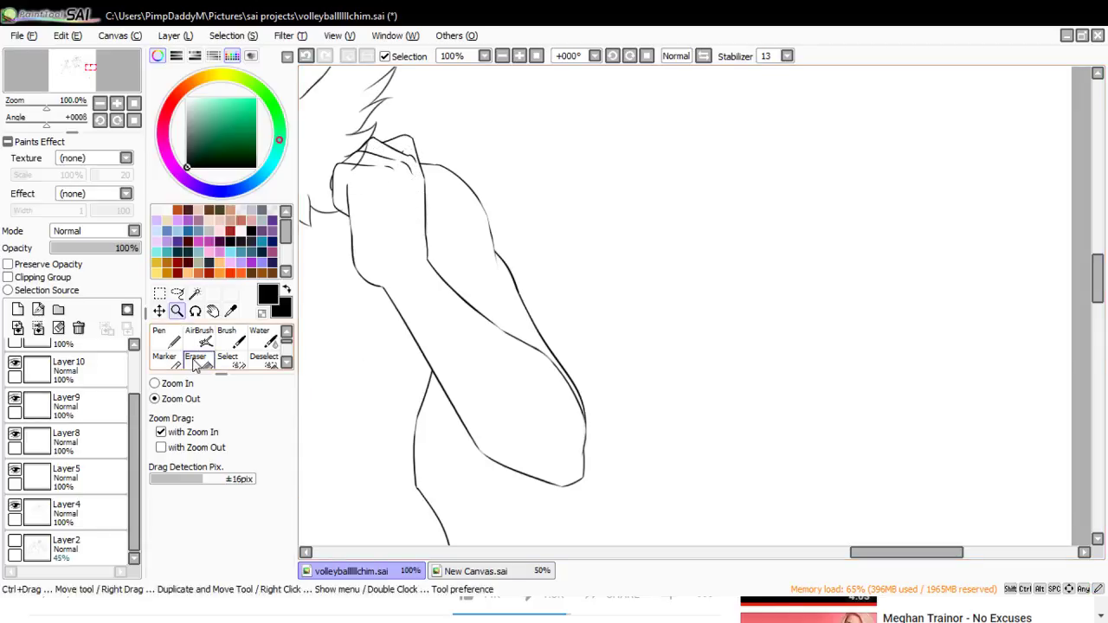
pyautogui.click(621, 208)
pyautogui.click(622, 208)
pyautogui.click(17, 309)
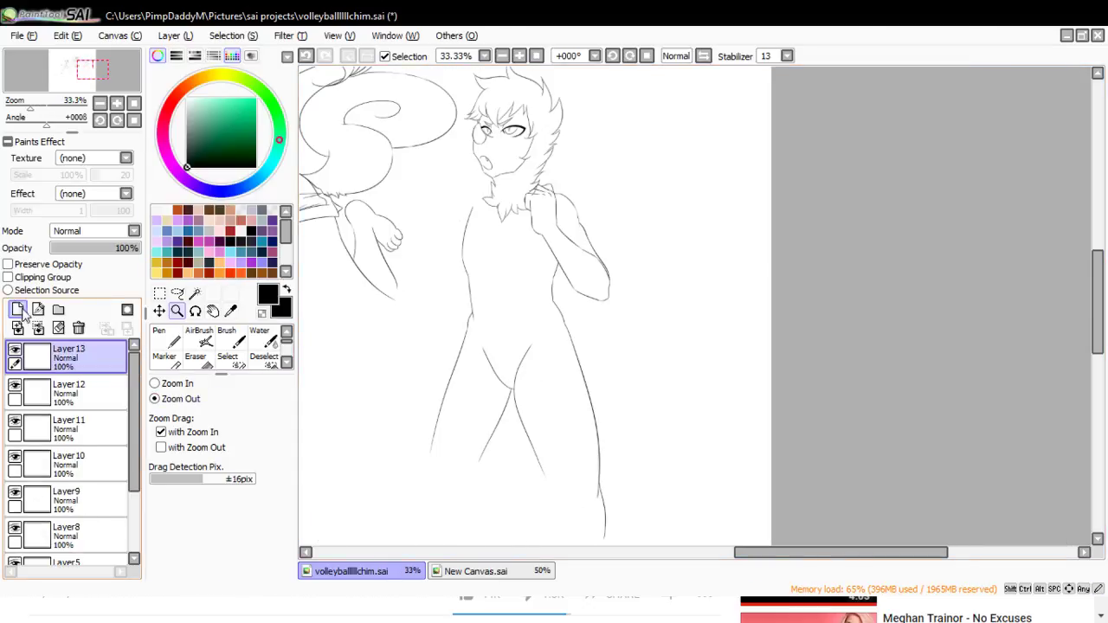
pyautogui.scroll(-2, 138, 429)
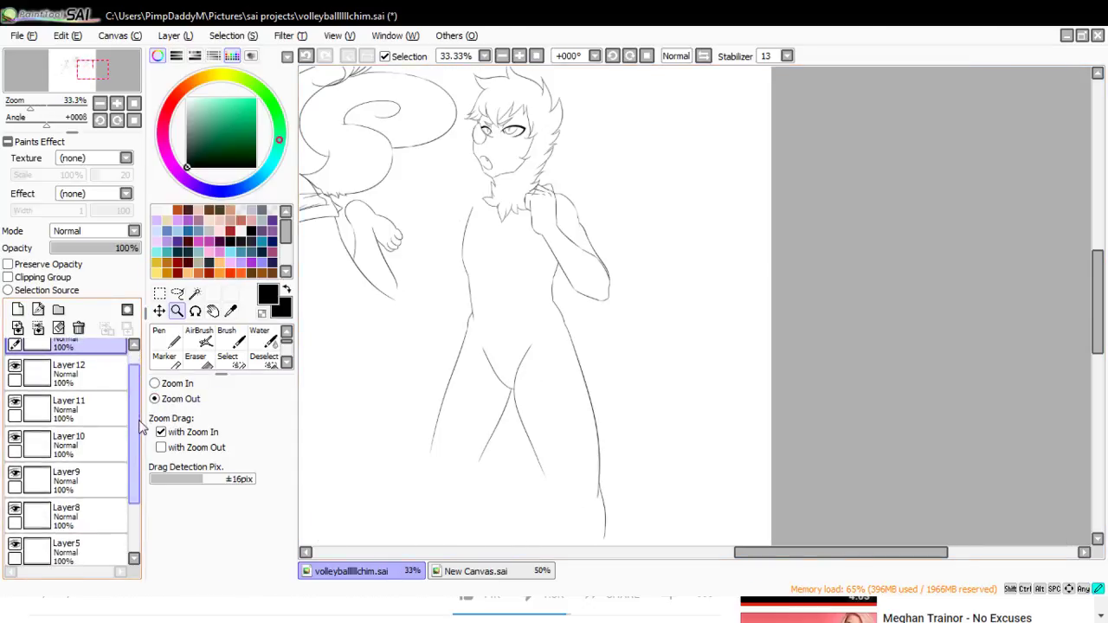
pyautogui.scroll(-1, 139, 432)
pyautogui.click(155, 384)
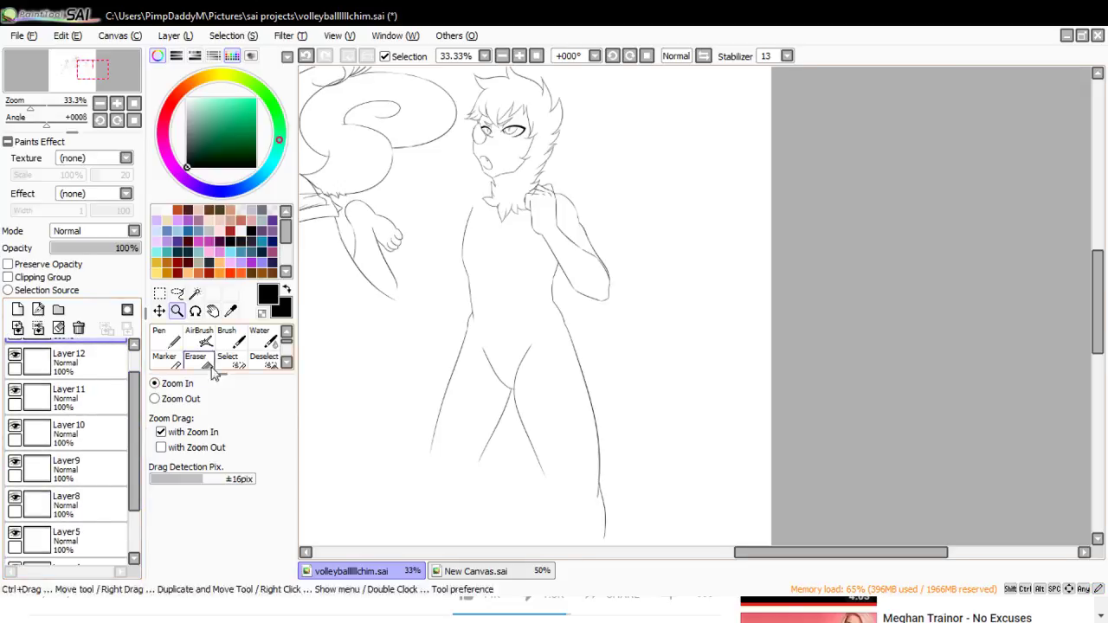
# - Toggle Layer11 and Layer10 to find the one holding the hand's lines, then make Layer10 active
pyautogui.click(560, 189)
pyautogui.click(558, 192)
pyautogui.click(548, 203)
pyautogui.click(545, 240)
pyautogui.click(545, 250)
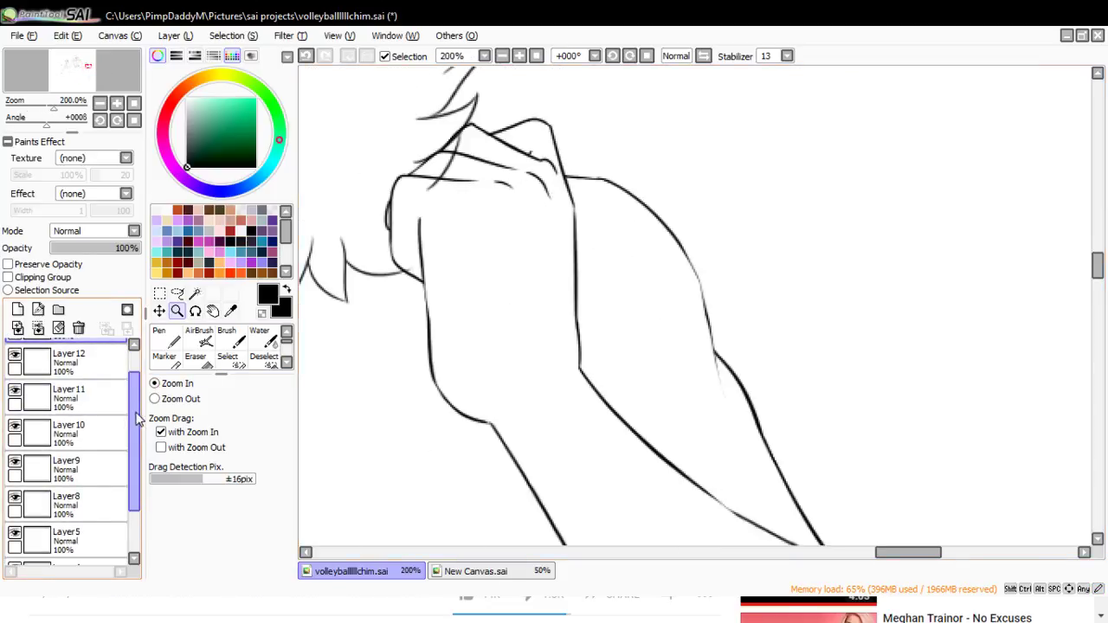
pyautogui.moveTo(135, 419); pyautogui.dragTo(135, 394)
pyautogui.click(15, 421)
pyautogui.click(15, 422)
pyautogui.click(36, 430)
pyautogui.click(15, 457)
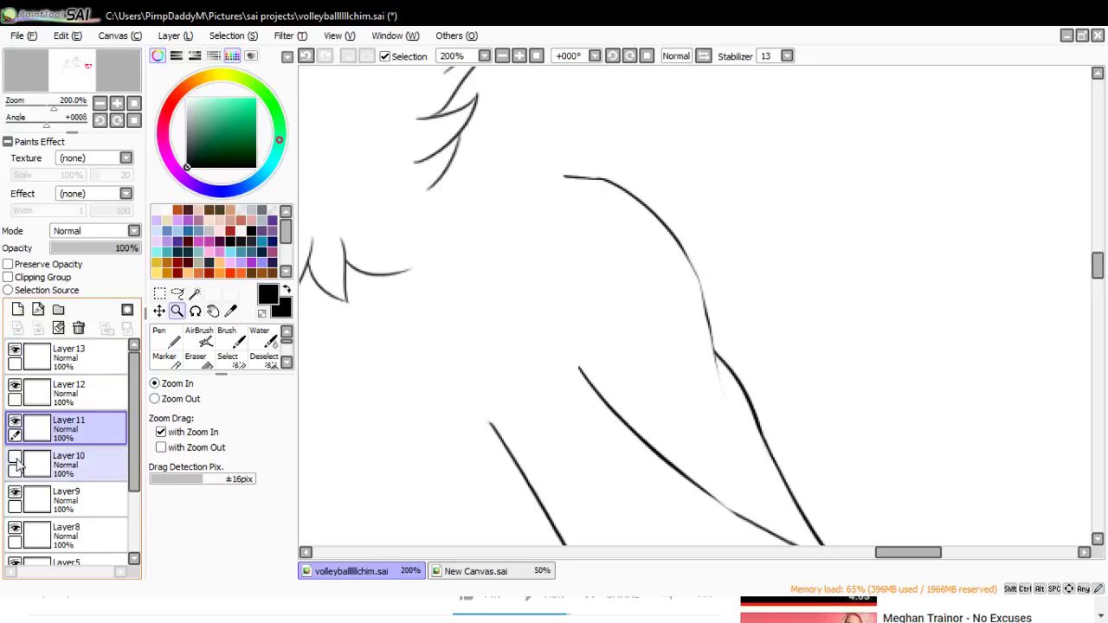
pyautogui.click(15, 458)
pyautogui.click(39, 463)
# - Redraw the left edge of the hand and wrist as a straighter line running from the thumb into the forearm
pyautogui.click(159, 337)
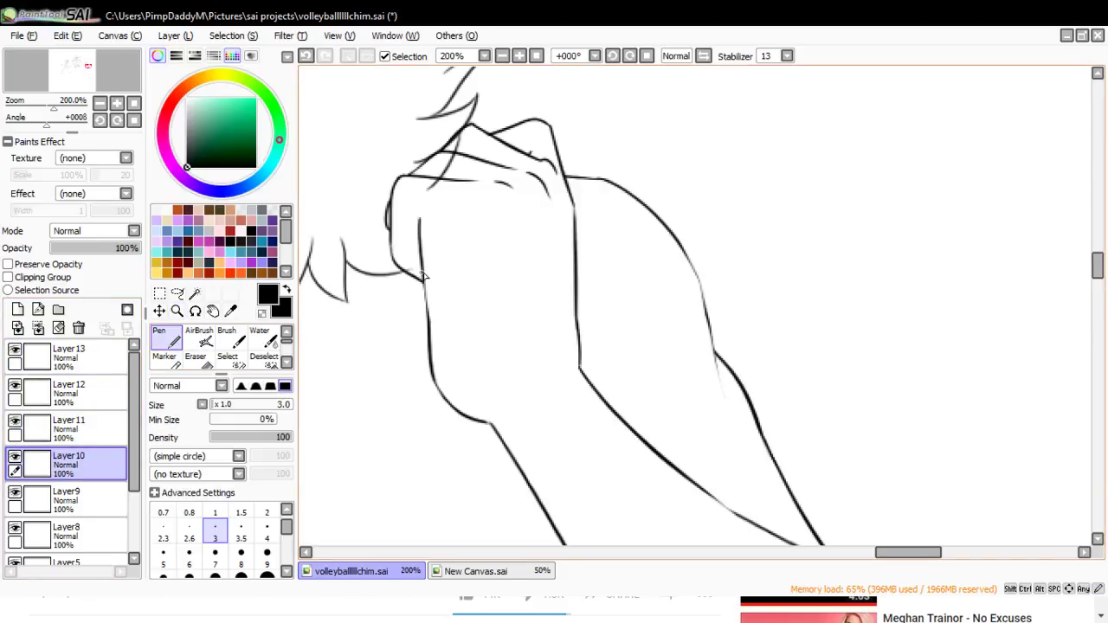
pyautogui.moveTo(423, 276)
pyautogui.mouseDown()
pyautogui.moveTo(444, 366)
pyautogui.moveTo(472, 406)
pyautogui.moveTo(448, 378)
pyautogui.moveTo(451, 389)
pyautogui.moveTo(510, 436)
pyautogui.mouseUp()
pyautogui.hotkey('ctrl', 'z')
pyautogui.hotkey('ctrl', 'z')
pyautogui.moveTo(446, 381)
pyautogui.mouseDown()
pyautogui.moveTo(518, 431)
pyautogui.moveTo(446, 381)
pyautogui.moveTo(471, 412)
pyautogui.moveTo(509, 431)
pyautogui.mouseUp()
pyautogui.hotkey('ctrl', 'z')
# - Erase the leftover of the old rounded wrist curve beside the redrawn line
pyautogui.click(198, 359)
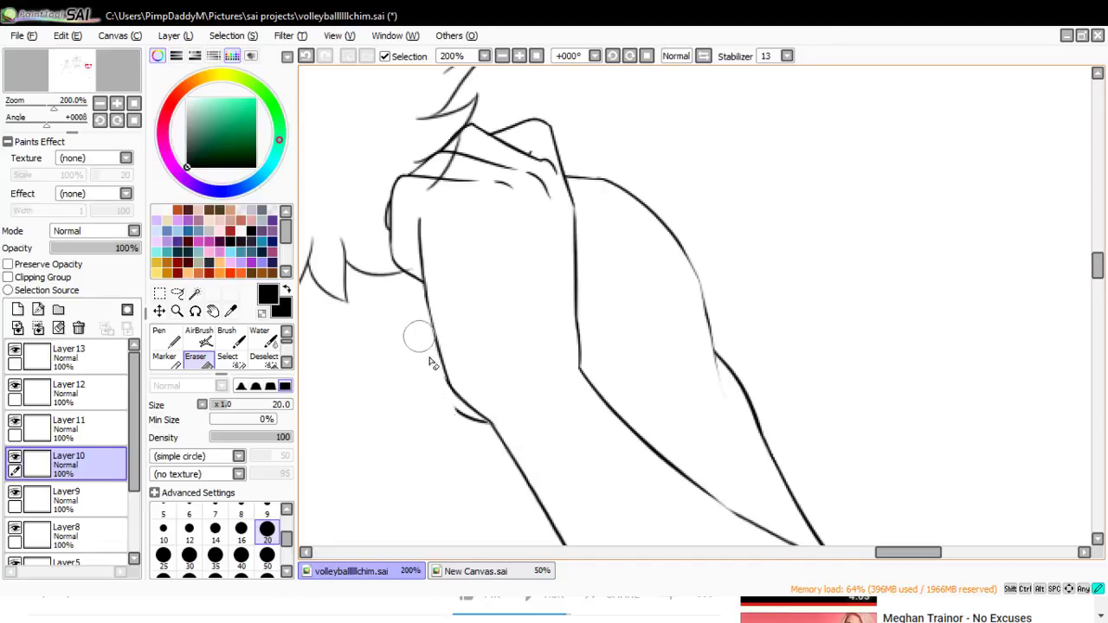
pyautogui.moveTo(460, 417)
pyautogui.mouseDown()
pyautogui.moveTo(423, 339)
pyautogui.moveTo(475, 446)
pyautogui.mouseUp()
pyautogui.hotkey('ctrl', 'z')
pyautogui.hotkey('ctrl', 'z')
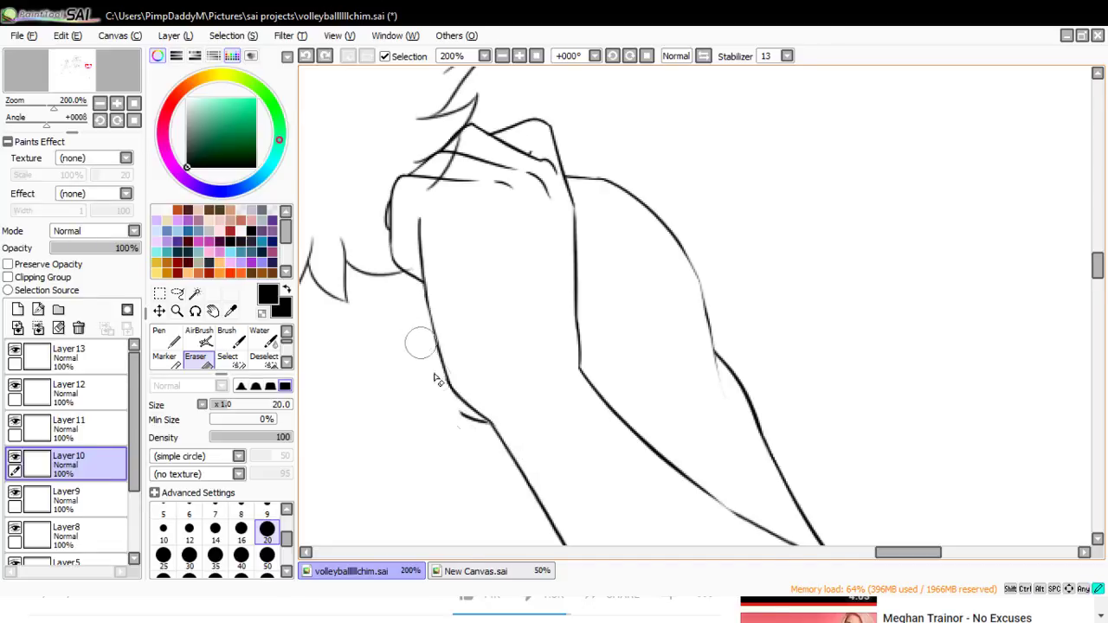
pyautogui.hotkey('ctrl', 'y')
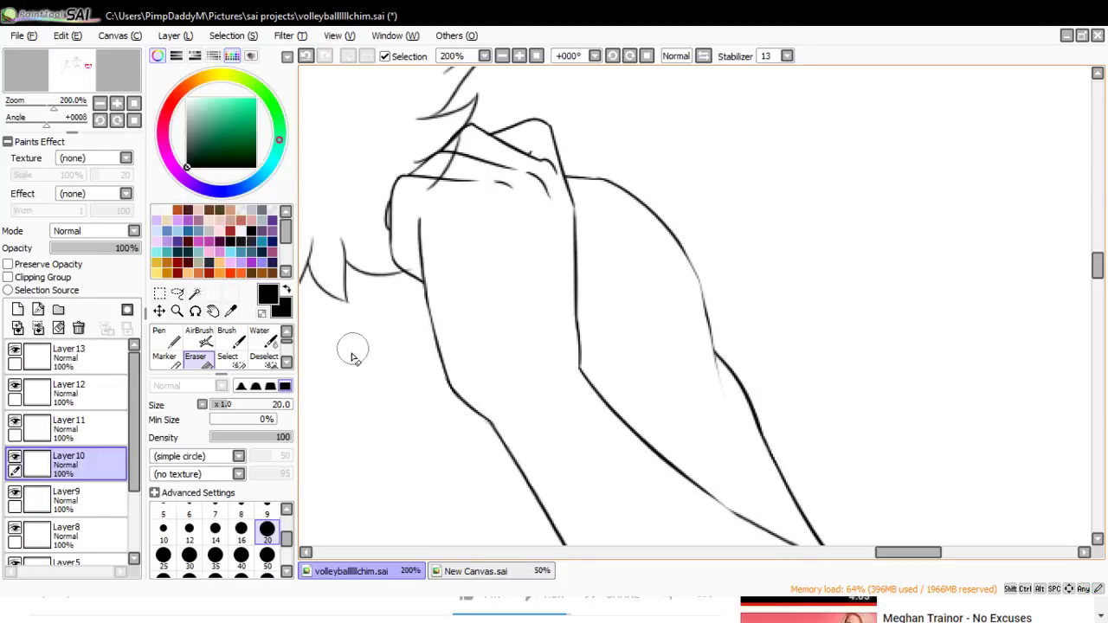
# - Redraw the right edge of the hand below the knuckles and erase the old line beside it
pyautogui.click(171, 338)
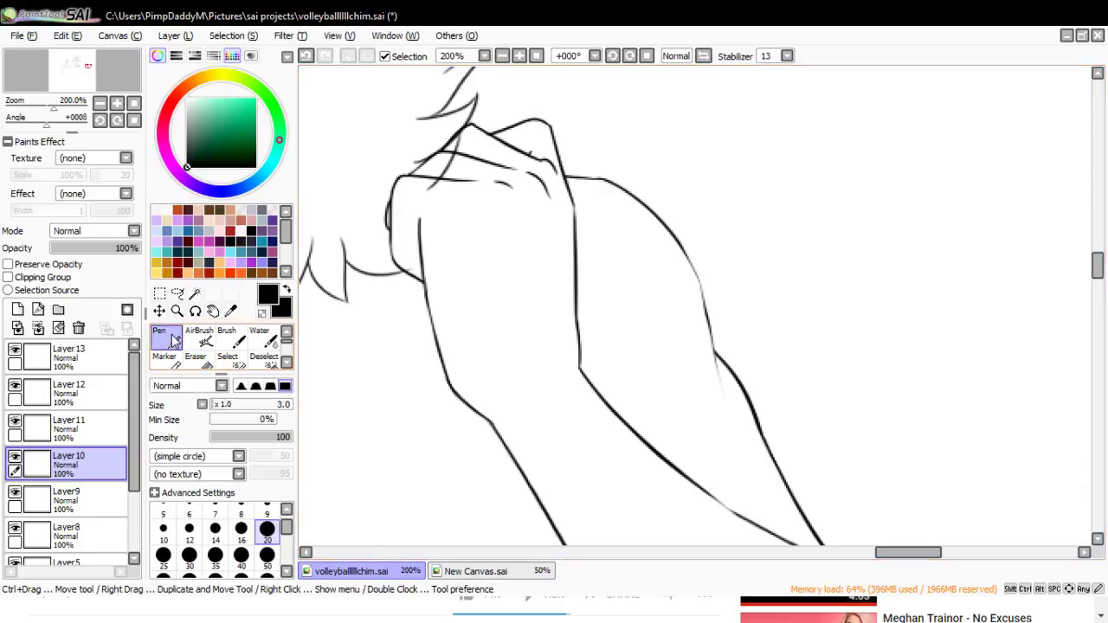
pyautogui.moveTo(564, 180); pyautogui.dragTo(578, 322)
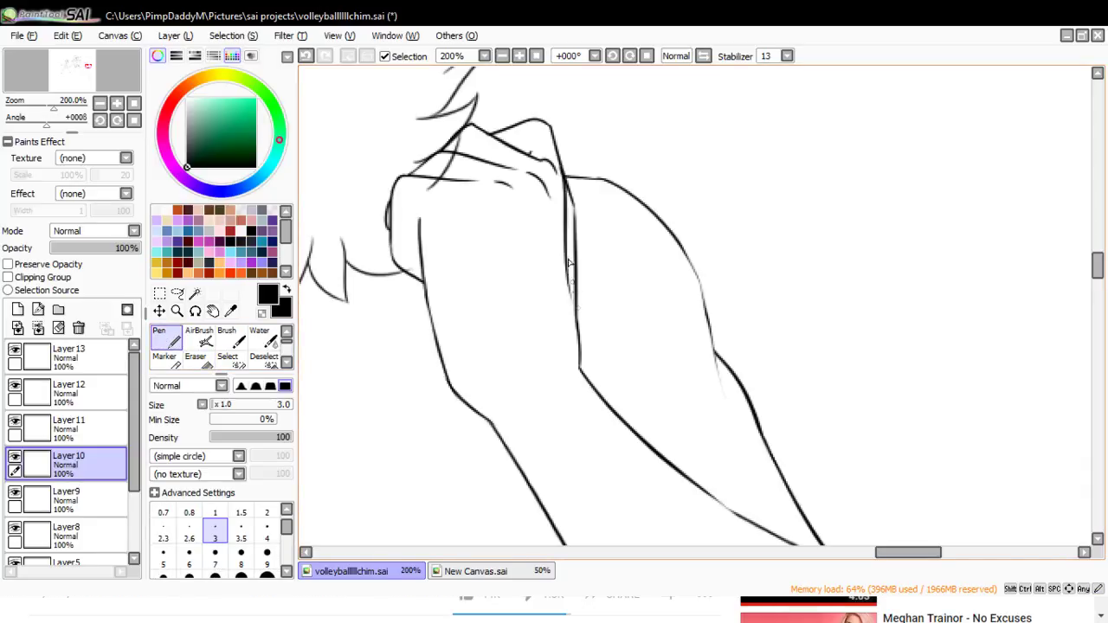
pyautogui.hotkey('ctrl', 'z')
pyautogui.moveTo(562, 176); pyautogui.dragTo(572, 308)
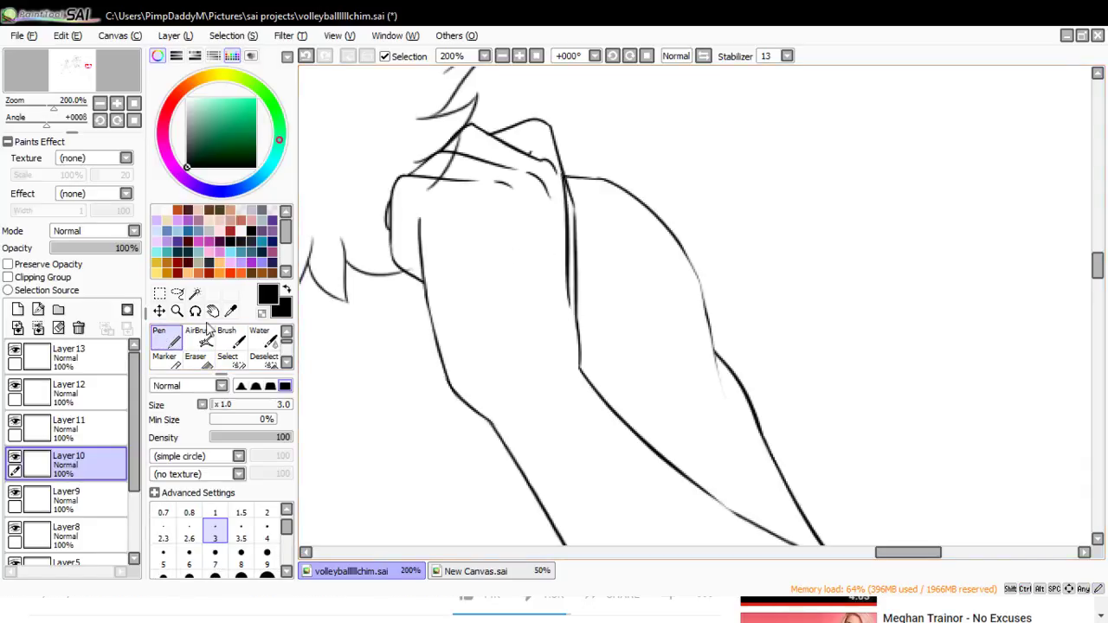
pyautogui.press('e')
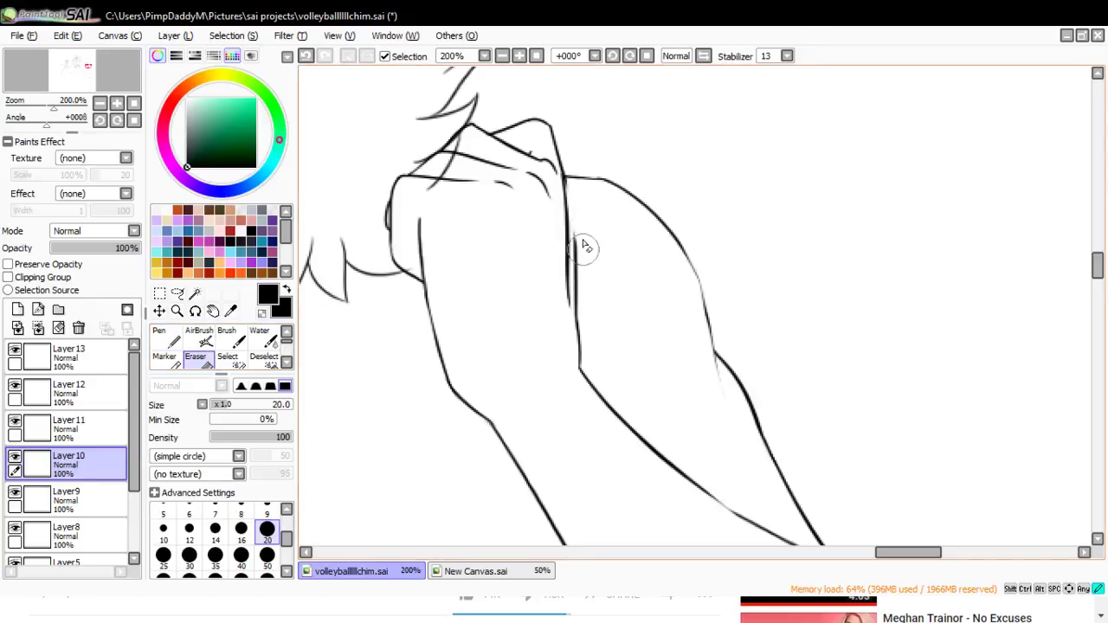
pyautogui.moveTo(576, 207); pyautogui.dragTo(595, 322)
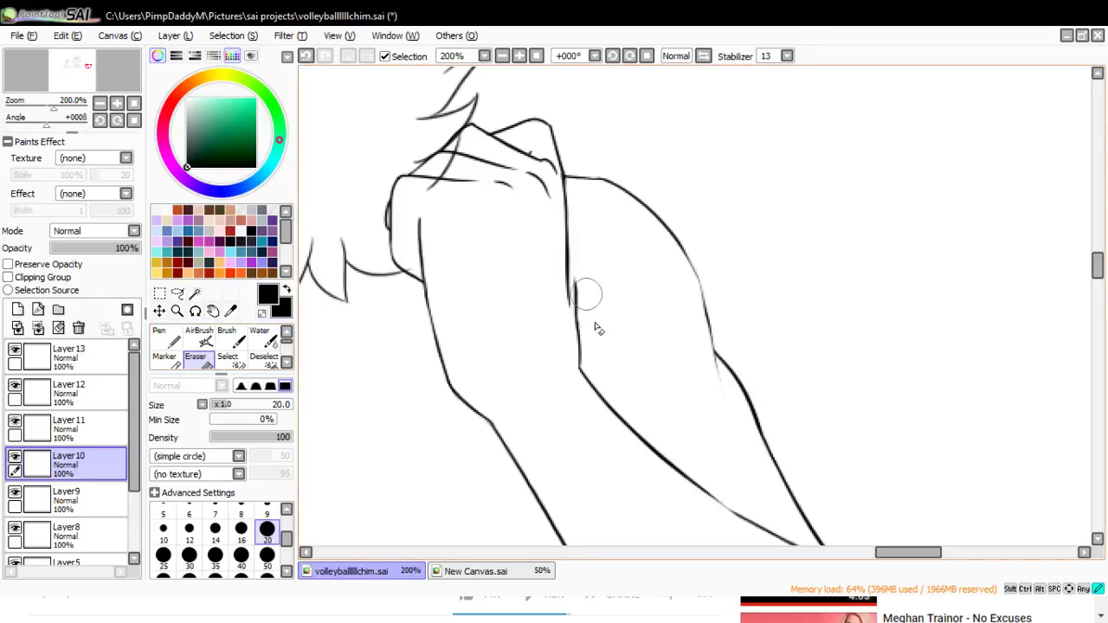
# - Draw a short stroke joining the hand's new right edge to the remaining wrist line
pyautogui.moveTo(145, 345); pyautogui.dragTo(149, 345)
pyautogui.click(164, 340)
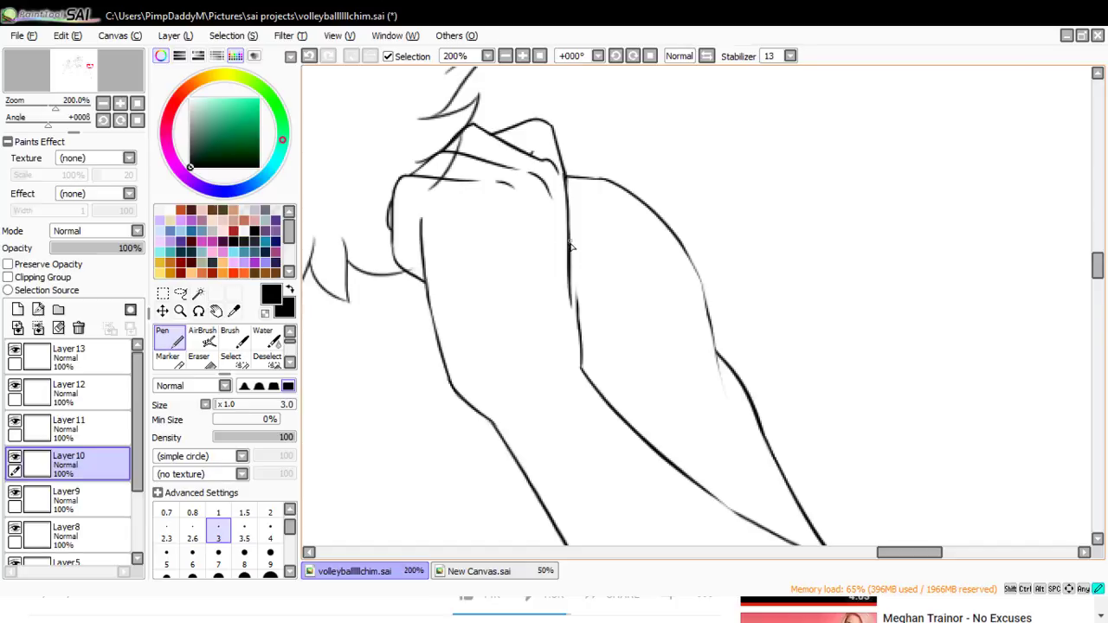
pyautogui.moveTo(576, 264); pyautogui.dragTo(586, 353)
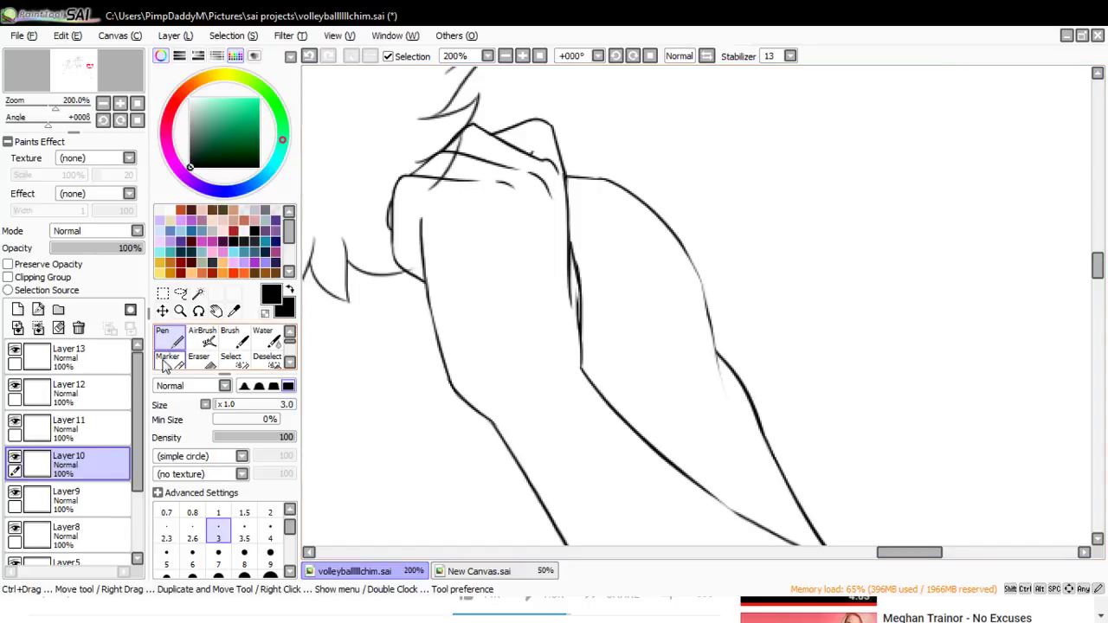
# - Trim the doubled strokes at the right wrist join with the Eraser at size 9 and retouch the join
pyautogui.click(198, 357)
pyautogui.click(270, 511)
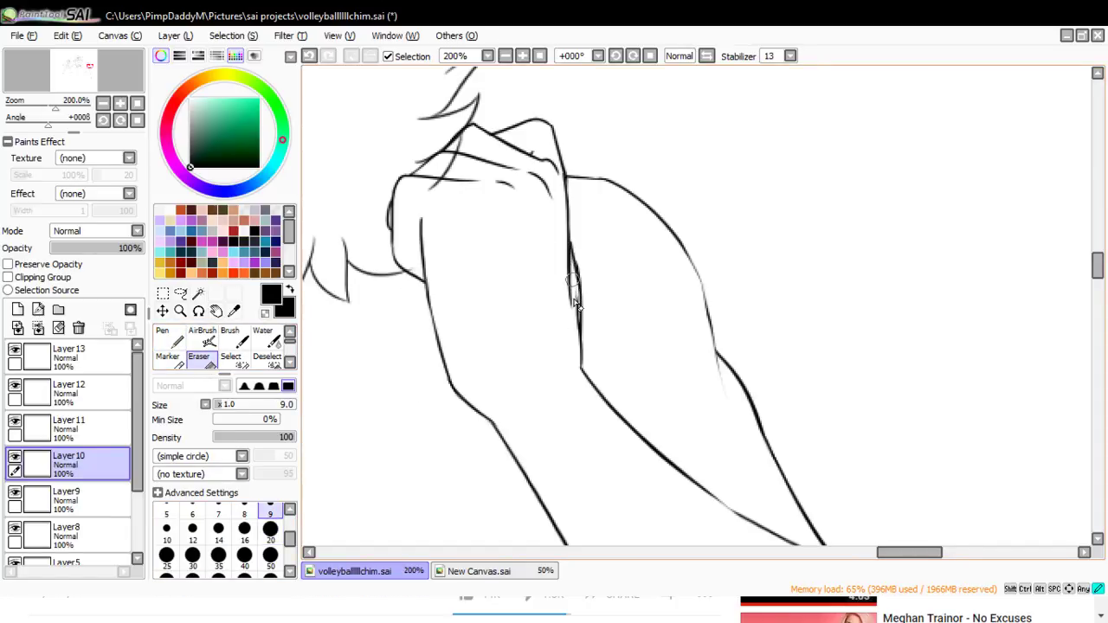
pyautogui.moveTo(573, 298)
pyautogui.mouseDown()
pyautogui.moveTo(562, 258)
pyautogui.moveTo(575, 331)
pyautogui.mouseUp()
pyautogui.click(166, 338)
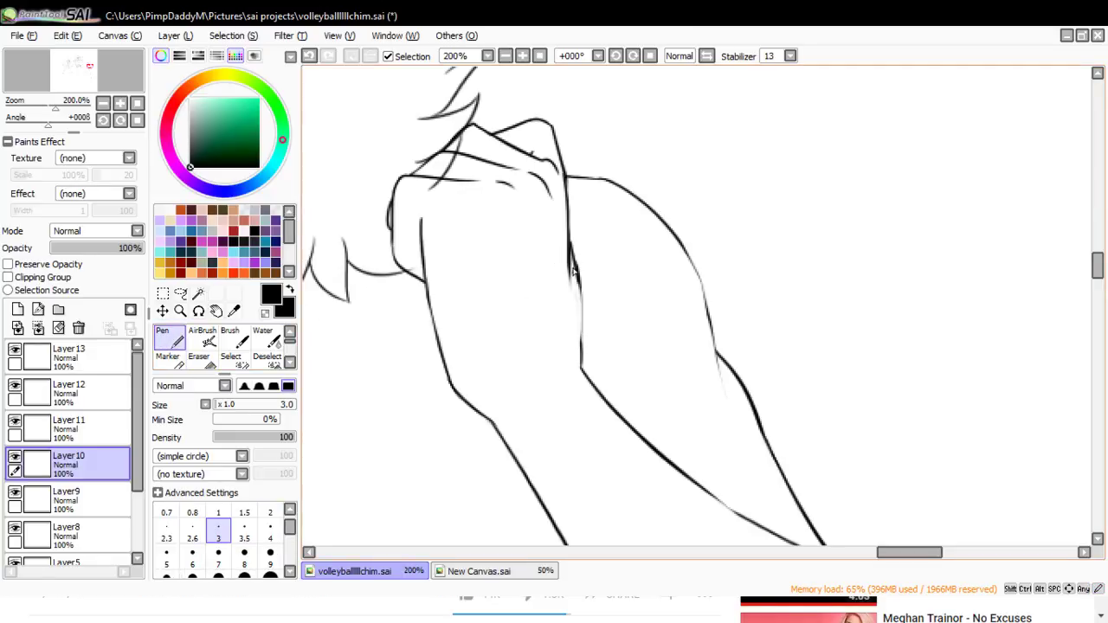
pyautogui.click(198, 358)
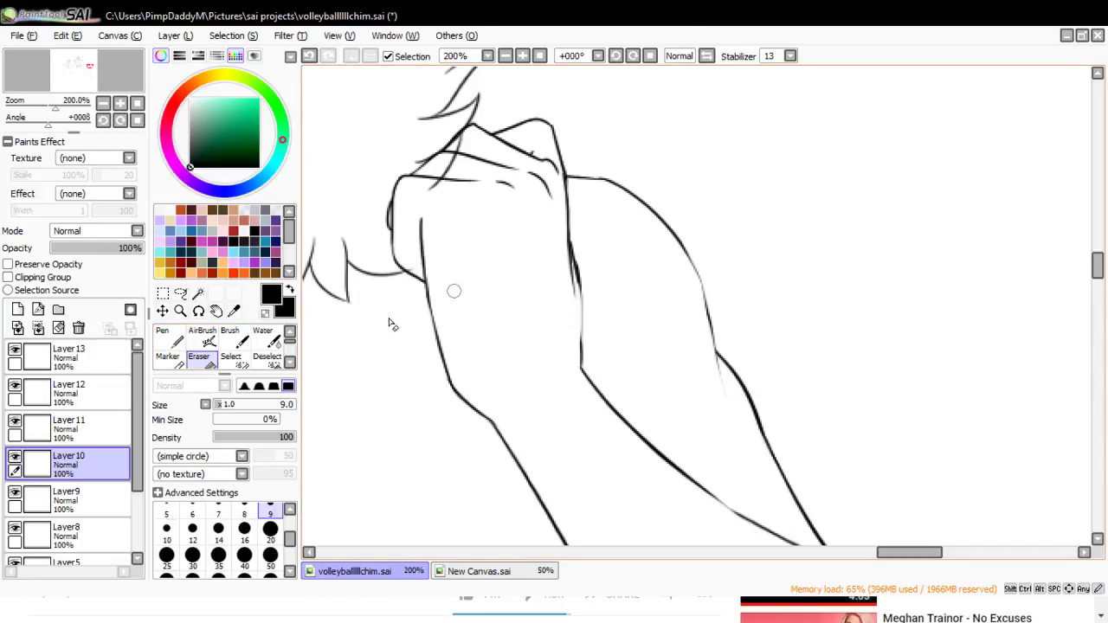
# - Examine the whole figure's line art to judge the reshaped hand and bent arm
pyautogui.click(180, 310)
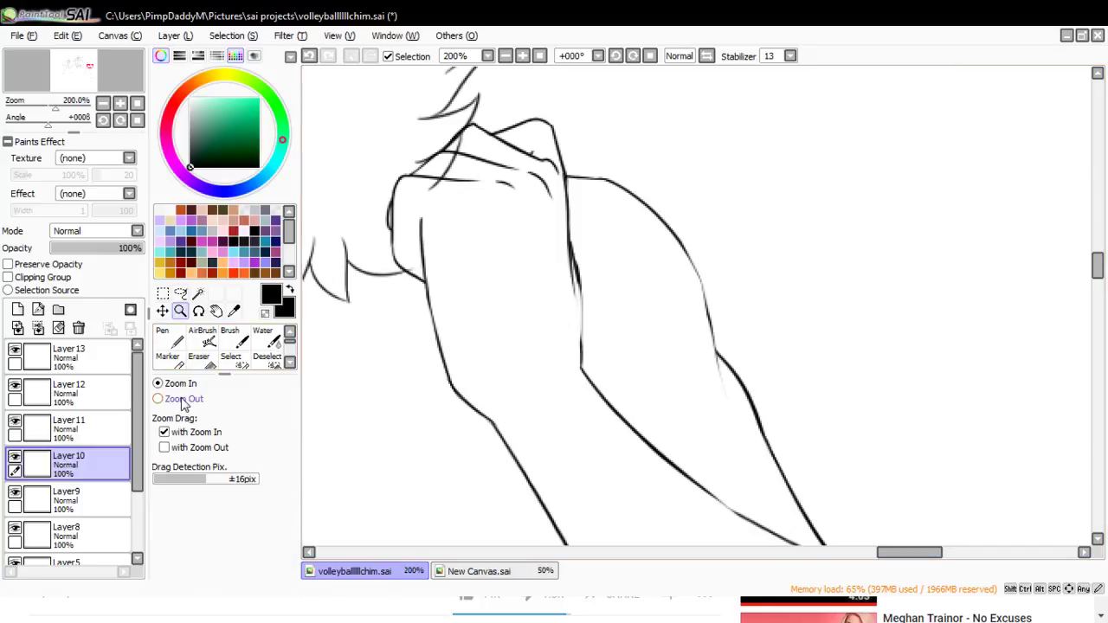
pyautogui.click(182, 399)
pyautogui.click(592, 212)
pyautogui.click(594, 213)
pyautogui.click(610, 221)
pyautogui.click(619, 227)
pyautogui.click(625, 251)
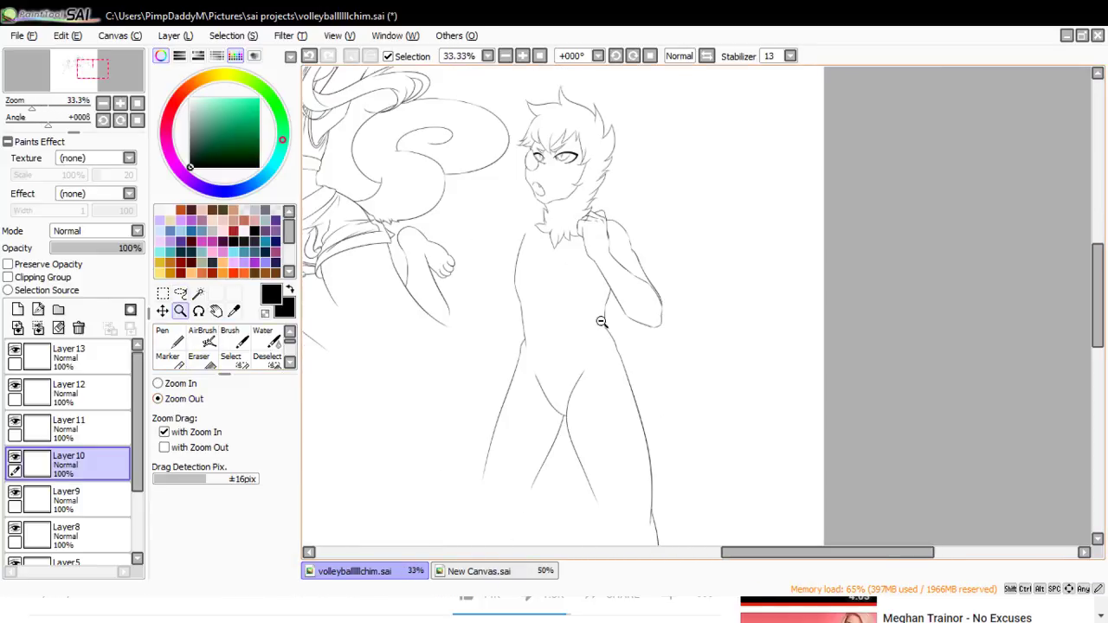
# - Show the Layer2 sketch and make Layer13 the active layer for inking
pyautogui.click(37, 358)
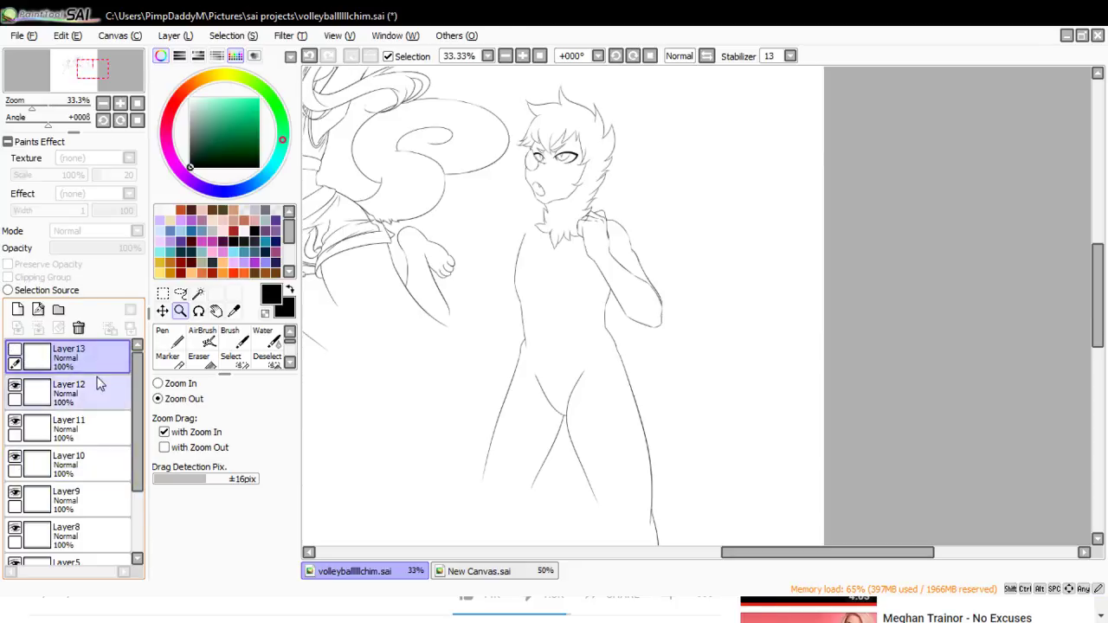
pyautogui.scroll(-3, 87, 485)
pyautogui.click(96, 517)
pyautogui.click(15, 541)
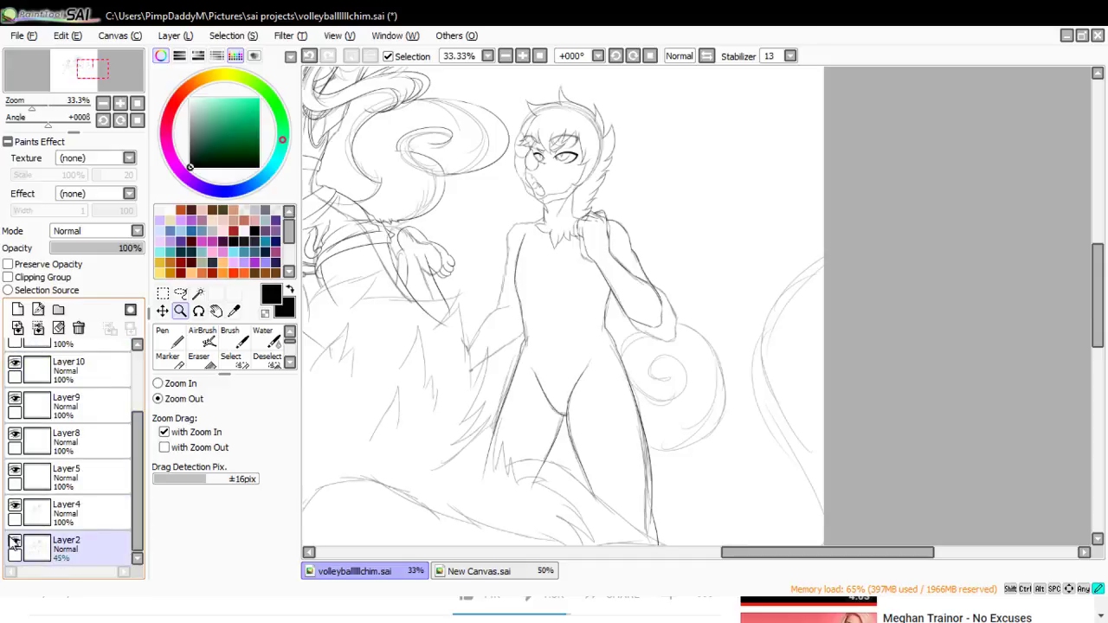
pyautogui.moveTo(139, 467); pyautogui.dragTo(152, 377)
# - Ink the upper and lower outlines of the right character's other forearm over the sketch with the Pen at size 3
pyautogui.click(177, 383)
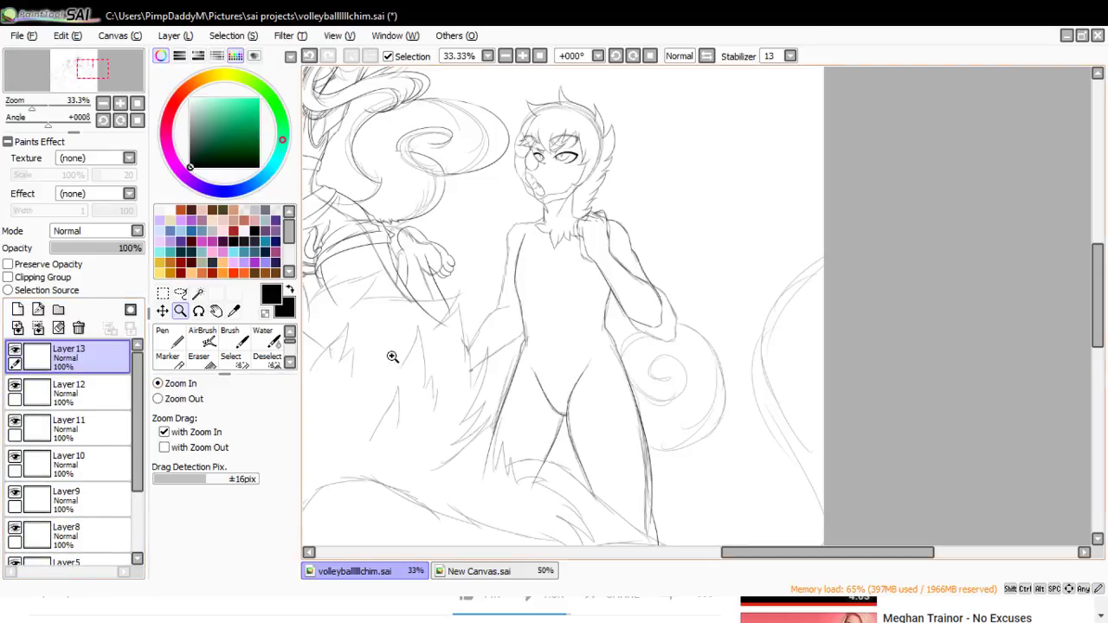
pyautogui.click(539, 272)
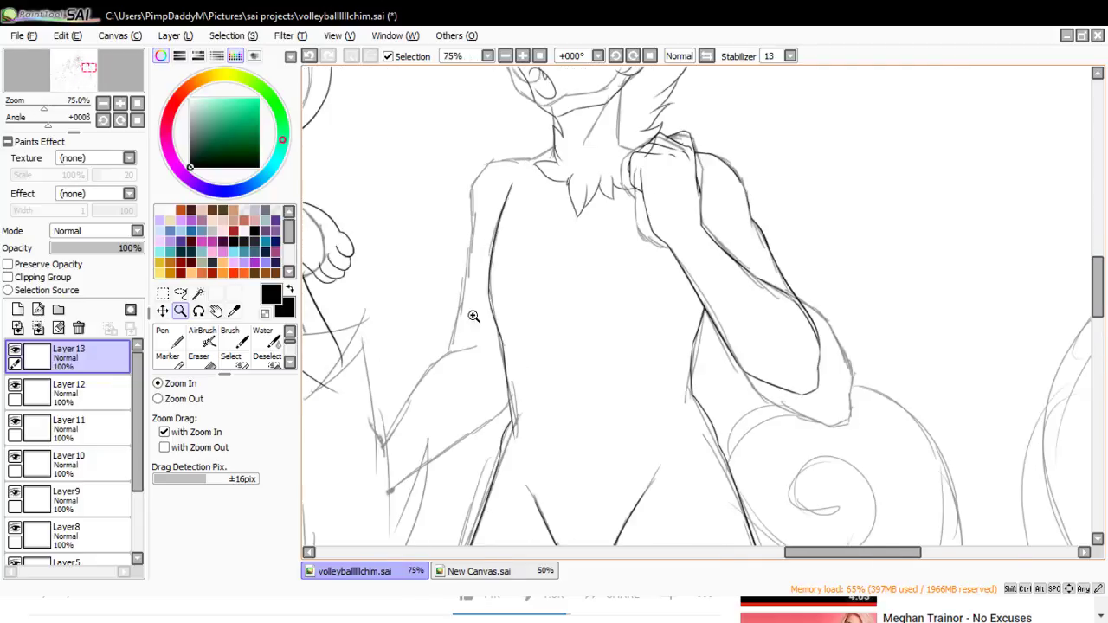
pyautogui.click(169, 340)
pyautogui.moveTo(412, 388); pyautogui.dragTo(499, 334)
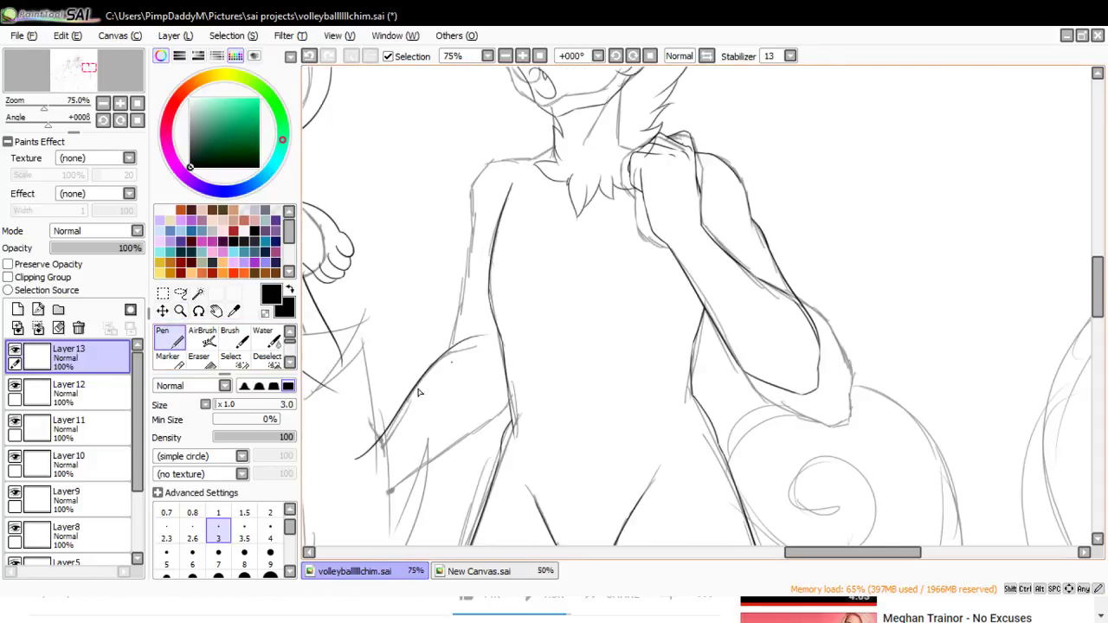
pyautogui.hotkey('ctrl', 'z')
pyautogui.moveTo(361, 454)
pyautogui.mouseDown()
pyautogui.moveTo(456, 352)
pyautogui.moveTo(494, 351)
pyautogui.mouseUp()
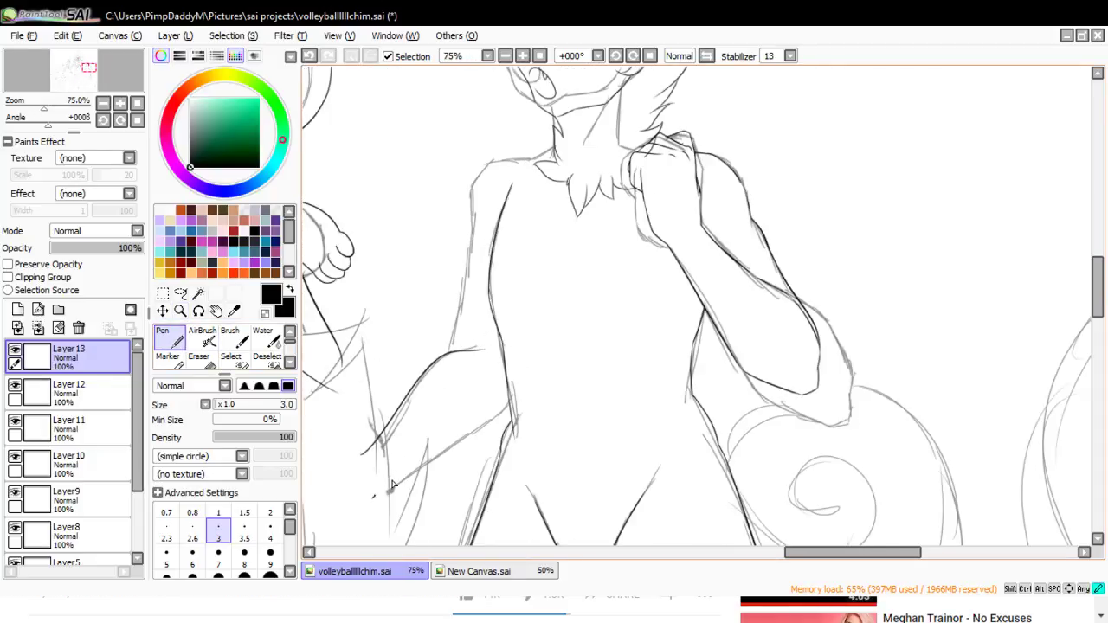
pyautogui.moveTo(391, 483); pyautogui.dragTo(534, 383)
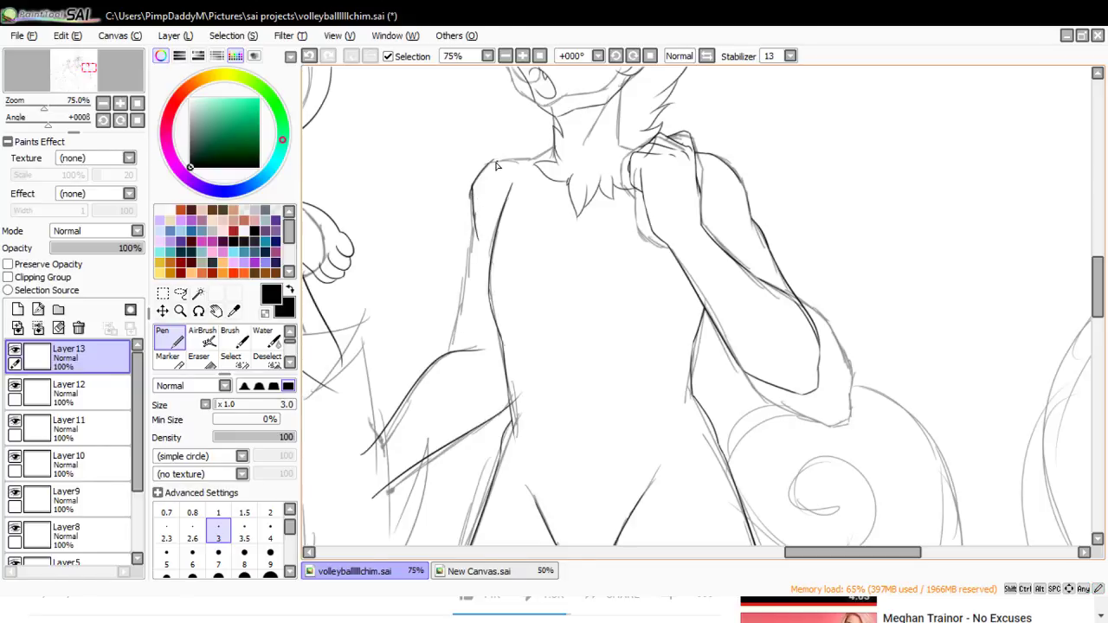
# - Ink the shoulder line up to the neck and the outer upper-arm line down to the elbow, retrying uneven strokes
pyautogui.hotkey('ctrl', 'z')
pyautogui.moveTo(545, 158)
pyautogui.mouseDown()
pyautogui.moveTo(483, 162)
pyautogui.moveTo(582, 138)
pyautogui.mouseUp()
pyautogui.hotkey('ctrl', 'z')
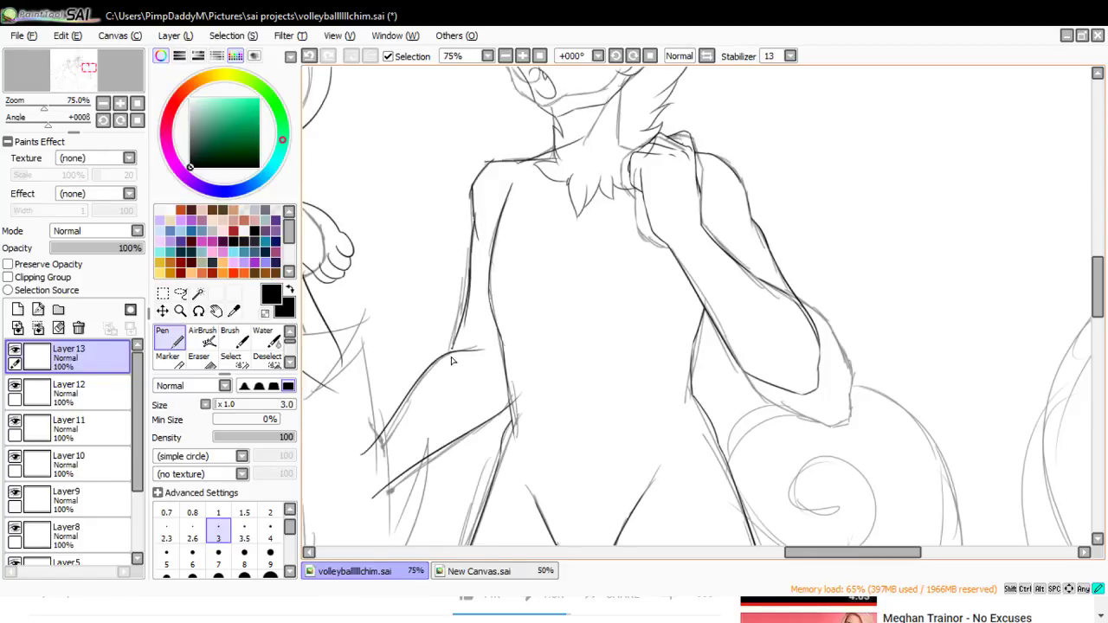
pyautogui.hotkey('ctrl', 'z')
pyautogui.moveTo(450, 349); pyautogui.dragTo(472, 249)
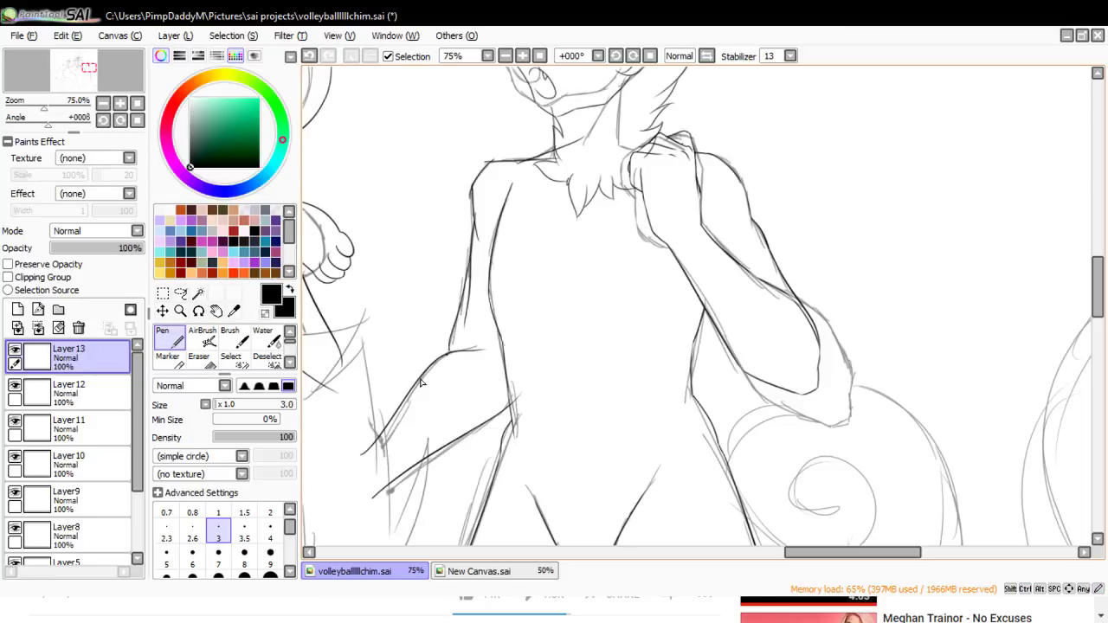
# - Hide the Layer2 sketch and erase the forearm line ends overlapping the elbow and torso with the Eraser at size 50
pyautogui.moveTo(137, 467); pyautogui.dragTo(121, 587)
pyautogui.click(14, 541)
pyautogui.press('e')
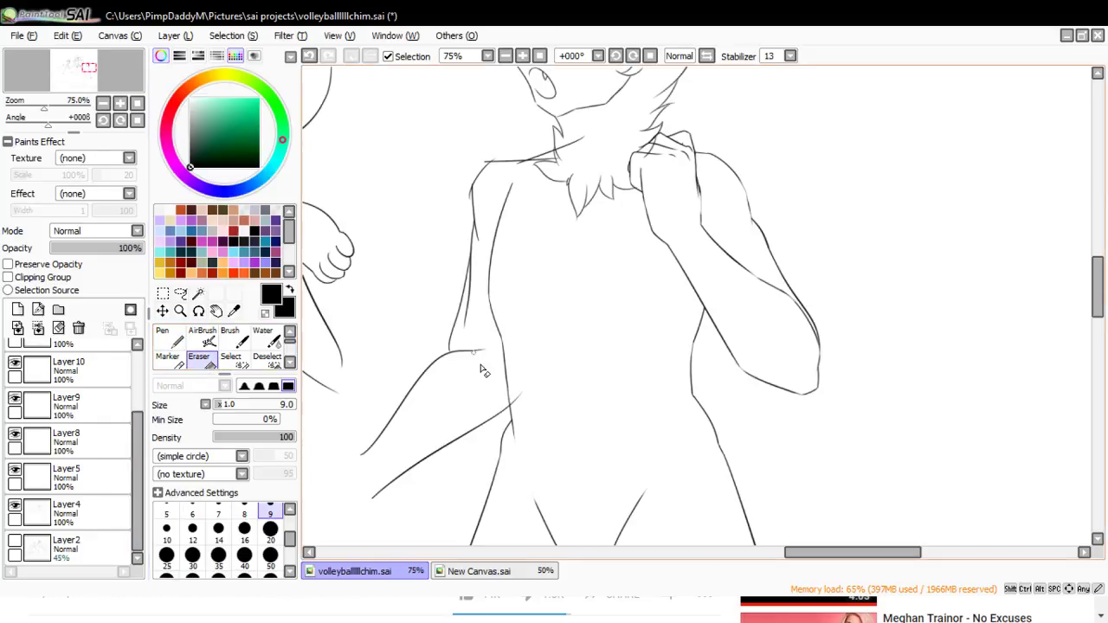
pyautogui.click(270, 554)
pyautogui.moveTo(477, 336)
pyautogui.mouseDown()
pyautogui.moveTo(510, 346)
pyautogui.moveTo(532, 397)
pyautogui.mouseUp()
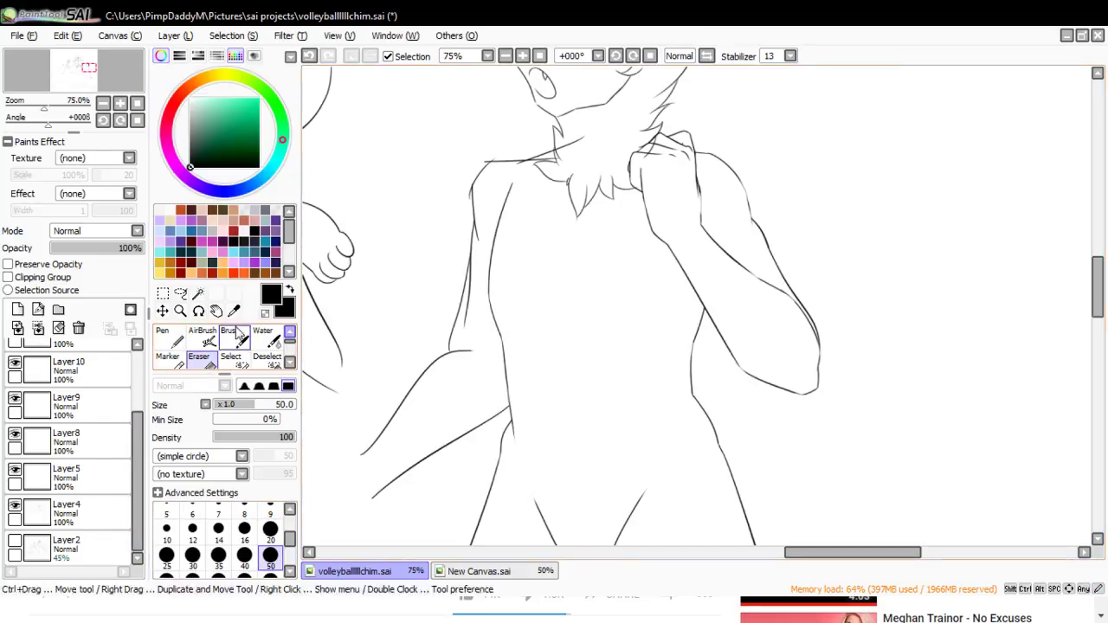
# - Extend the forearm's upper line from the elbow in a downward curve toward the torso with the Pen
pyautogui.click(180, 310)
pyautogui.click(511, 332)
pyautogui.click(475, 312)
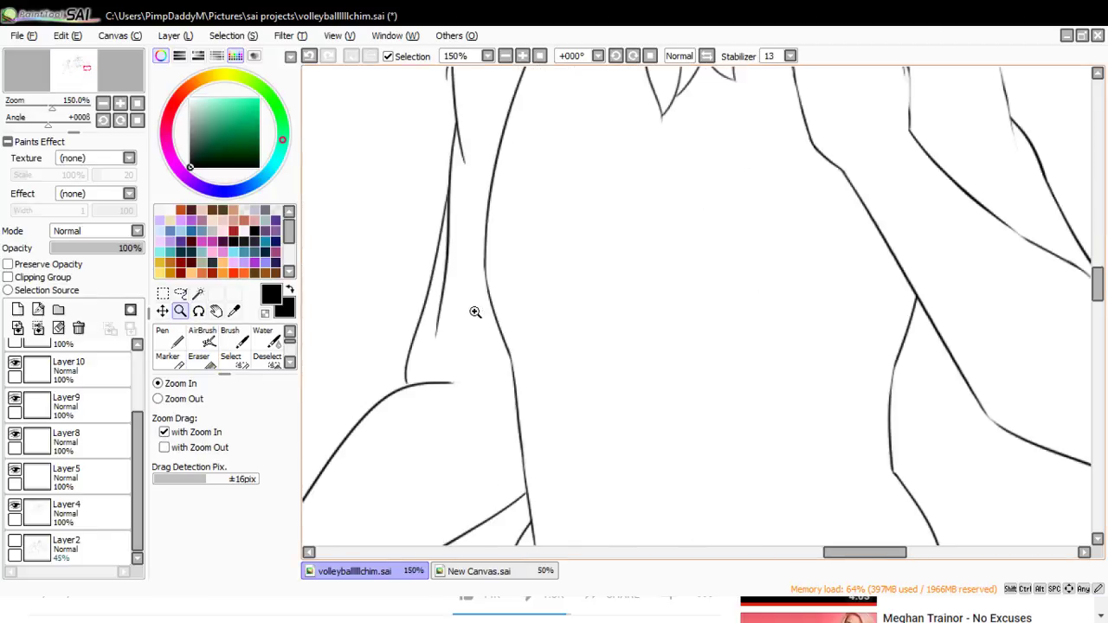
pyautogui.click(169, 338)
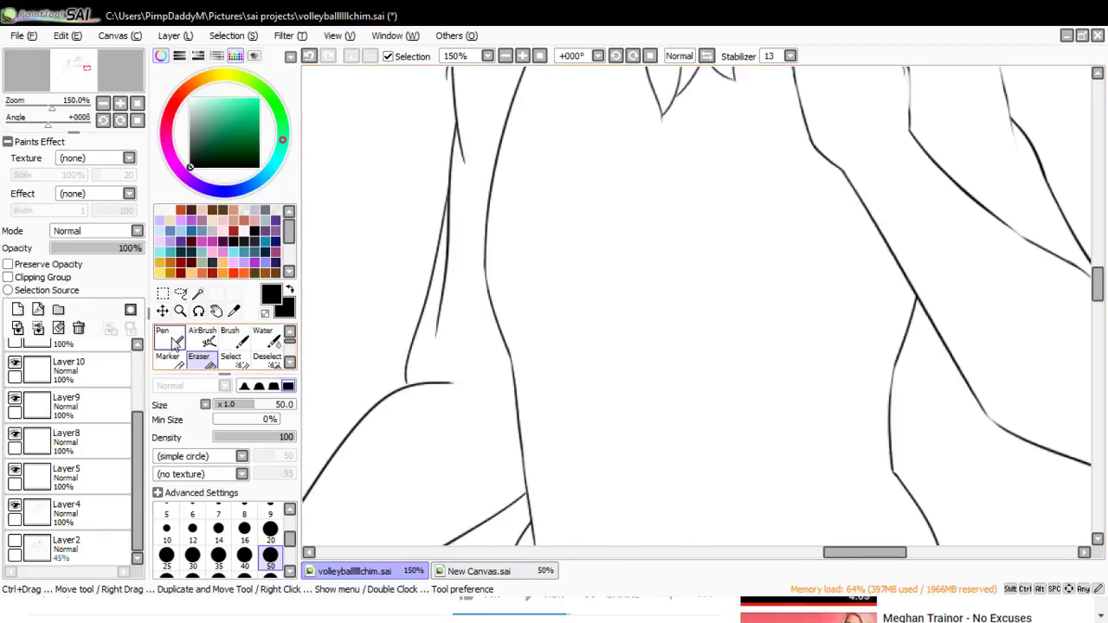
pyautogui.moveTo(398, 392); pyautogui.dragTo(494, 404)
pyautogui.hotkey('ctrl', 'z')
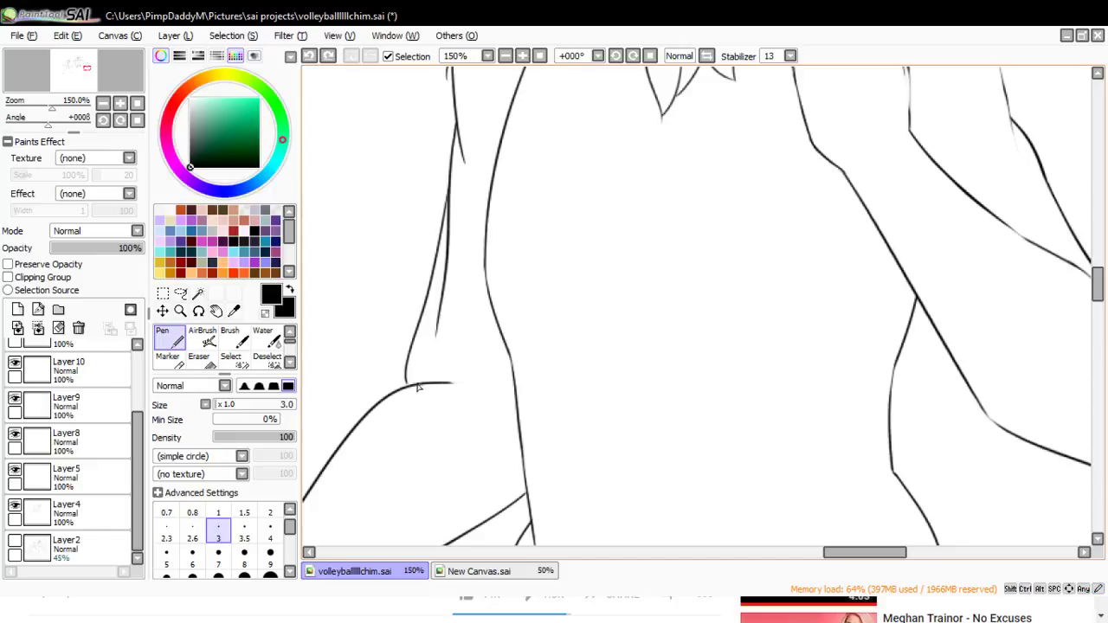
pyautogui.moveTo(418, 388); pyautogui.dragTo(514, 408)
# - Erase the doubled strokes along the inside of the outer upper-arm line with the Eraser at size 20
pyautogui.click(200, 360)
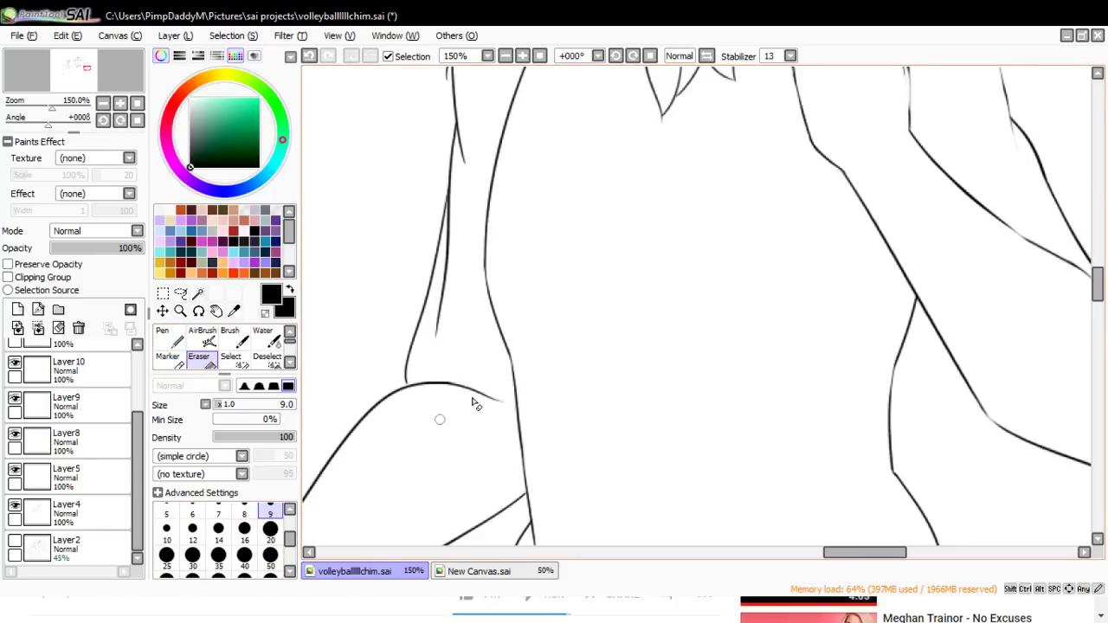
pyautogui.moveTo(449, 328); pyautogui.dragTo(449, 243)
pyautogui.click(270, 529)
pyautogui.moveTo(455, 188)
pyautogui.mouseDown()
pyautogui.moveTo(458, 154)
pyautogui.moveTo(437, 338)
pyautogui.moveTo(464, 187)
pyautogui.mouseUp()
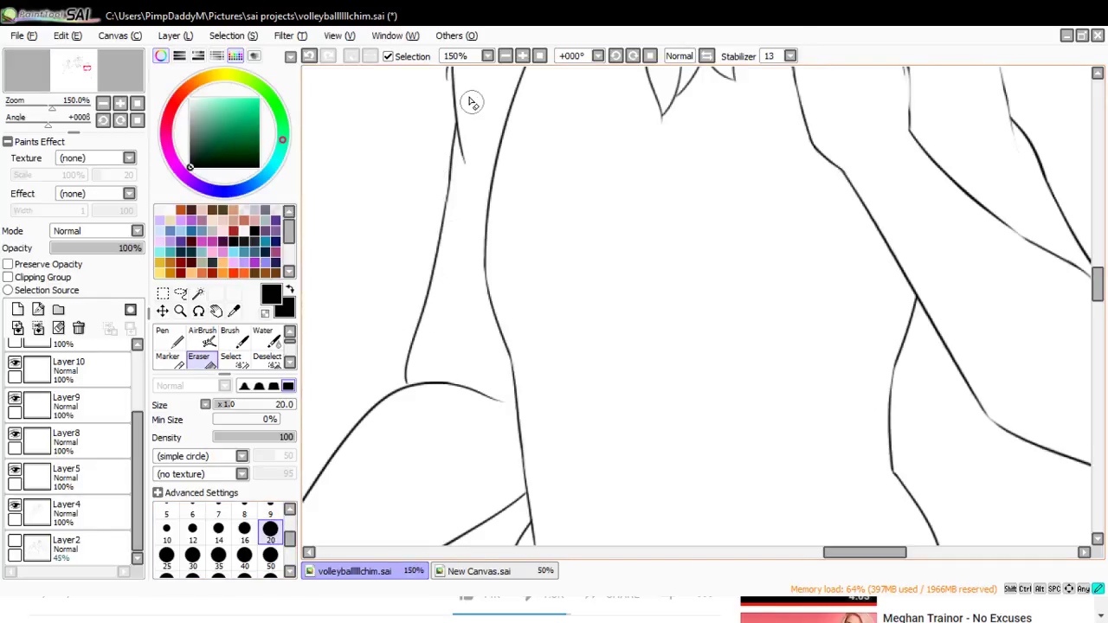
pyautogui.moveTo(459, 93); pyautogui.dragTo(464, 200)
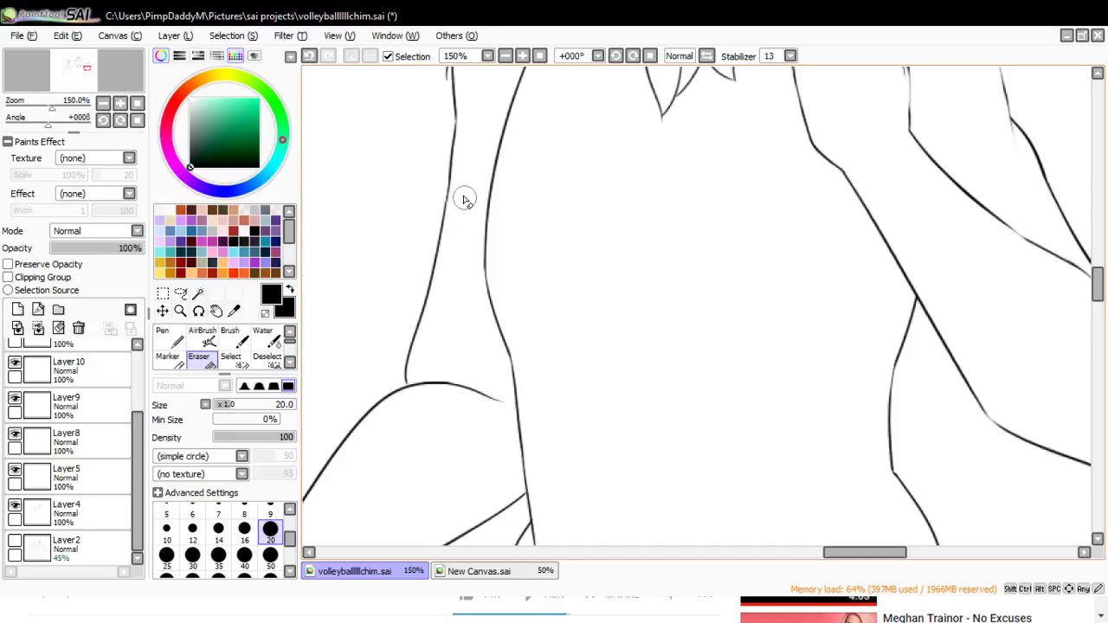
pyautogui.hotkey('ctrl', 'z')
pyautogui.moveTo(467, 130); pyautogui.dragTo(464, 200)
pyautogui.moveTo(459, 102); pyautogui.dragTo(462, 169)
pyautogui.hotkey('ctrl', 'z')
pyautogui.moveTo(459, 98); pyautogui.dragTo(456, 181)
# - Erase the stray strokes around the shoulder corner and the shoulder line's overlap inside the neck fur
pyautogui.press('n')
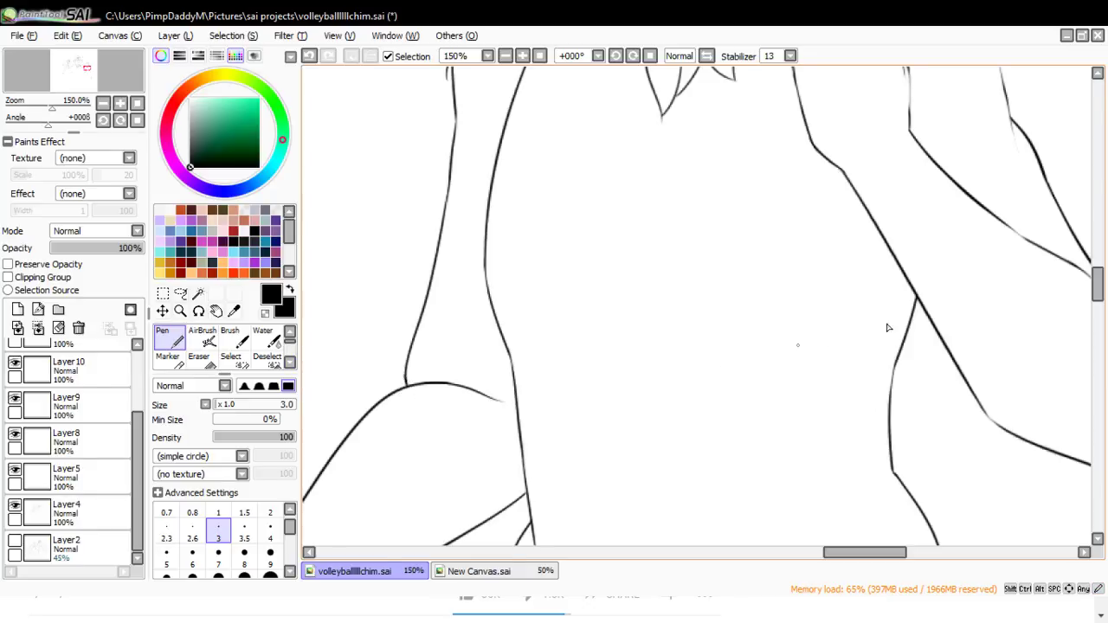
pyautogui.press('e')
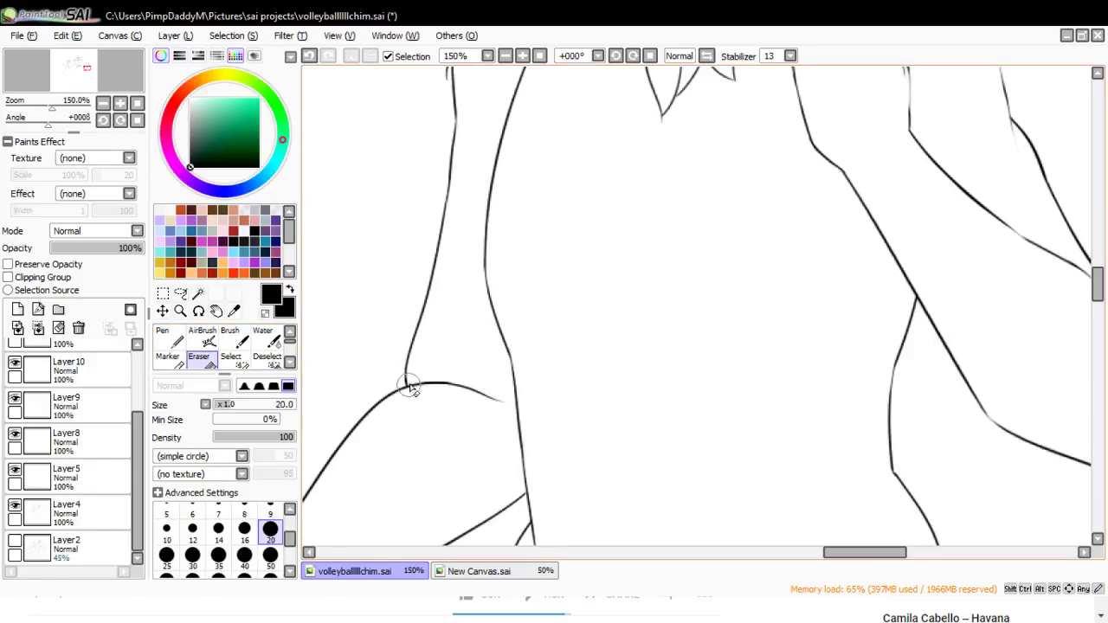
pyautogui.scroll(3, 1094, 272)
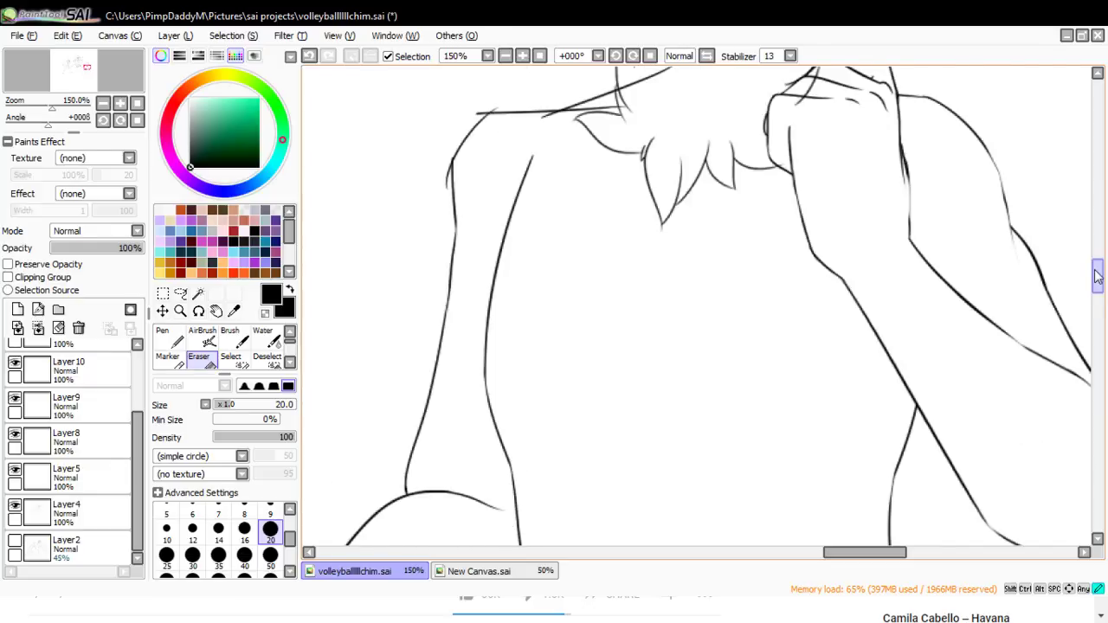
pyautogui.scroll(3, 1094, 275)
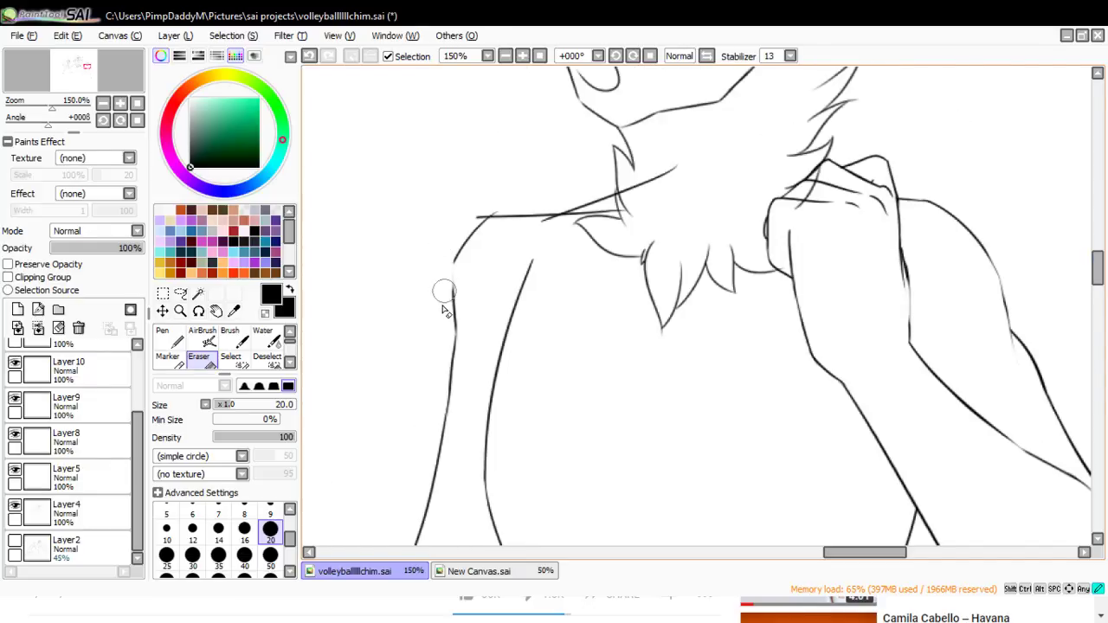
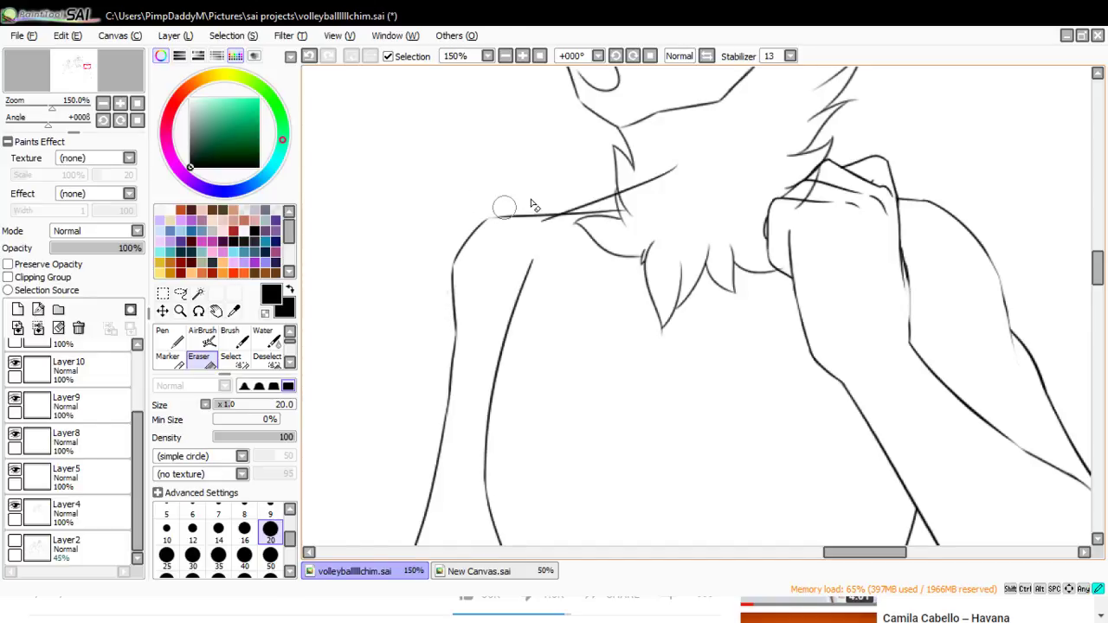
pyautogui.hotkey('ctrl', 'z')
pyautogui.moveTo(517, 206)
pyautogui.mouseDown()
pyautogui.moveTo(523, 231)
pyautogui.moveTo(587, 220)
pyautogui.mouseUp()
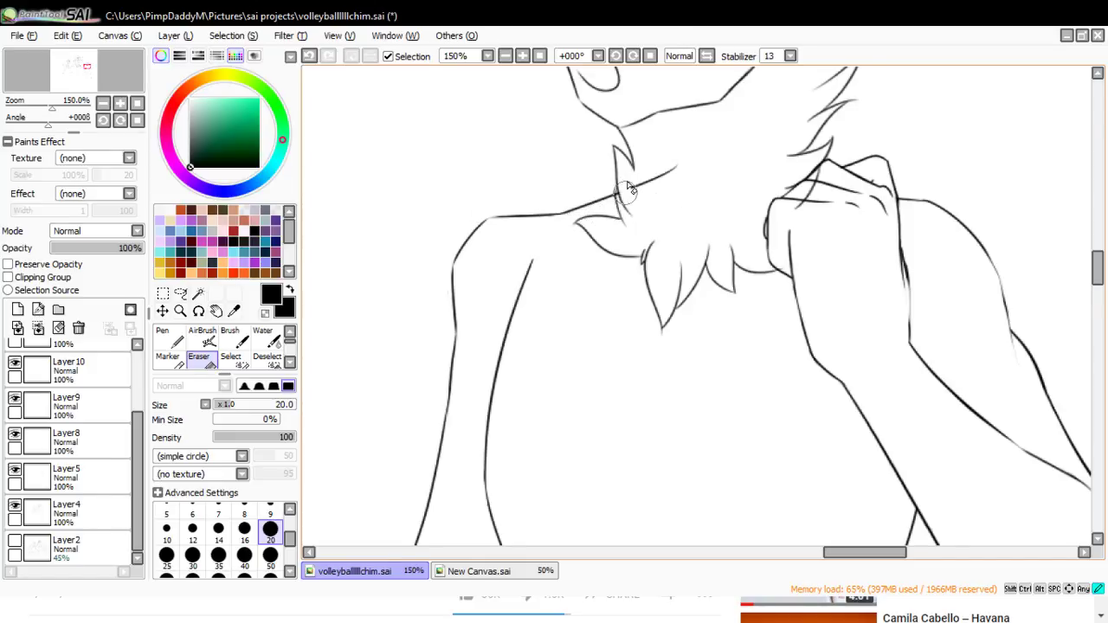
pyautogui.moveTo(625, 201)
pyautogui.mouseDown()
pyautogui.moveTo(714, 150)
pyautogui.moveTo(661, 168)
pyautogui.mouseUp()
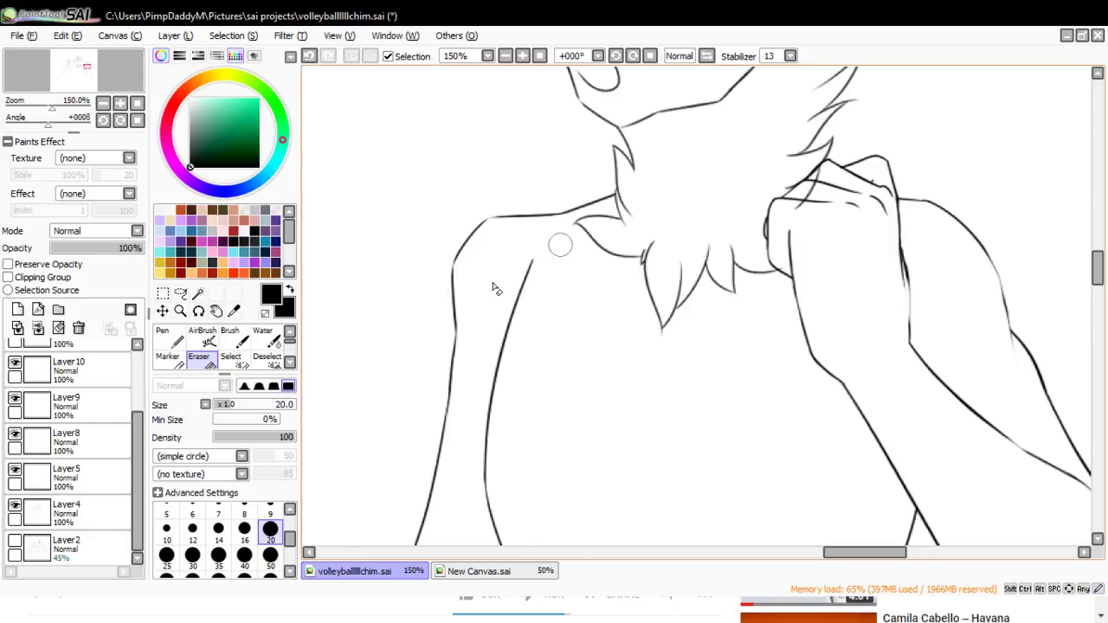
# - Redraw the top of the shoulder as a smoother curve from the shoulder corner to the neck with the Pen
pyautogui.click(180, 310)
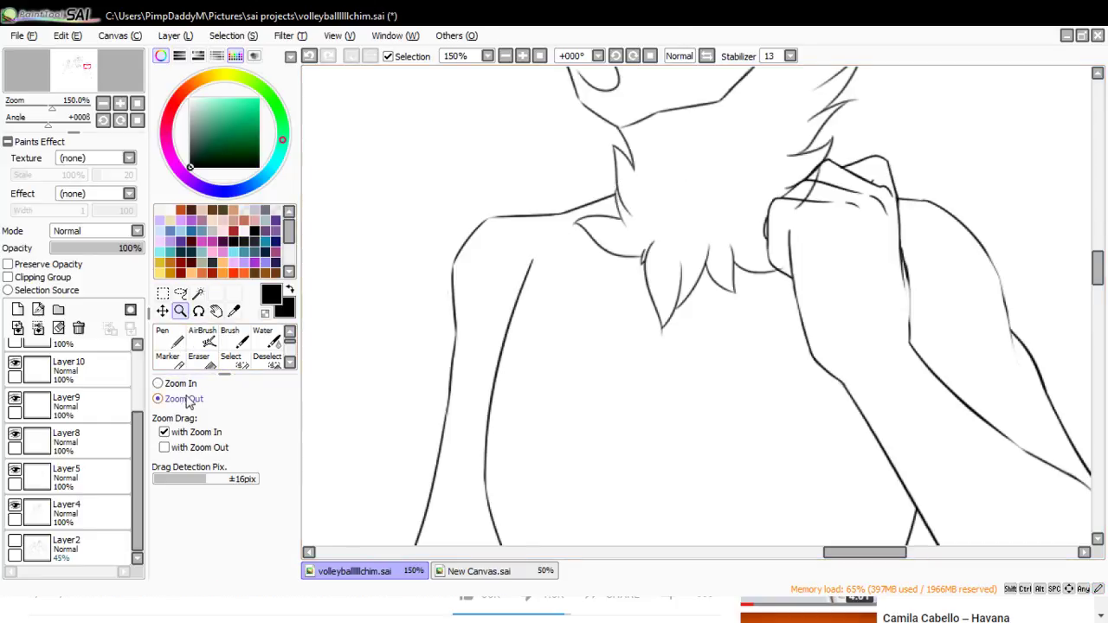
pyautogui.click(462, 196)
pyautogui.click(541, 200)
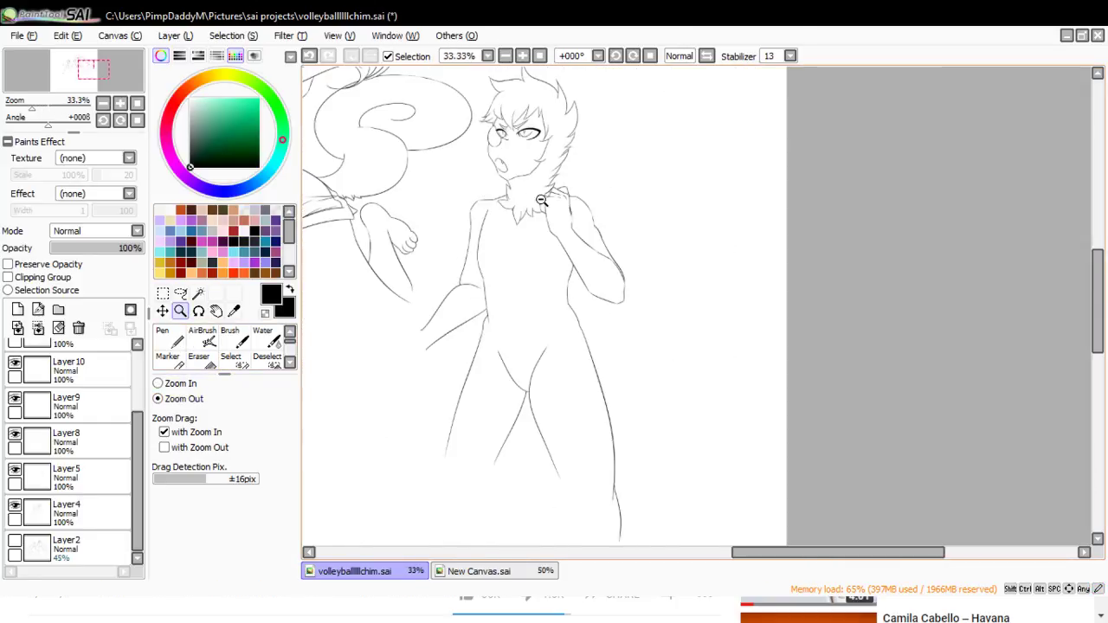
pyautogui.click(190, 384)
pyautogui.click(508, 197)
pyautogui.click(501, 195)
pyautogui.click(494, 194)
pyautogui.click(479, 189)
pyautogui.click(480, 189)
pyautogui.click(476, 190)
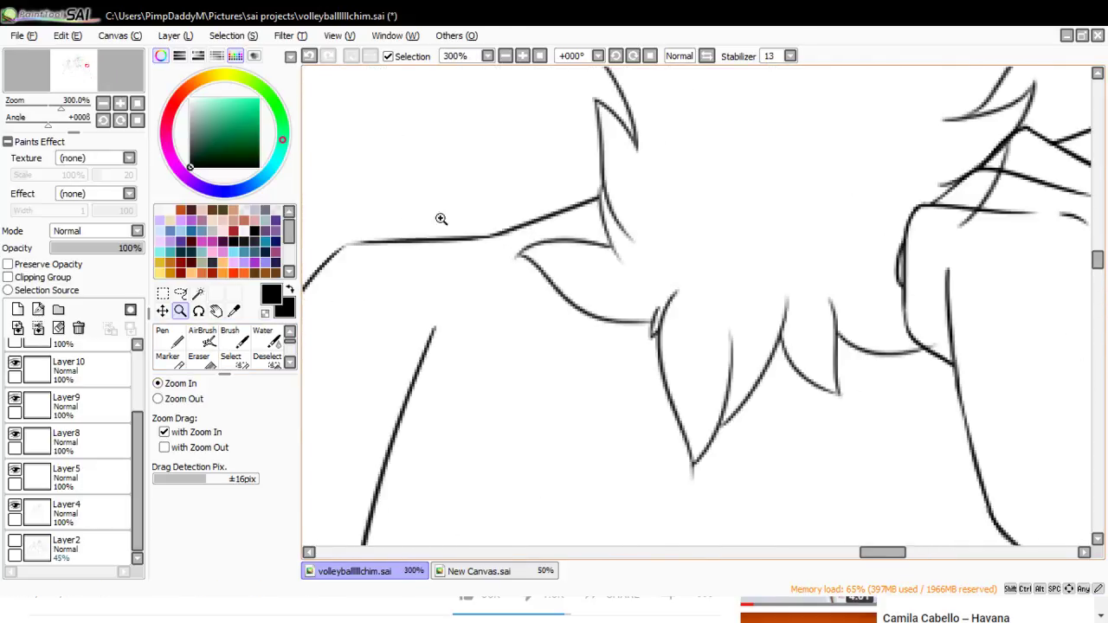
pyautogui.click(170, 337)
pyautogui.moveTo(348, 244)
pyautogui.mouseDown()
pyautogui.moveTo(557, 218)
pyautogui.moveTo(603, 210)
pyautogui.mouseUp()
pyautogui.hotkey('ctrl', 'z')
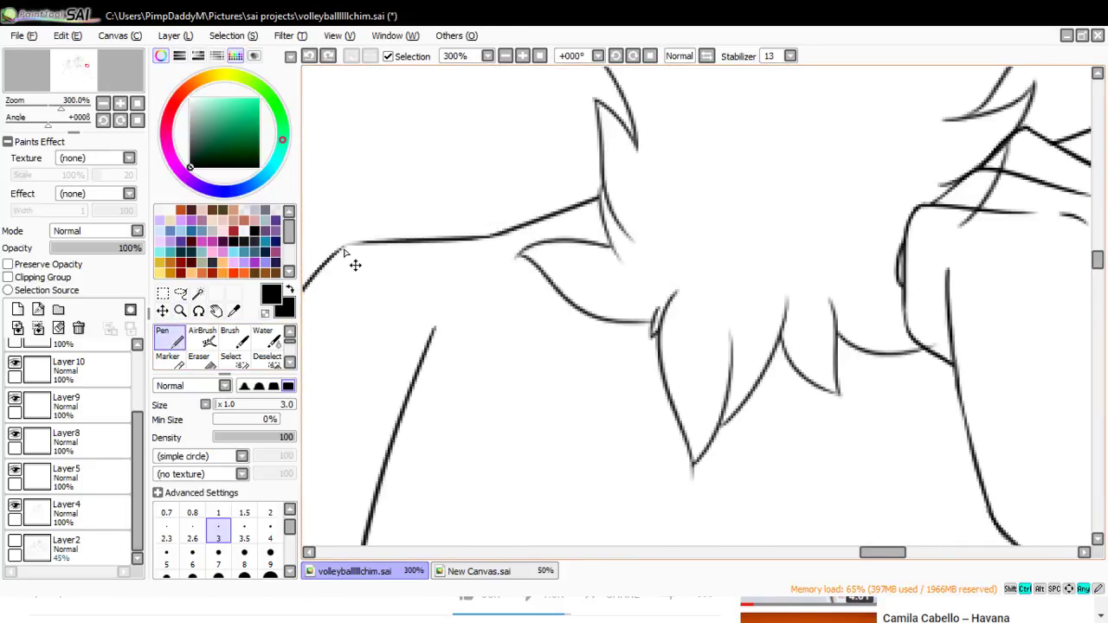
pyautogui.moveTo(337, 250); pyautogui.dragTo(613, 202)
pyautogui.hotkey('ctrl', 'z')
pyautogui.moveTo(338, 251); pyautogui.dragTo(636, 202)
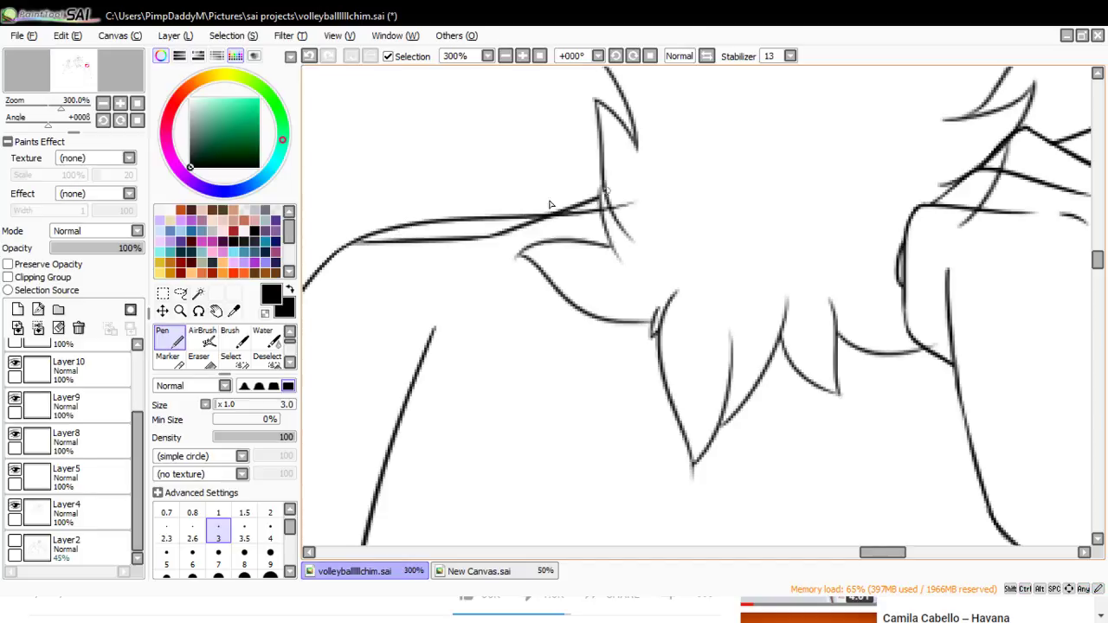
pyautogui.hotkey('ctrl', 'z')
pyautogui.moveTo(339, 247); pyautogui.dragTo(636, 204)
# - Erase the old shoulder line beneath the new curve and the overshoot past the neck
pyautogui.click(204, 361)
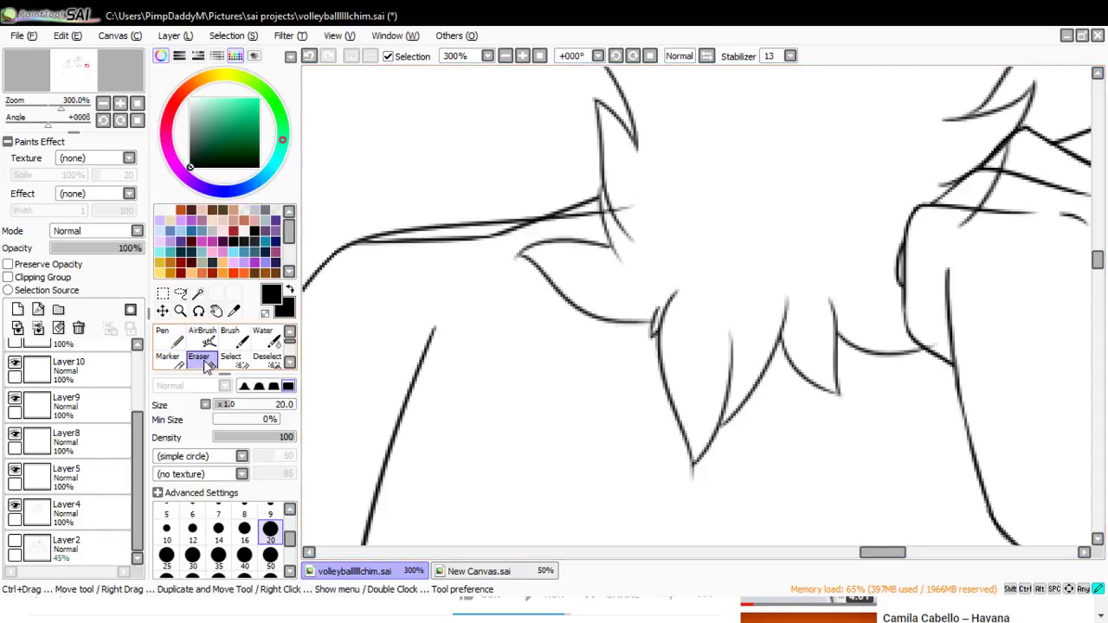
pyautogui.moveTo(344, 267); pyautogui.dragTo(439, 248)
pyautogui.hotkey('ctrl', 'z')
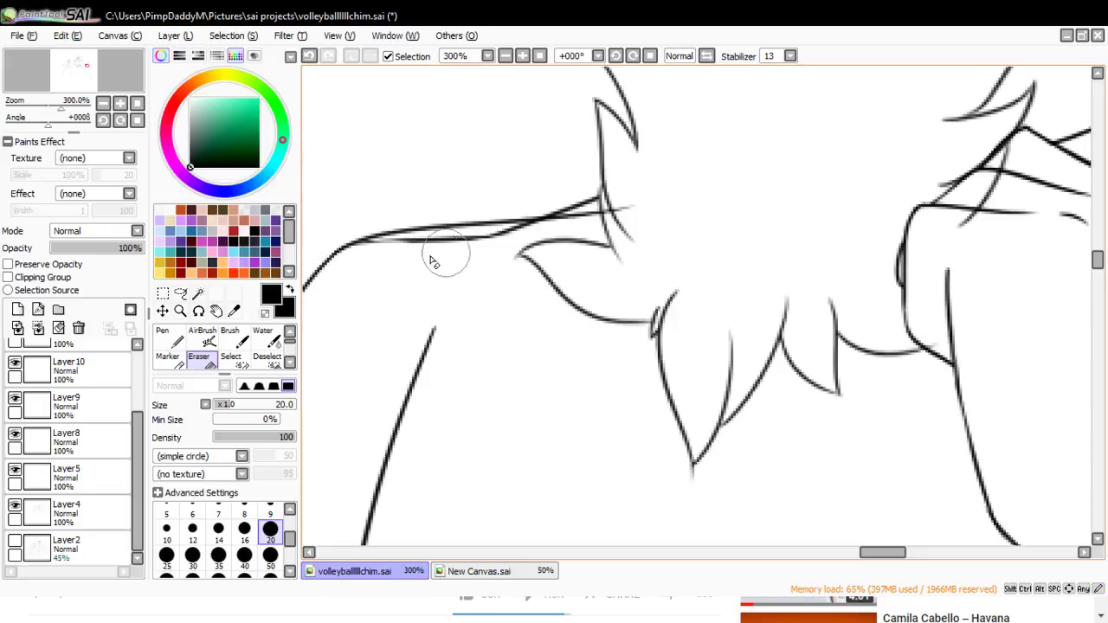
pyautogui.moveTo(353, 264)
pyautogui.mouseDown()
pyautogui.moveTo(409, 242)
pyautogui.moveTo(457, 244)
pyautogui.mouseUp()
pyautogui.moveTo(355, 263)
pyautogui.mouseDown()
pyautogui.moveTo(462, 250)
pyautogui.moveTo(589, 212)
pyautogui.moveTo(507, 239)
pyautogui.moveTo(515, 243)
pyautogui.mouseUp()
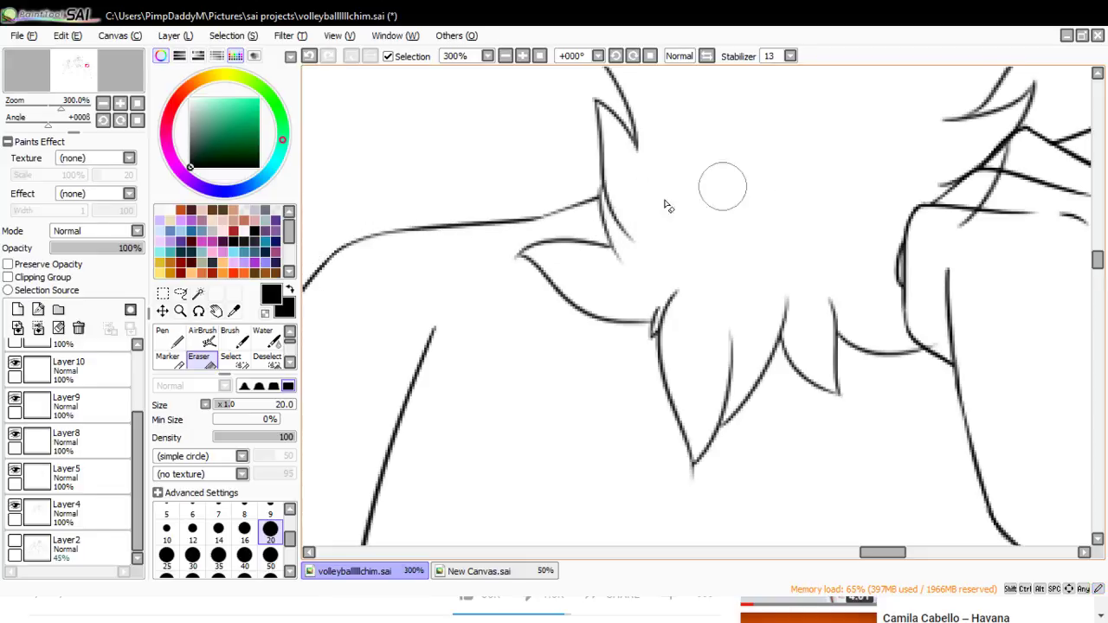
# - Examine the whole figure's line art and the raised hand up close to judge the new arm and shoulder
pyautogui.click(180, 309)
pyautogui.click(184, 396)
pyautogui.click(486, 180)
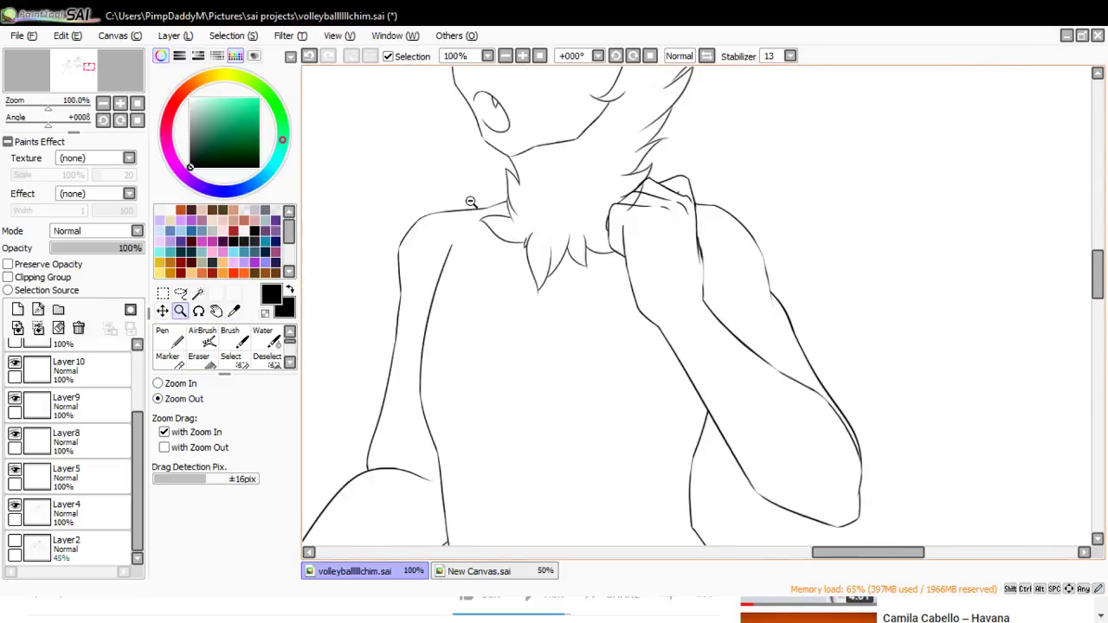
pyautogui.click(486, 180)
pyautogui.click(486, 180)
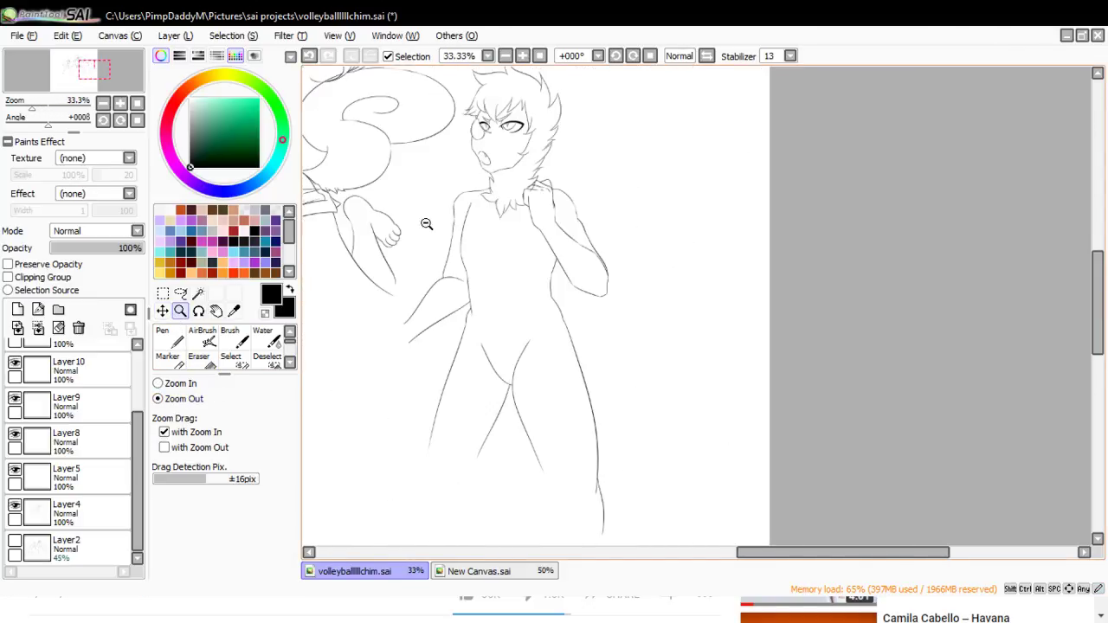
pyautogui.click(159, 384)
pyautogui.click(561, 170)
pyautogui.click(529, 191)
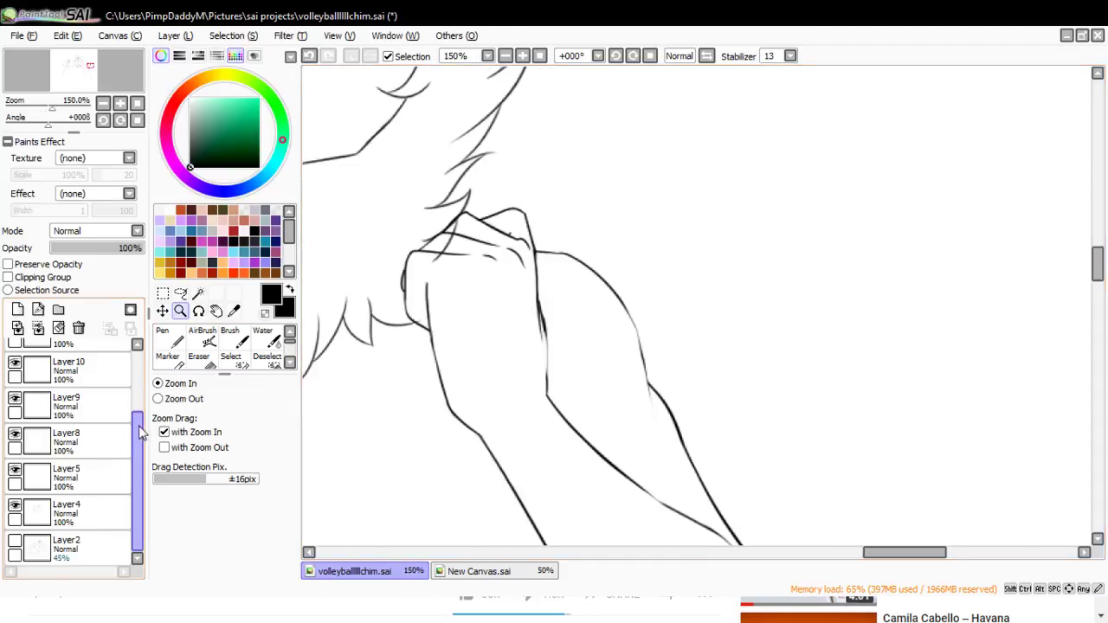
# - Examine the right character's line art up close at the raised hand and across the whole page
pyautogui.click(60, 452)
pyautogui.click(60, 476)
pyautogui.click(198, 357)
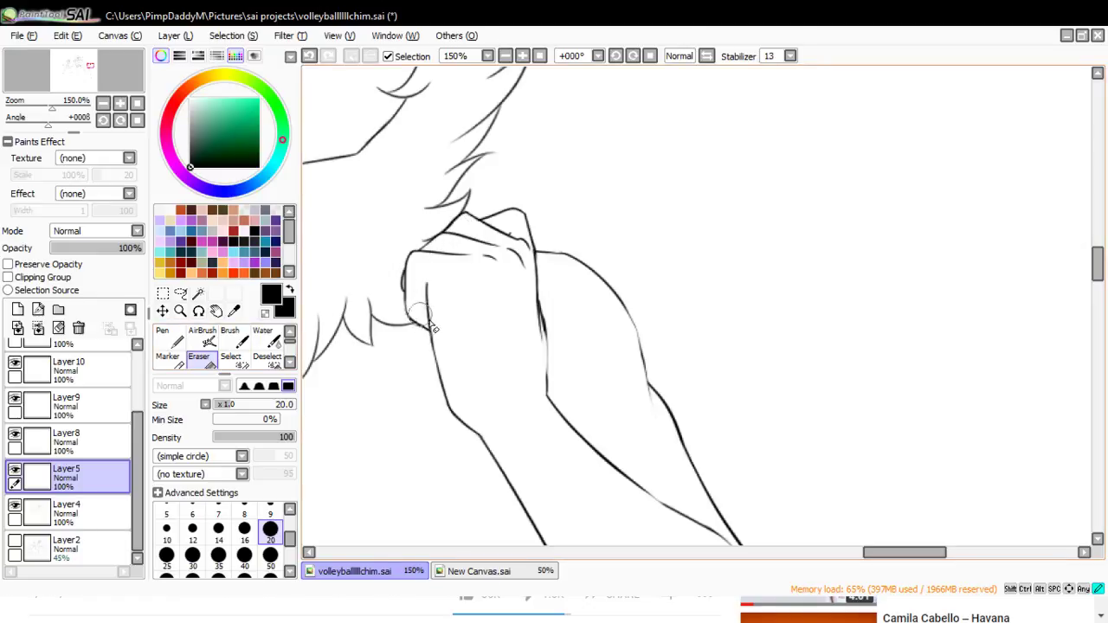
pyautogui.click(180, 311)
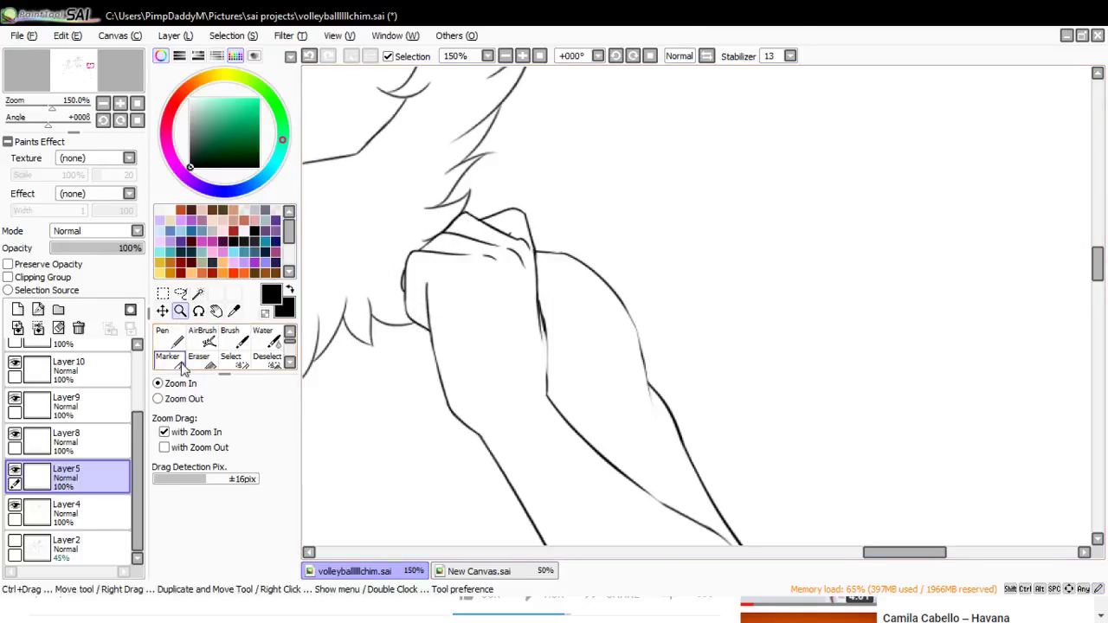
pyautogui.click(168, 398)
pyautogui.click(514, 196)
pyautogui.click(514, 196)
pyautogui.click(516, 195)
pyautogui.click(520, 197)
pyautogui.click(528, 198)
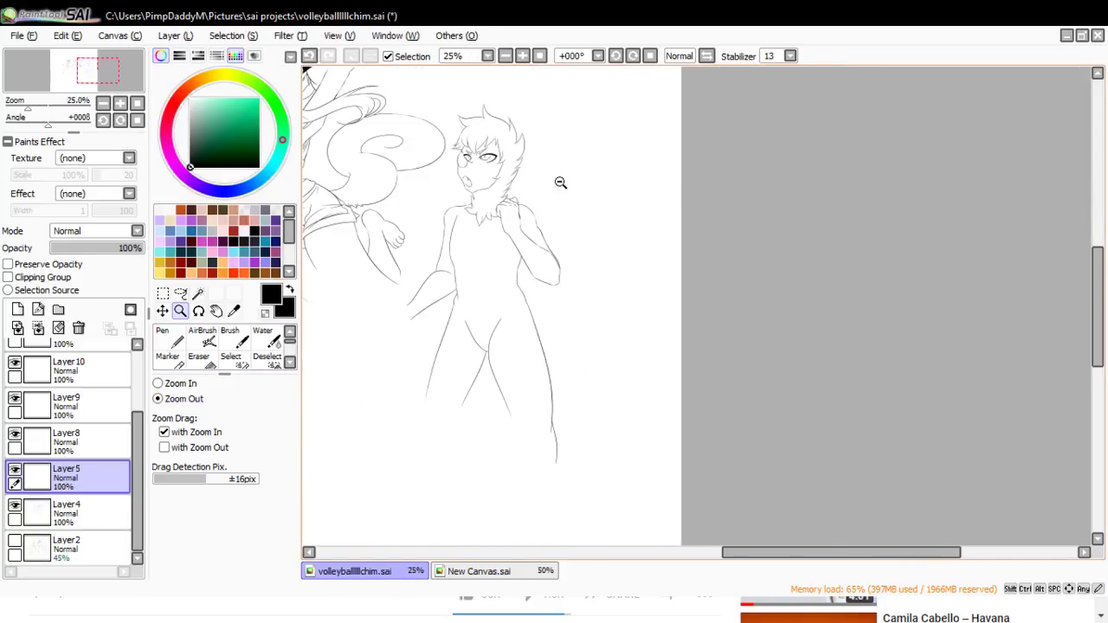
pyautogui.click(560, 182)
# - Merge Layer13 and the line art layers beneath it down into Layer5
pyautogui.scroll(3, 118, 366)
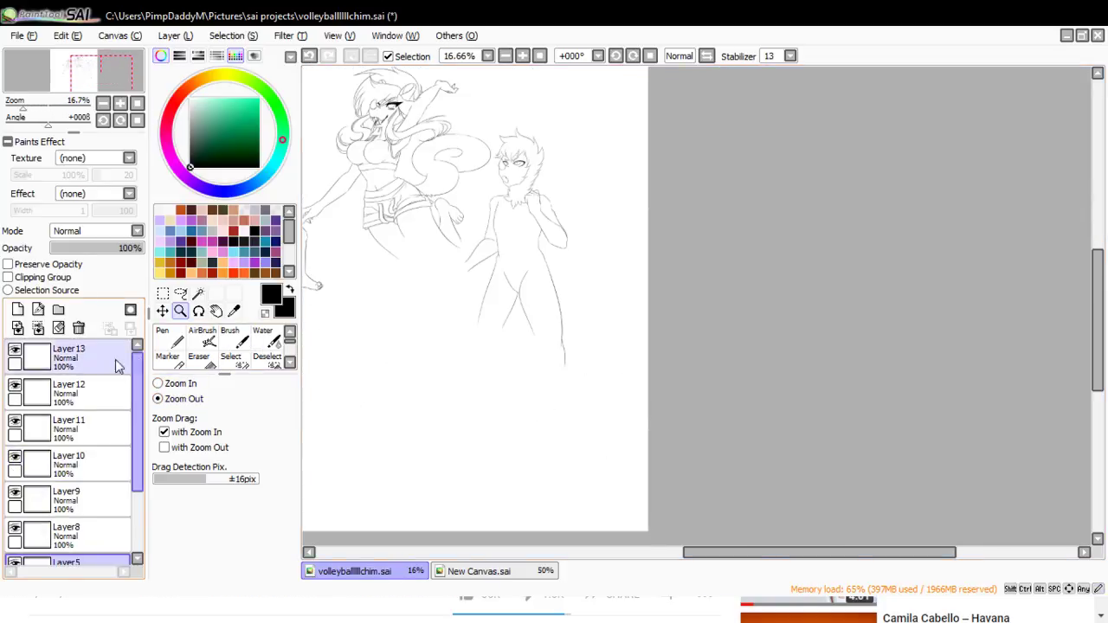
pyautogui.click(117, 366)
pyautogui.hotkey('ctrl', 'e')
pyautogui.hotkey('ctrl', 'e')
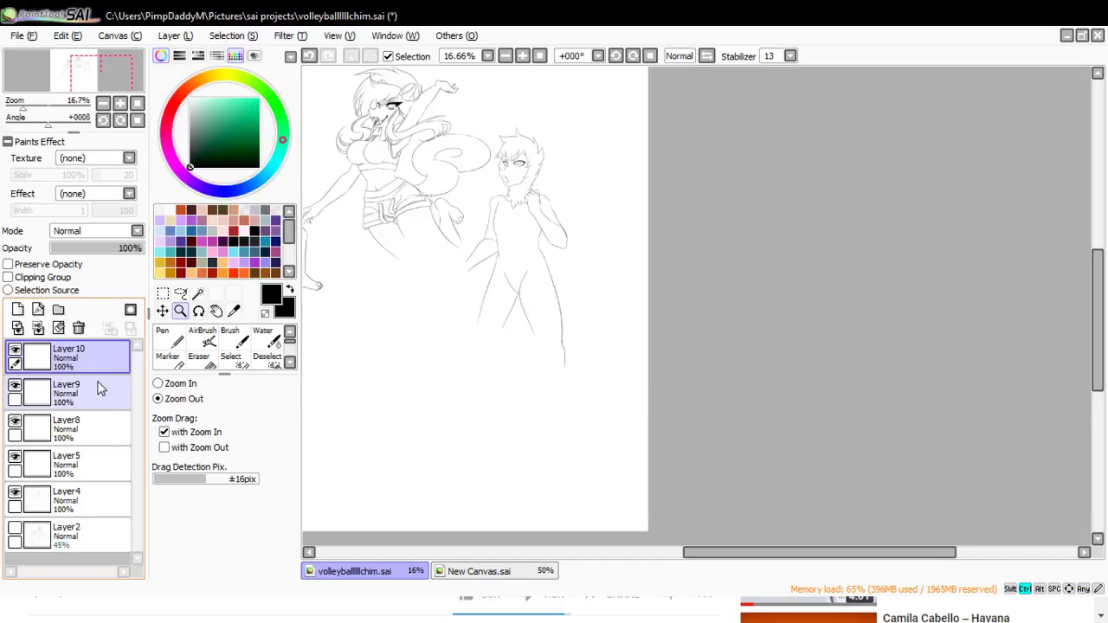
pyautogui.press('Delete')
pyautogui.hotkey('ctrl', 'e')
pyautogui.hotkey('ctrl', 'e')
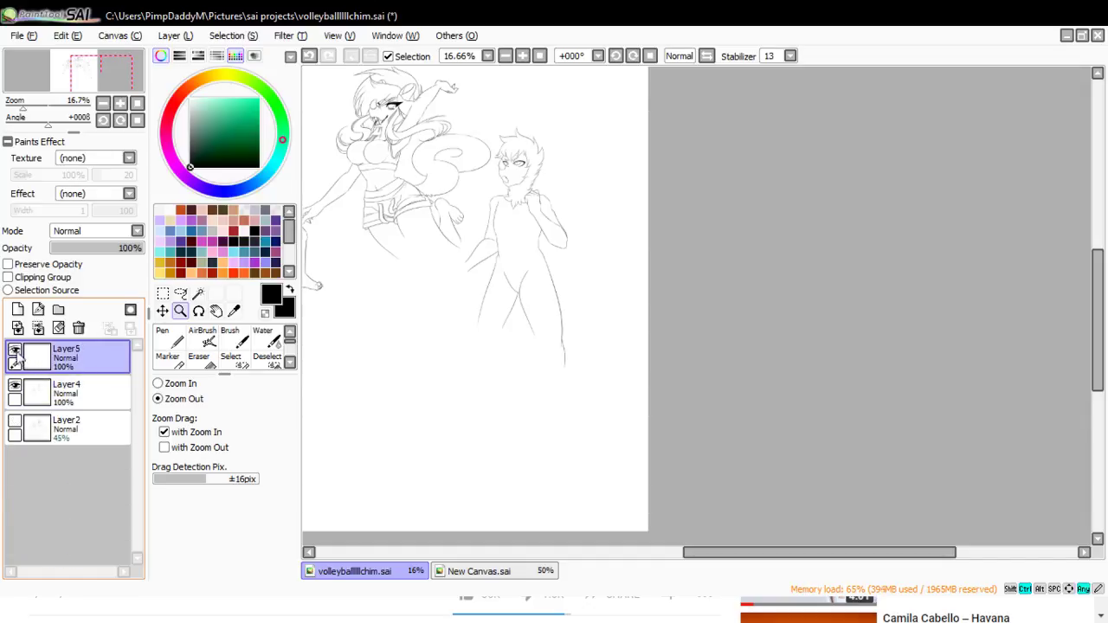
pyautogui.click(15, 350)
pyautogui.click(14, 350)
# - Add a new layer above Layer5 and show the Layer2 sketch around the right character's curled tail
pyautogui.click(17, 309)
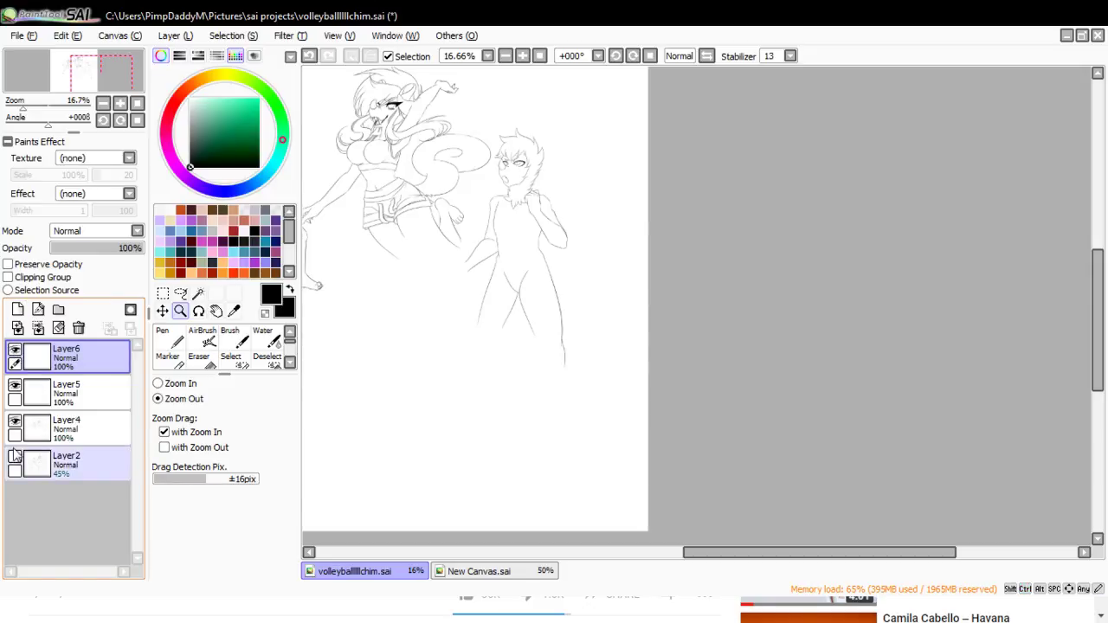
pyautogui.click(15, 456)
pyautogui.click(190, 386)
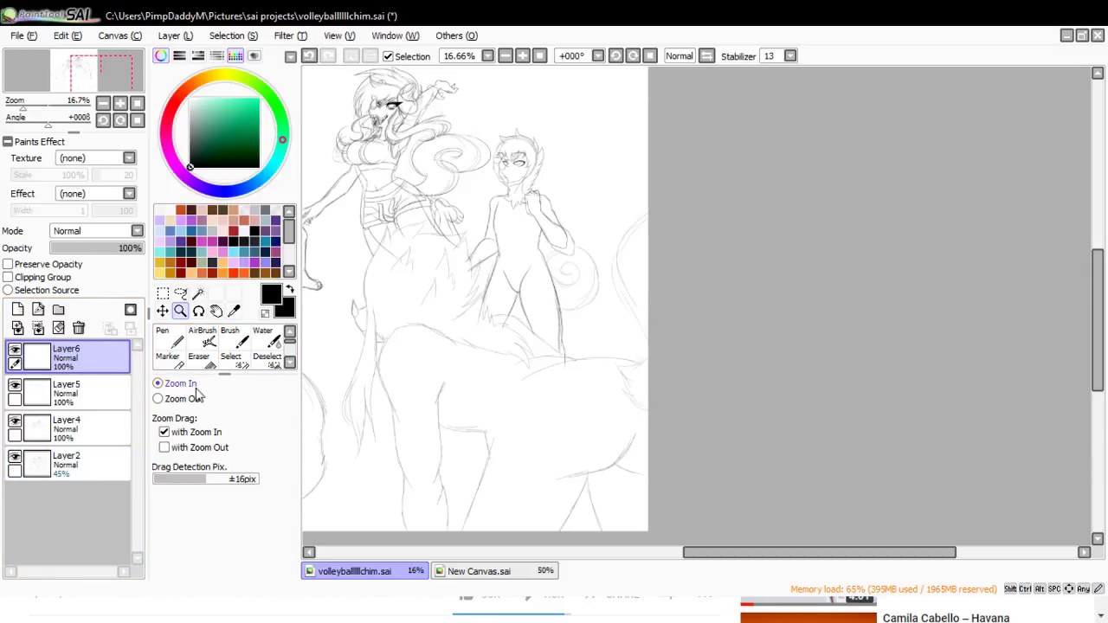
pyautogui.click(597, 270)
pyautogui.click(606, 294)
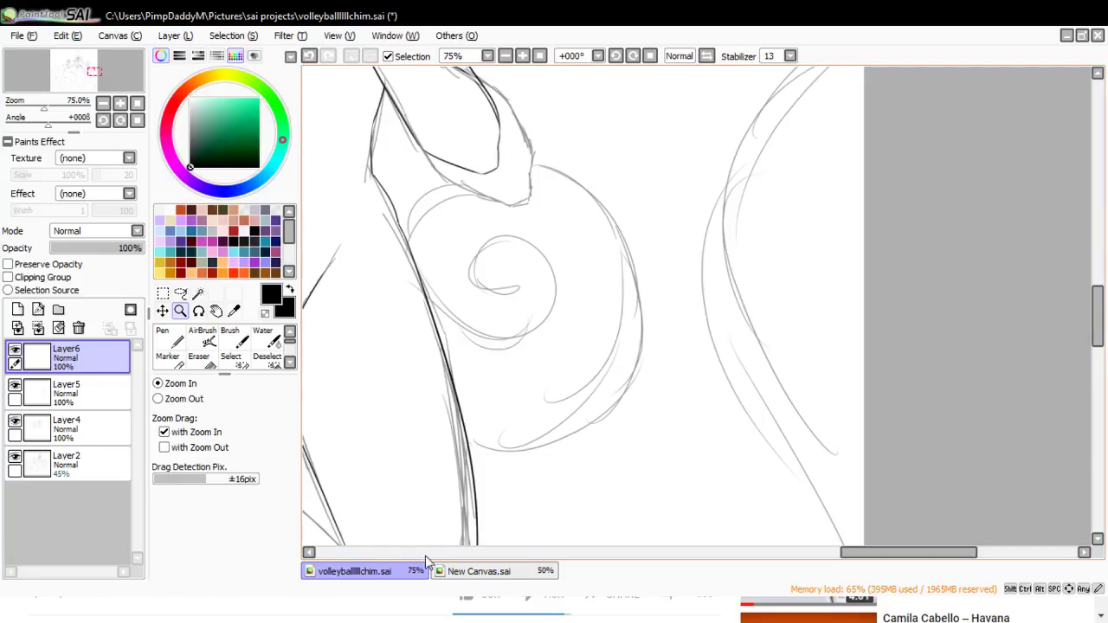
# - Check the tail on the New Canvas reference and ink the curled tail's inner spiral and outer curve with the size 3 Pen
pyautogui.click(458, 573)
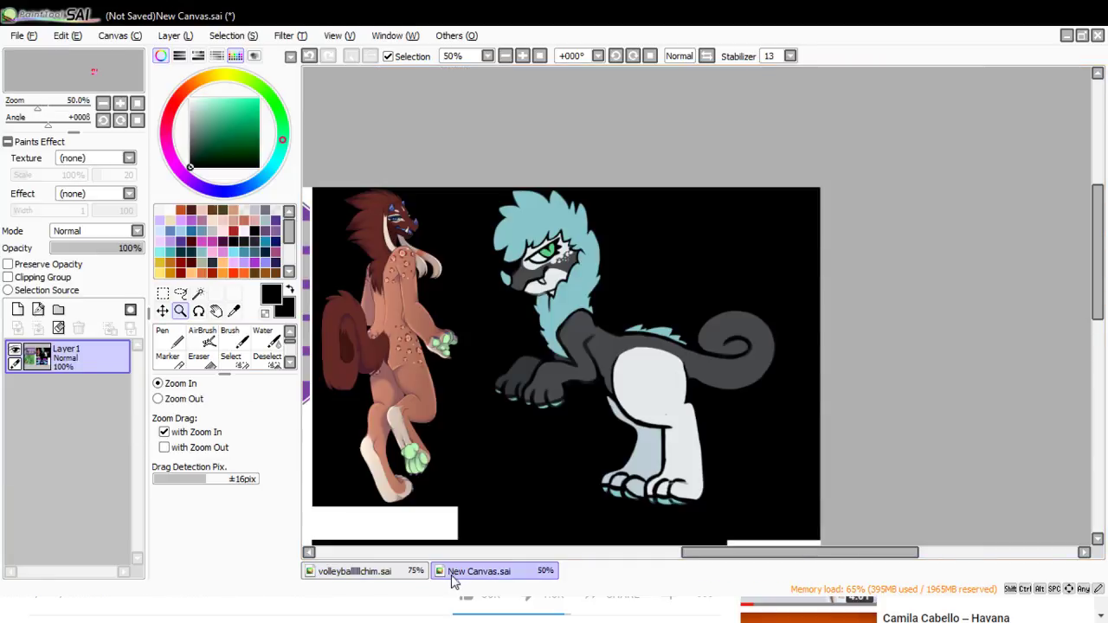
pyautogui.click(389, 573)
pyautogui.press('n')
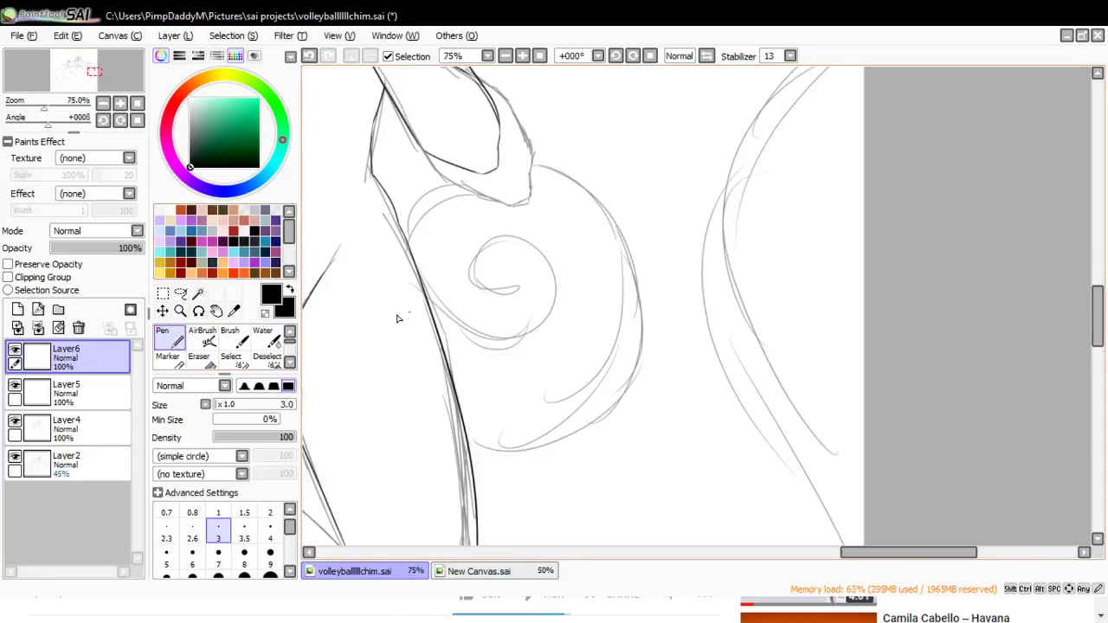
pyautogui.moveTo(399, 279)
pyautogui.mouseDown()
pyautogui.moveTo(507, 302)
pyautogui.moveTo(479, 279)
pyautogui.moveTo(543, 278)
pyautogui.moveTo(533, 296)
pyautogui.mouseUp()
pyautogui.hotkey('ctrl', 'z')
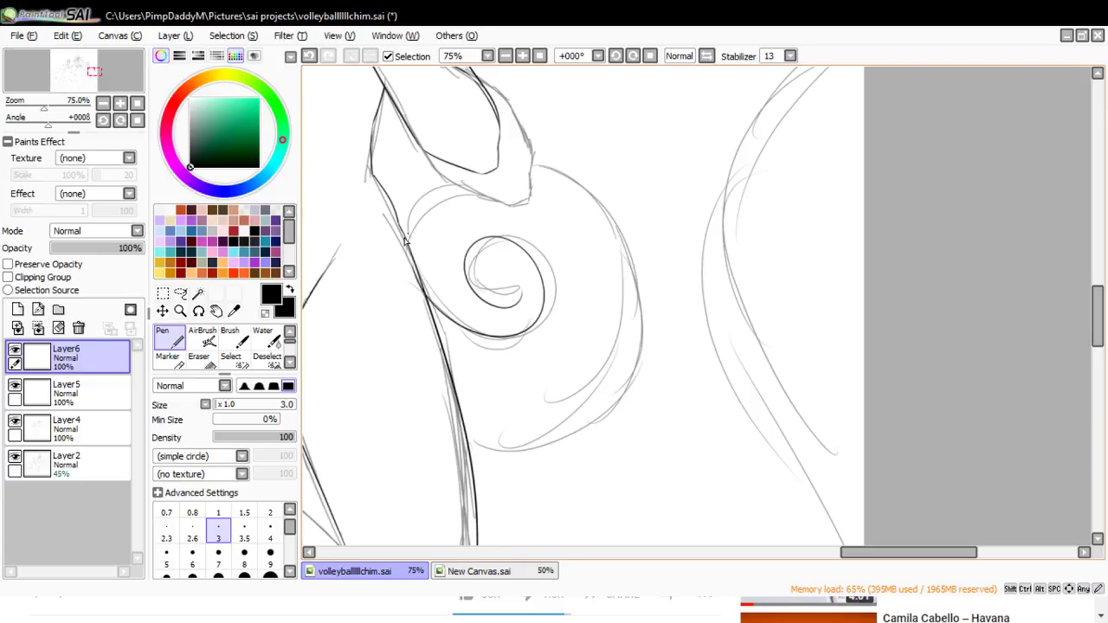
pyautogui.moveTo(399, 226); pyautogui.dragTo(443, 365)
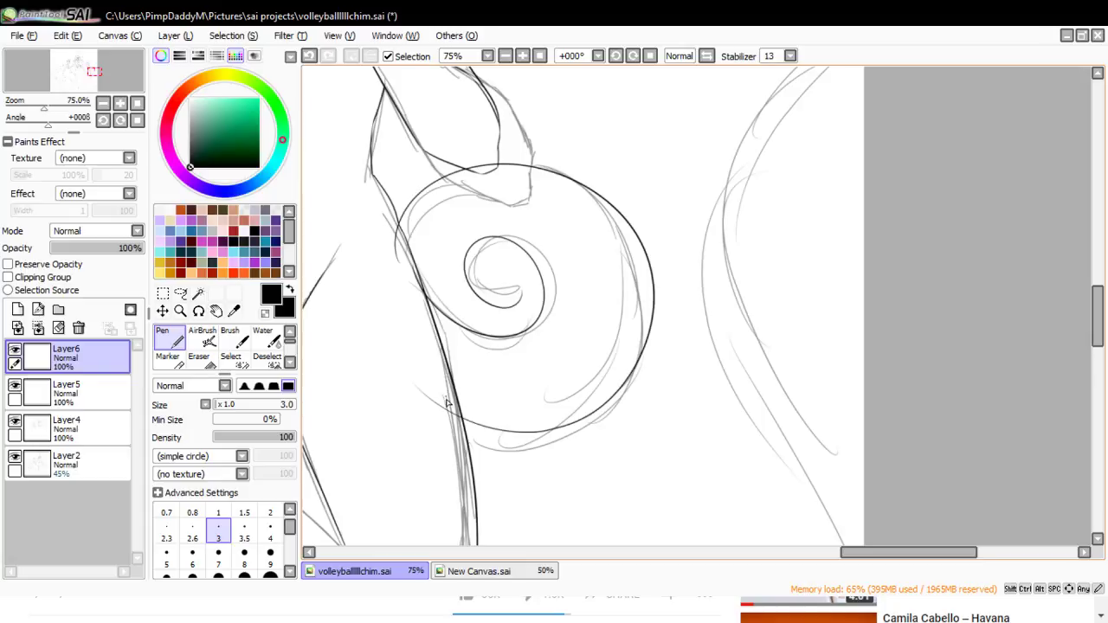
pyautogui.moveTo(561, 455); pyautogui.dragTo(625, 351)
pyautogui.hotkey('ctrl', 'z')
pyautogui.moveTo(408, 412)
pyautogui.mouseDown()
pyautogui.moveTo(572, 433)
pyautogui.moveTo(634, 336)
pyautogui.mouseUp()
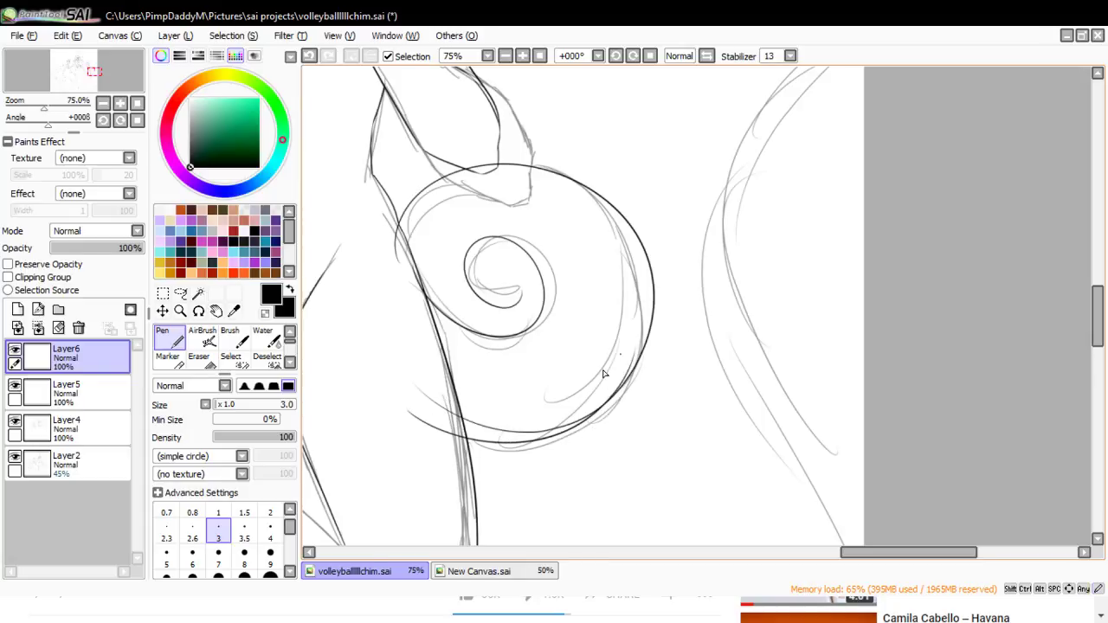
# - Hide the Layer2 sketch and erase the tail's doubled lower line and its overshoot past the leg
pyautogui.click(15, 456)
pyautogui.click(162, 310)
pyautogui.click(180, 310)
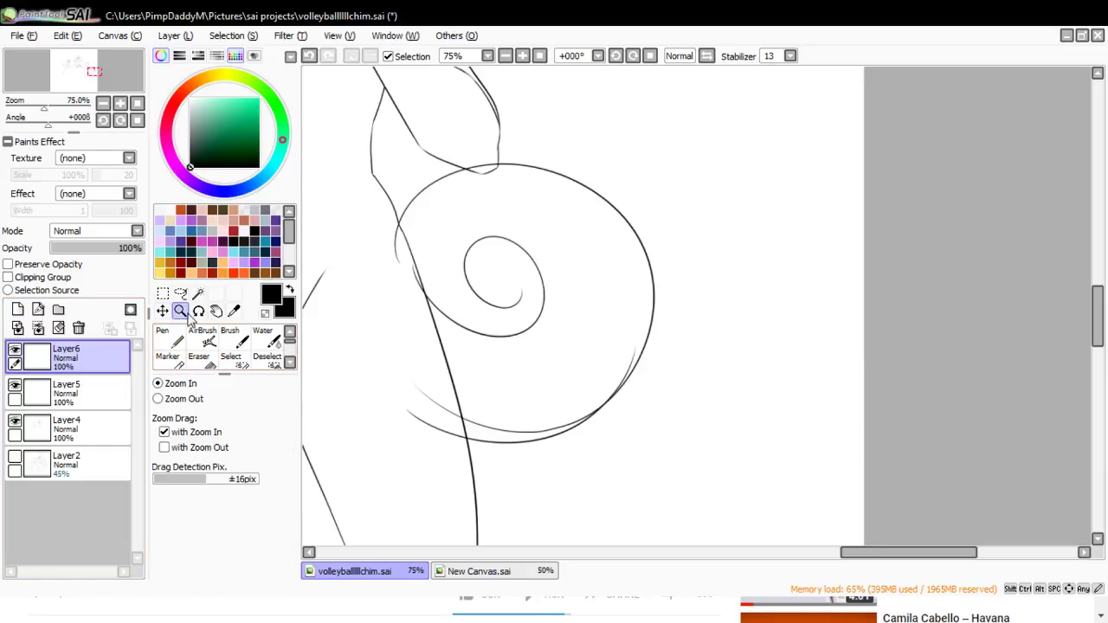
pyautogui.click(563, 447)
pyautogui.press('e')
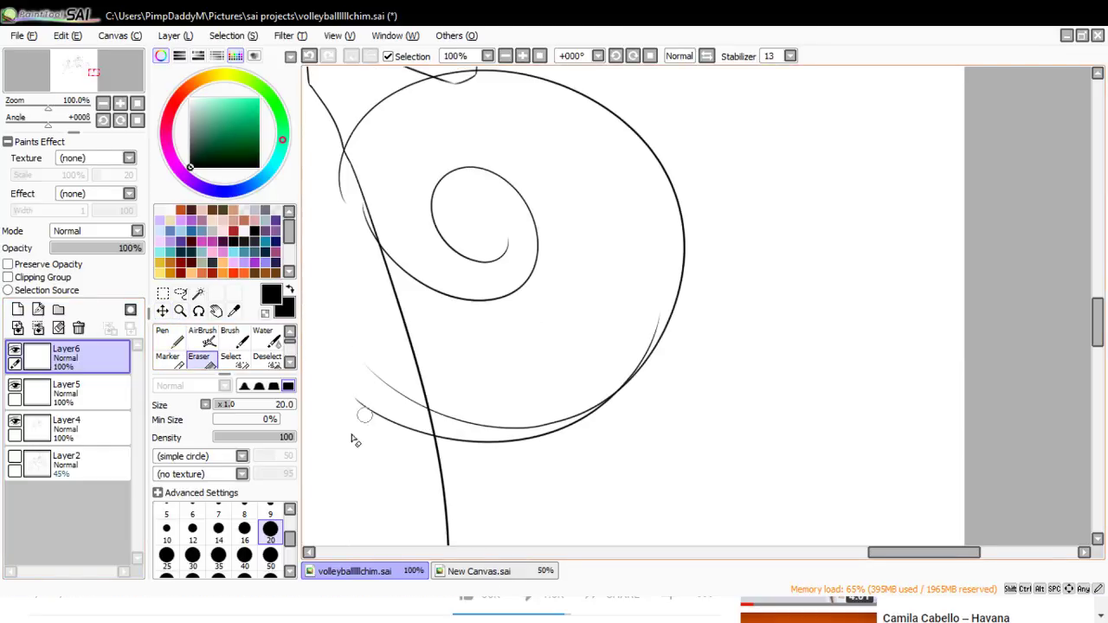
pyautogui.click(270, 557)
pyautogui.moveTo(357, 399)
pyautogui.mouseDown()
pyautogui.moveTo(383, 407)
pyautogui.moveTo(427, 452)
pyautogui.moveTo(400, 381)
pyautogui.moveTo(472, 420)
pyautogui.moveTo(527, 416)
pyautogui.moveTo(596, 378)
pyautogui.mouseUp()
pyautogui.moveTo(917, 549); pyautogui.dragTo(932, 551)
pyautogui.click(244, 539)
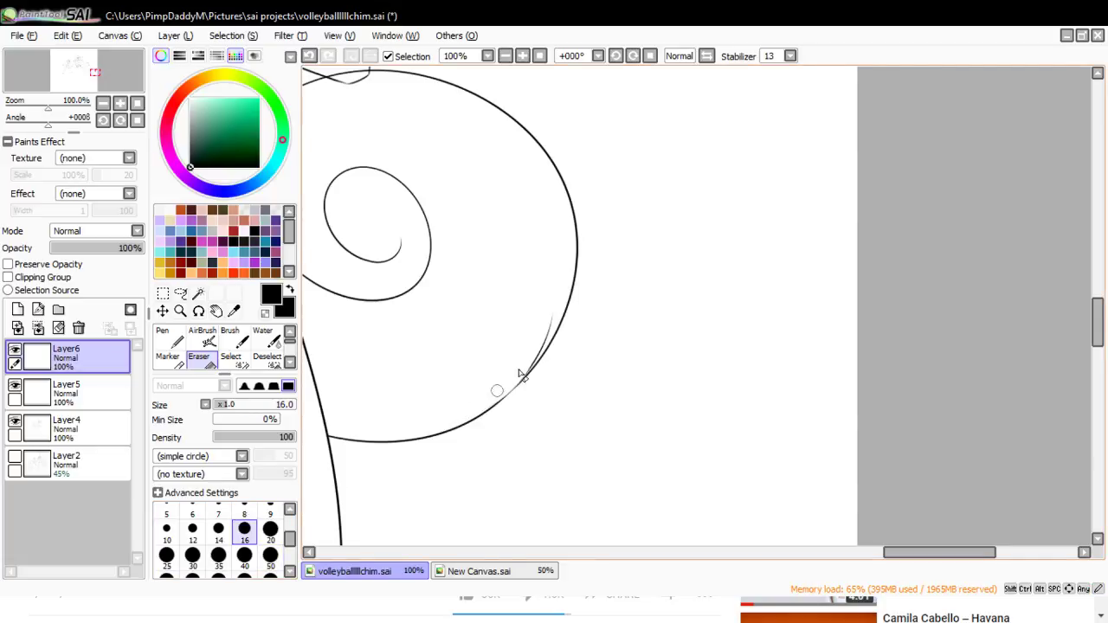
pyautogui.moveTo(550, 315); pyautogui.dragTo(510, 385)
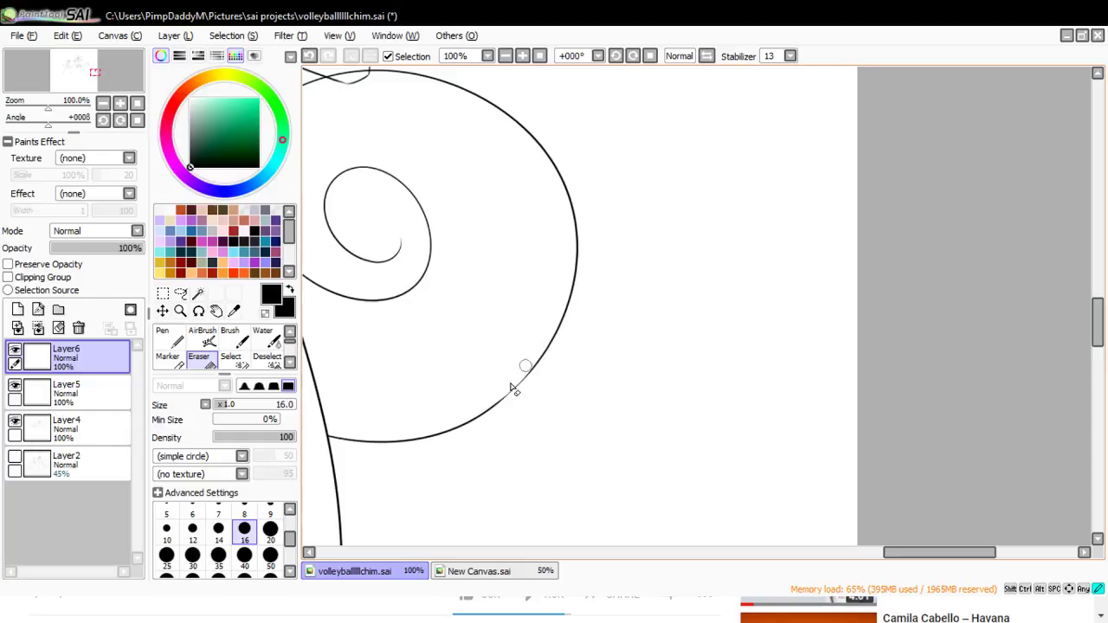
# - Erase the parts of the tail lines that cross the hip and the elbow with the size 20 Eraser
pyautogui.moveTo(948, 571); pyautogui.dragTo(915, 573)
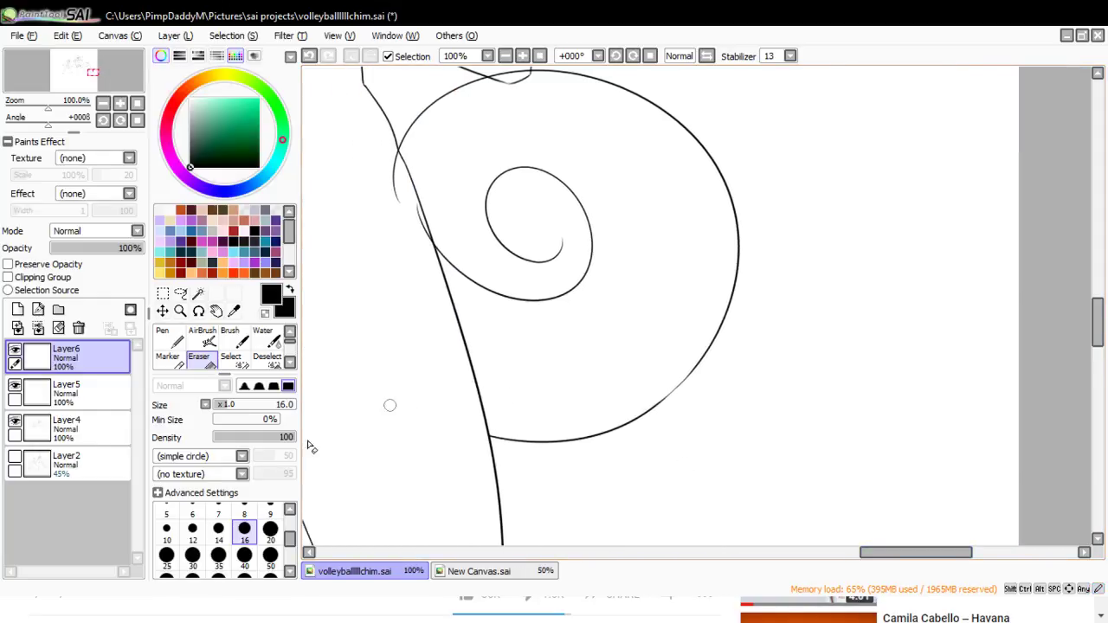
pyautogui.click(270, 529)
pyautogui.moveTo(386, 162)
pyautogui.mouseDown()
pyautogui.moveTo(396, 213)
pyautogui.moveTo(384, 133)
pyautogui.moveTo(412, 188)
pyautogui.mouseUp()
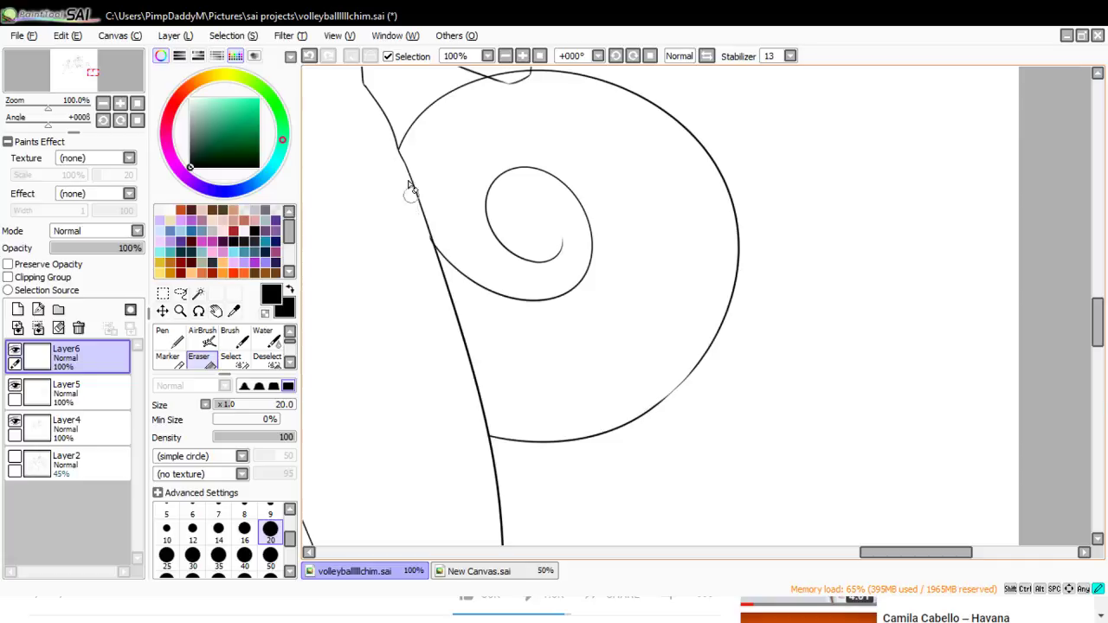
pyautogui.moveTo(1096, 329); pyautogui.dragTo(1092, 310)
pyautogui.moveTo(475, 239)
pyautogui.mouseDown()
pyautogui.moveTo(515, 229)
pyautogui.moveTo(519, 241)
pyautogui.moveTo(531, 206)
pyautogui.moveTo(520, 259)
pyautogui.mouseUp()
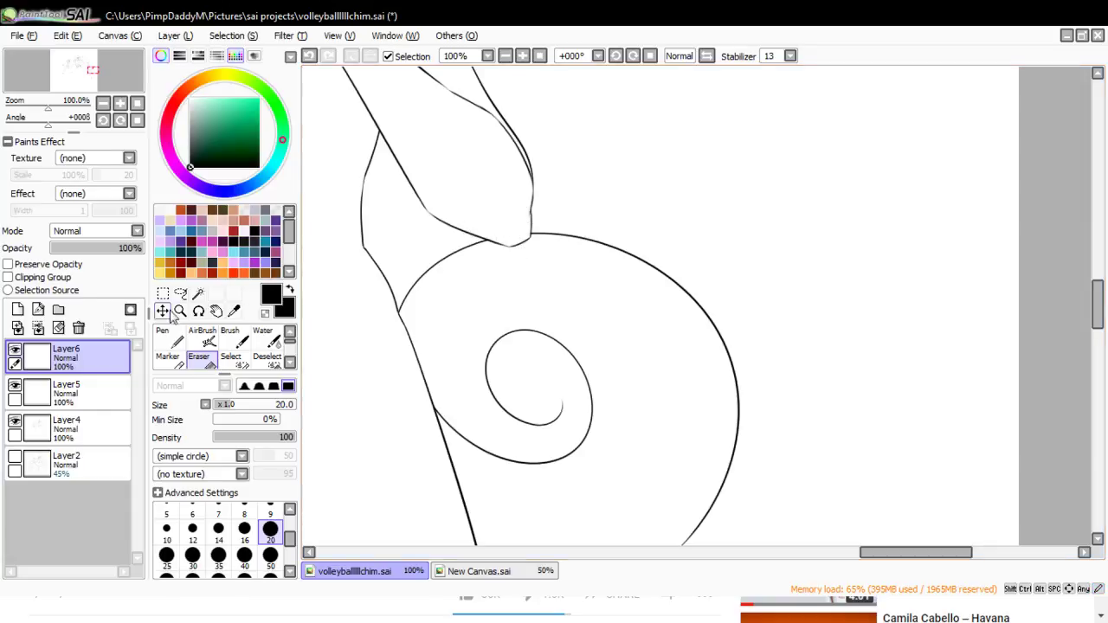
# - Review the tail in the full figure and merge the tail layer down into Layer5
pyautogui.click(180, 310)
pyautogui.click(173, 399)
pyautogui.click(600, 209)
pyautogui.click(600, 209)
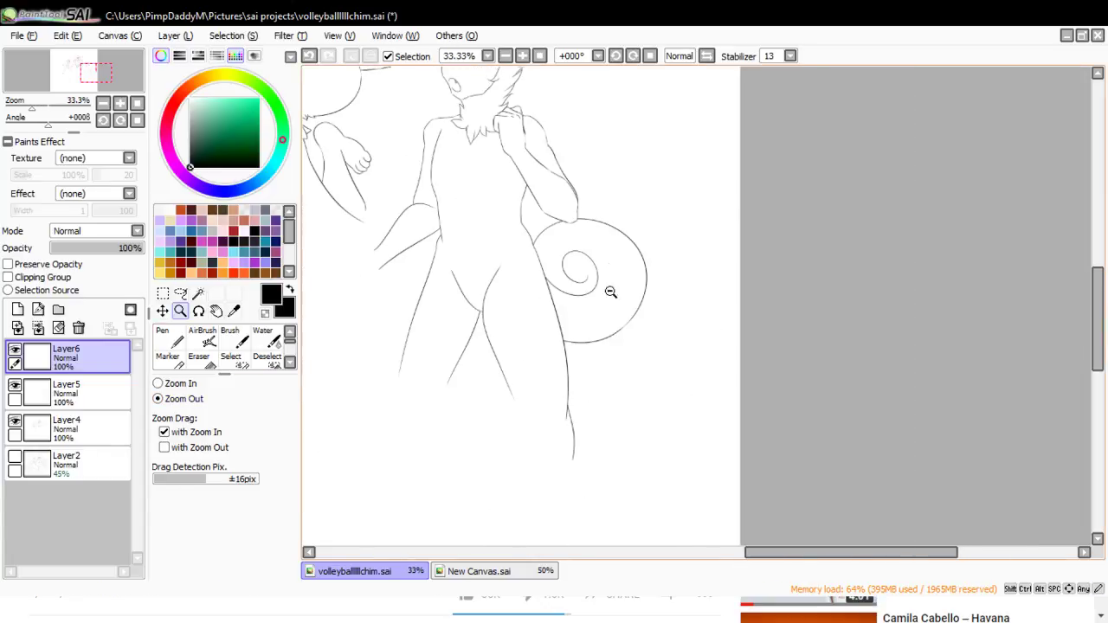
pyautogui.click(606, 348)
pyautogui.click(643, 238)
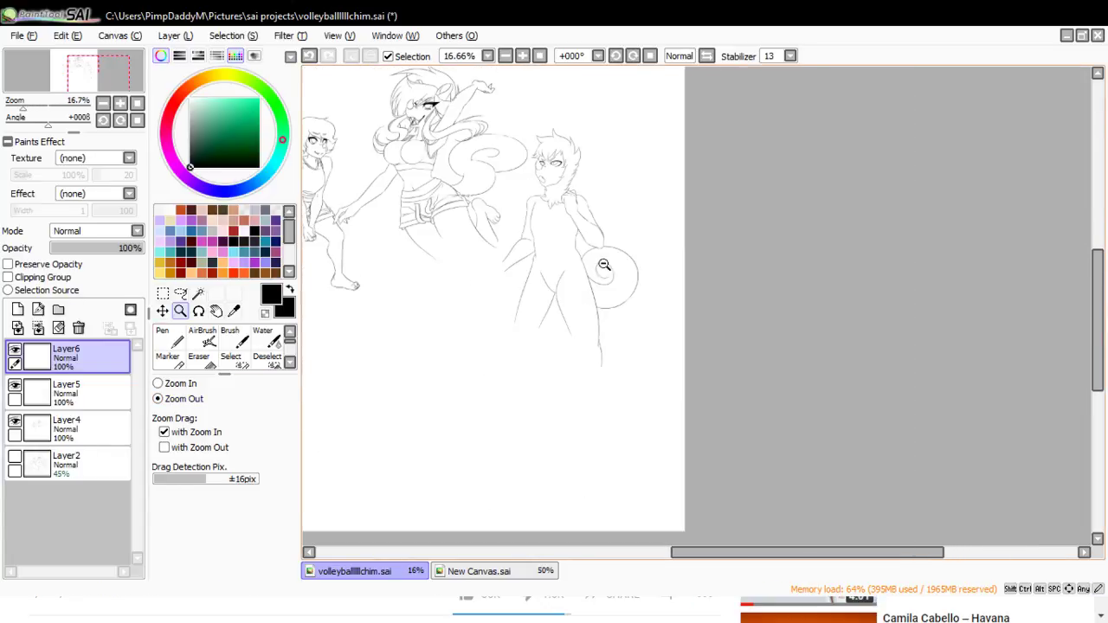
pyautogui.hotkey('ctrl', 'e')
# - Lasso the back of the right character's hair and scale it slightly wider, outward from the head
pyautogui.click(158, 383)
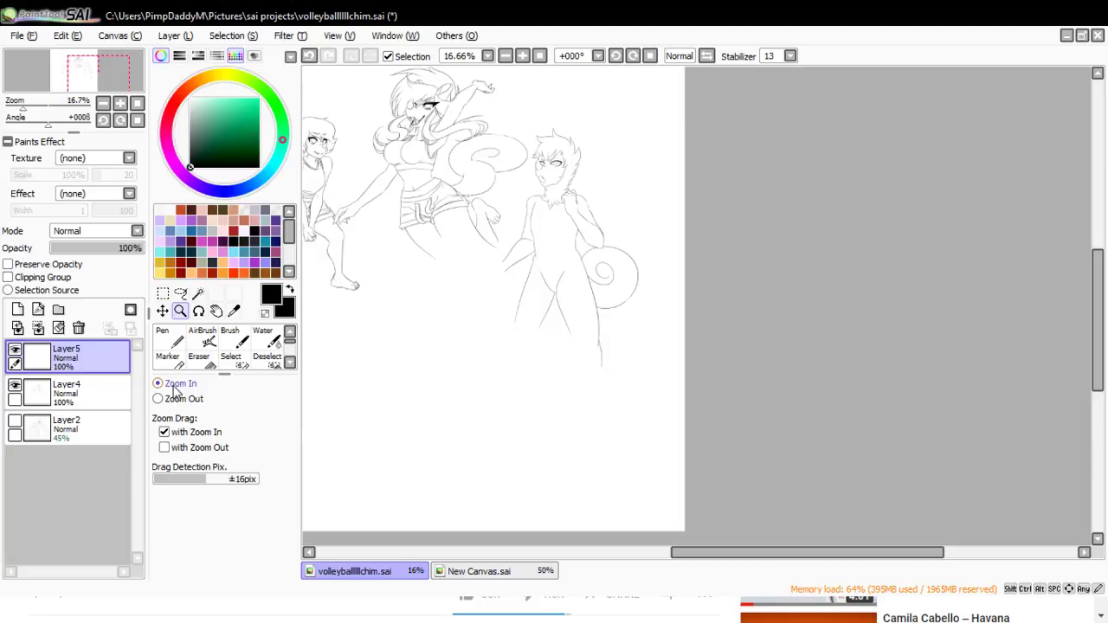
pyautogui.click(576, 131)
pyautogui.click(562, 294)
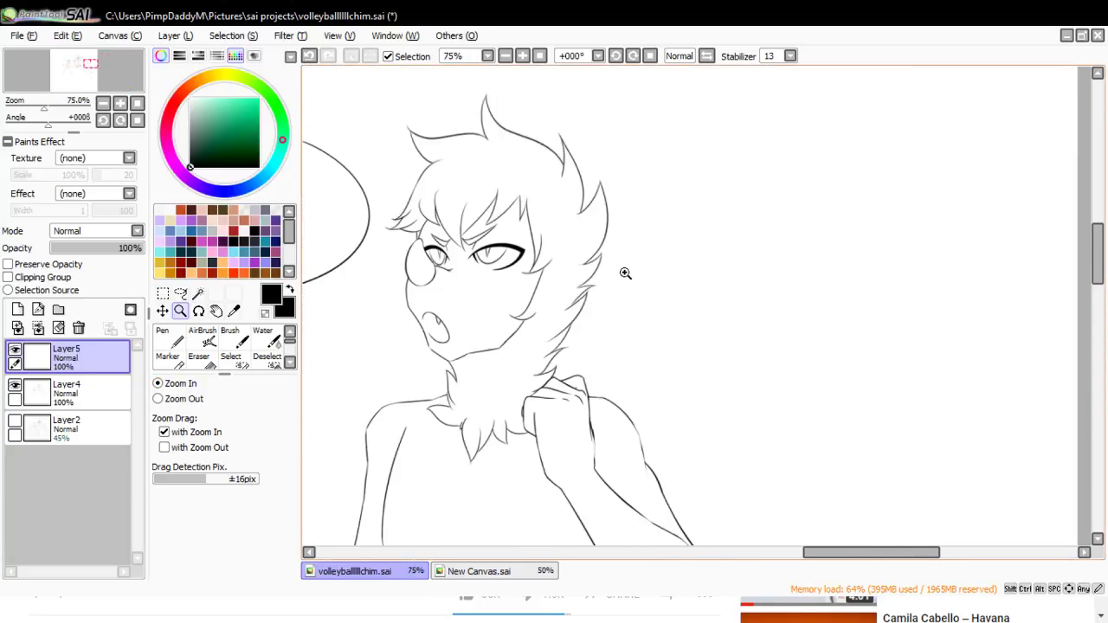
pyautogui.click(180, 292)
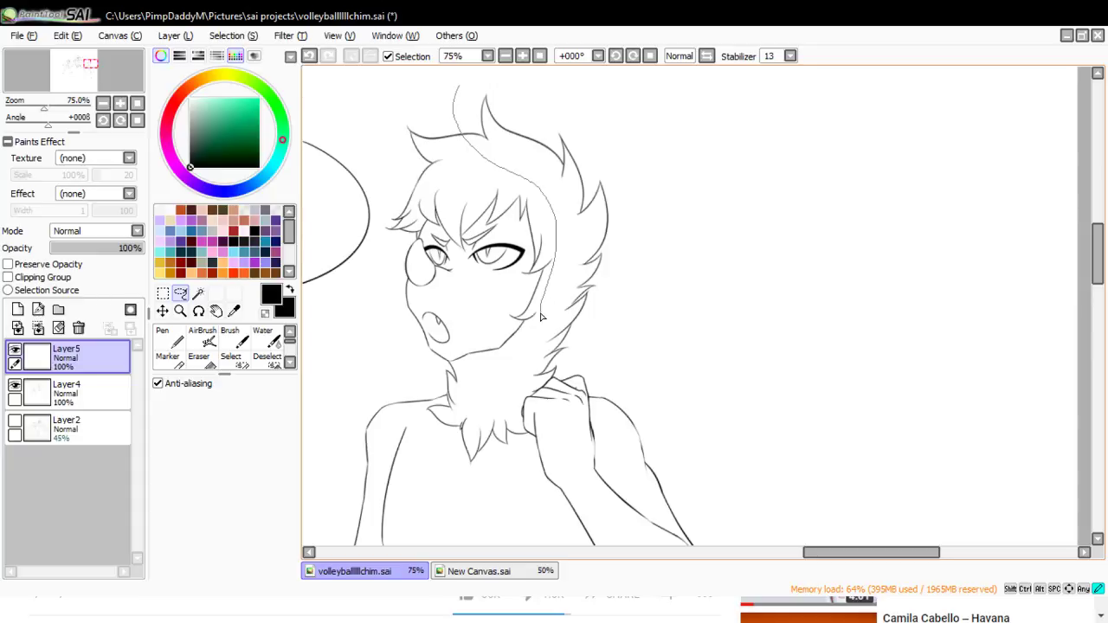
pyautogui.moveTo(636, 107); pyautogui.dragTo(460, 86)
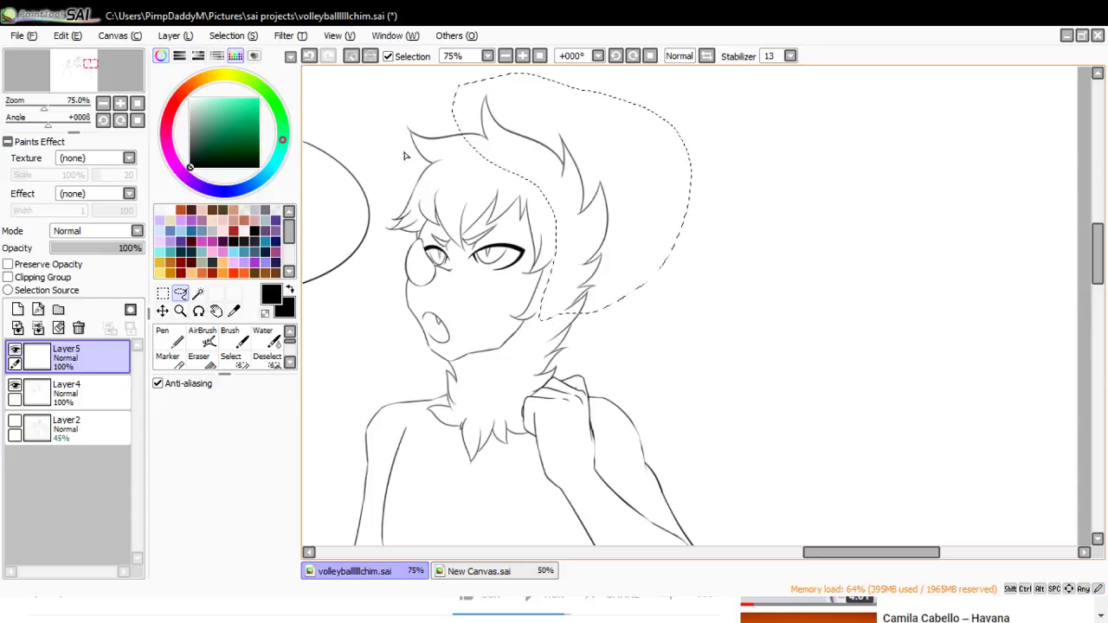
pyautogui.click(162, 294)
pyautogui.click(178, 446)
pyautogui.moveTo(609, 201); pyautogui.dragTo(627, 200)
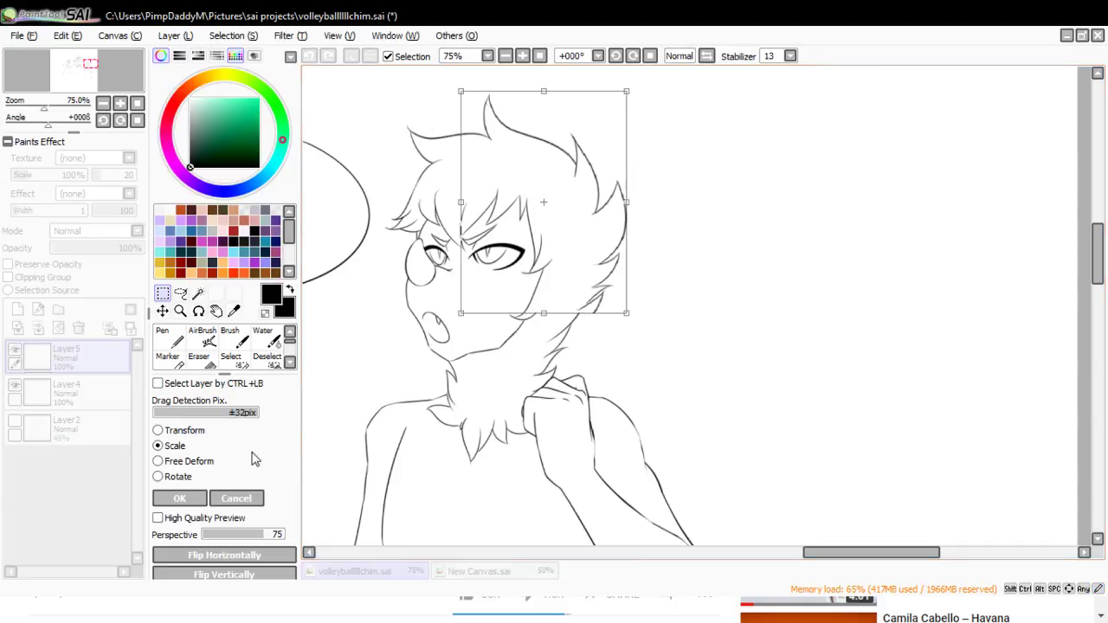
pyautogui.click(179, 497)
# - Trim the cut tip of the lower hair strand beside the gap left by the scaling with the size 9 Eraser
pyautogui.click(180, 310)
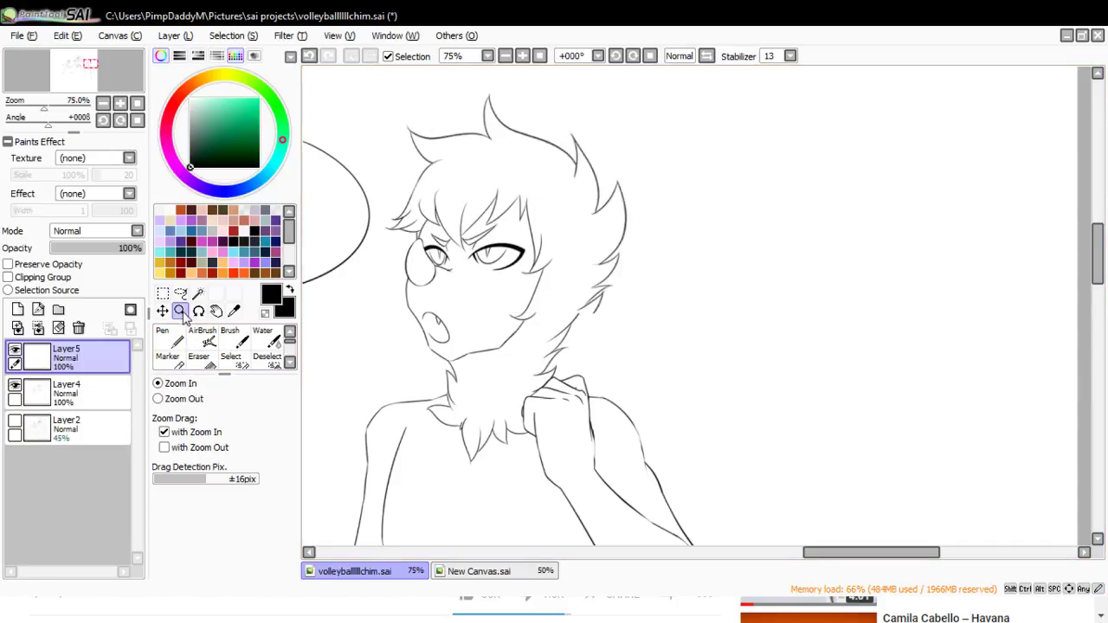
pyautogui.click(614, 324)
pyautogui.click(613, 324)
pyautogui.click(610, 323)
pyautogui.click(610, 323)
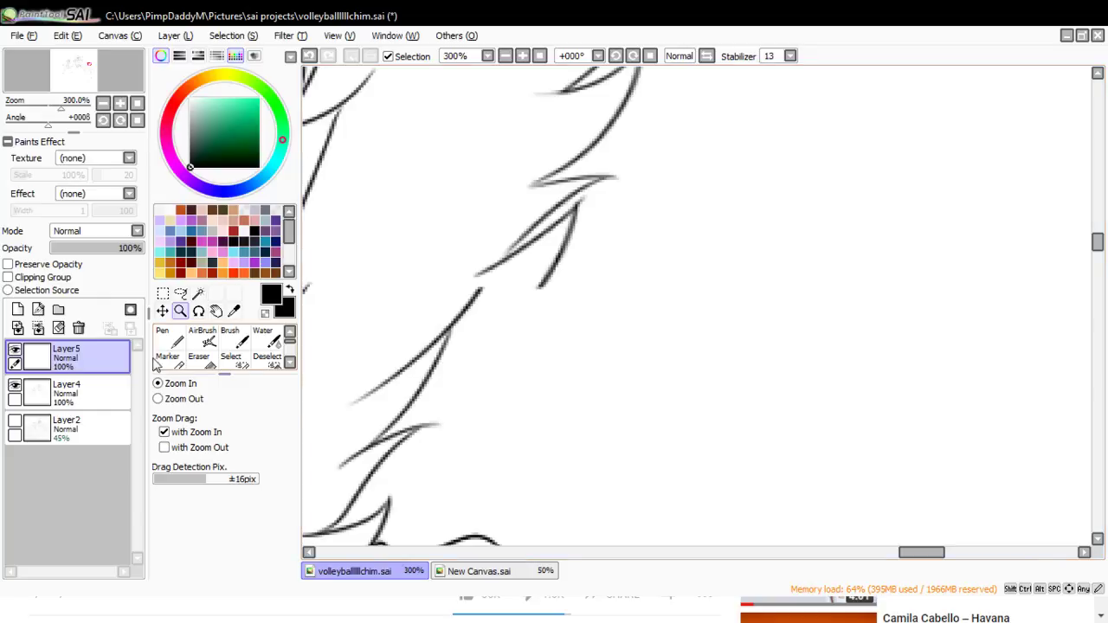
pyautogui.click(198, 357)
pyautogui.moveTo(492, 302); pyautogui.dragTo(462, 329)
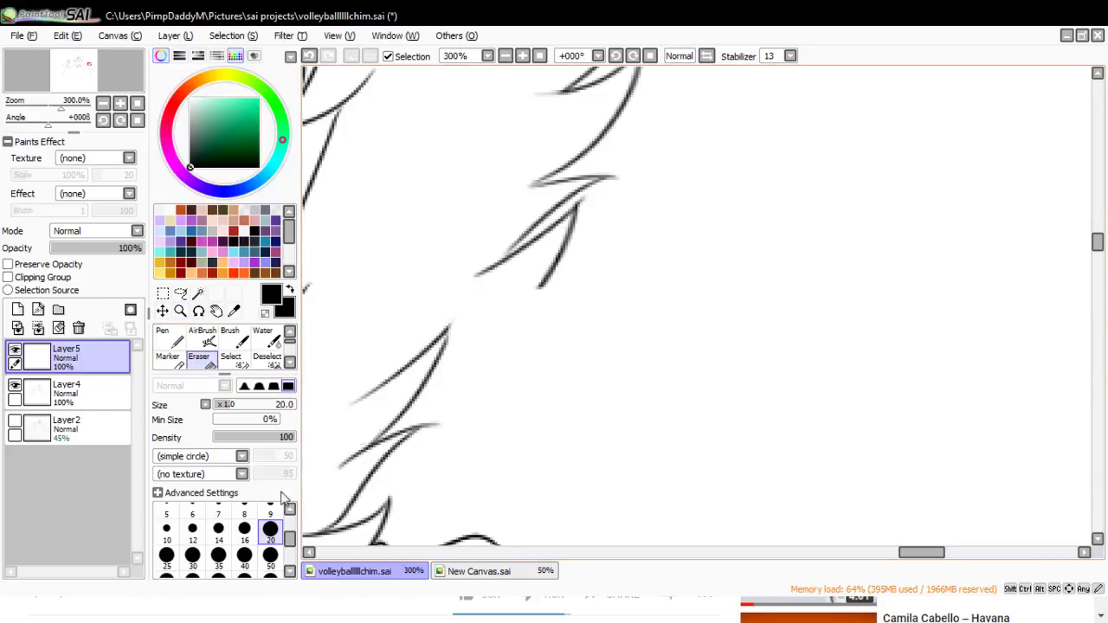
pyautogui.click(270, 507)
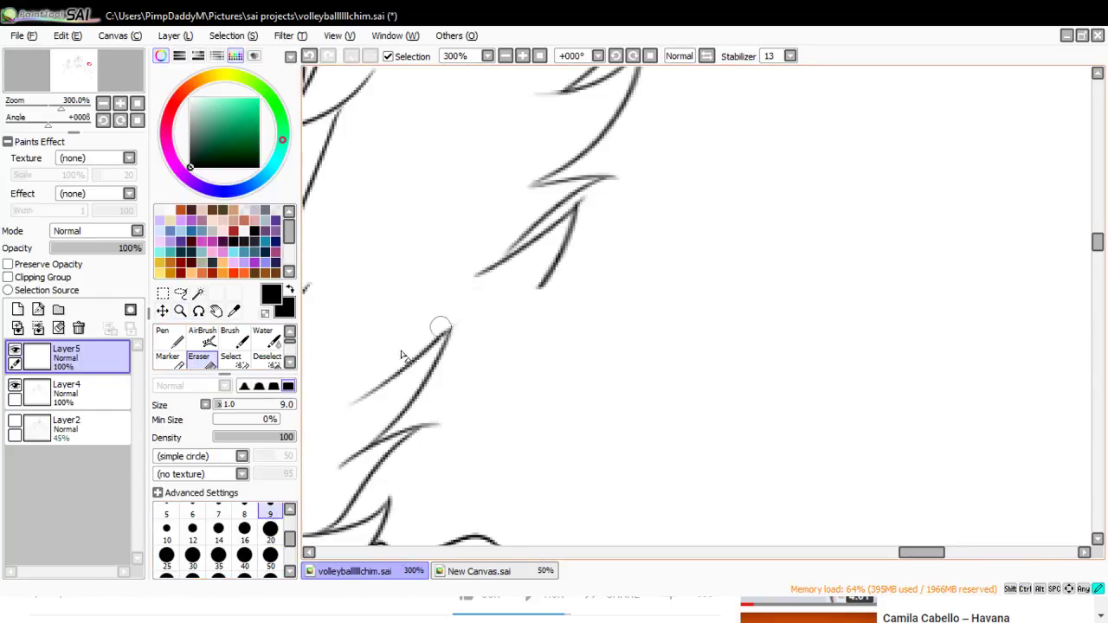
pyautogui.hotkey('ctrl', 'z')
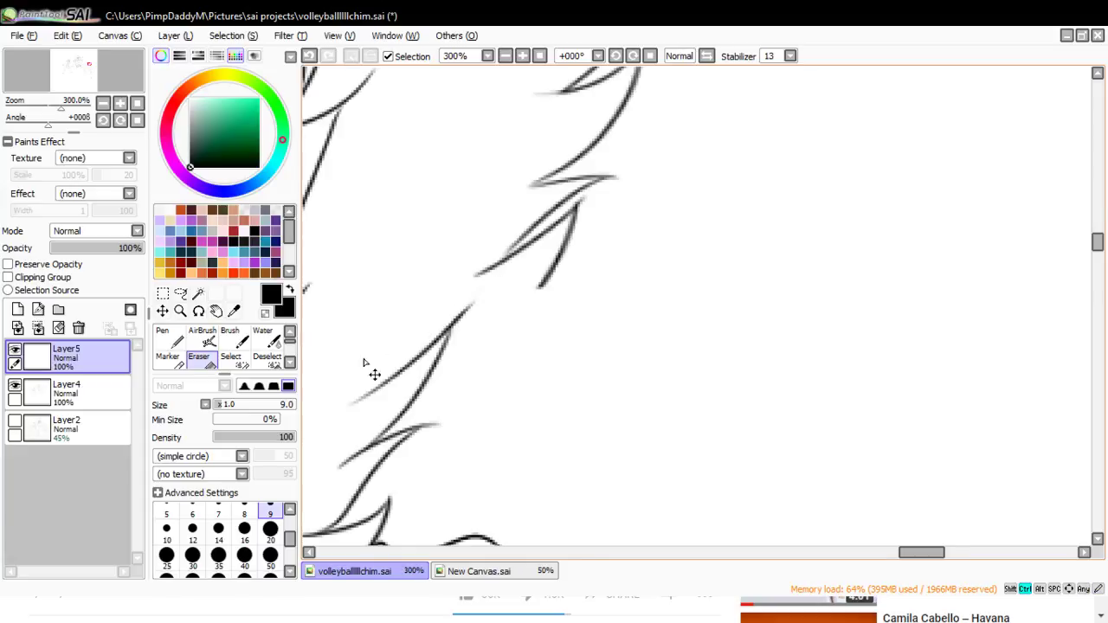
pyautogui.moveTo(484, 291); pyautogui.dragTo(445, 327)
# - Bridge the gap in the back hair outline with one curved size 3 Pen stroke joining the upper and lower strands
pyautogui.click(167, 337)
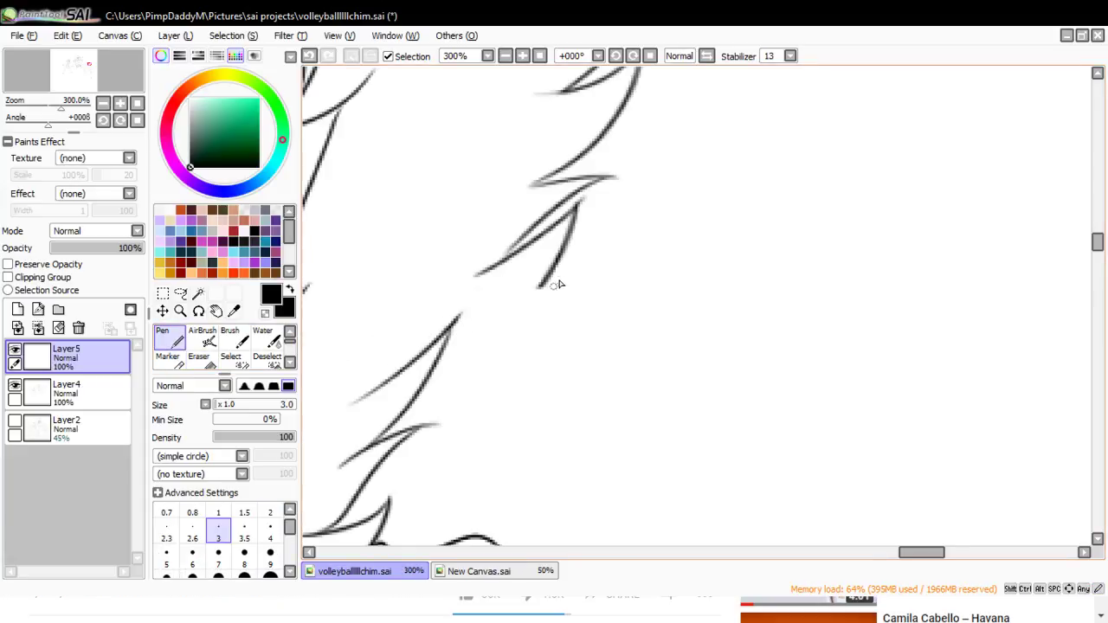
pyautogui.moveTo(537, 293); pyautogui.dragTo(449, 354)
pyautogui.hotkey('ctrl', 'z')
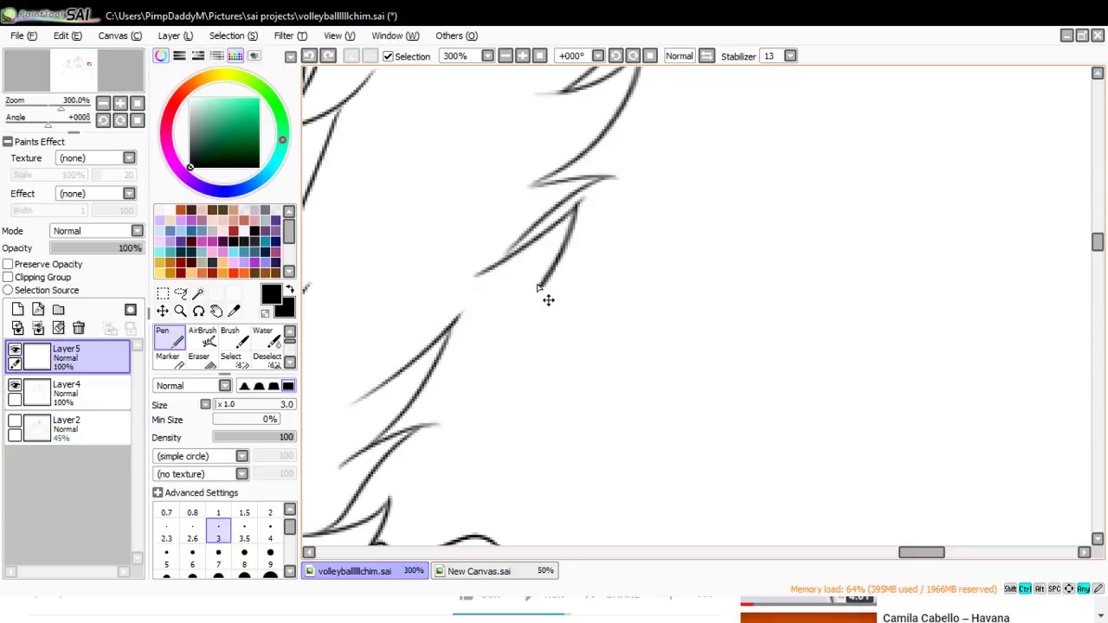
pyautogui.hotkey('ctrl', 'y')
pyautogui.hotkey('ctrl', 'z')
pyautogui.moveTo(419, 395); pyautogui.dragTo(563, 259)
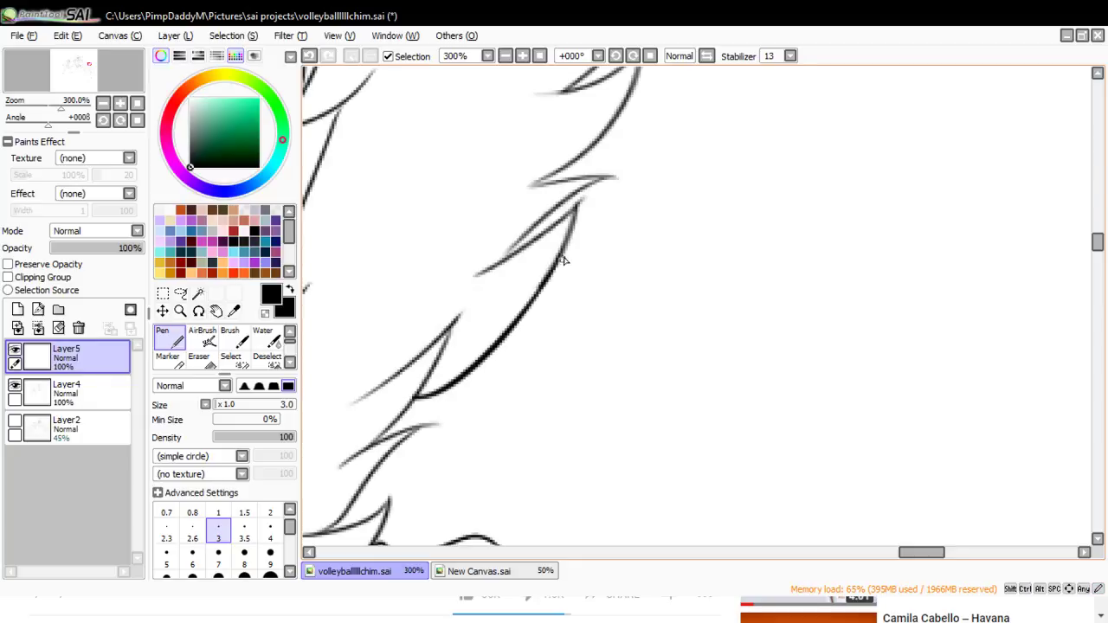
pyautogui.press('e')
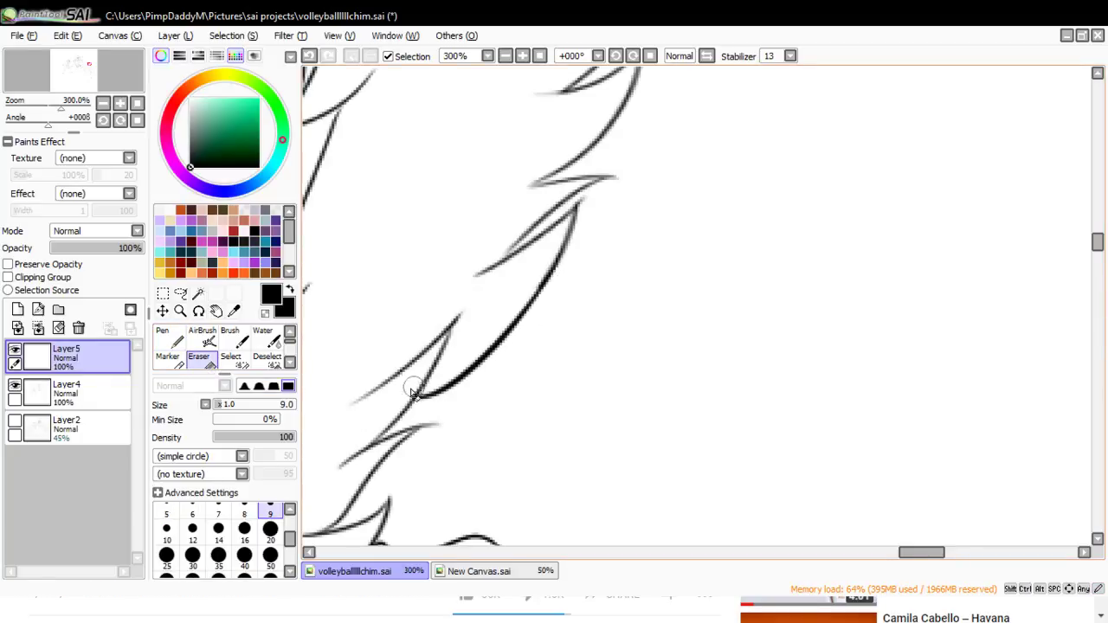
# - Review the reconnected back hair in the full figure
pyautogui.click(180, 311)
pyautogui.click(564, 278)
pyautogui.click(561, 291)
pyautogui.click(559, 292)
pyautogui.click(562, 285)
pyautogui.click(567, 281)
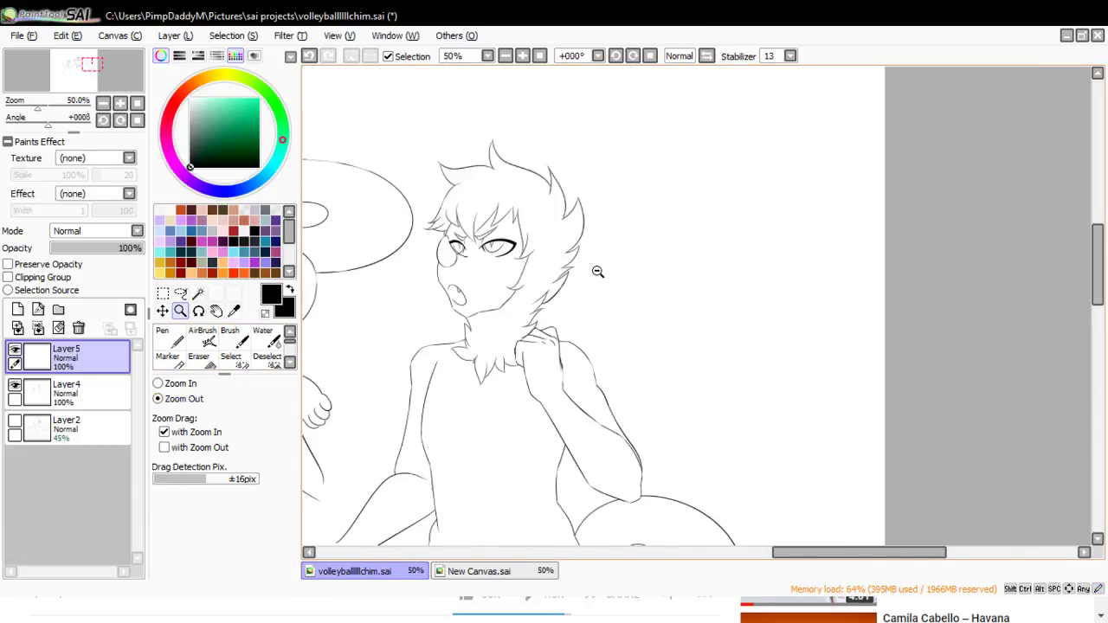
pyautogui.click(606, 108)
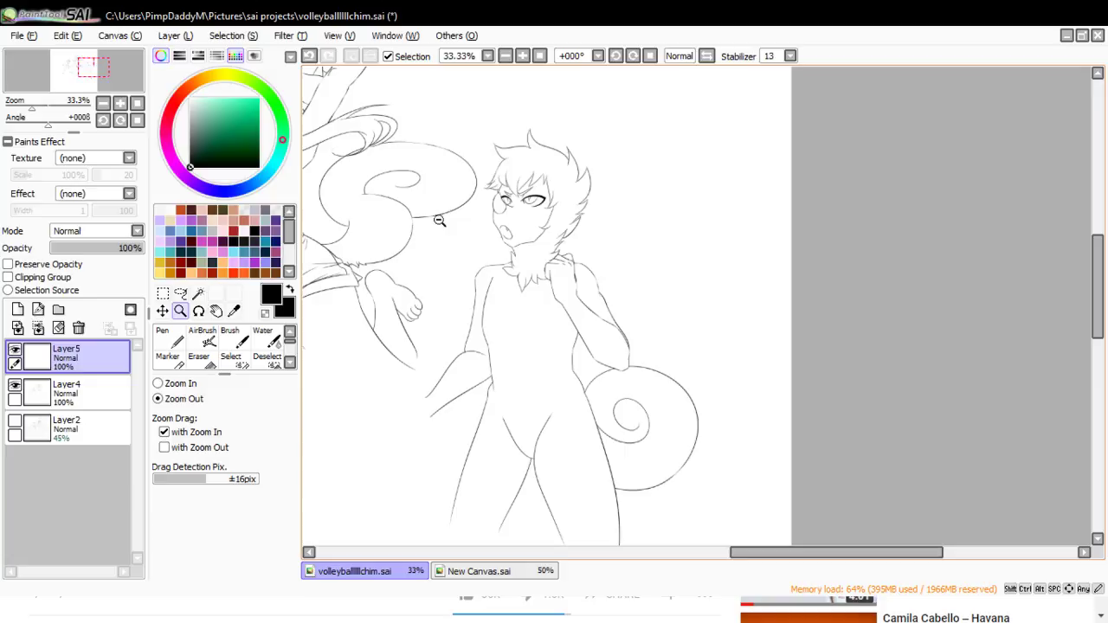
pyautogui.click(592, 127)
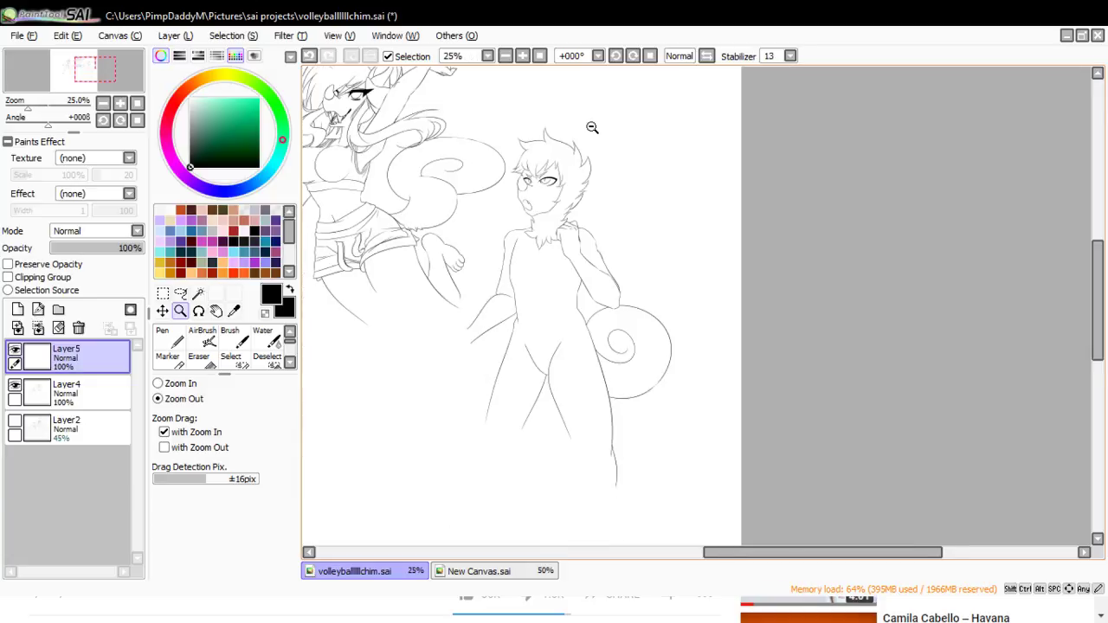
# - Add a new layer above Layer5 and save the drawing
pyautogui.click(18, 309)
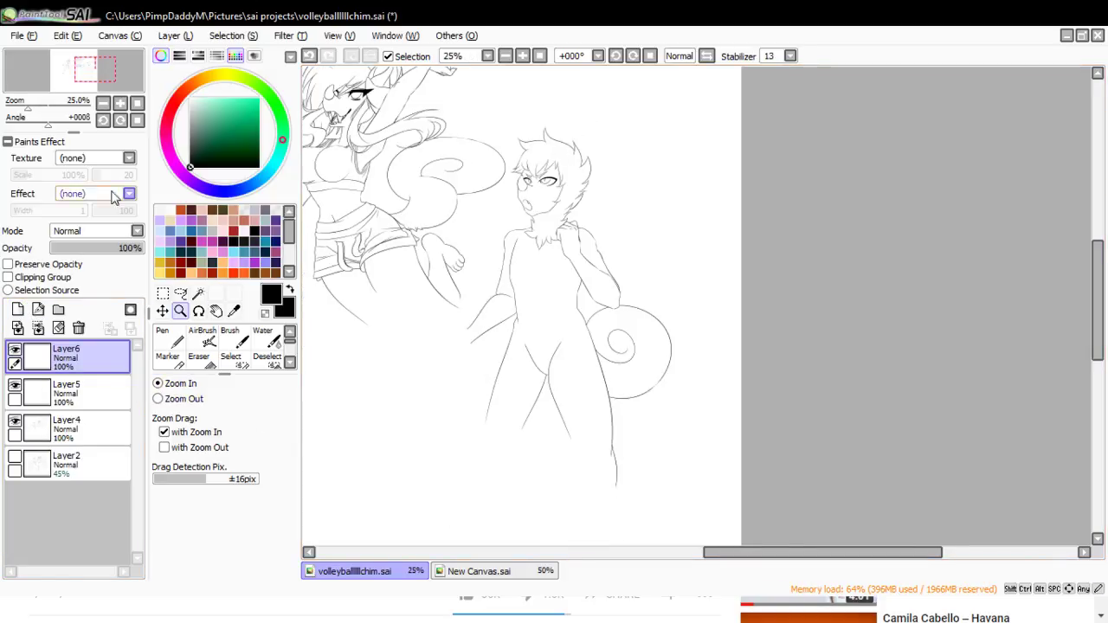
pyautogui.click(31, 35)
pyautogui.click(47, 120)
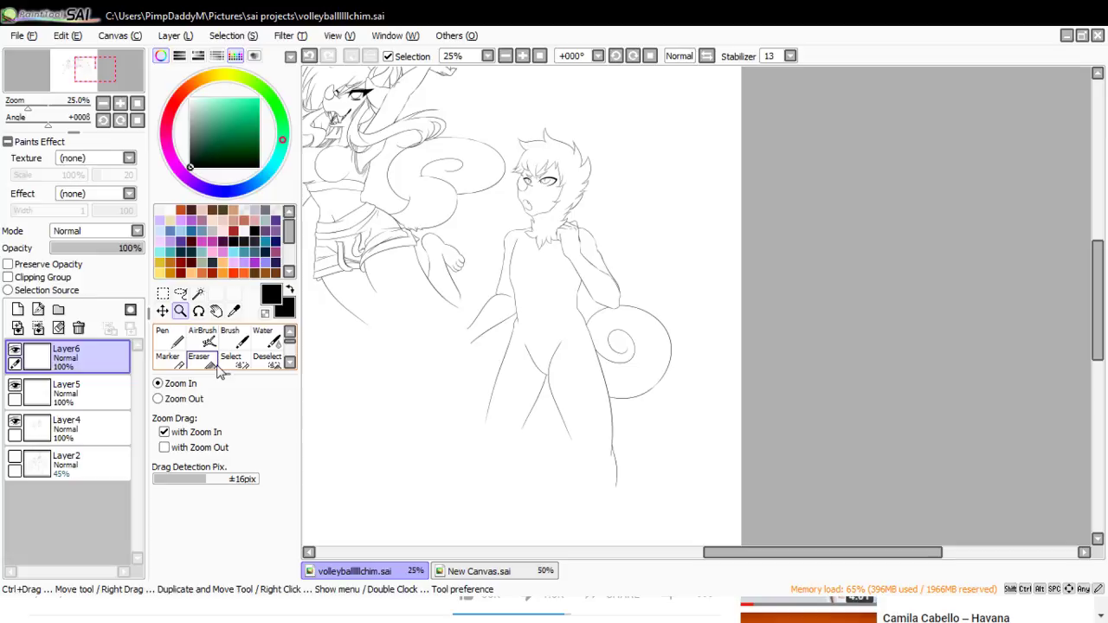
# - On Layer5, redraw the outer contour of the lowered arm just below the shoulder as a smoother size 3 Pen line
pyautogui.click(548, 308)
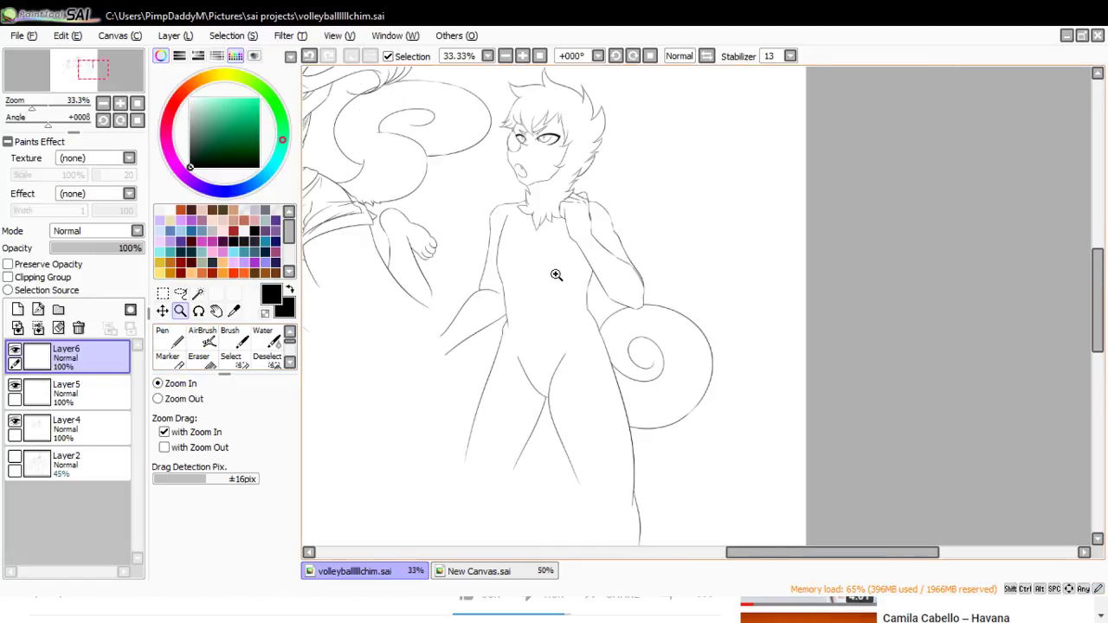
pyautogui.click(557, 271)
pyautogui.click(563, 210)
pyautogui.click(412, 169)
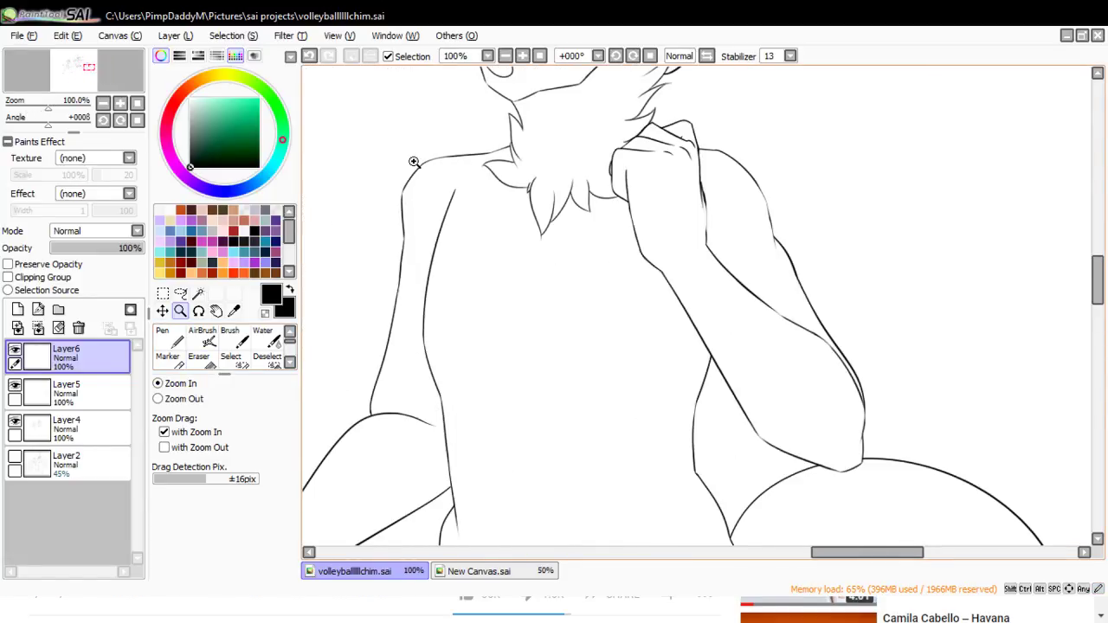
pyautogui.click(425, 156)
pyautogui.click(66, 392)
pyautogui.click(170, 341)
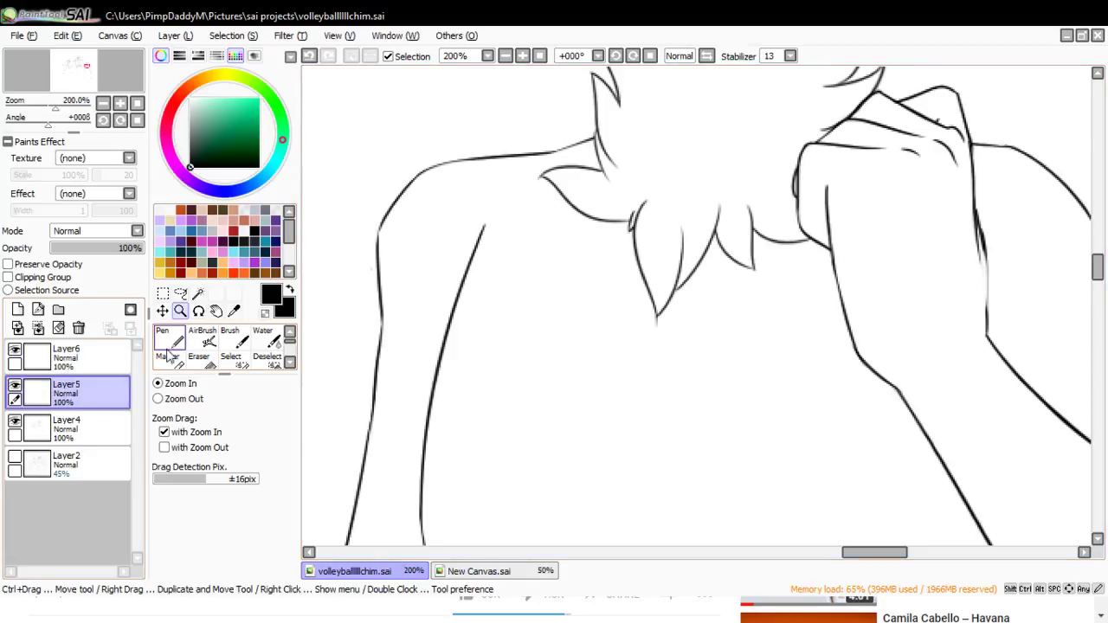
pyautogui.hotkey('ctrl', 'z')
pyautogui.moveTo(386, 210); pyautogui.dragTo(386, 320)
pyautogui.hotkey('ctrl', 'z')
pyautogui.hotkey('ctrl', 'z')
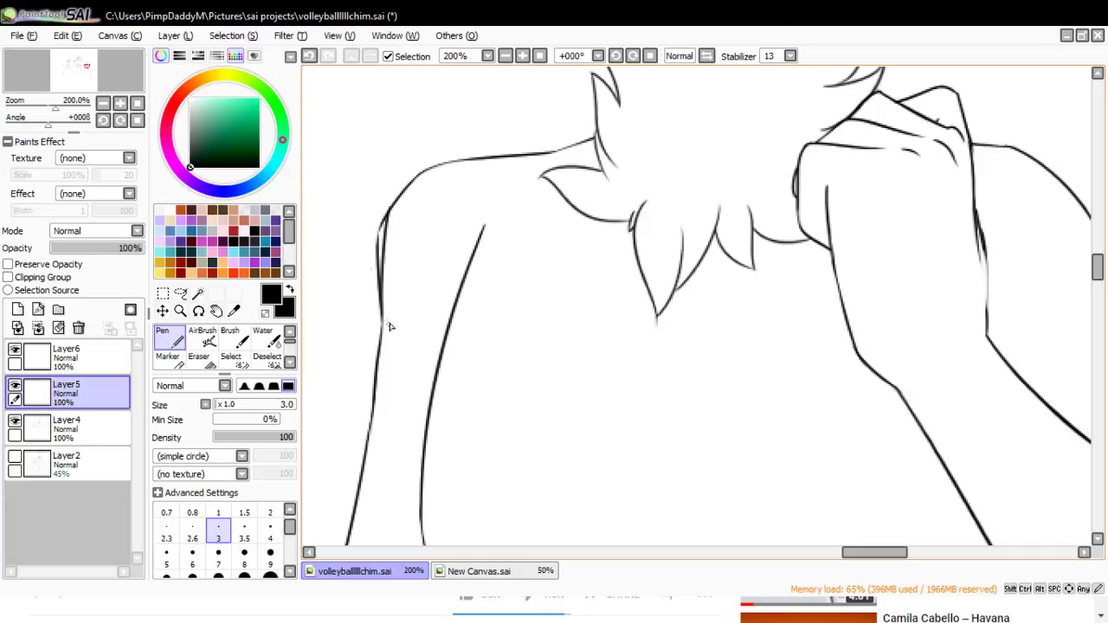
# - Erase the old angular contour line outside the new shoulder curve with the size 9 Eraser
pyautogui.click(206, 355)
pyautogui.moveTo(390, 202)
pyautogui.mouseDown()
pyautogui.moveTo(373, 235)
pyautogui.moveTo(397, 184)
pyautogui.moveTo(374, 271)
pyautogui.moveTo(384, 210)
pyautogui.moveTo(379, 270)
pyautogui.moveTo(388, 221)
pyautogui.moveTo(376, 219)
pyautogui.moveTo(377, 296)
pyautogui.mouseUp()
pyautogui.hotkey('ctrl', 'z')
pyautogui.moveTo(376, 225); pyautogui.dragTo(378, 227)
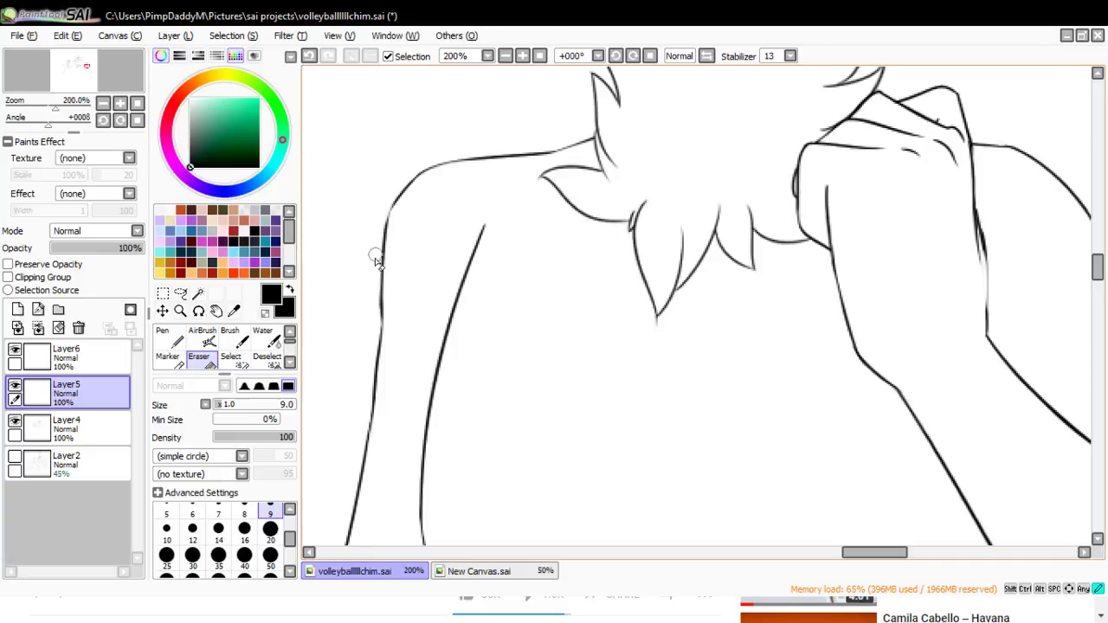
# - On Layer6, ink a short sleeve on the lowered arm, with a curved hem and an outer edge up to the shoulder
pyautogui.click(93, 357)
pyautogui.click(180, 310)
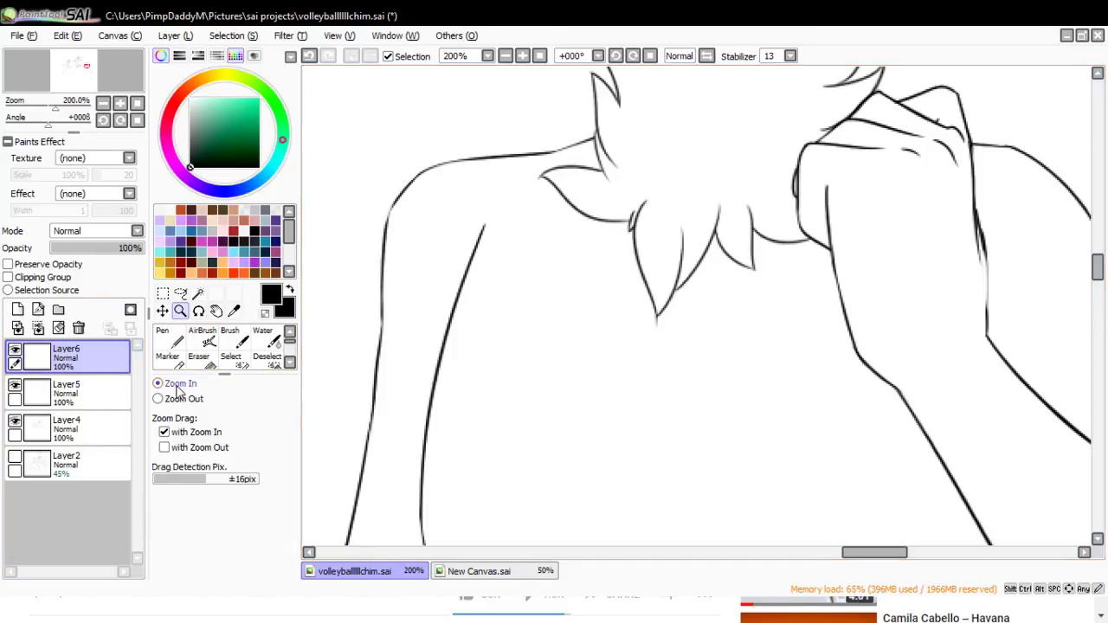
pyautogui.click(159, 398)
pyautogui.click(459, 178)
pyautogui.click(170, 340)
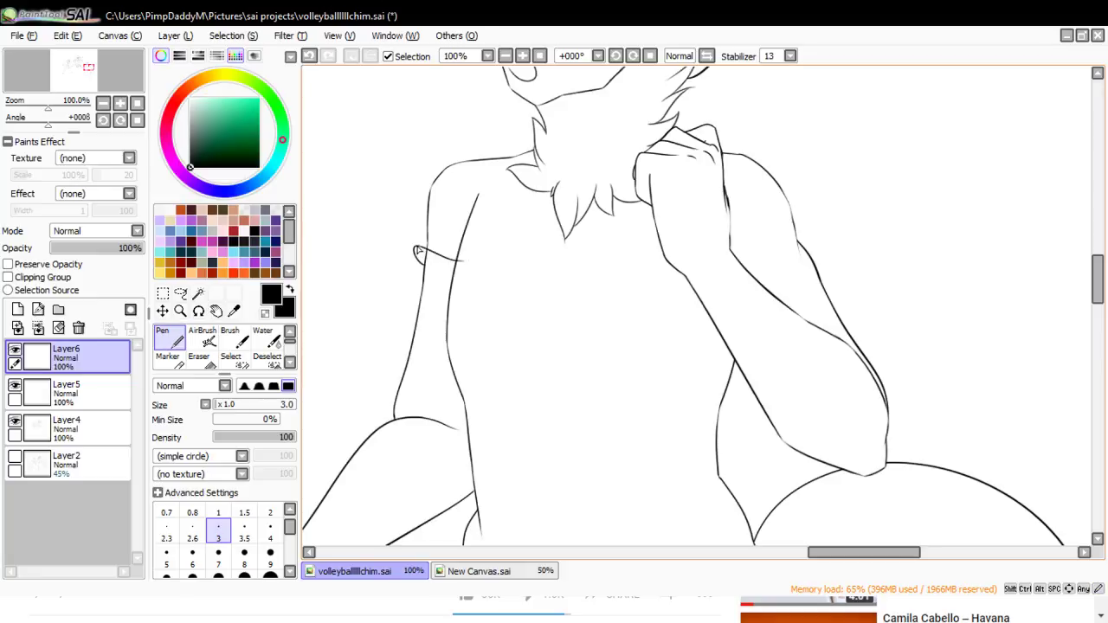
pyautogui.hotkey('ctrl', 'z')
pyautogui.moveTo(414, 248); pyautogui.dragTo(436, 181)
# - Ink the matching short sleeve on the raised arm, with a wavy hem across the upper arm and a flared outer edge
pyautogui.scroll(-3, 898, 212)
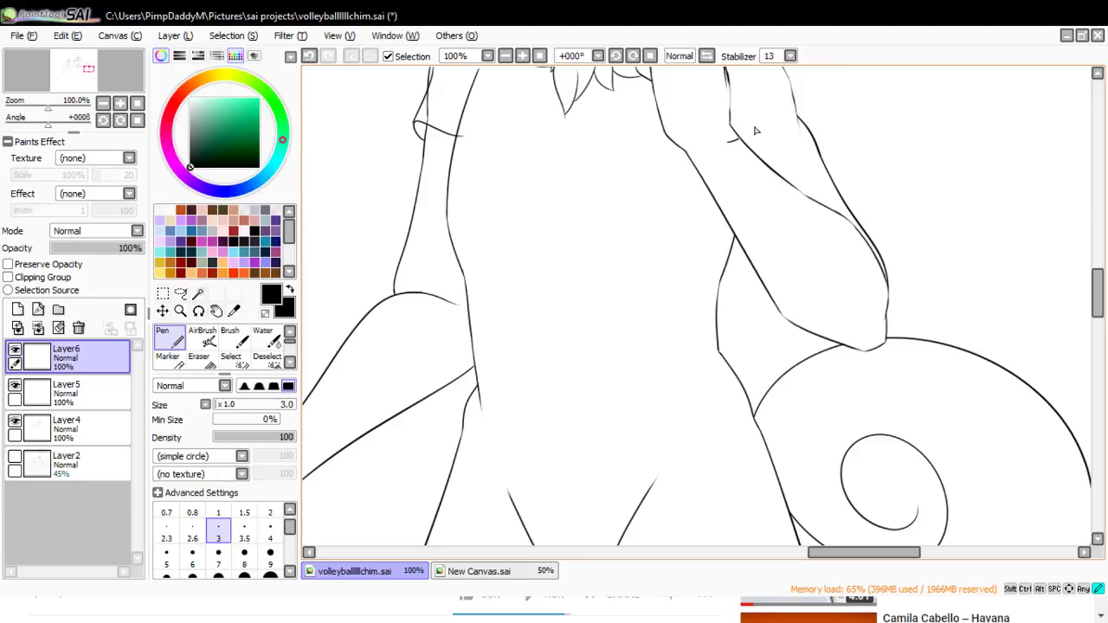
pyautogui.scroll(3, 1076, 271)
pyautogui.hotkey('ctrl', 'z')
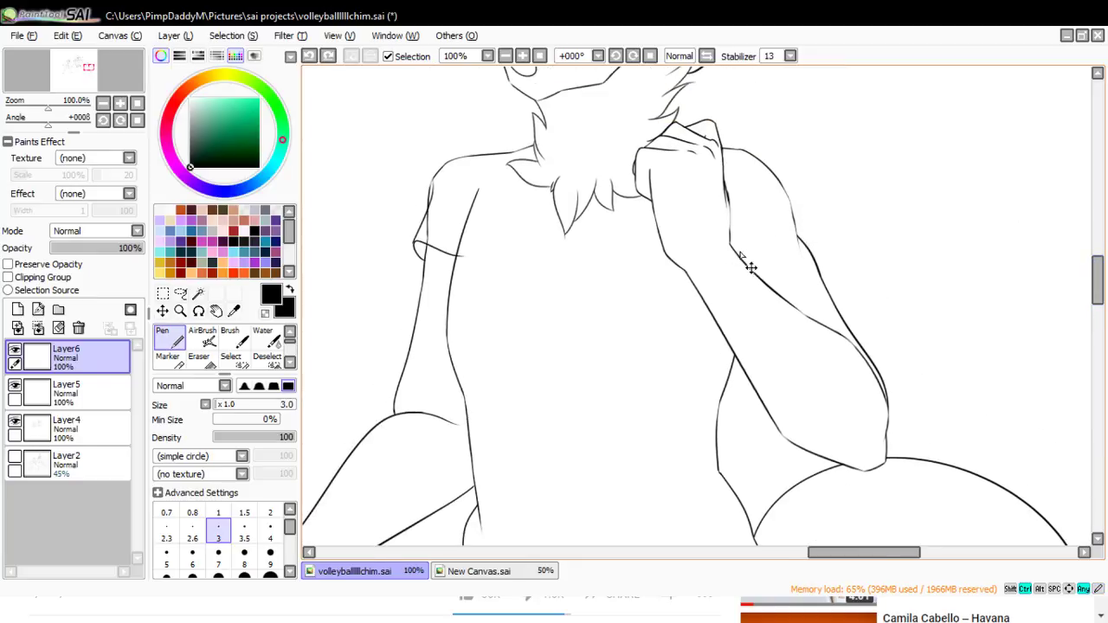
pyautogui.moveTo(726, 258)
pyautogui.mouseDown()
pyautogui.moveTo(793, 236)
pyautogui.moveTo(800, 265)
pyautogui.mouseUp()
pyautogui.hotkey('ctrl', 'z')
pyautogui.moveTo(724, 259); pyautogui.dragTo(797, 264)
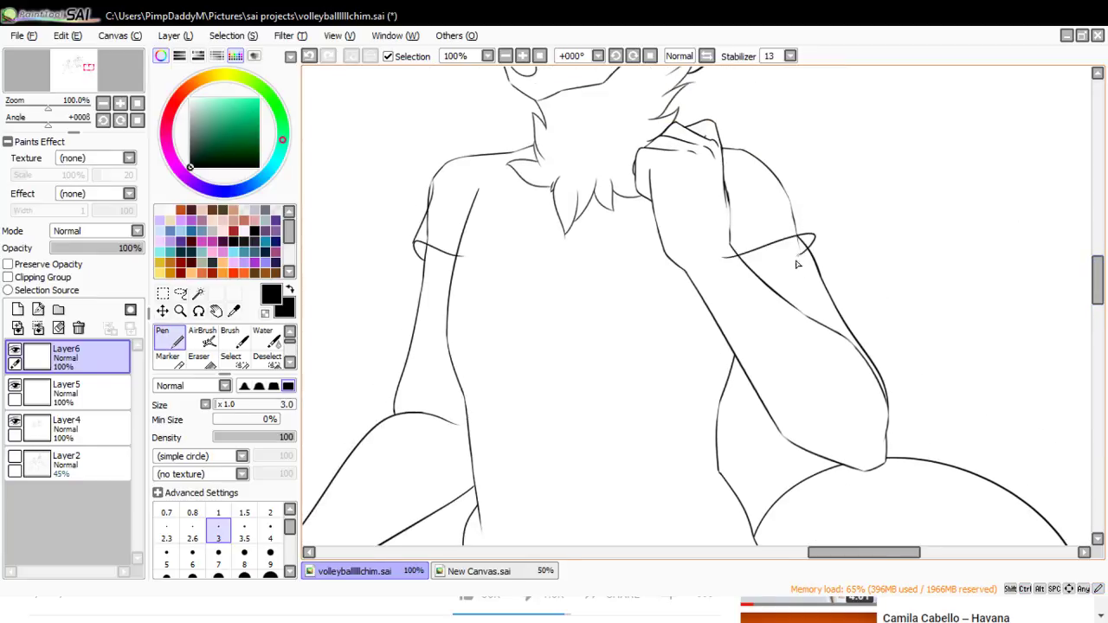
pyautogui.hotkey('ctrl', 'z')
pyautogui.moveTo(718, 264); pyautogui.dragTo(821, 259)
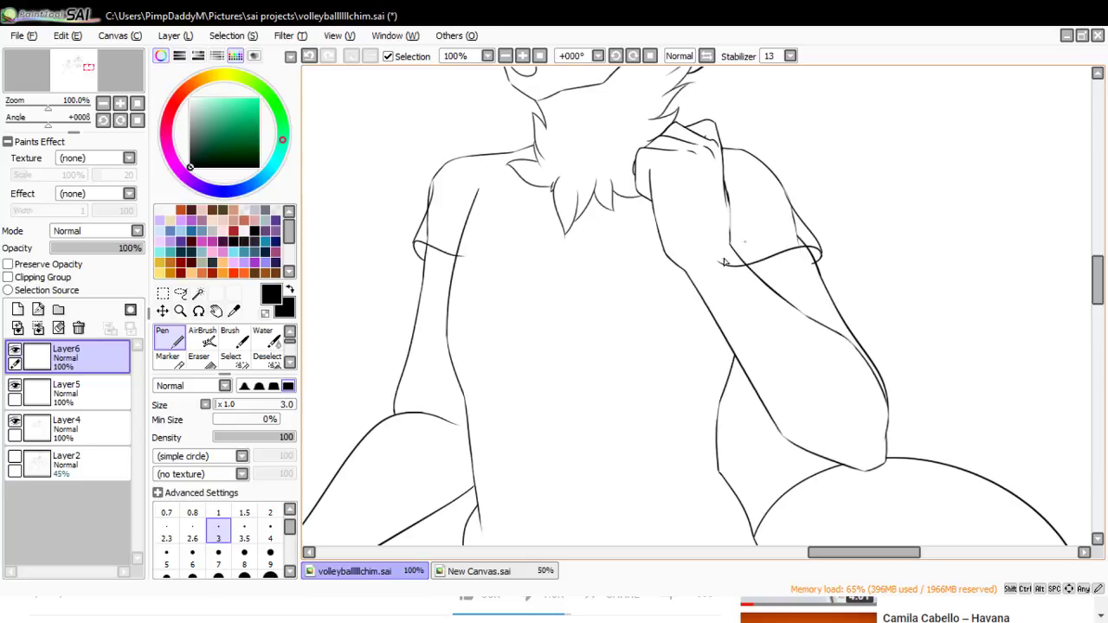
# - Ink the shirt's bottom hem as a curved line across the hips from one side to the other
pyautogui.scroll(-5, 1097, 277)
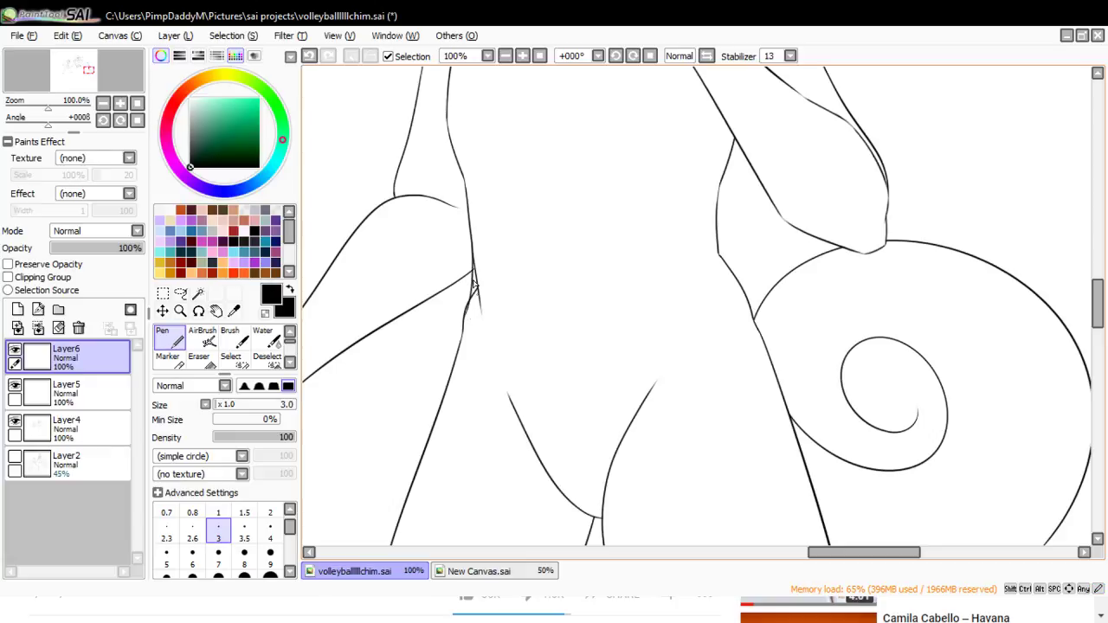
pyautogui.hotkey('ctrl', 'z')
pyautogui.moveTo(474, 275)
pyautogui.mouseDown()
pyautogui.moveTo(464, 329)
pyautogui.moveTo(768, 376)
pyautogui.mouseUp()
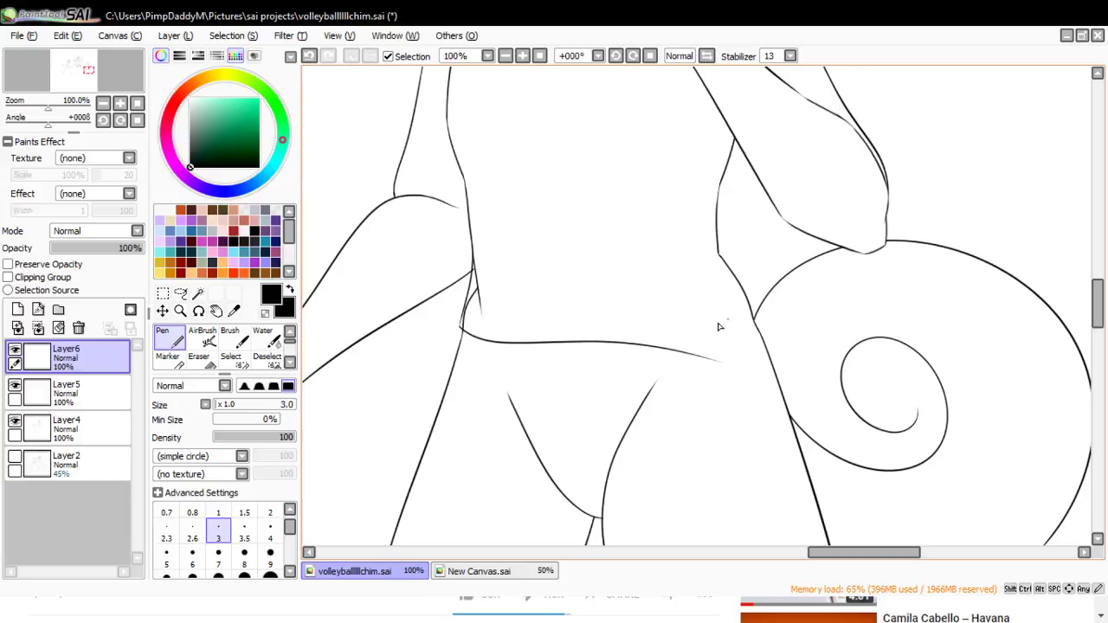
pyautogui.moveTo(780, 325); pyautogui.dragTo(788, 313)
# - Ink the shirt's side edges with wavy fabric folds along the waist
pyautogui.moveTo(721, 260); pyautogui.dragTo(768, 353)
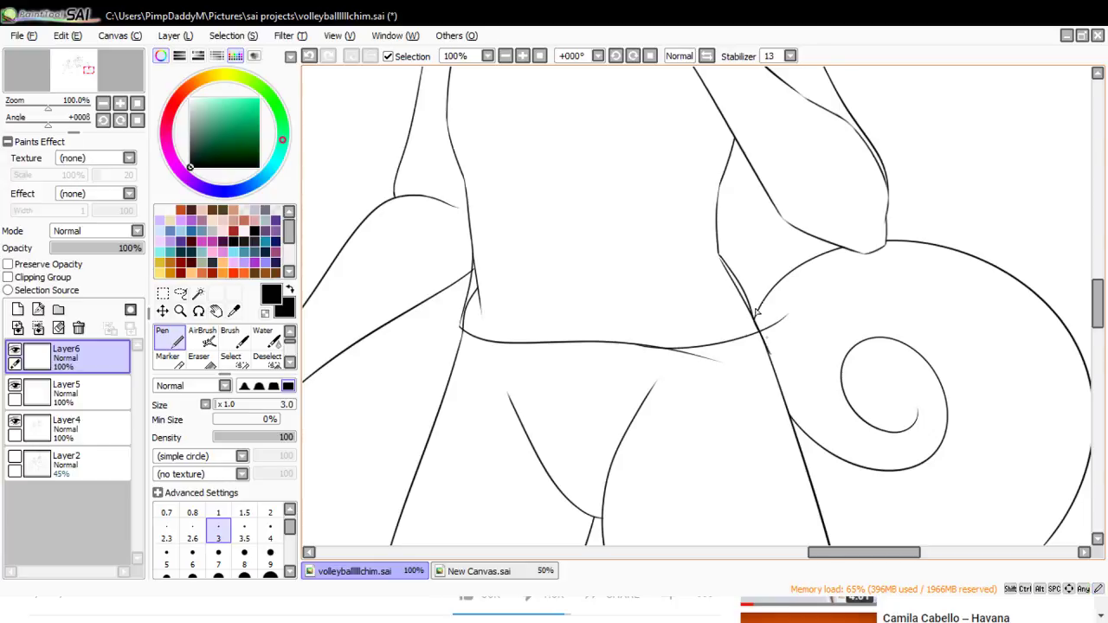
pyautogui.hotkey('ctrl', 'z')
pyautogui.moveTo(732, 141); pyautogui.dragTo(717, 240)
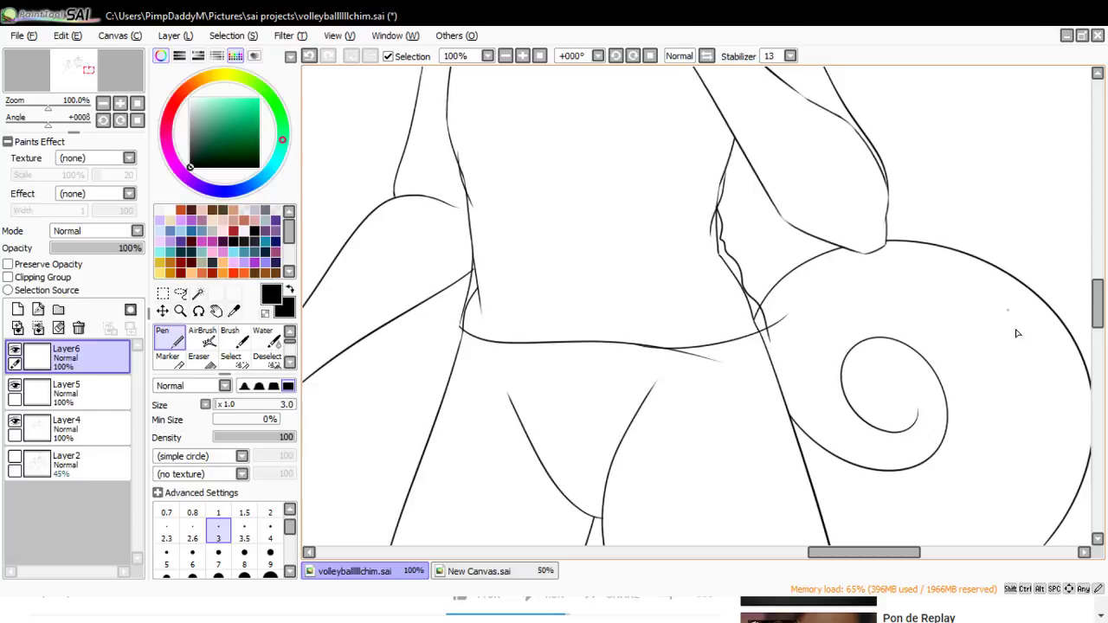
# - Ink a fold line at the lowered arm's armpit and trim the overshooting end of its sleeve hem with the Eraser
pyautogui.moveTo(1096, 305)
pyautogui.mouseDown()
pyautogui.moveTo(1097, 283)
pyautogui.moveTo(1097, 292)
pyautogui.mouseUp()
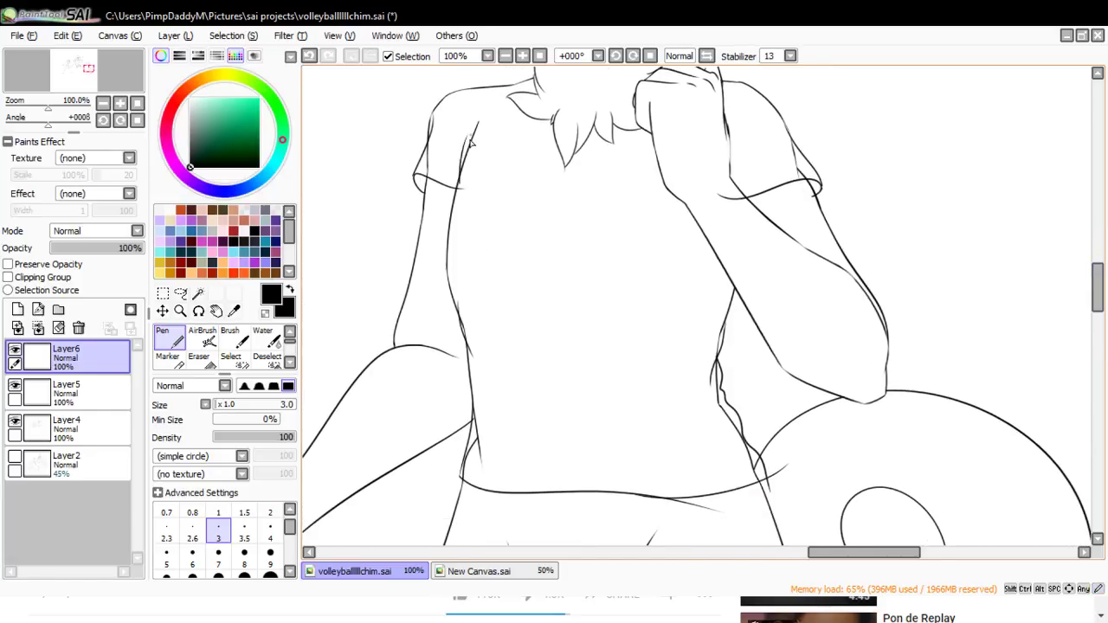
pyautogui.hotkey('ctrl', 'z')
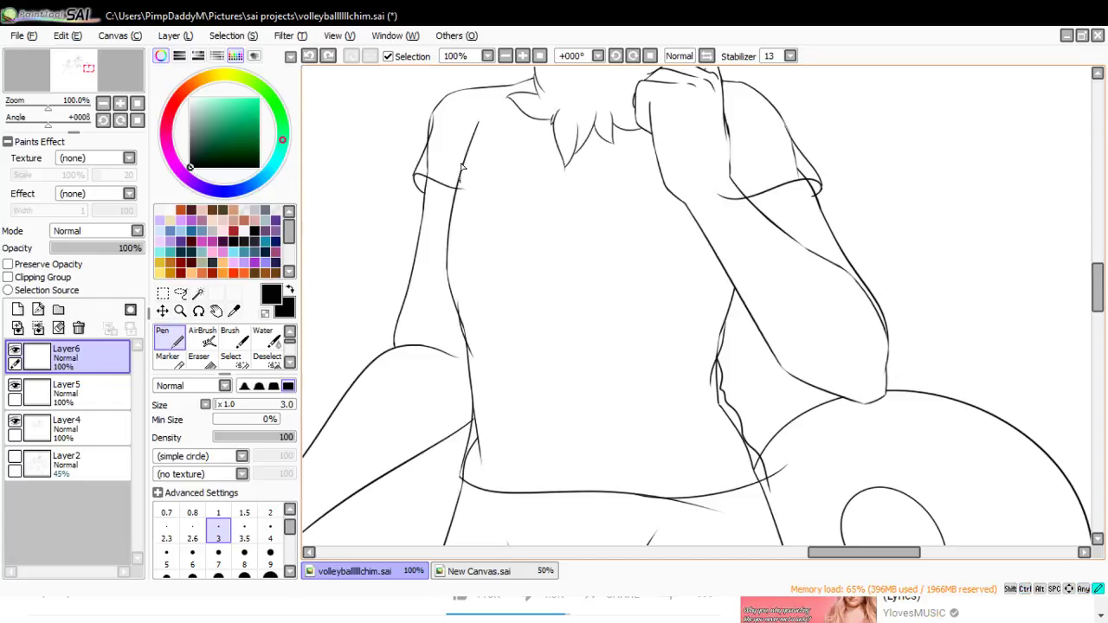
pyautogui.click(198, 357)
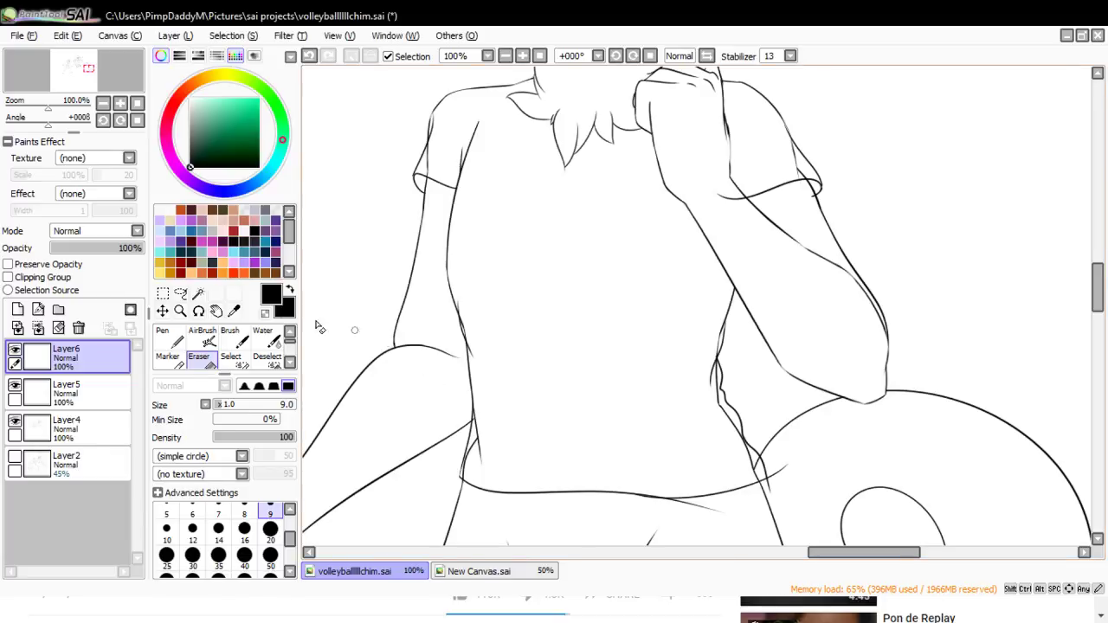
# - Erase the excess upper end of the lowered arm's sleeve edge at the shoulder with the size 20 Eraser
pyautogui.click(274, 528)
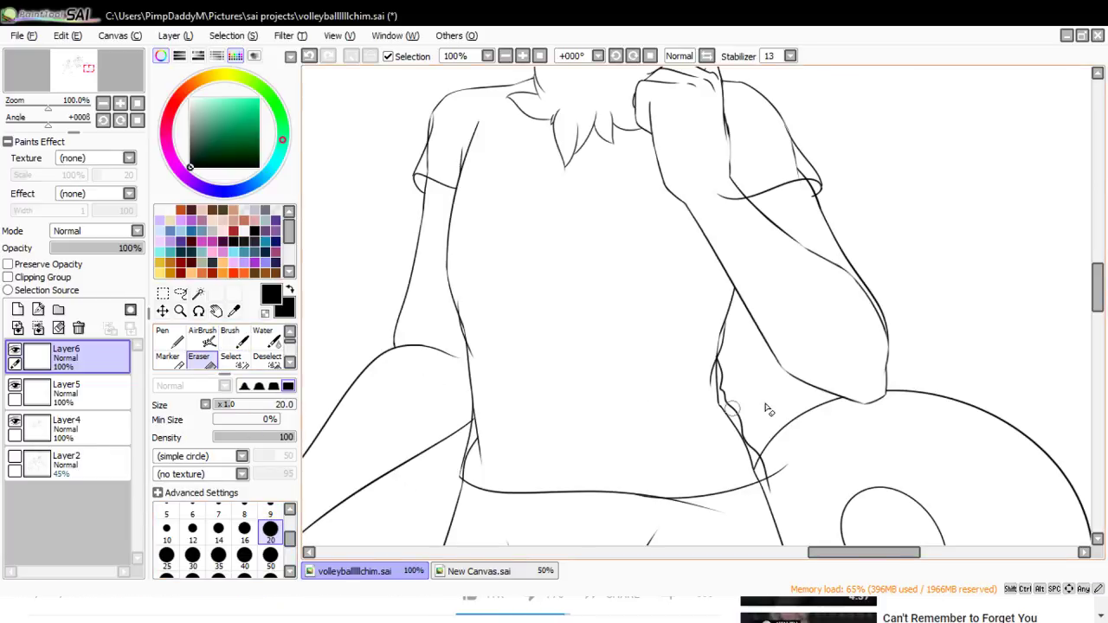
pyautogui.click(179, 313)
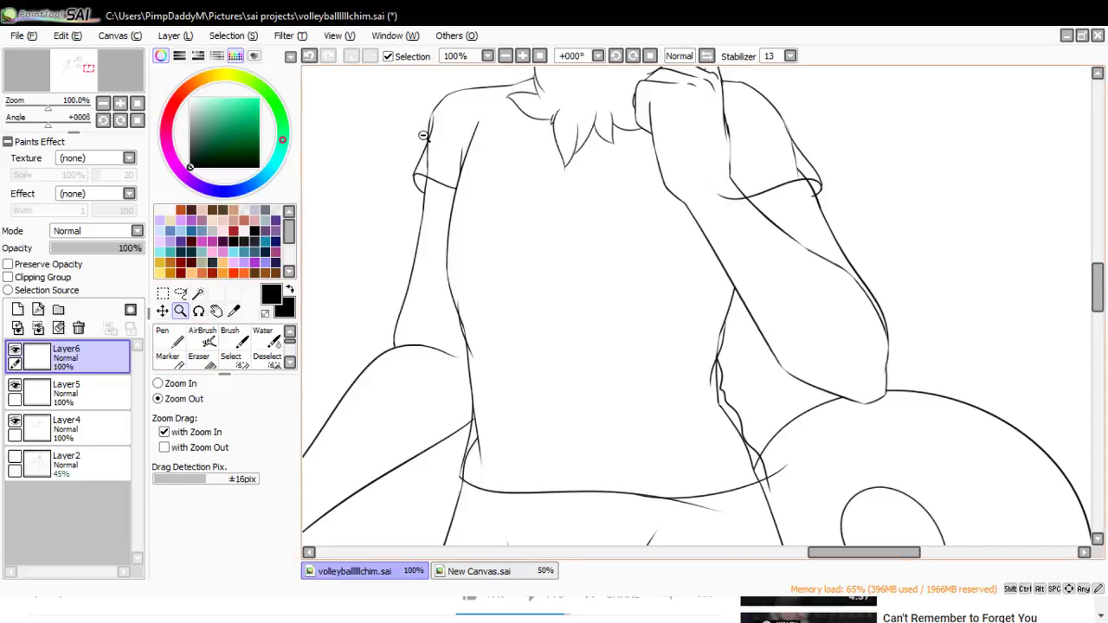
pyautogui.click(449, 102)
pyautogui.click(450, 101)
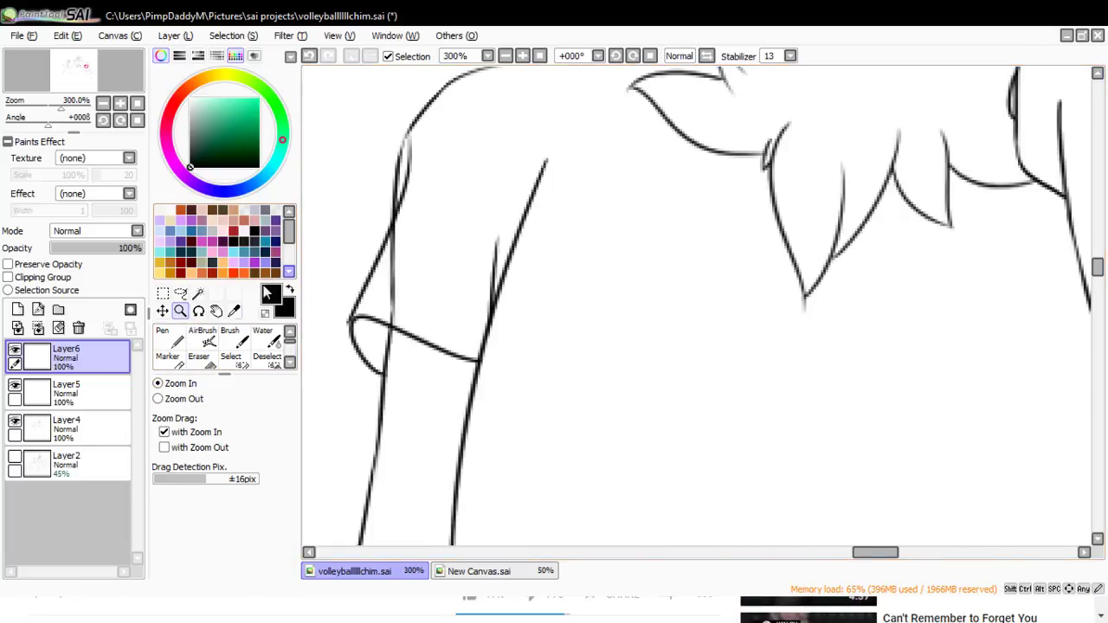
pyautogui.click(198, 358)
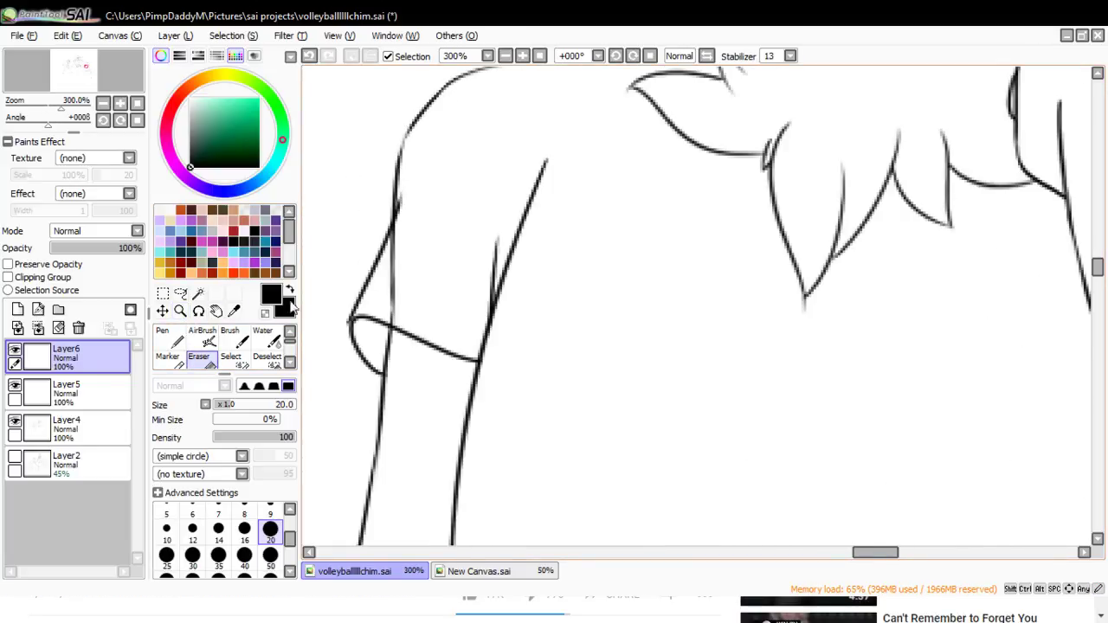
# - Ink a second line parallel to the lowered arm's sleeve hem with the size 3 Pen to form a cuff band
pyautogui.click(167, 339)
pyautogui.moveTo(350, 327)
pyautogui.mouseDown()
pyautogui.moveTo(394, 303)
pyautogui.moveTo(350, 327)
pyautogui.moveTo(370, 285)
pyautogui.moveTo(489, 339)
pyautogui.mouseUp()
pyautogui.hotkey('ctrl', 'z')
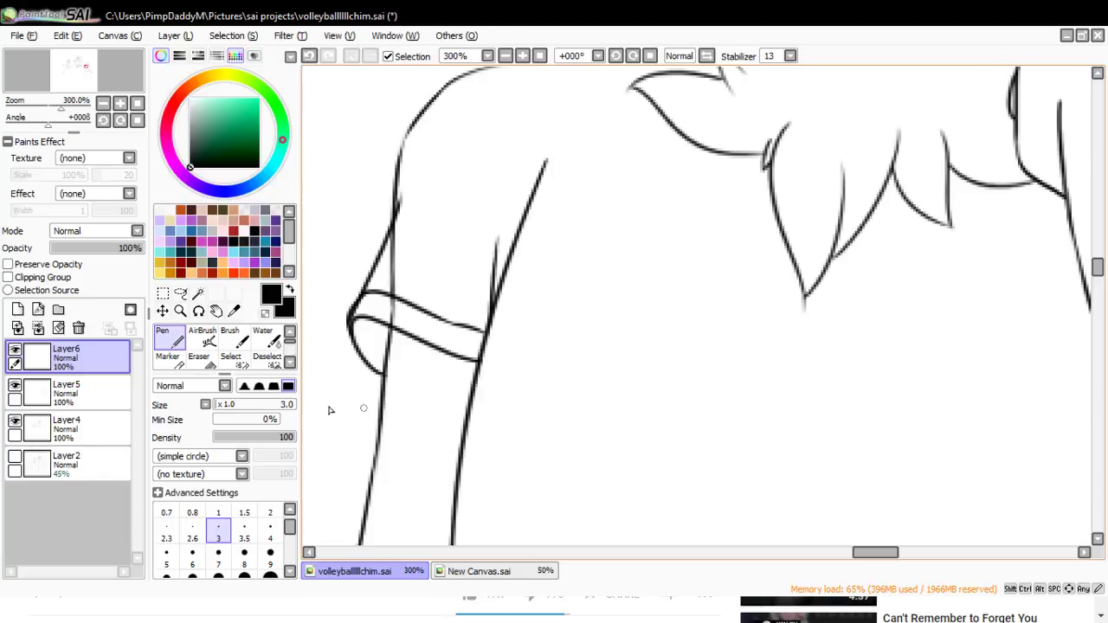
# - Ink a second line parallel to the raised arm's sleeve hem with the size 3 Pen to form a cuff band
pyautogui.click(180, 311)
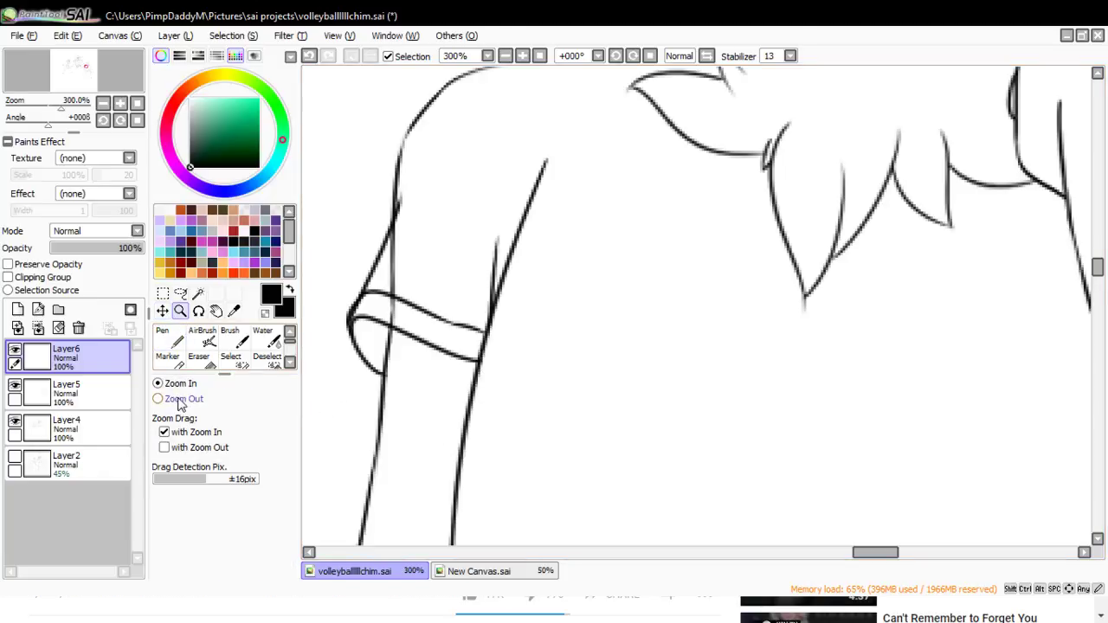
pyautogui.click(178, 400)
pyautogui.click(394, 177)
pyautogui.click(374, 201)
pyautogui.click(373, 206)
pyautogui.click(374, 206)
pyautogui.click(374, 208)
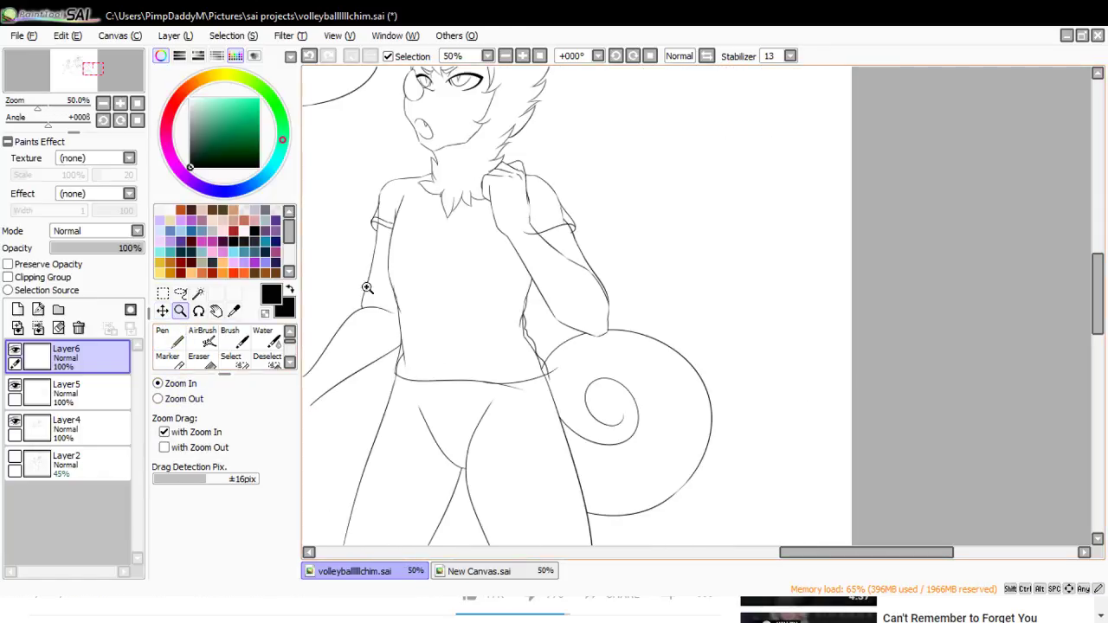
pyautogui.click(575, 211)
pyautogui.click(572, 214)
pyautogui.click(562, 229)
pyautogui.click(536, 239)
pyautogui.click(519, 254)
pyautogui.click(175, 338)
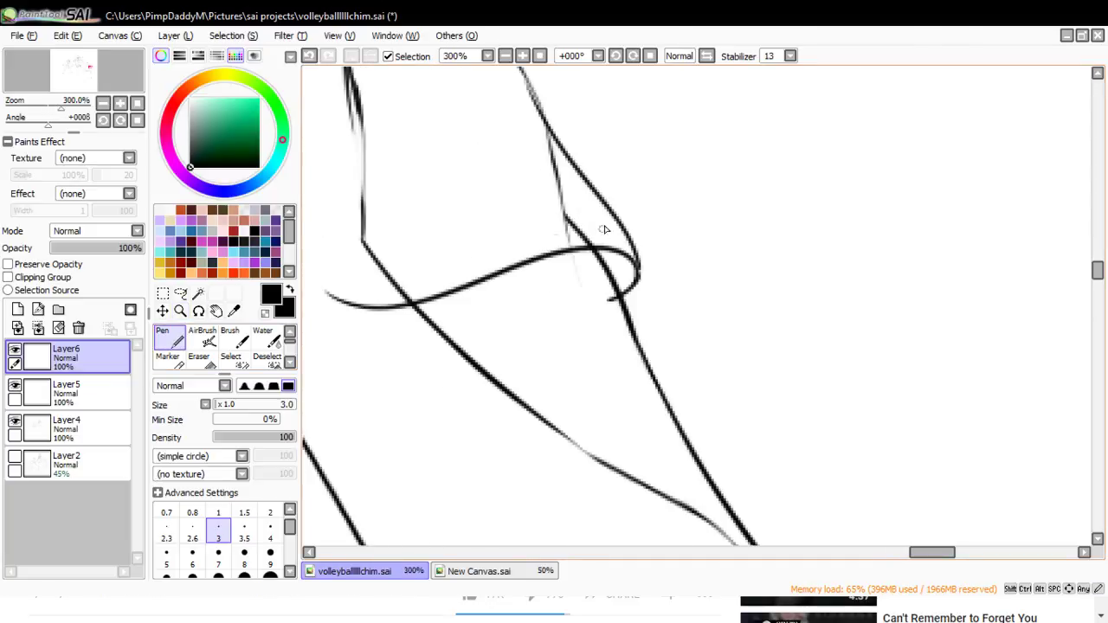
pyautogui.moveTo(618, 222)
pyautogui.mouseDown()
pyautogui.moveTo(530, 228)
pyautogui.moveTo(329, 283)
pyautogui.moveTo(348, 324)
pyautogui.moveTo(391, 334)
pyautogui.moveTo(394, 303)
pyautogui.mouseUp()
# - Trim the overshooting ends of the raised arm's sleeve cuff lines with the size 20 Eraser
pyautogui.click(198, 356)
pyautogui.moveTo(610, 315)
pyautogui.mouseDown()
pyautogui.moveTo(595, 288)
pyautogui.moveTo(604, 329)
pyautogui.mouseUp()
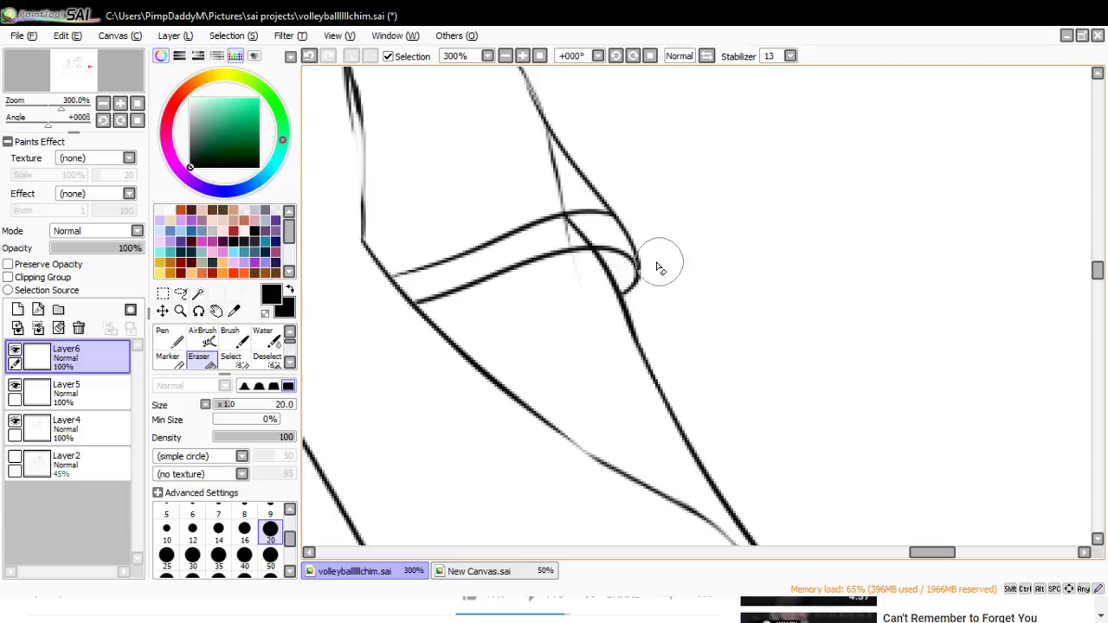
pyautogui.moveTo(656, 264); pyautogui.dragTo(650, 311)
# - Select the lowered arm's sleeve cuff with the Lasso and nudge it slightly down the arm to lengthen the sleeve
pyautogui.click(180, 311)
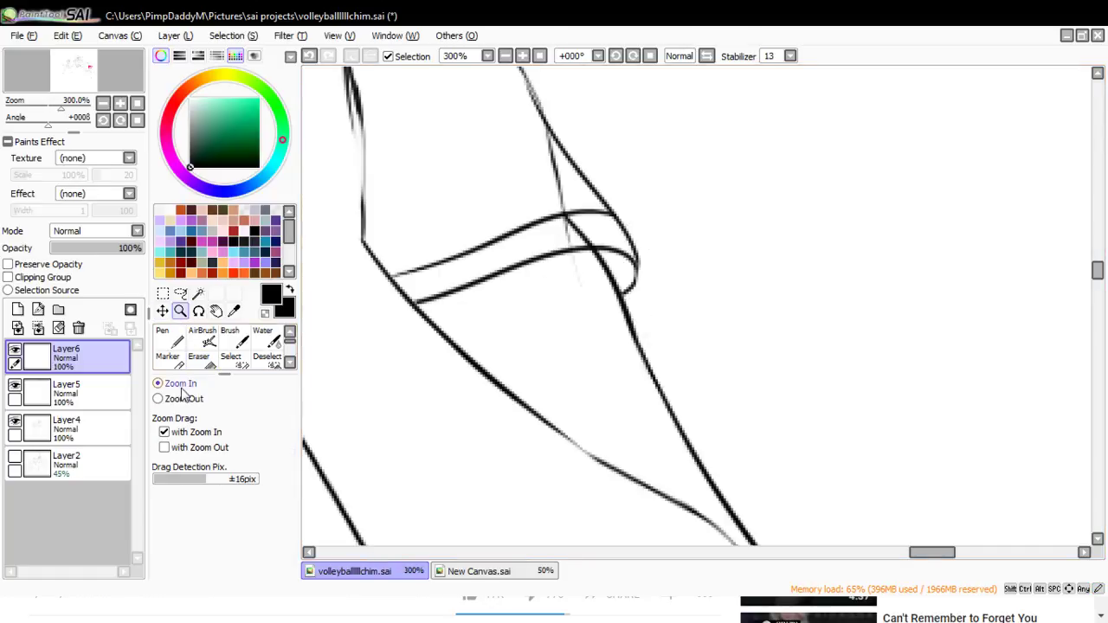
pyautogui.click(183, 397)
pyautogui.click(512, 217)
pyautogui.click(511, 217)
pyautogui.click(581, 201)
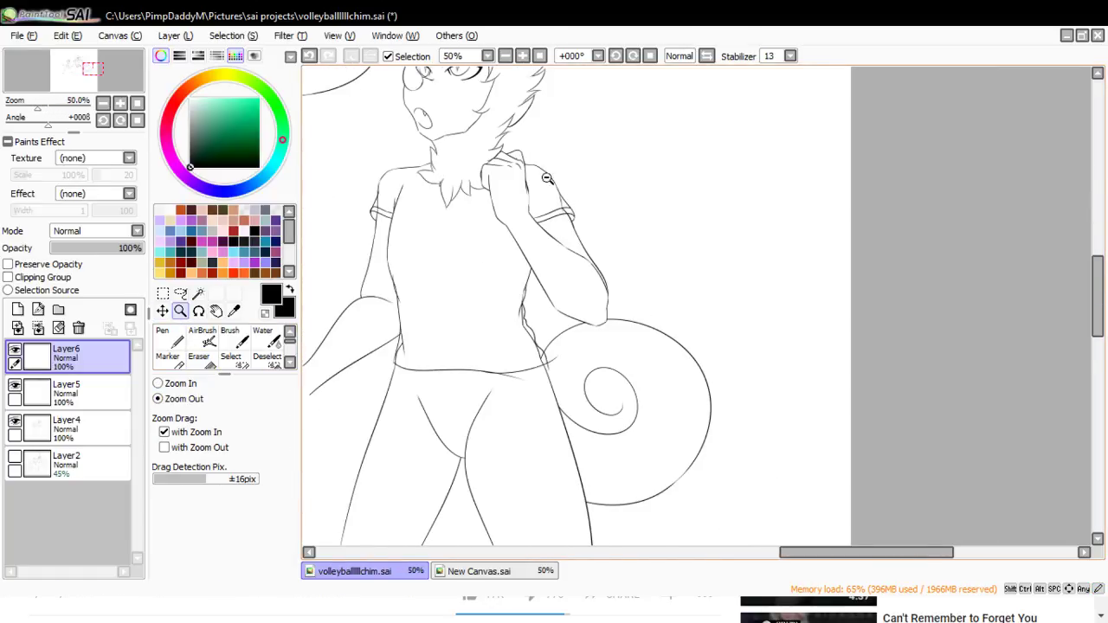
pyautogui.click(546, 178)
pyautogui.click(158, 383)
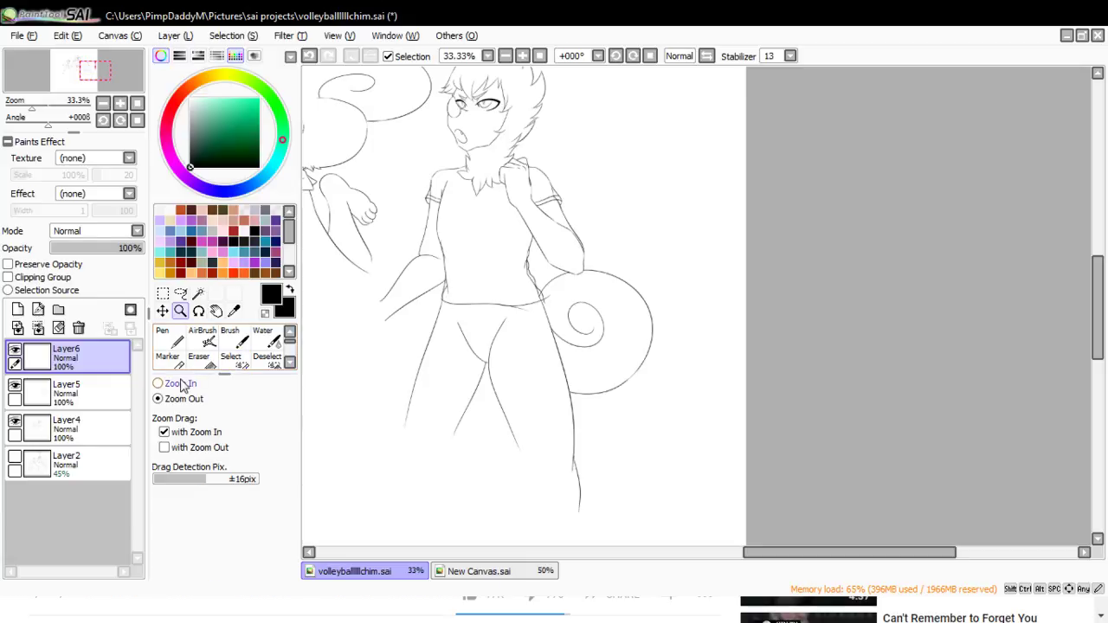
pyautogui.click(457, 167)
pyautogui.click(456, 167)
pyautogui.click(180, 294)
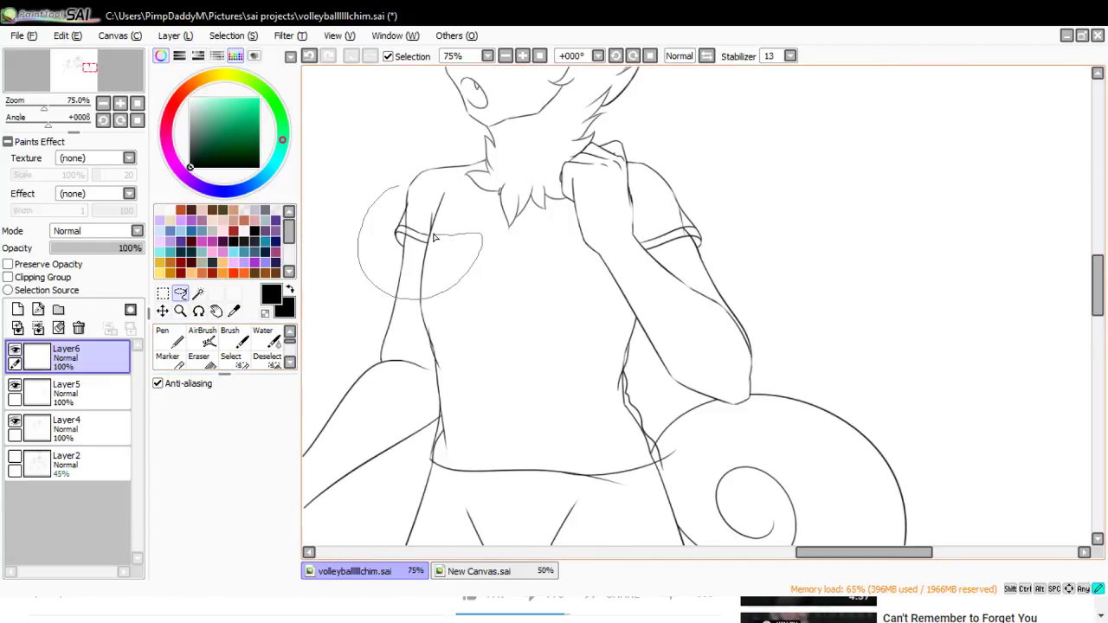
pyautogui.moveTo(448, 188); pyautogui.dragTo(448, 187)
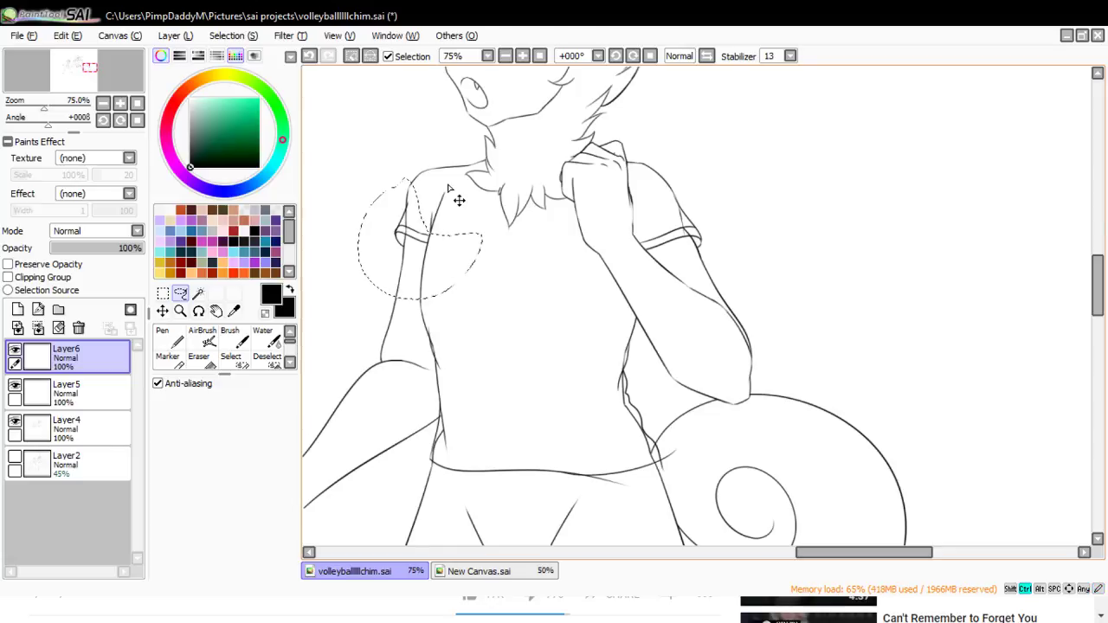
pyautogui.hotkey('ctrl', 'Right')
pyautogui.hotkey('ctrl', 'Down')
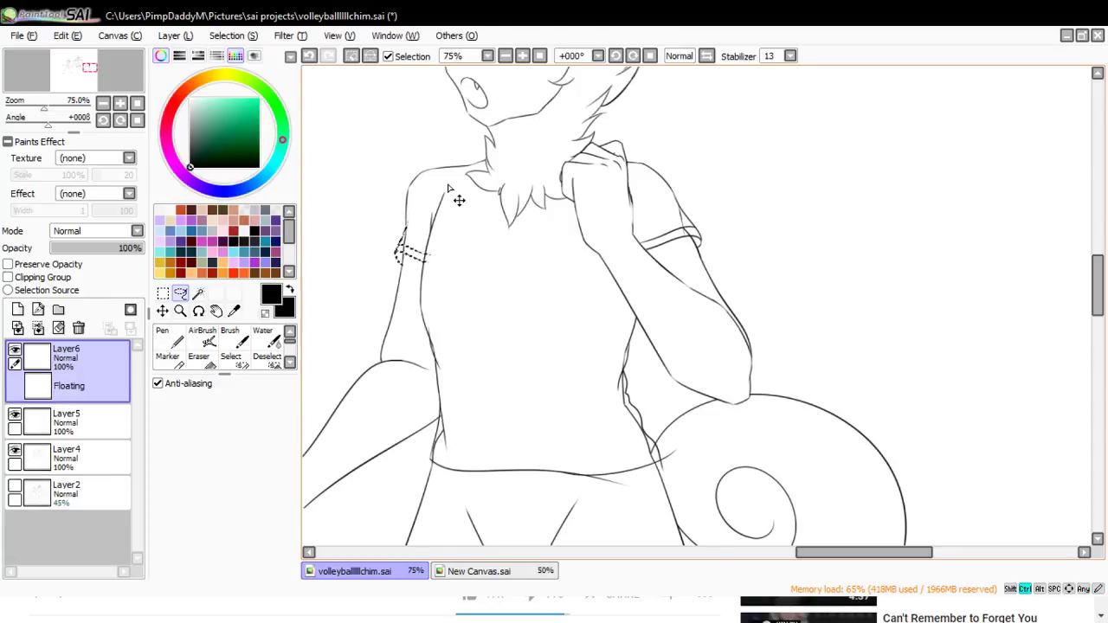
pyautogui.press('Left')
pyautogui.press('Left')
pyautogui.press('Left')
pyautogui.hotkey('ctrl', 'Down')
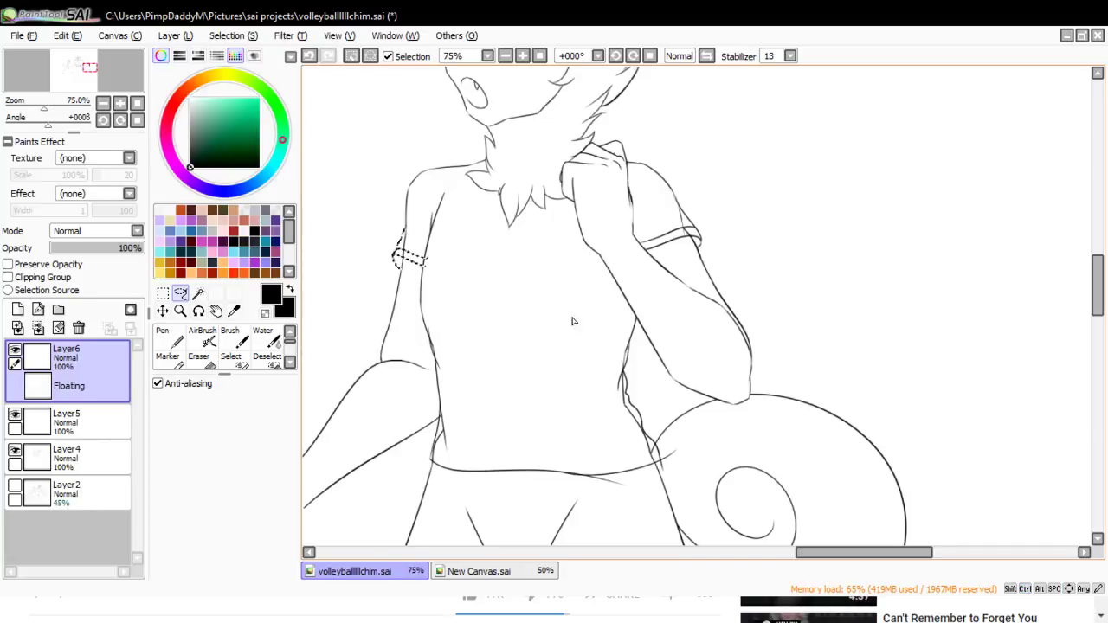
# - Select the raised arm's sleeve cuff with the Lasso, nudge it slightly down the arm, and clear the selection
pyautogui.moveTo(689, 176); pyautogui.dragTo(647, 189)
pyautogui.moveTo(762, 199); pyautogui.dragTo(757, 204)
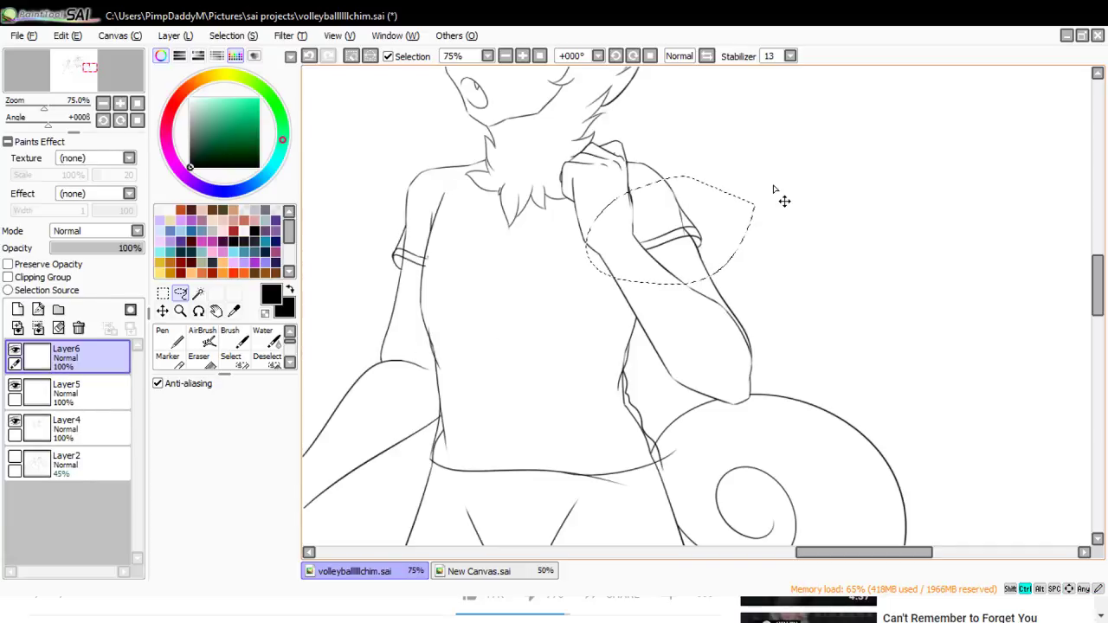
pyautogui.hotkey('ctrl', 'Down')
pyautogui.hotkey('ctrl', 'Down')
pyautogui.hotkey('ctrl', 'Down')
pyautogui.hotkey('ctrl', 'Down')
pyautogui.hotkey('ctrl', 'Down')
pyautogui.hotkey('ctrl', 'Down')
pyautogui.hotkey('ctrl', 'Down')
pyautogui.hotkey('ctrl', 'Down')
pyautogui.hotkey('ctrl', 'Down')
pyautogui.hotkey('ctrl', 'Down')
pyautogui.hotkey('ctrl', 'Down')
pyautogui.hotkey('ctrl', 'Down')
pyautogui.hotkey('ctrl', 'Down')
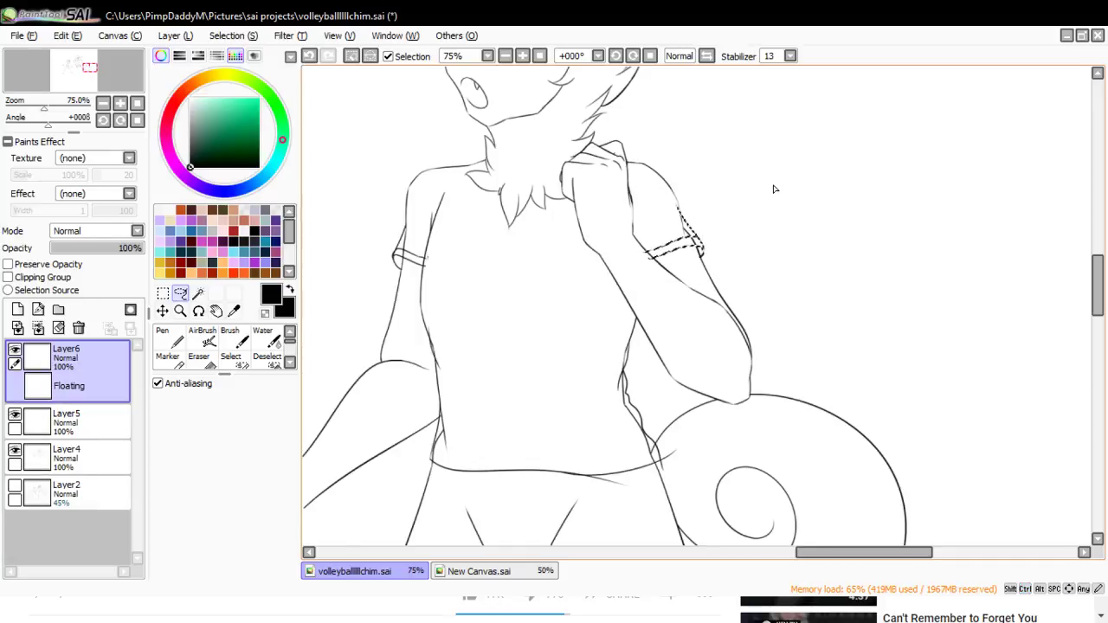
pyautogui.click(163, 294)
pyautogui.click(327, 309)
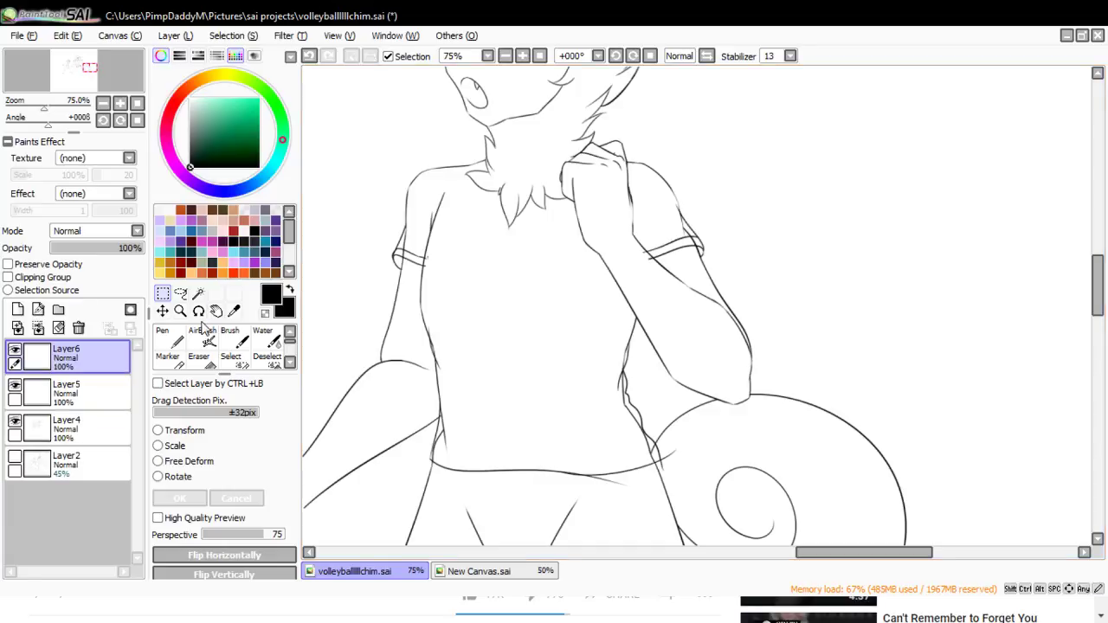
# - Erase the ends of the lowered arm's cuff lines that overshoot the arm outline with the size 20 Eraser
pyautogui.click(180, 311)
pyautogui.click(403, 246)
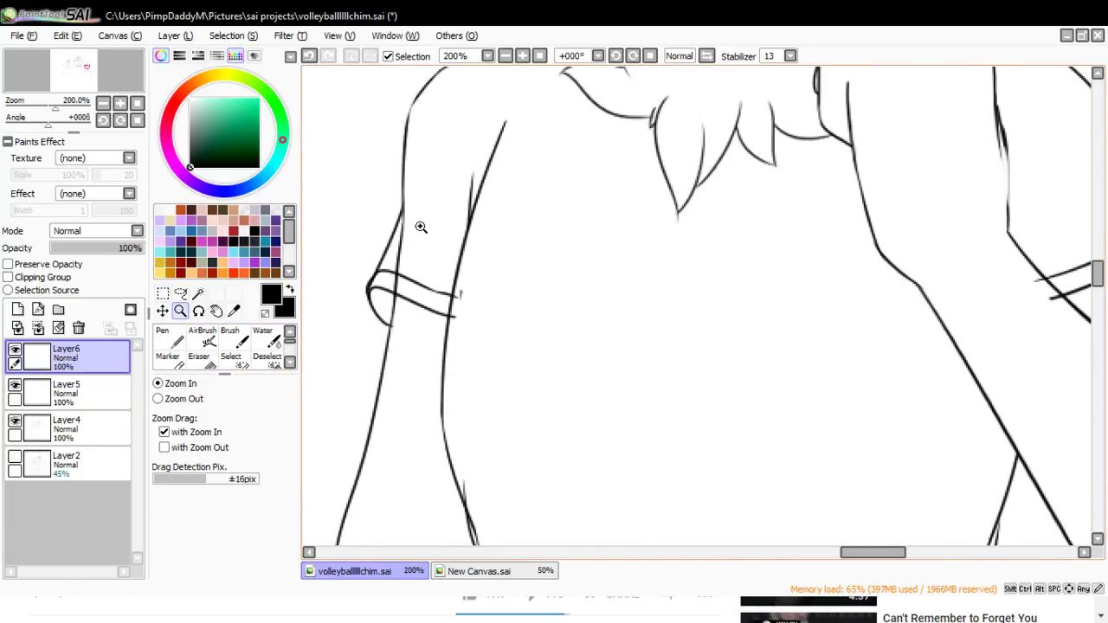
pyautogui.click(199, 355)
pyautogui.hotkey('ctrl', 'z')
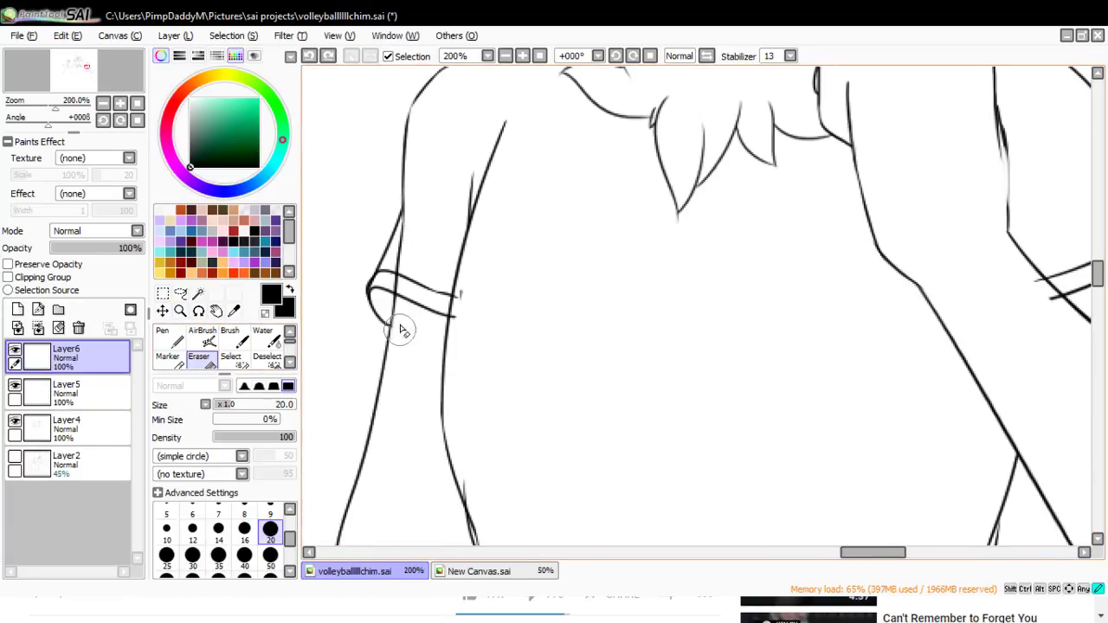
pyautogui.moveTo(401, 332); pyautogui.dragTo(404, 323)
pyautogui.moveTo(471, 284); pyautogui.dragTo(461, 317)
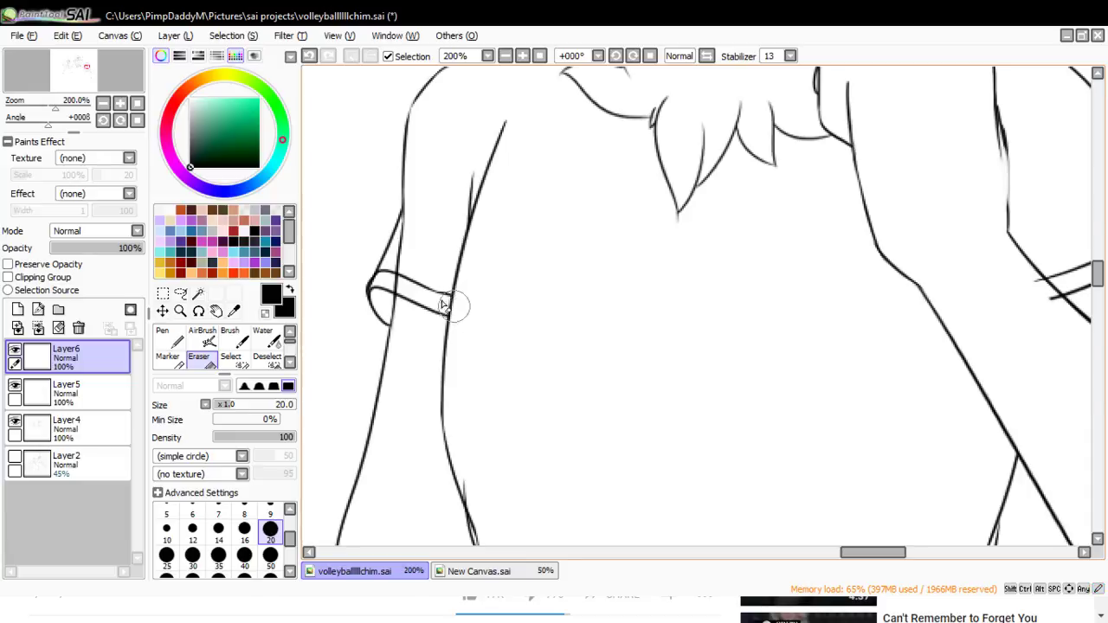
# - Erase the inner ends of the raised arm's cuff lines that stick out past the forearm outline
pyautogui.click(180, 310)
pyautogui.click(190, 399)
pyautogui.click(359, 240)
pyautogui.click(358, 240)
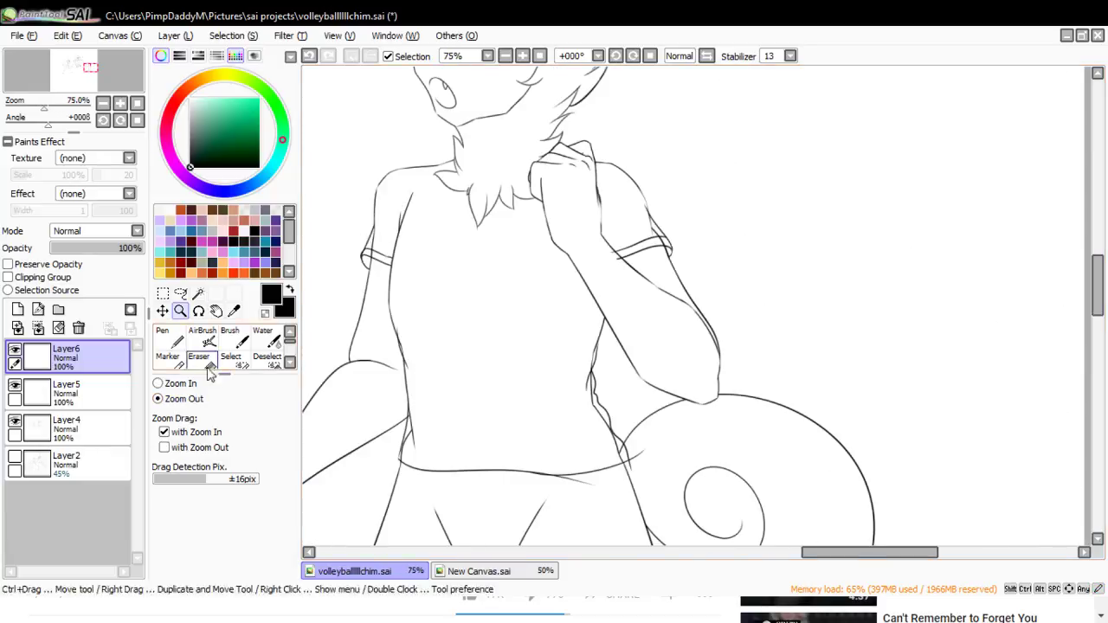
pyautogui.click(158, 384)
pyautogui.click(698, 239)
pyautogui.click(699, 239)
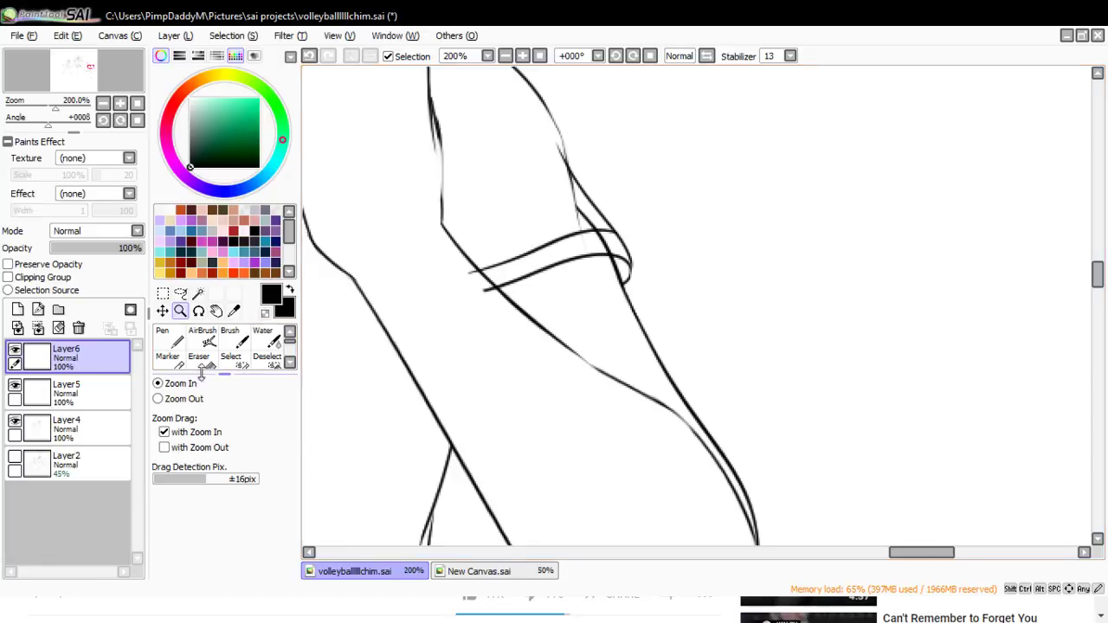
pyautogui.press('e')
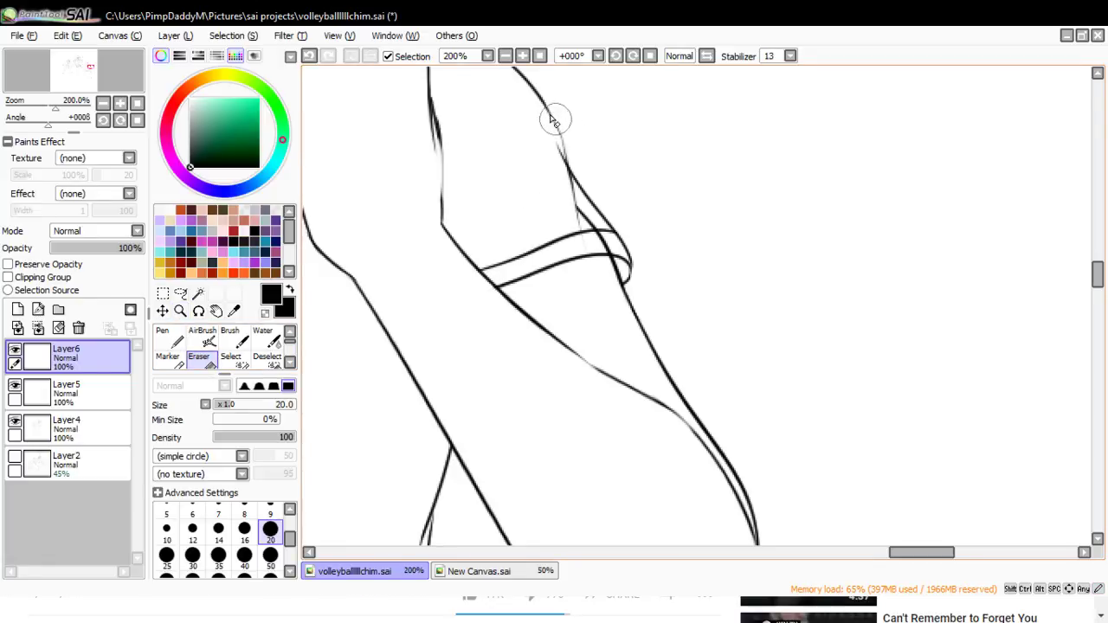
# - Erase the overshooting line ends at the shirt hem's tail-side corner and the stray stroke below the hem
pyautogui.click(180, 313)
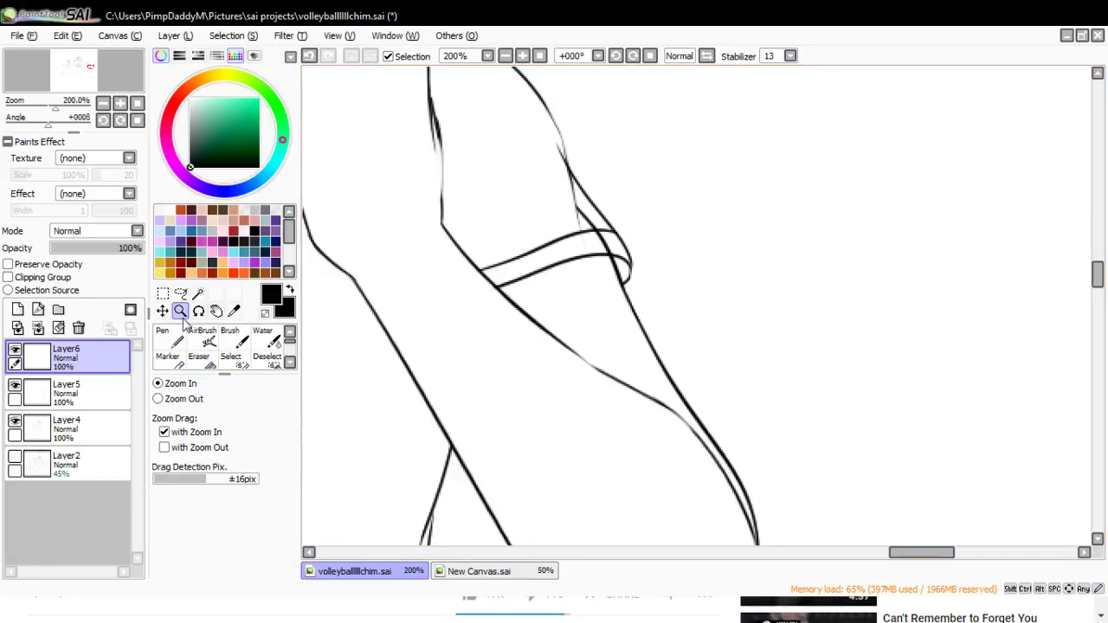
pyautogui.click(190, 398)
pyautogui.click(514, 165)
pyautogui.click(514, 165)
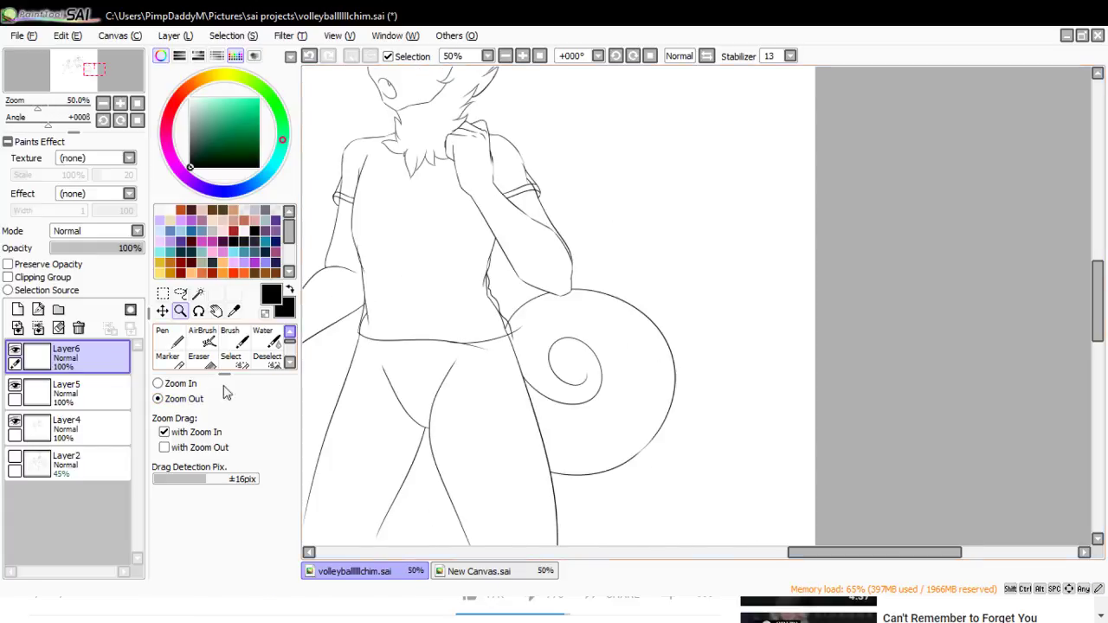
pyautogui.click(507, 329)
pyautogui.click(494, 339)
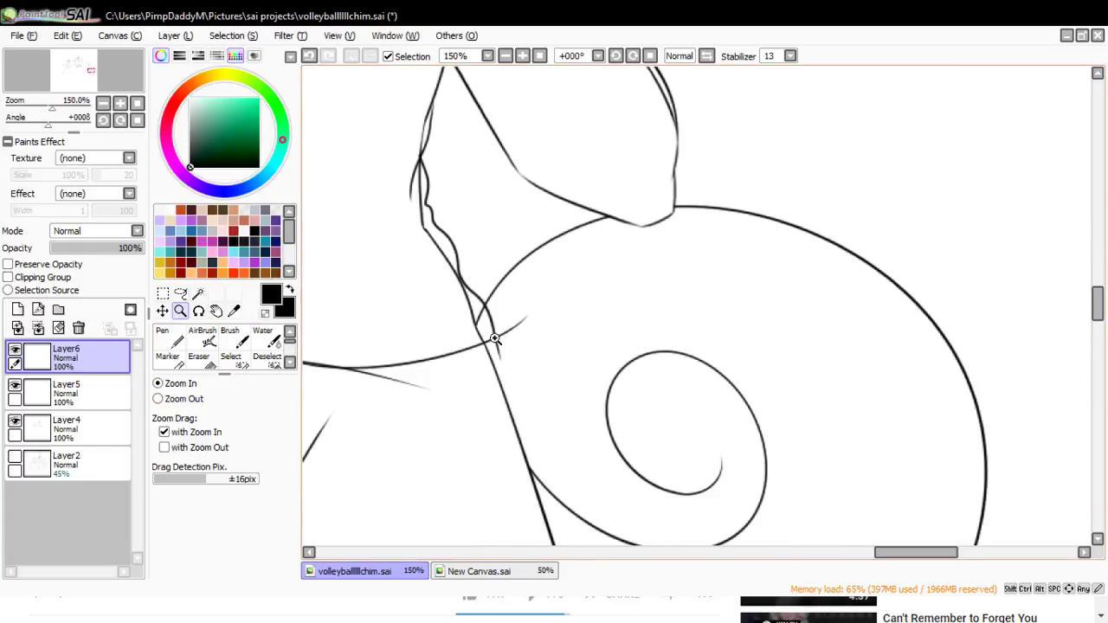
pyautogui.click(352, 348)
pyautogui.press('e')
pyautogui.moveTo(569, 317)
pyautogui.mouseDown()
pyautogui.moveTo(546, 351)
pyautogui.moveTo(587, 301)
pyautogui.moveTo(601, 331)
pyautogui.mouseUp()
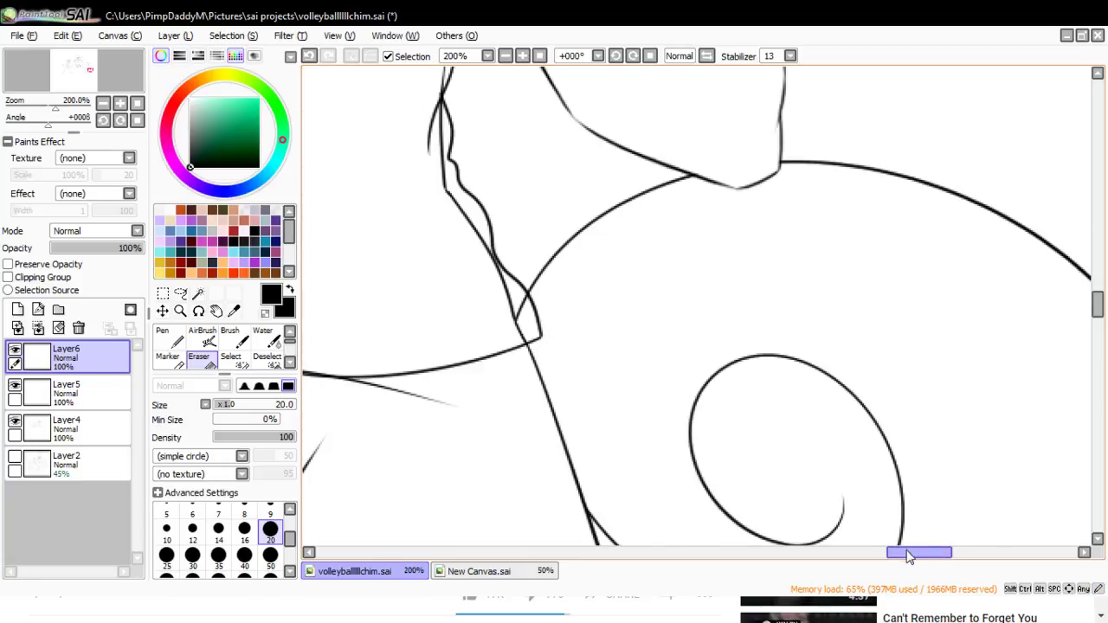
pyautogui.moveTo(908, 556); pyautogui.dragTo(883, 556)
pyautogui.moveTo(571, 388); pyautogui.dragTo(731, 405)
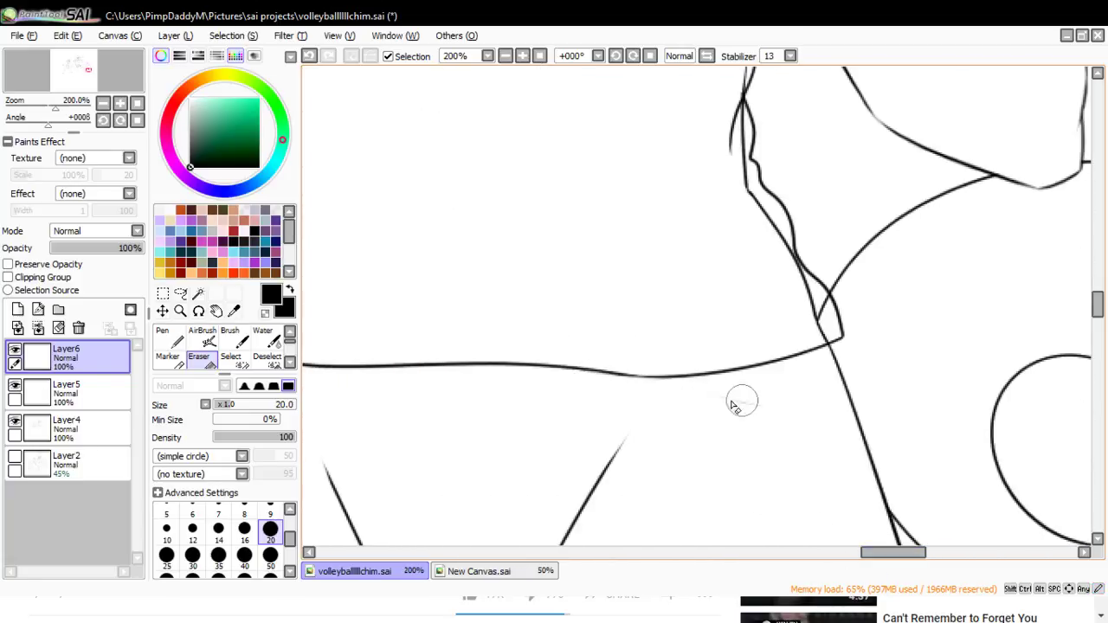
# - Ink a wavy line above the shirt hem with the size 3 Pen, starting at the lowered-arm side and running across the waist
pyautogui.moveTo(891, 552)
pyautogui.mouseDown()
pyautogui.moveTo(843, 554)
pyautogui.moveTo(845, 574)
pyautogui.moveTo(904, 553)
pyautogui.mouseUp()
pyautogui.click(171, 338)
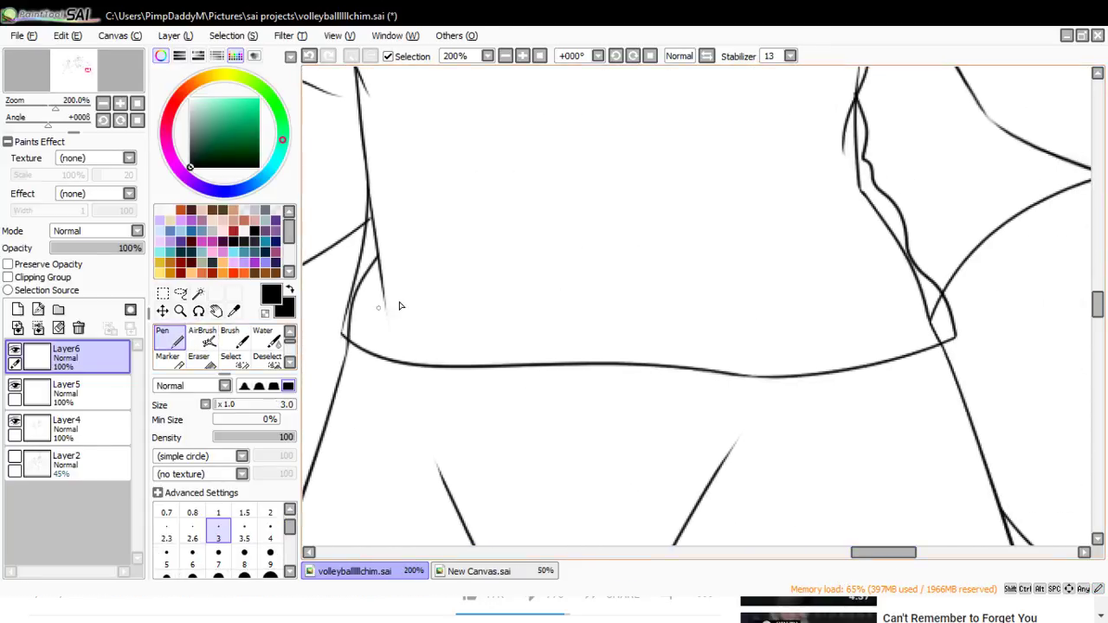
pyautogui.moveTo(349, 296); pyautogui.dragTo(659, 322)
pyautogui.moveTo(590, 322); pyautogui.dragTo(908, 337)
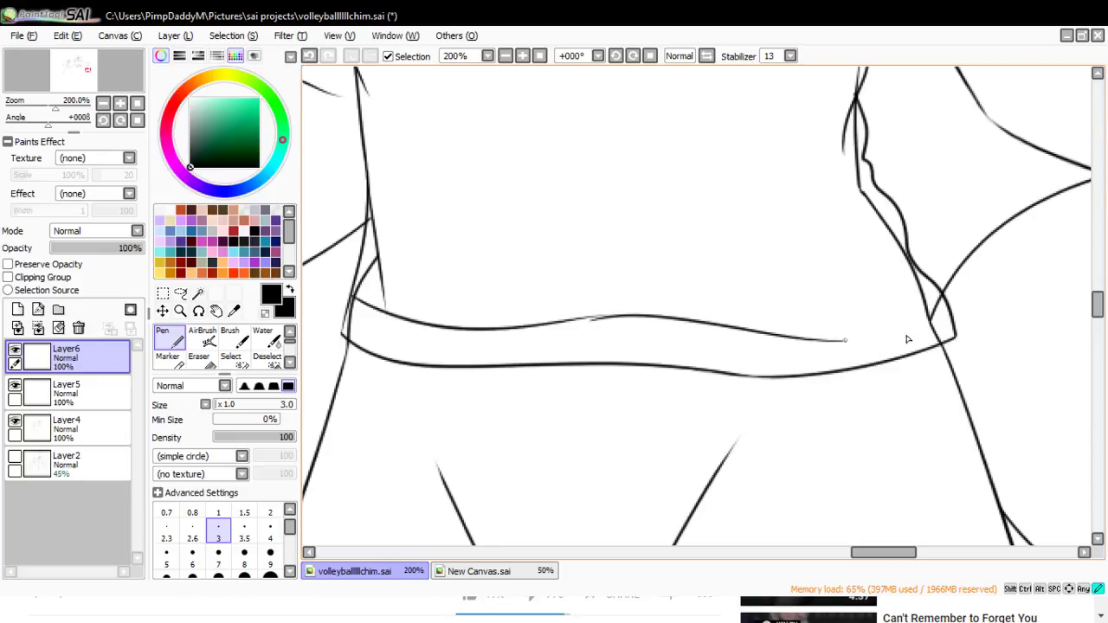
pyautogui.hotkey('ctrl', 'z')
pyautogui.moveTo(593, 324)
pyautogui.mouseDown()
pyautogui.moveTo(761, 343)
pyautogui.moveTo(885, 320)
pyautogui.mouseUp()
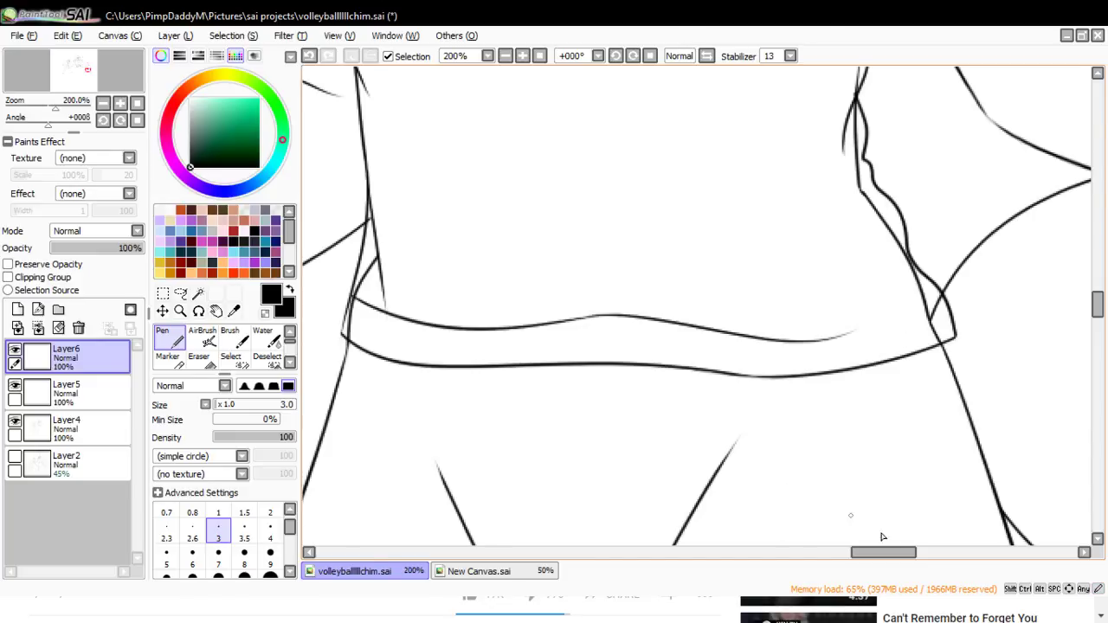
# - Extend the upper hem line to the shirt's tail-side edge and erase the overlapping stroke end to complete the hem band
pyautogui.moveTo(882, 552); pyautogui.dragTo(897, 552)
pyautogui.moveTo(783, 300)
pyautogui.mouseDown()
pyautogui.moveTo(688, 329)
pyautogui.moveTo(541, 327)
pyautogui.mouseUp()
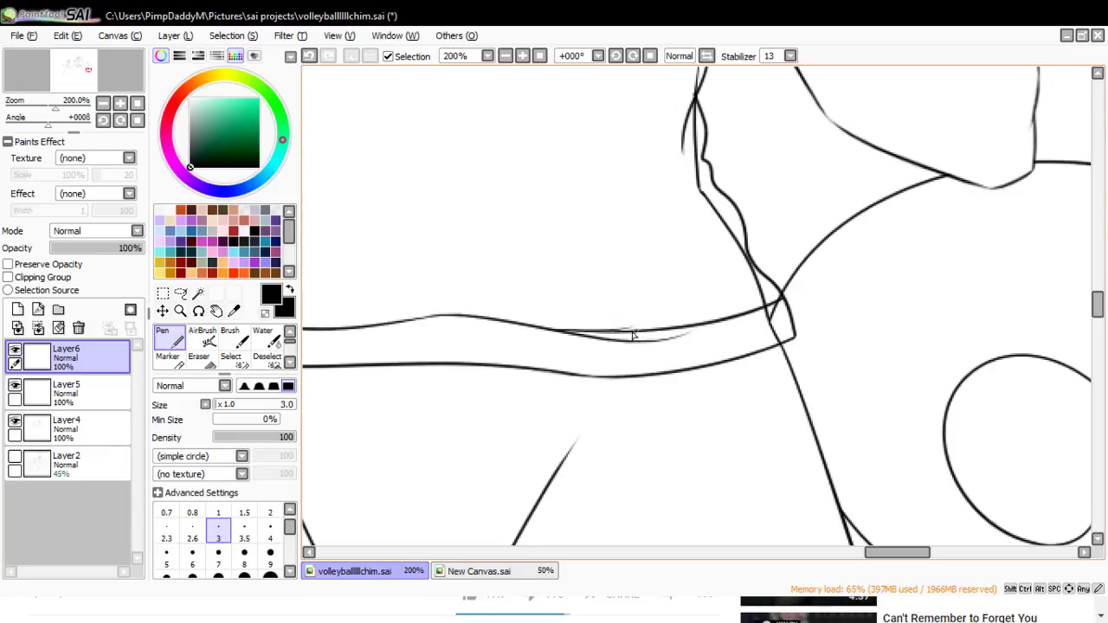
pyautogui.hotkey('ctrl', 'z')
pyautogui.moveTo(544, 328); pyautogui.dragTo(647, 331)
pyautogui.hotkey('ctrl', 'z')
pyautogui.click(199, 359)
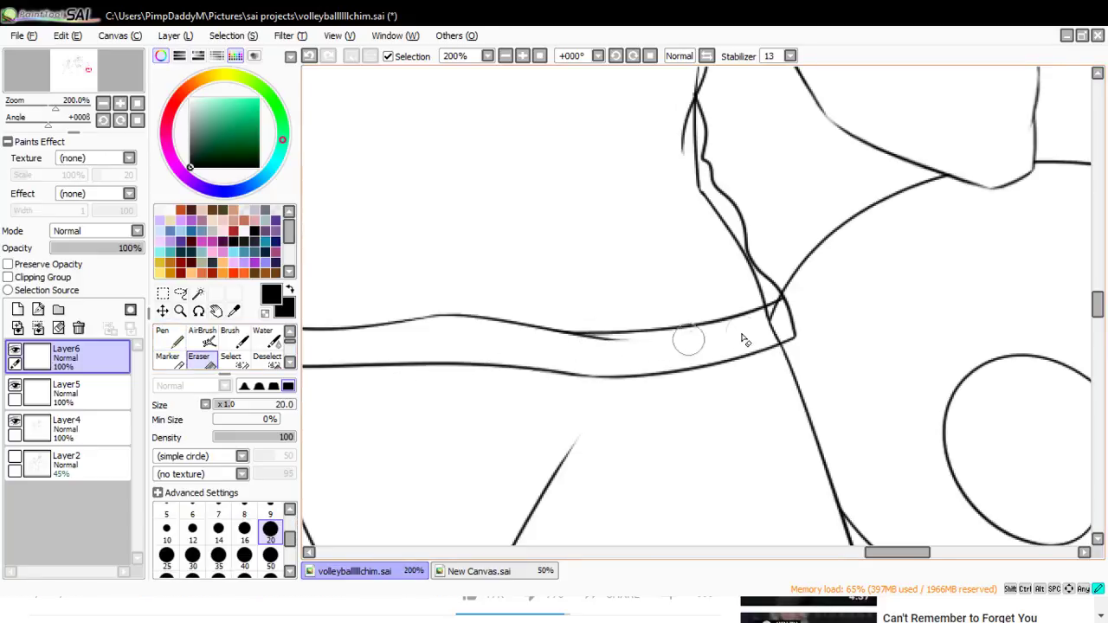
# - Ink a narrow horizontal rectangle across the chest of the left character's tank top on Layer4 with the size 3 Pen
pyautogui.click(179, 312)
pyautogui.click(388, 383)
pyautogui.click(507, 333)
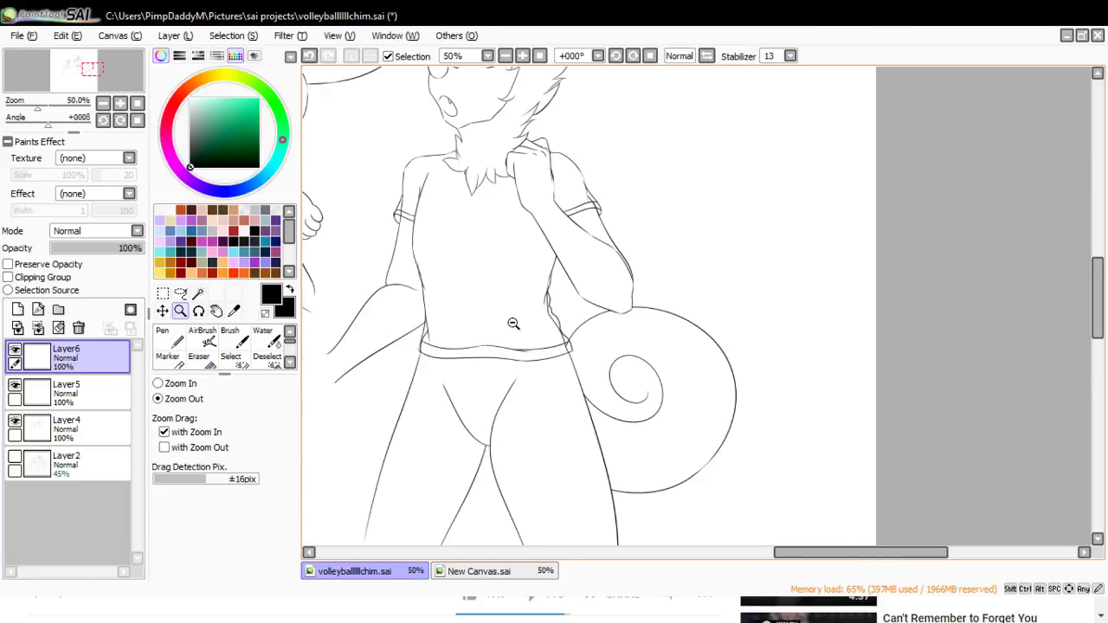
pyautogui.click(618, 227)
pyautogui.click(646, 228)
pyautogui.click(642, 235)
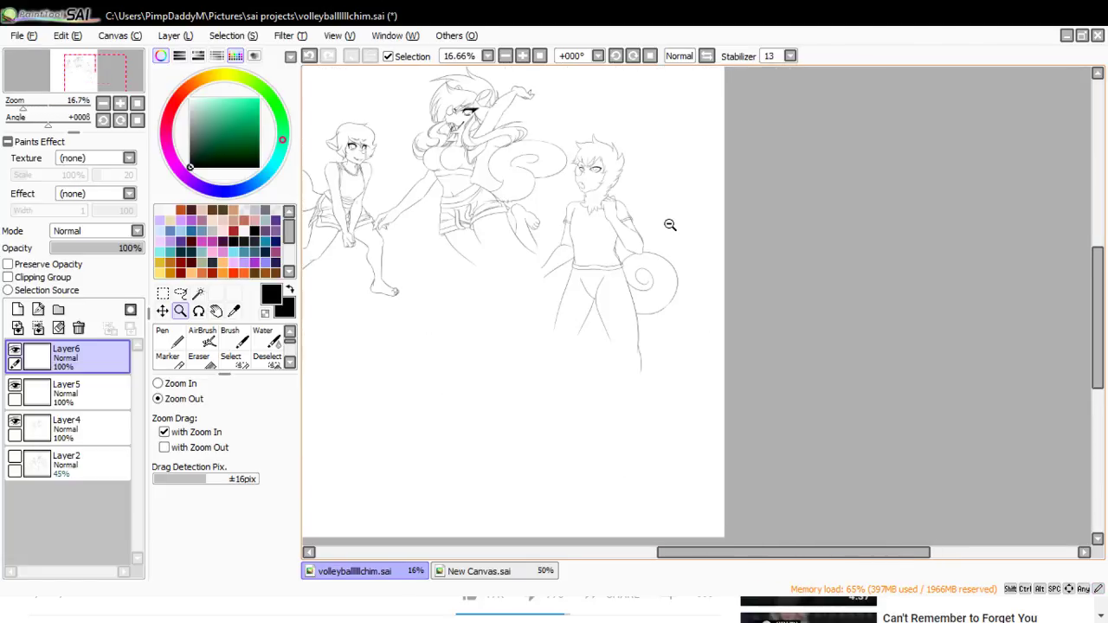
pyautogui.click(66, 426)
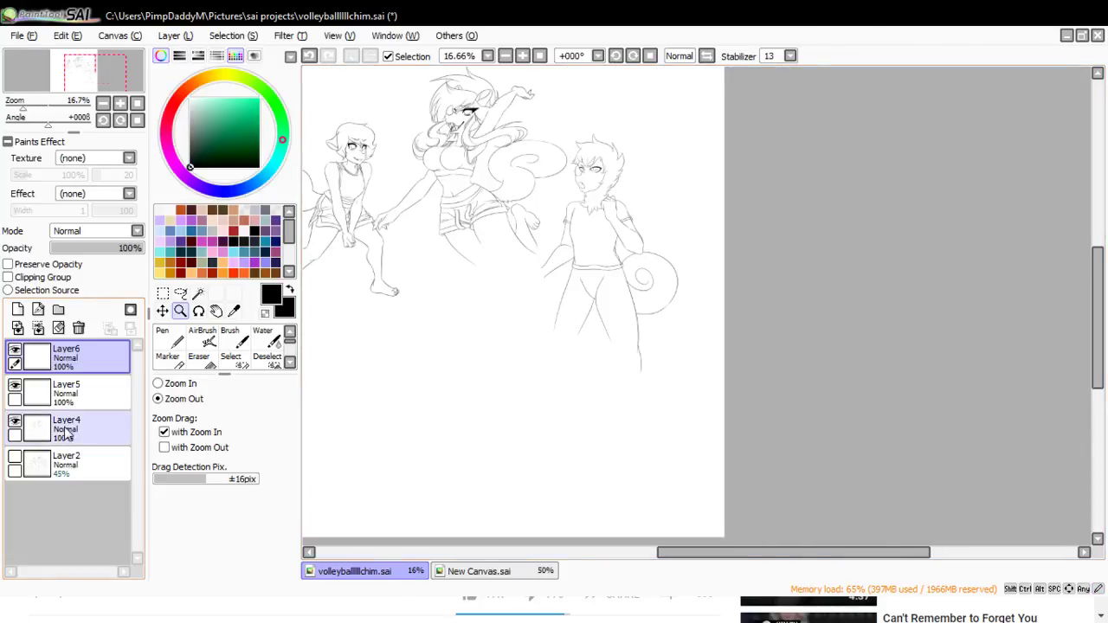
pyautogui.click(157, 384)
pyautogui.click(339, 171)
pyautogui.click(339, 170)
pyautogui.click(340, 170)
pyautogui.click(339, 170)
pyautogui.click(340, 171)
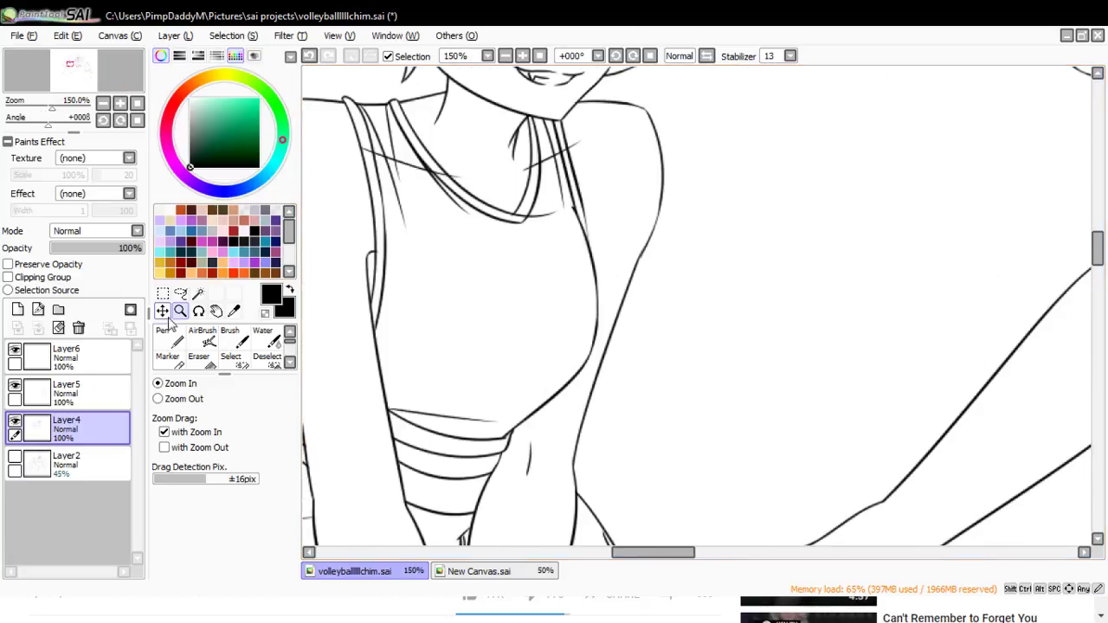
pyautogui.click(167, 335)
pyautogui.moveTo(397, 272); pyautogui.dragTo(490, 268)
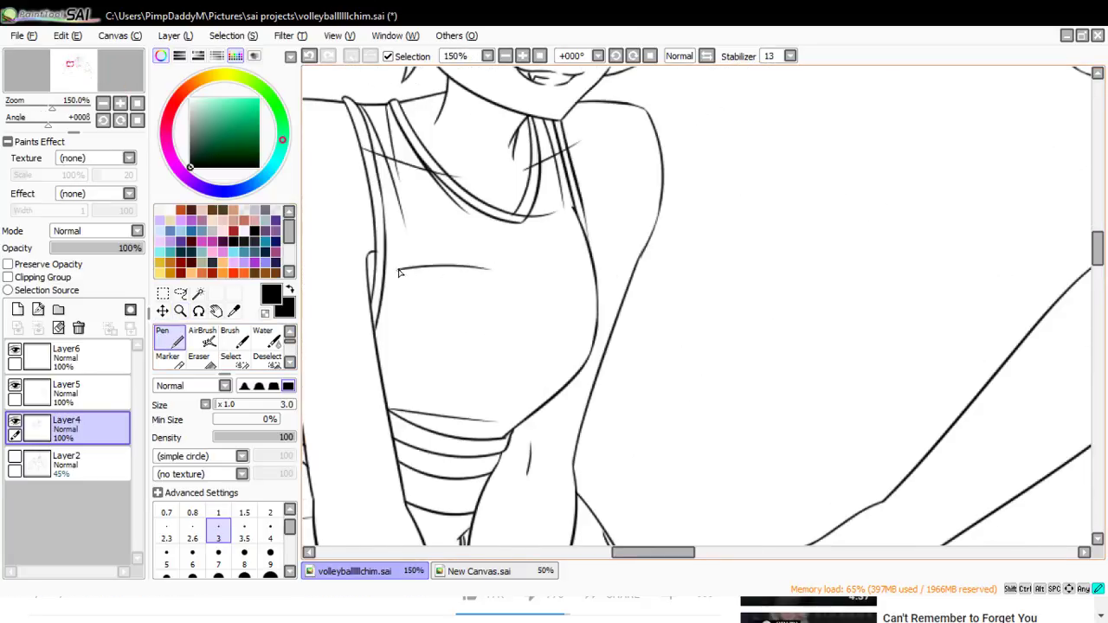
pyautogui.hotkey('ctrl', 'z')
pyautogui.moveTo(397, 289)
pyautogui.mouseDown()
pyautogui.moveTo(490, 296)
pyautogui.moveTo(495, 280)
pyautogui.mouseUp()
pyautogui.hotkey('ctrl', 'z')
pyautogui.hotkey('ctrl', 'z')
pyautogui.moveTo(396, 289); pyautogui.dragTo(488, 283)
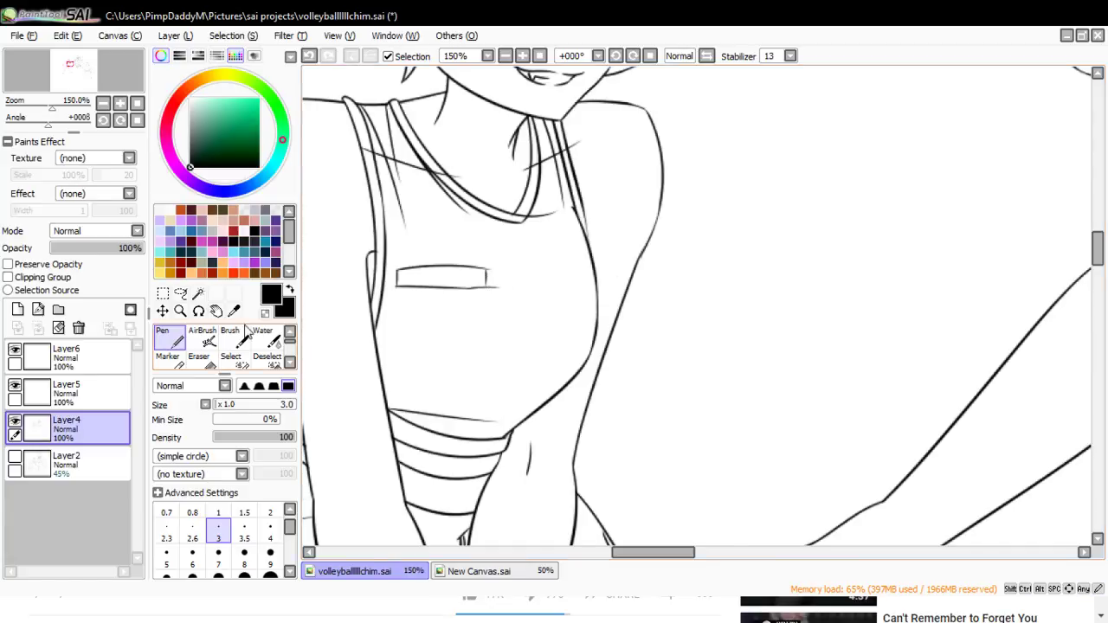
# - Retrace the chest rectangle's lower edge and erase the excess line below it and past its corner
pyautogui.click(180, 311)
pyautogui.click(454, 274)
pyautogui.click(455, 274)
pyautogui.click(166, 344)
pyautogui.moveTo(449, 304); pyautogui.dragTo(556, 307)
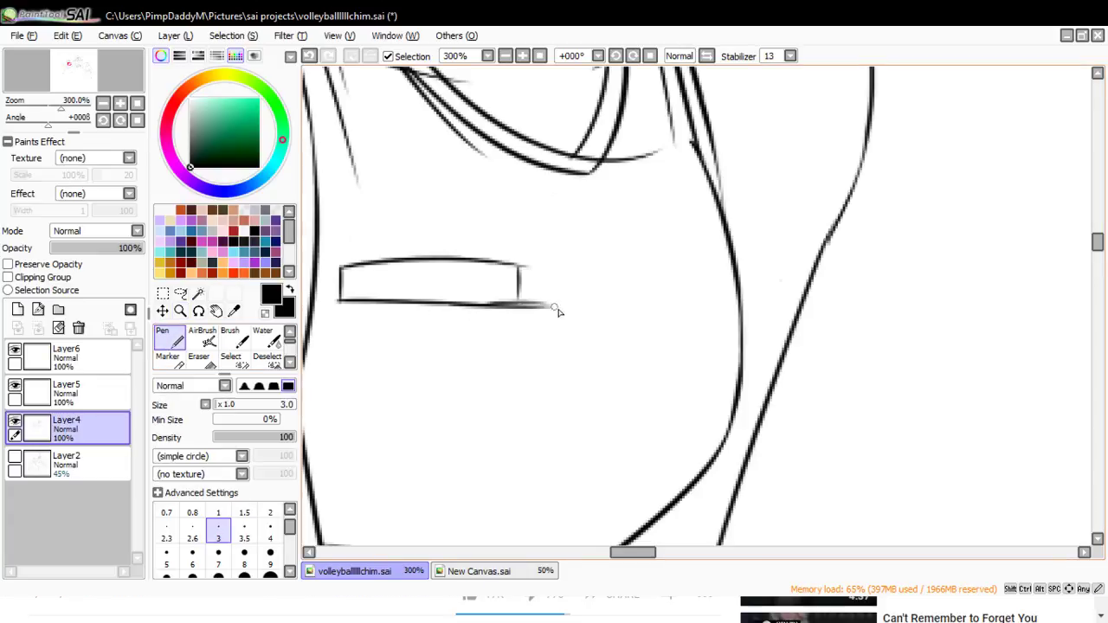
pyautogui.hotkey('ctrl', 'z')
pyautogui.hotkey('ctrl', 'z')
pyautogui.moveTo(454, 302)
pyautogui.mouseDown()
pyautogui.moveTo(559, 310)
pyautogui.moveTo(524, 306)
pyautogui.moveTo(576, 301)
pyautogui.mouseUp()
pyautogui.hotkey('ctrl', 'z')
pyautogui.hotkey('ctrl', 'z')
pyautogui.hotkey('ctrl', 'z')
pyautogui.hotkey('ctrl', 'z')
pyautogui.click(199, 358)
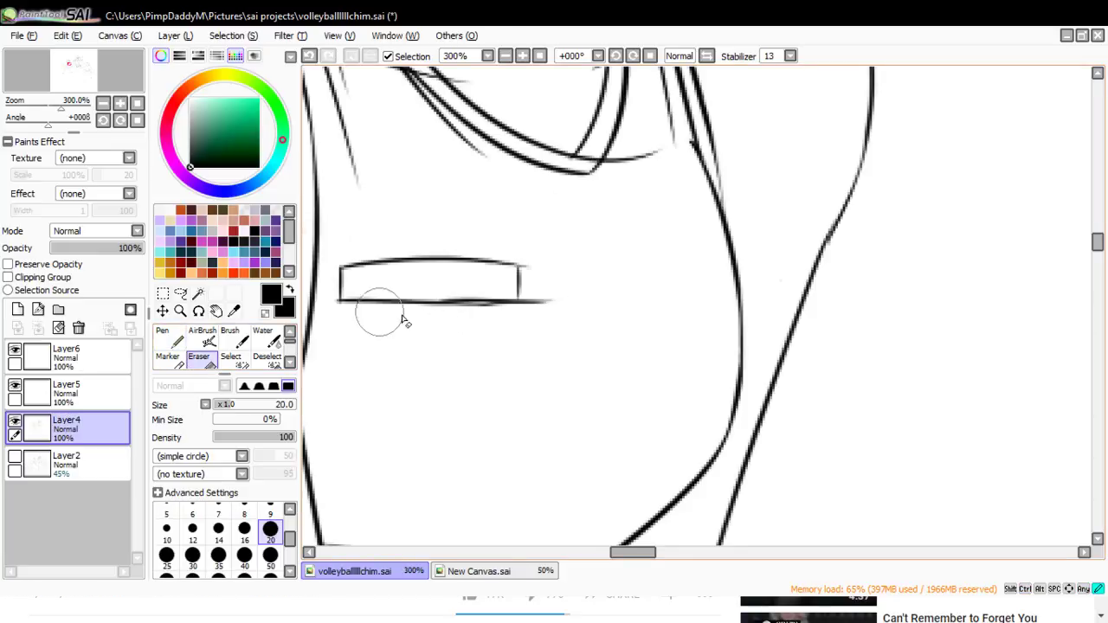
pyautogui.hotkey('ctrl', 'z')
pyautogui.moveTo(578, 320)
pyautogui.mouseDown()
pyautogui.moveTo(539, 293)
pyautogui.moveTo(527, 302)
pyautogui.mouseUp()
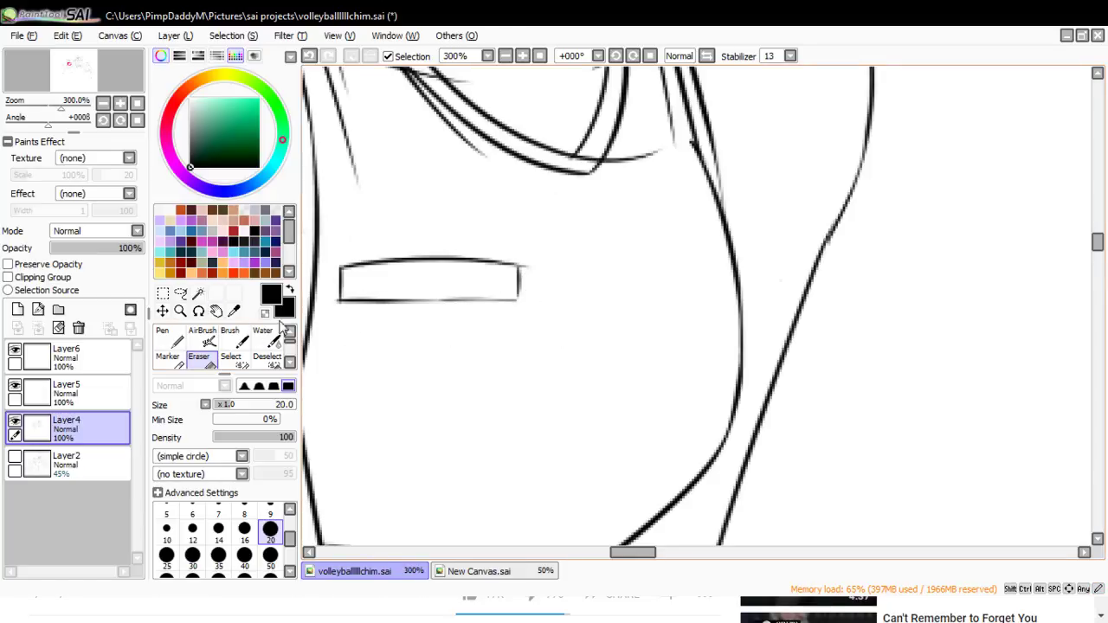
# - Darken the chest rectangle's lower edge with the Pen and erase the line end sticking out past its upper corner
pyautogui.click(169, 340)
pyautogui.hotkey('ctrl', 'z')
pyautogui.moveTo(412, 303); pyautogui.dragTo(518, 299)
pyautogui.hotkey('ctrl', 'z')
pyautogui.hotkey('ctrl', 'z')
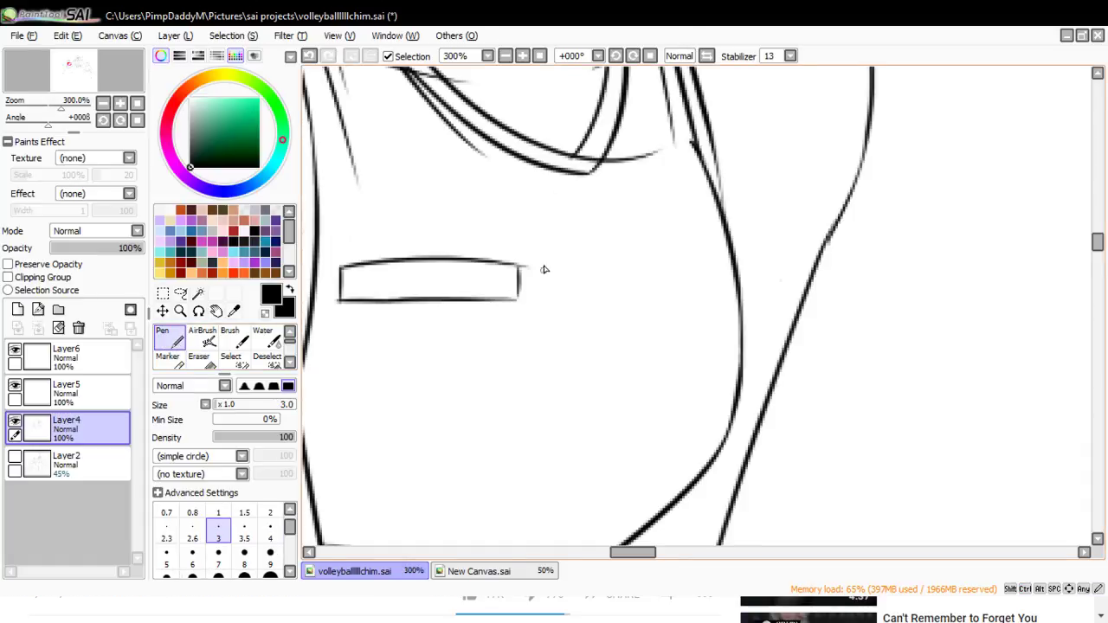
pyautogui.click(198, 355)
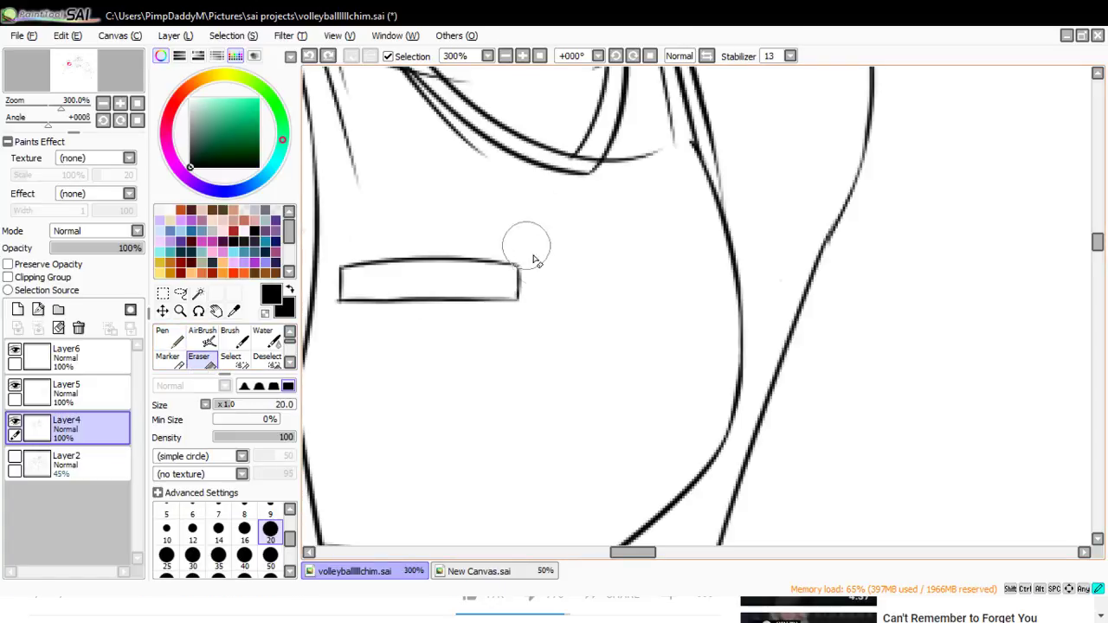
pyautogui.moveTo(533, 258); pyautogui.dragTo(539, 268)
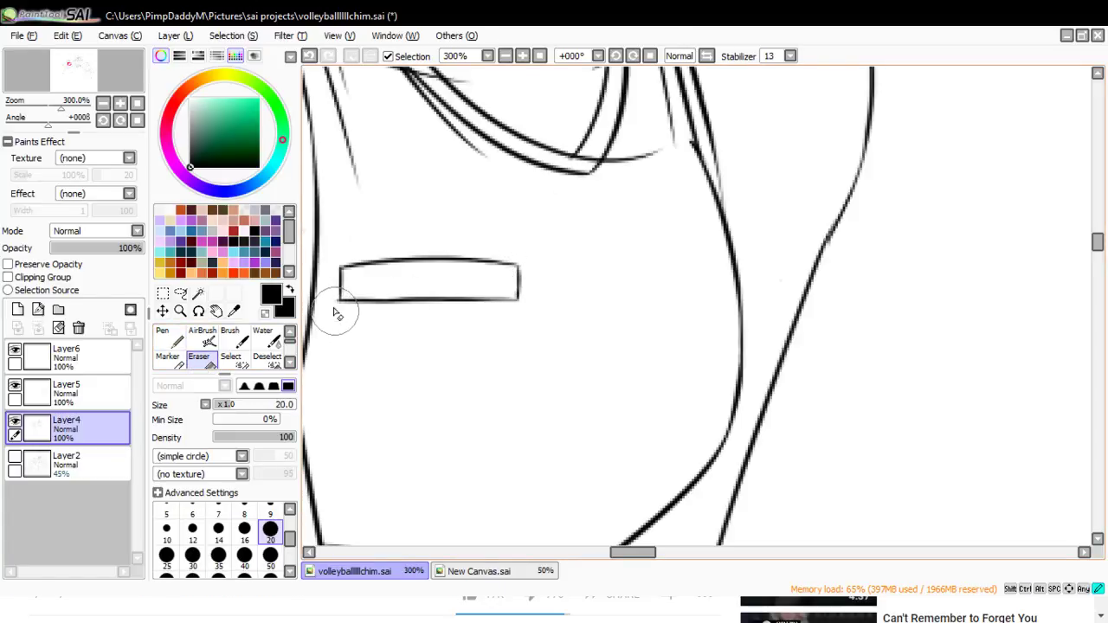
# - Ink a narrow rectangle on the chest of the right character's shirt on Layer6 and erase its overshooting corner ends
pyautogui.click(180, 310)
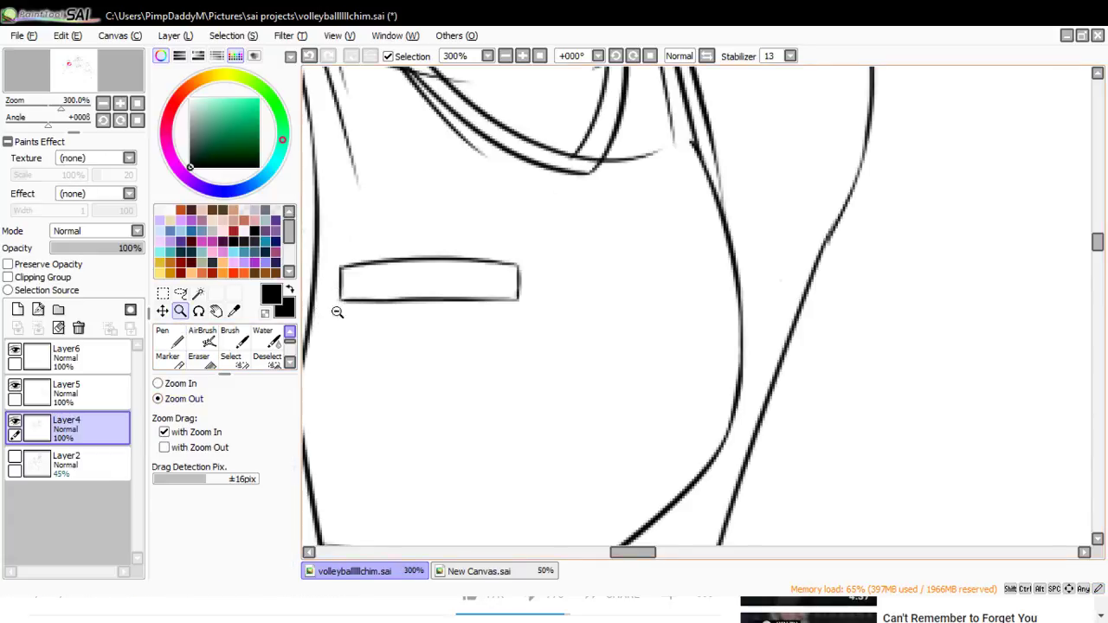
pyautogui.click(418, 279)
pyautogui.click(419, 280)
pyautogui.click(419, 280)
pyautogui.click(410, 242)
pyautogui.click(410, 242)
pyautogui.click(386, 227)
pyautogui.click(386, 226)
pyautogui.click(342, 247)
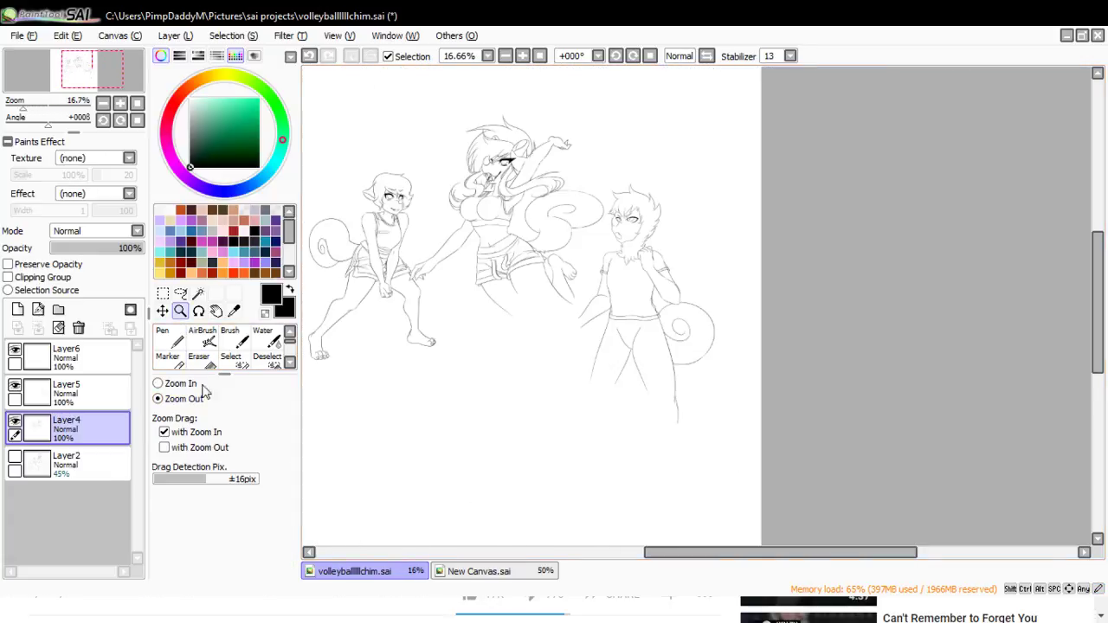
pyautogui.click(177, 383)
pyautogui.click(651, 277)
pyautogui.click(645, 292)
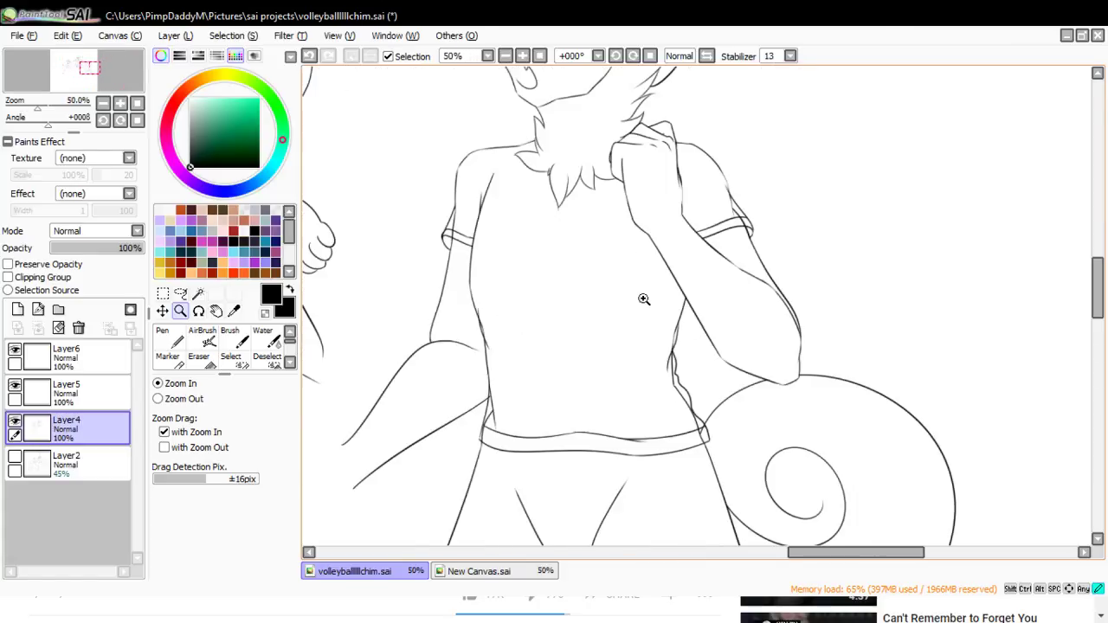
pyautogui.click(643, 308)
pyautogui.click(71, 367)
pyautogui.click(170, 337)
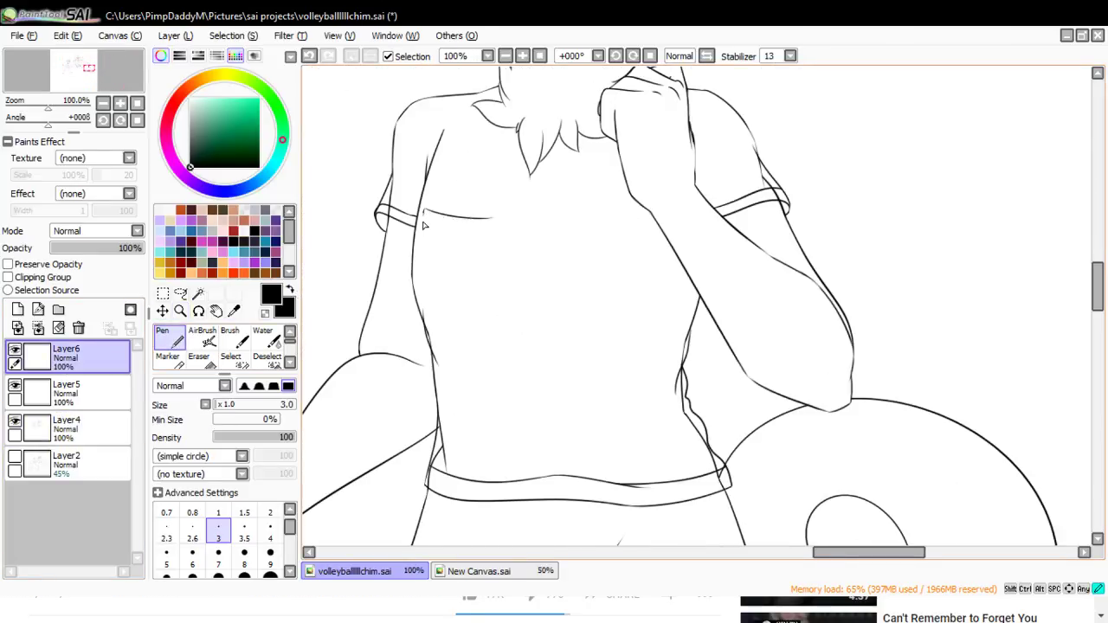
pyautogui.hotkey('ctrl', 'z')
pyautogui.moveTo(490, 219); pyautogui.dragTo(492, 239)
pyautogui.press('e')
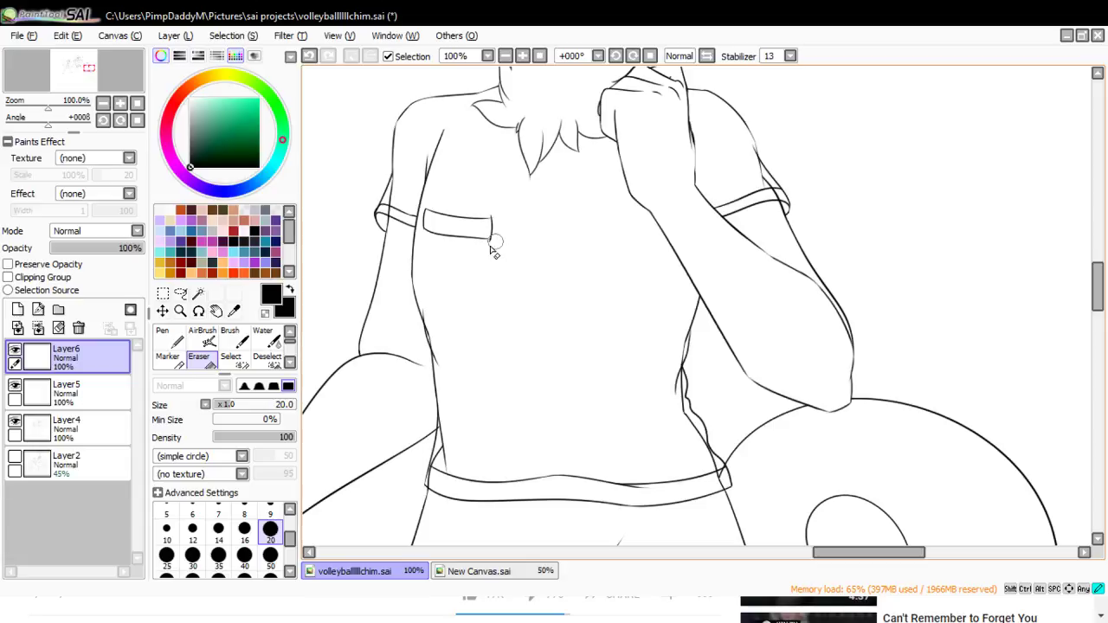
pyautogui.moveTo(487, 210); pyautogui.dragTo(506, 215)
# - Add a new layer and ink curved fold lines across the right character's shirt, from the chest down to the hem, with the size 3 Pen
pyautogui.click(17, 309)
pyautogui.click(168, 339)
pyautogui.moveTo(675, 400); pyautogui.dragTo(566, 442)
pyautogui.hotkey('ctrl', 'z')
pyautogui.moveTo(680, 403); pyautogui.dragTo(469, 466)
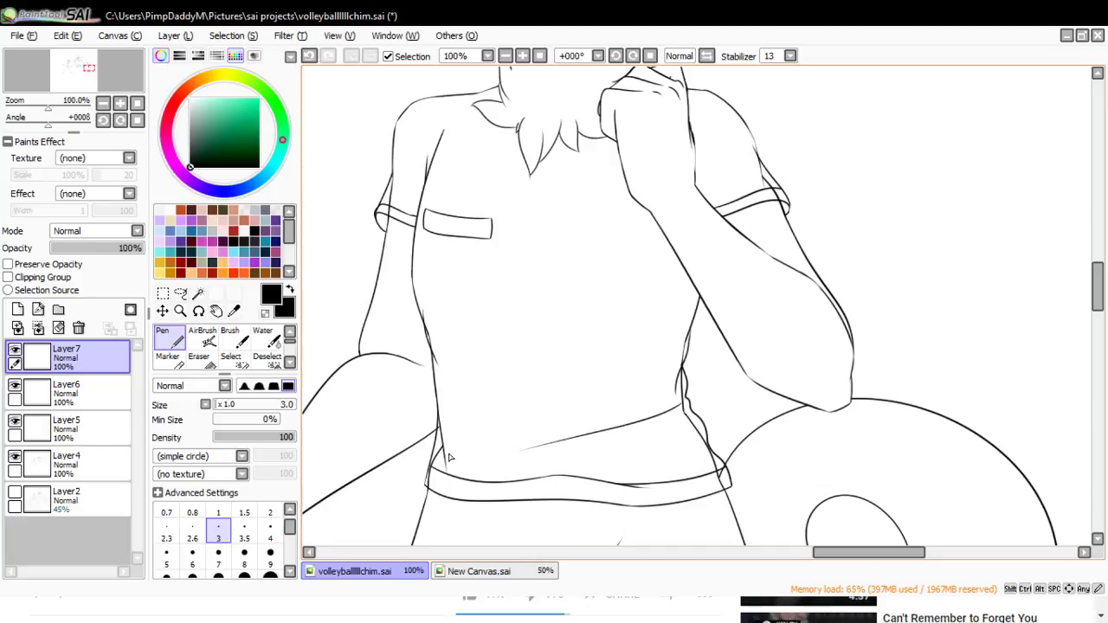
pyautogui.moveTo(531, 397); pyautogui.dragTo(585, 395)
pyautogui.hotkey('ctrl', 'z')
pyautogui.moveTo(428, 295); pyautogui.dragTo(606, 292)
pyautogui.moveTo(491, 296)
pyautogui.mouseDown()
pyautogui.moveTo(663, 340)
pyautogui.moveTo(548, 363)
pyautogui.mouseUp()
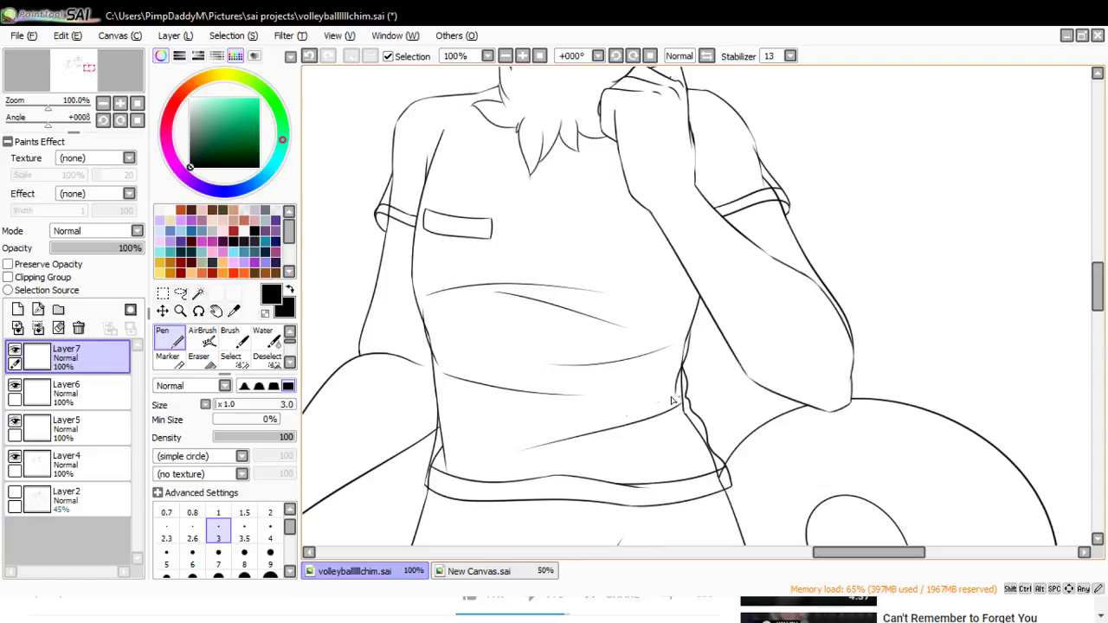
pyautogui.moveTo(702, 450); pyautogui.dragTo(575, 462)
pyautogui.moveTo(437, 454); pyautogui.dragTo(561, 476)
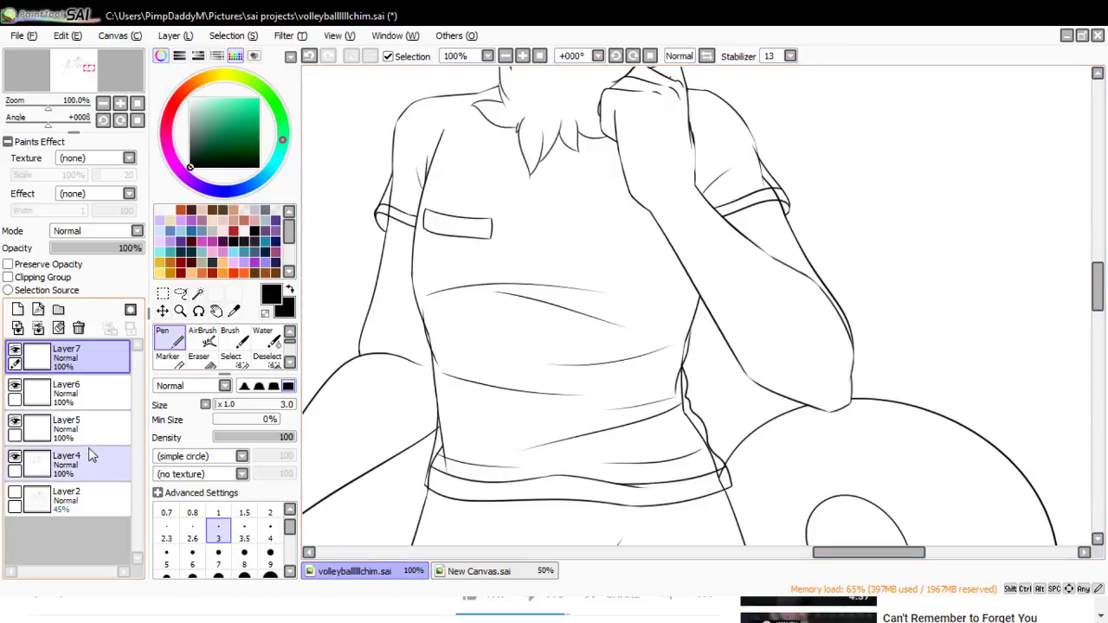
# - Erase the body outlines on Layer5 that overlap the right character's sleeves, shirt sides and hem band
pyautogui.click(34, 426)
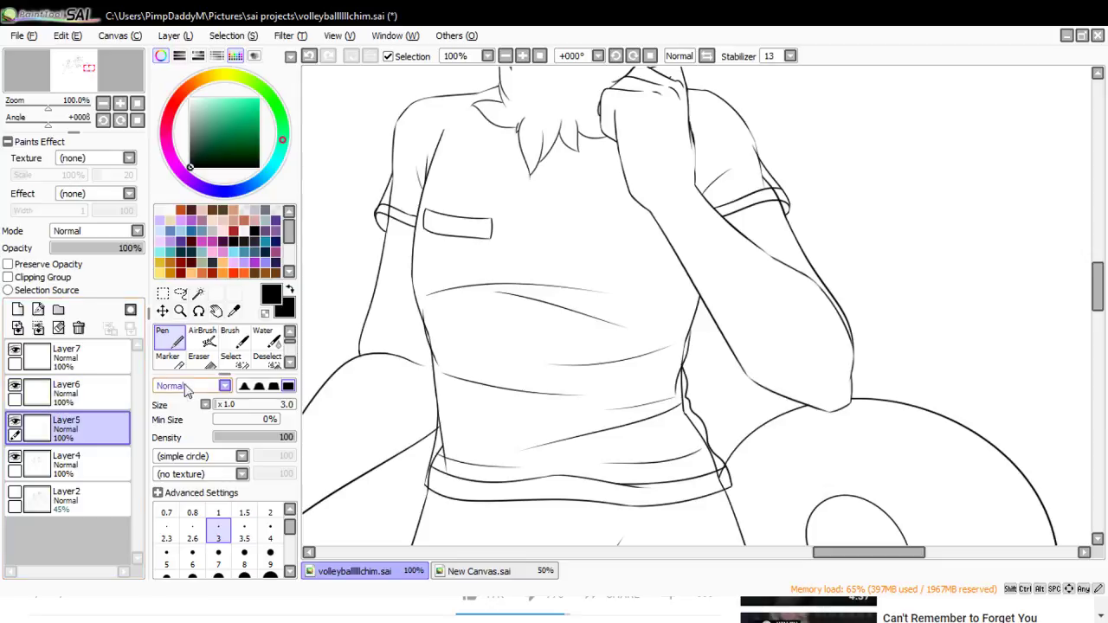
pyautogui.click(198, 356)
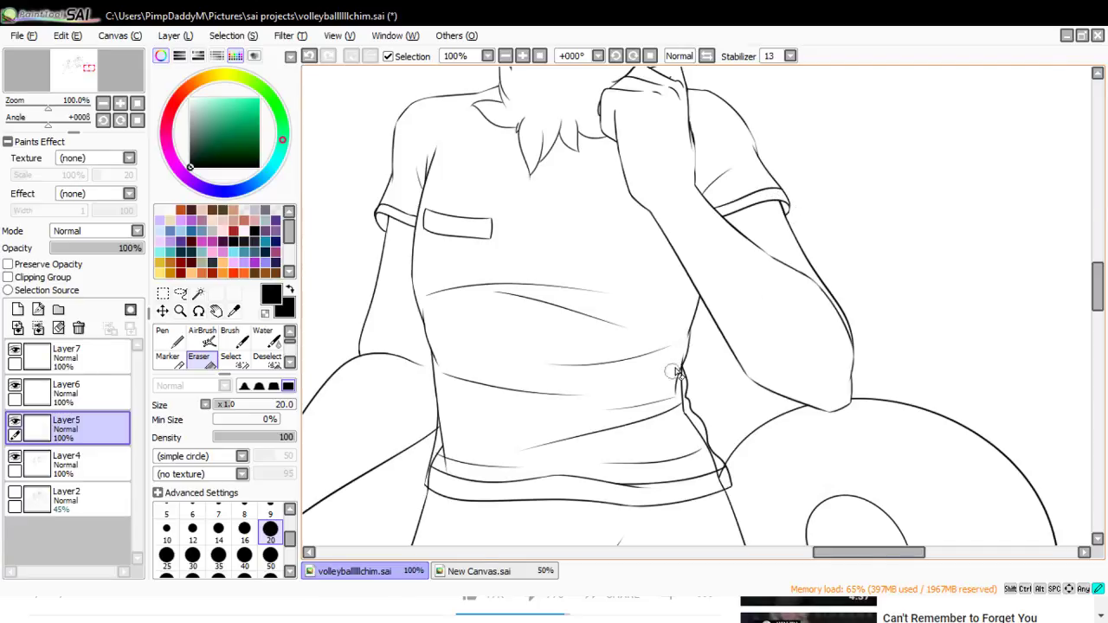
pyautogui.moveTo(685, 362)
pyautogui.mouseDown()
pyautogui.moveTo(675, 396)
pyautogui.moveTo(687, 391)
pyautogui.moveTo(676, 363)
pyautogui.moveTo(682, 405)
pyautogui.moveTo(737, 478)
pyautogui.mouseUp()
pyautogui.hotkey('ctrl', 'z')
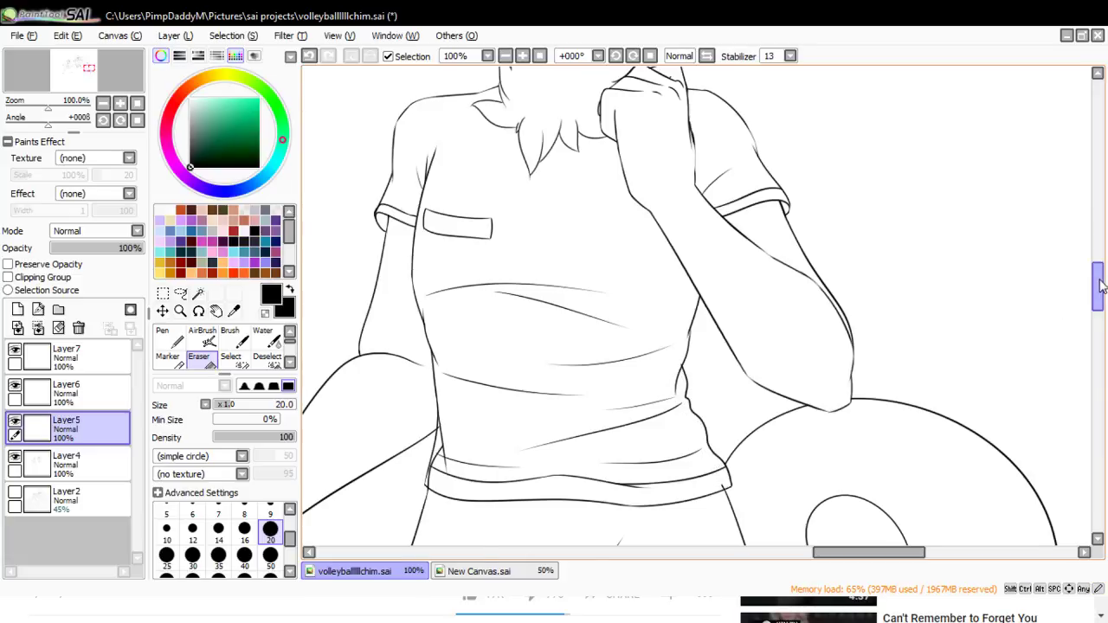
pyautogui.scroll(-3, 1017, 358)
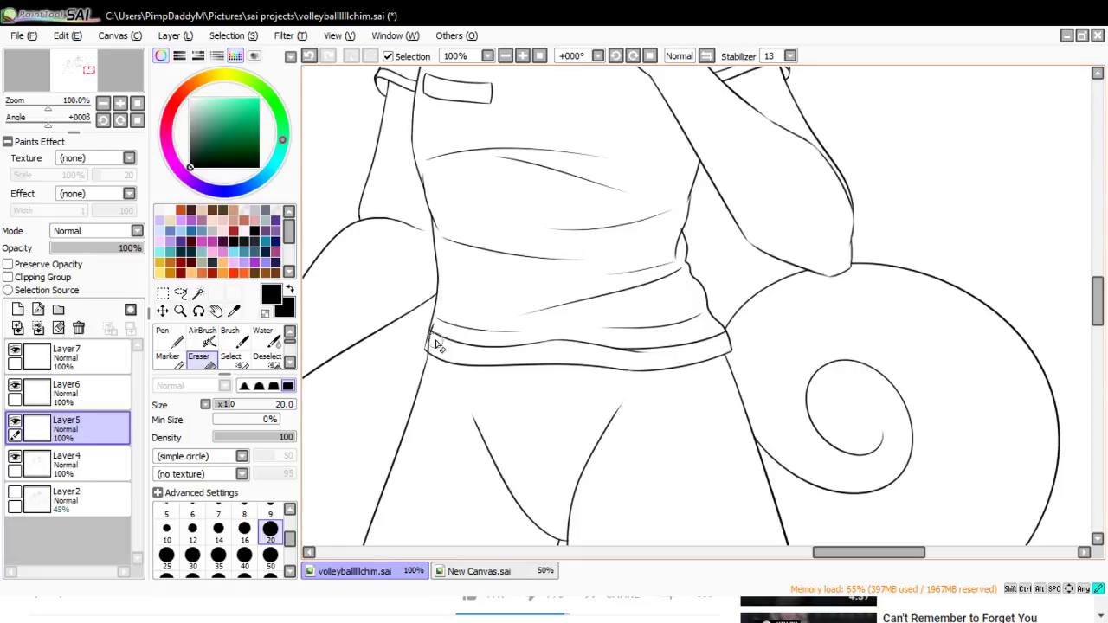
pyautogui.moveTo(440, 313); pyautogui.dragTo(435, 340)
pyautogui.click(98, 372)
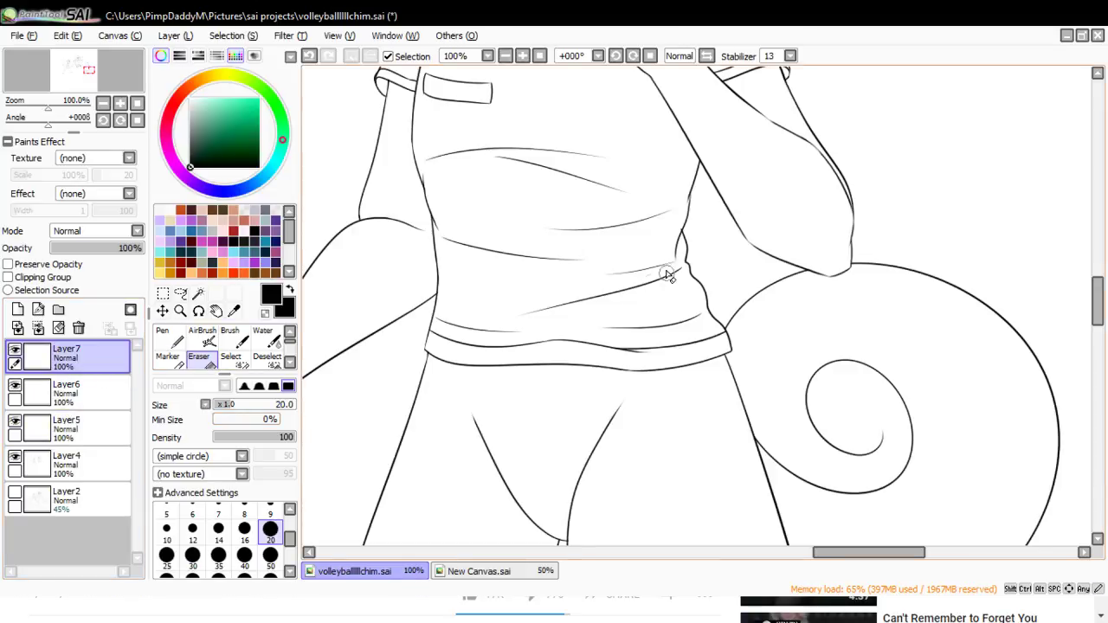
pyautogui.click(92, 389)
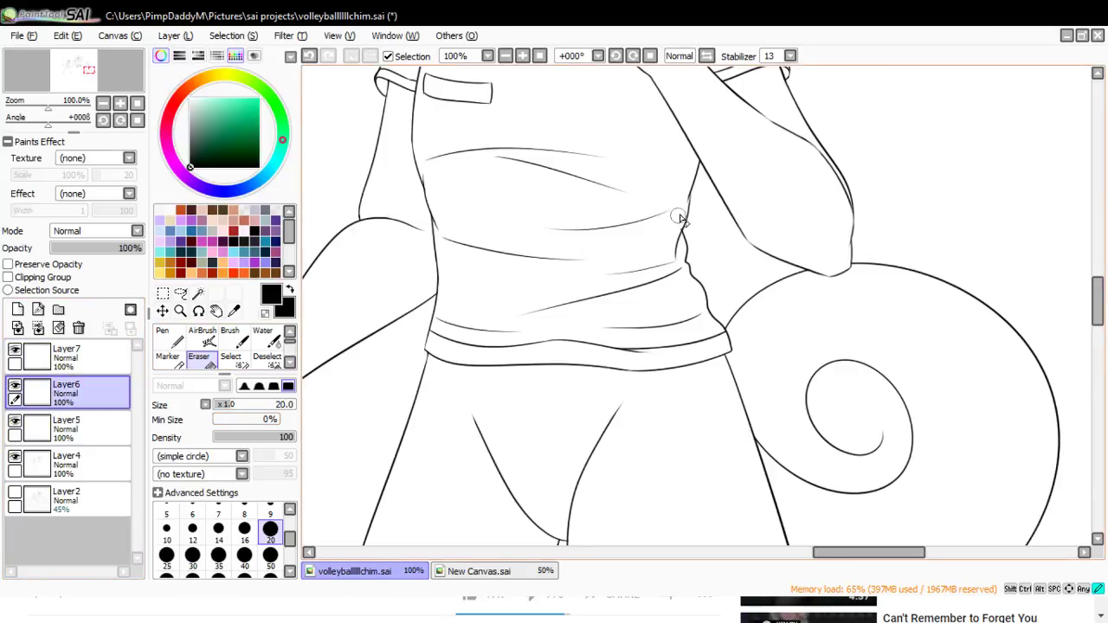
# - Add a new layer above Layer7
pyautogui.click(180, 309)
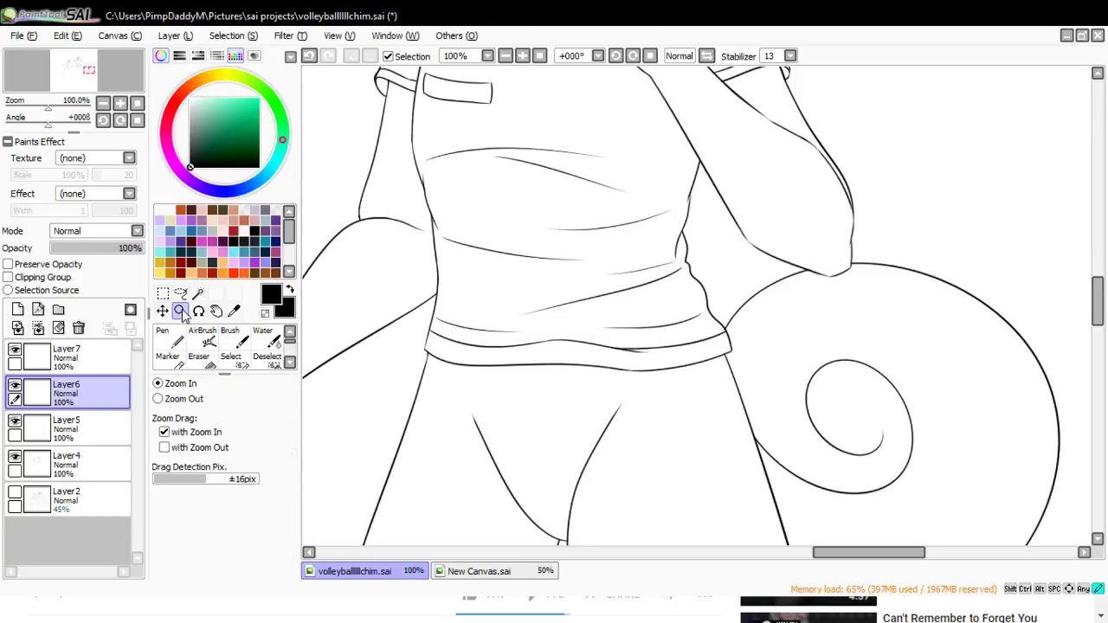
pyautogui.click(158, 398)
pyautogui.click(482, 282)
pyautogui.click(421, 291)
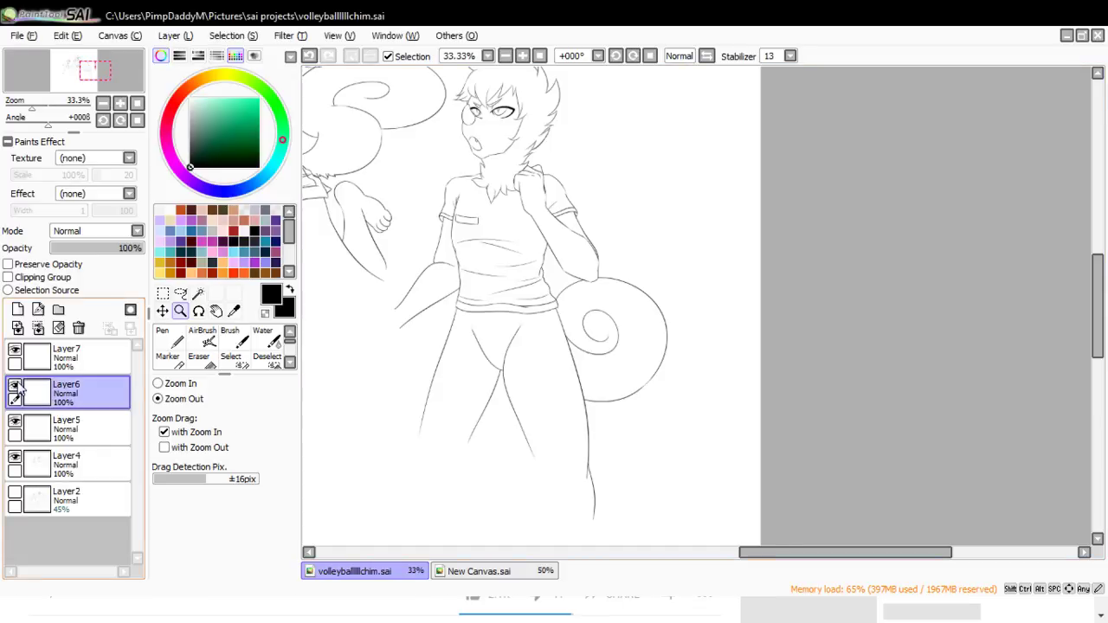
pyautogui.click(39, 359)
pyautogui.click(17, 309)
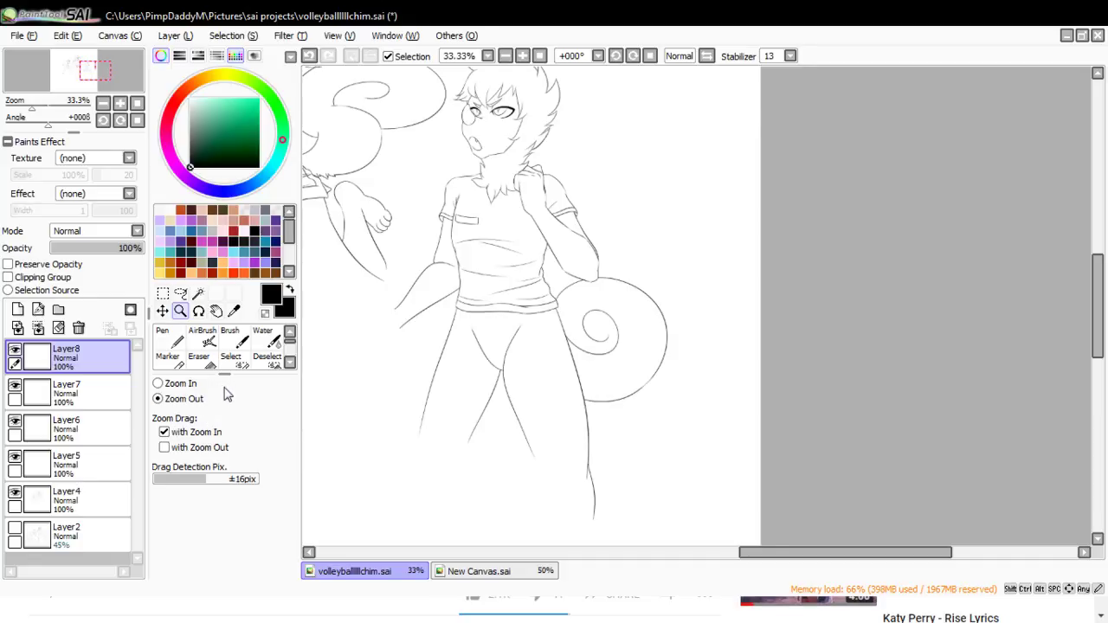
# - Ink the right character's shorts leg on the lowered-arm side with a wavy outer edge, a curved hem and a wavy inner edge
pyautogui.click(184, 384)
pyautogui.click(496, 398)
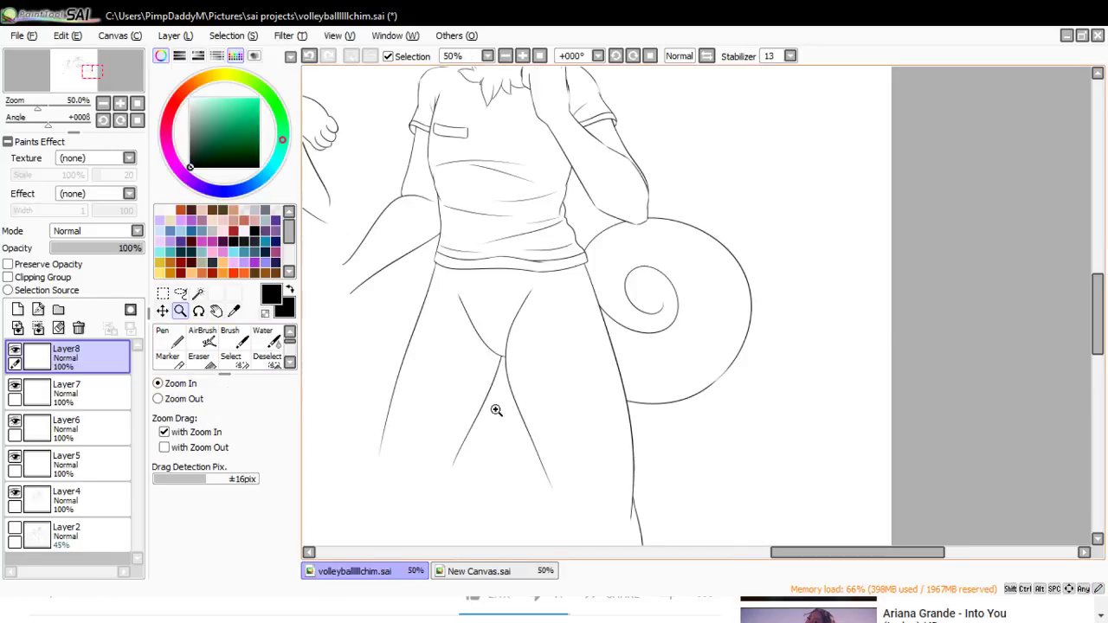
pyautogui.click(170, 399)
pyautogui.click(532, 258)
pyautogui.click(170, 384)
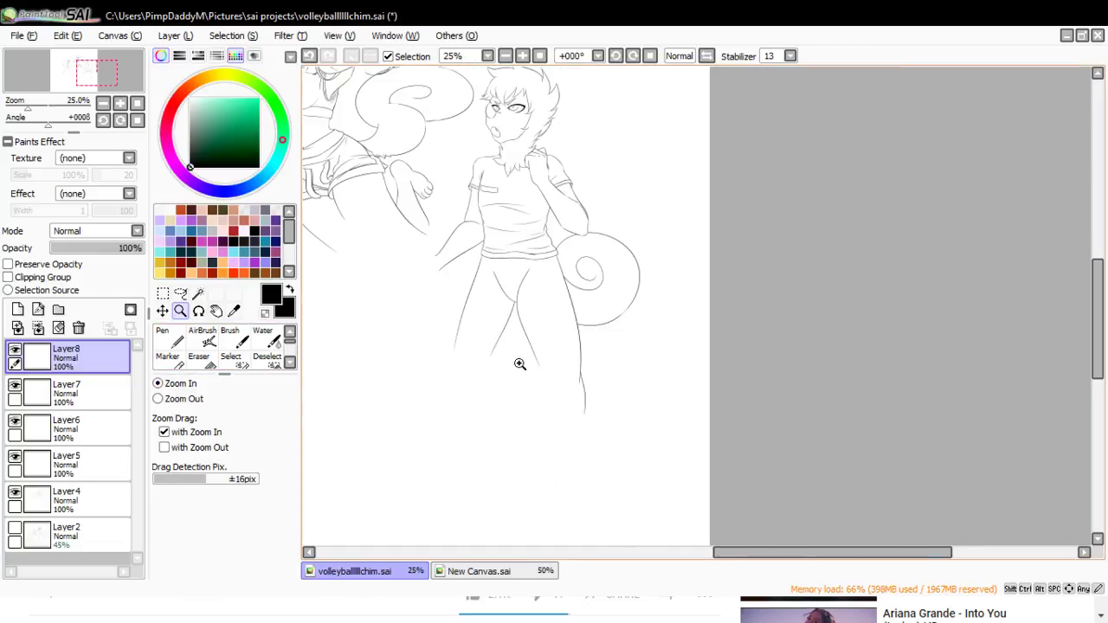
pyautogui.click(499, 364)
pyautogui.click(448, 214)
pyautogui.click(169, 337)
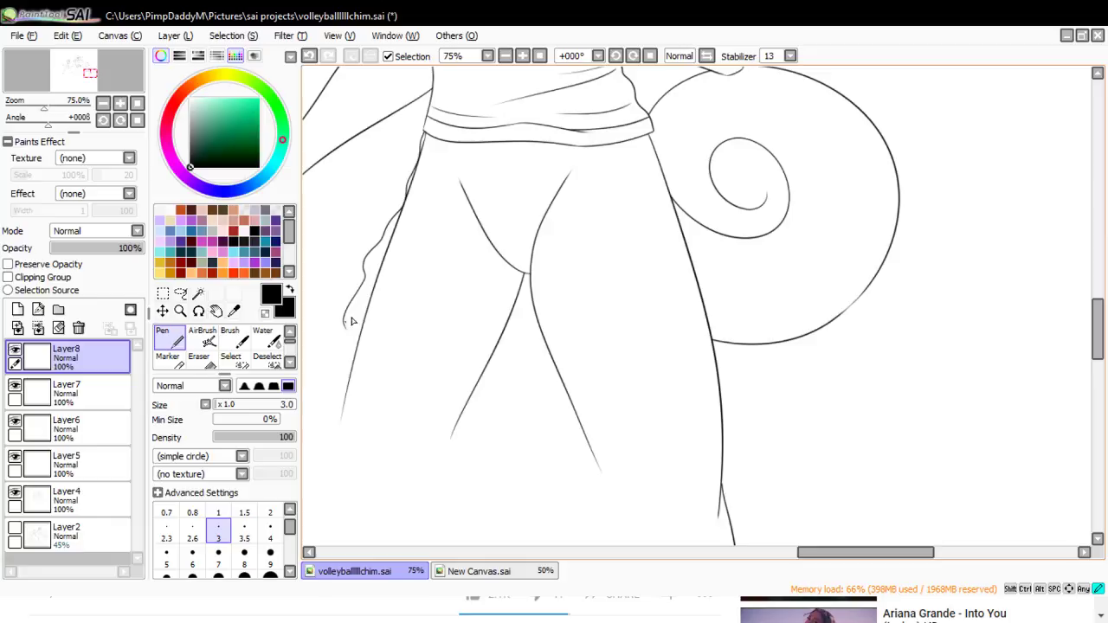
pyautogui.moveTo(345, 322); pyautogui.dragTo(520, 372)
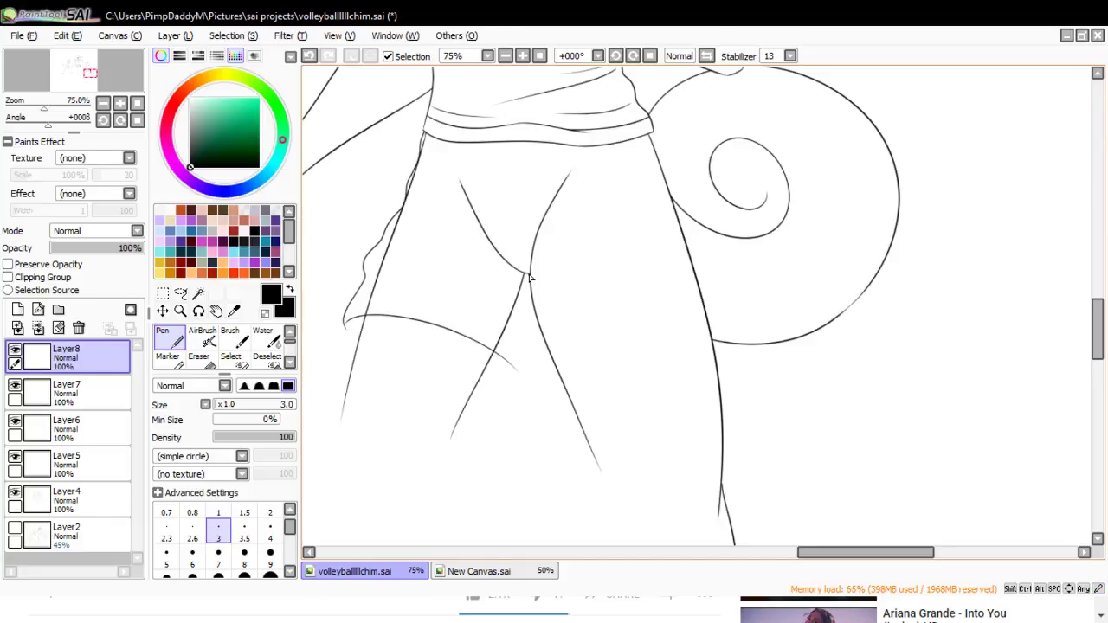
pyautogui.moveTo(507, 338); pyautogui.dragTo(487, 361)
# - Erase the pen overshoot at the outer hem corner of the shorts leg on the lowered-arm side
pyautogui.click(180, 311)
pyautogui.click(347, 320)
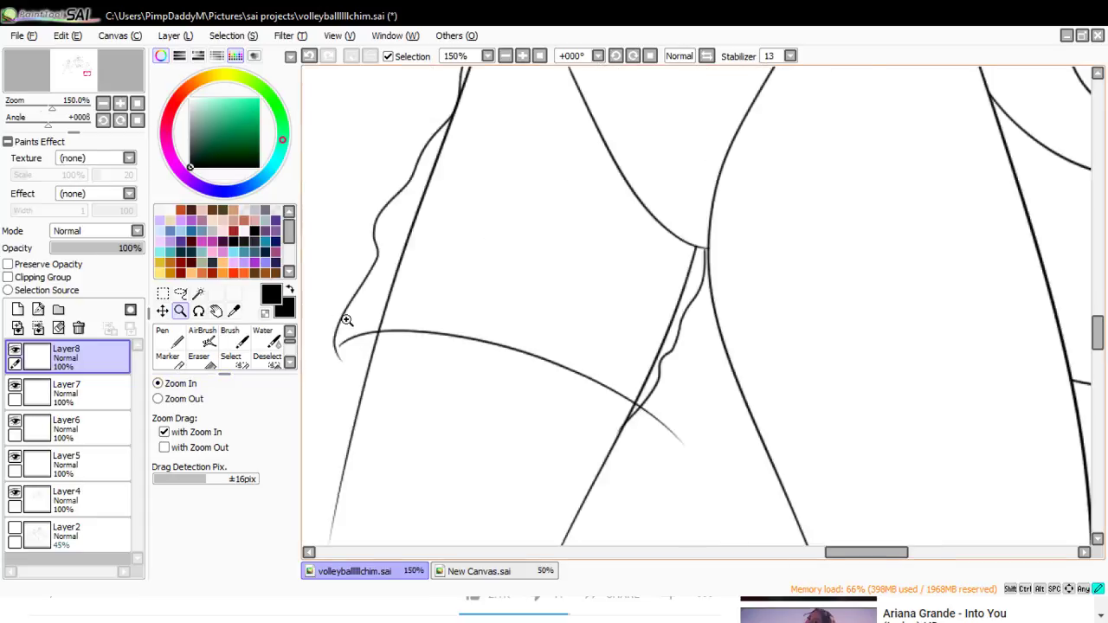
pyautogui.click(346, 320)
pyautogui.click(164, 337)
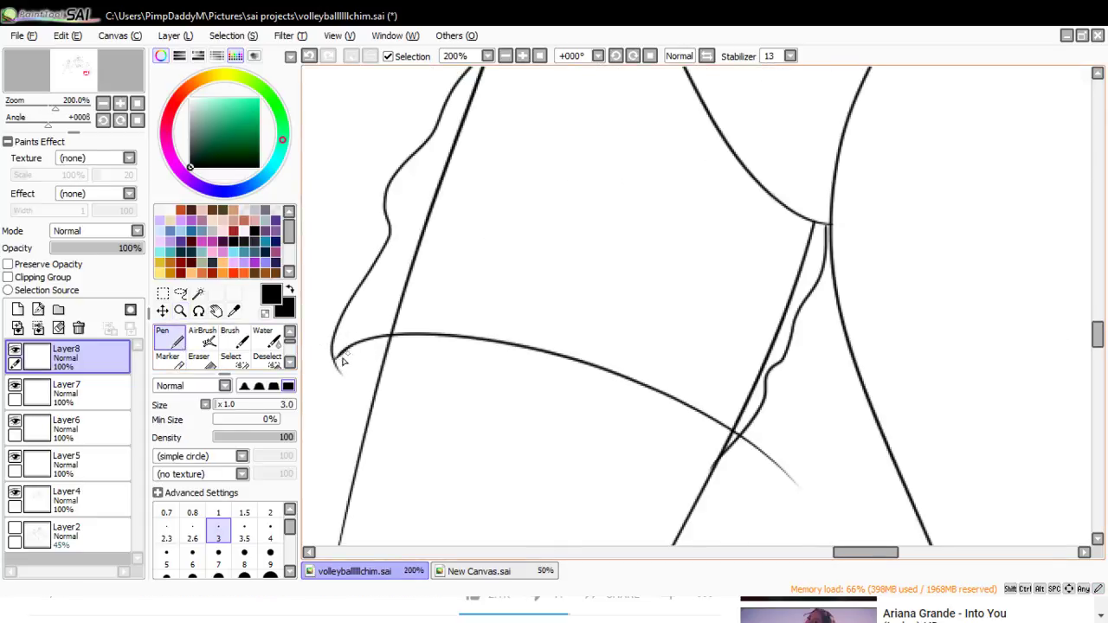
pyautogui.press('e')
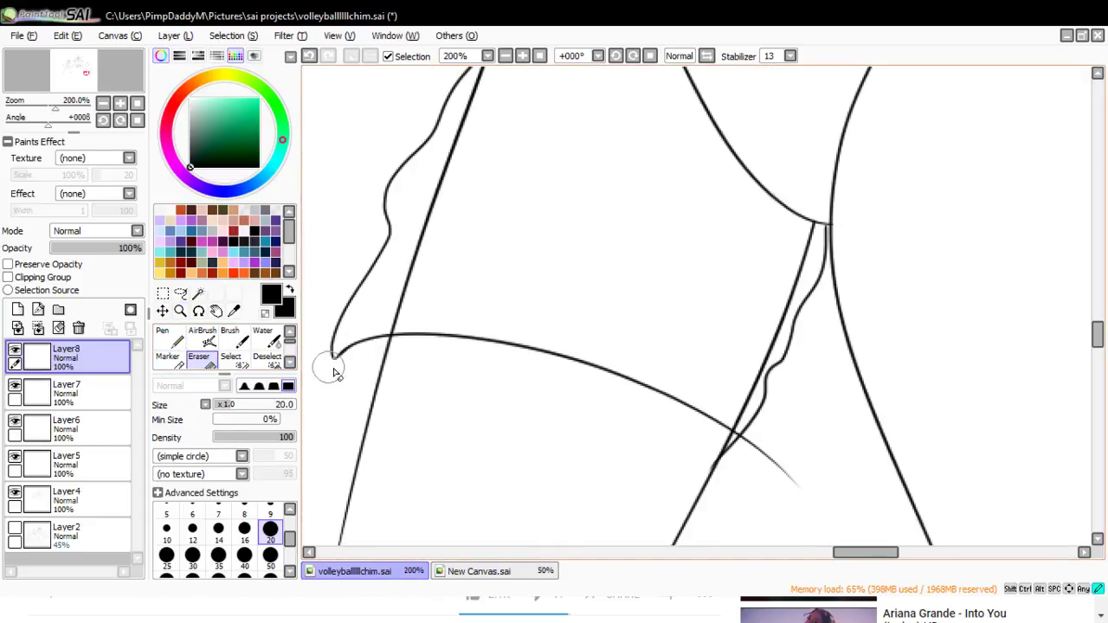
# - Ink an extra flared fold outside the outer hem corner of the lowered-arm side shorts leg and trim its stray line
pyautogui.click(165, 338)
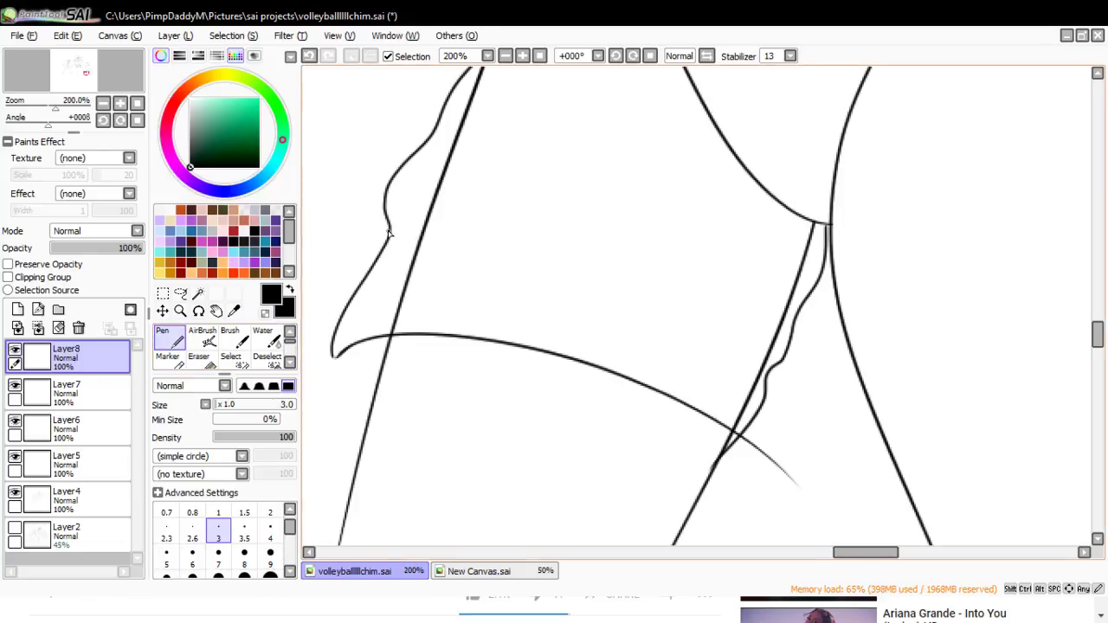
pyautogui.moveTo(389, 232)
pyautogui.mouseDown()
pyautogui.moveTo(318, 327)
pyautogui.moveTo(325, 317)
pyautogui.moveTo(338, 333)
pyautogui.moveTo(325, 316)
pyautogui.moveTo(314, 348)
pyautogui.moveTo(330, 313)
pyautogui.moveTo(313, 358)
pyautogui.mouseUp()
pyautogui.hotkey('ctrl', 'z')
pyautogui.hotkey('ctrl', 'z')
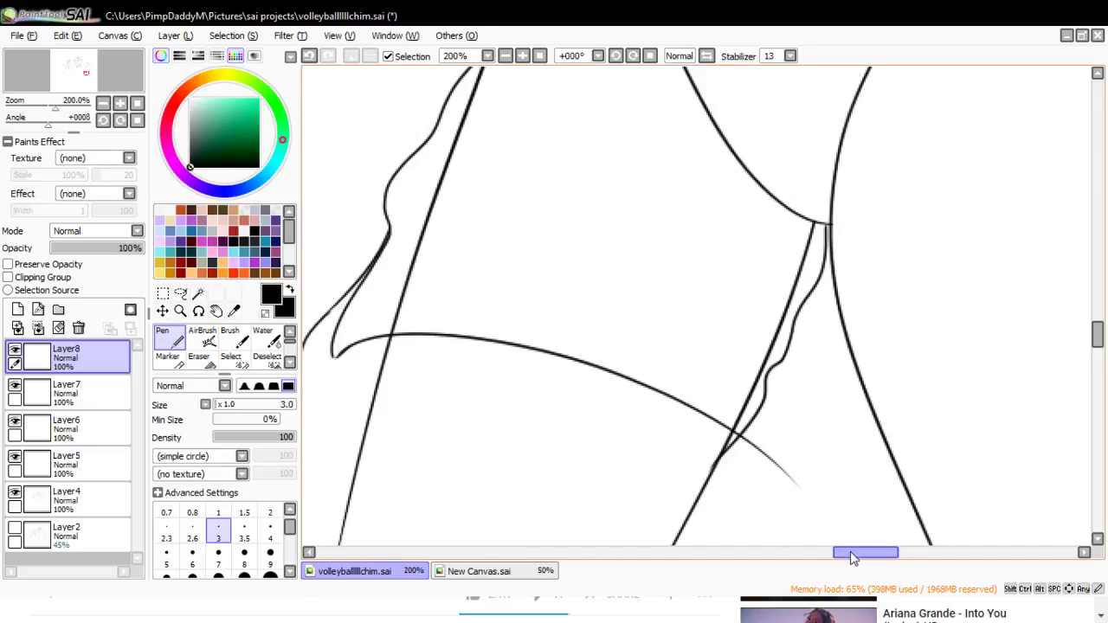
pyautogui.moveTo(844, 554); pyautogui.dragTo(833, 568)
pyautogui.moveTo(411, 356); pyautogui.dragTo(444, 348)
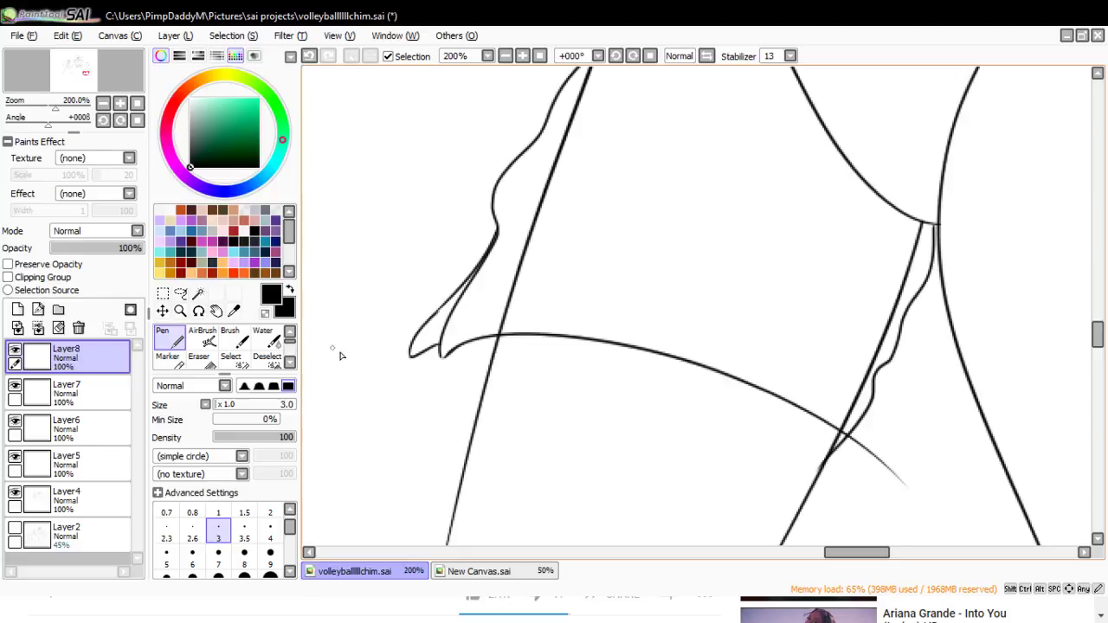
pyautogui.moveTo(412, 352); pyautogui.dragTo(433, 353)
pyautogui.click(199, 358)
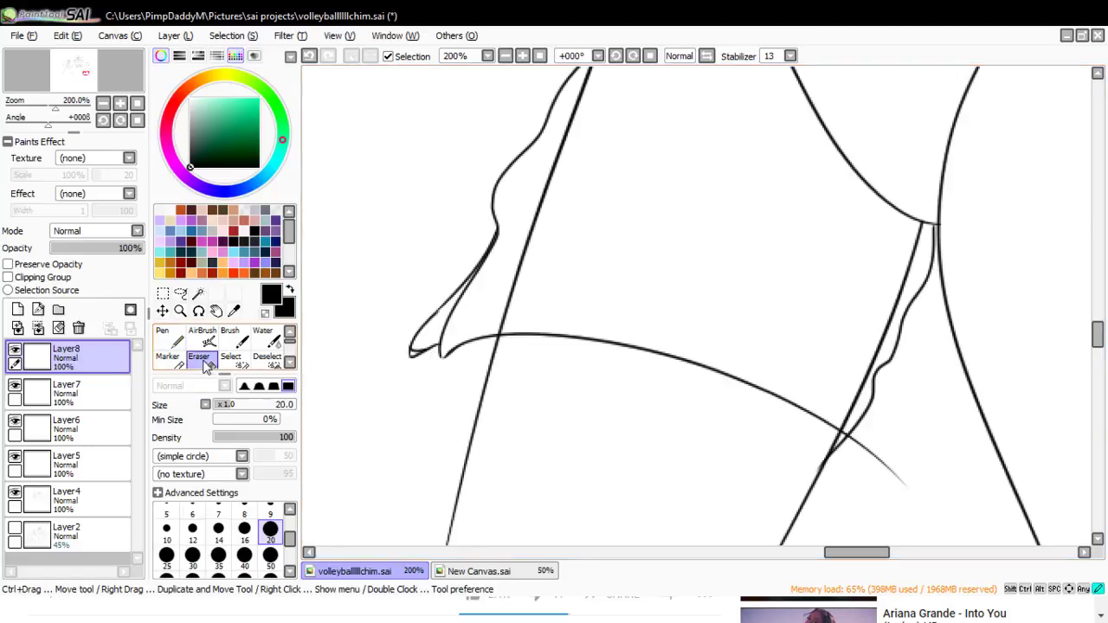
pyautogui.moveTo(421, 360)
pyautogui.mouseDown()
pyautogui.moveTo(412, 362)
pyautogui.moveTo(436, 355)
pyautogui.moveTo(435, 328)
pyautogui.moveTo(426, 336)
pyautogui.mouseUp()
pyautogui.hotkey('ctrl', 'z')
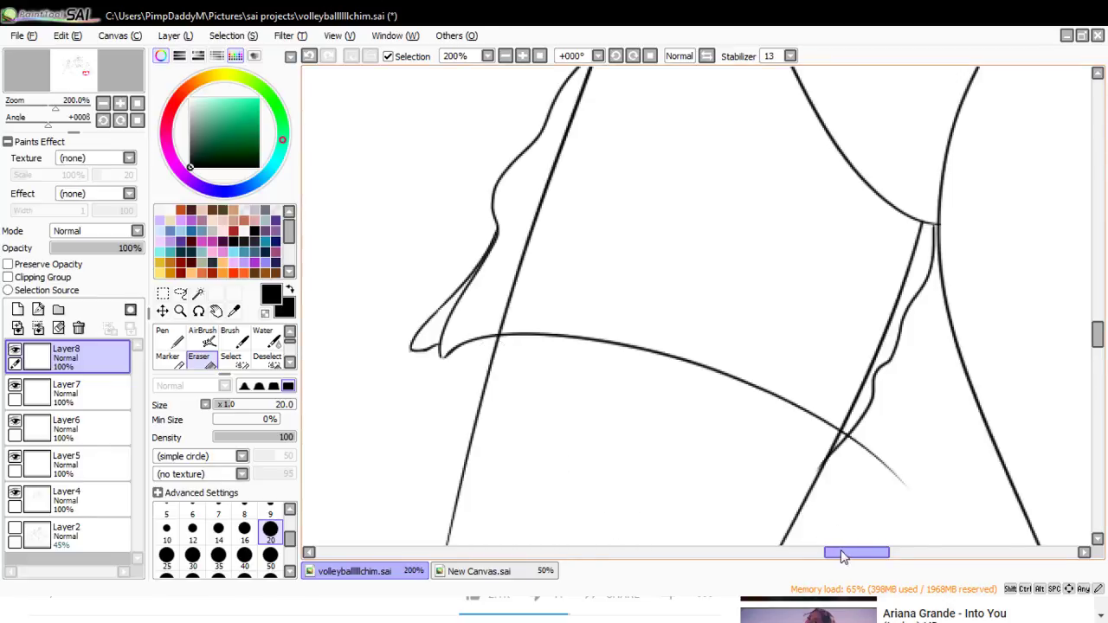
# - Erase the overshooting lines at the same leg's inner hem corner and ink a small folded tip joining the wavy edge
pyautogui.moveTo(841, 550); pyautogui.dragTo(862, 550)
pyautogui.moveTo(583, 452)
pyautogui.mouseDown()
pyautogui.moveTo(598, 445)
pyautogui.moveTo(597, 420)
pyautogui.moveTo(573, 438)
pyautogui.moveTo(597, 441)
pyautogui.moveTo(572, 438)
pyautogui.mouseUp()
pyautogui.click(165, 336)
pyautogui.hotkey('ctrl', 'z')
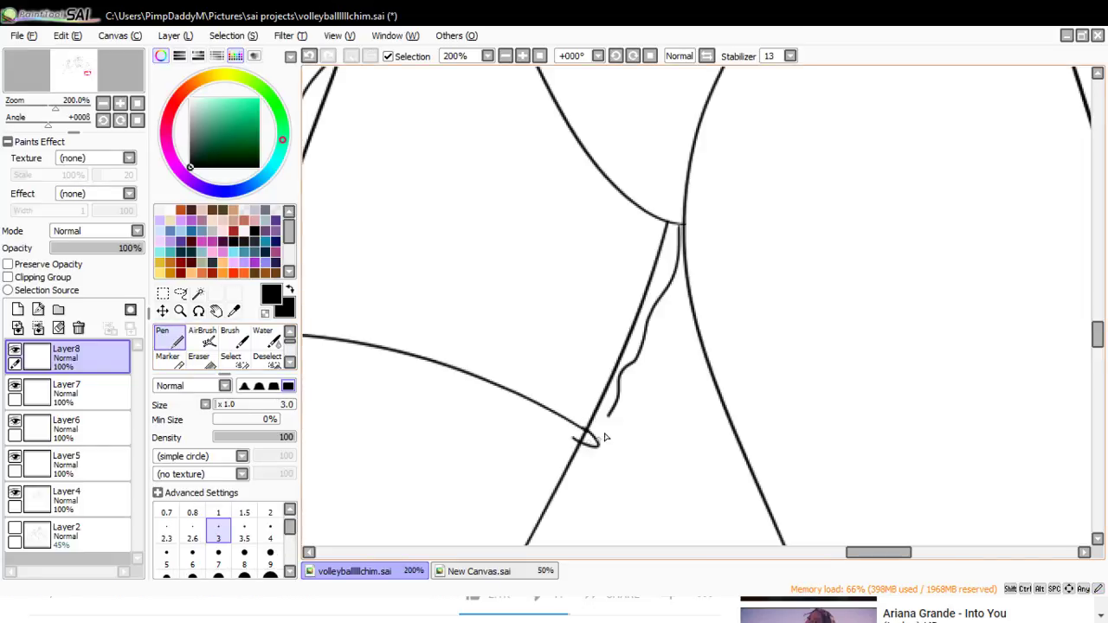
pyautogui.click(199, 356)
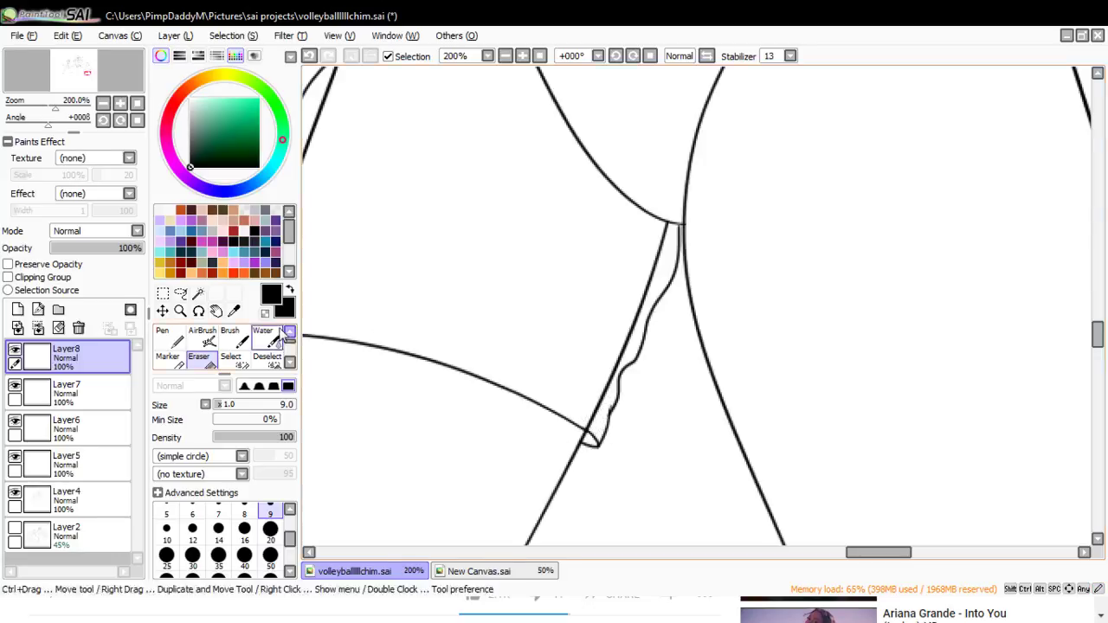
# - Erase the flared fold outside the outer hem corner with the size 9 Eraser, thinning the adjoining edge line
pyautogui.click(180, 311)
pyautogui.click(182, 398)
pyautogui.click(456, 349)
pyautogui.click(423, 350)
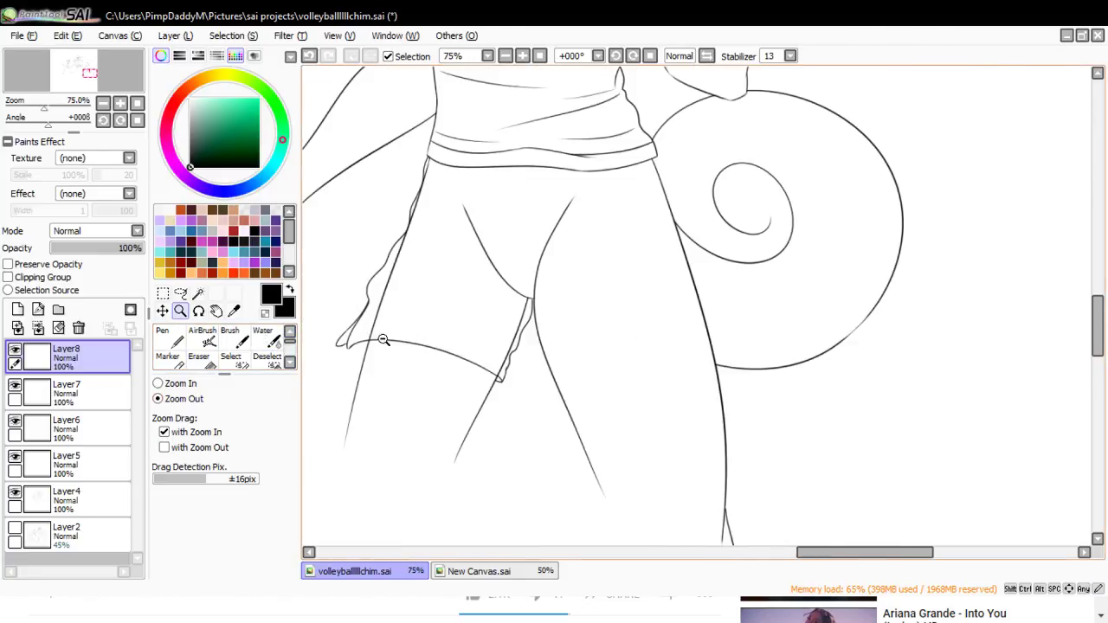
pyautogui.click(383, 339)
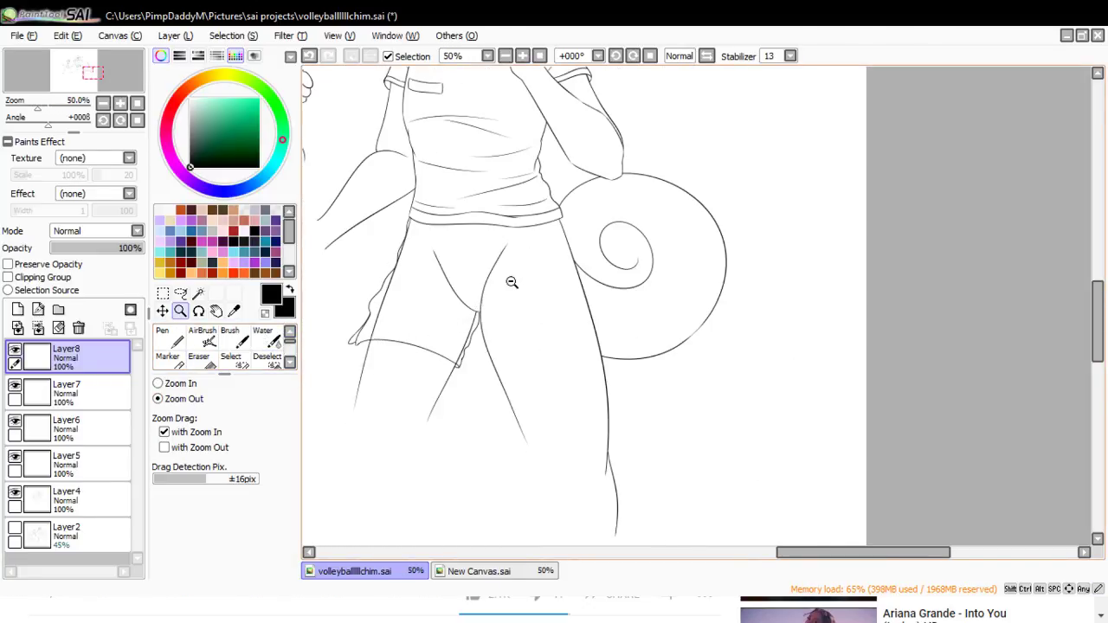
pyautogui.click(202, 385)
pyautogui.click(349, 357)
pyautogui.click(349, 356)
pyautogui.click(349, 357)
pyautogui.click(349, 357)
pyautogui.press('e')
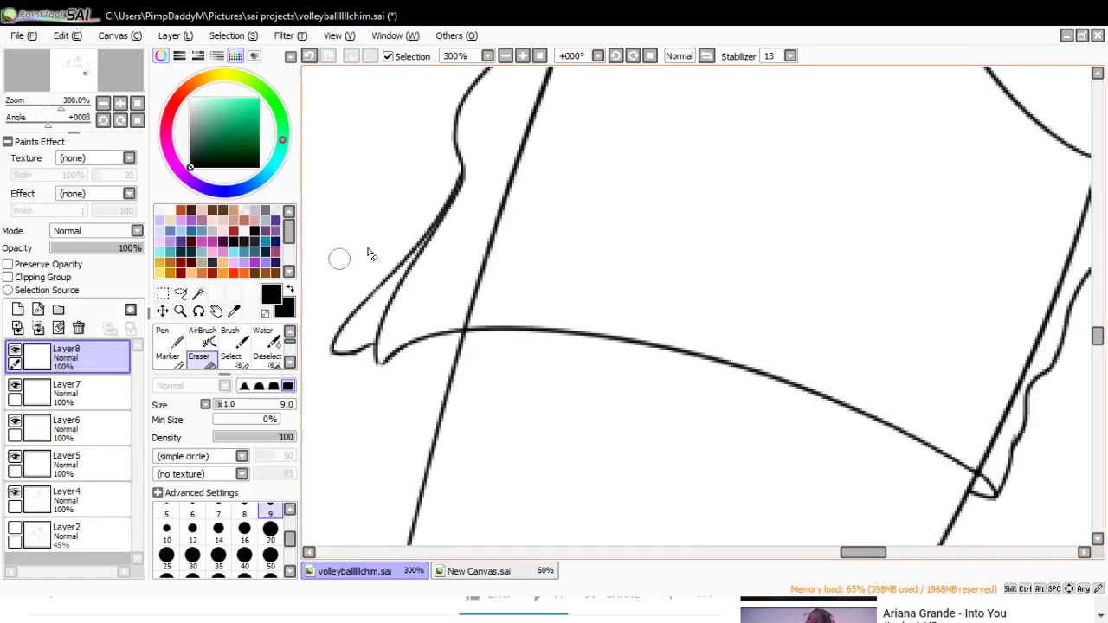
pyautogui.moveTo(459, 170)
pyautogui.mouseDown()
pyautogui.moveTo(458, 195)
pyautogui.moveTo(403, 261)
pyautogui.moveTo(447, 206)
pyautogui.moveTo(445, 191)
pyautogui.moveTo(379, 287)
pyautogui.moveTo(411, 257)
pyautogui.moveTo(367, 298)
pyautogui.moveTo(389, 265)
pyautogui.moveTo(370, 286)
pyautogui.moveTo(341, 346)
pyautogui.moveTo(343, 308)
pyautogui.moveTo(328, 333)
pyautogui.moveTo(365, 346)
pyautogui.mouseUp()
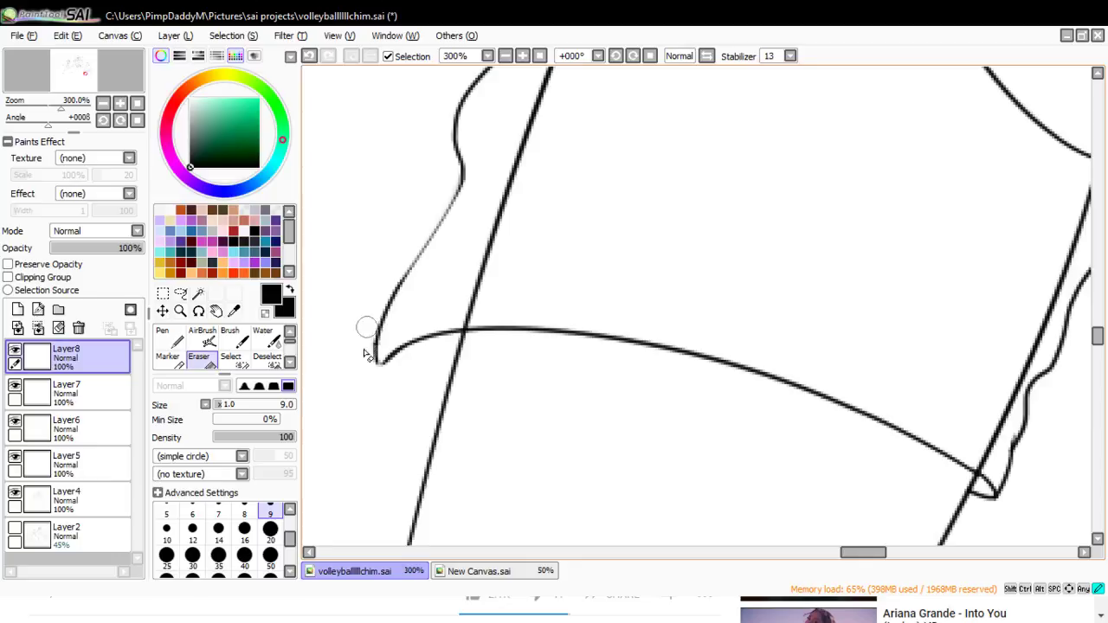
# - Ink a small fold beside the outer hem corner and a short line under the hem, then trim the excess
pyautogui.click(163, 338)
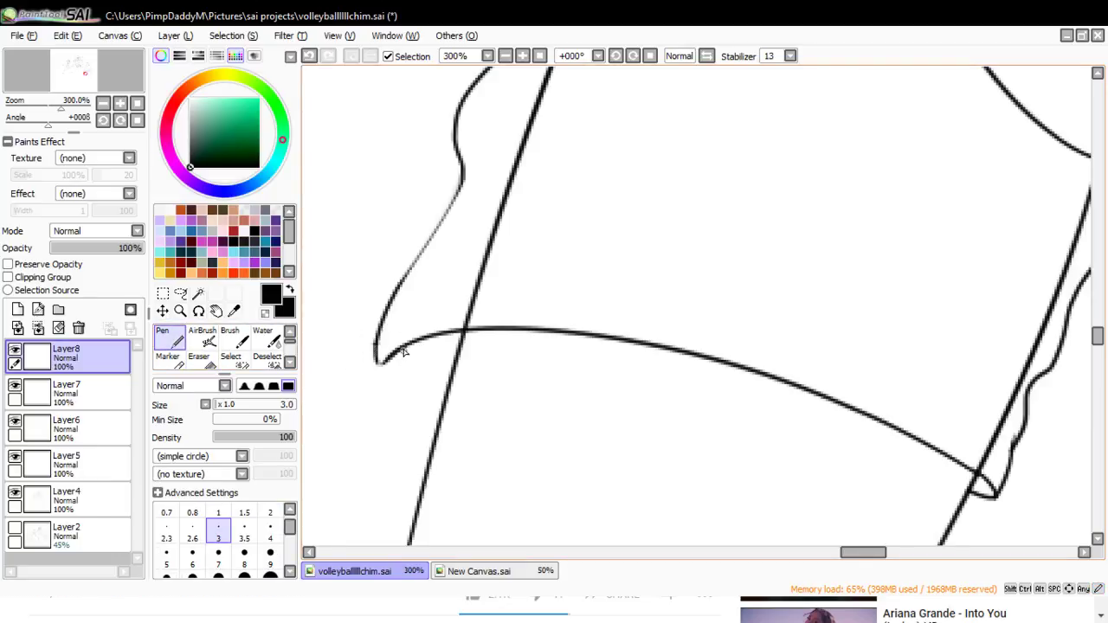
pyautogui.moveTo(402, 351); pyautogui.dragTo(475, 349)
pyautogui.hotkey('ctrl', 'z')
pyautogui.moveTo(422, 341)
pyautogui.mouseDown()
pyautogui.moveTo(482, 345)
pyautogui.moveTo(506, 360)
pyautogui.mouseUp()
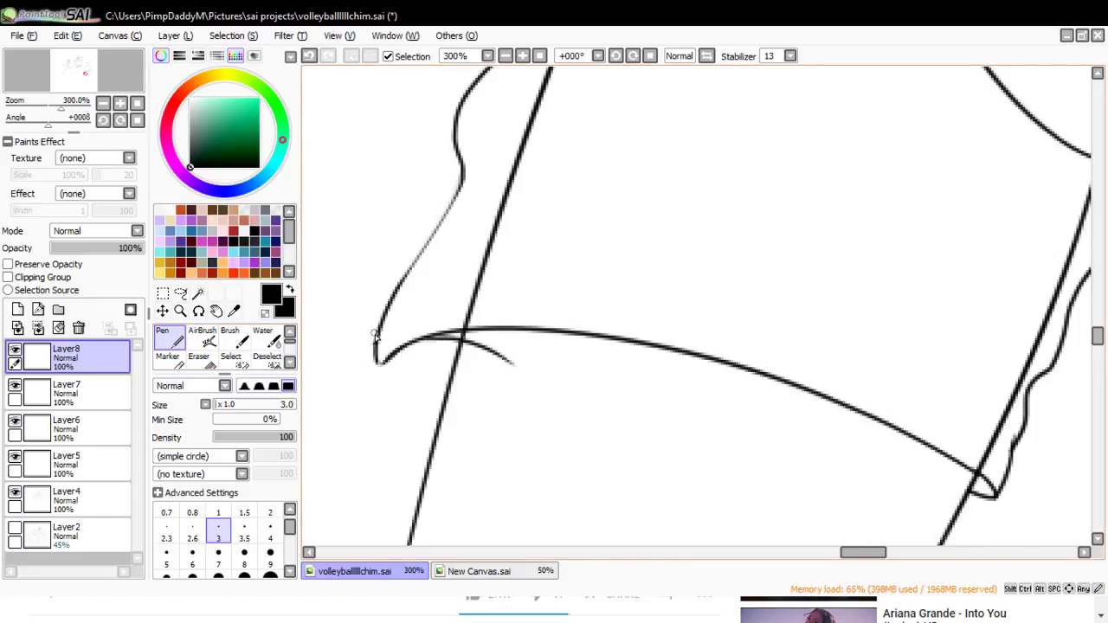
pyautogui.moveTo(374, 336)
pyautogui.mouseDown()
pyautogui.moveTo(437, 246)
pyautogui.moveTo(411, 289)
pyautogui.mouseUp()
pyautogui.click(198, 356)
pyautogui.moveTo(448, 230); pyautogui.dragTo(396, 311)
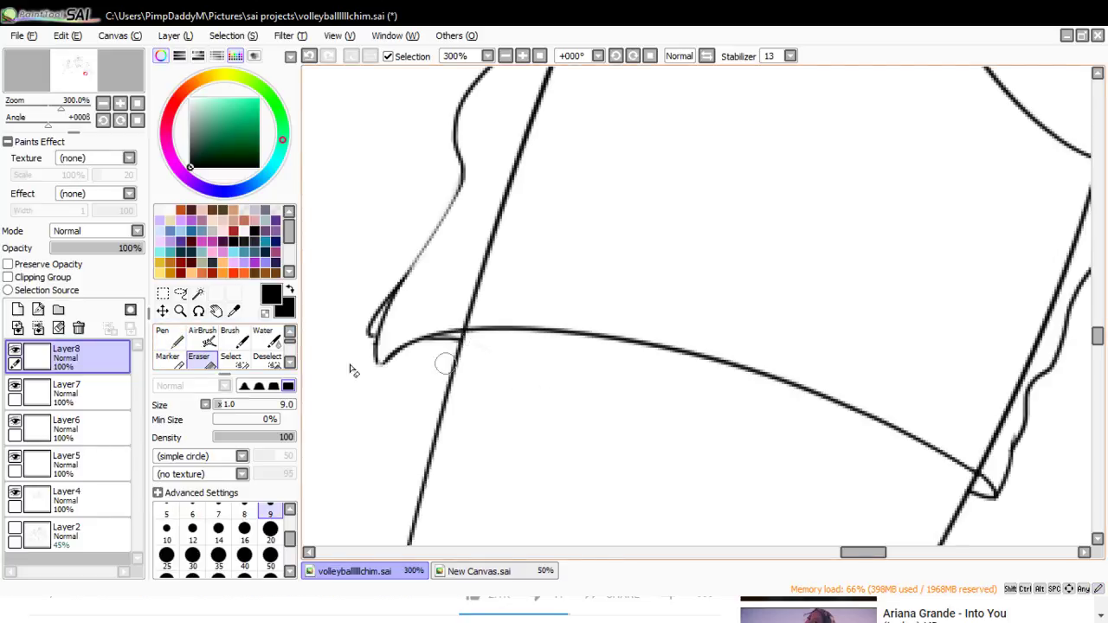
# - Ink the shorts leg on the tail side with a curved hem and wavy outer and inner edges using the size 3 Pen
pyautogui.click(180, 311)
pyautogui.click(318, 358)
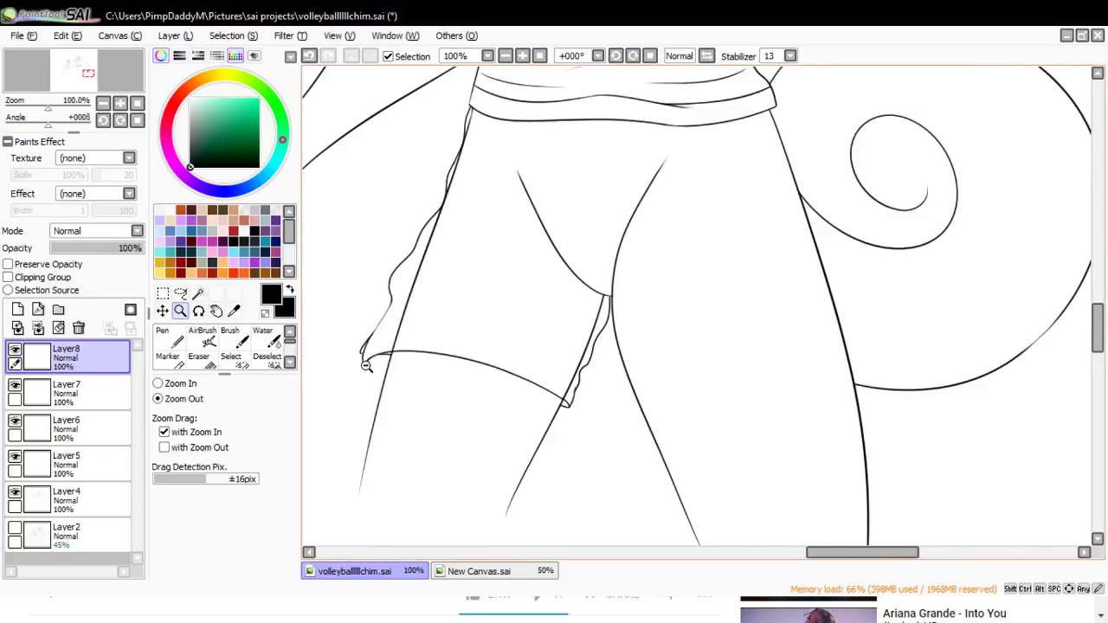
pyautogui.click(388, 362)
pyautogui.click(379, 327)
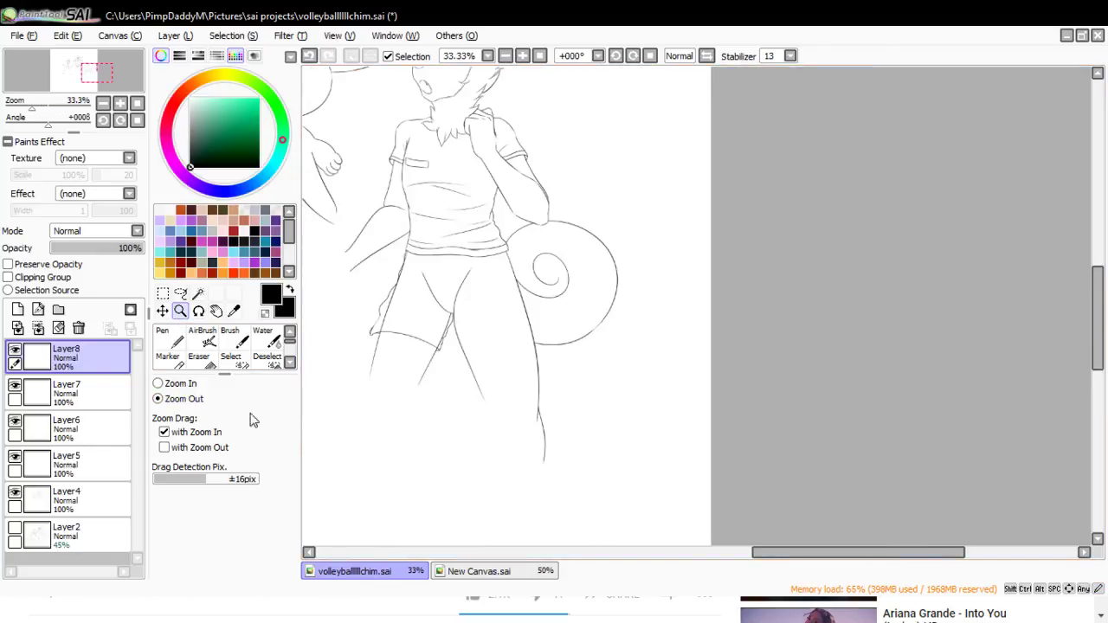
pyautogui.click(158, 383)
pyautogui.click(502, 326)
pyautogui.click(430, 373)
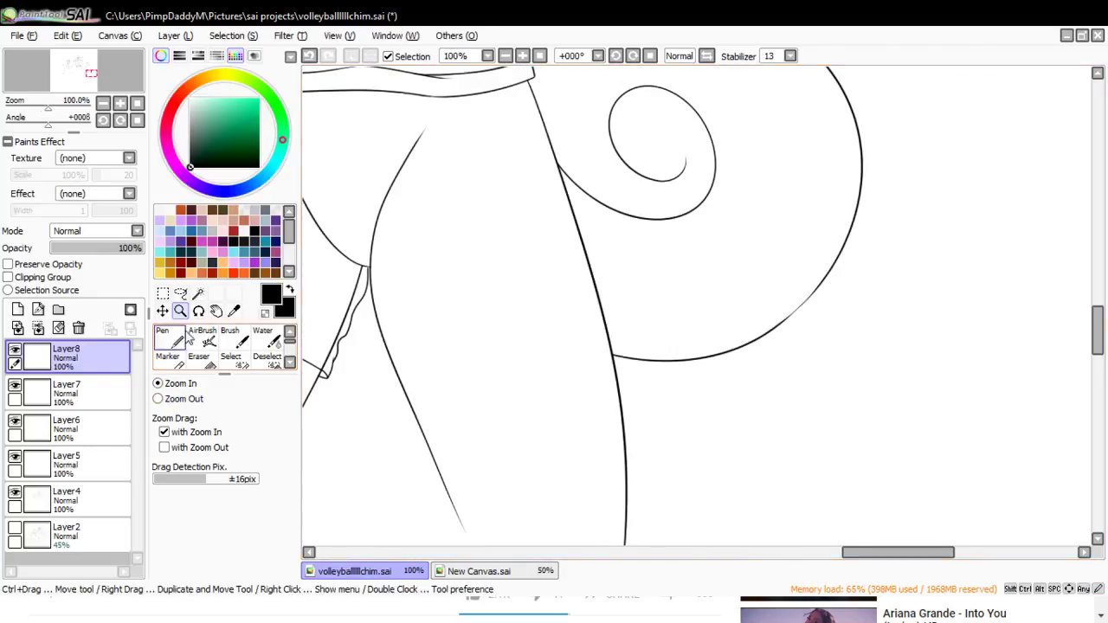
pyautogui.click(173, 338)
pyautogui.moveTo(394, 381)
pyautogui.mouseDown()
pyautogui.moveTo(594, 309)
pyautogui.moveTo(647, 328)
pyautogui.moveTo(588, 258)
pyautogui.moveTo(561, 197)
pyautogui.mouseUp()
pyautogui.hotkey('ctrl', 'z')
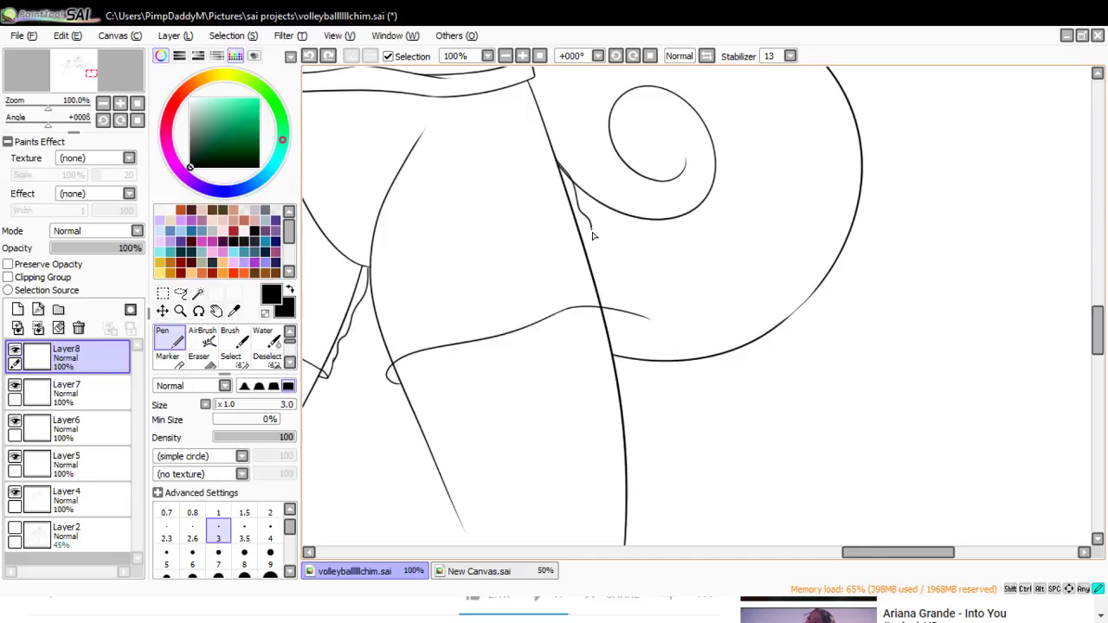
pyautogui.moveTo(616, 277); pyautogui.dragTo(626, 336)
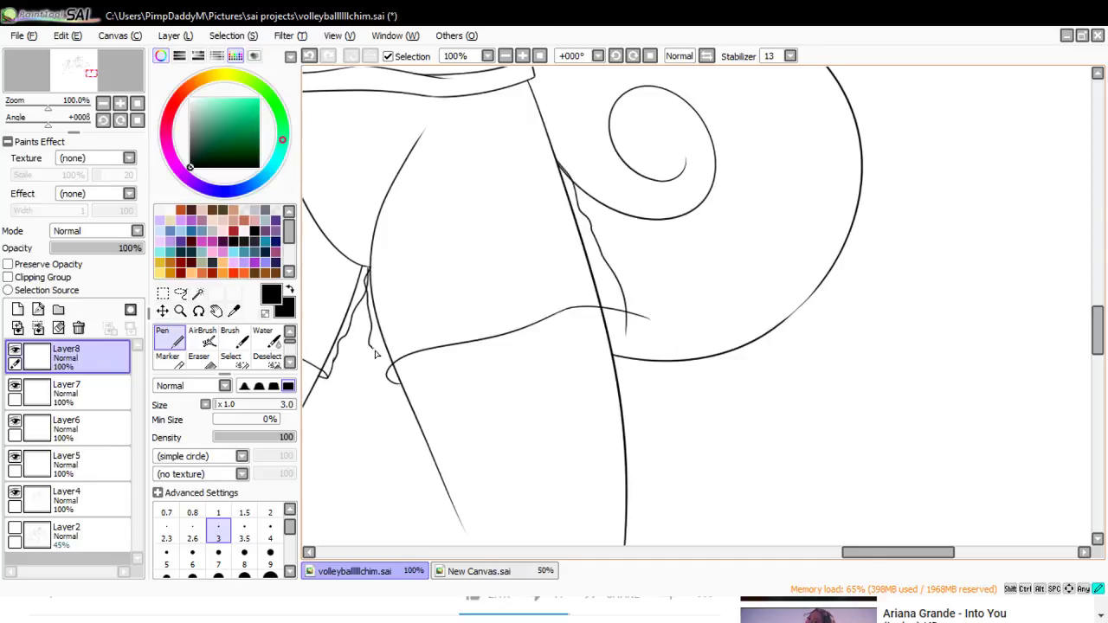
# - Erase the line overshoots at the tail-side leg's outer hem corner and at the top of its inner edge
pyautogui.click(180, 311)
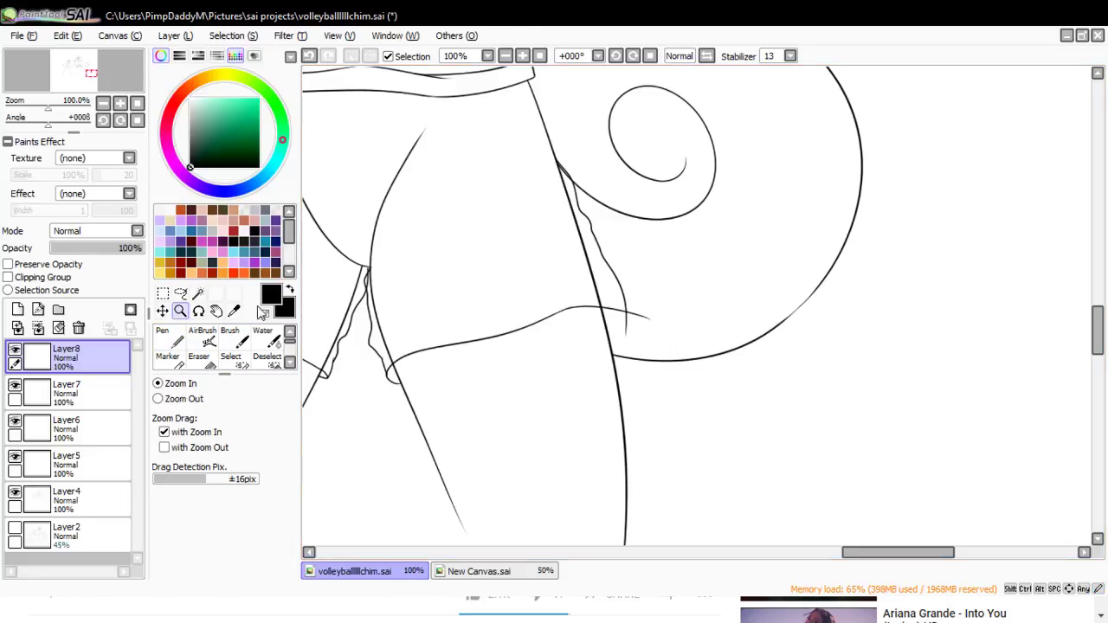
pyautogui.click(346, 320)
pyautogui.click(208, 357)
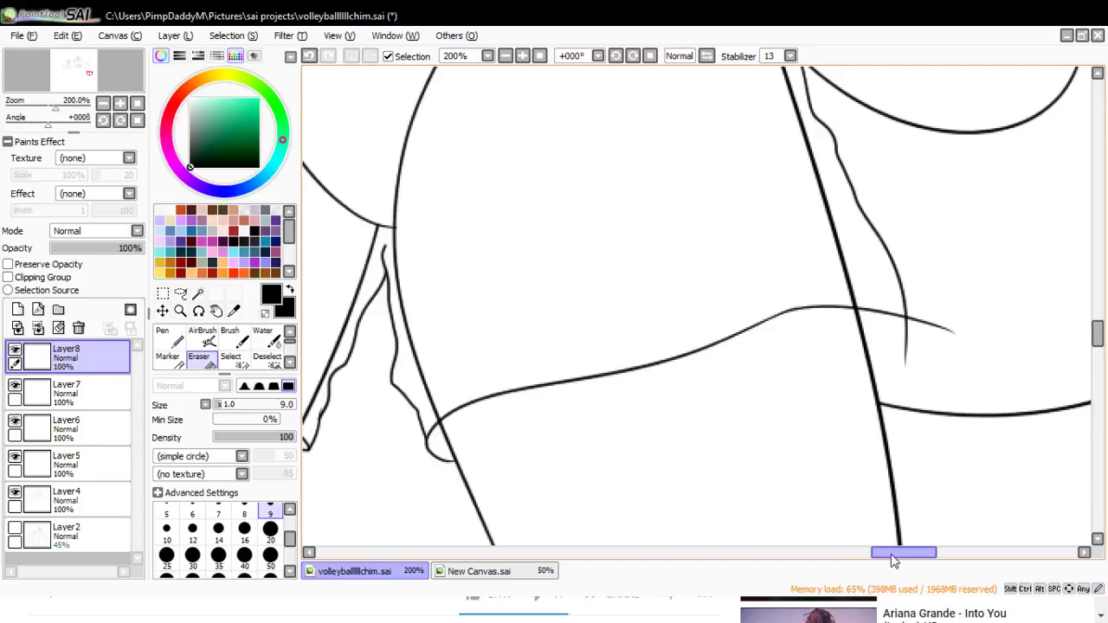
pyautogui.moveTo(893, 555); pyautogui.dragTo(905, 555)
pyautogui.moveTo(757, 353)
pyautogui.mouseDown()
pyautogui.moveTo(794, 295)
pyautogui.moveTo(816, 311)
pyautogui.mouseUp()
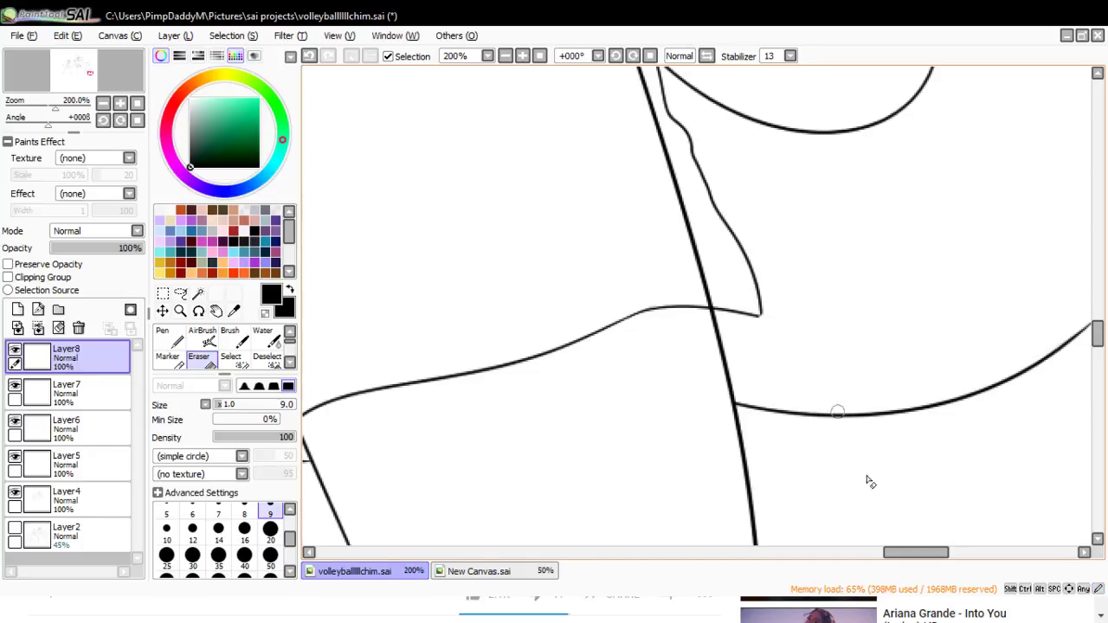
# - Ink small curved fold lines at the crotch, linking the inner edges of both shorts legs
pyautogui.moveTo(910, 553); pyautogui.dragTo(890, 555)
pyautogui.press('n')
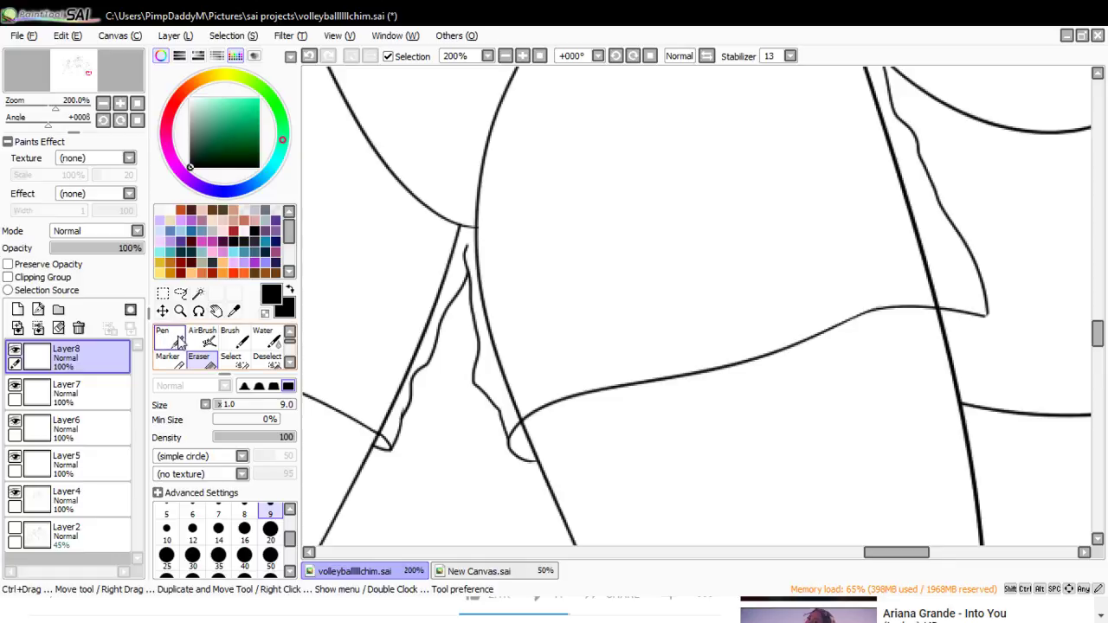
pyautogui.moveTo(467, 251)
pyautogui.mouseDown()
pyautogui.moveTo(495, 149)
pyautogui.moveTo(468, 182)
pyautogui.moveTo(503, 111)
pyautogui.mouseUp()
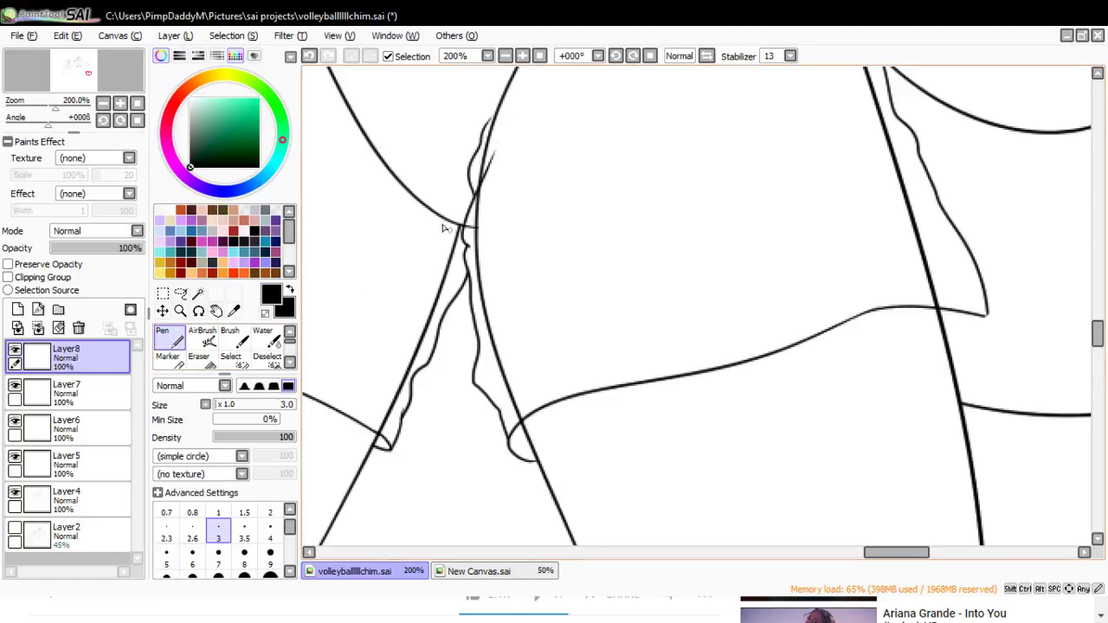
pyautogui.click(179, 312)
pyautogui.click(177, 399)
pyautogui.click(344, 384)
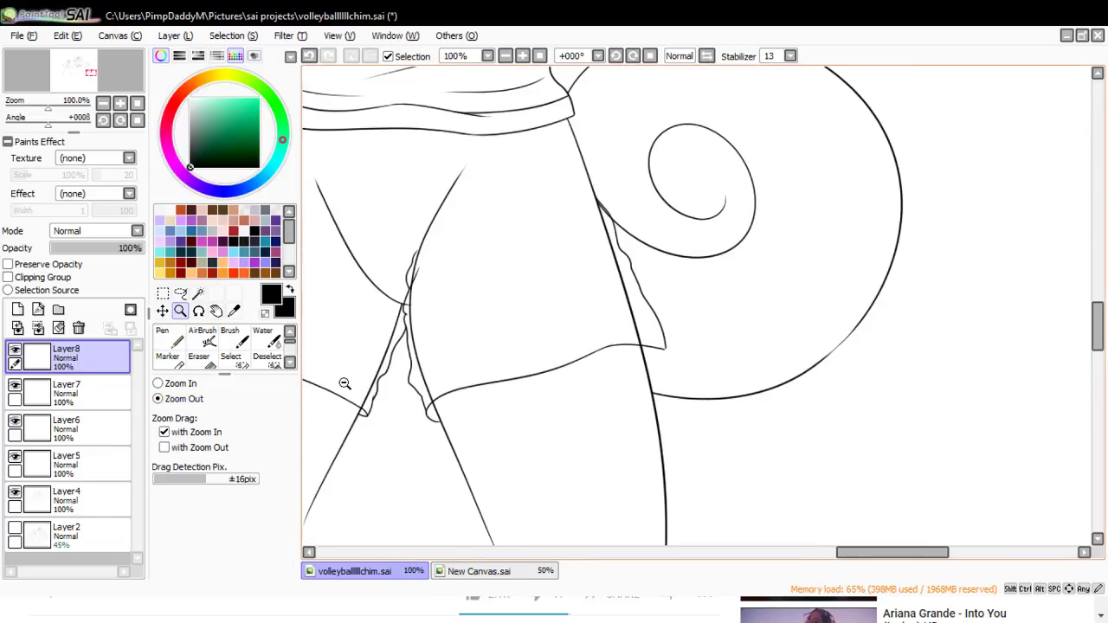
pyautogui.click(170, 337)
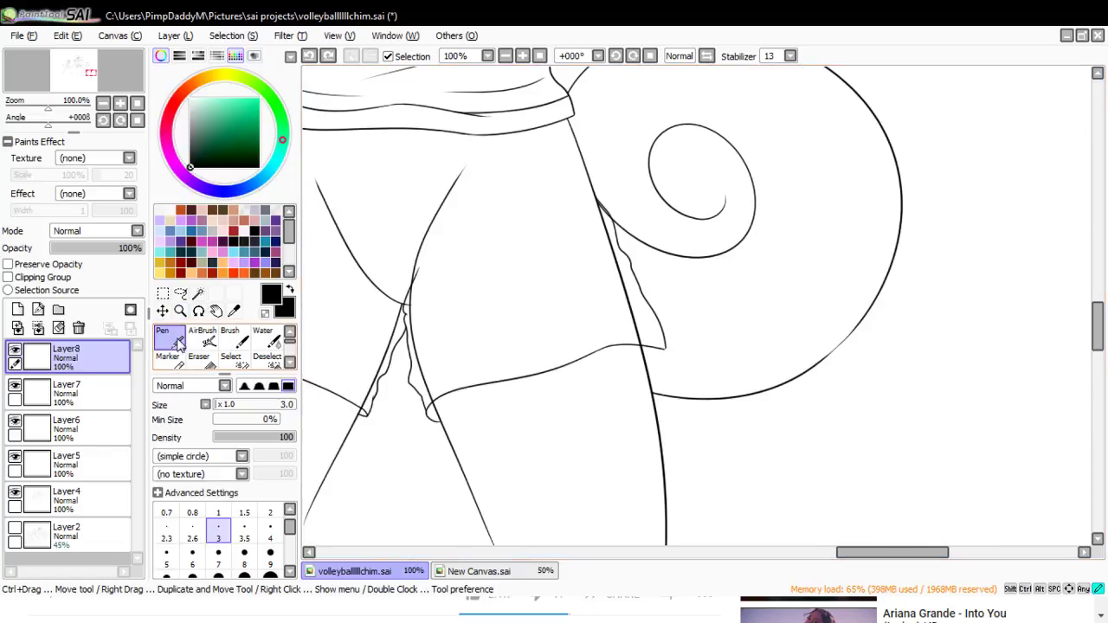
pyautogui.moveTo(410, 294); pyautogui.dragTo(419, 256)
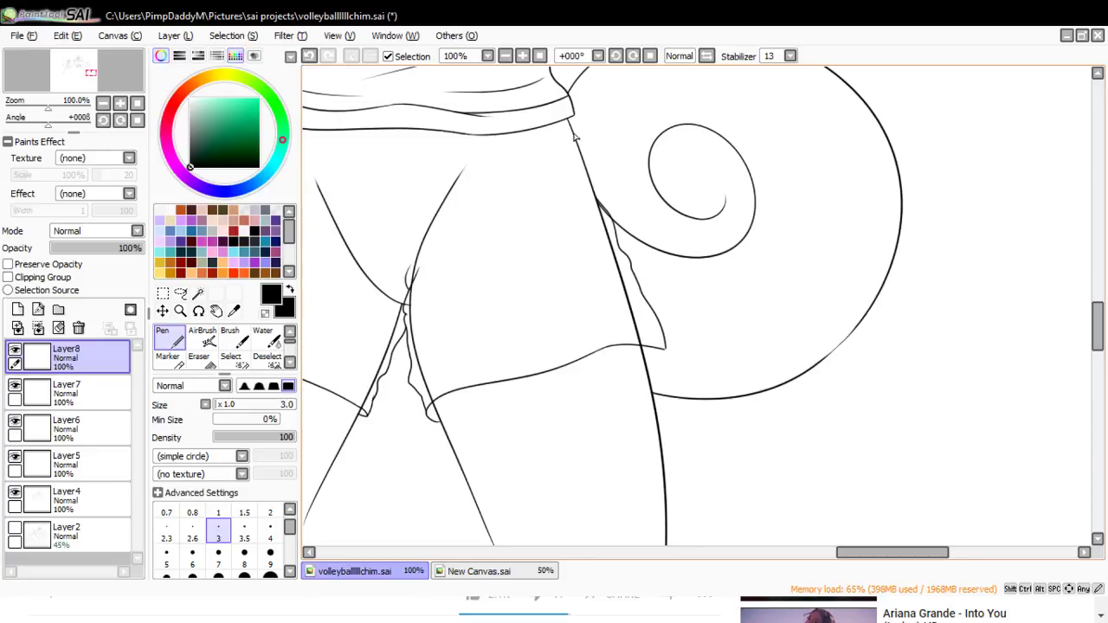
# - Ink a small wavy bump along the tail-side hip and erase the stray stroke beneath that leg's outer hem
pyautogui.hotkey('ctrl', 'z')
pyautogui.click(574, 342)
pyautogui.click(198, 356)
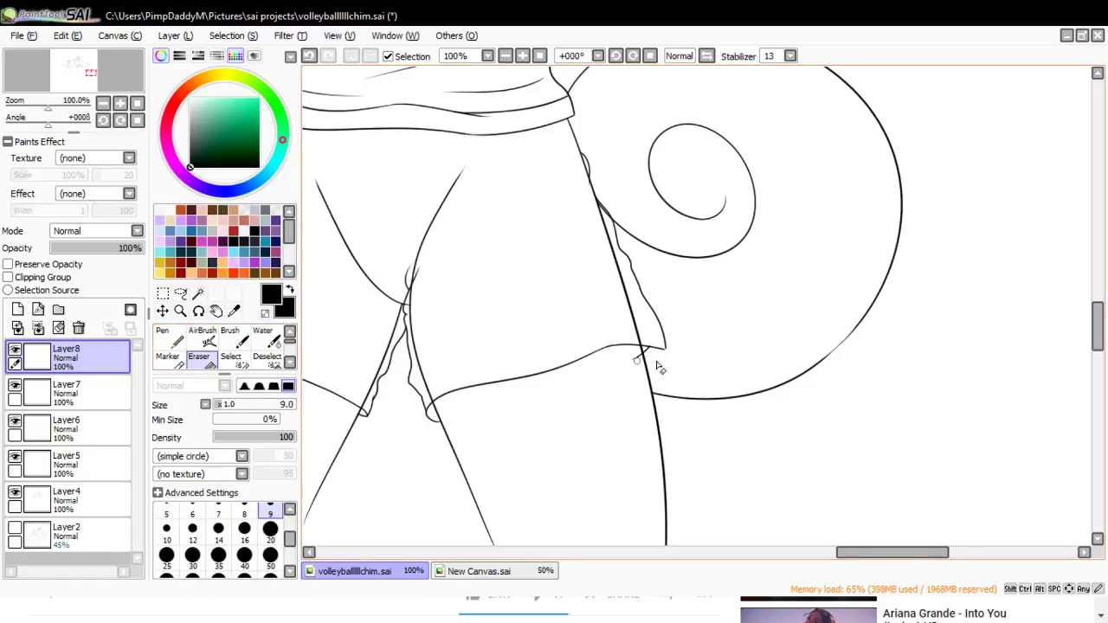
pyautogui.moveTo(642, 364); pyautogui.dragTo(647, 377)
# - Ink a wavy trim line just inside the outer edge of the shorts leg away from the tail, from waistband to mid-leg, with the size 3 Pen
pyautogui.moveTo(858, 552); pyautogui.dragTo(829, 572)
pyautogui.click(180, 311)
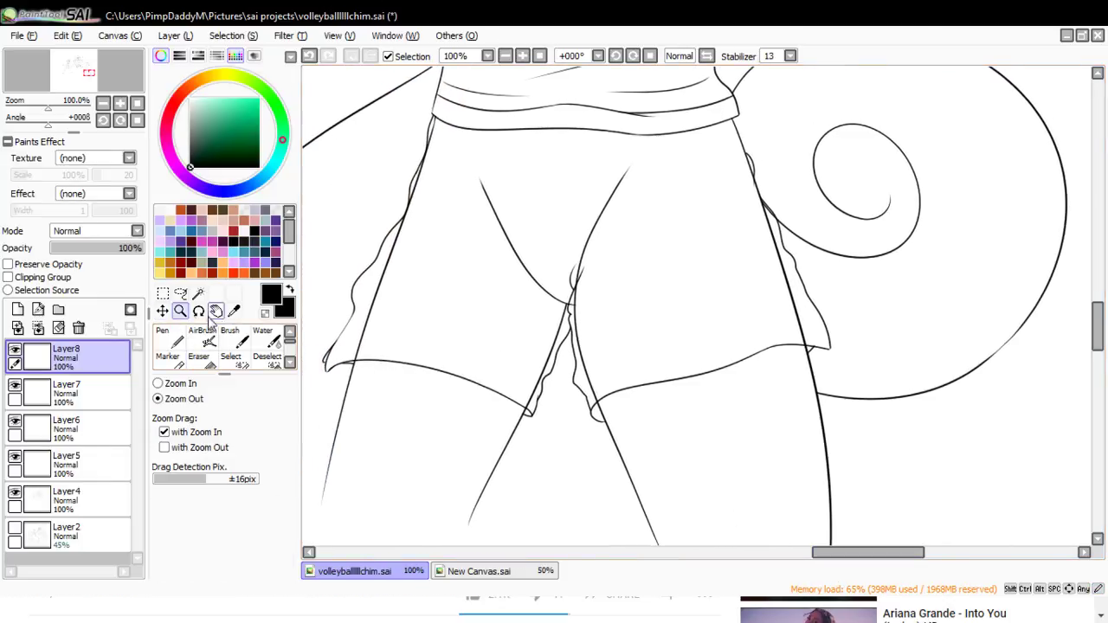
pyautogui.click(323, 406)
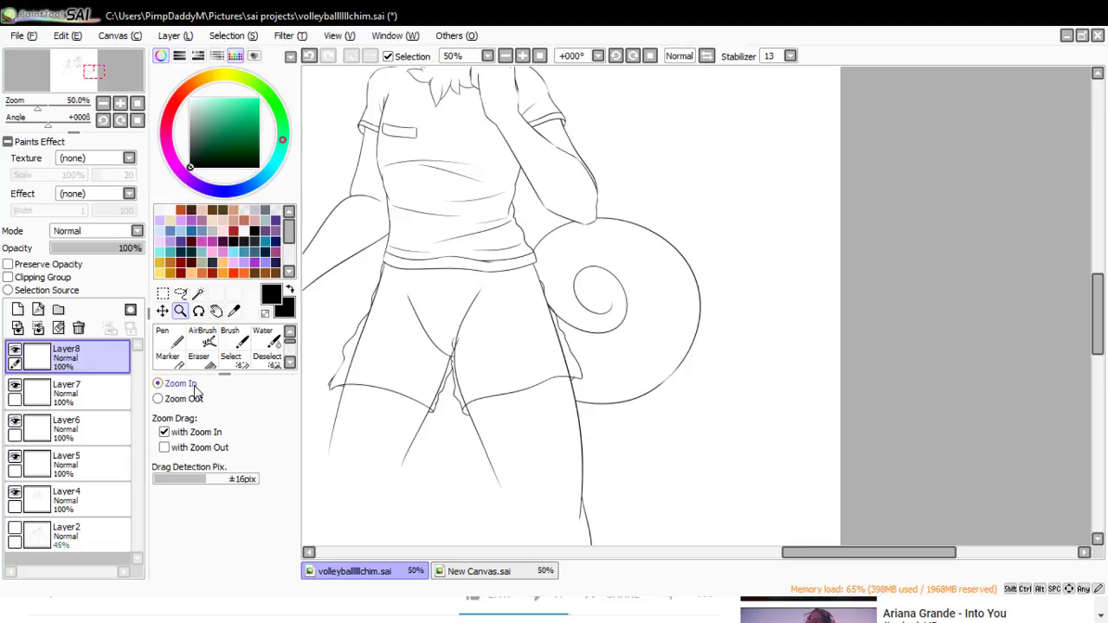
pyautogui.click(325, 401)
pyautogui.click(326, 401)
pyautogui.click(173, 339)
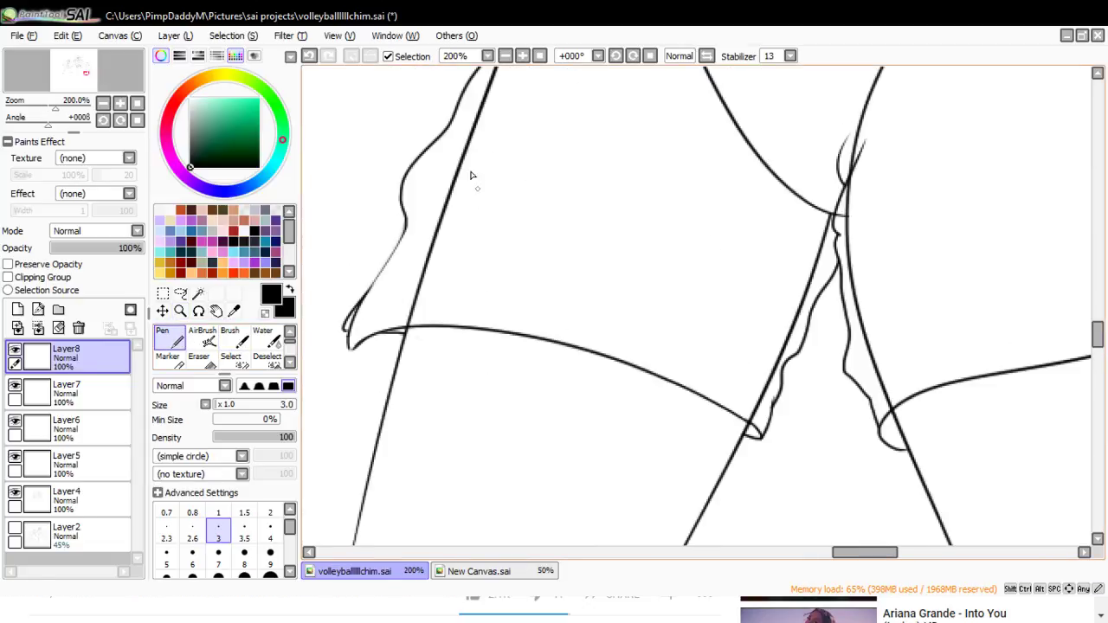
pyautogui.moveTo(1098, 340); pyautogui.dragTo(1098, 324)
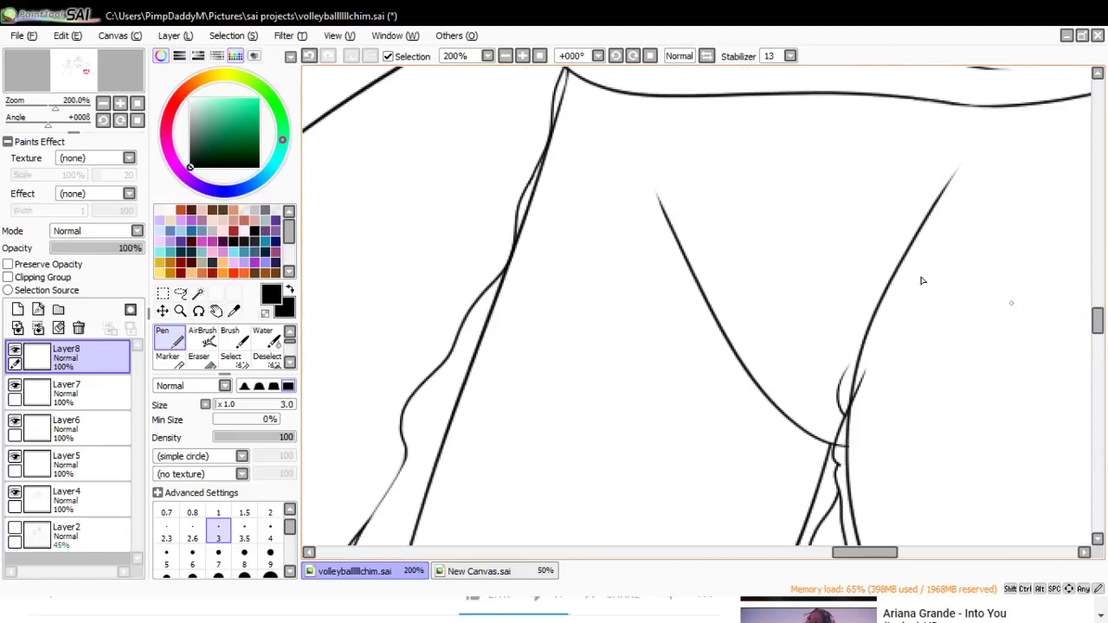
pyautogui.moveTo(572, 77)
pyautogui.mouseDown()
pyautogui.moveTo(503, 300)
pyautogui.moveTo(516, 282)
pyautogui.moveTo(467, 344)
pyautogui.moveTo(458, 386)
pyautogui.mouseUp()
pyautogui.hotkey('ctrl', 'z')
pyautogui.moveTo(497, 301); pyautogui.dragTo(477, 368)
pyautogui.hotkey('ctrl', 'z')
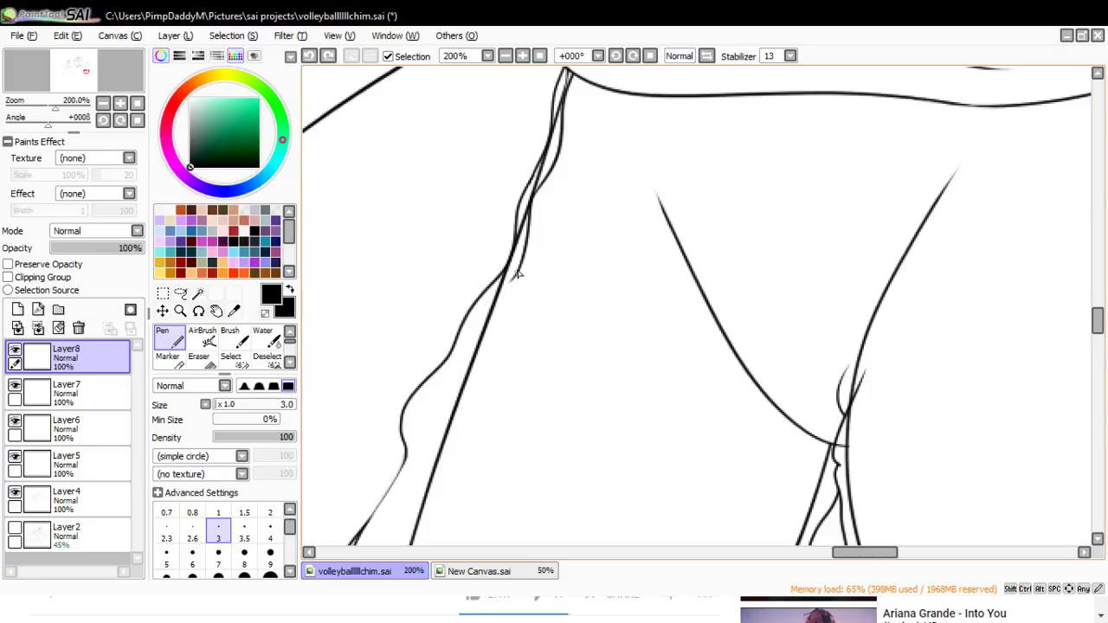
pyautogui.moveTo(519, 265); pyautogui.dragTo(470, 381)
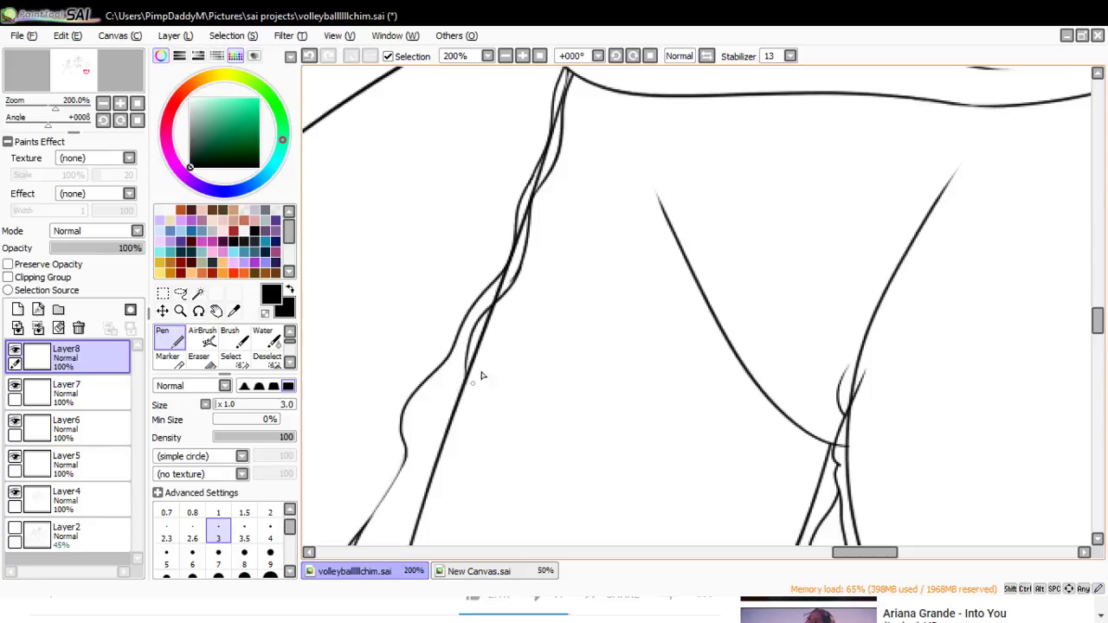
pyautogui.click(198, 356)
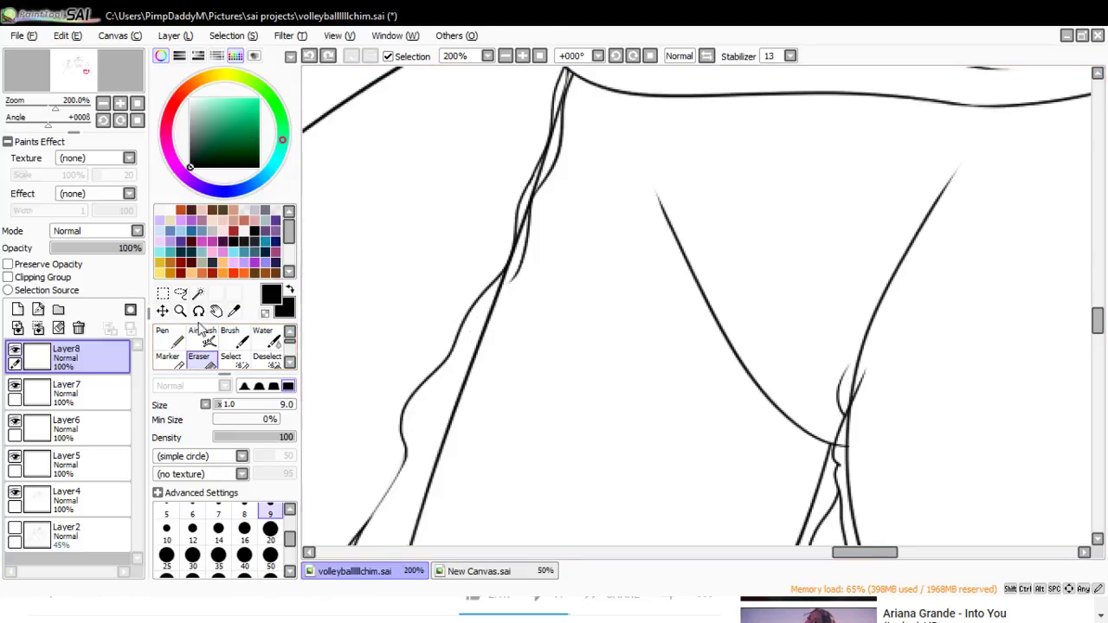
pyautogui.press('n')
pyautogui.moveTo(522, 262)
pyautogui.mouseDown()
pyautogui.moveTo(470, 361)
pyautogui.moveTo(475, 392)
pyautogui.mouseUp()
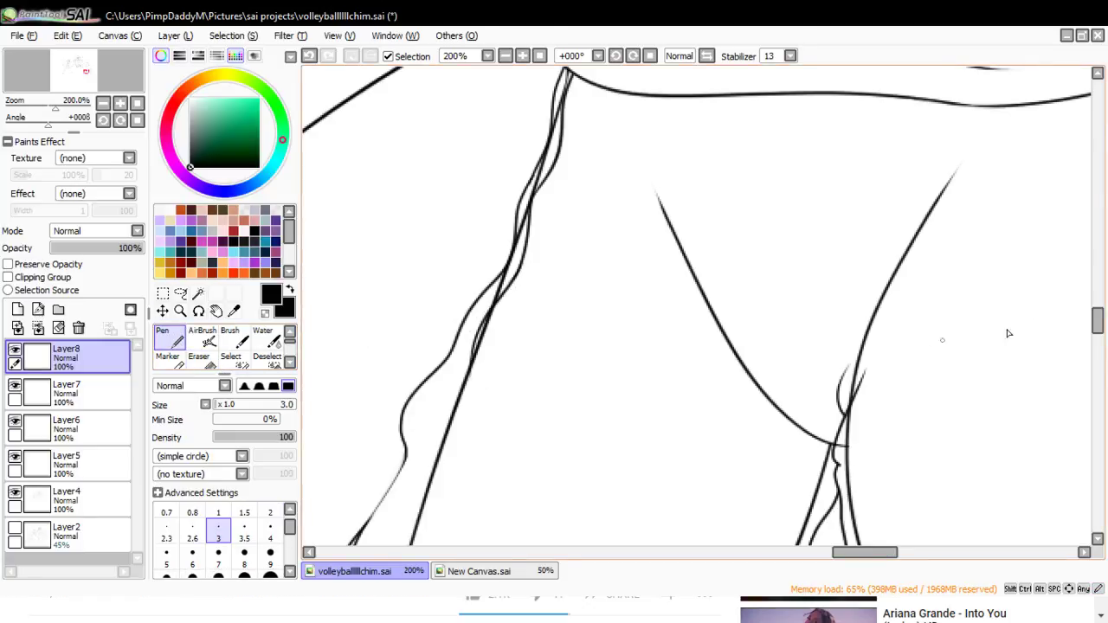
# - Extend the wavy inner trim line down the leg away from the tail until it nears the hem
pyautogui.moveTo(1097, 324); pyautogui.dragTo(1077, 340)
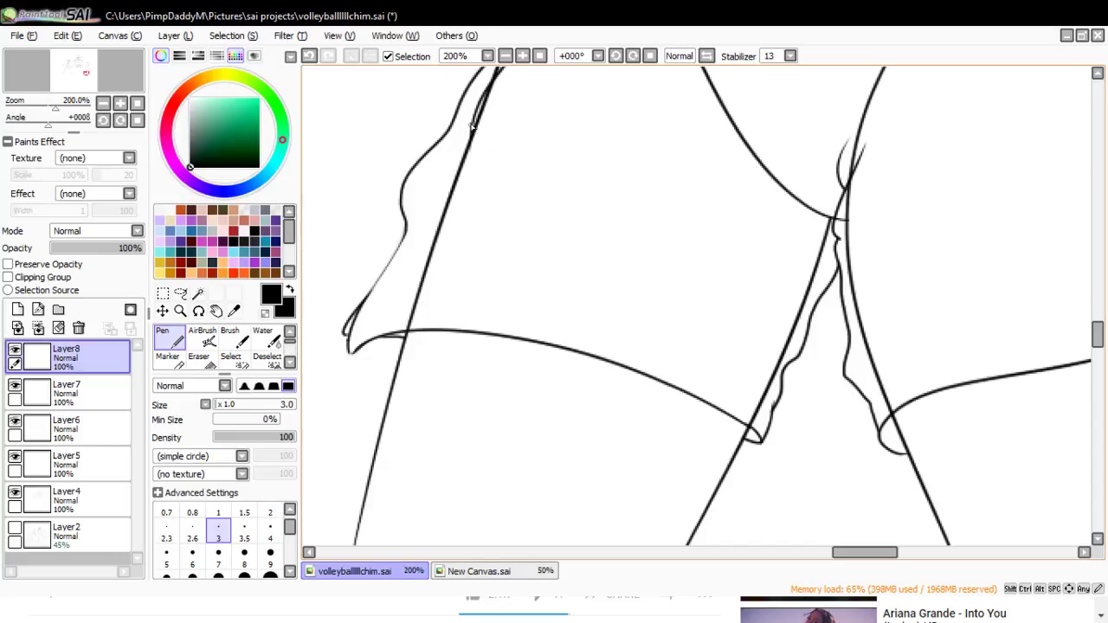
pyautogui.moveTo(471, 125)
pyautogui.mouseDown()
pyautogui.moveTo(456, 179)
pyautogui.moveTo(425, 221)
pyautogui.mouseUp()
pyautogui.hotkey('ctrl', 'z')
pyautogui.moveTo(471, 122)
pyautogui.mouseDown()
pyautogui.moveTo(430, 204)
pyautogui.moveTo(434, 216)
pyautogui.moveTo(443, 183)
pyautogui.moveTo(426, 266)
pyautogui.moveTo(435, 252)
pyautogui.moveTo(410, 312)
pyautogui.moveTo(400, 297)
pyautogui.moveTo(511, 275)
pyautogui.moveTo(729, 378)
pyautogui.mouseUp()
pyautogui.hotkey('ctrl', 'z')
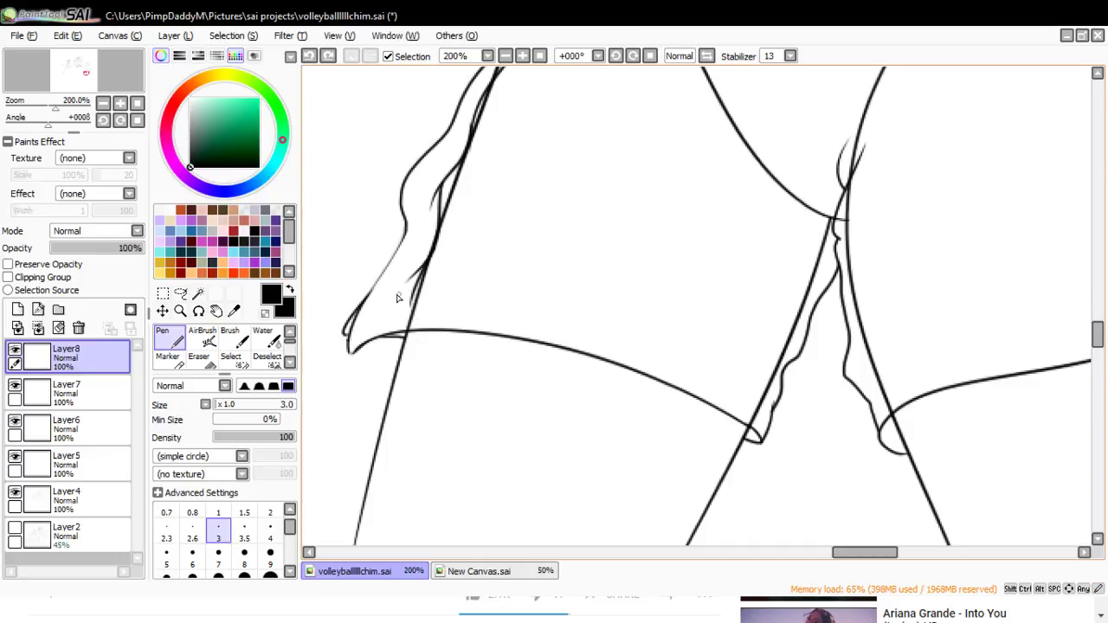
# - Ink a curved trim line parallel above that leg's hem and erase the overshoots where it meets the side trim line
pyautogui.moveTo(395, 296); pyautogui.dragTo(749, 377)
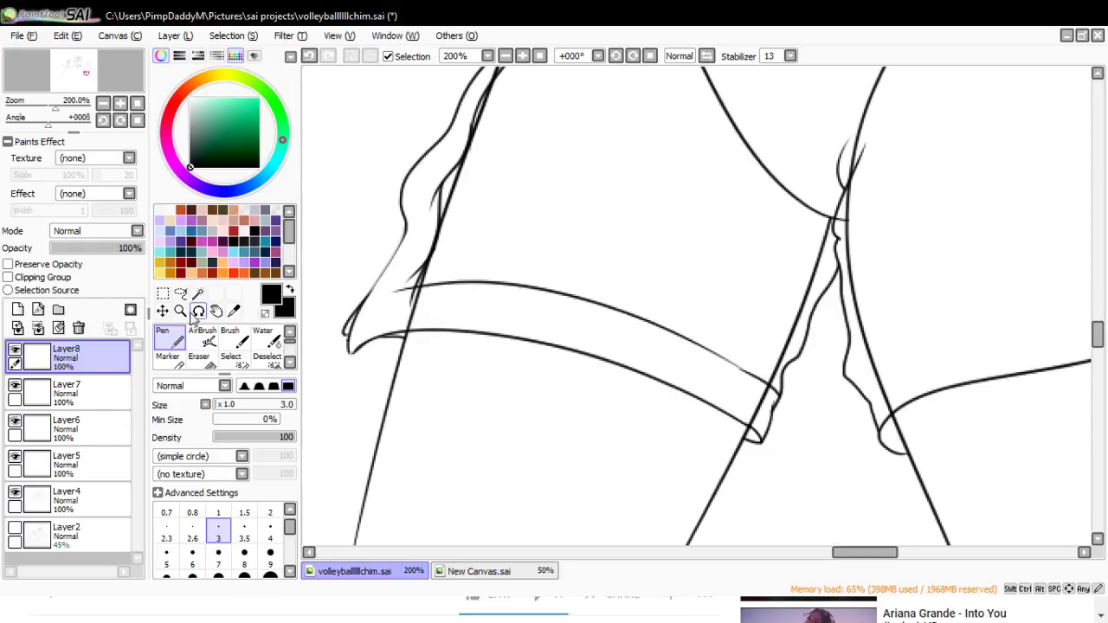
pyautogui.click(199, 356)
pyautogui.moveTo(395, 289)
pyautogui.mouseDown()
pyautogui.moveTo(411, 300)
pyautogui.moveTo(432, 249)
pyautogui.mouseUp()
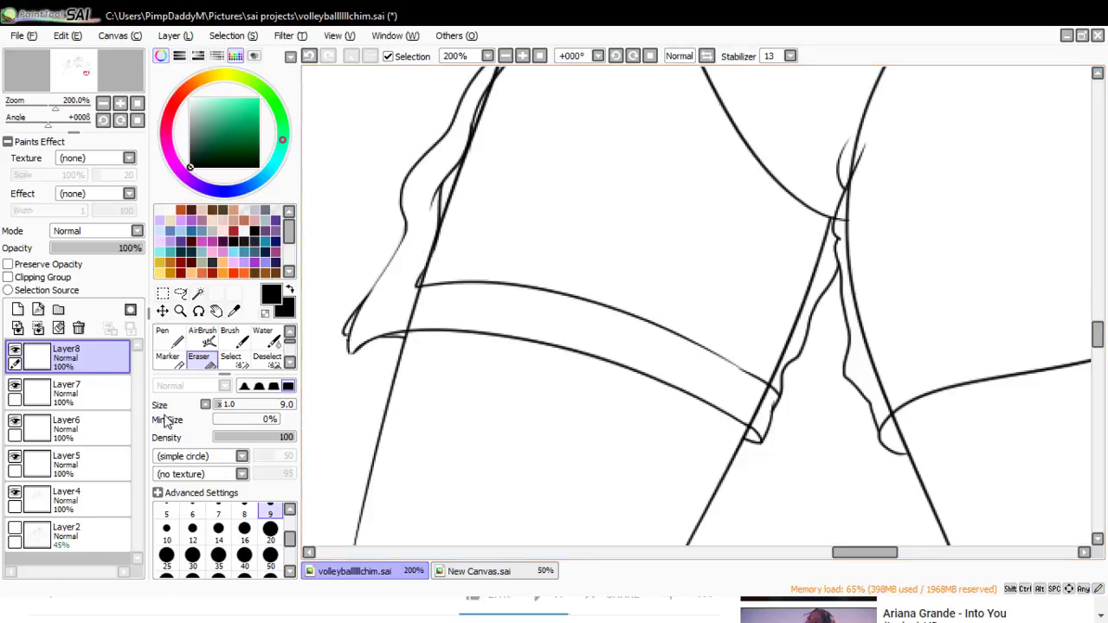
# - Hide Layer5 and ink a curved trim line parallel above the tail-side leg's hem in two joined strokes with the size 3 Pen
pyautogui.click(15, 495)
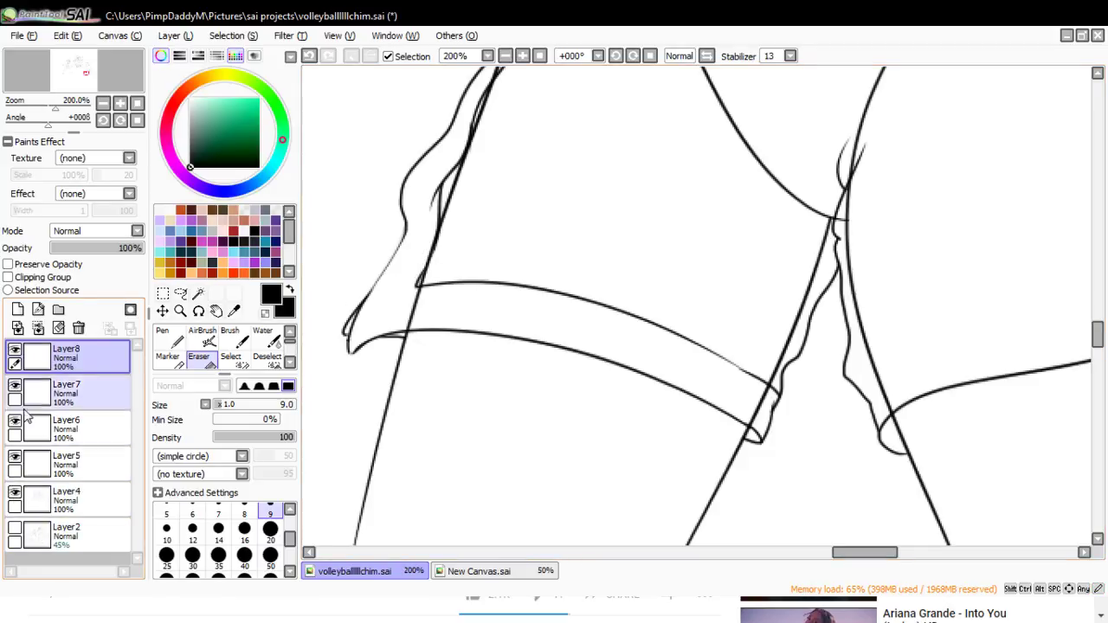
pyautogui.click(15, 460)
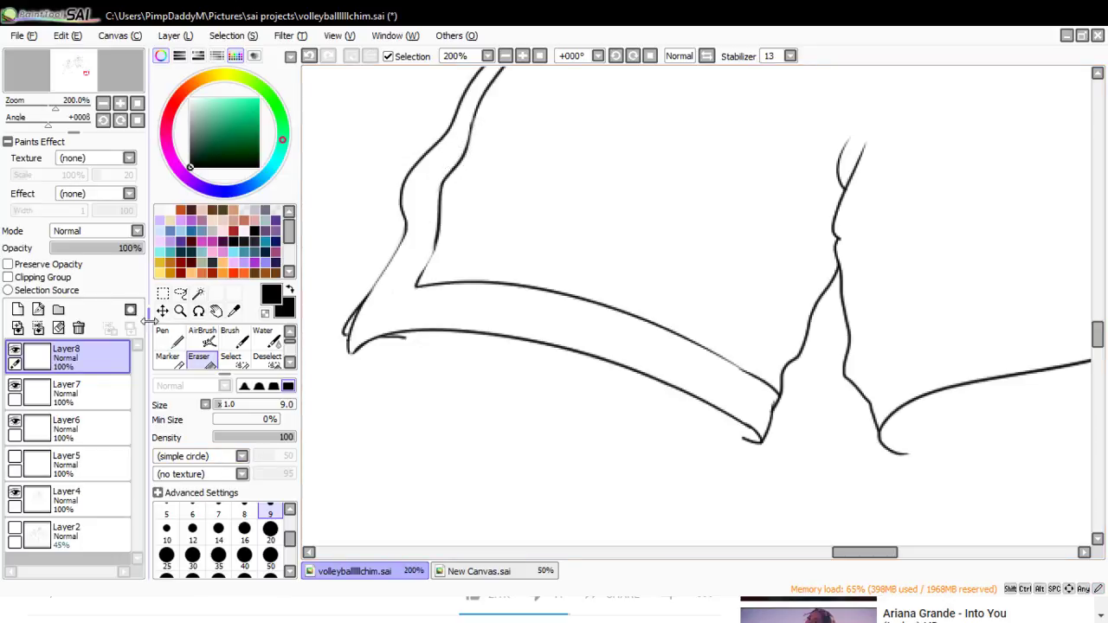
pyautogui.click(180, 311)
pyautogui.click(169, 399)
pyautogui.click(342, 344)
pyautogui.click(342, 344)
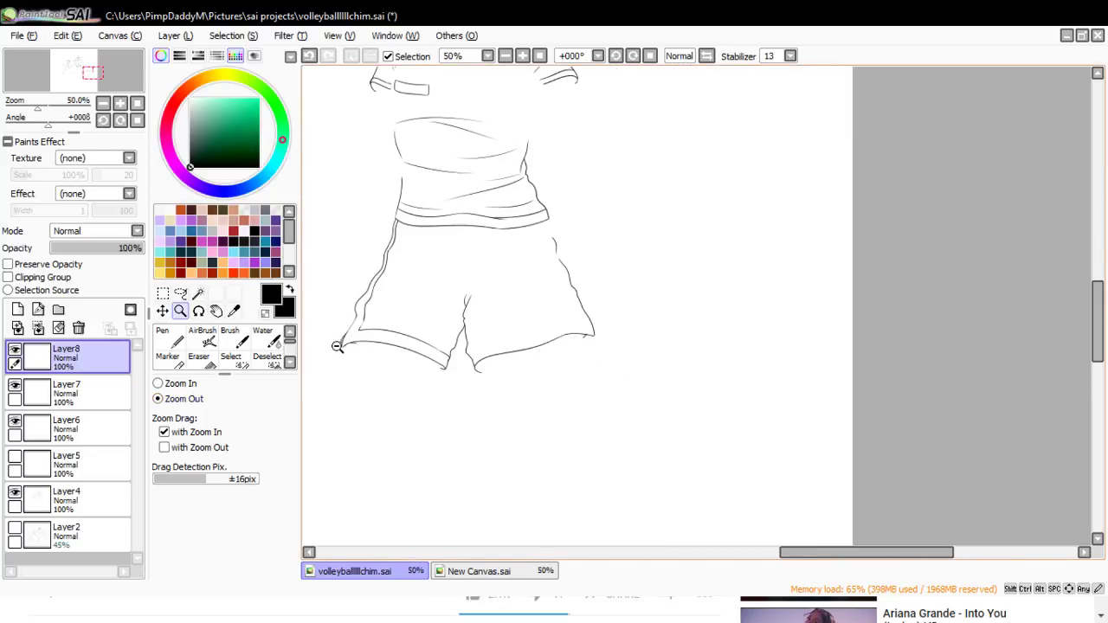
pyautogui.click(157, 384)
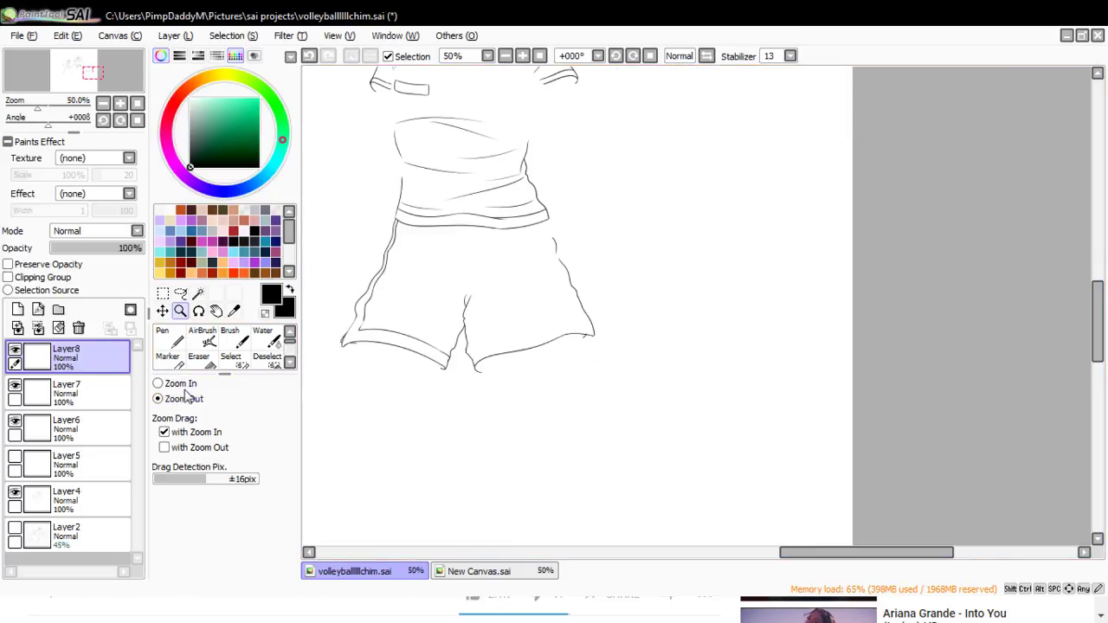
pyautogui.click(563, 332)
pyautogui.click(596, 338)
pyautogui.click(362, 386)
pyautogui.click(361, 385)
pyautogui.click(170, 337)
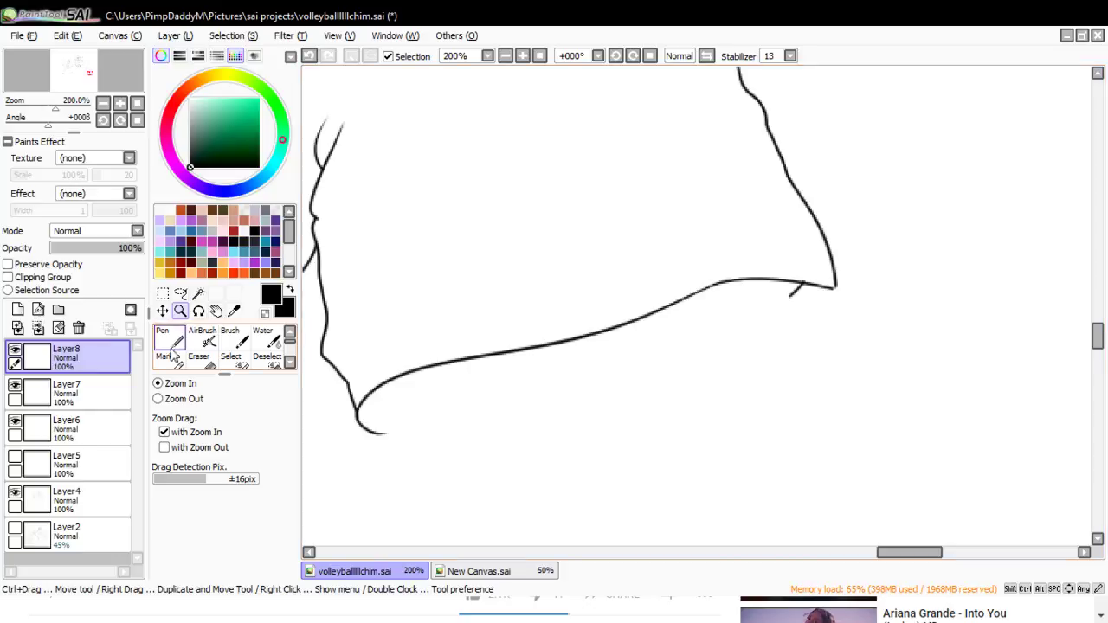
pyautogui.moveTo(338, 372)
pyautogui.mouseDown()
pyautogui.moveTo(412, 319)
pyautogui.moveTo(642, 271)
pyautogui.mouseUp()
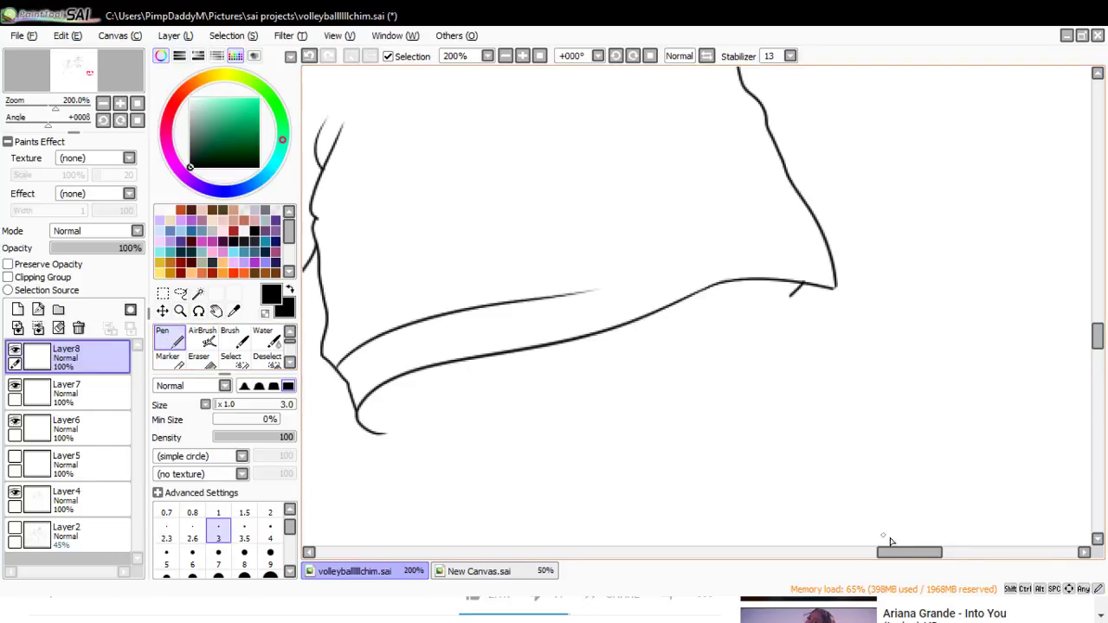
pyautogui.moveTo(897, 552)
pyautogui.mouseDown()
pyautogui.moveTo(863, 571)
pyautogui.moveTo(912, 554)
pyautogui.mouseUp()
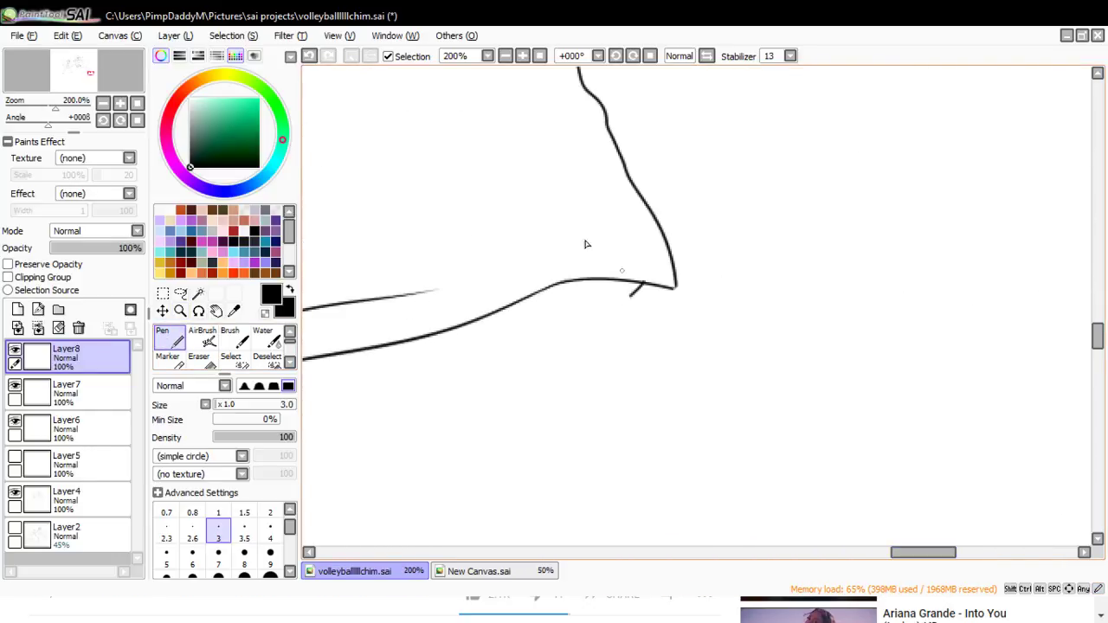
pyautogui.moveTo(617, 224); pyautogui.dragTo(403, 306)
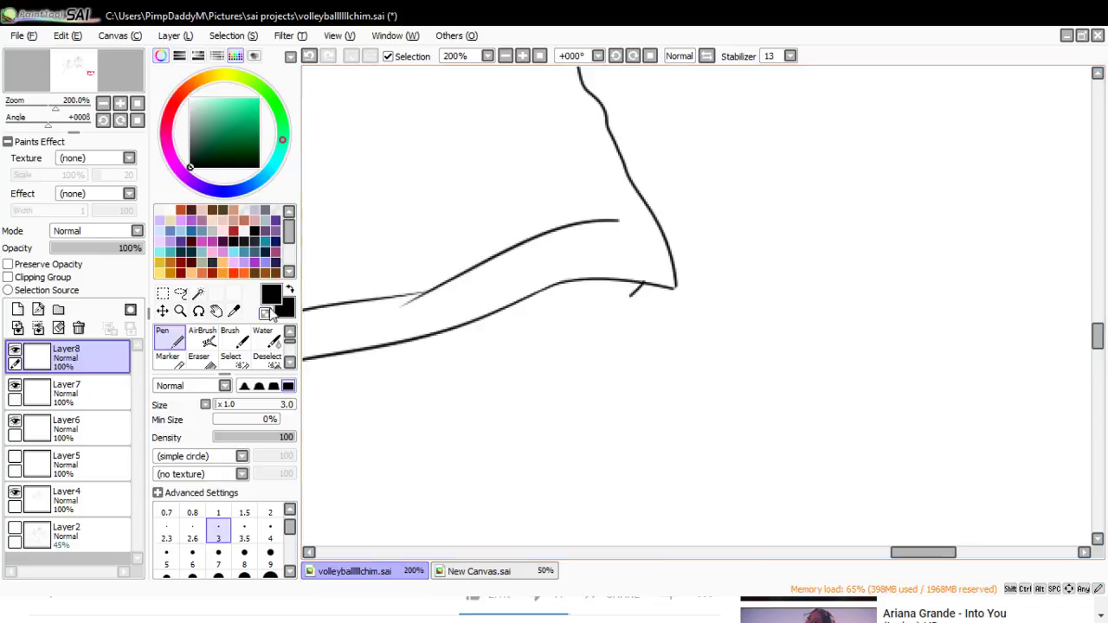
# - Show Layer5 and ink a wavy trim line inside the tail-side leg's outer edge, from the waistband down to the hem trim
pyautogui.click(179, 314)
pyautogui.click(184, 399)
pyautogui.click(475, 388)
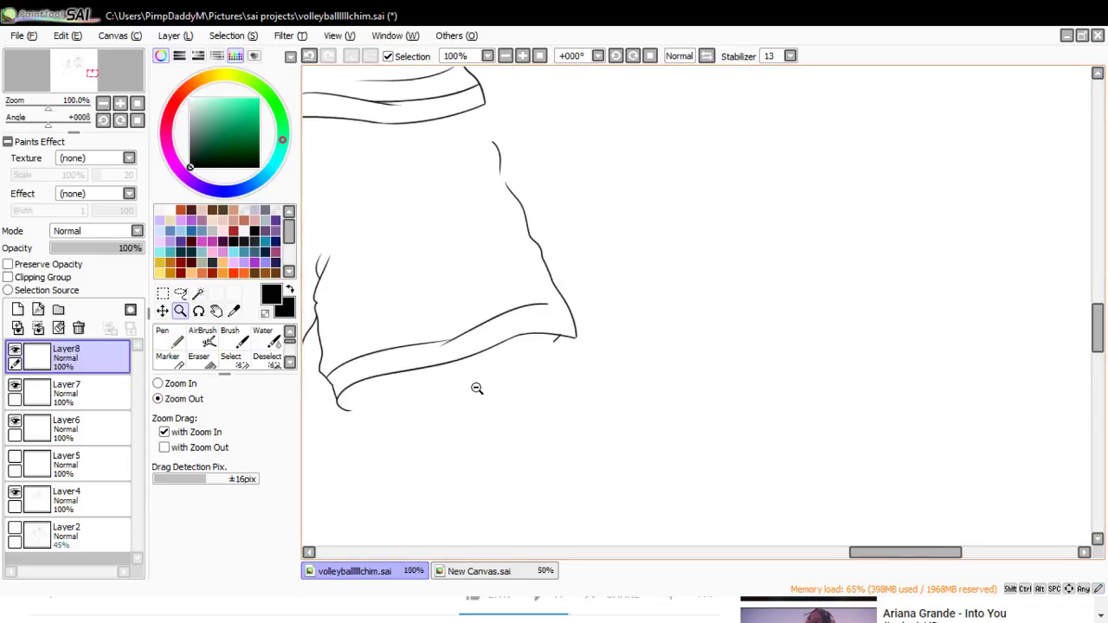
pyautogui.click(191, 386)
pyautogui.click(467, 128)
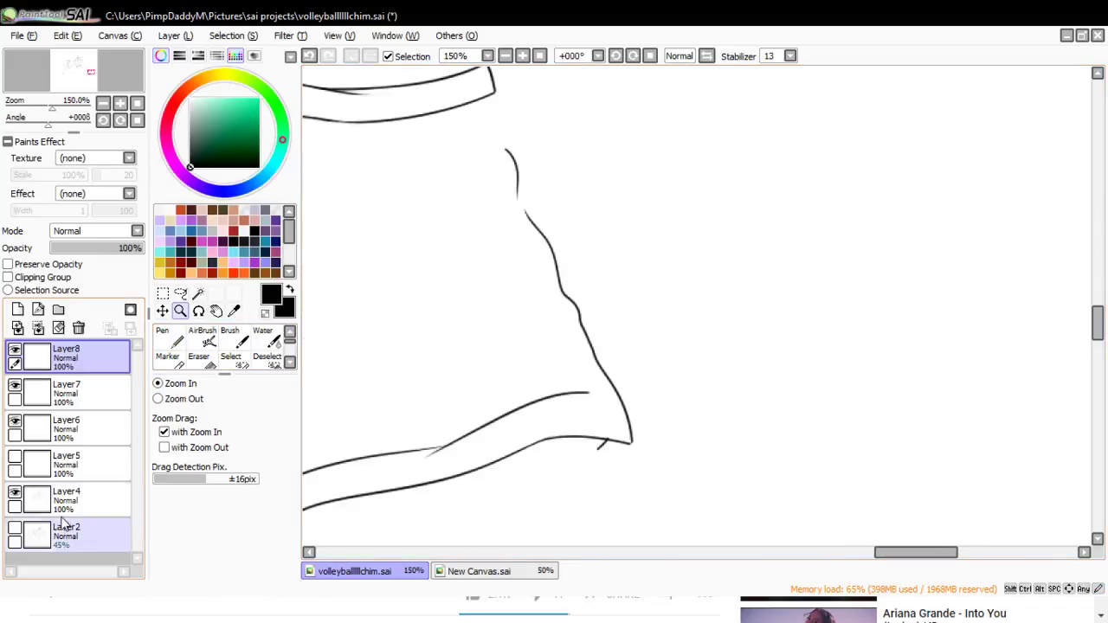
pyautogui.click(14, 459)
pyautogui.click(169, 339)
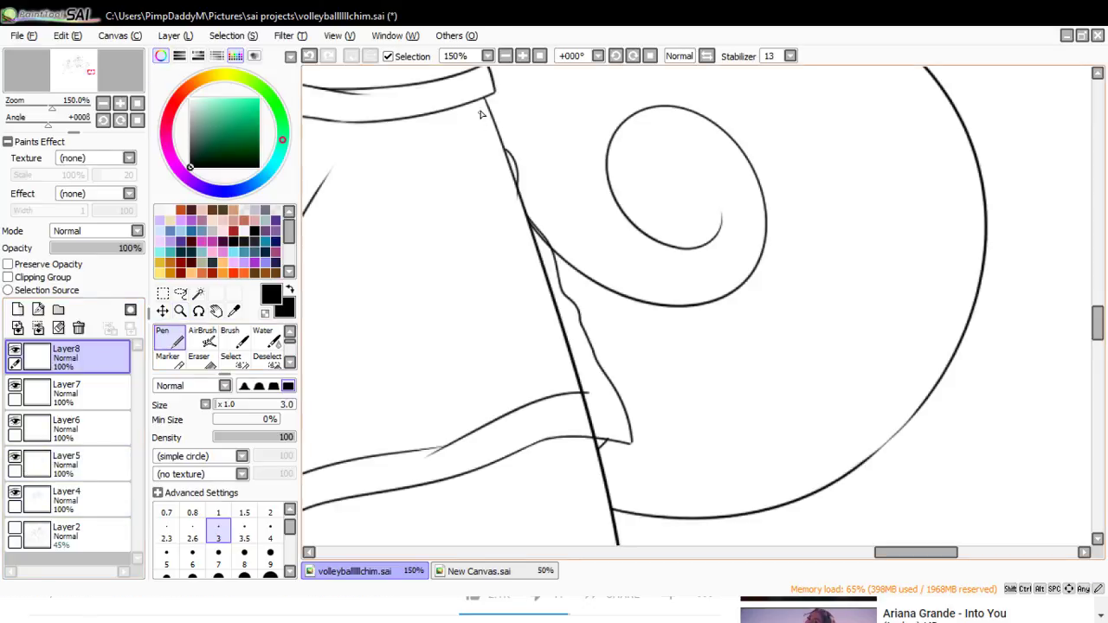
pyautogui.moveTo(483, 102); pyautogui.dragTo(535, 243)
pyautogui.hotkey('ctrl', 'z')
pyautogui.moveTo(479, 97); pyautogui.dragTo(566, 331)
pyautogui.hotkey('ctrl', 'z')
pyautogui.moveTo(521, 227)
pyautogui.mouseDown()
pyautogui.moveTo(587, 374)
pyautogui.moveTo(566, 342)
pyautogui.moveTo(580, 405)
pyautogui.mouseUp()
pyautogui.hotkey('ctrl', 'z')
pyautogui.moveTo(567, 345); pyautogui.dragTo(570, 409)
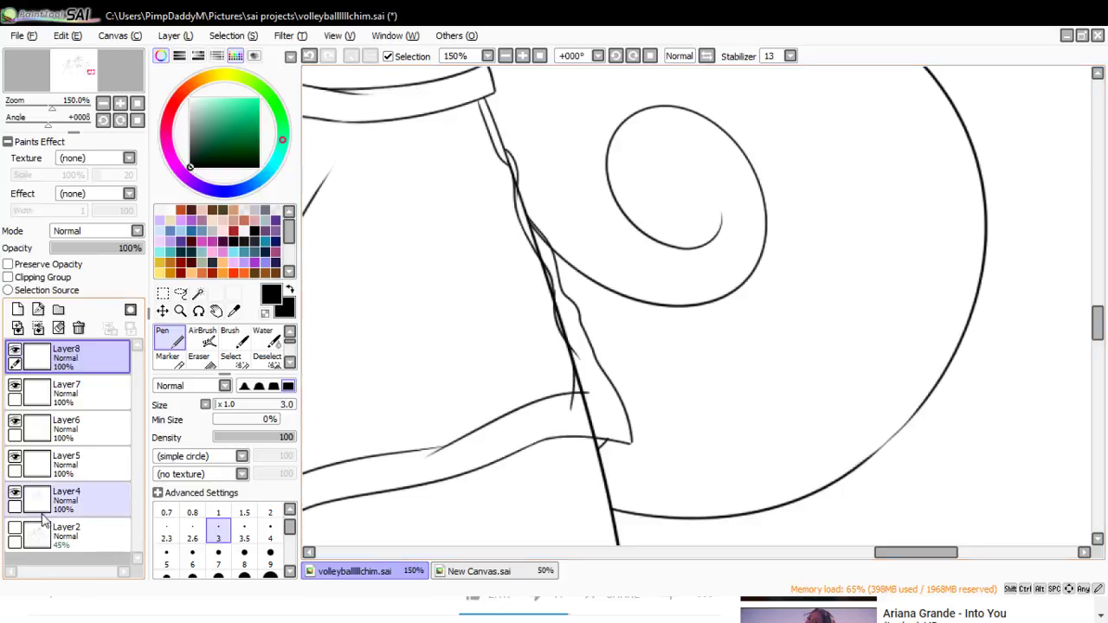
# - Hide Layer5 and erase the overshoots at the corner and along the lower part of the tail-side trim line
pyautogui.click(15, 527)
pyautogui.click(15, 527)
pyautogui.click(15, 456)
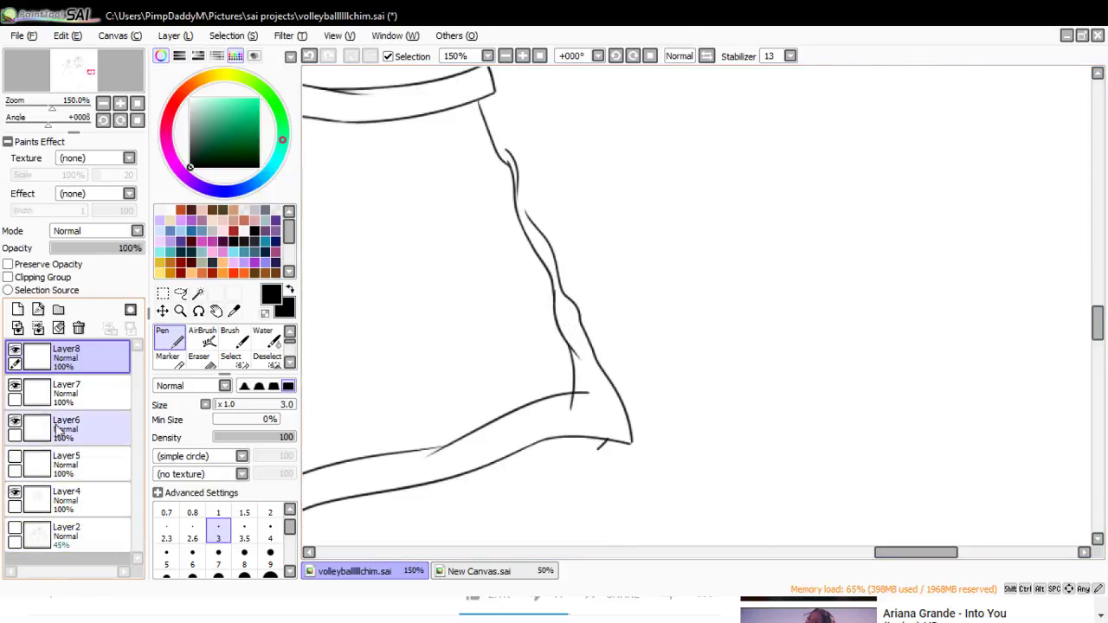
pyautogui.press('e')
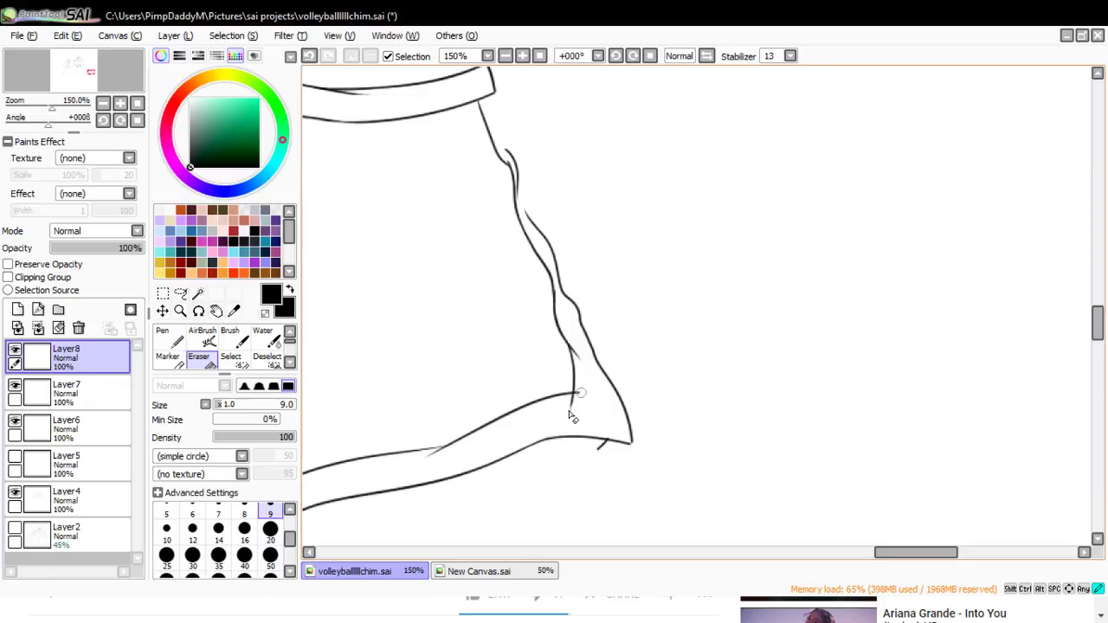
pyautogui.moveTo(571, 402)
pyautogui.mouseDown()
pyautogui.moveTo(566, 331)
pyautogui.moveTo(582, 362)
pyautogui.mouseUp()
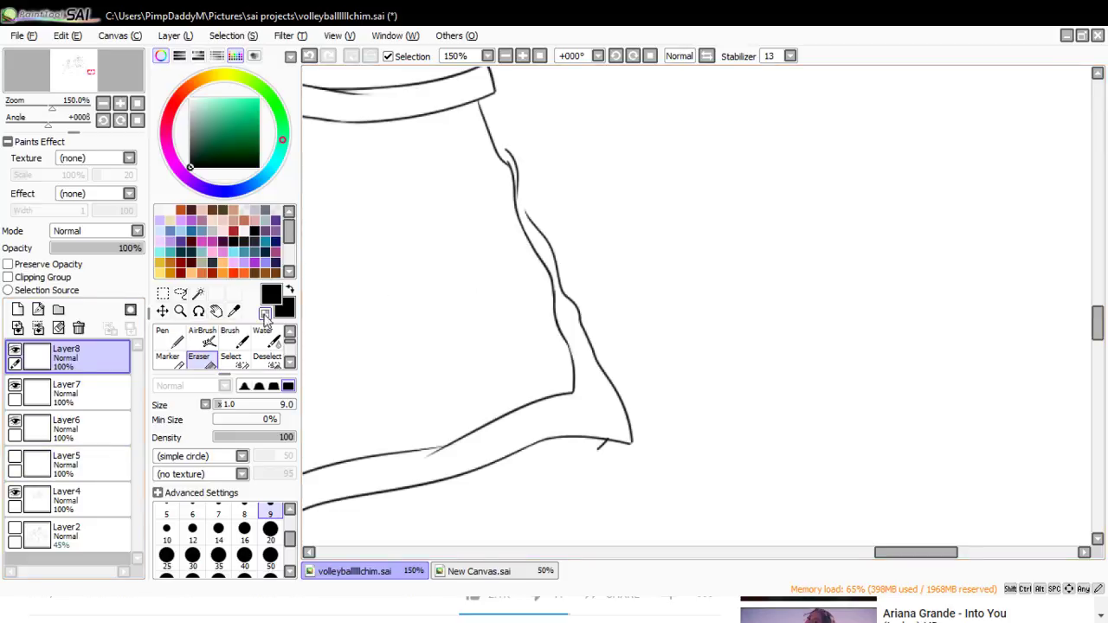
# - Select and show Layer5, then erase the tail-side outer thigh line inside the shorts with the Eraser at size 20
pyautogui.click(86, 500)
pyautogui.click(87, 465)
pyautogui.click(14, 460)
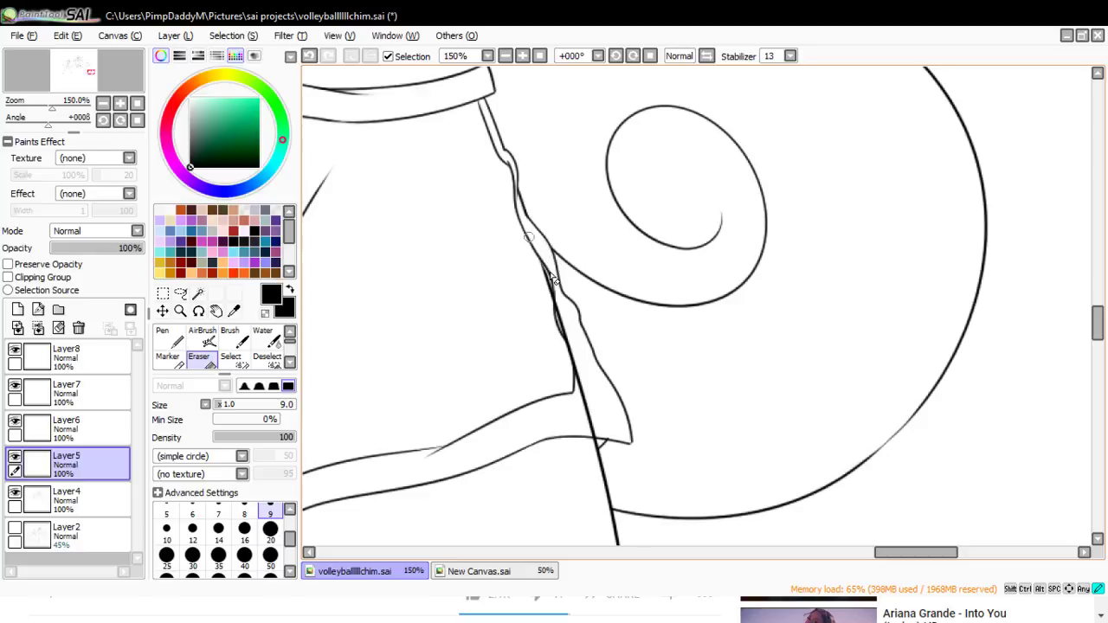
pyautogui.click(270, 530)
pyautogui.moveTo(543, 275)
pyautogui.mouseDown()
pyautogui.moveTo(602, 424)
pyautogui.moveTo(585, 425)
pyautogui.moveTo(611, 432)
pyautogui.moveTo(585, 430)
pyautogui.moveTo(625, 439)
pyautogui.moveTo(576, 430)
pyautogui.moveTo(626, 434)
pyautogui.moveTo(572, 430)
pyautogui.moveTo(633, 441)
pyautogui.moveTo(582, 432)
pyautogui.mouseUp()
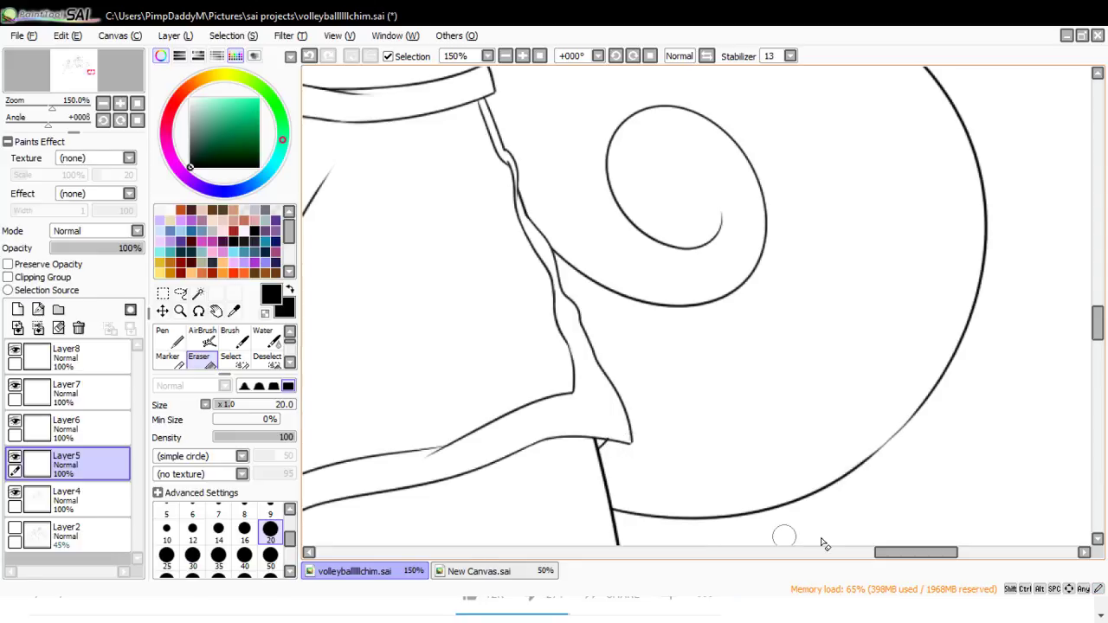
# - Erase the tail-side leg's inner thigh line on Layer5 from above the crotch down toward the shorts hem
pyautogui.moveTo(906, 552); pyautogui.dragTo(860, 571)
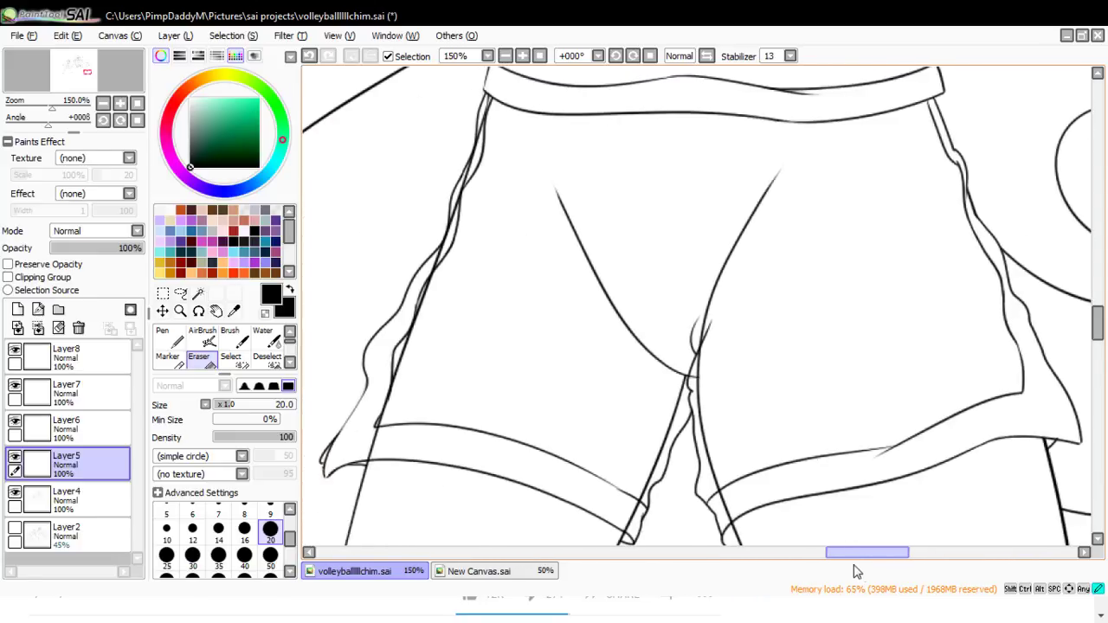
pyautogui.moveTo(701, 357); pyautogui.dragTo(715, 300)
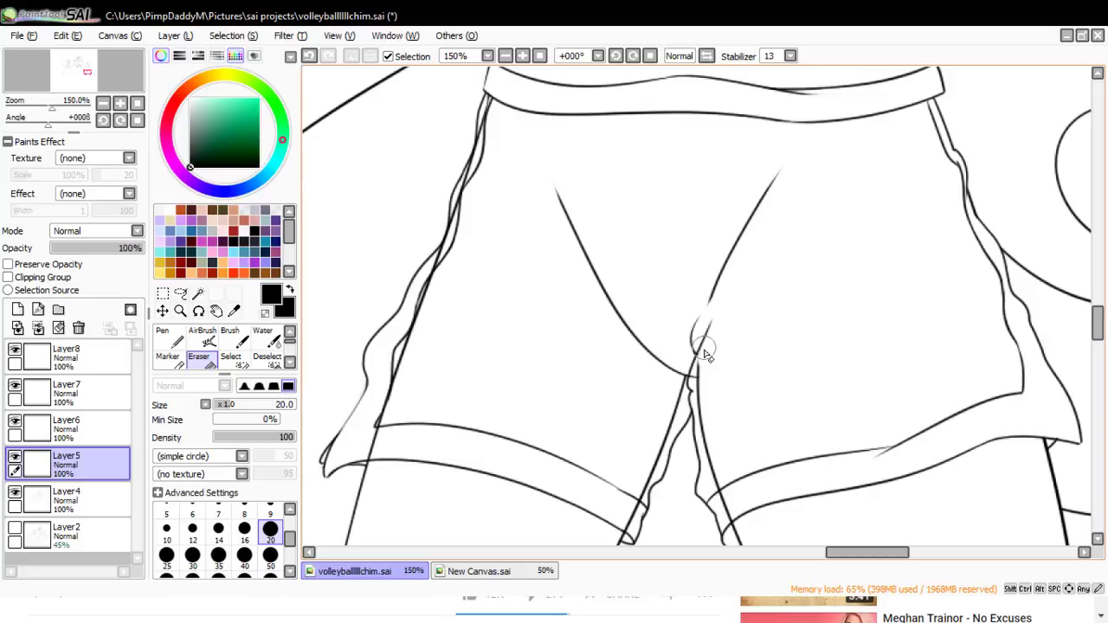
pyautogui.moveTo(782, 218)
pyautogui.mouseDown()
pyautogui.moveTo(705, 329)
pyautogui.moveTo(764, 222)
pyautogui.moveTo(702, 368)
pyautogui.moveTo(710, 327)
pyautogui.moveTo(703, 400)
pyautogui.moveTo(707, 357)
pyautogui.moveTo(696, 376)
pyautogui.moveTo(698, 366)
pyautogui.moveTo(712, 462)
pyautogui.mouseUp()
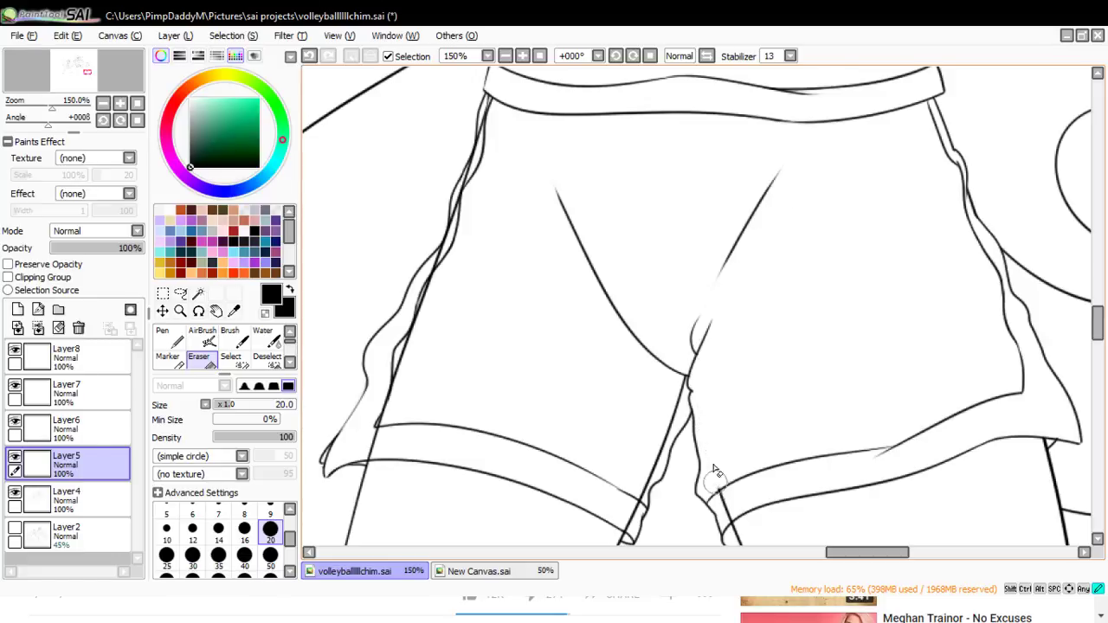
# - Erase the inner and outer thigh lines inside the shorts leg opposite the tail on Layer5, from hem to waistband
pyautogui.scroll(-3, 1064, 324)
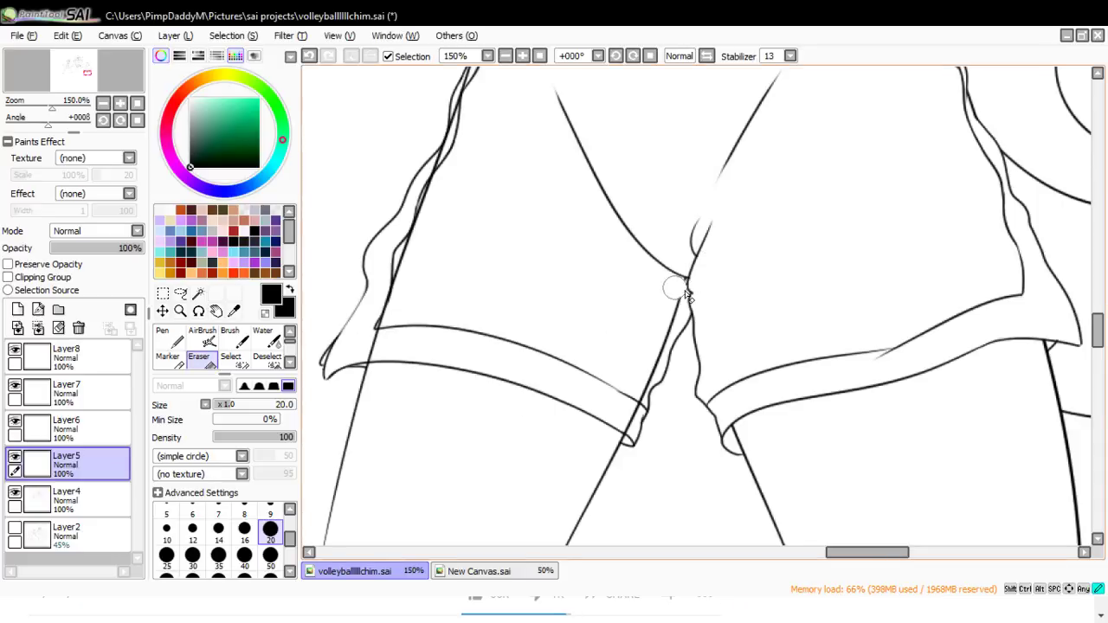
pyautogui.moveTo(680, 294)
pyautogui.mouseDown()
pyautogui.moveTo(663, 315)
pyautogui.moveTo(640, 414)
pyautogui.moveTo(625, 418)
pyautogui.mouseUp()
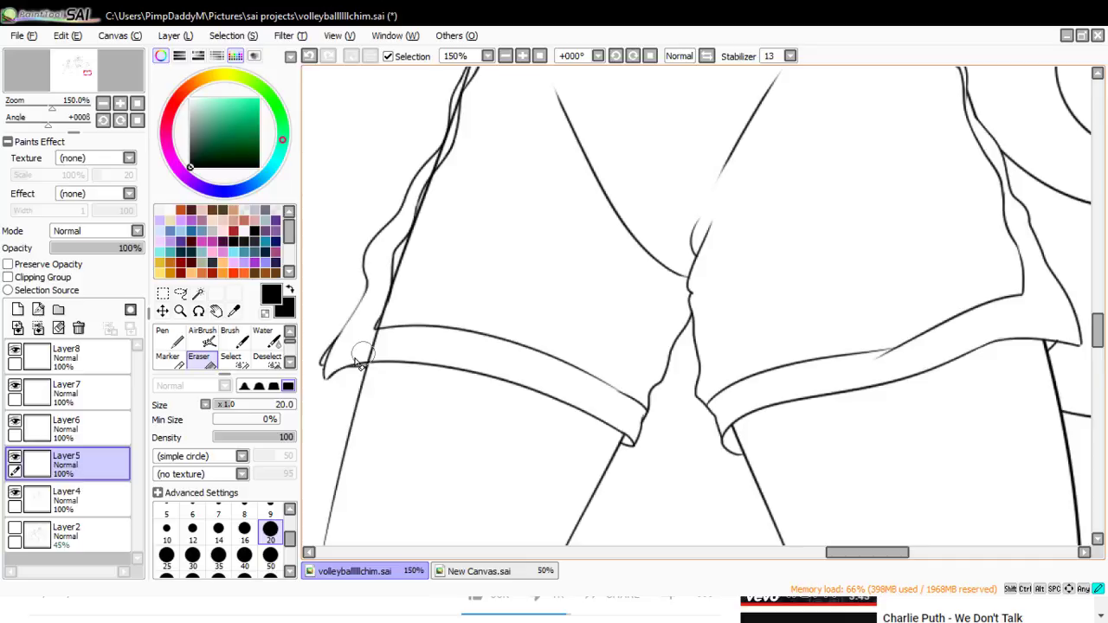
pyautogui.moveTo(360, 365); pyautogui.dragTo(435, 178)
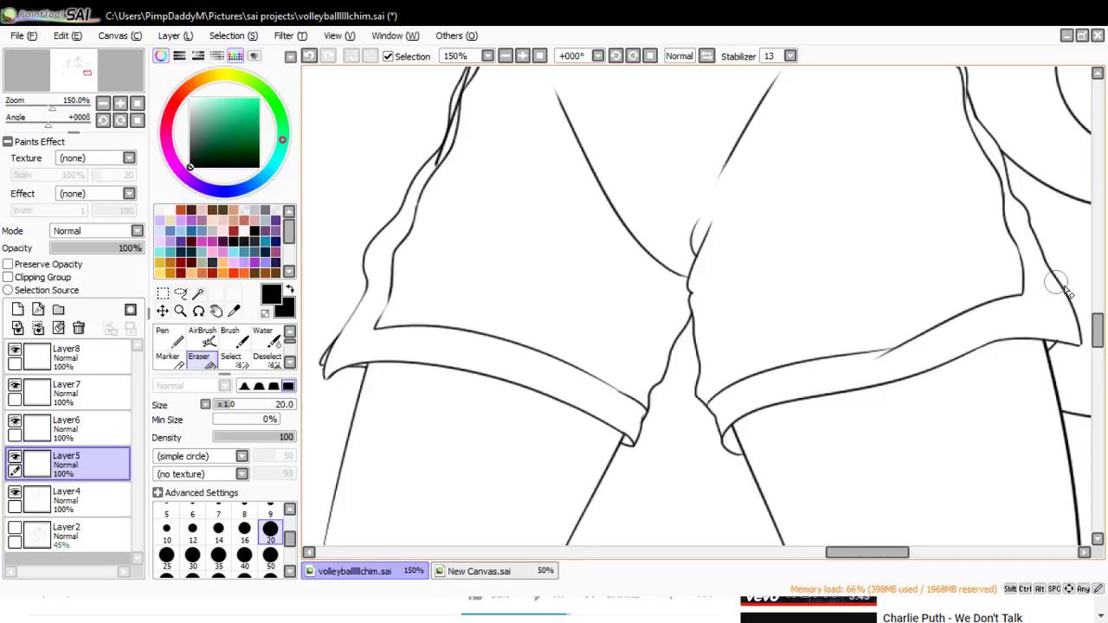
pyautogui.moveTo(1097, 324); pyautogui.dragTo(1097, 307)
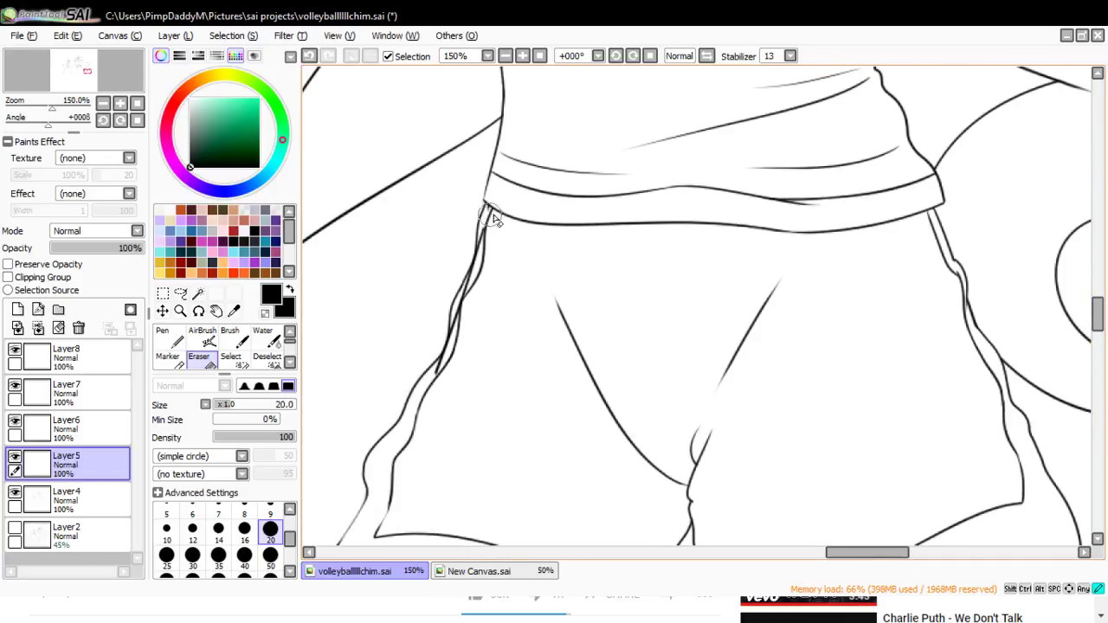
pyautogui.moveTo(487, 256); pyautogui.dragTo(443, 351)
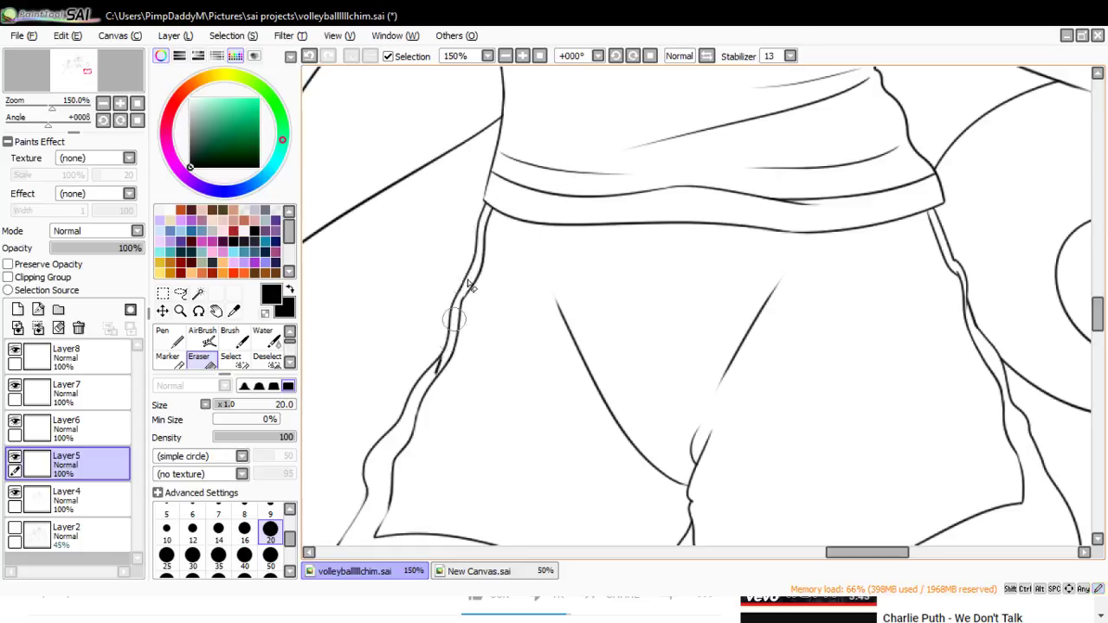
# - Create Layer9 above Layer8 and ink thin fold lines along the hem of the leg opposite the tail with the Pen at size 3
pyautogui.click(180, 309)
pyautogui.click(159, 399)
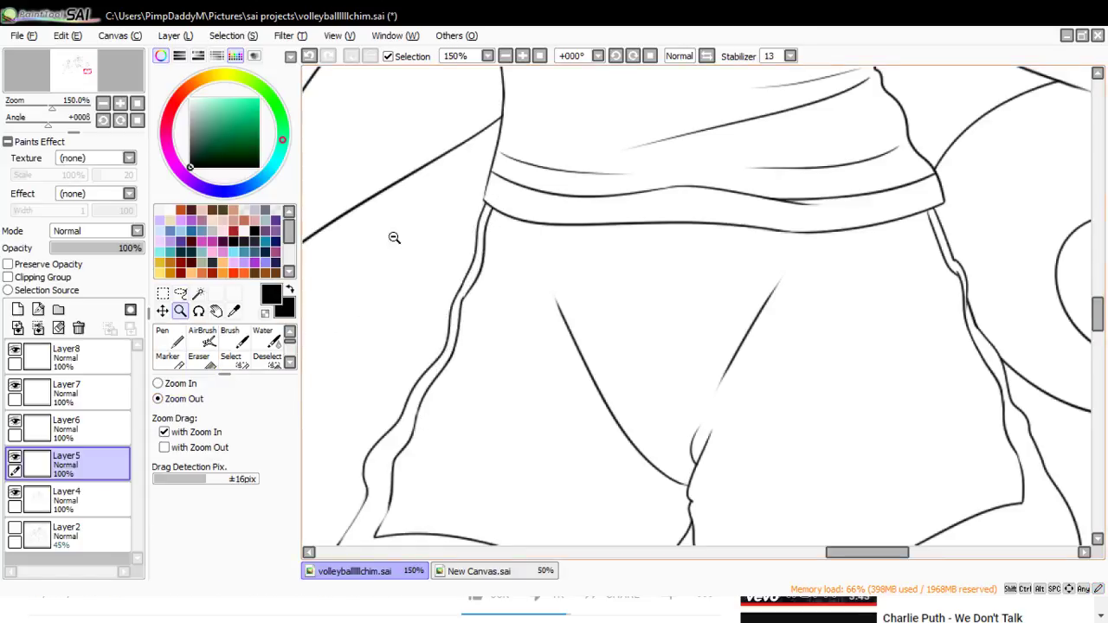
pyautogui.click(415, 240)
pyautogui.click(457, 279)
pyautogui.click(448, 292)
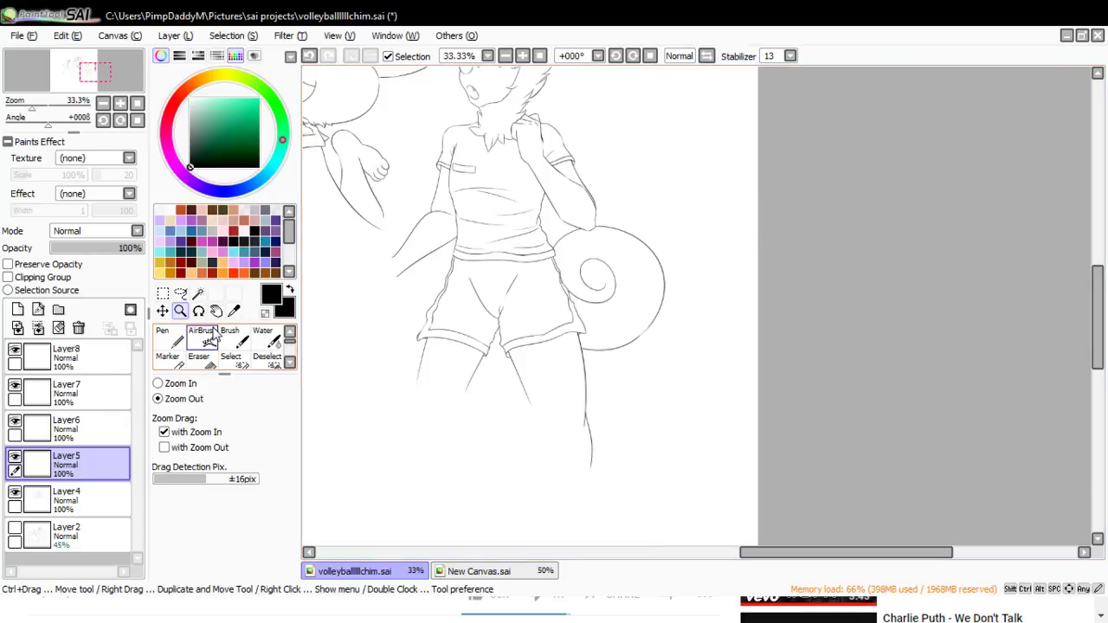
pyautogui.click(157, 384)
pyautogui.click(420, 363)
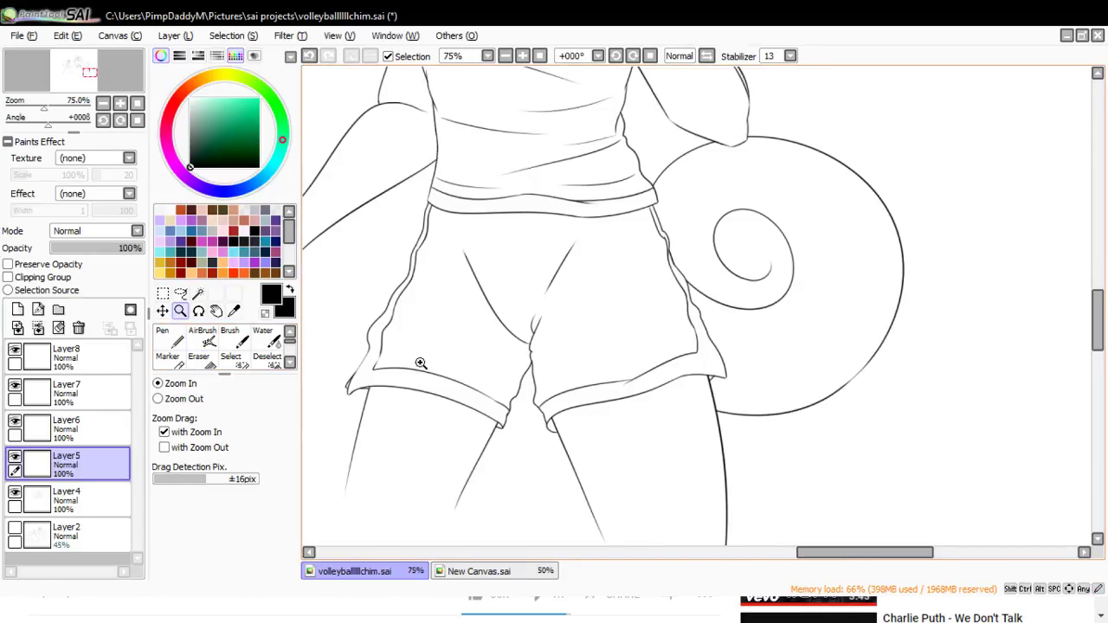
pyautogui.click(427, 389)
pyautogui.click(39, 364)
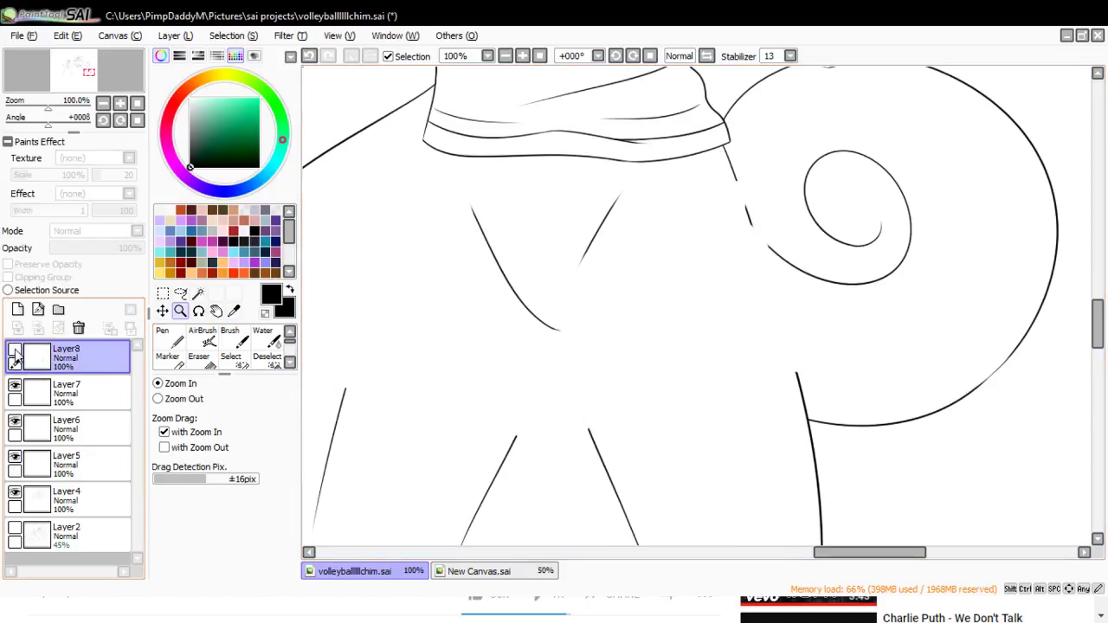
pyautogui.click(18, 310)
pyautogui.click(164, 338)
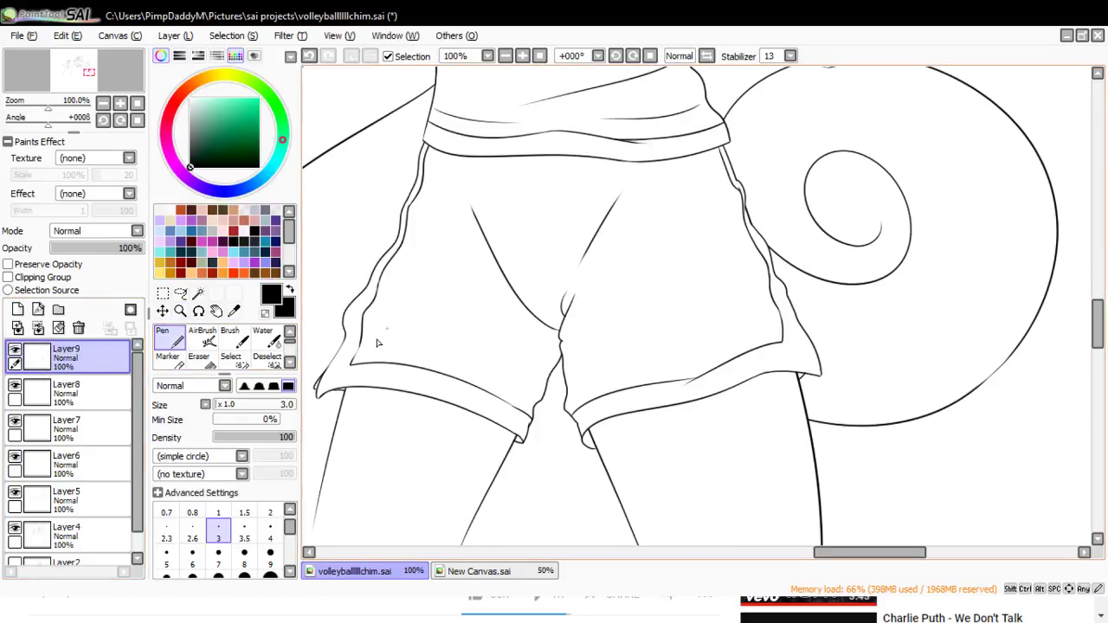
pyautogui.moveTo(345, 350); pyautogui.dragTo(521, 364)
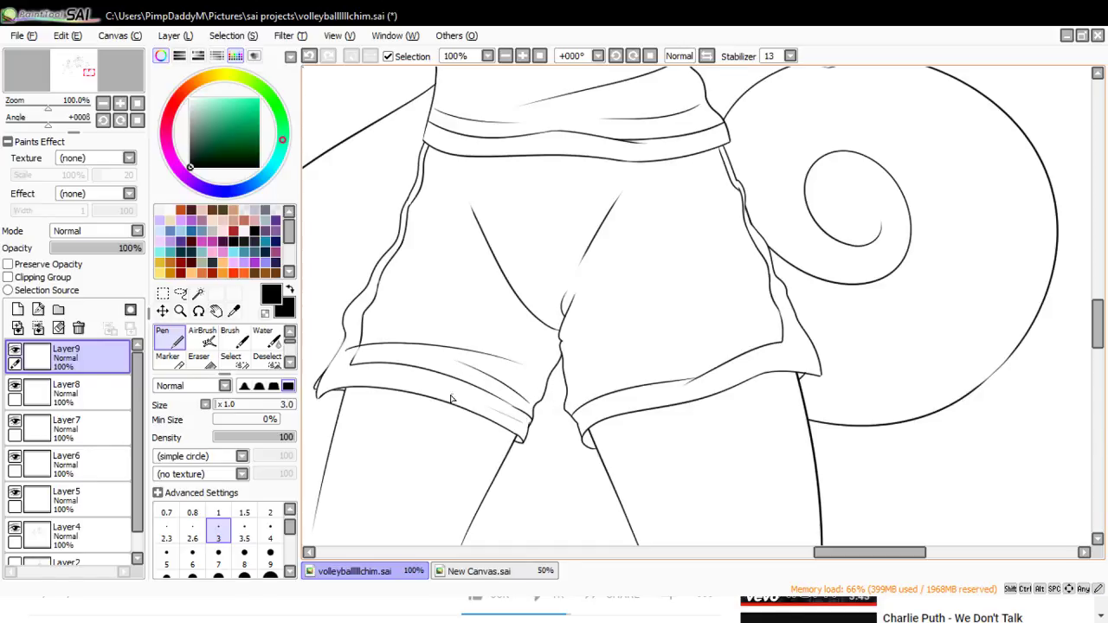
# - Ink slanted fold lines across the thigh of the shorts leg opposite the tail, running from the outer edge toward the crotch
pyautogui.moveTo(364, 296)
pyautogui.mouseDown()
pyautogui.moveTo(395, 296)
pyautogui.moveTo(361, 288)
pyautogui.moveTo(510, 335)
pyautogui.moveTo(383, 292)
pyautogui.moveTo(445, 300)
pyautogui.moveTo(532, 345)
pyautogui.mouseUp()
pyautogui.hotkey('ctrl', 'z')
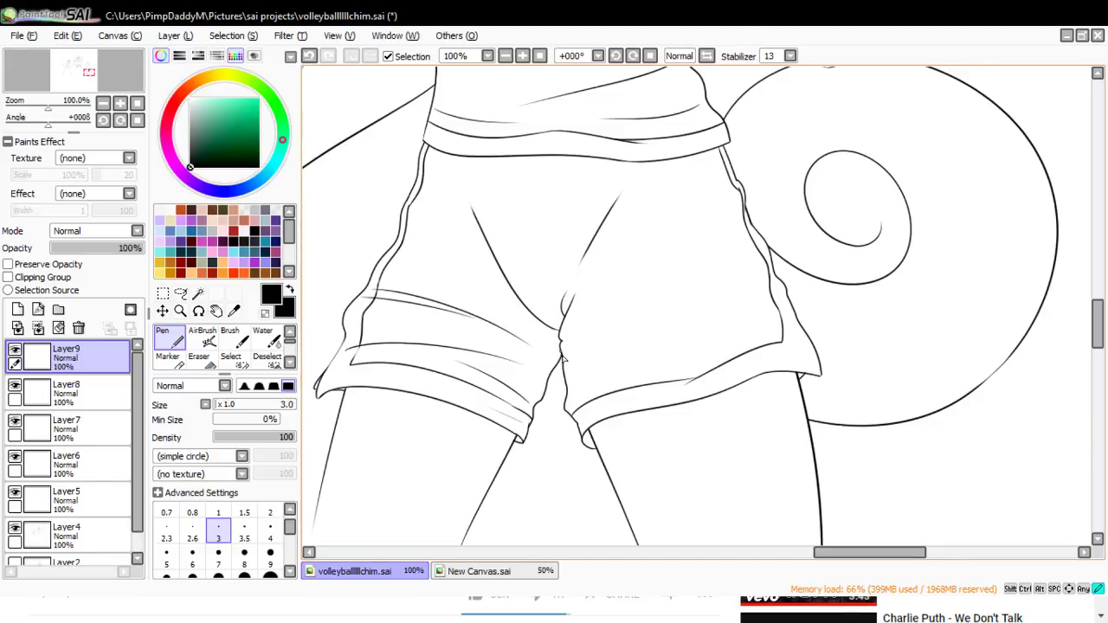
pyautogui.hotkey('ctrl', 'z')
pyautogui.moveTo(448, 280); pyautogui.dragTo(547, 332)
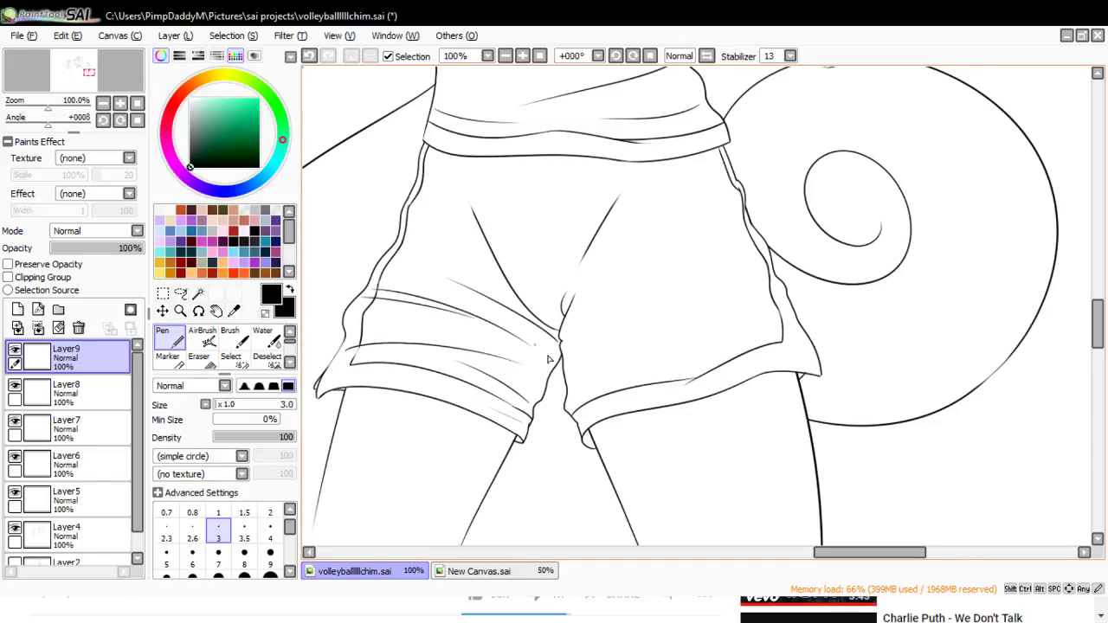
pyautogui.moveTo(548, 376); pyautogui.dragTo(451, 312)
pyautogui.moveTo(407, 236); pyautogui.dragTo(488, 275)
# - Ink fold lines on the tail-side leg's upper part, from the outer edge inward and from the crotch up toward the hip
pyautogui.moveTo(740, 224)
pyautogui.mouseDown()
pyautogui.moveTo(601, 287)
pyautogui.moveTo(705, 250)
pyautogui.mouseUp()
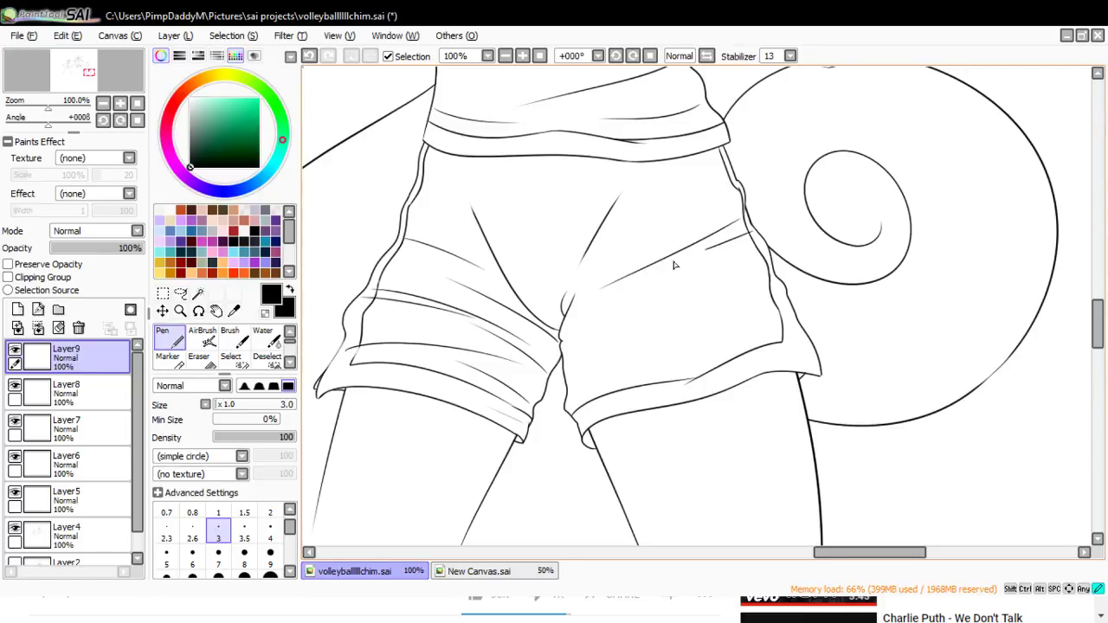
pyautogui.moveTo(558, 293); pyautogui.dragTo(654, 226)
pyautogui.hotkey('ctrl', 'z')
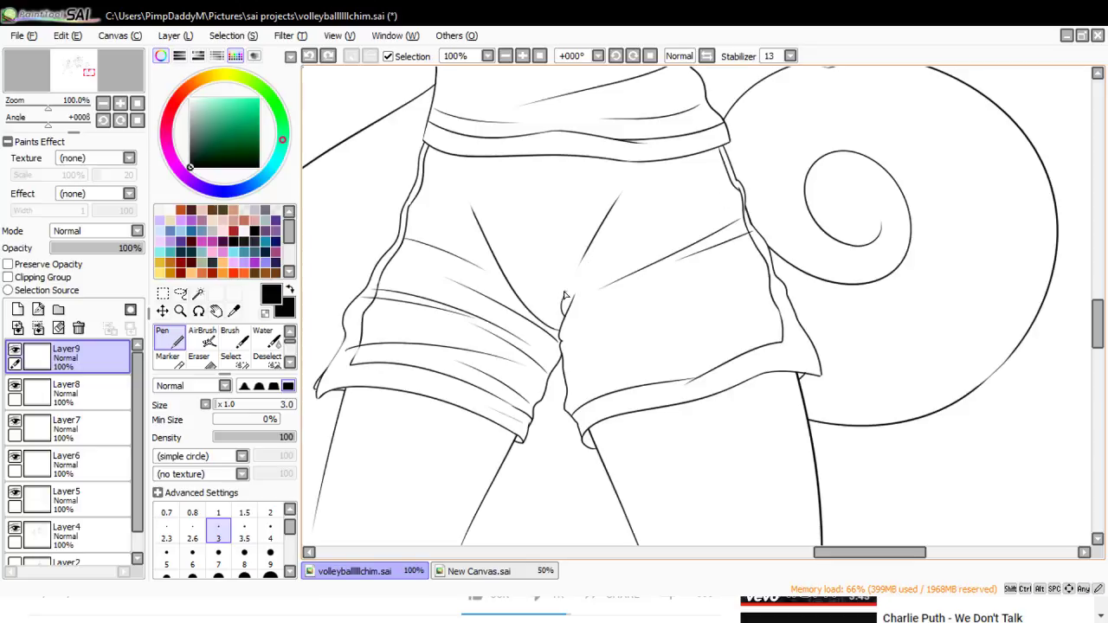
pyautogui.moveTo(568, 284); pyautogui.dragTo(661, 209)
# - Ink curved fold lines across the tail-side leg's lower thigh and along its hem trim
pyautogui.moveTo(564, 339); pyautogui.dragTo(736, 305)
pyautogui.moveTo(768, 270); pyautogui.dragTo(659, 299)
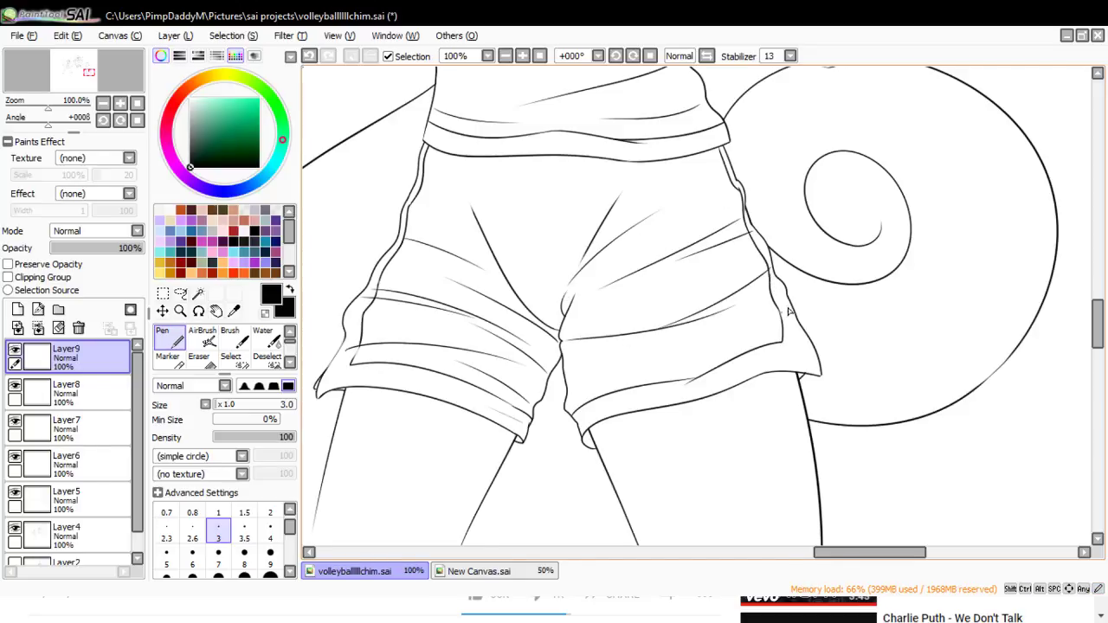
pyautogui.moveTo(787, 310); pyautogui.dragTo(647, 354)
pyautogui.hotkey('ctrl', 'z')
pyautogui.moveTo(785, 300); pyautogui.dragTo(649, 339)
pyautogui.moveTo(796, 326); pyautogui.dragTo(686, 359)
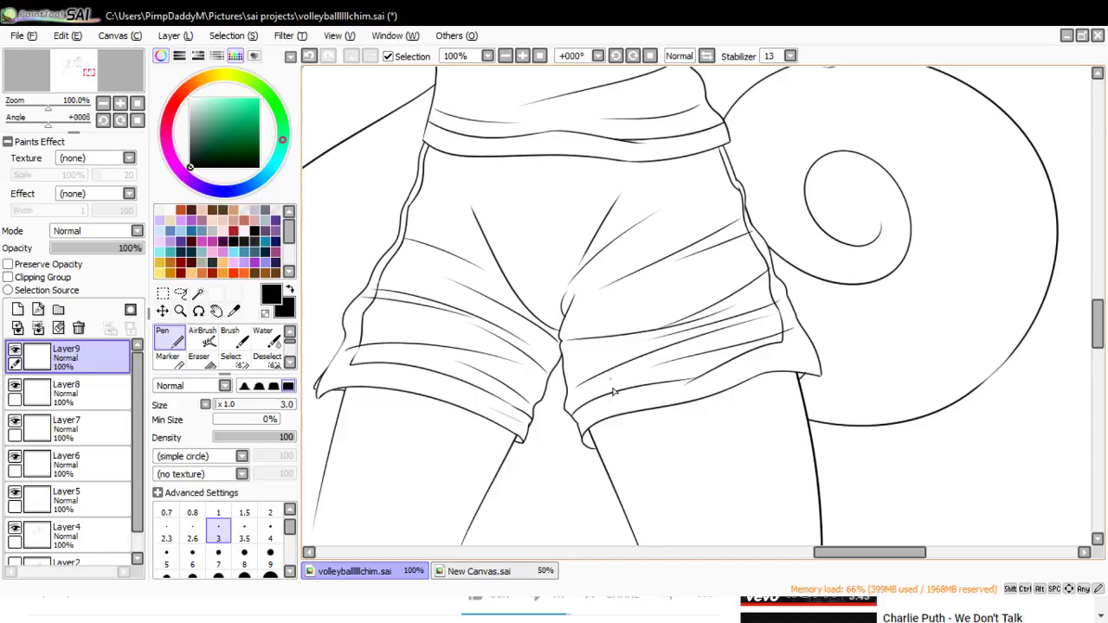
pyautogui.moveTo(584, 424); pyautogui.dragTo(679, 405)
# - Ink one slanted fold line on each hip below the waistband and a short crease beside the crotch line
pyautogui.moveTo(718, 153); pyautogui.dragTo(542, 220)
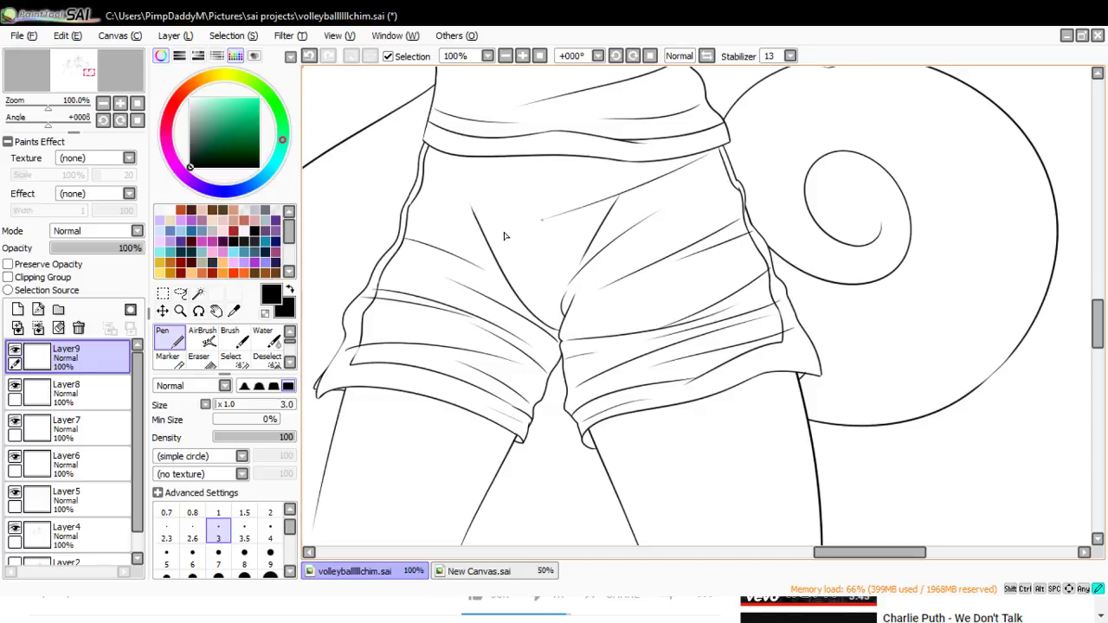
pyautogui.hotkey('ctrl', 'z')
pyautogui.moveTo(715, 155); pyautogui.dragTo(564, 204)
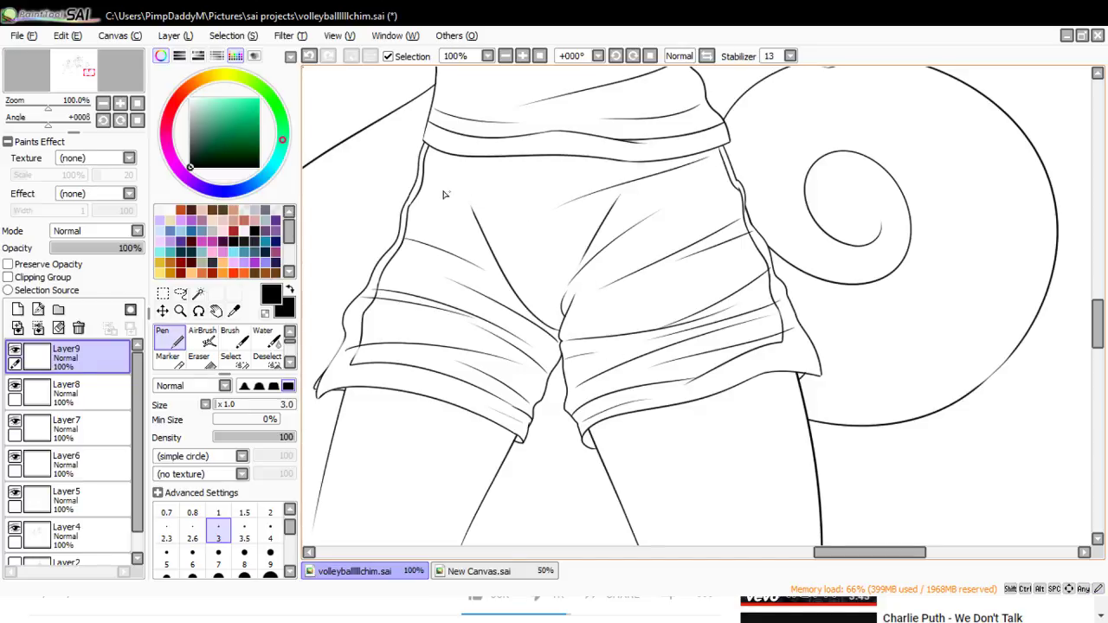
pyautogui.moveTo(432, 187); pyautogui.dragTo(505, 212)
pyautogui.moveTo(539, 319); pyautogui.dragTo(494, 285)
pyautogui.hotkey('ctrl', 'z')
pyautogui.moveTo(543, 324)
pyautogui.mouseDown()
pyautogui.moveTo(496, 277)
pyautogui.moveTo(524, 310)
pyautogui.mouseUp()
pyautogui.hotkey('ctrl', 'z')
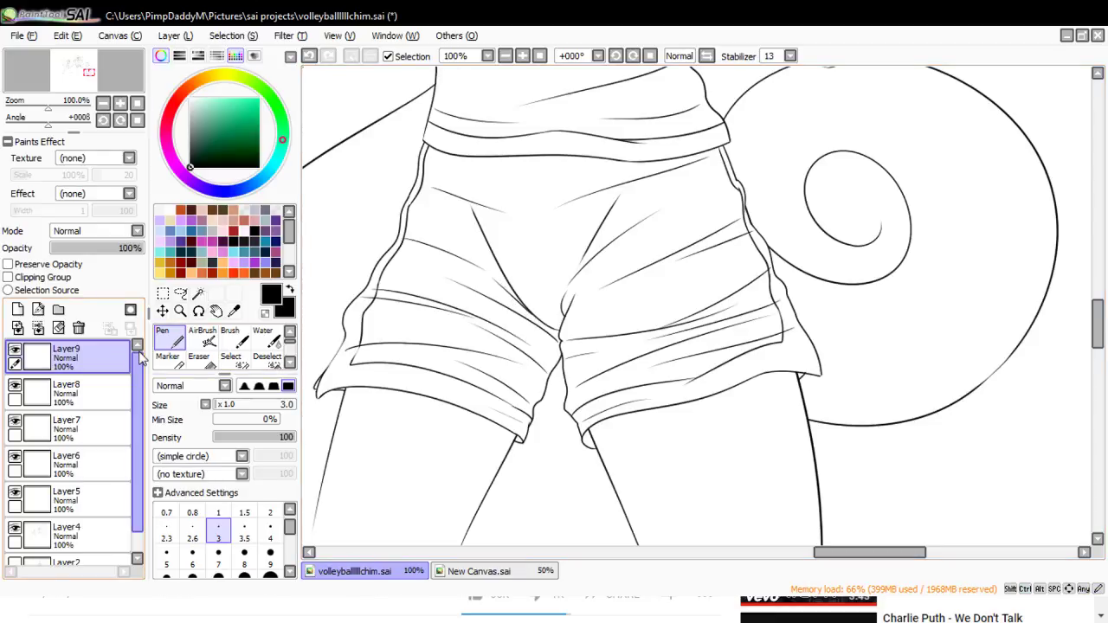
# - Create Layer10 above Layer9 and ink two short slanted lines below the waistband as the tops of the drawstrings
pyautogui.click(15, 349)
pyautogui.click(15, 350)
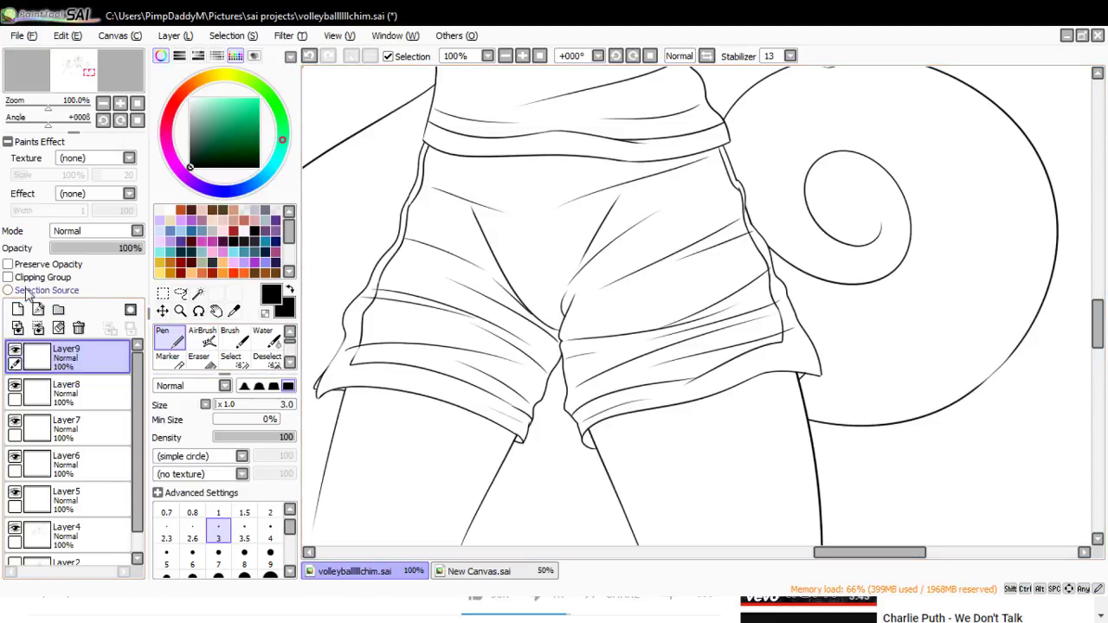
pyautogui.click(17, 309)
pyautogui.click(180, 310)
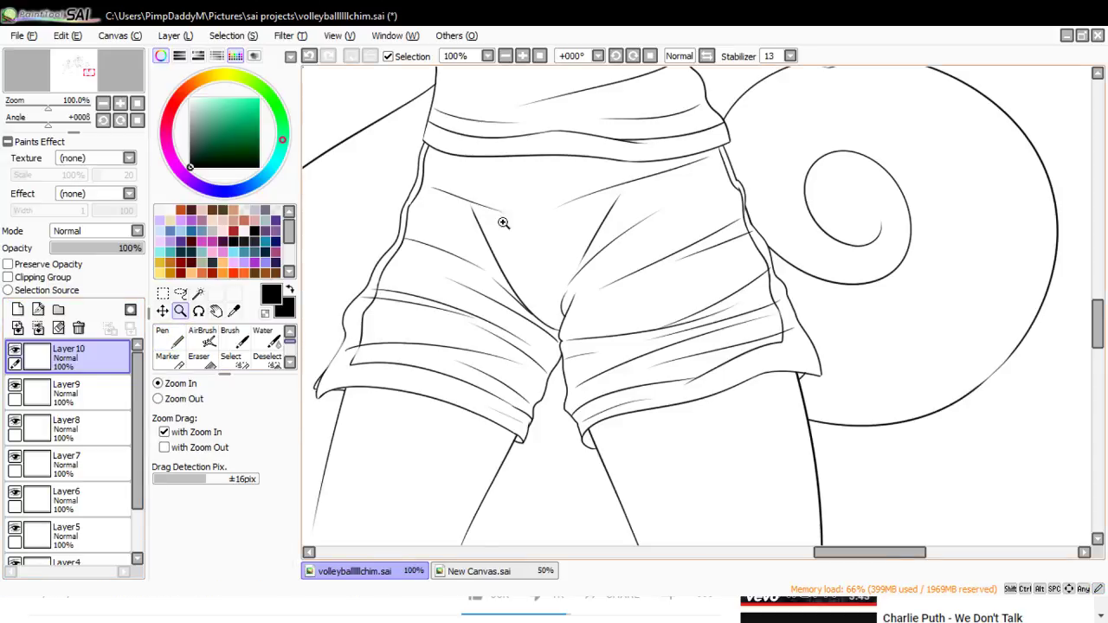
pyautogui.click(563, 159)
pyautogui.click(173, 338)
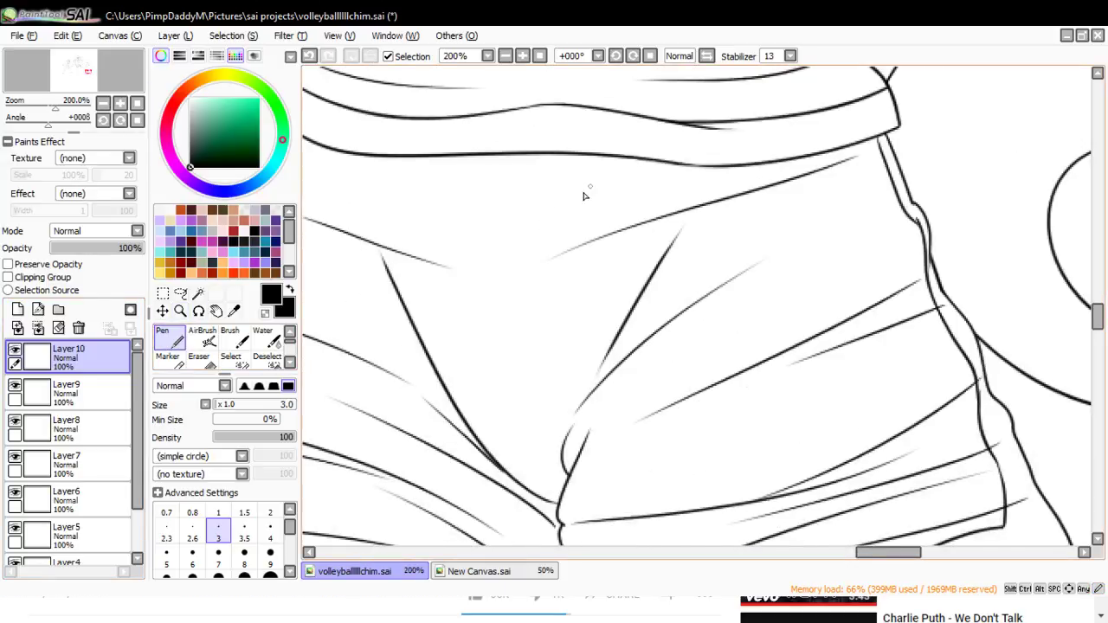
pyautogui.moveTo(565, 208); pyautogui.dragTo(636, 194)
pyautogui.hotkey('ctrl', 'z')
pyautogui.moveTo(570, 206); pyautogui.dragTo(666, 179)
pyautogui.moveTo(370, 176); pyautogui.dragTo(474, 217)
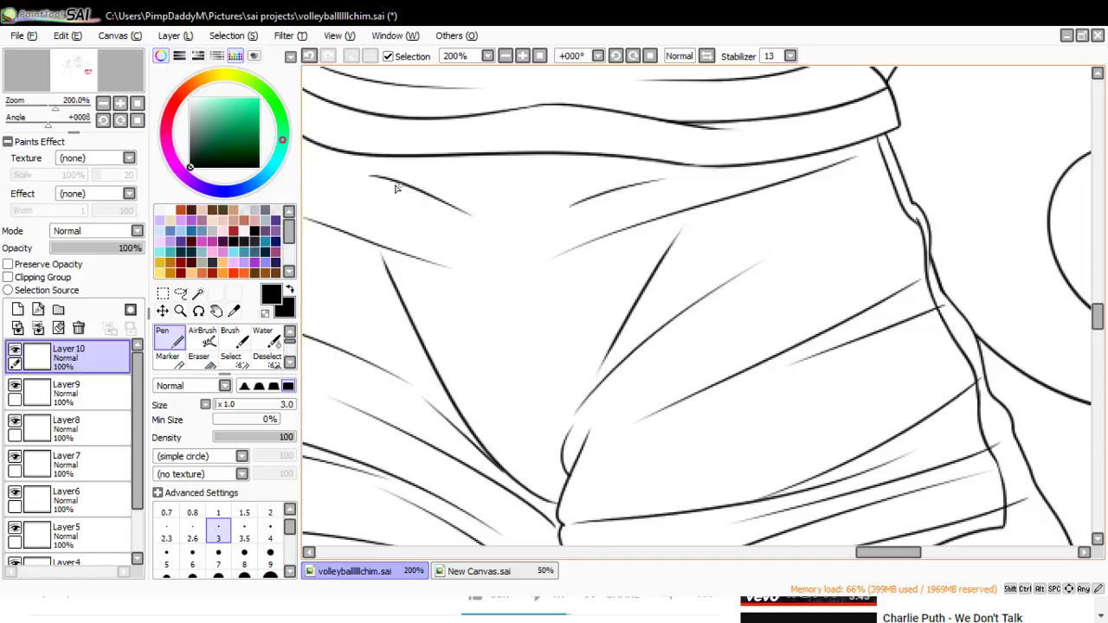
# - Ink the drawstring farther from the tail with two curved side lines and a rounded end near the crotch folds
pyautogui.moveTo(394, 180)
pyautogui.mouseDown()
pyautogui.moveTo(398, 374)
pyautogui.moveTo(431, 432)
pyautogui.mouseUp()
pyautogui.hotkey('ctrl', 'z')
pyautogui.moveTo(391, 183)
pyautogui.mouseDown()
pyautogui.moveTo(376, 314)
pyautogui.moveTo(401, 477)
pyautogui.mouseUp()
pyautogui.moveTo(440, 202)
pyautogui.mouseDown()
pyautogui.moveTo(445, 257)
pyautogui.moveTo(416, 343)
pyautogui.mouseUp()
pyautogui.hotkey('ctrl', 'z')
pyautogui.moveTo(444, 201)
pyautogui.mouseDown()
pyautogui.moveTo(423, 399)
pyautogui.moveTo(414, 377)
pyautogui.moveTo(417, 348)
pyautogui.moveTo(427, 472)
pyautogui.mouseUp()
pyautogui.hotkey('ctrl', 'z')
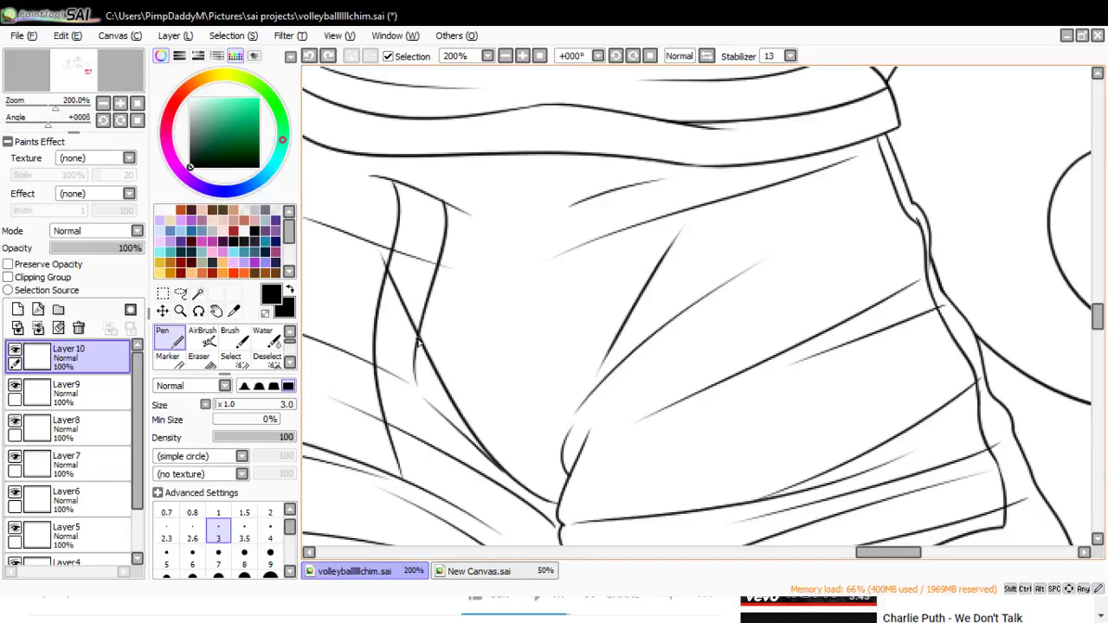
pyautogui.moveTo(418, 391); pyautogui.dragTo(440, 477)
pyautogui.hotkey('ctrl', 'z')
pyautogui.moveTo(416, 339)
pyautogui.mouseDown()
pyautogui.moveTo(445, 487)
pyautogui.moveTo(447, 463)
pyautogui.mouseUp()
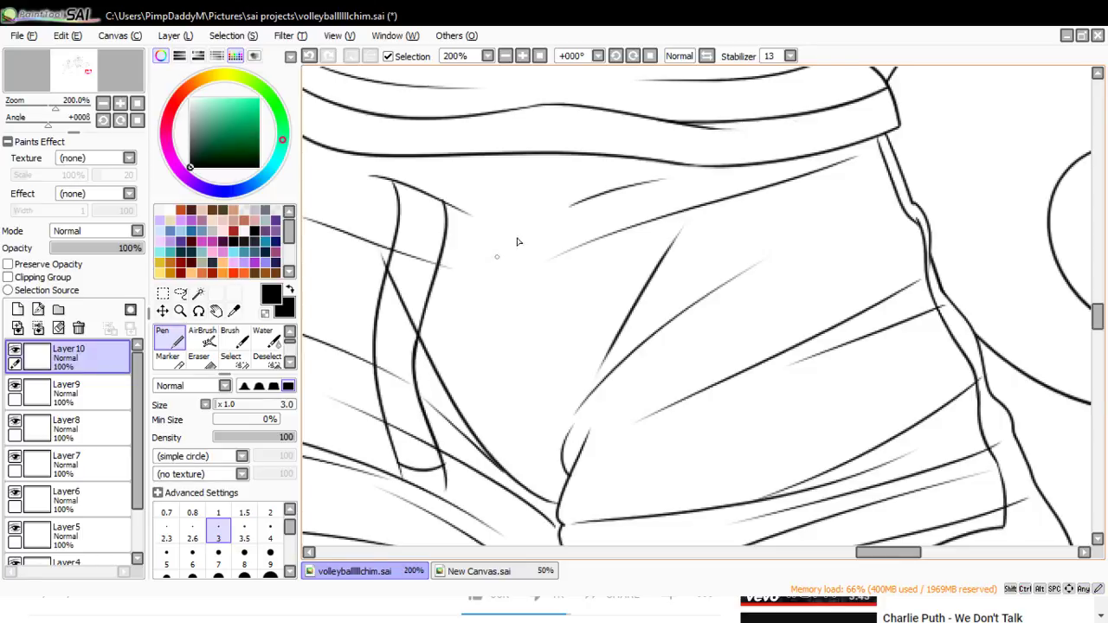
# - Ink the tail-side drawstring with two curved side lines and close its lower end with a short arc
pyautogui.moveTo(594, 201); pyautogui.dragTo(588, 478)
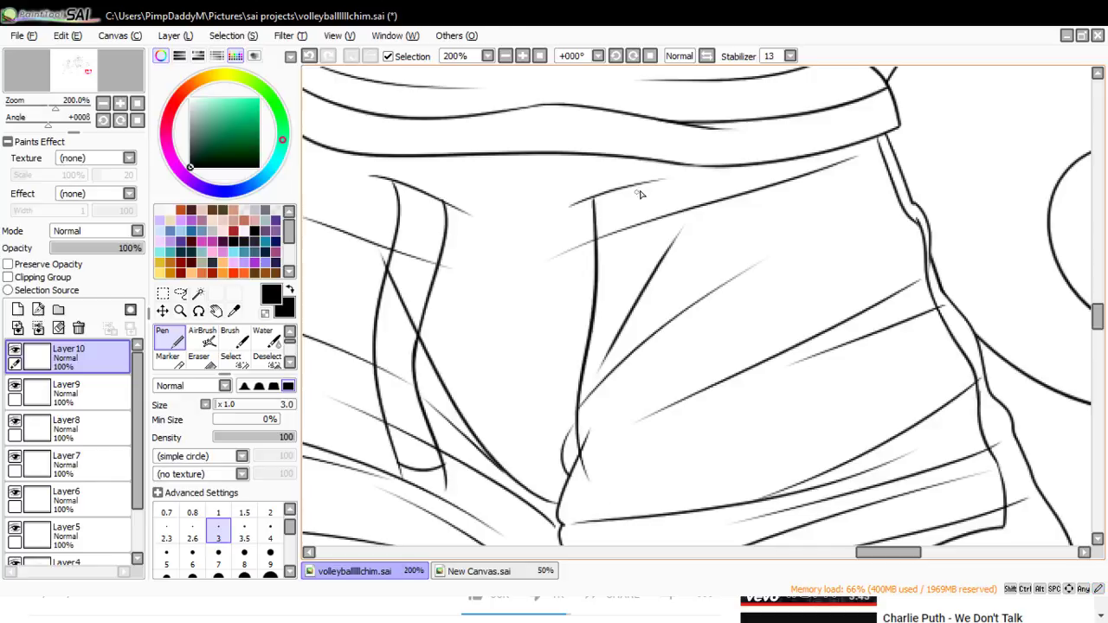
pyautogui.moveTo(637, 187)
pyautogui.mouseDown()
pyautogui.moveTo(639, 277)
pyautogui.moveTo(618, 382)
pyautogui.moveTo(634, 476)
pyautogui.mouseUp()
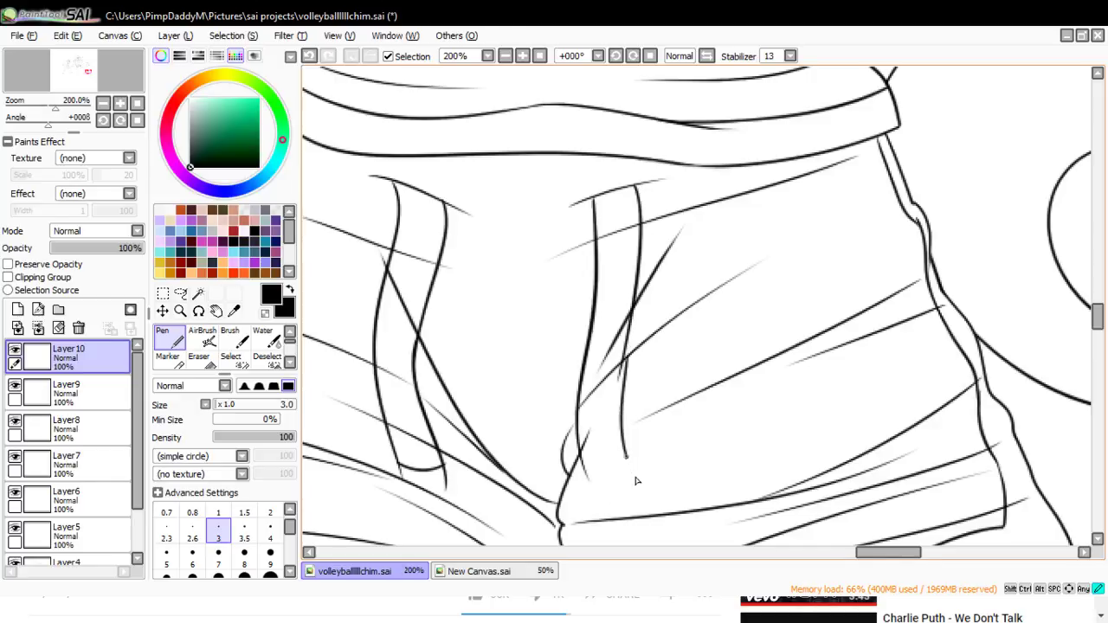
pyautogui.hotkey('ctrl', 'z')
pyautogui.moveTo(624, 355)
pyautogui.mouseDown()
pyautogui.moveTo(641, 475)
pyautogui.moveTo(617, 448)
pyautogui.mouseUp()
pyautogui.hotkey('ctrl', 'z')
pyautogui.moveTo(616, 407); pyautogui.dragTo(637, 483)
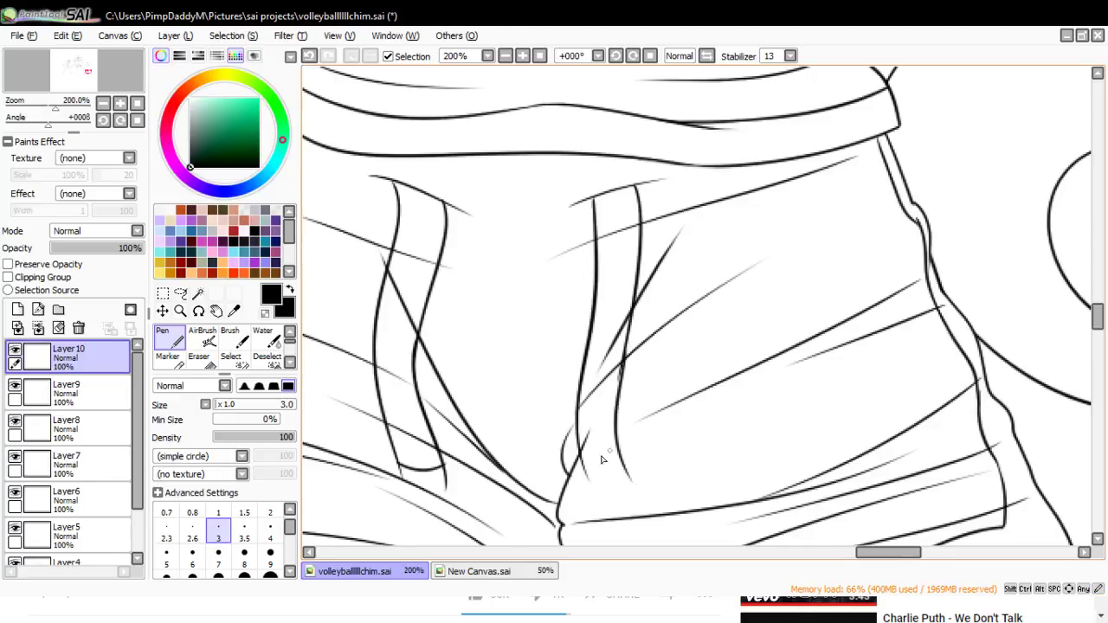
pyautogui.moveTo(575, 460); pyautogui.dragTo(623, 454)
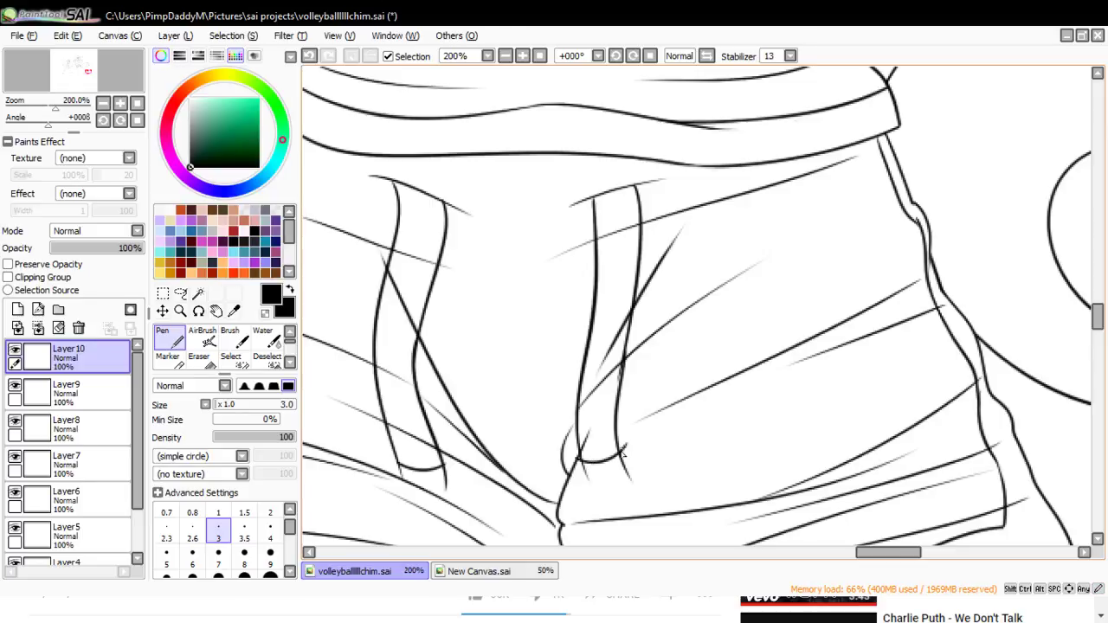
# - Erase the overshooting line ends at the tops and bottoms of both drawstrings with the Eraser at size 20
pyautogui.click(198, 357)
pyautogui.moveTo(447, 489); pyautogui.dragTo(454, 471)
pyautogui.moveTo(571, 477)
pyautogui.mouseDown()
pyautogui.moveTo(564, 459)
pyautogui.moveTo(574, 453)
pyautogui.moveTo(648, 453)
pyautogui.moveTo(629, 450)
pyautogui.moveTo(638, 440)
pyautogui.mouseUp()
pyautogui.moveTo(630, 173)
pyautogui.mouseDown()
pyautogui.moveTo(720, 183)
pyautogui.moveTo(686, 200)
pyautogui.moveTo(640, 172)
pyautogui.moveTo(659, 175)
pyautogui.moveTo(568, 212)
pyautogui.moveTo(618, 164)
pyautogui.moveTo(547, 168)
pyautogui.mouseUp()
pyautogui.moveTo(467, 213); pyautogui.dragTo(450, 193)
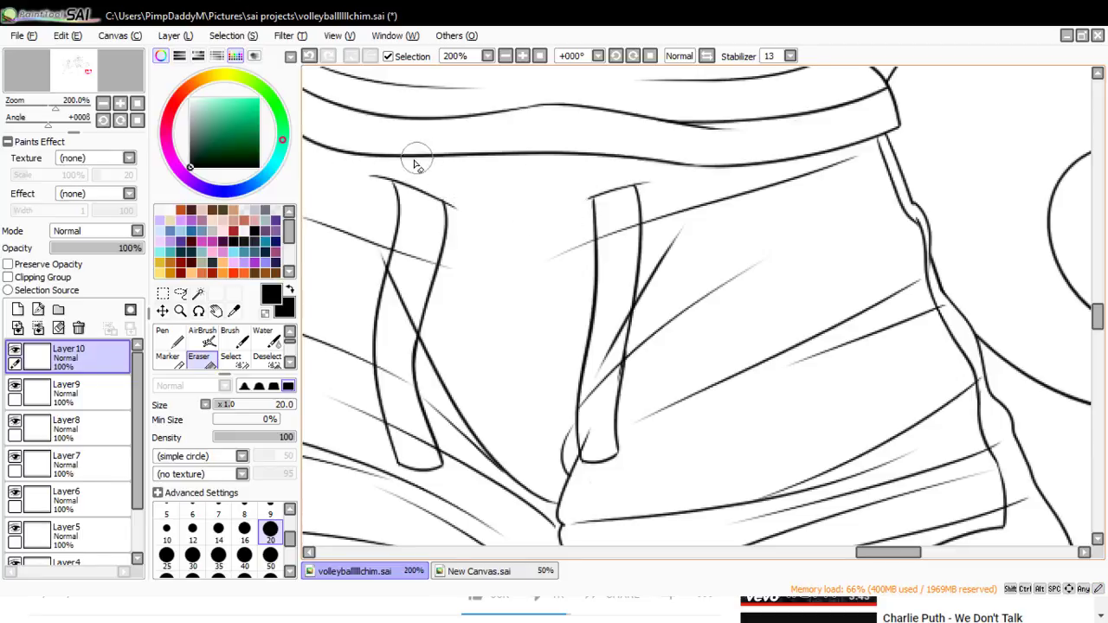
# - Ink thickness lines on the drawstring farther from the tail, inside its upper part and along its lower edge
pyautogui.press('n')
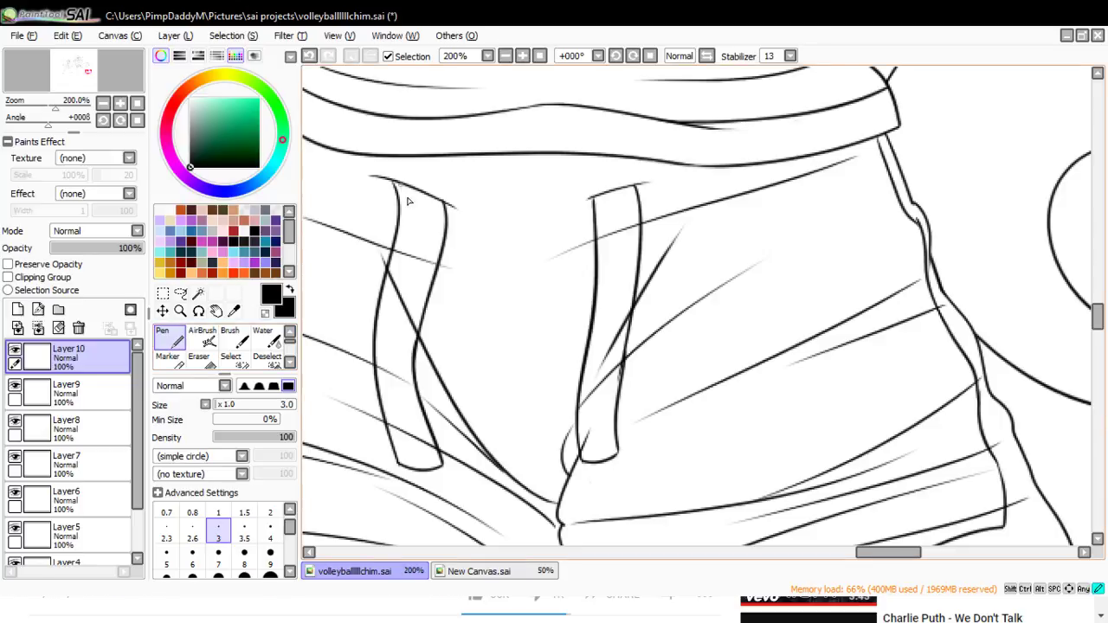
pyautogui.moveTo(409, 201); pyautogui.dragTo(389, 329)
pyautogui.hotkey('ctrl', 'z')
pyautogui.moveTo(399, 190); pyautogui.dragTo(378, 321)
pyautogui.hotkey('ctrl', 'z')
pyautogui.moveTo(400, 192); pyautogui.dragTo(379, 299)
pyautogui.hotkey('ctrl', 'z')
pyautogui.moveTo(407, 192); pyautogui.dragTo(383, 297)
pyautogui.hotkey('ctrl', 'z')
pyautogui.moveTo(413, 360); pyautogui.dragTo(441, 445)
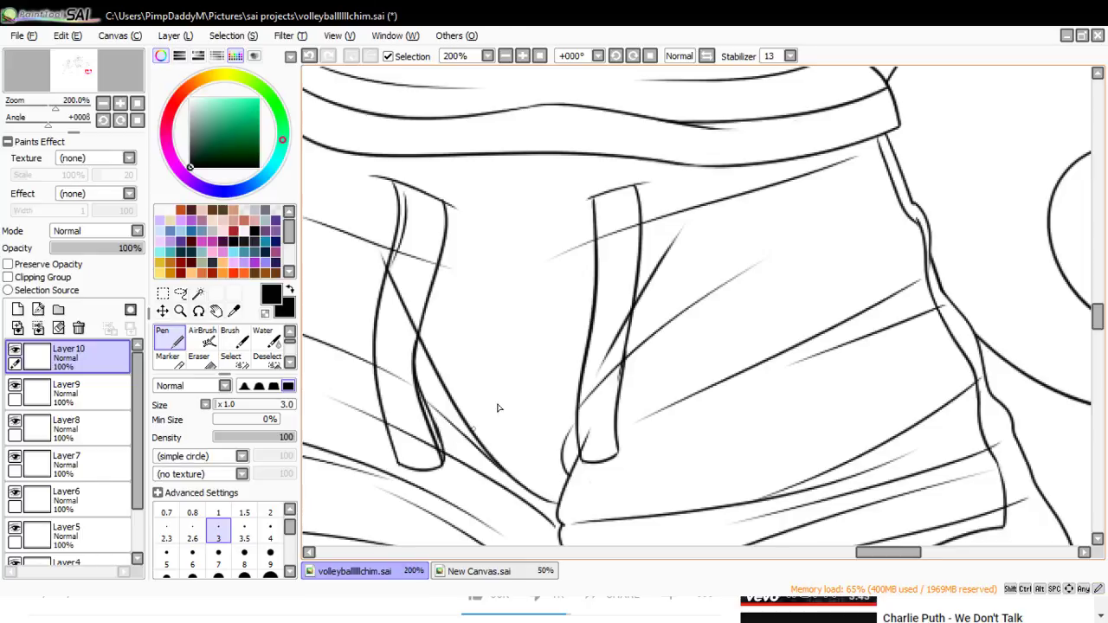
# - Ink thickness lines along the tail-side drawstring's outer edge and add a small rounded tip below its end
pyautogui.moveTo(640, 188); pyautogui.dragTo(636, 309)
pyautogui.moveTo(628, 387)
pyautogui.mouseDown()
pyautogui.moveTo(636, 309)
pyautogui.moveTo(623, 405)
pyautogui.mouseUp()
pyautogui.hotkey('ctrl', 'z')
pyautogui.hotkey('ctrl', 'z')
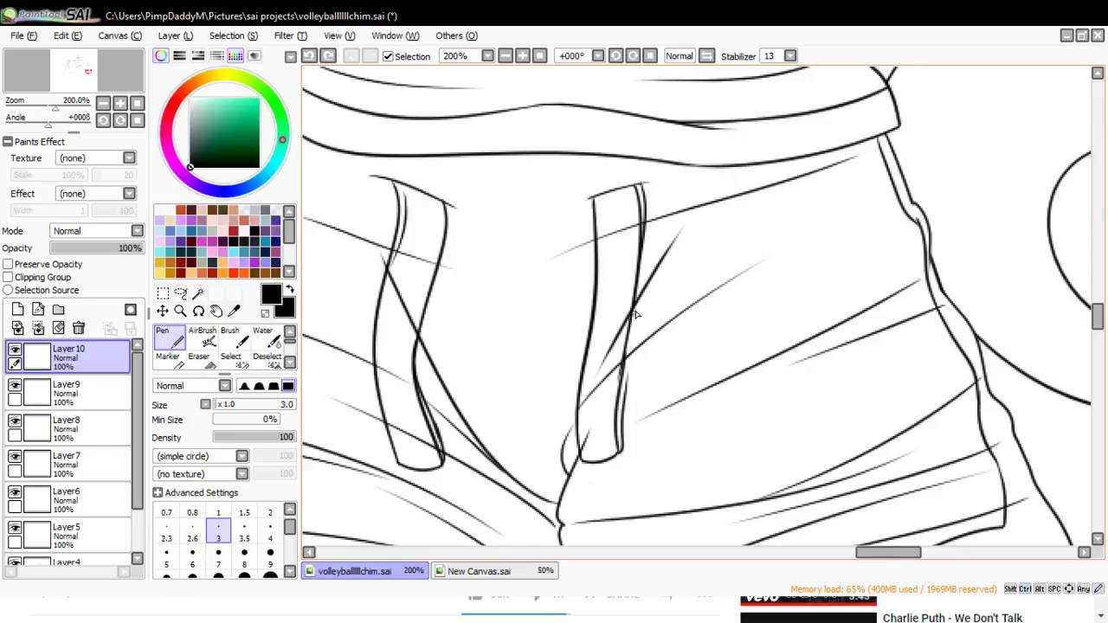
pyautogui.moveTo(638, 310); pyautogui.dragTo(623, 403)
pyautogui.hotkey('ctrl', 'z')
pyautogui.moveTo(638, 308); pyautogui.dragTo(618, 416)
pyautogui.hotkey('ctrl', 'z')
pyautogui.moveTo(640, 303); pyautogui.dragTo(627, 396)
pyautogui.moveTo(598, 481); pyautogui.dragTo(612, 465)
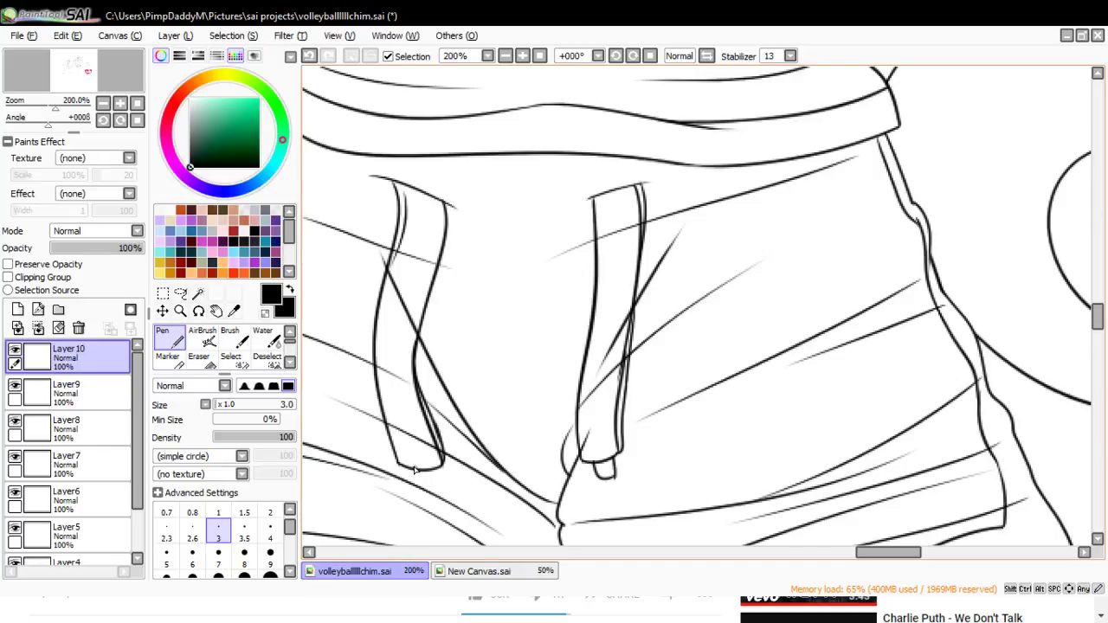
# - Ink a small rounded tip below the end of the drawstring farther from the tail
pyautogui.hotkey('ctrl', 'z')
pyautogui.hotkey('ctrl', 'z')
pyautogui.moveTo(412, 470)
pyautogui.mouseDown()
pyautogui.moveTo(422, 484)
pyautogui.moveTo(438, 474)
pyautogui.mouseUp()
pyautogui.hotkey('ctrl', 'z')
# - Erase the Layer9 fold lines that cross inside both drawstrings, using the Eraser at size 20
pyautogui.press('e')
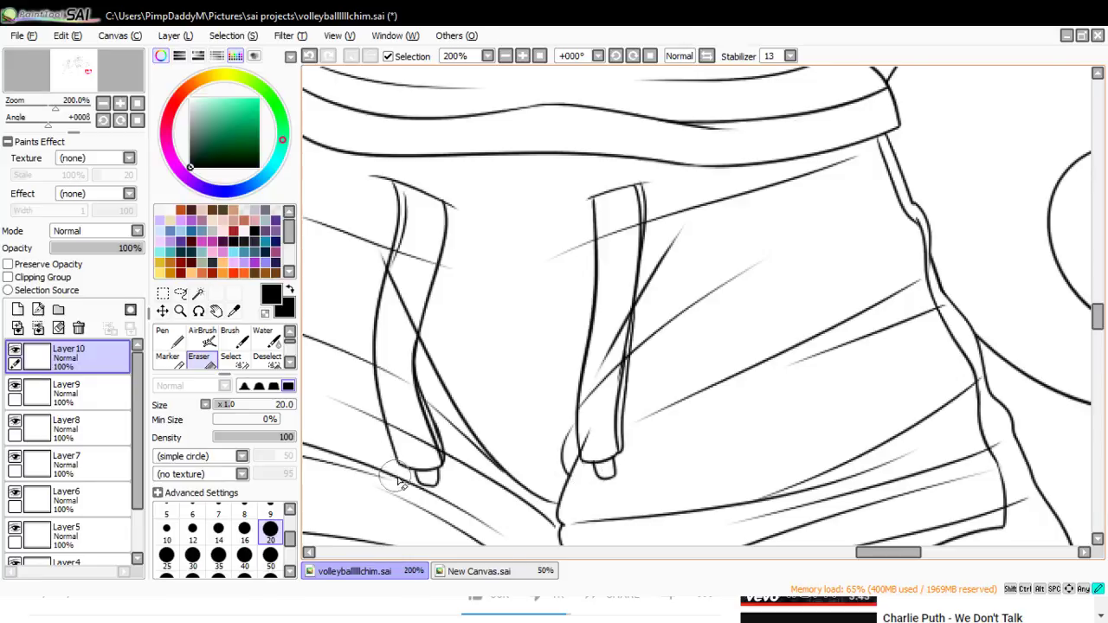
pyautogui.click(13, 349)
pyautogui.click(13, 350)
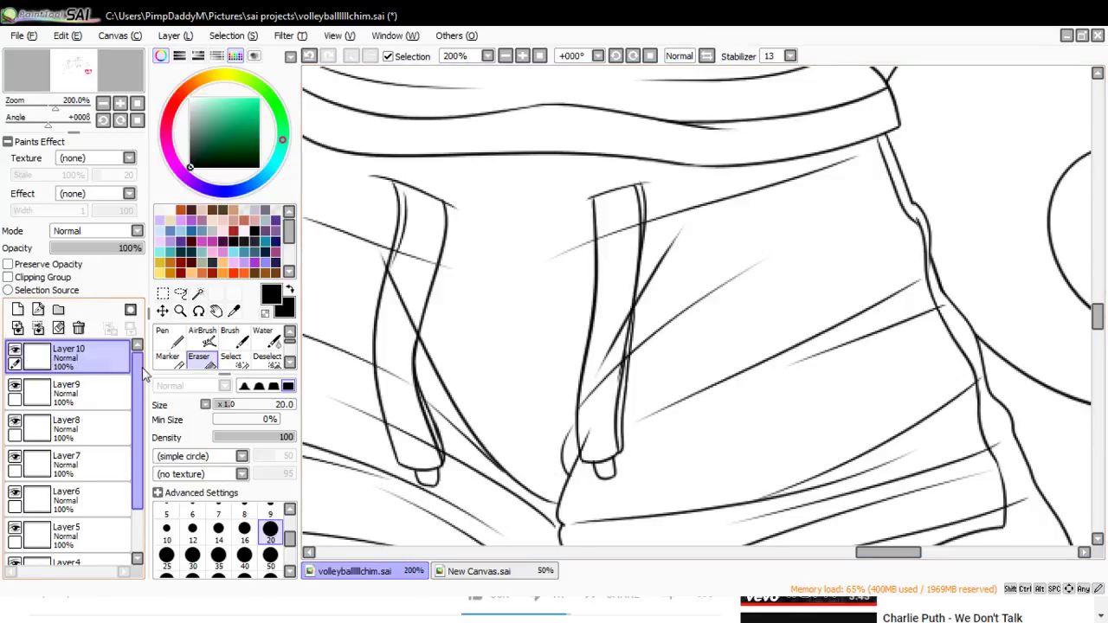
pyautogui.click(110, 405)
pyautogui.moveTo(388, 246)
pyautogui.mouseDown()
pyautogui.moveTo(398, 238)
pyautogui.moveTo(394, 255)
pyautogui.moveTo(419, 282)
pyautogui.mouseUp()
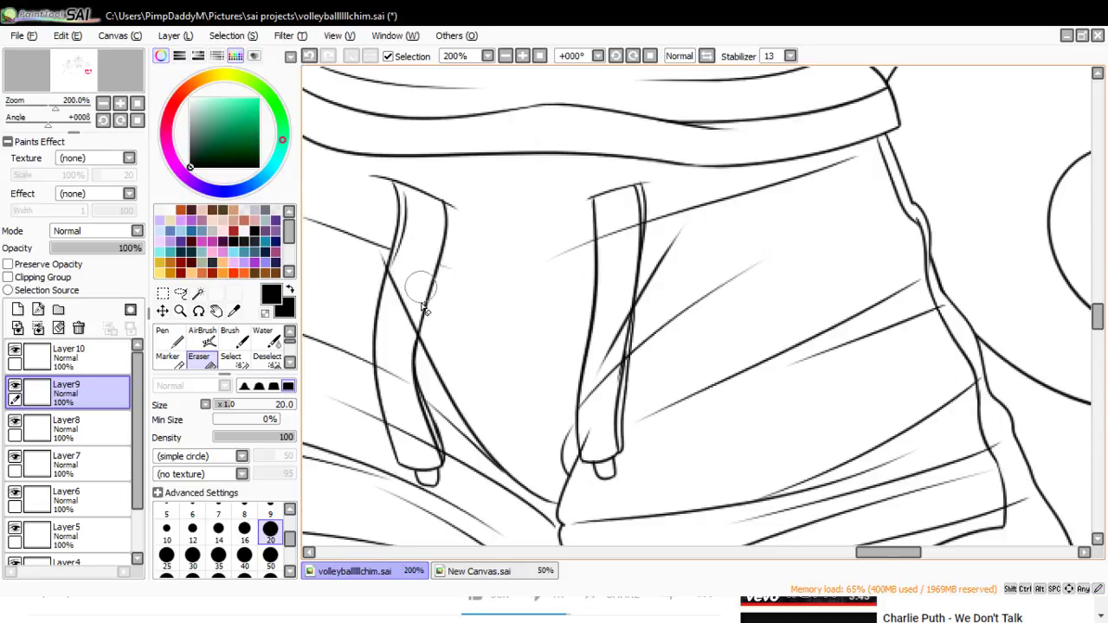
pyautogui.moveTo(387, 375)
pyautogui.mouseDown()
pyautogui.moveTo(404, 383)
pyautogui.moveTo(397, 426)
pyautogui.moveTo(408, 418)
pyautogui.moveTo(448, 474)
pyautogui.mouseUp()
pyautogui.hotkey('ctrl', 'z')
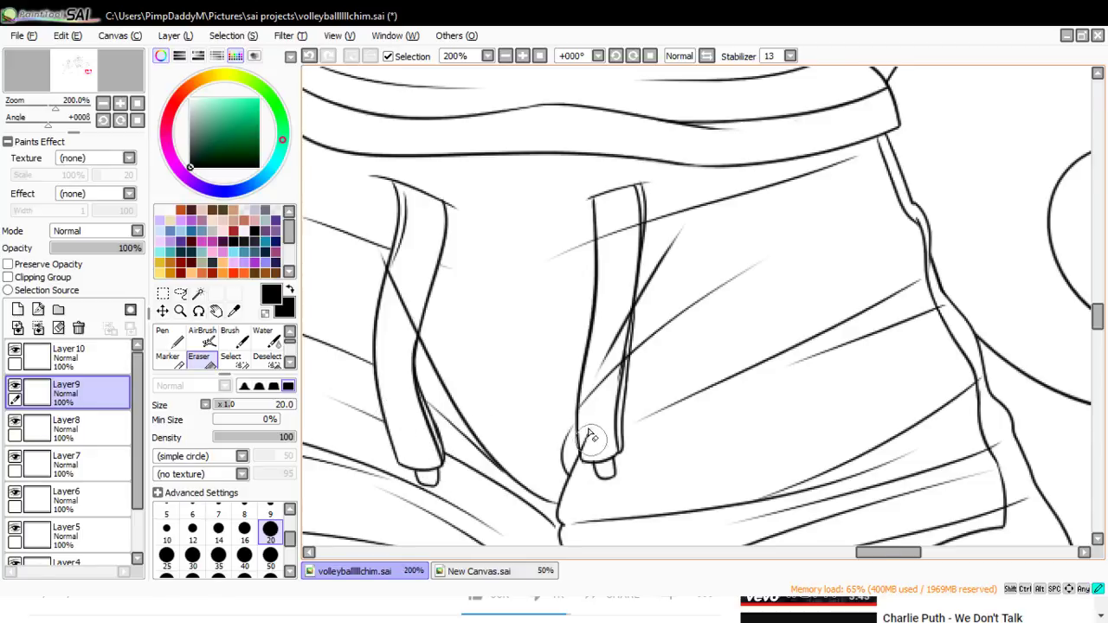
pyautogui.moveTo(594, 398); pyautogui.dragTo(622, 321)
pyautogui.moveTo(613, 234)
pyautogui.mouseDown()
pyautogui.moveTo(611, 250)
pyautogui.moveTo(631, 227)
pyautogui.moveTo(632, 245)
pyautogui.mouseUp()
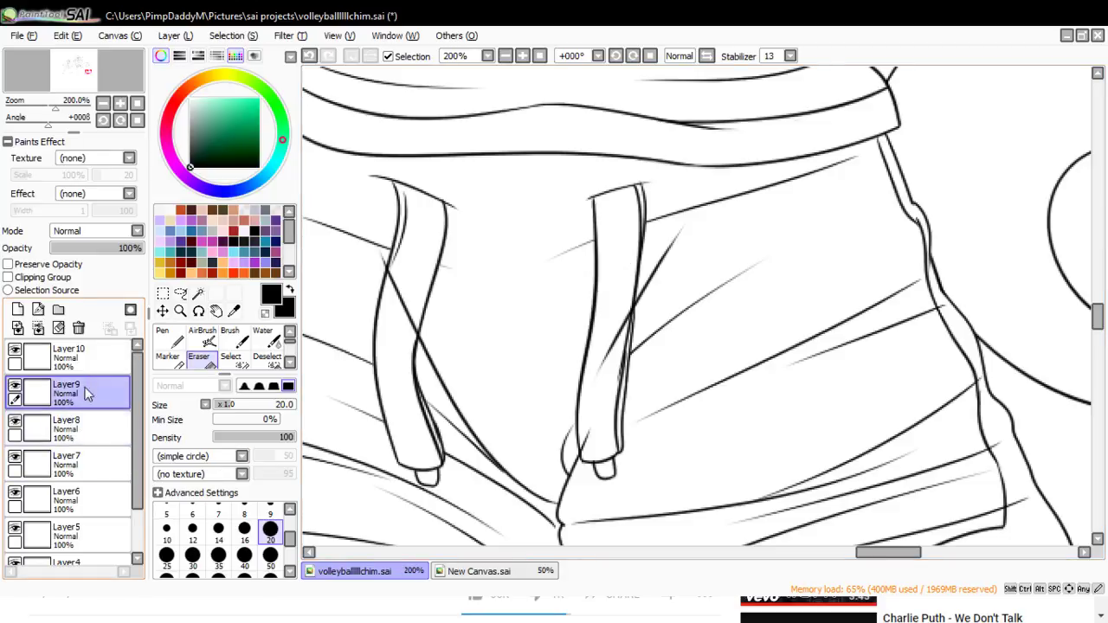
# - Erase the shorts lines on Layer5 that run through the inside of both drawstrings
pyautogui.click(82, 432)
pyautogui.click(82, 500)
pyautogui.click(104, 533)
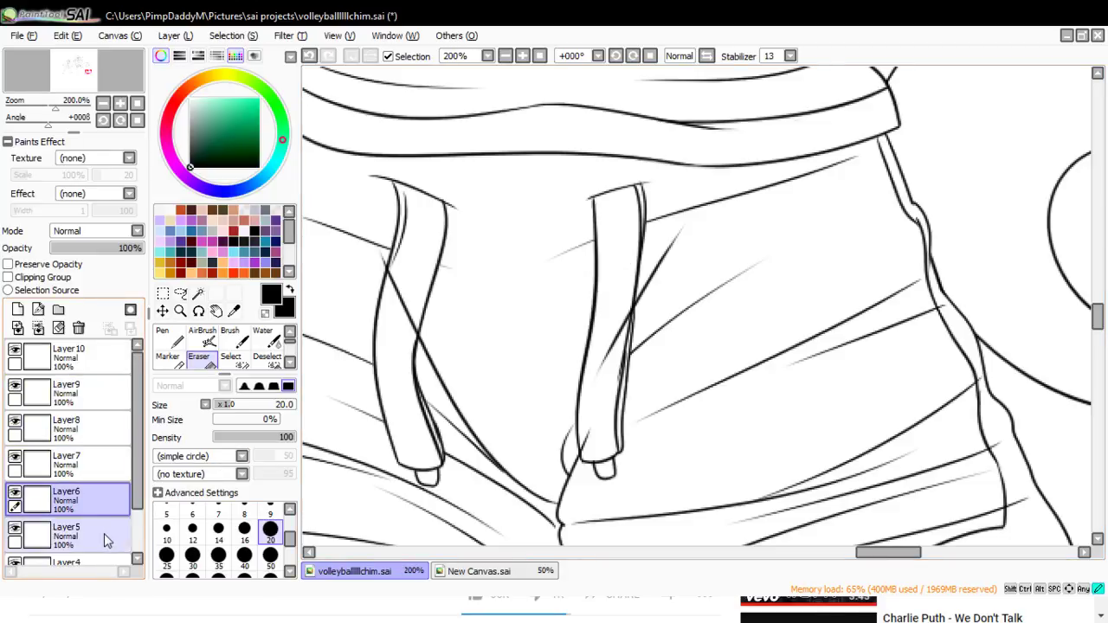
pyautogui.moveTo(400, 260); pyautogui.dragTo(415, 317)
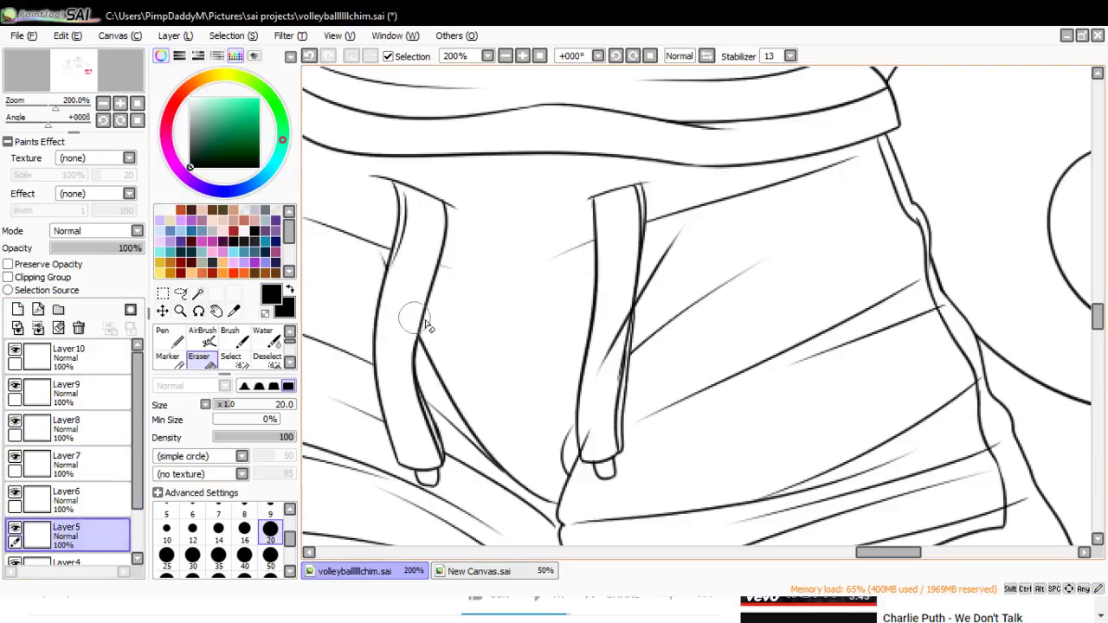
pyautogui.moveTo(610, 327)
pyautogui.mouseDown()
pyautogui.moveTo(606, 388)
pyautogui.moveTo(623, 306)
pyautogui.mouseUp()
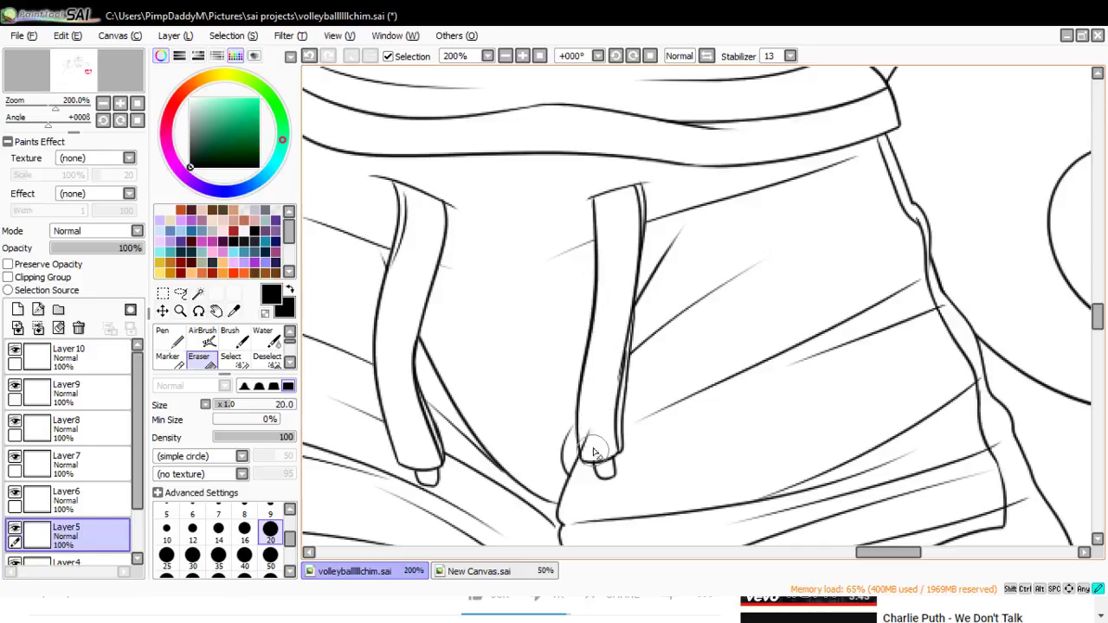
pyautogui.click(78, 426)
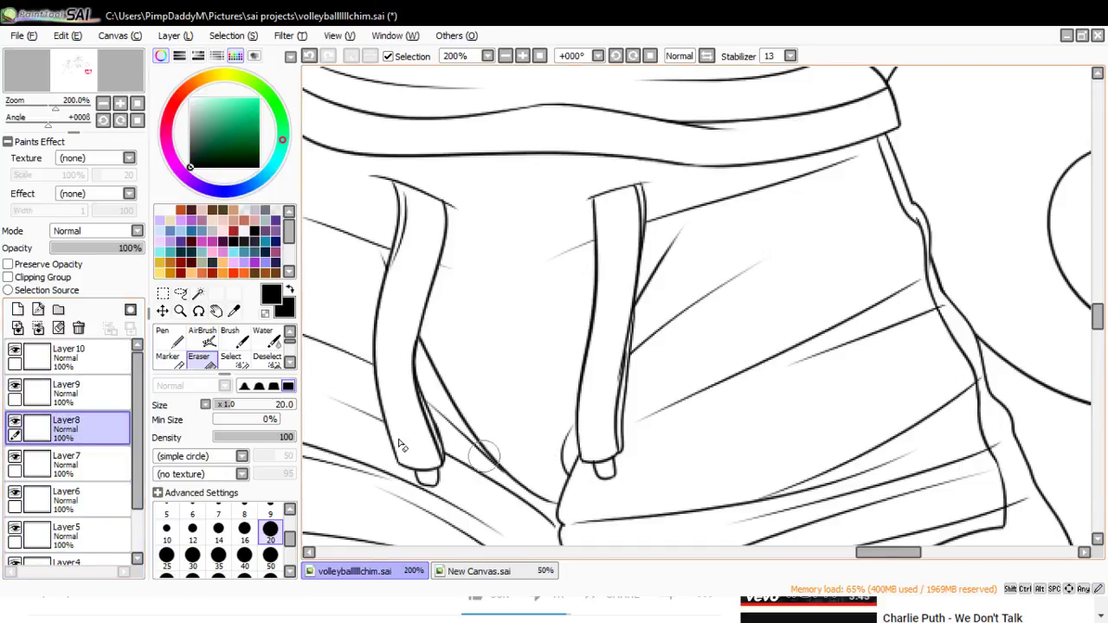
# - Merge the line layers from Layer10 through Layer6 down into Layer5
pyautogui.click(180, 309)
pyautogui.click(159, 399)
pyautogui.click(473, 280)
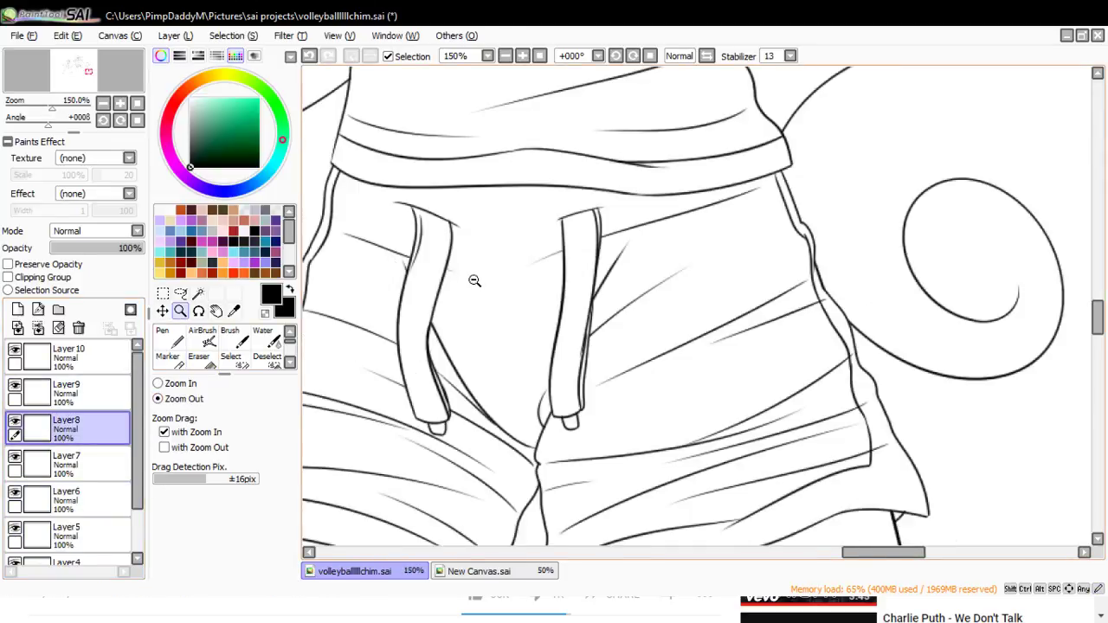
pyautogui.click(505, 289)
pyautogui.click(571, 365)
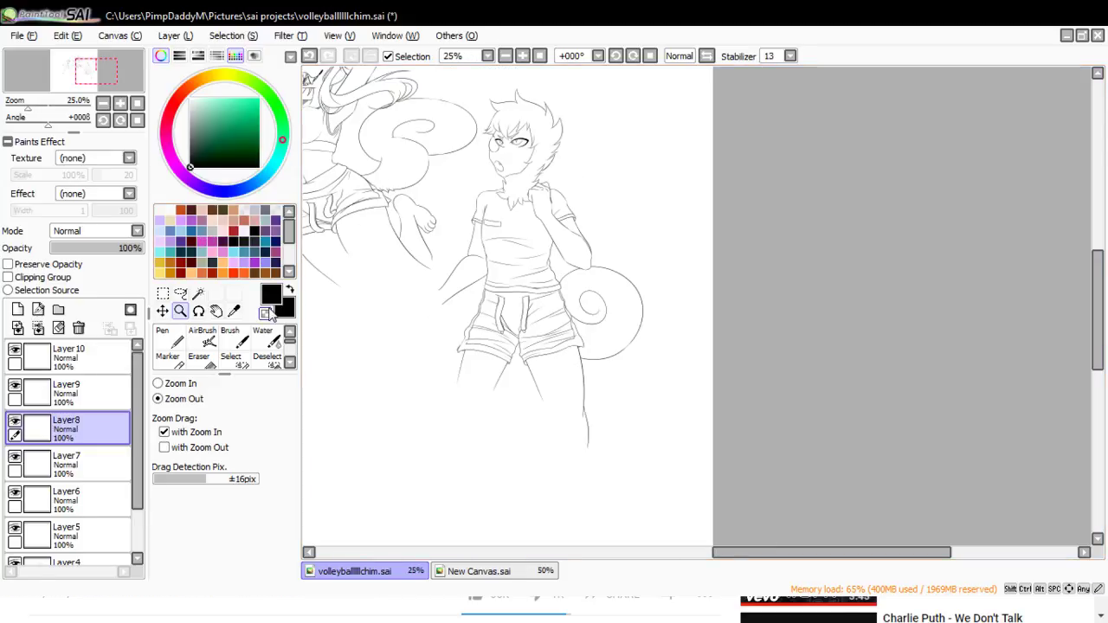
pyautogui.click(581, 294)
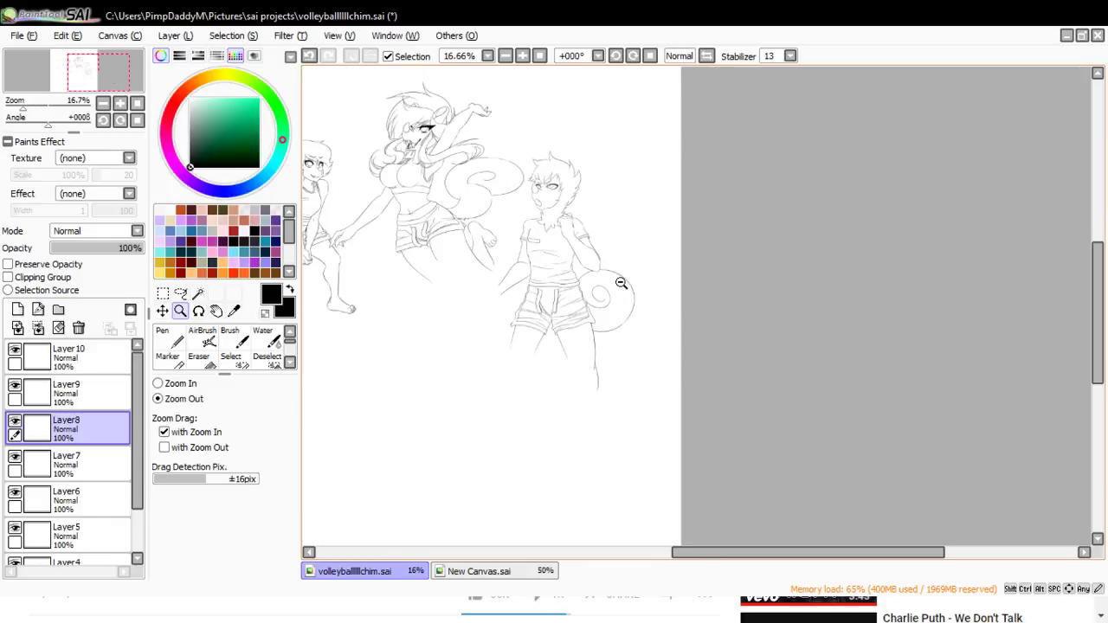
pyautogui.click(111, 370)
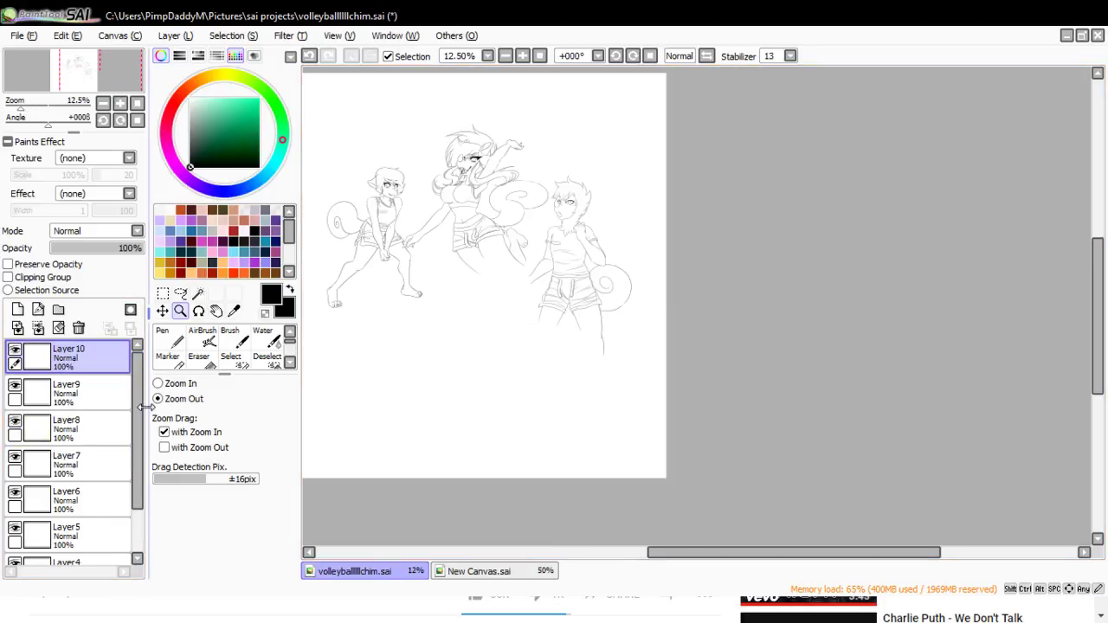
pyautogui.hotkey('ctrl', 'e')
pyautogui.hotkey('ctrl', 'e')
pyautogui.hotkey('ctrl', 'e')
pyautogui.hotkey('ctrl', 'e')
pyautogui.hotkey('ctrl', 'e')
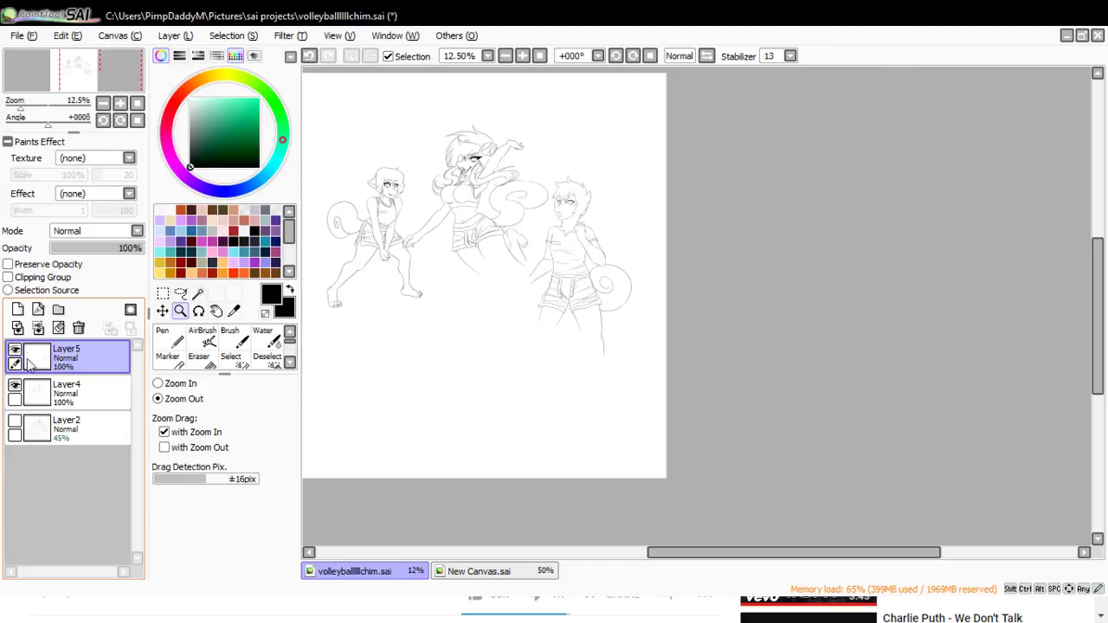
# - Compare the merged line art with the sketch by briefly showing and hiding Layer2
pyautogui.click(13, 425)
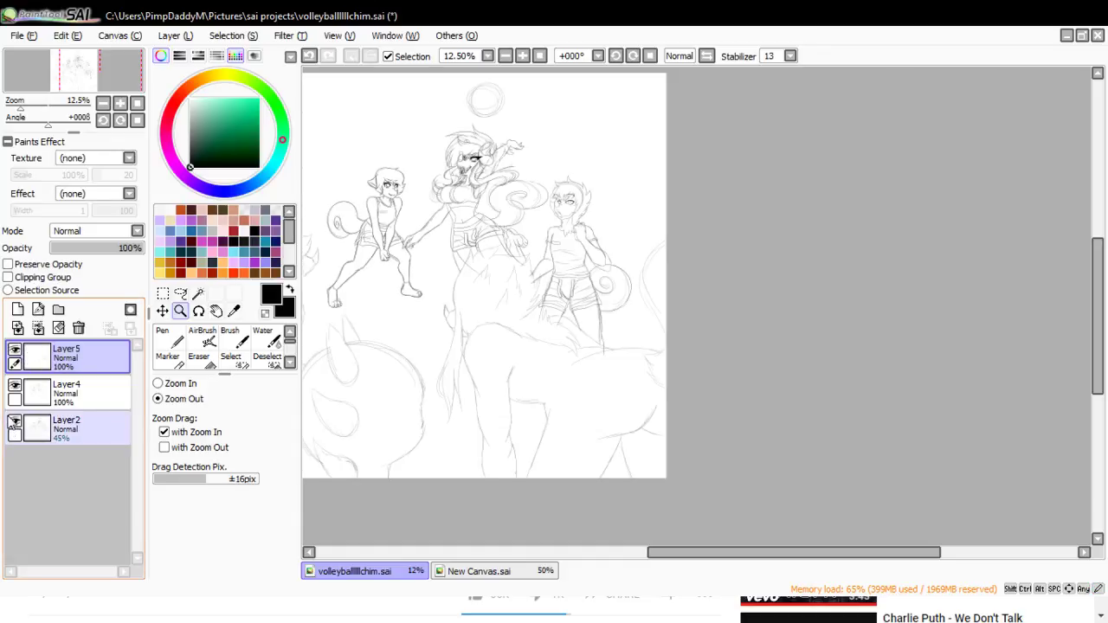
pyautogui.click(14, 428)
pyautogui.click(14, 424)
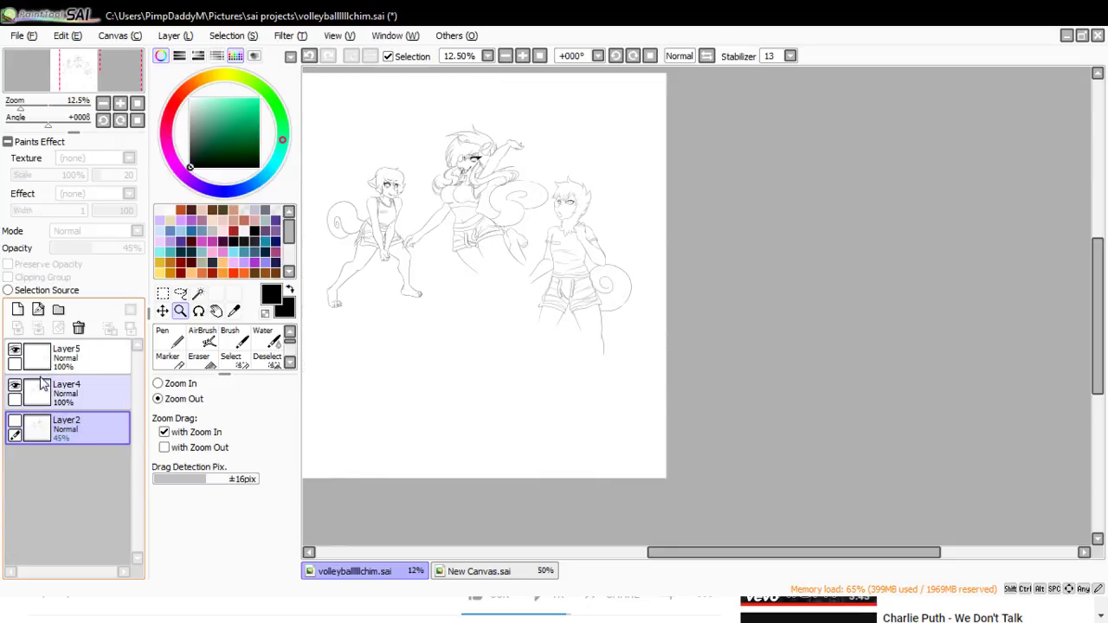
# - Add a new layer above Layer5 and save the drawing
pyautogui.click(116, 360)
pyautogui.hotkey('ctrl', 'Right')
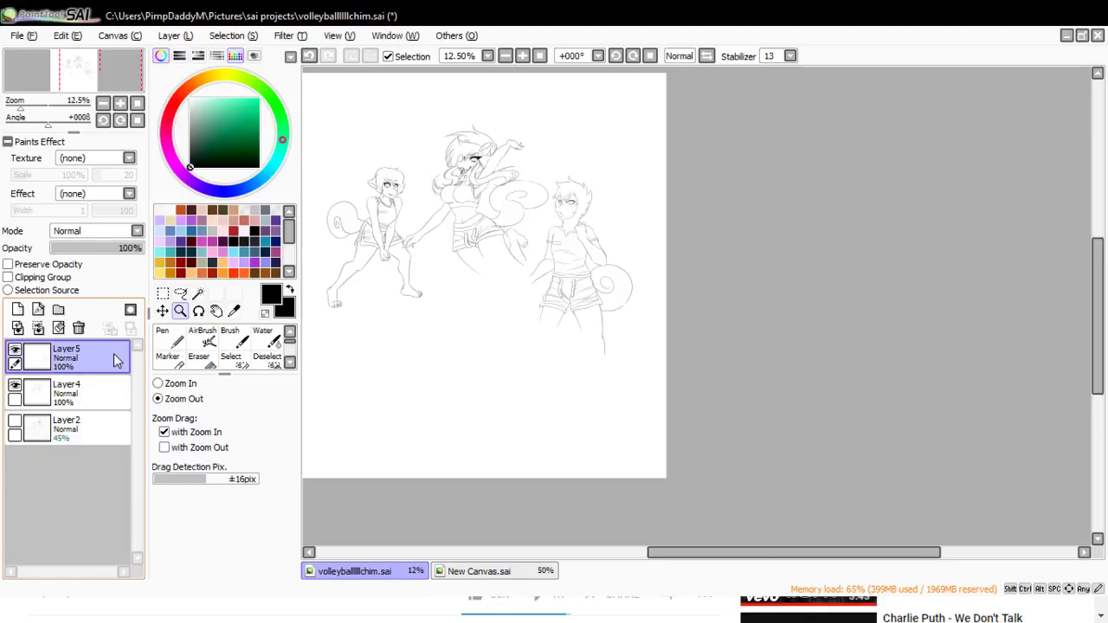
pyautogui.hotkey('ctrl', 'z')
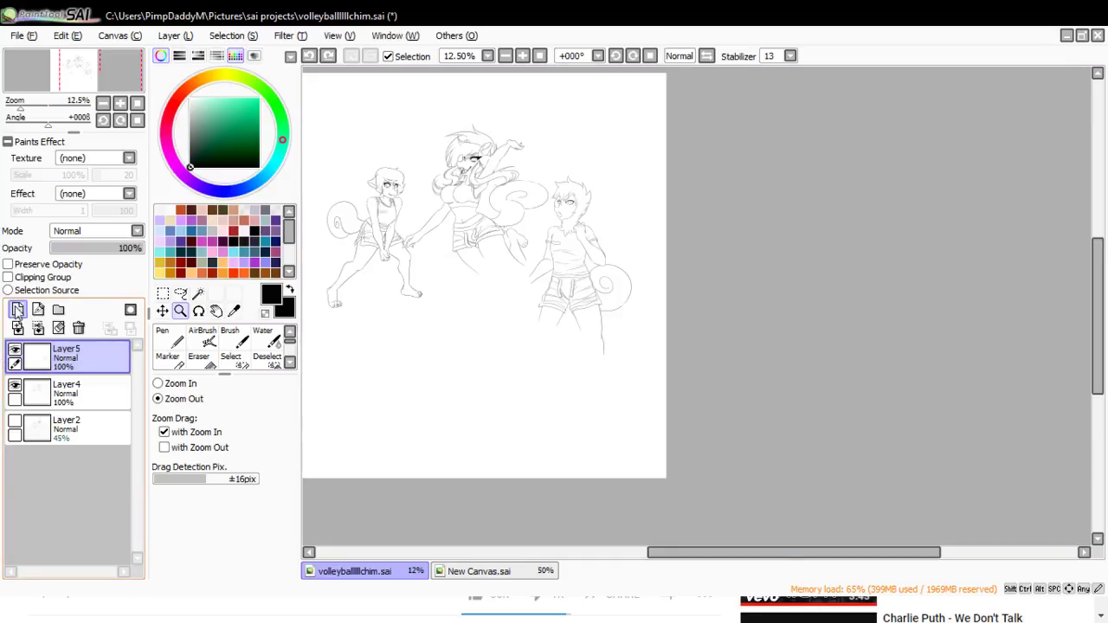
pyautogui.click(17, 309)
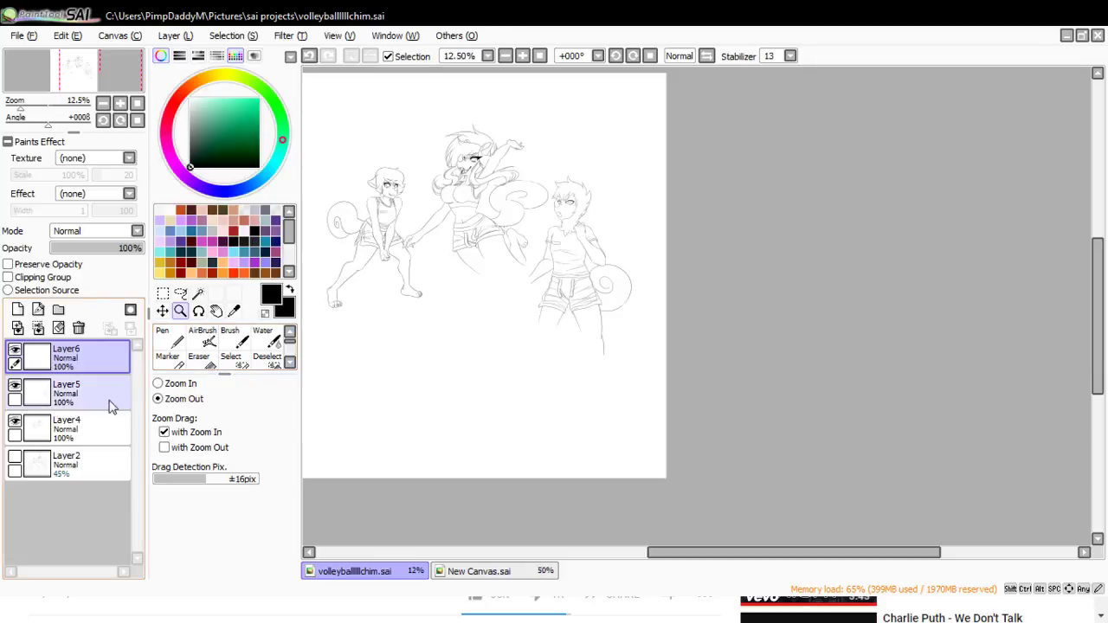
pyautogui.click(15, 461)
pyautogui.click(15, 461)
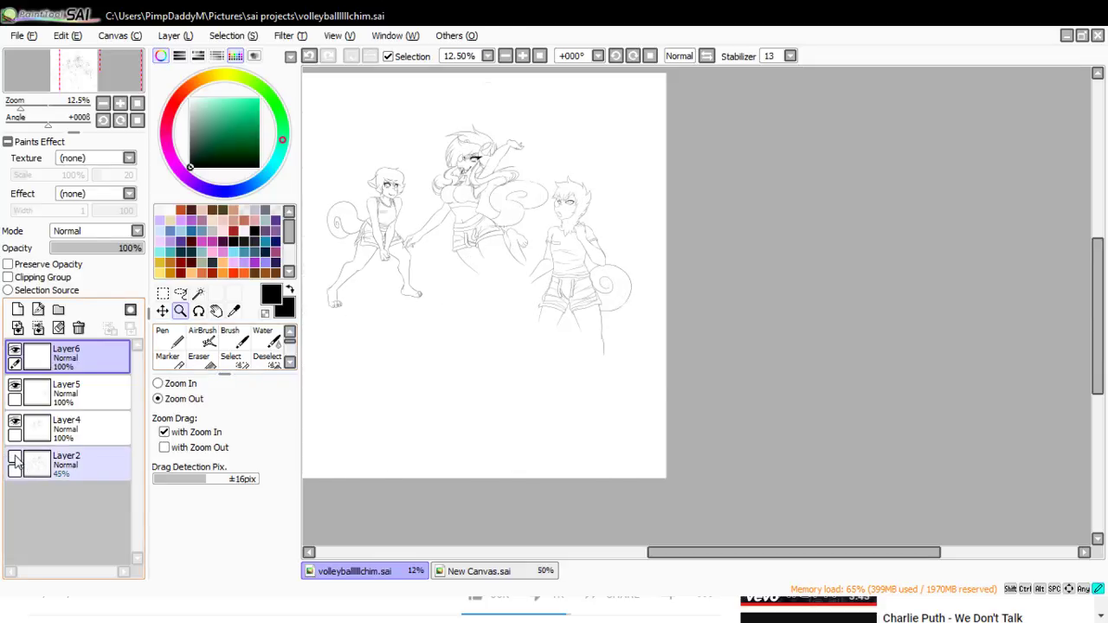
pyautogui.click(395, 622)
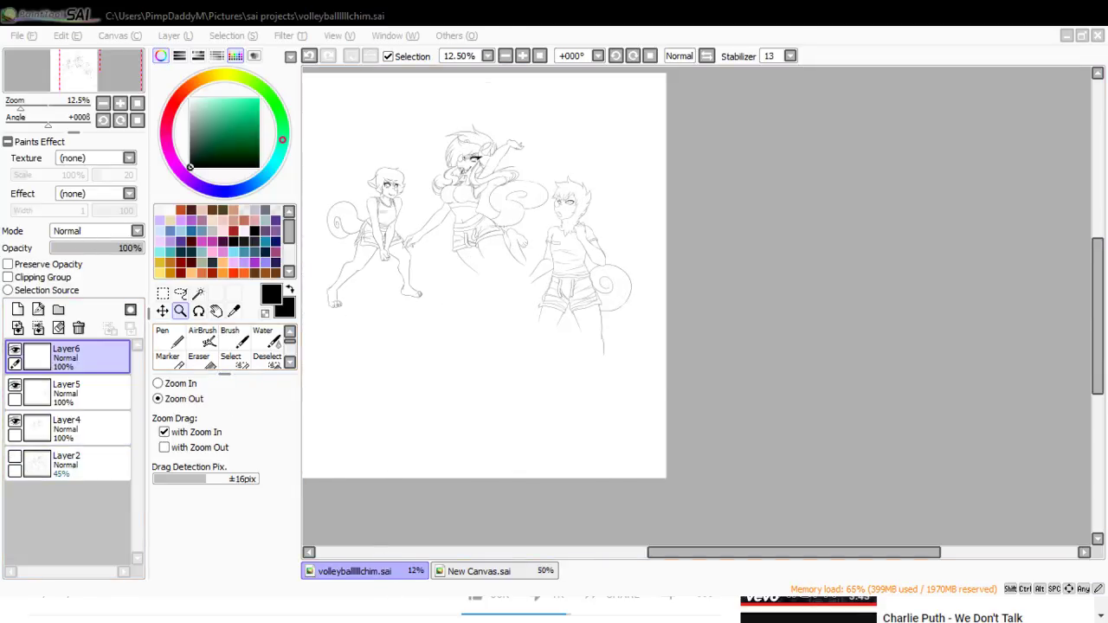
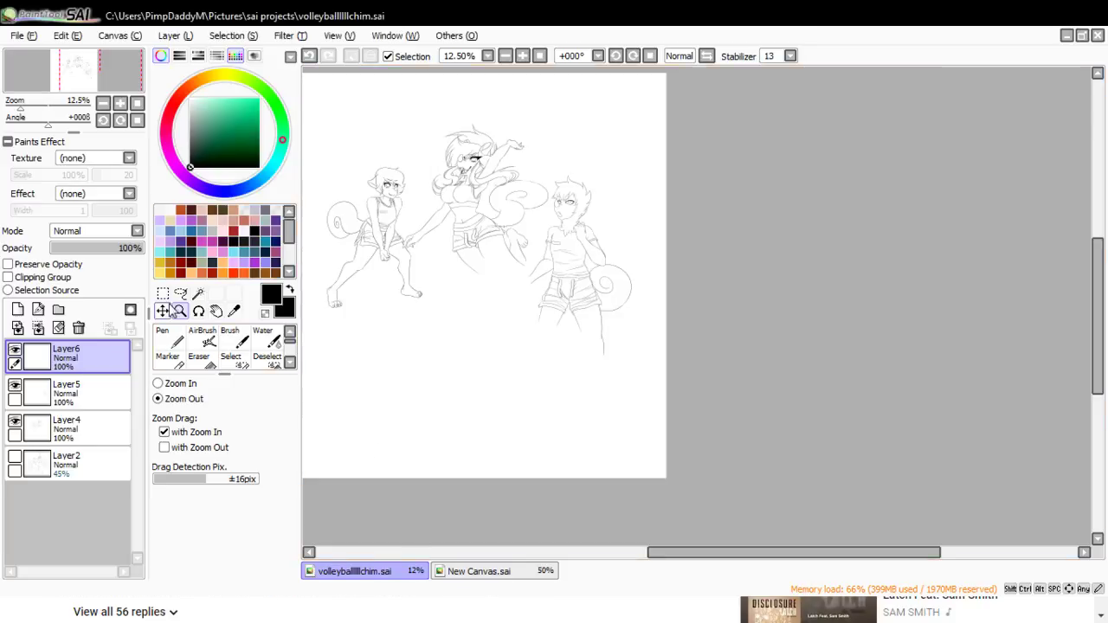
# - Merge Layer5 down into Layer4 and make Layer6 the active layer
pyautogui.click(67, 399)
pyautogui.press('Delete')
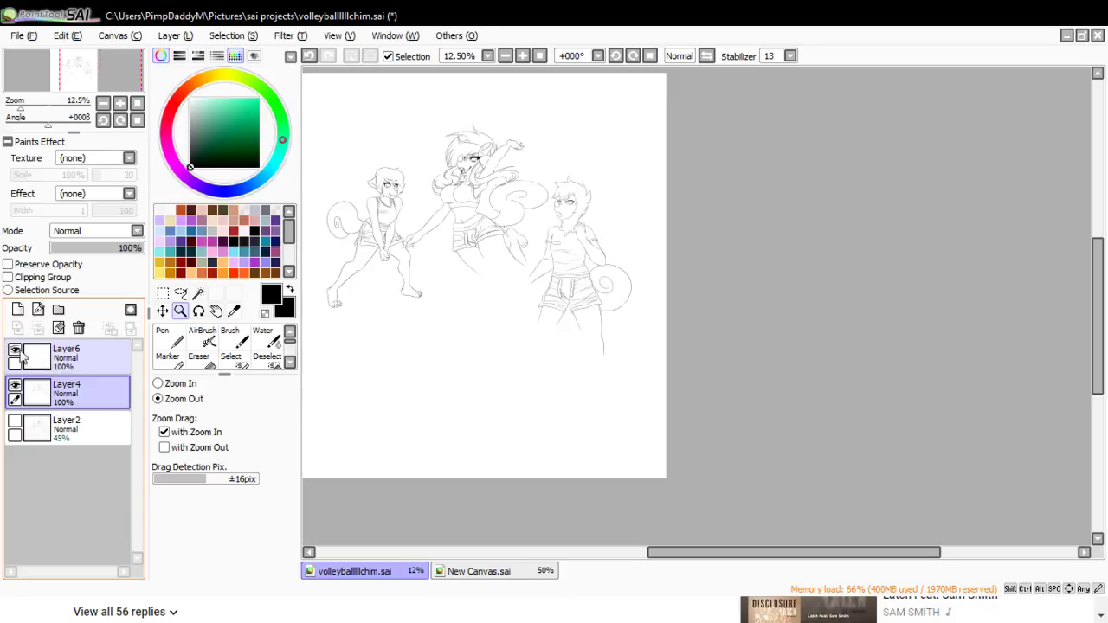
pyautogui.click(52, 357)
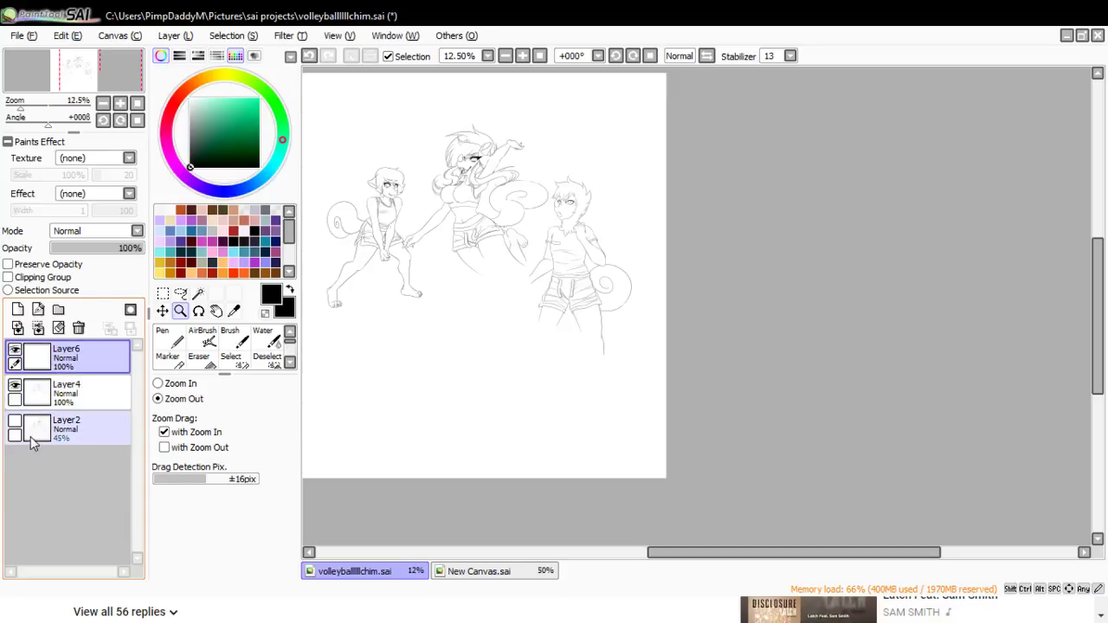
# - Show the Layer2 sketch and ink the outer curve of the foreground figure's pointed ear on Layer6 with the size 3 Pen
pyautogui.click(14, 423)
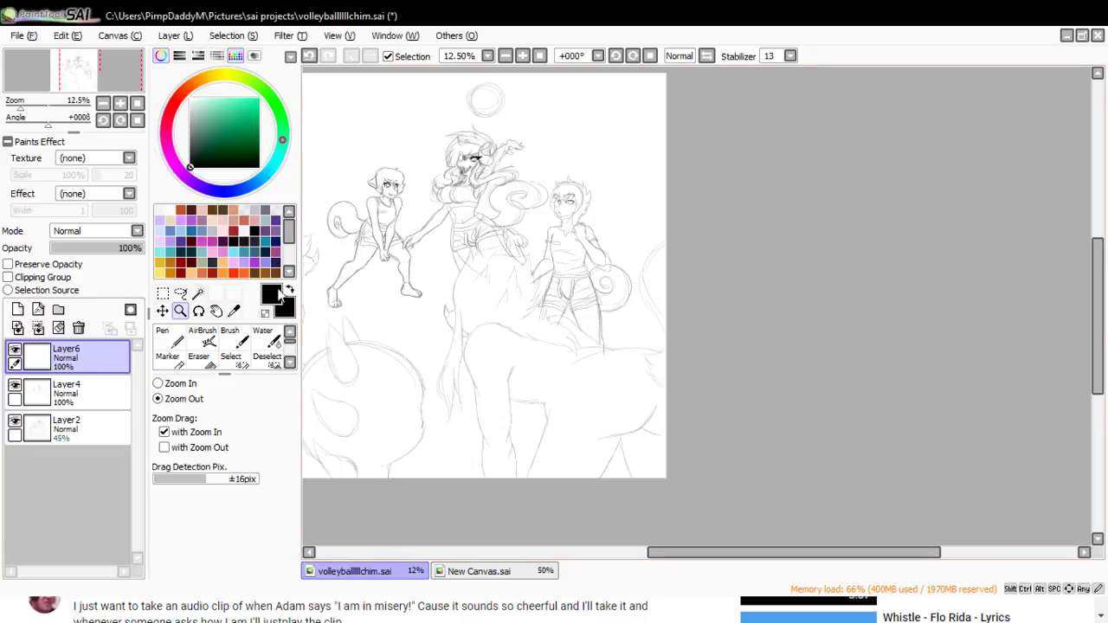
pyautogui.moveTo(663, 552); pyautogui.dragTo(647, 552)
pyautogui.click(507, 311)
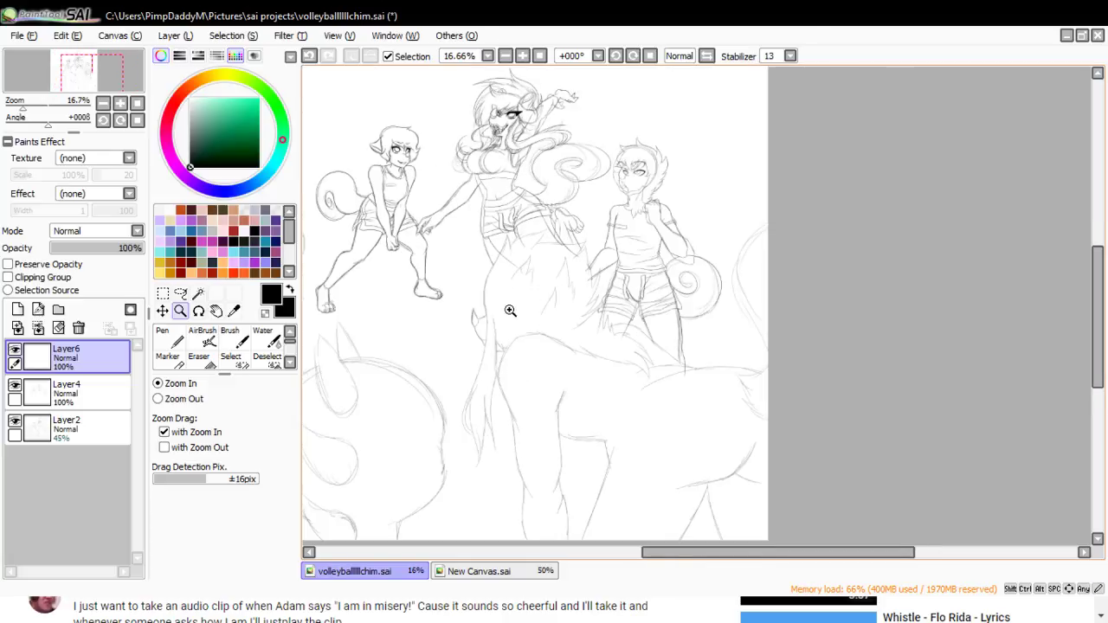
pyautogui.click(487, 307)
pyautogui.click(484, 316)
pyautogui.click(470, 346)
pyautogui.click(470, 346)
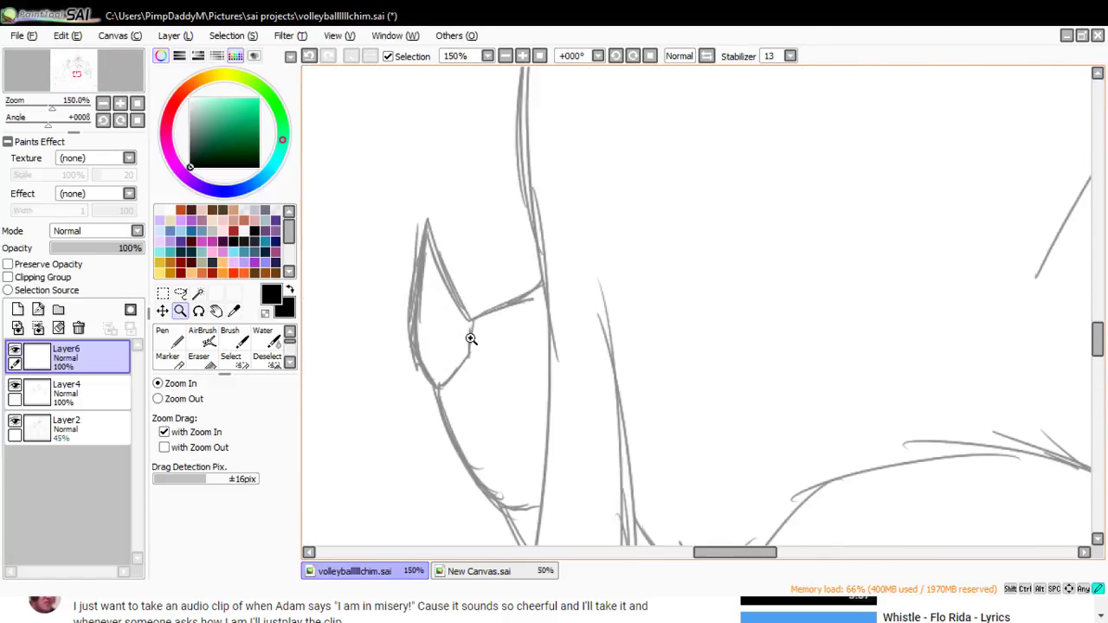
pyautogui.click(470, 336)
pyautogui.click(169, 339)
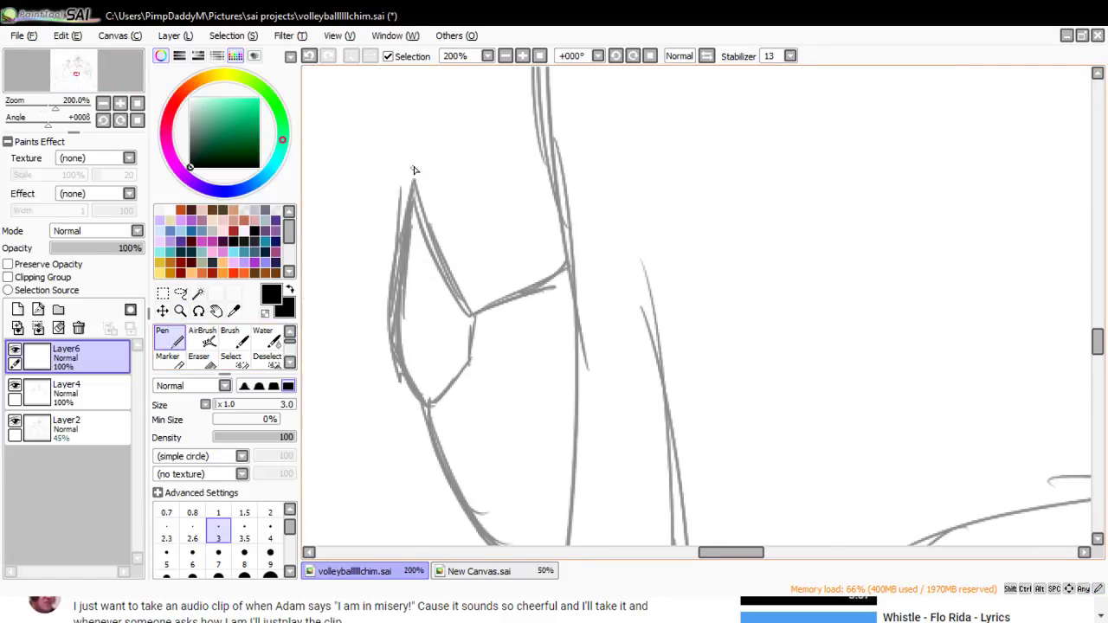
pyautogui.moveTo(415, 171); pyautogui.dragTo(380, 433)
pyautogui.hotkey('ctrl', 'z')
pyautogui.moveTo(415, 173); pyautogui.dragTo(399, 428)
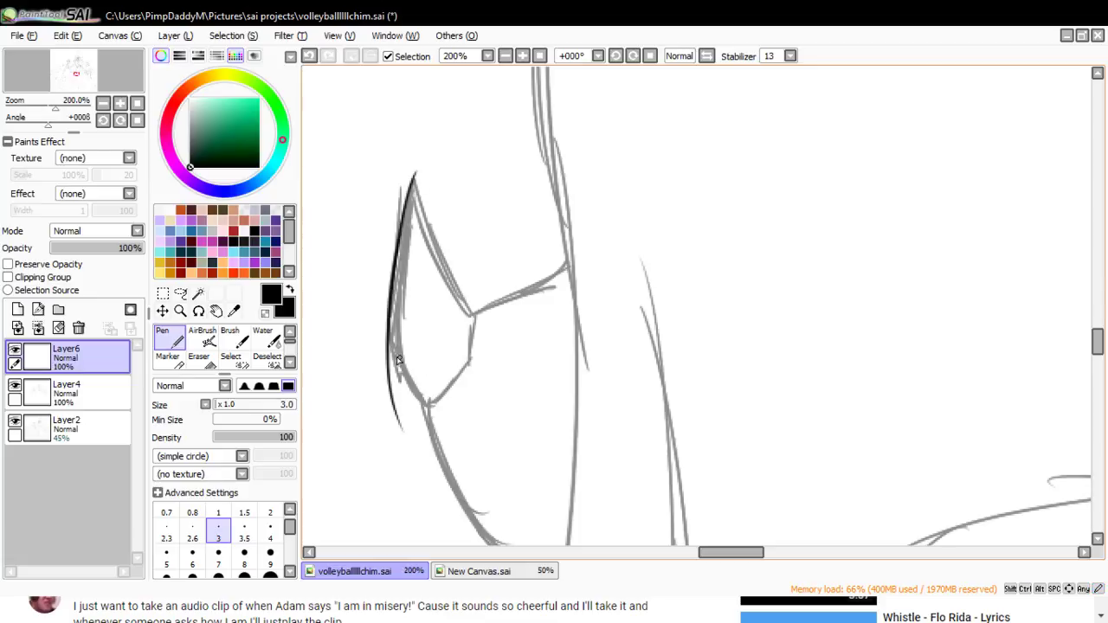
# - Ink the ear's lower edges, its short inner side and the long slope down from its tip
pyautogui.moveTo(392, 362)
pyautogui.mouseDown()
pyautogui.moveTo(451, 424)
pyautogui.moveTo(482, 344)
pyautogui.moveTo(474, 385)
pyautogui.mouseUp()
pyautogui.hotkey('ctrl', 'z')
pyautogui.moveTo(473, 311); pyautogui.dragTo(475, 394)
pyautogui.moveTo(414, 177); pyautogui.dragTo(514, 351)
pyautogui.hotkey('ctrl', 'z')
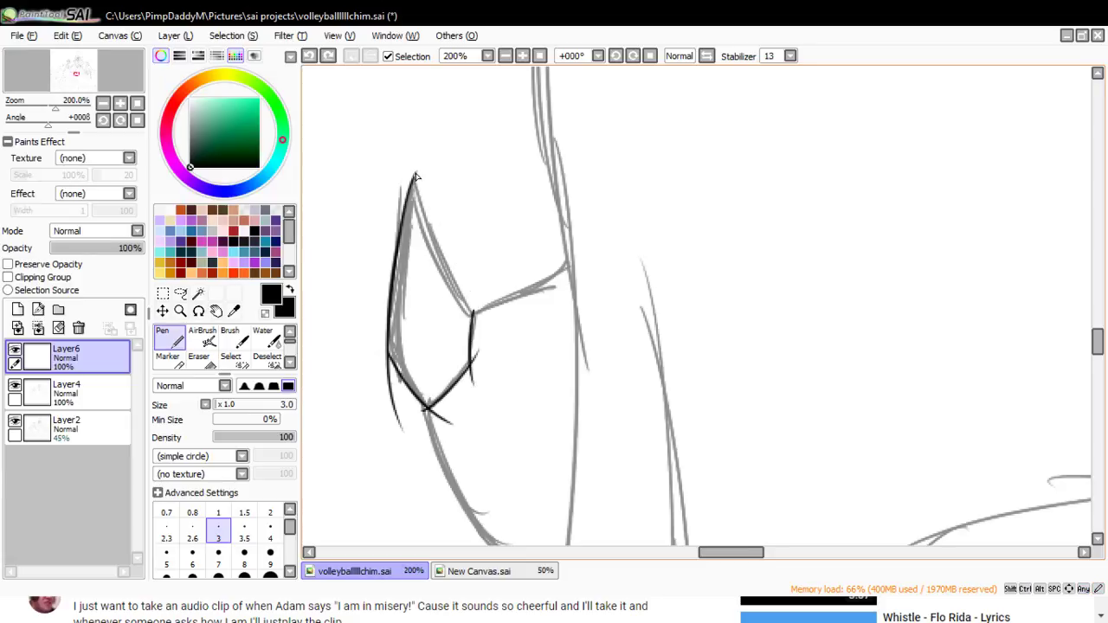
pyautogui.moveTo(415, 175)
pyautogui.mouseDown()
pyautogui.moveTo(422, 215)
pyautogui.moveTo(514, 348)
pyautogui.mouseUp()
# - Hide the Layer2 sketch and erase the overshooting line ends around the ear's corners with the Eraser at size 20
pyautogui.click(199, 357)
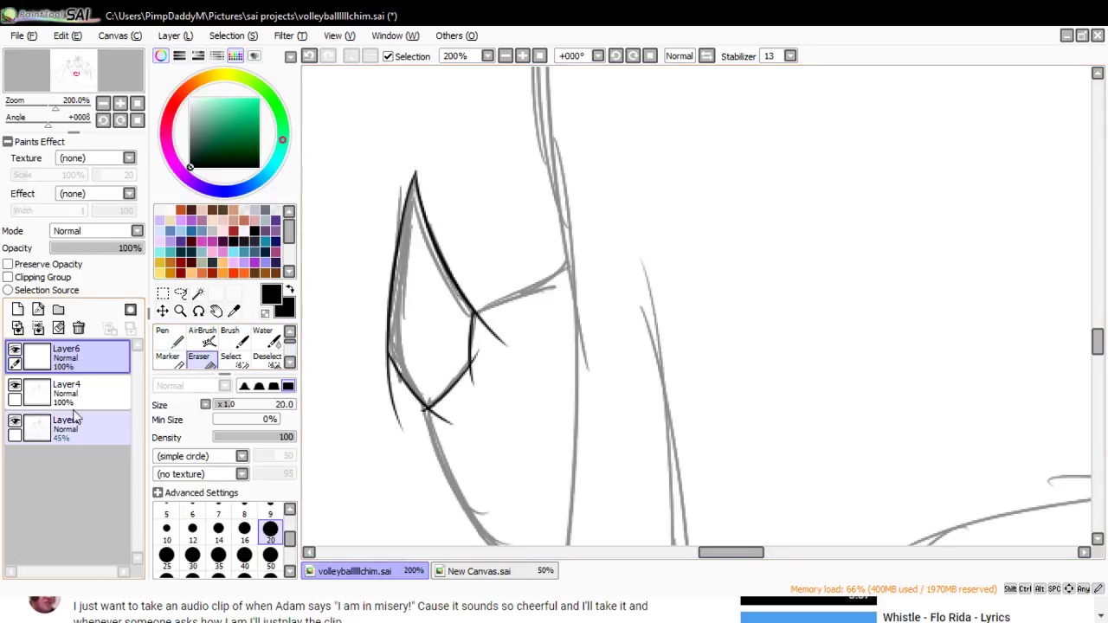
pyautogui.click(15, 424)
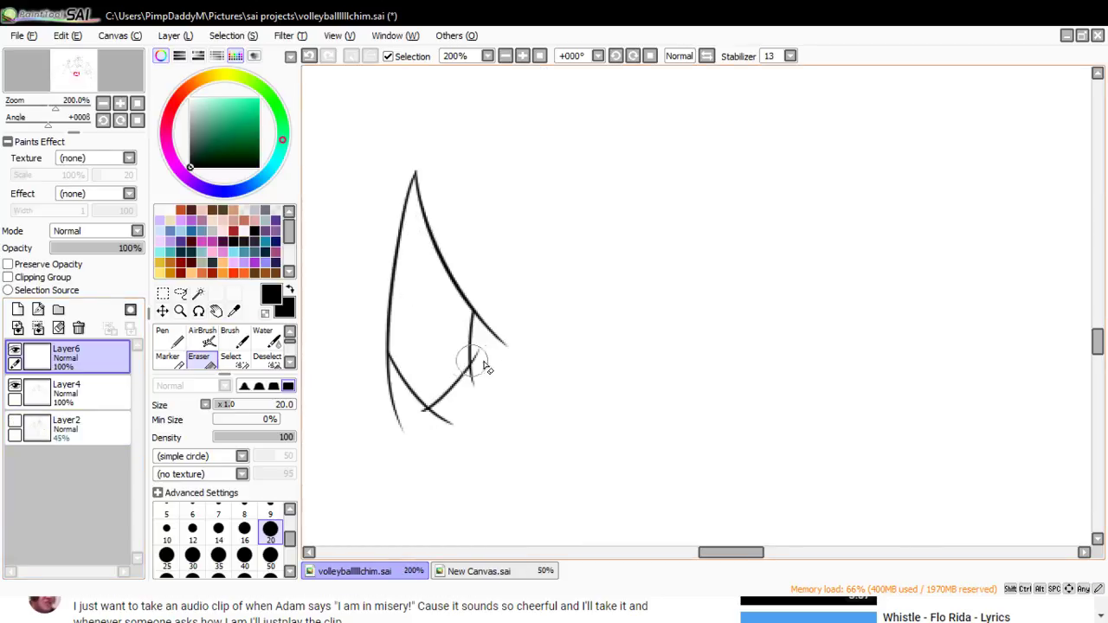
pyautogui.moveTo(488, 310)
pyautogui.mouseDown()
pyautogui.moveTo(509, 351)
pyautogui.moveTo(482, 358)
pyautogui.moveTo(470, 395)
pyautogui.moveTo(424, 421)
pyautogui.moveTo(483, 442)
pyautogui.mouseUp()
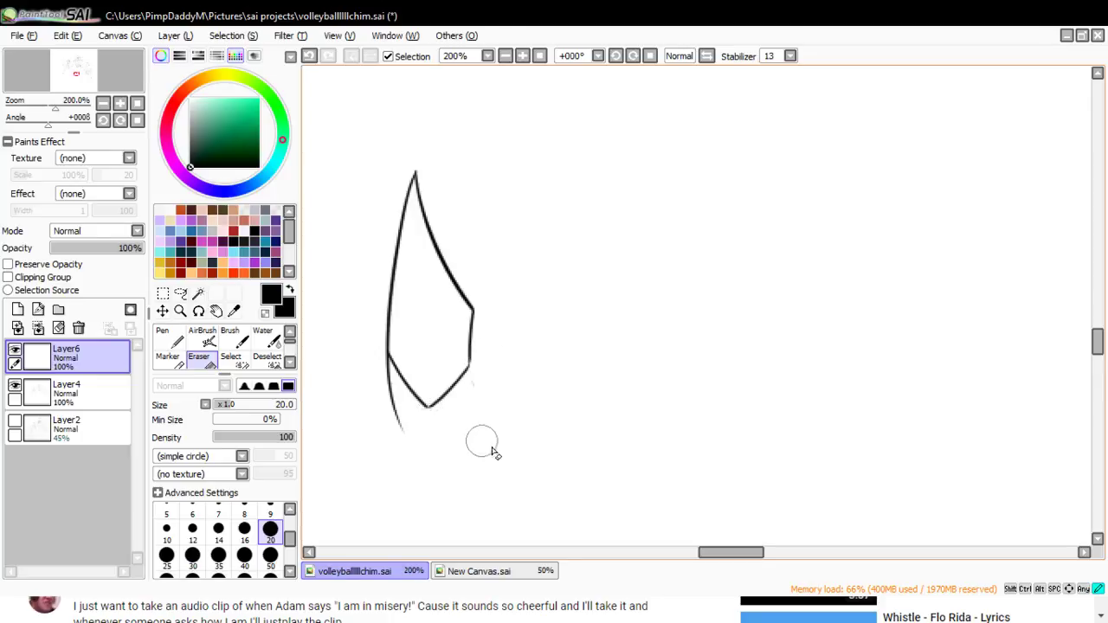
# - Erase the stray line tail below the pointed shape, and add a new layer with the Layer2 sketch shown
pyautogui.moveTo(370, 351); pyautogui.dragTo(396, 437)
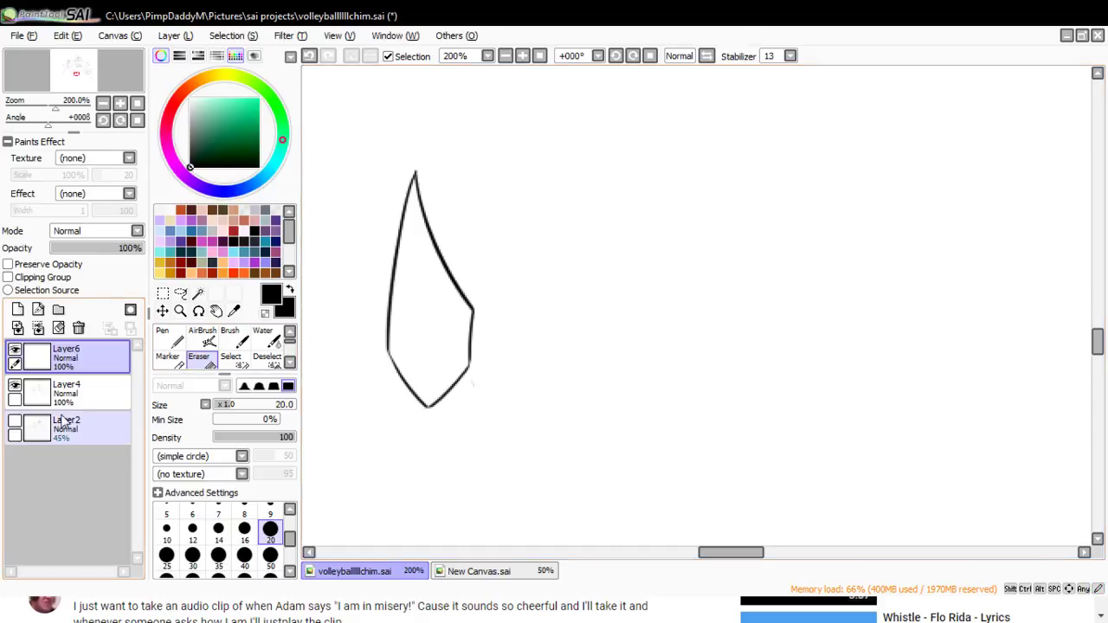
pyautogui.click(15, 425)
pyautogui.click(17, 309)
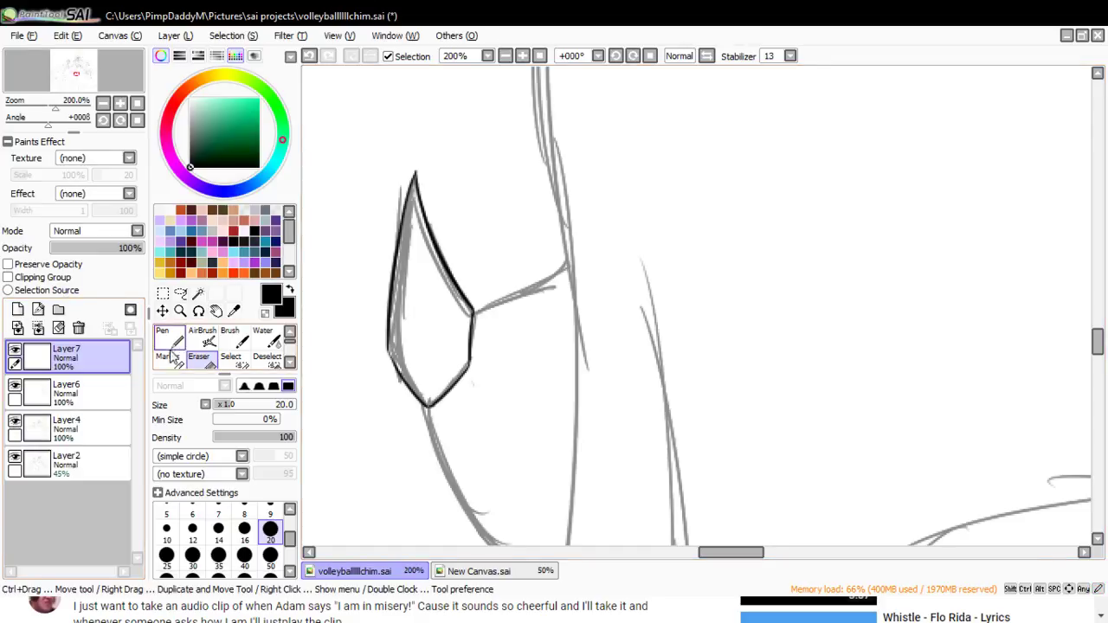
# - Nudge the Layer6 line art slightly to the left and make Layer7 the active layer
pyautogui.click(129, 394)
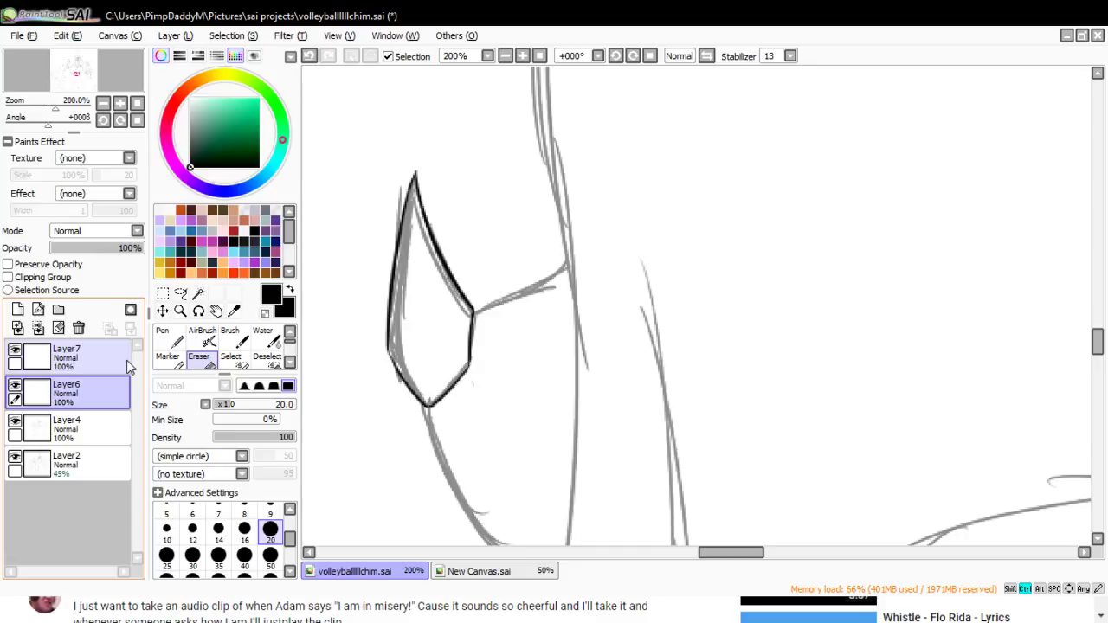
pyautogui.hotkey('ctrl', 'Left')
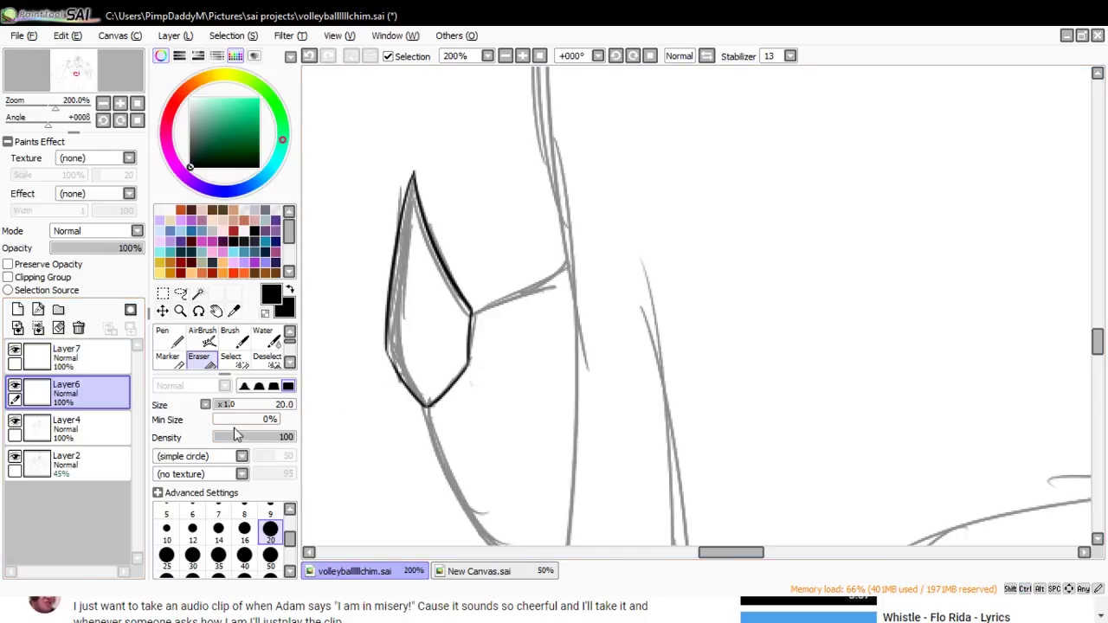
pyautogui.click(125, 353)
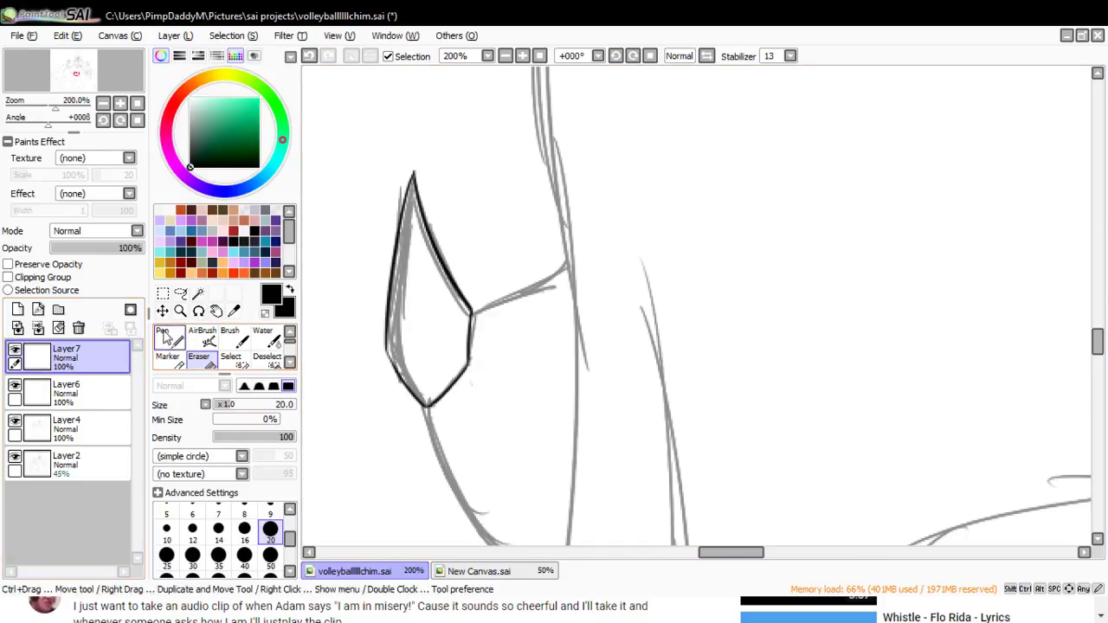
# - Ink the curved contour descending from the pointed shape's lower tip on Layer7 with the size 3 Pen, following the sketch
pyautogui.click(180, 311)
pyautogui.click(190, 397)
pyautogui.click(375, 314)
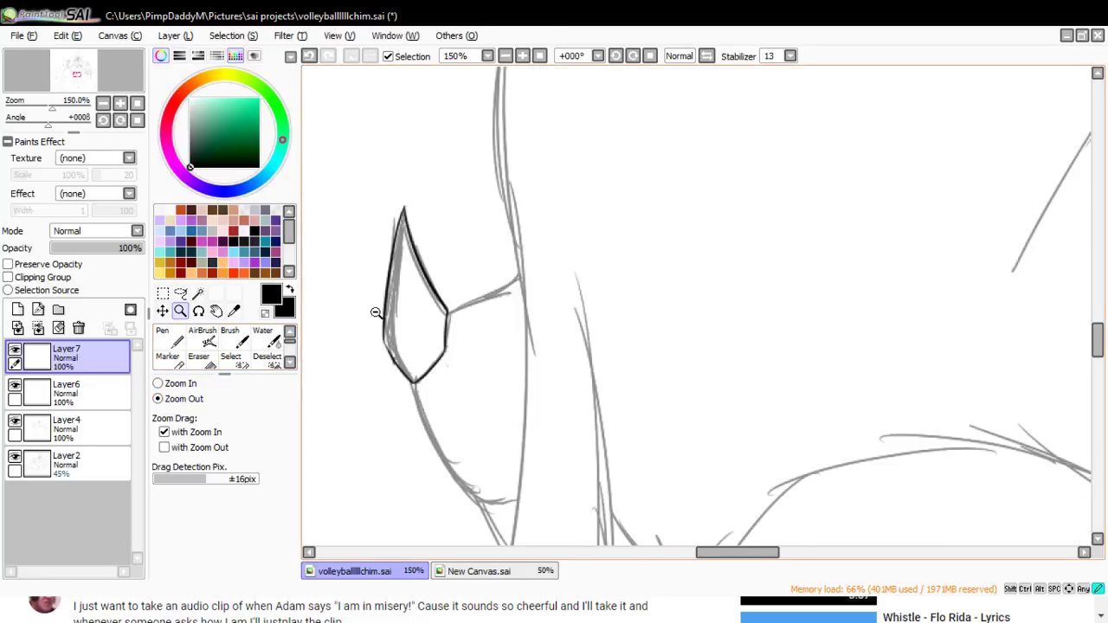
pyautogui.click(376, 314)
pyautogui.click(176, 341)
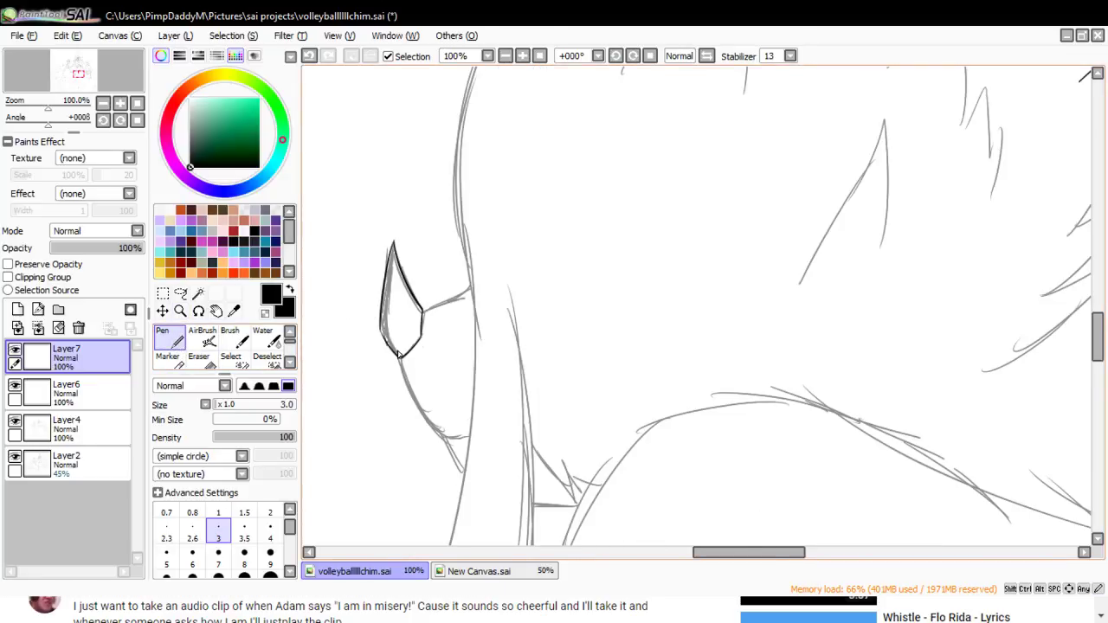
pyautogui.moveTo(398, 353); pyautogui.dragTo(459, 450)
pyautogui.hotkey('ctrl', 'z')
pyautogui.moveTo(400, 351)
pyautogui.mouseDown()
pyautogui.moveTo(421, 410)
pyautogui.moveTo(460, 449)
pyautogui.mouseUp()
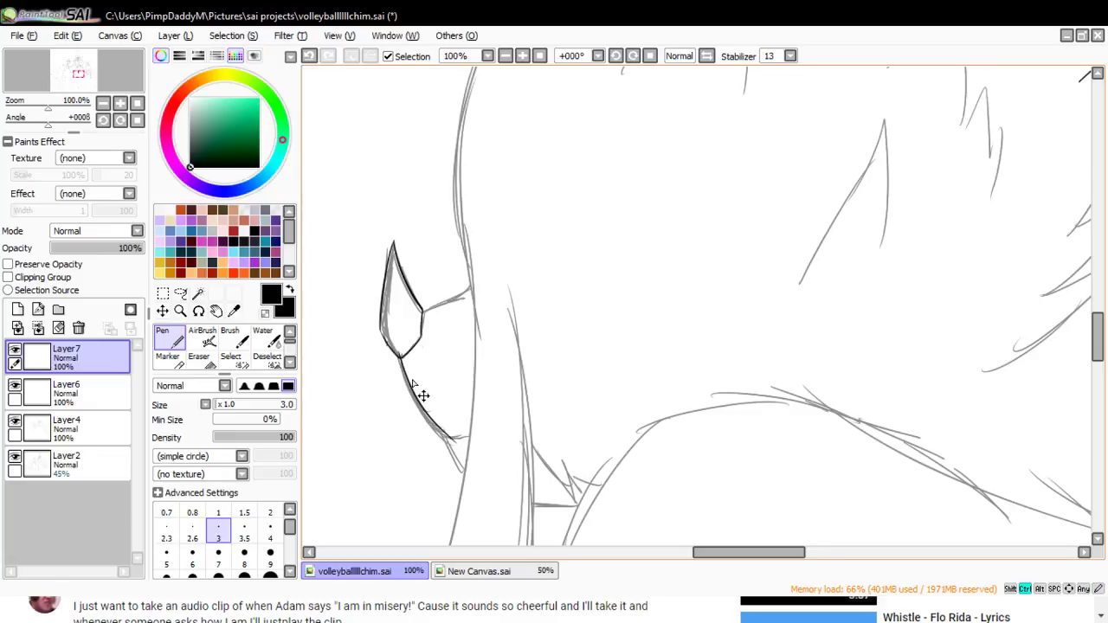
pyautogui.hotkey('ctrl', 'z')
pyautogui.moveTo(400, 355)
pyautogui.mouseDown()
pyautogui.moveTo(414, 404)
pyautogui.moveTo(475, 437)
pyautogui.mouseUp()
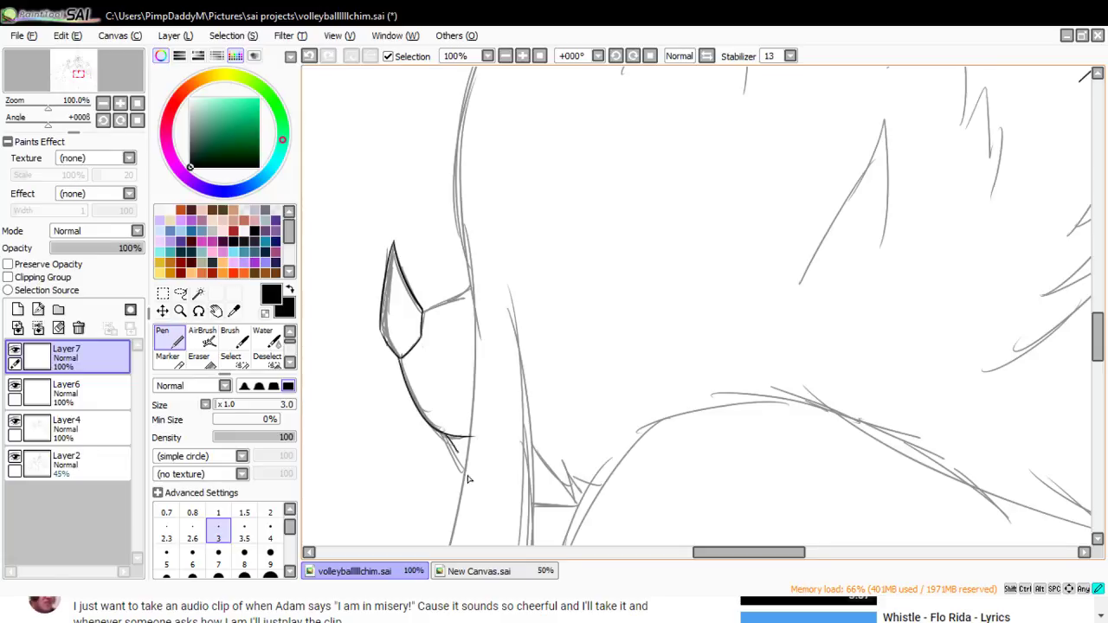
# - Ink the short near-horizontal line beside the shoulder and the line rising from the pointed shape's right corner
pyautogui.moveTo(519, 499)
pyautogui.mouseDown()
pyautogui.moveTo(598, 504)
pyautogui.moveTo(554, 505)
pyautogui.moveTo(609, 518)
pyautogui.mouseUp()
pyautogui.hotkey('ctrl', 'z')
pyautogui.moveTo(417, 317); pyautogui.dragTo(506, 271)
pyautogui.hotkey('ctrl', 'z')
pyautogui.moveTo(415, 316); pyautogui.dragTo(510, 275)
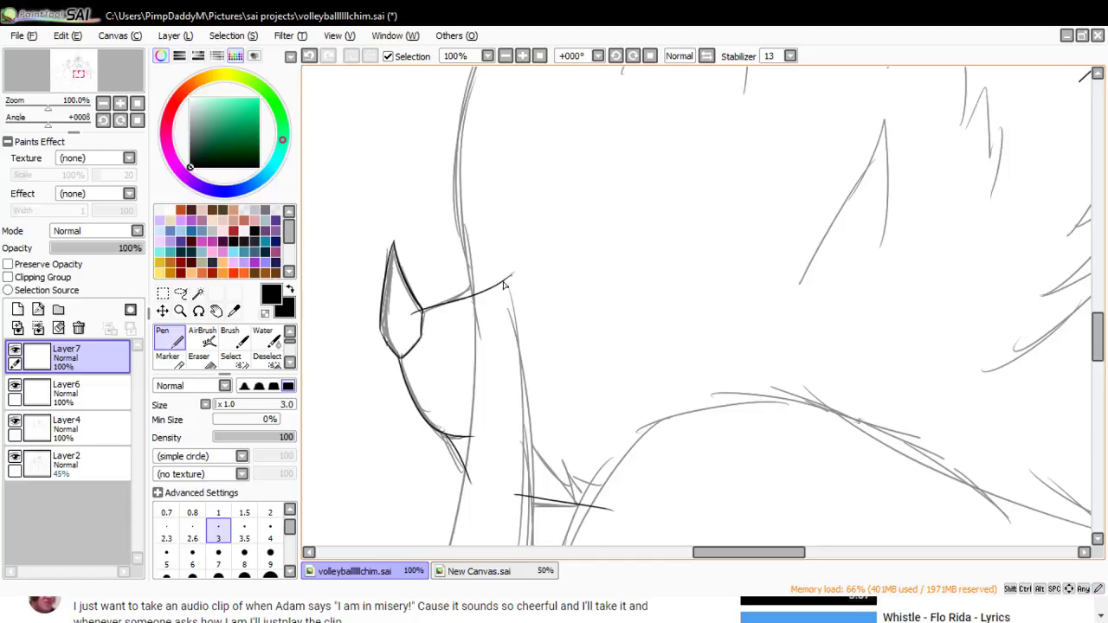
pyautogui.hotkey('ctrl', 'z')
pyautogui.hotkey('ctrl', 'z')
pyautogui.moveTo(410, 318)
pyautogui.mouseDown()
pyautogui.moveTo(500, 284)
pyautogui.moveTo(514, 264)
pyautogui.mouseUp()
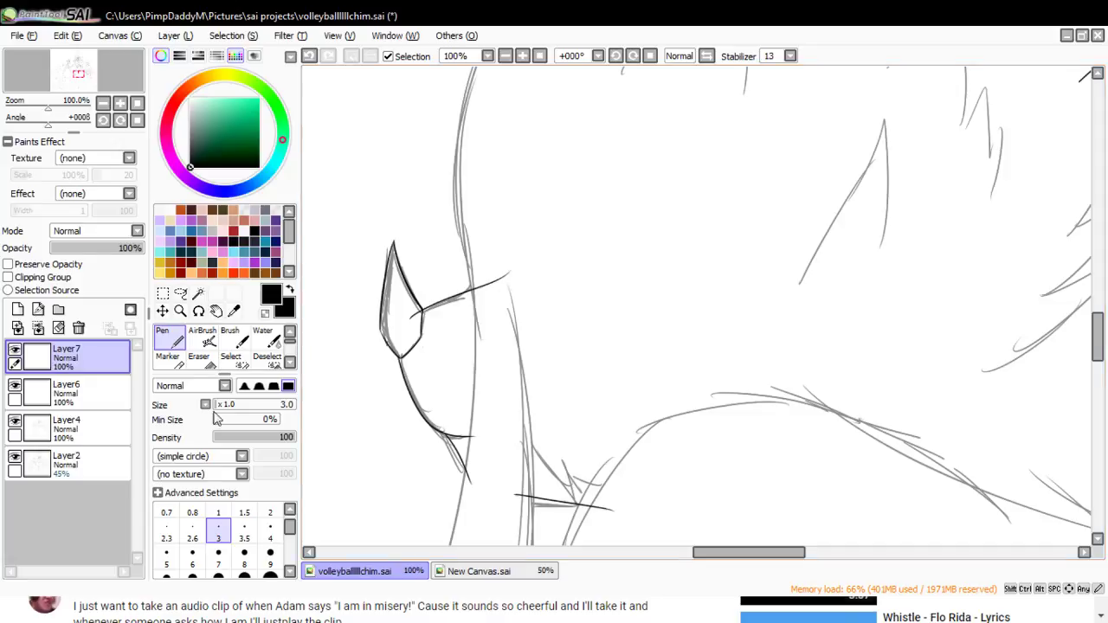
# - Hide the Layer2 sketch, erase the line end overlapping the inside of the pointed shape, and show the sketch again
pyautogui.click(15, 456)
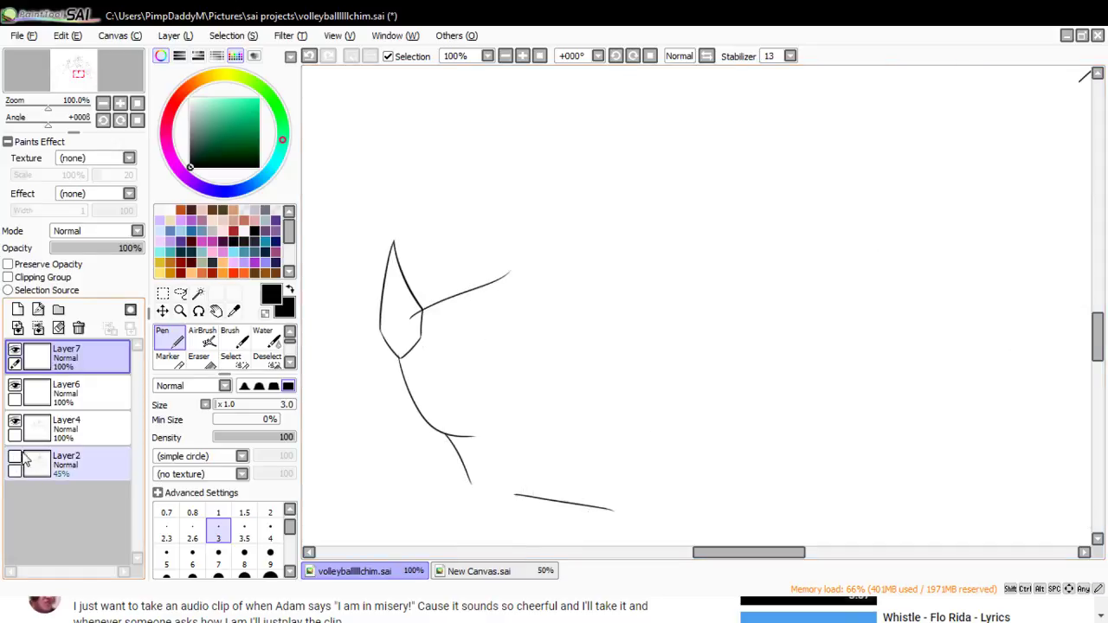
pyautogui.click(213, 363)
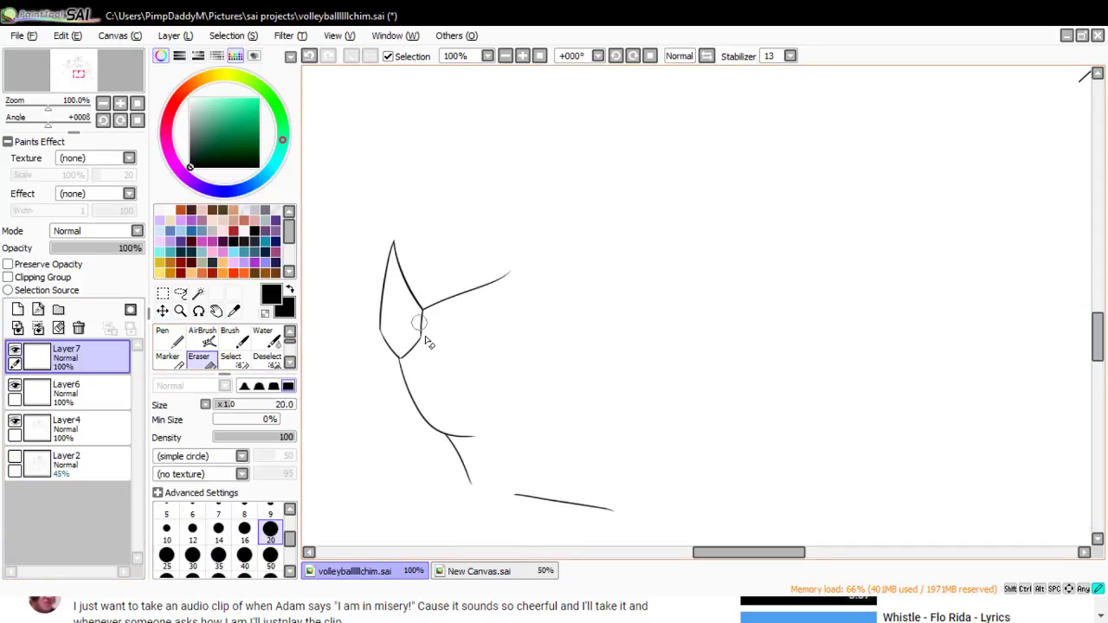
pyautogui.click(14, 460)
# - Add a new layer and ink the foreground figure's top shoulder arc and the diagonal line sloping down from it
pyautogui.click(18, 309)
pyautogui.click(180, 311)
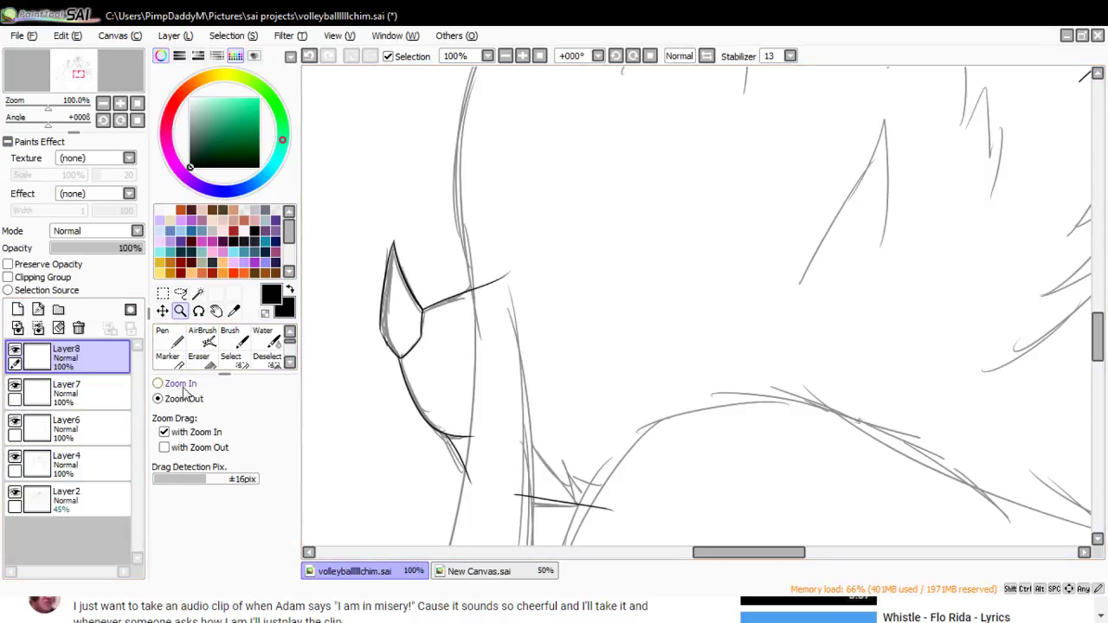
pyautogui.click(400, 226)
pyautogui.click(402, 229)
pyautogui.click(403, 234)
pyautogui.click(404, 240)
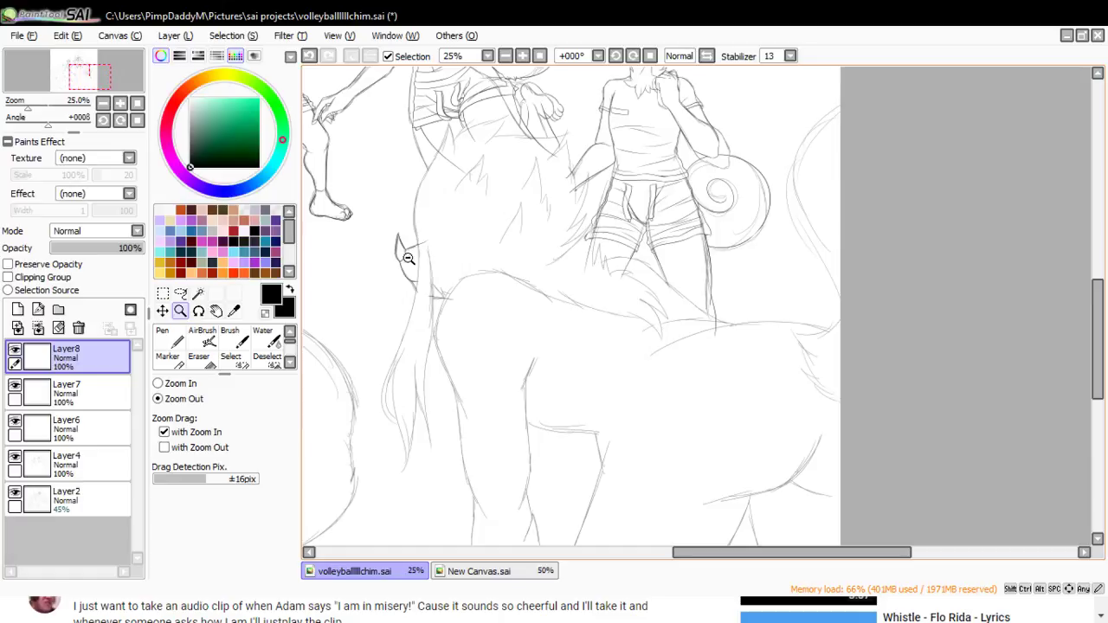
pyautogui.click(467, 218)
pyautogui.click(173, 383)
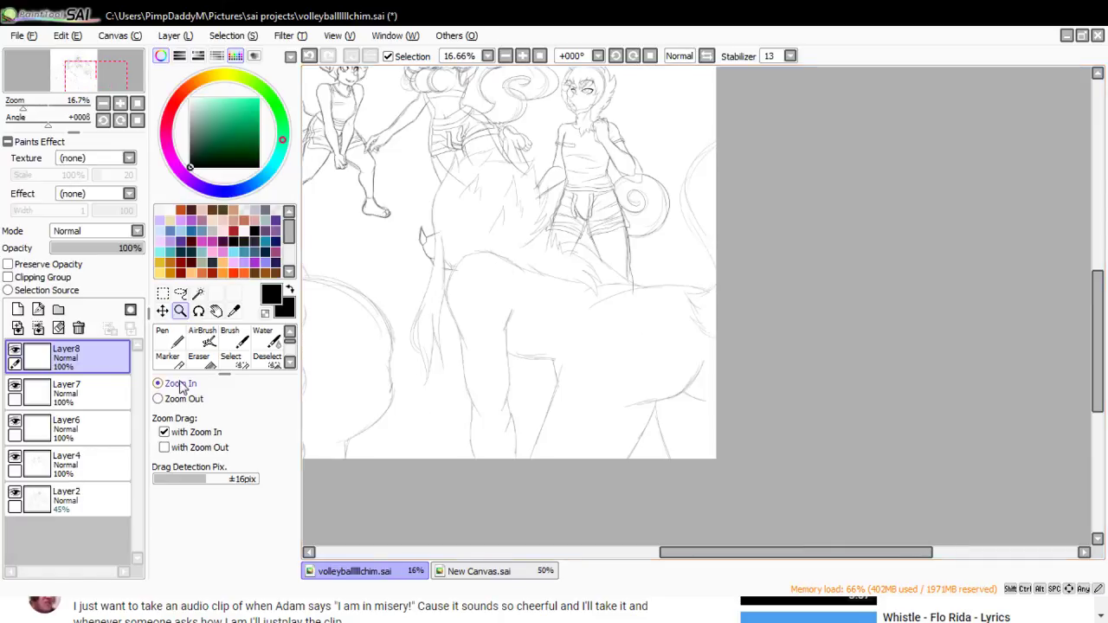
pyautogui.click(534, 427)
pyautogui.click(169, 338)
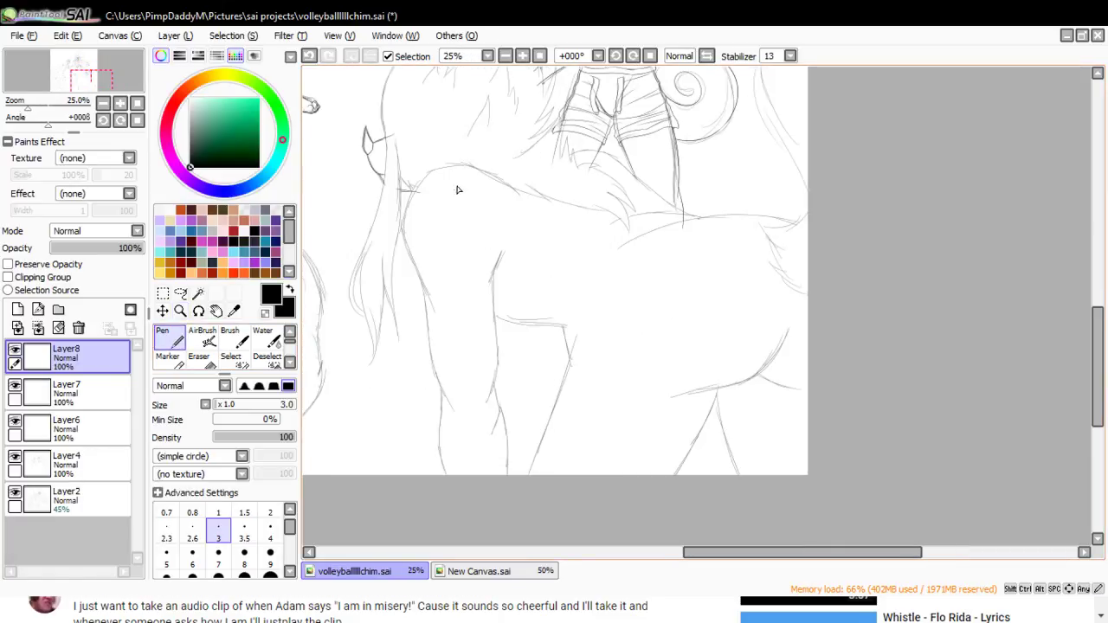
pyautogui.hotkey('ctrl', 'z')
pyautogui.moveTo(461, 164); pyautogui.dragTo(540, 213)
pyautogui.moveTo(476, 168)
pyautogui.mouseDown()
pyautogui.moveTo(418, 180)
pyautogui.moveTo(520, 168)
pyautogui.mouseUp()
pyautogui.hotkey('ctrl', 'z')
# - Ink the outer contour from the front of the shoulder down along the upper arm, redoing strokes until they follow the sketch
pyautogui.moveTo(428, 177); pyautogui.dragTo(399, 238)
pyautogui.hotkey('ctrl', 'z')
pyautogui.moveTo(425, 179); pyautogui.dragTo(407, 251)
pyautogui.hotkey('ctrl', 'z')
pyautogui.moveTo(447, 325); pyautogui.dragTo(448, 328)
pyautogui.hotkey('ctrl', 'z')
pyautogui.hotkey('ctrl', 'z')
pyautogui.moveTo(405, 249); pyautogui.dragTo(433, 323)
pyautogui.hotkey('ctrl', 'z')
pyautogui.moveTo(433, 170); pyautogui.dragTo(437, 325)
pyautogui.hotkey('ctrl', 'z')
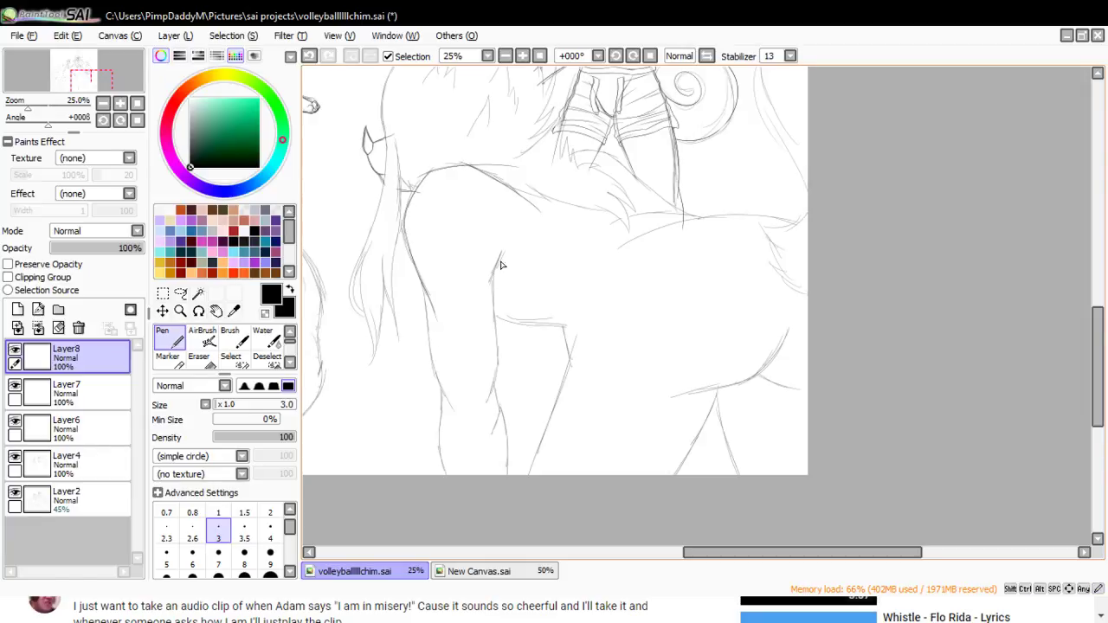
# - Ink the inner arm contour and both sides of the lower arm down to the canvas's bottom edge
pyautogui.moveTo(500, 265); pyautogui.dragTo(487, 304)
pyautogui.moveTo(494, 276); pyautogui.dragTo(498, 422)
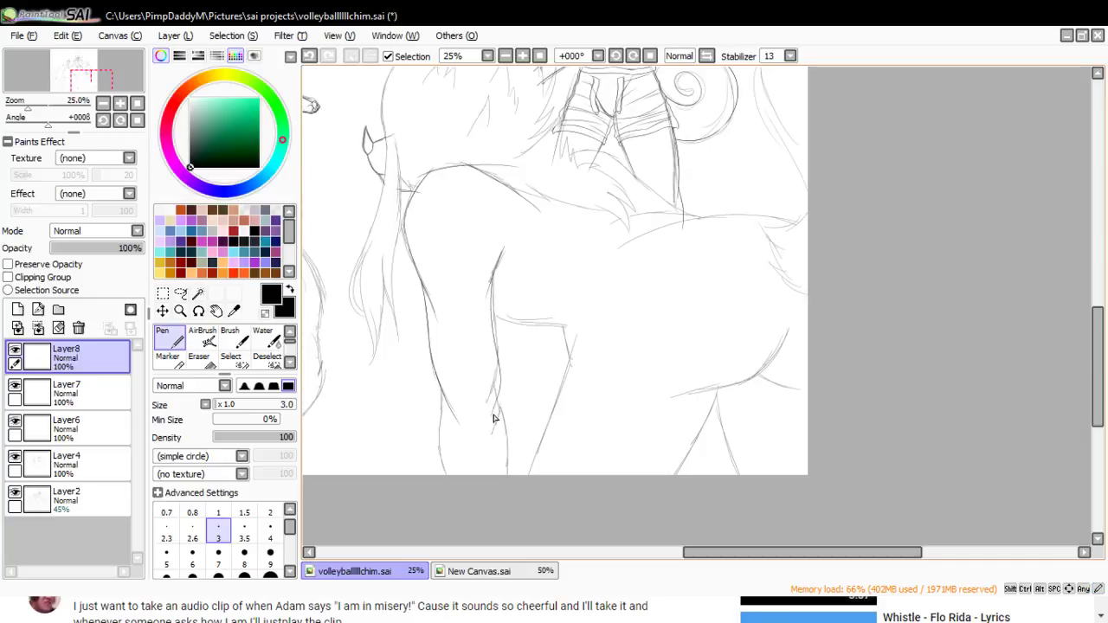
pyautogui.hotkey('ctrl', 'z')
pyautogui.hotkey('ctrl', 'z')
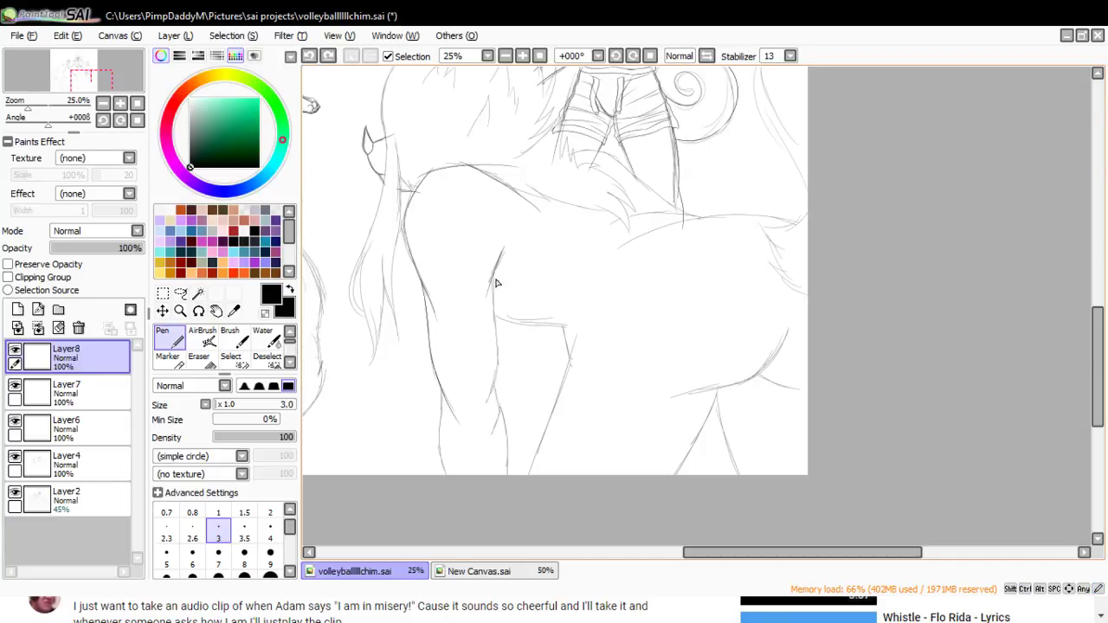
pyautogui.moveTo(494, 284); pyautogui.dragTo(504, 500)
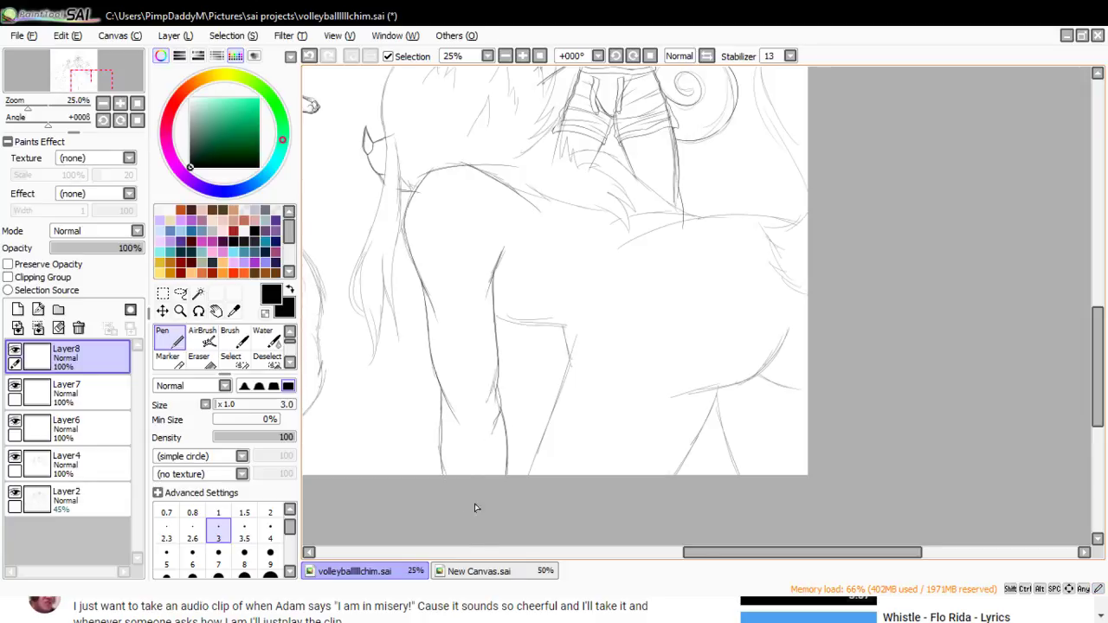
pyautogui.hotkey('ctrl', 'z')
pyautogui.moveTo(439, 394); pyautogui.dragTo(446, 475)
pyautogui.hotkey('ctrl', 'z')
# - Hide the Layer2 sketch and erase the overshooting line ends at both corners of the shoulder's top arc
pyautogui.click(15, 500)
pyautogui.click(179, 311)
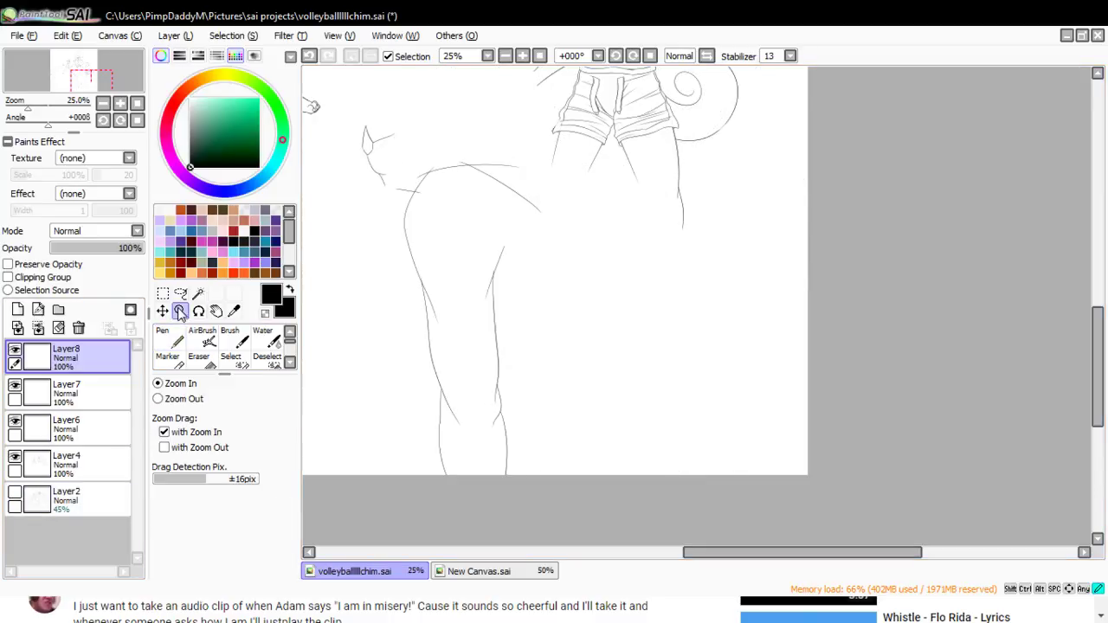
pyautogui.click(454, 154)
pyautogui.click(444, 153)
pyautogui.click(413, 173)
pyautogui.click(411, 169)
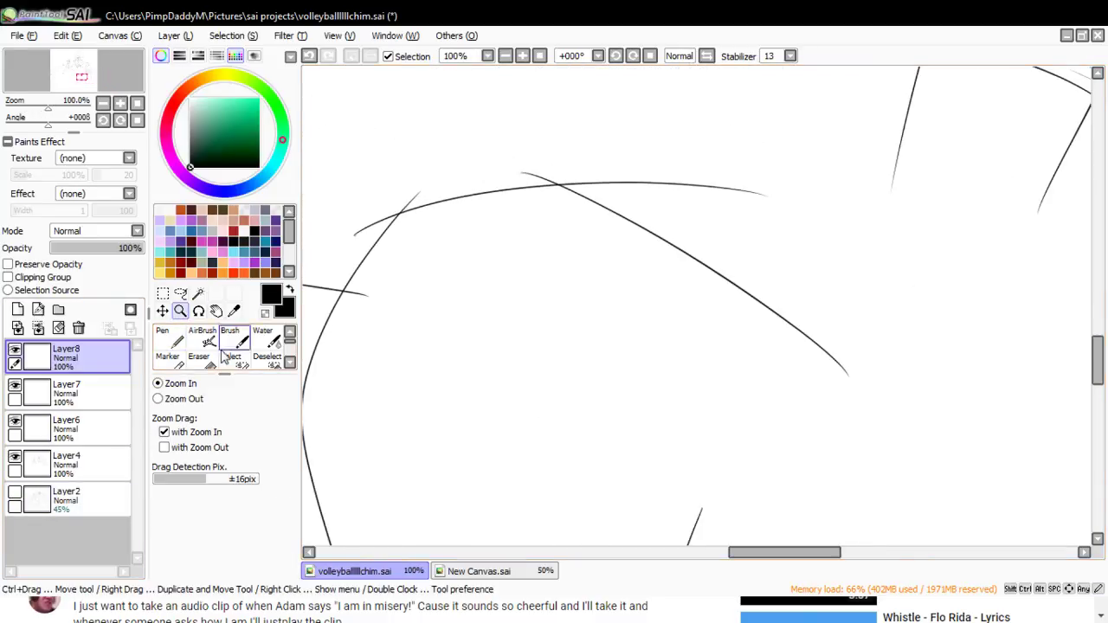
pyautogui.click(208, 355)
pyautogui.moveTo(345, 253); pyautogui.dragTo(383, 220)
pyautogui.moveTo(422, 187); pyautogui.dragTo(412, 198)
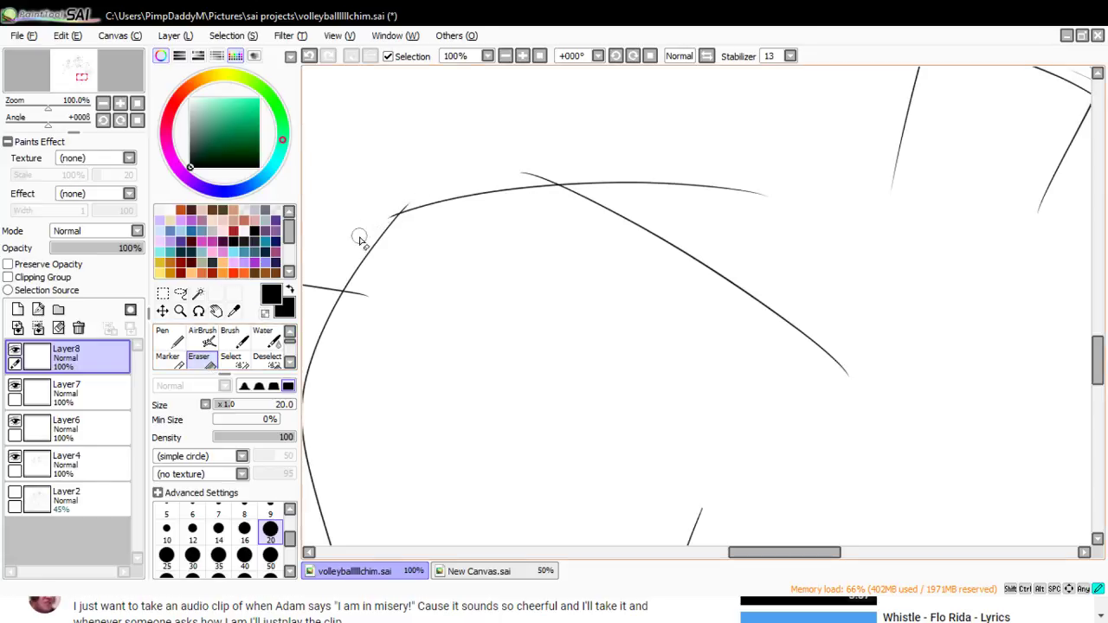
pyautogui.moveTo(360, 238)
pyautogui.mouseDown()
pyautogui.moveTo(460, 165)
pyautogui.moveTo(396, 217)
pyautogui.moveTo(450, 177)
pyautogui.moveTo(448, 188)
pyautogui.mouseUp()
pyautogui.hotkey('ctrl', 'z')
pyautogui.hotkey('ctrl', 'z')
pyautogui.moveTo(381, 223)
pyautogui.mouseDown()
pyautogui.moveTo(453, 182)
pyautogui.moveTo(396, 213)
pyautogui.moveTo(427, 199)
pyautogui.mouseUp()
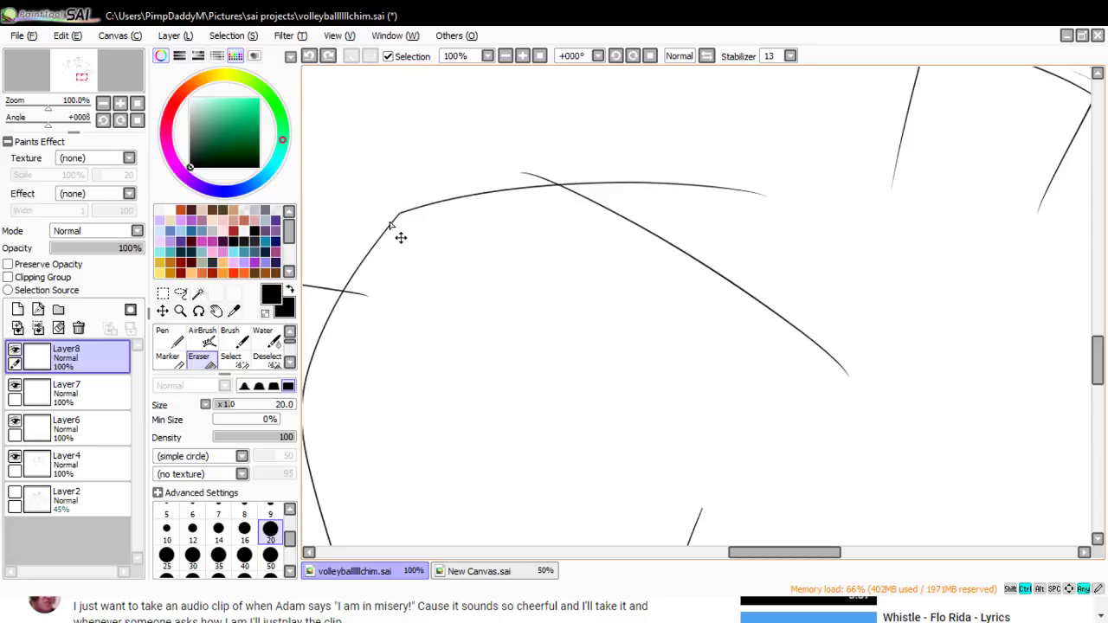
pyautogui.moveTo(521, 167)
pyautogui.mouseDown()
pyautogui.moveTo(601, 181)
pyautogui.moveTo(510, 170)
pyautogui.moveTo(572, 184)
pyautogui.moveTo(735, 184)
pyautogui.moveTo(624, 180)
pyautogui.moveTo(787, 198)
pyautogui.moveTo(755, 204)
pyautogui.mouseUp()
# - Round off both corners of the shoulder's top arc with the size 3 Pen and trim them with the size 20 Eraser
pyautogui.click(180, 311)
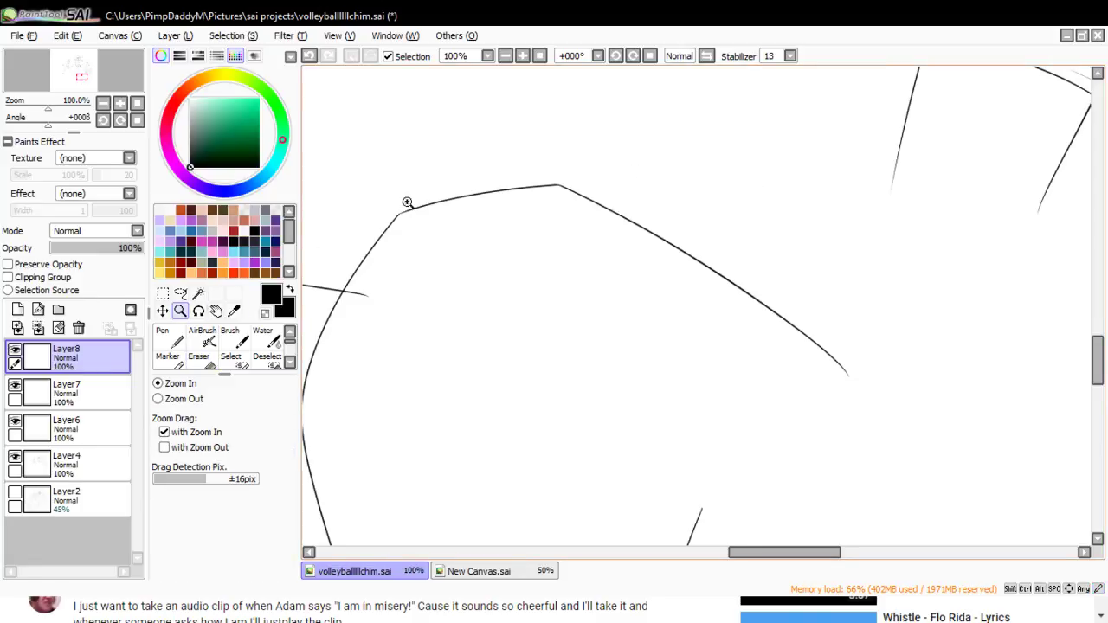
pyautogui.click(410, 196)
pyautogui.click(410, 196)
pyautogui.click(410, 197)
pyautogui.click(162, 335)
pyautogui.moveTo(359, 277); pyautogui.dragTo(404, 242)
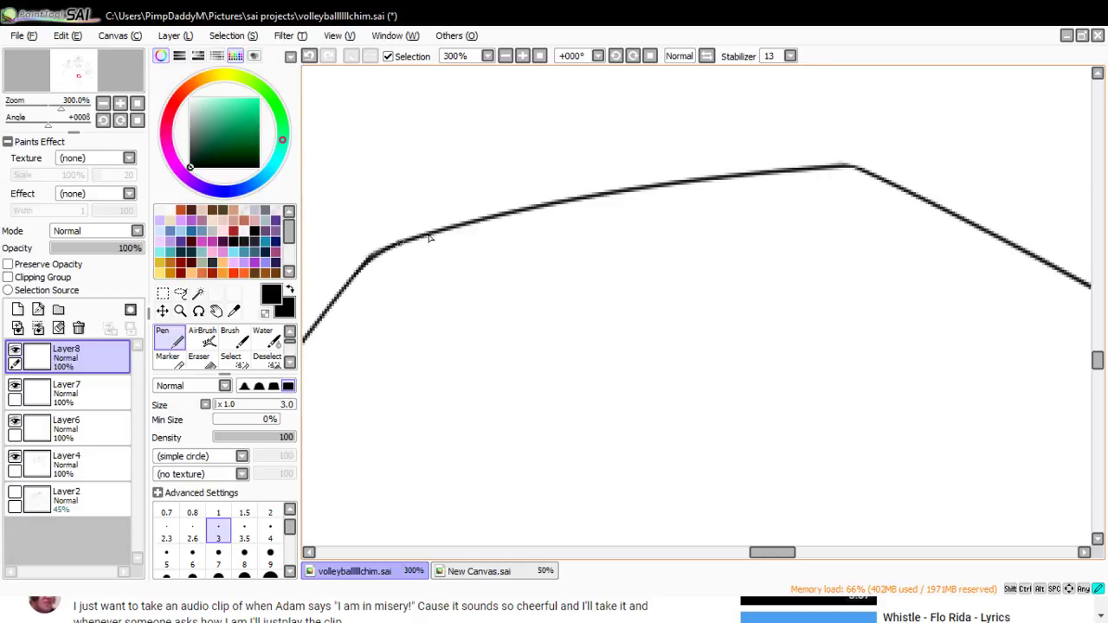
pyautogui.press('e')
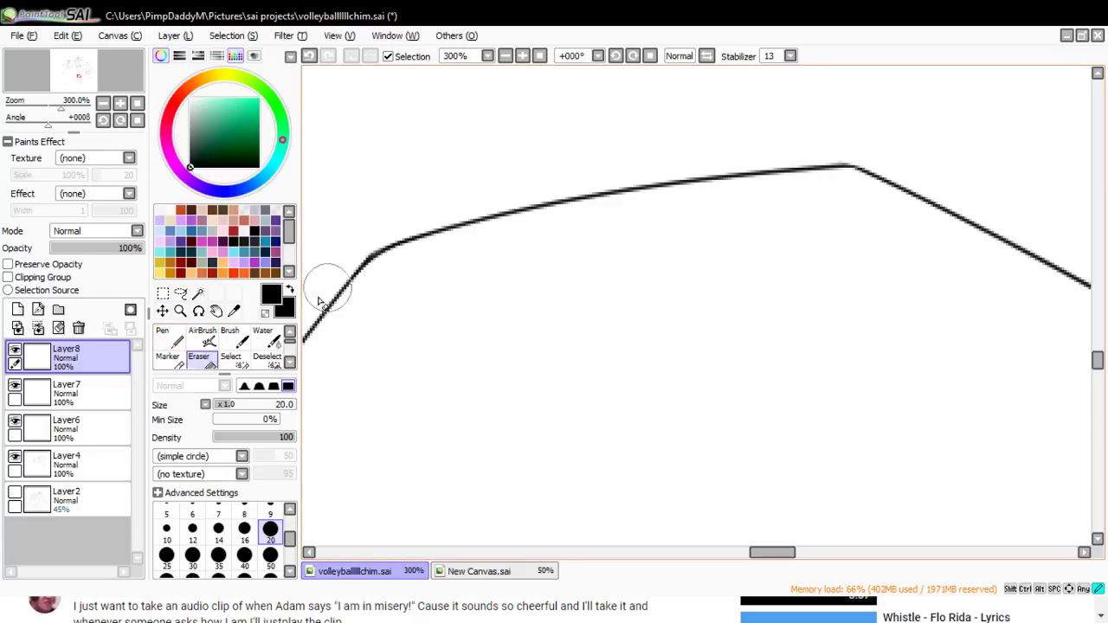
pyautogui.moveTo(773, 552); pyautogui.dragTo(798, 553)
pyautogui.click(176, 341)
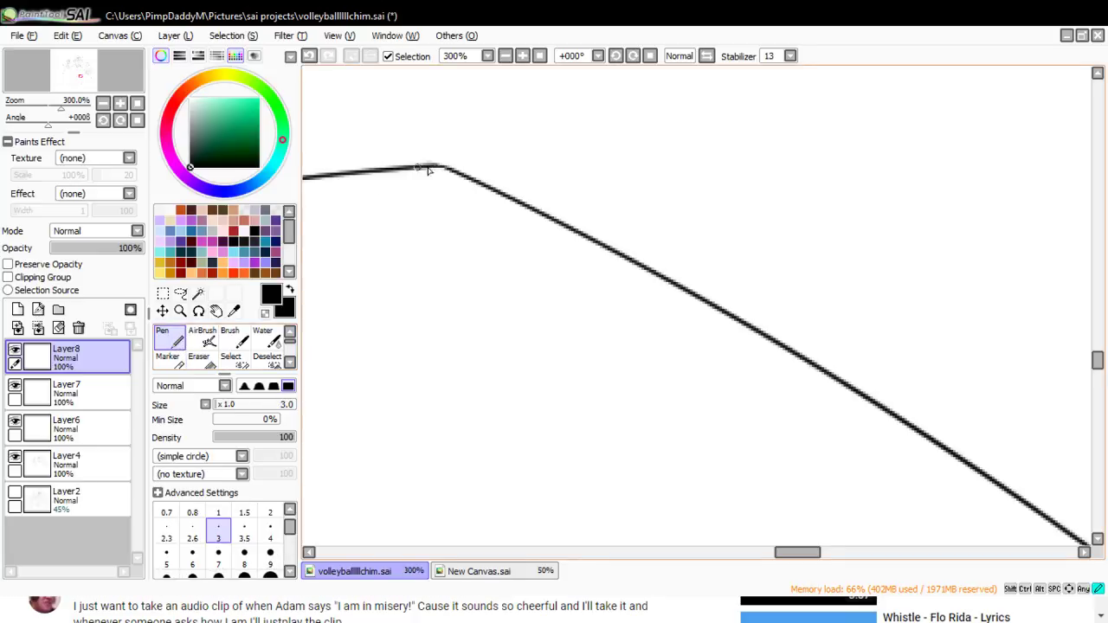
pyautogui.click(207, 364)
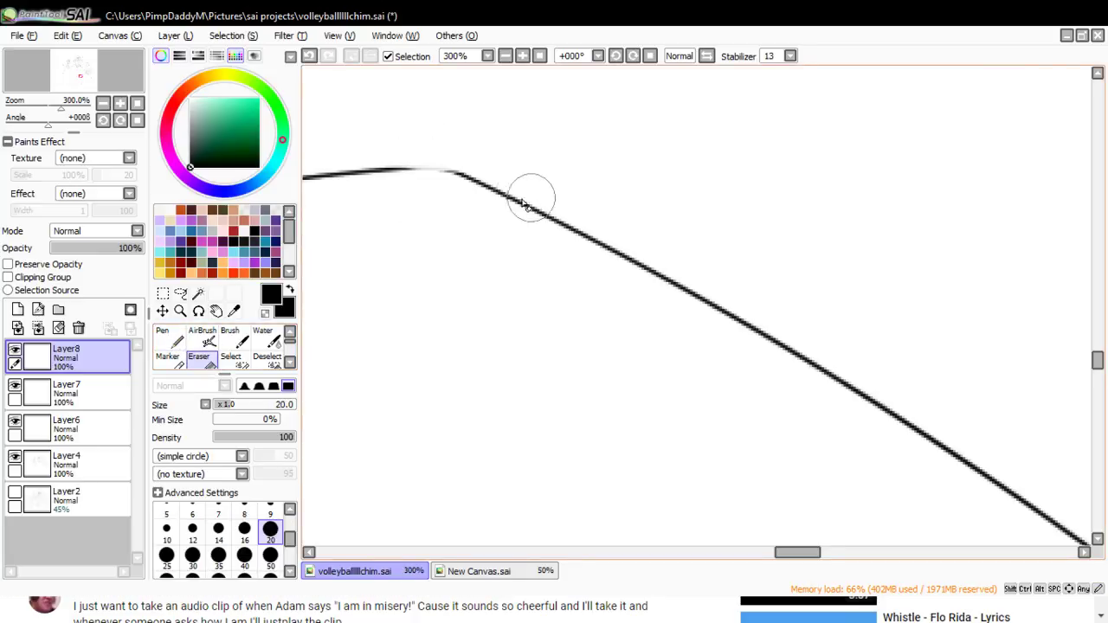
# - Erase the overlapping line ends on both sides of the upper arm with the size 20 Eraser
pyautogui.click(180, 310)
pyautogui.click(185, 399)
pyautogui.click(539, 111)
pyautogui.click(545, 113)
pyautogui.click(556, 124)
pyautogui.click(559, 126)
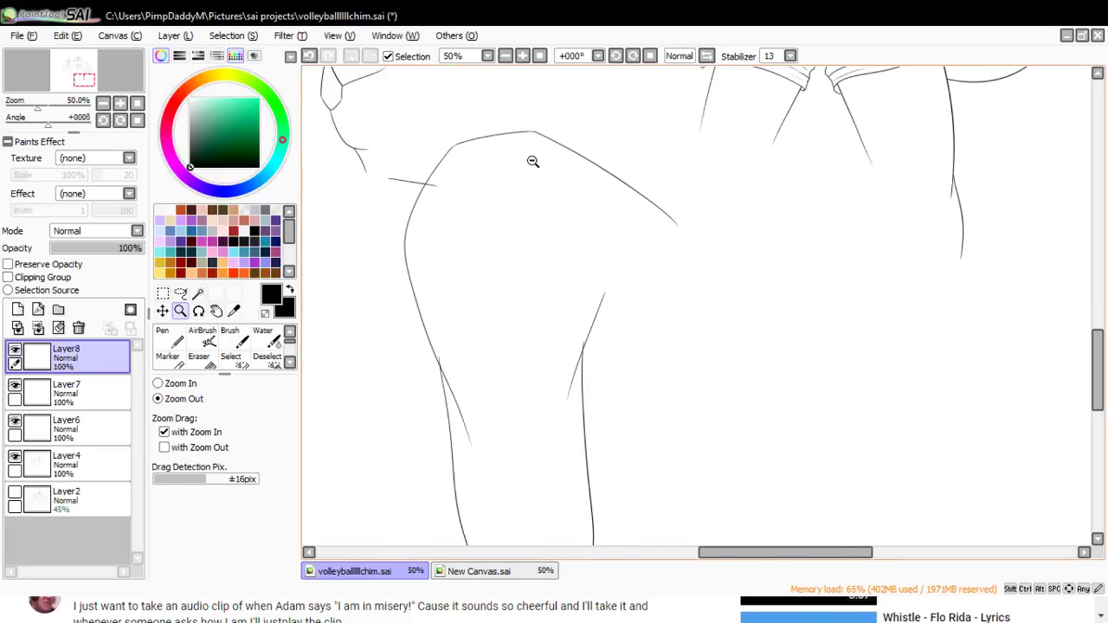
pyautogui.click(490, 166)
pyautogui.click(483, 167)
pyautogui.click(171, 383)
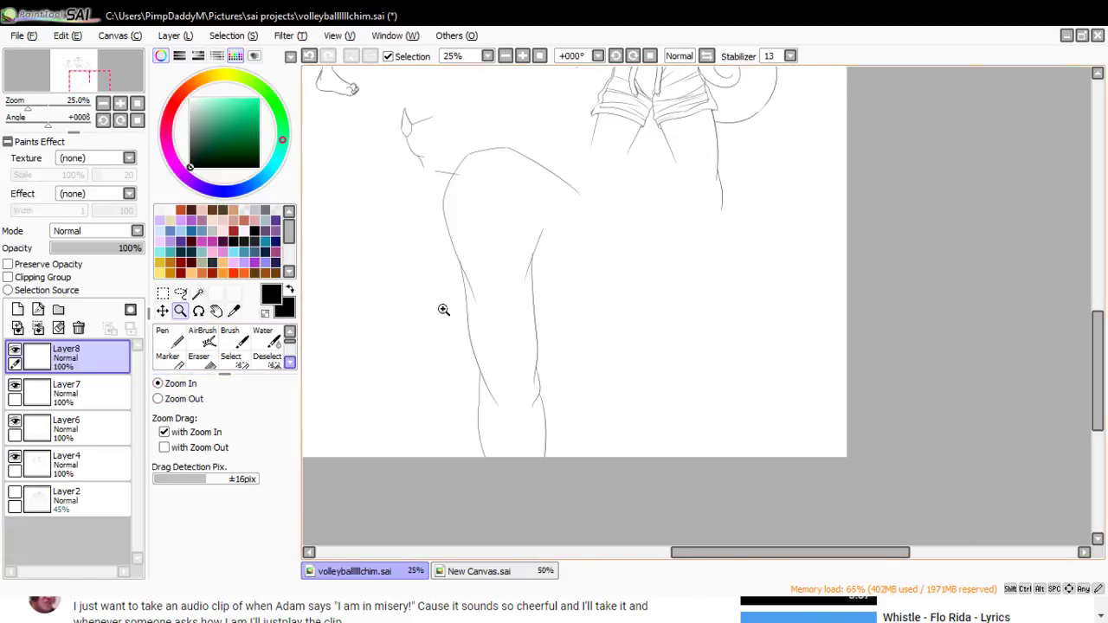
pyautogui.click(497, 276)
pyautogui.click(490, 282)
pyautogui.click(452, 262)
pyautogui.click(438, 235)
pyautogui.click(198, 358)
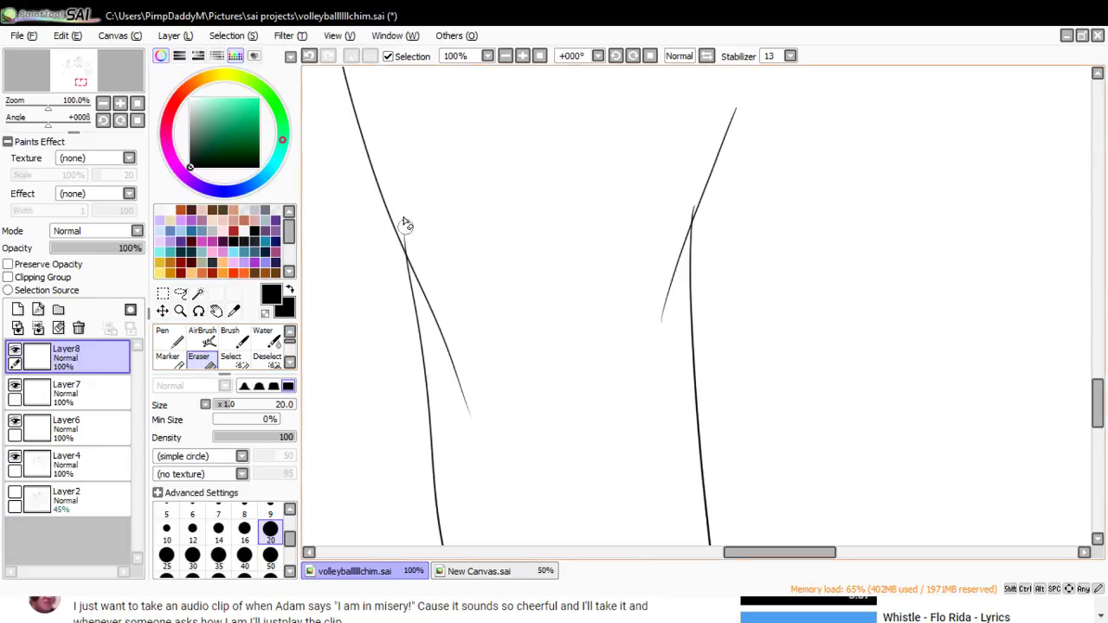
pyautogui.moveTo(429, 296); pyautogui.dragTo(463, 386)
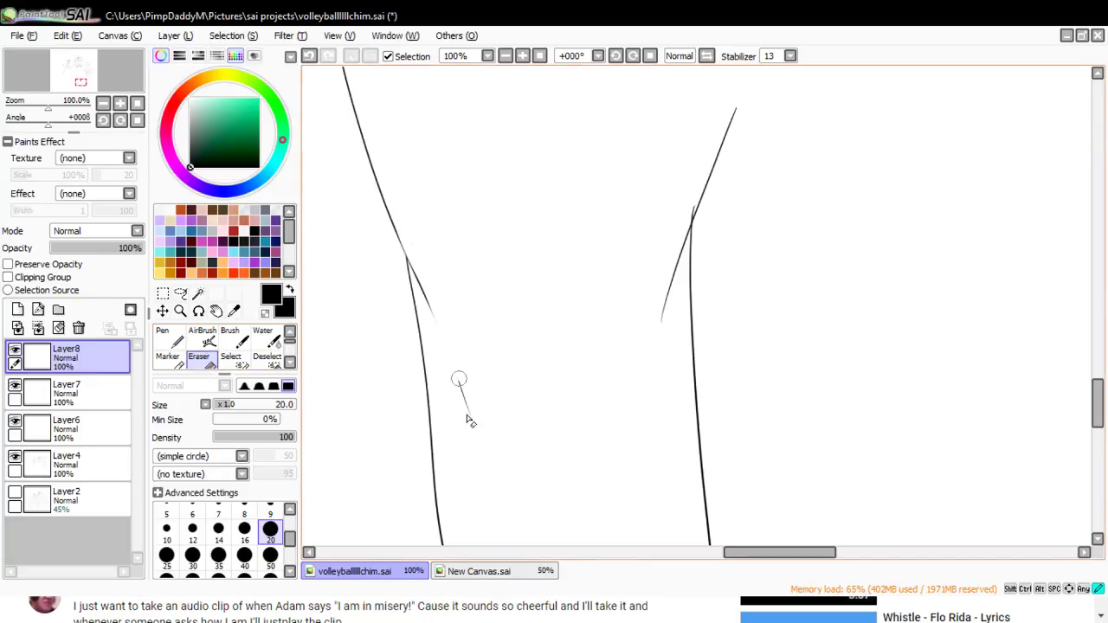
pyautogui.moveTo(732, 553); pyautogui.dragTo(751, 554)
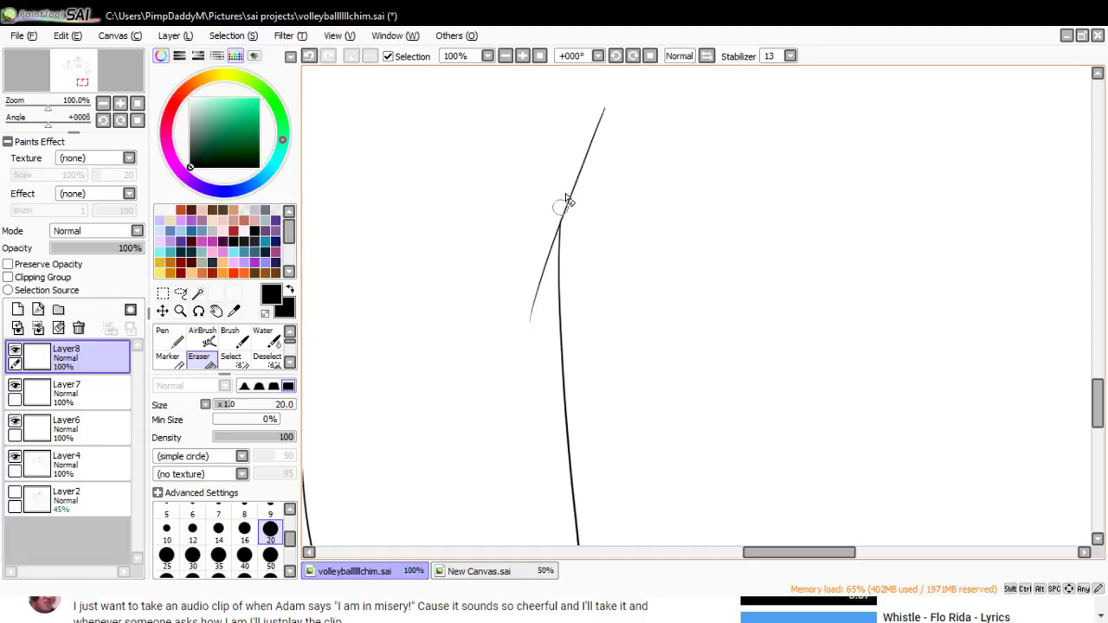
pyautogui.moveTo(559, 212); pyautogui.dragTo(522, 360)
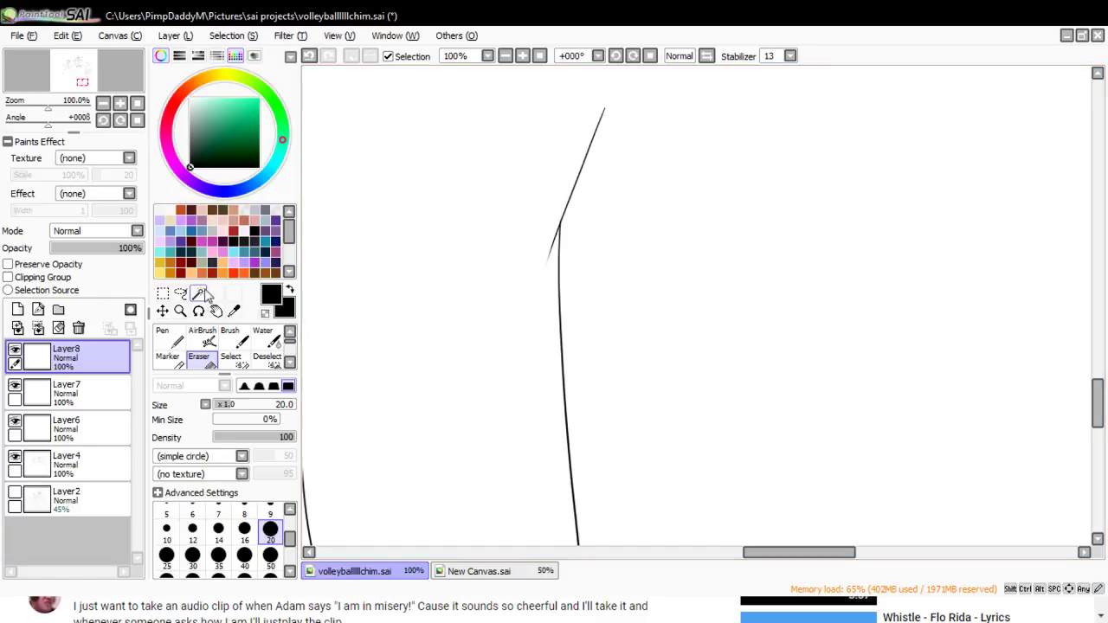
# - Shorten the overshooting outer arm line at the lower joint, using the Layer2 sketch for comparison, and close the joint with the size 3 Pen
pyautogui.click(180, 311)
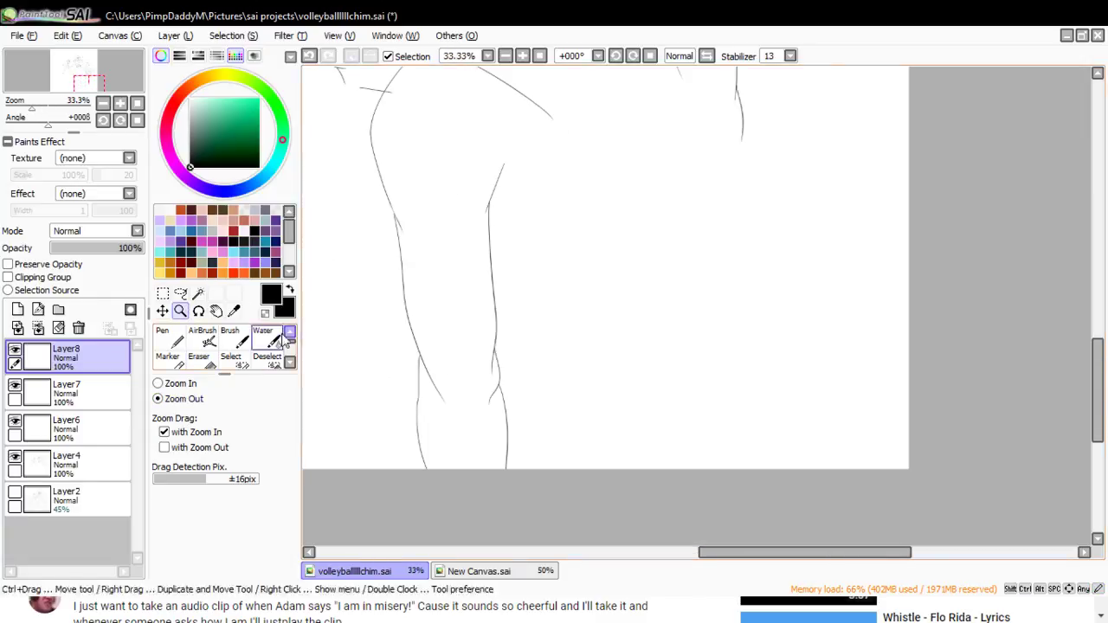
pyautogui.click(157, 383)
pyautogui.click(457, 446)
pyautogui.click(457, 445)
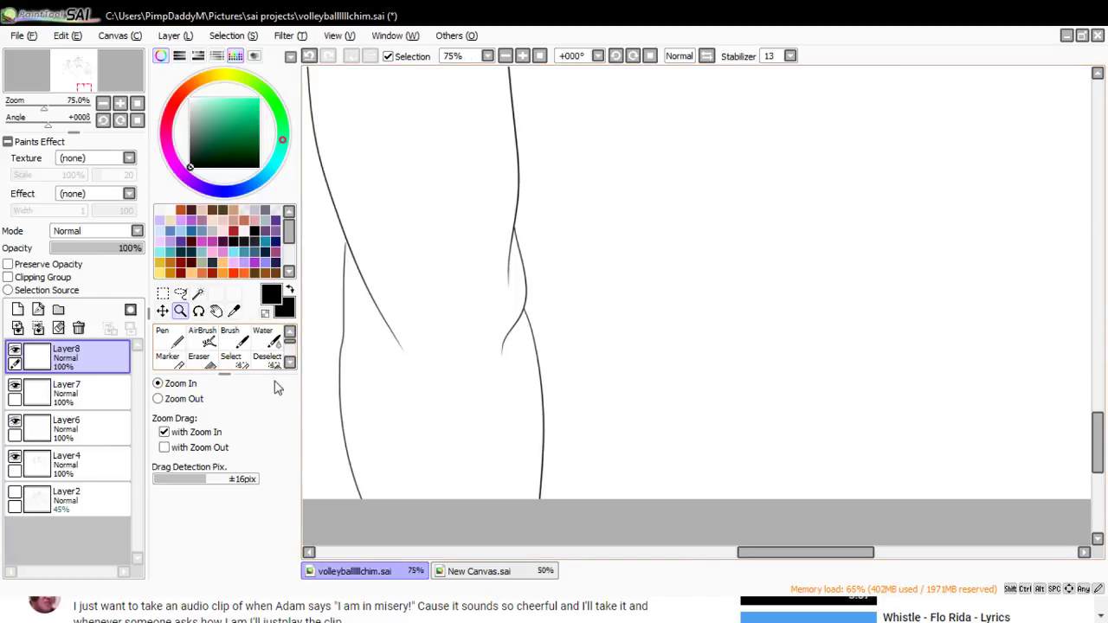
pyautogui.click(345, 275)
pyautogui.press('e')
pyautogui.moveTo(351, 227)
pyautogui.mouseDown()
pyautogui.moveTo(424, 387)
pyautogui.moveTo(375, 280)
pyautogui.moveTo(426, 387)
pyautogui.mouseUp()
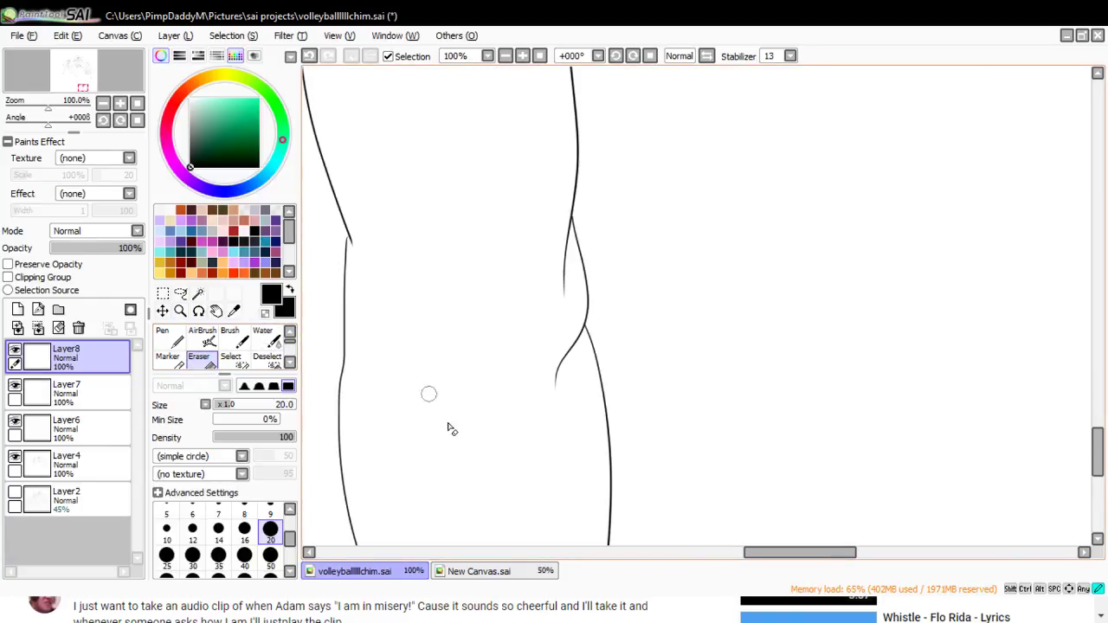
pyautogui.click(14, 491)
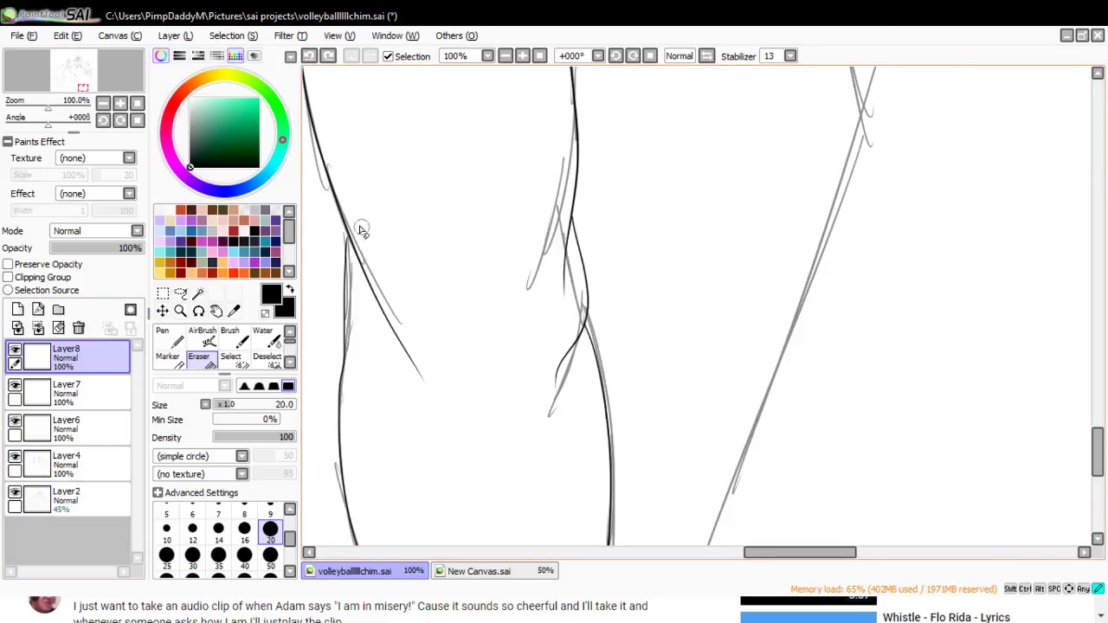
pyautogui.moveTo(400, 322); pyautogui.dragTo(425, 383)
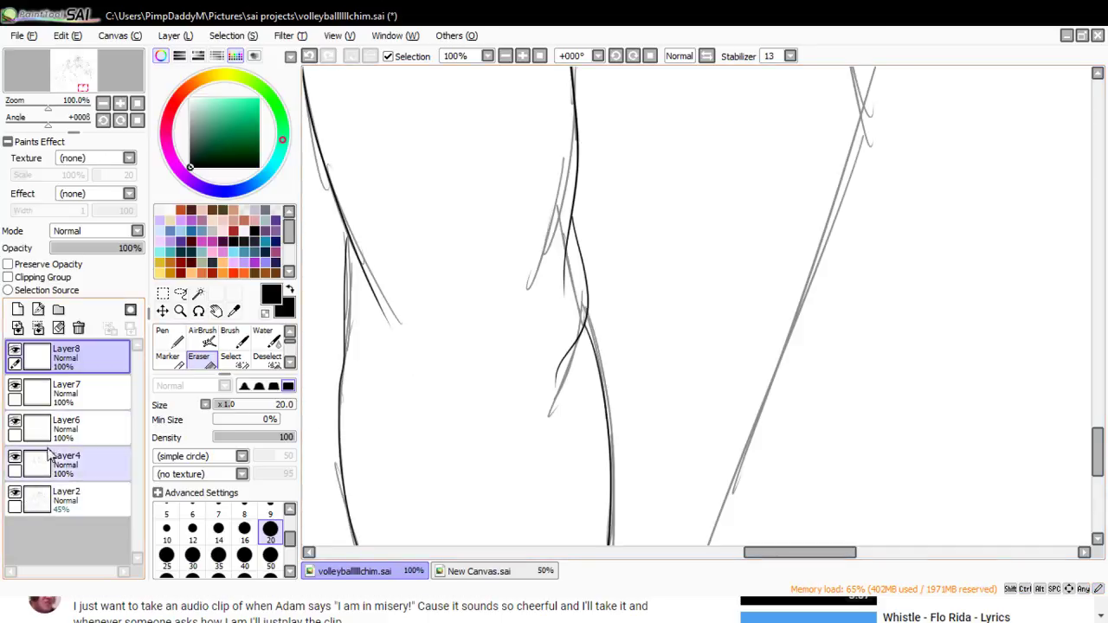
pyautogui.click(15, 491)
pyautogui.click(166, 337)
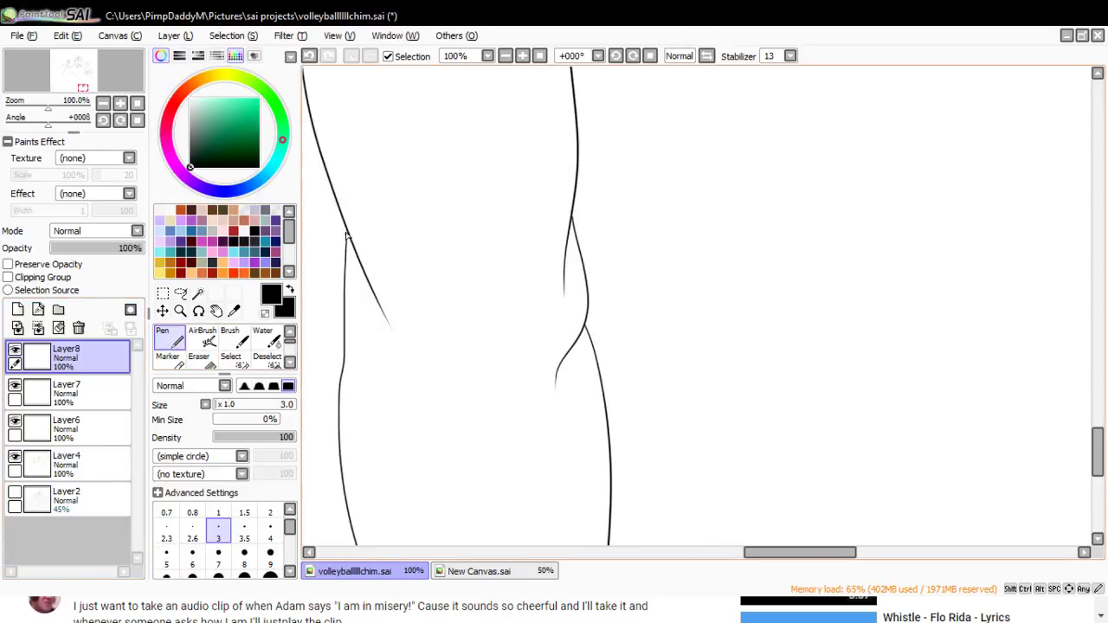
pyautogui.click(198, 357)
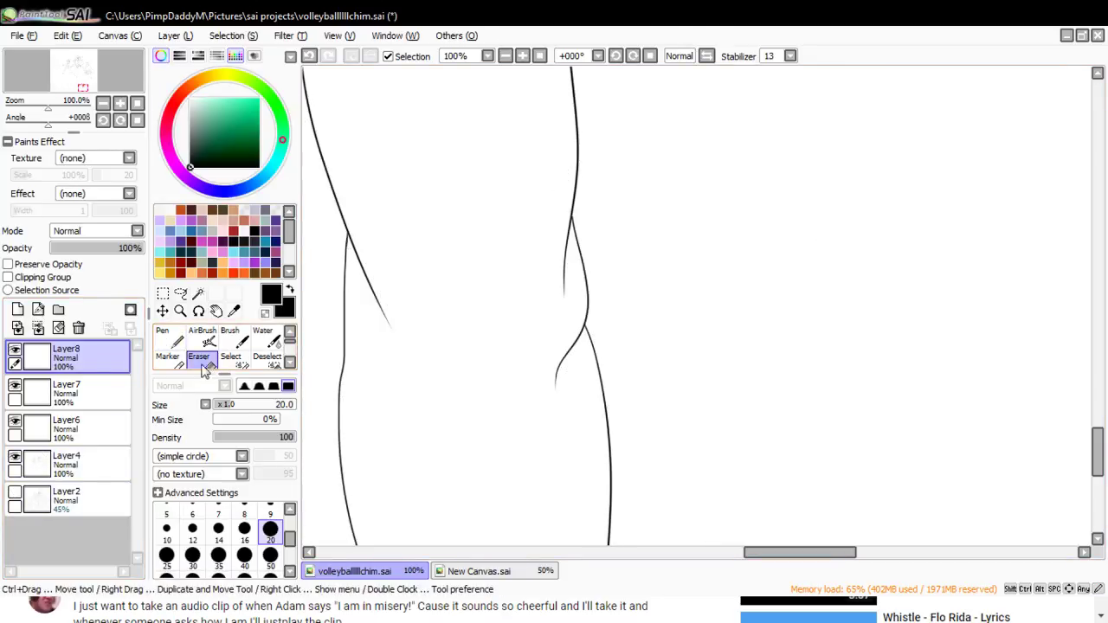
# - Show the Layer2 sketch, trim both overshooting crease lines on the inner side of the lower arm, and hide the sketch again
pyautogui.click(15, 492)
pyautogui.moveTo(567, 225); pyautogui.dragTo(563, 327)
pyautogui.moveTo(563, 275)
pyautogui.mouseDown()
pyautogui.moveTo(562, 371)
pyautogui.moveTo(571, 361)
pyautogui.moveTo(552, 383)
pyautogui.mouseUp()
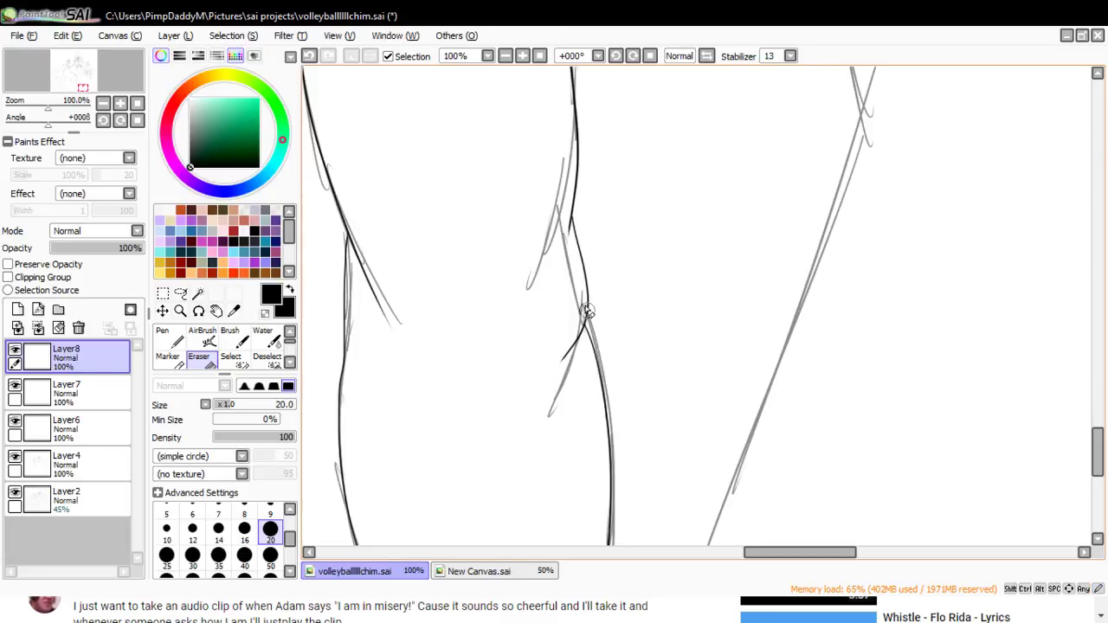
pyautogui.click(15, 491)
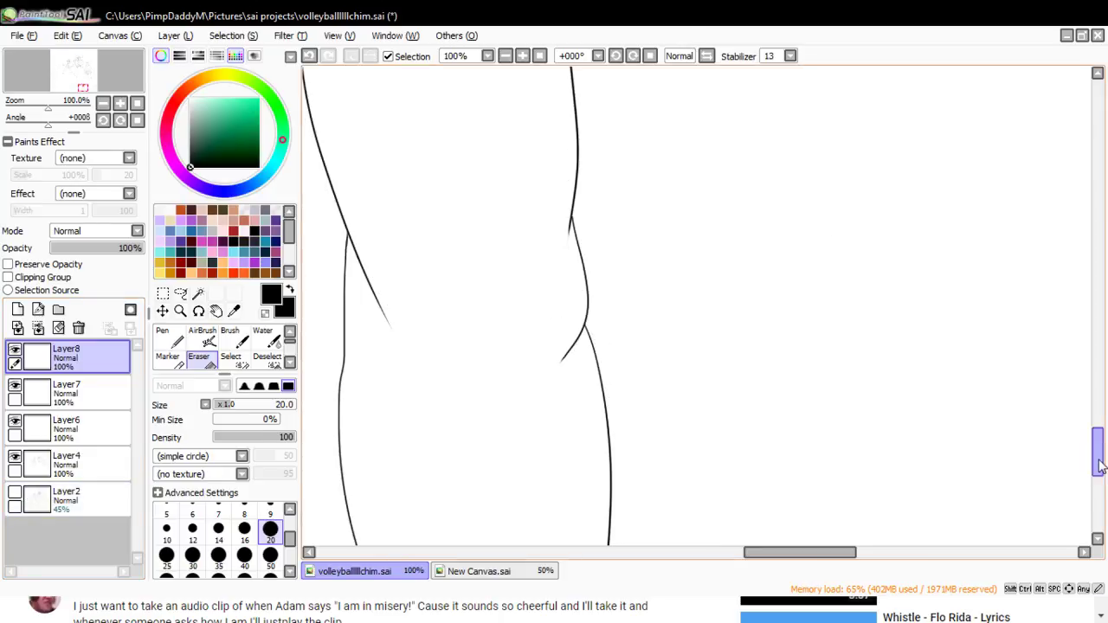
# - Add a new layer above Layer8 and show the Layer2 sketch again for inking the body behind the arm
pyautogui.moveTo(1097, 452)
pyautogui.mouseDown()
pyautogui.moveTo(1097, 485)
pyautogui.moveTo(1099, 365)
pyautogui.mouseUp()
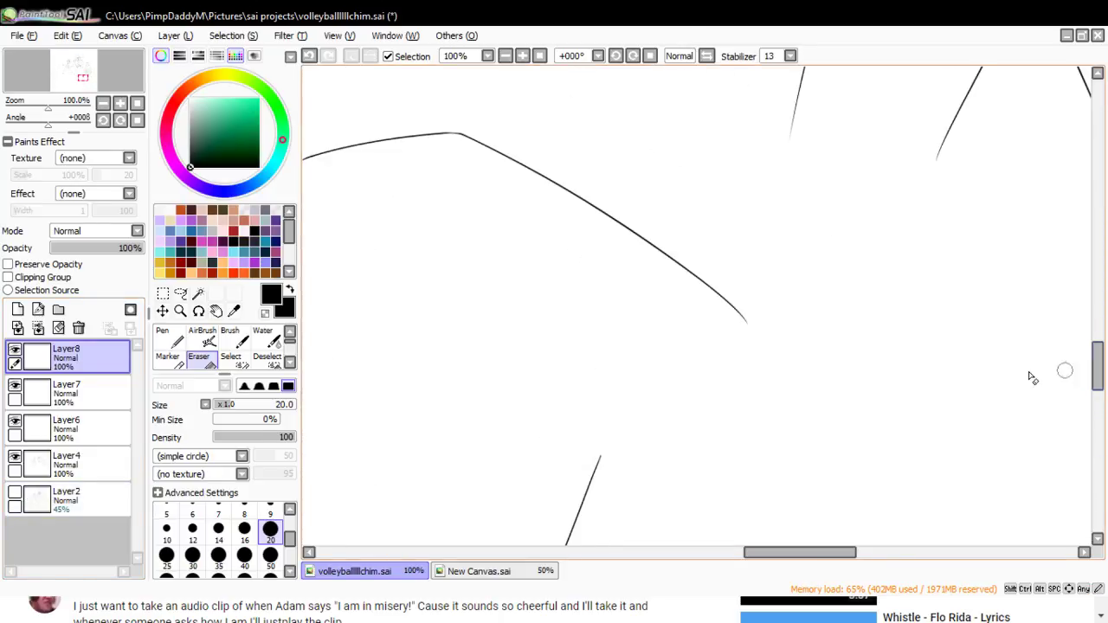
pyautogui.click(180, 311)
pyautogui.click(158, 399)
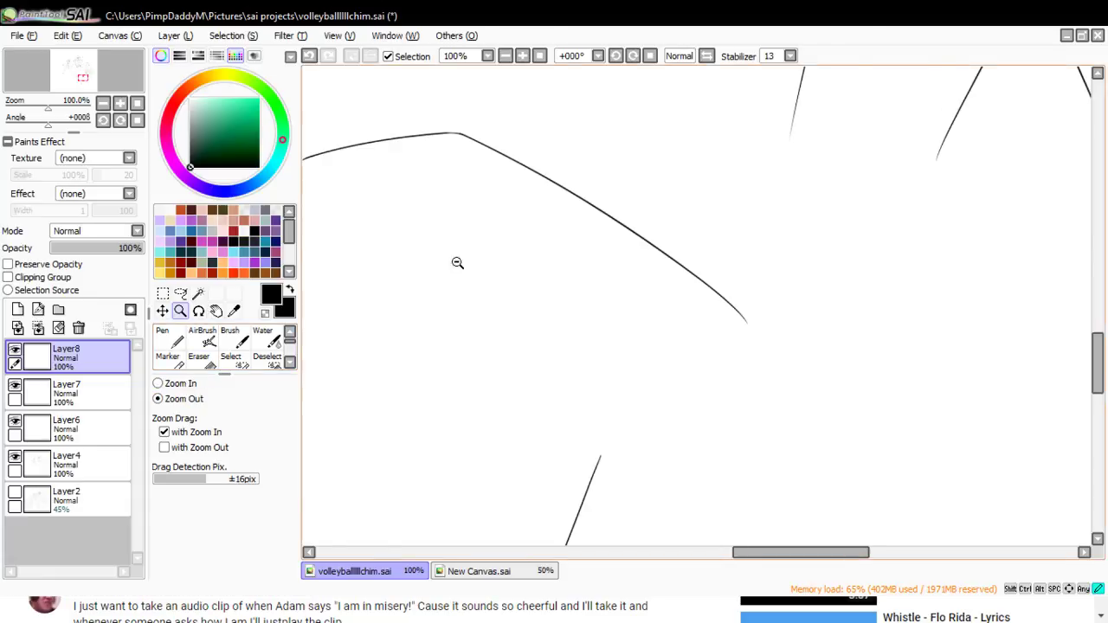
pyautogui.click(519, 289)
pyautogui.click(582, 340)
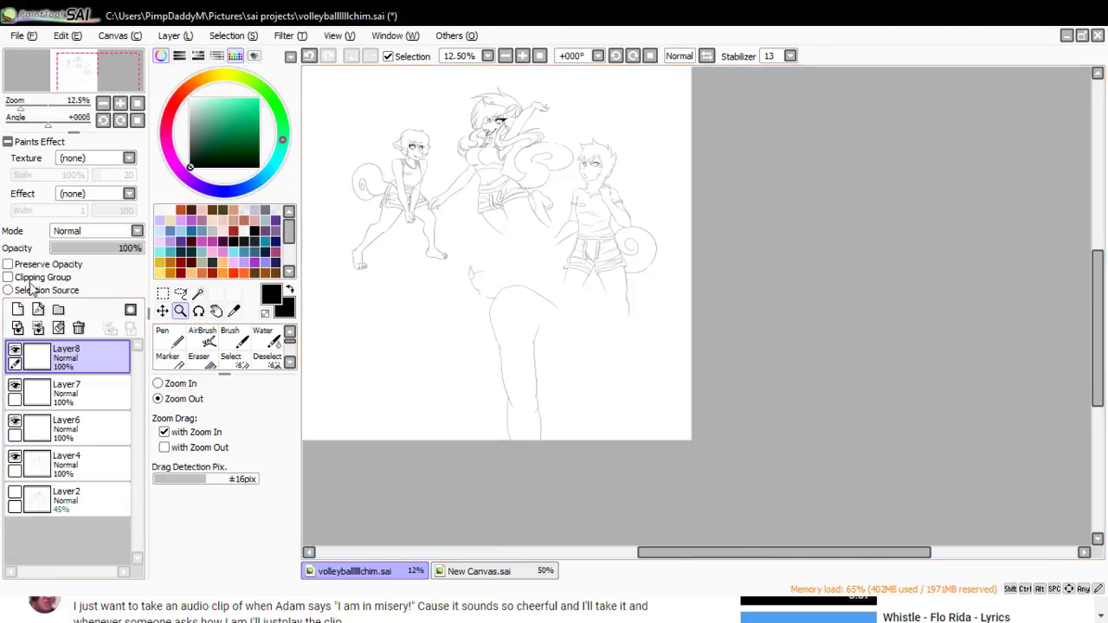
pyautogui.click(17, 309)
pyautogui.click(158, 384)
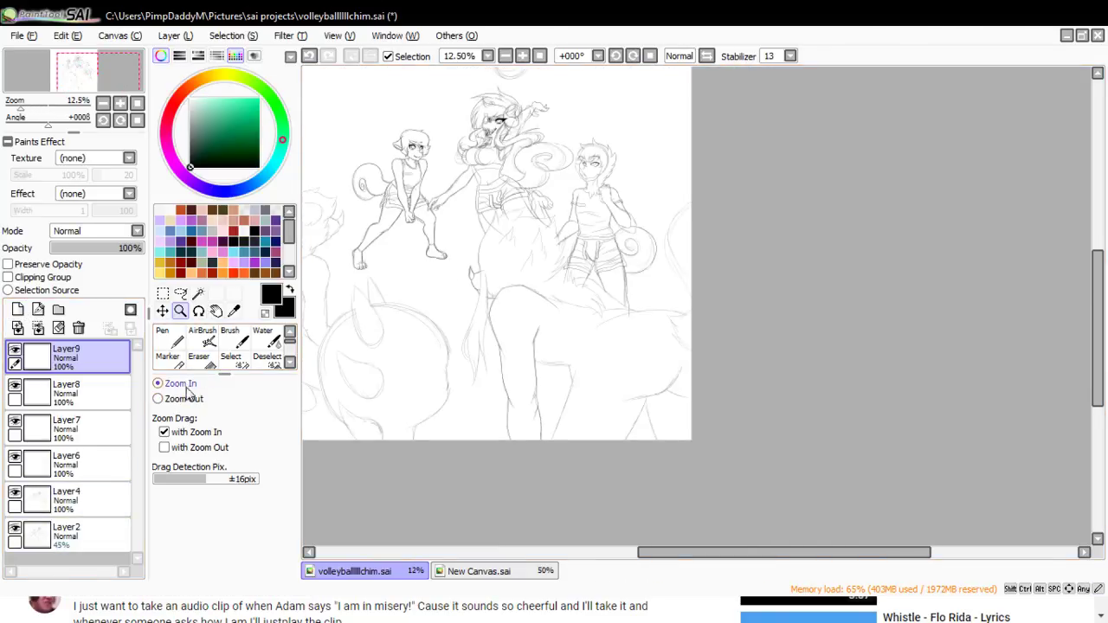
pyautogui.click(587, 431)
pyautogui.click(564, 419)
pyautogui.click(167, 338)
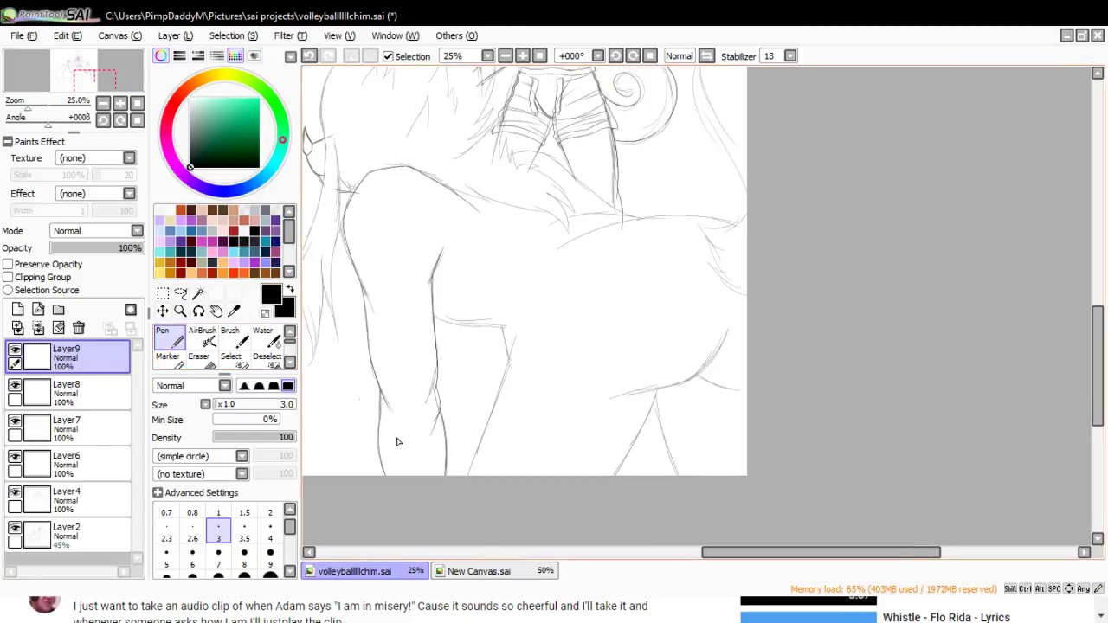
# - Examine the character references in New Canvas.sai and return to volleyballlllchim.sai
pyautogui.click(486, 573)
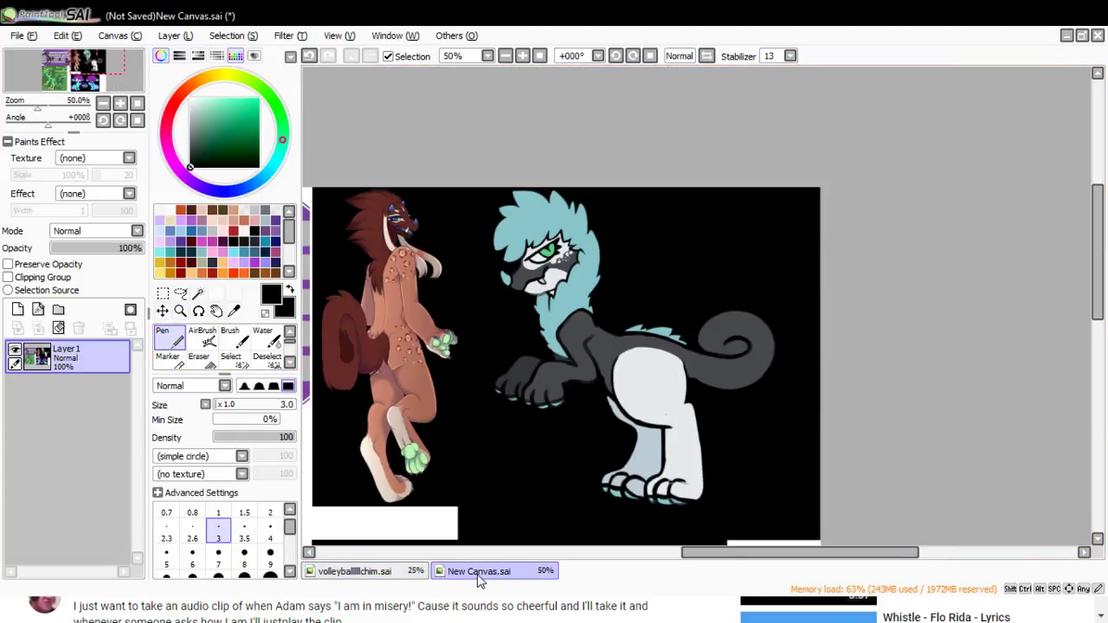
pyautogui.moveTo(766, 553); pyautogui.dragTo(740, 568)
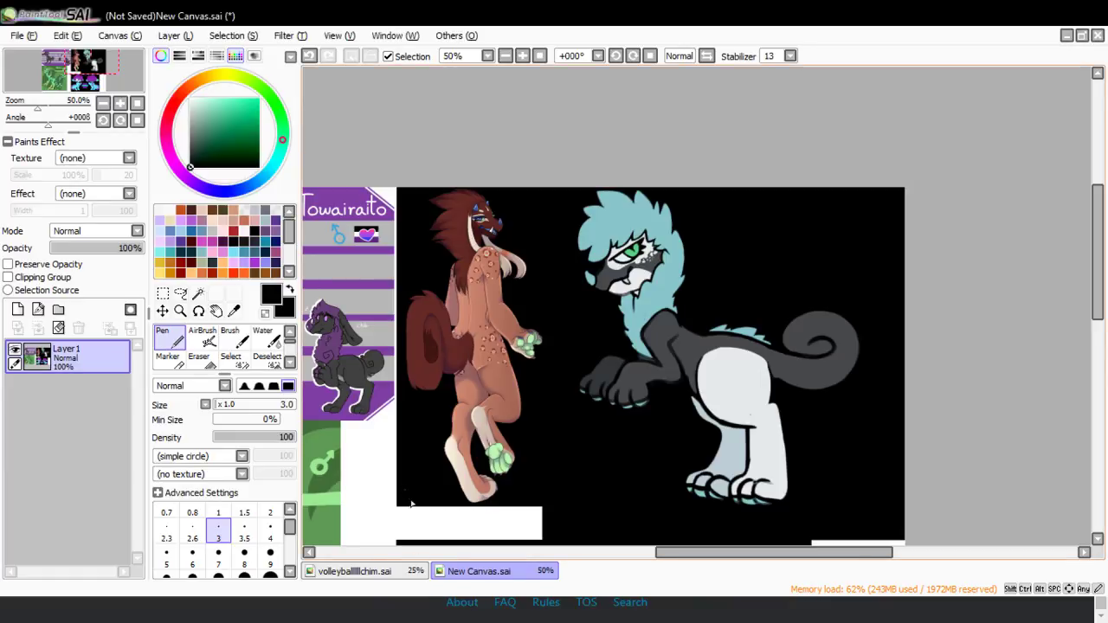
pyautogui.click(377, 578)
# - Ink the start of the belly line from the arm's inner edge, ending in a pointed fur tuft, with the size 3 Pen
pyautogui.click(180, 310)
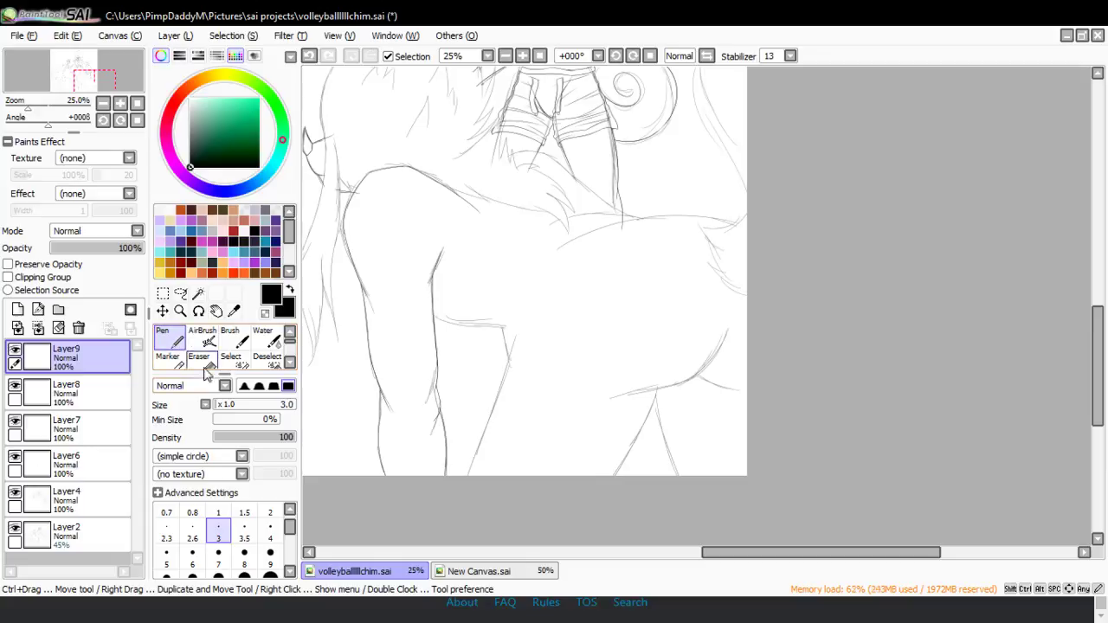
pyautogui.click(445, 314)
pyautogui.click(447, 319)
pyautogui.click(166, 340)
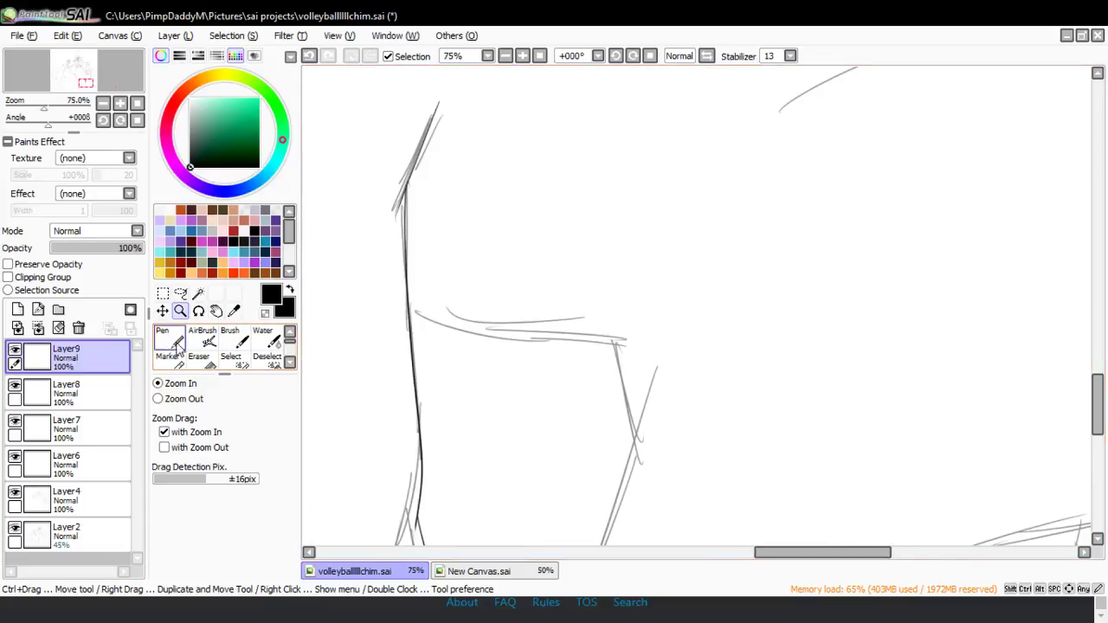
pyautogui.moveTo(413, 340)
pyautogui.mouseDown()
pyautogui.moveTo(499, 384)
pyautogui.moveTo(476, 342)
pyautogui.moveTo(492, 384)
pyautogui.moveTo(473, 340)
pyautogui.mouseUp()
pyautogui.hotkey('ctrl', 'z')
pyautogui.hotkey('ctrl', 'z')
pyautogui.moveTo(491, 383); pyautogui.dragTo(469, 337)
pyautogui.moveTo(509, 387); pyautogui.dragTo(527, 420)
pyautogui.hotkey('ctrl', 'z')
# - Ink the rest of the belly line and the short contour down from its end, redoing strokes until they fit
pyautogui.moveTo(485, 357); pyautogui.dragTo(618, 351)
pyautogui.hotkey('ctrl', 'z')
pyautogui.moveTo(483, 348)
pyautogui.mouseDown()
pyautogui.moveTo(606, 354)
pyautogui.moveTo(575, 340)
pyautogui.moveTo(563, 340)
pyautogui.moveTo(653, 364)
pyautogui.mouseUp()
pyautogui.hotkey('ctrl', 'z')
pyautogui.hotkey('ctrl', 'z')
pyautogui.hotkey('ctrl', 'z')
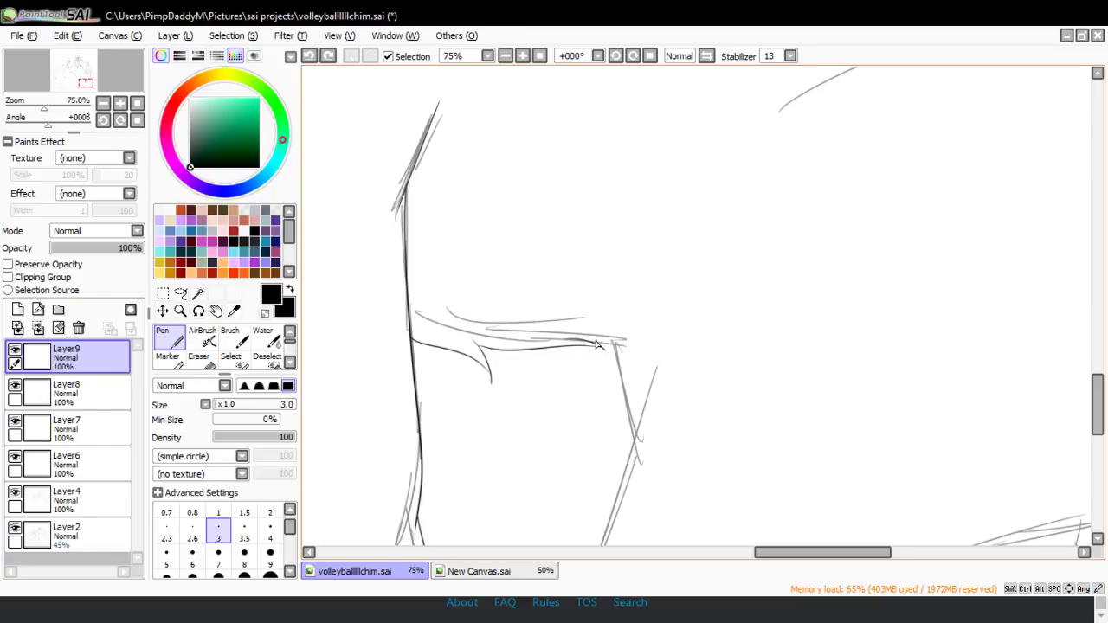
pyautogui.moveTo(596, 344); pyautogui.dragTo(652, 365)
pyautogui.hotkey('ctrl', 'z')
pyautogui.moveTo(596, 343)
pyautogui.mouseDown()
pyautogui.moveTo(650, 362)
pyautogui.moveTo(641, 476)
pyautogui.mouseUp()
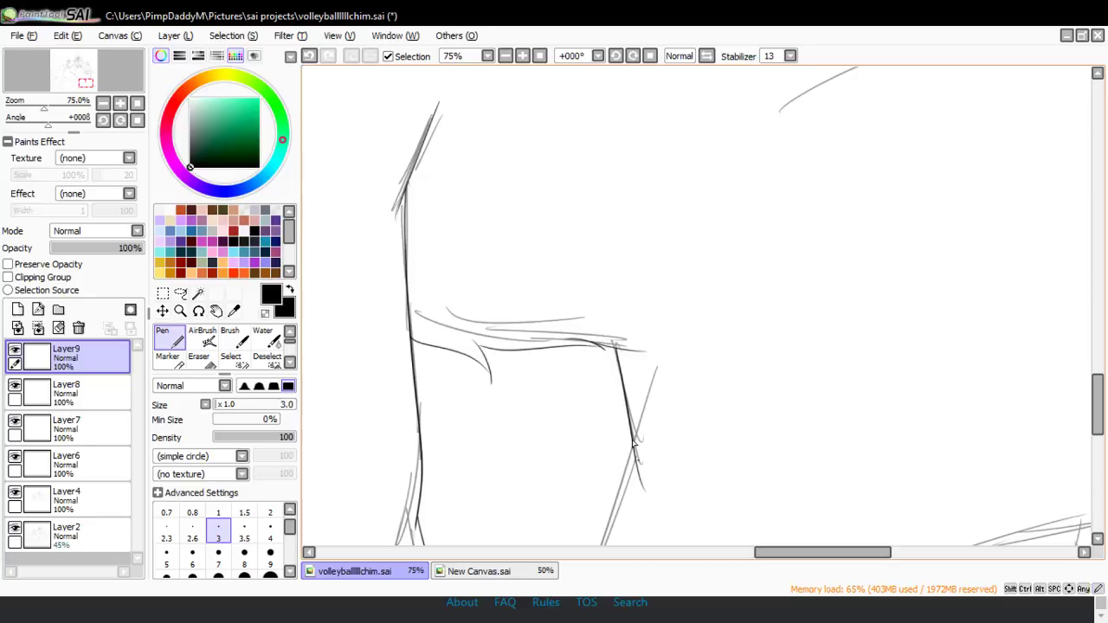
# - Check the line art with the Layer2 sketch hidden, then add a new layer above Layer9 and show the sketch again
pyautogui.click(14, 530)
pyautogui.click(180, 311)
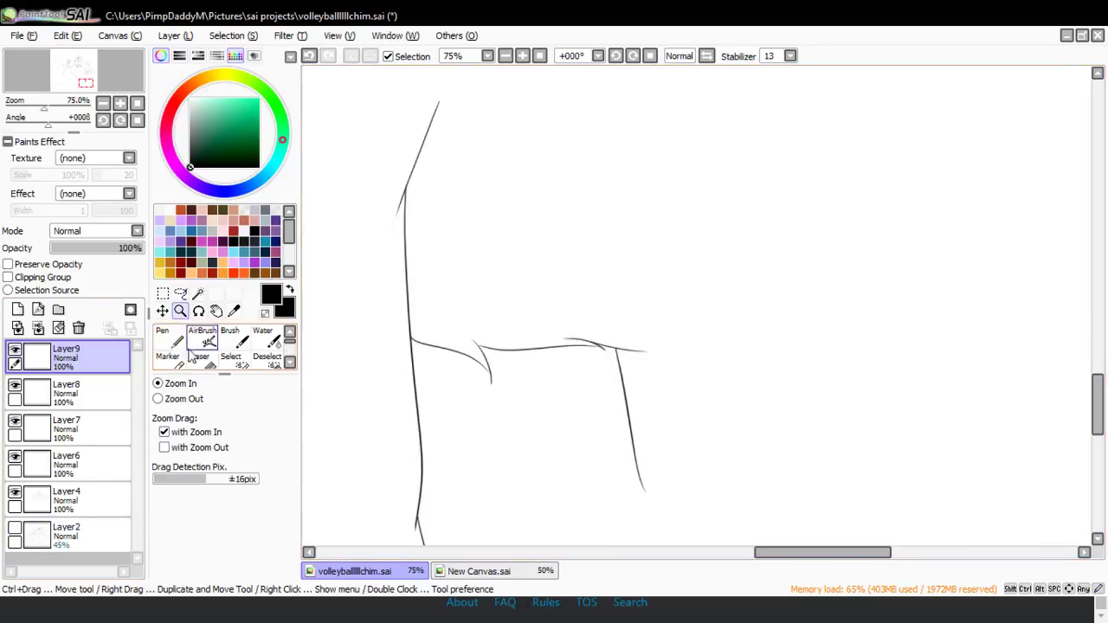
pyautogui.click(157, 399)
pyautogui.click(590, 324)
pyautogui.click(590, 323)
pyautogui.click(433, 317)
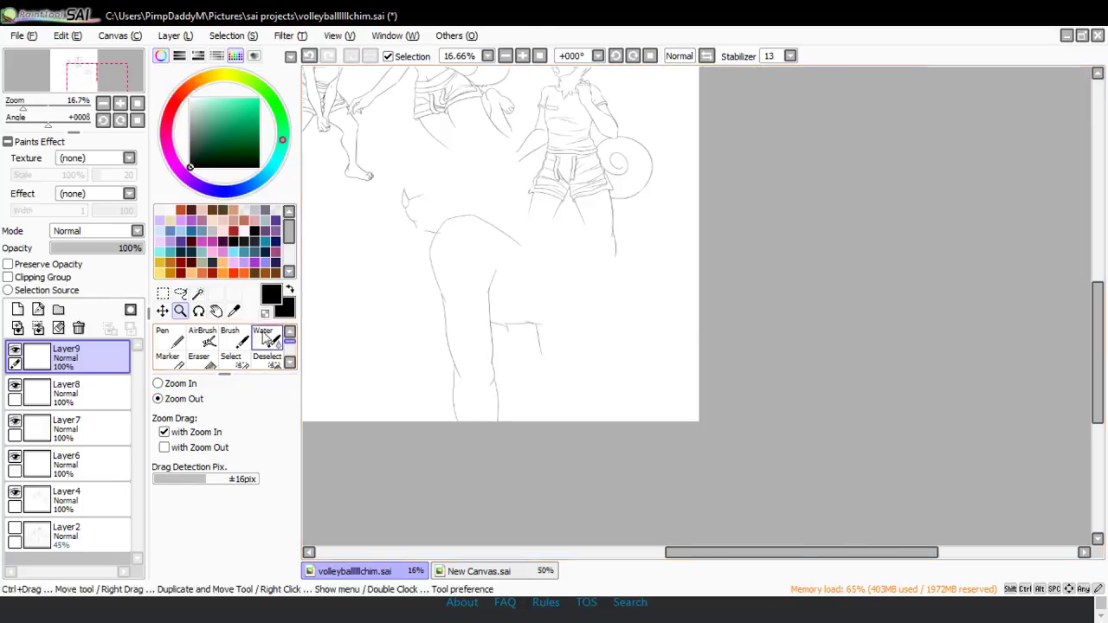
pyautogui.click(17, 309)
pyautogui.moveTo(139, 400); pyautogui.dragTo(134, 502)
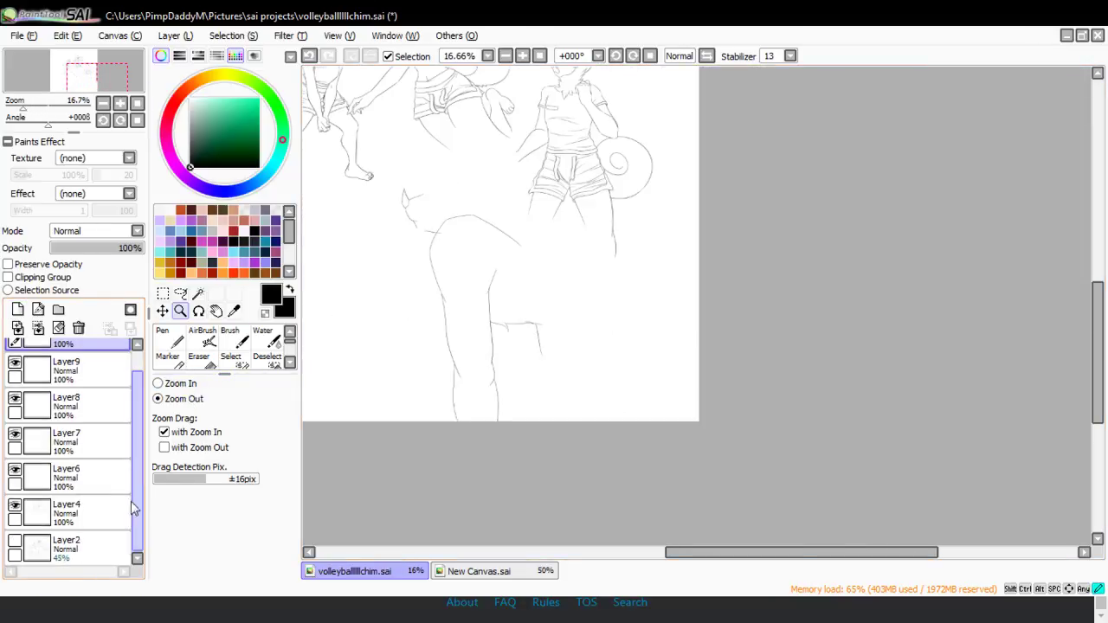
pyautogui.click(14, 542)
pyautogui.click(170, 384)
pyautogui.click(648, 358)
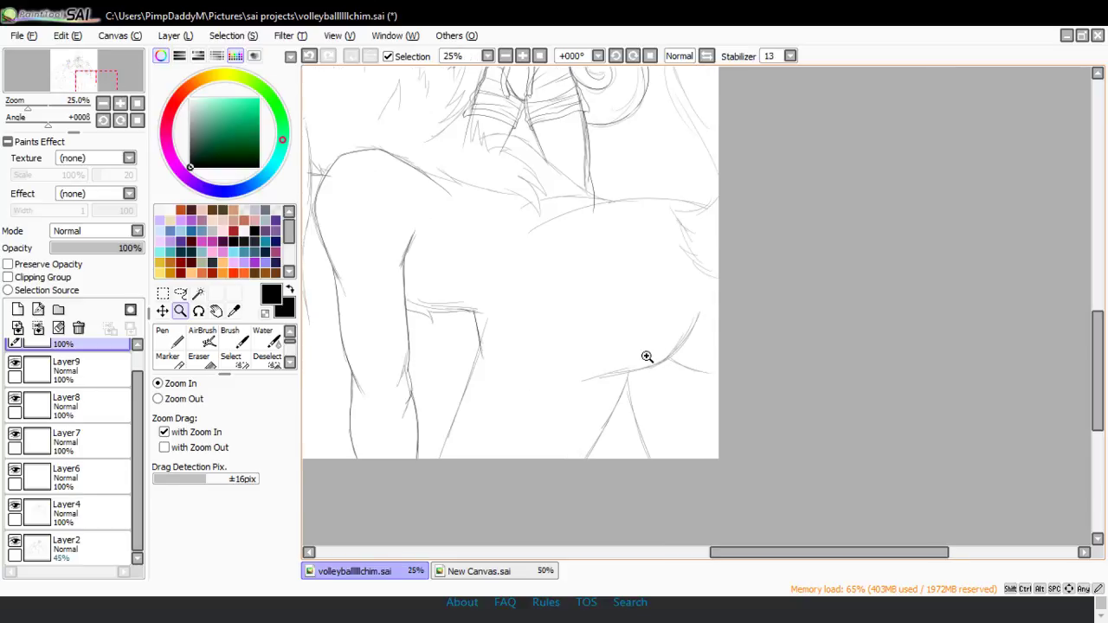
# - Ink the slanted leg line beside the arm and the two diverging leg lines under the rear belly to the canvas's bottom edge
pyautogui.click(170, 340)
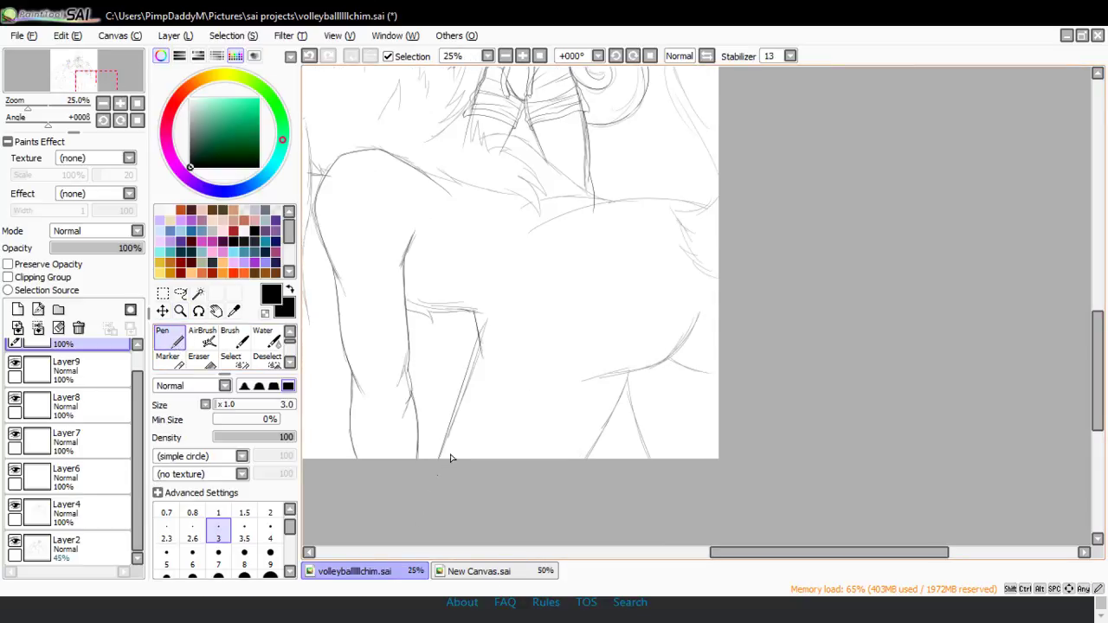
pyautogui.moveTo(631, 373); pyautogui.dragTo(593, 454)
pyautogui.hotkey('ctrl', 'z')
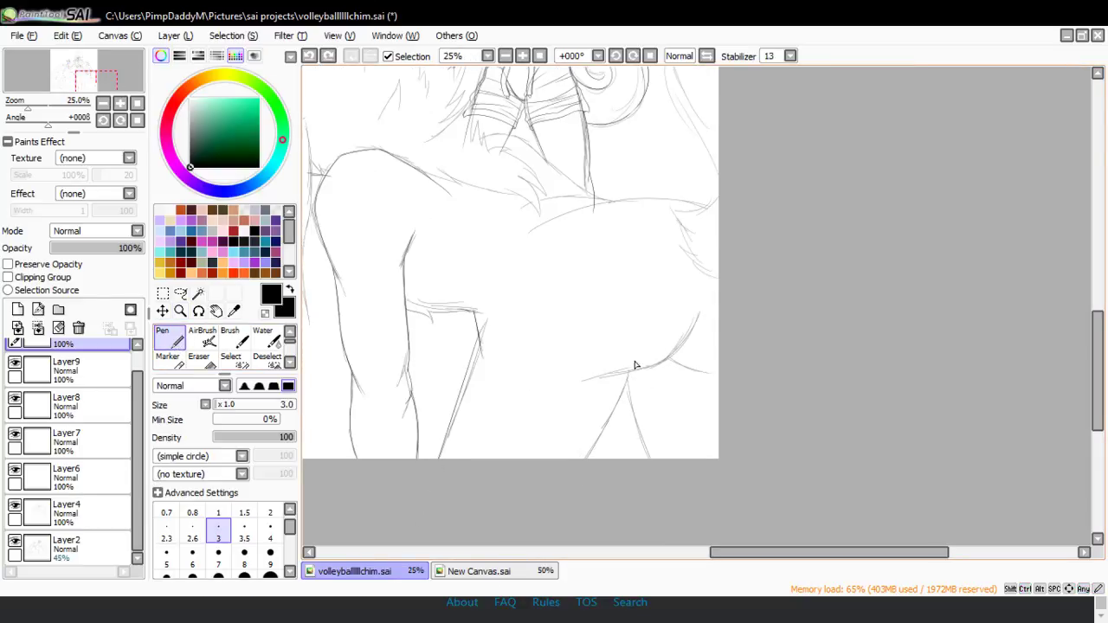
pyautogui.moveTo(634, 366); pyautogui.dragTo(583, 457)
pyautogui.hotkey('ctrl', 'z')
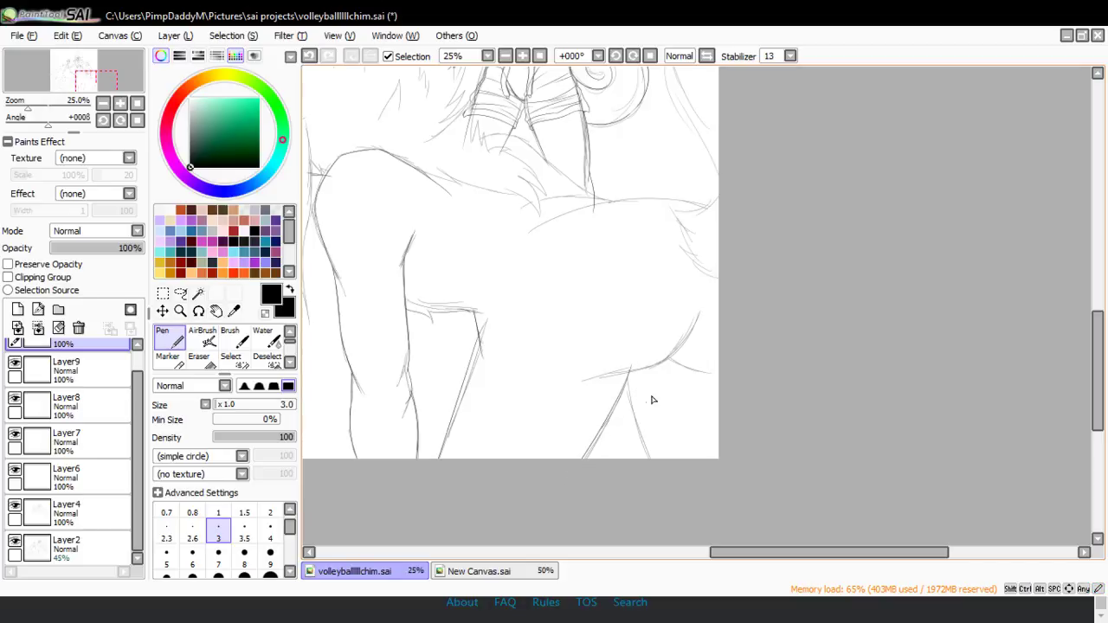
pyautogui.moveTo(628, 374); pyautogui.dragTo(649, 457)
# - Ink the two overlapping back contour lines toward the canvas's right edge and add a new layer above Layer10
pyautogui.moveTo(538, 224); pyautogui.dragTo(718, 202)
pyautogui.moveTo(516, 211); pyautogui.dragTo(647, 212)
pyautogui.moveTo(475, 140); pyautogui.dragTo(650, 230)
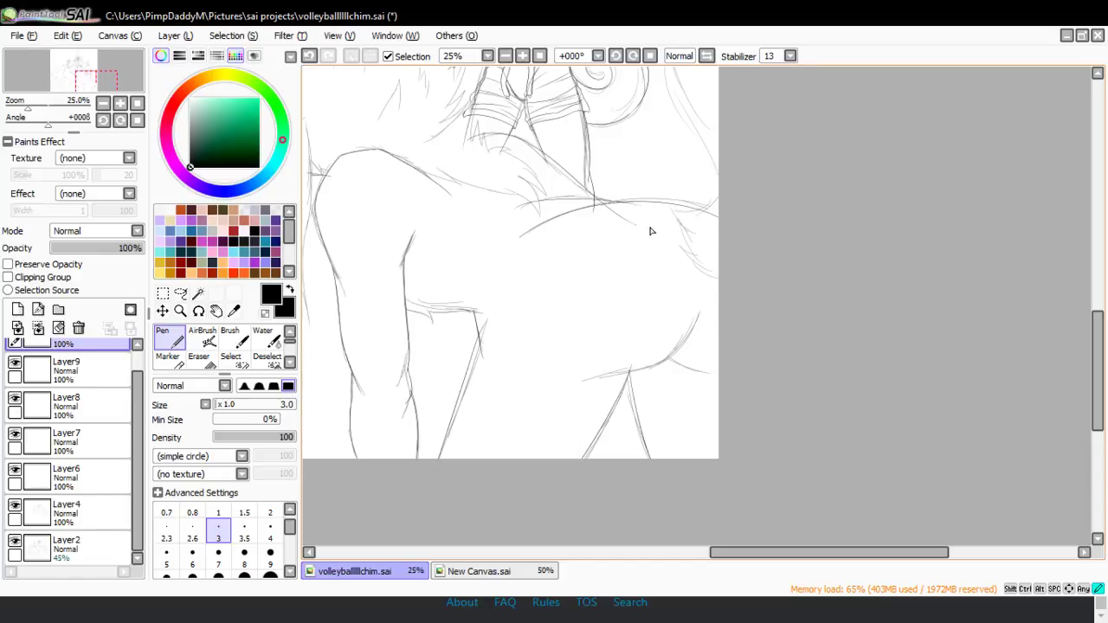
pyautogui.hotkey('ctrl', 'z')
pyautogui.click(18, 310)
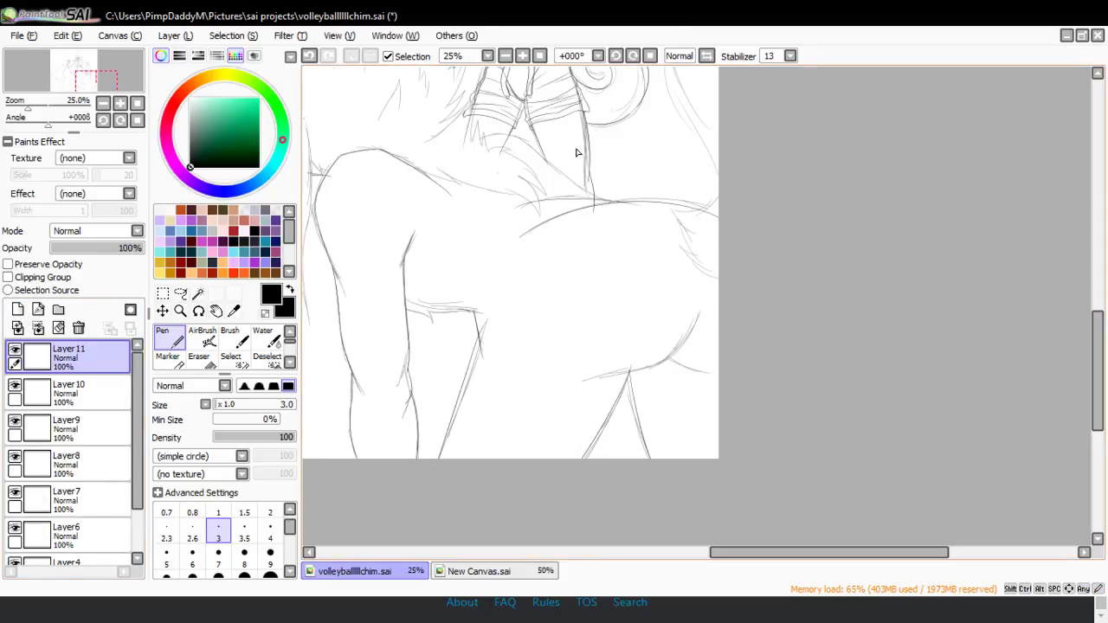
# - Ink the curved contour from beneath the standing figure's shorts diagonally down to the back line, redoing strokes until they fit
pyautogui.moveTo(475, 141)
pyautogui.mouseDown()
pyautogui.moveTo(524, 139)
pyautogui.moveTo(548, 155)
pyautogui.mouseUp()
pyautogui.hotkey('ctrl', 'z')
pyautogui.hotkey('ctrl', 'z')
pyautogui.moveTo(486, 137)
pyautogui.mouseDown()
pyautogui.moveTo(545, 152)
pyautogui.moveTo(519, 141)
pyautogui.moveTo(603, 201)
pyautogui.mouseUp()
pyautogui.hotkey('ctrl', 'z')
pyautogui.hotkey('ctrl', 'z')
pyautogui.moveTo(510, 138); pyautogui.dragTo(645, 226)
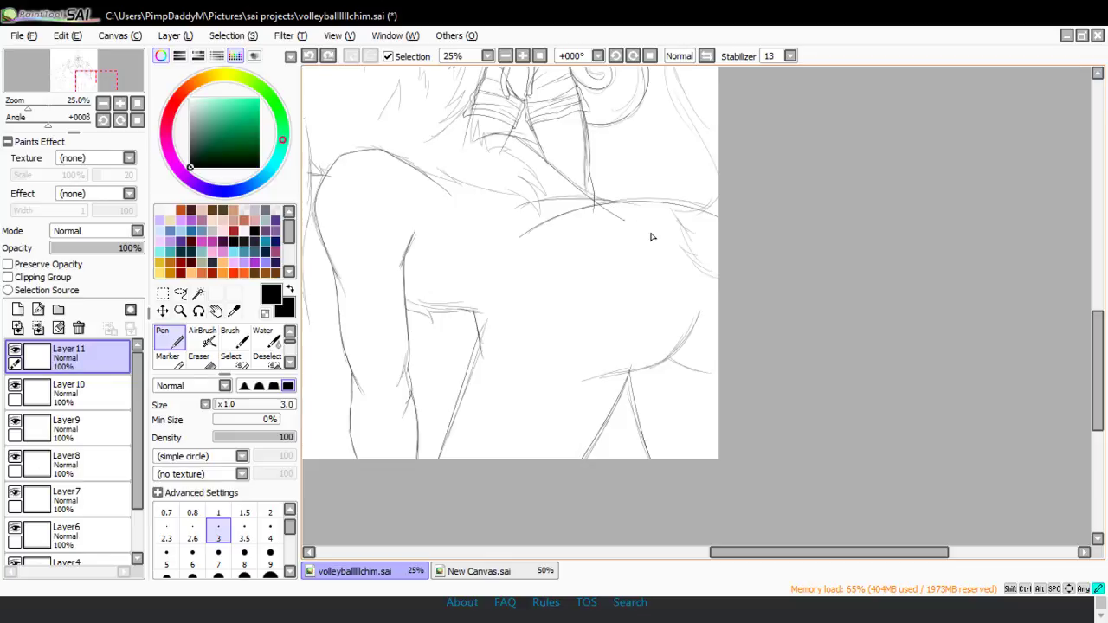
pyautogui.hotkey('ctrl', 'z')
pyautogui.moveTo(527, 156); pyautogui.dragTo(657, 212)
pyautogui.hotkey('ctrl', 'z')
pyautogui.moveTo(495, 144); pyautogui.dragTo(641, 216)
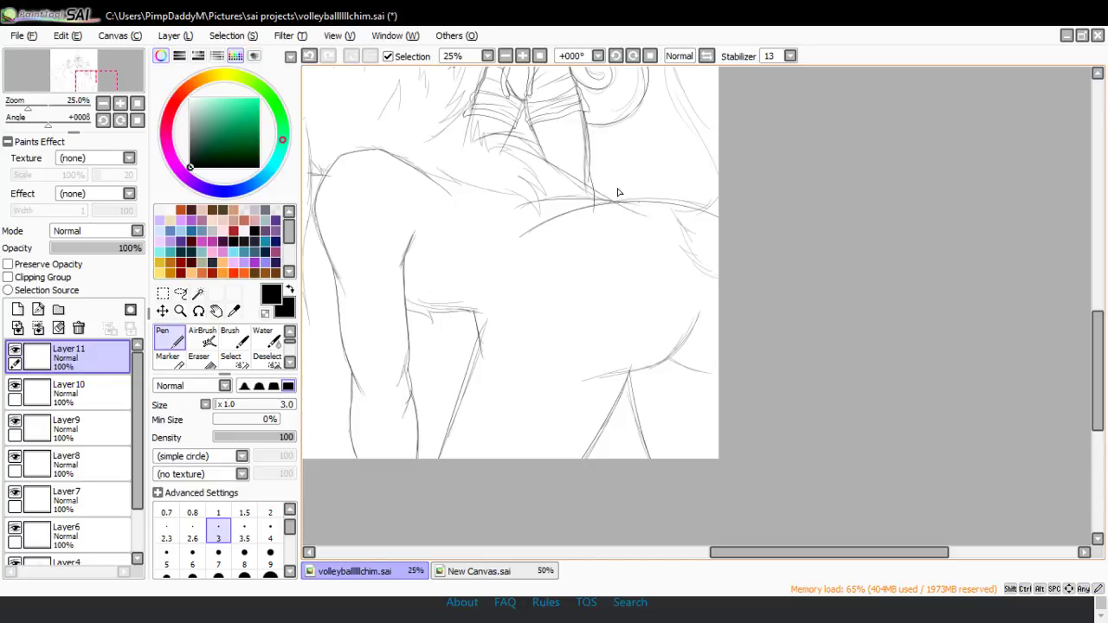
pyautogui.hotkey('ctrl', 'z')
pyautogui.moveTo(508, 143); pyautogui.dragTo(650, 213)
pyautogui.hotkey('ctrl', 'z')
pyautogui.moveTo(517, 138); pyautogui.dragTo(574, 188)
pyautogui.hotkey('ctrl', 'z')
pyautogui.moveTo(524, 141); pyautogui.dragTo(564, 193)
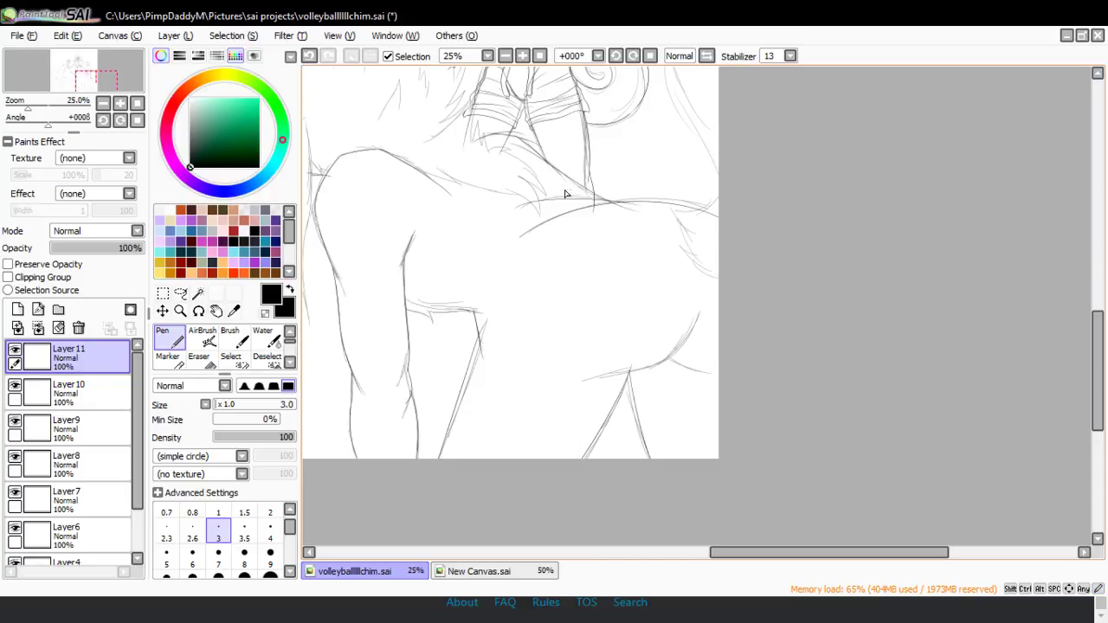
# - Hide the Layer2 sketch and erase the overlapping upper curve beneath the standing figure's shorts with the size 20 eraser
pyautogui.moveTo(136, 486); pyautogui.dragTo(136, 538)
pyautogui.click(14, 543)
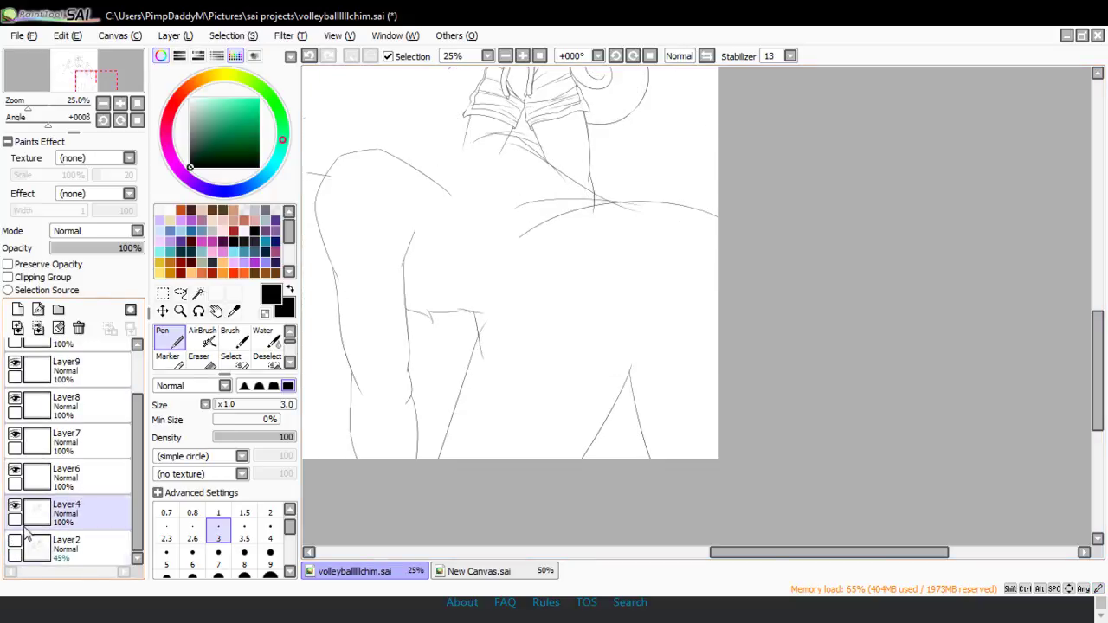
pyautogui.click(180, 310)
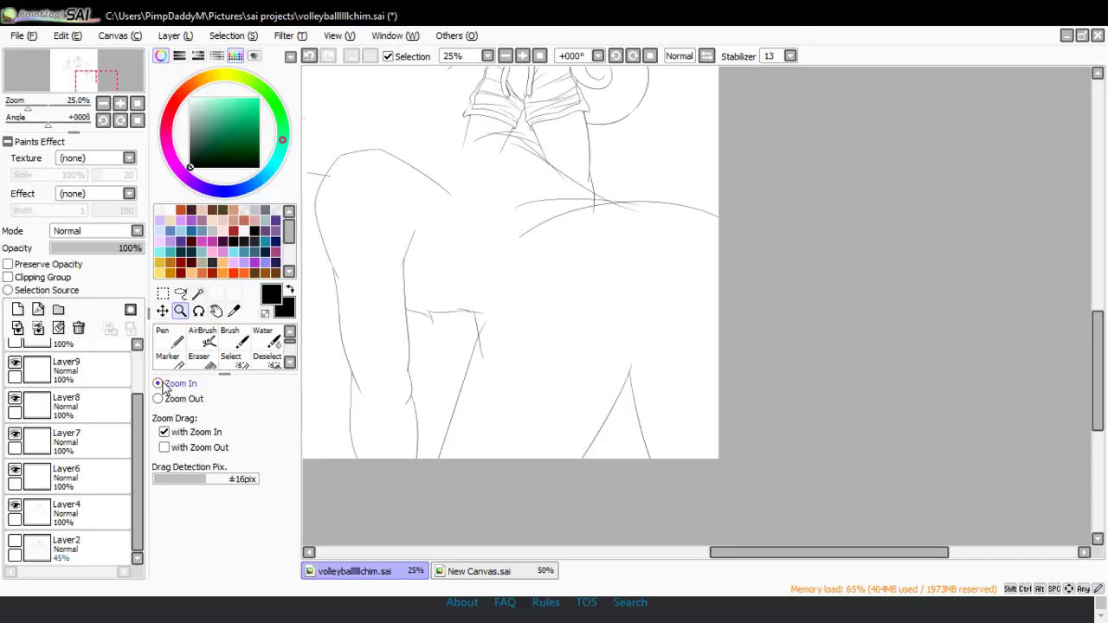
pyautogui.click(508, 112)
pyautogui.click(507, 130)
pyautogui.click(198, 357)
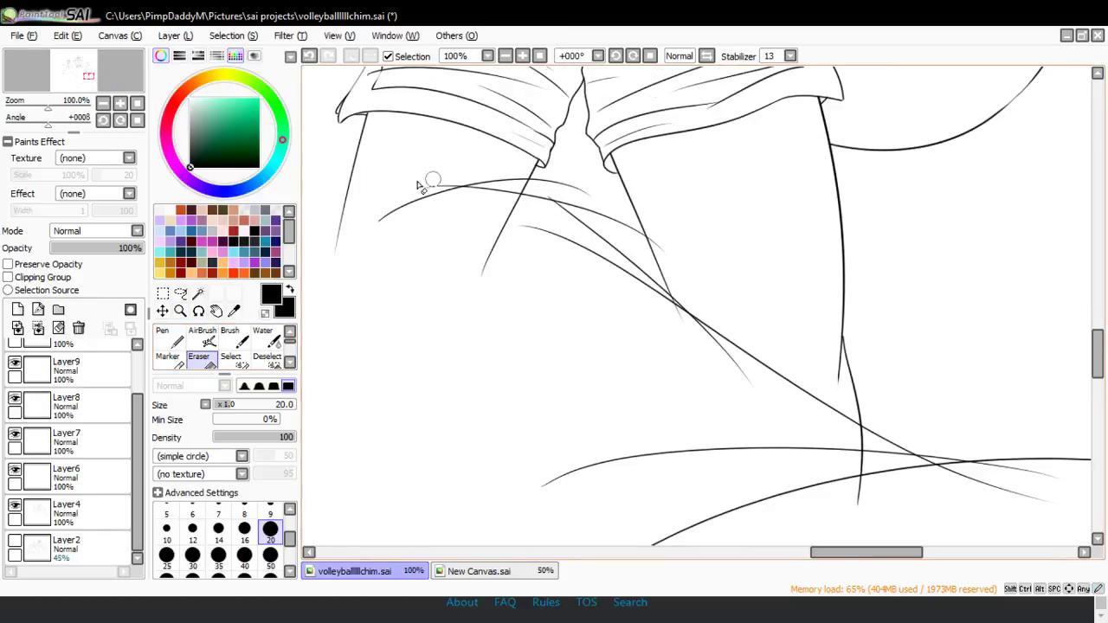
pyautogui.moveTo(425, 188); pyautogui.dragTo(510, 180)
pyautogui.hotkey('ctrl', 'z')
pyautogui.hotkey('ctrl', 'z')
pyautogui.moveTo(435, 181); pyautogui.dragTo(515, 183)
pyautogui.hotkey('ctrl', 'z')
pyautogui.hotkey('ctrl', 'y')
pyautogui.hotkey('ctrl', 'z')
pyautogui.hotkey('ctrl', 'y')
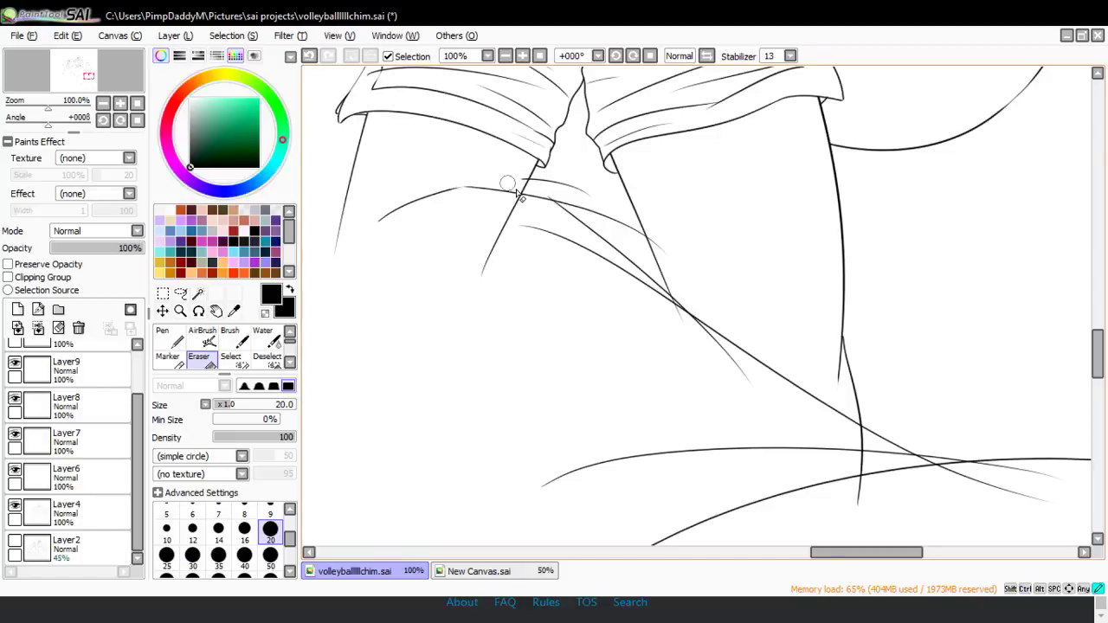
pyautogui.hotkey('ctrl', 'z')
pyautogui.moveTo(433, 185); pyautogui.dragTo(520, 176)
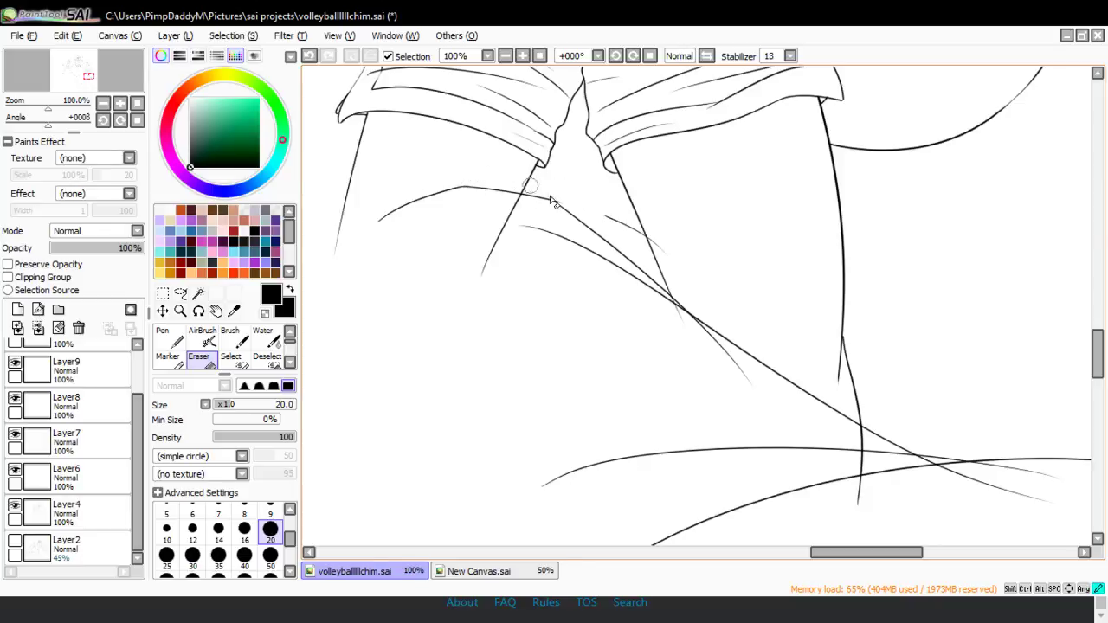
# - Erase the remaining curve fragment beneath the shorts and the loose upper end of the lower diagonal contour
pyautogui.hotkey('ctrl', 'z')
pyautogui.click(524, 226)
pyautogui.moveTo(511, 223)
pyautogui.mouseDown()
pyautogui.moveTo(629, 280)
pyautogui.moveTo(552, 239)
pyautogui.moveTo(618, 297)
pyautogui.moveTo(532, 229)
pyautogui.mouseUp()
pyautogui.hotkey('ctrl', 'z')
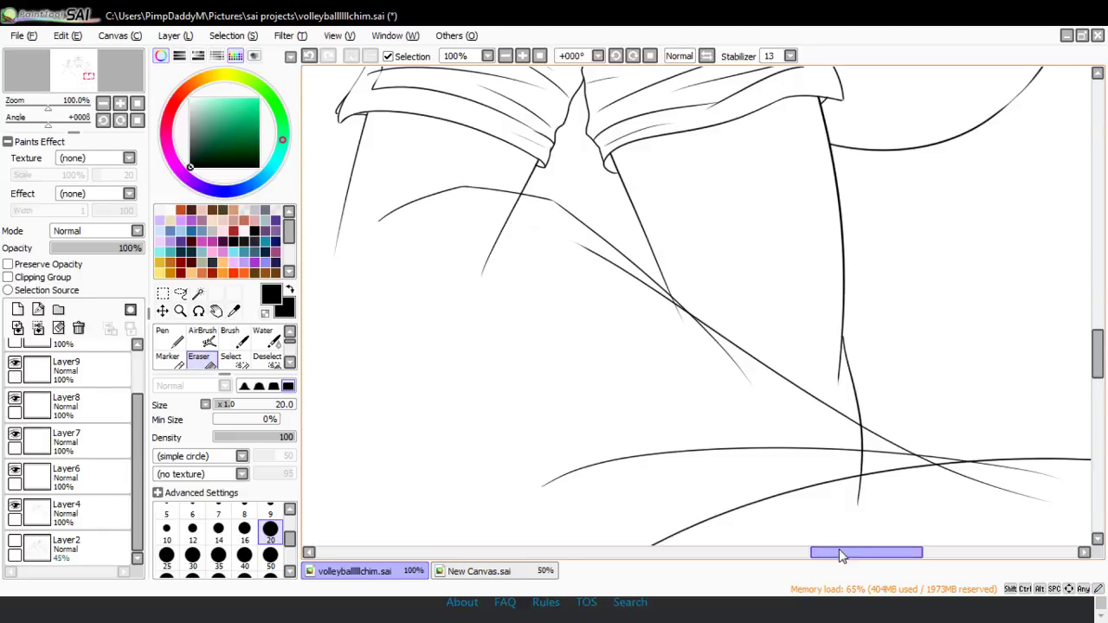
# - Erase the stray branch beside the diagonal contour and the diagonal's overshoot past the back line
pyautogui.moveTo(839, 552); pyautogui.dragTo(864, 552)
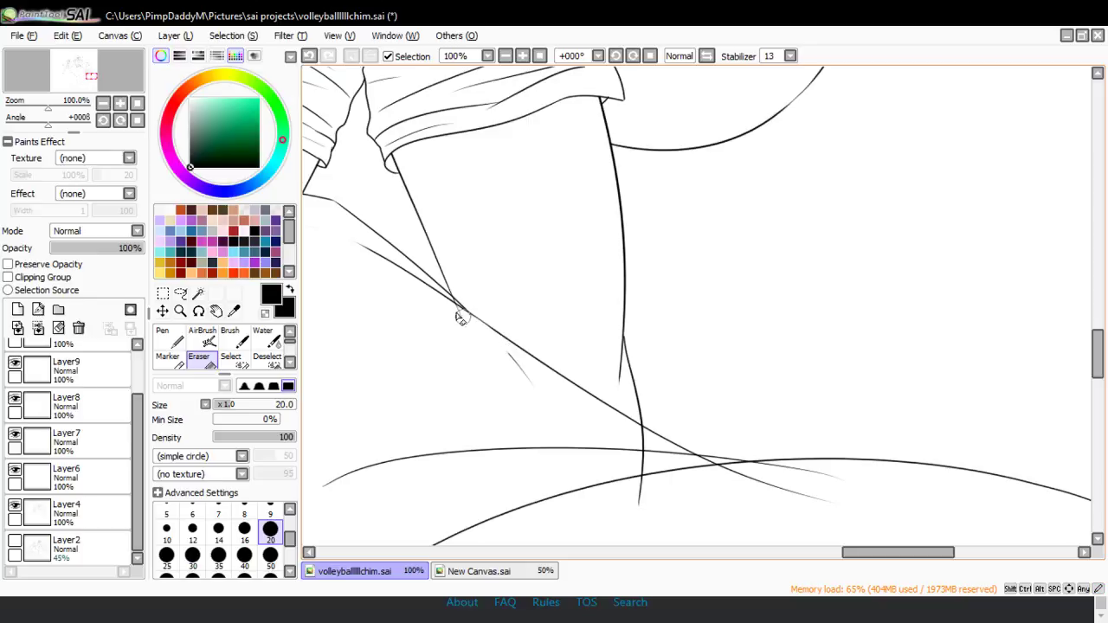
pyautogui.scroll(-3, 1006, 368)
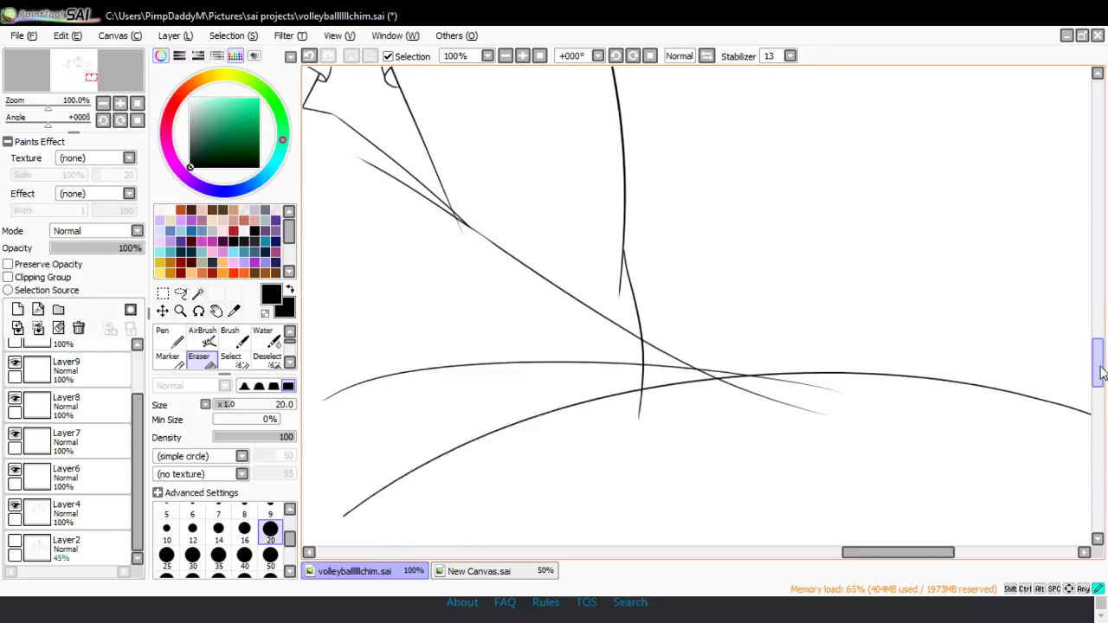
pyautogui.moveTo(737, 302); pyautogui.dragTo(753, 313)
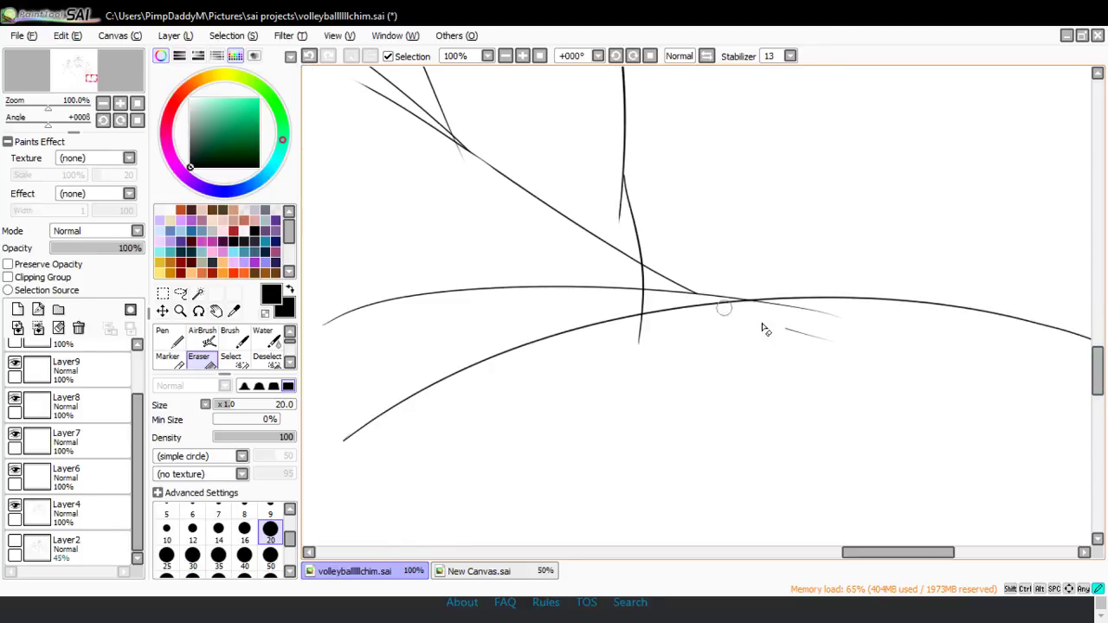
# - On Layer10, erase the upper back line's tail beyond the crossing and trim the lower back line's starting tip
pyautogui.click(125, 417)
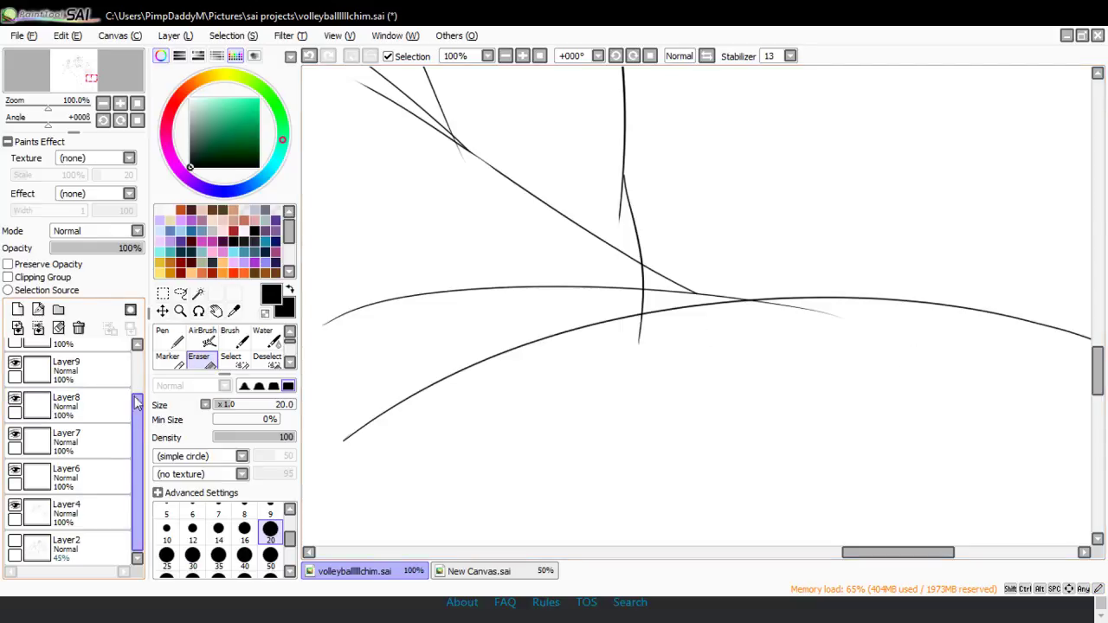
pyautogui.scroll(2, 125, 417)
pyautogui.click(82, 394)
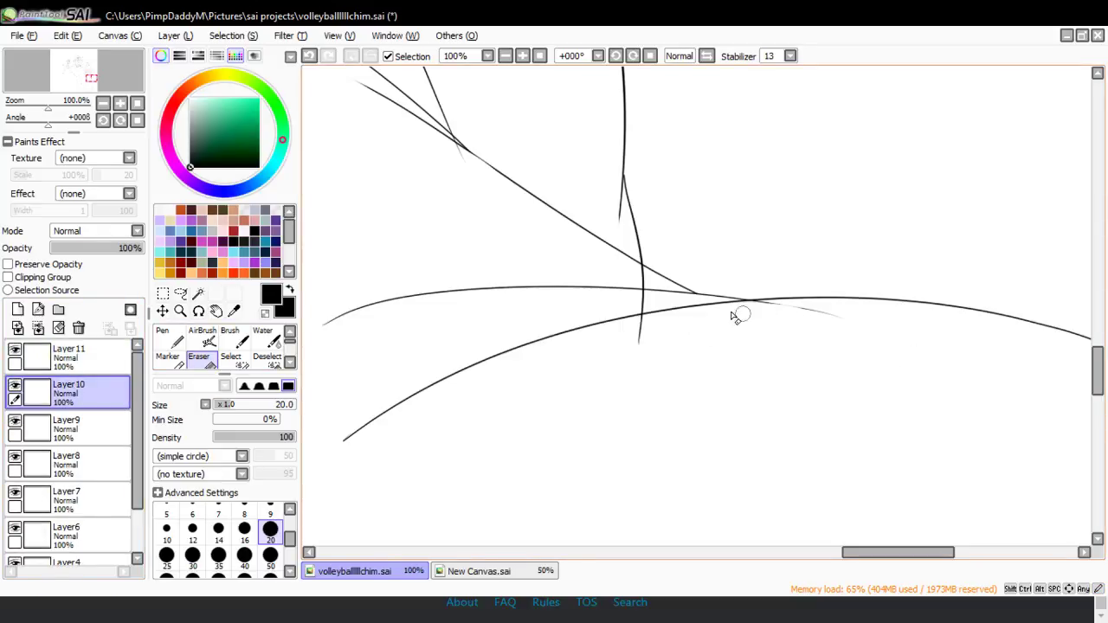
pyautogui.moveTo(738, 308)
pyautogui.mouseDown()
pyautogui.moveTo(818, 306)
pyautogui.moveTo(743, 310)
pyautogui.moveTo(823, 315)
pyautogui.mouseUp()
pyautogui.hotkey('ctrl', 'z')
pyautogui.moveTo(749, 307)
pyautogui.mouseDown()
pyautogui.moveTo(833, 308)
pyautogui.moveTo(728, 309)
pyautogui.moveTo(816, 310)
pyautogui.moveTo(779, 312)
pyautogui.moveTo(881, 333)
pyautogui.mouseUp()
pyautogui.hotkey('ctrl', 'z')
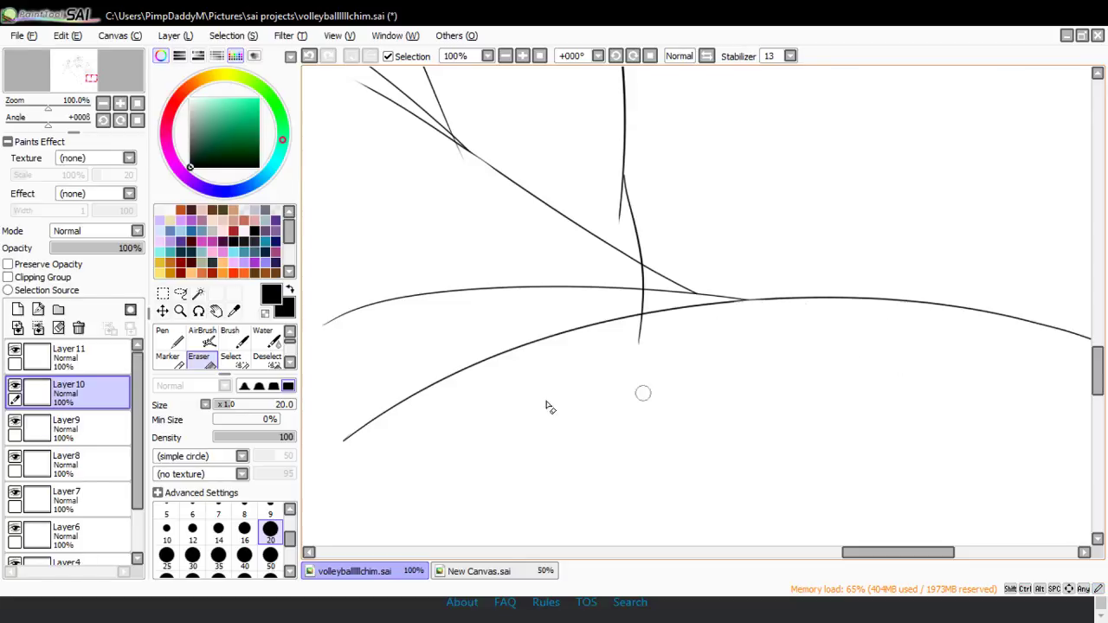
pyautogui.click(340, 449)
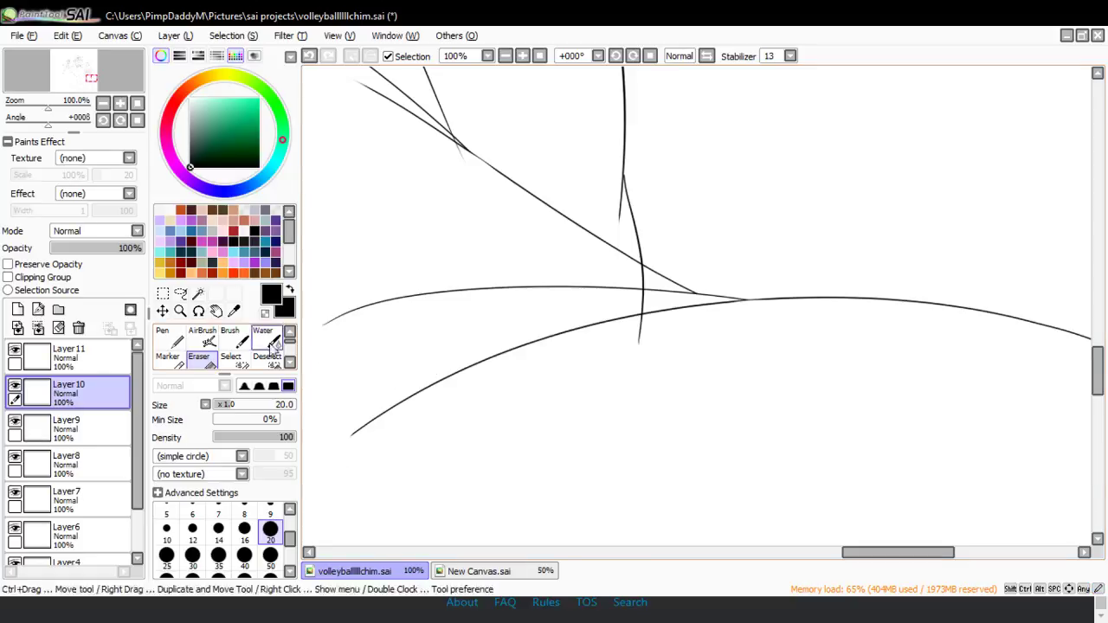
# - On Layer9, erase the short contour's overshoot below its crossing with the slanted leg line
pyautogui.click(180, 311)
pyautogui.click(486, 245)
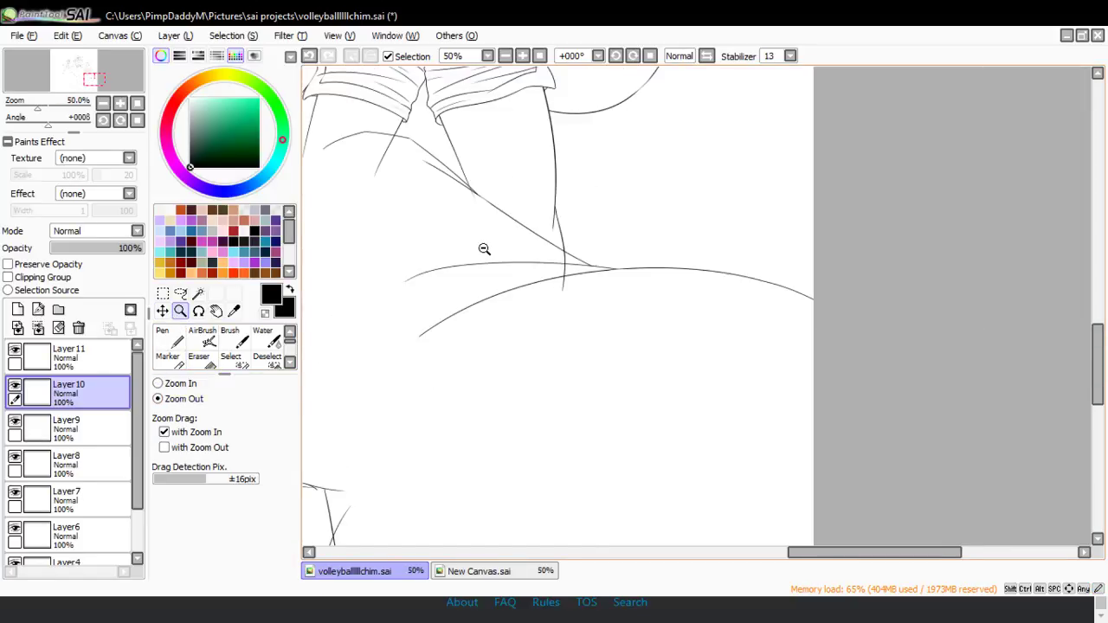
pyautogui.click(488, 248)
pyautogui.click(473, 273)
pyautogui.click(180, 383)
pyautogui.click(472, 376)
pyautogui.click(443, 348)
pyautogui.click(451, 147)
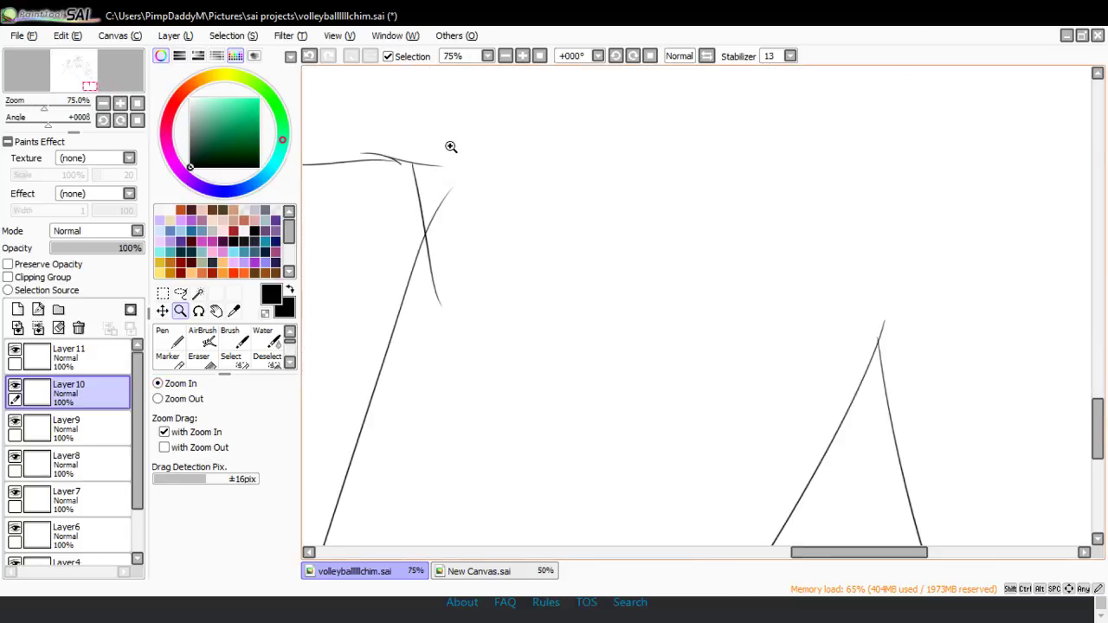
pyautogui.click(451, 147)
pyautogui.click(68, 424)
pyautogui.press('e')
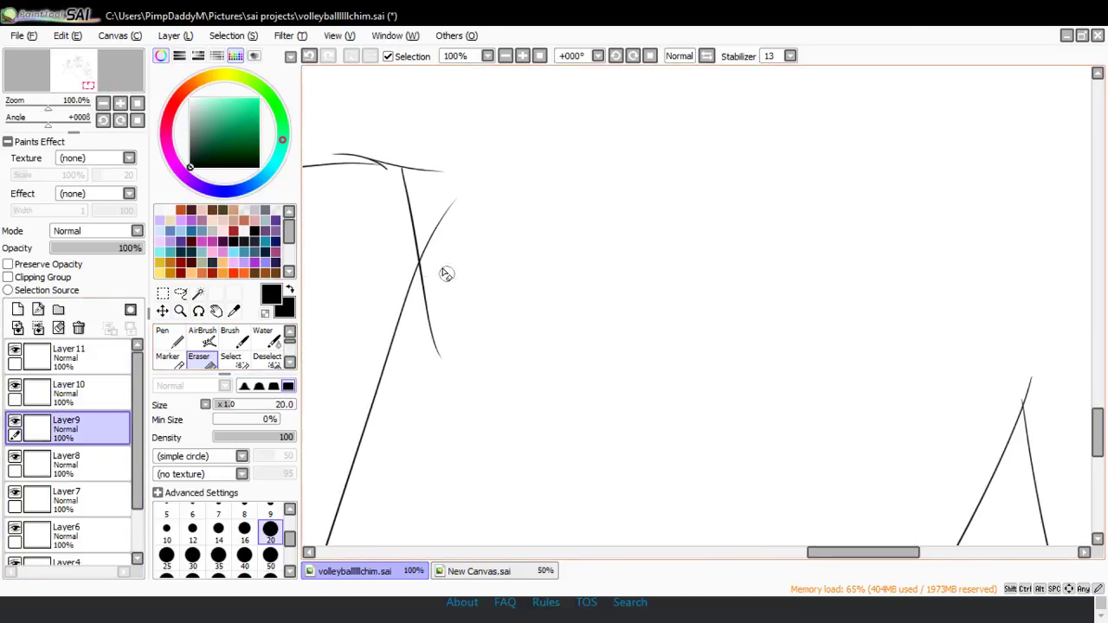
pyautogui.moveTo(422, 275); pyautogui.dragTo(433, 334)
# - Trim the belly line's overshooting end past the short contour on Layer9 and compare it with the Layer2 sketch
pyautogui.click(180, 311)
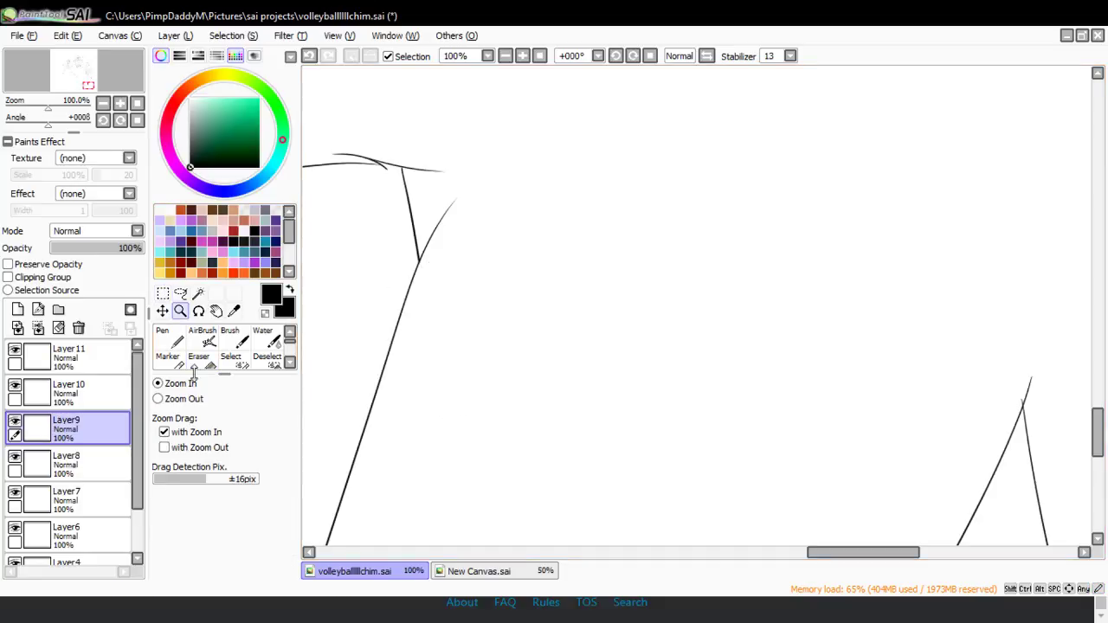
pyautogui.click(75, 462)
pyautogui.press('e')
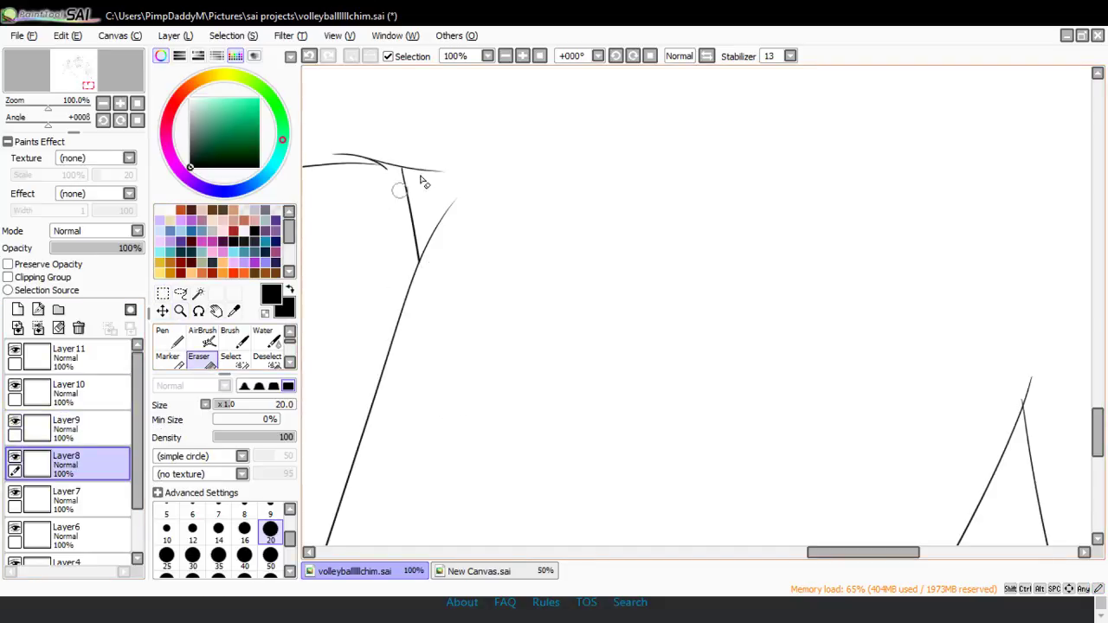
pyautogui.click(76, 428)
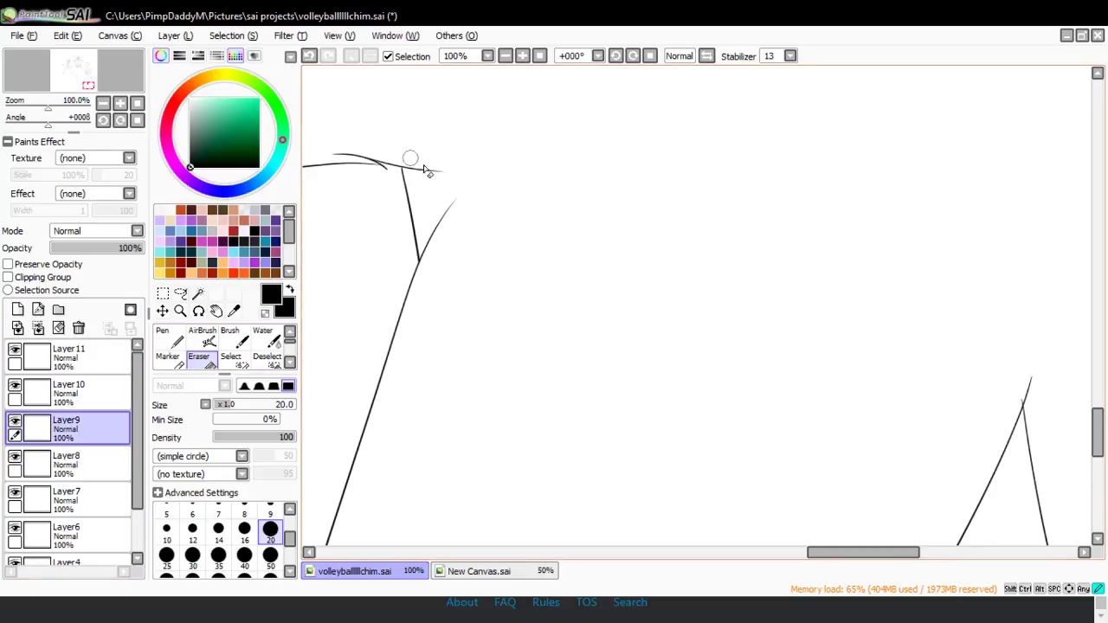
pyautogui.moveTo(431, 170); pyautogui.dragTo(492, 178)
pyautogui.scroll(-2, 69, 520)
pyautogui.click(13, 541)
pyautogui.click(13, 541)
# - Check the trimmed line art across the whole figure and add a new layer above Layer11
pyautogui.click(180, 310)
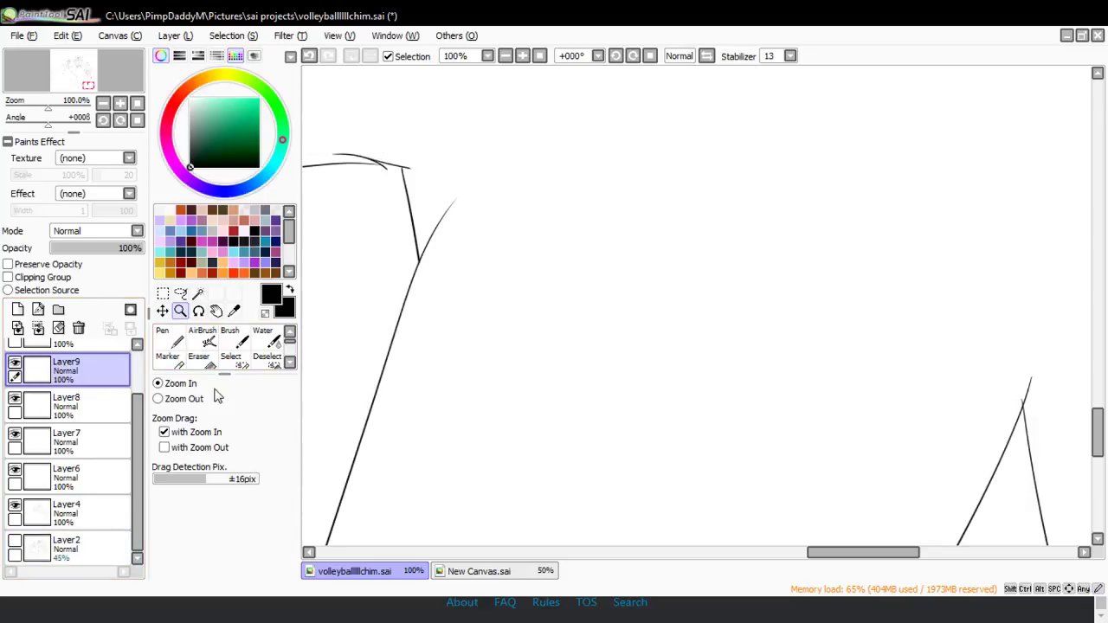
pyautogui.click(157, 398)
pyautogui.click(464, 338)
pyautogui.click(467, 346)
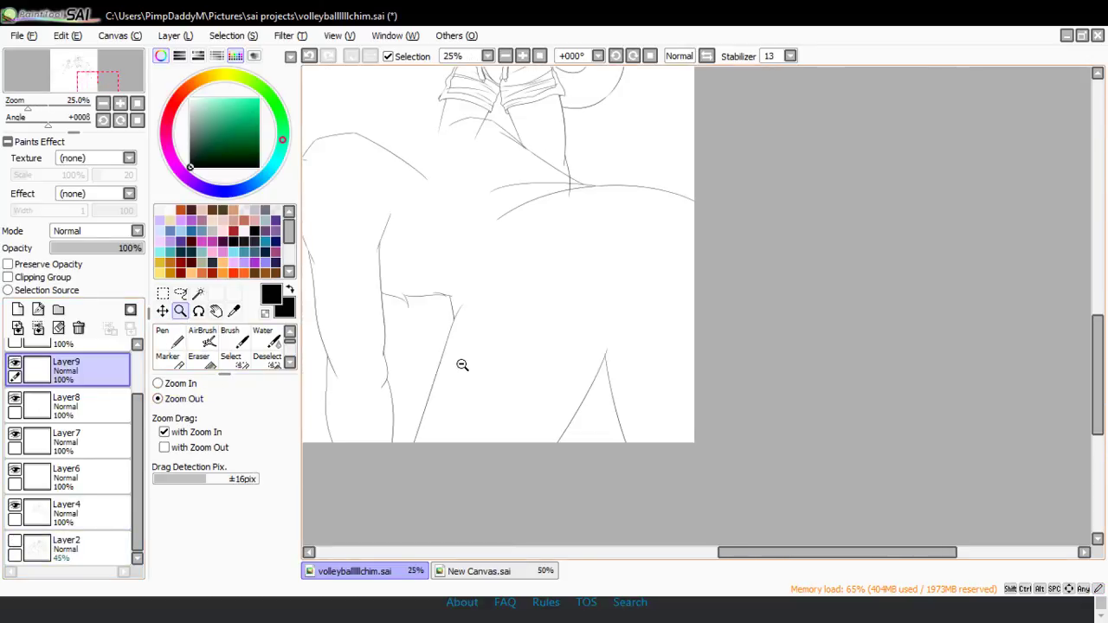
pyautogui.click(445, 373)
pyautogui.click(506, 338)
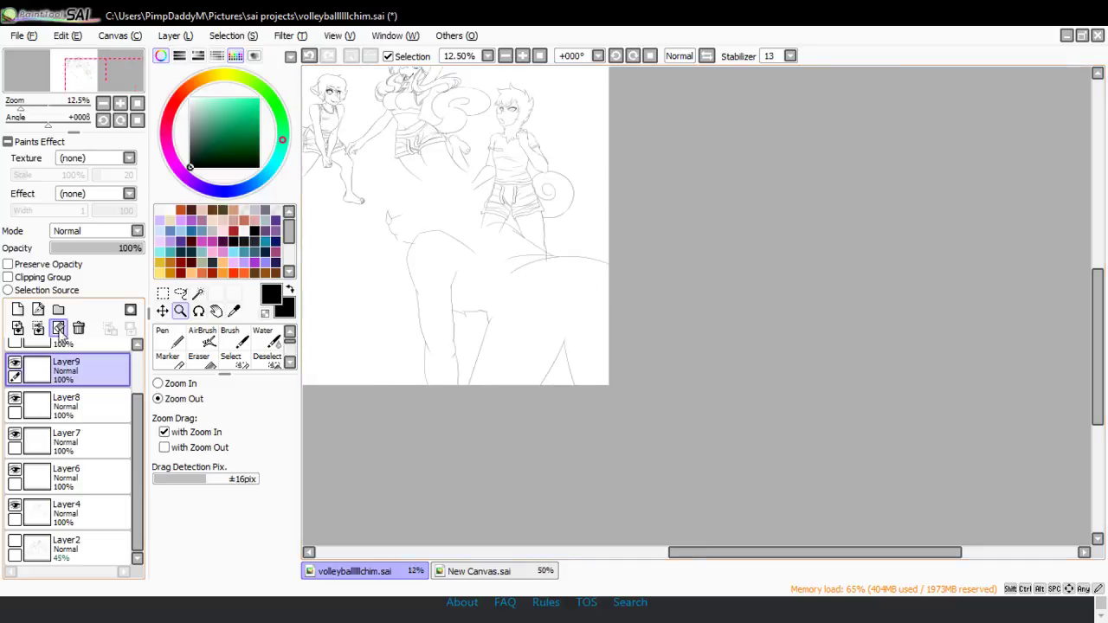
pyautogui.scroll(2, 69, 432)
pyautogui.click(43, 355)
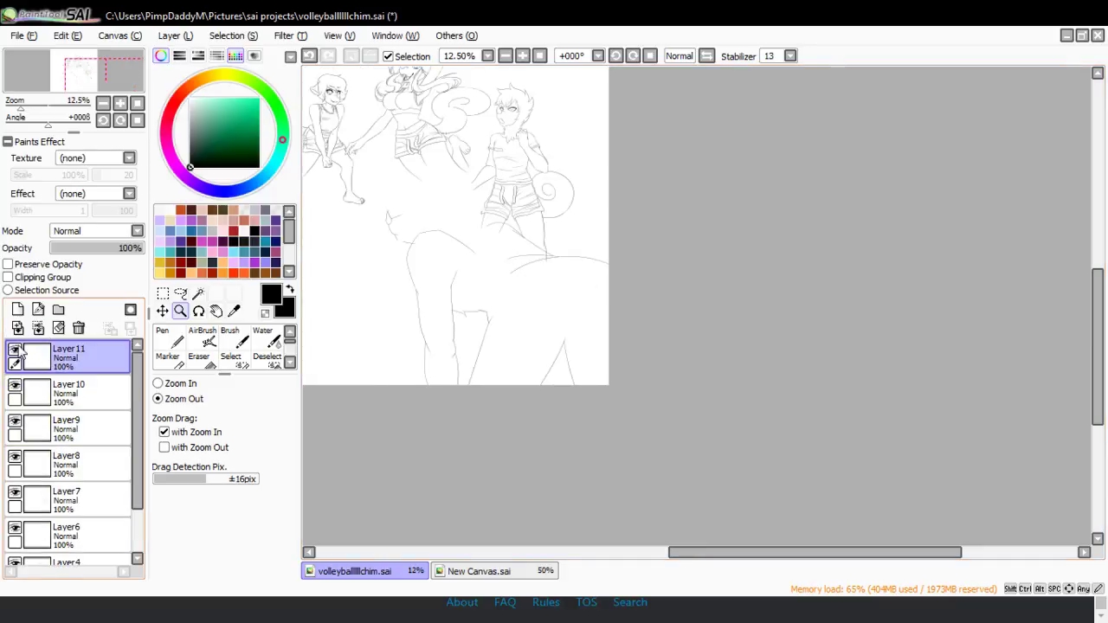
pyautogui.click(18, 309)
# - Show the Layer2 sketch again and make Layer12 the active layer
pyautogui.click(188, 386)
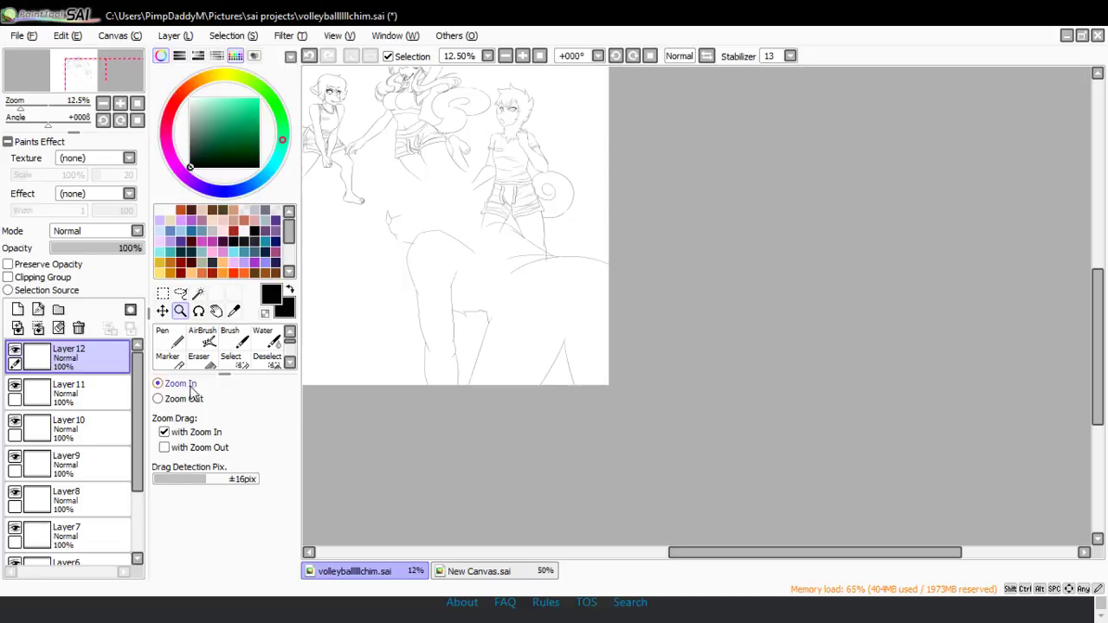
pyautogui.click(563, 330)
pyautogui.scroll(-3, 69, 450)
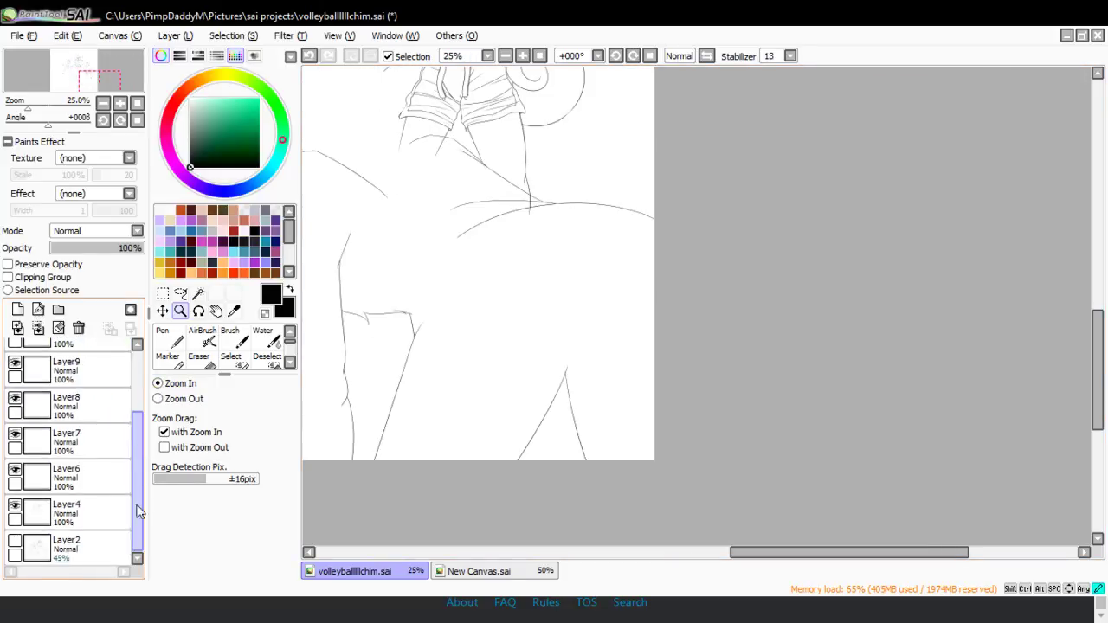
pyautogui.click(48, 541)
pyautogui.scroll(3, 69, 450)
pyautogui.click(70, 355)
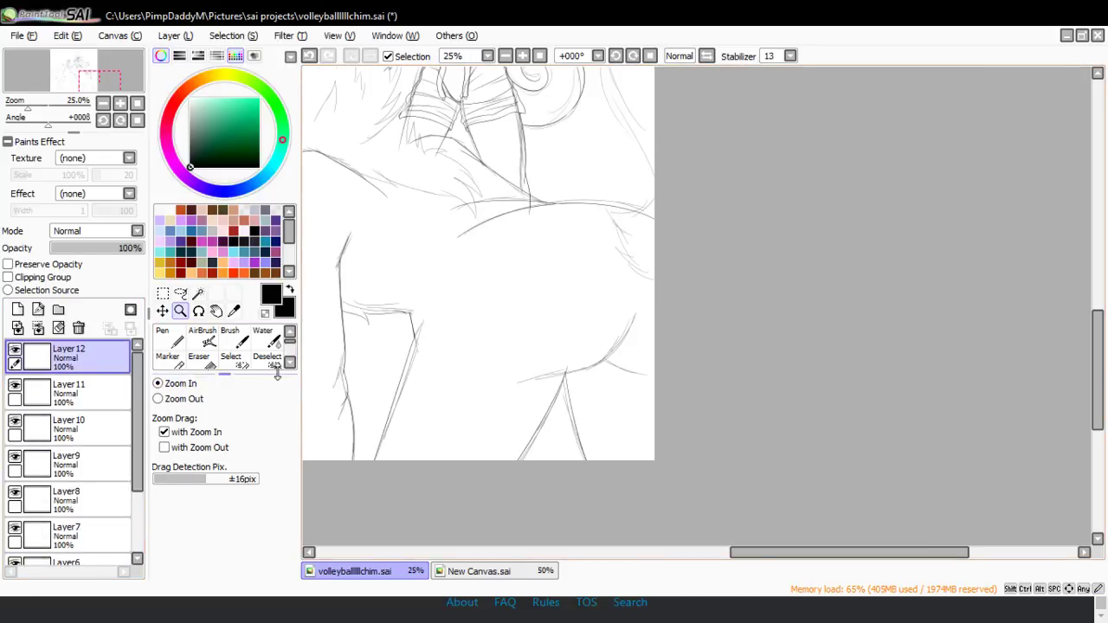
# - Ink the curved rear belly line above the legs and its short branch to the canvas's right edge with the size 3 pen
pyautogui.click(618, 397)
pyautogui.click(618, 396)
pyautogui.click(168, 338)
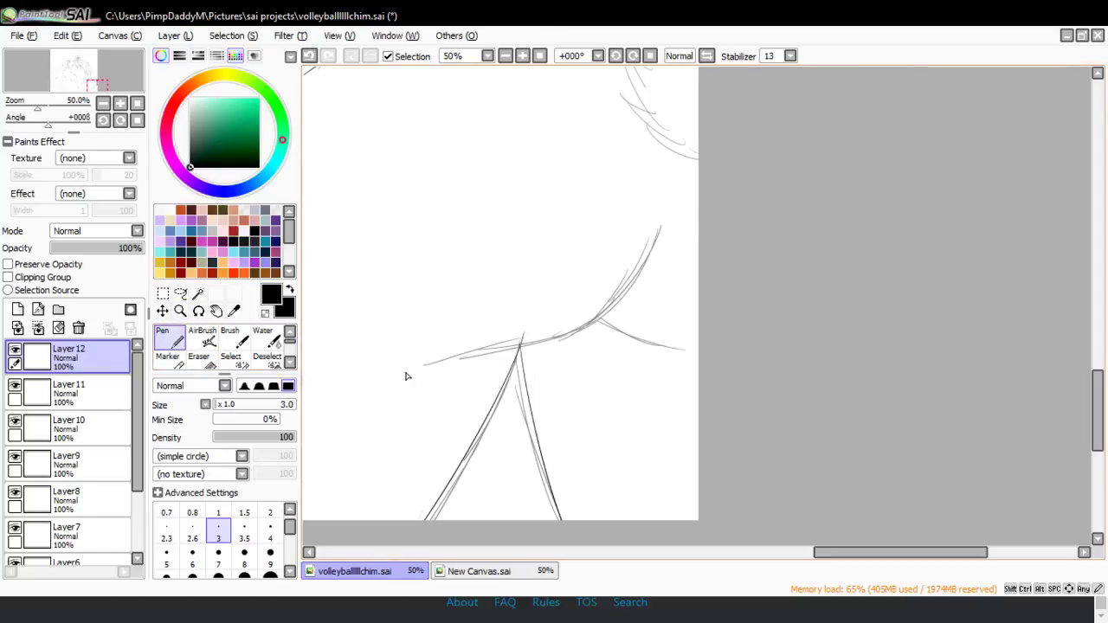
pyautogui.moveTo(406, 376)
pyautogui.mouseDown()
pyautogui.moveTo(637, 315)
pyautogui.moveTo(675, 249)
pyautogui.mouseUp()
pyautogui.hotkey('ctrl', 'z')
pyautogui.moveTo(425, 366); pyautogui.dragTo(650, 251)
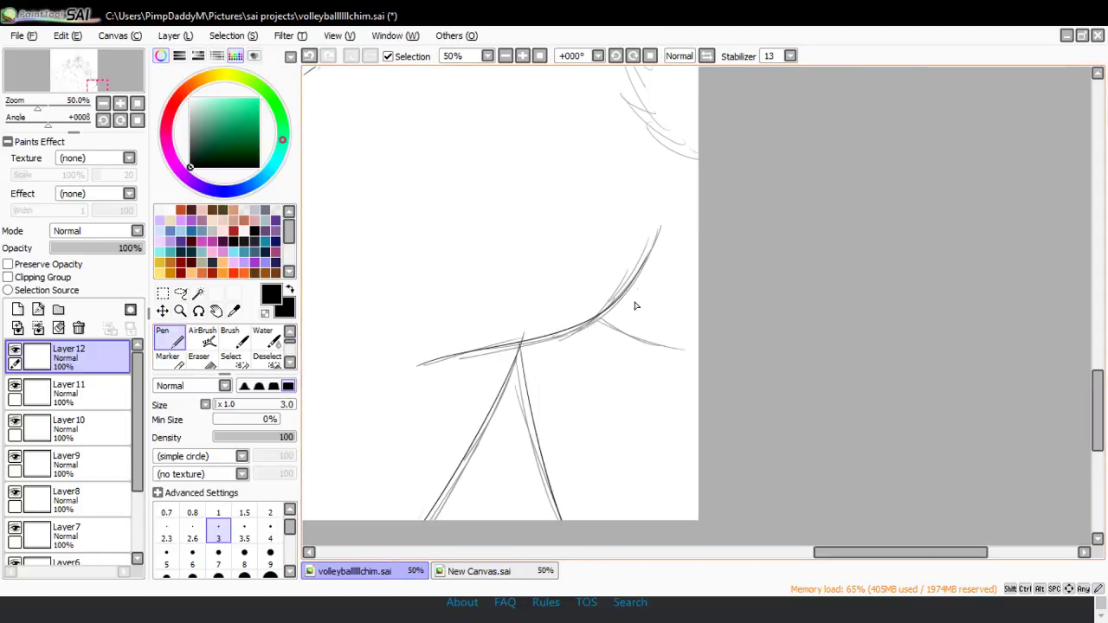
pyautogui.moveTo(598, 319); pyautogui.dragTo(734, 354)
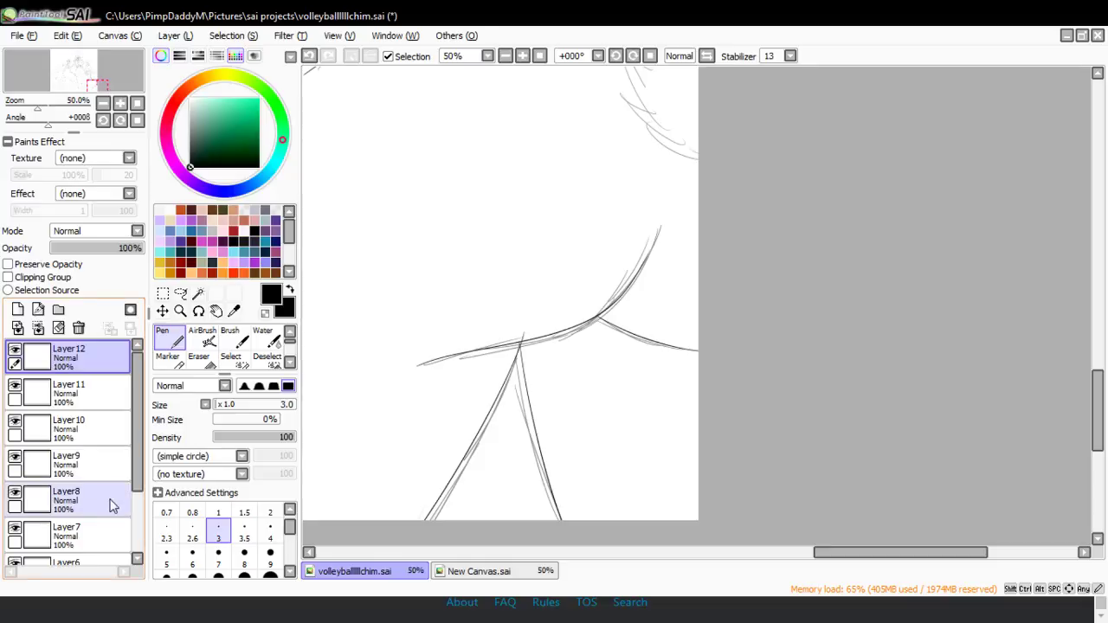
# - Hide the Layer2 sketch and erase the outer tips of the rear belly line and its branch
pyautogui.moveTo(139, 472); pyautogui.dragTo(139, 540)
pyautogui.click(15, 540)
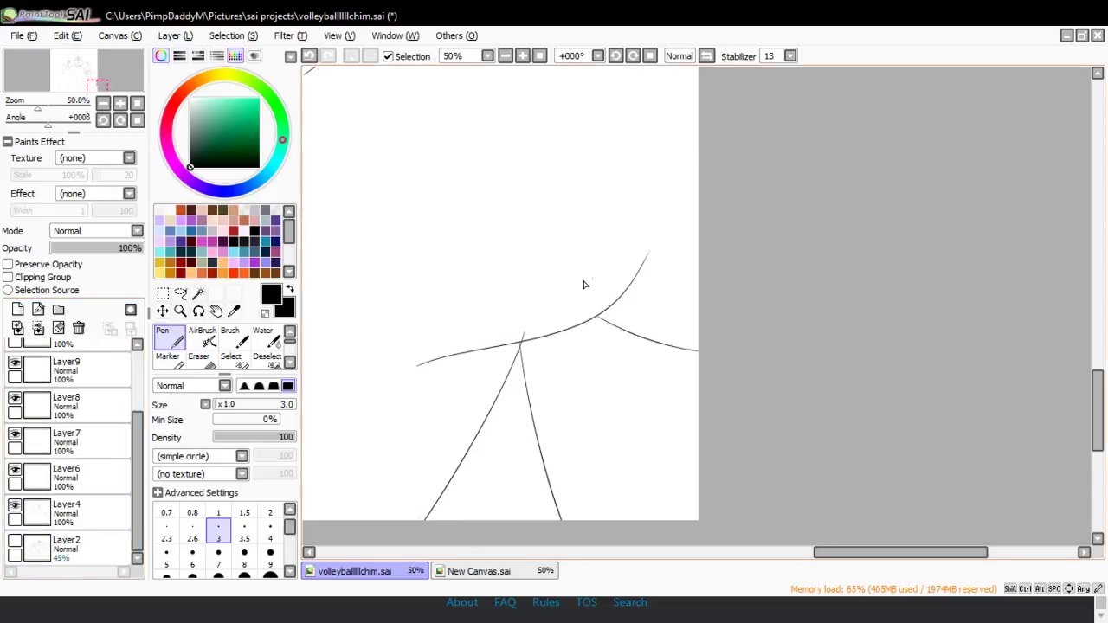
pyautogui.click(198, 358)
pyautogui.moveTo(672, 339)
pyautogui.mouseDown()
pyautogui.moveTo(761, 365)
pyautogui.moveTo(754, 373)
pyautogui.moveTo(702, 351)
pyautogui.moveTo(720, 360)
pyautogui.mouseUp()
pyautogui.hotkey('ctrl', 'z')
pyautogui.moveTo(420, 372); pyautogui.dragTo(430, 367)
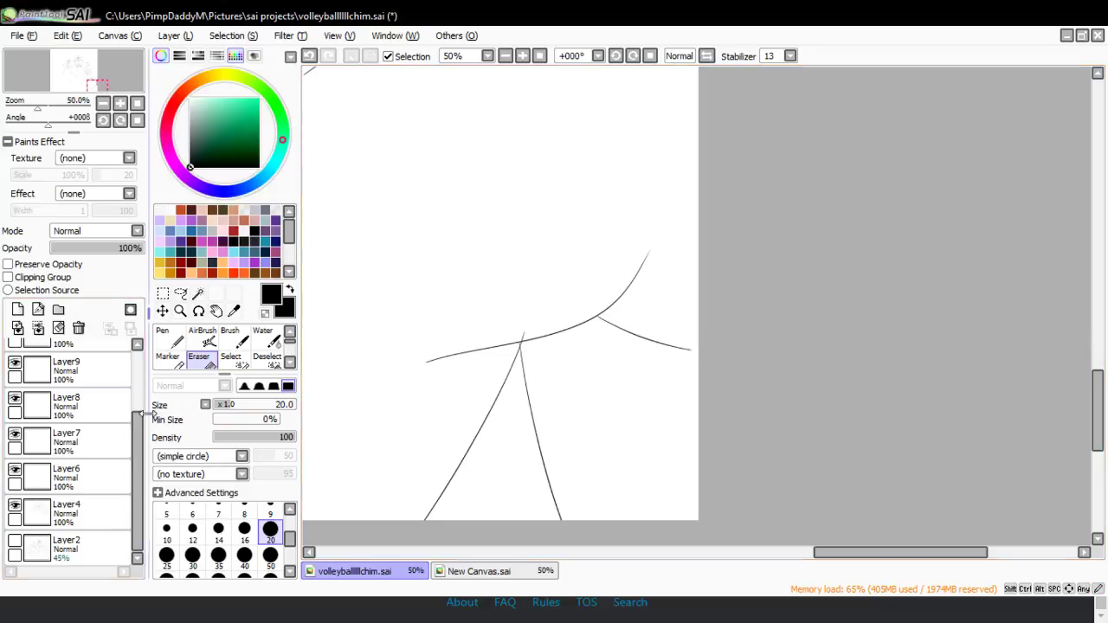
# - Erase the leg line tips sticking out above the rear belly line on Layer11 and Layer10 with the size 50 eraser
pyautogui.scroll(4, 69, 394)
pyautogui.click(70, 390)
pyautogui.click(270, 554)
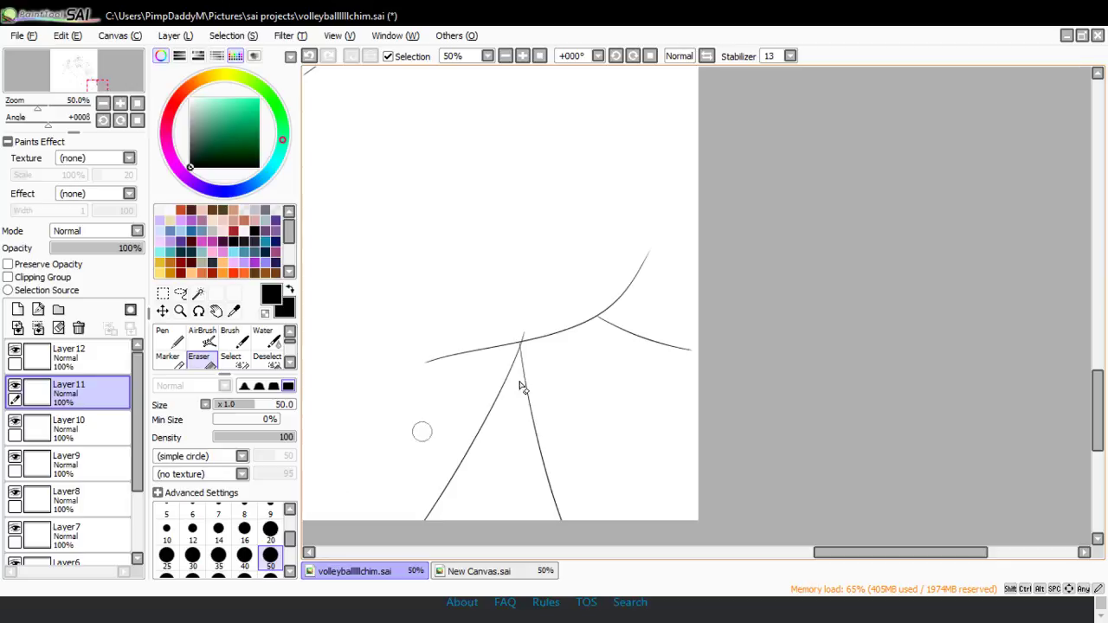
pyautogui.moveTo(520, 345); pyautogui.dragTo(588, 318)
pyautogui.click(87, 429)
pyautogui.moveTo(505, 342); pyautogui.dragTo(589, 318)
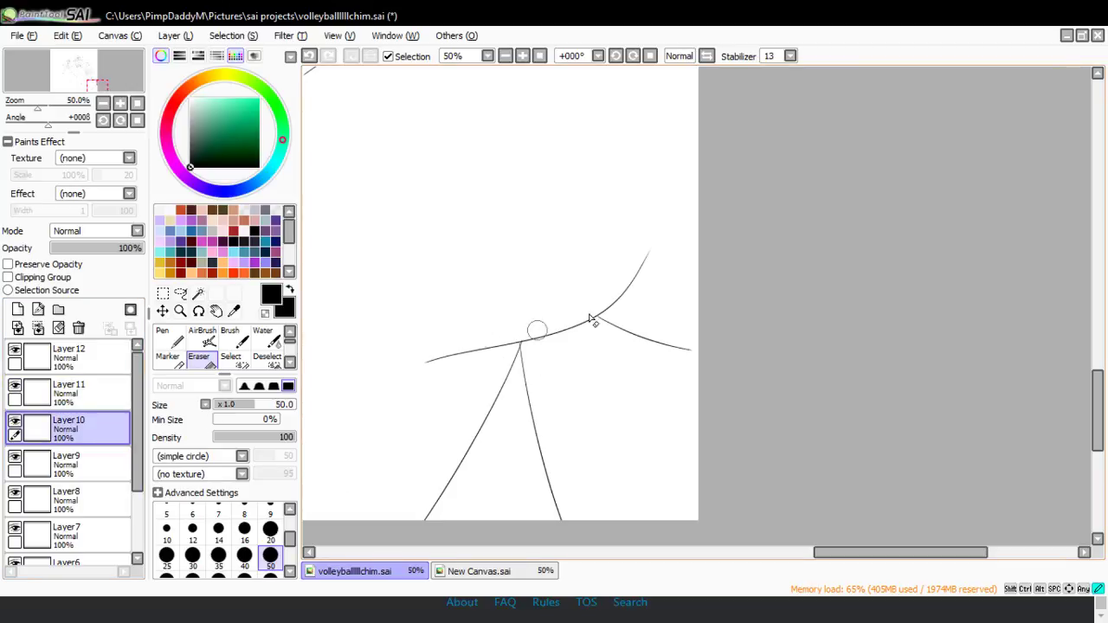
# - Erase the overlapping tip of the right-hand leg line just below the belly line with the size 9 eraser
pyautogui.click(162, 311)
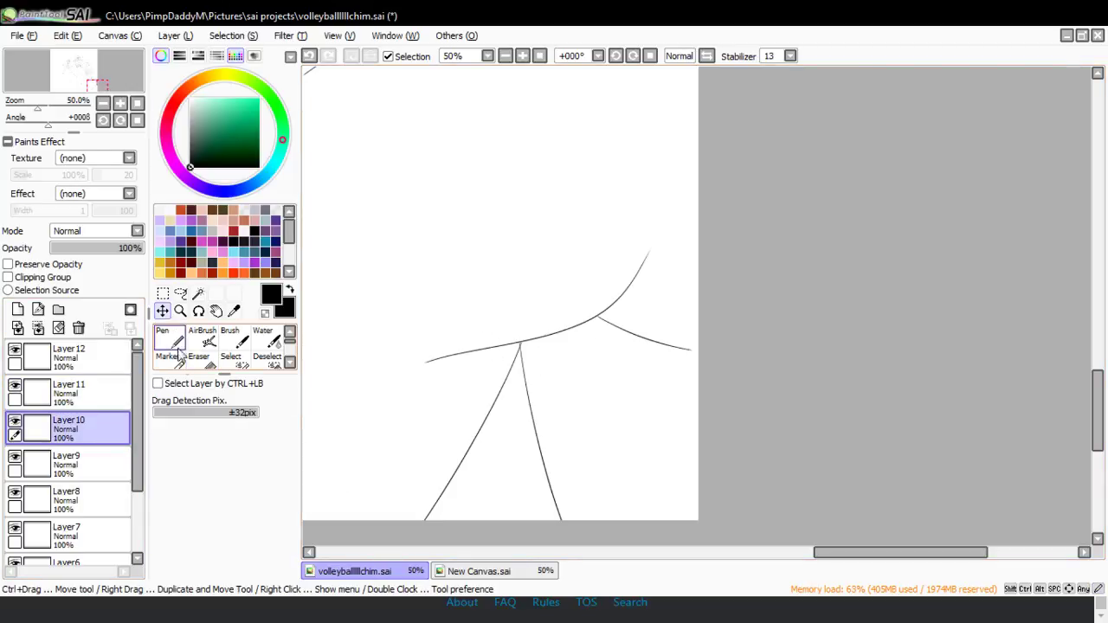
pyautogui.click(180, 310)
pyautogui.click(546, 341)
pyautogui.click(546, 340)
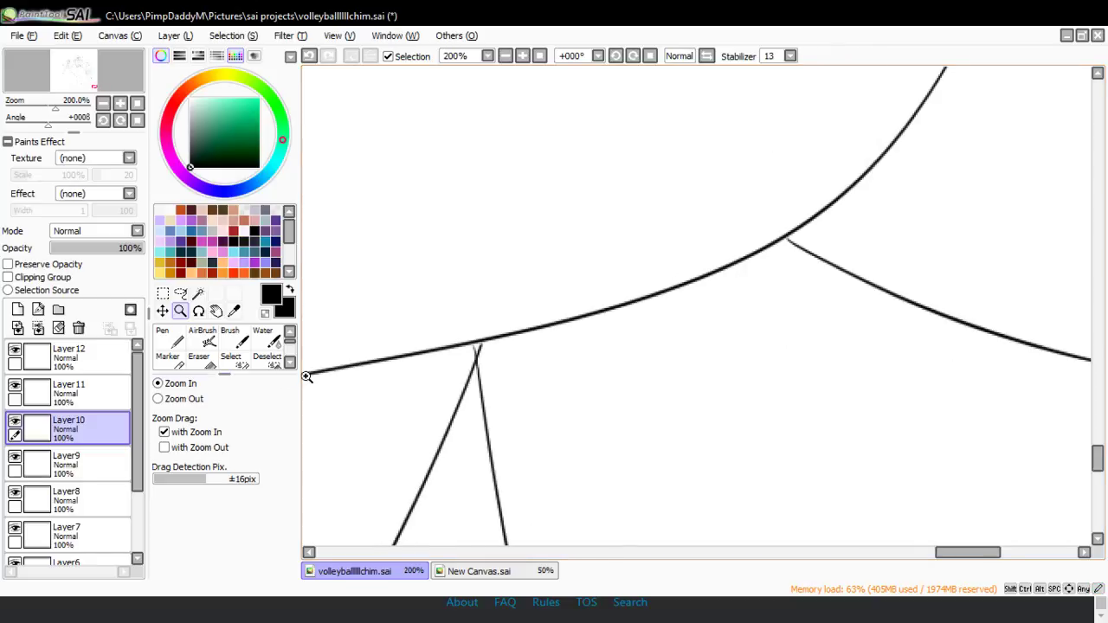
pyautogui.click(199, 357)
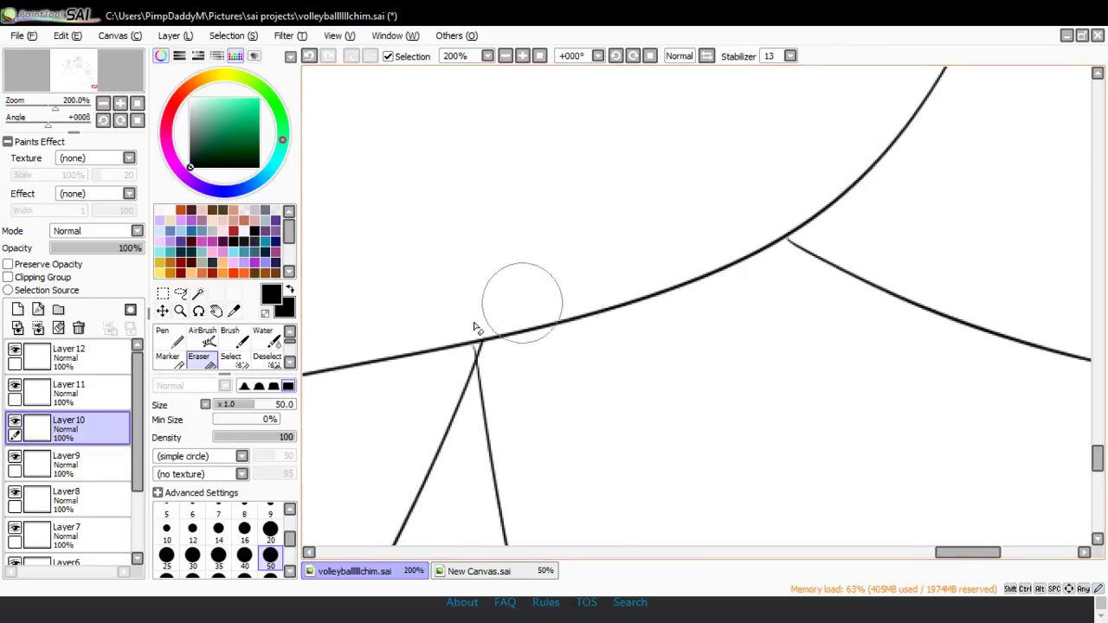
pyautogui.click(270, 510)
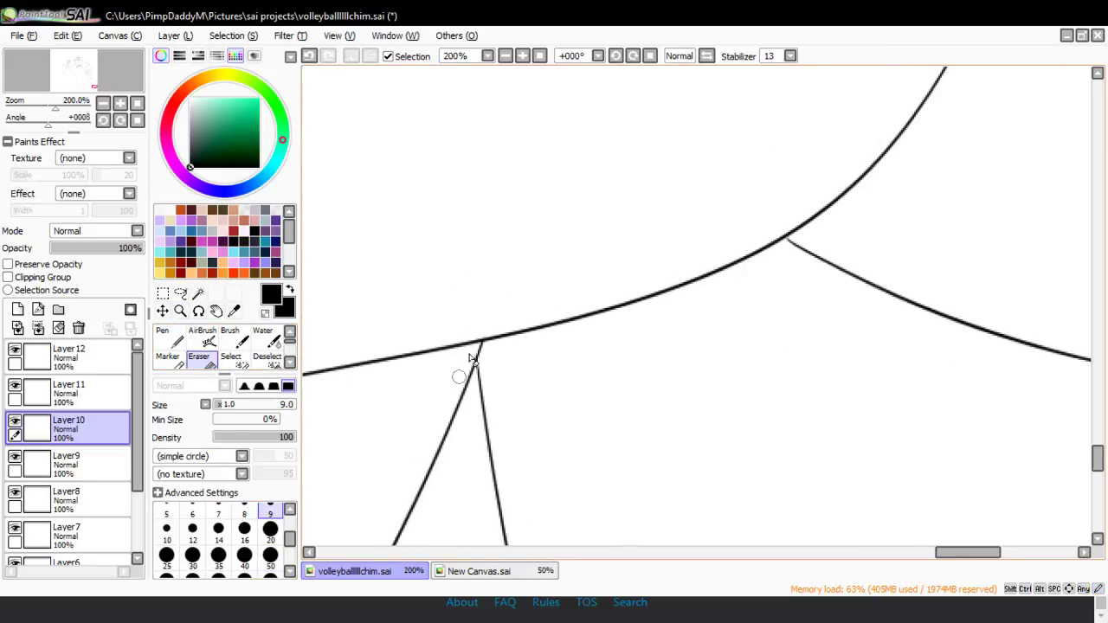
# - Examine the trimmed leg joint and belly line against the whole hindquarters
pyautogui.click(180, 311)
pyautogui.click(159, 399)
pyautogui.click(514, 381)
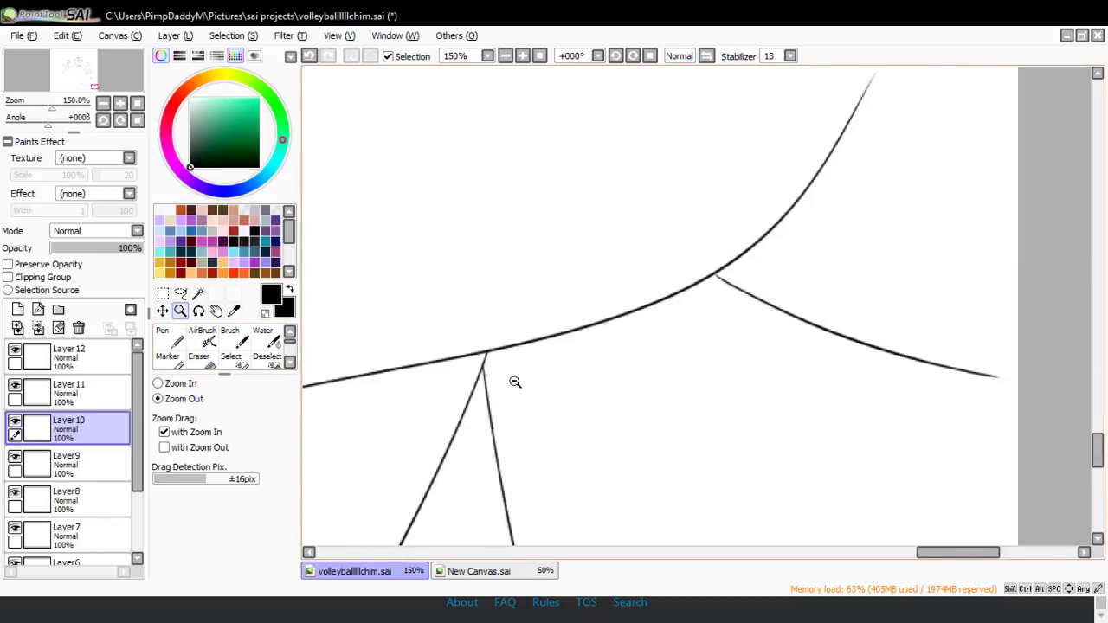
pyautogui.click(571, 389)
pyautogui.click(588, 395)
pyautogui.click(658, 361)
pyautogui.click(630, 400)
pyautogui.click(630, 400)
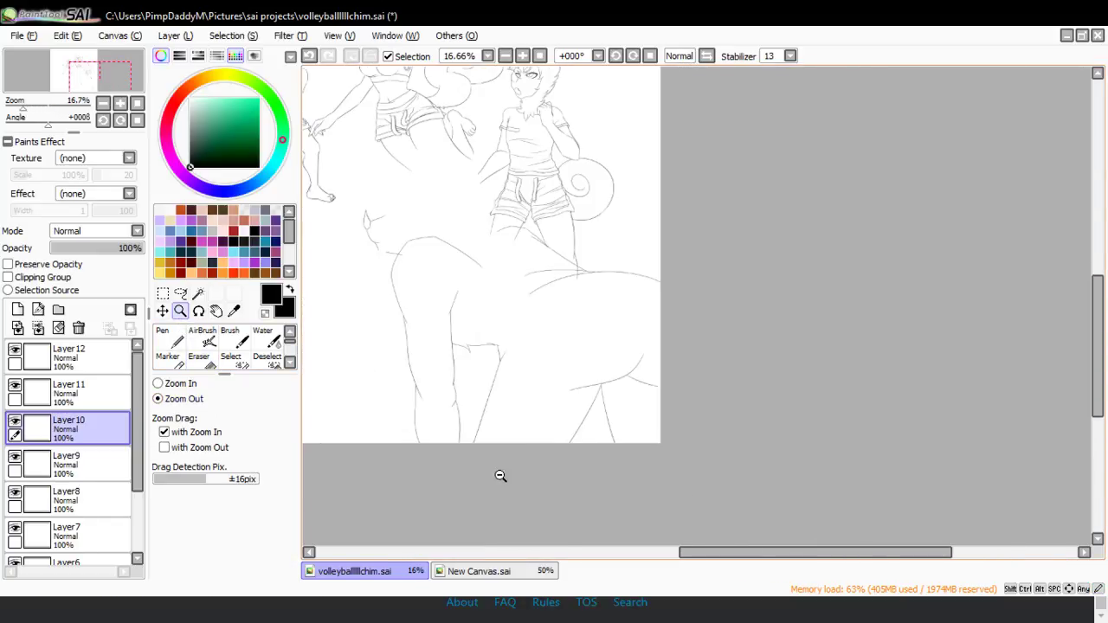
# - Add a new layer above Layer12 and show the Layer2 sketch again
pyautogui.click(82, 358)
pyautogui.click(13, 351)
pyautogui.click(14, 352)
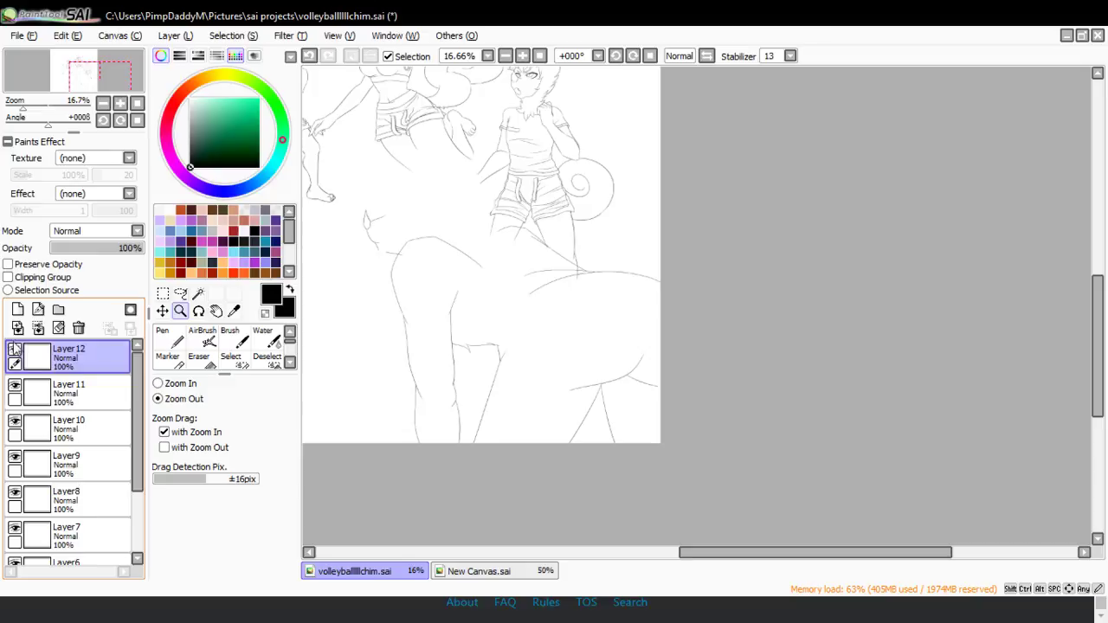
pyautogui.click(17, 309)
pyautogui.moveTo(138, 424); pyautogui.dragTo(143, 541)
pyautogui.click(15, 543)
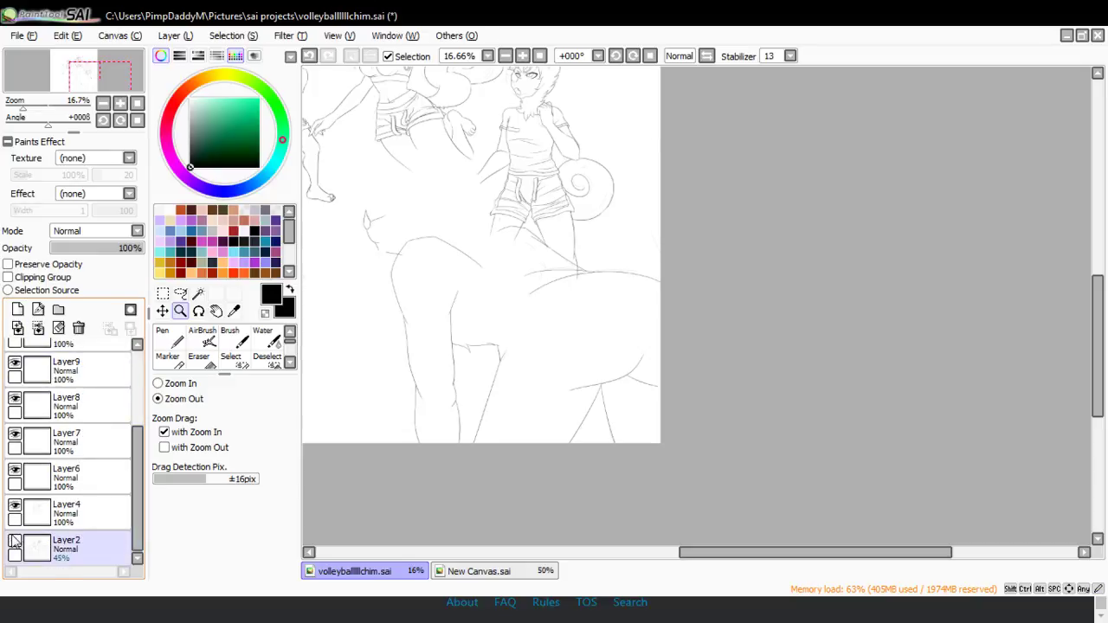
# - Ink the tail base's first fur strand and its curved upper edge with the small hooked tip, using the size 3 pen
pyautogui.click(181, 386)
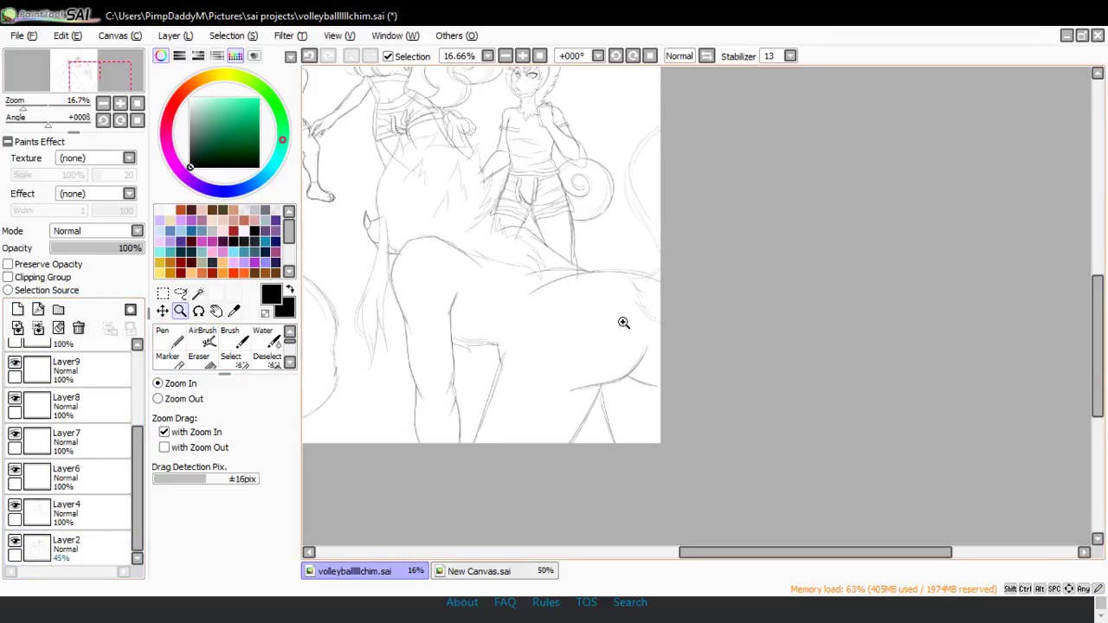
pyautogui.click(712, 307)
pyautogui.click(718, 340)
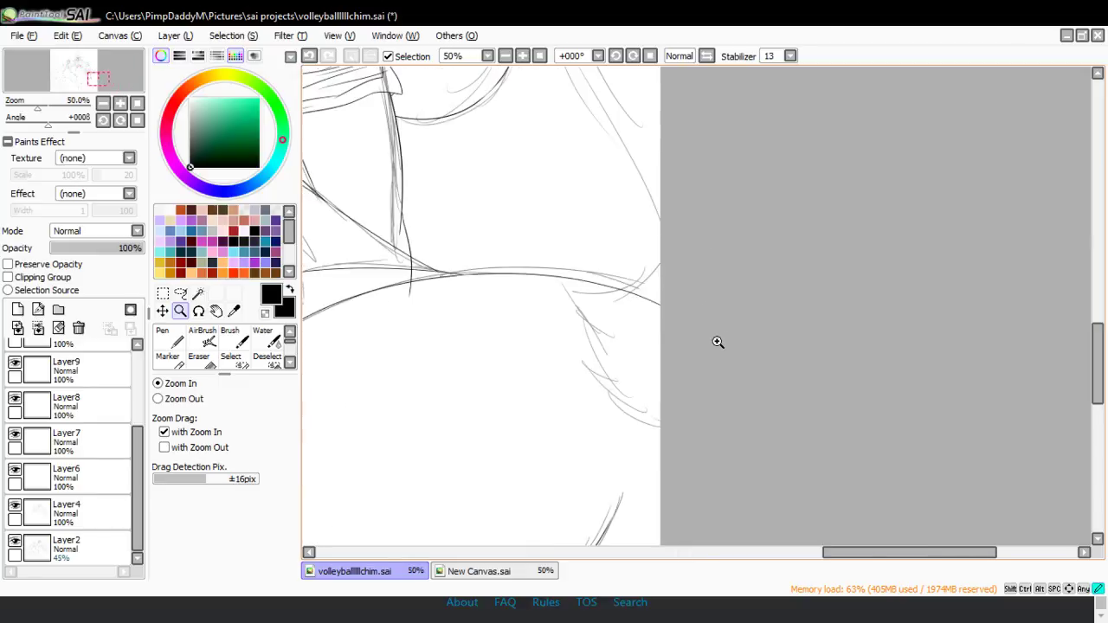
pyautogui.click(717, 341)
pyautogui.click(172, 339)
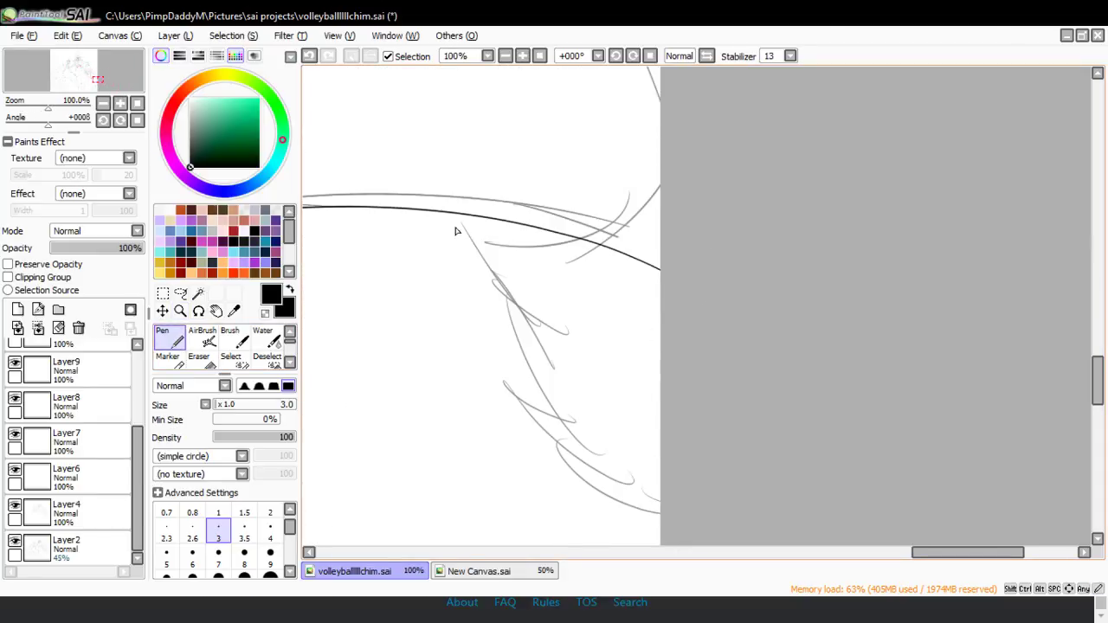
pyautogui.moveTo(442, 245); pyautogui.dragTo(587, 391)
pyautogui.moveTo(446, 249); pyautogui.dragTo(659, 188)
pyautogui.hotkey('ctrl', 'z')
pyautogui.moveTo(450, 248)
pyautogui.mouseDown()
pyautogui.moveTo(552, 255)
pyautogui.moveTo(628, 174)
pyautogui.moveTo(618, 244)
pyautogui.mouseUp()
pyautogui.hotkey('ctrl', 'z')
pyautogui.moveTo(631, 178)
pyautogui.mouseDown()
pyautogui.moveTo(637, 216)
pyautogui.moveTo(625, 225)
pyautogui.mouseUp()
pyautogui.hotkey('ctrl', 'z')
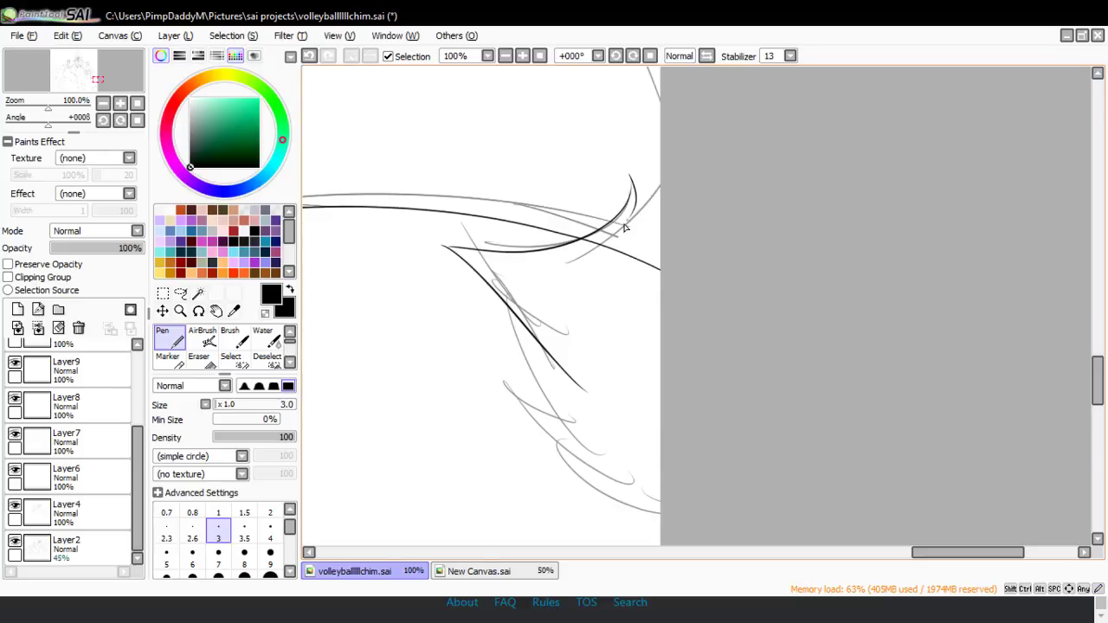
pyautogui.hotkey('ctrl', 'z')
pyautogui.moveTo(630, 176); pyautogui.dragTo(630, 221)
# - Ink the remaining fur strands below the tail base down to the canvas's right edge
pyautogui.moveTo(508, 318); pyautogui.dragTo(566, 420)
pyautogui.hotkey('ctrl', 'z')
pyautogui.moveTo(495, 293)
pyautogui.mouseDown()
pyautogui.moveTo(544, 396)
pyautogui.moveTo(507, 353)
pyautogui.moveTo(624, 468)
pyautogui.mouseUp()
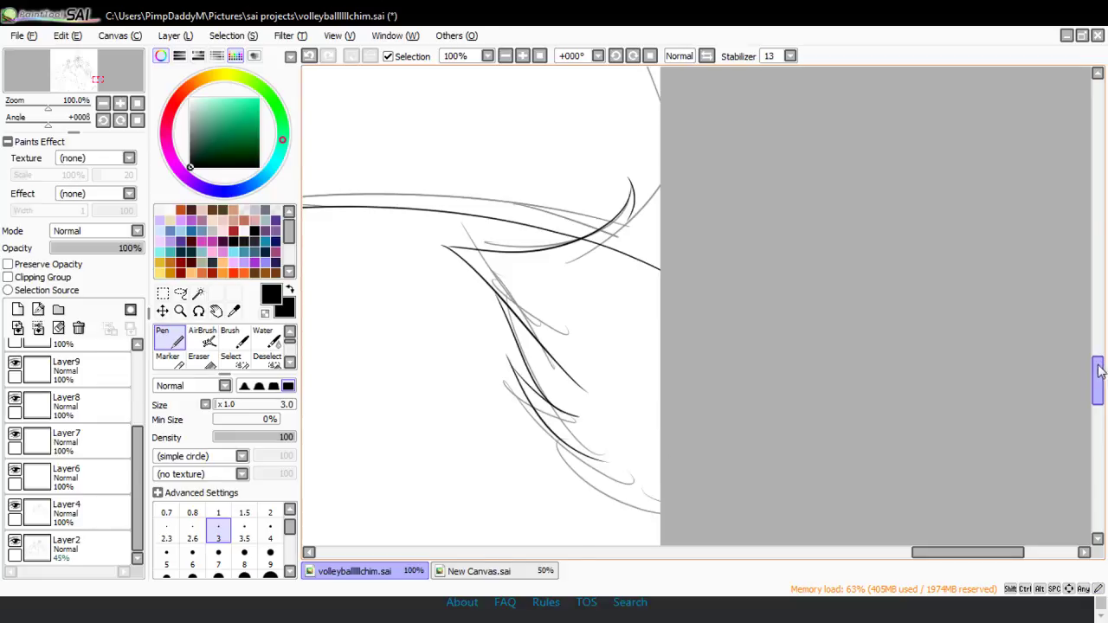
pyautogui.moveTo(1097, 370); pyautogui.dragTo(1097, 384)
pyautogui.moveTo(559, 316); pyautogui.dragTo(716, 382)
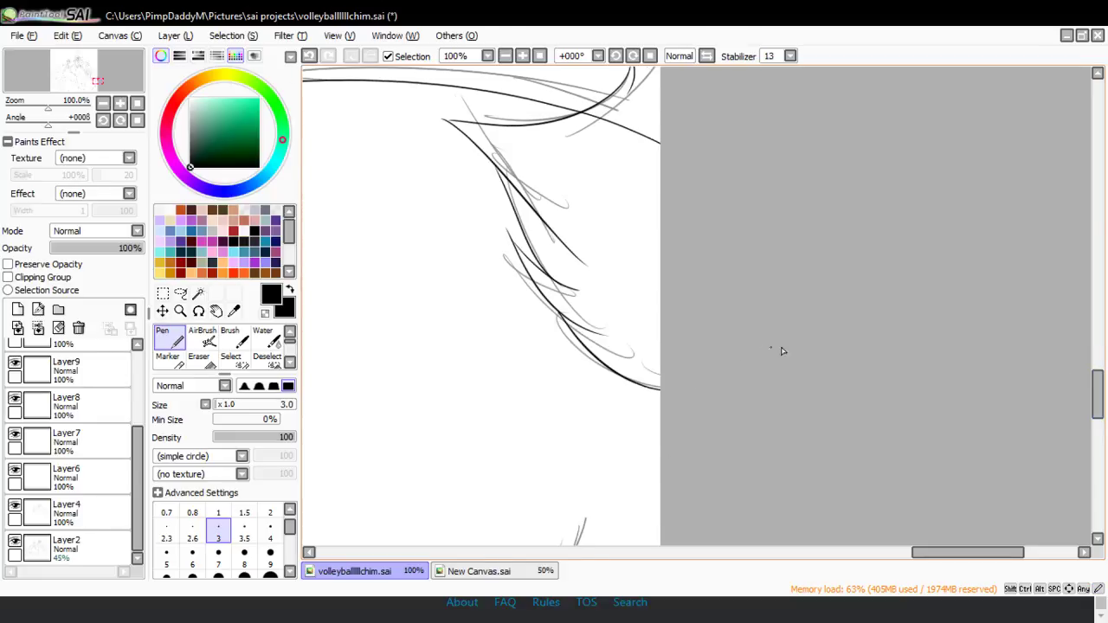
# - Ink the curve rising from the tail base past the hooked tip to the canvas's right edge
pyautogui.moveTo(1097, 370); pyautogui.dragTo(1096, 343)
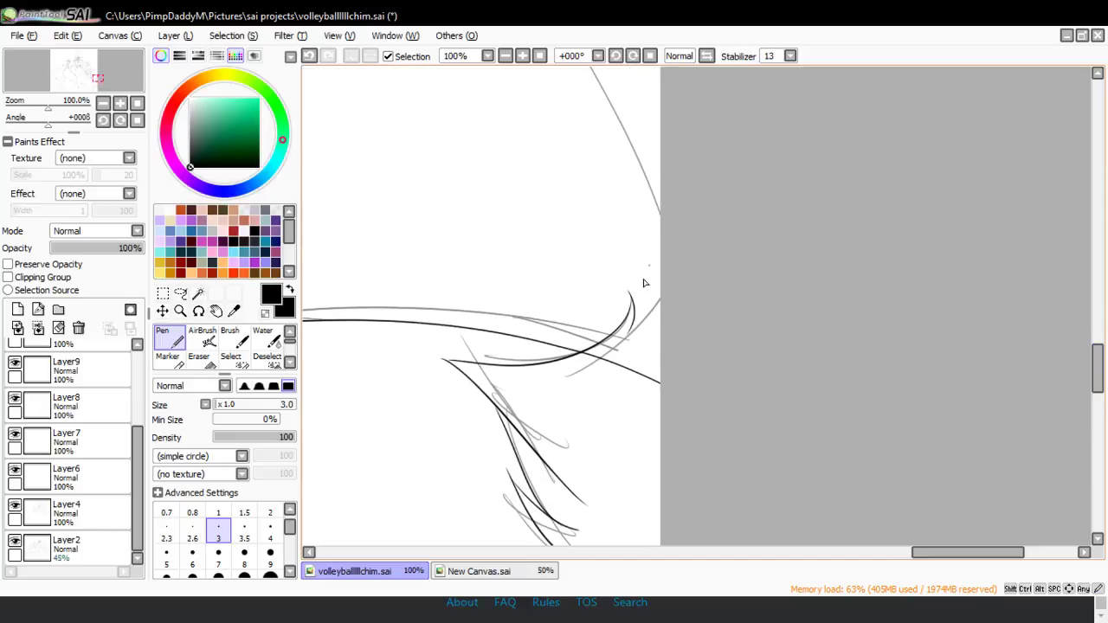
pyautogui.hotkey('ctrl', 'z')
pyautogui.moveTo(592, 359)
pyautogui.mouseDown()
pyautogui.moveTo(666, 299)
pyautogui.moveTo(680, 233)
pyautogui.mouseUp()
pyautogui.hotkey('ctrl', 'z')
pyautogui.moveTo(578, 364)
pyautogui.mouseDown()
pyautogui.moveTo(670, 292)
pyautogui.moveTo(683, 262)
pyautogui.moveTo(627, 364)
pyautogui.moveTo(598, 357)
pyautogui.moveTo(679, 229)
pyautogui.moveTo(650, 335)
pyautogui.moveTo(591, 356)
pyautogui.moveTo(686, 234)
pyautogui.mouseUp()
pyautogui.hotkey('ctrl', 'z')
pyautogui.hotkey('ctrl', 'z')
# - Ink the tail's long outer curve from the canvas's right edge upward and its upper branch back to the edge
pyautogui.moveTo(1096, 366); pyautogui.dragTo(1096, 317)
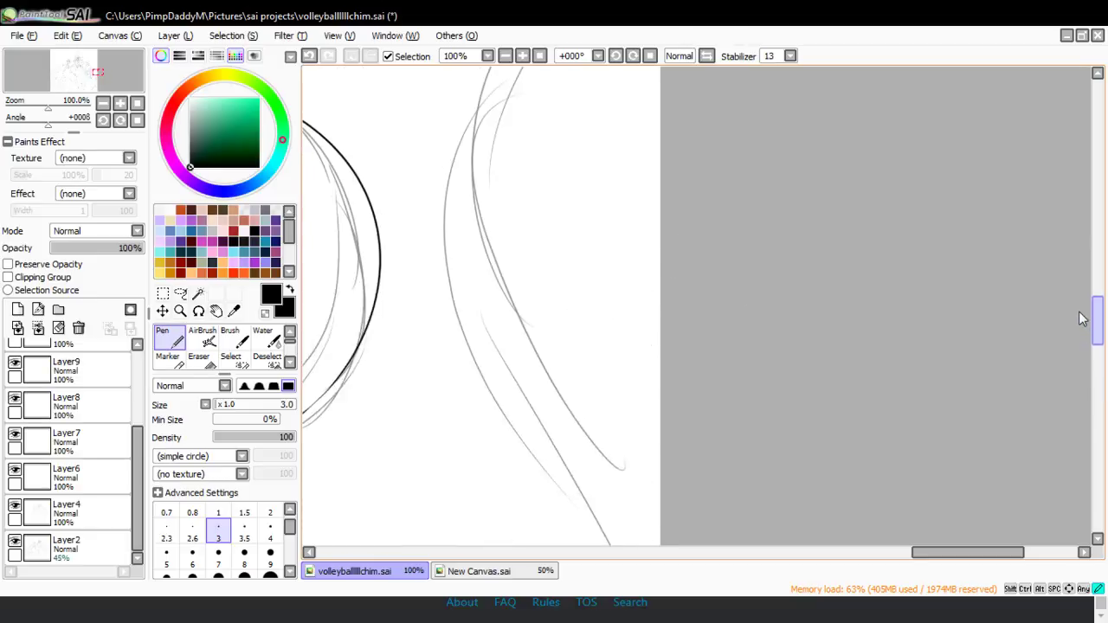
pyautogui.click(180, 311)
pyautogui.click(157, 398)
pyautogui.click(393, 245)
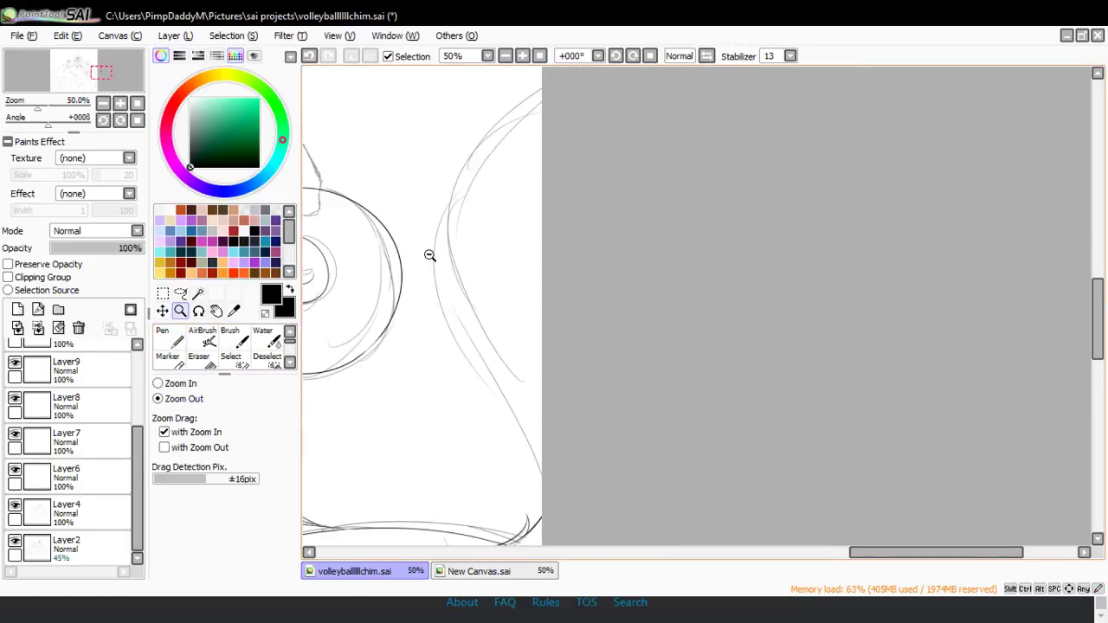
pyautogui.click(394, 279)
pyautogui.click(169, 337)
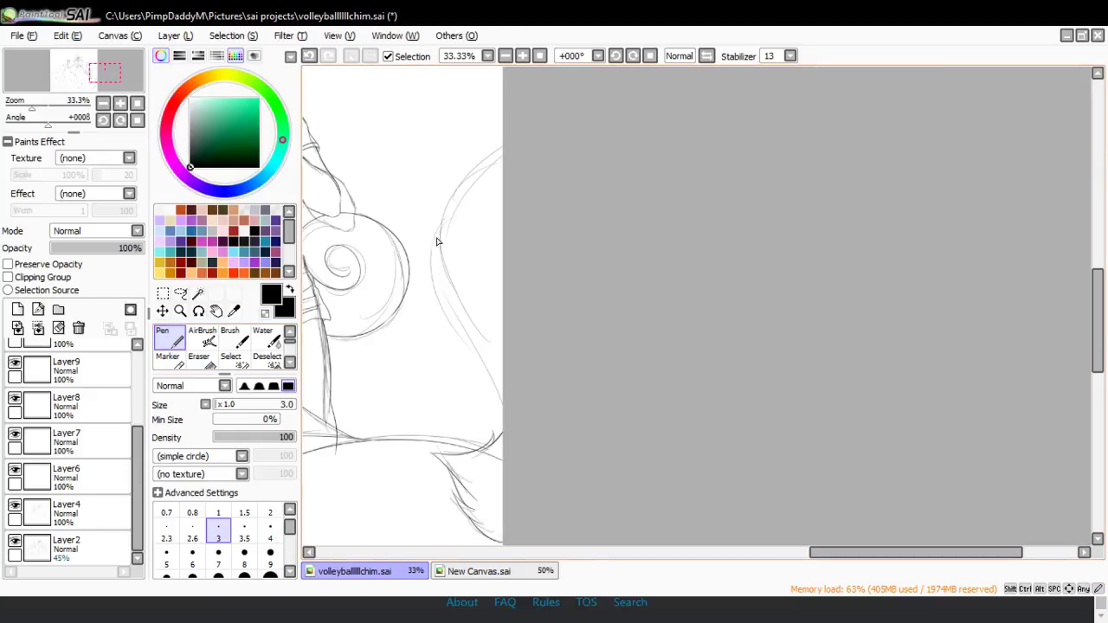
pyautogui.moveTo(503, 406)
pyautogui.mouseDown()
pyautogui.moveTo(440, 201)
pyautogui.moveTo(472, 163)
pyautogui.mouseUp()
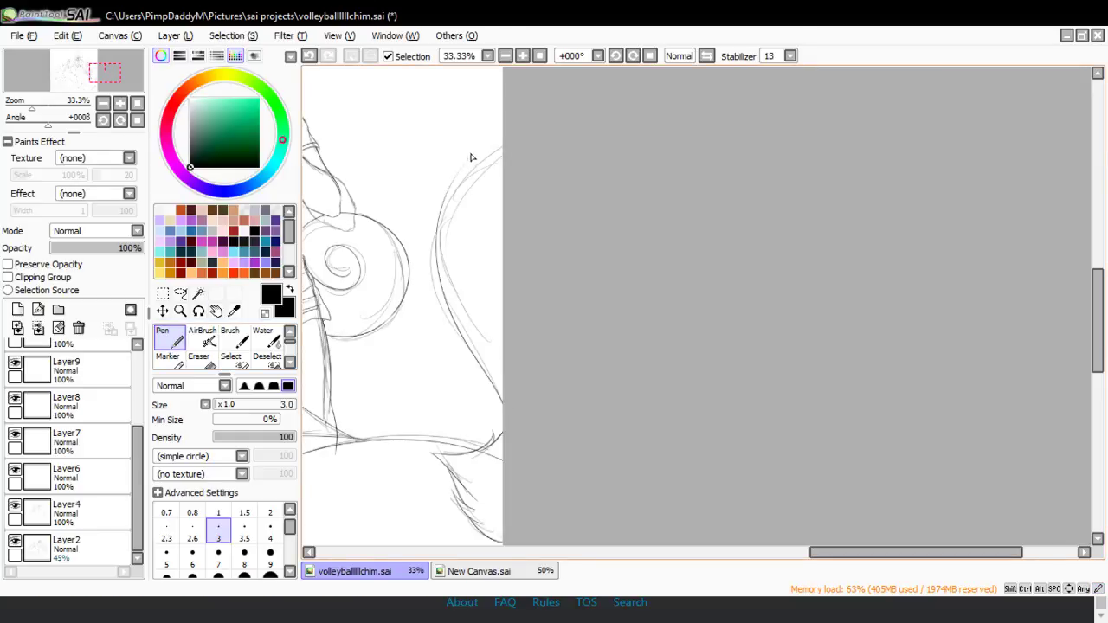
pyautogui.moveTo(451, 208); pyautogui.dragTo(517, 133)
pyautogui.hotkey('ctrl', 'z')
pyautogui.moveTo(450, 207); pyautogui.dragTo(551, 128)
# - Hide the Layer2 sketch and make Layer10 the active layer
pyautogui.click(39, 546)
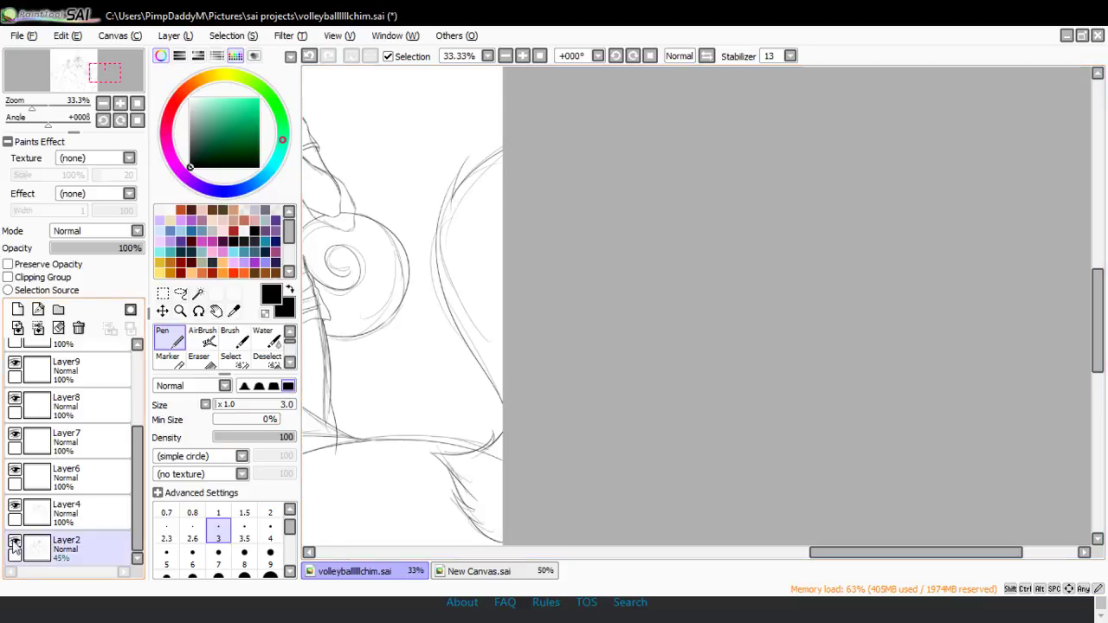
pyautogui.click(15, 542)
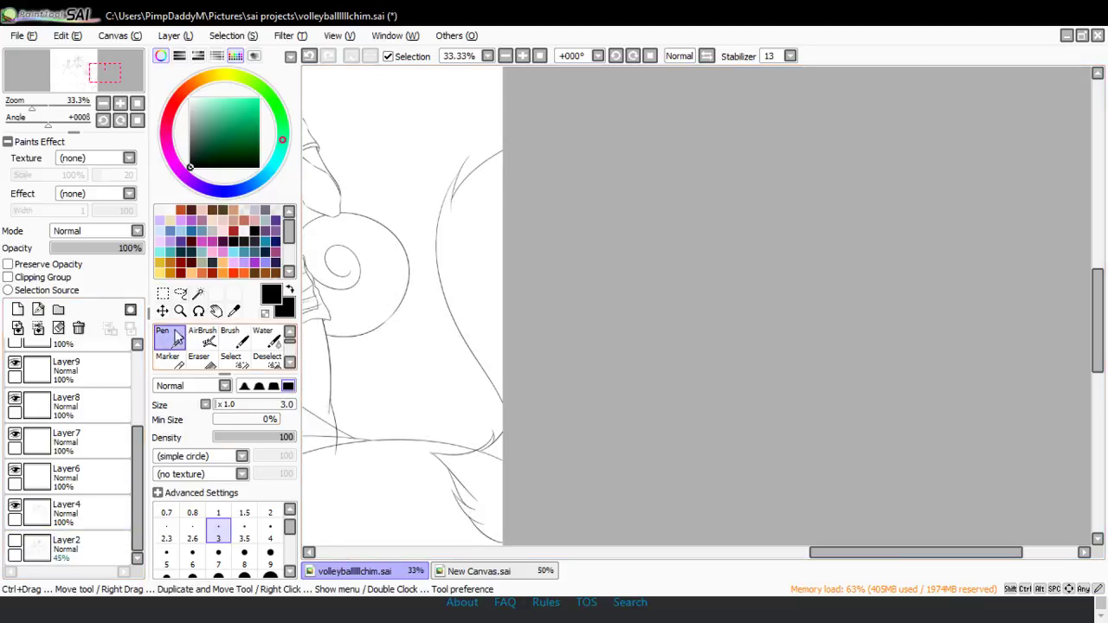
pyautogui.moveTo(136, 470); pyautogui.dragTo(134, 353)
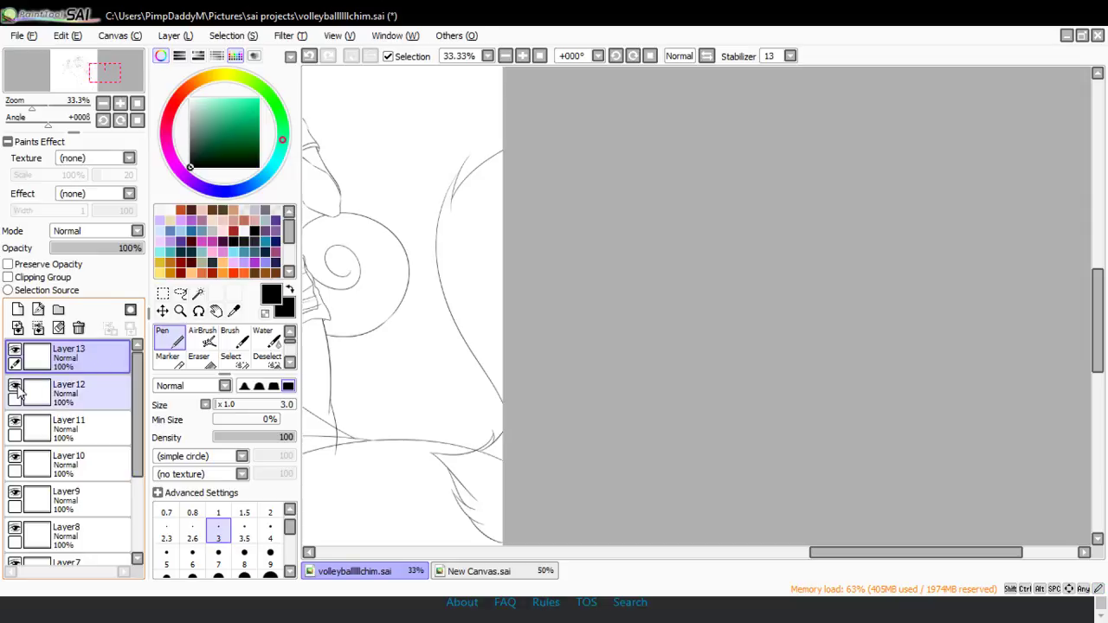
pyautogui.click(14, 457)
pyautogui.click(15, 456)
pyautogui.click(35, 463)
# - Erase the part of the back line that runs past the tail base, using the size 9 and size 20 erasers
pyautogui.click(180, 310)
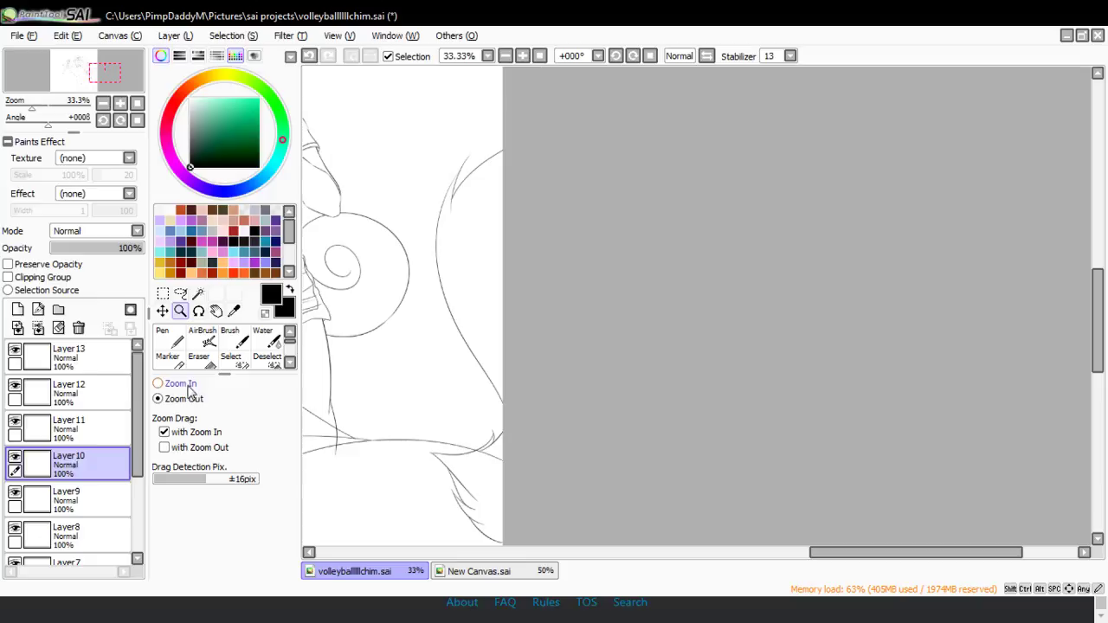
pyautogui.click(492, 495)
pyautogui.click(497, 475)
pyautogui.click(199, 359)
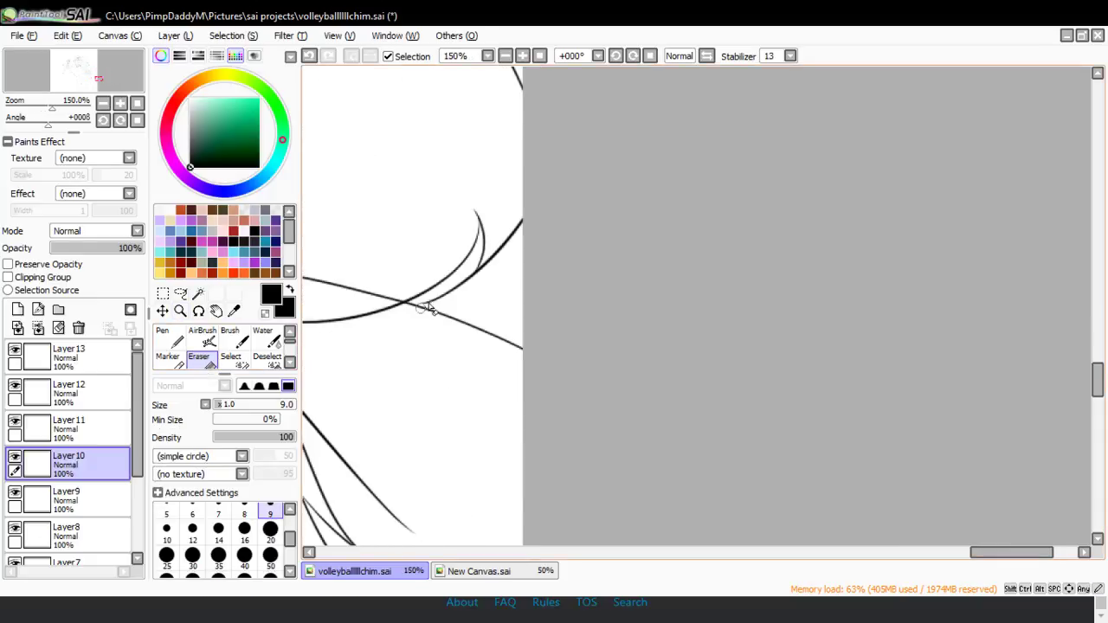
pyautogui.click(270, 528)
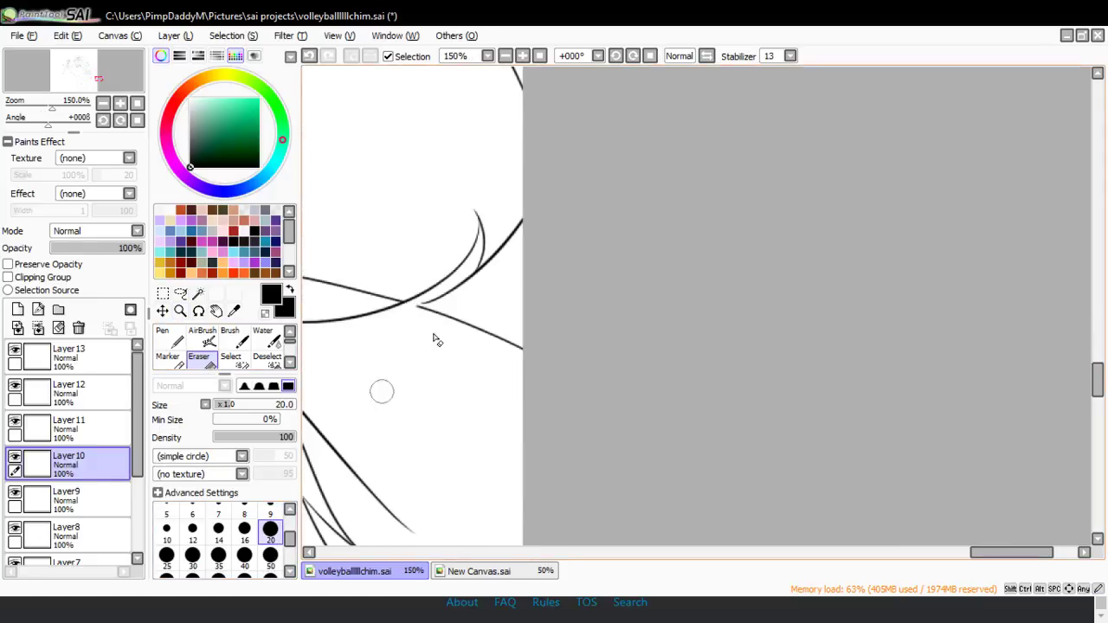
pyautogui.moveTo(407, 305); pyautogui.dragTo(517, 334)
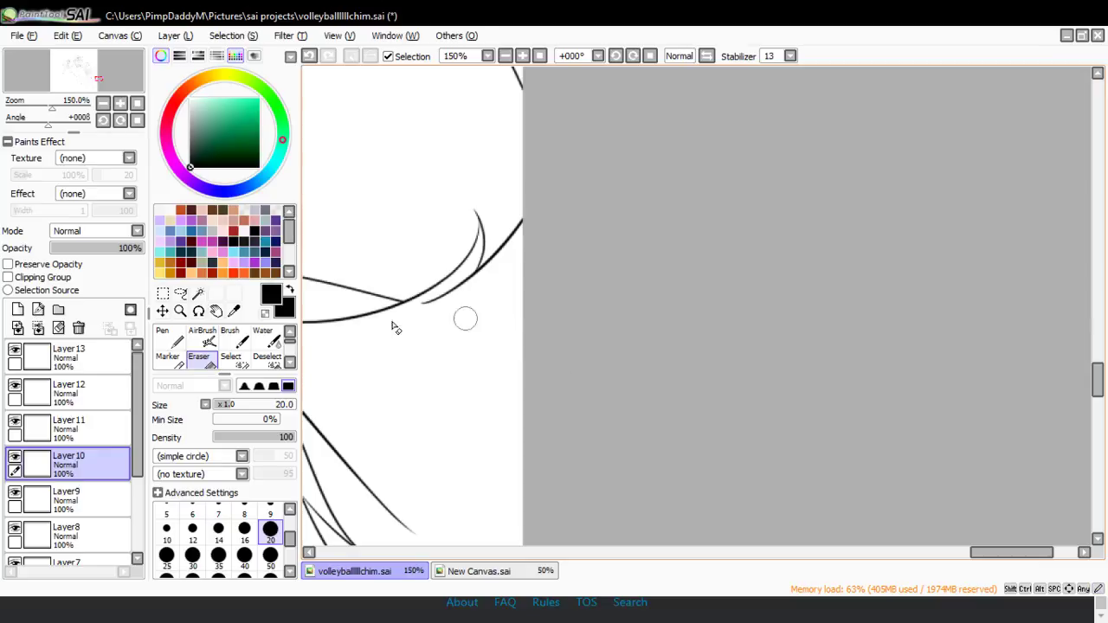
# - Examine the tail and hindquarter line art in the whole drawing
pyautogui.click(180, 311)
pyautogui.click(189, 403)
pyautogui.click(596, 304)
pyautogui.click(629, 308)
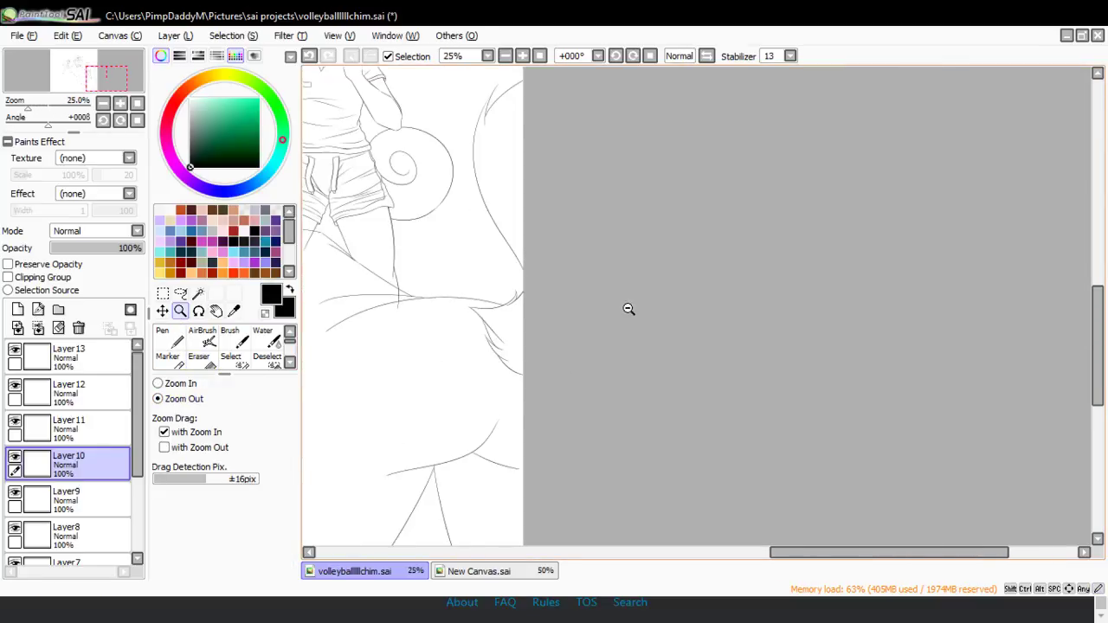
pyautogui.click(665, 310)
pyautogui.click(686, 294)
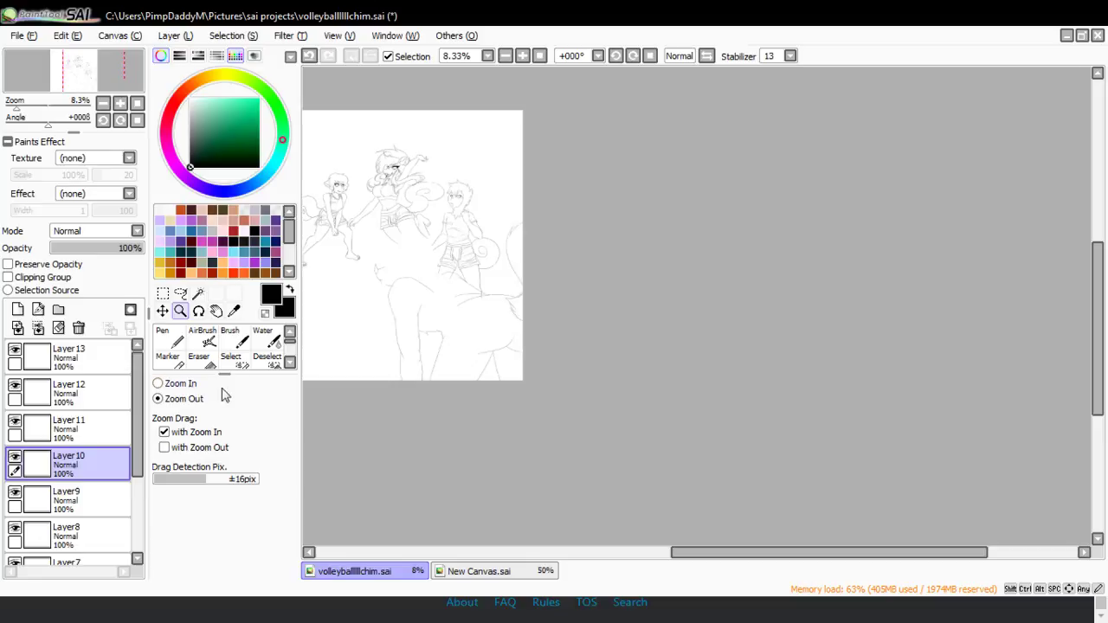
pyautogui.click(169, 383)
pyautogui.click(386, 288)
pyautogui.click(383, 326)
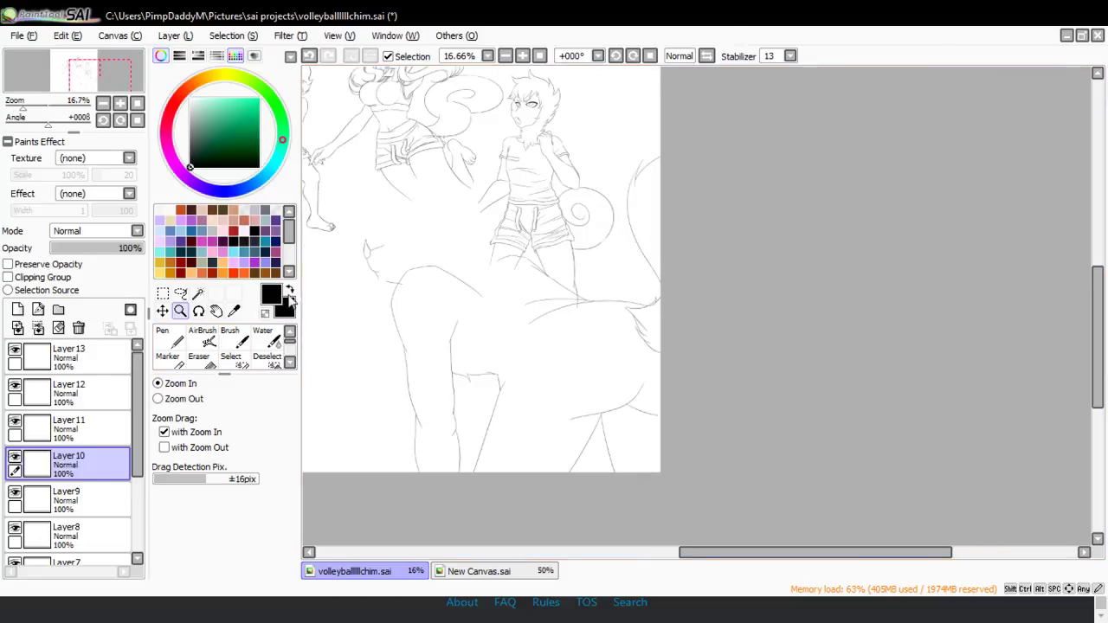
# - Add a new layer above Layer13 and show the Layer2 sketch again for inking the chest fur
pyautogui.click(69, 355)
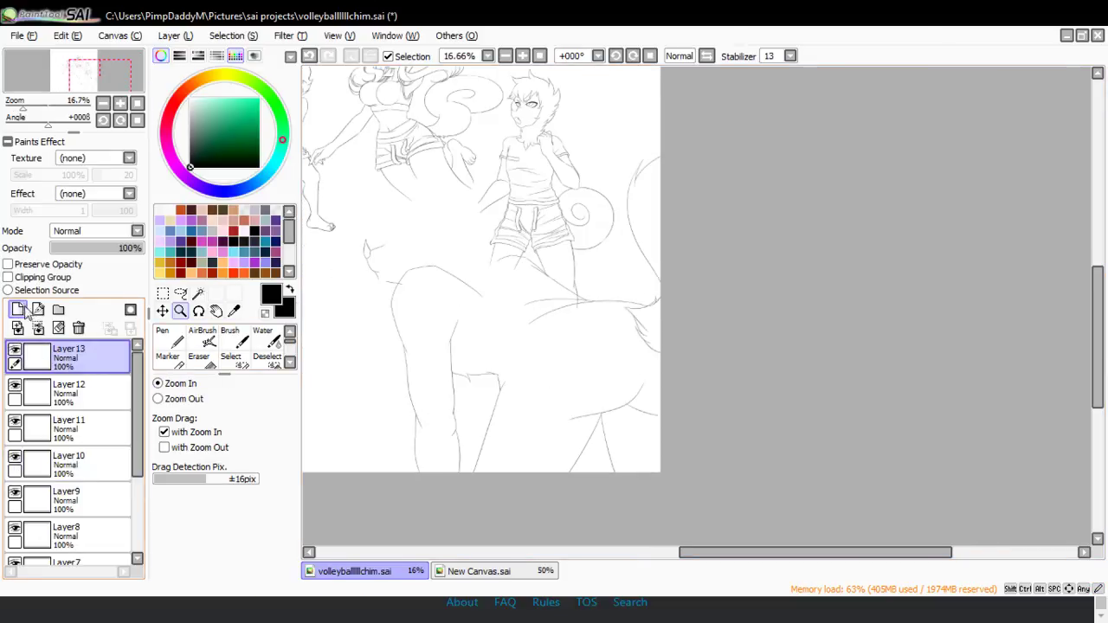
pyautogui.click(18, 309)
pyautogui.moveTo(137, 383); pyautogui.dragTo(137, 485)
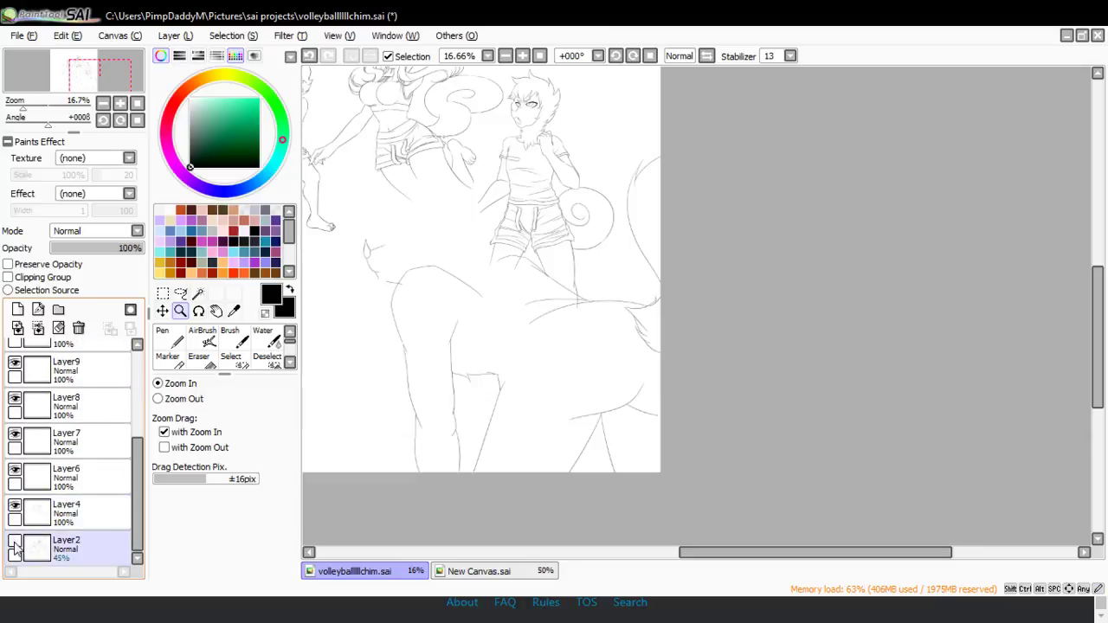
pyautogui.click(15, 544)
pyautogui.click(17, 309)
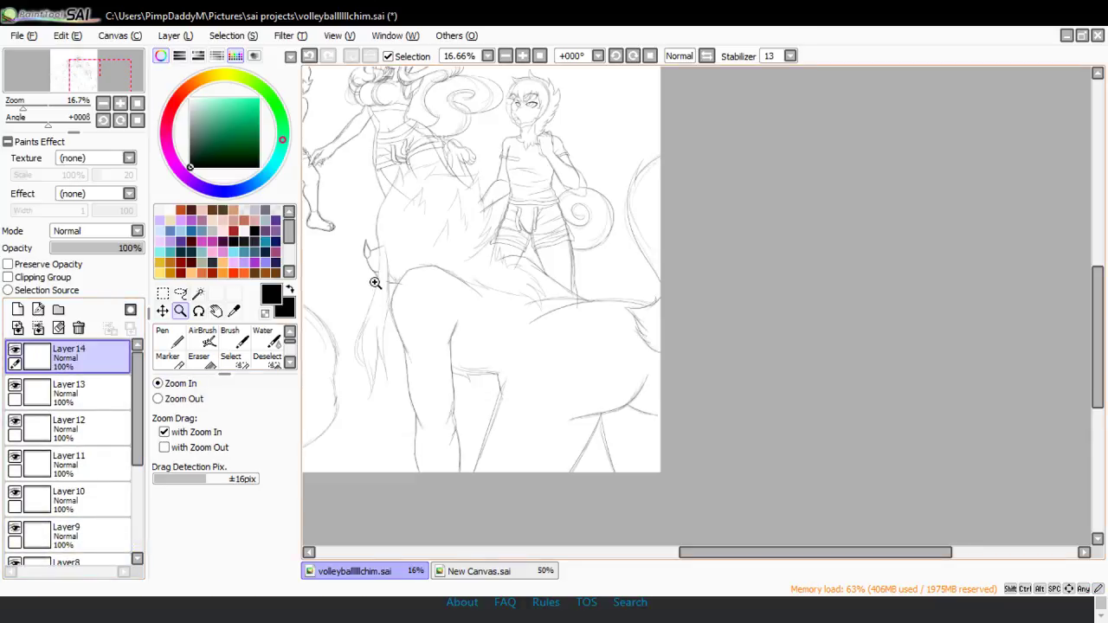
pyautogui.scroll(3, 383, 207)
pyautogui.click(171, 339)
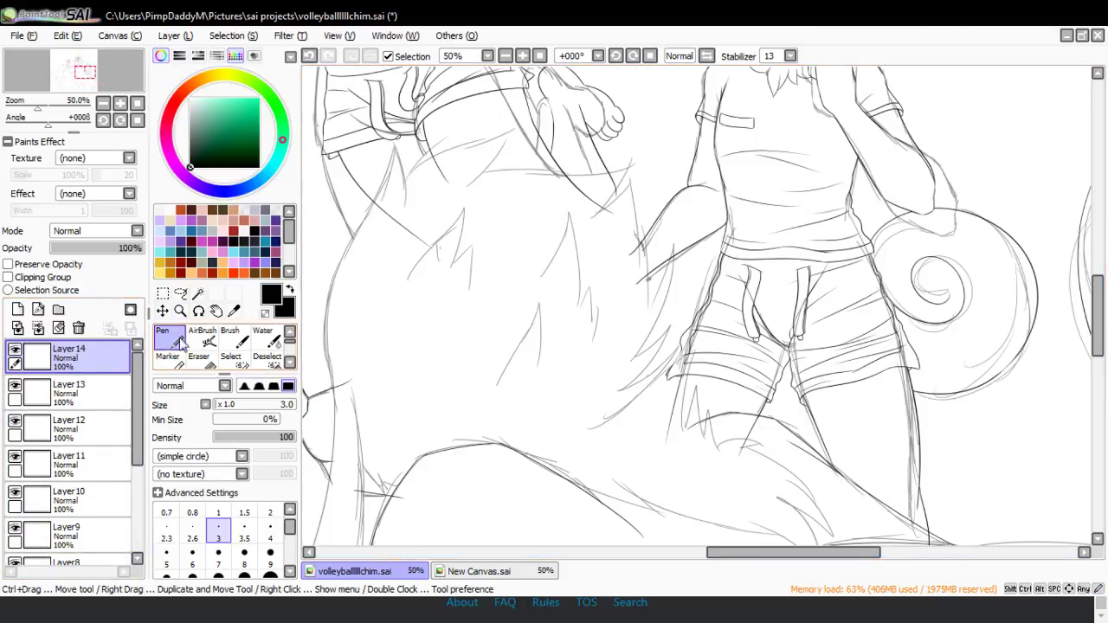
# - Ink the front contour of the chest with the size 3 pen, from the lower chest up to the waist
pyautogui.moveTo(327, 358); pyautogui.dragTo(390, 197)
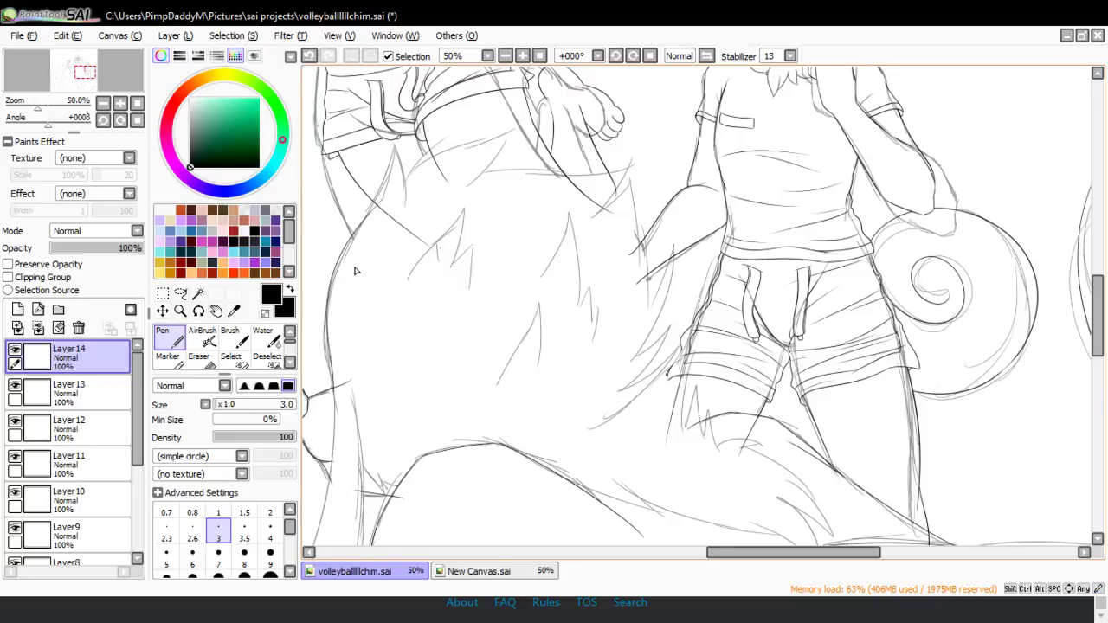
pyautogui.hotkey('ctrl', 'z')
pyautogui.moveTo(328, 390)
pyautogui.mouseDown()
pyautogui.moveTo(328, 313)
pyautogui.moveTo(395, 140)
pyautogui.mouseUp()
pyautogui.hotkey('ctrl', 'z')
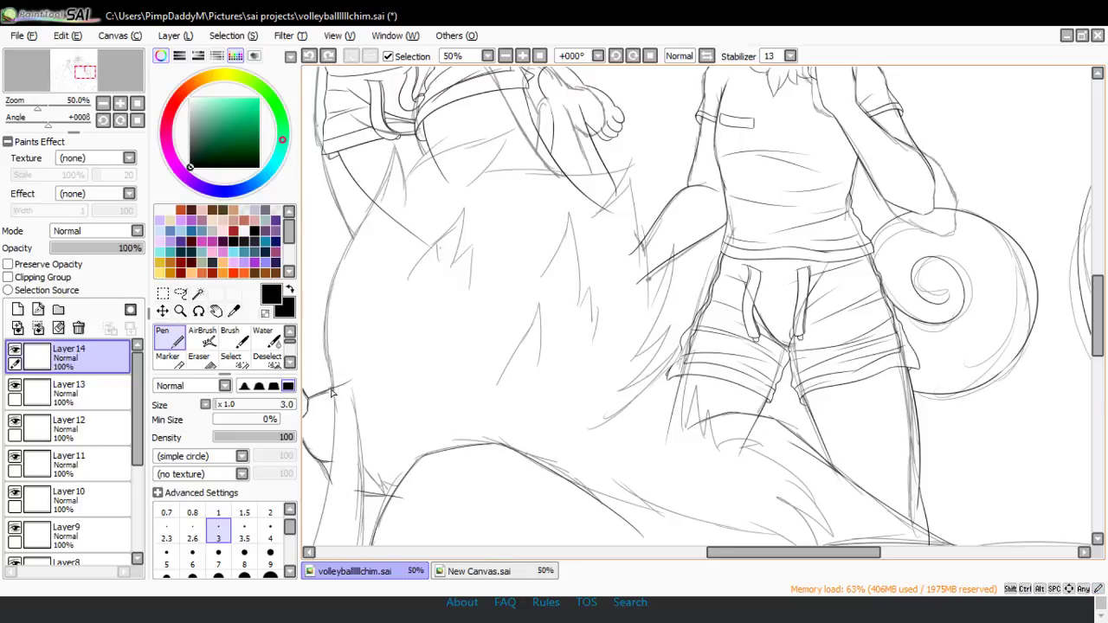
pyautogui.moveTo(330, 390)
pyautogui.mouseDown()
pyautogui.moveTo(370, 195)
pyautogui.moveTo(394, 140)
pyautogui.mouseUp()
pyautogui.hotkey('ctrl', 'z')
pyautogui.moveTo(321, 327)
pyautogui.mouseDown()
pyautogui.moveTo(407, 134)
pyautogui.moveTo(407, 199)
pyautogui.mouseUp()
pyautogui.hotkey('ctrl', 'z')
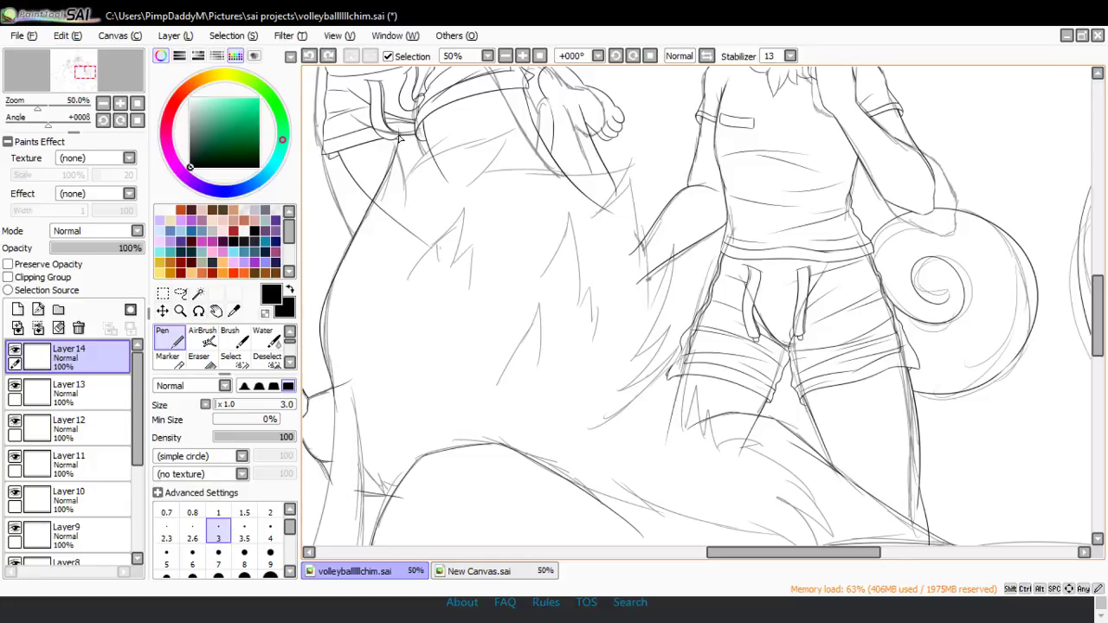
# - Ink the pointed fur tufts around the waist, across the shoulders and down the rear edge of the chest fur
pyautogui.moveTo(400, 137); pyautogui.dragTo(411, 212)
pyautogui.moveTo(414, 165); pyautogui.dragTo(460, 133)
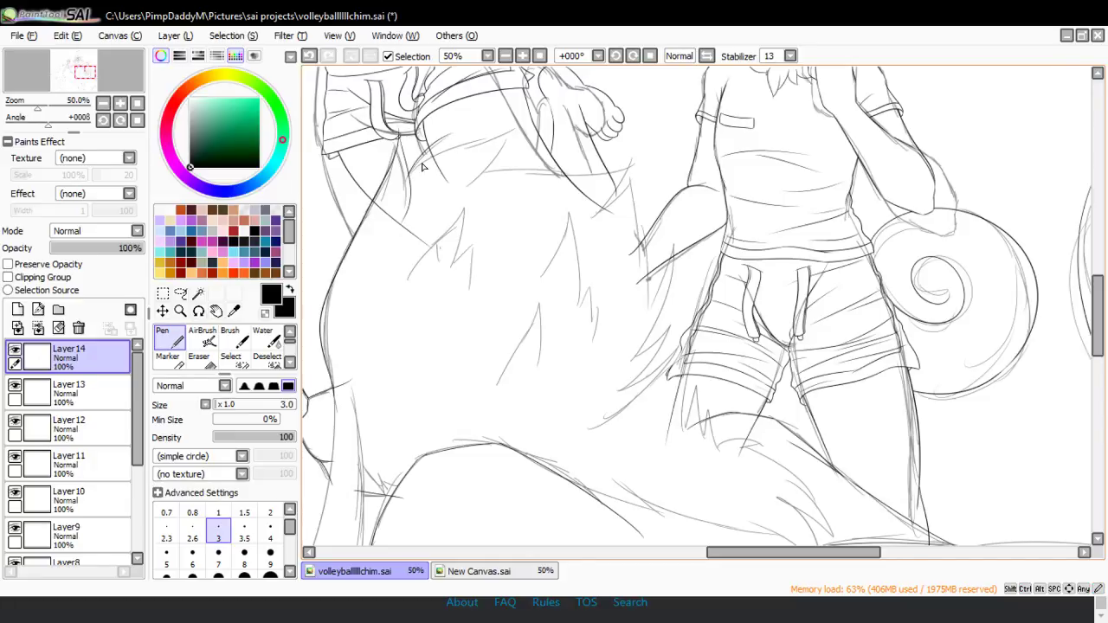
pyautogui.hotkey('ctrl', 'z')
pyautogui.moveTo(413, 162); pyautogui.dragTo(460, 133)
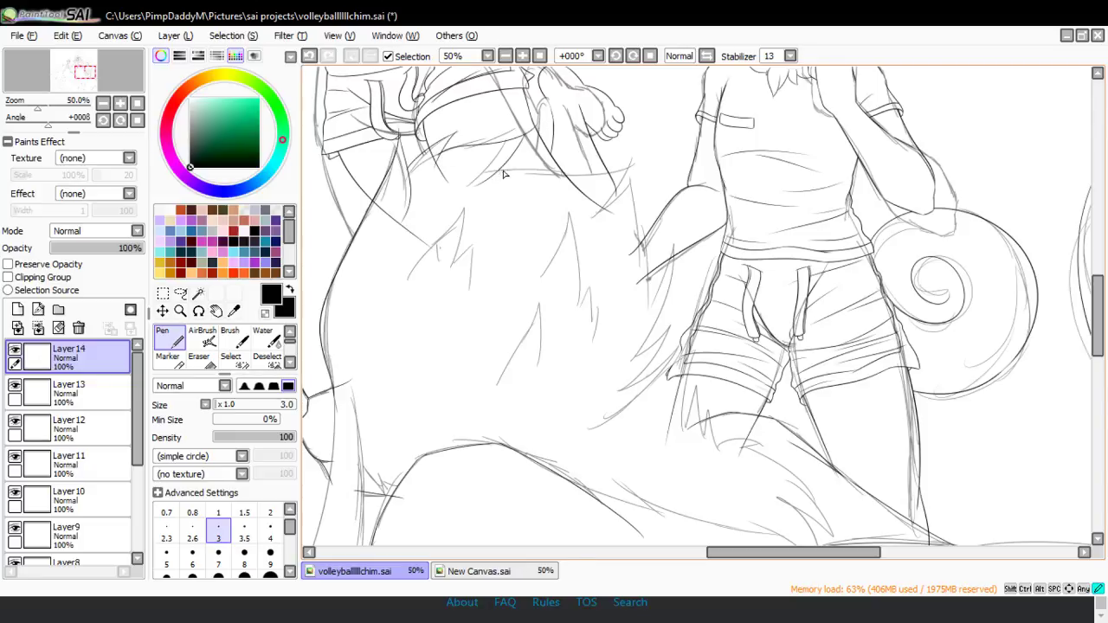
pyautogui.moveTo(504, 173); pyautogui.dragTo(582, 173)
pyautogui.hotkey('ctrl', 'z')
pyautogui.moveTo(504, 163); pyautogui.dragTo(581, 168)
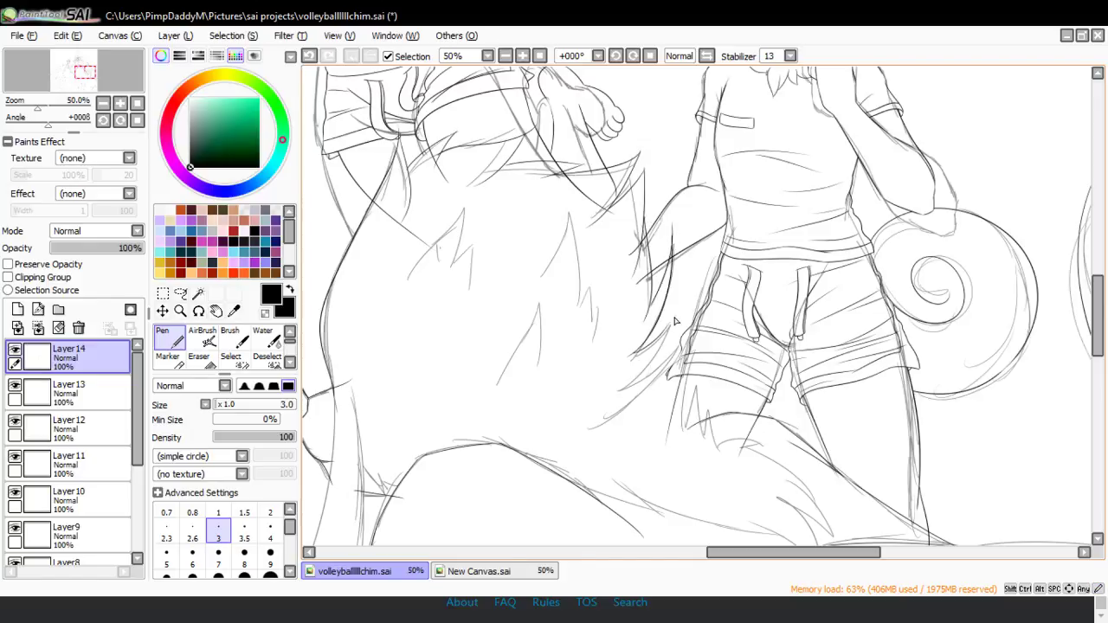
pyautogui.moveTo(677, 356); pyautogui.dragTo(589, 440)
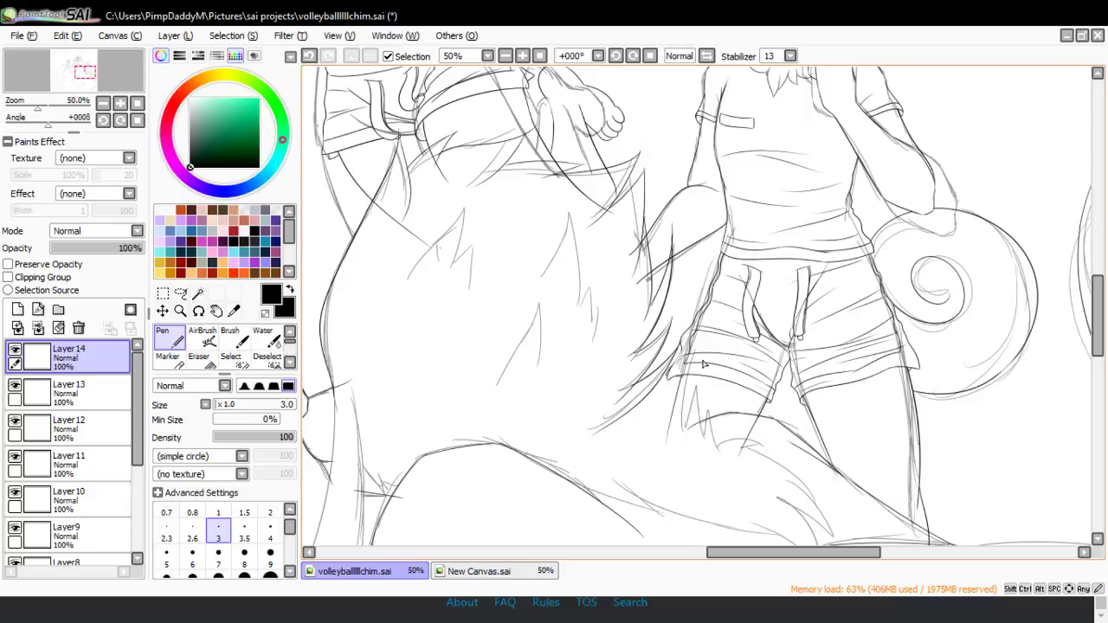
# - Ink the fur tufts below the background figure's shorts and down towards the back line
pyautogui.scroll(-3, 1088, 323)
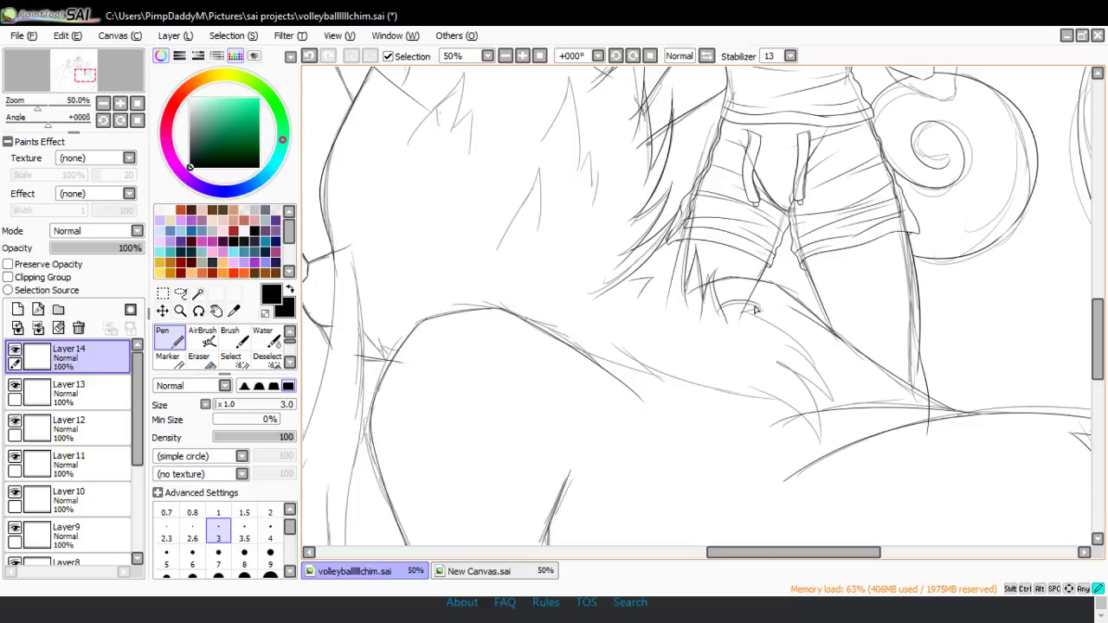
pyautogui.hotkey('ctrl', 'z')
pyautogui.moveTo(749, 313); pyautogui.dragTo(817, 384)
pyautogui.moveTo(774, 348); pyautogui.dragTo(835, 406)
pyautogui.hotkey('ctrl', 'z')
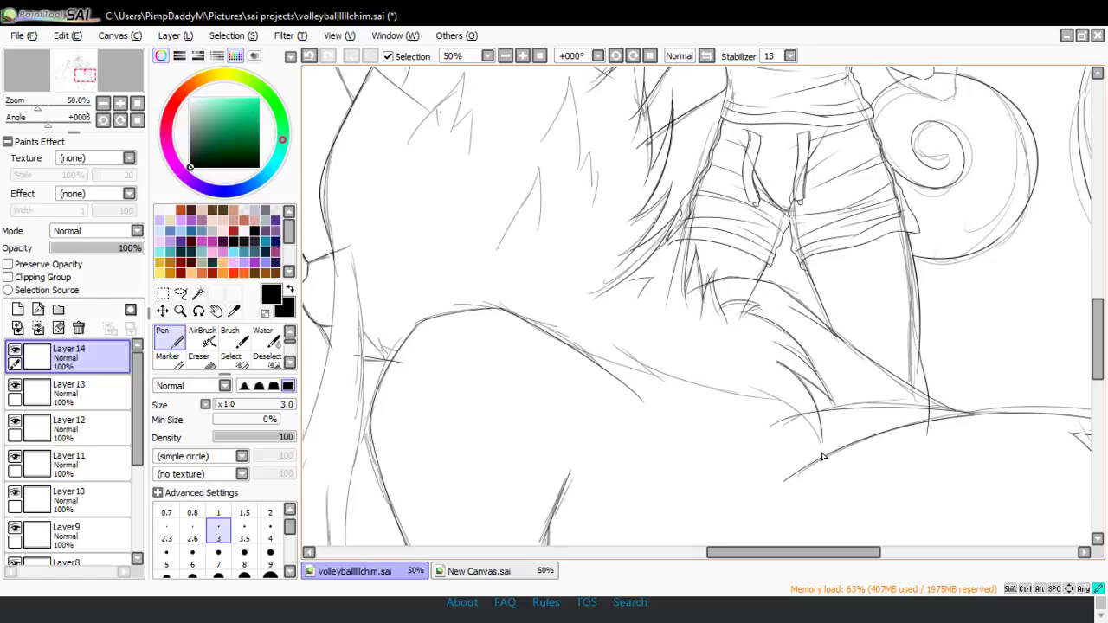
# - Ink the long curved line from the top of the foreleg to the last fur tuft on the back
pyautogui.moveTo(727, 394); pyautogui.dragTo(650, 358)
pyautogui.hotkey('ctrl', 'z')
pyautogui.moveTo(575, 355)
pyautogui.mouseDown()
pyautogui.moveTo(656, 404)
pyautogui.moveTo(607, 353)
pyautogui.moveTo(762, 406)
pyautogui.mouseUp()
pyautogui.hotkey('ctrl', 'z')
pyautogui.moveTo(633, 369); pyautogui.dragTo(796, 413)
pyautogui.hotkey('ctrl', 'z')
pyautogui.moveTo(636, 374); pyautogui.dragTo(817, 429)
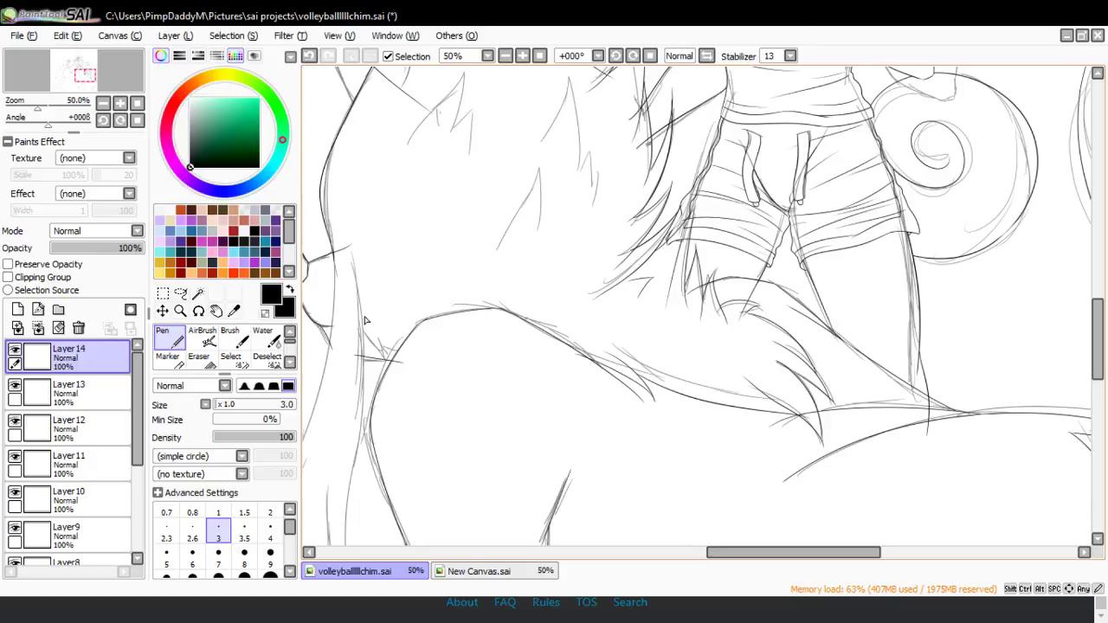
pyautogui.moveTo(390, 361); pyautogui.dragTo(407, 363)
# - Hide the Layer2 sketch to check the inked fur on its own
pyautogui.click(180, 311)
pyautogui.click(169, 399)
pyautogui.click(395, 272)
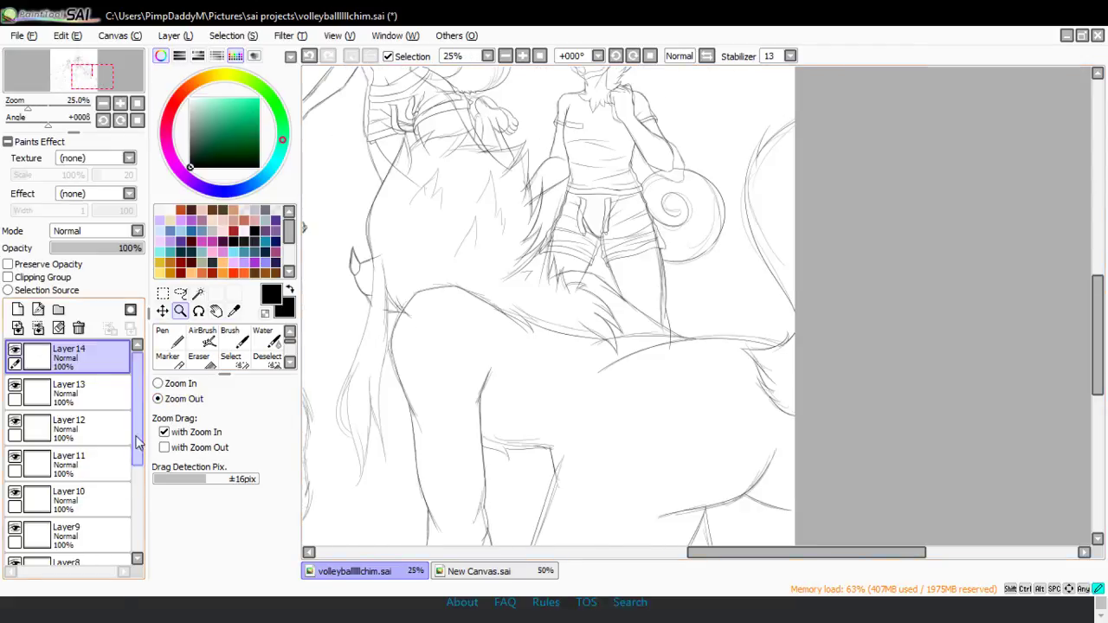
pyautogui.moveTo(137, 407); pyautogui.dragTo(137, 493)
pyautogui.click(9, 541)
pyautogui.click(14, 541)
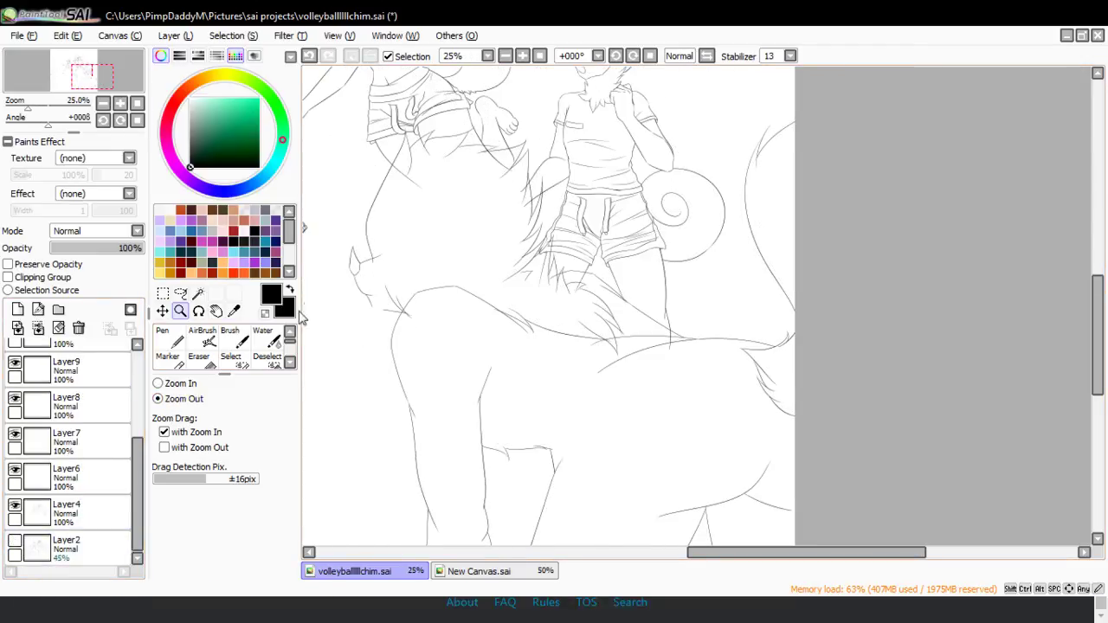
# - Trim the overshooting tips of the back fur tufts with the size 20 eraser and add a short joining pen stroke
pyautogui.click(572, 333)
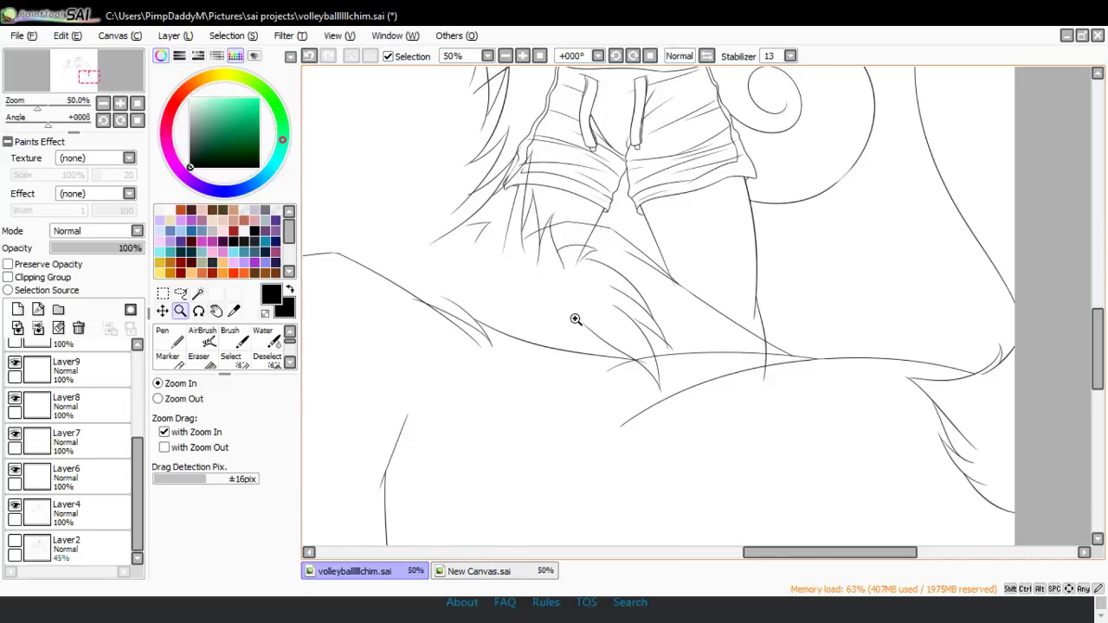
pyautogui.click(502, 357)
pyautogui.press('e')
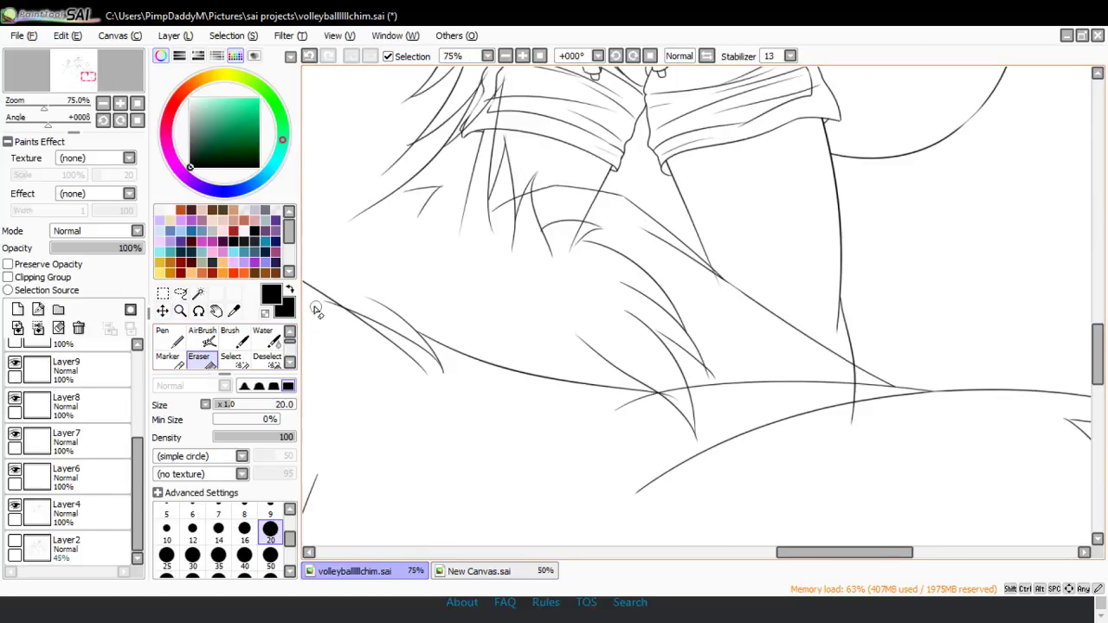
pyautogui.click(180, 310)
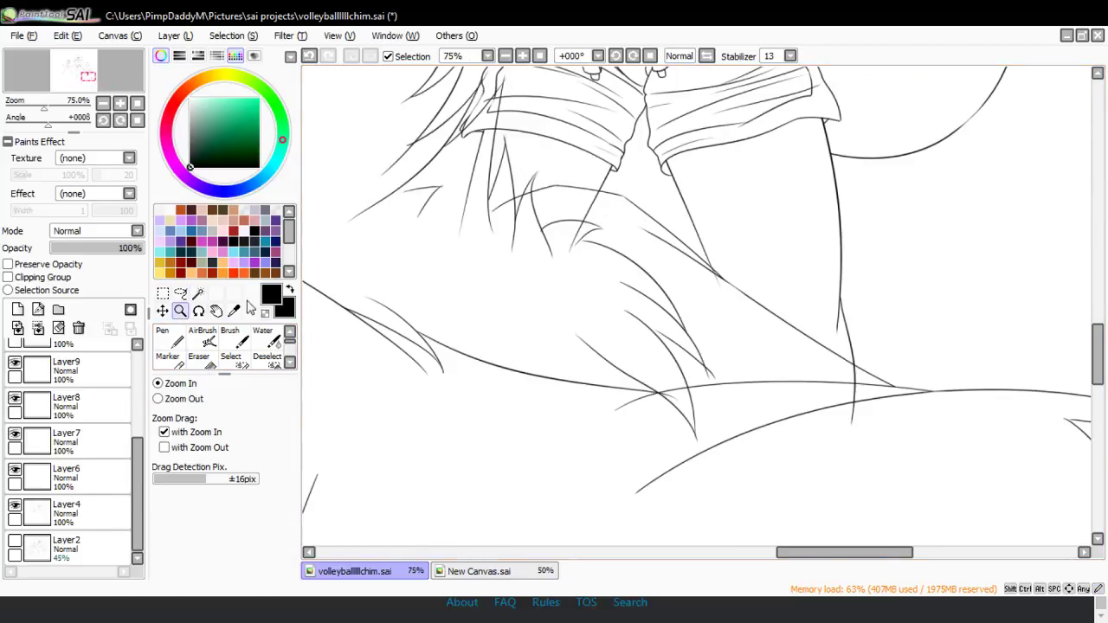
pyautogui.click(703, 415)
pyautogui.click(198, 357)
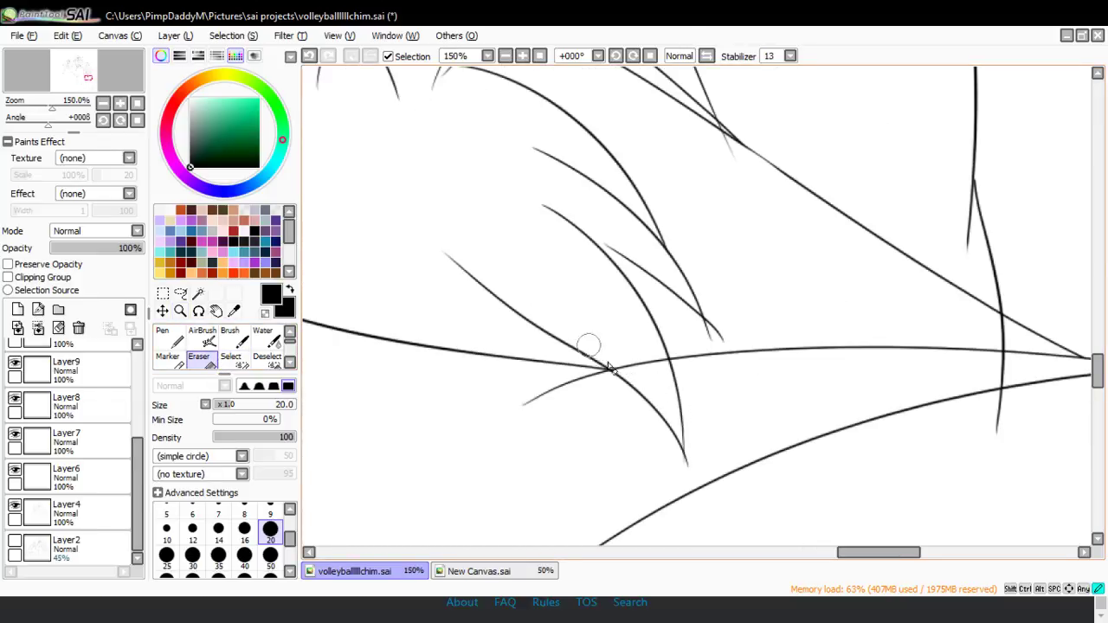
pyautogui.moveTo(692, 458)
pyautogui.mouseDown()
pyautogui.moveTo(690, 494)
pyautogui.moveTo(693, 449)
pyautogui.moveTo(707, 434)
pyautogui.mouseUp()
pyautogui.hotkey('ctrl', 'z')
pyautogui.moveTo(701, 324); pyautogui.dragTo(720, 338)
pyautogui.press('n')
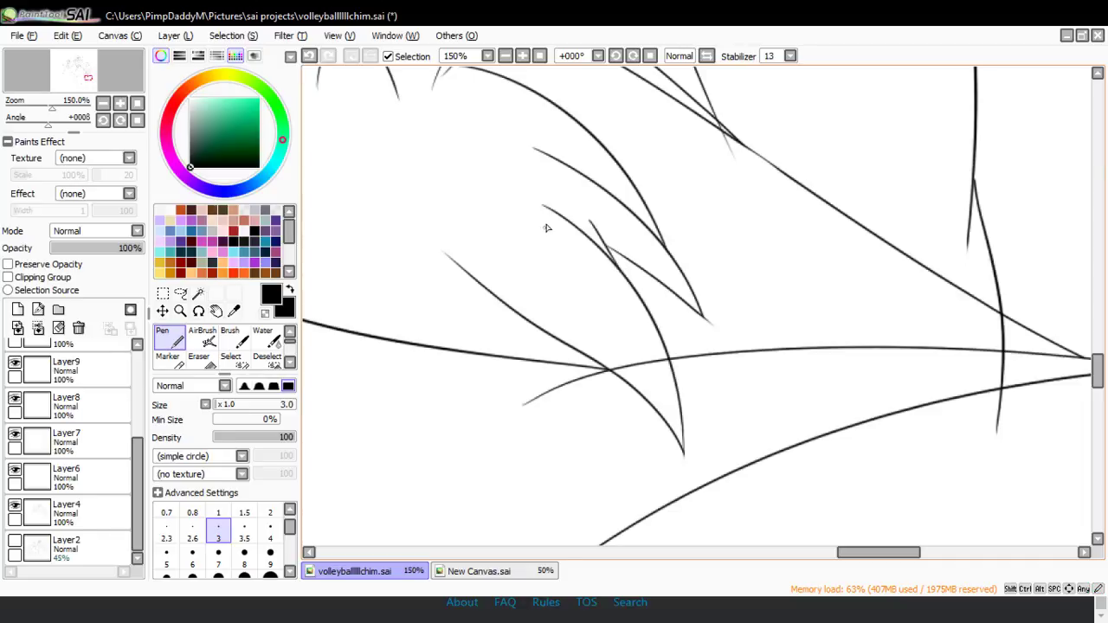
# - Extend the upper back fur strokes with the size 3 pen so the tufts below the shorts join
pyautogui.moveTo(1101, 370); pyautogui.dragTo(1097, 347)
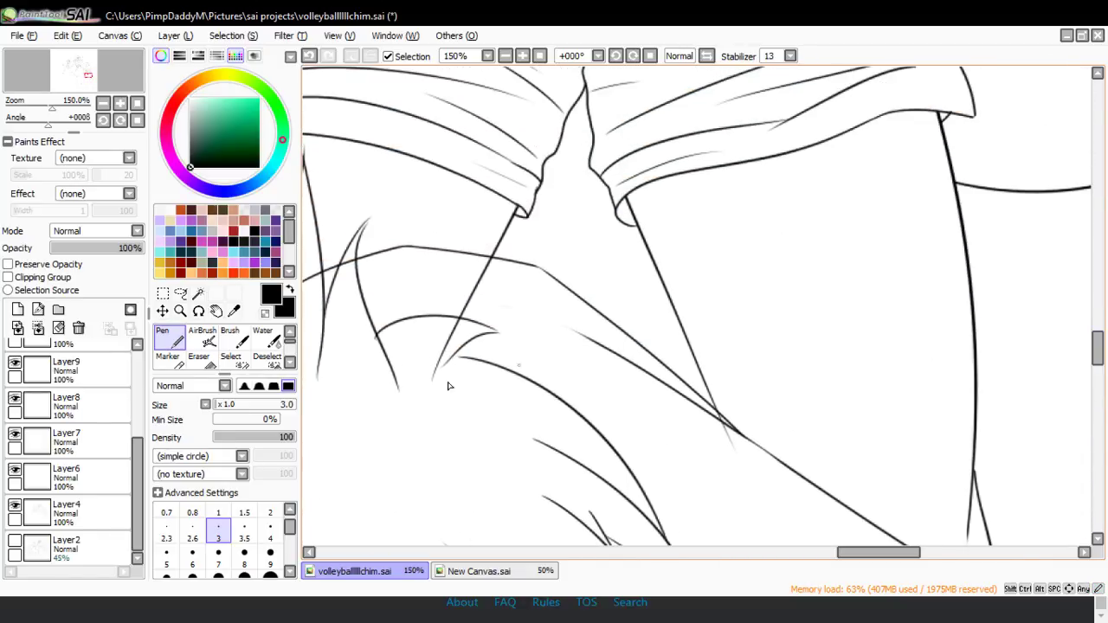
pyautogui.hotkey('ctrl', 'z')
pyautogui.moveTo(454, 355); pyautogui.dragTo(472, 358)
pyautogui.hotkey('ctrl', 'z')
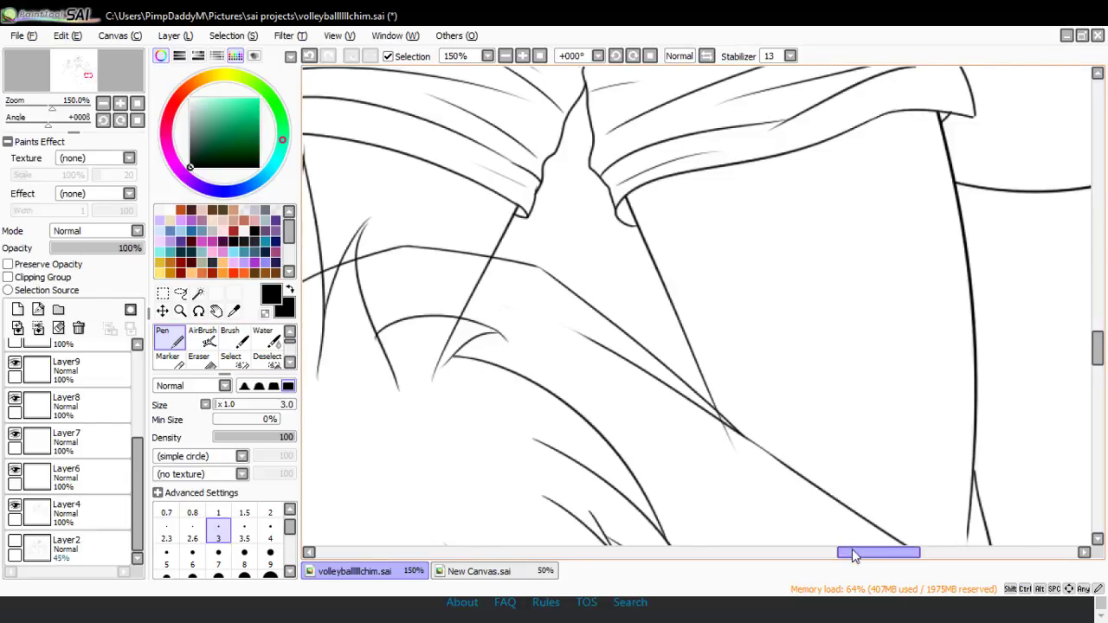
# - Clean up the fur tufts under the shorts' hem, joining gaps with the pen and erasing overshooting tips
pyautogui.moveTo(852, 554); pyautogui.dragTo(841, 554)
pyautogui.click(198, 357)
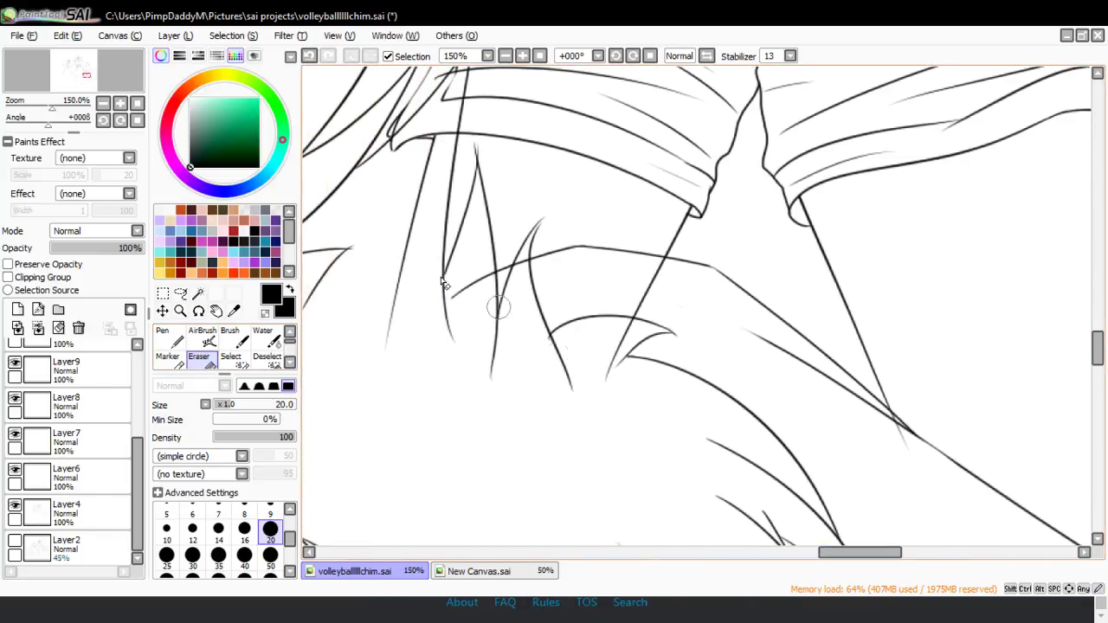
pyautogui.click(170, 339)
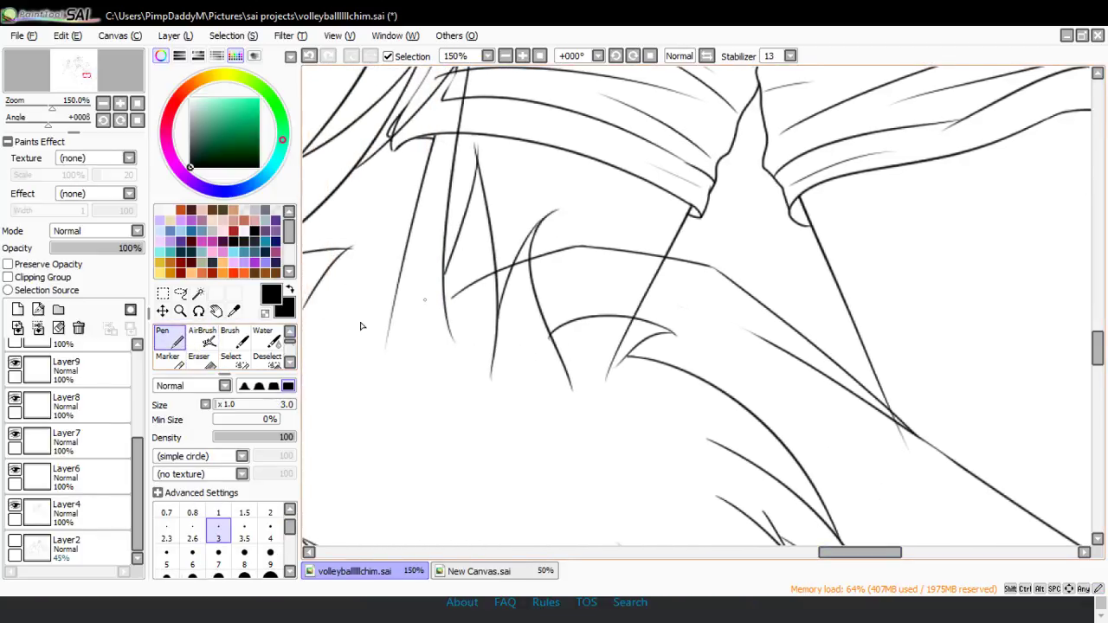
pyautogui.click(199, 357)
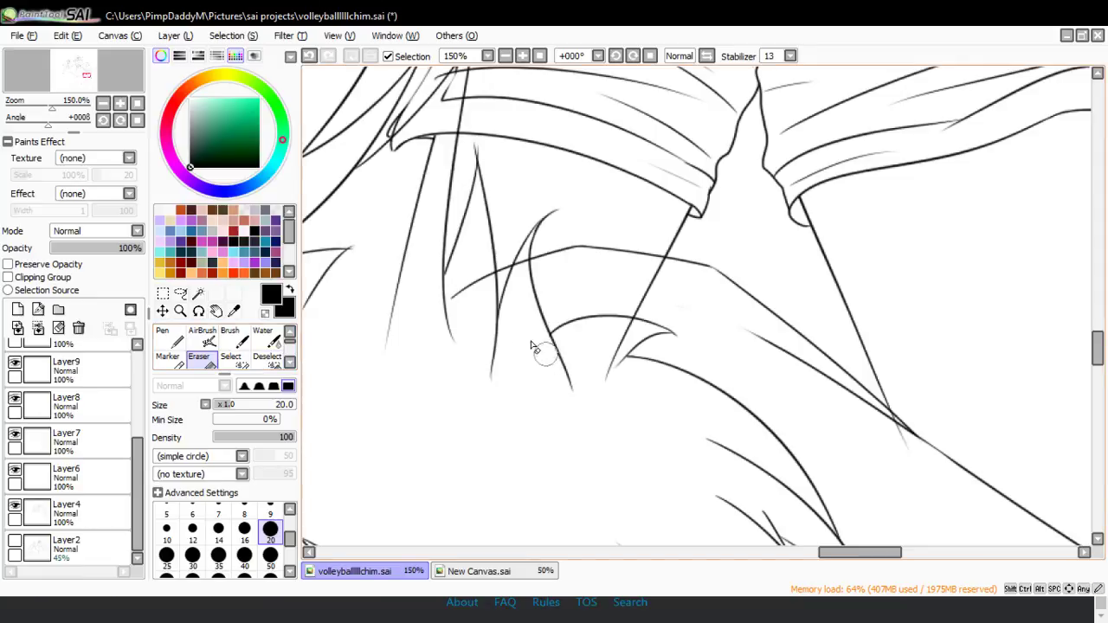
pyautogui.click(170, 339)
pyautogui.click(199, 357)
pyautogui.hotkey('ctrl', 'z')
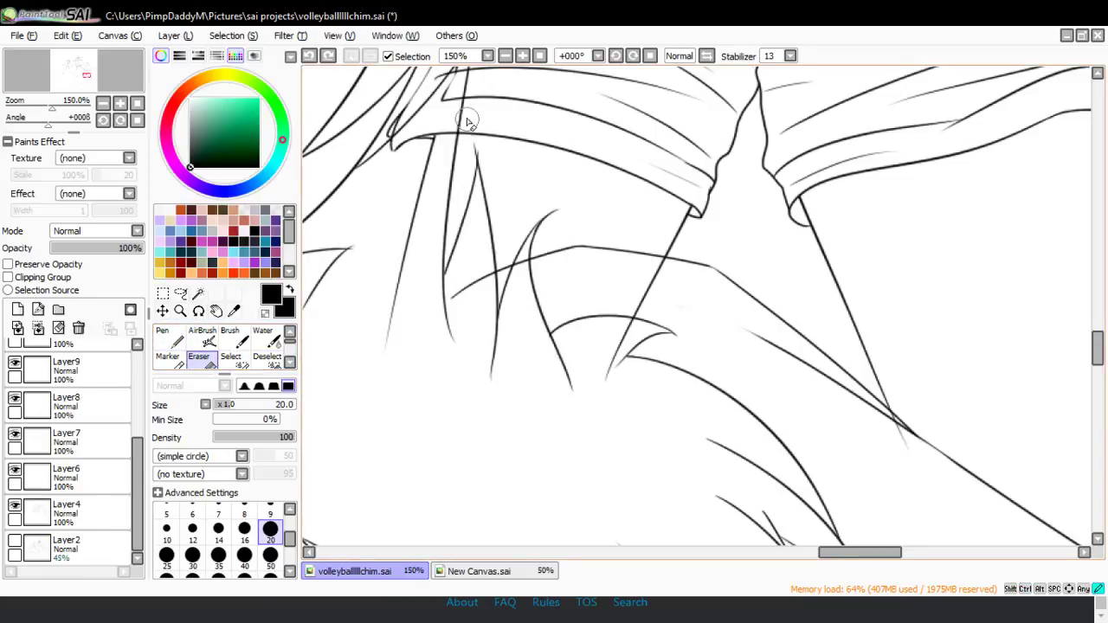
pyautogui.moveTo(466, 119); pyautogui.dragTo(476, 143)
# - Erase the stray tips of the long fur strands beside the background figure's shorts and arm
pyautogui.scroll(5, 1030, 329)
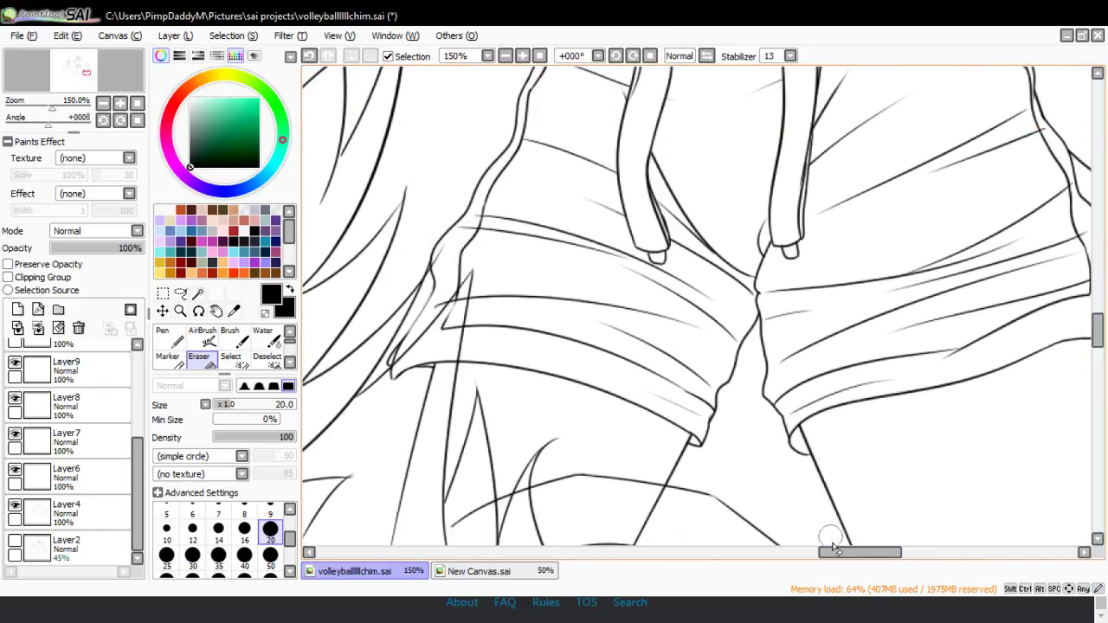
pyautogui.moveTo(831, 547); pyautogui.dragTo(813, 552)
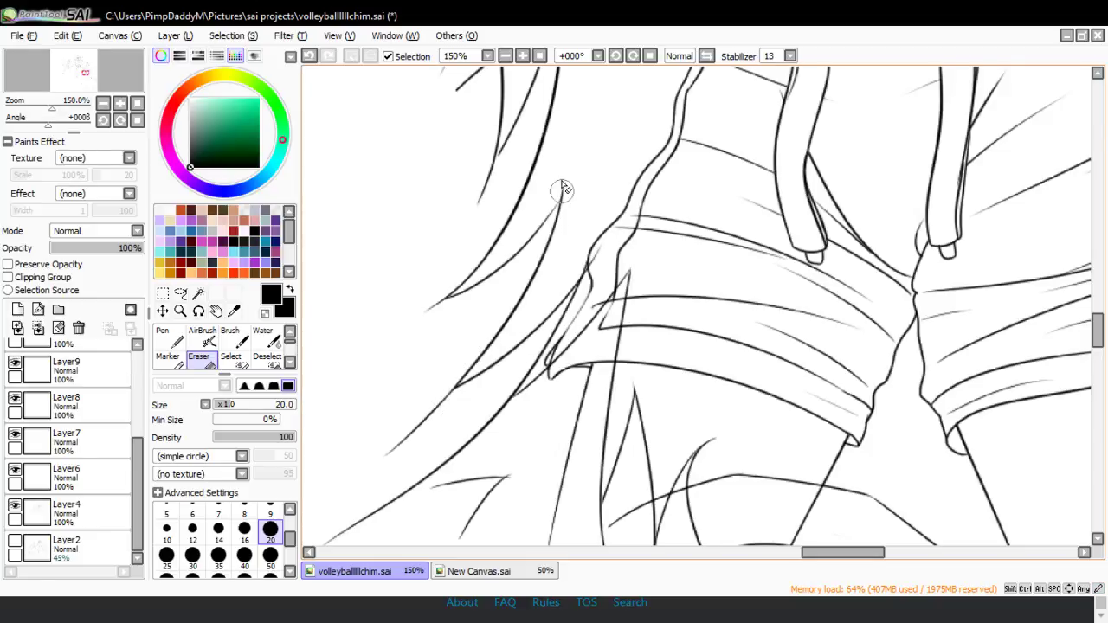
pyautogui.scroll(5, 1079, 303)
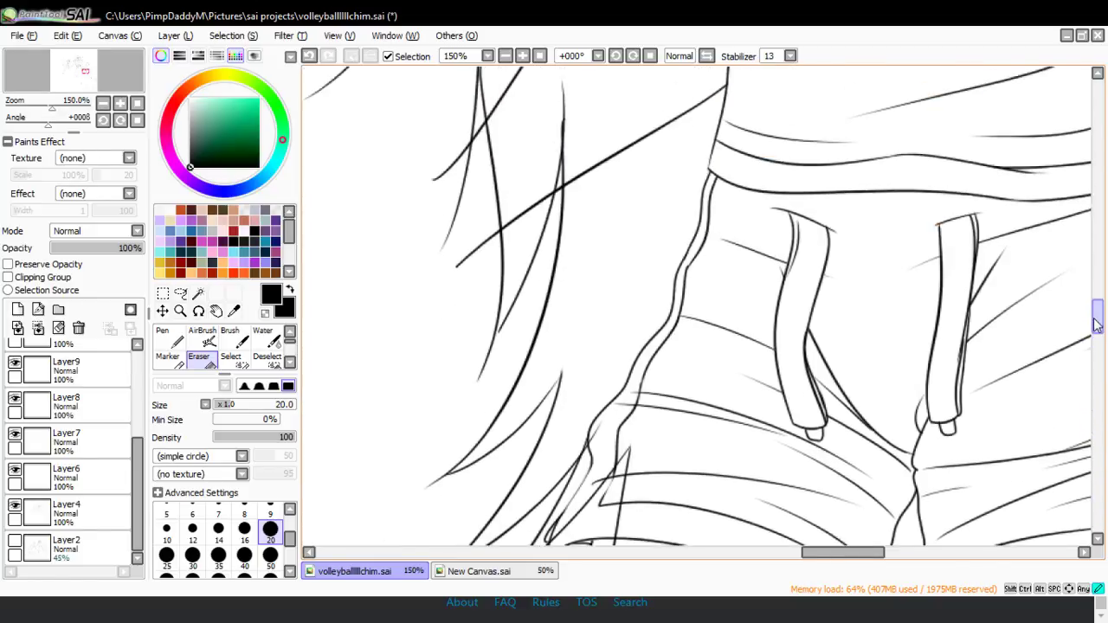
pyautogui.moveTo(557, 274); pyautogui.dragTo(558, 308)
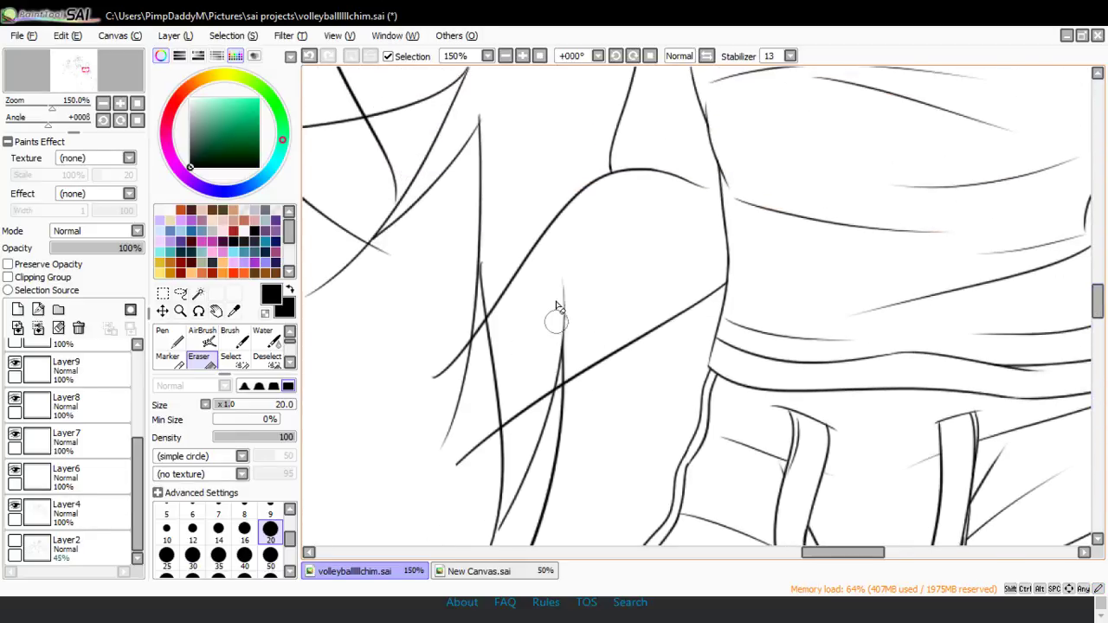
# - Close the gap between the crossing fur strands beside the shorts with a short size 3 pen stroke
pyautogui.scroll(-4, 1096, 301)
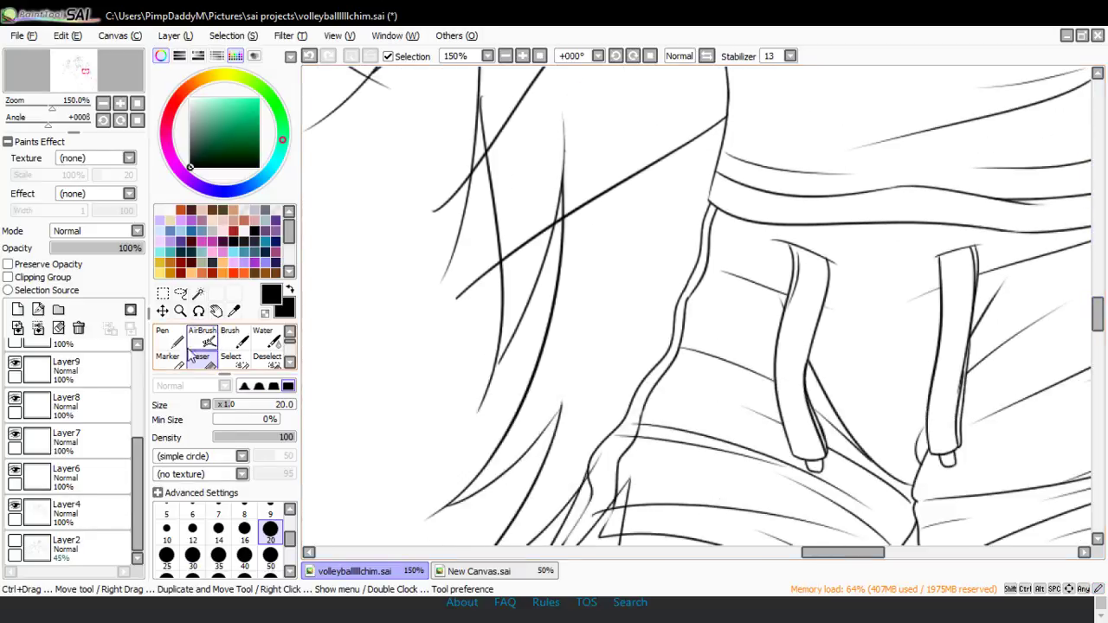
pyautogui.press('n')
pyautogui.hotkey('ctrl', 'z')
pyautogui.moveTo(494, 372); pyautogui.dragTo(510, 344)
pyautogui.hotkey('ctrl', 'z')
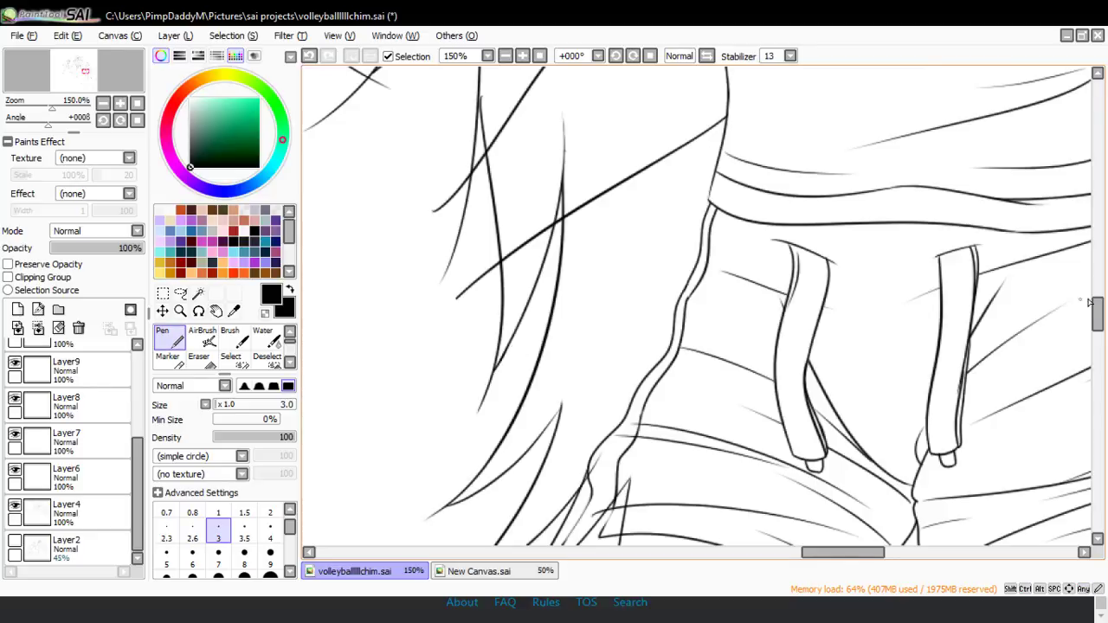
# - Erase the overlapping stroke end where the fur strands meet beside the background figure's forearm
pyautogui.scroll(4, 1086, 301)
pyautogui.click(198, 355)
pyautogui.moveTo(484, 394); pyautogui.dragTo(495, 407)
pyautogui.hotkey('ctrl', 'z')
pyautogui.hotkey('ctrl', 'z')
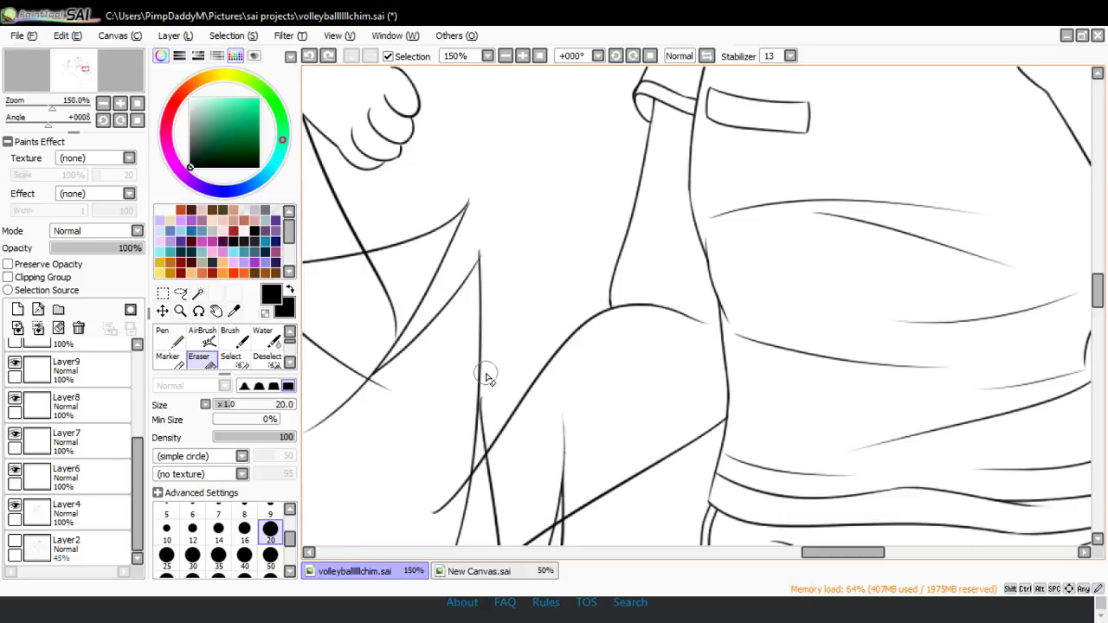
pyautogui.hotkey('ctrl', 'y')
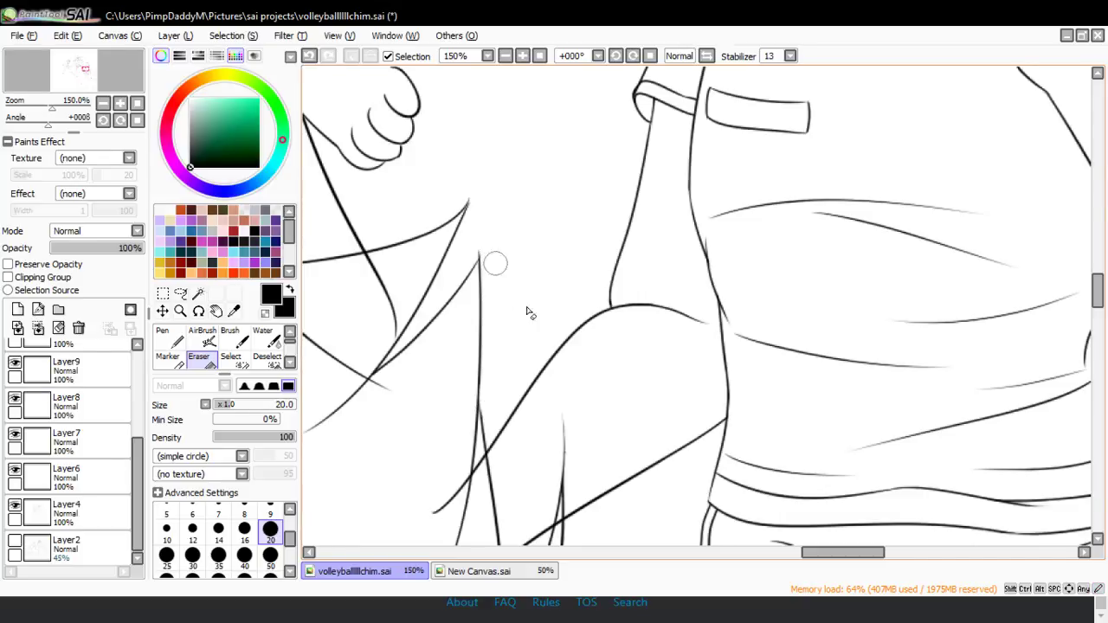
# - Join the fur strokes across the shoulders with the pen and erase their overshooting ends
pyautogui.moveTo(814, 553); pyautogui.dragTo(787, 578)
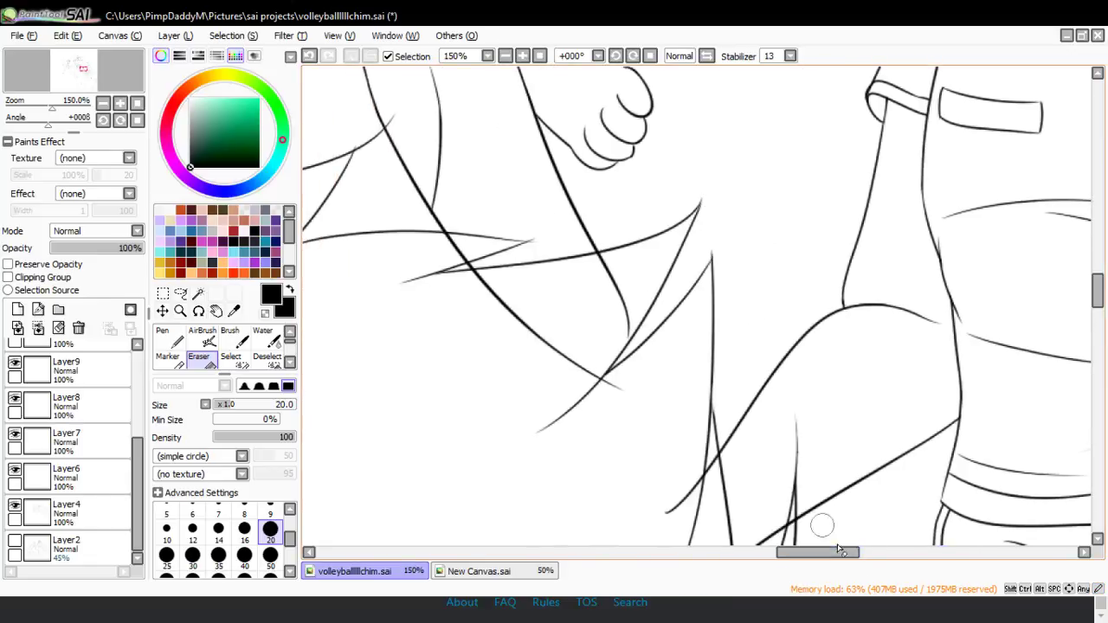
pyautogui.moveTo(838, 549); pyautogui.dragTo(790, 570)
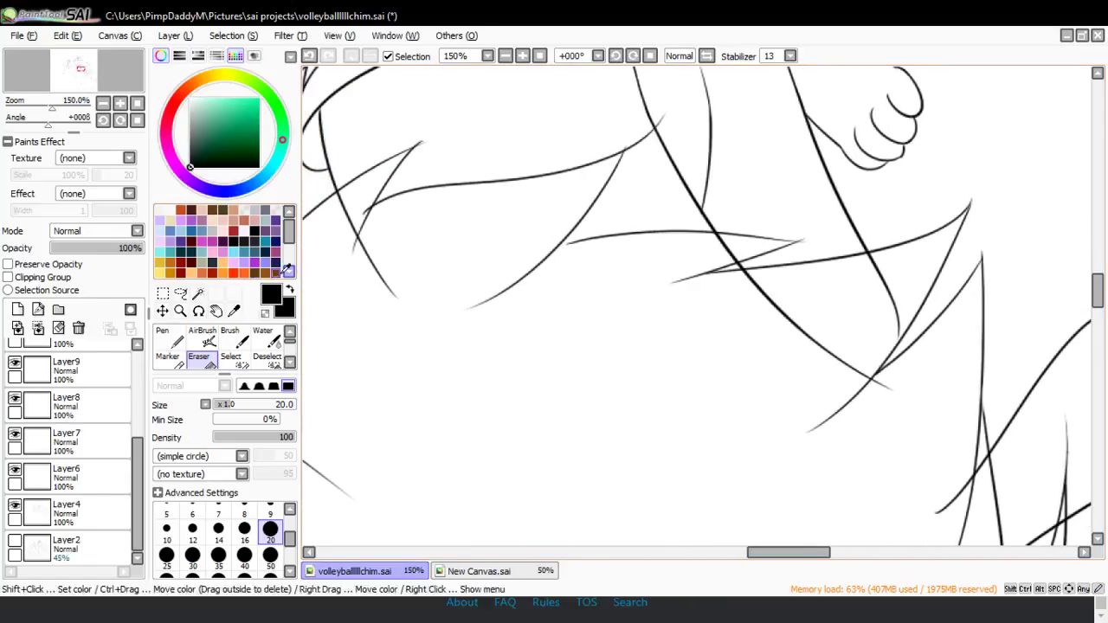
pyautogui.press('n')
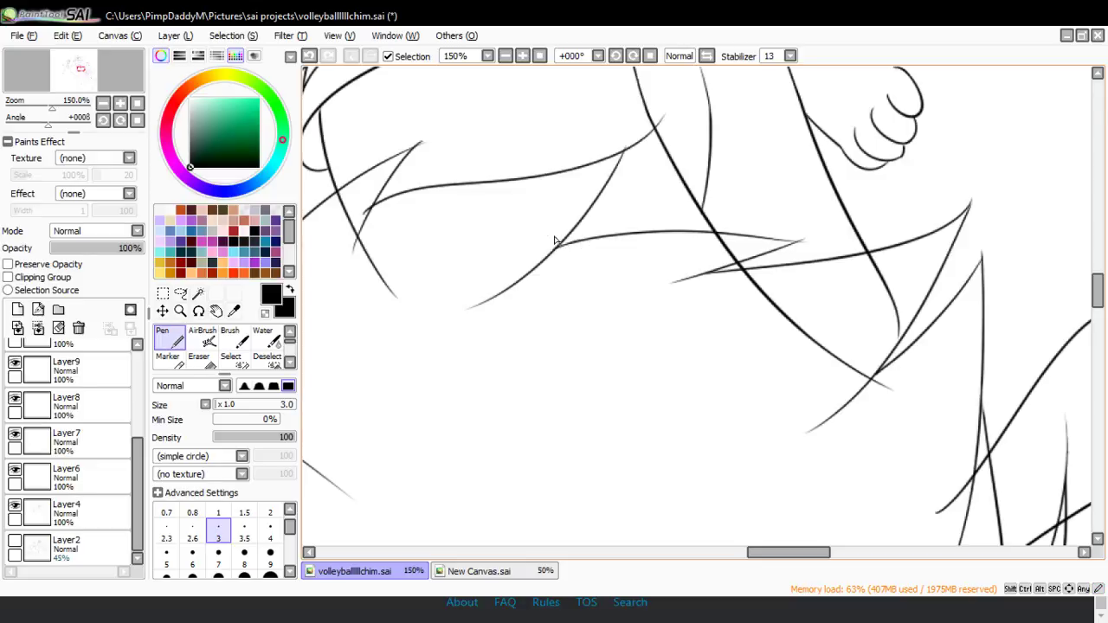
pyautogui.press('e')
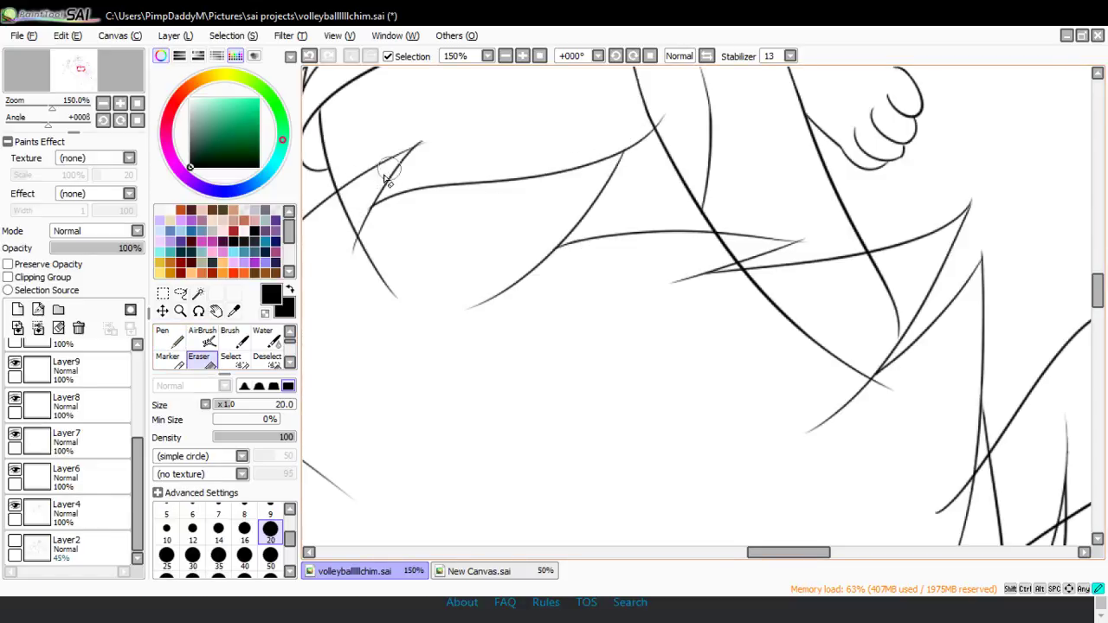
# - Erase the overshooting ends of the pointed fur stroke below the background figure's shorts
pyautogui.moveTo(381, 182); pyautogui.dragTo(333, 295)
pyautogui.hotkey('ctrl', 'z')
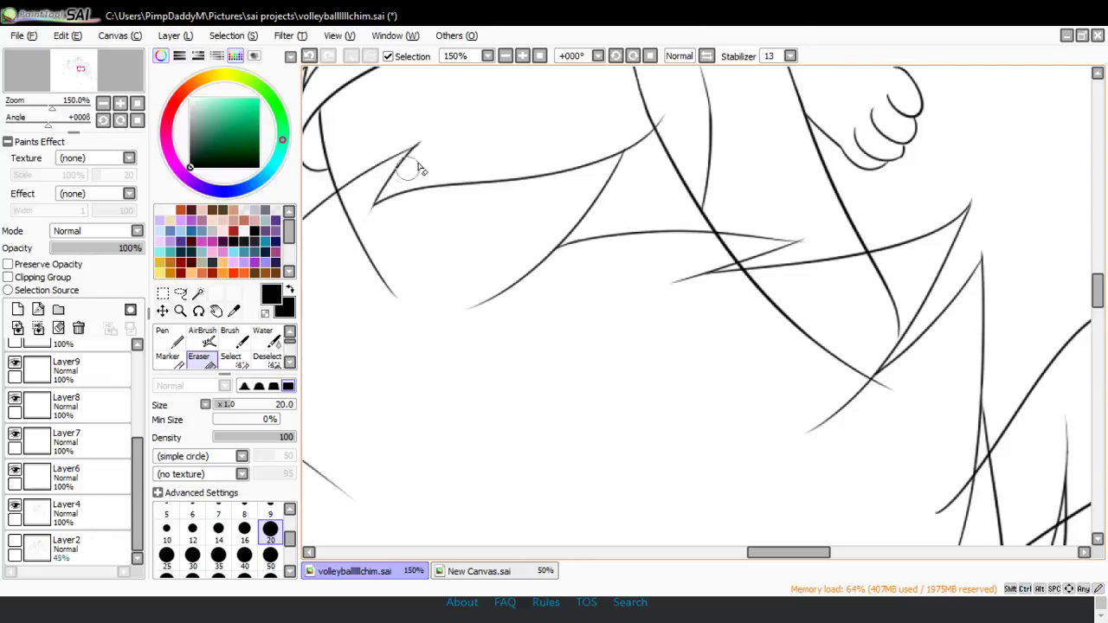
pyautogui.moveTo(775, 554); pyautogui.dragTo(746, 554)
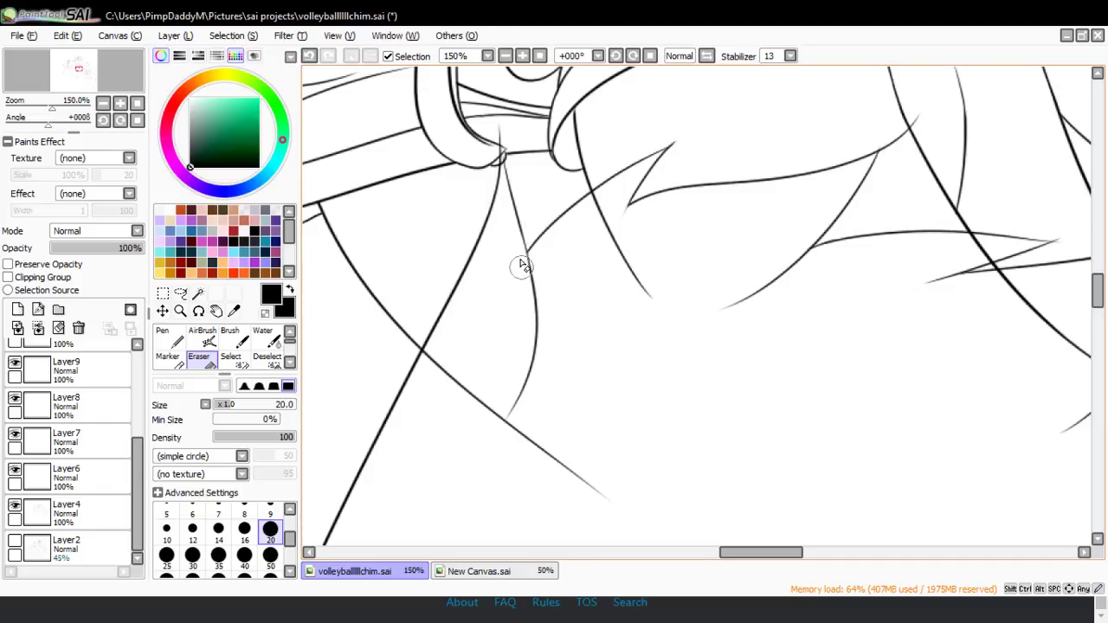
# - Erase the ends of the two upper fur strands where they cross the foreground figure's leg outline
pyautogui.moveTo(746, 552); pyautogui.dragTo(723, 552)
pyautogui.moveTo(1096, 285); pyautogui.dragTo(1095, 355)
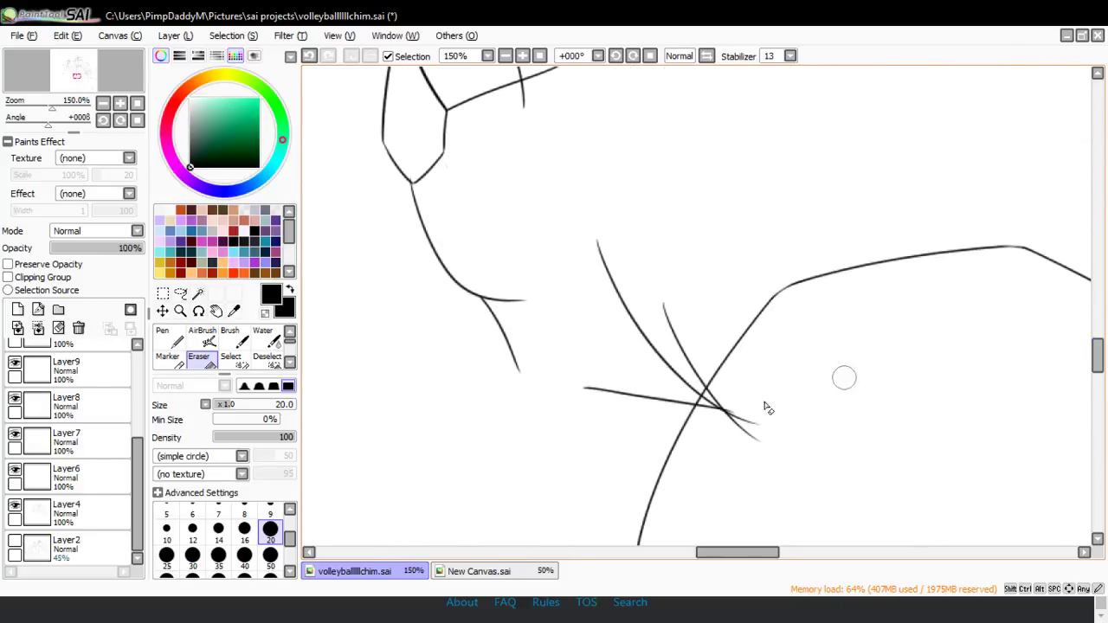
pyautogui.moveTo(715, 397)
pyautogui.mouseDown()
pyautogui.moveTo(712, 408)
pyautogui.moveTo(758, 453)
pyautogui.mouseUp()
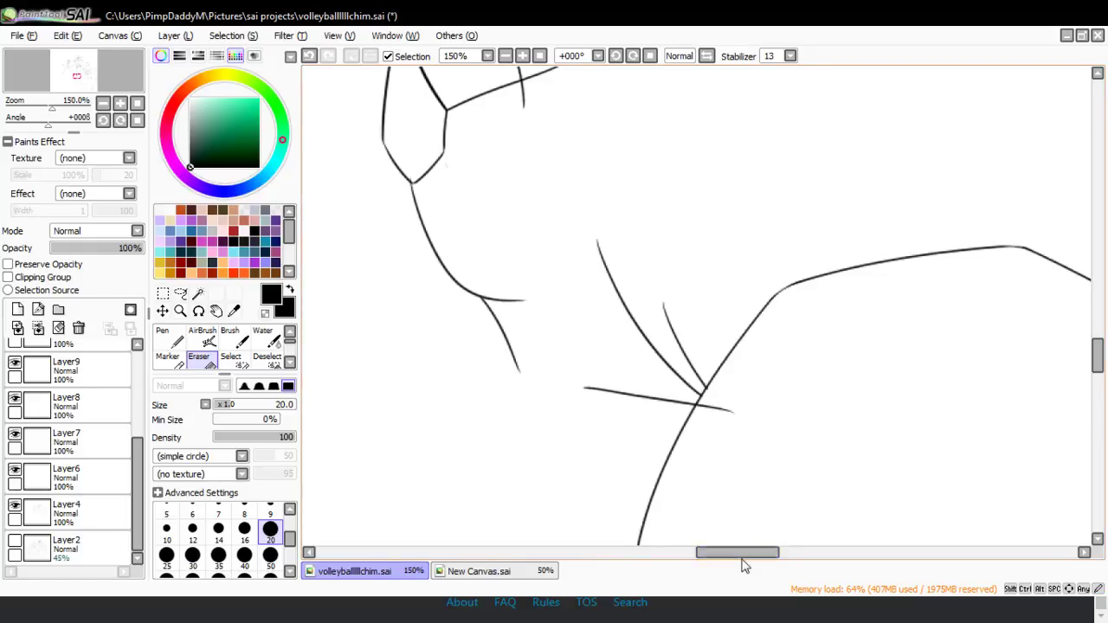
# - On Layer7, erase the lowest fur strand's end beyond the leg outline and the stray stroke running past the line above it
pyautogui.moveTo(731, 552); pyautogui.dragTo(747, 552)
pyautogui.click(21, 419)
pyautogui.click(15, 398)
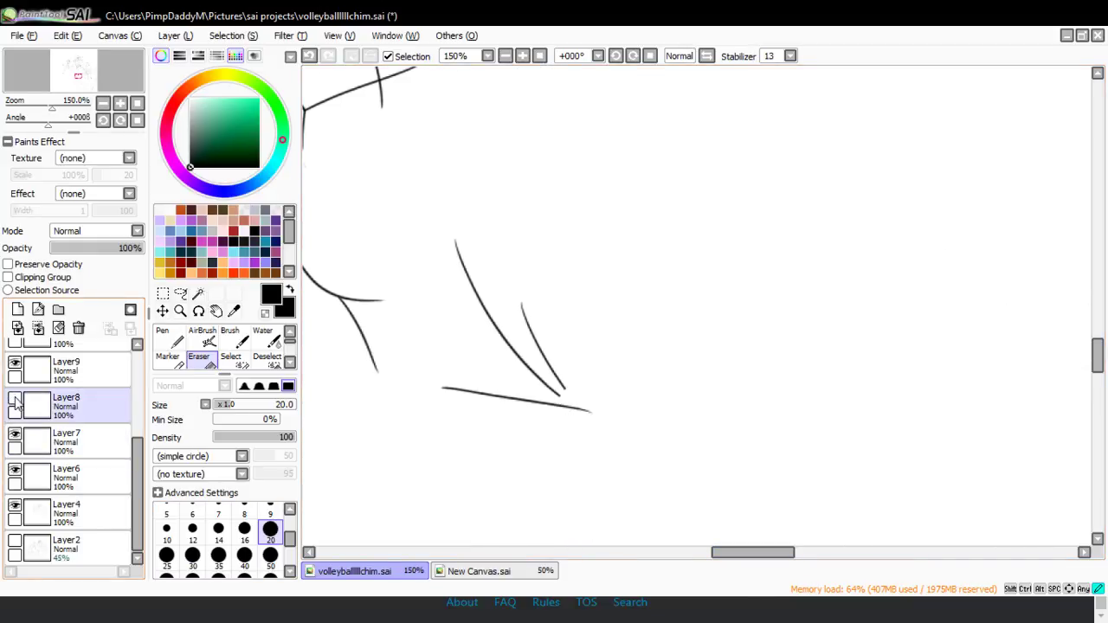
pyautogui.click(14, 398)
pyautogui.click(29, 441)
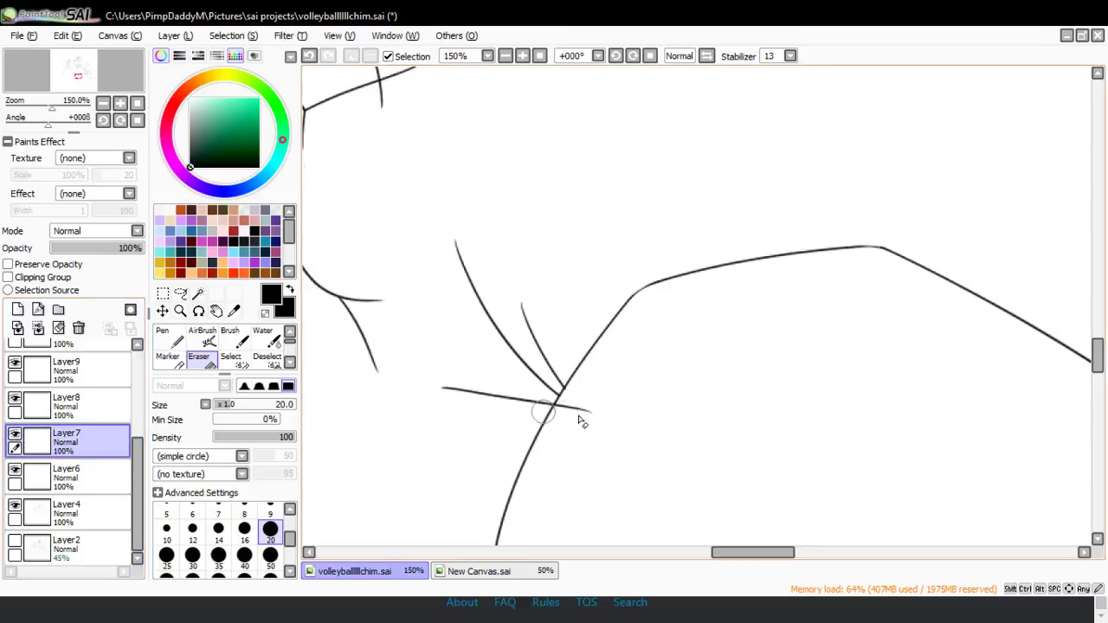
pyautogui.moveTo(565, 414); pyautogui.dragTo(594, 411)
pyautogui.scroll(2, 1036, 356)
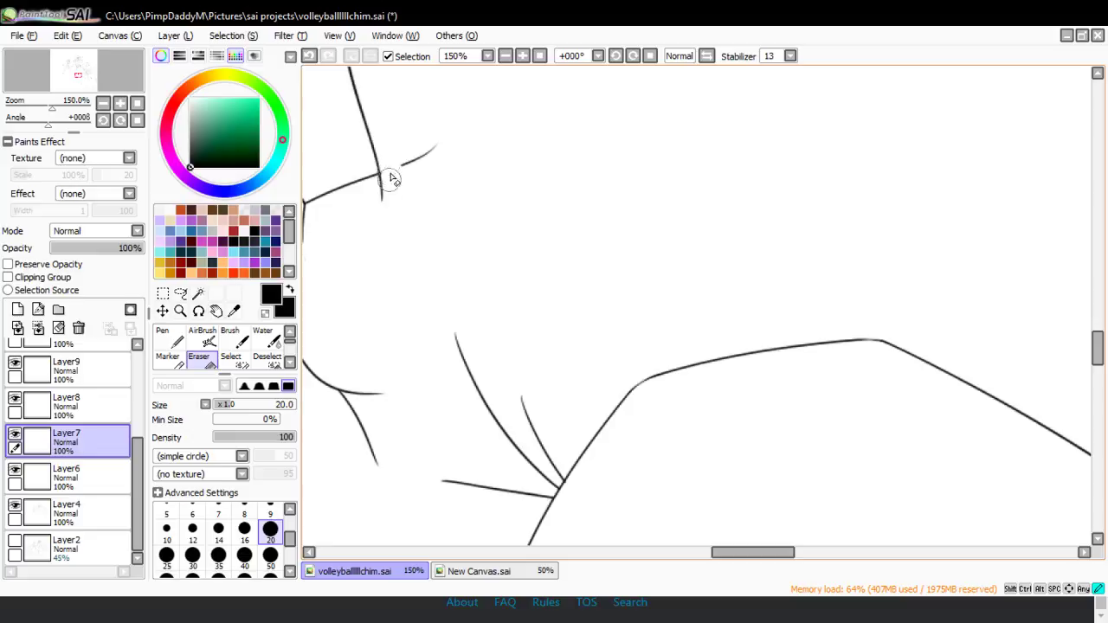
pyautogui.moveTo(387, 169)
pyautogui.mouseDown()
pyautogui.moveTo(434, 147)
pyautogui.moveTo(450, 117)
pyautogui.mouseUp()
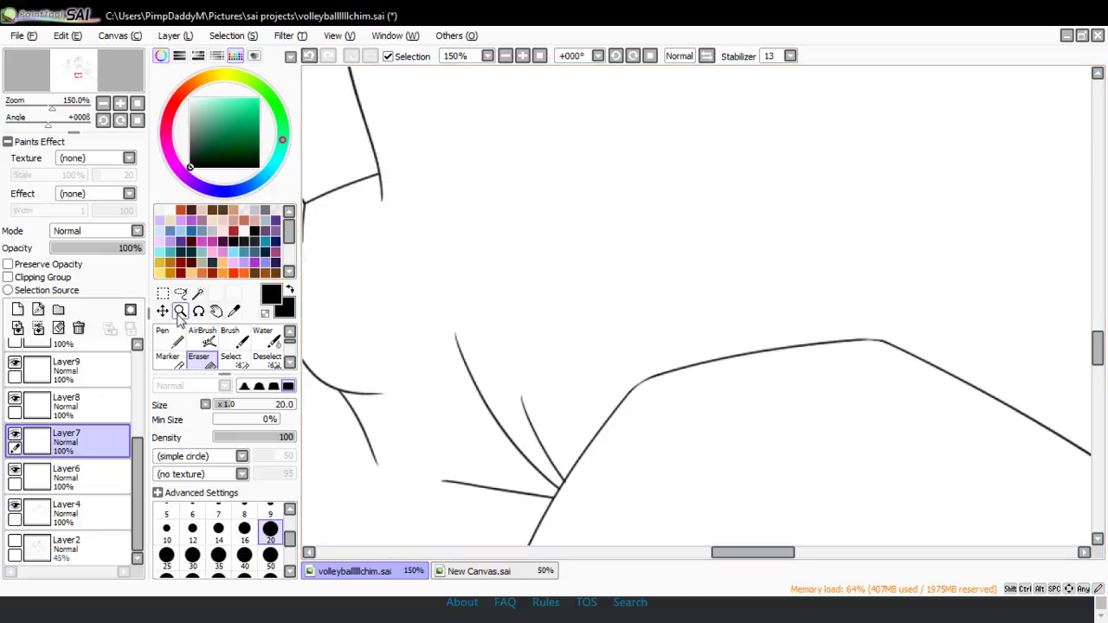
# - Add a new layer above Layer14
pyautogui.click(179, 312)
pyautogui.click(195, 398)
pyautogui.click(500, 289)
pyautogui.click(525, 282)
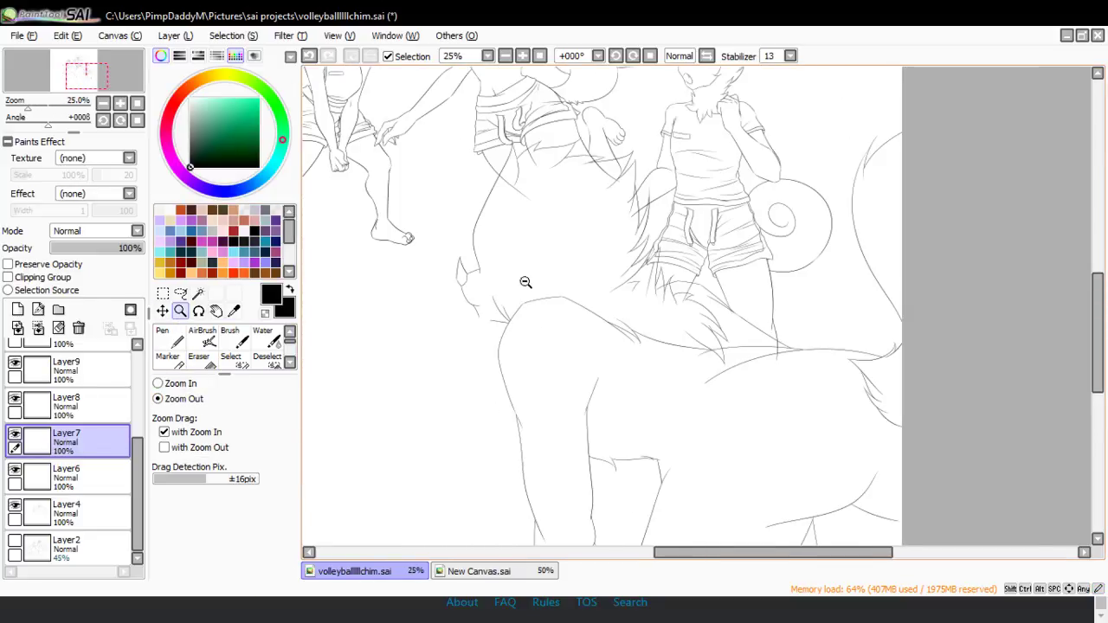
pyautogui.click(560, 221)
pyautogui.moveTo(135, 439); pyautogui.dragTo(135, 351)
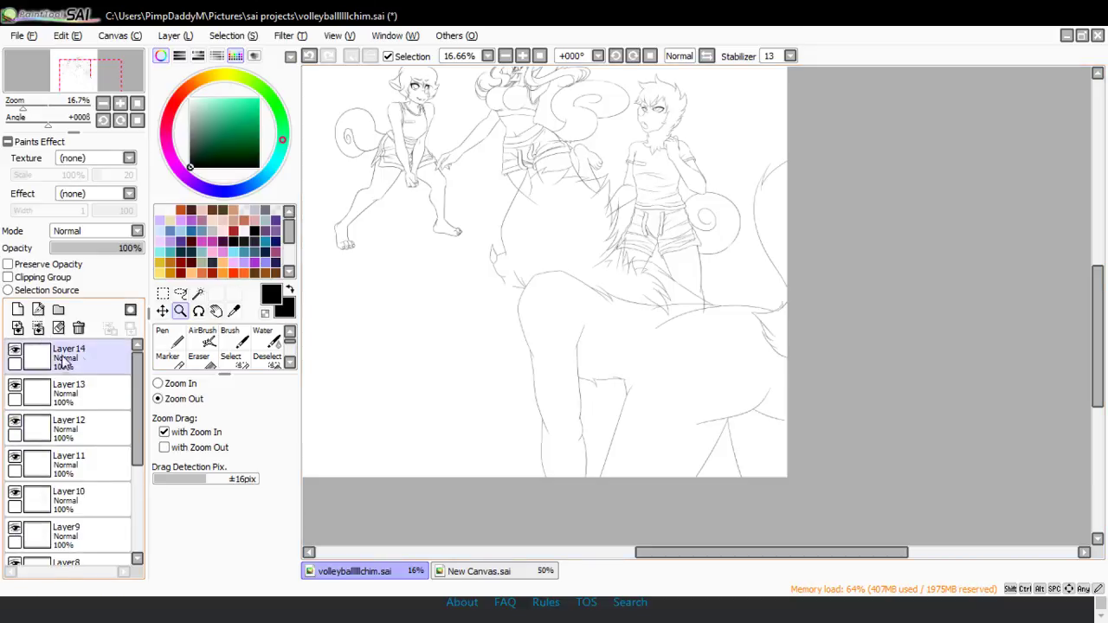
pyautogui.click(68, 360)
pyautogui.click(15, 349)
pyautogui.click(14, 349)
pyautogui.click(17, 310)
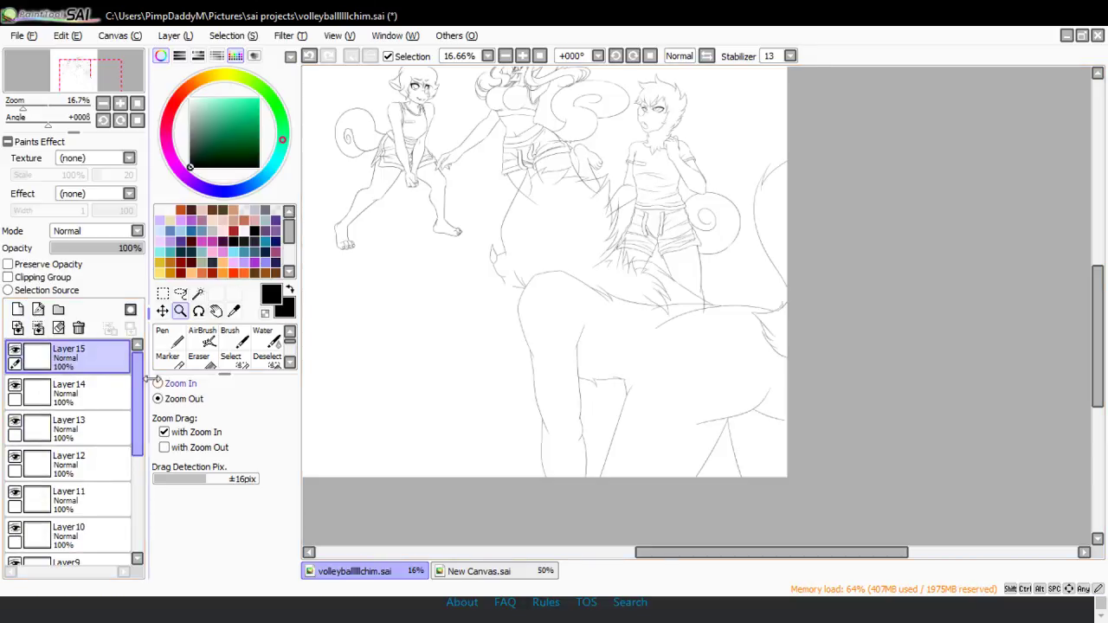
# - Show the Layer2 sketch and ink the outer edge and curled end of the long hanging lock with the size 3 pen
pyautogui.moveTo(138, 389)
pyautogui.mouseDown()
pyautogui.moveTo(141, 493)
pyautogui.moveTo(138, 389)
pyautogui.mouseUp()
pyautogui.click(15, 540)
pyautogui.click(174, 386)
pyautogui.click(538, 283)
pyautogui.click(520, 323)
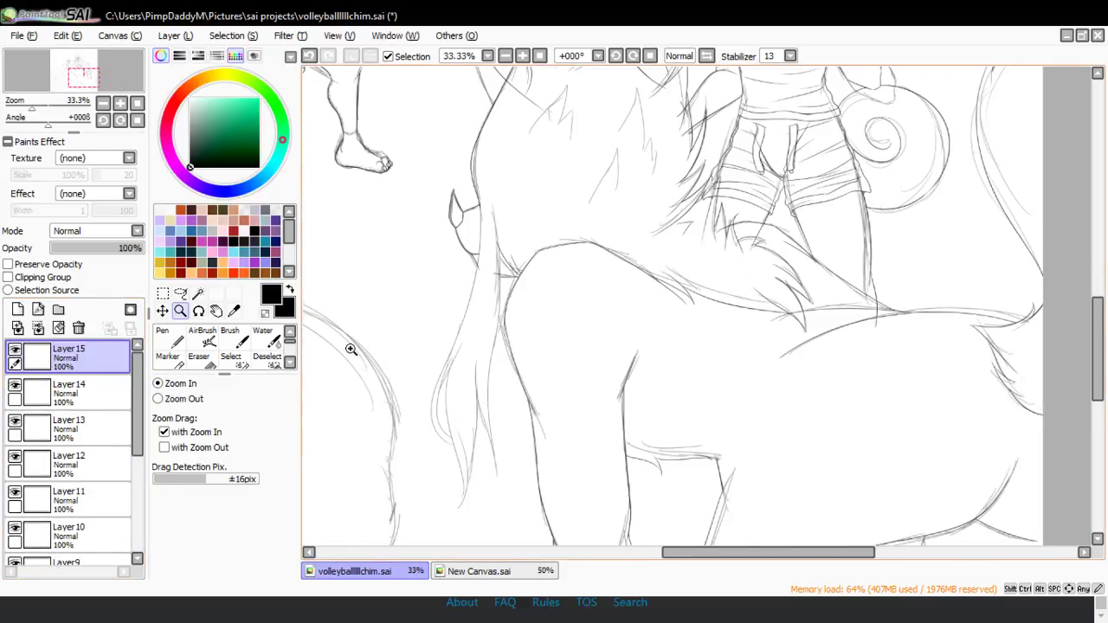
pyautogui.click(171, 342)
pyautogui.moveTo(476, 196); pyautogui.dragTo(454, 411)
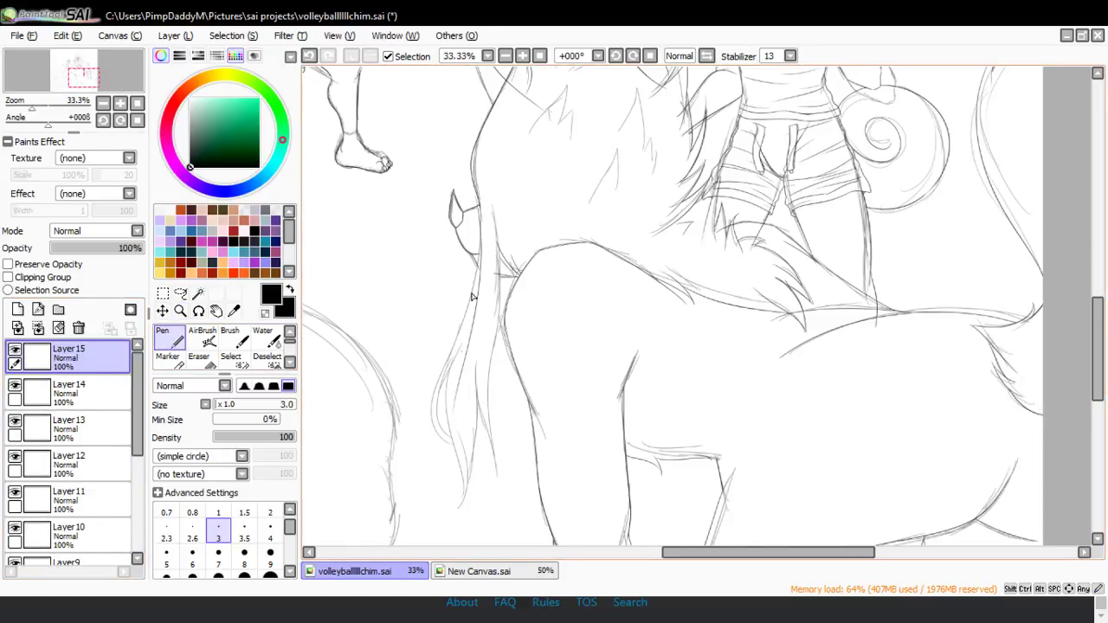
pyautogui.hotkey('ctrl', 'z')
pyautogui.moveTo(480, 197); pyautogui.dragTo(458, 462)
pyautogui.hotkey('ctrl', 'z')
pyautogui.moveTo(482, 198)
pyautogui.mouseDown()
pyautogui.moveTo(431, 388)
pyautogui.moveTo(456, 447)
pyautogui.mouseUp()
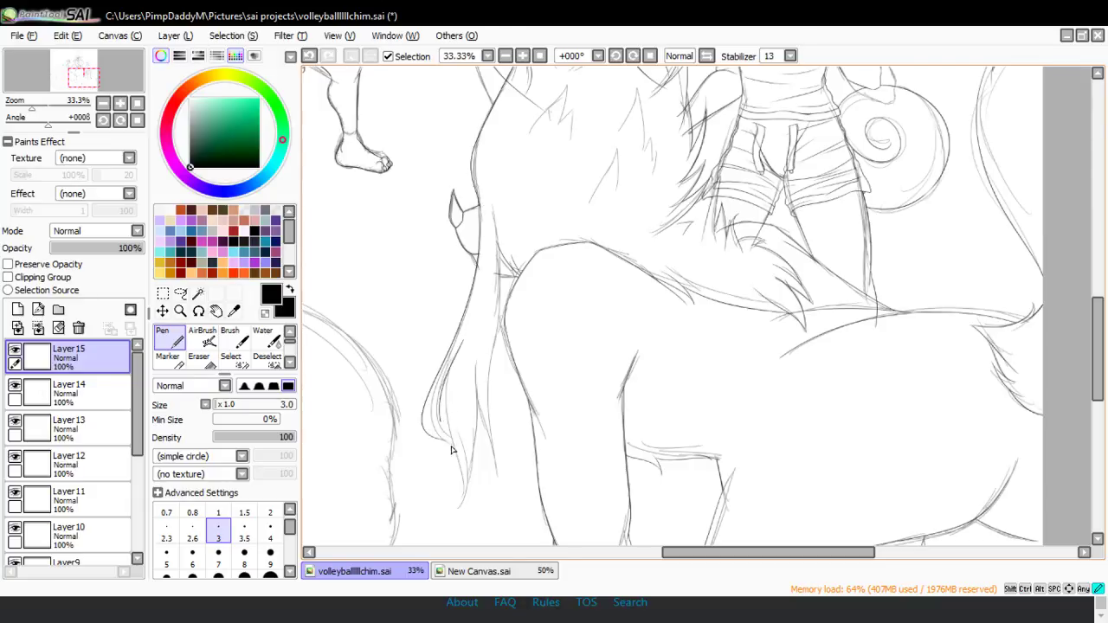
pyautogui.hotkey('ctrl', 'z')
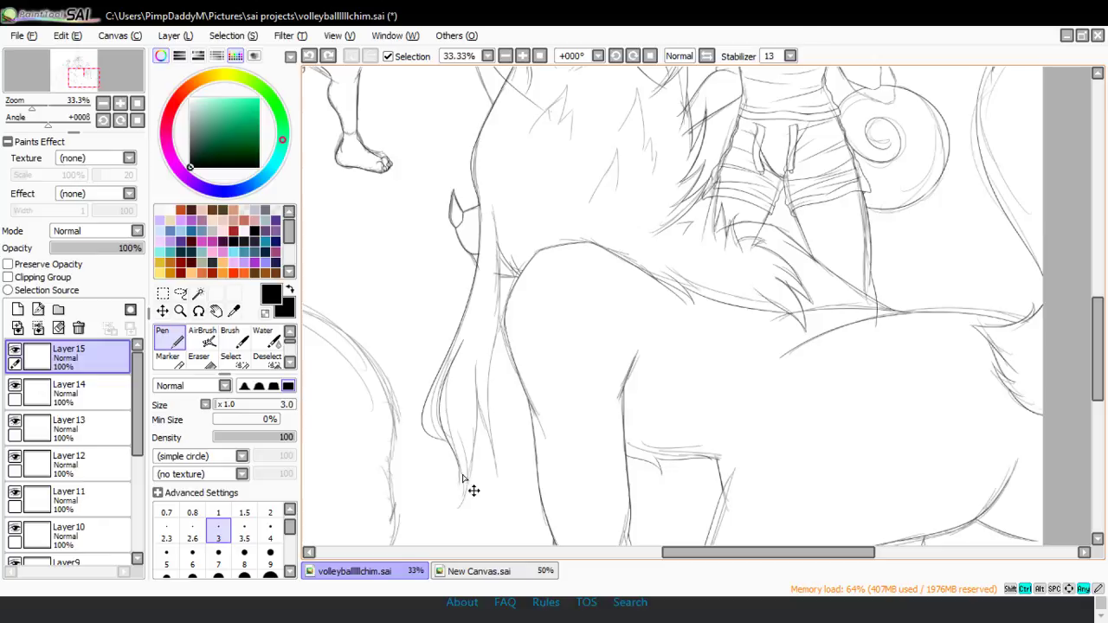
# - Ink the hanging lock's pointed tips, inner strands and long edge beside the foreground figure's leg
pyautogui.moveTo(446, 512); pyautogui.dragTo(449, 511)
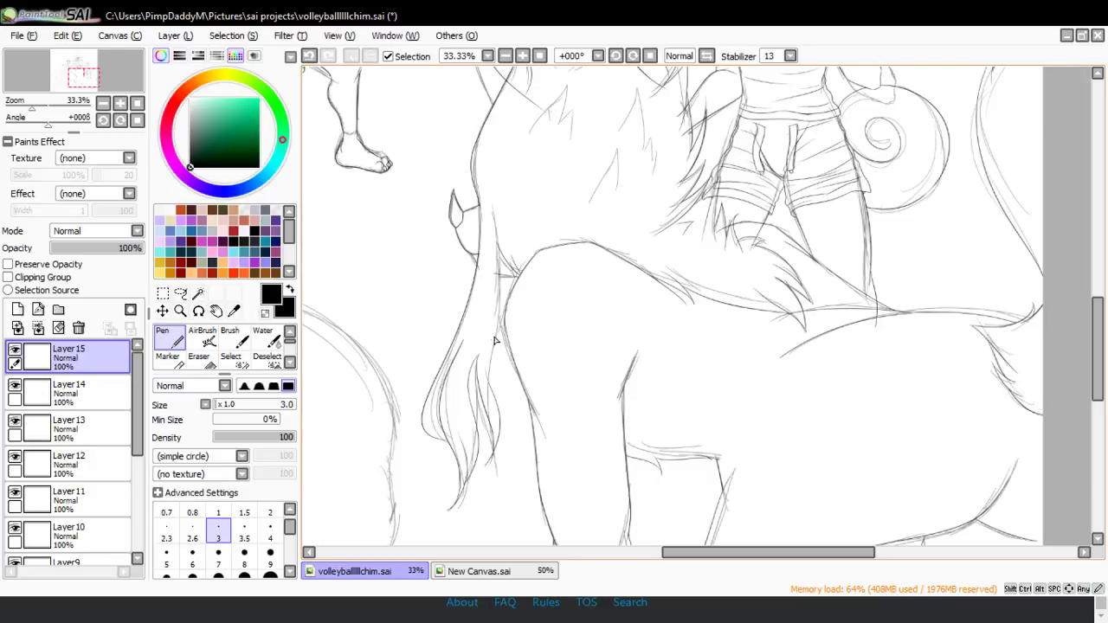
pyautogui.hotkey('ctrl', 'z')
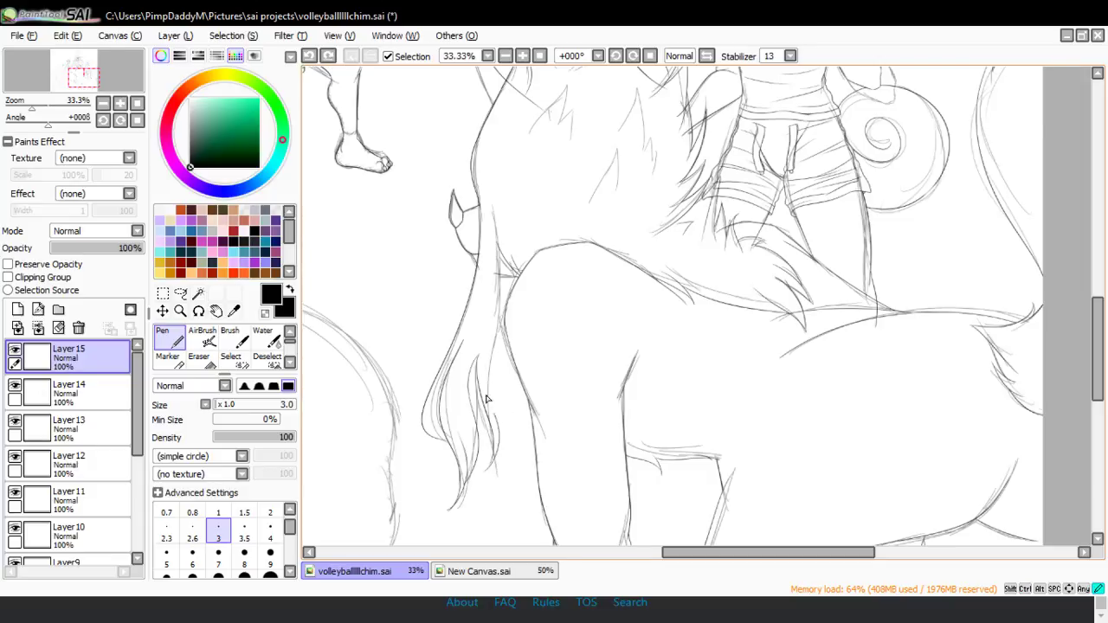
pyautogui.moveTo(486, 398); pyautogui.dragTo(488, 395)
pyautogui.moveTo(492, 224)
pyautogui.mouseDown()
pyautogui.moveTo(488, 387)
pyautogui.moveTo(499, 414)
pyautogui.mouseUp()
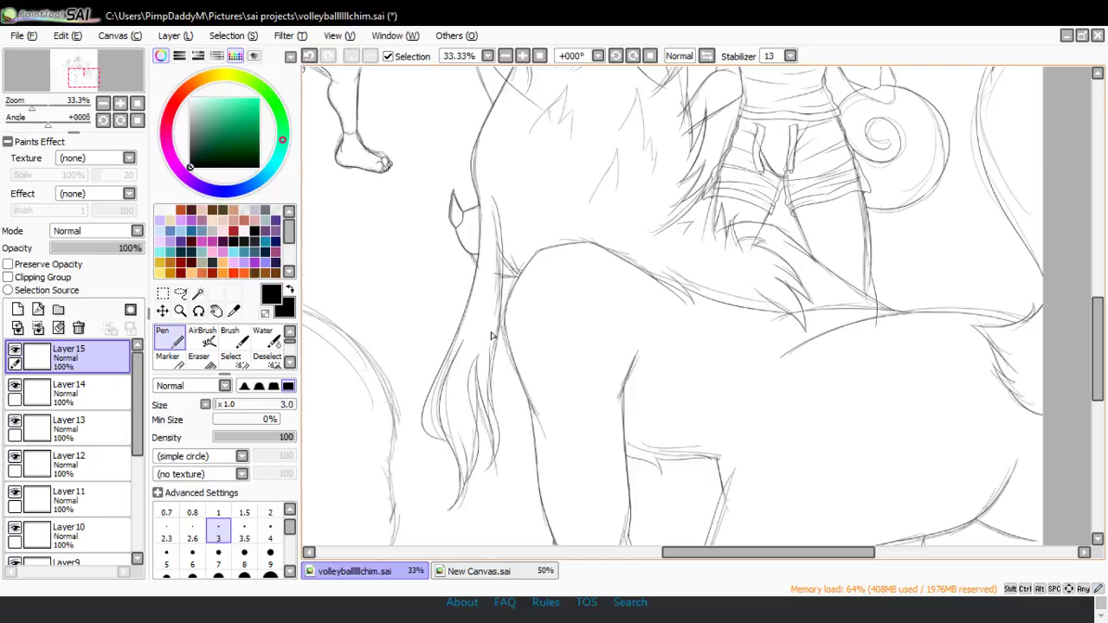
# - Hide the Layer2 sketch and erase the overlapping stroke ends at the hanging lock's lowest tip
pyautogui.moveTo(137, 406); pyautogui.dragTo(138, 512)
pyautogui.click(15, 541)
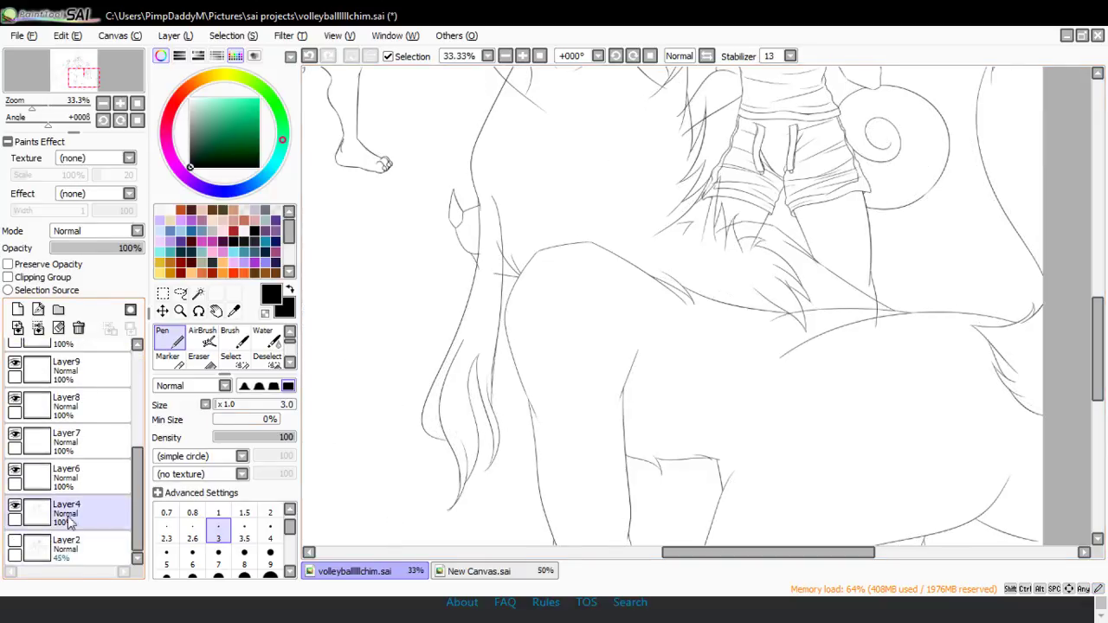
pyautogui.click(180, 311)
pyautogui.click(448, 484)
pyautogui.click(441, 520)
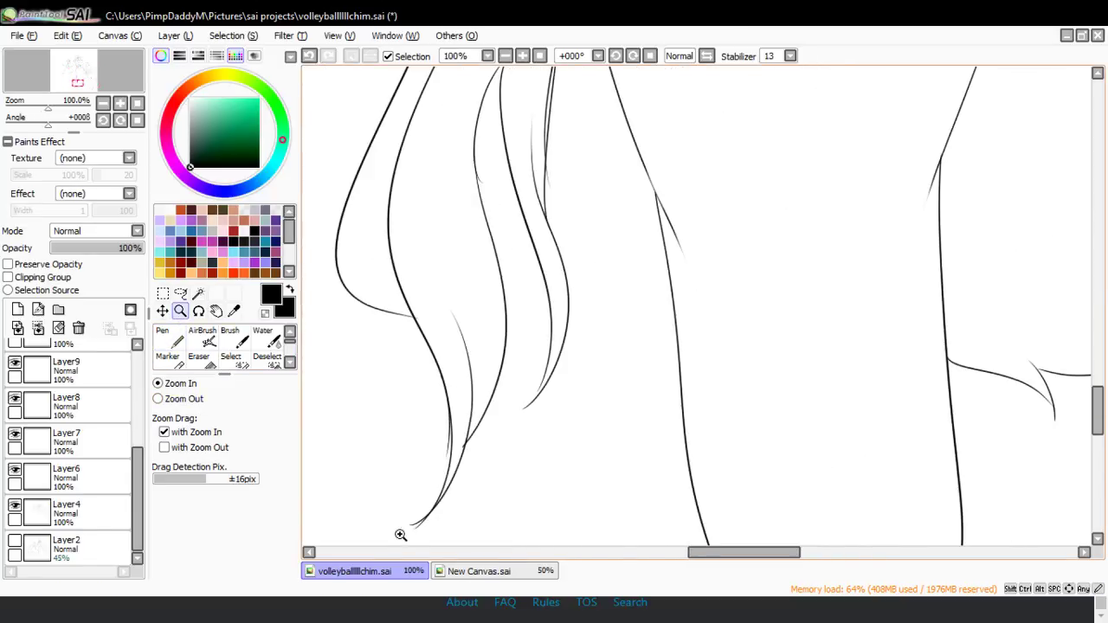
pyautogui.press('e')
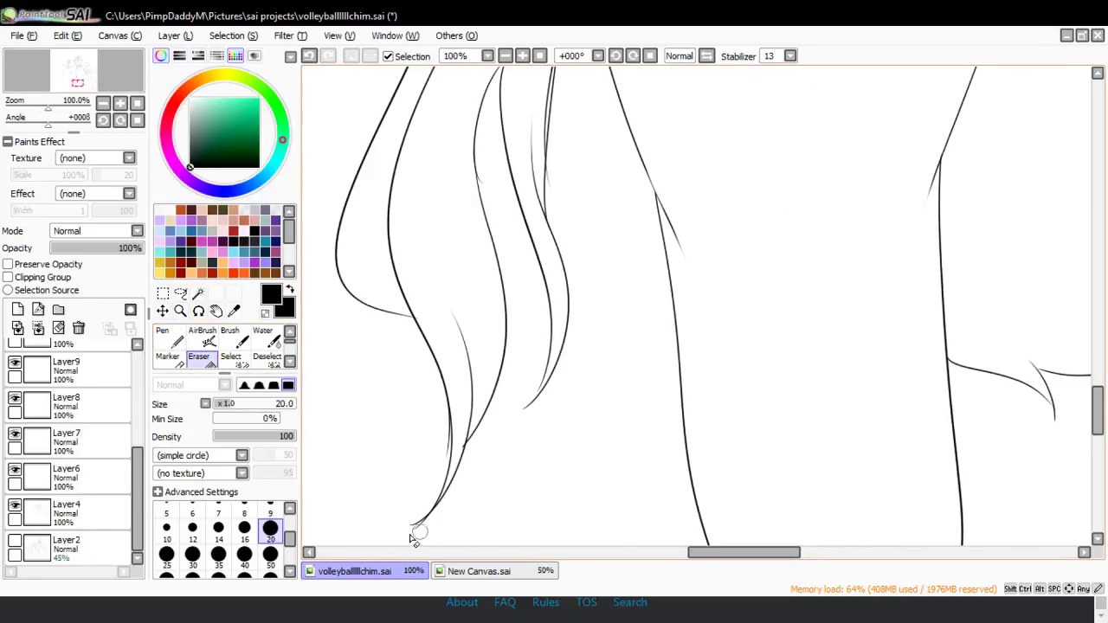
pyautogui.moveTo(420, 532)
pyautogui.mouseDown()
pyautogui.moveTo(457, 489)
pyautogui.moveTo(410, 532)
pyautogui.moveTo(458, 489)
pyautogui.mouseUp()
pyautogui.hotkey('ctrl', 'z')
pyautogui.hotkey('ctrl', 'z')
pyautogui.moveTo(417, 530); pyautogui.dragTo(457, 487)
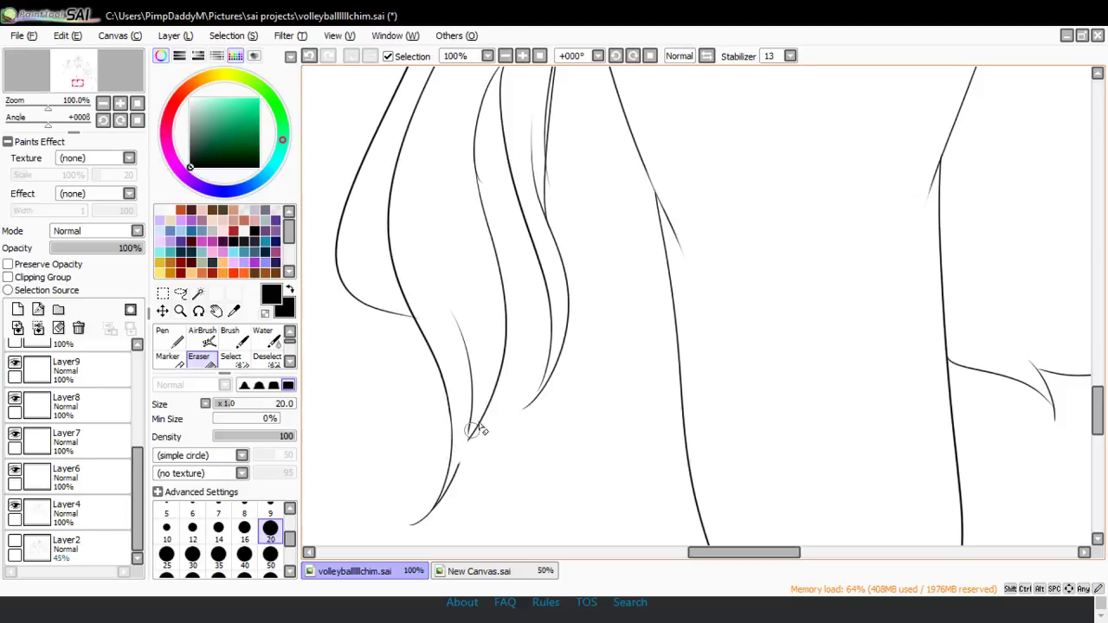
pyautogui.hotkey('ctrl', 'z')
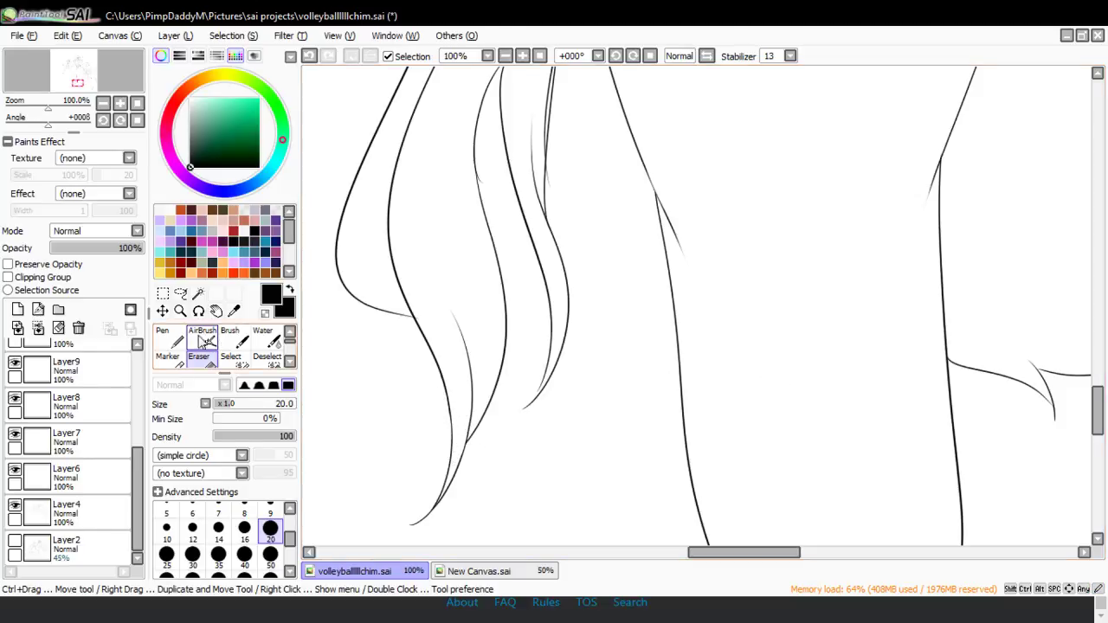
# - Erase the overshooting end at the tip of the shorter strand beside the leg
pyautogui.press('n')
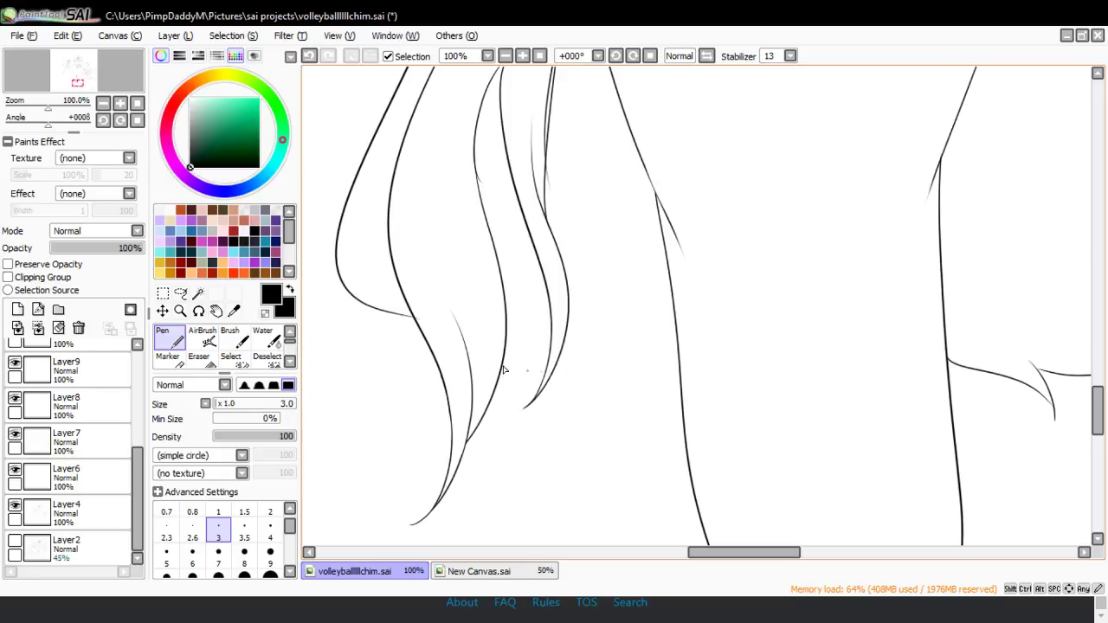
pyautogui.press('e')
pyautogui.moveTo(518, 414); pyautogui.dragTo(525, 410)
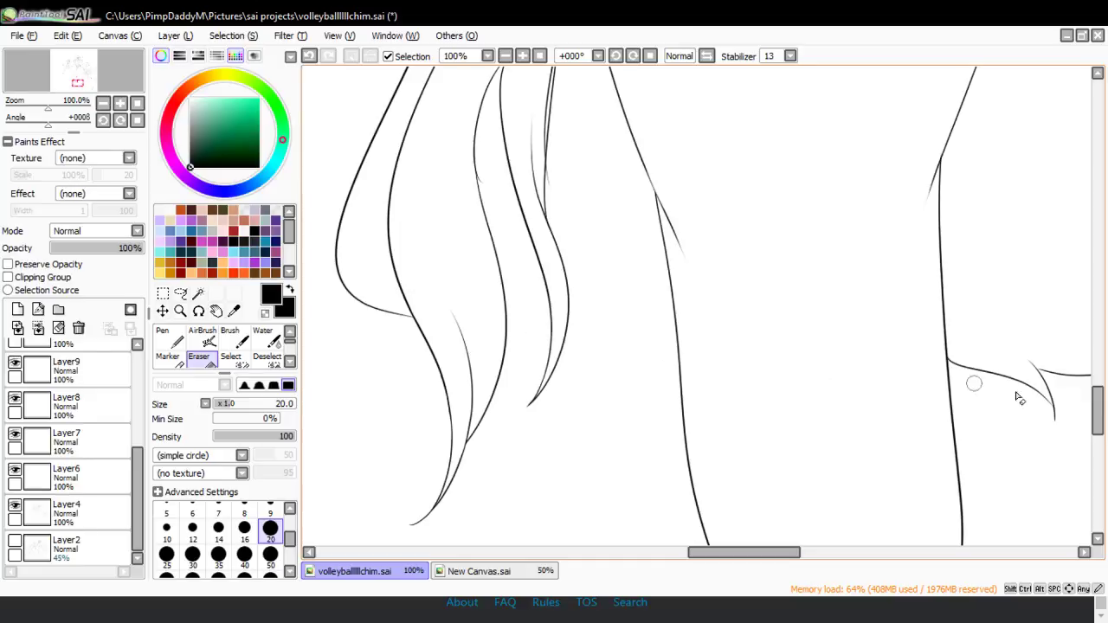
# - Erase the doubled line along the hanging lock's edge nearest the leg
pyautogui.scroll(4, 811, 363)
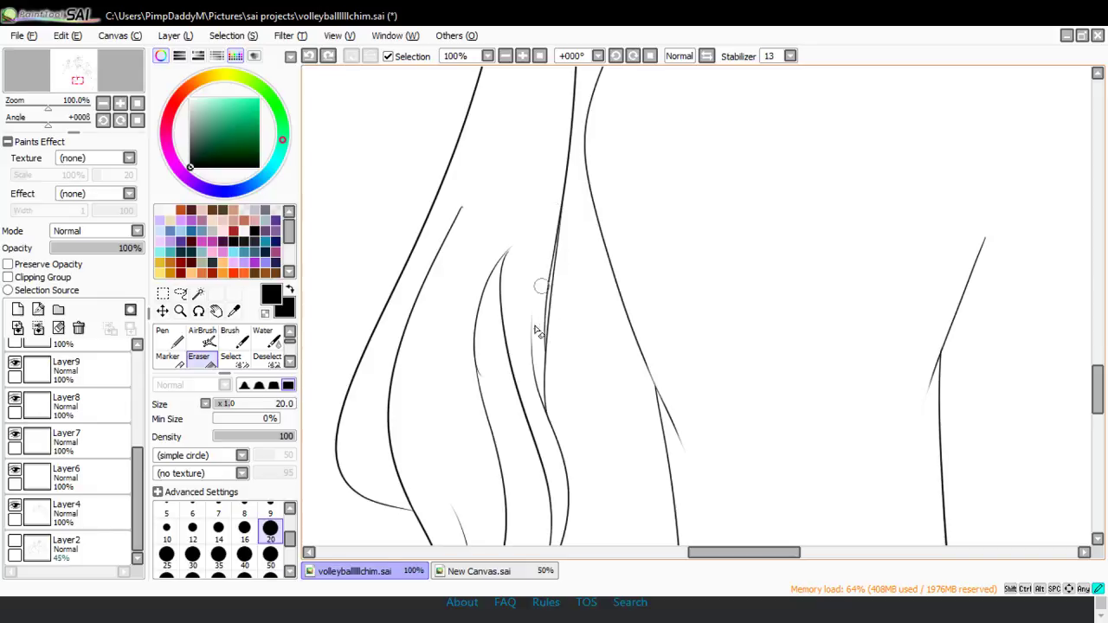
pyautogui.moveTo(559, 194); pyautogui.dragTo(544, 319)
pyautogui.hotkey('ctrl', 'z')
pyautogui.moveTo(549, 260); pyautogui.dragTo(545, 349)
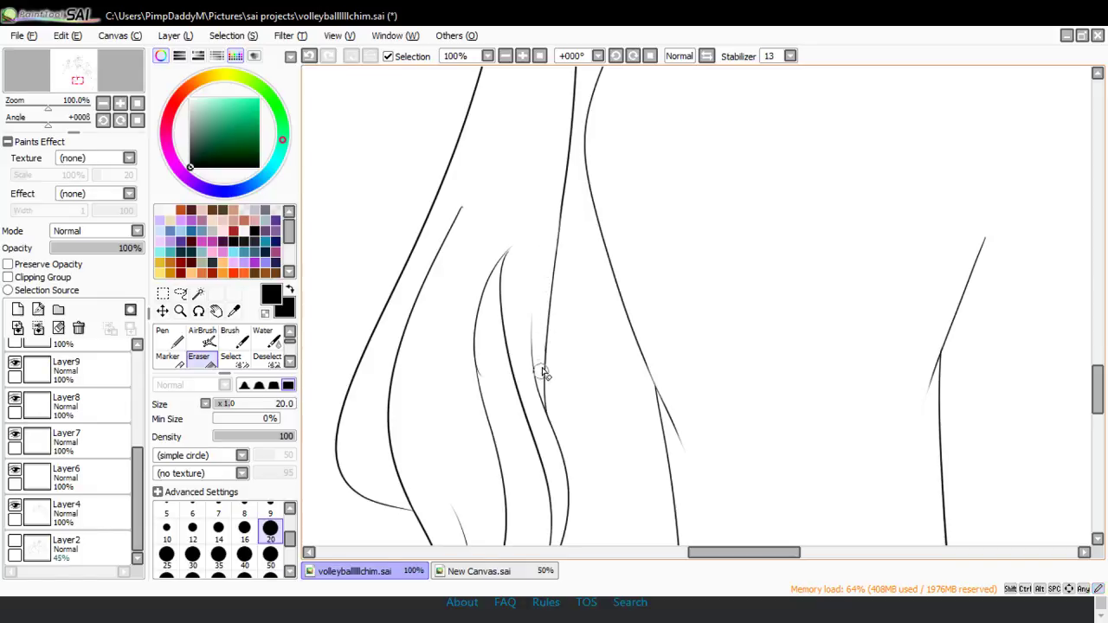
# - Erase the overshooting stroke ends at the pointed top of the lock's inner strands
pyautogui.click(168, 338)
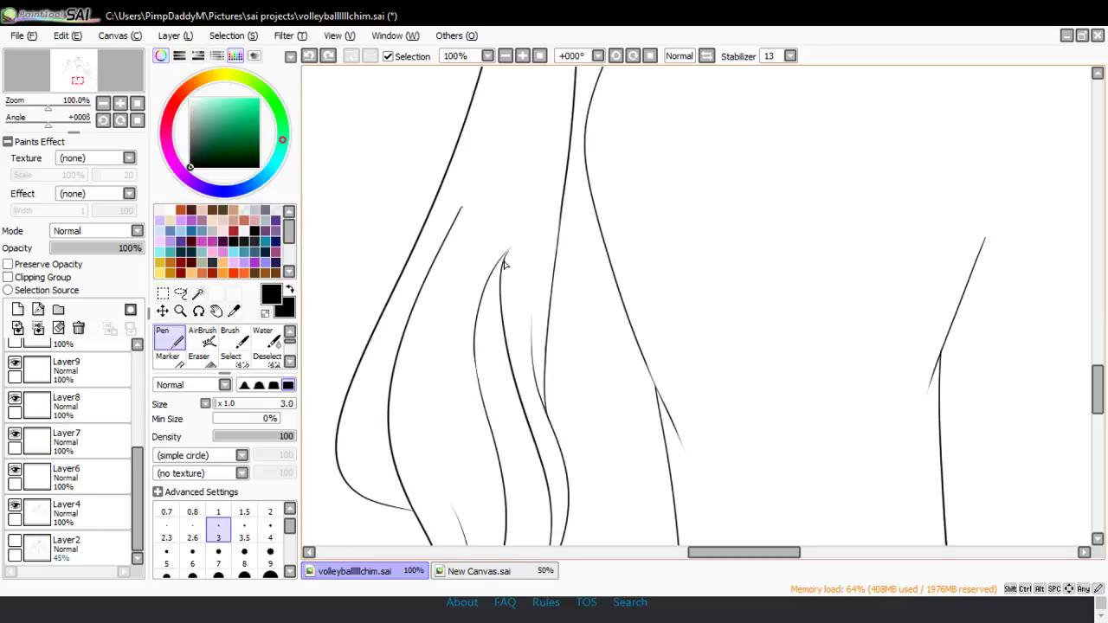
pyautogui.click(199, 357)
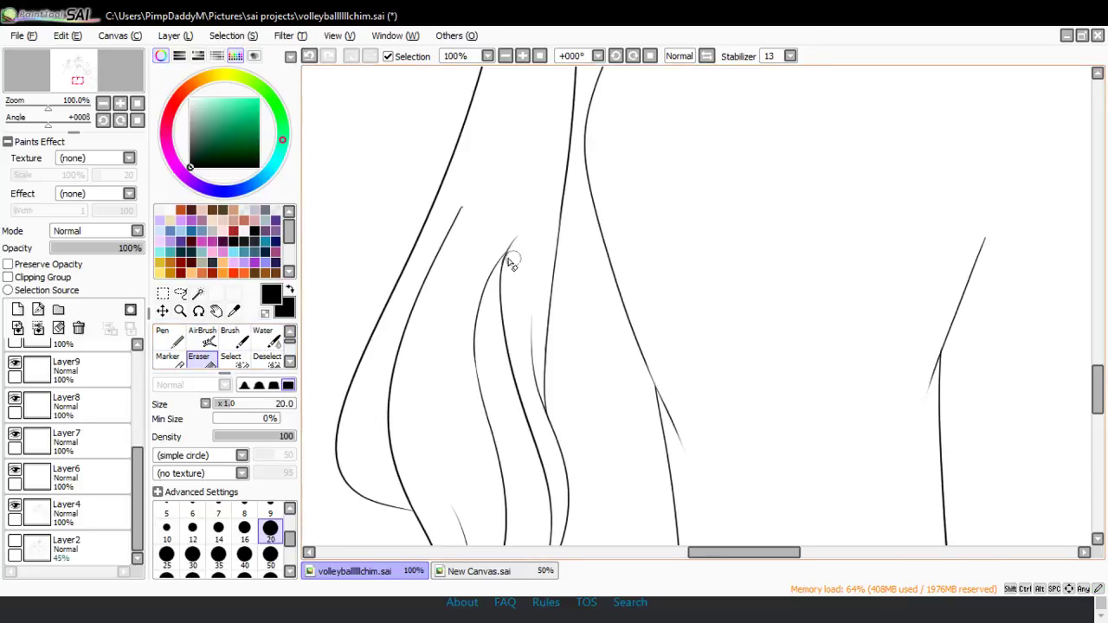
pyautogui.hotkey('ctrl', 'z')
pyautogui.moveTo(495, 289); pyautogui.dragTo(527, 226)
# - Ink a second contour inside the lock's outer curl, running up to the neighbouring strand, with the size 3 pen
pyautogui.click(169, 339)
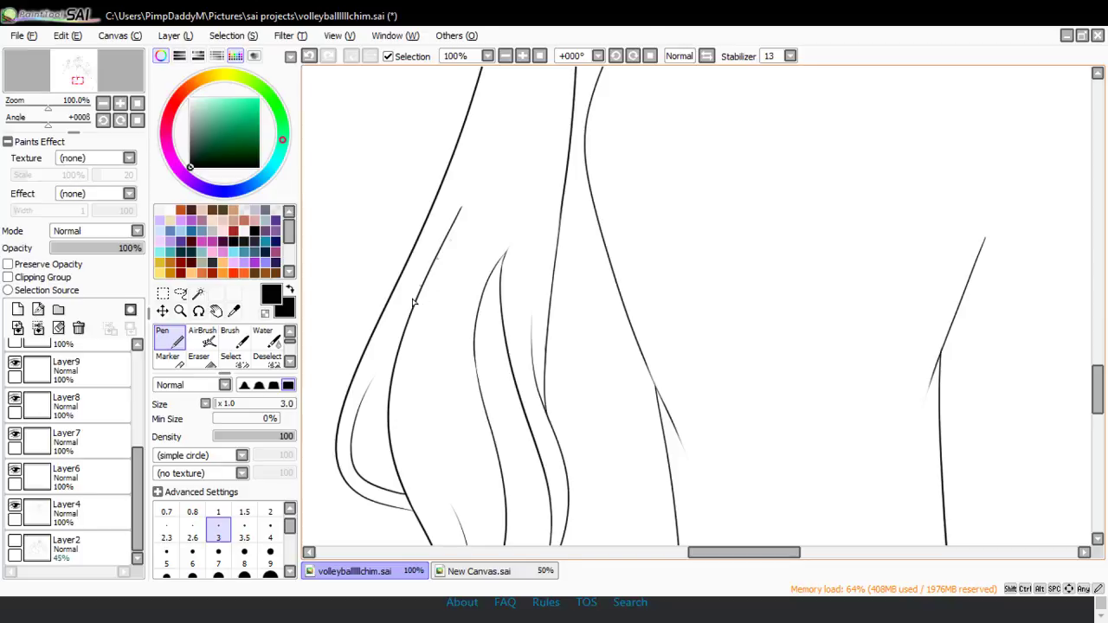
pyautogui.moveTo(358, 407); pyautogui.dragTo(448, 248)
pyautogui.hotkey('ctrl', 'z')
pyautogui.moveTo(359, 410); pyautogui.dragTo(456, 210)
pyautogui.click(199, 360)
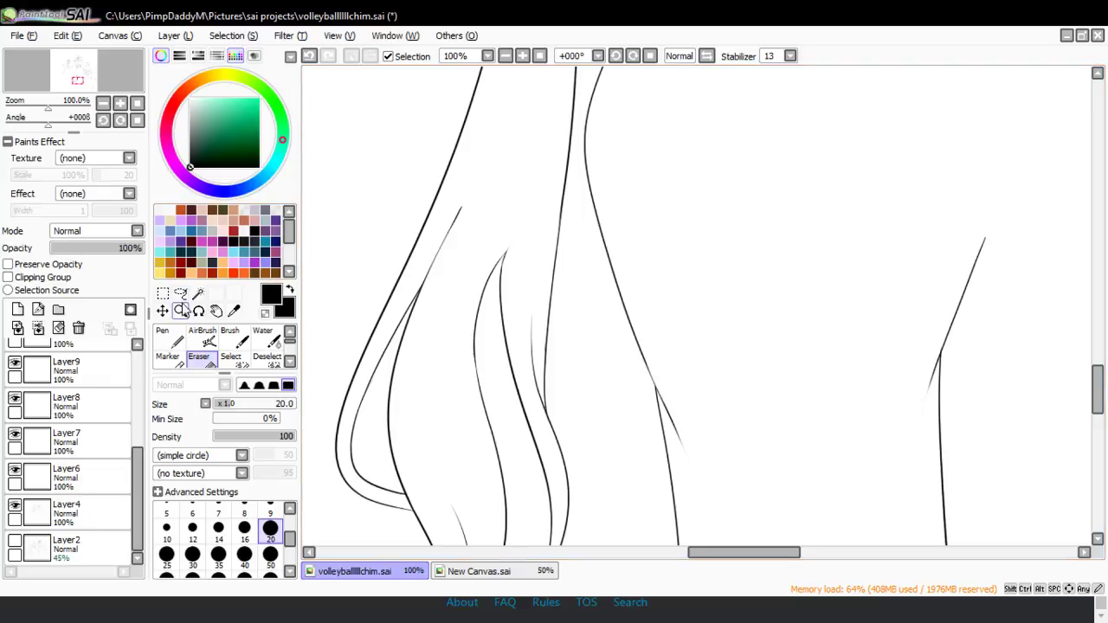
# - Erase the curved upper end of the hanging lock's edge line above the fur strands
pyautogui.click(180, 309)
pyautogui.click(157, 398)
pyautogui.click(383, 358)
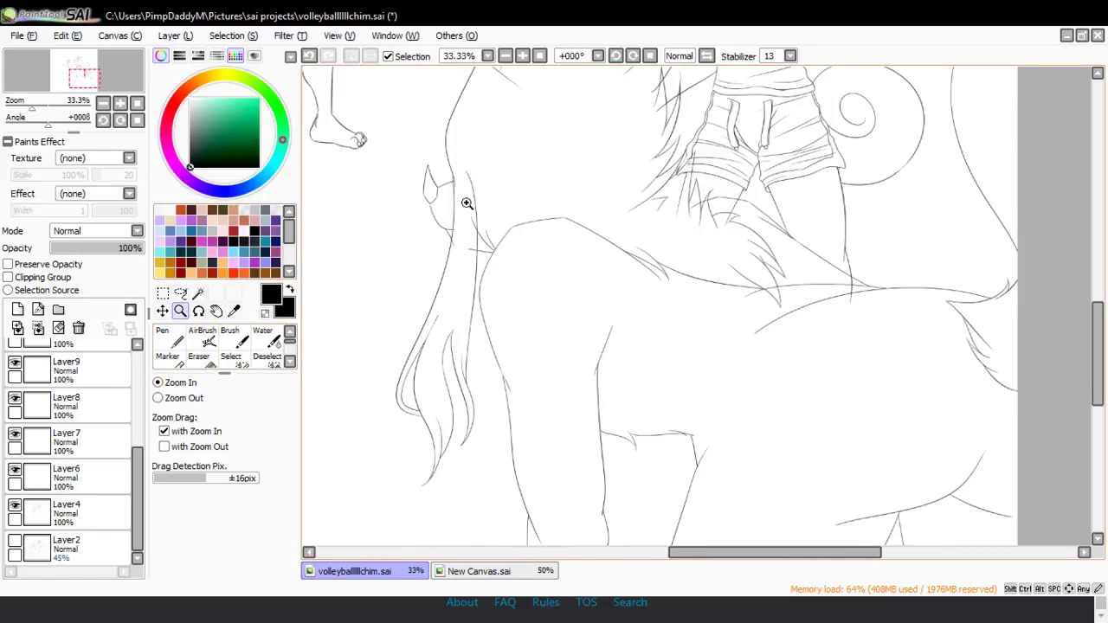
pyautogui.click(478, 156)
pyautogui.click(478, 138)
pyautogui.click(199, 358)
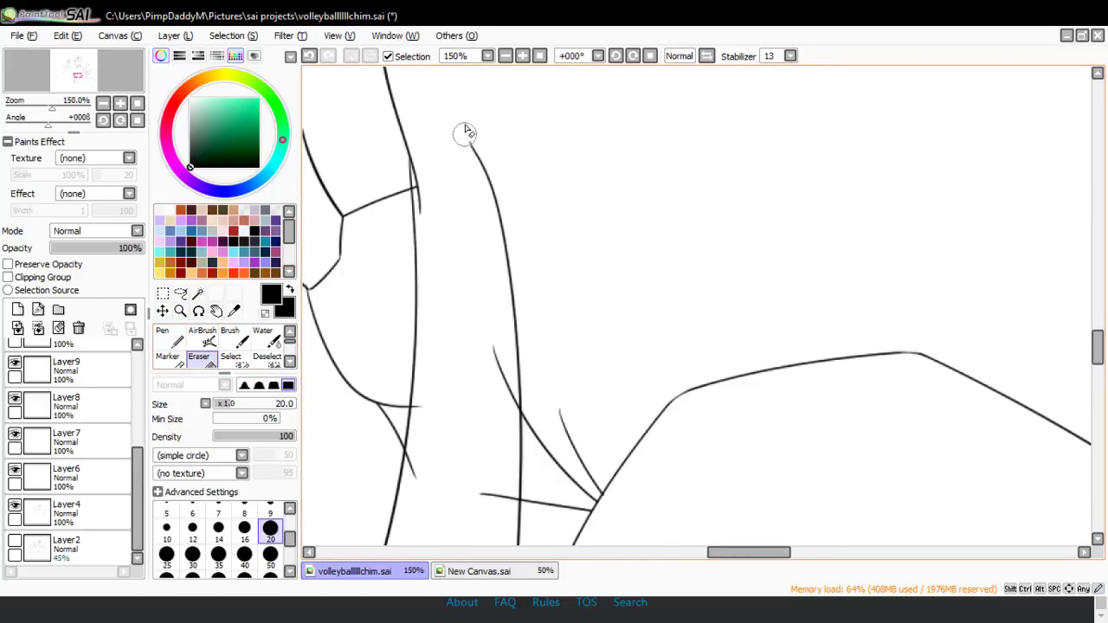
pyautogui.moveTo(465, 132); pyautogui.dragTo(484, 170)
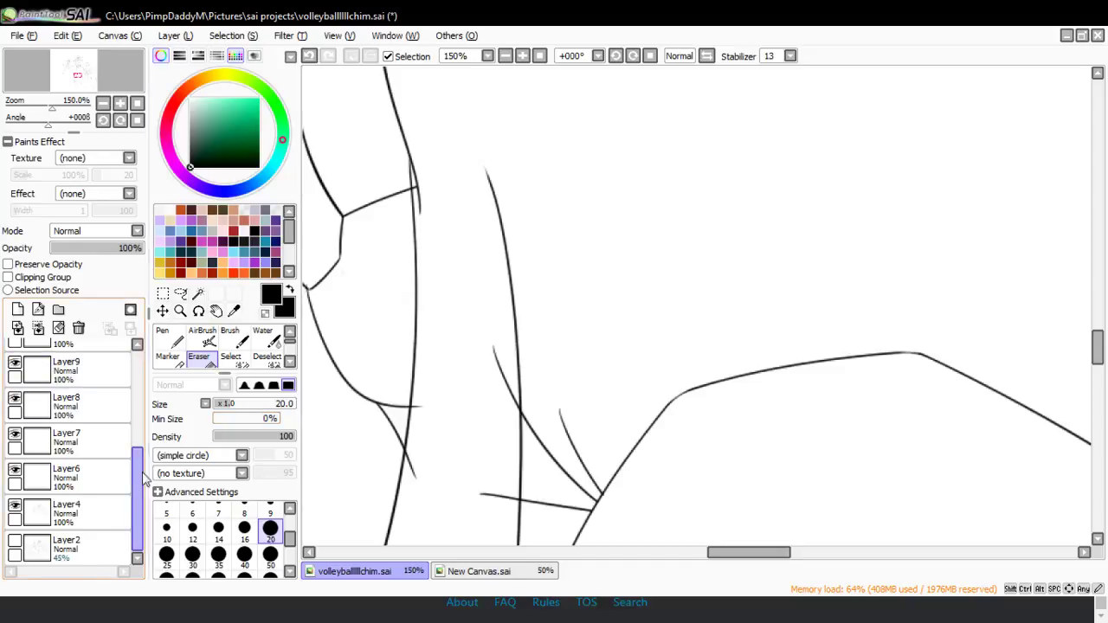
# - Erase the upper fur stroke's end that crosses into the hanging lock on Layer14
pyautogui.moveTo(143, 473); pyautogui.dragTo(114, 374)
pyautogui.click(78, 387)
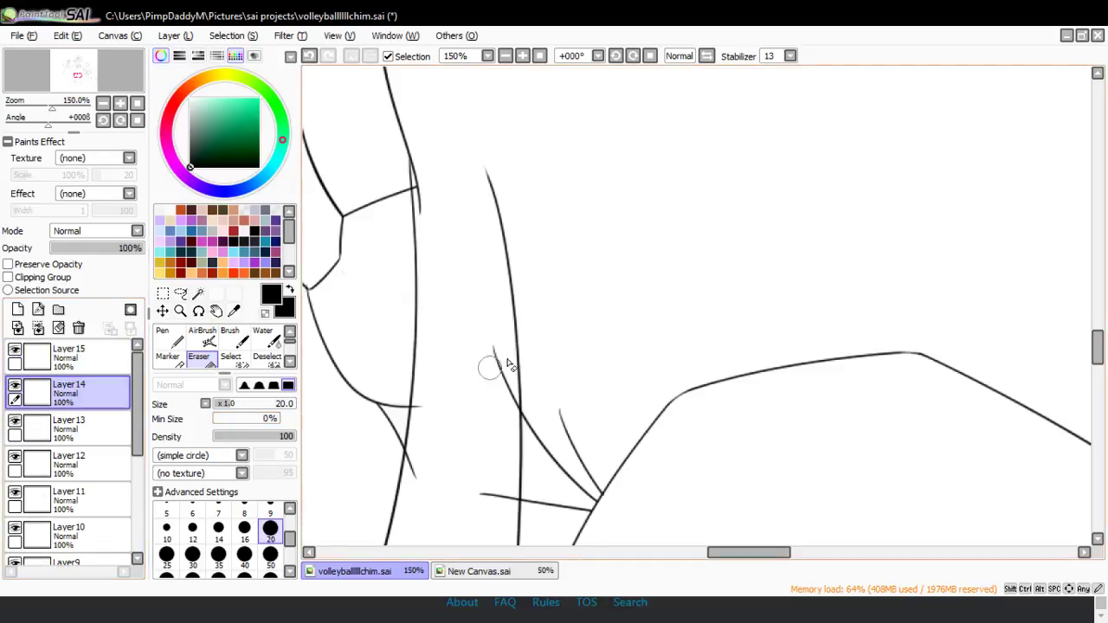
pyautogui.moveTo(492, 345)
pyautogui.mouseDown()
pyautogui.moveTo(506, 391)
pyautogui.moveTo(506, 347)
pyautogui.mouseUp()
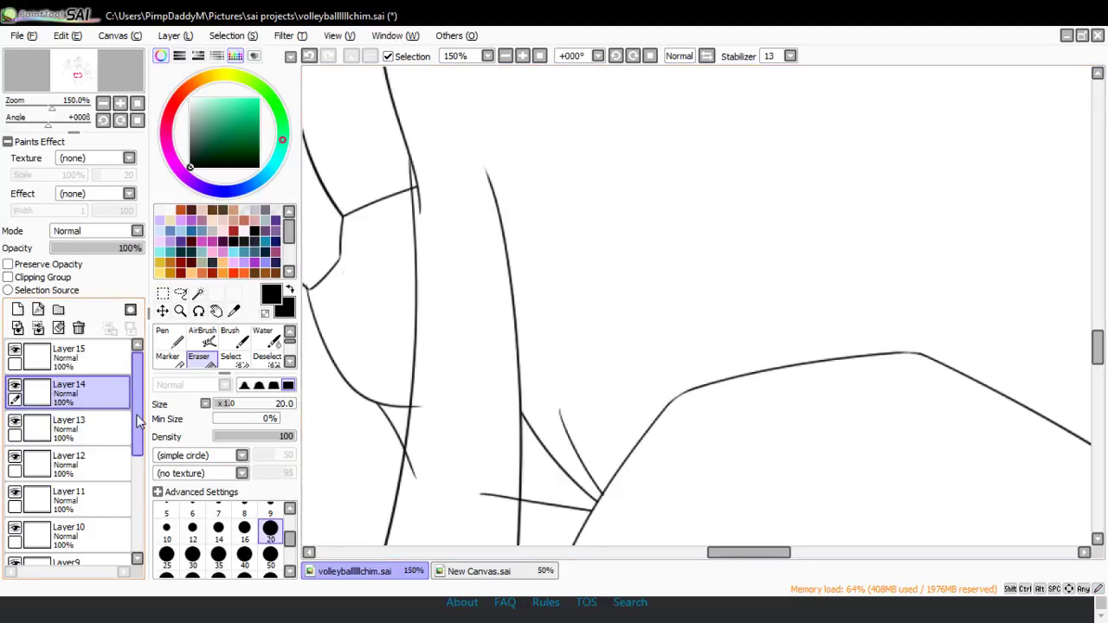
# - Erase the ends of the body and fur strokes on Layer7 that poke across both edges of the hanging lock
pyautogui.moveTo(140, 538); pyautogui.dragTo(144, 538)
pyautogui.moveTo(143, 444); pyautogui.dragTo(142, 499)
pyautogui.click(84, 468)
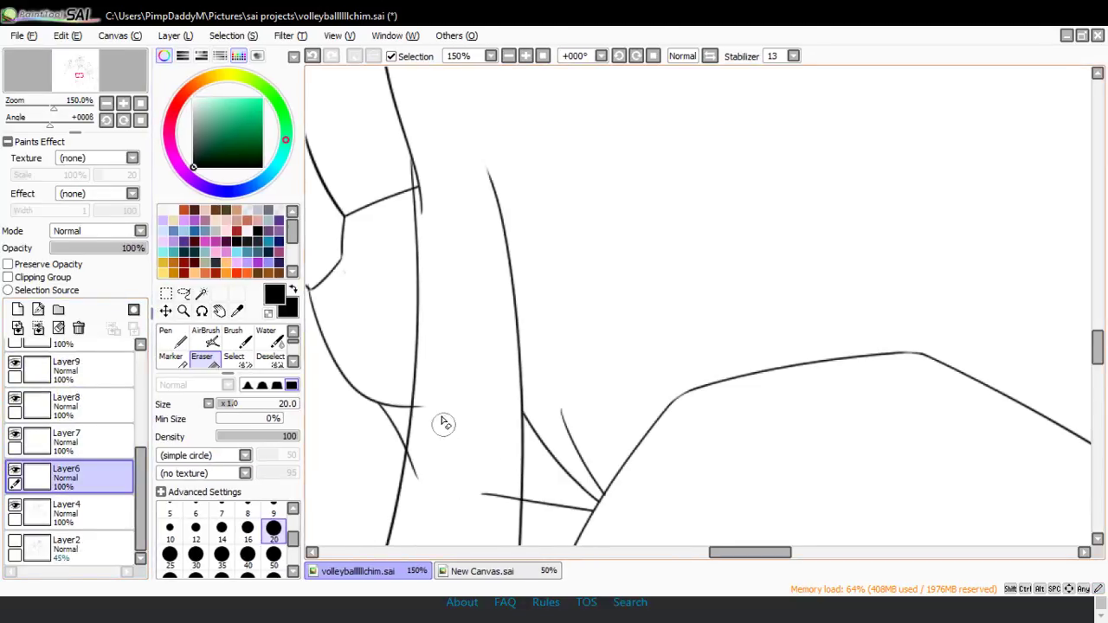
pyautogui.click(91, 443)
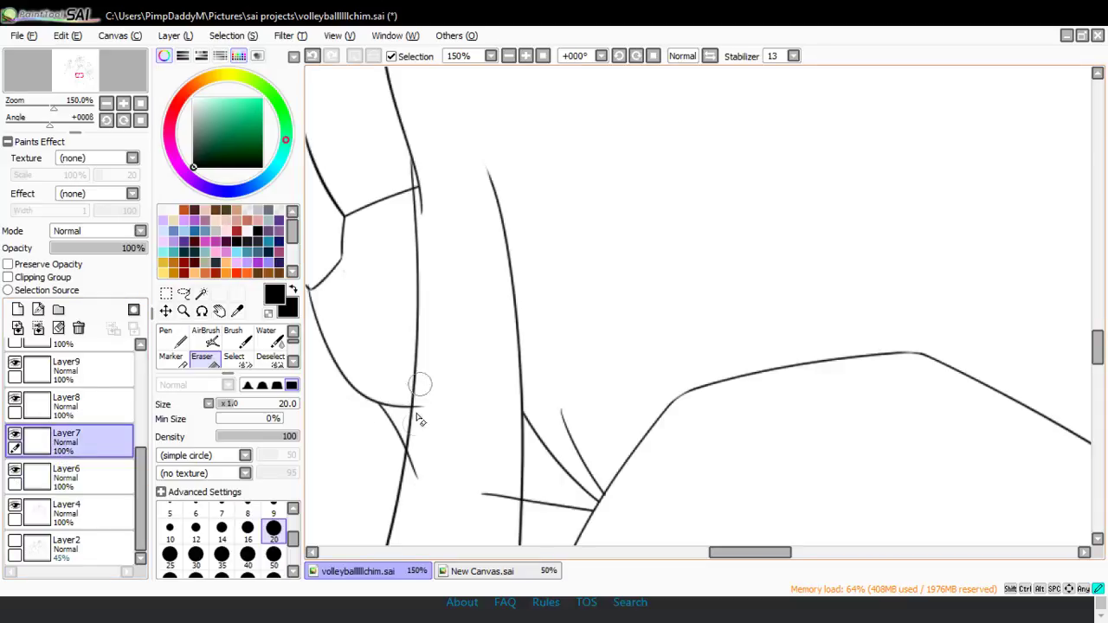
pyautogui.moveTo(423, 386)
pyautogui.mouseDown()
pyautogui.moveTo(418, 457)
pyautogui.moveTo(428, 378)
pyautogui.moveTo(419, 509)
pyautogui.mouseUp()
pyautogui.hotkey('ctrl', 'z')
pyautogui.moveTo(416, 453)
pyautogui.mouseDown()
pyautogui.moveTo(414, 479)
pyautogui.moveTo(425, 395)
pyautogui.moveTo(410, 492)
pyautogui.moveTo(424, 394)
pyautogui.moveTo(426, 500)
pyautogui.moveTo(458, 471)
pyautogui.moveTo(514, 514)
pyautogui.mouseUp()
pyautogui.moveTo(417, 184)
pyautogui.mouseDown()
pyautogui.moveTo(416, 168)
pyautogui.moveTo(421, 204)
pyautogui.moveTo(413, 162)
pyautogui.moveTo(421, 227)
pyautogui.mouseUp()
pyautogui.hotkey('ctrl', 'z')
pyautogui.hotkey('ctrl', 'z')
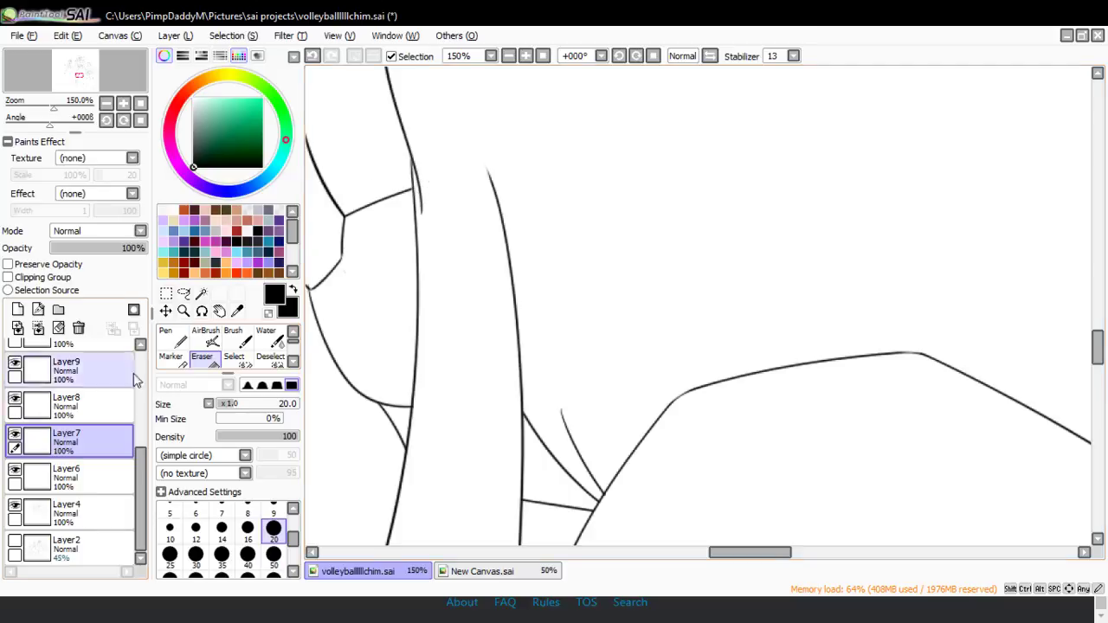
# - Erase the overlapping end of the body contour at the top of the hanging lock on Layer14
pyautogui.scroll(3, 117, 387)
pyautogui.click(116, 387)
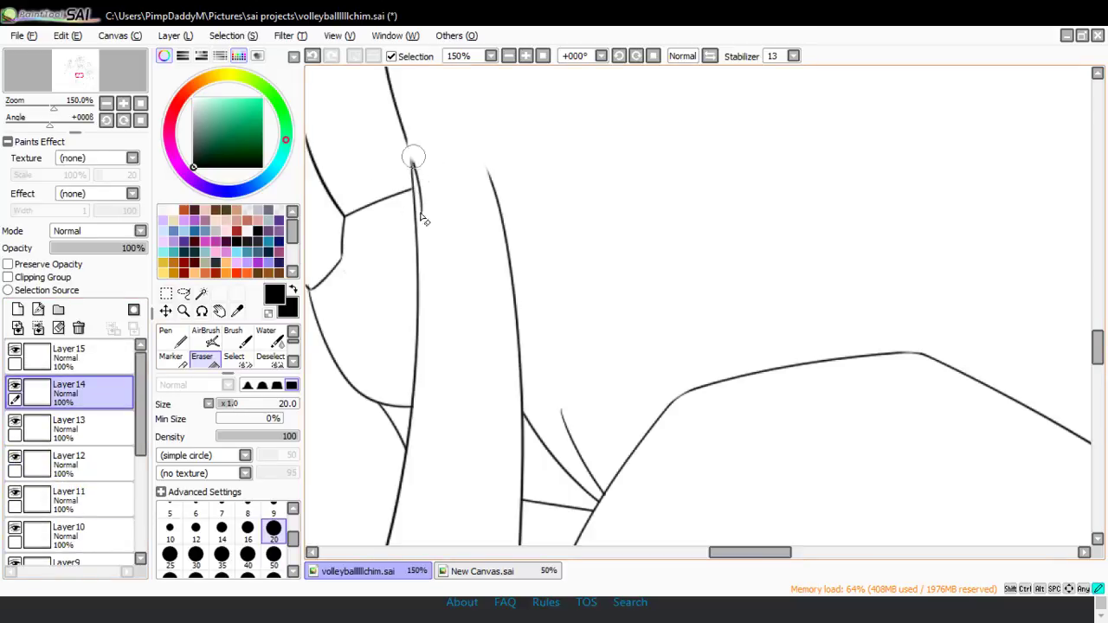
pyautogui.click(183, 311)
pyautogui.click(189, 398)
pyautogui.click(401, 308)
pyautogui.click(412, 309)
pyautogui.click(426, 310)
pyautogui.click(435, 311)
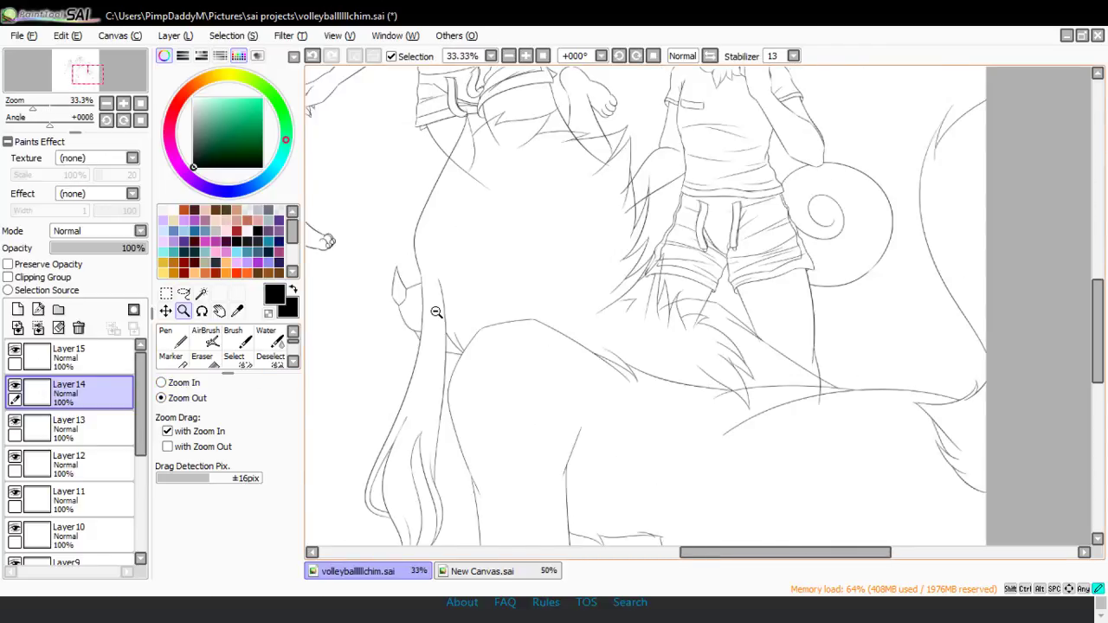
pyautogui.click(437, 312)
pyautogui.scroll(-1, 478, 222)
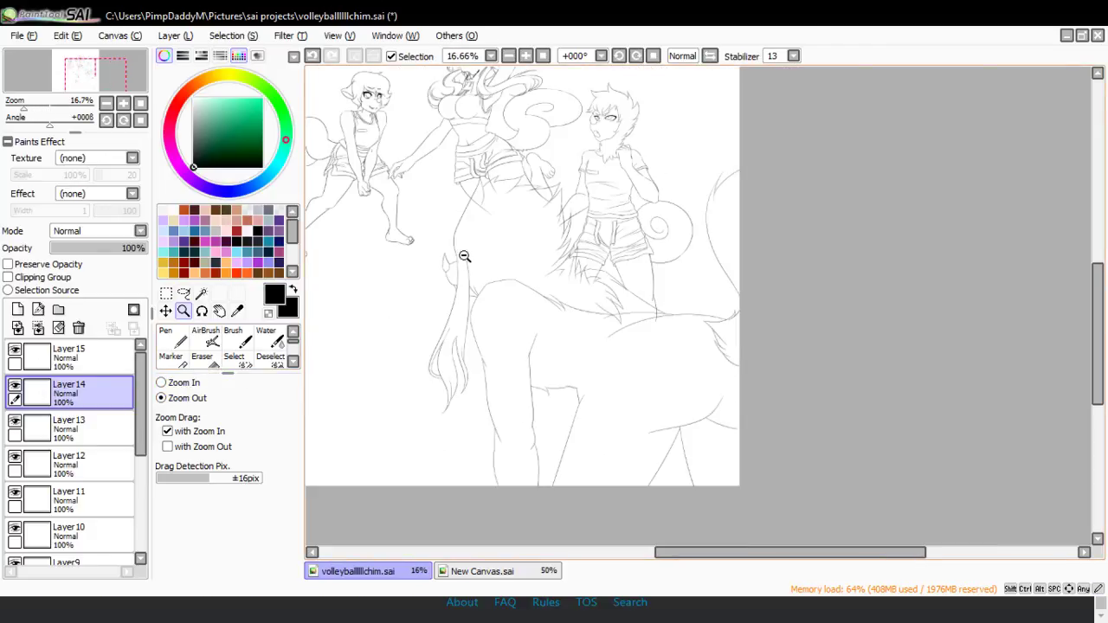
# - Ink a curved fur strand rising from the thigh's upper contour and small fur ticks nearby with the size 3 pen
pyautogui.click(184, 382)
pyautogui.scroll(3, 492, 227)
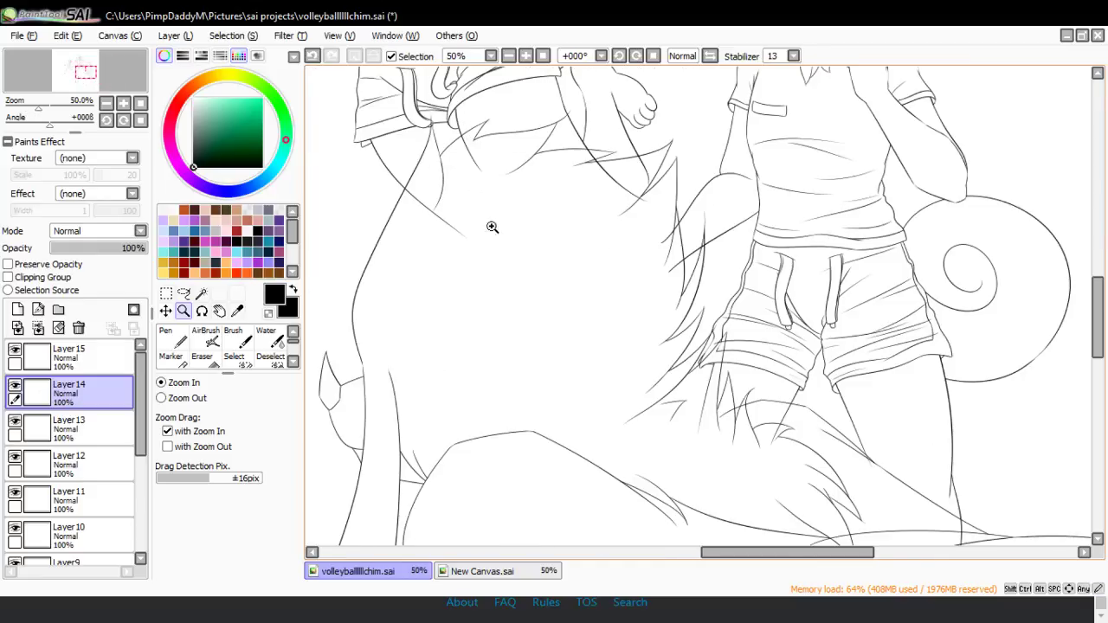
pyautogui.press('n')
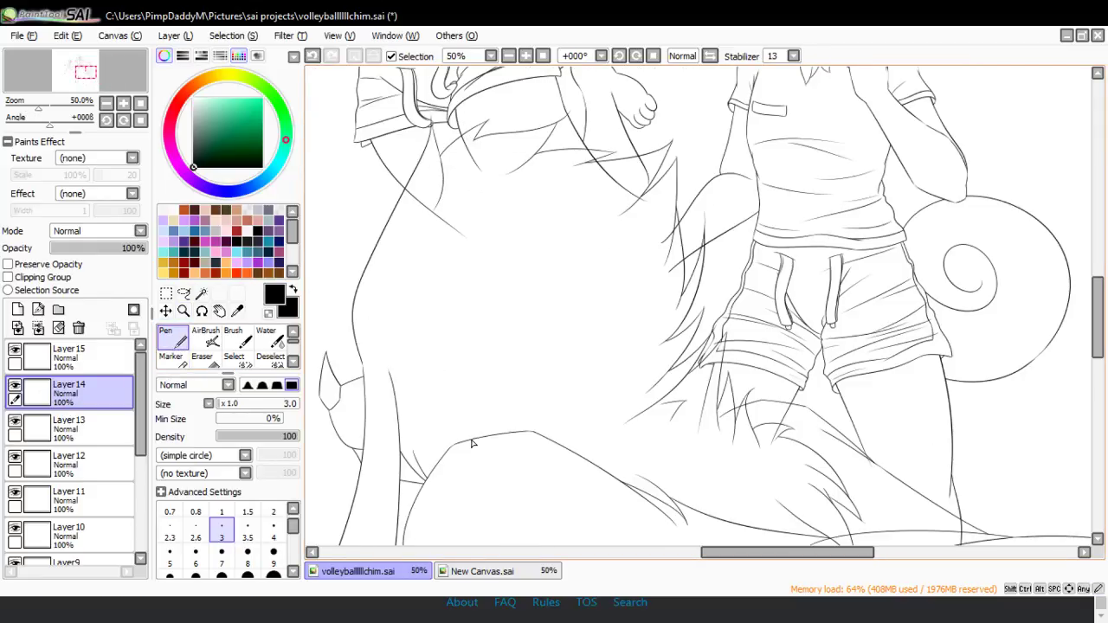
pyautogui.hotkey('ctrl', 'z')
pyautogui.moveTo(555, 385)
pyautogui.mouseDown()
pyautogui.moveTo(545, 417)
pyautogui.moveTo(554, 416)
pyautogui.mouseUp()
pyautogui.hotkey('ctrl', 'z')
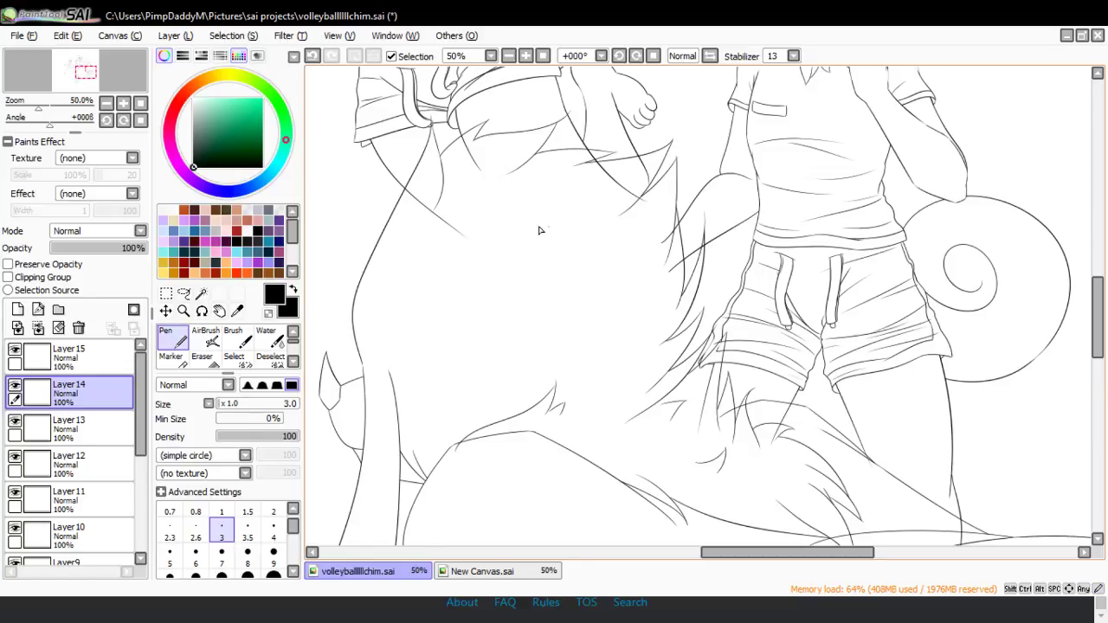
# - Ink several pointed fur tufts across the middle of the furry body on Layer14
pyautogui.moveTo(449, 318)
pyautogui.mouseDown()
pyautogui.moveTo(506, 217)
pyautogui.moveTo(502, 288)
pyautogui.mouseUp()
pyautogui.hotkey('ctrl', 'z')
pyautogui.hotkey('ctrl', 'z')
pyautogui.moveTo(503, 215); pyautogui.dragTo(501, 284)
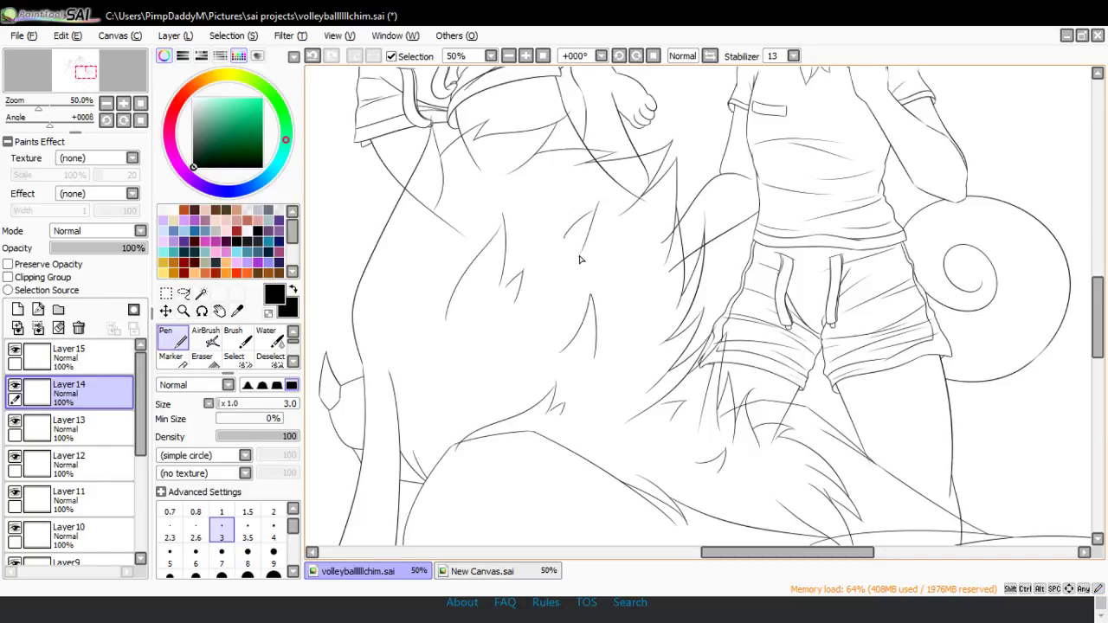
# - Erase the middle figure's first leg lines that run through the foreground fur on Layer4 with the size 50 eraser
pyautogui.scroll(-5, 69, 433)
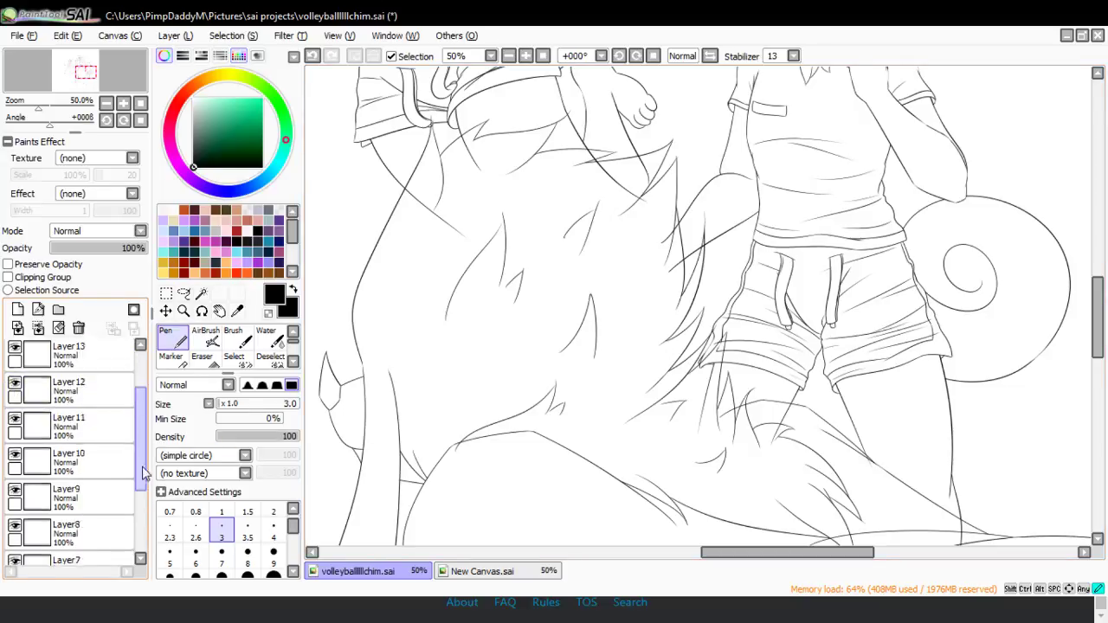
pyautogui.click(18, 545)
pyautogui.click(34, 510)
pyautogui.click(15, 504)
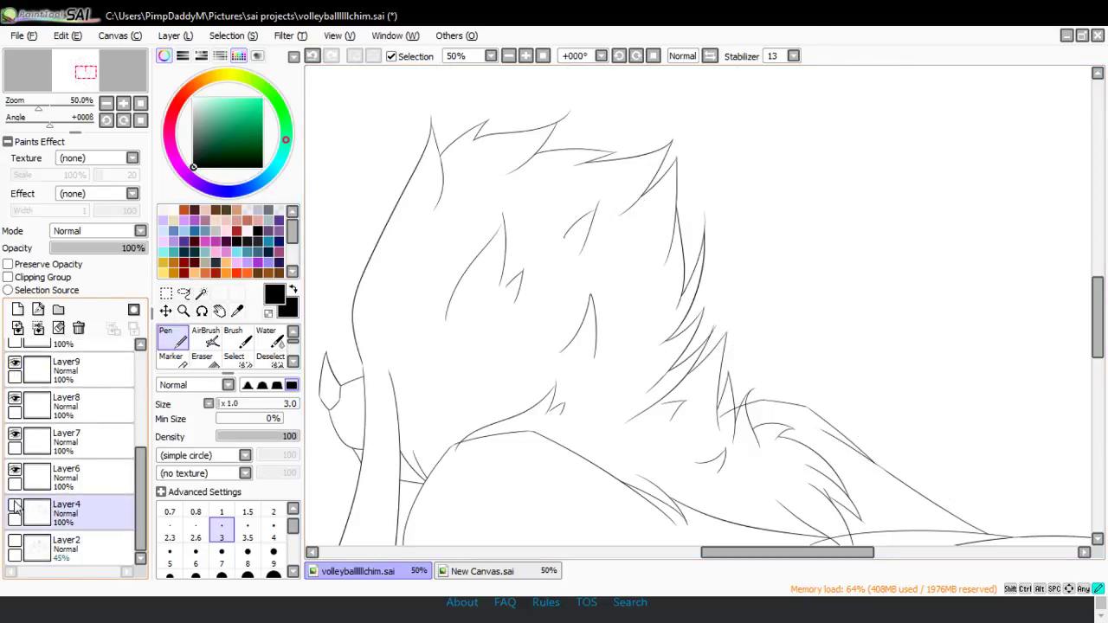
pyautogui.click(14, 505)
pyautogui.click(213, 364)
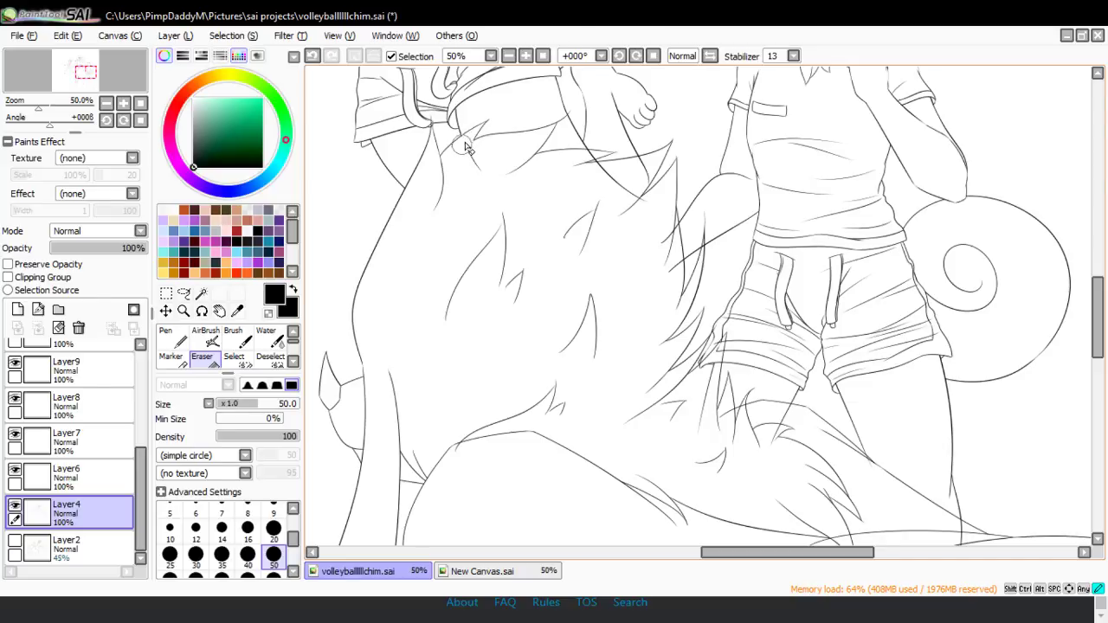
pyautogui.moveTo(464, 144)
pyautogui.mouseDown()
pyautogui.moveTo(506, 217)
pyautogui.moveTo(515, 210)
pyautogui.mouseUp()
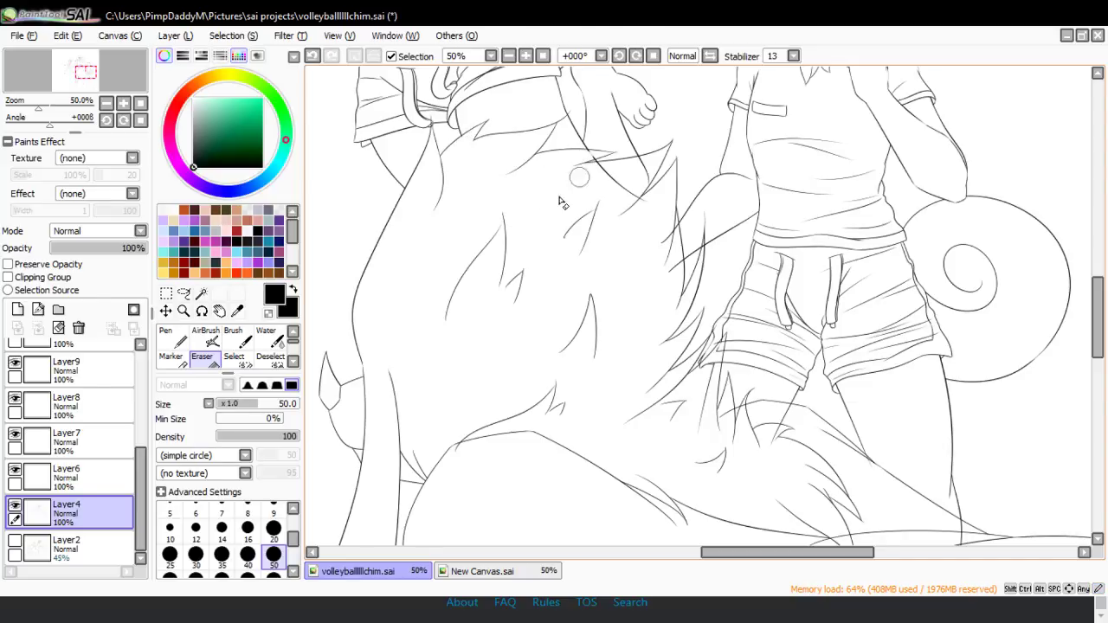
# - Erase the middle figure's other leg lines below the fur's jagged upper edge on Layer4
pyautogui.click(184, 310)
pyautogui.click(576, 104)
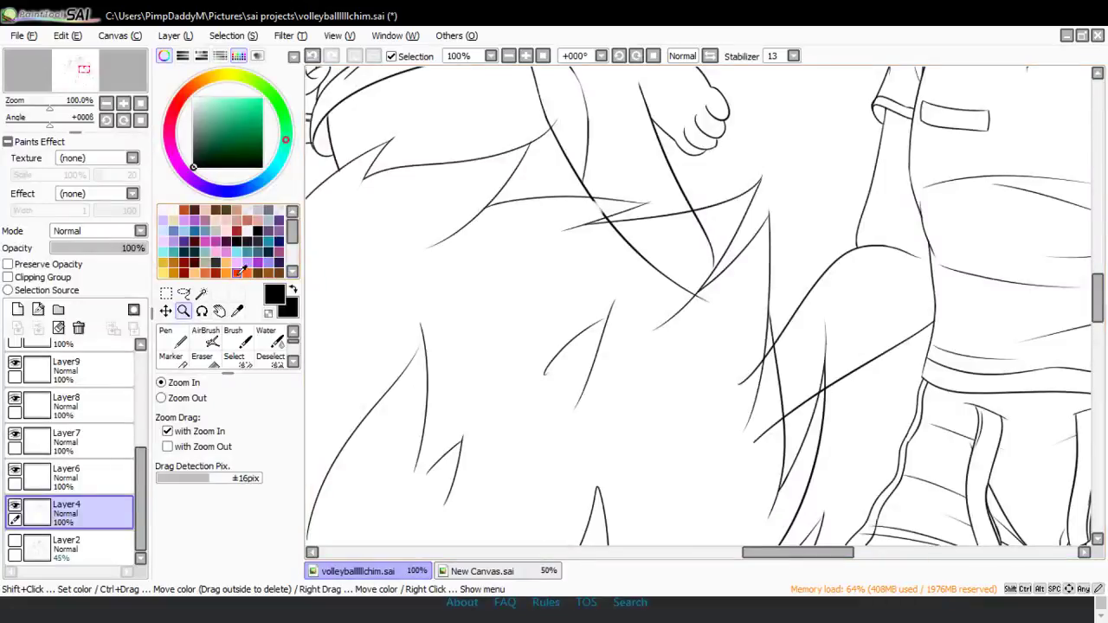
pyautogui.click(202, 357)
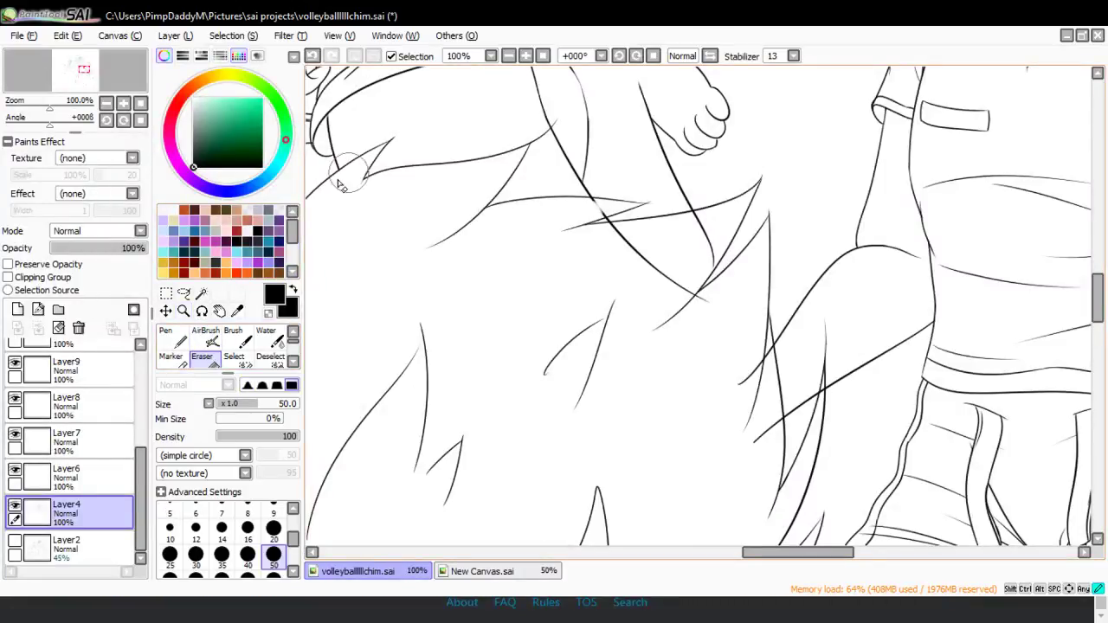
pyautogui.moveTo(587, 220)
pyautogui.mouseDown()
pyautogui.moveTo(605, 200)
pyautogui.moveTo(565, 212)
pyautogui.moveTo(630, 205)
pyautogui.moveTo(593, 223)
pyautogui.moveTo(556, 211)
pyautogui.moveTo(641, 198)
pyautogui.moveTo(558, 210)
pyautogui.moveTo(626, 202)
pyautogui.moveTo(590, 216)
pyautogui.moveTo(592, 247)
pyautogui.moveTo(648, 236)
pyautogui.moveTo(586, 238)
pyautogui.moveTo(648, 246)
pyautogui.moveTo(620, 248)
pyautogui.moveTo(624, 233)
pyautogui.moveTo(589, 232)
pyautogui.moveTo(643, 233)
pyautogui.moveTo(627, 251)
pyautogui.moveTo(723, 329)
pyautogui.moveTo(706, 222)
pyautogui.mouseUp()
pyautogui.hotkey('ctrl', 'z')
pyautogui.hotkey('ctrl', 'z')
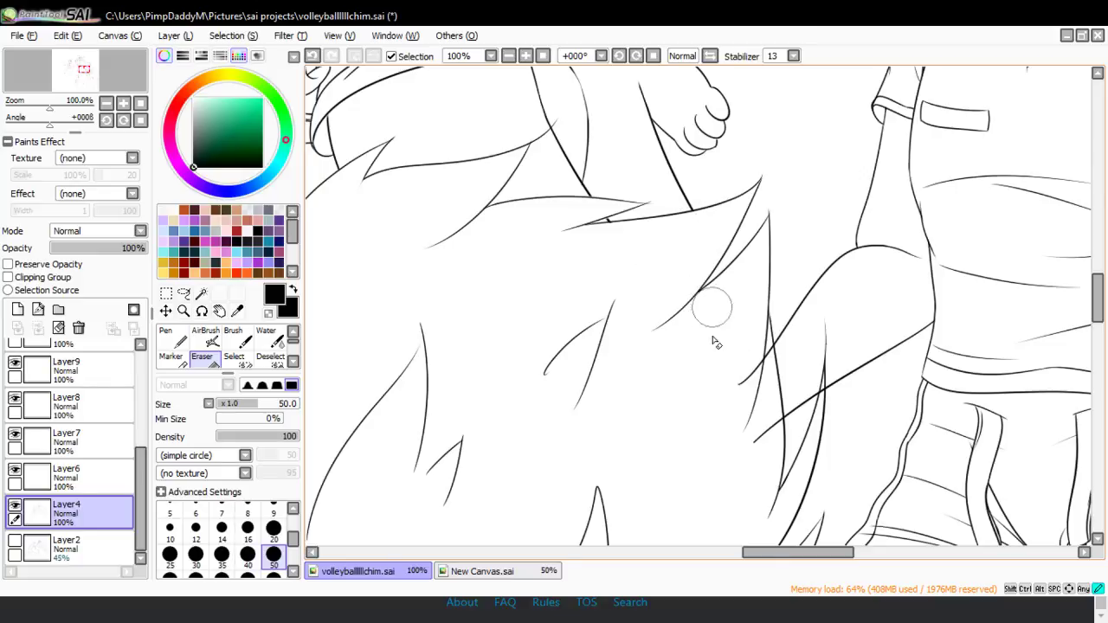
# - Erase the ends of the two lines beside the standing figure's waist that extend inside the fur's edge
pyautogui.moveTo(781, 552); pyautogui.dragTo(809, 561)
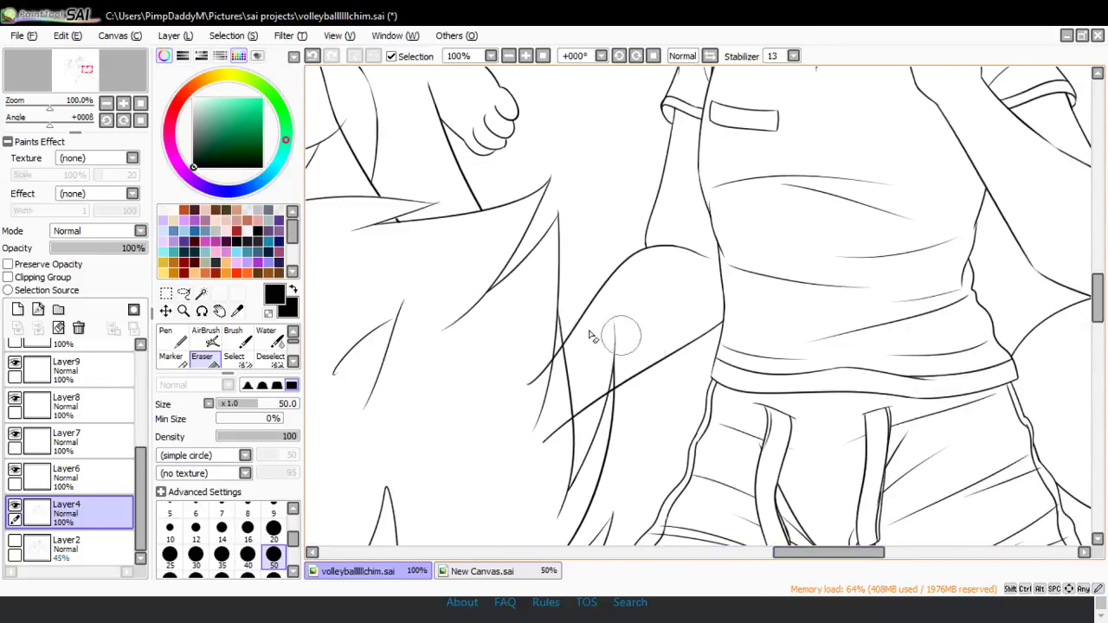
pyautogui.click(546, 350)
pyautogui.moveTo(554, 355)
pyautogui.mouseDown()
pyautogui.moveTo(526, 378)
pyautogui.moveTo(525, 432)
pyautogui.moveTo(545, 449)
pyautogui.moveTo(558, 411)
pyautogui.moveTo(543, 451)
pyautogui.mouseUp()
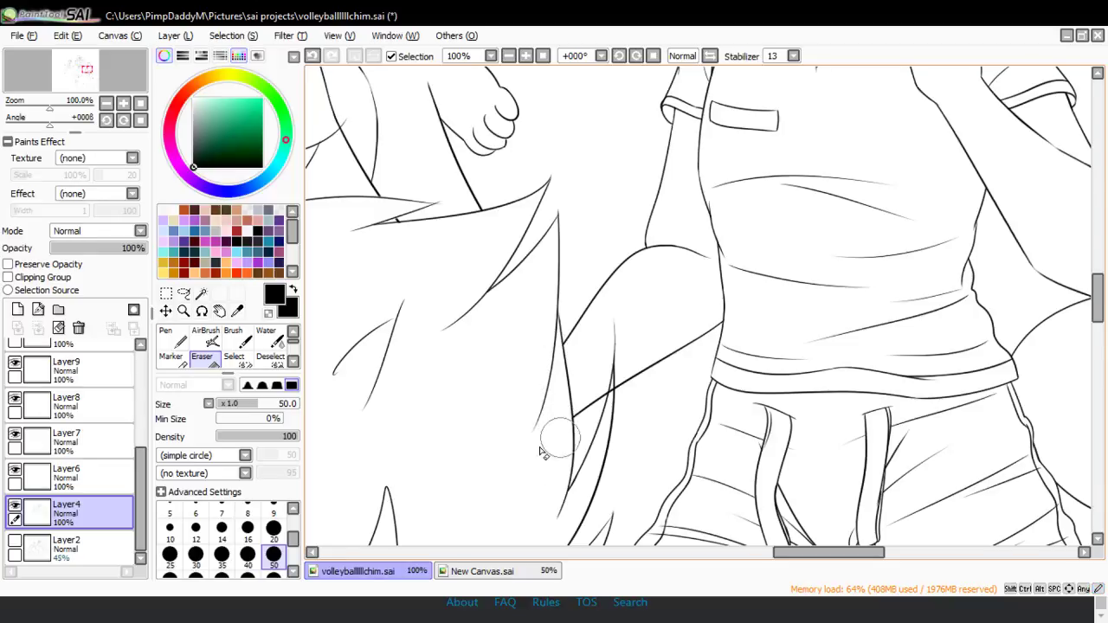
# - Erase the lower line beside the waist where it crosses the narrow fur spike, with the size 20 eraser
pyautogui.click(274, 528)
pyautogui.hotkey('ctrl', 'z')
pyautogui.moveTo(611, 372)
pyautogui.mouseDown()
pyautogui.moveTo(611, 427)
pyautogui.moveTo(613, 417)
pyautogui.mouseUp()
pyautogui.hotkey('ctrl', 'z')
pyautogui.hotkey('ctrl', 'z')
pyautogui.hotkey('ctrl', 'z')
# - Erase the standing figure's shorts hem and leg lines that overlap the foreground fur and body on Layer4
pyautogui.scroll(-10, 1092, 344)
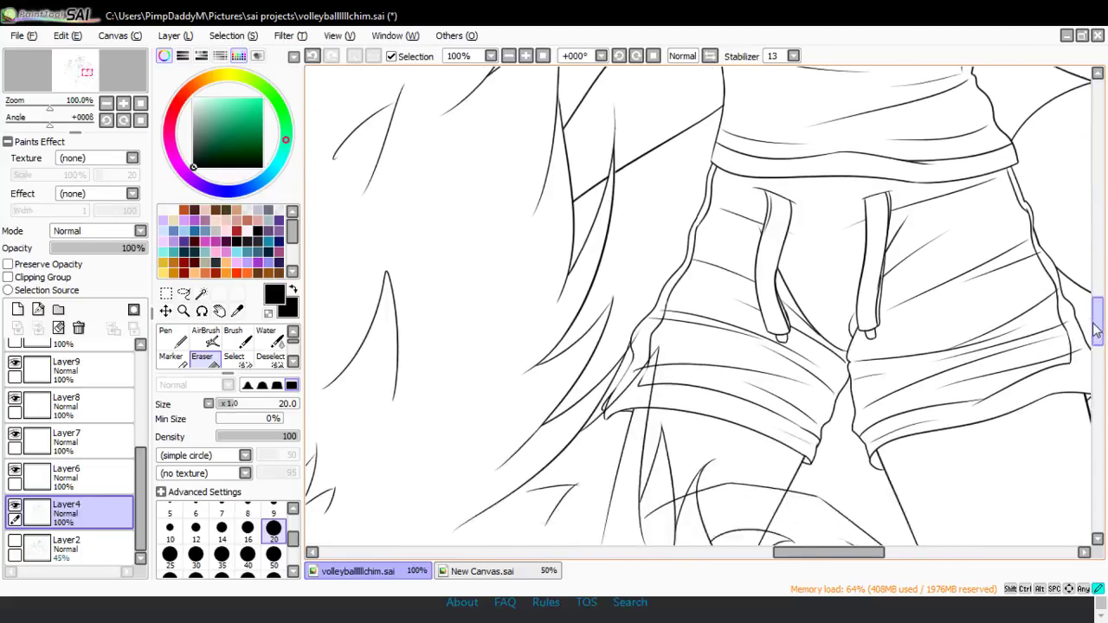
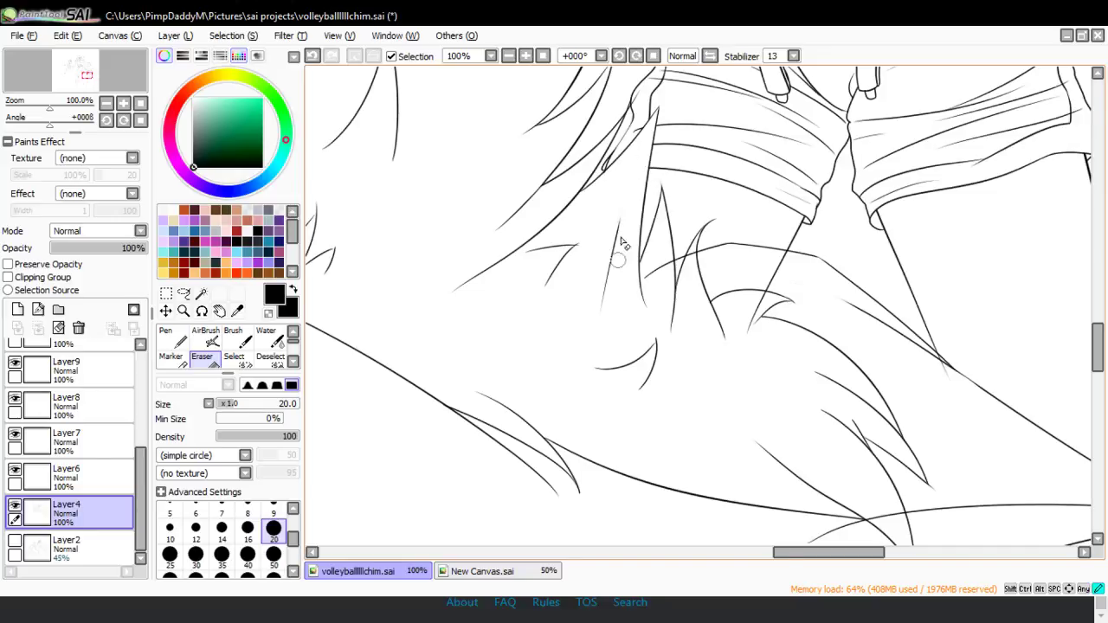
pyautogui.moveTo(620, 223); pyautogui.dragTo(594, 323)
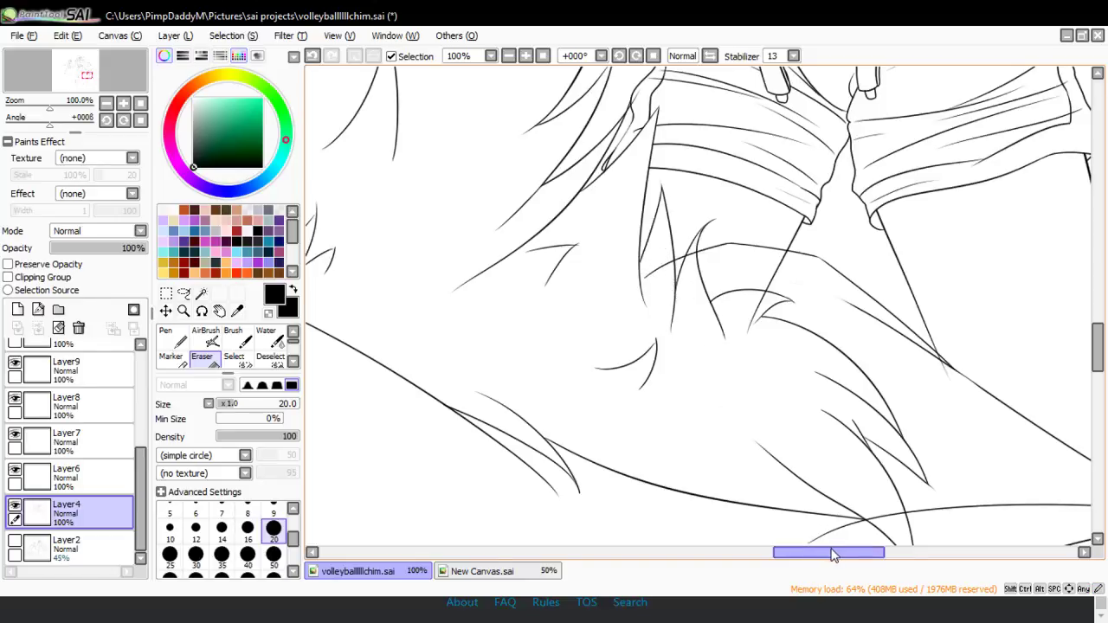
pyautogui.moveTo(829, 554); pyautogui.dragTo(855, 554)
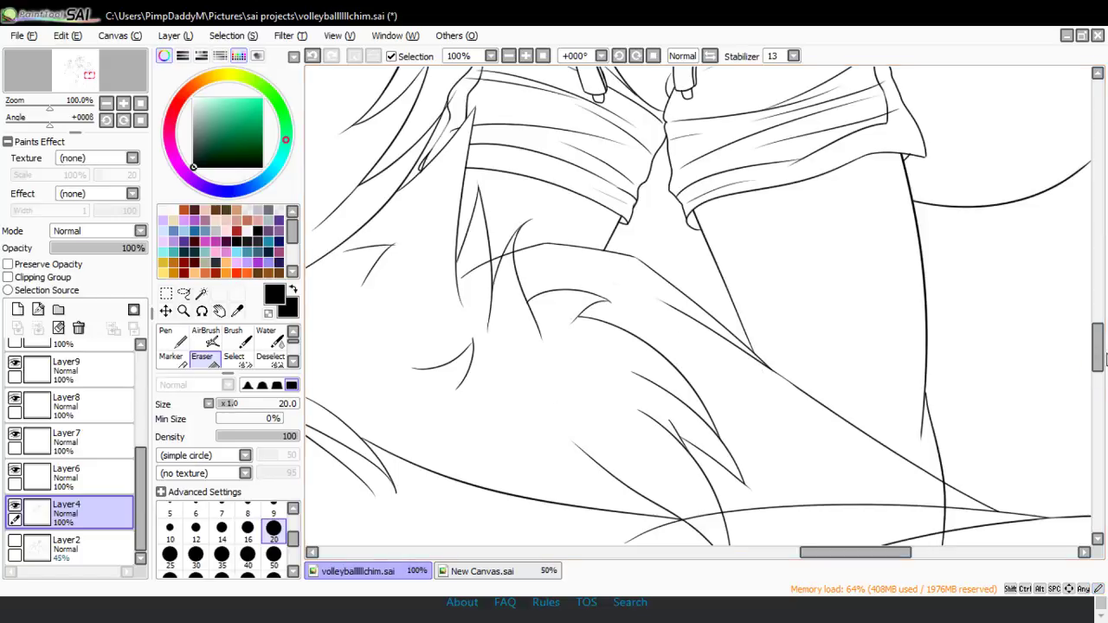
pyautogui.moveTo(1096, 359); pyautogui.dragTo(1086, 380)
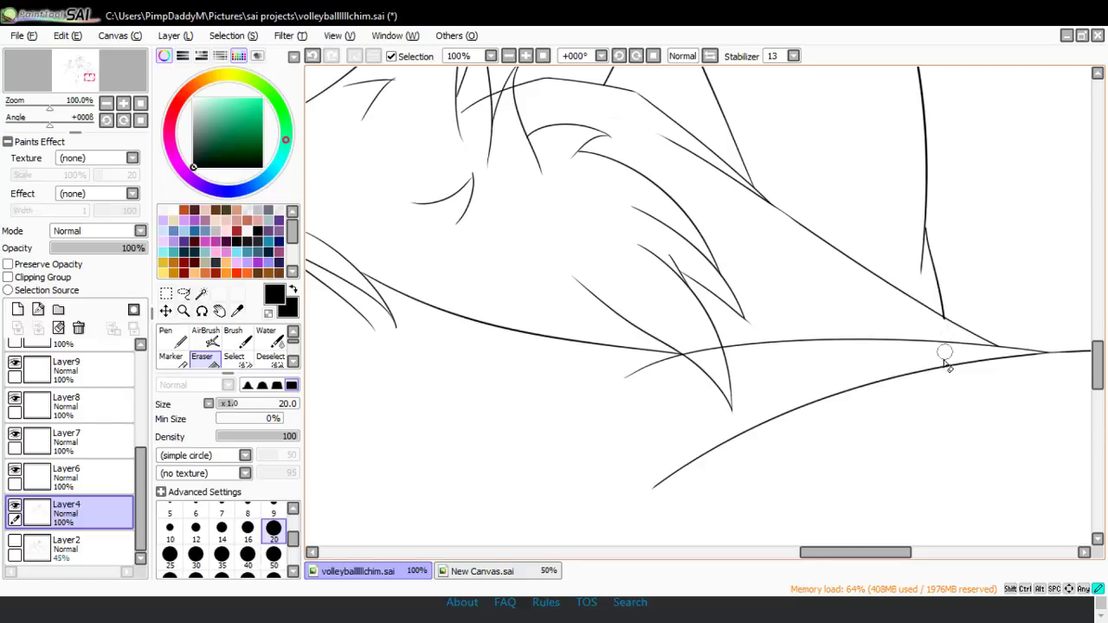
# - Merge Layer13 down through the layers beneath it into Layer7, after checking Layer14's contents
pyautogui.moveTo(1092, 364); pyautogui.dragTo(1092, 351)
pyautogui.scroll(1, 141, 465)
pyautogui.scroll(5, 140, 465)
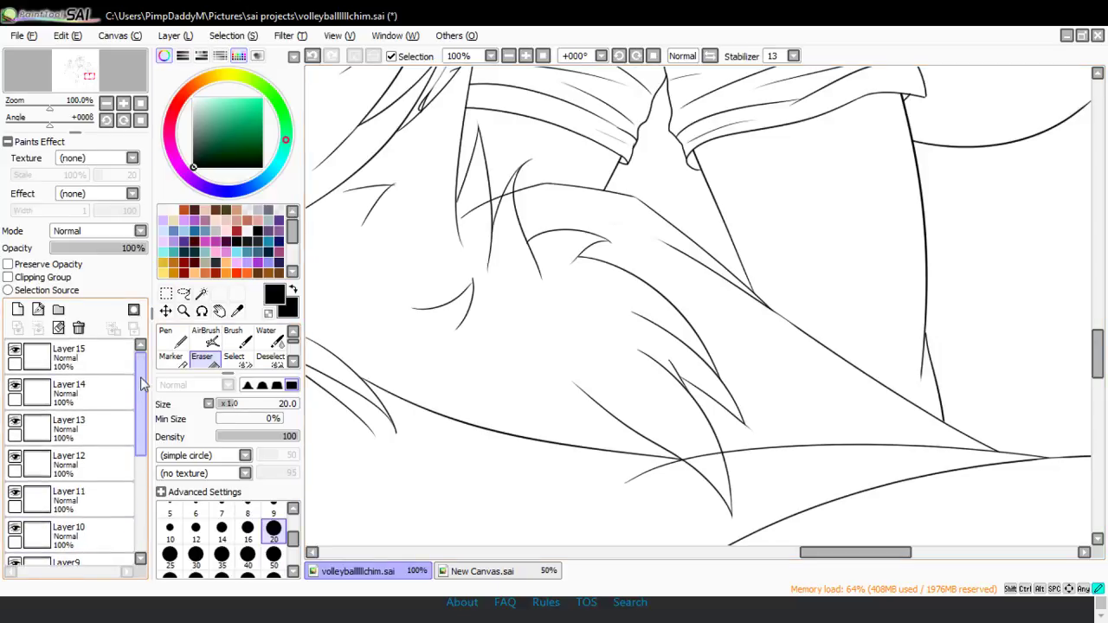
pyautogui.click(14, 385)
pyautogui.click(14, 385)
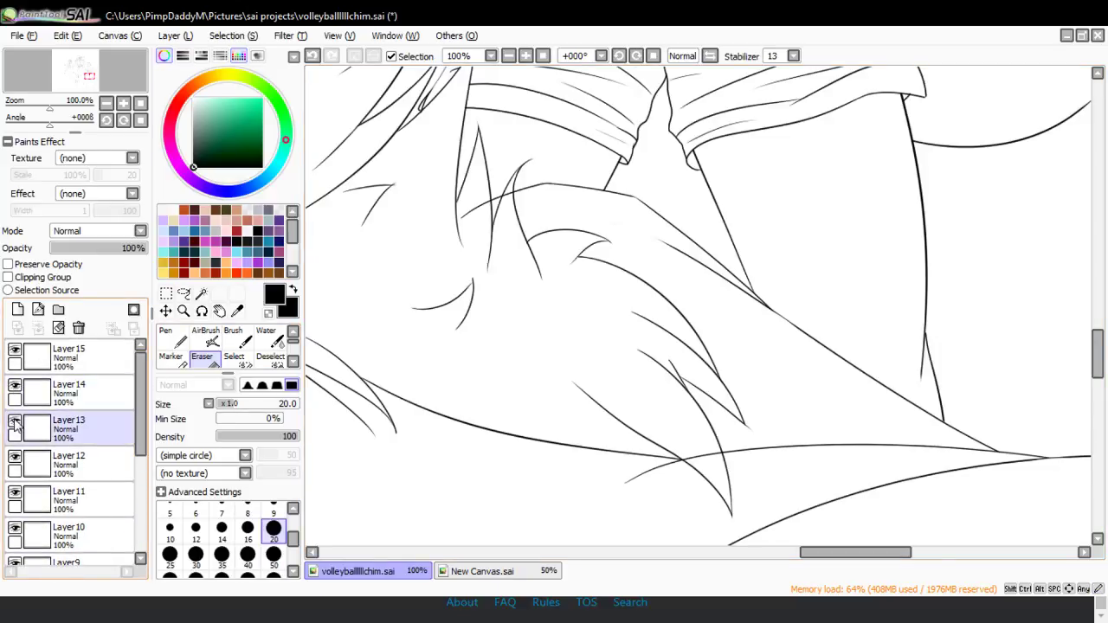
pyautogui.click(43, 428)
pyautogui.hotkey('ctrl', 'e')
pyautogui.hotkey('ctrl', 'e')
pyautogui.hotkey('ctrl', 'e')
pyautogui.hotkey('ctrl', 'e')
pyautogui.hotkey('ctrl', 'e')
pyautogui.hotkey('ctrl', 'e')
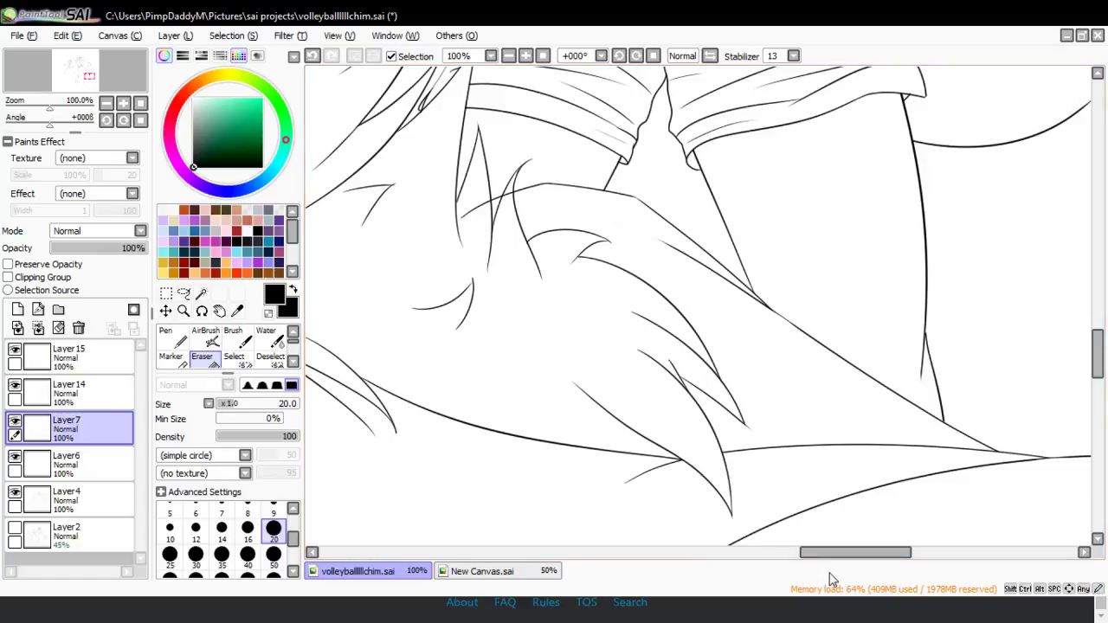
# - Undo the erasure on Layer7 and erase the fur tuft's tip below the back contour on Layer14 instead
pyautogui.hotkey('ctrl', 'z')
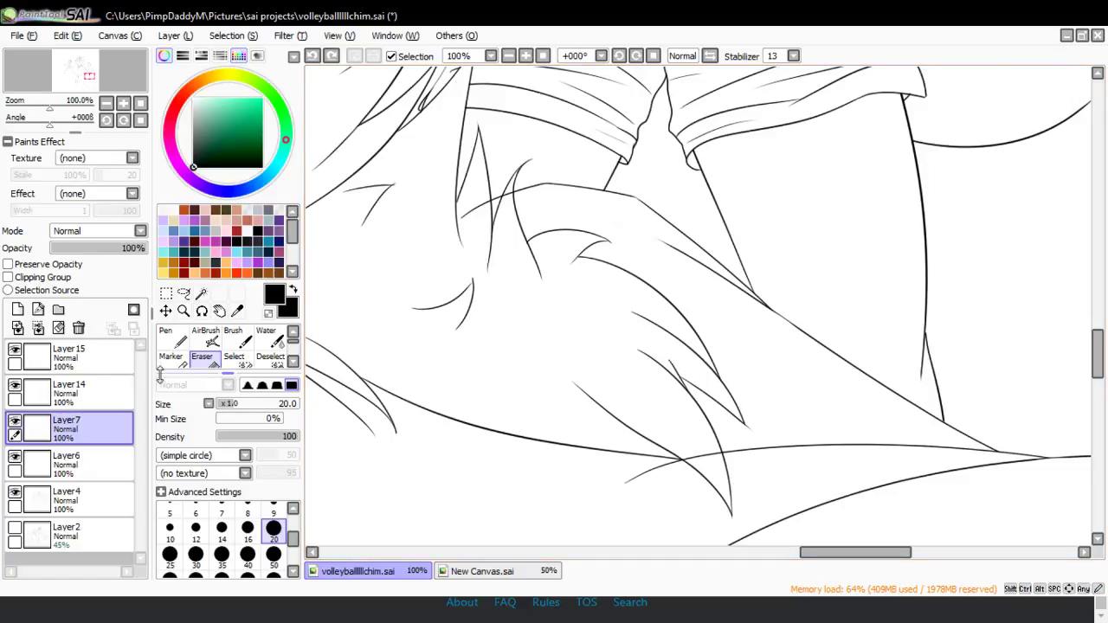
pyautogui.click(69, 391)
pyautogui.moveTo(703, 463); pyautogui.dragTo(724, 467)
pyautogui.hotkey('ctrl', 'z')
pyautogui.click(724, 463)
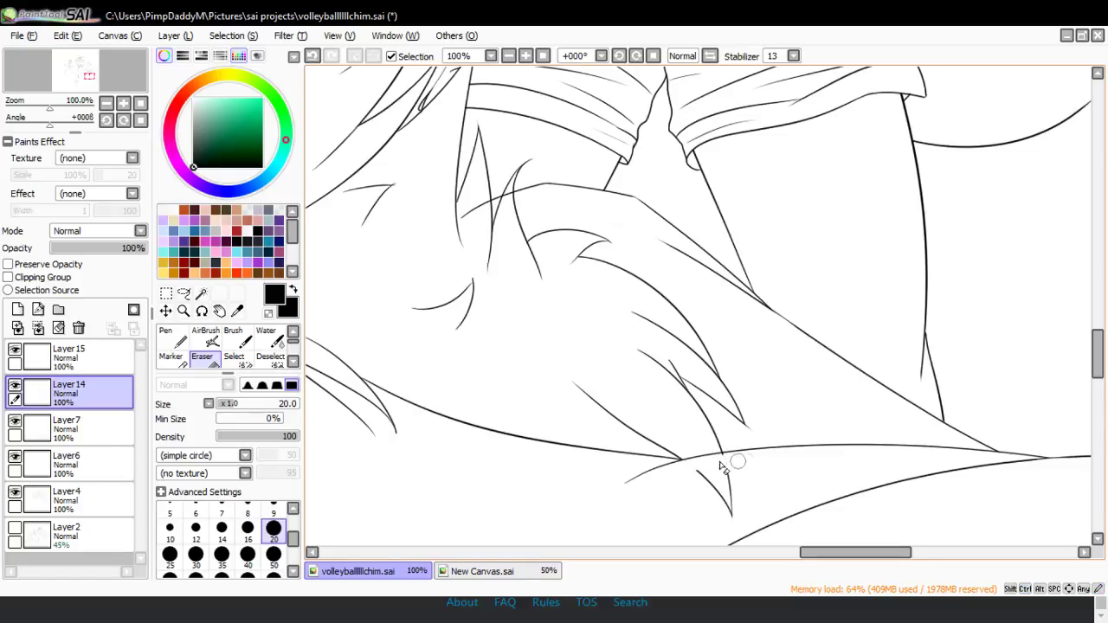
pyautogui.moveTo(724, 506); pyautogui.dragTo(728, 522)
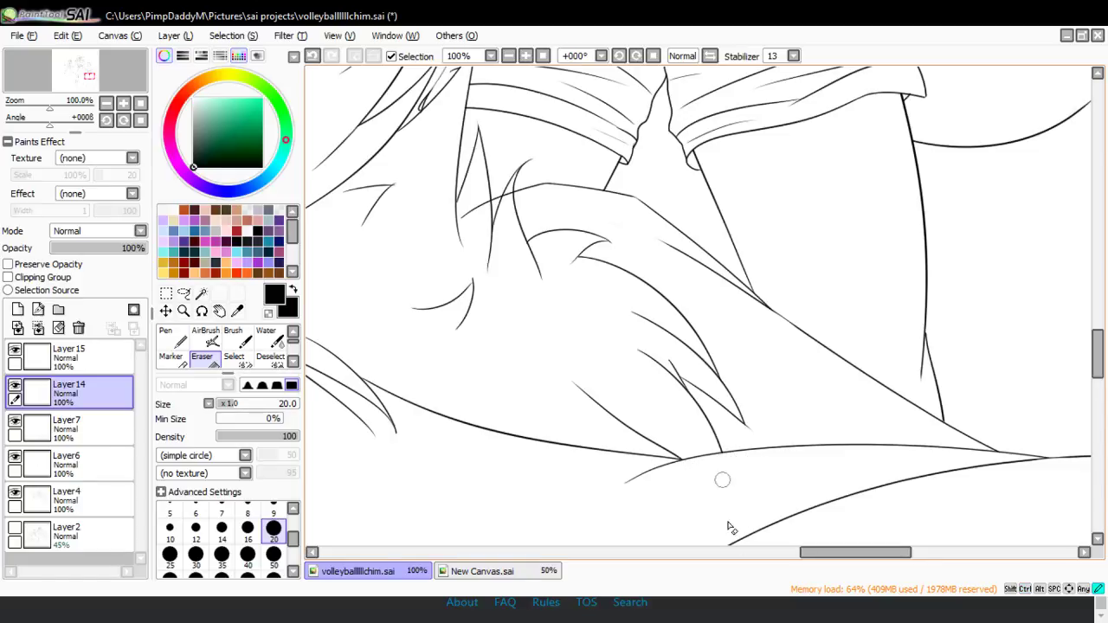
# - Erase the start of the rear body contour where it runs through the upright fur spikes on Layer7
pyautogui.moveTo(821, 554); pyautogui.dragTo(799, 556)
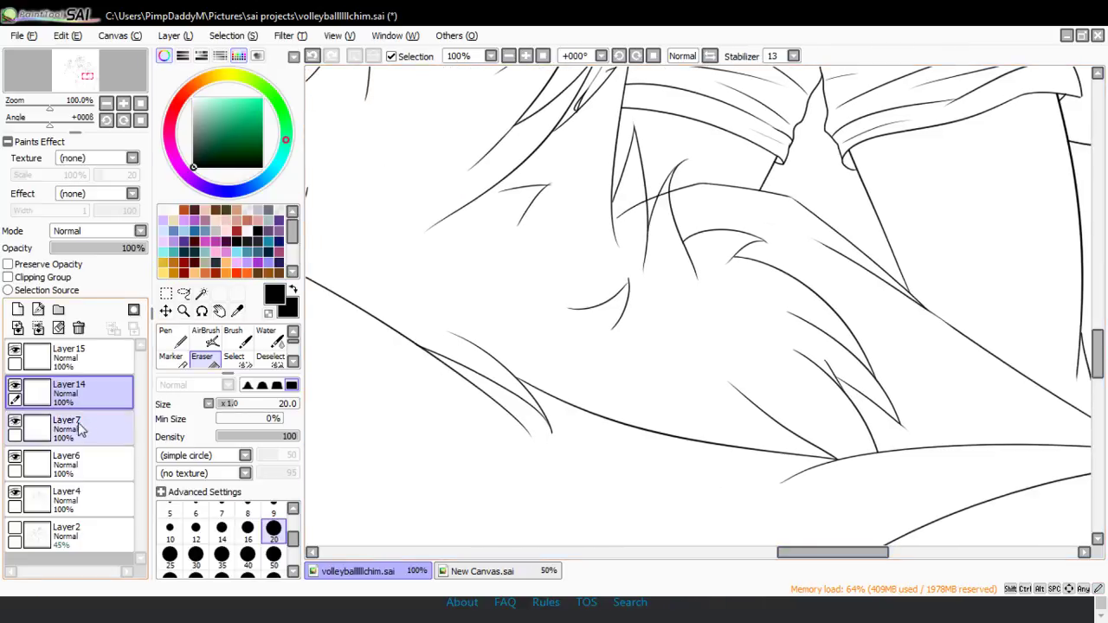
pyautogui.click(15, 388)
pyautogui.click(15, 388)
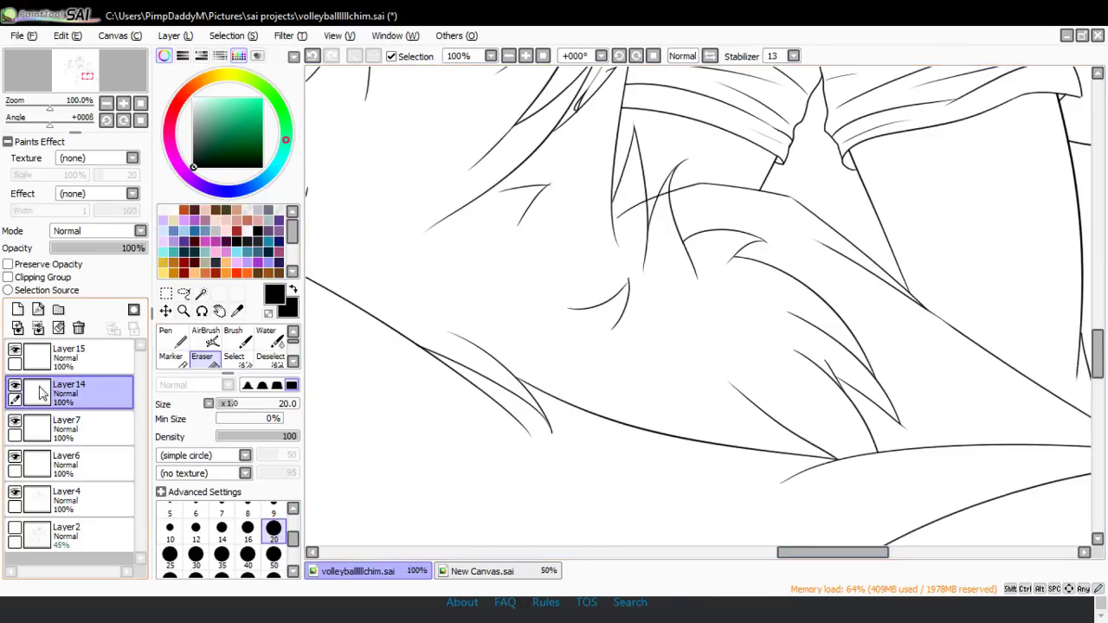
pyautogui.click(69, 426)
pyautogui.moveTo(618, 213); pyautogui.dragTo(631, 198)
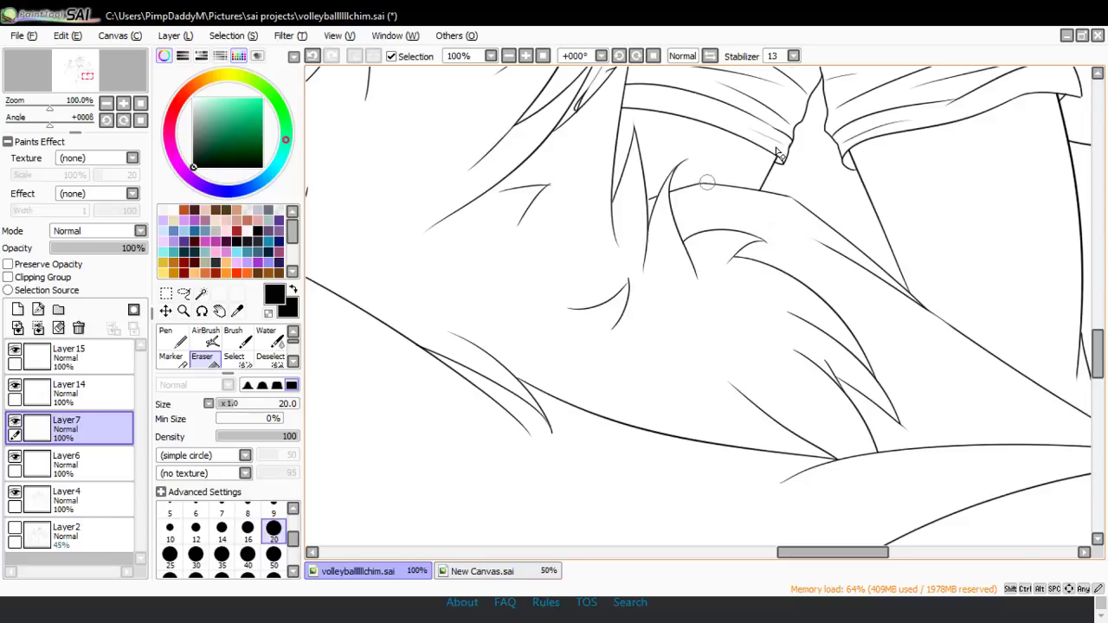
# - Review the line art of the whole group at a reduced zoom level and save the file
pyautogui.click(183, 311)
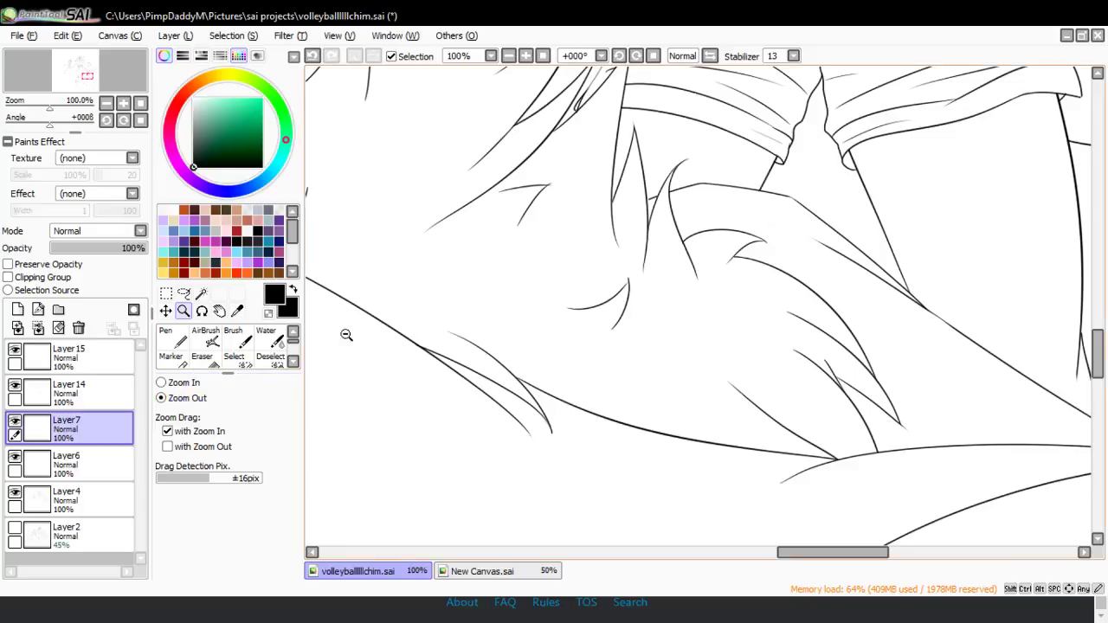
pyautogui.click(579, 243)
pyautogui.click(597, 245)
pyautogui.click(619, 255)
pyautogui.click(623, 264)
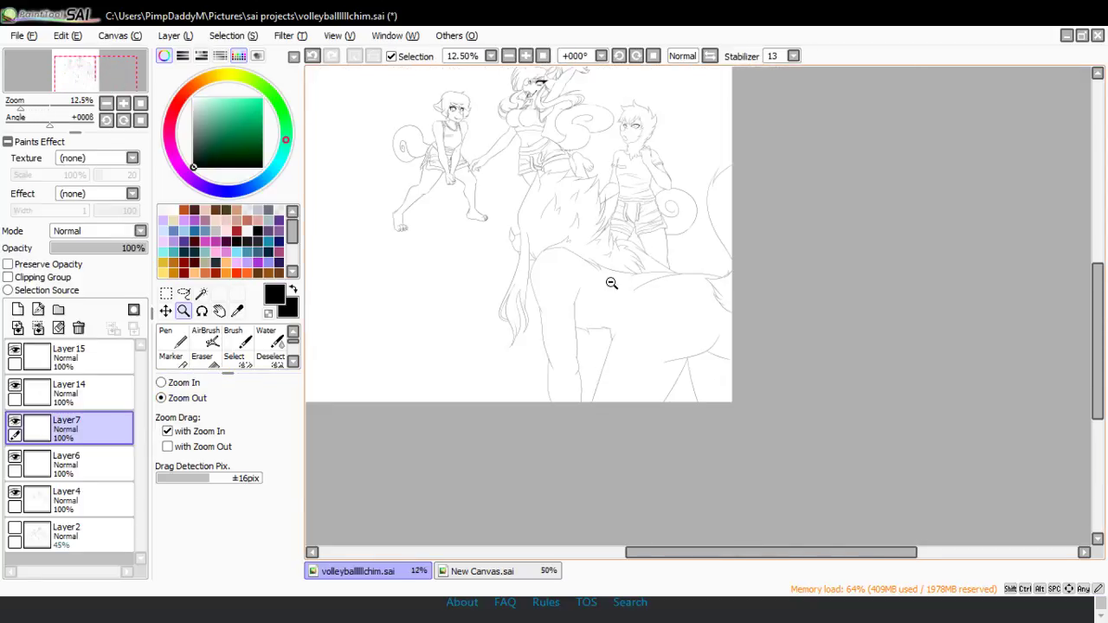
pyautogui.click(316, 431)
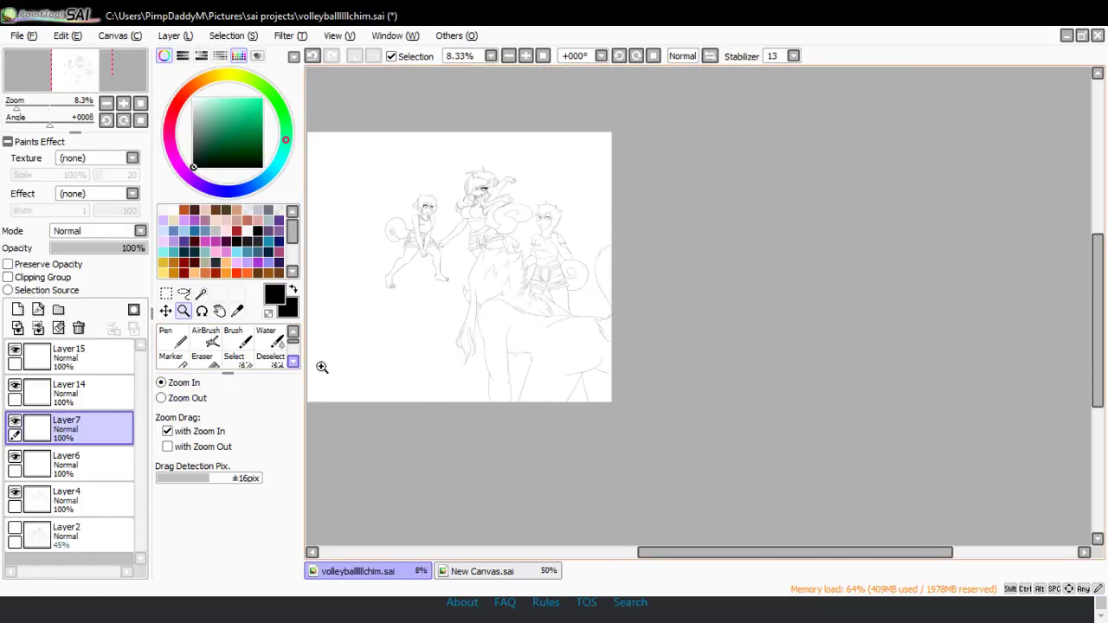
pyautogui.click(495, 327)
pyautogui.click(378, 381)
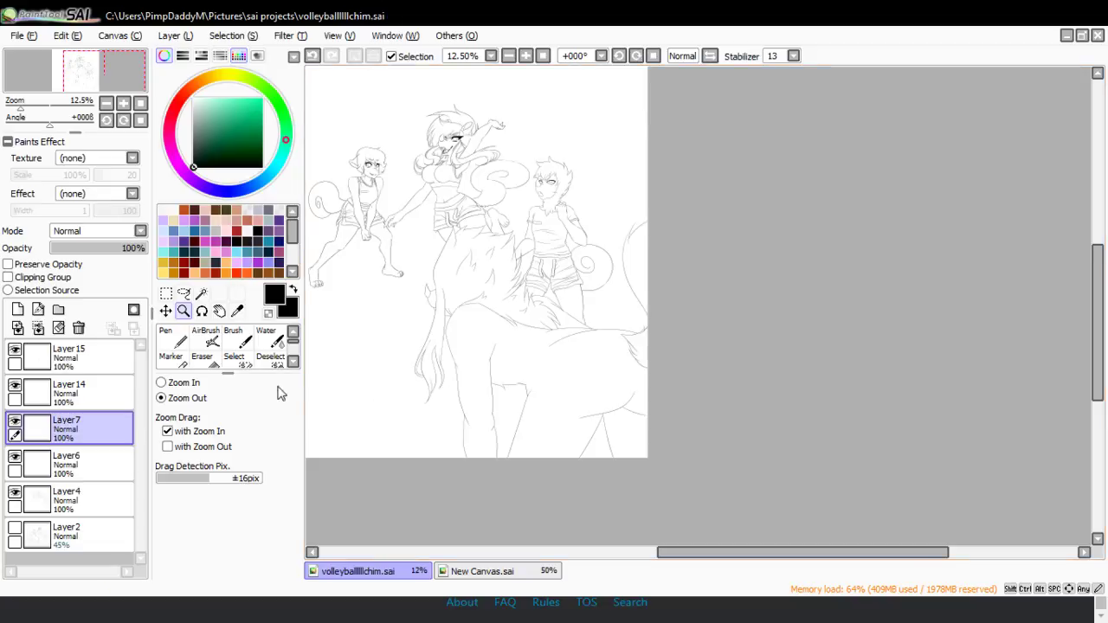
# - Add a new layer above Layer15 and set up the Pen at size 3
pyautogui.click(70, 355)
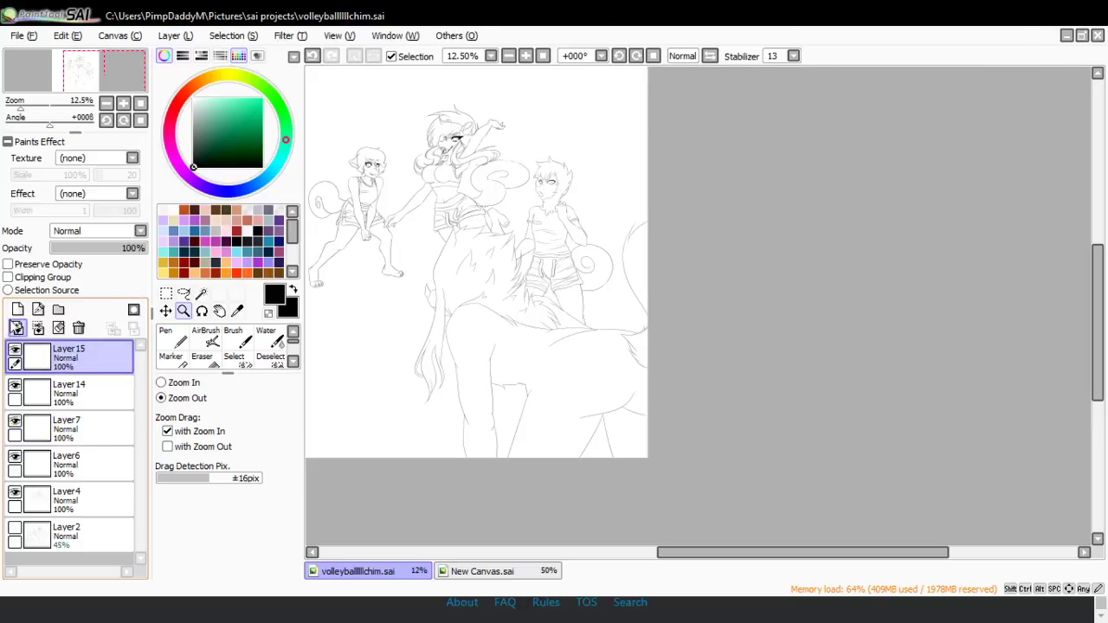
pyautogui.click(16, 327)
pyautogui.click(464, 405)
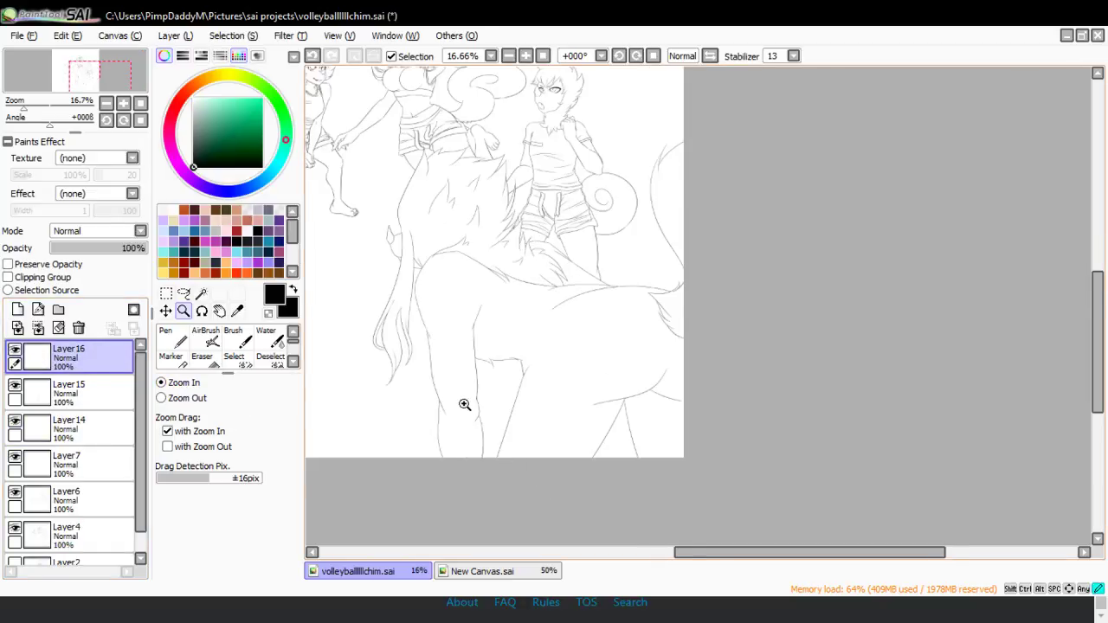
pyautogui.click(459, 417)
pyautogui.click(168, 339)
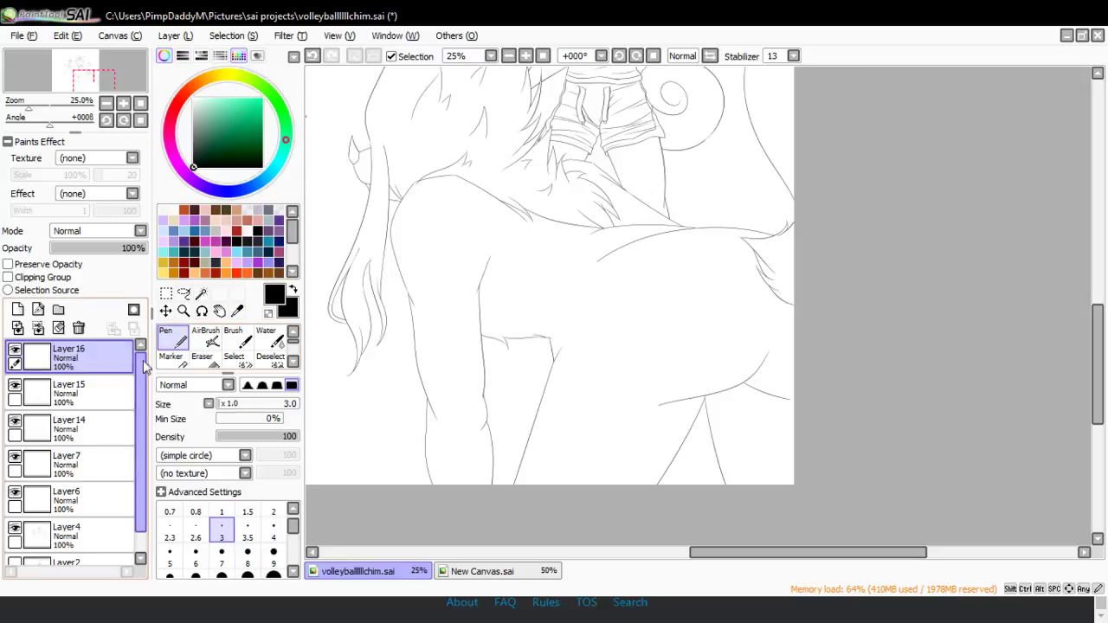
# - Find the layer holding the neck fur line by toggling layer visibility, and erase its end crossing below the shoulder contour on Layer14
pyautogui.click(14, 385)
pyautogui.click(14, 385)
pyautogui.click(15, 422)
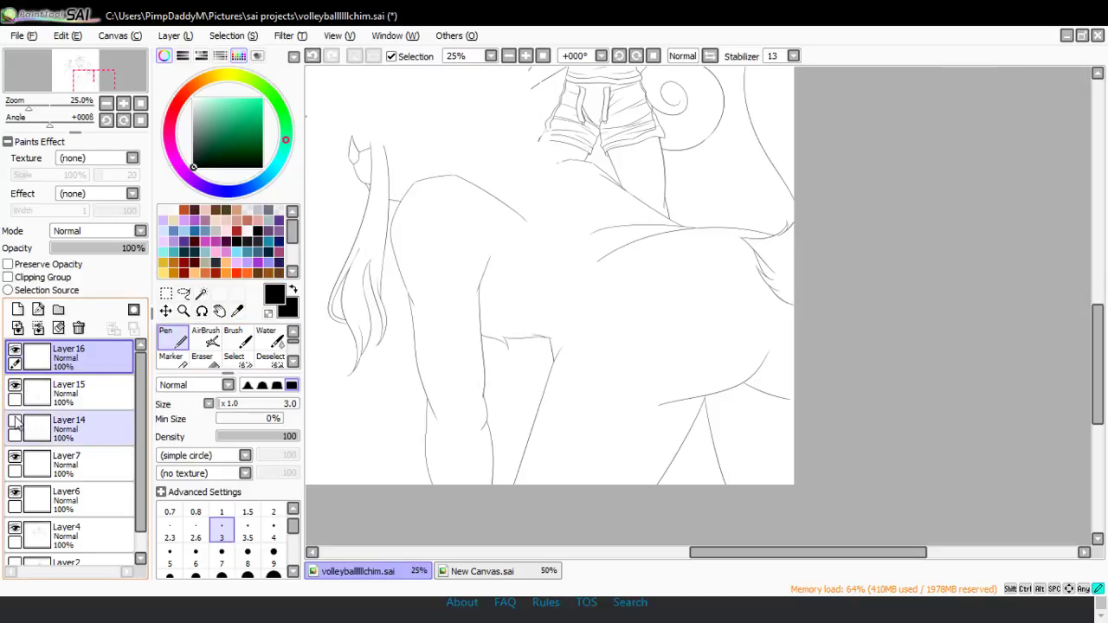
pyautogui.click(15, 421)
pyautogui.click(60, 426)
pyautogui.click(183, 312)
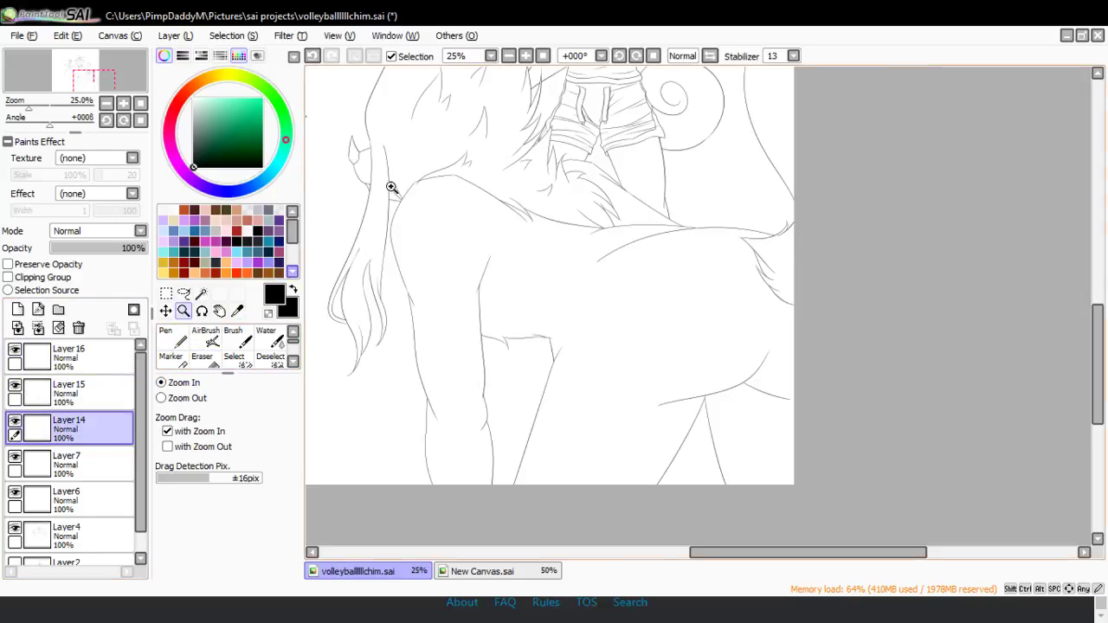
pyautogui.click(416, 177)
pyautogui.click(416, 178)
pyautogui.click(417, 178)
pyautogui.click(416, 177)
pyautogui.click(416, 178)
pyautogui.click(204, 359)
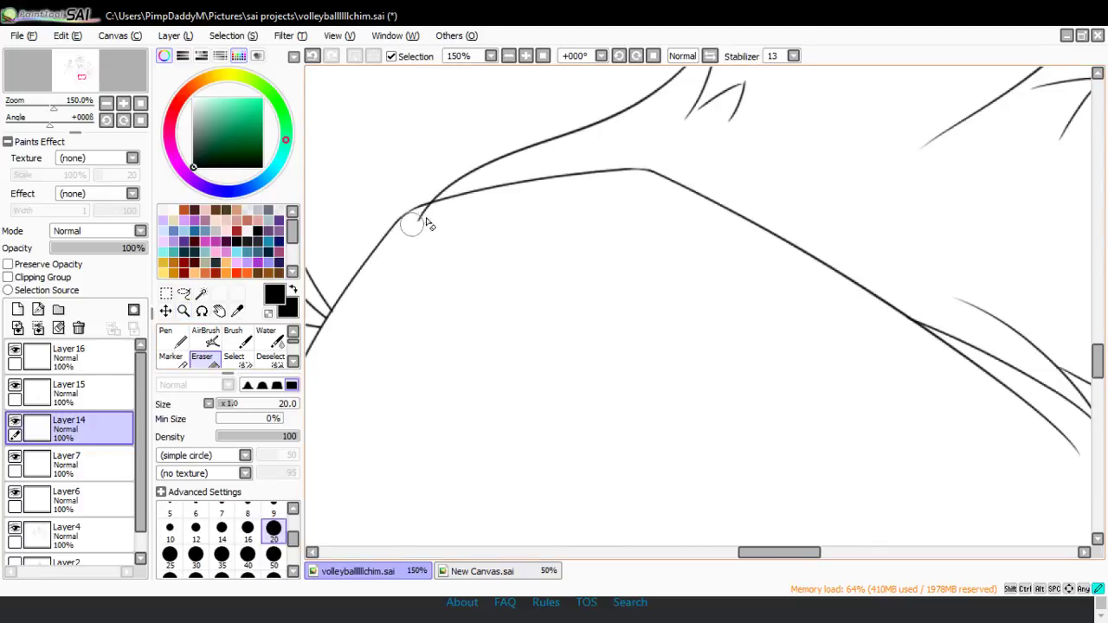
pyautogui.moveTo(415, 225); pyautogui.dragTo(427, 211)
pyautogui.press('ctrl')
# - Merge Layer15 down through Layer14 and Layer7 into Layer6
pyautogui.click(183, 311)
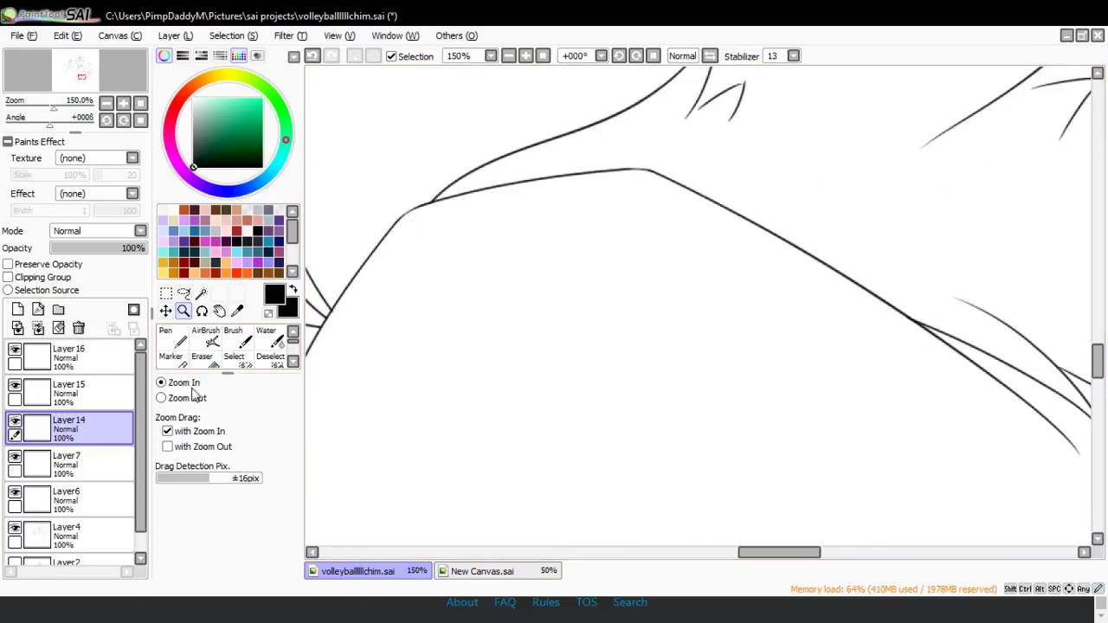
pyautogui.click(426, 222)
pyautogui.click(426, 221)
pyautogui.click(426, 222)
pyautogui.click(488, 208)
pyautogui.click(488, 207)
pyautogui.click(488, 207)
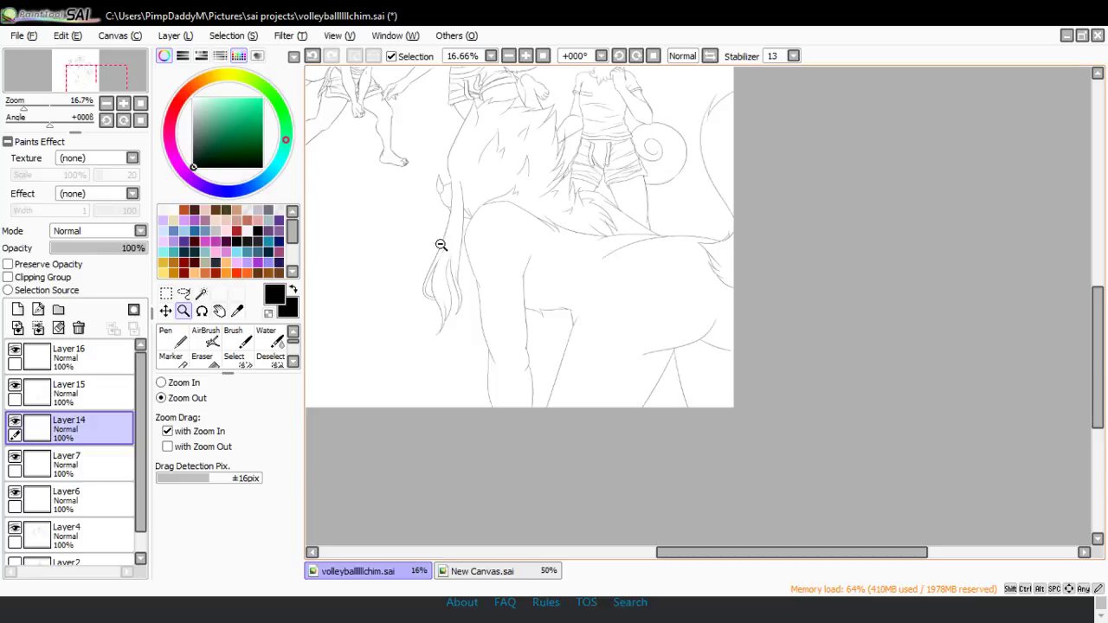
pyautogui.click(93, 393)
pyautogui.hotkey('ctrl', 'e')
pyautogui.hotkey('ctrl', 'e')
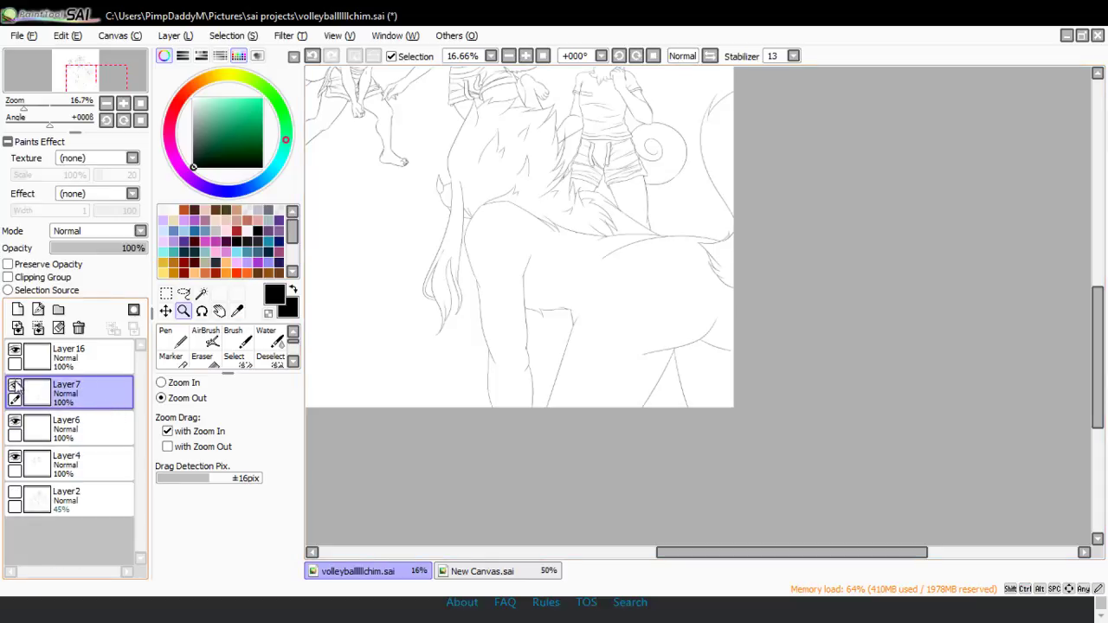
pyautogui.hotkey('ctrl', 'e')
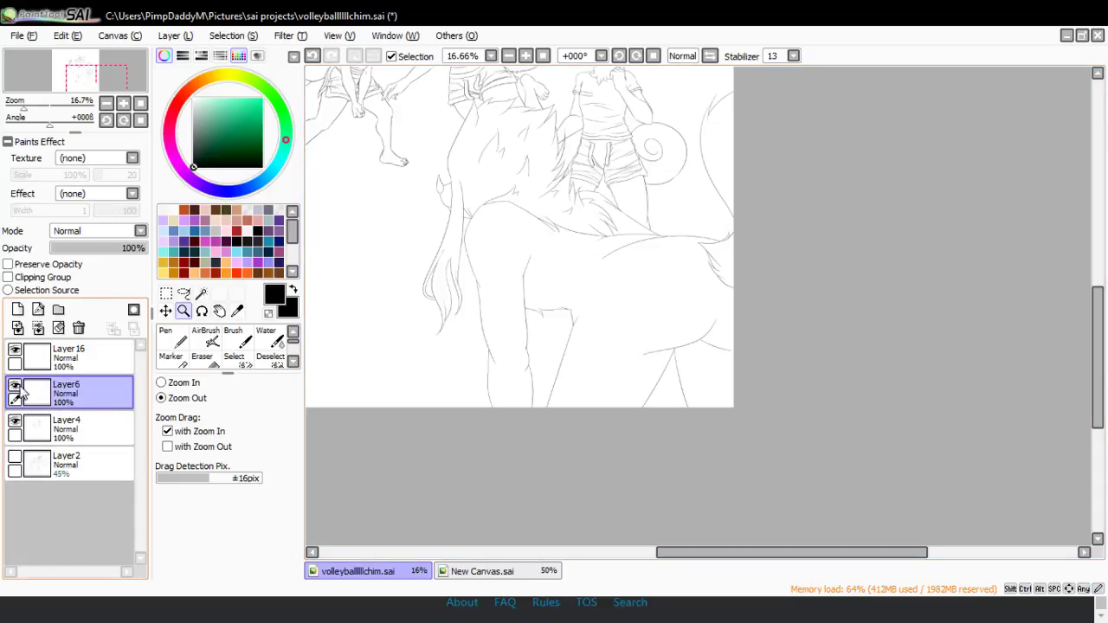
# - Draw the wavy sleeve hem across the foreground figure's upper arm and the sleeve's two side edges on Layer16
pyautogui.click(86, 355)
pyautogui.click(161, 382)
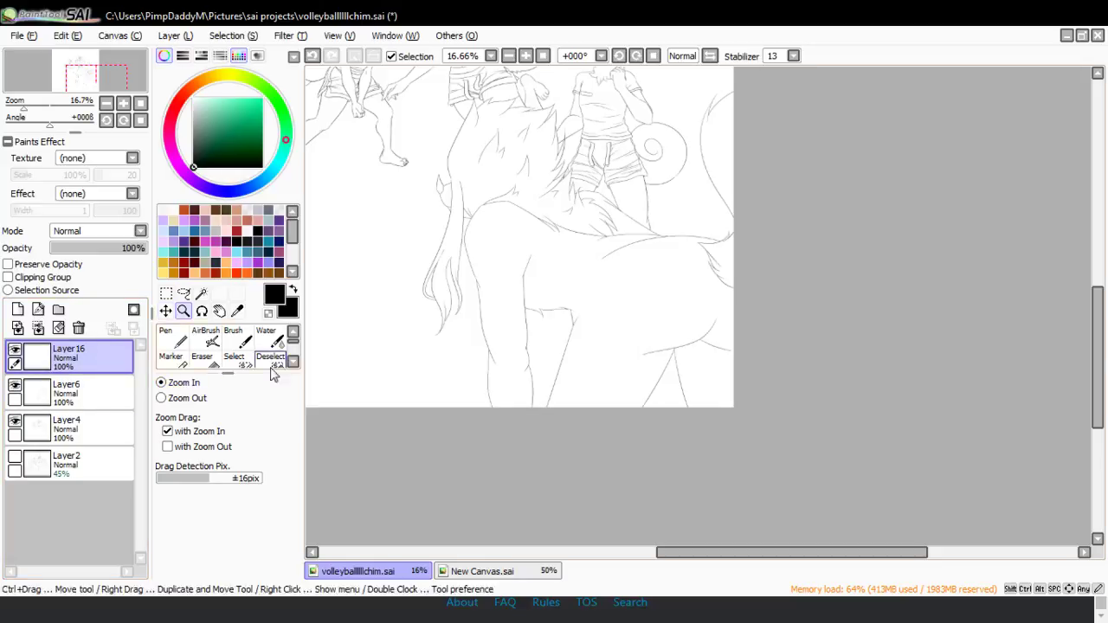
pyautogui.click(526, 304)
pyautogui.click(166, 336)
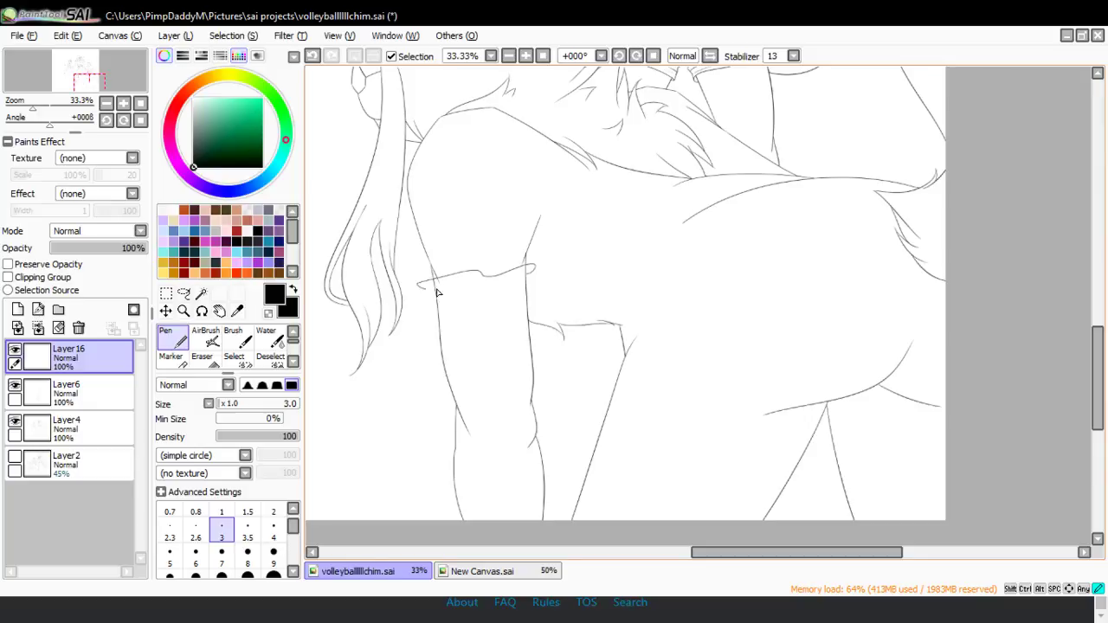
pyautogui.moveTo(407, 187); pyautogui.dragTo(416, 294)
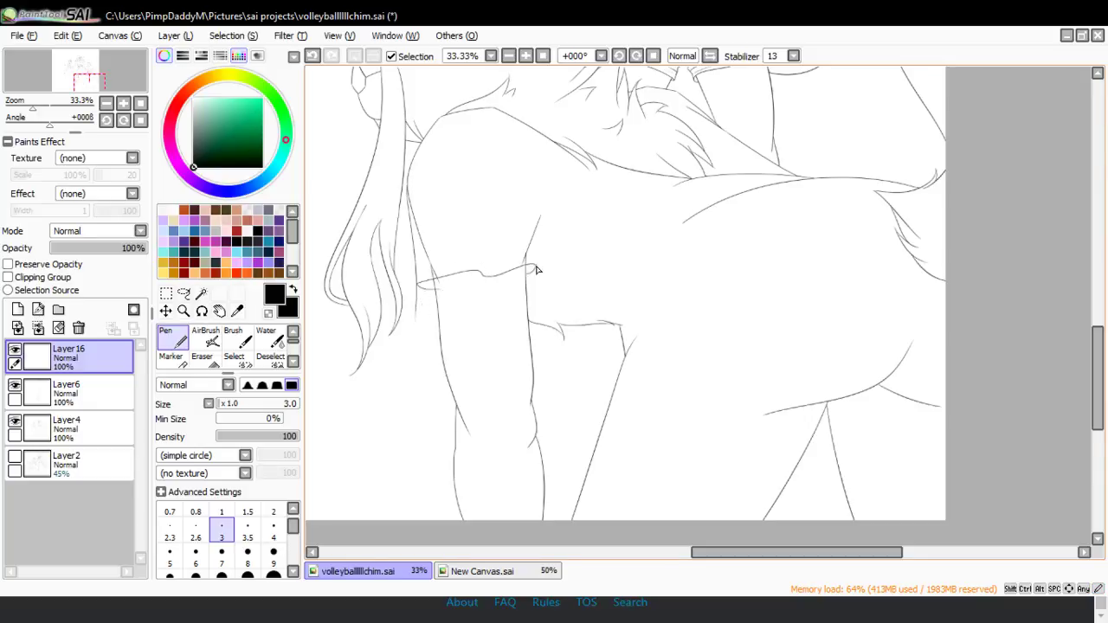
pyautogui.hotkey('ctrl', 'z')
pyautogui.moveTo(533, 264); pyautogui.dragTo(530, 217)
# - Draw the shirt's bottom hem under the belly and curving up to the back, erasing the ends that overshoot the body contour
pyautogui.moveTo(740, 552); pyautogui.dragTo(766, 531)
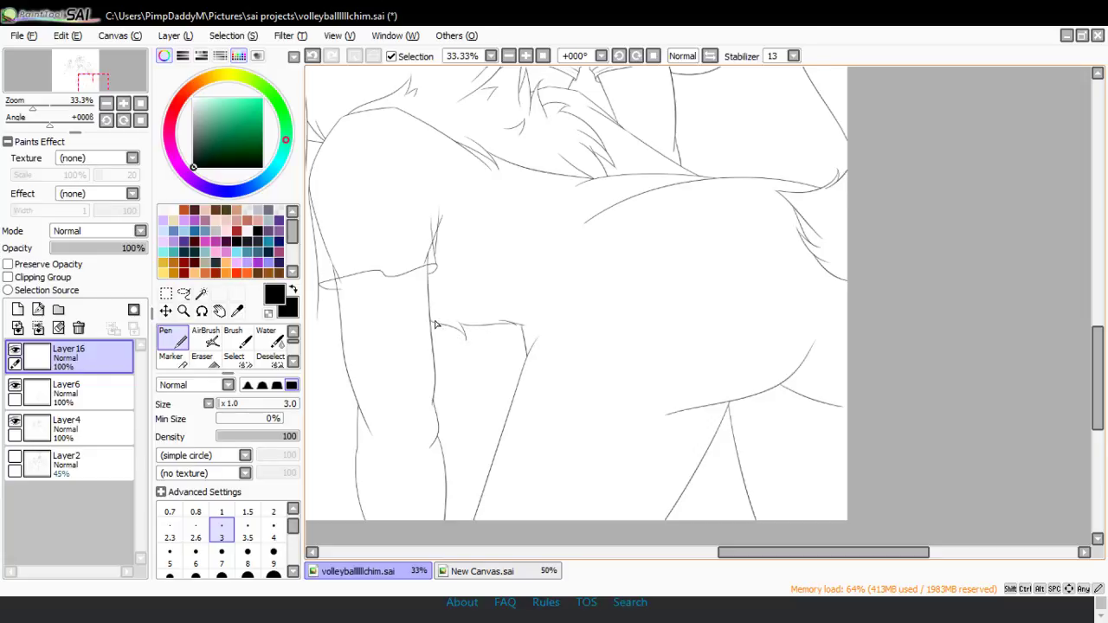
pyautogui.moveTo(435, 325); pyautogui.dragTo(520, 364)
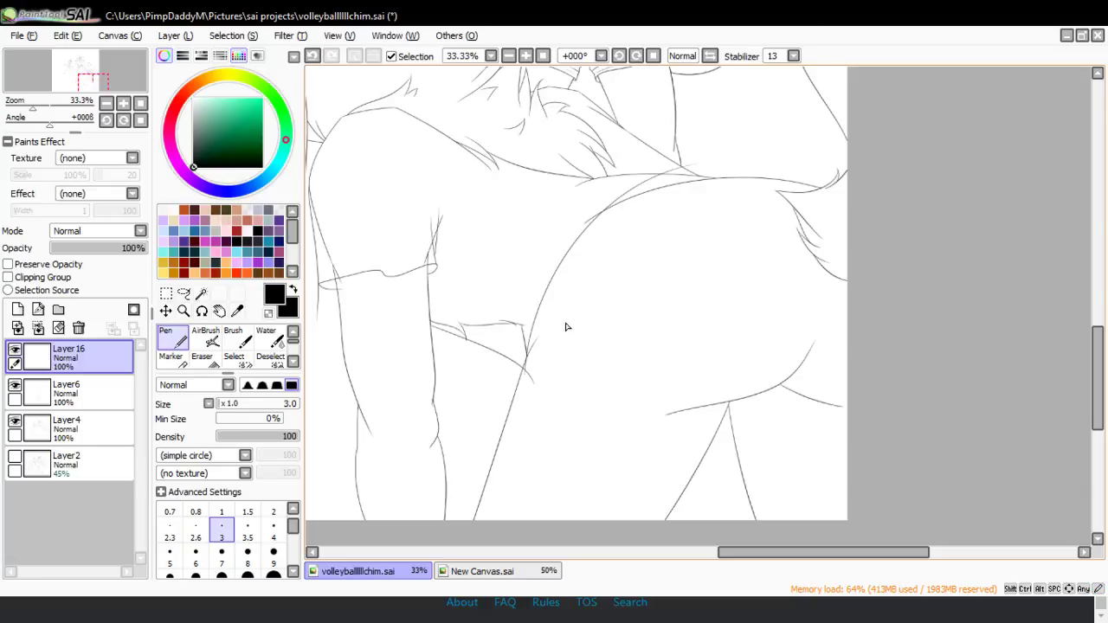
pyautogui.press('e')
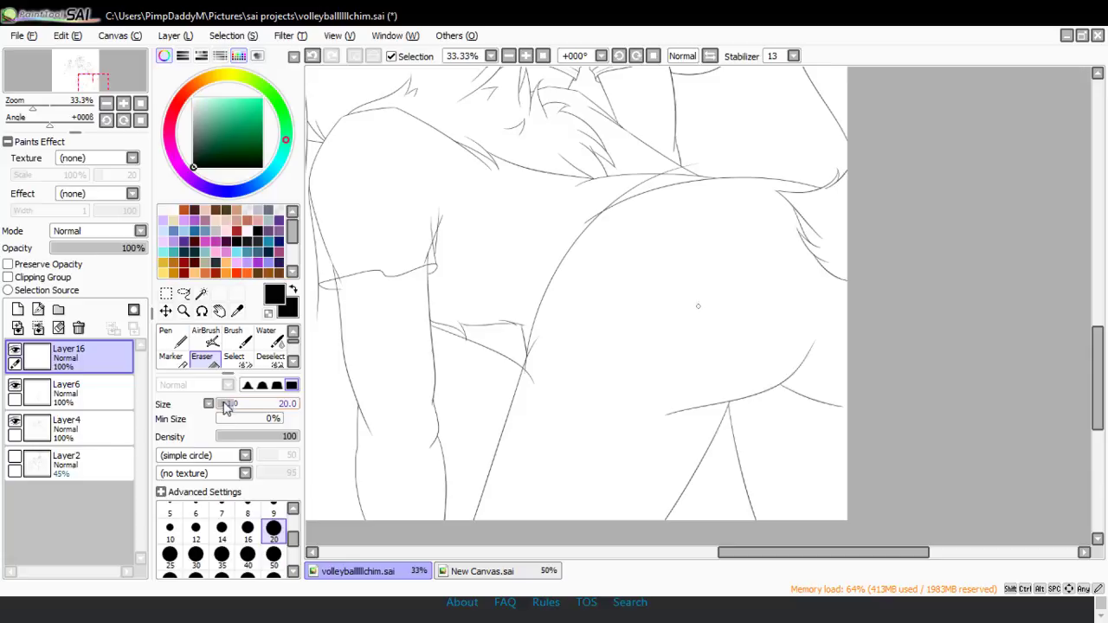
pyautogui.click(273, 558)
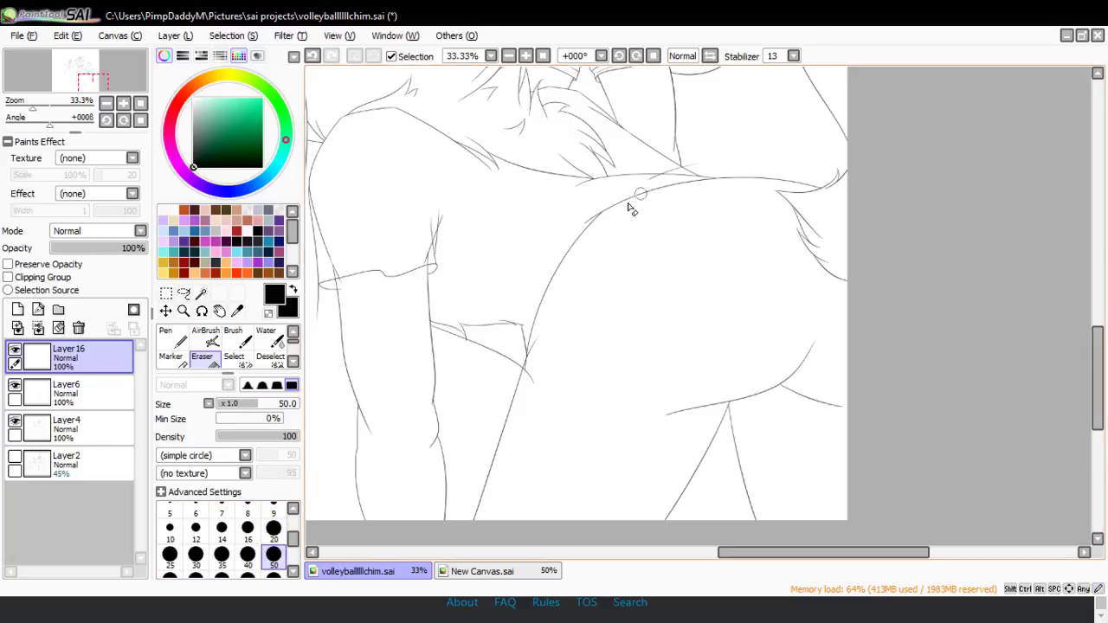
pyautogui.moveTo(583, 218); pyautogui.dragTo(643, 190)
pyautogui.moveTo(732, 147); pyautogui.dragTo(769, 157)
pyautogui.click(274, 575)
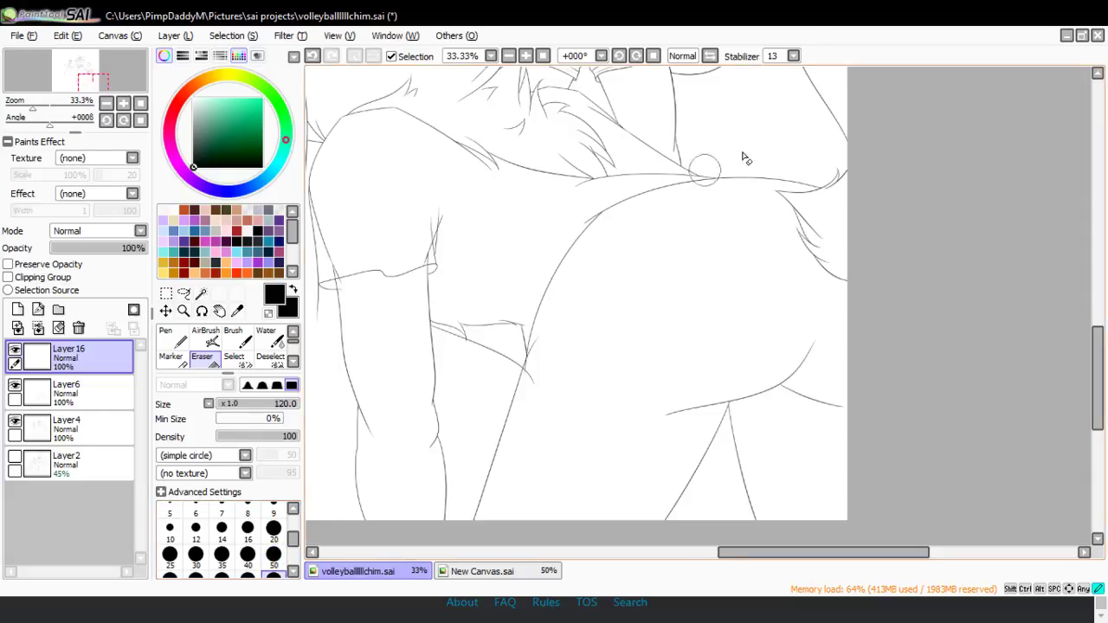
pyautogui.moveTo(519, 381); pyautogui.dragTo(537, 371)
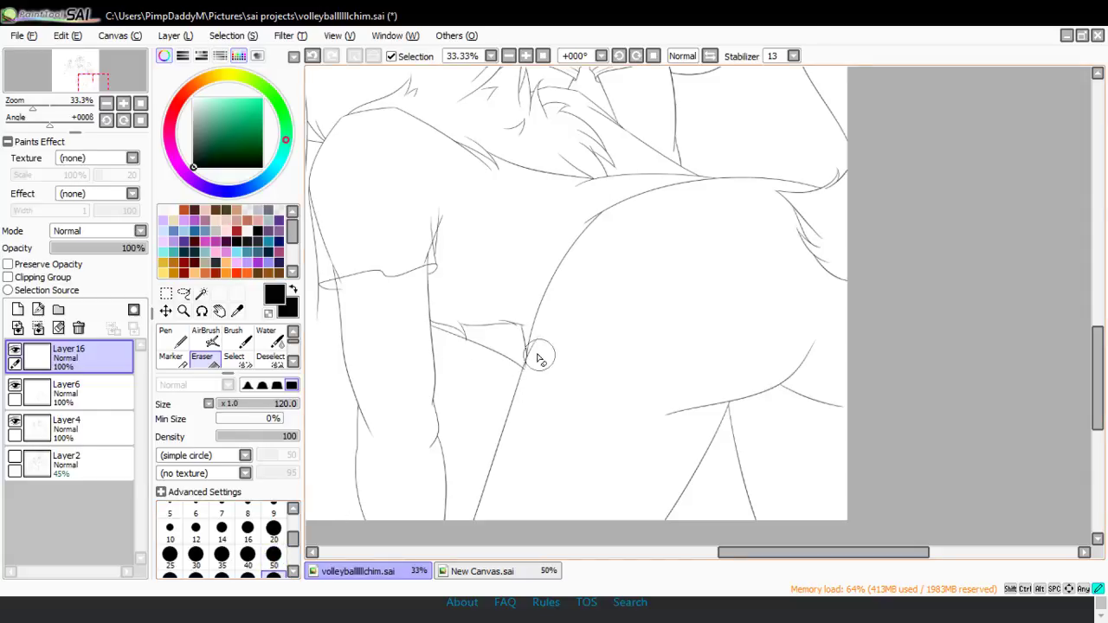
# - Trim the overshooting ends of the sleeve hem and its outer edge beside the arm with the Eraser at size 20
pyautogui.click(182, 311)
pyautogui.click(354, 352)
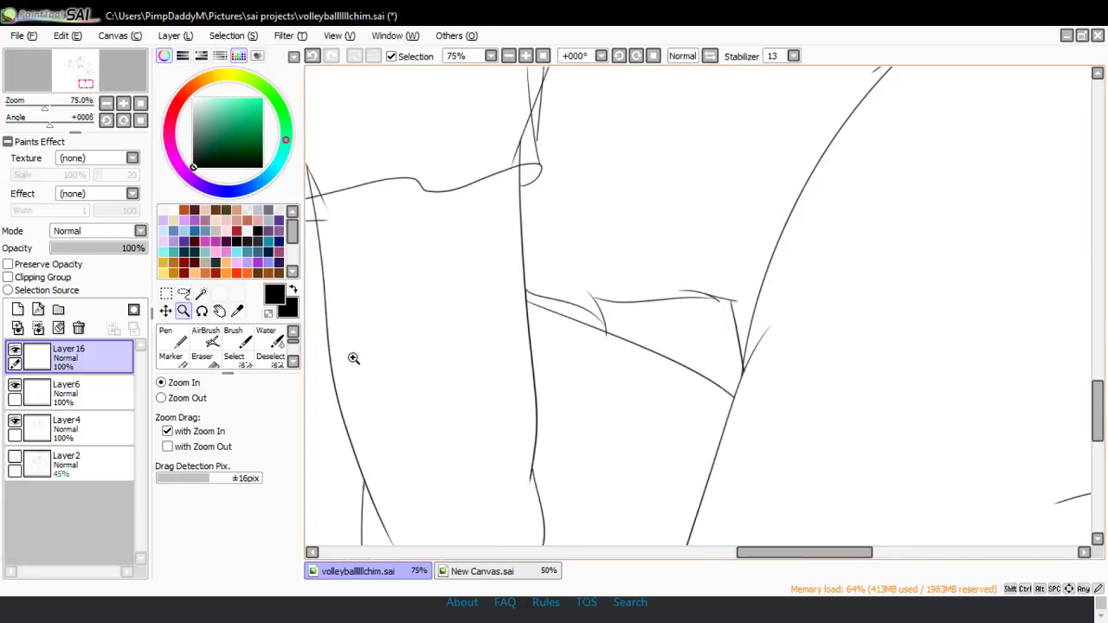
pyautogui.click(202, 356)
pyautogui.moveTo(795, 556); pyautogui.dragTo(781, 555)
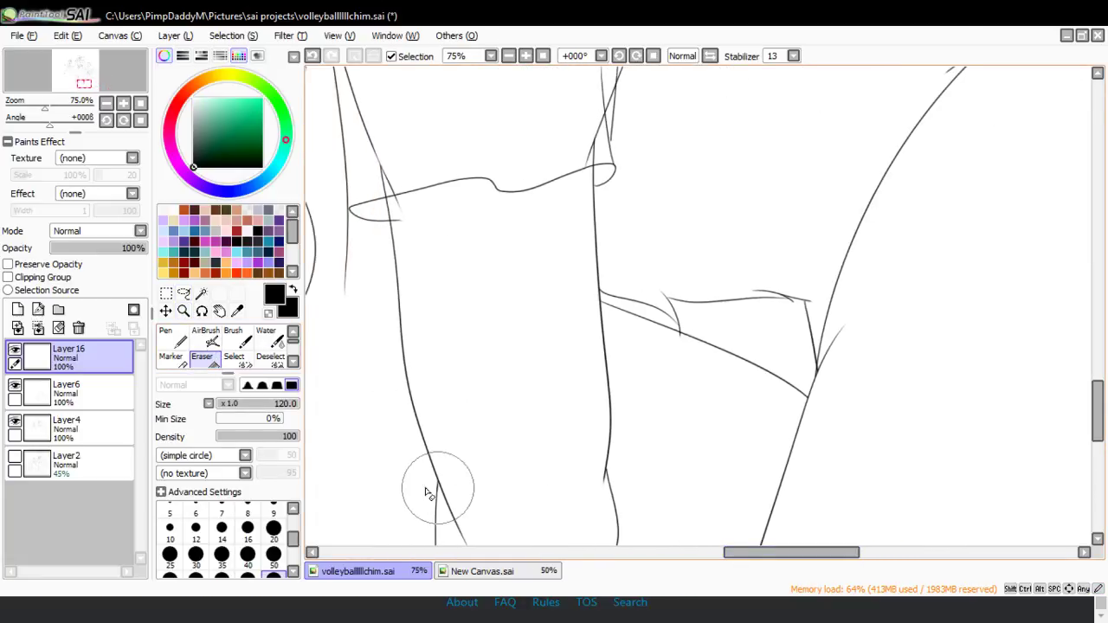
pyautogui.click(275, 529)
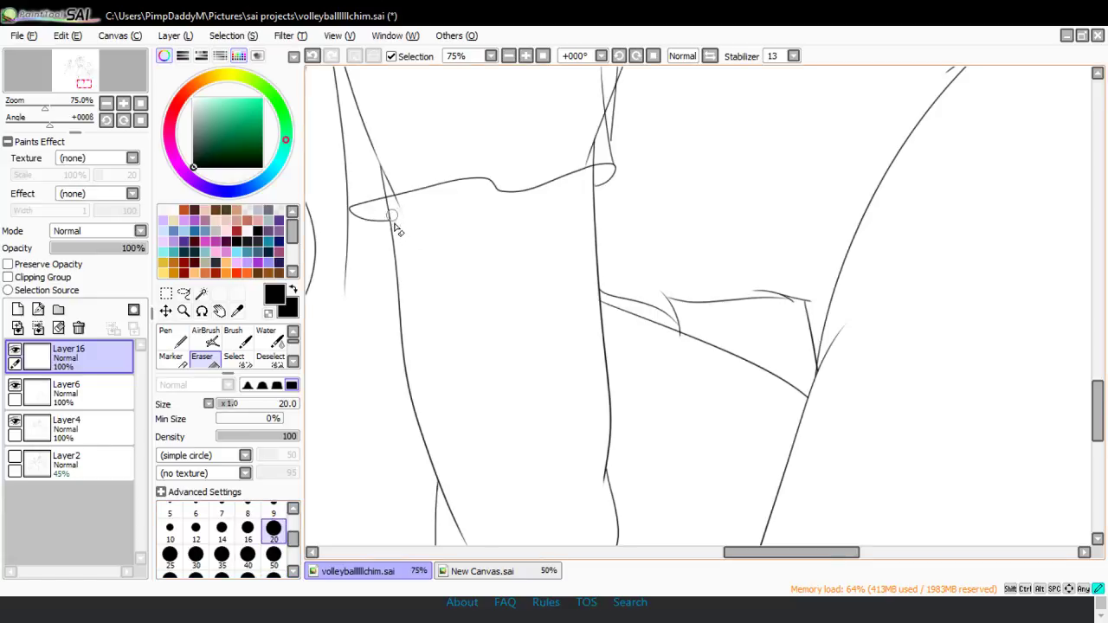
pyautogui.moveTo(391, 213); pyautogui.dragTo(386, 197)
# - Draw shirt fold lines on the sleeve, beside the armpit and below the back contour with the Pen at size 3
pyautogui.moveTo(1098, 412); pyautogui.dragTo(1097, 383)
pyautogui.click(182, 311)
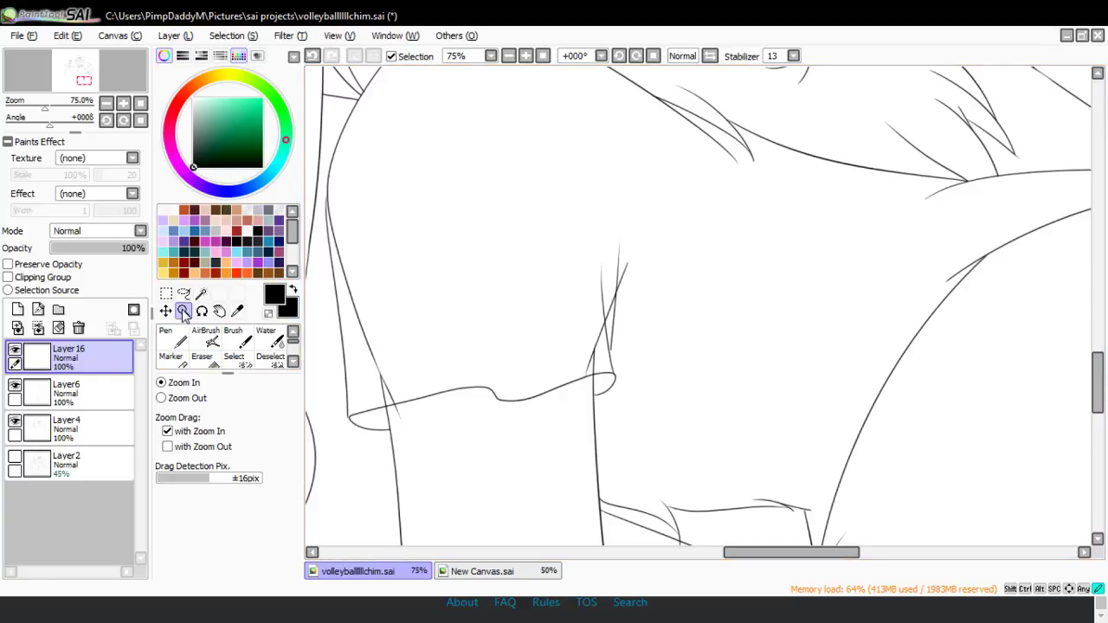
pyautogui.click(183, 398)
pyautogui.click(394, 279)
pyautogui.click(166, 337)
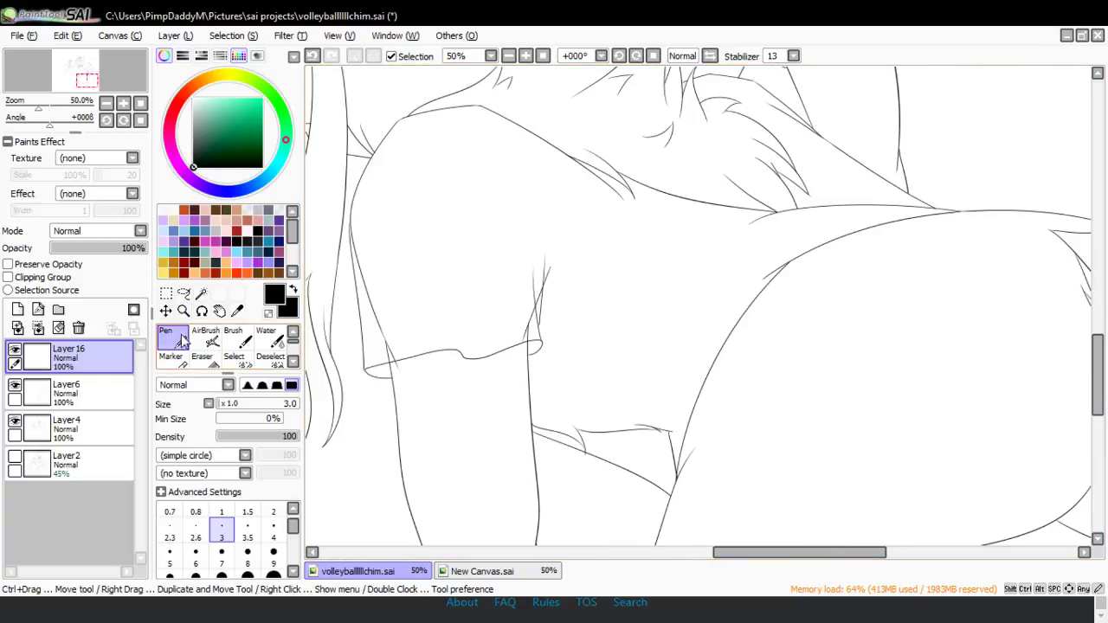
pyautogui.moveTo(467, 340); pyautogui.dragTo(454, 239)
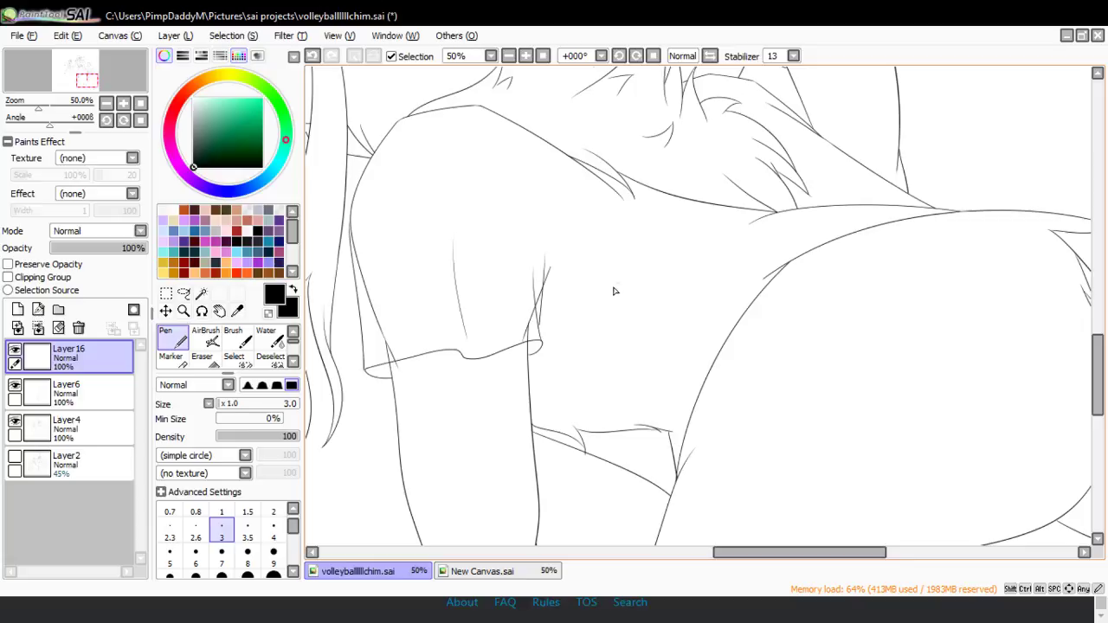
pyautogui.moveTo(549, 314); pyautogui.dragTo(597, 222)
pyautogui.moveTo(753, 212); pyautogui.dragTo(651, 317)
# - Draw a second line parallel to the shirt's curved hem, running from the belly hem up to the back contour
pyautogui.moveTo(654, 486); pyautogui.dragTo(760, 263)
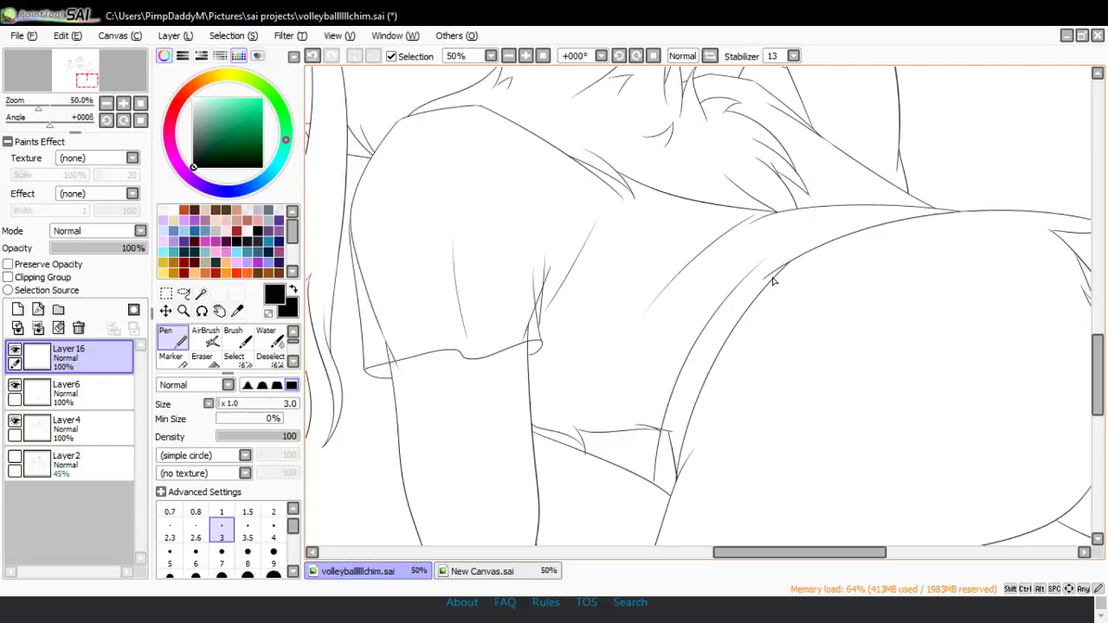
pyautogui.hotkey('ctrl', 'z')
pyautogui.moveTo(662, 420); pyautogui.dragTo(729, 298)
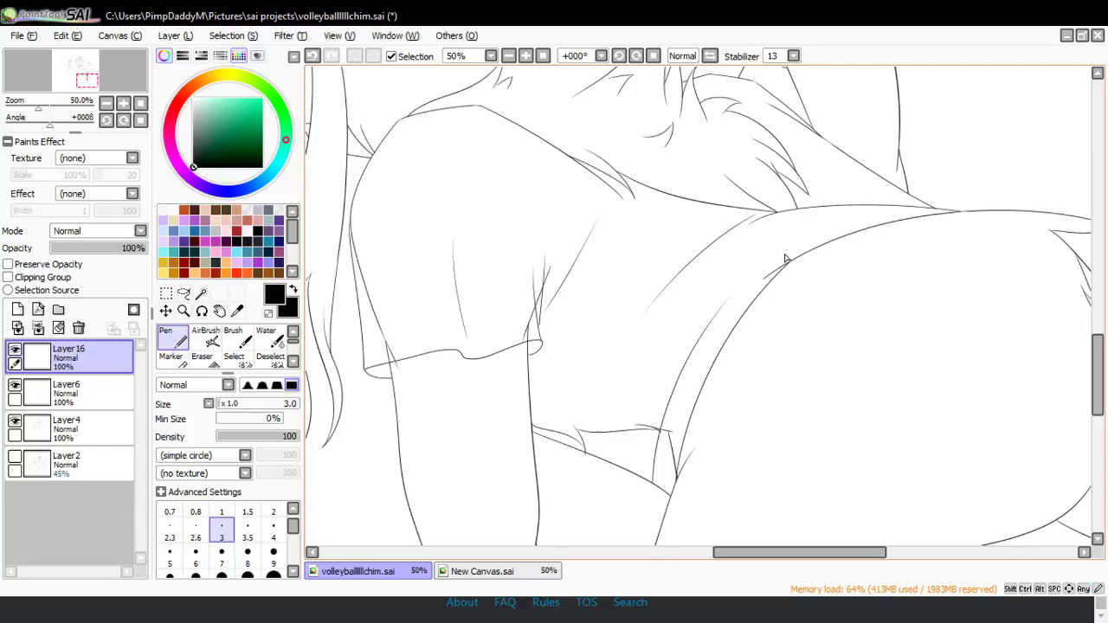
pyautogui.moveTo(905, 208)
pyautogui.mouseDown()
pyautogui.moveTo(702, 343)
pyautogui.moveTo(865, 204)
pyautogui.moveTo(908, 199)
pyautogui.mouseUp()
pyautogui.hotkey('ctrl', 'z')
pyautogui.moveTo(784, 562); pyautogui.dragTo(827, 564)
pyautogui.moveTo(486, 372)
pyautogui.mouseDown()
pyautogui.moveTo(718, 205)
pyautogui.moveTo(758, 211)
pyautogui.mouseUp()
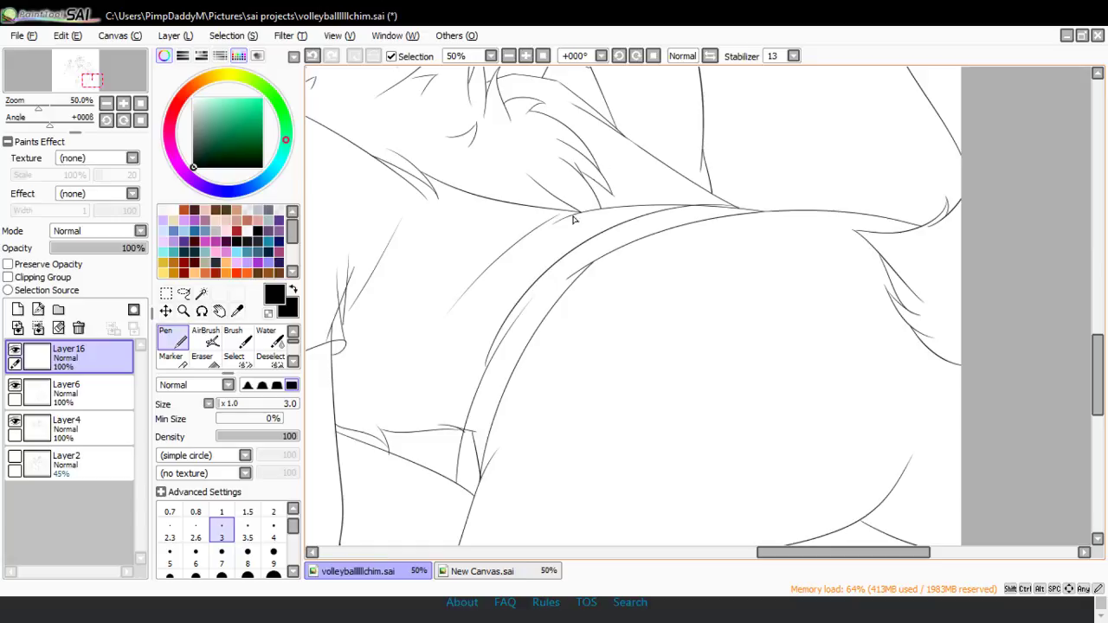
# - Extend the upper line of the shirt's curved hem into the contour below it with the Pen, then erase the excess at the joint
pyautogui.click(184, 311)
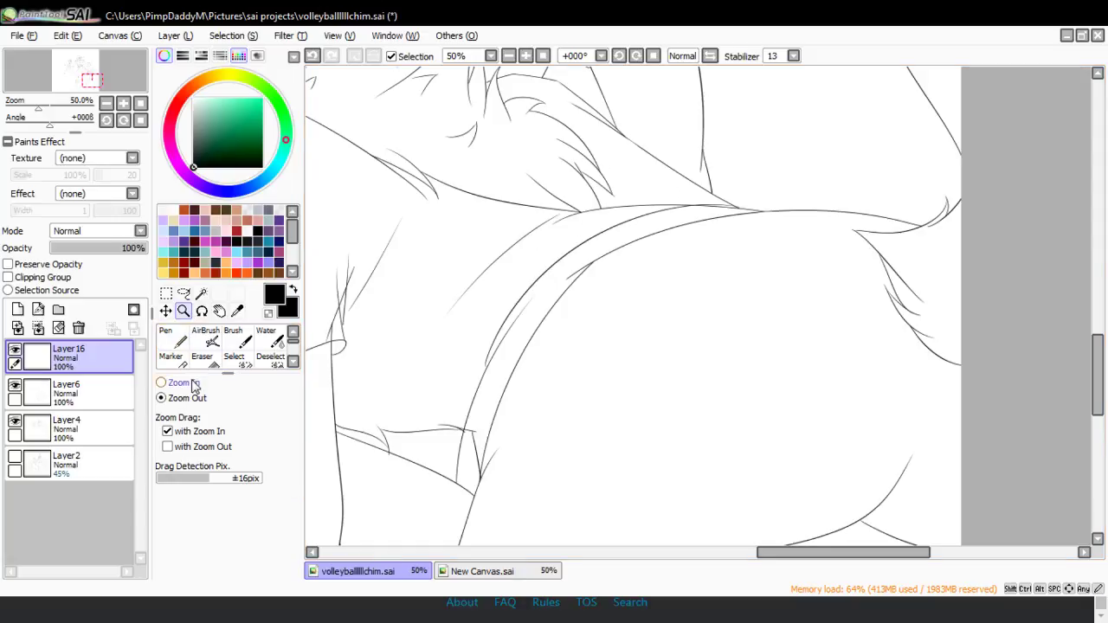
pyautogui.click(501, 427)
pyautogui.click(170, 339)
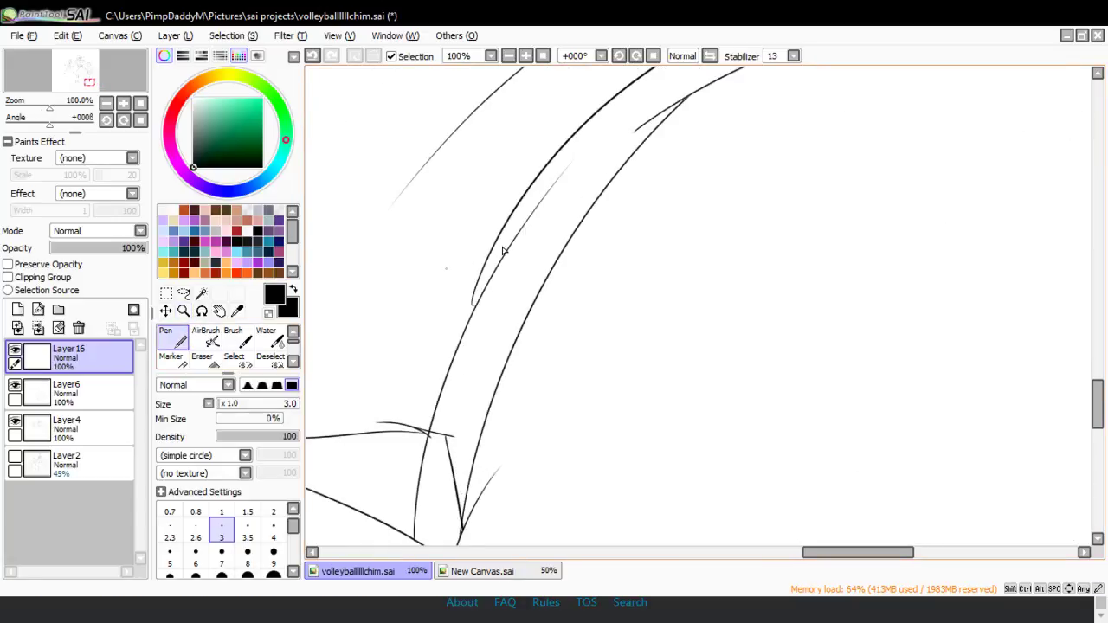
pyautogui.moveTo(468, 326); pyautogui.dragTo(522, 212)
pyautogui.click(202, 357)
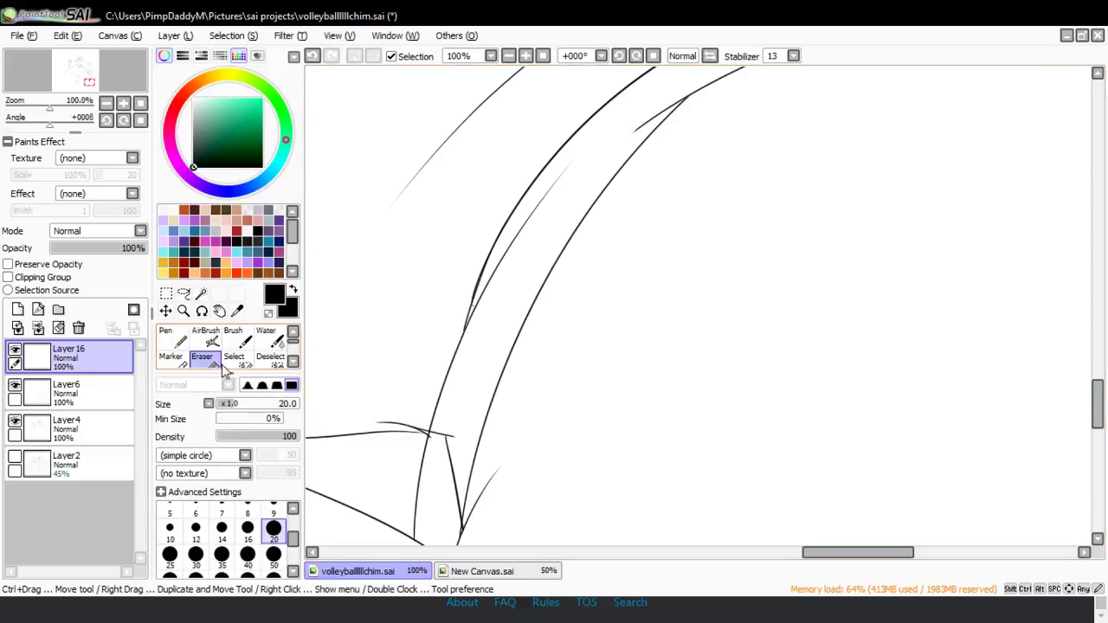
pyautogui.moveTo(490, 277)
pyautogui.mouseDown()
pyautogui.moveTo(473, 333)
pyautogui.moveTo(515, 242)
pyautogui.mouseUp()
pyautogui.click(165, 338)
# - Draw a second line parallel to the sleeve hem, following its notch from the outer edge to the inner edge, with the Pen at size 3
pyautogui.click(184, 311)
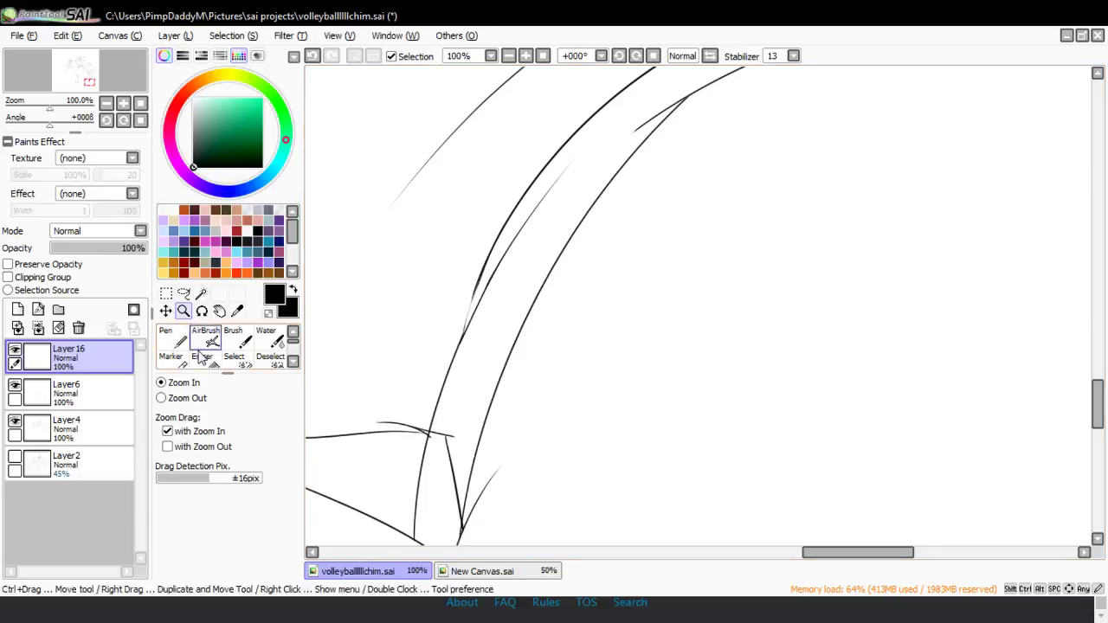
pyautogui.click(161, 398)
pyautogui.click(592, 308)
pyautogui.click(588, 350)
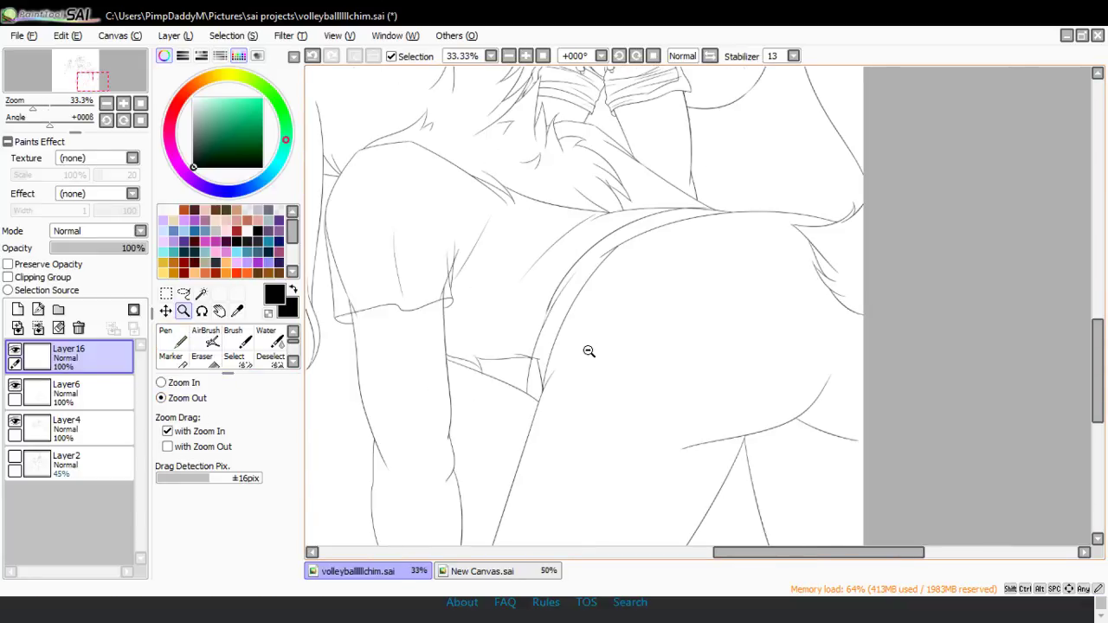
pyautogui.click(161, 382)
pyautogui.click(367, 231)
pyautogui.click(364, 248)
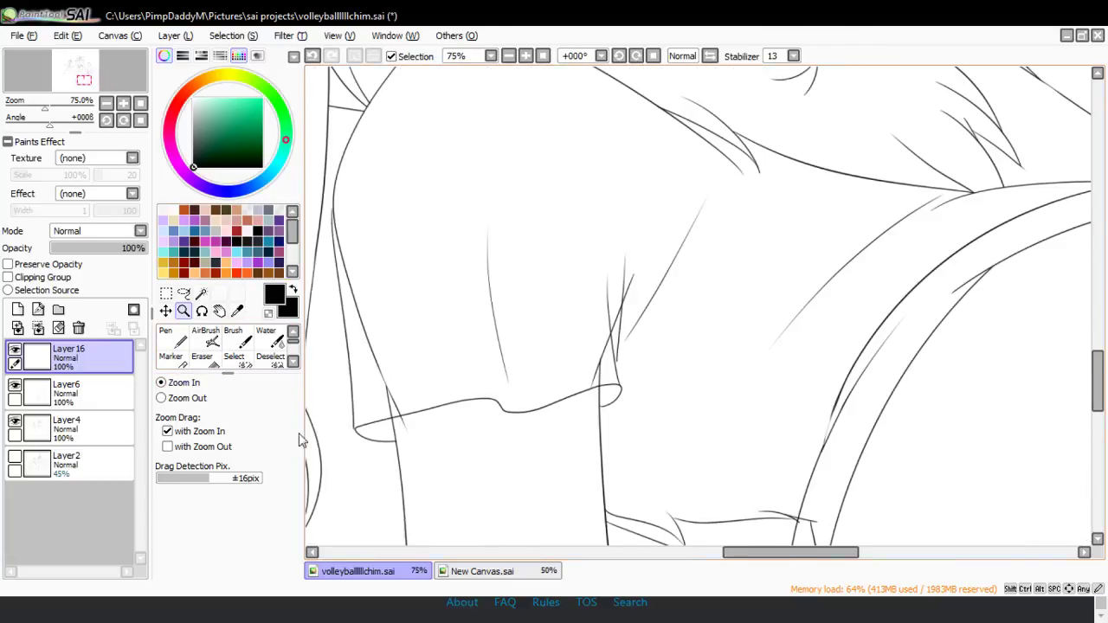
pyautogui.click(398, 463)
pyautogui.press('n')
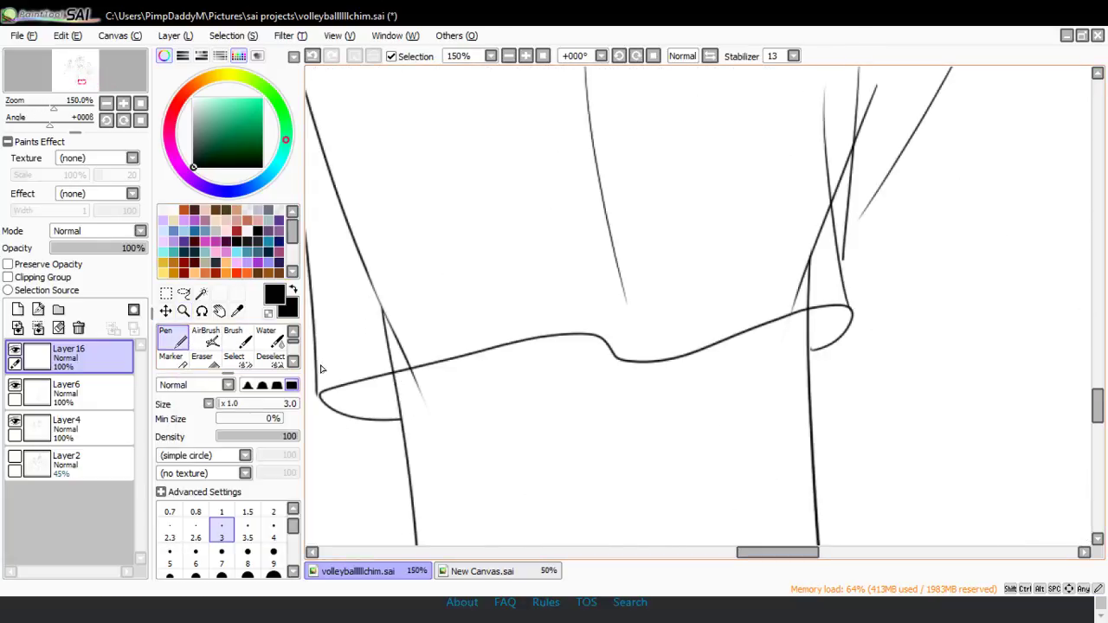
pyautogui.moveTo(316, 357)
pyautogui.mouseDown()
pyautogui.moveTo(509, 297)
pyautogui.moveTo(667, 306)
pyautogui.moveTo(477, 325)
pyautogui.moveTo(616, 306)
pyautogui.moveTo(599, 289)
pyautogui.moveTo(653, 345)
pyautogui.mouseUp()
pyautogui.moveTo(713, 299); pyautogui.dragTo(865, 291)
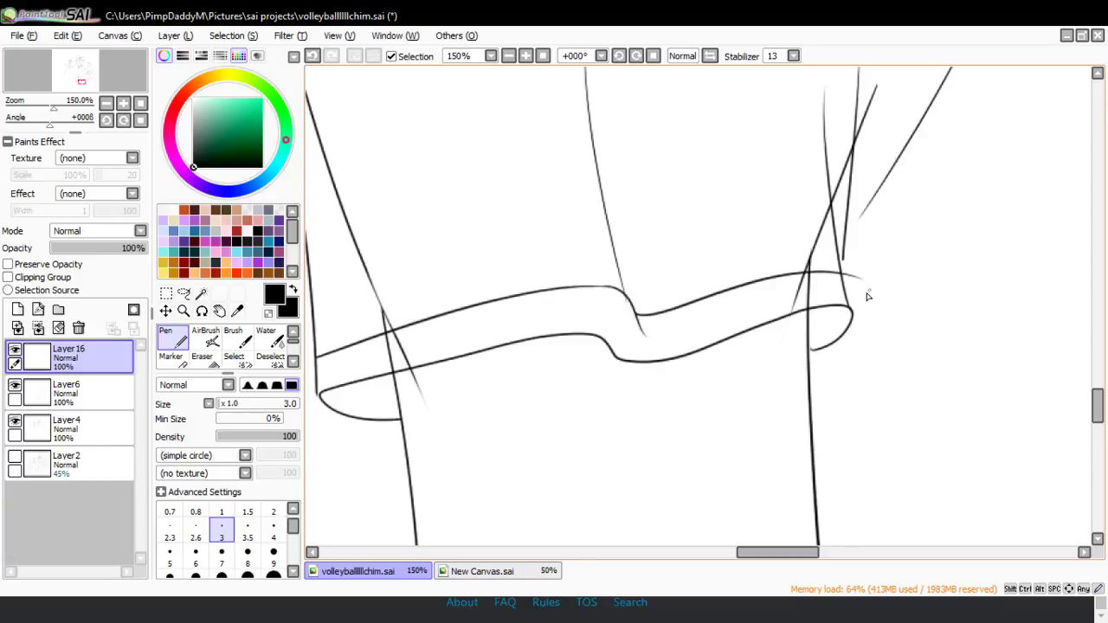
pyautogui.hotkey('ctrl', 'z')
pyautogui.moveTo(639, 318); pyautogui.dragTo(832, 263)
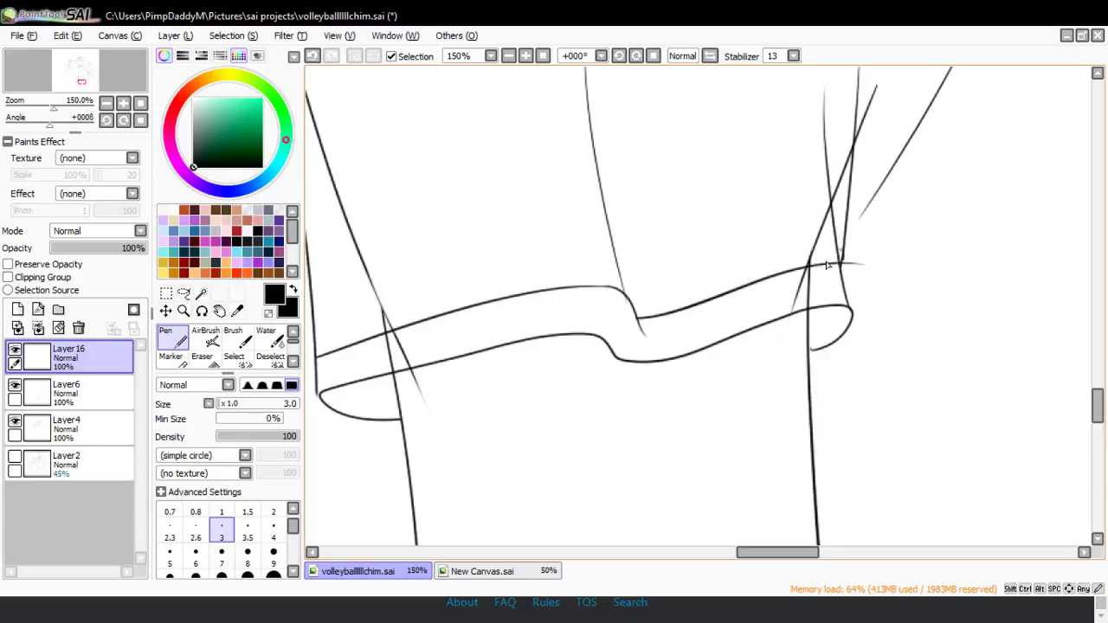
# - Trim the second sleeve hem line's overshooting ends at the notch and inner sleeve edge with the Eraser at size 20
pyautogui.press('e')
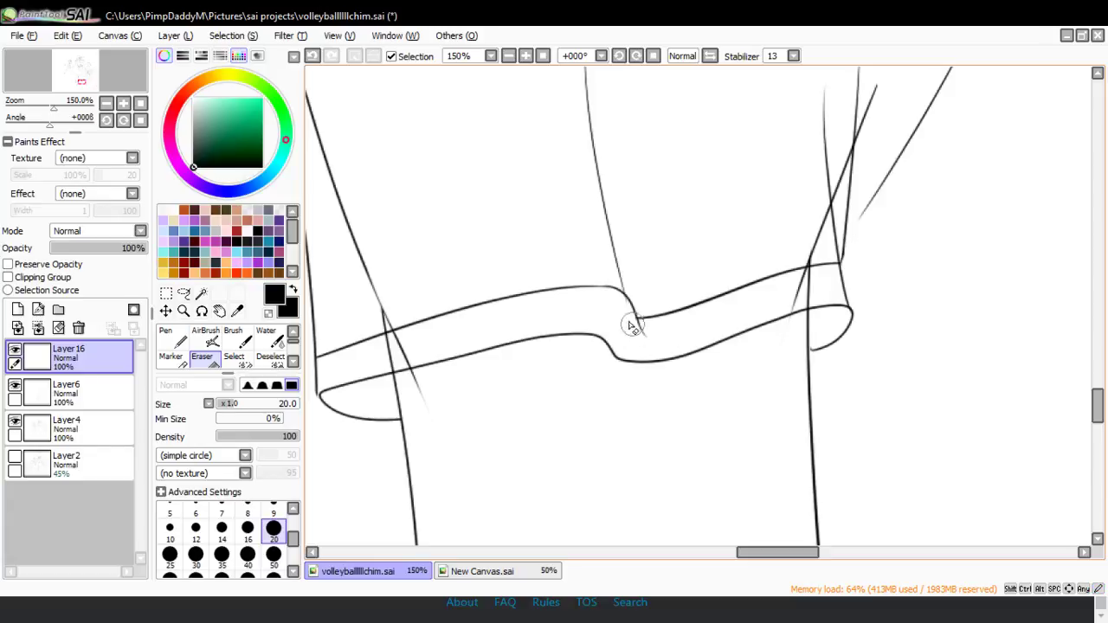
pyautogui.moveTo(632, 321)
pyautogui.mouseDown()
pyautogui.moveTo(645, 336)
pyautogui.moveTo(618, 306)
pyautogui.mouseUp()
pyautogui.click(173, 338)
# - Erase the straight hem segment behind the small belly fold and the fold's overshooting end with the Eraser at size 20
pyautogui.click(182, 311)
pyautogui.click(161, 398)
pyautogui.click(400, 355)
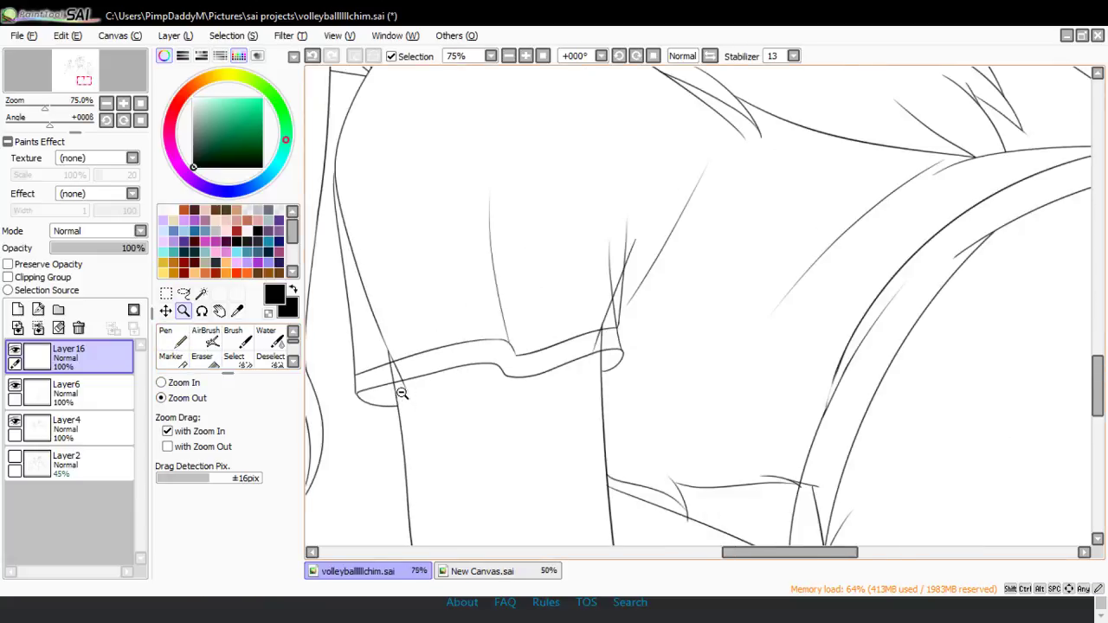
pyautogui.click(400, 349)
pyautogui.click(399, 350)
pyautogui.click(463, 269)
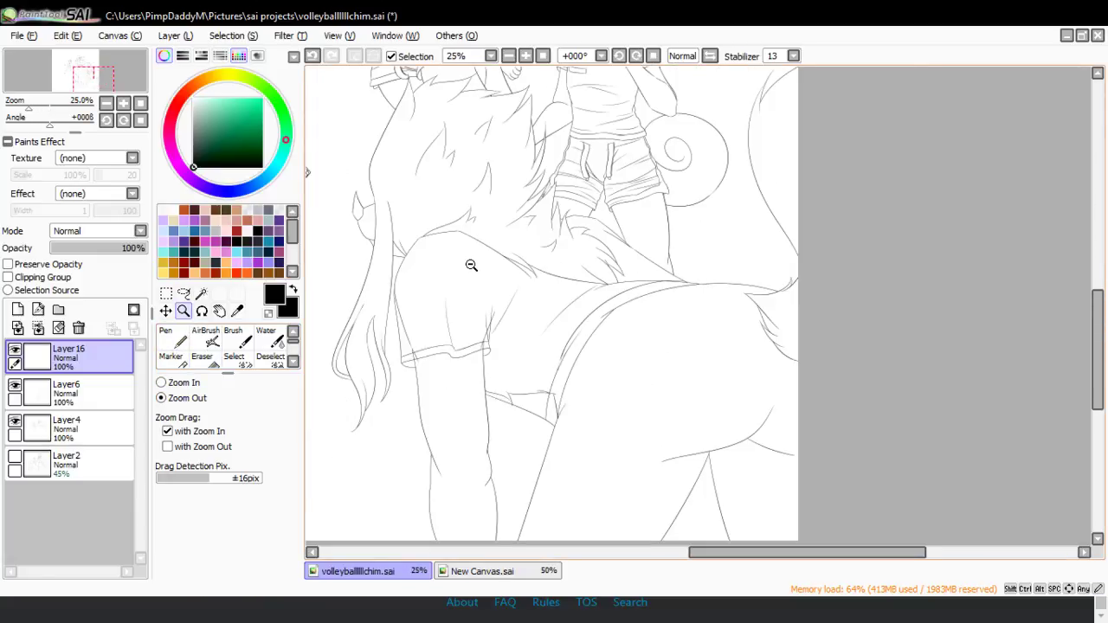
pyautogui.click(198, 384)
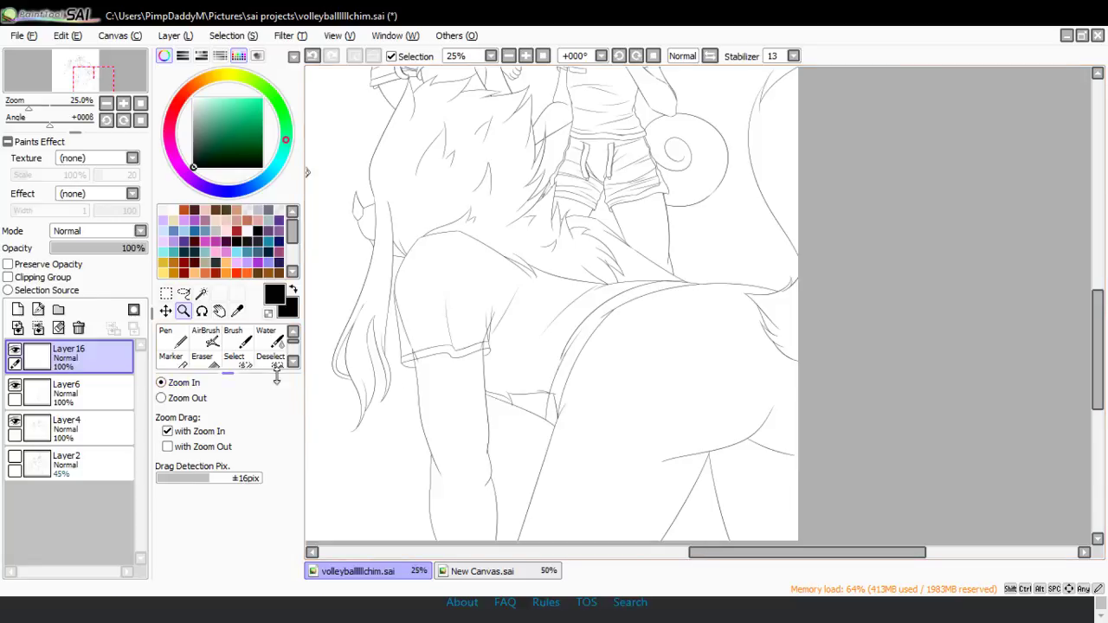
pyautogui.click(513, 387)
pyautogui.click(523, 412)
pyautogui.click(519, 418)
pyautogui.press('n')
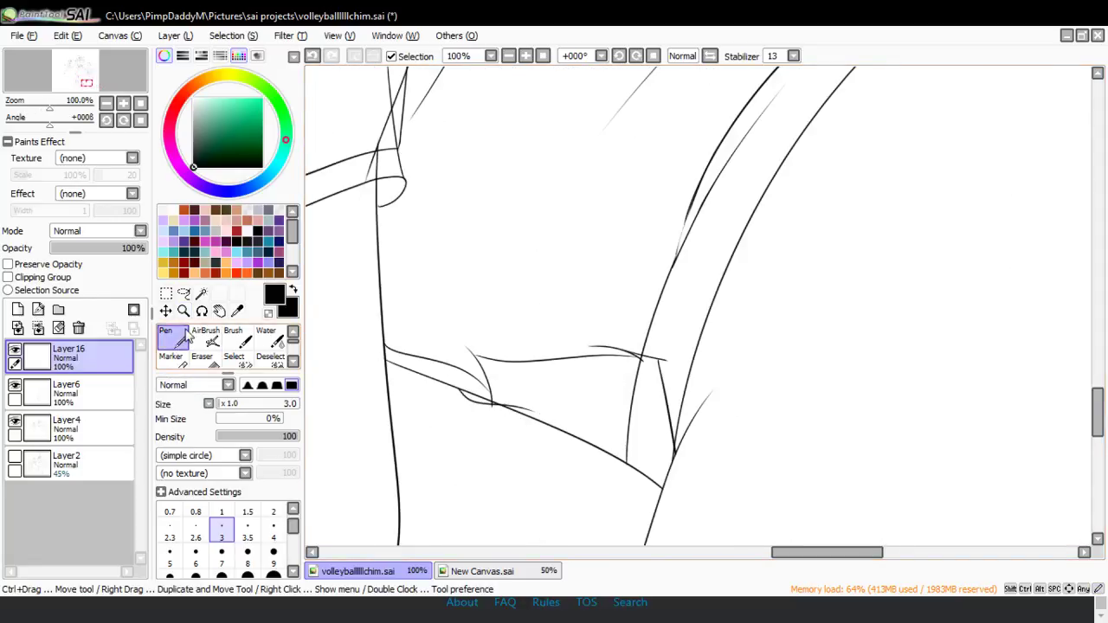
pyautogui.click(183, 310)
pyautogui.click(501, 451)
pyautogui.press('e')
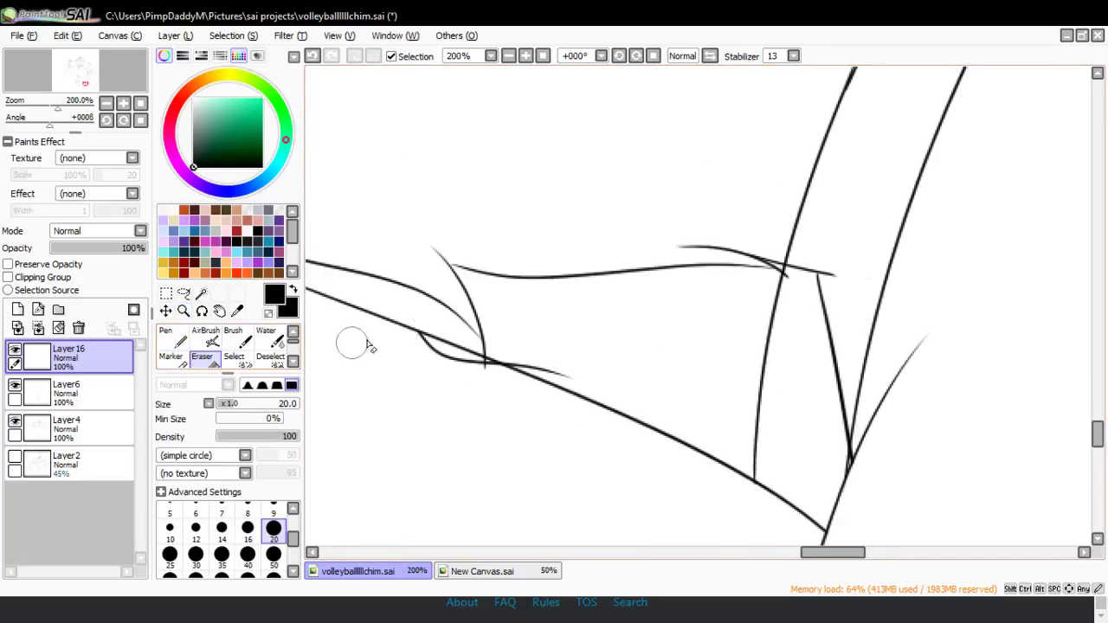
pyautogui.moveTo(448, 335)
pyautogui.mouseDown()
pyautogui.moveTo(506, 353)
pyautogui.moveTo(449, 341)
pyautogui.moveTo(553, 369)
pyautogui.moveTo(490, 353)
pyautogui.mouseUp()
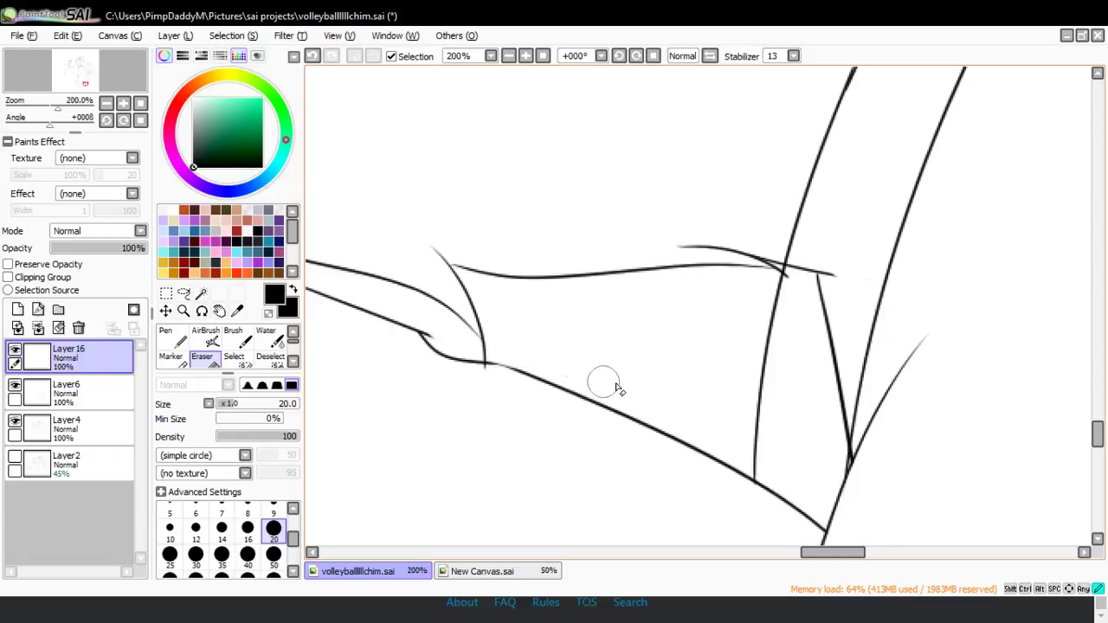
# - Draw a long and a short shirt fold line rising from the belly hem with the Pen at size 3
pyautogui.click(186, 316)
pyautogui.click(194, 398)
pyautogui.click(521, 466)
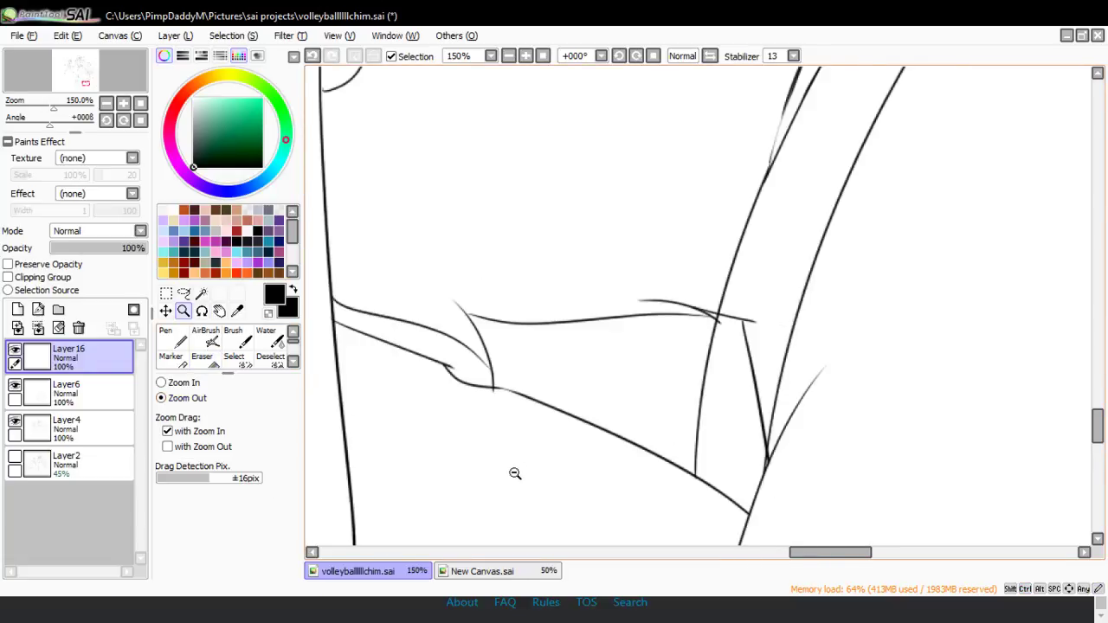
pyautogui.click(511, 478)
pyautogui.click(512, 478)
pyautogui.click(177, 341)
pyautogui.moveTo(478, 402); pyautogui.dragTo(562, 119)
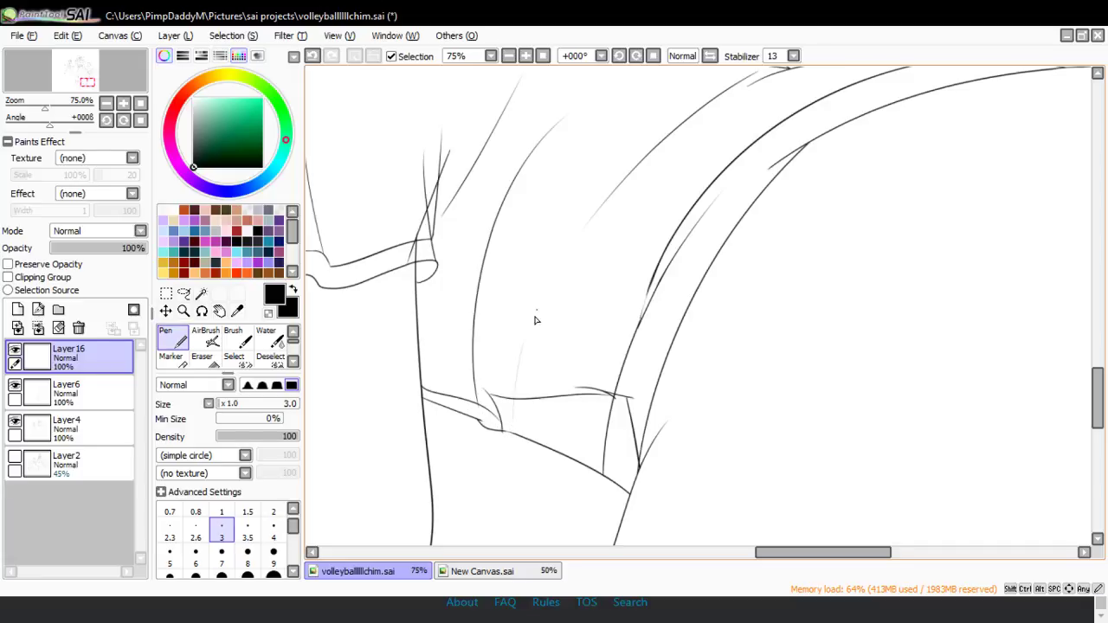
pyautogui.moveTo(523, 428); pyautogui.dragTo(542, 317)
# - Erase the end of the shirt's upper hem line that overshoots the back contour, using the Eraser at size 20
pyautogui.click(184, 311)
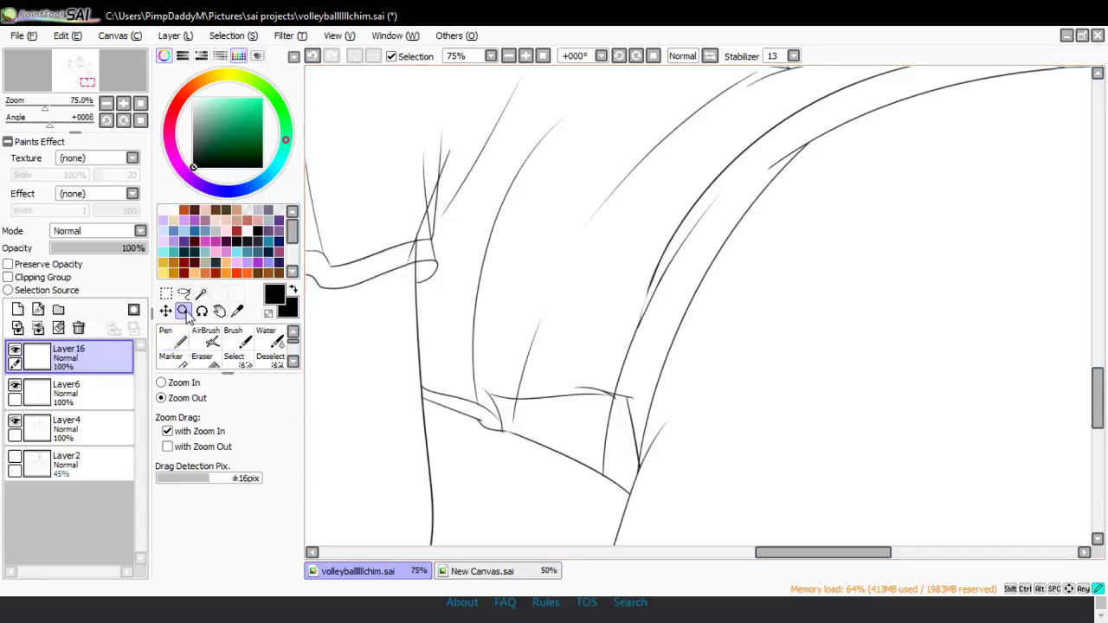
pyautogui.click(362, 453)
pyautogui.click(413, 456)
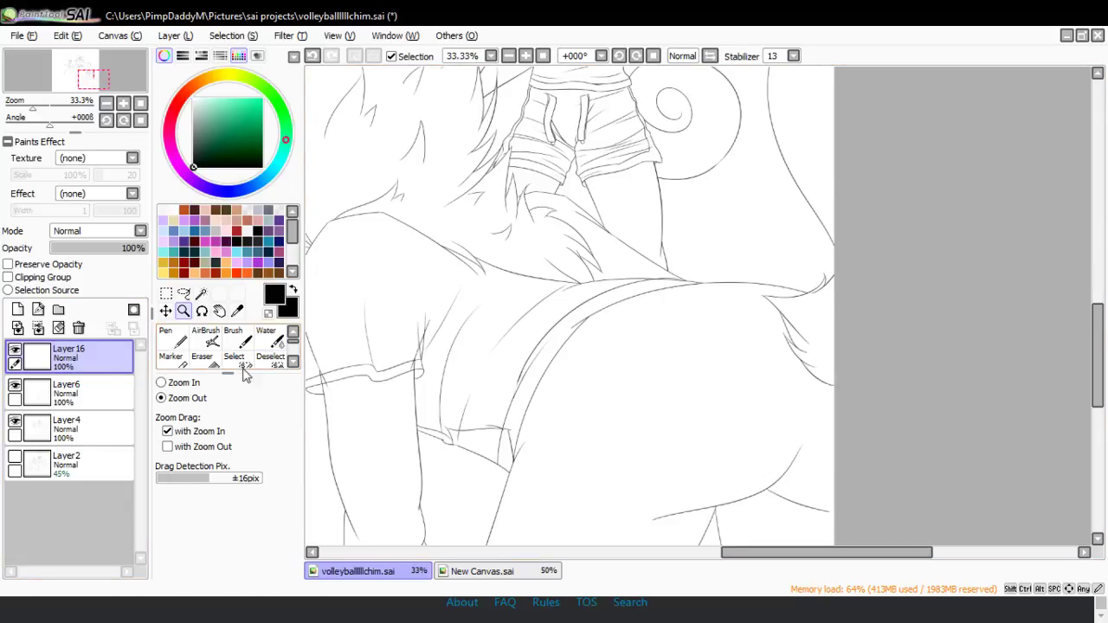
pyautogui.click(710, 270)
pyautogui.click(705, 280)
pyautogui.click(706, 279)
pyautogui.click(705, 280)
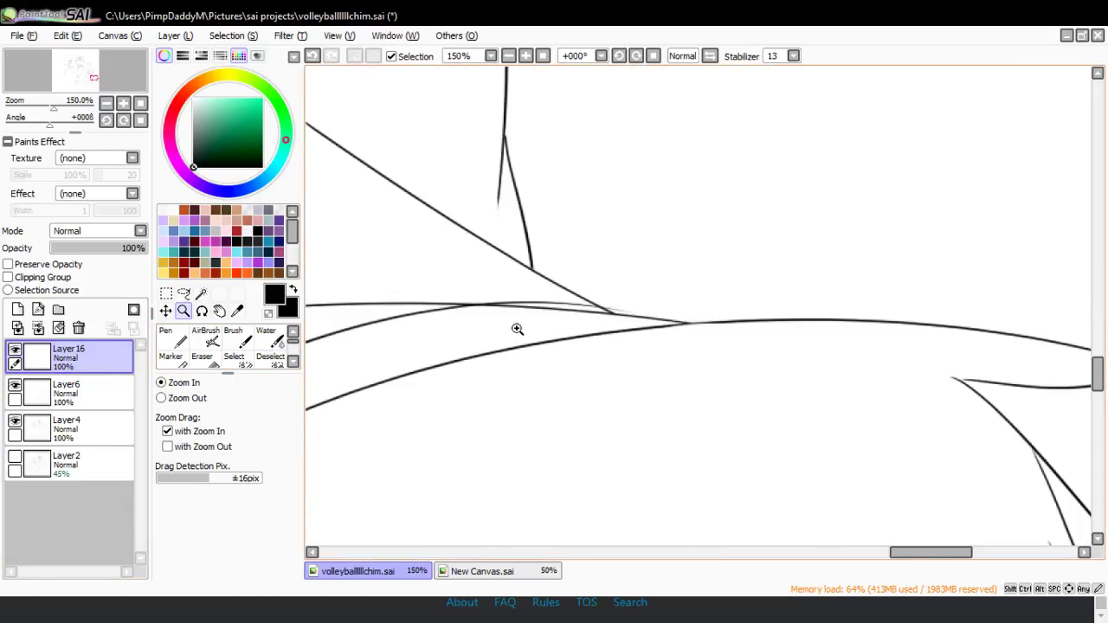
pyautogui.click(204, 358)
pyautogui.moveTo(506, 298)
pyautogui.mouseDown()
pyautogui.moveTo(545, 302)
pyautogui.moveTo(495, 300)
pyautogui.moveTo(569, 309)
pyautogui.moveTo(689, 296)
pyautogui.moveTo(601, 322)
pyautogui.mouseUp()
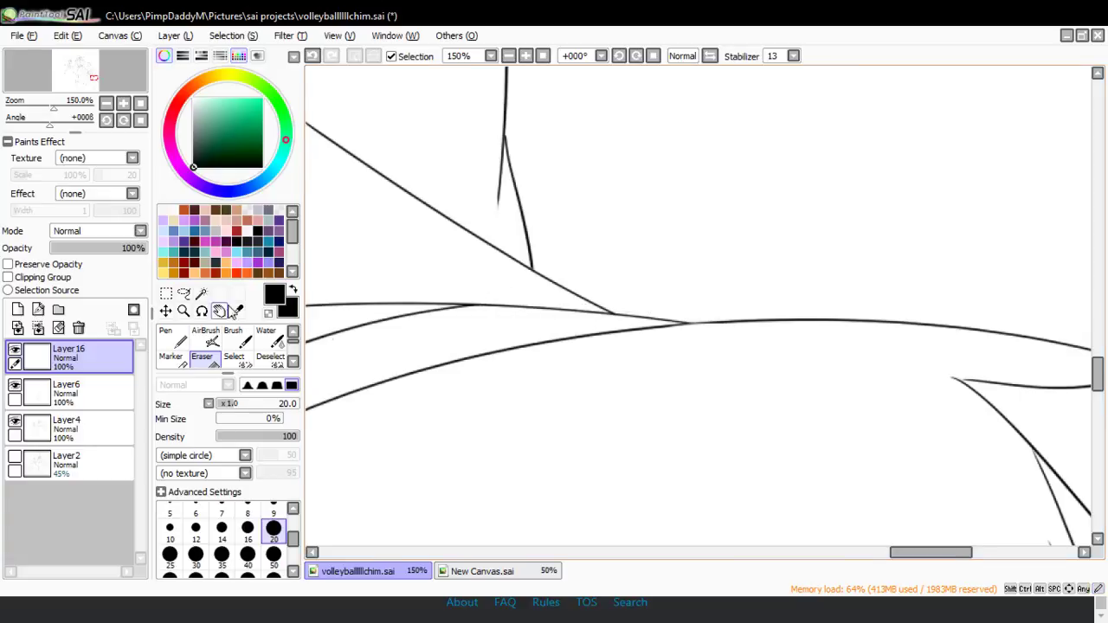
# - On Layer6, erase the arm outline that shows through the shirt sleeve, keeping the arm below the hem
pyautogui.click(182, 311)
pyautogui.click(161, 398)
pyautogui.click(652, 225)
pyautogui.click(649, 243)
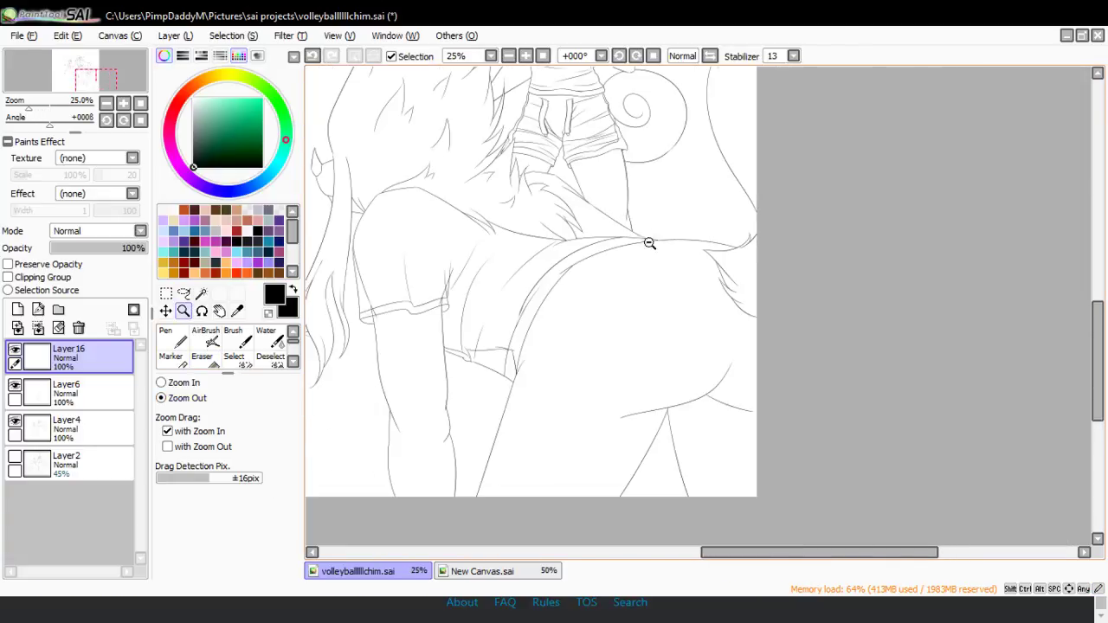
pyautogui.click(91, 394)
pyautogui.click(354, 327)
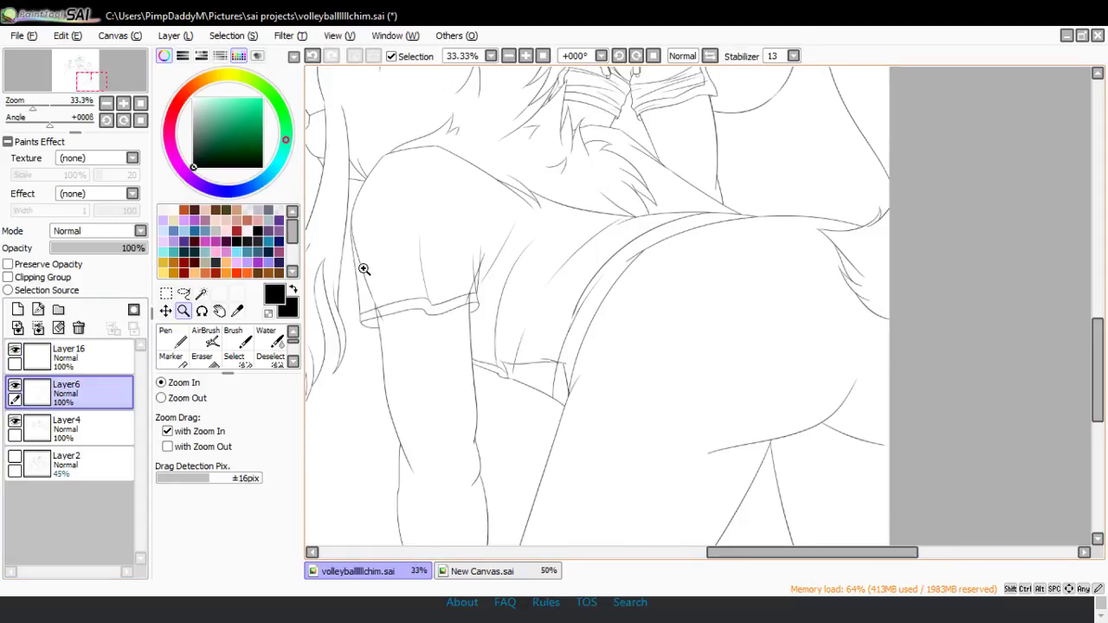
pyautogui.click(364, 265)
pyautogui.press('e')
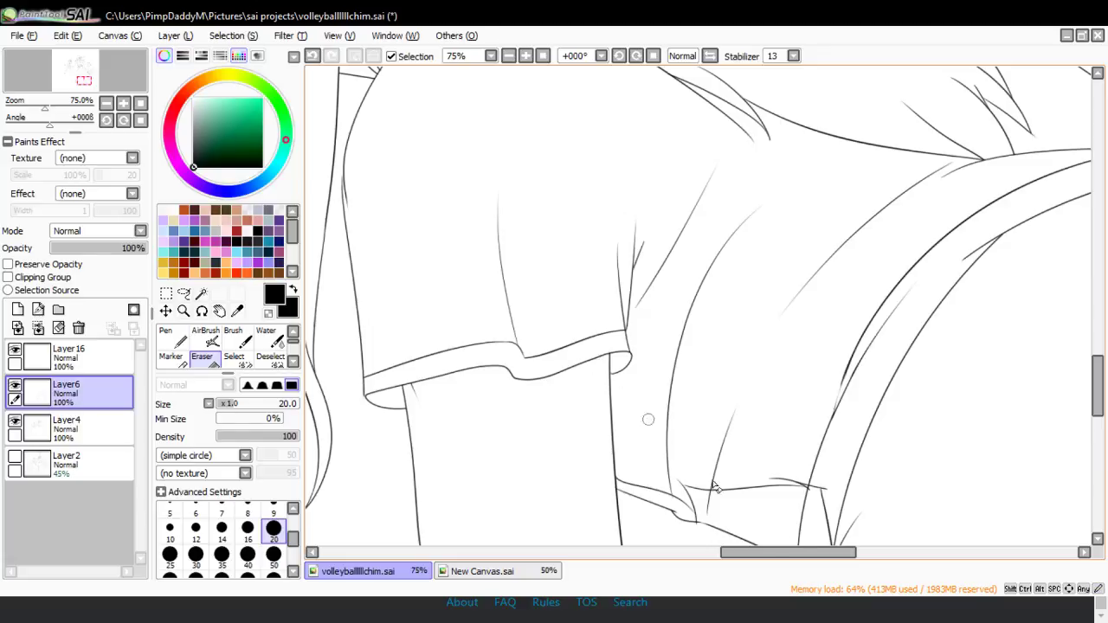
# - Erase the old belly and waist lines showing through the shirt on Layer6 with the Eraser at size 50
pyautogui.moveTo(852, 552); pyautogui.dragTo(884, 552)
pyautogui.click(271, 554)
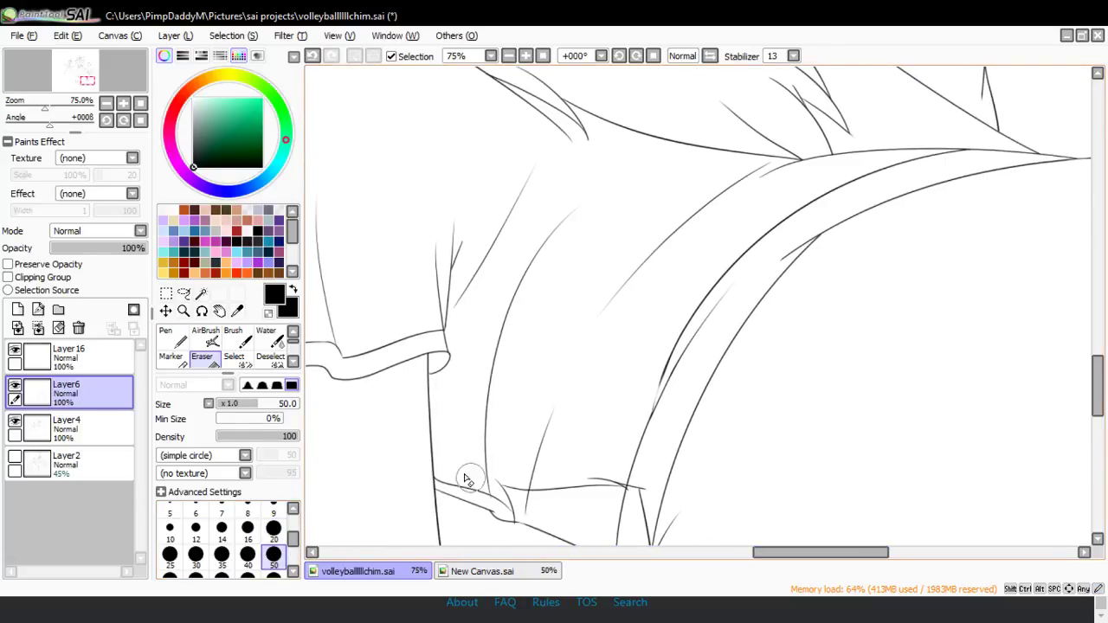
pyautogui.moveTo(470, 478)
pyautogui.mouseDown()
pyautogui.moveTo(446, 453)
pyautogui.moveTo(456, 502)
pyautogui.moveTo(446, 459)
pyautogui.mouseUp()
pyautogui.moveTo(450, 502)
pyautogui.mouseDown()
pyautogui.moveTo(440, 462)
pyautogui.moveTo(445, 478)
pyautogui.mouseUp()
pyautogui.moveTo(447, 493)
pyautogui.mouseDown()
pyautogui.moveTo(437, 451)
pyautogui.moveTo(447, 510)
pyautogui.moveTo(442, 453)
pyautogui.moveTo(471, 484)
pyautogui.moveTo(451, 477)
pyautogui.moveTo(494, 496)
pyautogui.moveTo(495, 463)
pyautogui.moveTo(539, 499)
pyautogui.moveTo(603, 493)
pyautogui.moveTo(649, 462)
pyautogui.mouseUp()
pyautogui.hotkey('ctrl', 'z')
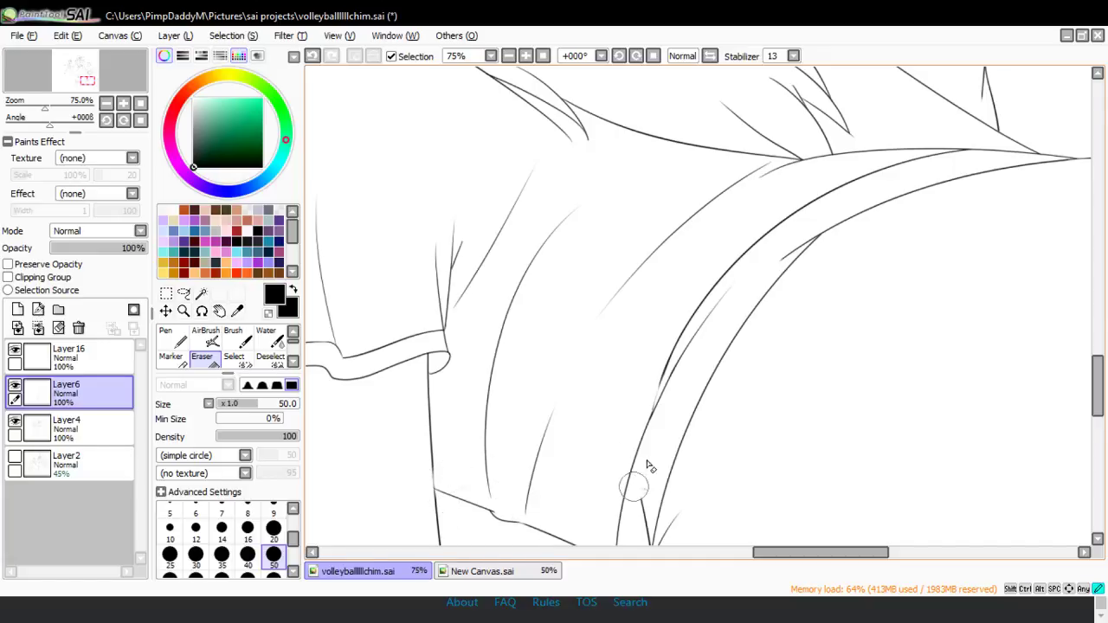
pyautogui.moveTo(1099, 374); pyautogui.dragTo(1099, 400)
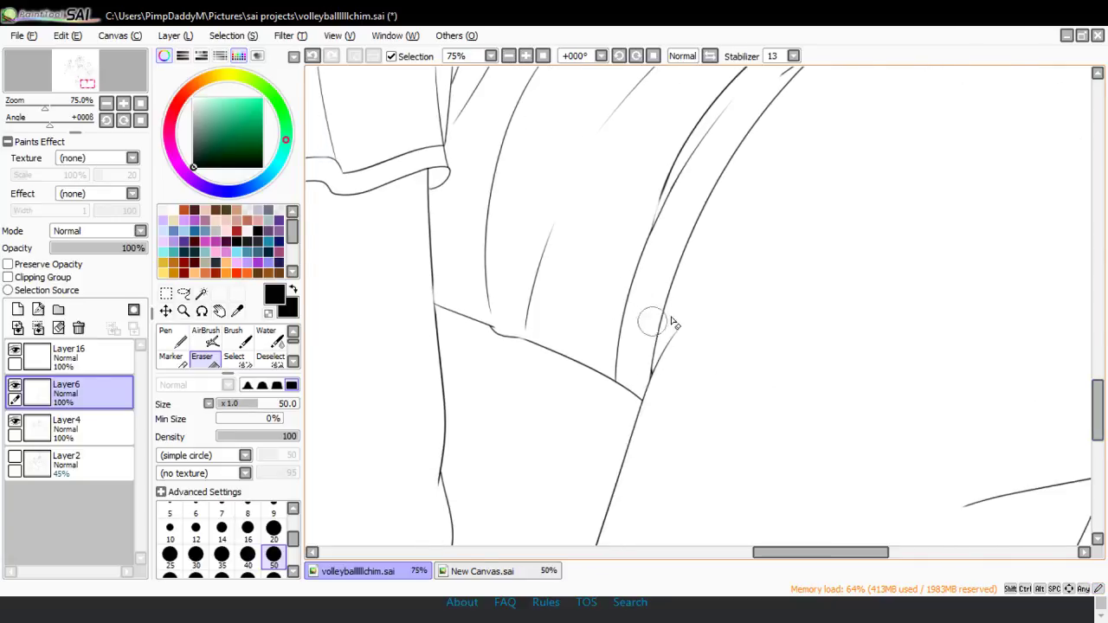
# - Check the cleaned shirt area along the back and shoulder, and add a new layer above Layer16
pyautogui.moveTo(1097, 403); pyautogui.dragTo(1099, 350)
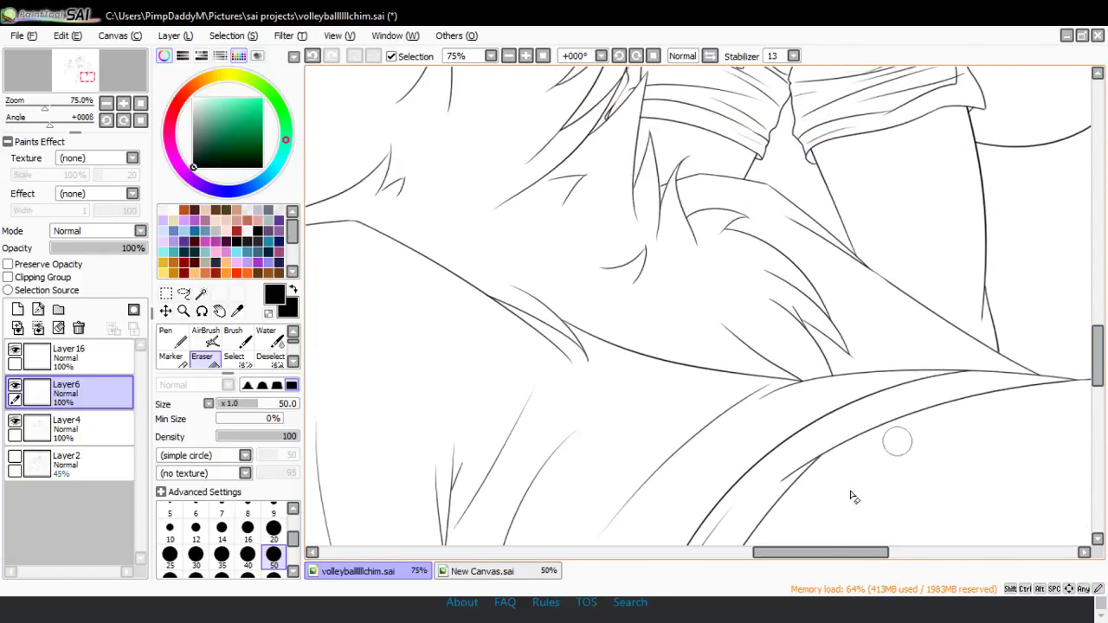
pyautogui.moveTo(816, 556); pyautogui.dragTo(784, 558)
pyautogui.click(184, 313)
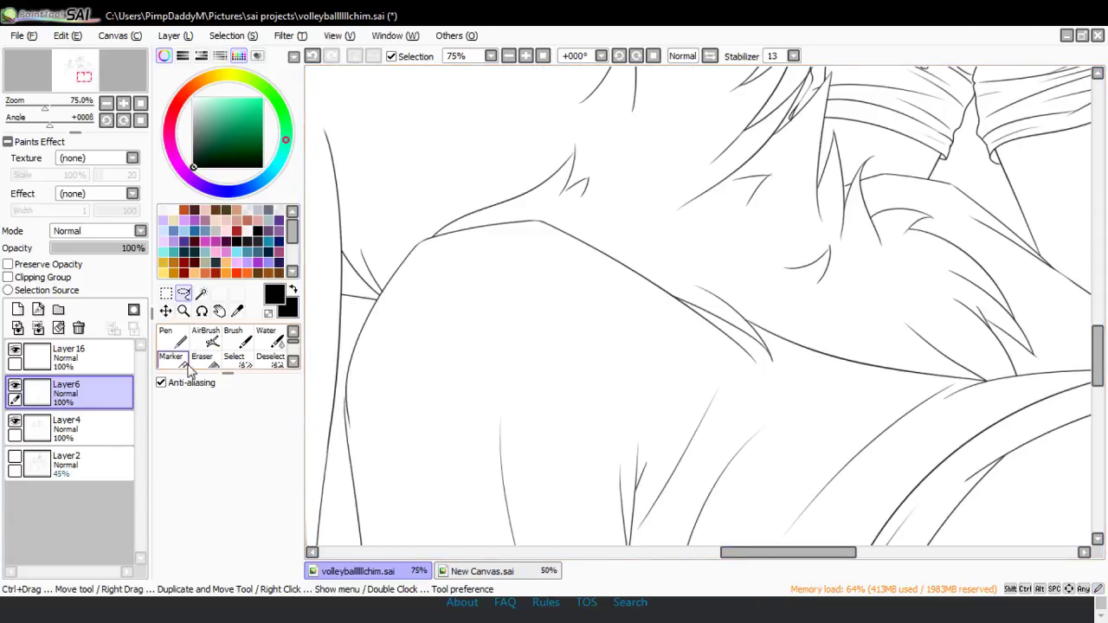
pyautogui.click(482, 180)
pyautogui.click(482, 180)
pyautogui.click(482, 180)
pyautogui.click(482, 180)
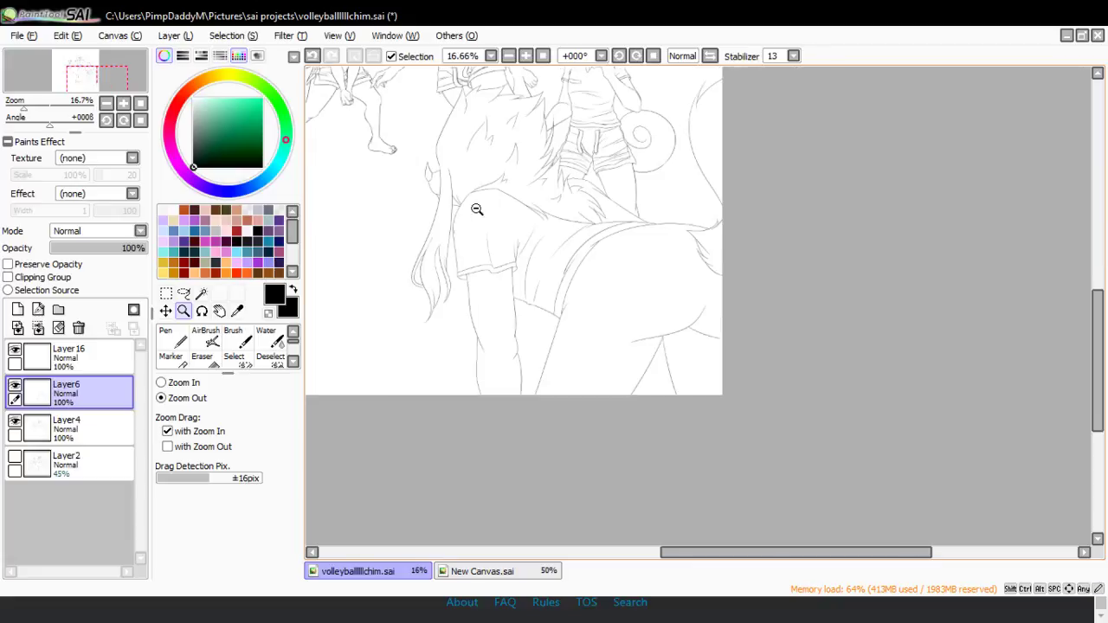
pyautogui.click(61, 356)
pyautogui.click(17, 309)
# - Draw the shorts' wavy front edge and the front leg's curved hem on Layer17 with the Pen at size 3
pyautogui.click(161, 383)
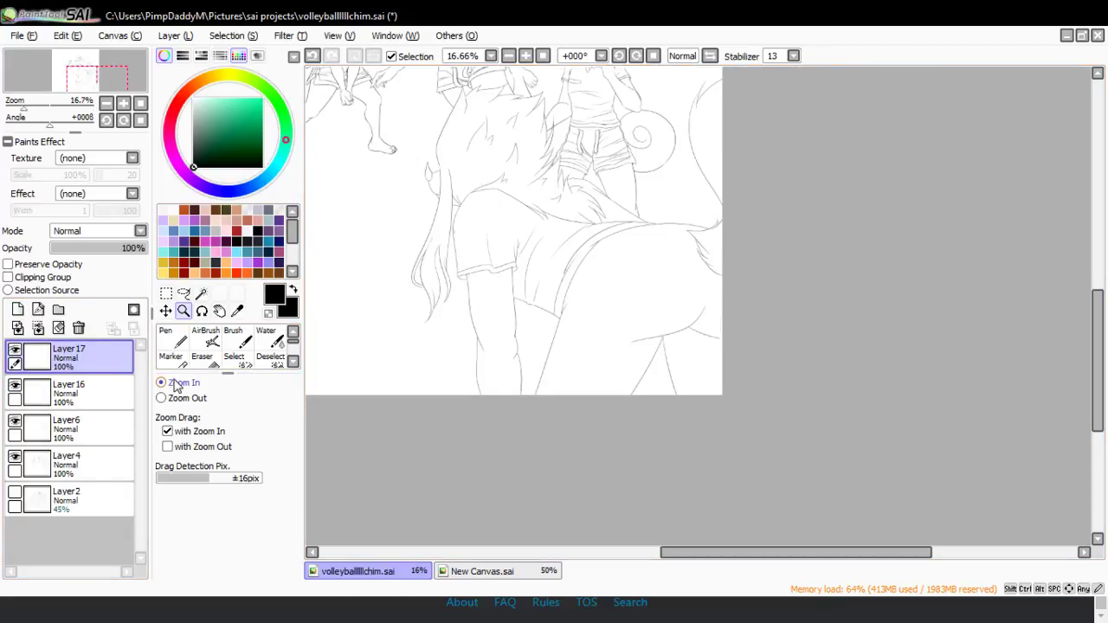
pyautogui.click(588, 366)
pyautogui.click(588, 365)
pyautogui.click(603, 338)
pyautogui.click(171, 337)
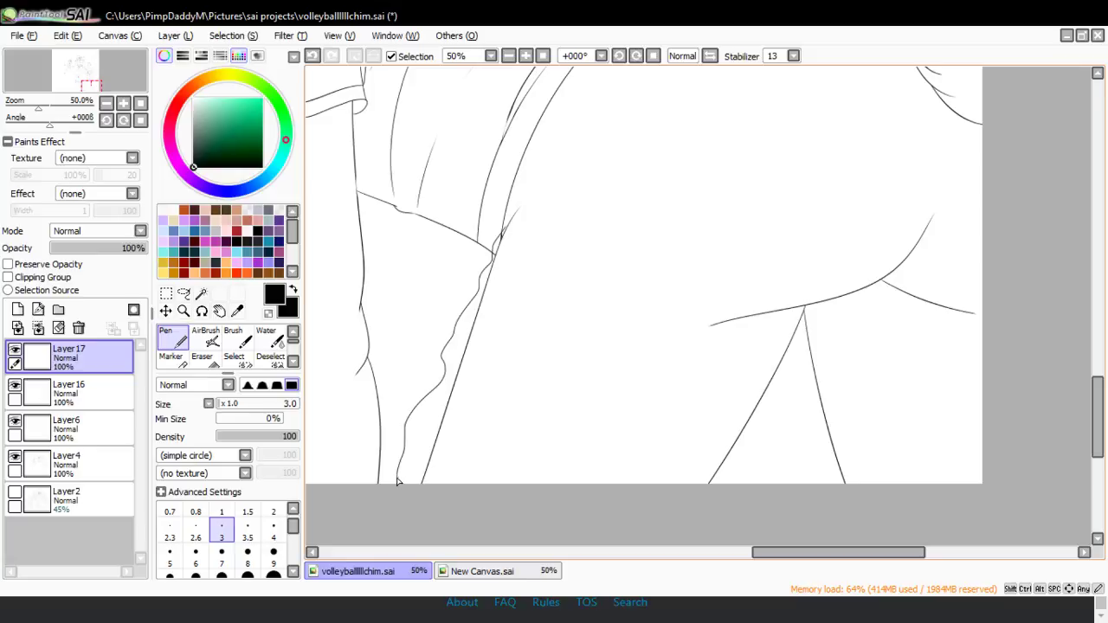
pyautogui.moveTo(397, 481); pyautogui.dragTo(723, 508)
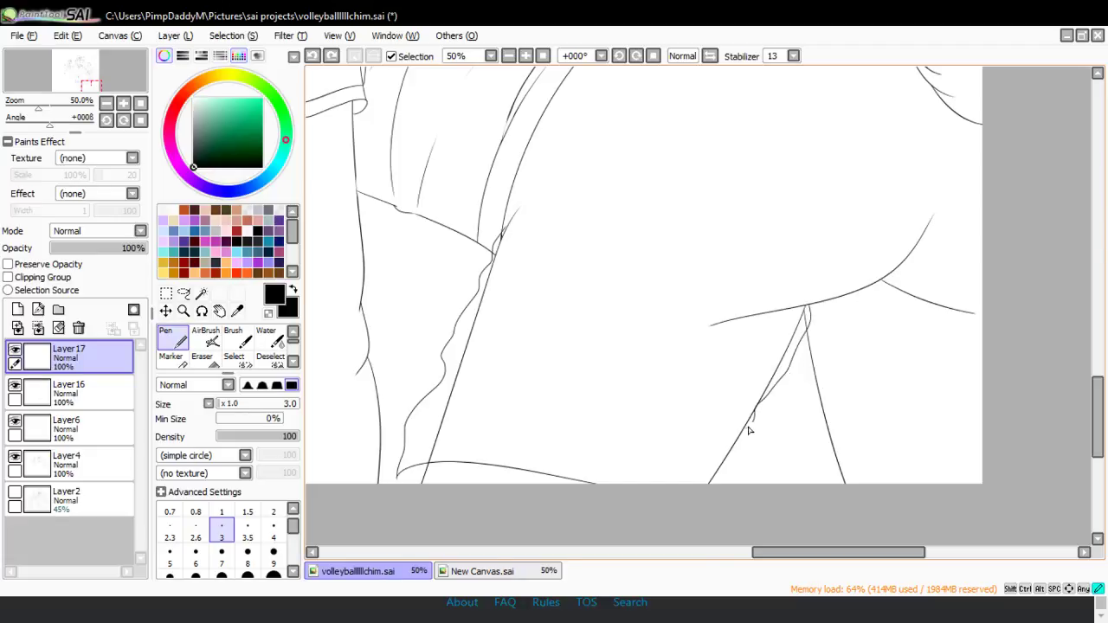
# - Draw the loose, wrinkled inner edges of both shorts legs from the crotch down to the canvas edge
pyautogui.moveTo(750, 430); pyautogui.dragTo(688, 485)
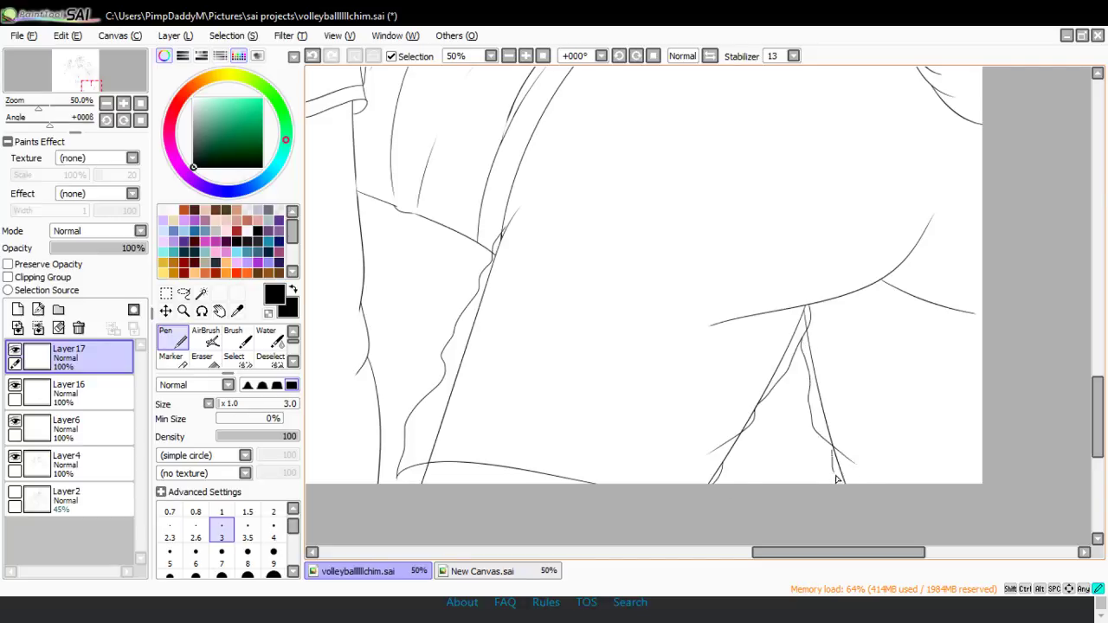
pyautogui.moveTo(837, 479); pyautogui.dragTo(839, 490)
pyautogui.moveTo(1097, 436)
pyautogui.mouseDown()
pyautogui.moveTo(1090, 391)
pyautogui.moveTo(1092, 439)
pyautogui.mouseUp()
# - Erase the overshoot at the front corner of the shorts' hem with the Eraser at size 50
pyautogui.click(183, 311)
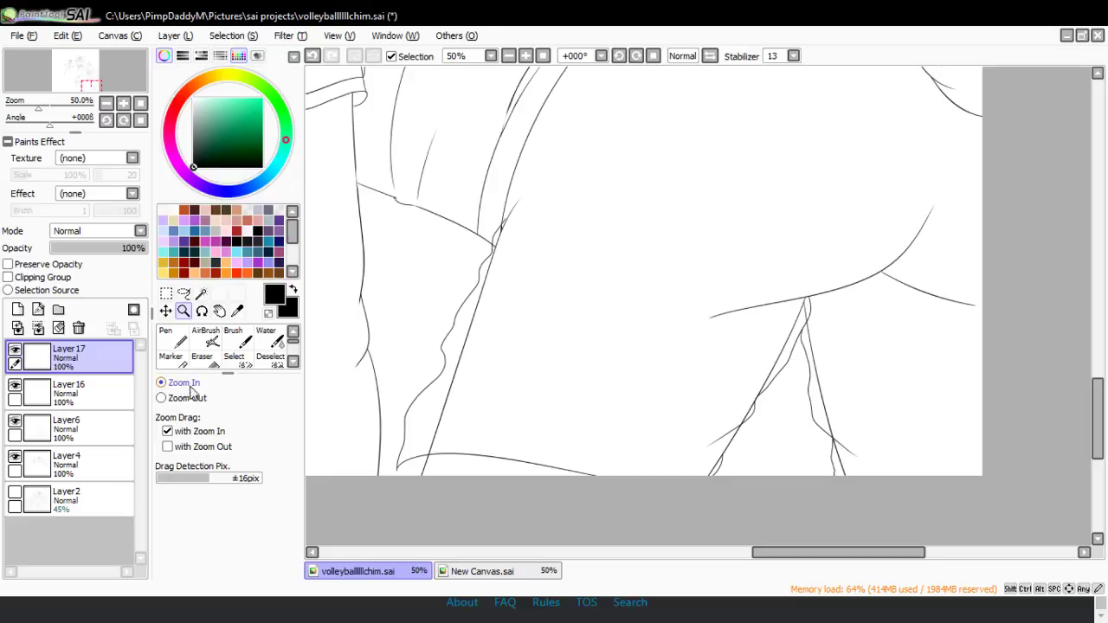
pyautogui.click(411, 518)
pyautogui.click(410, 518)
pyautogui.click(201, 356)
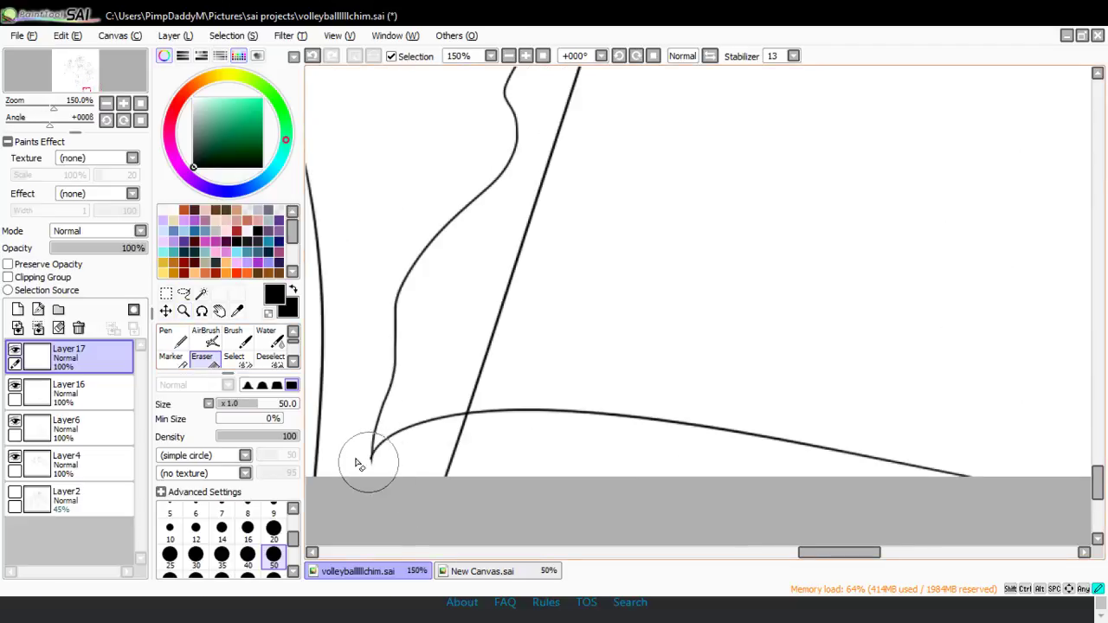
# - Draw a small curled fold under the front corner of the hem and trim its end at the thigh line
pyautogui.press('n')
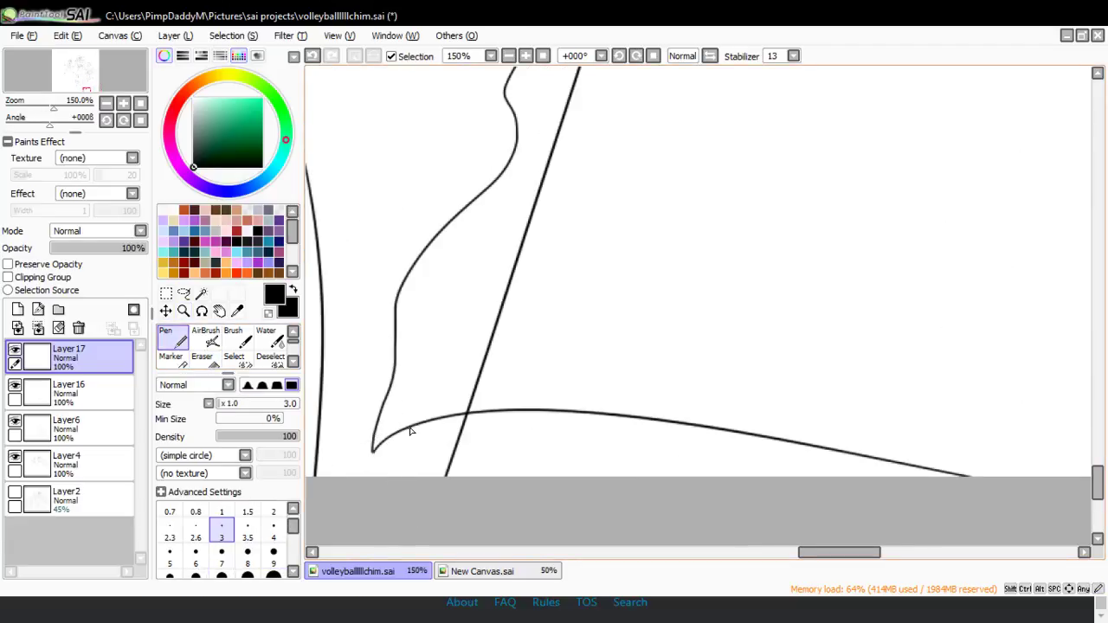
pyautogui.hotkey('ctrl', 'z')
pyautogui.moveTo(438, 442)
pyautogui.mouseDown()
pyautogui.moveTo(419, 456)
pyautogui.moveTo(462, 439)
pyautogui.mouseUp()
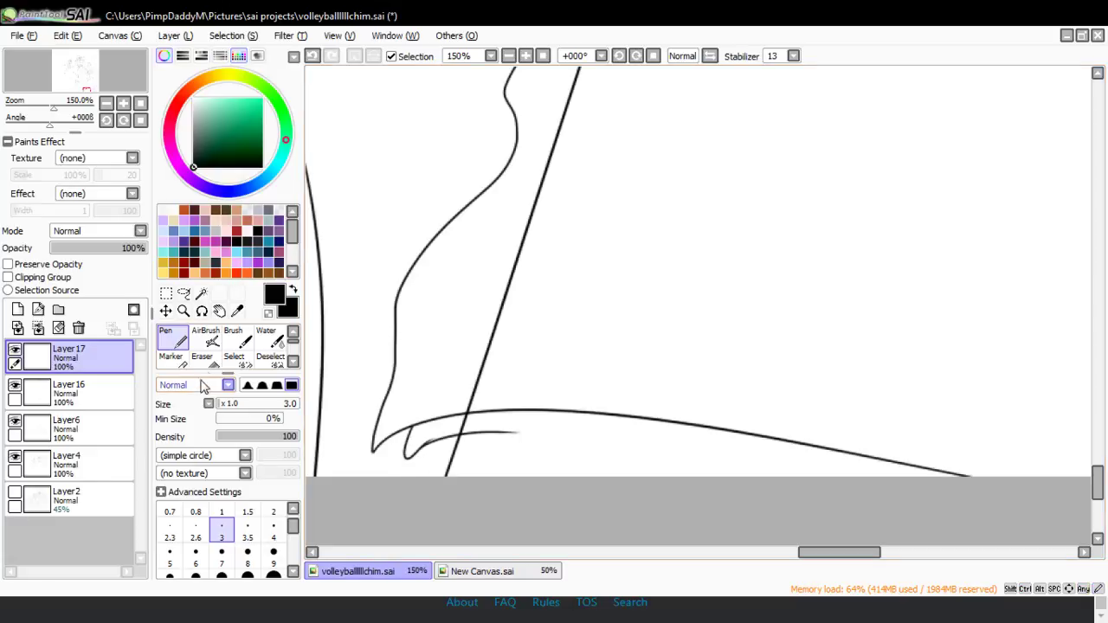
pyautogui.press('e')
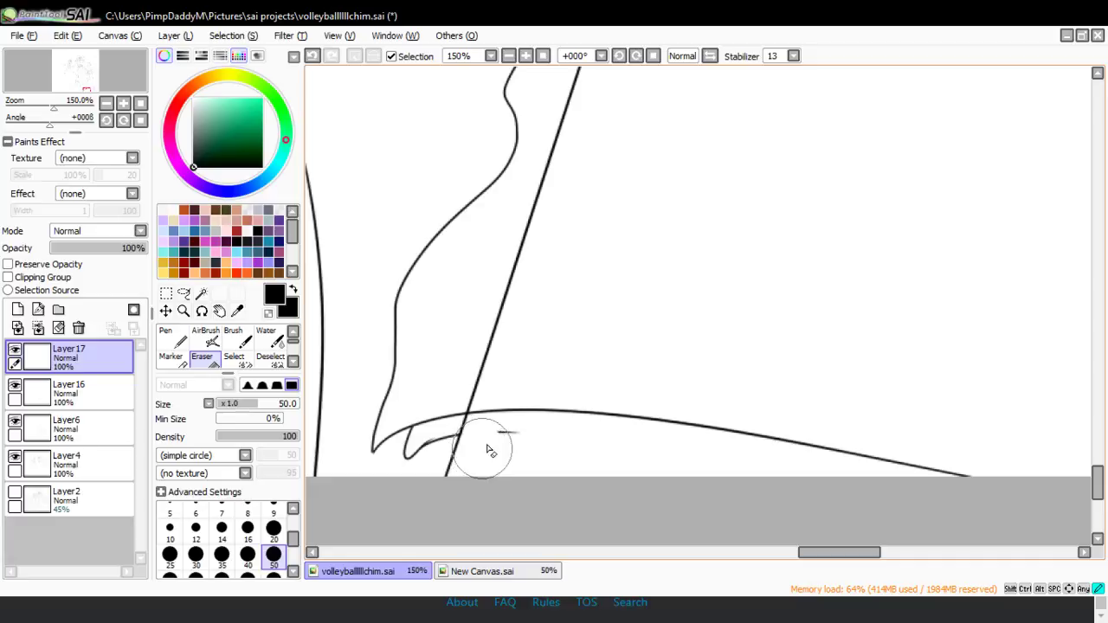
pyautogui.moveTo(487, 449); pyautogui.dragTo(534, 445)
# - Draw crease lines across the rear leg of the shorts with the Pen at size 3
pyautogui.click(182, 311)
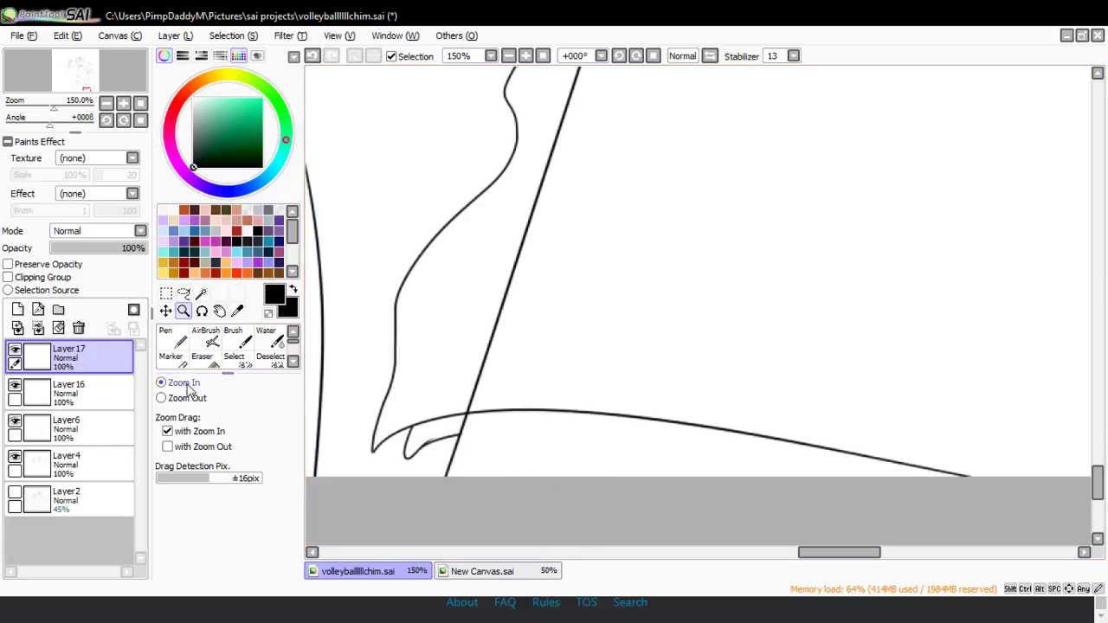
pyautogui.click(345, 502)
pyautogui.click(349, 505)
pyautogui.click(343, 486)
pyautogui.click(335, 464)
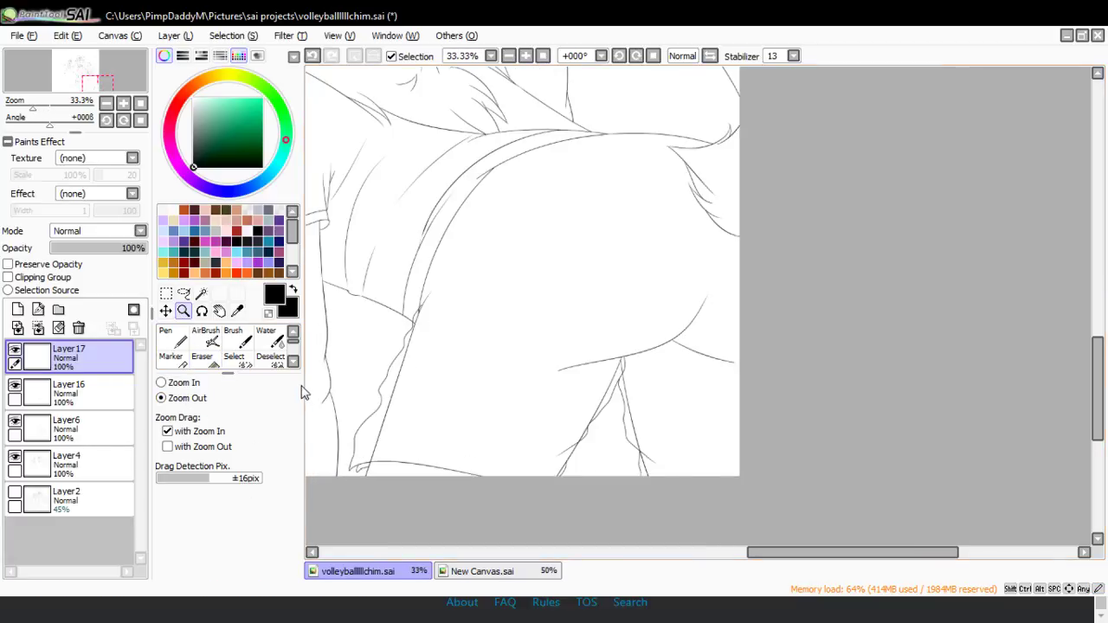
pyautogui.click(406, 342)
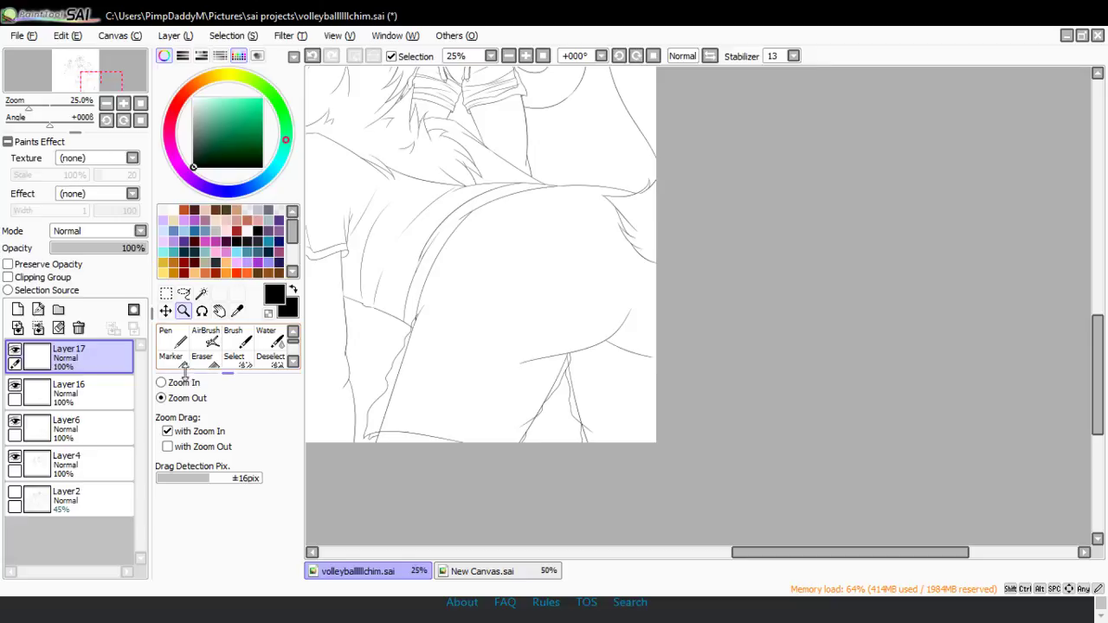
pyautogui.click(378, 466)
pyautogui.click(167, 337)
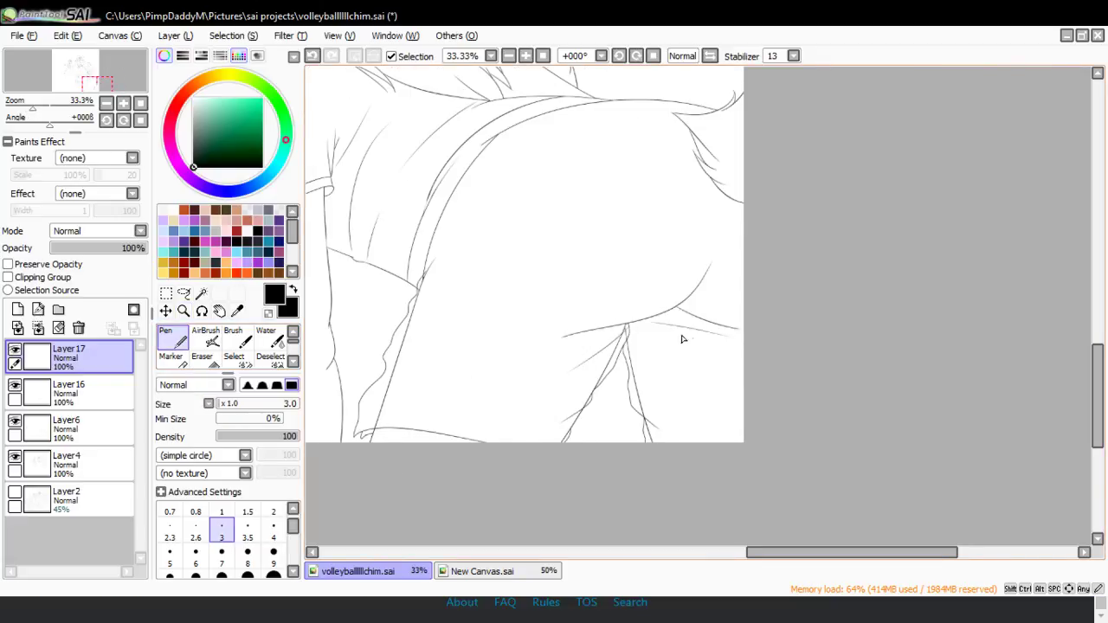
pyautogui.hotkey('ctrl', 'z')
pyautogui.moveTo(663, 319); pyautogui.dragTo(764, 351)
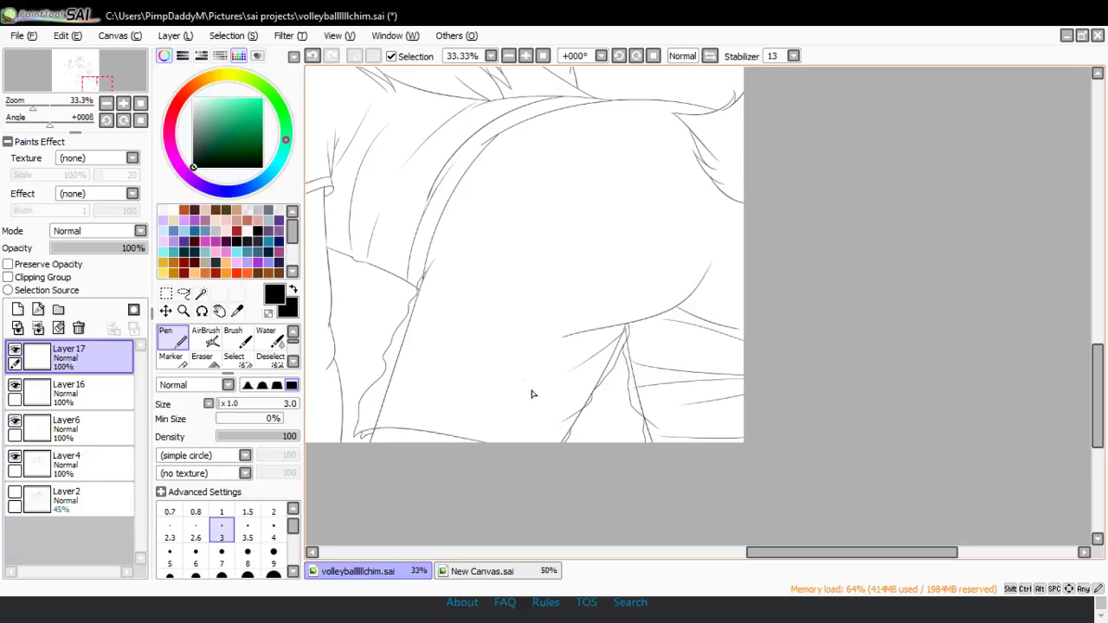
# - Draw curved creases across the front leg of the shorts and a long fold beneath the buttock
pyautogui.moveTo(593, 390); pyautogui.dragTo(404, 416)
pyautogui.moveTo(392, 377); pyautogui.dragTo(578, 390)
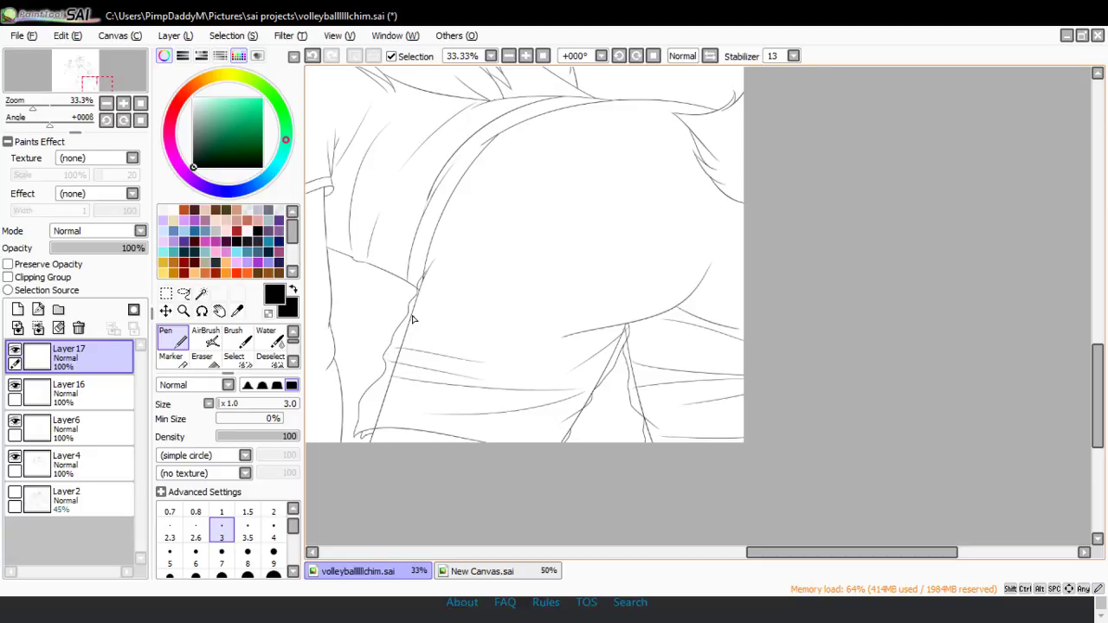
pyautogui.moveTo(413, 319)
pyautogui.mouseDown()
pyautogui.moveTo(470, 325)
pyautogui.moveTo(663, 307)
pyautogui.mouseUp()
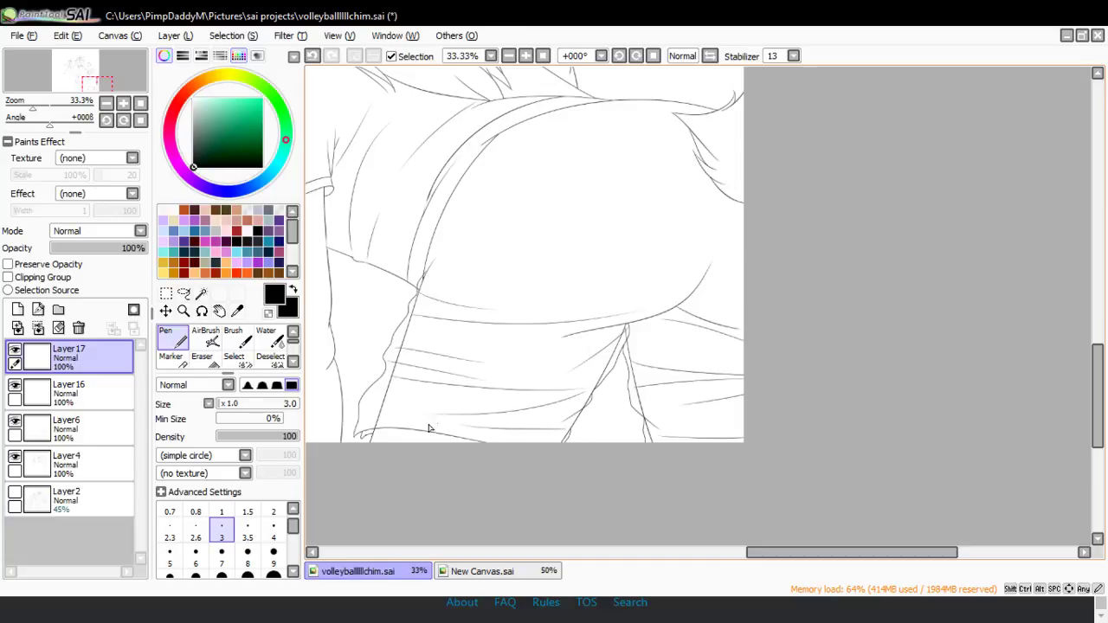
# - Redraw the crease just above the front hem, and add light folds along the upper thigh and below the tail
pyautogui.hotkey('ctrl', 'z')
pyautogui.moveTo(381, 417); pyautogui.dragTo(575, 429)
pyautogui.hotkey('ctrl', 'z')
pyautogui.moveTo(382, 416); pyautogui.dragTo(569, 431)
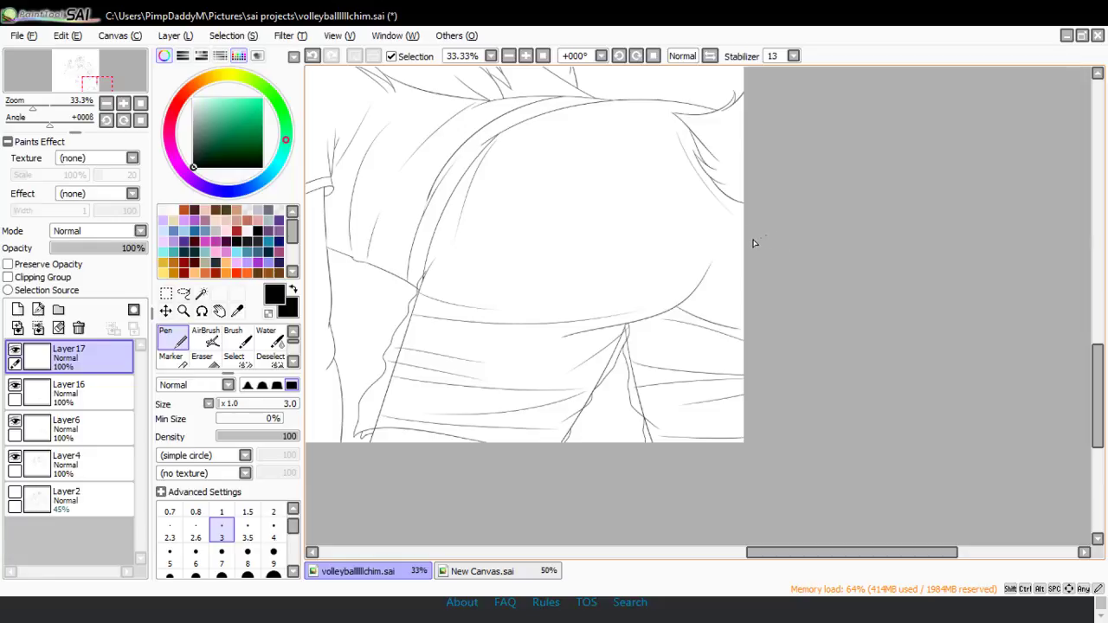
# - Add a new layer above Layer17 and ready the Pen at size 3 over the front hem
pyautogui.click(181, 313)
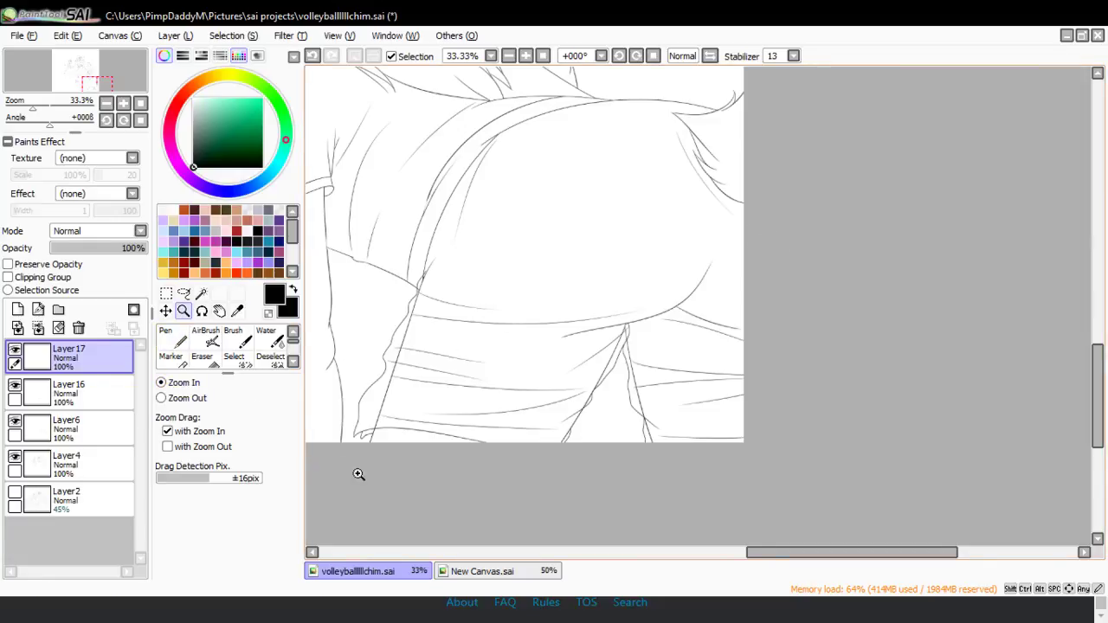
pyautogui.click(357, 445)
pyautogui.click(372, 426)
pyautogui.click(381, 422)
pyautogui.click(17, 309)
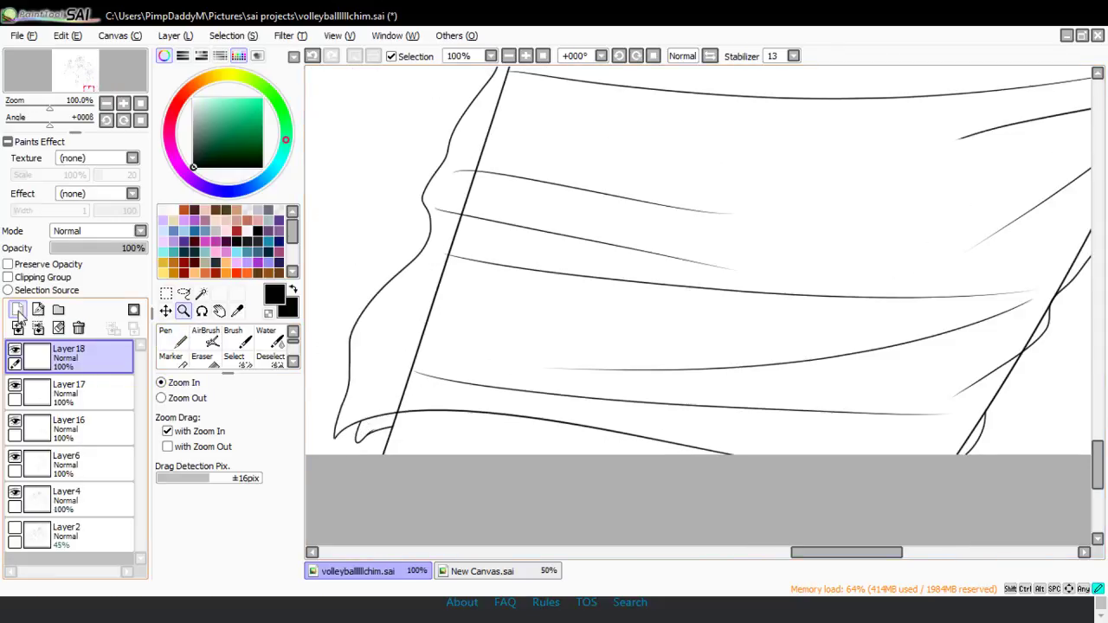
pyautogui.click(173, 339)
pyautogui.moveTo(367, 355); pyautogui.dragTo(889, 407)
pyautogui.hotkey('ctrl', 'z')
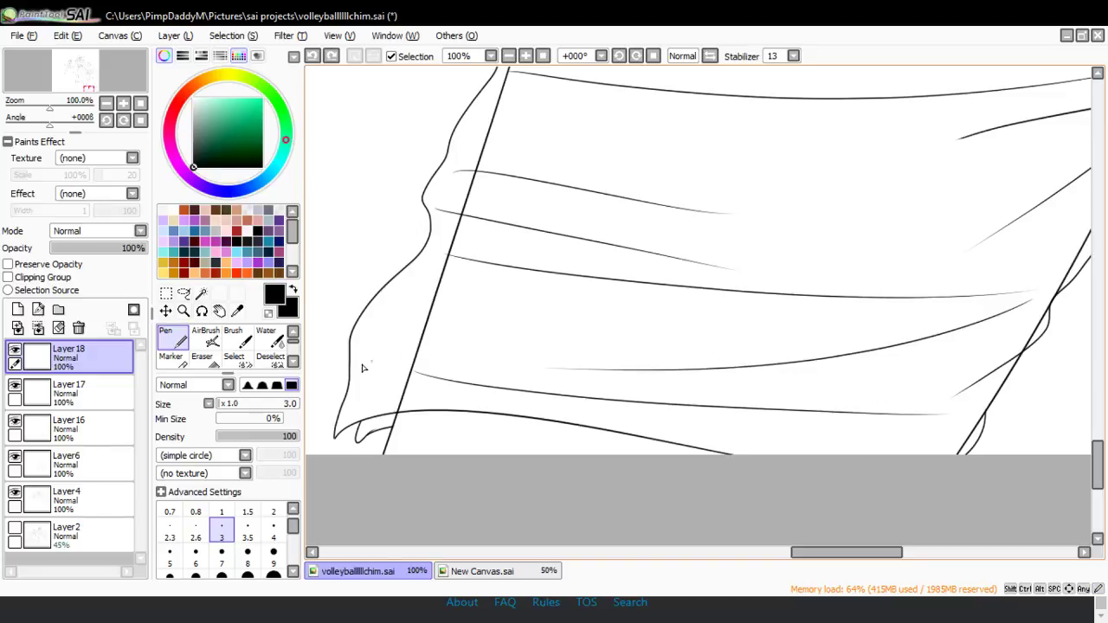
pyautogui.moveTo(359, 363); pyautogui.dragTo(834, 412)
pyautogui.hotkey('ctrl', 'z')
pyautogui.moveTo(348, 374); pyautogui.dragTo(819, 453)
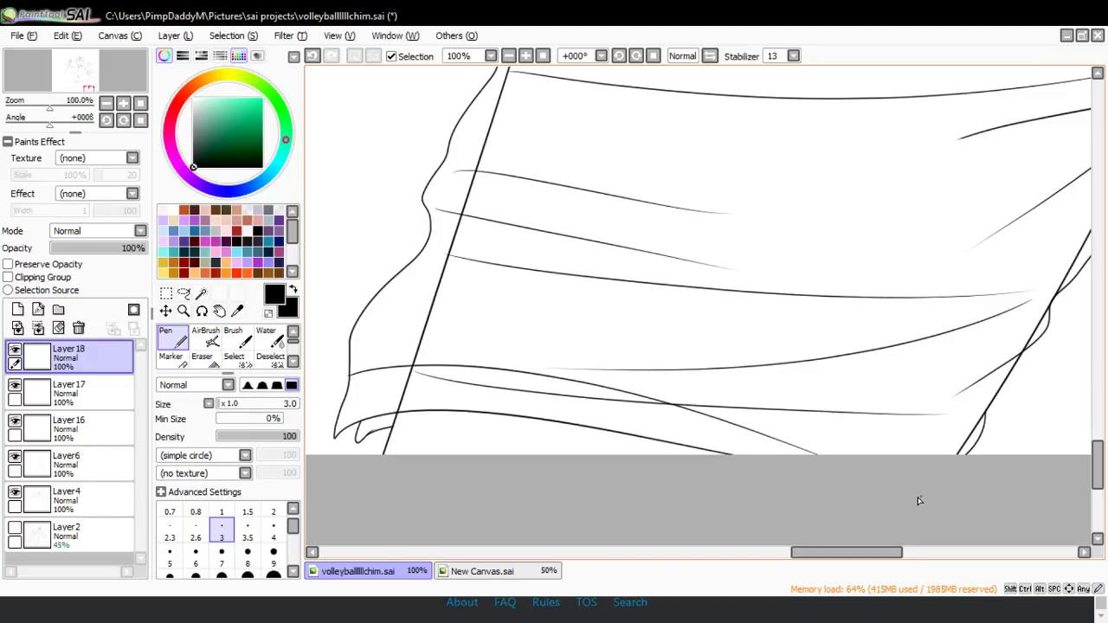
pyautogui.hotkey('ctrl', 'z')
pyautogui.moveTo(341, 380)
pyautogui.mouseDown()
pyautogui.moveTo(808, 407)
pyautogui.moveTo(929, 514)
pyautogui.mouseUp()
pyautogui.hotkey('ctrl', 'z')
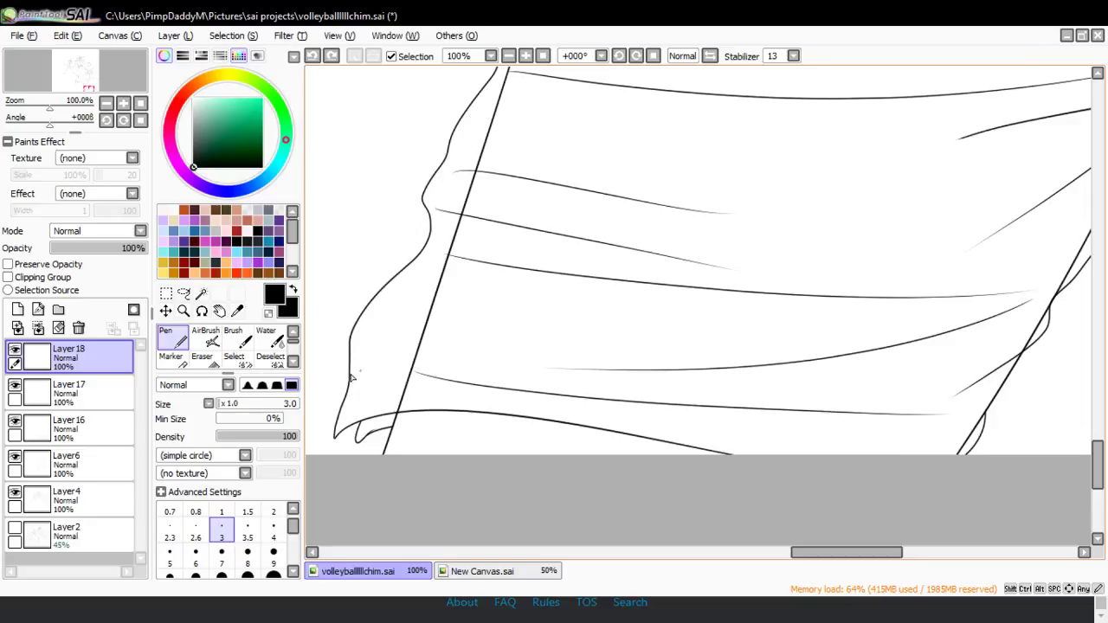
pyautogui.moveTo(343, 374); pyautogui.dragTo(1021, 489)
pyautogui.hotkey('ctrl', 'z')
# - Draw a curved line across the front leg above the hem on Layer18 and erase the part outside the shorts' edge
pyautogui.moveTo(336, 379)
pyautogui.mouseDown()
pyautogui.moveTo(913, 466)
pyautogui.moveTo(973, 498)
pyautogui.mouseUp()
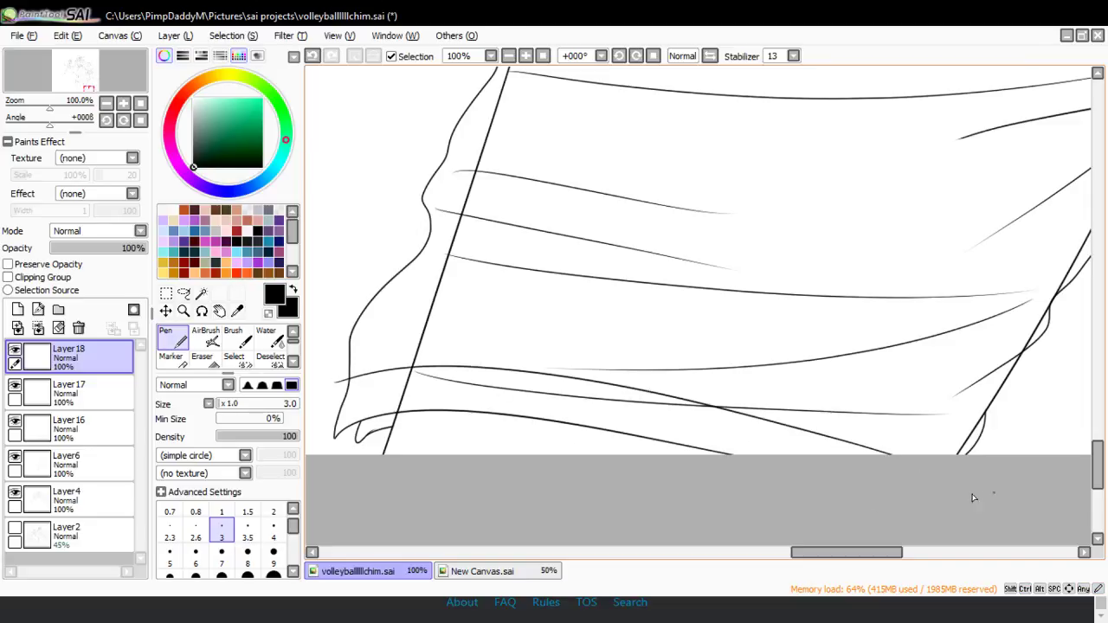
pyautogui.click(202, 356)
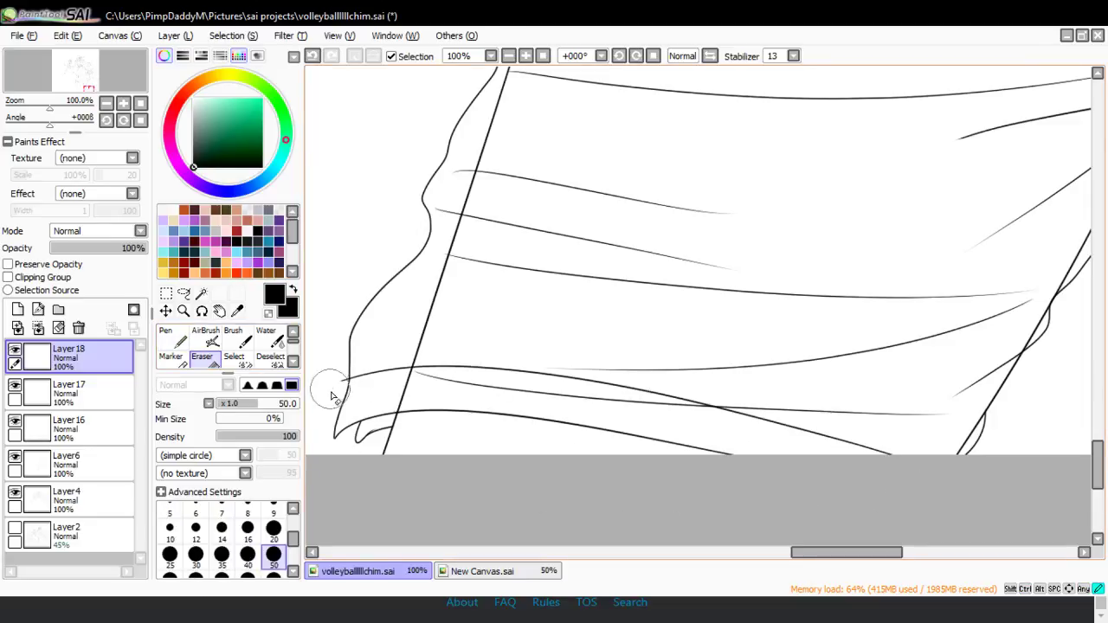
# - Draw a higher hem curve on the front leg and a second wavy edge along the thigh line on Layer18
pyautogui.click(183, 311)
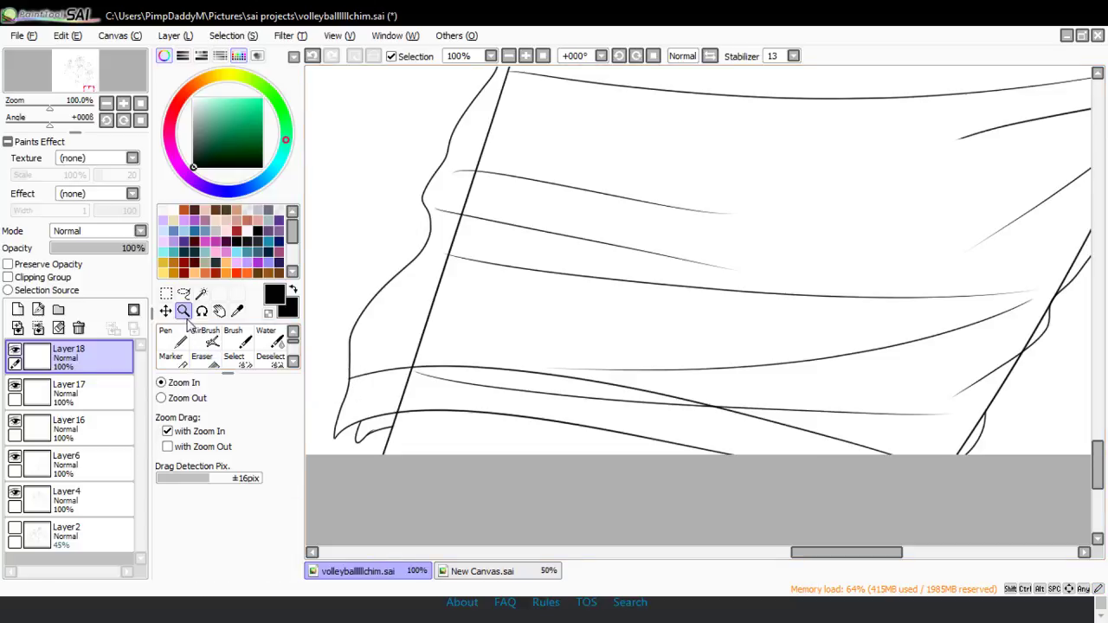
pyautogui.click(185, 398)
pyautogui.click(329, 415)
pyautogui.click(329, 416)
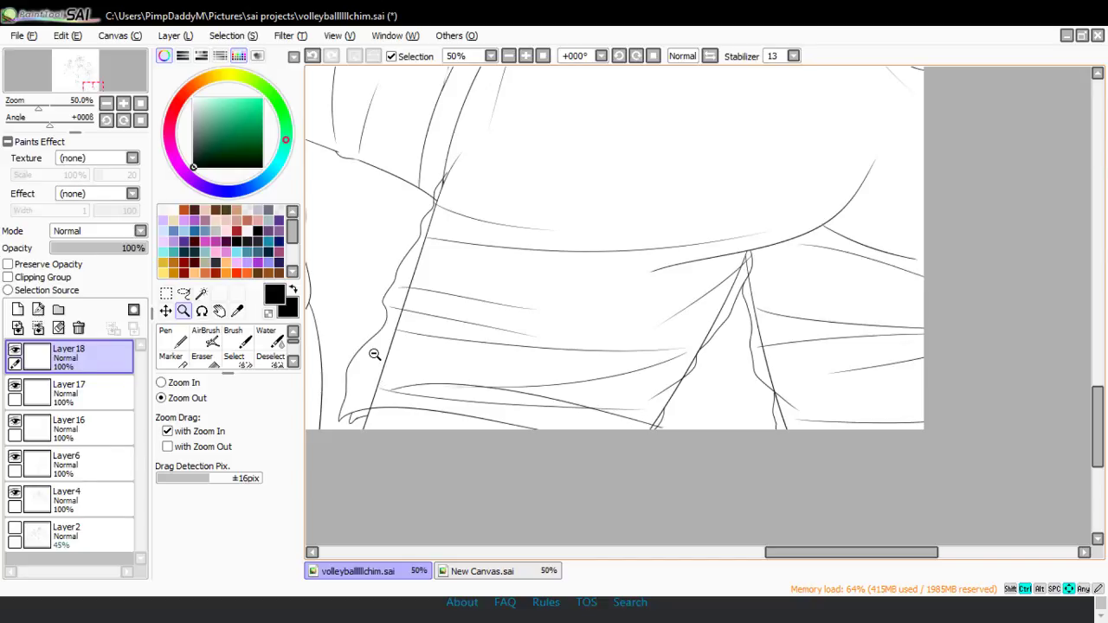
pyautogui.click(169, 337)
pyautogui.hotkey('ctrl', 'z')
pyautogui.moveTo(358, 381); pyautogui.dragTo(534, 401)
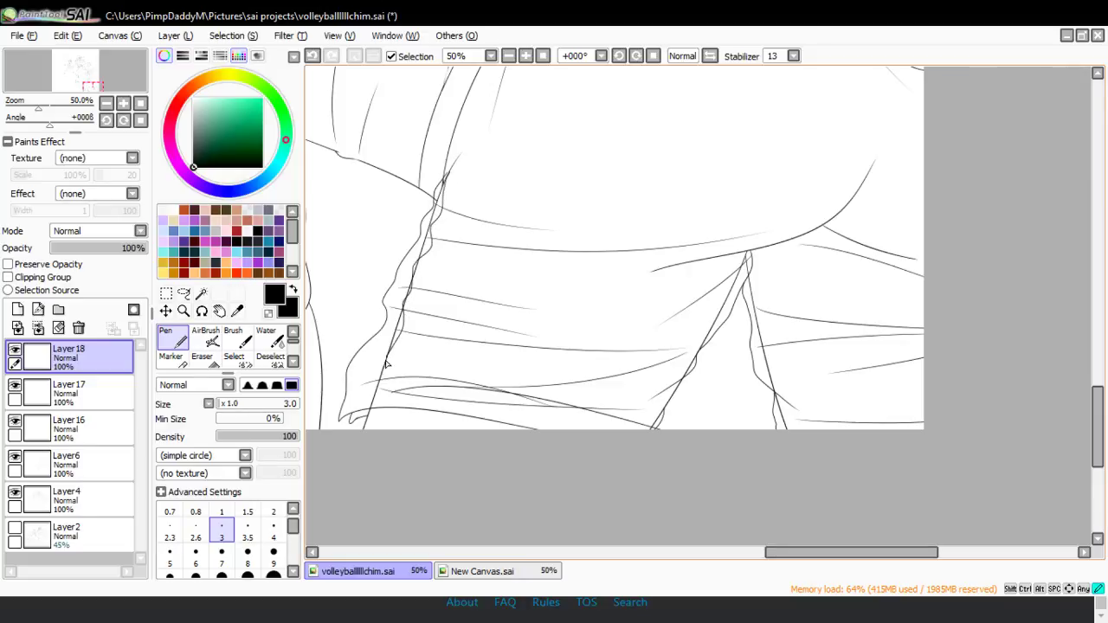
# - Erase the overlapping hem strokes and clean the corner where the second wavy edge meets the higher curve, using the Eraser at size 20
pyautogui.click(183, 310)
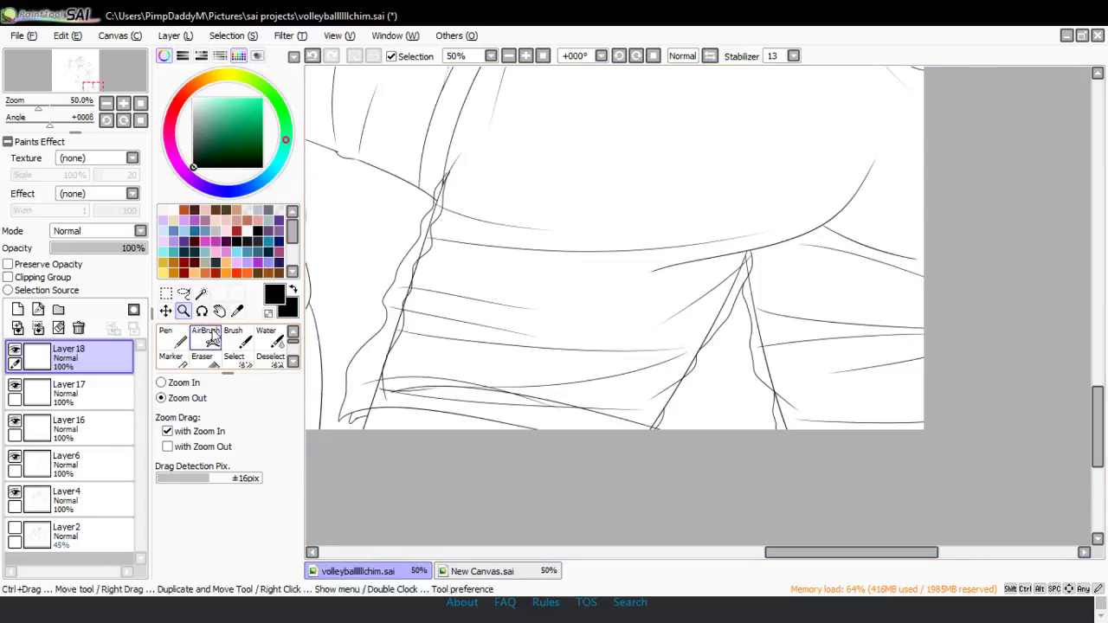
pyautogui.click(376, 377)
pyautogui.click(195, 384)
pyautogui.click(377, 410)
pyautogui.click(380, 405)
pyautogui.click(385, 392)
pyautogui.click(388, 377)
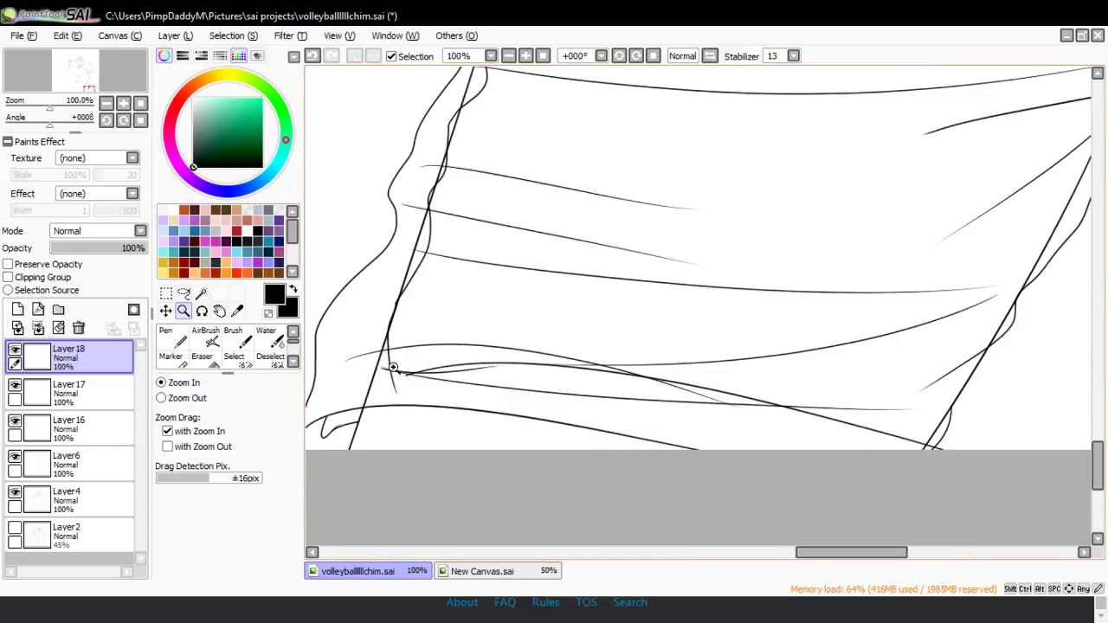
pyautogui.click(391, 366)
pyautogui.click(202, 357)
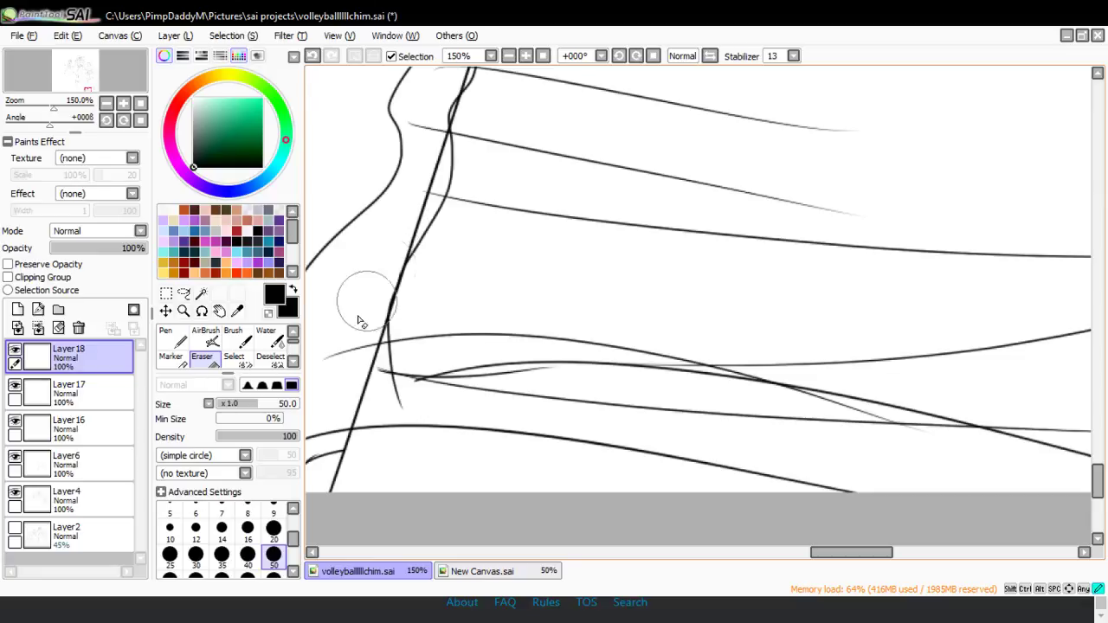
pyautogui.click(275, 532)
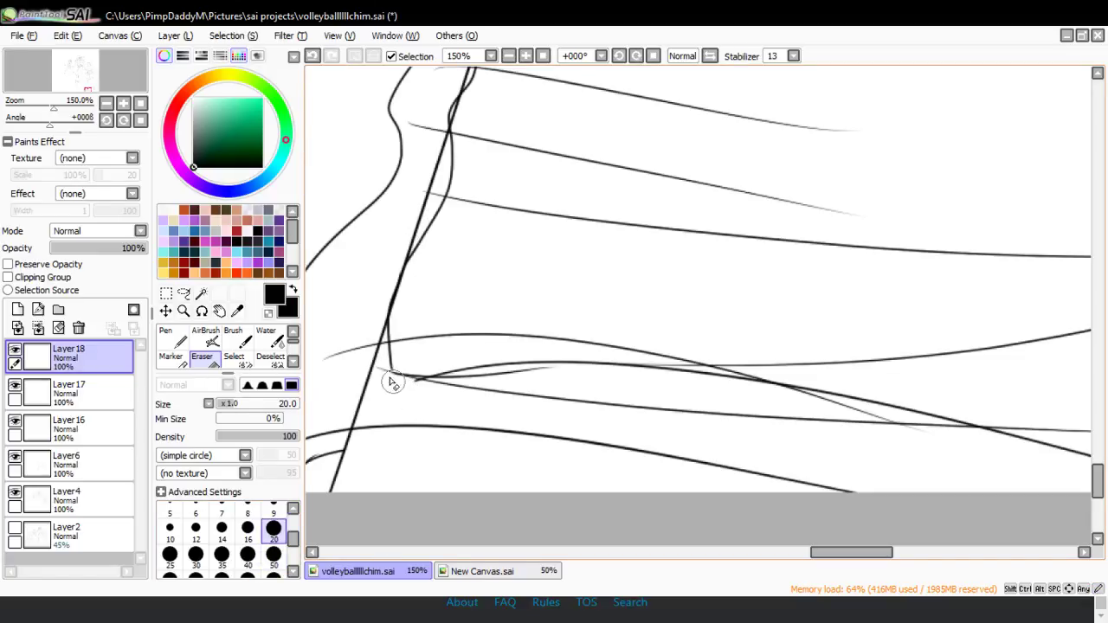
pyautogui.moveTo(366, 338)
pyautogui.mouseDown()
pyautogui.moveTo(333, 352)
pyautogui.moveTo(425, 376)
pyautogui.moveTo(520, 362)
pyautogui.moveTo(597, 364)
pyautogui.mouseUp()
pyautogui.moveTo(687, 373)
pyautogui.mouseDown()
pyautogui.moveTo(809, 400)
pyautogui.moveTo(718, 376)
pyautogui.moveTo(812, 392)
pyautogui.mouseUp()
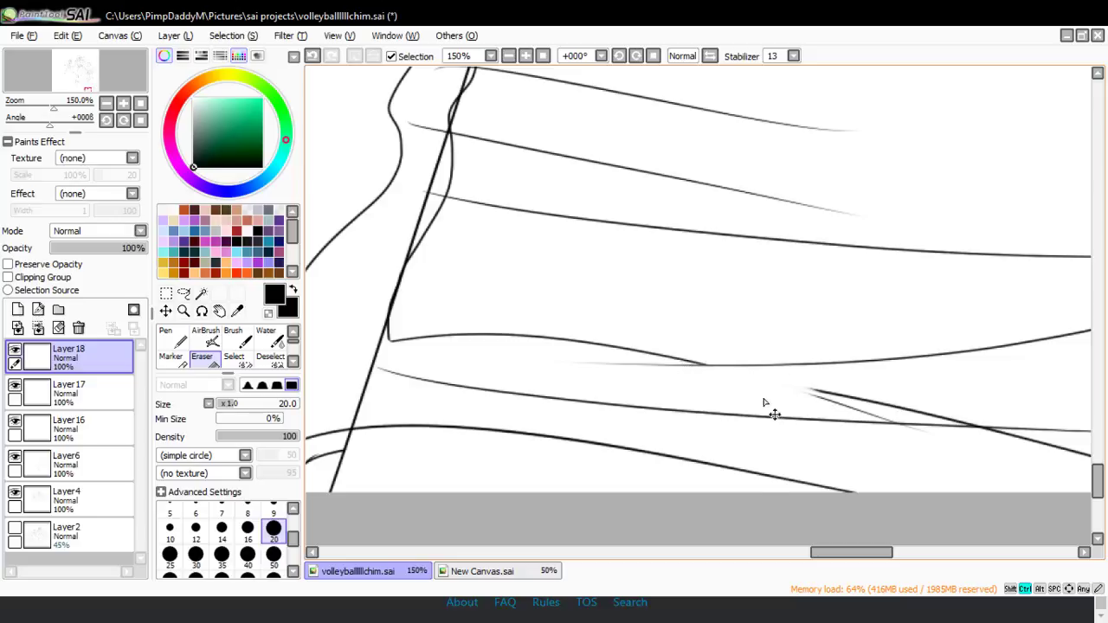
pyautogui.hotkey('ctrl', 'z')
# - Erase the stray tapered end of the higher hem curve beyond where it merges with the lower line
pyautogui.moveTo(848, 558); pyautogui.dragTo(875, 558)
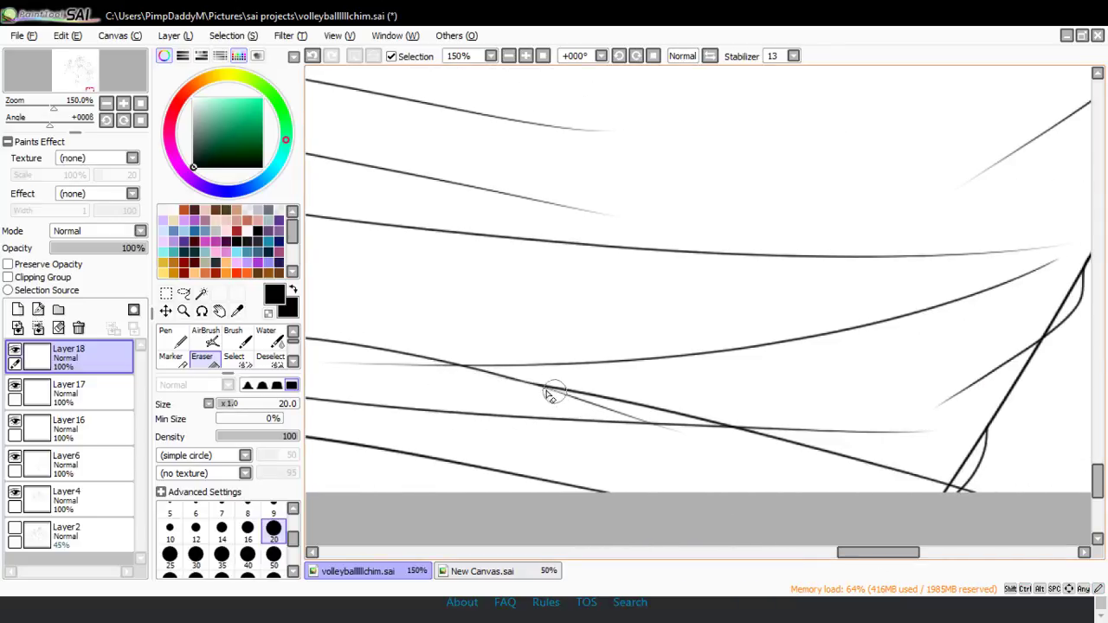
pyautogui.moveTo(549, 391)
pyautogui.mouseDown()
pyautogui.moveTo(615, 412)
pyautogui.moveTo(523, 386)
pyautogui.moveTo(643, 420)
pyautogui.moveTo(575, 397)
pyautogui.moveTo(699, 454)
pyautogui.moveTo(673, 424)
pyautogui.moveTo(707, 447)
pyautogui.mouseUp()
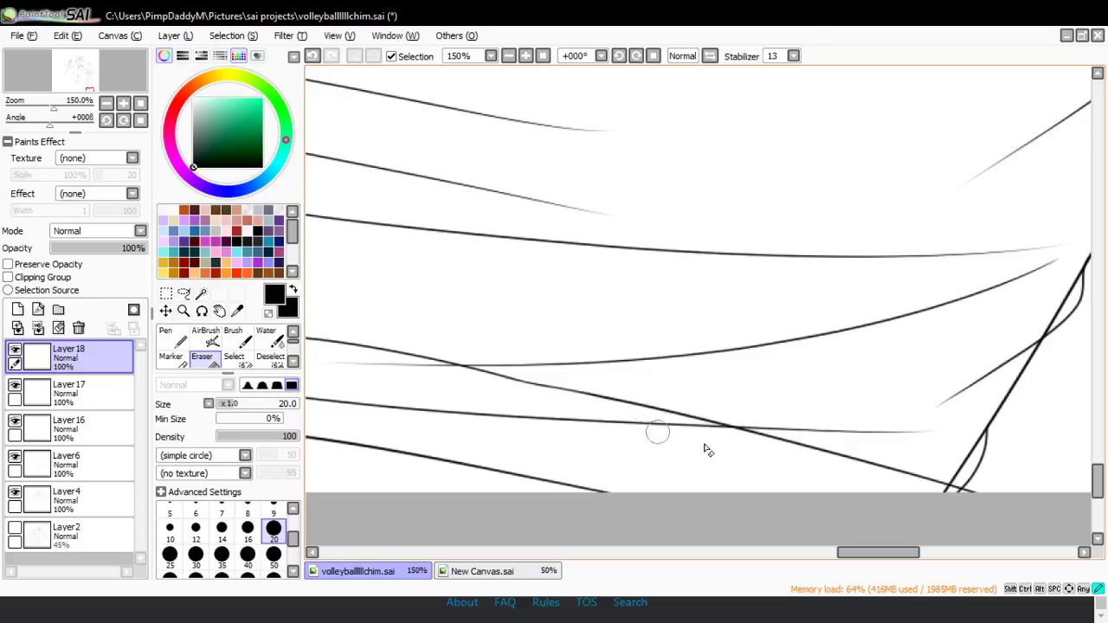
pyautogui.moveTo(898, 563); pyautogui.dragTo(938, 563)
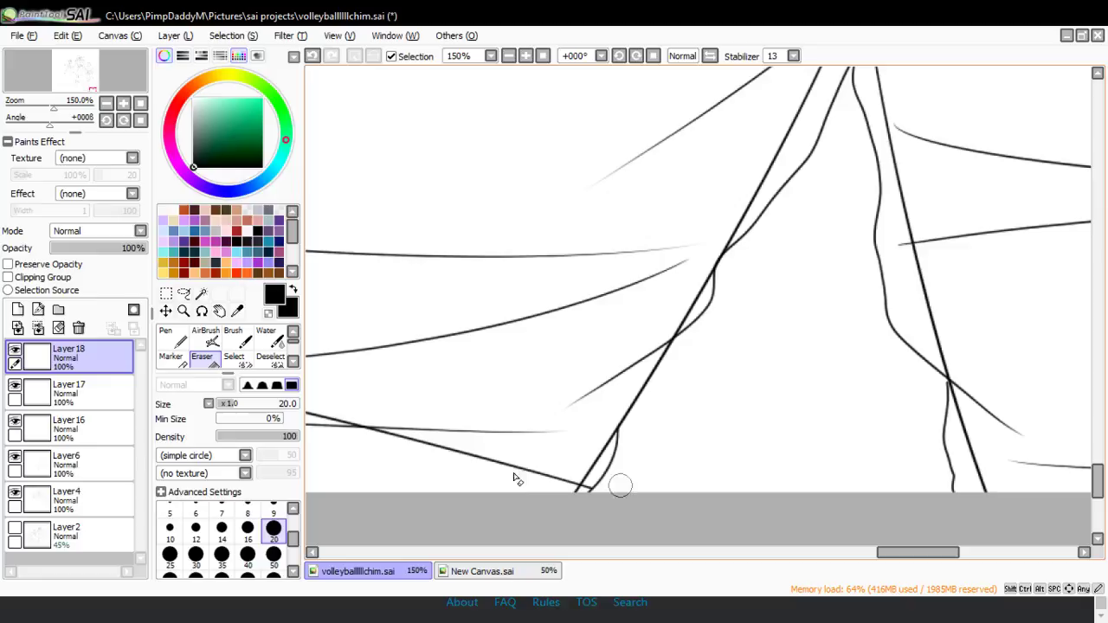
# - Erase the straight thigh line running along the front leg's outer wavy shorts edge on Layer6, using the Eraser at size 50
pyautogui.click(184, 311)
pyautogui.click(373, 357)
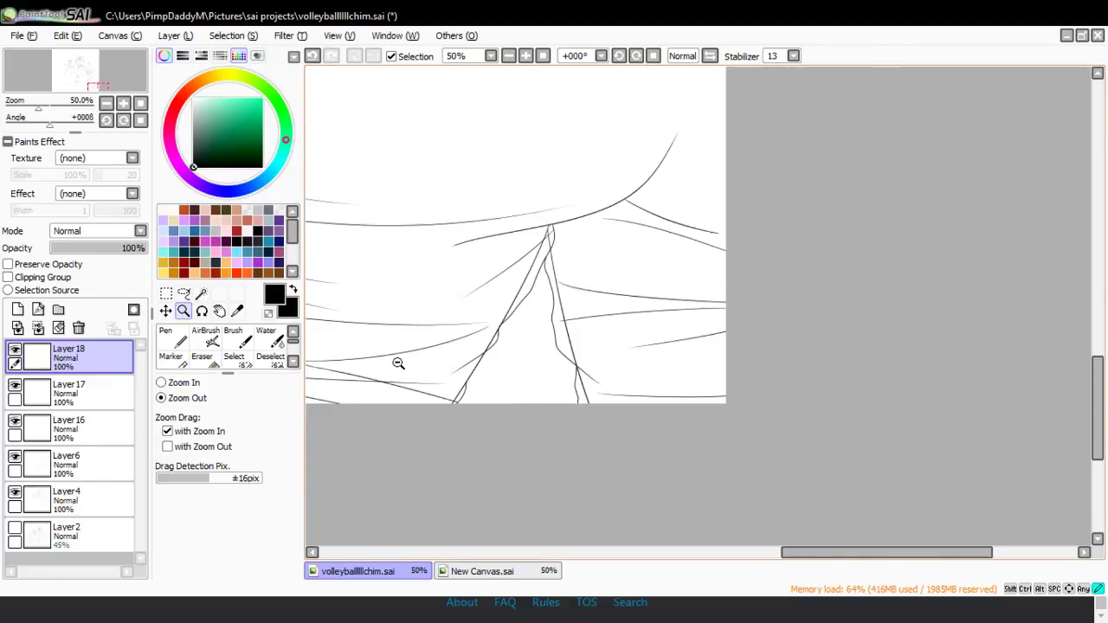
pyautogui.click(396, 363)
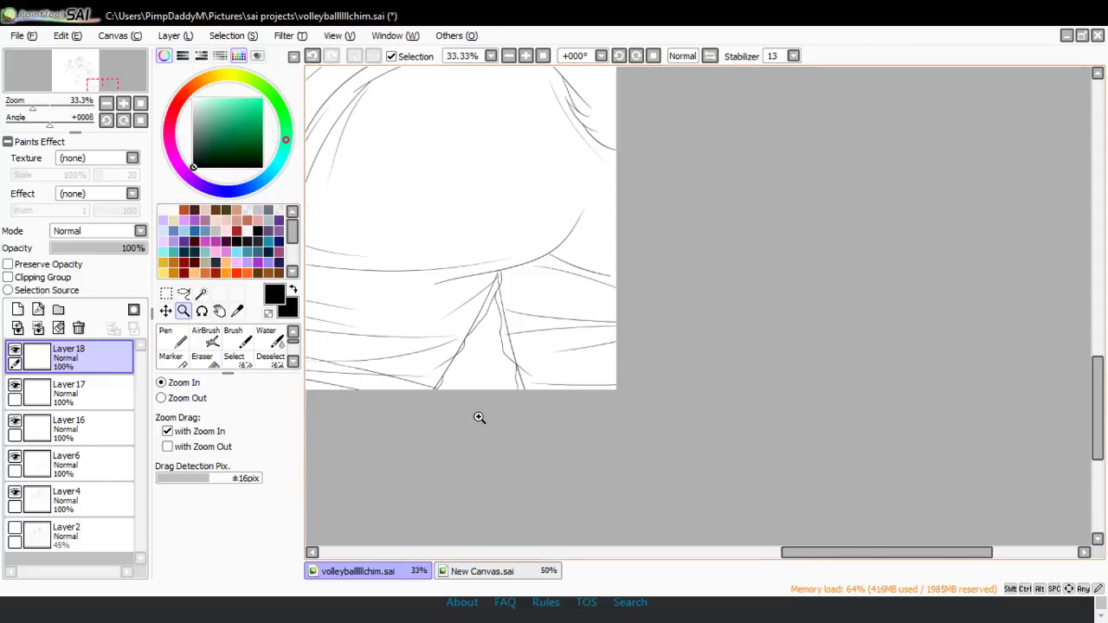
pyautogui.moveTo(829, 554); pyautogui.dragTo(770, 567)
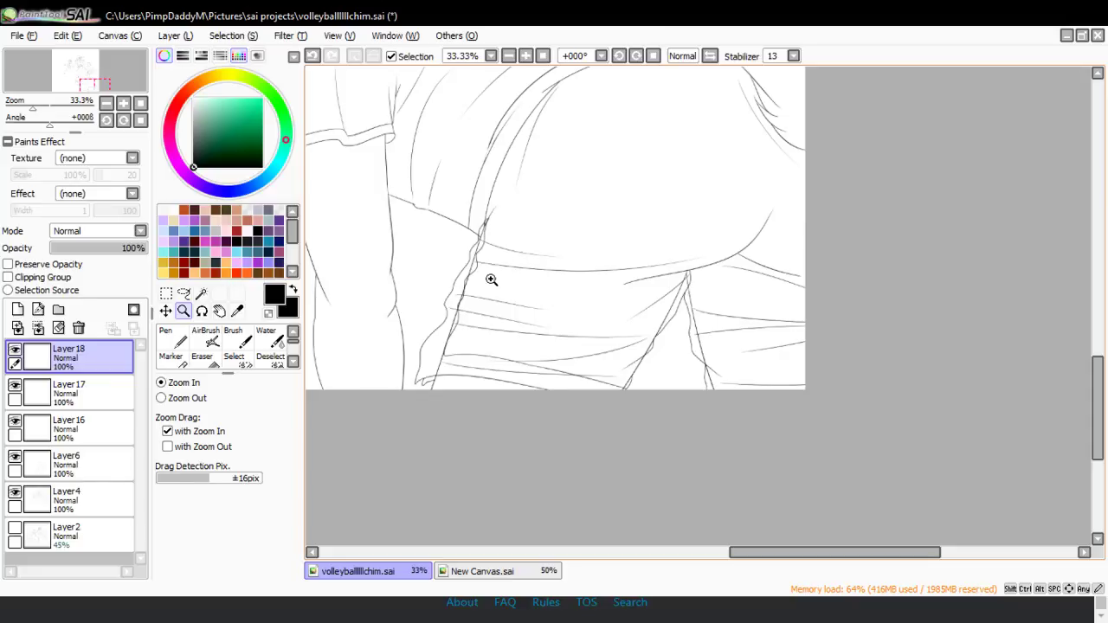
pyautogui.click(477, 321)
pyautogui.click(467, 339)
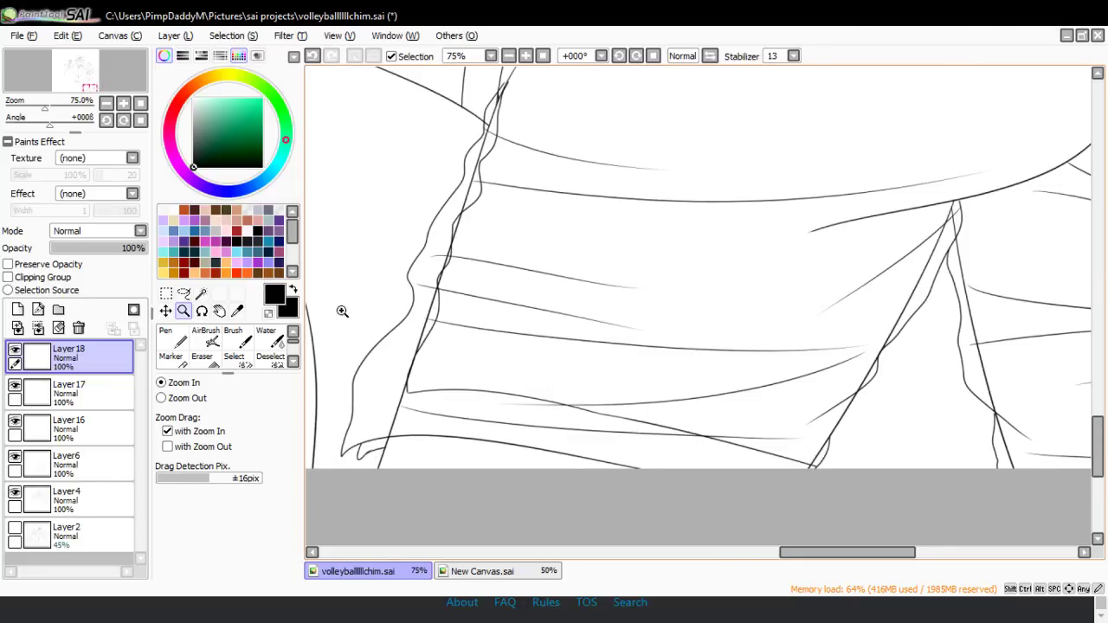
pyautogui.click(69, 459)
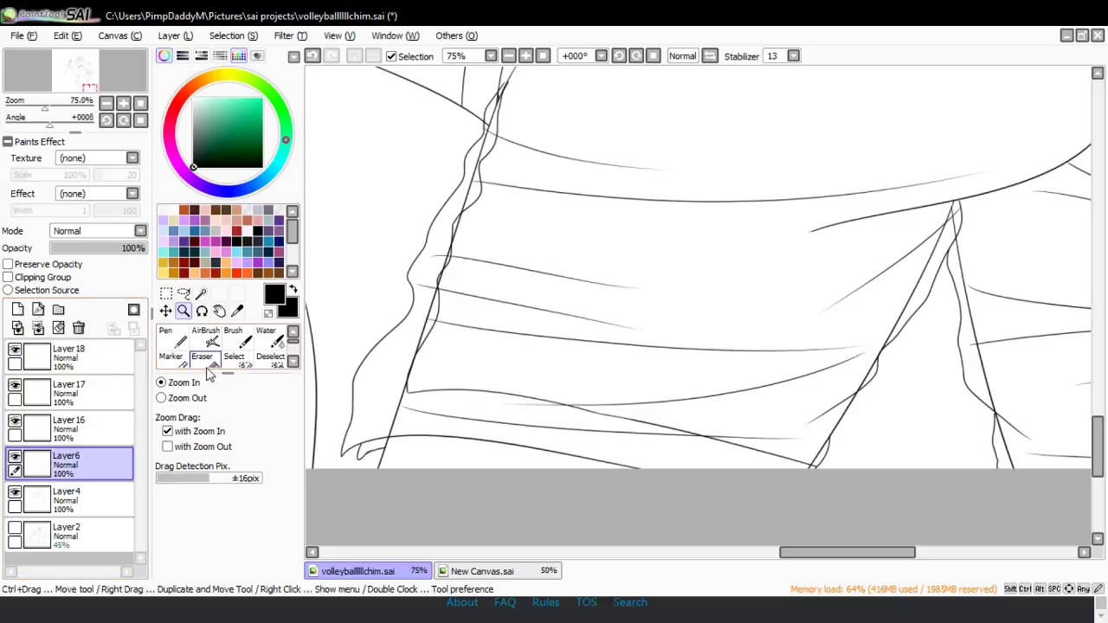
pyautogui.press('e')
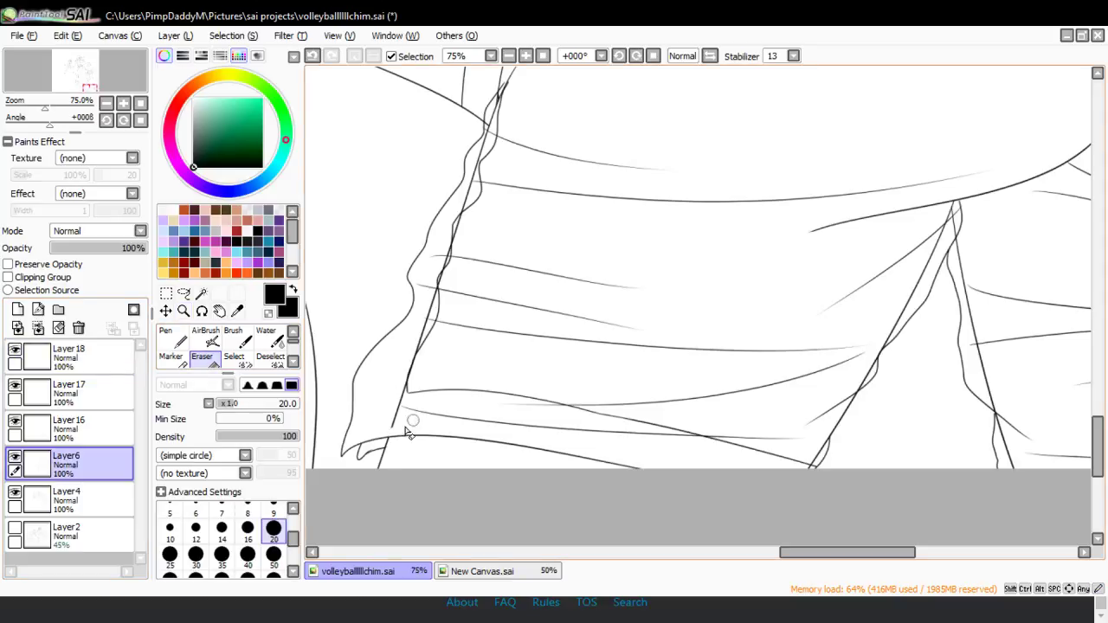
pyautogui.click(273, 554)
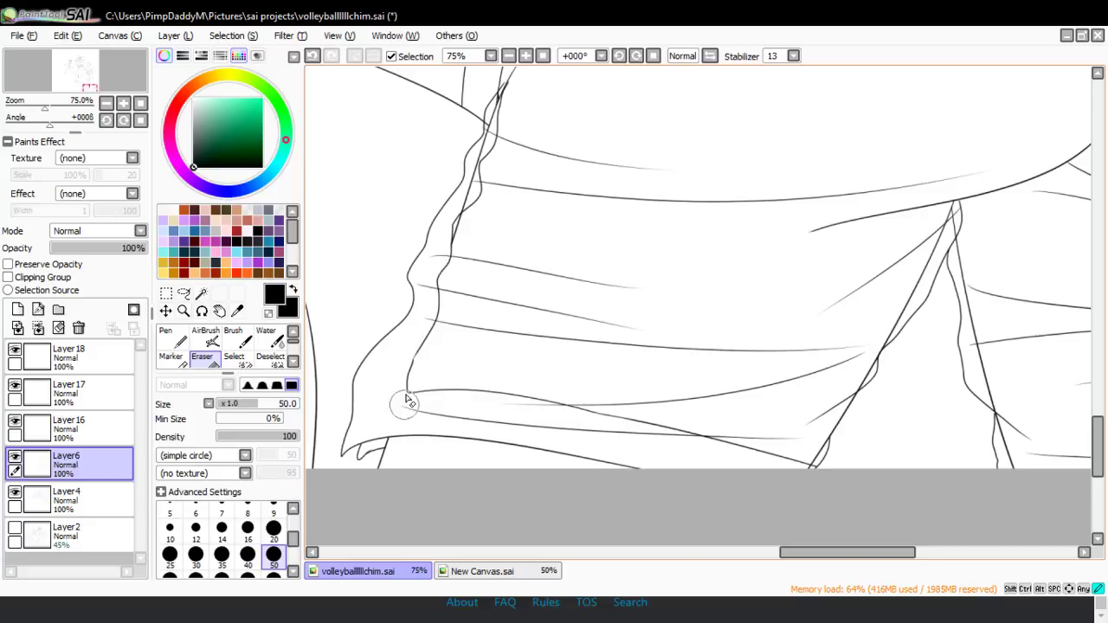
pyautogui.moveTo(445, 269)
pyautogui.mouseDown()
pyautogui.moveTo(476, 155)
pyautogui.moveTo(499, 149)
pyautogui.moveTo(490, 153)
pyautogui.moveTo(512, 103)
pyautogui.moveTo(489, 141)
pyautogui.moveTo(500, 104)
pyautogui.mouseUp()
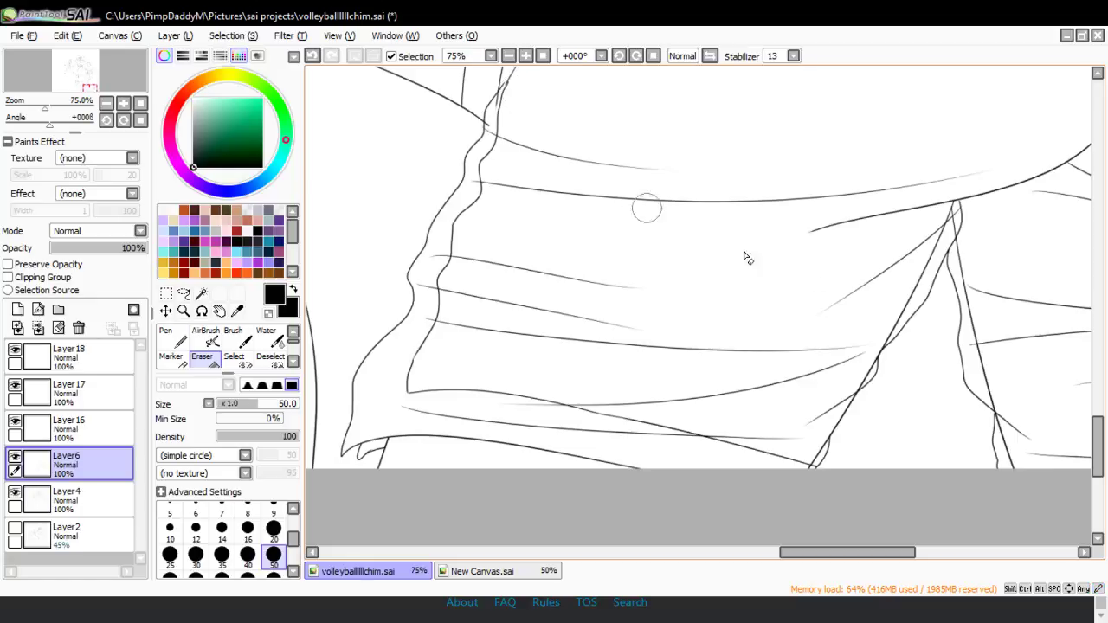
# - Erase the straight leg lines behind the two wavy inner edges of the shorts on Layer6
pyautogui.scroll(3, 1097, 441)
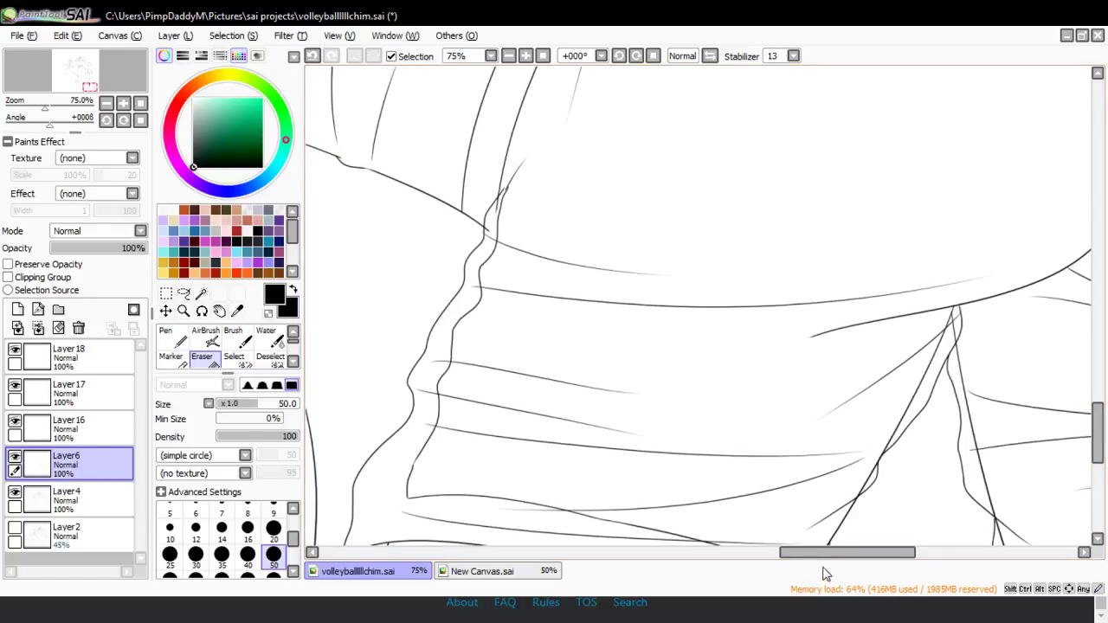
pyautogui.moveTo(831, 552); pyautogui.dragTo(874, 552)
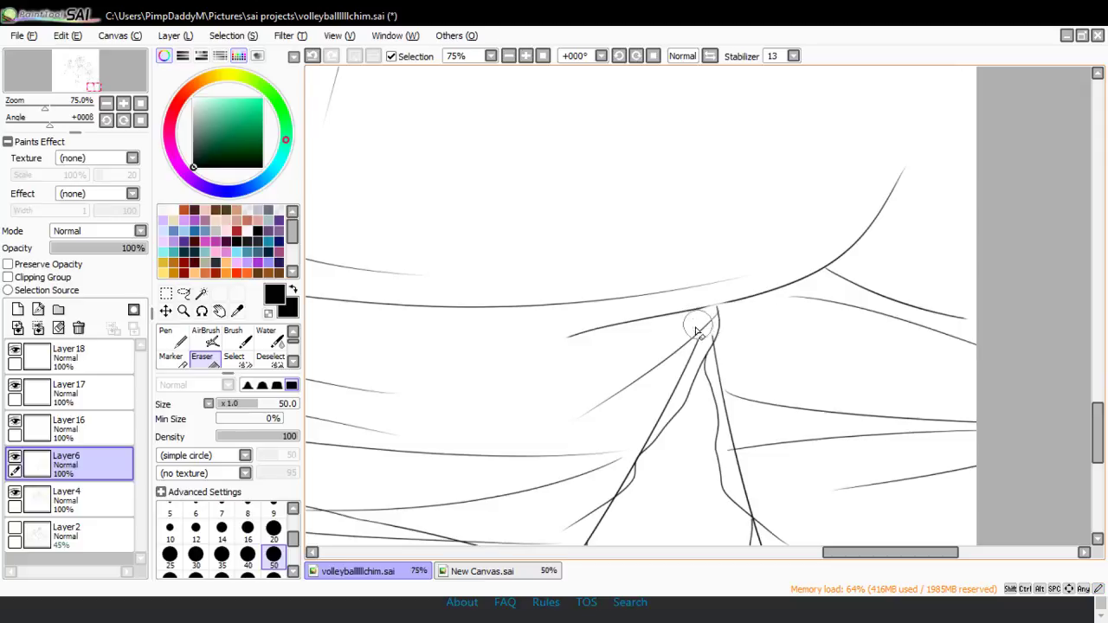
pyautogui.scroll(-3, 1104, 437)
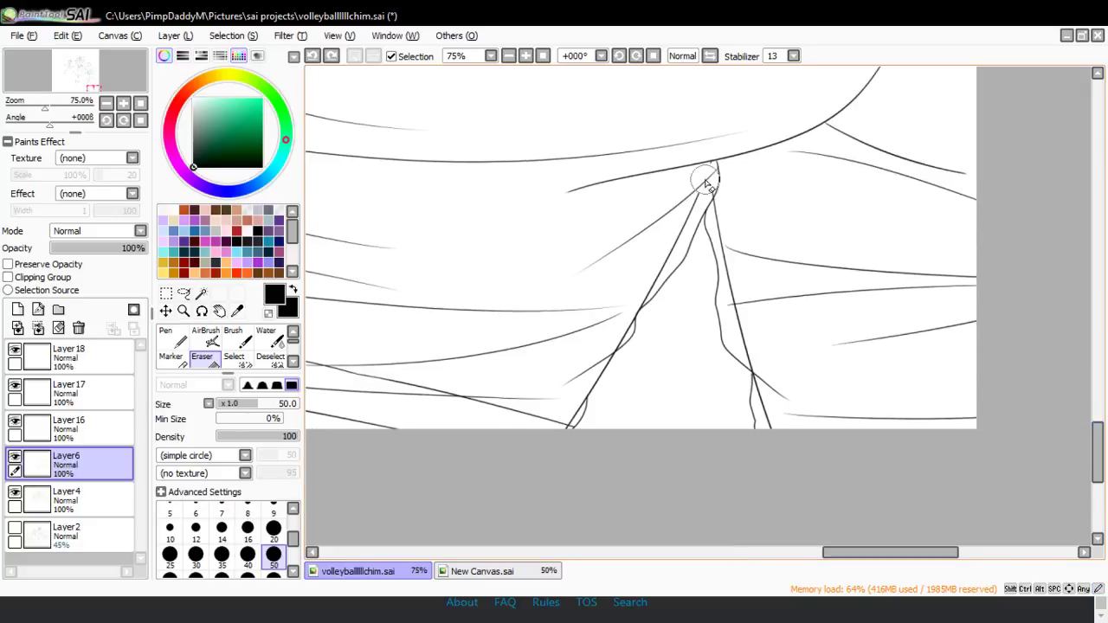
pyautogui.moveTo(692, 181)
pyautogui.mouseDown()
pyautogui.moveTo(721, 172)
pyautogui.moveTo(696, 190)
pyautogui.moveTo(729, 164)
pyautogui.moveTo(673, 225)
pyautogui.moveTo(725, 175)
pyautogui.moveTo(749, 355)
pyautogui.moveTo(738, 315)
pyautogui.moveTo(781, 482)
pyautogui.mouseUp()
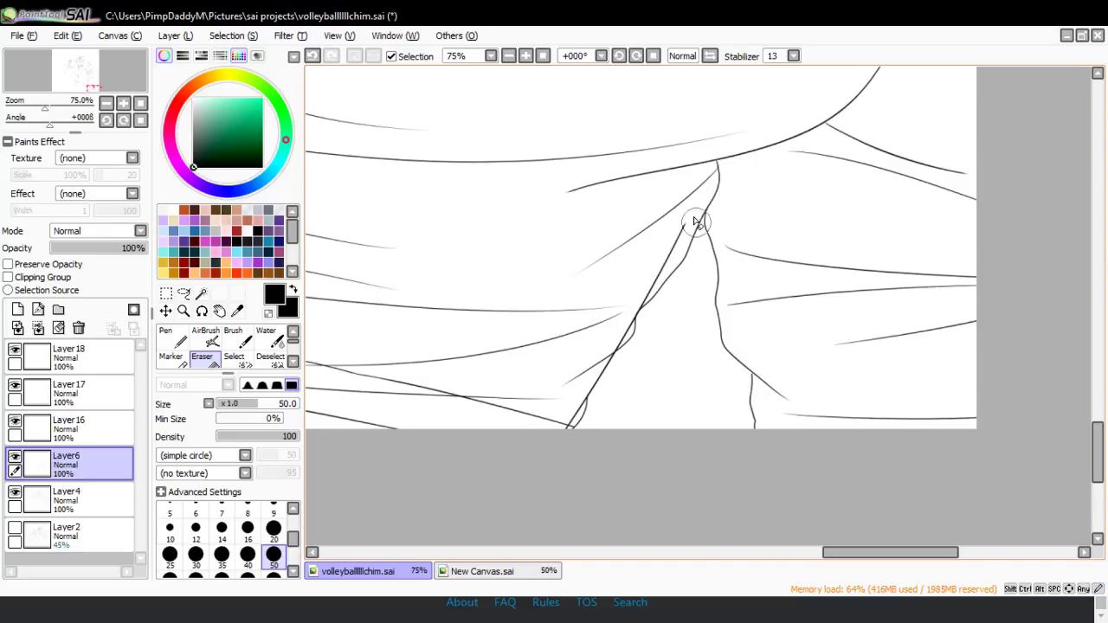
pyautogui.moveTo(692, 218)
pyautogui.mouseDown()
pyautogui.moveTo(644, 267)
pyautogui.moveTo(624, 315)
pyautogui.mouseUp()
pyautogui.moveTo(661, 273); pyautogui.dragTo(578, 403)
pyautogui.hotkey('ctrl', 'z')
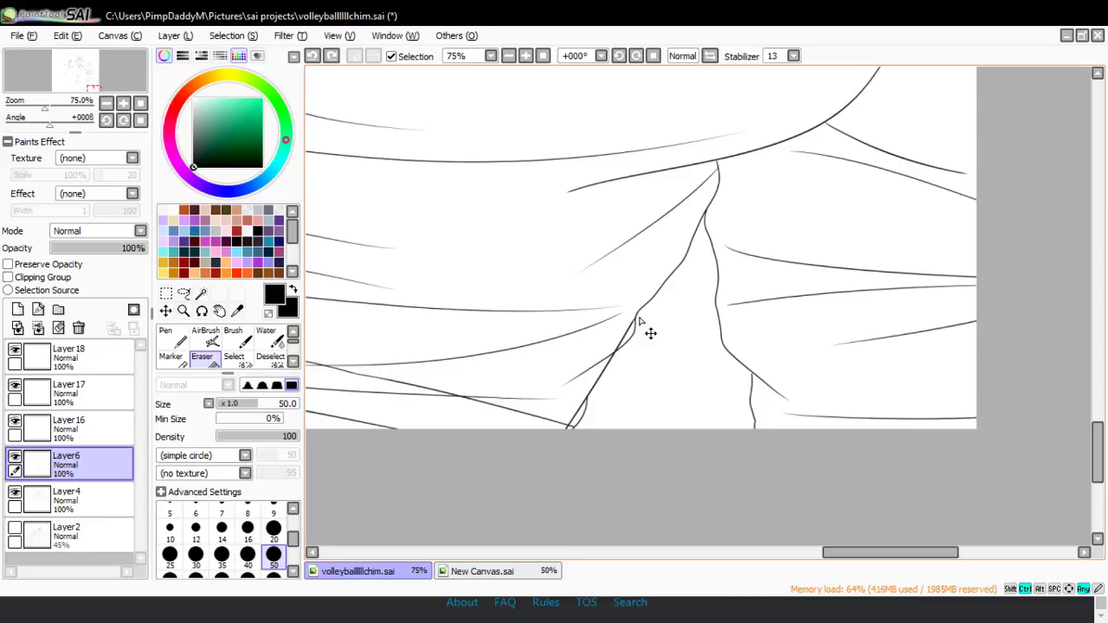
pyautogui.moveTo(642, 308); pyautogui.dragTo(589, 373)
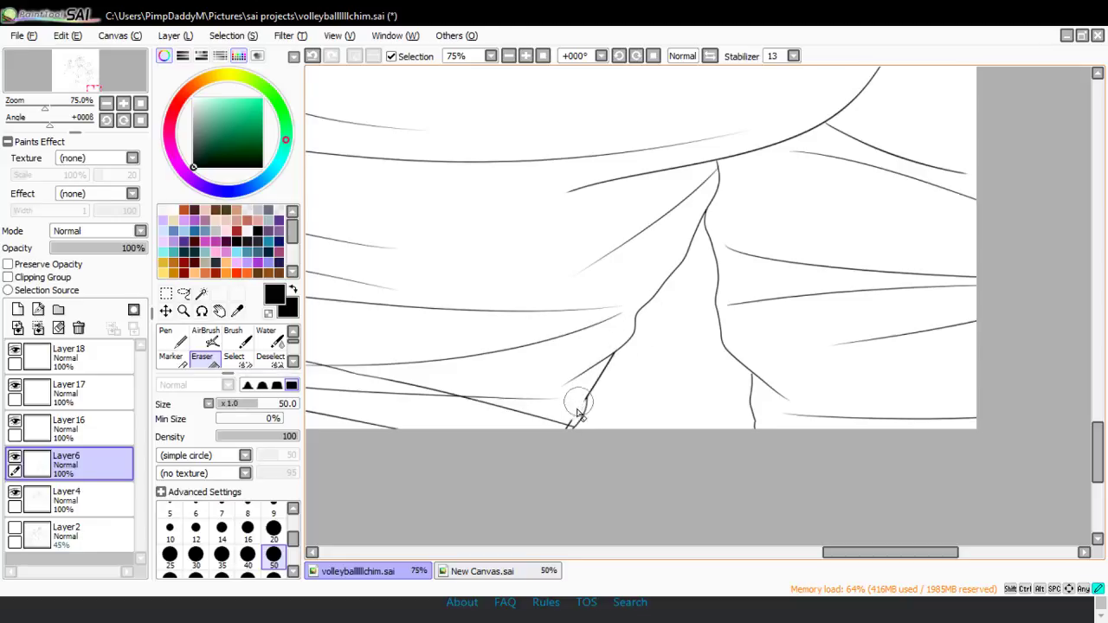
# - Close the small gap where the rear leg's lower wavy edge meets the diagonal fold line, using the Pen at size 3 on Layer6
pyautogui.click(182, 310)
pyautogui.click(843, 427)
pyautogui.click(838, 423)
pyautogui.click(832, 419)
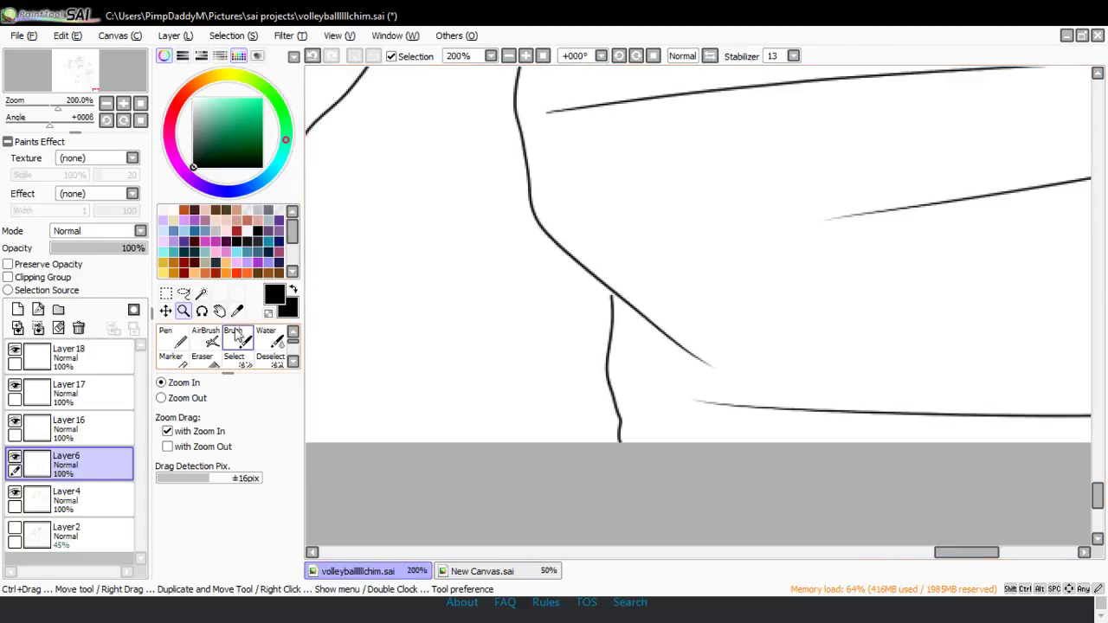
pyautogui.click(167, 338)
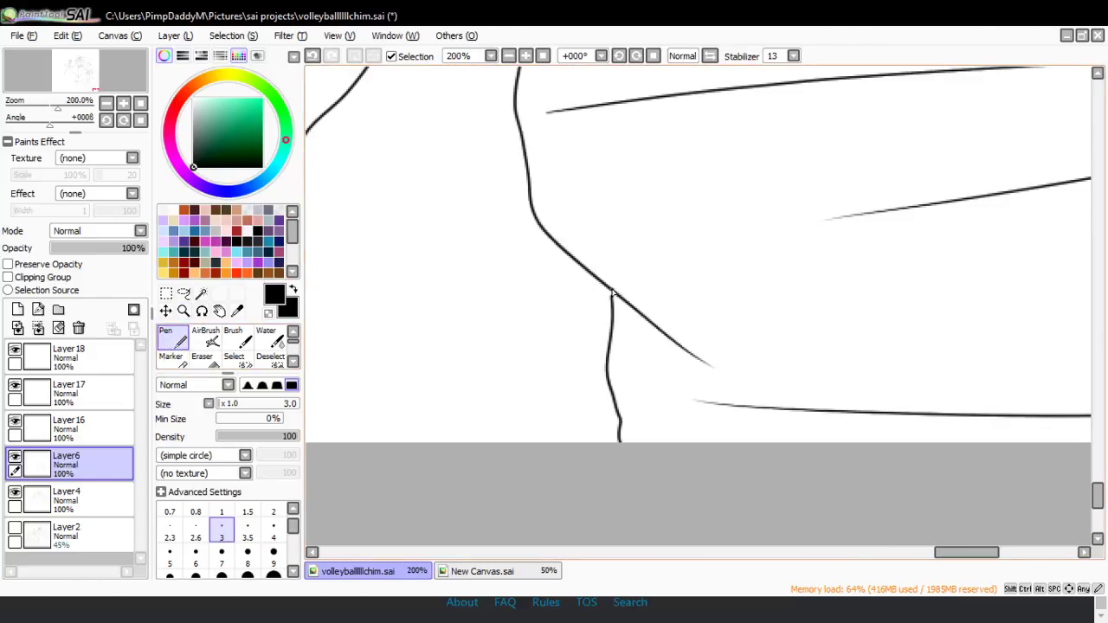
pyautogui.click(182, 309)
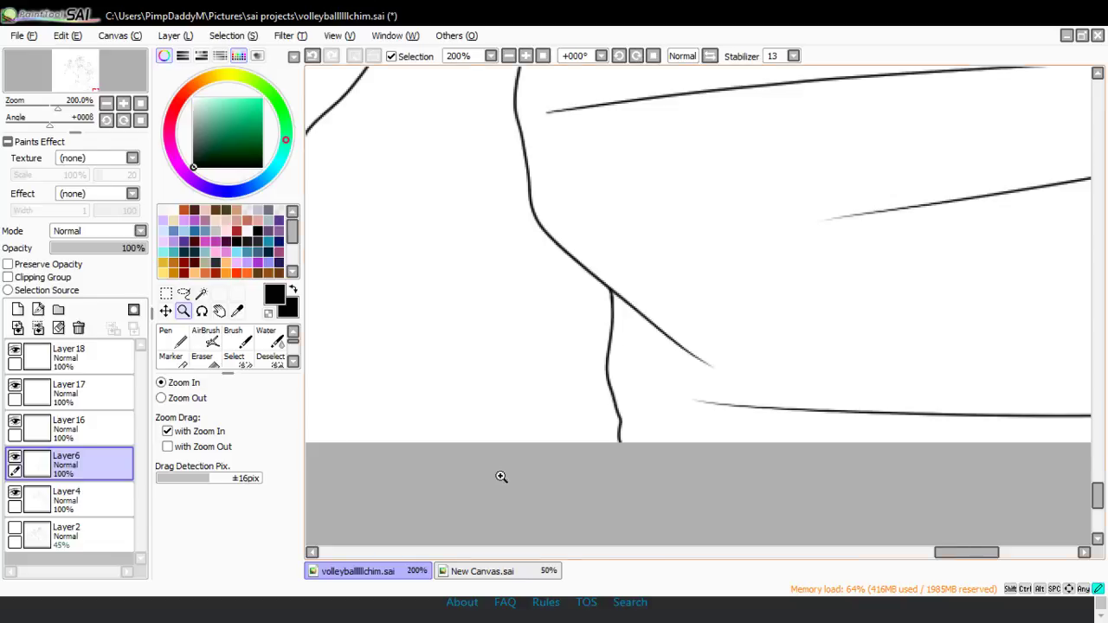
# - Try a short Pen stroke where the inner leg edges meet and undo it
pyautogui.click(442, 471)
pyautogui.click(563, 512)
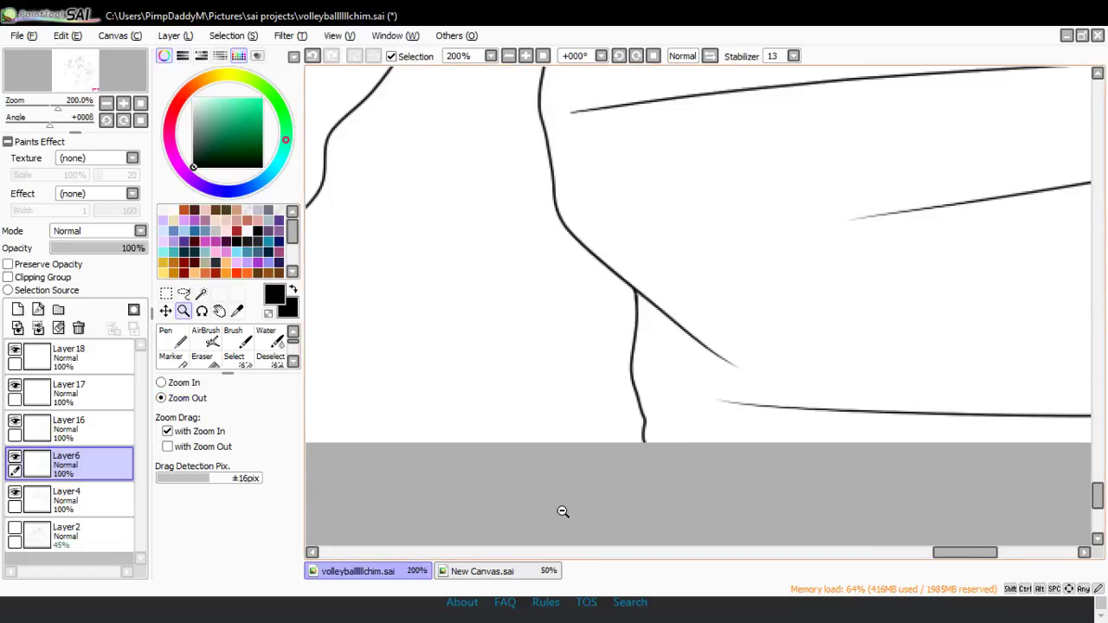
pyautogui.click(571, 516)
pyautogui.click(585, 505)
pyautogui.click(727, 390)
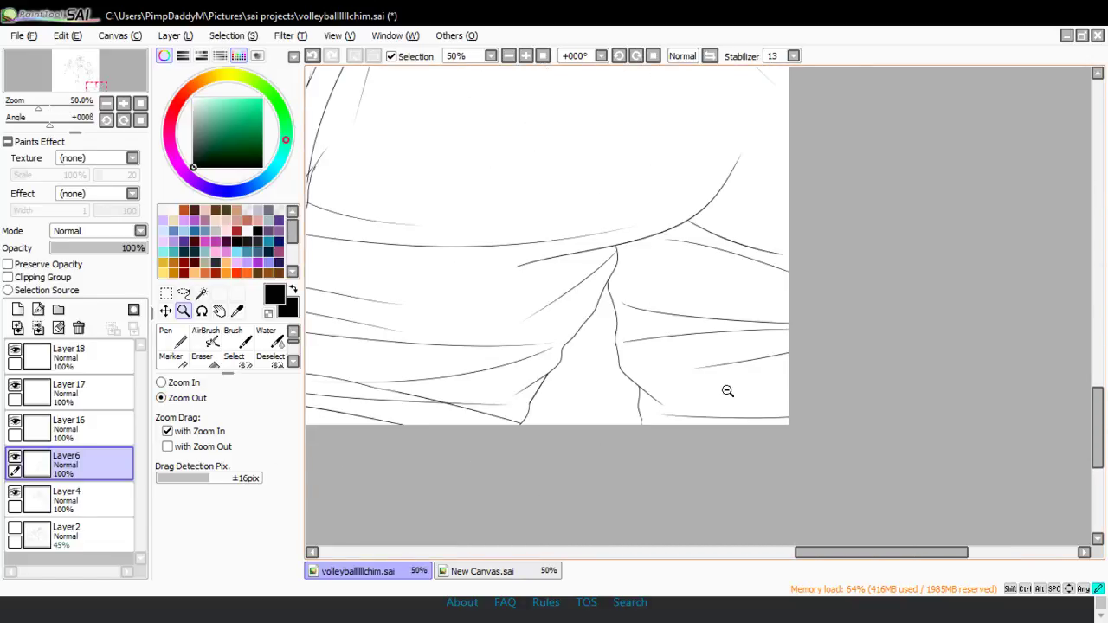
pyautogui.click(647, 403)
pyautogui.click(167, 338)
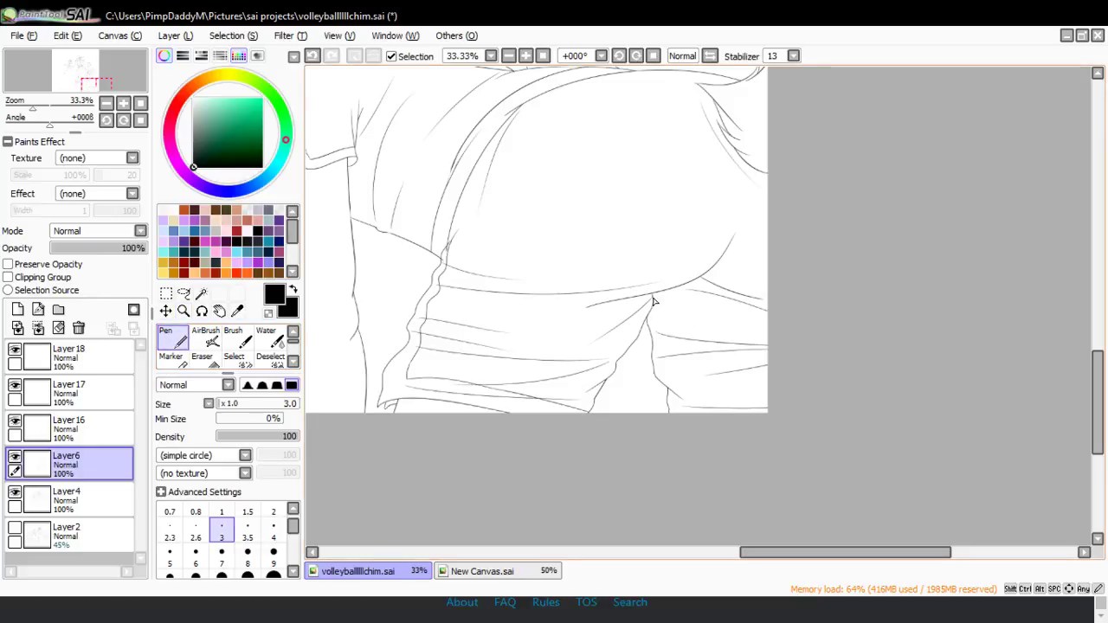
pyautogui.hotkey('ctrl', 'z')
# - Extend the front wavy edge upward with the Pen at size 3 to join the tapered fold line above it
pyautogui.click(183, 311)
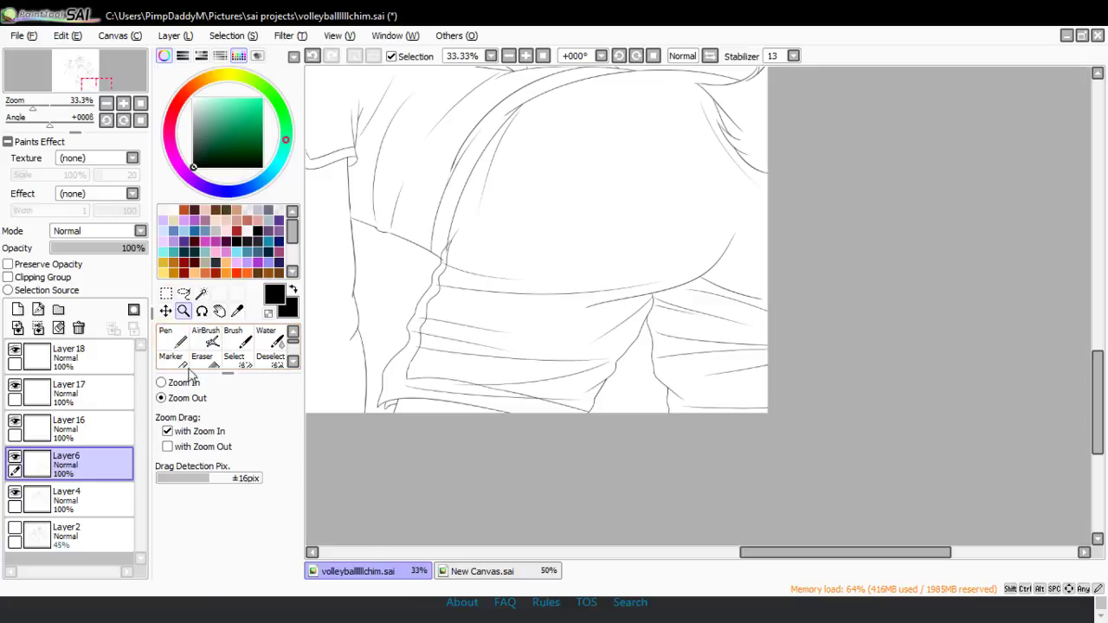
pyautogui.click(447, 275)
pyautogui.click(452, 223)
pyautogui.click(456, 211)
pyautogui.click(449, 217)
pyautogui.click(442, 246)
pyautogui.click(440, 253)
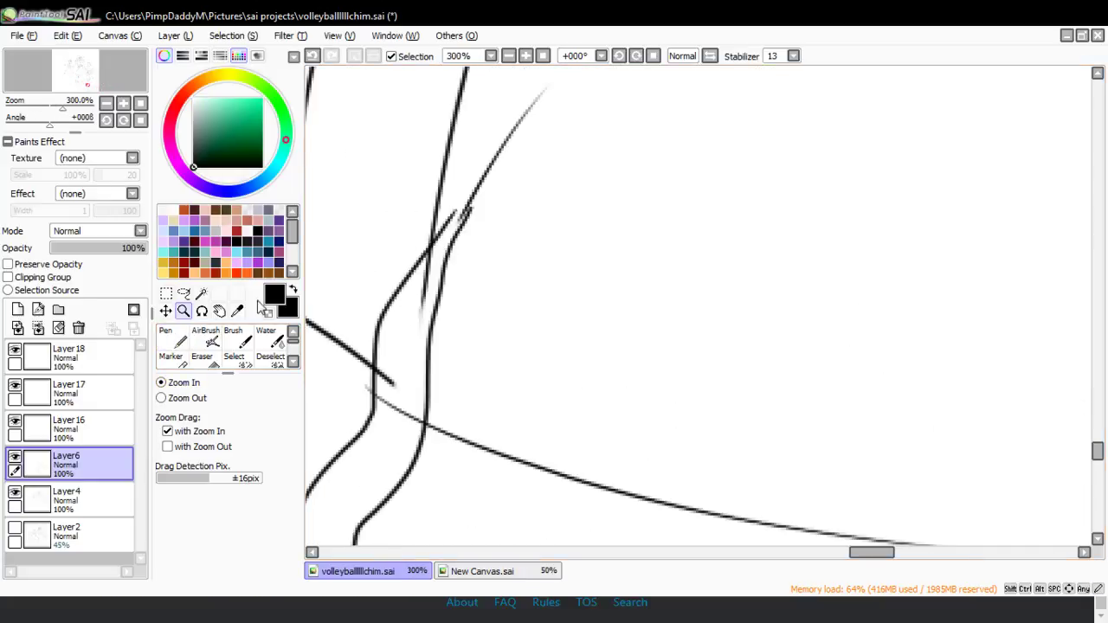
pyautogui.click(176, 338)
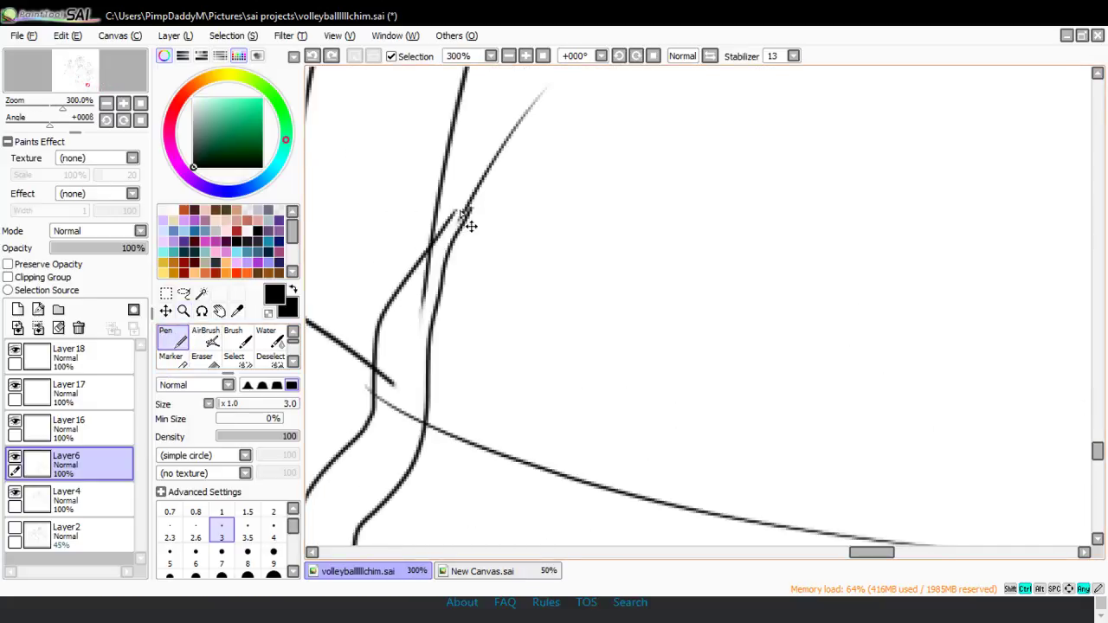
pyautogui.moveTo(437, 247); pyautogui.dragTo(526, 111)
# - Erase stray marks beside the joined edge on Layer6 and the line ends overshooting it on Layer16, using the Eraser at size 20
pyautogui.click(215, 362)
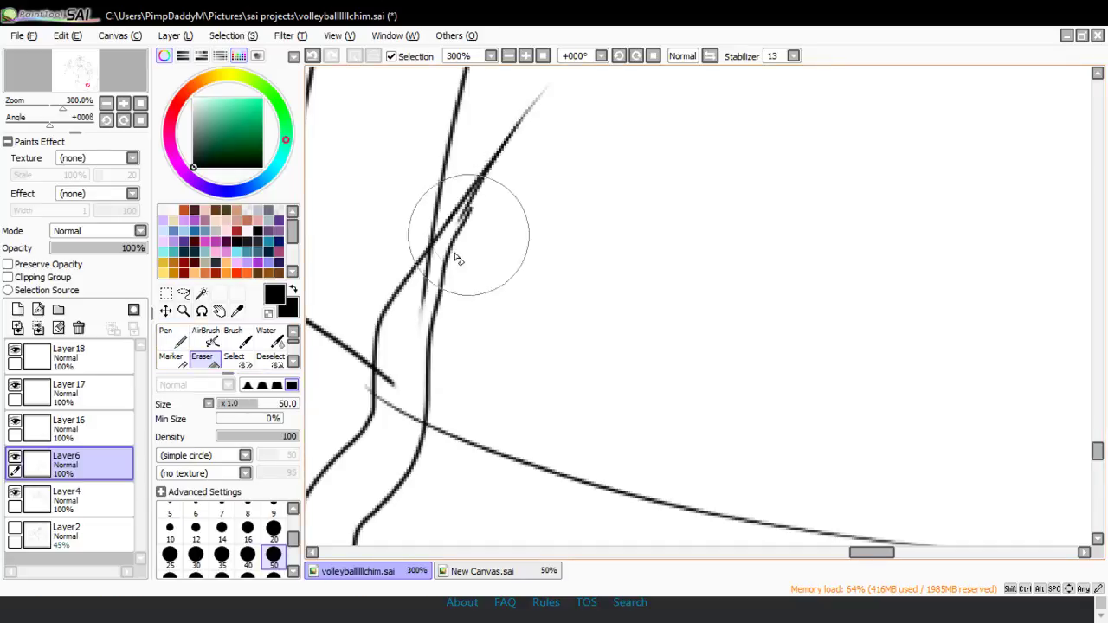
pyautogui.click(274, 528)
pyautogui.moveTo(502, 234); pyautogui.dragTo(539, 138)
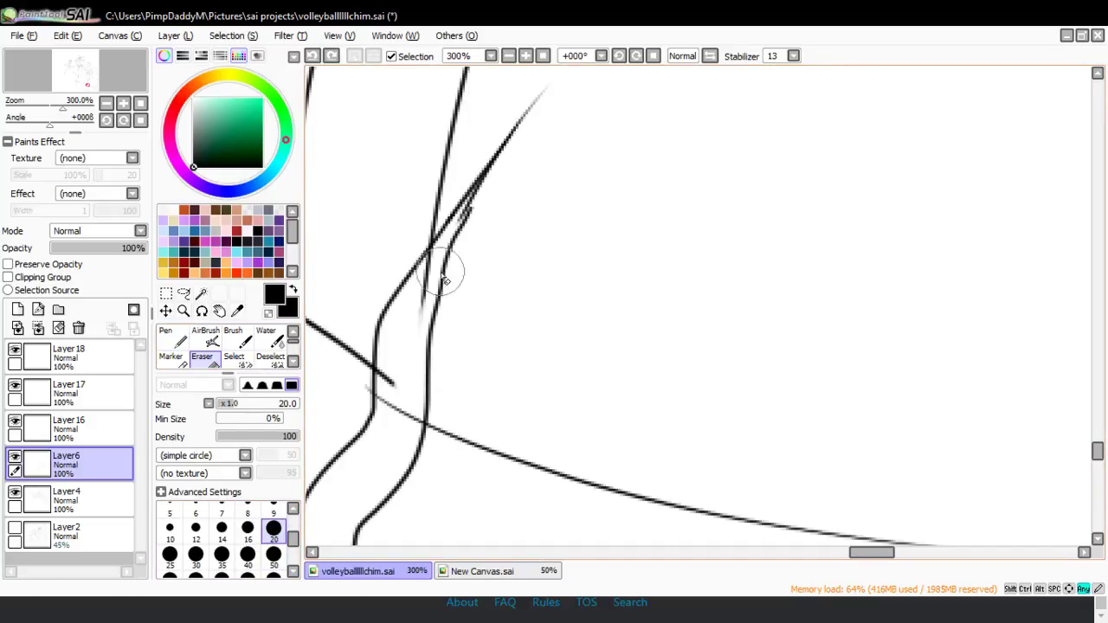
pyautogui.moveTo(447, 260); pyautogui.dragTo(588, 84)
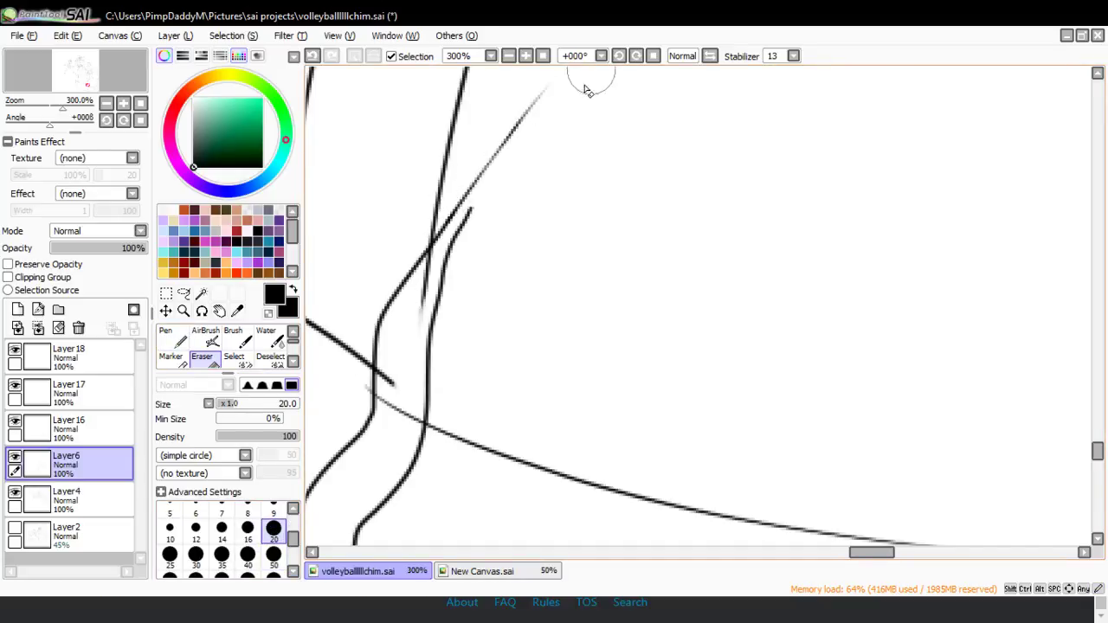
pyautogui.click(72, 438)
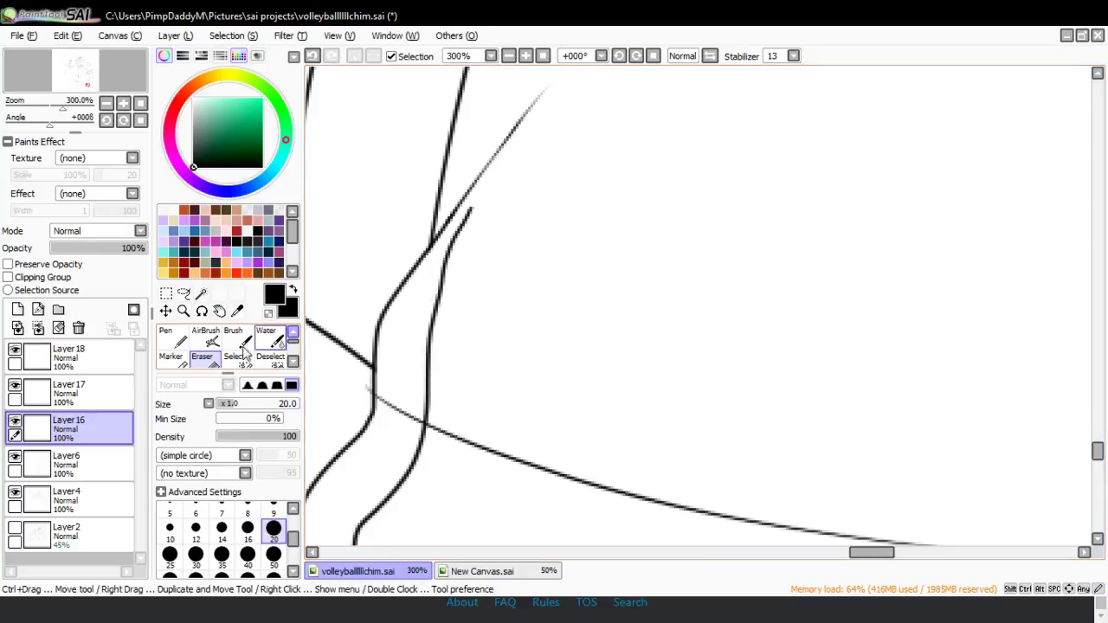
# - Connect the second wavy edge's upper end to the tapered fold line on Layer18 and clean the join with the Eraser
pyautogui.click(21, 359)
pyautogui.click(170, 338)
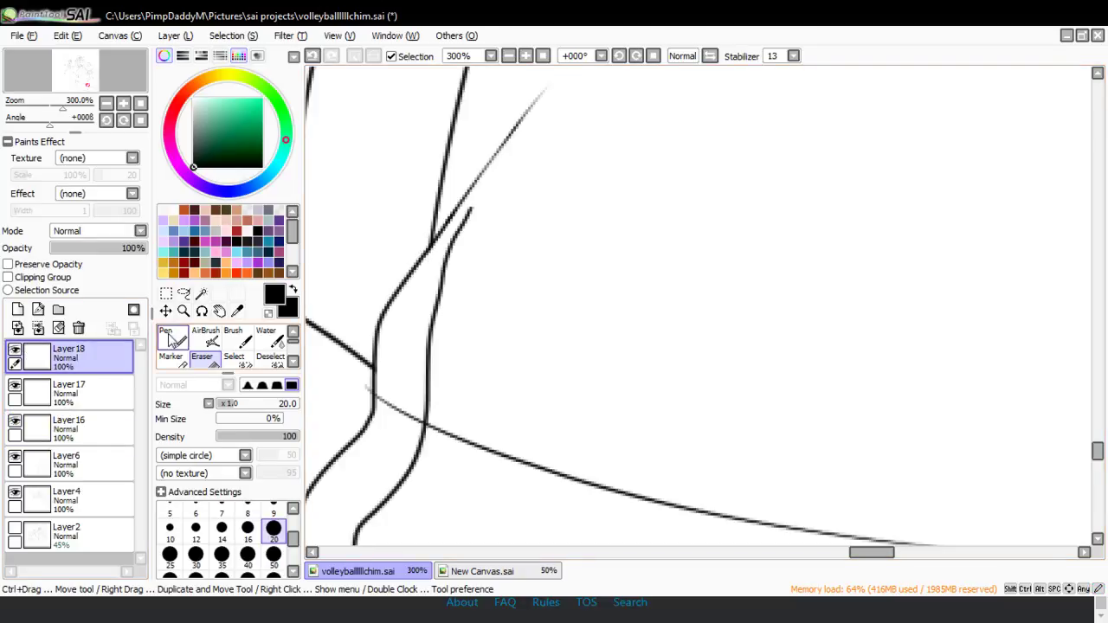
pyautogui.click(202, 359)
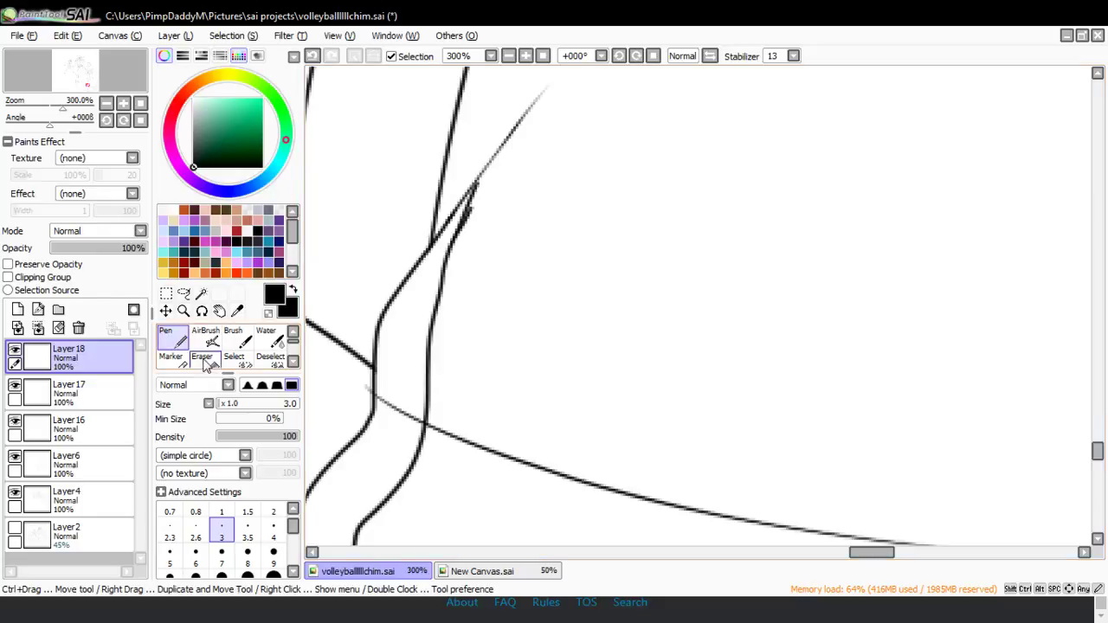
# - Erase the tapered start of the curved shorts line between the two wavy edges on Layer17
pyautogui.click(70, 393)
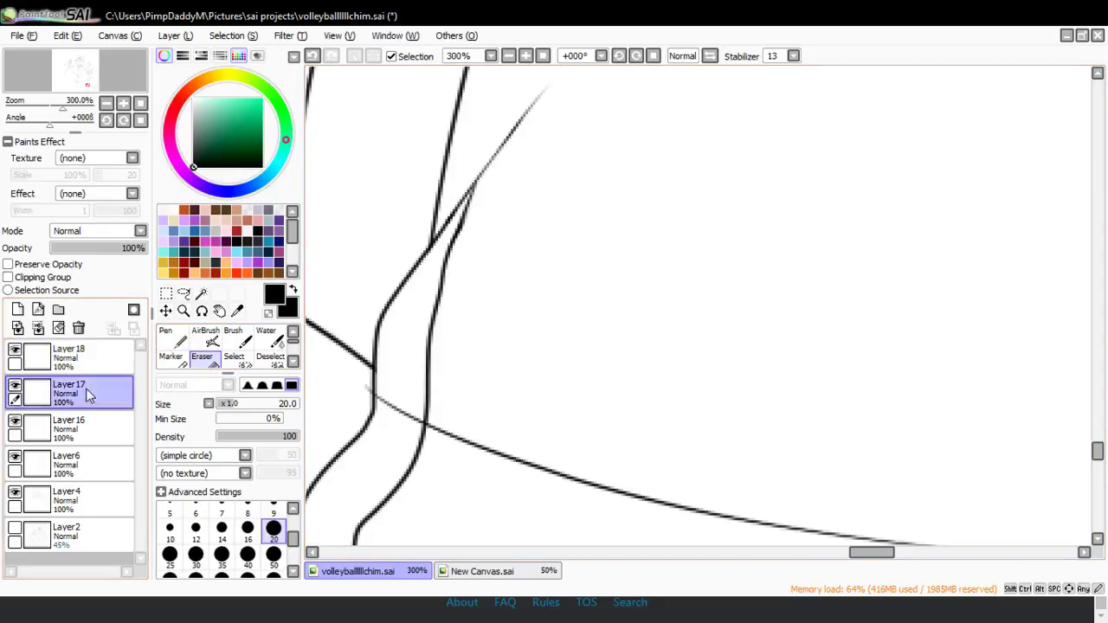
pyautogui.moveTo(361, 372)
pyautogui.mouseDown()
pyautogui.moveTo(355, 401)
pyautogui.moveTo(368, 433)
pyautogui.moveTo(400, 432)
pyautogui.mouseUp()
pyautogui.hotkey('ctrl', 'z')
pyautogui.moveTo(359, 383)
pyautogui.mouseDown()
pyautogui.moveTo(384, 411)
pyautogui.moveTo(396, 394)
pyautogui.moveTo(393, 405)
pyautogui.moveTo(389, 384)
pyautogui.moveTo(407, 417)
pyautogui.mouseUp()
pyautogui.hotkey('ctrl', 'z')
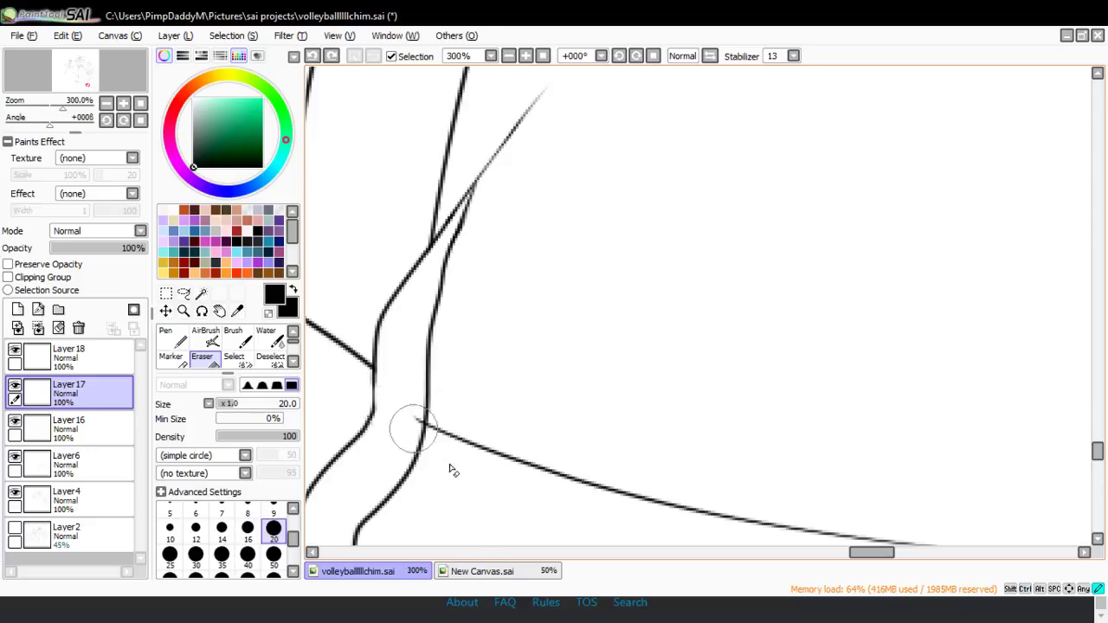
# - Merge Layer18, Layer17, Layer16 and Layer6 down into Layer4 so all the inked line art sits on one layer
pyautogui.click(183, 314)
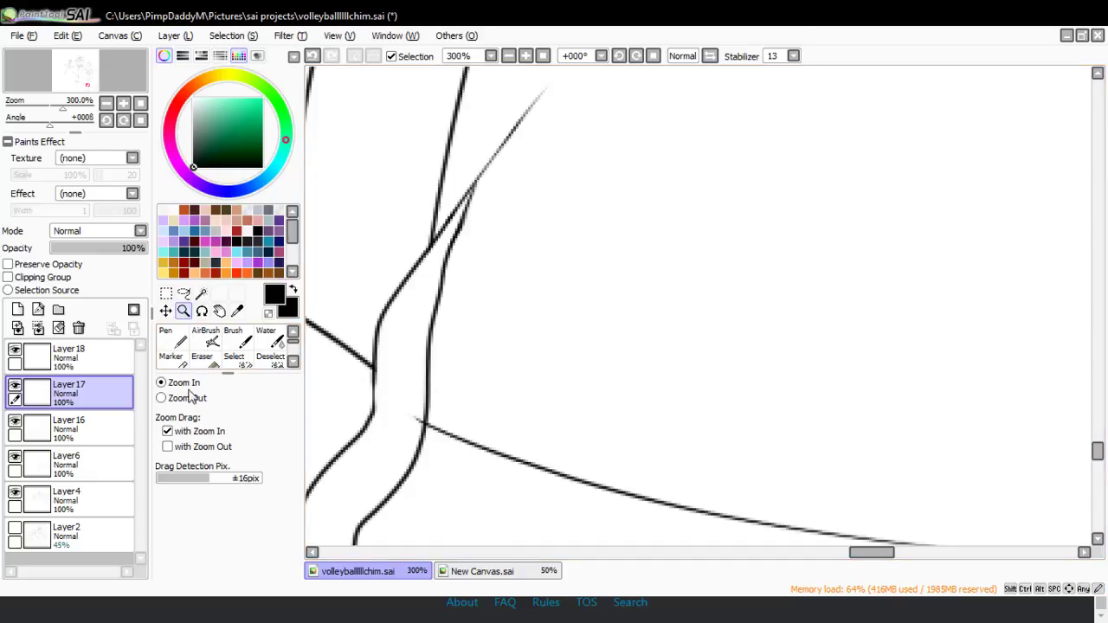
pyautogui.click(442, 337)
pyautogui.click(447, 323)
pyautogui.click(437, 294)
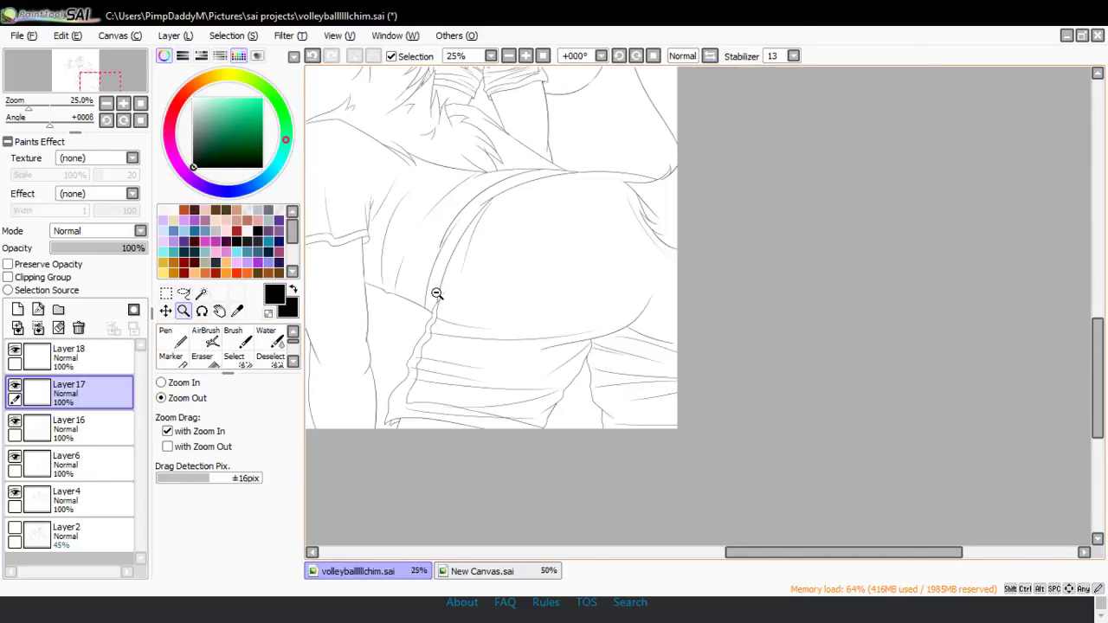
pyautogui.click(454, 337)
pyautogui.click(528, 364)
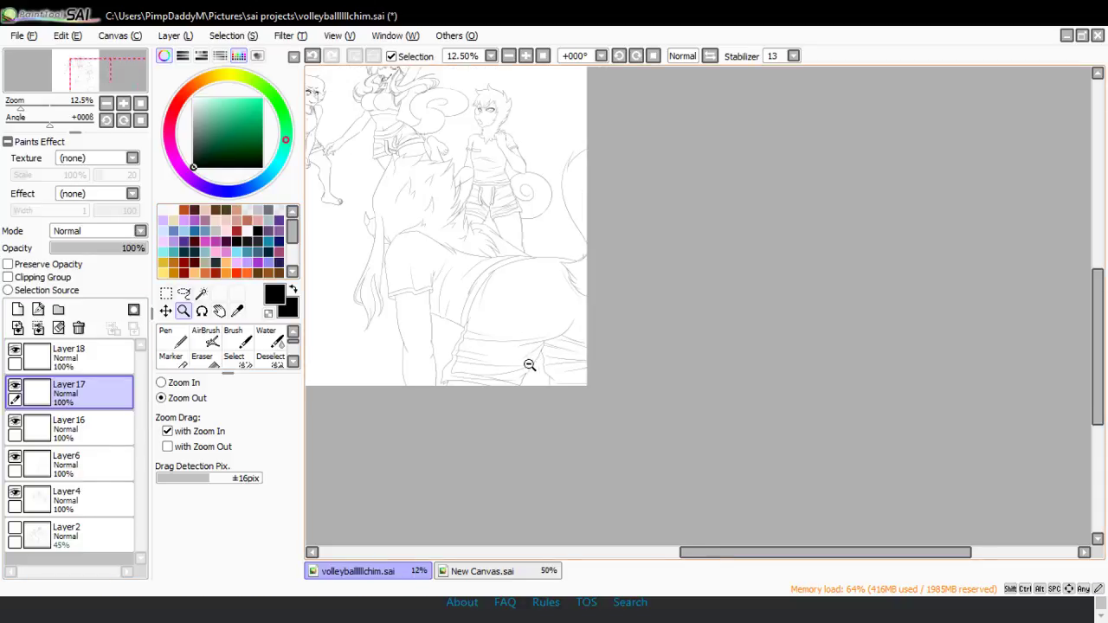
pyautogui.click(69, 357)
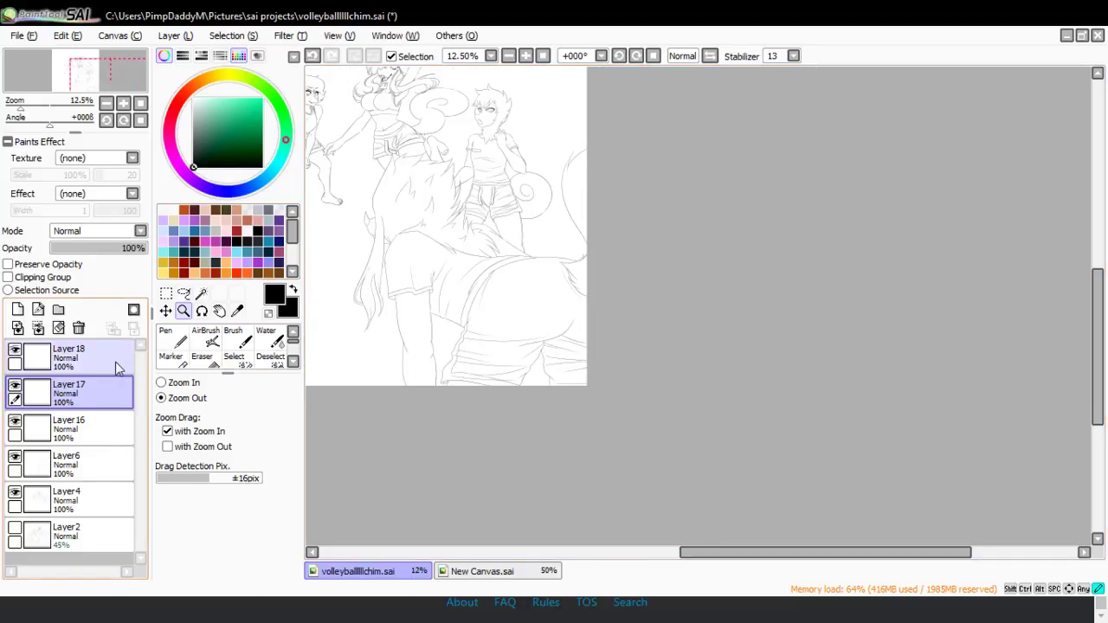
pyautogui.click(37, 328)
pyautogui.click(37, 328)
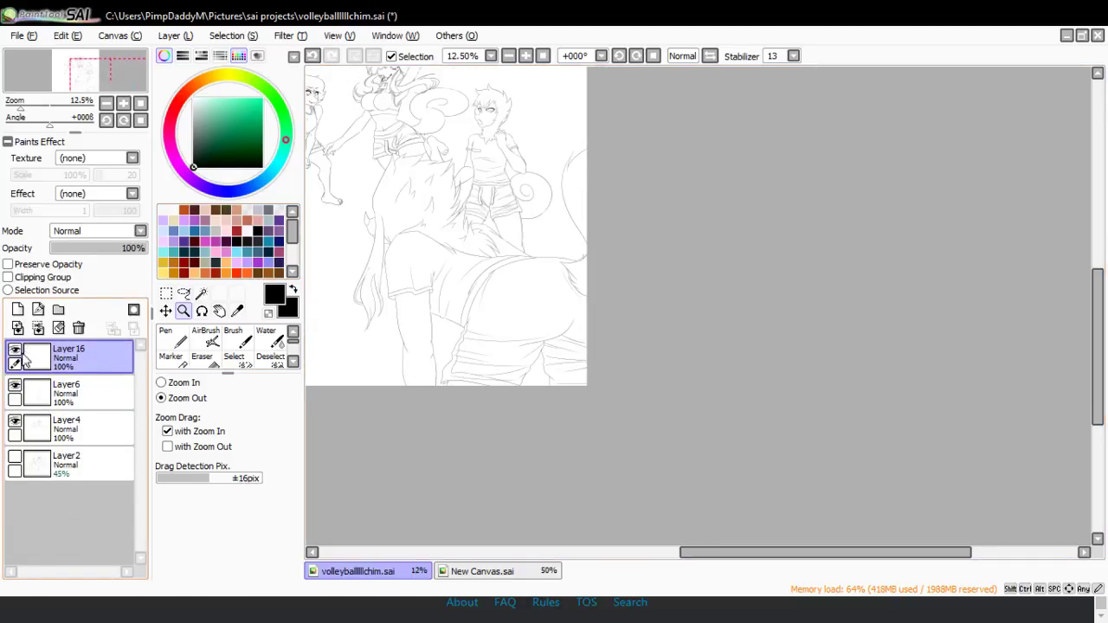
pyautogui.doubleClick(67, 351)
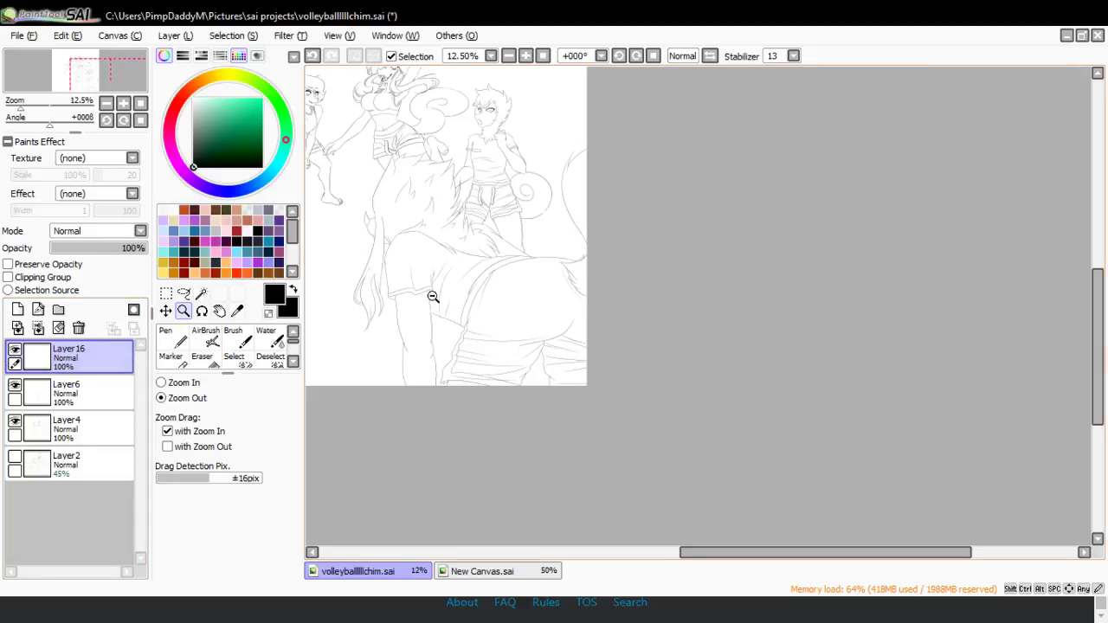
pyautogui.hotkey('ctrl', 'e')
pyautogui.hotkey('ctrl', 'e')
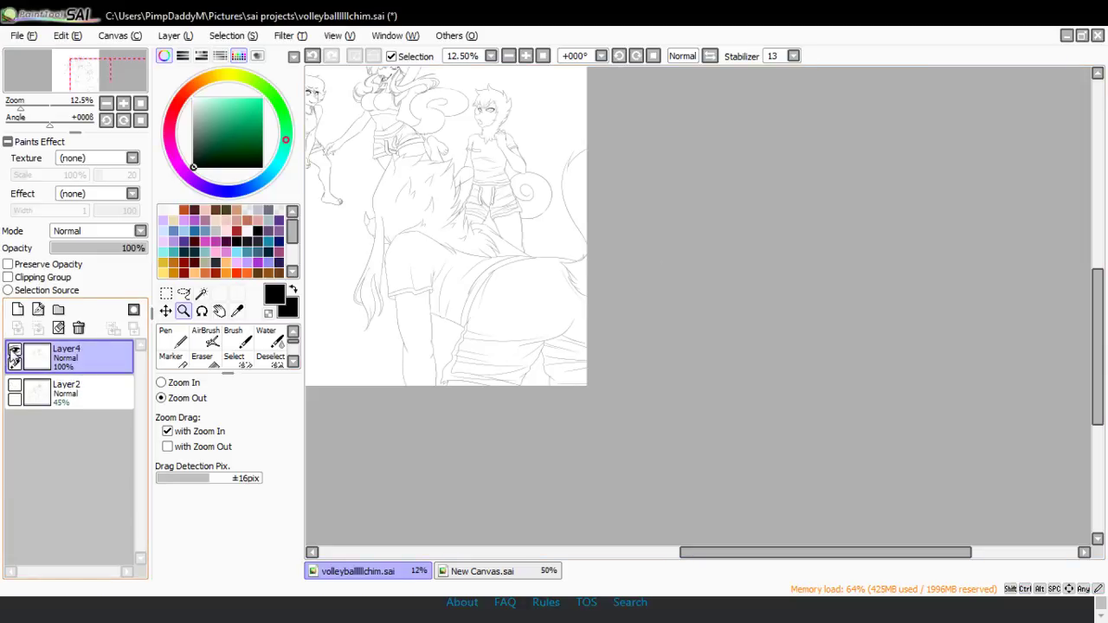
# - Check the merged line art by hiding and showing Layer4, and save the file
pyautogui.hotkey('ctrl', 's')
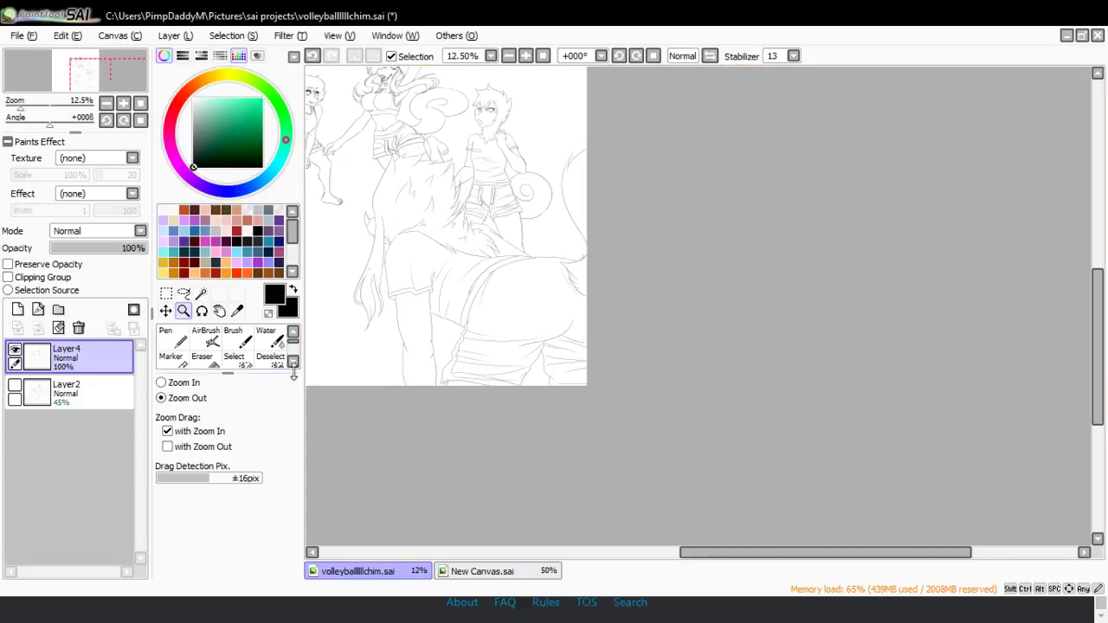
pyautogui.click(14, 350)
pyautogui.click(14, 351)
pyautogui.moveTo(712, 551); pyautogui.dragTo(628, 558)
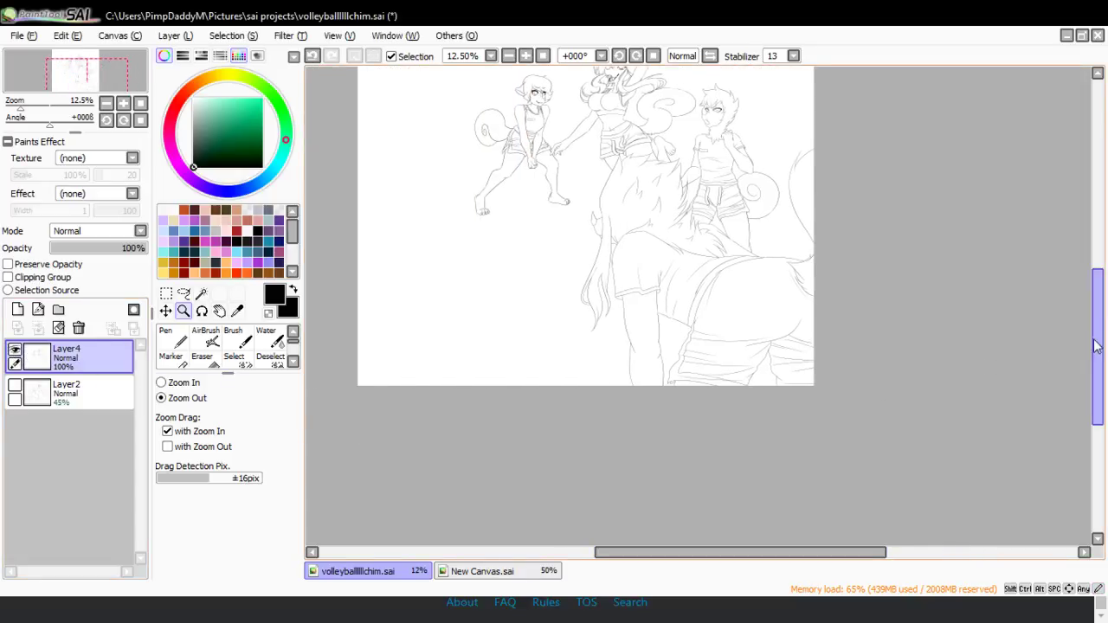
pyautogui.moveTo(1097, 346); pyautogui.dragTo(1092, 330)
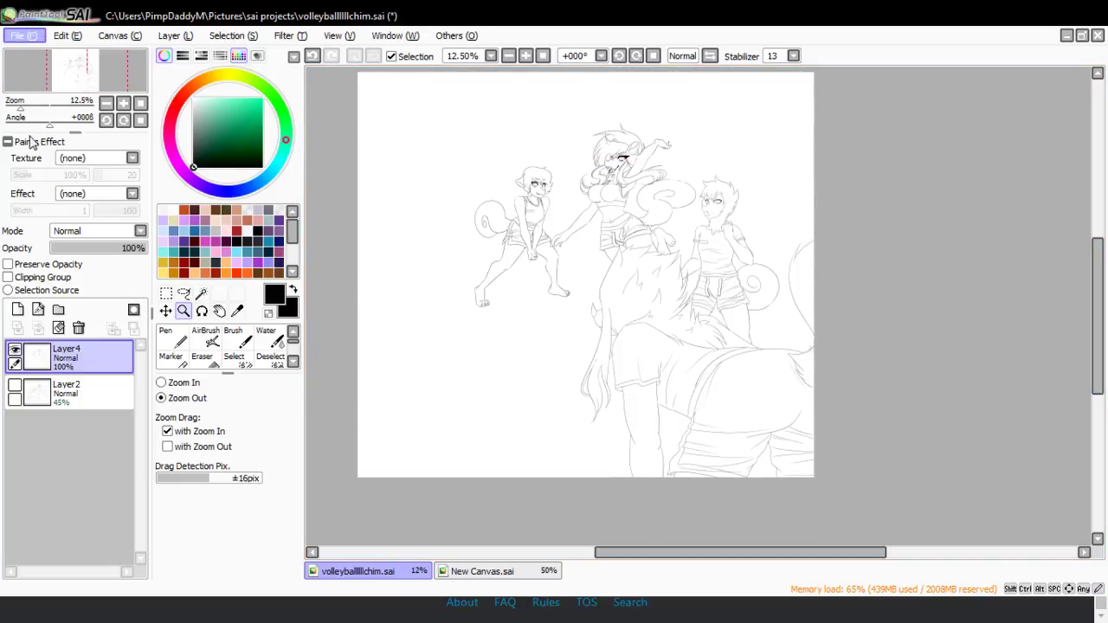
pyautogui.hotkey('ctrl', 's')
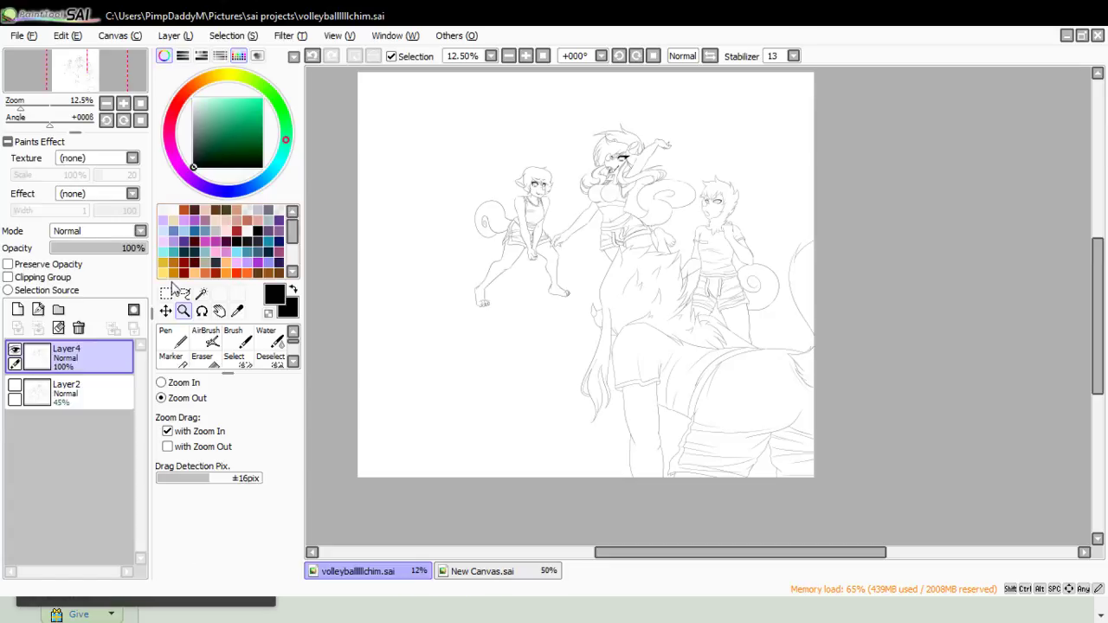
# - Add a new layer above Layer4 and show the Layer2 sketch around the uninked foreground figure's head
pyautogui.click(17, 309)
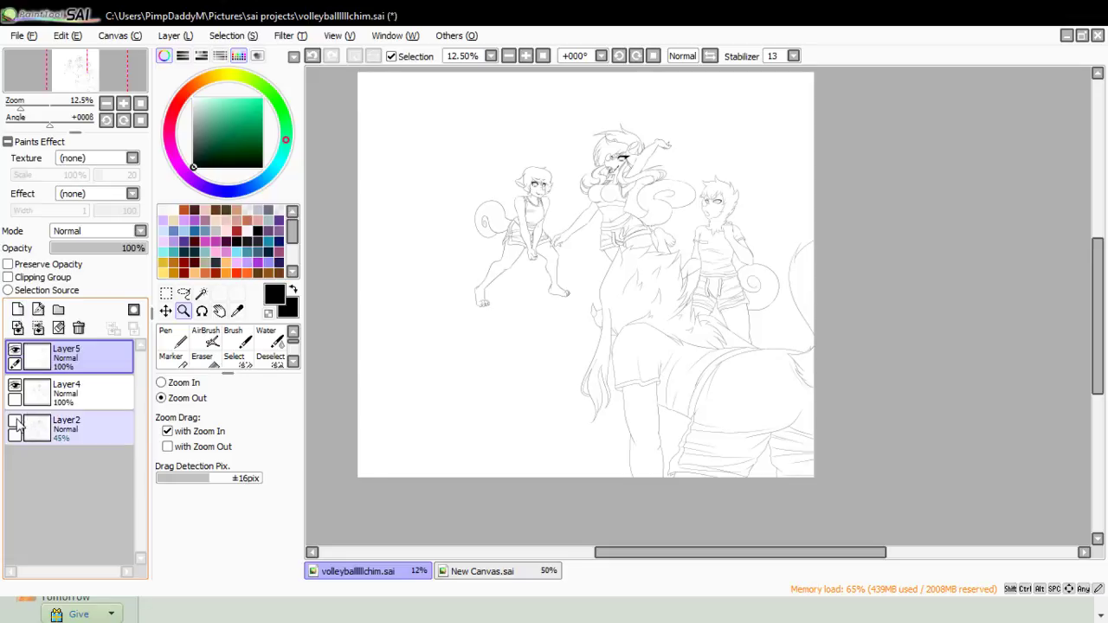
pyautogui.click(15, 422)
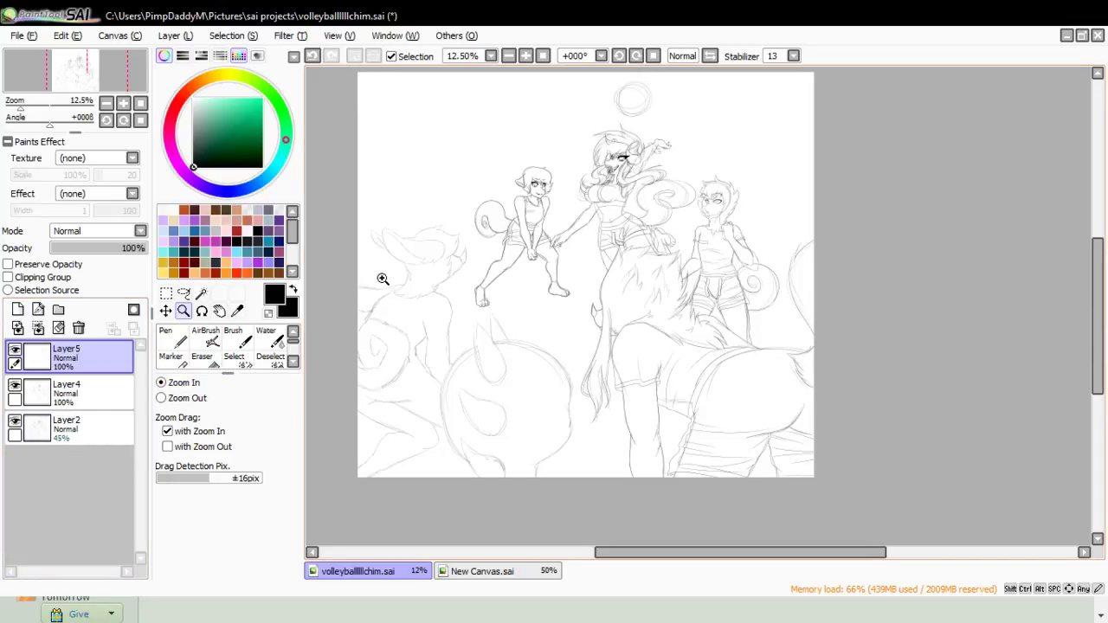
pyautogui.click(410, 285)
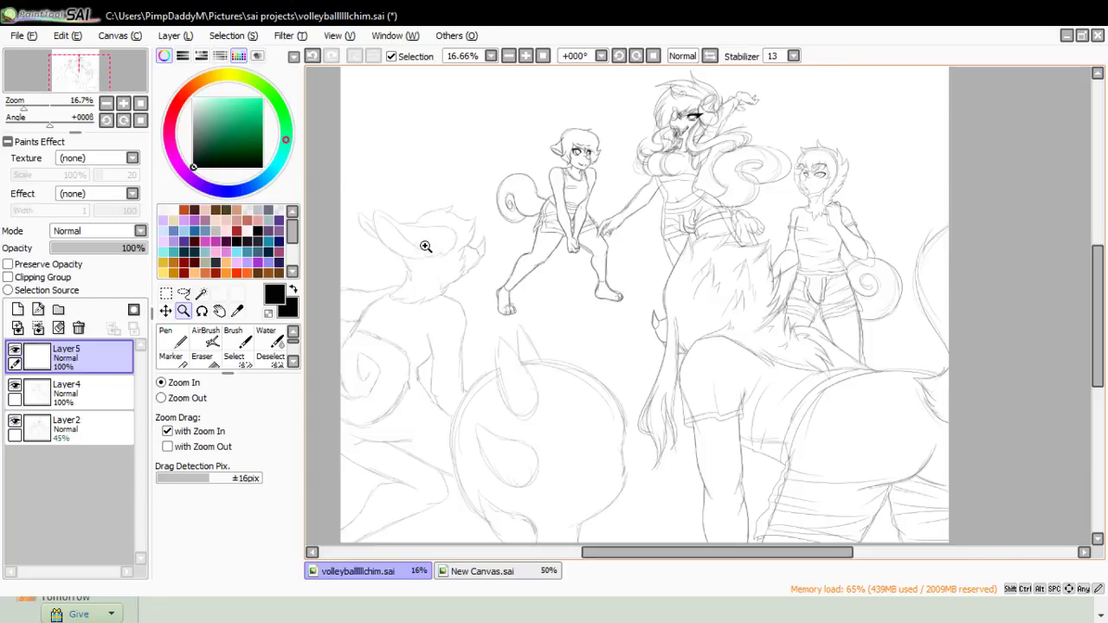
pyautogui.click(425, 257)
pyautogui.click(425, 257)
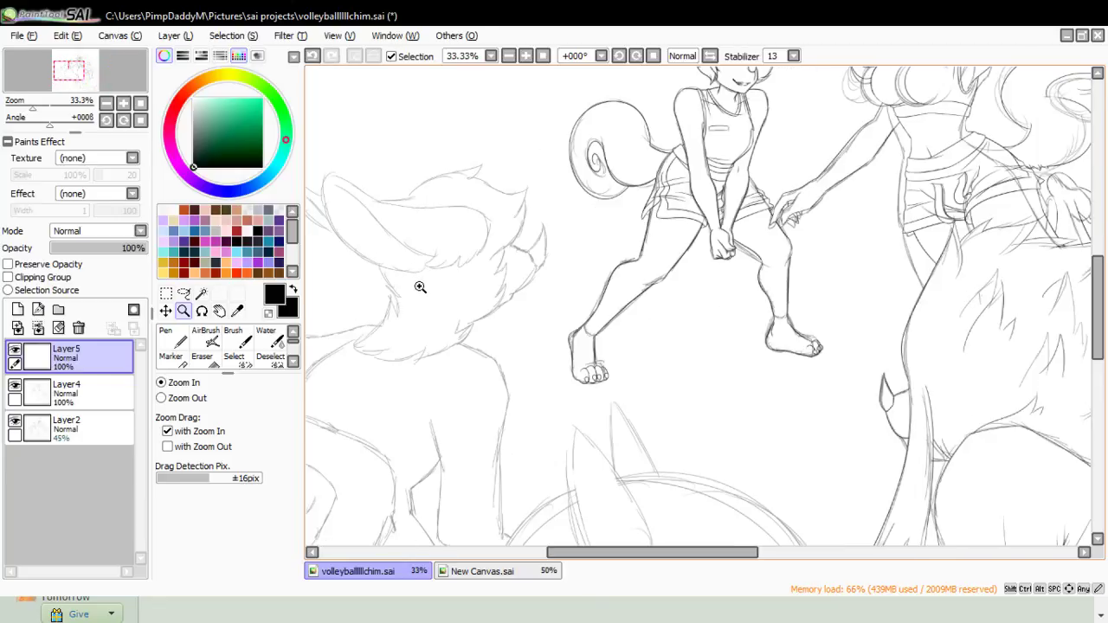
pyautogui.click(525, 253)
pyautogui.click(563, 245)
pyautogui.click(564, 245)
pyautogui.click(524, 254)
# - Ink the outline of the pointed horn-like shape beside the figure's head on Layer5, using the Pen at size 3
pyautogui.click(179, 344)
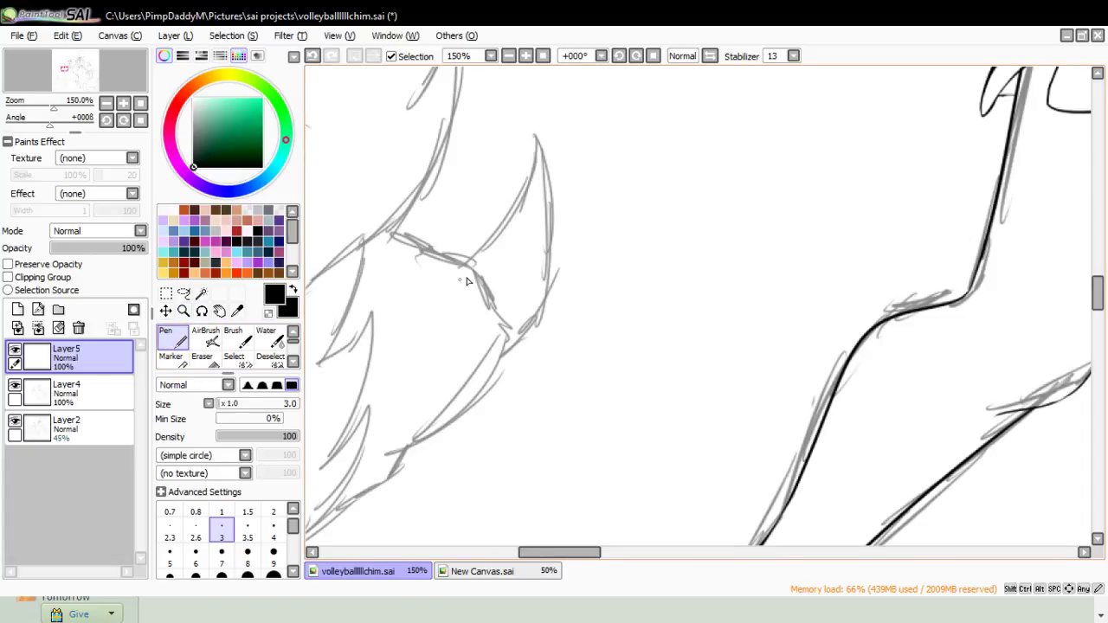
pyautogui.moveTo(471, 271)
pyautogui.mouseDown()
pyautogui.moveTo(479, 302)
pyautogui.moveTo(522, 331)
pyautogui.mouseUp()
pyautogui.moveTo(465, 269); pyautogui.dragTo(526, 198)
pyautogui.hotkey('ctrl', 'z')
pyautogui.moveTo(467, 264)
pyautogui.mouseDown()
pyautogui.moveTo(540, 127)
pyautogui.moveTo(532, 323)
pyautogui.moveTo(490, 350)
pyautogui.moveTo(490, 313)
pyautogui.mouseUp()
pyautogui.hotkey('ctrl', 'z')
pyautogui.hotkey('ctrl', 'z')
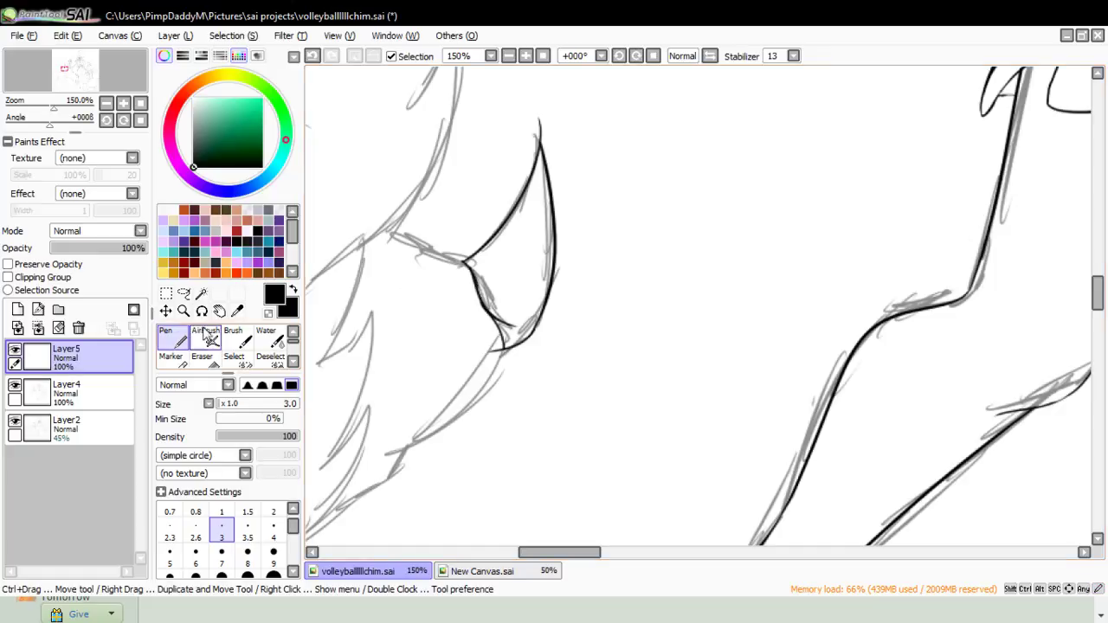
# - Hide the Layer2 sketch and erase the overshooting line ends at the pointed shape's corners with the Eraser at size 20
pyautogui.click(202, 356)
pyautogui.click(15, 420)
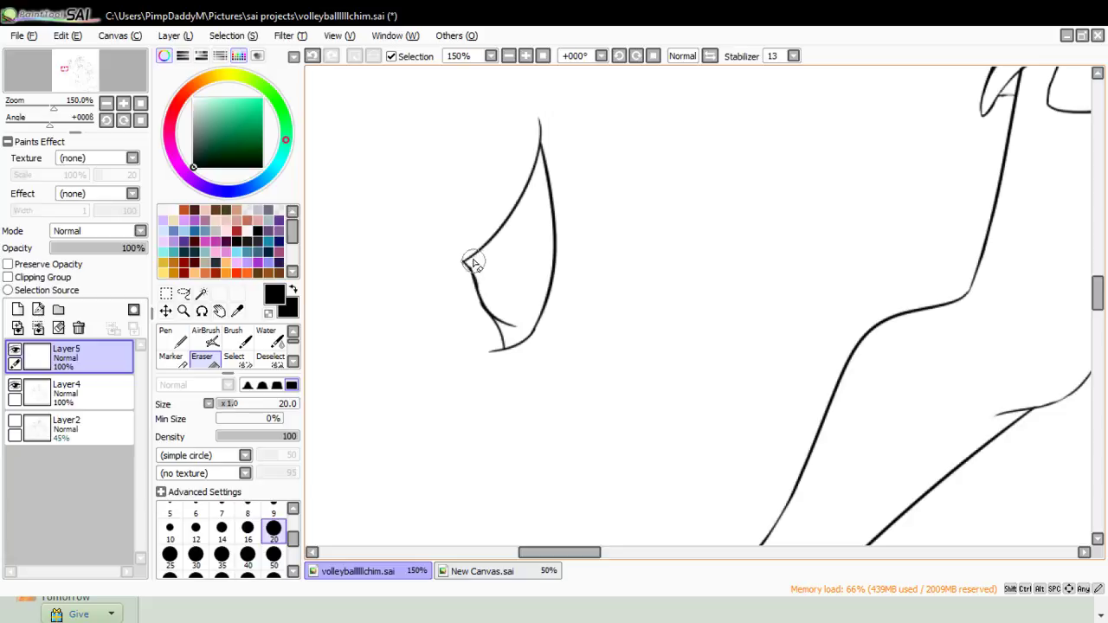
pyautogui.moveTo(471, 263)
pyautogui.mouseDown()
pyautogui.moveTo(495, 311)
pyautogui.moveTo(467, 286)
pyautogui.moveTo(486, 318)
pyautogui.moveTo(476, 296)
pyautogui.moveTo(511, 327)
pyautogui.moveTo(485, 288)
pyautogui.moveTo(517, 337)
pyautogui.mouseUp()
pyautogui.hotkey('ctrl', 'z')
pyautogui.hotkey('ctrl', 'z')
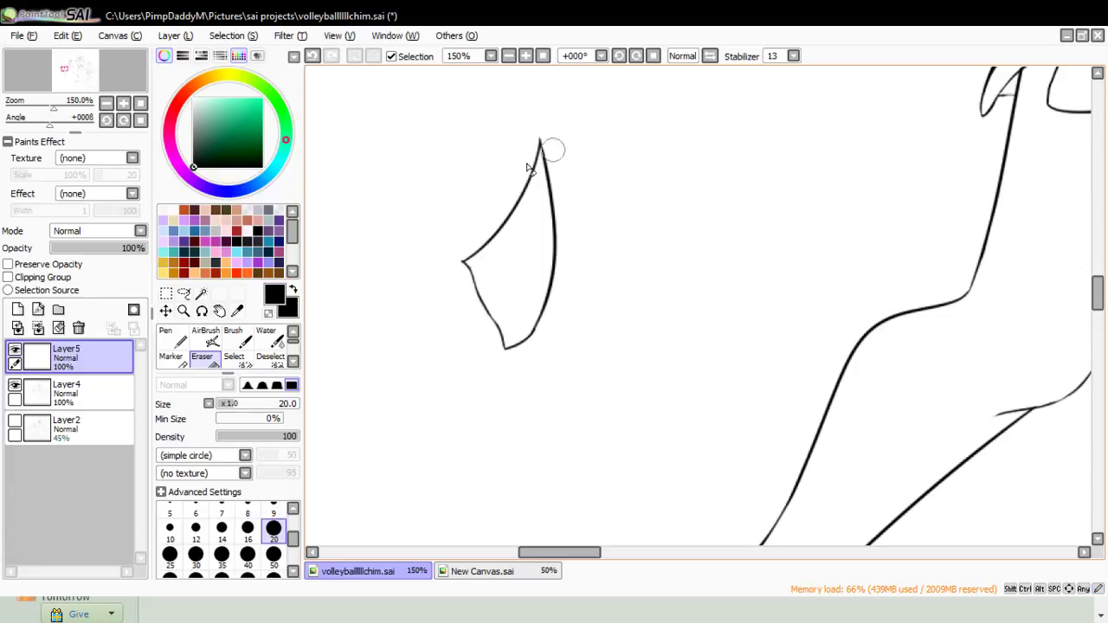
# - Redraw the short inner edge of the pointed shape as an outward-bulging curve with the Pen at size 3
pyautogui.click(184, 310)
pyautogui.click(616, 249)
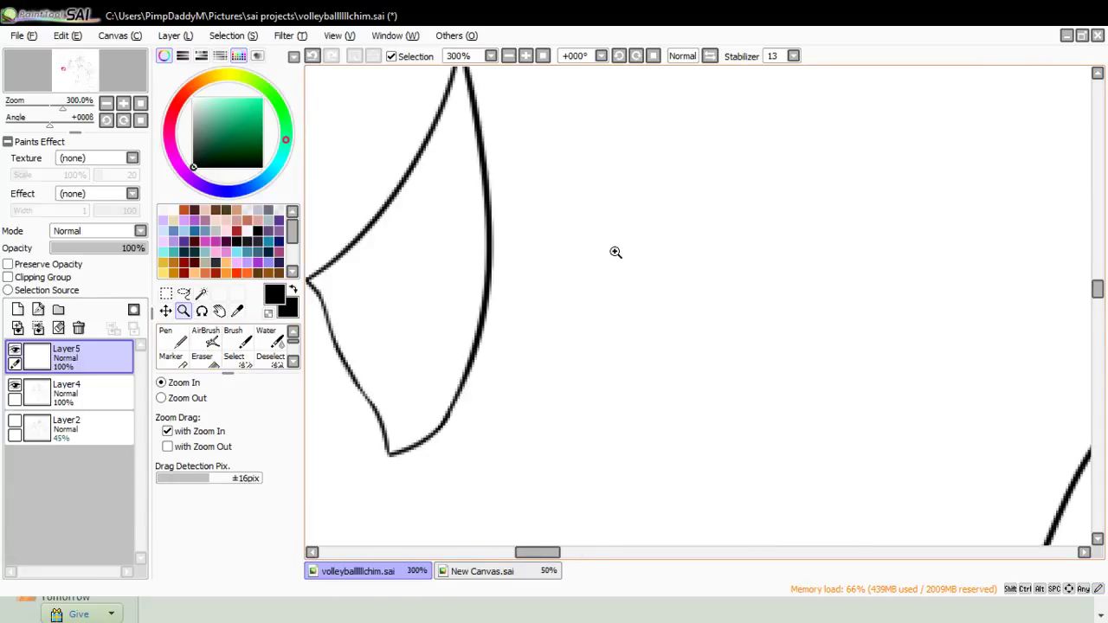
pyautogui.moveTo(525, 543); pyautogui.dragTo(516, 545)
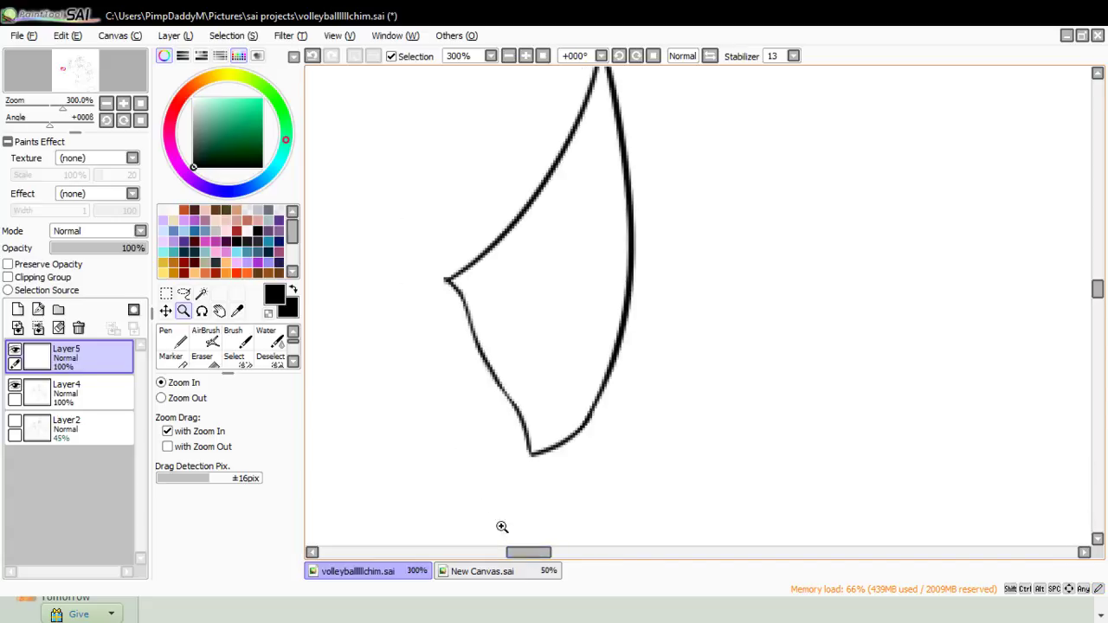
pyautogui.click(171, 338)
pyautogui.moveTo(458, 294)
pyautogui.mouseDown()
pyautogui.moveTo(488, 393)
pyautogui.moveTo(503, 392)
pyautogui.moveTo(482, 381)
pyautogui.moveTo(525, 431)
pyautogui.mouseUp()
pyautogui.hotkey('ctrl', 'z')
pyautogui.moveTo(467, 368); pyautogui.dragTo(523, 430)
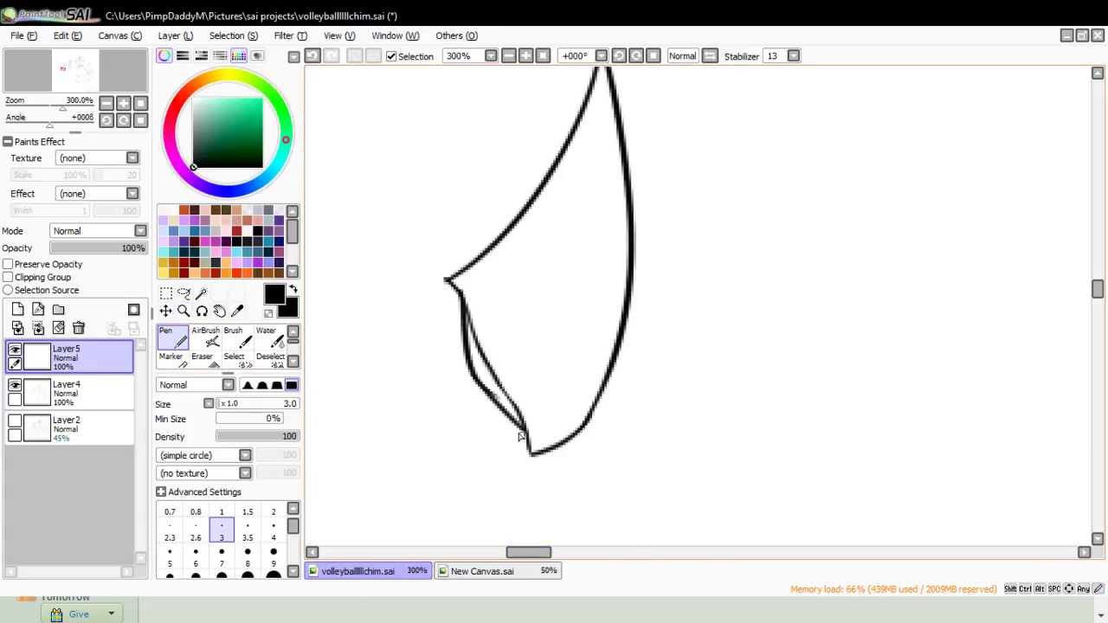
# - Erase the old inner edge line and the rough corner tip of the pointed shape, using the Eraser at size 9
pyautogui.press('e')
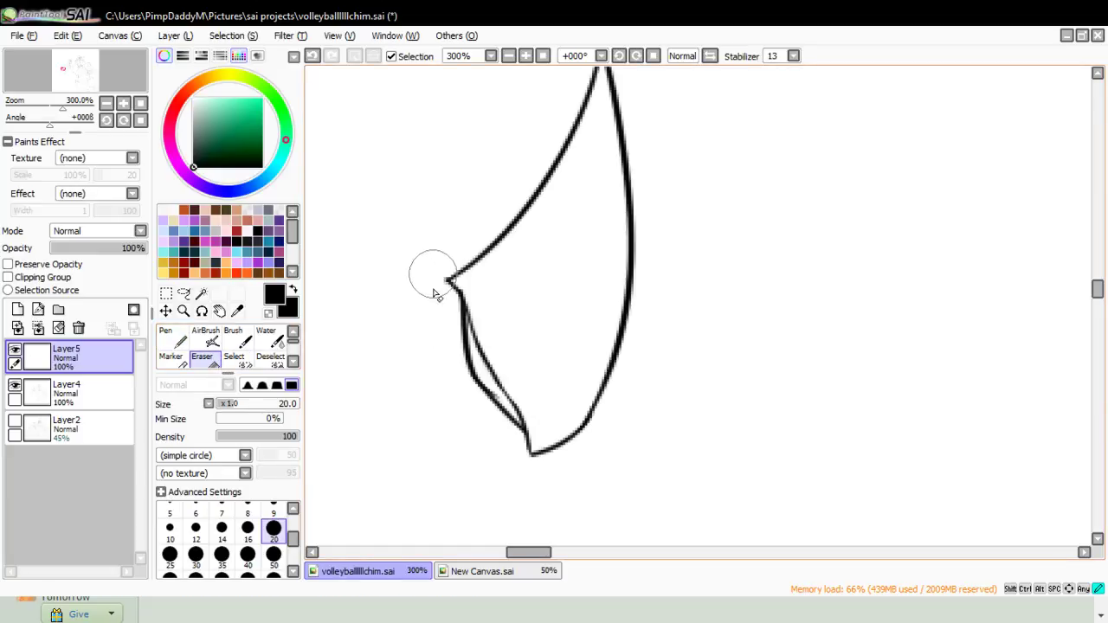
pyautogui.click(273, 514)
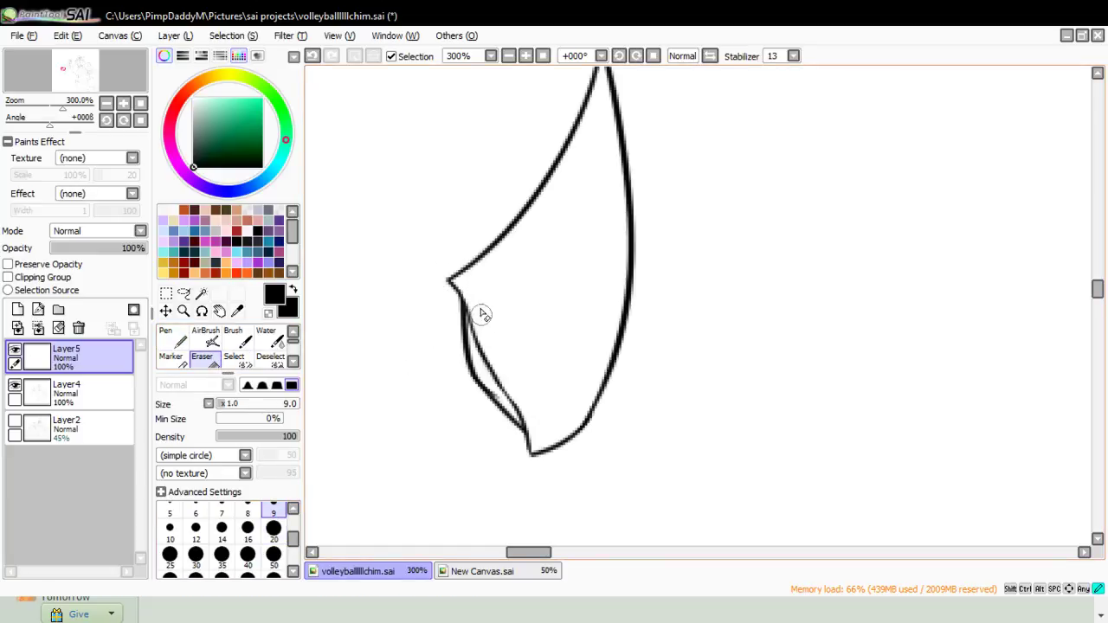
pyautogui.moveTo(469, 301)
pyautogui.mouseDown()
pyautogui.moveTo(474, 332)
pyautogui.moveTo(467, 302)
pyautogui.moveTo(485, 366)
pyautogui.moveTo(475, 324)
pyautogui.moveTo(520, 414)
pyautogui.moveTo(482, 369)
pyautogui.moveTo(534, 436)
pyautogui.mouseUp()
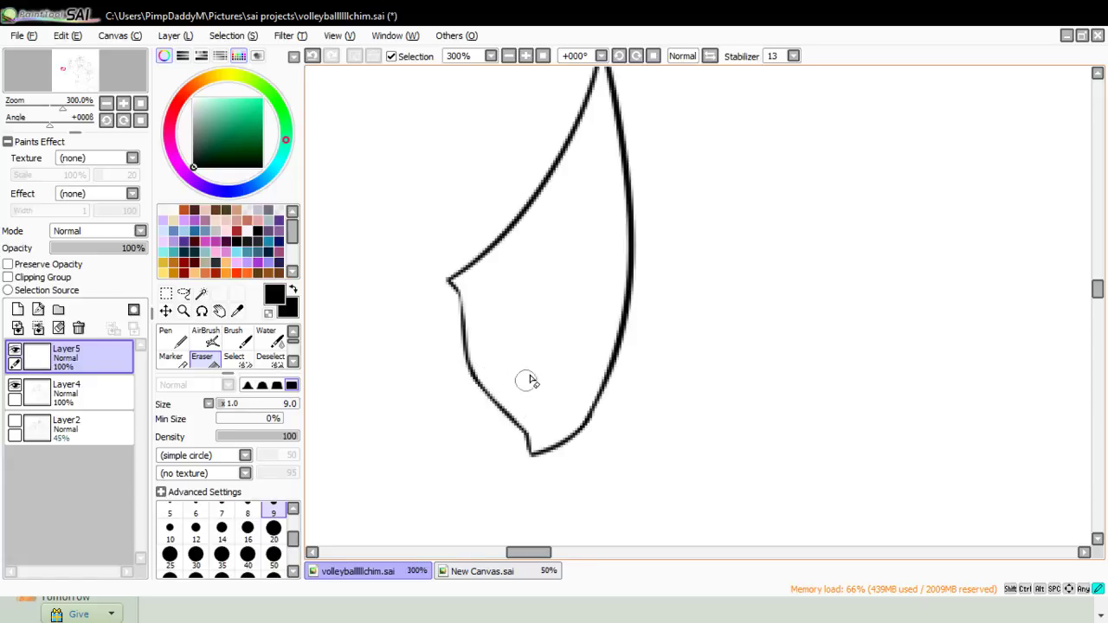
# - Add a new layer above Layer5 and show the Layer2 sketch around the pointed shape
pyautogui.click(16, 310)
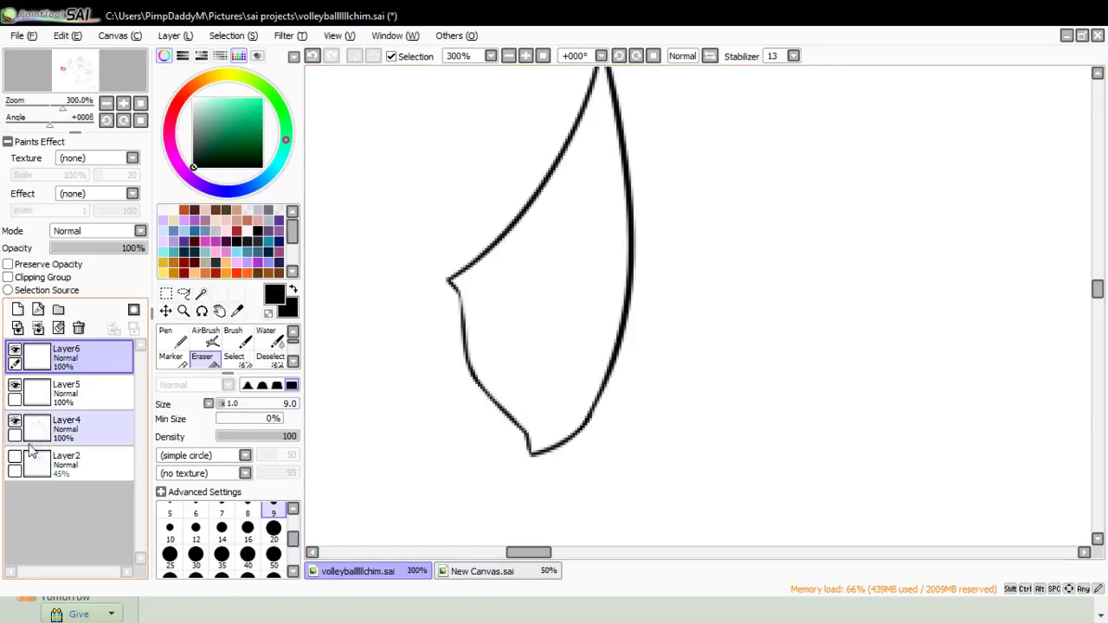
pyautogui.click(14, 457)
pyautogui.click(184, 310)
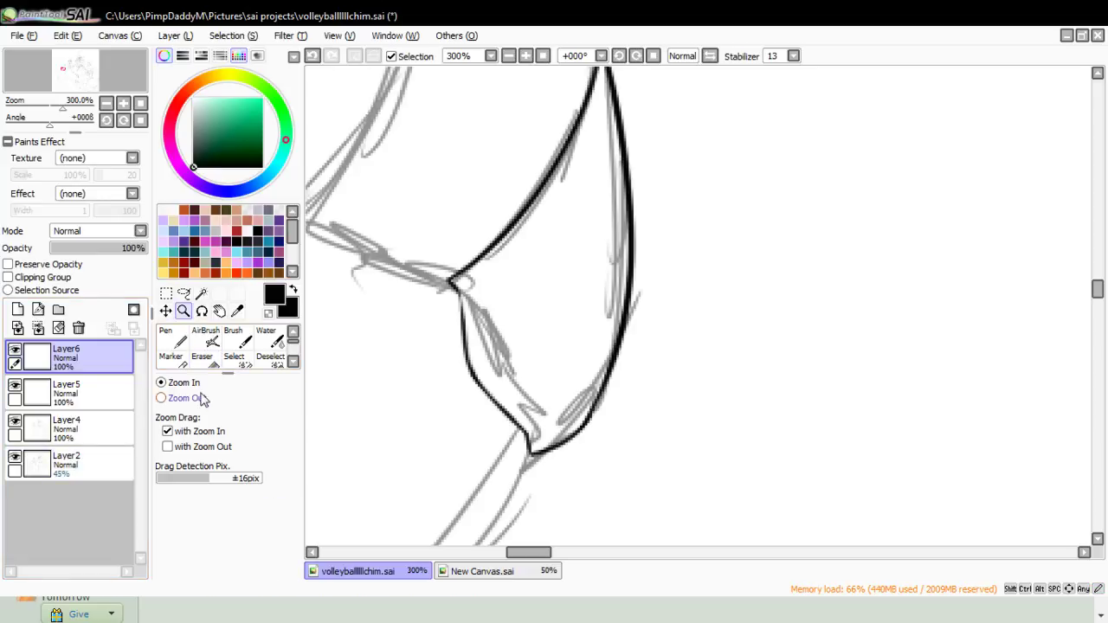
pyautogui.click(161, 398)
pyautogui.click(524, 251)
# - Ink the line joining the pointed shape to the head and the furry edge below it on Layer6, using the Pen at size 3
pyautogui.click(163, 339)
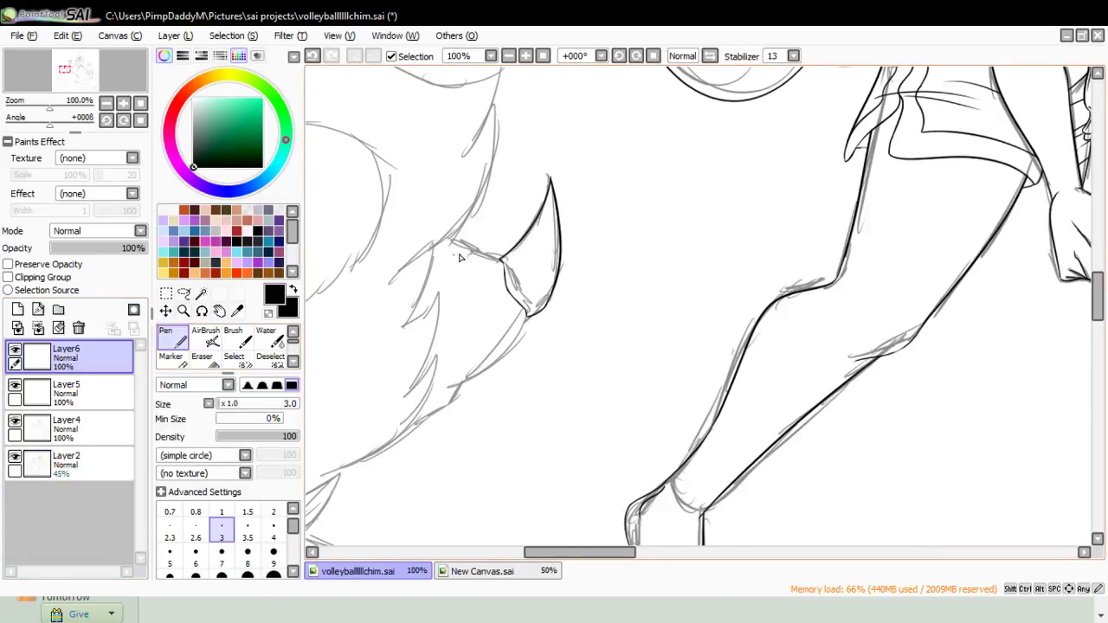
pyautogui.moveTo(446, 233); pyautogui.dragTo(524, 270)
pyautogui.hotkey('ctrl', 'z')
pyautogui.moveTo(524, 319)
pyautogui.mouseDown()
pyautogui.moveTo(434, 388)
pyautogui.moveTo(443, 405)
pyautogui.moveTo(367, 452)
pyautogui.mouseUp()
pyautogui.hotkey('ctrl', 'z')
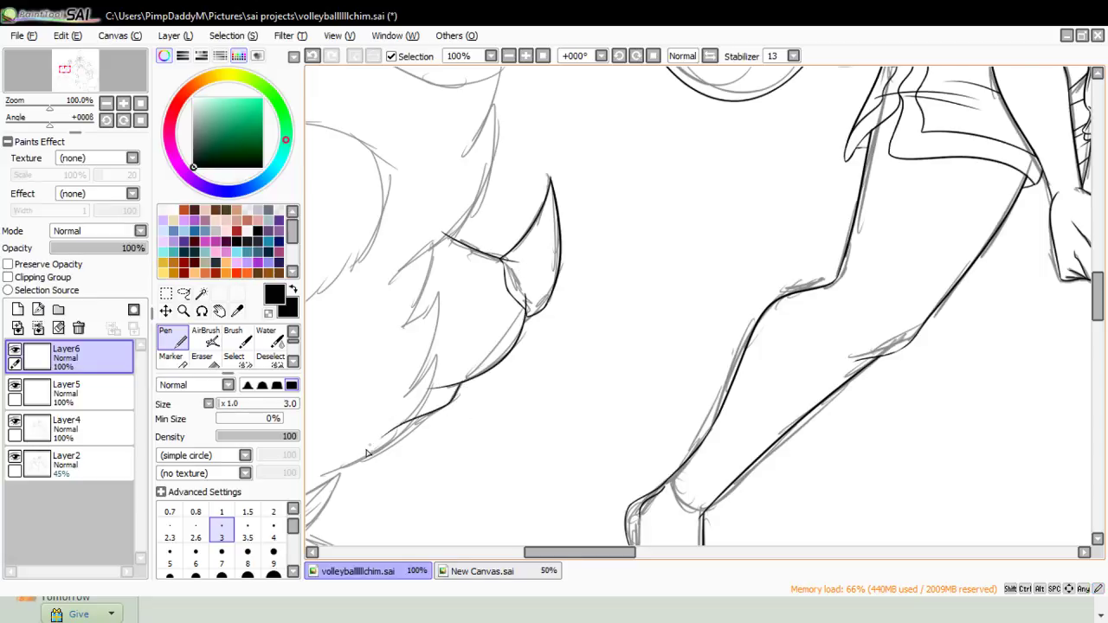
# - Trim the stray line ends at the mouth corner and the horn's base with the Eraser, hiding the Layer2 sketch and enlarging the eraser to 20
pyautogui.click(183, 310)
pyautogui.click(404, 419)
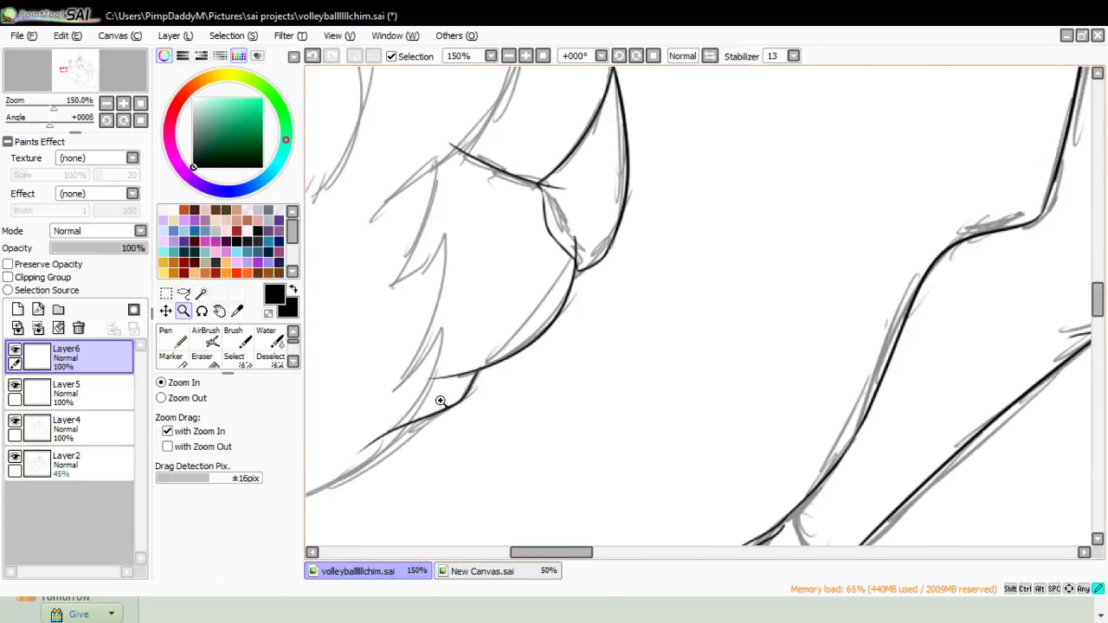
pyautogui.click(202, 360)
pyautogui.moveTo(417, 373); pyautogui.dragTo(471, 360)
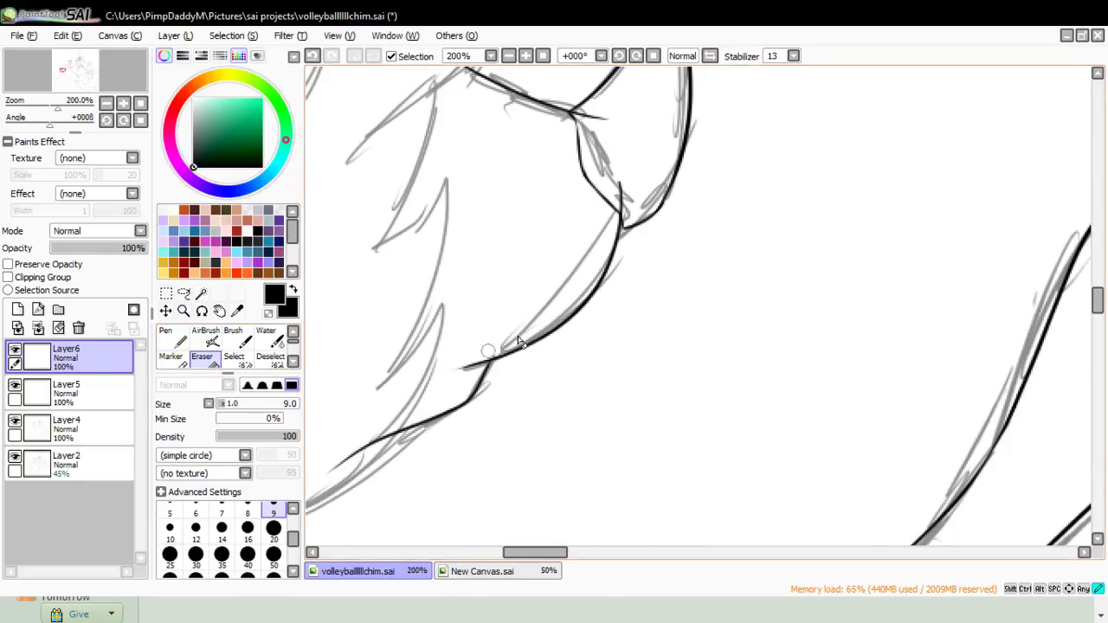
pyautogui.click(15, 457)
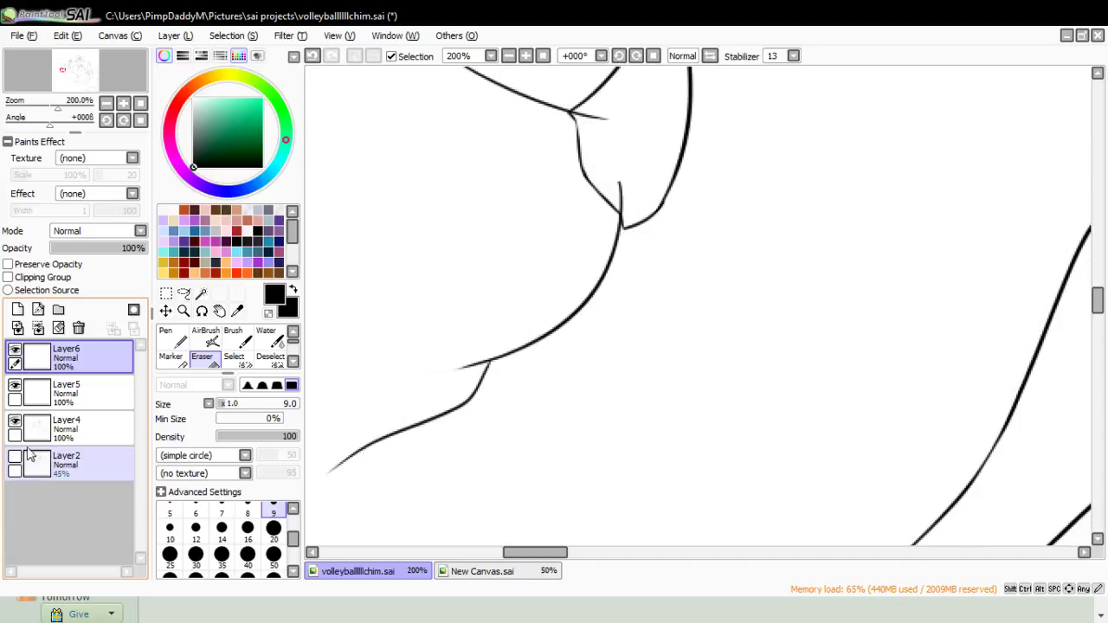
pyautogui.click(273, 527)
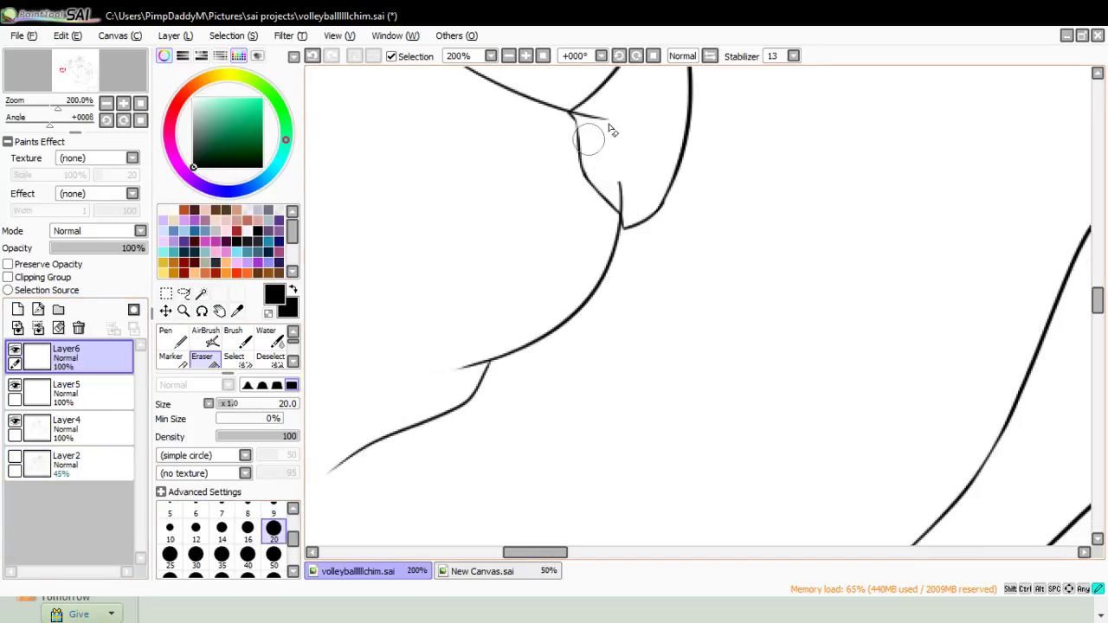
pyautogui.moveTo(606, 118); pyautogui.dragTo(584, 129)
pyautogui.click(171, 340)
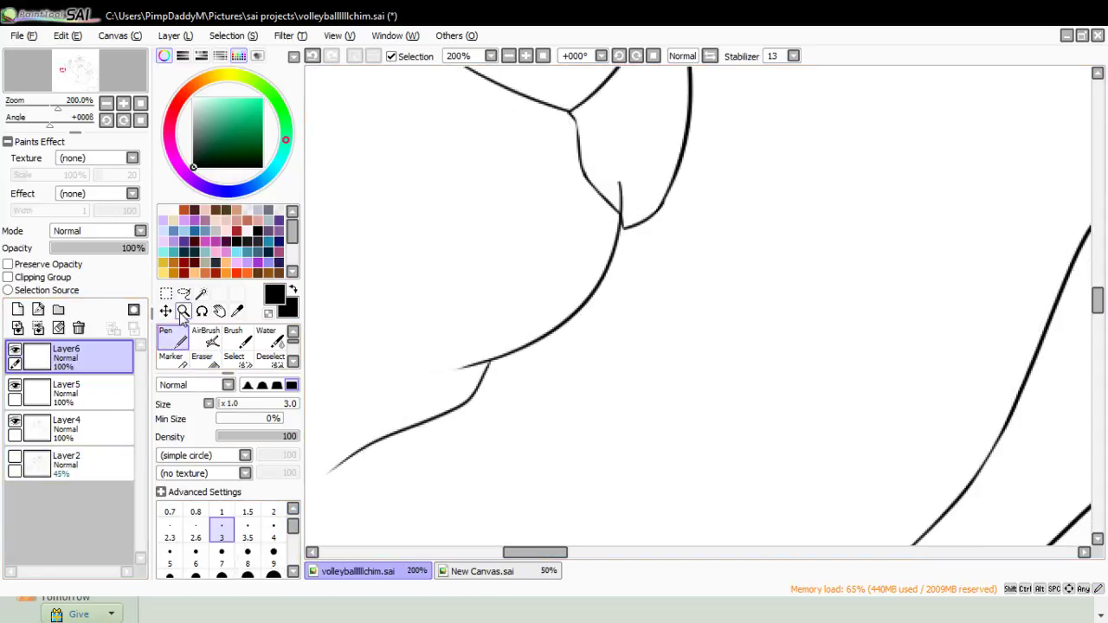
# - Lasso the lower muzzle lines, nudge them to meet the horn's base, deselect, and erase the overlapping line end
pyautogui.click(184, 311)
pyautogui.click(186, 399)
pyautogui.click(381, 319)
pyautogui.click(184, 292)
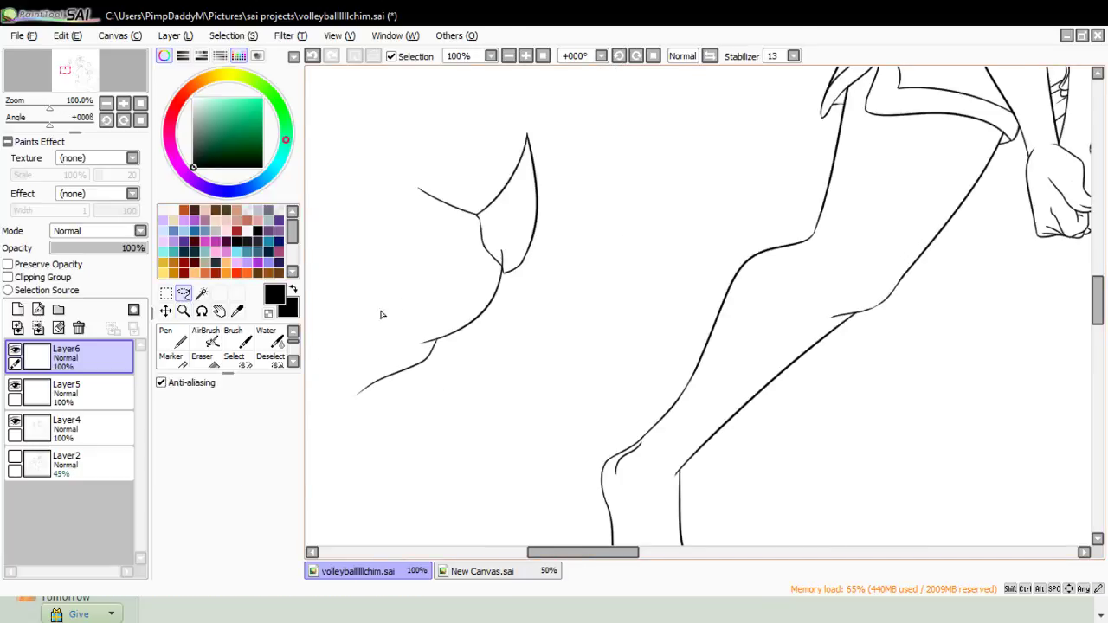
pyautogui.moveTo(403, 421)
pyautogui.mouseDown()
pyautogui.moveTo(537, 310)
pyautogui.moveTo(477, 231)
pyautogui.mouseUp()
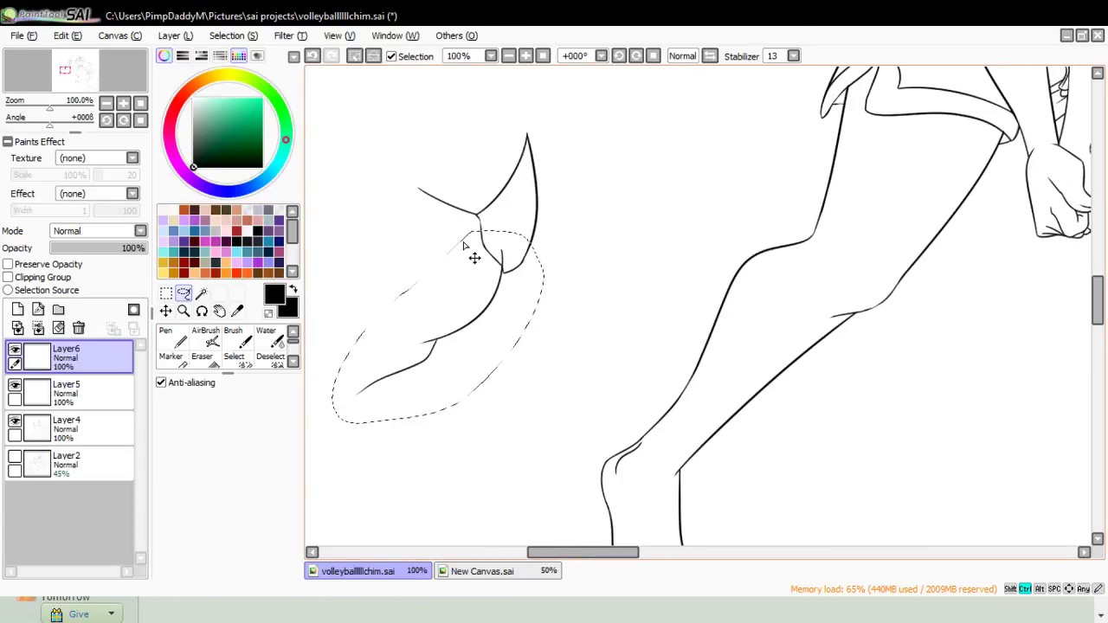
pyautogui.hotkey('ctrl', 't')
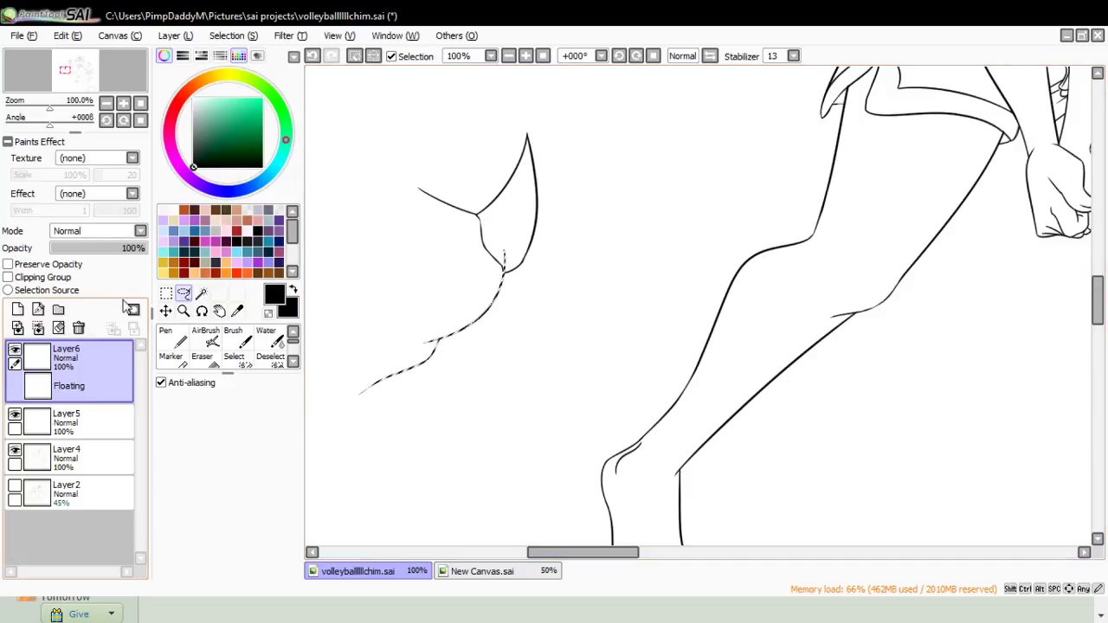
pyautogui.click(166, 296)
pyautogui.hotkey('ctrl', 'd')
pyautogui.click(211, 361)
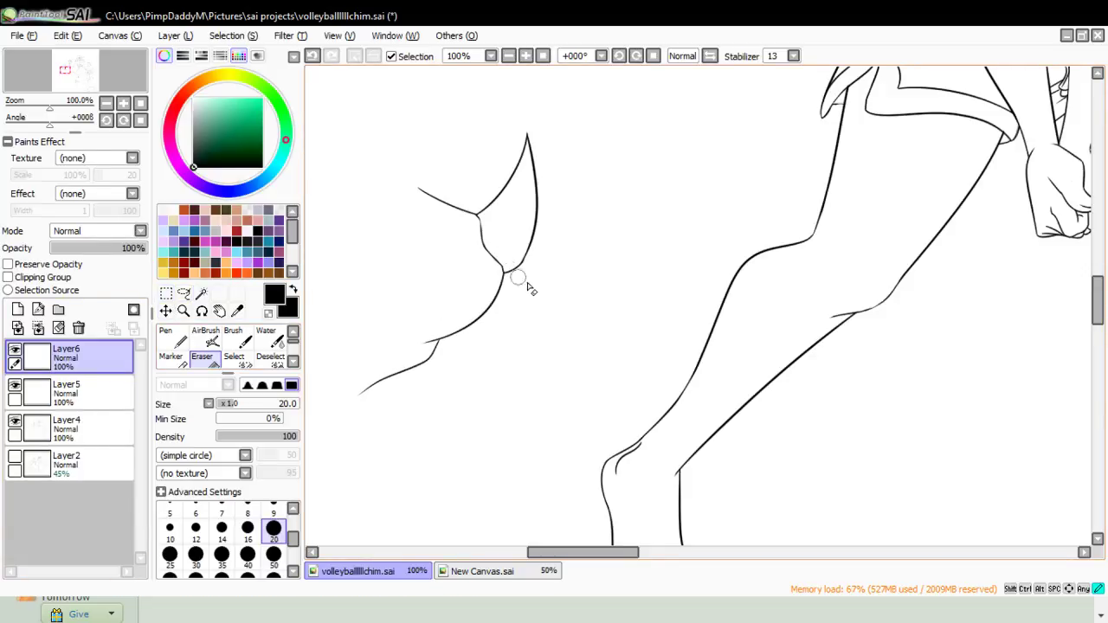
# - Add a new layer above Layer6 and show the Layer2 sketch again for tracing the creature's ear
pyautogui.click(38, 310)
pyautogui.click(15, 491)
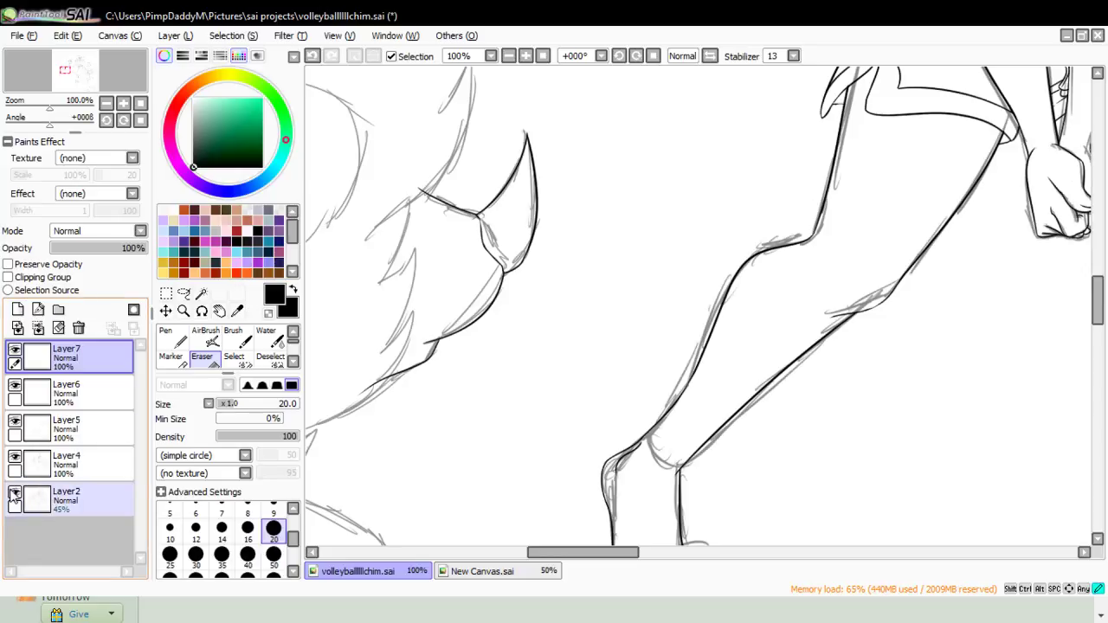
pyautogui.click(183, 309)
pyautogui.click(161, 397)
pyautogui.click(395, 322)
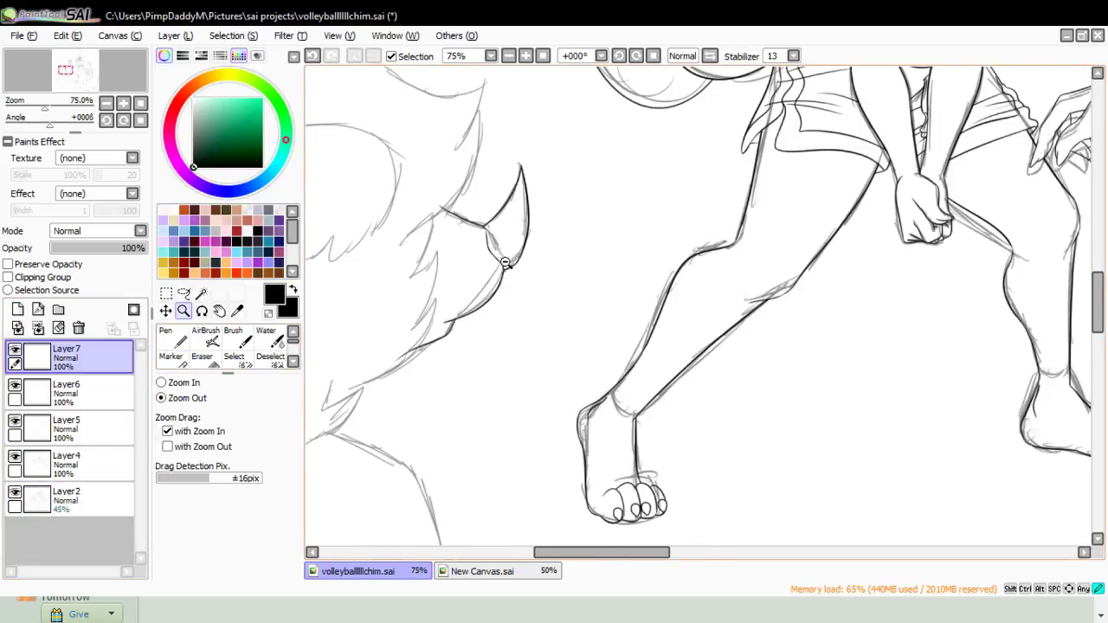
pyautogui.click(506, 268)
pyautogui.click(161, 382)
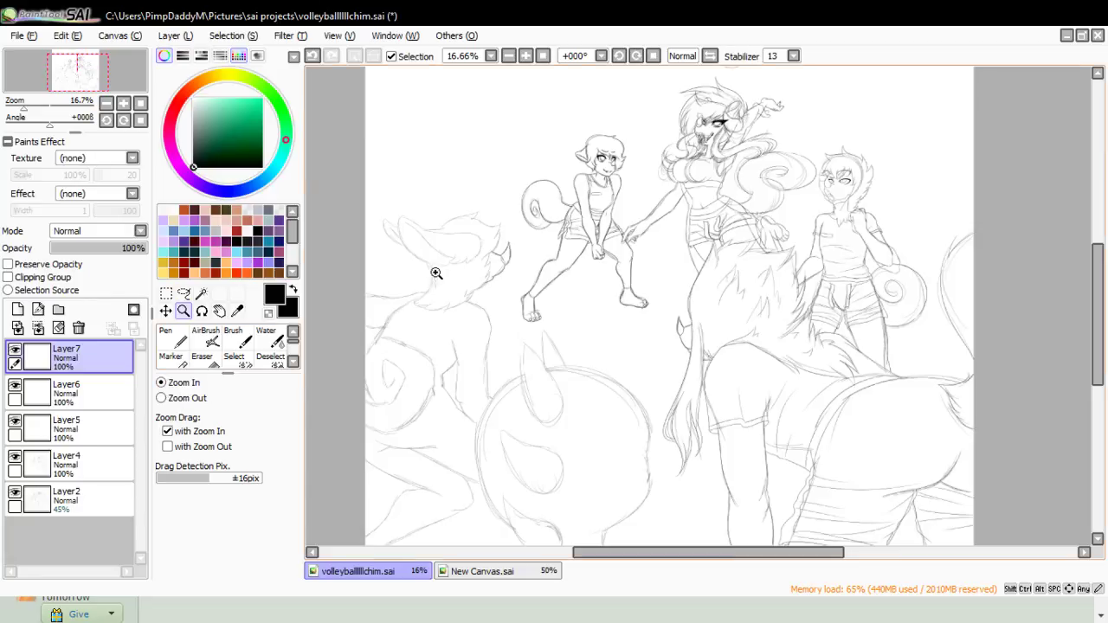
pyautogui.click(417, 252)
pyautogui.click(420, 215)
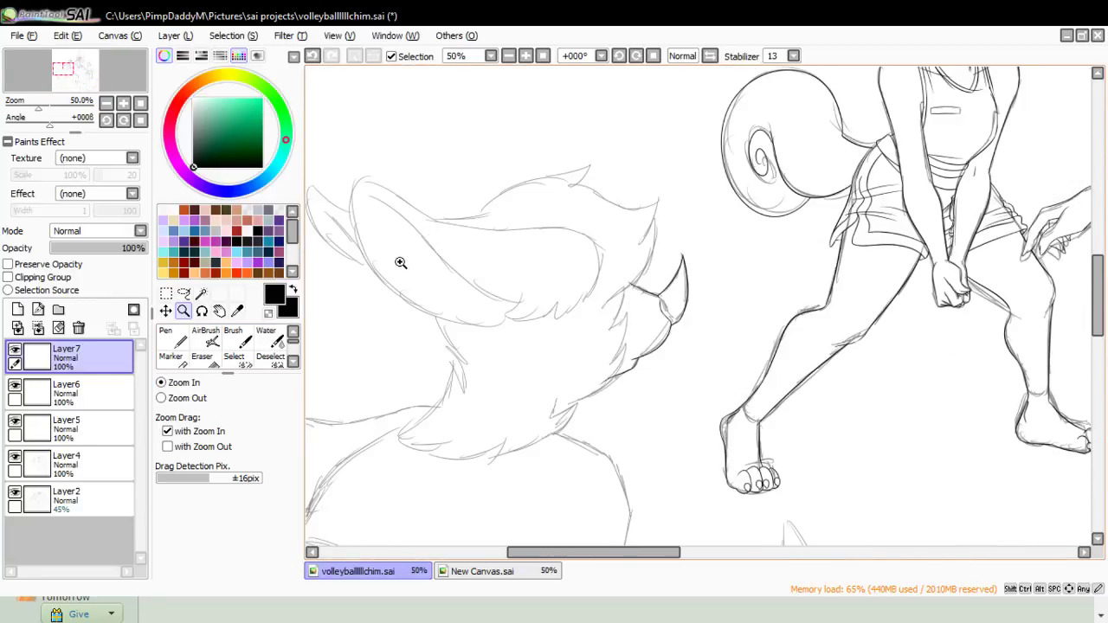
# - Ink the long curved inner line of the creature's ear with the size 3 Pen, redrawing it until it follows the sketch
pyautogui.press('n')
pyautogui.moveTo(398, 208); pyautogui.dragTo(550, 294)
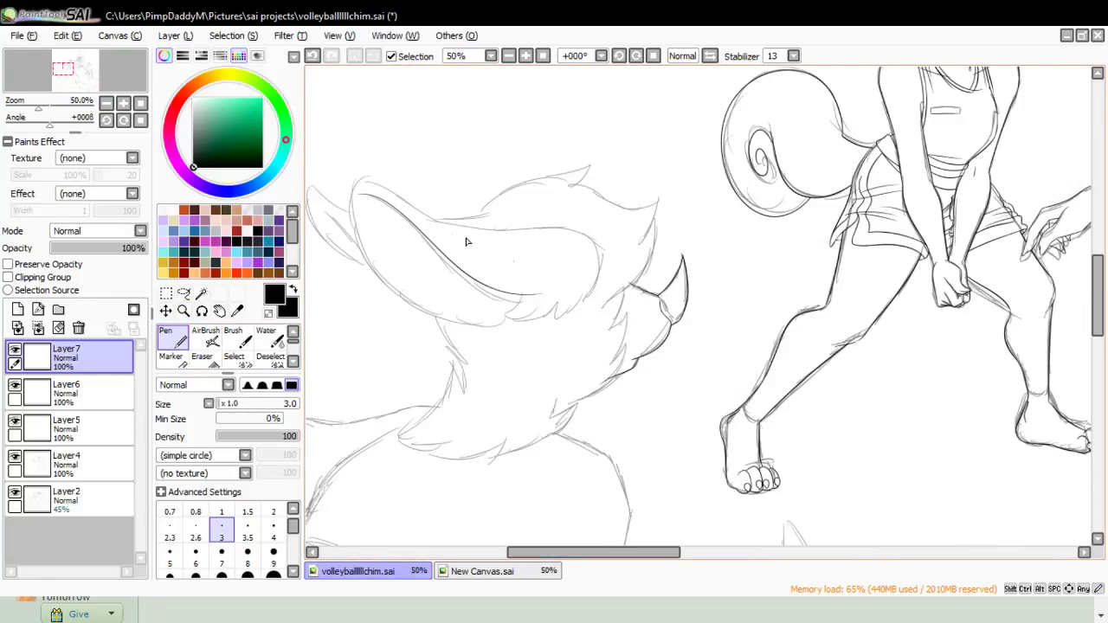
pyautogui.hotkey('ctrl', 'z')
pyautogui.moveTo(356, 195); pyautogui.dragTo(555, 304)
pyautogui.hotkey('ctrl', 'z')
pyautogui.moveTo(360, 193); pyautogui.dragTo(552, 301)
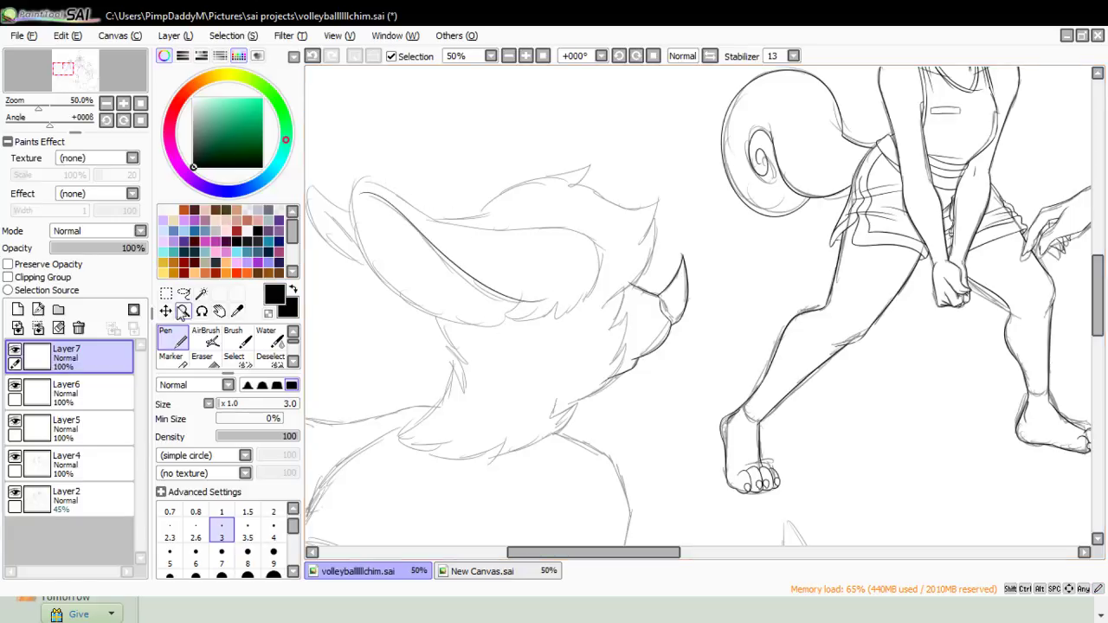
# - Ink a small pointed tuft at the lower end of the ear's inner line and erase the excess line beyond it
pyautogui.click(183, 311)
pyautogui.click(547, 313)
pyautogui.click(547, 313)
pyautogui.click(547, 312)
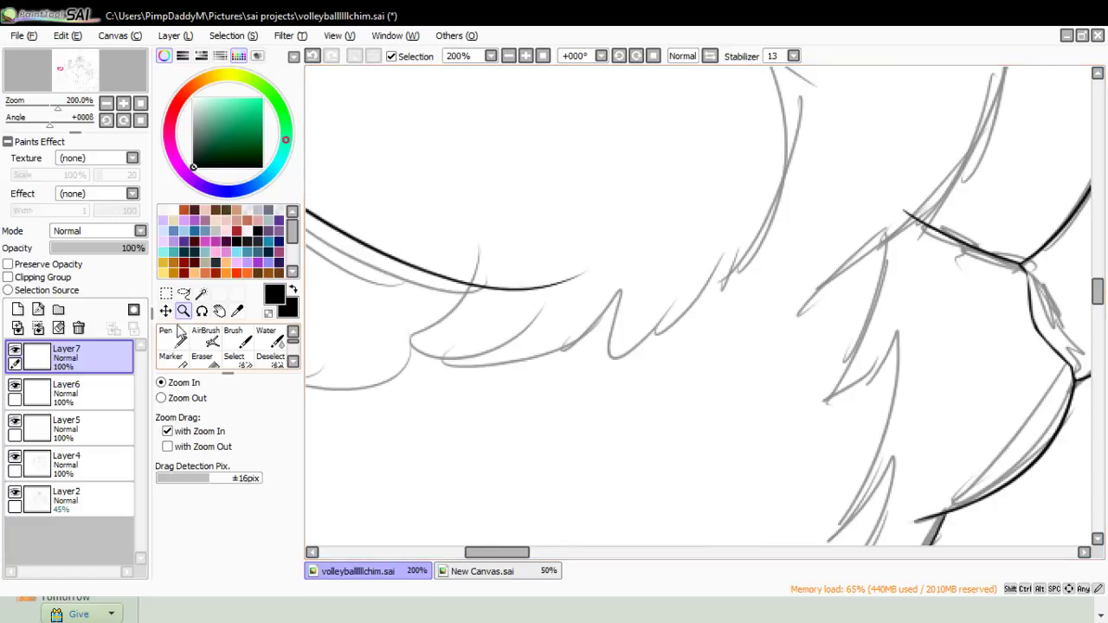
pyautogui.click(169, 337)
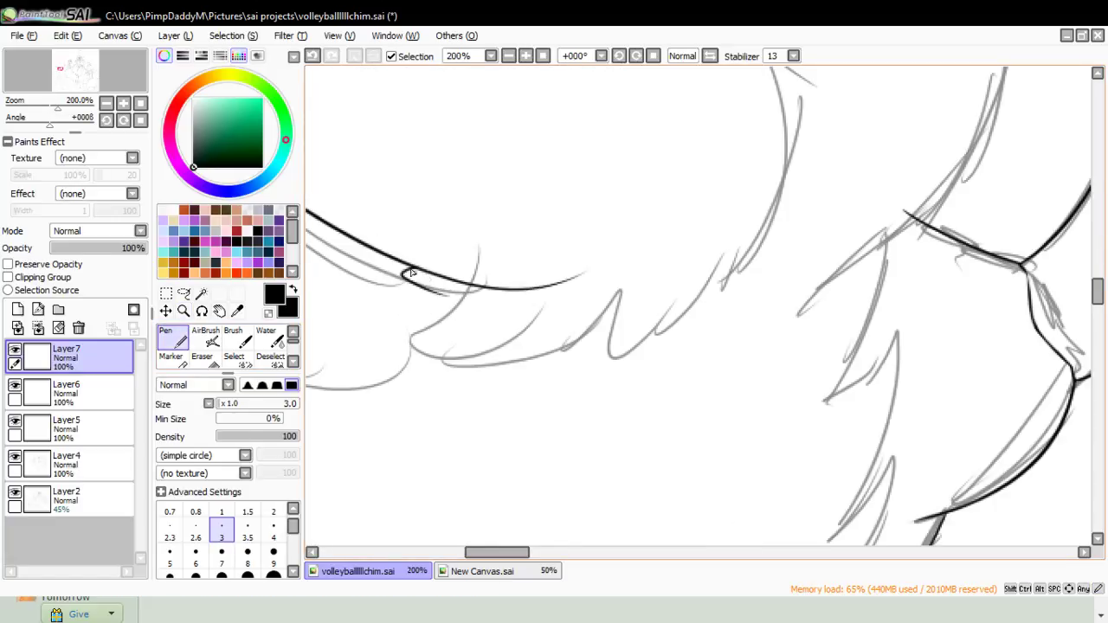
pyautogui.hotkey('ctrl', 'z')
pyautogui.moveTo(408, 287); pyautogui.dragTo(470, 299)
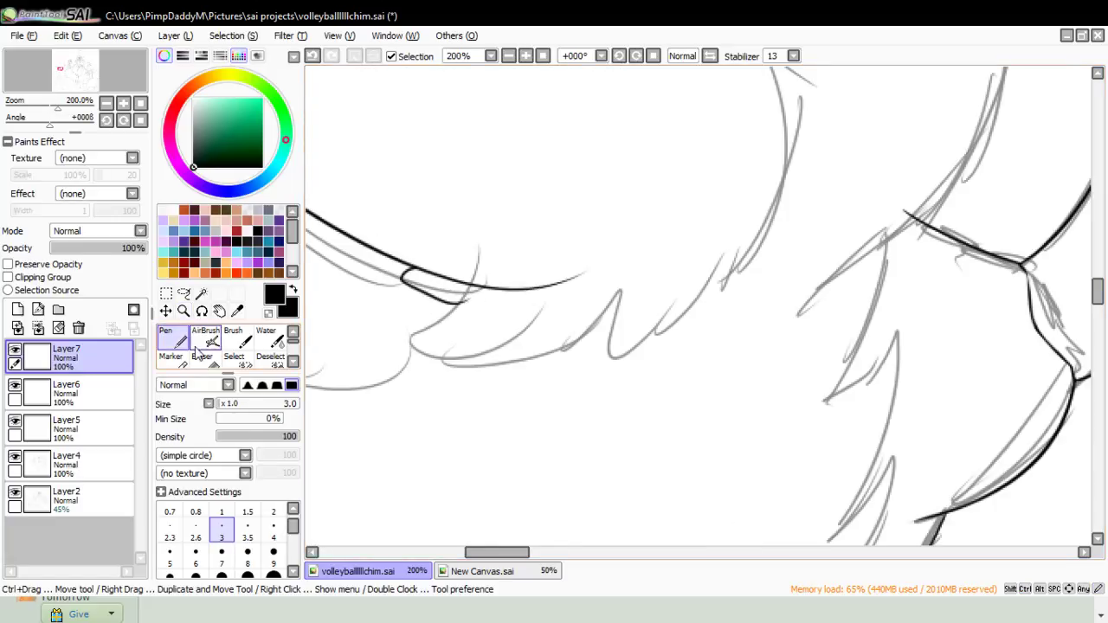
pyautogui.hotkey('ctrl', 'z')
pyautogui.moveTo(411, 274)
pyautogui.mouseDown()
pyautogui.moveTo(386, 288)
pyautogui.moveTo(474, 287)
pyautogui.moveTo(427, 267)
pyautogui.moveTo(455, 270)
pyautogui.moveTo(450, 262)
pyautogui.moveTo(489, 288)
pyautogui.moveTo(588, 276)
pyautogui.mouseUp()
pyautogui.press('e')
pyautogui.click(173, 337)
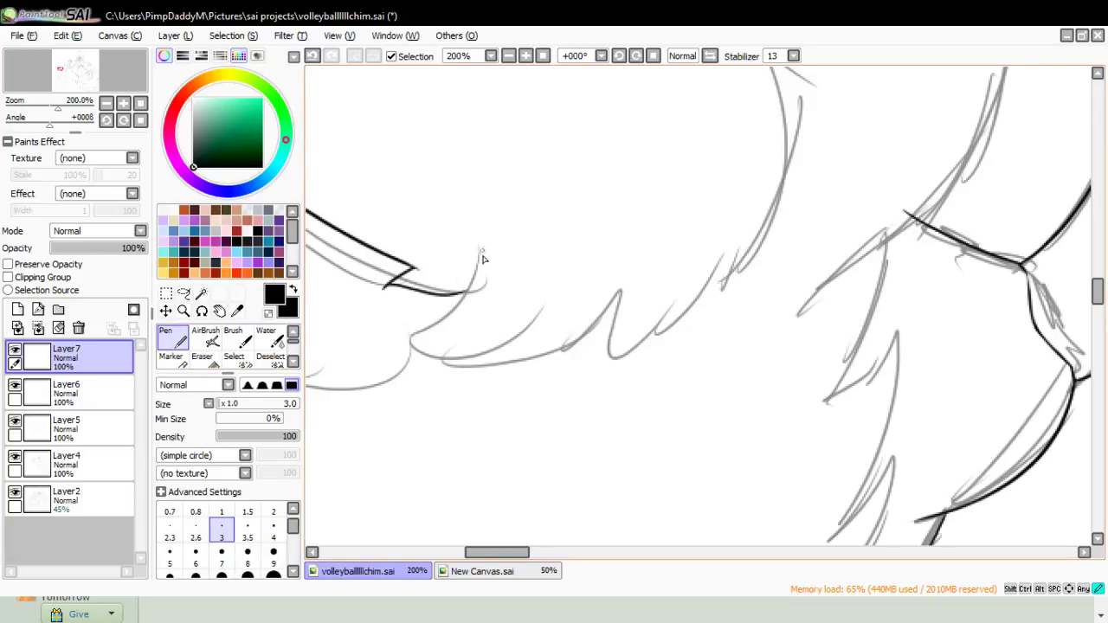
# - Ink the first large curved fur tufts beside the ear's base, redrawing strokes until they follow the sketch
pyautogui.moveTo(483, 258); pyautogui.dragTo(407, 341)
pyautogui.hotkey('ctrl', 'z')
pyautogui.moveTo(481, 231)
pyautogui.mouseDown()
pyautogui.moveTo(469, 296)
pyautogui.moveTo(400, 333)
pyautogui.moveTo(411, 333)
pyautogui.moveTo(396, 323)
pyautogui.moveTo(513, 329)
pyautogui.mouseUp()
pyautogui.hotkey('ctrl', 'z')
pyautogui.moveTo(399, 325); pyautogui.dragTo(616, 260)
pyautogui.hotkey('ctrl', 'z')
pyautogui.hotkey('ctrl', 'z')
pyautogui.moveTo(483, 347); pyautogui.dragTo(628, 272)
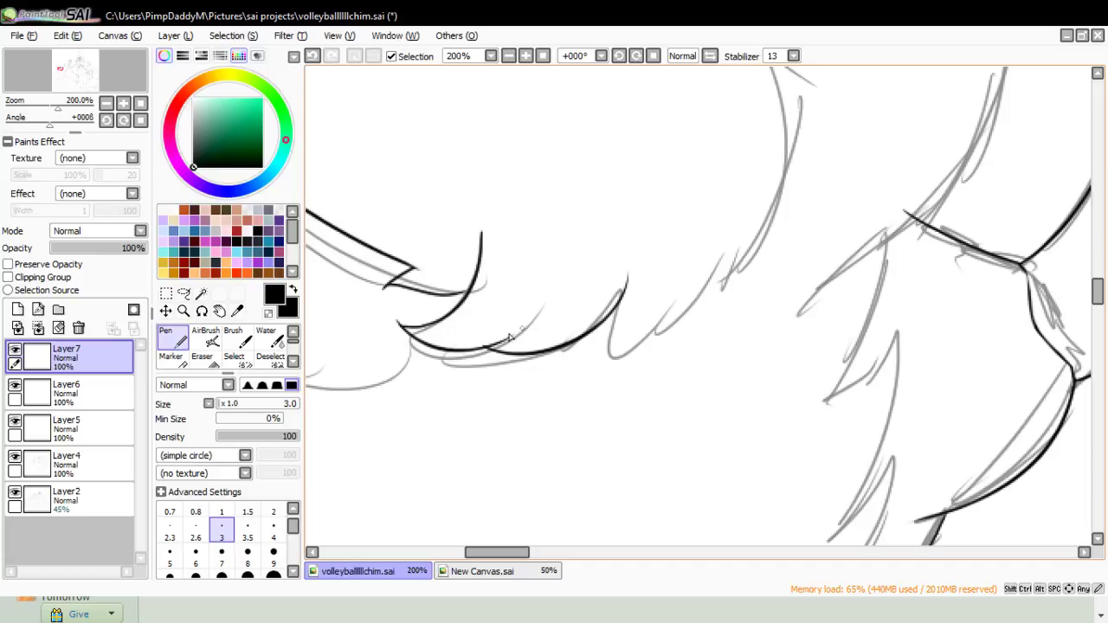
pyautogui.hotkey('ctrl', 'z')
pyautogui.moveTo(509, 349); pyautogui.dragTo(625, 269)
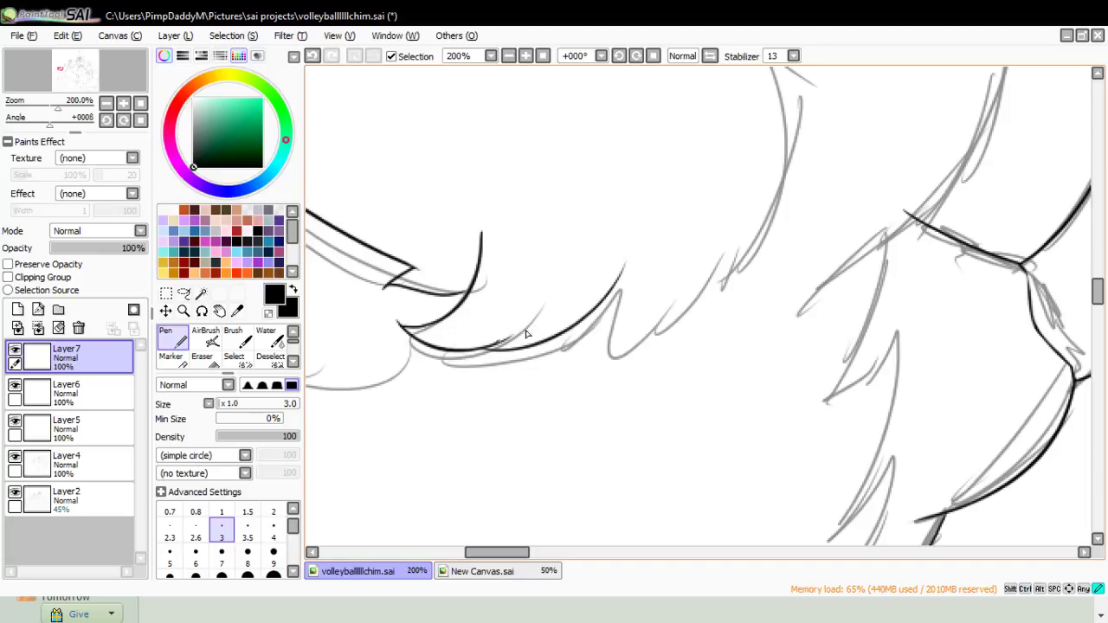
# - Ink the remaining pointed fur tufts along the fringe and the start of the curve rising from the last one
pyautogui.moveTo(497, 344)
pyautogui.mouseDown()
pyautogui.moveTo(558, 281)
pyautogui.moveTo(606, 350)
pyautogui.moveTo(671, 298)
pyautogui.mouseUp()
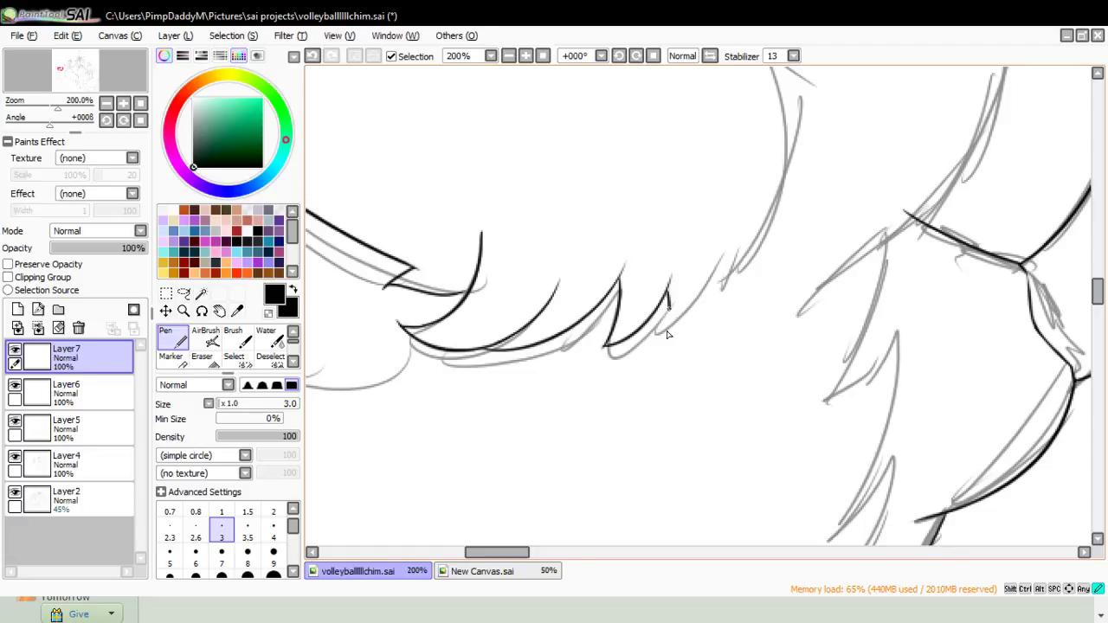
pyautogui.moveTo(665, 335)
pyautogui.mouseDown()
pyautogui.moveTo(707, 292)
pyautogui.moveTo(721, 254)
pyautogui.mouseUp()
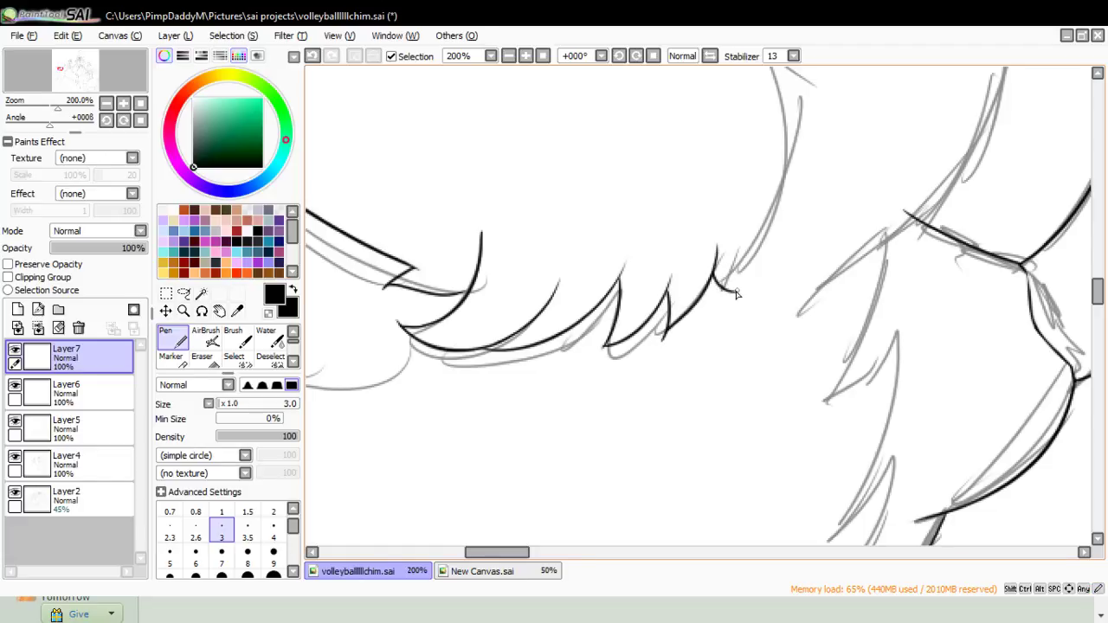
pyautogui.moveTo(737, 294); pyautogui.dragTo(741, 236)
pyautogui.moveTo(734, 276)
pyautogui.mouseDown()
pyautogui.moveTo(778, 171)
pyautogui.moveTo(768, 128)
pyautogui.mouseUp()
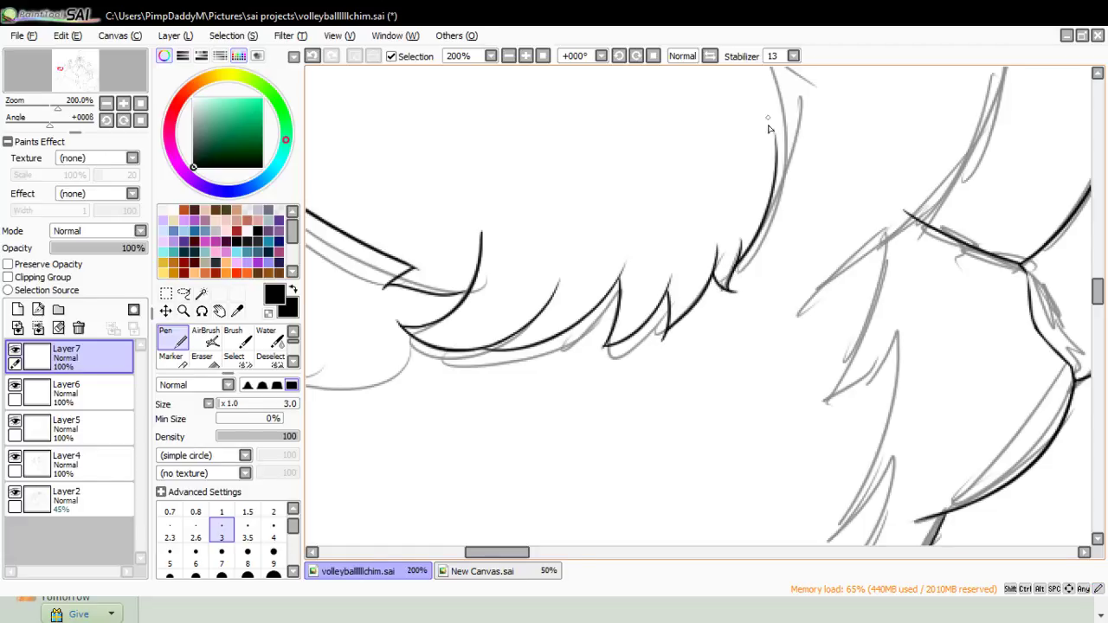
# - Redraw the rounded front edge above the last fur tuft as one smooth curve, retrying the stroke until it fits
pyautogui.click(183, 311)
pyautogui.click(187, 398)
pyautogui.click(415, 388)
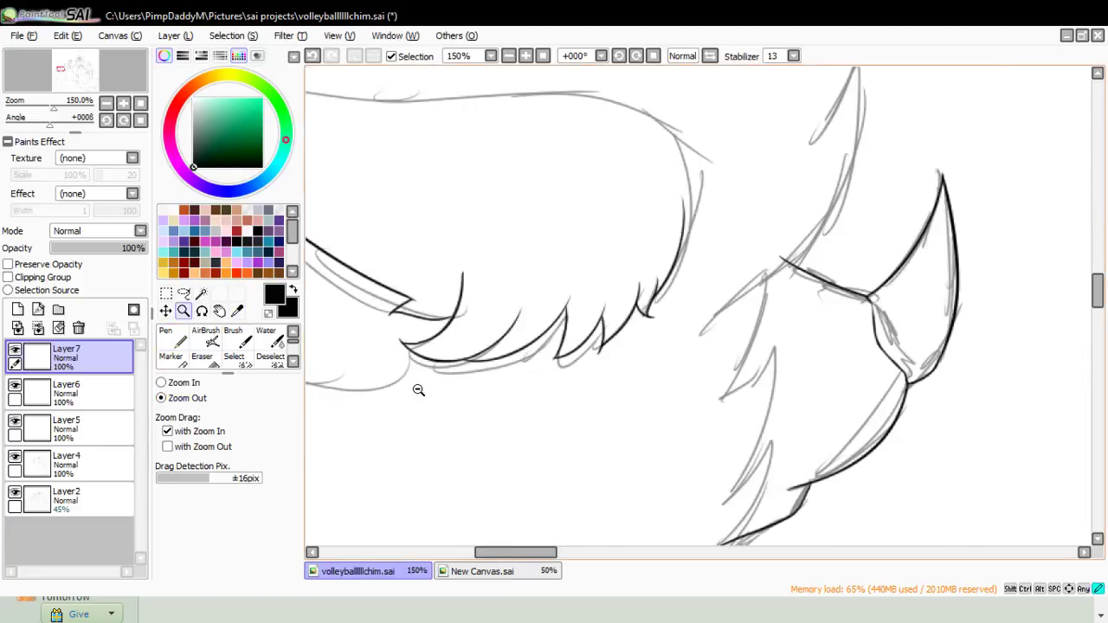
pyautogui.click(418, 377)
pyautogui.press('n')
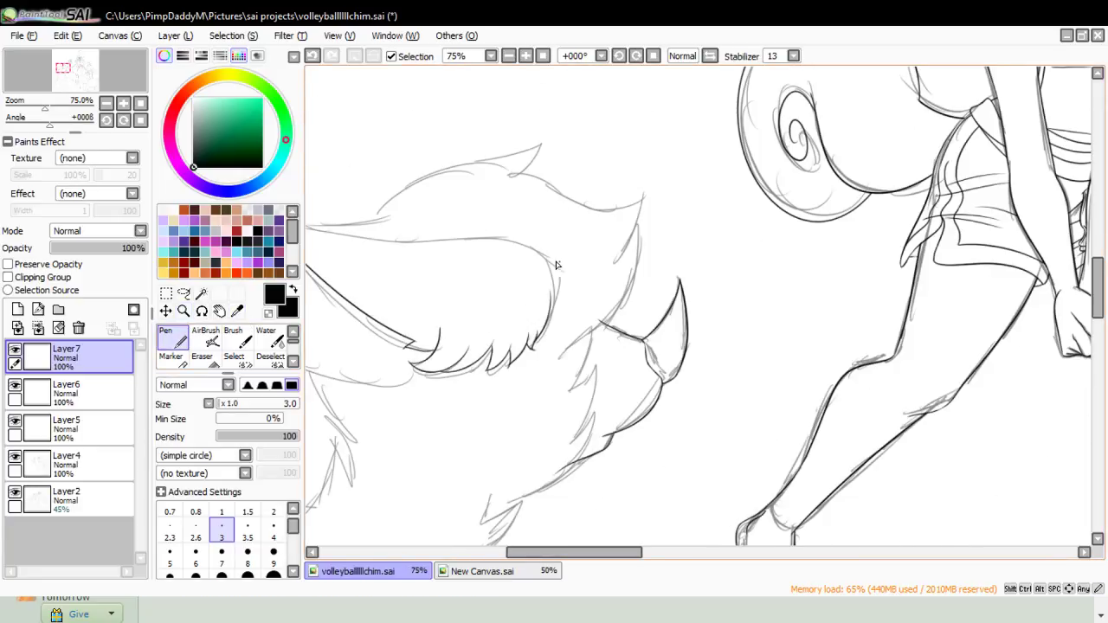
pyautogui.moveTo(546, 258)
pyautogui.mouseDown()
pyautogui.moveTo(553, 315)
pyautogui.moveTo(539, 343)
pyautogui.moveTo(561, 297)
pyautogui.moveTo(546, 257)
pyautogui.mouseUp()
pyautogui.hotkey('ctrl', 'z')
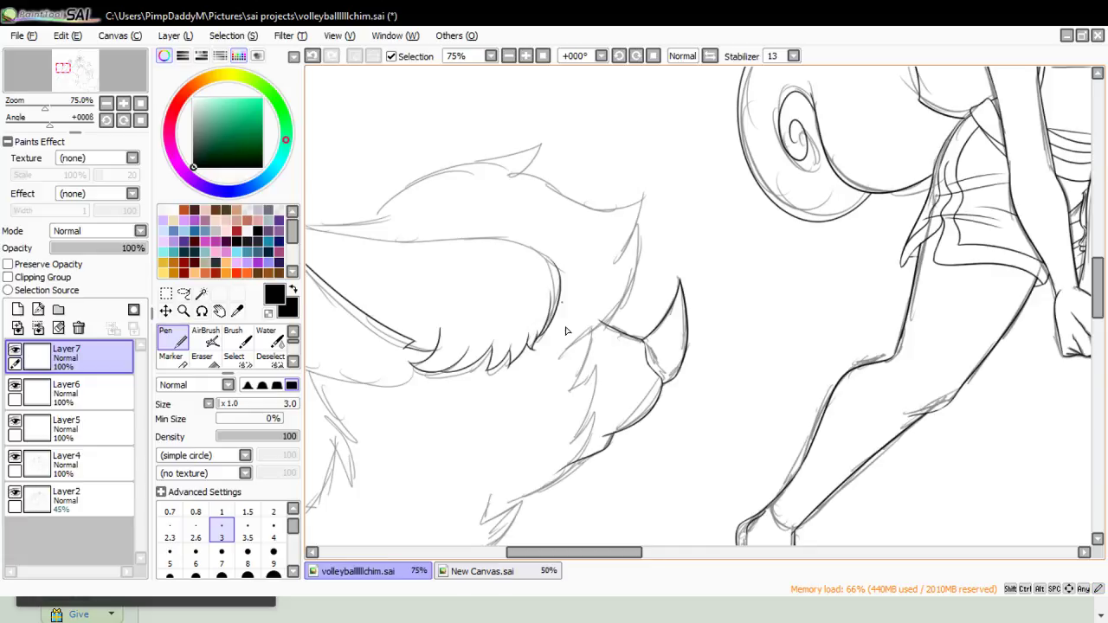
pyautogui.hotkey('ctrl', 'z')
pyautogui.hotkey('ctrl', 'z')
pyautogui.moveTo(537, 347); pyautogui.dragTo(547, 260)
pyautogui.hotkey('ctrl', 'z')
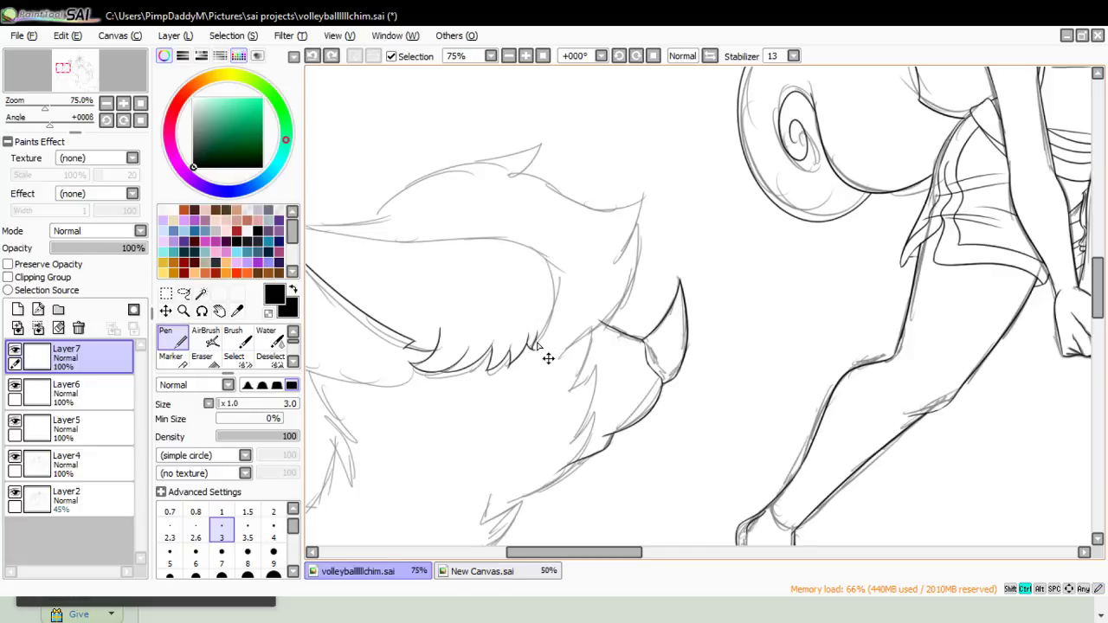
pyautogui.hotkey('ctrl', 'y')
pyautogui.hotkey('ctrl', 'y')
pyautogui.hotkey('ctrl', 'z')
pyautogui.moveTo(537, 343); pyautogui.dragTo(502, 231)
# - Ink the long, nearly flat upper edge from the ear to the top of the rounded front curve
pyautogui.moveTo(578, 554); pyautogui.dragTo(559, 554)
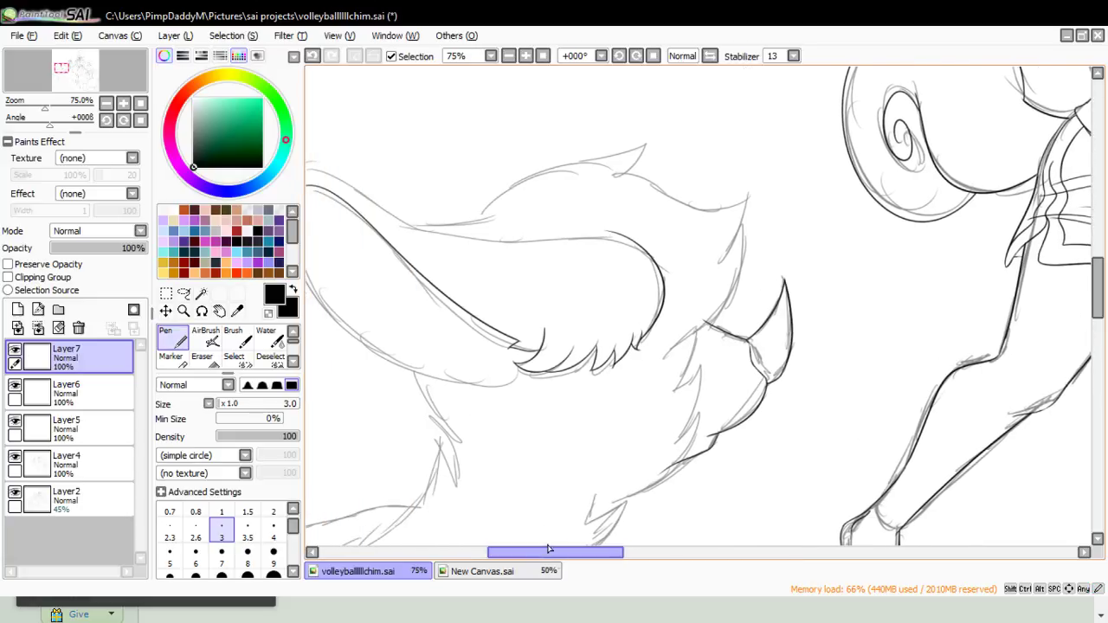
pyautogui.moveTo(408, 228); pyautogui.dragTo(650, 250)
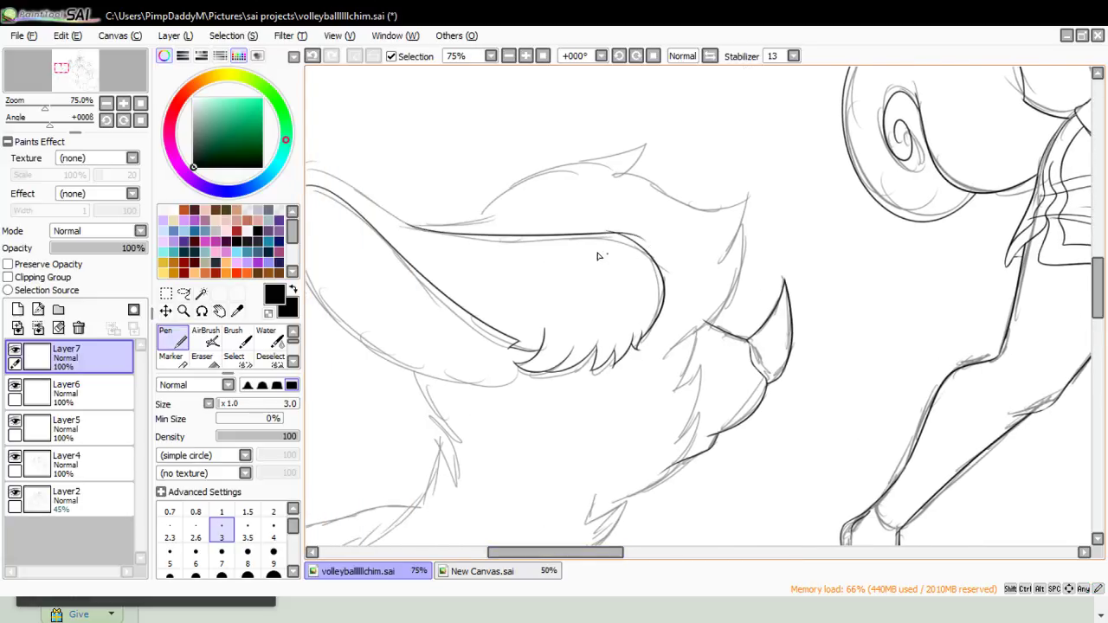
# - Ink the ear's outer outline around the rounded tip, along the upper edge and down the underside, retrying strokes that miss the sketch
pyautogui.moveTo(585, 555); pyautogui.dragTo(568, 555)
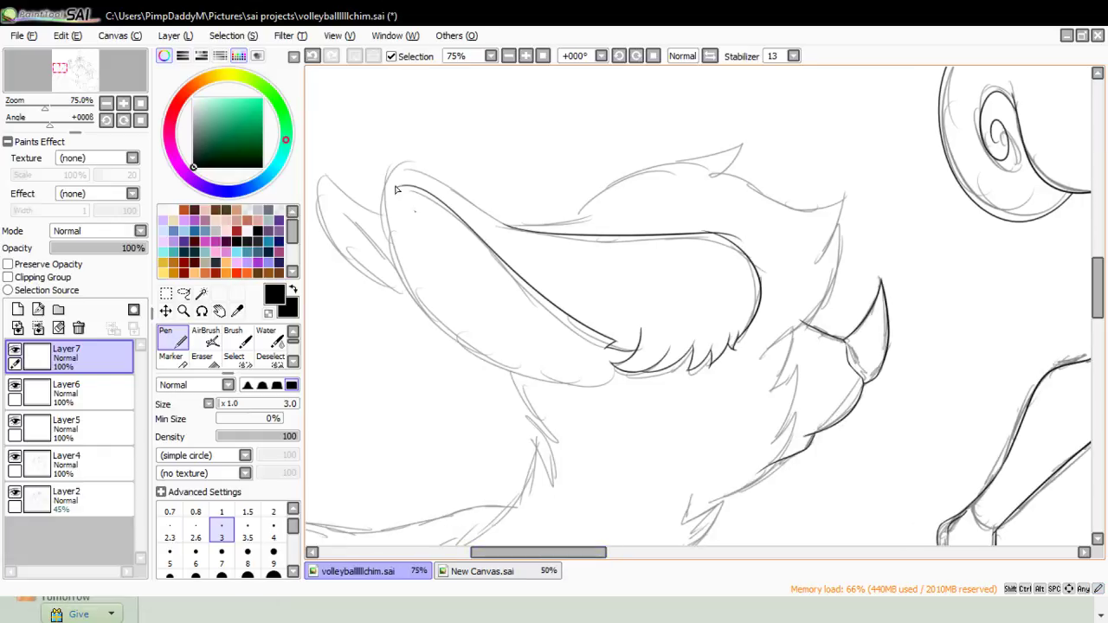
pyautogui.moveTo(390, 244)
pyautogui.mouseDown()
pyautogui.moveTo(537, 237)
pyautogui.moveTo(589, 257)
pyautogui.mouseUp()
pyautogui.hotkey('ctrl', 'z')
pyautogui.moveTo(386, 237)
pyautogui.mouseDown()
pyautogui.moveTo(530, 251)
pyautogui.moveTo(568, 270)
pyautogui.mouseUp()
pyautogui.moveTo(385, 221); pyautogui.dragTo(592, 388)
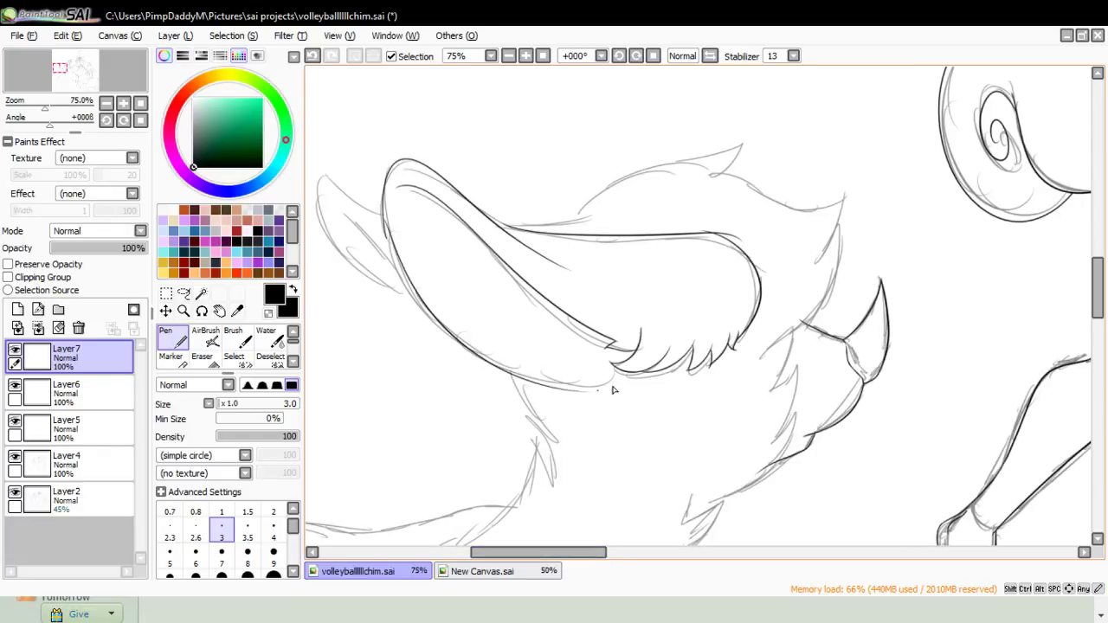
pyautogui.hotkey('ctrl', 'z')
pyautogui.moveTo(383, 220)
pyautogui.mouseDown()
pyautogui.moveTo(570, 372)
pyautogui.moveTo(603, 377)
pyautogui.moveTo(387, 234)
pyautogui.moveTo(597, 374)
pyautogui.moveTo(423, 315)
pyautogui.moveTo(606, 373)
pyautogui.mouseUp()
pyautogui.hotkey('ctrl', 'z')
pyautogui.hotkey('ctrl', 'z')
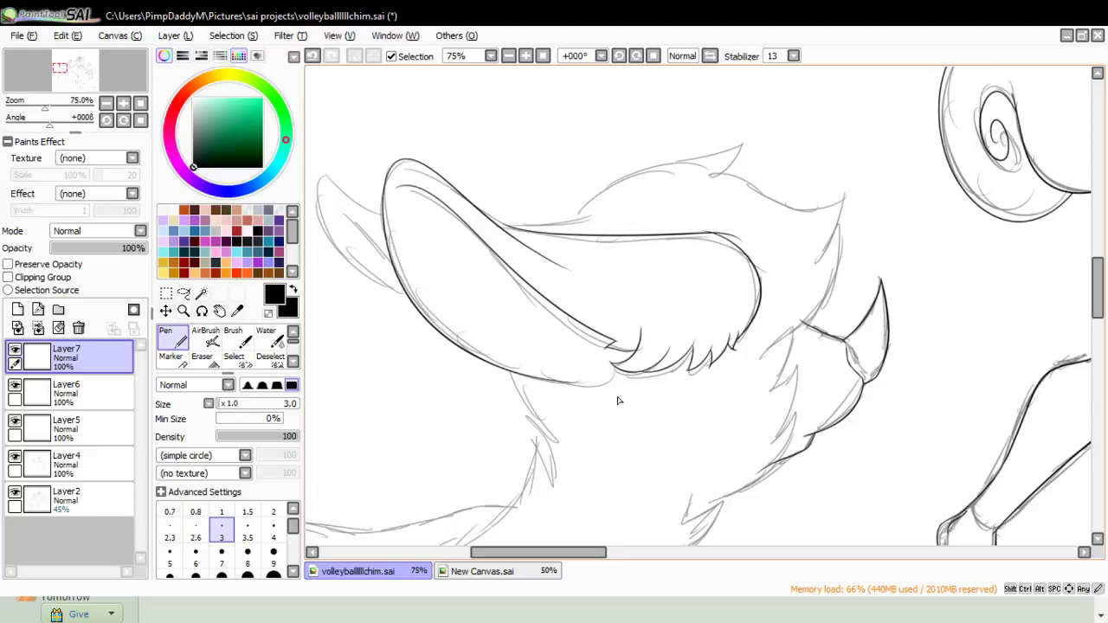
# - Hide the sketch on Layer2 and ink a second row of pointed fur tufts beneath the fringe, starting where the ear's underside ends
pyautogui.click(15, 491)
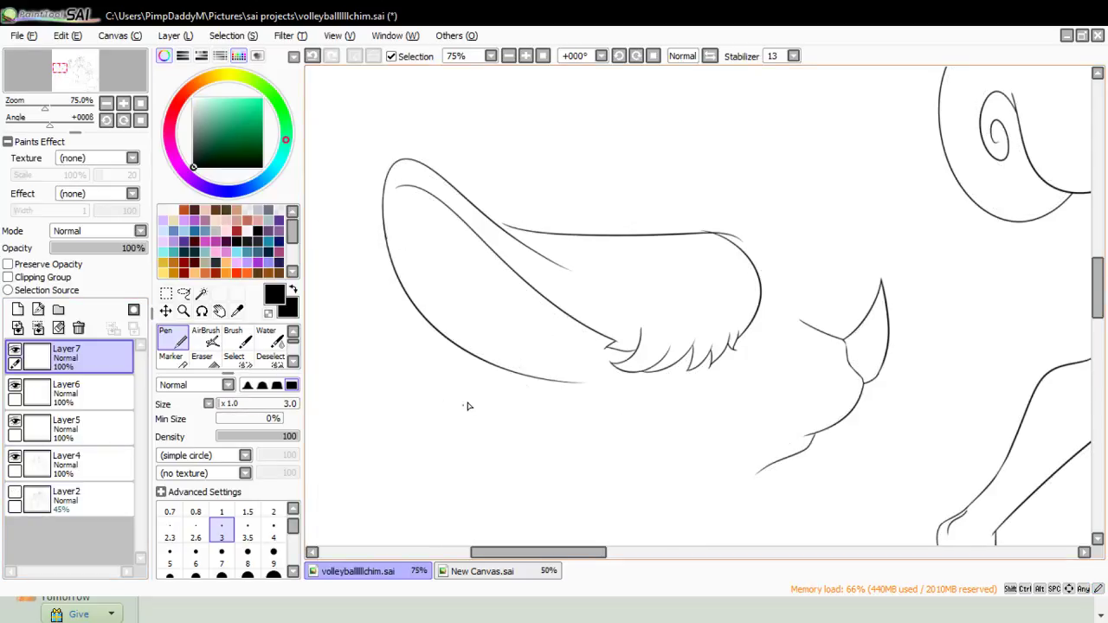
pyautogui.click(164, 311)
pyautogui.click(183, 311)
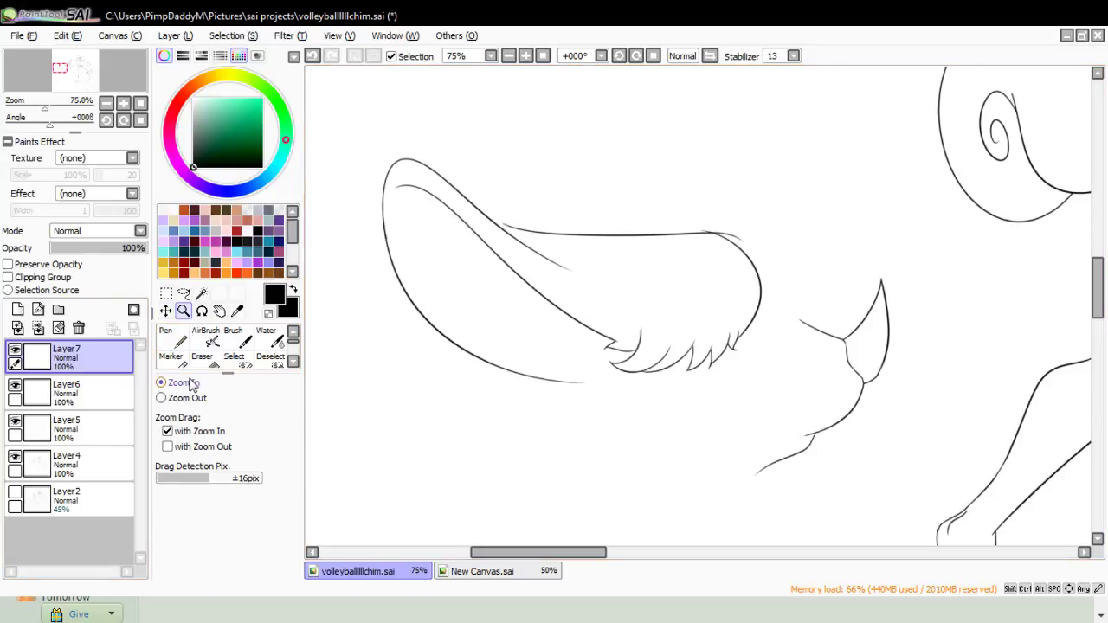
pyautogui.click(593, 419)
pyautogui.click(465, 388)
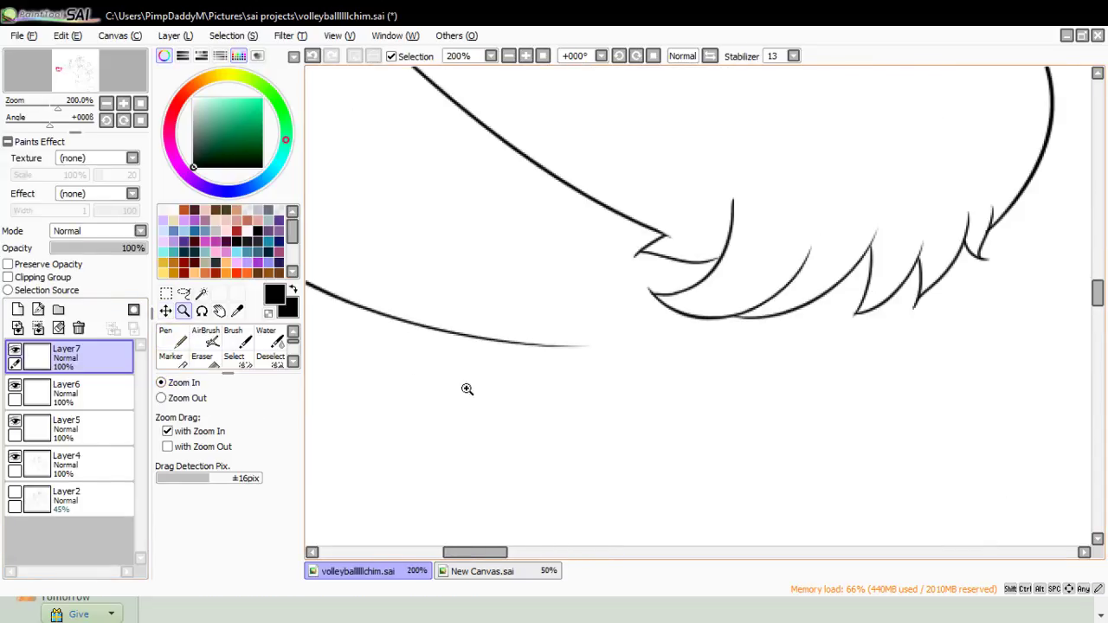
pyautogui.click(165, 338)
pyautogui.moveTo(601, 325); pyautogui.dragTo(559, 366)
pyautogui.hotkey('ctrl', 'z')
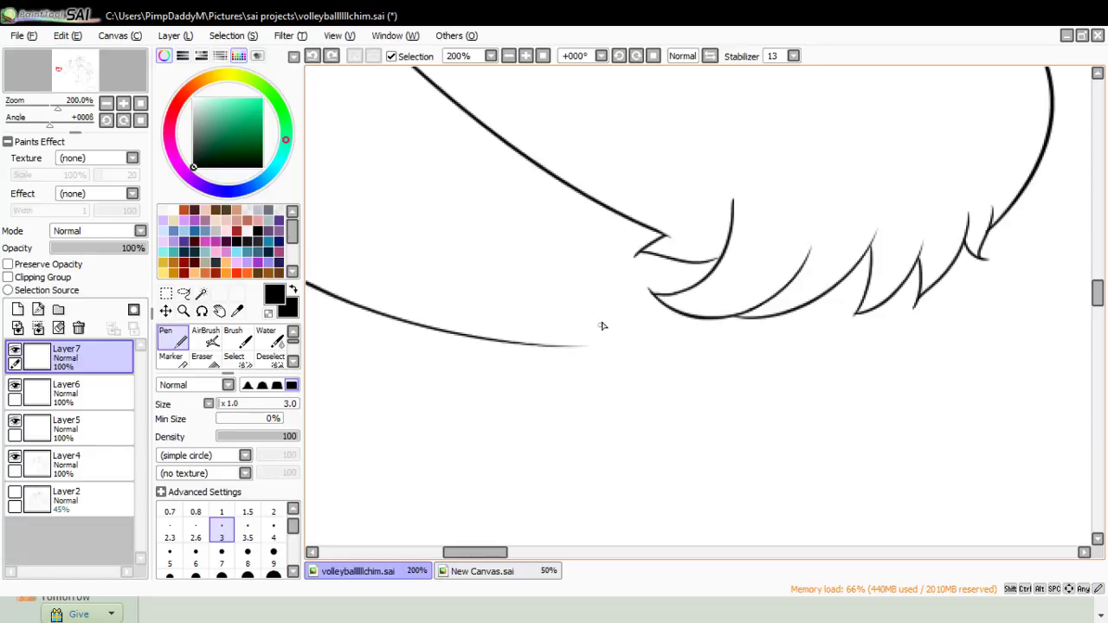
pyautogui.moveTo(601, 324)
pyautogui.mouseDown()
pyautogui.moveTo(579, 367)
pyautogui.moveTo(705, 320)
pyautogui.moveTo(767, 313)
pyautogui.moveTo(777, 342)
pyautogui.moveTo(865, 301)
pyautogui.mouseUp()
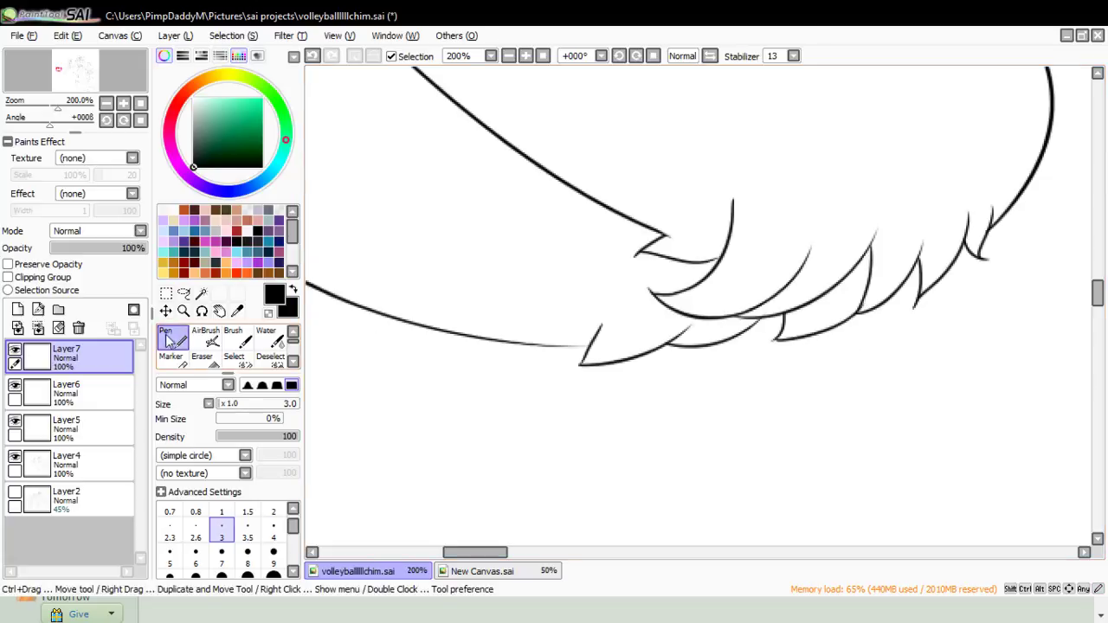
# - Extend the long upper edge line with the Pen so that it joins the ear's outline
pyautogui.click(182, 311)
pyautogui.click(488, 442)
pyautogui.click(490, 438)
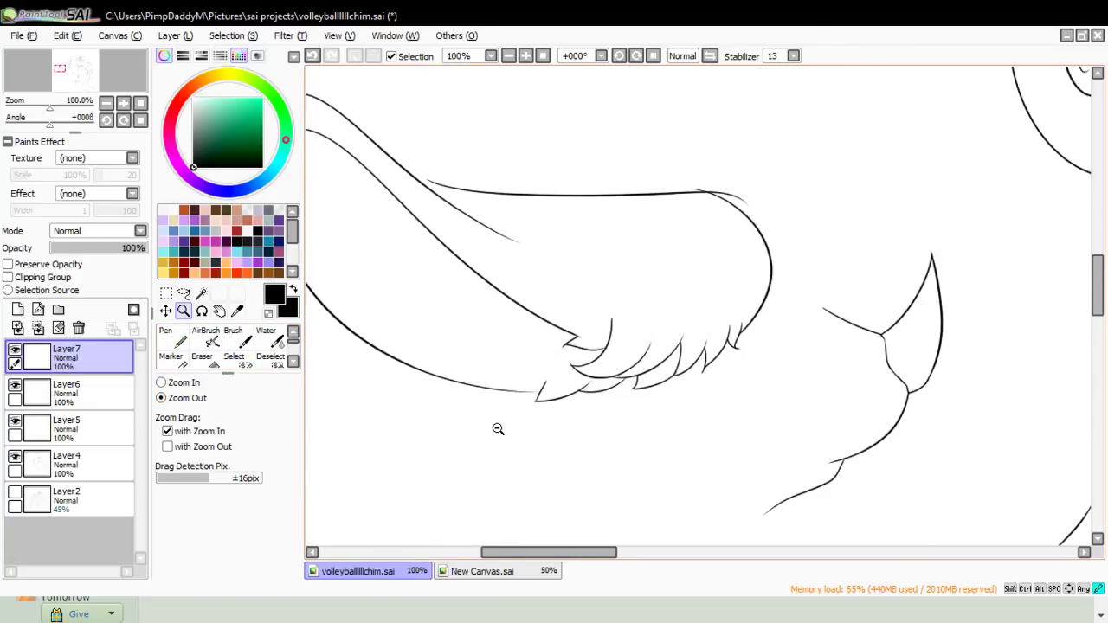
pyautogui.click(497, 430)
pyautogui.click(161, 382)
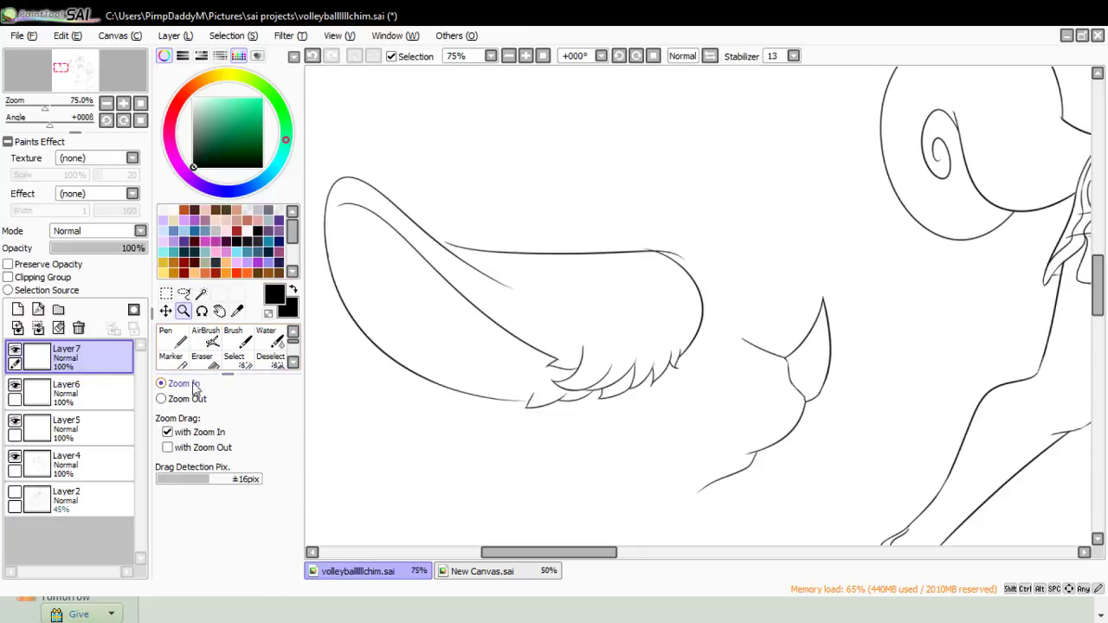
pyautogui.click(327, 215)
pyautogui.click(327, 214)
pyautogui.click(201, 355)
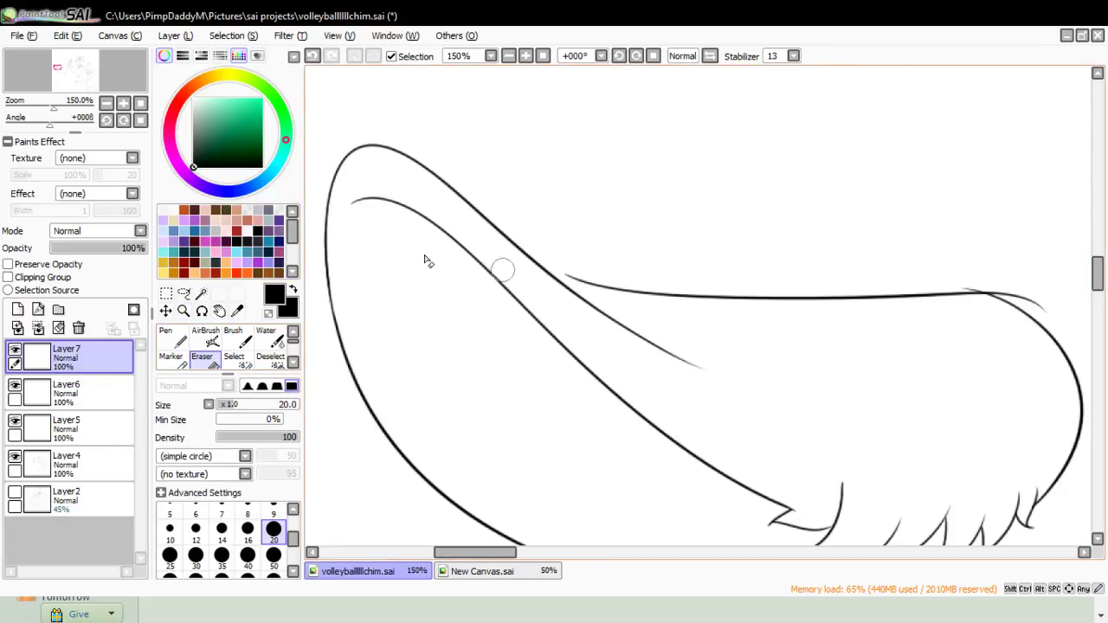
pyautogui.click(170, 336)
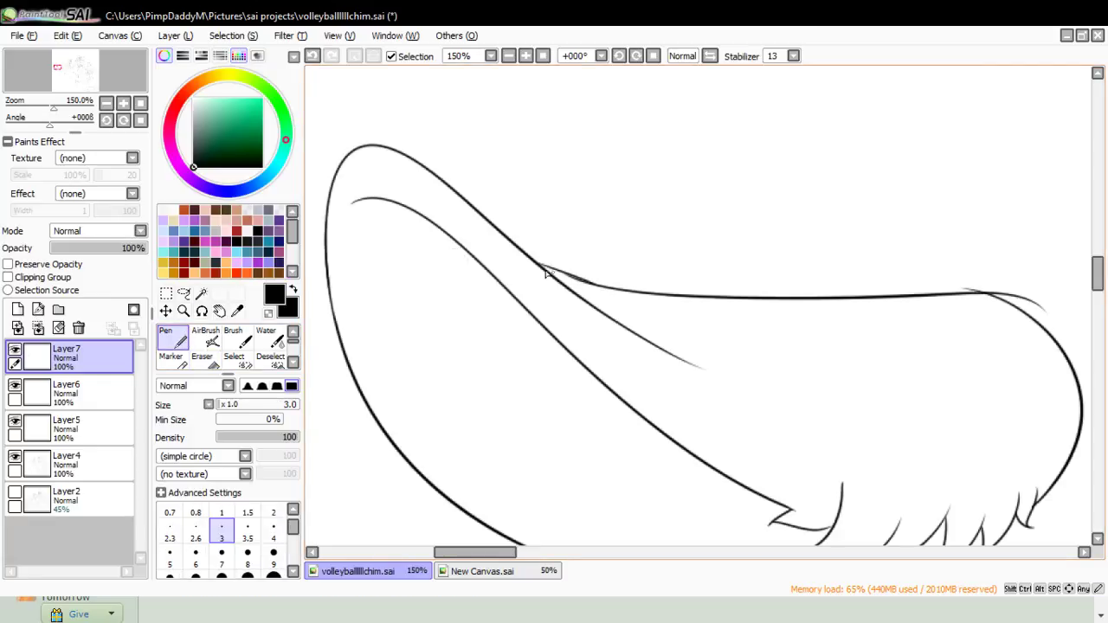
# - Redraw the transition from the flat upper edge into the rounded front curve, erasing the old overlap and the new line's overshooting end
pyautogui.moveTo(519, 551); pyautogui.dragTo(582, 552)
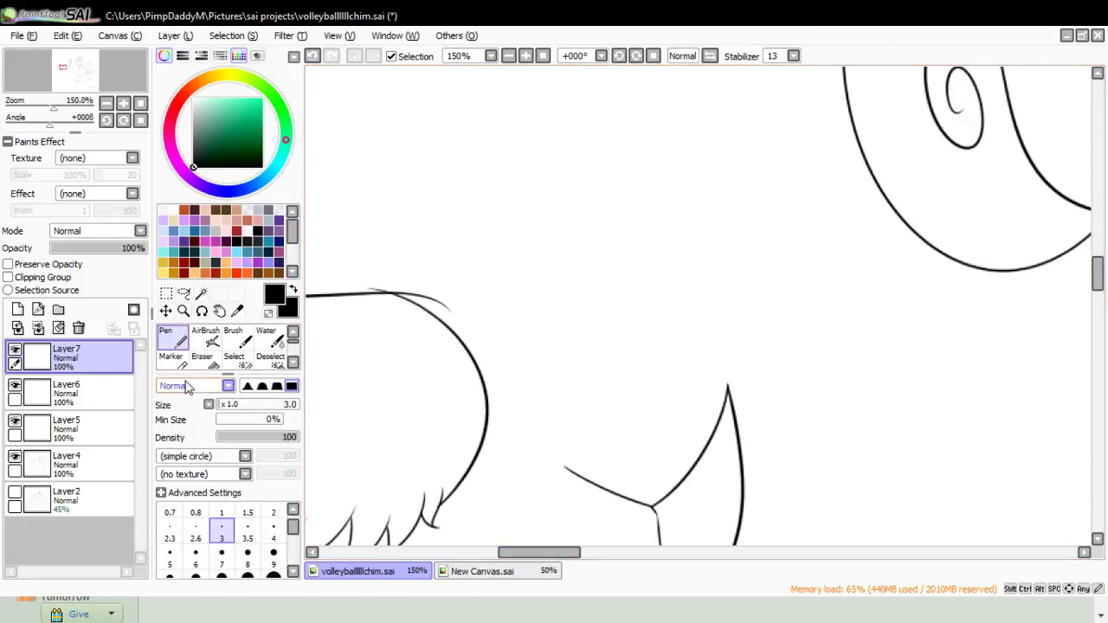
pyautogui.press('e')
pyautogui.moveTo(361, 290)
pyautogui.mouseDown()
pyautogui.moveTo(439, 303)
pyautogui.moveTo(476, 373)
pyautogui.moveTo(504, 377)
pyautogui.mouseUp()
pyautogui.click(170, 345)
pyautogui.hotkey('ctrl', 'z')
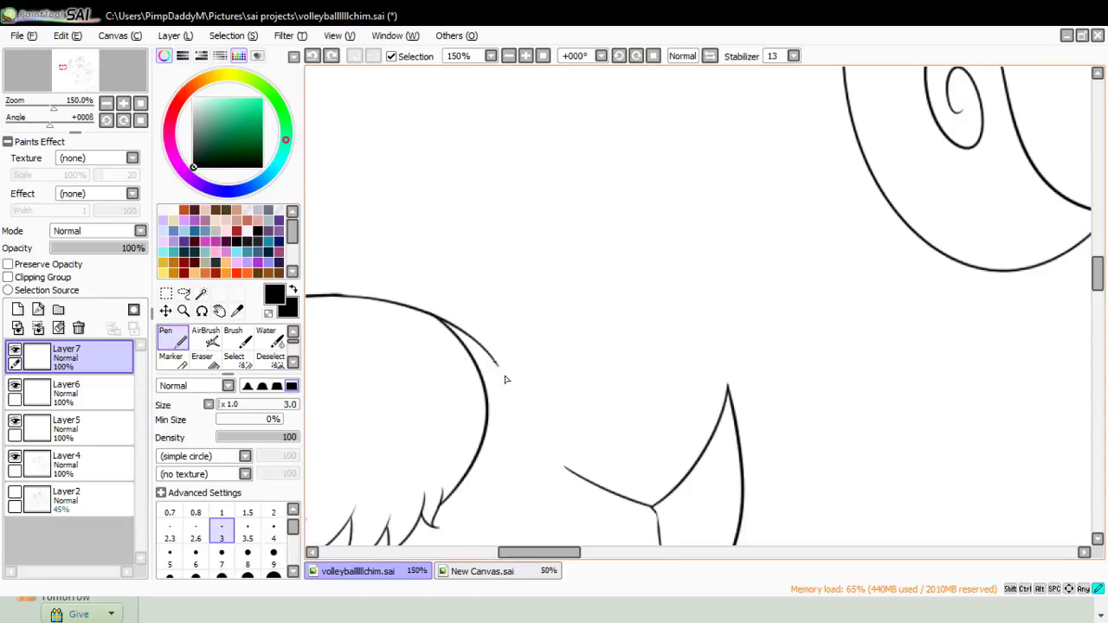
pyautogui.click(202, 363)
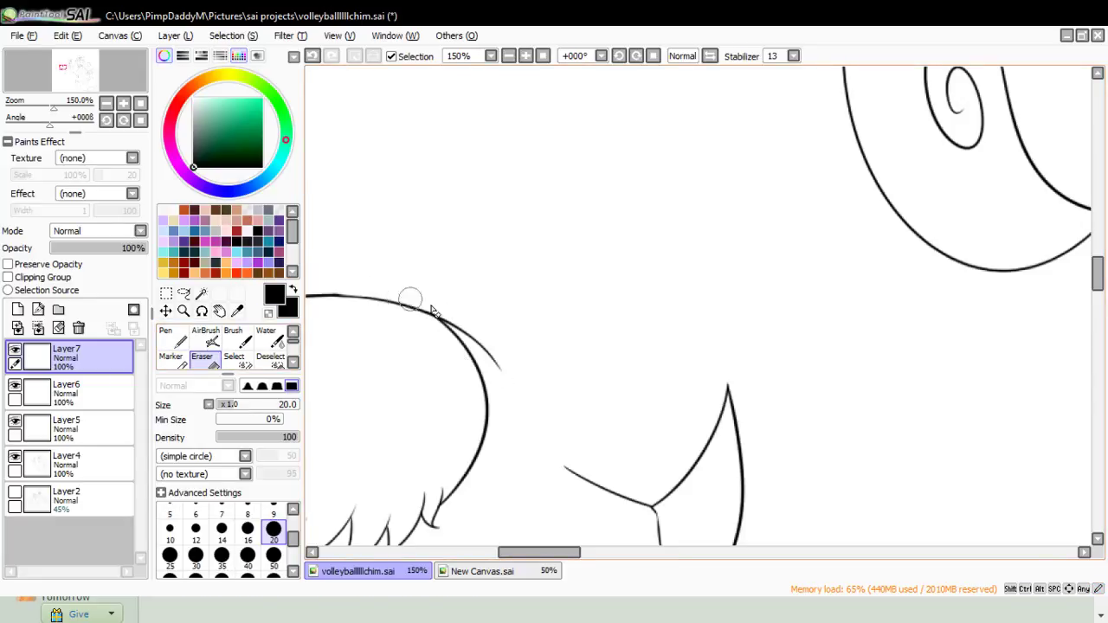
pyautogui.moveTo(495, 354)
pyautogui.mouseDown()
pyautogui.moveTo(463, 324)
pyautogui.moveTo(509, 370)
pyautogui.mouseUp()
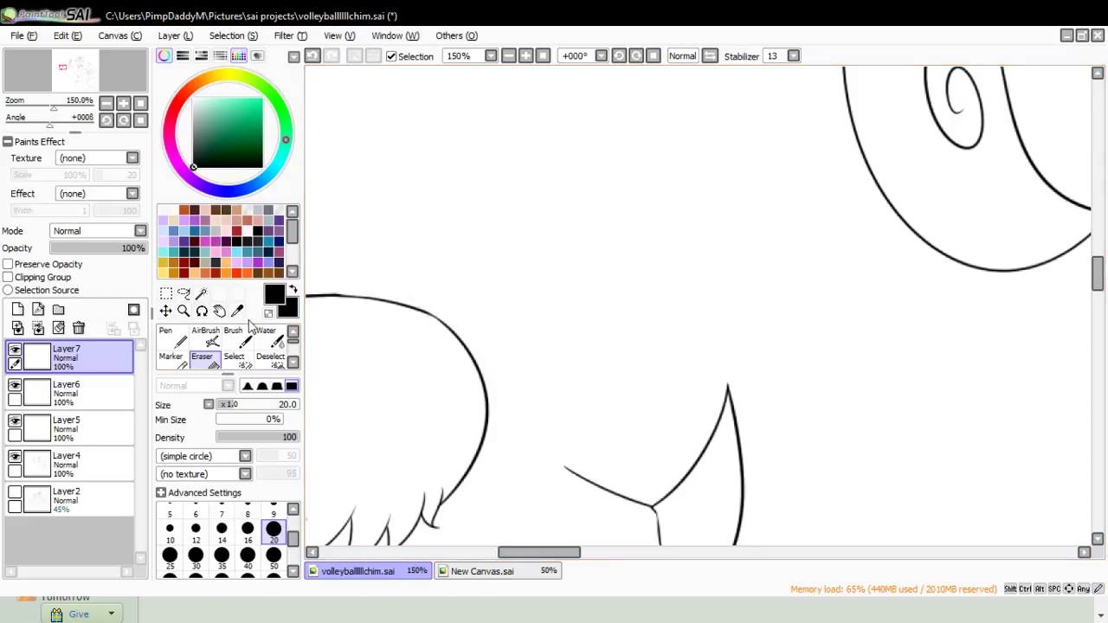
# - Show the Layer2 sketch again and rotate the inked ear on Layer7 slightly clockwise
pyautogui.click(183, 311)
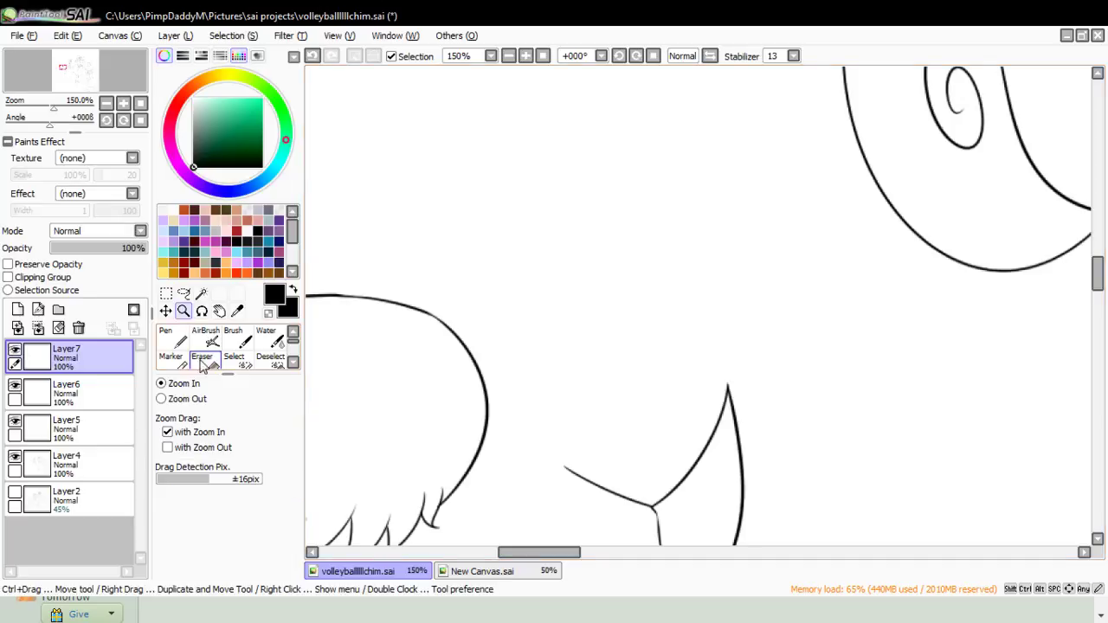
pyautogui.click(161, 398)
pyautogui.click(517, 238)
pyautogui.click(532, 236)
pyautogui.click(563, 232)
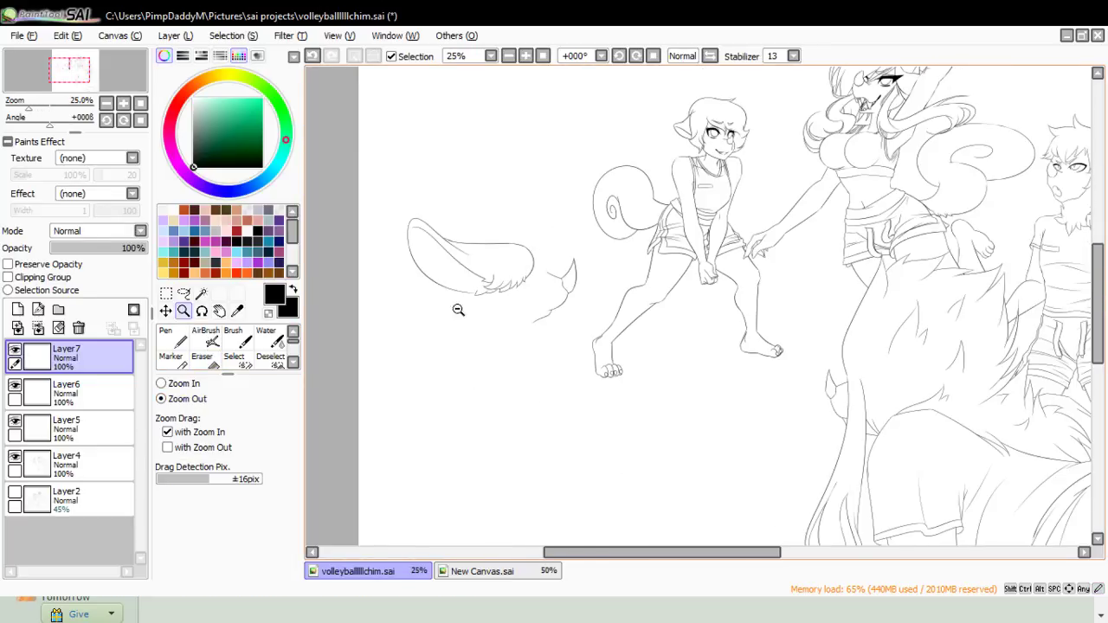
pyautogui.click(207, 384)
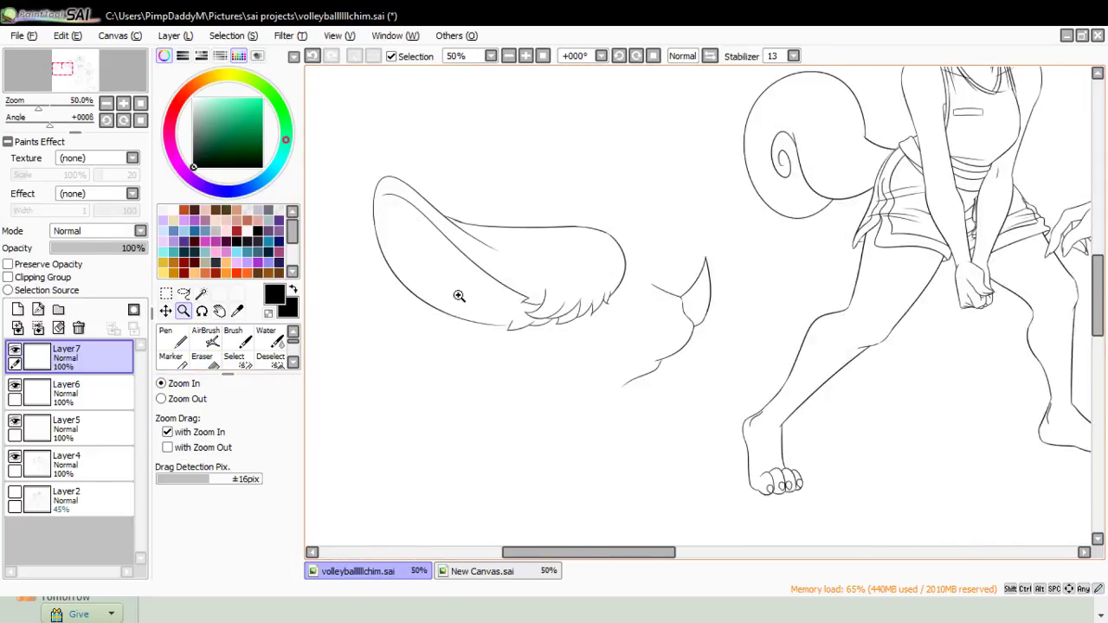
pyautogui.click(17, 492)
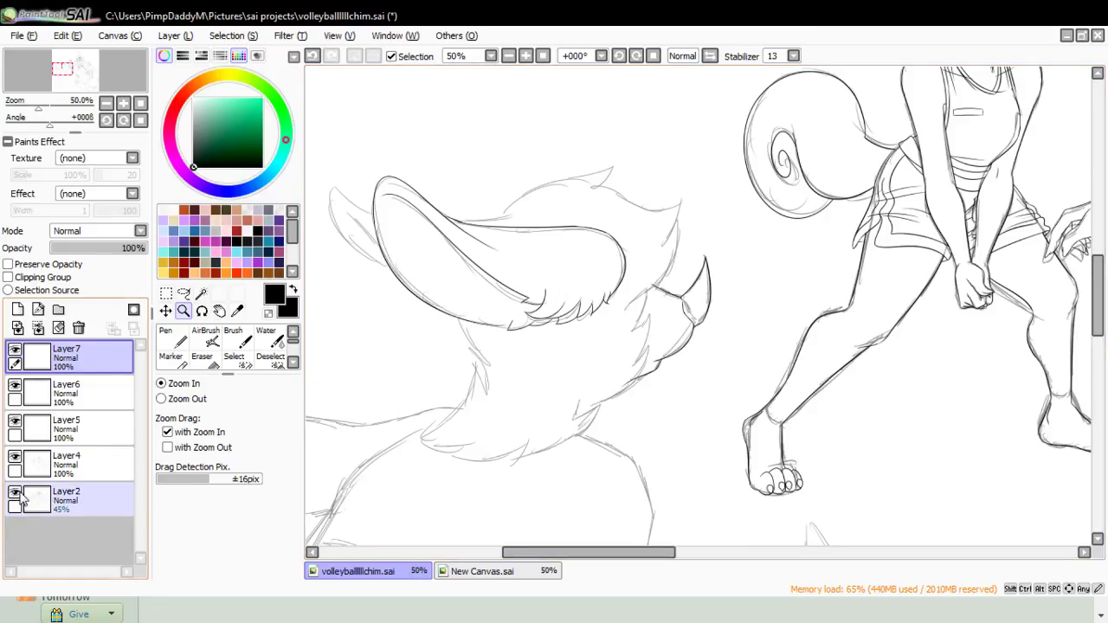
pyautogui.click(166, 292)
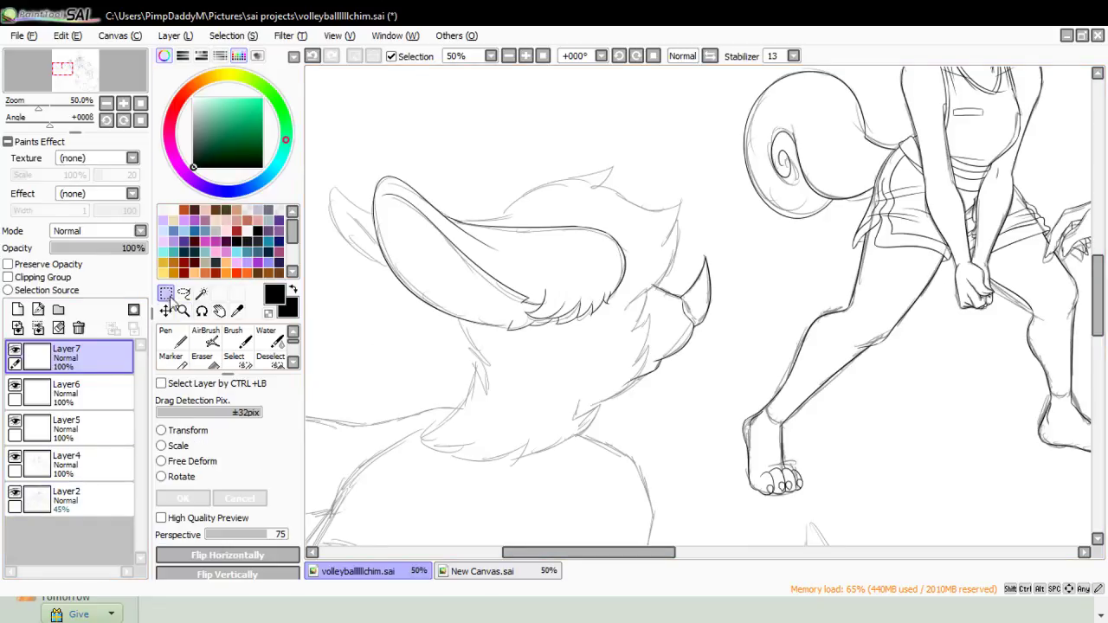
pyautogui.click(180, 477)
pyautogui.moveTo(672, 230); pyautogui.dragTo(671, 243)
pyautogui.moveTo(571, 295); pyautogui.dragTo(563, 297)
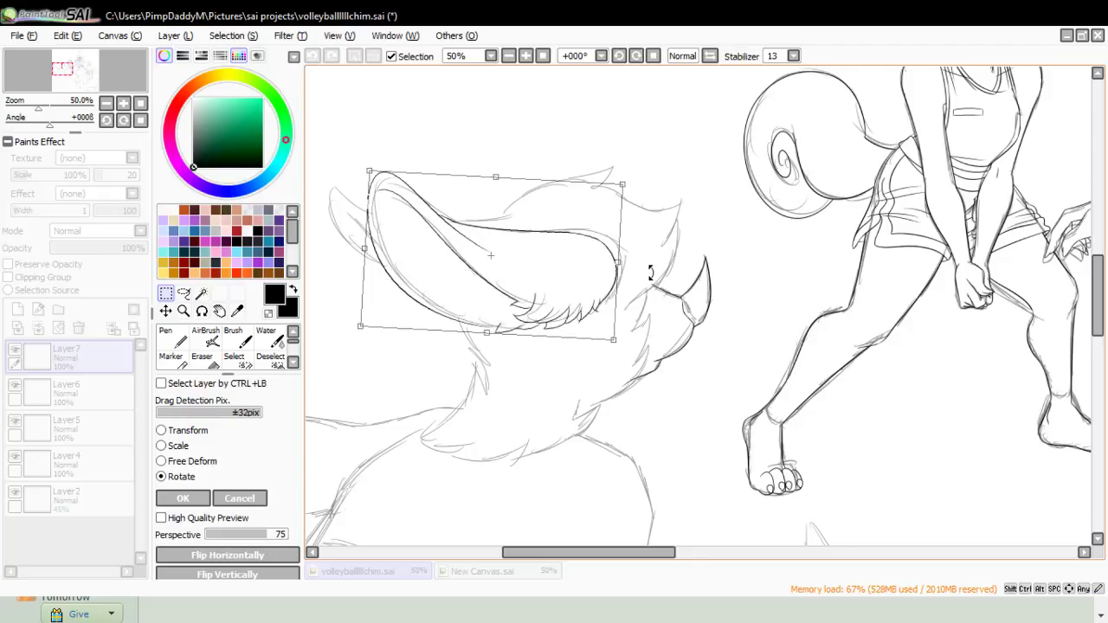
pyautogui.click(182, 497)
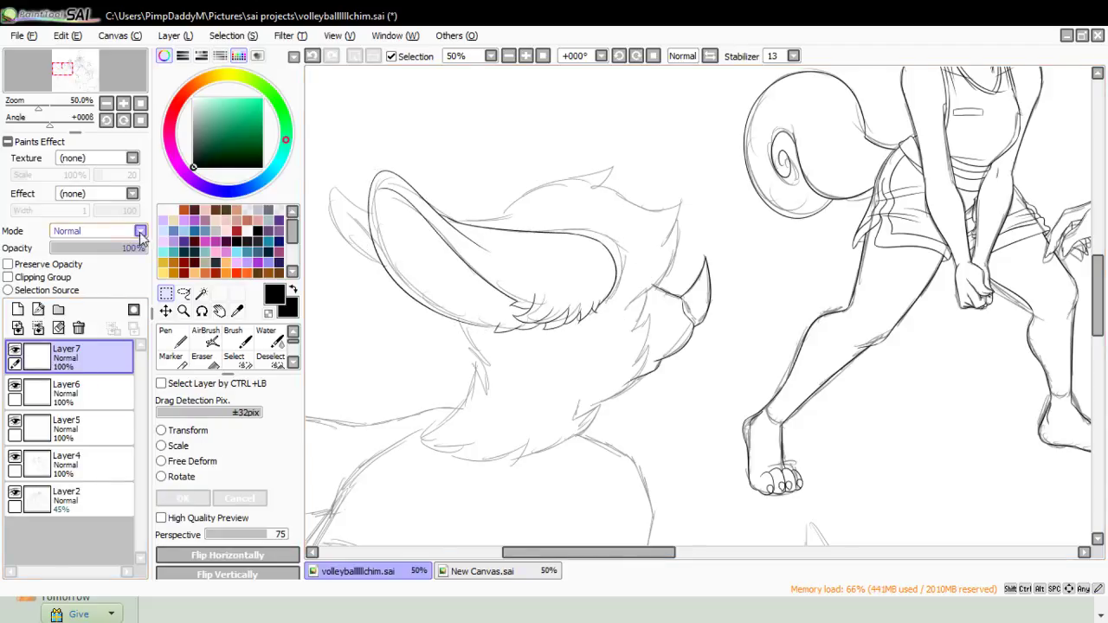
# - Add a new layer and ink the far ear's outline and inner fold line behind the near ear
pyautogui.click(17, 310)
pyautogui.click(182, 311)
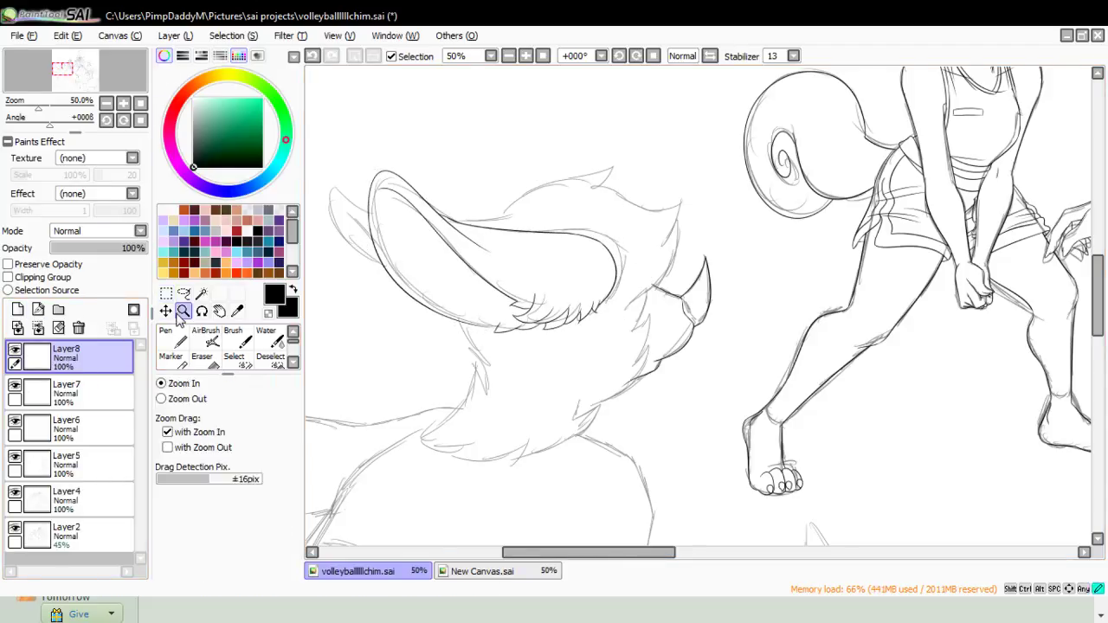
pyautogui.click(324, 194)
pyautogui.click(325, 194)
pyautogui.click(166, 337)
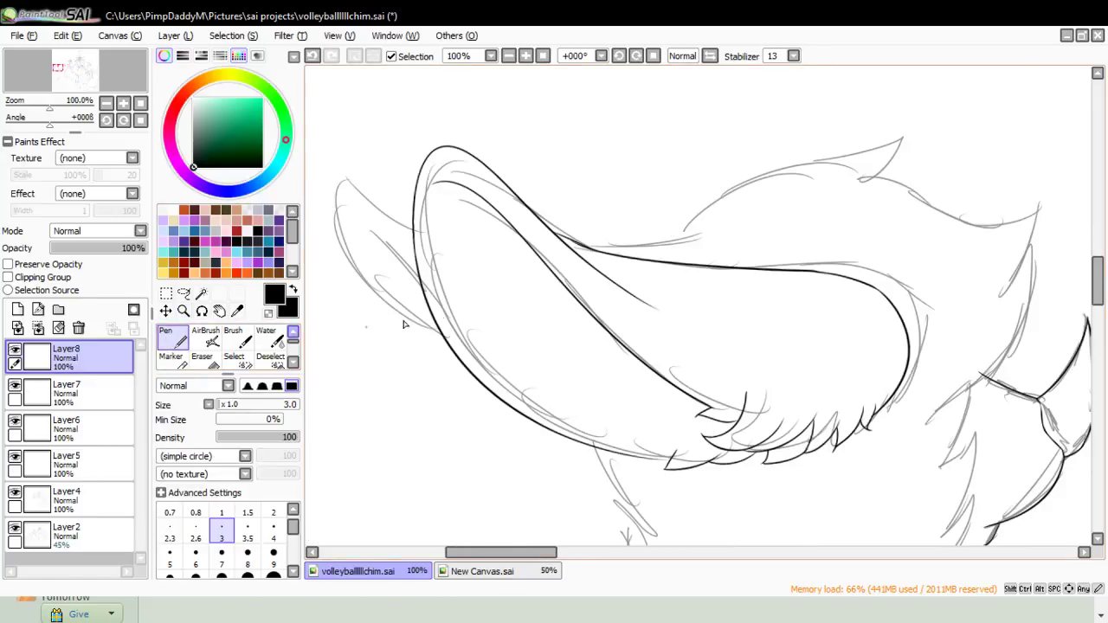
pyautogui.moveTo(443, 348)
pyautogui.mouseDown()
pyautogui.moveTo(337, 179)
pyautogui.moveTo(523, 251)
pyautogui.mouseUp()
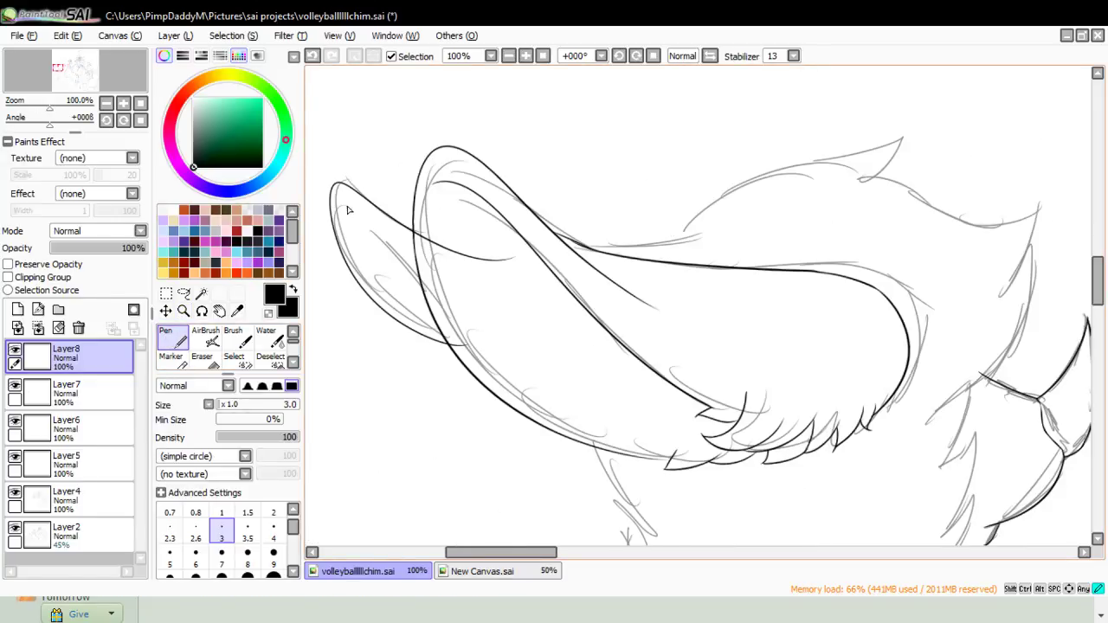
# - Hide the Layer2 sketch and erase the far ear's lines that overlap the near ear, using a size 50 Eraser
pyautogui.click(202, 358)
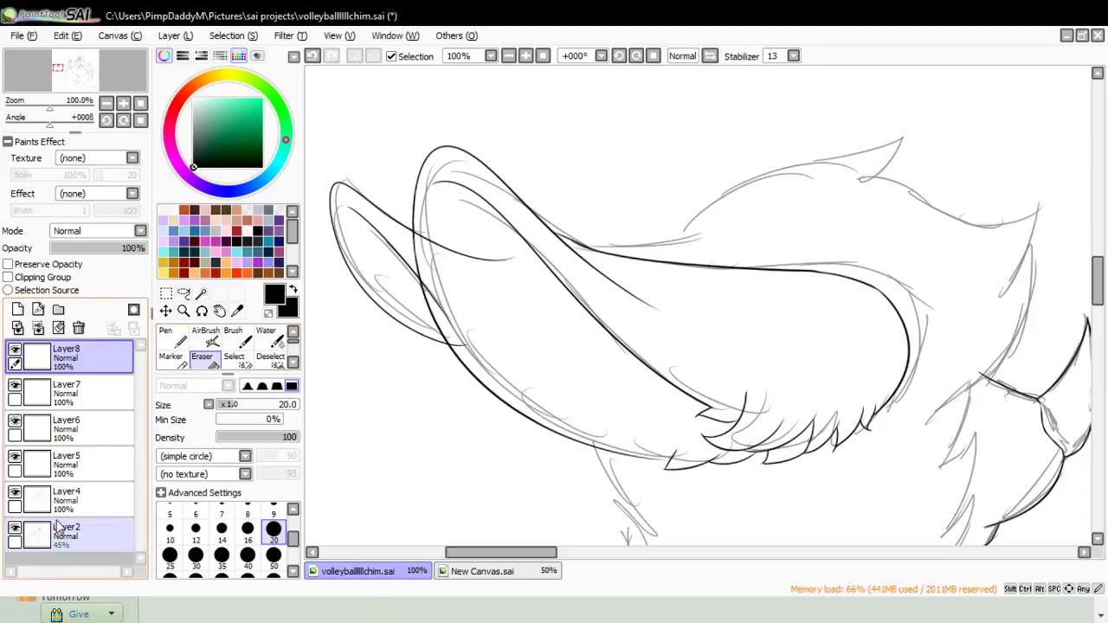
pyautogui.click(19, 530)
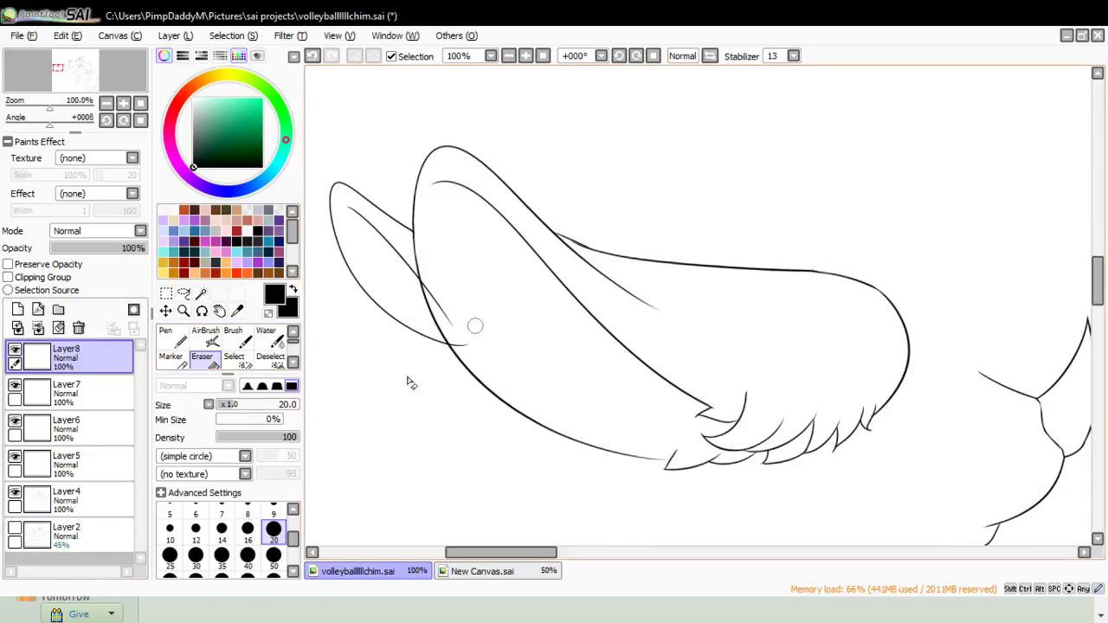
pyautogui.click(274, 566)
pyautogui.moveTo(440, 284); pyautogui.dragTo(468, 351)
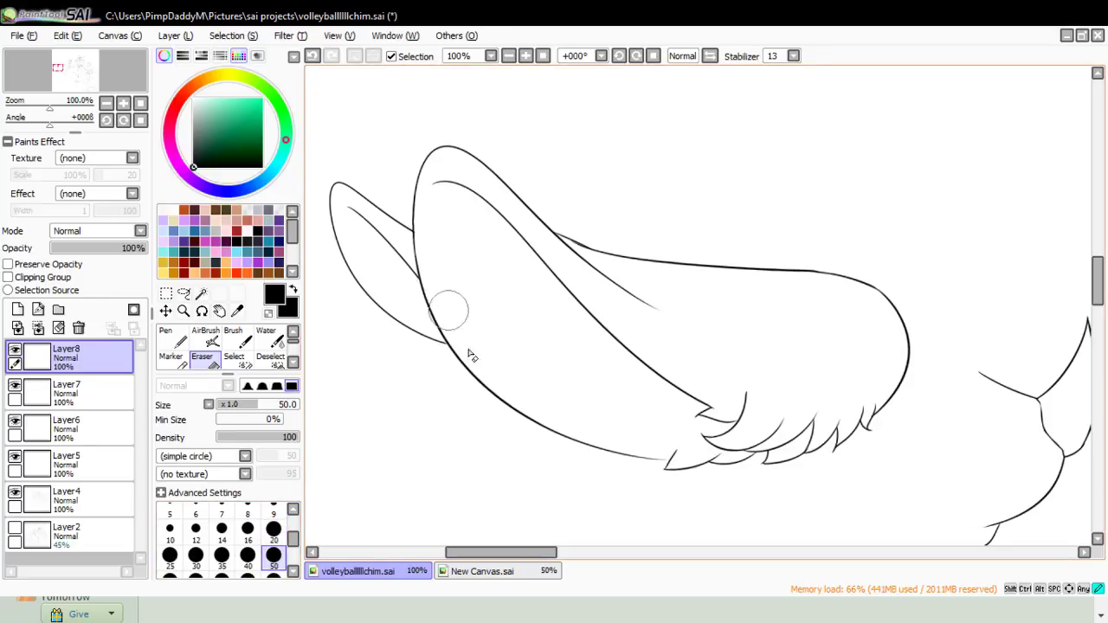
# - Add another layer and, with the sketch shown, ink the first pointed hair tuft rising from the ear's upper edge, retrying the stroke
pyautogui.click(38, 327)
pyautogui.click(183, 311)
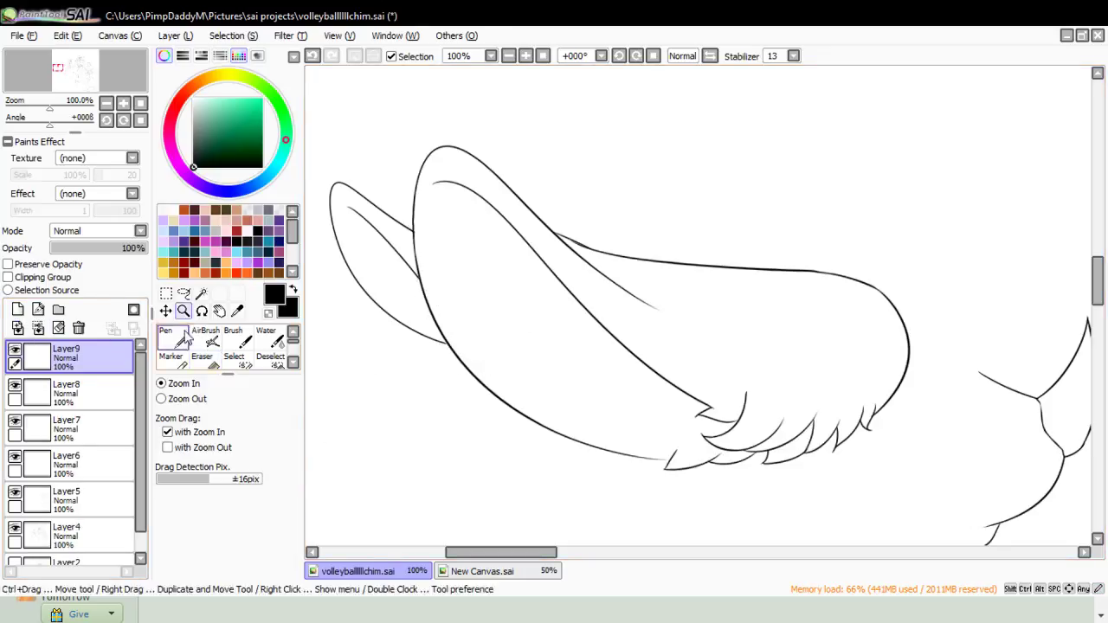
pyautogui.click(386, 197)
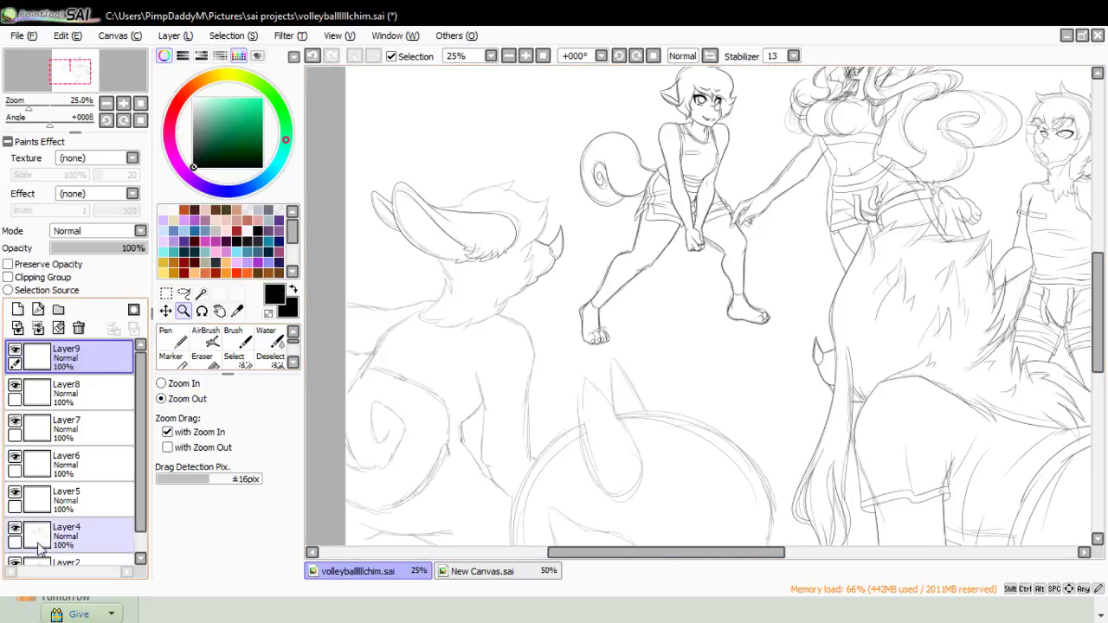
pyautogui.click(184, 383)
pyautogui.click(411, 263)
pyautogui.click(375, 239)
pyautogui.click(375, 239)
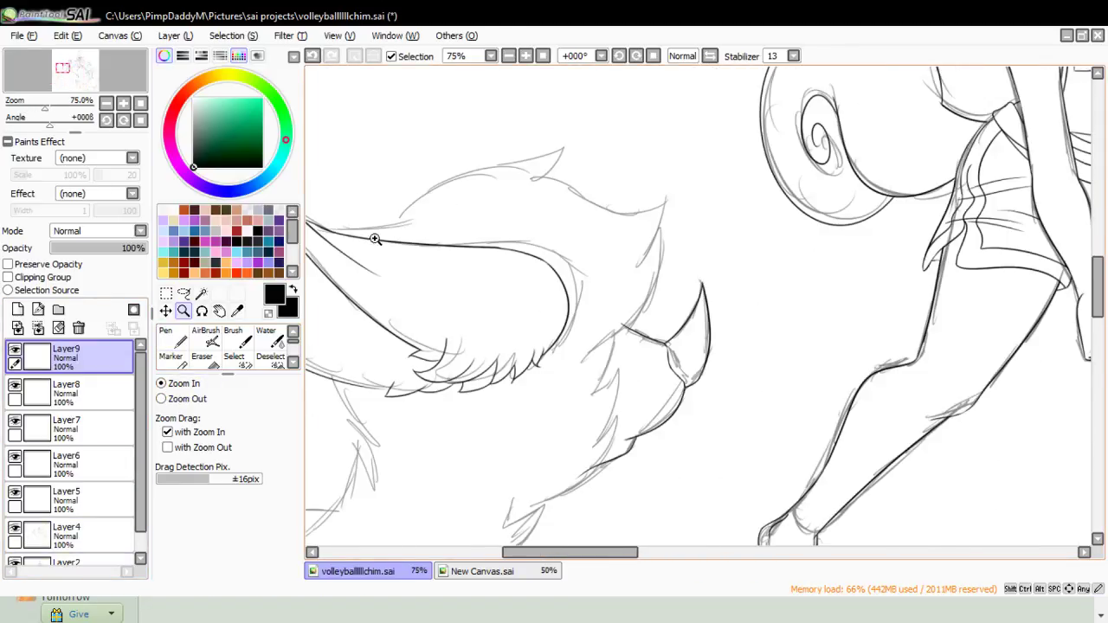
pyautogui.press('n')
pyautogui.moveTo(337, 249); pyautogui.dragTo(501, 170)
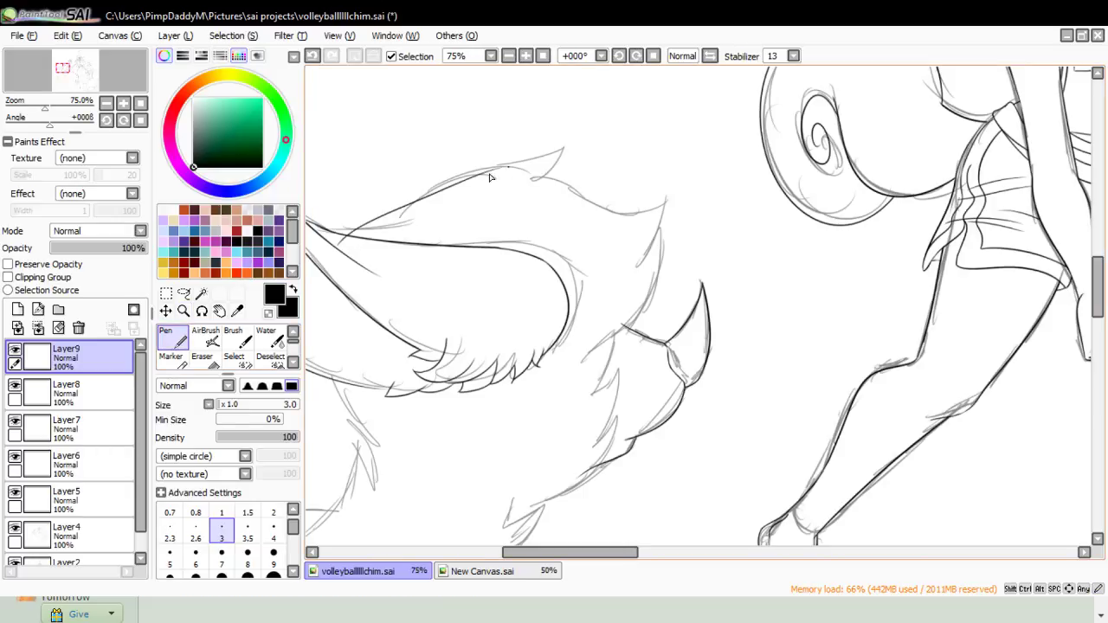
pyautogui.hotkey('ctrl', 'z')
pyautogui.moveTo(344, 243); pyautogui.dragTo(421, 159)
pyautogui.hotkey('ctrl', 'z')
pyautogui.moveTo(411, 201); pyautogui.dragTo(421, 153)
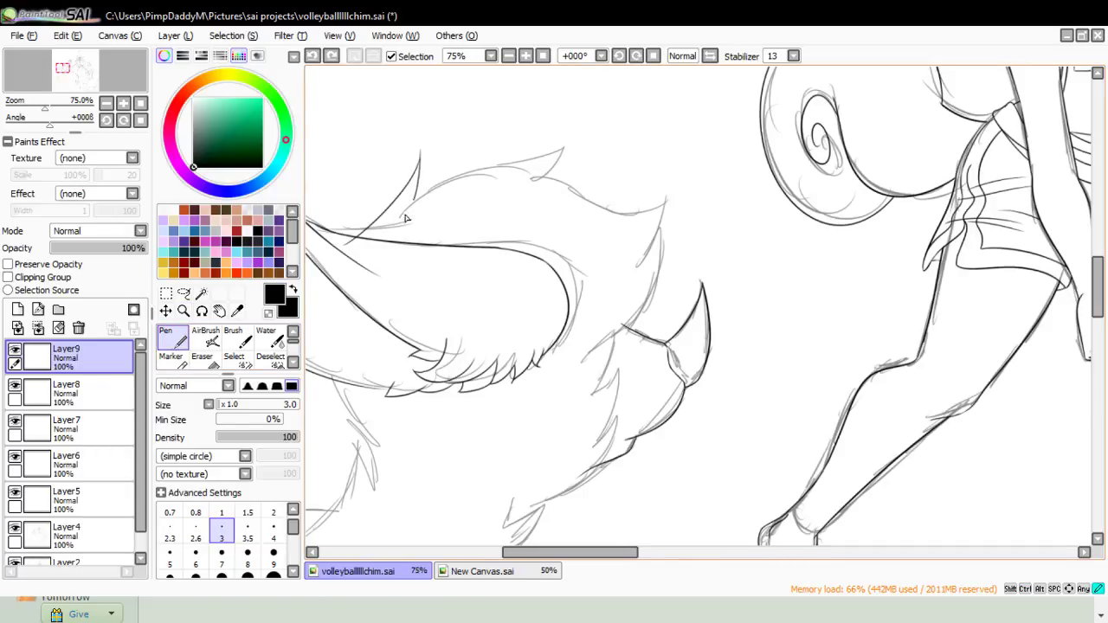
# - Ink the curve along the top of the head from the first hair tuft to the next pointed tip, retrying until it follows the sketch
pyautogui.moveTo(525, 161); pyautogui.dragTo(573, 142)
pyautogui.hotkey('ctrl', 'z')
pyautogui.moveTo(418, 190)
pyautogui.mouseDown()
pyautogui.moveTo(458, 188)
pyautogui.moveTo(573, 140)
pyautogui.mouseUp()
pyautogui.hotkey('ctrl', 'z')
pyautogui.moveTo(417, 193); pyautogui.dragTo(573, 138)
pyautogui.hotkey('ctrl', 'z')
pyautogui.moveTo(415, 194)
pyautogui.mouseDown()
pyautogui.moveTo(563, 150)
pyautogui.moveTo(579, 135)
pyautogui.moveTo(542, 178)
pyautogui.moveTo(582, 147)
pyautogui.moveTo(571, 141)
pyautogui.moveTo(554, 171)
pyautogui.moveTo(528, 177)
pyautogui.moveTo(560, 174)
pyautogui.moveTo(569, 157)
pyautogui.moveTo(553, 182)
pyautogui.moveTo(569, 156)
pyautogui.moveTo(552, 186)
pyautogui.mouseUp()
pyautogui.hotkey('ctrl', 'z')
pyautogui.hotkey('ctrl', 'z')
pyautogui.hotkey('ctrl', 'z')
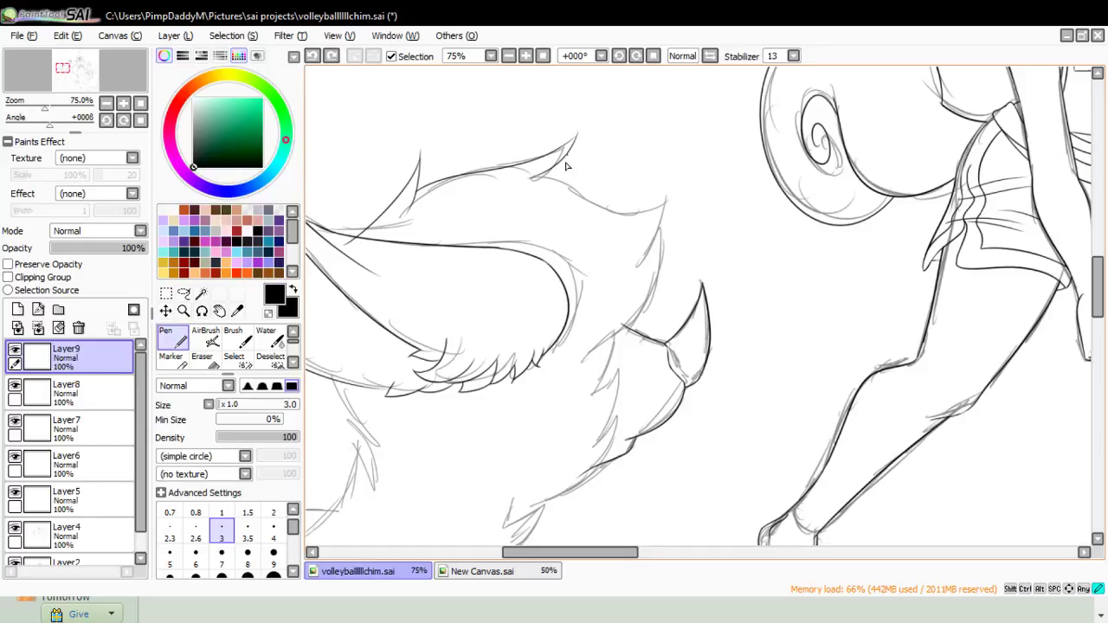
# - Ink the fur outline from the top tuft past the horn's base to the neck's small lower tufts, retrying strokes to follow the sketch
pyautogui.moveTo(571, 149)
pyautogui.mouseDown()
pyautogui.moveTo(551, 189)
pyautogui.moveTo(566, 180)
pyautogui.moveTo(553, 181)
pyautogui.moveTo(576, 189)
pyautogui.moveTo(551, 181)
pyautogui.moveTo(601, 212)
pyautogui.moveTo(667, 184)
pyautogui.moveTo(619, 330)
pyautogui.mouseUp()
pyautogui.hotkey('ctrl', 'z')
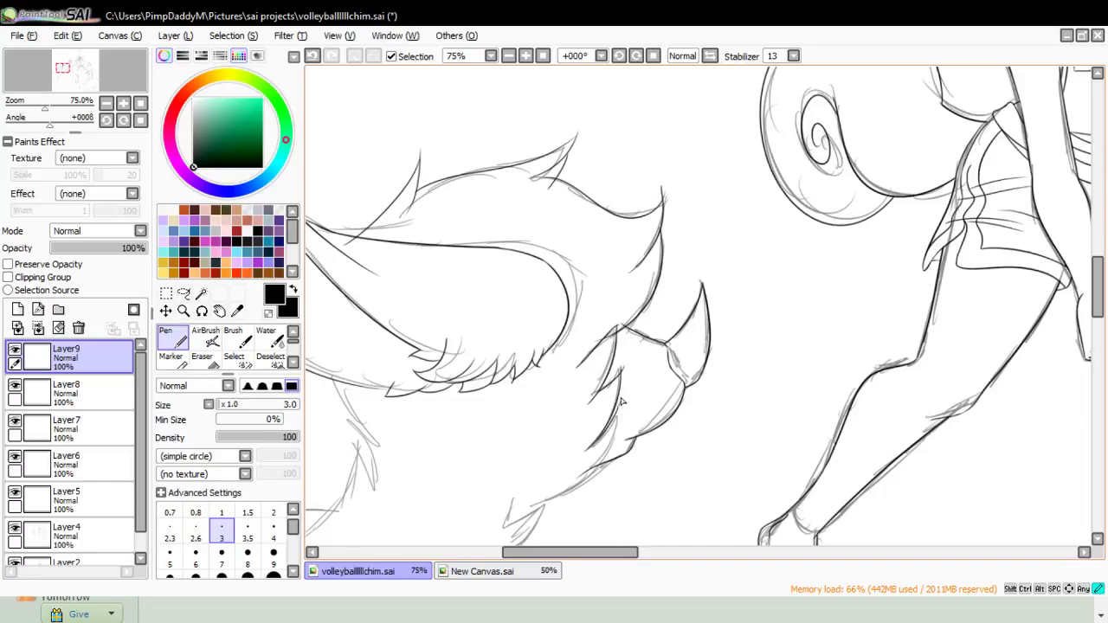
pyautogui.scroll(-3, 905, 389)
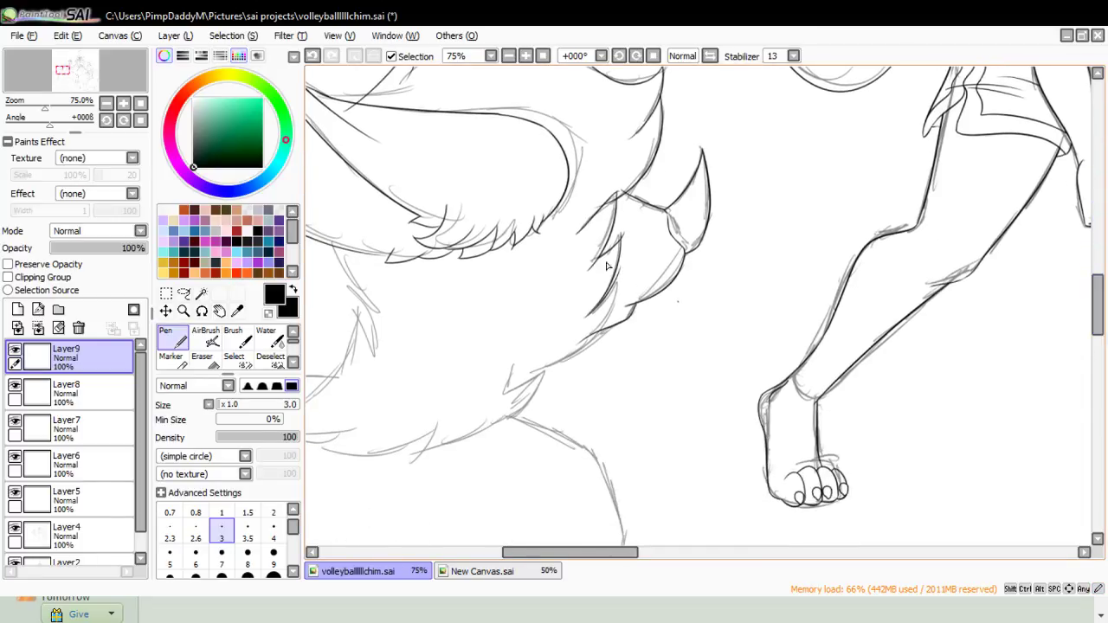
pyautogui.hotkey('ctrl', 'z')
pyautogui.moveTo(621, 277)
pyautogui.mouseDown()
pyautogui.moveTo(546, 352)
pyautogui.moveTo(576, 355)
pyautogui.moveTo(608, 333)
pyautogui.moveTo(605, 324)
pyautogui.moveTo(538, 391)
pyautogui.mouseUp()
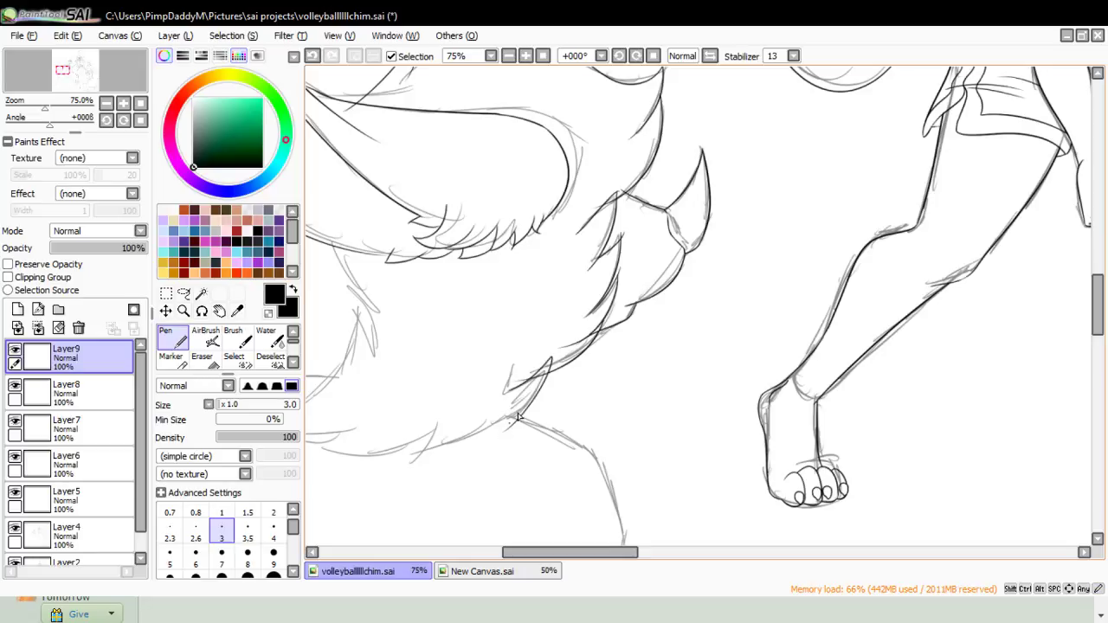
pyautogui.hotkey('ctrl', 'z')
pyautogui.moveTo(512, 395); pyautogui.dragTo(543, 372)
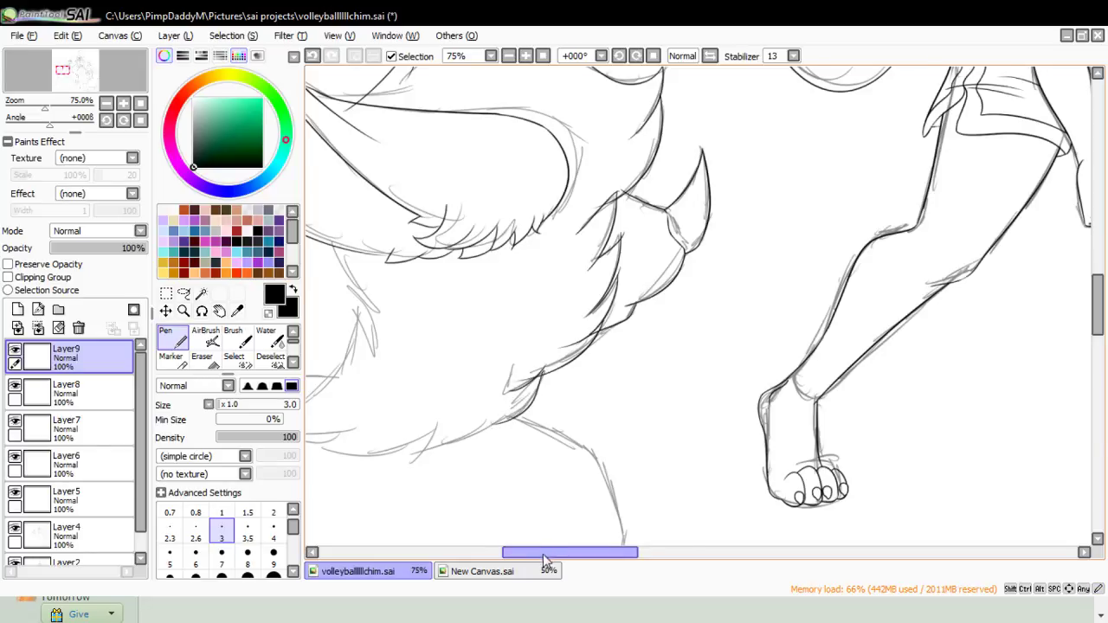
# - Ink the opposite side of the neck and the pointed fur tufts along its lower edge, redoing the strokes that miss the sketch
pyautogui.moveTo(543, 554); pyautogui.dragTo(523, 553)
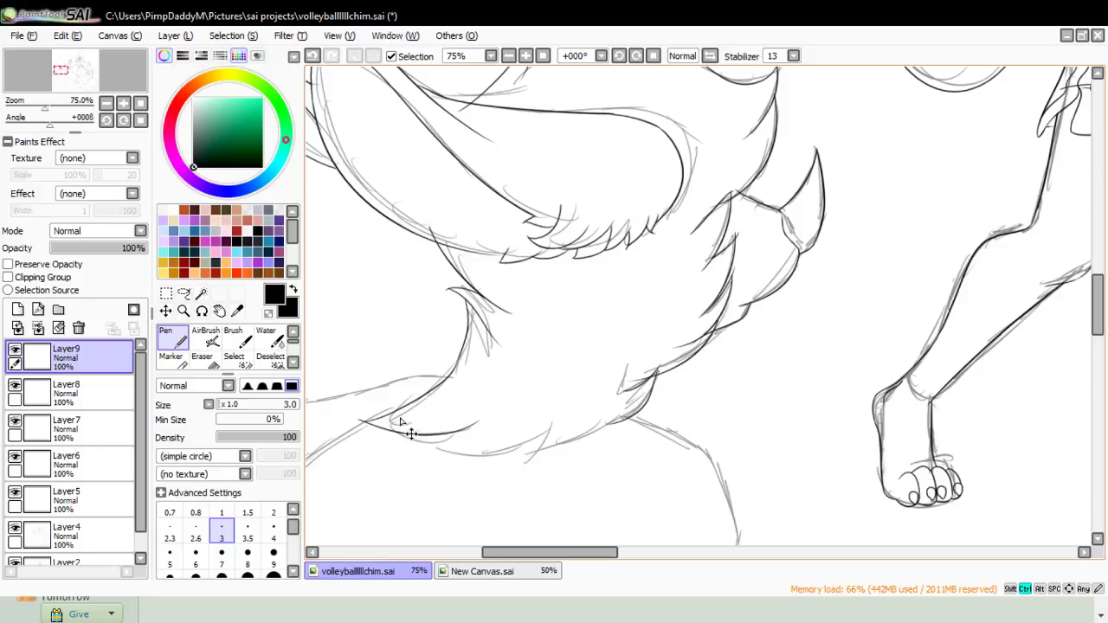
pyautogui.hotkey('ctrl', 'z')
pyautogui.hotkey('ctrl', 'z')
pyautogui.moveTo(463, 350)
pyautogui.mouseDown()
pyautogui.moveTo(373, 476)
pyautogui.moveTo(479, 428)
pyautogui.moveTo(566, 415)
pyautogui.mouseUp()
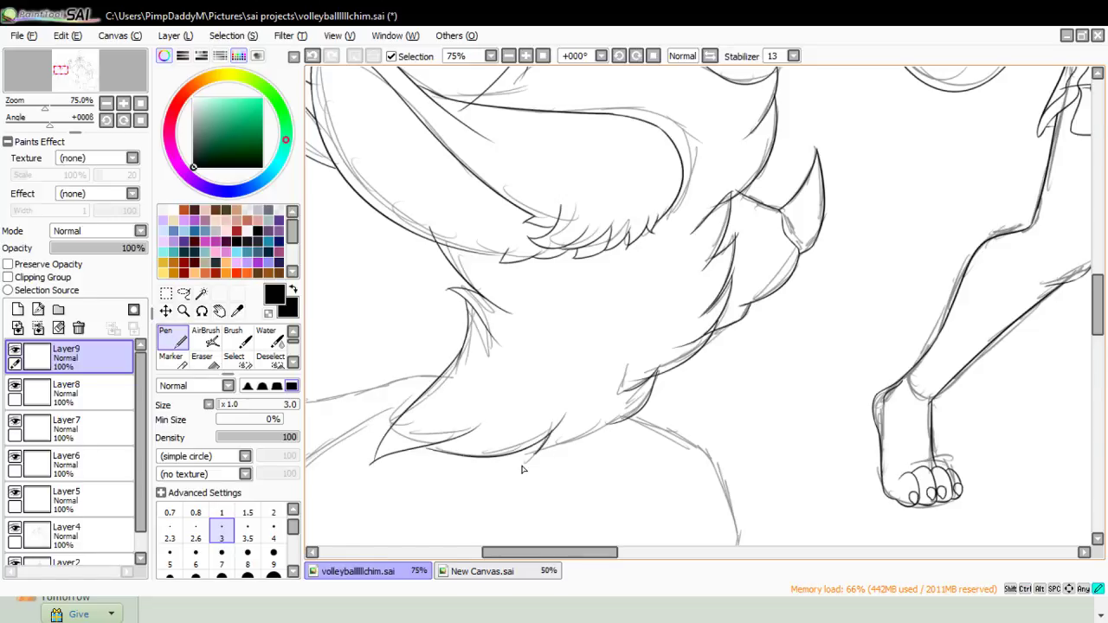
pyautogui.moveTo(631, 390); pyautogui.dragTo(578, 452)
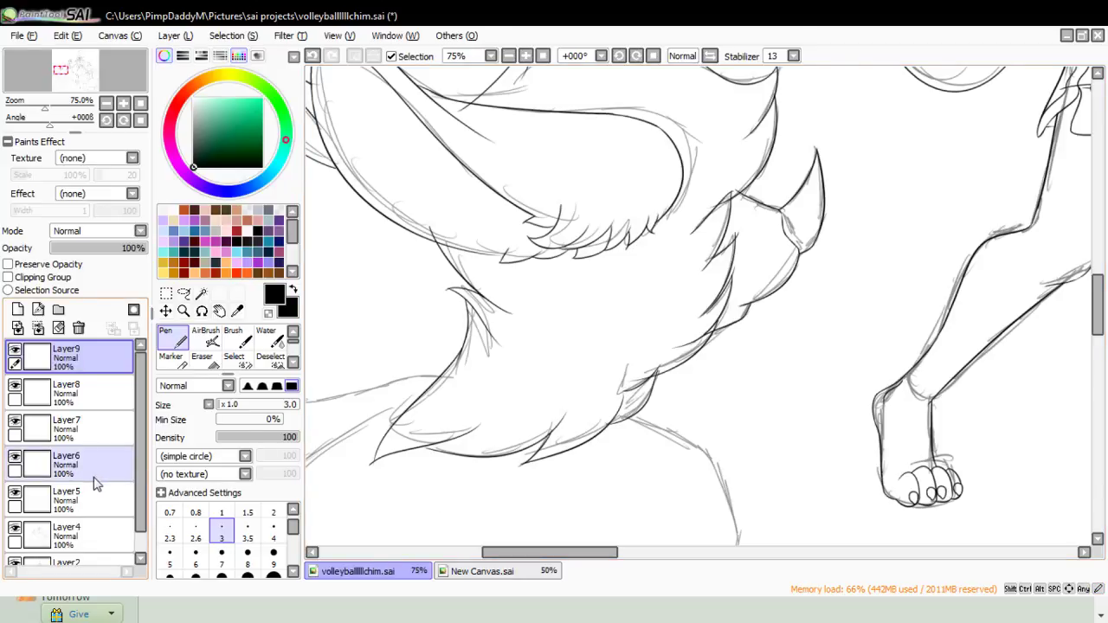
# - Hide the Layer2 sketch and check the inked head against the whole volleyball scene
pyautogui.scroll(-1, 52, 467)
pyautogui.click(15, 540)
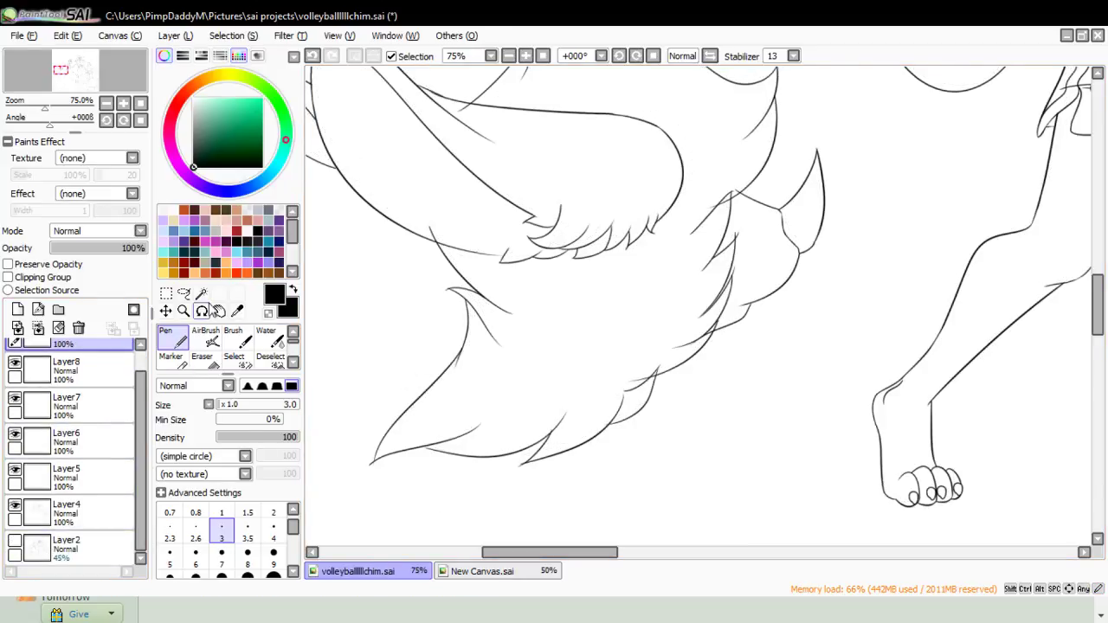
pyautogui.click(182, 311)
pyautogui.click(373, 300)
pyautogui.click(373, 299)
pyautogui.click(378, 305)
pyautogui.click(378, 305)
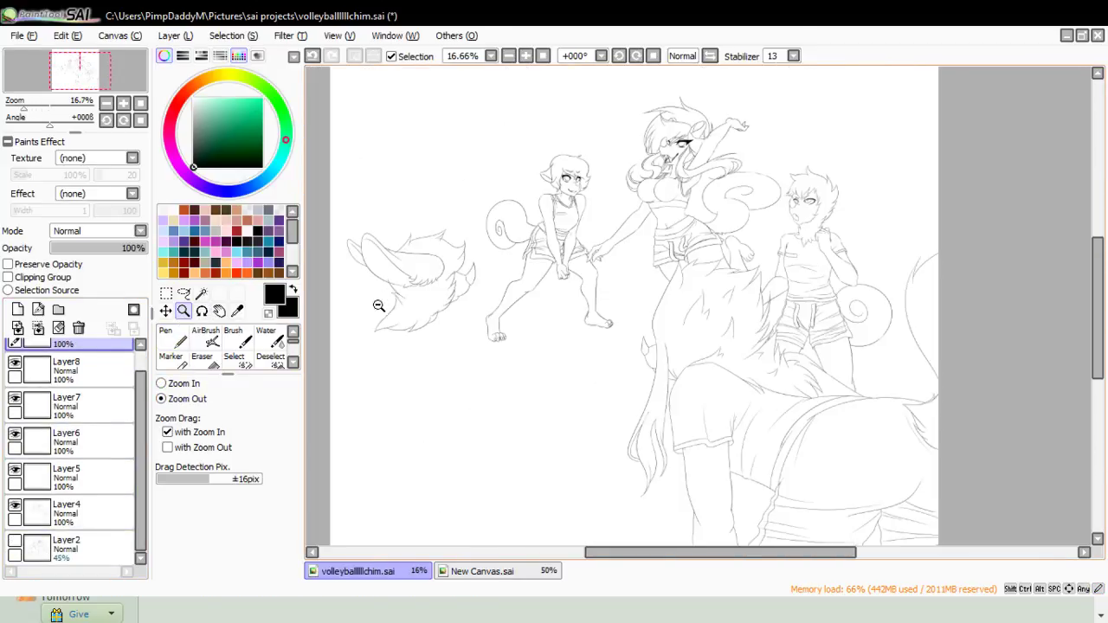
# - Erase the end of the first hair tuft's line where it overlaps the near ear, using the Eraser
pyautogui.click(161, 384)
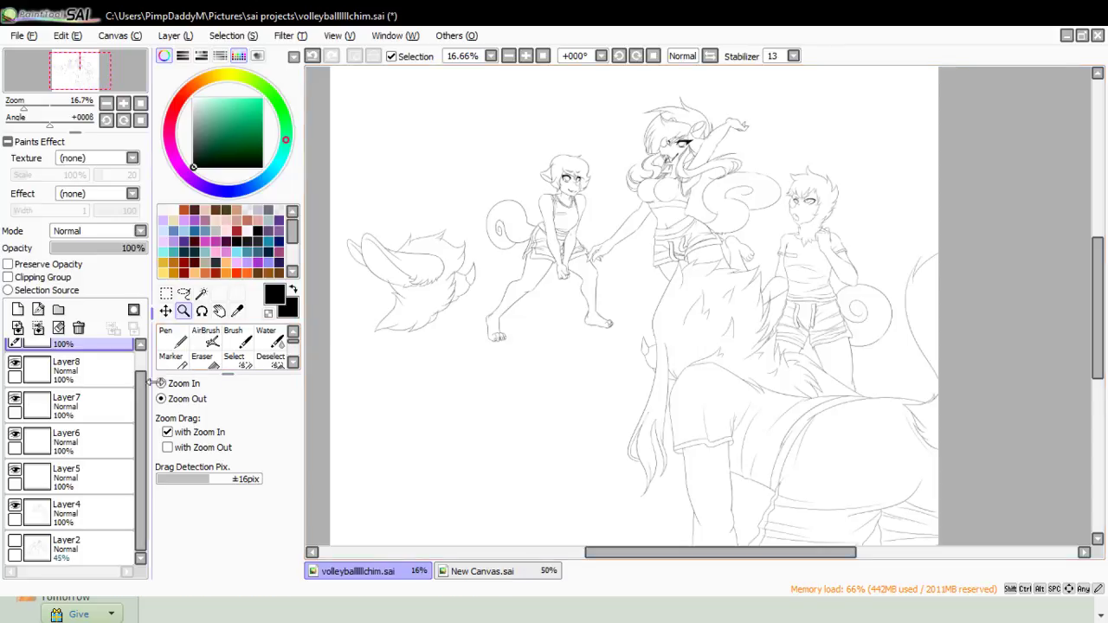
pyautogui.click(382, 245)
pyautogui.click(382, 245)
pyautogui.click(382, 245)
pyautogui.click(387, 223)
pyautogui.click(389, 223)
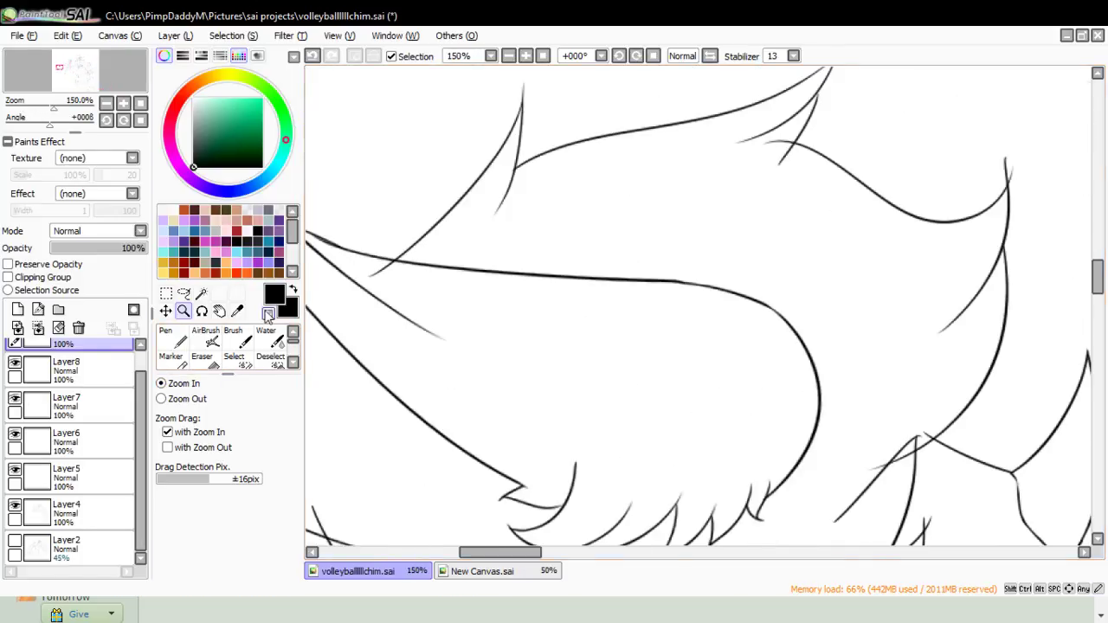
pyautogui.click(208, 362)
pyautogui.moveTo(382, 281)
pyautogui.mouseDown()
pyautogui.moveTo(396, 285)
pyautogui.moveTo(358, 292)
pyautogui.moveTo(396, 280)
pyautogui.mouseUp()
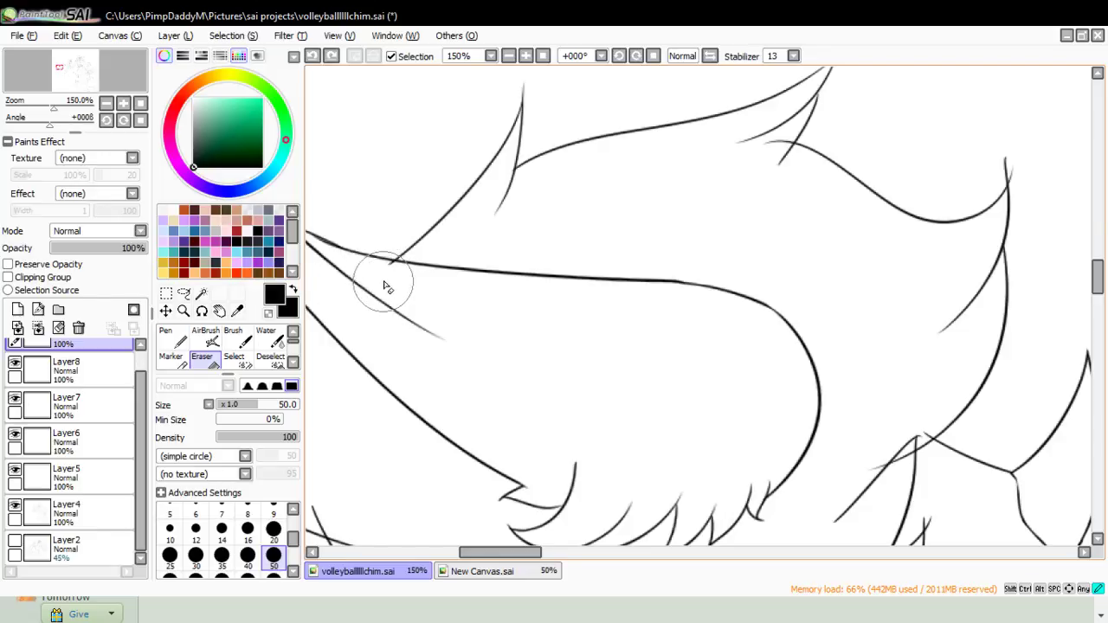
# - Set the Eraser to size 20 and trim the overshooting line ends around the next two fur tufts on the head
pyautogui.click(273, 530)
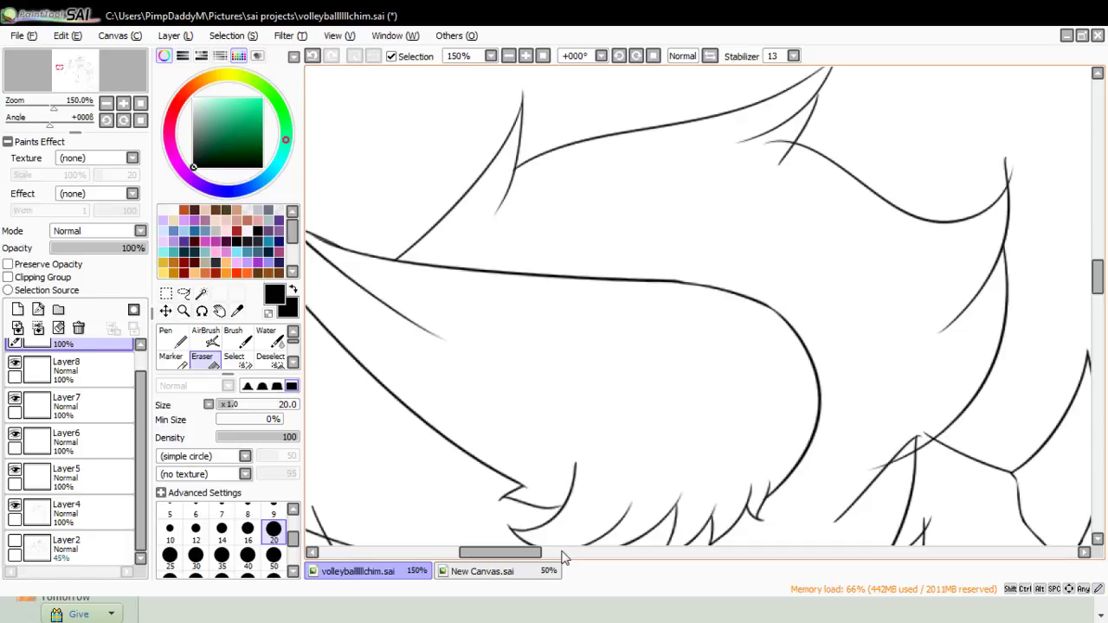
pyautogui.moveTo(532, 552); pyautogui.dragTo(557, 552)
pyautogui.moveTo(545, 151)
pyautogui.mouseDown()
pyautogui.moveTo(575, 126)
pyautogui.moveTo(554, 157)
pyautogui.moveTo(577, 119)
pyautogui.moveTo(537, 178)
pyautogui.mouseUp()
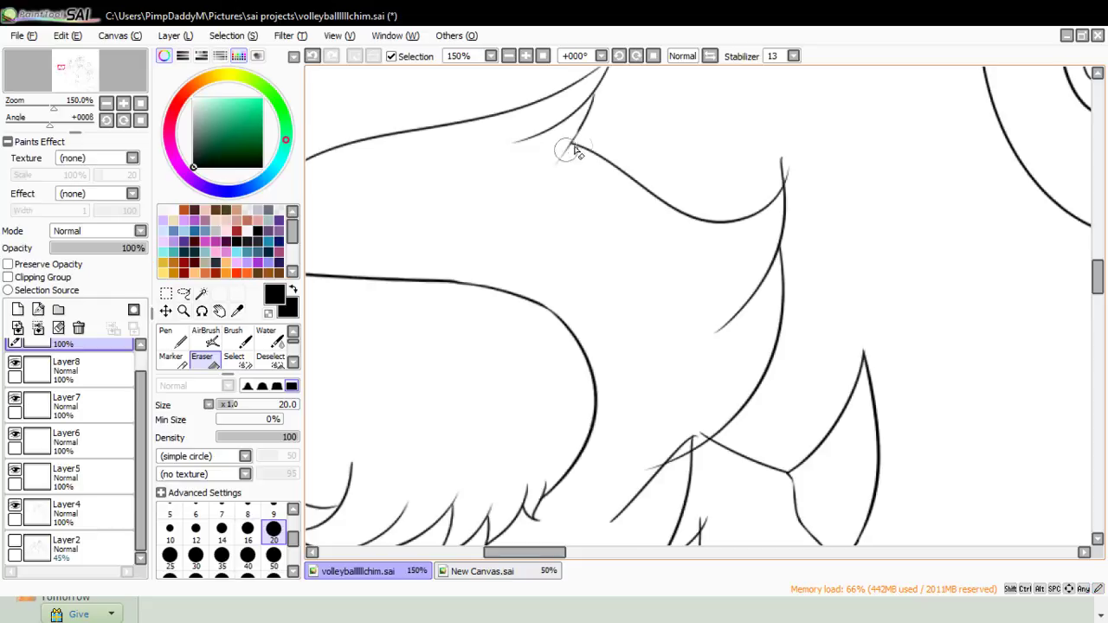
pyautogui.moveTo(780, 144); pyautogui.dragTo(798, 214)
# - Erase the crossing line end beside the horn's base and trim the tip of the tuft below it, undoing and retrying the erasures
pyautogui.moveTo(1097, 279); pyautogui.dragTo(1076, 305)
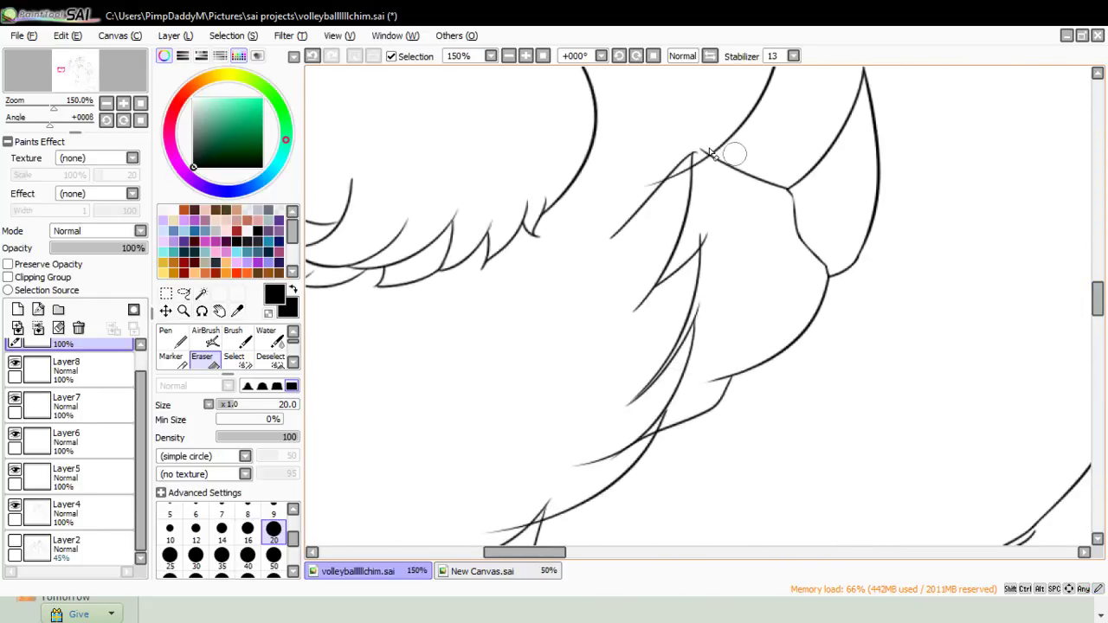
pyautogui.moveTo(633, 201); pyautogui.dragTo(690, 158)
pyautogui.hotkey('ctrl', 'z')
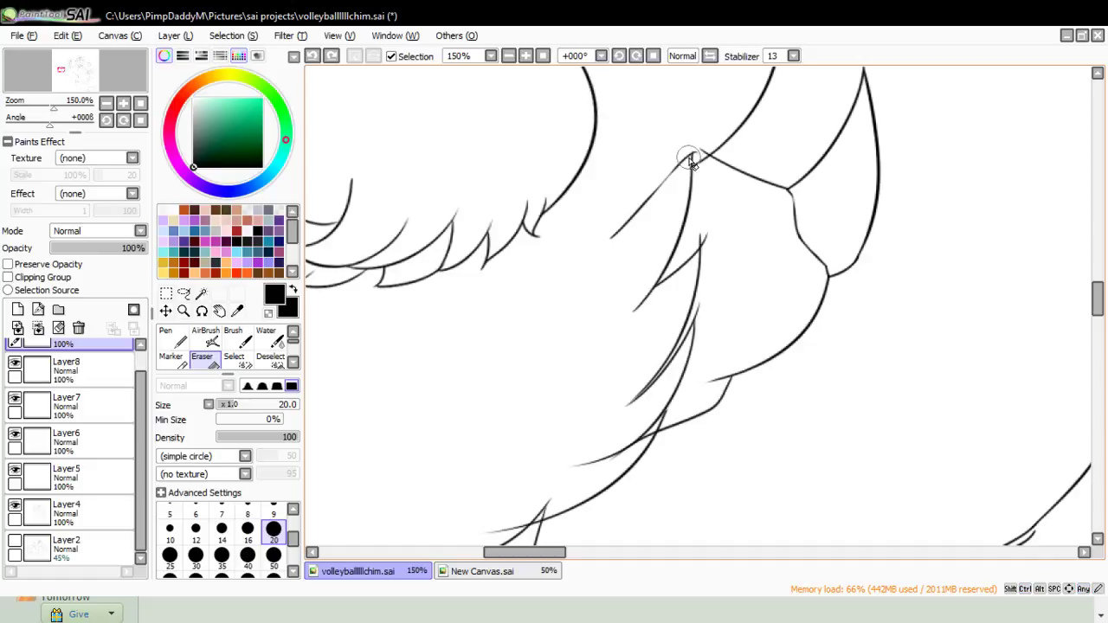
pyautogui.moveTo(682, 204)
pyautogui.mouseDown()
pyautogui.moveTo(699, 138)
pyautogui.moveTo(682, 195)
pyautogui.mouseUp()
pyautogui.hotkey('ctrl', 'z')
pyautogui.hotkey('ctrl', 'z')
pyautogui.hotkey('ctrl', 'z')
pyautogui.moveTo(691, 157); pyautogui.dragTo(681, 195)
pyautogui.hotkey('ctrl', 'z')
pyautogui.hotkey('ctrl', 'z')
pyautogui.hotkey('ctrl', 'z')
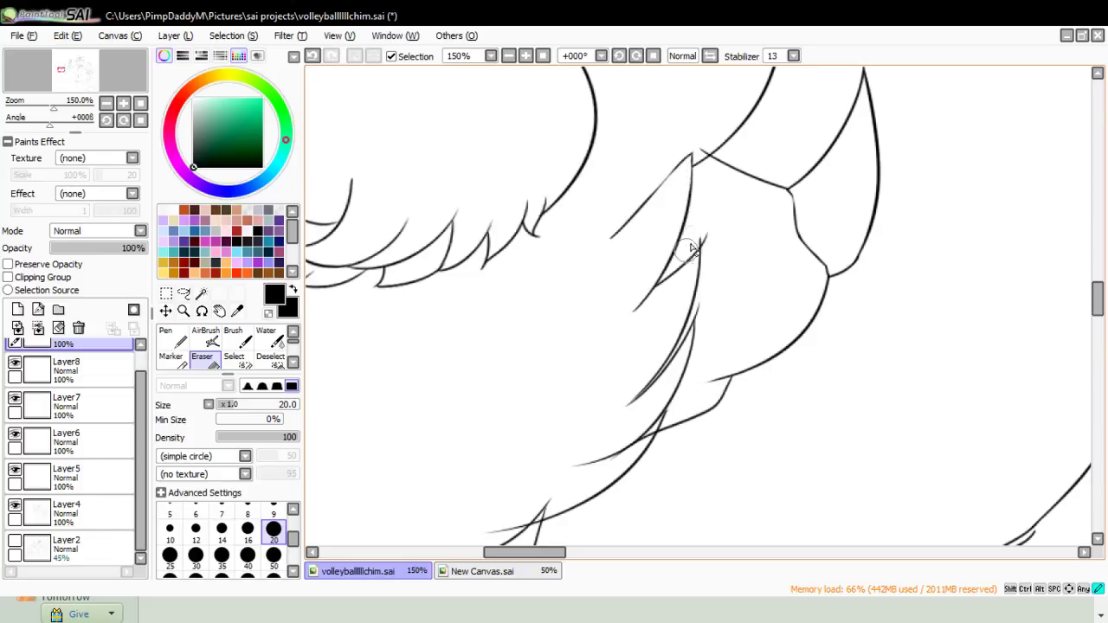
pyautogui.moveTo(687, 255); pyautogui.dragTo(712, 214)
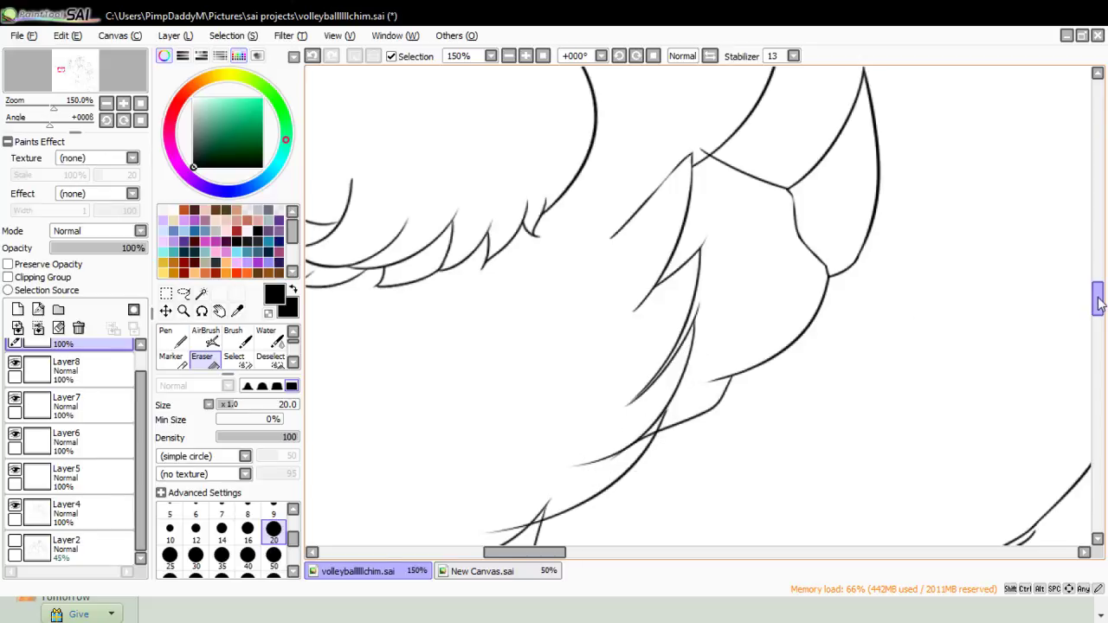
# - Trim the overlapping line ends on the neck's lower fur tufts, reducing the Eraser to size 9 for the finer spots
pyautogui.scroll(-3, 1097, 317)
pyautogui.moveTo(558, 247)
pyautogui.mouseDown()
pyautogui.moveTo(515, 251)
pyautogui.moveTo(462, 262)
pyautogui.moveTo(533, 211)
pyautogui.moveTo(486, 258)
pyautogui.moveTo(538, 209)
pyautogui.moveTo(510, 244)
pyautogui.moveTo(547, 210)
pyautogui.moveTo(509, 247)
pyautogui.moveTo(550, 205)
pyautogui.moveTo(504, 258)
pyautogui.moveTo(552, 201)
pyautogui.moveTo(520, 239)
pyautogui.moveTo(550, 204)
pyautogui.mouseUp()
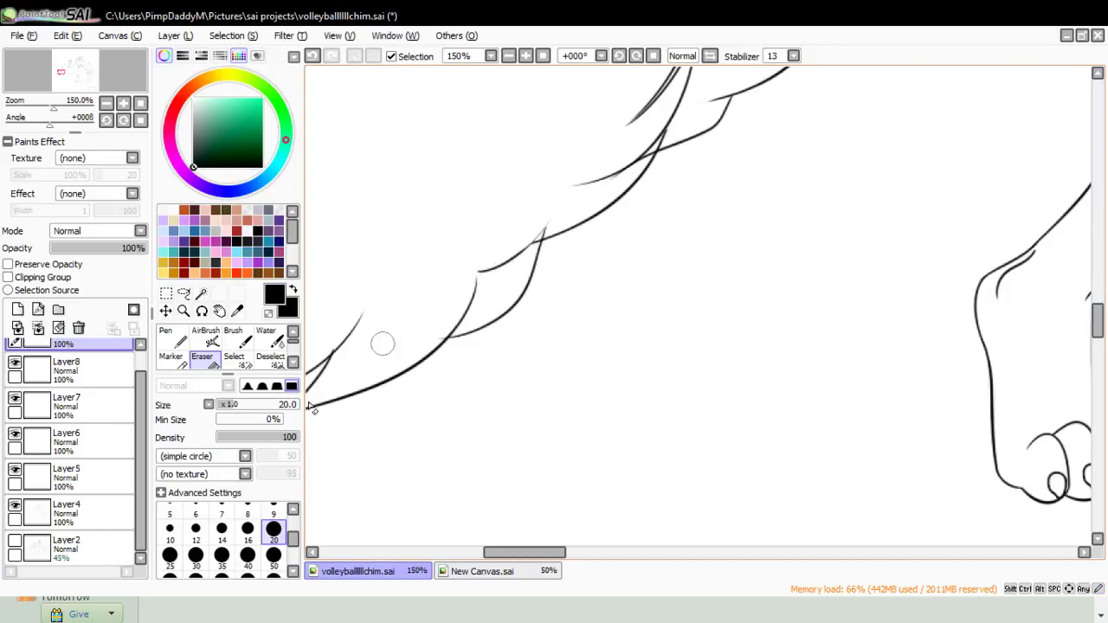
pyautogui.click(274, 514)
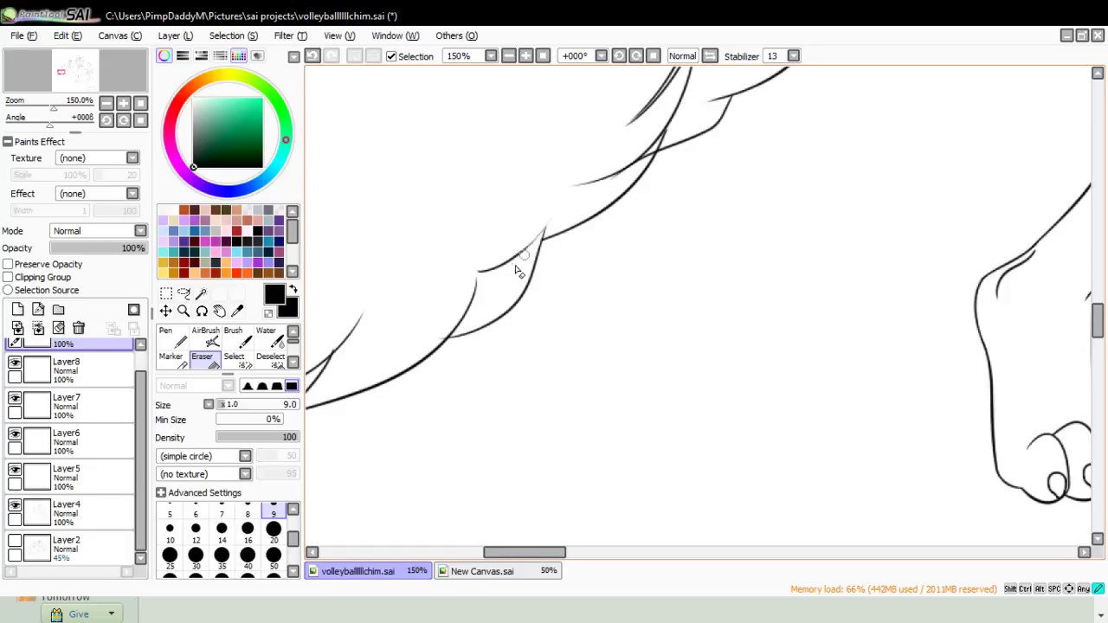
pyautogui.moveTo(524, 551); pyautogui.dragTo(497, 554)
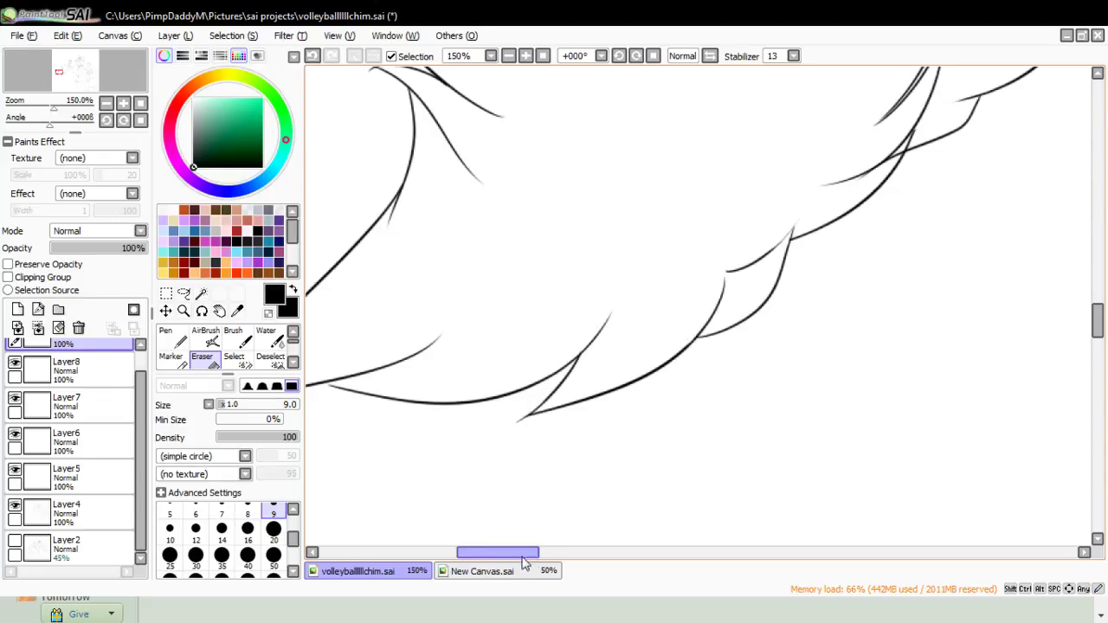
pyautogui.moveTo(519, 553); pyautogui.dragTo(491, 553)
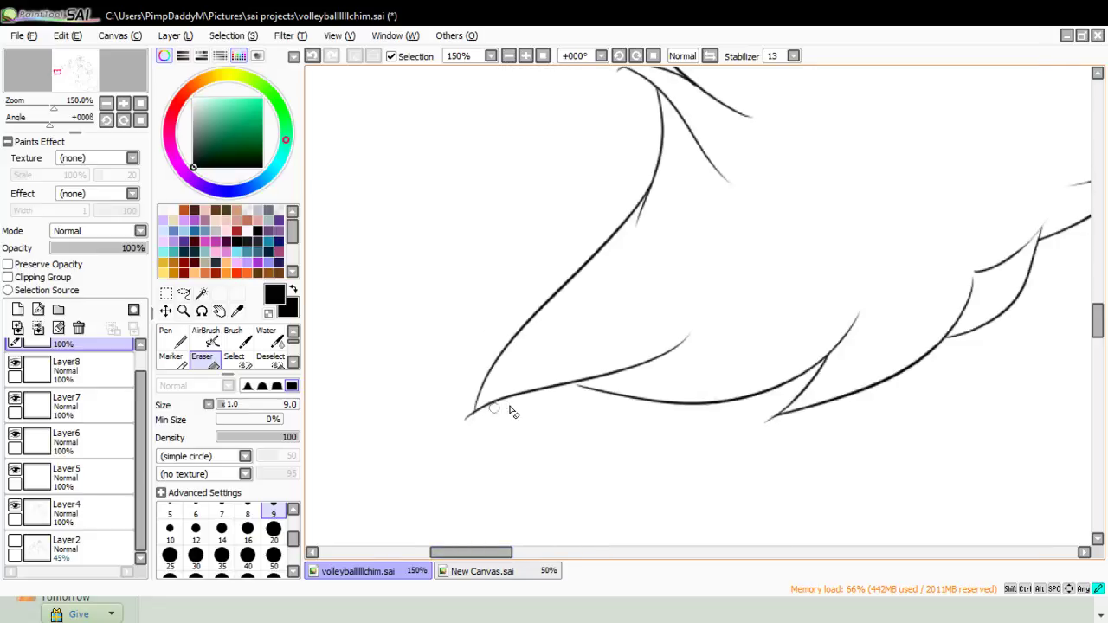
# - Ink a short stroke with the size 3 Pen joining the neck's bottom curve to the large pointed tuft, undoing the unwanted attempts
pyautogui.click(177, 340)
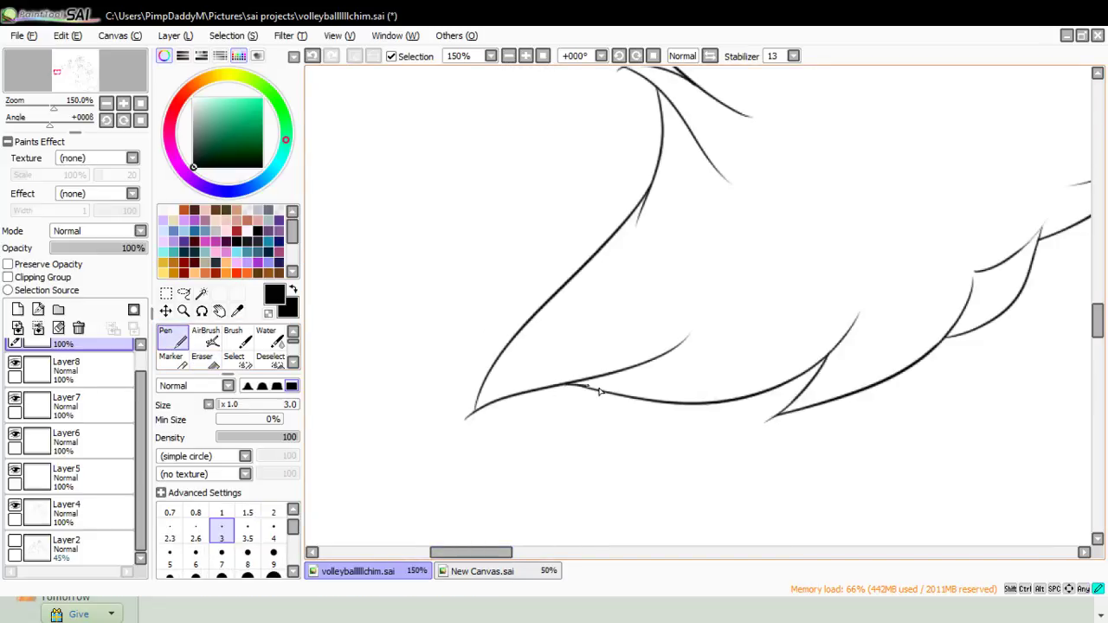
pyautogui.hotkey('ctrl', 'z')
pyautogui.moveTo(599, 391)
pyautogui.mouseDown()
pyautogui.moveTo(568, 384)
pyautogui.moveTo(595, 391)
pyautogui.moveTo(565, 385)
pyautogui.moveTo(593, 390)
pyautogui.mouseUp()
pyautogui.hotkey('ctrl', 'z')
pyautogui.hotkey('ctrl', 'z')
pyautogui.hotkey('ctrl', 'z')
# - Erase the upper end of the neck line where it crosses into the near ear, using a size 20 Eraser
pyautogui.click(183, 311)
pyautogui.click(161, 398)
pyautogui.click(361, 425)
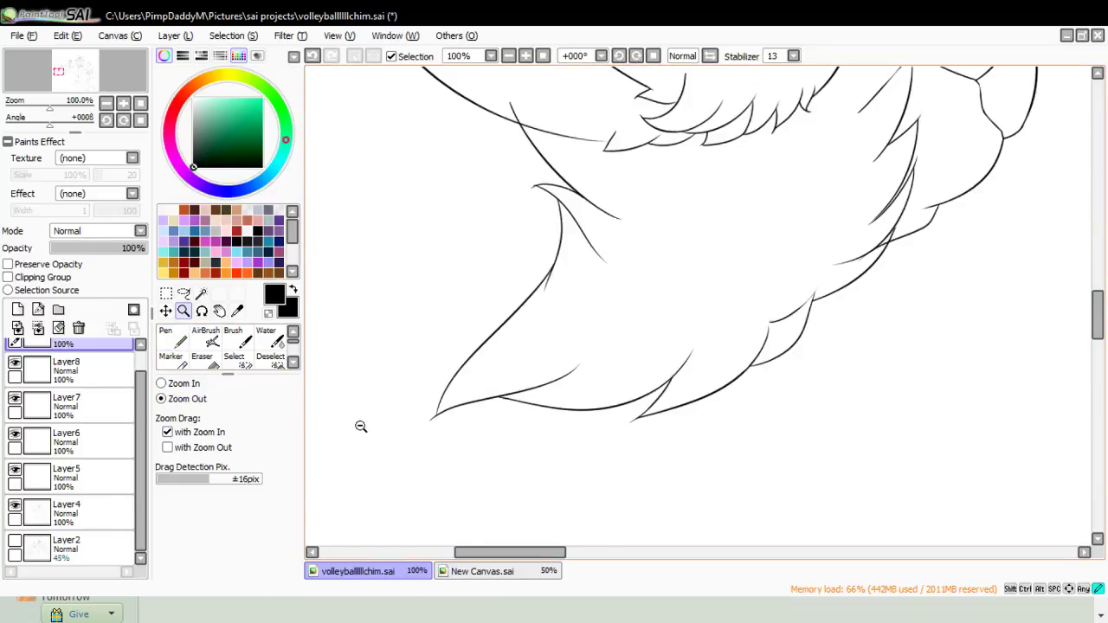
pyautogui.click(361, 426)
pyautogui.click(161, 382)
pyautogui.click(400, 317)
pyautogui.click(541, 227)
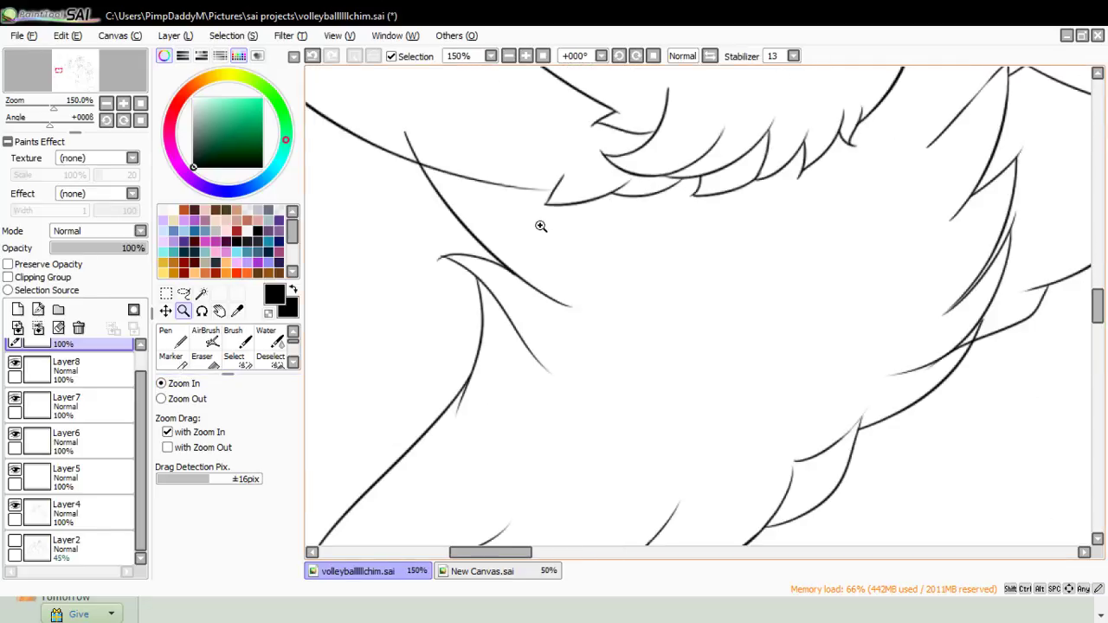
pyautogui.click(202, 357)
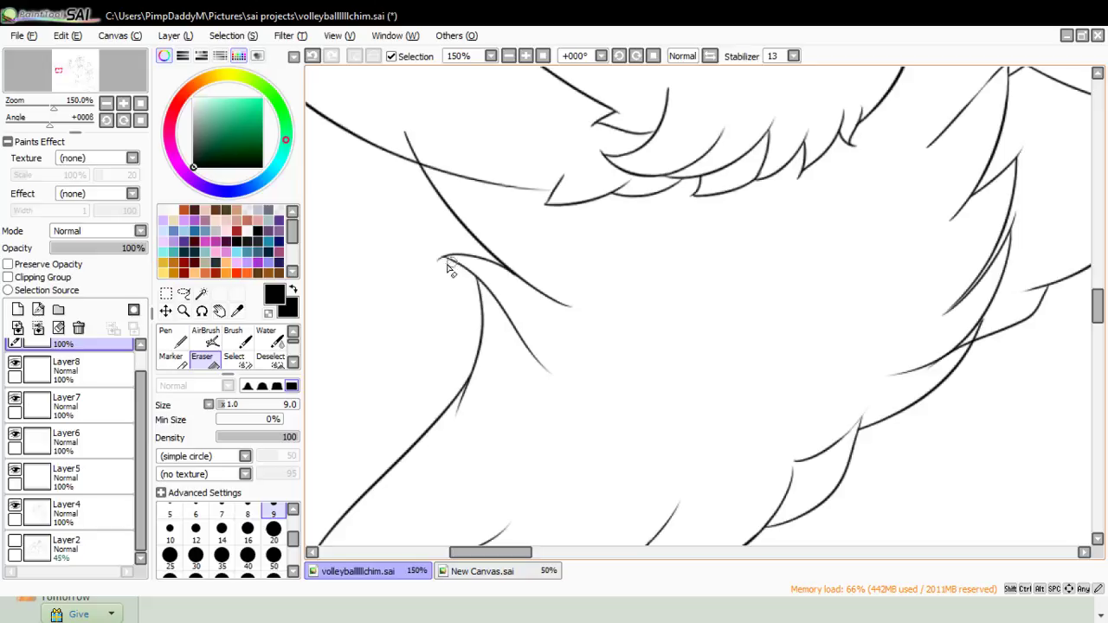
pyautogui.click(273, 529)
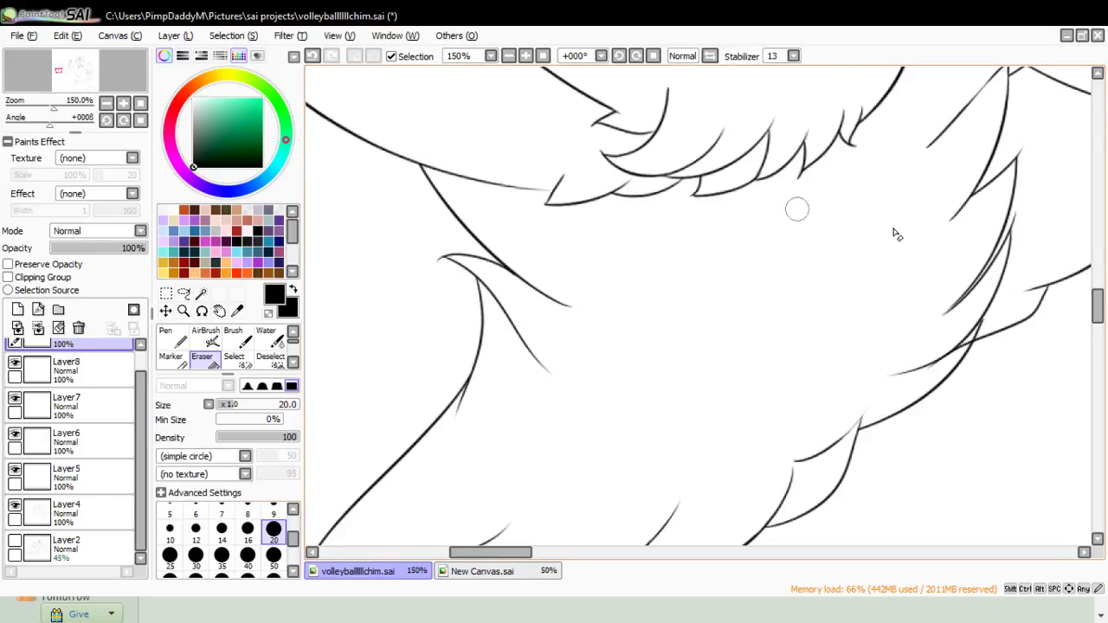
# - Ink a small extra hair tuft at the base of the first tuft and erase its overlaps with the ear and neighbouring line
pyautogui.moveTo(1098, 315); pyautogui.dragTo(1098, 286)
pyautogui.click(169, 337)
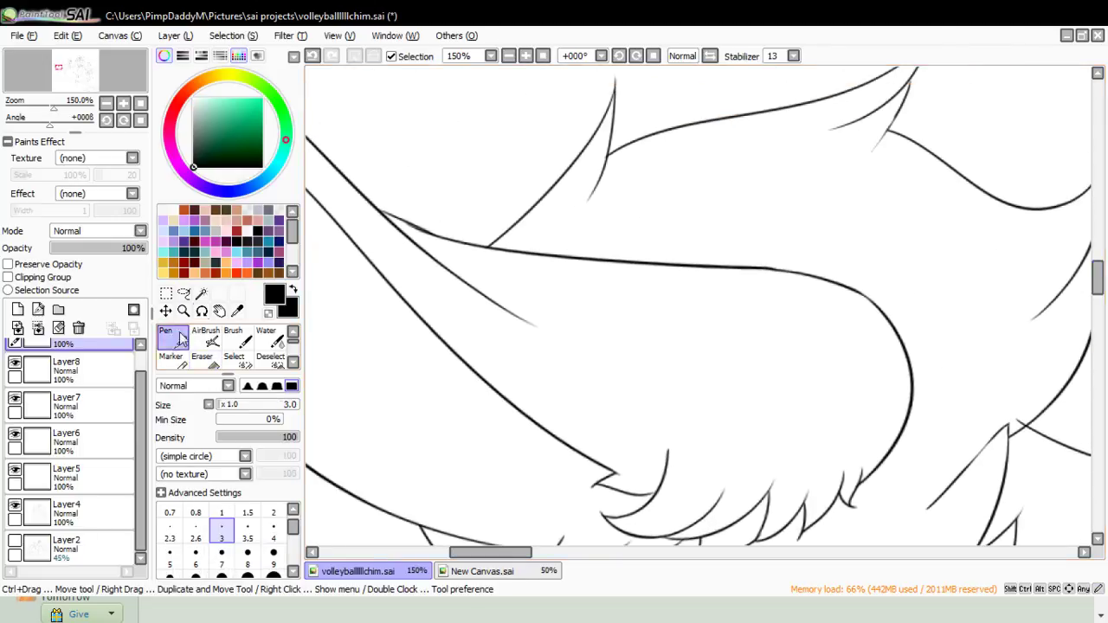
pyautogui.moveTo(449, 251); pyautogui.dragTo(522, 183)
pyautogui.moveTo(494, 261); pyautogui.dragTo(536, 165)
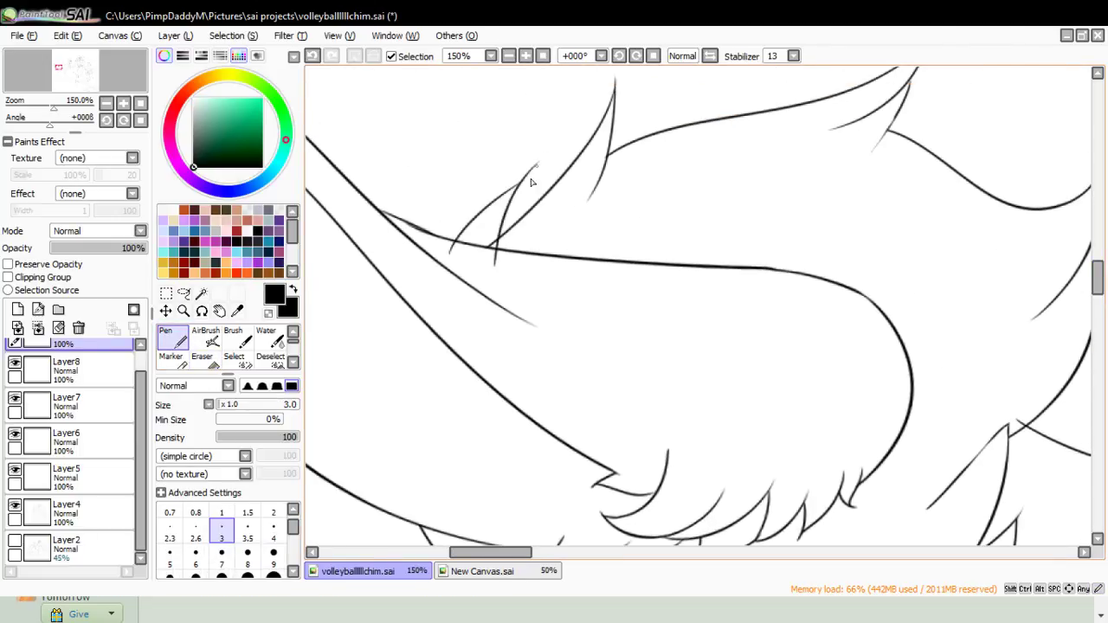
pyautogui.click(204, 359)
pyautogui.moveTo(502, 227)
pyautogui.mouseDown()
pyautogui.moveTo(483, 249)
pyautogui.moveTo(487, 234)
pyautogui.moveTo(486, 279)
pyautogui.moveTo(488, 256)
pyautogui.moveTo(456, 267)
pyautogui.mouseUp()
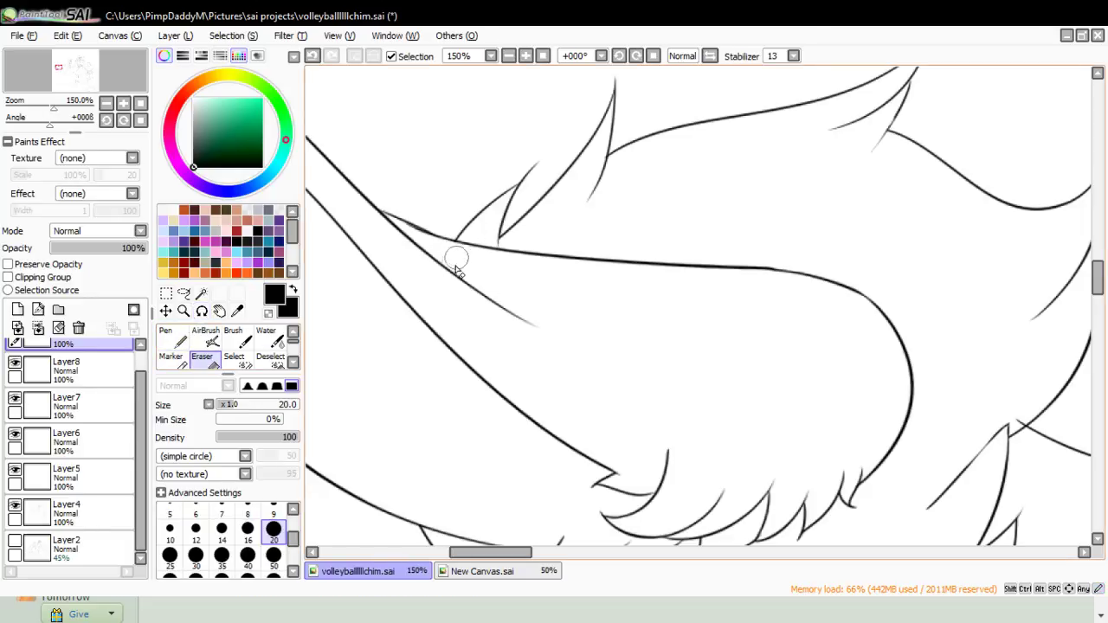
# - Erase the small line end on Layer6 that overshoots where the far tuft's line meets the cheek fur, using the size 20 Eraser
pyautogui.click(184, 311)
pyautogui.click(396, 173)
pyautogui.click(396, 193)
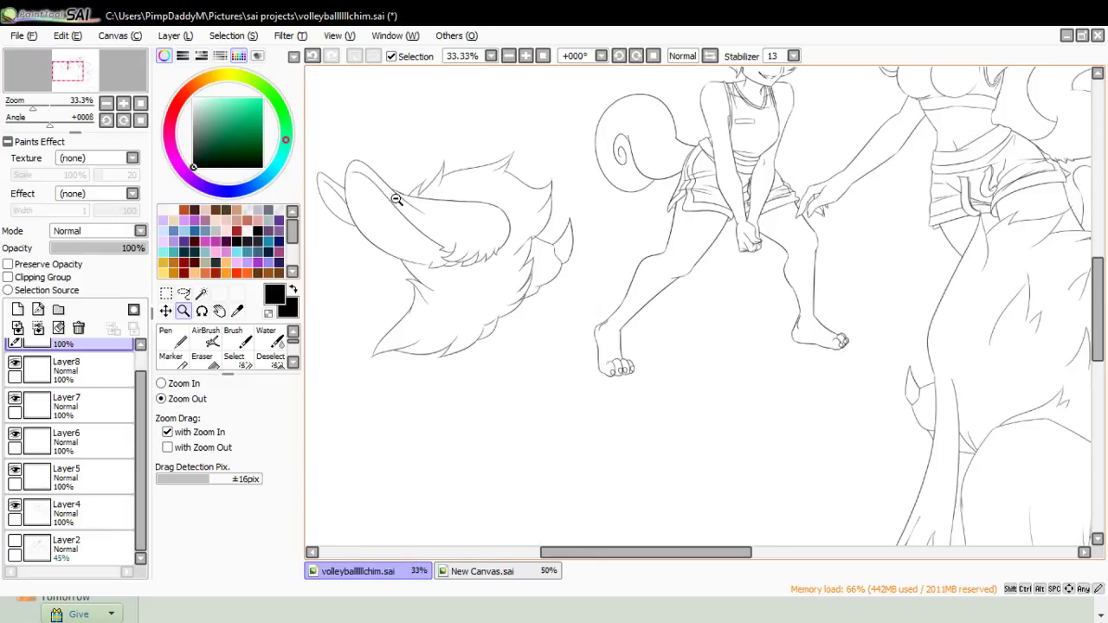
pyautogui.click(162, 383)
pyautogui.click(537, 307)
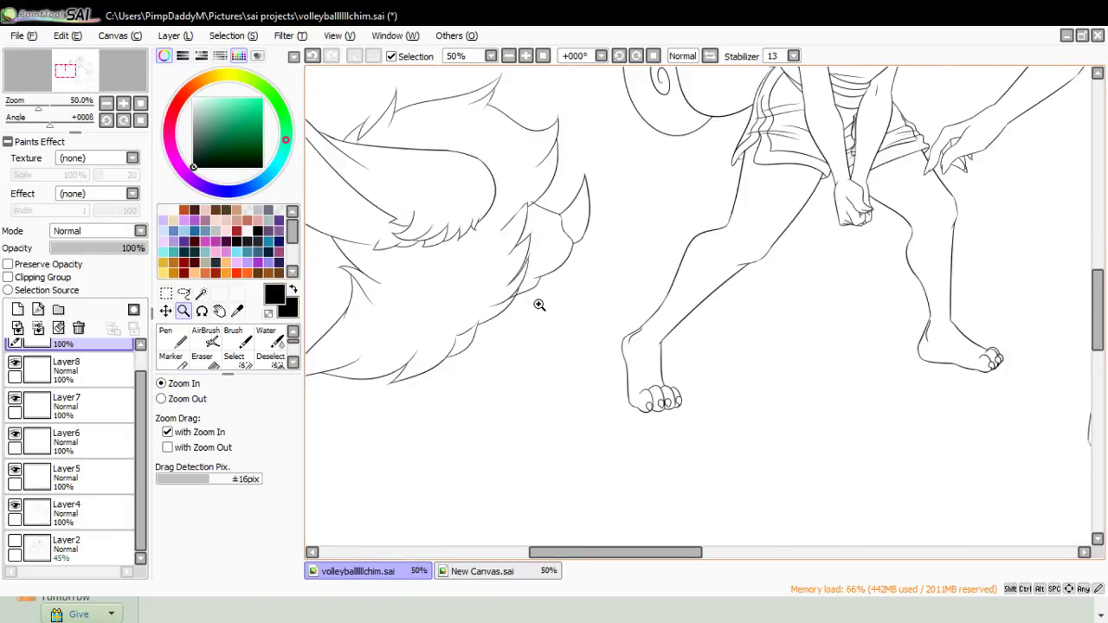
pyautogui.click(528, 294)
pyautogui.click(63, 380)
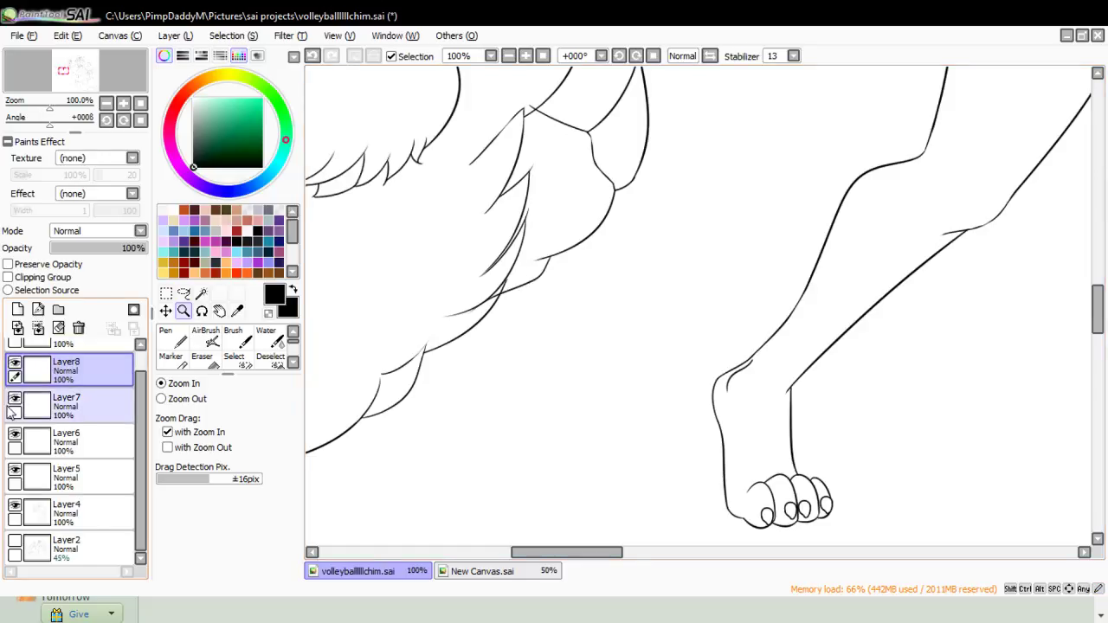
pyautogui.click(32, 452)
pyautogui.click(536, 103)
pyautogui.click(161, 398)
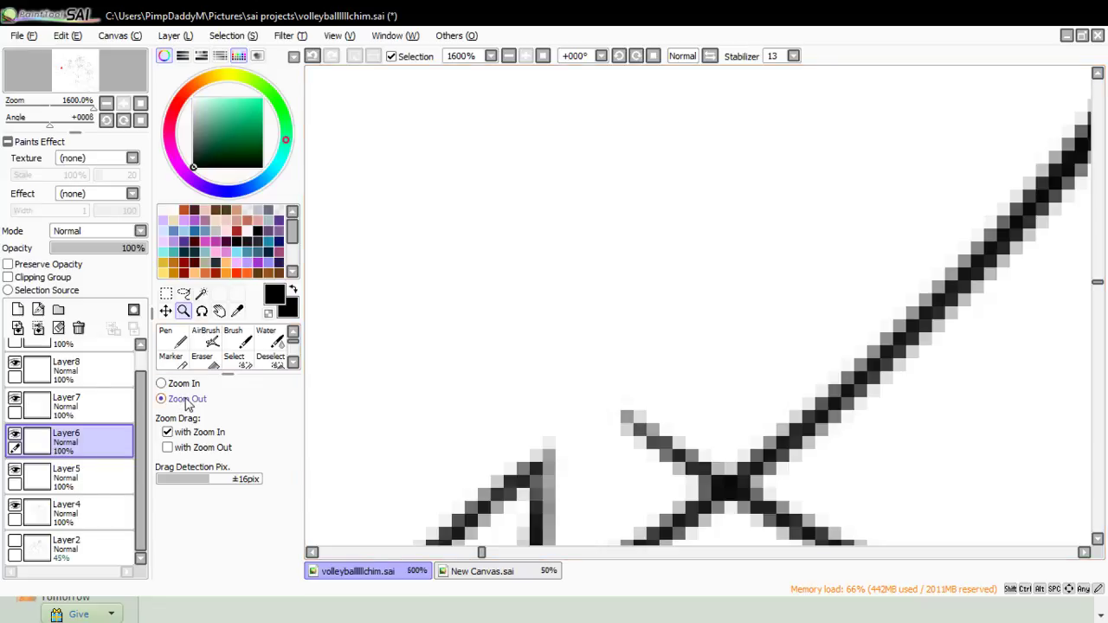
pyautogui.click(480, 161)
pyautogui.click(518, 155)
pyautogui.click(518, 155)
pyautogui.click(532, 153)
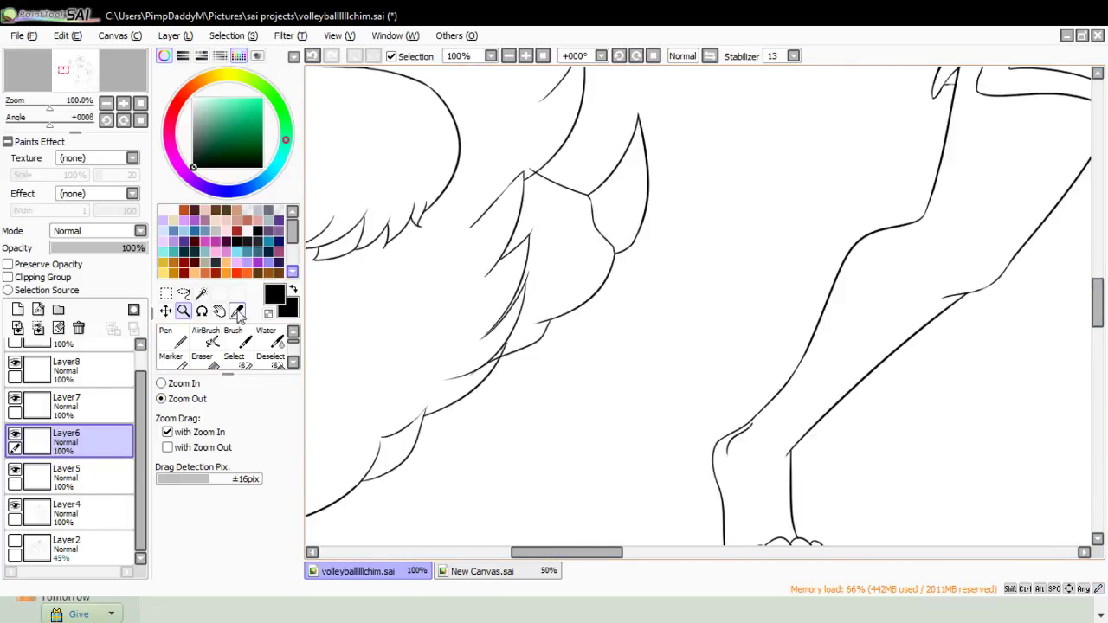
pyautogui.press('e')
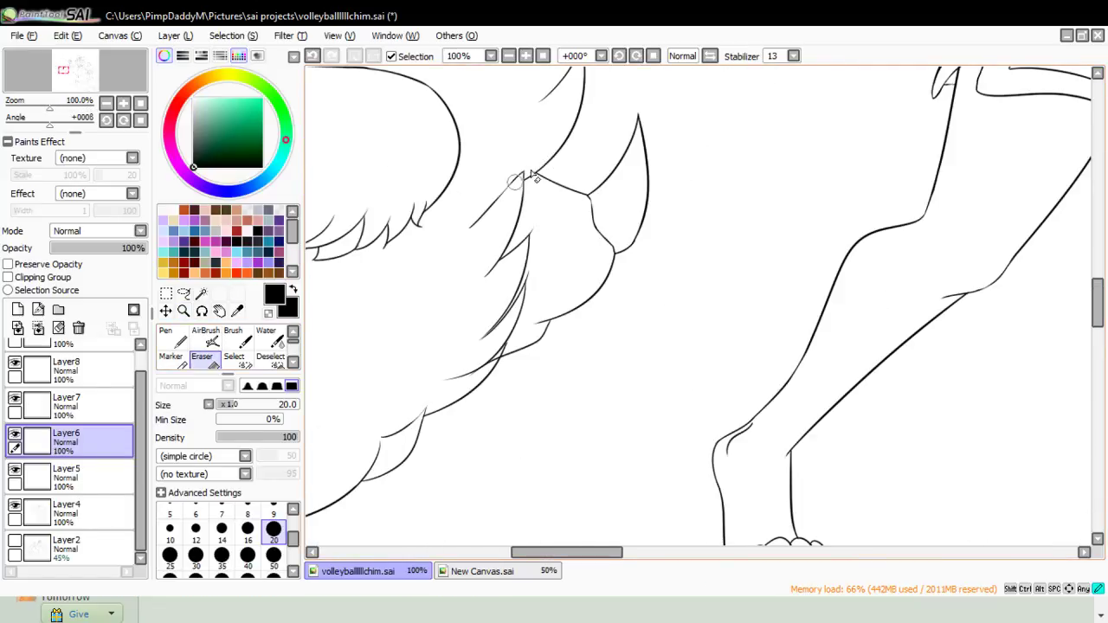
pyautogui.moveTo(535, 177); pyautogui.dragTo(491, 232)
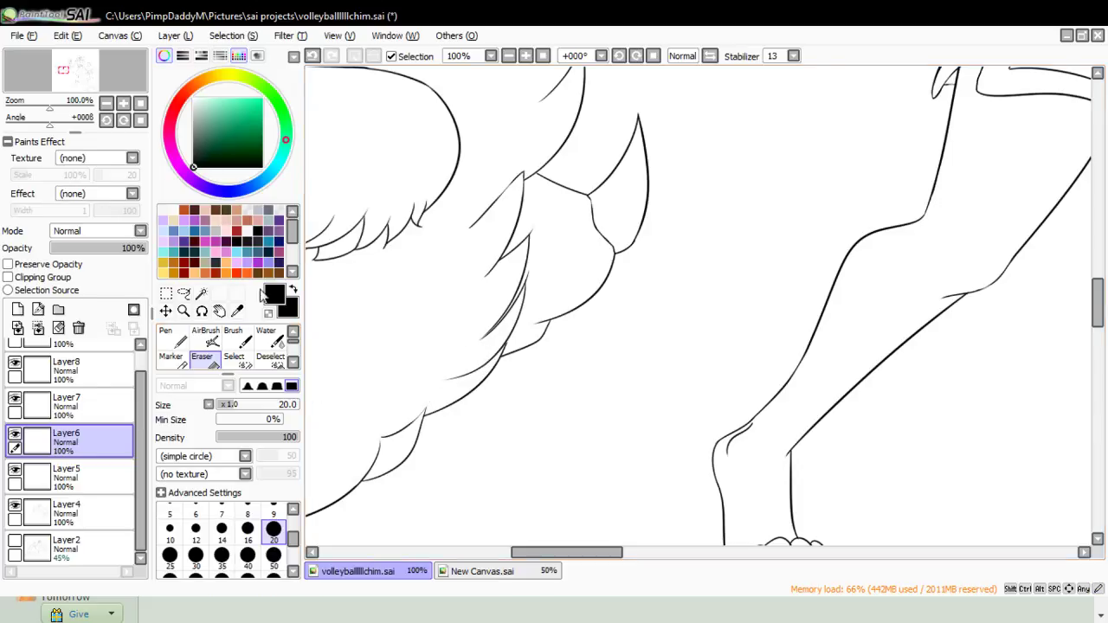
# - Add a new layer above Layer9 for the tail and show the Layer2 sketch again
pyautogui.click(183, 310)
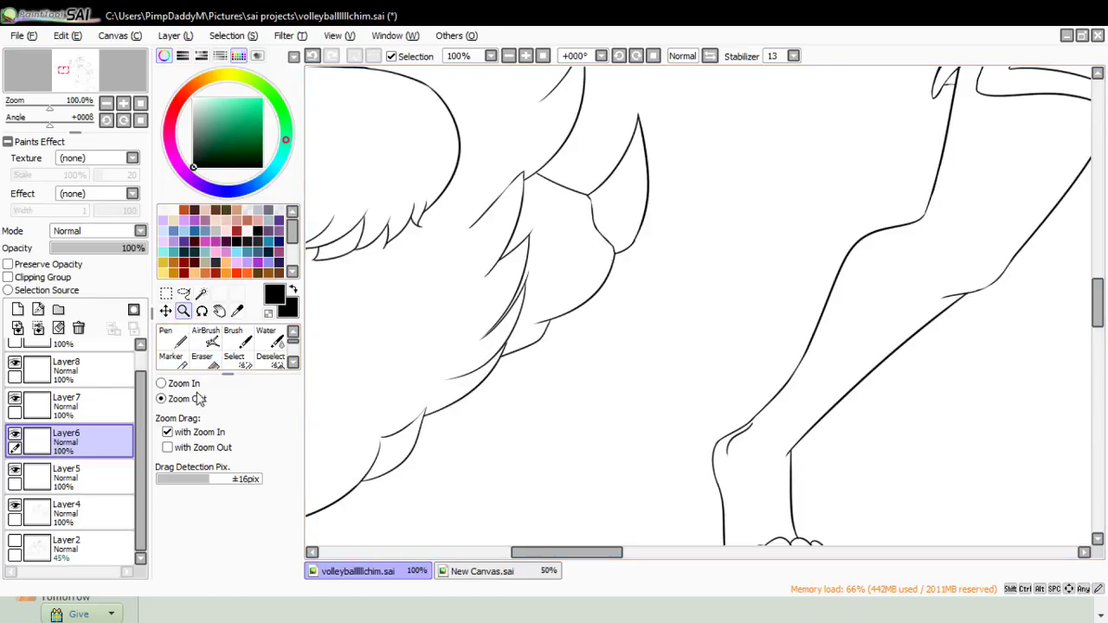
pyautogui.click(490, 211)
pyautogui.click(519, 195)
pyautogui.click(463, 256)
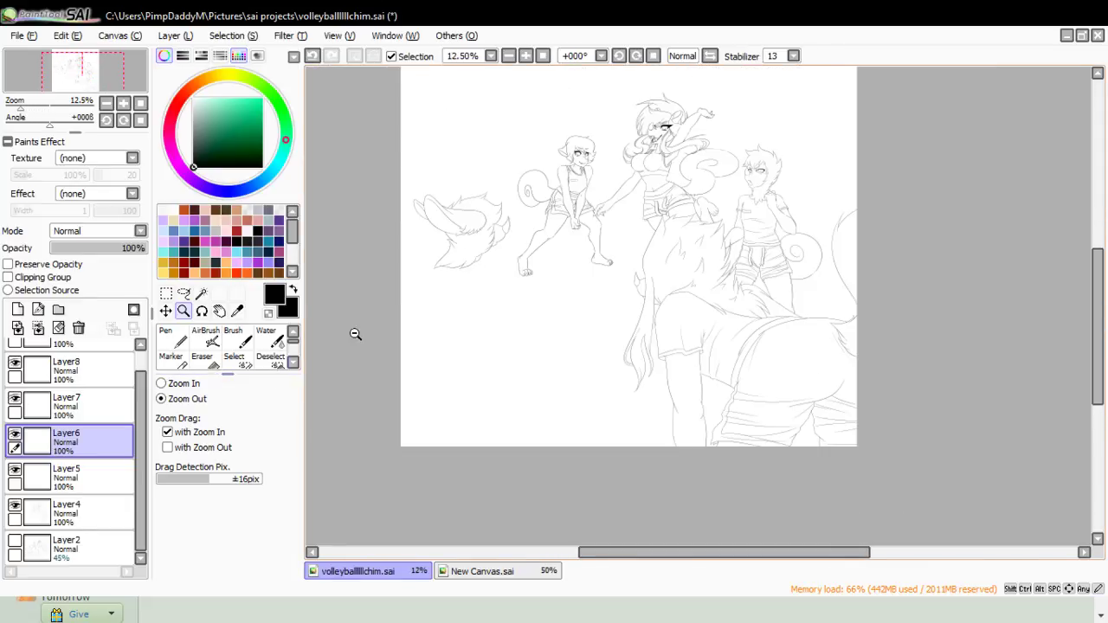
pyautogui.scroll(1, 64, 363)
pyautogui.click(65, 364)
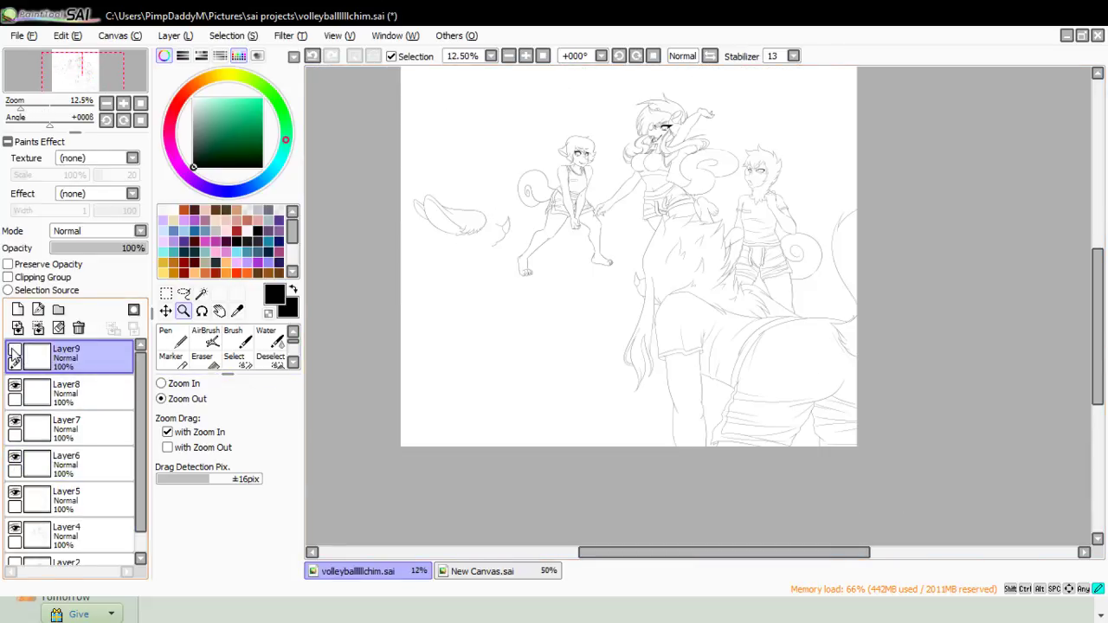
pyautogui.click(18, 309)
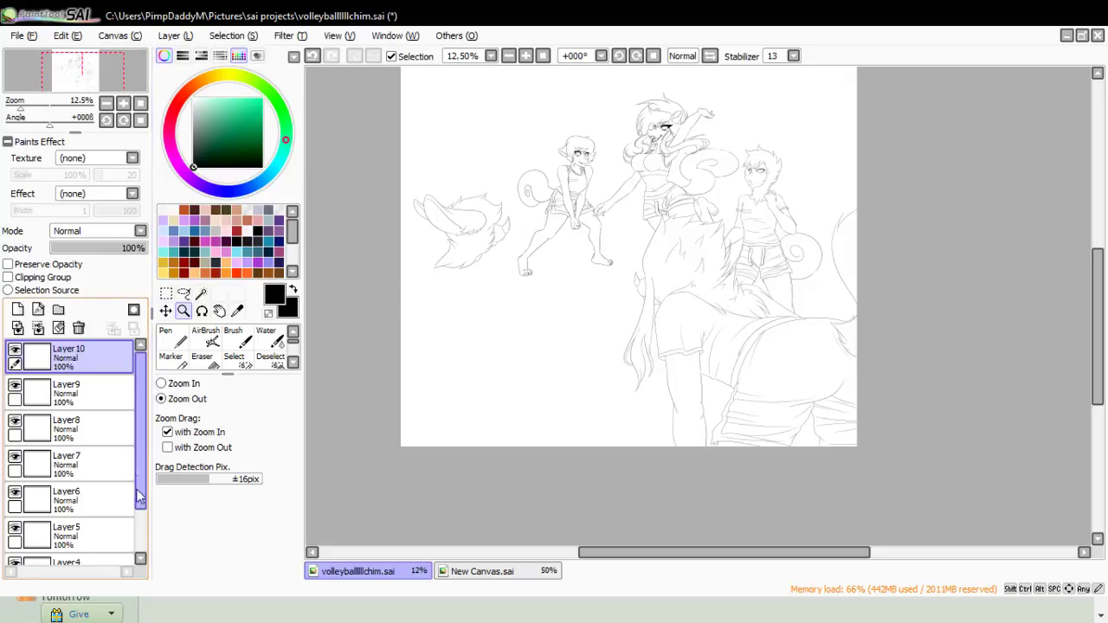
pyautogui.scroll(-2, 140, 497)
pyautogui.click(30, 536)
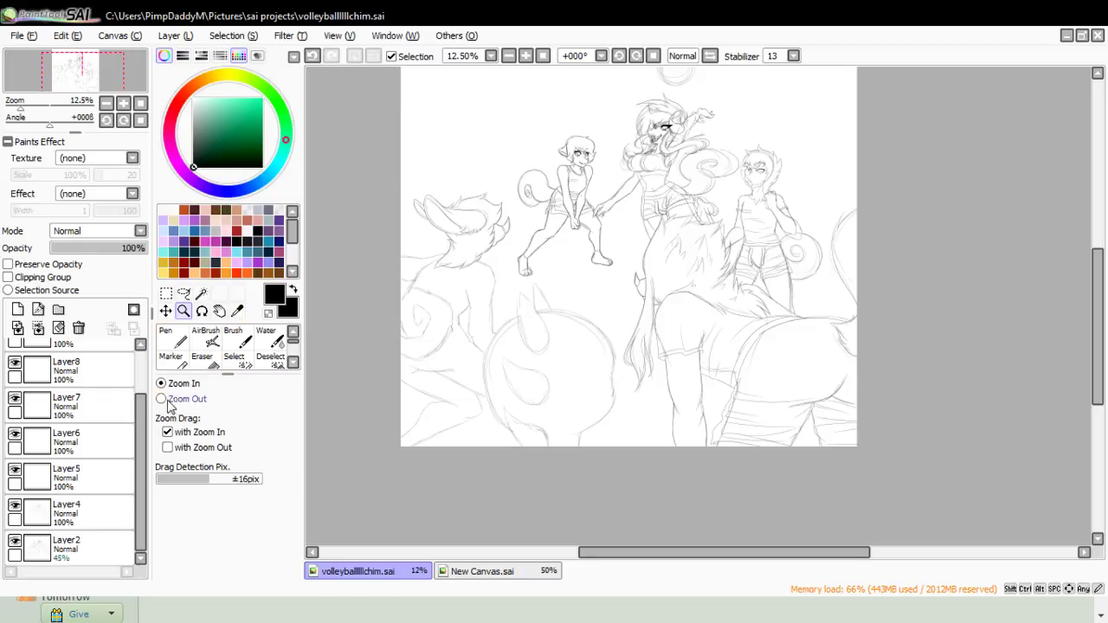
# - Ink the inner spiral of the curled tail over the sketch with the size 3 Pen, undoing unwanted strokes
pyautogui.click(423, 362)
pyautogui.click(403, 346)
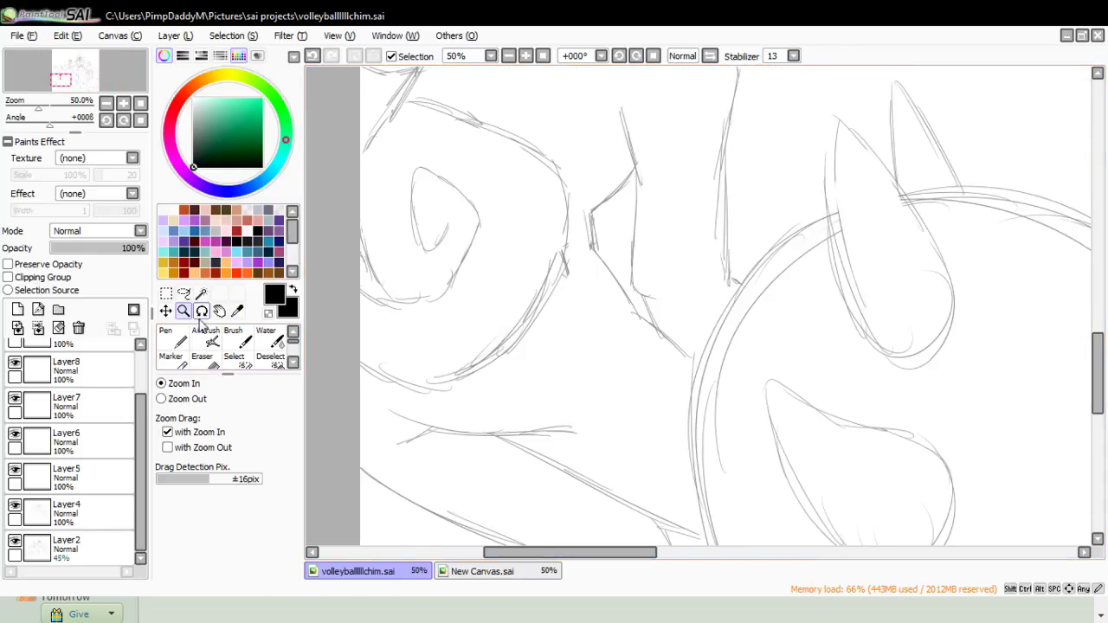
pyautogui.click(170, 338)
pyautogui.moveTo(419, 248)
pyautogui.mouseDown()
pyautogui.moveTo(468, 249)
pyautogui.moveTo(453, 257)
pyautogui.moveTo(458, 266)
pyautogui.mouseUp()
pyautogui.hotkey('ctrl', 'z')
pyautogui.hotkey('ctrl', 'z')
pyautogui.moveTo(478, 219); pyautogui.dragTo(409, 324)
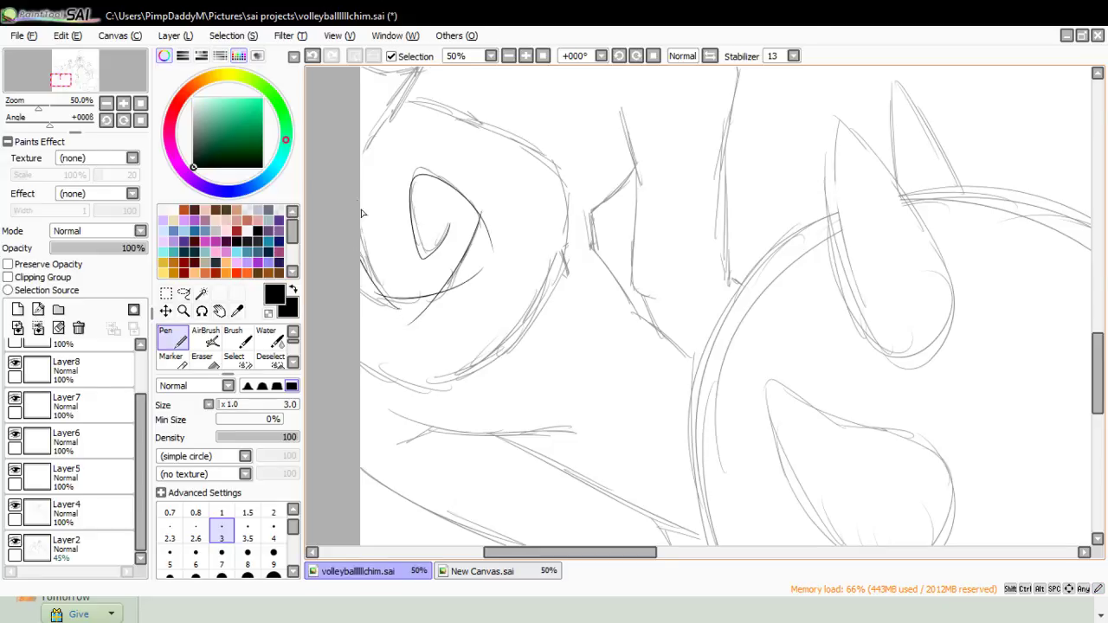
# - Ink the tail curl's outer outline and a short inner stroke at the canvas edge, redoing strokes that miss the sketch
pyautogui.moveTo(400, 114)
pyautogui.mouseDown()
pyautogui.moveTo(464, 109)
pyautogui.moveTo(579, 202)
pyautogui.mouseUp()
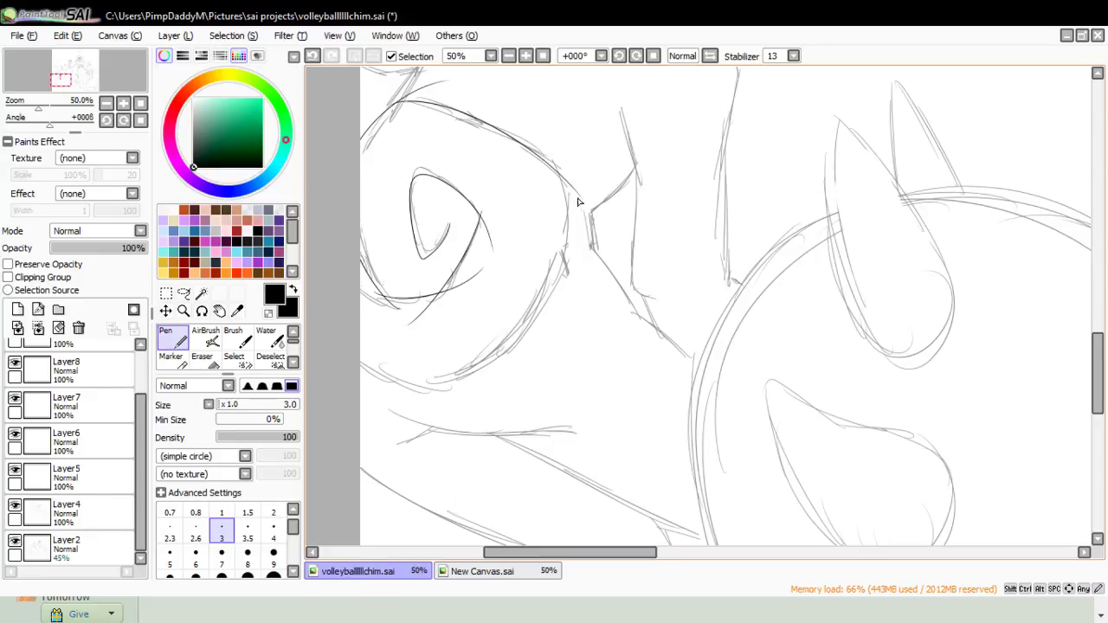
pyautogui.moveTo(547, 159)
pyautogui.mouseDown()
pyautogui.moveTo(523, 353)
pyautogui.moveTo(531, 326)
pyautogui.moveTo(426, 378)
pyautogui.mouseUp()
pyautogui.hotkey('ctrl', 'z')
pyautogui.moveTo(337, 351); pyautogui.dragTo(515, 345)
pyautogui.hotkey('ctrl', 'z')
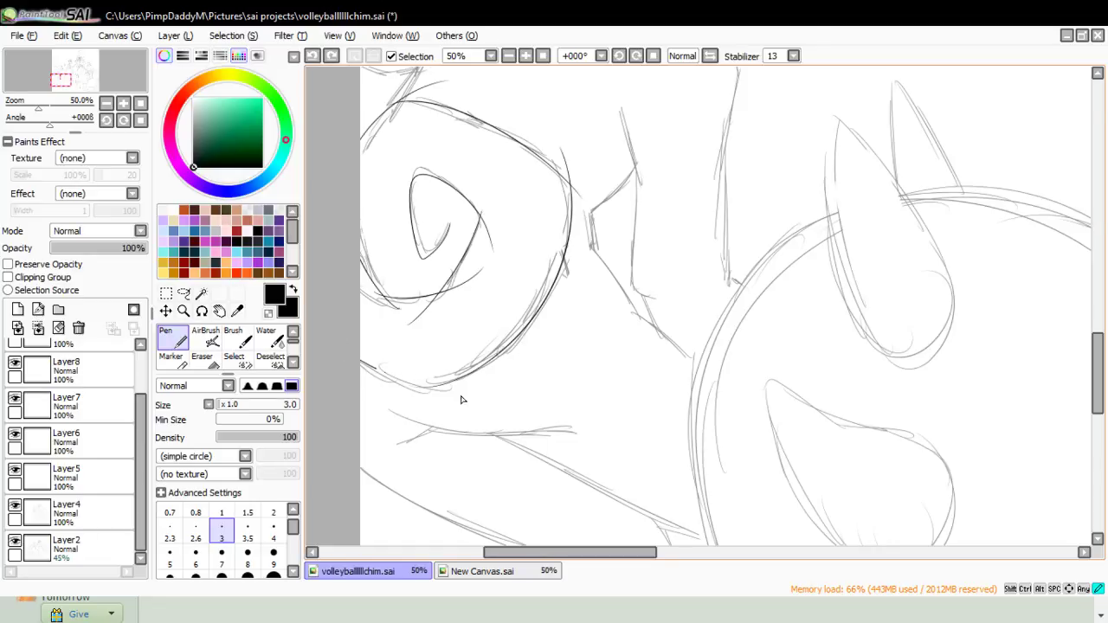
pyautogui.moveTo(461, 399); pyautogui.dragTo(519, 377)
pyautogui.hotkey('ctrl', 'z')
pyautogui.moveTo(357, 361)
pyautogui.mouseDown()
pyautogui.moveTo(493, 389)
pyautogui.moveTo(514, 373)
pyautogui.mouseUp()
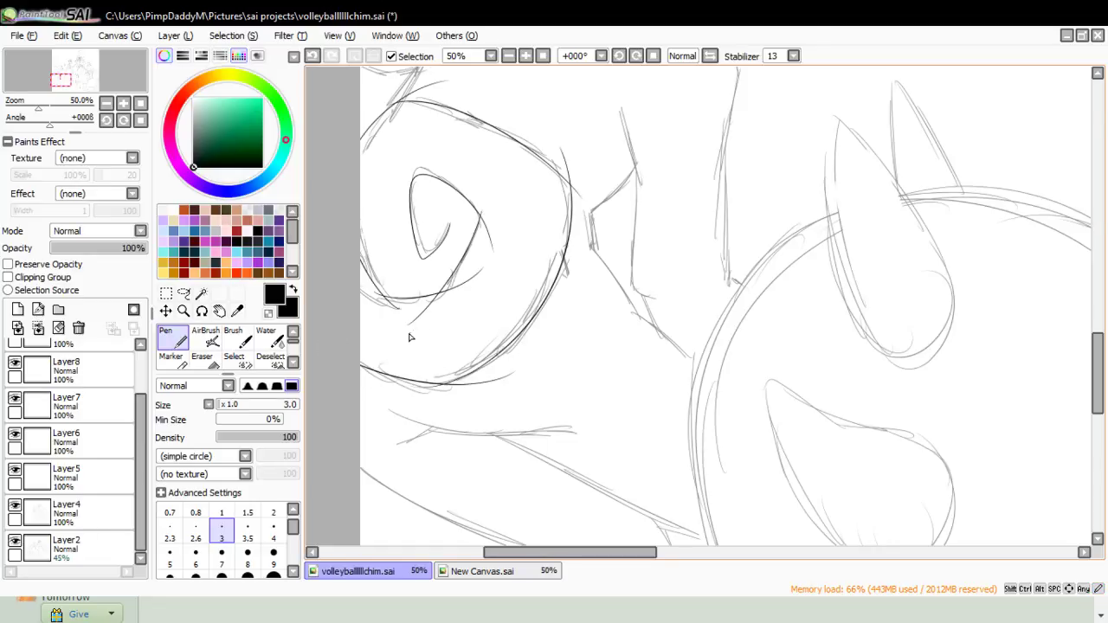
pyautogui.hotkey('ctrl', 'z')
pyautogui.moveTo(362, 285); pyautogui.dragTo(396, 298)
# - Examine the curled tail of the purple-maned character on the New Canvas reference, then return to the volleyball drawing
pyautogui.click(482, 572)
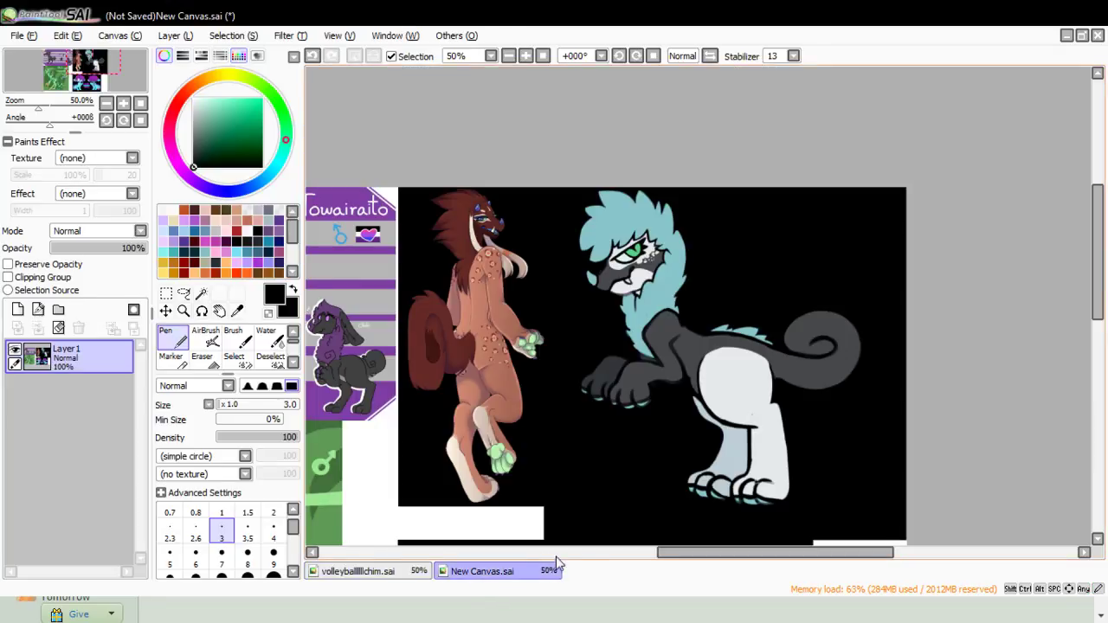
pyautogui.moveTo(660, 555)
pyautogui.mouseDown()
pyautogui.moveTo(641, 579)
pyautogui.moveTo(581, 587)
pyautogui.mouseUp()
pyautogui.click(166, 311)
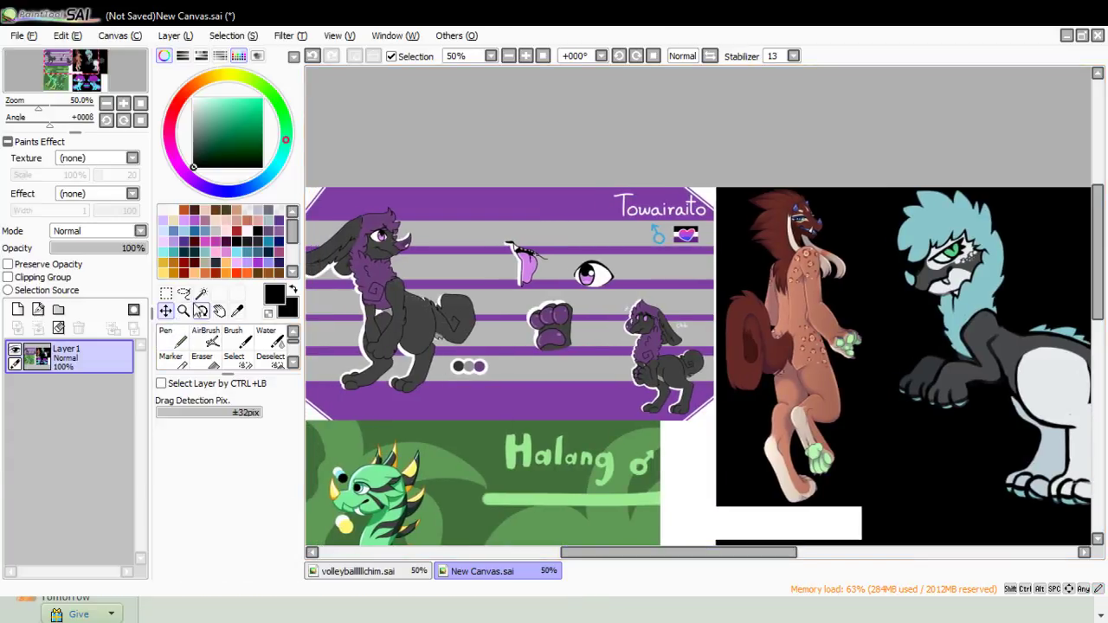
pyautogui.click(190, 308)
pyautogui.click(445, 345)
pyautogui.click(448, 319)
pyautogui.click(449, 317)
pyautogui.click(452, 315)
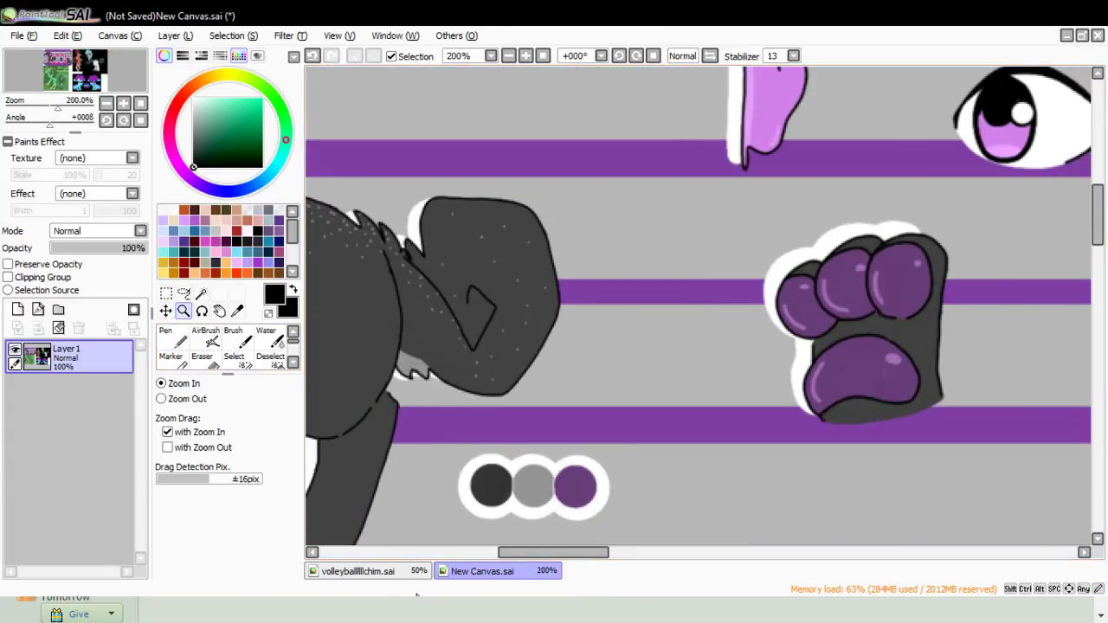
pyautogui.click(394, 575)
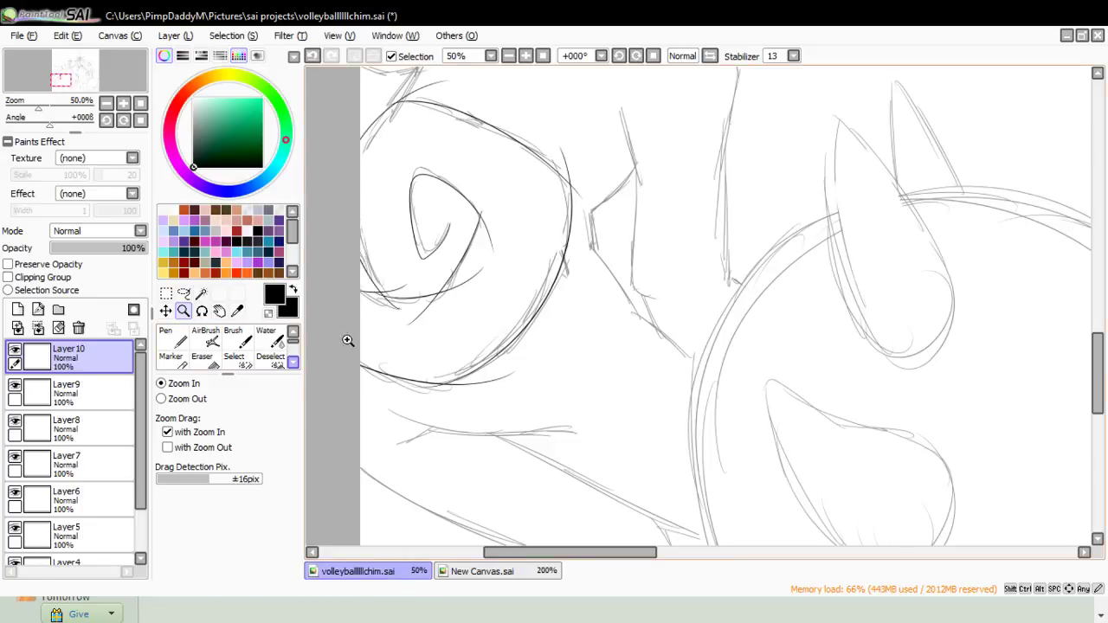
# - Hide the Layer2 sketch and erase the overshooting line ends at the lower corner of the tail's inner spiral
pyautogui.click(392, 291)
pyautogui.click(392, 292)
pyautogui.moveTo(140, 432); pyautogui.dragTo(141, 476)
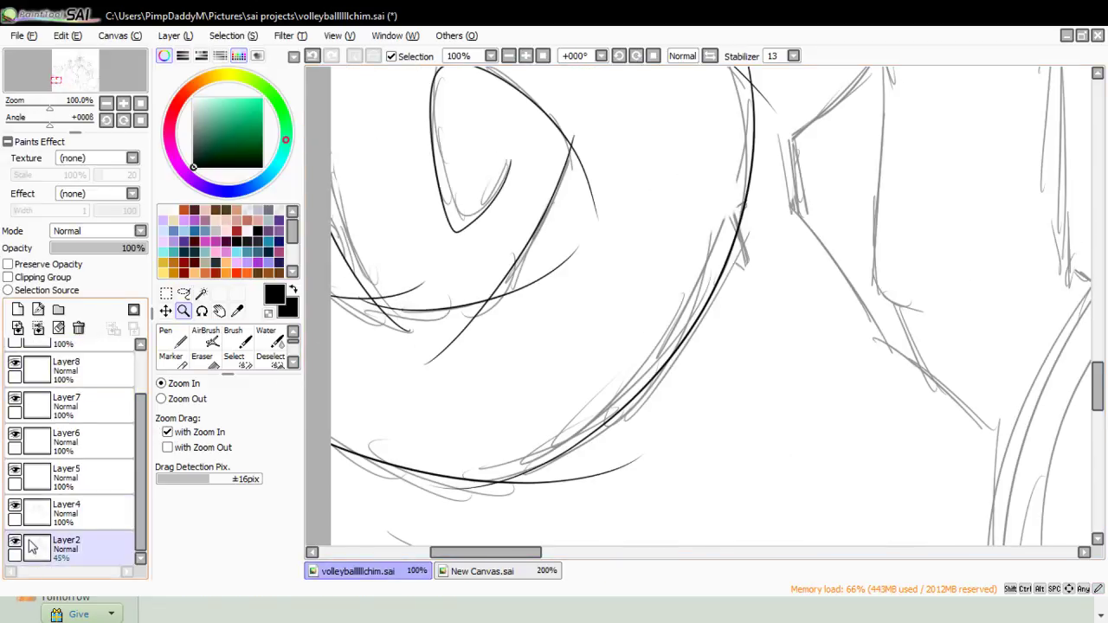
pyautogui.click(15, 547)
pyautogui.click(65, 506)
pyautogui.click(202, 354)
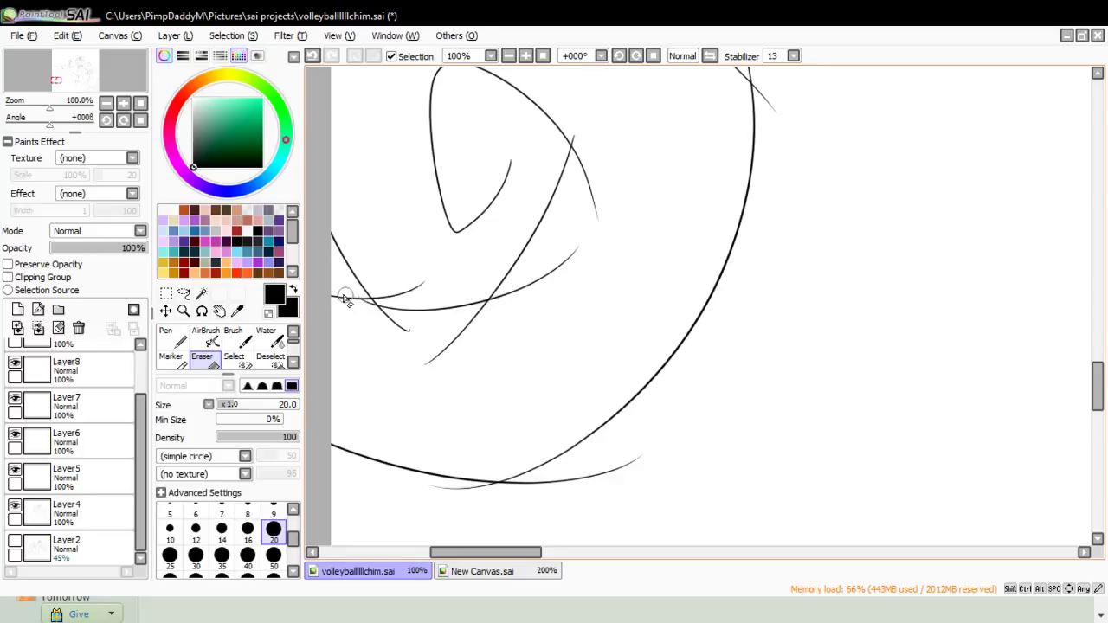
pyautogui.moveTo(345, 298)
pyautogui.mouseDown()
pyautogui.moveTo(377, 304)
pyautogui.moveTo(389, 324)
pyautogui.moveTo(349, 304)
pyautogui.moveTo(399, 305)
pyautogui.moveTo(348, 313)
pyautogui.mouseUp()
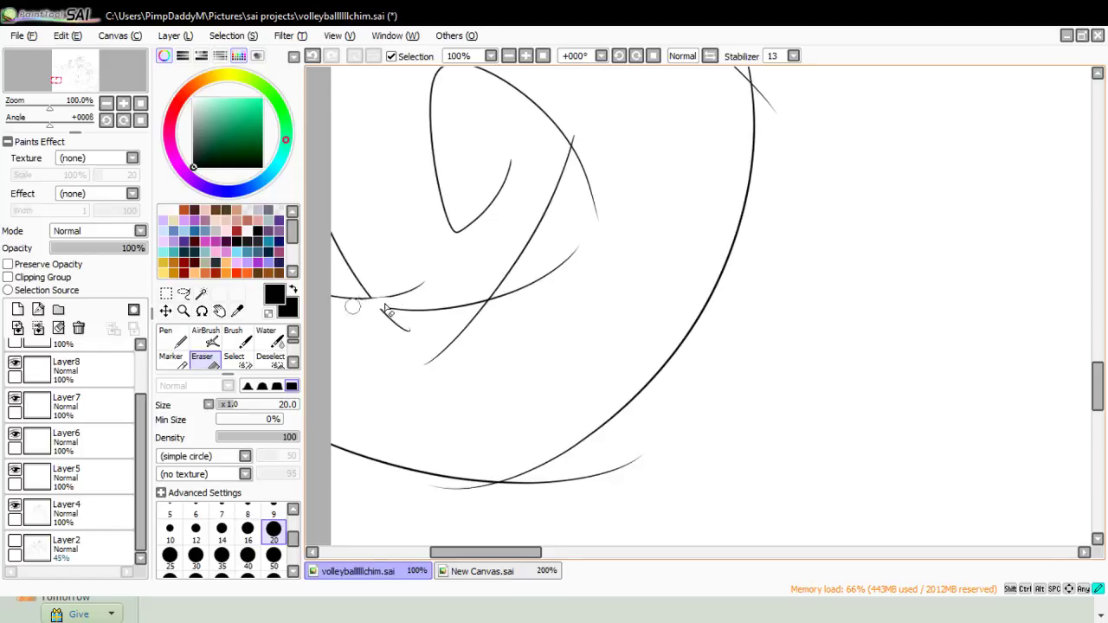
pyautogui.hotkey('ctrl', 'z')
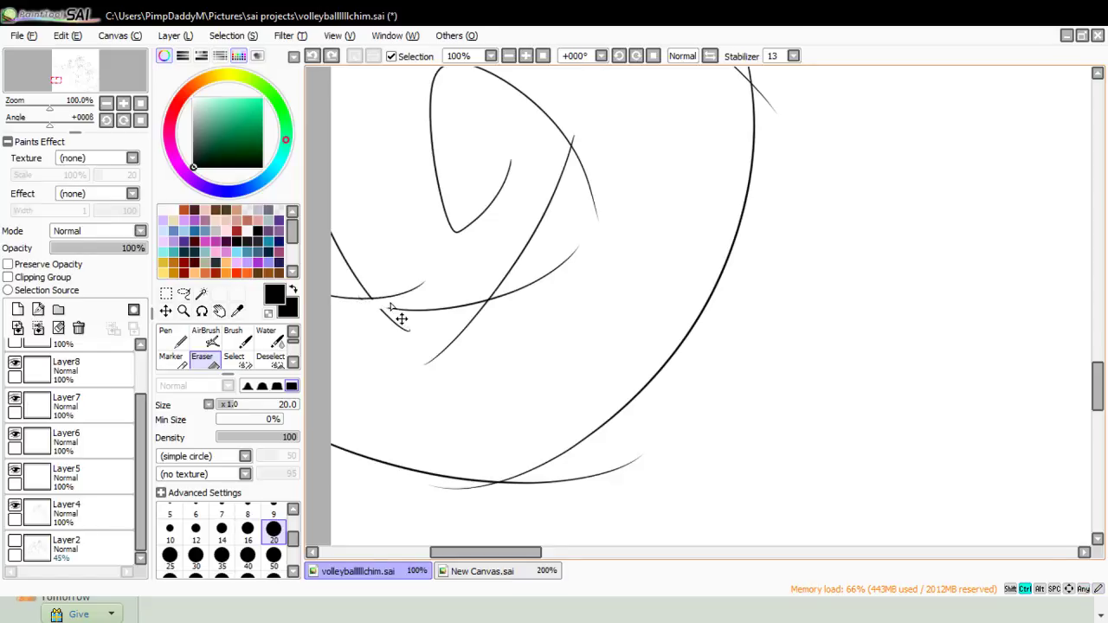
pyautogui.hotkey('ctrl', 'z')
pyautogui.moveTo(365, 308); pyautogui.dragTo(418, 345)
# - Trim the short edge stroke and the spiral line's lower end where they cross other lines, reducing the Eraser to size 9
pyautogui.click(183, 311)
pyautogui.click(356, 342)
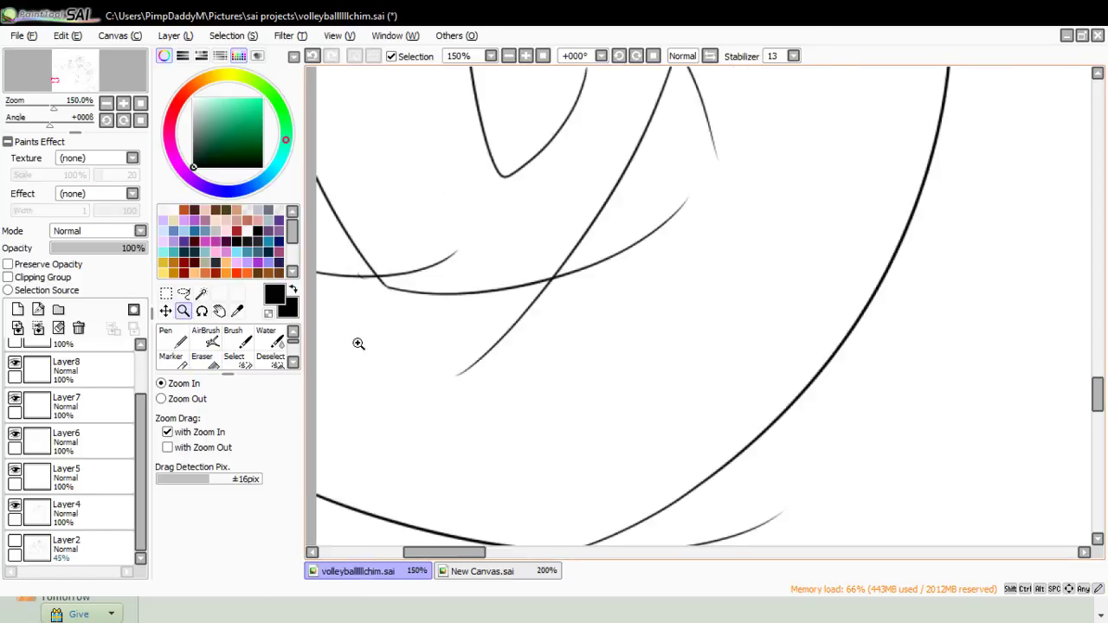
pyautogui.click(205, 362)
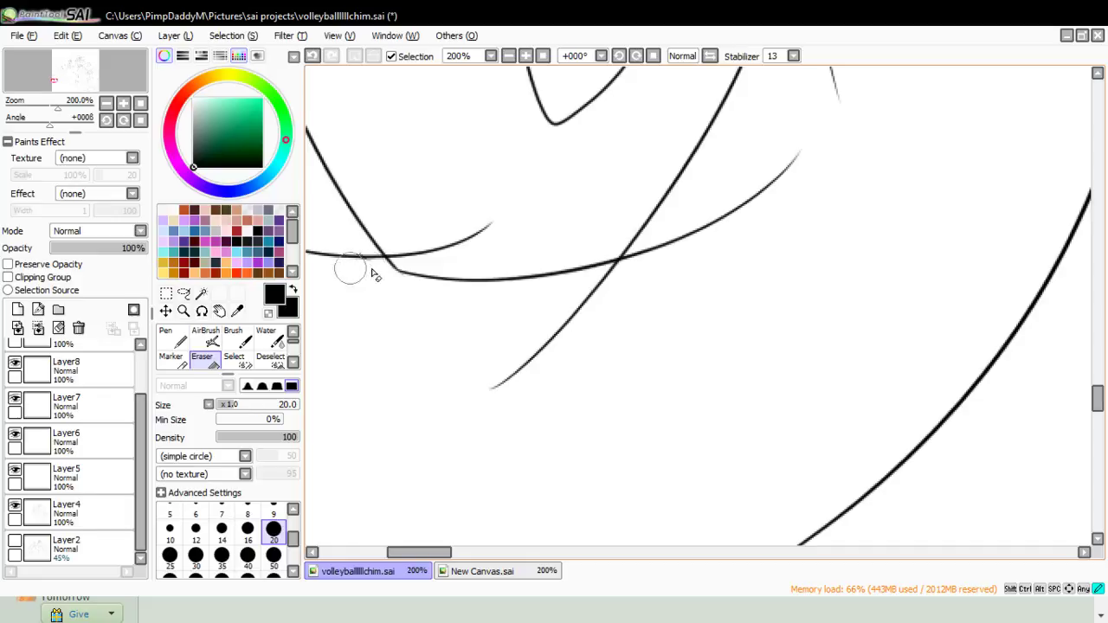
pyautogui.hotkey('ctrl', 'z')
pyautogui.moveTo(352, 252)
pyautogui.mouseDown()
pyautogui.moveTo(373, 244)
pyautogui.moveTo(370, 256)
pyautogui.mouseUp()
pyautogui.click(273, 510)
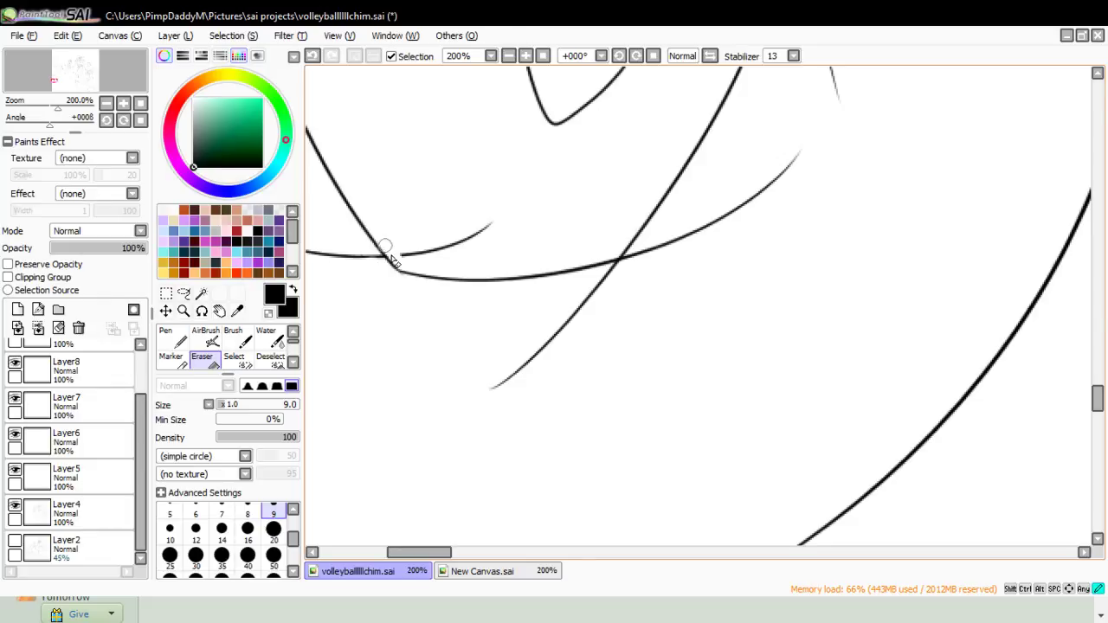
pyautogui.moveTo(472, 233); pyautogui.dragTo(498, 213)
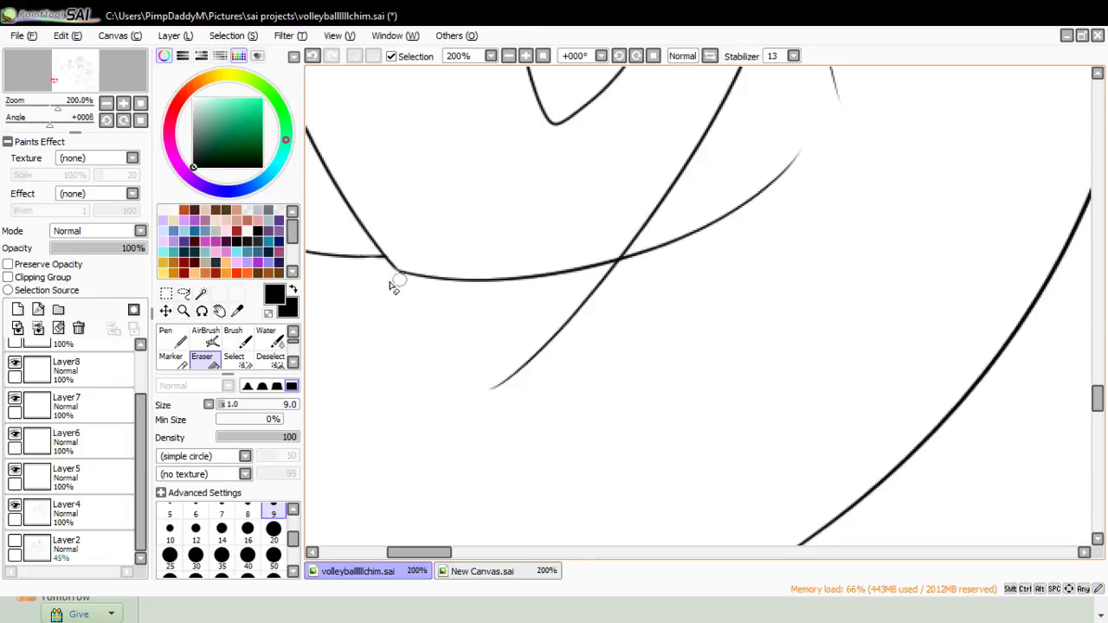
pyautogui.click(397, 270)
pyautogui.moveTo(604, 277)
pyautogui.mouseDown()
pyautogui.moveTo(638, 261)
pyautogui.moveTo(602, 271)
pyautogui.moveTo(627, 262)
pyautogui.moveTo(489, 398)
pyautogui.mouseUp()
pyautogui.click(618, 268)
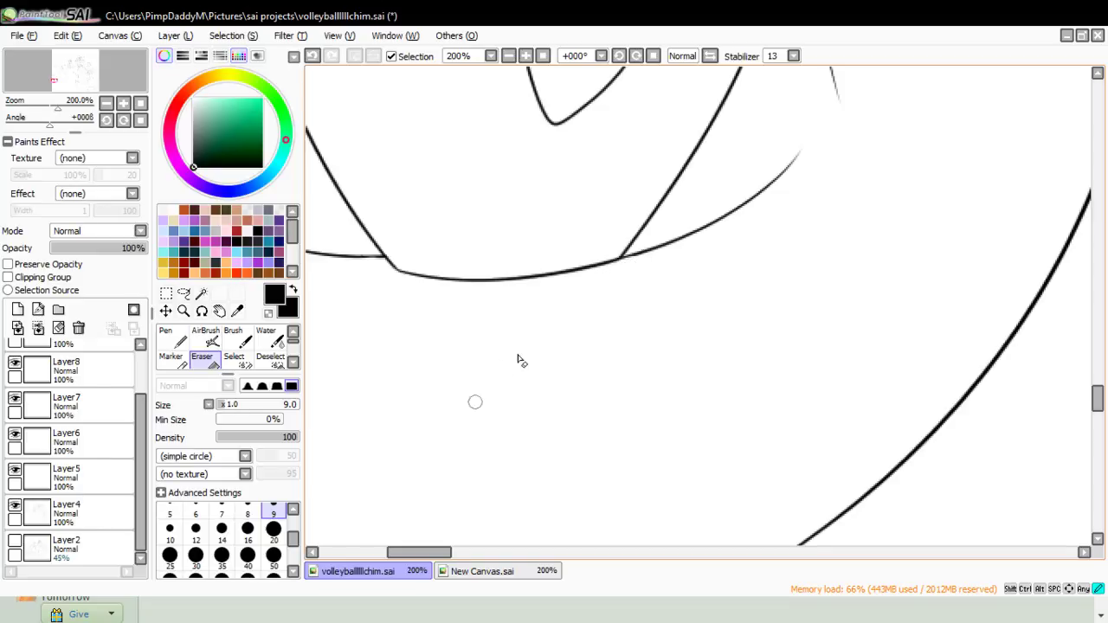
# - Erase the inner spiral's bottom curve beyond its corner with the long rising line, using a size 20 Eraser
pyautogui.click(182, 310)
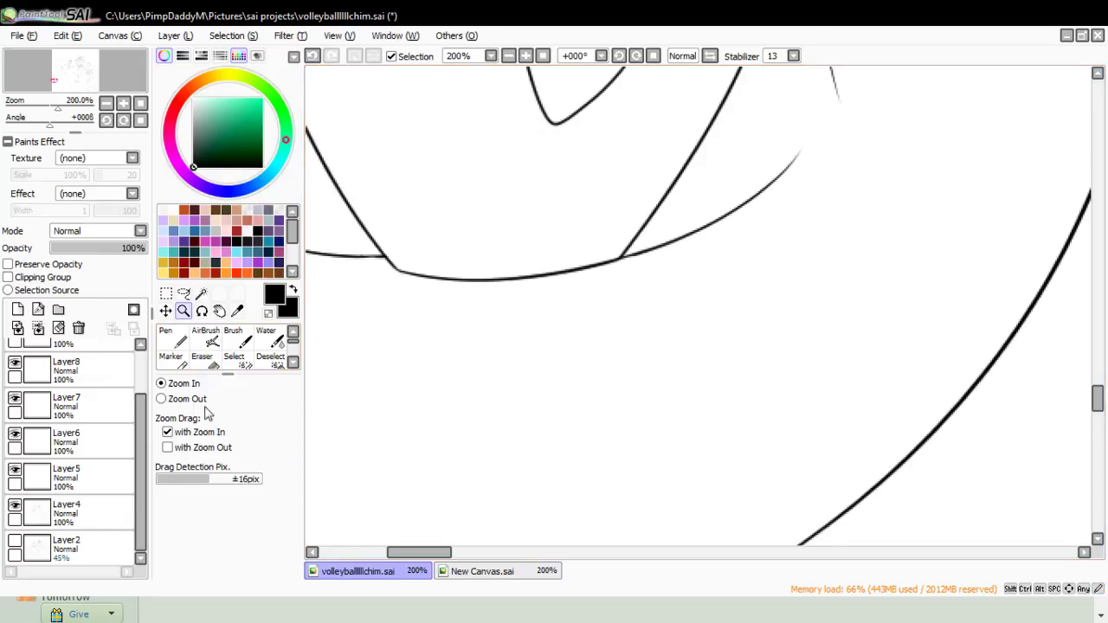
pyautogui.click(366, 364)
pyautogui.click(366, 365)
pyautogui.click(187, 385)
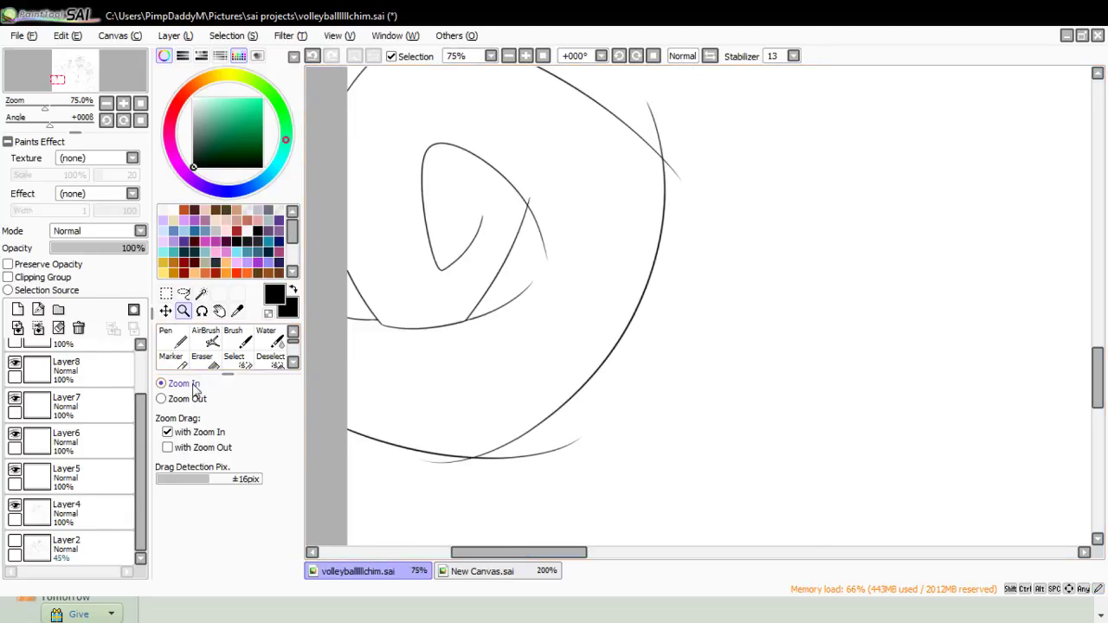
pyautogui.click(560, 255)
pyautogui.click(201, 358)
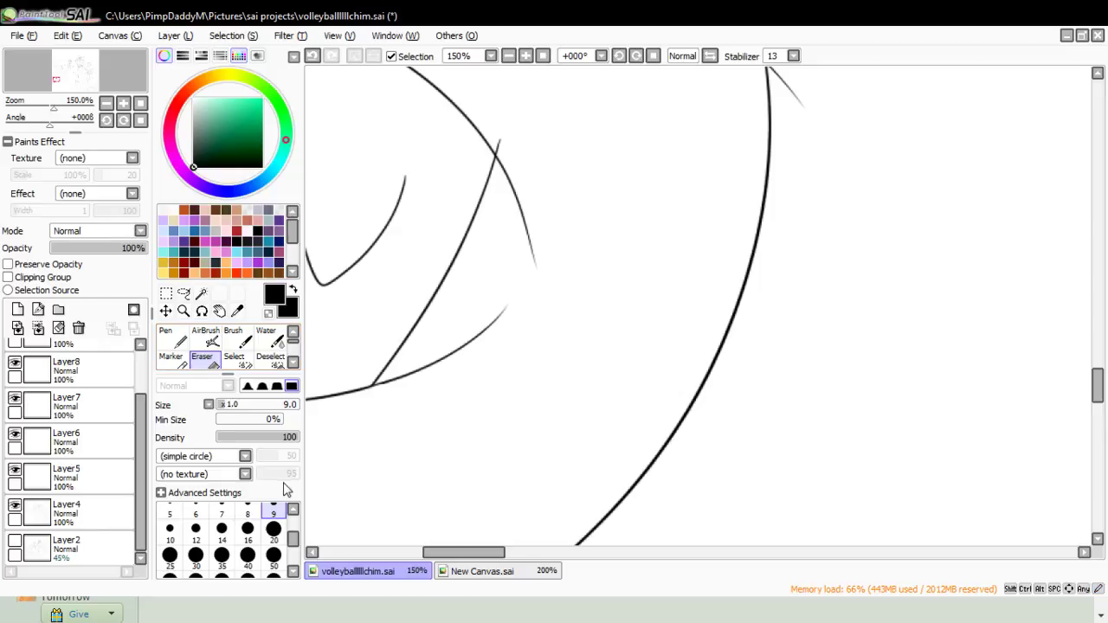
pyautogui.click(273, 529)
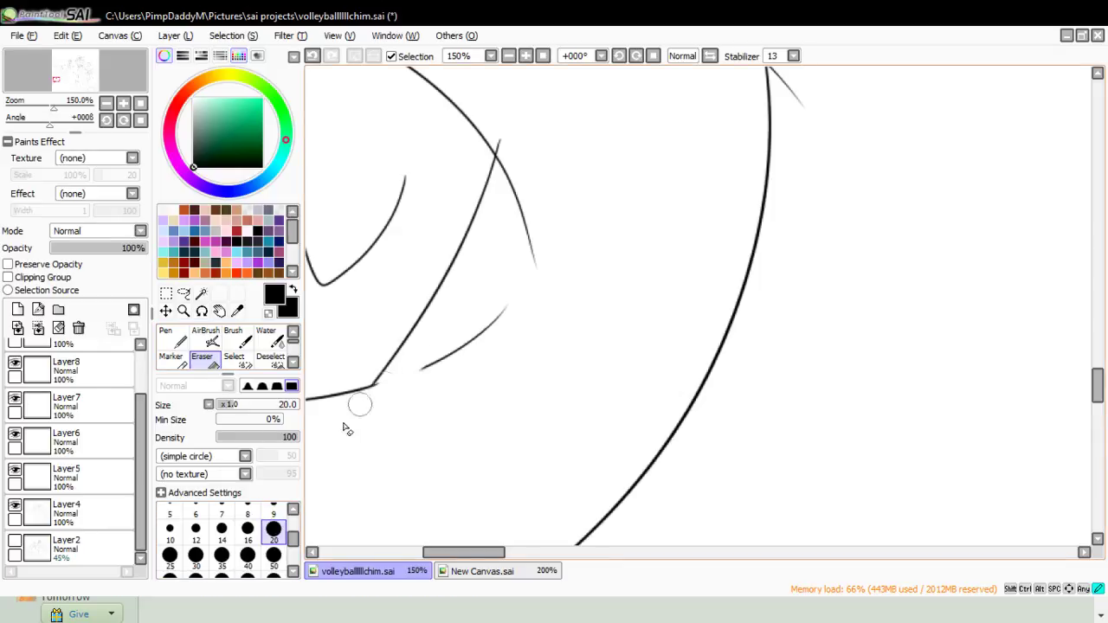
pyautogui.moveTo(422, 371); pyautogui.dragTo(507, 323)
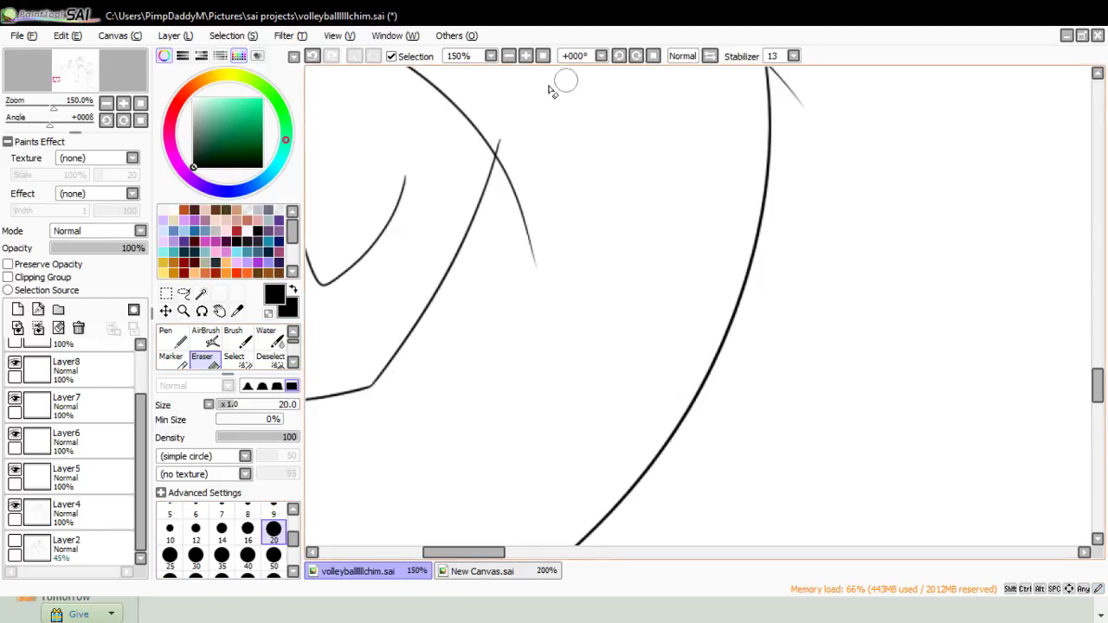
# - Erase the overshooting line ends at the inner spiral's outer corner and trim the tip of the tail's innermost stroke
pyautogui.moveTo(502, 144); pyautogui.dragTo(531, 254)
pyautogui.hotkey('ctrl', 'z')
pyautogui.hotkey('ctrl', 'z')
pyautogui.moveTo(459, 552); pyautogui.dragTo(441, 554)
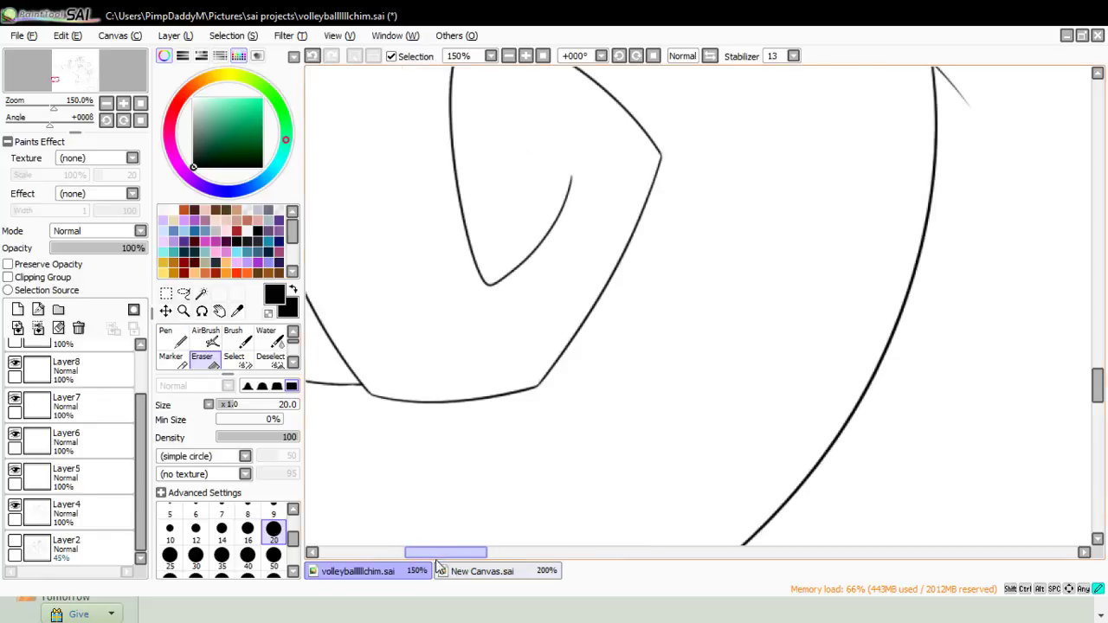
pyautogui.moveTo(570, 161); pyautogui.dragTo(551, 231)
pyautogui.hotkey('ctrl', 'z')
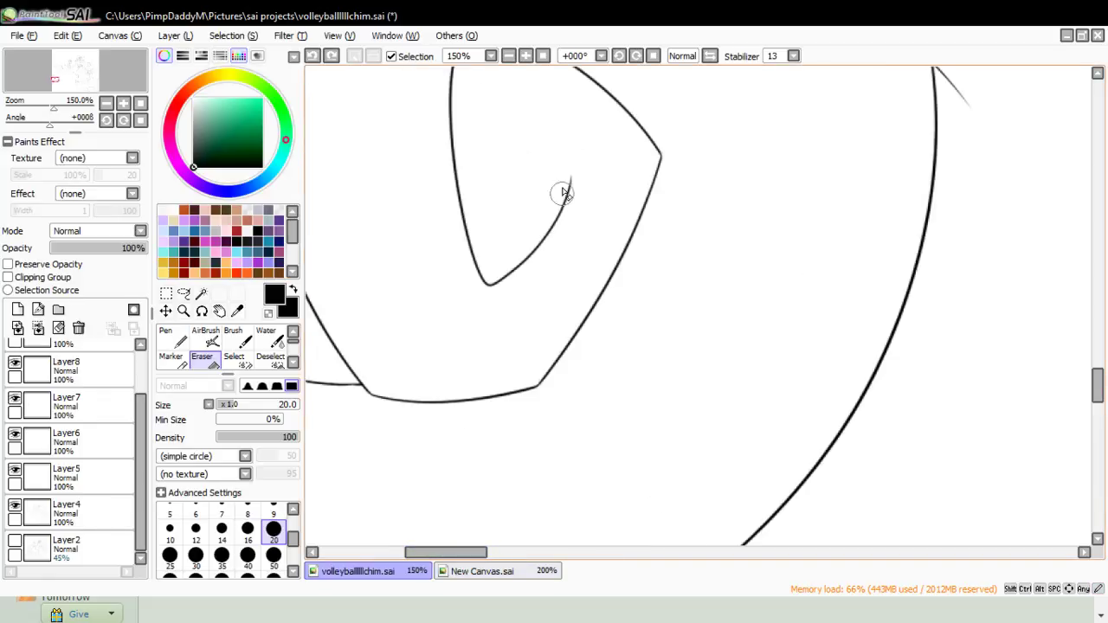
pyautogui.moveTo(572, 165); pyautogui.dragTo(567, 185)
pyautogui.moveTo(474, 554); pyautogui.dragTo(462, 554)
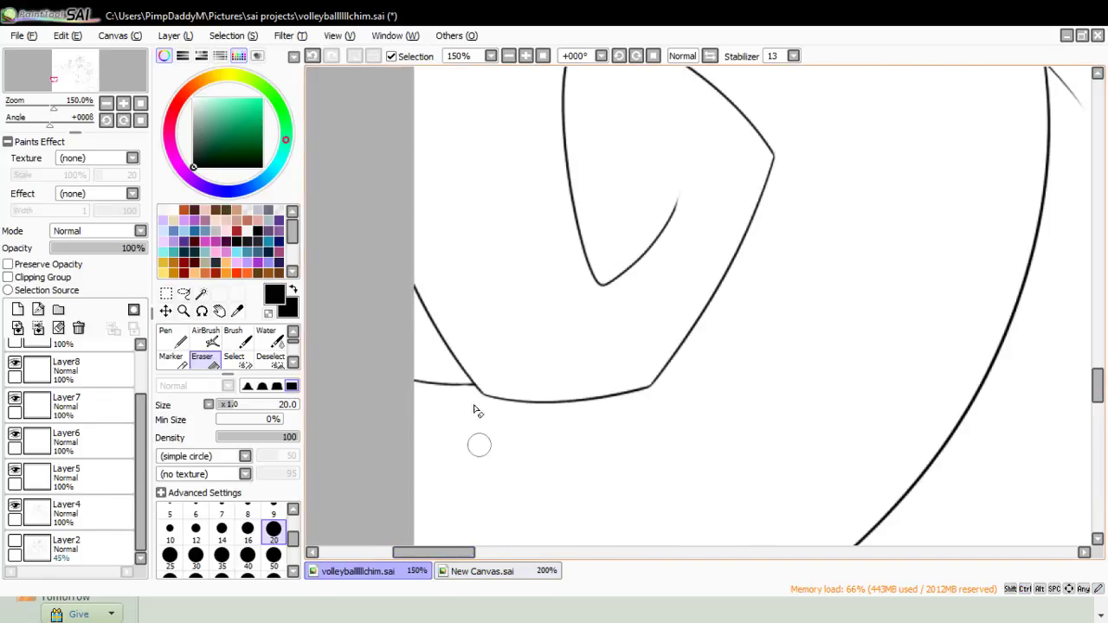
# - Erase the stray stroke running past the corner at the top of the tail's outer spiral, near the canvas edge
pyautogui.moveTo(1094, 382); pyautogui.dragTo(1086, 351)
pyautogui.moveTo(504, 218); pyautogui.dragTo(548, 187)
pyautogui.hotkey('ctrl', 'z')
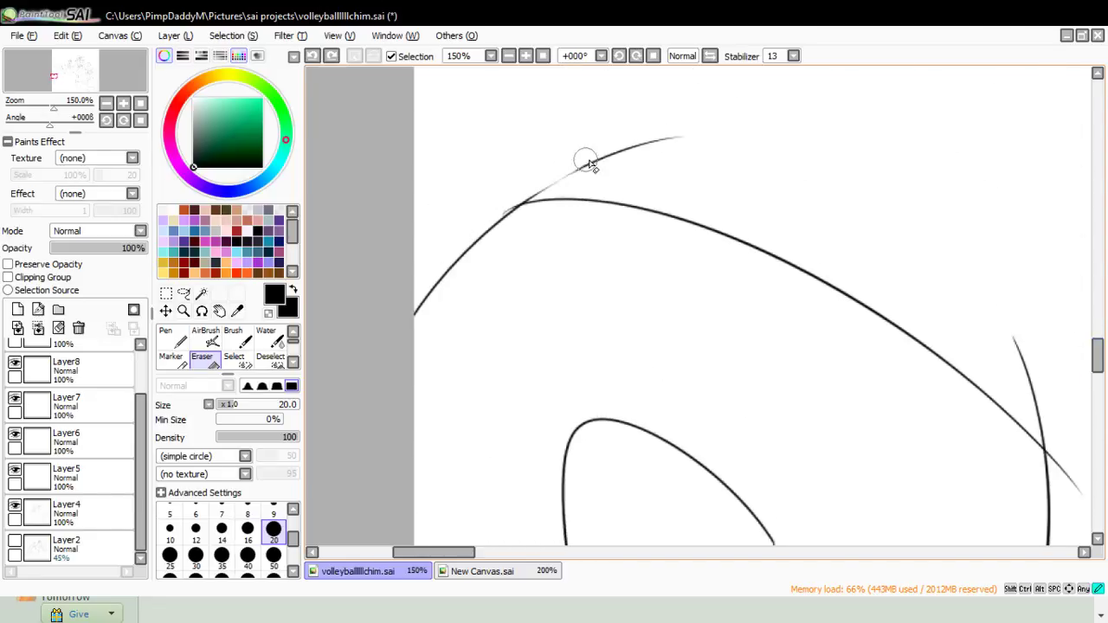
pyautogui.moveTo(494, 220)
pyautogui.mouseDown()
pyautogui.moveTo(583, 168)
pyautogui.moveTo(496, 220)
pyautogui.moveTo(571, 187)
pyautogui.moveTo(578, 171)
pyautogui.moveTo(488, 212)
pyautogui.moveTo(655, 153)
pyautogui.moveTo(699, 121)
pyautogui.mouseUp()
pyautogui.hotkey('ctrl', 'z')
pyautogui.hotkey('ctrl', 'z')
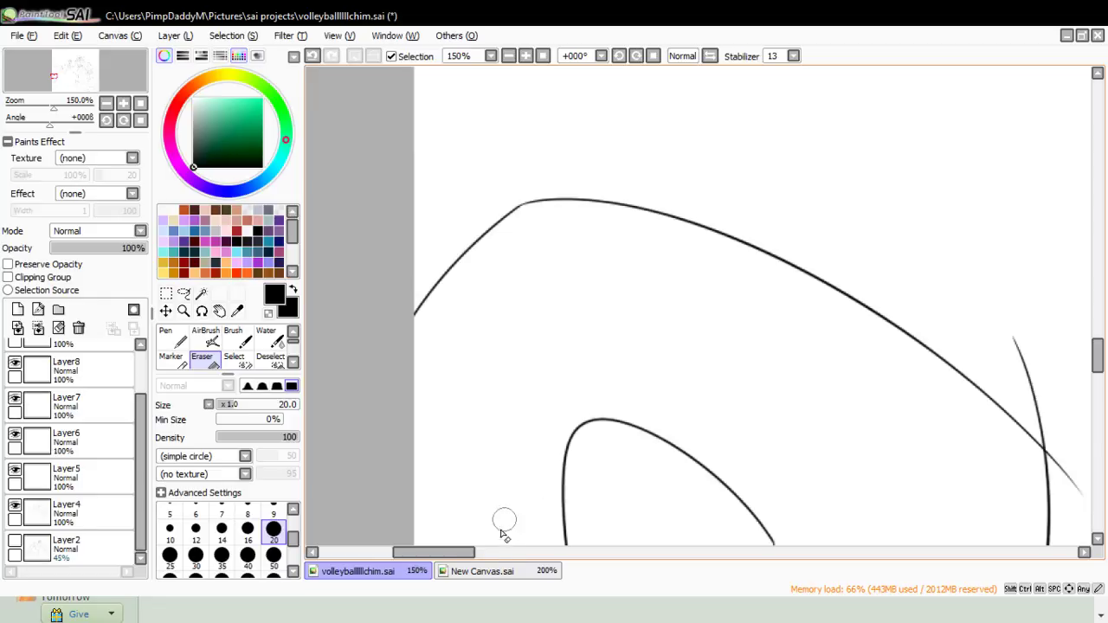
# - Erase both overshooting line ends where the outer spiral's long top curve meets its side curve
pyautogui.moveTo(473, 552); pyautogui.dragTo(521, 552)
pyautogui.moveTo(597, 404)
pyautogui.mouseDown()
pyautogui.moveTo(623, 481)
pyautogui.moveTo(564, 379)
pyautogui.moveTo(649, 541)
pyautogui.mouseUp()
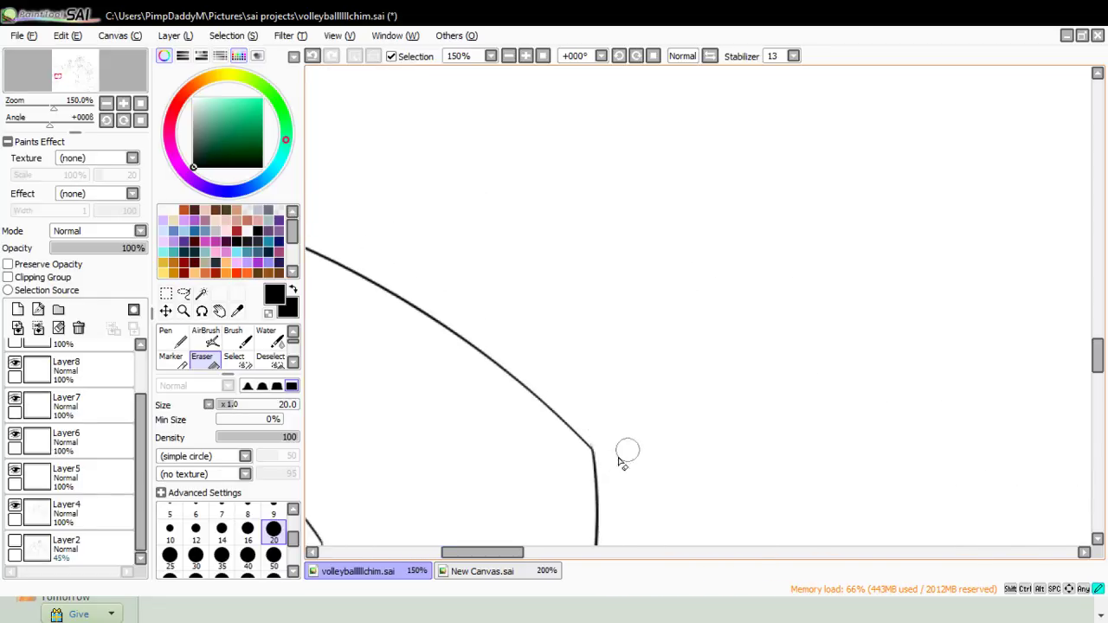
pyautogui.moveTo(579, 422); pyautogui.dragTo(613, 476)
pyautogui.hotkey('ctrl', 'z')
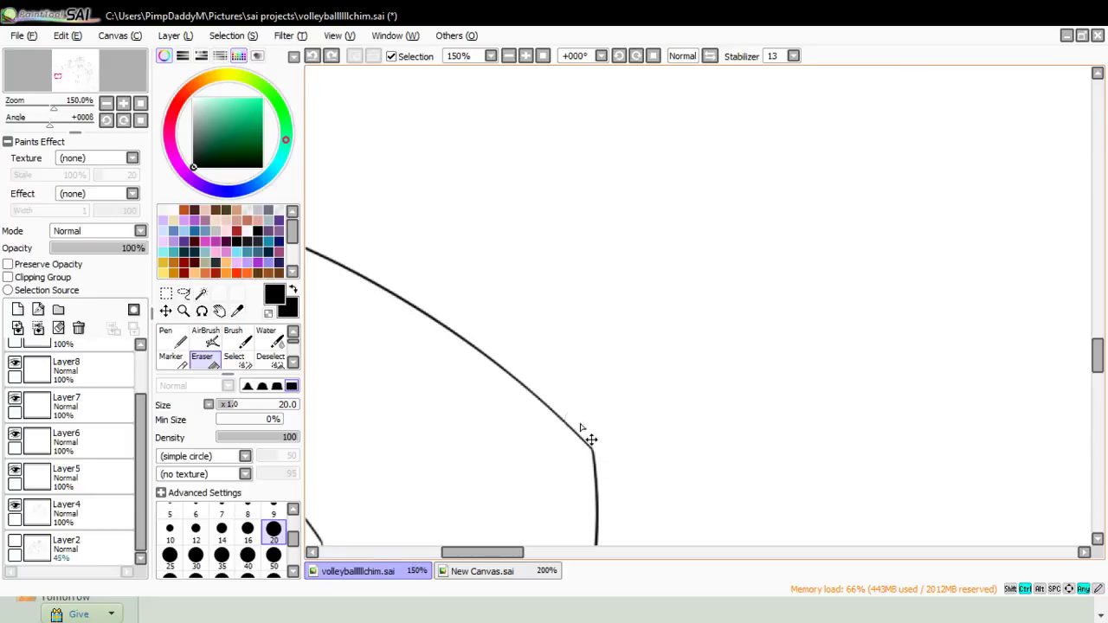
pyautogui.moveTo(586, 436); pyautogui.dragTo(617, 478)
pyautogui.hotkey('ctrl', 'z')
pyautogui.moveTo(589, 438); pyautogui.dragTo(594, 440)
# - Erase the two crossing line ends at the bottom of the tail's outer spiral to leave a clean corner
pyautogui.click(183, 311)
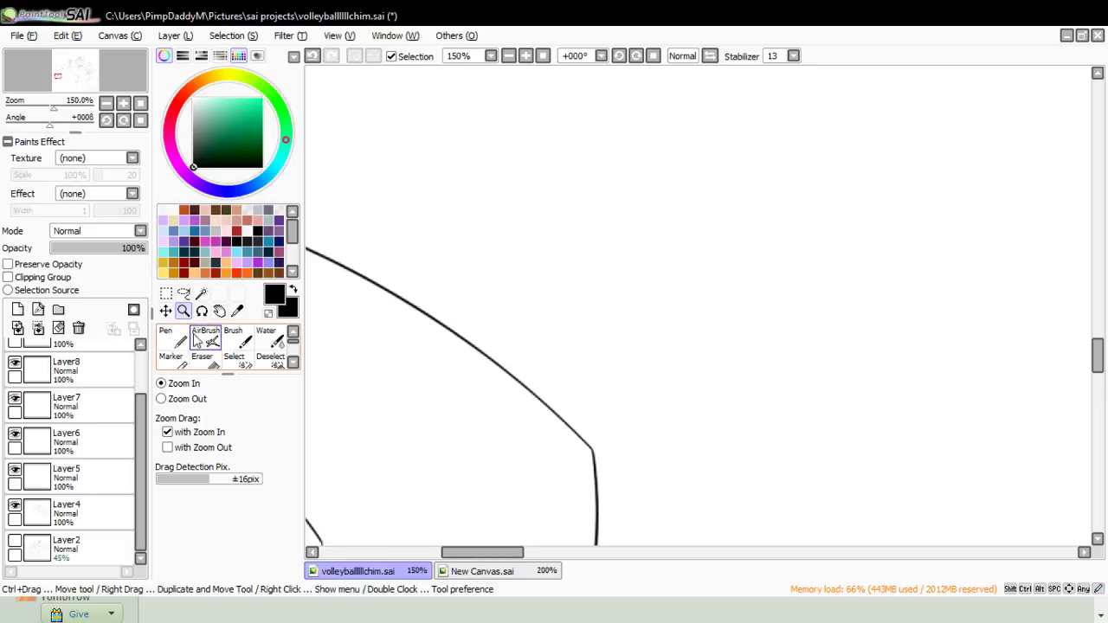
pyautogui.click(187, 399)
pyautogui.click(516, 191)
pyautogui.click(532, 193)
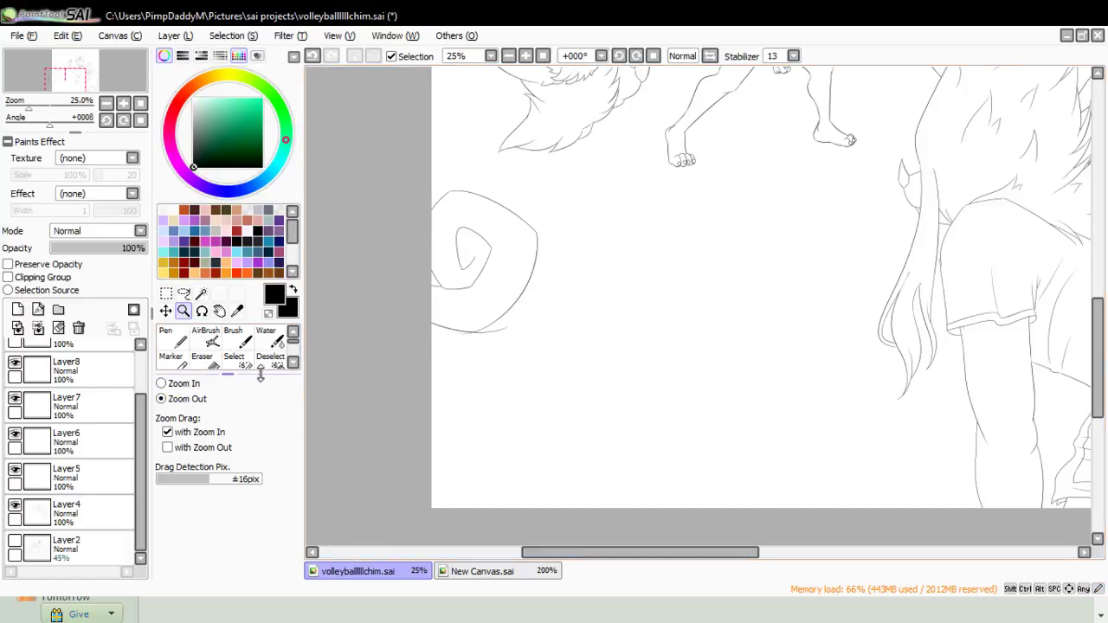
pyautogui.click(469, 351)
pyautogui.click(476, 340)
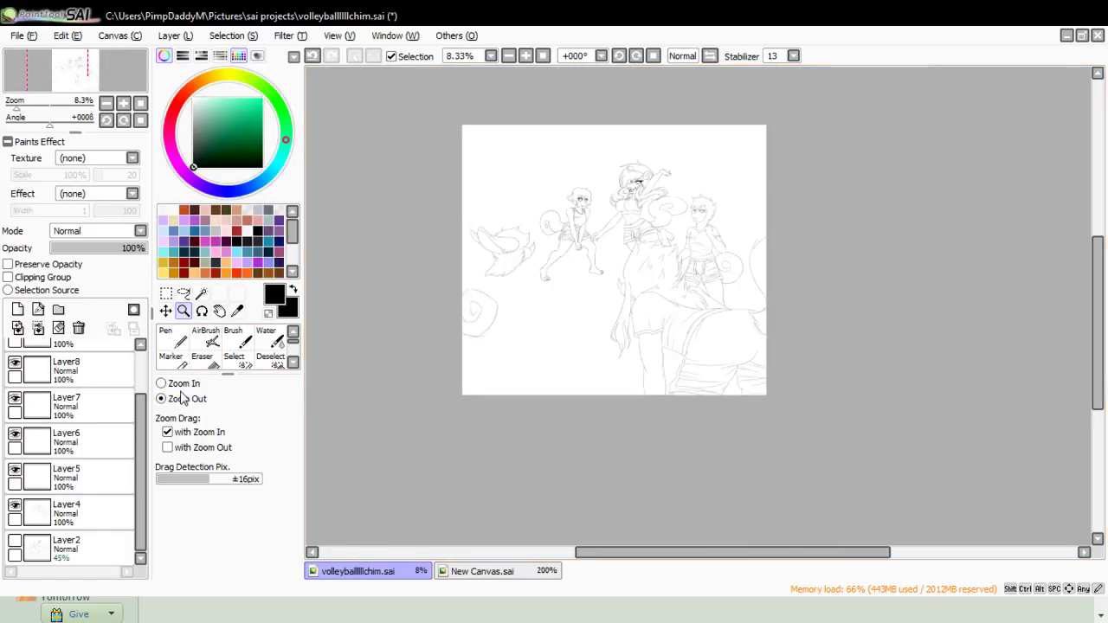
pyautogui.click(488, 349)
pyautogui.click(481, 348)
pyautogui.click(479, 347)
pyautogui.click(483, 341)
pyautogui.click(485, 339)
pyautogui.click(484, 329)
pyautogui.click(467, 303)
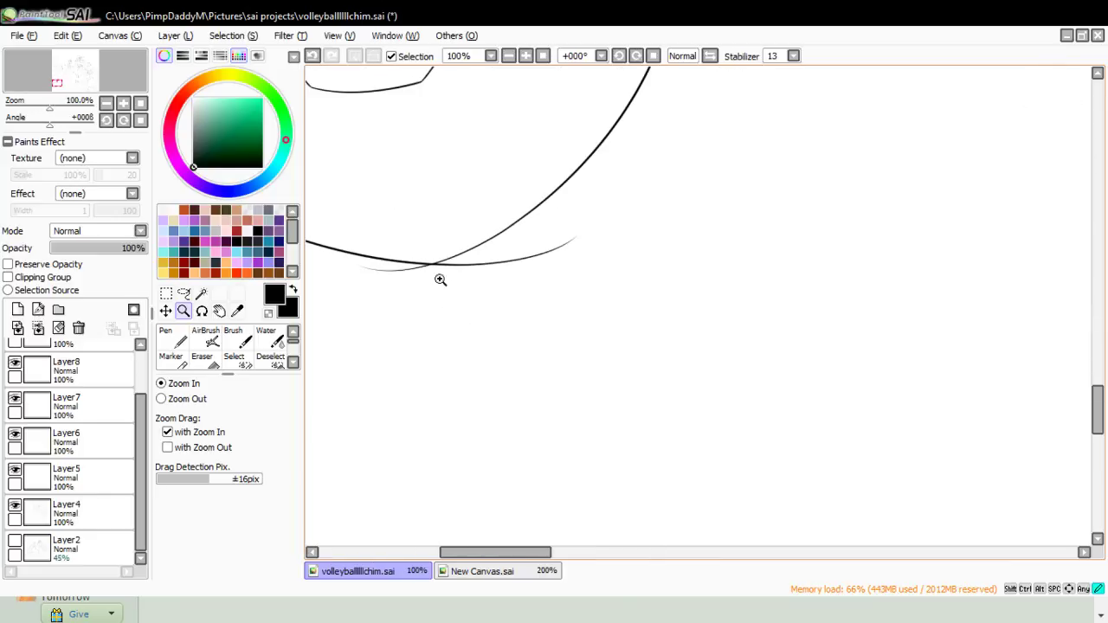
pyautogui.click(445, 279)
pyautogui.click(202, 356)
pyautogui.moveTo(324, 264)
pyautogui.mouseDown()
pyautogui.moveTo(468, 267)
pyautogui.moveTo(419, 268)
pyautogui.moveTo(462, 257)
pyautogui.moveTo(412, 269)
pyautogui.moveTo(655, 216)
pyautogui.mouseUp()
pyautogui.moveTo(654, 216); pyautogui.dragTo(567, 250)
# - View the finished tail within the whole scene and save the drawing
pyautogui.click(183, 311)
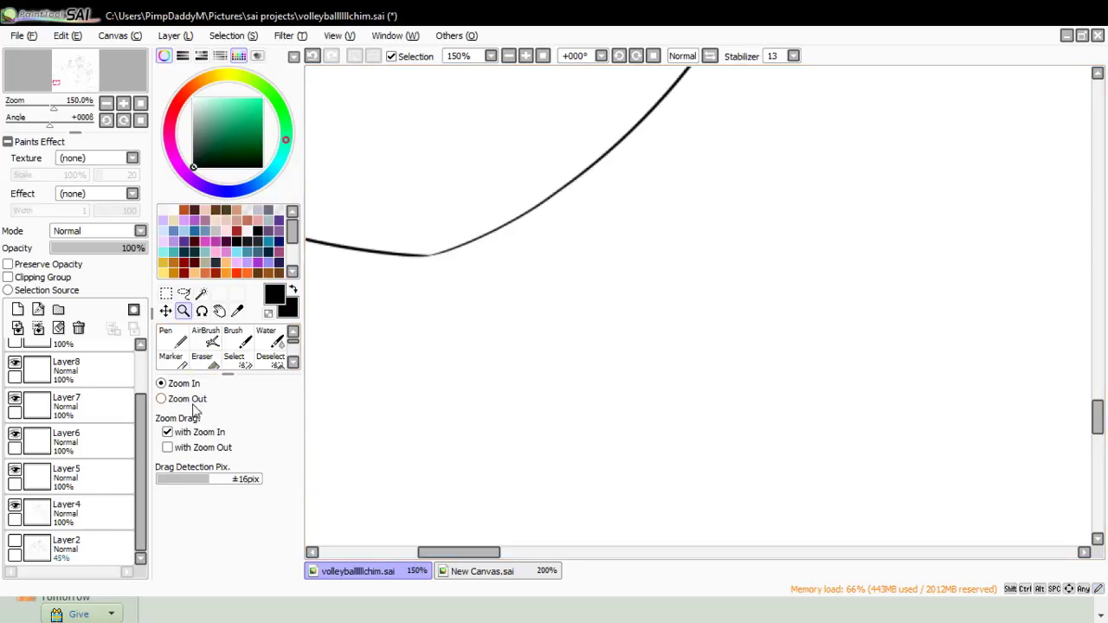
pyautogui.click(433, 425)
pyautogui.click(407, 447)
pyautogui.click(386, 404)
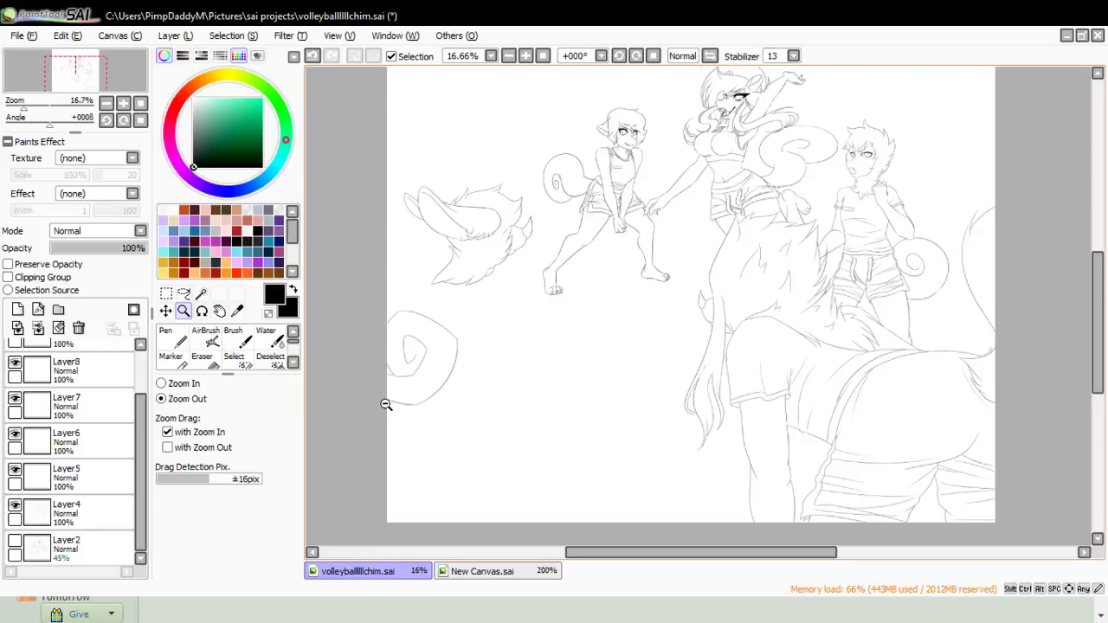
pyautogui.hotkey('ctrl', 's')
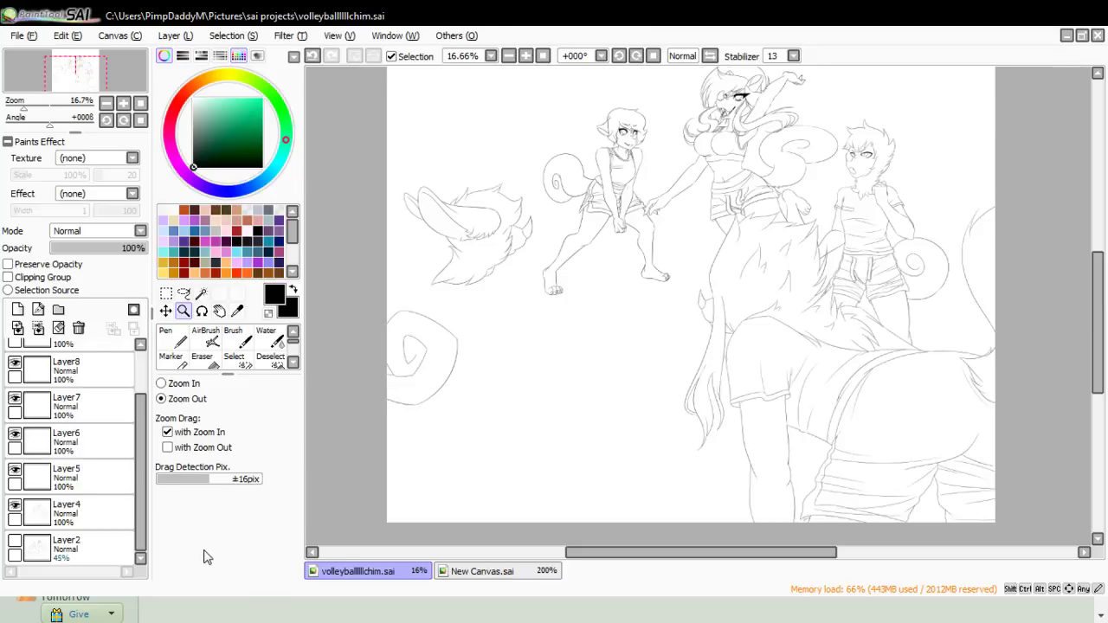
# - Add a new layer for the body line art and show the Layer2 sketch again
pyautogui.moveTo(144, 421); pyautogui.dragTo(144, 535)
pyautogui.click(17, 309)
pyautogui.click(25, 537)
pyautogui.click(14, 542)
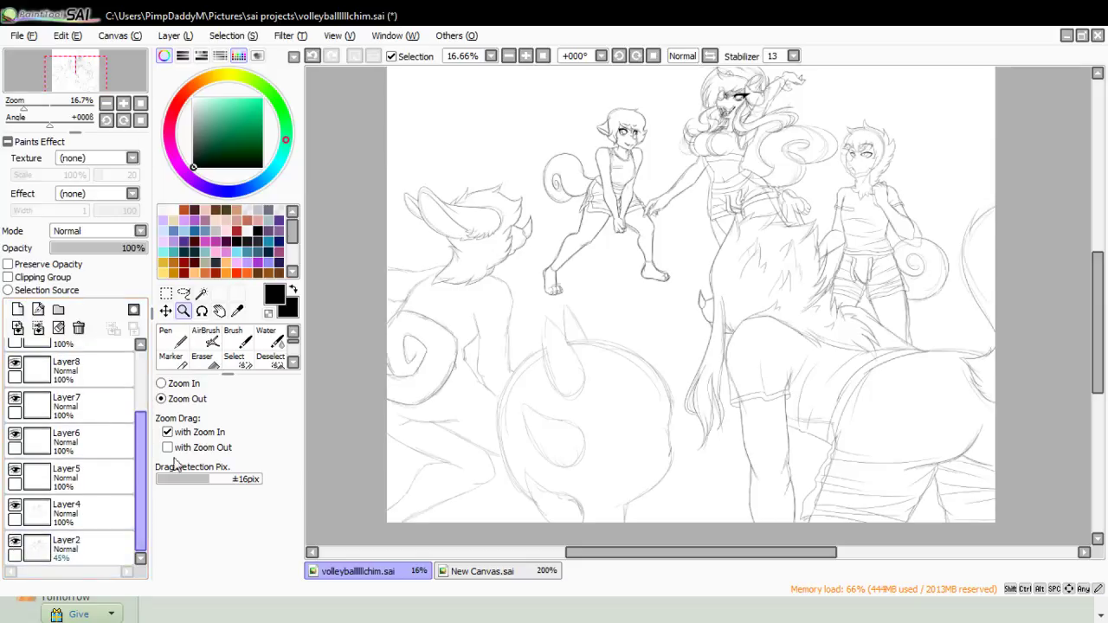
# - Ink the horned creature's shoulder and side line from the mane down to the curled tail with the size 3 Pen
pyautogui.click(161, 384)
pyautogui.click(468, 480)
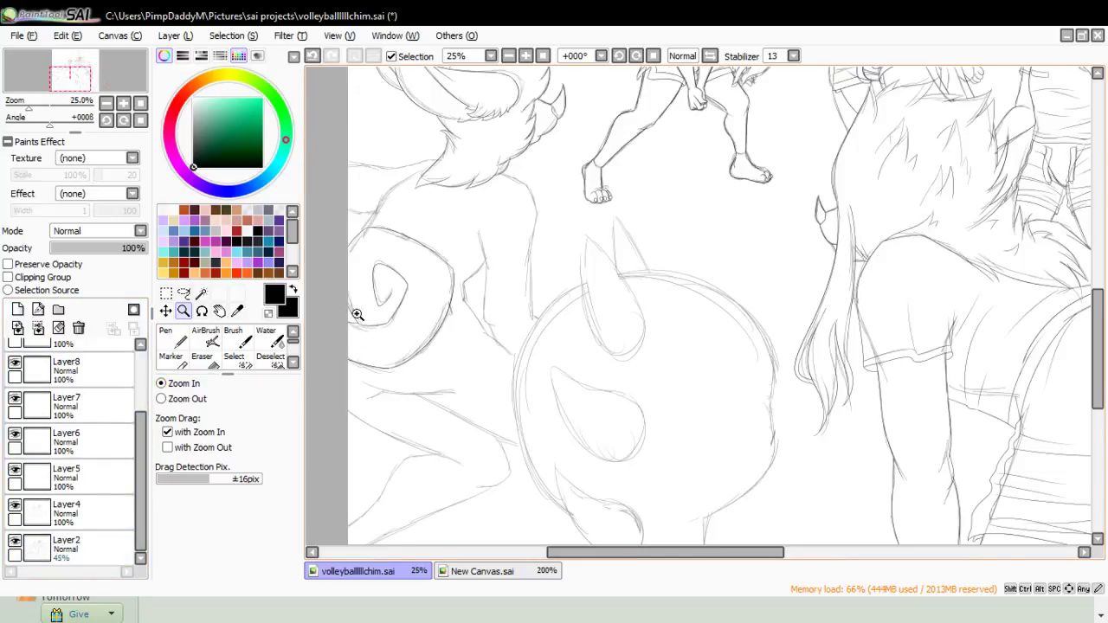
pyautogui.click(373, 190)
pyautogui.press('n')
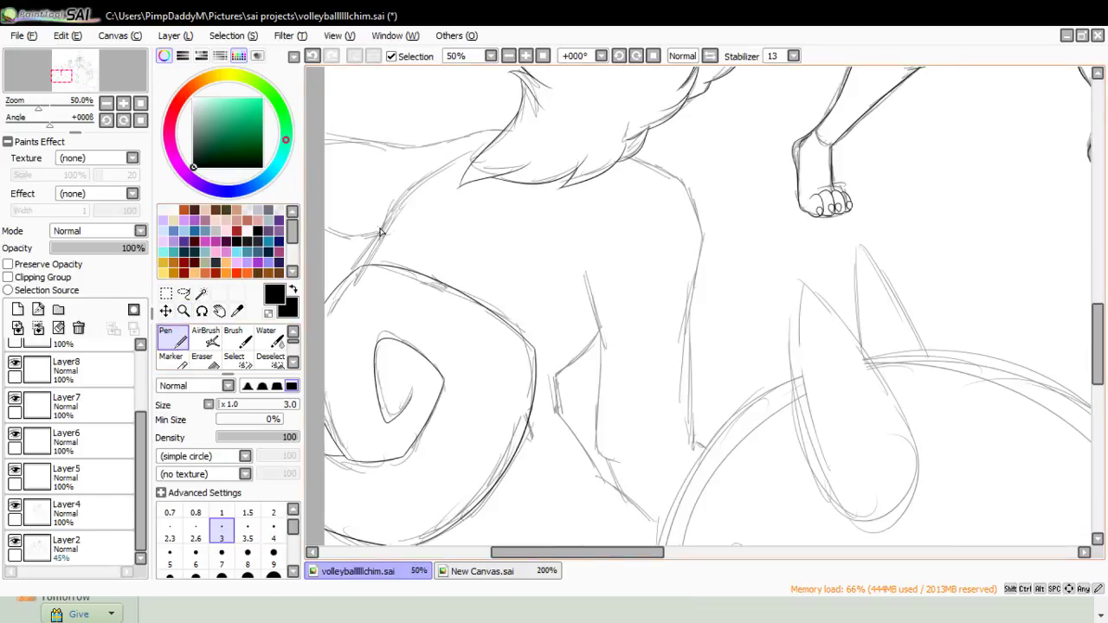
pyautogui.moveTo(399, 198); pyautogui.dragTo(521, 135)
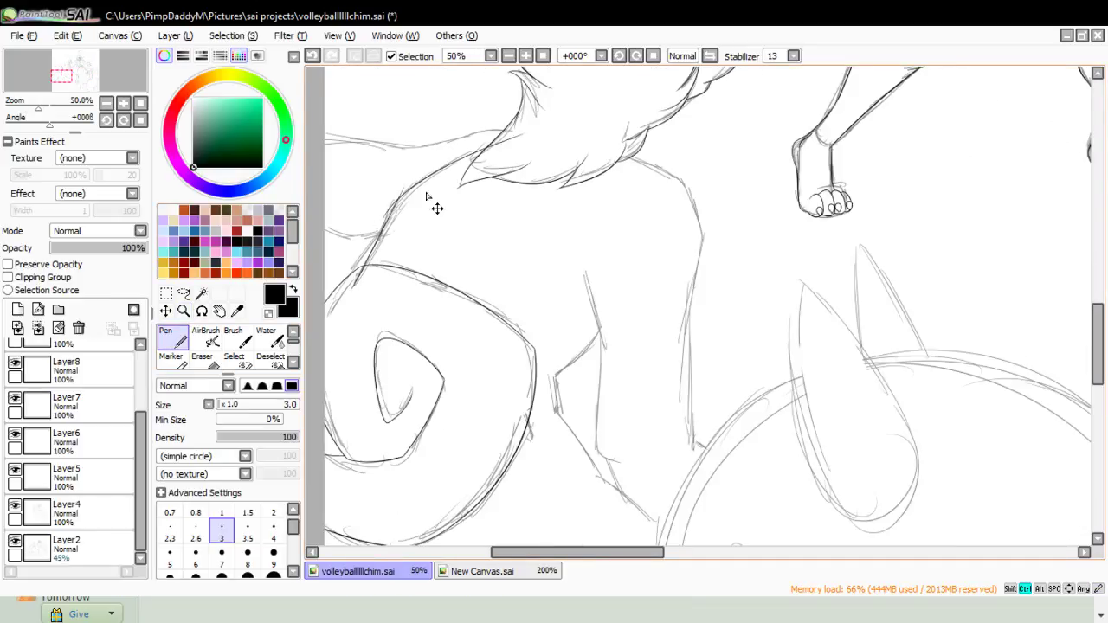
pyautogui.hotkey('ctrl', 'z')
pyautogui.moveTo(384, 223); pyautogui.dragTo(477, 147)
pyautogui.hotkey('ctrl', 'z')
pyautogui.moveTo(384, 221)
pyautogui.mouseDown()
pyautogui.moveTo(473, 139)
pyautogui.moveTo(381, 220)
pyautogui.moveTo(473, 145)
pyautogui.mouseUp()
pyautogui.hotkey('ctrl', 'z')
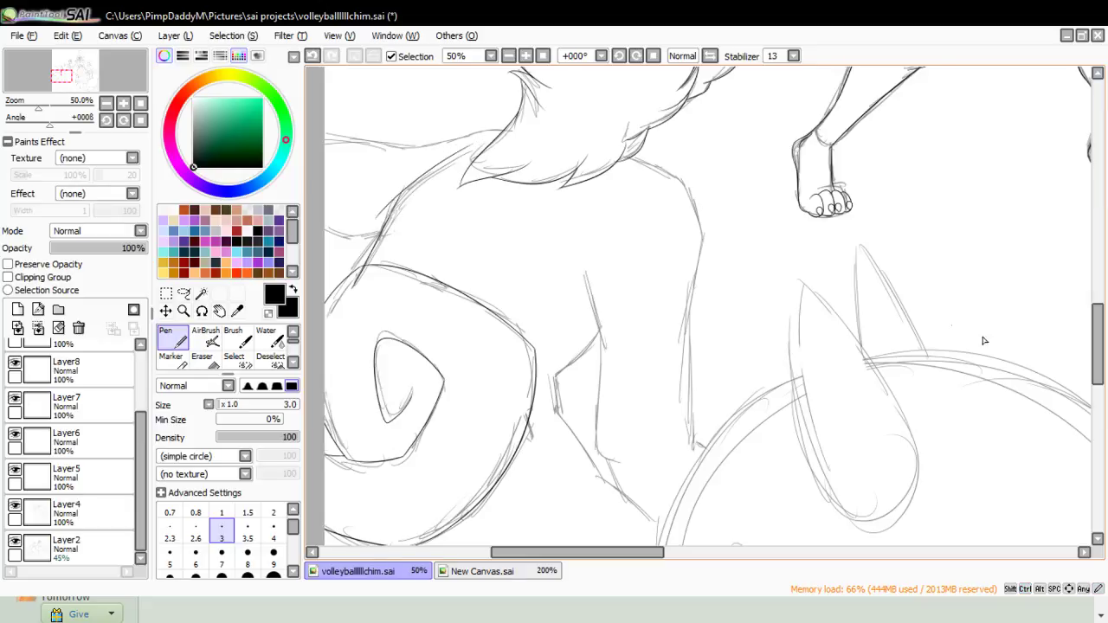
# - Ink the opposite shoulder's top line, curving outward from beneath the mane
pyautogui.scroll(-2, 1075, 316)
pyautogui.moveTo(619, 84); pyautogui.dragTo(702, 119)
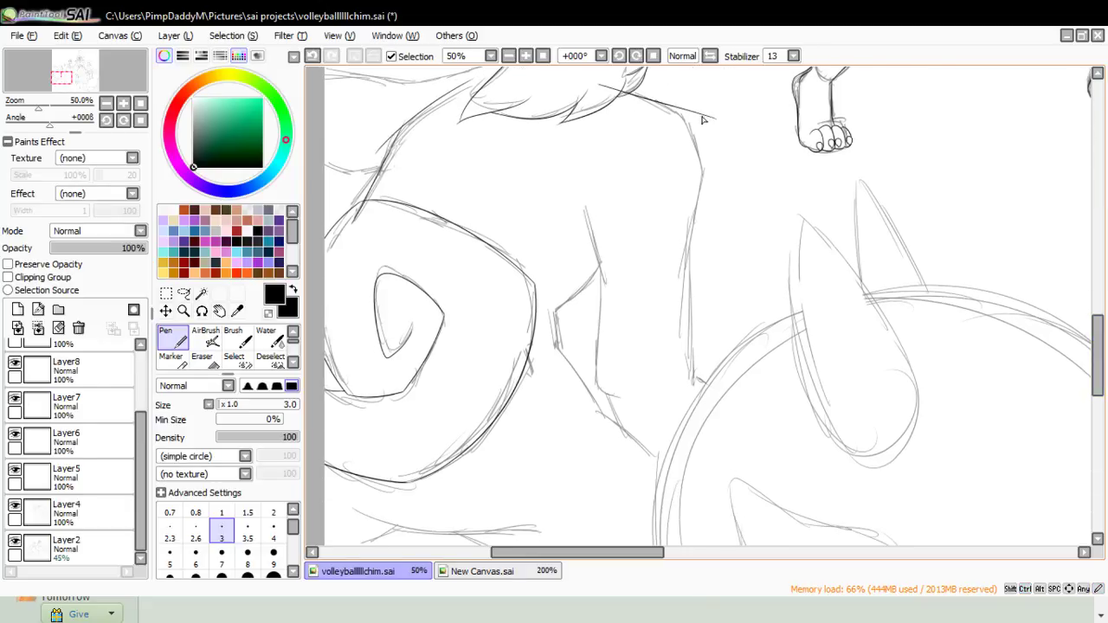
pyautogui.hotkey('ctrl', 'z')
pyautogui.moveTo(605, 90)
pyautogui.mouseDown()
pyautogui.moveTo(698, 111)
pyautogui.moveTo(646, 99)
pyautogui.moveTo(726, 149)
pyautogui.mouseUp()
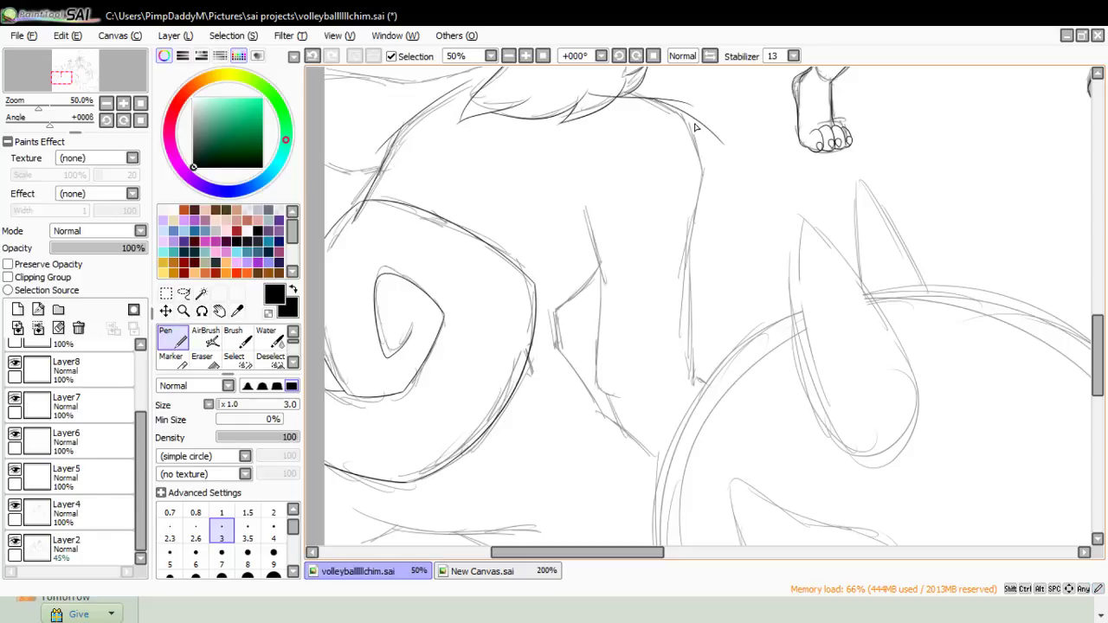
pyautogui.hotkey('ctrl', 'z')
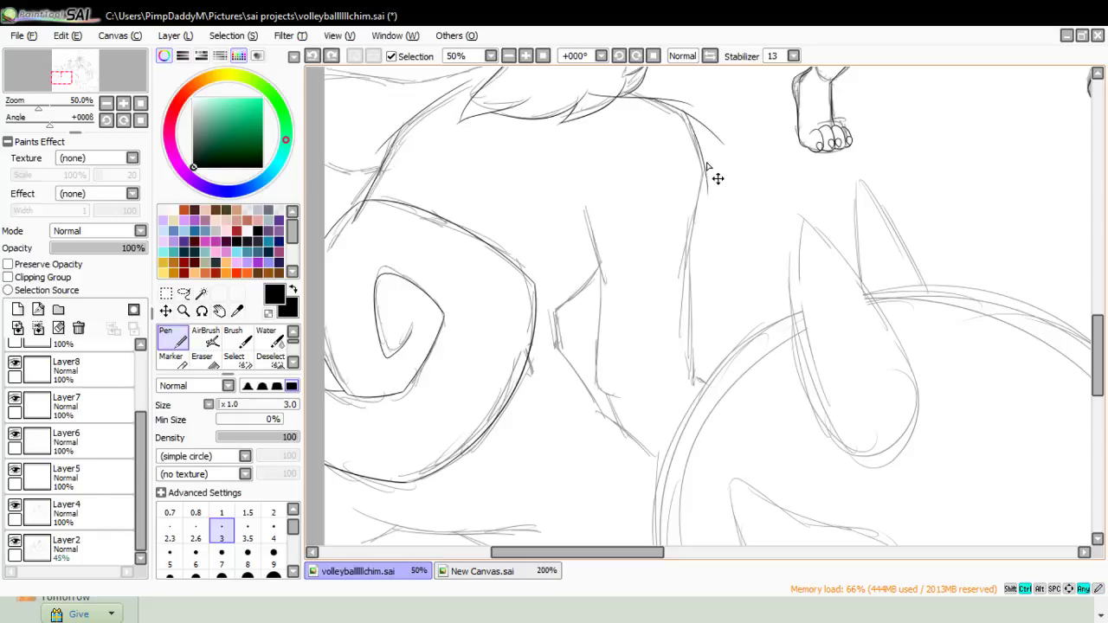
# - Ink the outer and inner edges of the creature's arm from the shoulder down towards the volleyball
pyautogui.moveTo(706, 147); pyautogui.dragTo(680, 282)
pyautogui.moveTo(690, 226); pyautogui.dragTo(695, 331)
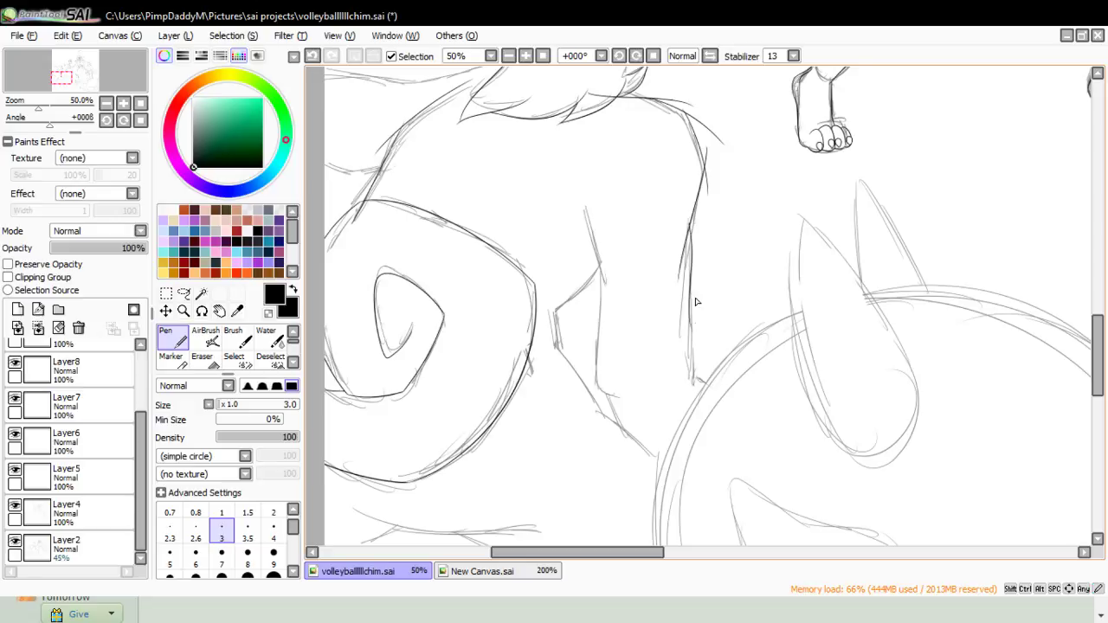
pyautogui.hotkey('ctrl', 'z')
pyautogui.moveTo(699, 377); pyautogui.dragTo(692, 355)
pyautogui.moveTo(585, 233)
pyautogui.mouseDown()
pyautogui.moveTo(614, 284)
pyautogui.moveTo(594, 253)
pyautogui.moveTo(600, 423)
pyautogui.mouseUp()
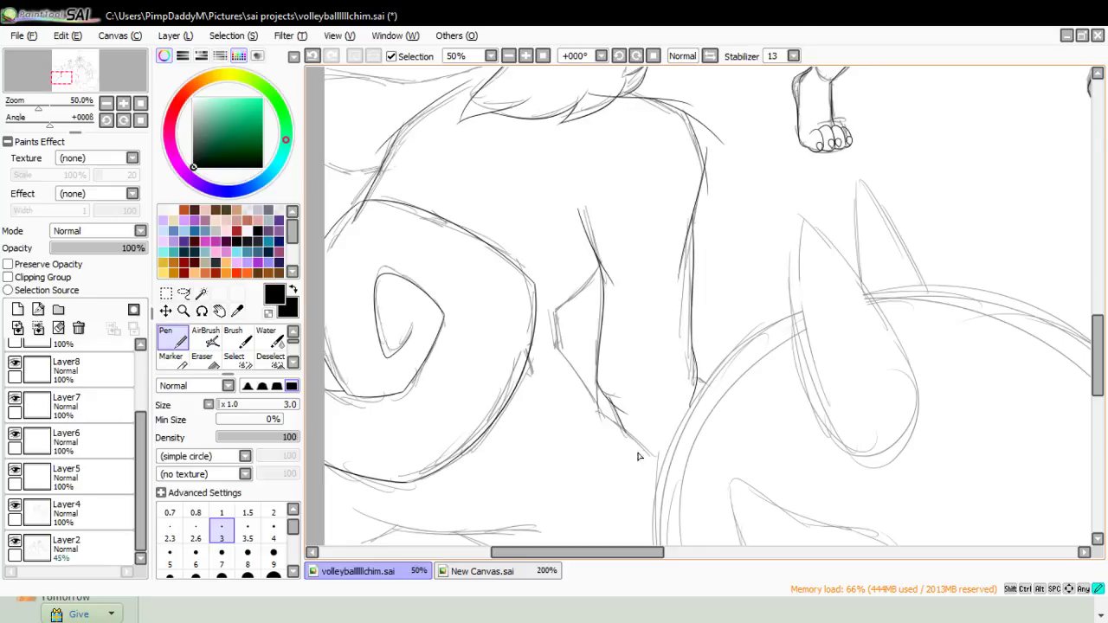
pyautogui.hotkey('ctrl', 'z')
pyautogui.moveTo(610, 408); pyautogui.dragTo(664, 458)
# - Ink the upper line of the far arm from the canvas edge to the creature's neck, following the sketch
pyautogui.scroll(-3, 1087, 348)
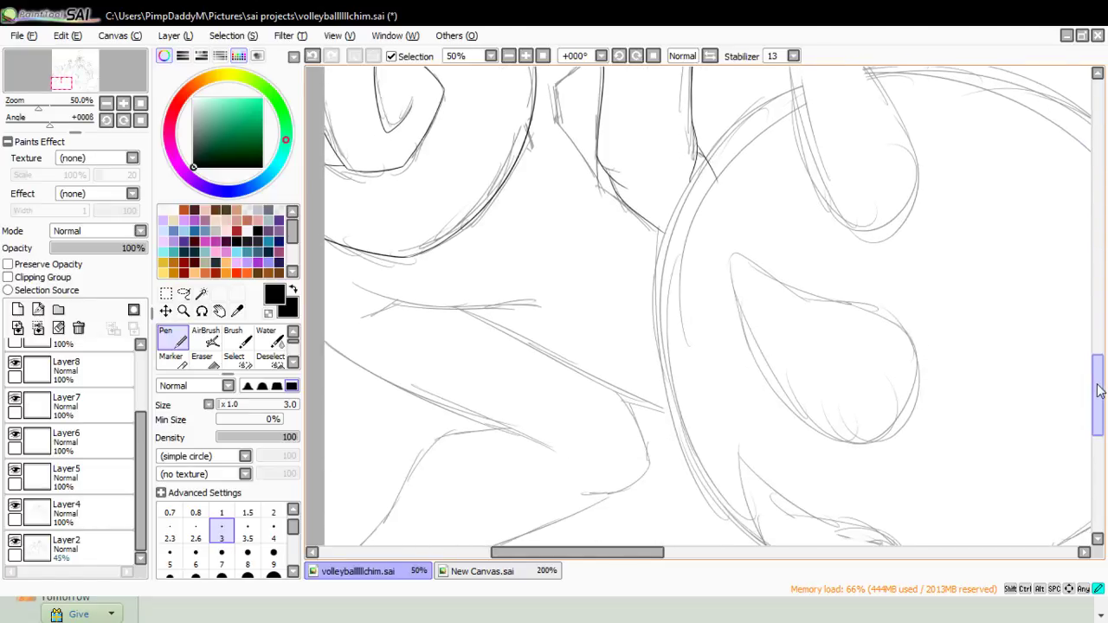
pyautogui.scroll(5, 1018, 322)
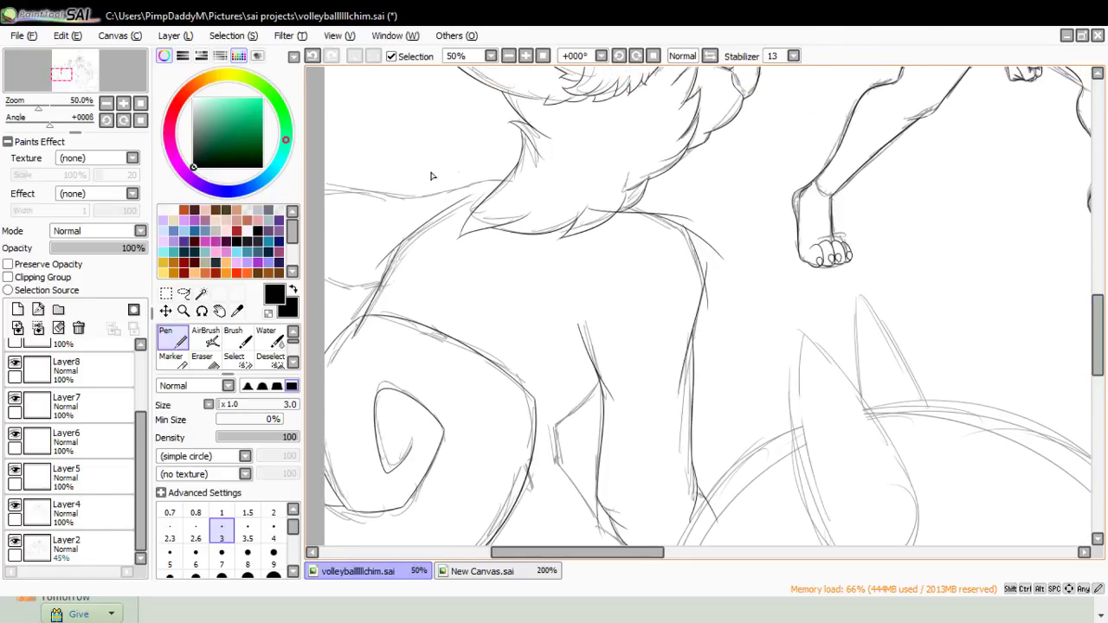
pyautogui.moveTo(327, 188); pyautogui.dragTo(415, 194)
pyautogui.hotkey('ctrl', 'z')
pyautogui.moveTo(325, 198); pyautogui.dragTo(410, 202)
pyautogui.hotkey('ctrl', 'z')
pyautogui.moveTo(329, 182); pyautogui.dragTo(421, 203)
pyautogui.hotkey('ctrl', 'z')
pyautogui.moveTo(403, 201); pyautogui.dragTo(517, 195)
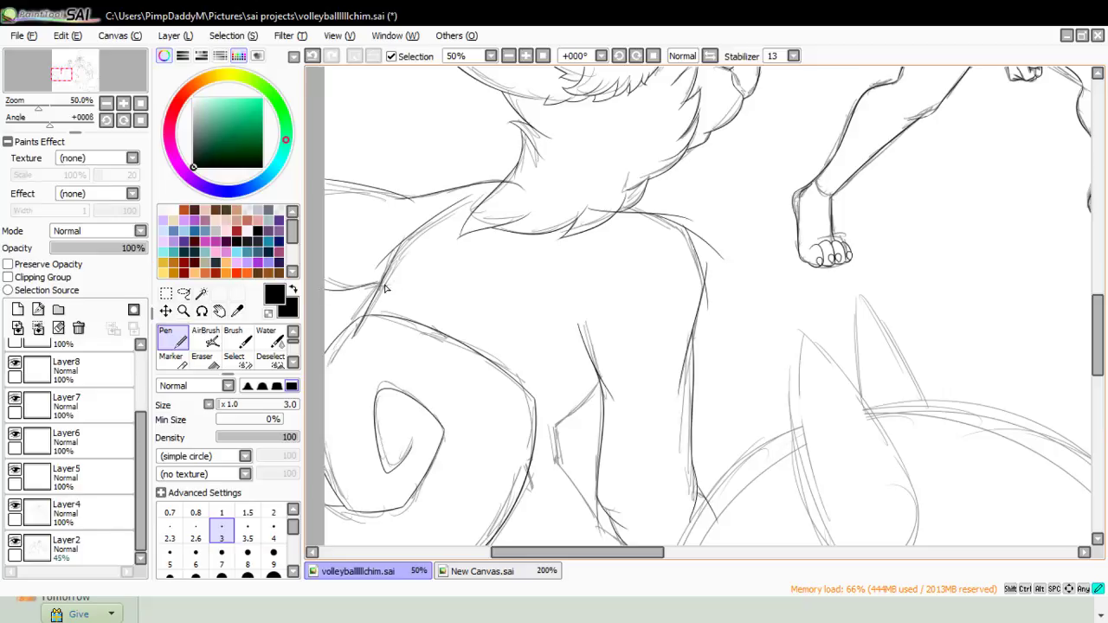
pyautogui.hotkey('ctrl', 'z')
# - Ink the short curve from the canvas edge to the creature's side, just above the curled tail
pyautogui.moveTo(327, 284); pyautogui.dragTo(414, 285)
pyautogui.hotkey('ctrl', 'z')
pyautogui.moveTo(325, 282); pyautogui.dragTo(395, 288)
pyautogui.hotkey('ctrl', 'z')
pyautogui.moveTo(396, 281); pyautogui.dragTo(408, 286)
pyautogui.hotkey('ctrl', 'z')
pyautogui.moveTo(327, 282); pyautogui.dragTo(412, 297)
pyautogui.hotkey('ctrl', 'z')
pyautogui.moveTo(326, 281); pyautogui.dragTo(411, 294)
pyautogui.hotkey('ctrl', 'z')
# - Ink the long line descending from the canvas edge below the tail and the bent line curving back to the edge
pyautogui.moveTo(1095, 319); pyautogui.dragTo(1064, 395)
pyautogui.moveTo(316, 246); pyautogui.dragTo(571, 356)
pyautogui.hotkey('ctrl', 'z')
pyautogui.moveTo(317, 245)
pyautogui.mouseDown()
pyautogui.moveTo(557, 358)
pyautogui.moveTo(407, 371)
pyautogui.mouseUp()
pyautogui.hotkey('ctrl', 'z')
pyautogui.moveTo(526, 331)
pyautogui.mouseDown()
pyautogui.moveTo(422, 362)
pyautogui.moveTo(438, 346)
pyautogui.moveTo(344, 472)
pyautogui.mouseUp()
pyautogui.hotkey('ctrl', 'z')
pyautogui.moveTo(387, 438); pyautogui.dragTo(322, 486)
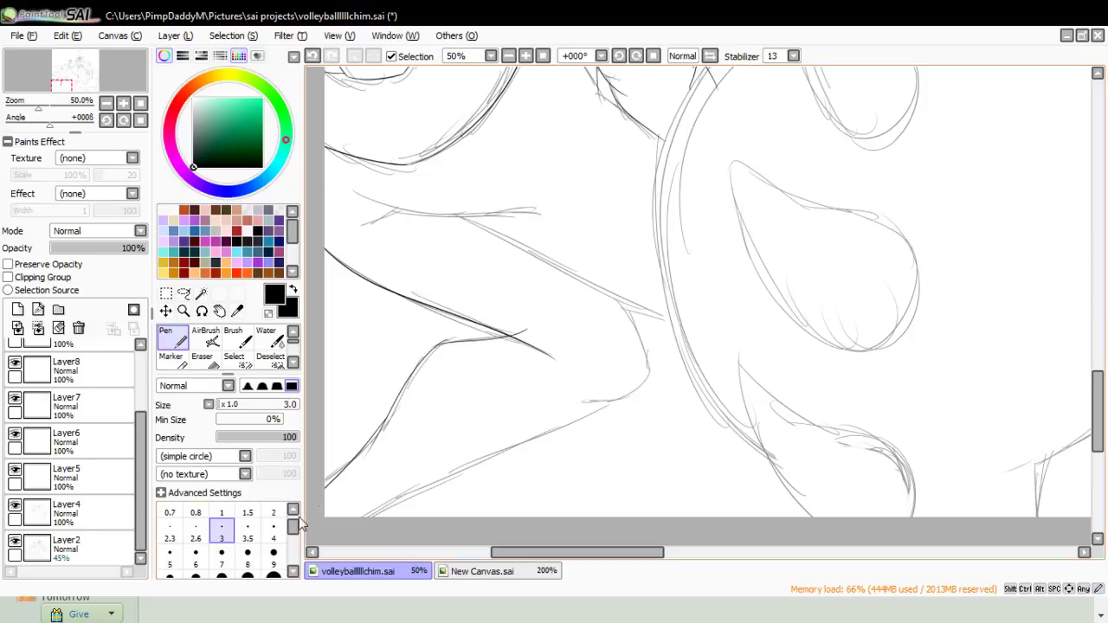
# - Ink the bent leg's long lower edge and rounded knee, plus the nearly horizontal curve just below the tail
pyautogui.moveTo(547, 431); pyautogui.dragTo(377, 514)
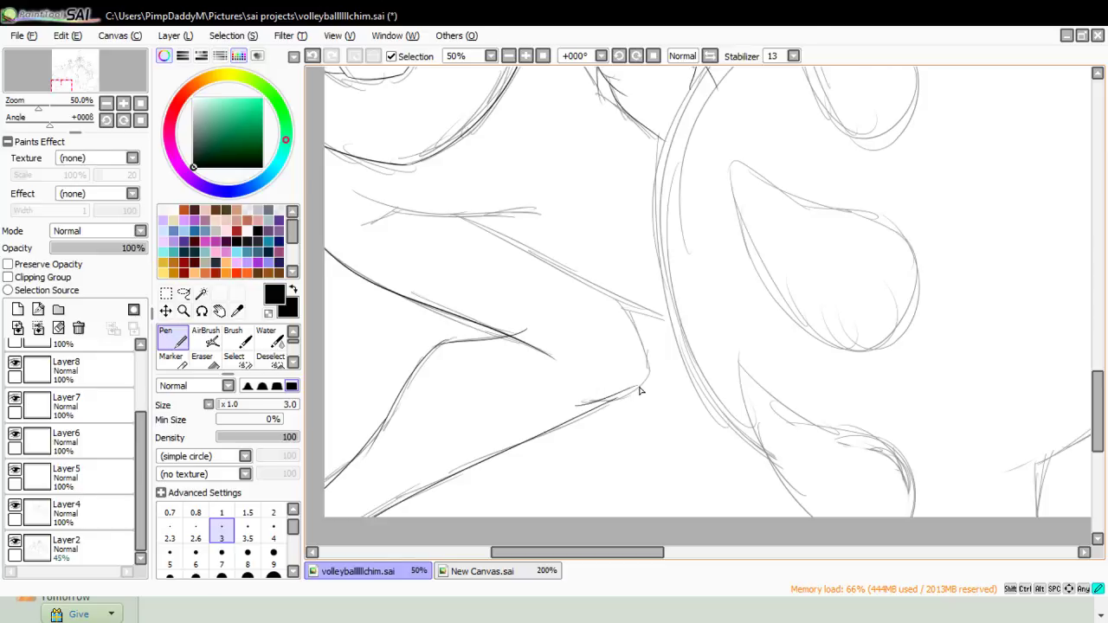
pyautogui.hotkey('ctrl', 'z')
pyautogui.hotkey('ctrl', 'z')
pyautogui.moveTo(629, 400); pyautogui.dragTo(641, 346)
pyautogui.hotkey('ctrl', 'z')
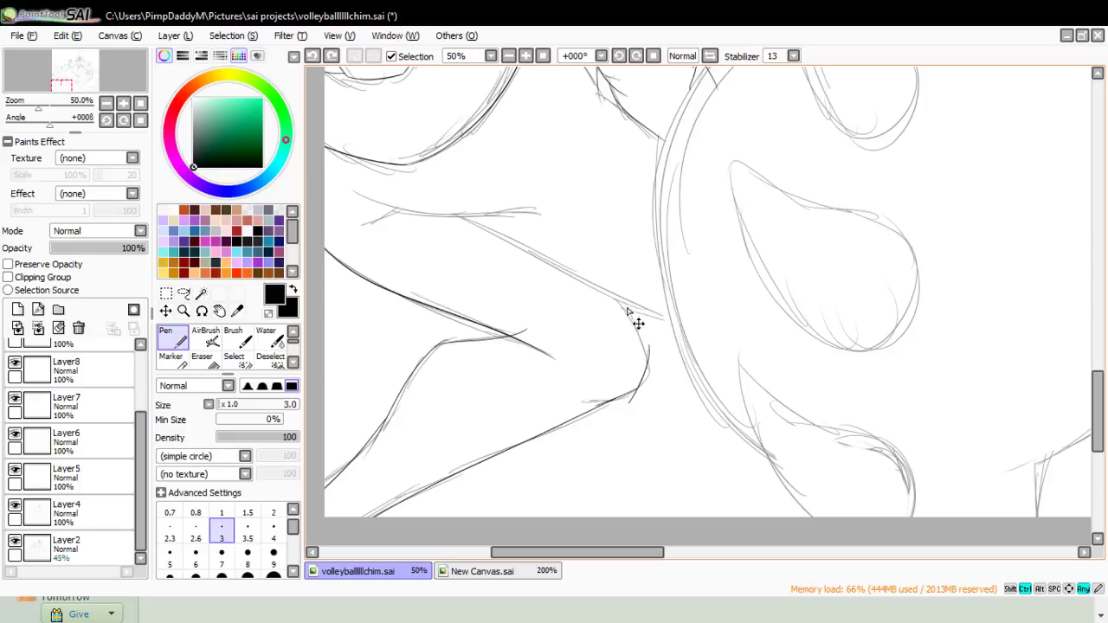
pyautogui.moveTo(622, 299); pyautogui.dragTo(659, 365)
pyautogui.moveTo(348, 190)
pyautogui.mouseDown()
pyautogui.moveTo(408, 216)
pyautogui.moveTo(536, 210)
pyautogui.mouseUp()
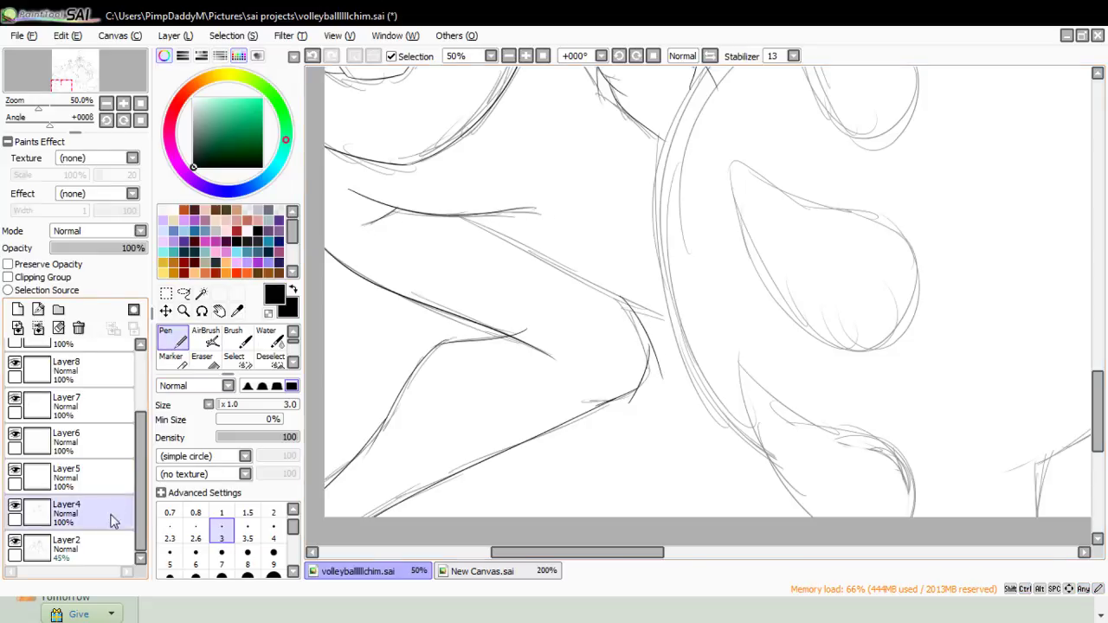
# - Hide the sketch layer Layer2 so only the inked line art shows
pyautogui.click(14, 541)
pyautogui.click(202, 311)
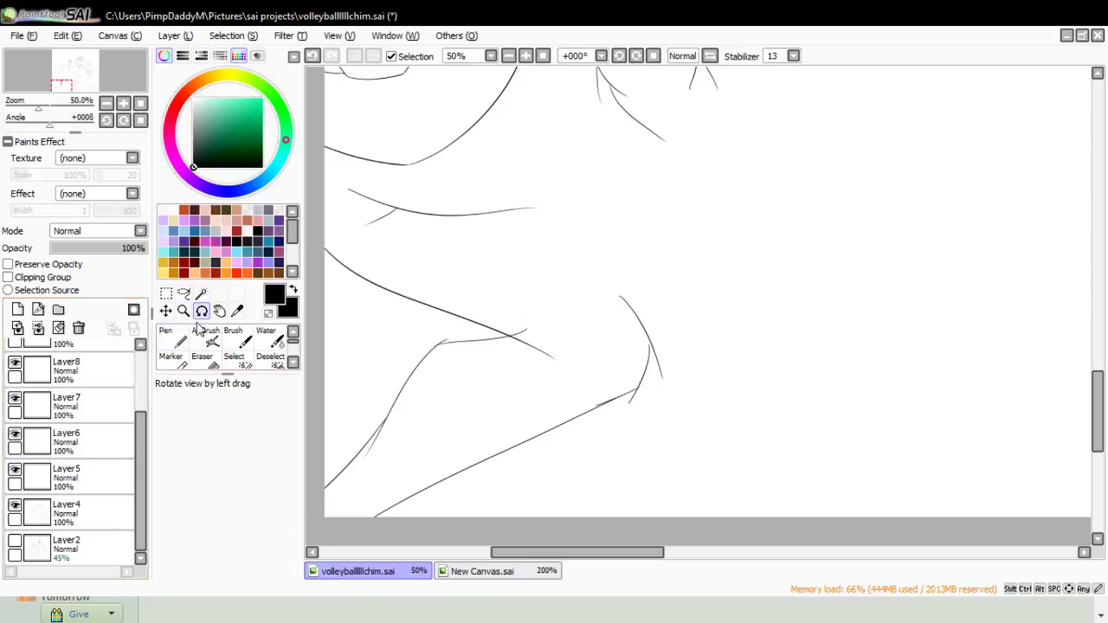
pyautogui.click(182, 311)
pyautogui.click(383, 428)
pyautogui.click(361, 421)
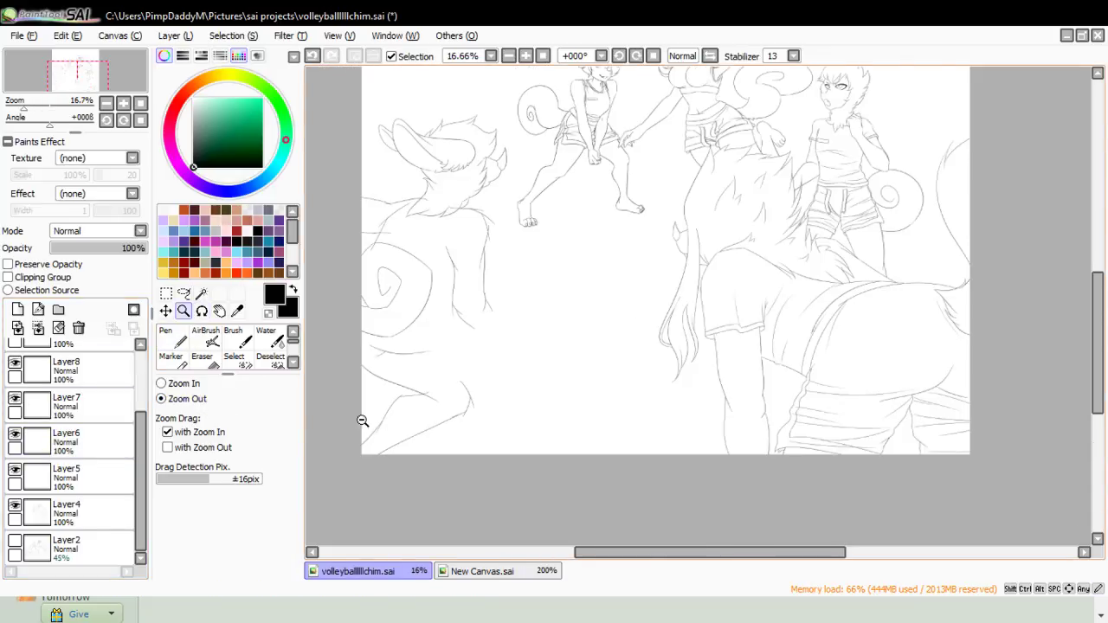
# - Erase the overshooting line ends where the far arm meets the neck and where the creature's side meets the curled tail
pyautogui.click(176, 384)
pyautogui.click(363, 213)
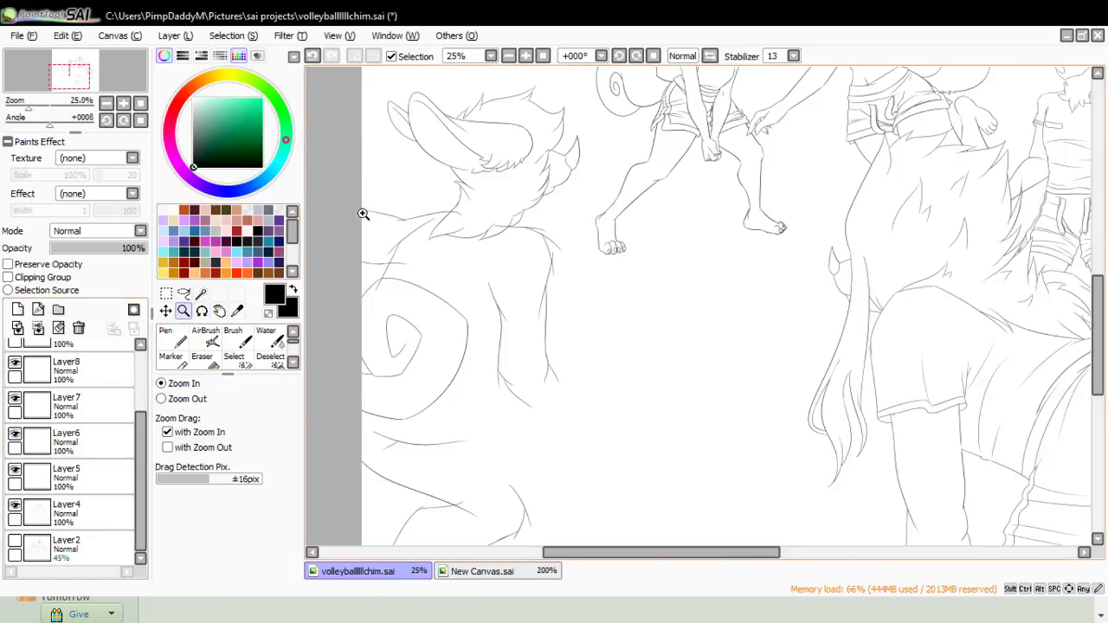
pyautogui.click(368, 223)
pyautogui.click(374, 236)
pyautogui.click(374, 239)
pyautogui.press('e')
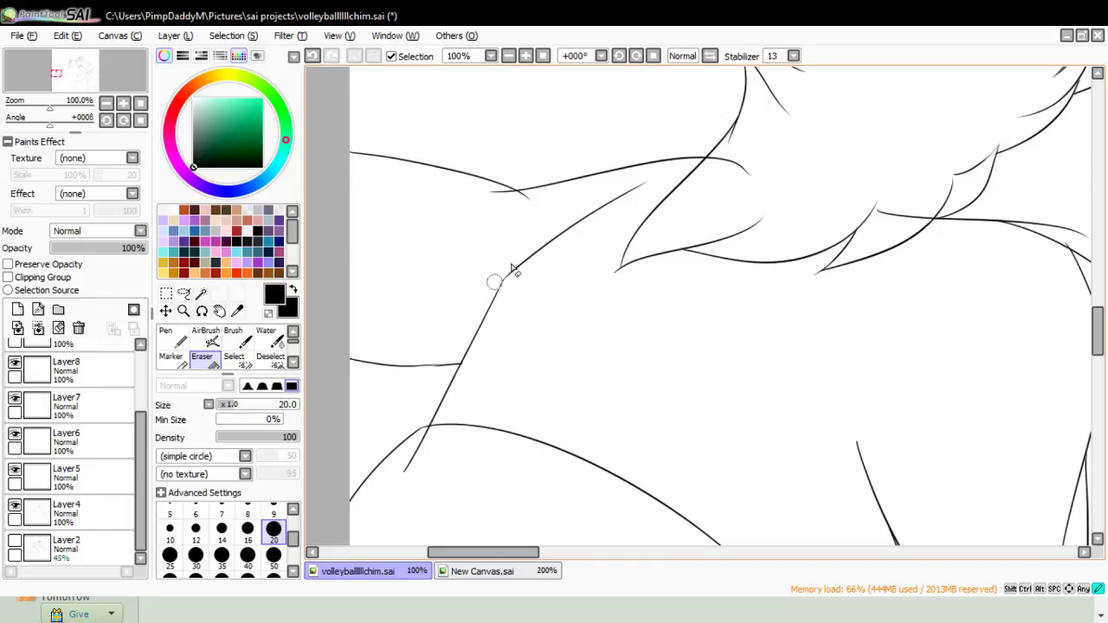
pyautogui.moveTo(474, 193); pyautogui.dragTo(537, 200)
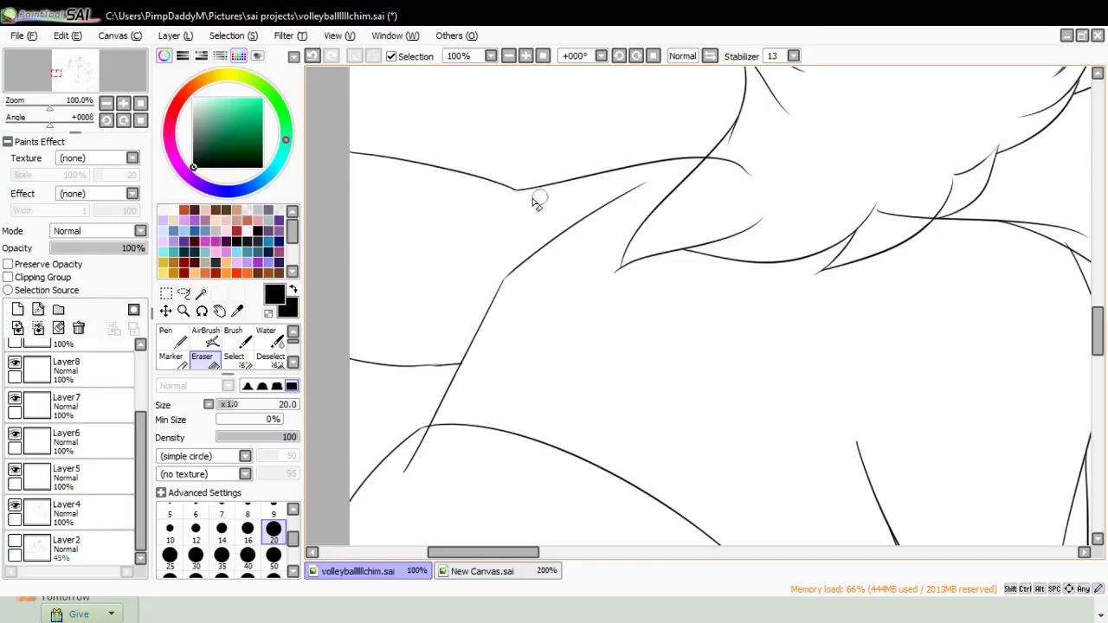
pyautogui.moveTo(722, 166); pyautogui.dragTo(726, 151)
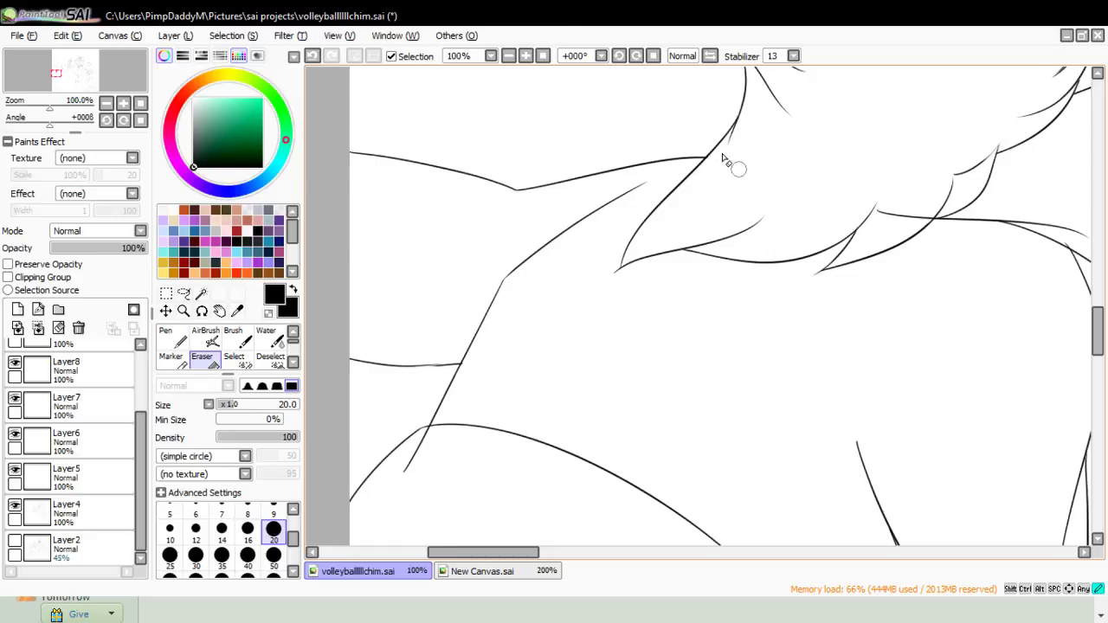
pyautogui.moveTo(650, 181); pyautogui.dragTo(631, 192)
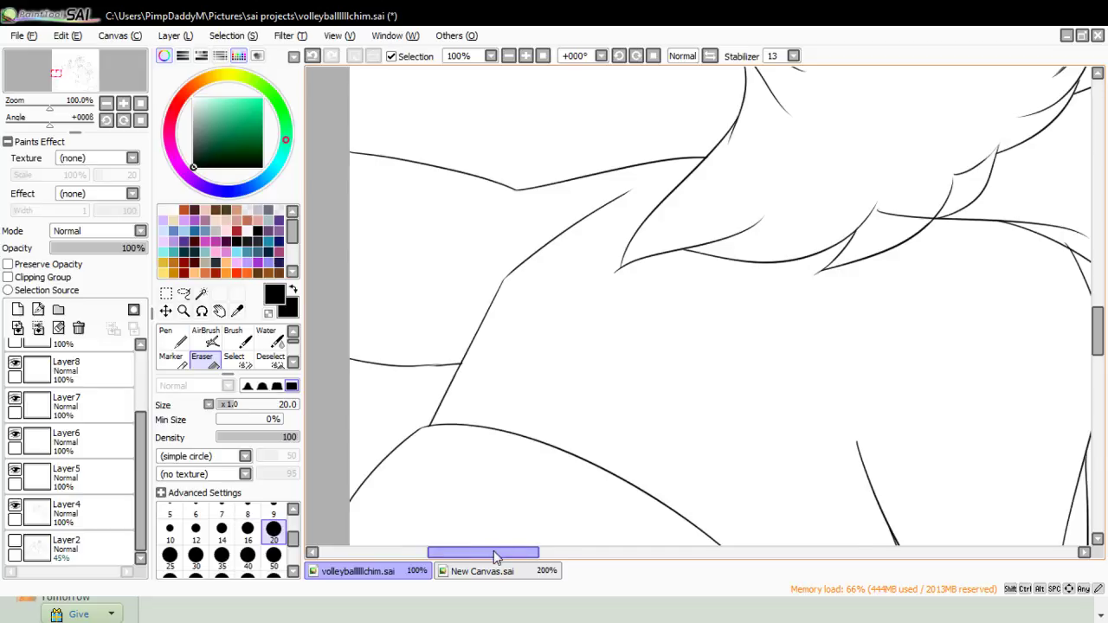
# - Ink a curve extending the near shoulder line beneath the tufts of neck fur
pyautogui.moveTo(493, 551); pyautogui.dragTo(558, 521)
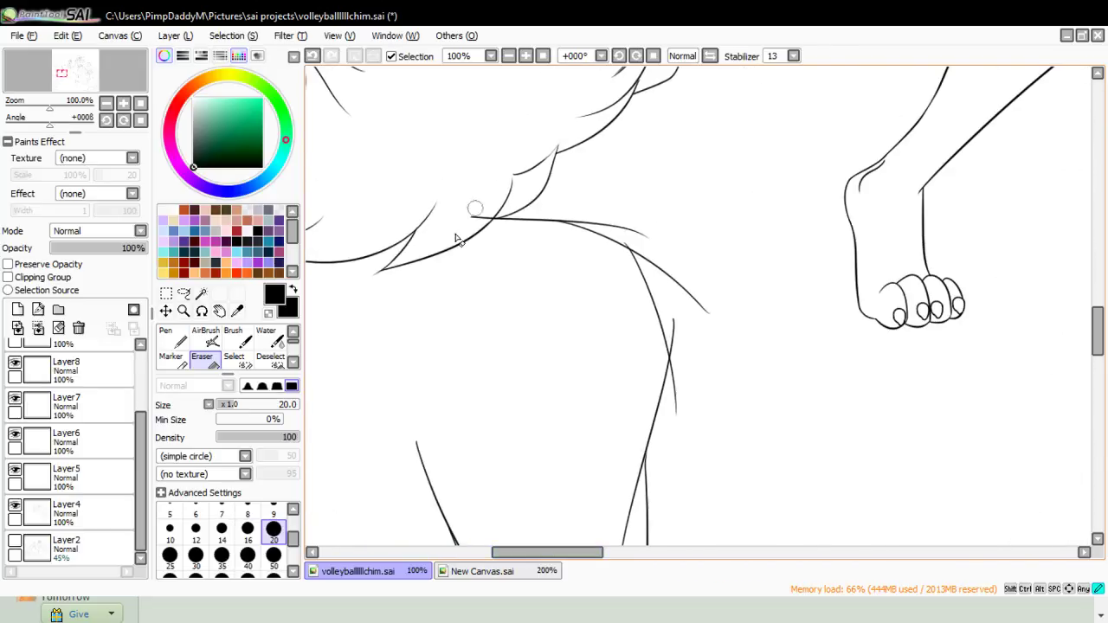
pyautogui.press('n')
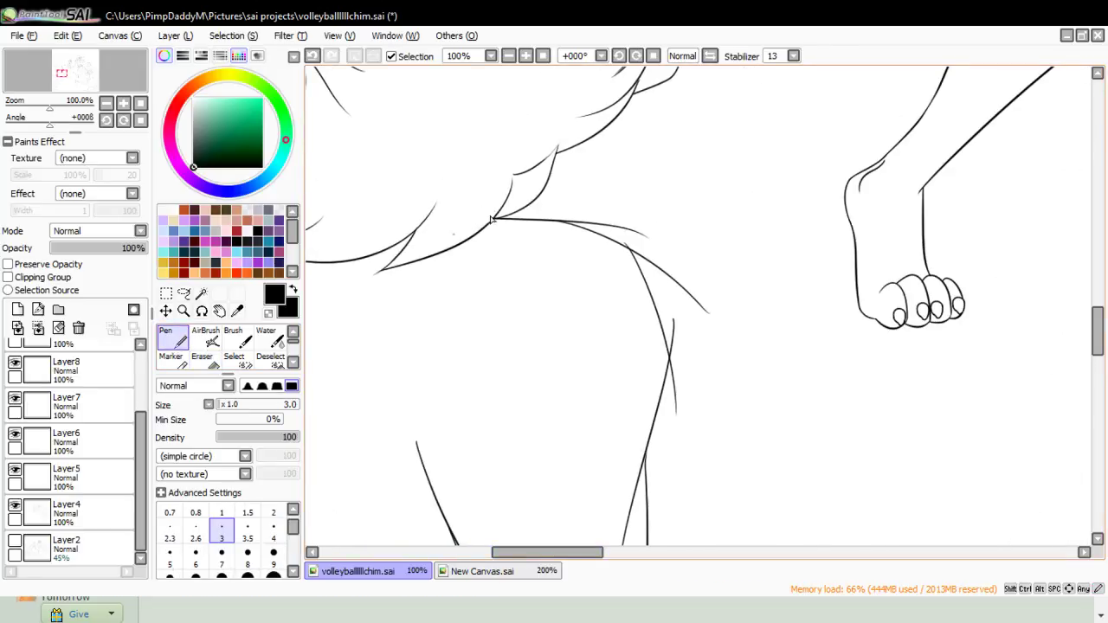
pyautogui.moveTo(496, 219); pyautogui.dragTo(385, 257)
pyautogui.hotkey('ctrl', 'z')
pyautogui.moveTo(499, 217); pyautogui.dragTo(344, 272)
# - Erase the overshooting line ends around the near shoulder and the outer edge of the upper arm
pyautogui.press('e')
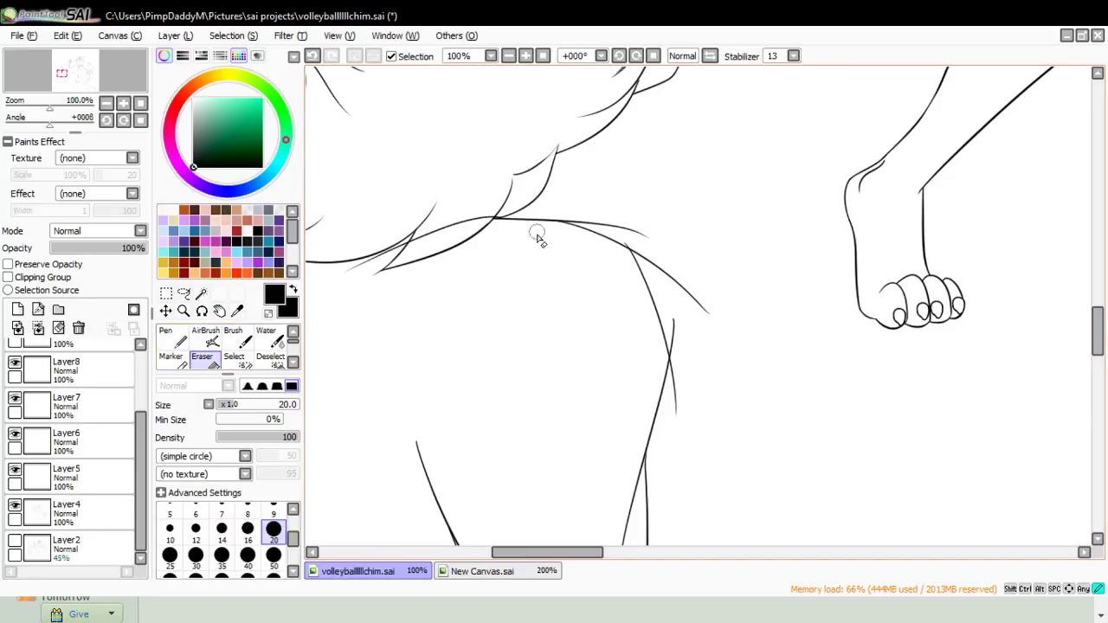
pyautogui.moveTo(563, 218)
pyautogui.mouseDown()
pyautogui.moveTo(634, 234)
pyautogui.moveTo(543, 215)
pyautogui.moveTo(666, 247)
pyautogui.mouseUp()
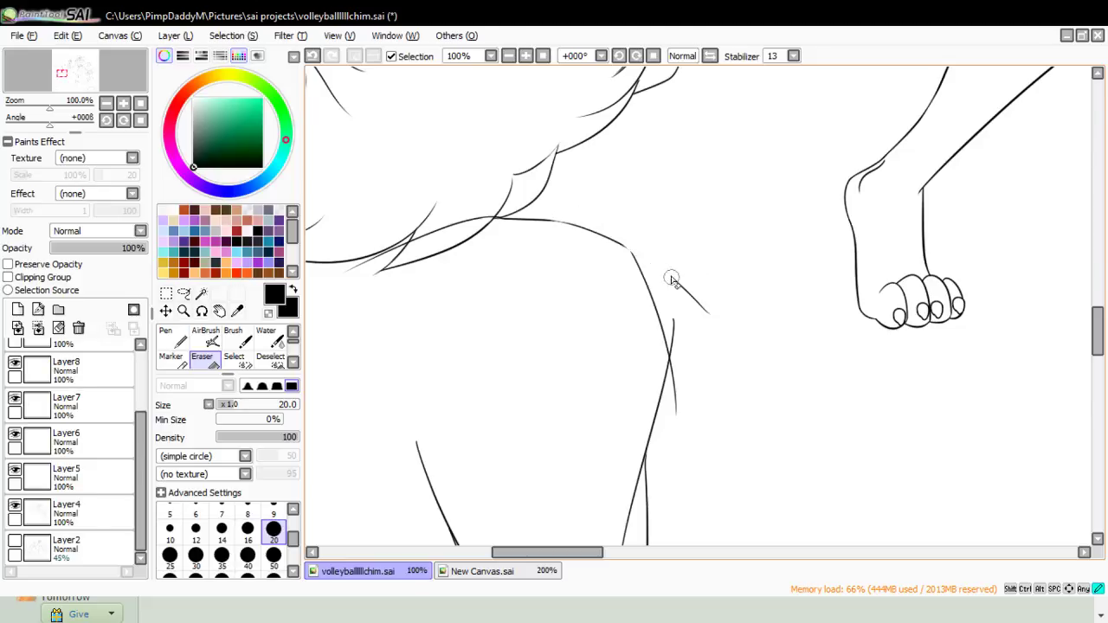
pyautogui.hotkey('ctrl', 'z')
pyautogui.moveTo(621, 241)
pyautogui.mouseDown()
pyautogui.moveTo(665, 272)
pyautogui.moveTo(652, 265)
pyautogui.mouseUp()
pyautogui.hotkey('ctrl', 'z')
pyautogui.hotkey('ctrl', 'z')
pyautogui.hotkey('ctrl', 'y')
pyautogui.moveTo(671, 293); pyautogui.dragTo(679, 325)
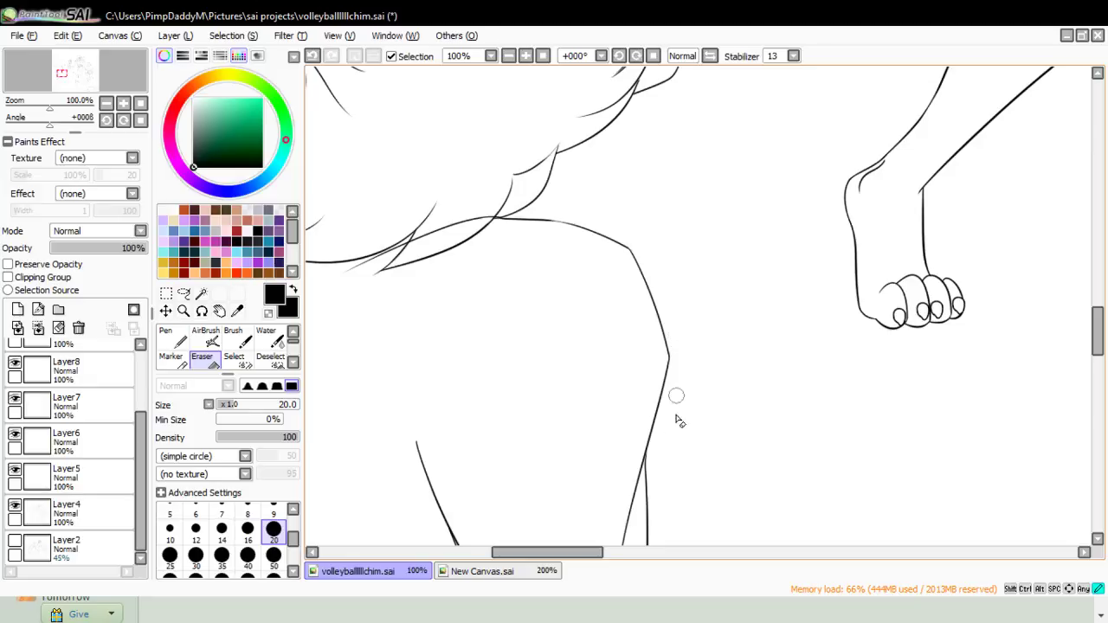
# - Erase the stray line ends along the near arm's inner and outer edges, from the elbow to the wrist
pyautogui.moveTo(1098, 333); pyautogui.dragTo(1041, 372)
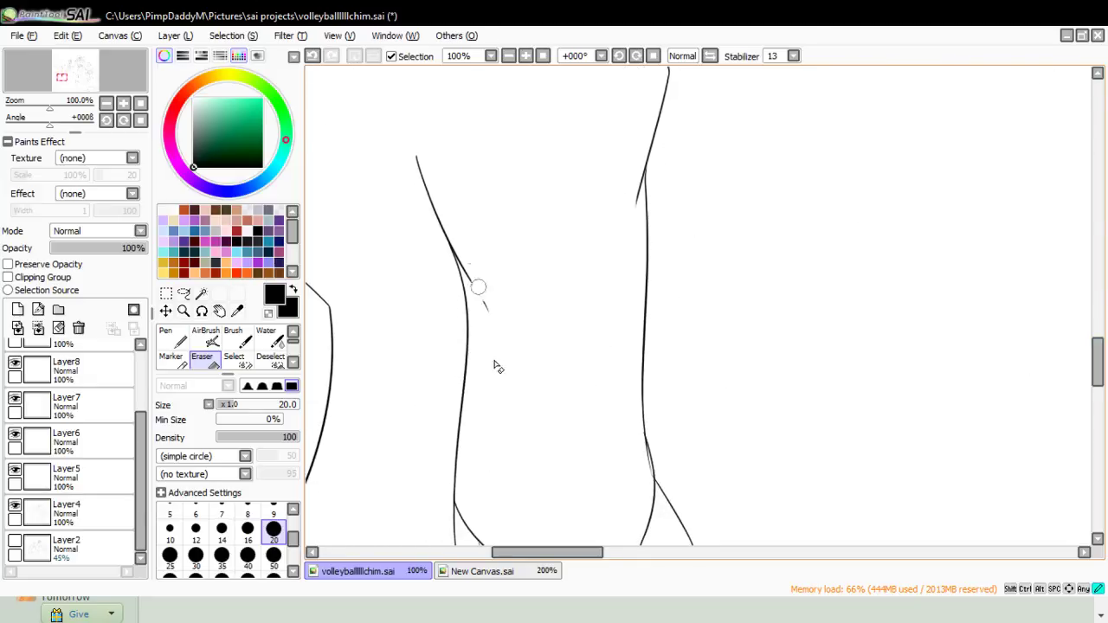
pyautogui.moveTo(477, 287); pyautogui.dragTo(485, 308)
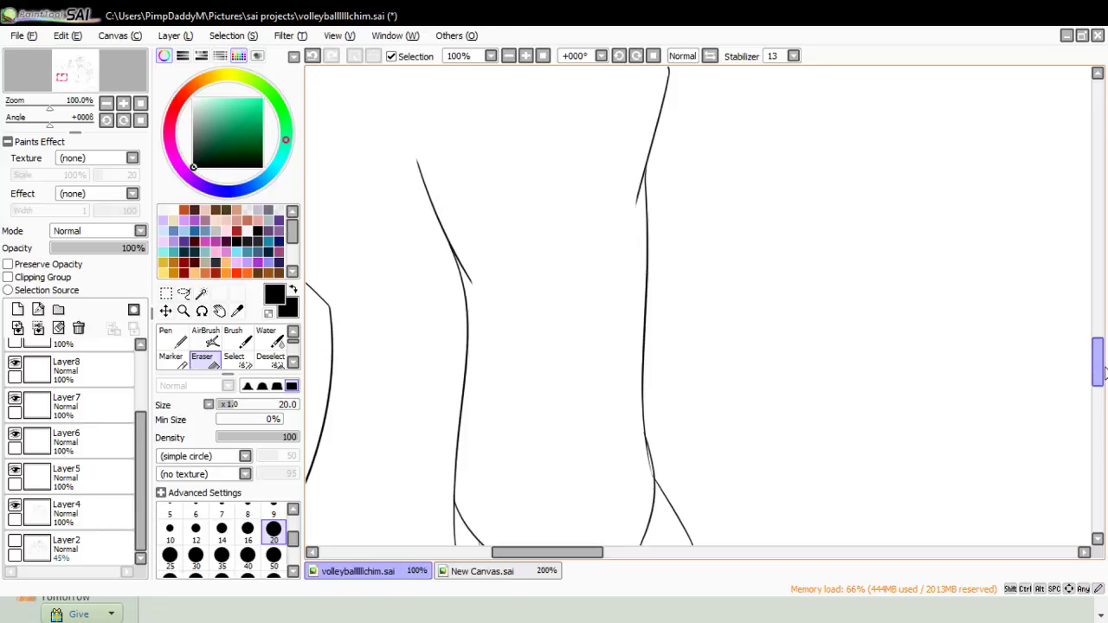
pyautogui.moveTo(1103, 370); pyautogui.dragTo(1097, 405)
pyautogui.moveTo(645, 176)
pyautogui.mouseDown()
pyautogui.moveTo(636, 119)
pyautogui.moveTo(650, 197)
pyautogui.moveTo(642, 248)
pyautogui.mouseUp()
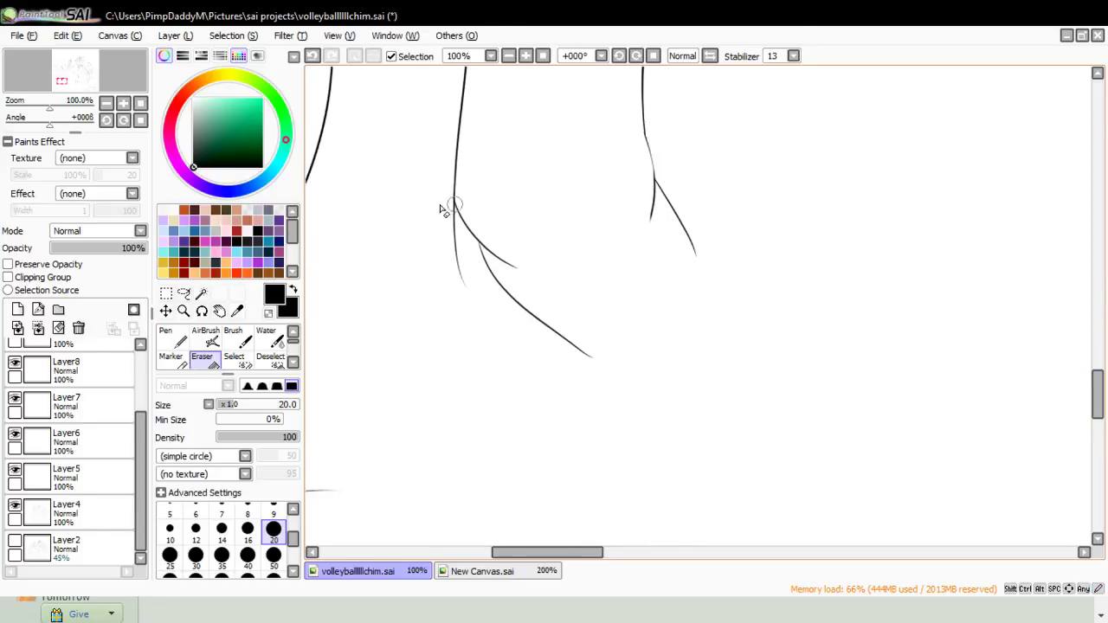
pyautogui.moveTo(441, 209)
pyautogui.mouseDown()
pyautogui.moveTo(440, 177)
pyautogui.moveTo(460, 248)
pyautogui.moveTo(451, 201)
pyautogui.mouseUp()
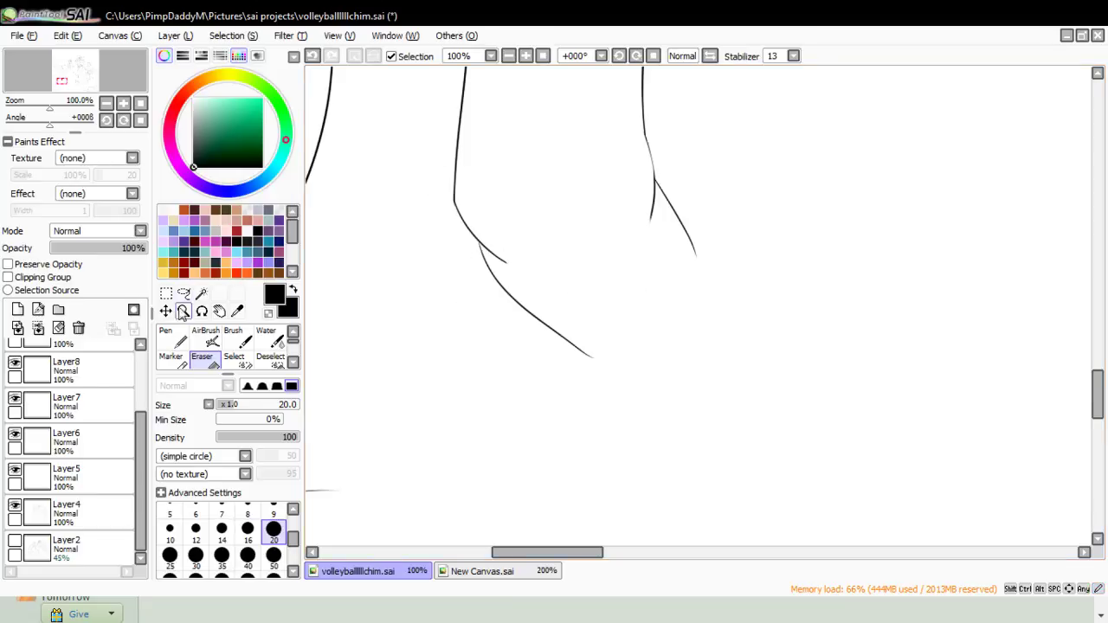
# - Erase the overshooting ends where the long line below the tail meets the bent line curving back to the canvas edge
pyautogui.click(182, 313)
pyautogui.click(212, 401)
pyautogui.click(536, 378)
pyautogui.click(507, 340)
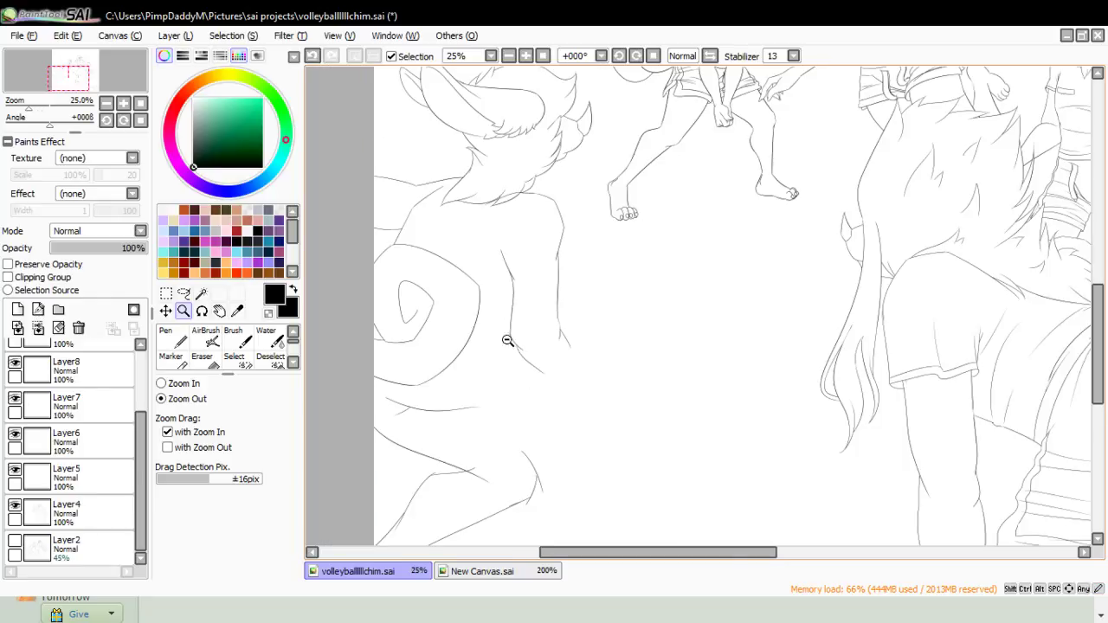
pyautogui.click(469, 209)
pyautogui.click(179, 388)
pyautogui.click(418, 422)
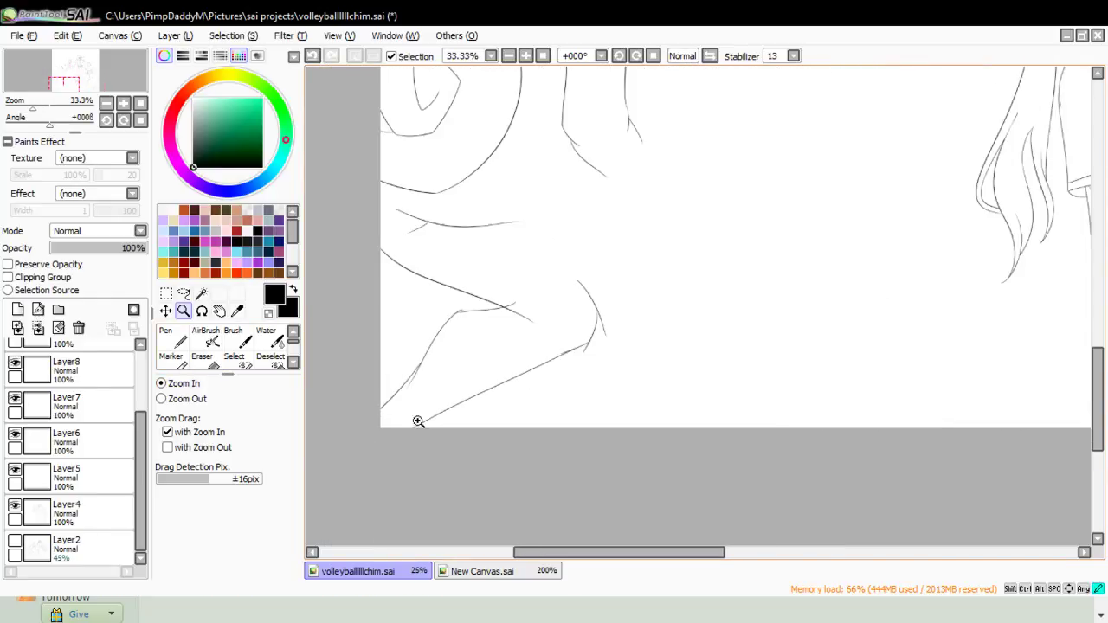
pyautogui.click(400, 356)
pyautogui.click(233, 337)
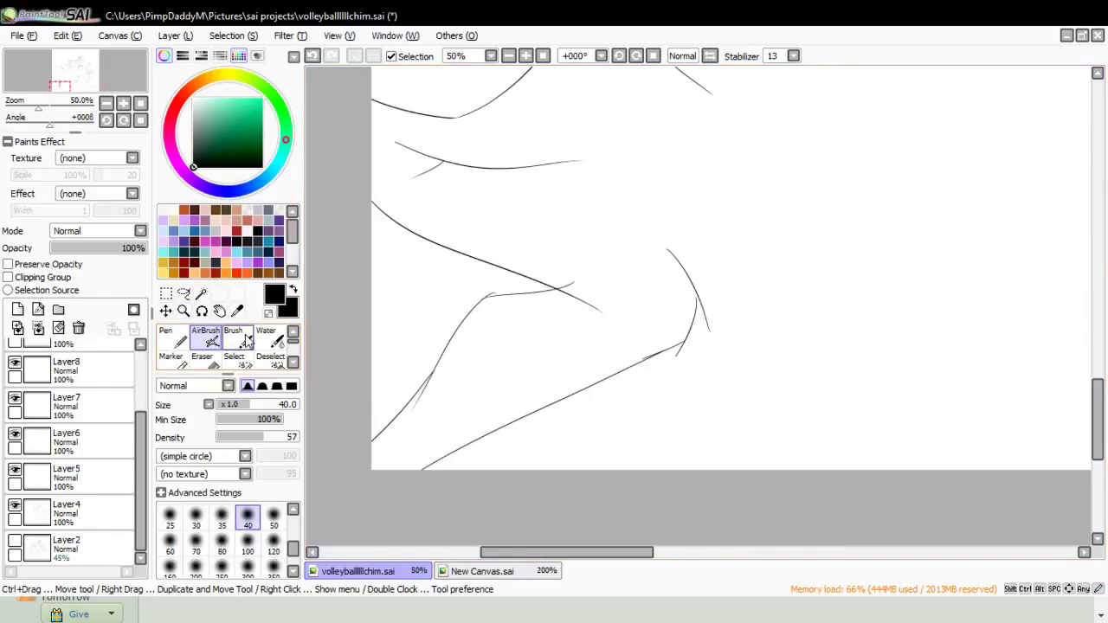
pyautogui.click(202, 358)
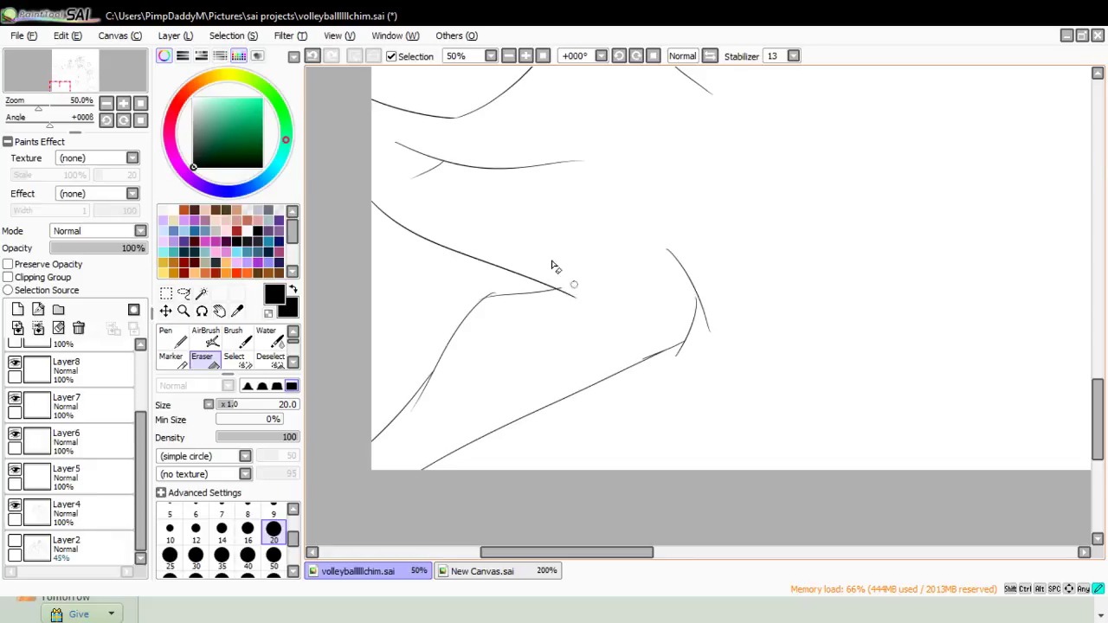
# - Clean up the stray ends on the bent line and at the rounded knee with the eraser at size 35
pyautogui.click(182, 311)
pyautogui.click(366, 467)
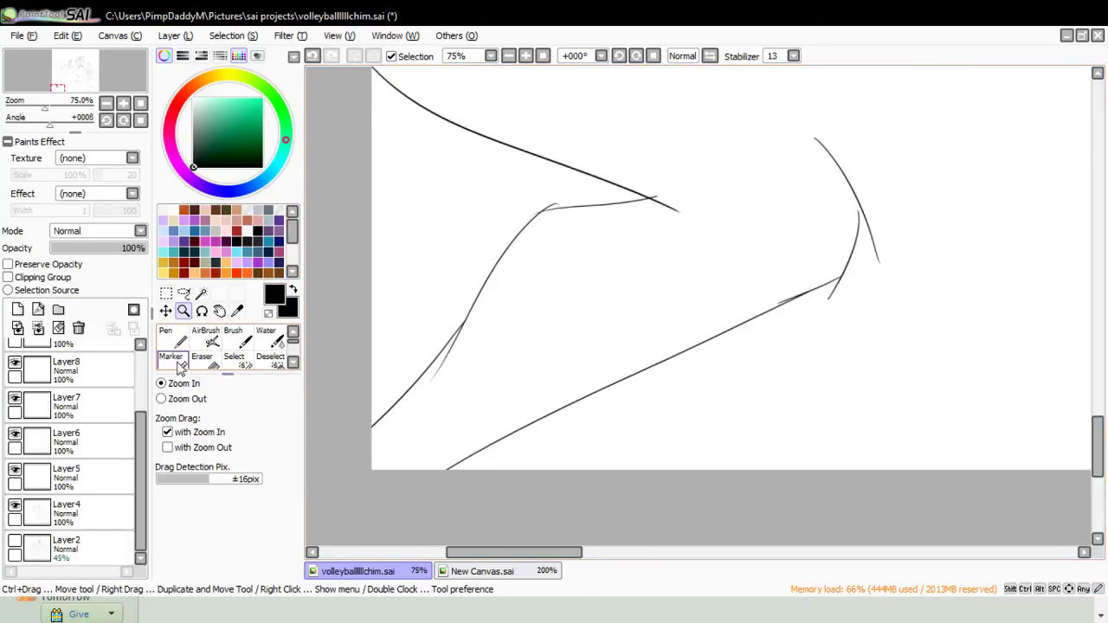
pyautogui.click(165, 337)
pyautogui.click(206, 361)
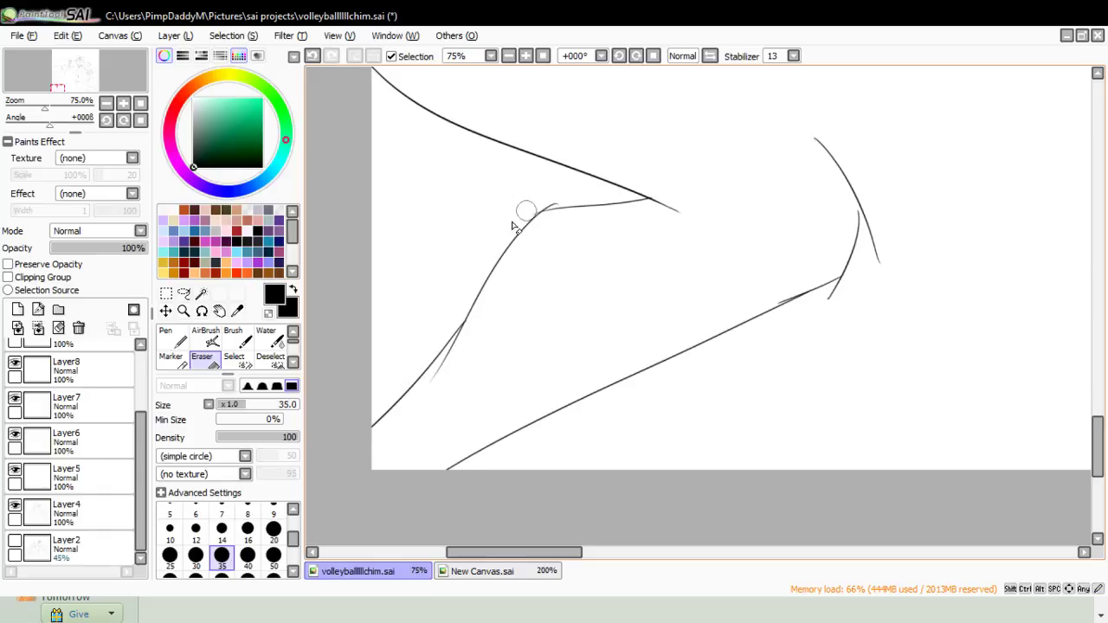
pyautogui.moveTo(513, 225)
pyautogui.mouseDown()
pyautogui.moveTo(588, 195)
pyautogui.moveTo(523, 216)
pyautogui.moveTo(571, 197)
pyautogui.mouseUp()
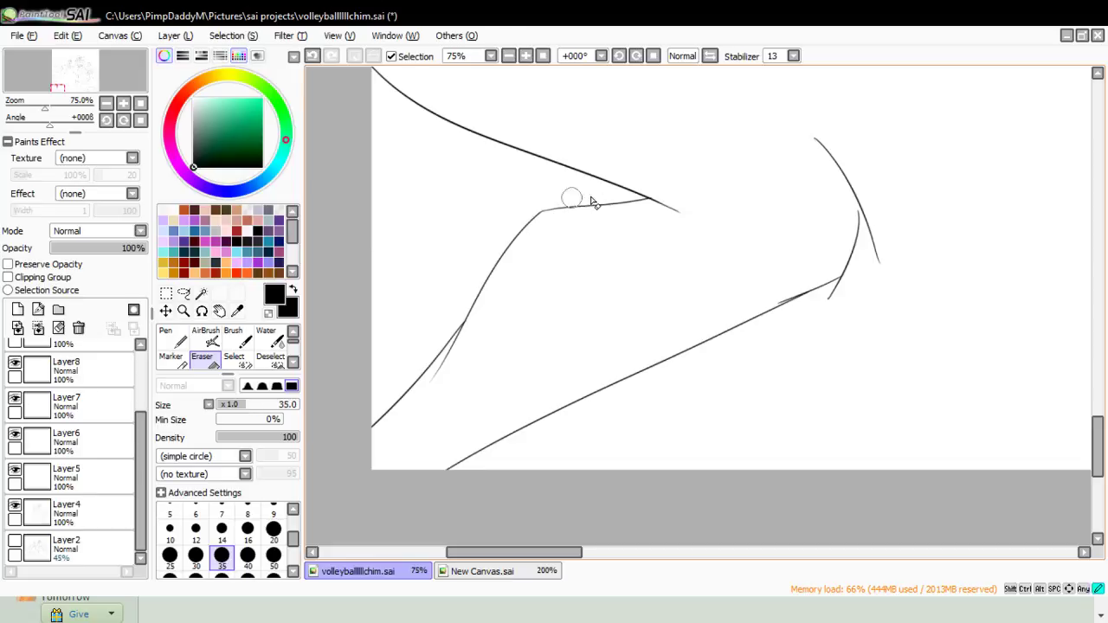
pyautogui.moveTo(424, 394); pyautogui.dragTo(450, 366)
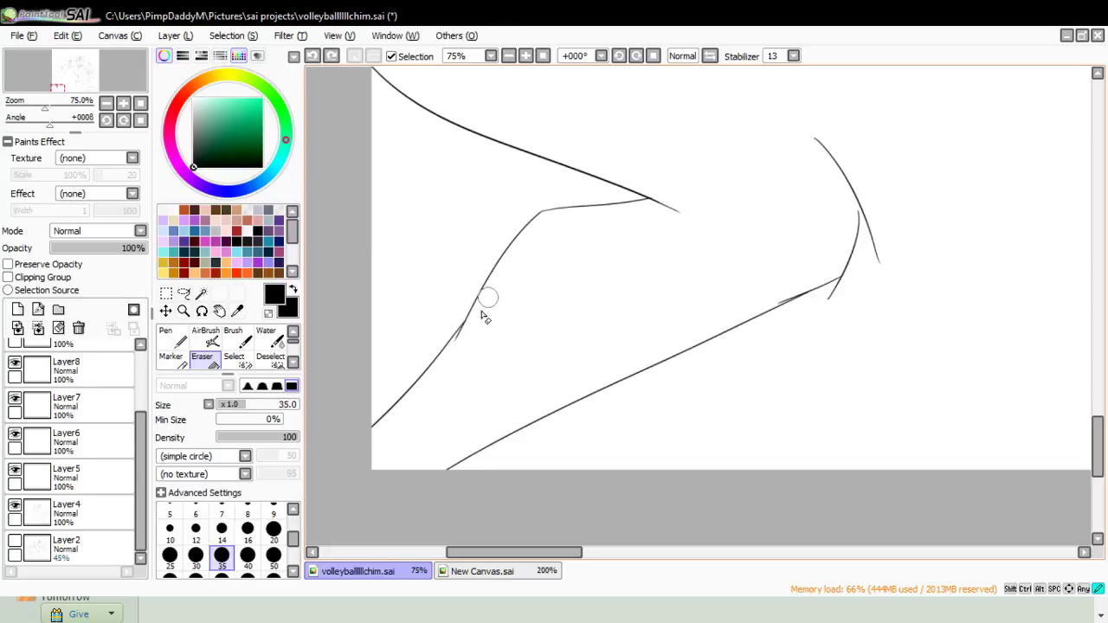
pyautogui.moveTo(484, 318)
pyautogui.mouseDown()
pyautogui.moveTo(447, 369)
pyautogui.moveTo(497, 295)
pyautogui.moveTo(436, 400)
pyautogui.mouseUp()
pyautogui.hotkey('ctrl', 'z')
pyautogui.moveTo(489, 295); pyautogui.dragTo(480, 310)
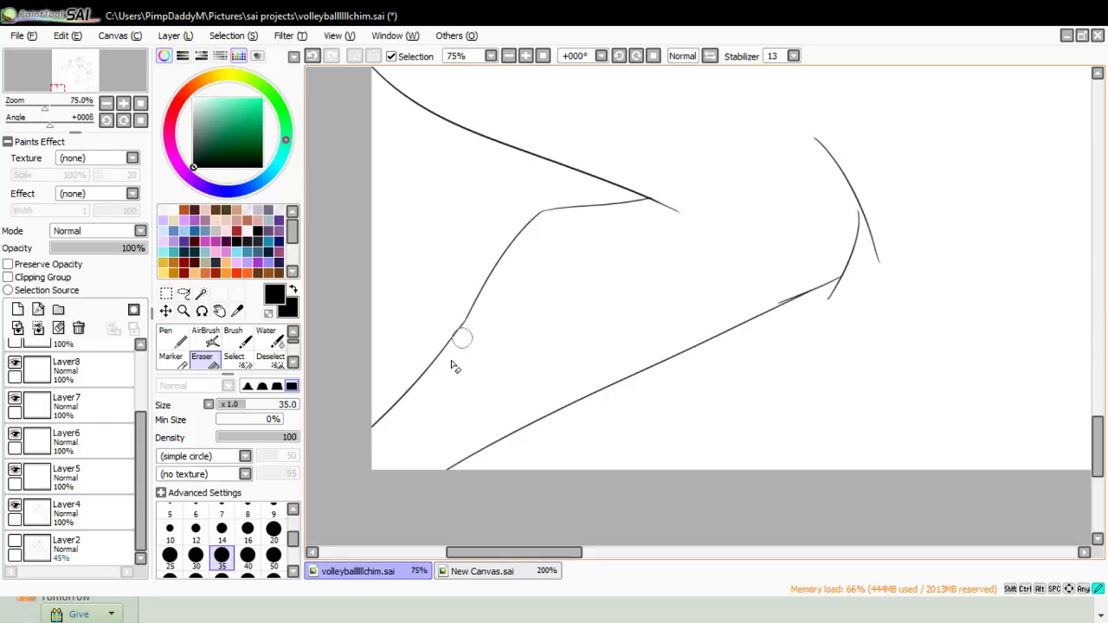
pyautogui.moveTo(519, 552); pyautogui.dragTo(551, 552)
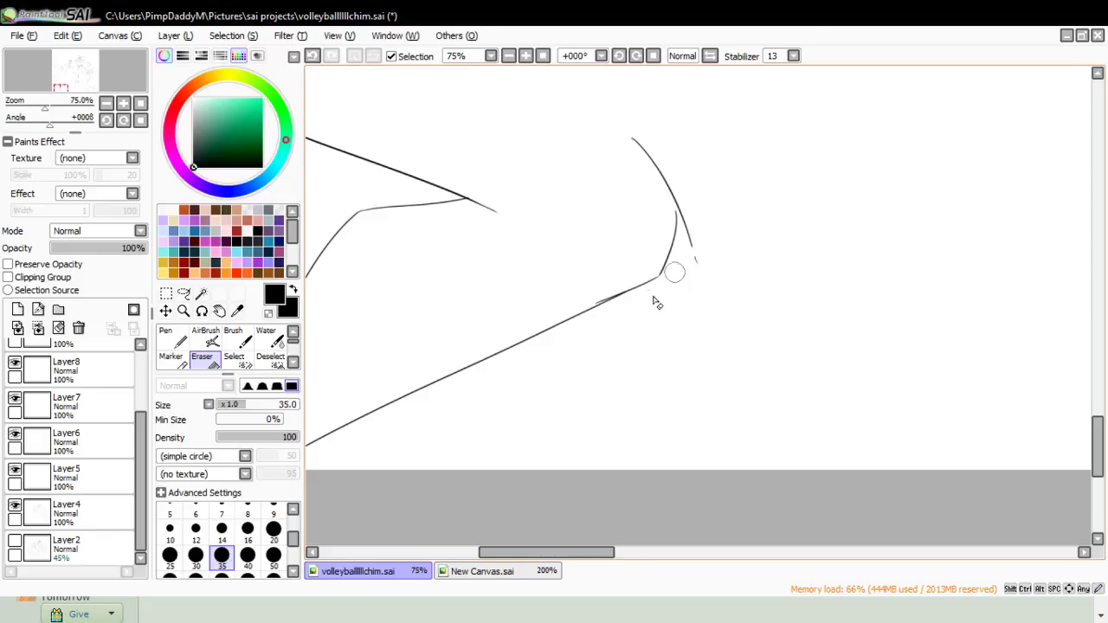
pyautogui.moveTo(692, 239)
pyautogui.mouseDown()
pyautogui.moveTo(687, 198)
pyautogui.moveTo(706, 296)
pyautogui.moveTo(630, 276)
pyautogui.moveTo(566, 310)
pyautogui.mouseUp()
# - Bridge the gap in the rounded knee's curve with the Pen and trim the excess line around the join
pyautogui.click(182, 310)
pyautogui.click(700, 266)
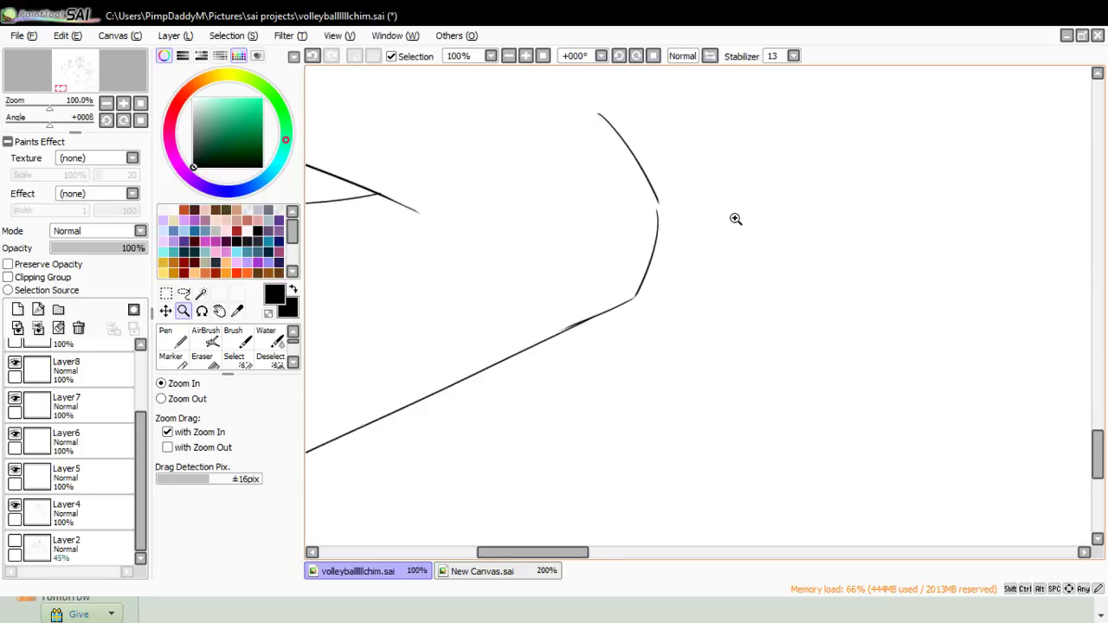
pyautogui.click(735, 219)
pyautogui.click(172, 342)
pyautogui.moveTo(586, 177); pyautogui.dragTo(586, 251)
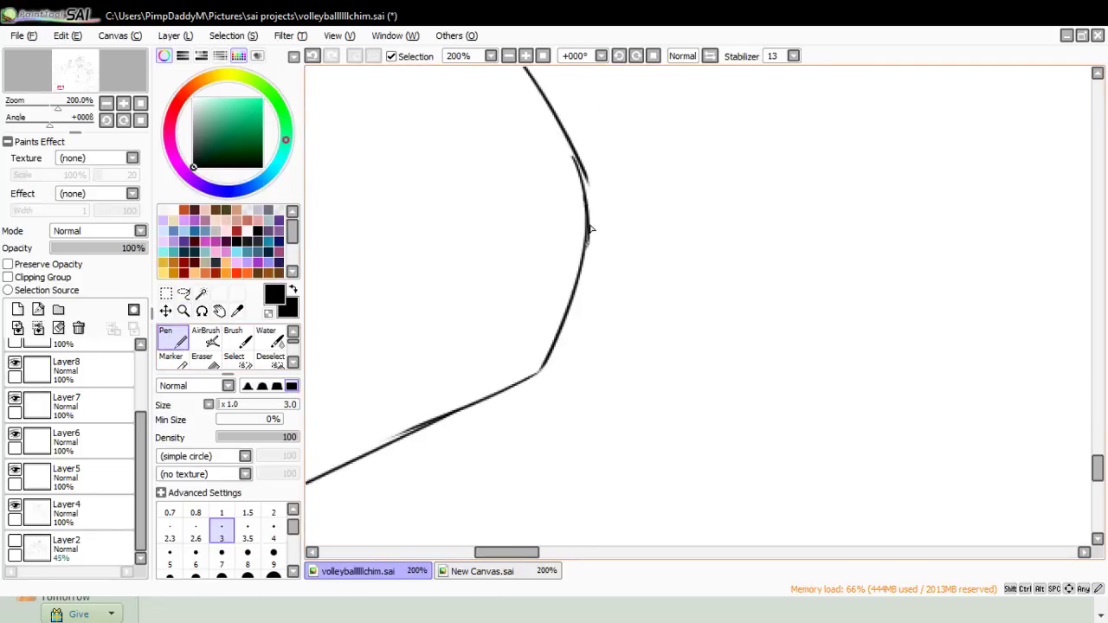
pyautogui.hotkey('ctrl', 'z')
pyautogui.moveTo(587, 178); pyautogui.dragTo(586, 251)
pyautogui.hotkey('ctrl', 'z')
pyautogui.moveTo(585, 178); pyautogui.dragTo(581, 248)
pyautogui.click(203, 357)
pyautogui.hotkey('ctrl', 'z')
pyautogui.moveTo(575, 121)
pyautogui.mouseDown()
pyautogui.moveTo(598, 183)
pyautogui.moveTo(572, 111)
pyautogui.moveTo(579, 144)
pyautogui.mouseUp()
pyautogui.hotkey('ctrl', 'z')
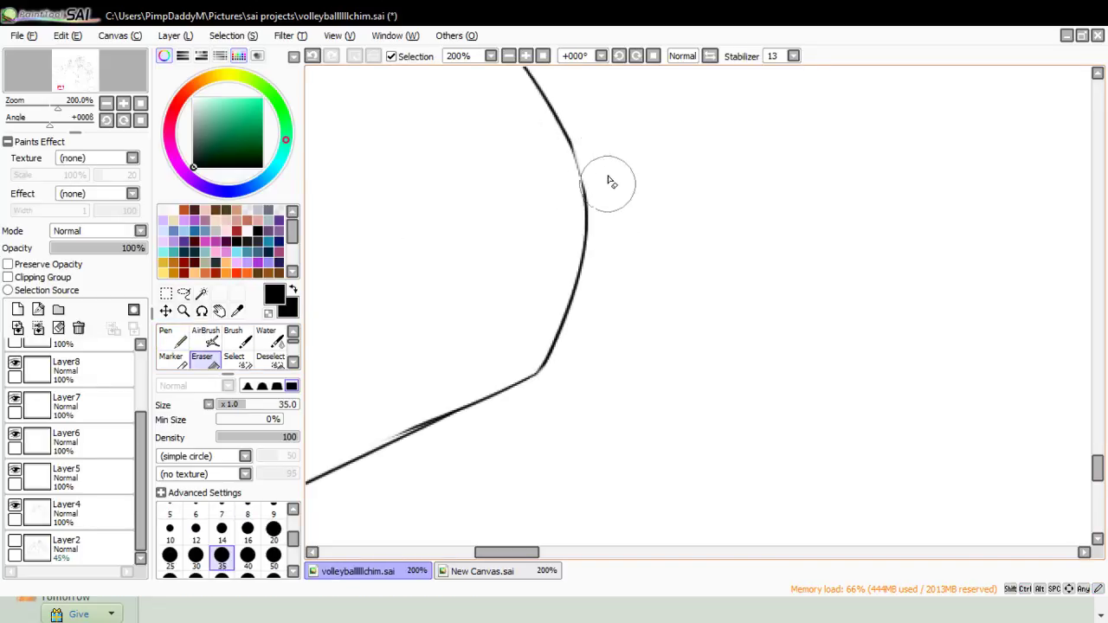
# - Add a new layer at the top of the stack and show the sketch layer Layer2 again
pyautogui.click(182, 311)
pyautogui.click(557, 297)
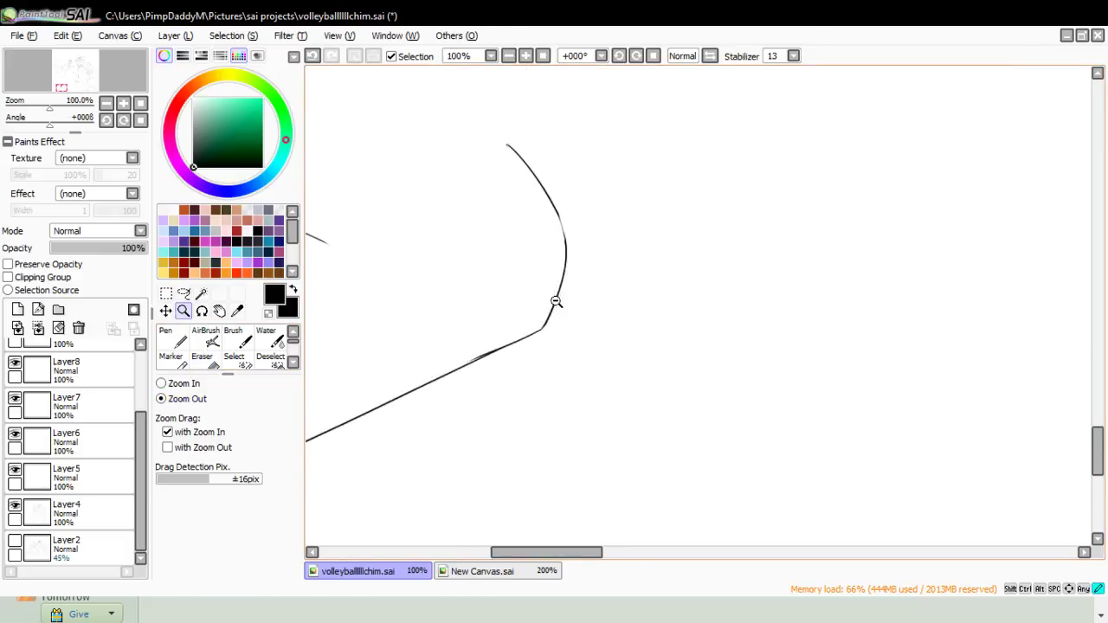
pyautogui.click(561, 335)
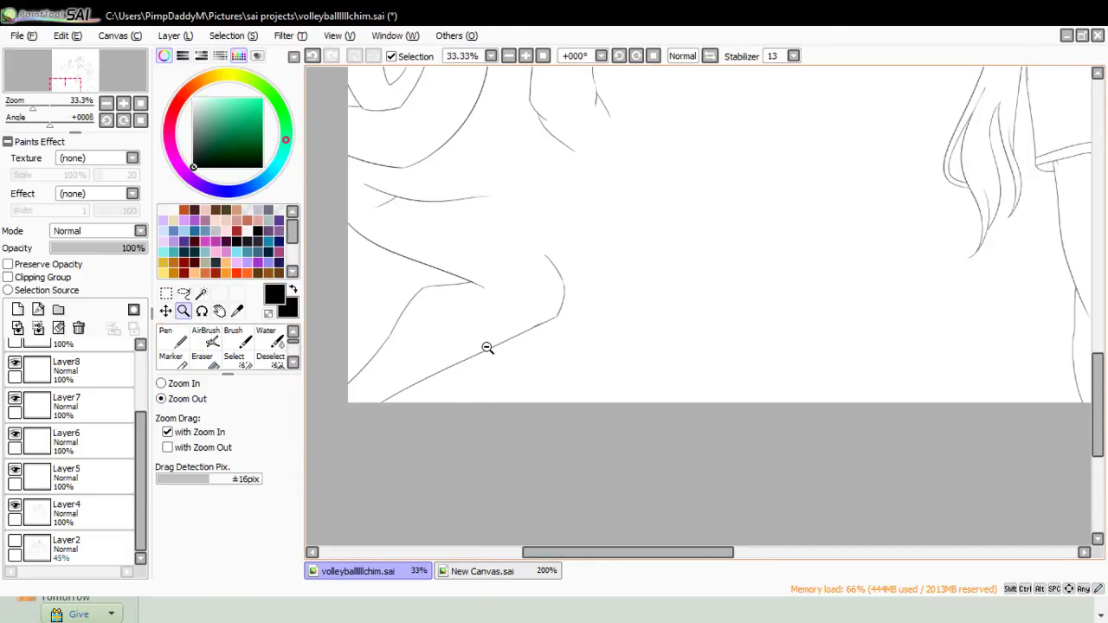
pyautogui.click(502, 398)
pyautogui.click(453, 406)
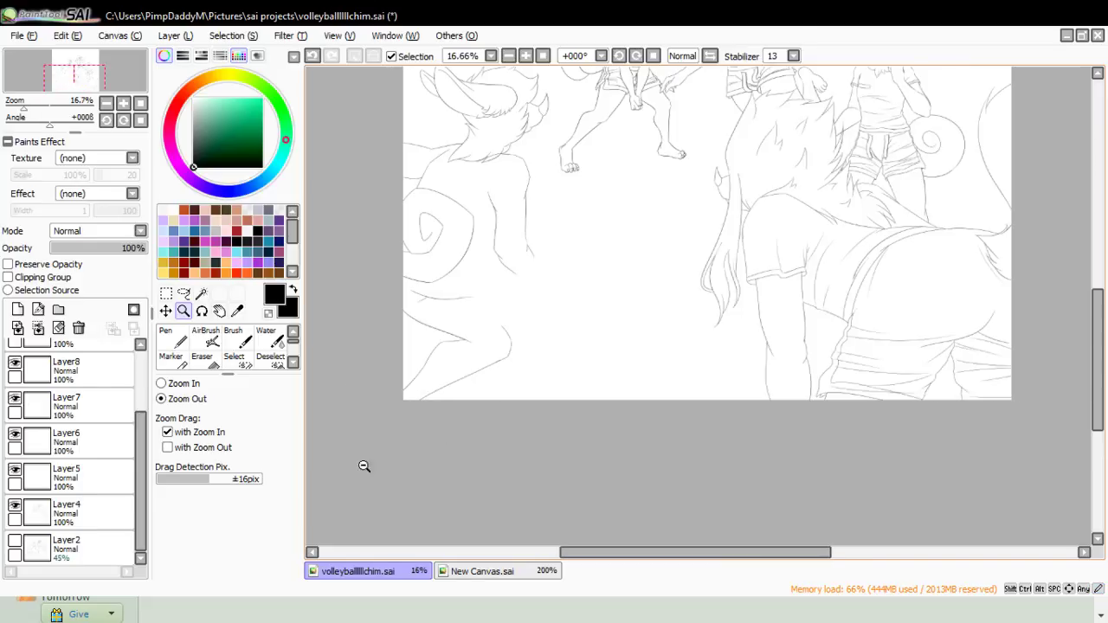
pyautogui.click(18, 309)
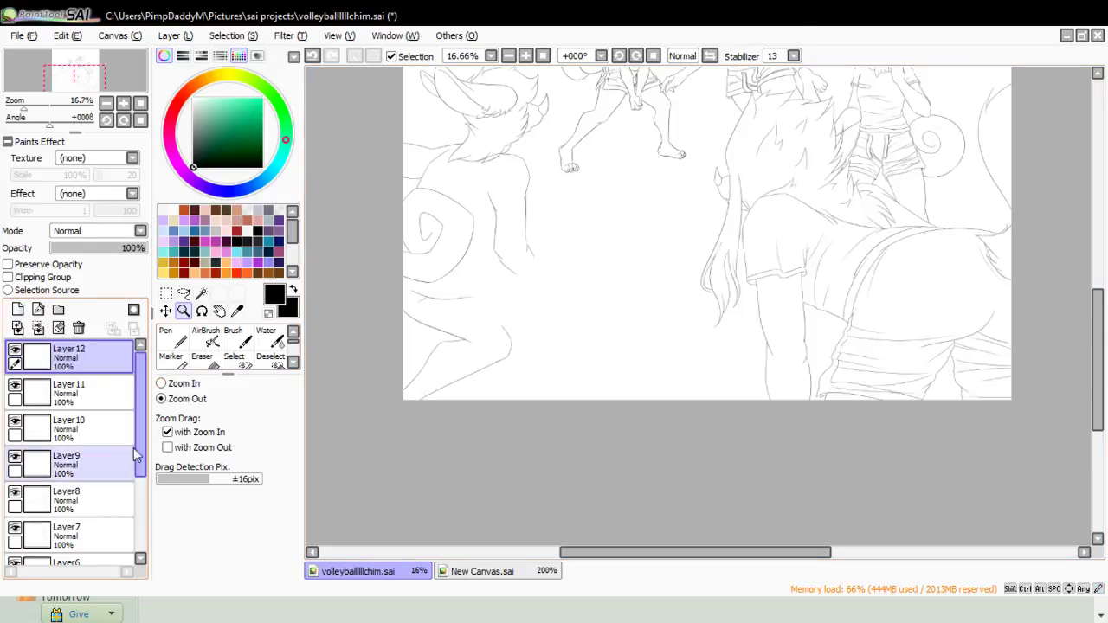
pyautogui.moveTo(139, 453); pyautogui.dragTo(119, 563)
pyautogui.click(14, 545)
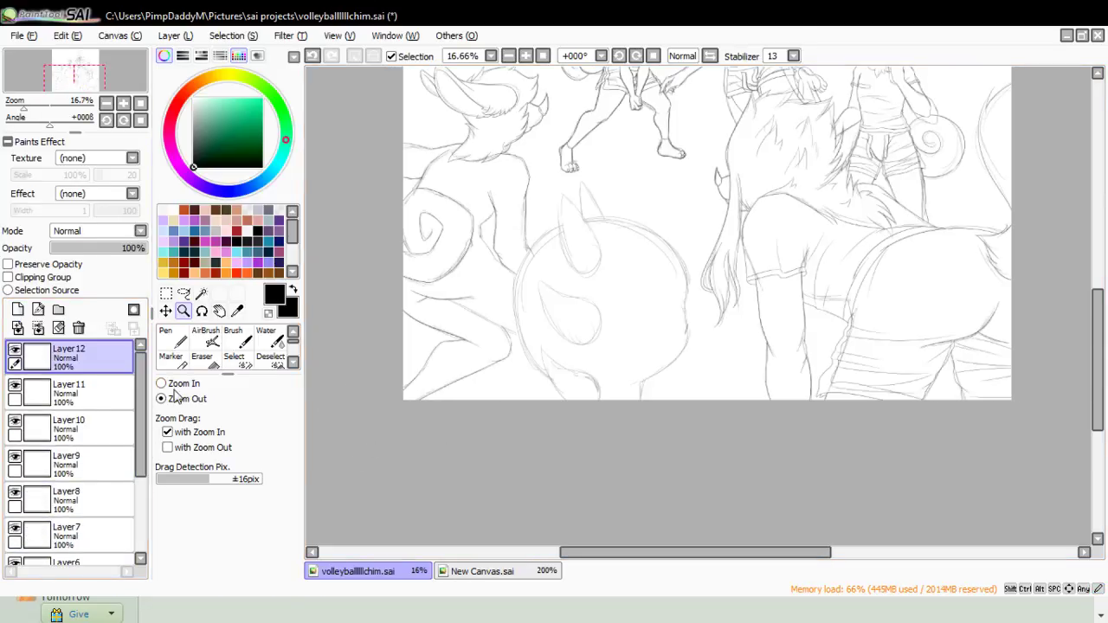
pyautogui.click(500, 372)
pyautogui.click(499, 353)
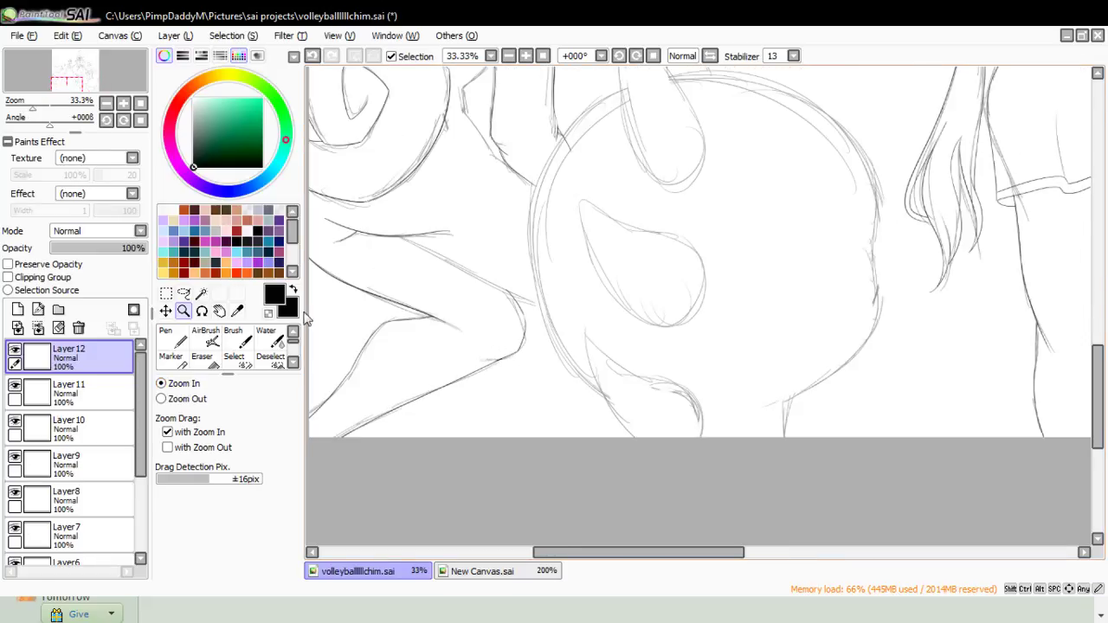
# - Ink the thigh's upper edge with the Pen from the curve below the tail past the knee, plus a vertical line down to the canvas edge
pyautogui.click(171, 339)
pyautogui.moveTo(393, 238); pyautogui.dragTo(580, 322)
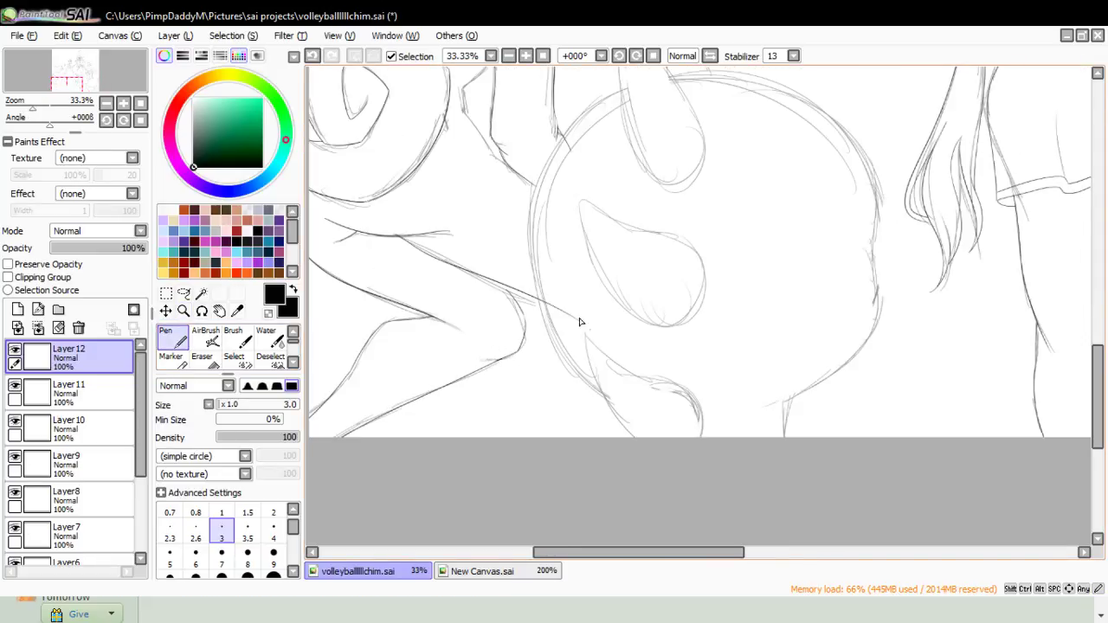
pyautogui.hotkey('ctrl', 'z')
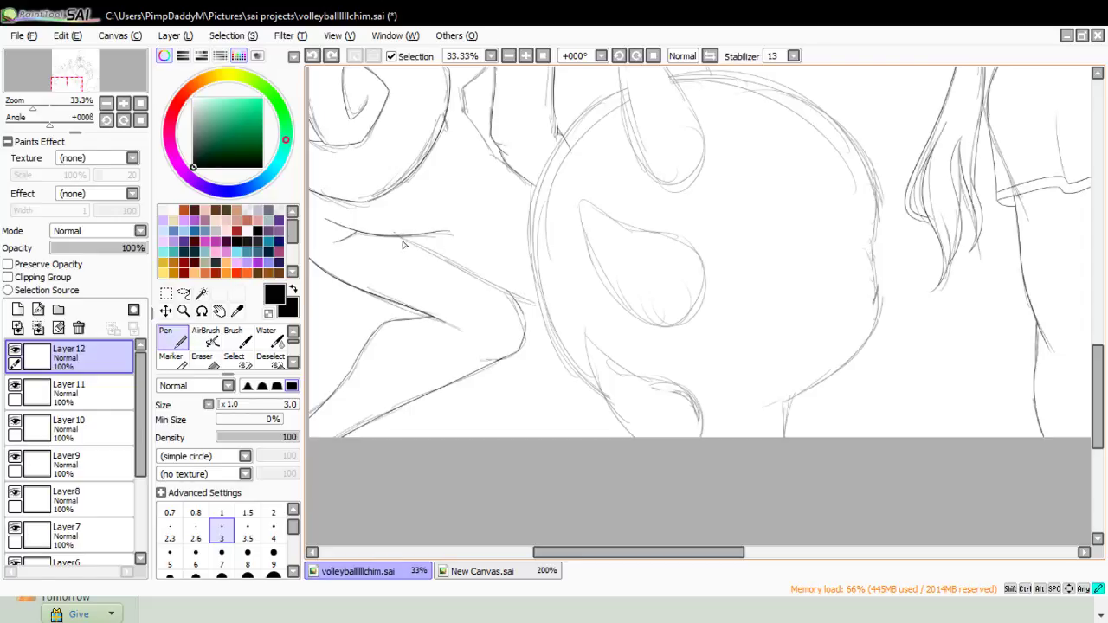
pyautogui.moveTo(394, 233); pyautogui.dragTo(575, 321)
pyautogui.hotkey('ctrl', 'z')
pyautogui.moveTo(395, 234); pyautogui.dragTo(578, 319)
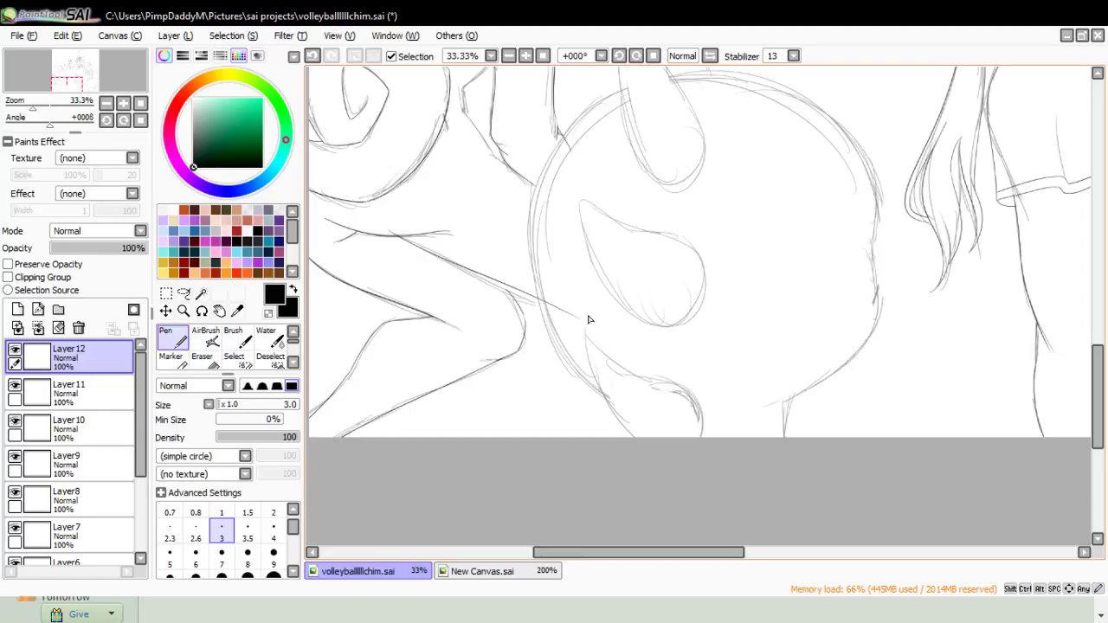
pyautogui.hotkey('ctrl', 'z')
pyautogui.moveTo(394, 236); pyautogui.dragTo(575, 320)
pyautogui.hotkey('ctrl', 'z')
pyautogui.moveTo(417, 249); pyautogui.dragTo(582, 326)
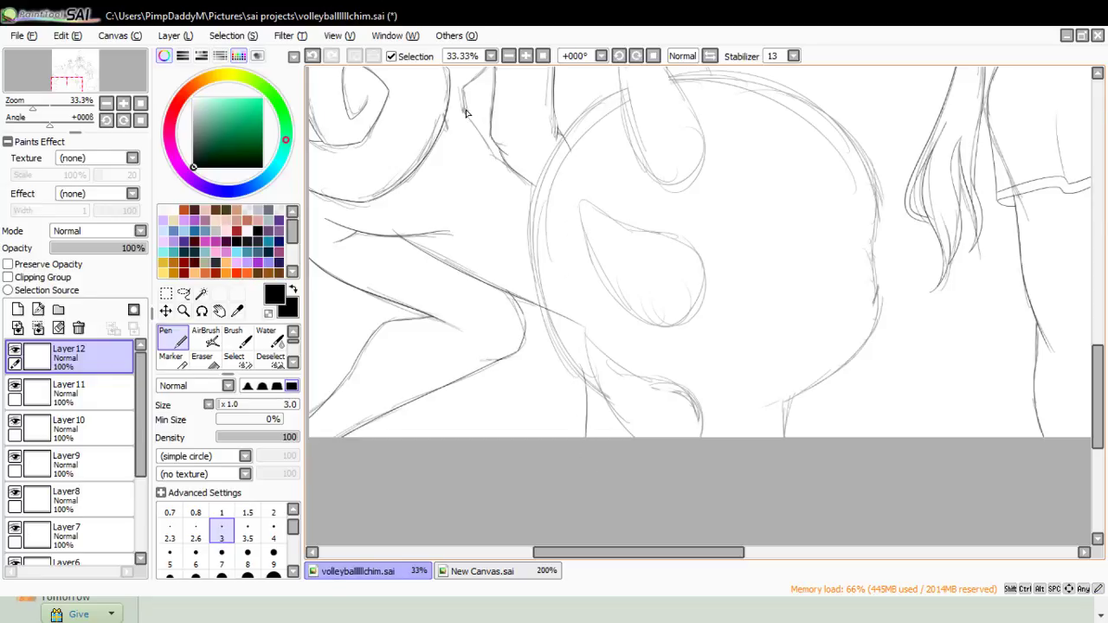
# - Ink the bent arm's outer contour with a long diagonal forearm line and a short slanted line at the elbow
pyautogui.hotkey('ctrl', 'z')
pyautogui.moveTo(459, 106); pyautogui.dragTo(507, 183)
pyautogui.hotkey('ctrl', 'z')
pyautogui.moveTo(457, 109)
pyautogui.mouseDown()
pyautogui.moveTo(508, 182)
pyautogui.moveTo(572, 213)
pyautogui.mouseUp()
pyautogui.hotkey('ctrl', 'z')
pyautogui.scroll(4, 1086, 361)
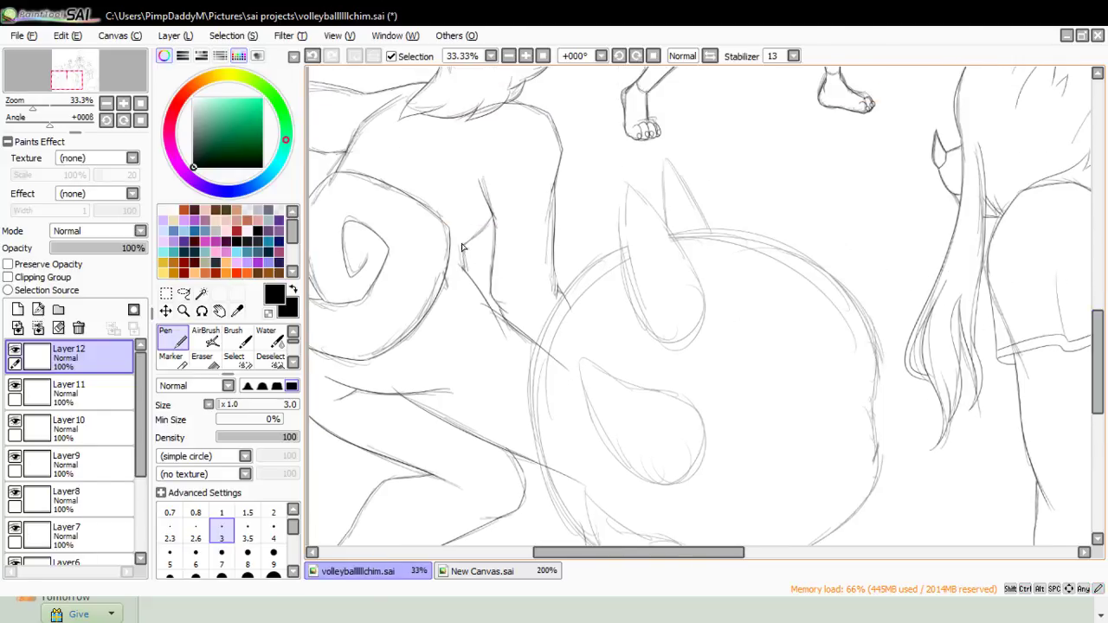
pyautogui.hotkey('ctrl', 'z')
pyautogui.moveTo(466, 251); pyautogui.dragTo(499, 207)
# - Hide the sketch layer Layer2 and erase the overshooting ends of the short slanted line at the elbow
pyautogui.moveTo(140, 411); pyautogui.dragTo(140, 489)
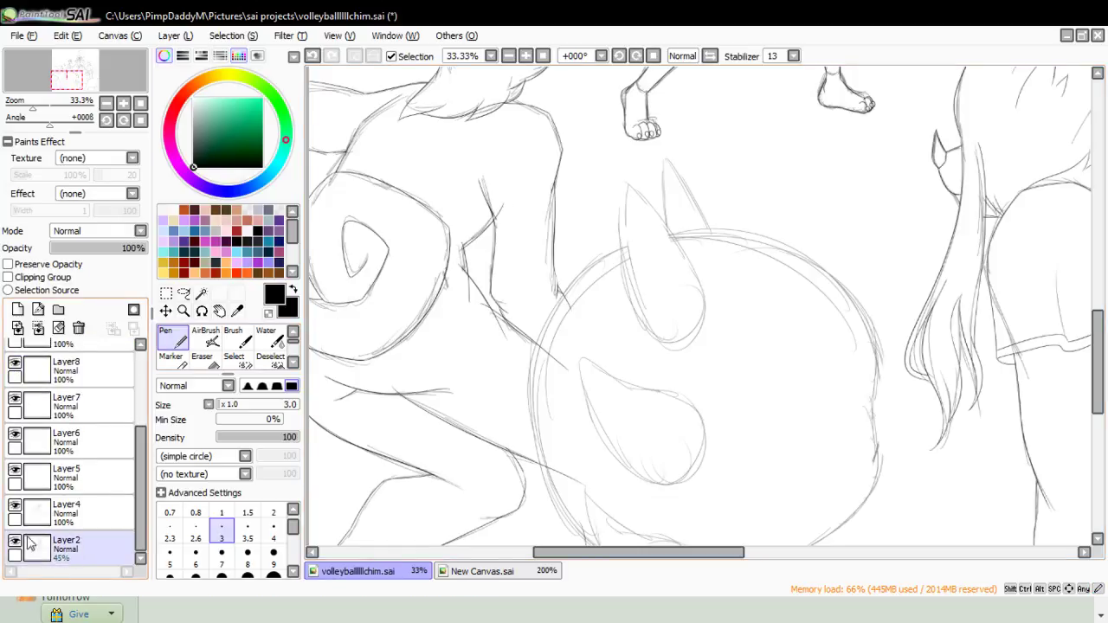
pyautogui.click(15, 542)
pyautogui.click(165, 311)
pyautogui.click(182, 310)
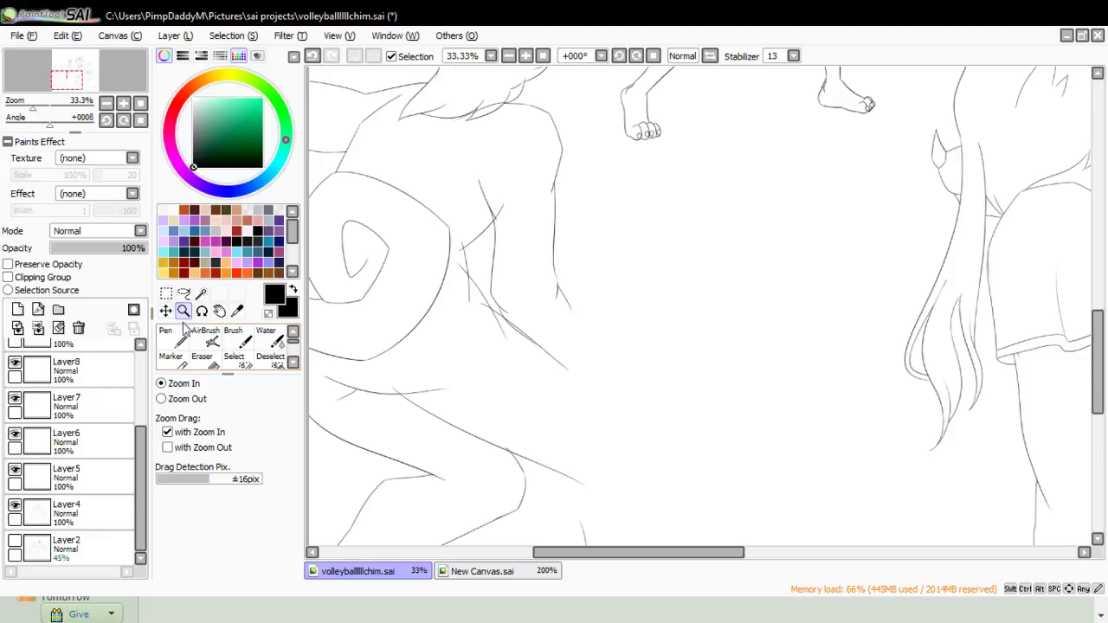
pyautogui.click(505, 214)
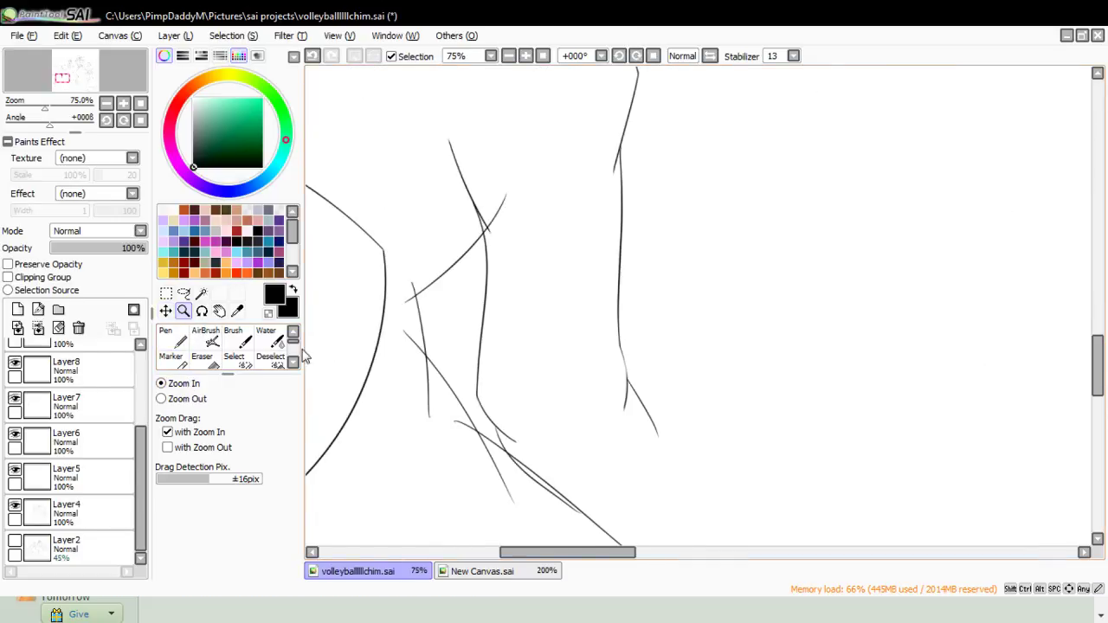
pyautogui.click(201, 356)
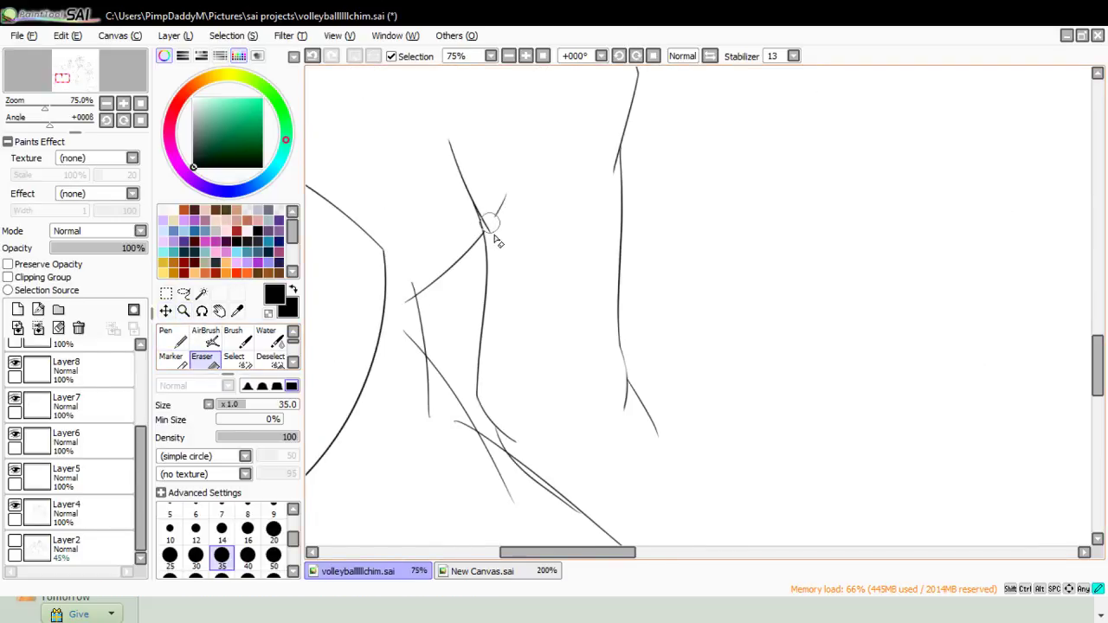
pyautogui.moveTo(408, 282); pyautogui.dragTo(403, 314)
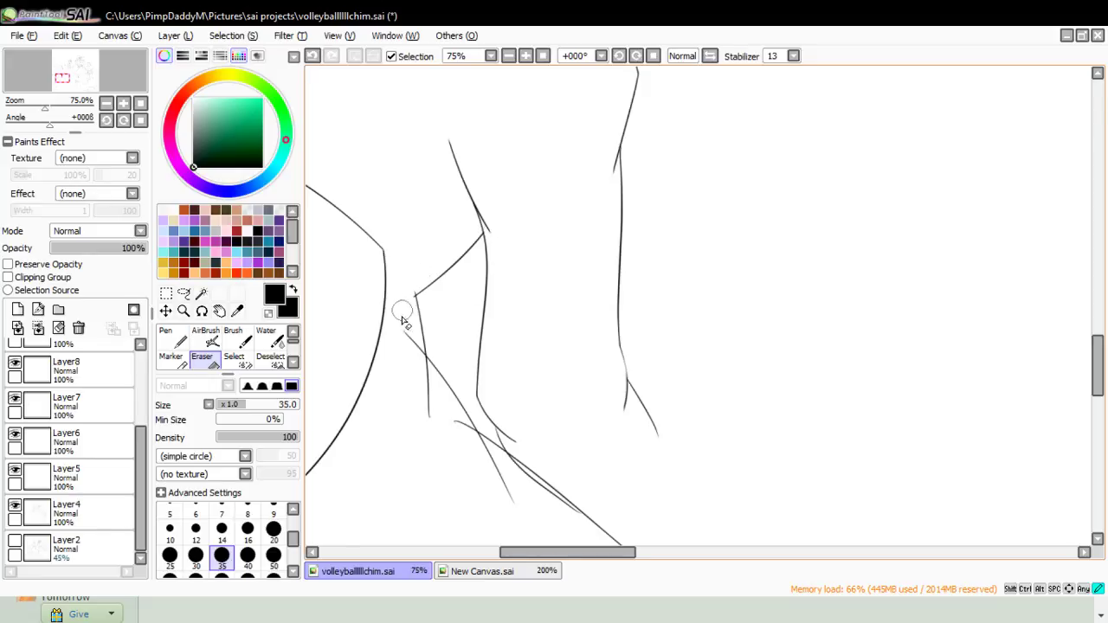
# - Erase the crossing overshoots and stray remnants where the elbow lines meet the diagonal forearm line
pyautogui.click(183, 310)
pyautogui.click(438, 470)
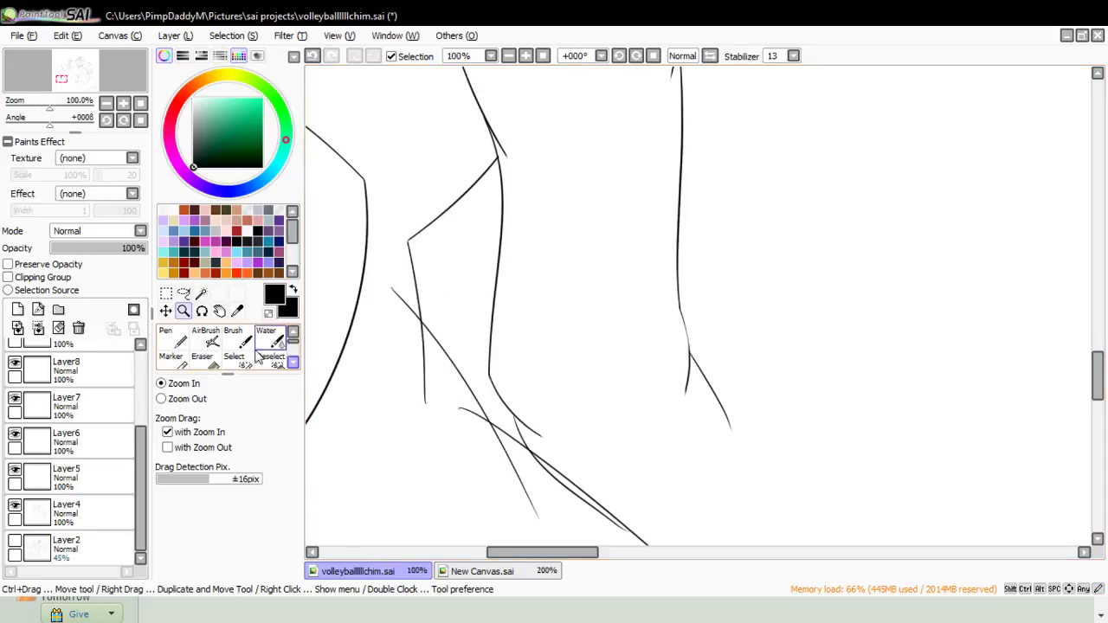
pyautogui.click(202, 356)
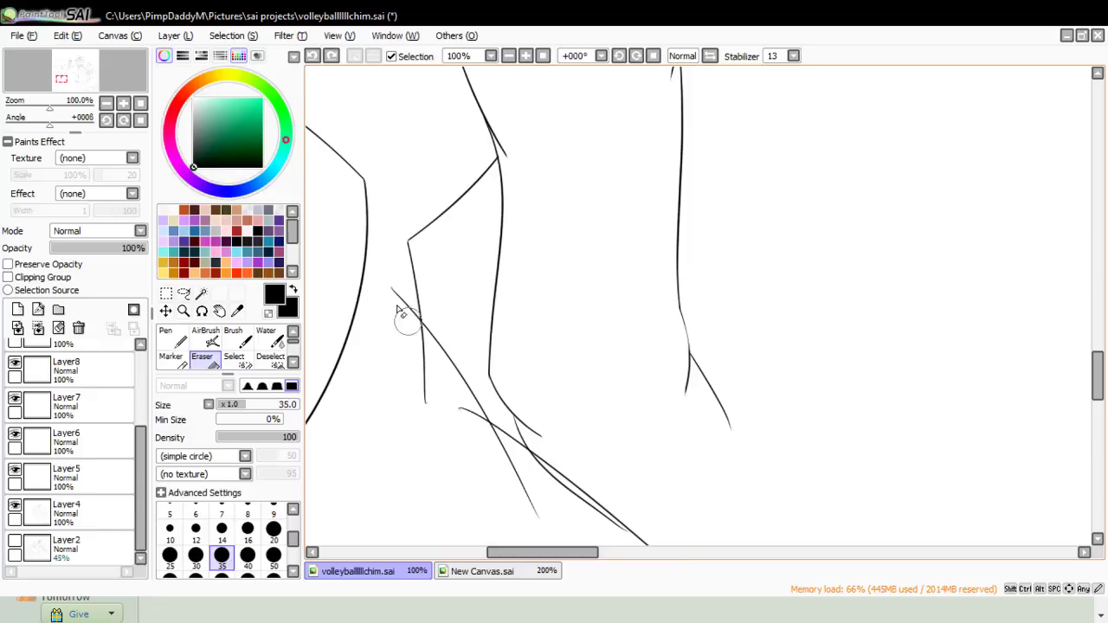
pyautogui.moveTo(404, 312)
pyautogui.mouseDown()
pyautogui.moveTo(424, 345)
pyautogui.moveTo(374, 262)
pyautogui.moveTo(440, 406)
pyautogui.moveTo(439, 369)
pyautogui.moveTo(491, 457)
pyautogui.moveTo(454, 393)
pyautogui.moveTo(514, 465)
pyautogui.mouseUp()
pyautogui.moveTo(458, 405)
pyautogui.mouseDown()
pyautogui.moveTo(524, 464)
pyautogui.moveTo(465, 409)
pyautogui.mouseUp()
pyautogui.hotkey('ctrl', 'z')
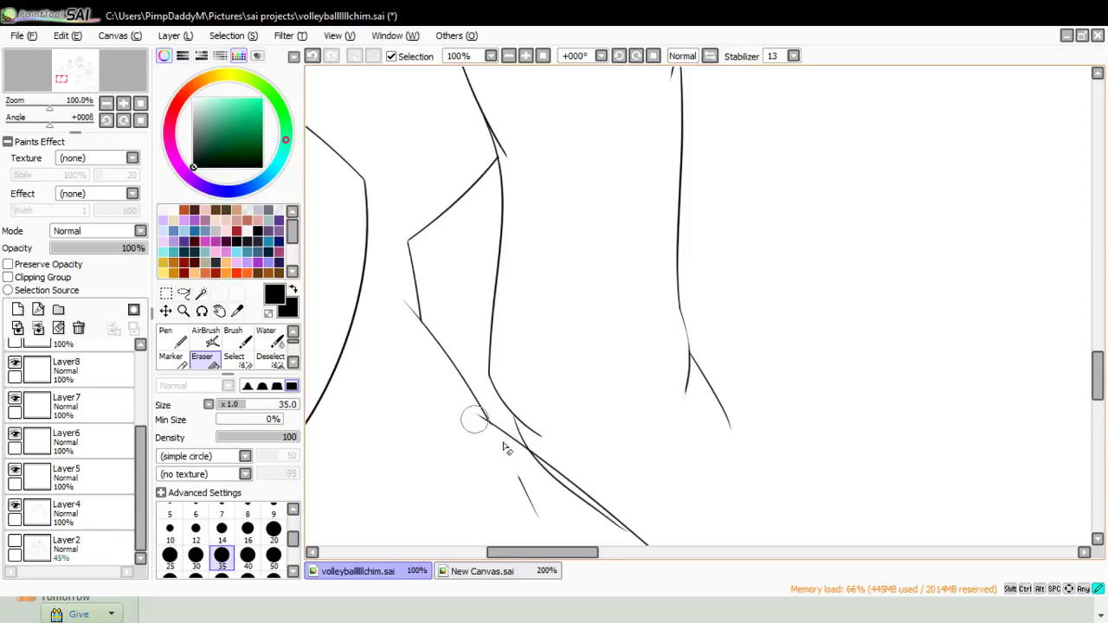
pyautogui.moveTo(526, 507); pyautogui.dragTo(559, 540)
pyautogui.moveTo(1087, 374); pyautogui.dragTo(1091, 401)
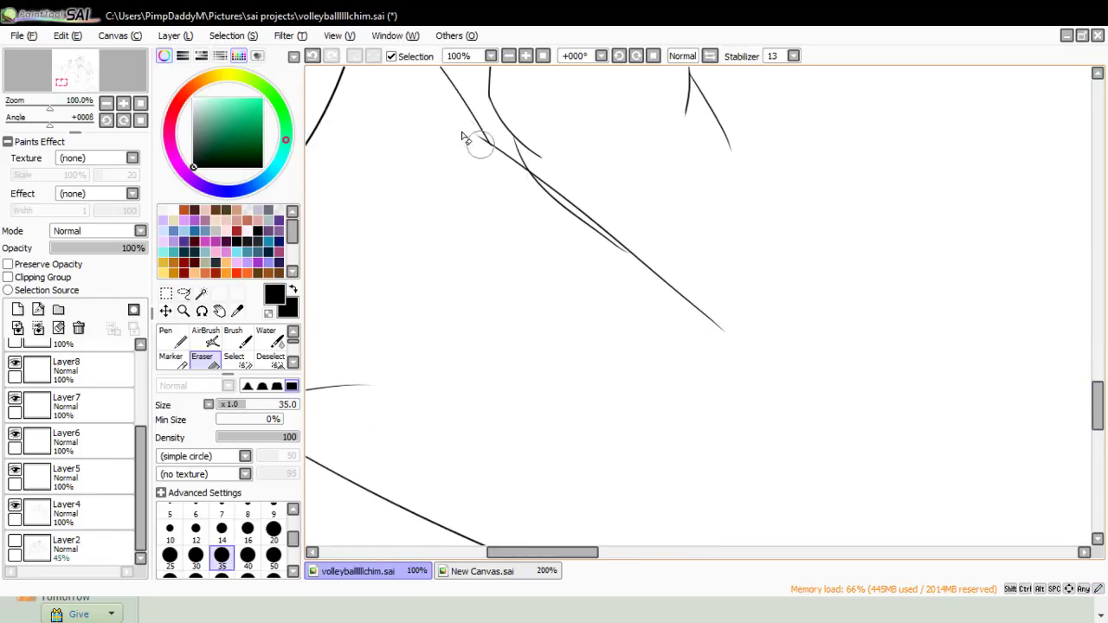
pyautogui.moveTo(462, 134); pyautogui.dragTo(510, 161)
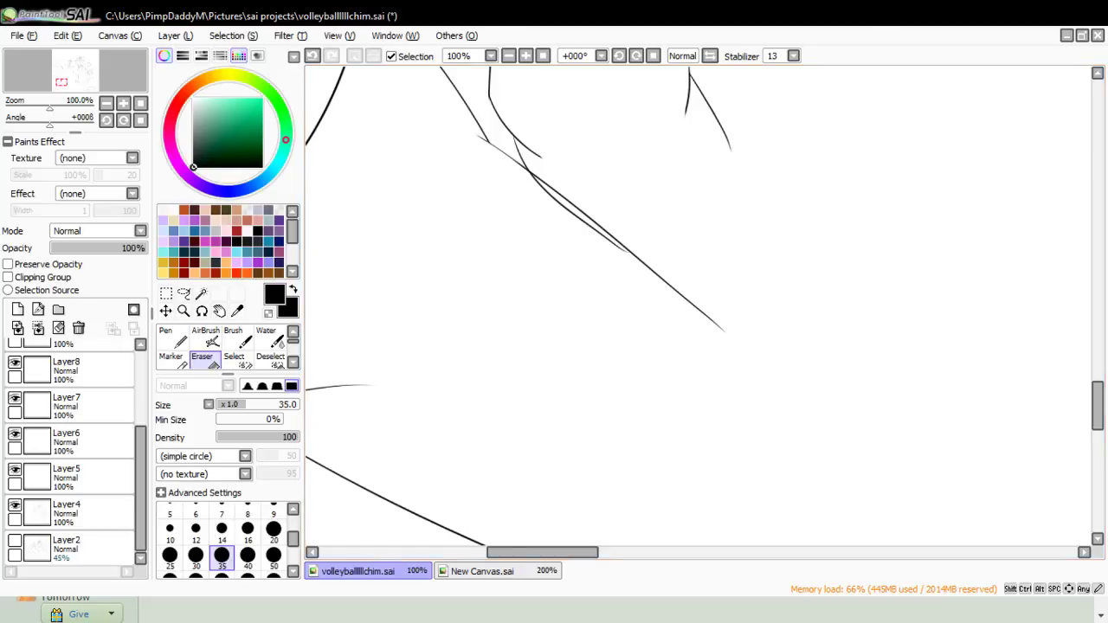
# - Trim the thigh line's upper end where it overshoots the curve below the spiral tail
pyautogui.moveTo(553, 552); pyautogui.dragTo(514, 552)
pyautogui.moveTo(484, 384); pyautogui.dragTo(461, 391)
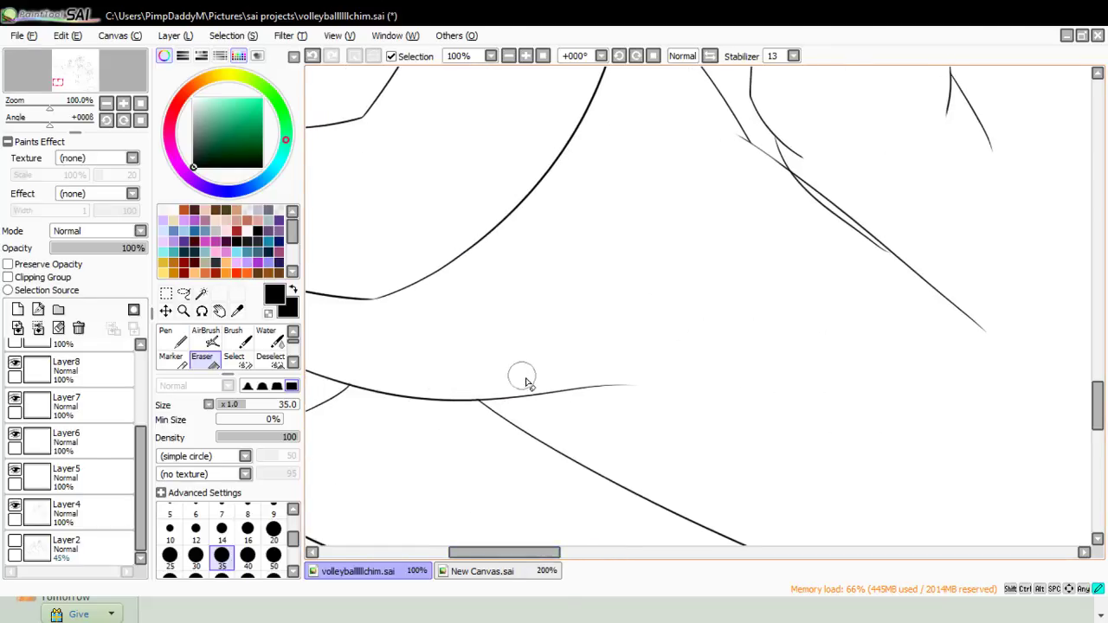
pyautogui.moveTo(479, 552); pyautogui.dragTo(440, 553)
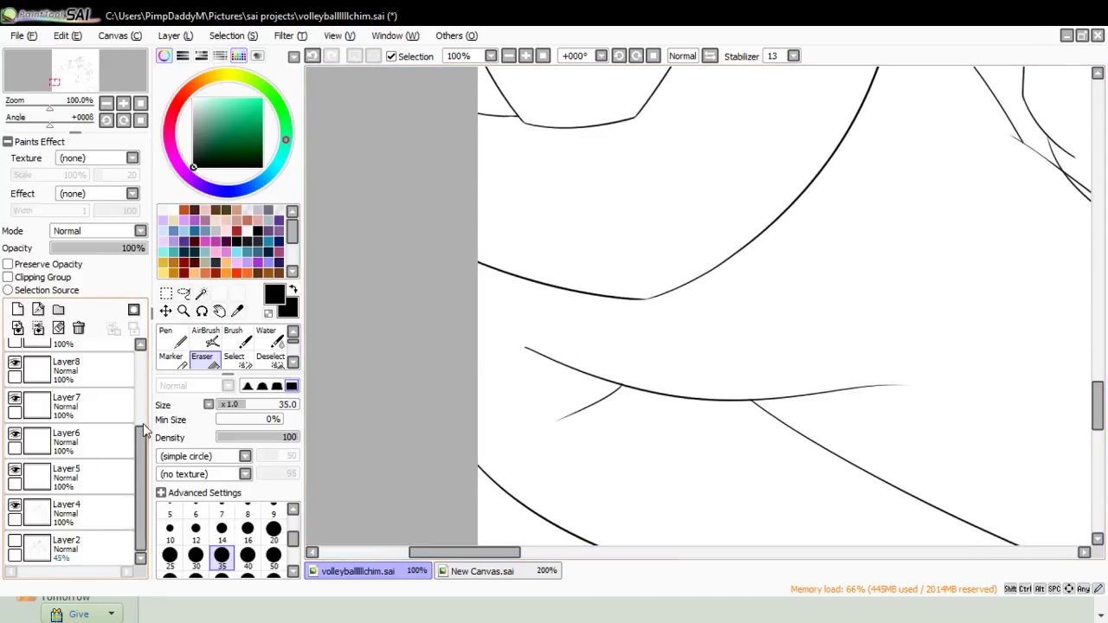
# - On Layer11, erase the end of the knee curve that pokes above the new thigh line
pyautogui.moveTo(143, 441); pyautogui.dragTo(144, 366)
pyautogui.click(104, 390)
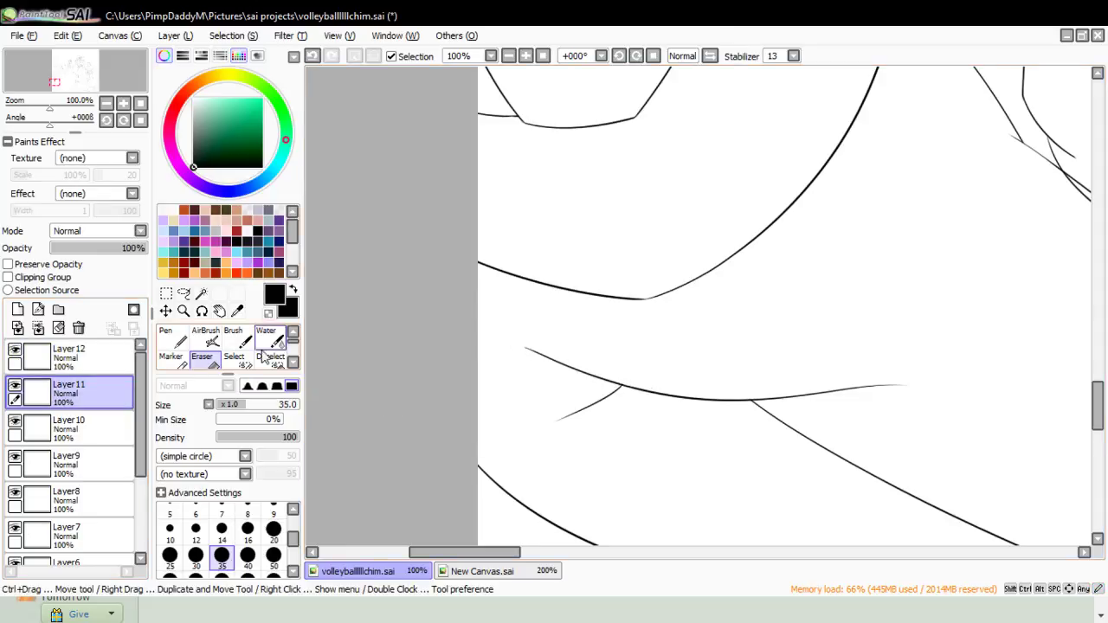
pyautogui.click(182, 313)
pyautogui.click(161, 398)
pyautogui.click(358, 178)
pyautogui.click(357, 217)
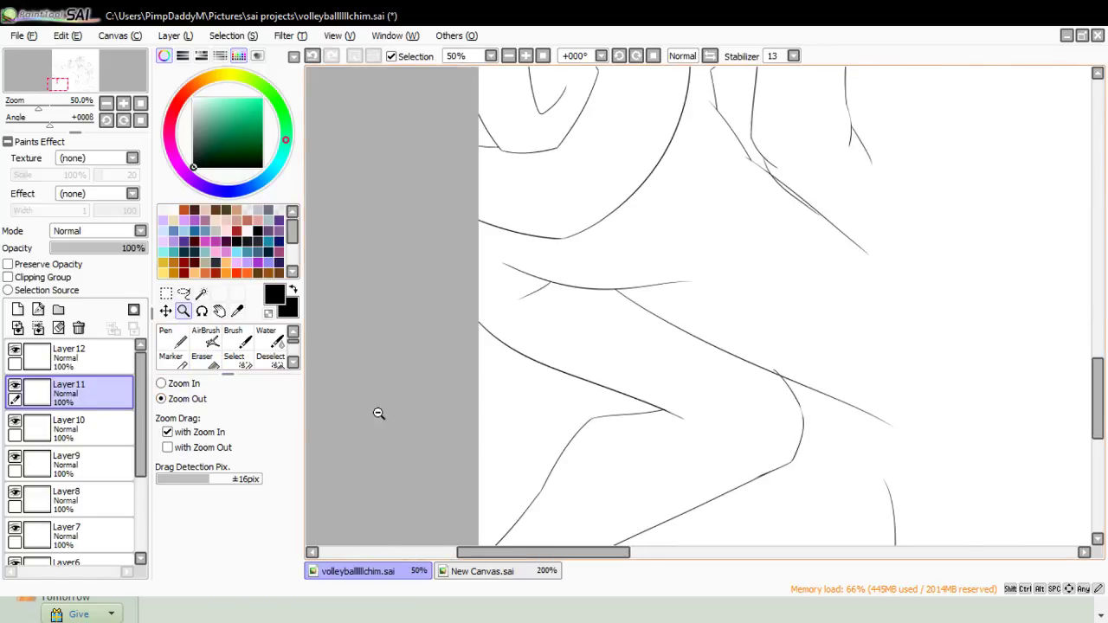
pyautogui.click(370, 437)
pyautogui.click(654, 405)
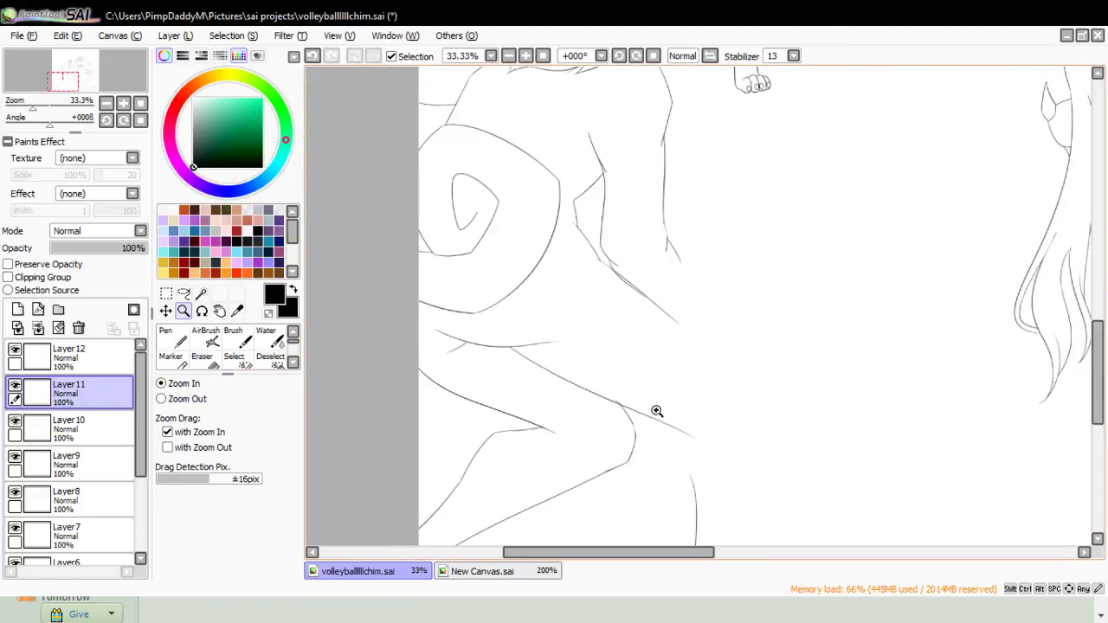
pyautogui.click(653, 407)
pyautogui.click(649, 405)
pyautogui.click(643, 404)
pyautogui.click(638, 404)
pyautogui.click(206, 361)
pyautogui.moveTo(509, 367); pyautogui.dragTo(567, 385)
# - Erase the old doubled line running along the new diagonal forearm line on Layer11
pyautogui.click(183, 295)
pyautogui.click(184, 311)
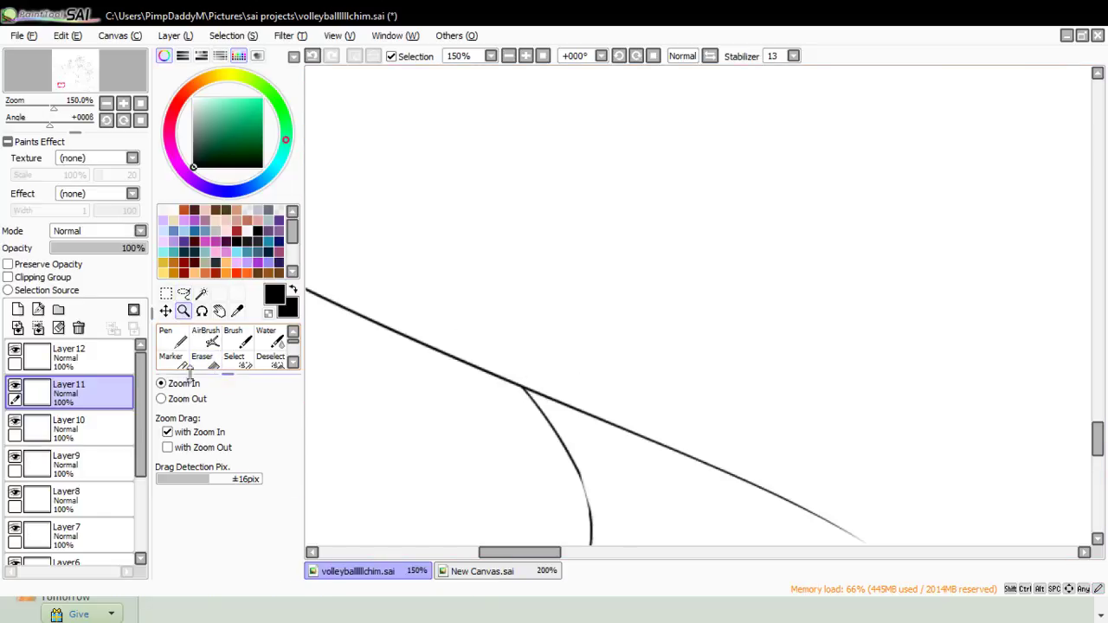
pyautogui.click(173, 399)
pyautogui.click(425, 464)
pyautogui.click(486, 475)
pyautogui.click(502, 473)
pyautogui.click(502, 472)
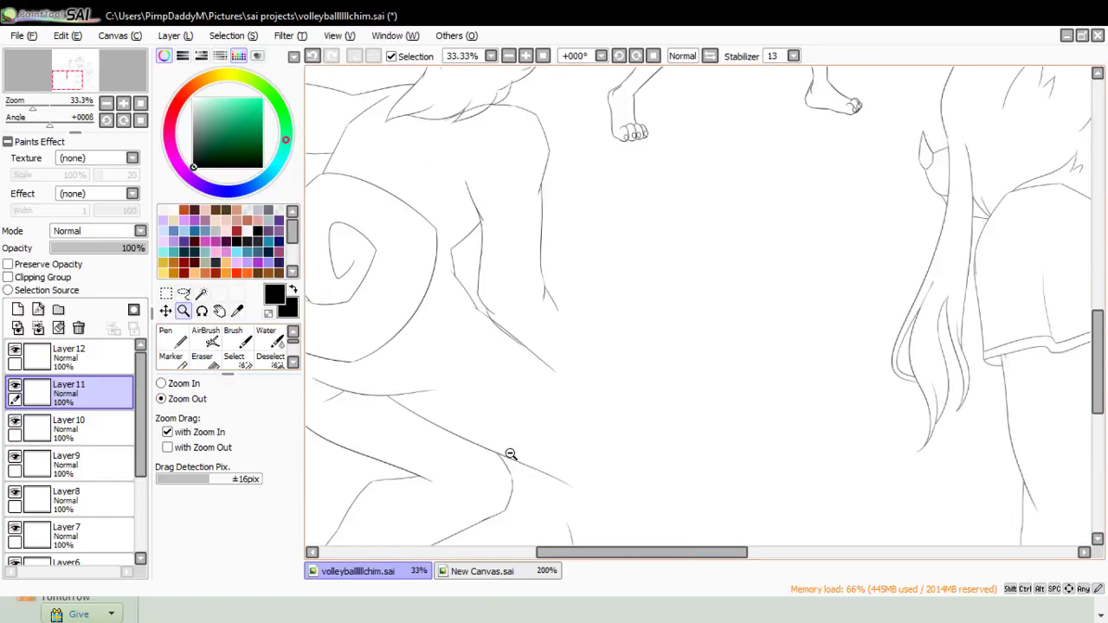
pyautogui.click(538, 401)
pyautogui.click(526, 374)
pyautogui.click(523, 363)
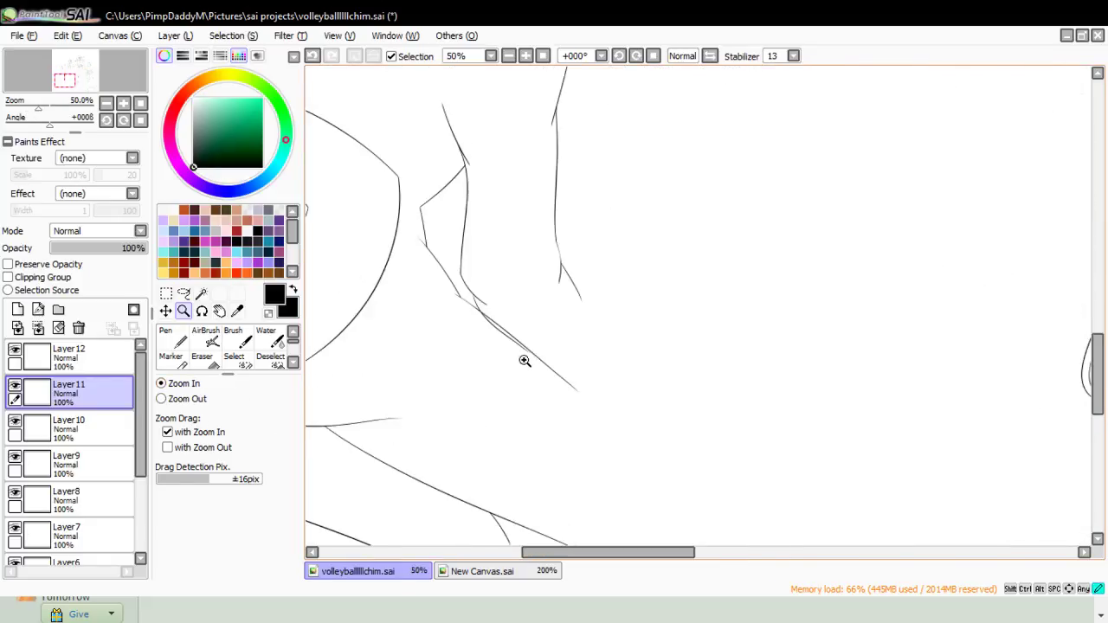
pyautogui.click(521, 350)
pyautogui.click(519, 345)
pyautogui.click(516, 341)
pyautogui.click(210, 362)
pyautogui.moveTo(389, 249); pyautogui.dragTo(554, 363)
# - Find the layer that holds the neck fur by toggling layer visibility, and make Layer9 active
pyautogui.click(183, 311)
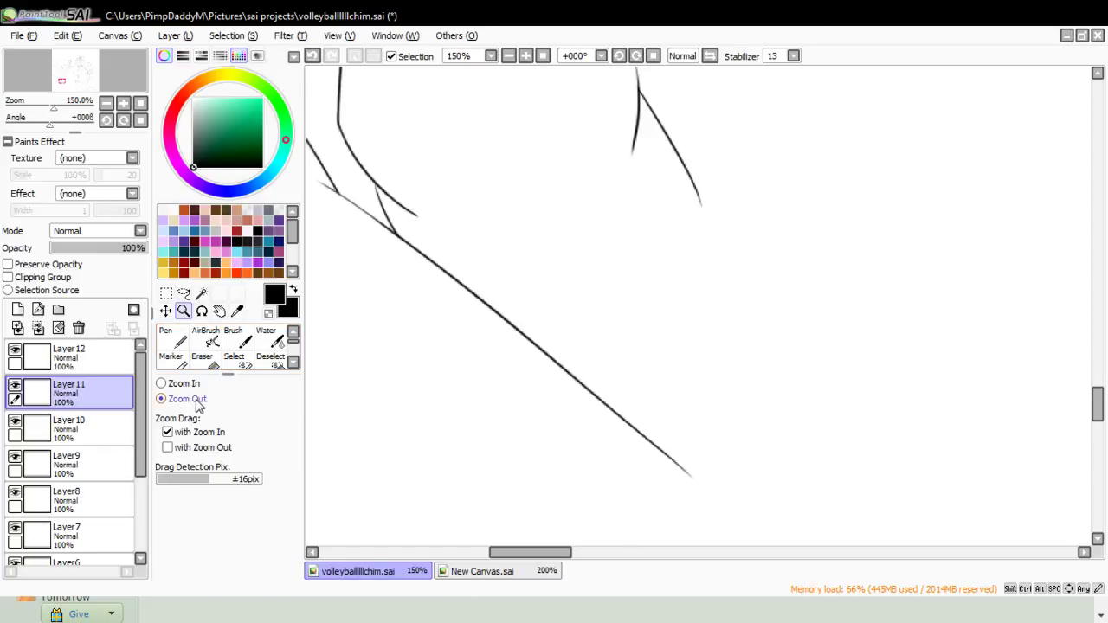
pyautogui.click(529, 440)
pyautogui.click(559, 434)
pyautogui.click(529, 288)
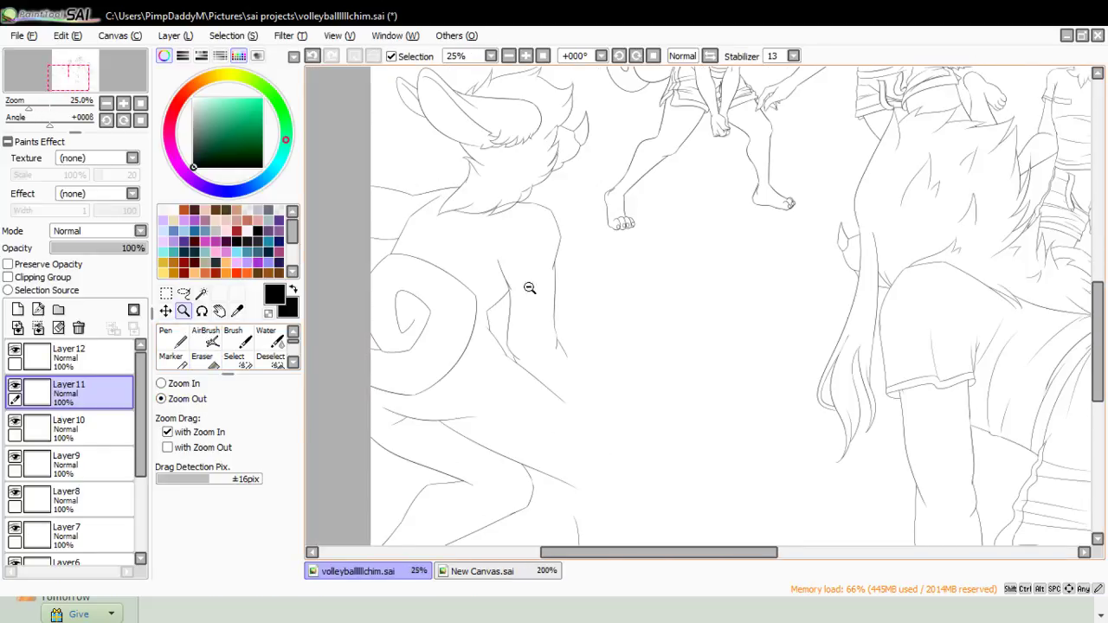
pyautogui.click(505, 178)
pyautogui.click(504, 180)
pyautogui.click(506, 220)
pyautogui.click(505, 221)
pyautogui.click(505, 221)
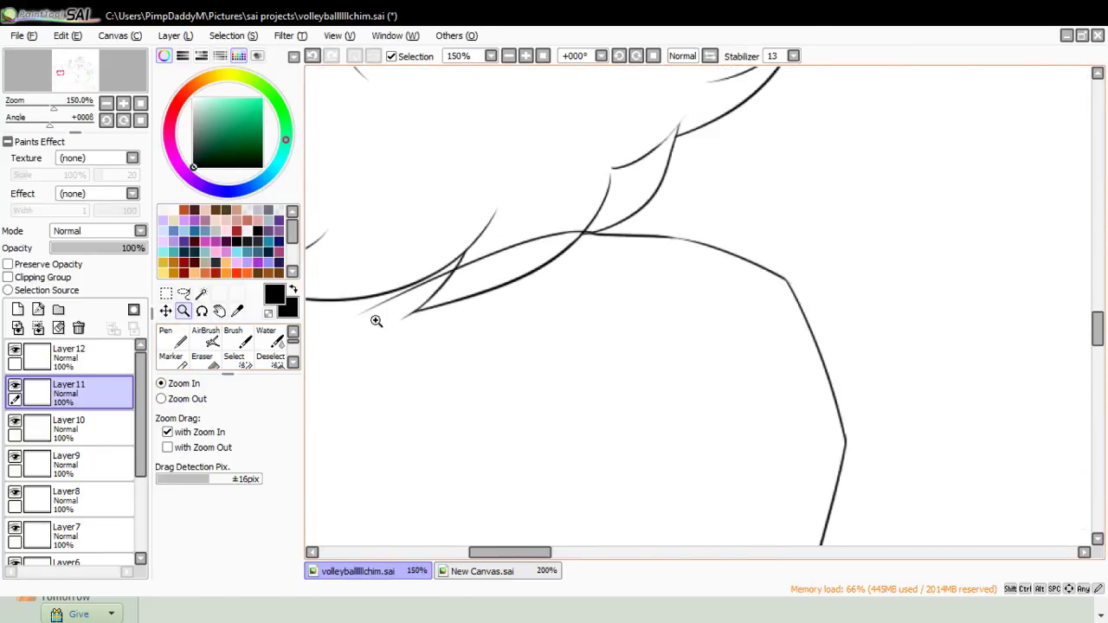
pyautogui.scroll(-4, 122, 519)
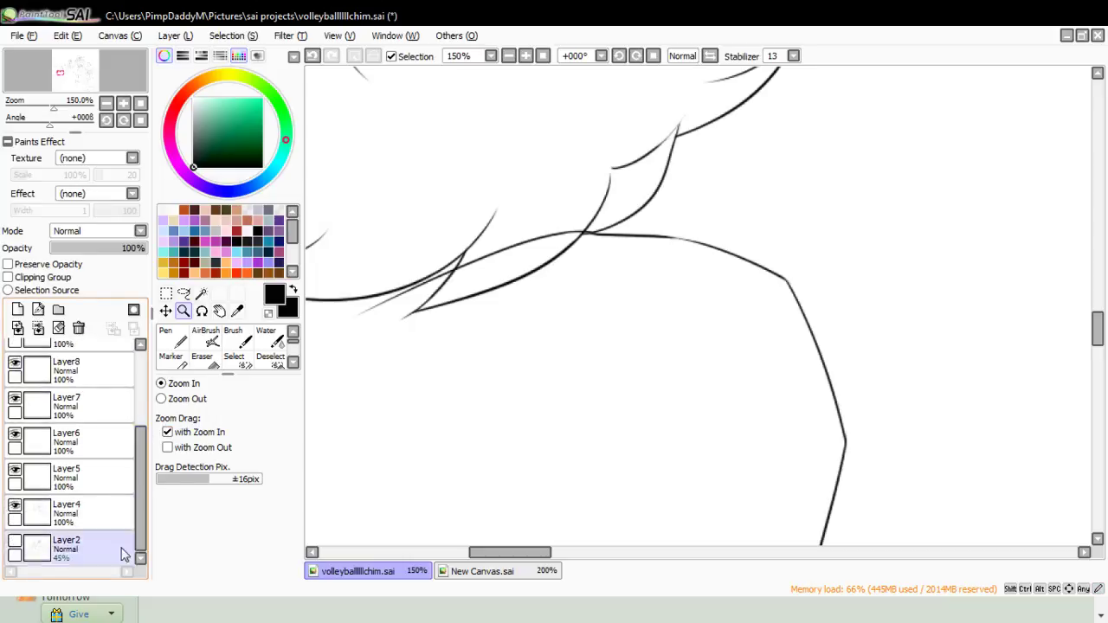
pyautogui.click(15, 401)
pyautogui.click(15, 437)
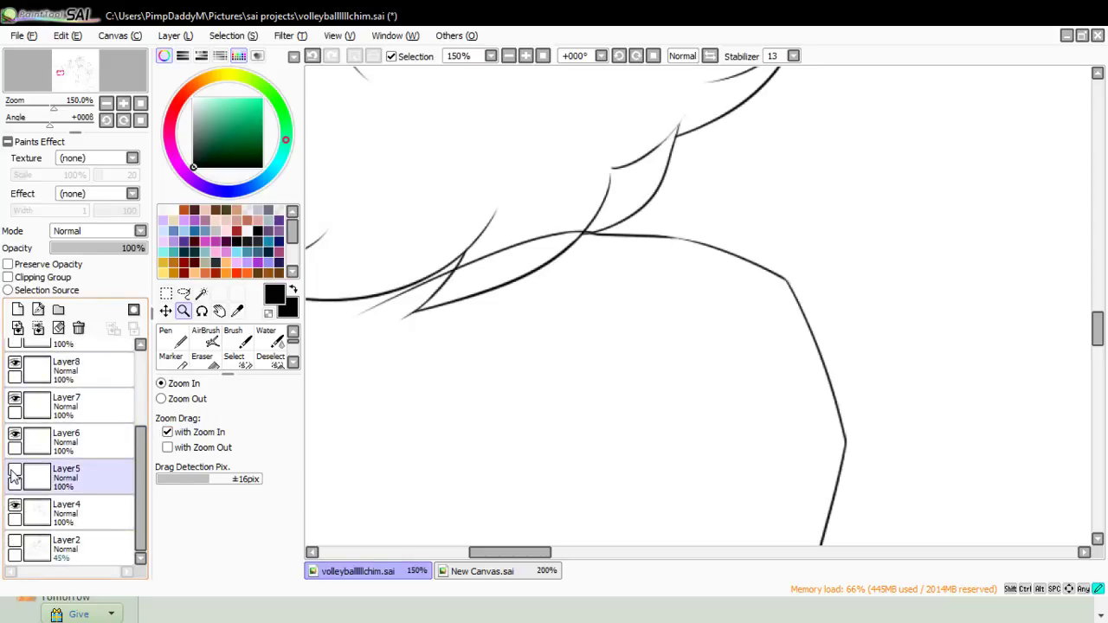
pyautogui.scroll(4, 49, 497)
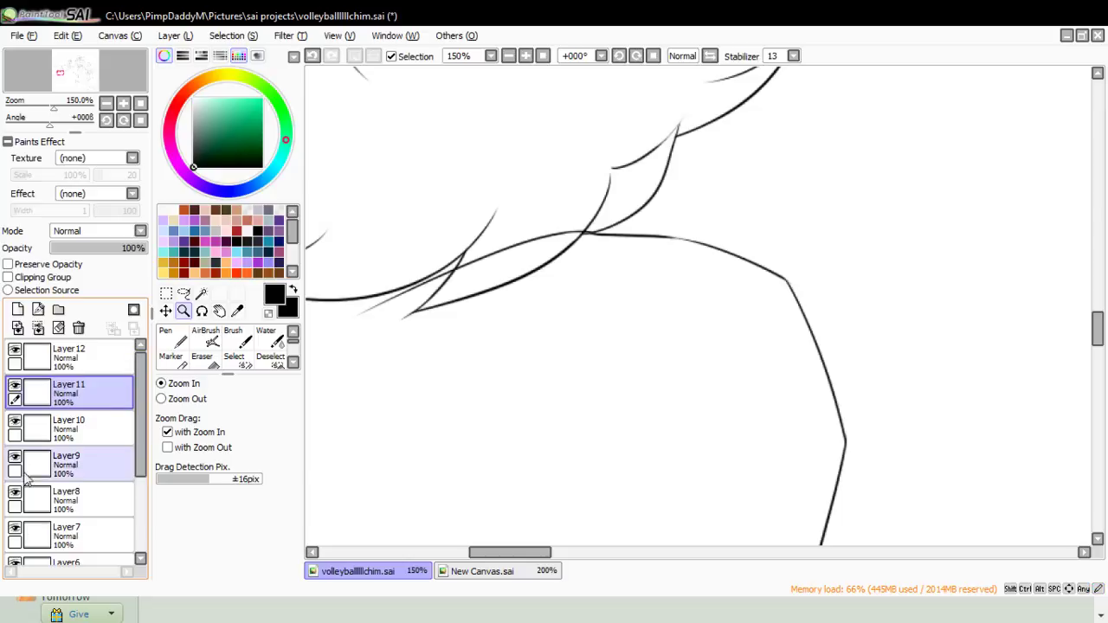
pyautogui.click(15, 456)
pyautogui.click(15, 456)
pyautogui.click(53, 469)
# - Erase the neck fur lines that hang below the shoulder contour on Layer9
pyautogui.click(183, 364)
pyautogui.click(204, 361)
pyautogui.moveTo(430, 311); pyautogui.dragTo(411, 320)
pyautogui.moveTo(470, 288)
pyautogui.mouseDown()
pyautogui.moveTo(509, 288)
pyautogui.moveTo(576, 251)
pyautogui.mouseUp()
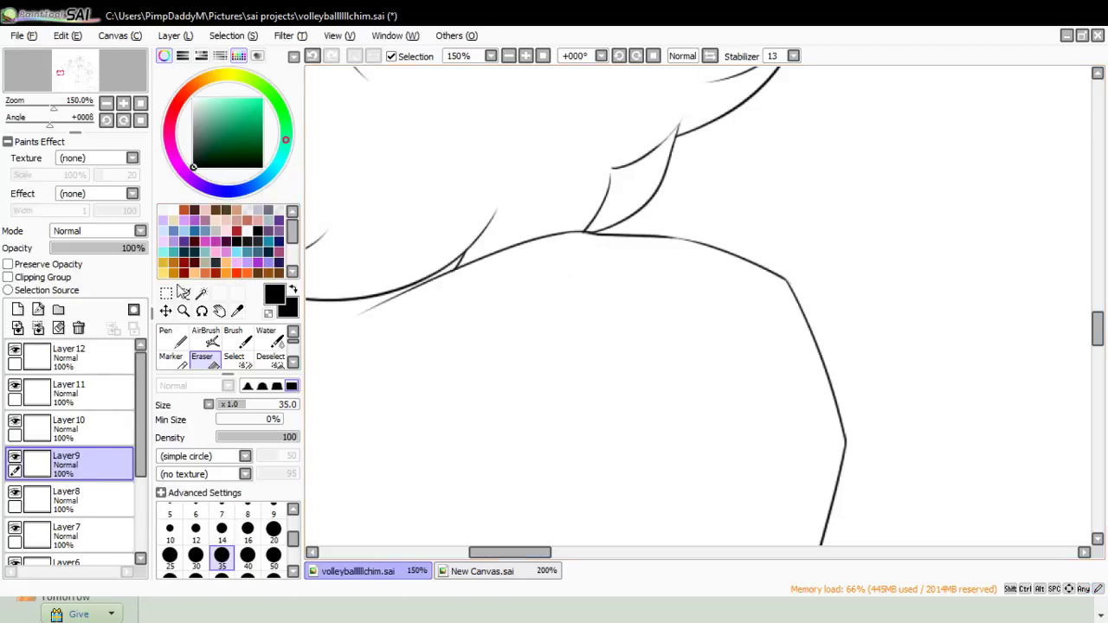
# - Merge the line art layers from Layer12 through Layer8 down into Layer7
pyautogui.click(182, 311)
pyautogui.click(497, 321)
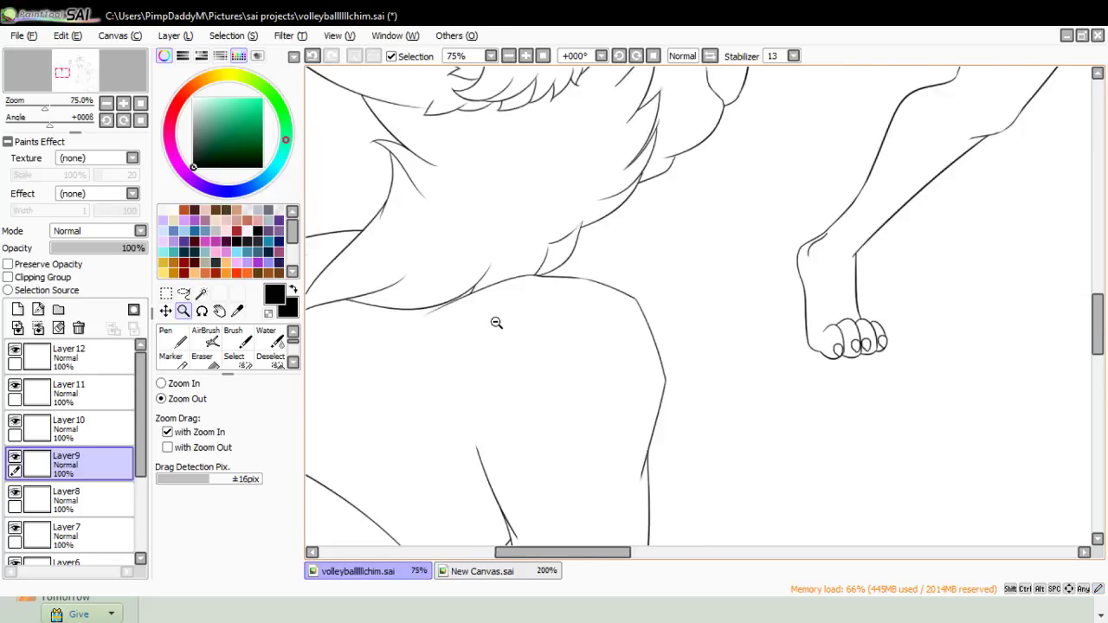
pyautogui.click(521, 207)
pyautogui.click(554, 179)
pyautogui.click(506, 284)
pyautogui.click(395, 386)
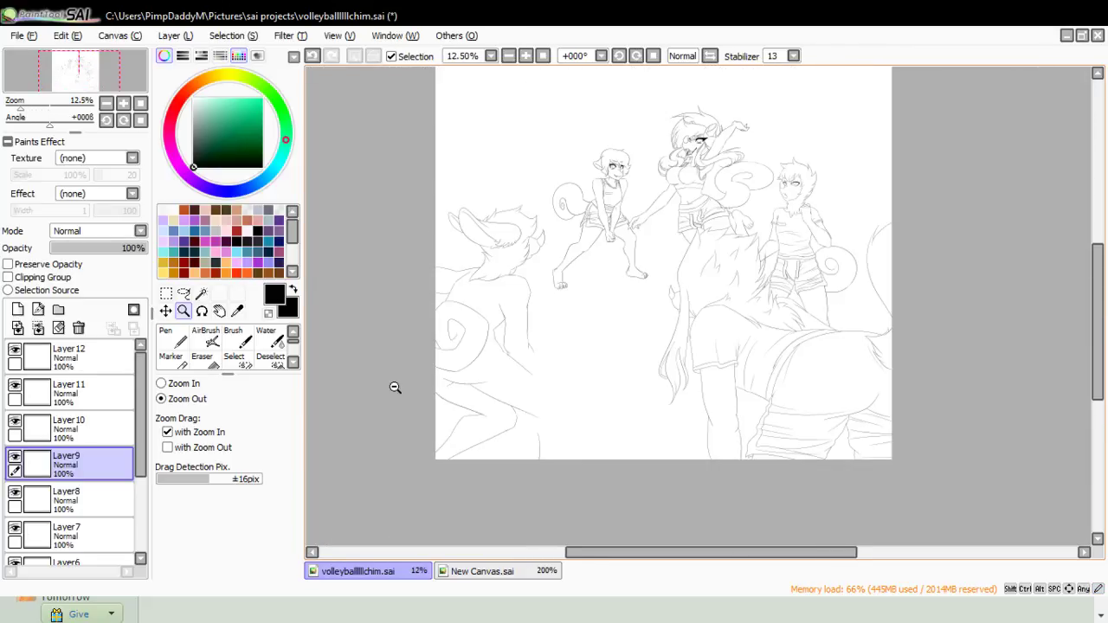
pyautogui.click(117, 360)
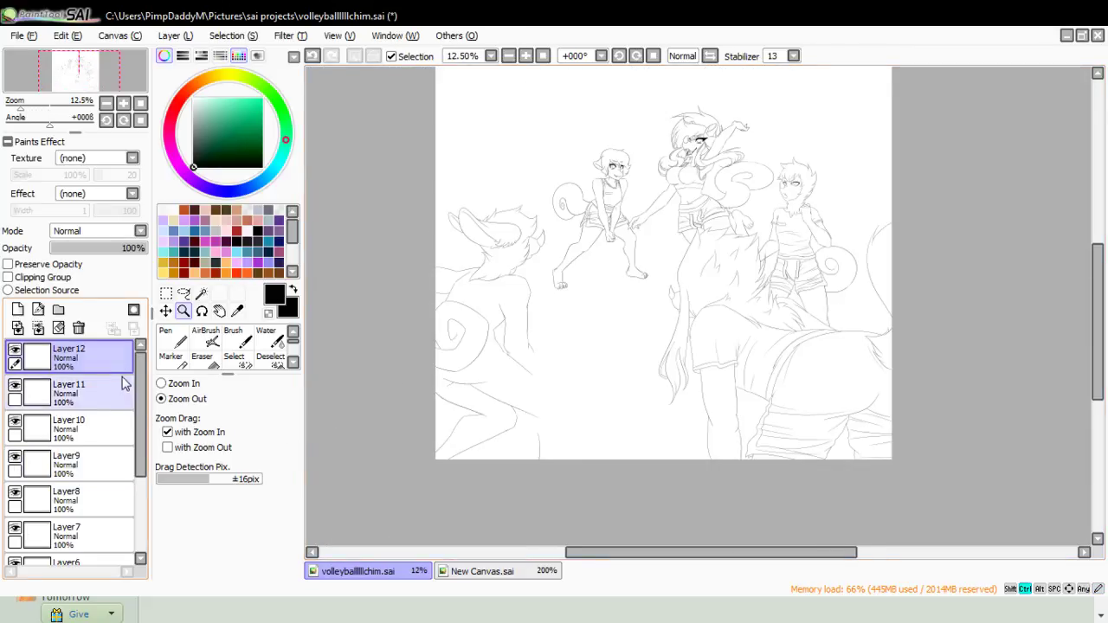
pyautogui.hotkey('ctrl', 'e')
pyautogui.hotkey('ctrl', 'e')
pyautogui.hotkey('ctrl', 'e')
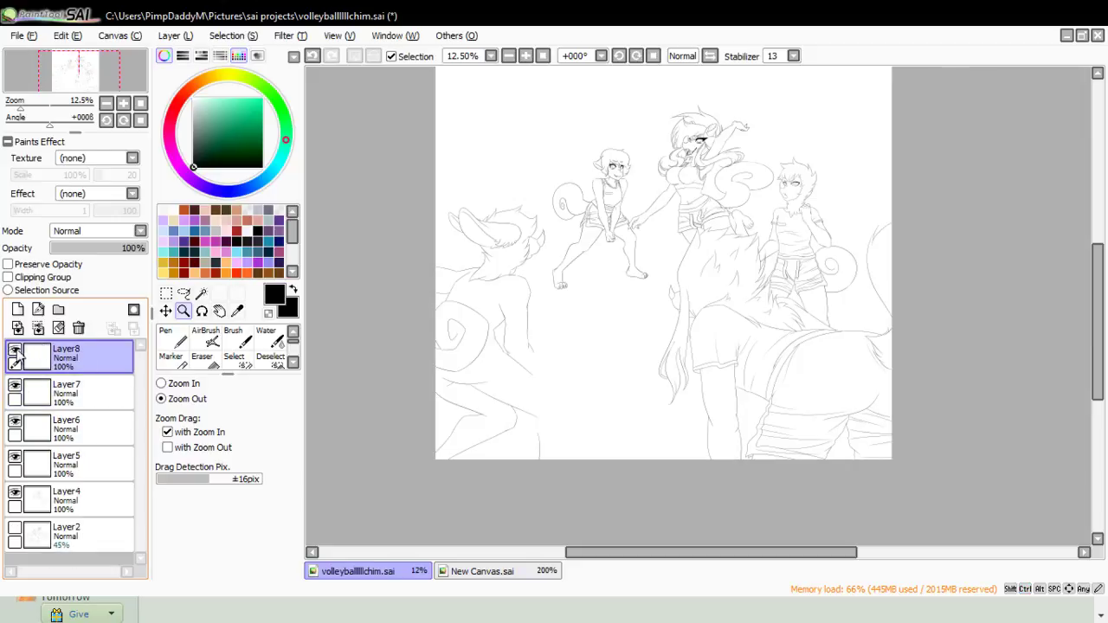
pyautogui.hotkey('ctrl', 'e')
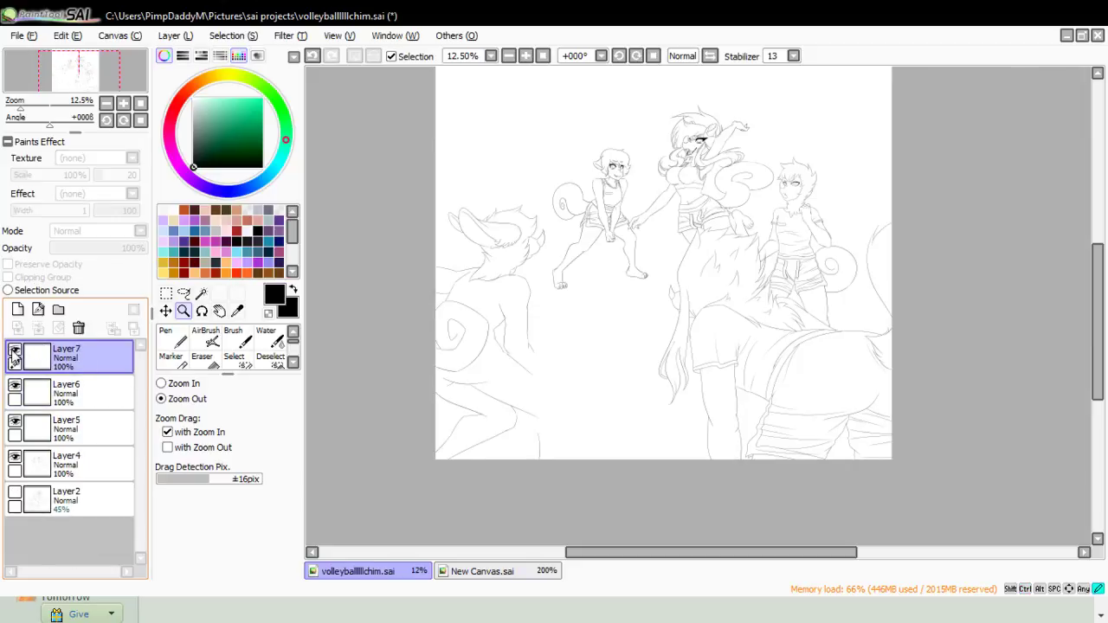
# - Merge Layer7 and Layer6 down into Layer5, and add a new layer above it
pyautogui.hotkey('ctrl', 'e')
pyautogui.hotkey('ctrl', 'e')
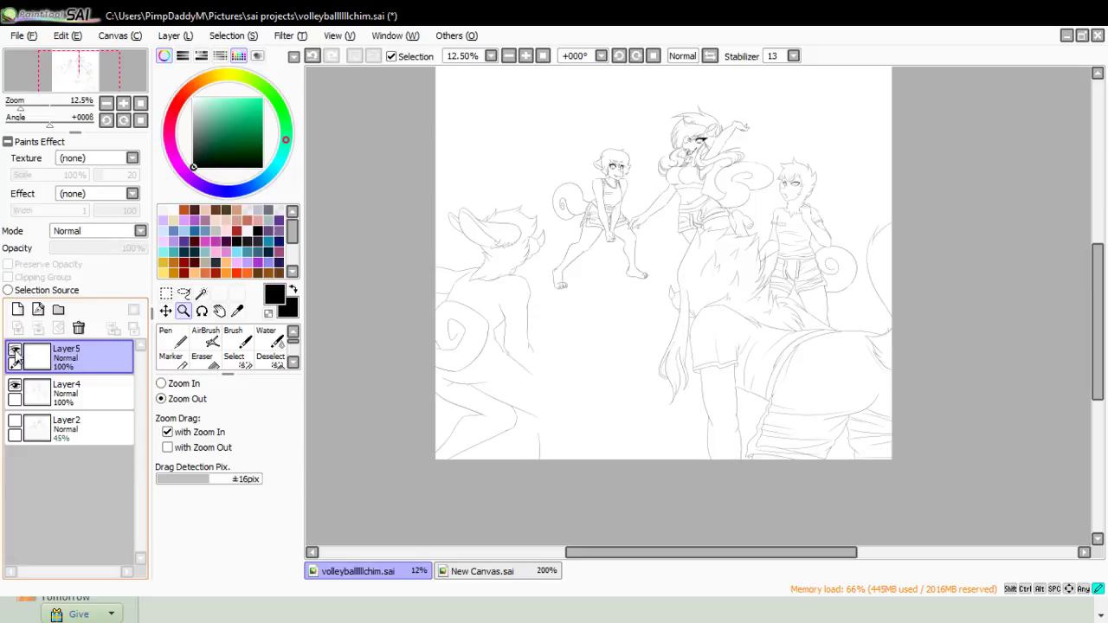
pyautogui.click(18, 309)
# - Draw a wavy sleeve hem across the horned creature's upper arm on the new layer with the 3.0 Pen
pyautogui.click(197, 385)
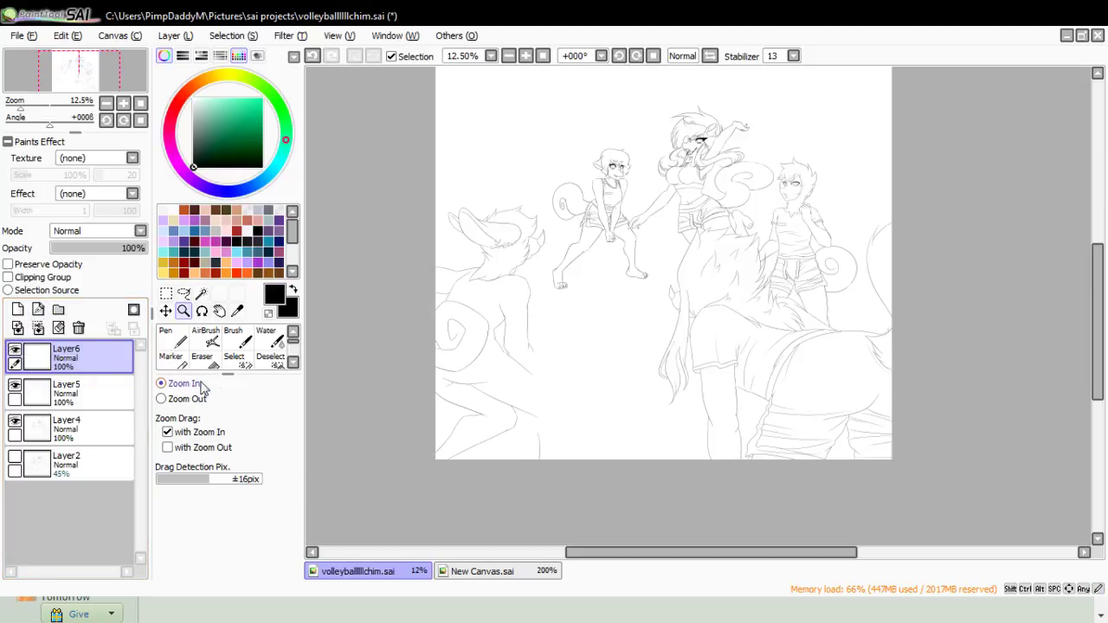
pyautogui.click(518, 405)
pyautogui.click(483, 294)
pyautogui.click(508, 279)
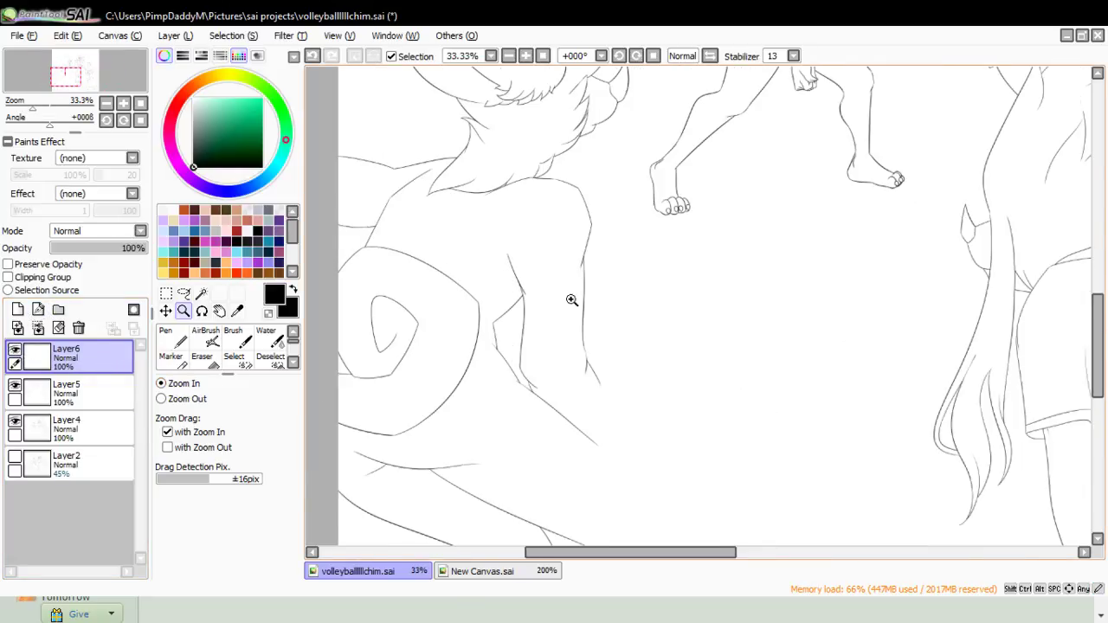
pyautogui.click(571, 299)
pyautogui.click(593, 284)
pyautogui.press('n')
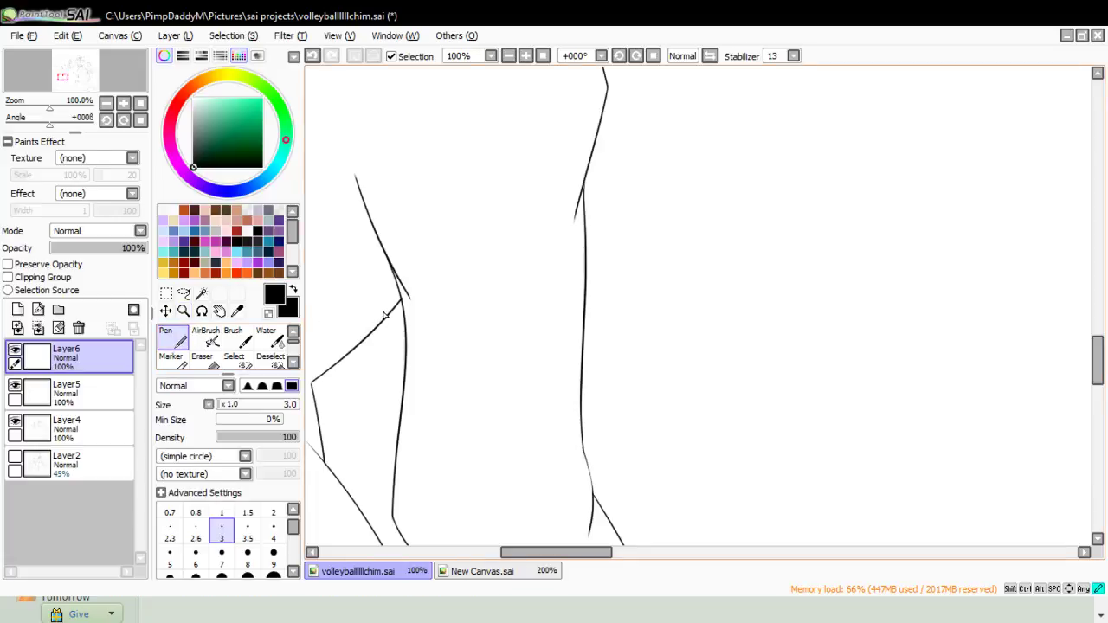
pyautogui.moveTo(385, 316)
pyautogui.mouseDown()
pyautogui.moveTo(450, 331)
pyautogui.moveTo(571, 293)
pyautogui.mouseUp()
pyautogui.hotkey('ctrl', 'z')
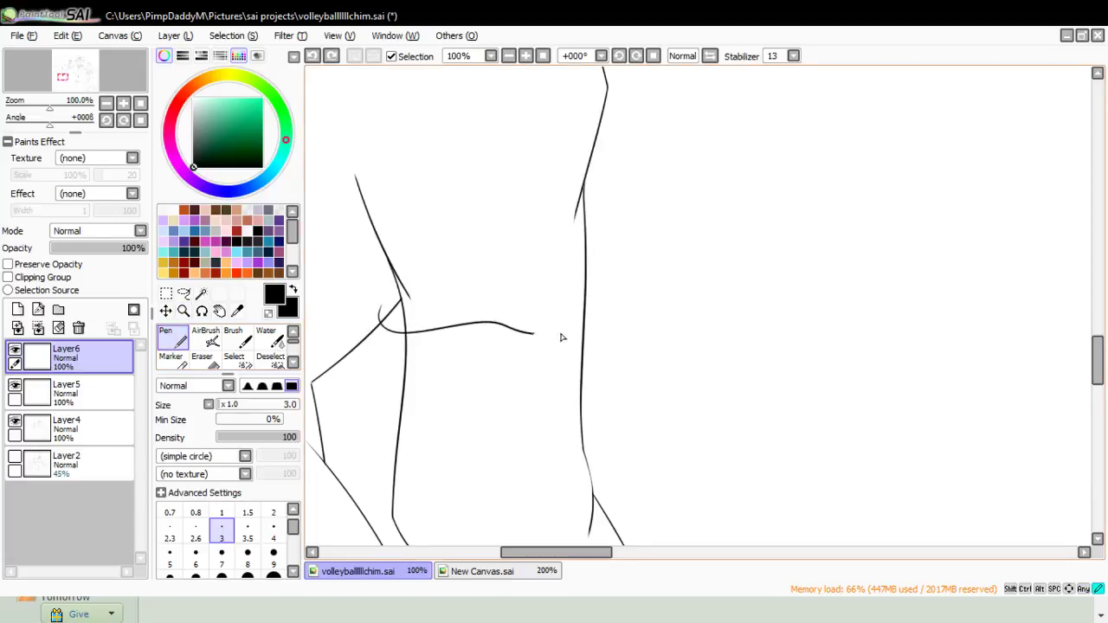
pyautogui.moveTo(561, 338); pyautogui.dragTo(565, 324)
# - Draw the sleeve's side edges up from both ends of the hem, and add crease lines inside the sleeve
pyautogui.press('e')
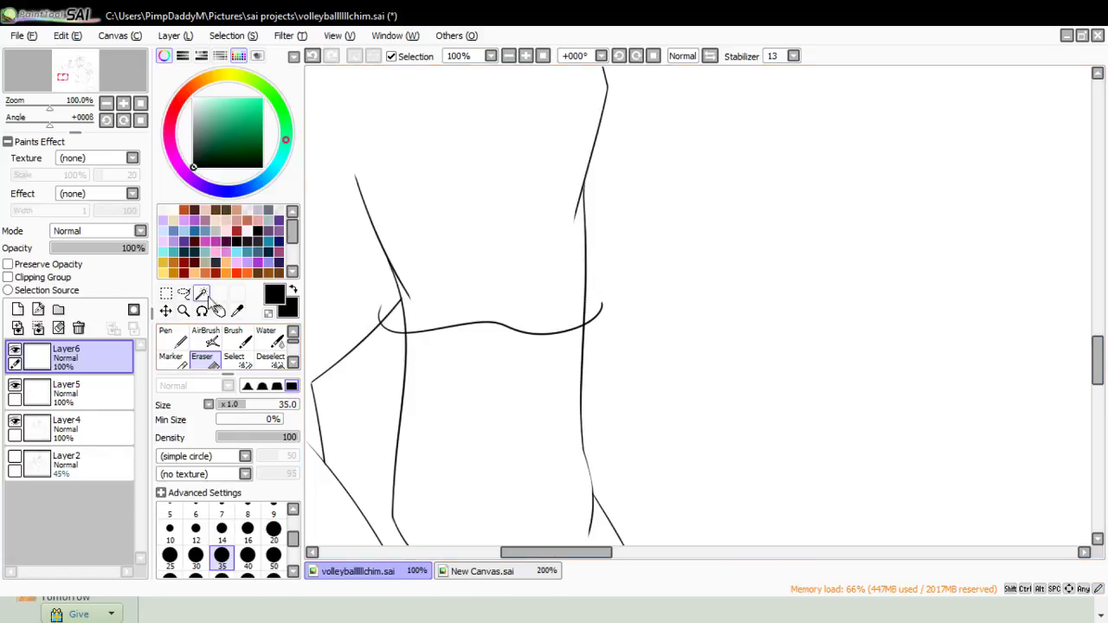
pyautogui.click(165, 336)
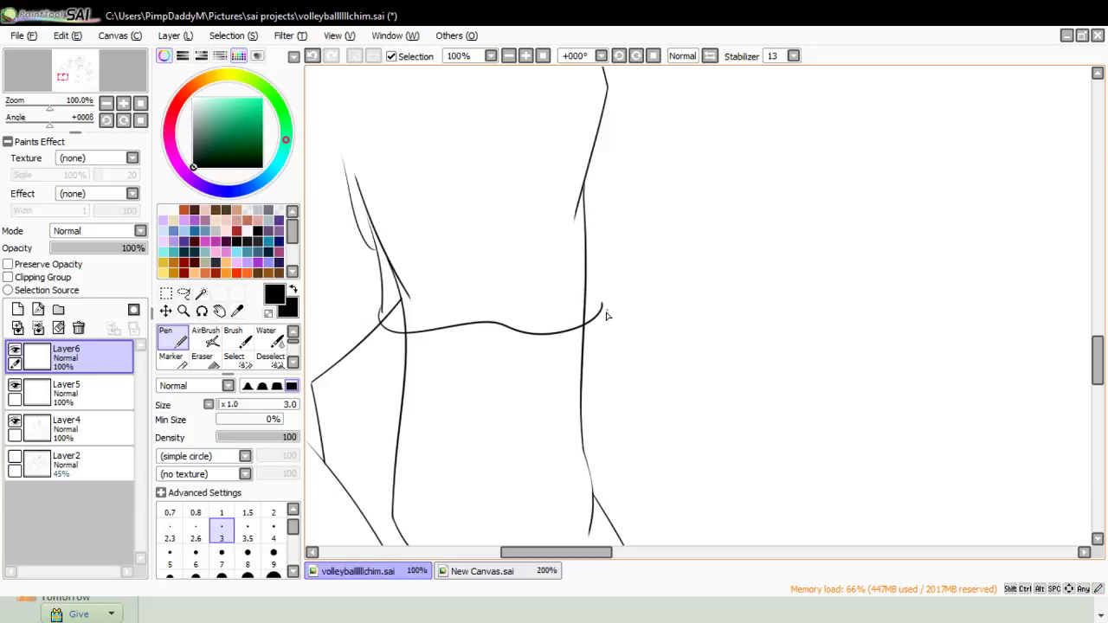
pyautogui.moveTo(603, 309); pyautogui.dragTo(596, 143)
pyautogui.hotkey('ctrl', 'z')
pyautogui.moveTo(601, 304); pyautogui.dragTo(597, 111)
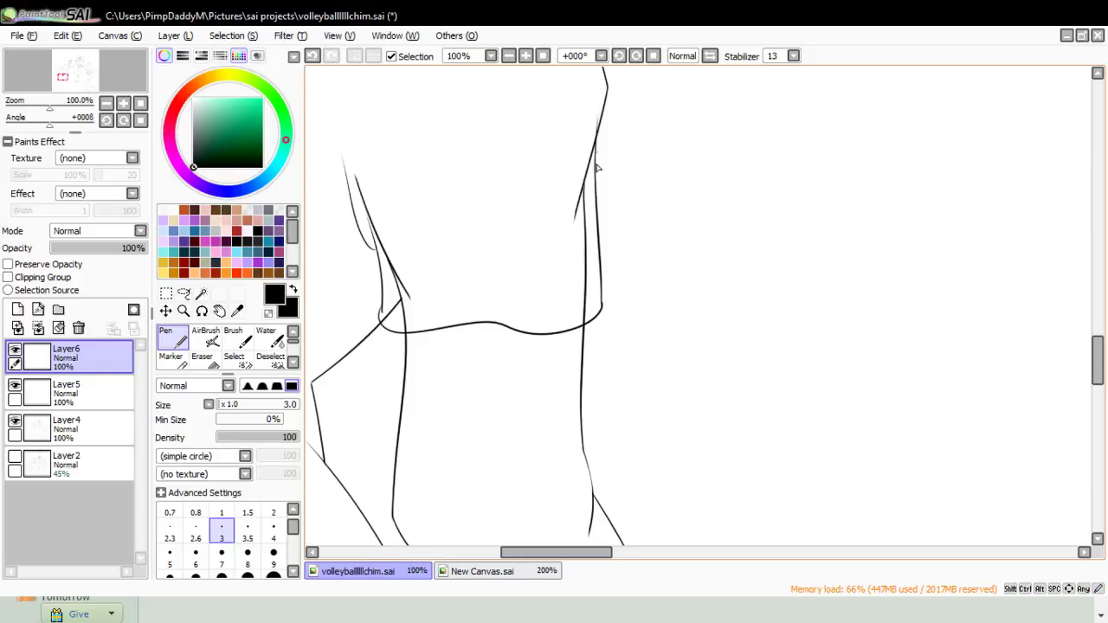
pyautogui.moveTo(487, 304); pyautogui.dragTo(478, 161)
# - Draw a short collar line from the back contour behind the neck down to the shoulder line
pyautogui.moveTo(1097, 377); pyautogui.dragTo(1096, 353)
pyautogui.moveTo(574, 553); pyautogui.dragTo(499, 529)
pyautogui.hotkey('ctrl', 'z')
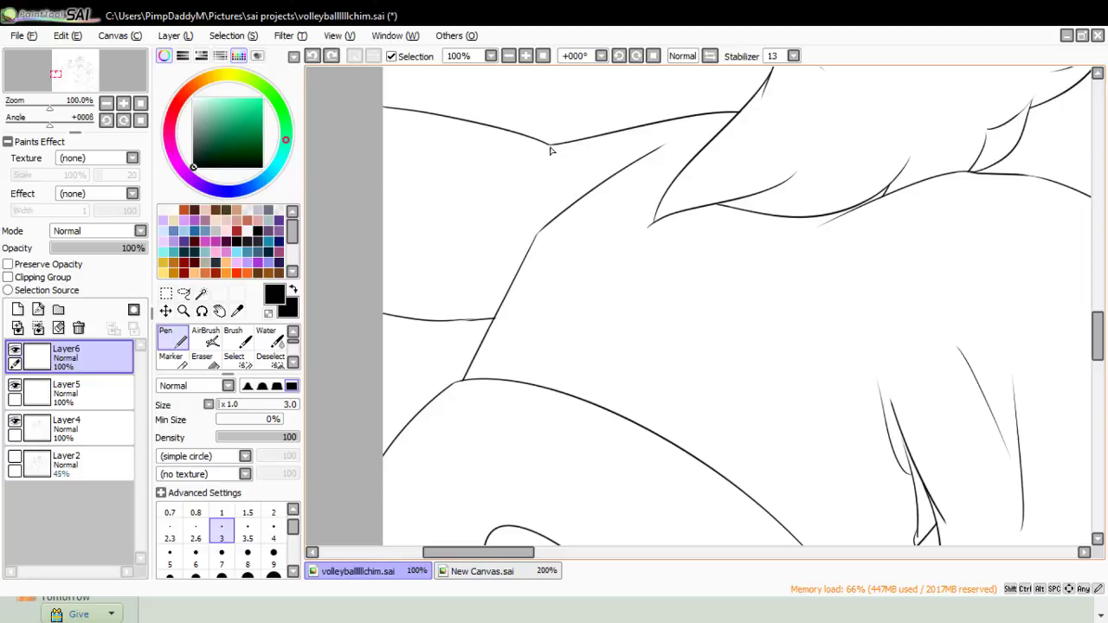
pyautogui.moveTo(552, 145)
pyautogui.mouseDown()
pyautogui.moveTo(535, 264)
pyautogui.moveTo(554, 253)
pyautogui.mouseUp()
pyautogui.click(202, 356)
# - Draw the shirt's curved bottom hem across the waist, from the curled tail to the creature's side behind the arm
pyautogui.click(182, 311)
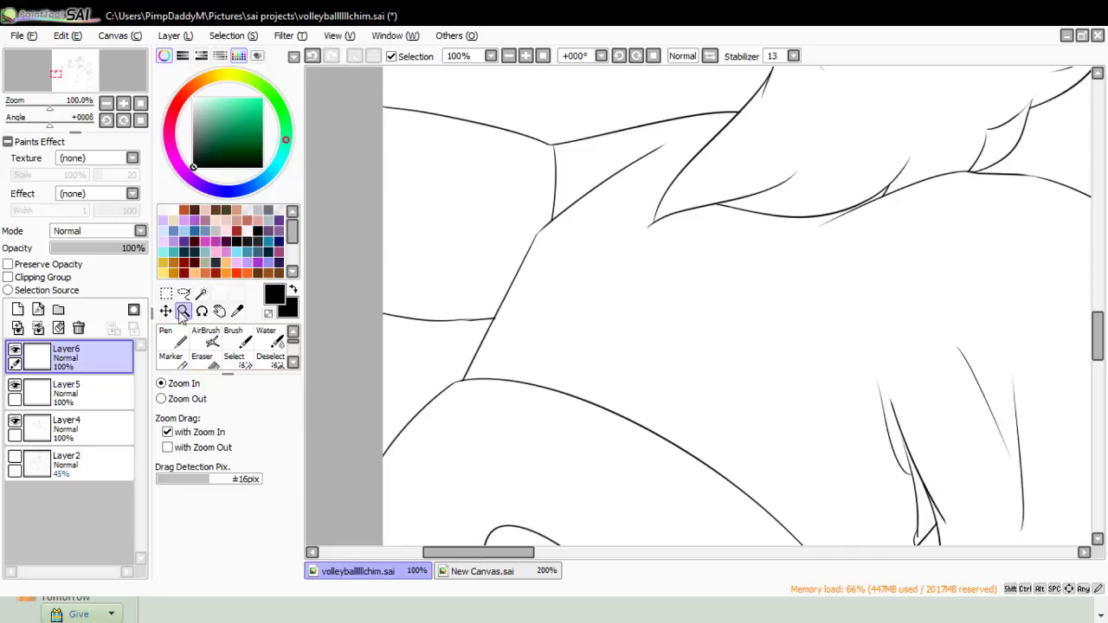
pyautogui.click(161, 399)
pyautogui.click(423, 179)
pyautogui.click(339, 273)
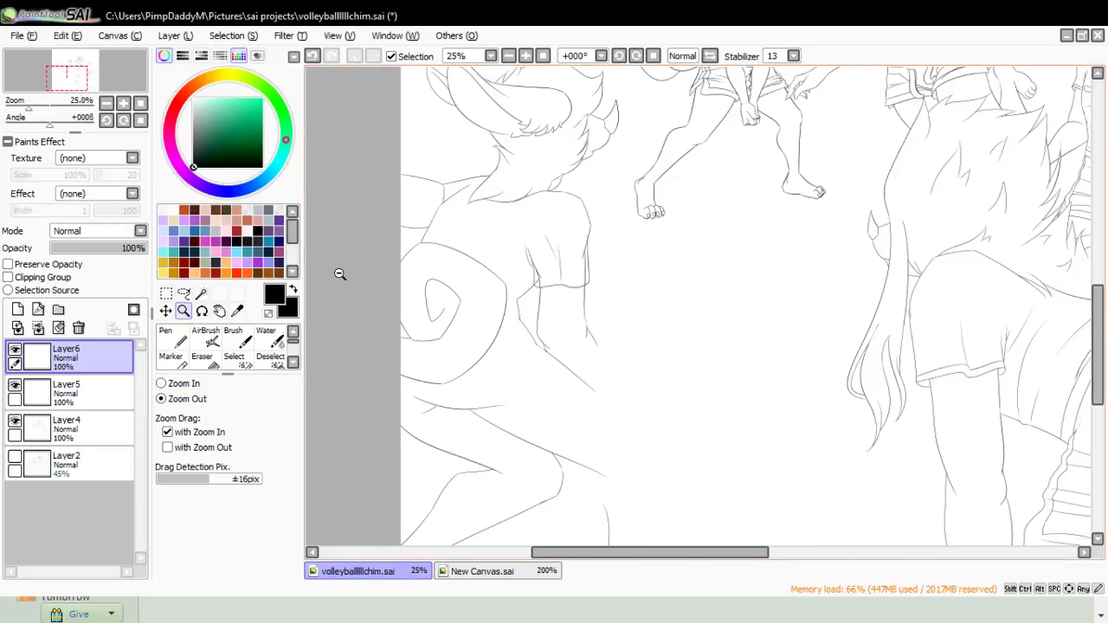
pyautogui.click(522, 368)
pyautogui.click(526, 337)
pyautogui.press('n')
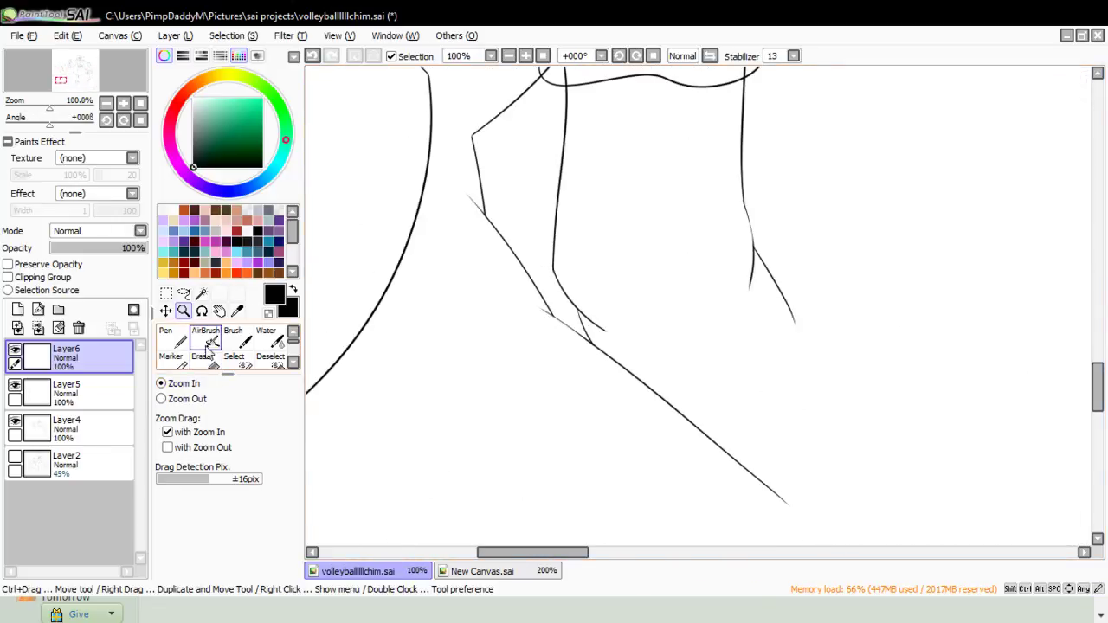
pyautogui.moveTo(345, 312); pyautogui.dragTo(570, 316)
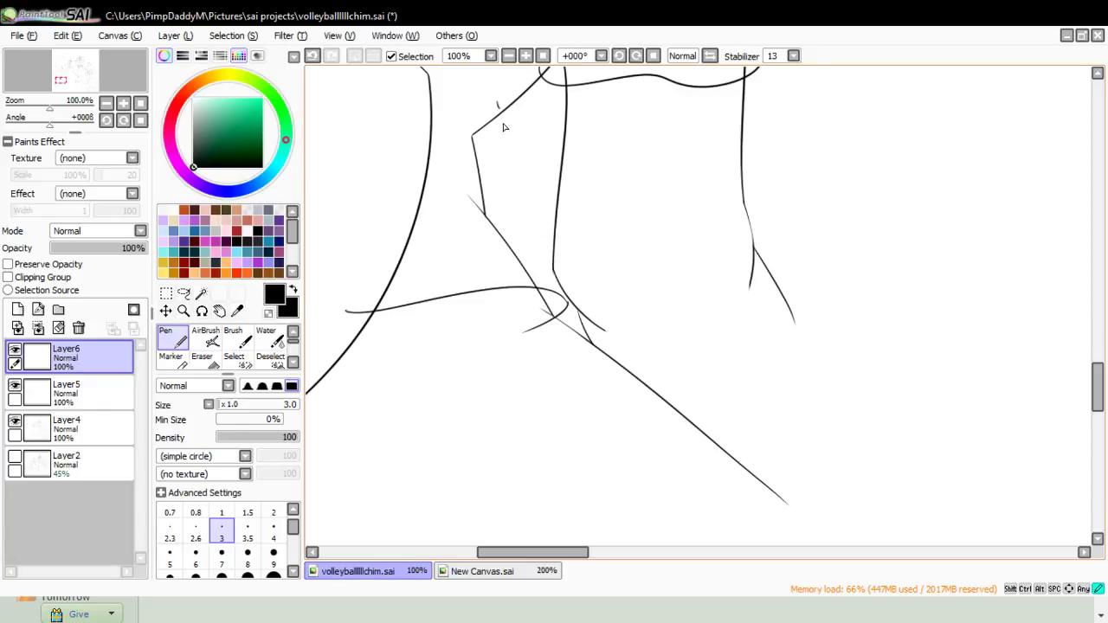
# - Draw the bunched shirt folds along the creature's side, from behind the elbow gap down to the bottom hem
pyautogui.hotkey('ctrl', 'z')
pyautogui.moveTo(487, 117); pyautogui.dragTo(474, 157)
pyautogui.hotkey('ctrl', 'z')
pyautogui.moveTo(475, 151); pyautogui.dragTo(509, 213)
pyautogui.hotkey('ctrl', 'z')
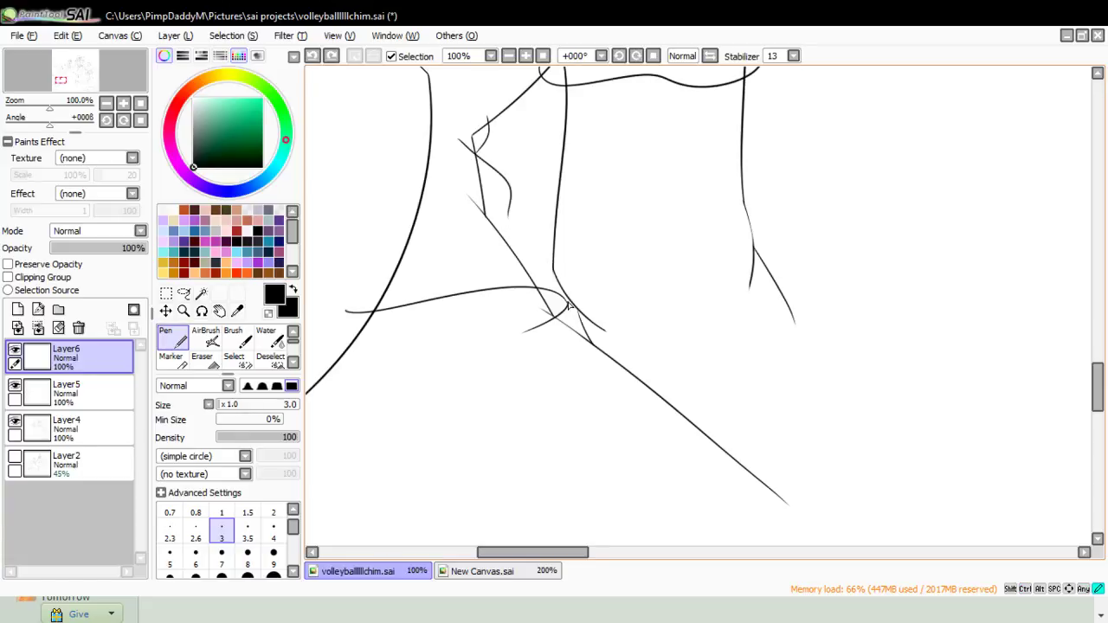
pyautogui.moveTo(568, 305); pyautogui.dragTo(487, 197)
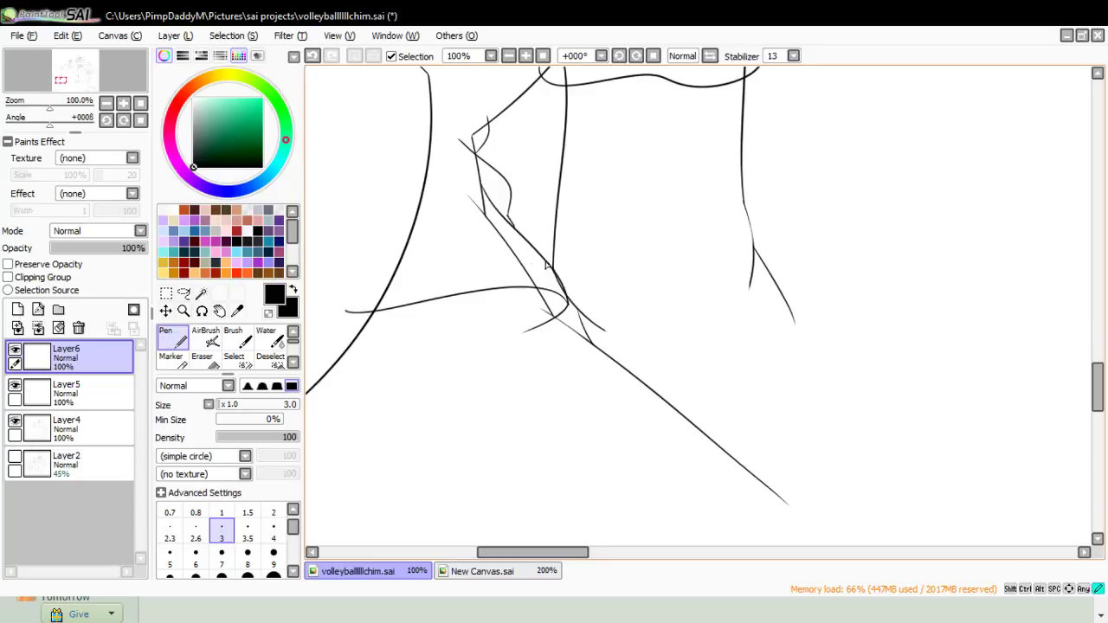
# - Draw a second curved line just above the shirt's bottom hem to form its border
pyautogui.moveTo(547, 264); pyautogui.dragTo(330, 292)
pyautogui.hotkey('ctrl', 'z')
pyautogui.moveTo(550, 257)
pyautogui.mouseDown()
pyautogui.moveTo(340, 283)
pyautogui.moveTo(376, 272)
pyautogui.moveTo(353, 318)
pyautogui.moveTo(376, 288)
pyautogui.moveTo(418, 290)
pyautogui.mouseUp()
# - Erase the ends of the bottom hem lines that overshoot the curled tail and the creature's side
pyautogui.click(201, 357)
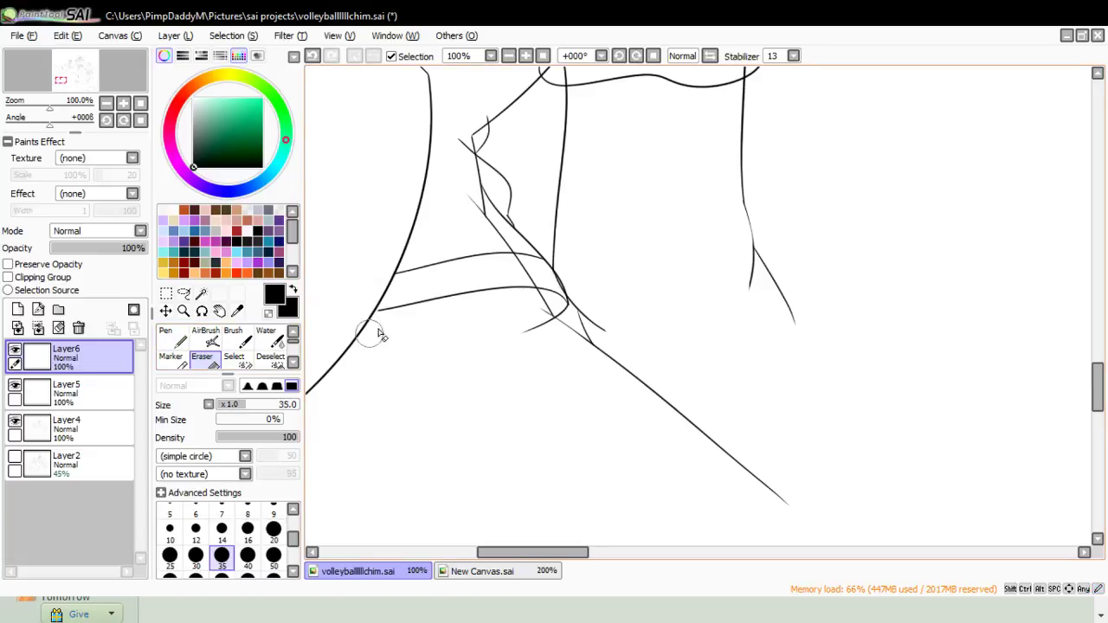
pyautogui.hotkey('ctrl', 'z')
pyautogui.moveTo(364, 320); pyautogui.dragTo(369, 343)
pyautogui.moveTo(516, 340)
pyautogui.mouseDown()
pyautogui.moveTo(541, 325)
pyautogui.moveTo(566, 336)
pyautogui.mouseUp()
pyautogui.moveTo(574, 278); pyautogui.dragTo(573, 287)
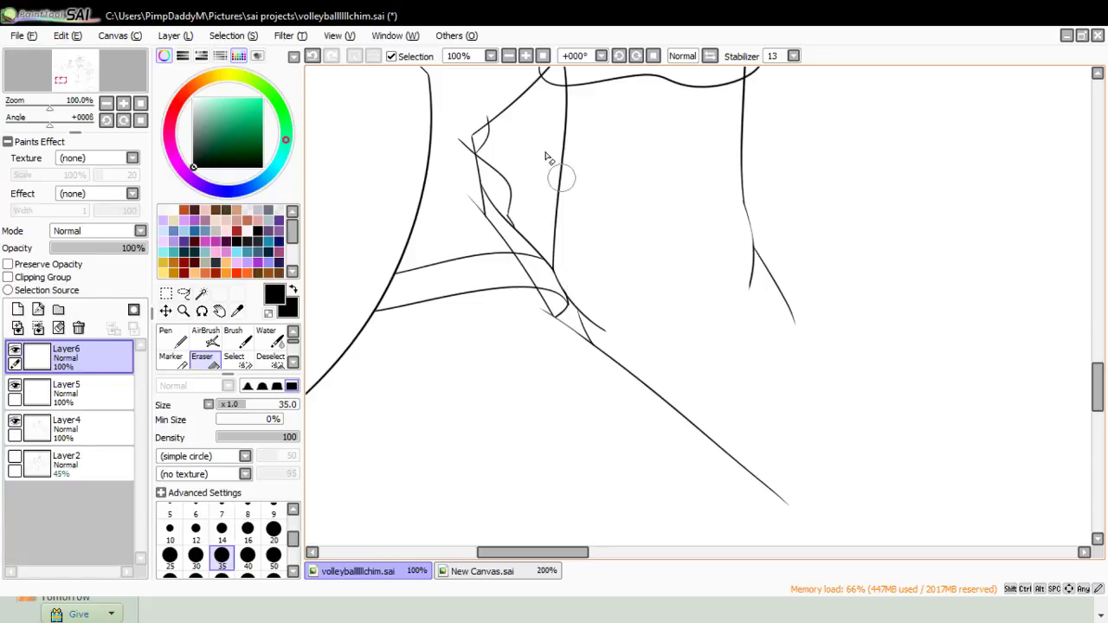
# - Draw a second wavy line just above the sleeve hem to form the cuff border
pyautogui.moveTo(1097, 383); pyautogui.dragTo(1099, 341)
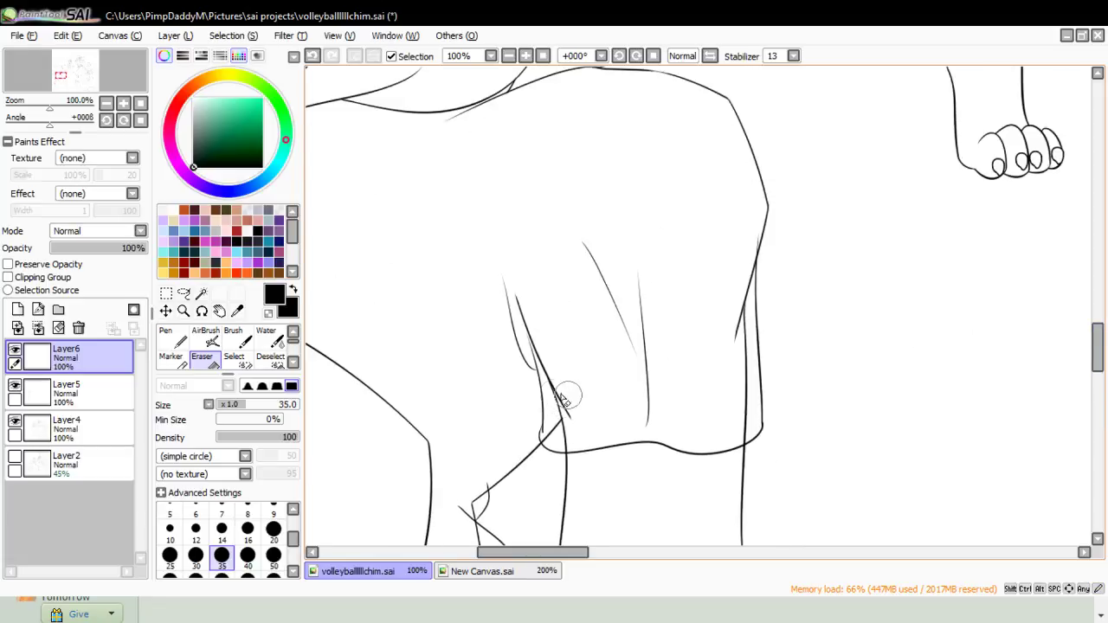
pyautogui.click(171, 337)
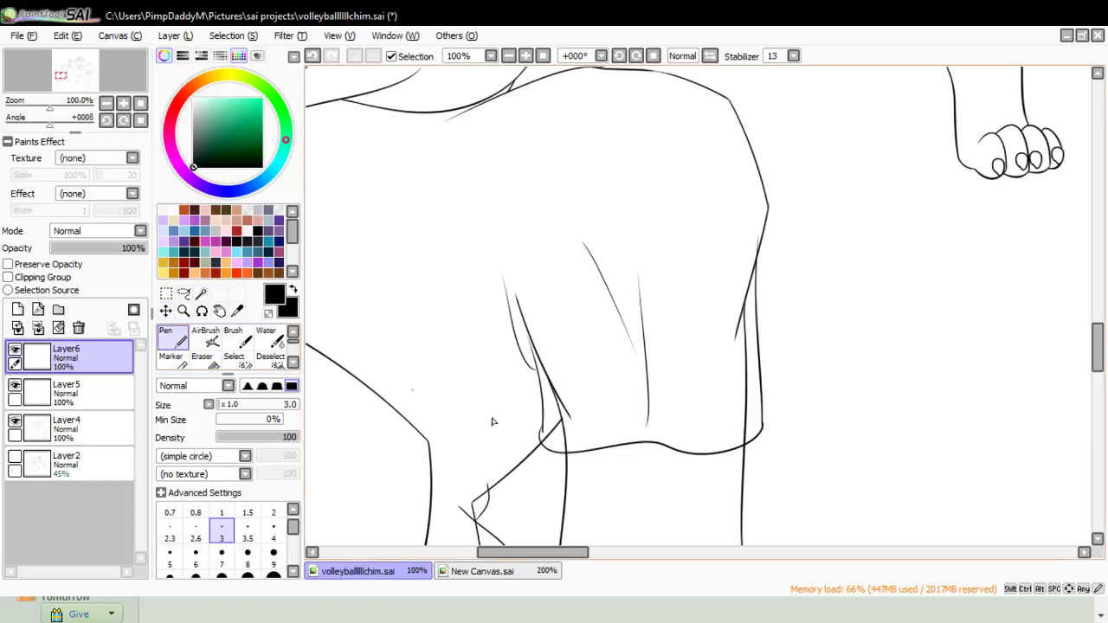
pyautogui.moveTo(544, 428); pyautogui.dragTo(684, 434)
pyautogui.hotkey('ctrl', 'z')
pyautogui.moveTo(544, 426); pyautogui.dragTo(705, 430)
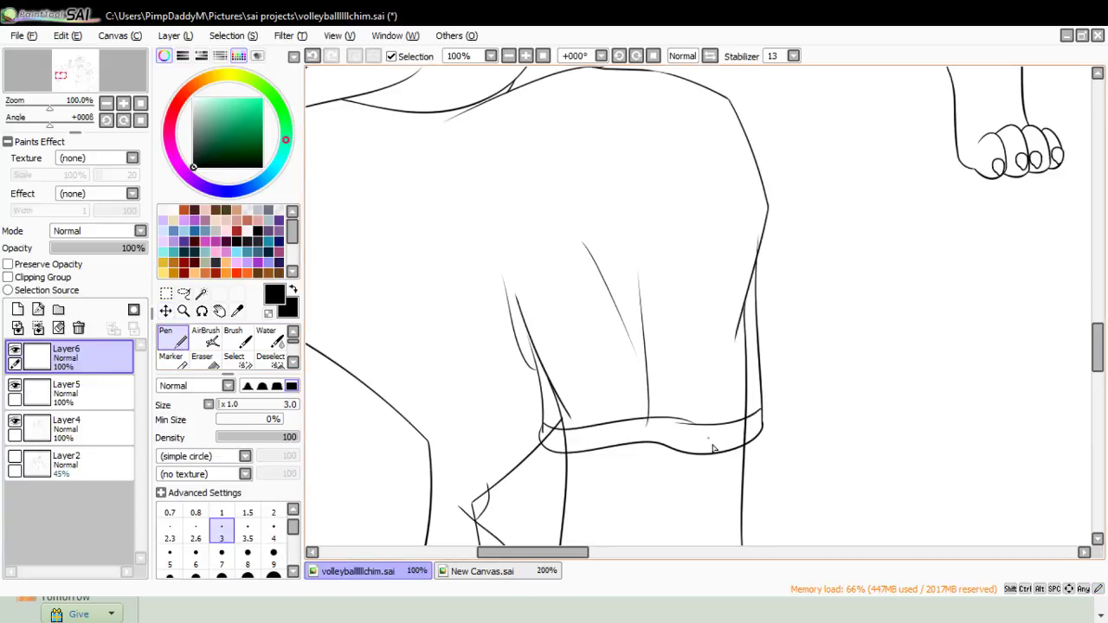
# - Draw a connecting stroke that joins the two overlapping parts of the upper cuff line at 200% zoom
pyautogui.moveTo(532, 552); pyautogui.dragTo(571, 552)
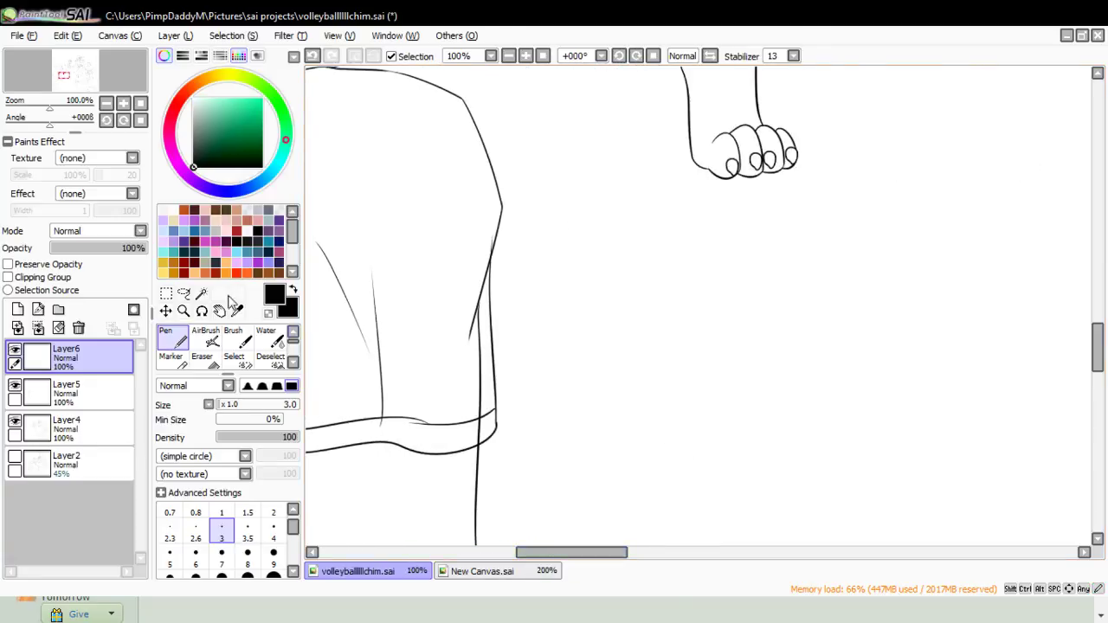
pyautogui.click(183, 311)
pyautogui.click(381, 459)
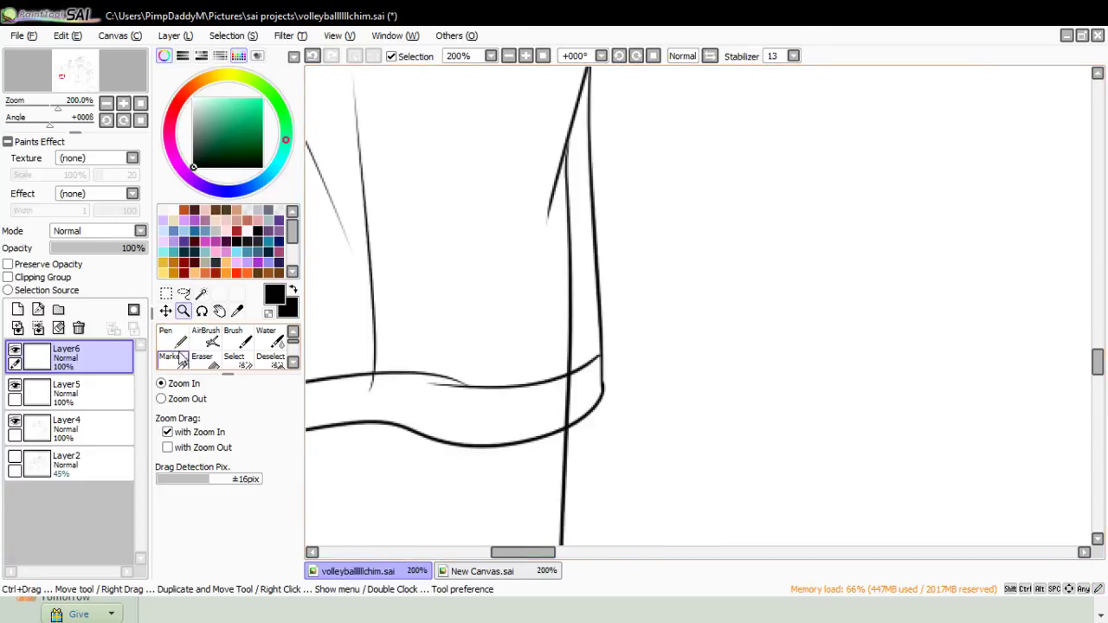
pyautogui.press('n')
pyautogui.moveTo(383, 375)
pyautogui.mouseDown()
pyautogui.moveTo(473, 387)
pyautogui.moveTo(410, 377)
pyautogui.moveTo(449, 390)
pyautogui.mouseUp()
pyautogui.hotkey('ctrl', 'z')
pyautogui.hotkey('ctrl', 'z')
pyautogui.hotkey('ctrl', 'z')
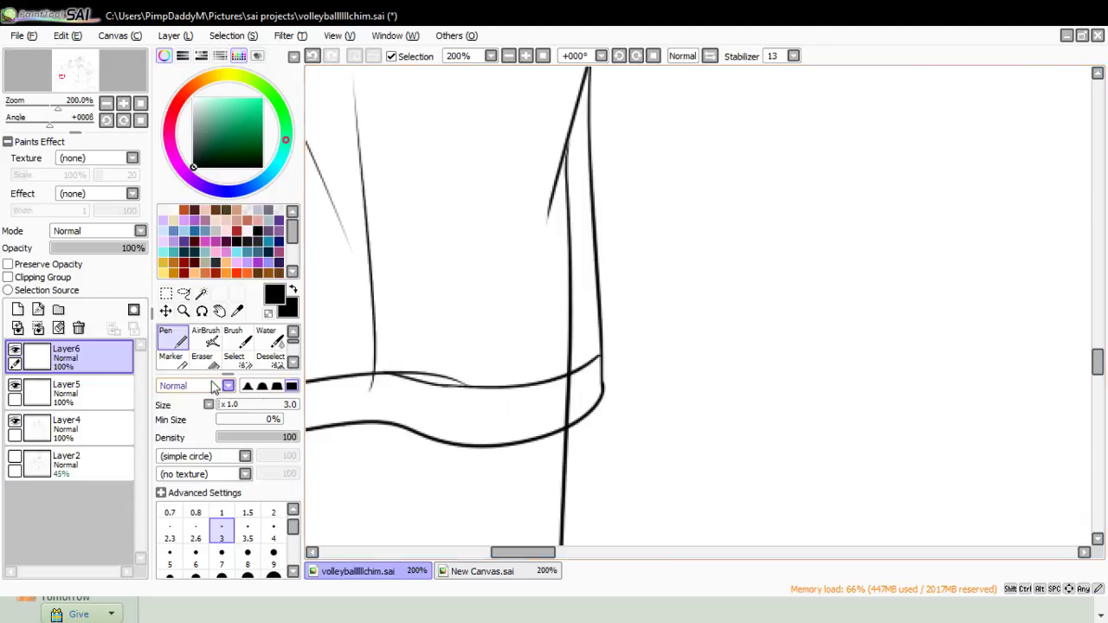
# - Erase the stray doubled stroke above the upper cuff line with the Eraser at size 20
pyautogui.click(205, 360)
pyautogui.moveTo(381, 356); pyautogui.dragTo(443, 376)
pyautogui.hotkey('ctrl', 'z')
pyautogui.press('[')
pyautogui.press('[')
pyautogui.press('[')
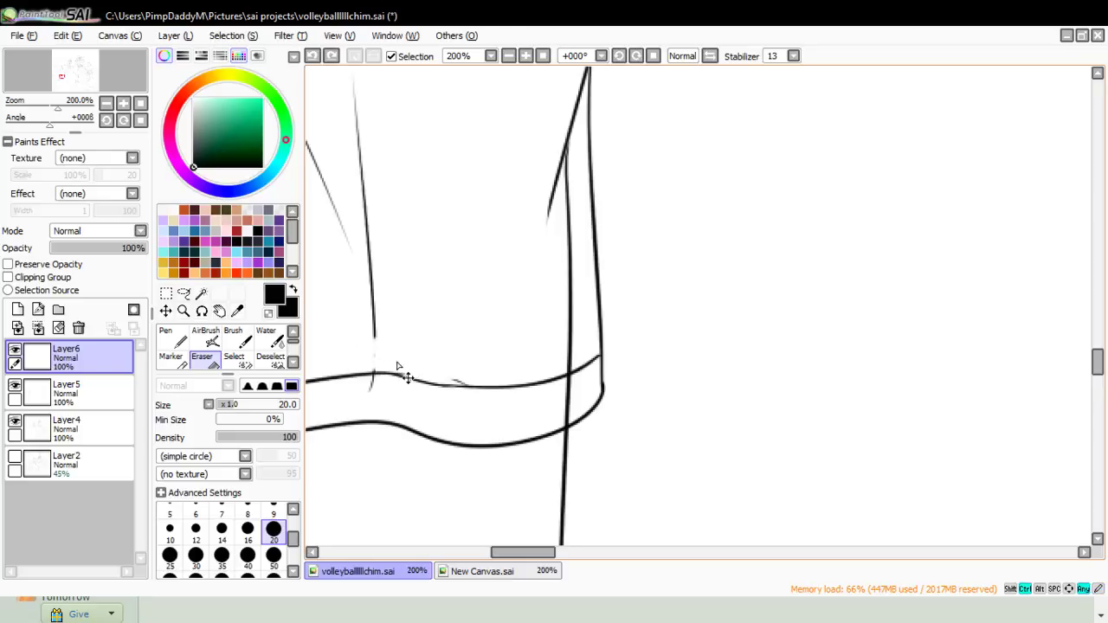
pyautogui.hotkey('ctrl', 'z')
pyautogui.moveTo(396, 364); pyautogui.dragTo(482, 375)
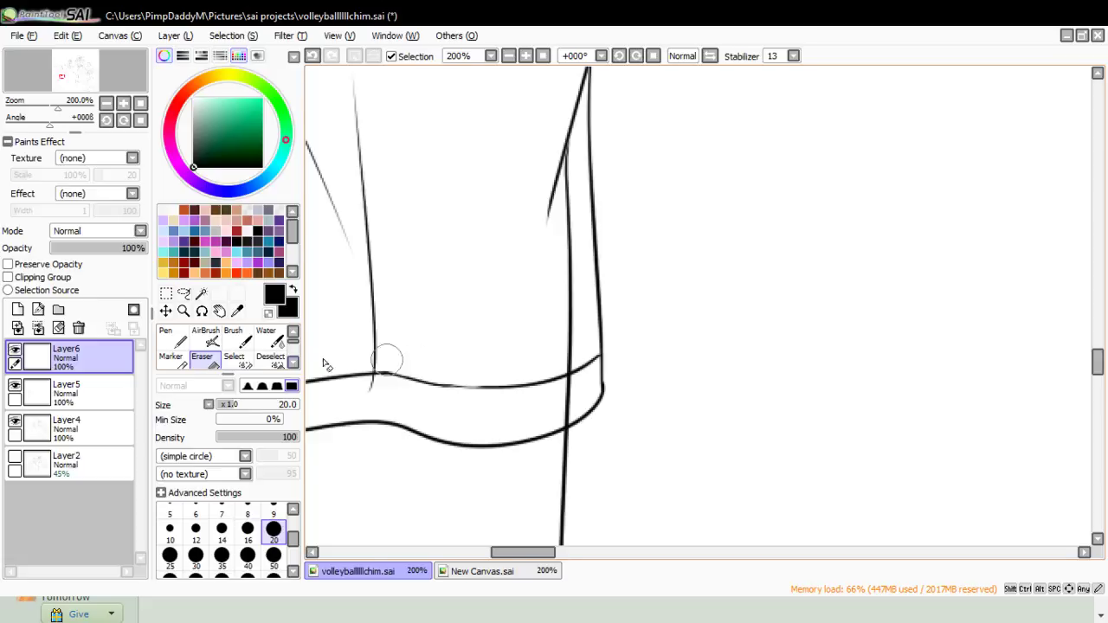
# - Draw a second collar line beside the first one behind the neck, and erase its overshooting ends
pyautogui.click(183, 311)
pyautogui.click(188, 401)
pyautogui.click(663, 299)
pyautogui.click(663, 348)
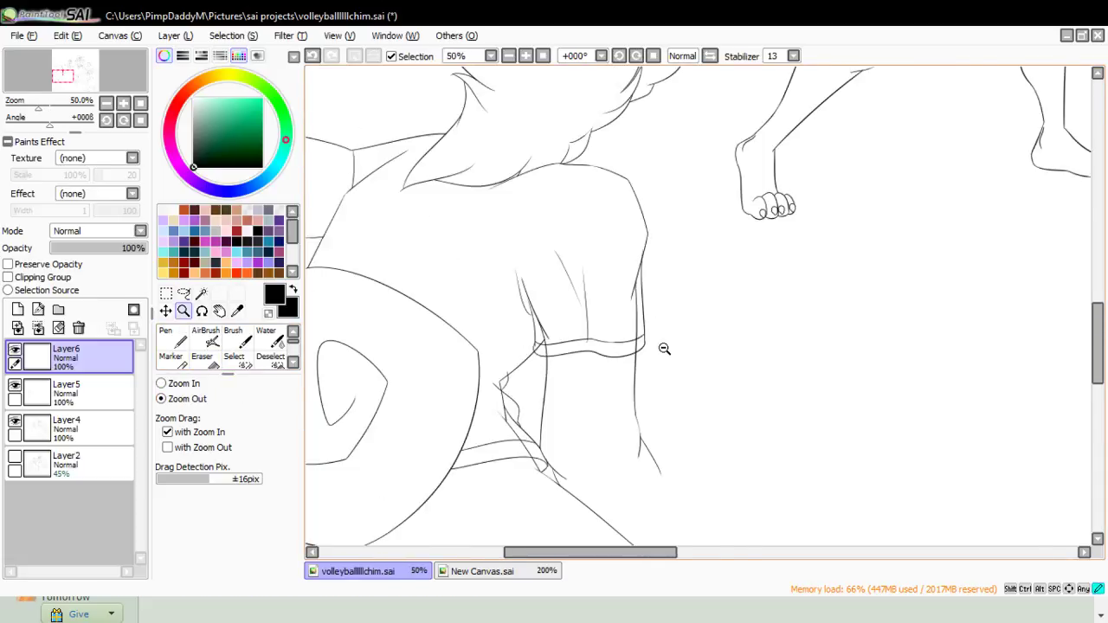
pyautogui.click(662, 349)
pyautogui.click(512, 263)
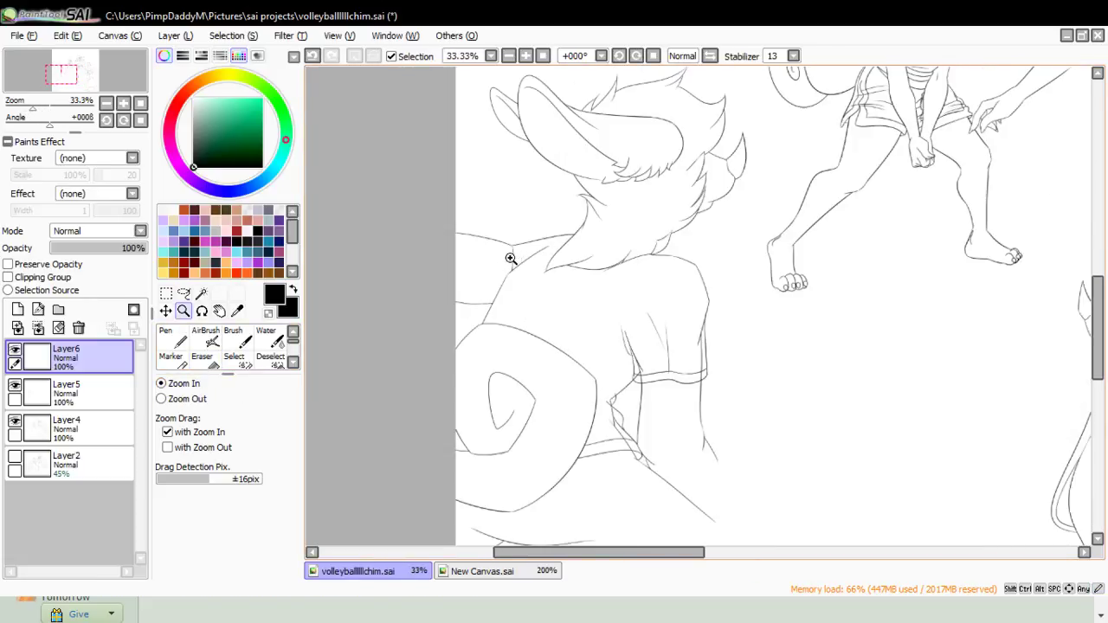
pyautogui.click(511, 250)
pyautogui.click(512, 250)
pyautogui.click(173, 340)
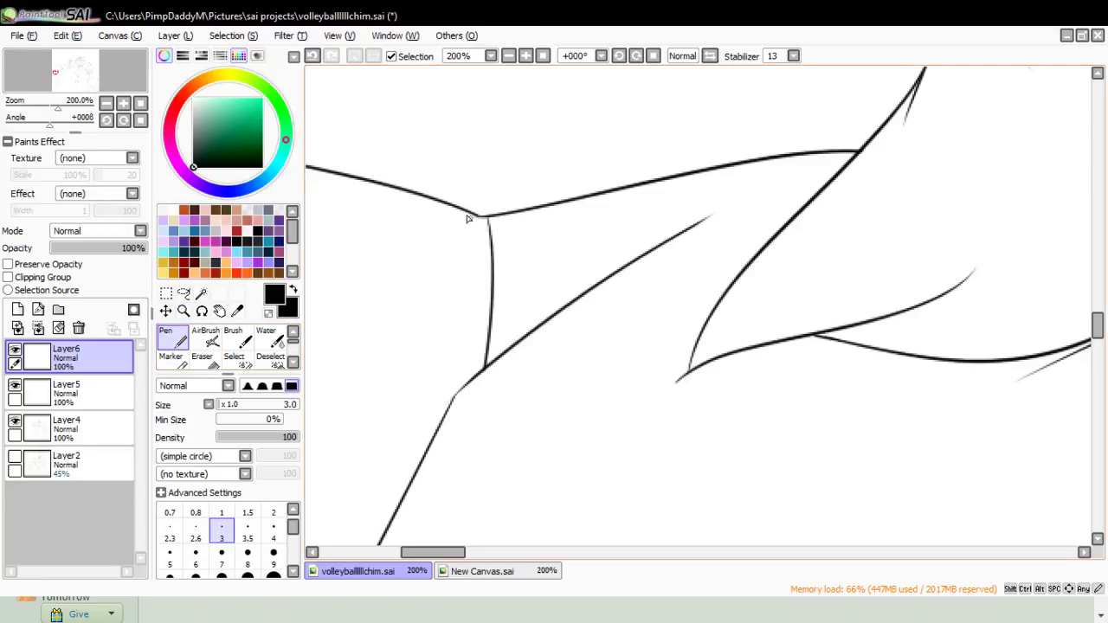
pyautogui.moveTo(454, 204); pyautogui.dragTo(456, 457)
pyautogui.click(202, 357)
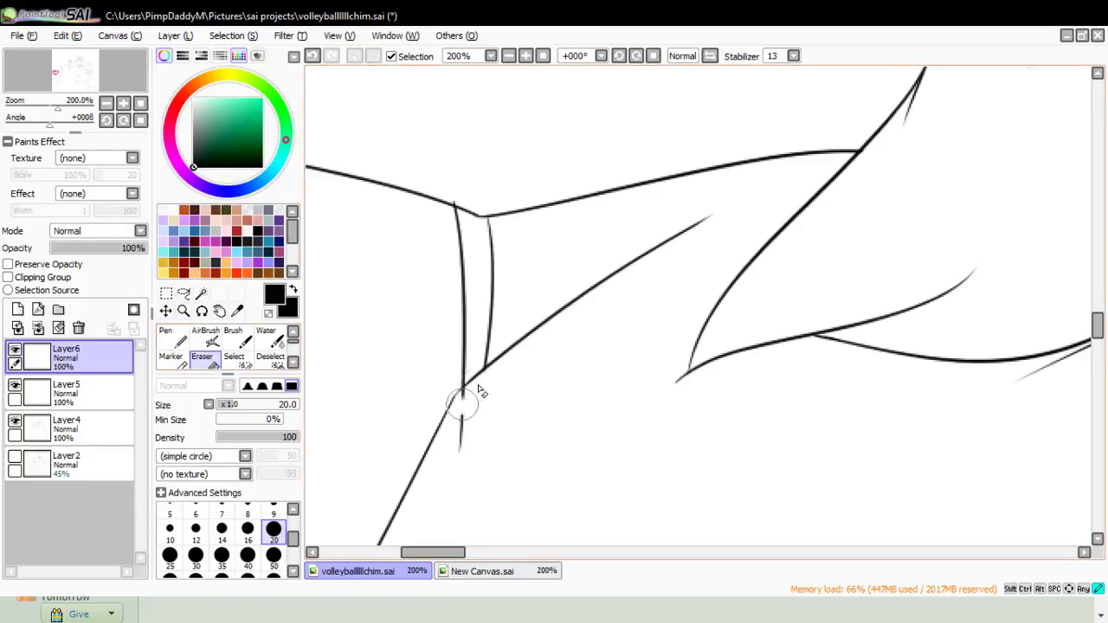
pyautogui.moveTo(470, 390); pyautogui.dragTo(458, 467)
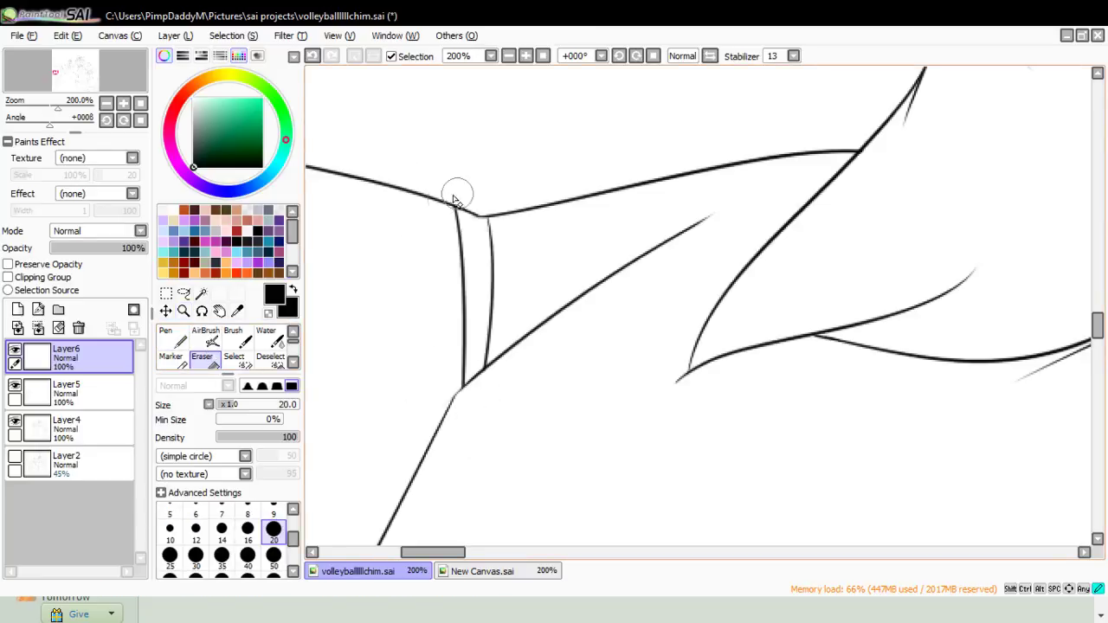
# - Draw short fold lines running from the creature's waist toward the curled tail with the Pen at size 3
pyautogui.click(183, 310)
pyautogui.click(433, 163)
pyautogui.click(433, 164)
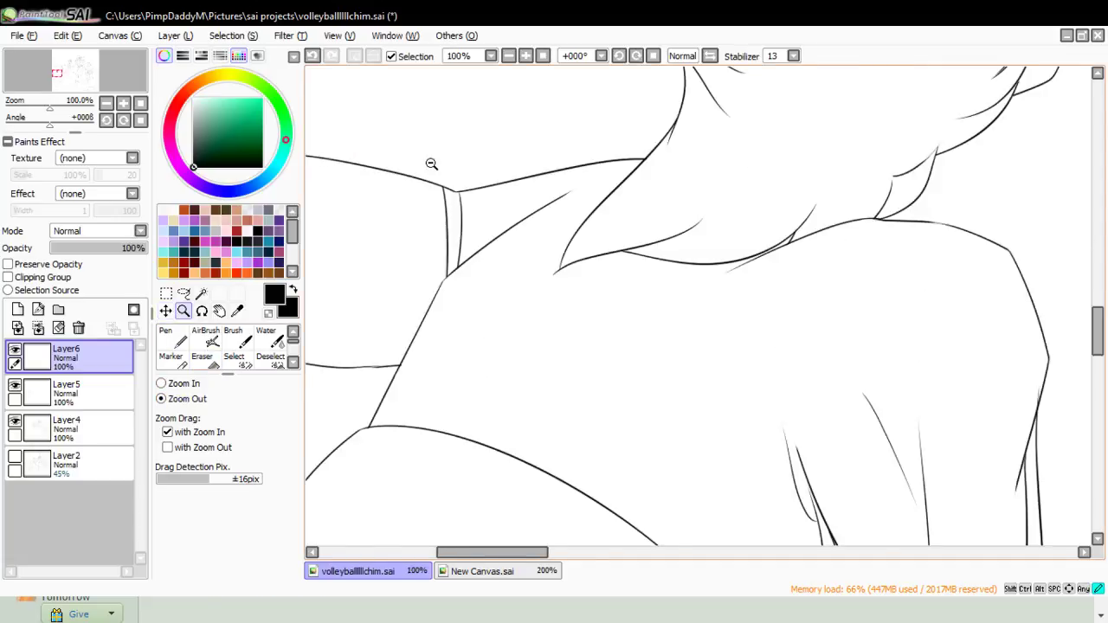
pyautogui.click(434, 164)
pyautogui.click(434, 164)
pyautogui.click(434, 163)
pyautogui.click(161, 384)
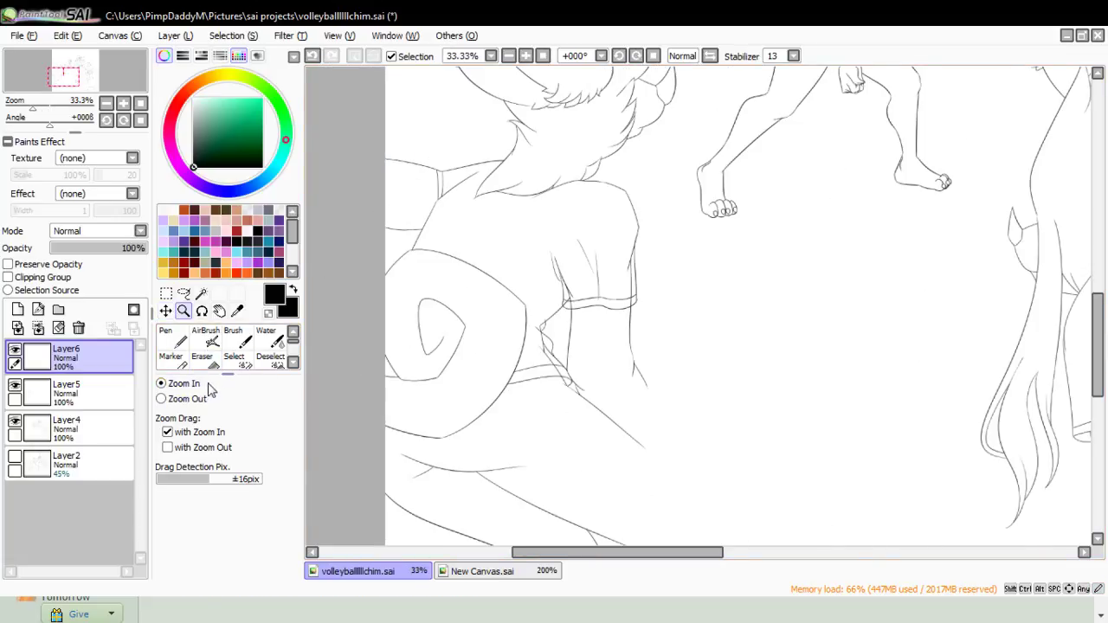
pyautogui.click(537, 291)
pyautogui.click(517, 362)
pyautogui.press('n')
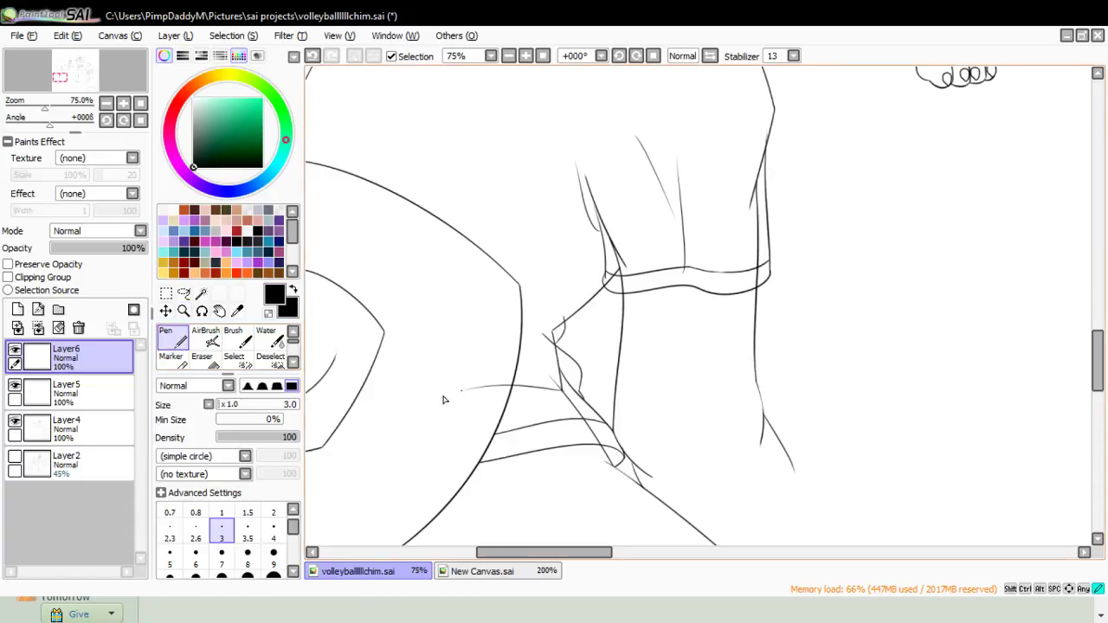
pyautogui.hotkey('ctrl', 'z')
pyautogui.moveTo(564, 389); pyautogui.dragTo(439, 418)
pyautogui.hotkey('ctrl', 'z')
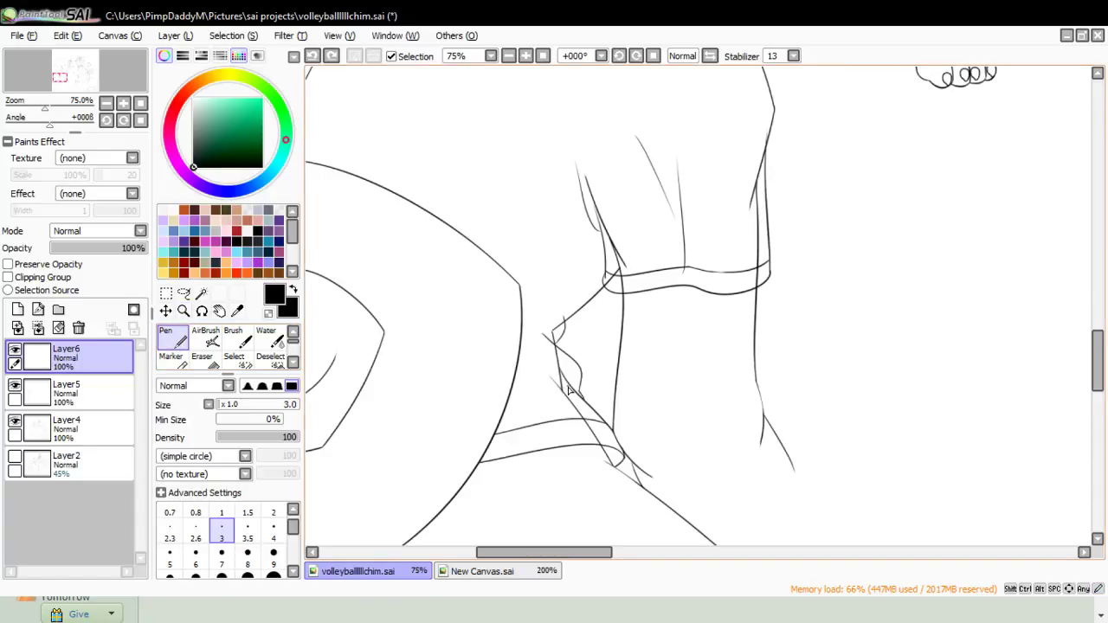
pyautogui.moveTo(564, 384); pyautogui.dragTo(454, 400)
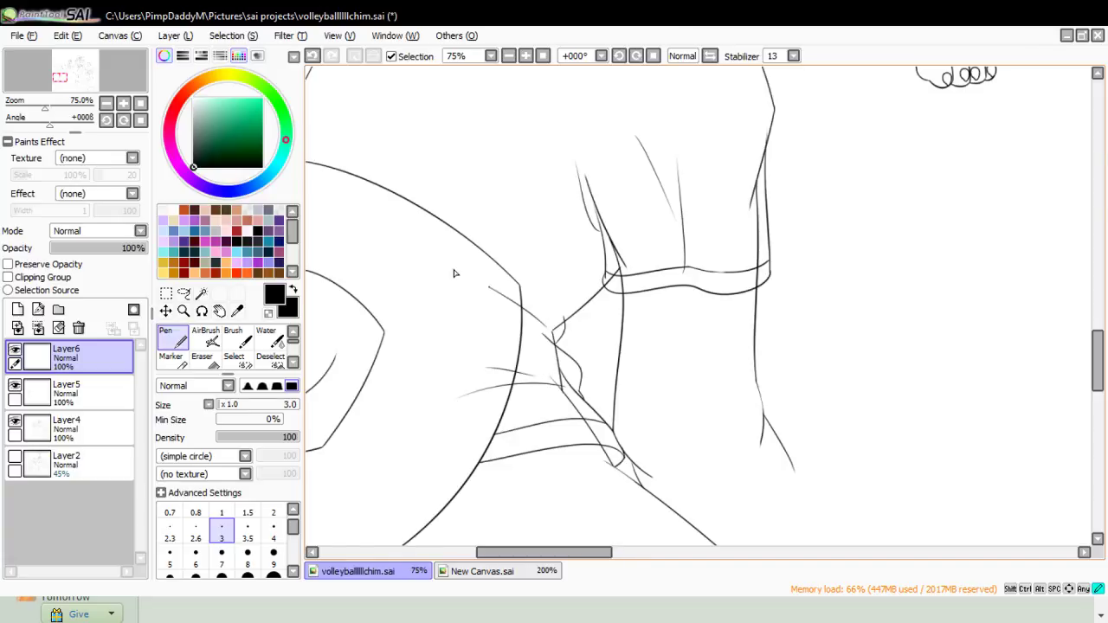
# - Draw a fold line beside the tail's upper edge and a long, nearly horizontal one across the back from the tail's top
pyautogui.moveTo(560, 315); pyautogui.dragTo(357, 178)
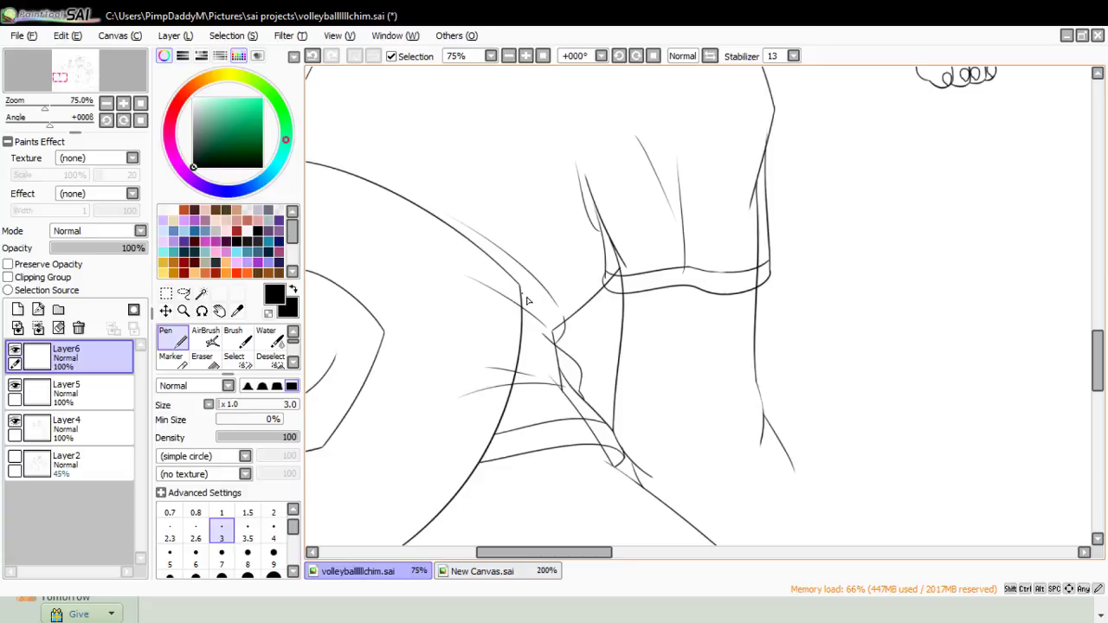
pyautogui.moveTo(558, 552); pyautogui.dragTo(523, 552)
pyautogui.moveTo(459, 165); pyautogui.dragTo(688, 147)
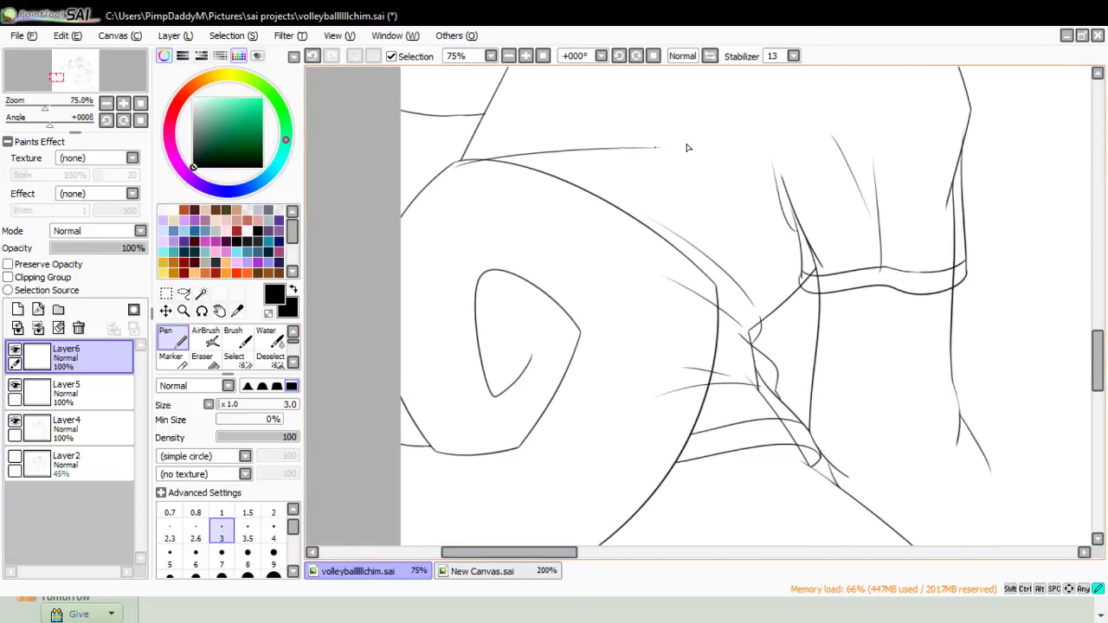
# - Erase the long fold's stray start and the waist fold ends inside the tail, using the Eraser at size 50
pyautogui.press('e')
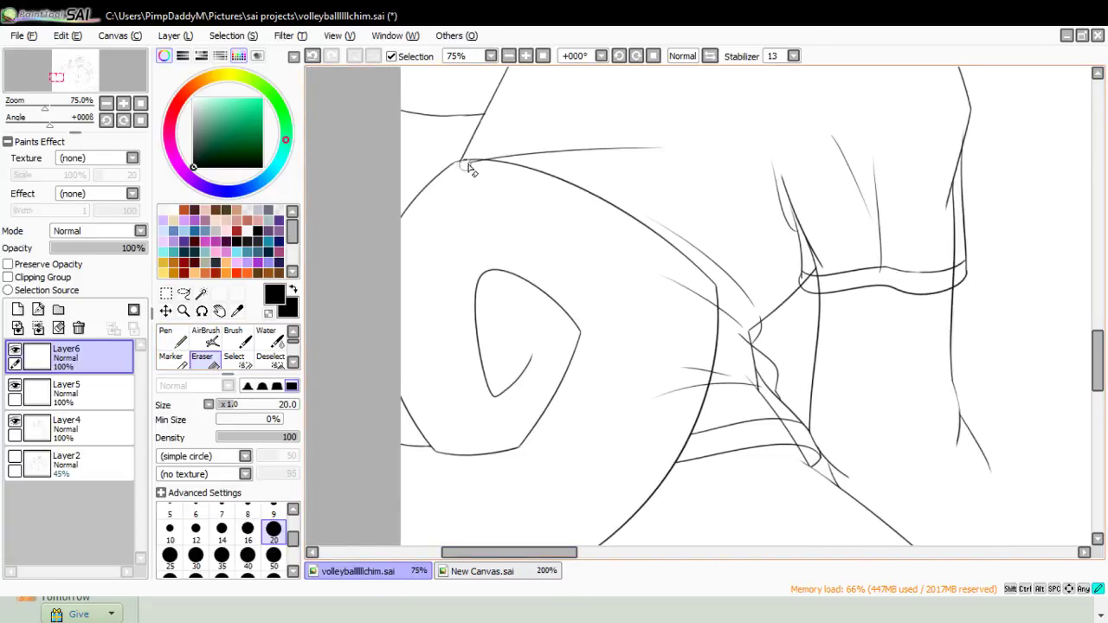
pyautogui.click(275, 554)
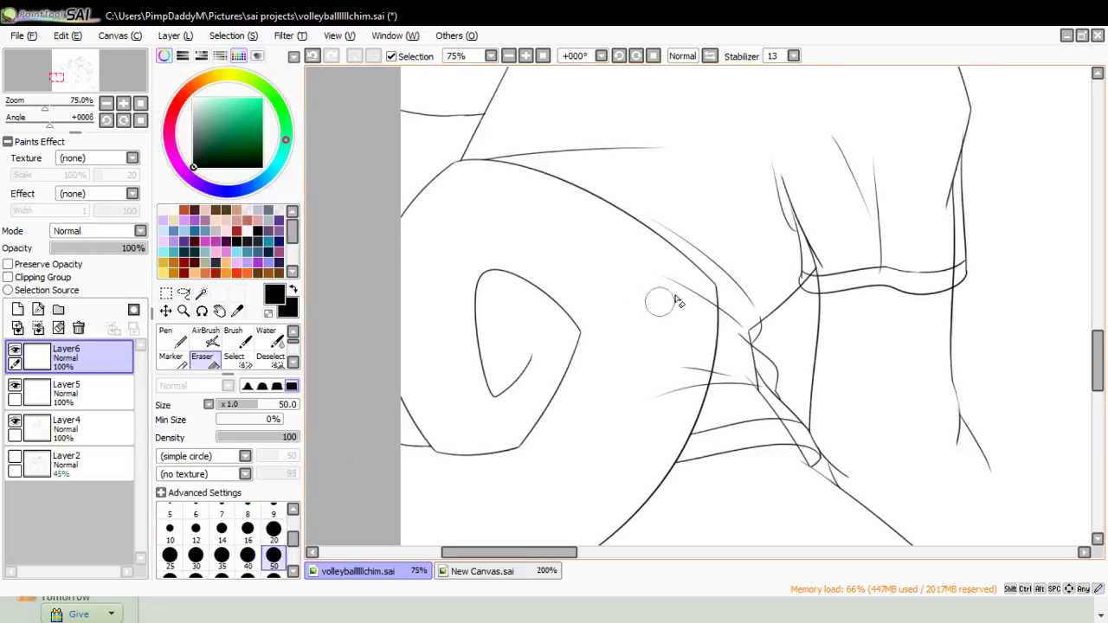
pyautogui.moveTo(703, 322)
pyautogui.mouseDown()
pyautogui.moveTo(708, 287)
pyautogui.moveTo(704, 324)
pyautogui.mouseUp()
pyautogui.moveTo(666, 385)
pyautogui.mouseDown()
pyautogui.moveTo(649, 415)
pyautogui.moveTo(696, 364)
pyautogui.moveTo(695, 396)
pyautogui.moveTo(679, 357)
pyautogui.mouseUp()
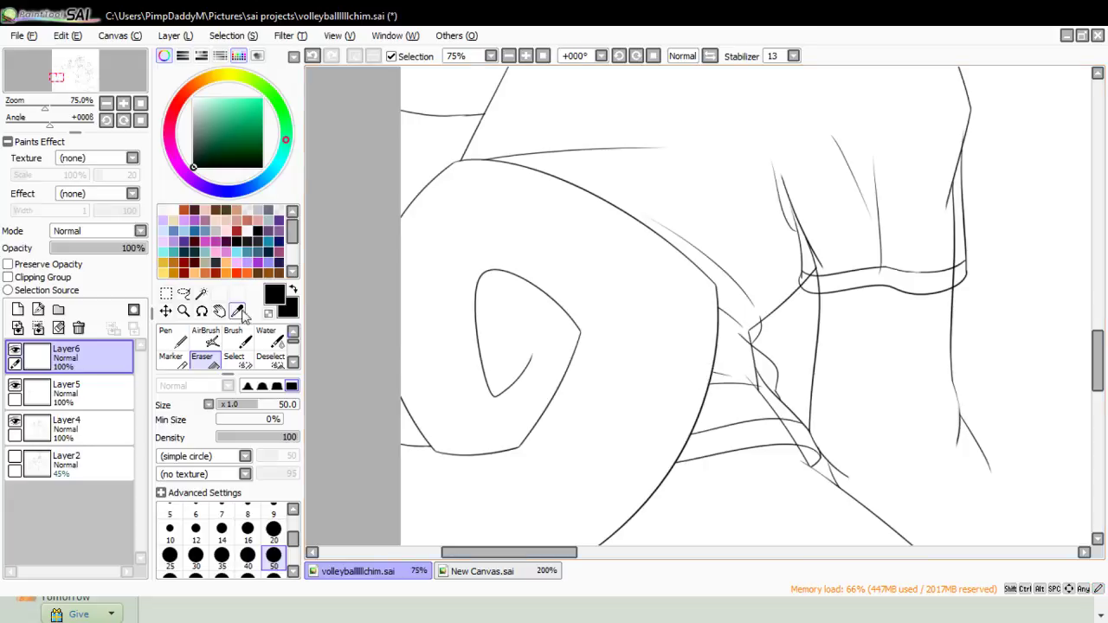
# - Draw two fold lines on the shirt, one beside the collar and one along the shoulder, at 150% zoom
pyautogui.click(183, 311)
pyautogui.click(187, 399)
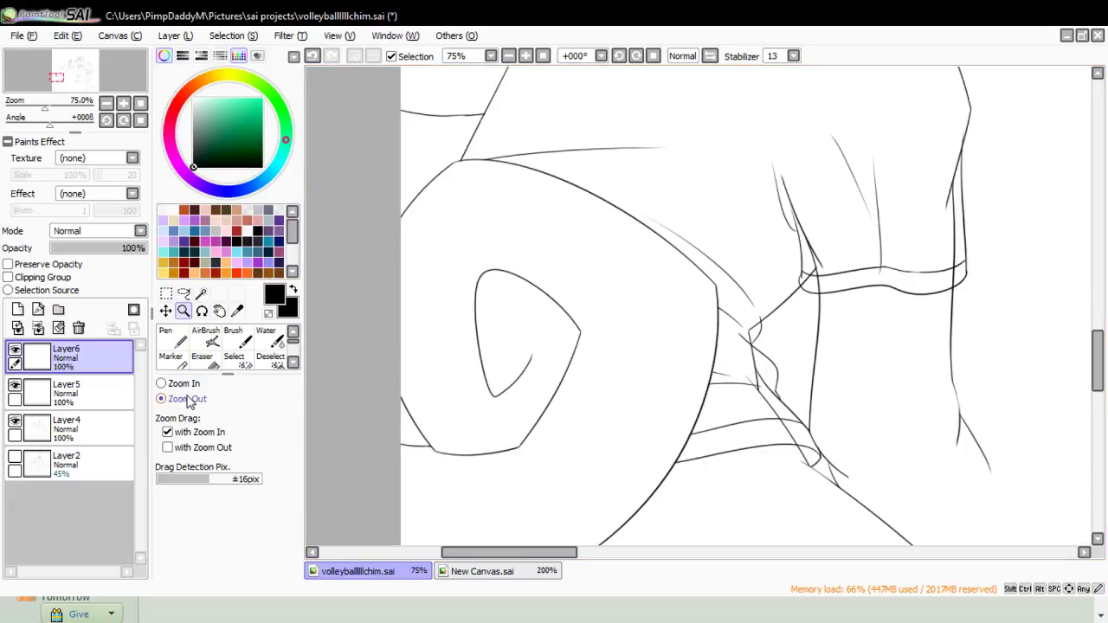
pyautogui.click(419, 369)
pyautogui.click(390, 200)
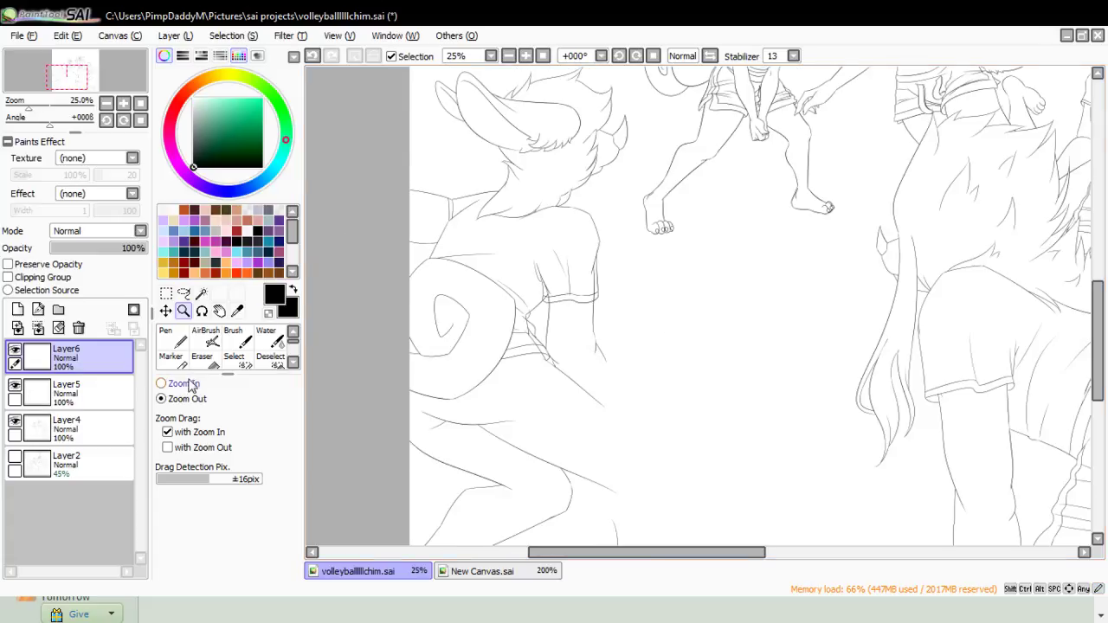
pyautogui.click(465, 189)
pyautogui.click(464, 189)
pyautogui.click(461, 197)
pyautogui.click(454, 207)
pyautogui.click(448, 216)
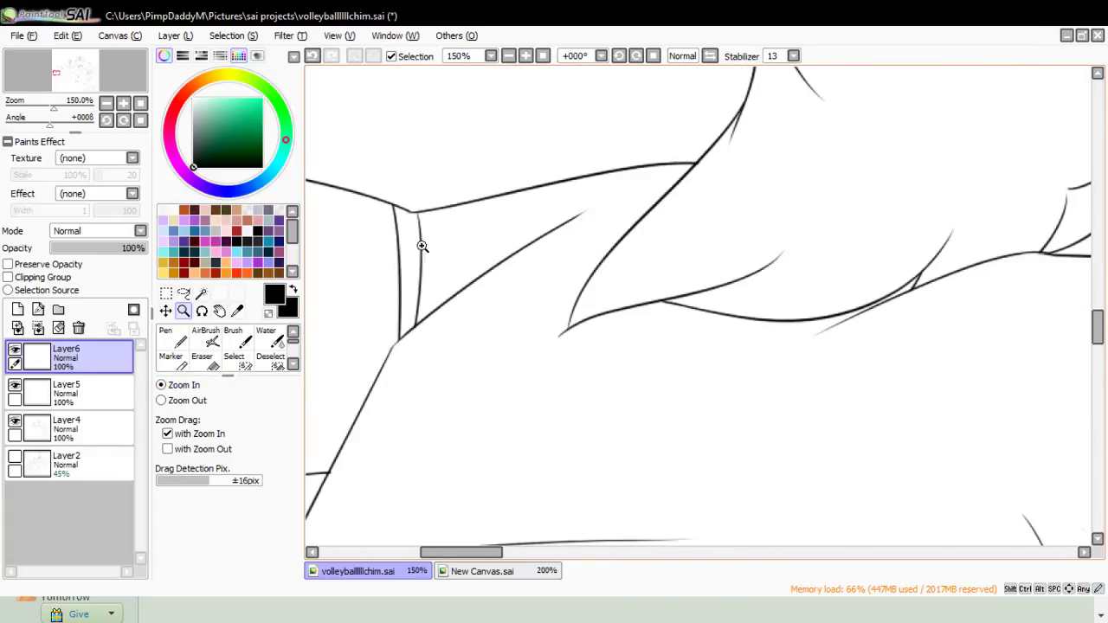
pyautogui.click(175, 344)
pyautogui.moveTo(482, 267); pyautogui.dragTo(539, 214)
pyautogui.hotkey('ctrl', 'z')
pyautogui.moveTo(467, 288); pyautogui.dragTo(565, 209)
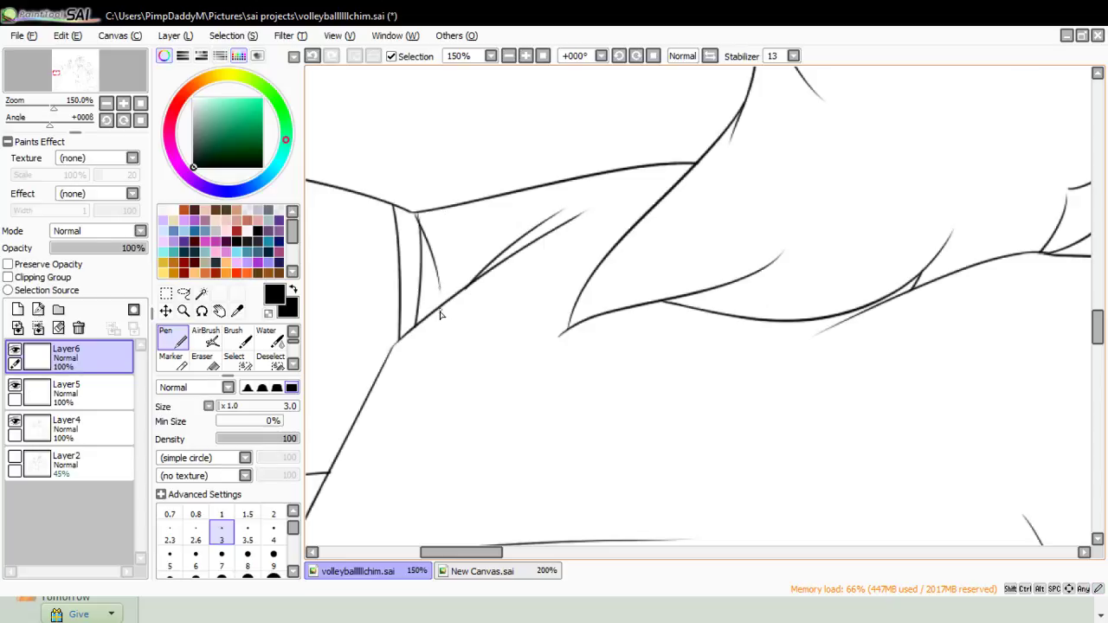
# - Draw a curved fold from the shoulder top and a long curved armhole fold up the back at 75% zoom
pyautogui.click(184, 311)
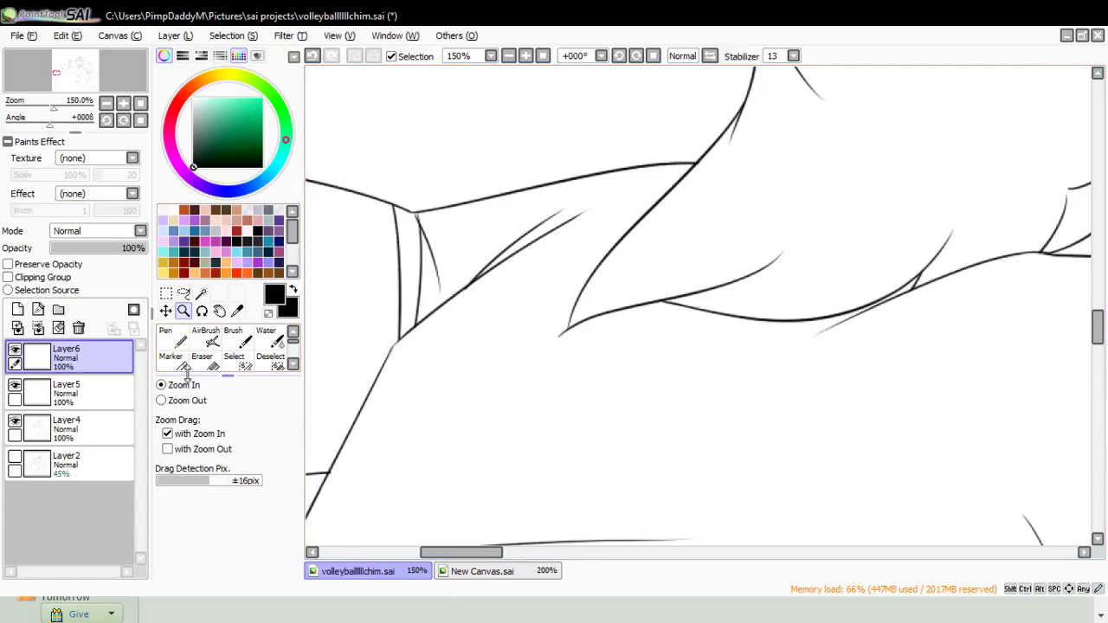
pyautogui.click(184, 366)
pyautogui.click(201, 311)
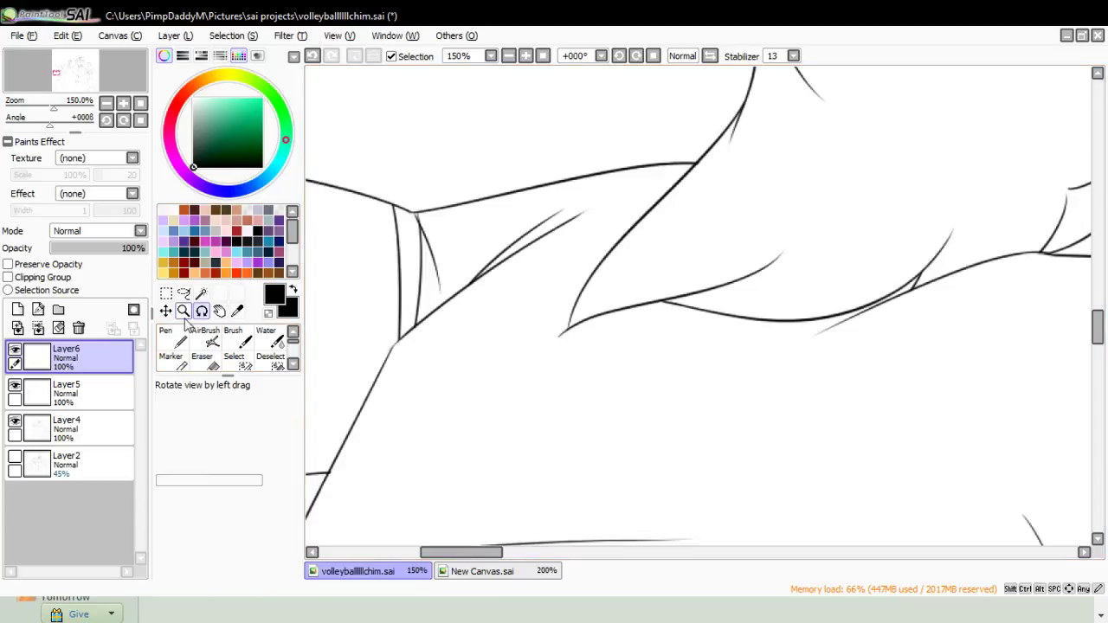
pyautogui.click(184, 313)
pyautogui.click(383, 148)
pyautogui.click(383, 148)
pyautogui.click(383, 148)
pyautogui.click(383, 148)
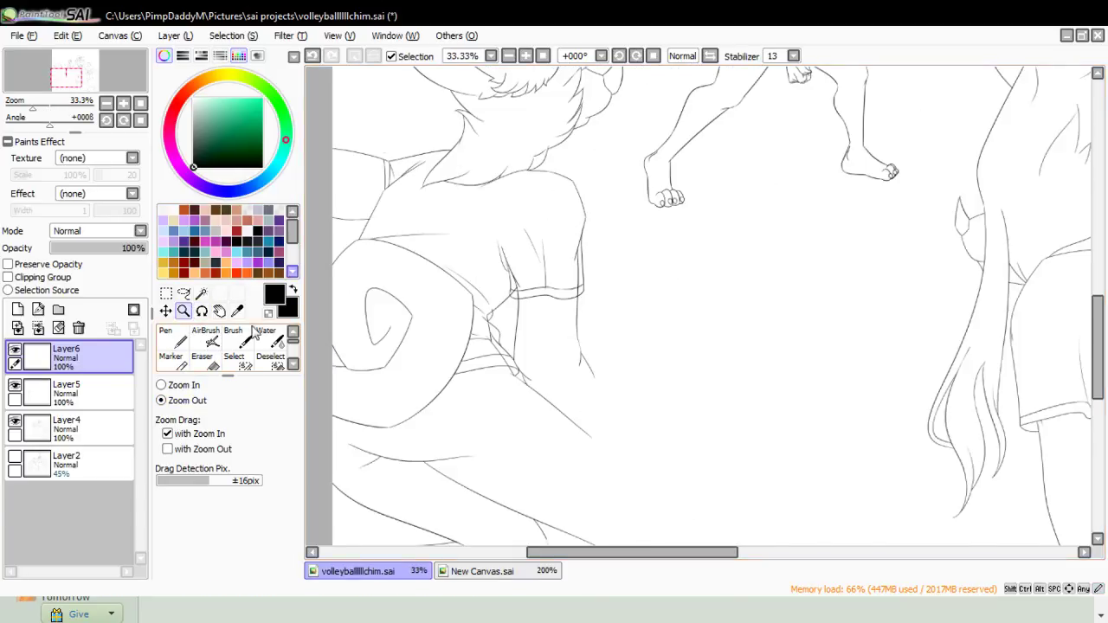
pyautogui.click(181, 386)
pyautogui.click(532, 217)
pyautogui.click(170, 340)
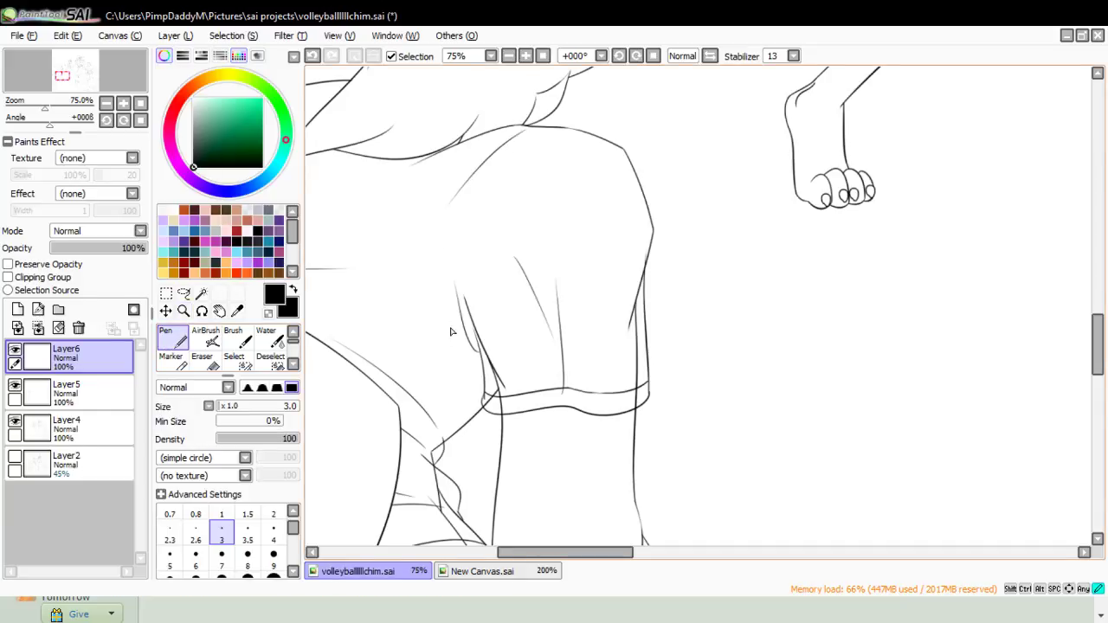
pyautogui.moveTo(450, 332); pyautogui.dragTo(422, 178)
# - Erase the arm outlines showing through the sleeve on the body line art layers
pyautogui.click(104, 428)
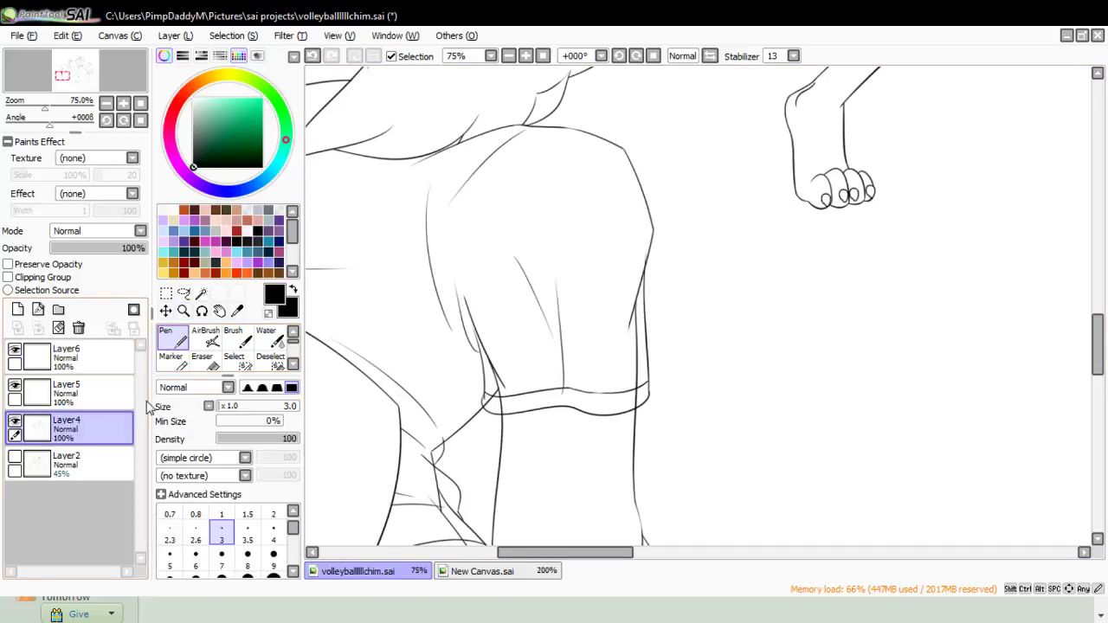
pyautogui.click(201, 357)
pyautogui.click(69, 393)
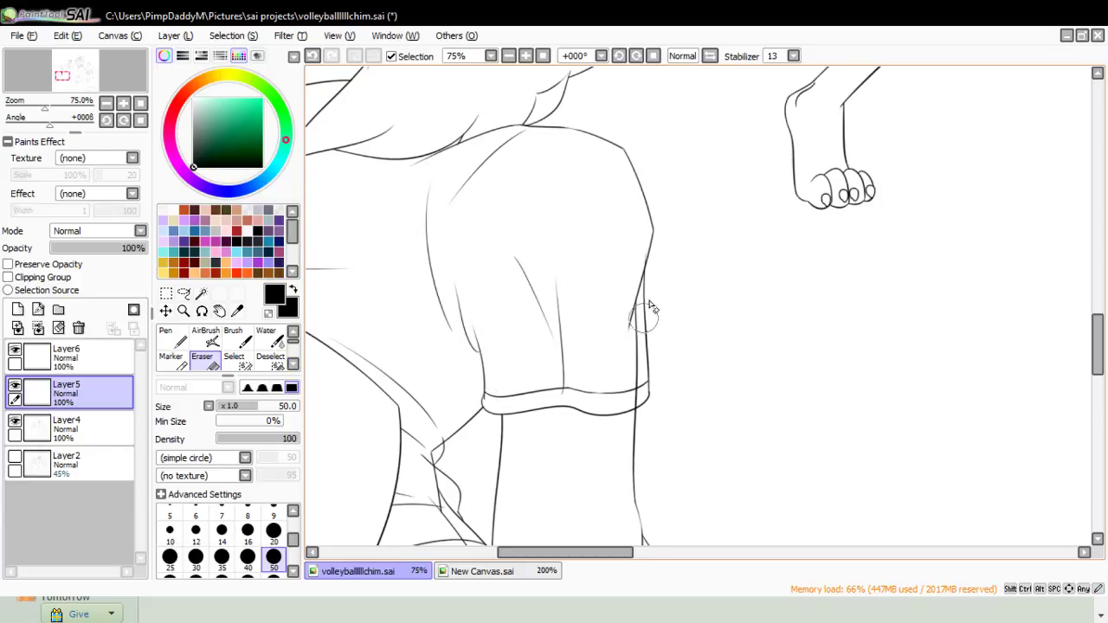
pyautogui.moveTo(650, 307)
pyautogui.mouseDown()
pyautogui.moveTo(642, 254)
pyautogui.moveTo(620, 317)
pyautogui.moveTo(628, 281)
pyautogui.moveTo(629, 337)
pyautogui.moveTo(635, 260)
pyautogui.mouseUp()
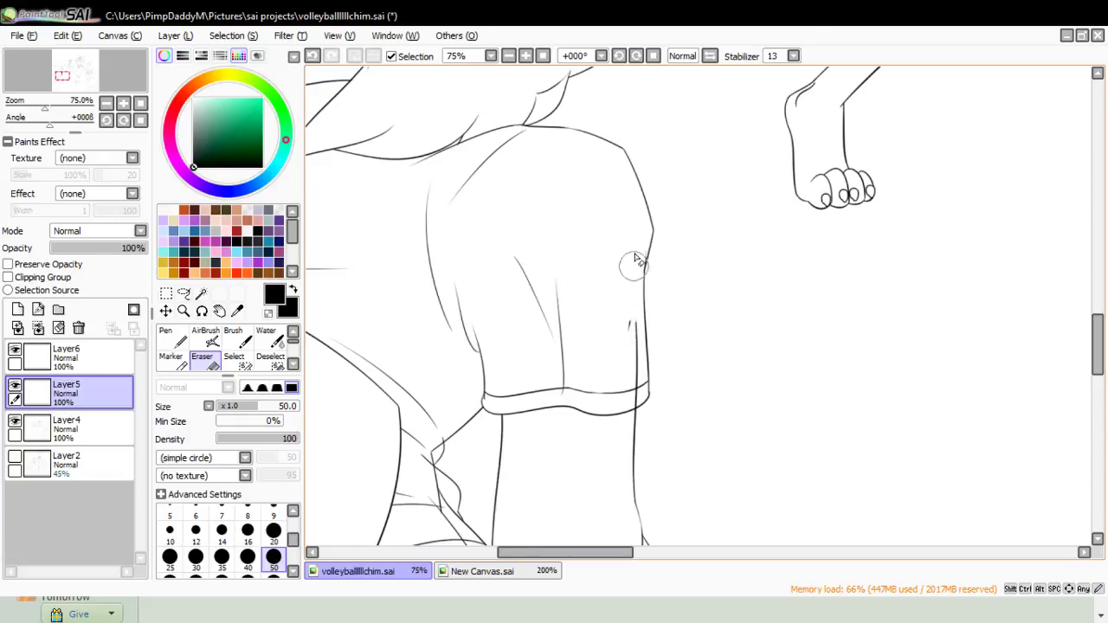
pyautogui.moveTo(626, 323)
pyautogui.mouseDown()
pyautogui.moveTo(630, 385)
pyautogui.moveTo(608, 407)
pyautogui.moveTo(646, 388)
pyautogui.mouseUp()
pyautogui.hotkey('ctrl', 'z')
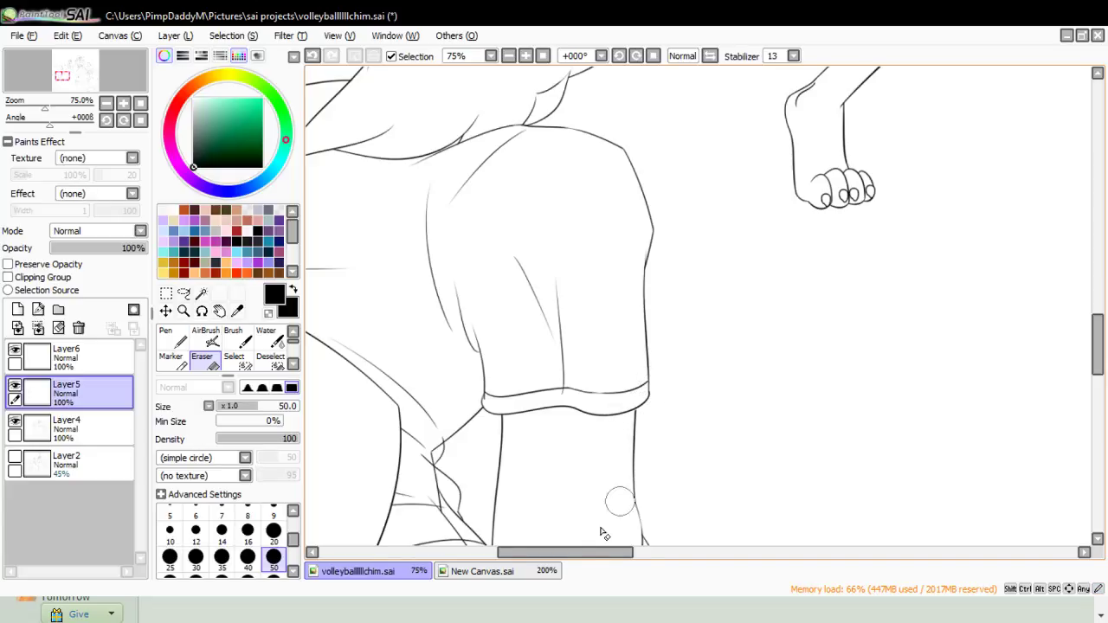
# - Erase the body lines showing through the shirt at the waist and hem, using the Eraser at size 20 for the hem
pyautogui.moveTo(589, 552); pyautogui.dragTo(547, 551)
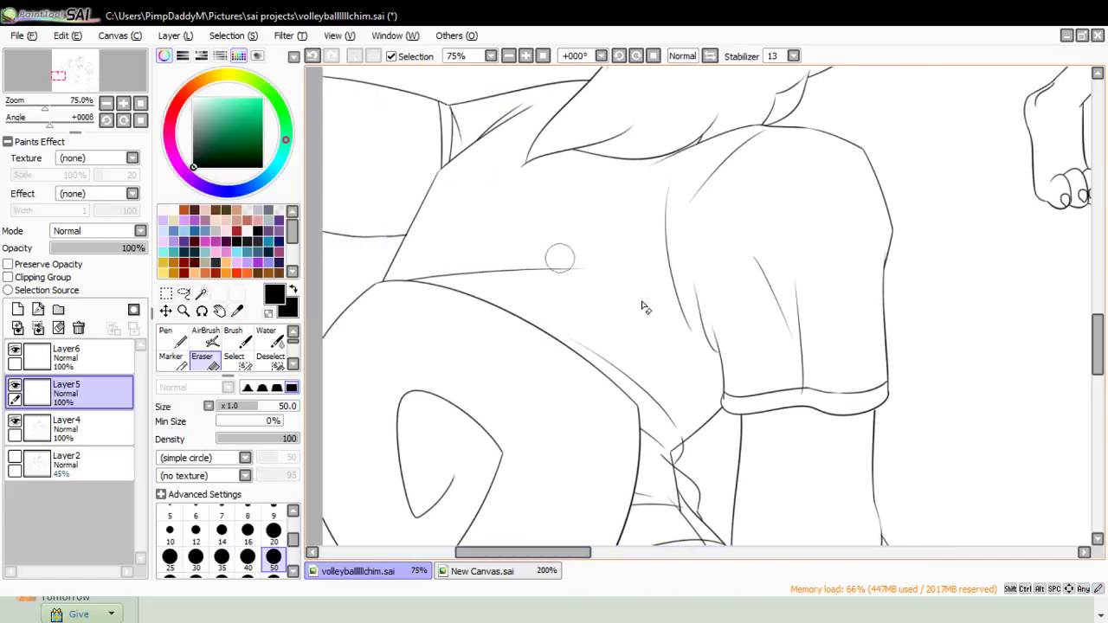
pyautogui.moveTo(1097, 329); pyautogui.dragTo(1097, 362)
pyautogui.moveTo(659, 200)
pyautogui.mouseDown()
pyautogui.moveTo(672, 203)
pyautogui.moveTo(675, 220)
pyautogui.mouseUp()
pyautogui.hotkey('ctrl', 'z')
pyautogui.moveTo(672, 181)
pyautogui.mouseDown()
pyautogui.moveTo(667, 239)
pyautogui.moveTo(693, 300)
pyautogui.moveTo(709, 307)
pyautogui.moveTo(673, 310)
pyautogui.mouseUp()
pyautogui.moveTo(674, 310)
pyautogui.mouseDown()
pyautogui.moveTo(714, 313)
pyautogui.moveTo(721, 348)
pyautogui.mouseUp()
pyautogui.hotkey('ctrl', 'z')
pyautogui.click(274, 531)
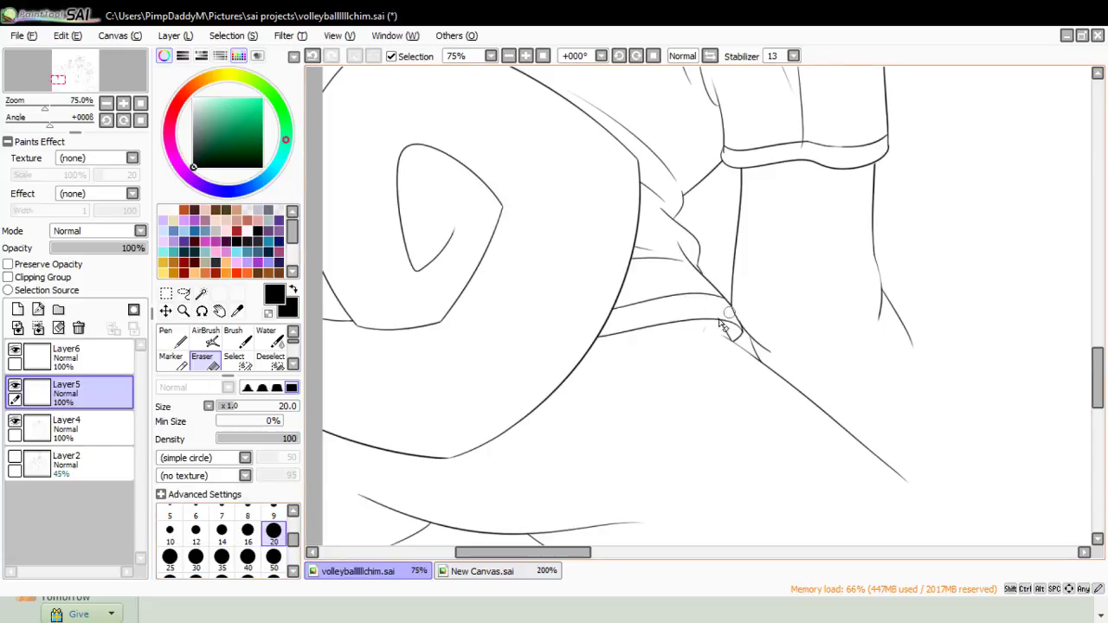
pyautogui.moveTo(710, 313); pyautogui.dragTo(731, 326)
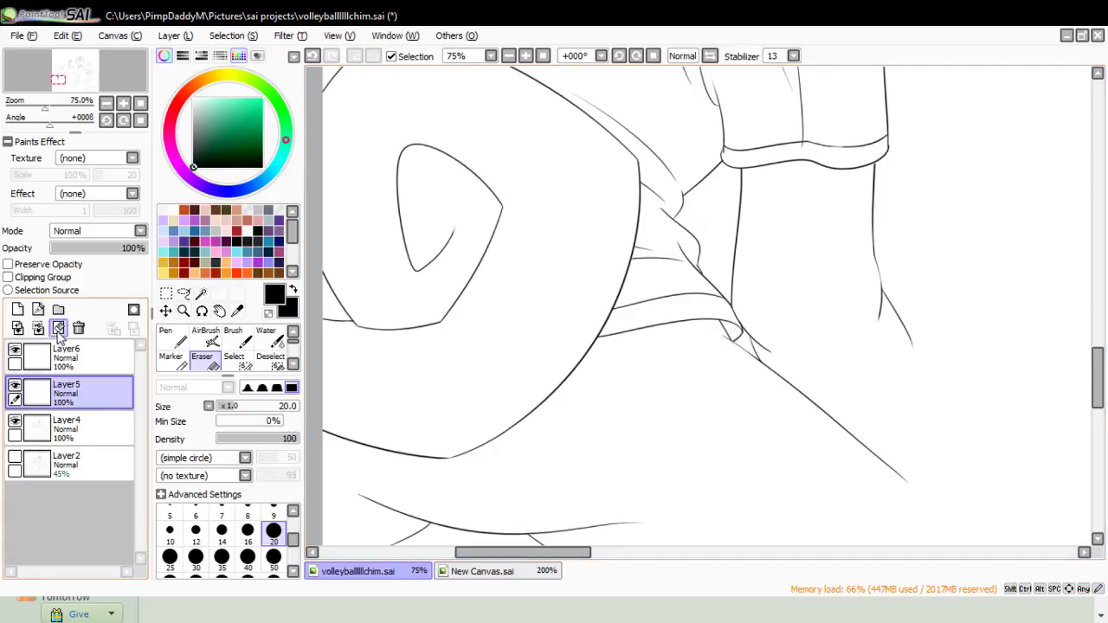
# - Add a new layer and draw a wavy garment edge down the upper thigh with the size 3 Pen at 50% zoom
pyautogui.click(18, 309)
pyautogui.click(183, 310)
pyautogui.click(161, 399)
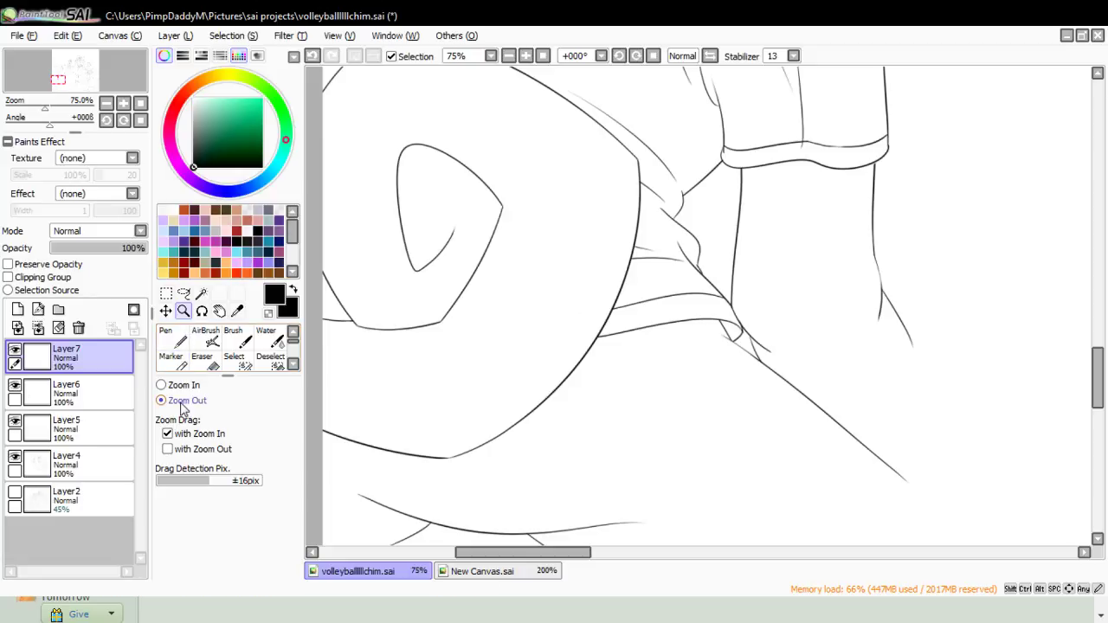
pyautogui.click(343, 267)
pyautogui.click(349, 269)
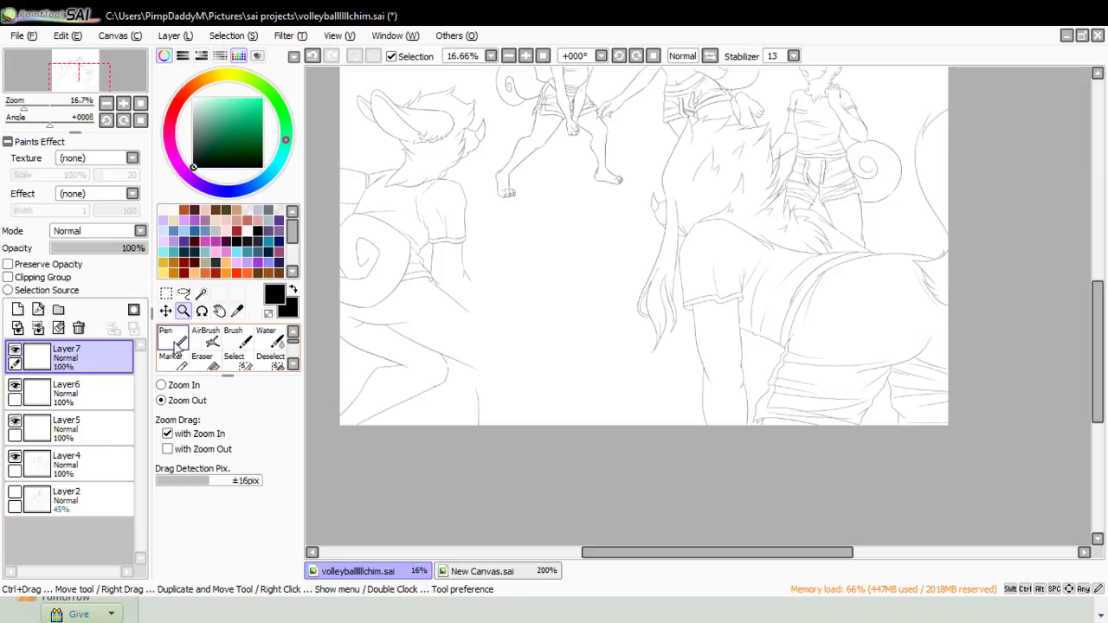
pyautogui.click(199, 387)
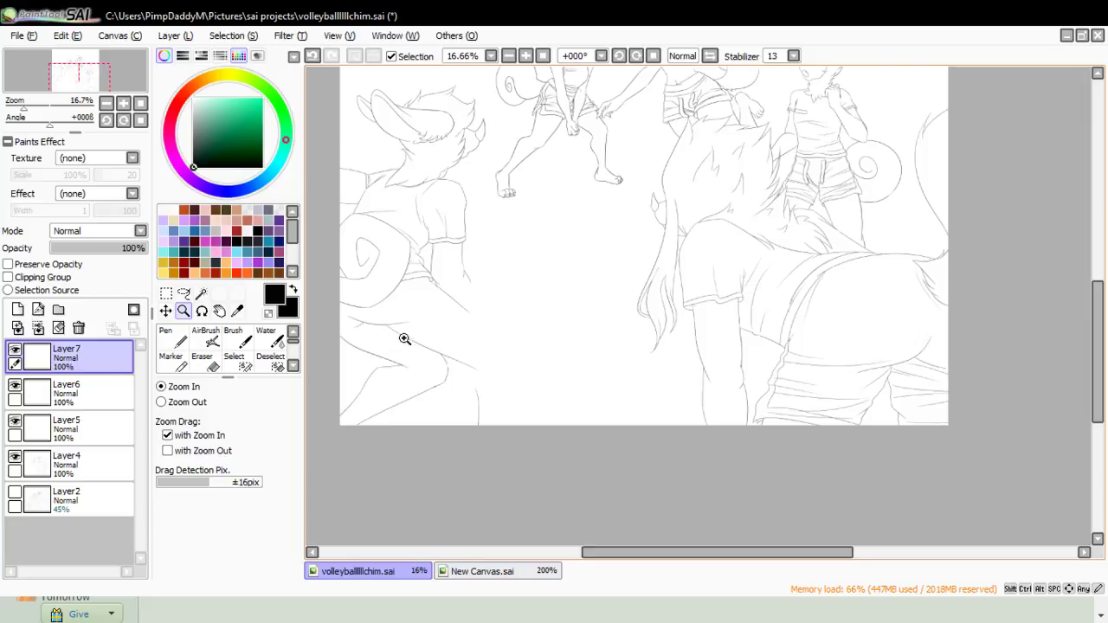
pyautogui.click(368, 309)
pyautogui.click(355, 443)
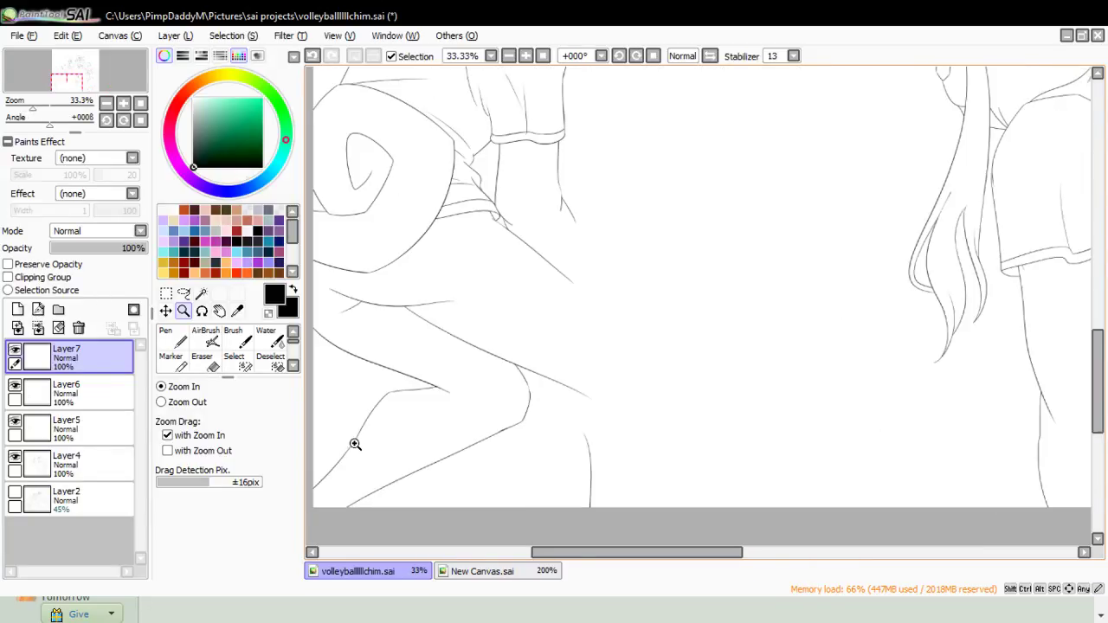
pyautogui.click(355, 444)
pyautogui.click(177, 339)
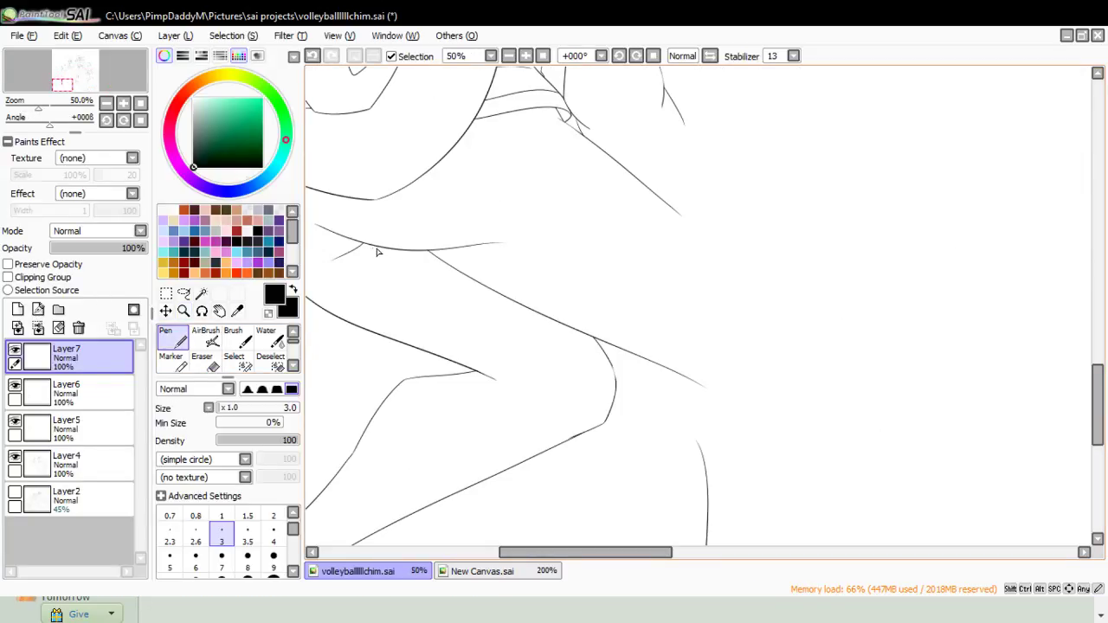
pyautogui.hotkey('ctrl', 'z')
pyautogui.moveTo(559, 374); pyautogui.dragTo(563, 369)
# - Outline the garment's front end along the belly line and join it to the wavy thigh edge with a curved hem
pyautogui.moveTo(595, 143)
pyautogui.mouseDown()
pyautogui.moveTo(688, 215)
pyautogui.moveTo(646, 223)
pyautogui.moveTo(684, 231)
pyautogui.mouseUp()
pyautogui.hotkey('ctrl', 'z')
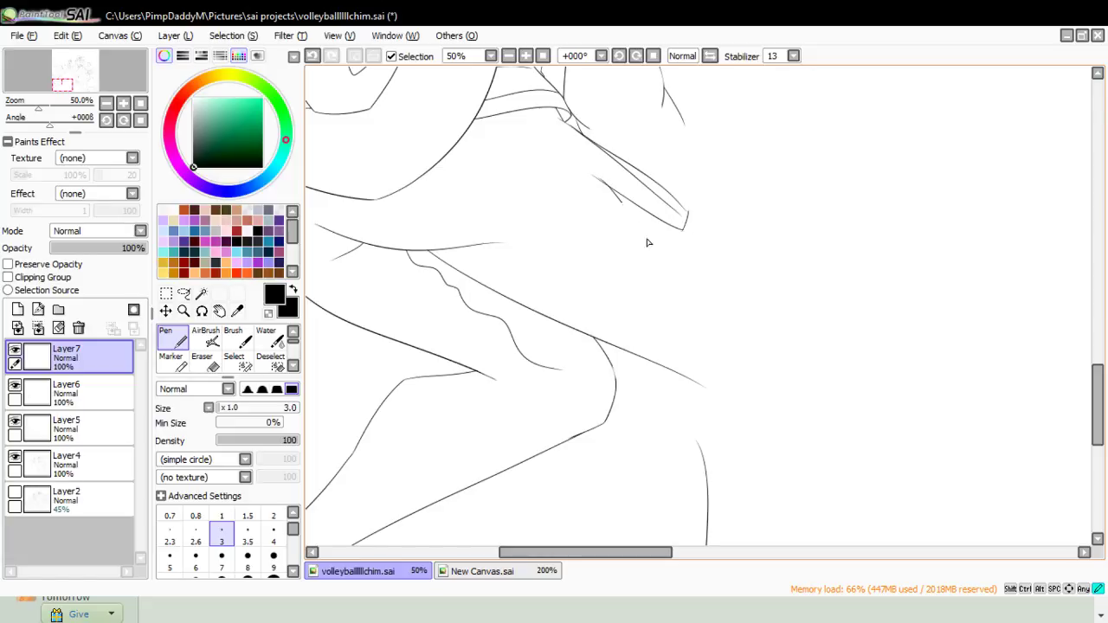
pyautogui.moveTo(621, 201); pyautogui.dragTo(684, 258)
pyautogui.hotkey('ctrl', 'z')
pyautogui.moveTo(620, 197)
pyautogui.mouseDown()
pyautogui.moveTo(687, 269)
pyautogui.moveTo(674, 255)
pyautogui.moveTo(674, 295)
pyautogui.moveTo(553, 395)
pyautogui.moveTo(575, 384)
pyautogui.moveTo(675, 257)
pyautogui.mouseUp()
pyautogui.hotkey('ctrl', 'z')
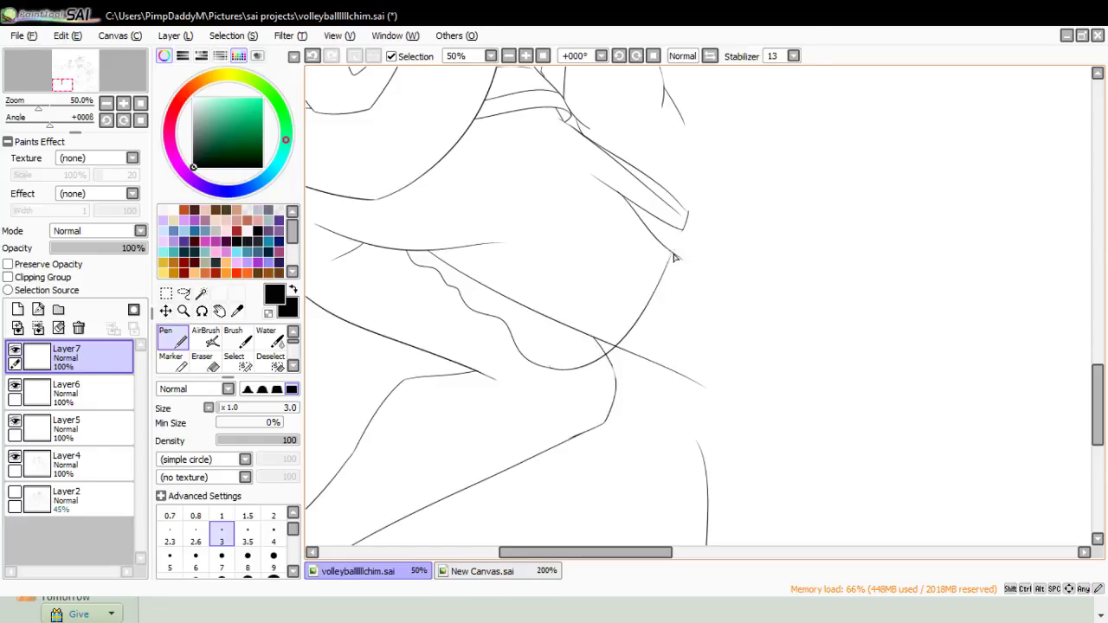
pyautogui.hotkey('ctrl', 'z')
pyautogui.moveTo(552, 372); pyautogui.dragTo(681, 251)
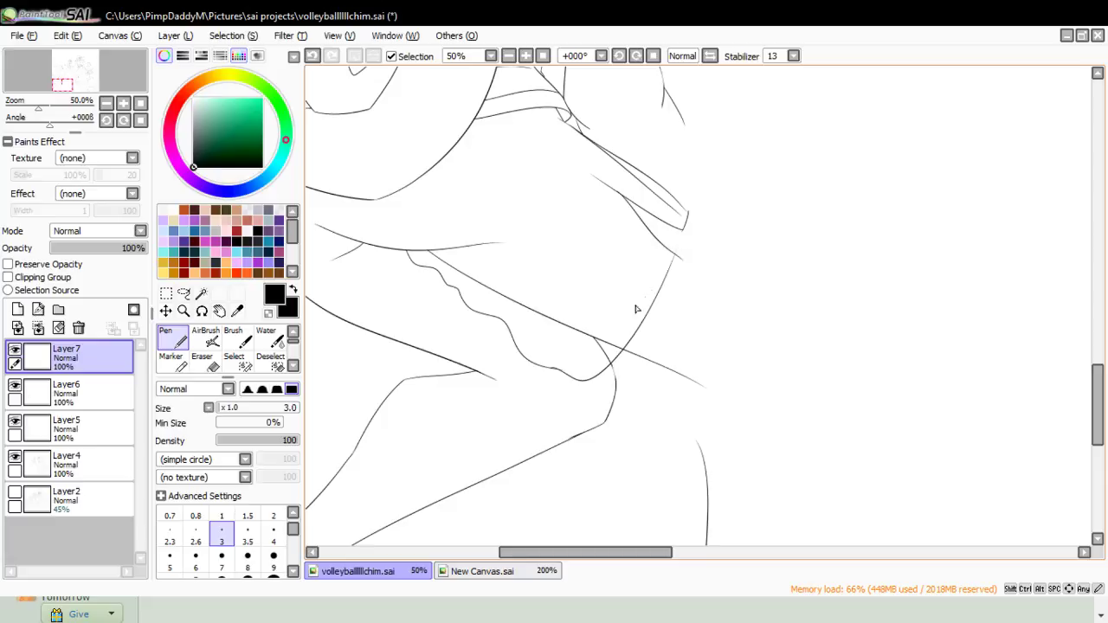
# - Draw a wavy garment edge under the lower thigh line and a curved hem joining it to the upper wavy edge
pyautogui.moveTo(605, 553); pyautogui.dragTo(586, 553)
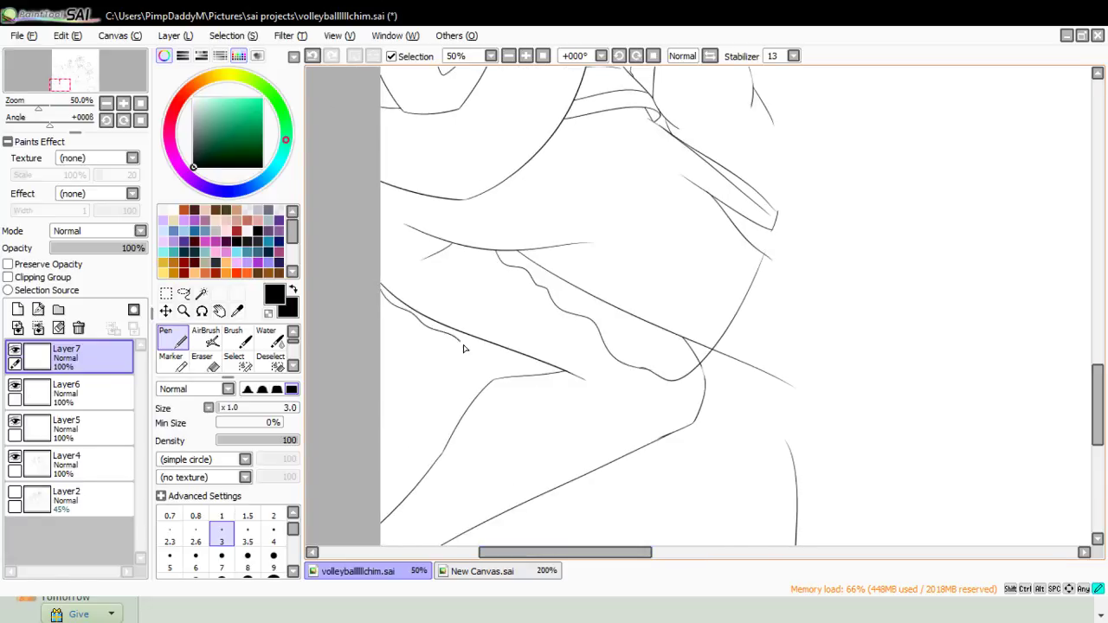
pyautogui.moveTo(509, 391)
pyautogui.mouseDown()
pyautogui.moveTo(653, 395)
pyautogui.moveTo(639, 390)
pyautogui.mouseUp()
pyautogui.hotkey('ctrl', 'z')
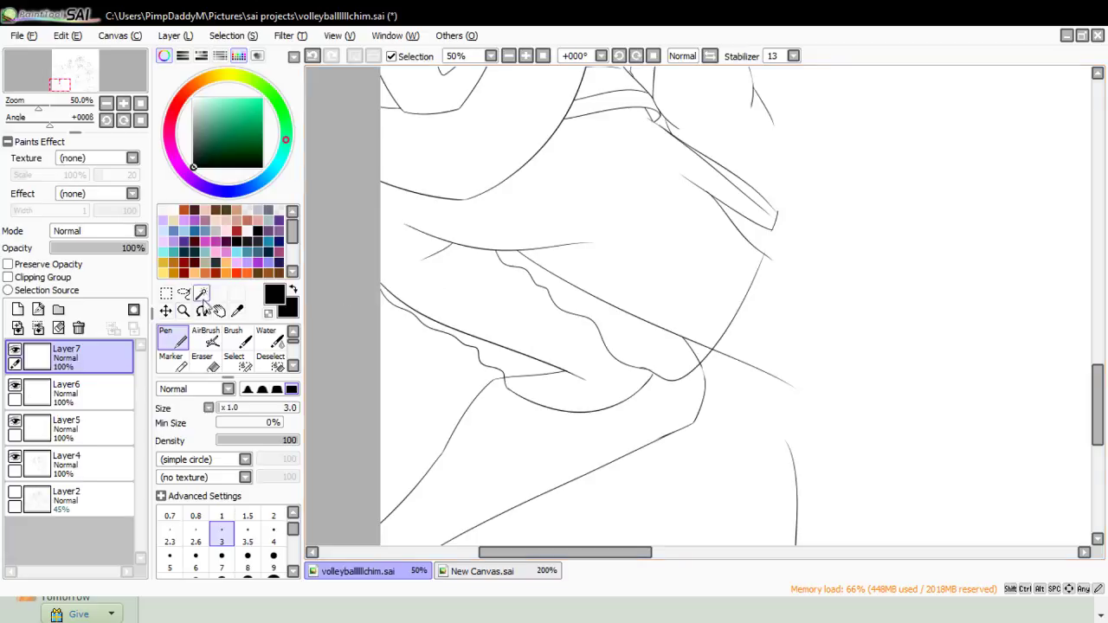
# - Erase the curved hem joining the two wavy garment edges under the thigh, using the Eraser at size 20 and 100% zoom
pyautogui.click(183, 311)
pyautogui.click(182, 401)
pyautogui.click(373, 362)
pyautogui.click(372, 361)
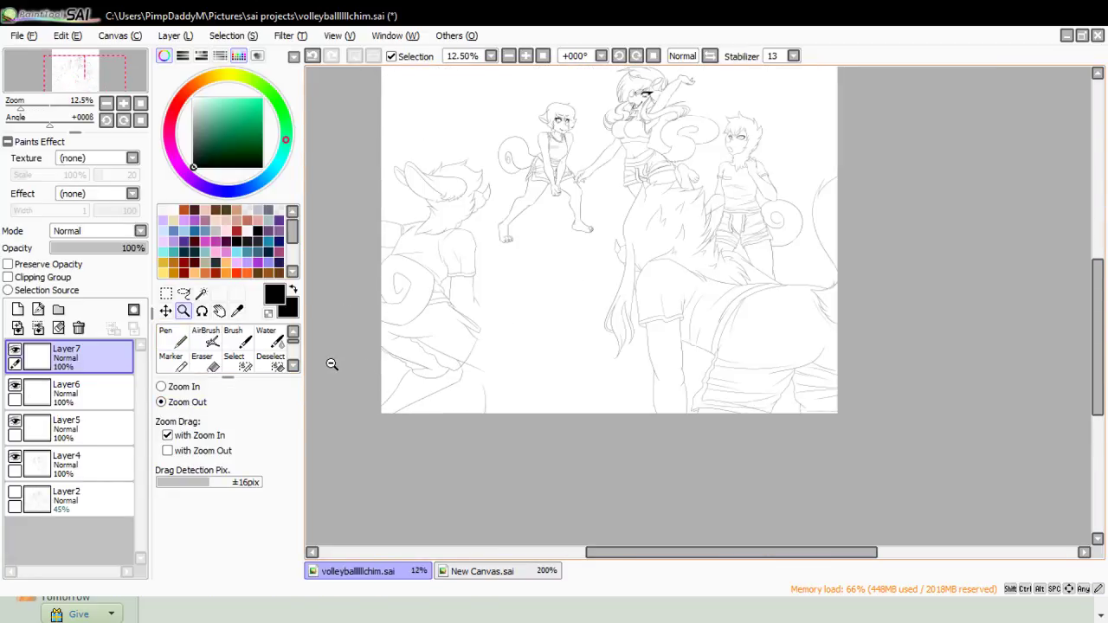
pyautogui.click(181, 386)
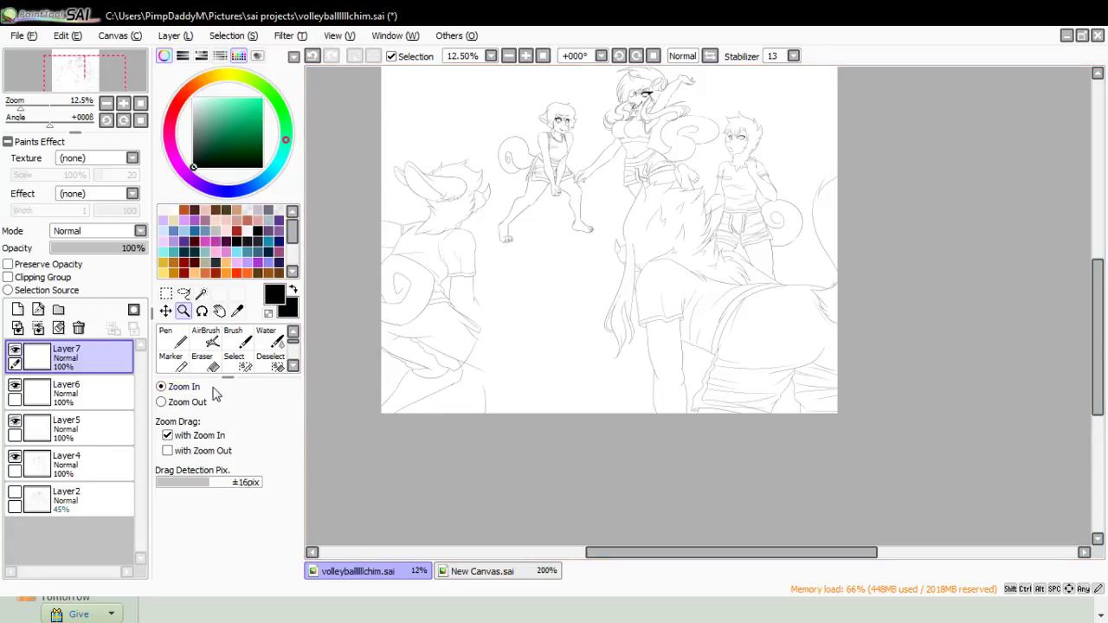
pyautogui.click(438, 394)
pyautogui.click(385, 361)
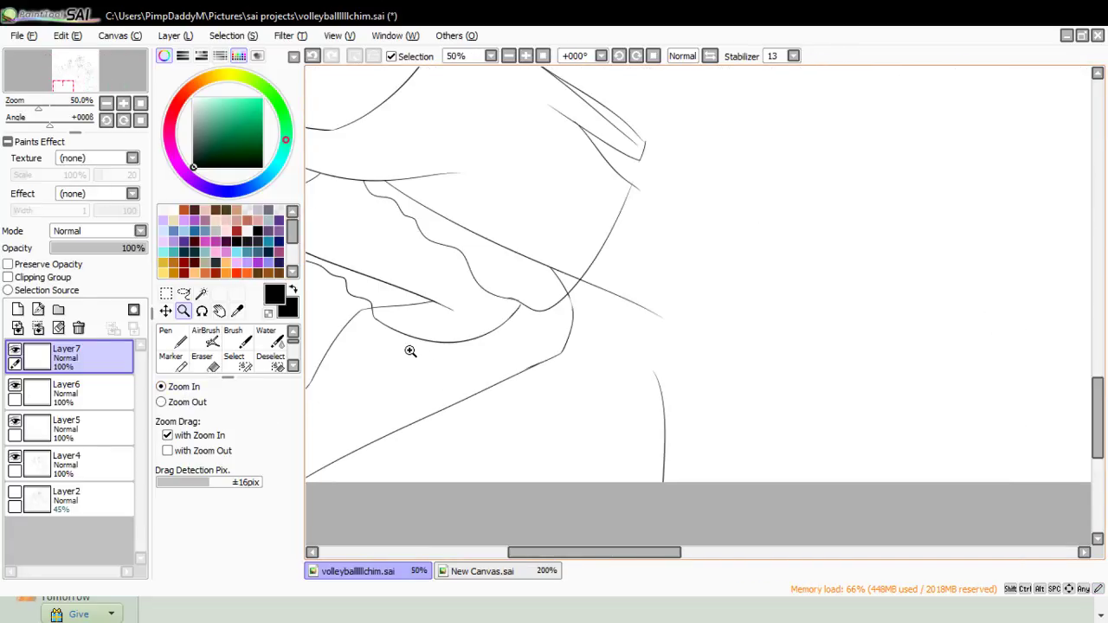
pyautogui.click(378, 335)
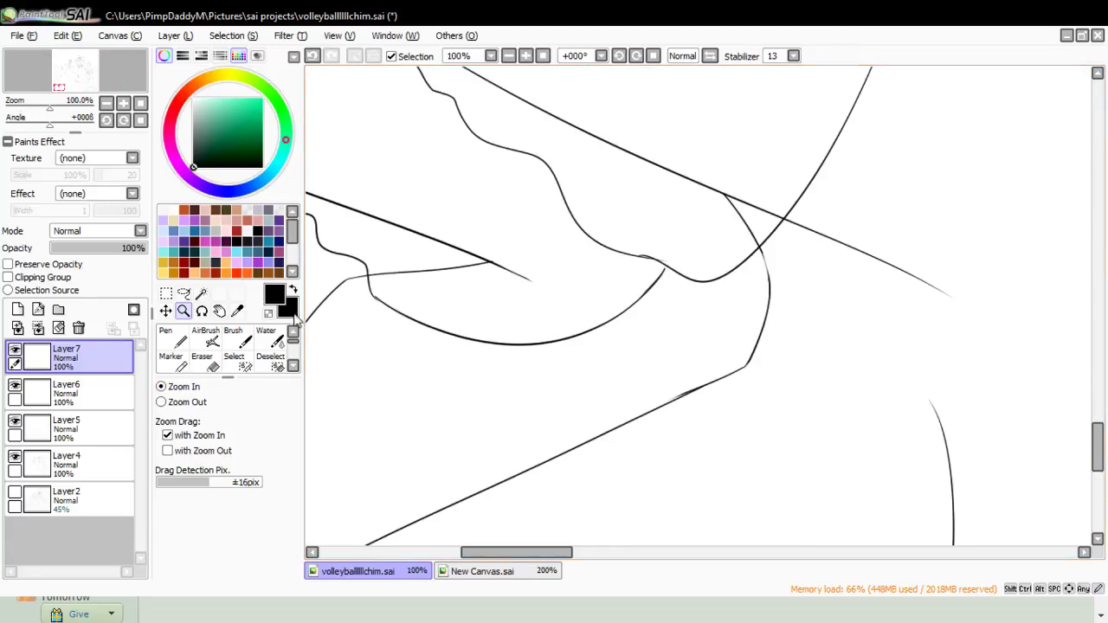
pyautogui.click(202, 359)
pyautogui.moveTo(365, 290)
pyautogui.mouseDown()
pyautogui.moveTo(503, 341)
pyautogui.moveTo(606, 333)
pyautogui.moveTo(605, 322)
pyautogui.moveTo(487, 344)
pyautogui.moveTo(607, 308)
pyautogui.moveTo(647, 283)
pyautogui.mouseUp()
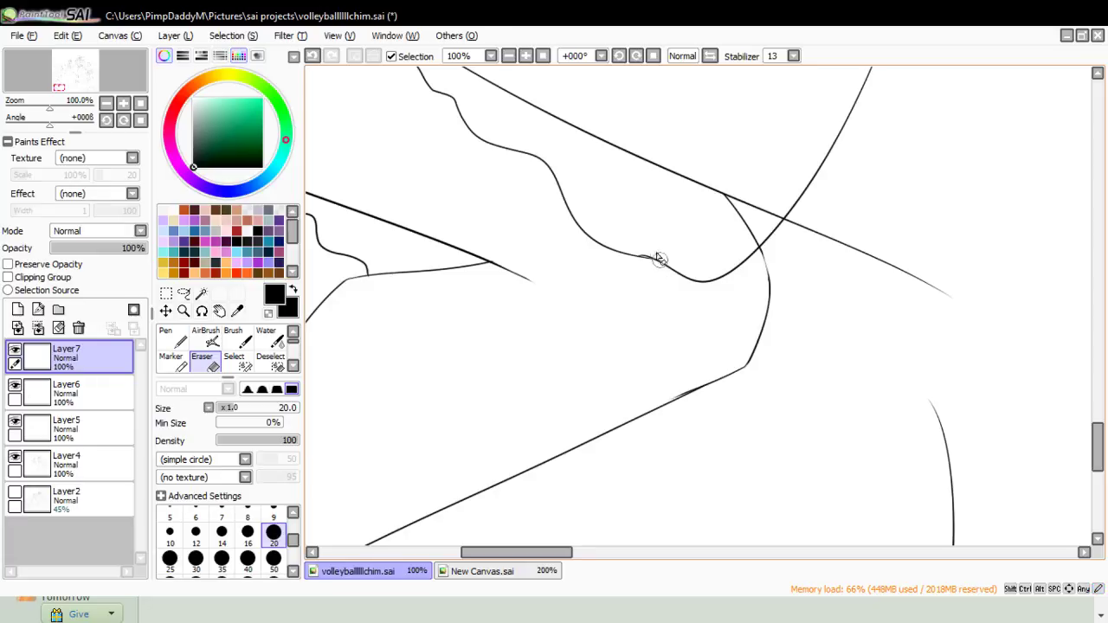
# - Redraw the hem as a shallower curve between the two wavy edges with the size 3 Pen
pyautogui.press('n')
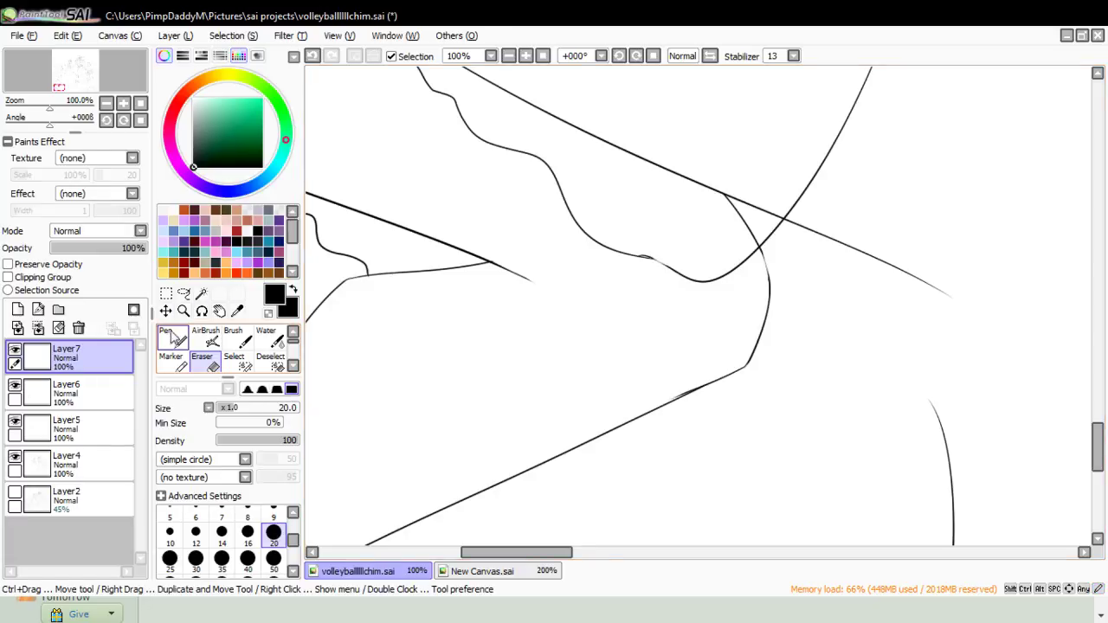
pyautogui.moveTo(366, 272)
pyautogui.mouseDown()
pyautogui.moveTo(405, 286)
pyautogui.moveTo(623, 260)
pyautogui.mouseUp()
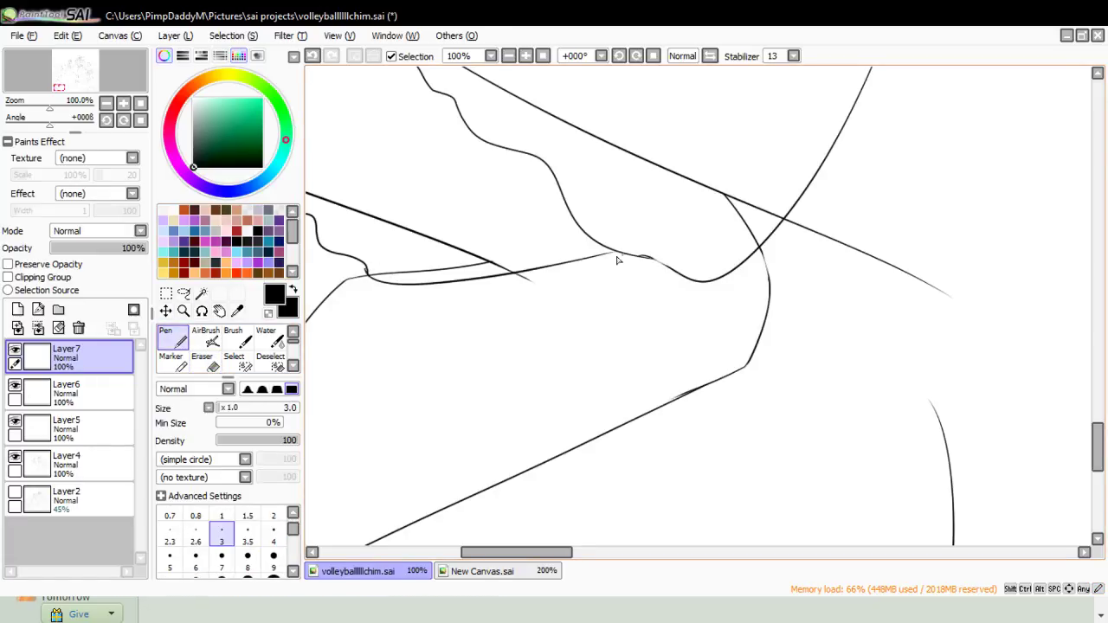
pyautogui.hotkey('ctrl', 'z')
pyautogui.moveTo(343, 257); pyautogui.dragTo(629, 250)
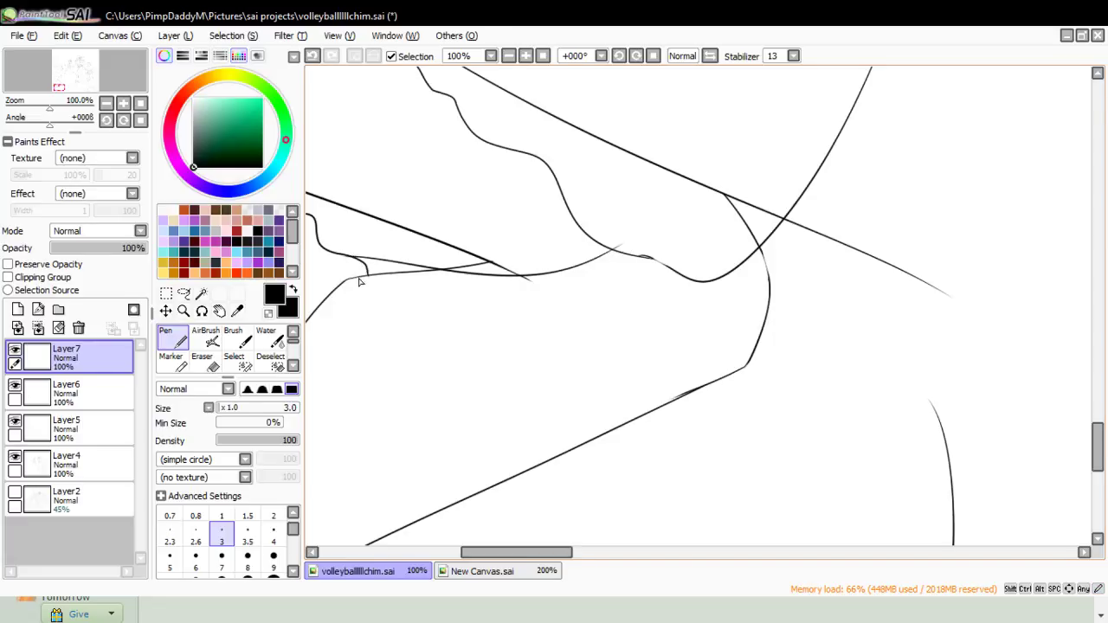
# - Erase the stray line ends where the shallow hem meets the lower and upper wavy edges, using the size 20 Eraser
pyautogui.click(202, 360)
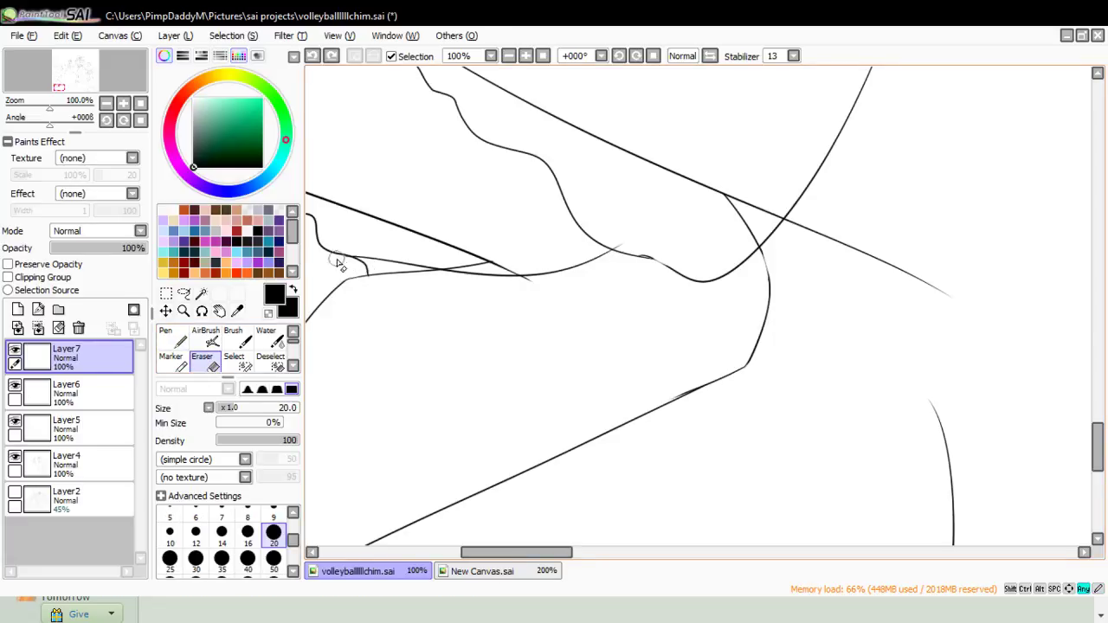
pyautogui.moveTo(338, 260)
pyautogui.mouseDown()
pyautogui.moveTo(392, 269)
pyautogui.moveTo(363, 265)
pyautogui.mouseUp()
pyautogui.hotkey('ctrl', 'z')
pyautogui.hotkey('ctrl', 'z')
pyautogui.hotkey('ctrl', 'z')
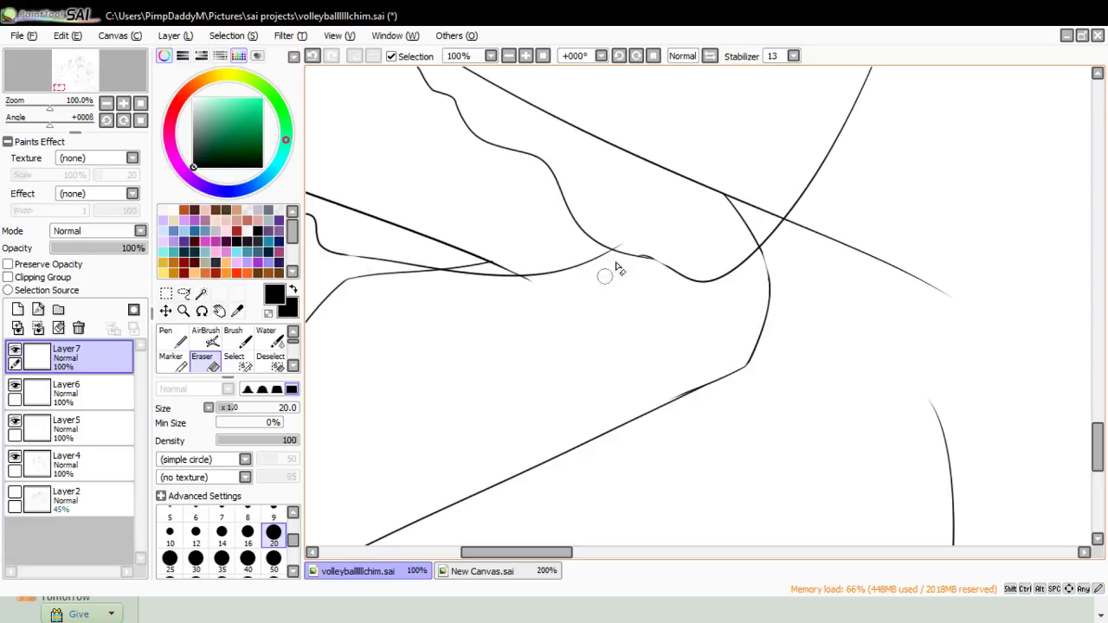
pyautogui.moveTo(603, 248)
pyautogui.mouseDown()
pyautogui.moveTo(639, 240)
pyautogui.moveTo(611, 243)
pyautogui.moveTo(663, 256)
pyautogui.mouseUp()
pyautogui.hotkey('ctrl', 'z')
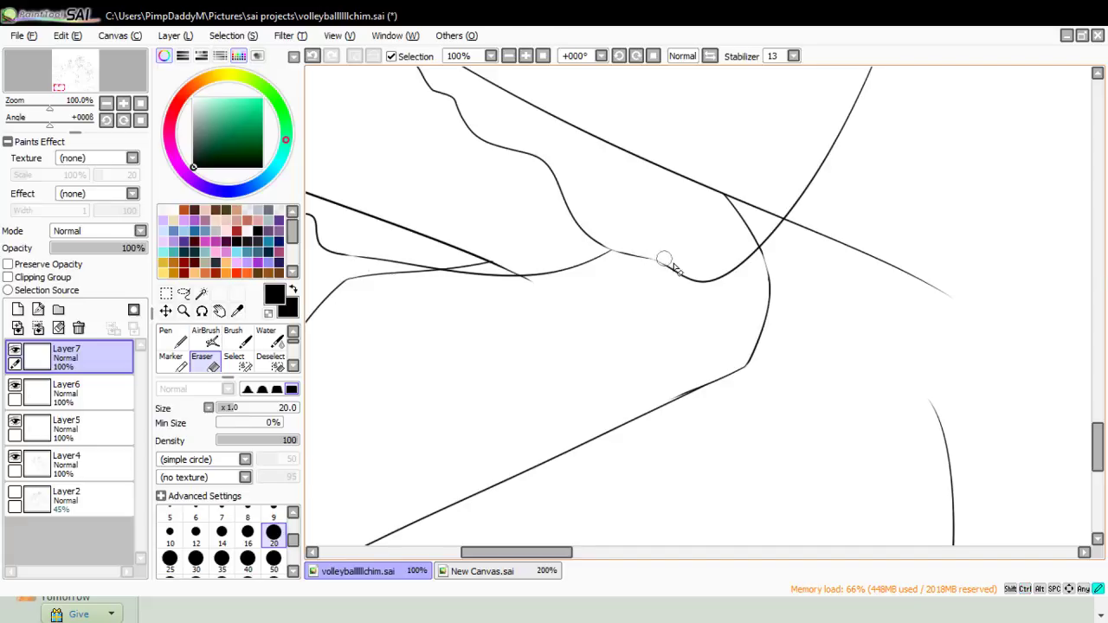
# - Erase the overshooting line ends at the tip and inner corner of the garment's pointed flap
pyautogui.moveTo(1097, 448); pyautogui.dragTo(1097, 412)
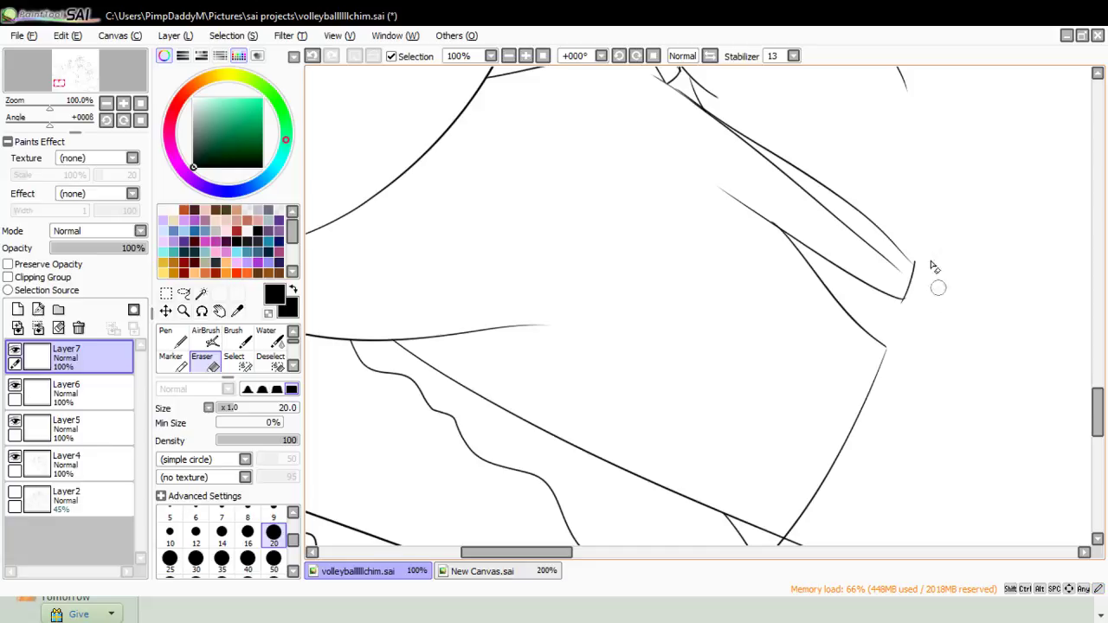
pyautogui.moveTo(915, 246); pyautogui.dragTo(924, 282)
pyautogui.moveTo(692, 180); pyautogui.dragTo(782, 232)
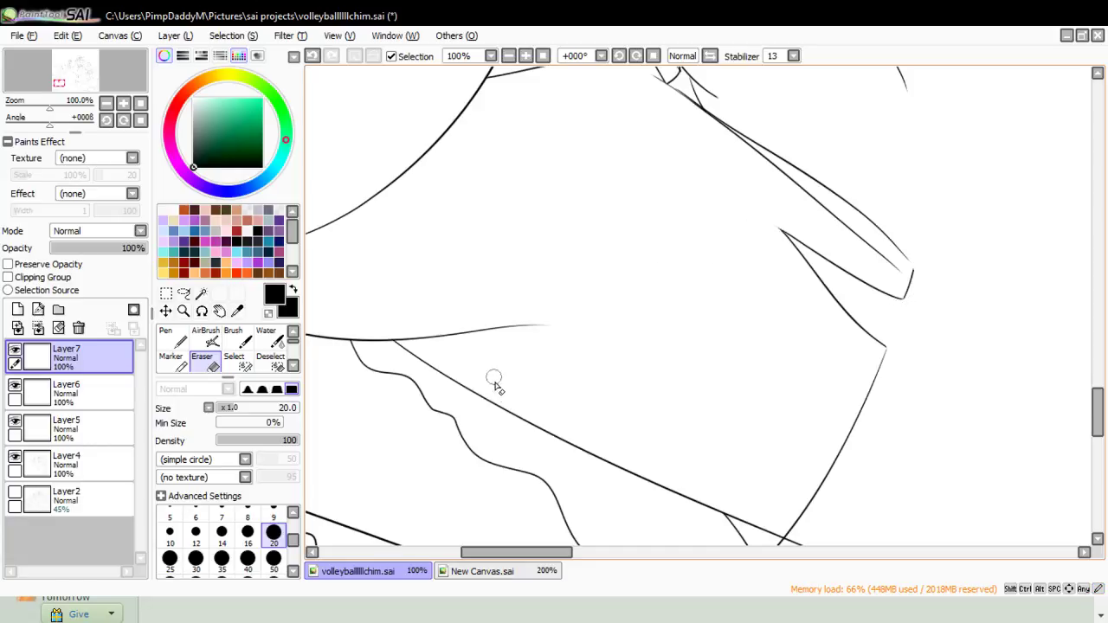
# - Draw a short wavy fold along the garment's upper edge beside the waistband at 150% zoom and erase the straight line beneath it
pyautogui.click(182, 310)
pyautogui.click(161, 402)
pyautogui.click(413, 285)
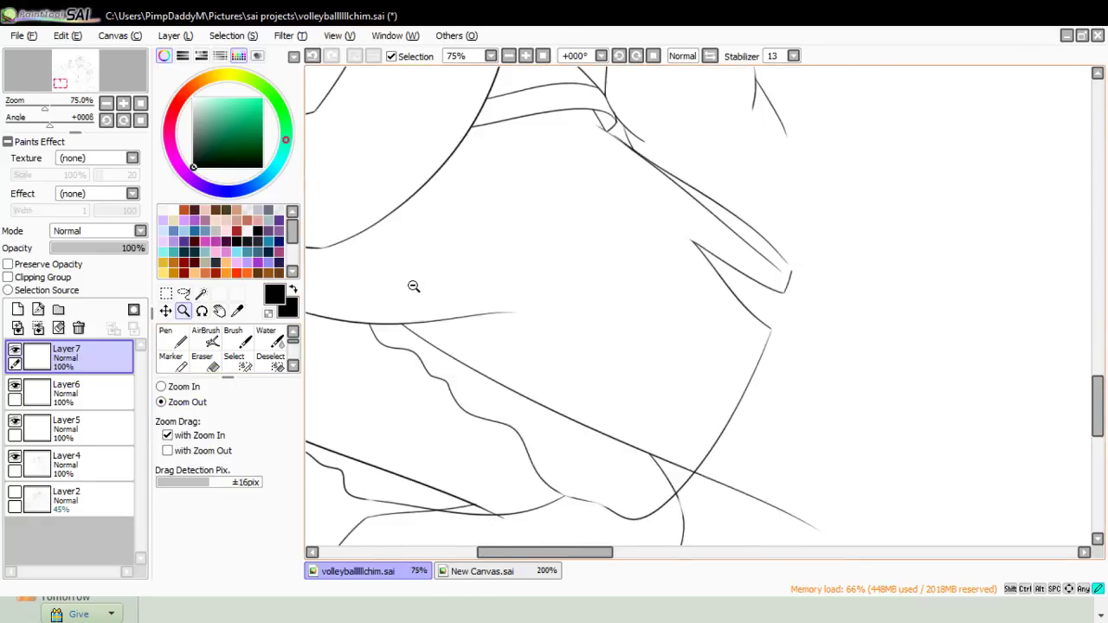
pyautogui.click(411, 291)
pyautogui.click(161, 386)
pyautogui.click(541, 217)
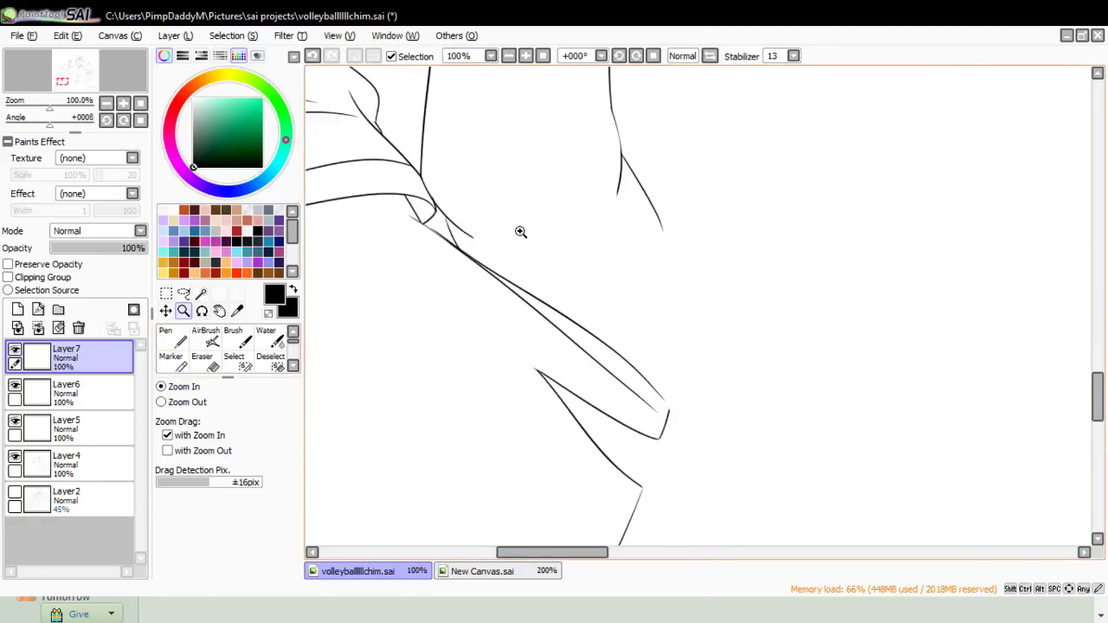
pyautogui.click(519, 230)
pyautogui.click(173, 339)
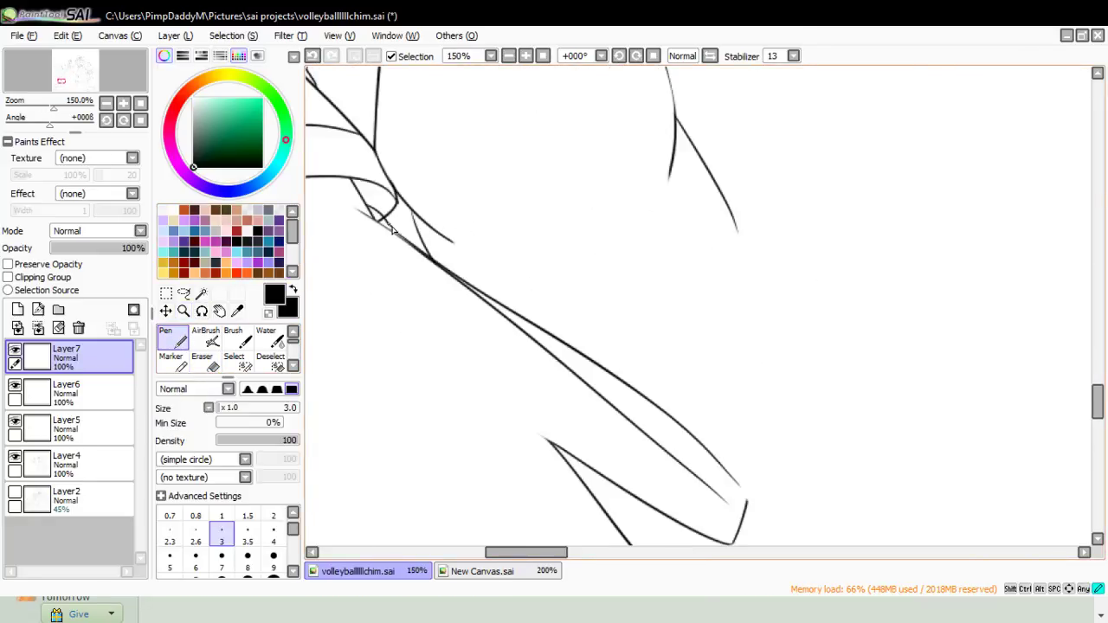
pyautogui.moveTo(452, 241)
pyautogui.mouseDown()
pyautogui.moveTo(484, 281)
pyautogui.moveTo(502, 337)
pyautogui.mouseUp()
pyautogui.click(203, 359)
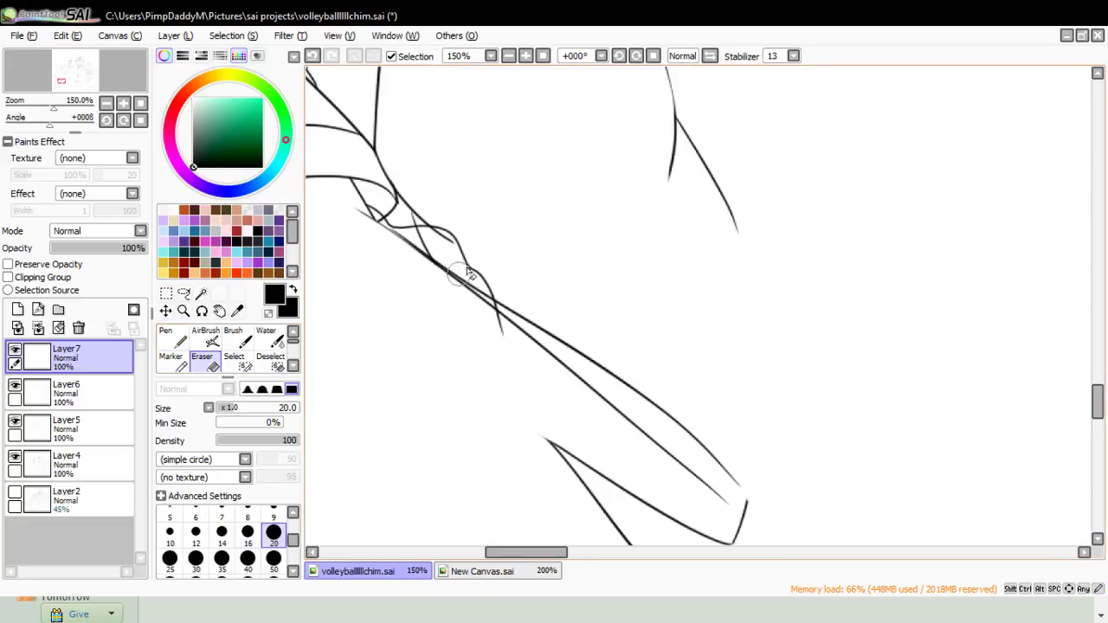
pyautogui.moveTo(469, 301)
pyautogui.mouseDown()
pyautogui.moveTo(470, 269)
pyautogui.moveTo(498, 342)
pyautogui.moveTo(412, 251)
pyautogui.moveTo(425, 256)
pyautogui.moveTo(387, 235)
pyautogui.moveTo(424, 248)
pyautogui.mouseUp()
# - Round off the flap's open tip and the corner below it with the size 3 Pen, erasing the leftover line end
pyautogui.moveTo(1096, 400); pyautogui.dragTo(1094, 420)
pyautogui.press('n')
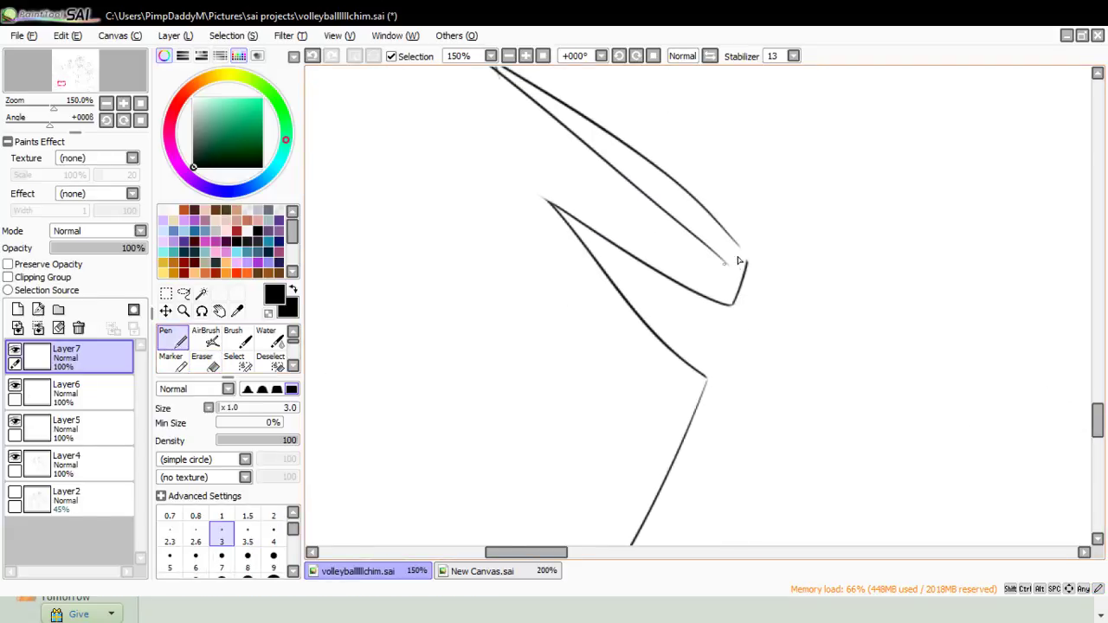
pyautogui.hotkey('ctrl', 'z')
pyautogui.moveTo(730, 238); pyautogui.dragTo(740, 247)
pyautogui.hotkey('ctrl', 'z')
pyautogui.moveTo(705, 376); pyautogui.dragTo(698, 401)
pyautogui.click(205, 362)
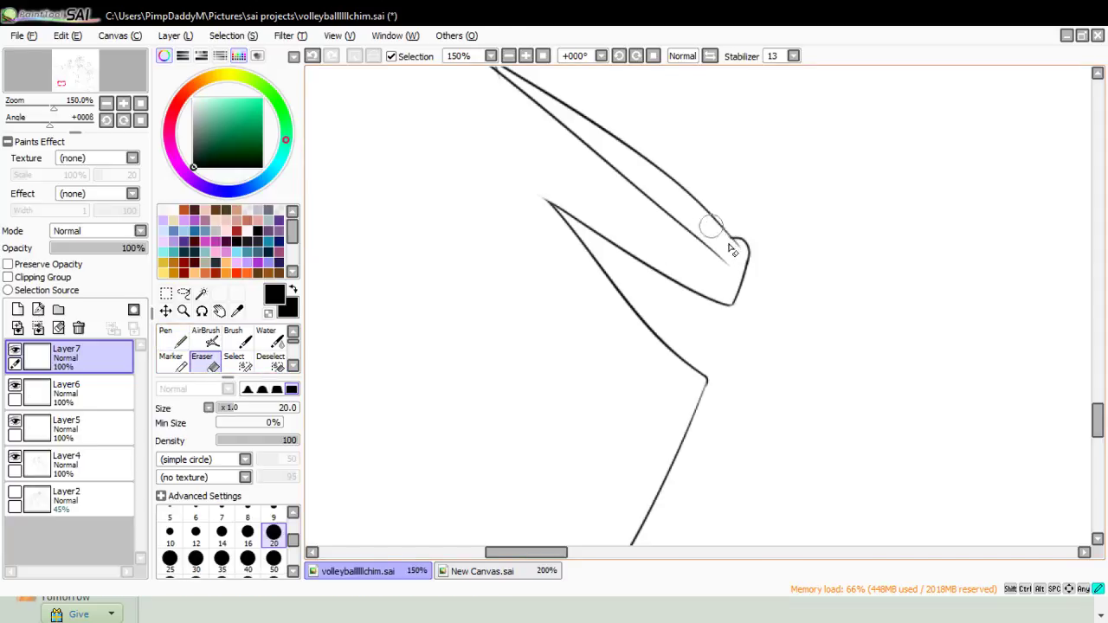
# - Add a new layer and draw an inner curve parallel to the garment's front edge with the size 3 Pen at 75% zoom
pyautogui.click(183, 310)
pyautogui.click(192, 402)
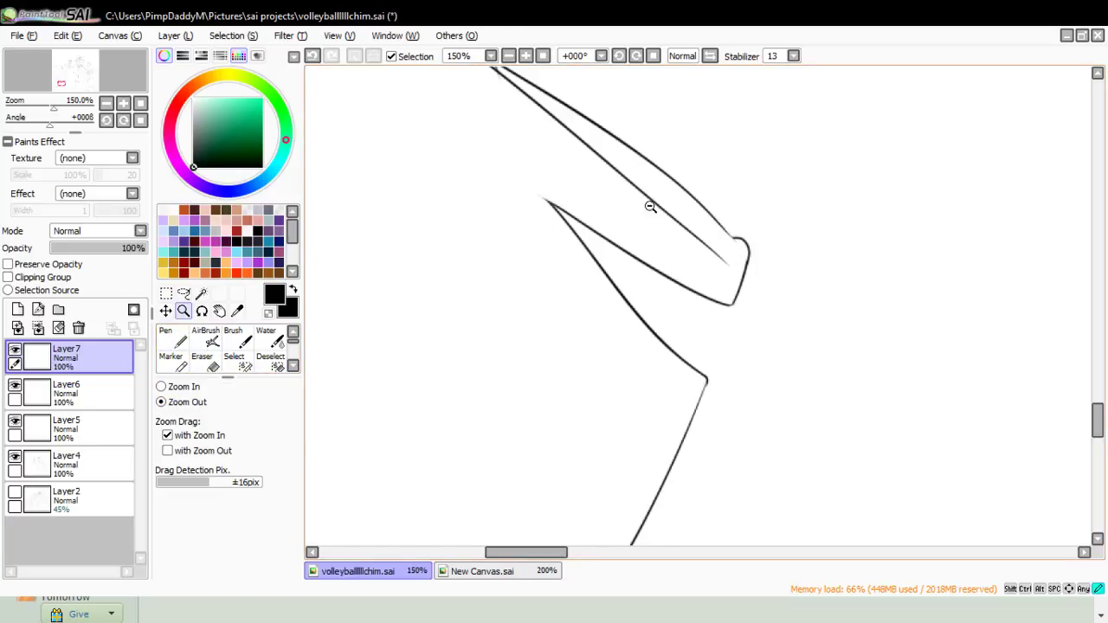
pyautogui.click(650, 207)
pyautogui.click(653, 218)
pyautogui.click(657, 227)
pyautogui.click(660, 230)
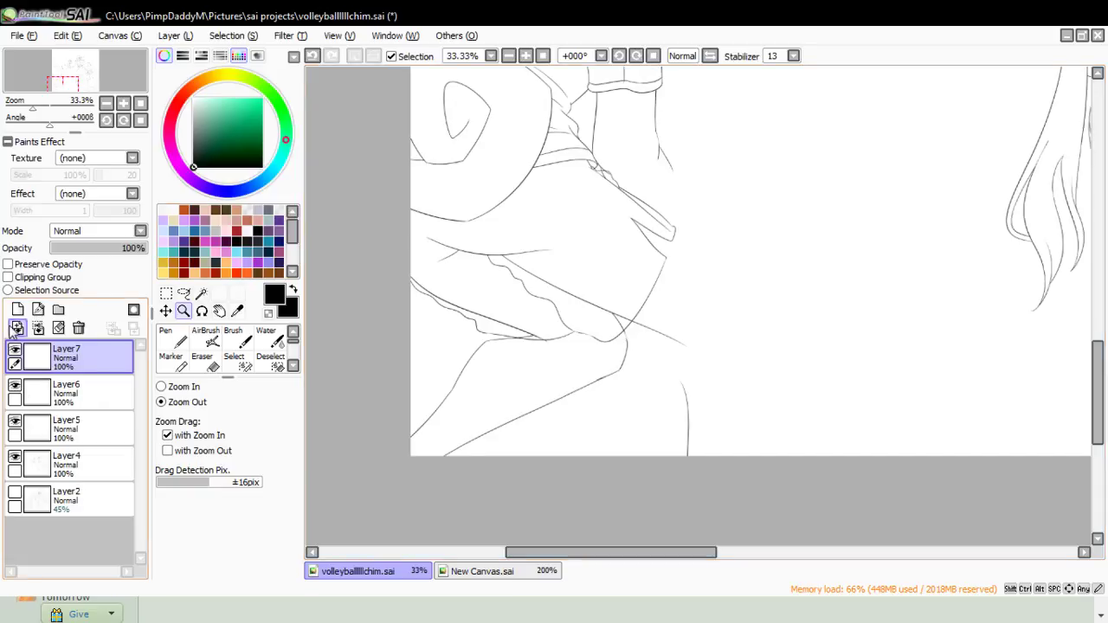
pyautogui.click(17, 309)
pyautogui.click(191, 386)
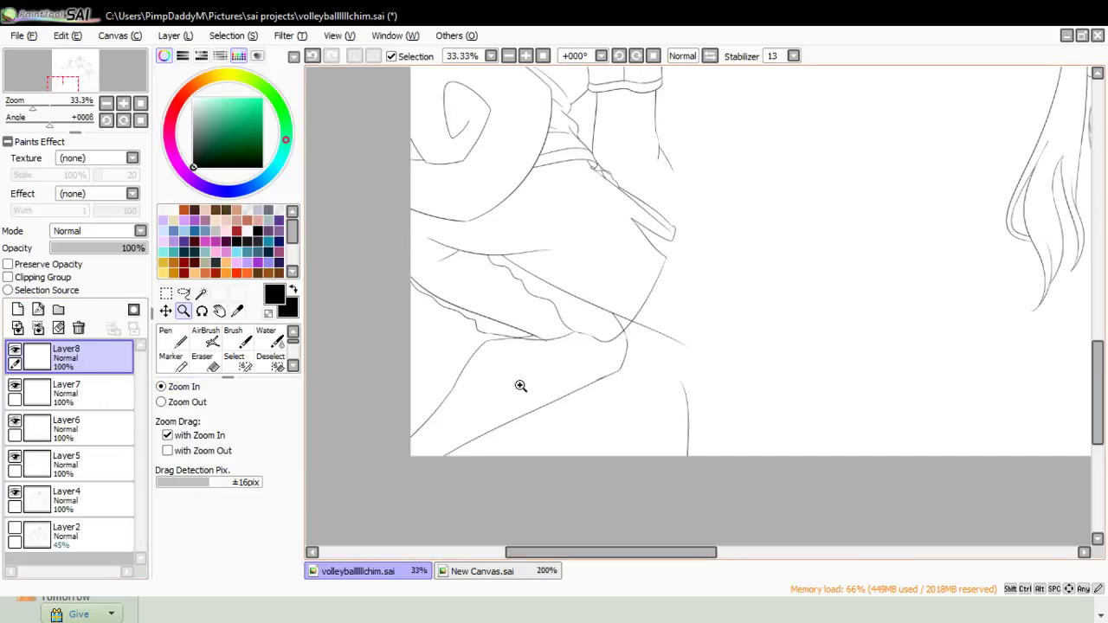
pyautogui.click(650, 273)
pyautogui.click(170, 339)
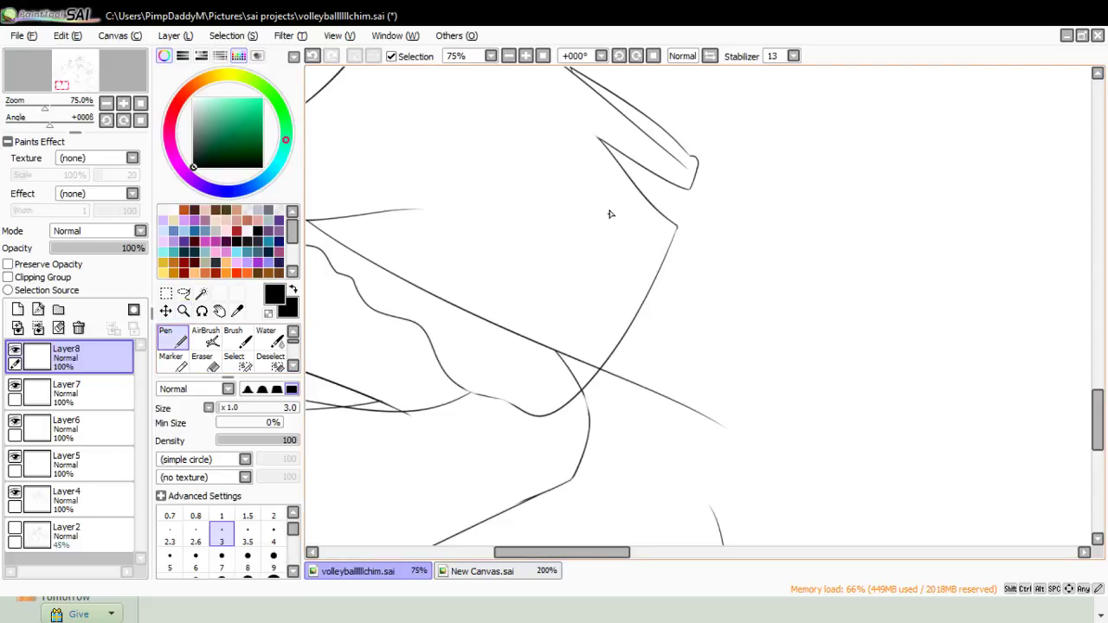
pyautogui.moveTo(491, 408)
pyautogui.mouseDown()
pyautogui.moveTo(556, 366)
pyautogui.moveTo(637, 228)
pyautogui.mouseUp()
pyautogui.hotkey('ctrl', 'z')
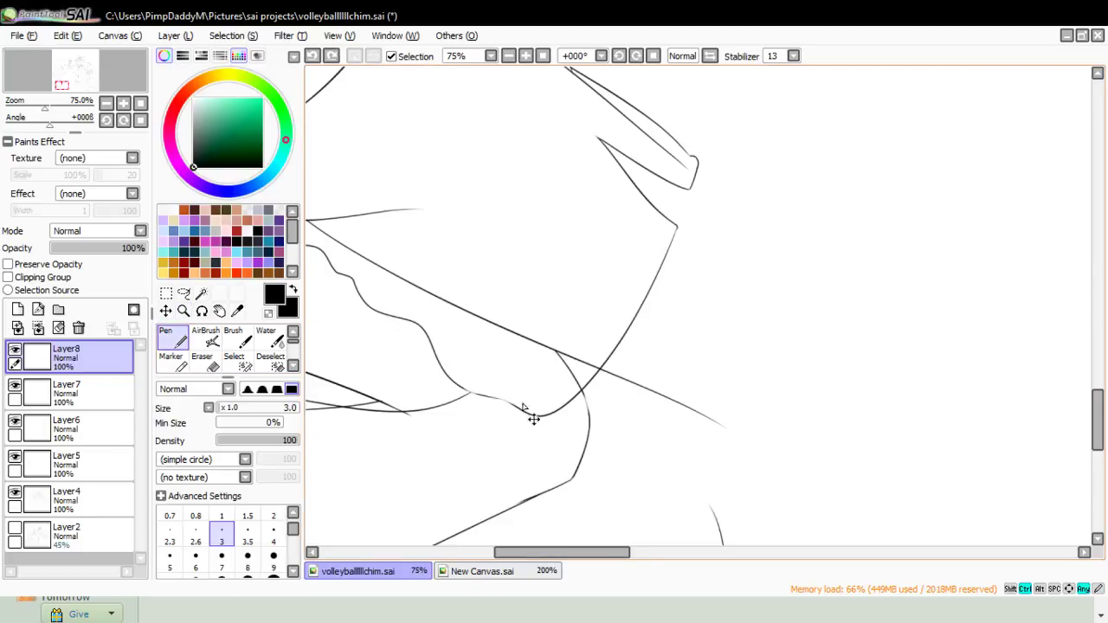
pyautogui.moveTo(509, 412); pyautogui.dragTo(623, 236)
pyautogui.hotkey('ctrl', 'z')
pyautogui.moveTo(489, 410); pyautogui.dragTo(635, 216)
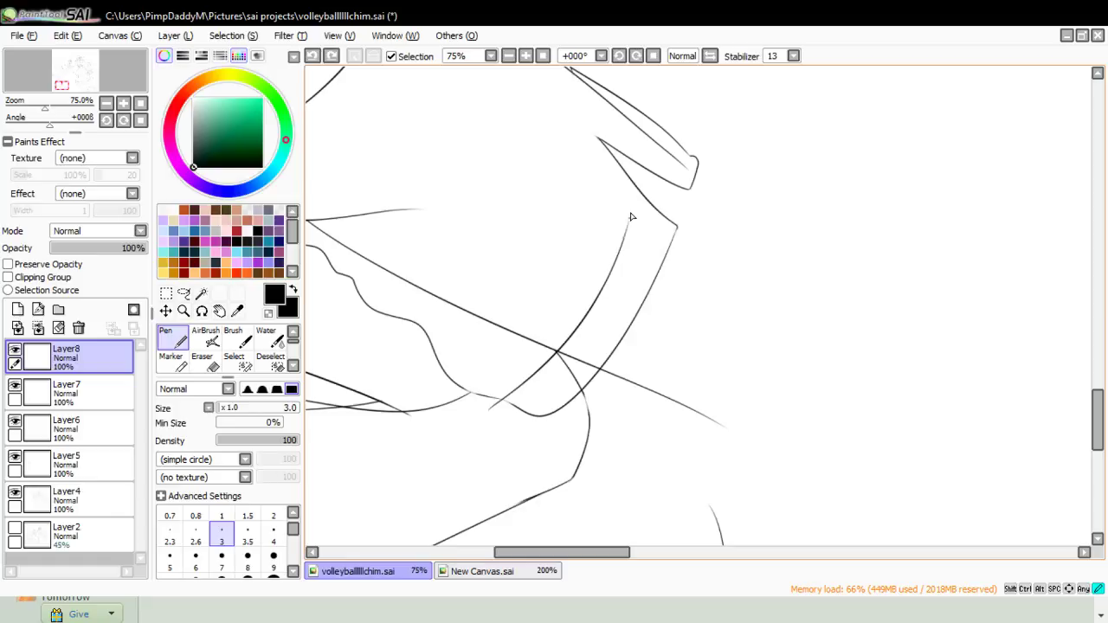
# - Draw a gently wavy inner line from the waistband down to the top of the inner front curve
pyautogui.scroll(3, 1097, 424)
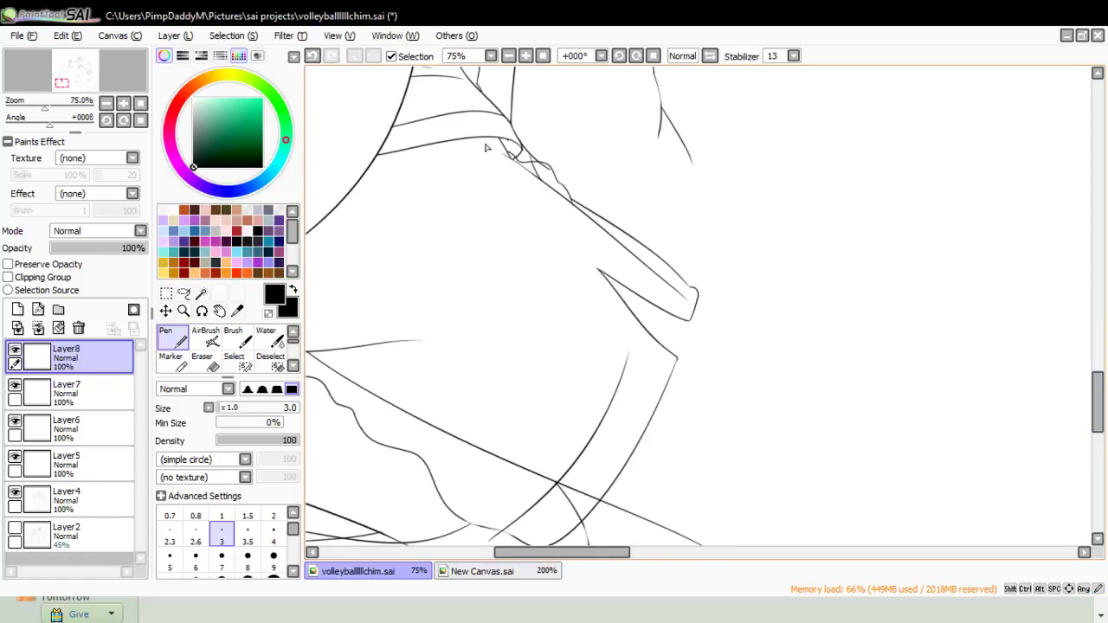
pyautogui.hotkey('ctrl', 'z')
pyautogui.moveTo(437, 136); pyautogui.dragTo(438, 154)
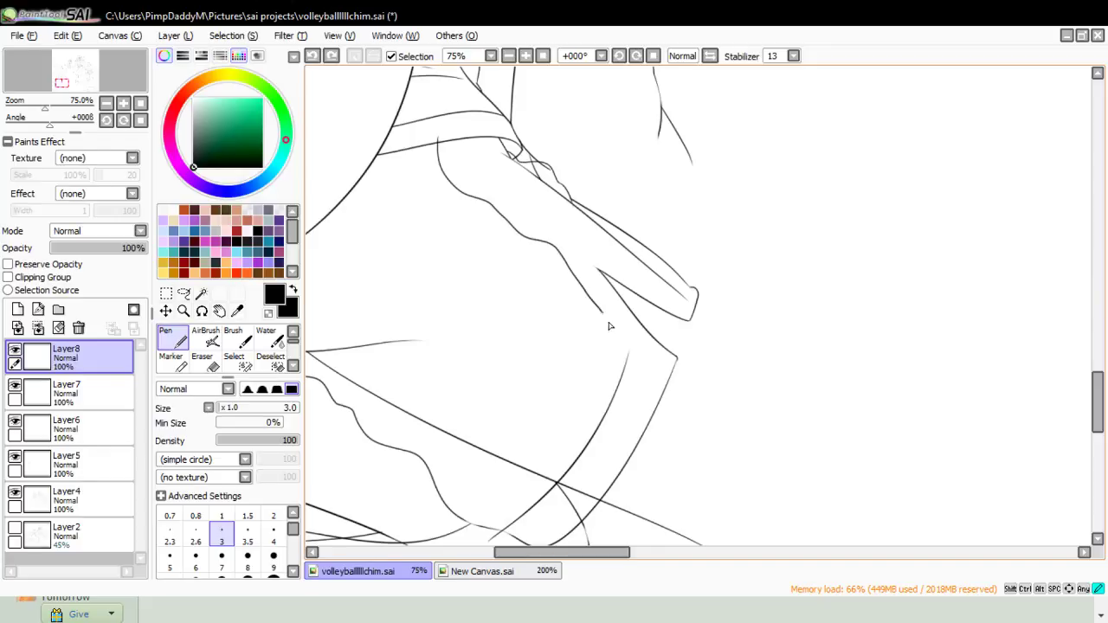
pyautogui.moveTo(608, 321); pyautogui.dragTo(630, 371)
pyautogui.hotkey('ctrl', 'z')
pyautogui.moveTo(431, 146); pyautogui.dragTo(535, 269)
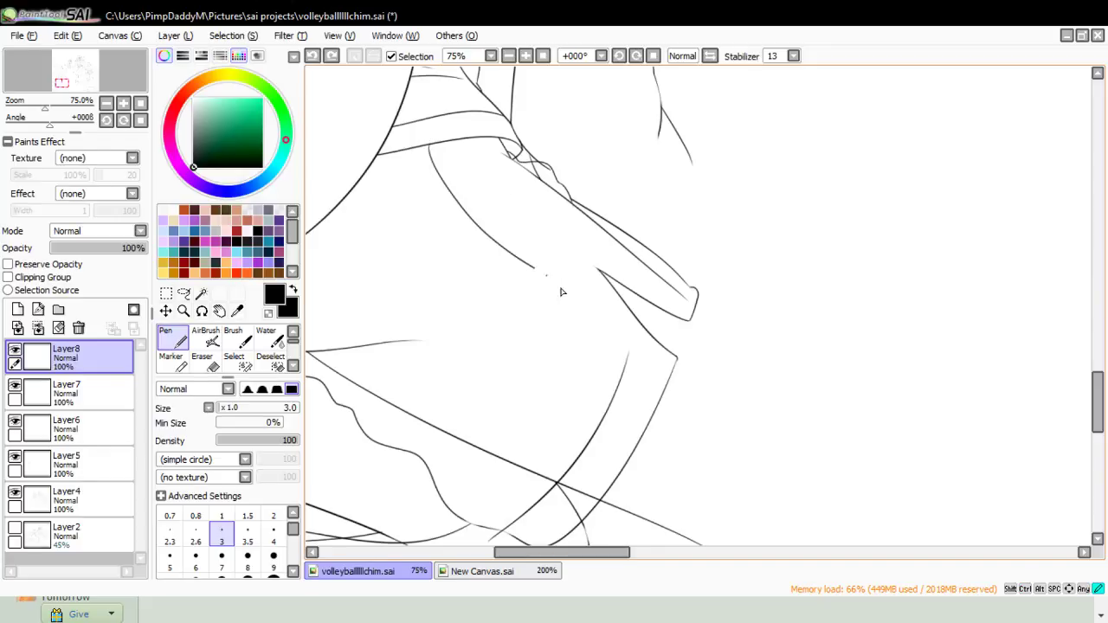
pyautogui.moveTo(640, 379); pyautogui.dragTo(636, 377)
# - Draw a second inner line from the waistband to the flap's tip and erase the overshooting ends of the inner lines
pyautogui.moveTo(460, 140); pyautogui.dragTo(692, 298)
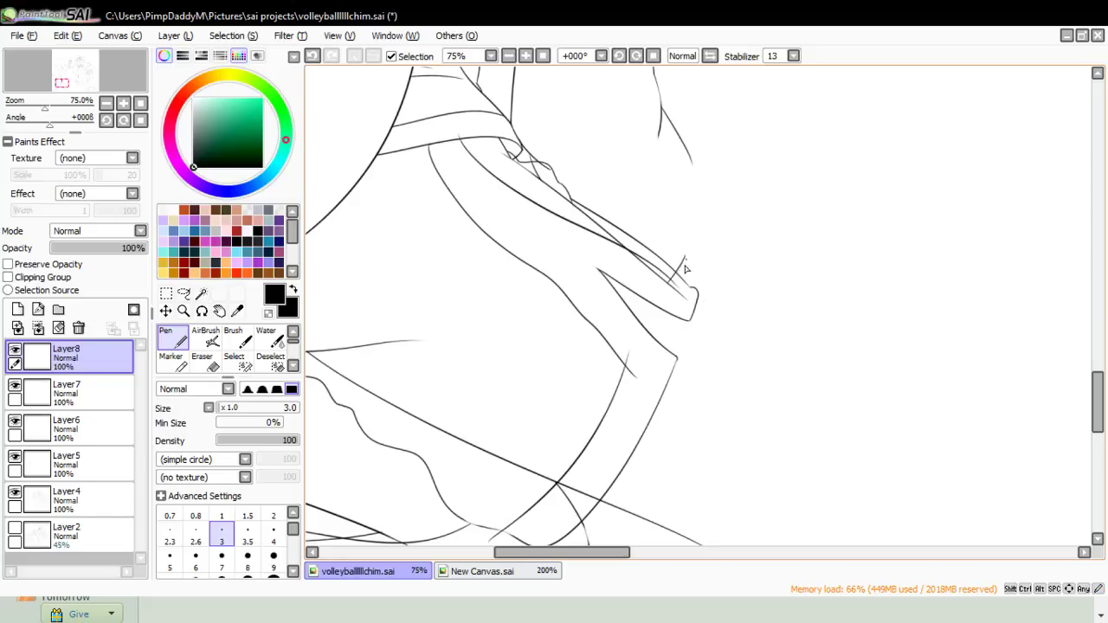
pyautogui.press('e')
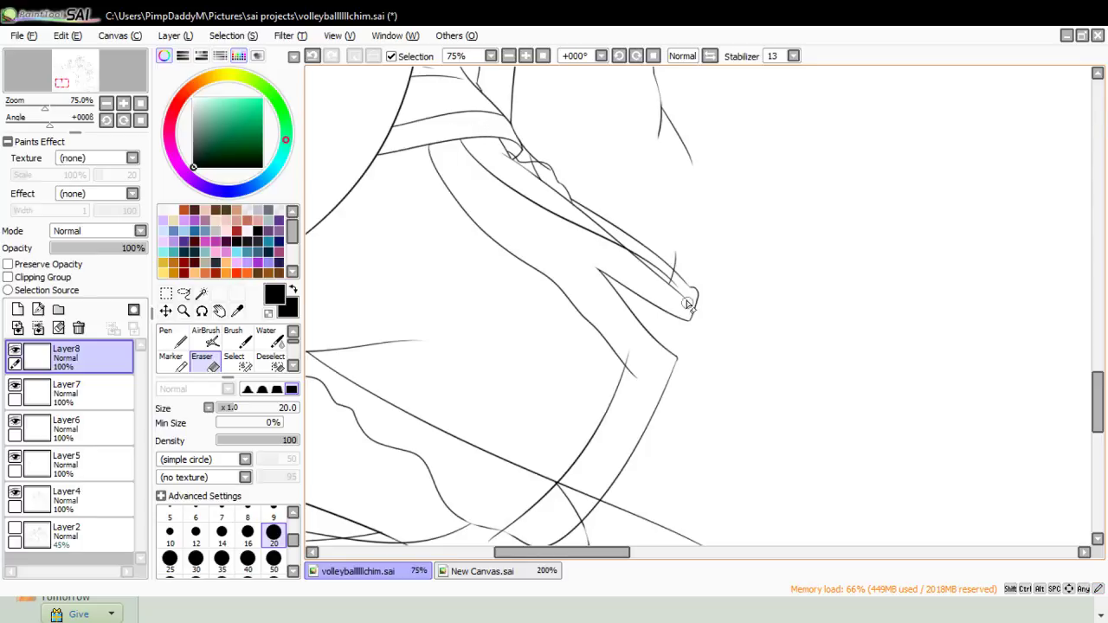
pyautogui.moveTo(687, 303); pyautogui.dragTo(666, 289)
pyautogui.moveTo(679, 250); pyautogui.dragTo(684, 271)
pyautogui.moveTo(628, 363)
pyautogui.mouseDown()
pyautogui.moveTo(644, 399)
pyautogui.moveTo(649, 383)
pyautogui.moveTo(631, 351)
pyautogui.moveTo(634, 377)
pyautogui.mouseUp()
pyautogui.hotkey('ctrl', 'z')
pyautogui.hotkey('ctrl', 'z')
# - Draw an inner curve above the lower hem with the size 3 Pen and trim its overshooting end with the size 50 Eraser
pyautogui.moveTo(571, 553); pyautogui.dragTo(543, 552)
pyautogui.moveTo(1104, 390); pyautogui.dragTo(1103, 406)
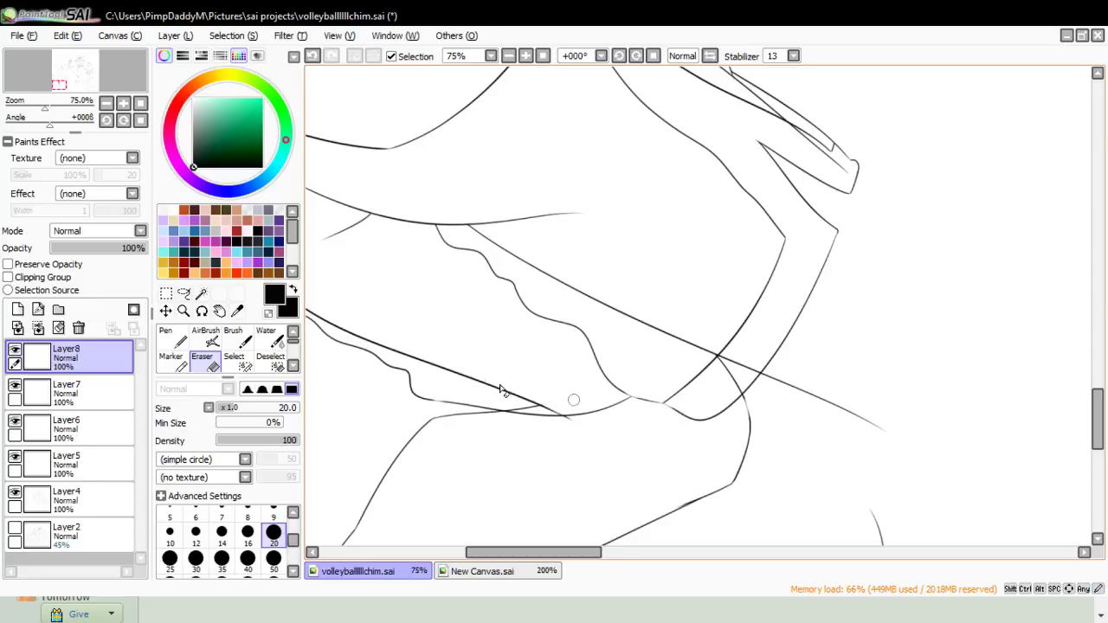
pyautogui.click(169, 339)
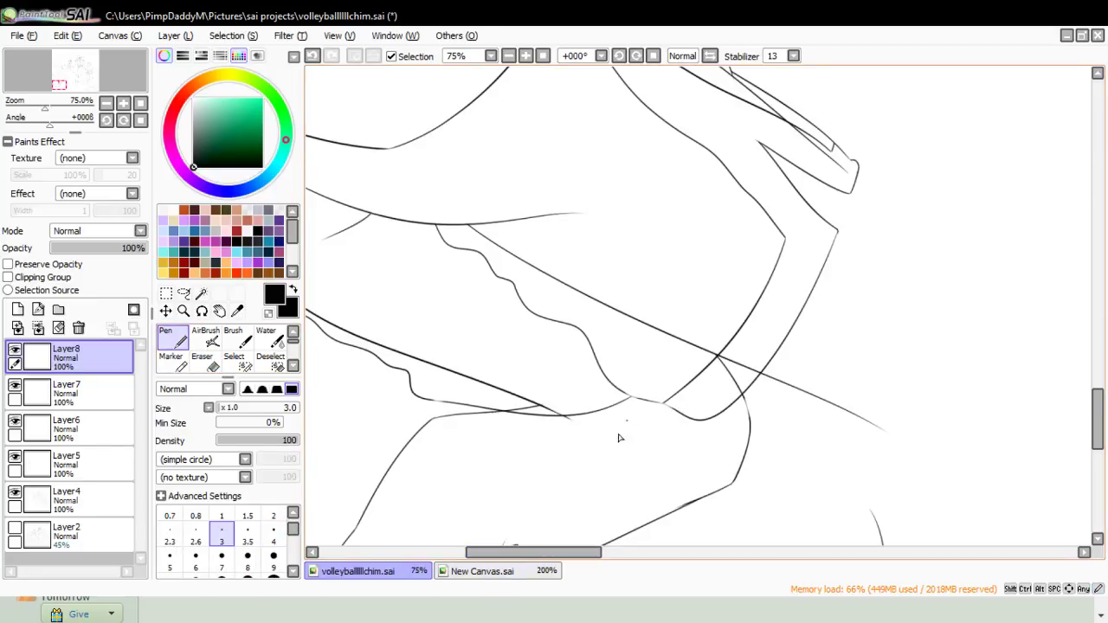
pyautogui.moveTo(615, 360)
pyautogui.mouseDown()
pyautogui.moveTo(517, 413)
pyautogui.moveTo(491, 414)
pyautogui.mouseUp()
pyautogui.moveTo(541, 547); pyautogui.dragTo(522, 550)
pyautogui.click(201, 356)
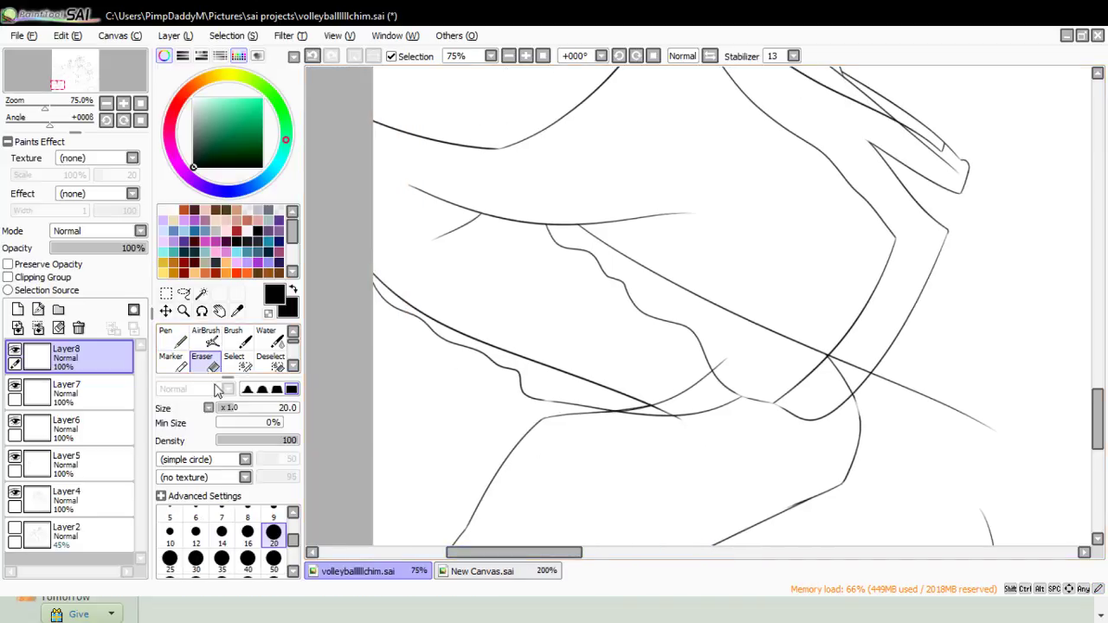
pyautogui.moveTo(719, 370); pyautogui.dragTo(736, 346)
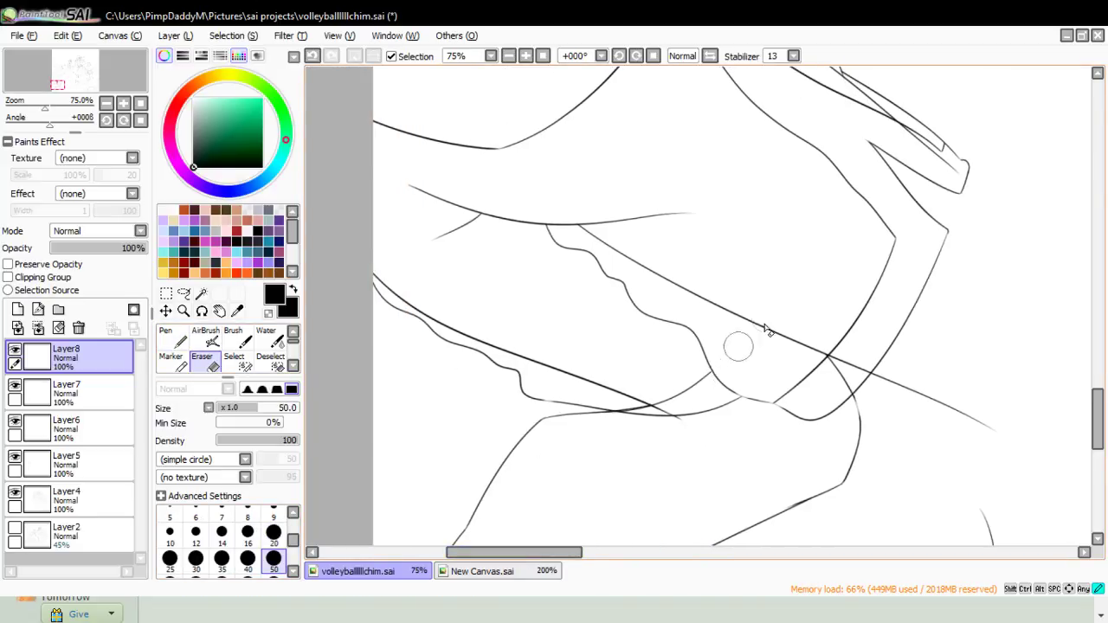
pyautogui.hotkey('ctrl', 'z')
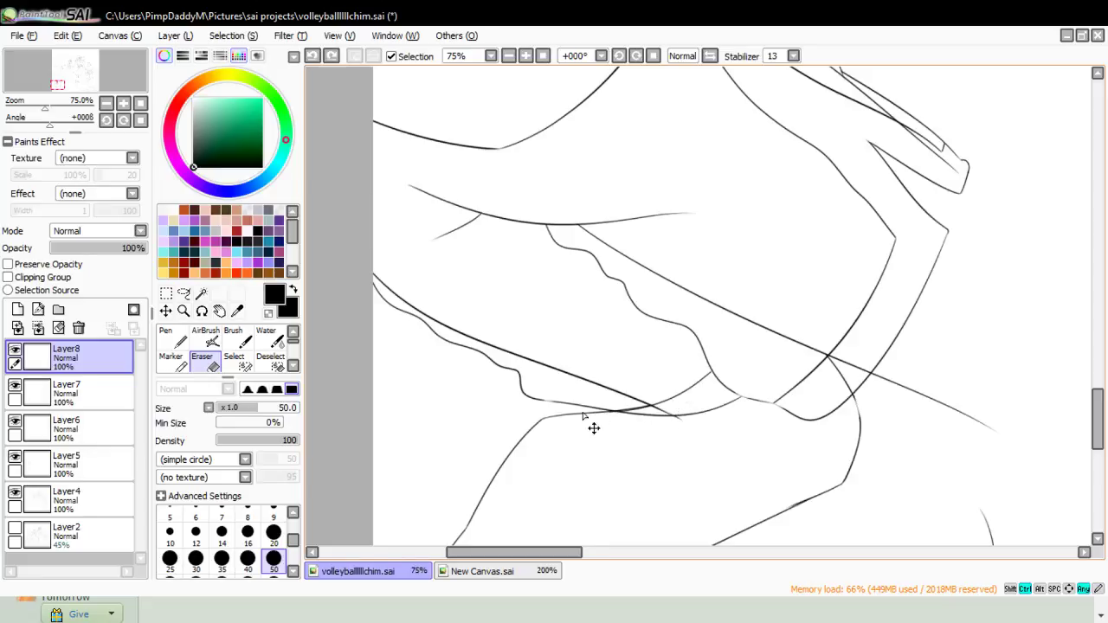
# - Add a new layer and draw the first fold lines from the flap's wavy edge with the size 3 Pen at 75% zoom
pyautogui.click(581, 410)
pyautogui.click(183, 311)
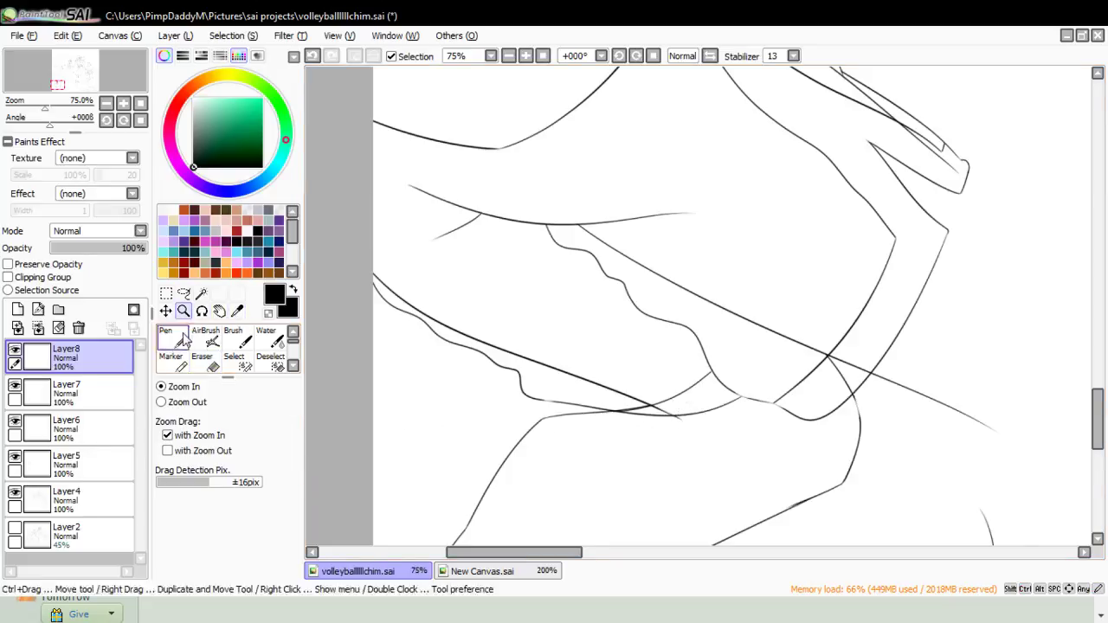
pyautogui.click(184, 403)
pyautogui.click(396, 324)
pyautogui.click(390, 421)
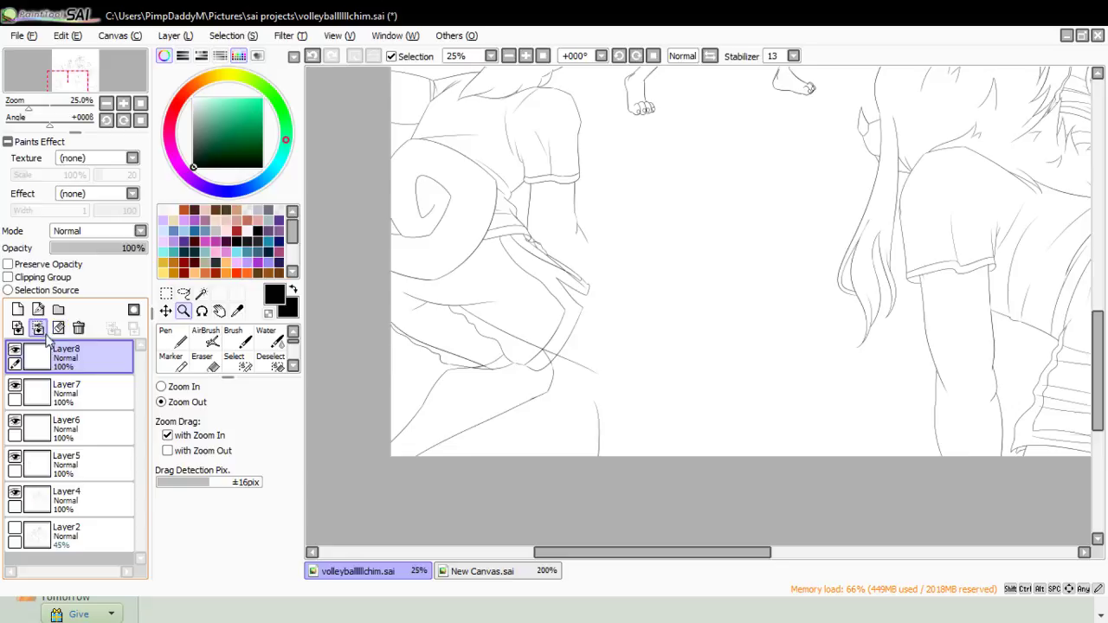
pyautogui.click(17, 309)
pyautogui.click(160, 387)
pyautogui.click(477, 365)
pyautogui.click(392, 337)
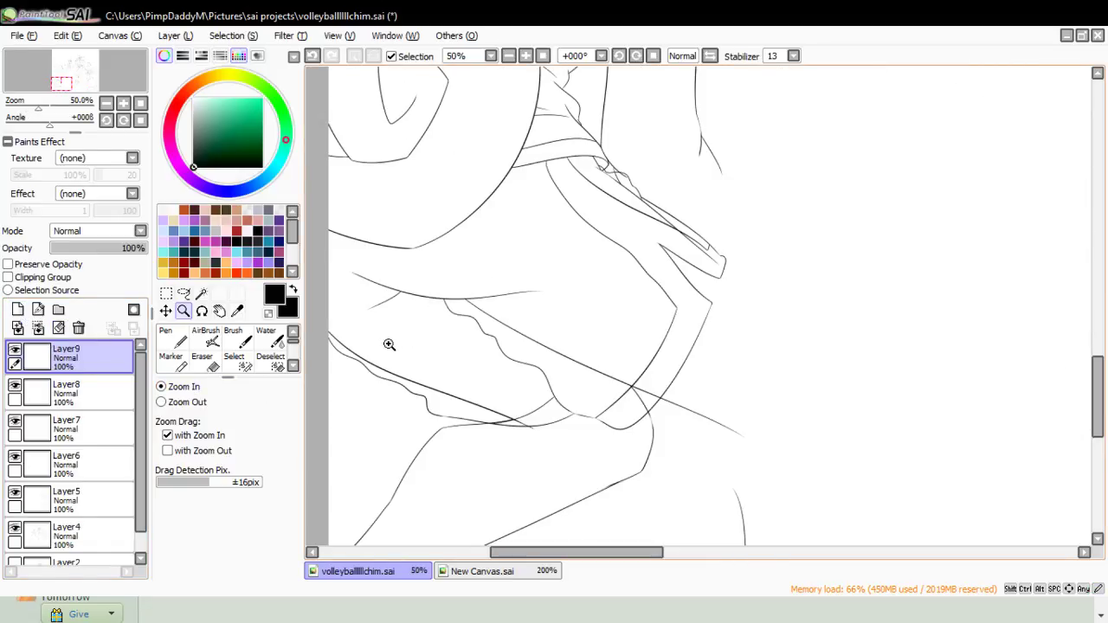
pyautogui.hotkey('ctrl', '+')
pyautogui.click(171, 338)
pyautogui.moveTo(521, 302); pyautogui.dragTo(736, 231)
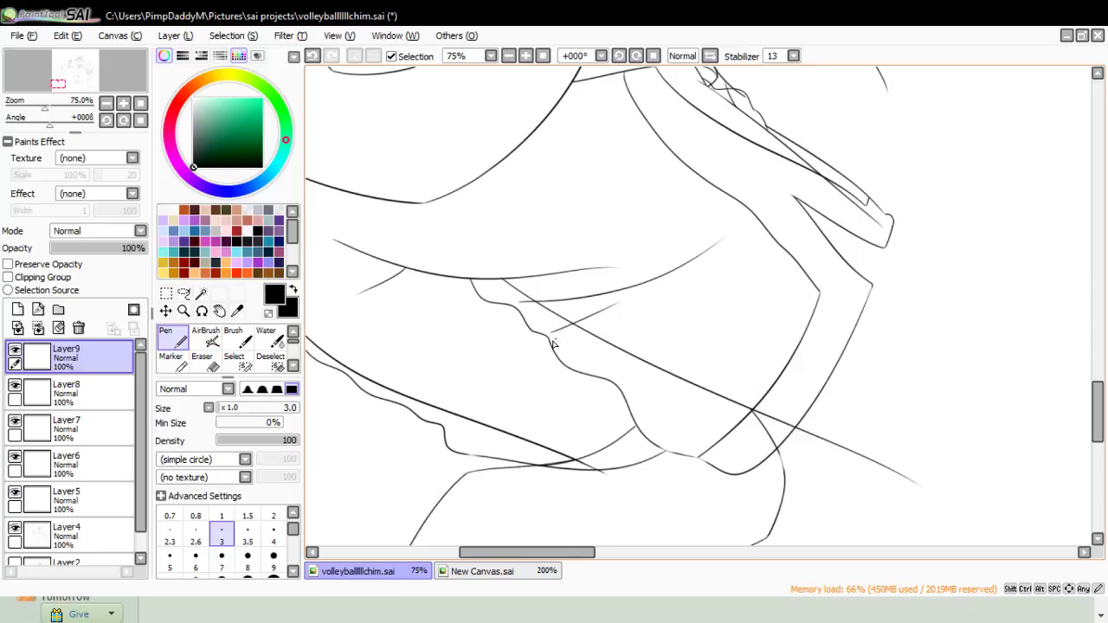
# - Draw long curved folds down the middle and front of the flap and a short fold beside its inner front edge
pyautogui.moveTo(625, 375); pyautogui.dragTo(761, 223)
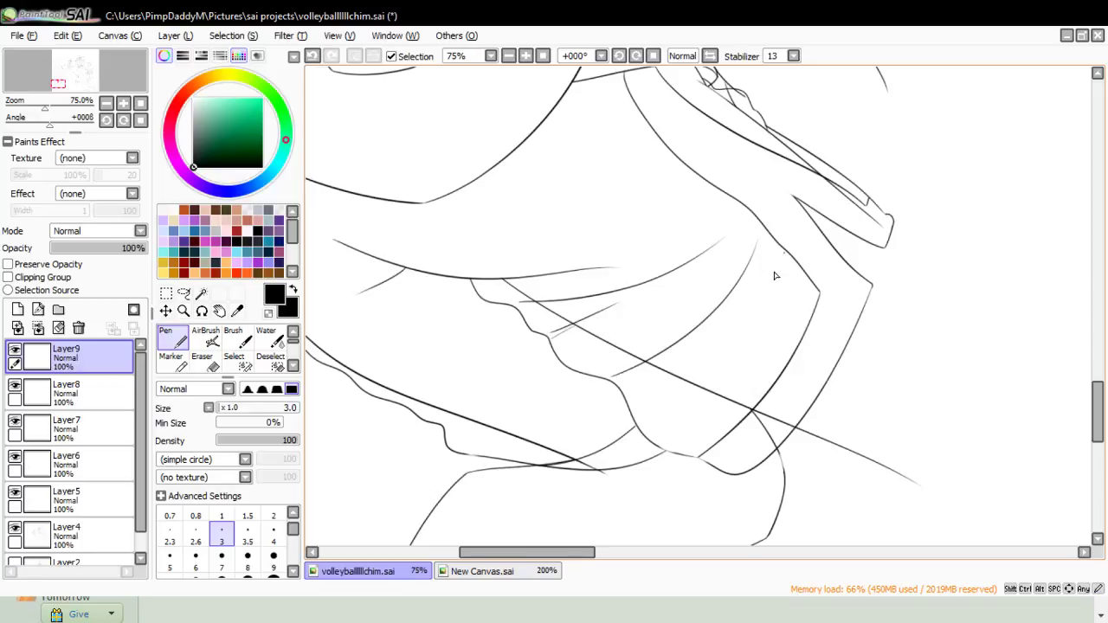
pyautogui.moveTo(770, 132)
pyautogui.mouseDown()
pyautogui.moveTo(772, 266)
pyautogui.moveTo(738, 351)
pyautogui.mouseUp()
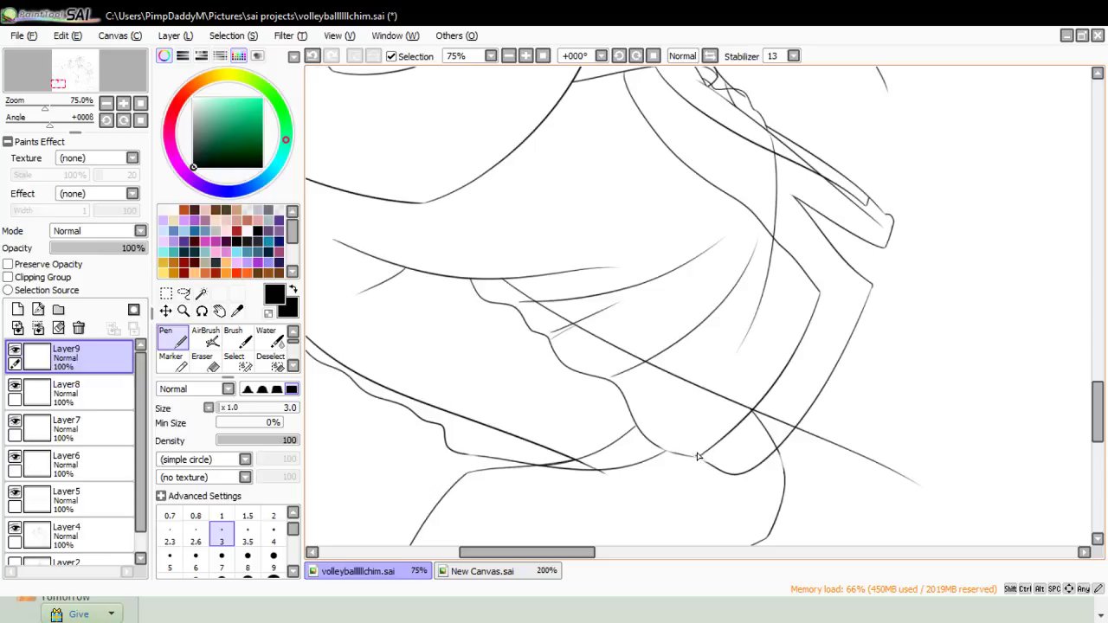
pyautogui.moveTo(698, 456); pyautogui.dragTo(822, 325)
pyautogui.hotkey('ctrl', 'z')
pyautogui.moveTo(696, 459); pyautogui.dragTo(822, 327)
# - Draw slanted fold lines rising from the wavy lower hem toward the flap's wavy edge
pyautogui.moveTo(452, 421); pyautogui.dragTo(554, 388)
pyautogui.hotkey('ctrl', 'z')
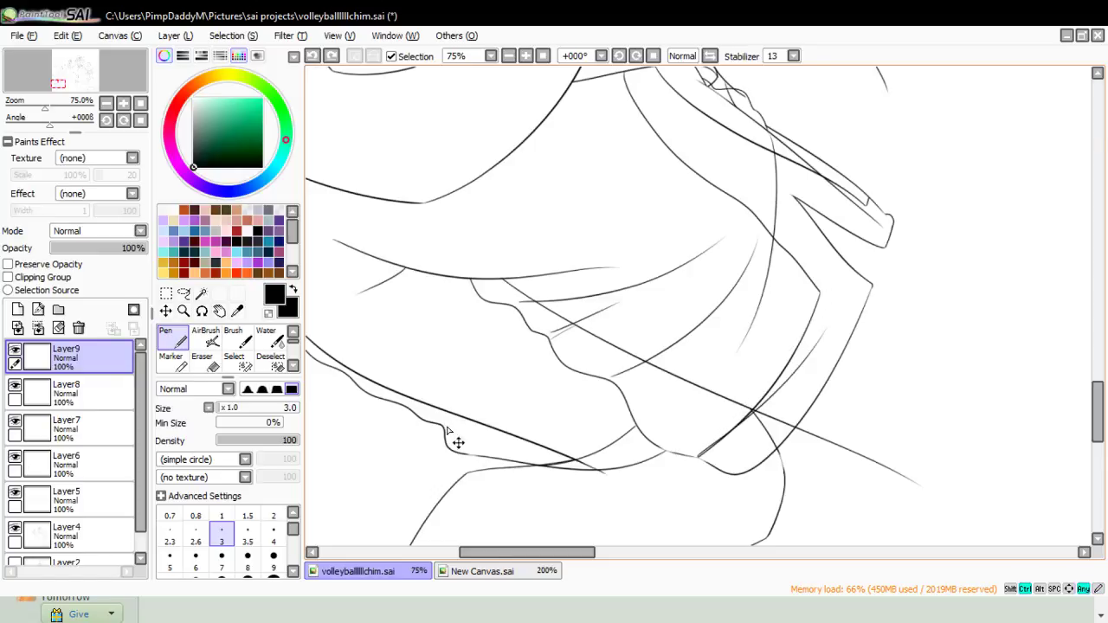
pyautogui.moveTo(455, 437); pyautogui.dragTo(573, 372)
pyautogui.moveTo(418, 404); pyautogui.dragTo(526, 339)
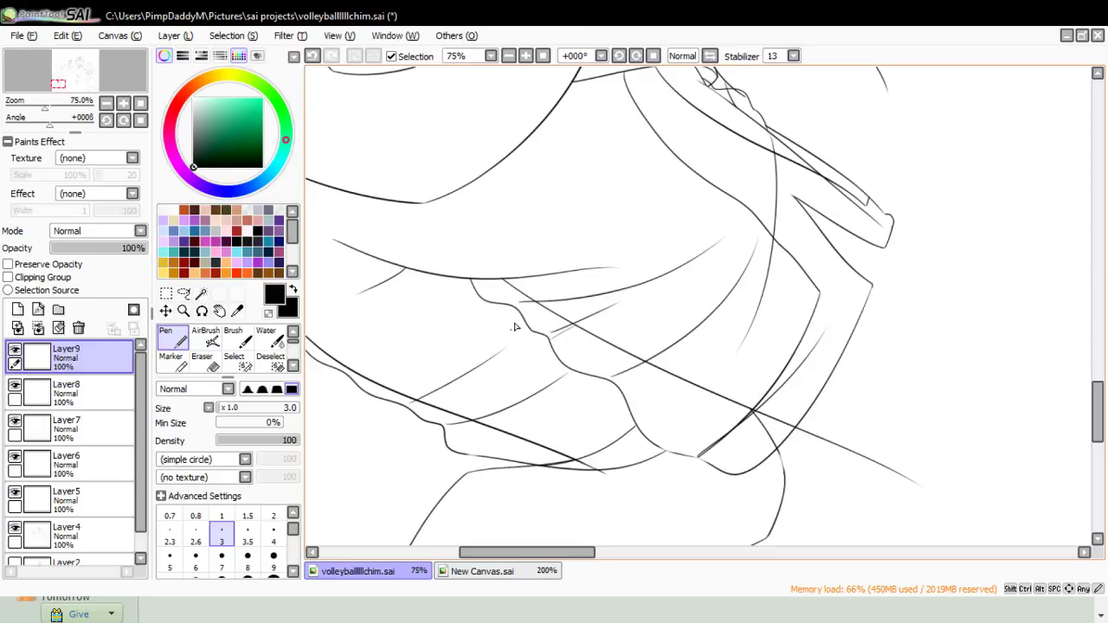
pyautogui.moveTo(523, 552); pyautogui.dragTo(512, 552)
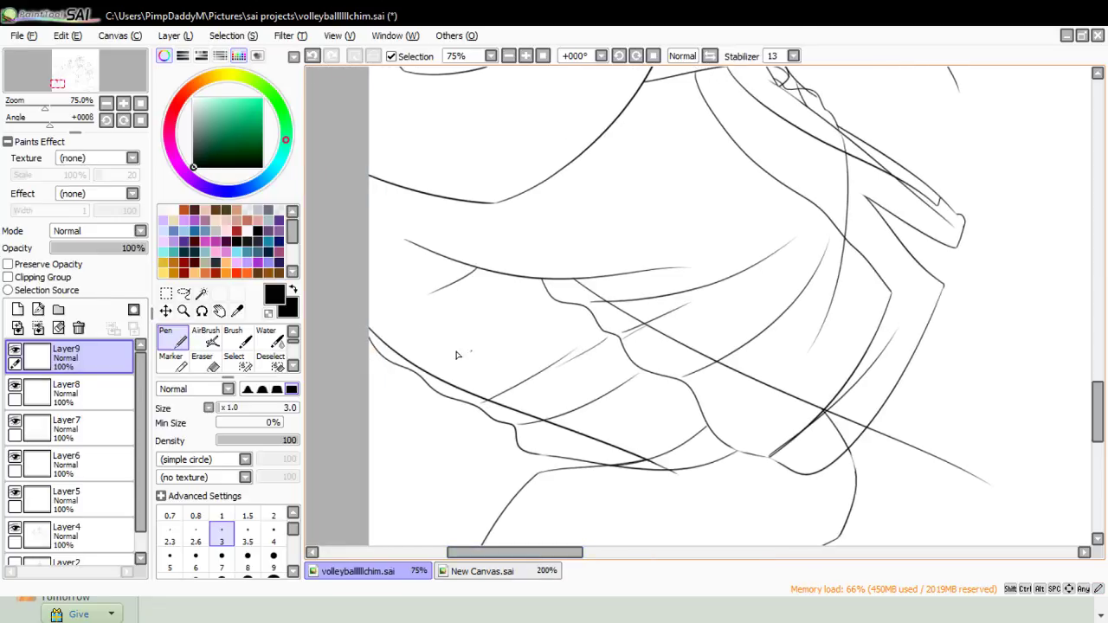
pyautogui.moveTo(416, 367)
pyautogui.mouseDown()
pyautogui.moveTo(593, 324)
pyautogui.moveTo(451, 361)
pyautogui.mouseUp()
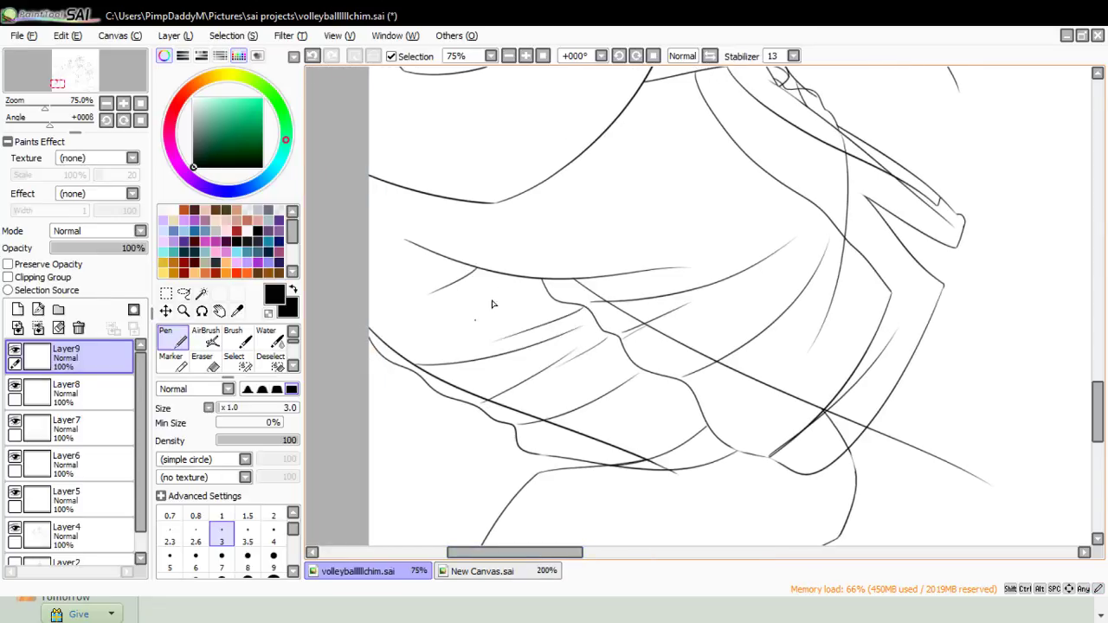
# - Draw fold lines below the waistband's rear section and long folds from the waistband up toward the sash knot
pyautogui.moveTo(490, 271)
pyautogui.mouseDown()
pyautogui.moveTo(479, 301)
pyautogui.moveTo(437, 335)
pyautogui.mouseUp()
pyautogui.hotkey('ctrl', 'z')
pyautogui.moveTo(377, 350); pyautogui.dragTo(456, 297)
pyautogui.hotkey('ctrl', 'z')
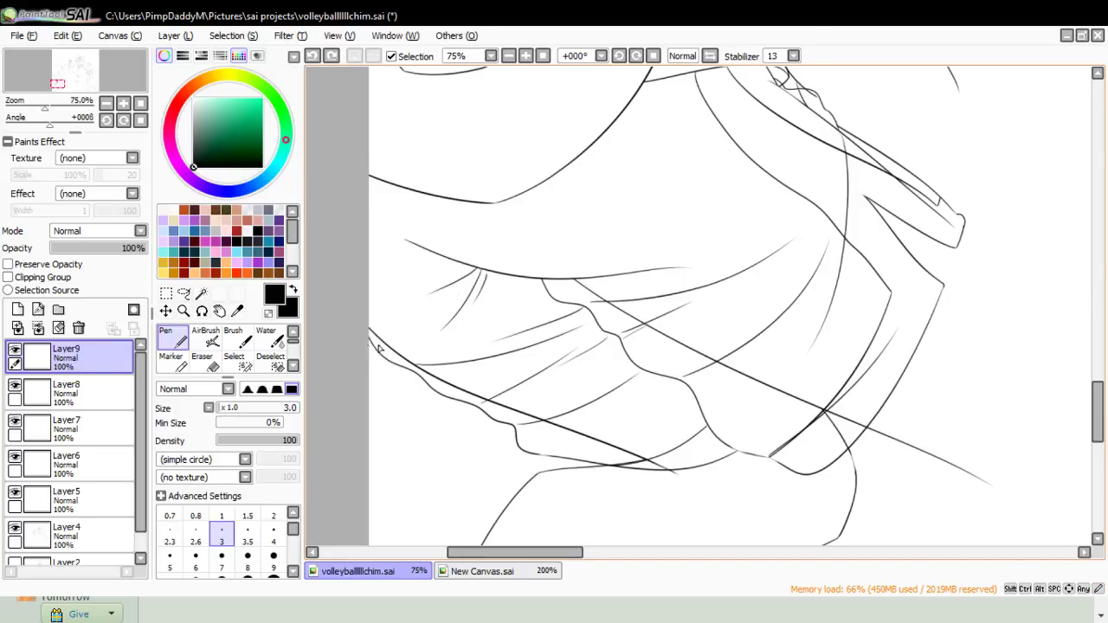
pyautogui.moveTo(378, 339); pyautogui.dragTo(496, 269)
pyautogui.moveTo(563, 276)
pyautogui.mouseDown()
pyautogui.moveTo(706, 217)
pyautogui.moveTo(753, 158)
pyautogui.mouseUp()
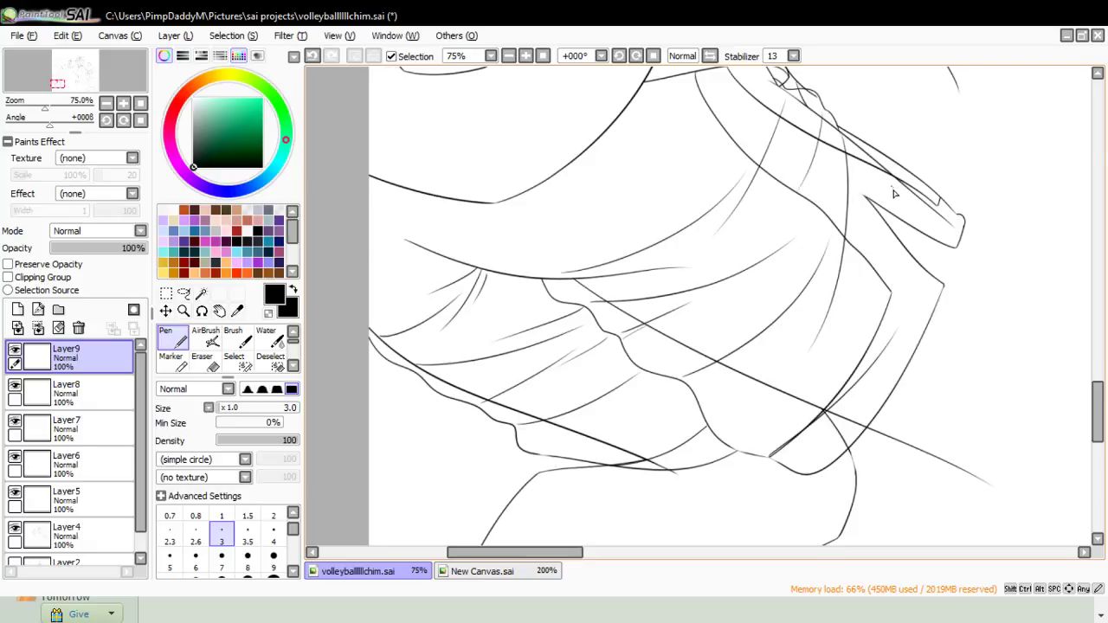
# - On Layer5, erase the diagonal guide line and leg line crossing the flap with the size 50 Eraser
pyautogui.scroll(-1, 139, 415)
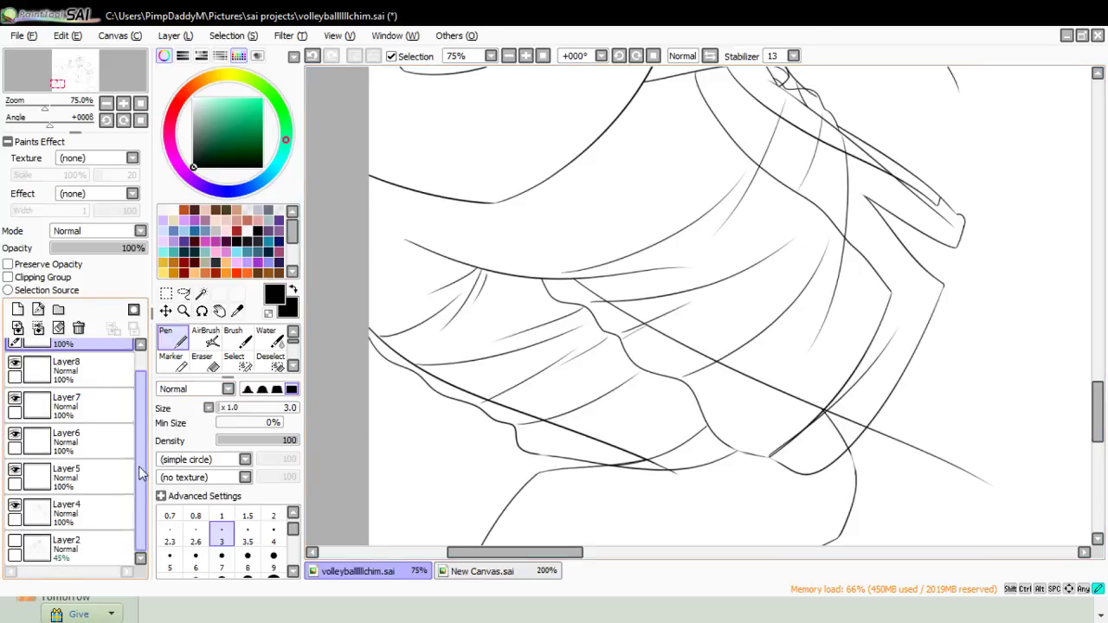
pyautogui.click(95, 481)
pyautogui.click(211, 368)
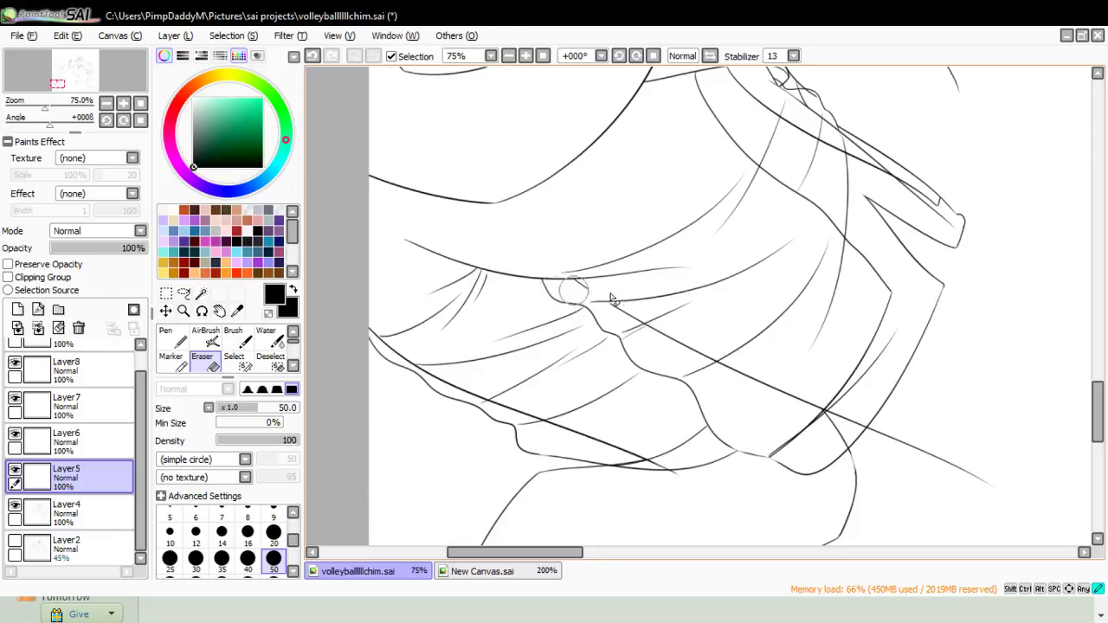
pyautogui.moveTo(598, 302)
pyautogui.mouseDown()
pyautogui.moveTo(714, 349)
pyautogui.moveTo(761, 398)
pyautogui.moveTo(811, 410)
pyautogui.moveTo(826, 441)
pyautogui.moveTo(841, 439)
pyautogui.mouseUp()
pyautogui.hotkey('ctrl', 'z')
pyautogui.hotkey('ctrl', 'y')
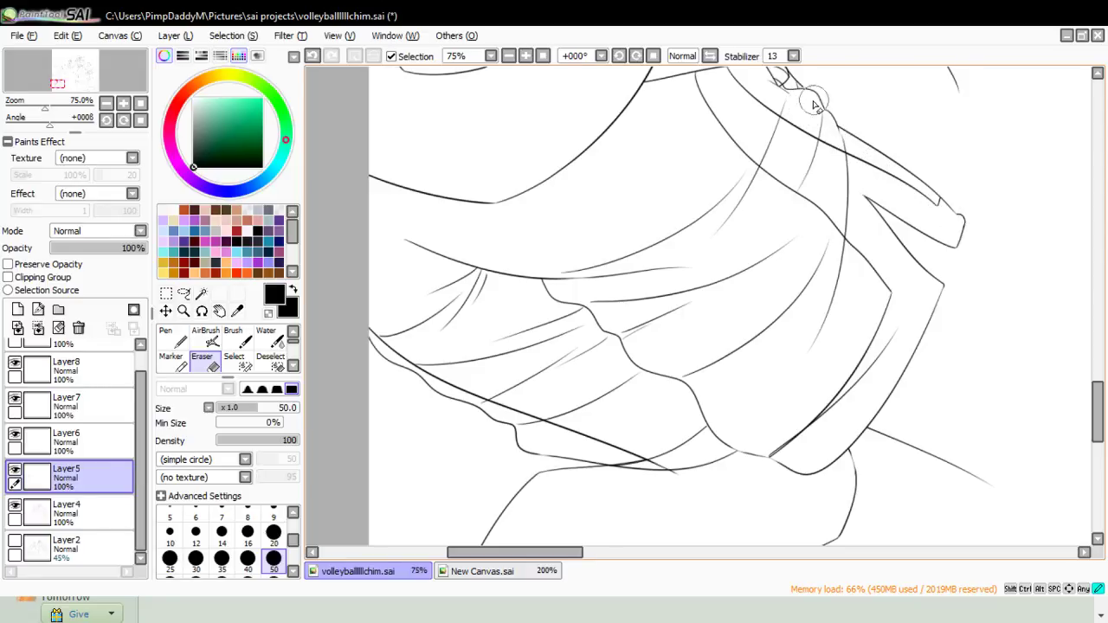
# - Erase the old straight hem line behind the wavy lower hem, and undo the last eraser stroke near the thigh
pyautogui.scroll(4, 1063, 406)
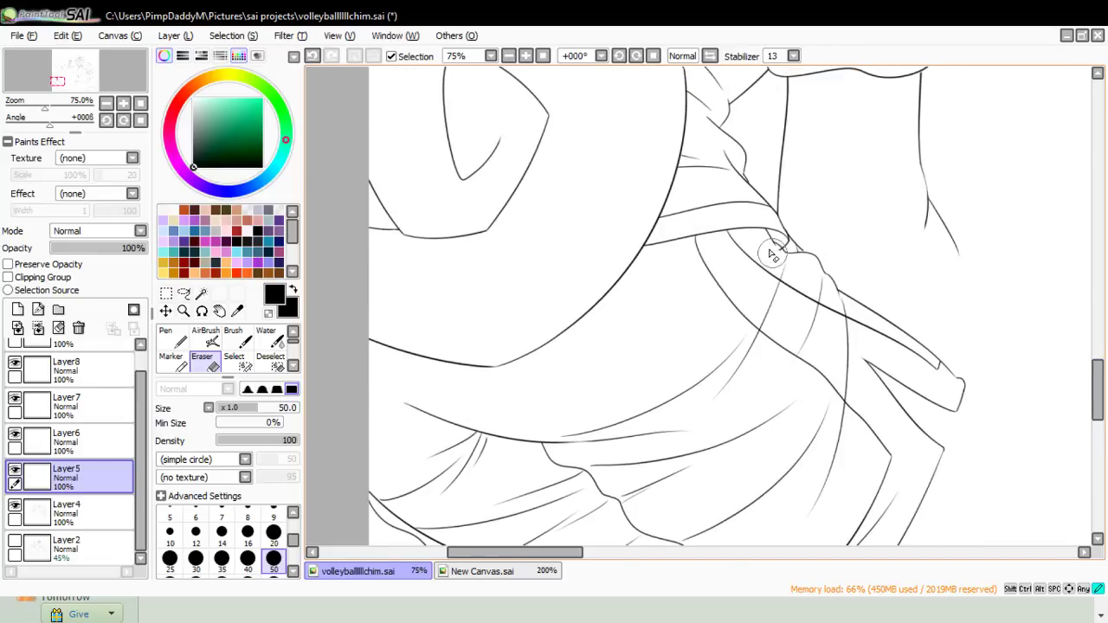
pyautogui.scroll(-3, 1097, 393)
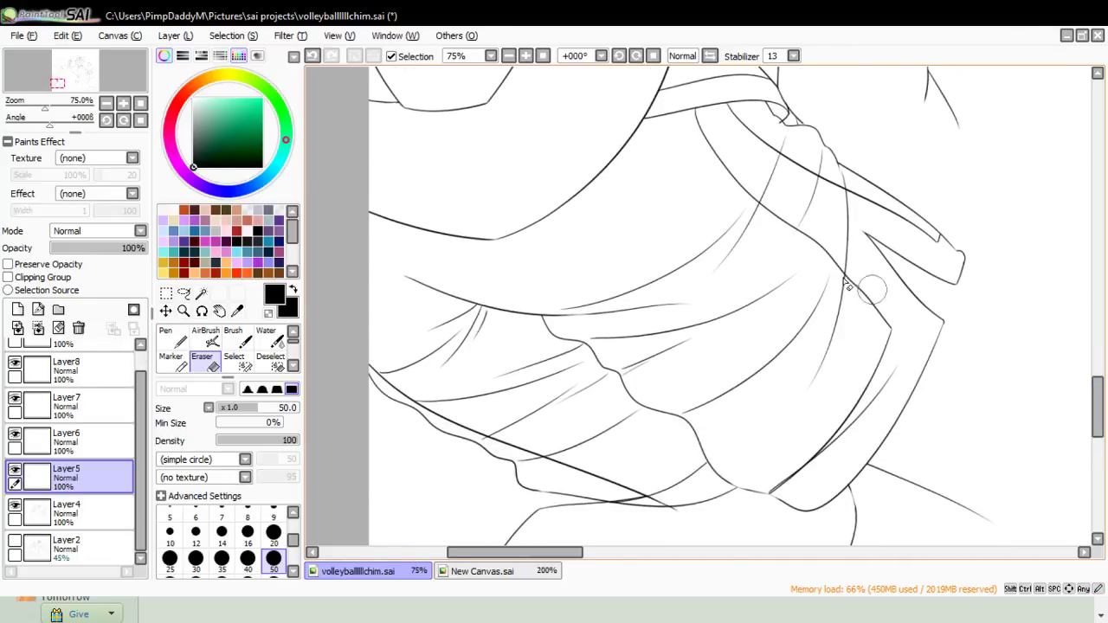
pyautogui.moveTo(364, 379)
pyautogui.mouseDown()
pyautogui.moveTo(521, 448)
pyautogui.moveTo(620, 514)
pyautogui.moveTo(705, 534)
pyautogui.mouseUp()
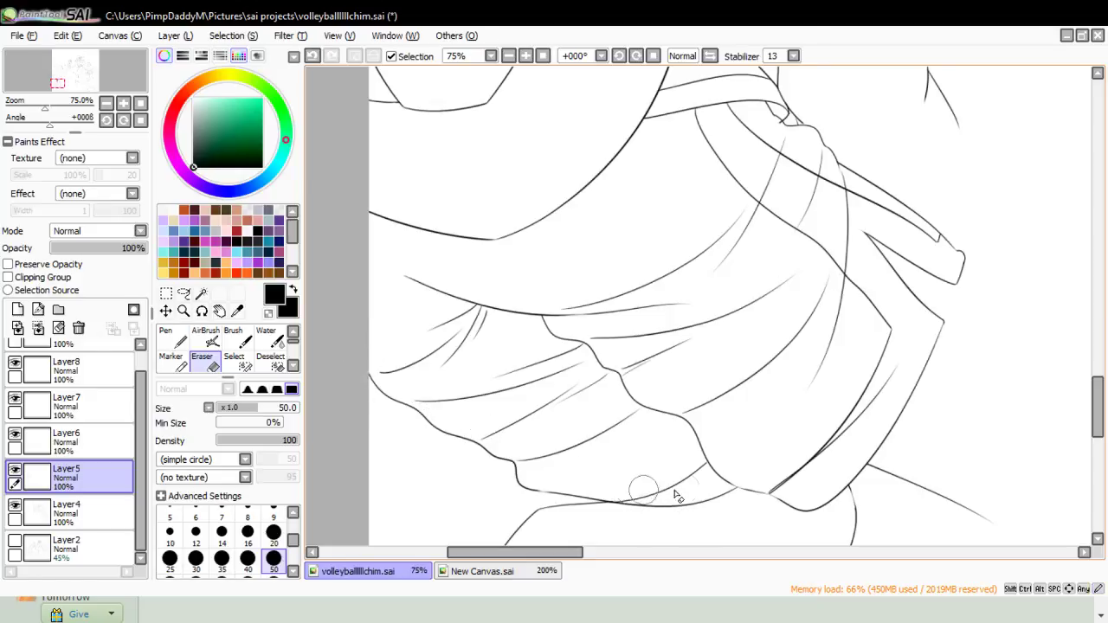
pyautogui.moveTo(597, 492)
pyautogui.mouseDown()
pyautogui.moveTo(645, 516)
pyautogui.moveTo(627, 501)
pyautogui.moveTo(658, 517)
pyautogui.mouseUp()
pyautogui.hotkey('ctrl', 'z')
# - At 200% zoom, trim the sash line overshooting the garment edge at the knot on Layer6 with the size 9 Eraser
pyautogui.click(183, 312)
pyautogui.click(185, 401)
pyautogui.click(376, 327)
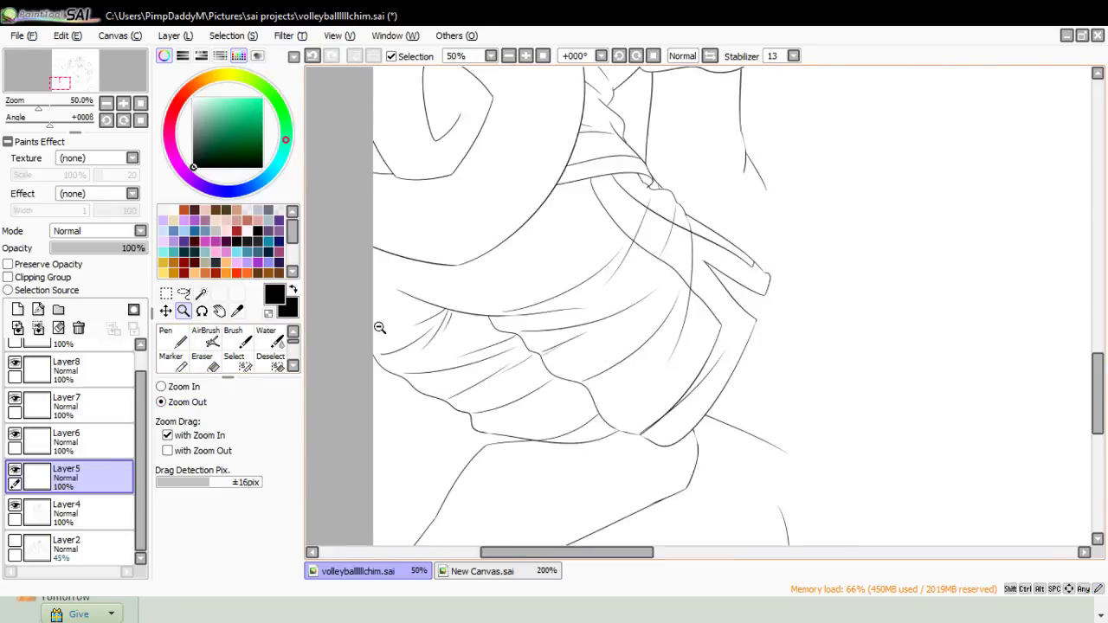
pyautogui.click(375, 327)
pyautogui.click(376, 327)
pyautogui.click(516, 269)
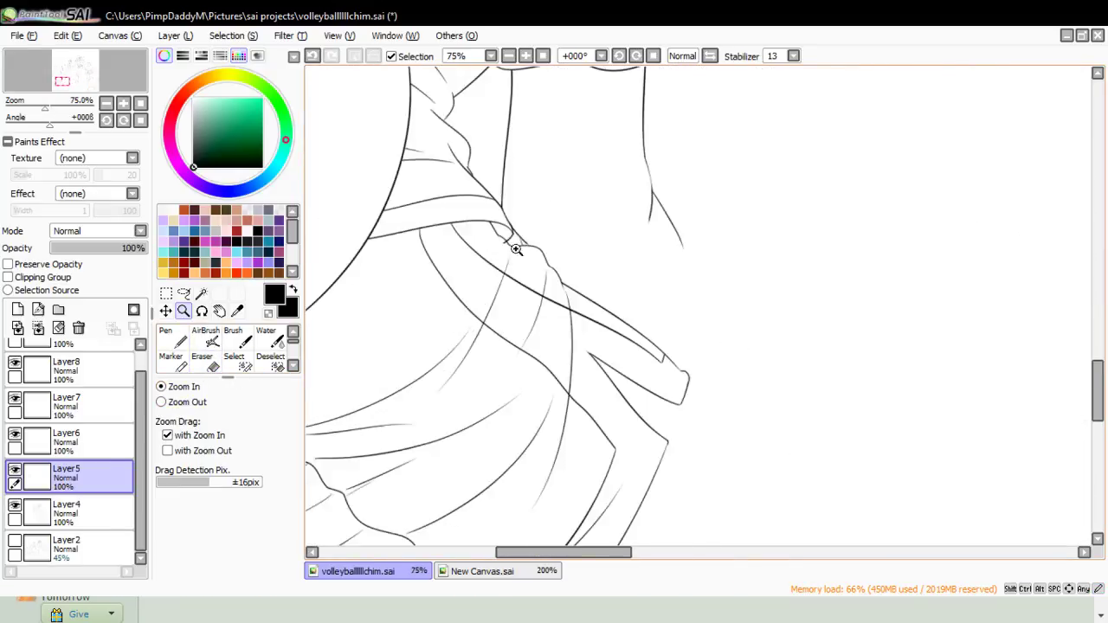
pyautogui.click(511, 239)
pyautogui.click(85, 407)
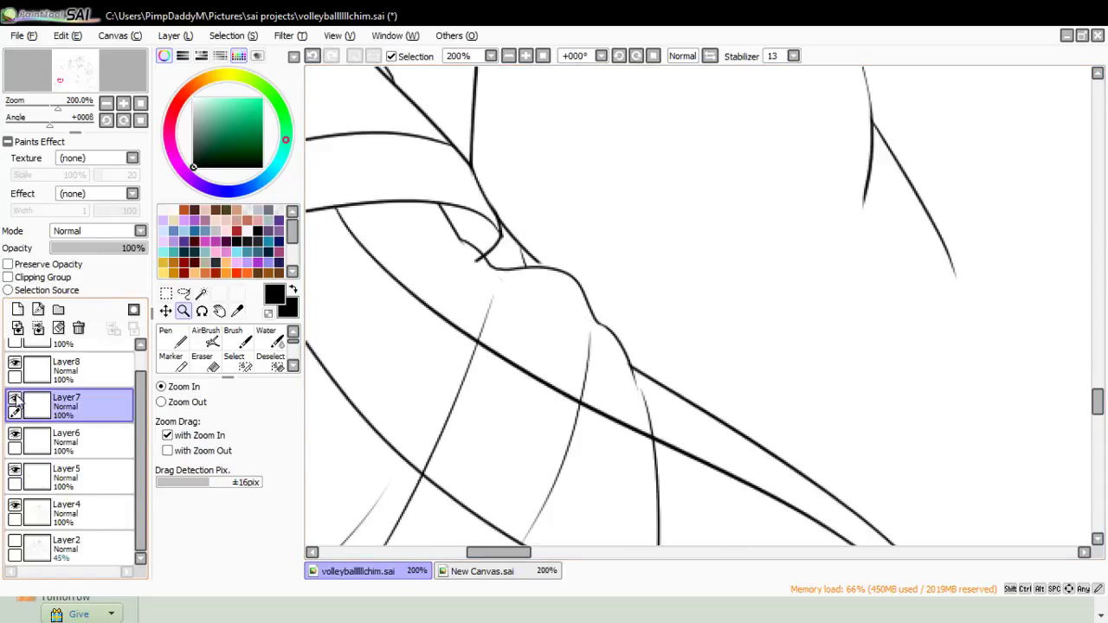
pyautogui.click(26, 437)
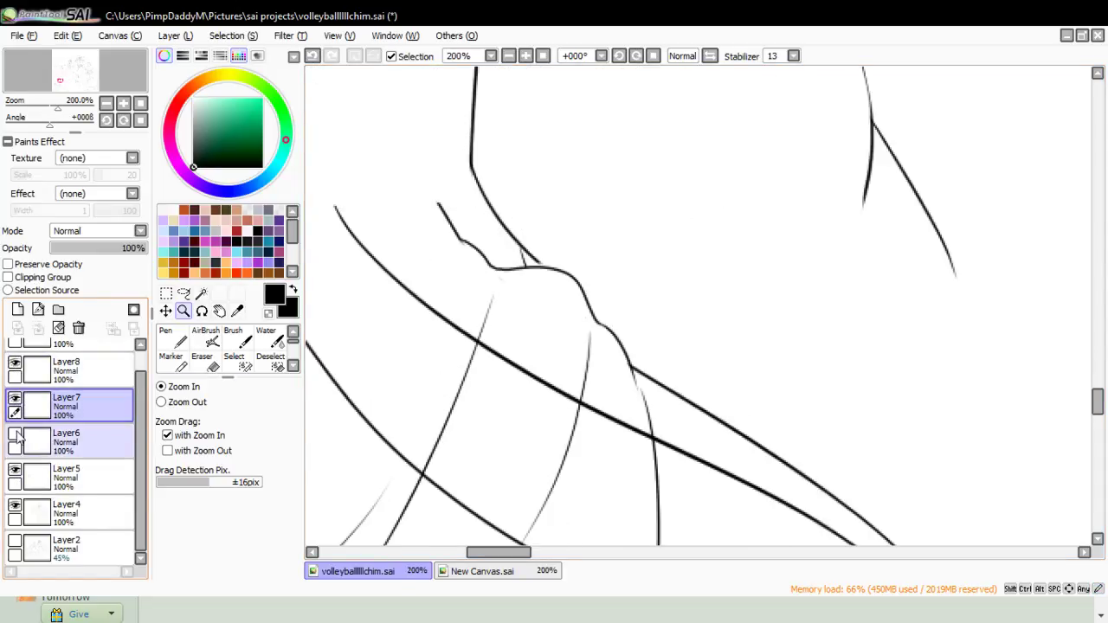
pyautogui.click(202, 359)
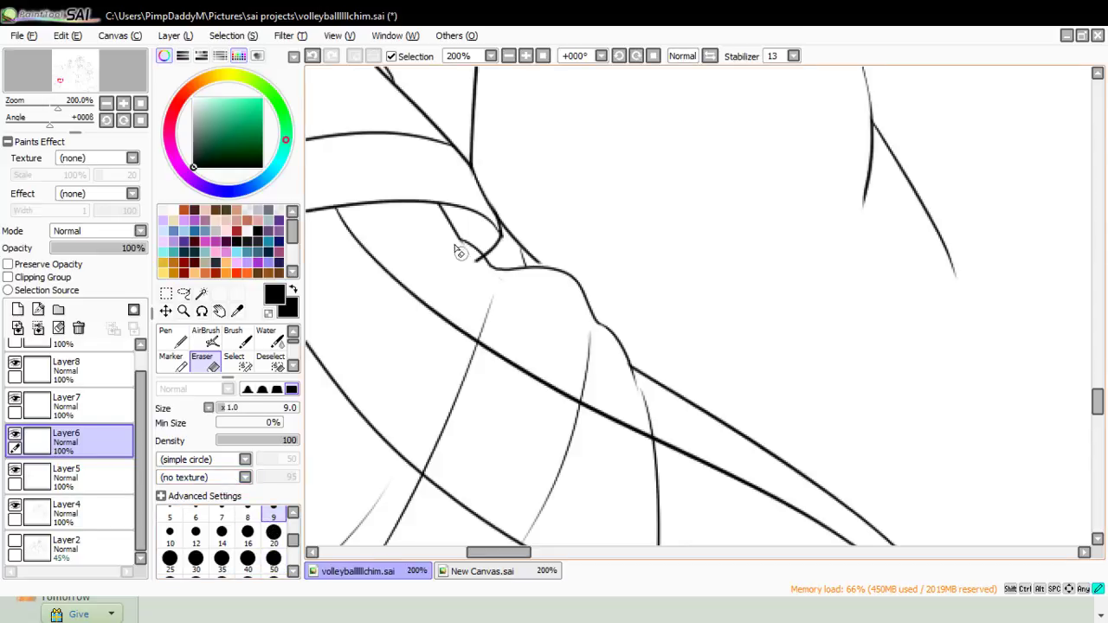
# - Zoom out to the whole canvas at 8.33% and save the drawing
pyautogui.click(184, 311)
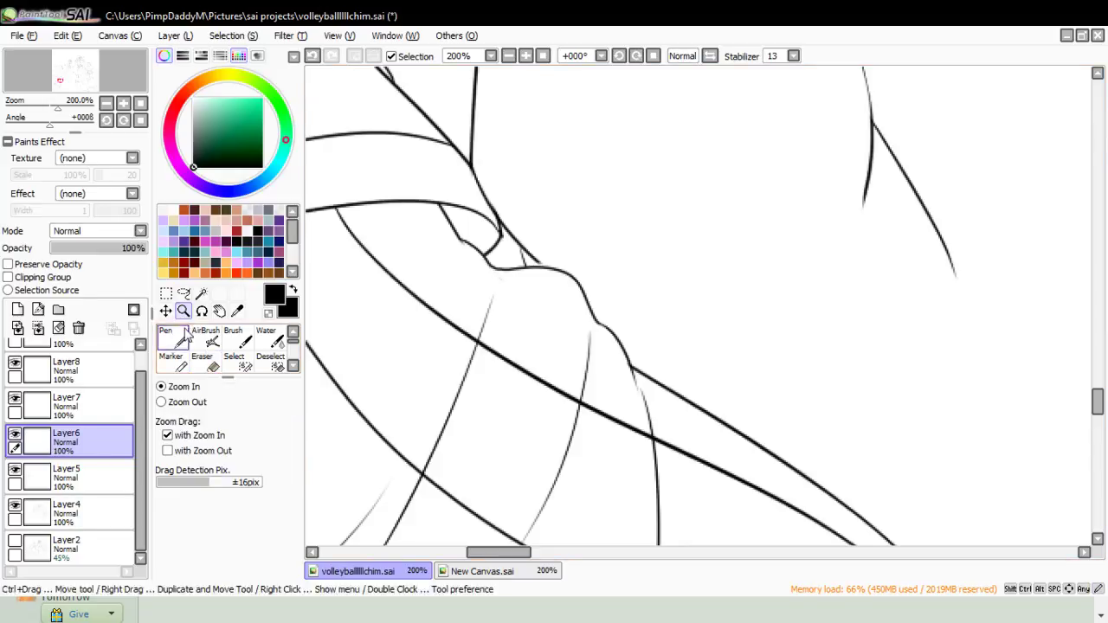
pyautogui.click(178, 401)
pyautogui.click(474, 350)
pyautogui.click(481, 359)
pyautogui.click(484, 359)
pyautogui.click(384, 295)
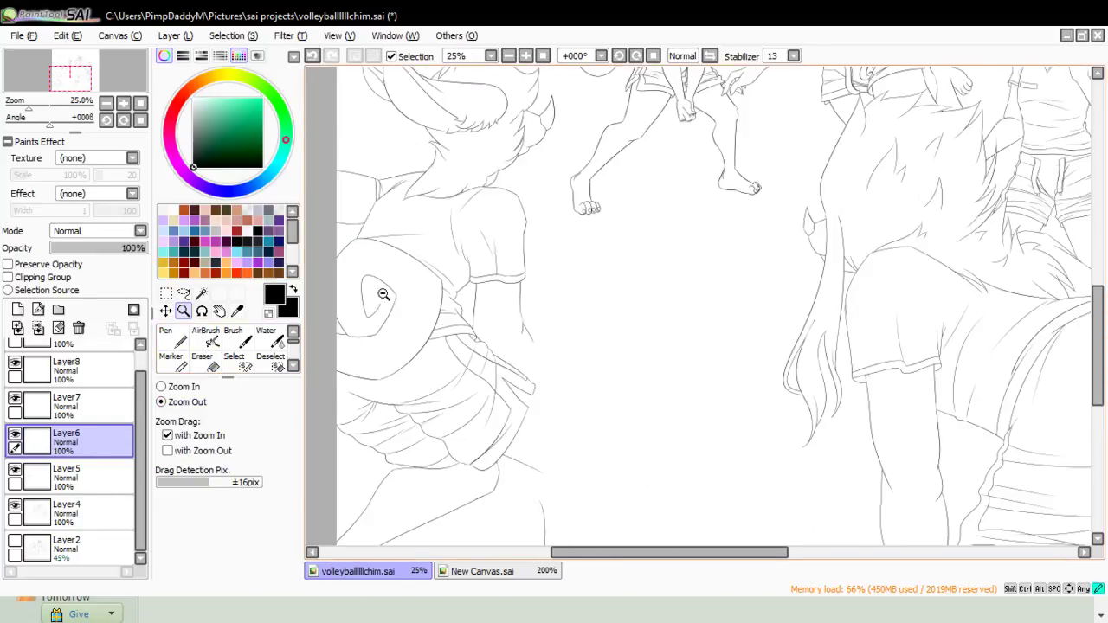
pyautogui.click(381, 346)
pyautogui.click(378, 412)
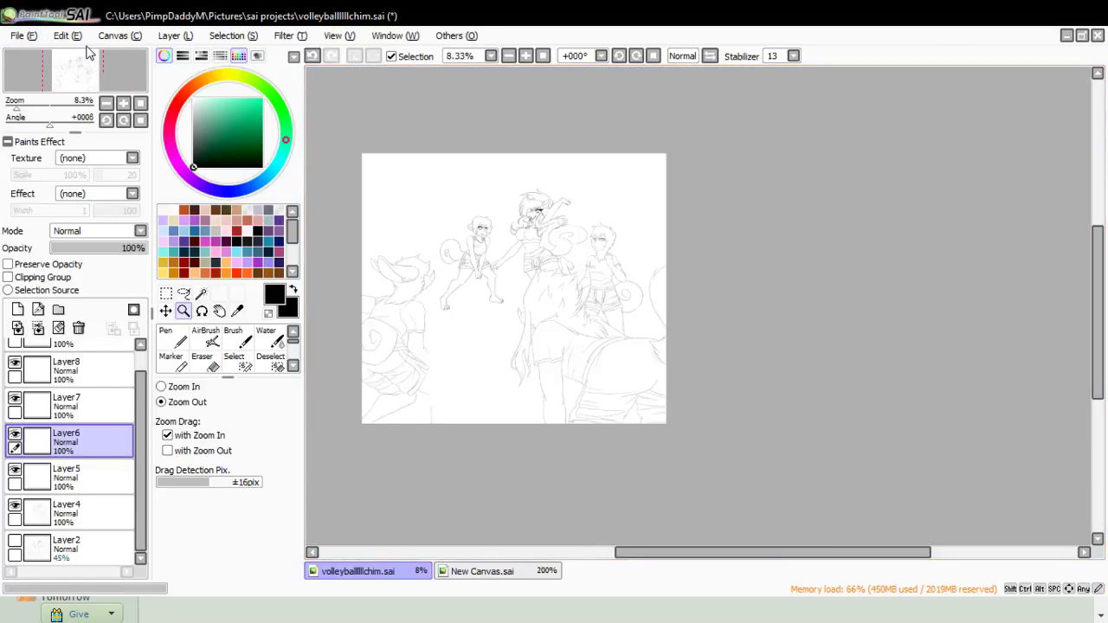
pyautogui.hotkey('ctrl', 's')
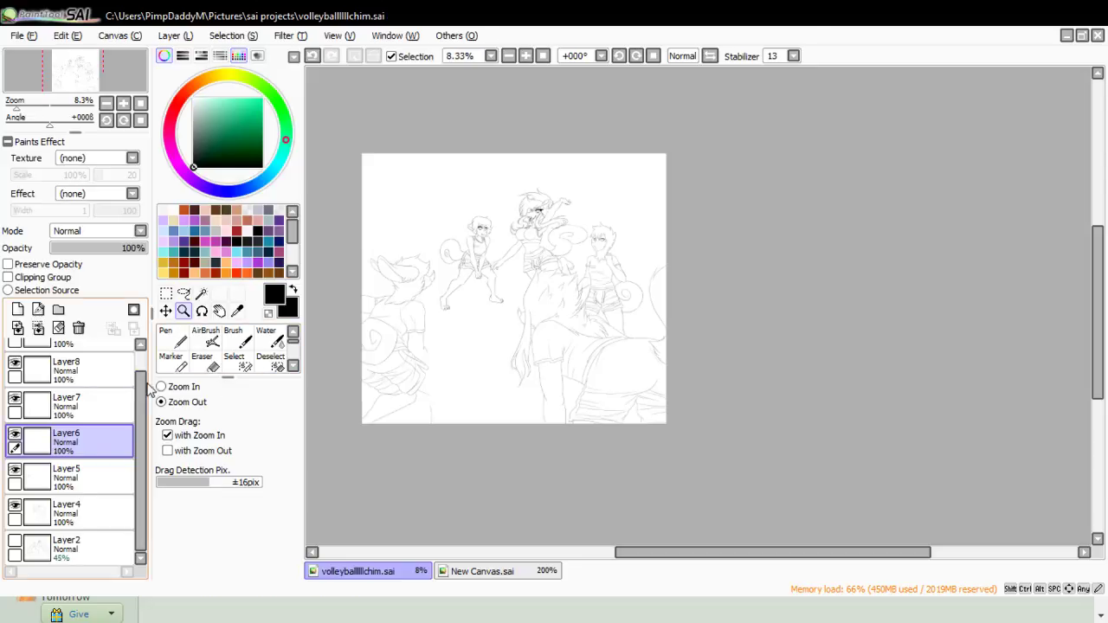
# - Merge Layer9 down through the line art layers into Layer4
pyautogui.scroll(1, 126, 363)
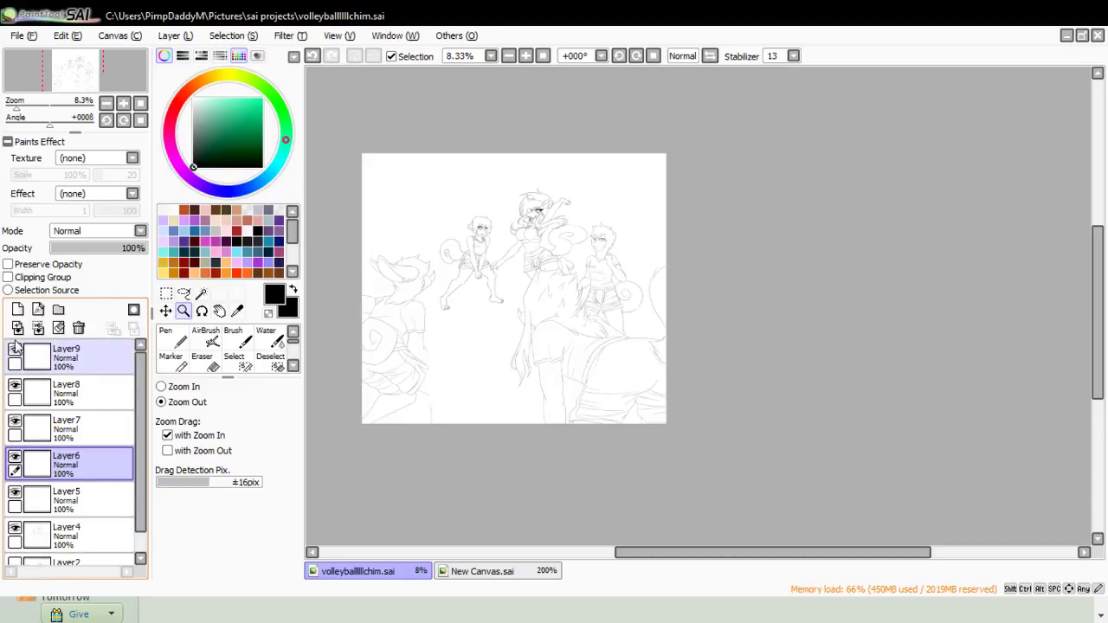
pyautogui.click(50, 364)
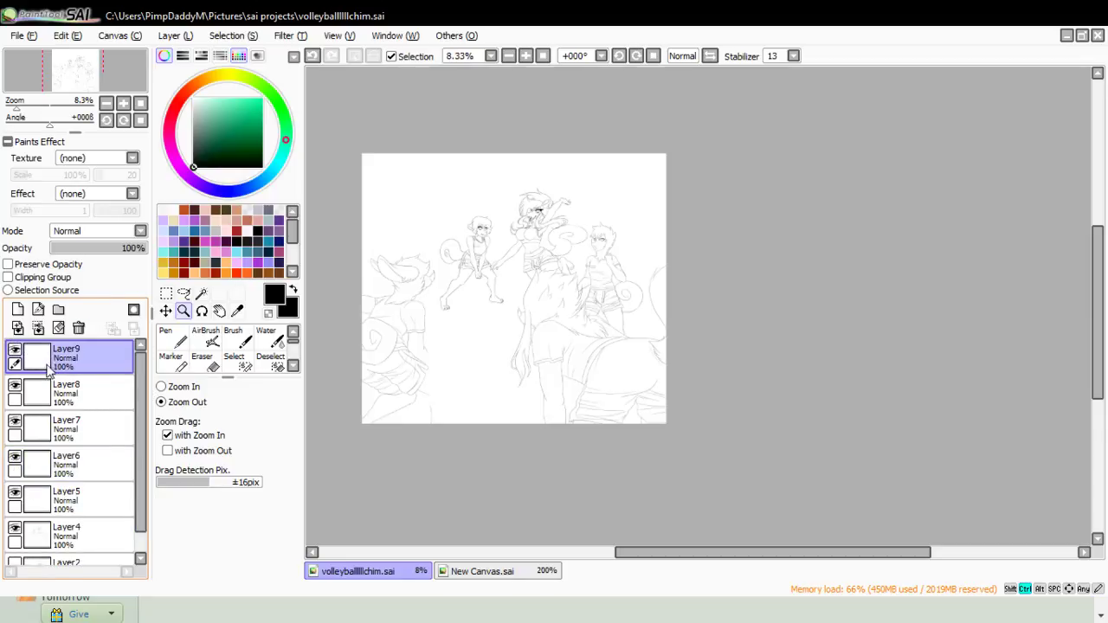
pyautogui.hotkey('ctrl', 'e')
pyautogui.hotkey('ctrl', 'e')
pyautogui.hotkey('ctrl', 'e')
pyautogui.hotkey('ctrl', 'e')
pyautogui.hotkey('ctrl', 'e')
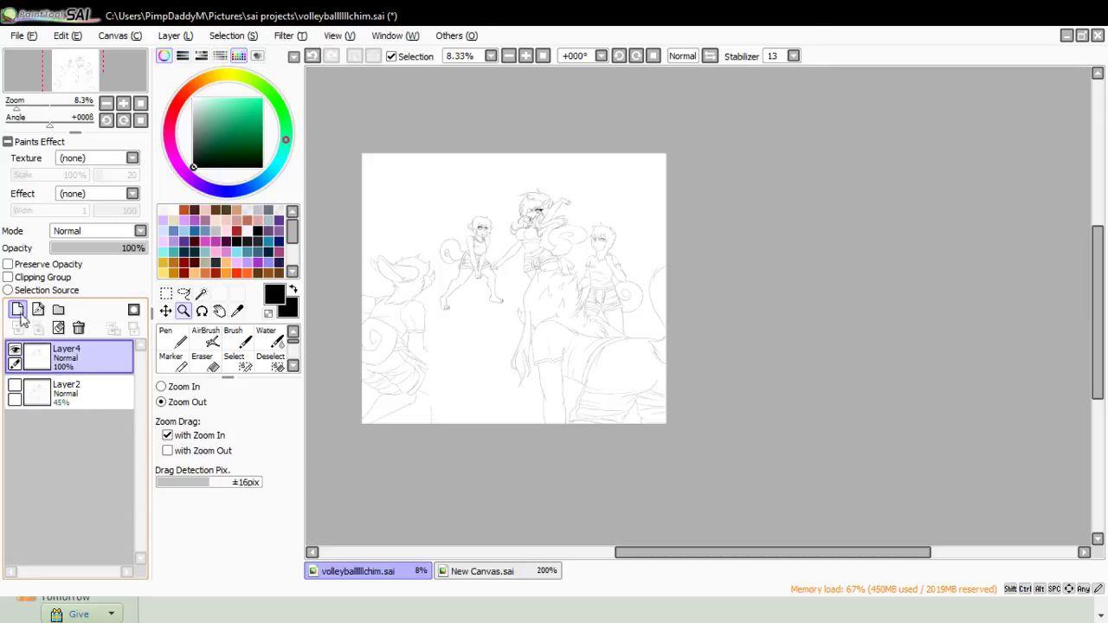
# - Show the Layer2 sketch and outline the foreground's large round shape on a new layer with the size 3 Pen at 25% zoom
pyautogui.click(17, 310)
pyautogui.click(15, 421)
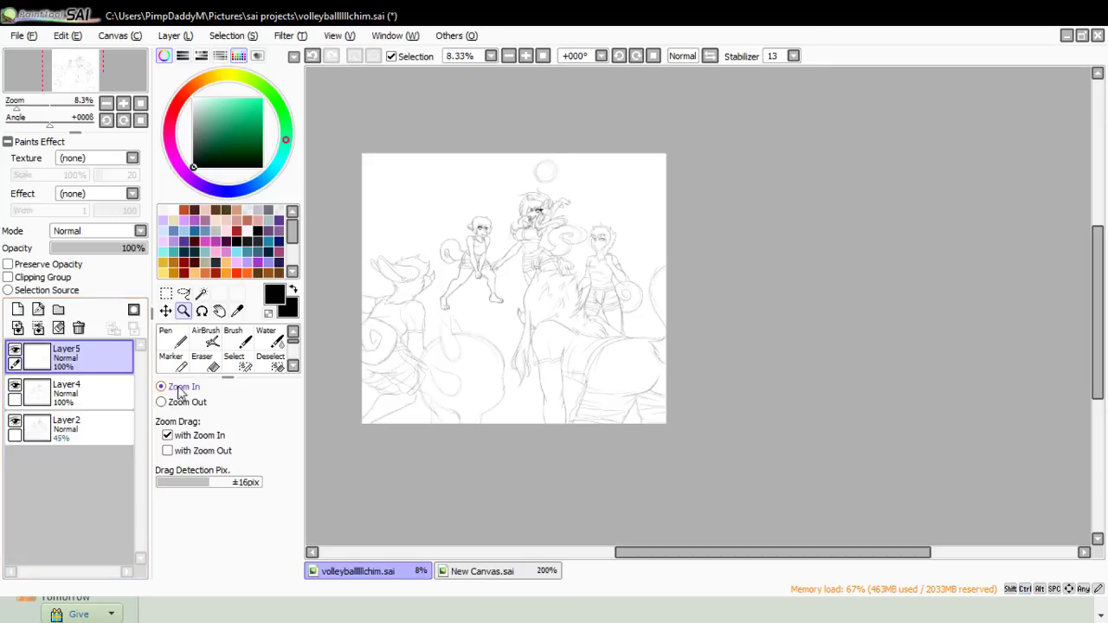
pyautogui.click(415, 435)
pyautogui.click(403, 334)
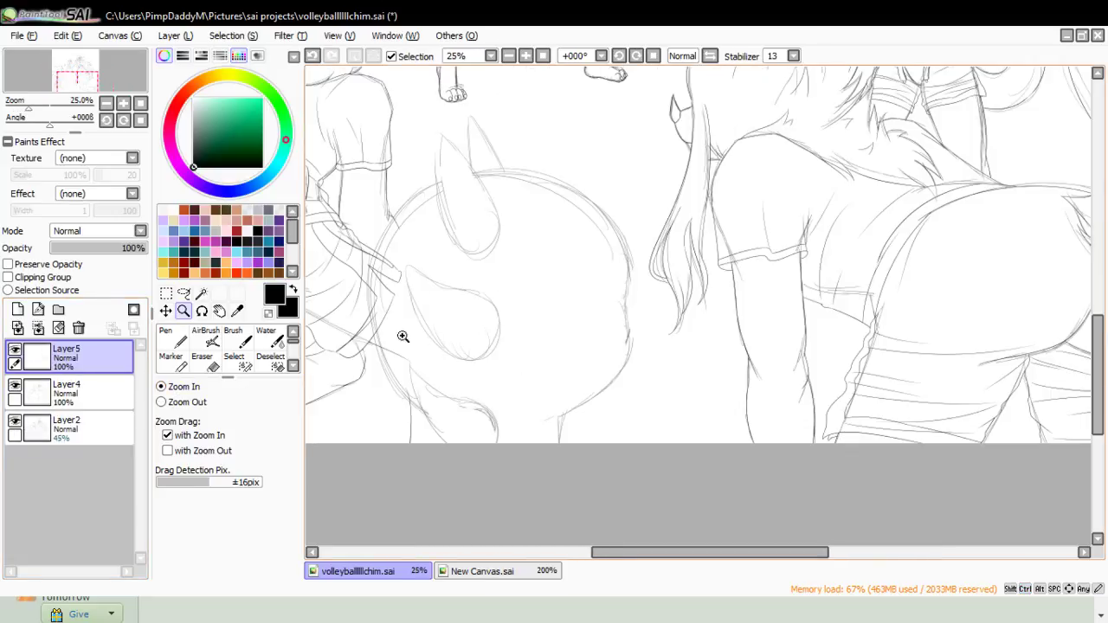
pyautogui.click(166, 337)
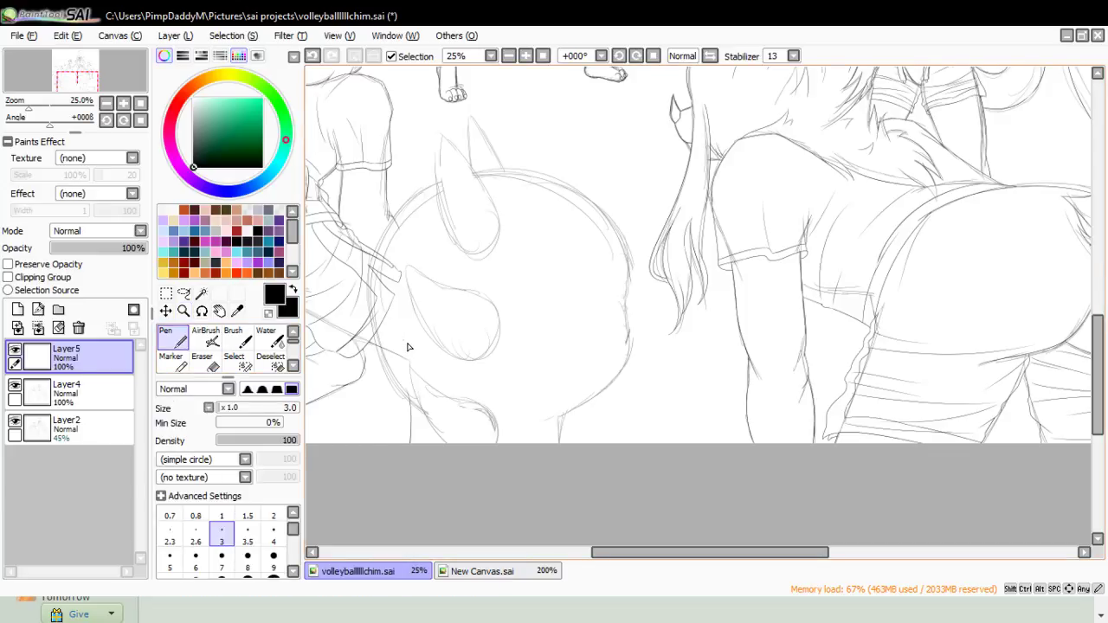
pyautogui.moveTo(433, 435); pyautogui.dragTo(630, 368)
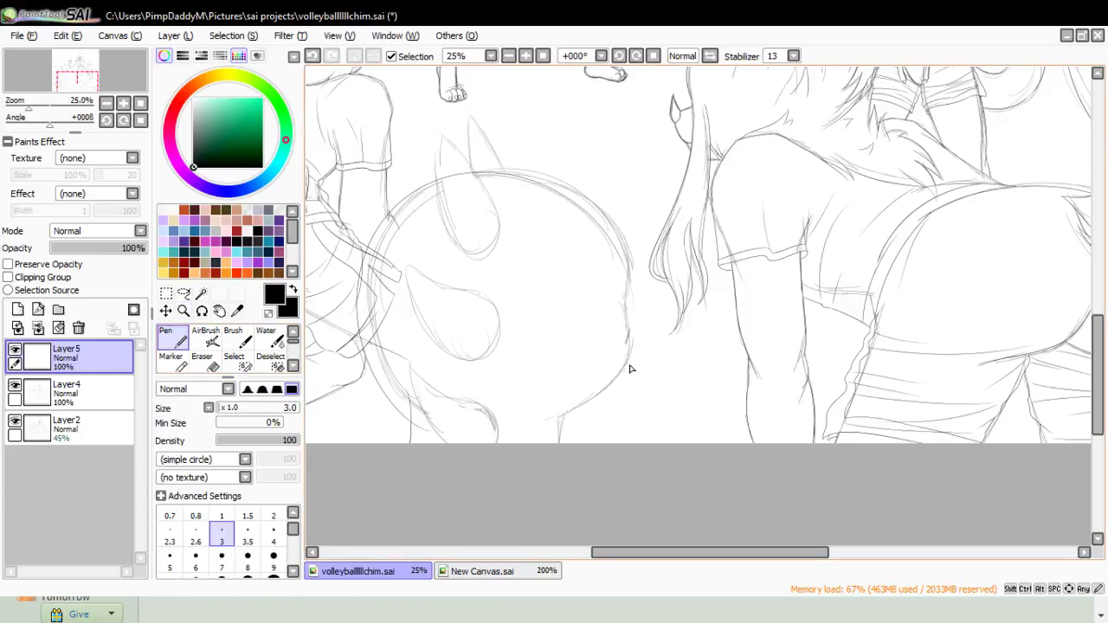
pyautogui.hotkey('ctrl', 'z')
pyautogui.moveTo(414, 427)
pyautogui.mouseDown()
pyautogui.moveTo(638, 248)
pyautogui.moveTo(563, 384)
pyautogui.mouseUp()
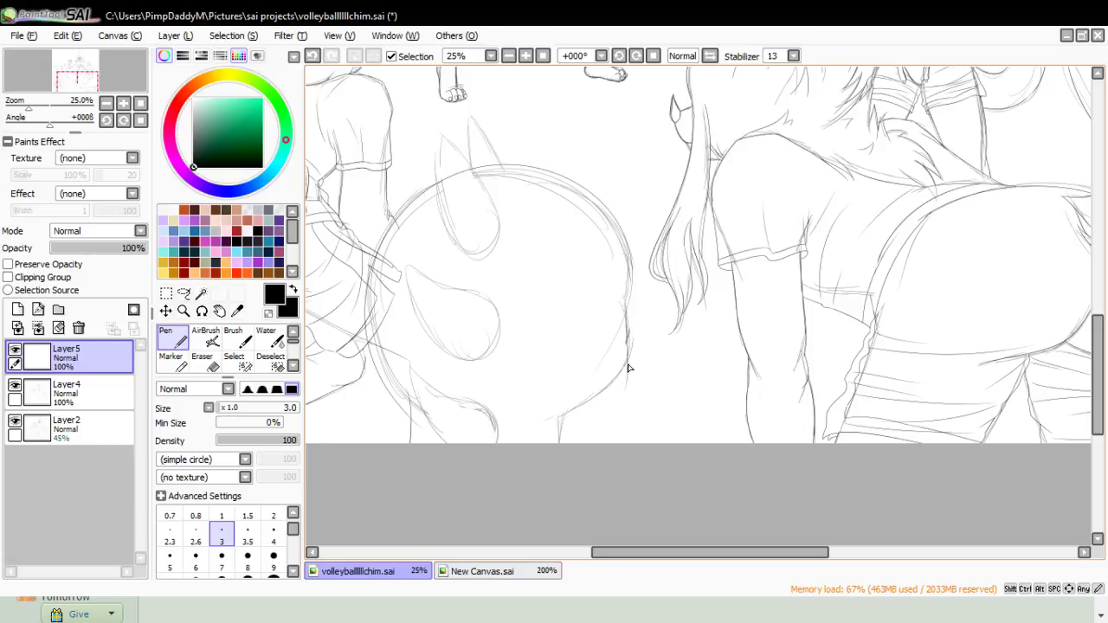
# - Redraw the large round shape's lower right edge down to the short vertical line on Layer5 with the size 3 Pen
pyautogui.hotkey('ctrl', 'z')
pyautogui.moveTo(630, 349); pyautogui.dragTo(559, 431)
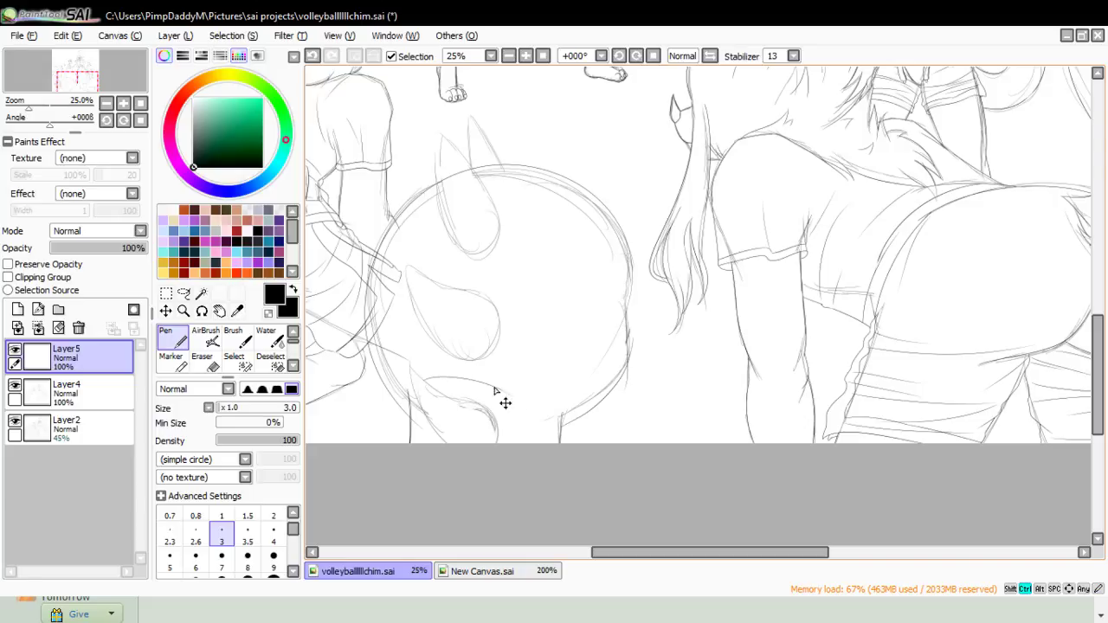
pyautogui.hotkey('ctrl', 'z')
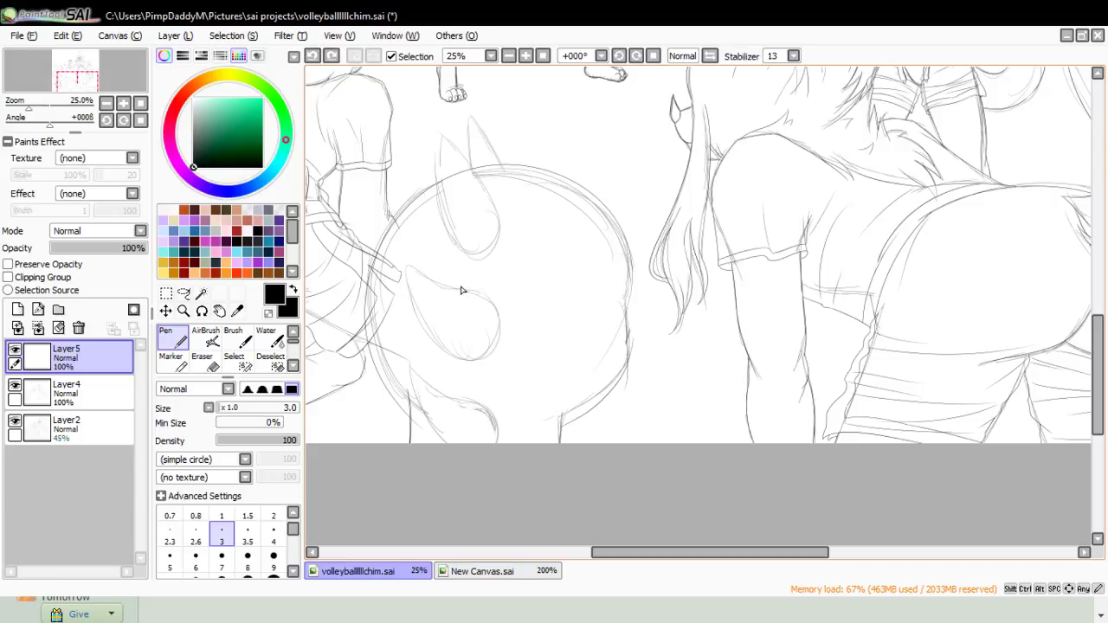
pyautogui.click(15, 419)
pyautogui.click(15, 419)
# - Create a new layer and ink the two pointed spikes at the top of the round shape at 50% zoom
pyautogui.click(17, 309)
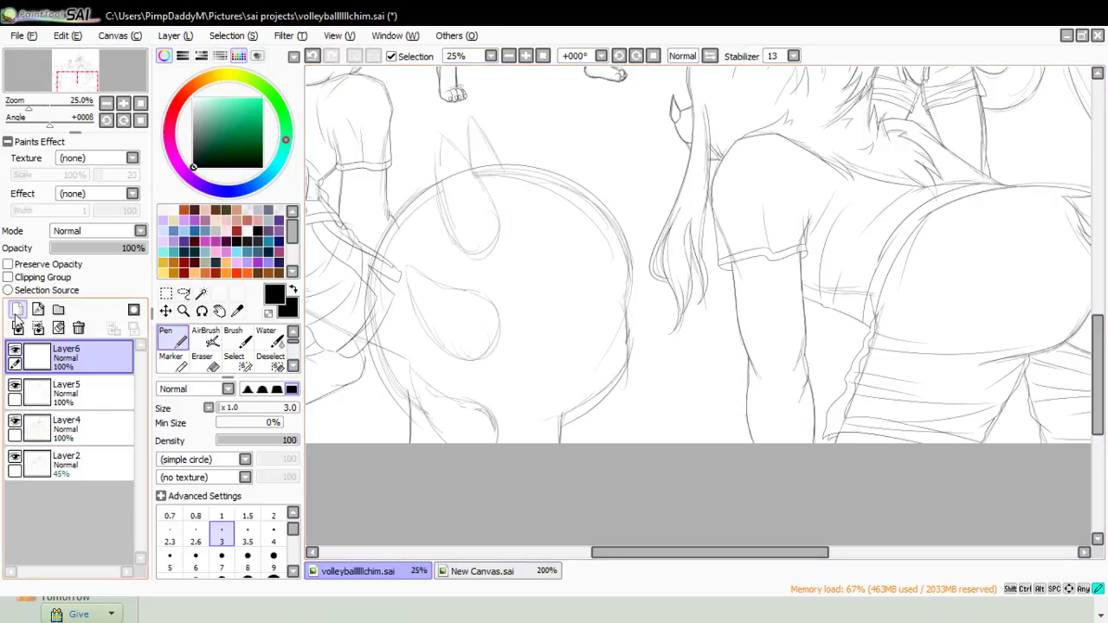
pyautogui.click(183, 310)
pyautogui.click(481, 146)
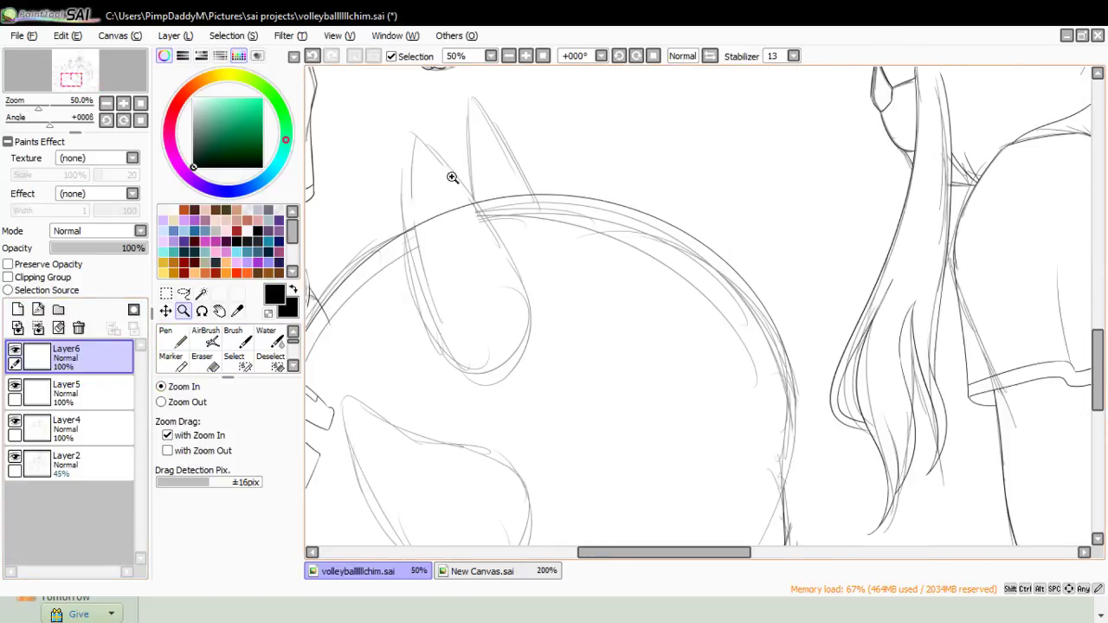
pyautogui.press('n')
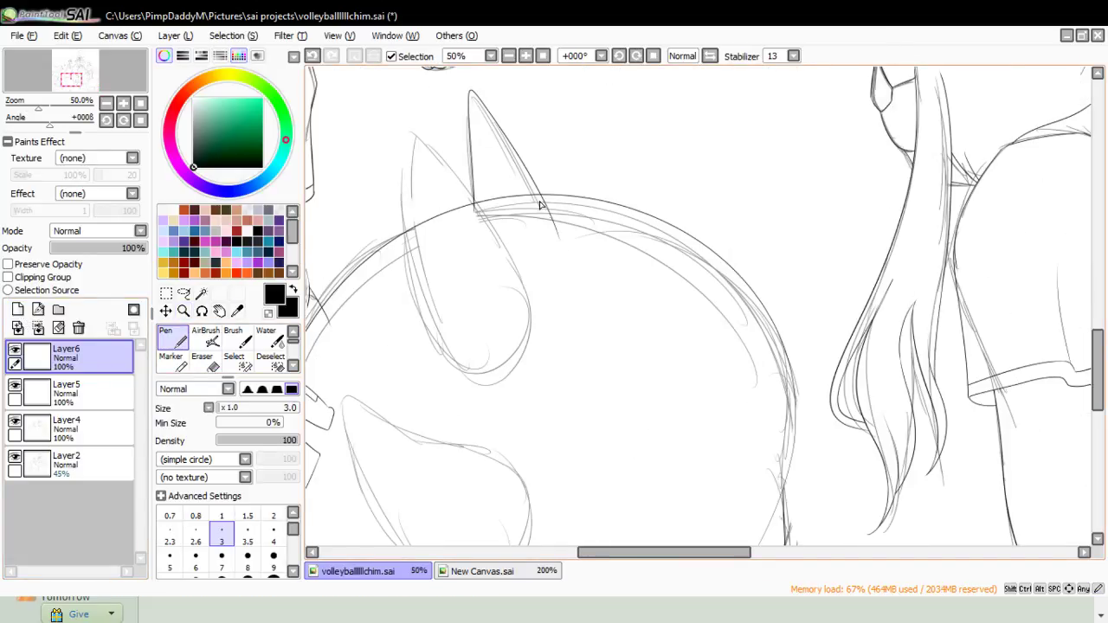
pyautogui.moveTo(410, 133); pyautogui.dragTo(548, 343)
pyautogui.moveTo(412, 132); pyautogui.dragTo(476, 410)
pyautogui.hotkey('ctrl', 'z')
pyautogui.moveTo(450, 367); pyautogui.dragTo(535, 321)
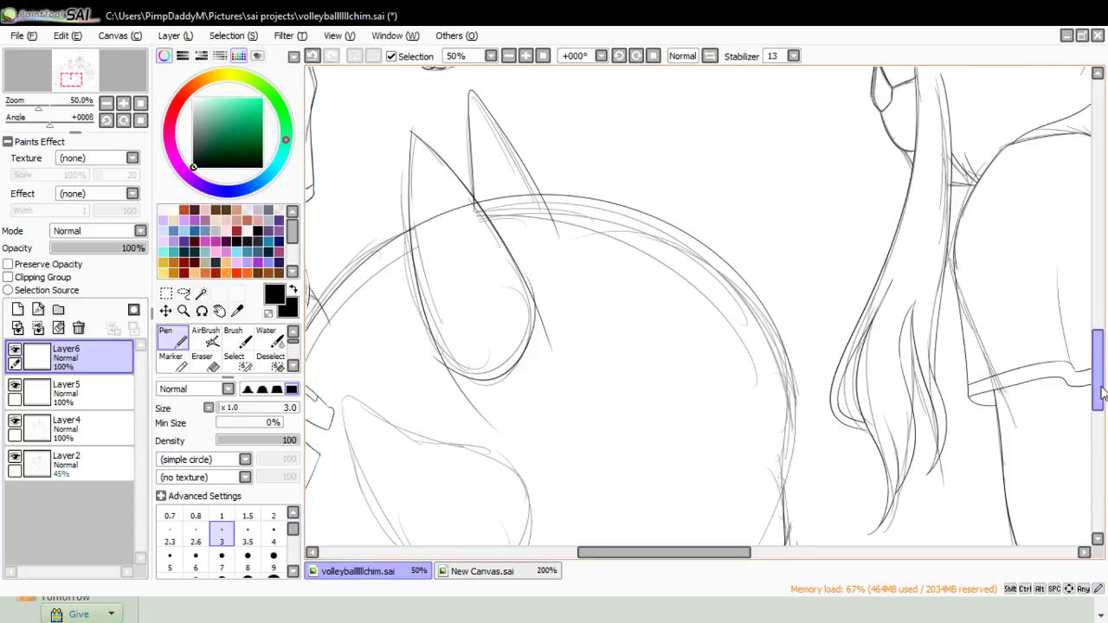
# - Ink both sides of the middle teardrop marking inside the round shape on Layer6, following the sketch
pyautogui.scroll(-3, 1097, 372)
pyautogui.moveTo(344, 270); pyautogui.dragTo(523, 407)
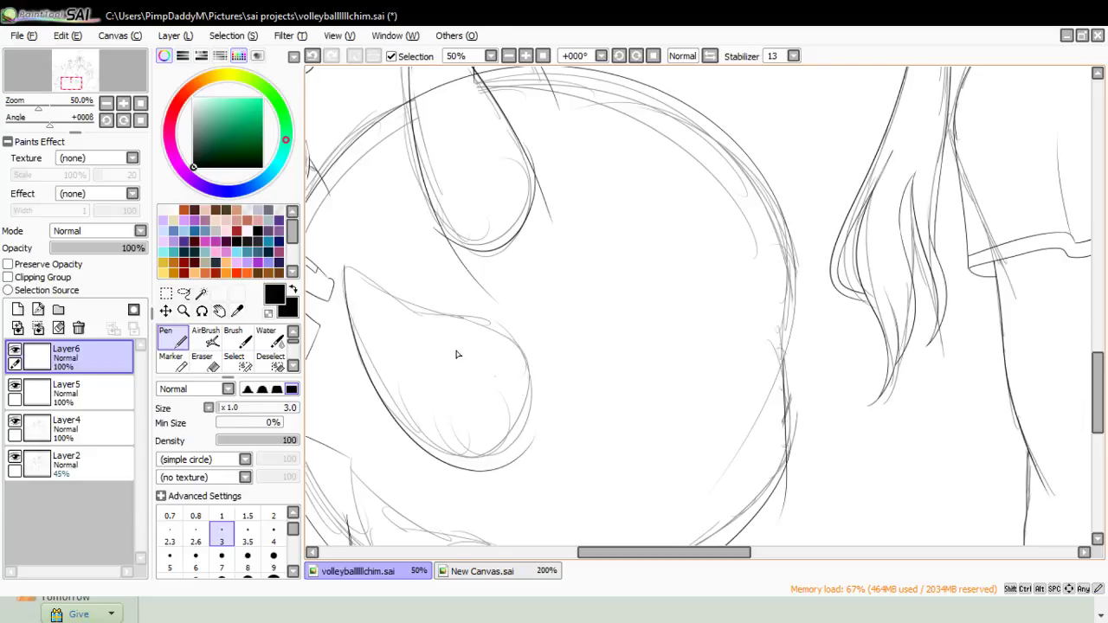
pyautogui.hotkey('ctrl', 'z')
pyautogui.moveTo(345, 270); pyautogui.dragTo(544, 367)
pyautogui.moveTo(347, 269)
pyautogui.mouseDown()
pyautogui.moveTo(525, 443)
pyautogui.moveTo(525, 420)
pyautogui.moveTo(505, 443)
pyautogui.moveTo(535, 425)
pyautogui.mouseUp()
pyautogui.hotkey('ctrl', 'z')
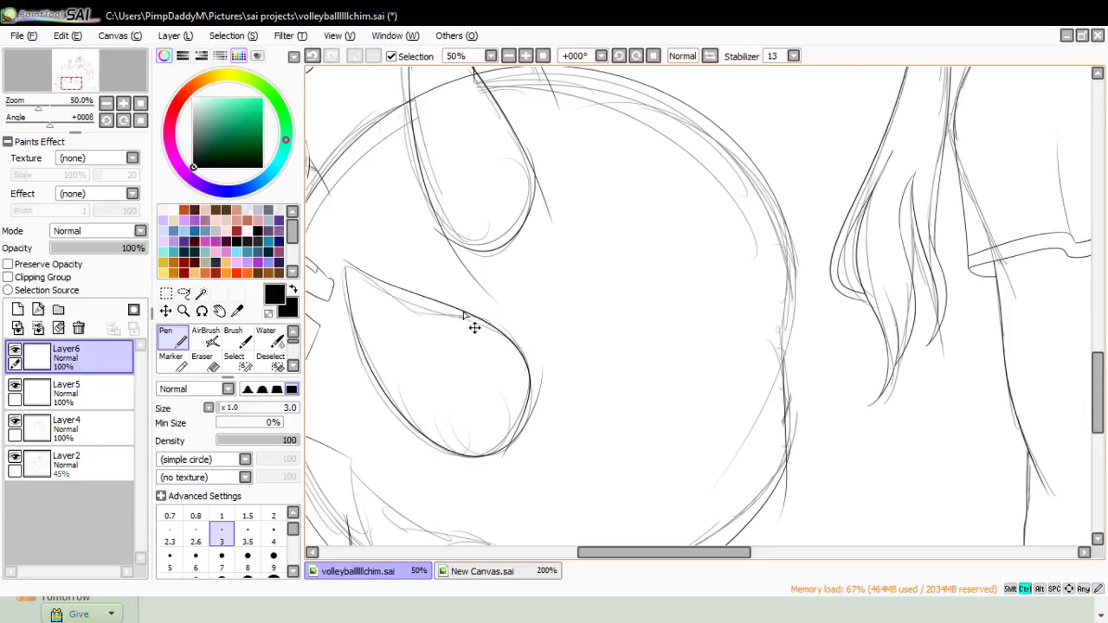
pyautogui.hotkey('ctrl', 'z')
pyautogui.moveTo(344, 262); pyautogui.dragTo(519, 438)
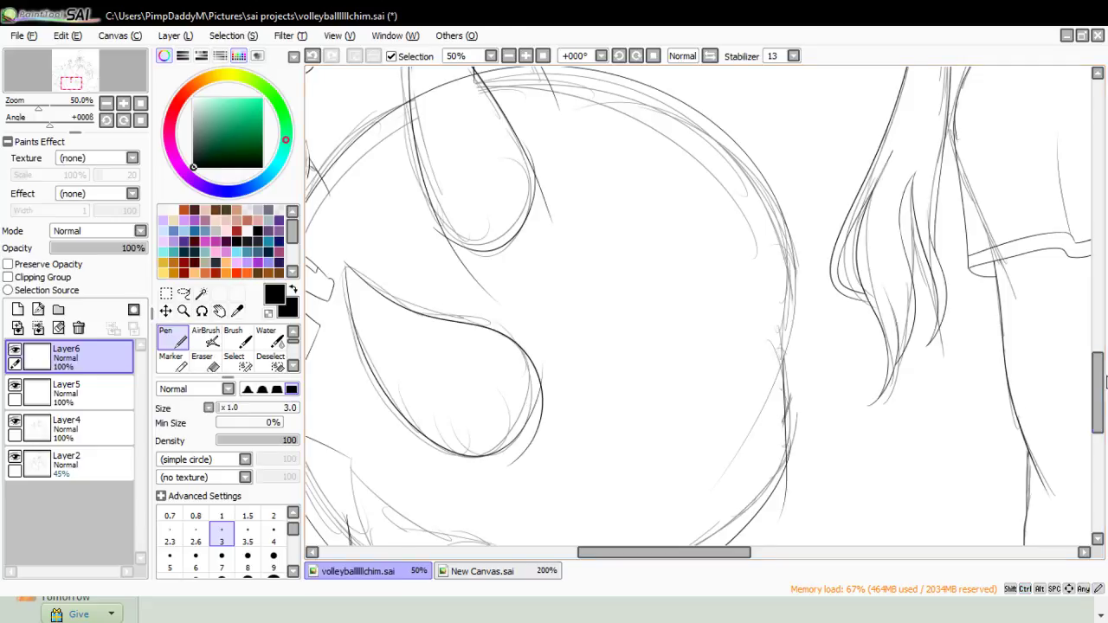
# - Ink the lowest teardrop marking on Layer6 down to the canvas's bottom edge
pyautogui.scroll(-5, 824, 480)
pyautogui.moveTo(358, 176); pyautogui.dragTo(424, 327)
pyautogui.moveTo(357, 178); pyautogui.dragTo(519, 310)
pyautogui.hotkey('ctrl', 'z')
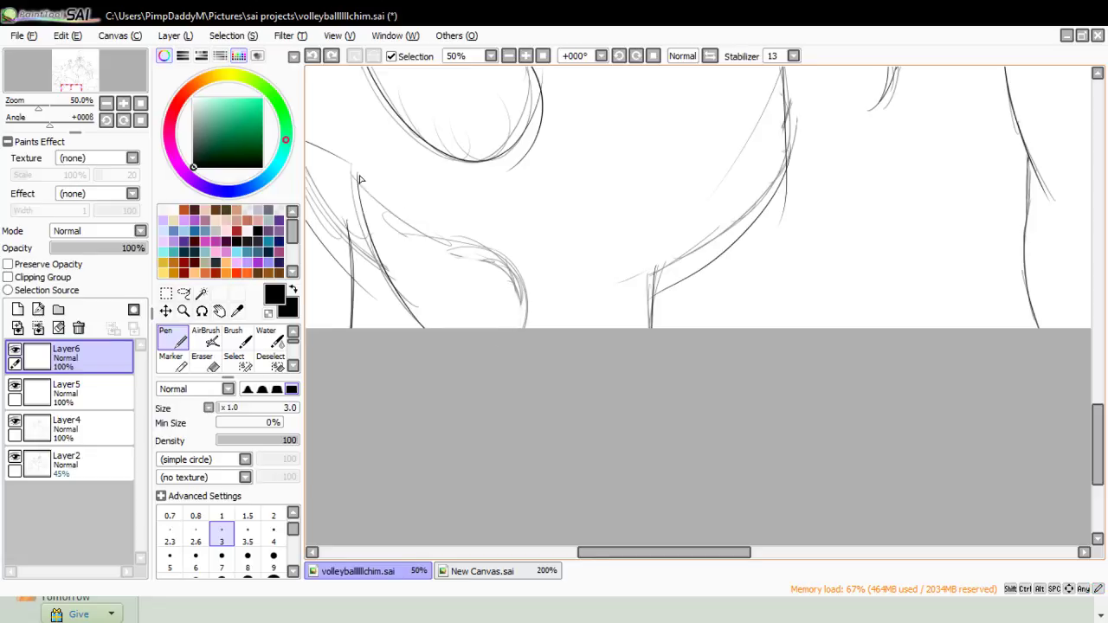
pyautogui.moveTo(357, 176); pyautogui.dragTo(521, 327)
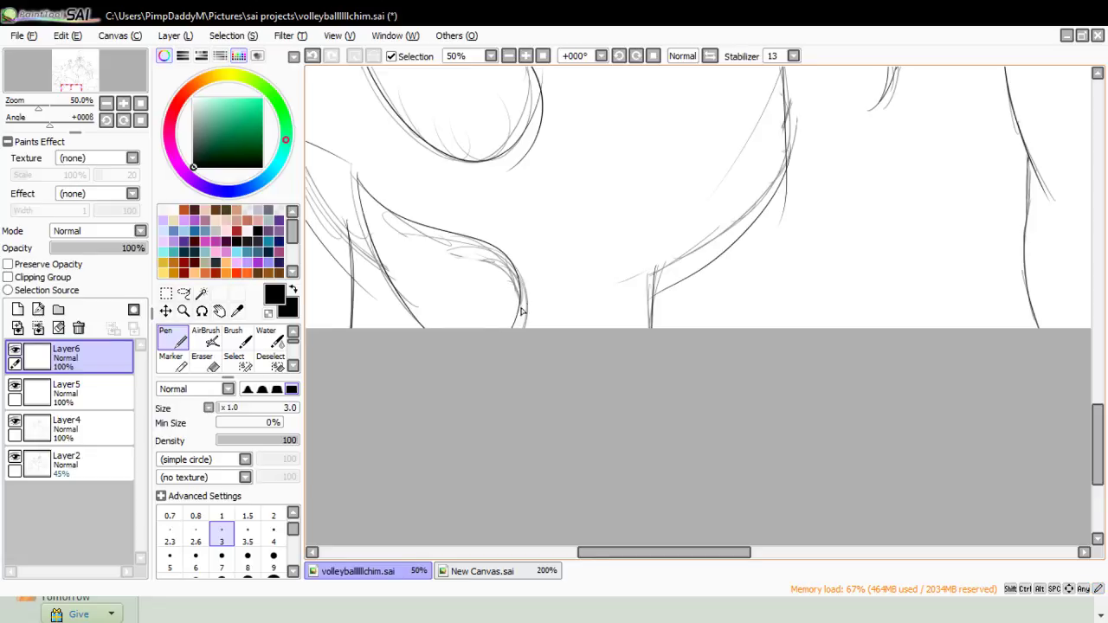
# - Hide the Layer2 sketch and view the inked round shape at 16.66% zoom
pyautogui.click(15, 457)
pyautogui.click(183, 312)
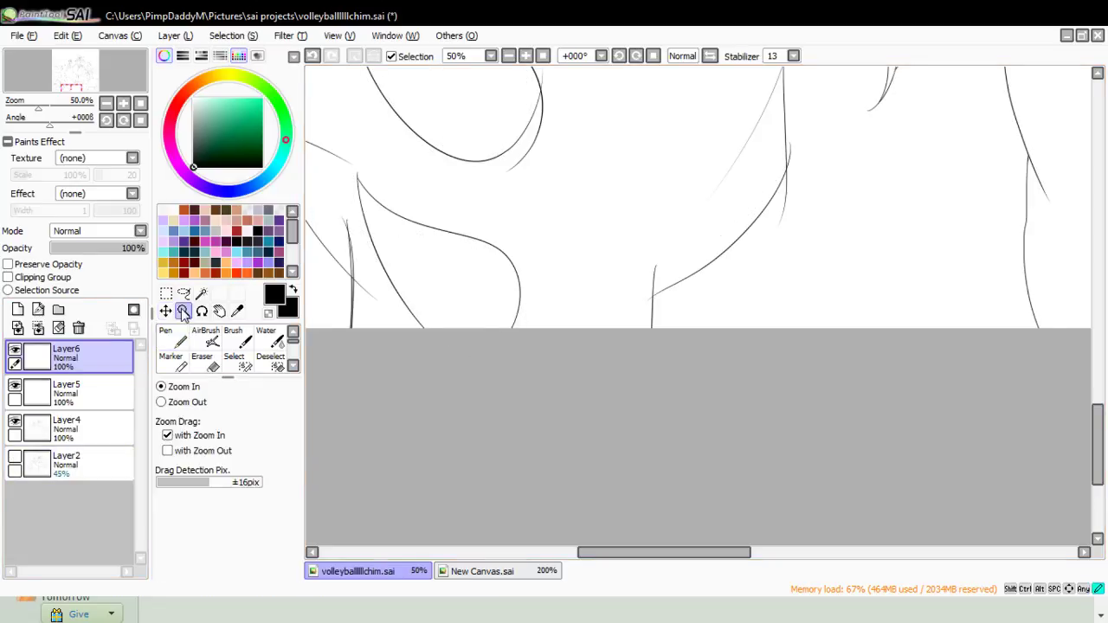
pyautogui.click(197, 403)
pyautogui.click(437, 460)
pyautogui.click(433, 451)
pyautogui.click(425, 441)
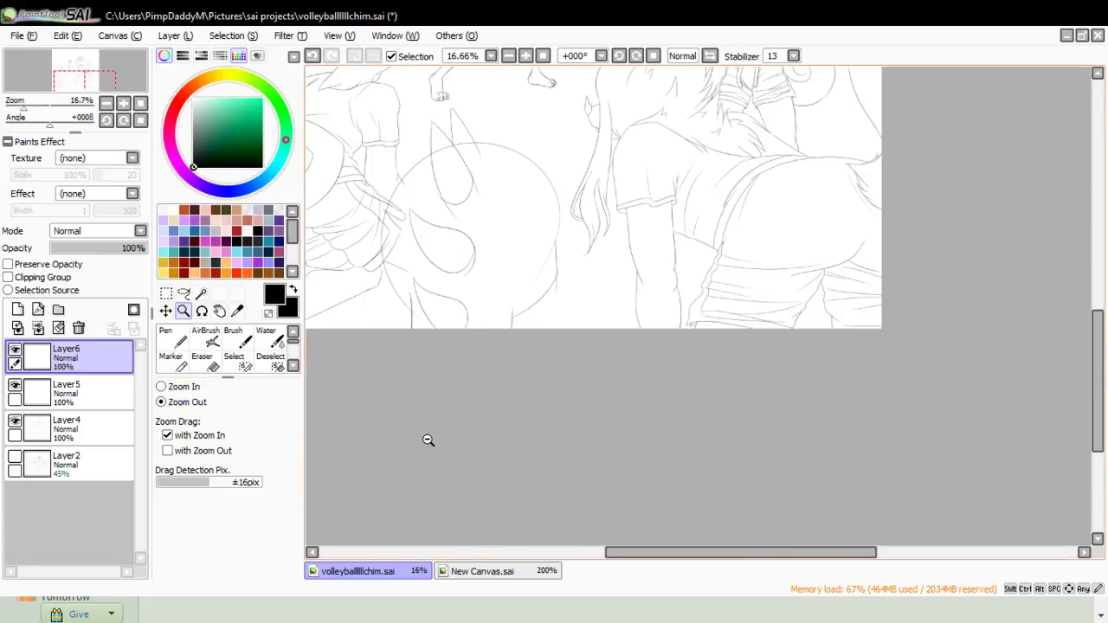
pyautogui.click(351, 428)
# - At 75% zoom, trim the middle teardrop's overshooting line ends with the size 50 Eraser and tidy its tip
pyautogui.click(162, 386)
pyautogui.click(422, 308)
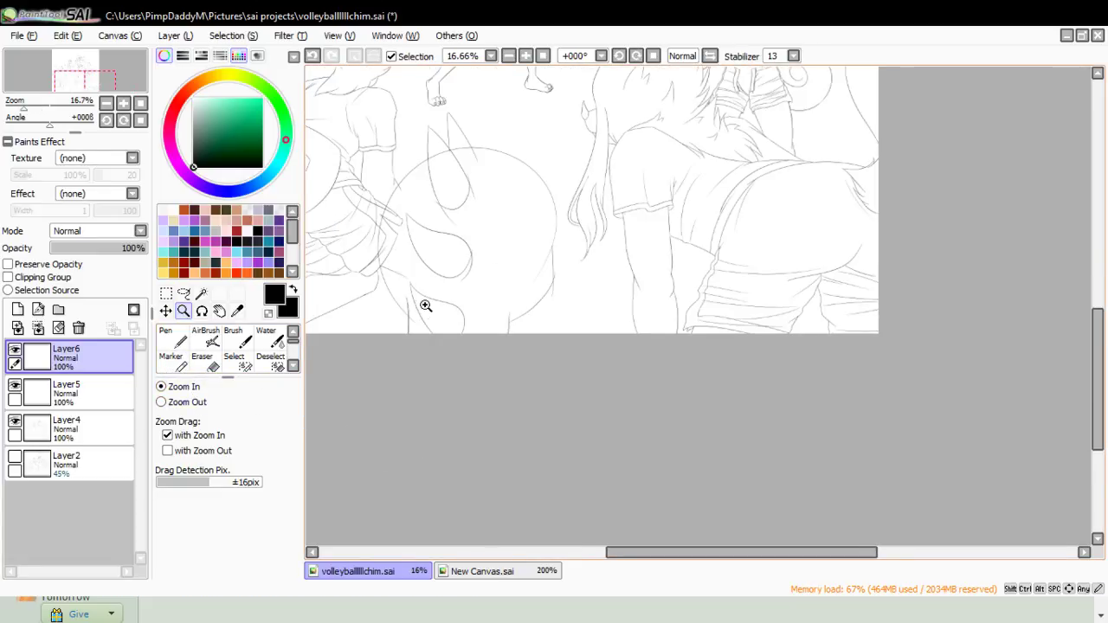
pyautogui.click(422, 308)
pyautogui.click(422, 308)
pyautogui.click(422, 309)
pyautogui.click(420, 310)
pyautogui.click(202, 359)
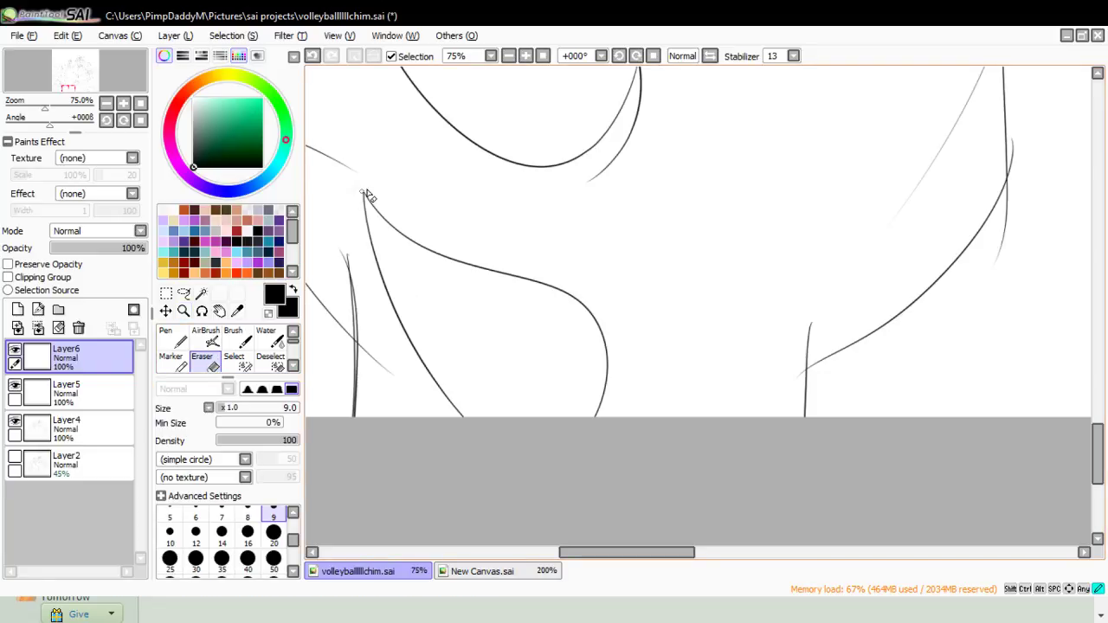
pyautogui.click(273, 558)
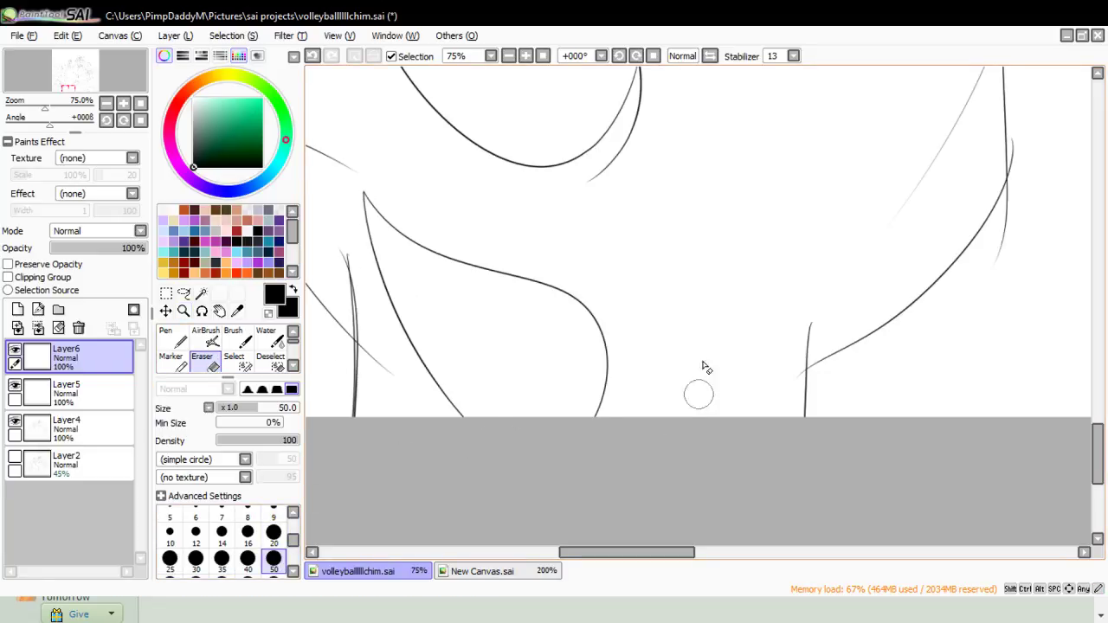
pyautogui.scroll(3, 1057, 398)
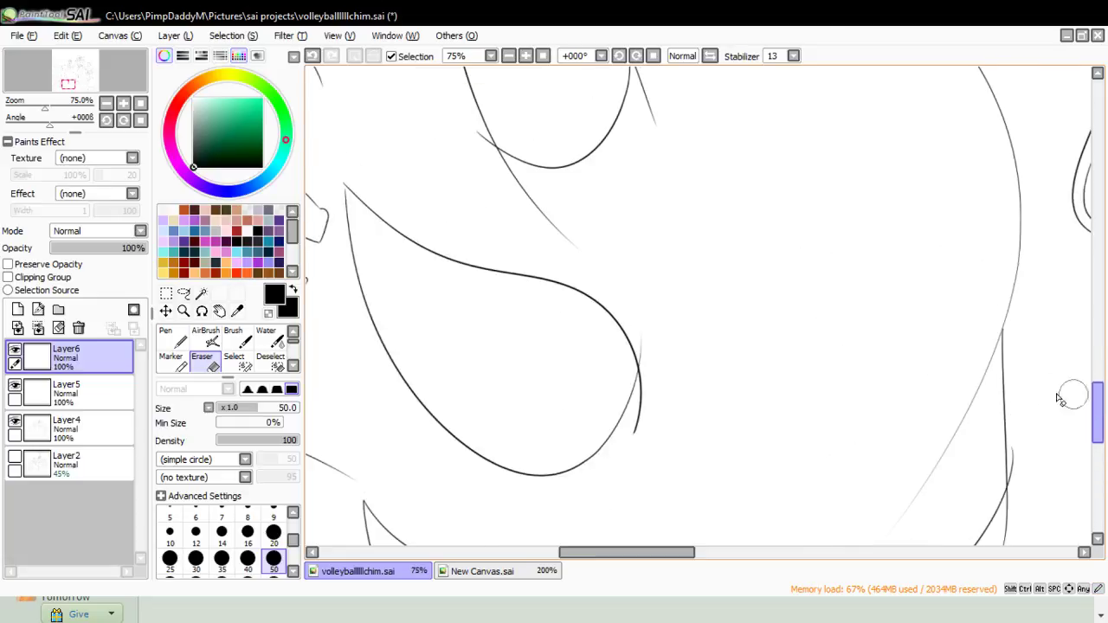
pyautogui.moveTo(648, 323)
pyautogui.mouseDown()
pyautogui.moveTo(650, 416)
pyautogui.moveTo(653, 363)
pyautogui.moveTo(653, 405)
pyautogui.mouseUp()
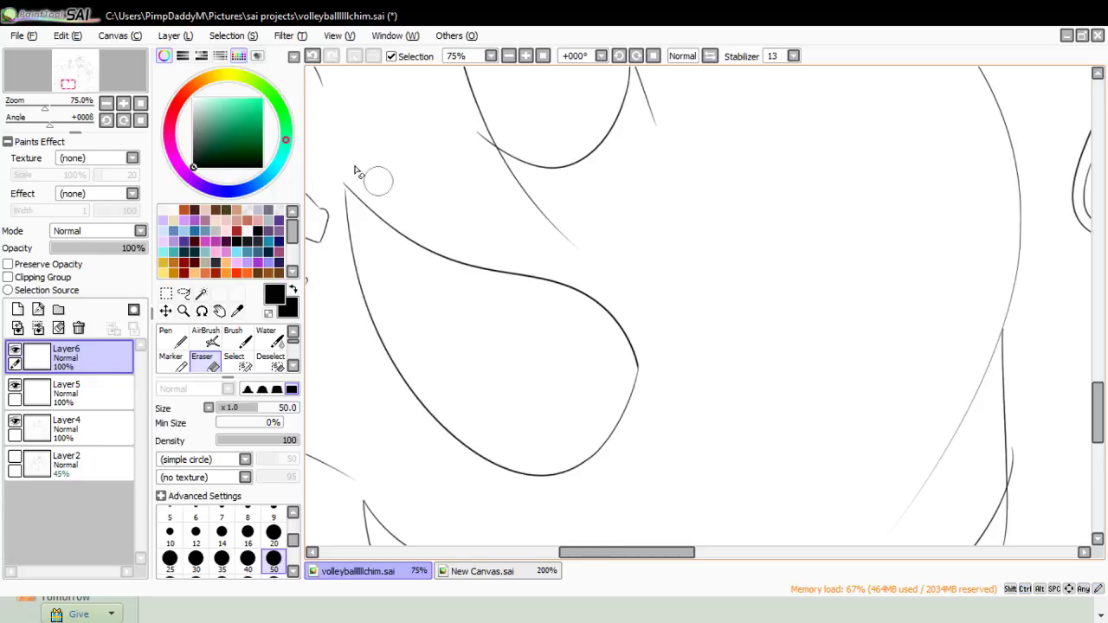
pyautogui.press('n')
pyautogui.hotkey('ctrl', 'z')
pyautogui.hotkey('ctrl', 'y')
pyautogui.hotkey('ctrl', 'z')
pyautogui.hotkey('ctrl', 'y')
pyautogui.hotkey('ctrl', 'z')
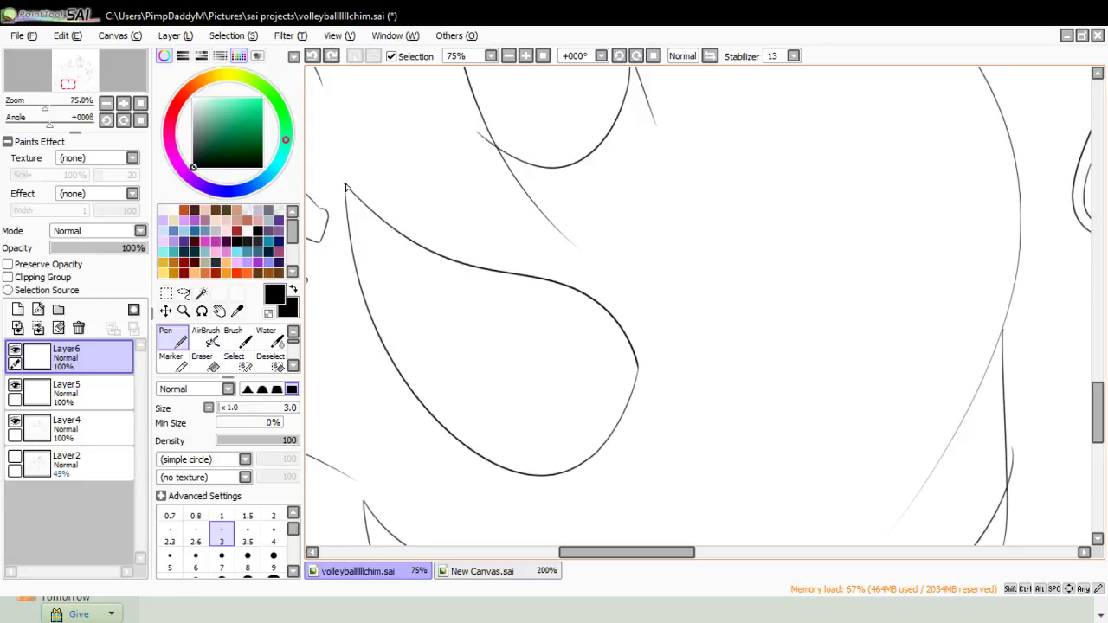
# - Erase the lines overshooting the front spike marking's rounded lower end on Layer6 with the size 50 Eraser
pyautogui.click(201, 356)
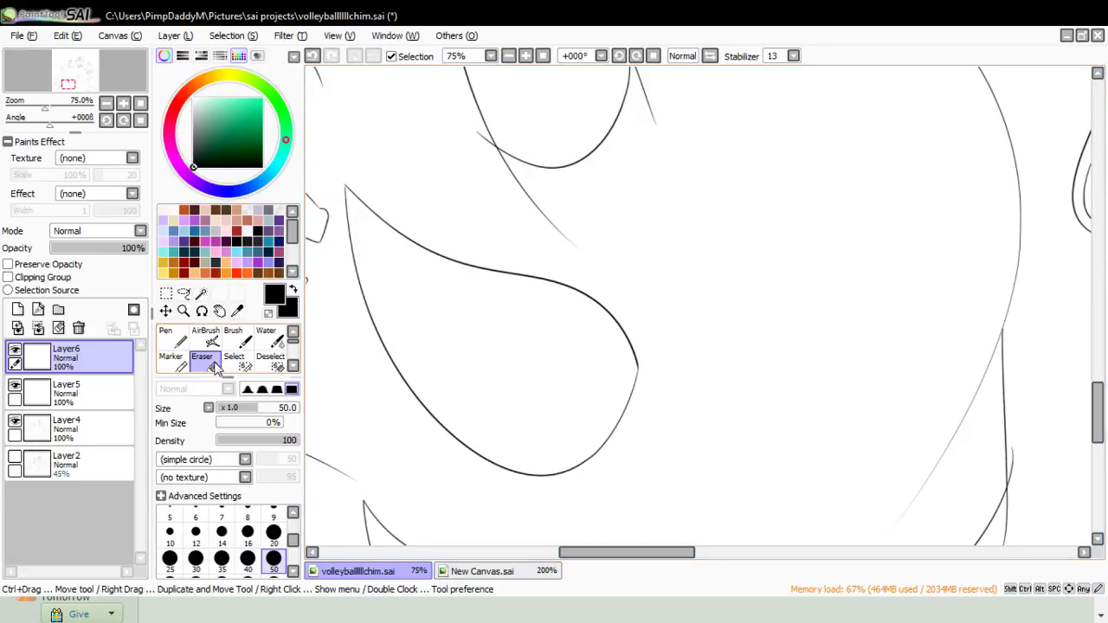
pyautogui.moveTo(480, 132)
pyautogui.mouseDown()
pyautogui.moveTo(528, 188)
pyautogui.moveTo(517, 179)
pyautogui.mouseUp()
pyautogui.hotkey('ctrl', 'z')
pyautogui.hotkey('ctrl', 'z')
pyautogui.moveTo(479, 138); pyautogui.dragTo(586, 247)
pyautogui.hotkey('ctrl', 'z')
pyautogui.hotkey('ctrl', 'z')
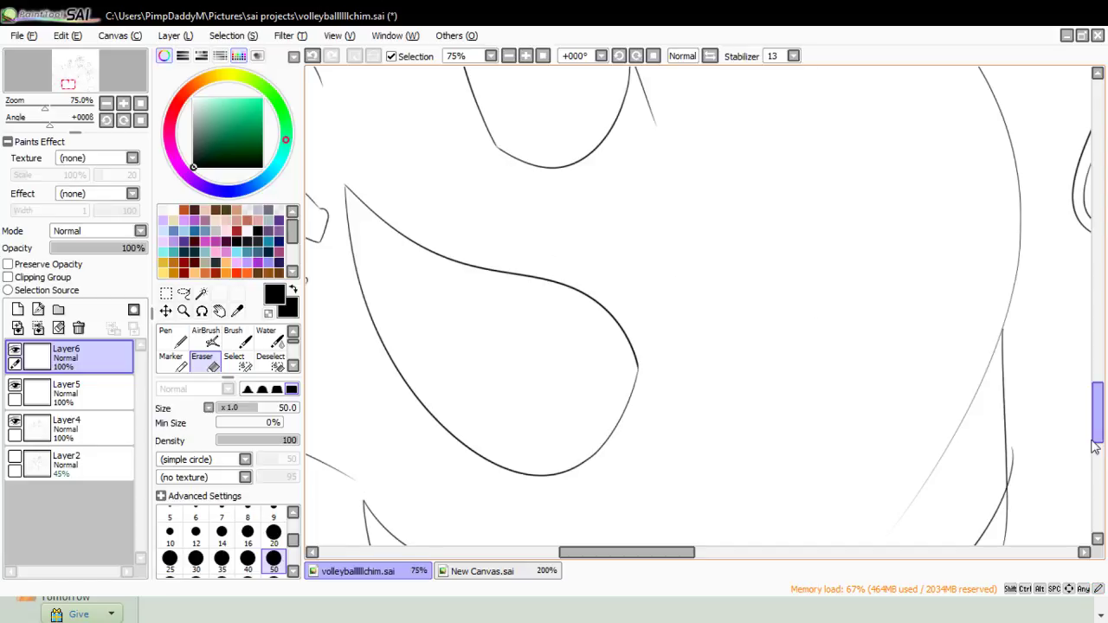
pyautogui.moveTo(1095, 437); pyautogui.dragTo(1095, 410)
pyautogui.moveTo(626, 209); pyautogui.dragTo(661, 347)
# - Trim the rear spike's base and front spike's tip on Layer6, and erase the round outline crossing the front spike on Layer5
pyautogui.moveTo(1097, 392); pyautogui.dragTo(1089, 364)
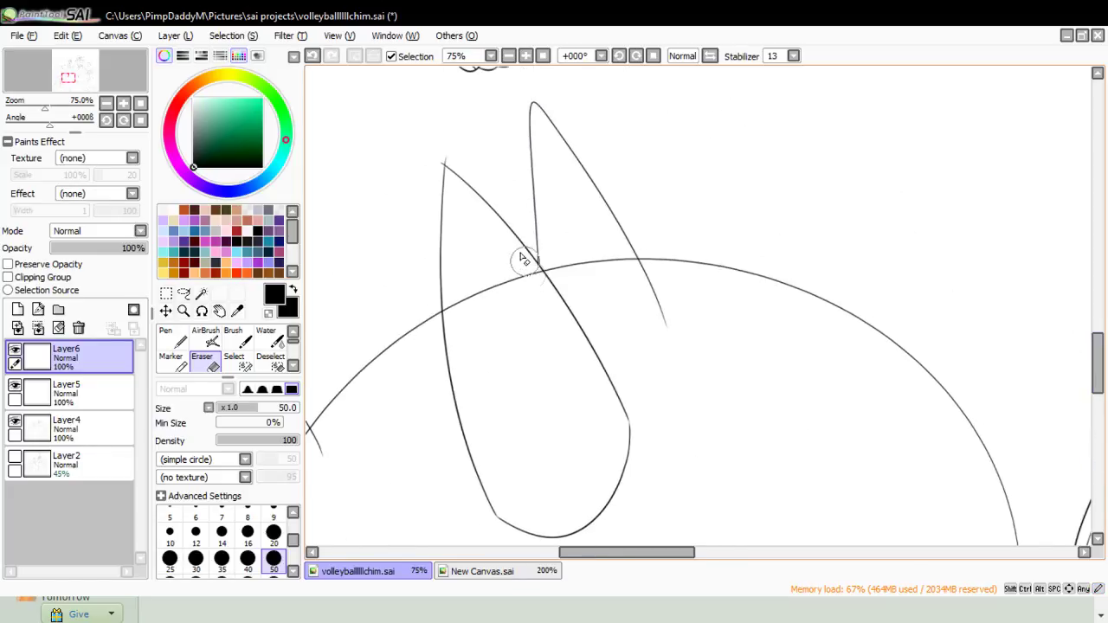
pyautogui.moveTo(642, 275)
pyautogui.mouseDown()
pyautogui.moveTo(660, 287)
pyautogui.moveTo(650, 271)
pyautogui.mouseUp()
pyautogui.moveTo(443, 145); pyautogui.dragTo(451, 143)
pyautogui.click(99, 407)
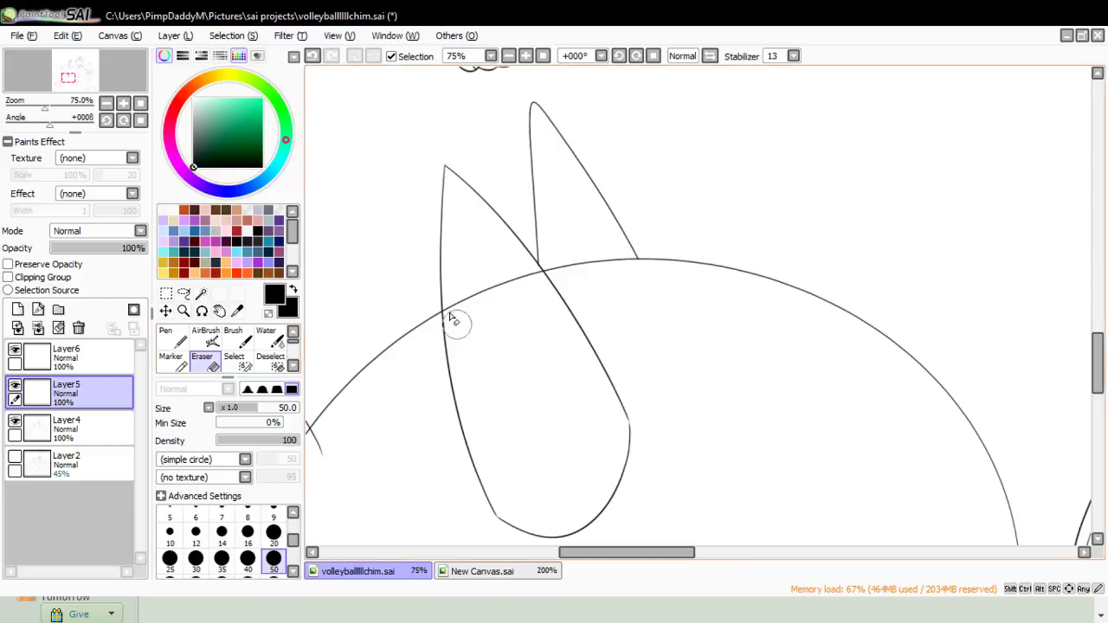
pyautogui.moveTo(462, 288)
pyautogui.mouseDown()
pyautogui.moveTo(494, 249)
pyautogui.moveTo(545, 291)
pyautogui.moveTo(528, 263)
pyautogui.moveTo(559, 314)
pyautogui.mouseUp()
# - Erase the round outline's end overshooting the vertical line beside the lowest teardrop on Layer5
pyautogui.moveTo(1081, 346); pyautogui.dragTo(1063, 440)
pyautogui.moveTo(586, 554); pyautogui.dragTo(565, 557)
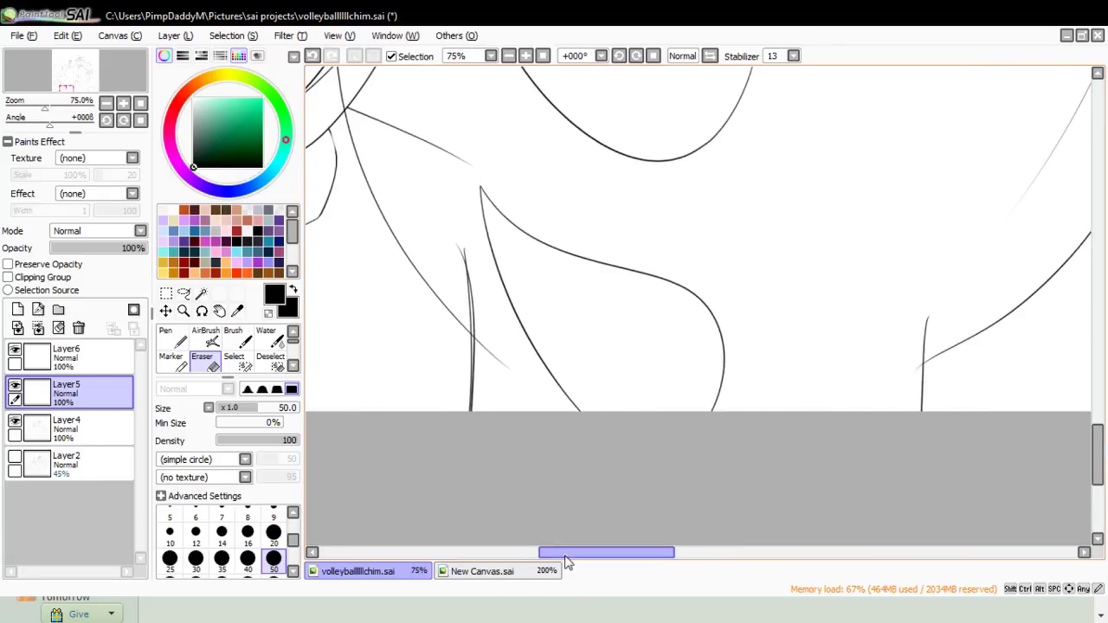
pyautogui.moveTo(459, 235)
pyautogui.mouseDown()
pyautogui.moveTo(476, 289)
pyautogui.moveTo(477, 321)
pyautogui.moveTo(462, 242)
pyautogui.moveTo(471, 410)
pyautogui.mouseUp()
pyautogui.click(489, 332)
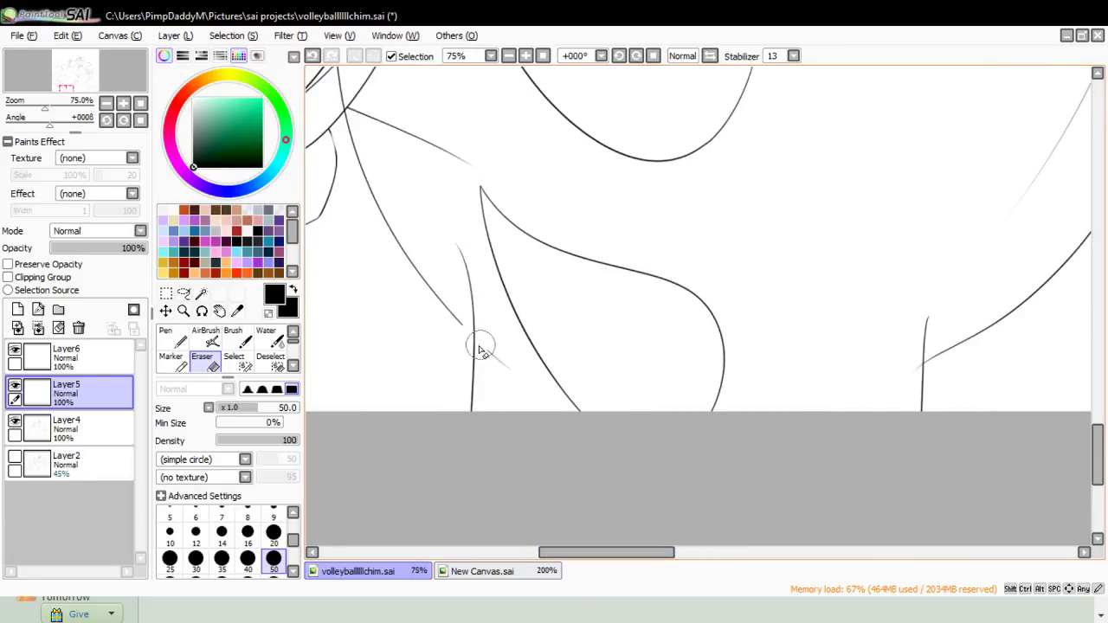
pyautogui.hotkey('ctrl', 'z')
pyautogui.moveTo(461, 245); pyautogui.dragTo(460, 476)
pyautogui.hotkey('ctrl', 'z')
pyautogui.moveTo(466, 223); pyautogui.dragTo(498, 370)
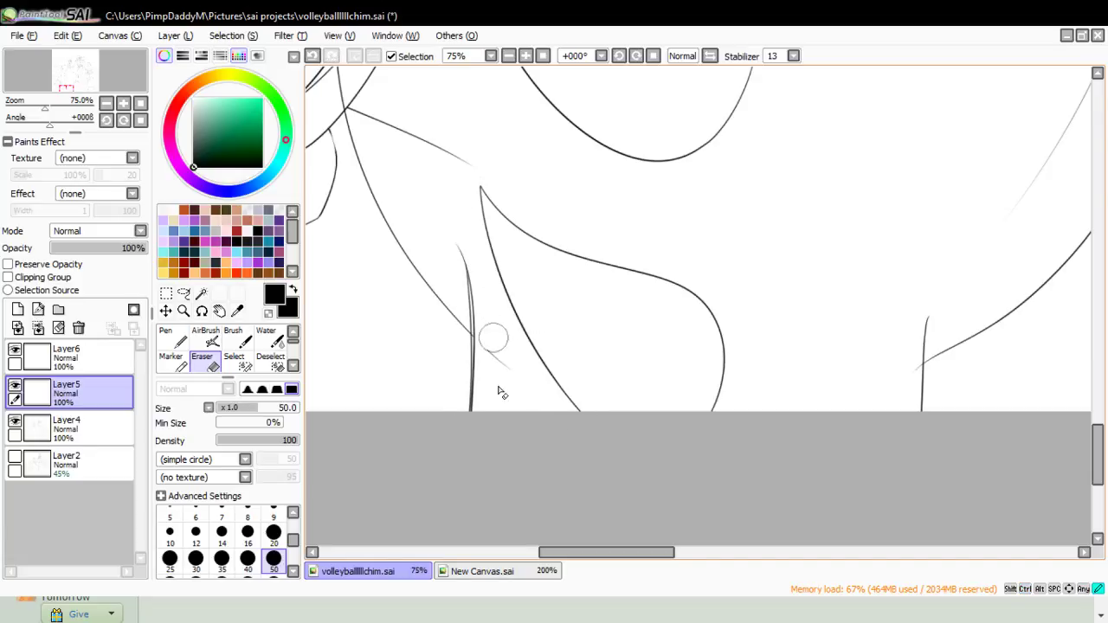
# - Erase the duplicate vertical line beside the lowest teardrop on Layer4
pyautogui.click(98, 422)
pyautogui.moveTo(450, 220); pyautogui.dragTo(490, 504)
pyautogui.moveTo(484, 363); pyautogui.dragTo(472, 474)
# - On Layer5, trim the round shape's lower edge where it overshoots the short vertical line near the canvas bottom
pyautogui.click(91, 359)
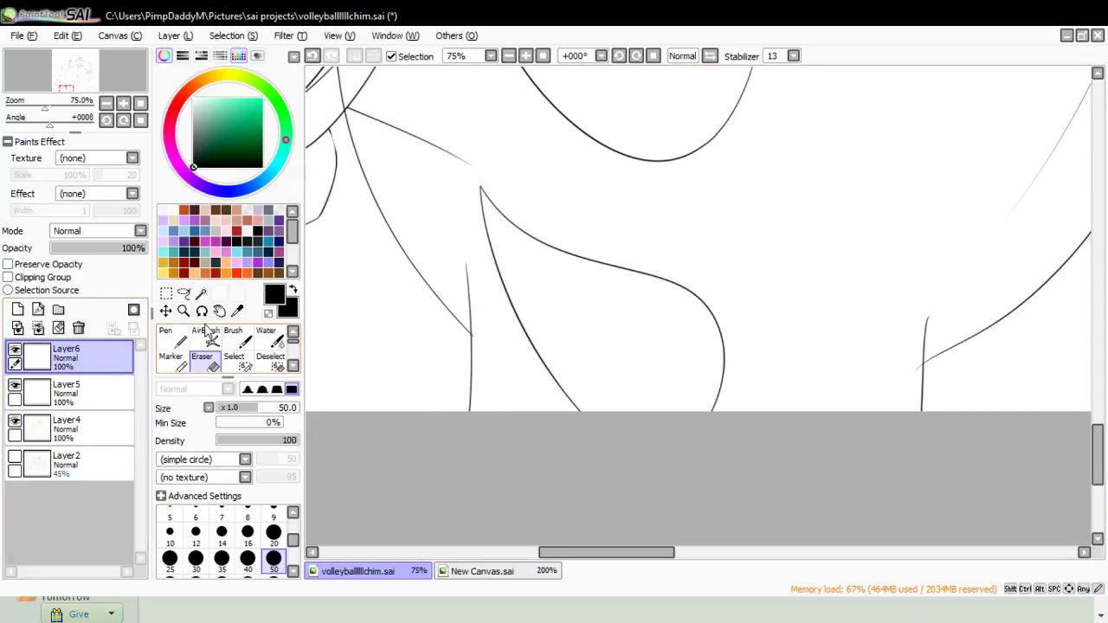
pyautogui.click(101, 406)
pyautogui.click(61, 393)
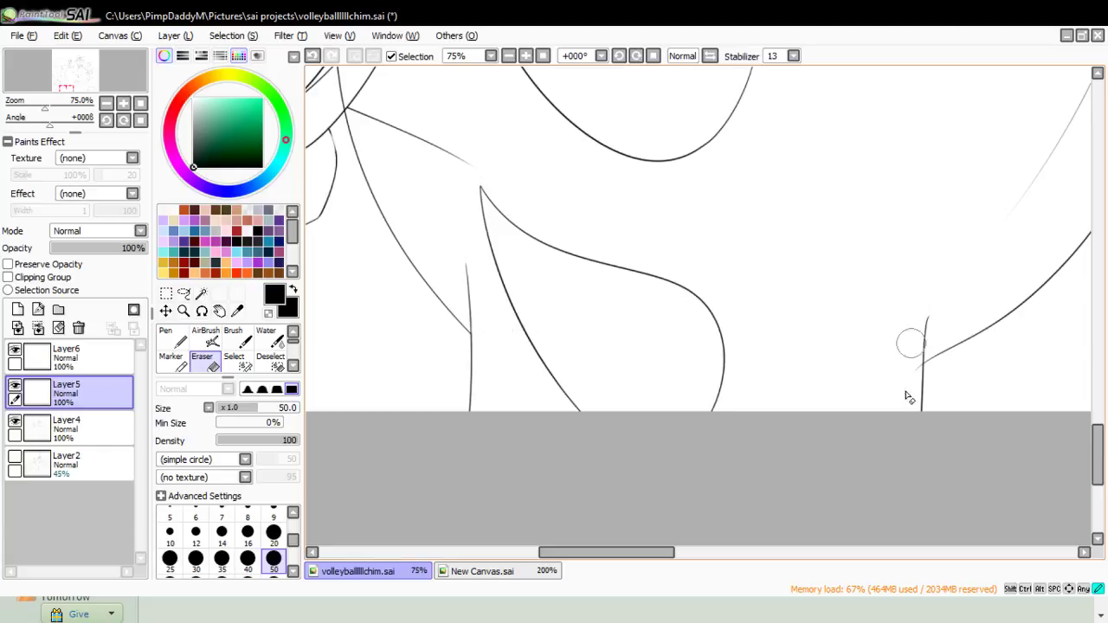
pyautogui.moveTo(915, 338); pyautogui.dragTo(917, 381)
pyautogui.hotkey('ctrl', 'z')
pyautogui.moveTo(916, 340); pyautogui.dragTo(911, 420)
# - Erase the overshooting ends on the round shape's right side and the stray curve running inward on Layer5
pyautogui.moveTo(1098, 446)
pyautogui.mouseDown()
pyautogui.moveTo(1095, 368)
pyautogui.moveTo(1088, 405)
pyautogui.moveTo(1081, 366)
pyautogui.moveTo(821, 487)
pyautogui.mouseUp()
pyautogui.moveTo(645, 553); pyautogui.dragTo(737, 553)
pyautogui.moveTo(625, 230)
pyautogui.mouseDown()
pyautogui.moveTo(608, 324)
pyautogui.moveTo(611, 203)
pyautogui.moveTo(593, 352)
pyautogui.moveTo(613, 238)
pyautogui.moveTo(603, 322)
pyautogui.mouseUp()
pyautogui.hotkey('ctrl', 'z')
pyautogui.moveTo(601, 275); pyautogui.dragTo(586, 381)
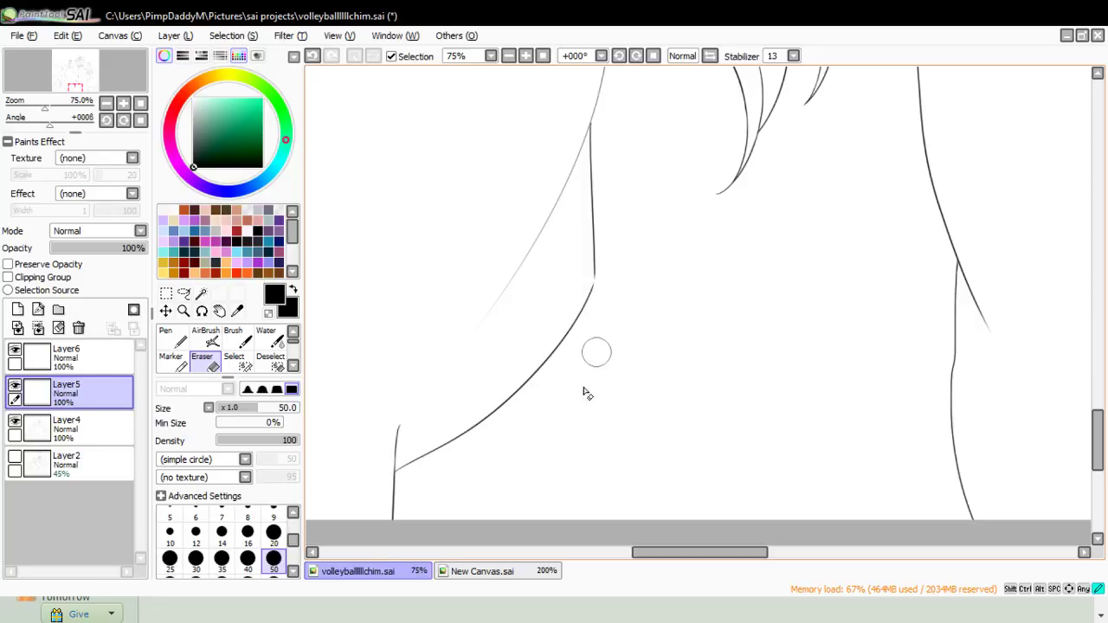
pyautogui.moveTo(570, 178)
pyautogui.mouseDown()
pyautogui.moveTo(588, 87)
pyautogui.moveTo(552, 242)
pyautogui.moveTo(545, 220)
pyautogui.moveTo(532, 244)
pyautogui.moveTo(323, 375)
pyautogui.mouseUp()
# - Redraw the round shape's lower edge from further down the short vertical line with the size 3 Pen on Layer5
pyautogui.click(170, 339)
pyautogui.moveTo(398, 497); pyautogui.dragTo(538, 365)
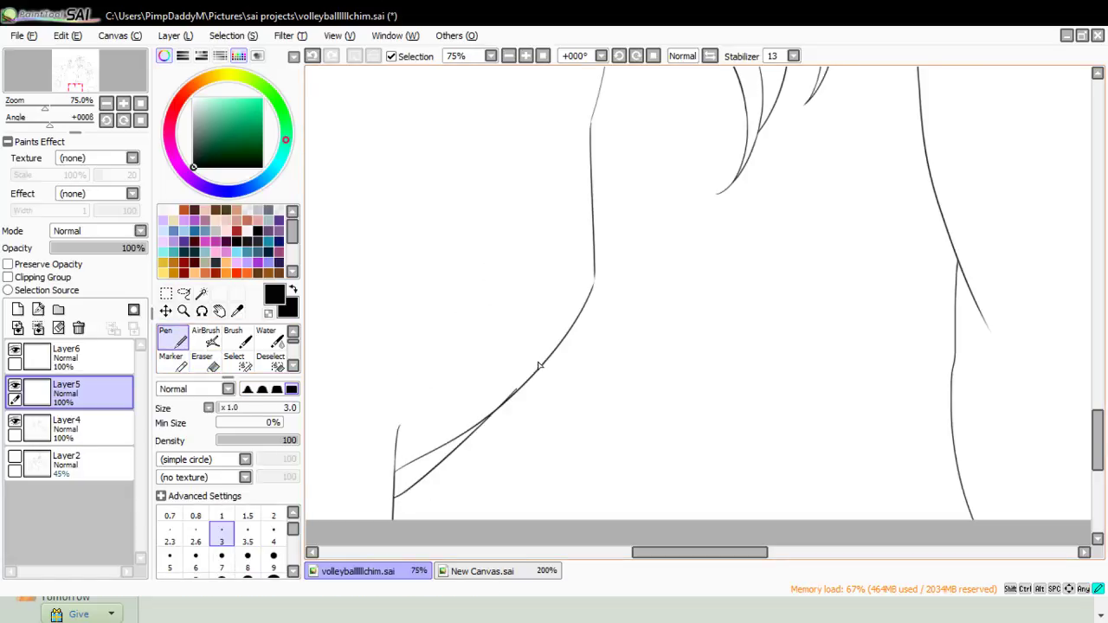
# - Erase the stray line overlapping the round shape's lower curve on Layer5, using a size 20 eraser
pyautogui.click(201, 356)
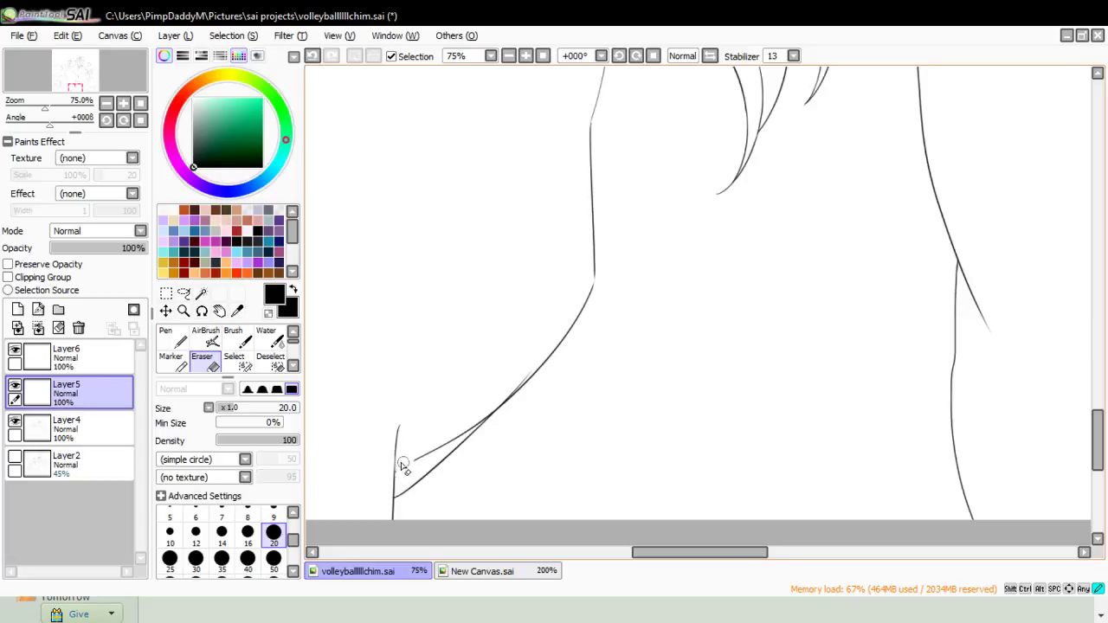
pyautogui.moveTo(460, 434)
pyautogui.mouseDown()
pyautogui.moveTo(435, 448)
pyautogui.moveTo(457, 450)
pyautogui.moveTo(470, 430)
pyautogui.moveTo(447, 450)
pyautogui.moveTo(508, 389)
pyautogui.moveTo(470, 433)
pyautogui.mouseUp()
pyautogui.hotkey('ctrl', 'z')
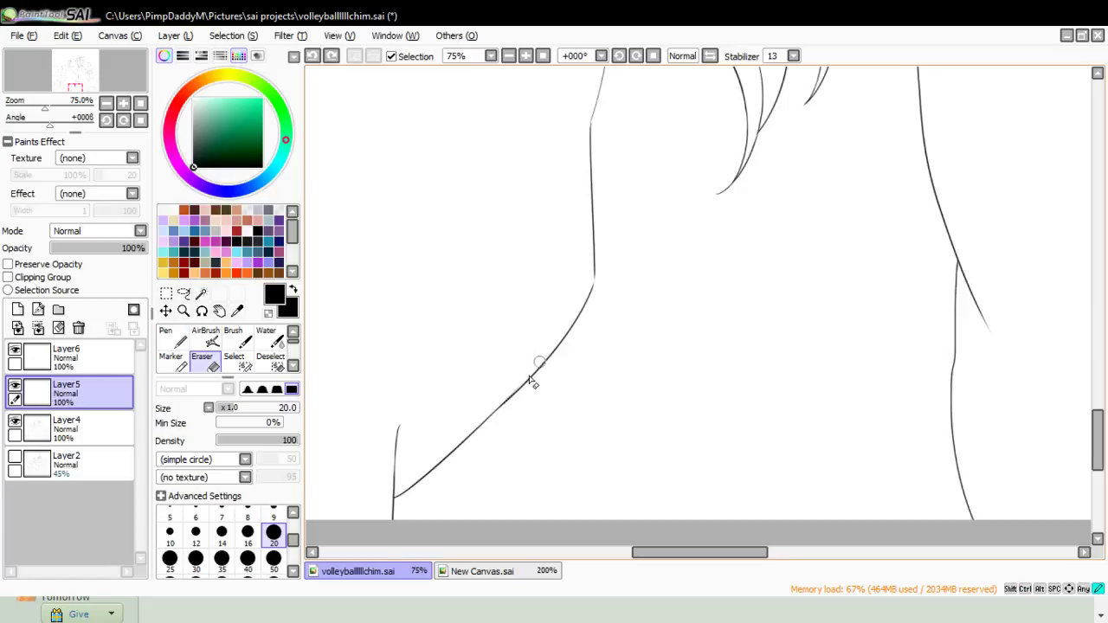
pyautogui.moveTo(521, 388); pyautogui.dragTo(471, 431)
pyautogui.hotkey('ctrl', 'z')
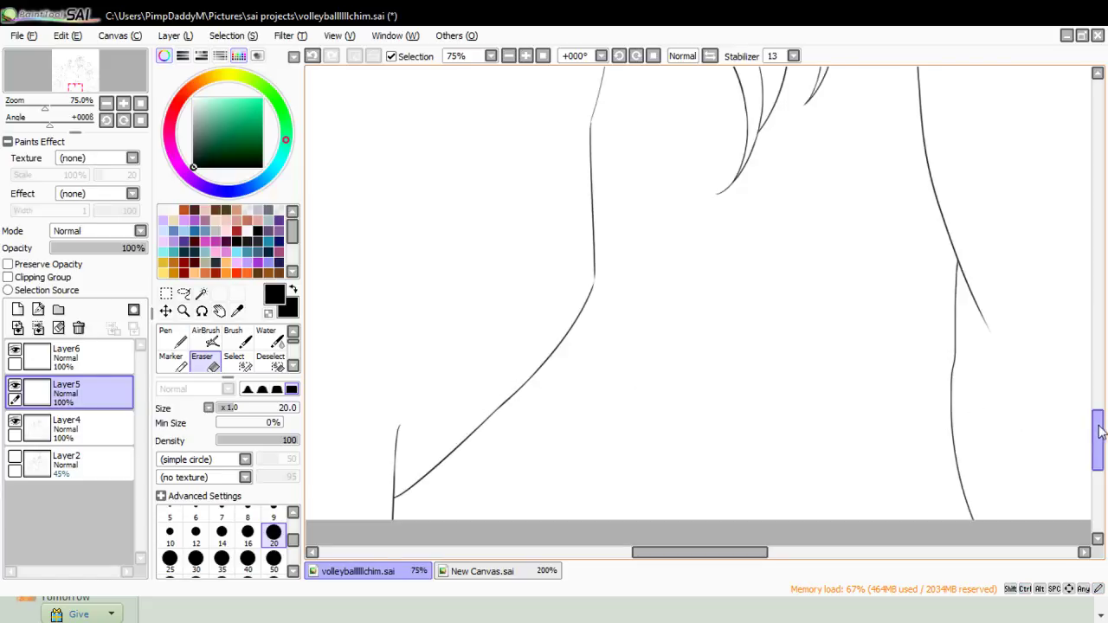
# - Merge Layer6 down into Layer5
pyautogui.moveTo(1097, 435); pyautogui.dragTo(1100, 369)
pyautogui.click(164, 311)
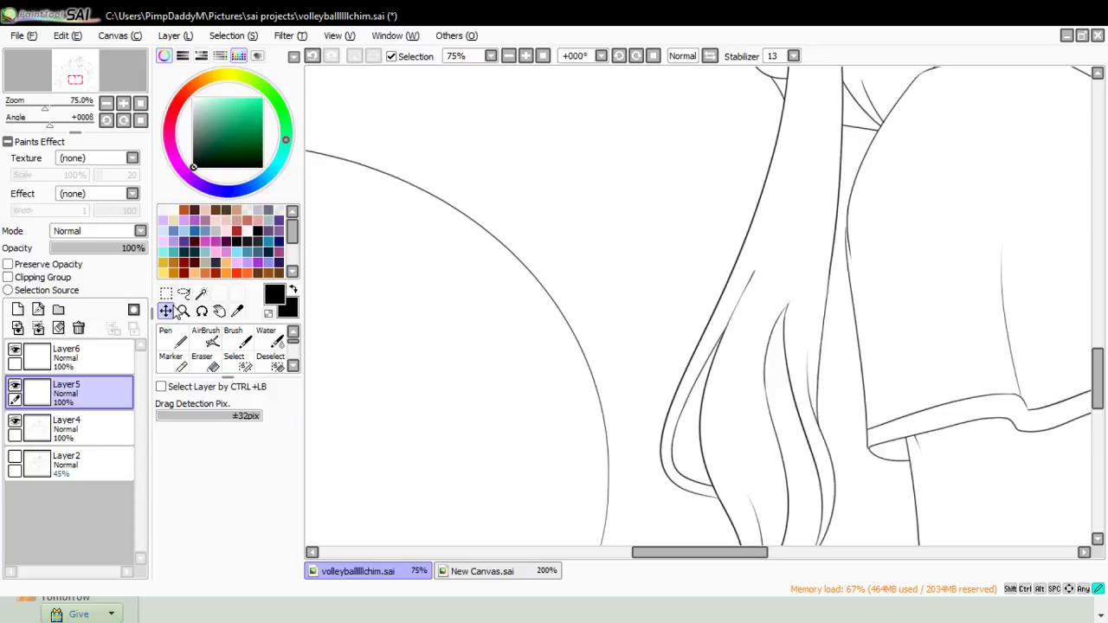
pyautogui.click(182, 311)
pyautogui.click(623, 243)
pyautogui.click(623, 243)
pyautogui.click(624, 243)
pyautogui.click(623, 243)
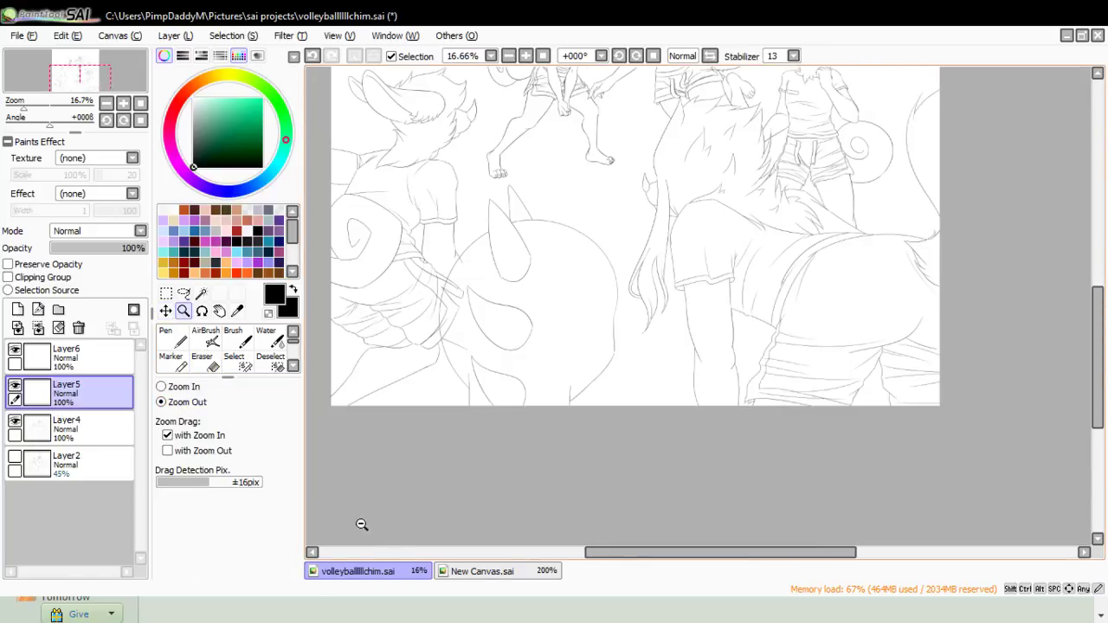
pyautogui.click(75, 355)
pyautogui.hotkey('ctrl', 'e')
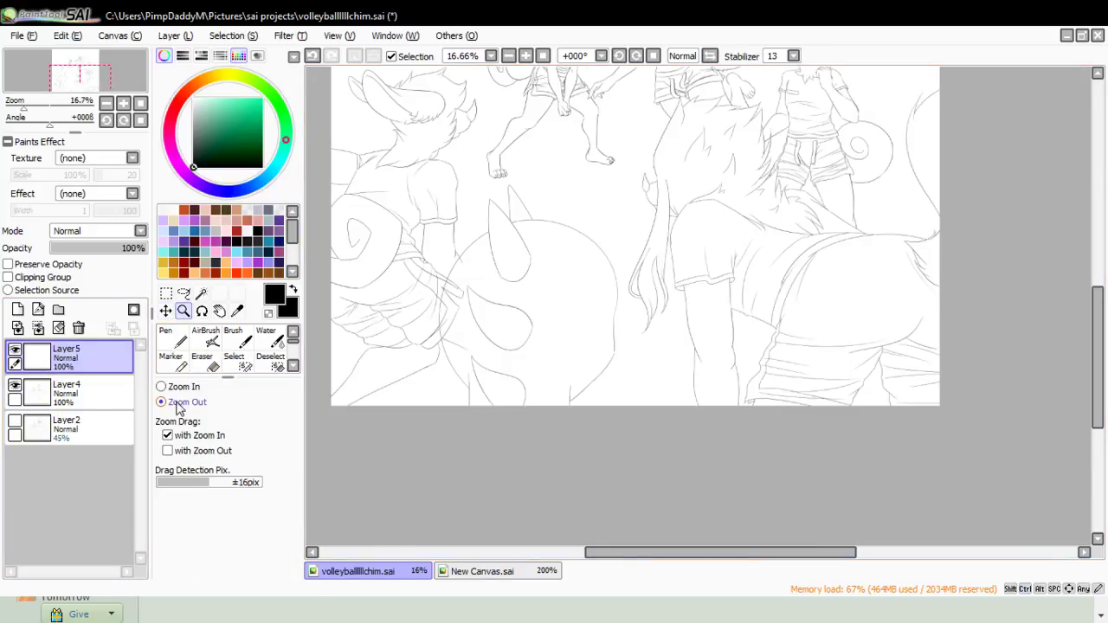
# - Enlarge the round shape with teardrop markings on Layer5 slightly, shift it up and to the left, and apply the transform
pyautogui.click(345, 430)
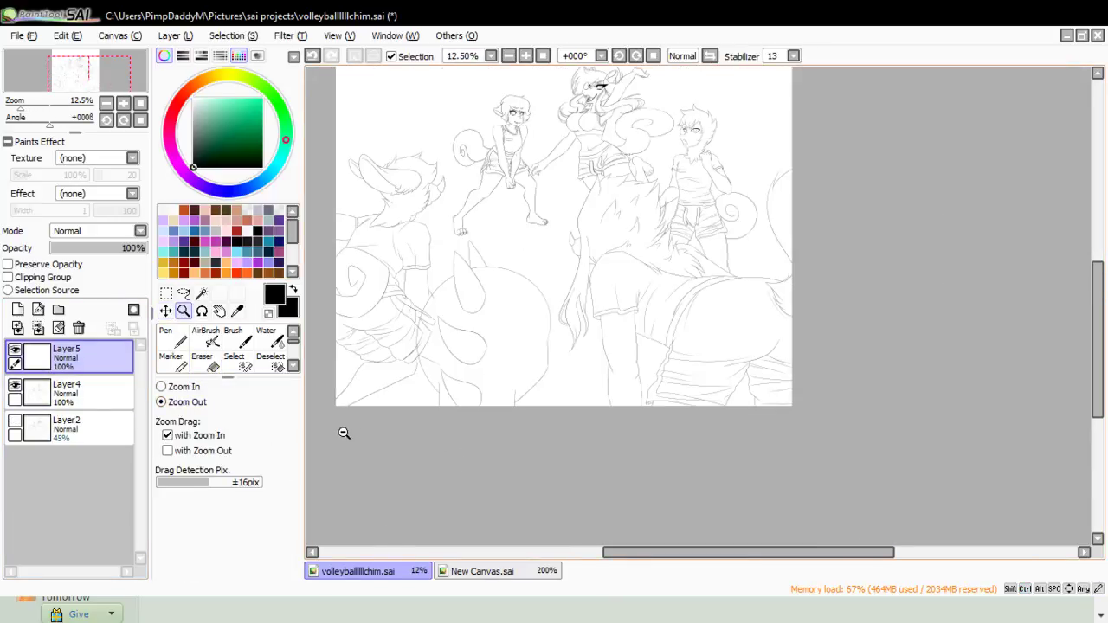
pyautogui.click(166, 294)
pyautogui.hotkey('ctrl', 't')
pyautogui.moveTo(549, 408); pyautogui.dragTo(569, 427)
pyautogui.moveTo(505, 371); pyautogui.dragTo(491, 359)
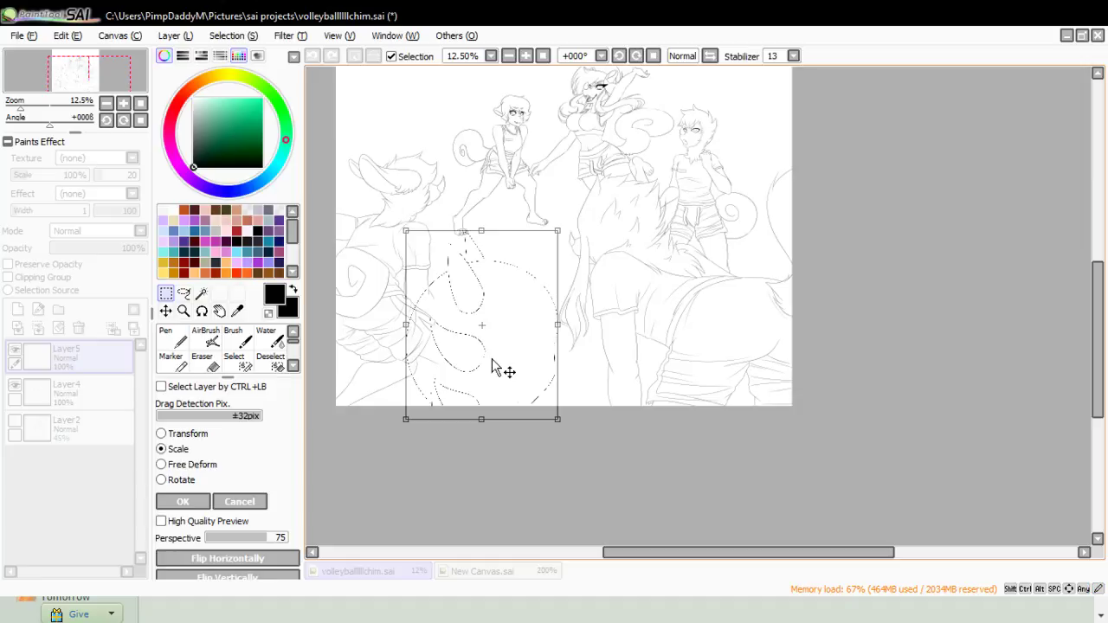
pyautogui.moveTo(557, 419); pyautogui.dragTo(563, 424)
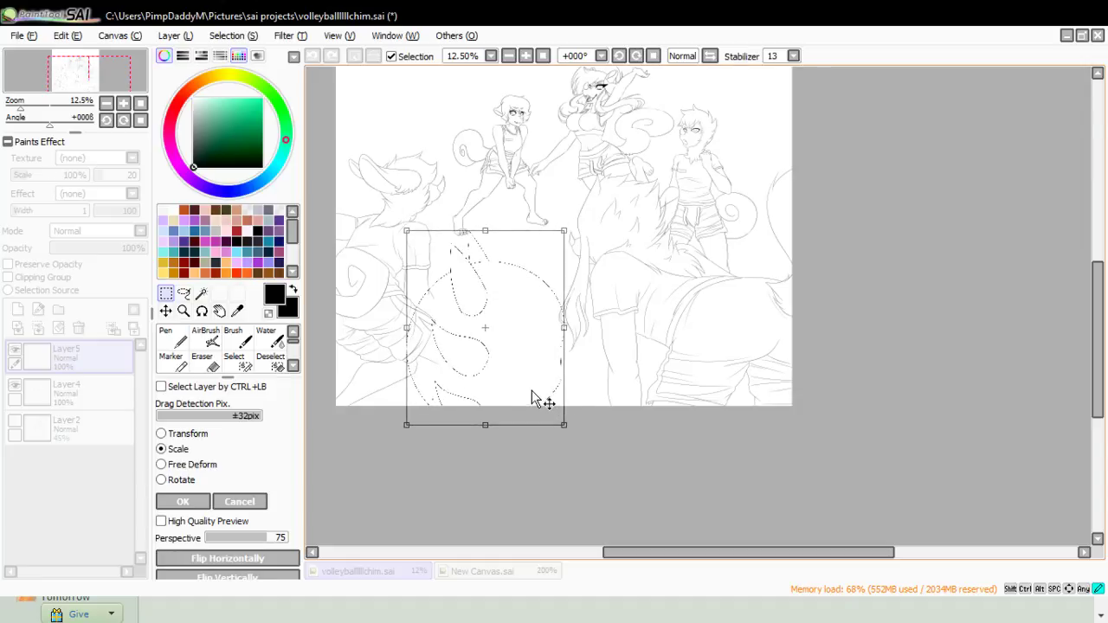
pyautogui.moveTo(531, 391); pyautogui.dragTo(526, 388)
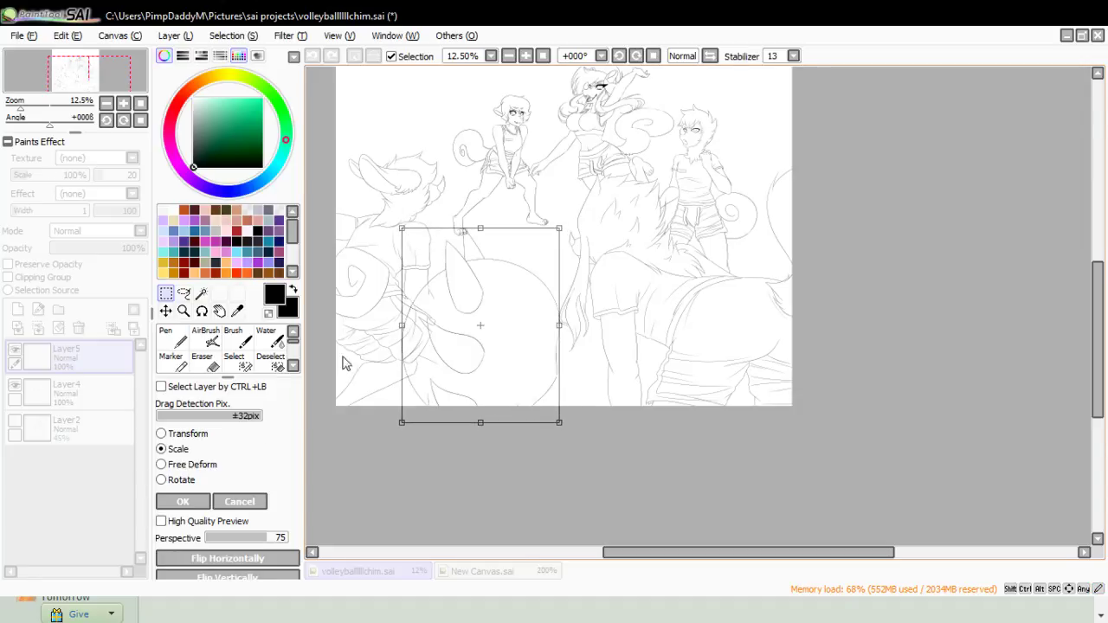
pyautogui.click(196, 506)
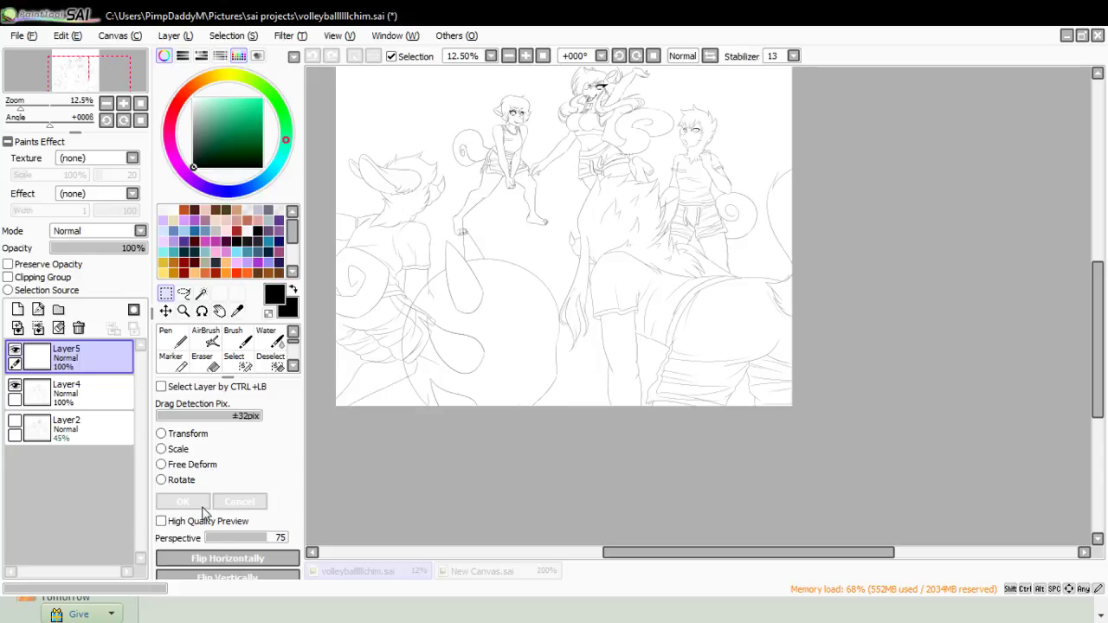
# - On Layer4, erase the left character's clothing and limb lines that run inside the round shape, using a size 50 eraser
pyautogui.click(77, 392)
pyautogui.click(183, 315)
pyautogui.click(183, 388)
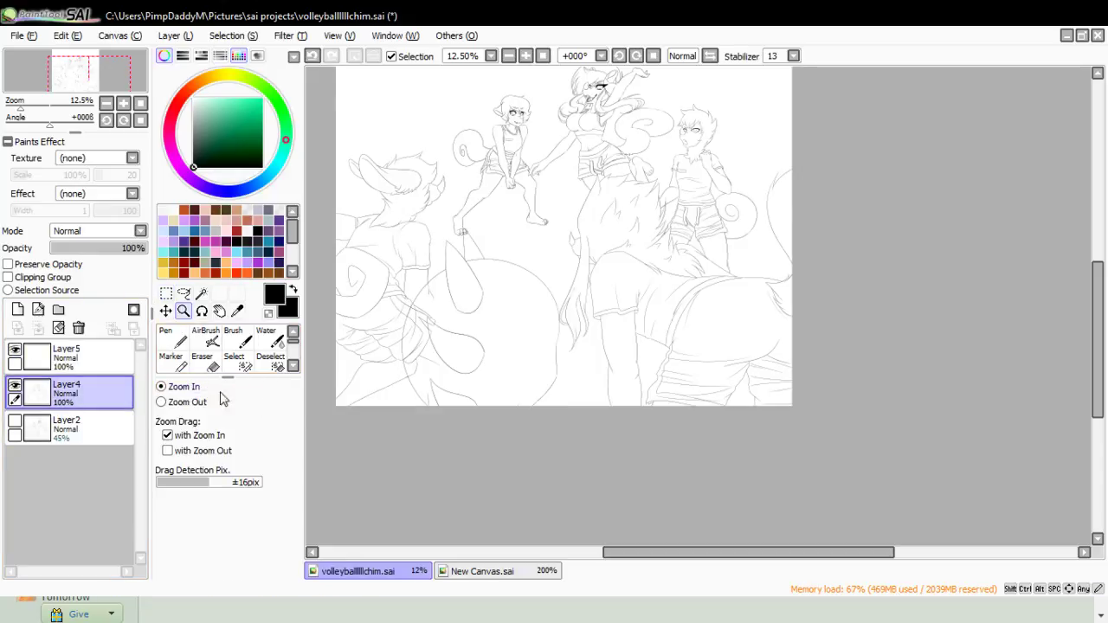
pyautogui.click(389, 380)
pyautogui.click(418, 374)
pyautogui.click(418, 367)
pyautogui.click(380, 227)
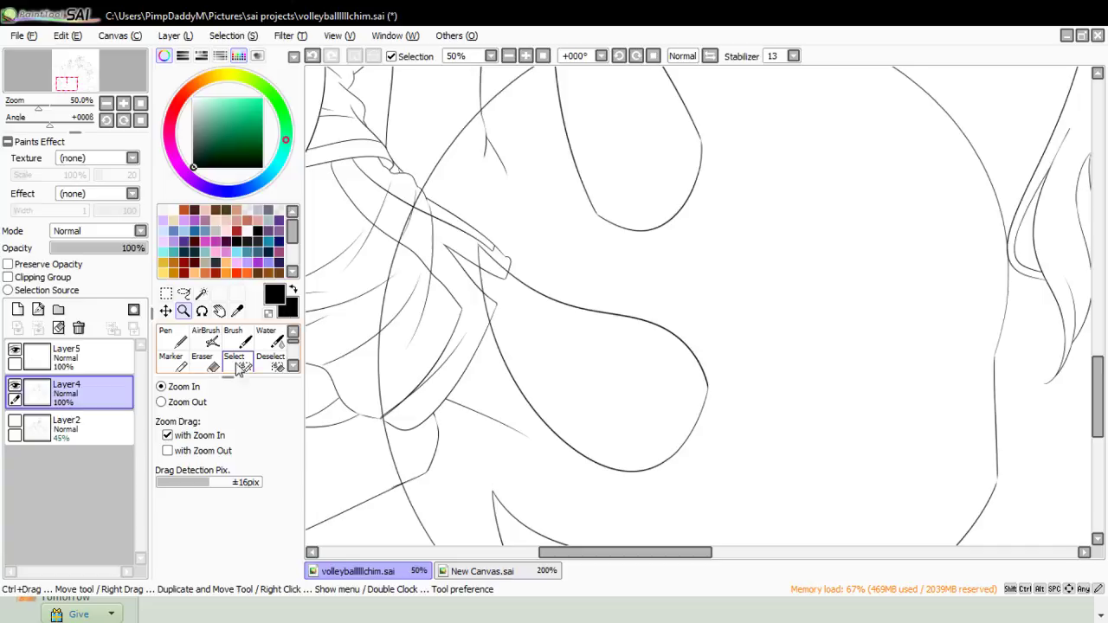
pyautogui.click(215, 368)
pyautogui.click(275, 561)
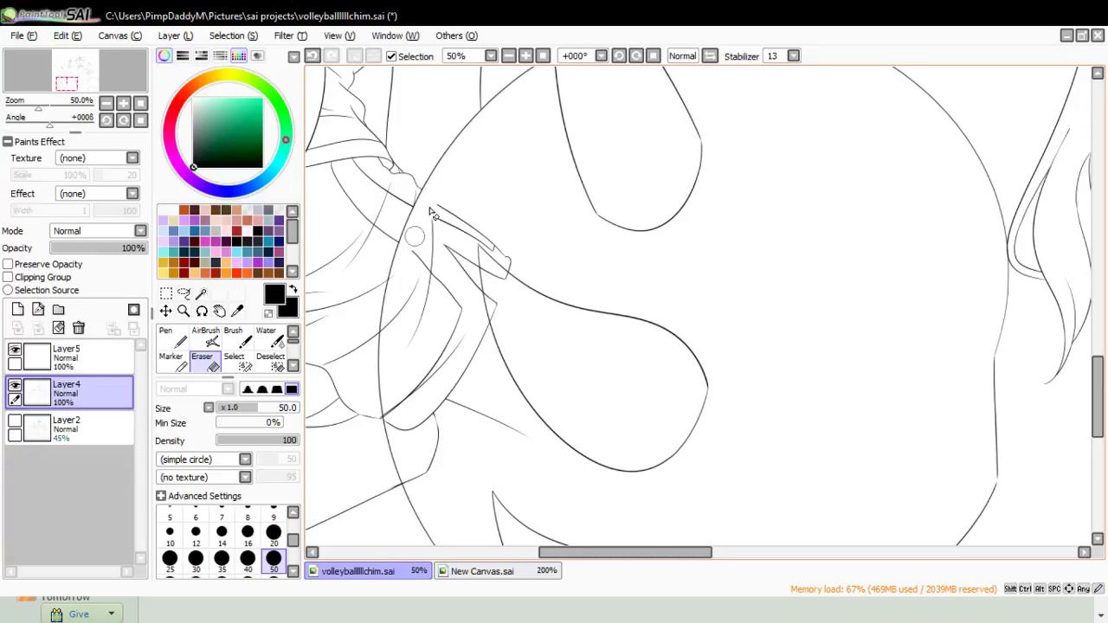
pyautogui.moveTo(424, 277)
pyautogui.mouseDown()
pyautogui.moveTo(467, 281)
pyautogui.moveTo(511, 346)
pyautogui.mouseUp()
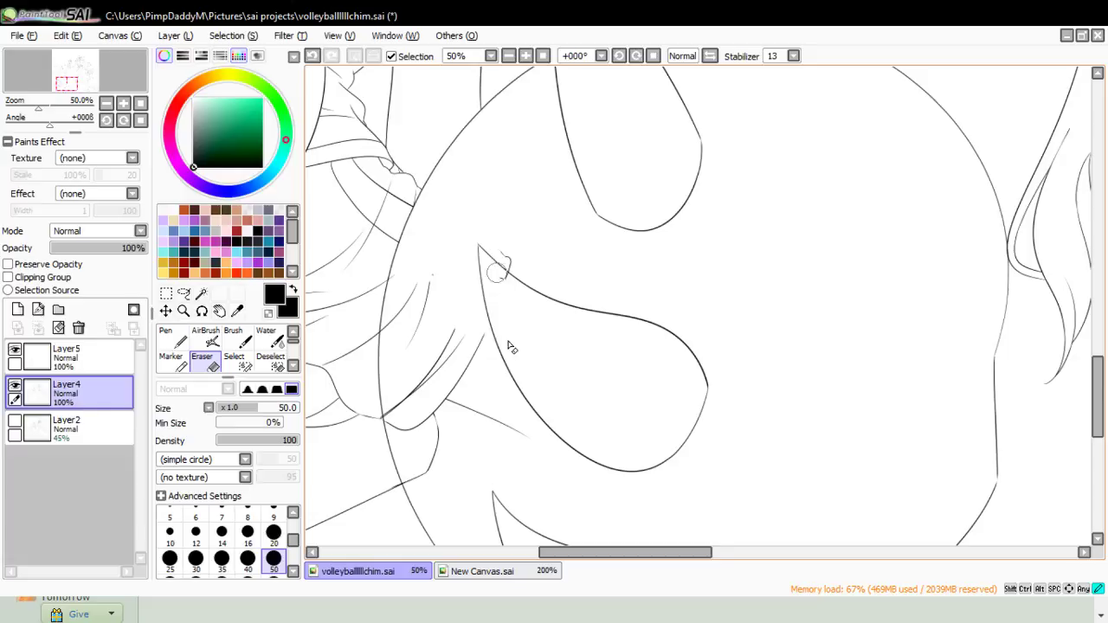
pyautogui.moveTo(454, 253)
pyautogui.mouseDown()
pyautogui.moveTo(460, 303)
pyautogui.moveTo(439, 271)
pyautogui.moveTo(456, 373)
pyautogui.moveTo(436, 329)
pyautogui.moveTo(431, 411)
pyautogui.mouseUp()
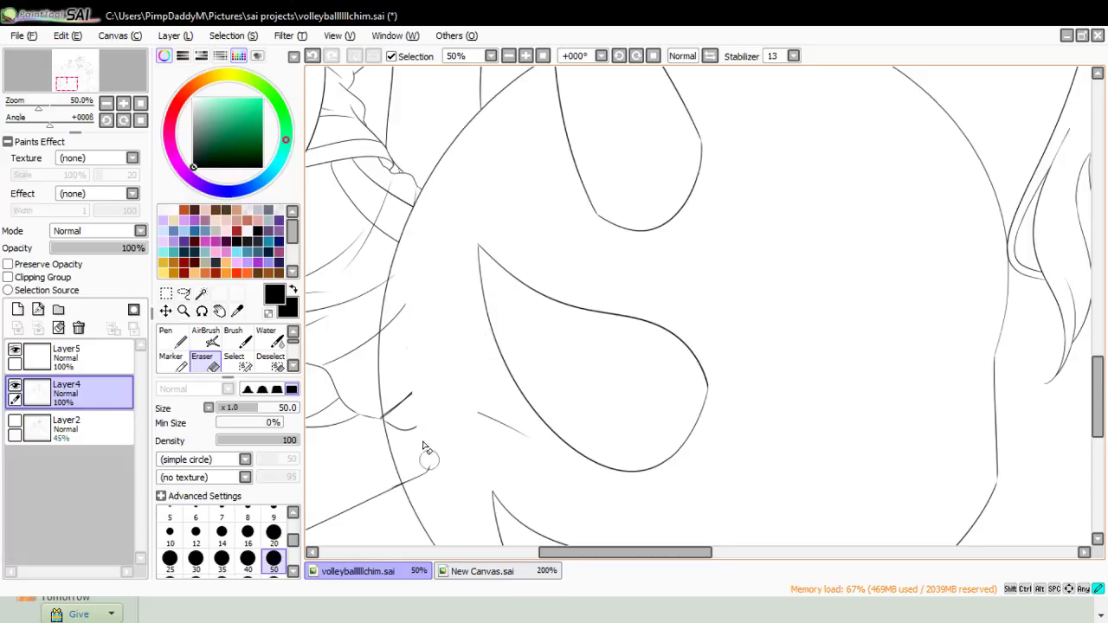
# - Trim the remaining Layer4 line ends back to the round shape's left outline with a size 70 eraser
pyautogui.click(273, 532)
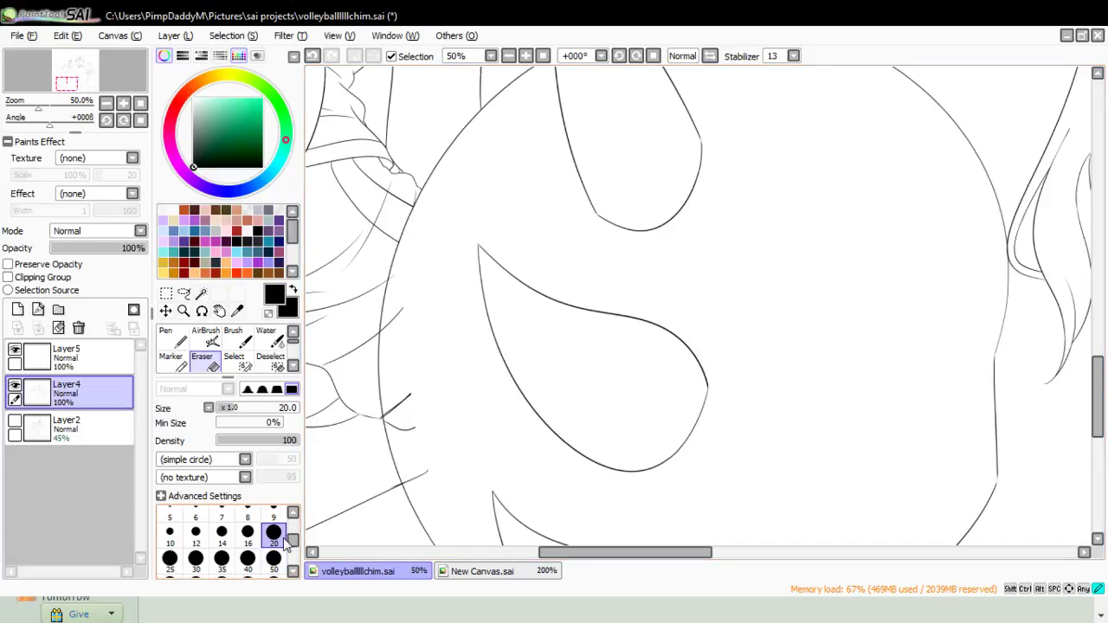
pyautogui.click(283, 578)
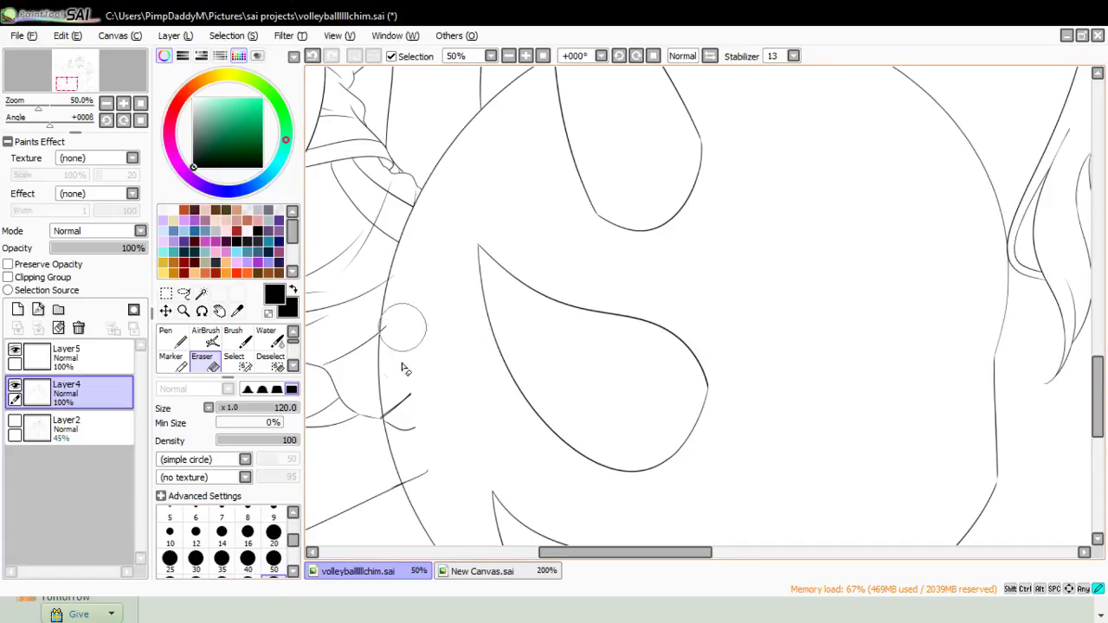
pyautogui.click(219, 579)
pyautogui.click(197, 579)
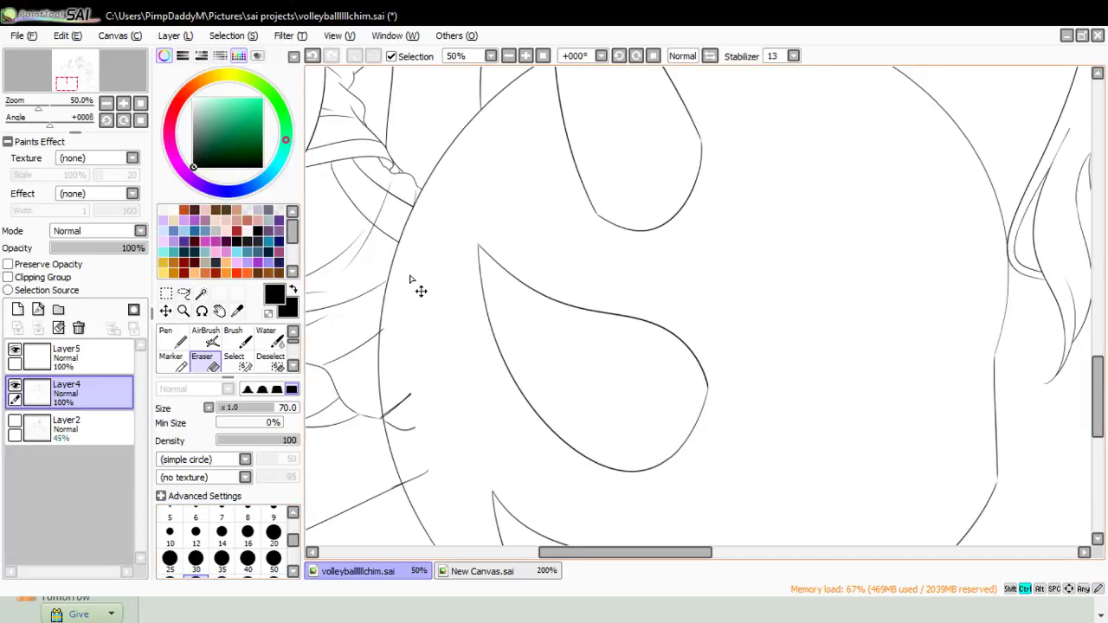
pyautogui.hotkey('ctrl', 'z')
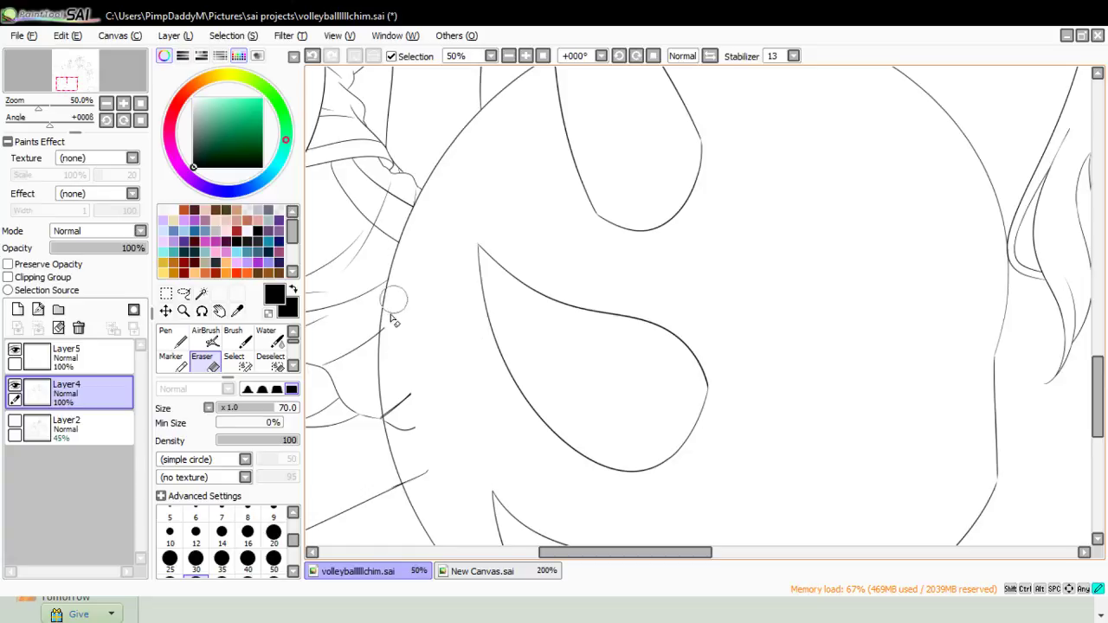
pyautogui.moveTo(389, 322)
pyautogui.mouseDown()
pyautogui.moveTo(417, 446)
pyautogui.moveTo(419, 432)
pyautogui.moveTo(434, 452)
pyautogui.moveTo(401, 442)
pyautogui.moveTo(390, 405)
pyautogui.moveTo(409, 432)
pyautogui.moveTo(405, 472)
pyautogui.mouseUp()
pyautogui.hotkey('ctrl', 'z')
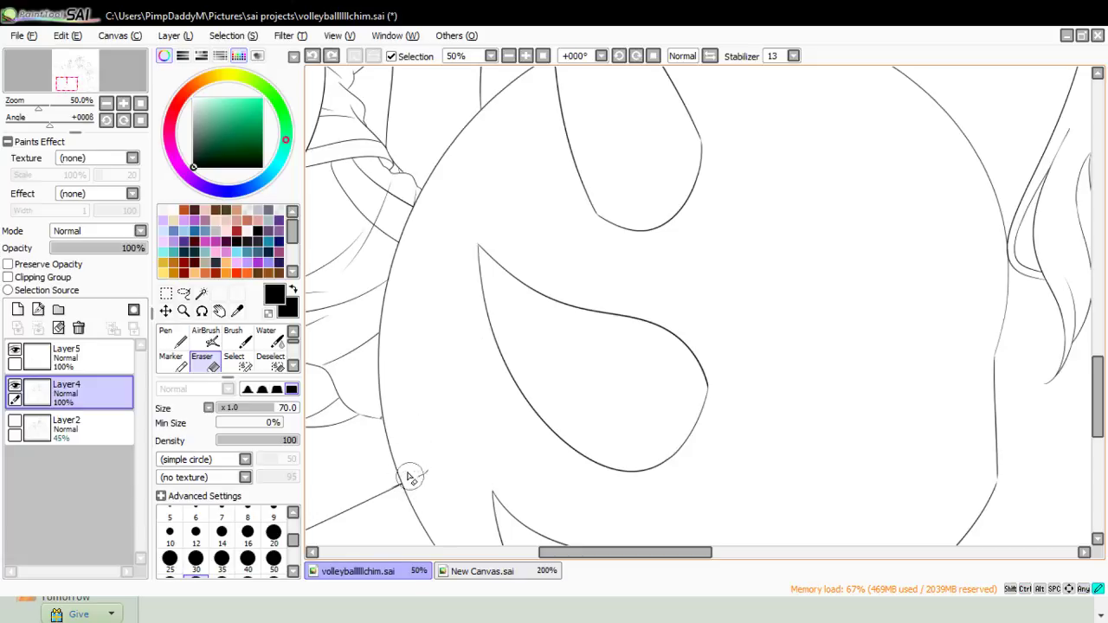
# - Clean up the line tip meeting the round shape's lower left outline with a size 9 eraser
pyautogui.moveTo(1097, 361); pyautogui.dragTo(1096, 399)
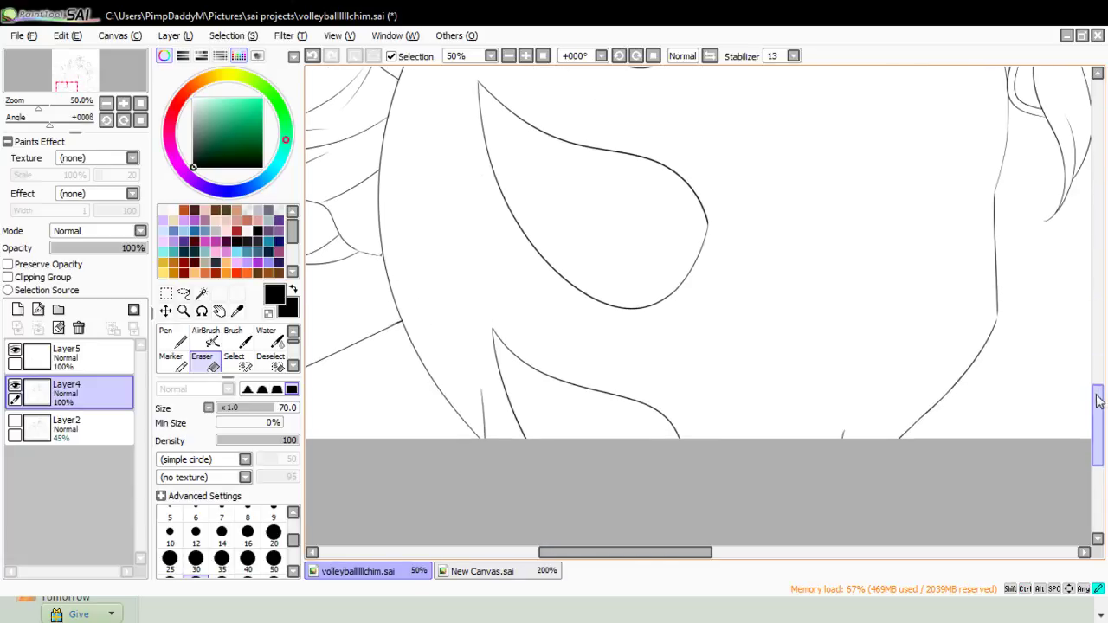
pyautogui.click(182, 311)
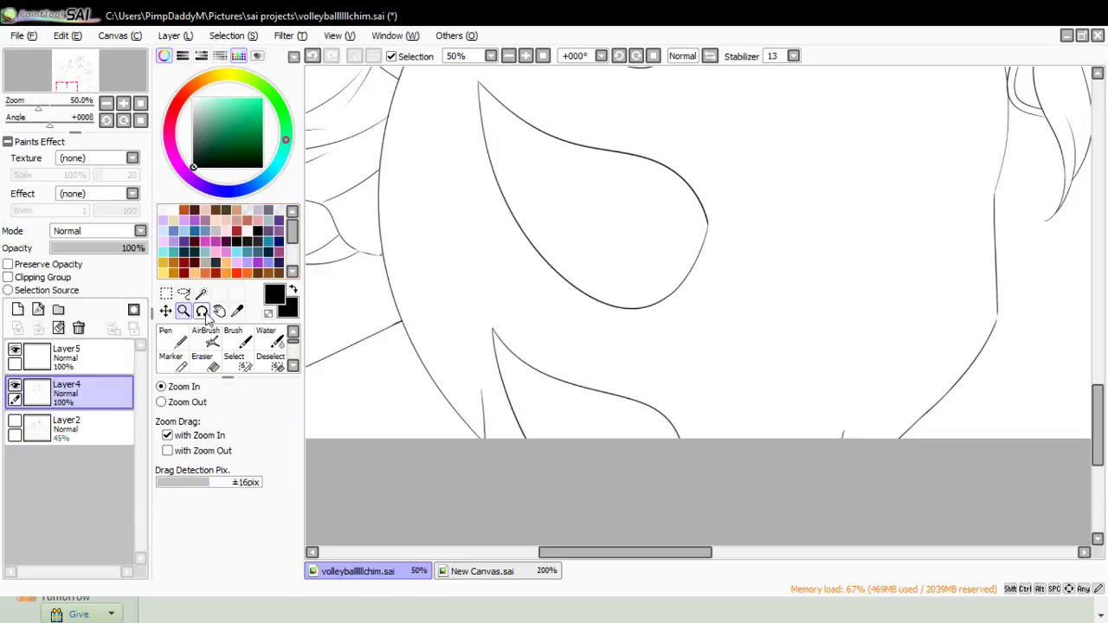
pyautogui.click(379, 292)
pyautogui.click(384, 286)
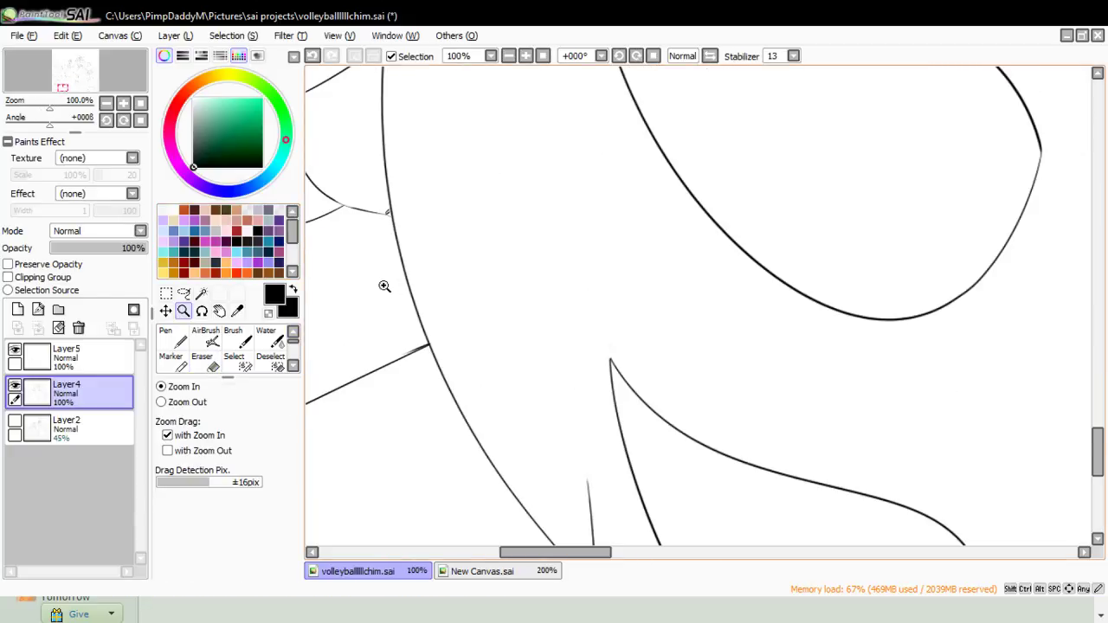
pyautogui.click(202, 361)
pyautogui.click(273, 517)
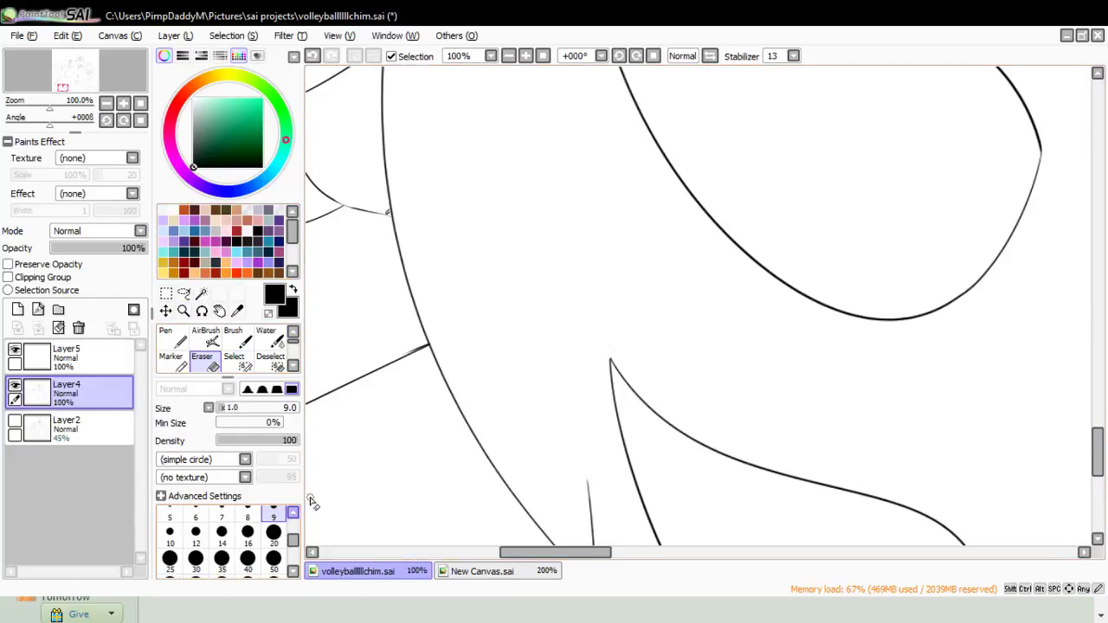
# - Touch up the overlap where the hanging hair strand meets the round shape's right outline with the size 9 eraser
pyautogui.click(183, 311)
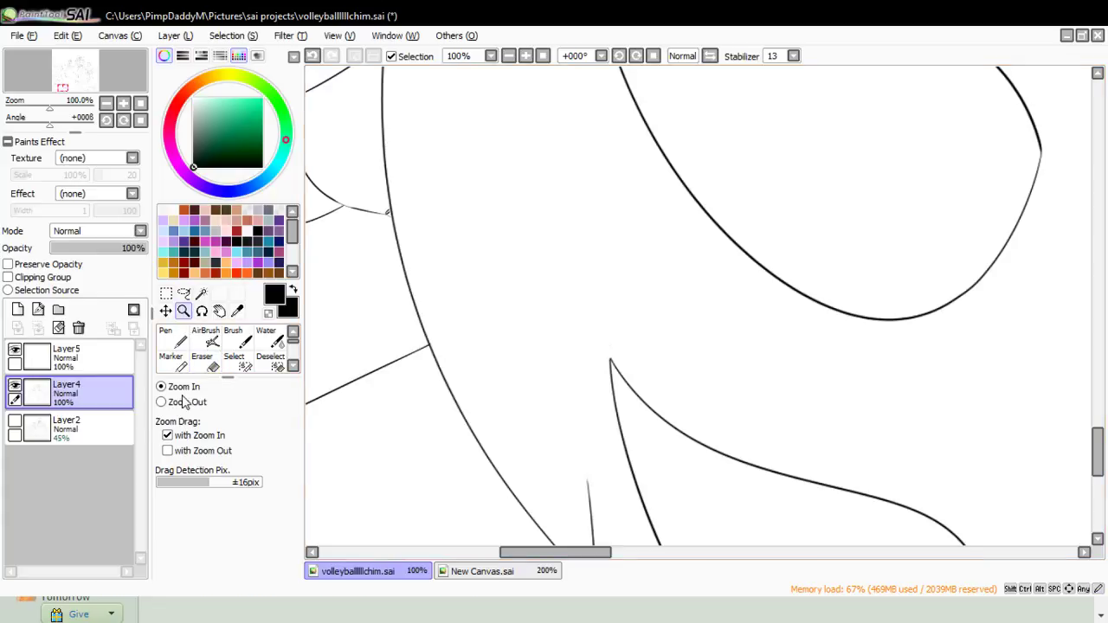
pyautogui.click(178, 402)
pyautogui.click(354, 404)
pyautogui.click(349, 440)
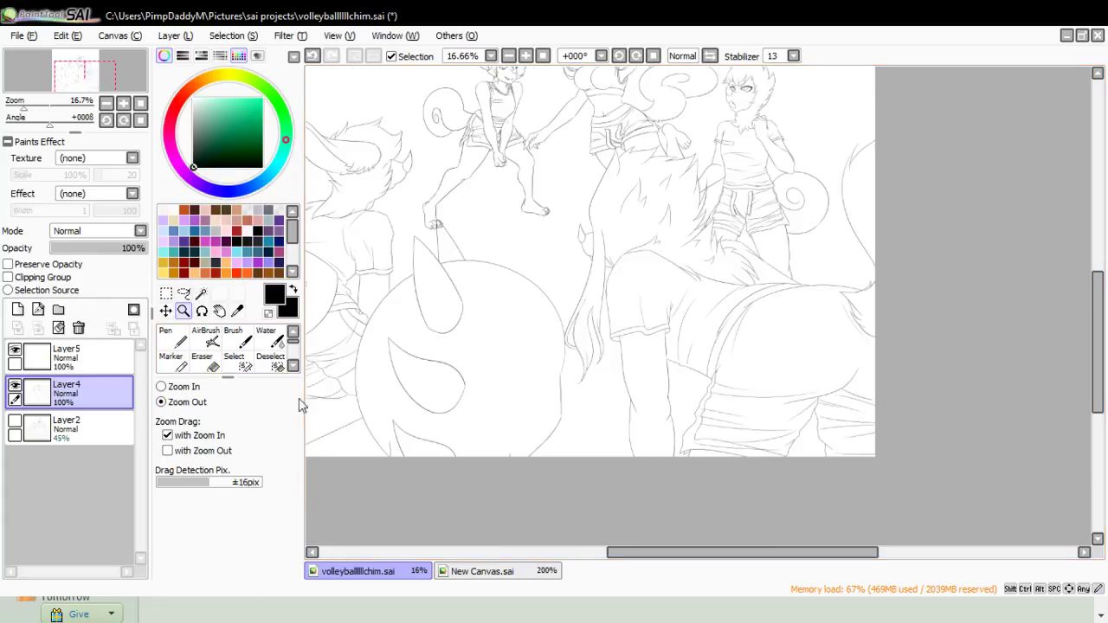
pyautogui.click(189, 388)
pyautogui.click(630, 403)
pyautogui.click(546, 270)
pyautogui.click(551, 312)
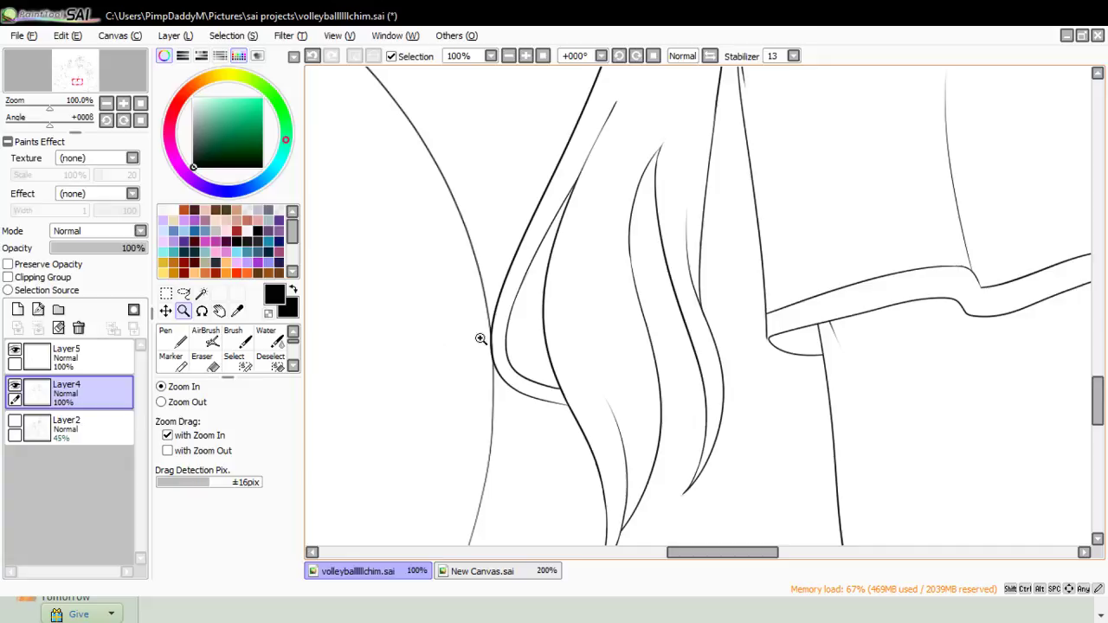
pyautogui.click(202, 357)
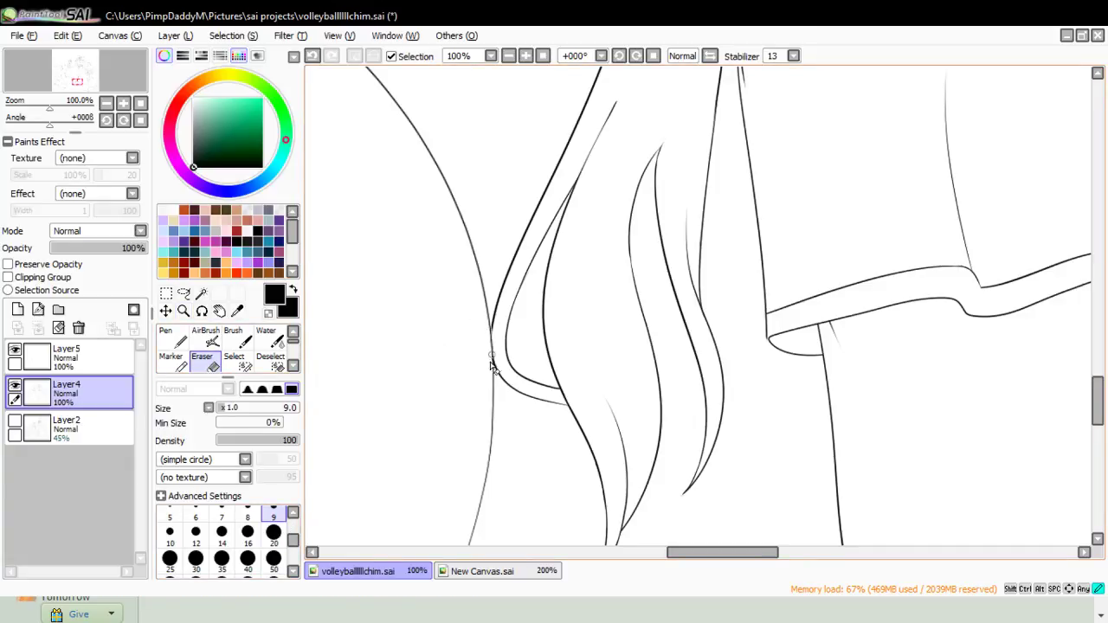
pyautogui.hotkey('ctrl', 'z')
pyautogui.moveTo(487, 330); pyautogui.dragTo(491, 367)
pyautogui.moveTo(486, 325); pyautogui.dragTo(484, 319)
pyautogui.hotkey('ctrl', 'z')
pyautogui.moveTo(493, 362); pyautogui.dragTo(491, 347)
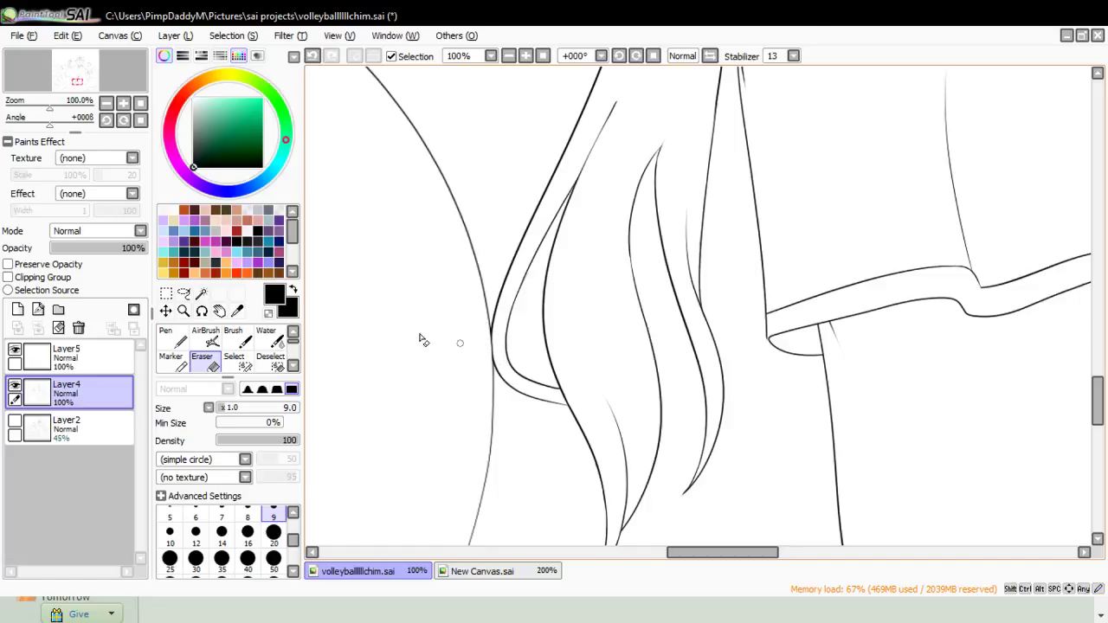
# - Merge Layer5 down into Layer4 and save the drawing
pyautogui.click(183, 311)
pyautogui.click(186, 402)
pyautogui.click(515, 342)
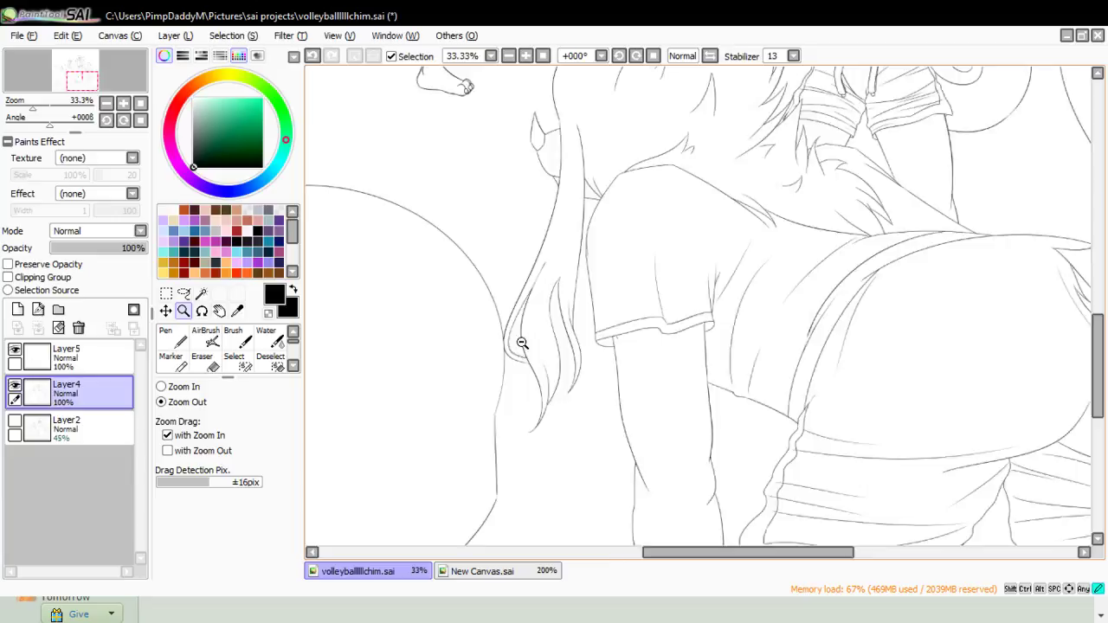
pyautogui.click(536, 331)
pyautogui.click(561, 324)
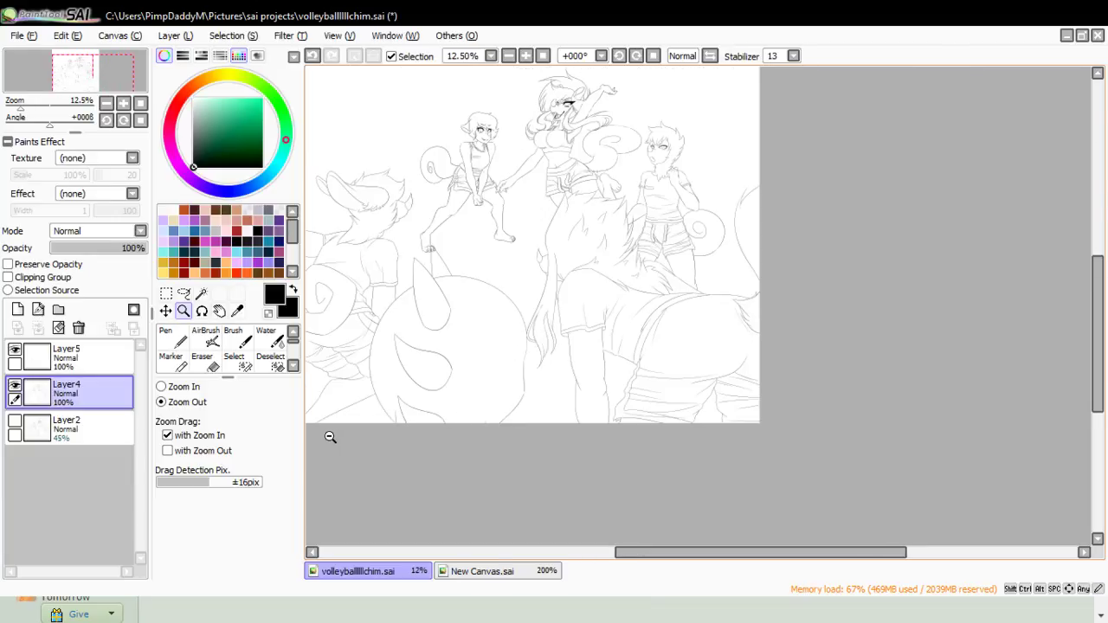
pyautogui.click(76, 363)
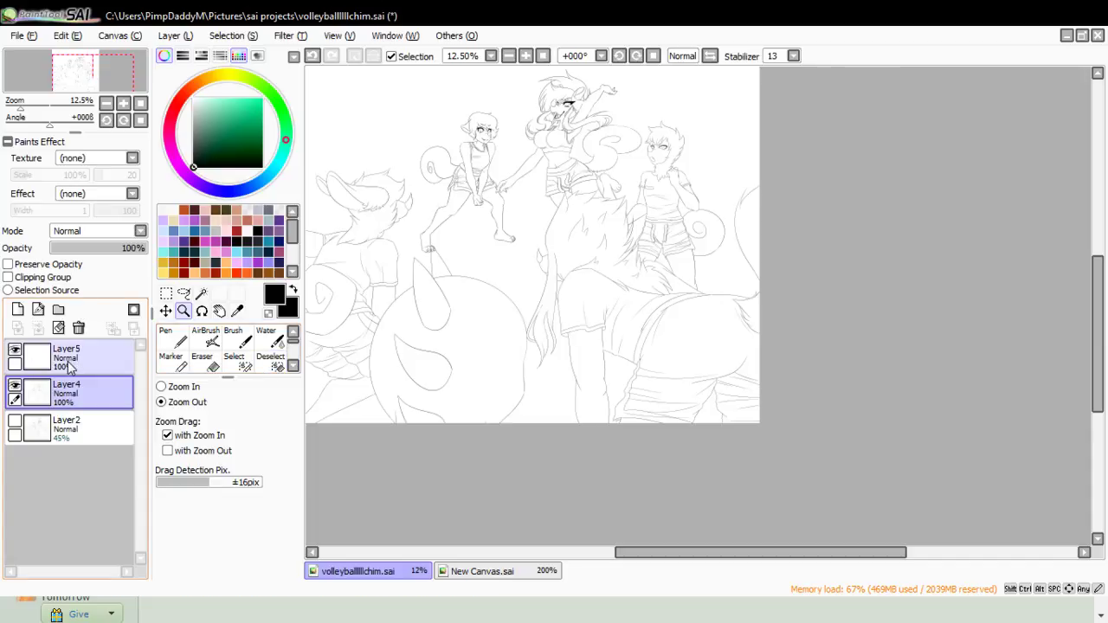
pyautogui.hotkey('ctrl', 'e')
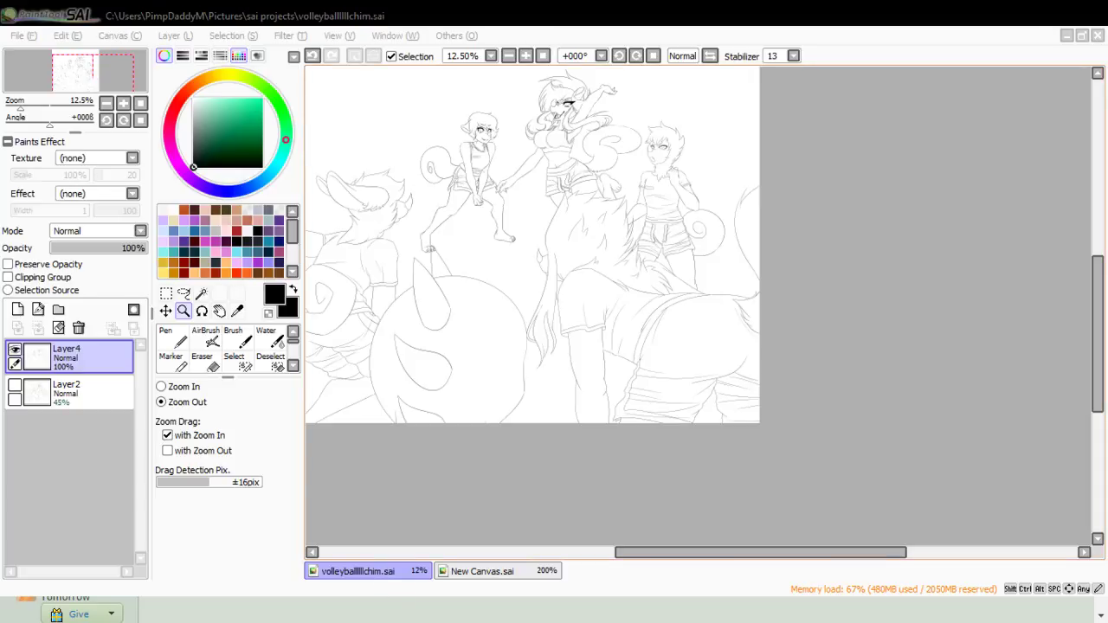
pyautogui.click(258, 593)
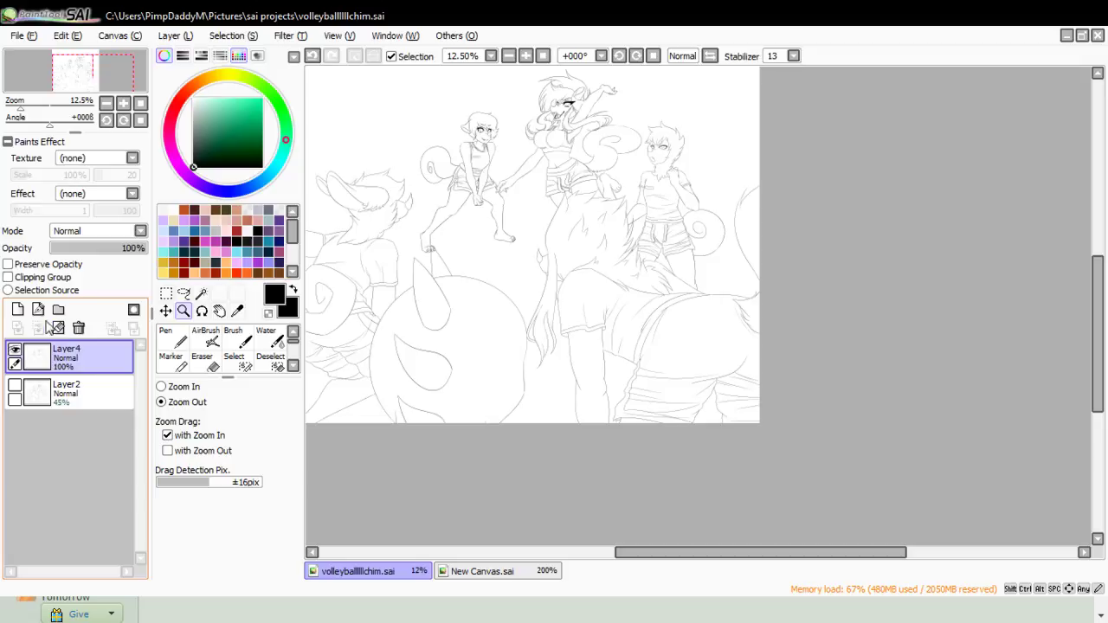
# - Add a new layer above Layer4 and briefly show the Layer2 sketch for reference before hiding it
pyautogui.click(16, 309)
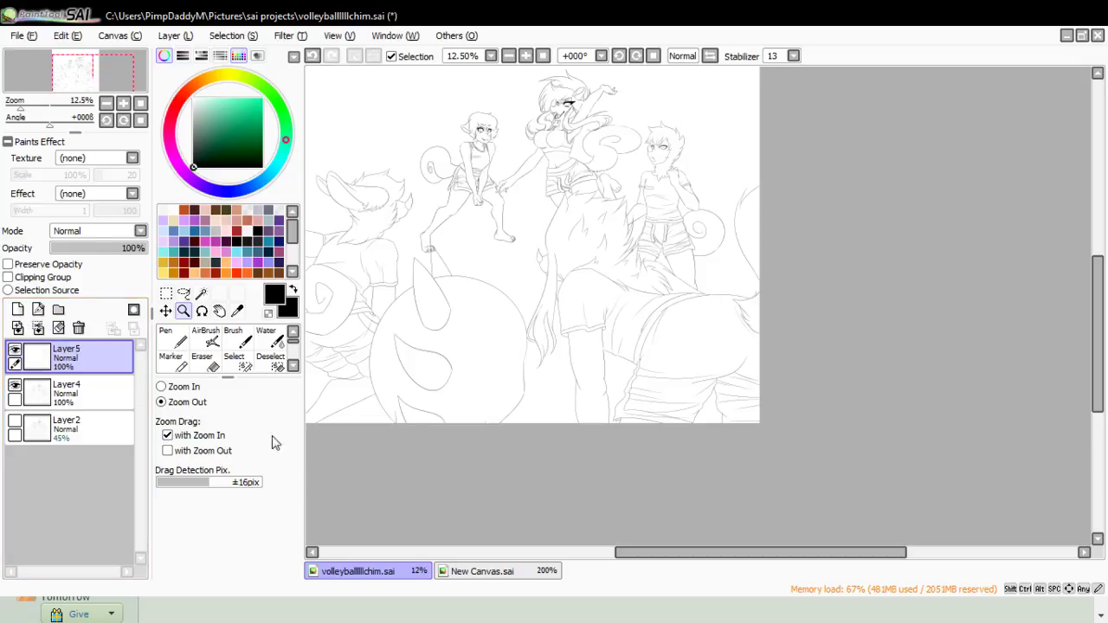
pyautogui.click(440, 424)
pyautogui.click(15, 422)
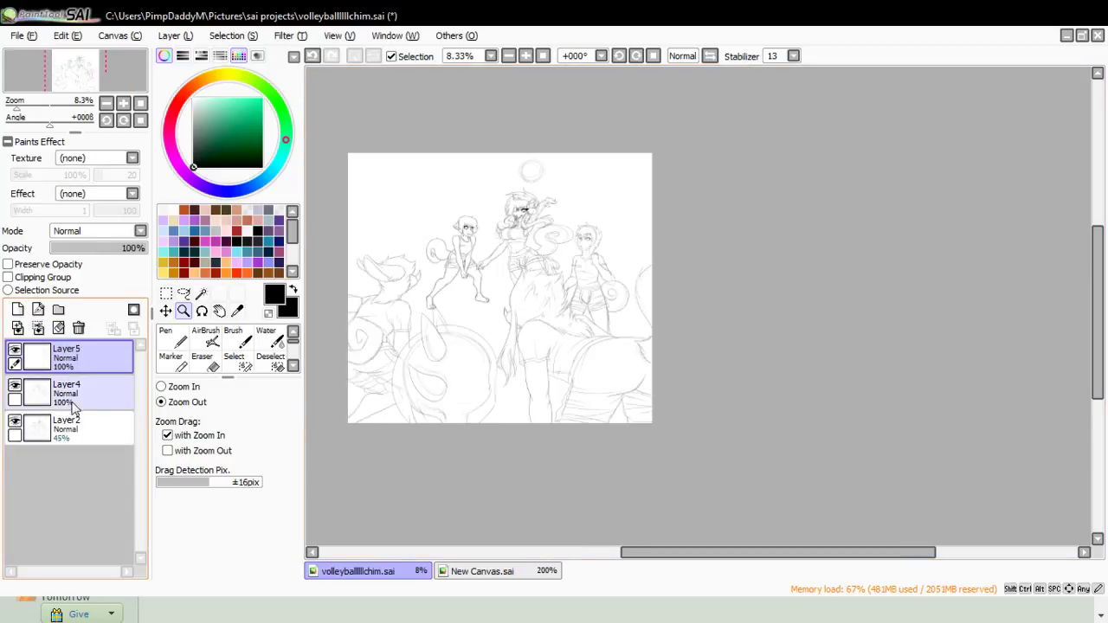
pyautogui.click(183, 387)
pyautogui.click(386, 300)
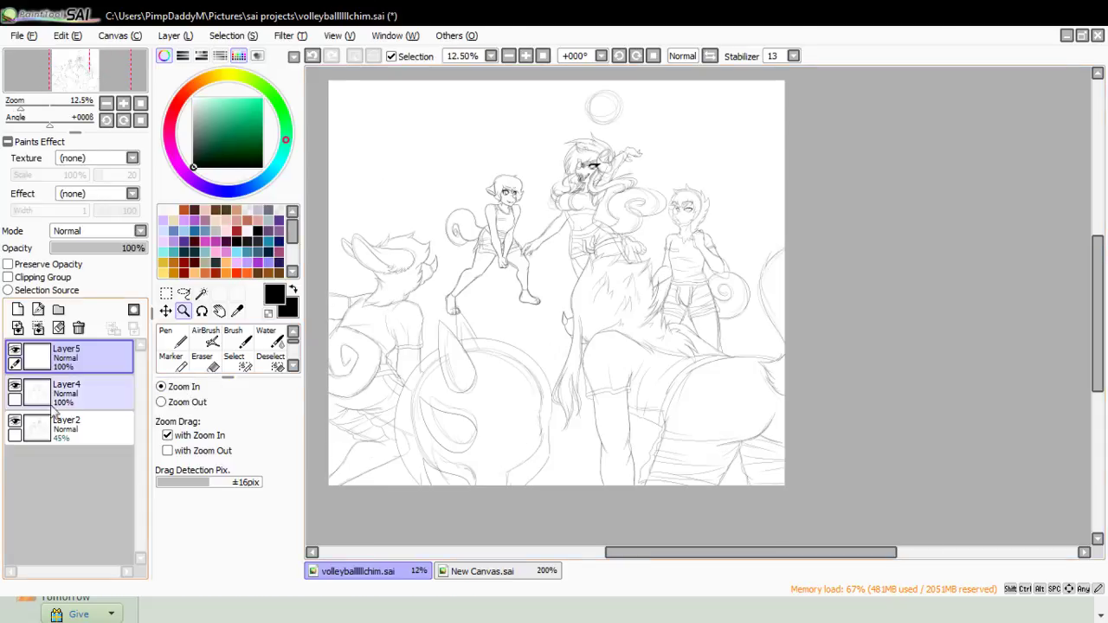
pyautogui.click(15, 422)
# - Draw a long sagging curve across the whole canvas behind the standing figures with a size 3 pen, in two overlapping strokes
pyautogui.click(173, 338)
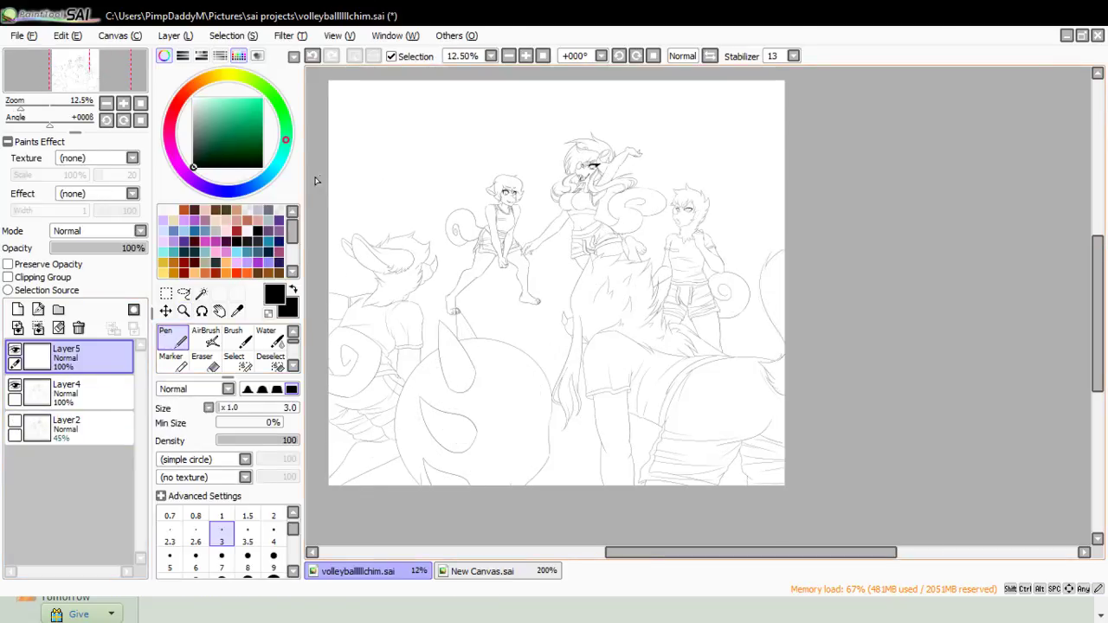
pyautogui.hotkey('ctrl', 'z')
pyautogui.moveTo(336, 184); pyautogui.dragTo(655, 213)
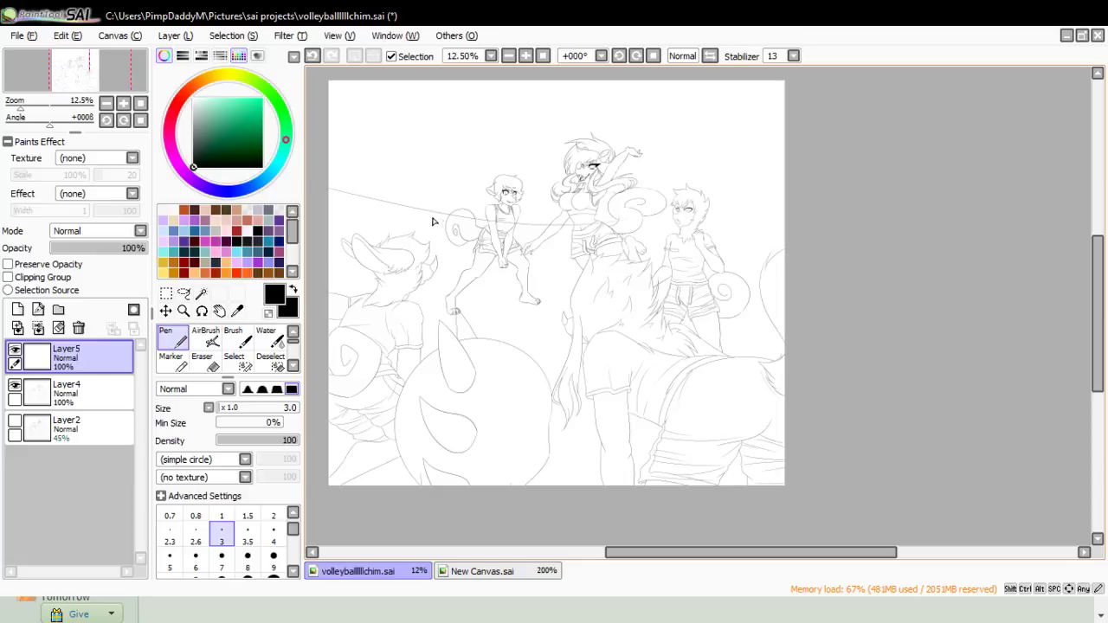
pyautogui.moveTo(434, 221); pyautogui.dragTo(752, 181)
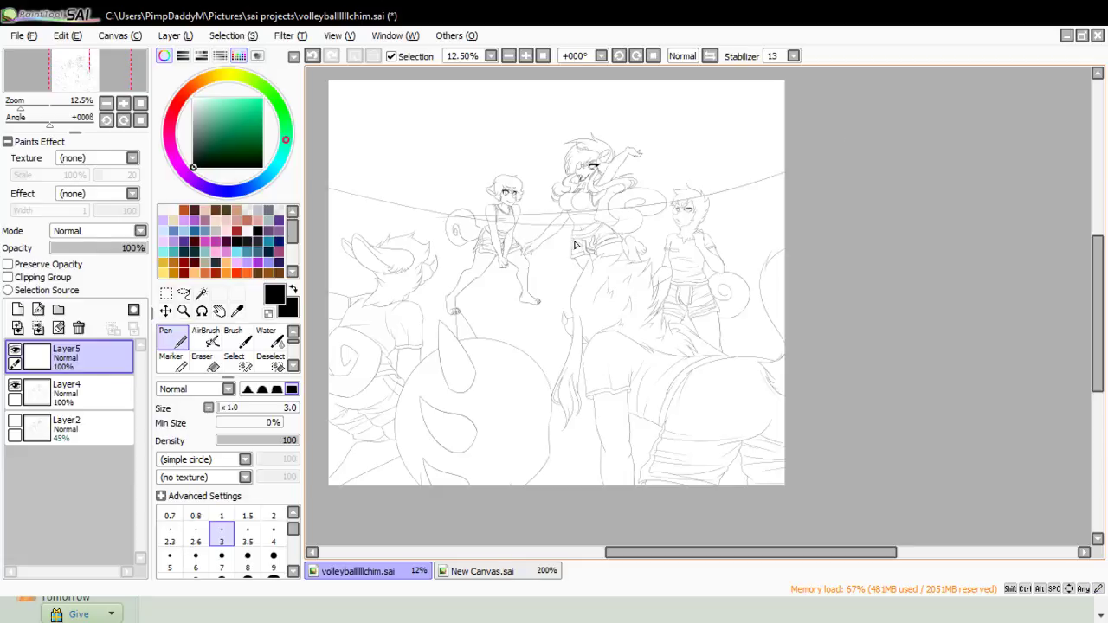
# - Erase the overlapping stroke end of the curve at the short-haired figure's curled tail with a size 20 eraser
pyautogui.click(183, 310)
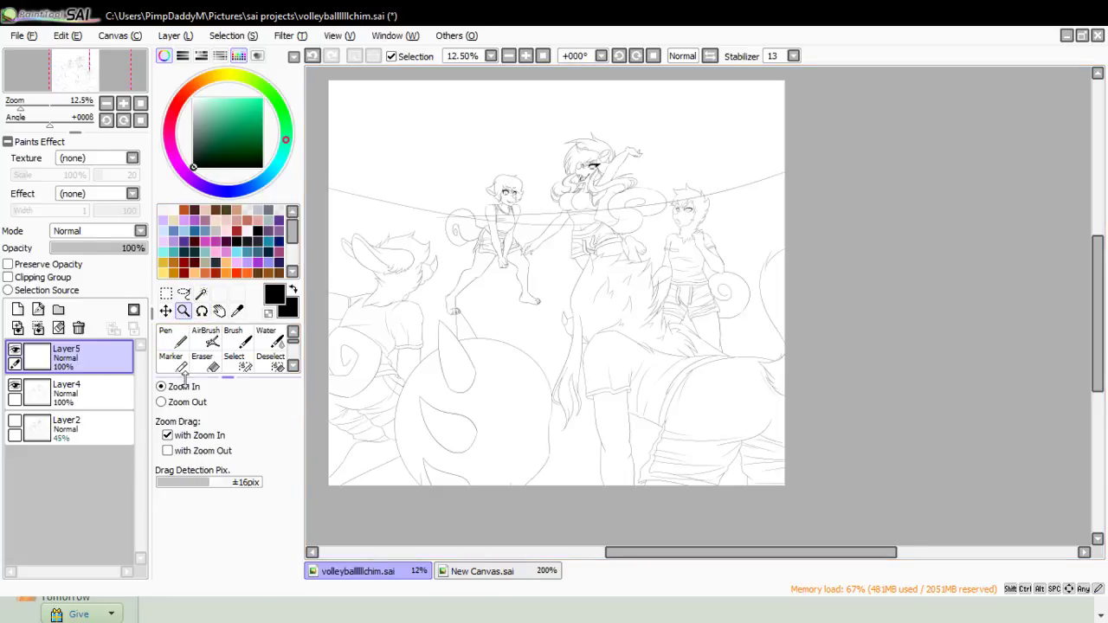
pyautogui.click(431, 218)
pyautogui.click(431, 218)
pyautogui.click(201, 355)
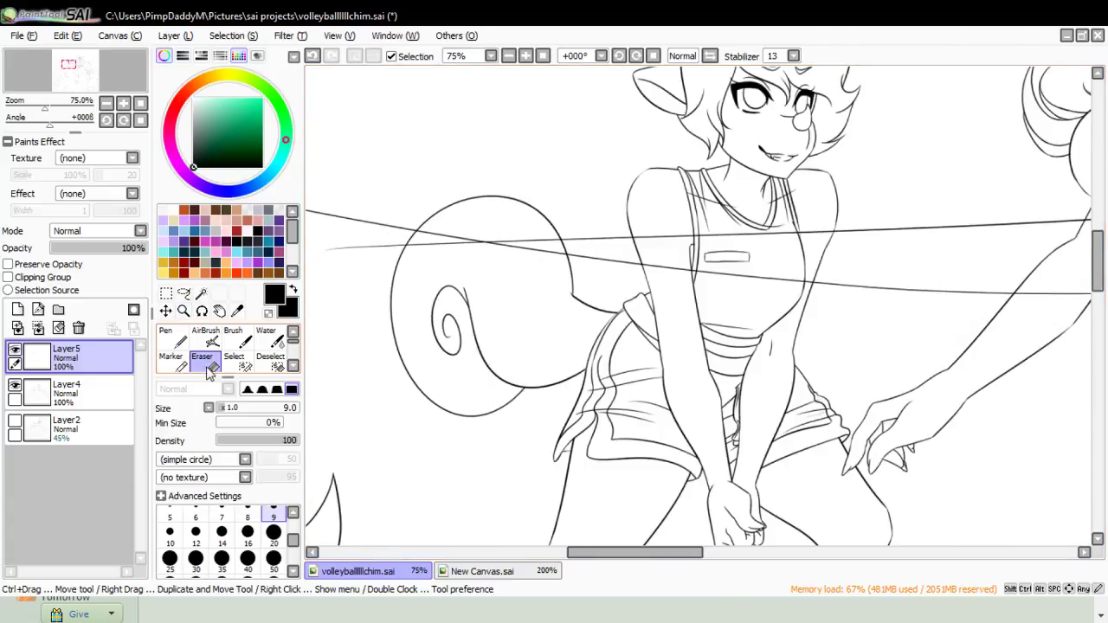
pyautogui.moveTo(330, 260); pyautogui.dragTo(459, 240)
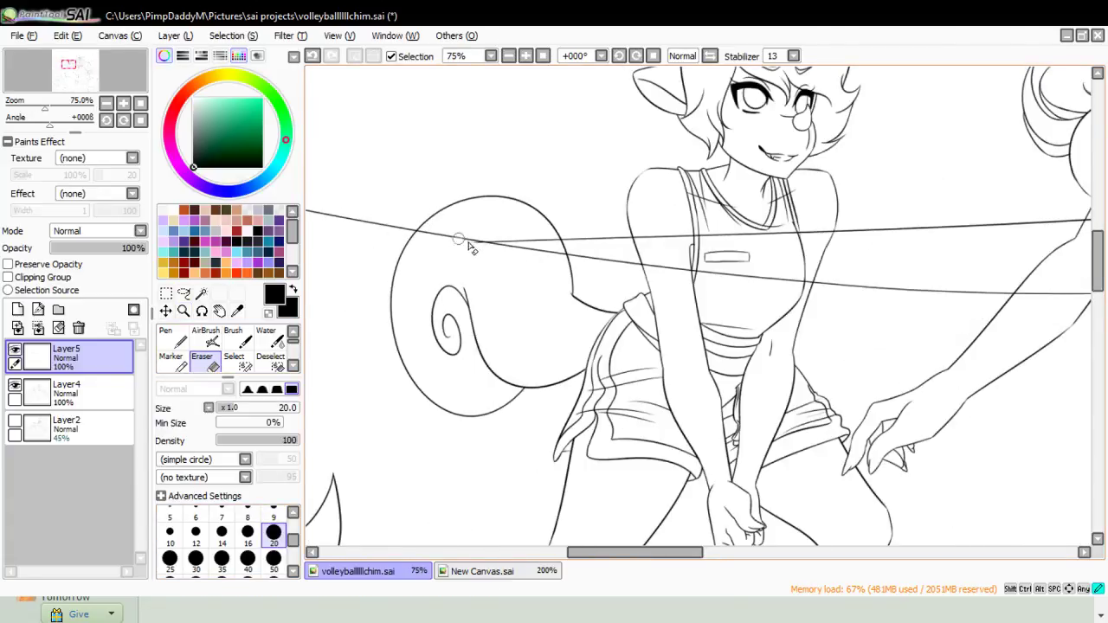
pyautogui.moveTo(459, 243); pyautogui.dragTo(508, 253)
# - Duplicate Layer5, which holds the long sagging curve
pyautogui.click(183, 311)
pyautogui.click(161, 402)
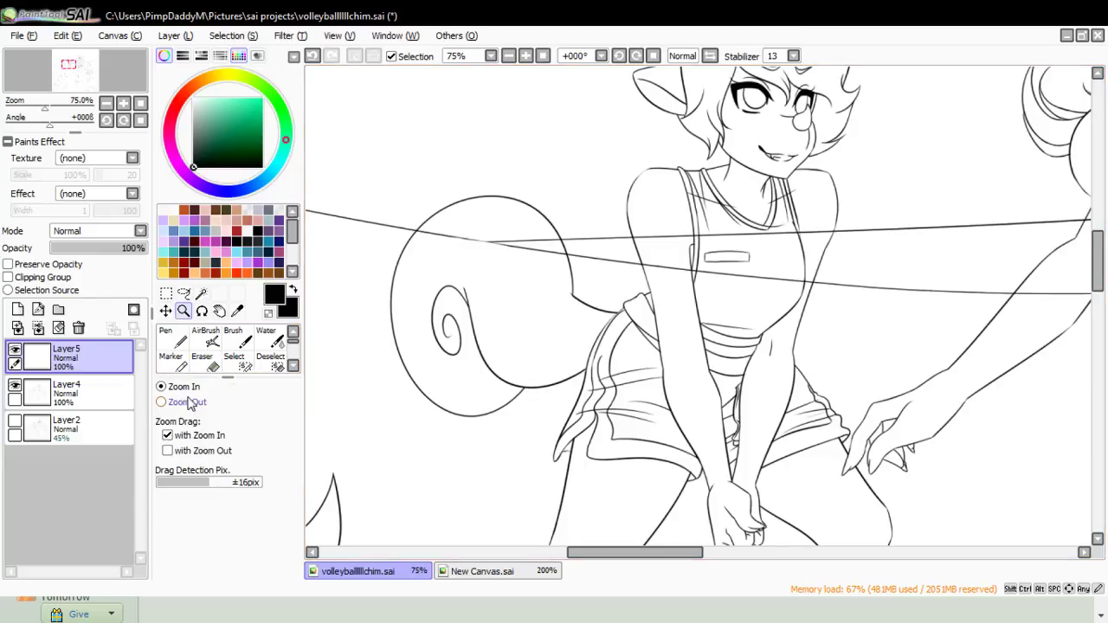
pyautogui.click(454, 240)
pyautogui.click(453, 240)
pyautogui.click(454, 239)
pyautogui.click(201, 35)
pyautogui.click(193, 105)
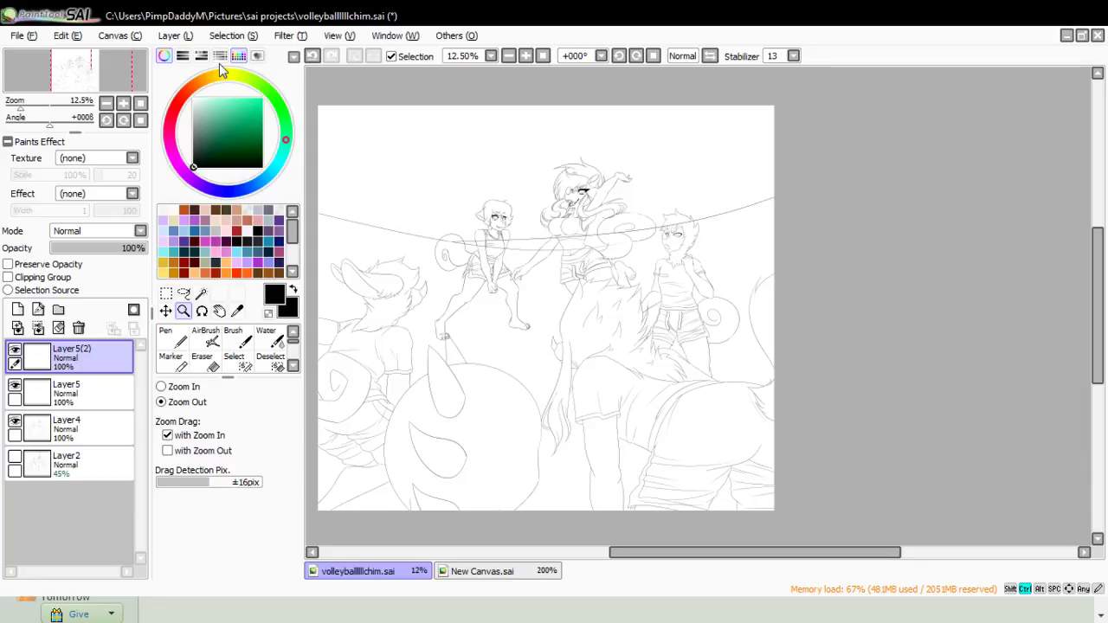
# - Move the duplicated curve down to form a second line parallel to the original
pyautogui.hotkey('ctrl', 'Down')
pyautogui.hotkey('ctrl', 'Down')
pyautogui.hotkey('ctrl', 'Down')
pyautogui.hotkey('ctrl', 'Down')
pyautogui.hotkey('ctrl', 'Down')
pyautogui.hotkey('ctrl', 'Down')
pyautogui.hotkey('ctrl', 'Down')
pyautogui.hotkey('ctrl', 'Down')
pyautogui.hotkey('ctrl', 'Down')
pyautogui.hotkey('ctrl', 'Down')
pyautogui.hotkey('ctrl', 'Down')
pyautogui.hotkey('ctrl', 'Down')
pyautogui.hotkey('ctrl', 'Down')
pyautogui.hotkey('ctrl', 'Down')
pyautogui.hotkey('ctrl', 'Down')
pyautogui.hotkey('ctrl', 'Down')
pyautogui.hotkey('ctrl', 'Down')
pyautogui.hotkey('ctrl', 'Down')
pyautogui.hotkey('ctrl', 'Down')
pyautogui.hotkey('ctrl', 'Down')
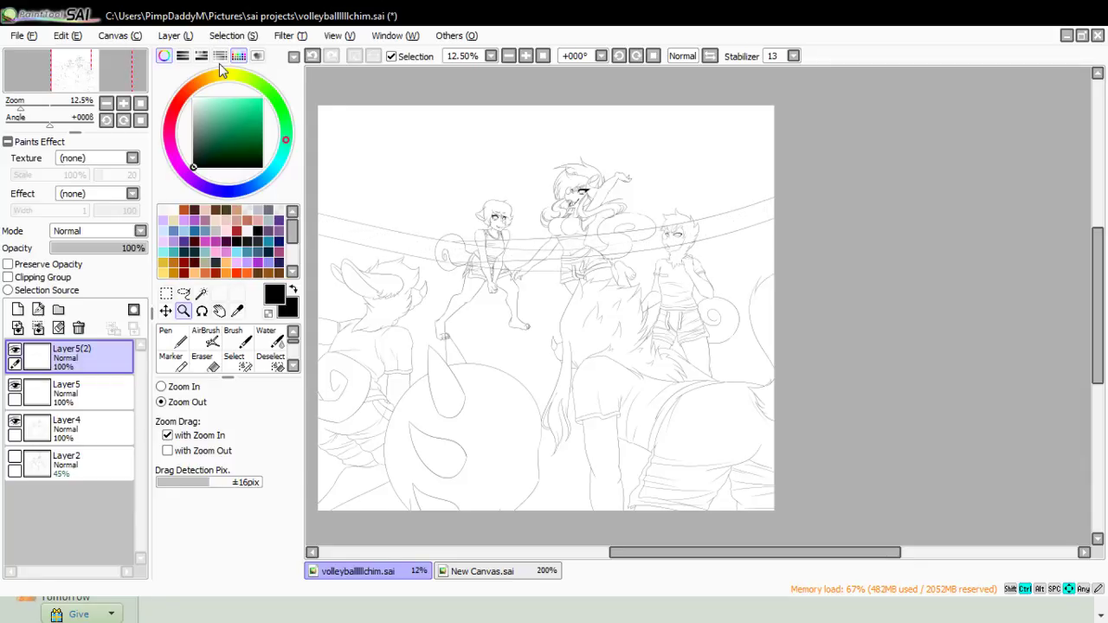
pyautogui.press('Down')
pyautogui.press('Down')
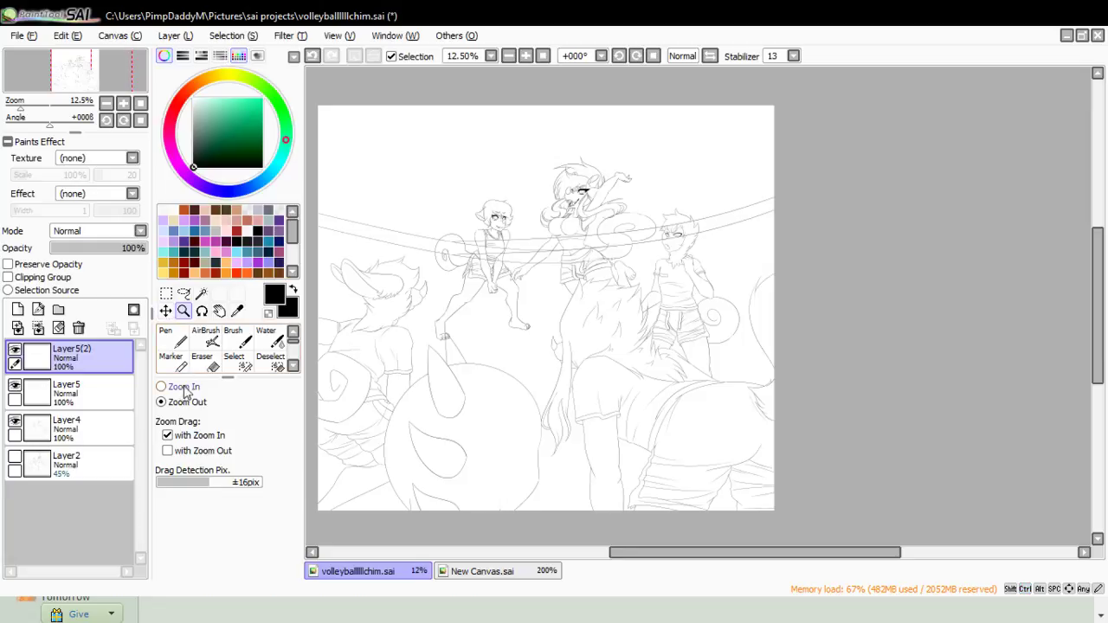
# - Erase the lower curve's overlapping stroke end with a size 50 eraser and merge Layer5(2) down into Layer5
pyautogui.click(466, 267)
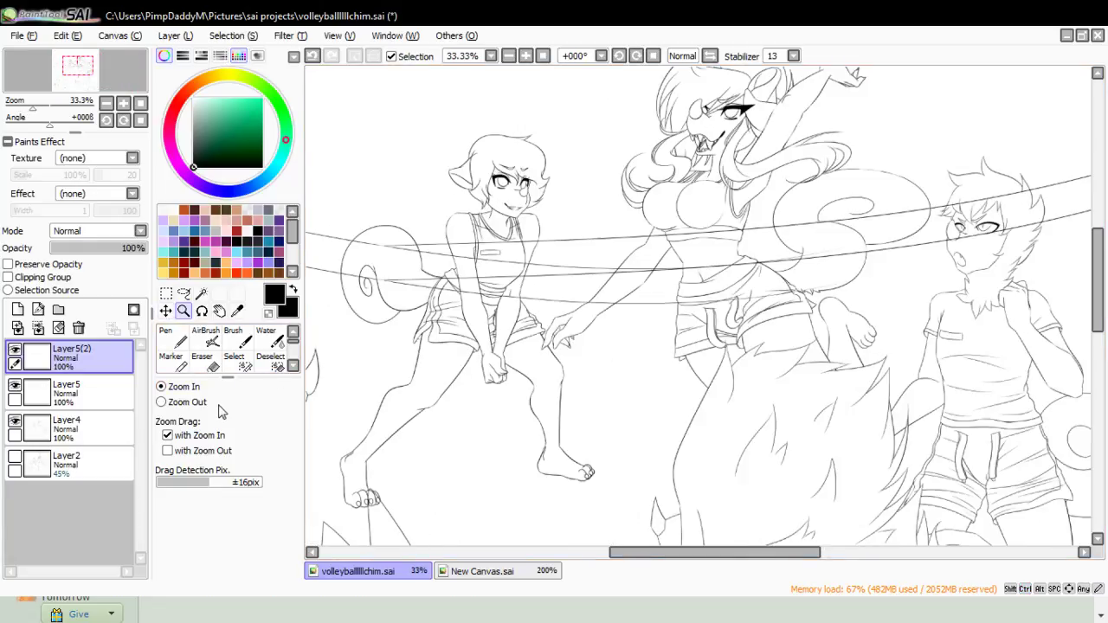
pyautogui.press('e')
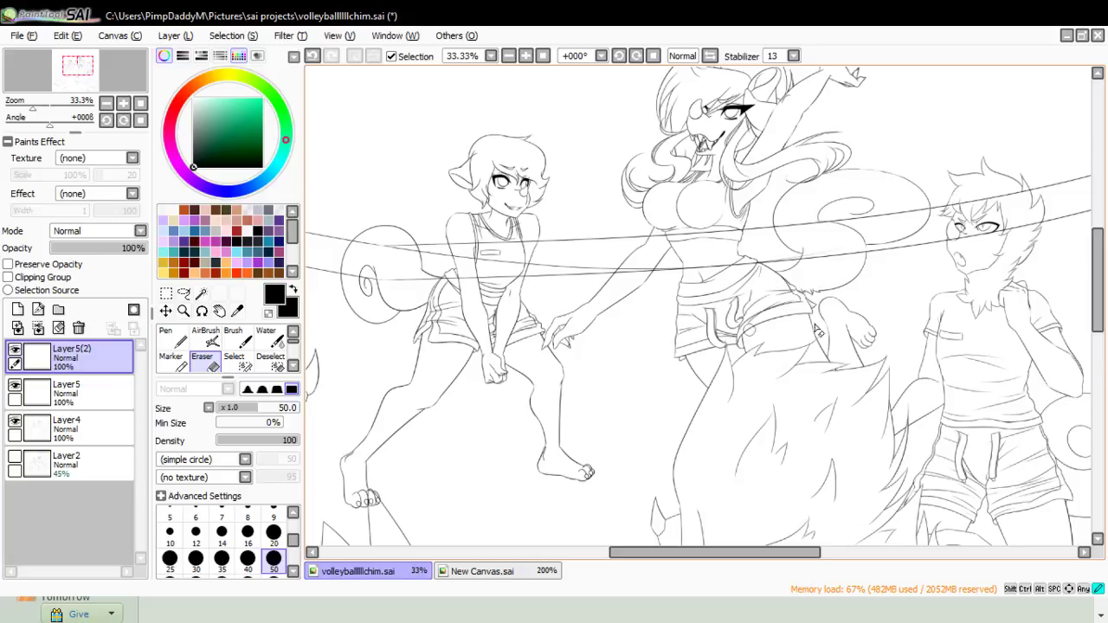
pyautogui.click(69, 389)
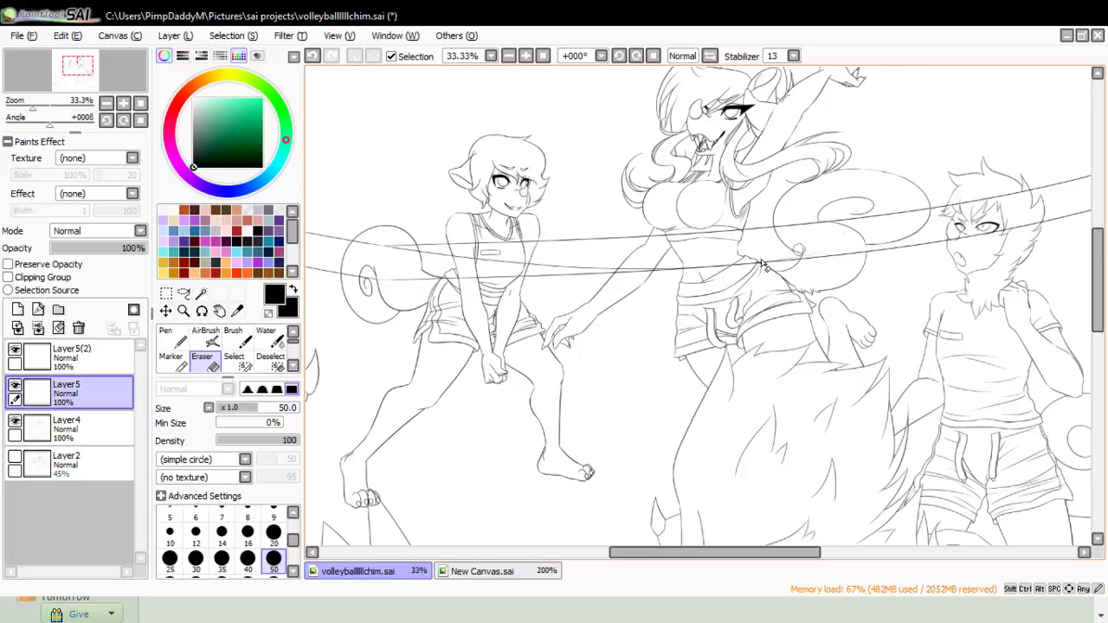
pyautogui.click(71, 354)
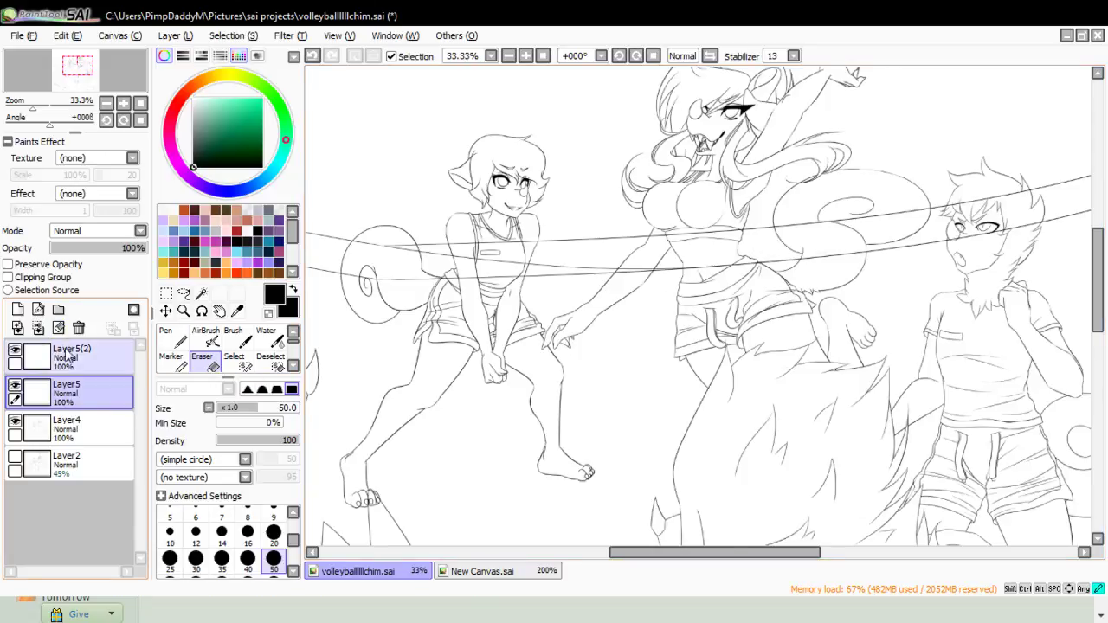
pyautogui.hotkey('ctrl', 'e')
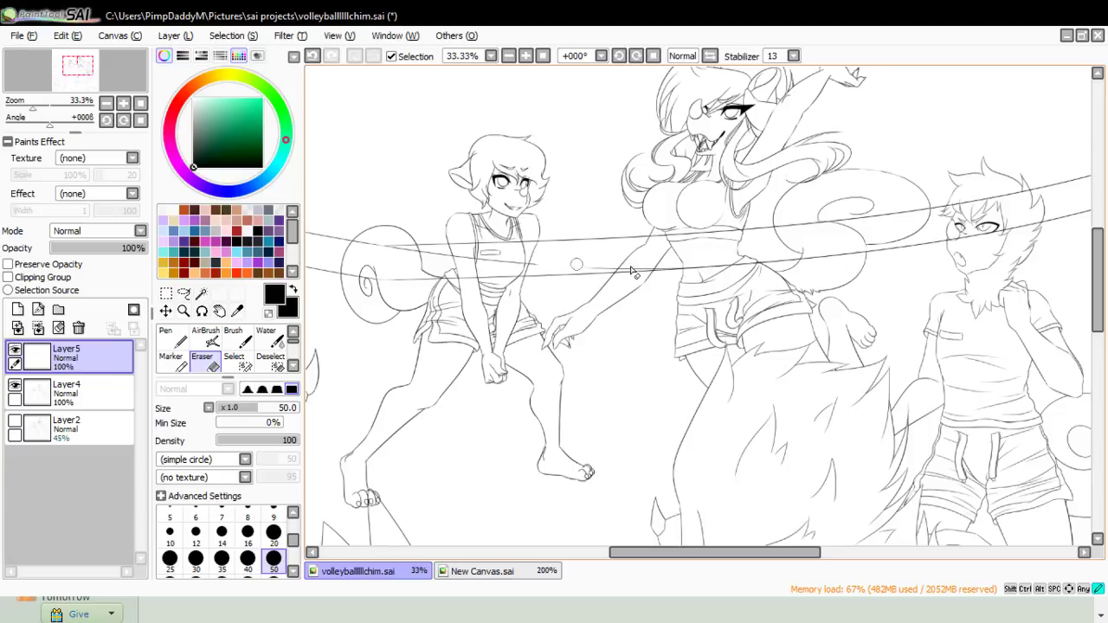
# - Erase the leftover stroke end overlapping the lower curve beside the middle figure's outstretched arm with the size 50 eraser
pyautogui.moveTo(593, 270); pyautogui.dragTo(642, 269)
pyautogui.moveTo(650, 268)
pyautogui.mouseDown()
pyautogui.moveTo(607, 265)
pyautogui.moveTo(738, 259)
pyautogui.moveTo(601, 260)
pyautogui.moveTo(745, 251)
pyautogui.moveTo(617, 265)
pyautogui.moveTo(712, 263)
pyautogui.moveTo(624, 272)
pyautogui.mouseUp()
pyautogui.hotkey('ctrl', 'z')
pyautogui.click(741, 253)
pyautogui.hotkey('ctrl', 'z')
pyautogui.hotkey('ctrl', 'z')
pyautogui.hotkey('ctrl', 'y')
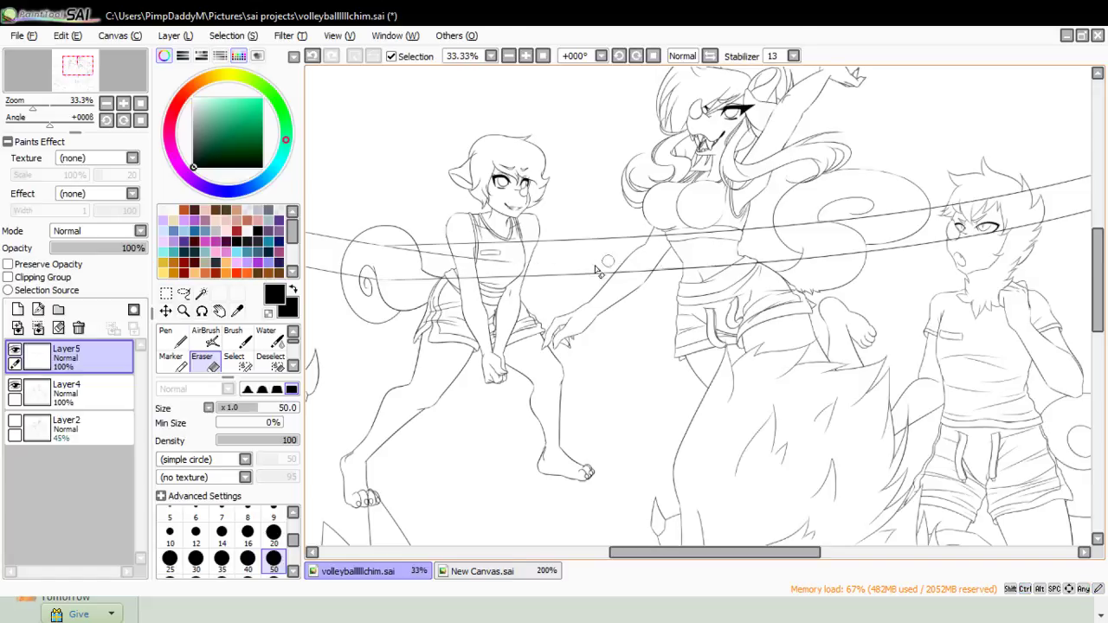
# - Strengthen the faint joint in the lower curve at the short-haired figure's curled tail with the size 3 pen
pyautogui.click(182, 309)
pyautogui.click(383, 278)
pyautogui.click(383, 278)
pyautogui.click(384, 278)
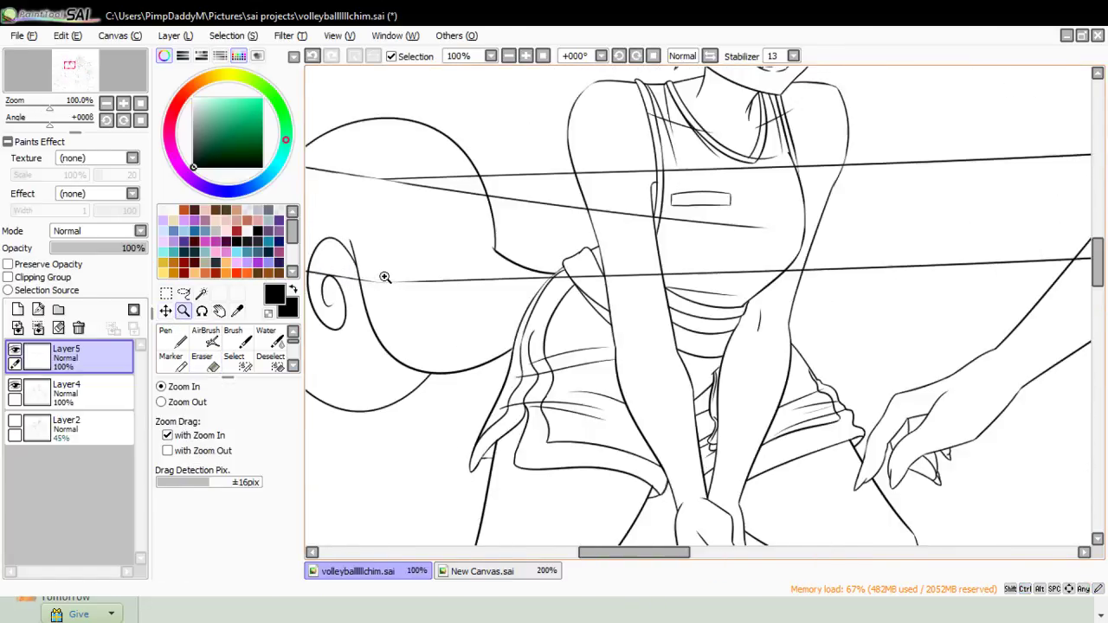
pyautogui.click(383, 278)
pyautogui.click(176, 335)
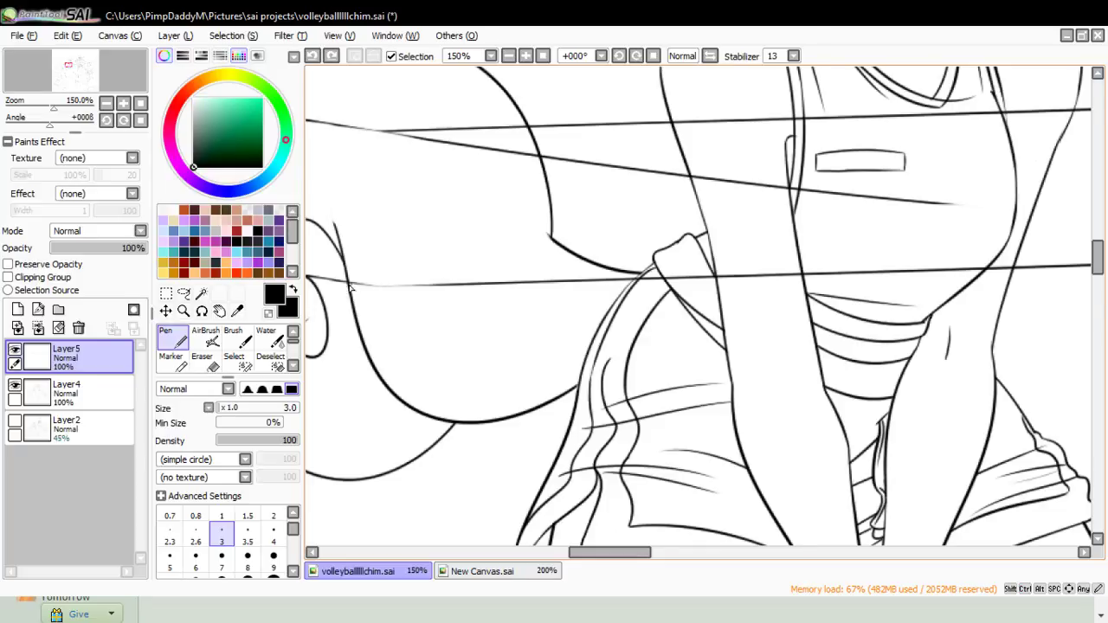
# - Draw another long sagging curve across the canvas below the standing figures' feet with the size 3 pen, redoing the first attempt
pyautogui.click(182, 311)
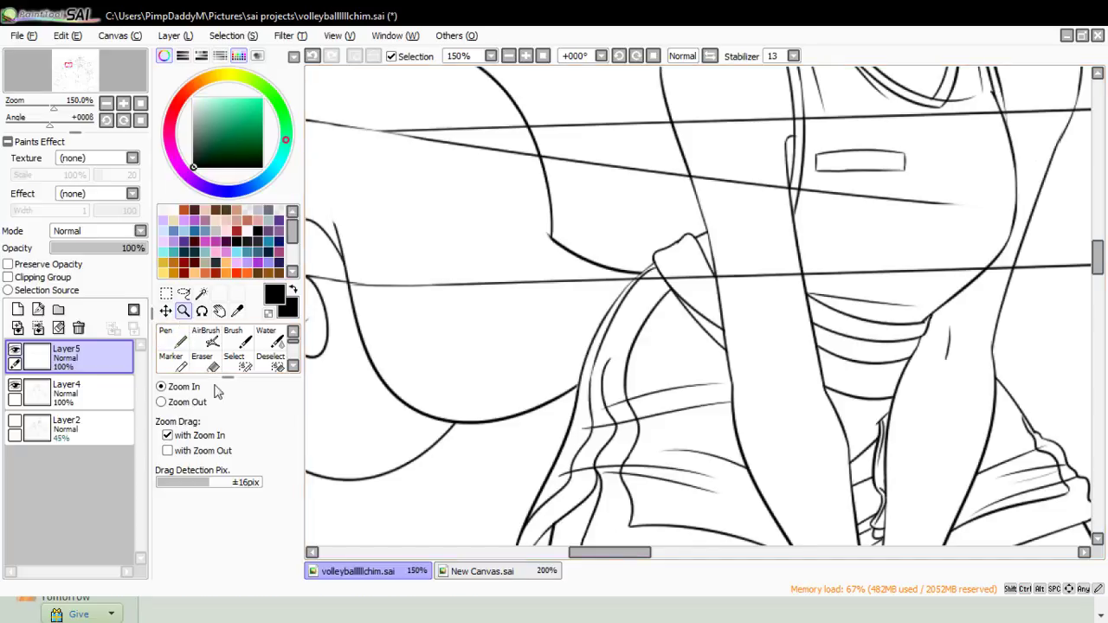
pyautogui.click(161, 401)
pyautogui.click(470, 216)
pyautogui.click(455, 226)
pyautogui.click(447, 232)
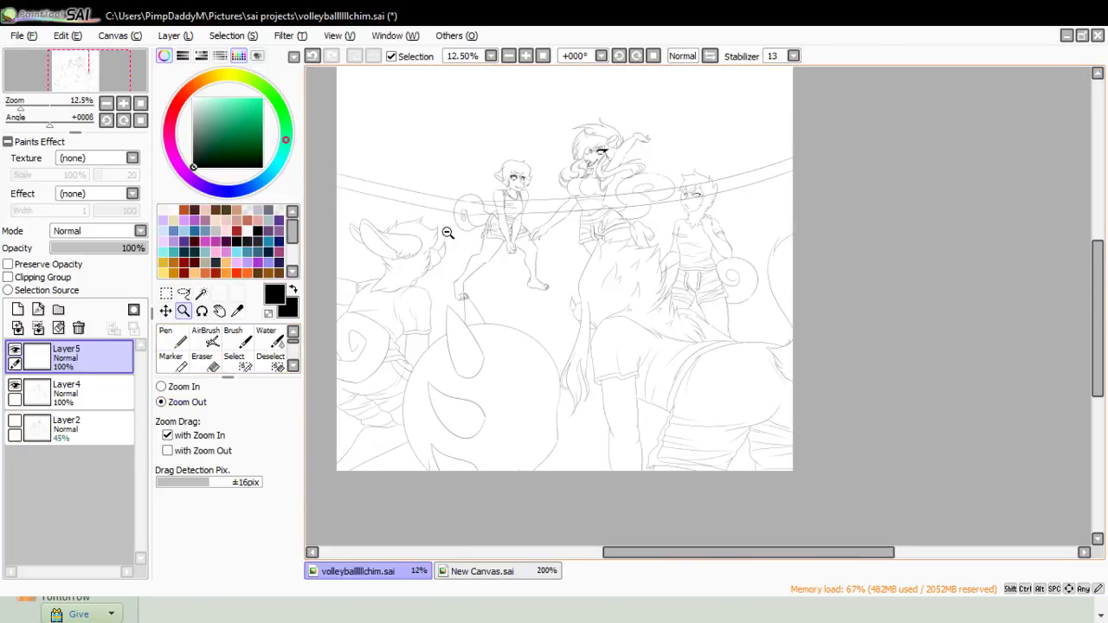
pyautogui.press('n')
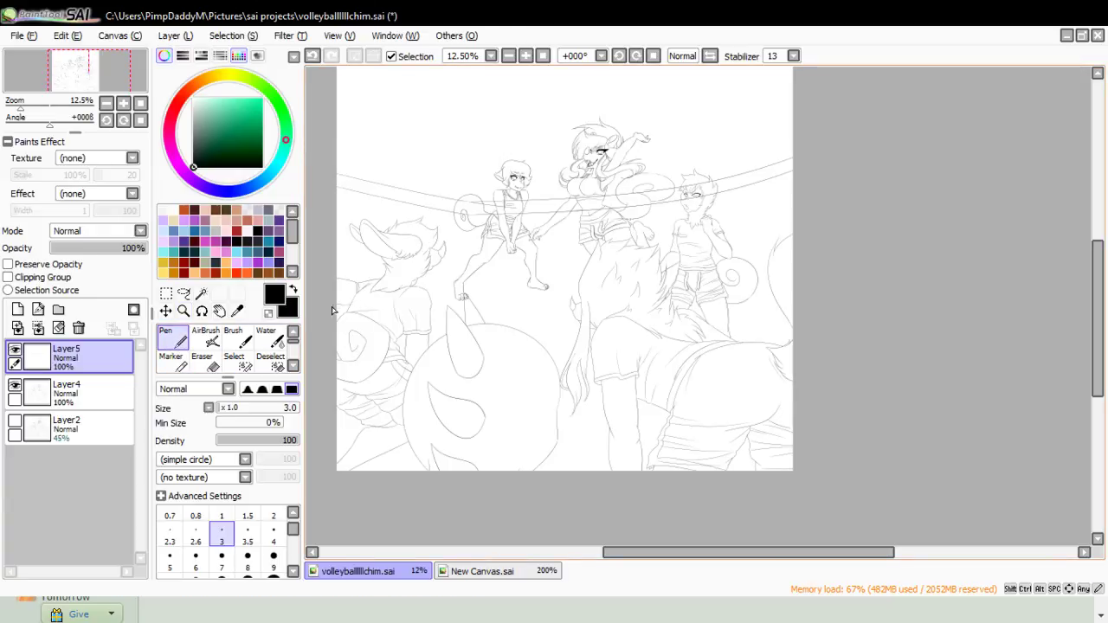
pyautogui.moveTo(332, 310)
pyautogui.mouseDown()
pyautogui.moveTo(662, 313)
pyautogui.moveTo(819, 257)
pyautogui.mouseUp()
pyautogui.hotkey('ctrl', 'z')
pyautogui.moveTo(340, 296); pyautogui.dragTo(799, 285)
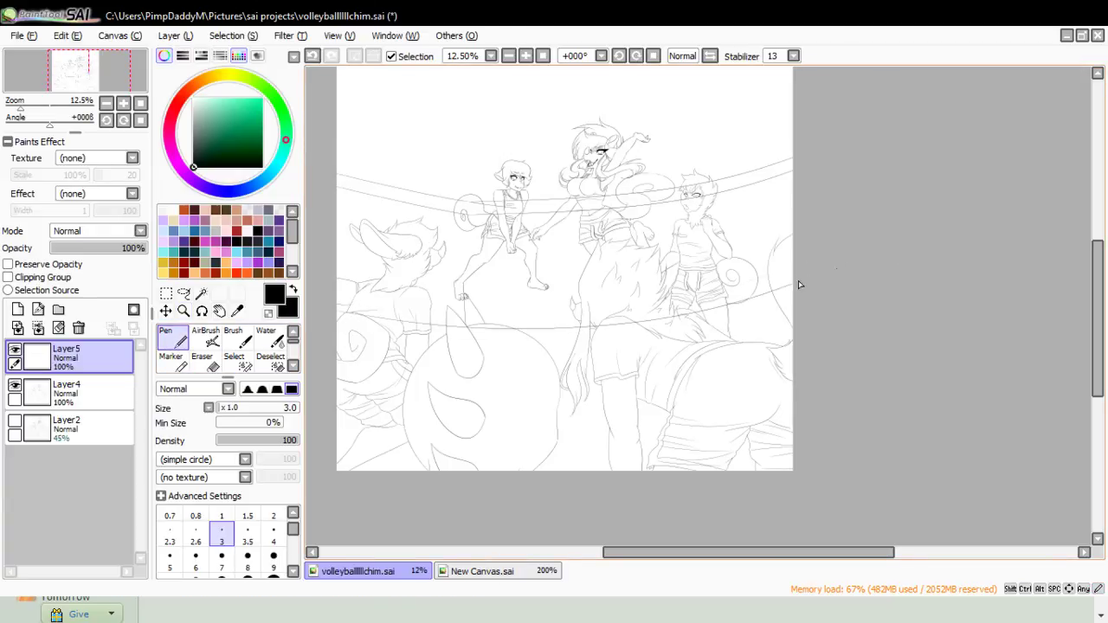
# - Draw a parallel curve just beneath the bottom one in a right and a left stroke, retrying each until it fits
pyautogui.moveTo(480, 345)
pyautogui.mouseDown()
pyautogui.moveTo(704, 327)
pyautogui.moveTo(892, 259)
pyautogui.mouseUp()
pyautogui.hotkey('ctrl', 'z')
pyautogui.moveTo(492, 346); pyautogui.dragTo(821, 274)
pyautogui.hotkey('ctrl', 'z')
pyautogui.moveTo(514, 338)
pyautogui.mouseDown()
pyautogui.moveTo(657, 345)
pyautogui.moveTo(854, 261)
pyautogui.mouseUp()
pyautogui.hotkey('ctrl', 'z')
pyautogui.moveTo(514, 351); pyautogui.dragTo(873, 254)
pyautogui.hotkey('ctrl', 'z')
pyautogui.moveTo(512, 351); pyautogui.dragTo(797, 297)
pyautogui.hotkey('ctrl', 'z')
pyautogui.moveTo(514, 349); pyautogui.dragTo(854, 280)
pyautogui.hotkey('ctrl', 'z')
pyautogui.moveTo(524, 349); pyautogui.dragTo(850, 278)
pyautogui.hotkey('ctrl', 'z')
pyautogui.moveTo(514, 344); pyautogui.dragTo(822, 288)
pyautogui.moveTo(513, 348); pyautogui.dragTo(514, 348)
pyautogui.hotkey('ctrl', 'z')
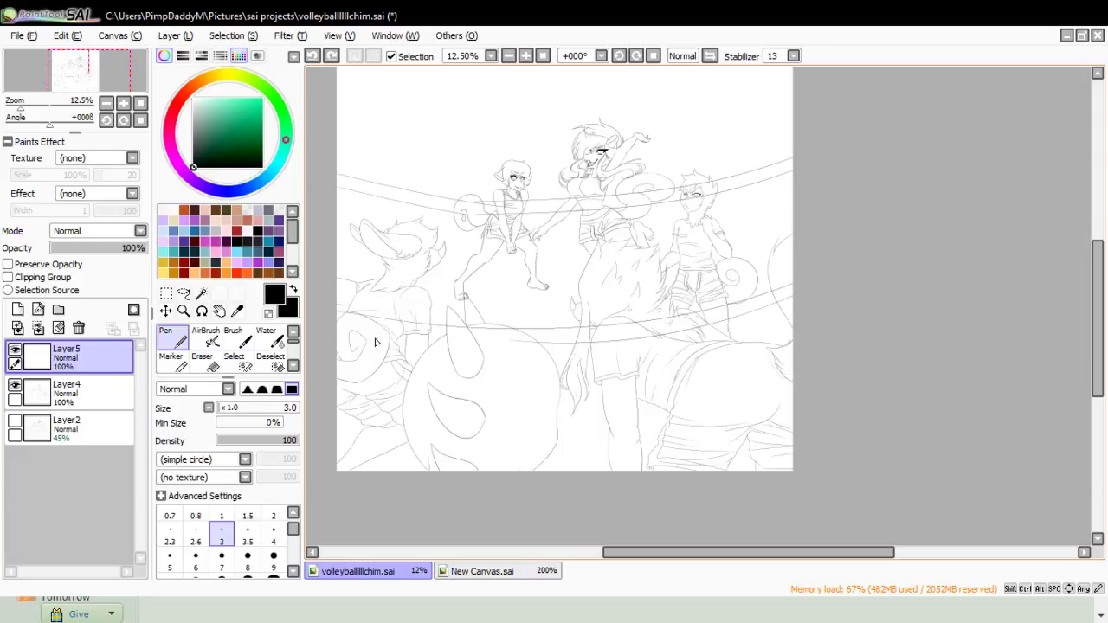
pyautogui.moveTo(377, 341); pyautogui.dragTo(485, 345)
pyautogui.hotkey('ctrl', 'z')
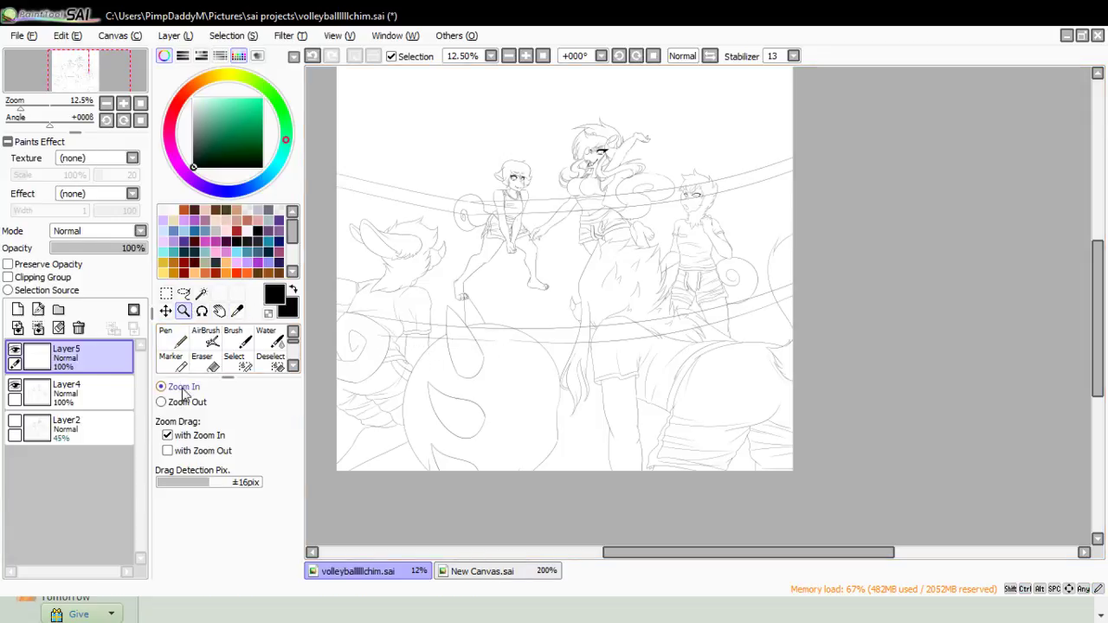
# - Erase the bottom pair of curves where they cross the left foreground figure's body, tail and arm with a size 80 eraser
pyautogui.click(351, 311)
pyautogui.click(329, 297)
pyautogui.click(334, 313)
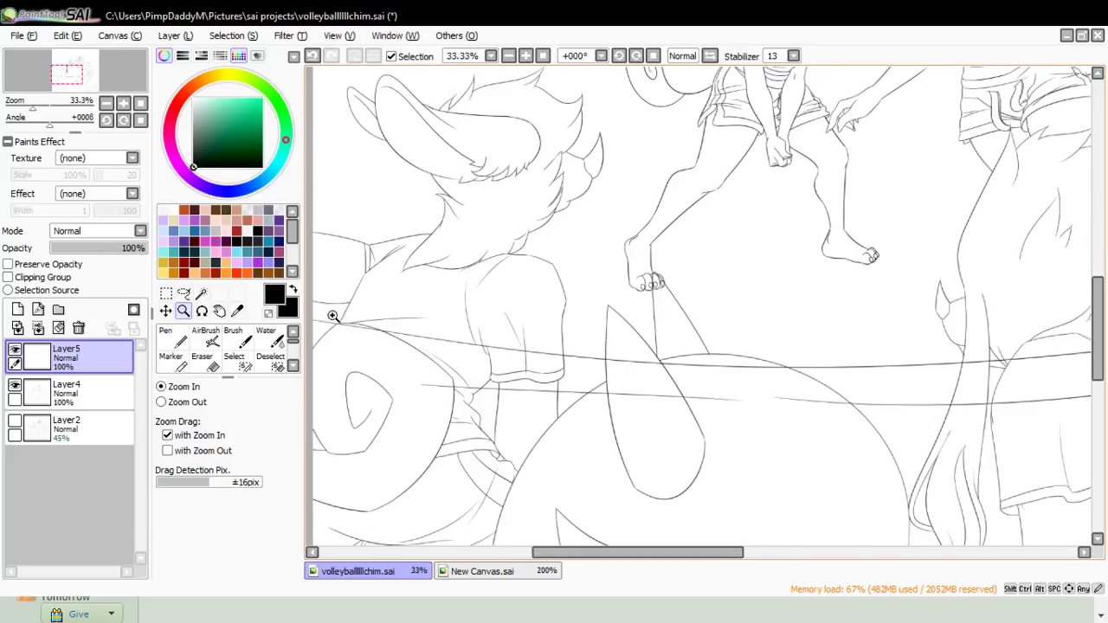
pyautogui.click(200, 363)
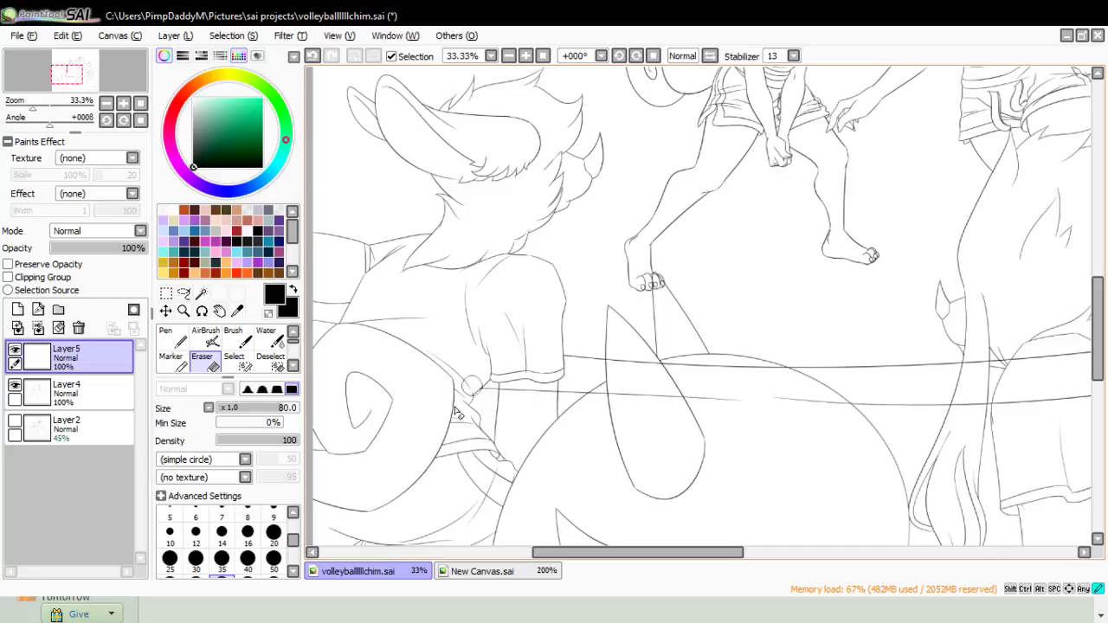
pyautogui.click(182, 310)
pyautogui.click(547, 428)
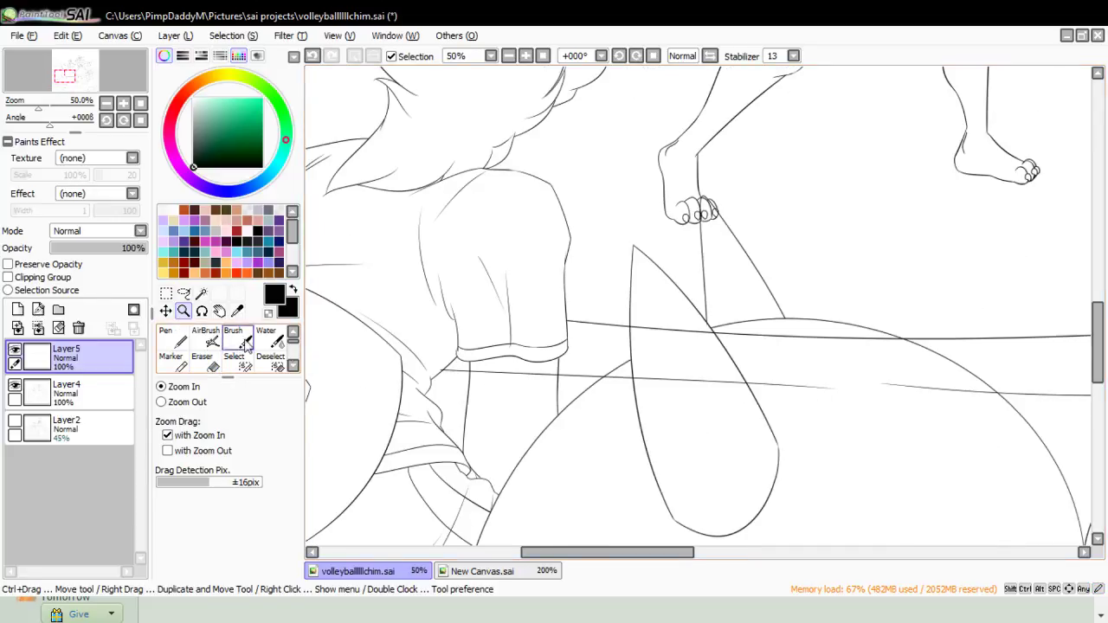
pyautogui.click(206, 360)
pyautogui.moveTo(451, 355)
pyautogui.mouseDown()
pyautogui.moveTo(411, 398)
pyautogui.moveTo(492, 370)
pyautogui.moveTo(419, 391)
pyautogui.mouseUp()
pyautogui.hotkey('ctrl', 'z')
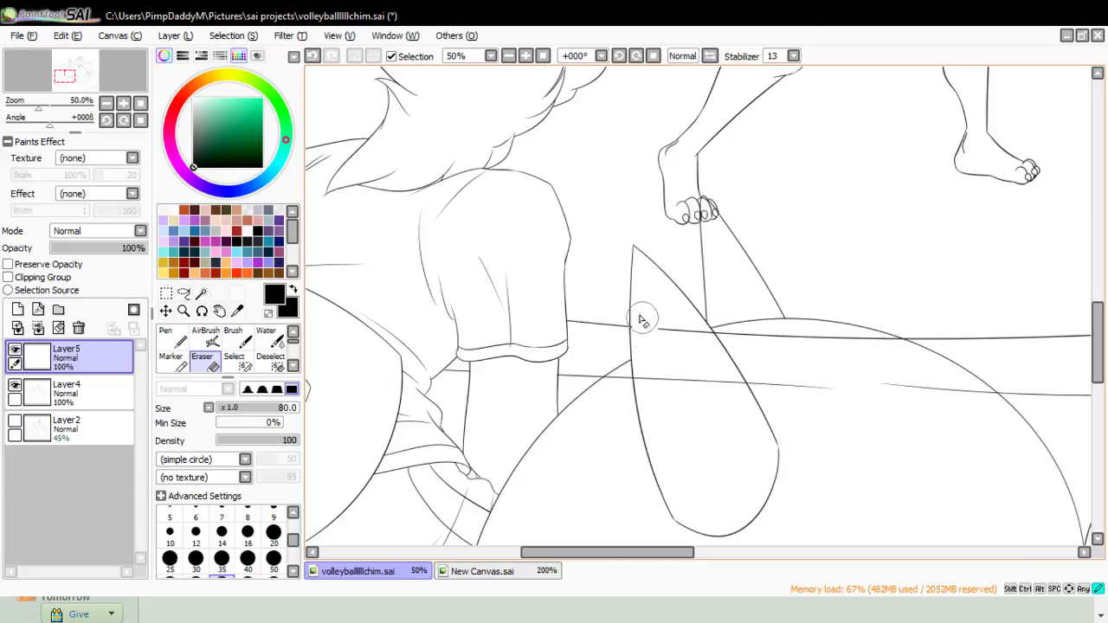
# - Erase the bottom pair of curves inside the round shape and its pointed upper shape with the size 80 eraser
pyautogui.moveTo(643, 346)
pyautogui.mouseDown()
pyautogui.moveTo(637, 319)
pyautogui.moveTo(645, 335)
pyautogui.moveTo(615, 387)
pyautogui.moveTo(642, 333)
pyautogui.mouseUp()
pyautogui.moveTo(611, 387); pyautogui.dragTo(768, 397)
pyautogui.moveTo(665, 342); pyautogui.dragTo(771, 350)
pyautogui.moveTo(612, 553); pyautogui.dragTo(673, 552)
pyautogui.moveTo(484, 405)
pyautogui.mouseDown()
pyautogui.moveTo(539, 386)
pyautogui.moveTo(488, 334)
pyautogui.moveTo(649, 358)
pyautogui.moveTo(617, 367)
pyautogui.moveTo(649, 397)
pyautogui.moveTo(632, 390)
pyautogui.moveTo(710, 397)
pyautogui.moveTo(686, 384)
pyautogui.moveTo(734, 421)
pyautogui.mouseUp()
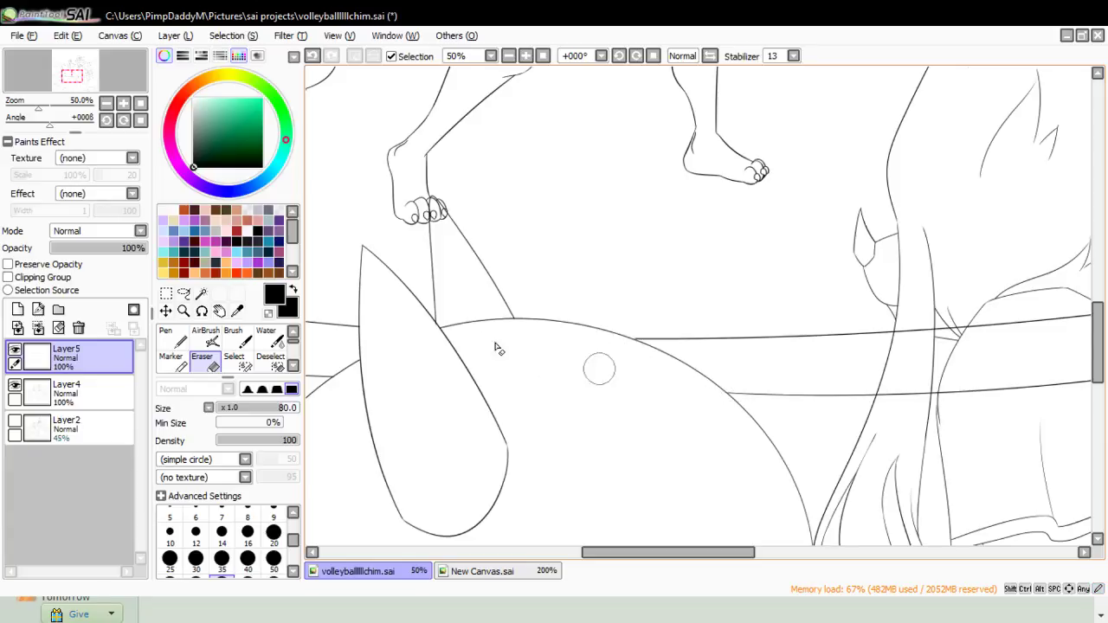
# - Erase the standing figure's toe lines inside the narrow pointed shape on Layer4 with a size 9 eraser
pyautogui.click(183, 311)
pyautogui.click(424, 180)
pyautogui.click(428, 183)
pyautogui.click(429, 186)
pyautogui.click(432, 197)
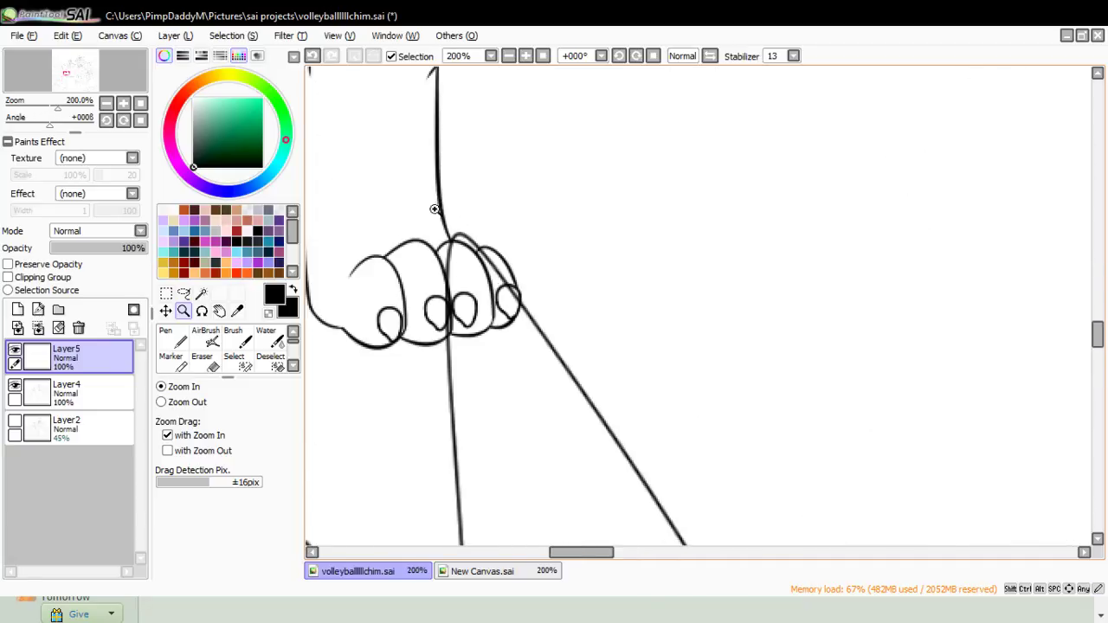
pyautogui.click(64, 394)
pyautogui.click(206, 362)
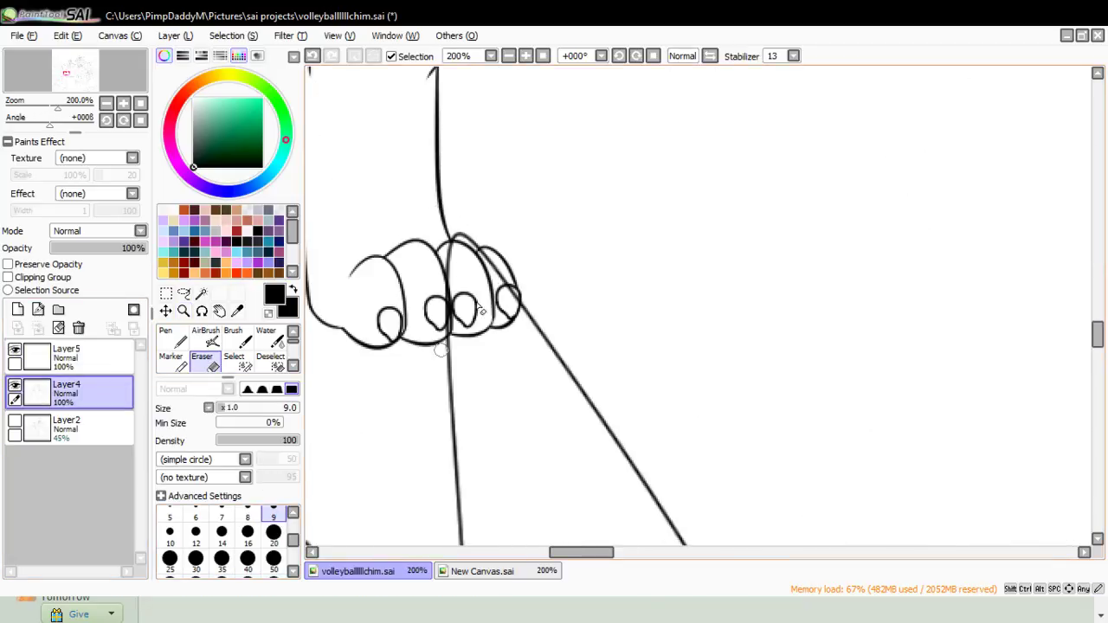
pyautogui.moveTo(476, 363); pyautogui.dragTo(460, 258)
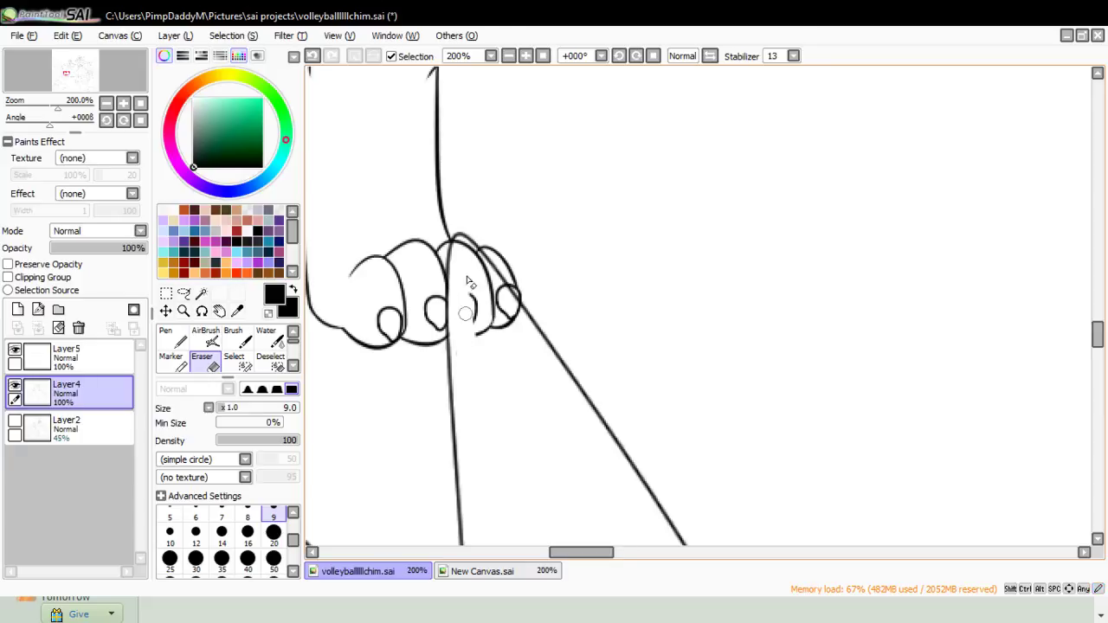
pyautogui.moveTo(465, 313); pyautogui.dragTo(486, 345)
pyautogui.moveTo(471, 274); pyautogui.dragTo(487, 284)
pyautogui.moveTo(527, 333); pyautogui.dragTo(523, 316)
pyautogui.hotkey('ctrl', 'z')
pyautogui.moveTo(464, 238); pyautogui.dragTo(528, 333)
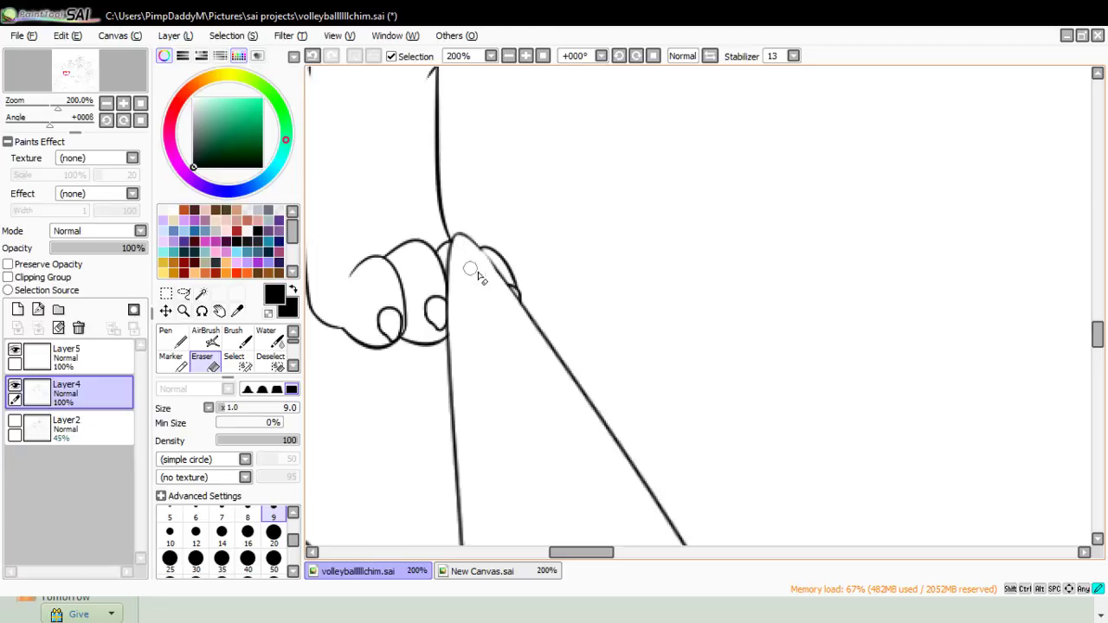
# - Erase the bottom pair of curves on Layer5 across the foreground figure's long hair strand with a size 50 eraser
pyautogui.click(184, 310)
pyautogui.click(192, 402)
pyautogui.click(366, 255)
pyautogui.click(366, 254)
pyautogui.click(366, 255)
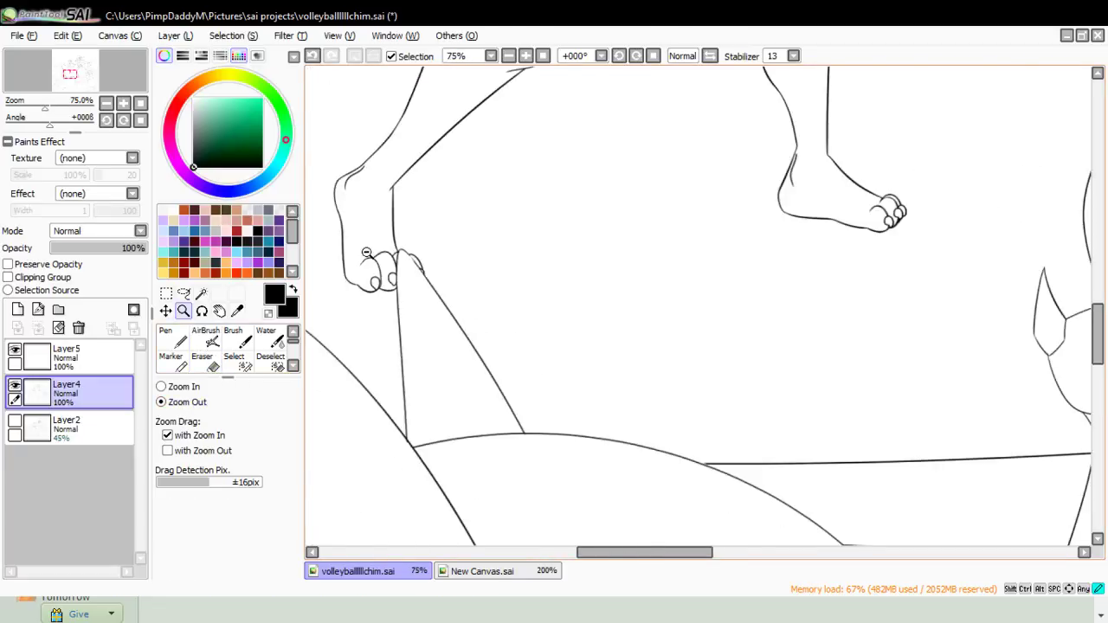
pyautogui.click(366, 255)
pyautogui.click(366, 255)
pyautogui.doubleClick(366, 255)
pyautogui.click(452, 345)
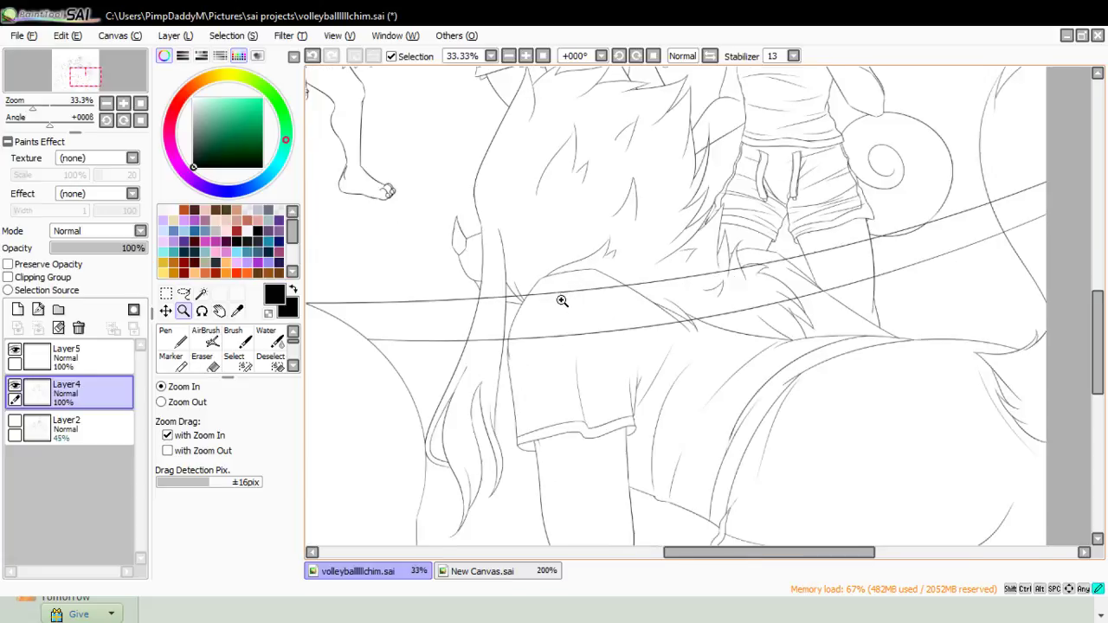
pyautogui.click(562, 300)
pyautogui.click(66, 355)
pyautogui.click(201, 356)
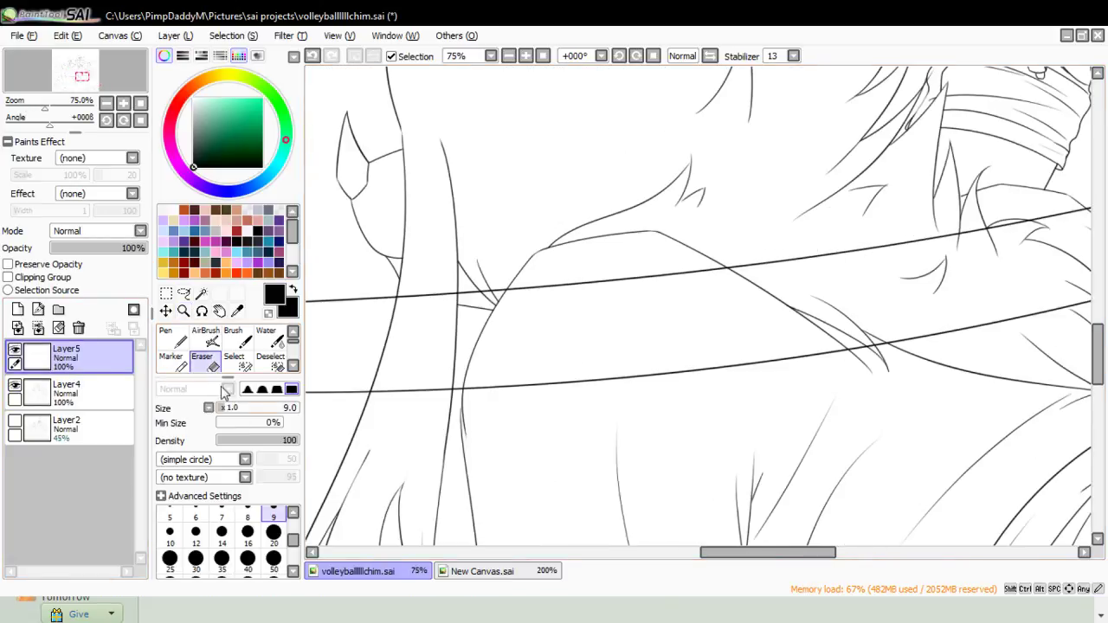
pyautogui.click(274, 558)
pyautogui.moveTo(425, 296); pyautogui.dragTo(406, 313)
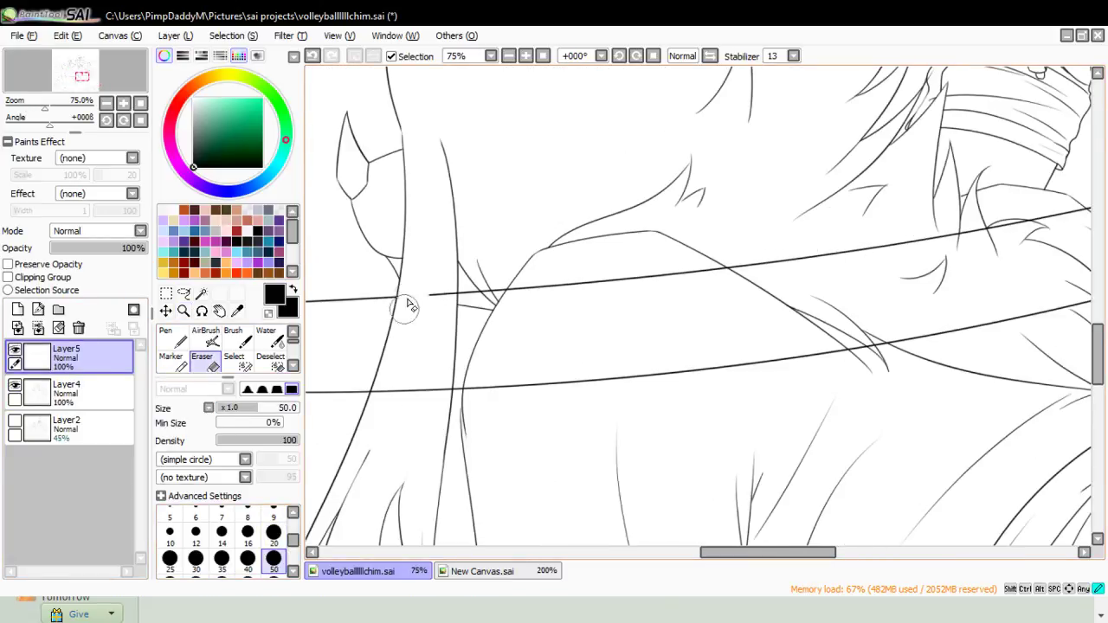
pyautogui.moveTo(437, 280)
pyautogui.mouseDown()
pyautogui.moveTo(508, 273)
pyautogui.moveTo(571, 285)
pyautogui.mouseUp()
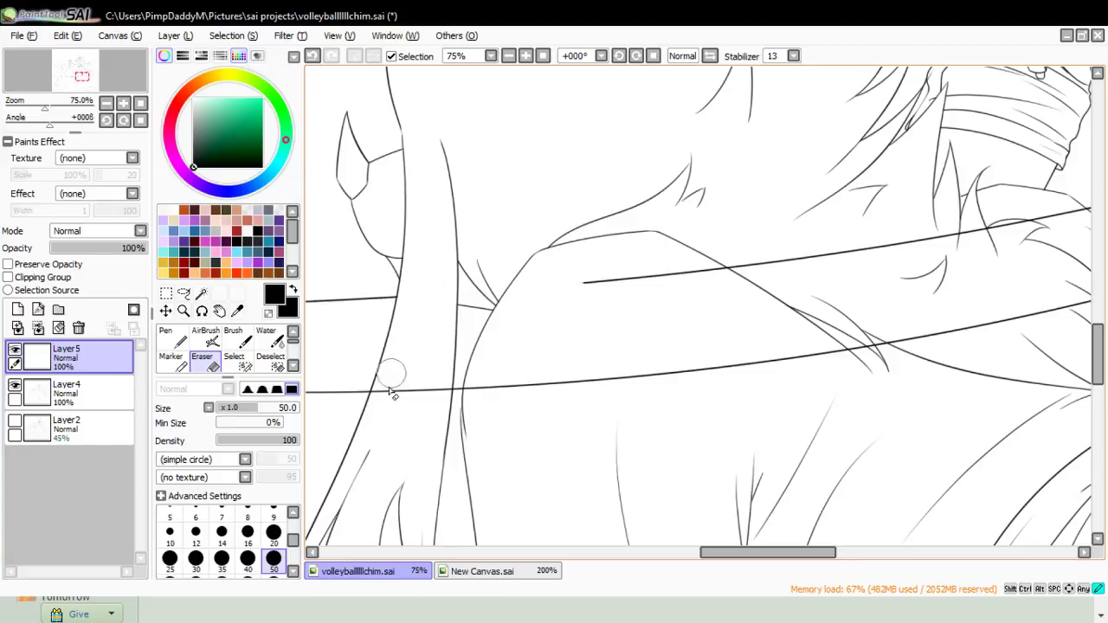
pyautogui.moveTo(385, 395)
pyautogui.mouseDown()
pyautogui.moveTo(440, 408)
pyautogui.moveTo(453, 397)
pyautogui.moveTo(447, 373)
pyautogui.moveTo(436, 422)
pyautogui.moveTo(435, 377)
pyautogui.moveTo(375, 422)
pyautogui.moveTo(389, 374)
pyautogui.moveTo(381, 404)
pyautogui.mouseUp()
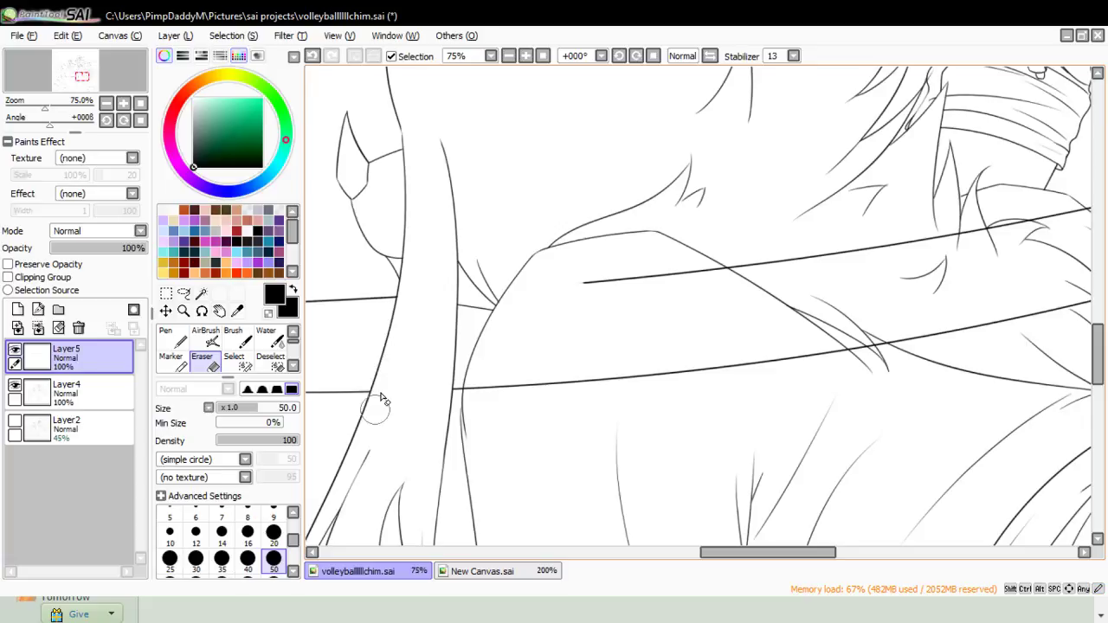
# - Erase the bottom pair of curves across the foreground figure's shoulder, hair and fur up to the back outline
pyautogui.moveTo(467, 388); pyautogui.dragTo(612, 377)
pyautogui.moveTo(584, 282); pyautogui.dragTo(746, 265)
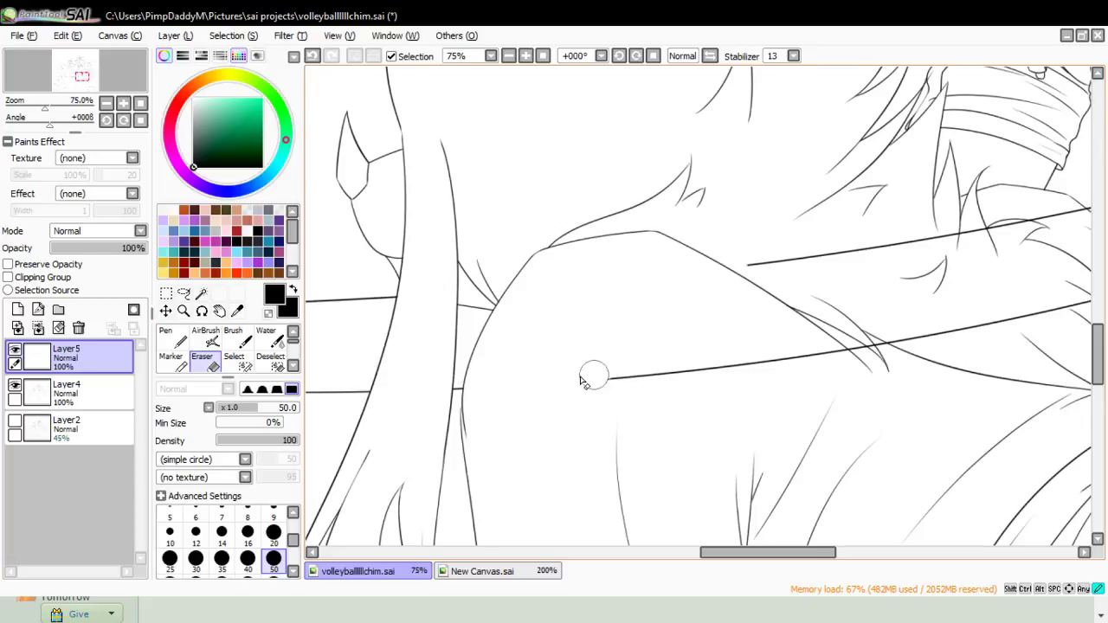
pyautogui.moveTo(724, 554); pyautogui.dragTo(751, 538)
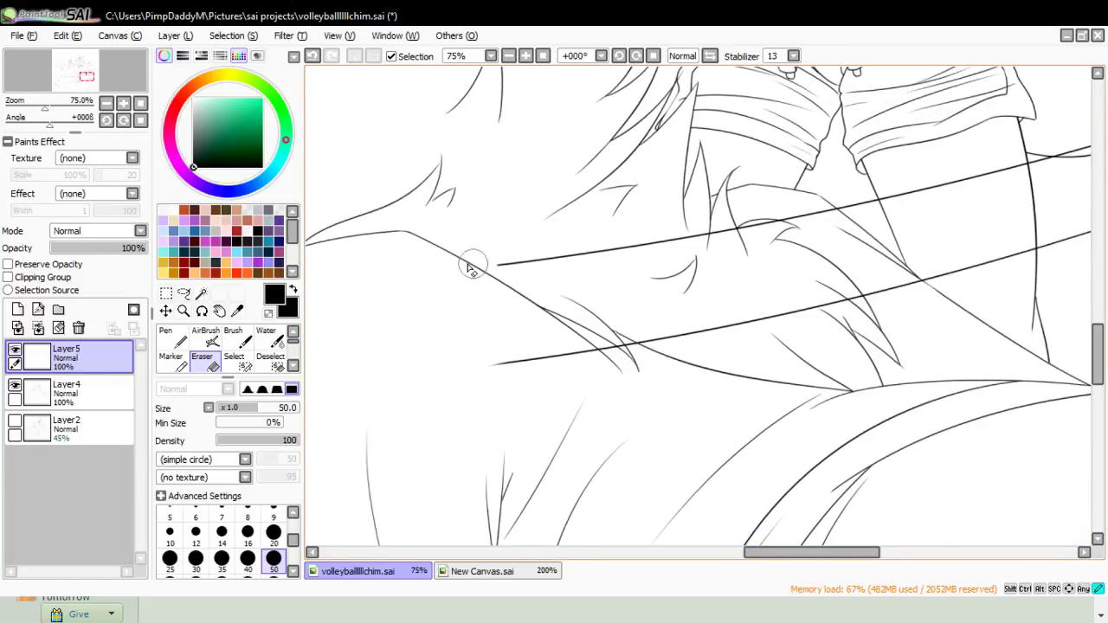
pyautogui.moveTo(489, 368)
pyautogui.mouseDown()
pyautogui.moveTo(709, 314)
pyautogui.moveTo(657, 348)
pyautogui.moveTo(629, 350)
pyautogui.moveTo(839, 307)
pyautogui.mouseUp()
pyautogui.moveTo(809, 556); pyautogui.dragTo(851, 555)
pyautogui.moveTo(544, 222); pyautogui.dragTo(585, 220)
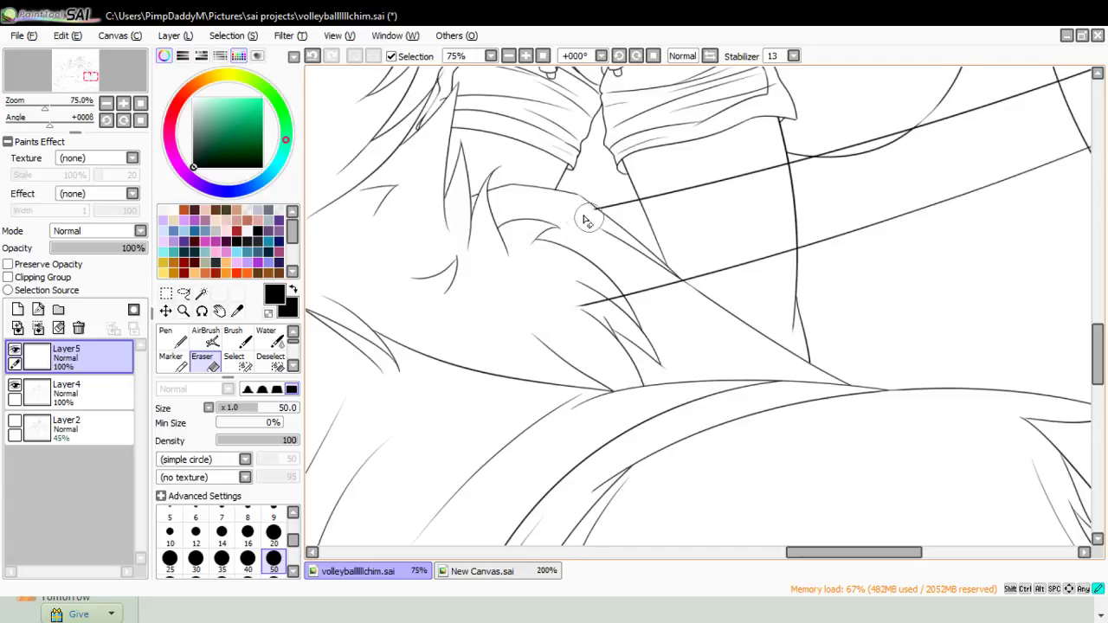
pyautogui.moveTo(580, 303); pyautogui.dragTo(659, 296)
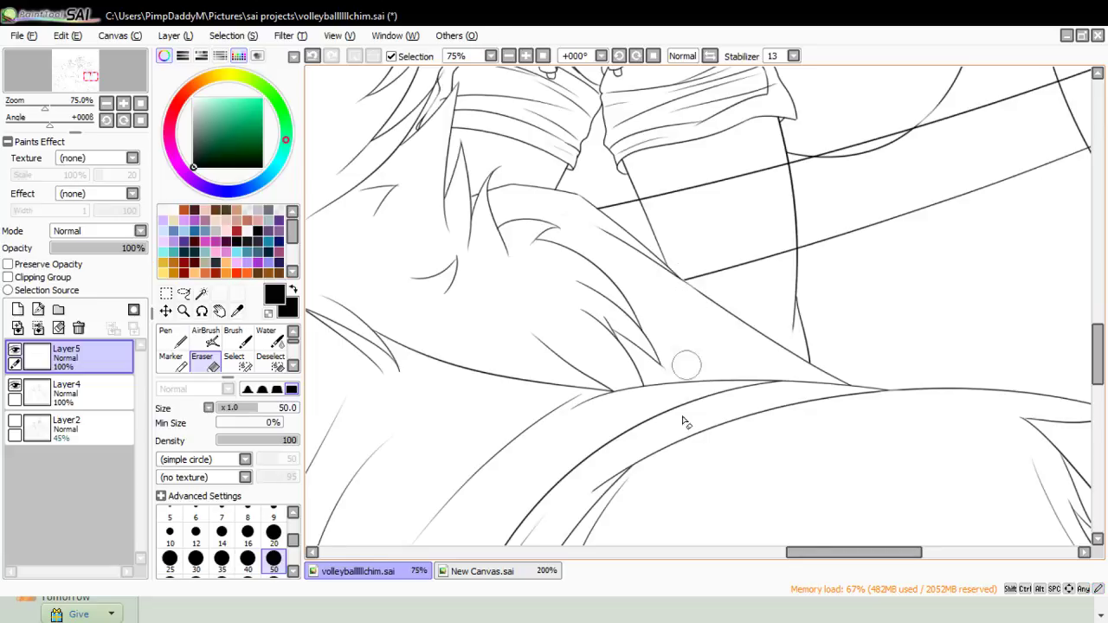
# - Erase both bottom curves between the large tail's outline and the canvas's right edge
pyautogui.moveTo(836, 555); pyautogui.dragTo(892, 555)
pyautogui.moveTo(1098, 360); pyautogui.dragTo(1097, 328)
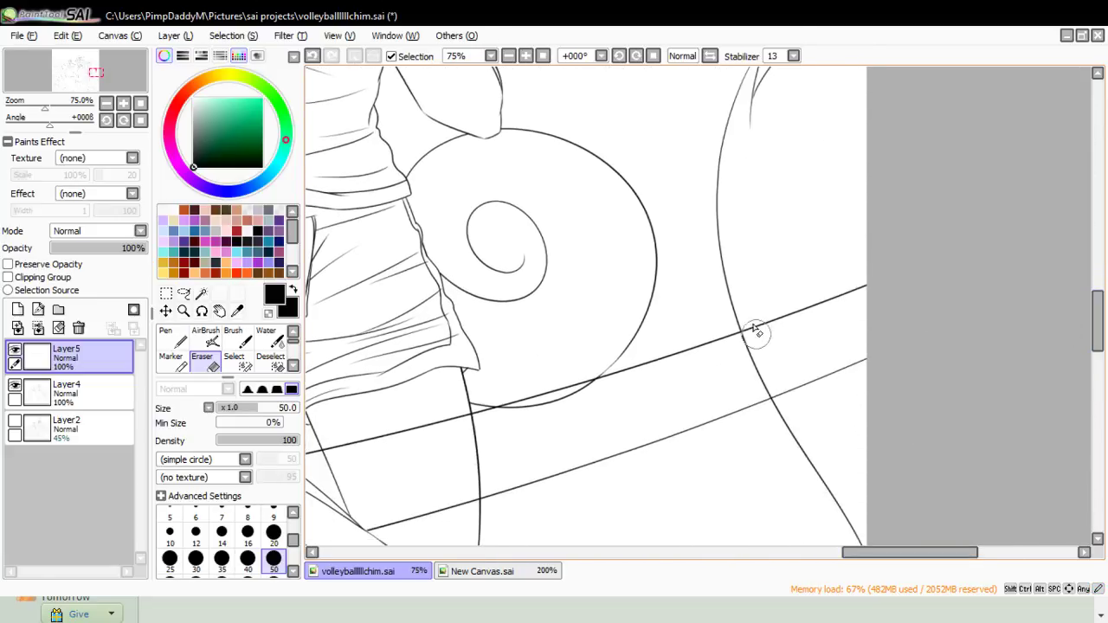
pyautogui.moveTo(752, 330)
pyautogui.mouseDown()
pyautogui.moveTo(880, 294)
pyautogui.moveTo(823, 302)
pyautogui.mouseUp()
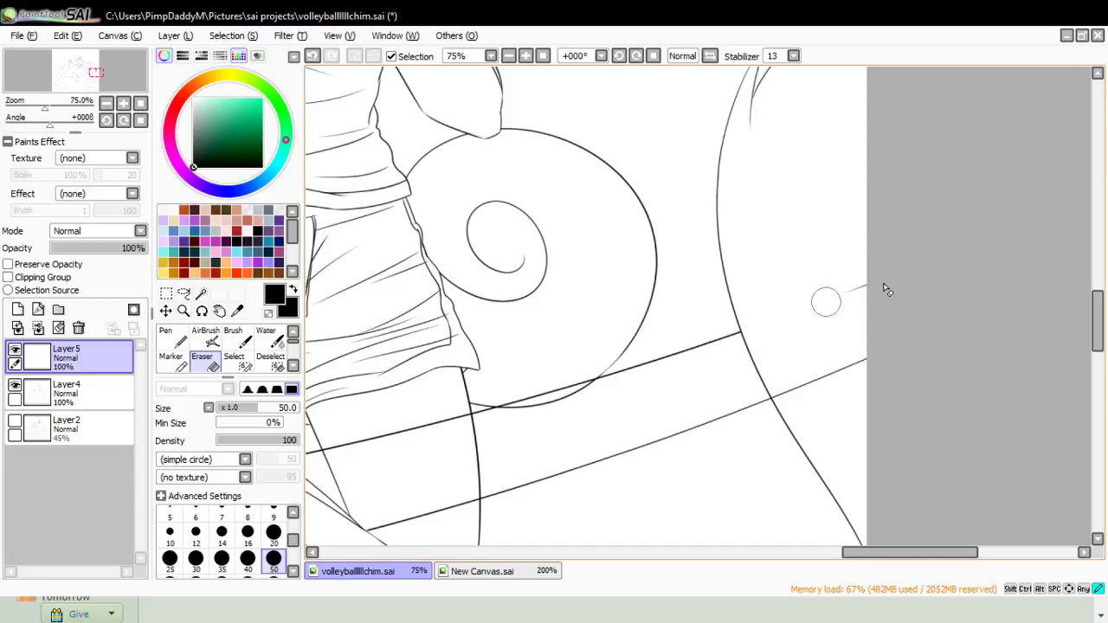
pyautogui.moveTo(778, 396); pyautogui.dragTo(903, 355)
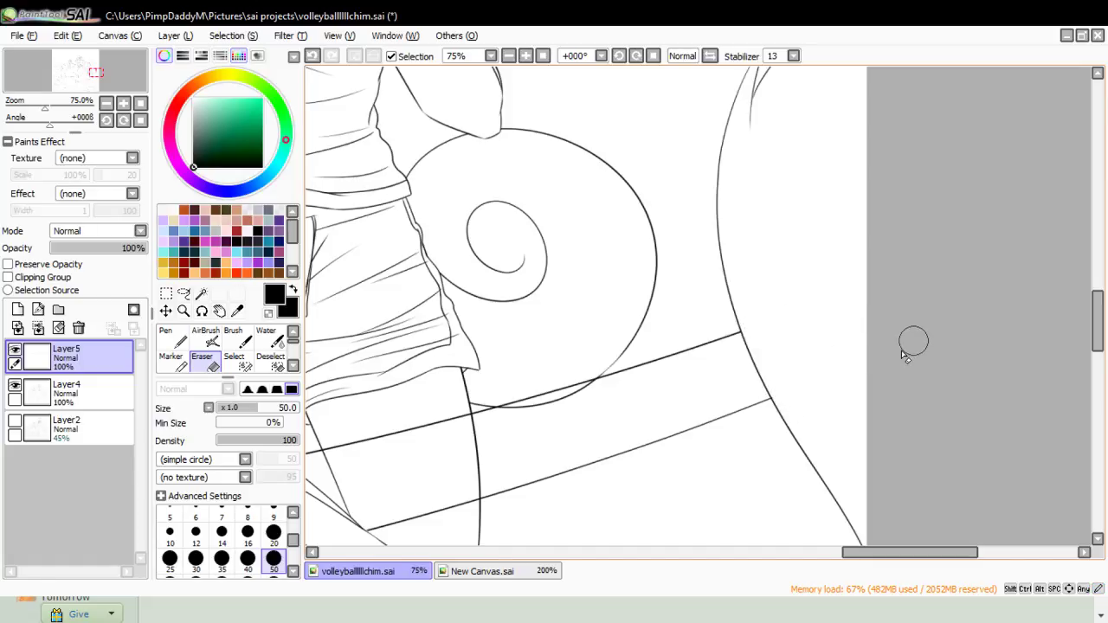
# - Erase the boy's leg lines between the bottom pair of curves on Layer4
pyautogui.moveTo(857, 559); pyautogui.dragTo(847, 560)
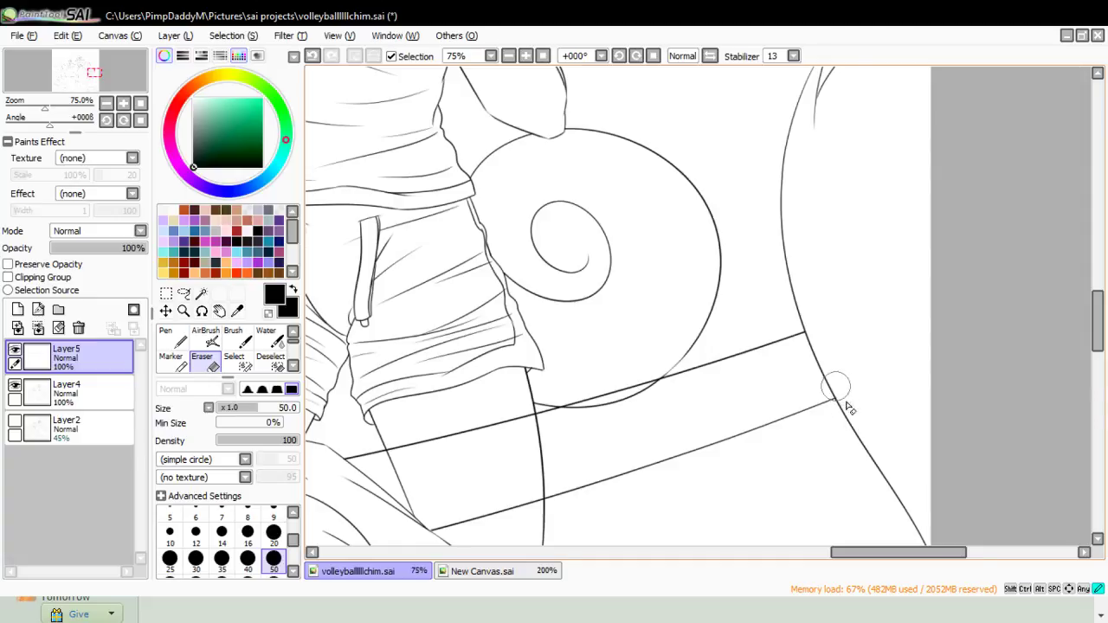
pyautogui.moveTo(1102, 338); pyautogui.dragTo(1101, 359)
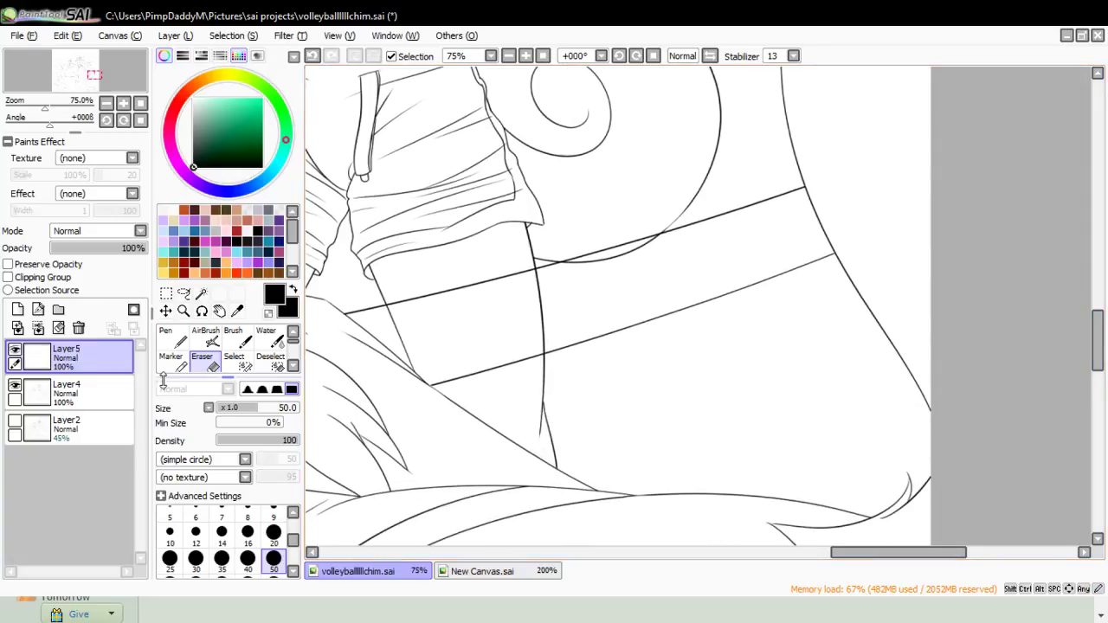
pyautogui.click(66, 390)
pyautogui.moveTo(390, 317)
pyautogui.mouseDown()
pyautogui.moveTo(443, 383)
pyautogui.moveTo(412, 351)
pyautogui.mouseUp()
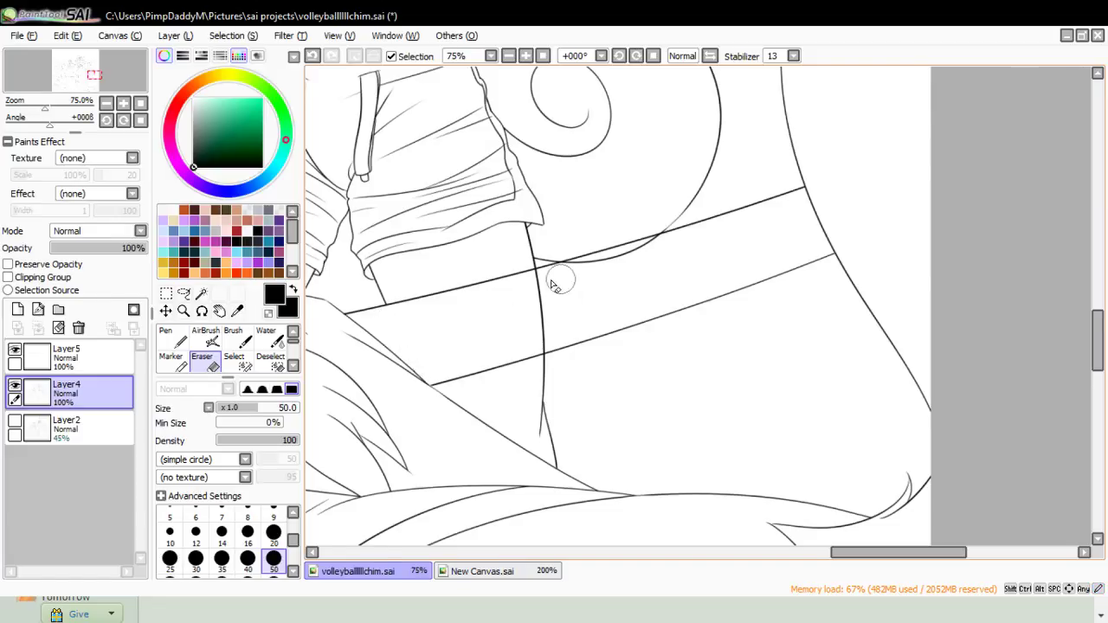
pyautogui.moveTo(549, 282)
pyautogui.mouseDown()
pyautogui.moveTo(619, 260)
pyautogui.moveTo(519, 280)
pyautogui.moveTo(684, 242)
pyautogui.moveTo(522, 292)
pyautogui.moveTo(527, 323)
pyautogui.moveTo(549, 318)
pyautogui.moveTo(520, 350)
pyautogui.moveTo(561, 353)
pyautogui.mouseUp()
# - Erase the left standing figure's curled tail lines between the upper pair of curves on Layer4
pyautogui.moveTo(856, 555); pyautogui.dragTo(519, 574)
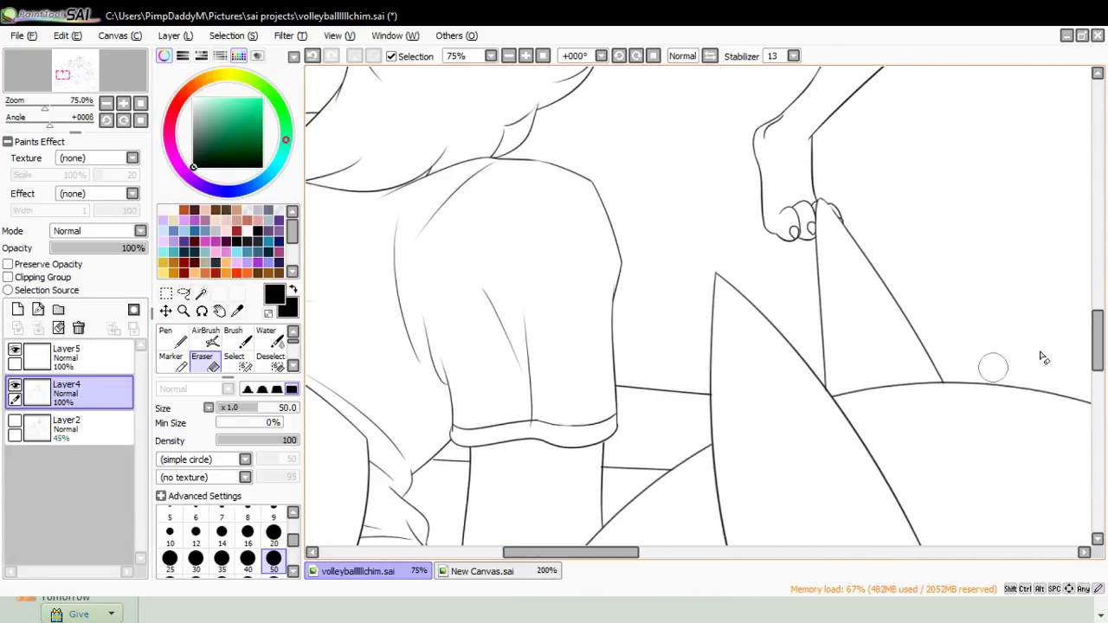
pyautogui.moveTo(1097, 342); pyautogui.dragTo(1099, 258)
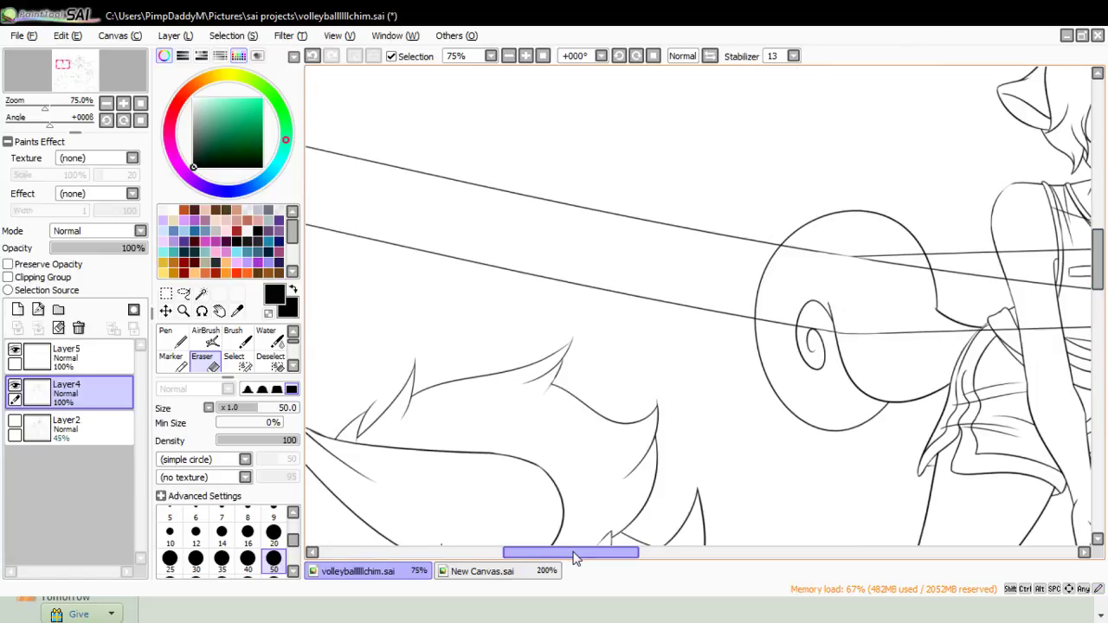
pyautogui.moveTo(573, 553); pyautogui.dragTo(652, 565)
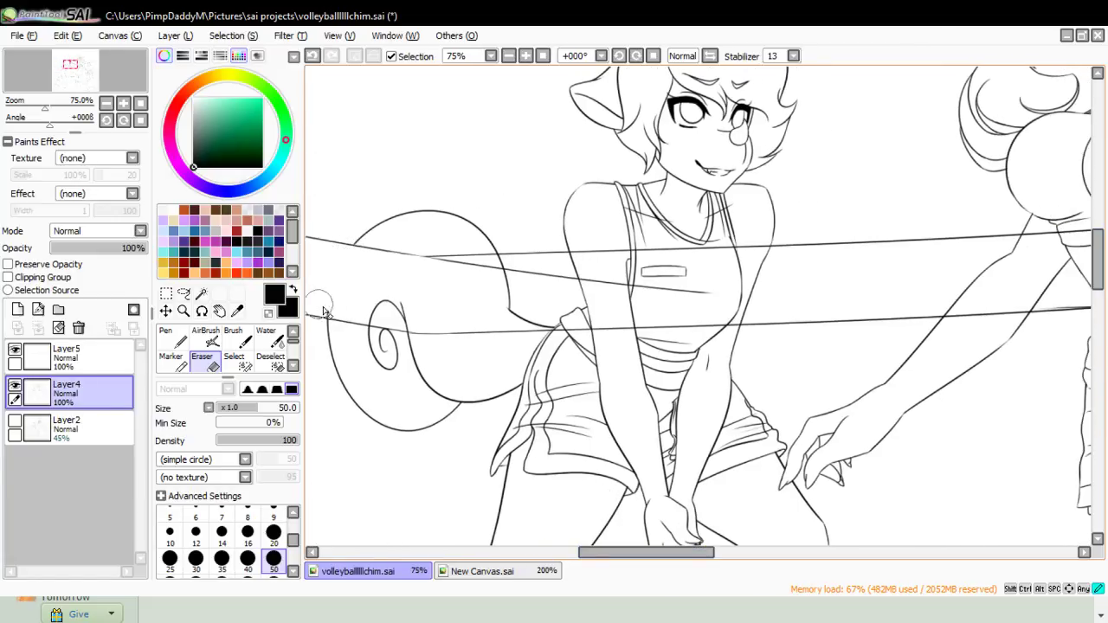
pyautogui.moveTo(362, 318)
pyautogui.mouseDown()
pyautogui.moveTo(336, 307)
pyautogui.moveTo(439, 306)
pyautogui.moveTo(442, 325)
pyautogui.moveTo(379, 321)
pyautogui.moveTo(432, 314)
pyautogui.moveTo(340, 314)
pyautogui.mouseUp()
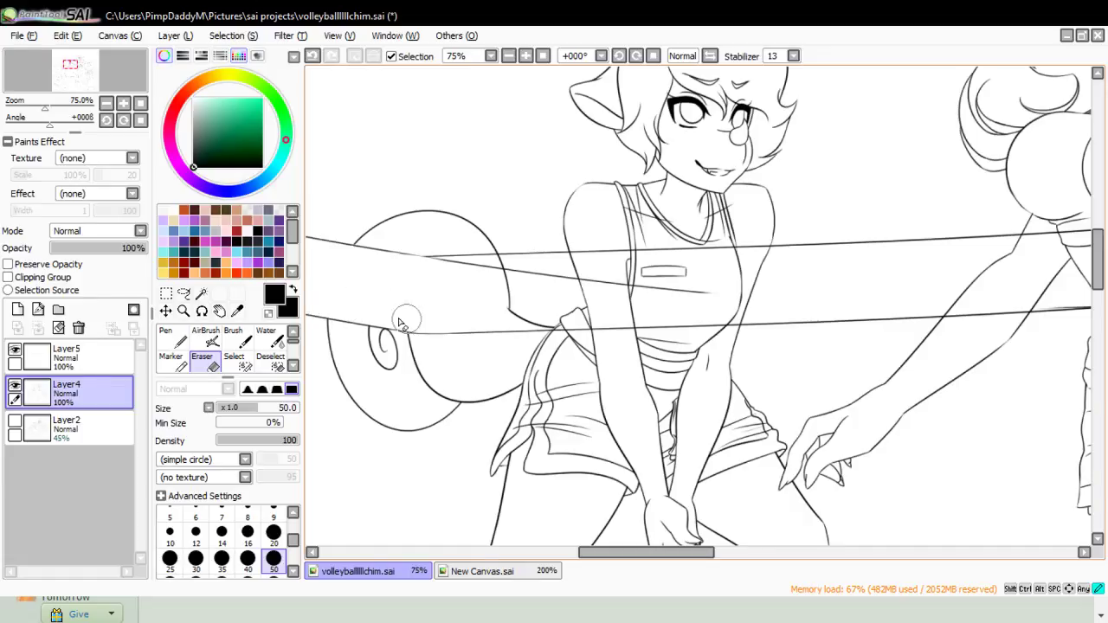
pyautogui.moveTo(441, 276); pyautogui.dragTo(512, 273)
pyautogui.moveTo(483, 312); pyautogui.dragTo(611, 326)
pyautogui.hotkey('ctrl', 'z')
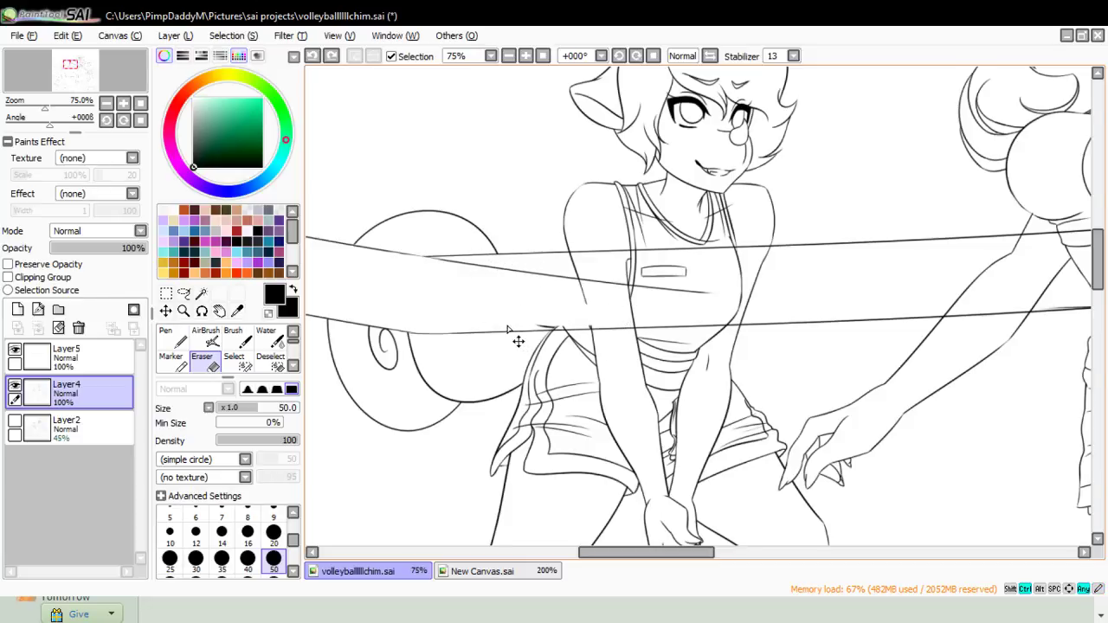
# - Erase the left standing figure's arm and torso lines between the upper pair of curves
pyautogui.moveTo(519, 322)
pyautogui.mouseDown()
pyautogui.moveTo(636, 309)
pyautogui.moveTo(570, 309)
pyautogui.moveTo(644, 304)
pyautogui.moveTo(664, 290)
pyautogui.moveTo(646, 270)
pyautogui.moveTo(546, 267)
pyautogui.moveTo(658, 264)
pyautogui.moveTo(637, 283)
pyautogui.moveTo(714, 285)
pyautogui.mouseUp()
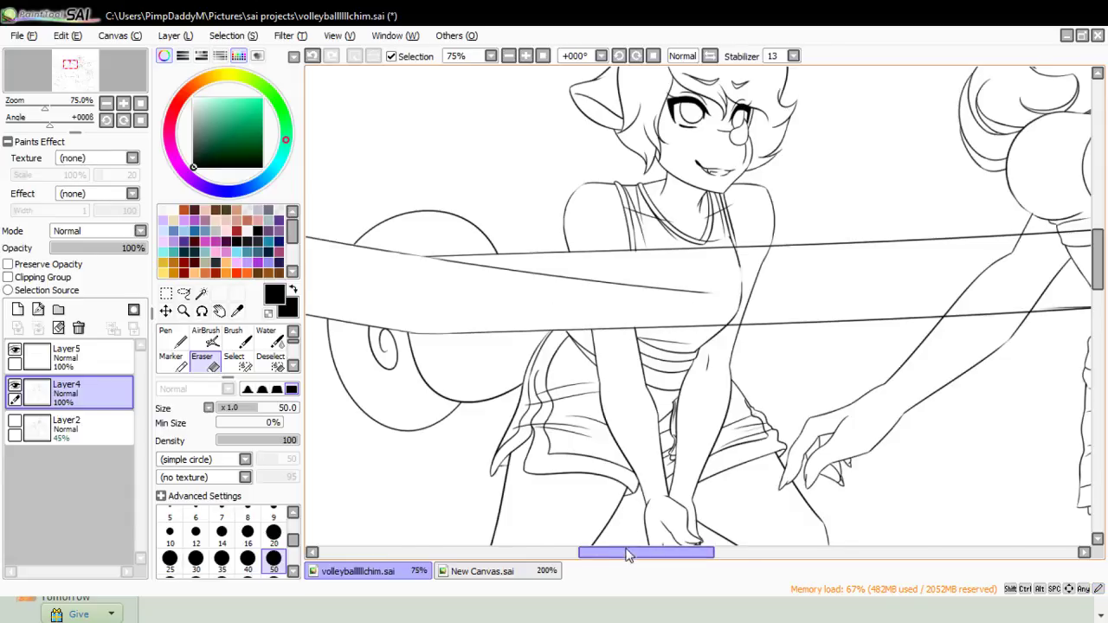
pyautogui.moveTo(606, 552); pyautogui.dragTo(655, 552)
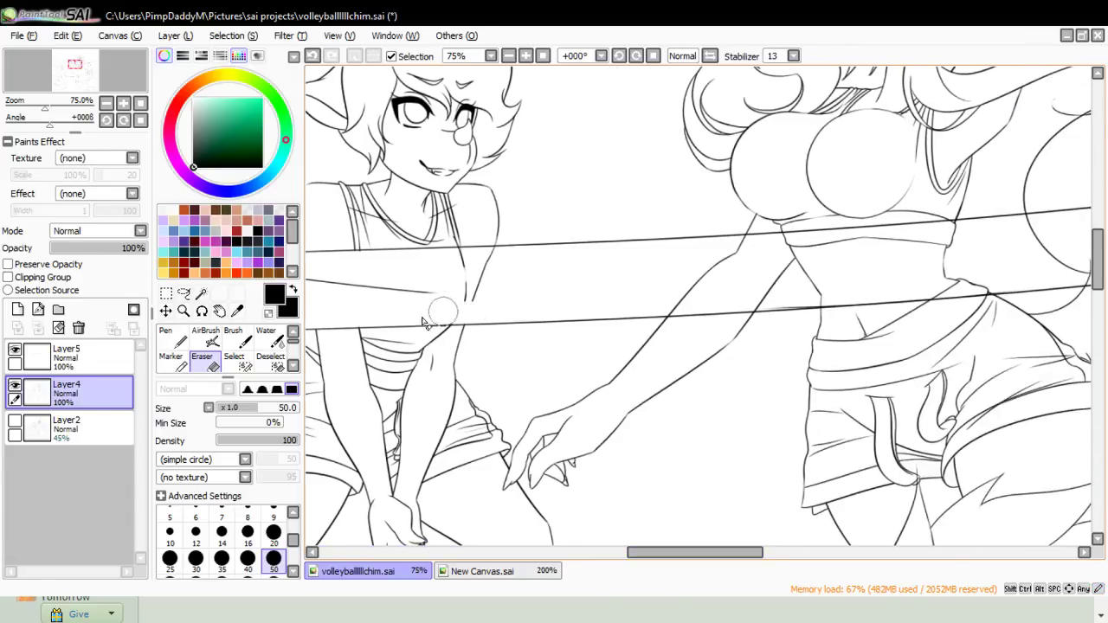
pyautogui.moveTo(420, 317)
pyautogui.mouseDown()
pyautogui.moveTo(503, 322)
pyautogui.moveTo(465, 315)
pyautogui.moveTo(437, 266)
pyautogui.mouseUp()
# - Erase the middle figure's arm, top and waist lines between the upper pair of curves, undoing slipped strokes
pyautogui.moveTo(630, 553); pyautogui.dragTo(680, 554)
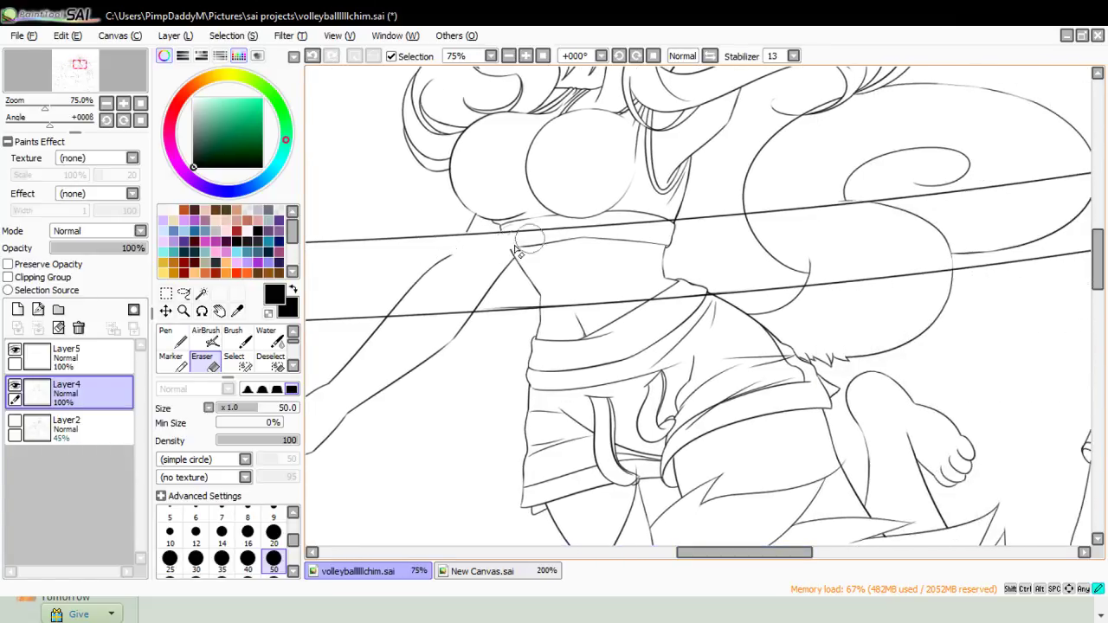
pyautogui.moveTo(533, 245)
pyautogui.mouseDown()
pyautogui.moveTo(430, 244)
pyautogui.moveTo(536, 247)
pyautogui.moveTo(412, 256)
pyautogui.moveTo(522, 267)
pyautogui.moveTo(365, 308)
pyautogui.moveTo(442, 287)
pyautogui.moveTo(370, 310)
pyautogui.moveTo(422, 304)
pyautogui.moveTo(385, 302)
pyautogui.moveTo(481, 280)
pyautogui.moveTo(537, 278)
pyautogui.moveTo(442, 308)
pyautogui.moveTo(511, 301)
pyautogui.moveTo(459, 304)
pyautogui.moveTo(512, 296)
pyautogui.moveTo(475, 299)
pyautogui.moveTo(503, 285)
pyautogui.moveTo(523, 300)
pyautogui.moveTo(585, 283)
pyautogui.moveTo(597, 292)
pyautogui.moveTo(499, 307)
pyautogui.moveTo(590, 296)
pyautogui.moveTo(499, 299)
pyautogui.moveTo(585, 281)
pyautogui.moveTo(512, 305)
pyautogui.moveTo(641, 289)
pyautogui.moveTo(642, 275)
pyautogui.moveTo(516, 309)
pyautogui.moveTo(665, 267)
pyautogui.moveTo(613, 253)
pyautogui.moveTo(510, 259)
pyautogui.moveTo(677, 249)
pyautogui.moveTo(536, 244)
pyautogui.moveTo(694, 232)
pyautogui.moveTo(638, 231)
pyautogui.moveTo(667, 228)
pyautogui.moveTo(700, 231)
pyautogui.moveTo(672, 249)
pyautogui.moveTo(650, 246)
pyautogui.moveTo(696, 279)
pyautogui.moveTo(619, 290)
pyautogui.moveTo(730, 278)
pyautogui.moveTo(631, 289)
pyautogui.moveTo(725, 269)
pyautogui.moveTo(670, 286)
pyautogui.mouseUp()
pyautogui.hotkey('ctrl', 'z')
pyautogui.hotkey('ctrl', 'z')
pyautogui.hotkey('ctrl', 'z')
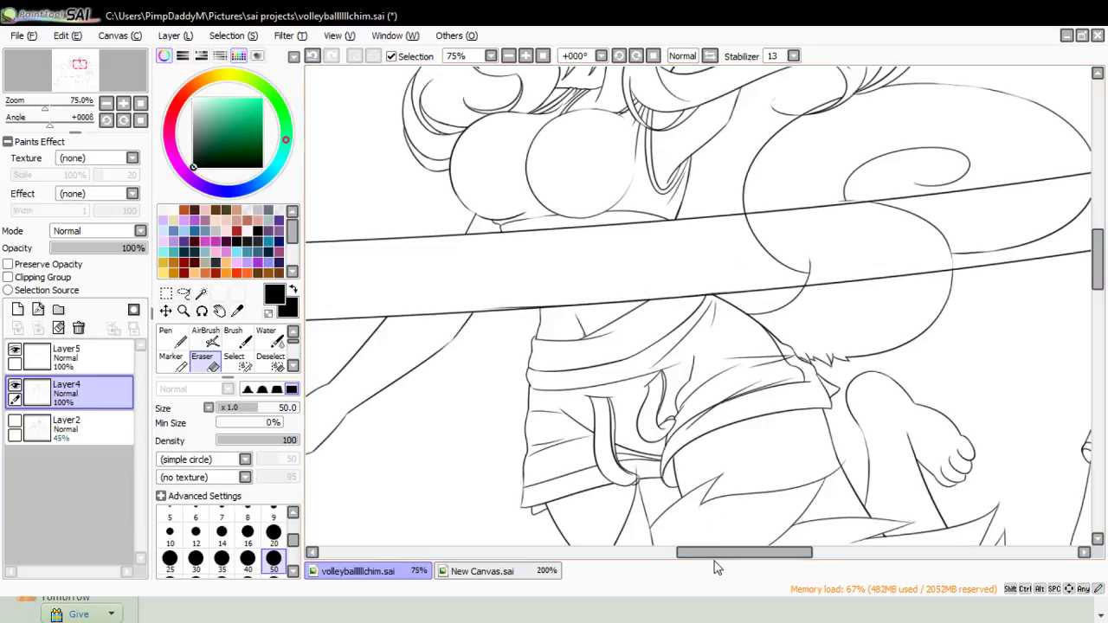
# - Erase the middle figure's large curled tail lines between the upper pair of curves, undoing a misplaced stroke
pyautogui.moveTo(715, 554); pyautogui.dragTo(773, 554)
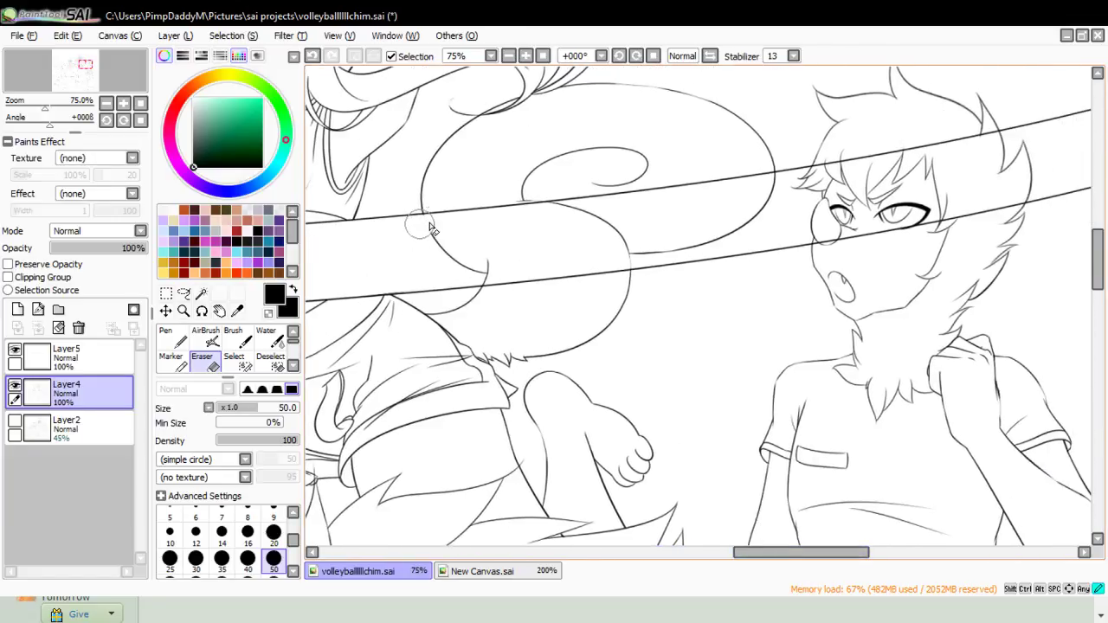
pyautogui.moveTo(545, 214)
pyautogui.mouseDown()
pyautogui.moveTo(575, 210)
pyautogui.moveTo(417, 241)
pyautogui.moveTo(468, 264)
pyautogui.moveTo(478, 285)
pyautogui.moveTo(534, 270)
pyautogui.moveTo(459, 278)
pyautogui.moveTo(574, 217)
pyautogui.mouseUp()
pyautogui.hotkey('ctrl', 'z')
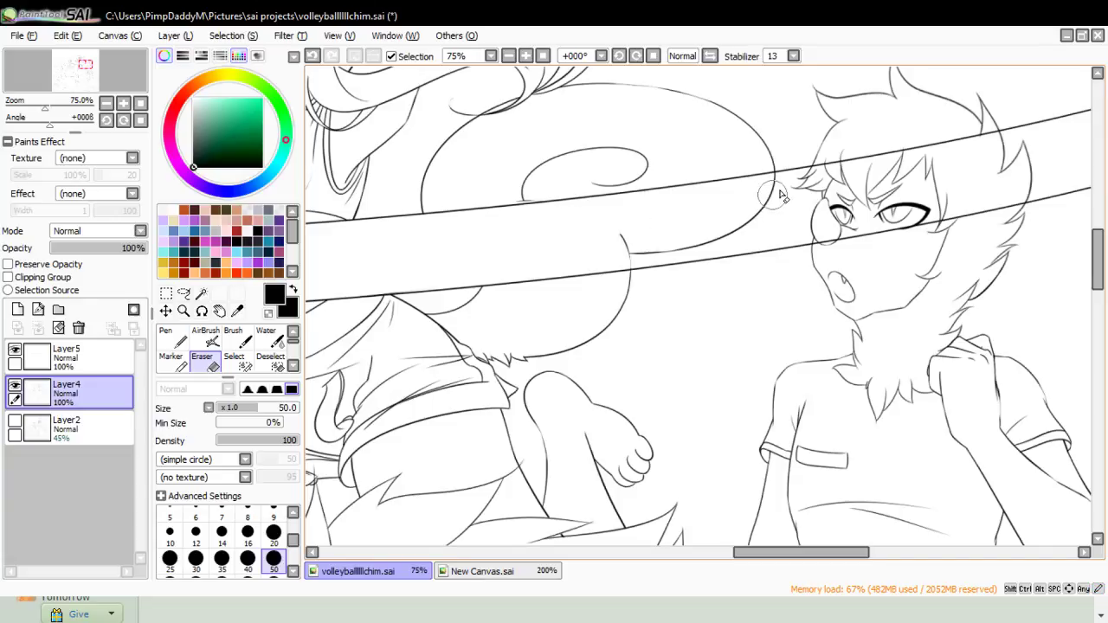
pyautogui.moveTo(775, 184)
pyautogui.mouseDown()
pyautogui.moveTo(583, 225)
pyautogui.moveTo(627, 262)
pyautogui.moveTo(732, 230)
pyautogui.moveTo(775, 195)
pyautogui.mouseUp()
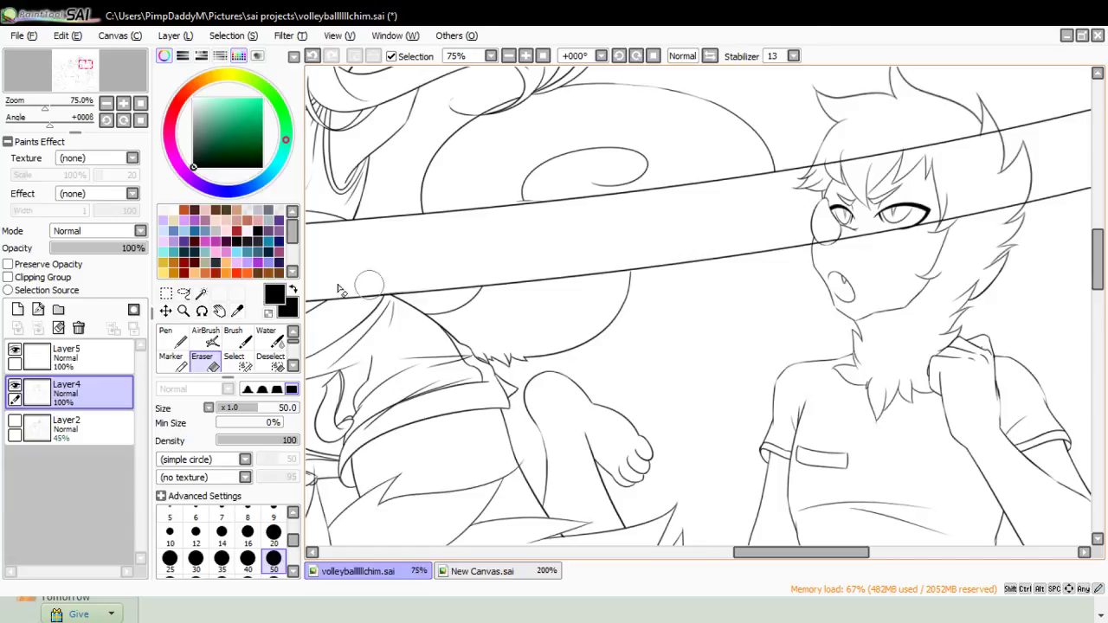
# - Undo the erasures of the figures' lines between the upper pair of curves on Layer4, and activate Layer5
pyautogui.click(183, 310)
pyautogui.click(329, 238)
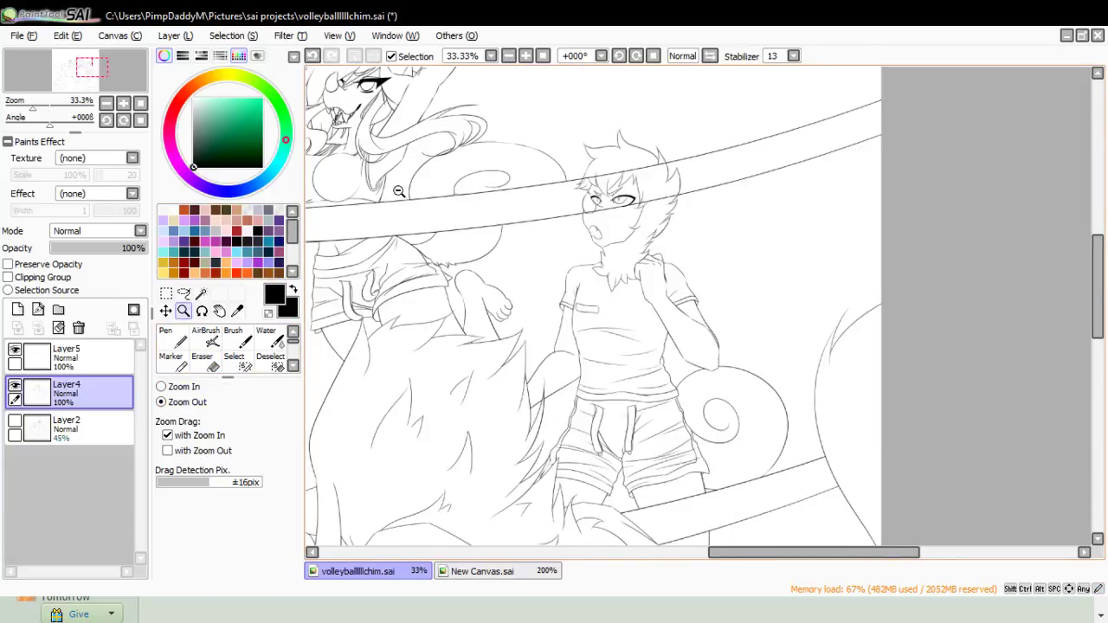
pyautogui.click(384, 206)
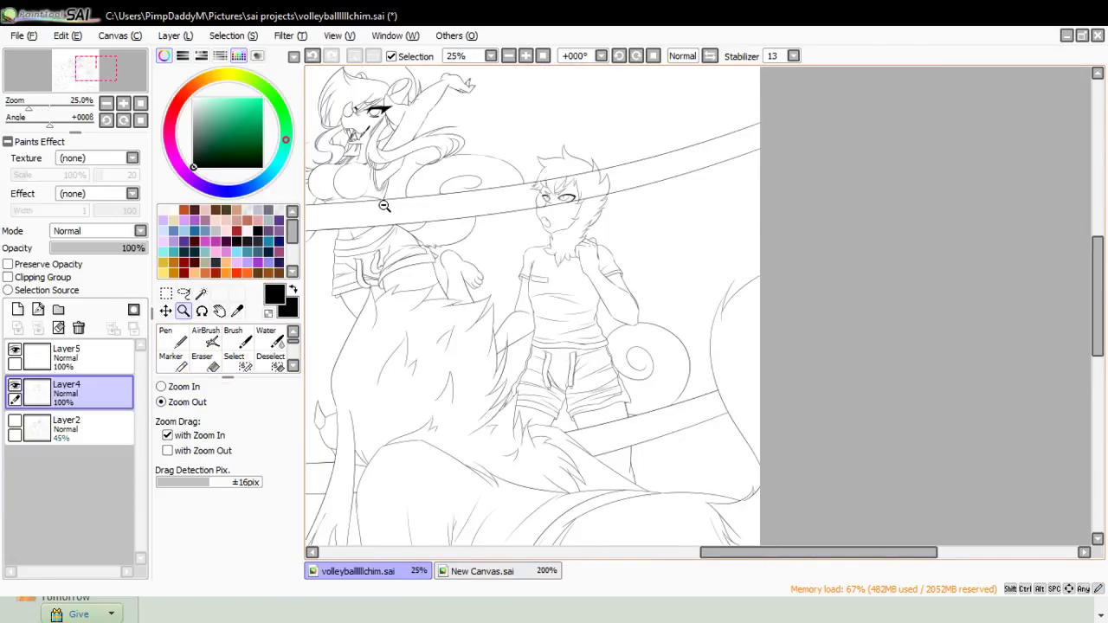
pyautogui.click(183, 293)
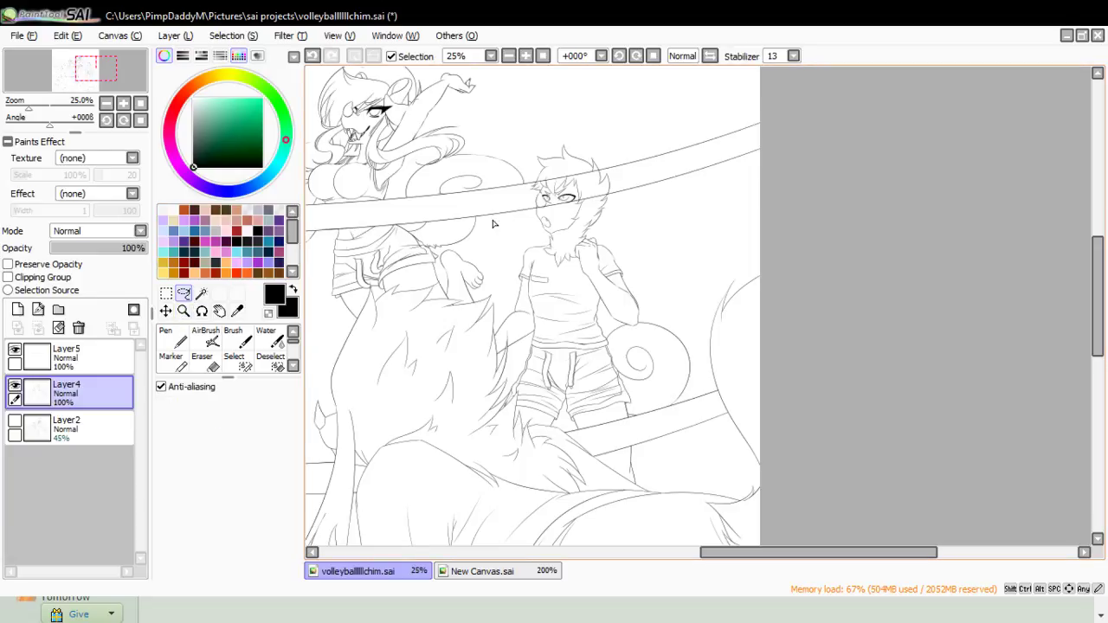
pyautogui.click(183, 309)
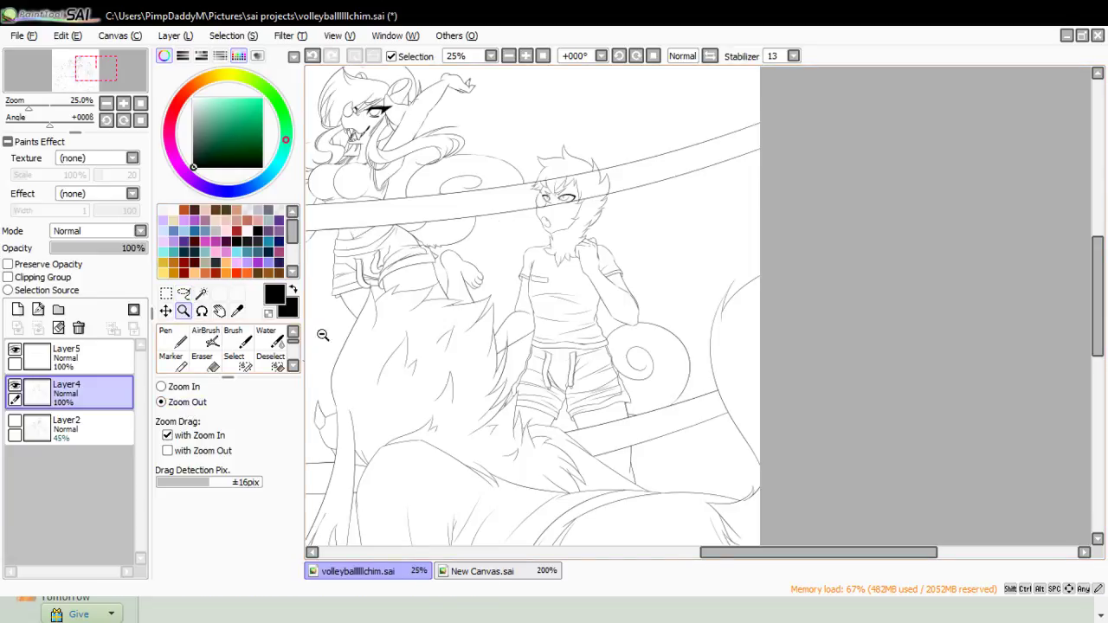
pyautogui.click(748, 168)
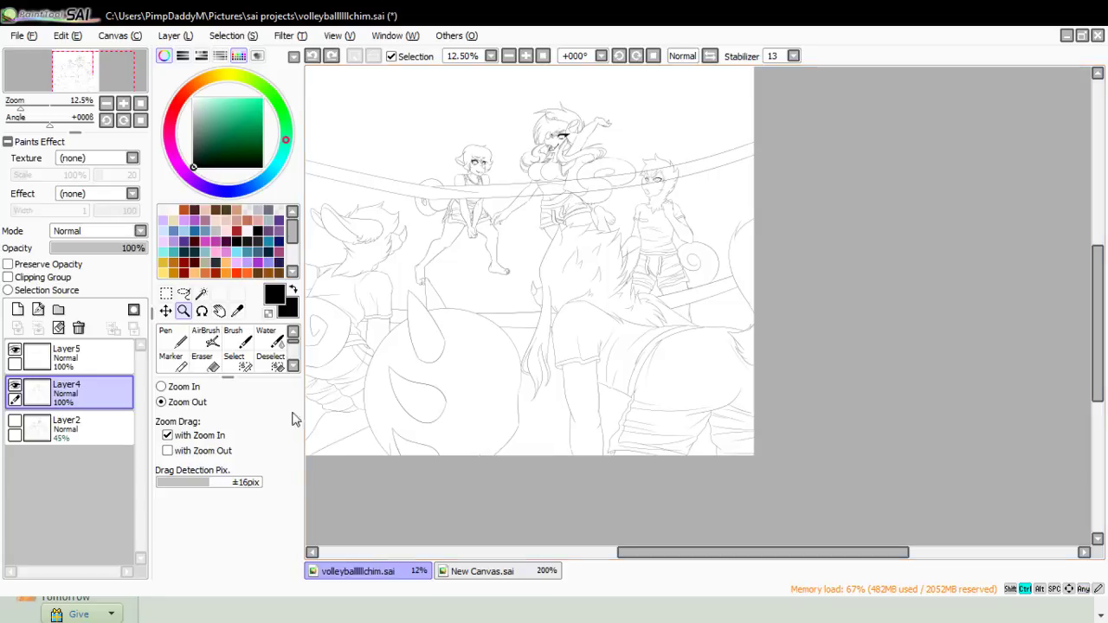
pyautogui.click(180, 389)
pyautogui.click(464, 144)
pyautogui.click(474, 140)
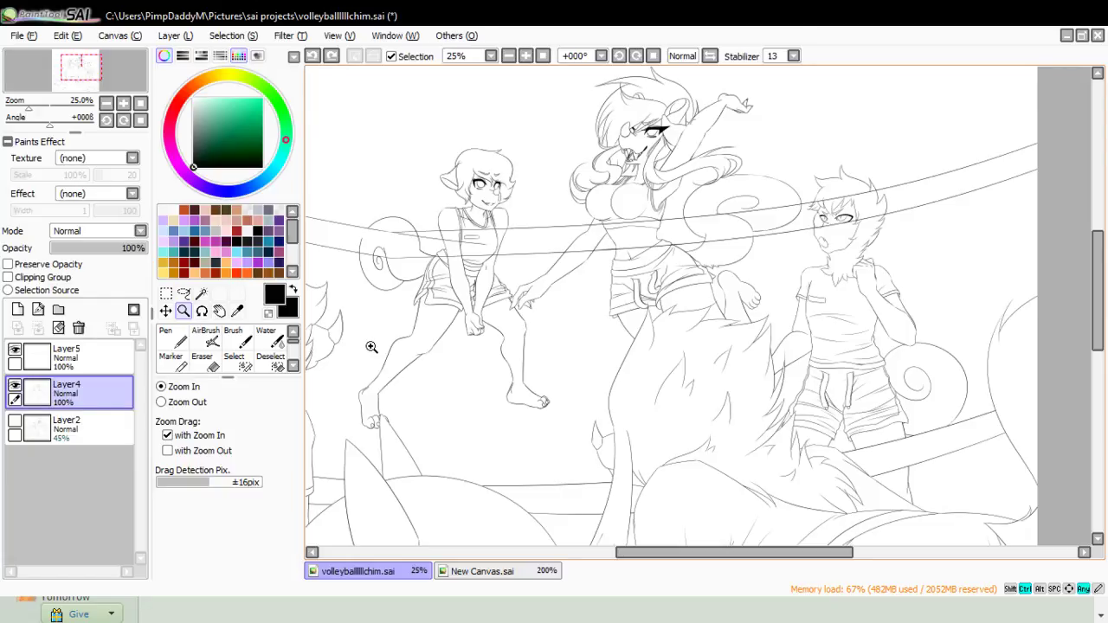
pyautogui.click(96, 356)
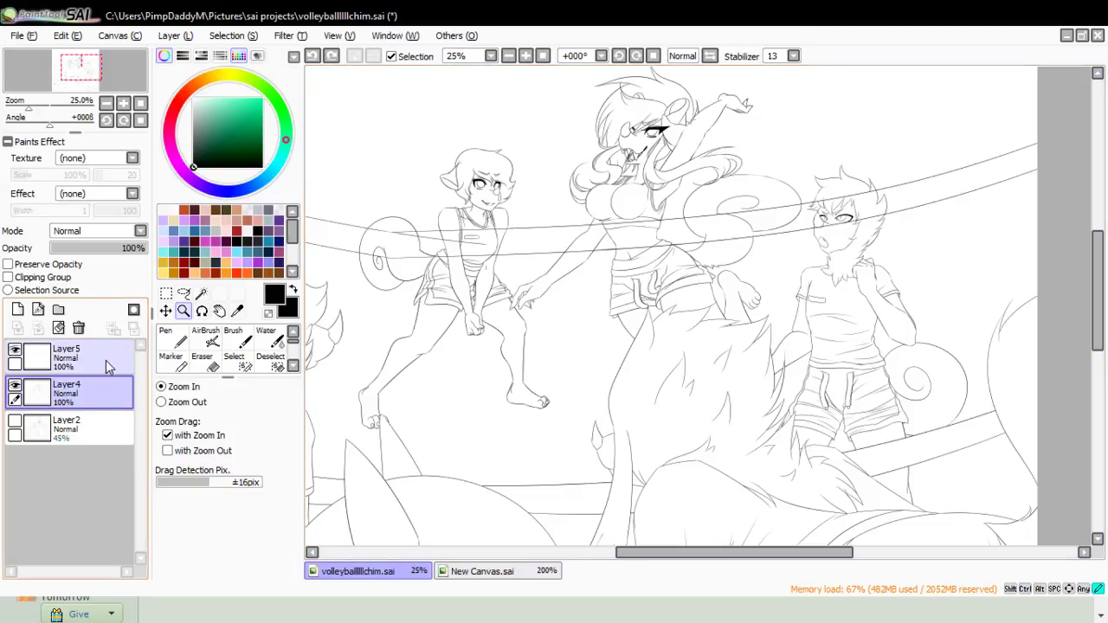
# - Try moving the net curves on Layer5 down to the standing figures' hips, and undo the move
pyautogui.click(161, 401)
pyautogui.click(432, 208)
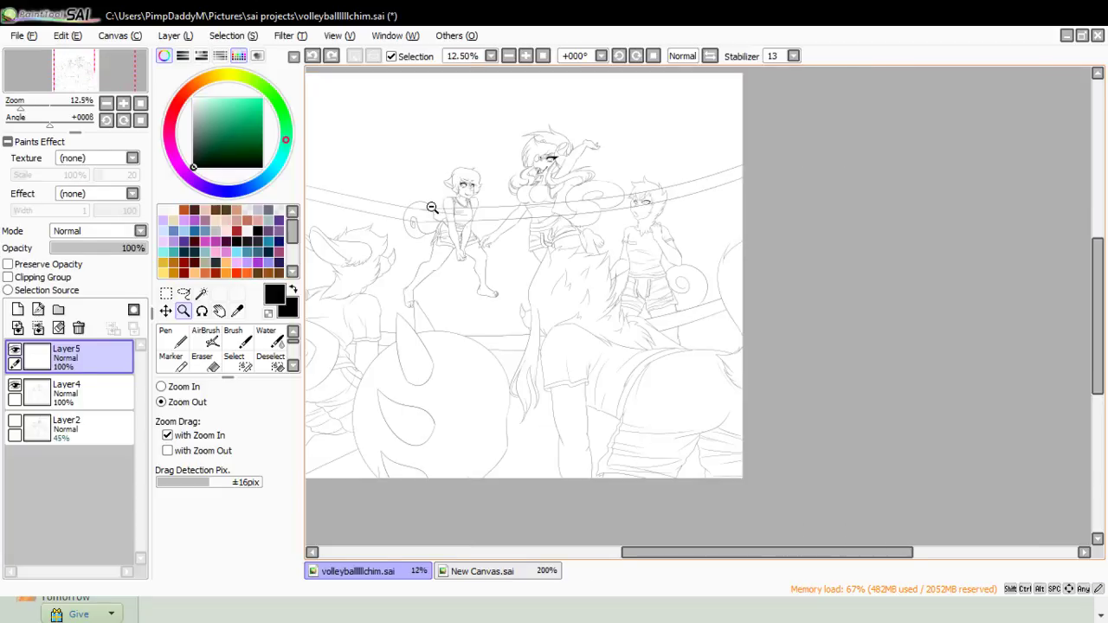
pyautogui.hotkey('ctrl', 'Down')
pyautogui.hotkey('ctrl', 'Down')
pyautogui.hotkey('ctrl', 'Down')
pyautogui.hotkey('ctrl', 'Down')
pyautogui.hotkey('ctrl', 'Down')
pyautogui.hotkey('ctrl', 'Down')
pyautogui.hotkey('ctrl', 'Down')
pyautogui.hotkey('ctrl', 'Down')
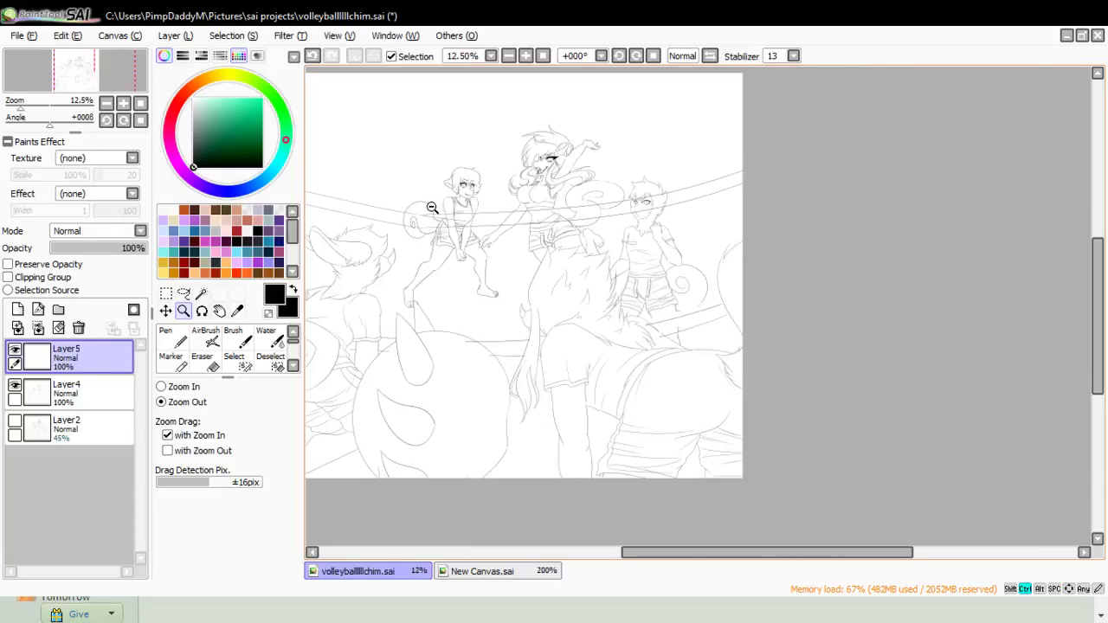
pyautogui.hotkey('ctrl', 'z')
pyautogui.hotkey('ctrl', 'z')
pyautogui.hotkey('ctrl', 'z')
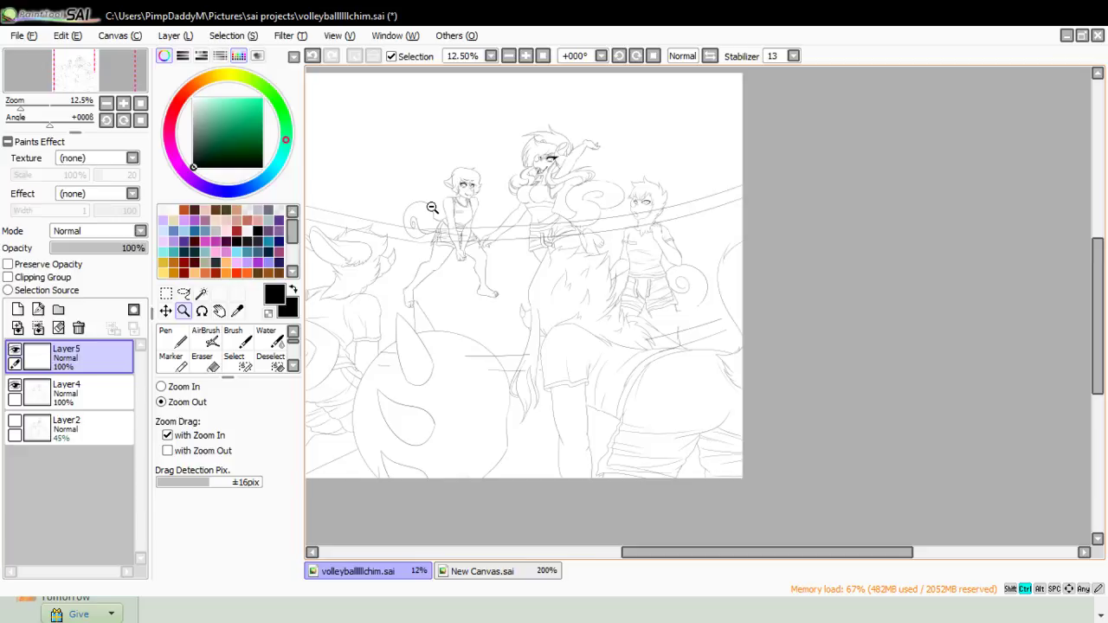
pyautogui.hotkey('ctrl', 'z')
pyautogui.hotkey('ctrl', 'z')
pyautogui.hotkey('ctrl', 'z')
pyautogui.hotkey('ctrl', 'z')
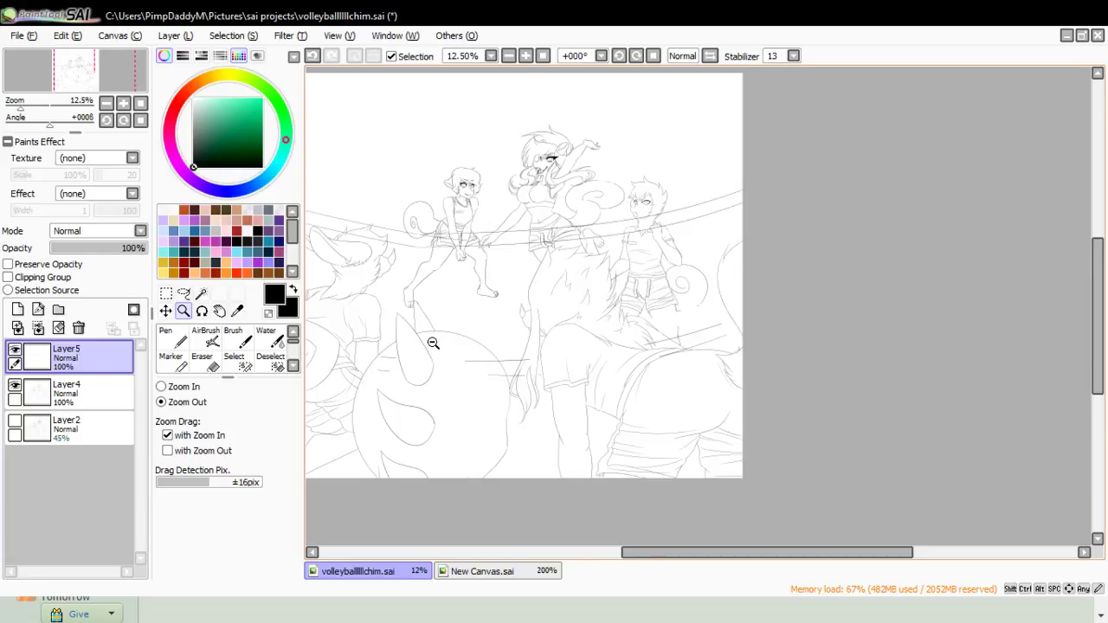
pyautogui.hotkey('ctrl', 'z')
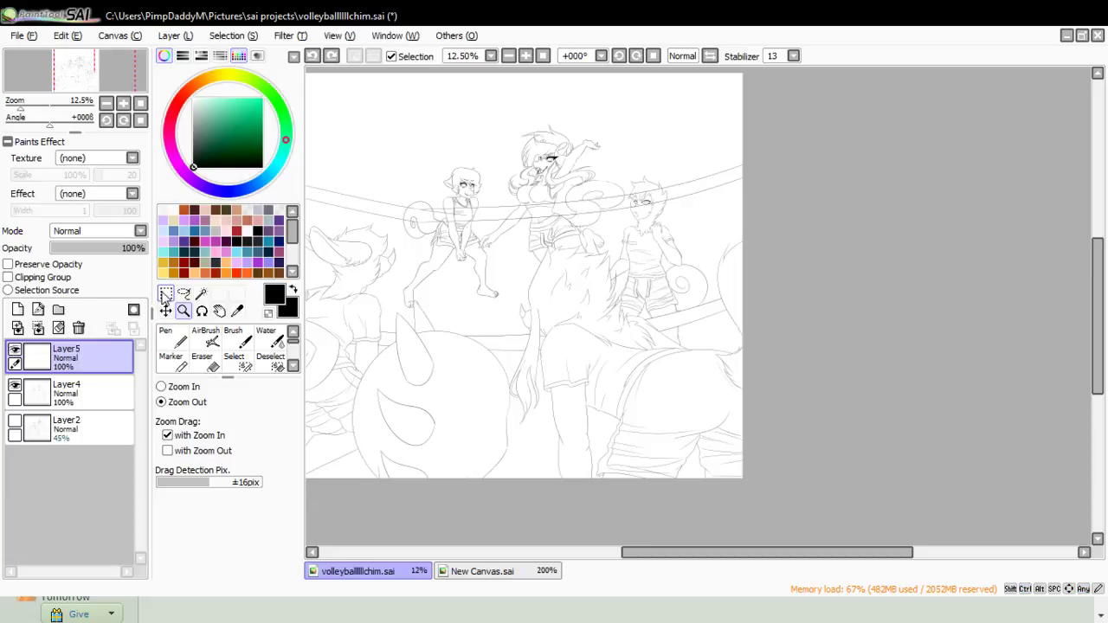
# - Rotate all the net curves on Layer5 slightly clockwise and apply the transformation
pyautogui.click(166, 294)
pyautogui.hotkey('ctrl', 't')
pyautogui.click(181, 480)
pyautogui.moveTo(794, 201); pyautogui.dragTo(798, 234)
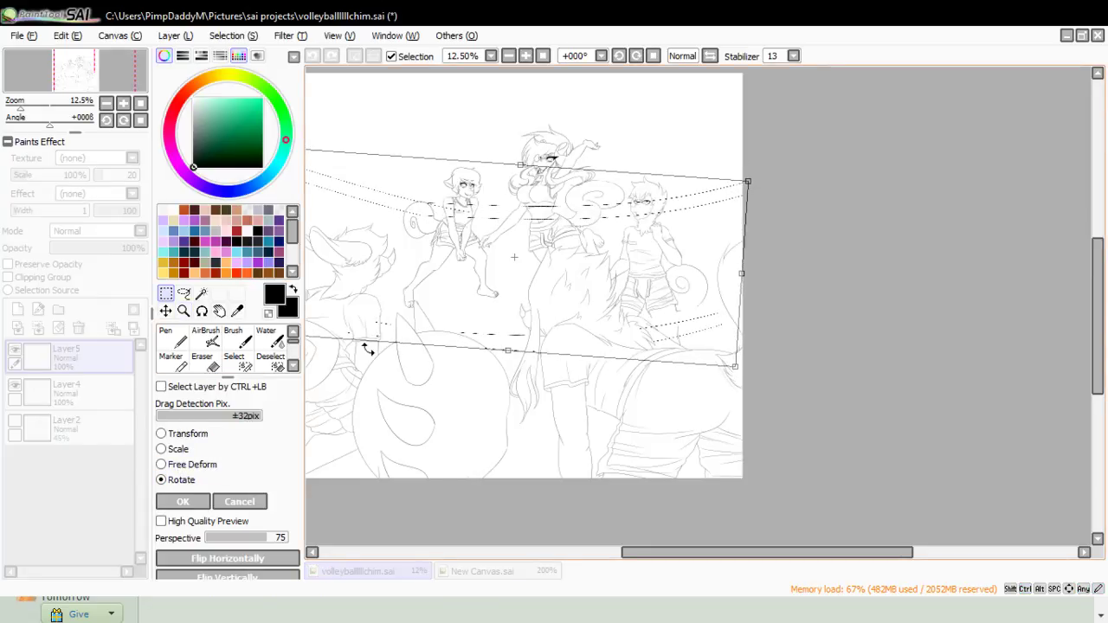
pyautogui.click(183, 500)
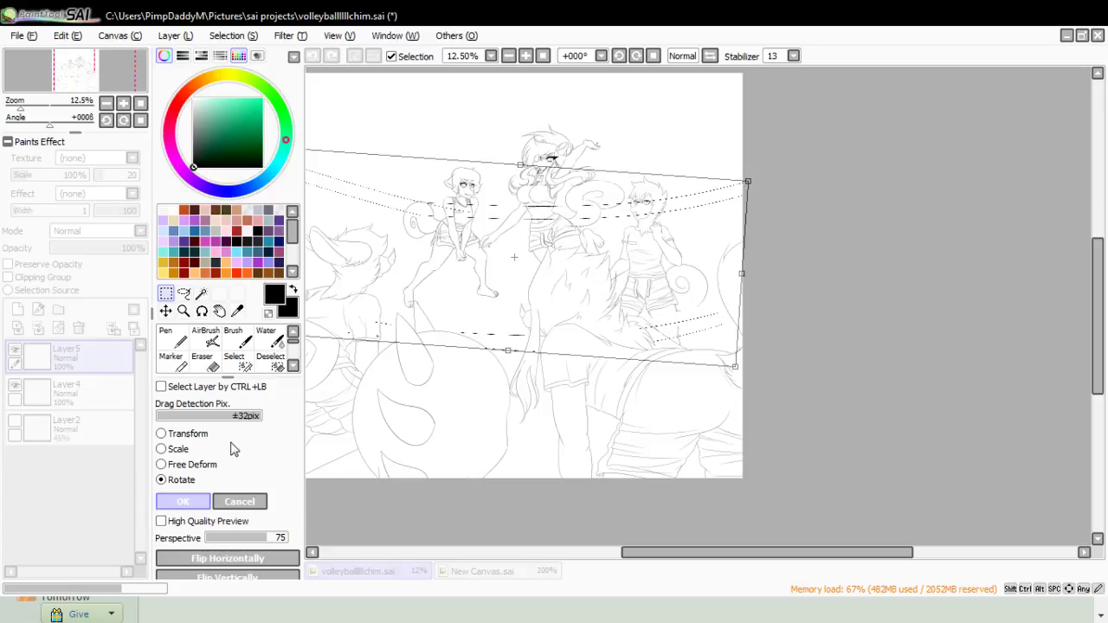
# - Move the rotated net curves down so the upper pair crosses the standing figures' hips
pyautogui.hotkey('ctrl', 'Down')
pyautogui.hotkey('ctrl', 'Down')
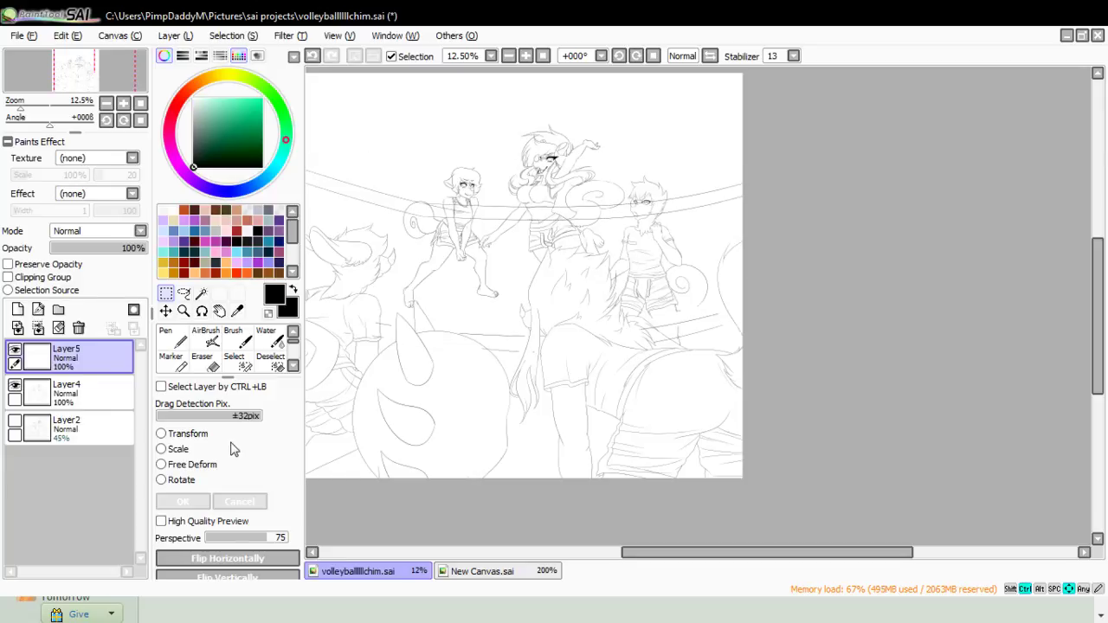
pyautogui.press('Down')
pyautogui.press('Down')
pyautogui.press('Down')
pyautogui.press('Down')
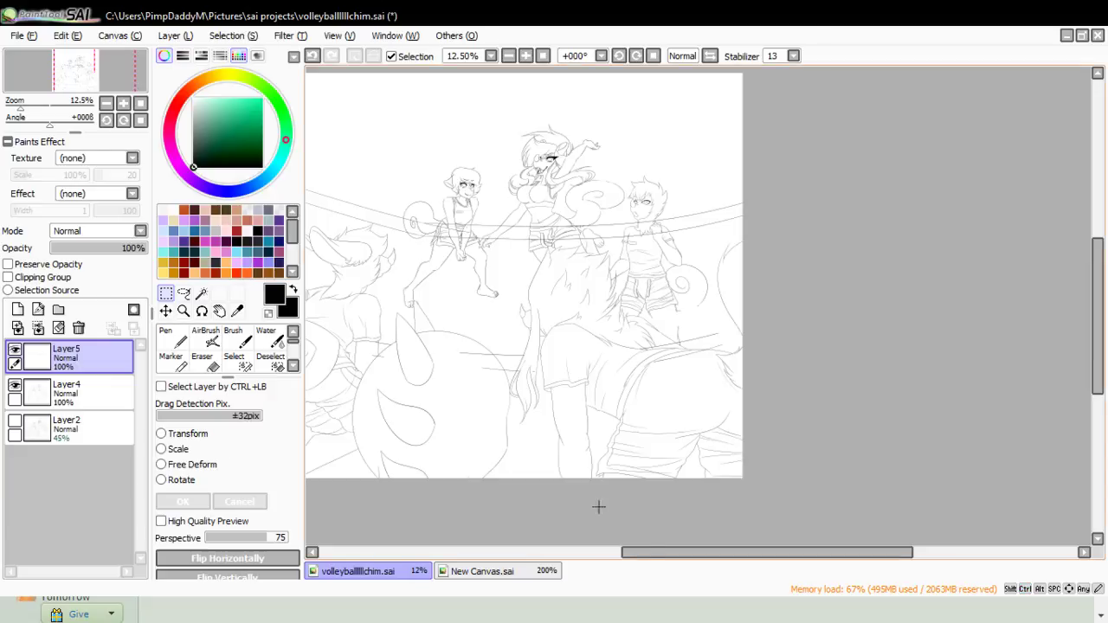
# - Select the left part of the upper pair of net curves and scale it horizontally out to the canvas's left edge
pyautogui.moveTo(648, 557); pyautogui.dragTo(626, 556)
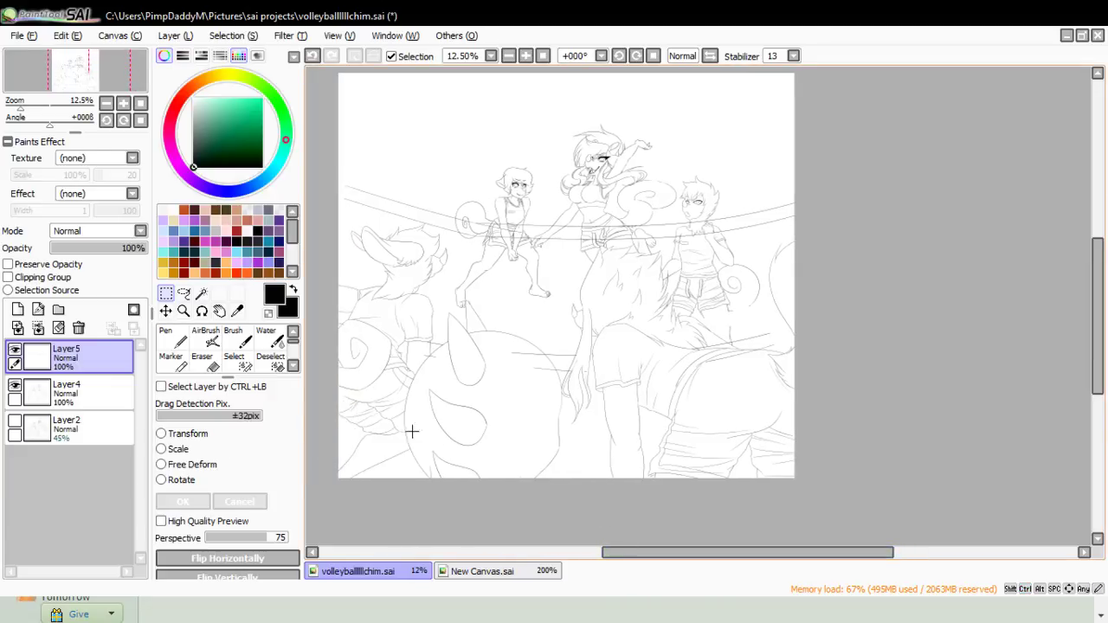
pyautogui.moveTo(337, 148); pyautogui.dragTo(554, 269)
pyautogui.click(176, 450)
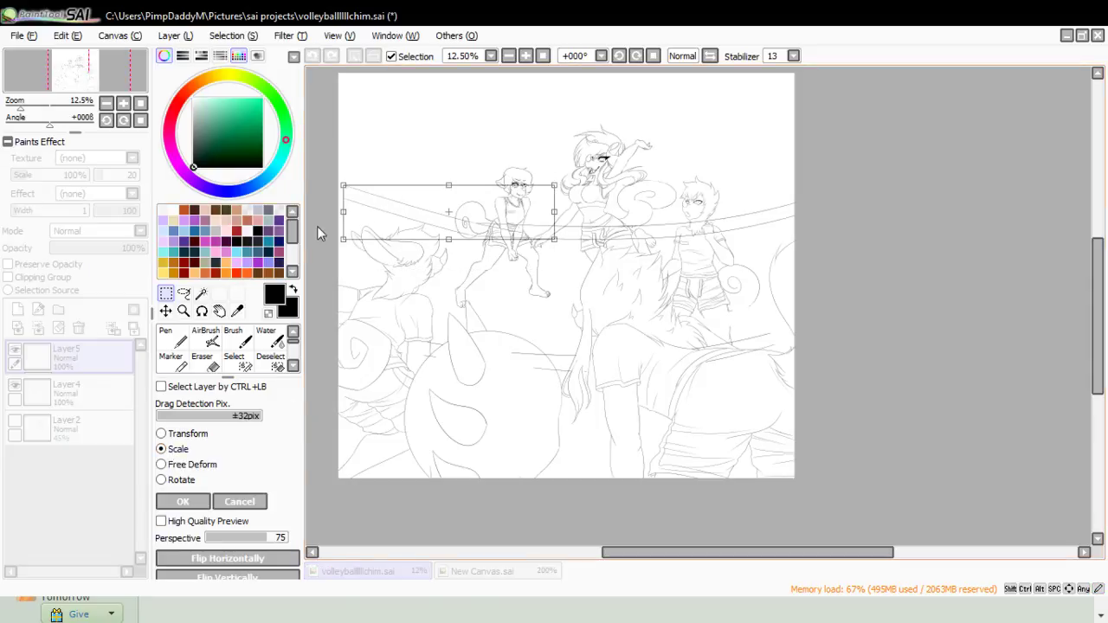
pyautogui.moveTo(343, 211); pyautogui.dragTo(329, 207)
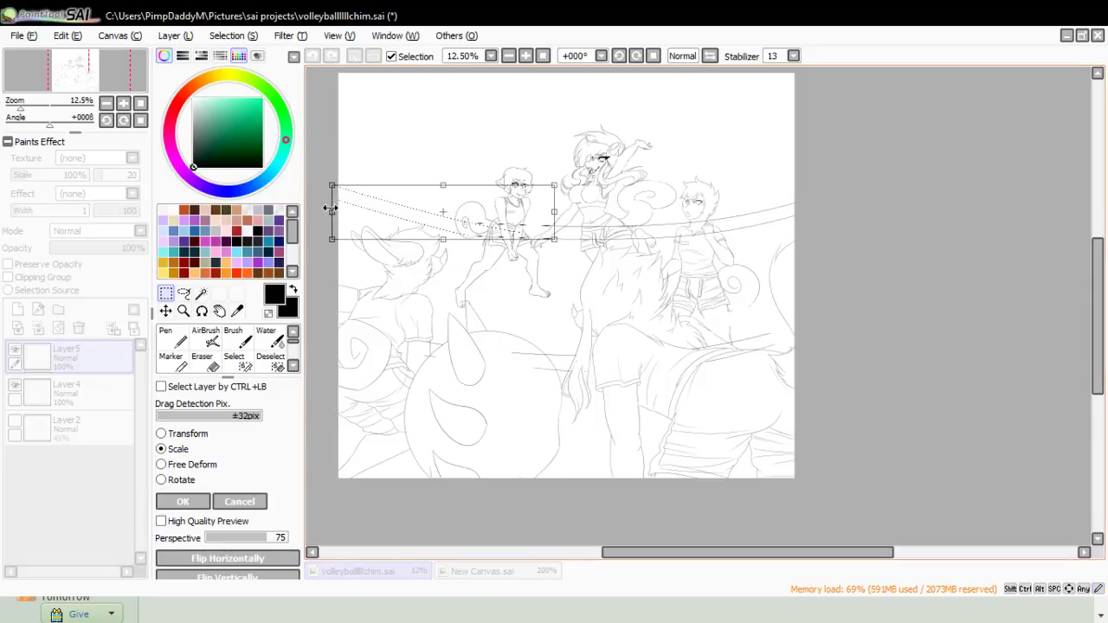
pyautogui.click(186, 503)
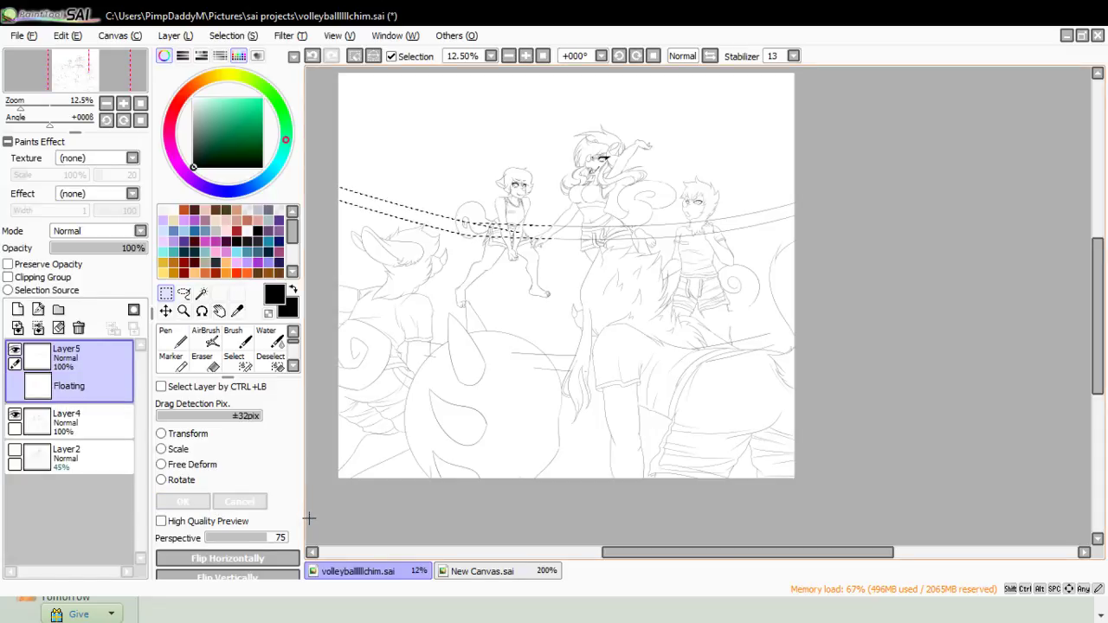
# - Deselect the net curves and erase the net line's end inside the left foreground figure's curled tail
pyautogui.click(182, 310)
pyautogui.click(184, 388)
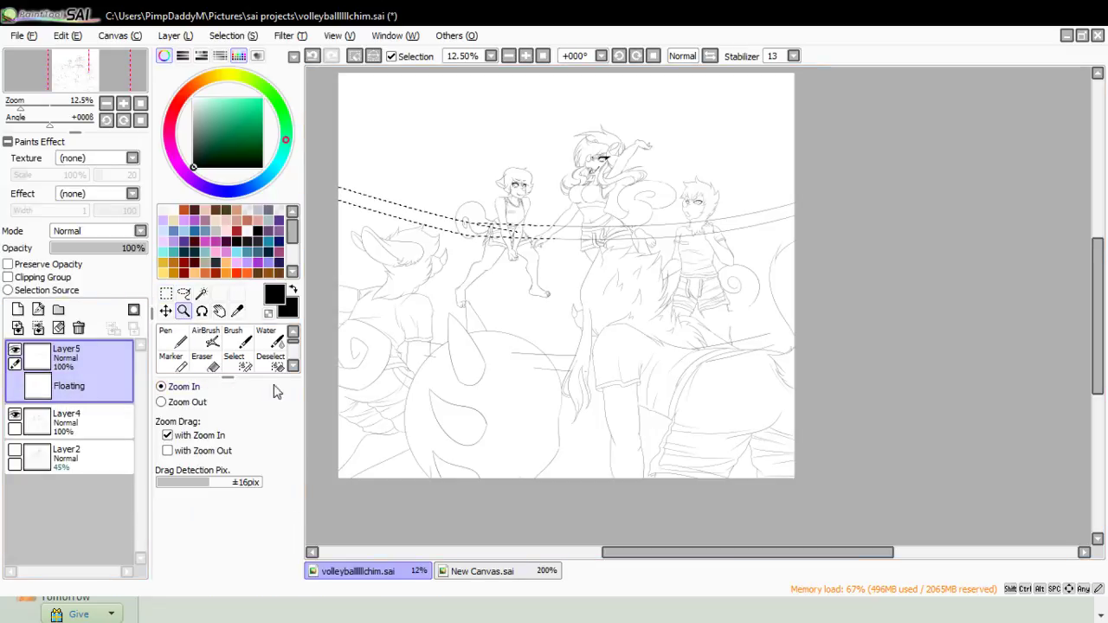
pyautogui.click(358, 421)
pyautogui.click(455, 332)
pyautogui.click(452, 332)
pyautogui.click(452, 332)
pyautogui.click(453, 332)
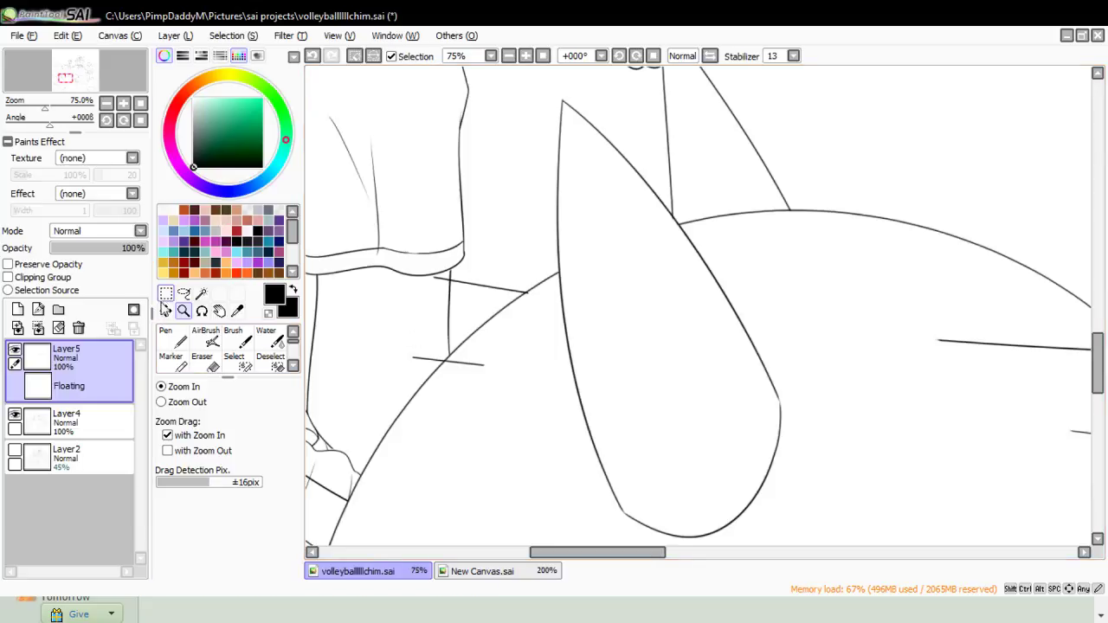
pyautogui.click(165, 295)
pyautogui.click(378, 312)
pyautogui.moveTo(595, 554); pyautogui.dragTo(510, 568)
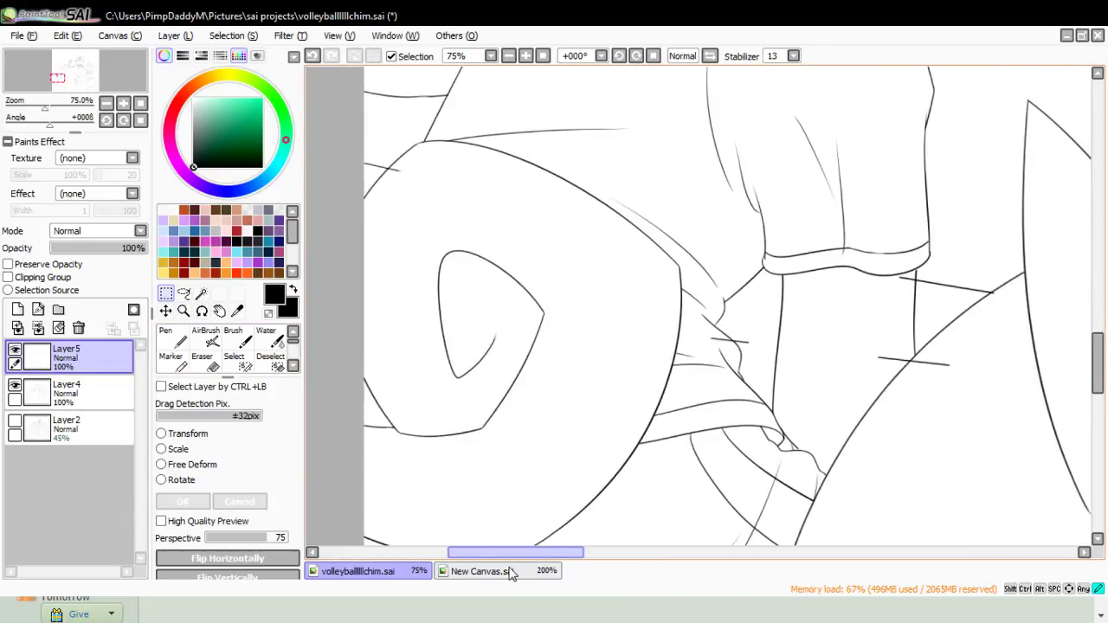
pyautogui.press('e')
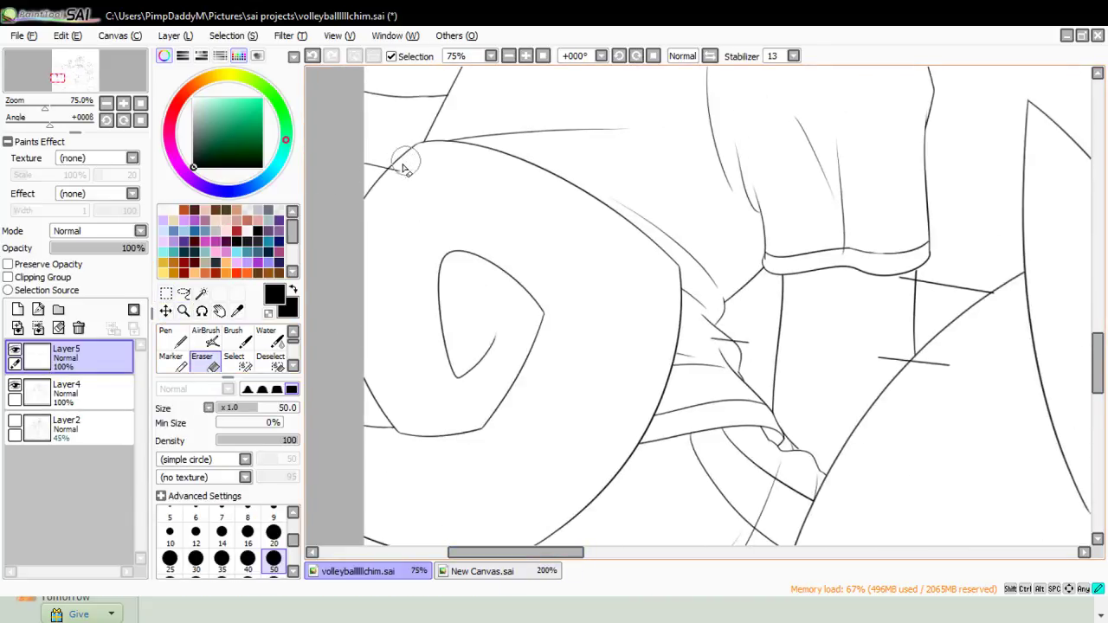
pyautogui.moveTo(404, 168); pyautogui.dragTo(395, 171)
# - Redraw the lower net line between the left foreground figure's waist and arm with the size 3 Pen, erasing the excess
pyautogui.moveTo(543, 573); pyautogui.dragTo(583, 559)
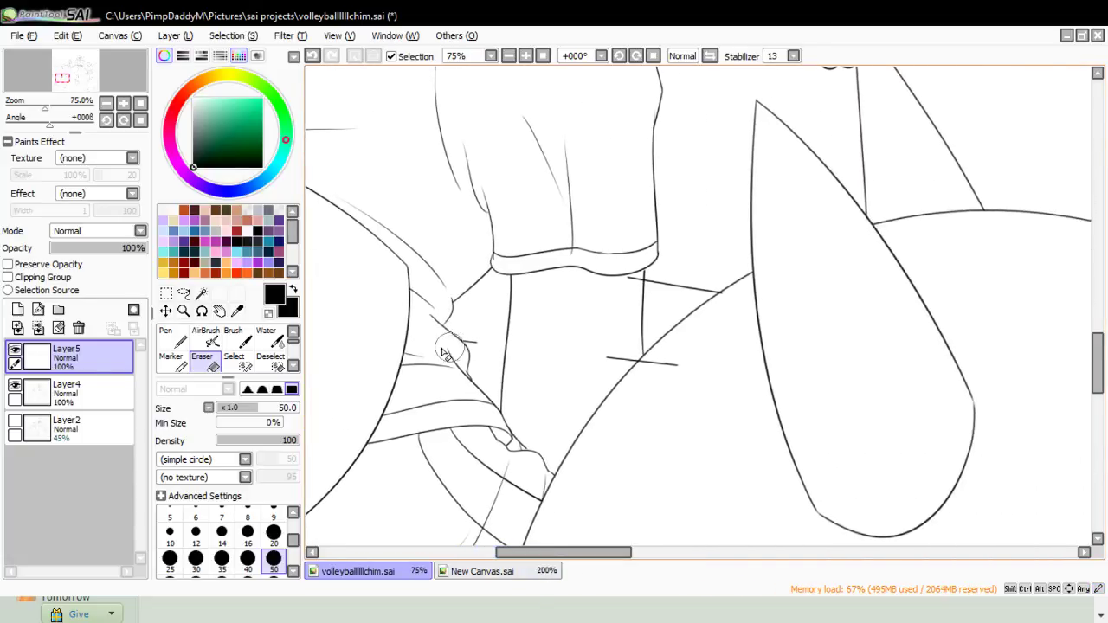
pyautogui.click(170, 336)
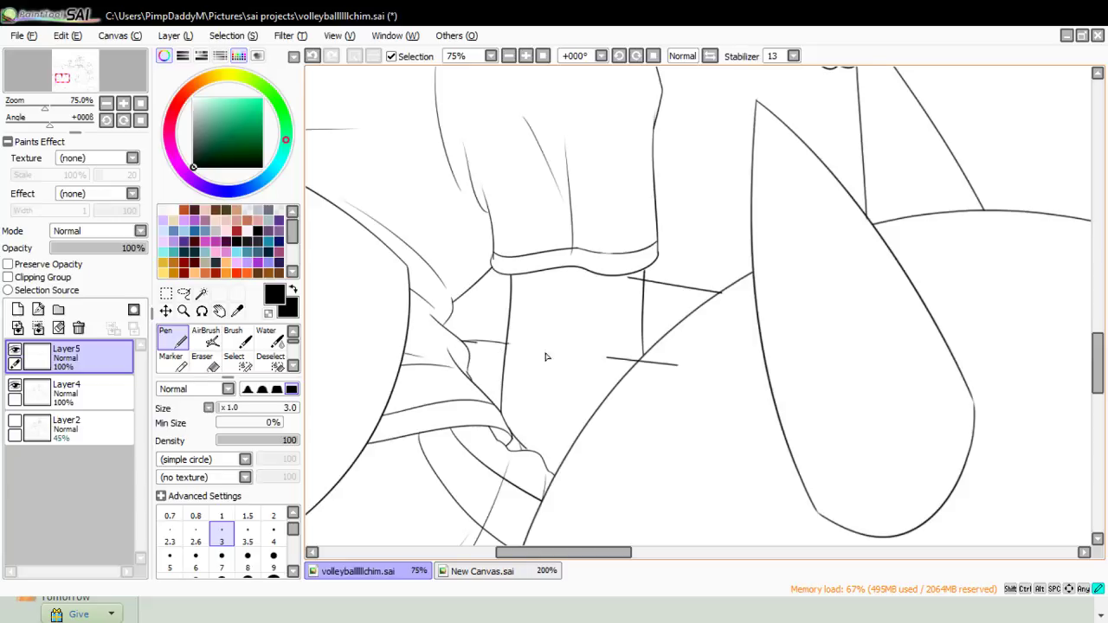
pyautogui.moveTo(546, 356); pyautogui.dragTo(548, 353)
pyautogui.hotkey('ctrl', 'z')
pyautogui.moveTo(462, 341); pyautogui.dragTo(549, 350)
pyautogui.click(204, 360)
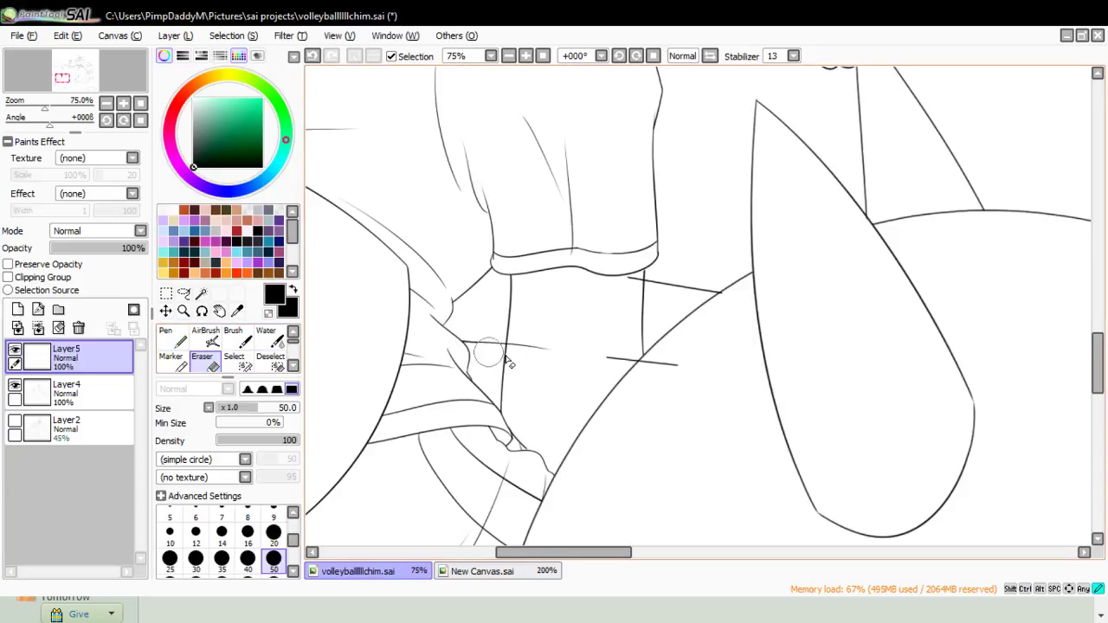
pyautogui.moveTo(517, 343); pyautogui.dragTo(541, 349)
# - Erase the net line parts overlapping the left foreground figure's arm and the large round foreground shape
pyautogui.moveTo(618, 369); pyautogui.dragTo(665, 361)
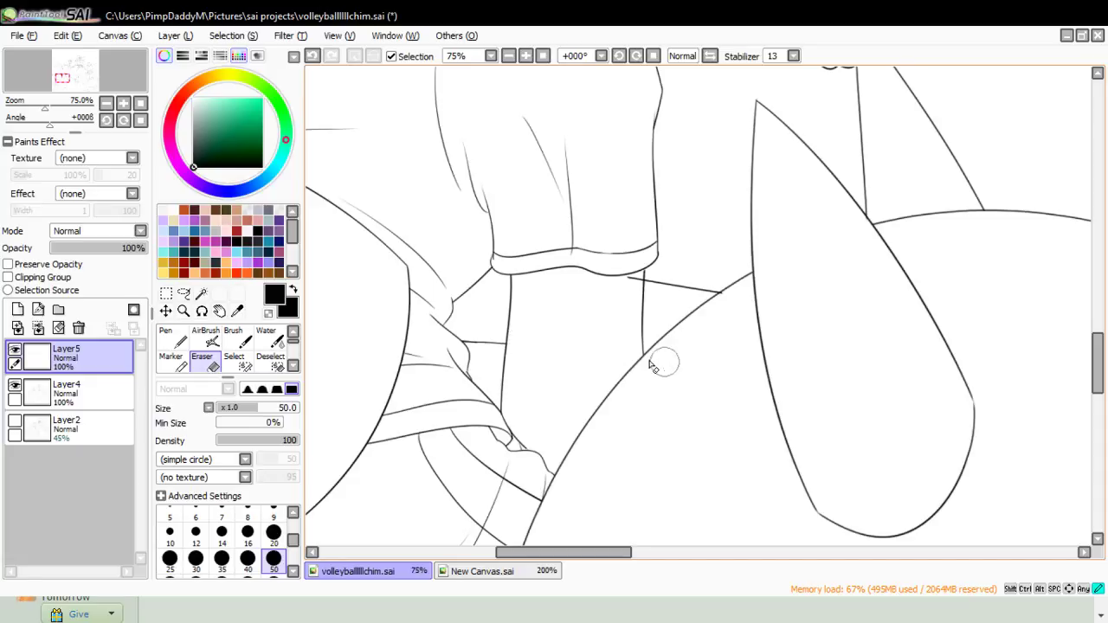
pyautogui.moveTo(629, 284); pyautogui.dragTo(635, 283)
pyautogui.moveTo(736, 290); pyautogui.dragTo(720, 315)
pyautogui.moveTo(594, 552); pyautogui.dragTo(699, 550)
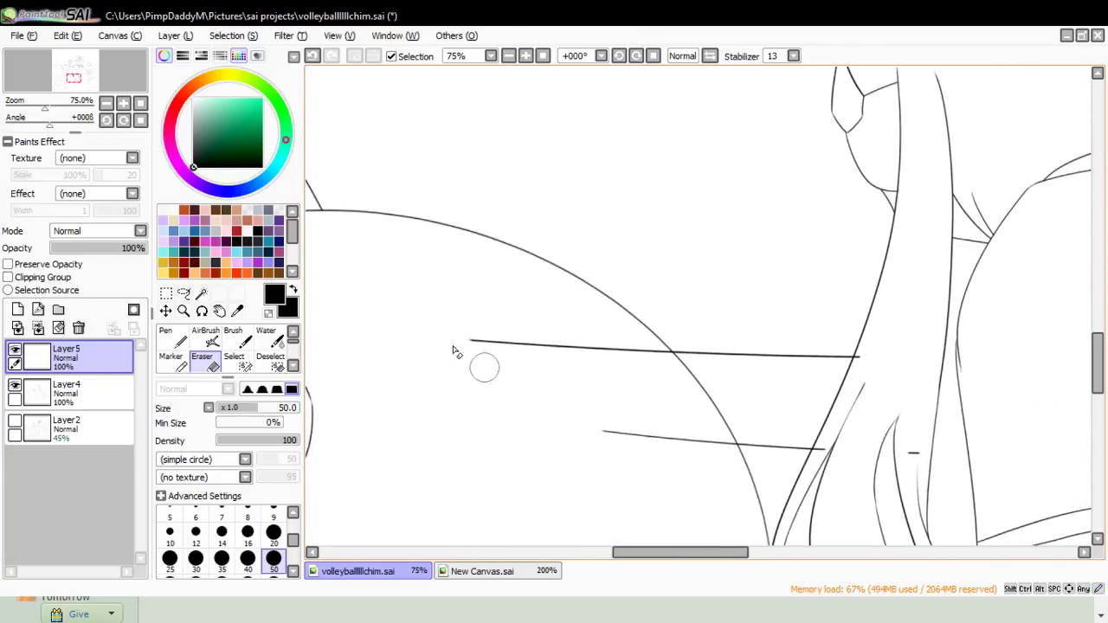
pyautogui.moveTo(544, 378)
pyautogui.mouseDown()
pyautogui.moveTo(571, 364)
pyautogui.moveTo(581, 341)
pyautogui.moveTo(568, 310)
pyautogui.moveTo(672, 367)
pyautogui.moveTo(565, 413)
pyautogui.moveTo(566, 400)
pyautogui.moveTo(706, 460)
pyautogui.moveTo(734, 456)
pyautogui.mouseUp()
# - Draw two net line segments with the size 3 Pen across the right foreground figure's long hair and sleeve edge
pyautogui.moveTo(693, 552); pyautogui.dragTo(735, 552)
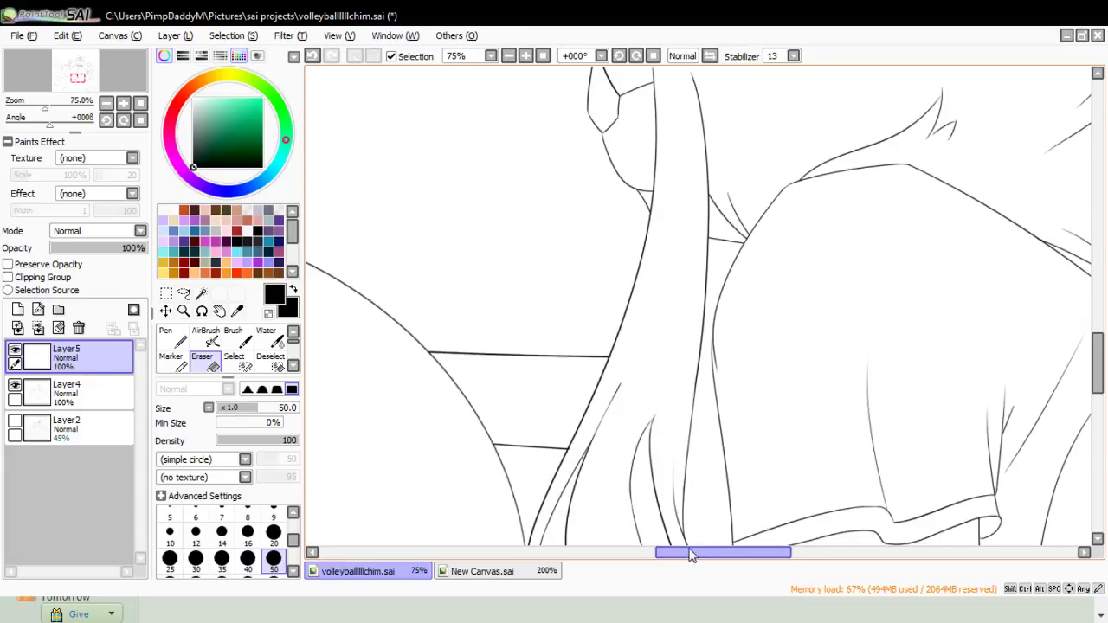
pyautogui.moveTo(692, 551); pyautogui.dragTo(725, 561)
pyautogui.click(170, 339)
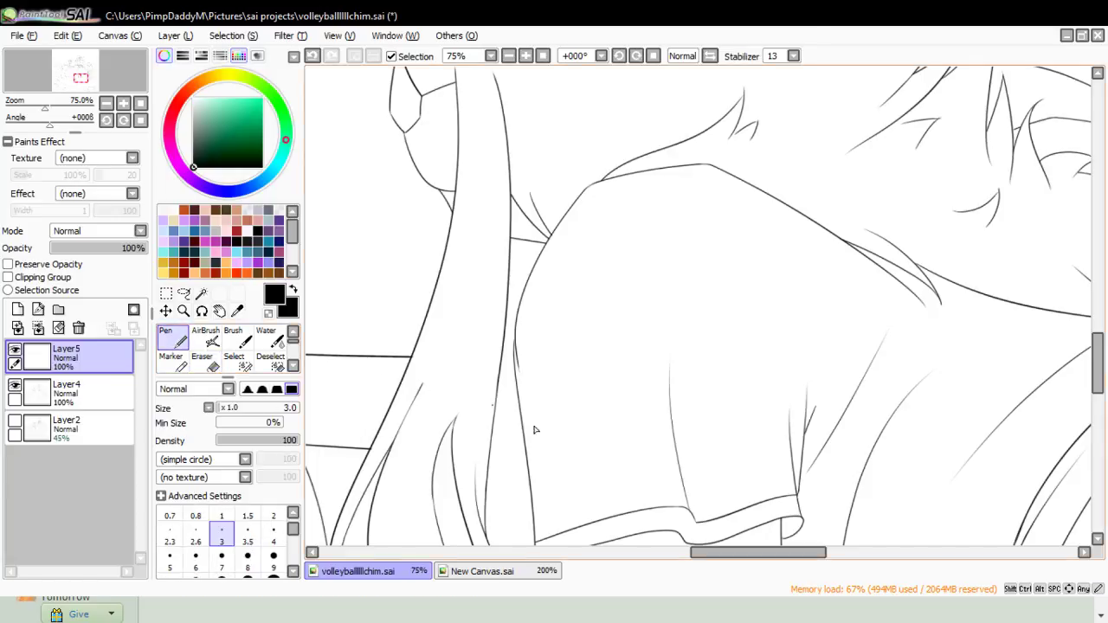
pyautogui.moveTo(515, 450); pyautogui.dragTo(603, 440)
pyautogui.hotkey('ctrl', 'z')
pyautogui.moveTo(410, 452); pyautogui.dragTo(574, 446)
pyautogui.moveTo(451, 368); pyautogui.dragTo(600, 364)
# - Erase the new net segments where they overlap the hair strands and sleeve, keeping only the pieces in the gaps
pyautogui.click(206, 357)
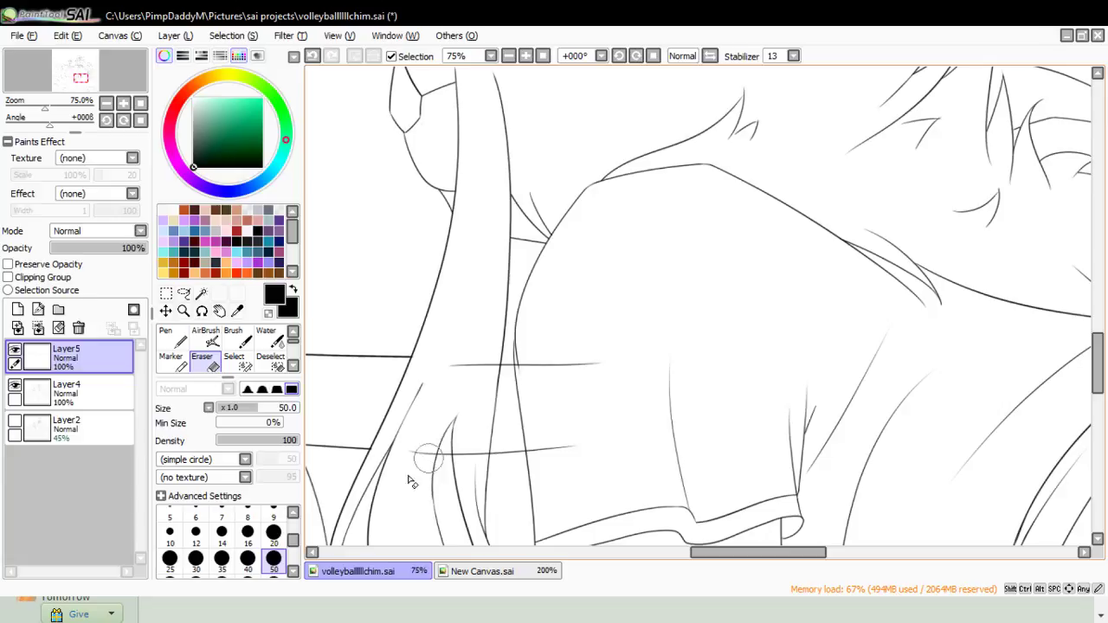
pyautogui.moveTo(409, 476)
pyautogui.mouseDown()
pyautogui.moveTo(421, 450)
pyautogui.moveTo(422, 467)
pyautogui.moveTo(432, 421)
pyautogui.moveTo(425, 483)
pyautogui.mouseUp()
pyautogui.moveTo(465, 448); pyautogui.dragTo(462, 463)
pyautogui.moveTo(482, 478)
pyautogui.mouseDown()
pyautogui.moveTo(450, 448)
pyautogui.moveTo(452, 350)
pyautogui.moveTo(485, 372)
pyautogui.moveTo(491, 348)
pyautogui.moveTo(597, 364)
pyautogui.mouseUp()
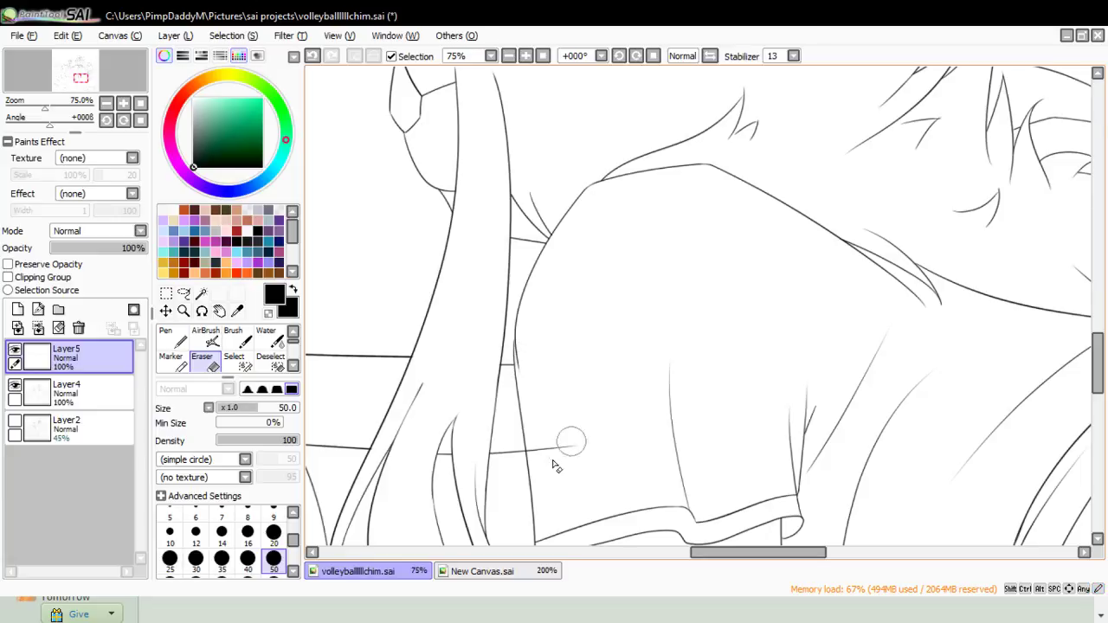
pyautogui.moveTo(569, 440)
pyautogui.mouseDown()
pyautogui.moveTo(534, 448)
pyautogui.moveTo(562, 451)
pyautogui.mouseUp()
# - Erase the two old lower net segments crossing the right foreground figure's back on Layer5 with the size 50 Eraser
pyautogui.moveTo(692, 553); pyautogui.dragTo(850, 551)
pyautogui.moveTo(407, 320)
pyautogui.mouseDown()
pyautogui.moveTo(520, 289)
pyautogui.moveTo(636, 280)
pyautogui.mouseUp()
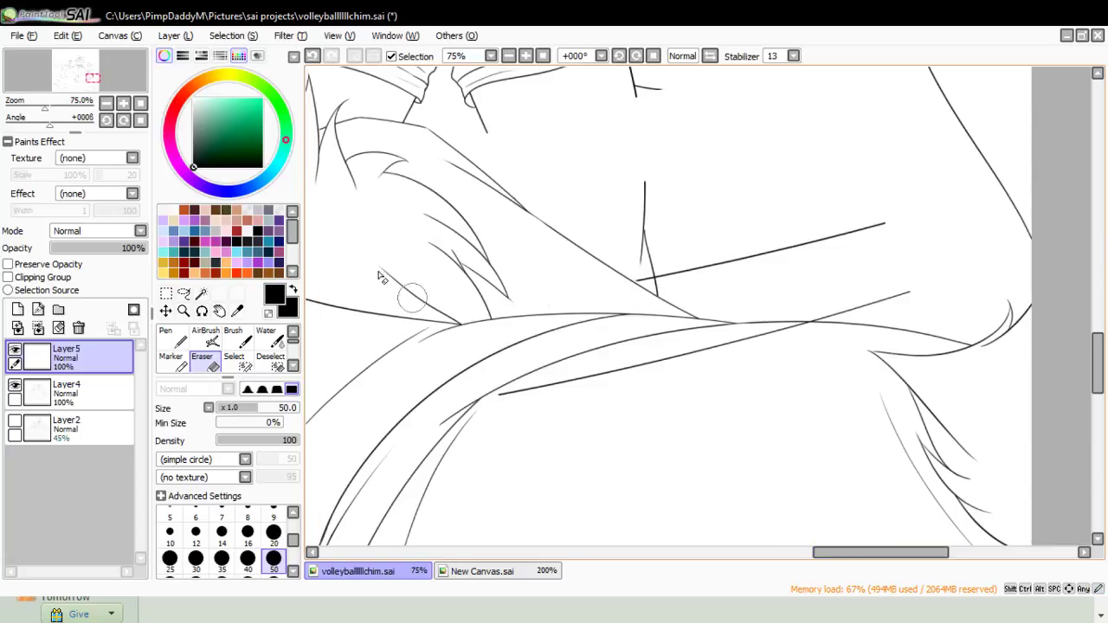
pyautogui.click(183, 311)
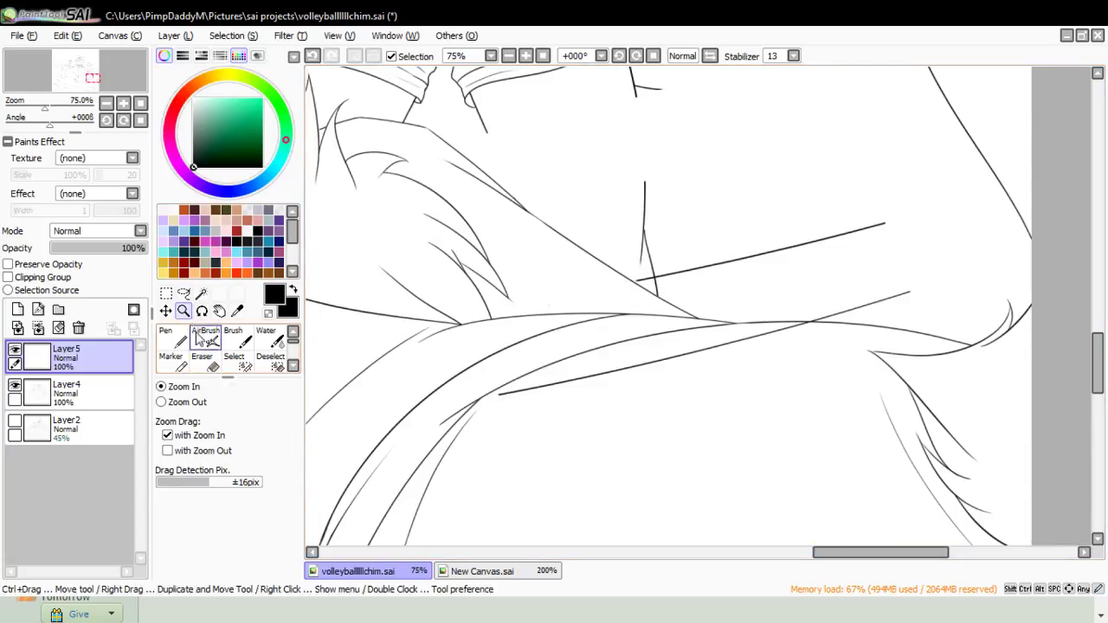
pyautogui.click(498, 468)
pyautogui.click(407, 453)
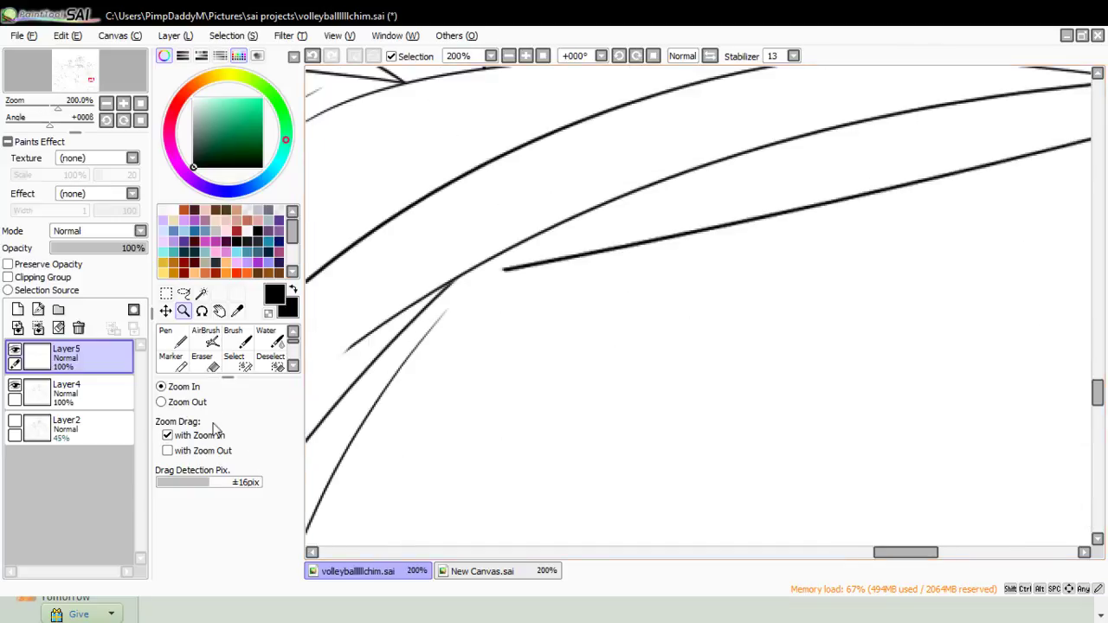
pyautogui.click(450, 439)
pyautogui.click(444, 451)
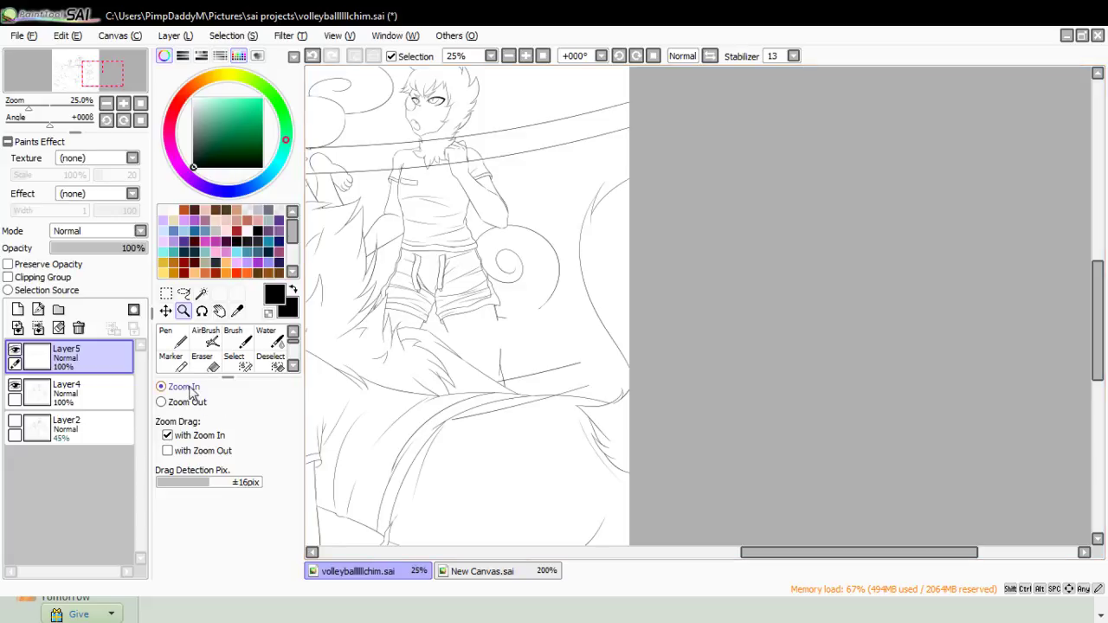
pyautogui.click(567, 370)
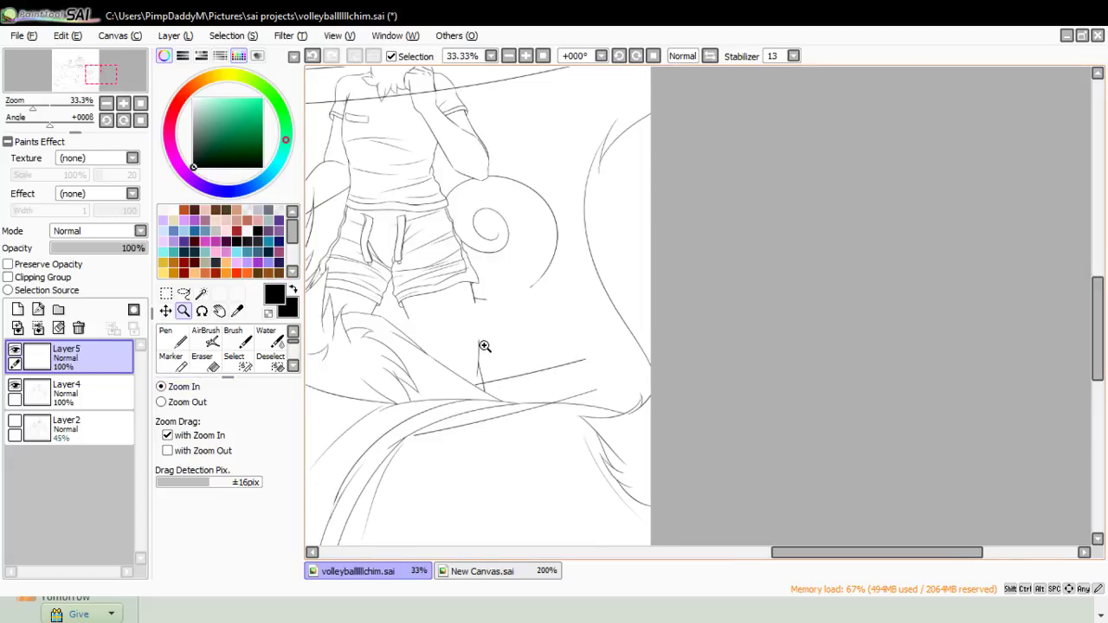
pyautogui.click(452, 350)
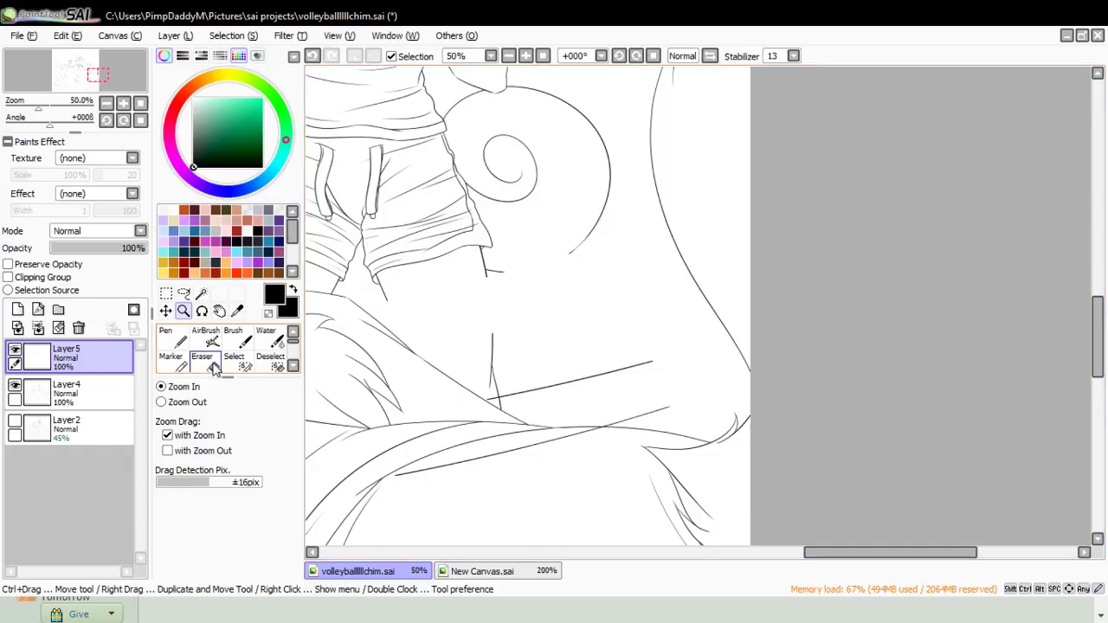
pyautogui.click(213, 368)
pyautogui.moveTo(473, 408); pyautogui.dragTo(639, 365)
pyautogui.moveTo(553, 422)
pyautogui.mouseDown()
pyautogui.moveTo(569, 447)
pyautogui.moveTo(428, 469)
pyautogui.mouseUp()
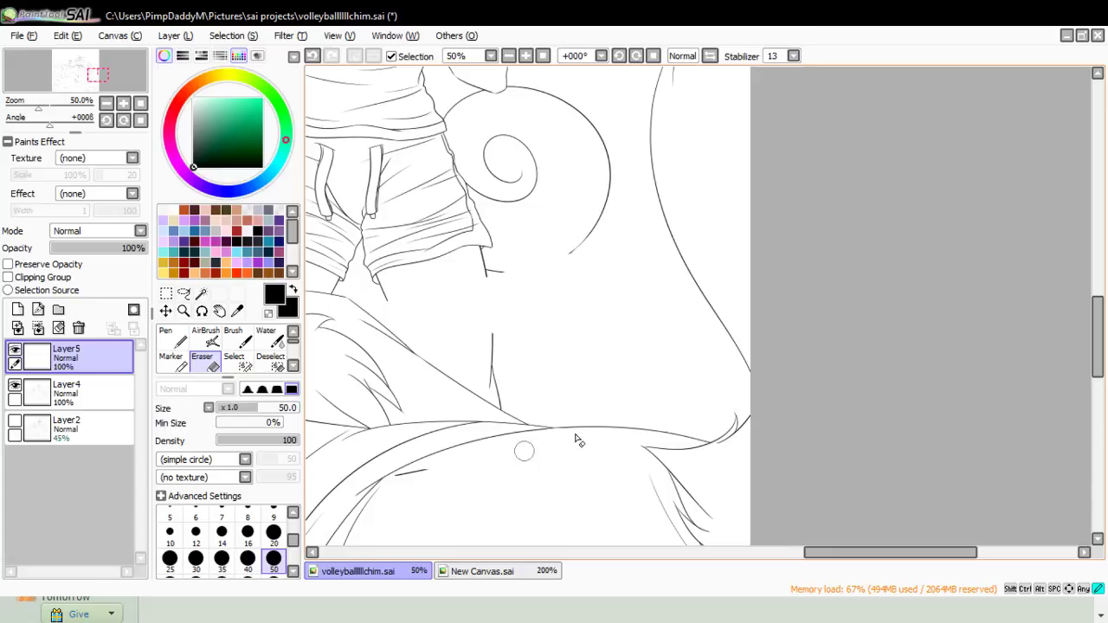
# - Draw two curved lower net lines with the size 3 Pen from the foreground figure's hair, below the background figure's shorts, to the tail
pyautogui.click(167, 339)
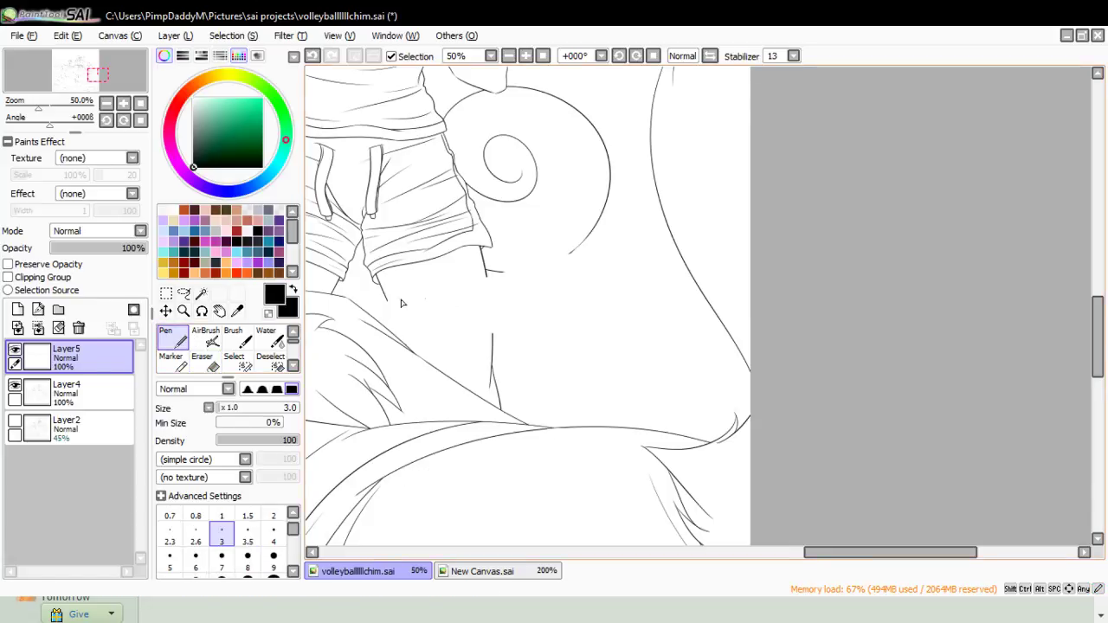
pyautogui.moveTo(347, 312); pyautogui.dragTo(686, 222)
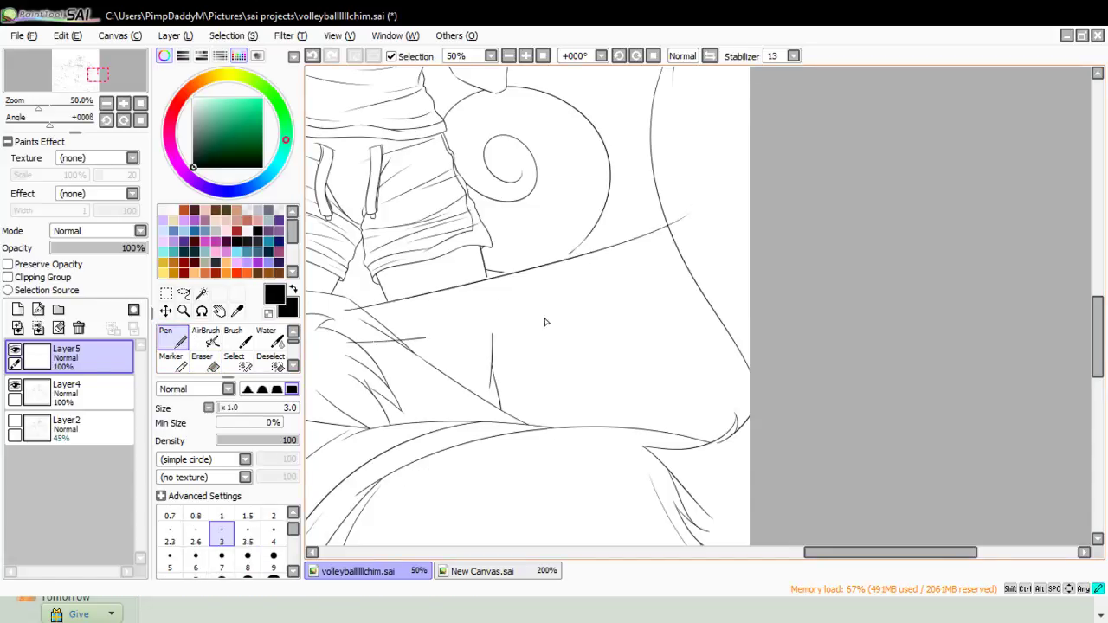
pyautogui.moveTo(545, 322)
pyautogui.mouseDown()
pyautogui.moveTo(694, 274)
pyautogui.moveTo(715, 257)
pyautogui.mouseUp()
pyautogui.hotkey('ctrl', 'z')
pyautogui.moveTo(362, 351); pyautogui.dragTo(727, 253)
pyautogui.hotkey('ctrl', 'z')
pyautogui.moveTo(368, 353)
pyautogui.mouseDown()
pyautogui.moveTo(741, 245)
pyautogui.moveTo(752, 232)
pyautogui.mouseUp()
pyautogui.hotkey('ctrl', 'z')
pyautogui.hotkey('ctrl', 'z')
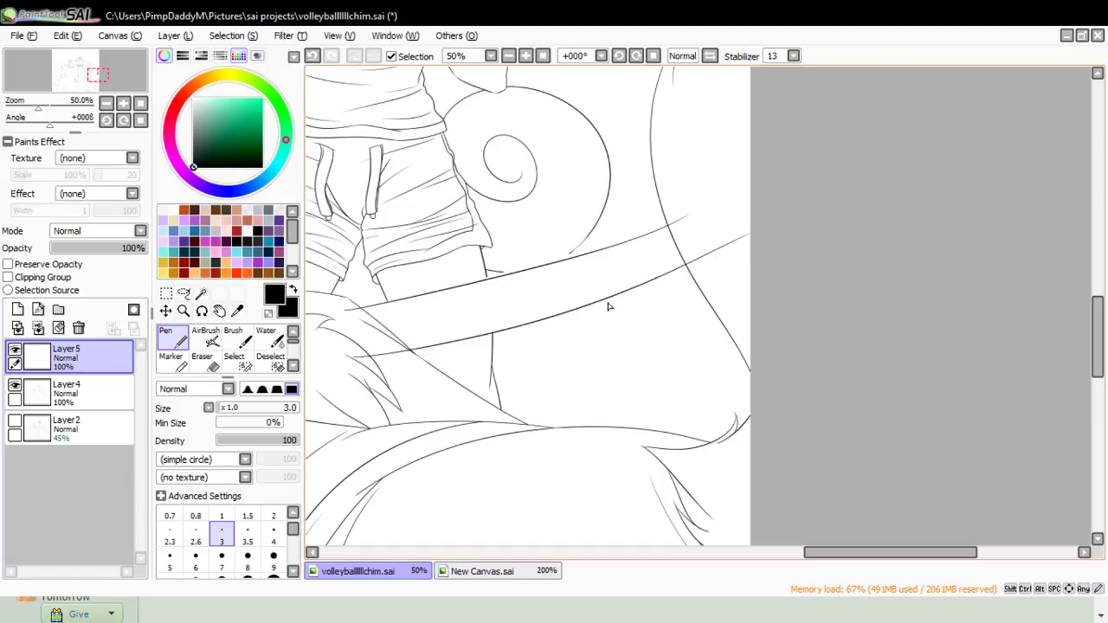
# - Examine the redrawn lower net lines against the whole drawing
pyautogui.click(201, 312)
pyautogui.click(183, 310)
pyautogui.click(161, 401)
pyautogui.click(621, 307)
pyautogui.click(624, 305)
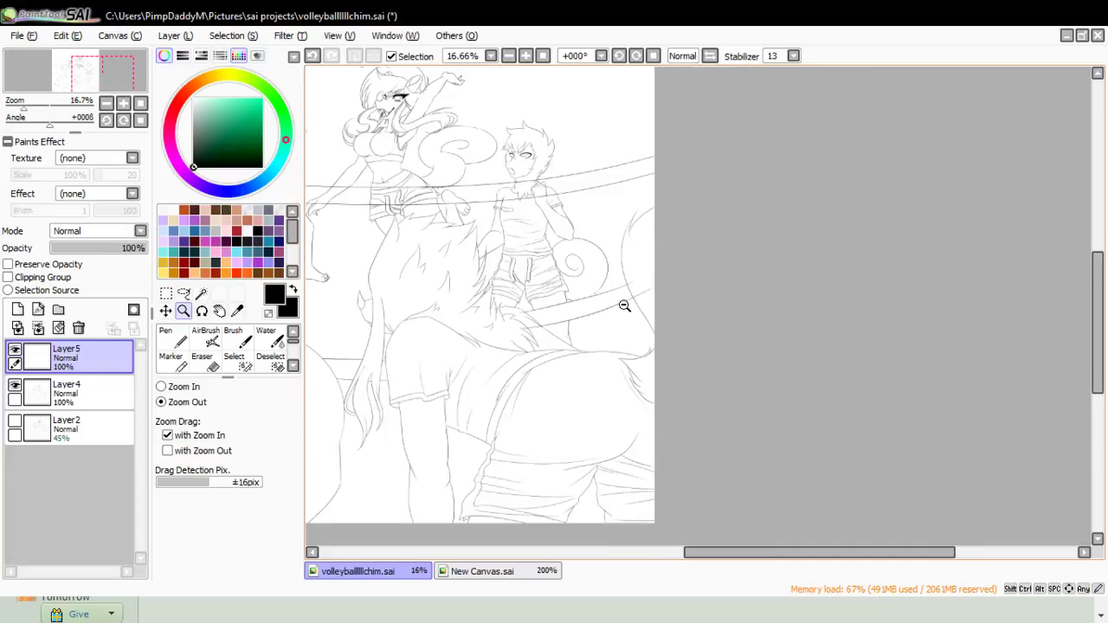
pyautogui.click(624, 306)
pyautogui.click(603, 292)
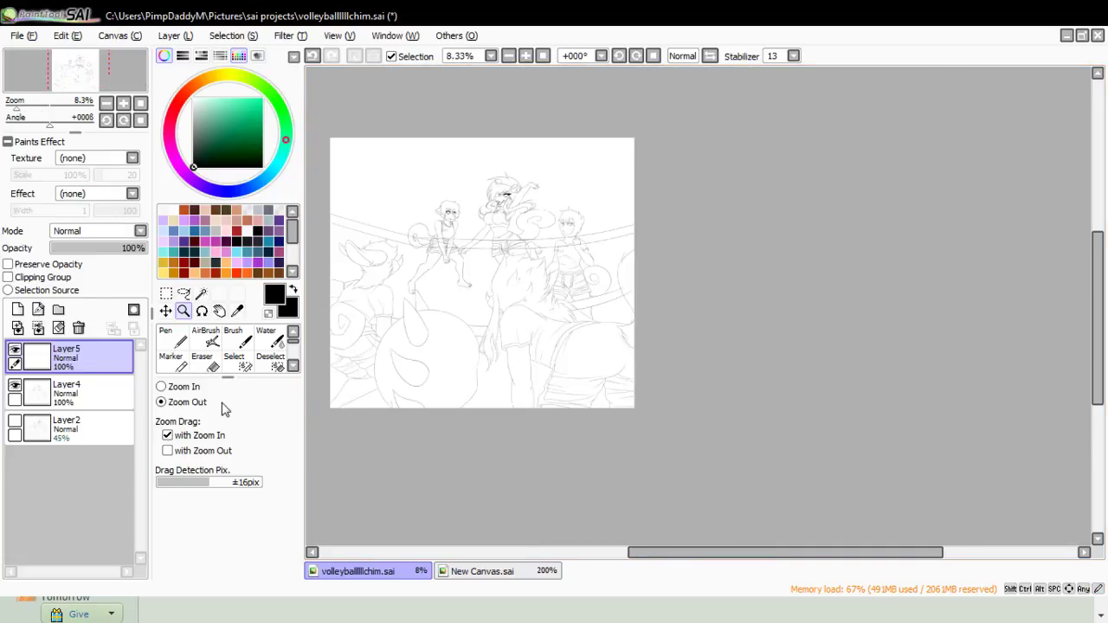
# - Erase the ends of the new lower net lines where they overlap the foreground figure's hair and tail
pyautogui.click(180, 387)
pyautogui.click(632, 282)
pyautogui.click(637, 266)
pyautogui.click(636, 268)
pyautogui.click(606, 313)
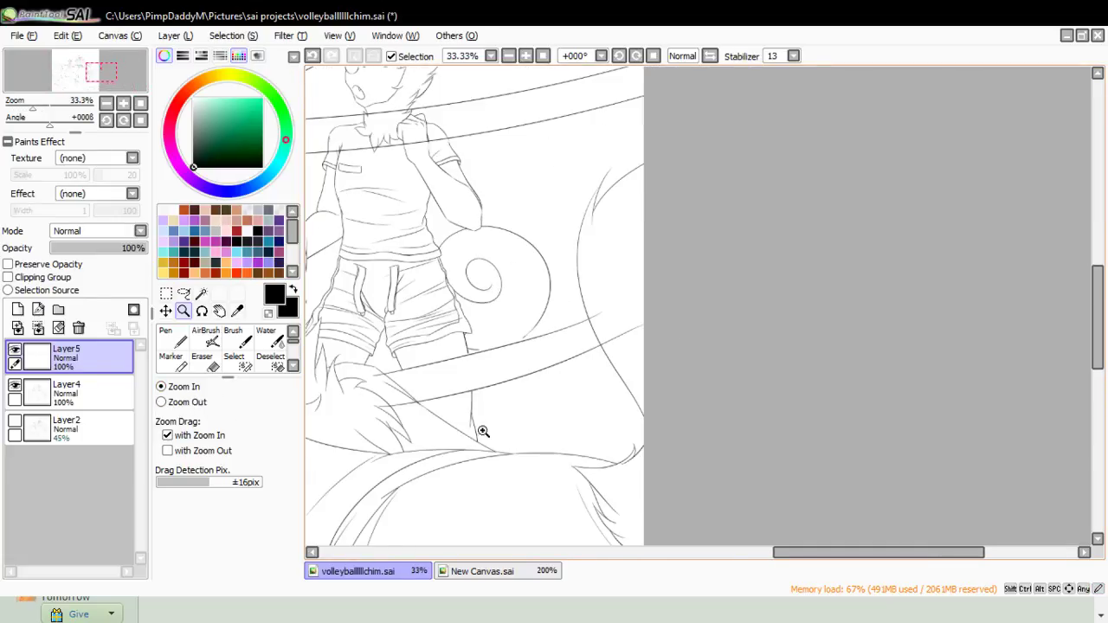
pyautogui.click(437, 449)
pyautogui.click(379, 348)
pyautogui.press('e')
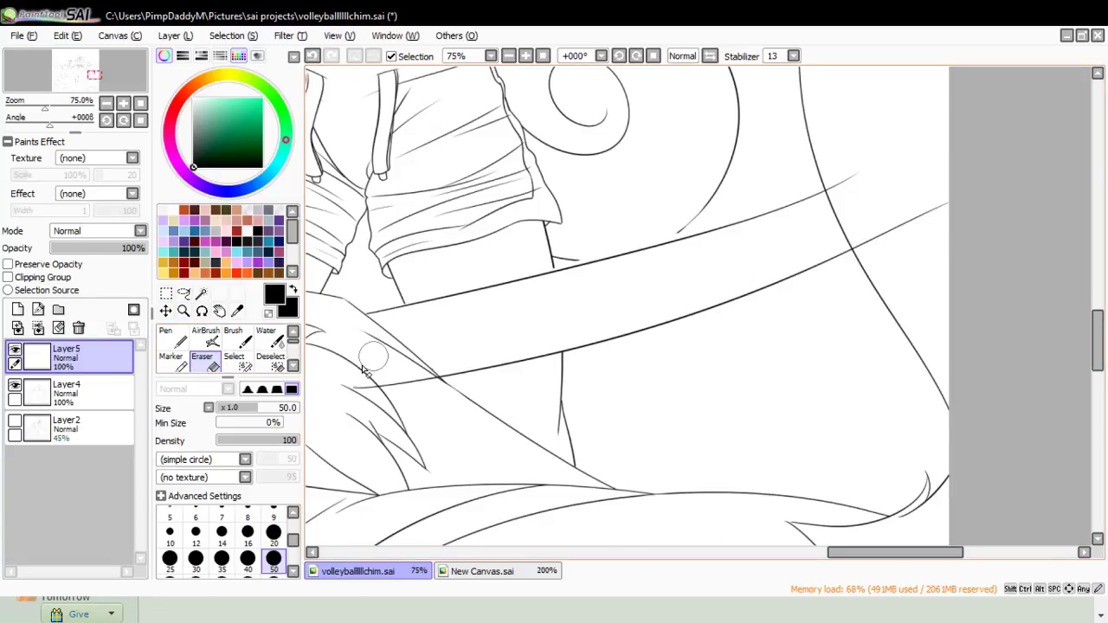
pyautogui.moveTo(355, 386)
pyautogui.mouseDown()
pyautogui.moveTo(385, 400)
pyautogui.moveTo(420, 388)
pyautogui.mouseUp()
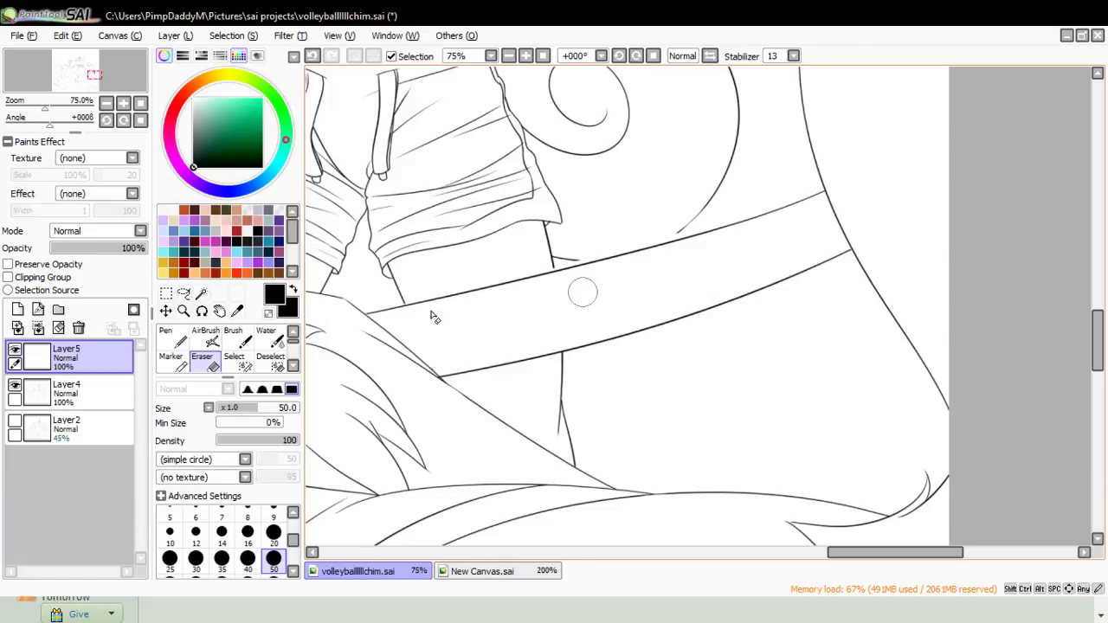
# - Extend the right background figure's leg lines and curled tail on Layer4 with the size 3 Pen until they reach the upper net line
pyautogui.click(183, 311)
pyautogui.click(382, 369)
pyautogui.click(370, 353)
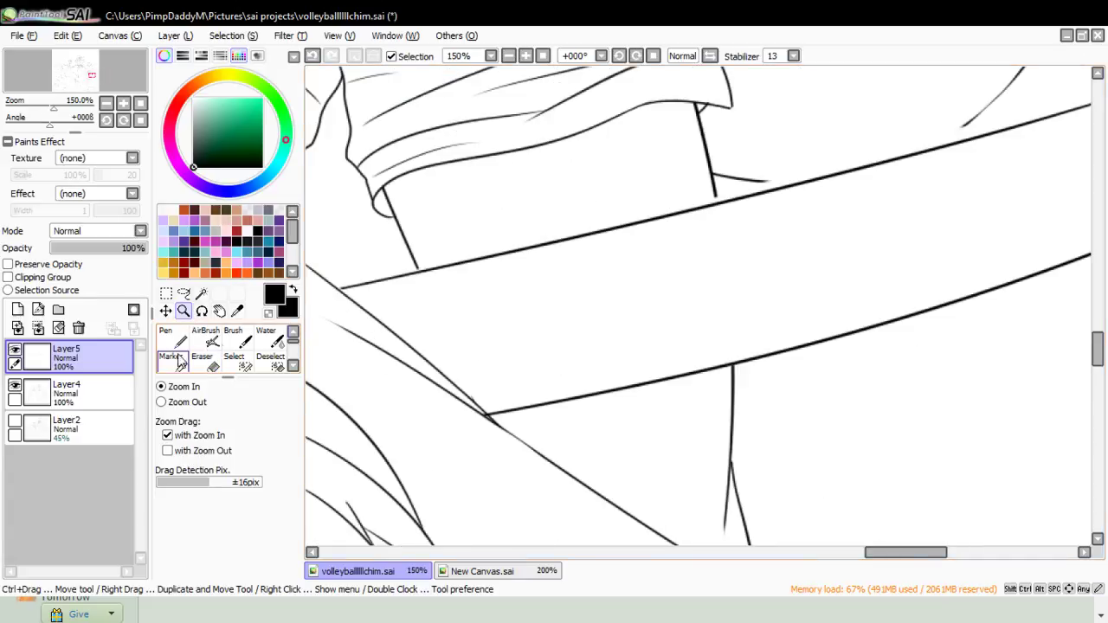
pyautogui.click(169, 339)
pyautogui.click(67, 391)
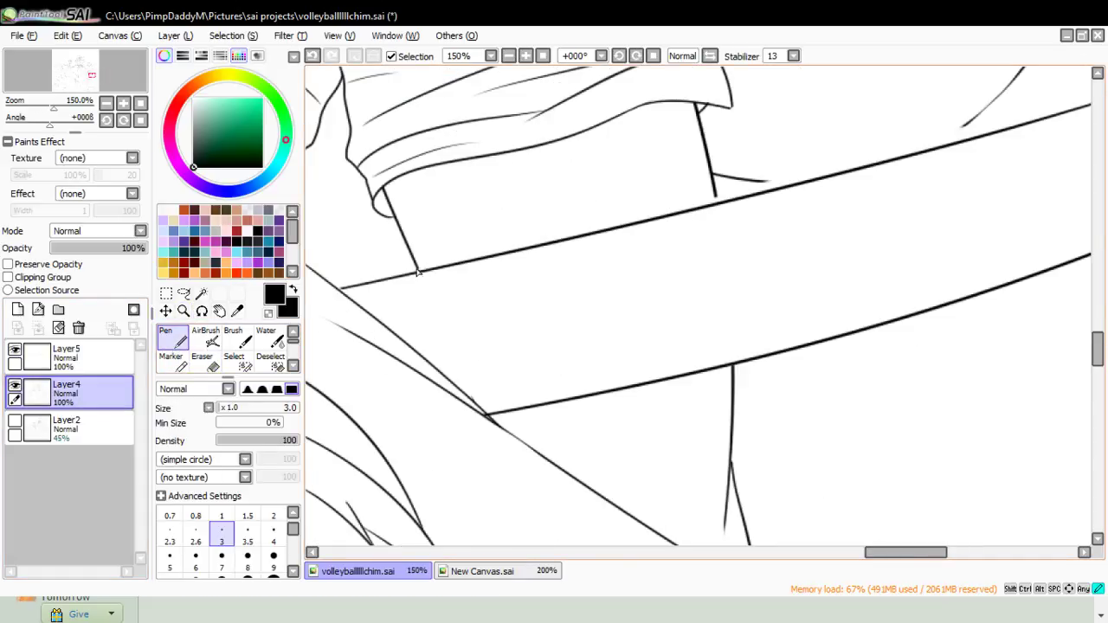
pyautogui.hotkey('ctrl', 'z')
pyautogui.moveTo(415, 269); pyautogui.dragTo(420, 274)
pyautogui.hotkey('ctrl', 'z')
pyautogui.moveTo(414, 265); pyautogui.dragTo(425, 277)
pyautogui.hotkey('ctrl', 'z')
pyautogui.moveTo(714, 190)
pyautogui.mouseDown()
pyautogui.moveTo(718, 203)
pyautogui.moveTo(858, 171)
pyautogui.mouseUp()
pyautogui.hotkey('ctrl', 'z')
pyautogui.hotkey('ctrl', 'z')
pyautogui.moveTo(769, 181); pyautogui.dragTo(858, 173)
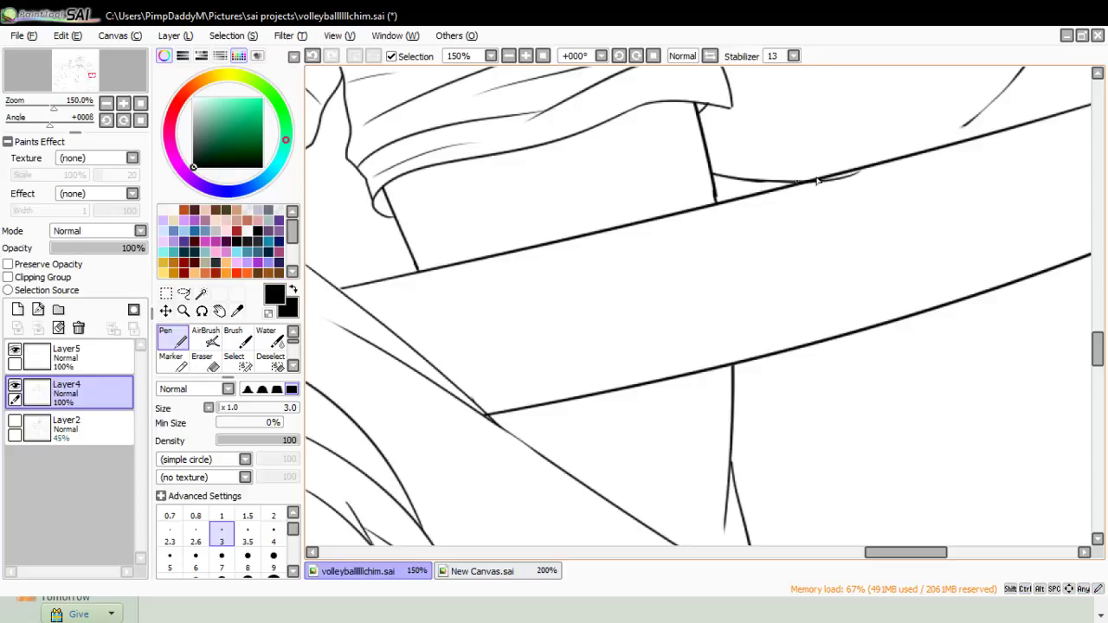
pyautogui.moveTo(983, 109)
pyautogui.mouseDown()
pyautogui.moveTo(876, 173)
pyautogui.moveTo(942, 151)
pyautogui.moveTo(874, 178)
pyautogui.mouseUp()
pyautogui.hotkey('ctrl', 'z')
pyautogui.hotkey('ctrl', 'z')
# - Erase the tail curve's overshoot below the upper net line on Layer4 with the size 20 Eraser
pyautogui.click(203, 360)
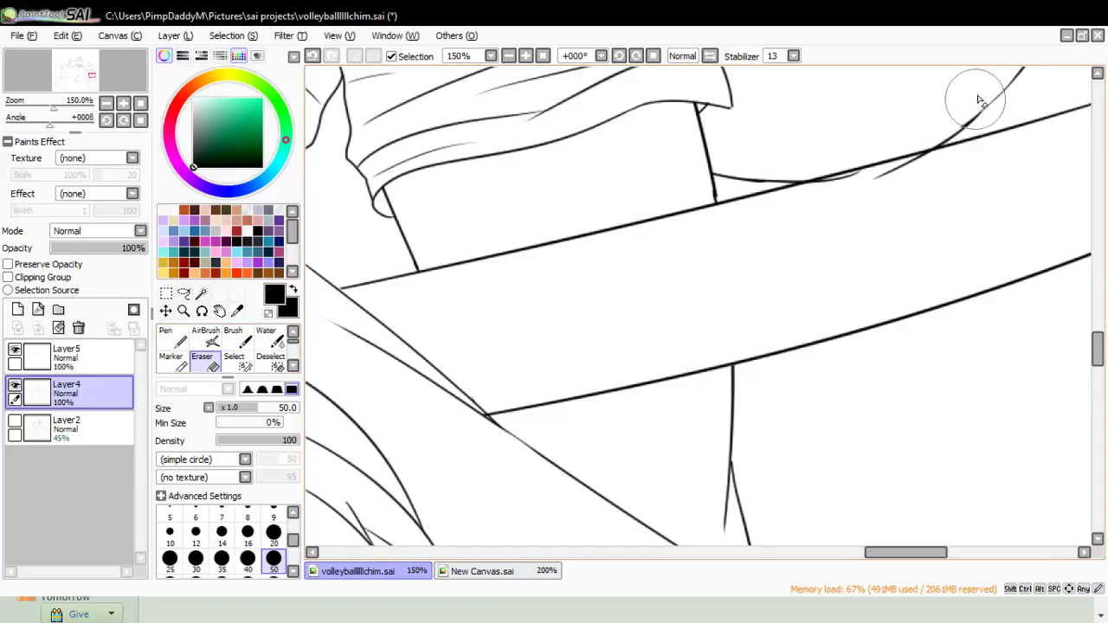
pyautogui.click(273, 532)
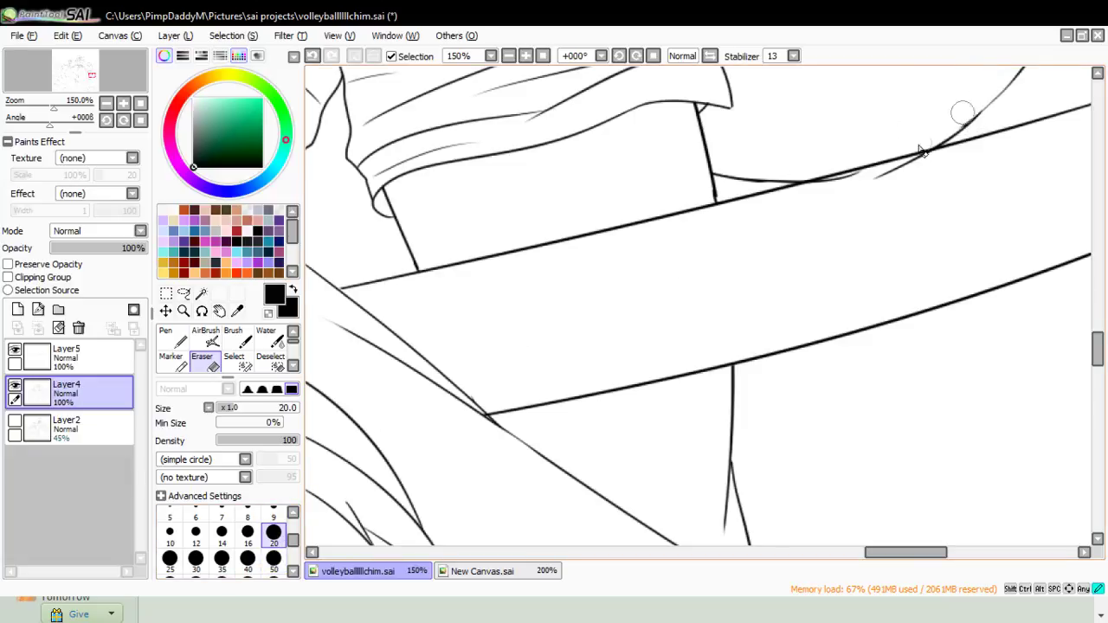
pyautogui.moveTo(967, 113)
pyautogui.mouseDown()
pyautogui.moveTo(936, 135)
pyautogui.moveTo(974, 116)
pyautogui.mouseUp()
pyautogui.moveTo(876, 187); pyautogui.dragTo(942, 157)
pyautogui.moveTo(844, 175)
pyautogui.mouseDown()
pyautogui.moveTo(860, 175)
pyautogui.moveTo(805, 193)
pyautogui.mouseUp()
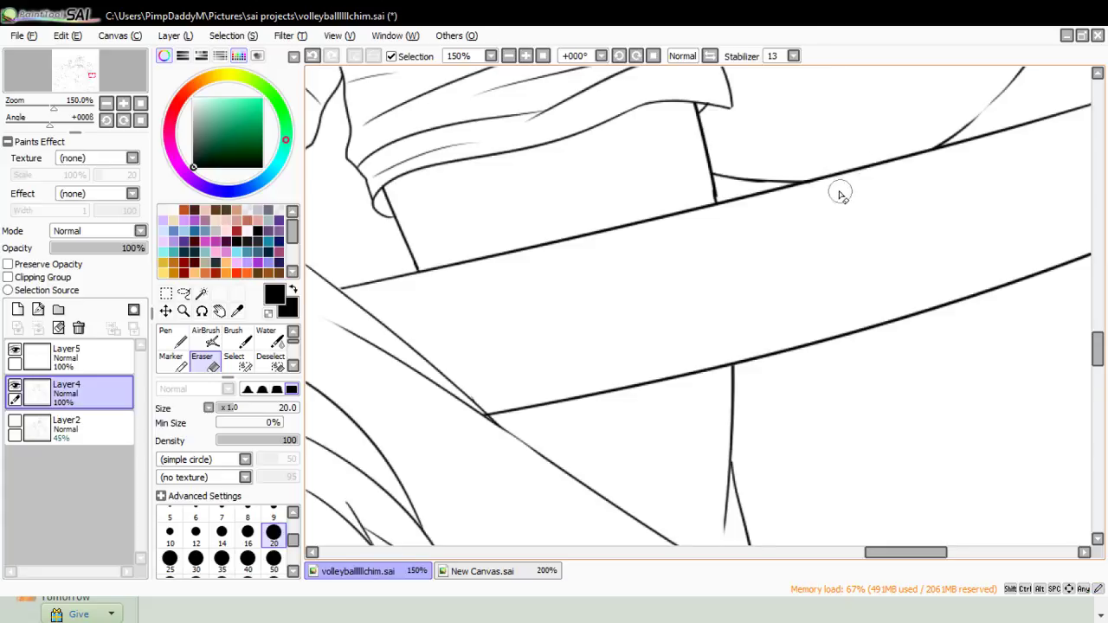
# - Trim the thick end of the right background figure's leg line where it meets the net with the size 20 Eraser
pyautogui.moveTo(716, 189)
pyautogui.mouseDown()
pyautogui.moveTo(722, 234)
pyautogui.moveTo(728, 223)
pyautogui.mouseUp()
pyautogui.hotkey('ctrl', 'z')
pyautogui.hotkey('ctrl', 'z')
pyautogui.hotkey('ctrl', 'z')
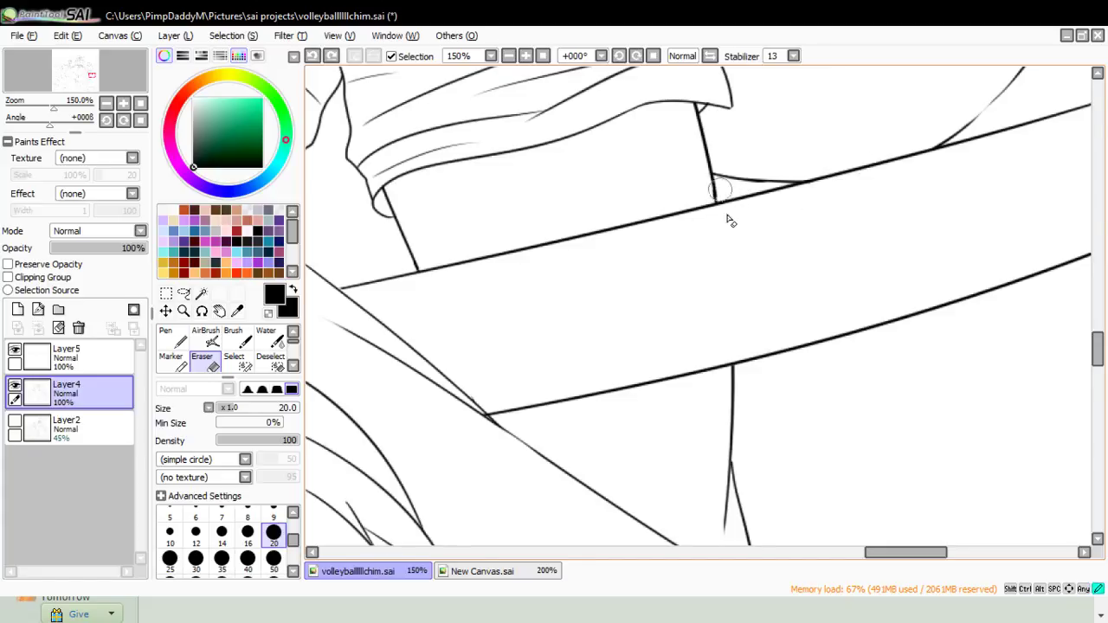
pyautogui.moveTo(729, 214); pyautogui.dragTo(717, 181)
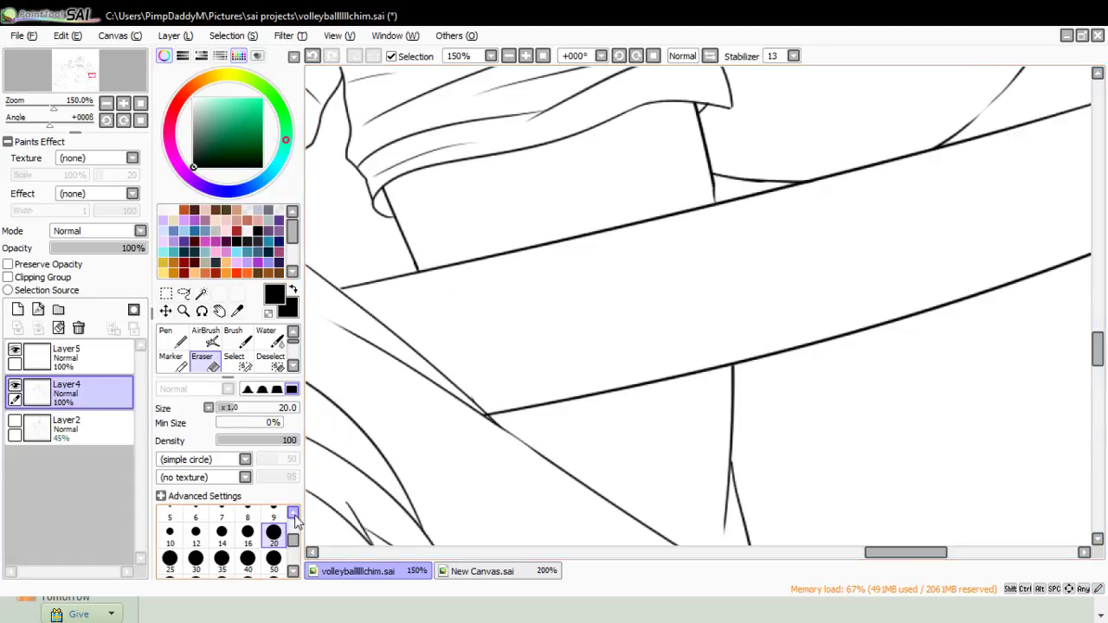
# - Clean up the lower net line's tip at the foreground hair on Layer5 with the Eraser at size 9
pyautogui.press('[')
pyautogui.press('[')
pyautogui.press('[')
pyautogui.press('[')
pyautogui.press('[')
pyautogui.hotkey('ctrl', 'z')
pyautogui.moveTo(460, 397); pyautogui.dragTo(499, 422)
pyautogui.hotkey('ctrl', 'z')
pyautogui.hotkey('ctrl', 'z')
pyautogui.hotkey('ctrl', 'z')
pyautogui.click(82, 357)
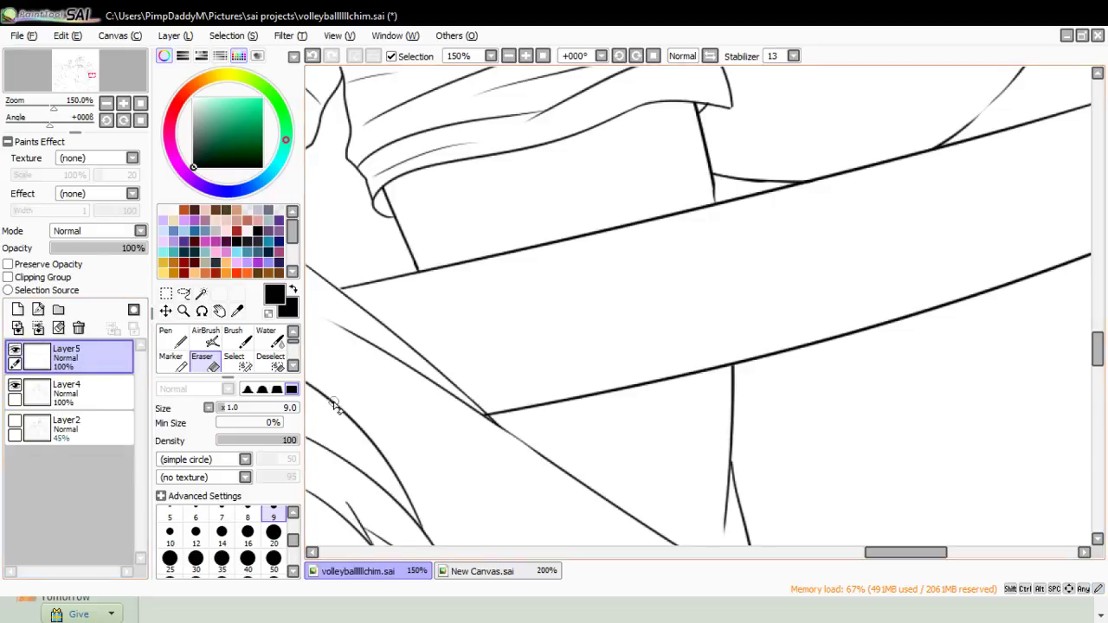
pyautogui.hotkey('ctrl', 'z')
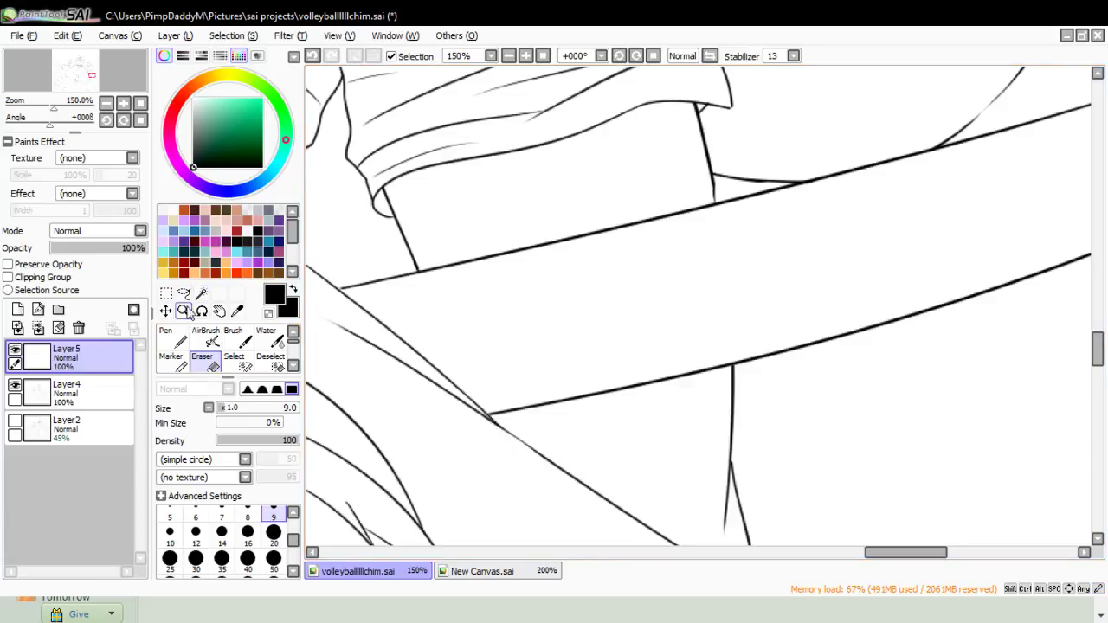
# - Select the area inside the upper net band on Layer5 with the Magic Wand
pyautogui.click(183, 310)
pyautogui.click(161, 402)
pyautogui.click(635, 286)
pyautogui.click(705, 258)
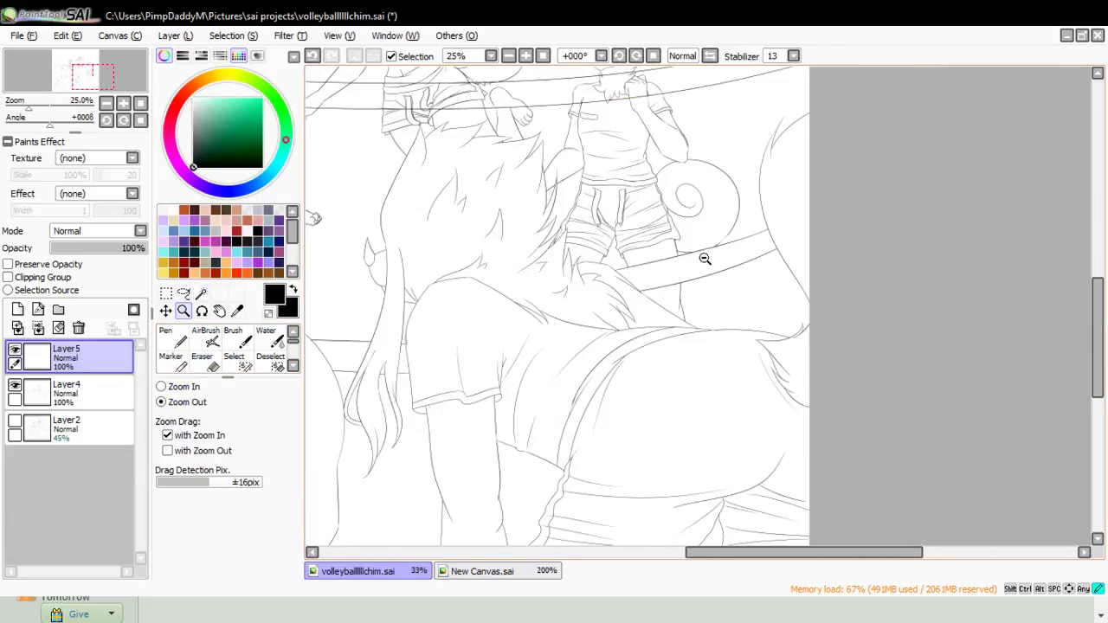
pyautogui.click(742, 259)
pyautogui.click(718, 294)
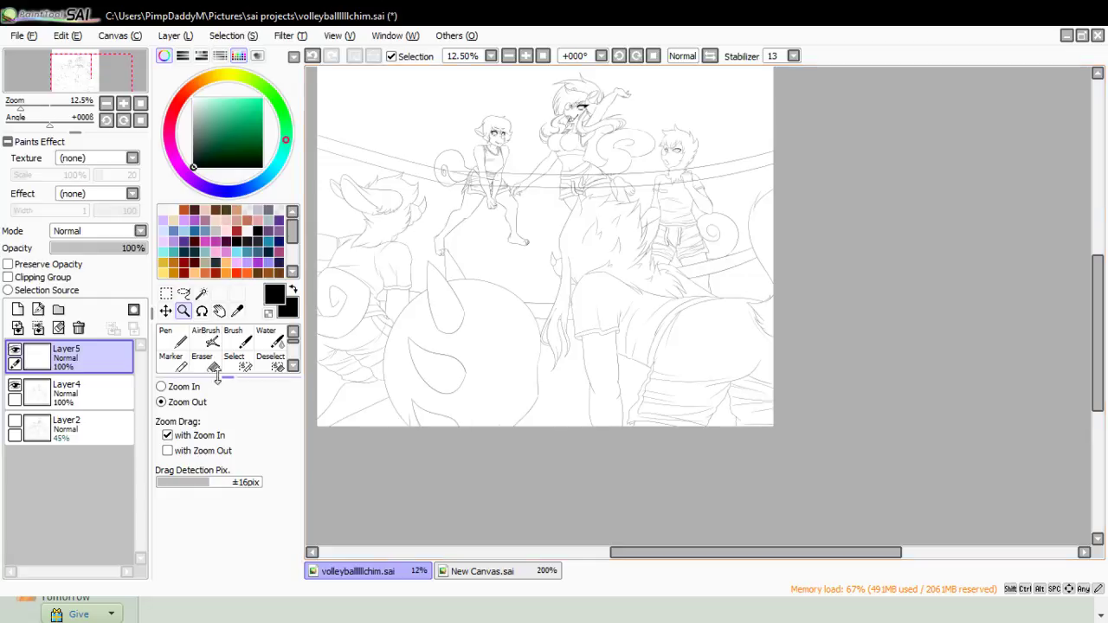
pyautogui.click(119, 397)
pyautogui.moveTo(184, 377); pyautogui.dragTo(184, 381)
pyautogui.click(528, 151)
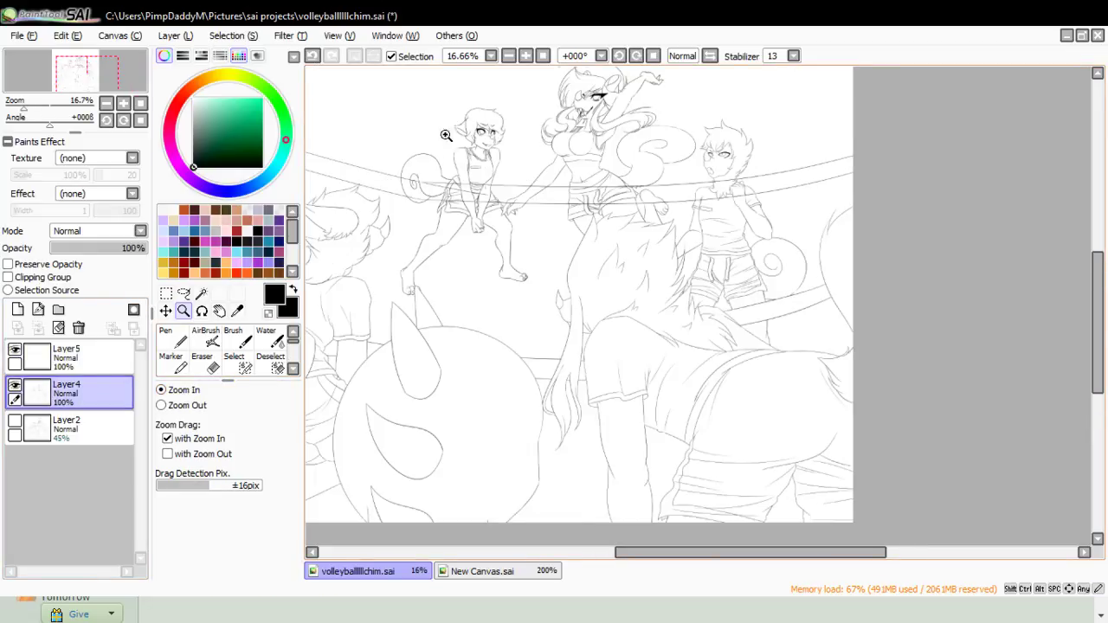
pyautogui.click(403, 166)
pyautogui.click(410, 184)
pyautogui.click(410, 190)
pyautogui.click(398, 199)
pyautogui.click(381, 217)
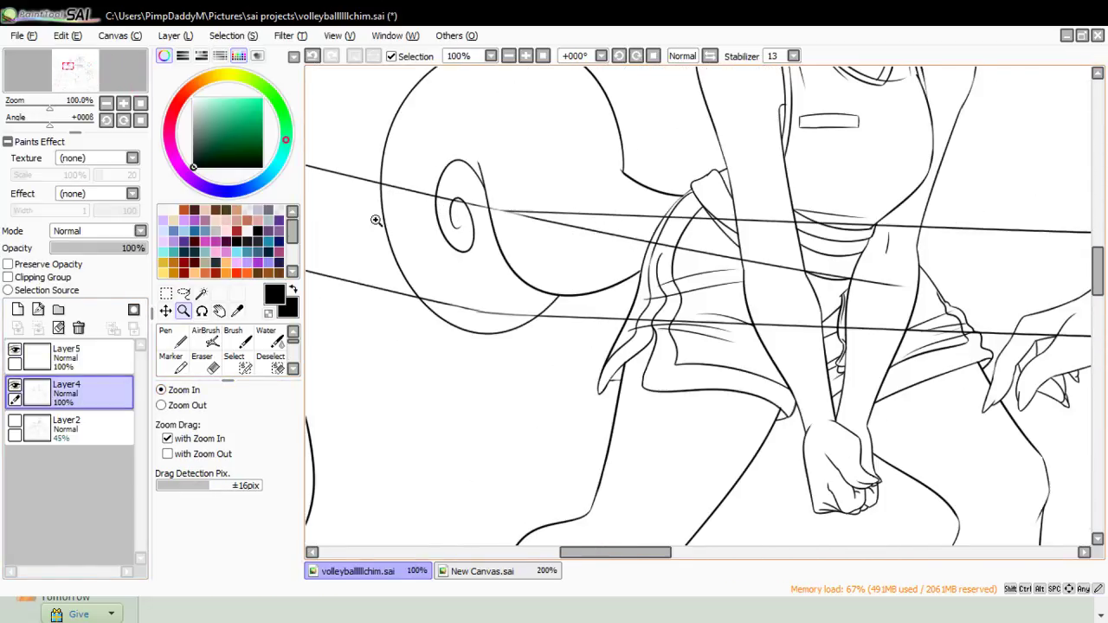
pyautogui.click(103, 371)
pyautogui.click(201, 293)
pyautogui.click(400, 239)
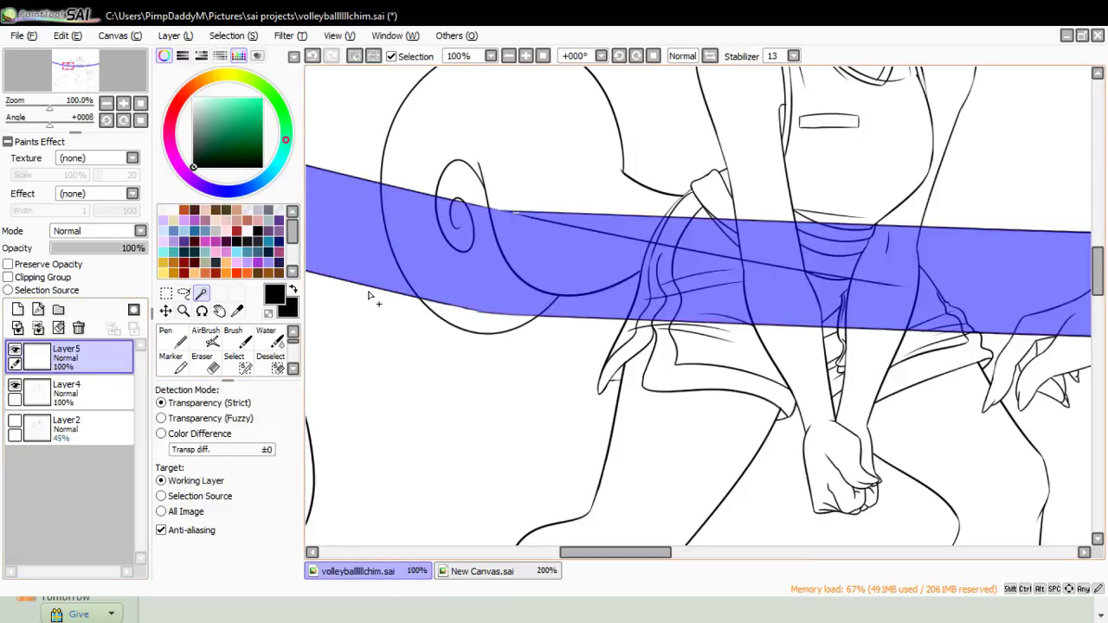
# - On Layer4, erase the left background figure's and outstretched arm's lines inside the selected net band with the Eraser at size 50
pyautogui.click(233, 351)
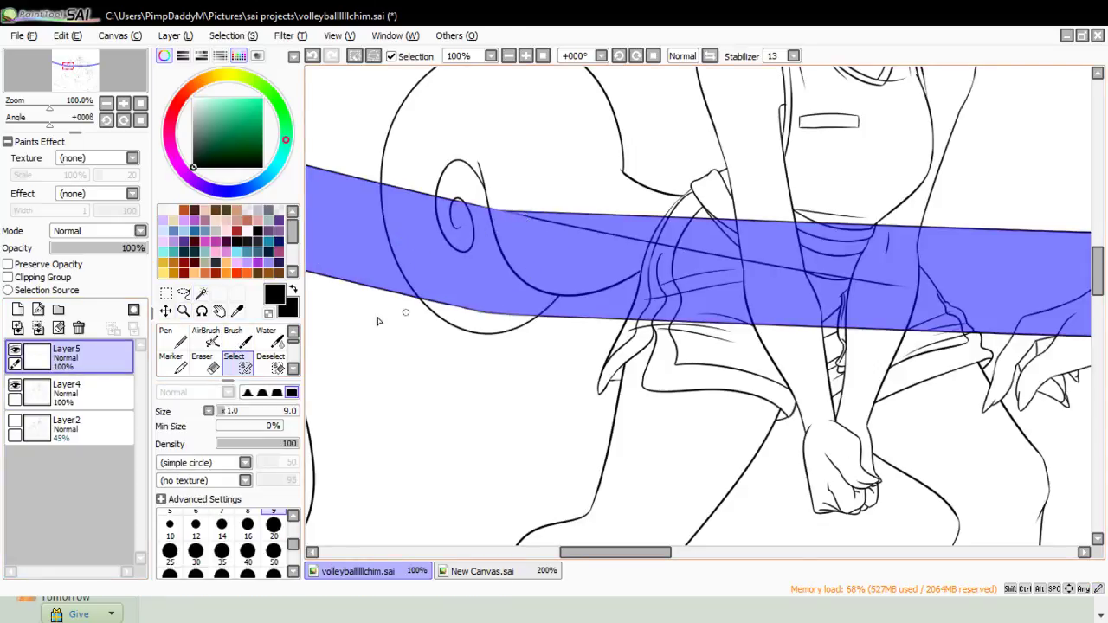
pyautogui.click(66, 389)
pyautogui.click(202, 361)
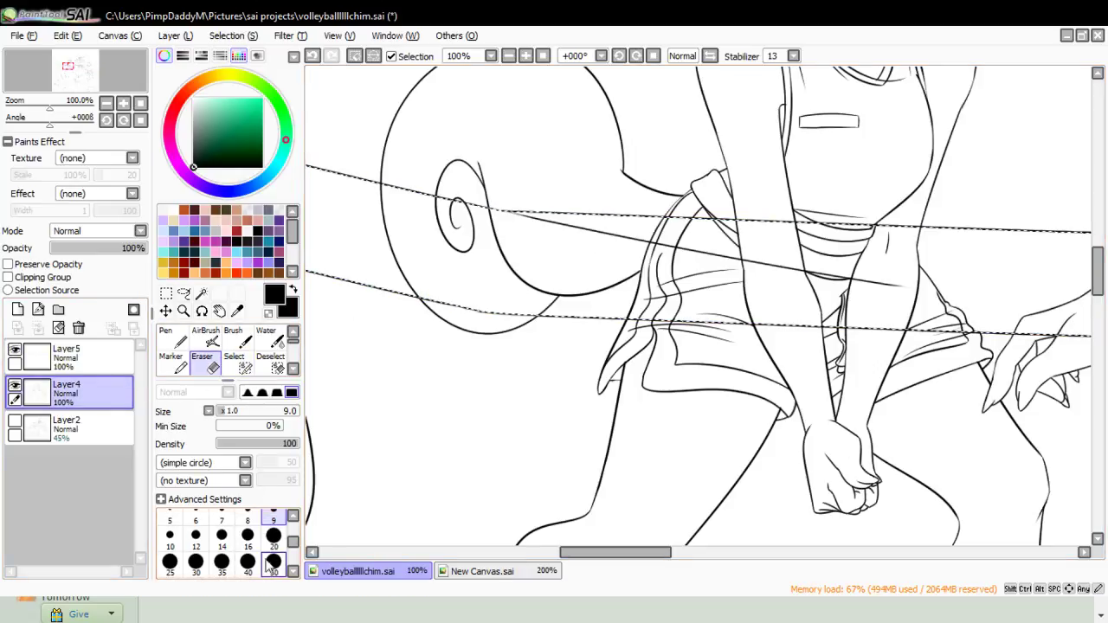
pyautogui.click(273, 563)
pyautogui.moveTo(425, 248)
pyautogui.mouseDown()
pyautogui.moveTo(358, 193)
pyautogui.moveTo(388, 185)
pyautogui.moveTo(463, 221)
pyautogui.moveTo(493, 253)
pyautogui.moveTo(494, 307)
pyautogui.moveTo(458, 265)
pyautogui.moveTo(622, 301)
pyautogui.moveTo(623, 284)
pyautogui.moveTo(592, 249)
pyautogui.moveTo(645, 238)
pyautogui.moveTo(805, 243)
pyautogui.moveTo(779, 275)
pyautogui.moveTo(692, 312)
pyautogui.moveTo(708, 413)
pyautogui.mouseUp()
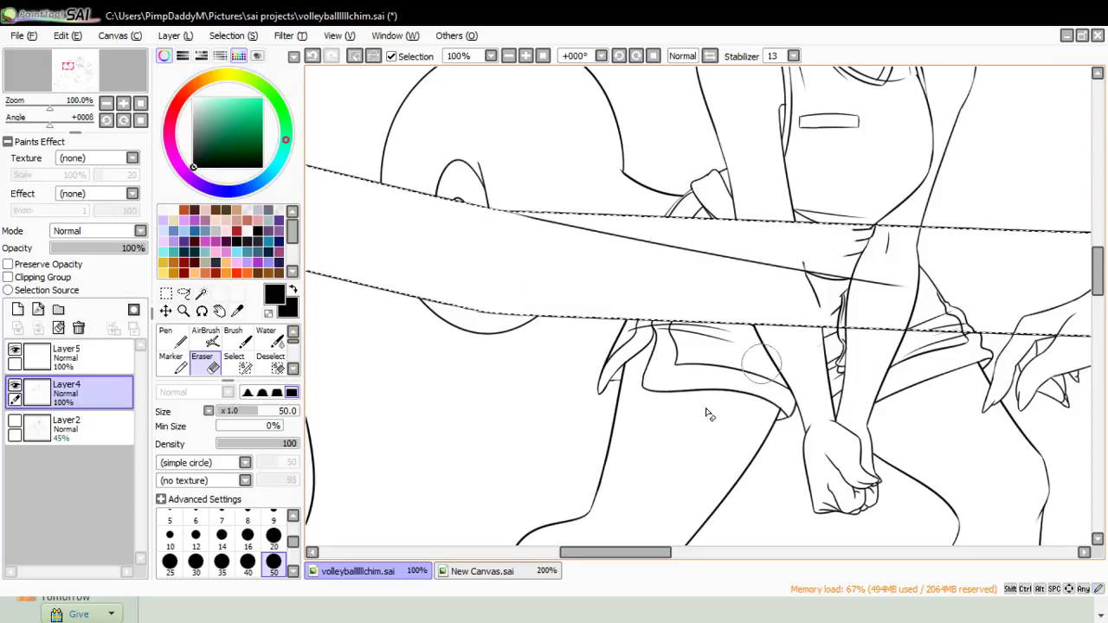
pyautogui.moveTo(614, 552); pyautogui.dragTo(672, 552)
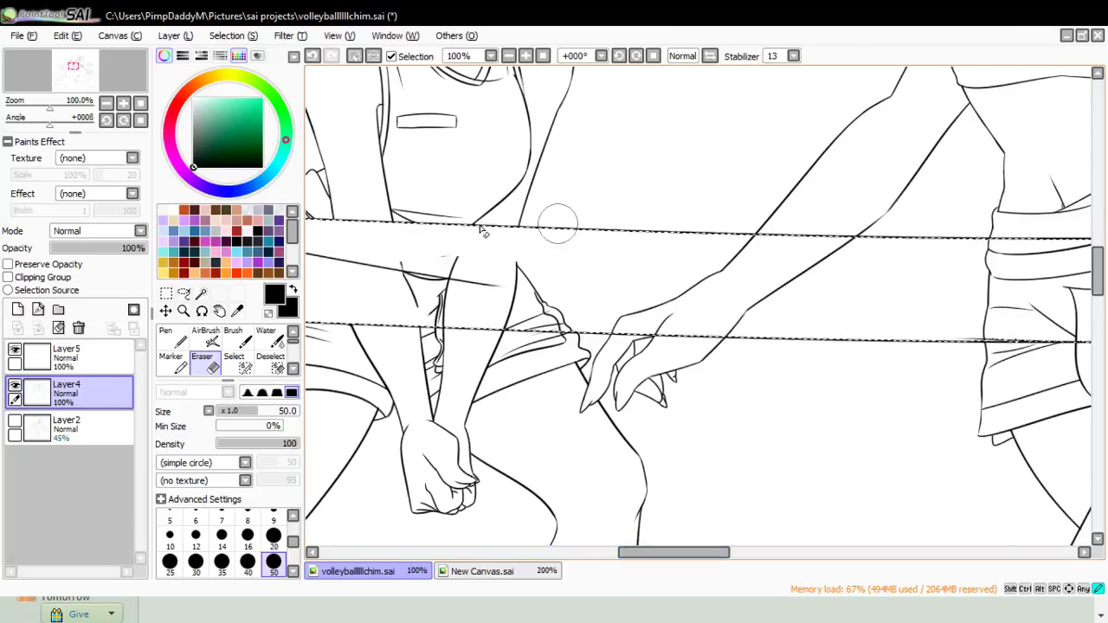
pyautogui.moveTo(482, 229)
pyautogui.mouseDown()
pyautogui.moveTo(510, 235)
pyautogui.moveTo(519, 270)
pyautogui.moveTo(549, 285)
pyautogui.moveTo(406, 324)
pyautogui.moveTo(384, 319)
pyautogui.moveTo(475, 303)
pyautogui.moveTo(801, 336)
pyautogui.moveTo(826, 320)
pyautogui.moveTo(806, 300)
pyautogui.moveTo(662, 294)
pyautogui.moveTo(669, 267)
pyautogui.moveTo(751, 245)
pyautogui.moveTo(802, 255)
pyautogui.mouseUp()
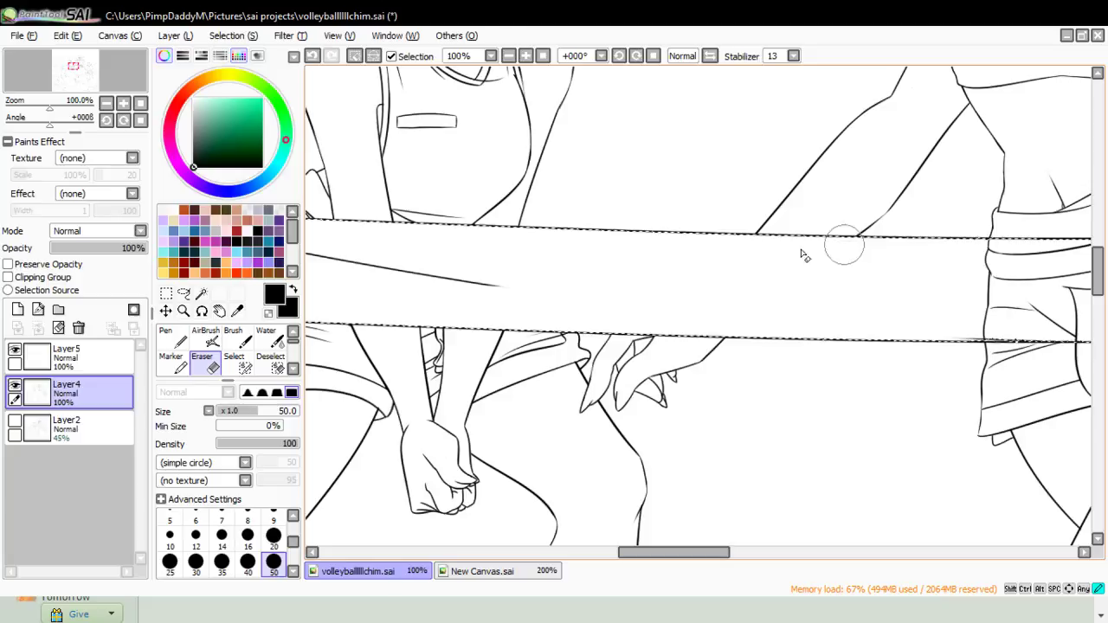
# - Erase the middle and right background figures' lines inside the net band with the size 50 Eraser, and clear the selection
pyautogui.moveTo(673, 552); pyautogui.dragTo(752, 552)
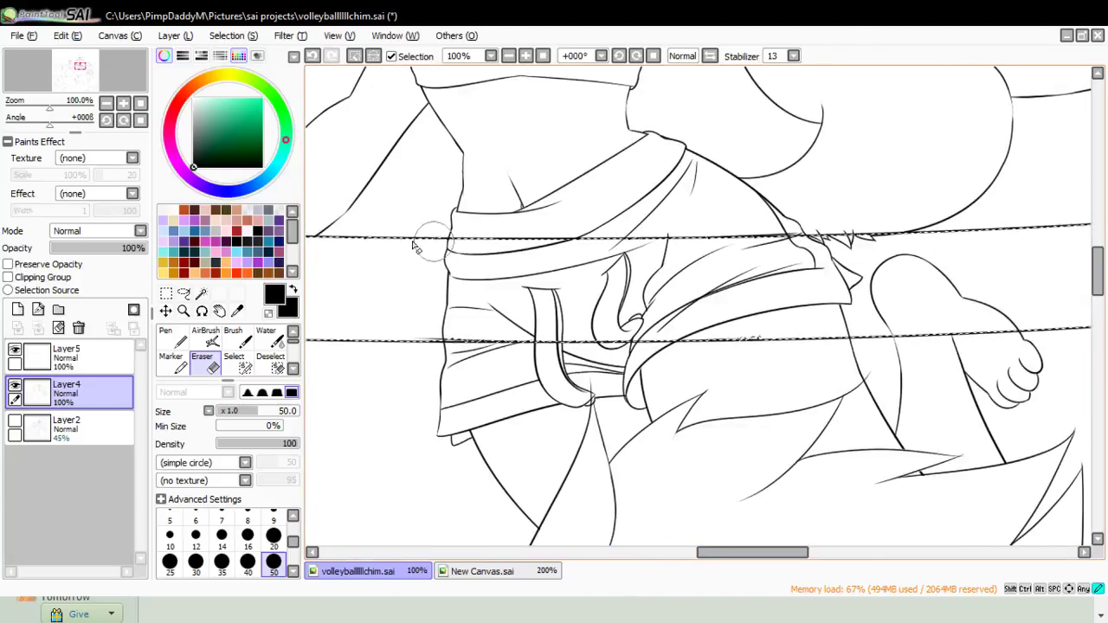
pyautogui.moveTo(433, 241)
pyautogui.mouseDown()
pyautogui.moveTo(511, 284)
pyautogui.moveTo(485, 311)
pyautogui.moveTo(556, 324)
pyautogui.moveTo(649, 314)
pyautogui.moveTo(648, 301)
pyautogui.moveTo(610, 280)
pyautogui.moveTo(558, 268)
pyautogui.moveTo(600, 257)
pyautogui.moveTo(574, 288)
pyautogui.moveTo(652, 275)
pyautogui.moveTo(641, 295)
pyautogui.moveTo(775, 313)
pyautogui.moveTo(804, 330)
pyautogui.moveTo(792, 338)
pyautogui.moveTo(809, 307)
pyautogui.moveTo(733, 298)
pyautogui.moveTo(714, 252)
pyautogui.moveTo(882, 257)
pyautogui.mouseUp()
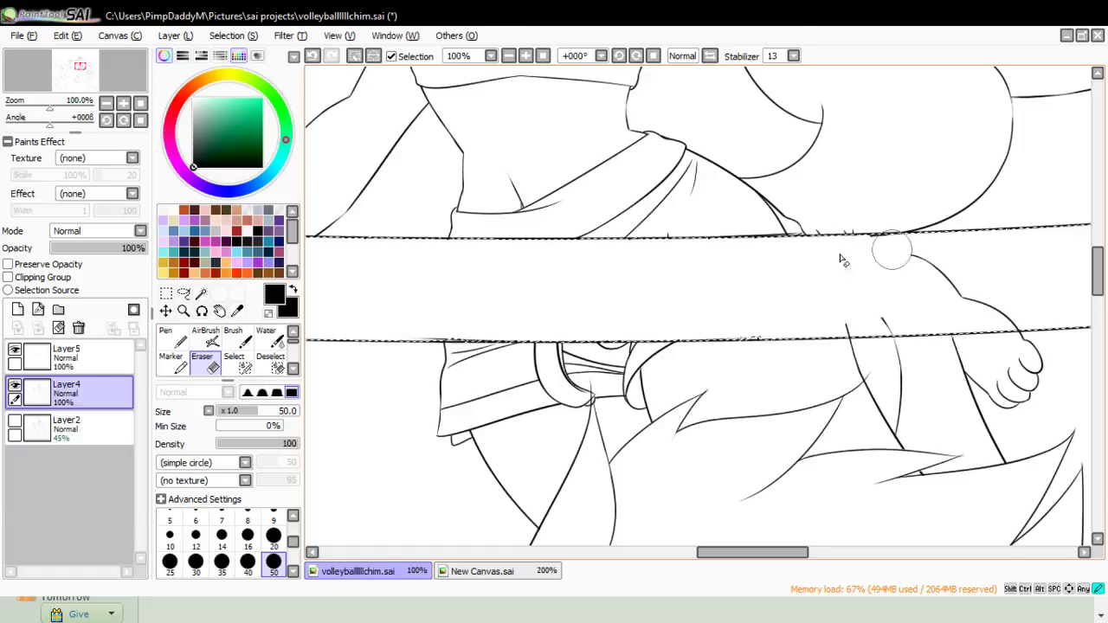
pyautogui.moveTo(779, 552); pyautogui.dragTo(845, 552)
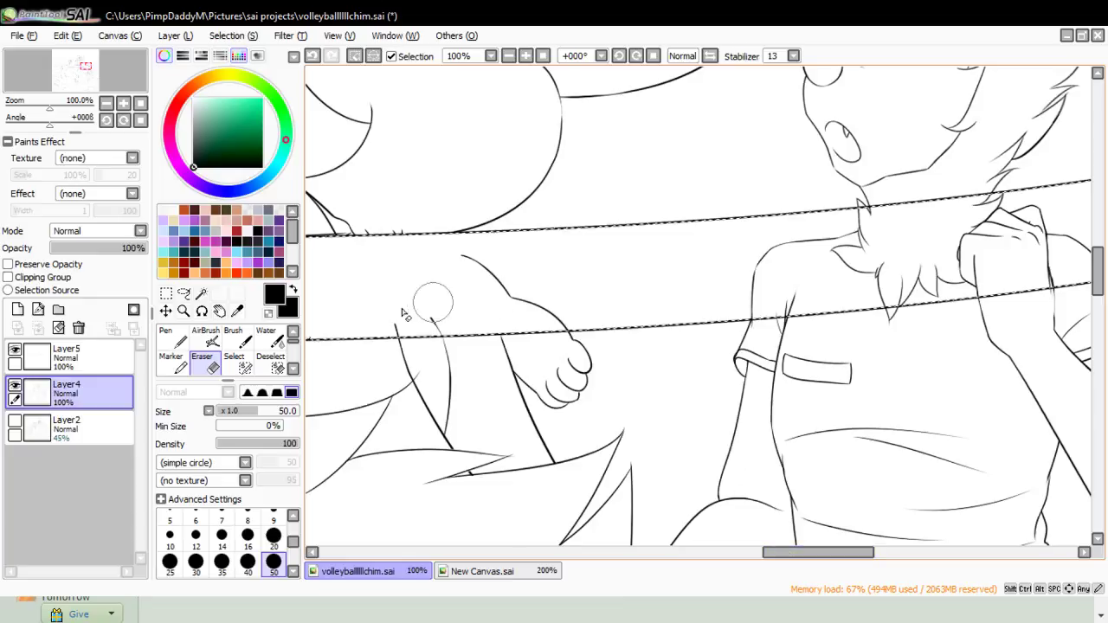
pyautogui.moveTo(403, 313)
pyautogui.mouseDown()
pyautogui.moveTo(381, 342)
pyautogui.moveTo(519, 303)
pyautogui.moveTo(437, 262)
pyautogui.mouseUp()
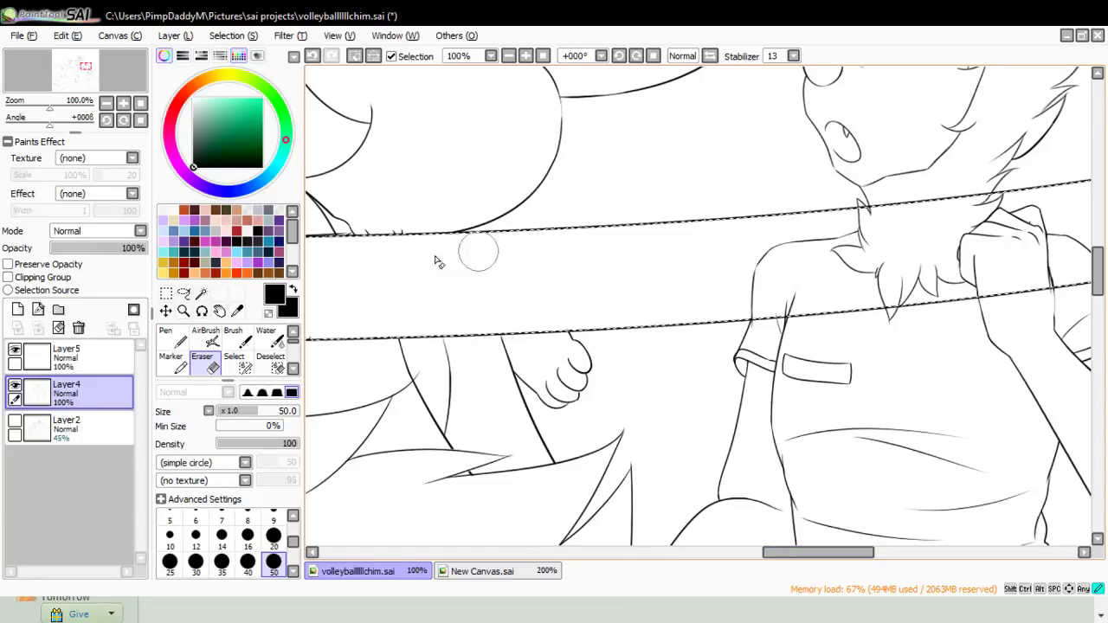
pyautogui.moveTo(783, 552); pyautogui.dragTo(832, 552)
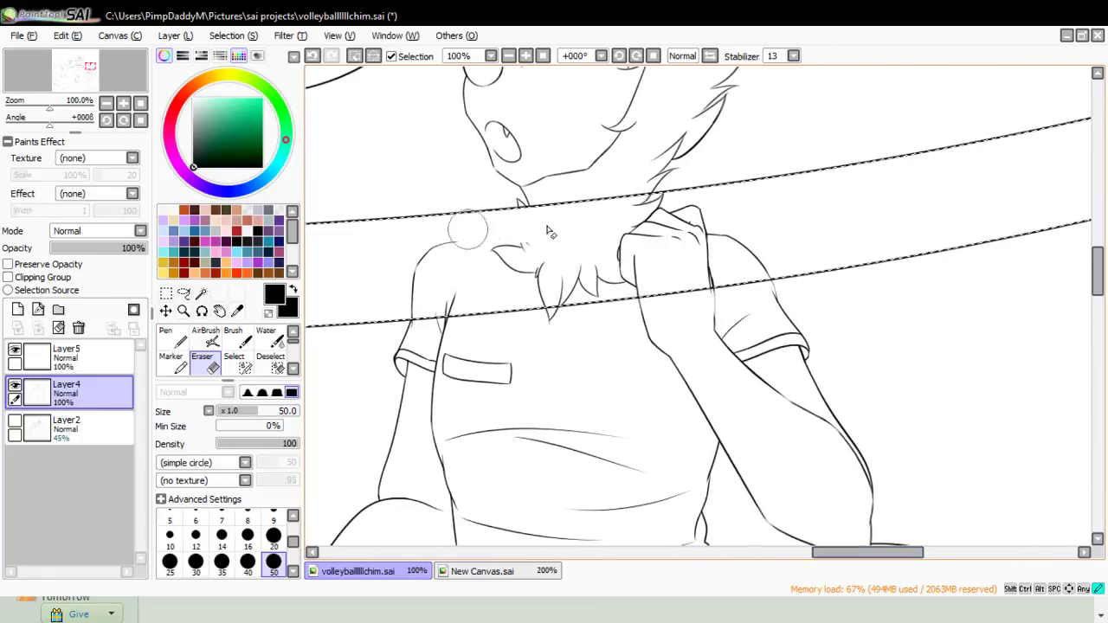
pyautogui.moveTo(468, 229)
pyautogui.mouseDown()
pyautogui.moveTo(403, 256)
pyautogui.moveTo(464, 287)
pyautogui.moveTo(594, 270)
pyautogui.moveTo(623, 290)
pyautogui.moveTo(623, 254)
pyautogui.moveTo(588, 227)
pyautogui.moveTo(700, 231)
pyautogui.moveTo(732, 261)
pyautogui.mouseUp()
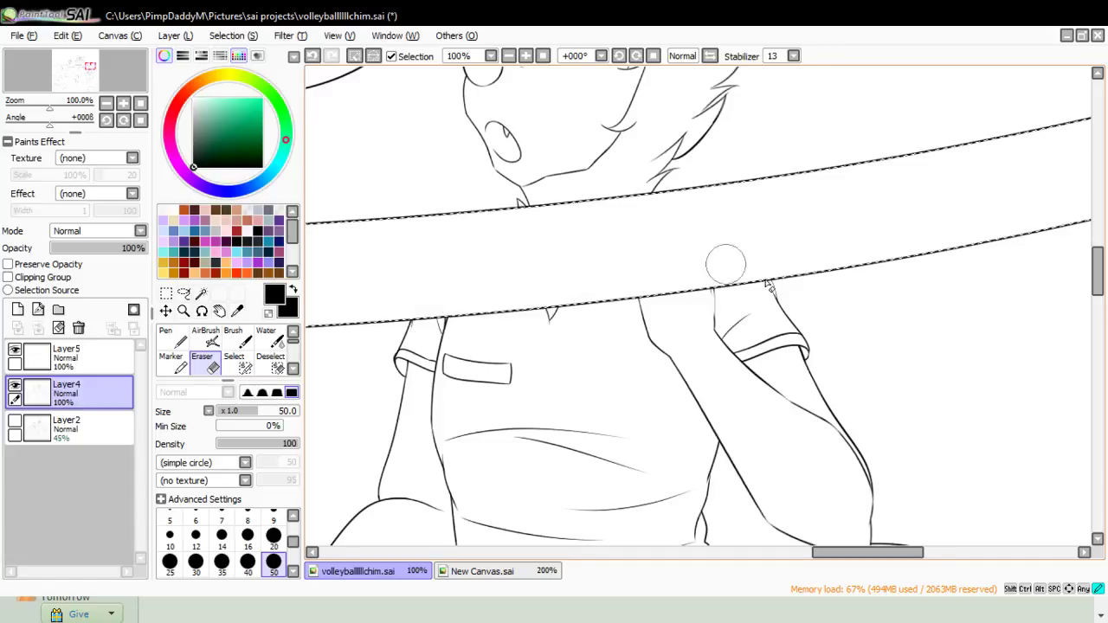
pyautogui.click(165, 292)
pyautogui.hotkey('ctrl', 'd')
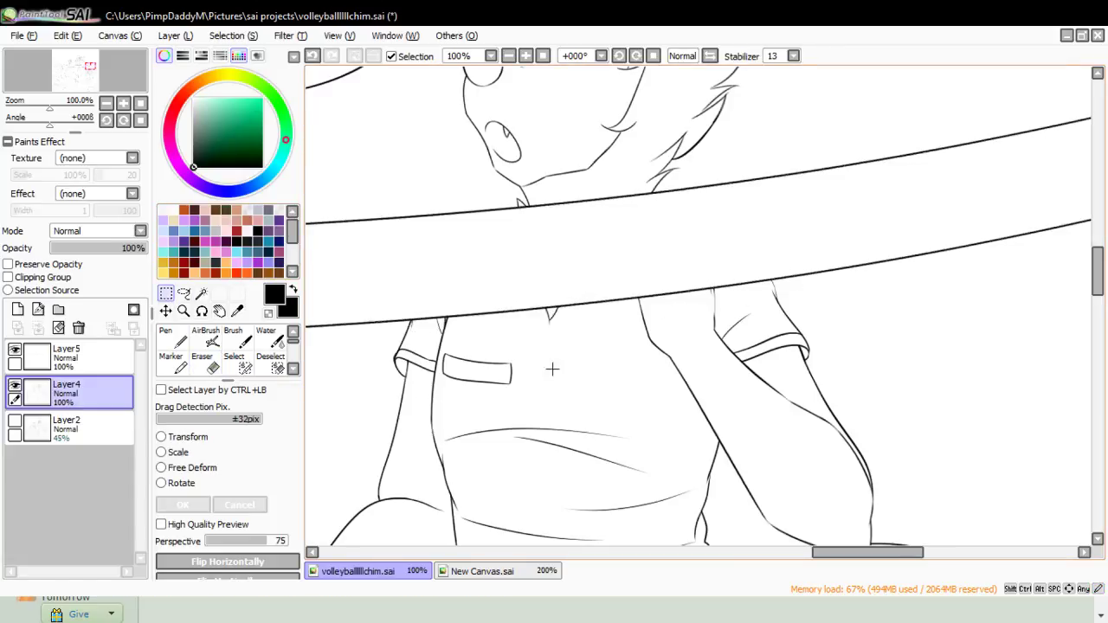
# - Draw small pointed nails on the tips of the four curled digits below the net band with the Pen at size 3
pyautogui.moveTo(818, 553)
pyautogui.mouseDown()
pyautogui.moveTo(718, 571)
pyautogui.moveTo(704, 593)
pyautogui.moveTo(800, 590)
pyautogui.moveTo(792, 572)
pyautogui.mouseUp()
pyautogui.click(184, 310)
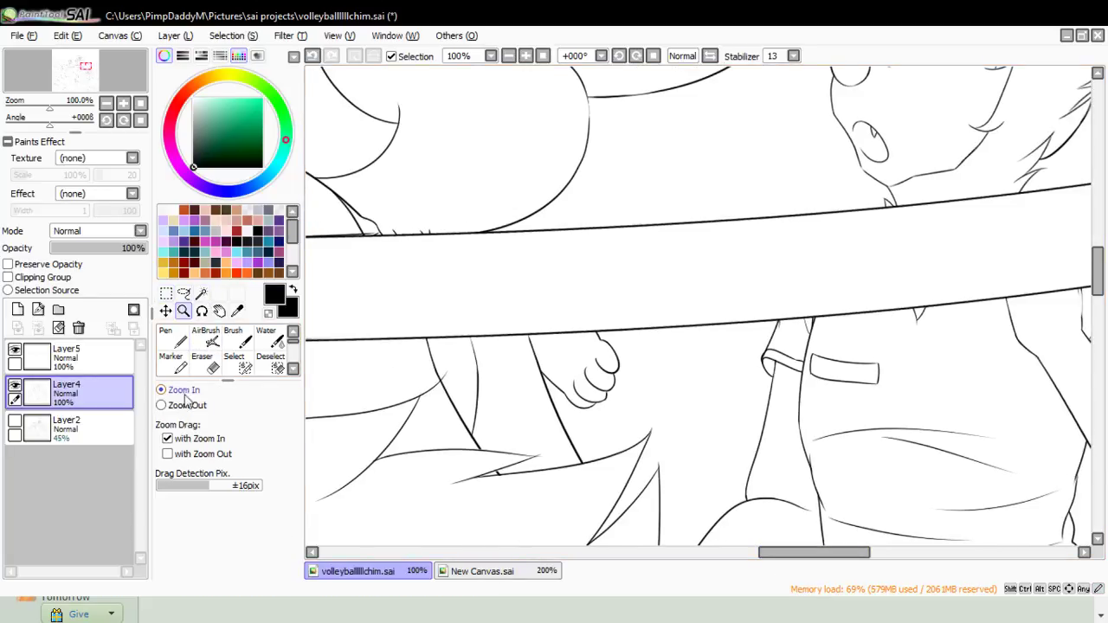
pyautogui.click(639, 427)
pyautogui.click(546, 398)
pyautogui.click(428, 360)
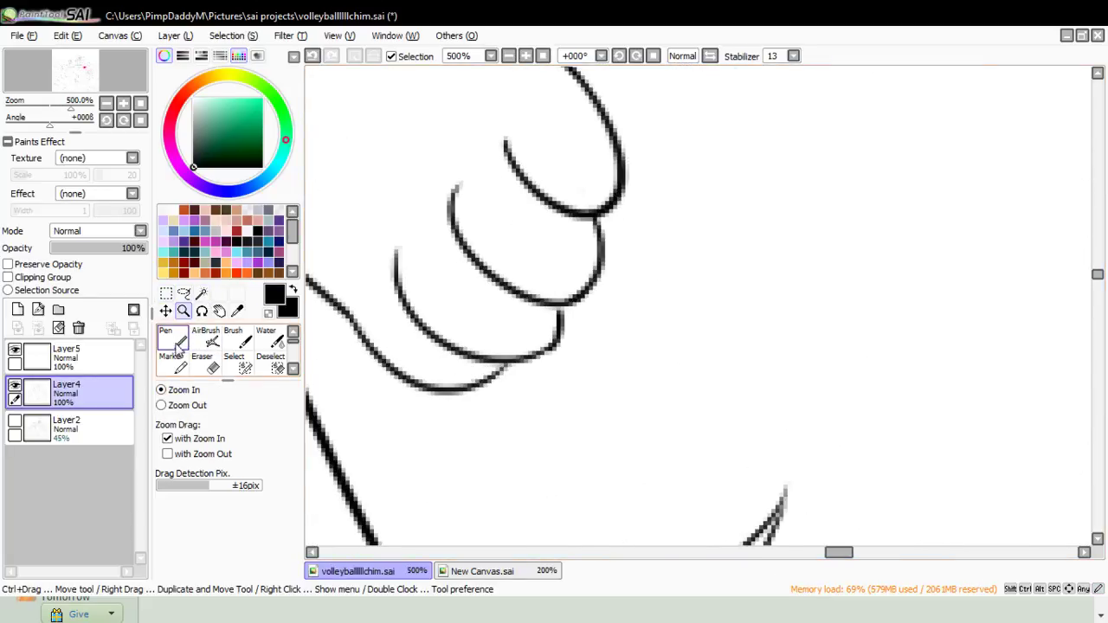
pyautogui.click(177, 344)
pyautogui.moveTo(468, 366); pyautogui.dragTo(525, 374)
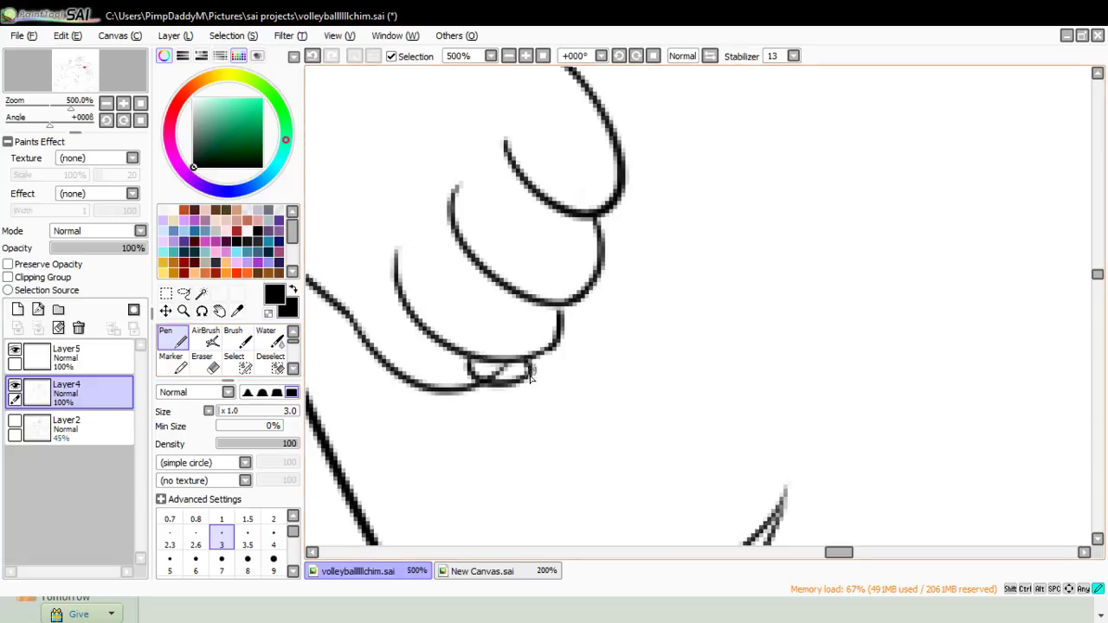
pyautogui.moveTo(559, 313); pyautogui.dragTo(613, 323)
pyautogui.moveTo(594, 260)
pyautogui.mouseDown()
pyautogui.moveTo(573, 280)
pyautogui.moveTo(646, 273)
pyautogui.moveTo(630, 292)
pyautogui.moveTo(603, 255)
pyautogui.moveTo(651, 295)
pyautogui.moveTo(599, 302)
pyautogui.mouseUp()
pyautogui.hotkey('ctrl', 'z')
pyautogui.moveTo(612, 188)
pyautogui.mouseDown()
pyautogui.moveTo(648, 198)
pyautogui.moveTo(652, 212)
pyautogui.mouseUp()
# - Clean up the four nails by erasing the digit outlines inside them and the overshooting tips with the Eraser at size 9
pyautogui.press('e')
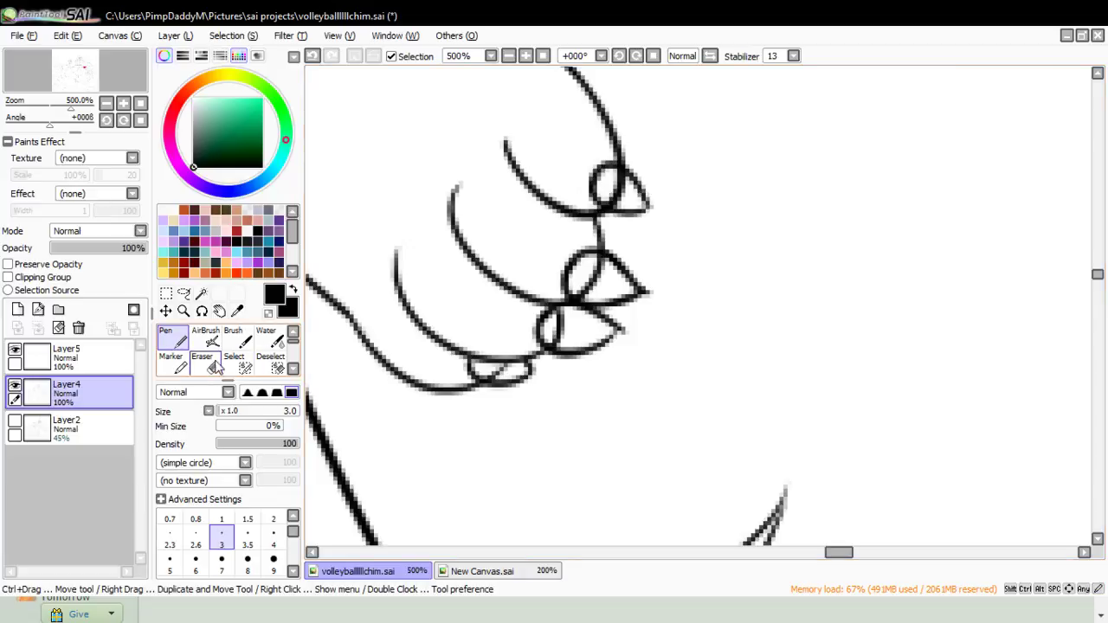
pyautogui.click(271, 520)
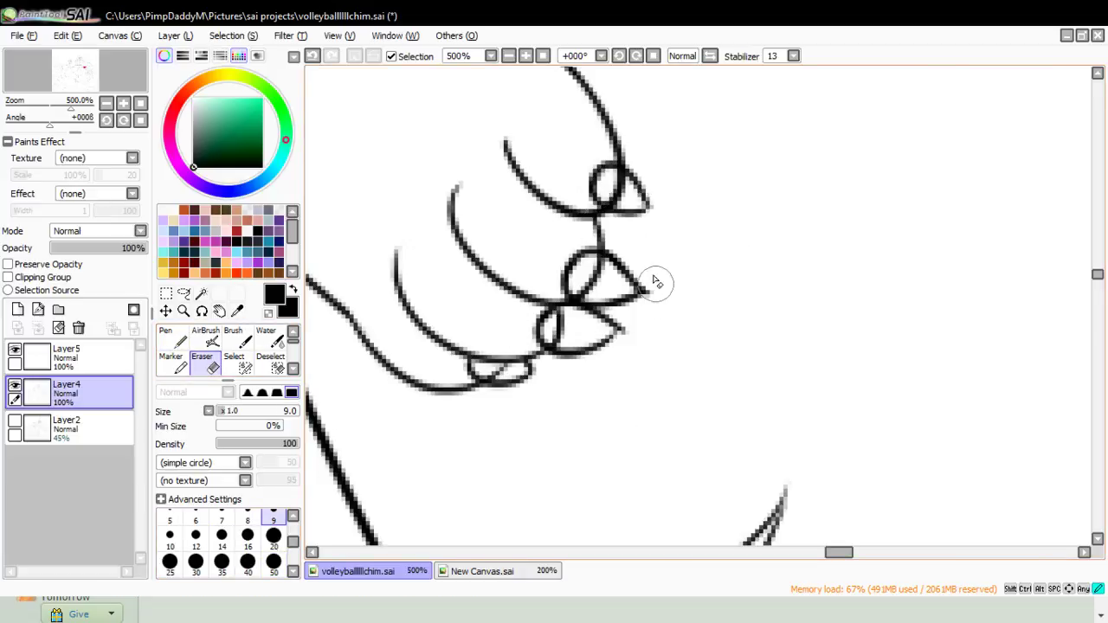
pyautogui.moveTo(656, 204); pyautogui.dragTo(652, 227)
pyautogui.moveTo(629, 338)
pyautogui.mouseDown()
pyautogui.moveTo(620, 321)
pyautogui.moveTo(559, 330)
pyautogui.moveTo(571, 324)
pyautogui.moveTo(574, 333)
pyautogui.mouseUp()
pyautogui.hotkey('ctrl', 'z')
pyautogui.moveTo(603, 277); pyautogui.dragTo(593, 290)
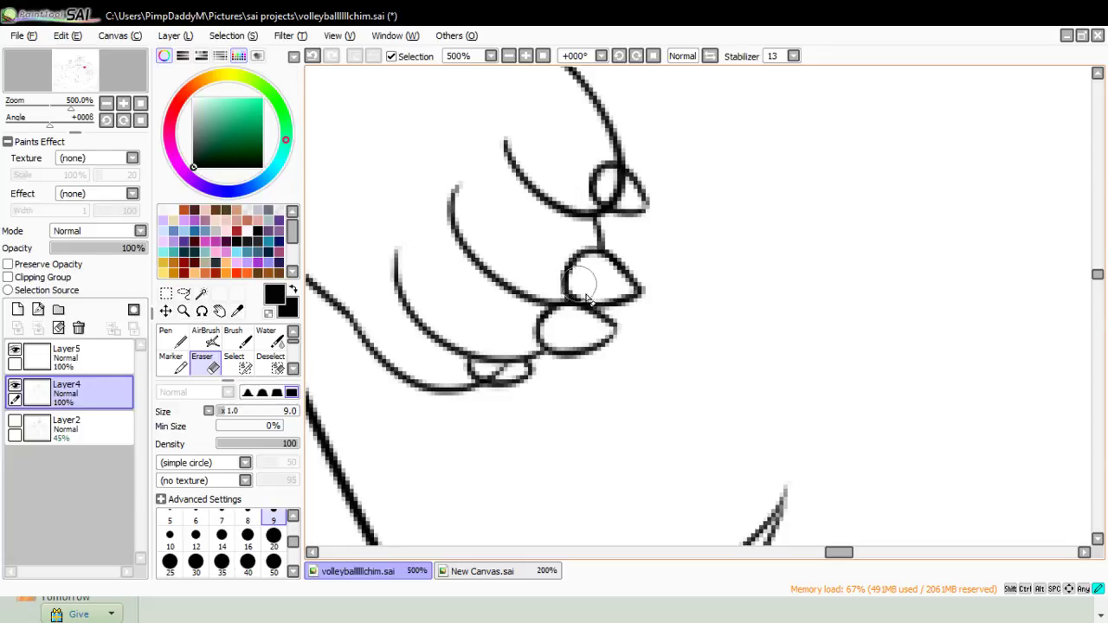
pyautogui.moveTo(613, 188); pyautogui.dragTo(629, 199)
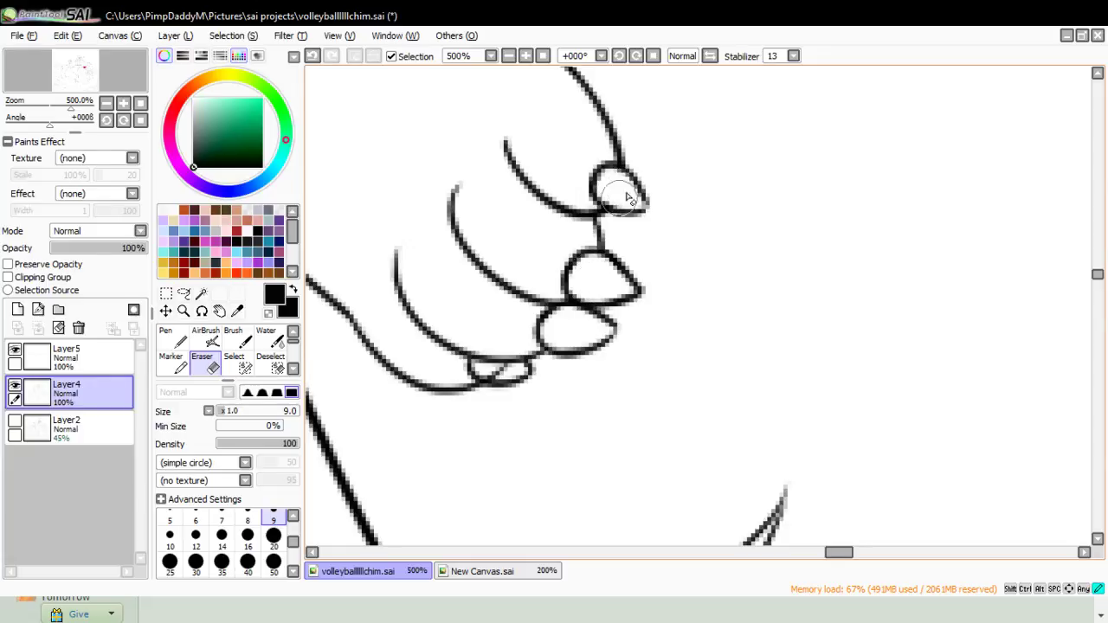
pyautogui.moveTo(507, 367)
pyautogui.mouseDown()
pyautogui.moveTo(481, 371)
pyautogui.moveTo(515, 371)
pyautogui.mouseUp()
# - Examine the whole drawing at 12.5% zoom to check the net band against all the figures
pyautogui.click(183, 309)
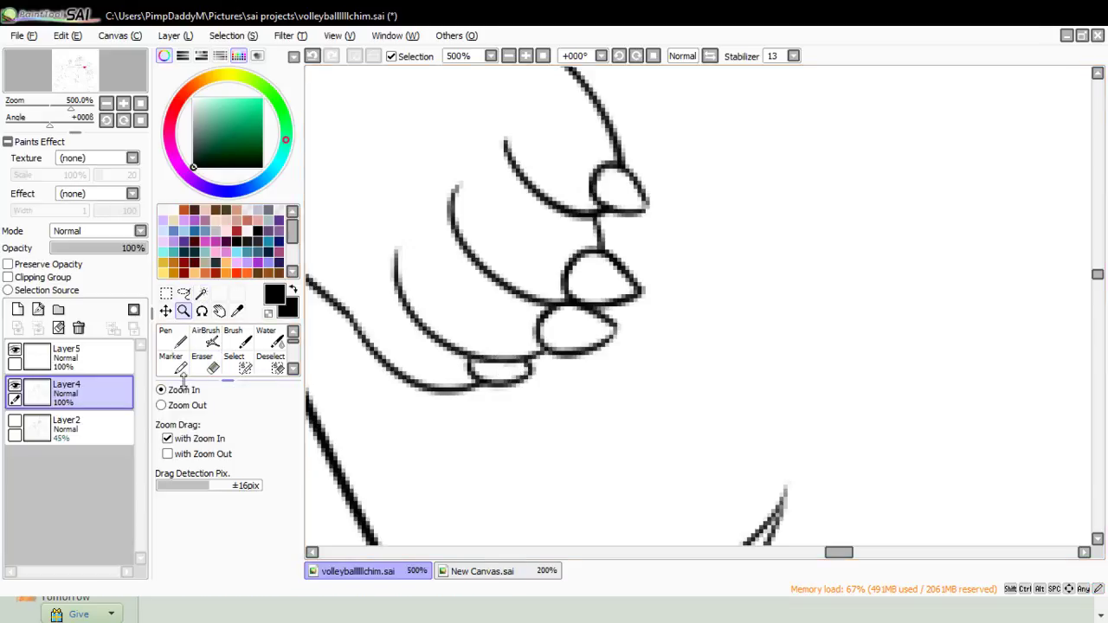
pyautogui.click(197, 406)
pyautogui.click(586, 266)
pyautogui.click(612, 266)
pyautogui.click(625, 268)
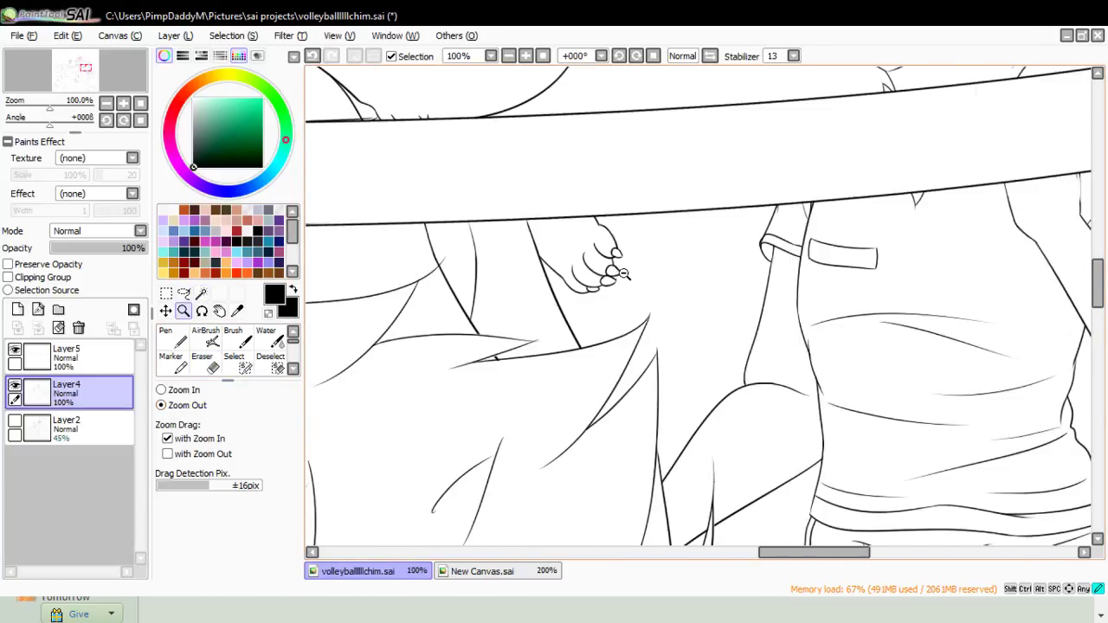
pyautogui.click(643, 268)
pyautogui.click(701, 220)
pyautogui.click(761, 173)
pyautogui.click(750, 208)
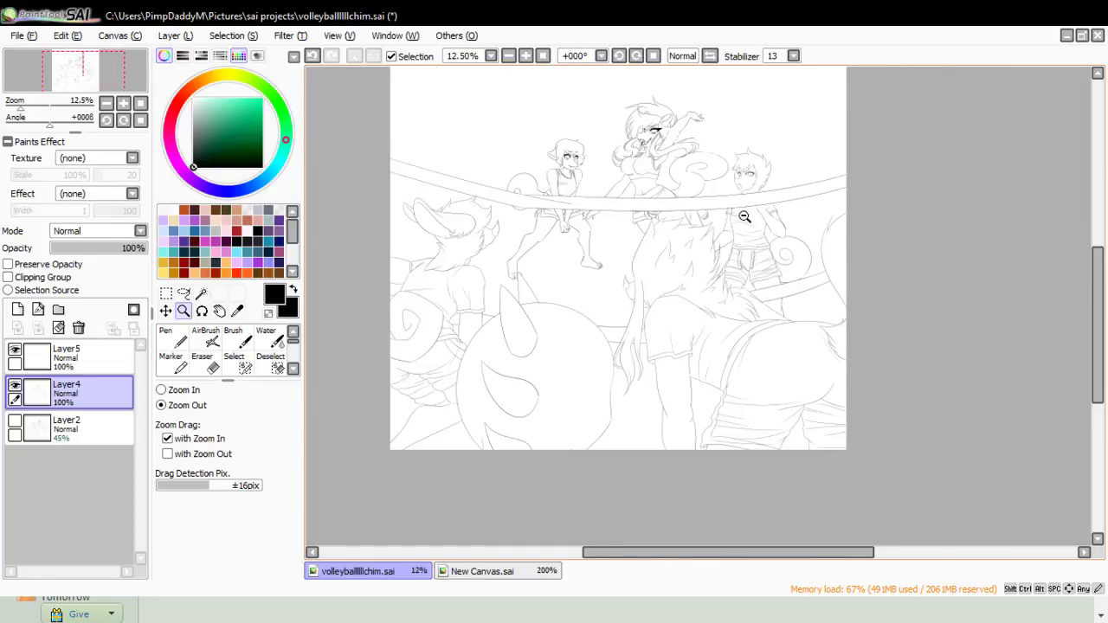
pyautogui.click(726, 234)
pyautogui.click(603, 215)
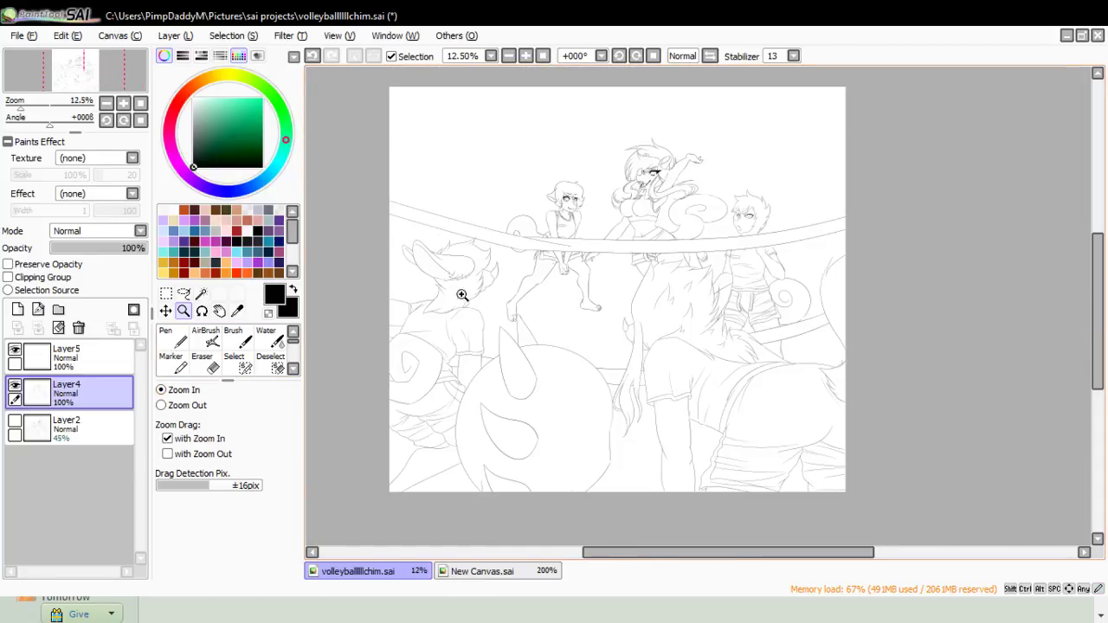
# - Merge Layer5 with the net band down into Layer4 and add a new layer above it
pyautogui.click(60, 364)
pyautogui.click(38, 329)
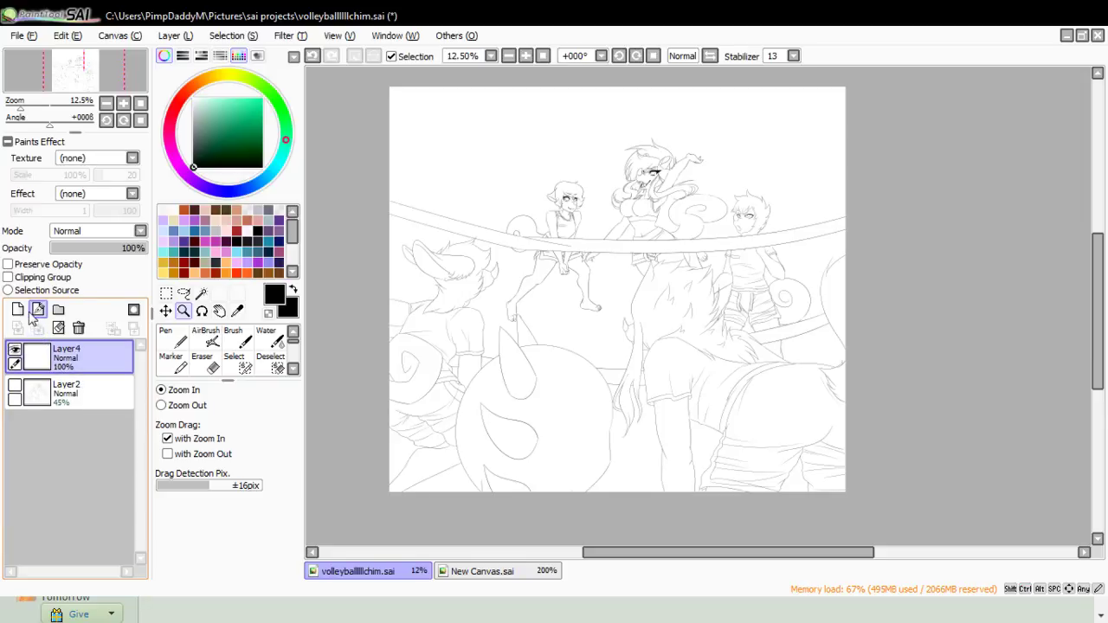
pyautogui.click(17, 309)
# - Draw a curved net line below the band on the new Layer5 with the size 3 Pen and scale it wider to the canvas edge
pyautogui.click(174, 338)
pyautogui.moveTo(391, 227); pyautogui.dragTo(684, 259)
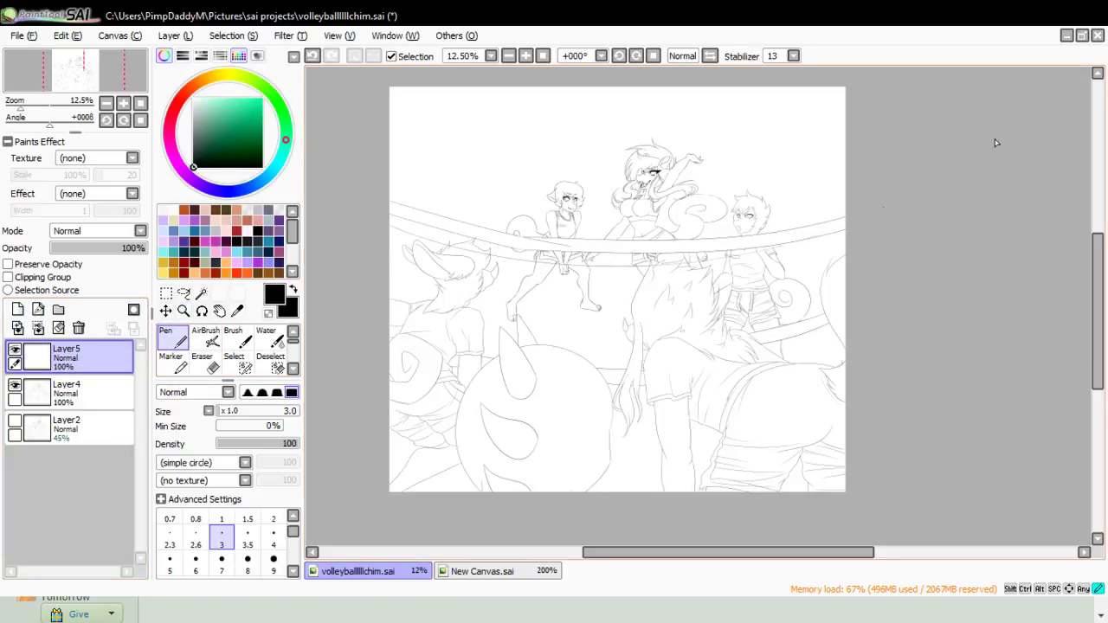
pyautogui.click(165, 311)
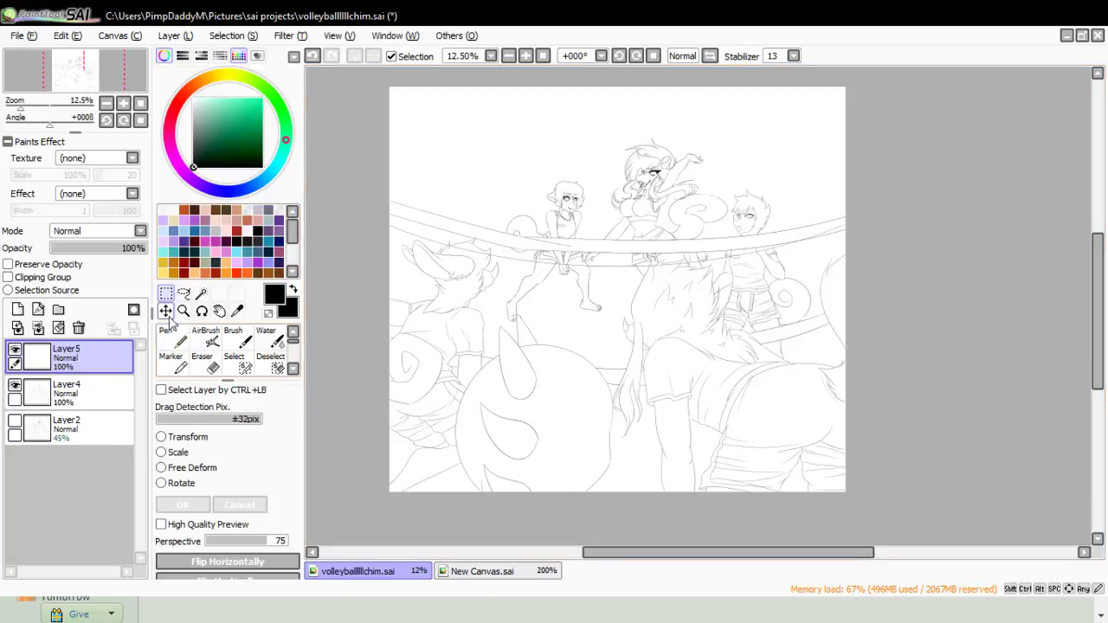
pyautogui.click(175, 455)
pyautogui.moveTo(850, 244); pyautogui.dragTo(908, 245)
pyautogui.click(183, 504)
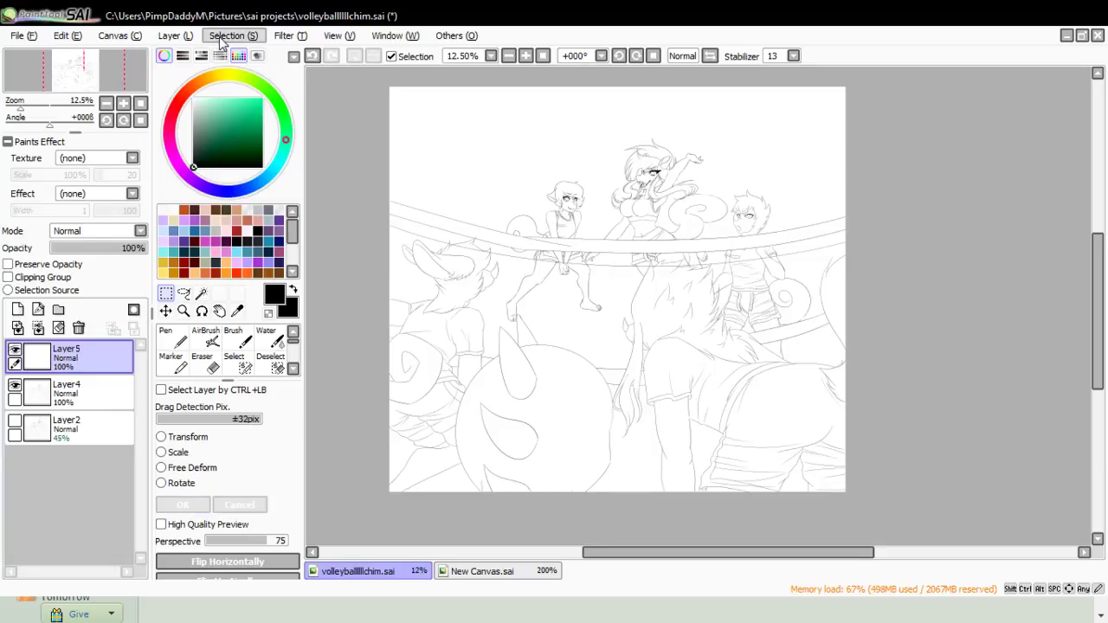
# - Duplicate Layer5, shift the copied net line slightly down below the original, and merge the copy into Layer5
pyautogui.click(174, 36)
pyautogui.click(210, 97)
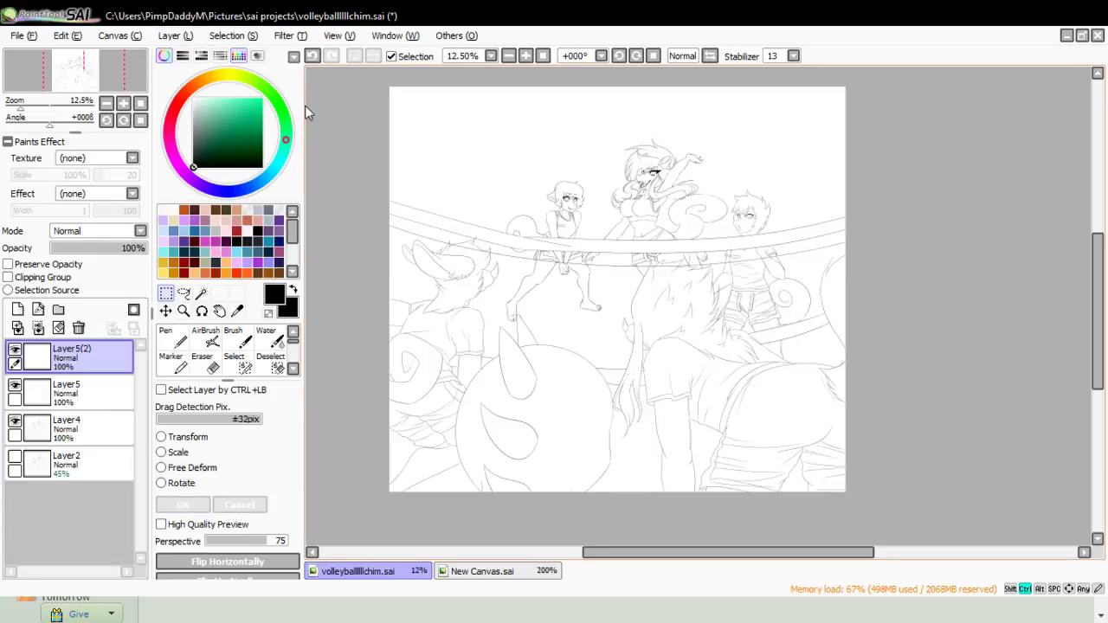
pyautogui.hotkey('ctrl', 'Down')
pyautogui.hotkey('ctrl', 'Down')
pyautogui.hotkey('ctrl', 'Down')
pyautogui.hotkey('ctrl', 'Down')
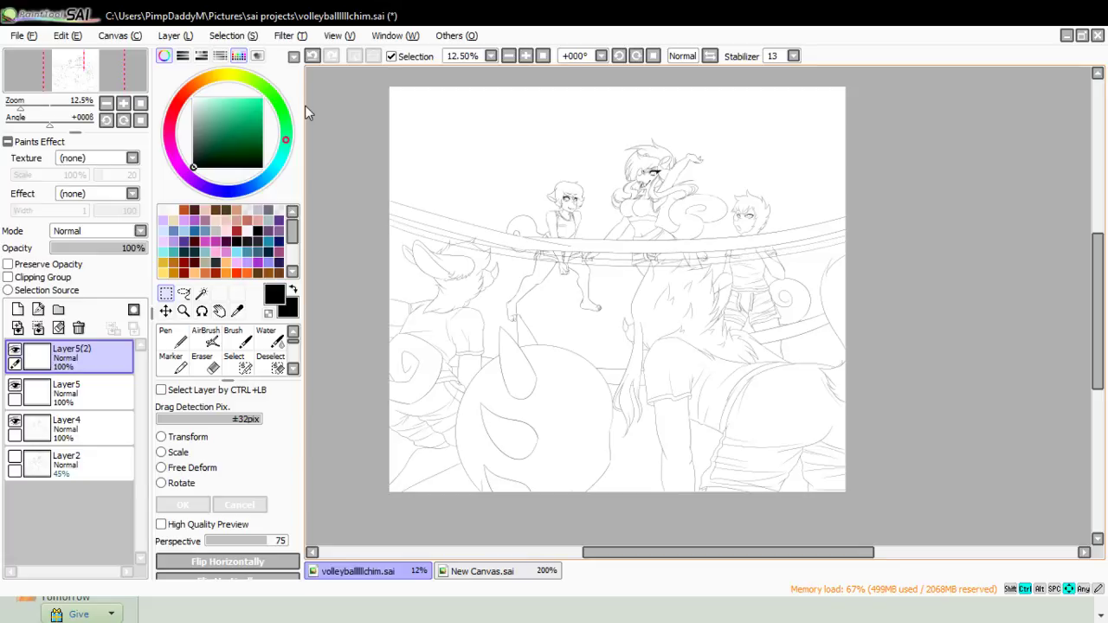
pyautogui.hotkey('ctrl', 'e')
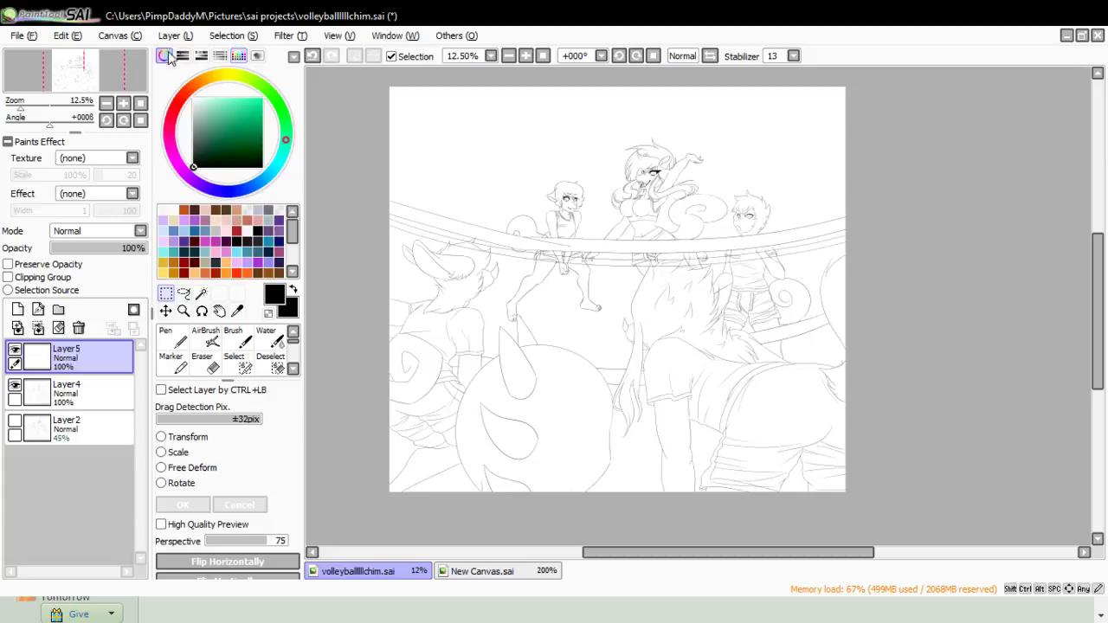
# - Duplicate the merged pair of net lines and shift the copy down until it continues the spacing below the originals
pyautogui.hotkey('ctrl', 'z')
pyautogui.hotkey('ctrl', 'Down')
pyautogui.hotkey('ctrl', 'Down')
pyautogui.hotkey('ctrl', 'Down')
pyautogui.hotkey('ctrl', 'Down')
pyautogui.hotkey('ctrl', 'Down')
pyautogui.hotkey('ctrl', 'Down')
pyautogui.hotkey('ctrl', 'Down')
pyautogui.hotkey('ctrl', 'Down')
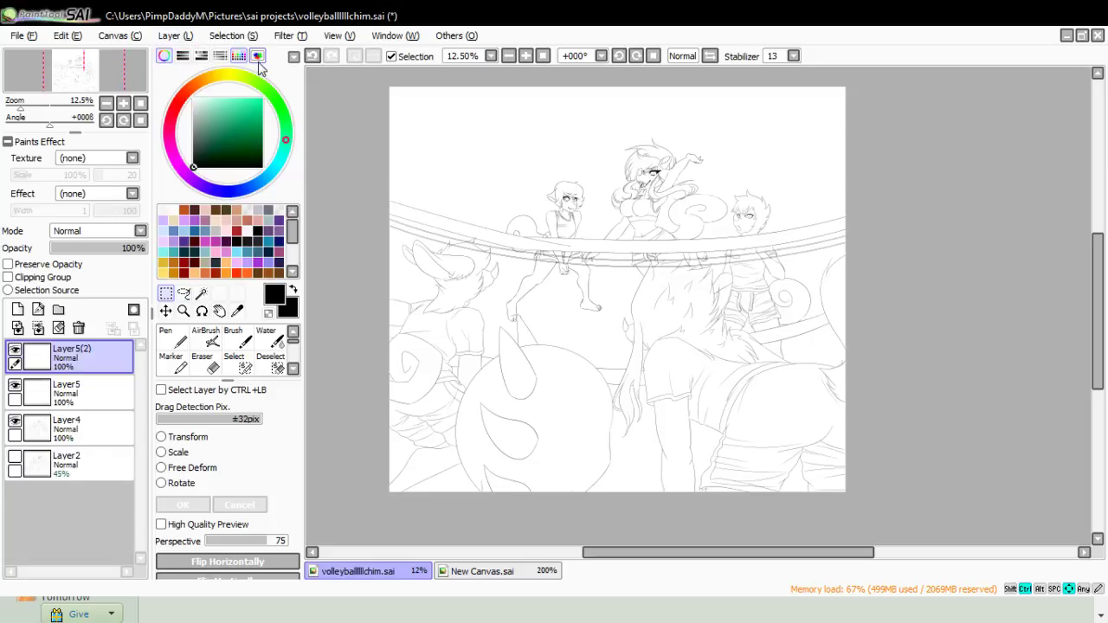
pyautogui.press('Down')
pyautogui.press('Down')
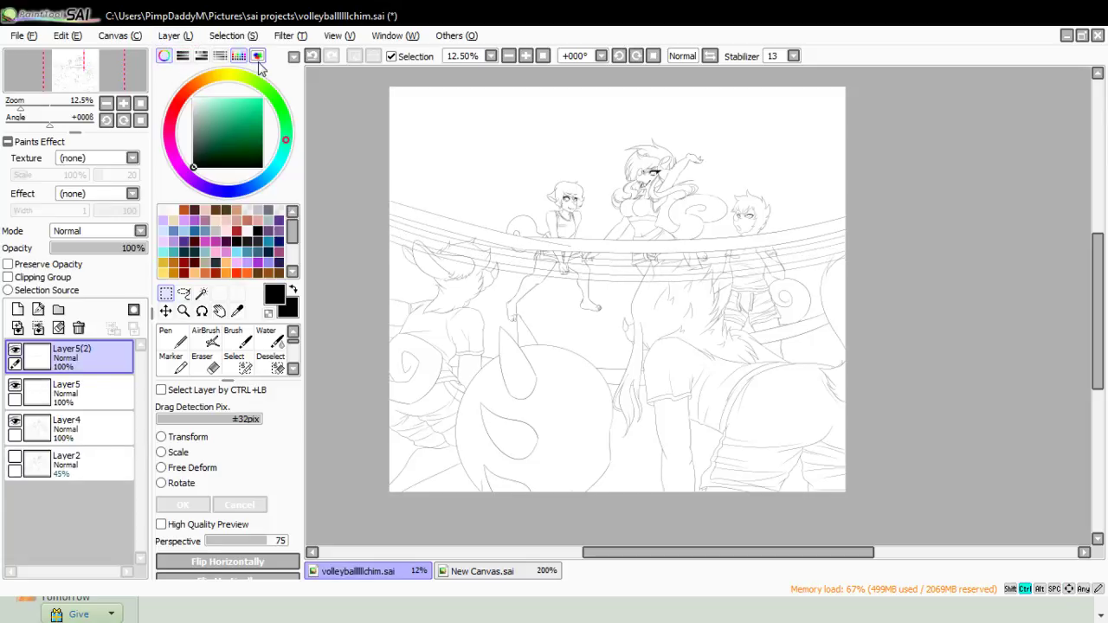
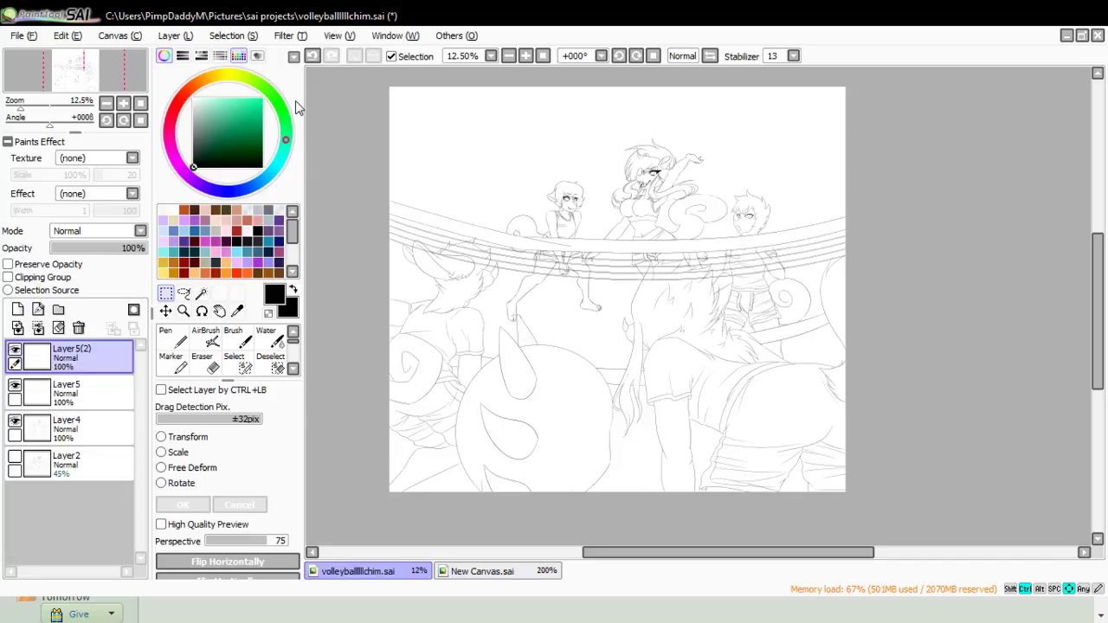
# - Shift the duplicated set of four net lines down beneath the existing ones and merge it into Layer5
pyautogui.press('Down')
pyautogui.press('Down')
pyautogui.press('Down')
pyautogui.press('Down')
pyautogui.press('Down')
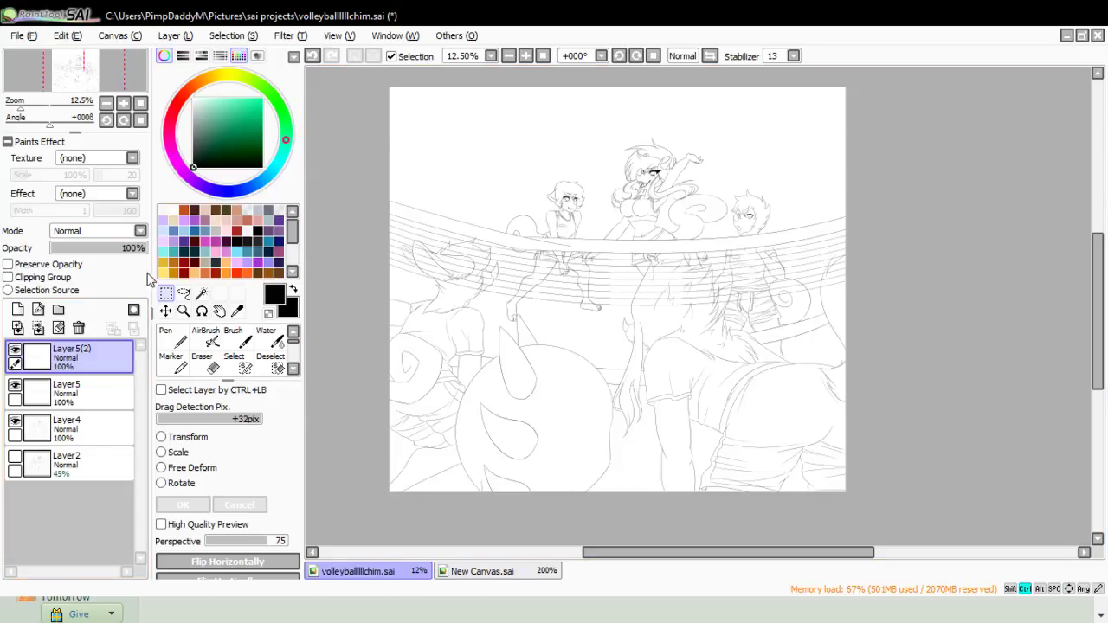
pyautogui.hotkey('ctrl', 'e')
# - Shift the duplicated net lines on Layer5(2) down until they continue the spacing beneath the existing ones
pyautogui.hotkey('ctrl', 'z')
pyautogui.press('Down')
pyautogui.press('Down')
pyautogui.press('Down')
pyautogui.press('Down')
pyautogui.press('Down')
pyautogui.press('Down')
pyautogui.press('Down')
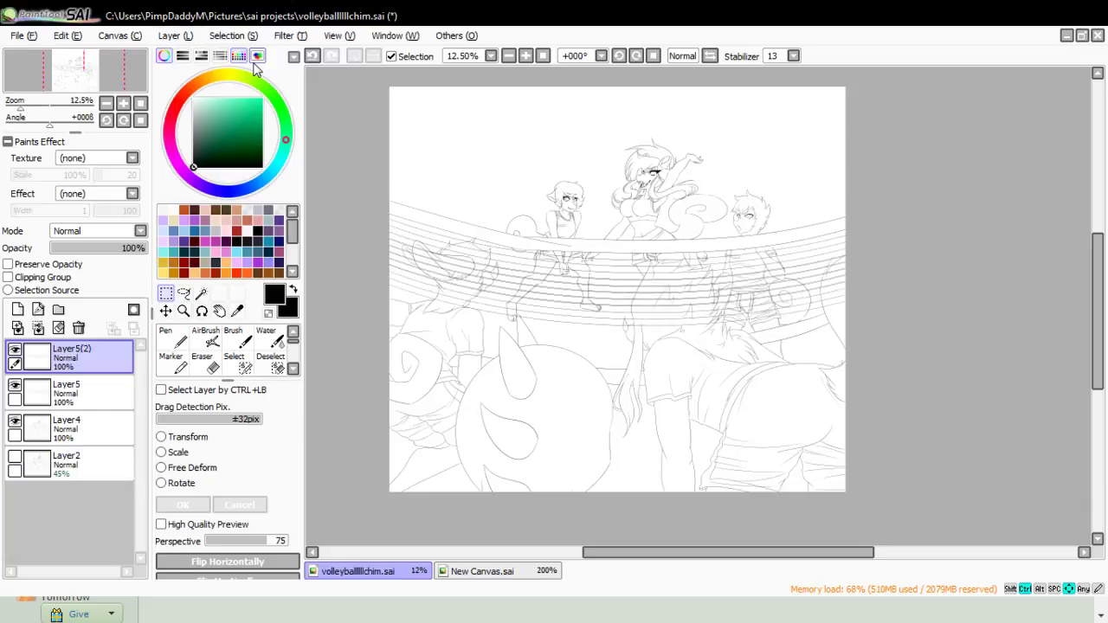
pyautogui.press('Down')
pyautogui.press('Down')
pyautogui.press('Down')
pyautogui.press('Down')
pyautogui.press('Down')
pyautogui.press('Down')
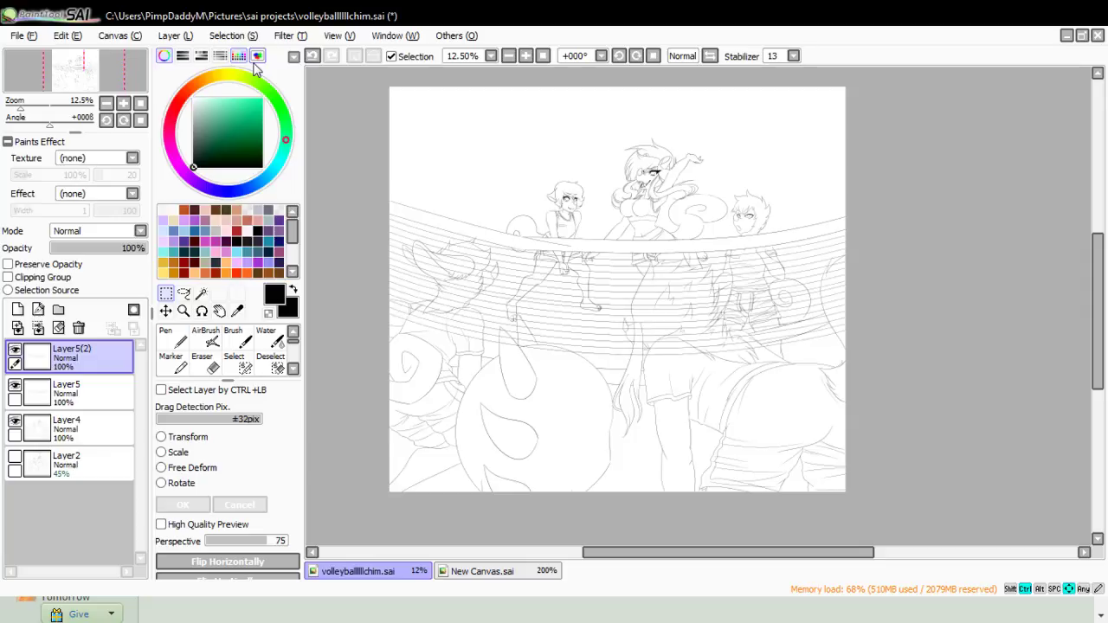
pyautogui.press('Down')
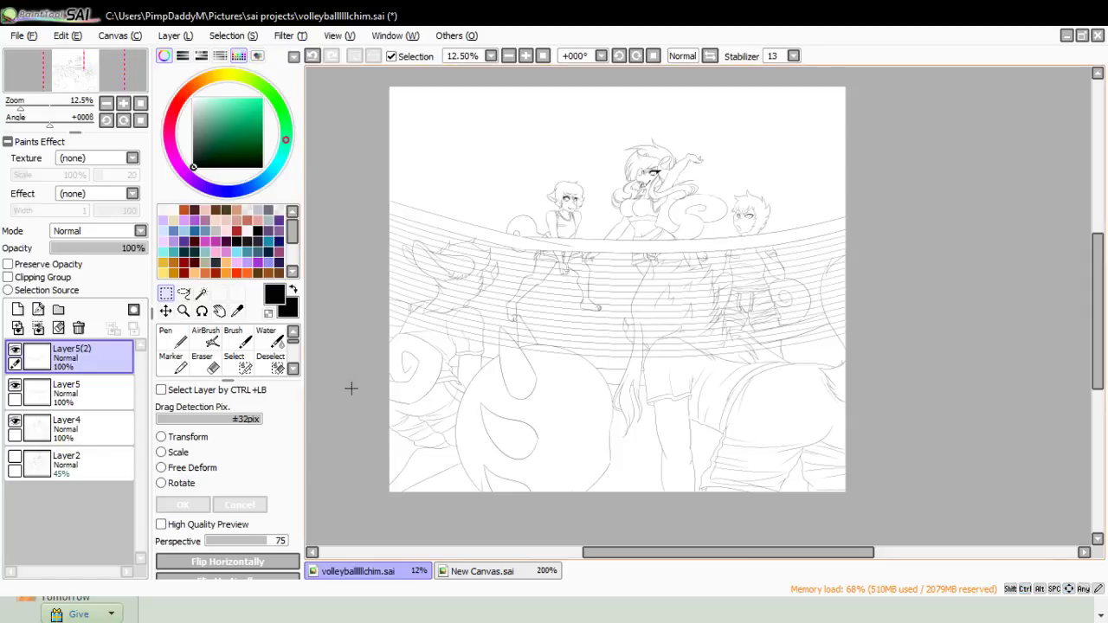
# - Duplicate Layer5(2), shift the copied net lines down to extend the mesh, and merge the copy into Layer5(2)
pyautogui.click(185, 37)
pyautogui.click(195, 98)
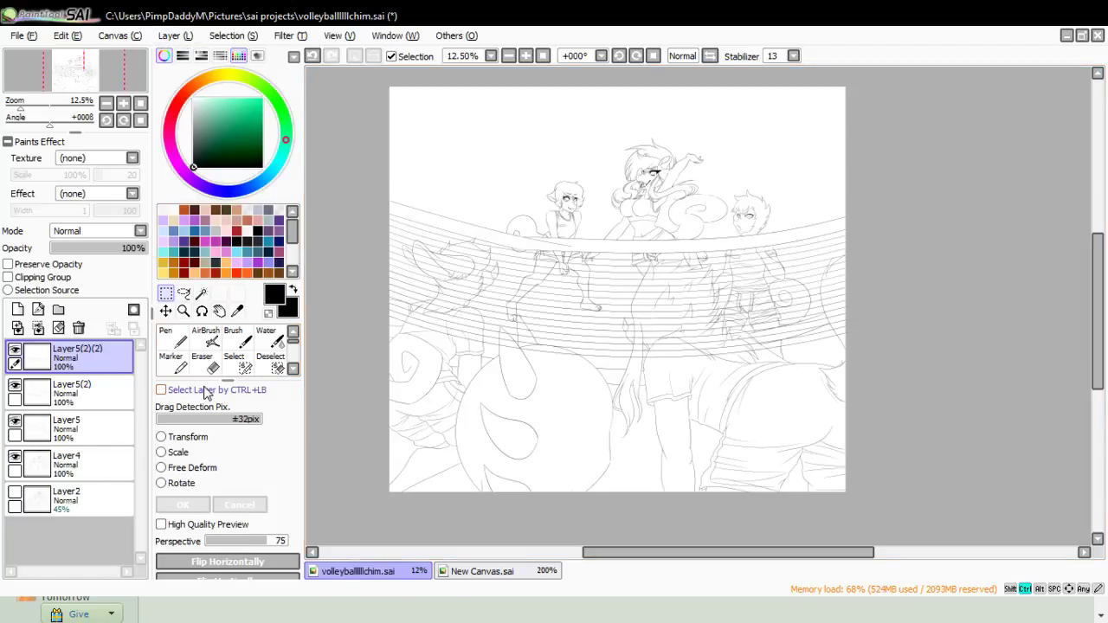
pyautogui.press('Down')
pyautogui.press('Down')
pyautogui.press('Down')
pyautogui.press('Down')
pyautogui.press('Down')
pyautogui.press('Down')
pyautogui.press('Down')
pyautogui.press('Down')
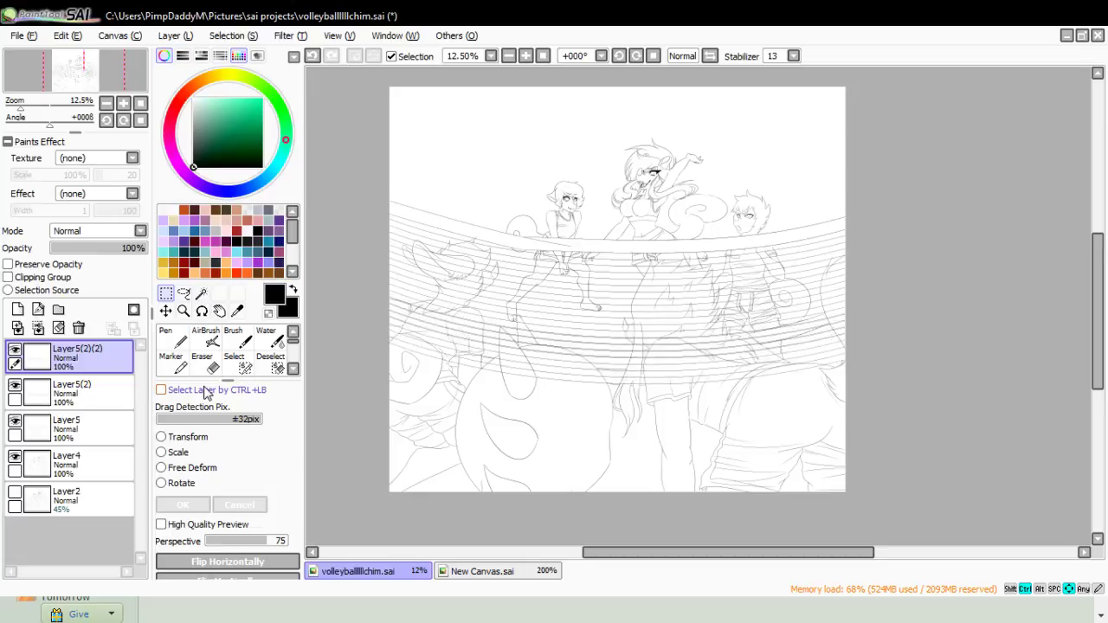
pyautogui.press('Down')
pyautogui.press('Down')
pyautogui.press('Down')
pyautogui.press('Down')
pyautogui.press('Down')
pyautogui.press('Down')
pyautogui.press('Down')
pyautogui.press('Down')
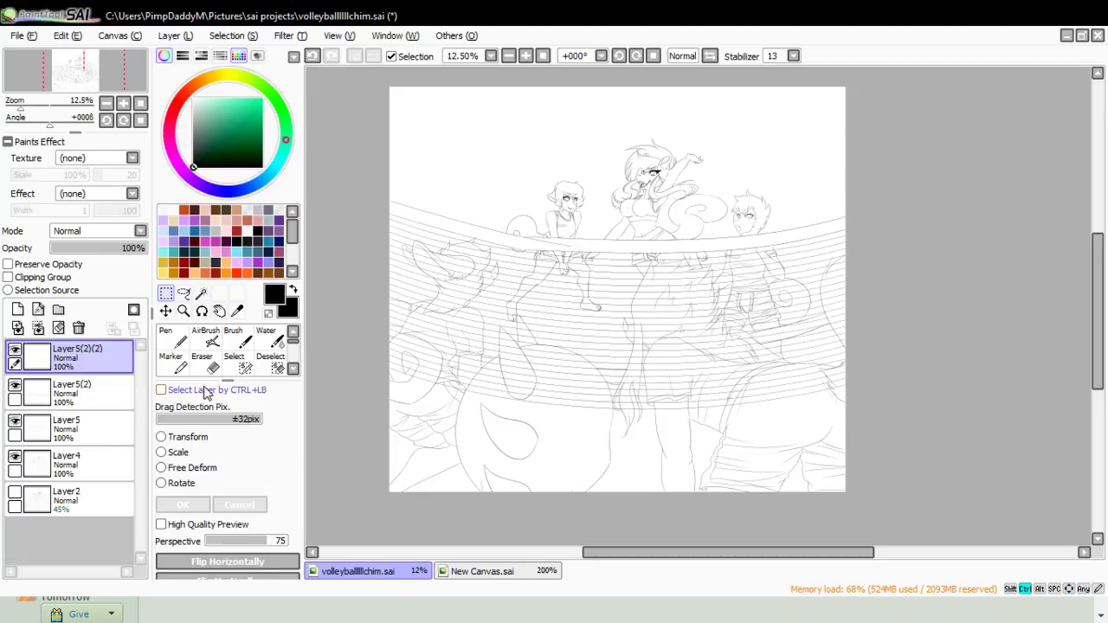
pyautogui.press('Down')
pyautogui.press('Down')
pyautogui.hotkey('ctrl', 'e')
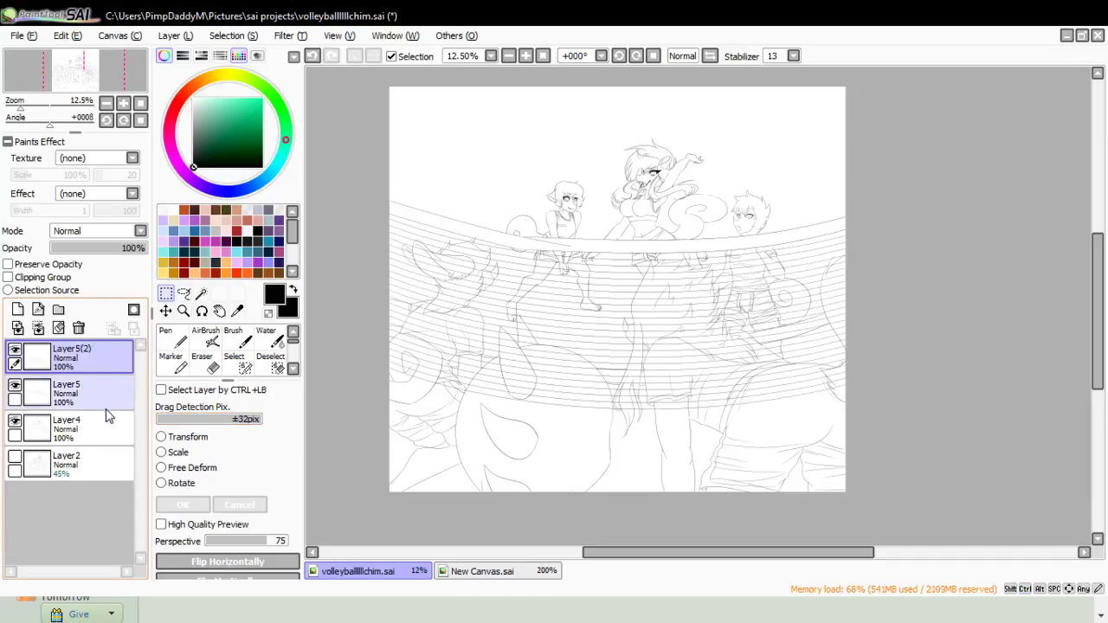
# - Select the interior of the large round foreground head and its ear on Layer4 with the Magic Wand
pyautogui.click(107, 413)
pyautogui.click(201, 293)
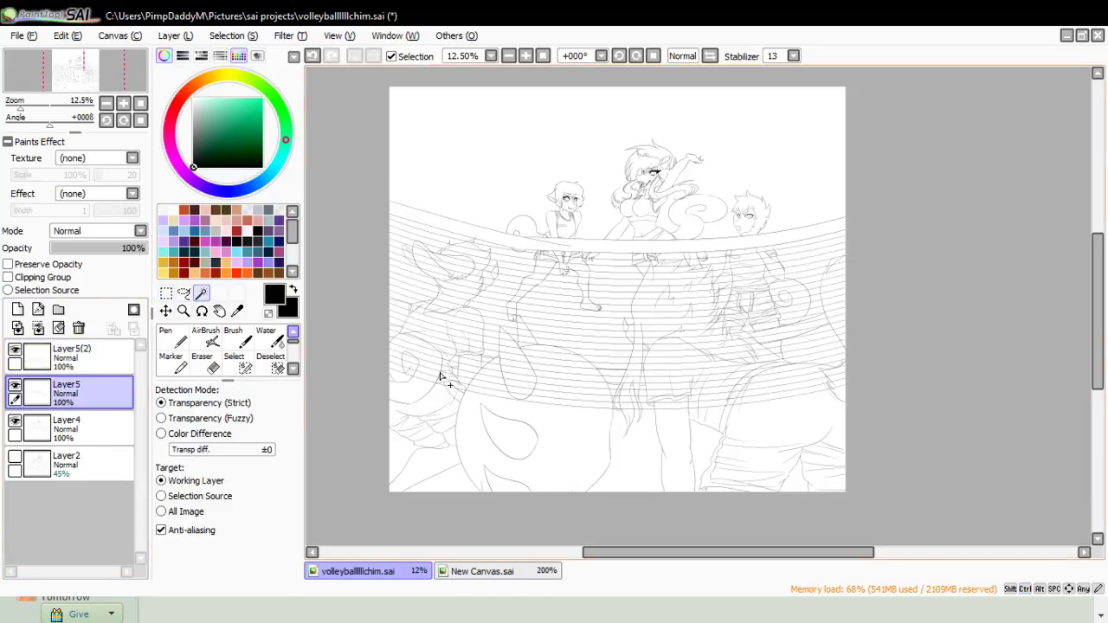
pyautogui.click(549, 418)
pyautogui.hotkey('ctrl', 'd')
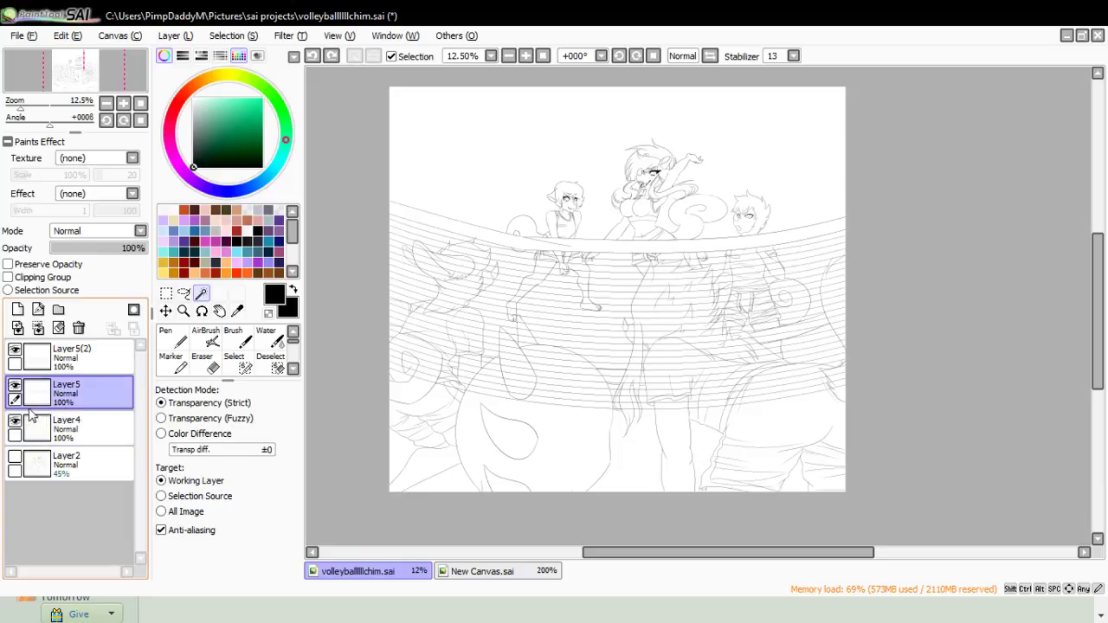
pyautogui.click(31, 418)
pyautogui.click(551, 417)
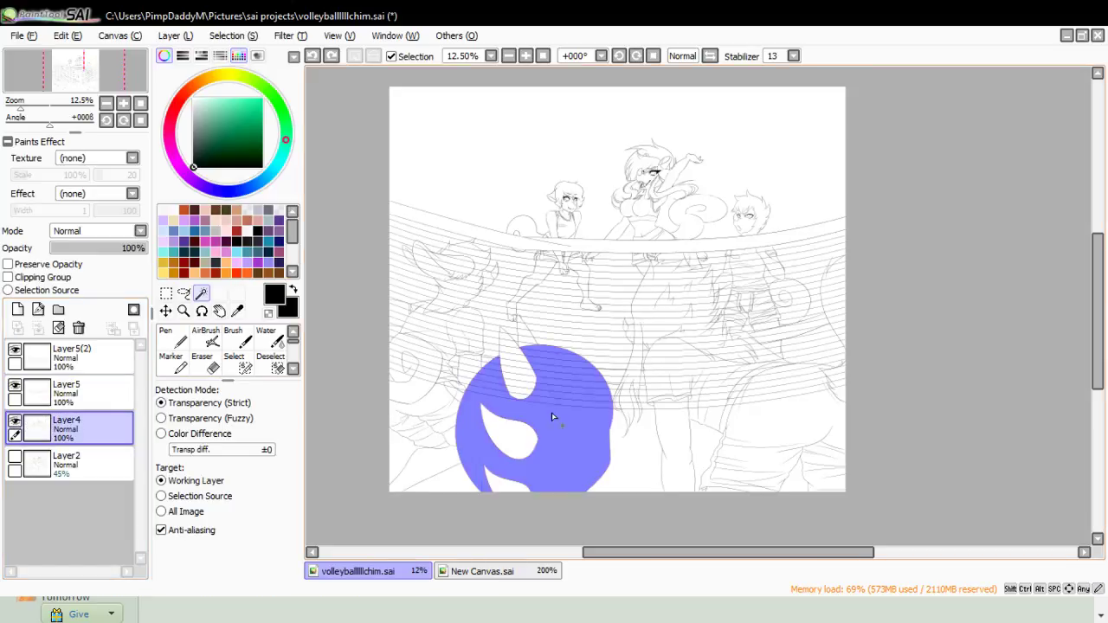
pyautogui.click(512, 376)
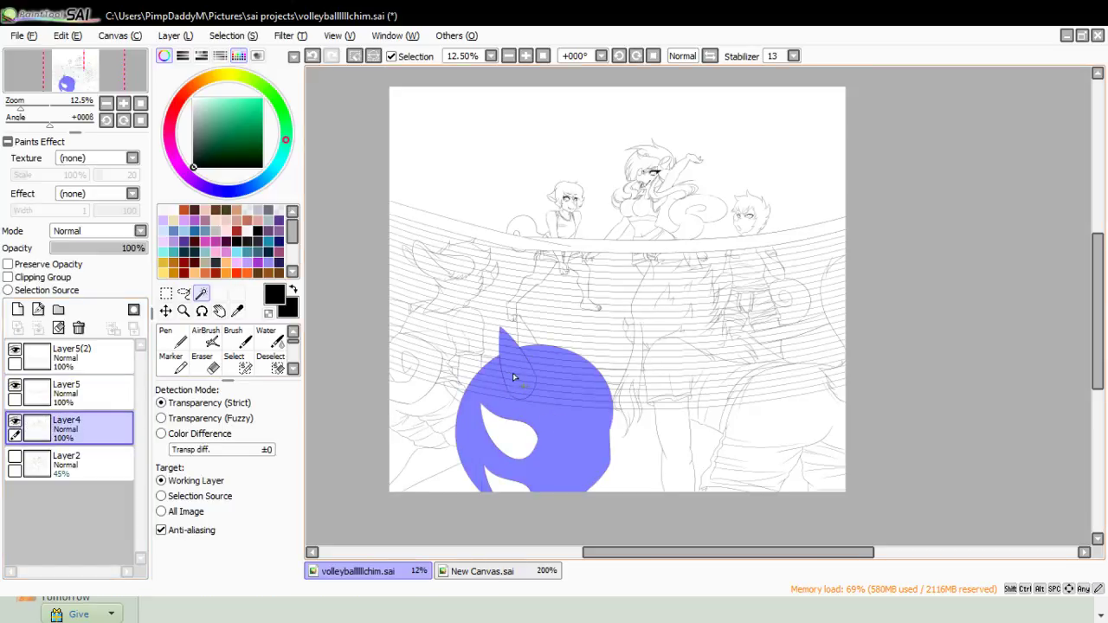
# - Add the right foreground figure's hair, shirt, leg, shorts and waistband areas to the selection
pyautogui.click(629, 418)
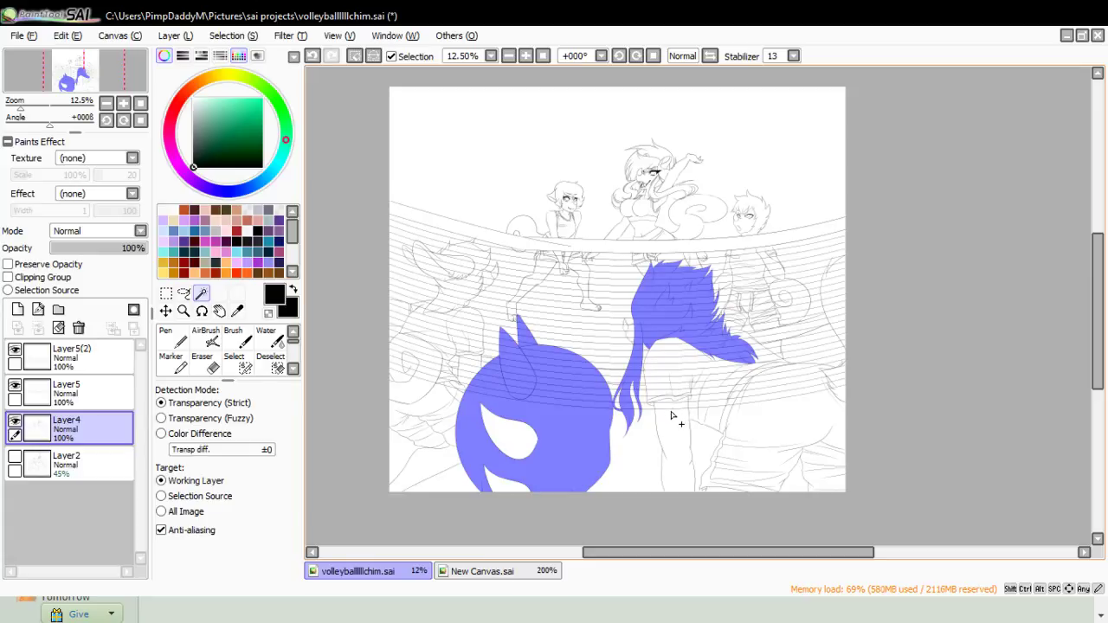
pyautogui.click(672, 416)
pyautogui.click(673, 396)
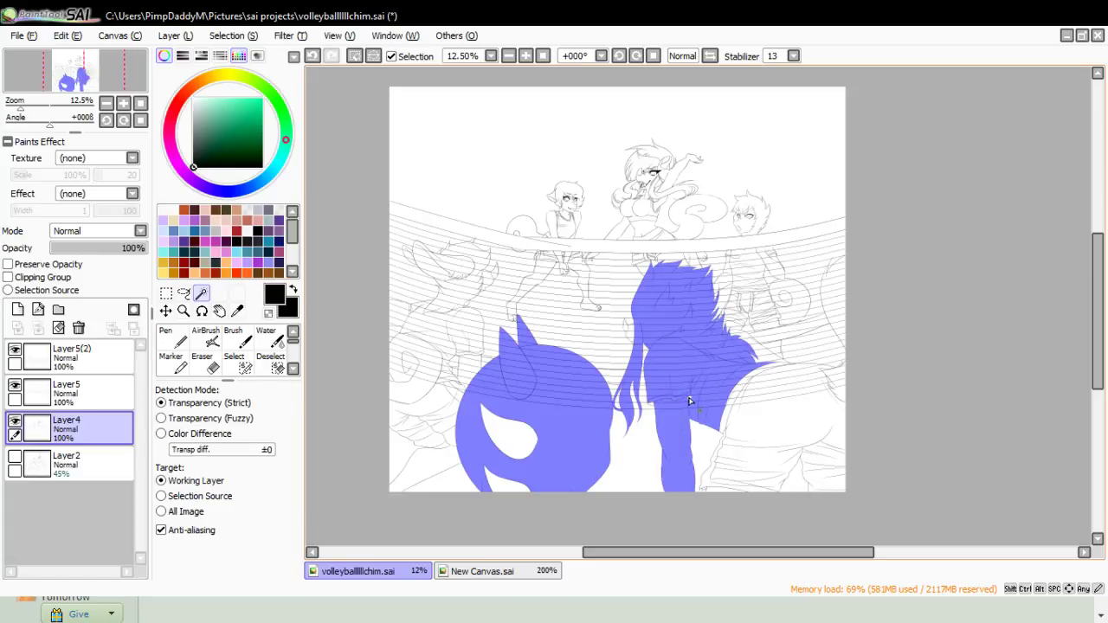
pyautogui.click(787, 398)
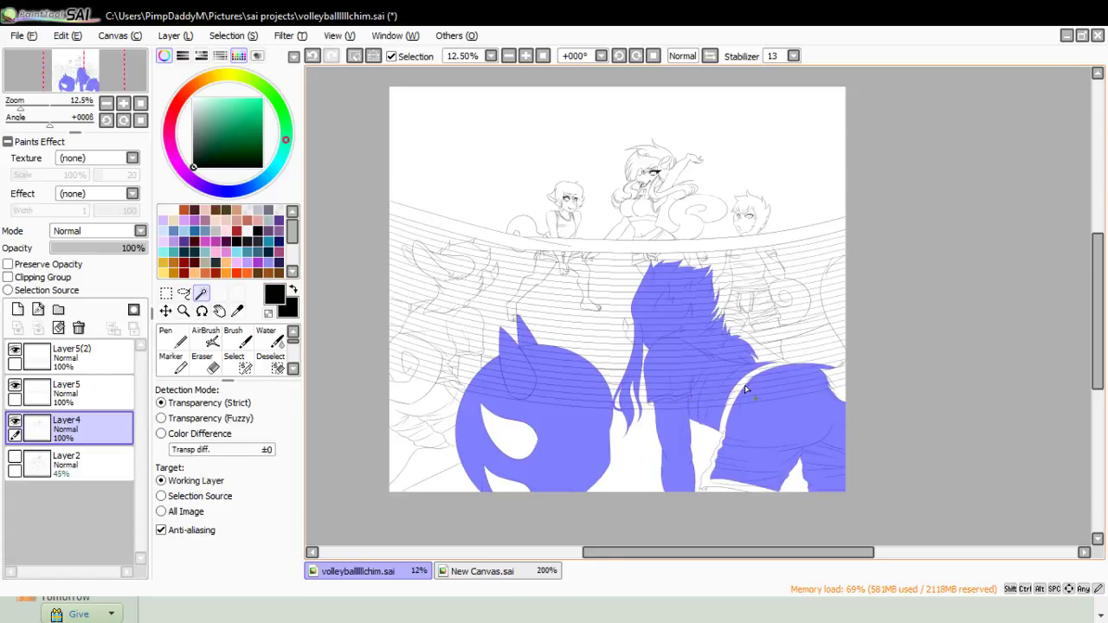
pyautogui.click(751, 386)
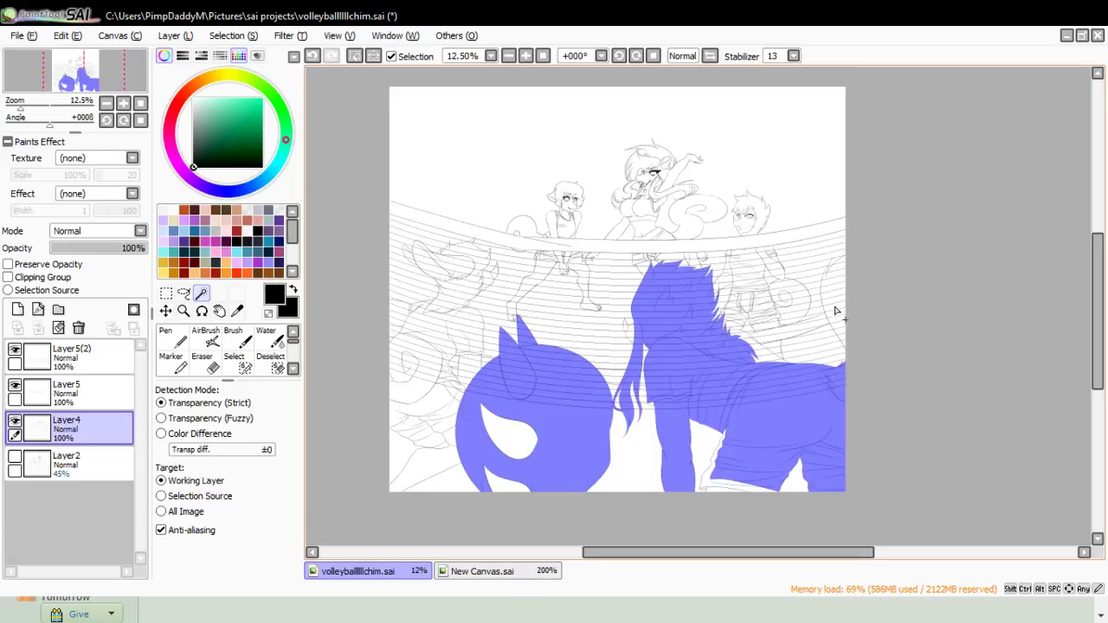
# - Add the left figure's curled tail, body, head and lower clothing, plus the gap on the right figure's back, to the selection
pyautogui.click(407, 374)
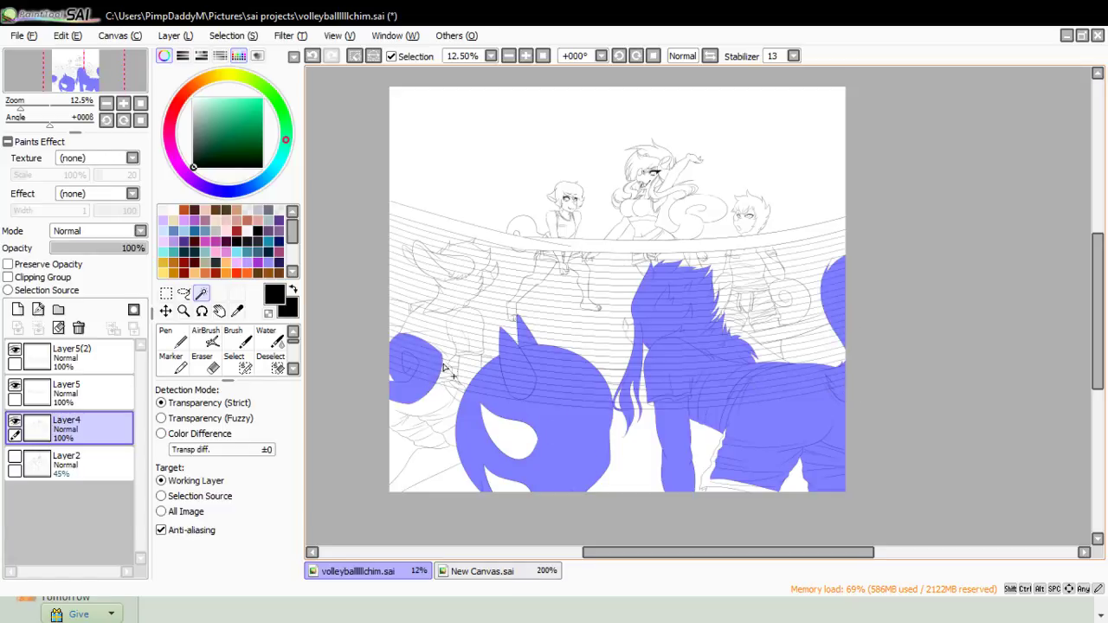
pyautogui.click(456, 320)
pyautogui.click(450, 271)
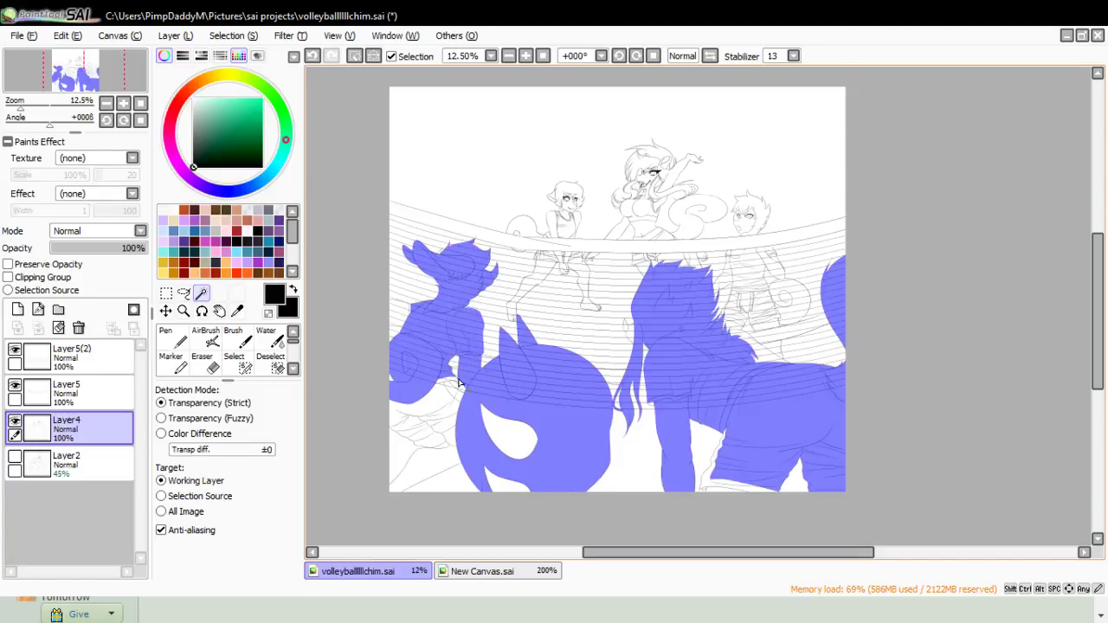
pyautogui.click(443, 399)
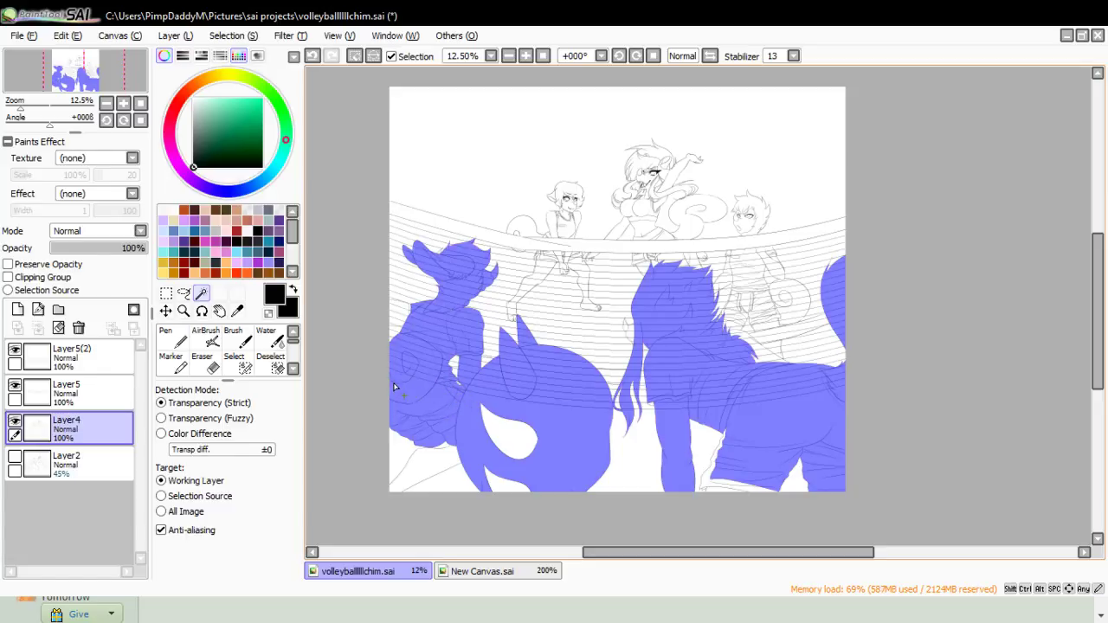
pyautogui.hotkey('ctrl', 'z')
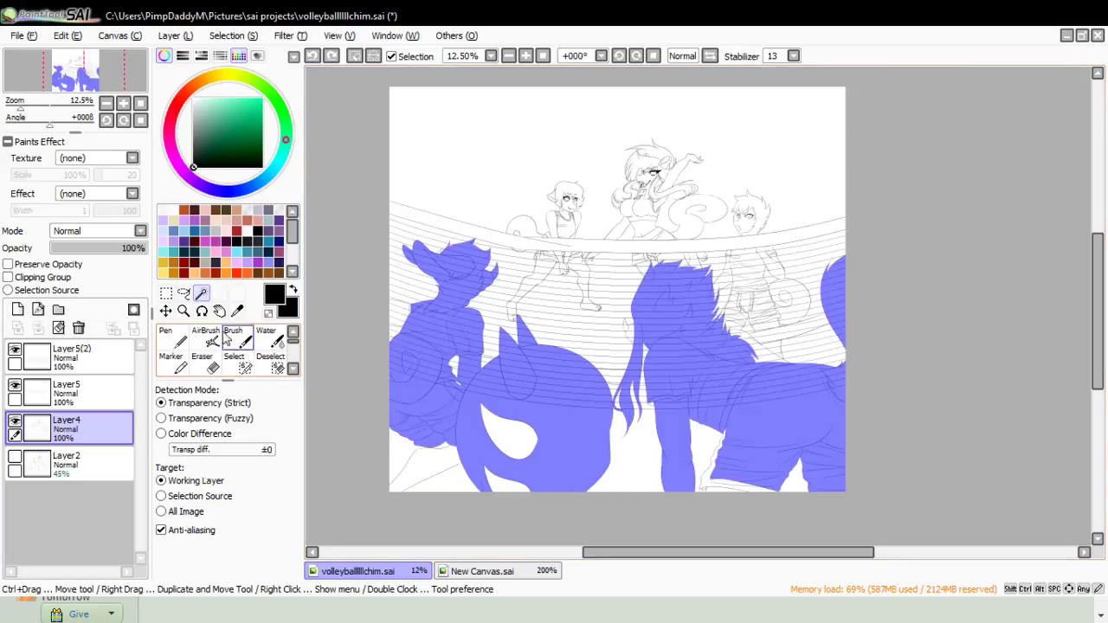
pyautogui.click(761, 365)
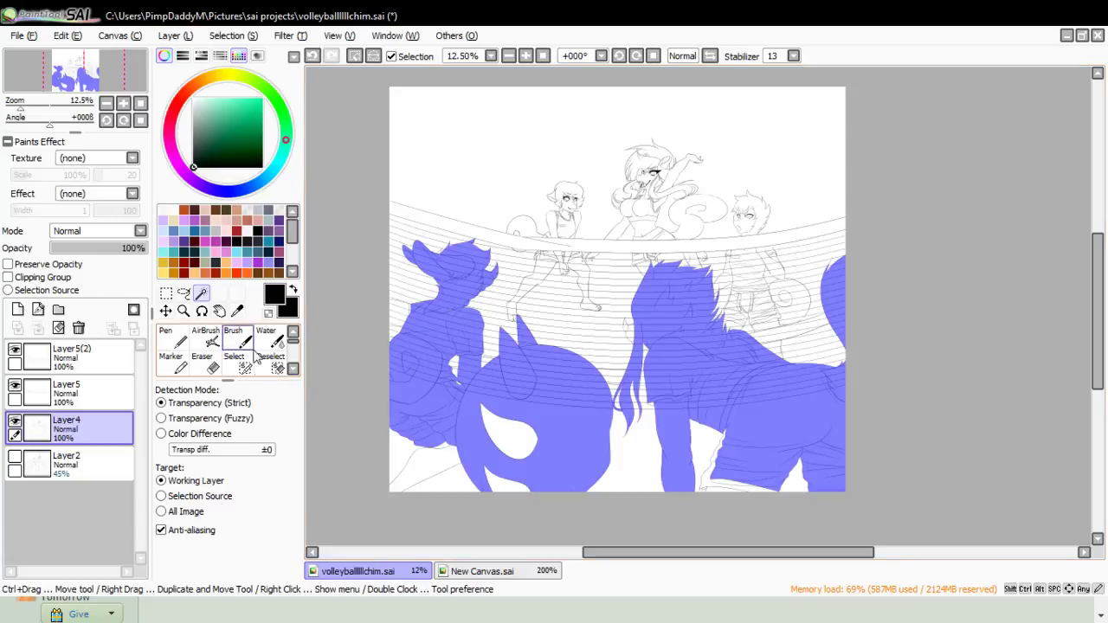
# - Merge the Layer5(2) net lines into Layer5 while keeping the figure selection active
pyautogui.click(183, 310)
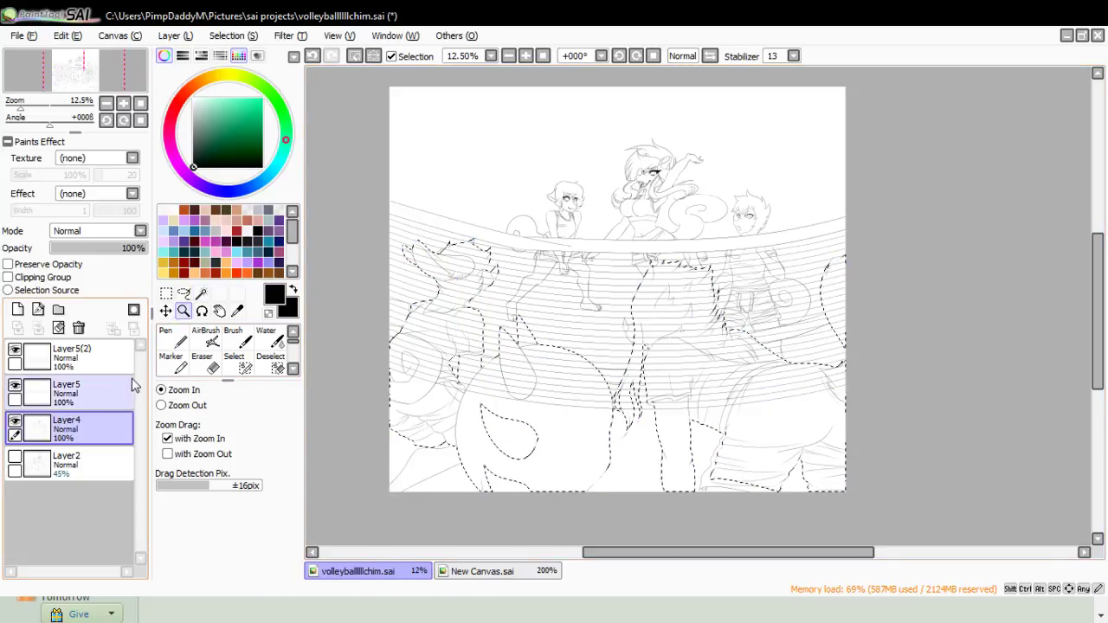
pyautogui.click(78, 357)
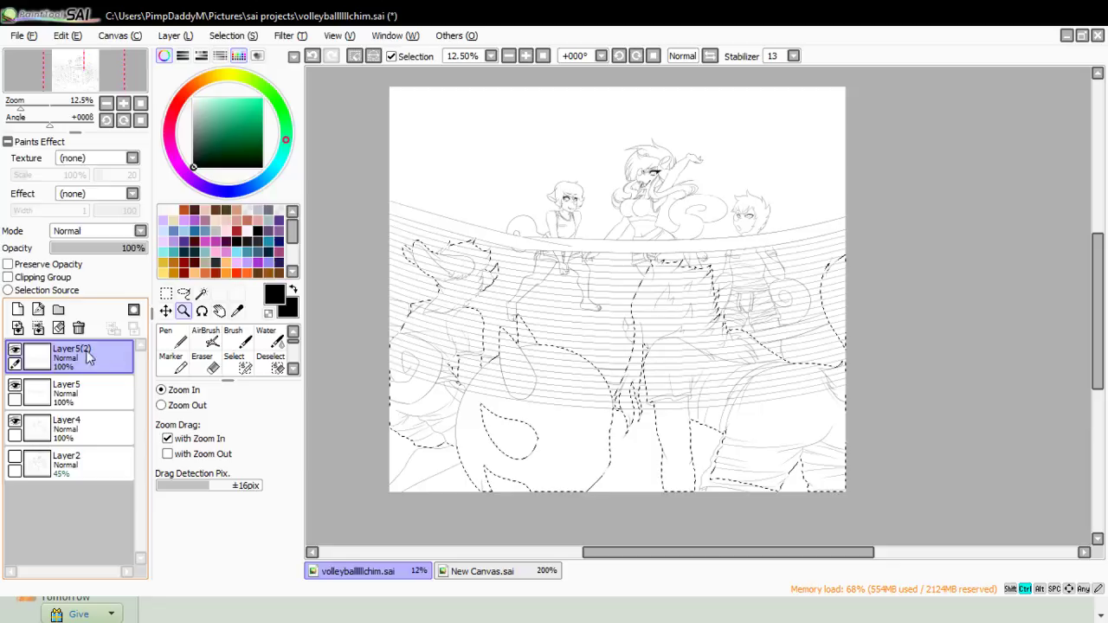
pyautogui.hotkey('ctrl', 'e')
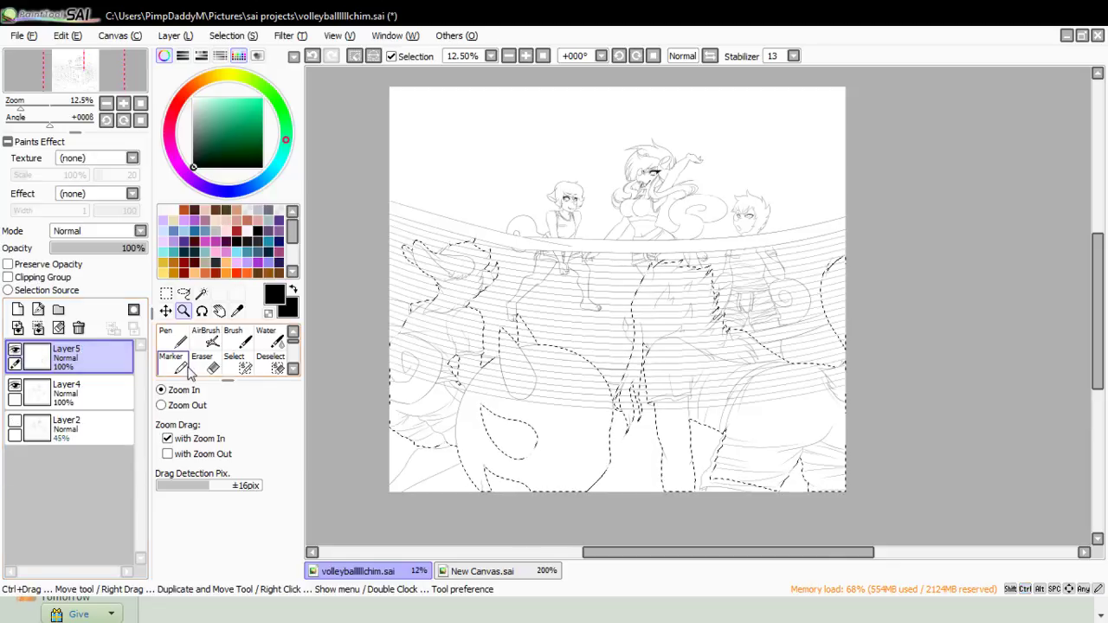
# - Erase the net lines inside the selected foreground figures on Layer5 with a size 500 Eraser, and clear the selection
pyautogui.click(205, 361)
pyautogui.click(273, 563)
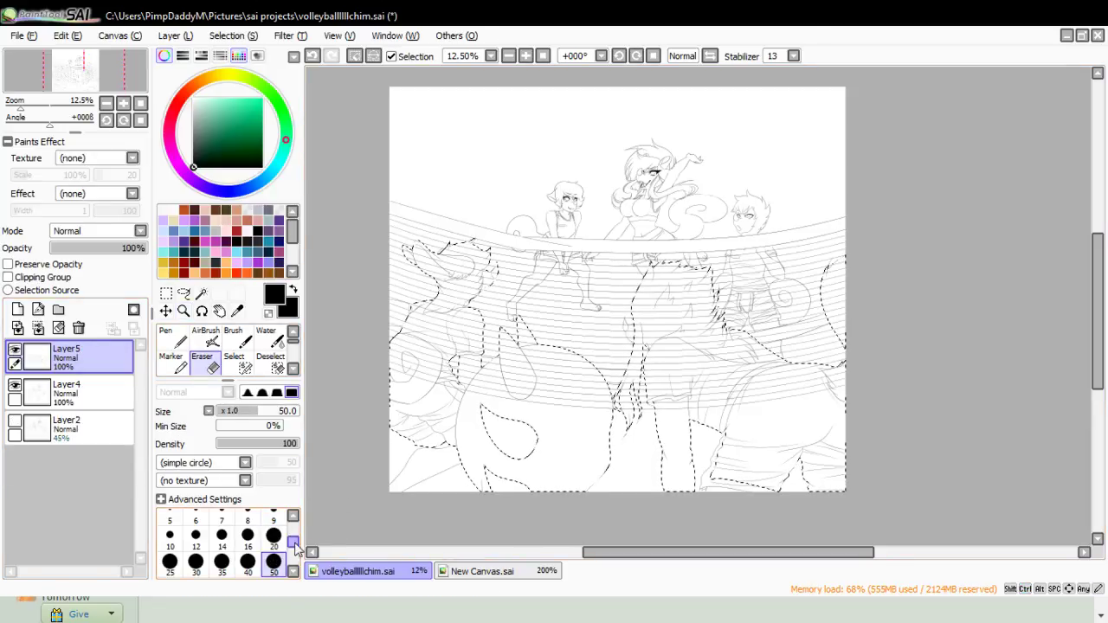
pyautogui.moveTo(292, 543); pyautogui.dragTo(293, 564)
pyautogui.click(221, 563)
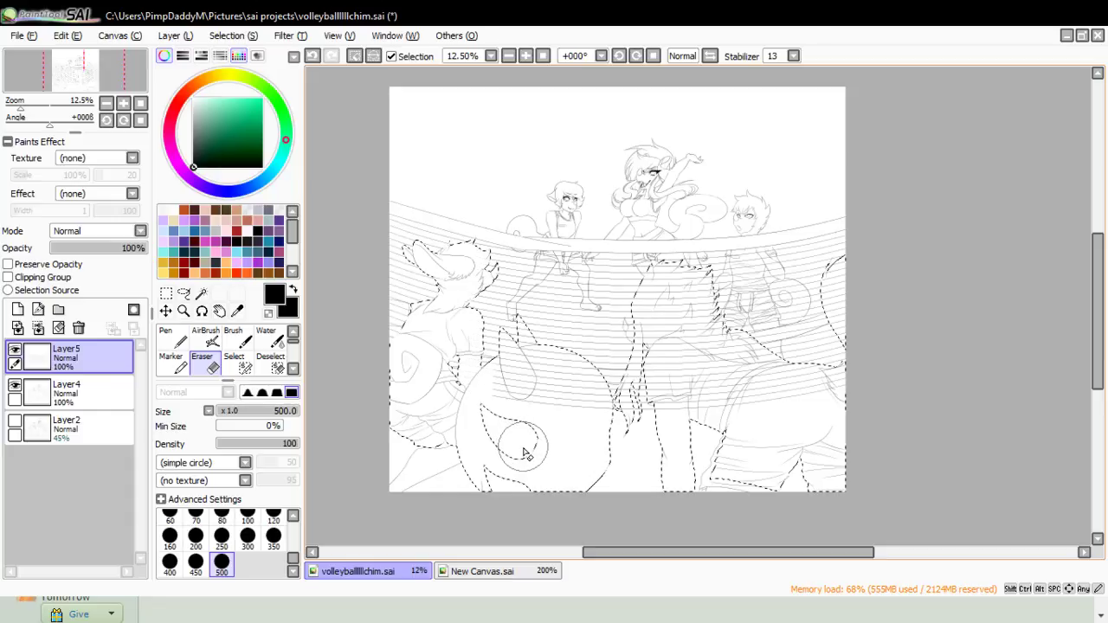
pyautogui.moveTo(524, 454)
pyautogui.mouseDown()
pyautogui.moveTo(495, 346)
pyautogui.moveTo(551, 456)
pyautogui.moveTo(596, 442)
pyautogui.moveTo(643, 447)
pyautogui.moveTo(644, 251)
pyautogui.moveTo(710, 407)
pyautogui.moveTo(749, 461)
pyautogui.moveTo(761, 259)
pyautogui.moveTo(836, 438)
pyautogui.moveTo(876, 346)
pyautogui.moveTo(595, 479)
pyautogui.moveTo(497, 474)
pyautogui.moveTo(499, 432)
pyautogui.mouseUp()
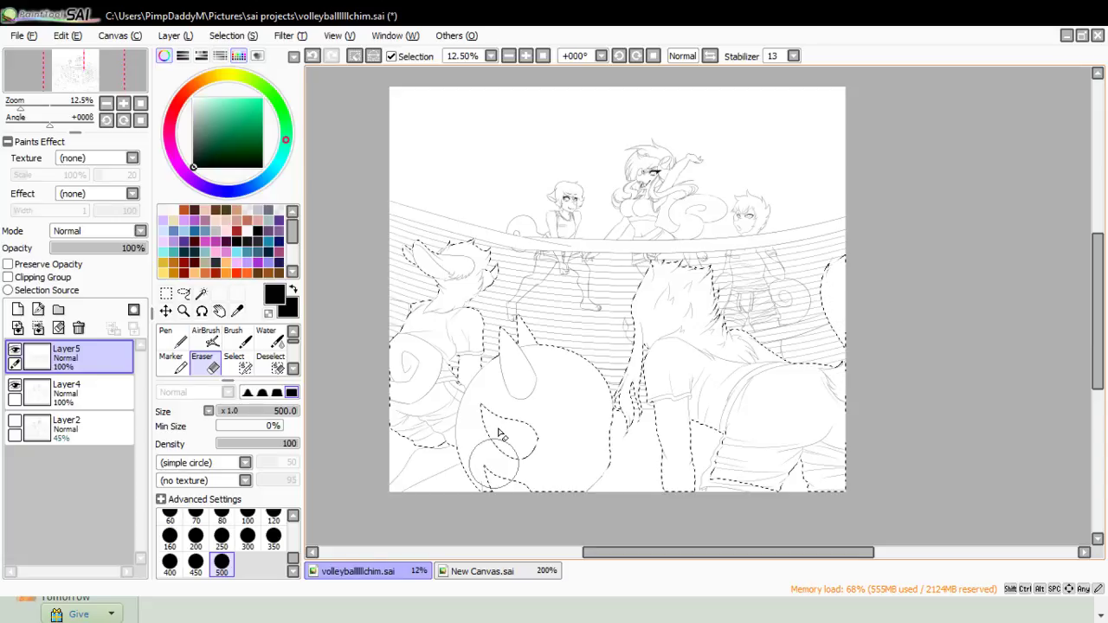
pyautogui.click(166, 294)
pyautogui.click(423, 173)
# - Erase the leftover net segments between the canvas edge and the left figure's back, using the Eraser at sizes 120 and 60
pyautogui.click(184, 311)
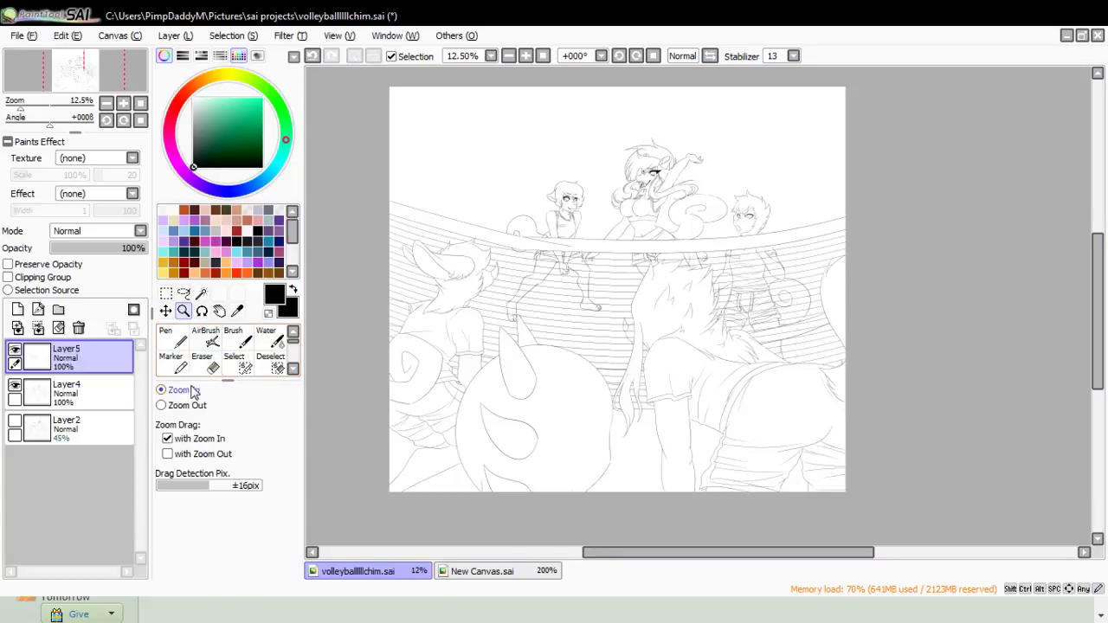
pyautogui.click(404, 324)
pyautogui.click(420, 267)
pyautogui.click(341, 260)
pyautogui.click(341, 260)
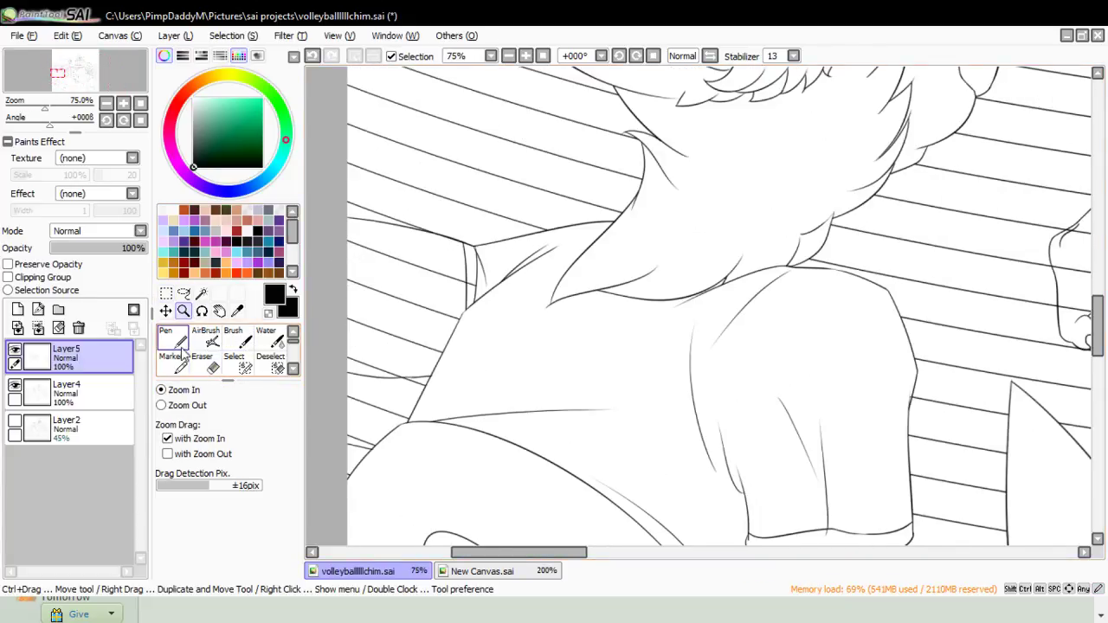
pyautogui.click(201, 362)
pyautogui.click(273, 517)
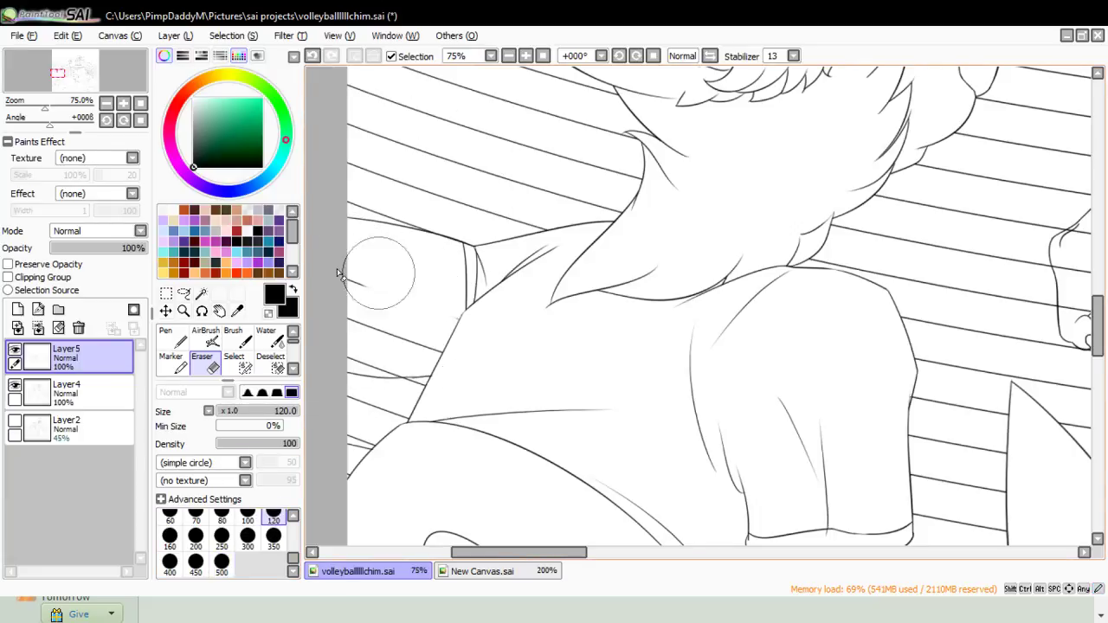
pyautogui.click(172, 518)
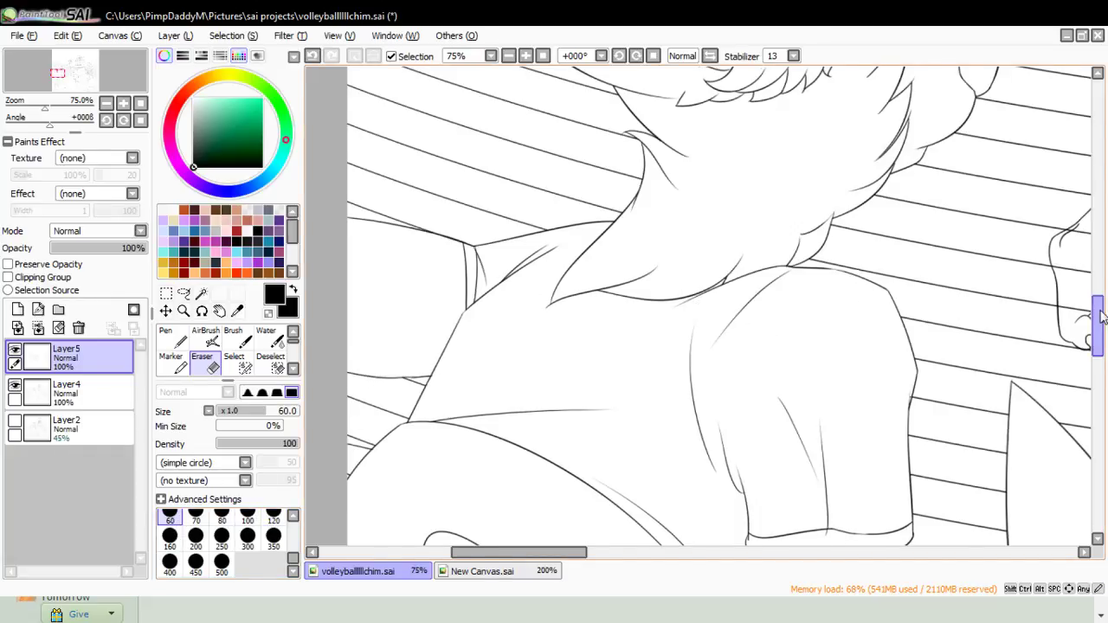
# - Try to erase the net segments in the gap between the foreground figure's long hair strand and shoulder
pyautogui.moveTo(1097, 316); pyautogui.dragTo(1085, 275)
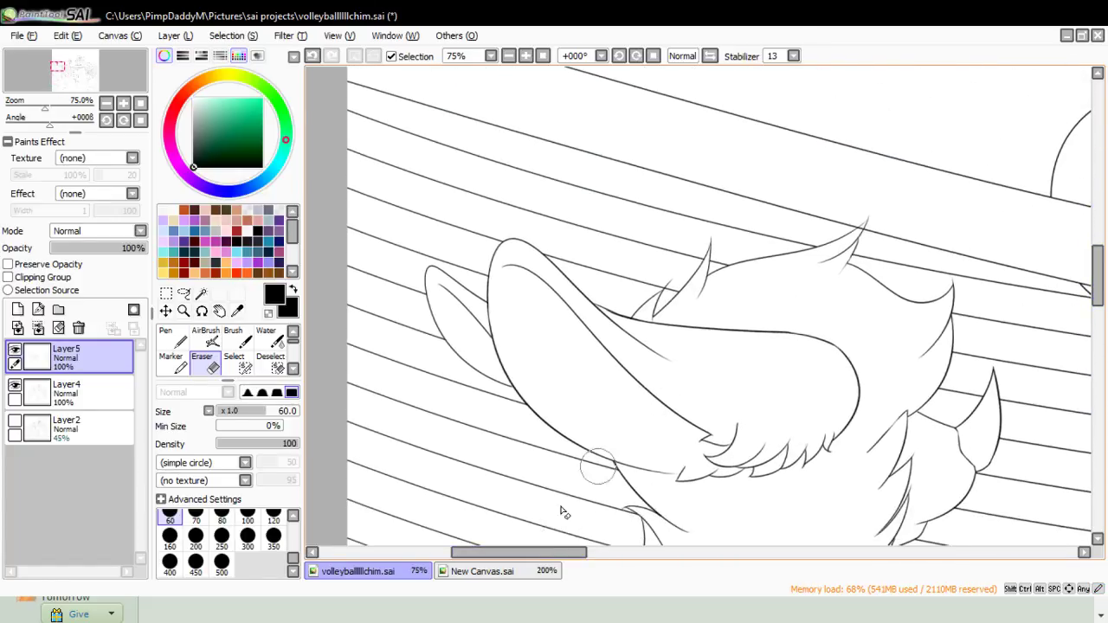
pyautogui.moveTo(540, 550); pyautogui.dragTo(660, 539)
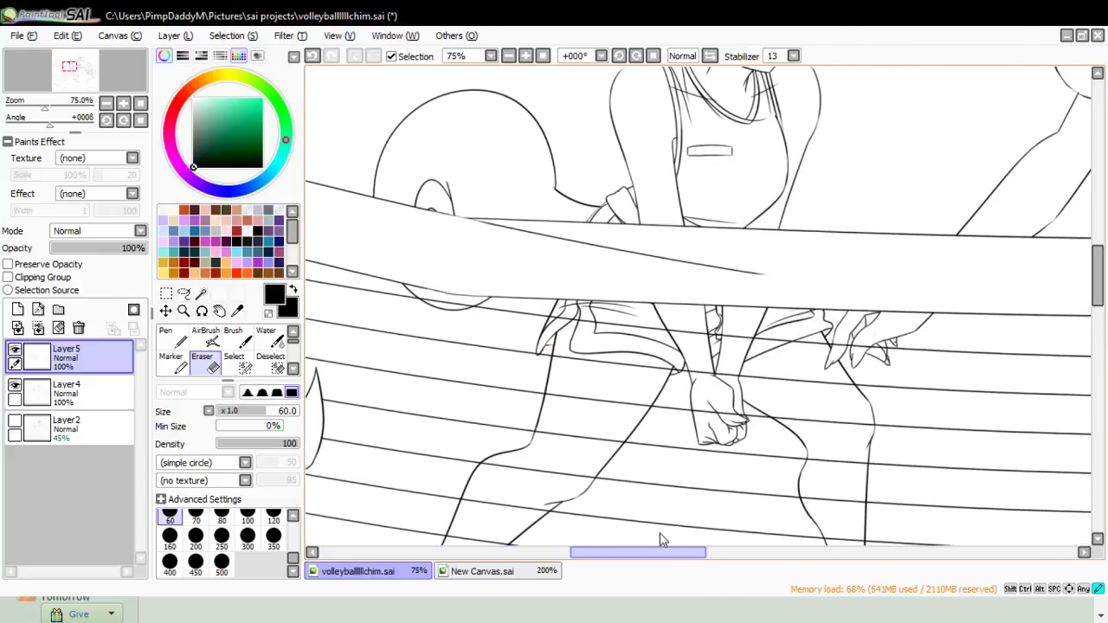
pyautogui.moveTo(1096, 273)
pyautogui.mouseDown()
pyautogui.moveTo(1058, 349)
pyautogui.moveTo(1053, 338)
pyautogui.moveTo(1006, 389)
pyautogui.moveTo(988, 441)
pyautogui.moveTo(984, 433)
pyautogui.mouseUp()
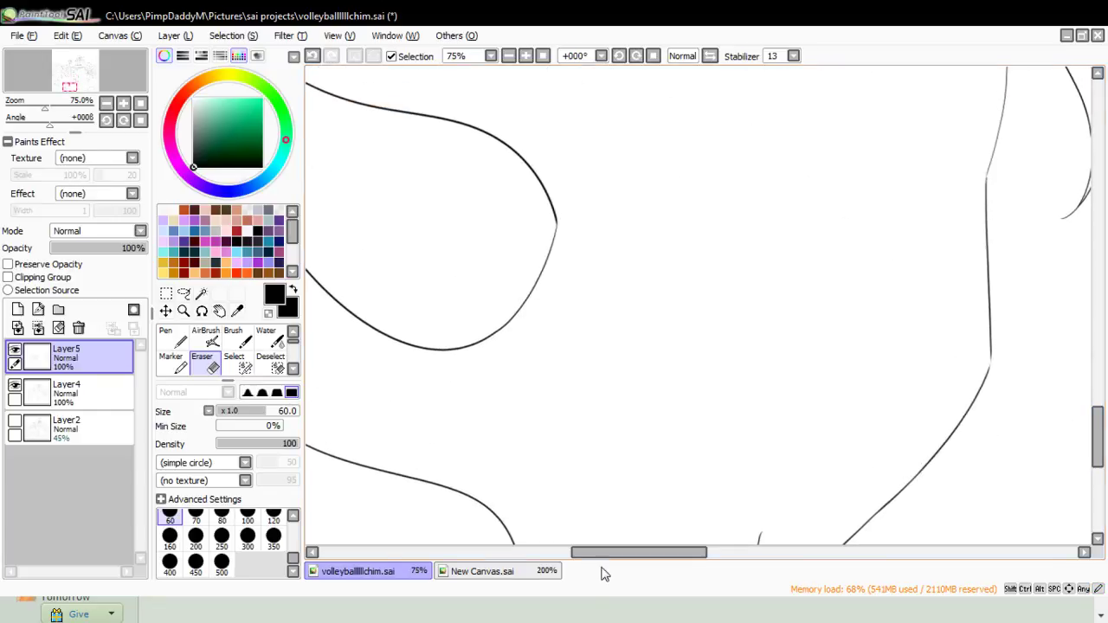
pyautogui.moveTo(602, 552); pyautogui.dragTo(736, 549)
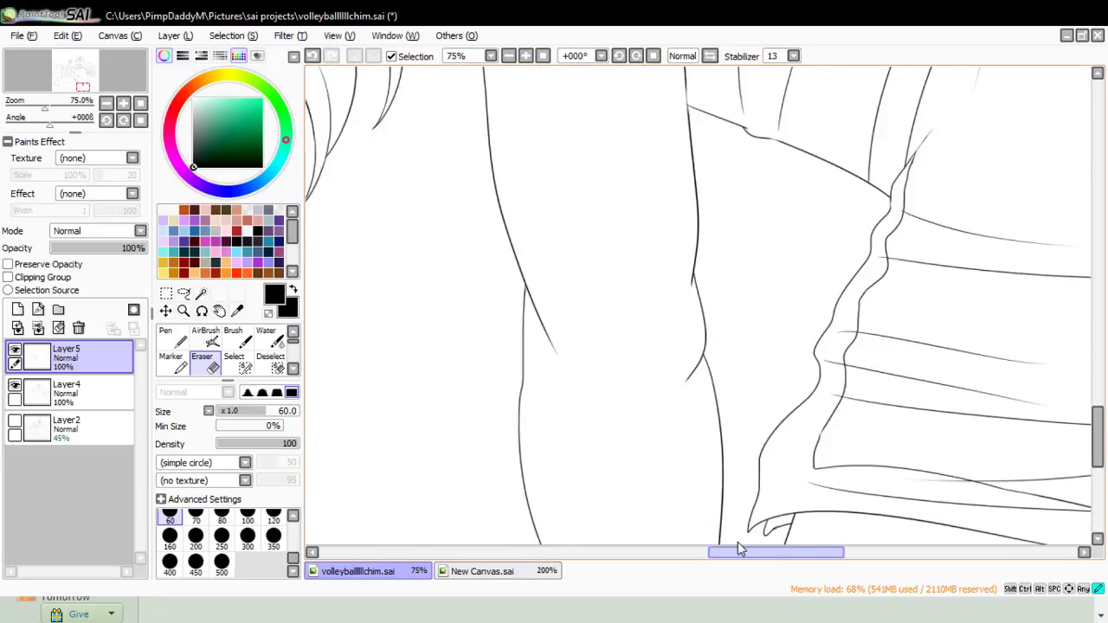
pyautogui.moveTo(1098, 429); pyautogui.dragTo(1099, 346)
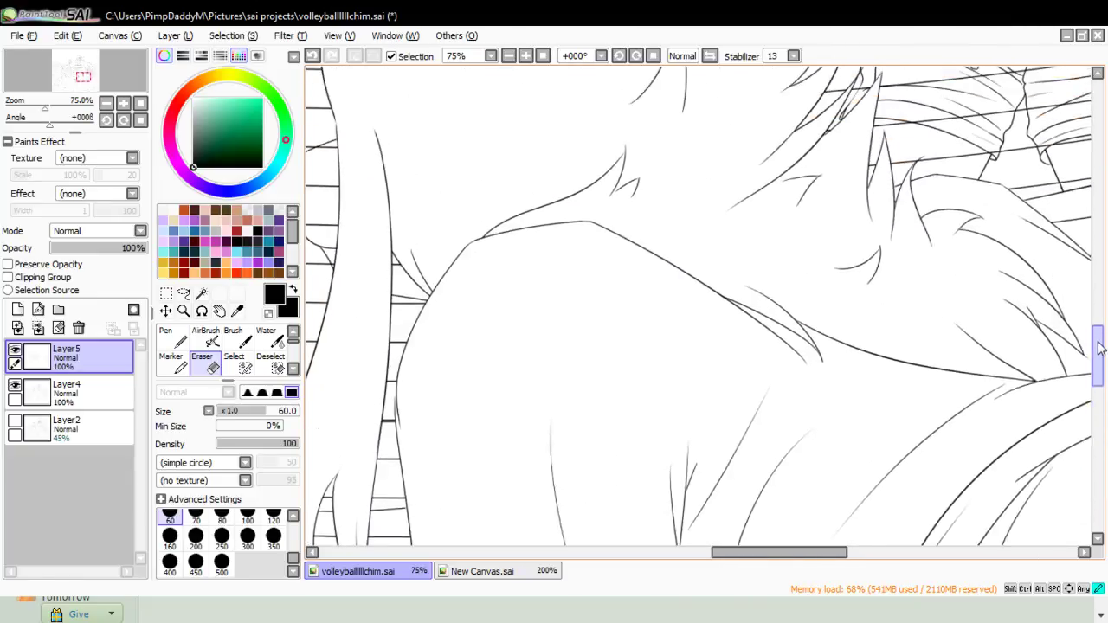
pyautogui.moveTo(744, 552); pyautogui.dragTo(711, 552)
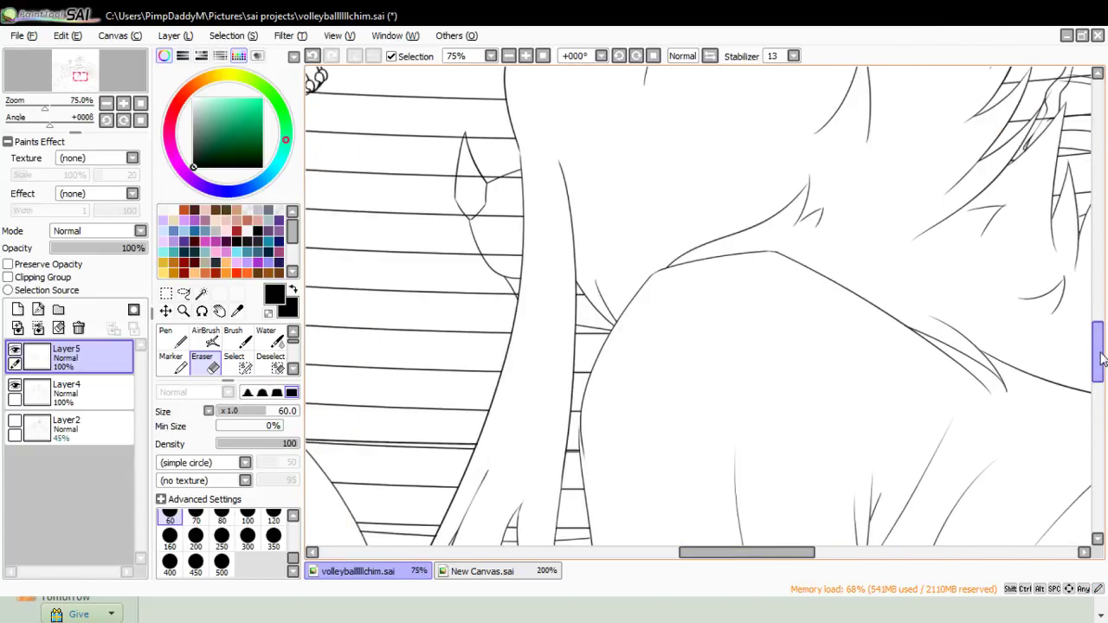
pyautogui.moveTo(1101, 359); pyautogui.dragTo(1102, 342)
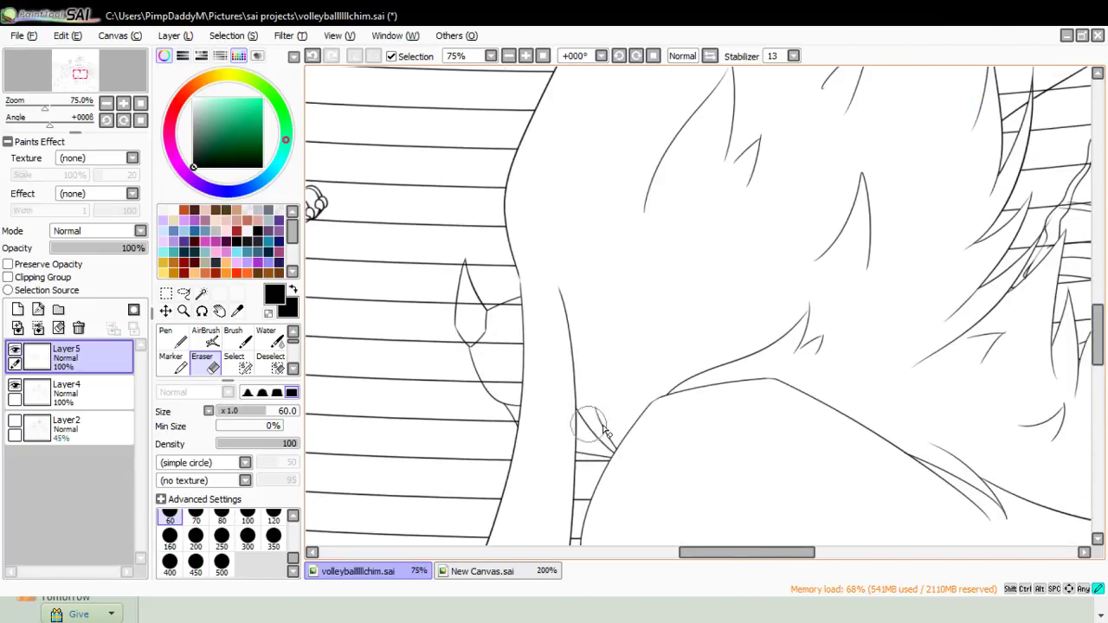
pyautogui.moveTo(578, 437)
pyautogui.mouseDown()
pyautogui.moveTo(615, 453)
pyautogui.moveTo(626, 483)
pyautogui.mouseUp()
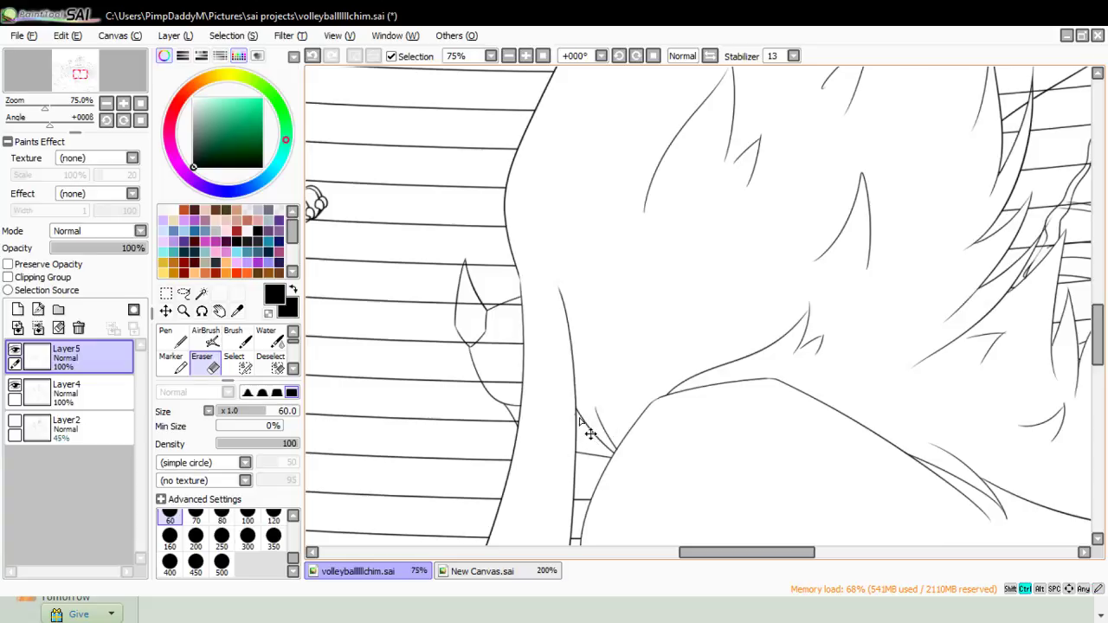
pyautogui.click(533, 417)
pyautogui.hotkey('ctrl', 'z')
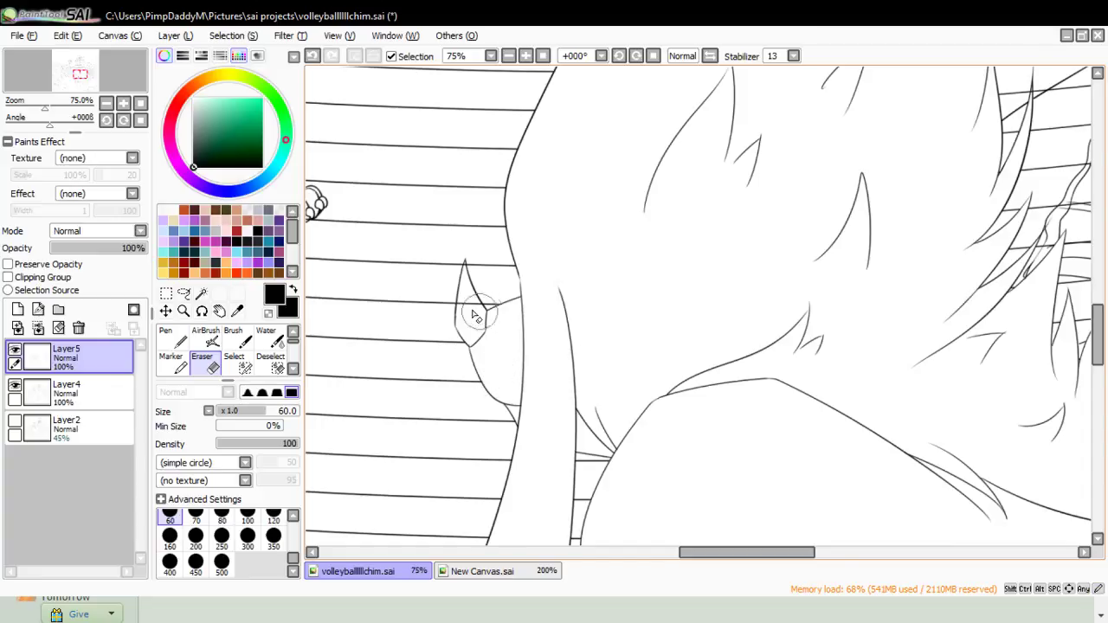
# - Erase the net lines inside the small pointed shape beside the foreground figure's long hair strand, using the Eraser at size 25
pyautogui.moveTo(469, 304)
pyautogui.mouseDown()
pyautogui.moveTo(493, 334)
pyautogui.moveTo(465, 308)
pyautogui.mouseUp()
pyautogui.hotkey('ctrl', 'z')
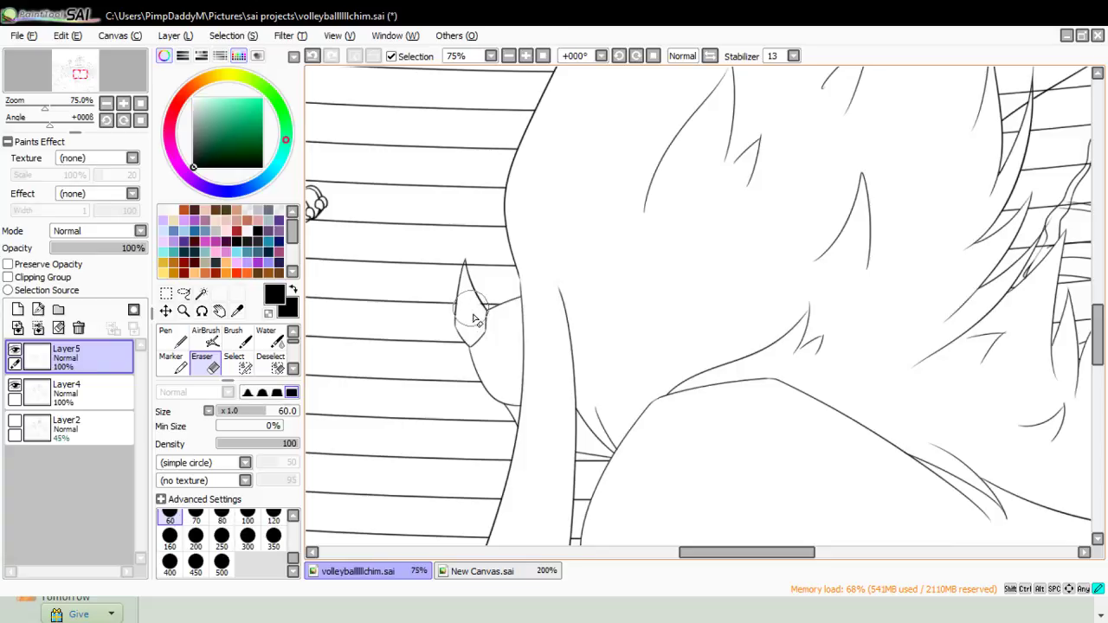
pyautogui.press('[')
pyautogui.press('[')
pyautogui.press('[')
pyautogui.press('[')
pyautogui.press('[')
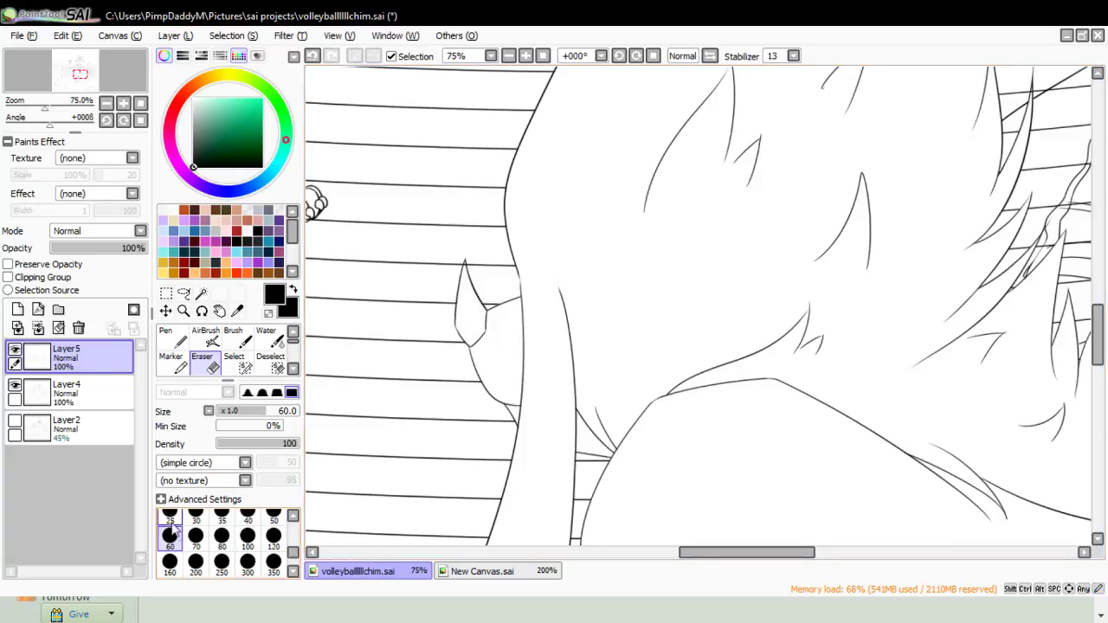
pyautogui.hotkey('ctrl', 'z')
pyautogui.moveTo(465, 258); pyautogui.dragTo(466, 268)
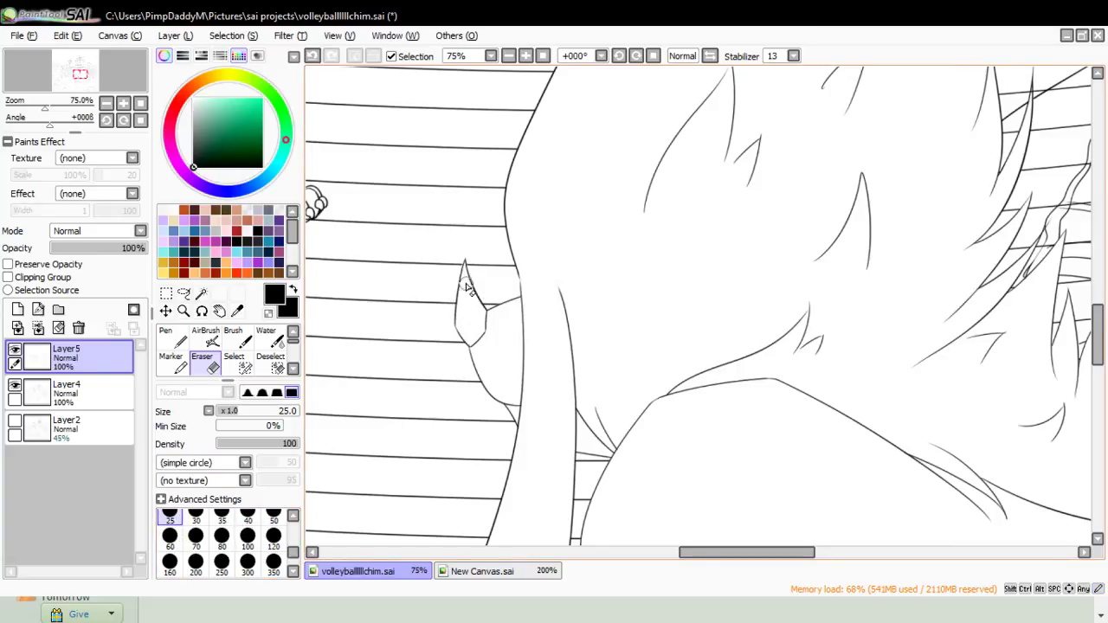
pyautogui.hotkey('ctrl', 'z')
pyautogui.hotkey('ctrl', 'z')
pyautogui.hotkey('ctrl', 'y')
pyautogui.hotkey('ctrl', 'z')
# - Erase the net lines inside and below the net's lower border band near the canvas's right edge, with a size 120 Eraser
pyautogui.moveTo(684, 554); pyautogui.dragTo(778, 574)
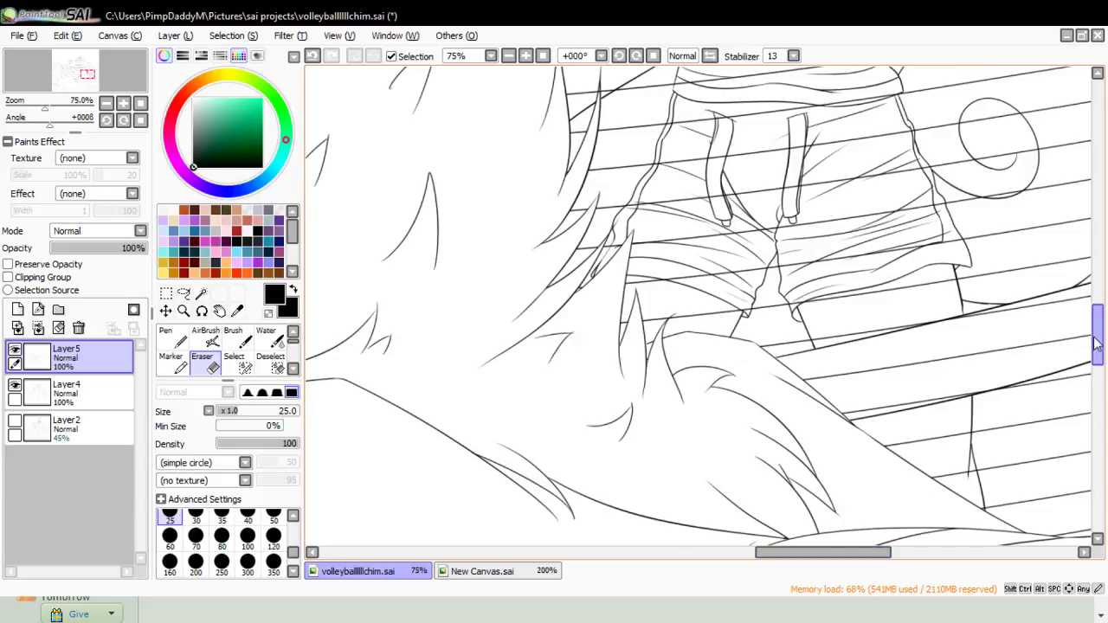
pyautogui.moveTo(1094, 342); pyautogui.dragTo(1074, 350)
pyautogui.moveTo(815, 554); pyautogui.dragTo(890, 543)
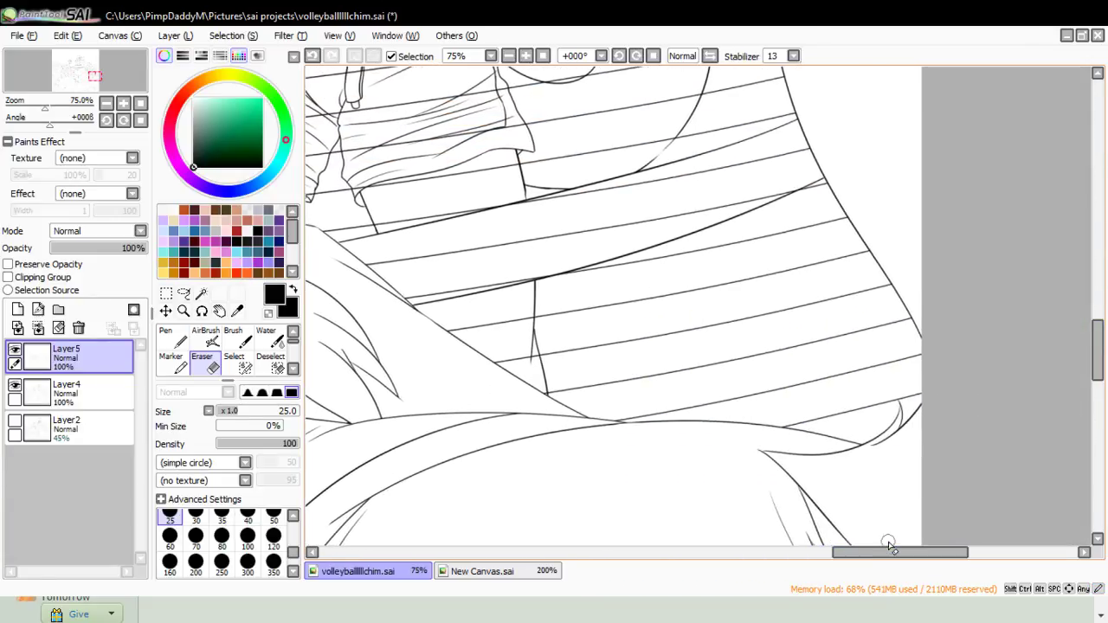
pyautogui.click(274, 538)
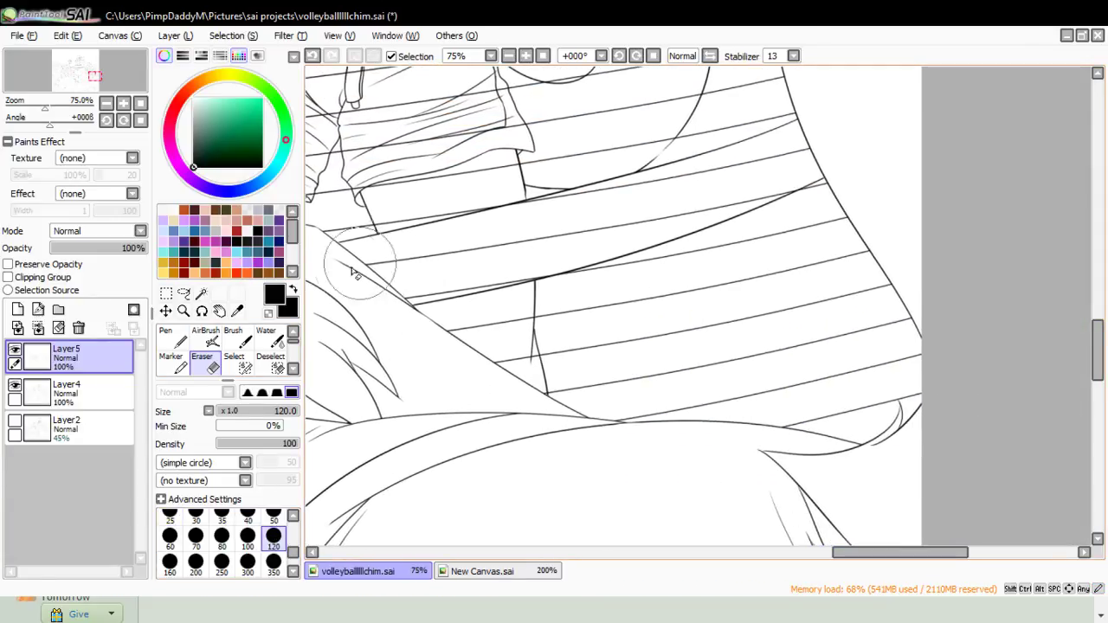
pyautogui.moveTo(781, 197)
pyautogui.mouseDown()
pyautogui.moveTo(728, 188)
pyautogui.moveTo(505, 228)
pyautogui.moveTo(661, 186)
pyautogui.moveTo(513, 216)
pyautogui.moveTo(860, 166)
pyautogui.moveTo(801, 169)
pyautogui.moveTo(858, 167)
pyautogui.moveTo(843, 269)
pyautogui.moveTo(850, 354)
pyautogui.moveTo(905, 378)
pyautogui.moveTo(934, 284)
pyautogui.moveTo(923, 233)
pyautogui.moveTo(865, 420)
pyautogui.moveTo(829, 467)
pyautogui.moveTo(760, 354)
pyautogui.moveTo(729, 248)
pyautogui.moveTo(717, 246)
pyautogui.moveTo(687, 286)
pyautogui.moveTo(630, 448)
pyautogui.moveTo(589, 429)
pyautogui.moveTo(662, 223)
pyautogui.moveTo(556, 310)
pyautogui.moveTo(484, 349)
pyautogui.moveTo(414, 364)
pyautogui.moveTo(389, 346)
pyautogui.mouseUp()
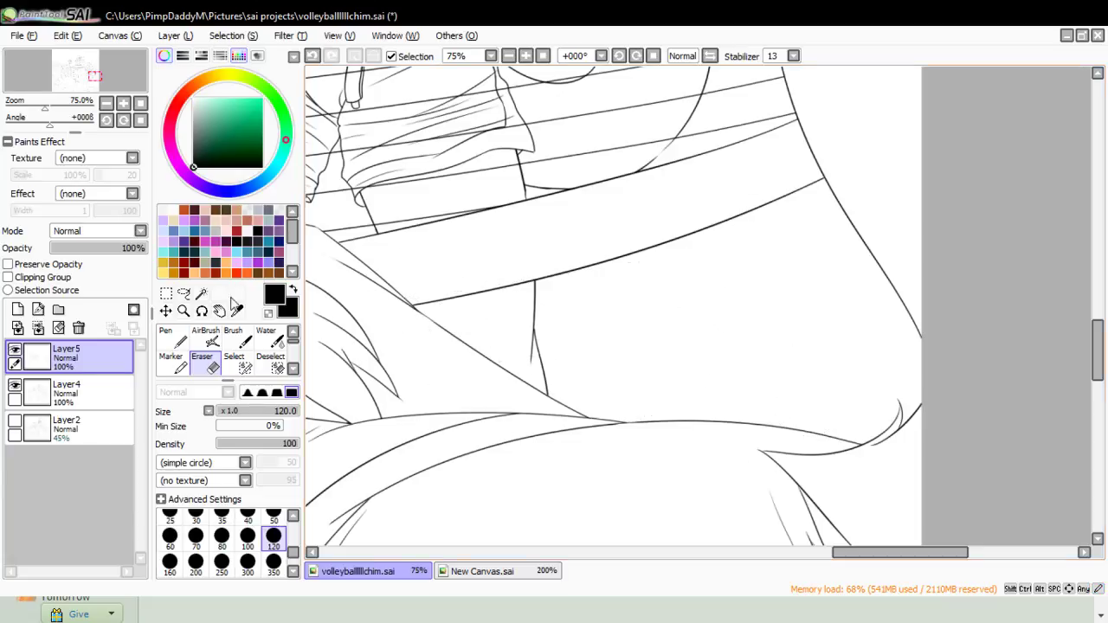
# - Create a new layer above Layer5 and draw one long, slightly curved vertical net line on it with a size 3 Pen
pyautogui.click(182, 312)
pyautogui.click(554, 321)
pyautogui.click(566, 313)
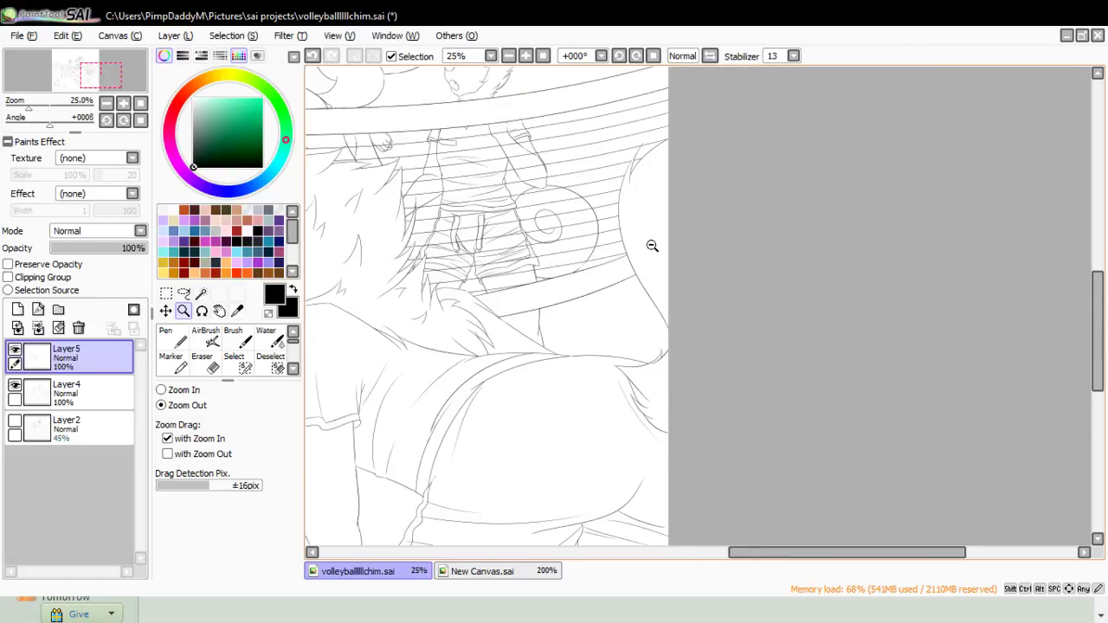
pyautogui.click(653, 248)
pyautogui.click(617, 291)
pyautogui.click(605, 289)
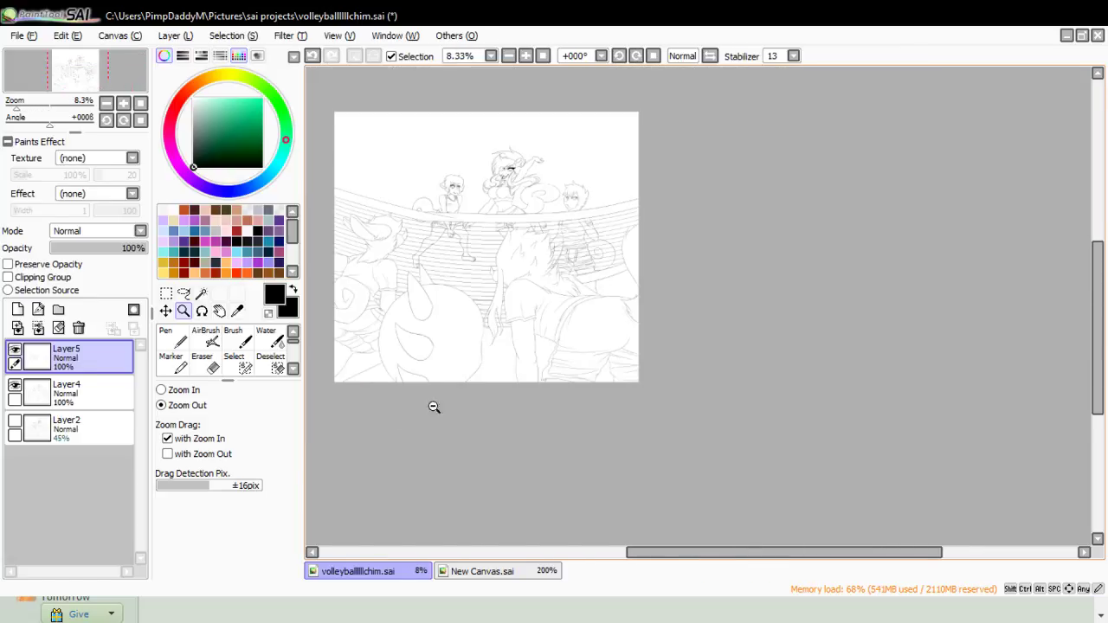
pyautogui.click(18, 310)
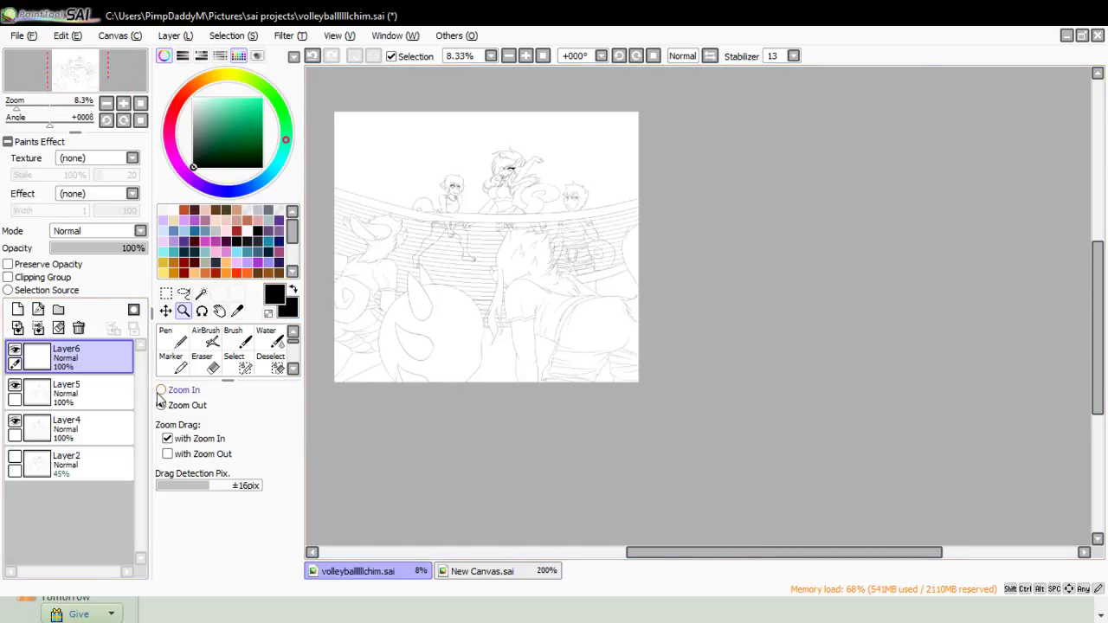
pyautogui.click(391, 248)
pyautogui.press('n')
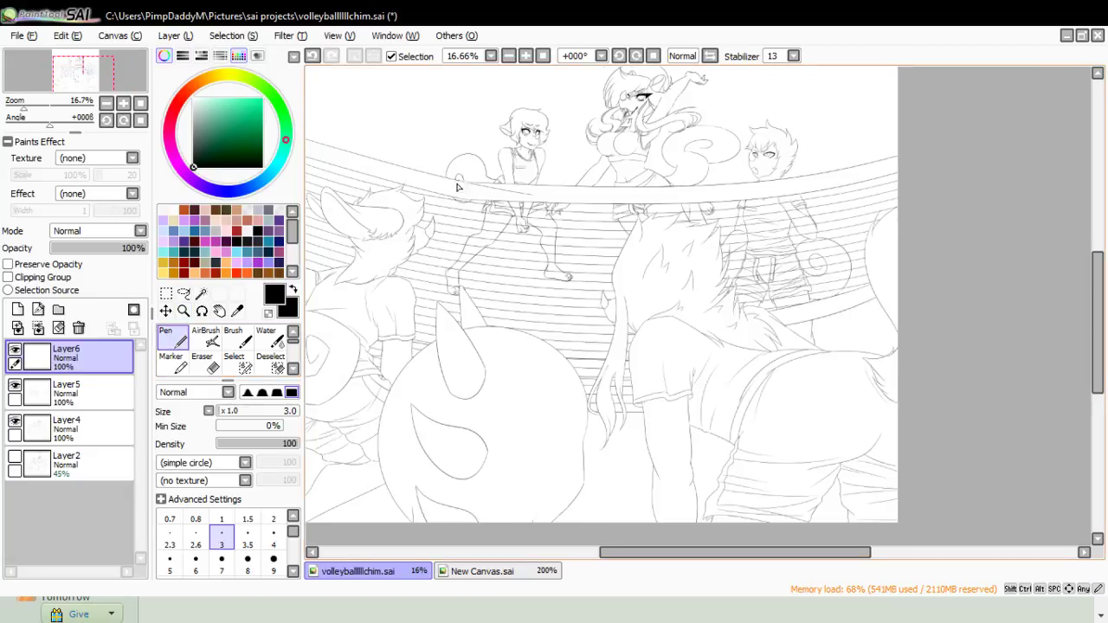
pyautogui.moveTo(474, 156)
pyautogui.mouseDown()
pyautogui.moveTo(444, 437)
pyautogui.moveTo(445, 279)
pyautogui.moveTo(473, 173)
pyautogui.moveTo(437, 321)
pyautogui.moveTo(450, 409)
pyautogui.mouseUp()
pyautogui.hotkey('ctrl', 'z')
pyautogui.hotkey('ctrl', 'z')
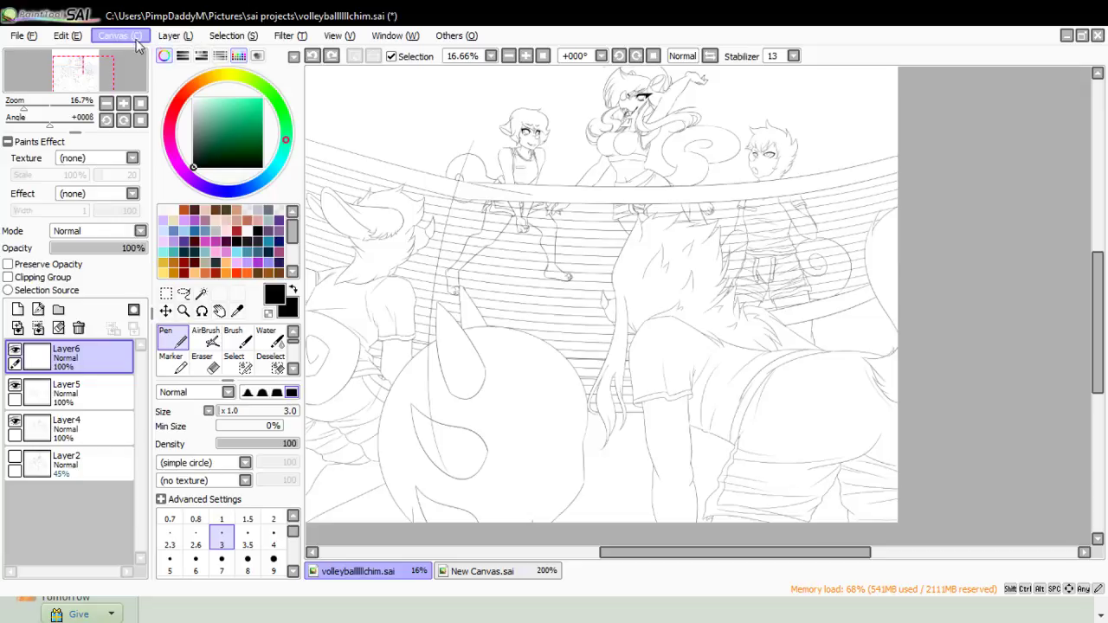
# - Duplicate the vertical net line into a small group of evenly spaced parallel lines on Layer6
pyautogui.click(180, 35)
pyautogui.click(185, 110)
pyautogui.hotkey('ctrl', 'z')
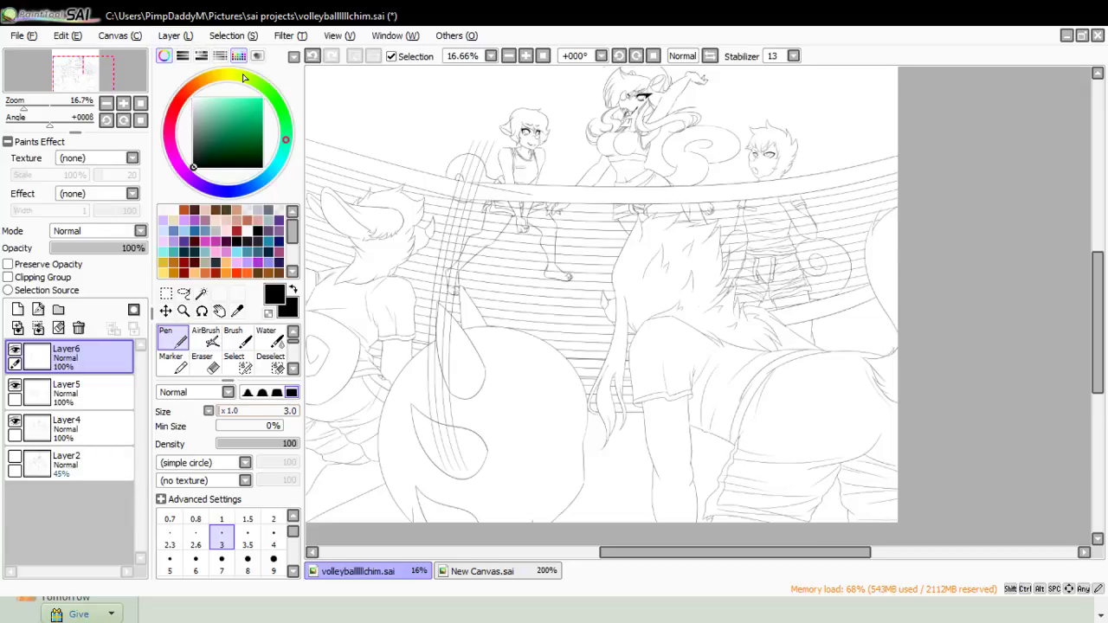
# - Duplicate Layer6, shift the copied group of vertical lines right to continue the spacing, and merge it into Layer6
pyautogui.hotkey('ctrl', 'v')
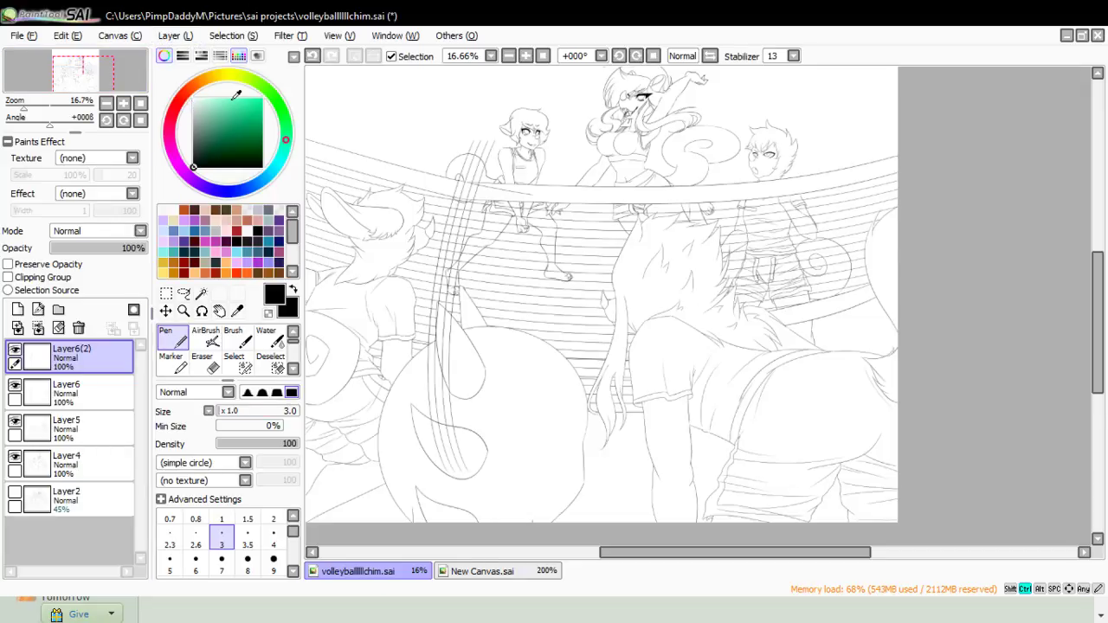
pyautogui.hotkey('ctrl', 'Right')
pyautogui.hotkey('ctrl', 'Right')
pyautogui.hotkey('ctrl', 'Right')
pyautogui.hotkey('ctrl', 'Right')
pyautogui.hotkey('ctrl', 'Right')
pyautogui.hotkey('ctrl', 'Right')
pyautogui.hotkey('ctrl', 'Right')
pyautogui.hotkey('ctrl', 'Right')
pyautogui.hotkey('ctrl', 'Right')
pyautogui.hotkey('ctrl', 'Right')
pyautogui.hotkey('ctrl', 'Right')
pyautogui.hotkey('ctrl', 'Right')
pyautogui.hotkey('ctrl', 'Right')
pyautogui.hotkey('ctrl', 'Right')
pyautogui.hotkey('ctrl', 'Right')
pyautogui.hotkey('ctrl', 'Right')
pyautogui.hotkey('ctrl', 'Right')
pyautogui.hotkey('ctrl', 'Right')
pyautogui.hotkey('ctrl', 'Right')
pyautogui.hotkey('ctrl', 'Right')
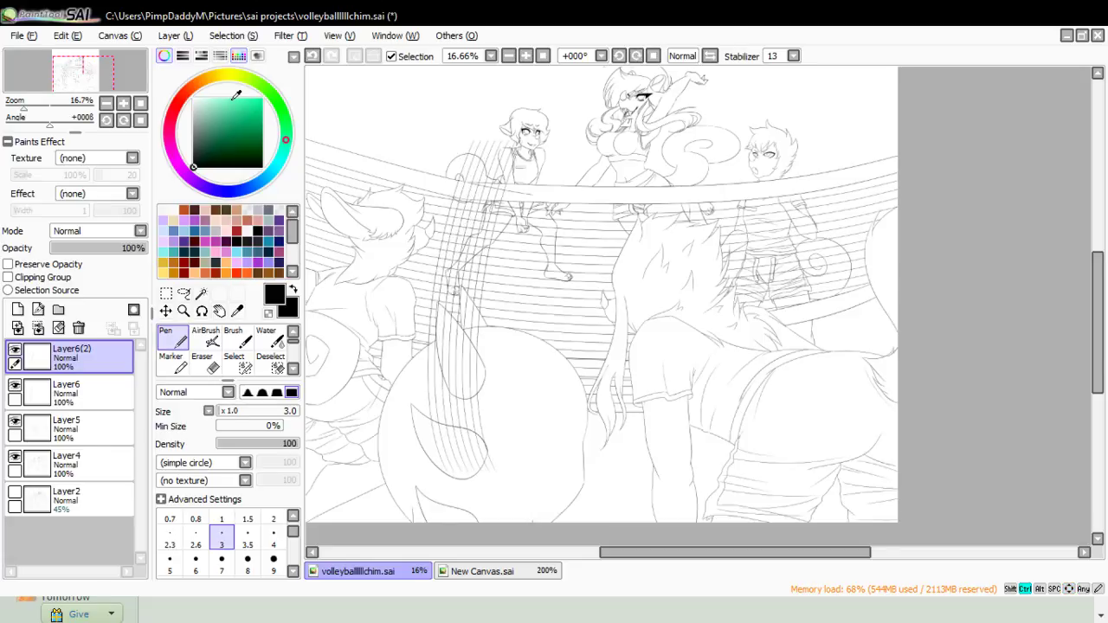
pyautogui.hotkey('ctrl', 'e')
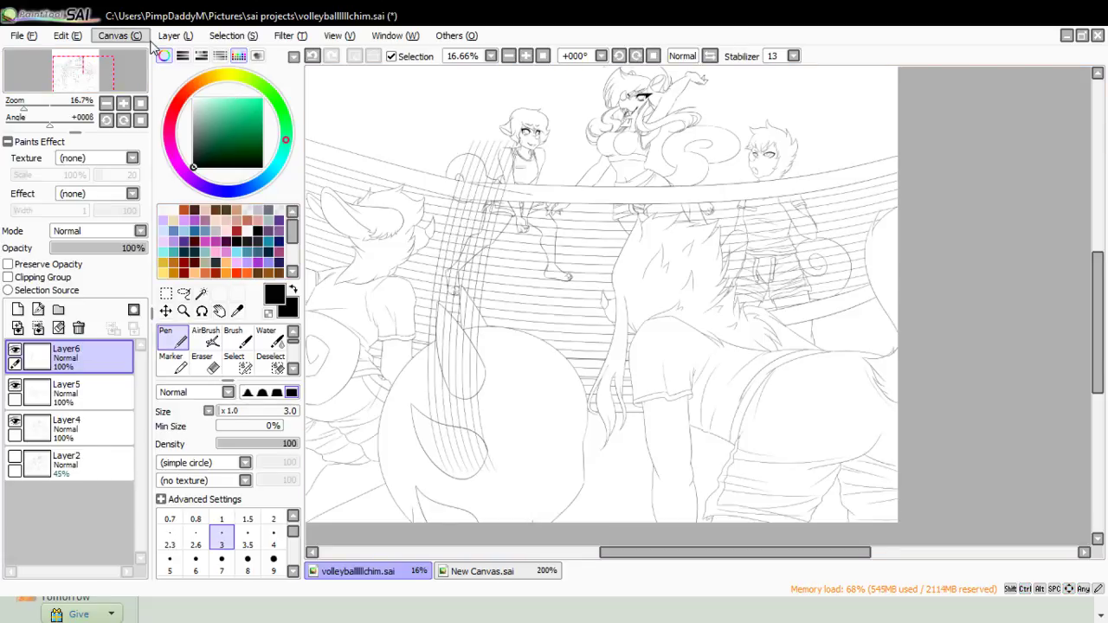
# - Duplicate the enlarged set of vertical lines, move the copy right until it extends past the small left player, and merge it down
pyautogui.hotkey('ctrl', 'v')
pyautogui.hotkey('ctrl', 'Right')
pyautogui.hotkey('ctrl', 'Right')
pyautogui.hotkey('ctrl', 'Right')
pyautogui.hotkey('ctrl', 'Right')
pyautogui.hotkey('ctrl', 'Right')
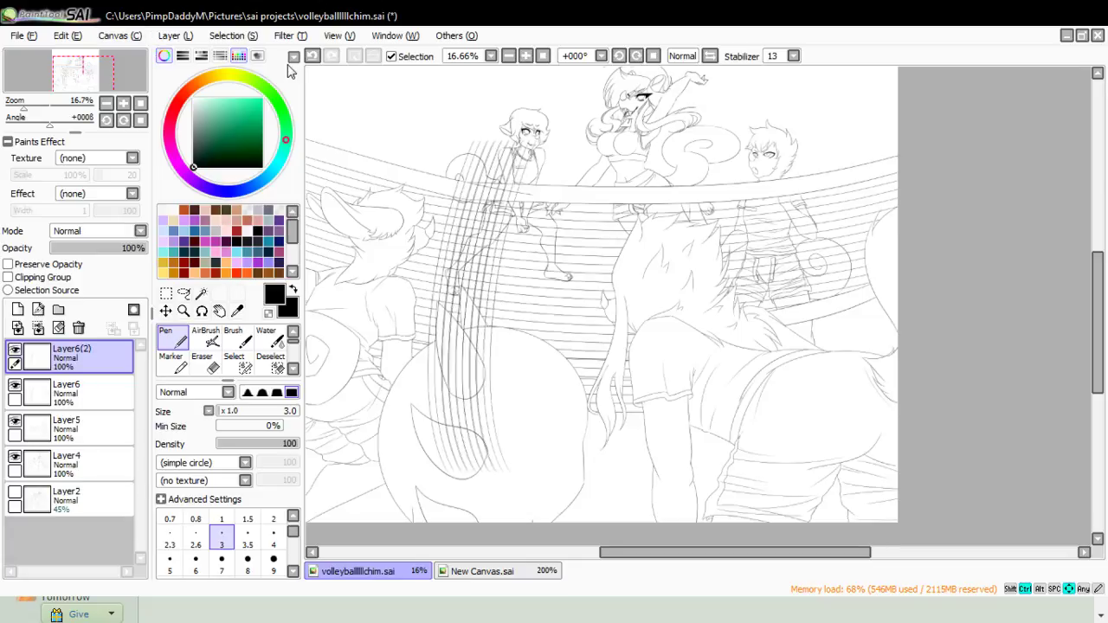
pyautogui.hotkey('ctrl', 'Right')
pyautogui.hotkey('ctrl', 'Right')
pyautogui.hotkey('ctrl', 'Right')
pyautogui.hotkey('ctrl', 'Right')
pyautogui.hotkey('ctrl', 'Right')
pyautogui.hotkey('ctrl', 'Right')
pyautogui.hotkey('ctrl', 'Right')
pyautogui.hotkey('ctrl', 'Right')
pyautogui.hotkey('ctrl', 'Right')
pyautogui.hotkey('ctrl', 'Right')
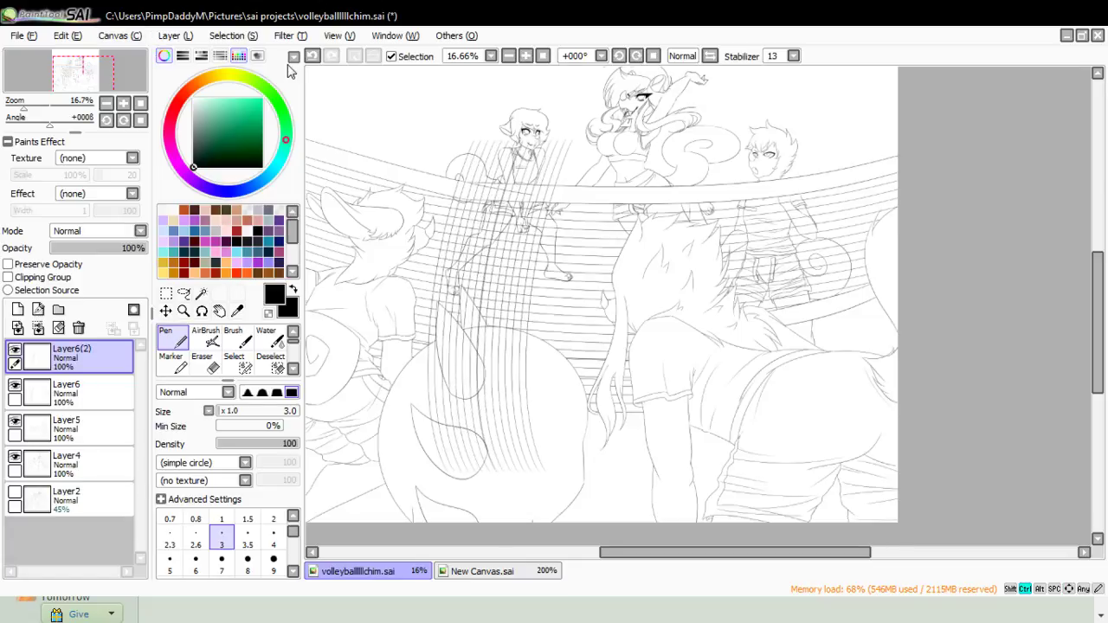
pyautogui.hotkey('ctrl', 'Right')
pyautogui.hotkey('ctrl', 'Right')
pyautogui.hotkey('ctrl', 'Right')
pyautogui.hotkey('ctrl', 'Right')
pyautogui.hotkey('ctrl', 'Right')
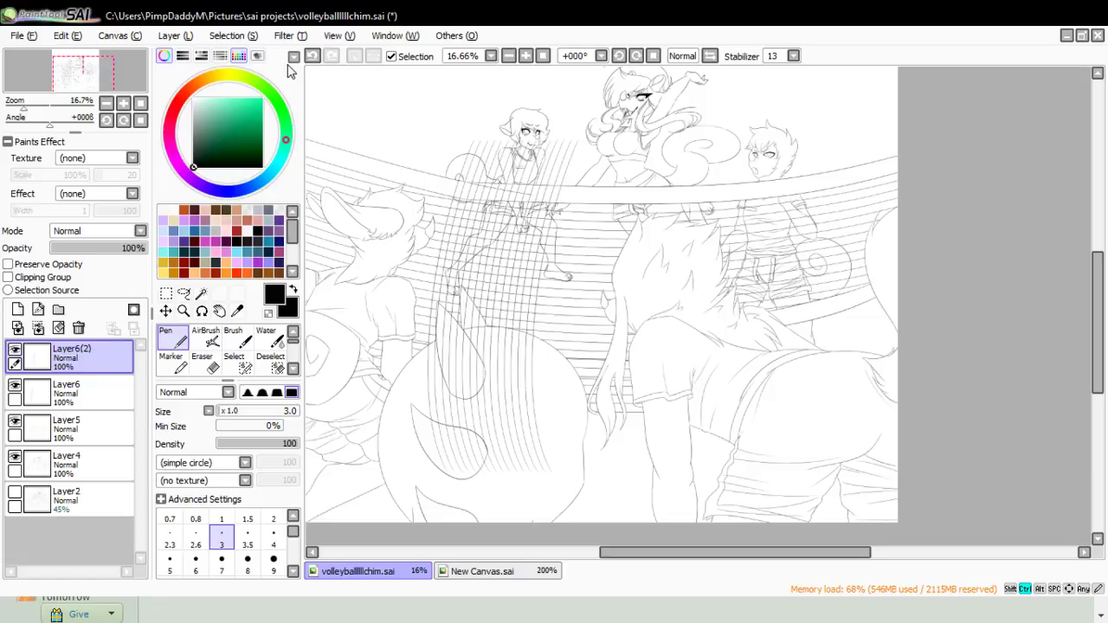
pyautogui.hotkey('ctrl', 'e')
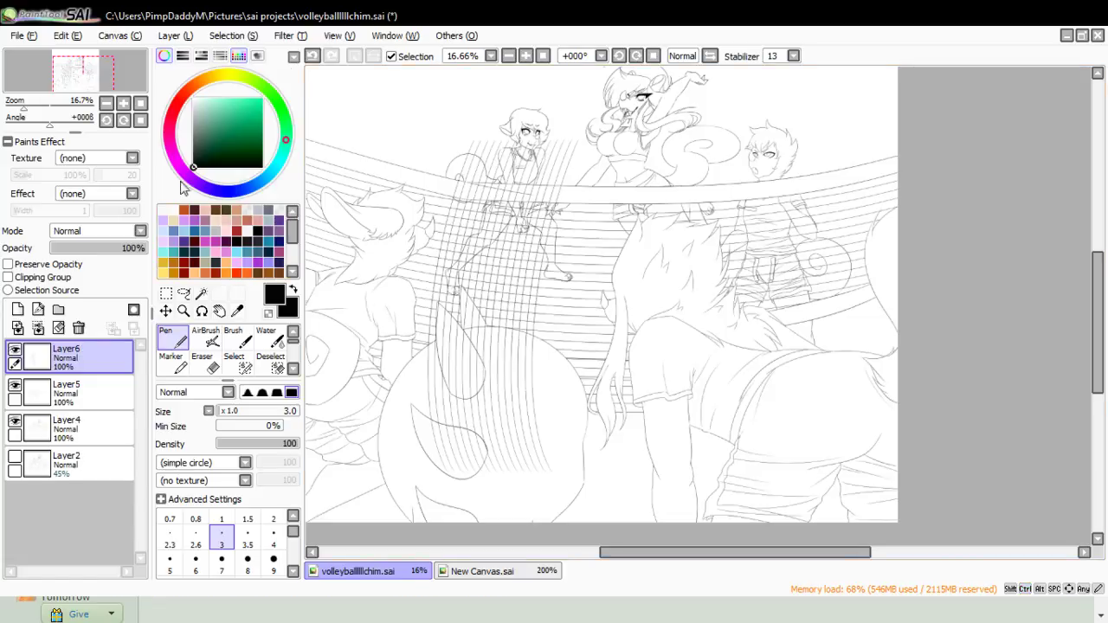
# - Duplicate the widened vertical line set again, shift the copy right until it reaches the canvas's right edge, and merge it into Layer6
pyautogui.click(174, 38)
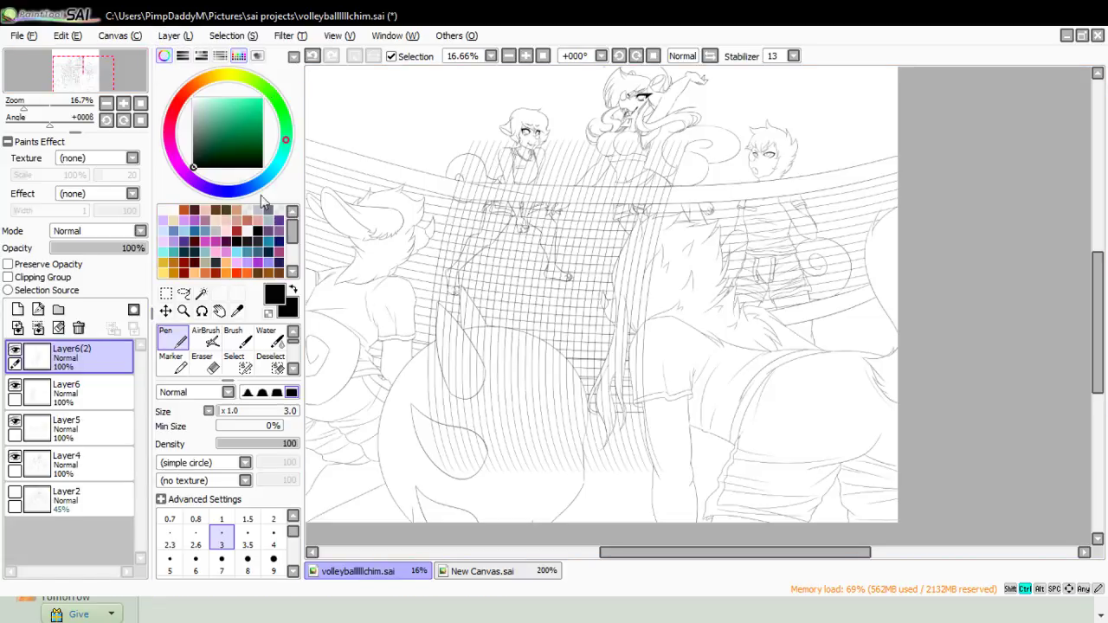
pyautogui.hotkey('ctrl', 'Right')
pyautogui.hotkey('ctrl', 'Right')
pyautogui.hotkey('ctrl', 'Right')
pyautogui.hotkey('ctrl', 'Right')
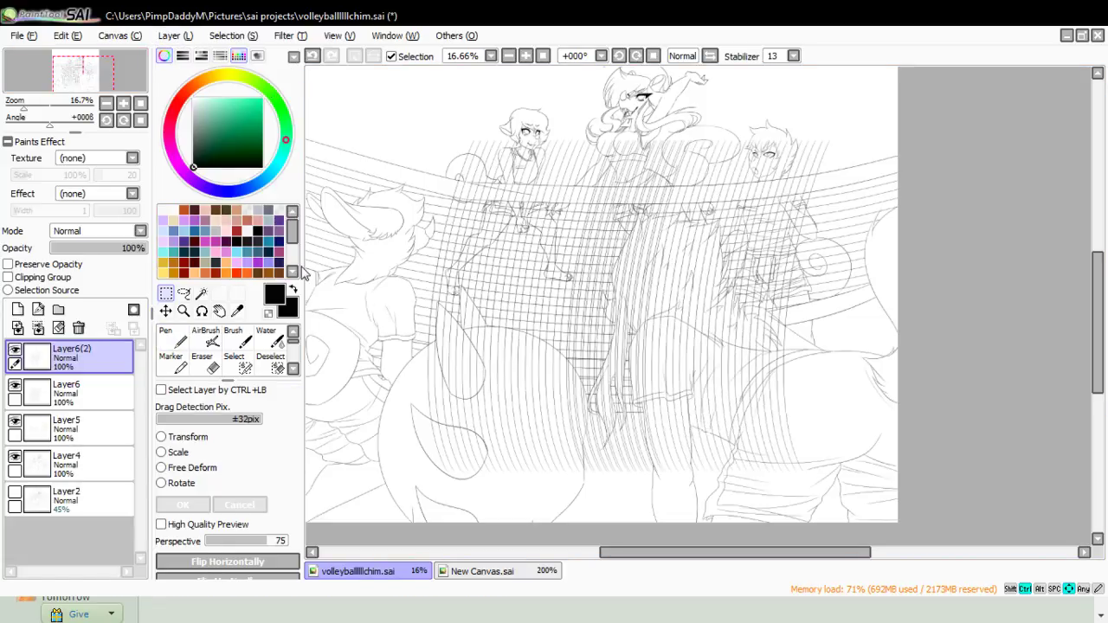
pyautogui.hotkey('ctrl', 'Right')
pyautogui.hotkey('ctrl', 'Right')
pyautogui.hotkey('ctrl', 'Right')
pyautogui.hotkey('ctrl', 'Right')
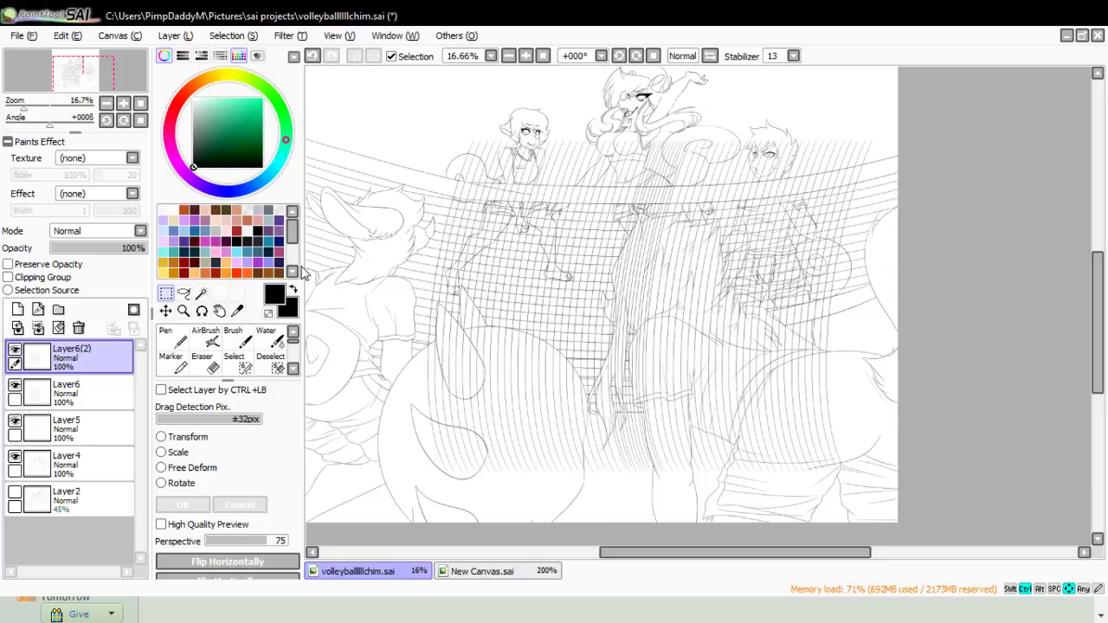
pyautogui.hotkey('ctrl', 'Right')
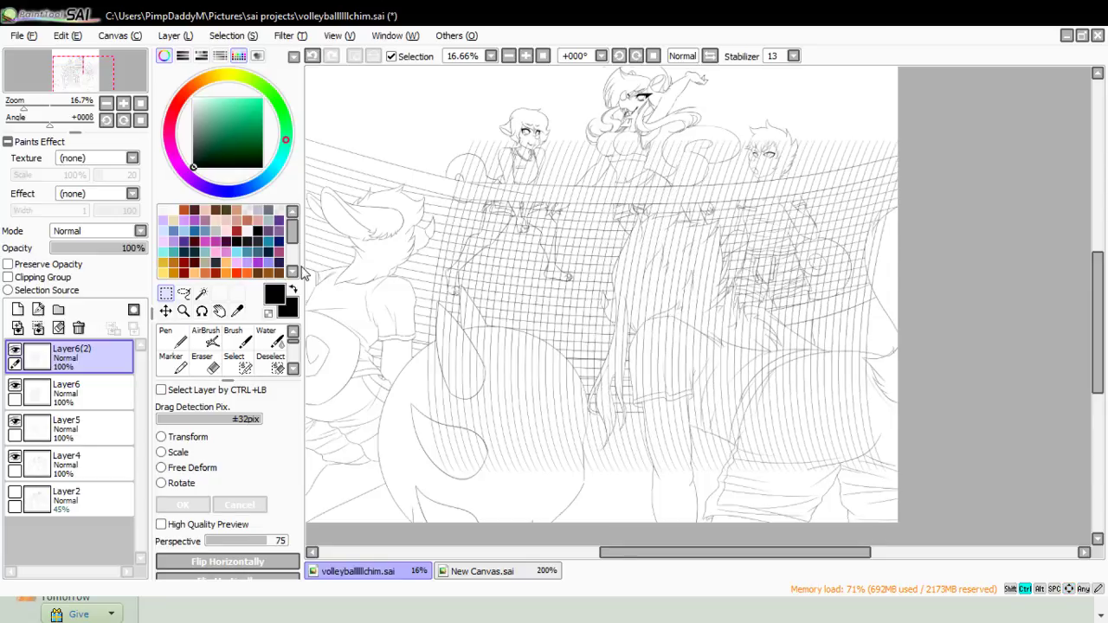
pyautogui.hotkey('ctrl', 'Right')
pyautogui.hotkey('ctrl', 'Right')
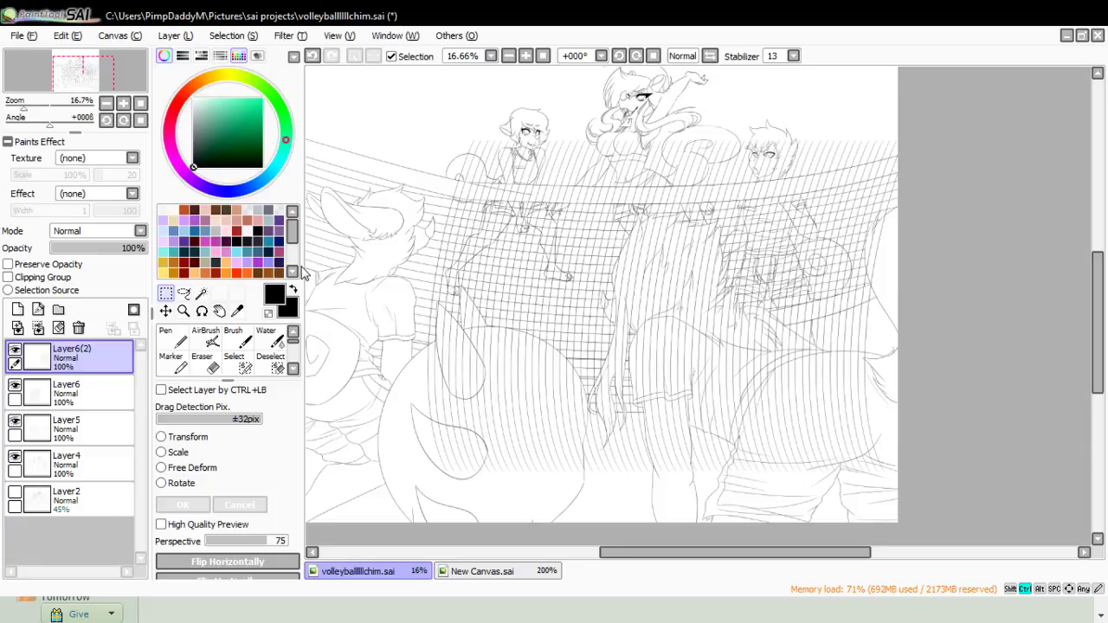
pyautogui.hotkey('ctrl', 'e')
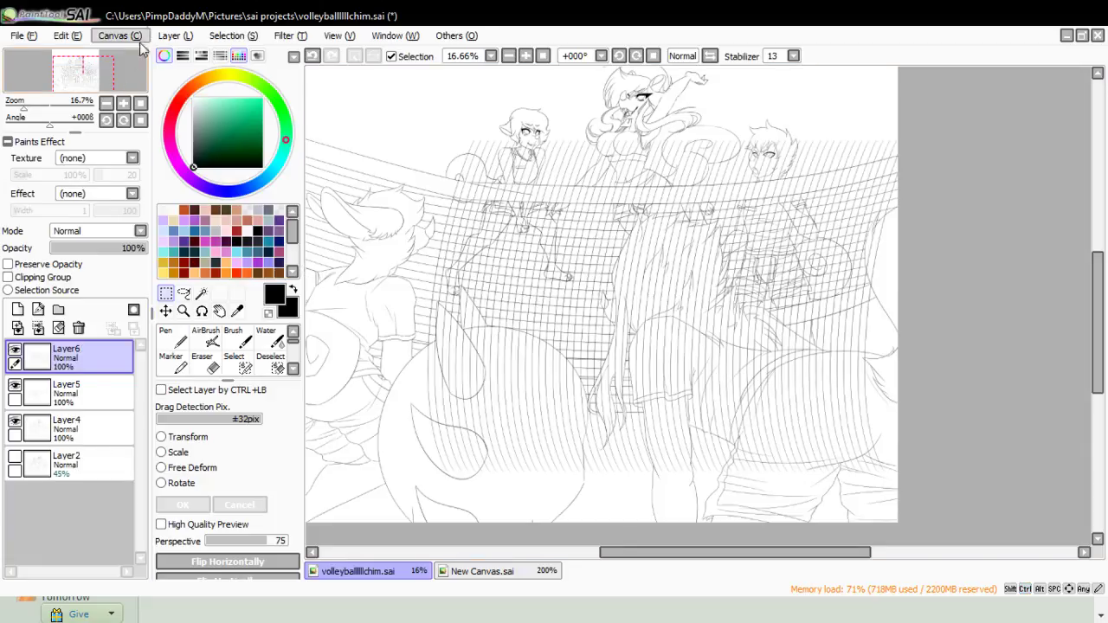
# - Undo the last layer merge, then rotate Layer6's vertical net lines slightly counterclockwise and reposition them over the net's right part
pyautogui.hotkey('ctrl', 'z')
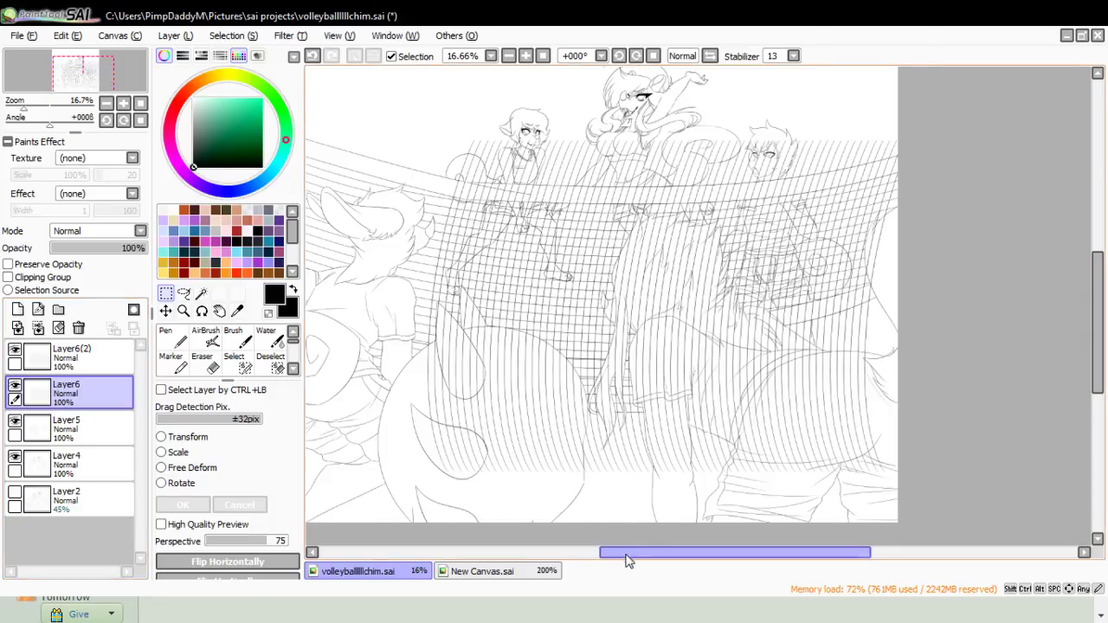
pyautogui.moveTo(625, 552); pyautogui.dragTo(611, 552)
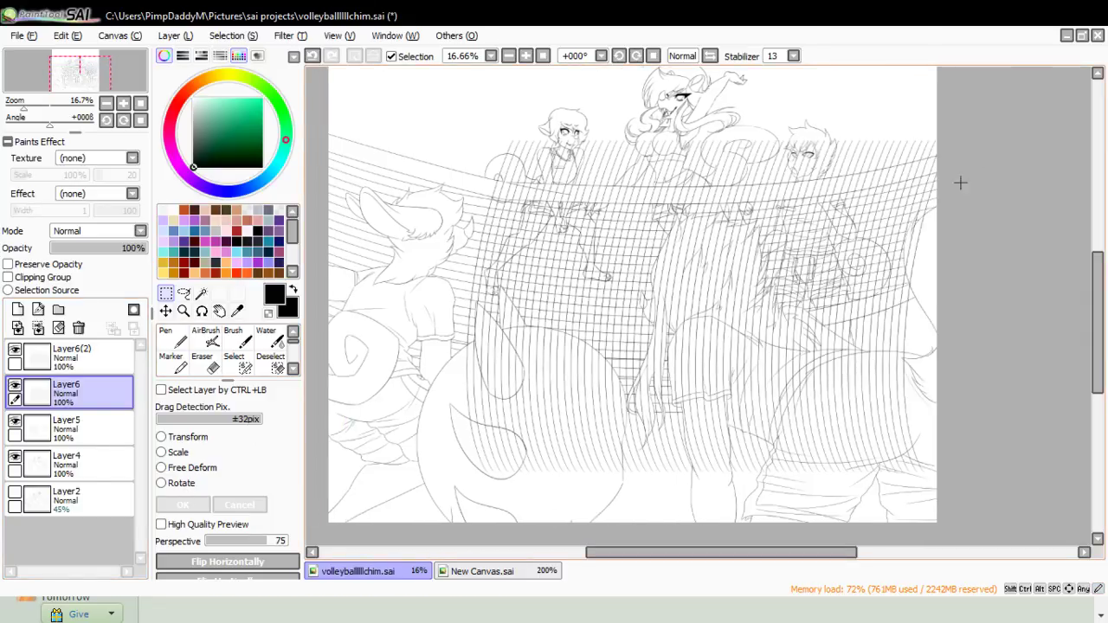
pyautogui.click(178, 483)
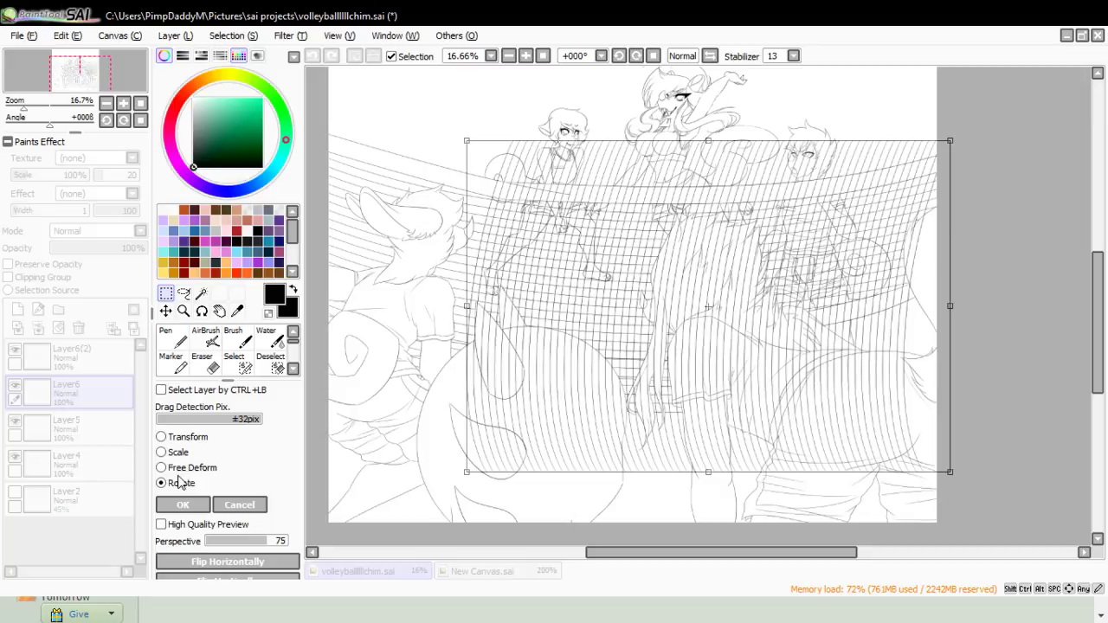
pyautogui.moveTo(1002, 176); pyautogui.dragTo(989, 153)
pyautogui.moveTo(838, 278); pyautogui.dragTo(852, 275)
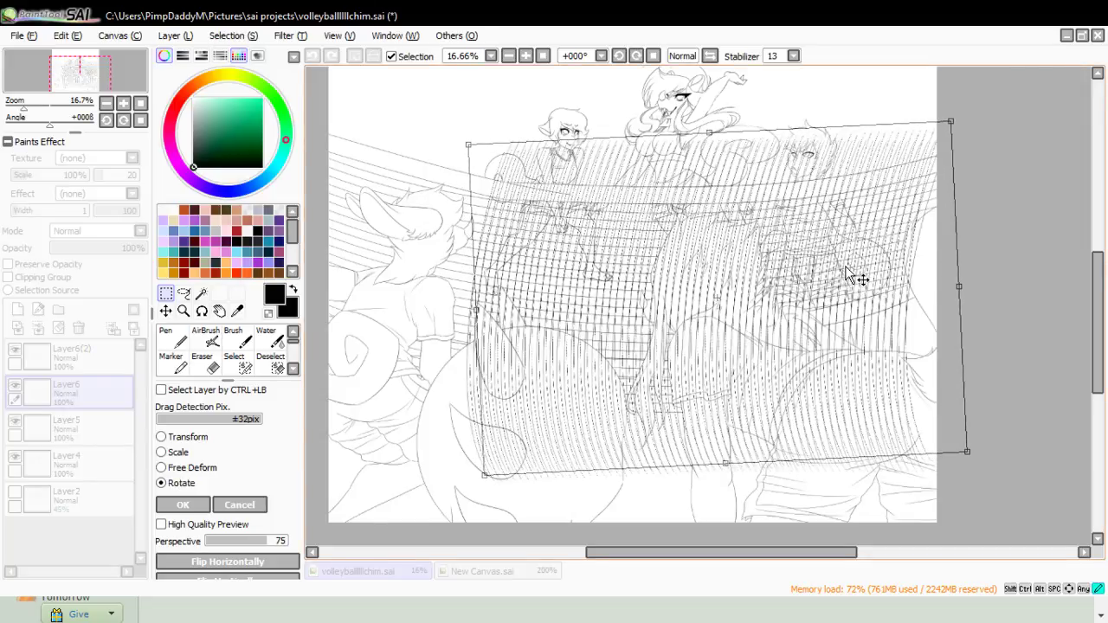
pyautogui.moveTo(1004, 185); pyautogui.dragTo(1001, 153)
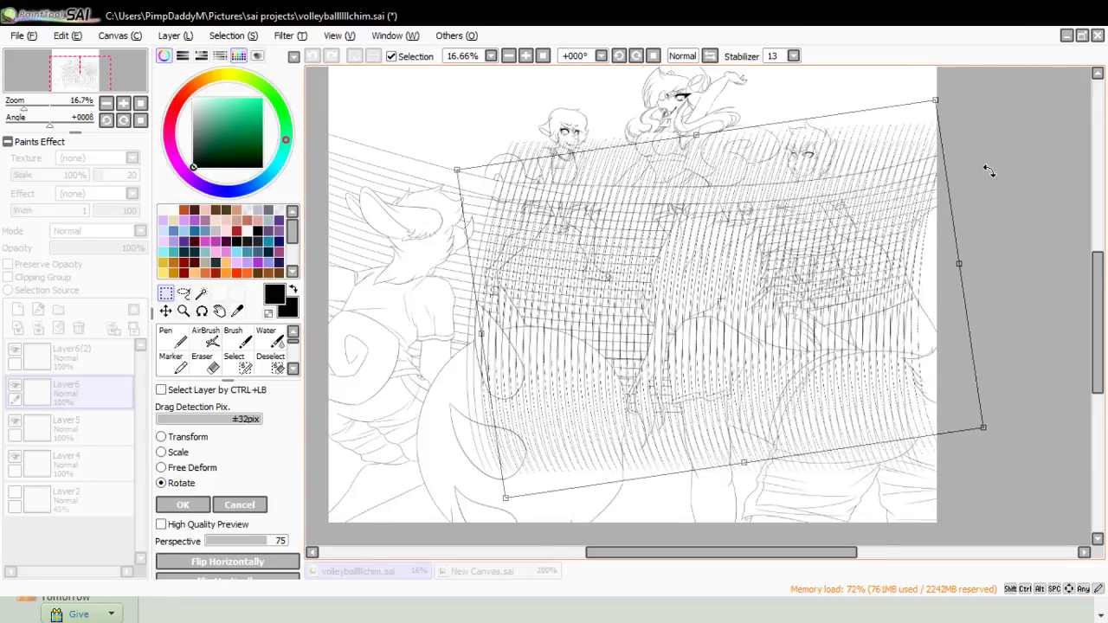
pyautogui.moveTo(692, 364); pyautogui.dragTo(736, 359)
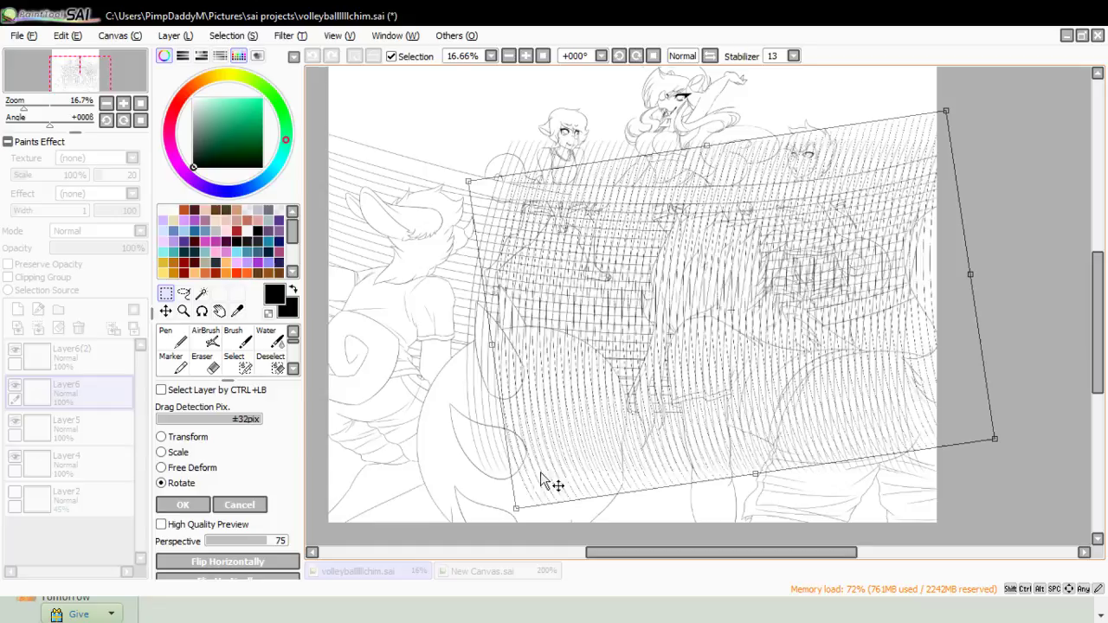
pyautogui.click(197, 505)
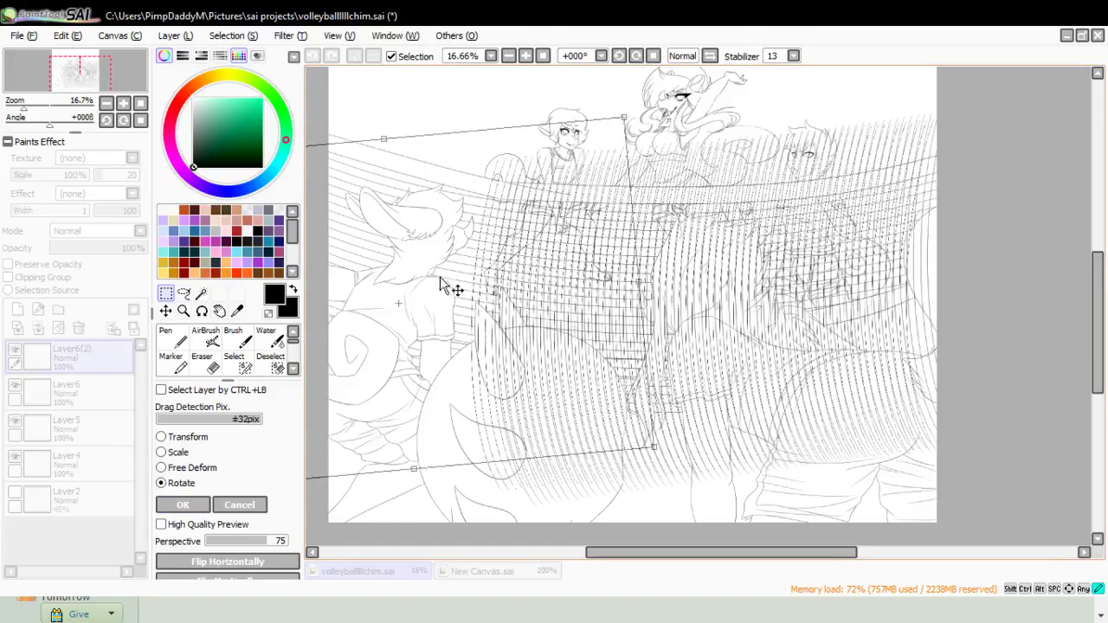
# - Place the tilted Layer6(2) line copy over the net's left end so the spacing continues, and merge it into Layer6
pyautogui.moveTo(440, 276); pyautogui.dragTo(334, 288)
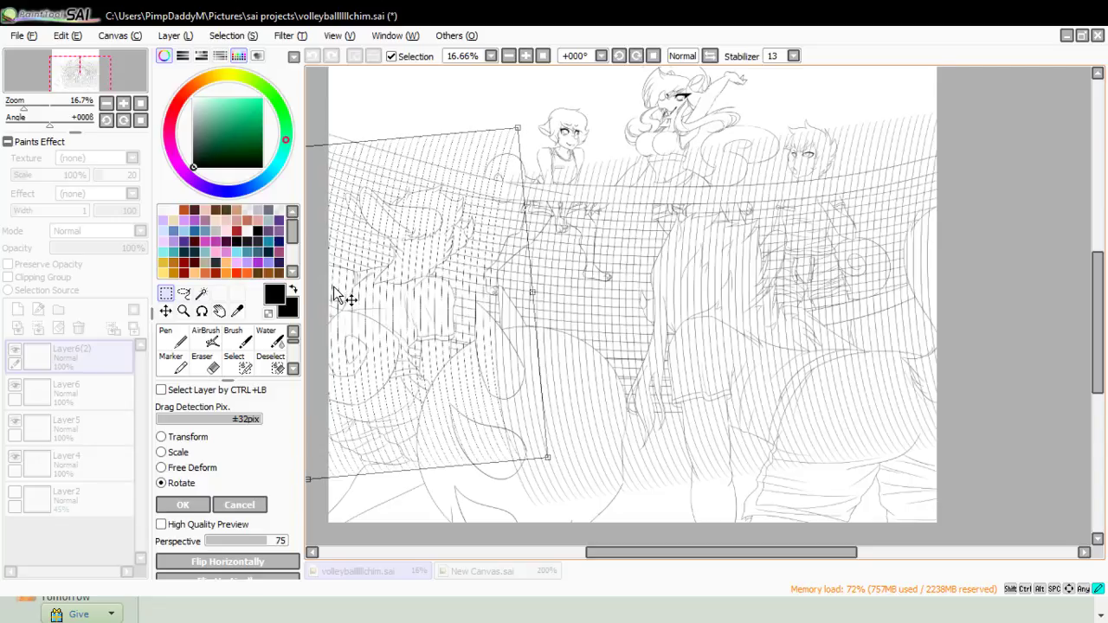
pyautogui.click(189, 507)
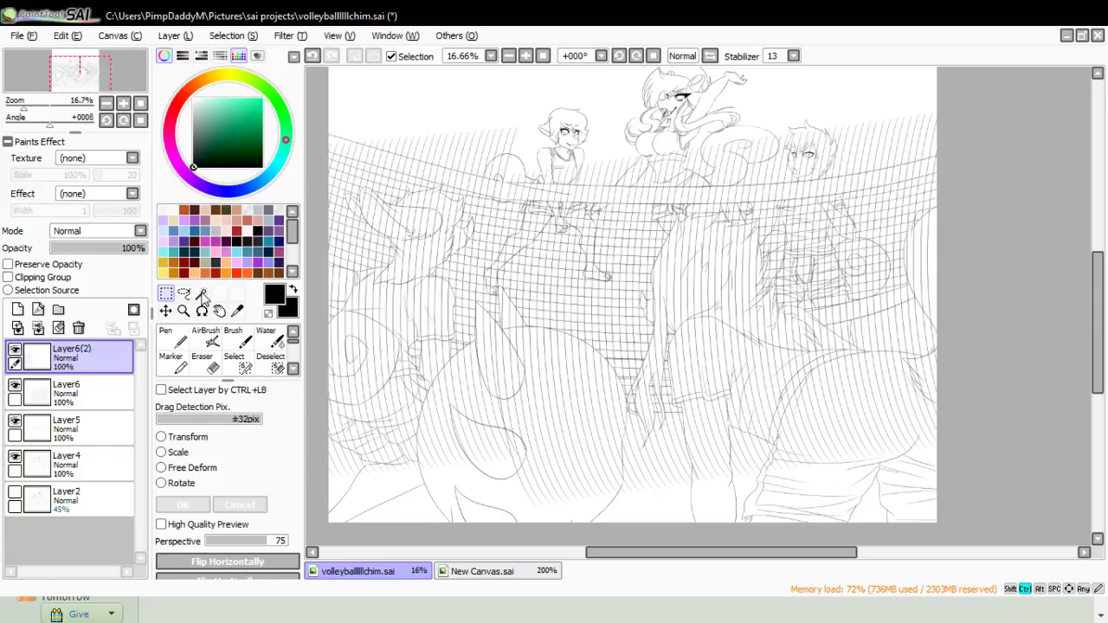
pyautogui.hotkey('ctrl', 'e')
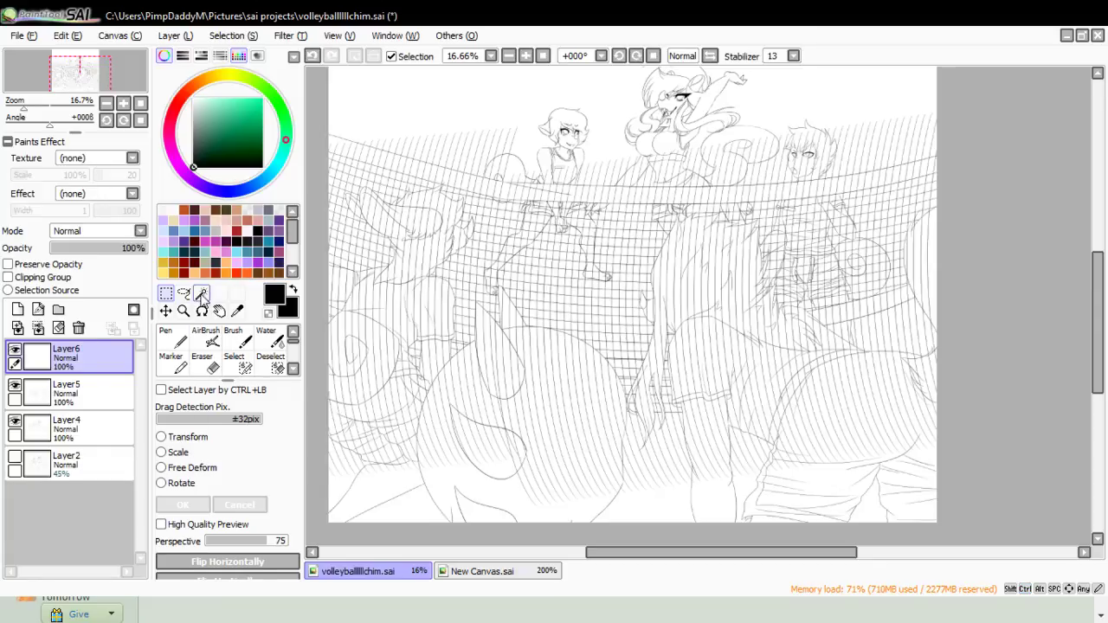
# - On Layer4, select the net's top band and the empty background above it with the Magic Wand
pyautogui.click(201, 293)
pyautogui.click(70, 428)
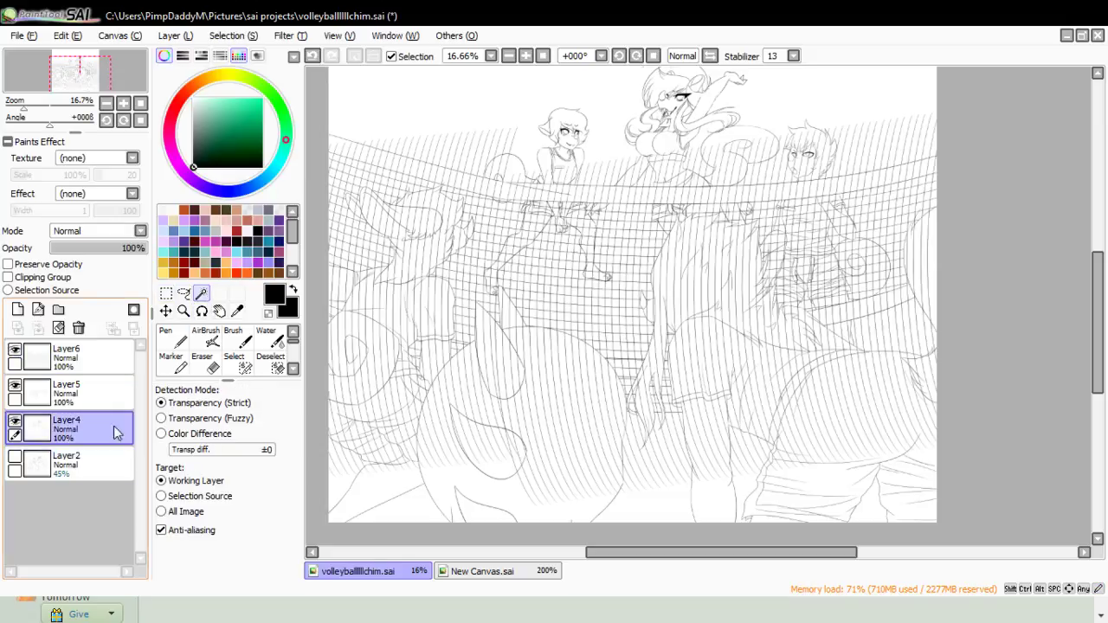
pyautogui.click(450, 182)
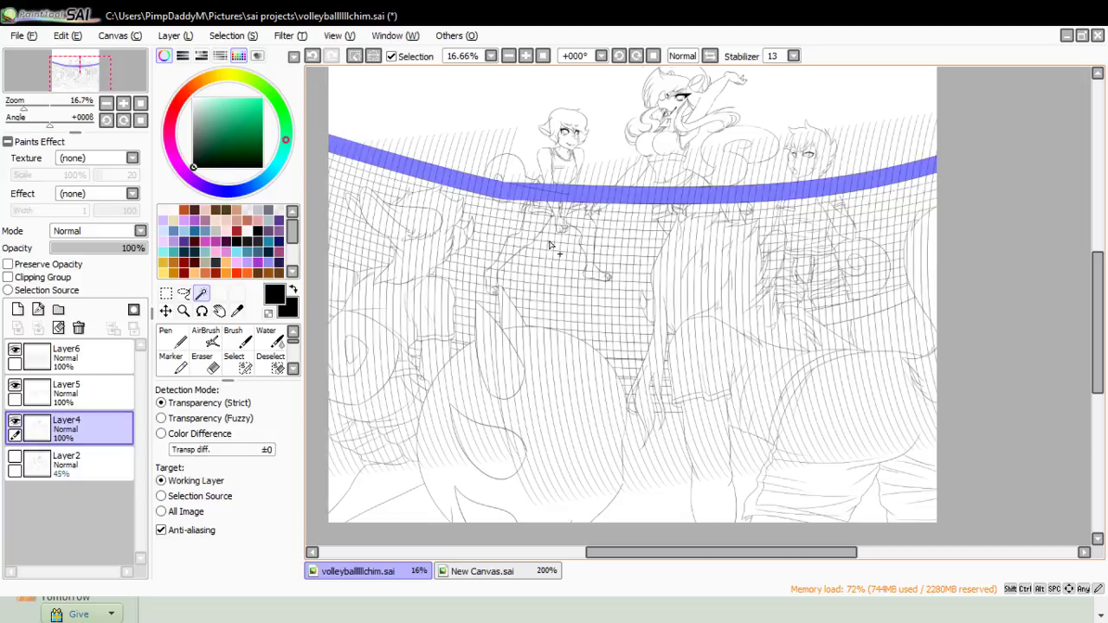
pyautogui.click(505, 140)
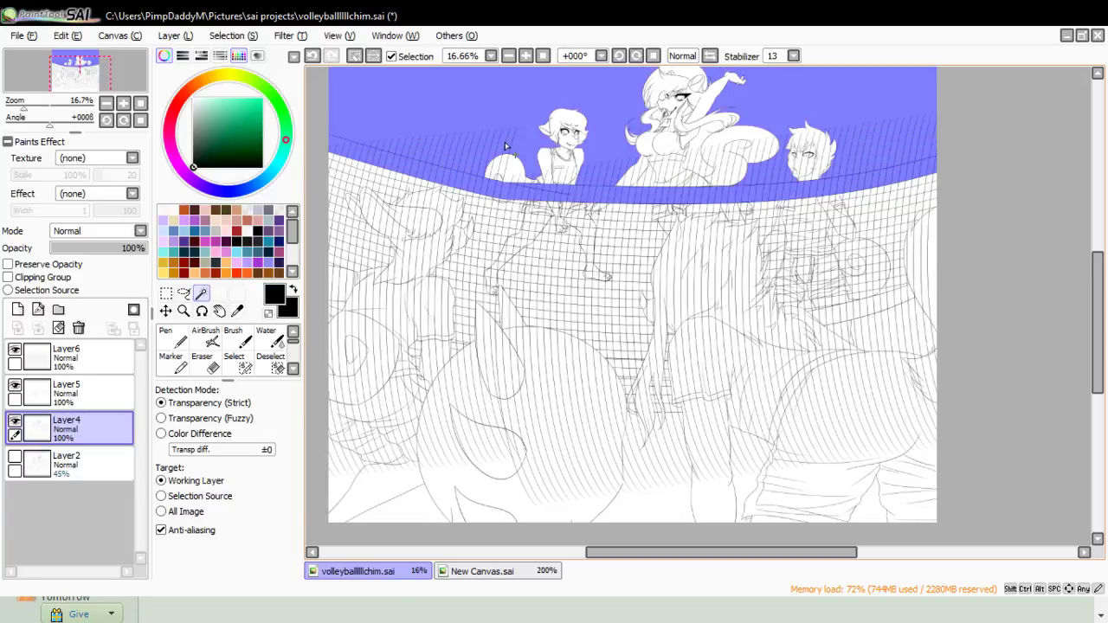
# - Paint the players above the net into the selection using the Select brush at size 350
pyautogui.click(233, 356)
pyautogui.click(274, 573)
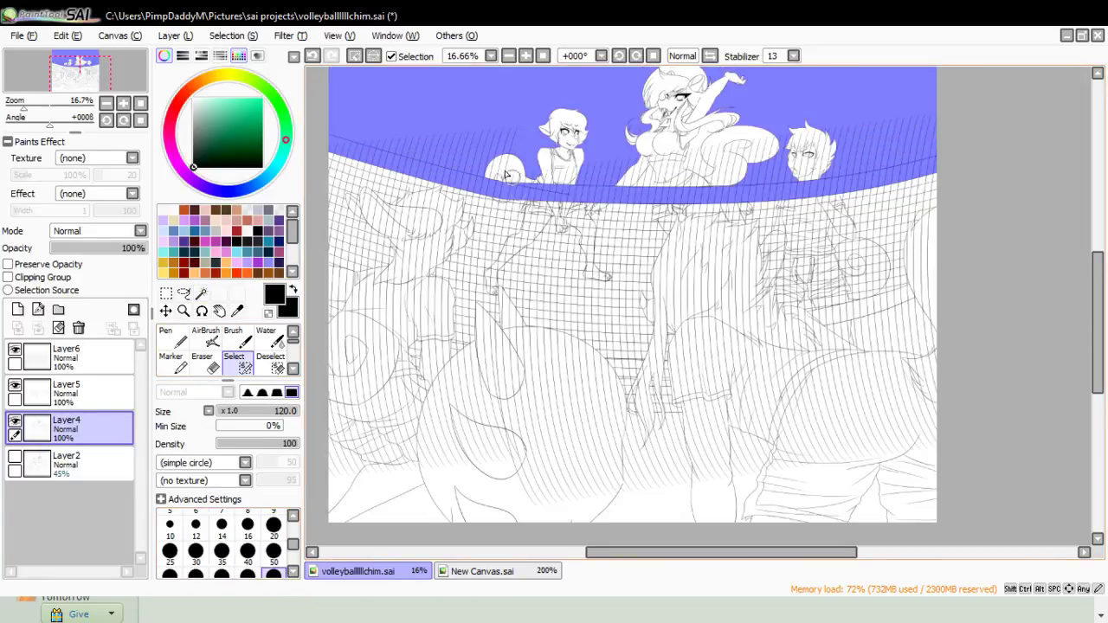
pyautogui.click(293, 572)
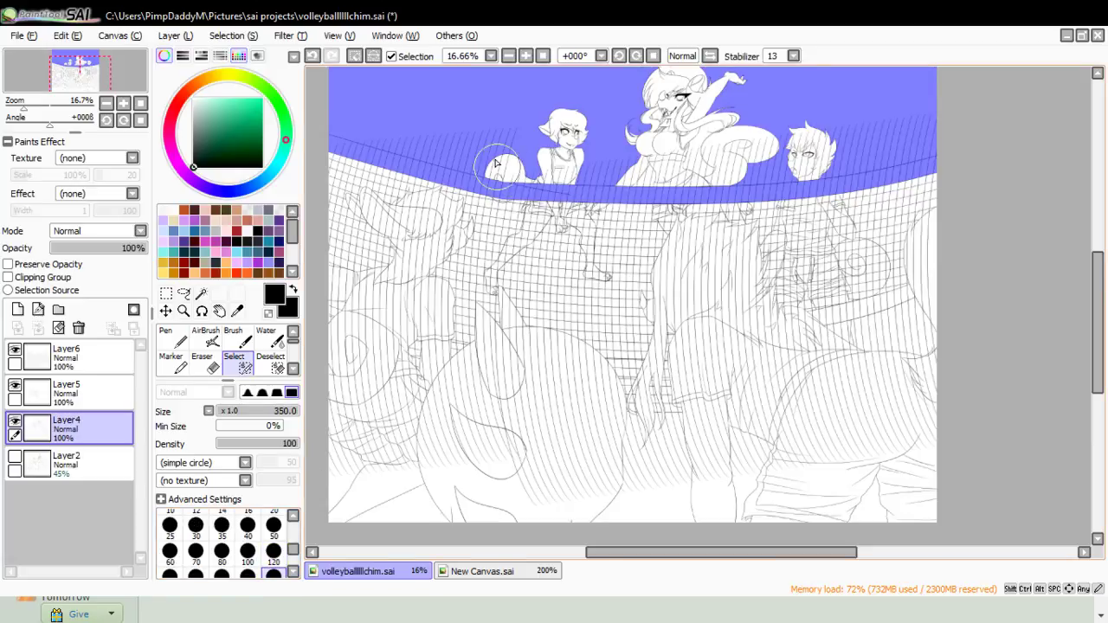
pyautogui.moveTo(483, 165)
pyautogui.mouseDown()
pyautogui.moveTo(601, 164)
pyautogui.moveTo(595, 118)
pyautogui.moveTo(584, 130)
pyautogui.moveTo(611, 159)
pyautogui.moveTo(594, 168)
pyautogui.moveTo(746, 155)
pyautogui.moveTo(781, 136)
pyautogui.moveTo(699, 153)
pyautogui.moveTo(765, 121)
pyautogui.moveTo(846, 145)
pyautogui.mouseUp()
pyautogui.moveTo(725, 123)
pyautogui.mouseDown()
pyautogui.moveTo(684, 80)
pyautogui.moveTo(639, 84)
pyautogui.mouseUp()
# - Add the left foreground player's body, head, hair, arms and legs to the selection with the Magic Wand
pyautogui.click(204, 295)
pyautogui.click(398, 320)
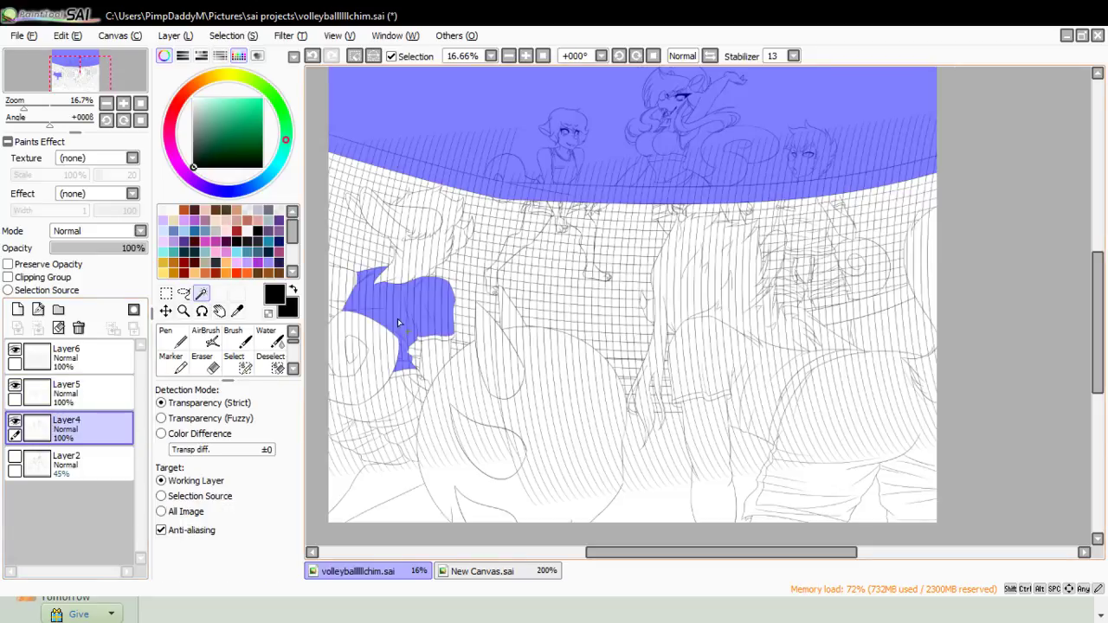
pyautogui.click(352, 302)
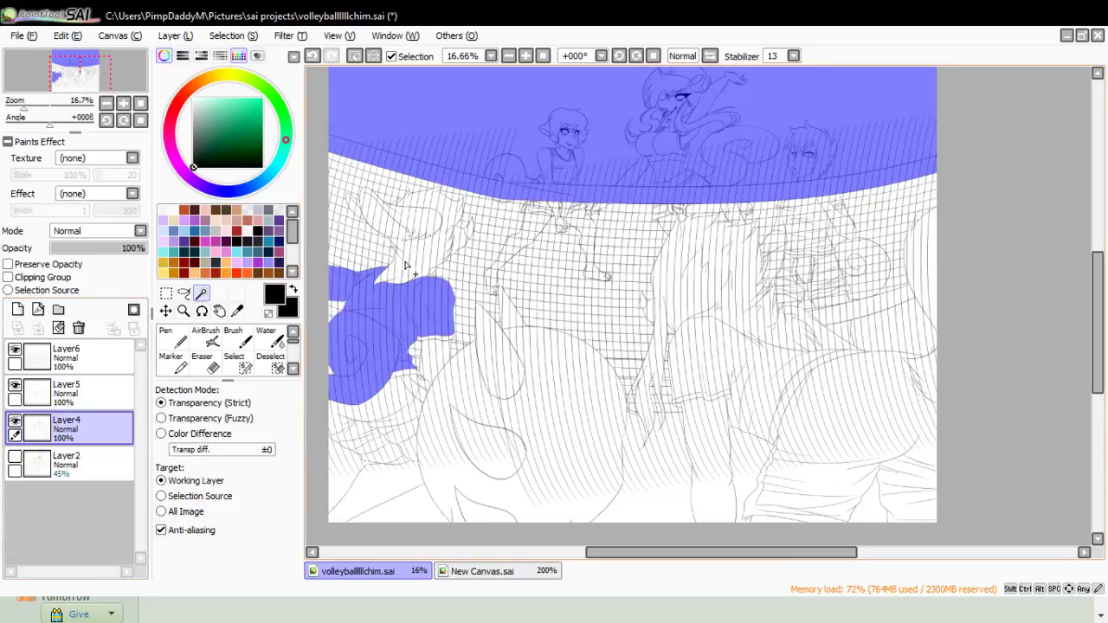
pyautogui.click(394, 232)
pyautogui.click(368, 211)
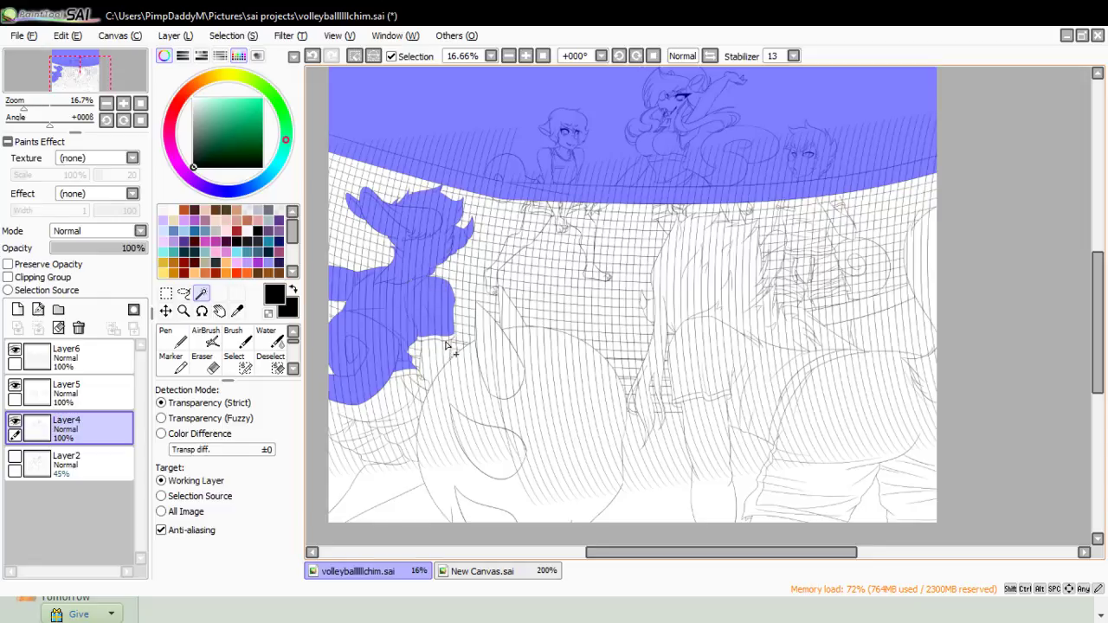
pyautogui.click(409, 397)
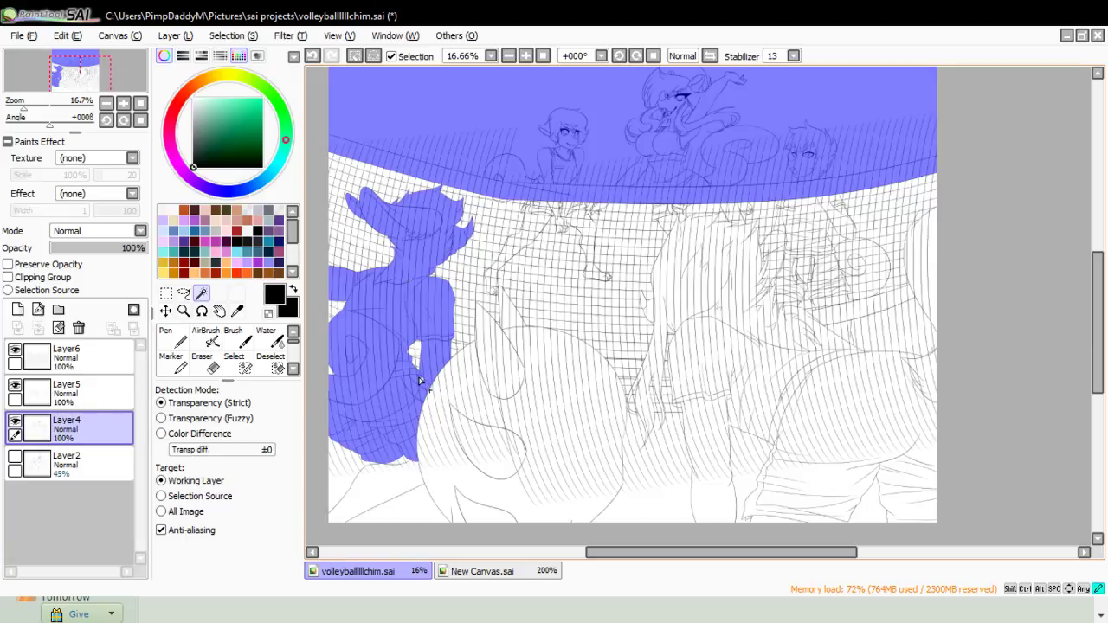
pyautogui.click(398, 474)
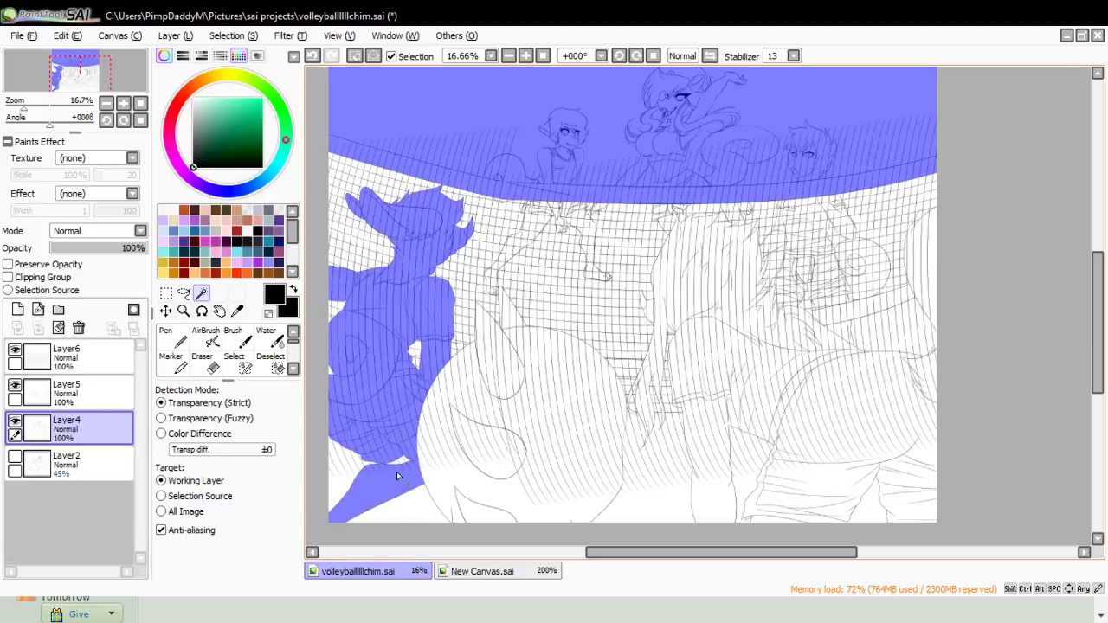
# - Add the large rounded foreground shape beside the left player, including its markings and pointed tips, to the selection
pyautogui.click(478, 444)
pyautogui.click(502, 442)
pyautogui.click(507, 378)
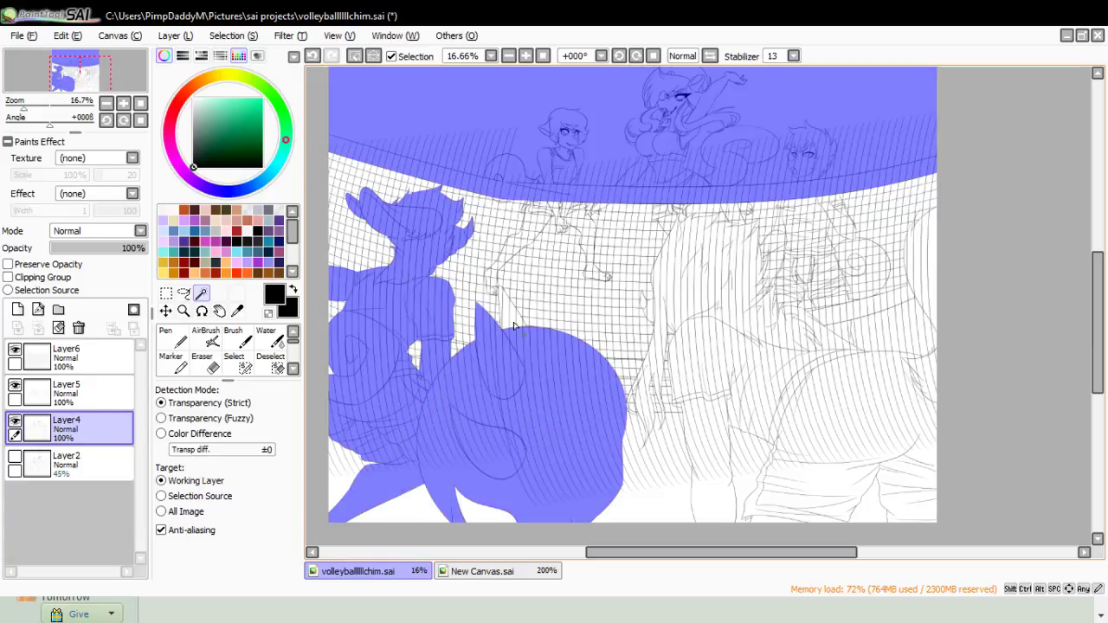
pyautogui.click(512, 320)
# - Add the long-haired foreground player's hair, face, shirt and arm to the selection
pyautogui.click(641, 401)
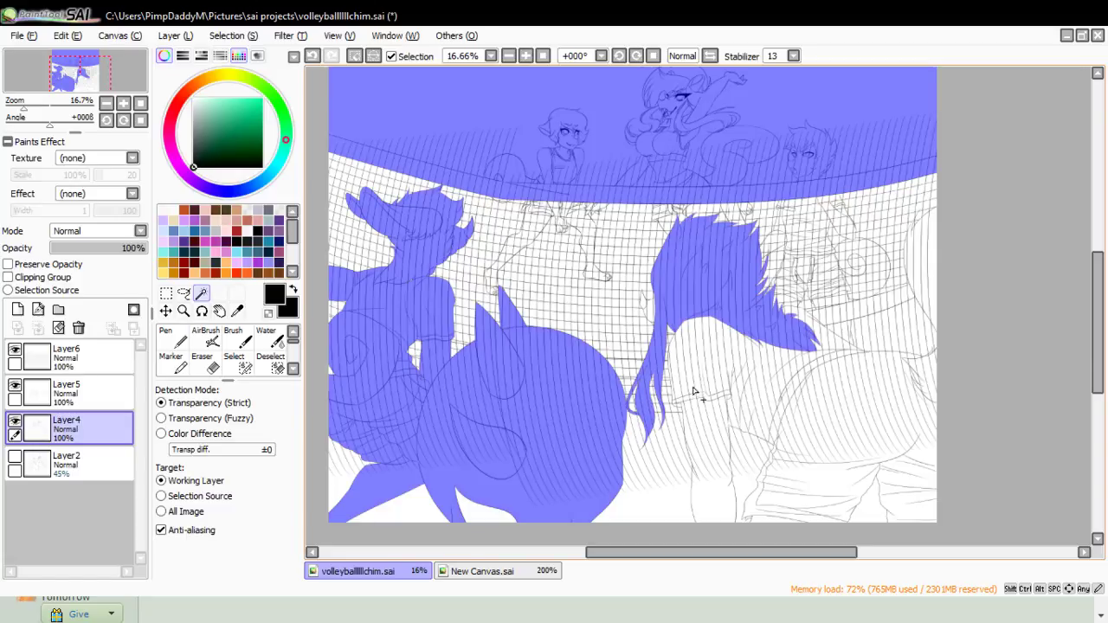
pyautogui.click(681, 342)
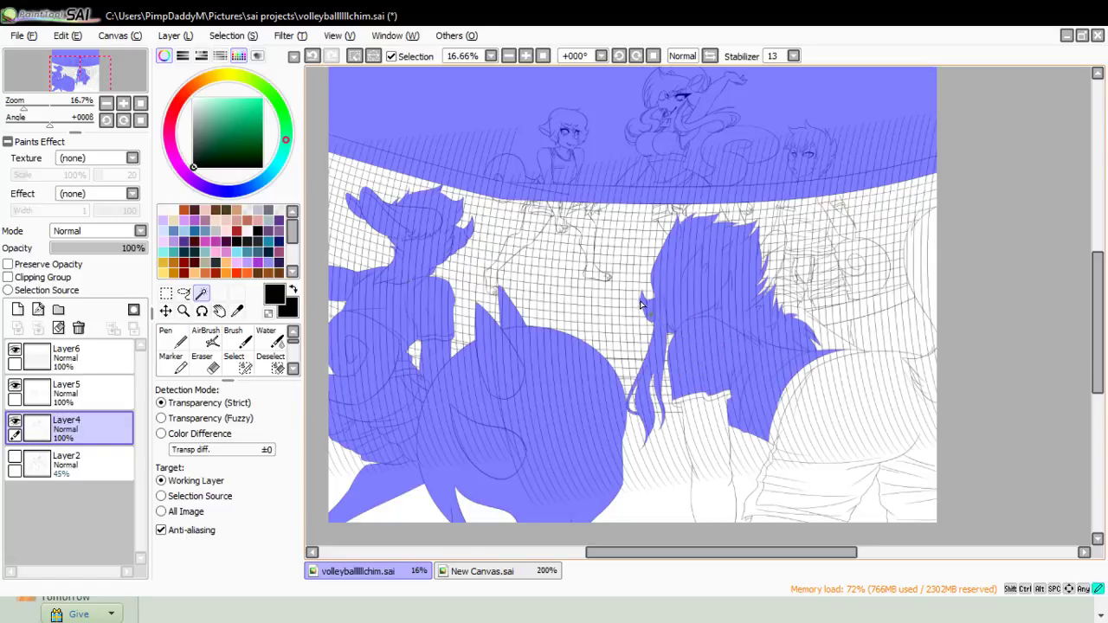
pyautogui.click(692, 413)
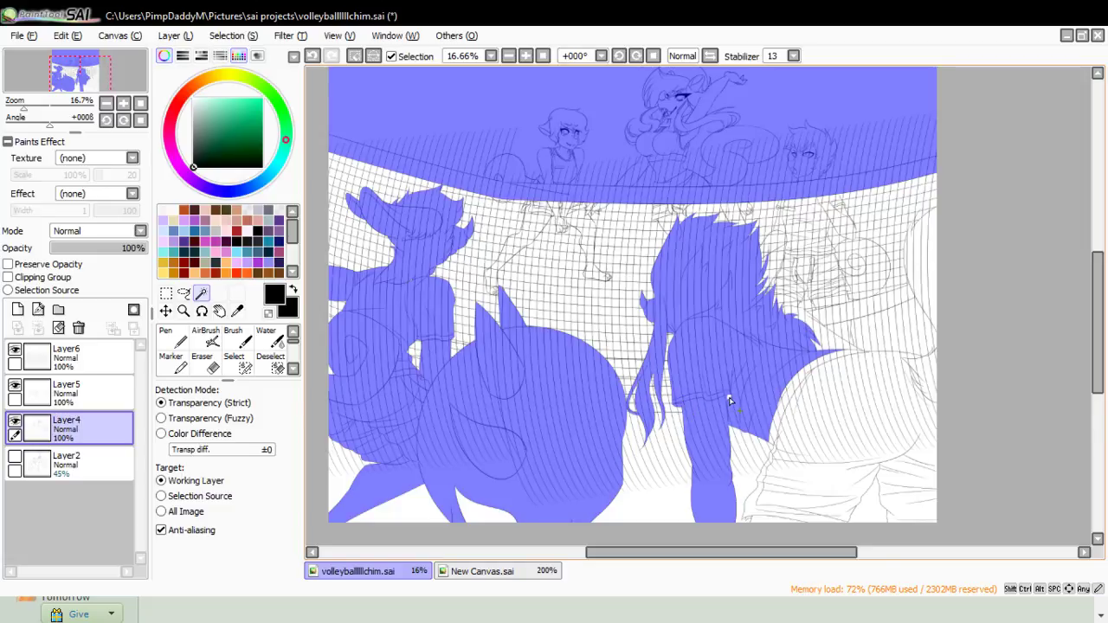
# - Add the right foreground figure's hips, shorts, waistband and back, plus the curved shape at the canvas's right edge, to the selection
pyautogui.click(833, 372)
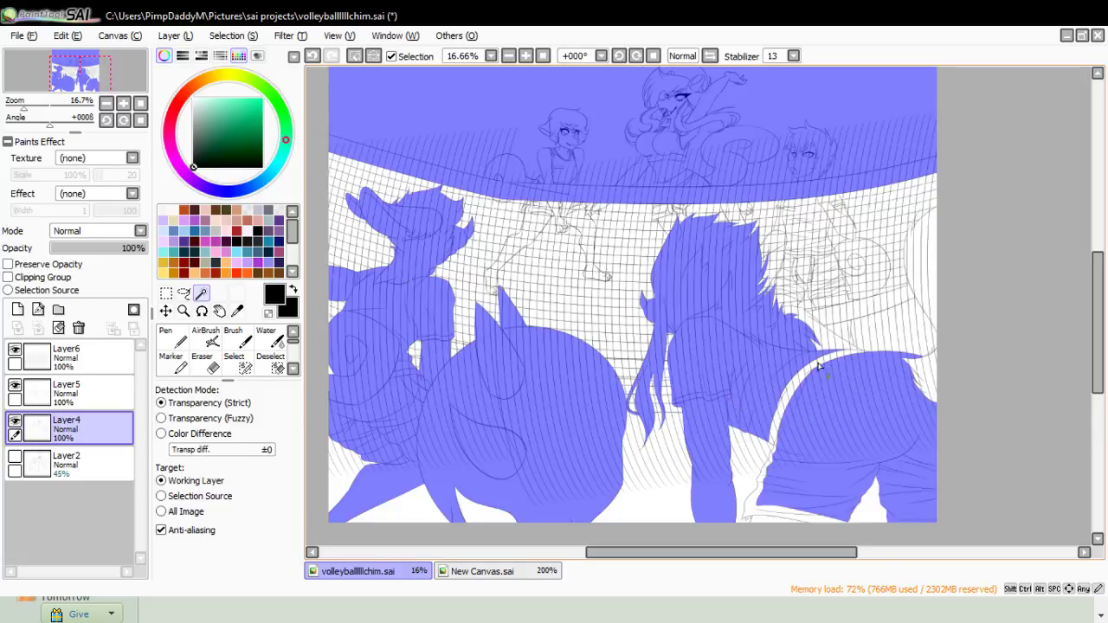
pyautogui.click(801, 387)
pyautogui.click(769, 476)
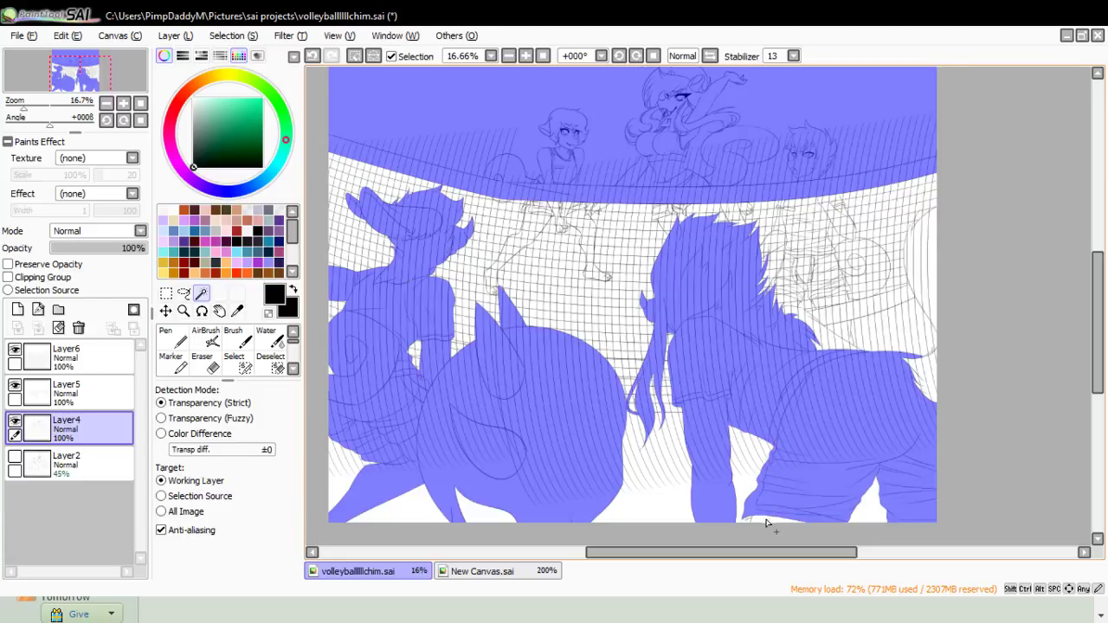
pyautogui.click(933, 371)
pyautogui.click(929, 271)
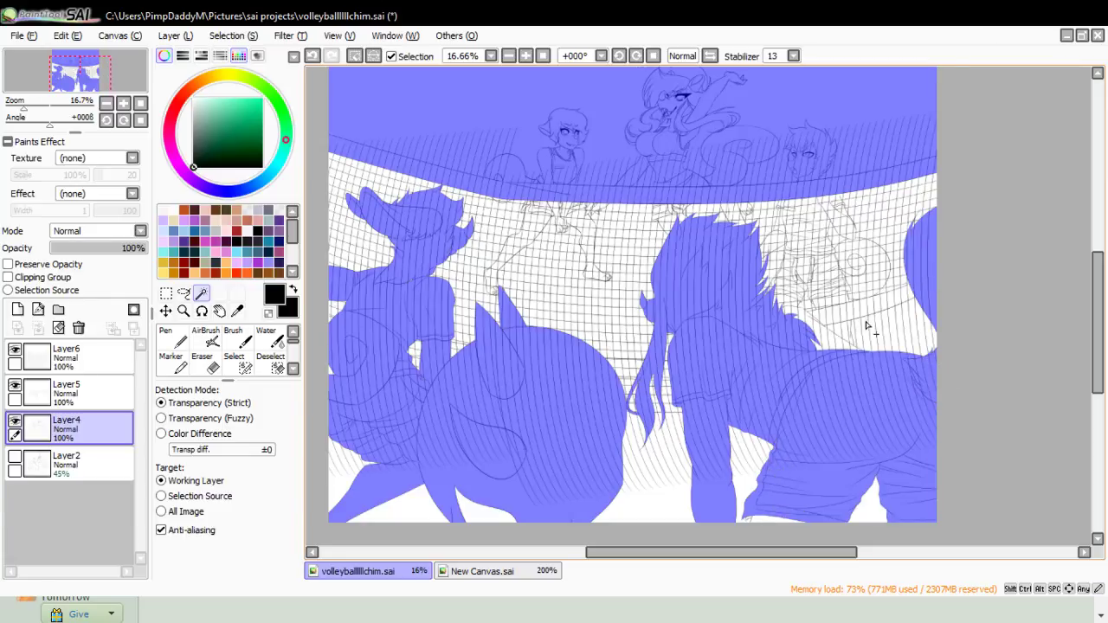
pyautogui.click(818, 343)
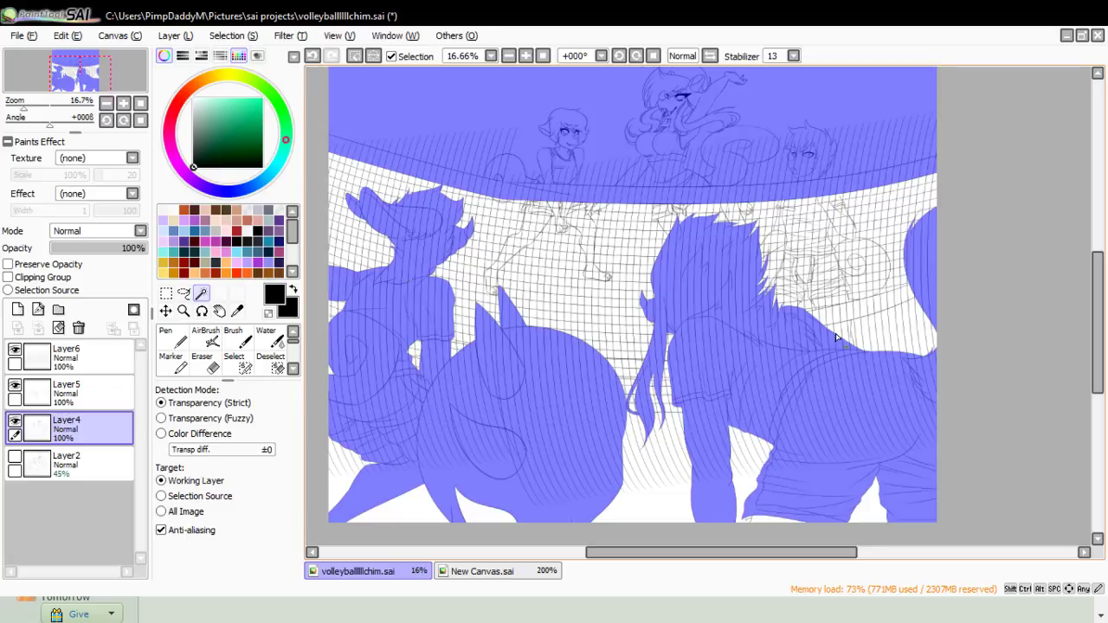
# - Add the net's bottom band and the open areas beneath it between the foreground figures to the selection
pyautogui.click(849, 317)
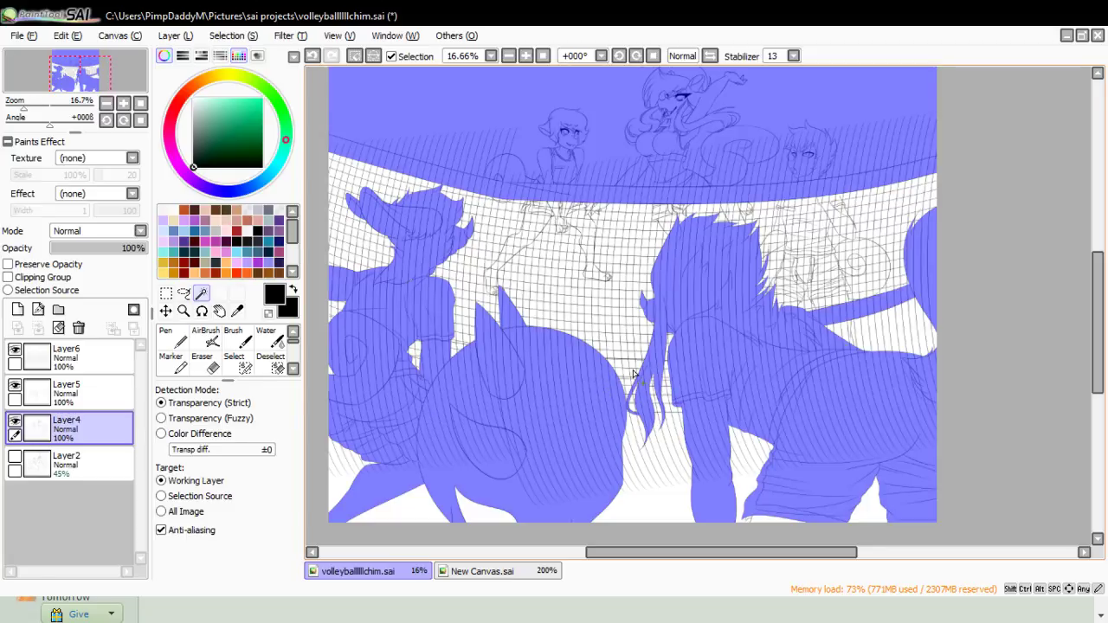
pyautogui.click(656, 400)
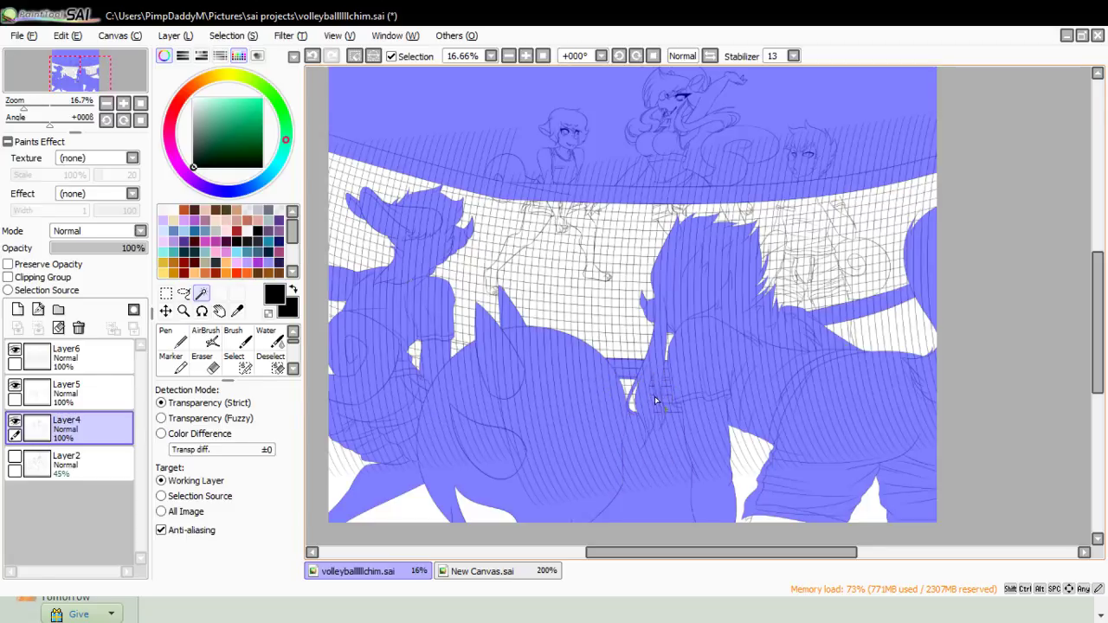
pyautogui.click(742, 448)
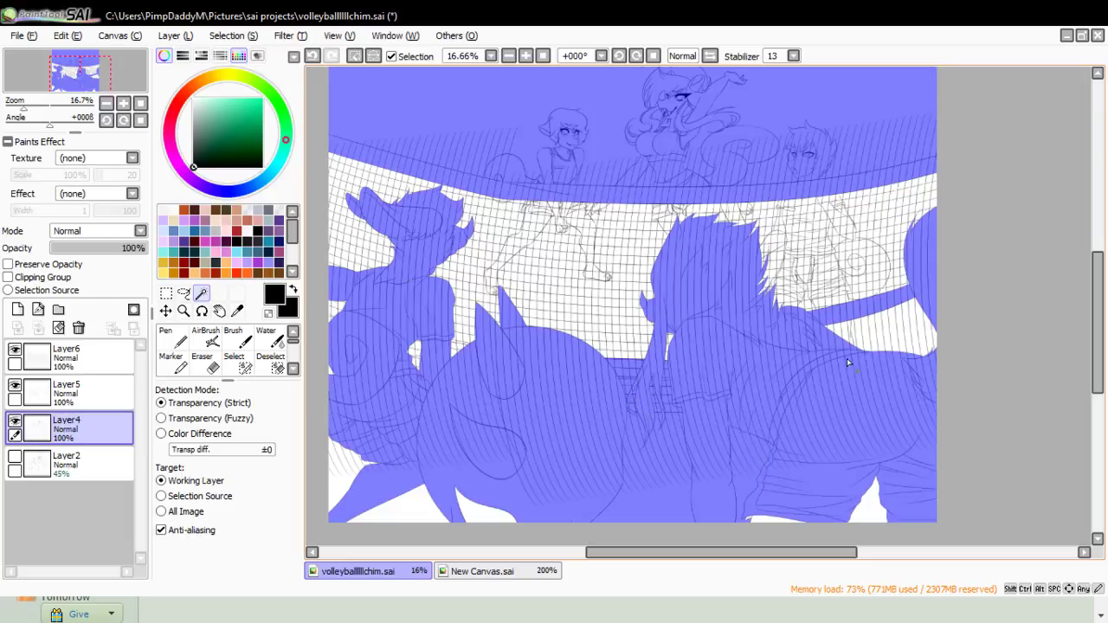
pyautogui.click(867, 339)
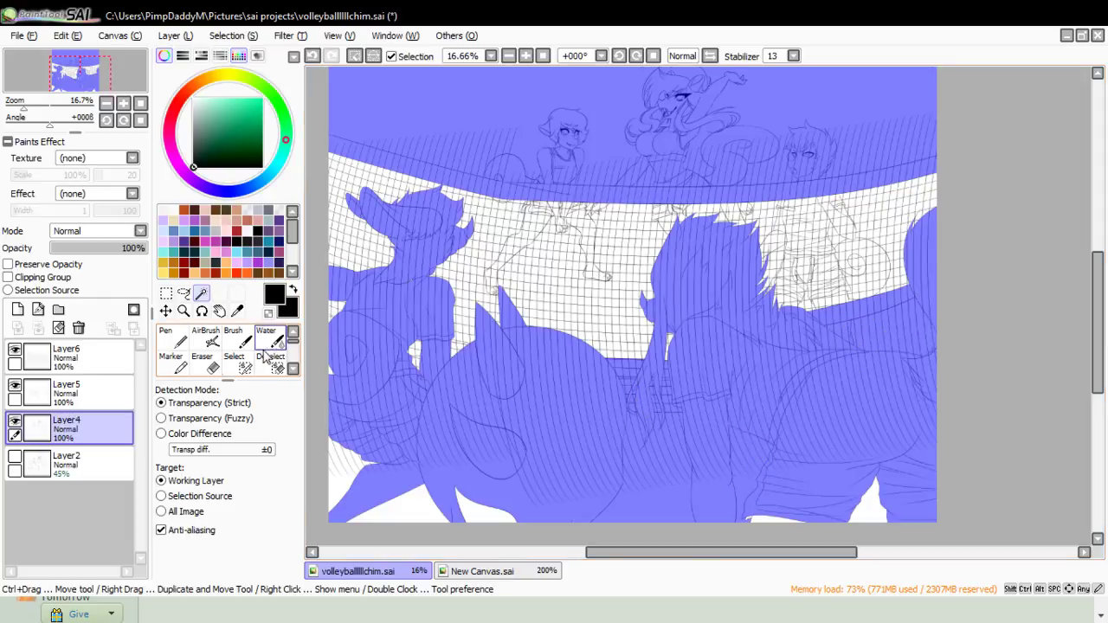
# - Fill the remaining unselected gaps along the canvas's lower part with the Select brush, undoing the stray stroke by the left player's arm
pyautogui.click(234, 361)
pyautogui.moveTo(753, 364)
pyautogui.mouseDown()
pyautogui.moveTo(820, 360)
pyautogui.moveTo(800, 352)
pyautogui.moveTo(848, 342)
pyautogui.moveTo(904, 358)
pyautogui.moveTo(914, 454)
pyautogui.moveTo(937, 494)
pyautogui.moveTo(837, 447)
pyautogui.mouseUp()
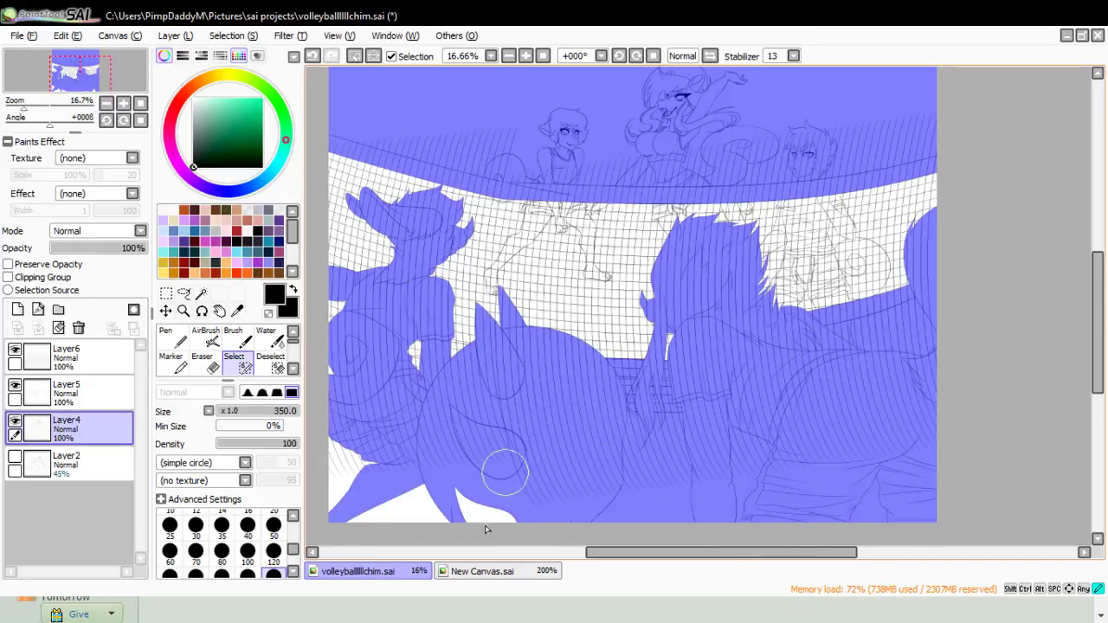
pyautogui.moveTo(504, 471)
pyautogui.mouseDown()
pyautogui.moveTo(507, 445)
pyautogui.moveTo(361, 441)
pyautogui.moveTo(378, 513)
pyautogui.moveTo(383, 458)
pyautogui.moveTo(322, 386)
pyautogui.mouseUp()
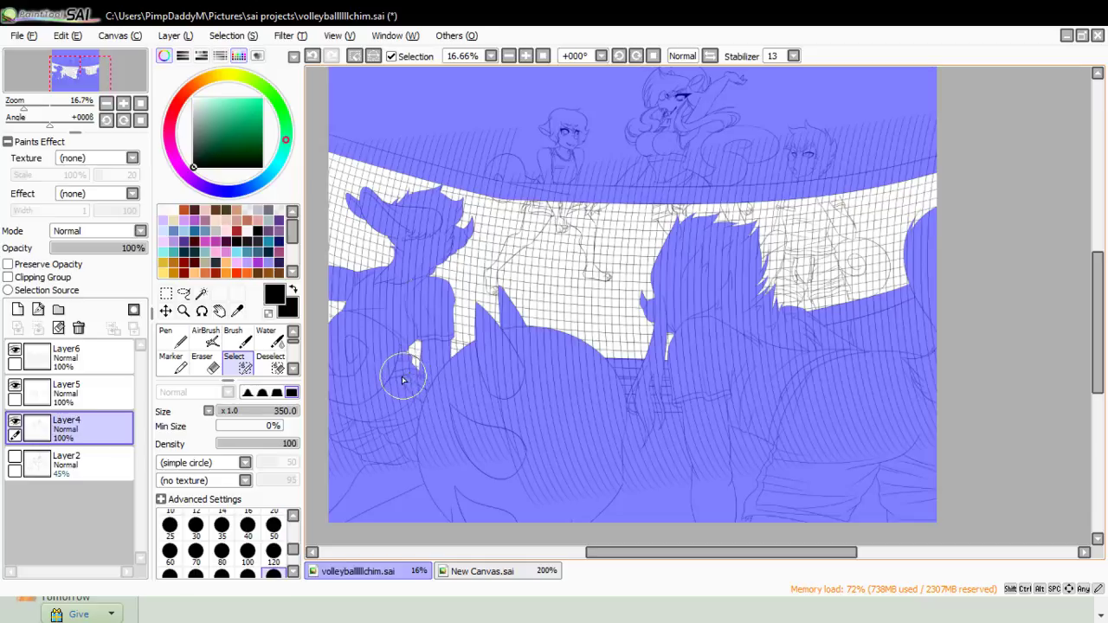
pyautogui.moveTo(404, 390)
pyautogui.mouseDown()
pyautogui.moveTo(404, 376)
pyautogui.moveTo(435, 381)
pyautogui.mouseUp()
pyautogui.hotkey('ctrl', 'z')
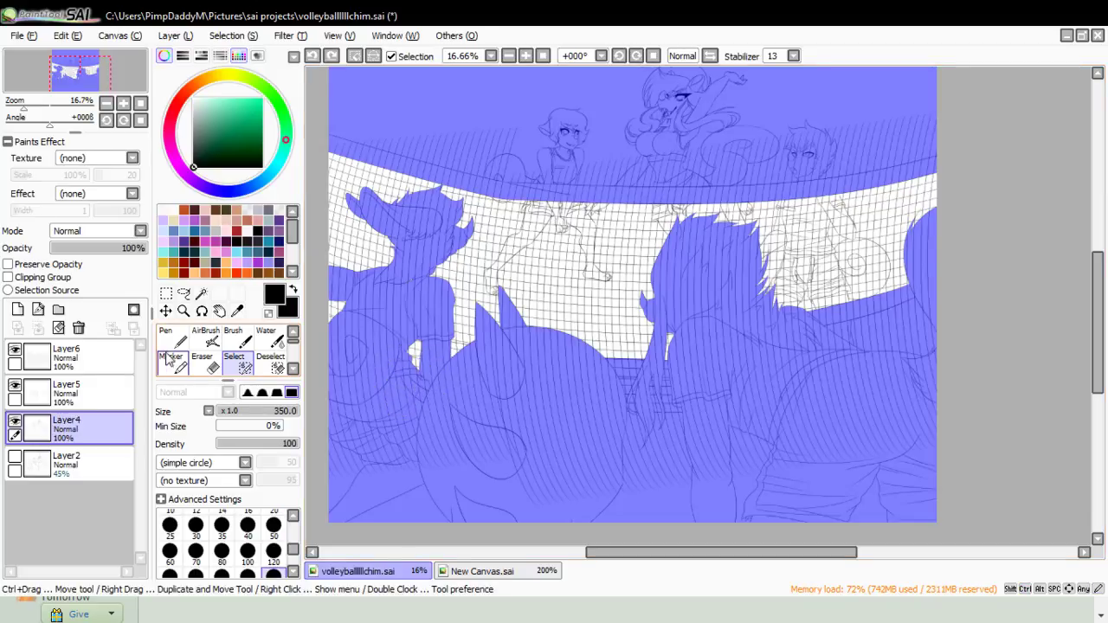
# - Clear the excess net lines outside the mesh on Layer6 and release the selection
pyautogui.click(86, 357)
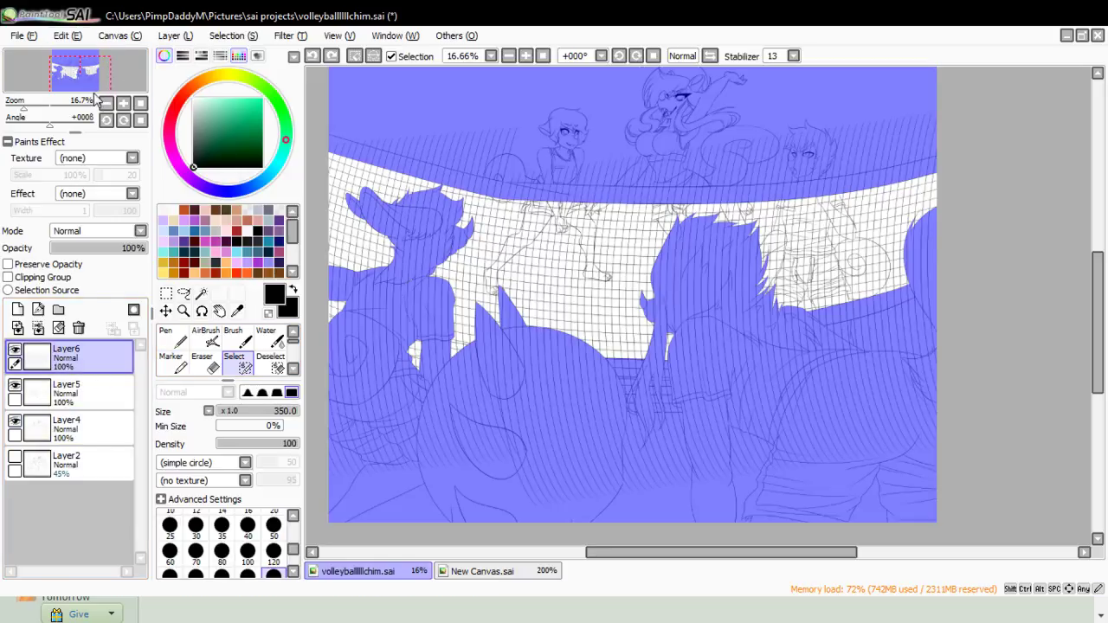
pyautogui.hotkey('ctrl', 'd')
pyautogui.click(183, 310)
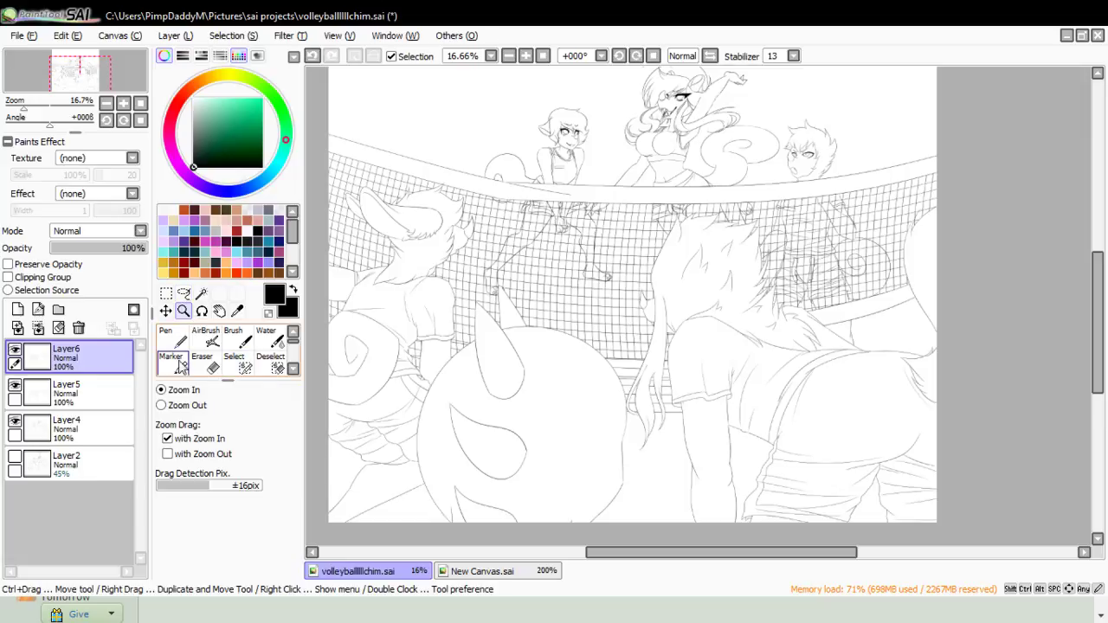
# - Examine the trimmed mesh around the left player and curled tail, comparing it with Layer4 hidden and shown
pyautogui.click(353, 374)
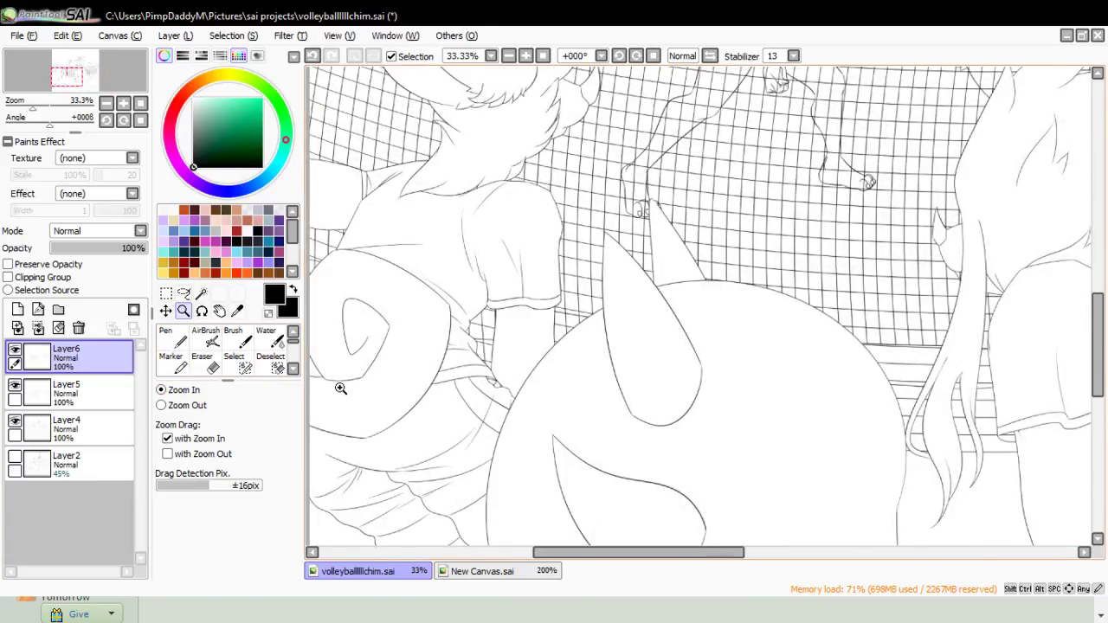
pyautogui.click(441, 311)
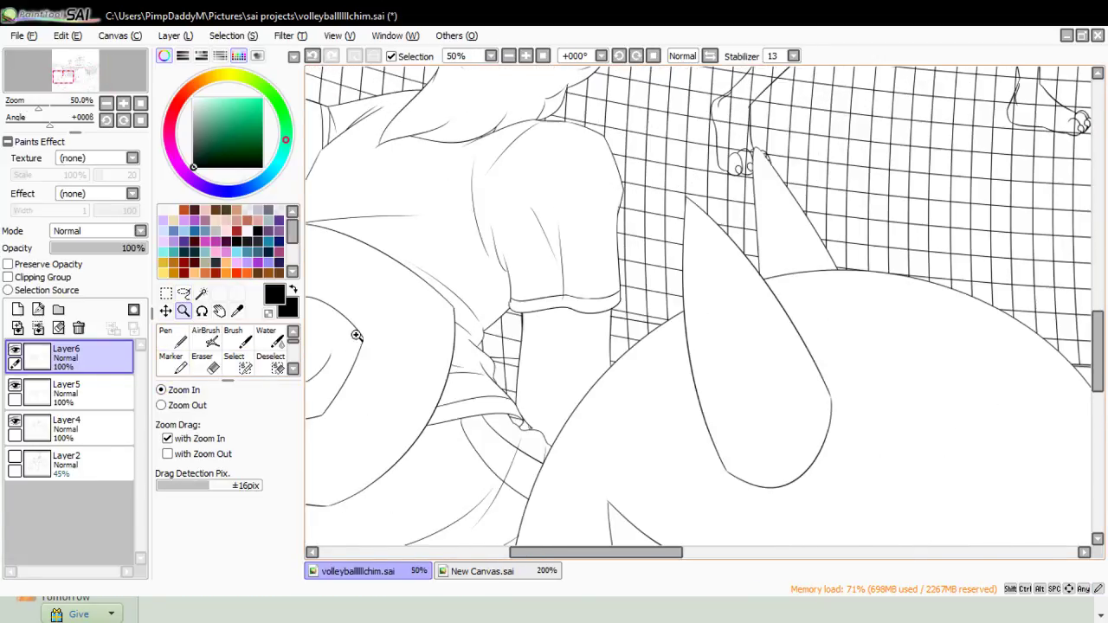
pyautogui.click(14, 423)
pyautogui.click(15, 422)
pyautogui.click(15, 422)
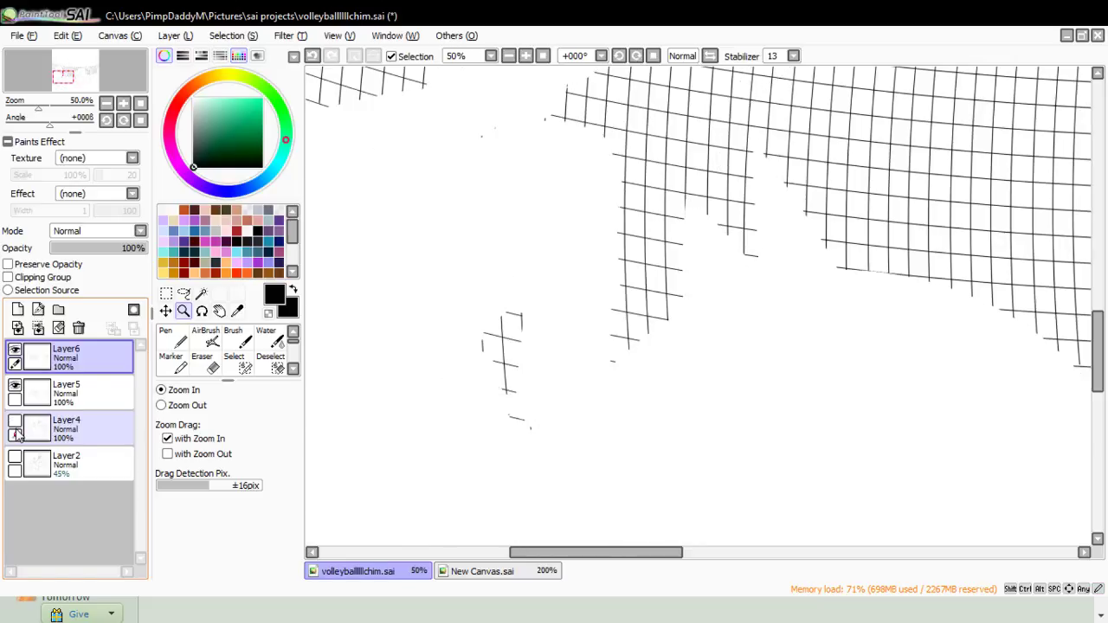
pyautogui.click(15, 423)
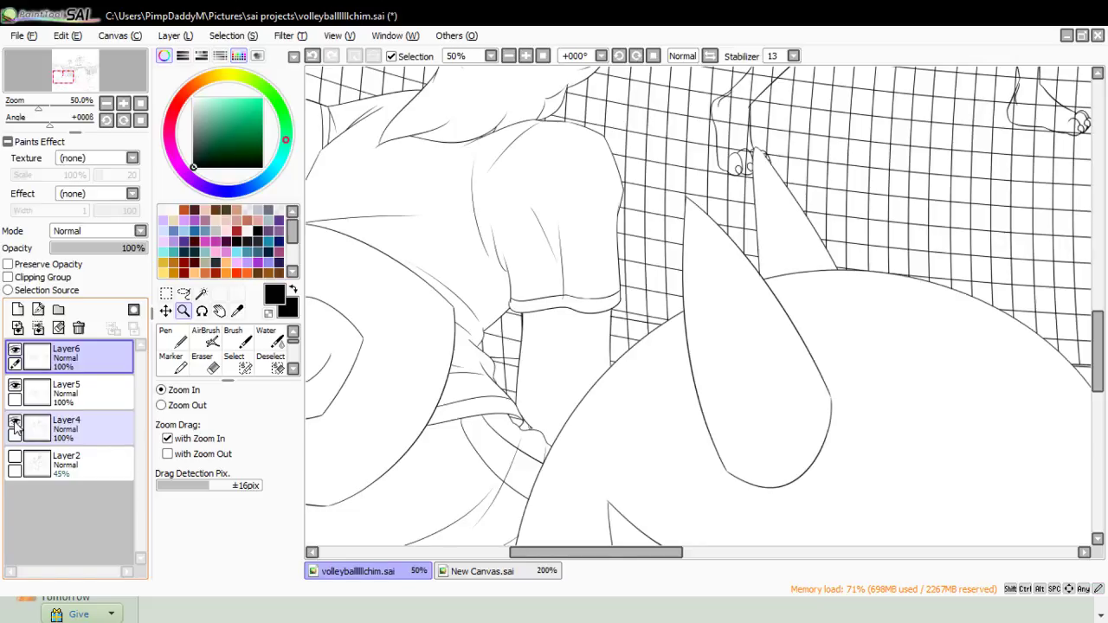
pyautogui.click(14, 423)
pyautogui.click(15, 423)
pyautogui.click(206, 362)
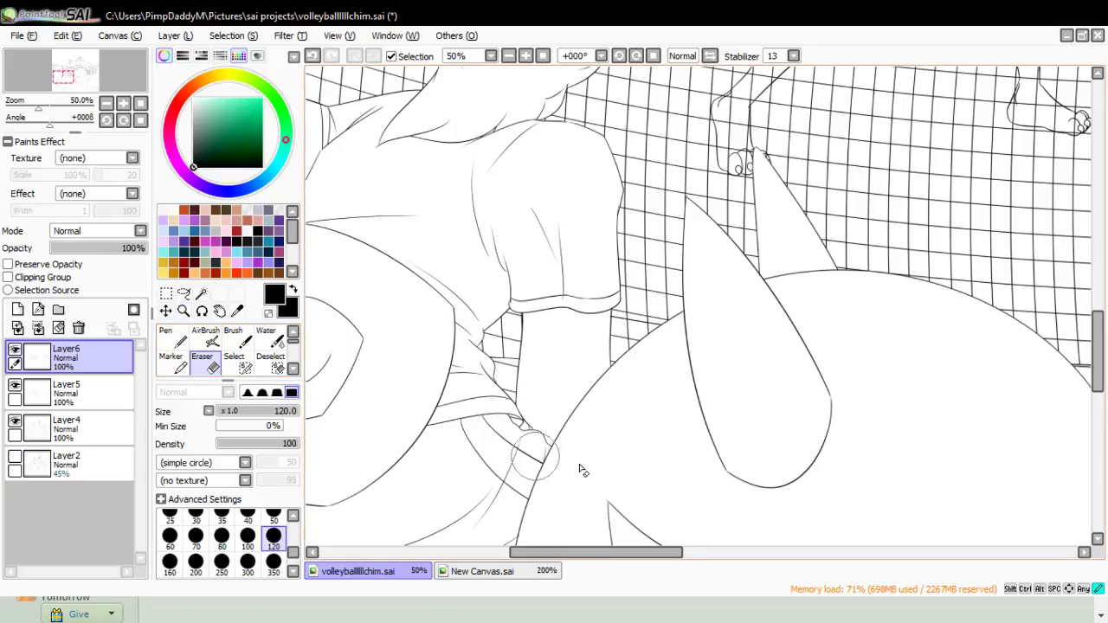
pyautogui.moveTo(564, 555); pyautogui.dragTo(529, 556)
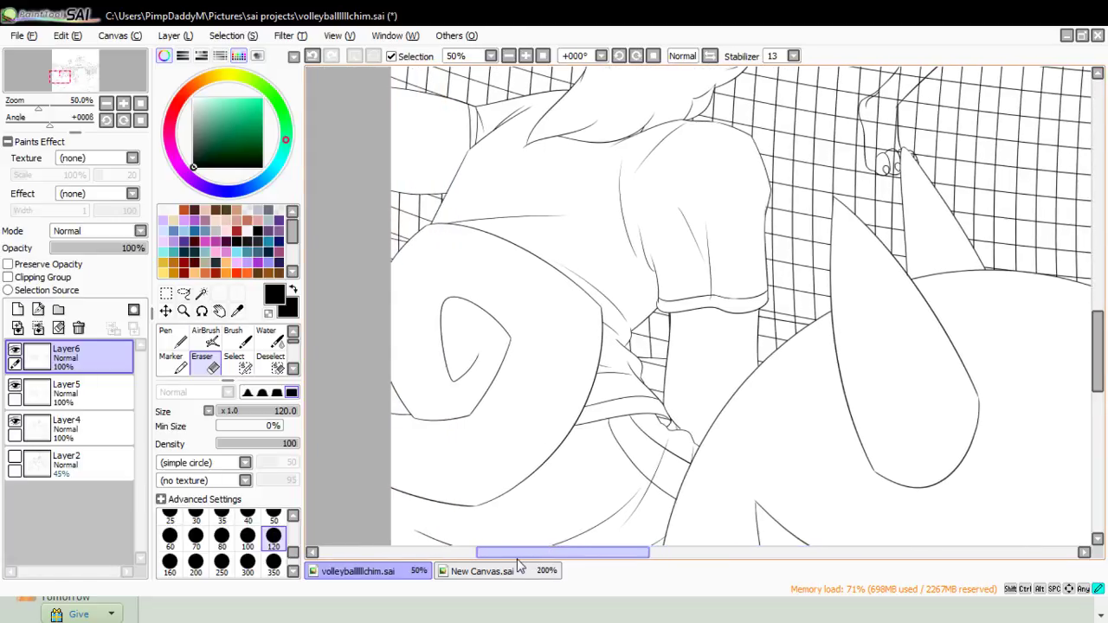
pyautogui.click(183, 312)
pyautogui.click(366, 386)
pyautogui.click(356, 380)
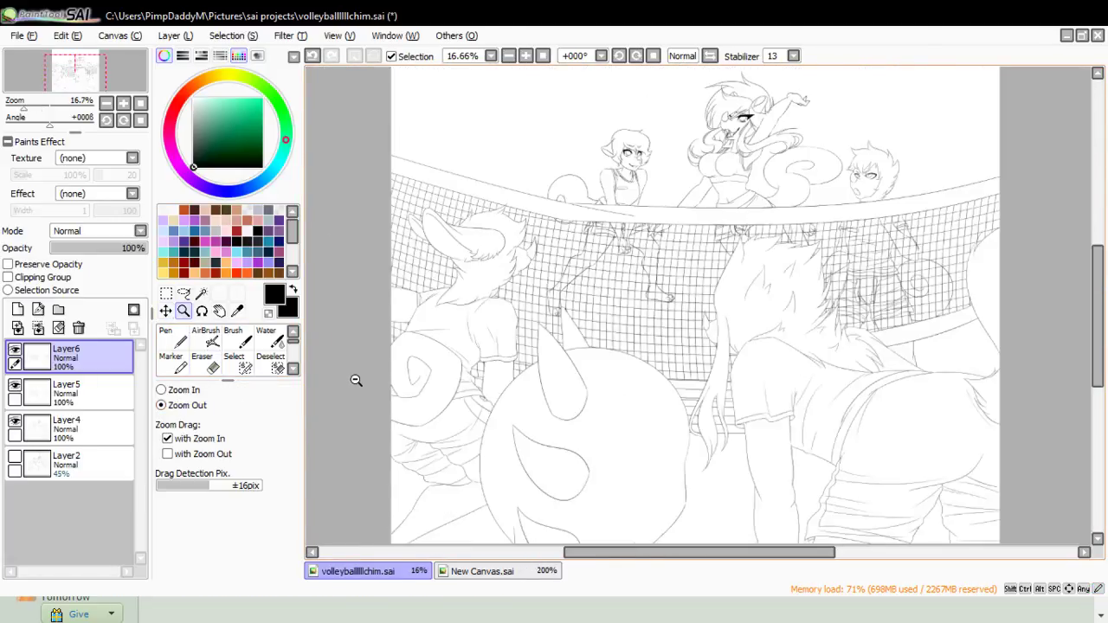
pyautogui.click(348, 370)
pyautogui.click(372, 364)
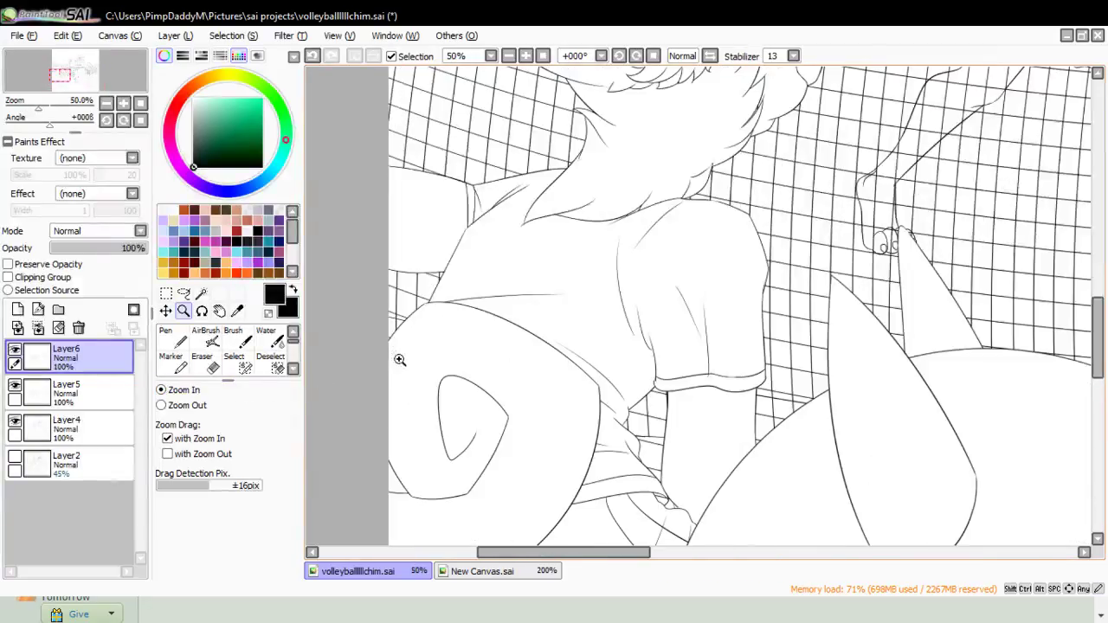
# - Check the mesh against Layer4 and erase stray marks on Layer6 where the curled tail meets the canvas's left edge
pyautogui.click(211, 368)
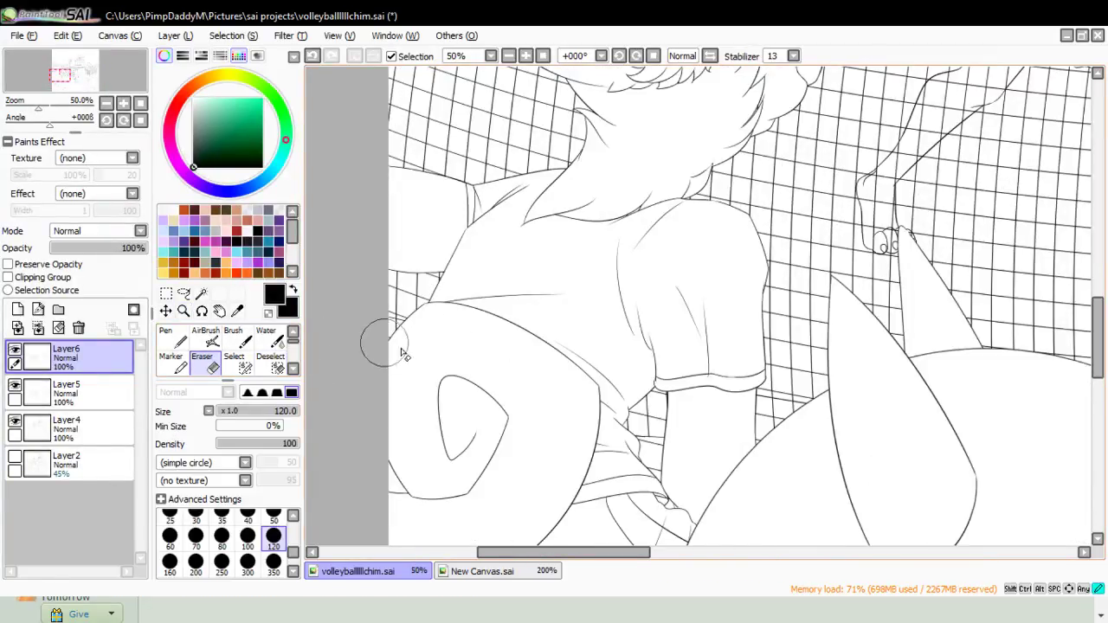
pyautogui.click(15, 422)
pyautogui.click(15, 423)
pyautogui.click(15, 422)
pyautogui.click(16, 422)
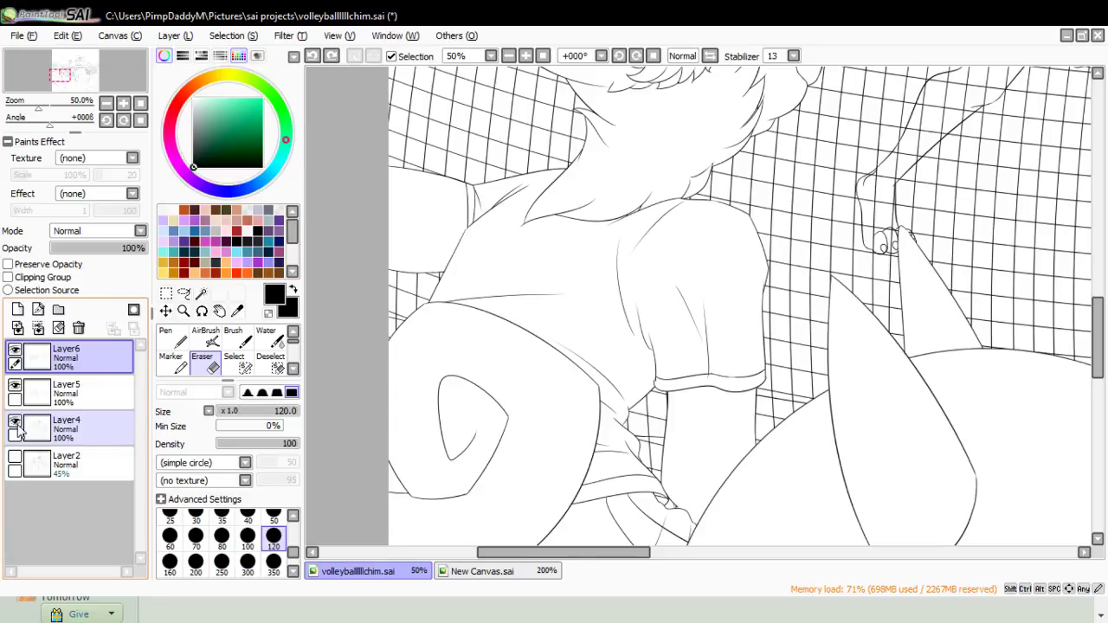
pyautogui.click(16, 422)
pyautogui.click(15, 422)
pyautogui.click(16, 423)
pyautogui.click(15, 422)
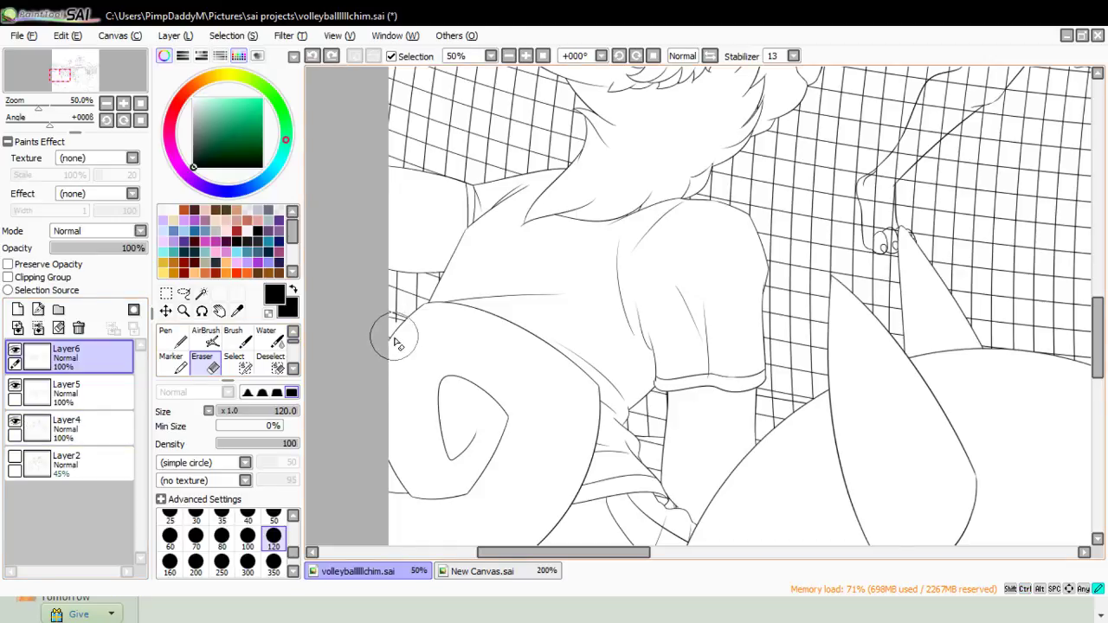
pyautogui.moveTo(393, 337); pyautogui.dragTo(388, 338)
# - Create a new layer, Layer7, and place it beneath Layer6
pyautogui.click(187, 313)
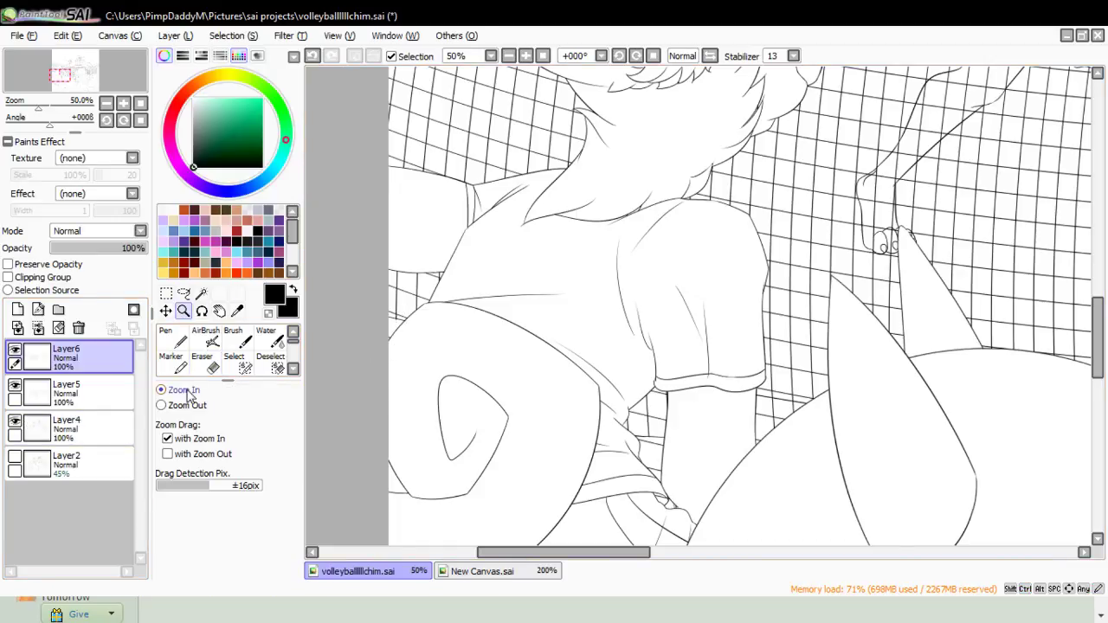
pyautogui.click(394, 349)
pyautogui.click(419, 272)
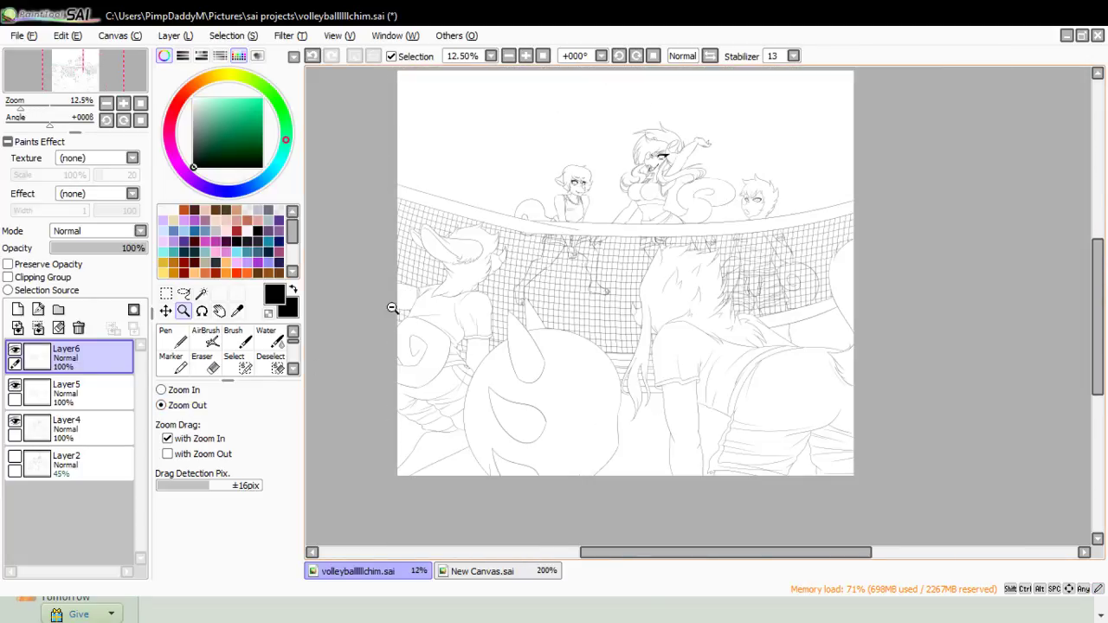
pyautogui.click(403, 309)
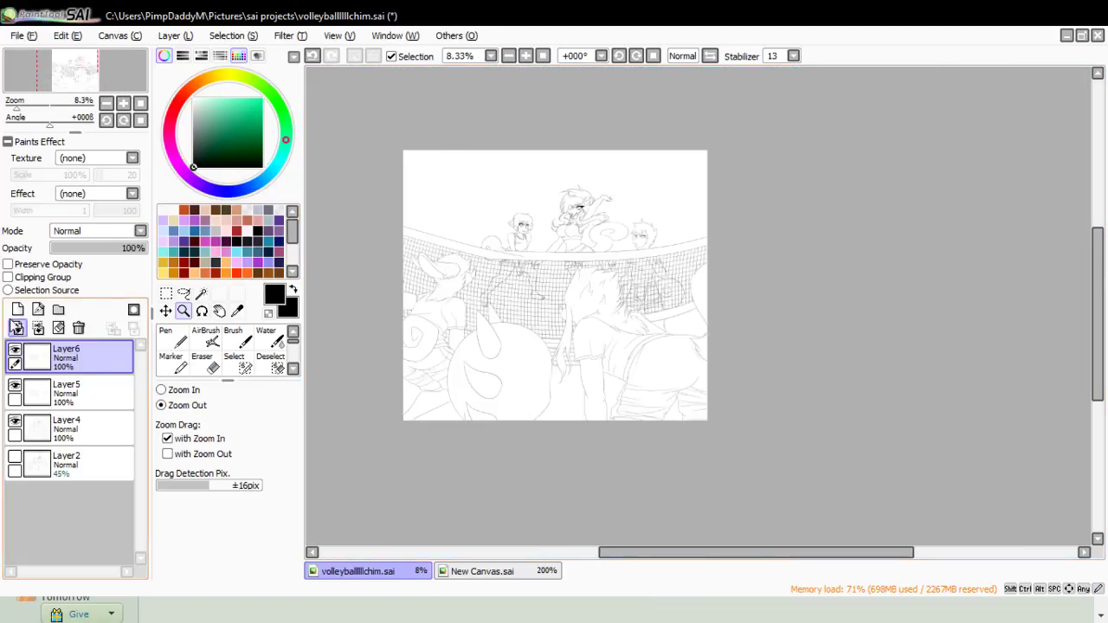
pyautogui.click(17, 309)
pyautogui.moveTo(89, 358); pyautogui.dragTo(87, 414)
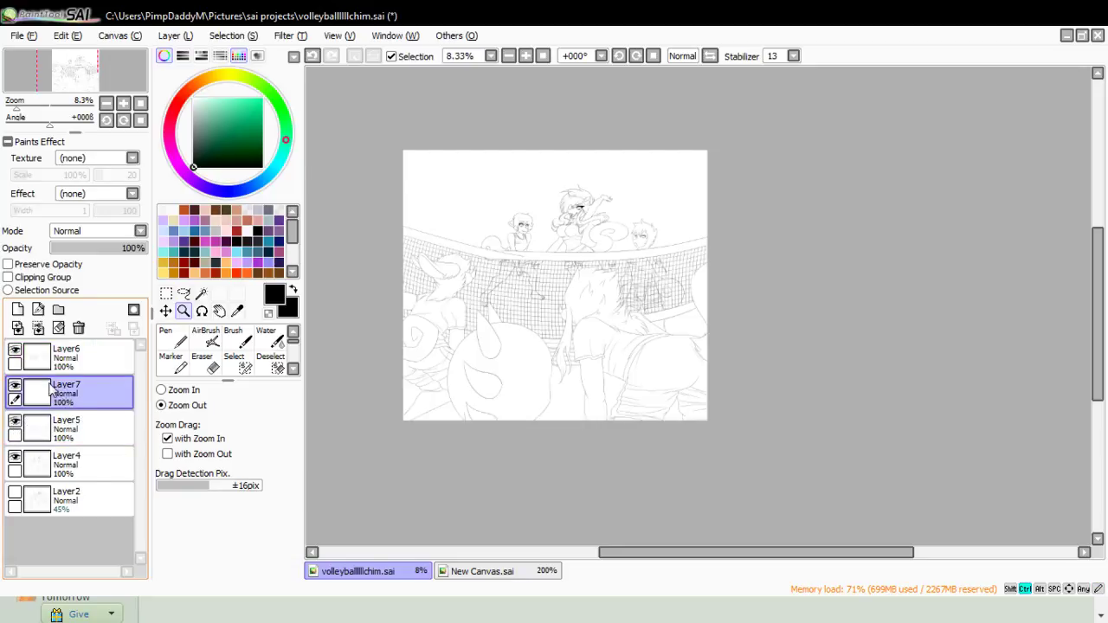
# - Merge Layer6 into Layer5, keep Layer7 directly beneath Layer5, and make Layer7 the active layer
pyautogui.moveTo(87, 356); pyautogui.dragTo(89, 405)
pyautogui.hotkey('ctrl', 'e')
pyautogui.moveTo(98, 356); pyautogui.dragTo(92, 411)
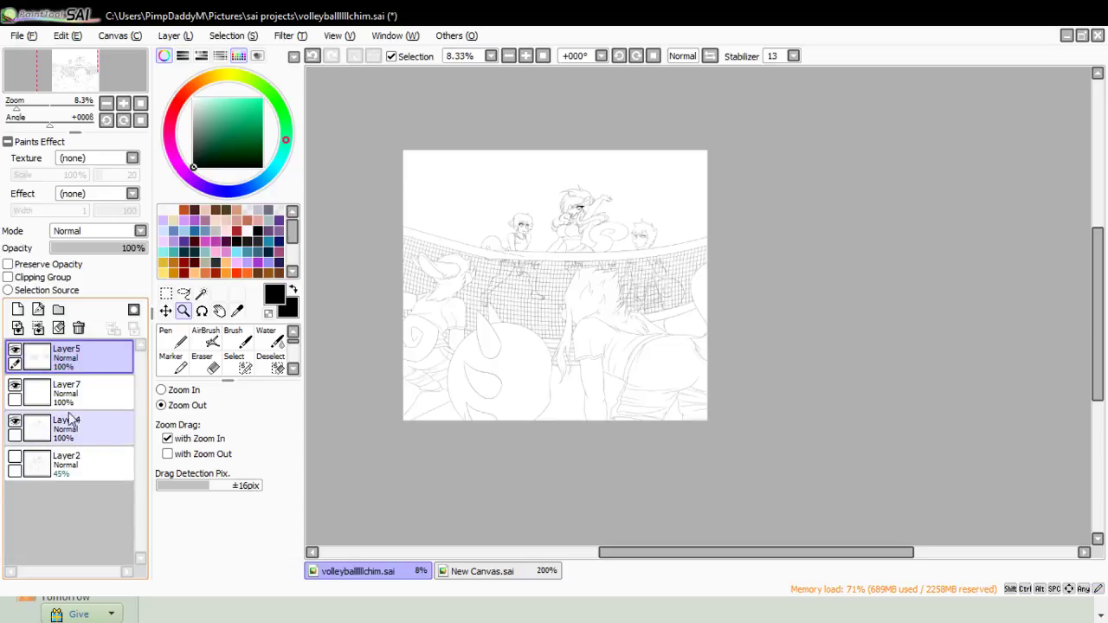
pyautogui.click(15, 386)
pyautogui.click(77, 394)
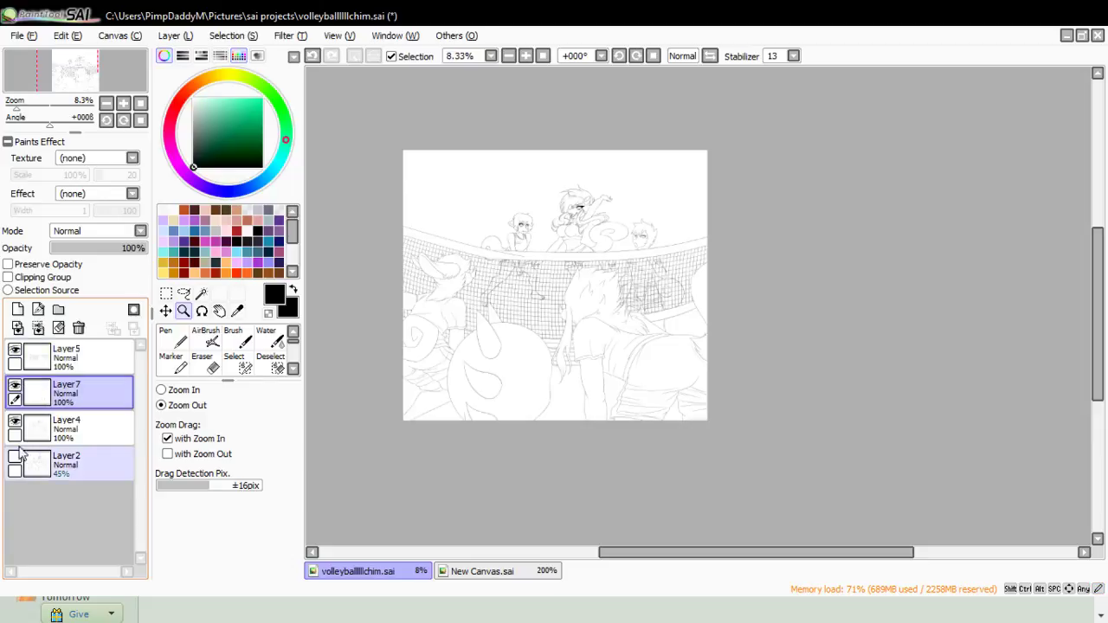
# - Show the Layer2 sketch as a guide for the ball above the middle player
pyautogui.click(14, 457)
pyautogui.click(181, 389)
pyautogui.click(582, 163)
pyautogui.click(597, 165)
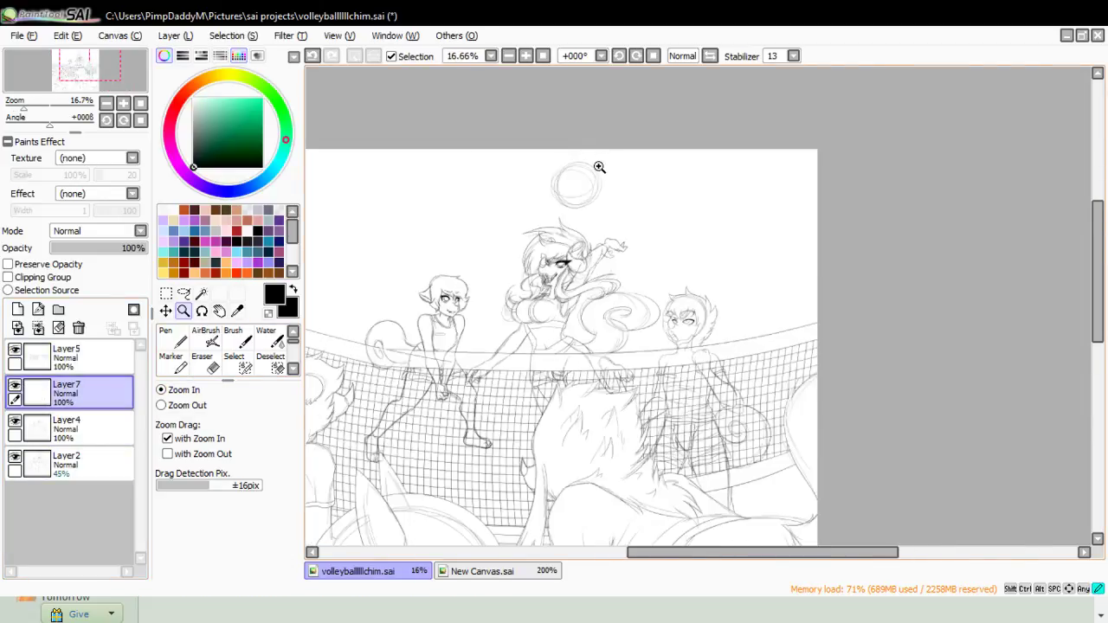
pyautogui.click(597, 168)
pyautogui.click(594, 168)
pyautogui.click(589, 168)
pyautogui.click(589, 168)
# - Ink a round ball outline over the sketched circles with the Pen at size 3, undoing and redrawing the circle as needed
pyautogui.click(165, 340)
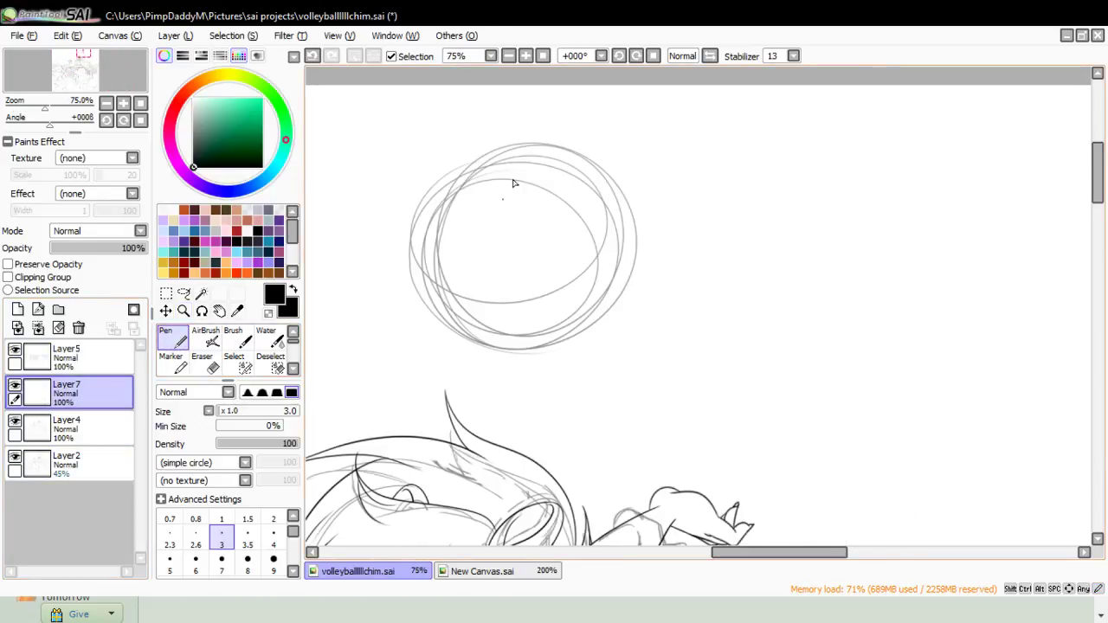
pyautogui.moveTo(509, 135); pyautogui.dragTo(553, 151)
pyautogui.hotkey('ctrl', 'z')
pyautogui.moveTo(424, 178); pyautogui.dragTo(474, 186)
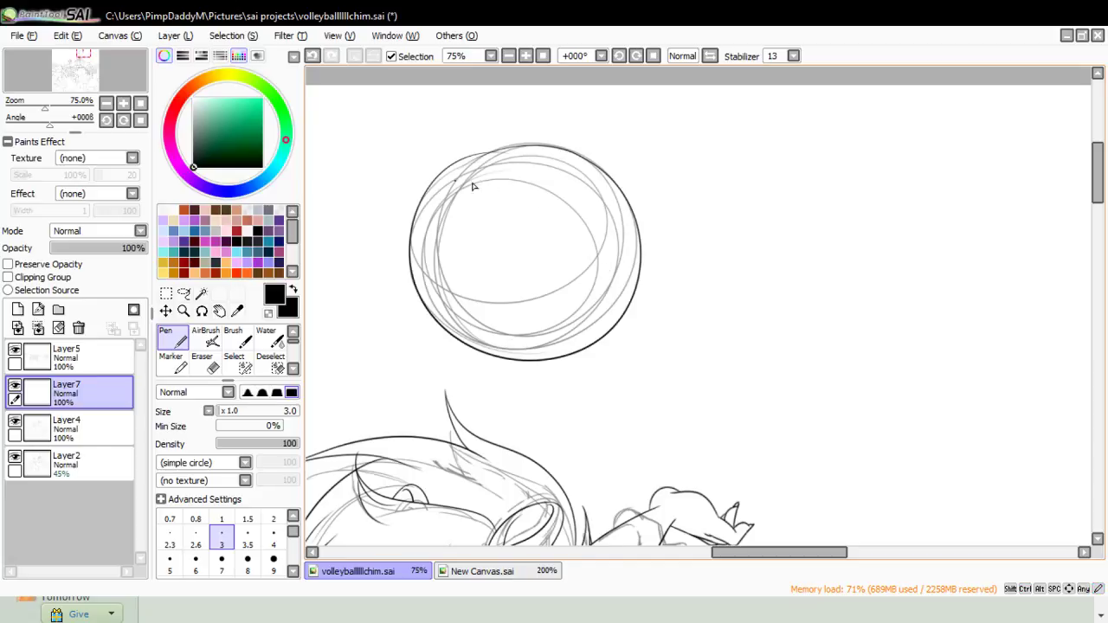
pyautogui.hotkey('ctrl', 'z')
pyautogui.moveTo(502, 141); pyautogui.dragTo(507, 148)
pyautogui.hotkey('ctrl', 'z')
pyautogui.moveTo(532, 112)
pyautogui.mouseDown()
pyautogui.moveTo(422, 292)
pyautogui.moveTo(517, 188)
pyautogui.mouseUp()
pyautogui.hotkey('ctrl', 'z')
pyautogui.moveTo(519, 130)
pyautogui.mouseDown()
pyautogui.moveTo(514, 112)
pyautogui.moveTo(627, 305)
pyautogui.moveTo(528, 121)
pyautogui.moveTo(566, 113)
pyautogui.moveTo(519, 116)
pyautogui.mouseUp()
pyautogui.hotkey('ctrl', 'z')
pyautogui.hotkey('ctrl', 'z')
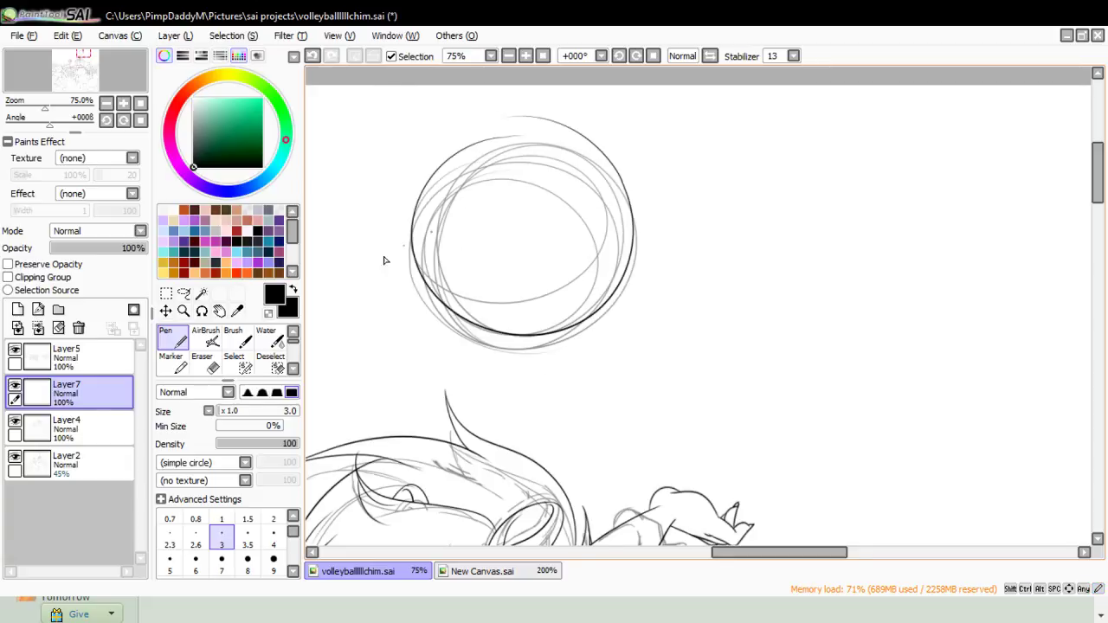
# - Move the inked circle down onto the ball sketch and scale it slightly narrower from its left side
pyautogui.click(170, 314)
pyautogui.moveTo(433, 336)
pyautogui.mouseDown()
pyautogui.moveTo(458, 373)
pyautogui.moveTo(428, 353)
pyautogui.mouseUp()
pyautogui.click(165, 293)
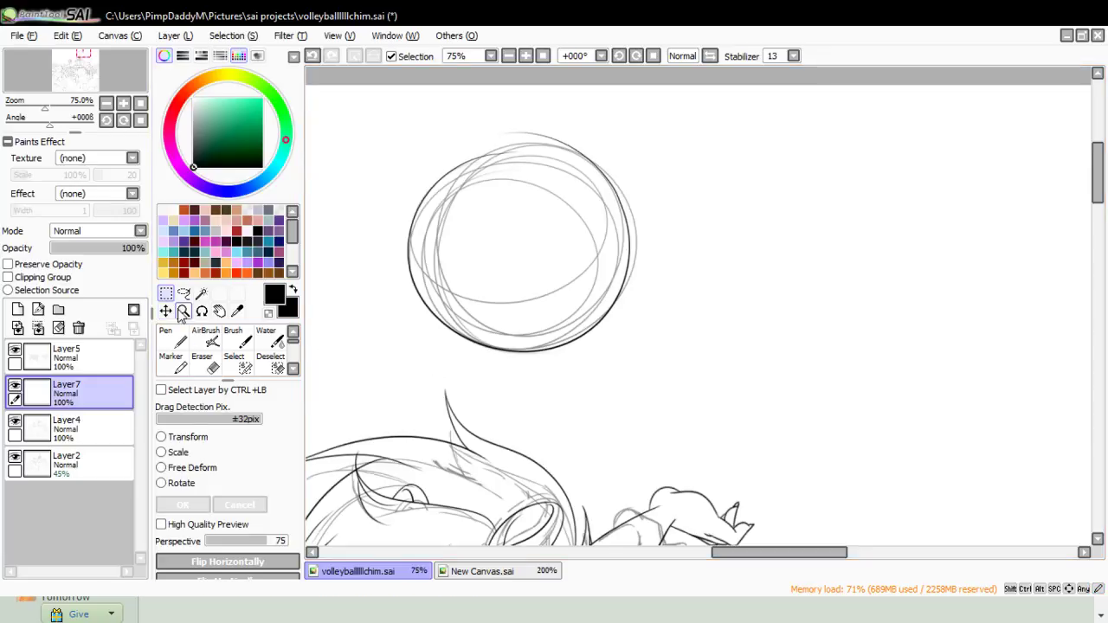
pyautogui.click(176, 453)
pyautogui.moveTo(408, 242); pyautogui.dragTo(414, 243)
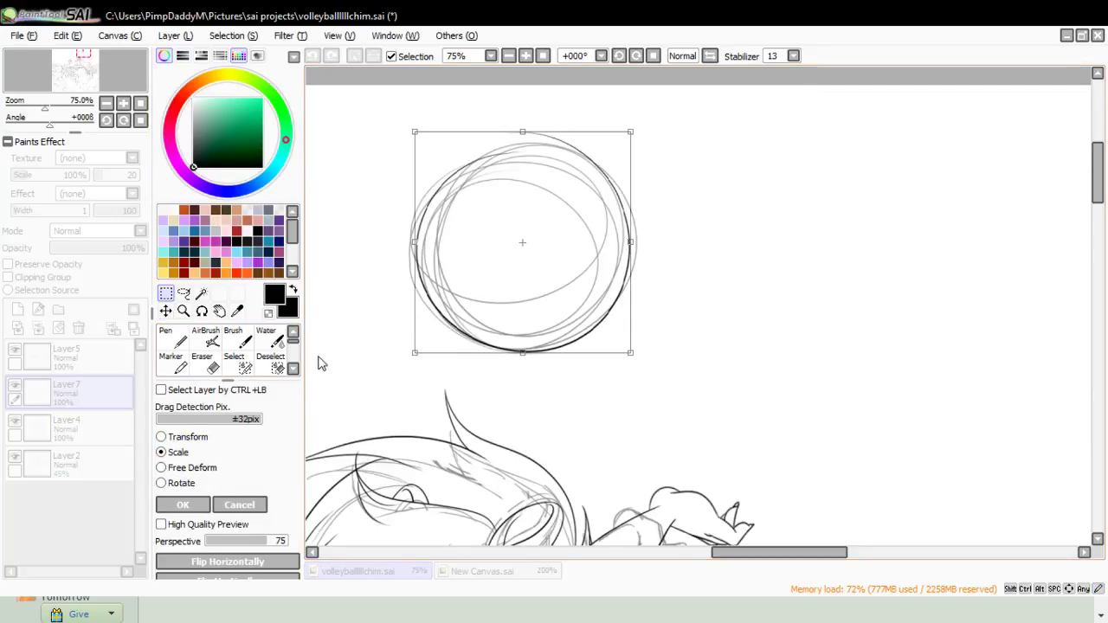
pyautogui.click(194, 507)
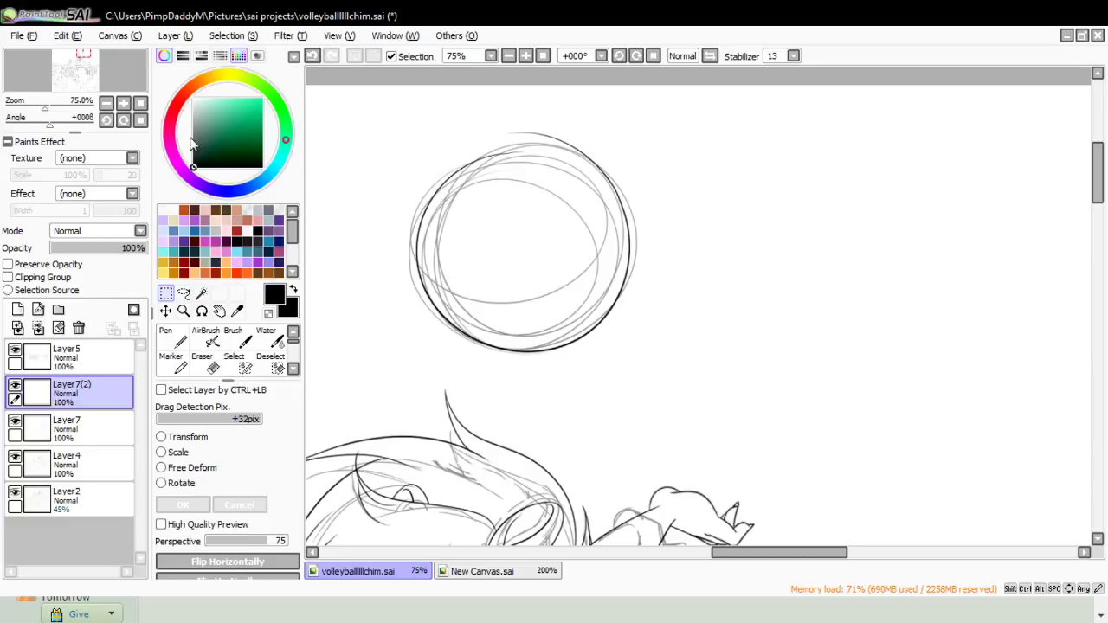
# - Duplicate the ball outline's layer, flip the copy vertically, and nudge it down three times to close the circle
pyautogui.click(246, 581)
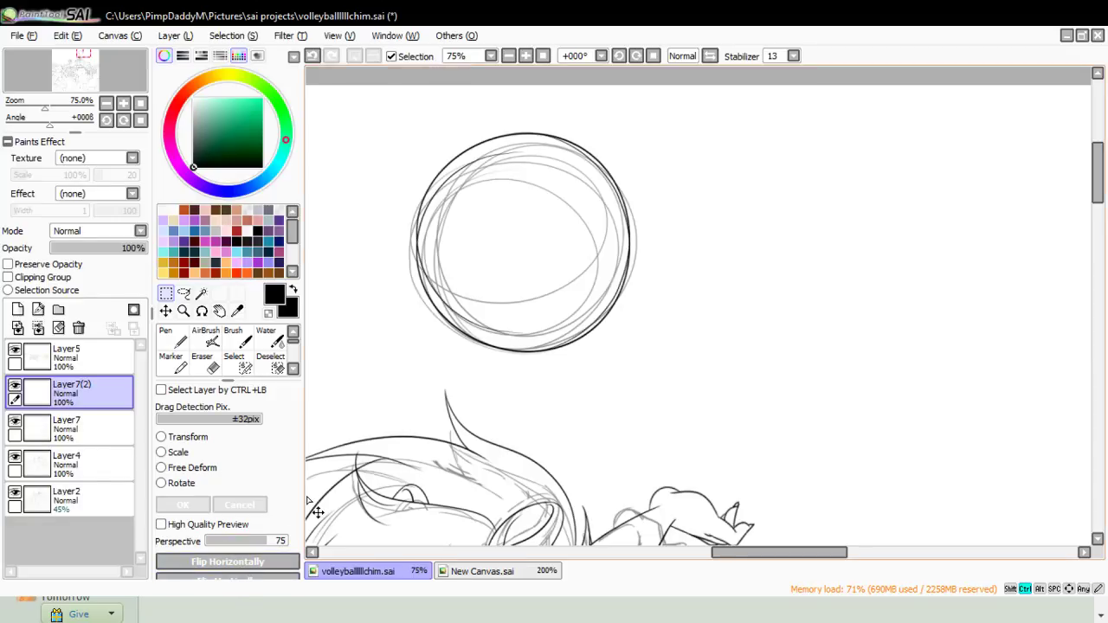
pyautogui.hotkey('ctrl', 'Down')
pyautogui.hotkey('ctrl', 'Down')
pyautogui.hotkey('ctrl', 'Down')
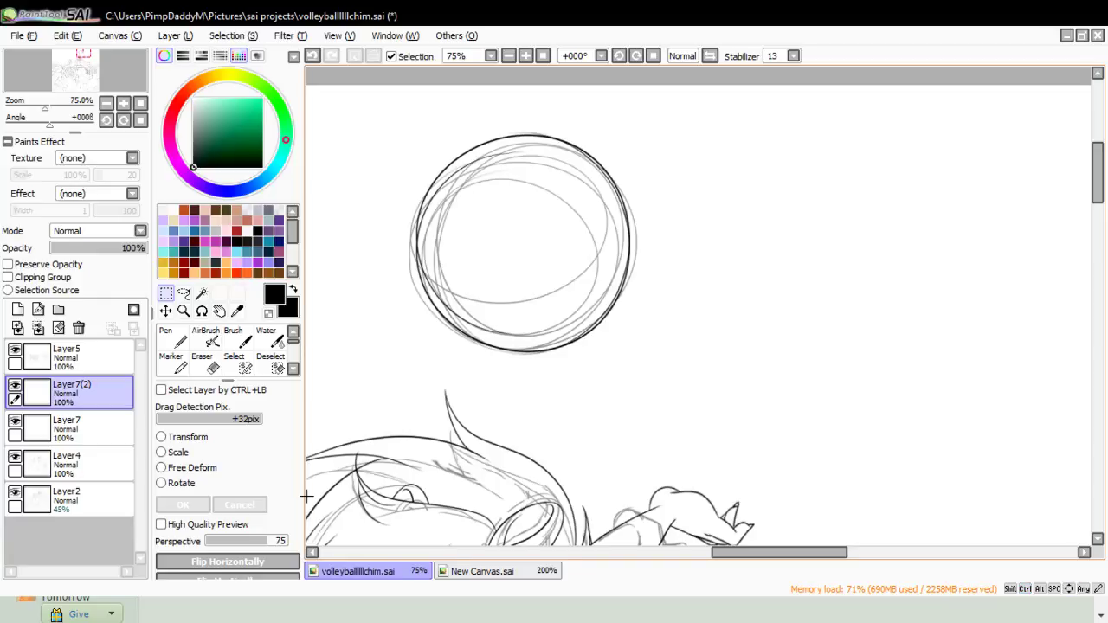
# - Draw a Pen stroke along the ball's left edge to bridge the upper and lower curves, undoing the first attempt
pyautogui.click(183, 312)
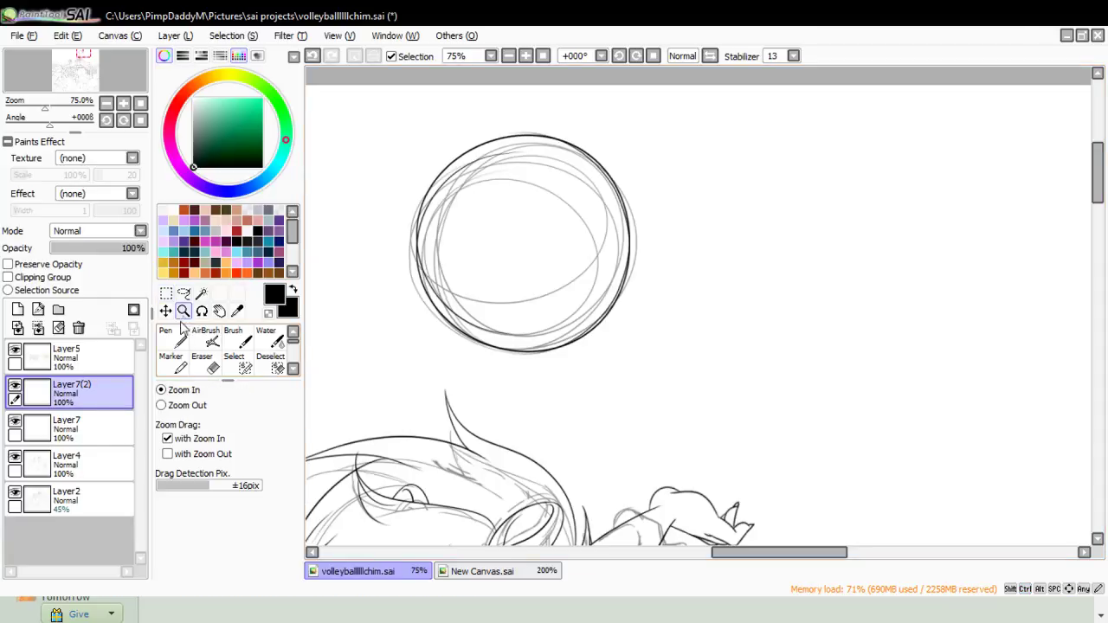
pyautogui.click(441, 202)
pyautogui.click(440, 202)
pyautogui.click(170, 338)
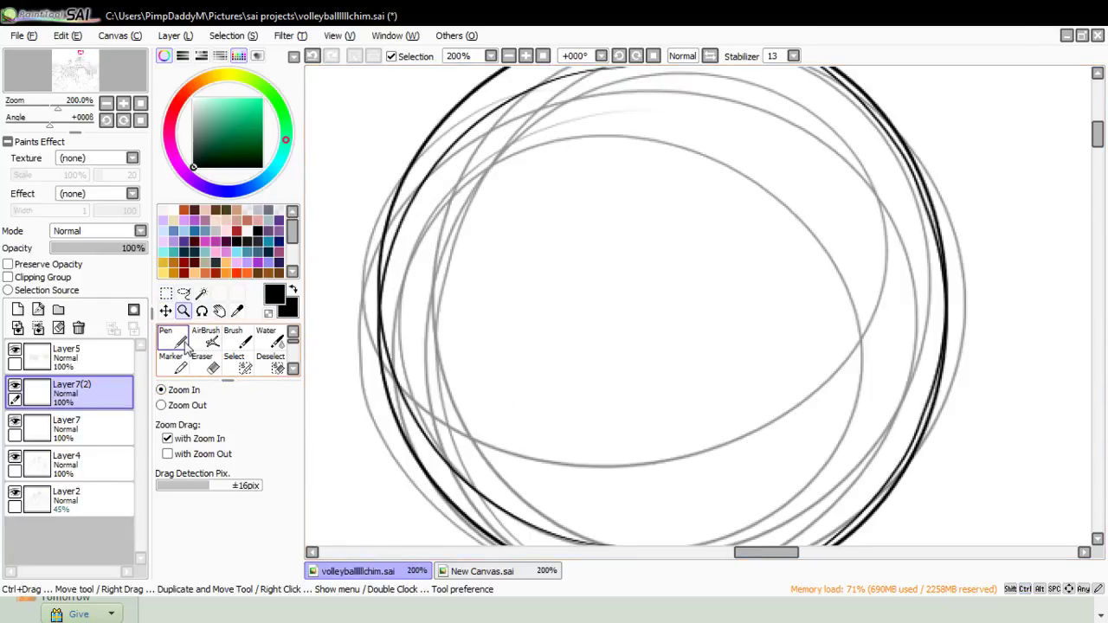
pyautogui.moveTo(381, 230); pyautogui.dragTo(392, 399)
pyautogui.hotkey('ctrl', 'z')
pyautogui.moveTo(386, 220); pyautogui.dragTo(381, 382)
# - Erase the doubled inner strokes along the left and lower right of the ball outline on Layer7(2) with the Eraser at size 25
pyautogui.click(202, 362)
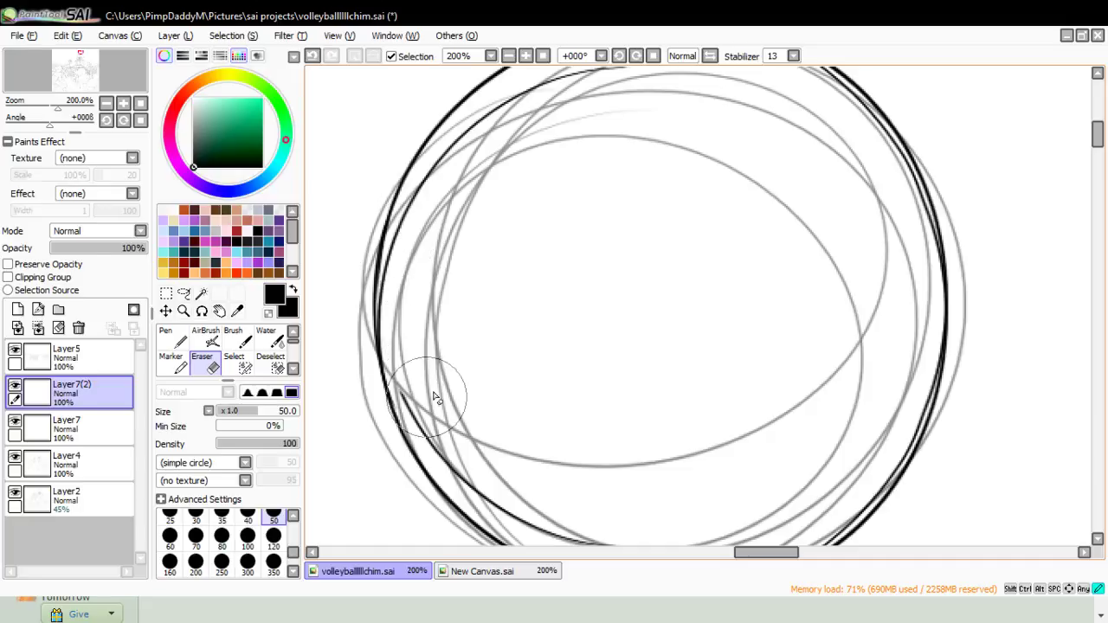
pyautogui.click(170, 514)
pyautogui.moveTo(400, 208)
pyautogui.mouseDown()
pyautogui.moveTo(405, 359)
pyautogui.moveTo(400, 350)
pyautogui.mouseUp()
pyautogui.moveTo(403, 245)
pyautogui.mouseDown()
pyautogui.moveTo(393, 273)
pyautogui.moveTo(450, 455)
pyautogui.mouseUp()
pyautogui.moveTo(397, 364)
pyautogui.mouseDown()
pyautogui.moveTo(476, 482)
pyautogui.moveTo(542, 510)
pyautogui.moveTo(601, 507)
pyautogui.mouseUp()
pyautogui.moveTo(1097, 137); pyautogui.dragTo(1097, 154)
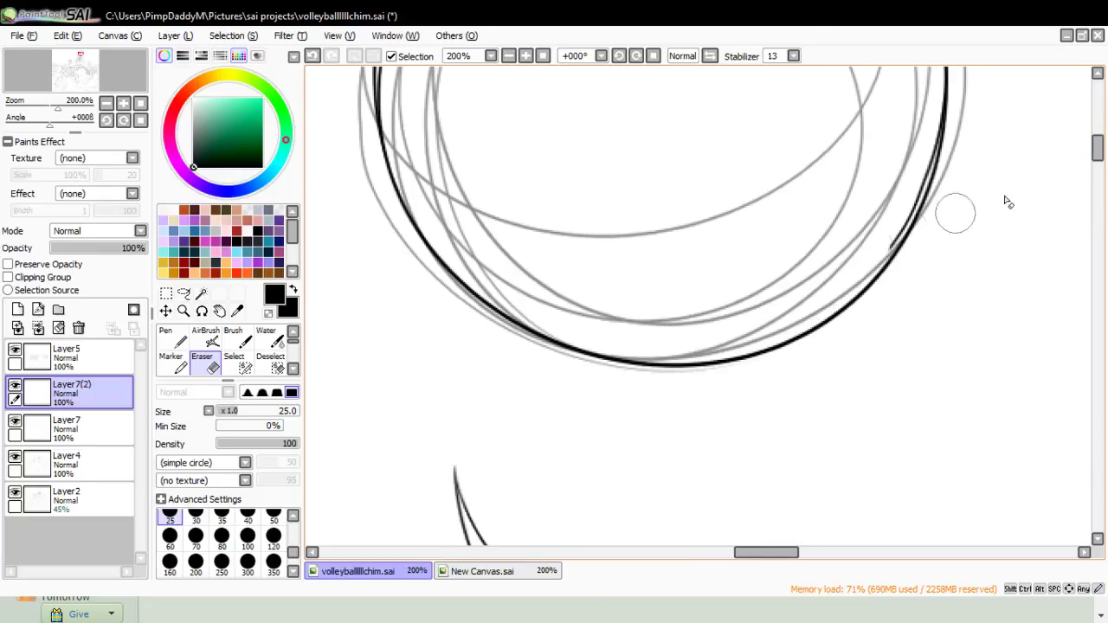
pyautogui.moveTo(1097, 149); pyautogui.dragTo(1097, 138)
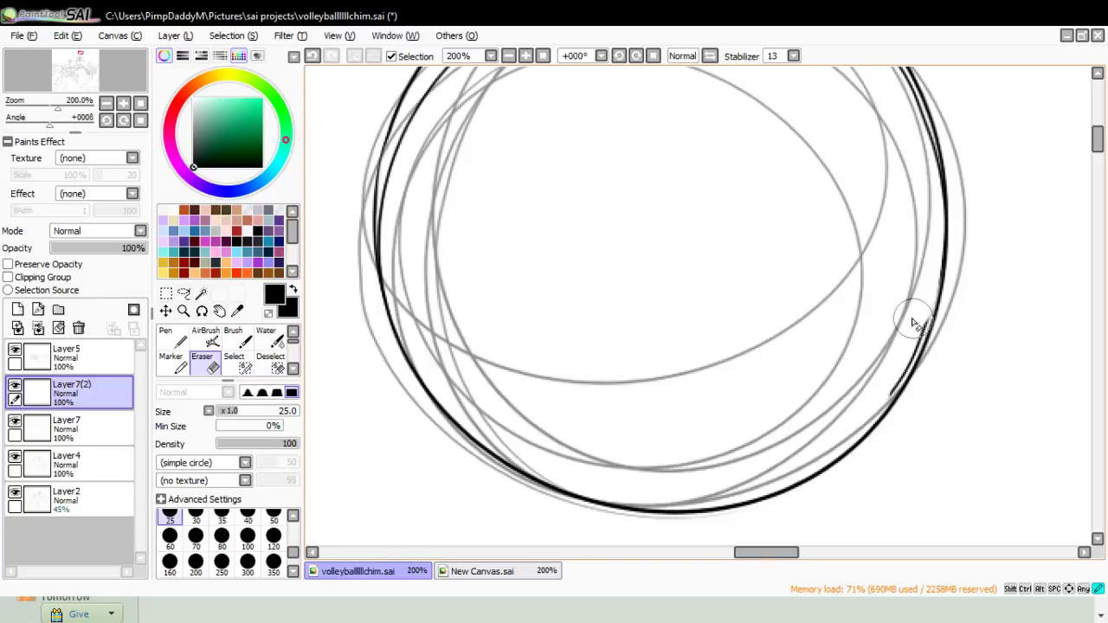
pyautogui.moveTo(914, 325); pyautogui.dragTo(870, 403)
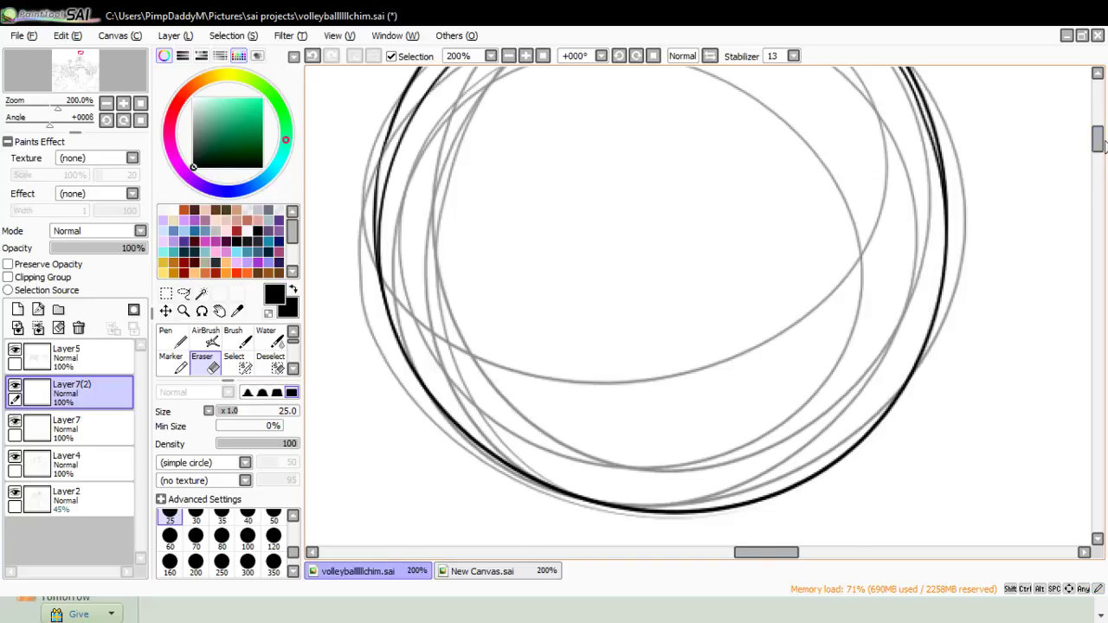
# - Erase the stray doubled strokes inside the upper half of the ball outline on Layer7
pyautogui.moveTo(1097, 138); pyautogui.dragTo(1097, 116)
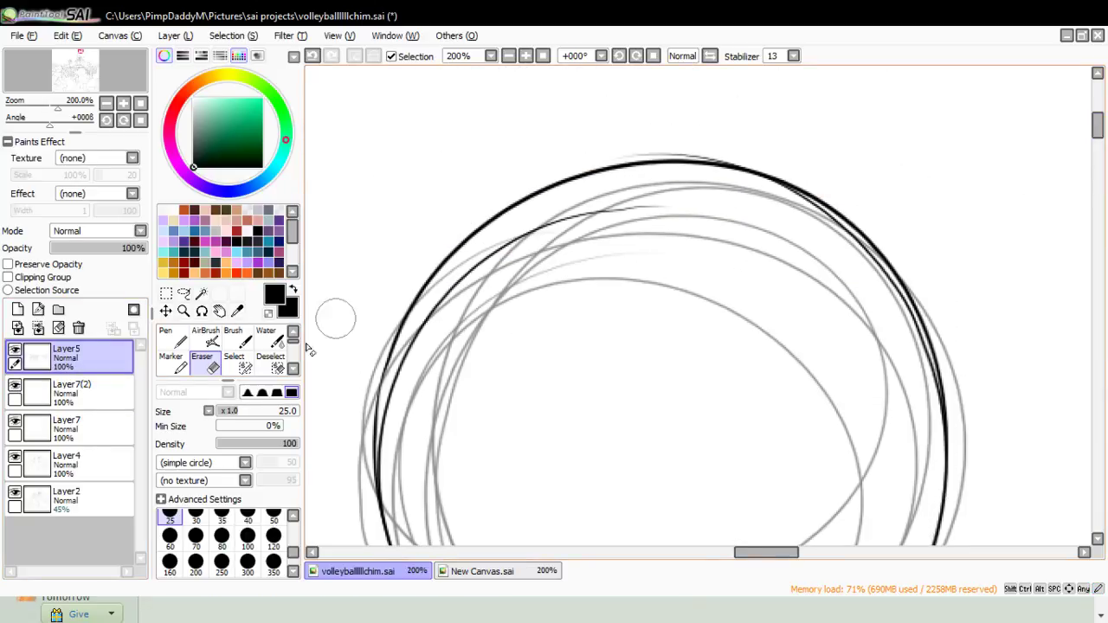
pyautogui.click(83, 428)
pyautogui.moveTo(385, 485)
pyautogui.mouseDown()
pyautogui.moveTo(506, 267)
pyautogui.moveTo(389, 509)
pyautogui.moveTo(383, 468)
pyautogui.moveTo(506, 241)
pyautogui.moveTo(582, 223)
pyautogui.moveTo(369, 541)
pyautogui.moveTo(394, 531)
pyautogui.moveTo(380, 490)
pyautogui.moveTo(392, 422)
pyautogui.moveTo(449, 372)
pyautogui.moveTo(467, 315)
pyautogui.moveTo(568, 213)
pyautogui.moveTo(718, 216)
pyautogui.moveTo(738, 202)
pyautogui.moveTo(598, 150)
pyautogui.moveTo(728, 163)
pyautogui.moveTo(872, 243)
pyautogui.moveTo(758, 164)
pyautogui.moveTo(919, 339)
pyautogui.moveTo(803, 197)
pyautogui.moveTo(946, 414)
pyautogui.moveTo(894, 299)
pyautogui.moveTo(935, 464)
pyautogui.moveTo(930, 363)
pyautogui.moveTo(927, 492)
pyautogui.moveTo(934, 431)
pyautogui.mouseUp()
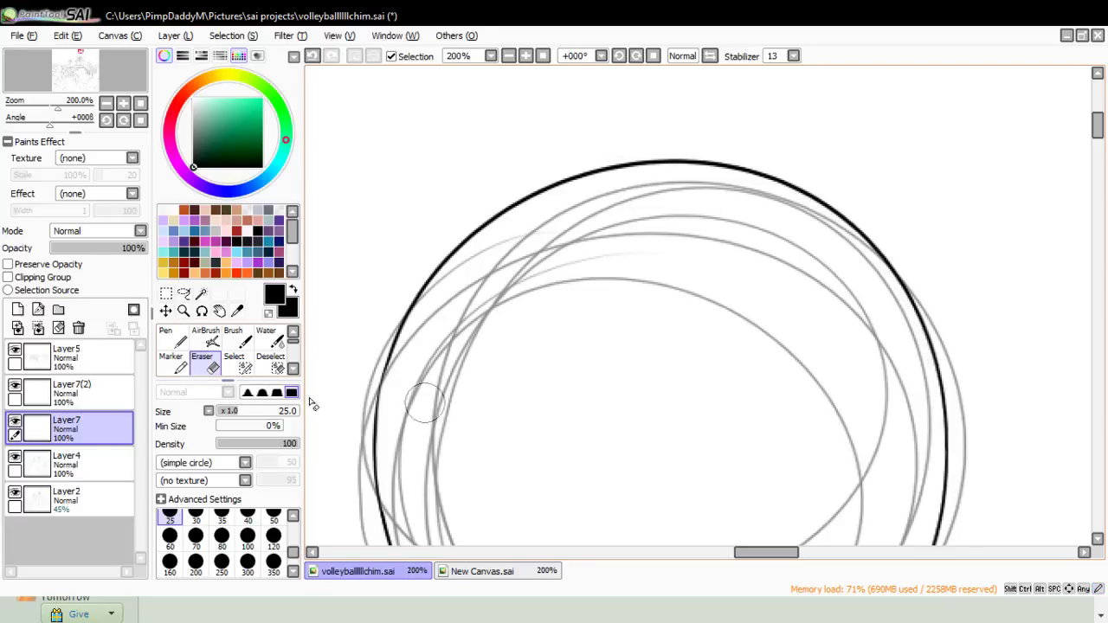
# - Merge Layer7(2) down into Layer7 so the ball outline sits on one layer
pyautogui.click(59, 356)
pyautogui.click(108, 387)
pyautogui.hotkey('ctrl', 'e')
# - Hide the sketch layer, Layer2, to check the clean ball outline
pyautogui.click(183, 311)
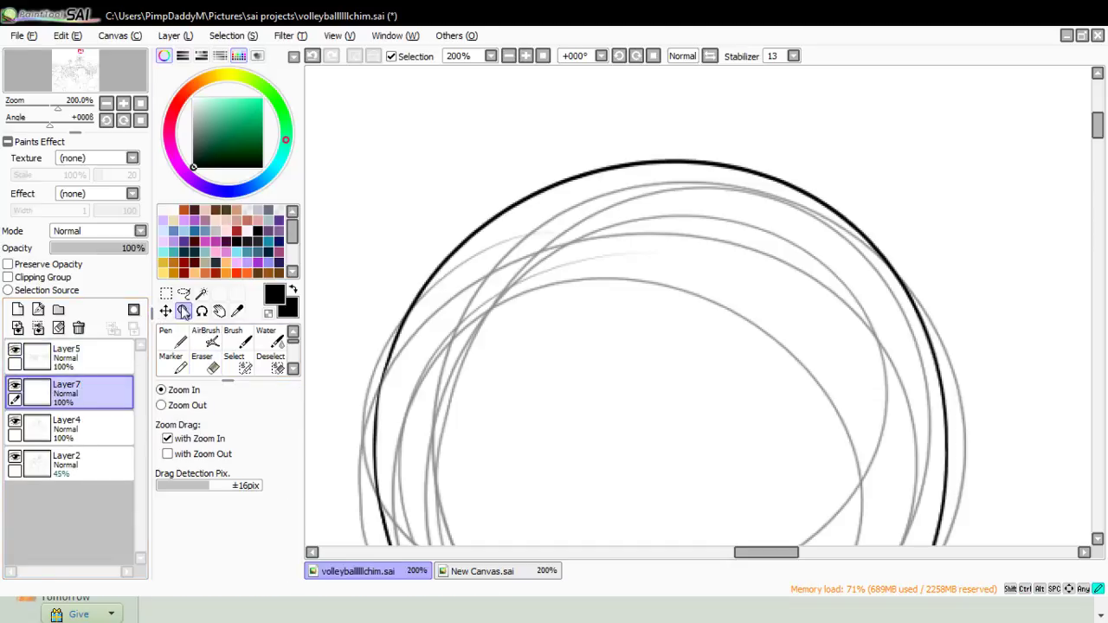
pyautogui.click(432, 217)
pyautogui.click(436, 217)
pyautogui.click(446, 212)
pyautogui.click(460, 207)
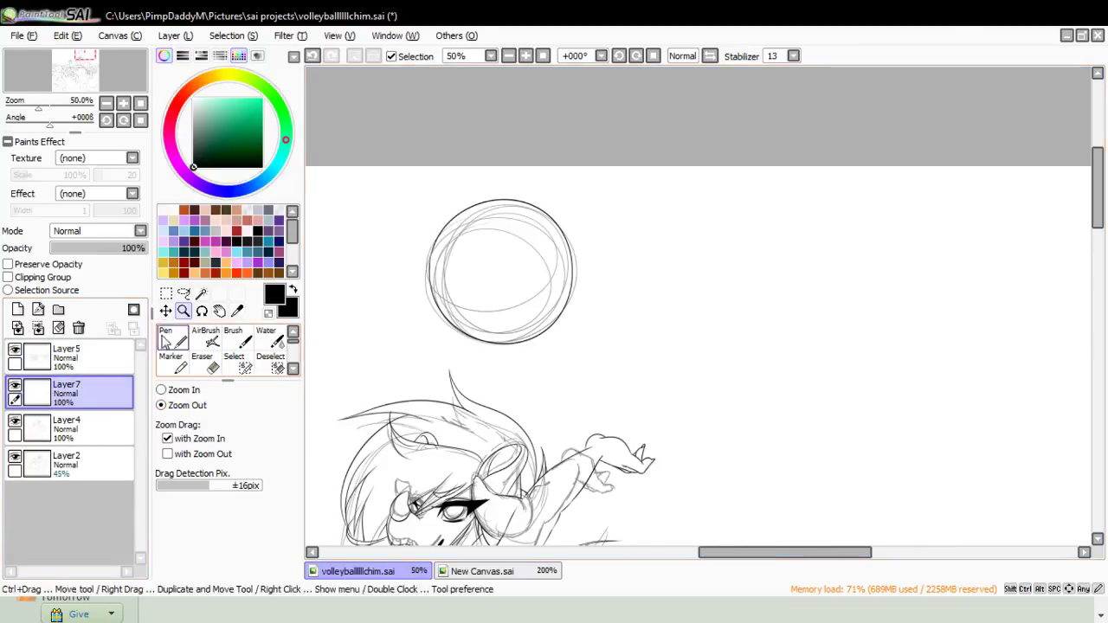
pyautogui.click(15, 457)
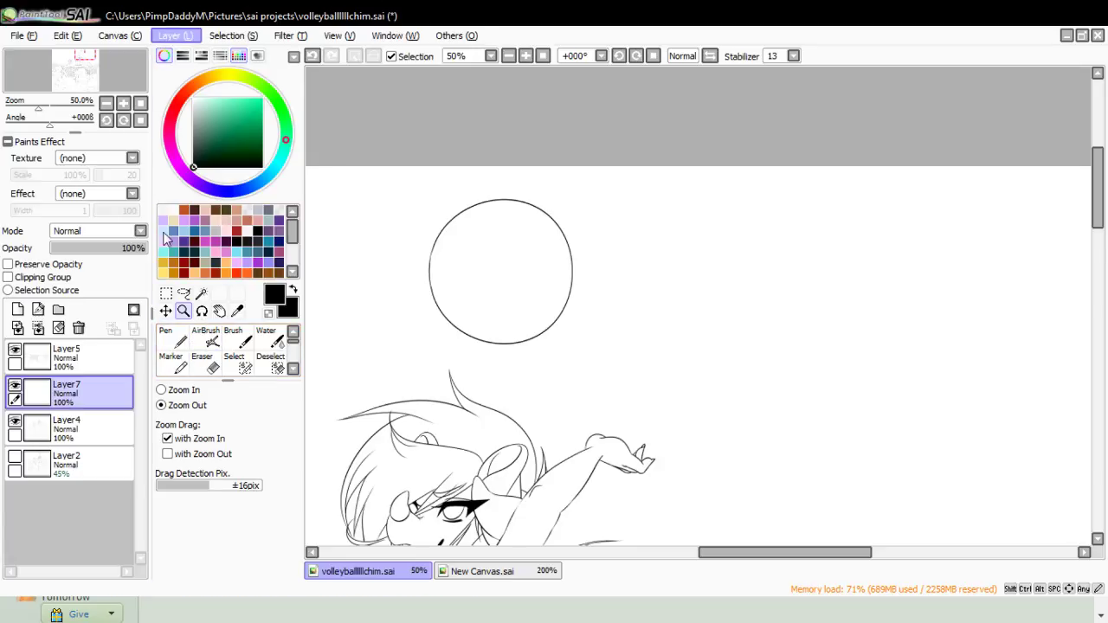
pyautogui.click(190, 117)
pyautogui.hotkey('ctrl', 't')
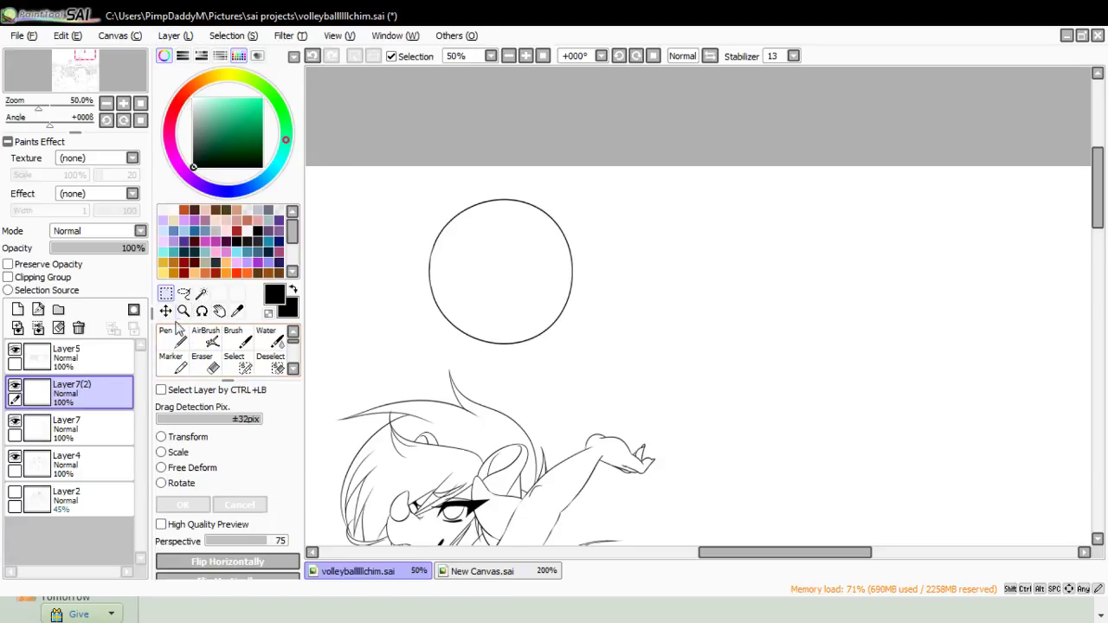
pyautogui.click(181, 483)
pyautogui.moveTo(586, 232); pyautogui.dragTo(404, 312)
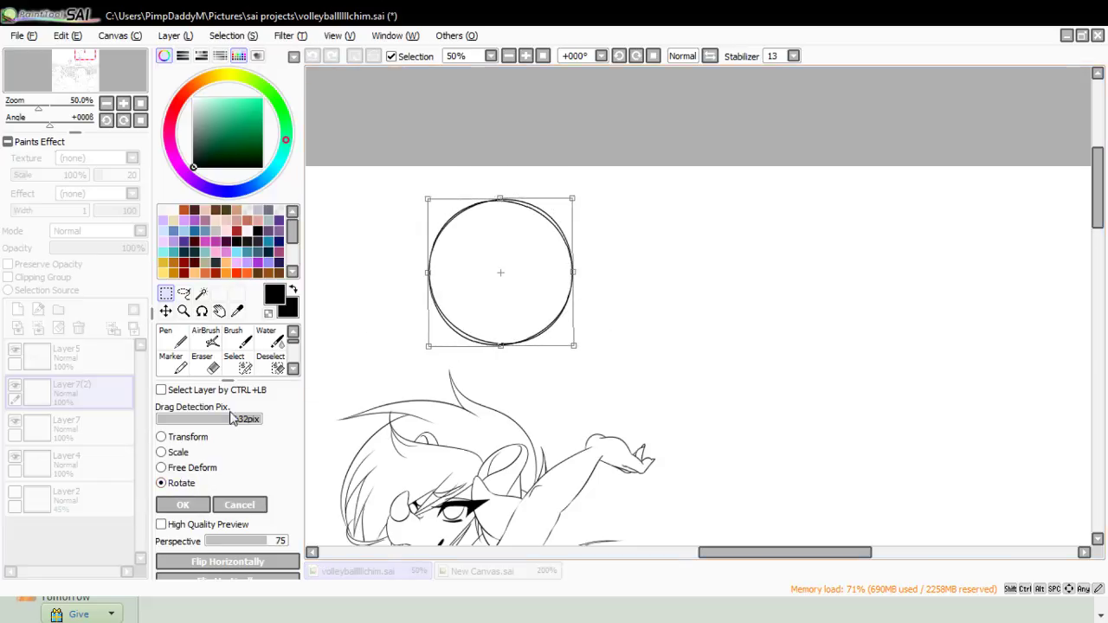
pyautogui.click(244, 506)
pyautogui.click(76, 329)
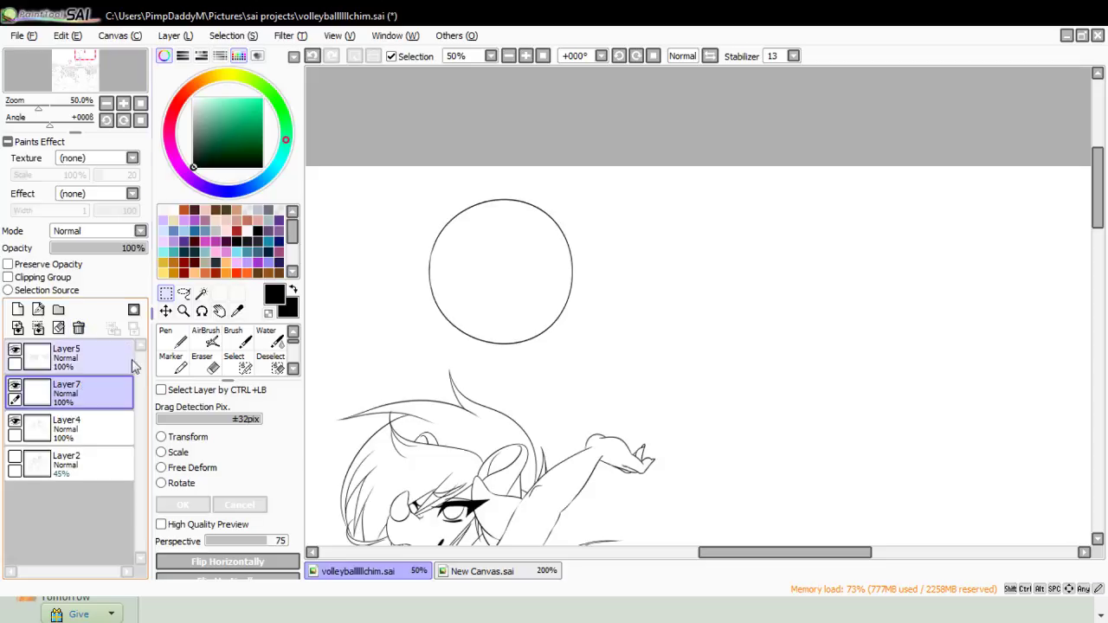
# - Paste the copied volleyball reference photo into the drawing as a new layer above the ball outline
pyautogui.click(183, 311)
pyautogui.click(527, 158)
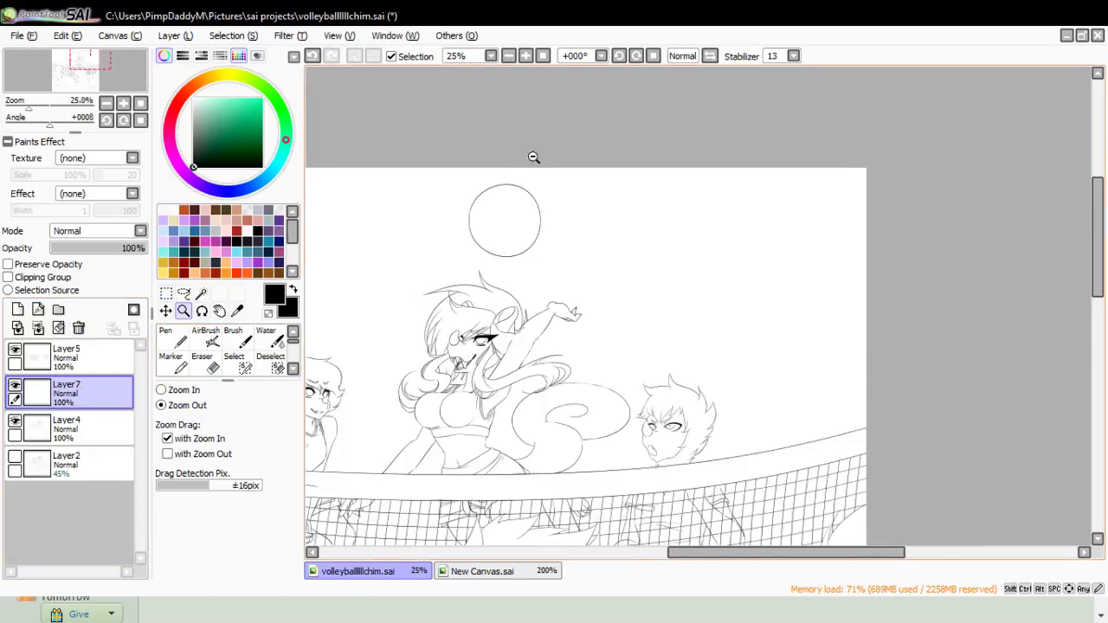
pyautogui.click(554, 151)
pyautogui.click(592, 155)
pyautogui.click(580, 199)
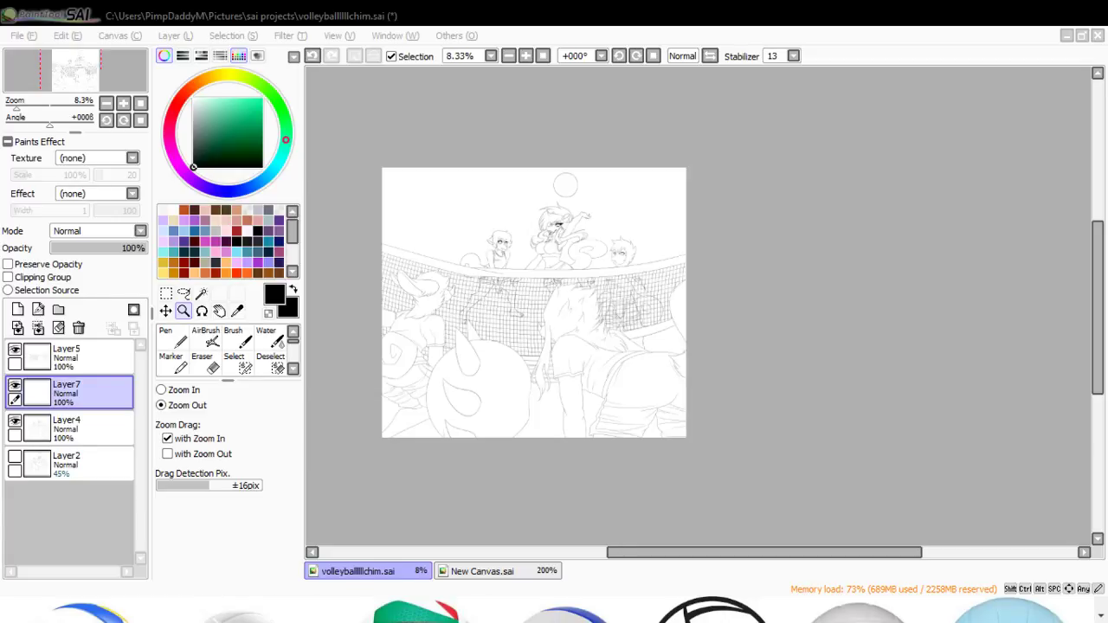
pyautogui.hotkey('alt', 'Tab')
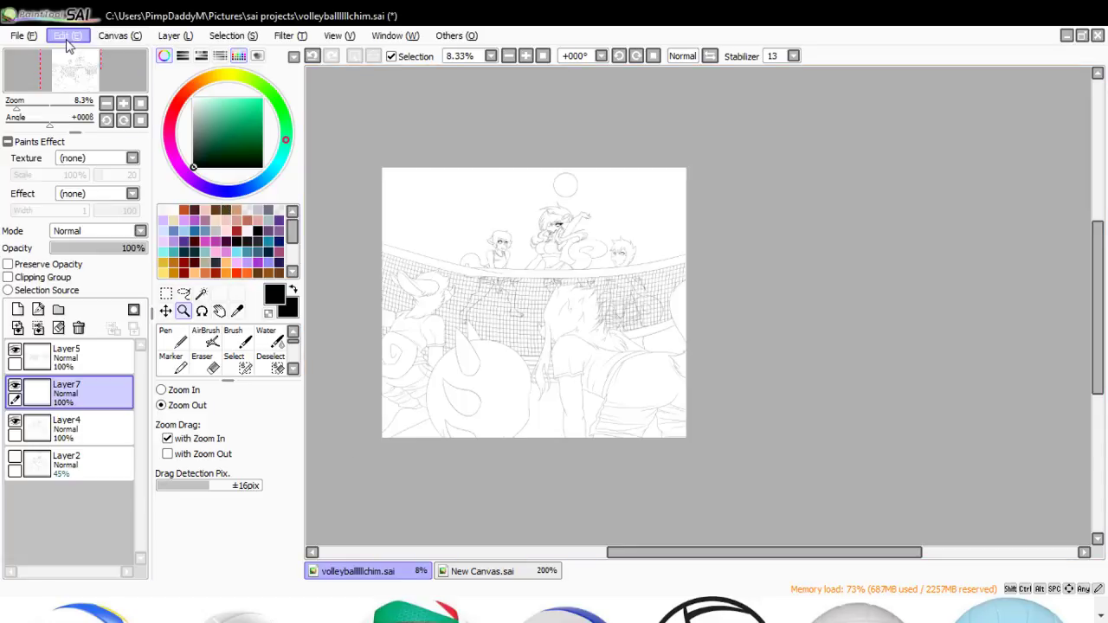
pyautogui.hotkey('ctrl', 'v')
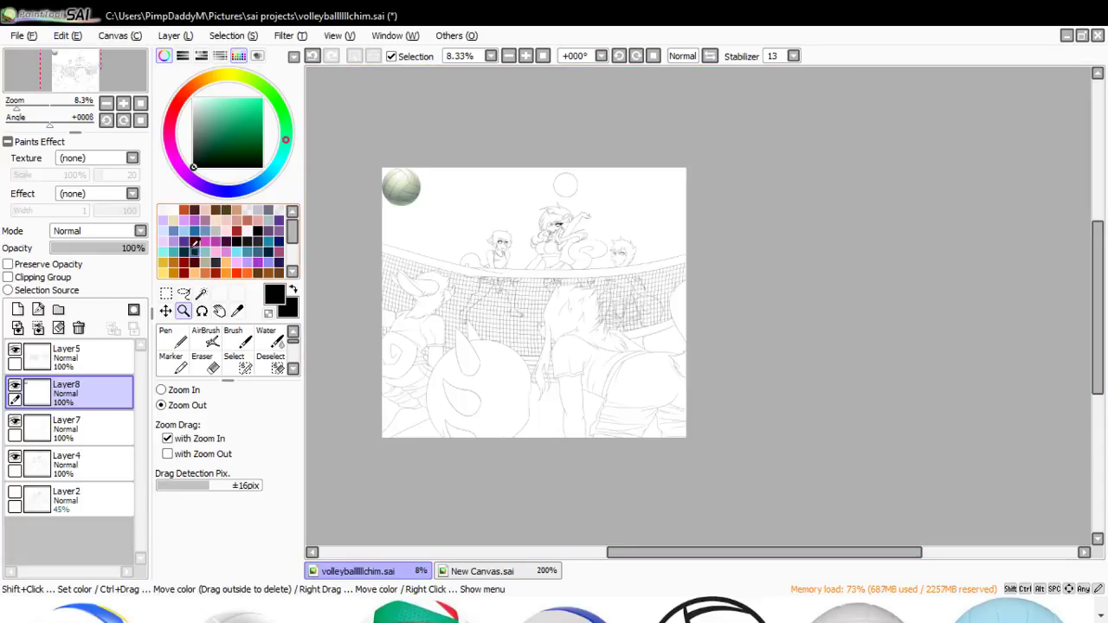
# - Move the pasted volleyball photo across the canvas until it sits beside the inked ball outline
pyautogui.click(162, 390)
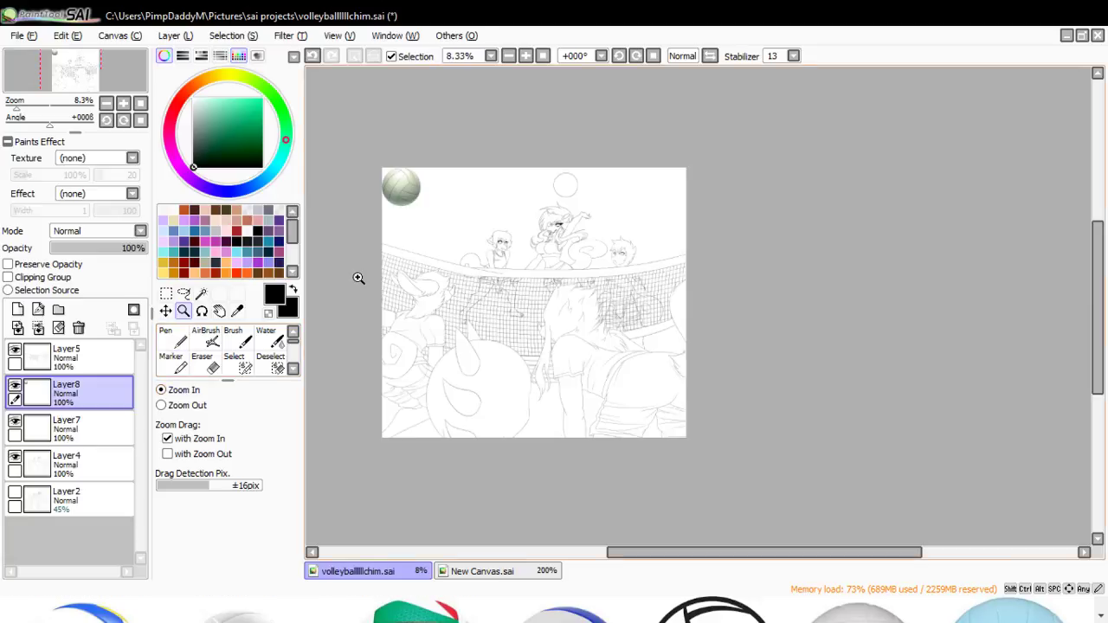
pyautogui.click(476, 188)
pyautogui.click(360, 248)
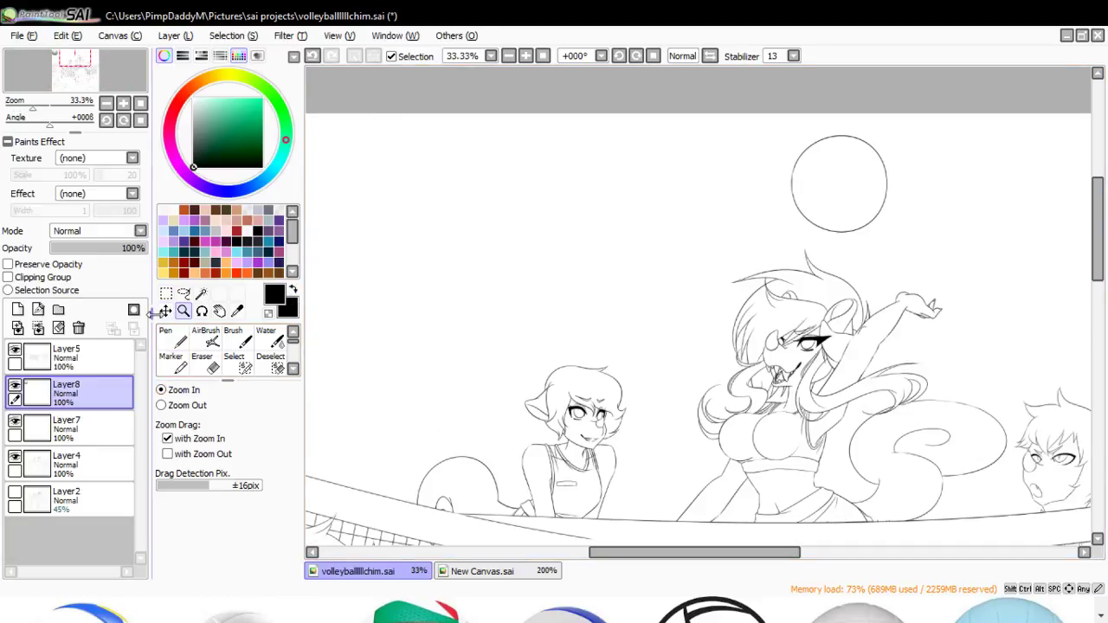
pyautogui.hotkey('ctrl', 'v')
pyautogui.moveTo(516, 271); pyautogui.dragTo(861, 281)
pyautogui.moveTo(779, 553); pyautogui.dragTo(857, 552)
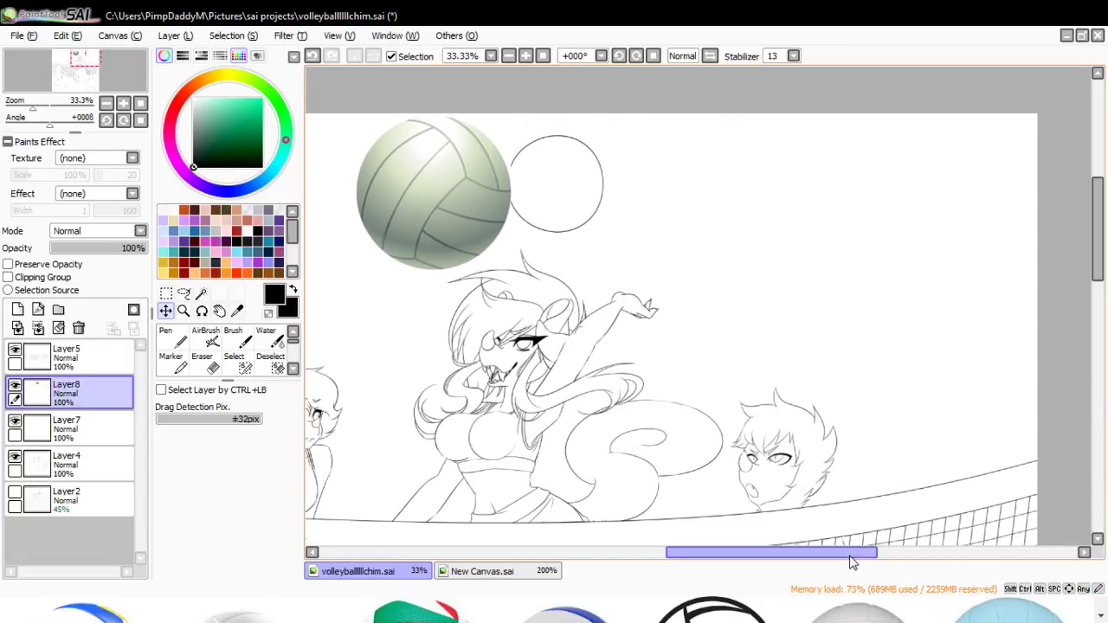
# - Lower the volleyball photo's layer opacity to 46% and scale the photo down to fit inside the inked ball outline
pyautogui.click(167, 294)
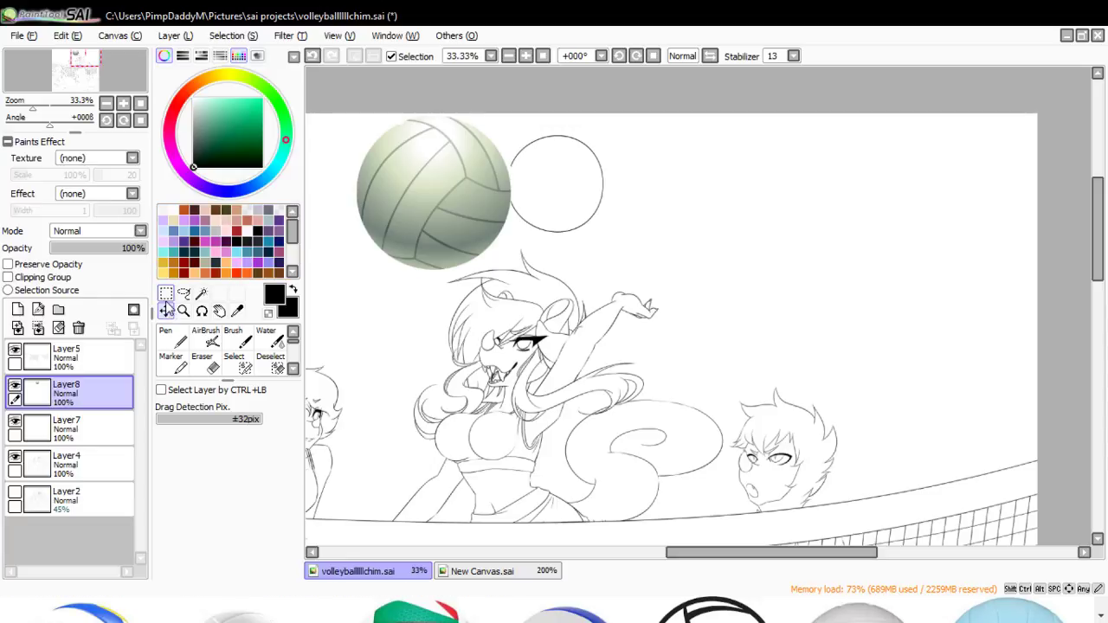
pyautogui.hotkey('ctrl', 't')
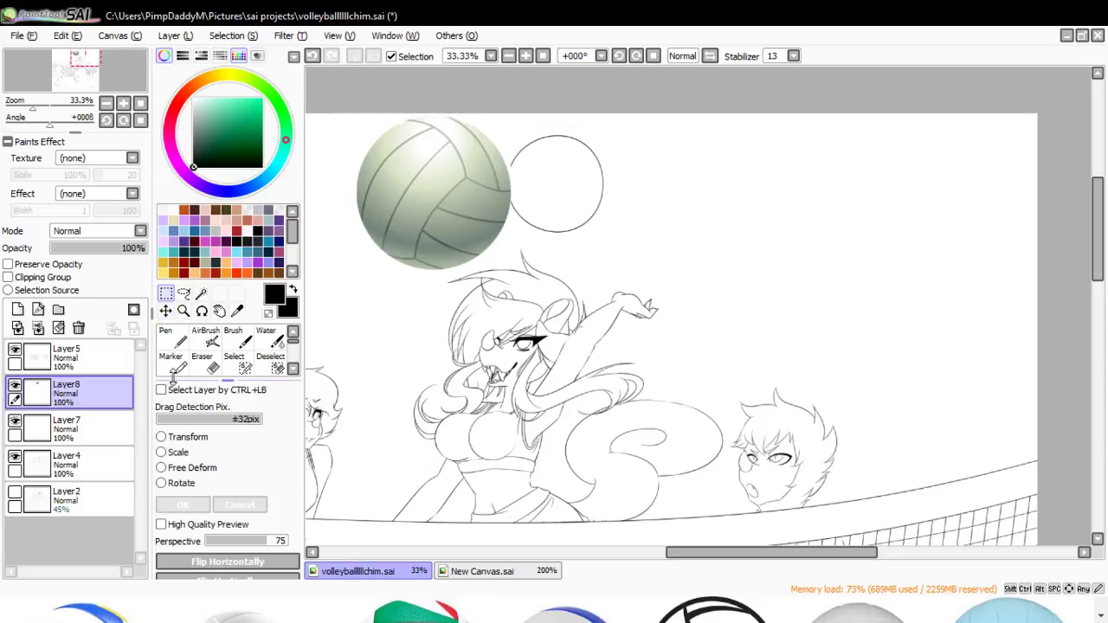
pyautogui.moveTo(101, 247); pyautogui.dragTo(94, 248)
pyautogui.click(172, 453)
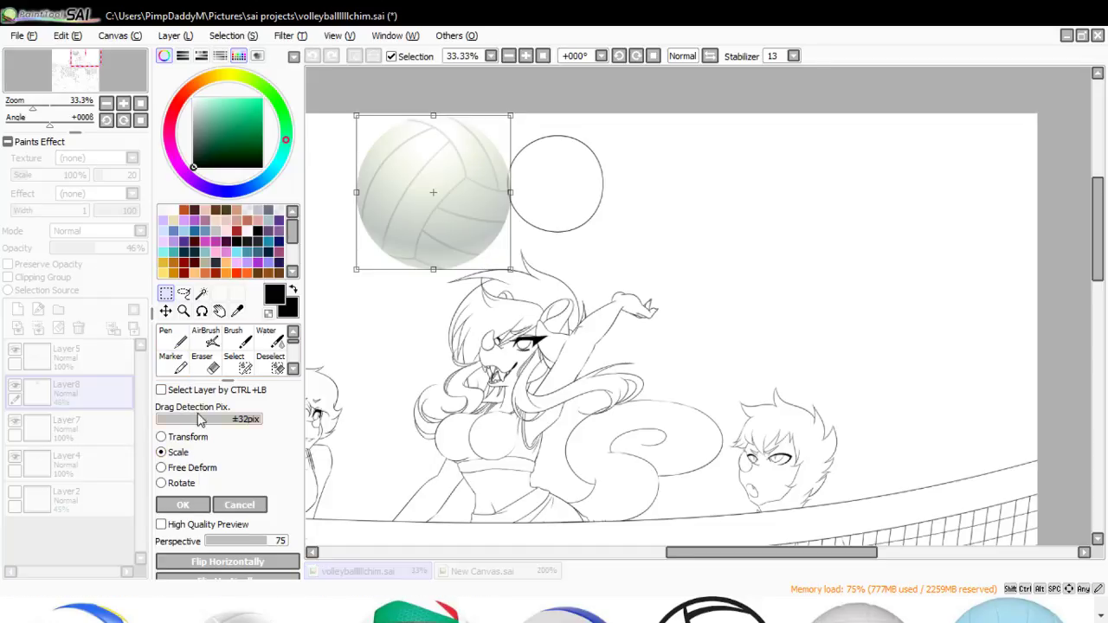
pyautogui.moveTo(357, 116); pyautogui.dragTo(538, 173)
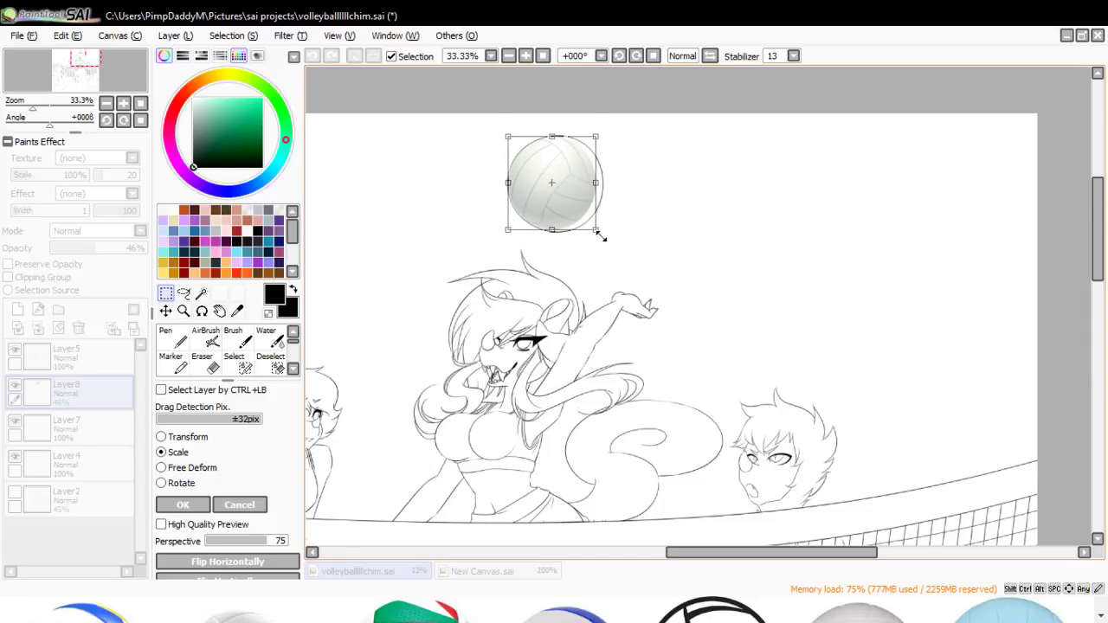
pyautogui.moveTo(597, 229); pyautogui.dragTo(603, 233)
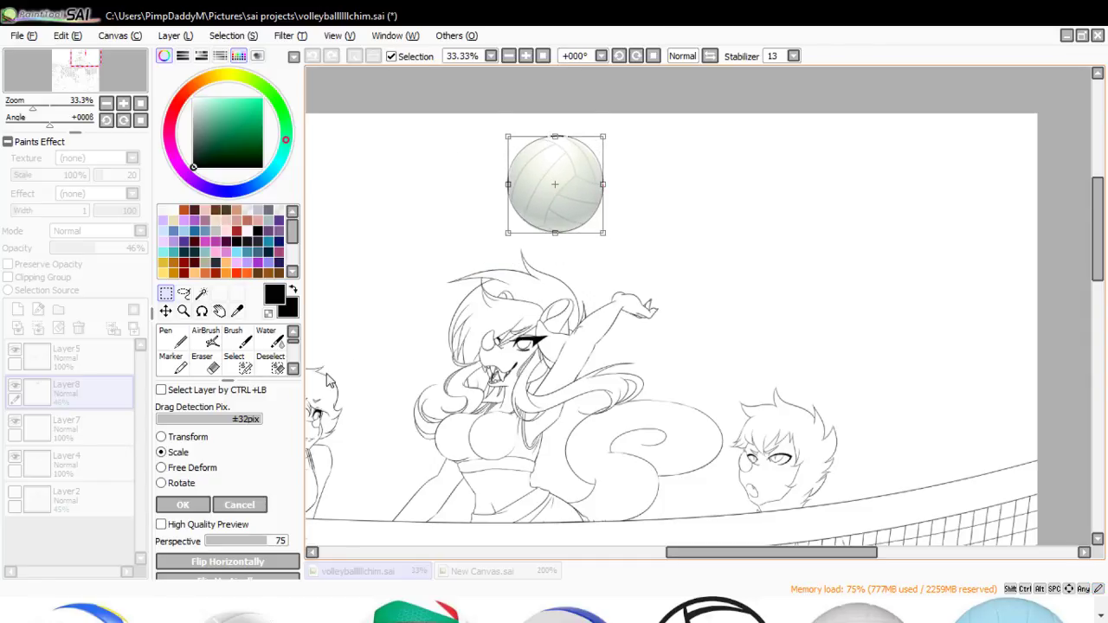
pyautogui.click(181, 508)
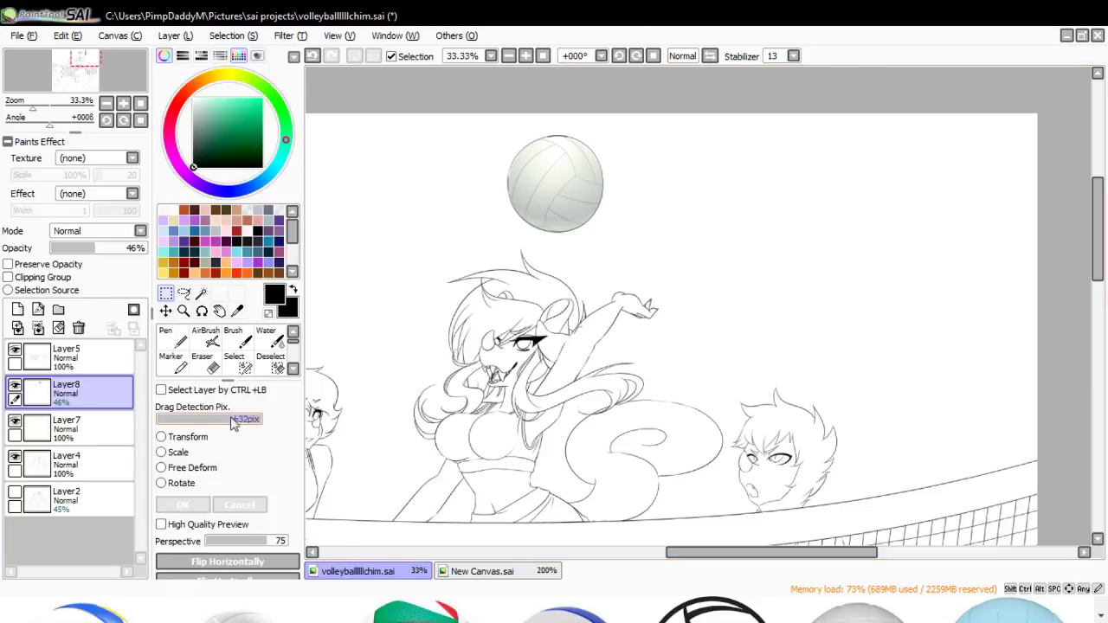
# - On a new layer above the volleyball photo, ink the long upper seam and the right seam with the Pen at size 3, redrawing as needed
pyautogui.click(19, 310)
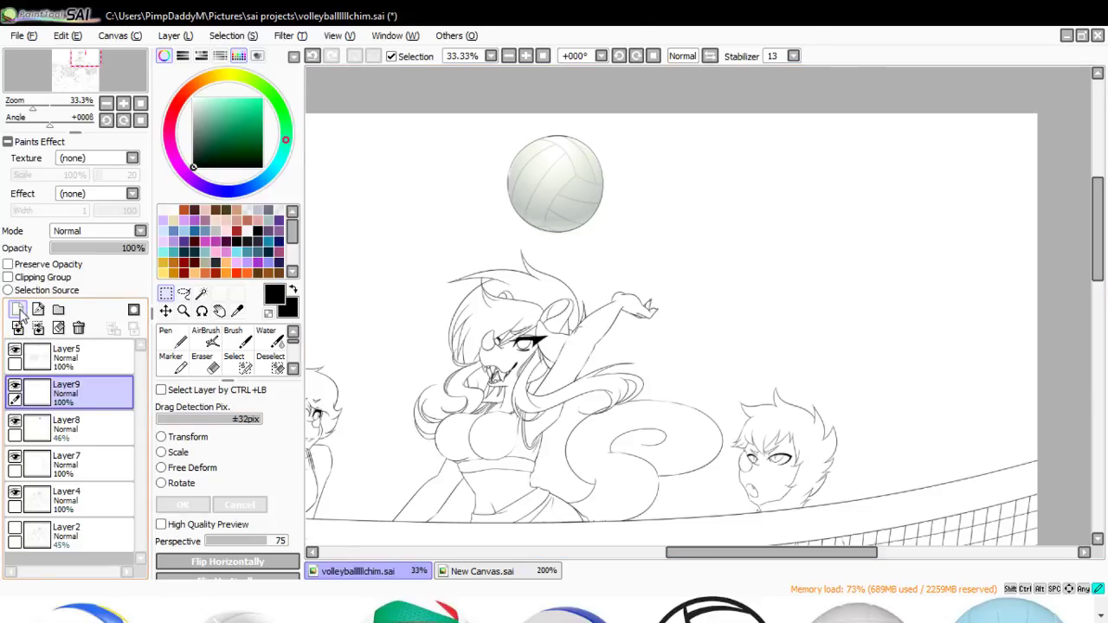
pyautogui.click(183, 310)
pyautogui.click(559, 172)
pyautogui.click(591, 142)
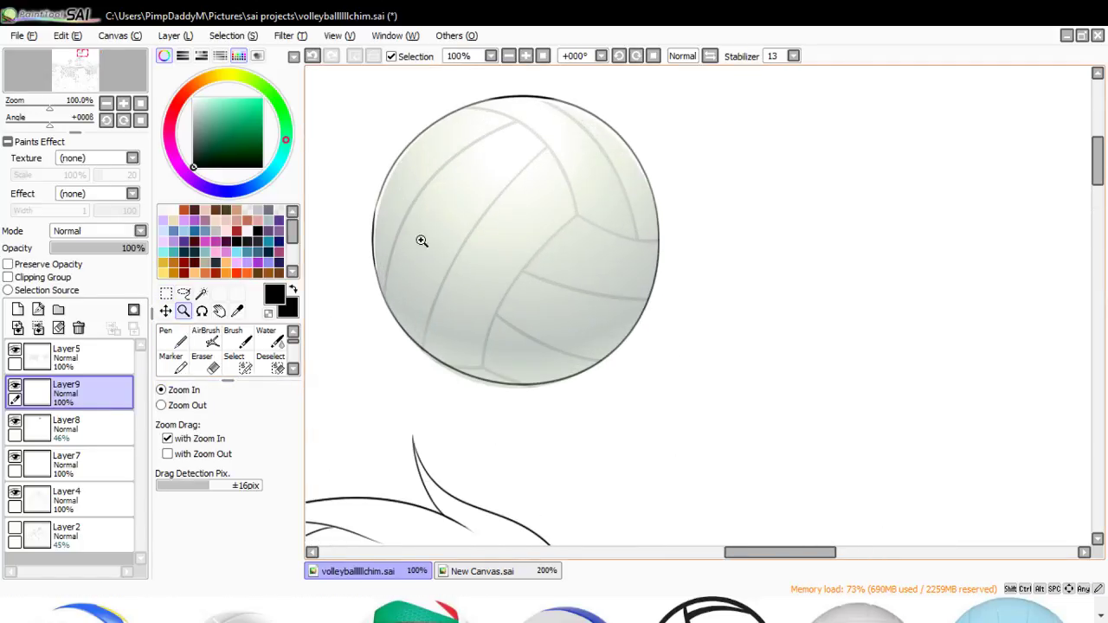
pyautogui.click(512, 122)
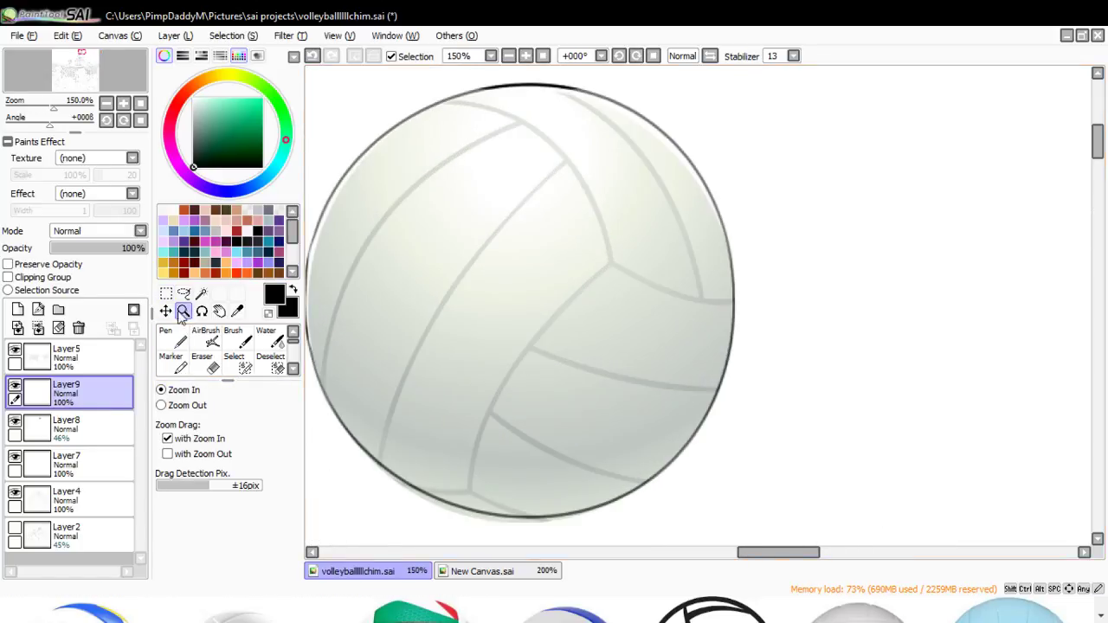
pyautogui.press('n')
pyautogui.moveTo(442, 100); pyautogui.dragTo(580, 314)
pyautogui.hotkey('ctrl', 'z')
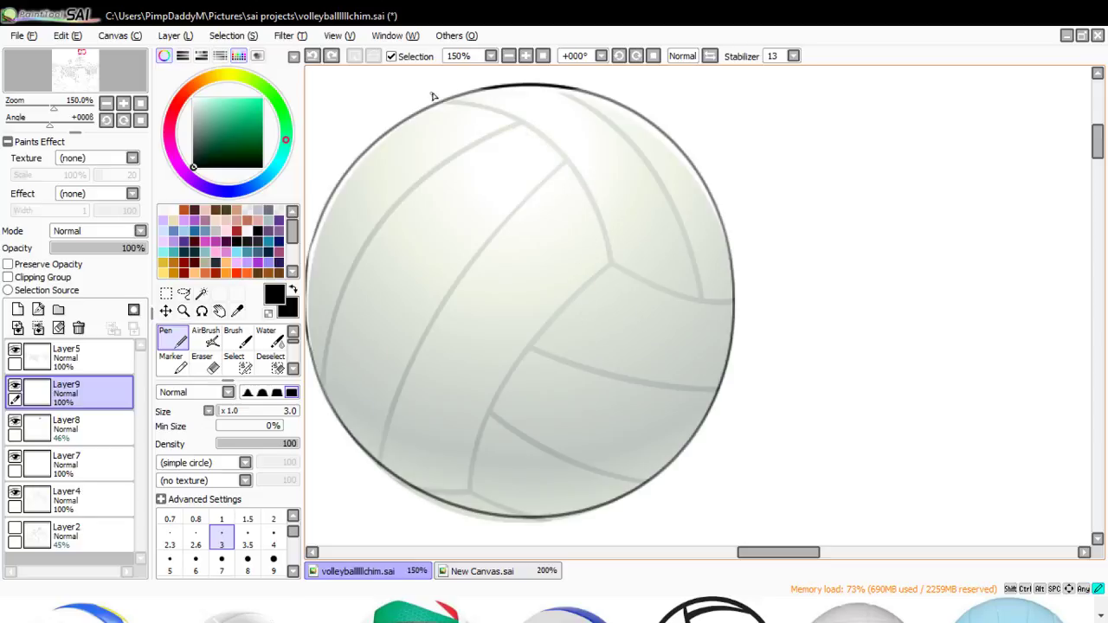
pyautogui.moveTo(433, 93)
pyautogui.mouseDown()
pyautogui.moveTo(580, 316)
pyautogui.moveTo(615, 275)
pyautogui.moveTo(620, 300)
pyautogui.moveTo(796, 275)
pyautogui.mouseUp()
pyautogui.hotkey('ctrl', 'z')
pyautogui.hotkey('ctrl', 'z')
pyautogui.moveTo(612, 262)
pyautogui.mouseDown()
pyautogui.moveTo(642, 288)
pyautogui.moveTo(801, 267)
pyautogui.mouseUp()
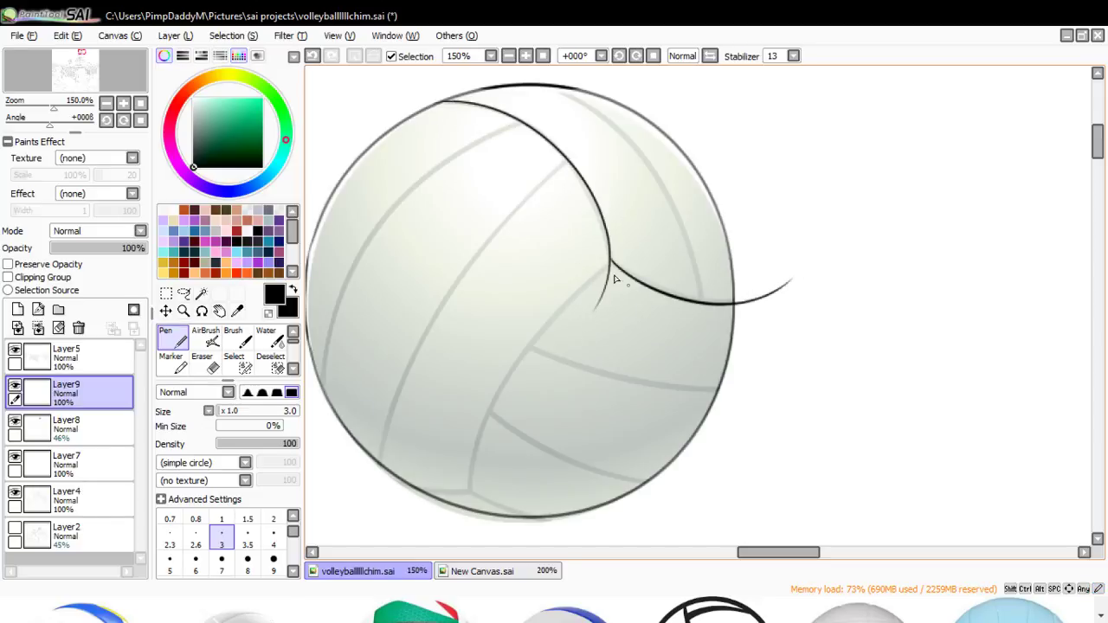
# - Ink the long seam between the central junction and the ball's bottom edge, undoing and redrawing the stroke until it fits
pyautogui.moveTo(611, 266)
pyautogui.mouseDown()
pyautogui.moveTo(500, 541)
pyautogui.moveTo(475, 428)
pyautogui.moveTo(673, 248)
pyautogui.mouseUp()
pyautogui.hotkey('ctrl', 'z')
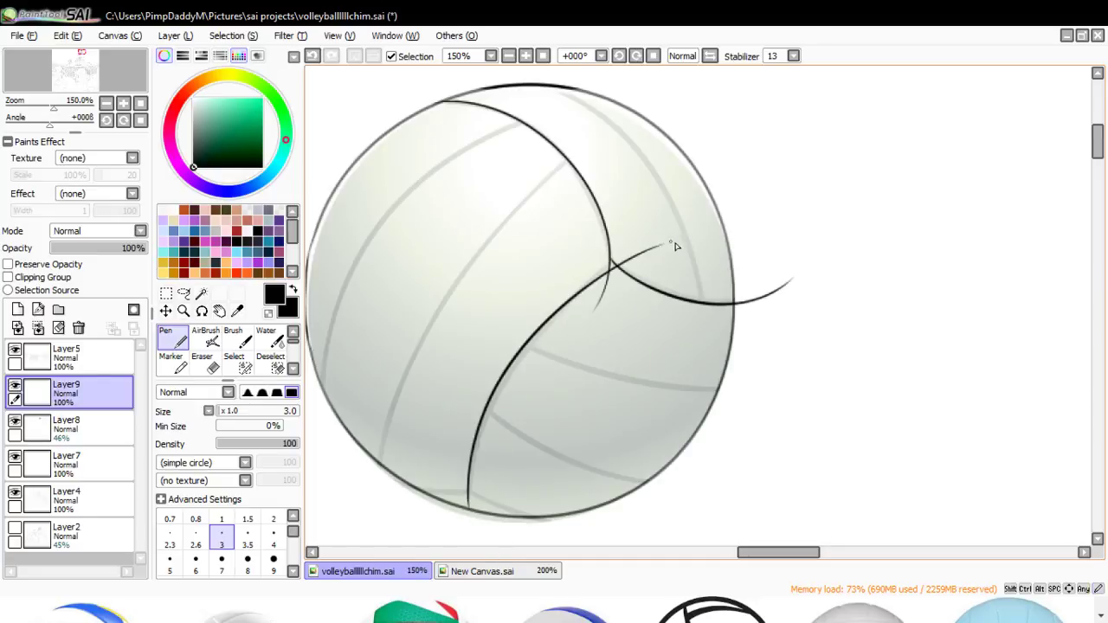
pyautogui.hotkey('ctrl', 'z')
pyautogui.moveTo(469, 496)
pyautogui.mouseDown()
pyautogui.moveTo(635, 254)
pyautogui.moveTo(667, 246)
pyautogui.moveTo(556, 317)
pyautogui.moveTo(693, 223)
pyautogui.moveTo(476, 471)
pyautogui.moveTo(668, 223)
pyautogui.moveTo(672, 242)
pyautogui.mouseUp()
pyautogui.hotkey('ctrl', 'z')
pyautogui.hotkey('ctrl', 'z')
# - Erase the seam ends that overshoot the central junction and the ball's right edge with the Eraser at size 12
pyautogui.press('e')
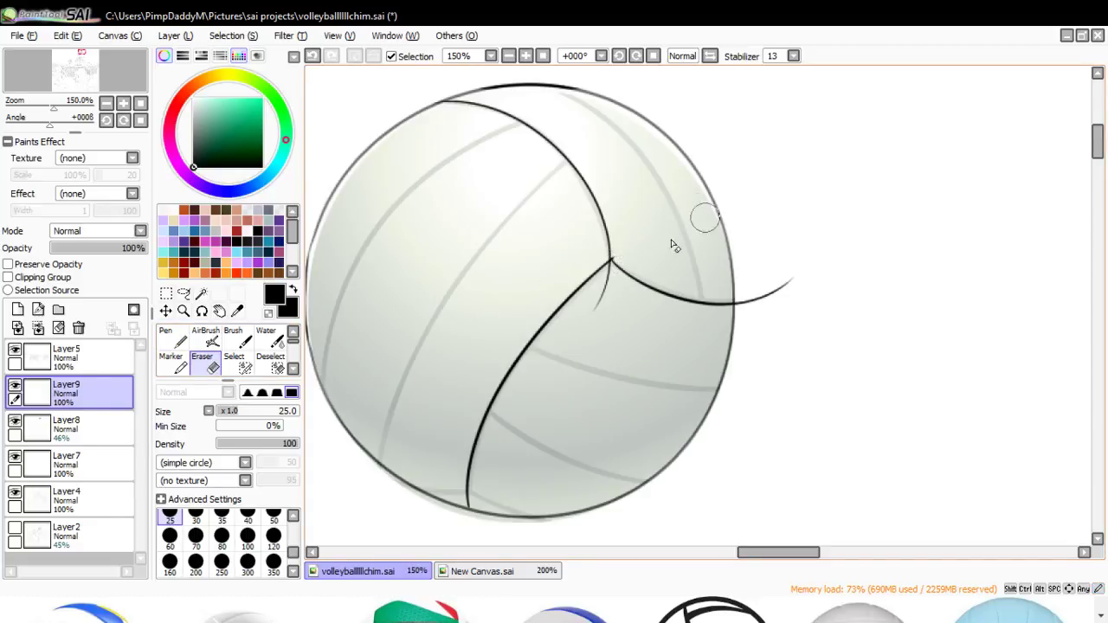
pyautogui.scroll(1, 281, 524)
pyautogui.click(196, 518)
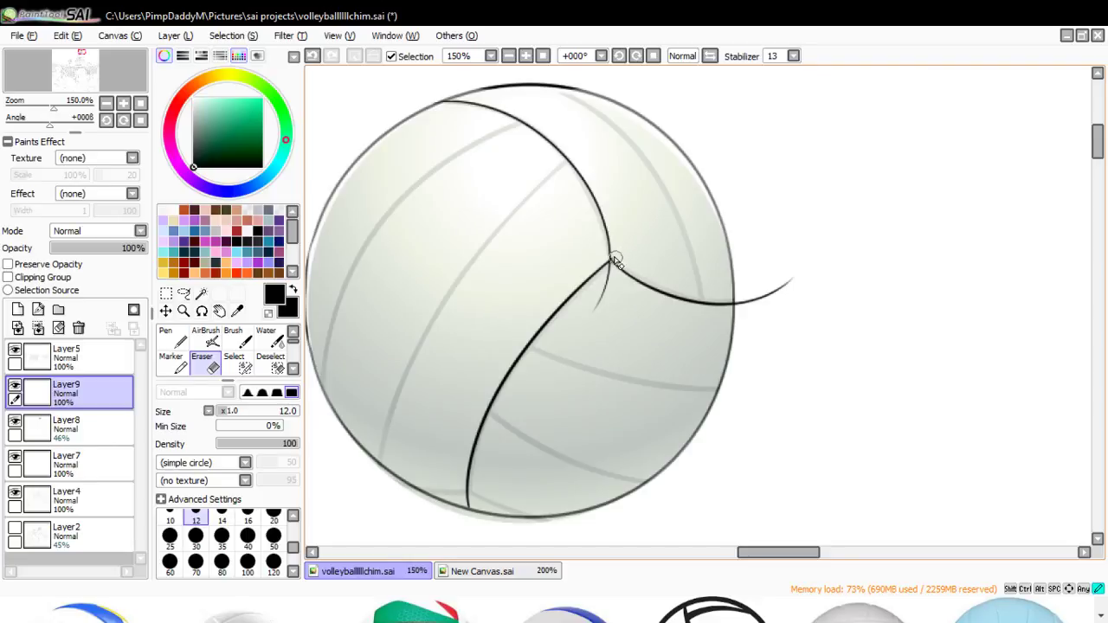
pyautogui.moveTo(608, 273); pyautogui.dragTo(591, 309)
pyautogui.moveTo(738, 303); pyautogui.dragTo(795, 278)
# - Ink two short seams with the Pen, branching left and right from the lower end of the long seam
pyautogui.press('n')
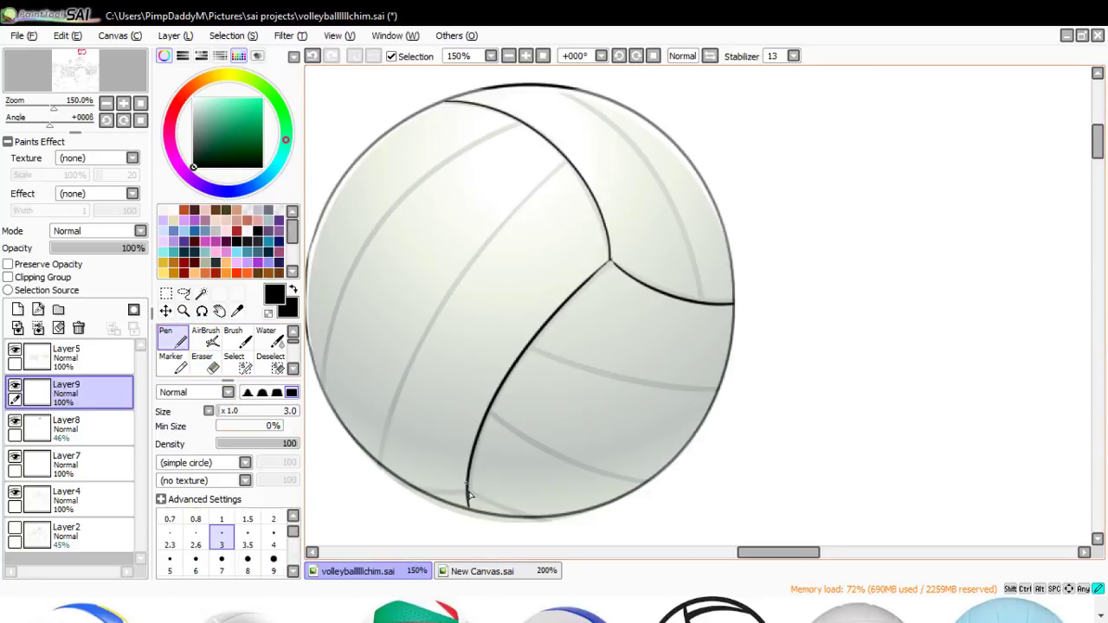
pyautogui.moveTo(467, 502); pyautogui.dragTo(574, 521)
pyautogui.moveTo(467, 498)
pyautogui.mouseDown()
pyautogui.moveTo(423, 505)
pyautogui.moveTo(385, 490)
pyautogui.mouseUp()
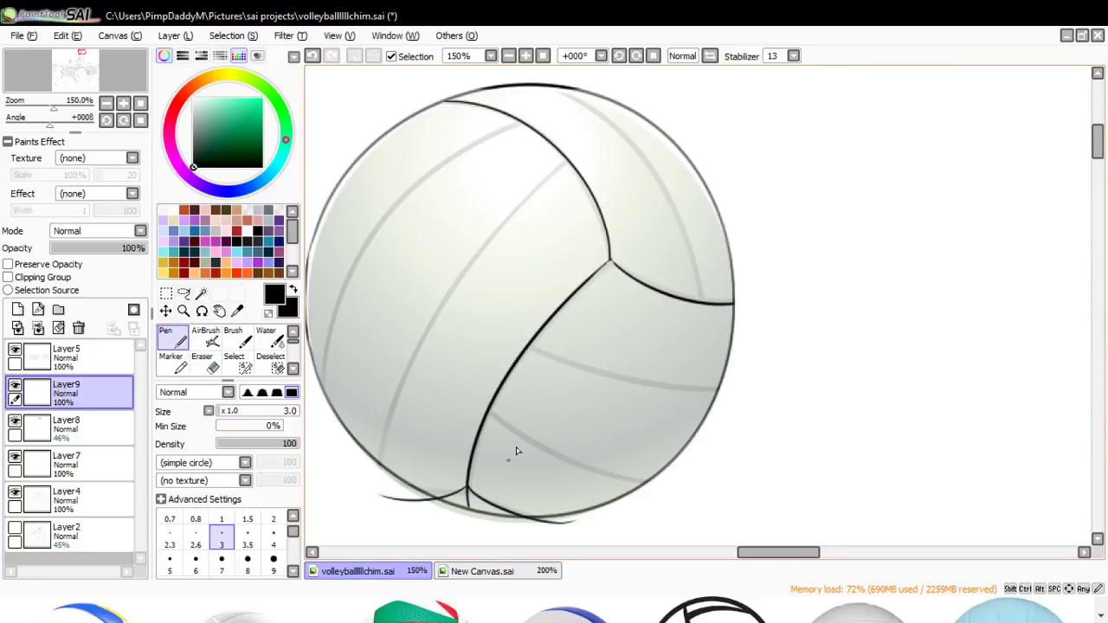
# - Ink two curved seams across the ball's lower-right panel and one down its upper-right panel with the Pen, redrawing strokes that miss
pyautogui.moveTo(489, 415)
pyautogui.mouseDown()
pyautogui.moveTo(629, 486)
pyautogui.moveTo(742, 430)
pyautogui.mouseUp()
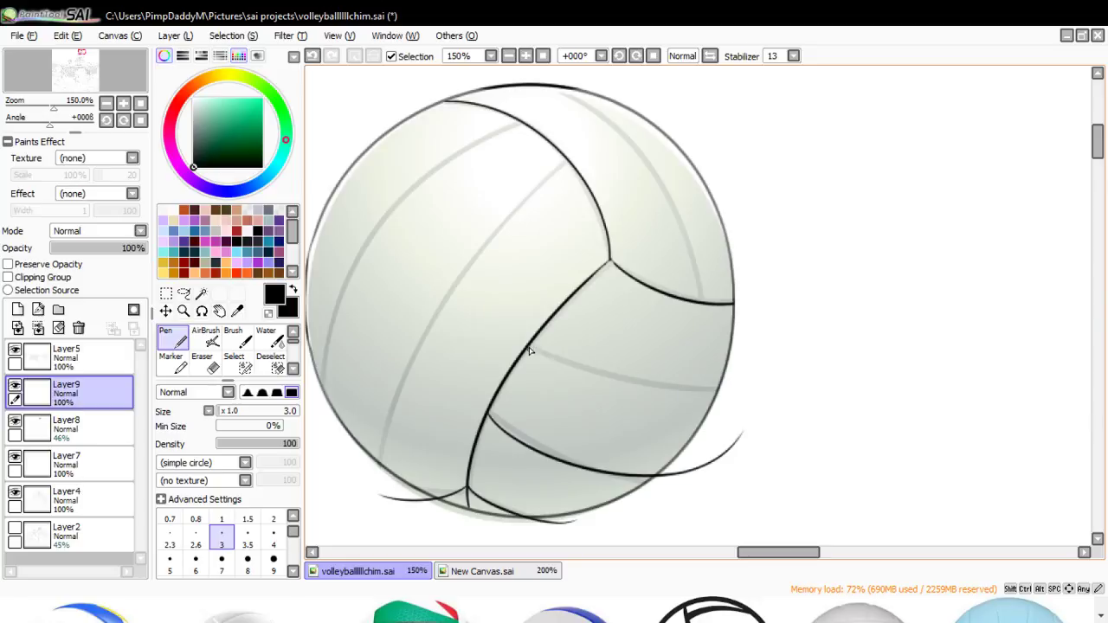
pyautogui.moveTo(531, 349); pyautogui.dragTo(824, 330)
pyautogui.hotkey('ctrl', 'z')
pyautogui.moveTo(540, 337); pyautogui.dragTo(824, 291)
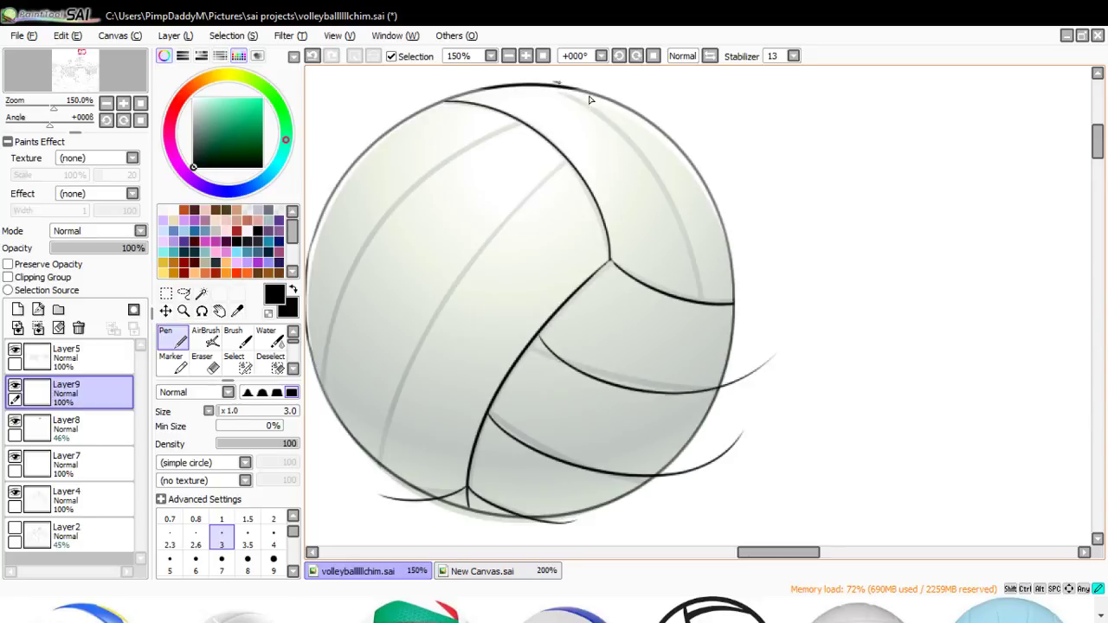
pyautogui.moveTo(561, 86); pyautogui.dragTo(689, 320)
pyautogui.hotkey('ctrl', 'z')
pyautogui.moveTo(562, 86); pyautogui.dragTo(699, 322)
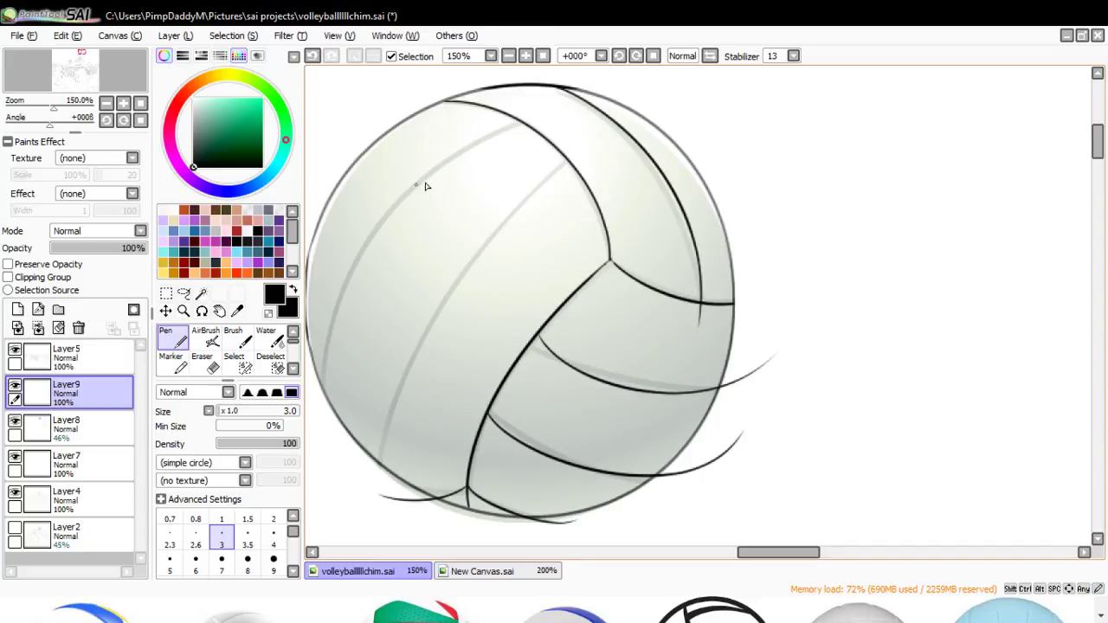
# - Ink the two long curved seams across the ball's left panel with the Pen, undoing and redrawing them until they fit
pyautogui.moveTo(379, 478)
pyautogui.mouseDown()
pyautogui.moveTo(415, 301)
pyautogui.moveTo(638, 161)
pyautogui.mouseUp()
pyautogui.hotkey('ctrl', 'z')
pyautogui.moveTo(371, 478)
pyautogui.mouseDown()
pyautogui.moveTo(539, 179)
pyautogui.moveTo(610, 147)
pyautogui.mouseUp()
pyautogui.moveTo(312, 394); pyautogui.dragTo(548, 126)
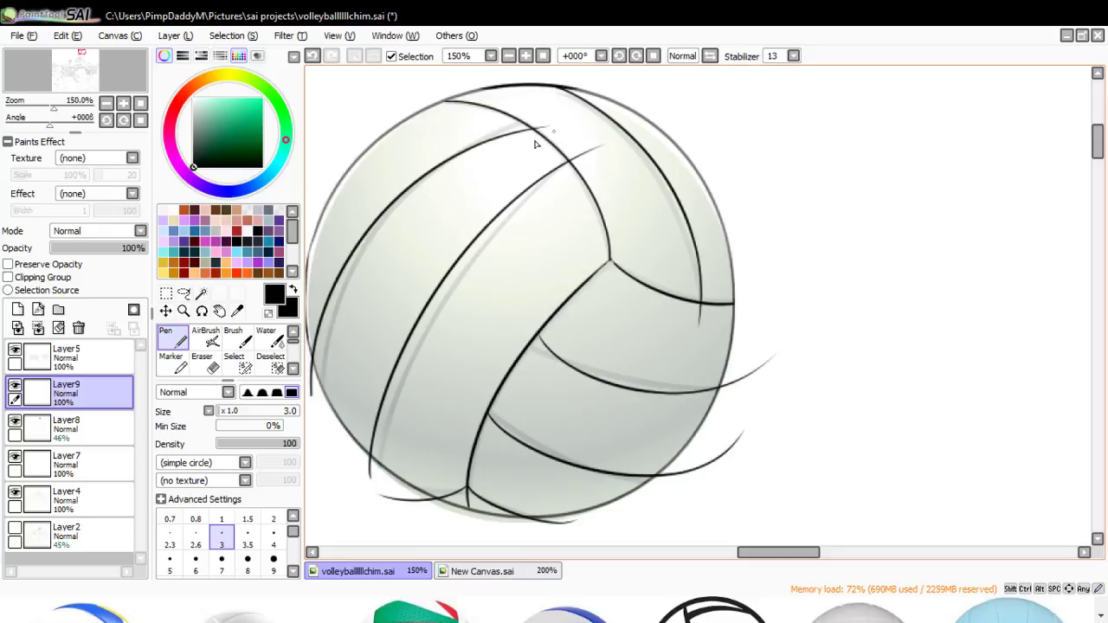
pyautogui.hotkey('ctrl', 'z')
pyautogui.moveTo(308, 409)
pyautogui.mouseDown()
pyautogui.moveTo(443, 125)
pyautogui.moveTo(547, 99)
pyautogui.mouseUp()
pyautogui.hotkey('ctrl', 'z')
pyautogui.moveTo(311, 412)
pyautogui.mouseDown()
pyautogui.moveTo(460, 110)
pyautogui.moveTo(540, 89)
pyautogui.mouseUp()
# - Delete the volleyball photo layer and, on Layer9, erase the seam ends overshooting the long upper seam and the right seam
pyautogui.click(208, 363)
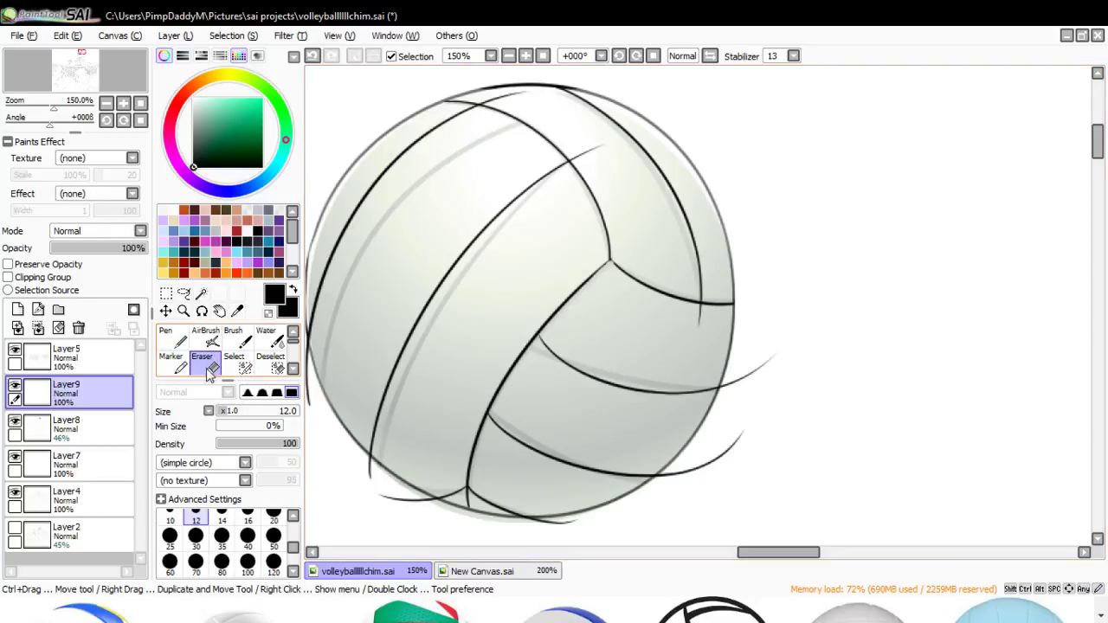
pyautogui.click(78, 328)
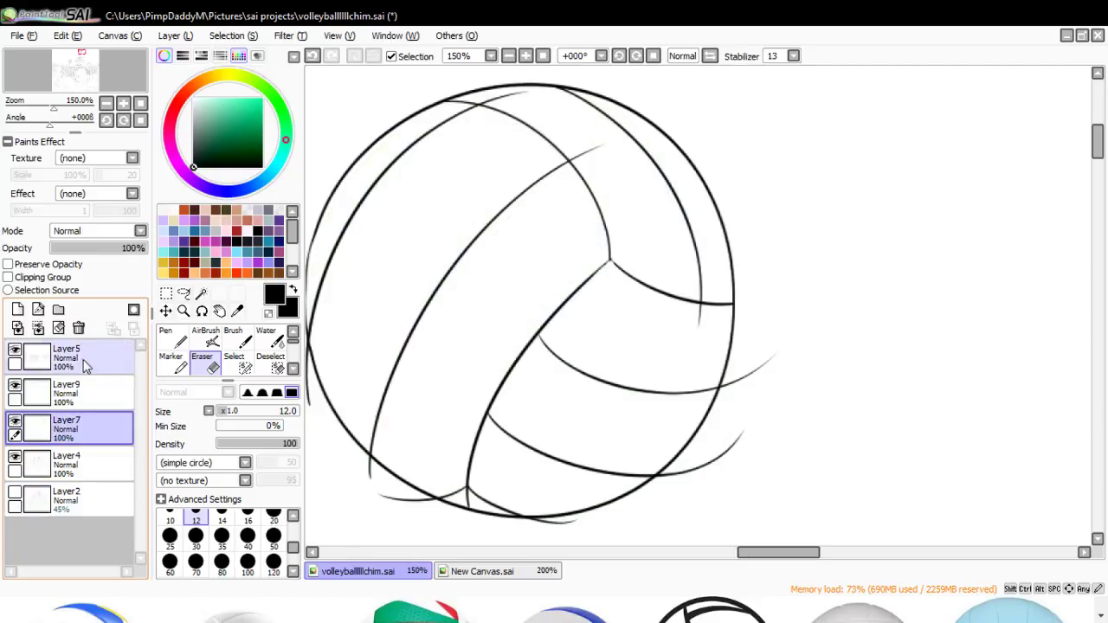
pyautogui.click(69, 394)
pyautogui.moveTo(476, 102); pyautogui.dragTo(524, 91)
pyautogui.moveTo(564, 163)
pyautogui.mouseDown()
pyautogui.moveTo(568, 153)
pyautogui.moveTo(586, 161)
pyautogui.moveTo(559, 153)
pyautogui.moveTo(593, 149)
pyautogui.mouseUp()
pyautogui.moveTo(699, 314); pyautogui.dragTo(710, 321)
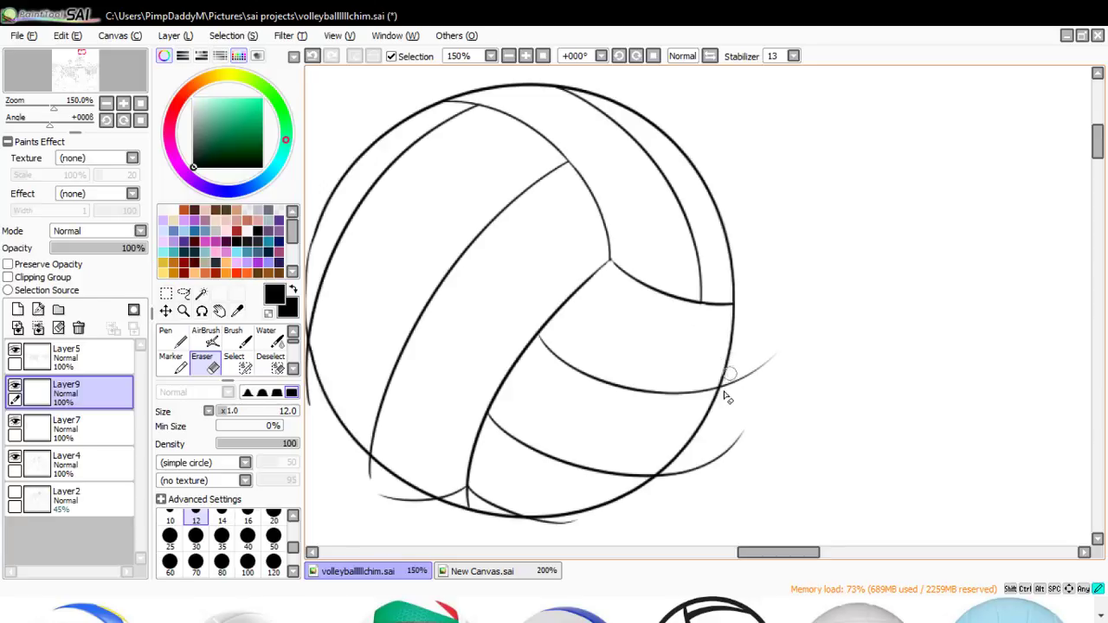
# - Erase the seam ends that stick out past the ball's right, bottom and left outline with the Eraser at size 12
pyautogui.moveTo(721, 396)
pyautogui.mouseDown()
pyautogui.moveTo(741, 383)
pyautogui.moveTo(767, 388)
pyautogui.mouseUp()
pyautogui.moveTo(664, 478)
pyautogui.mouseDown()
pyautogui.moveTo(714, 456)
pyautogui.moveTo(747, 423)
pyautogui.mouseUp()
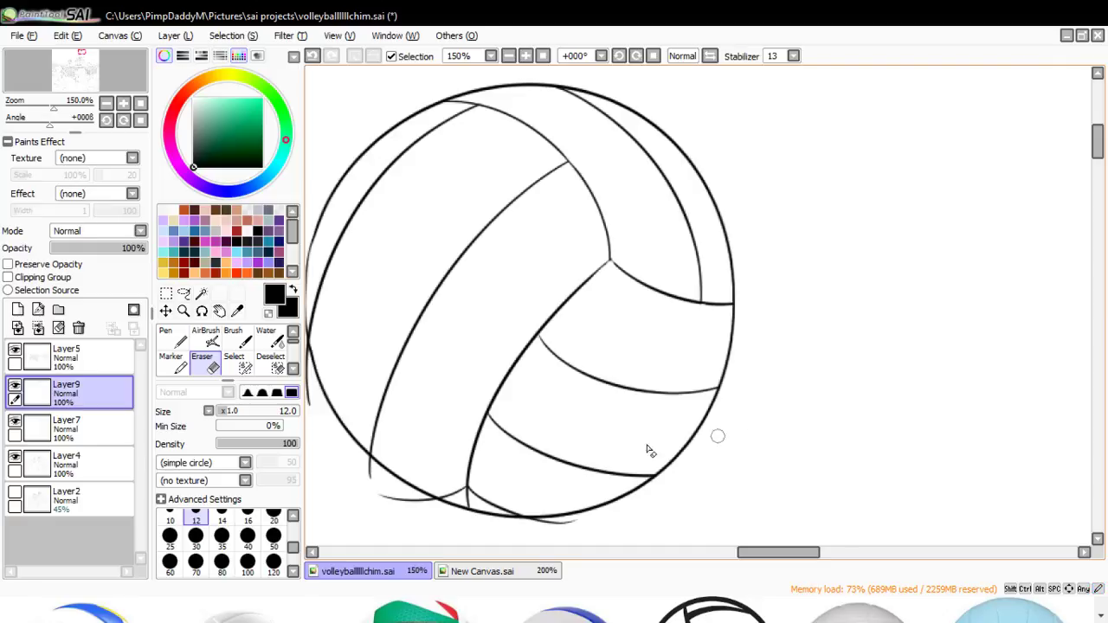
pyautogui.moveTo(508, 526); pyautogui.dragTo(578, 522)
pyautogui.moveTo(379, 494)
pyautogui.mouseDown()
pyautogui.moveTo(359, 457)
pyautogui.moveTo(398, 497)
pyautogui.moveTo(445, 515)
pyautogui.moveTo(428, 499)
pyautogui.mouseUp()
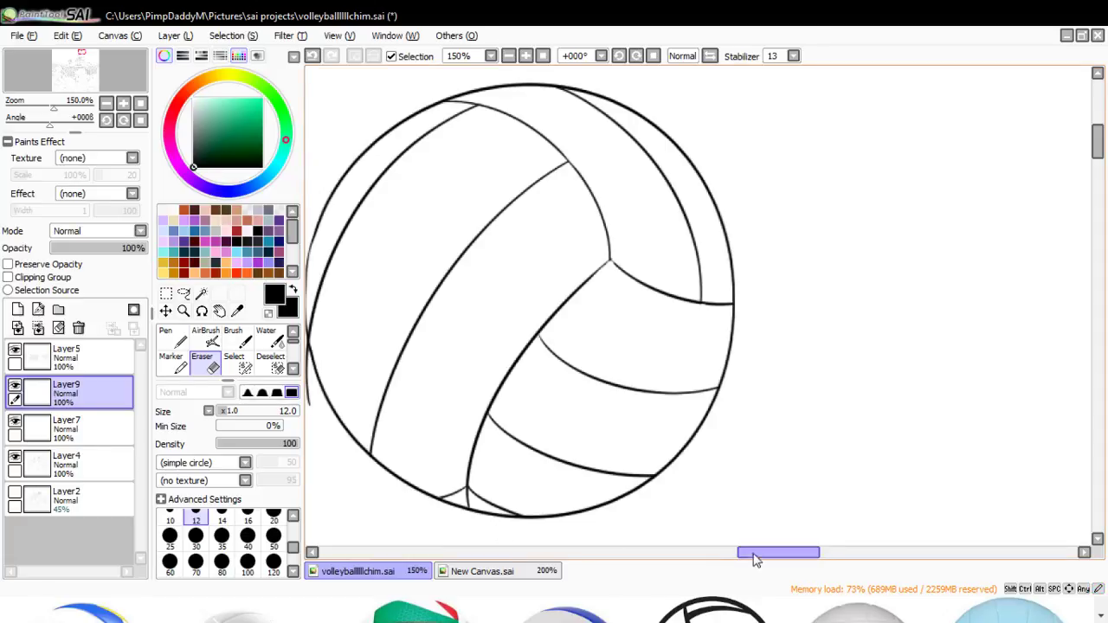
pyautogui.moveTo(754, 552); pyautogui.dragTo(733, 553)
pyautogui.moveTo(503, 335)
pyautogui.mouseDown()
pyautogui.moveTo(503, 383)
pyautogui.moveTo(510, 424)
pyautogui.mouseUp()
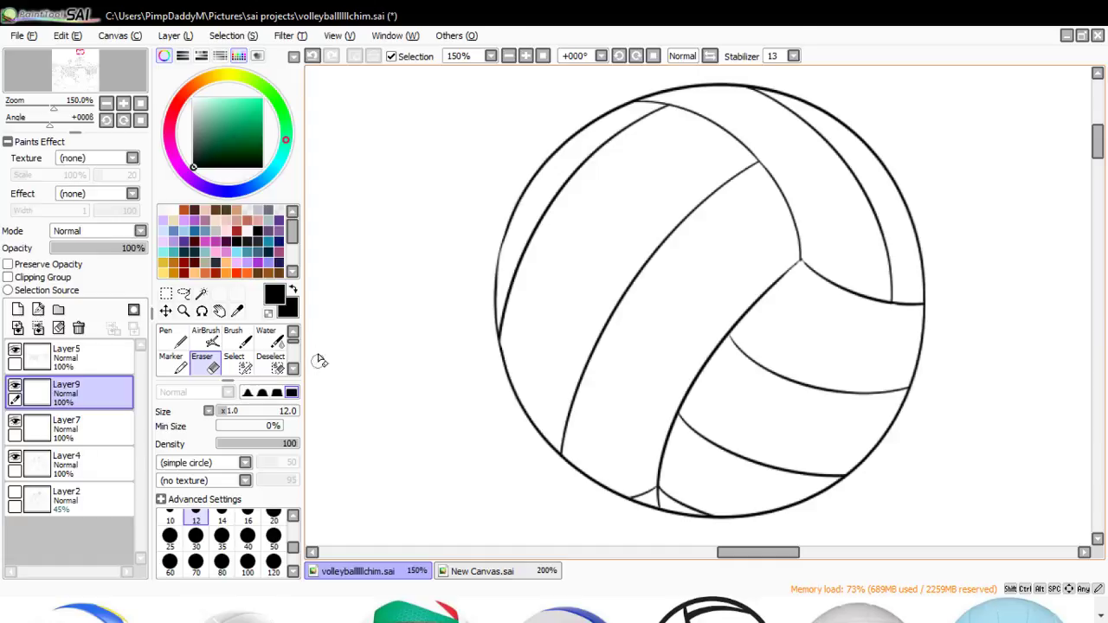
# - Merge the seam layer Layer9 down into the ball outline layer Layer7
pyautogui.click(183, 310)
pyautogui.click(173, 405)
pyautogui.click(432, 222)
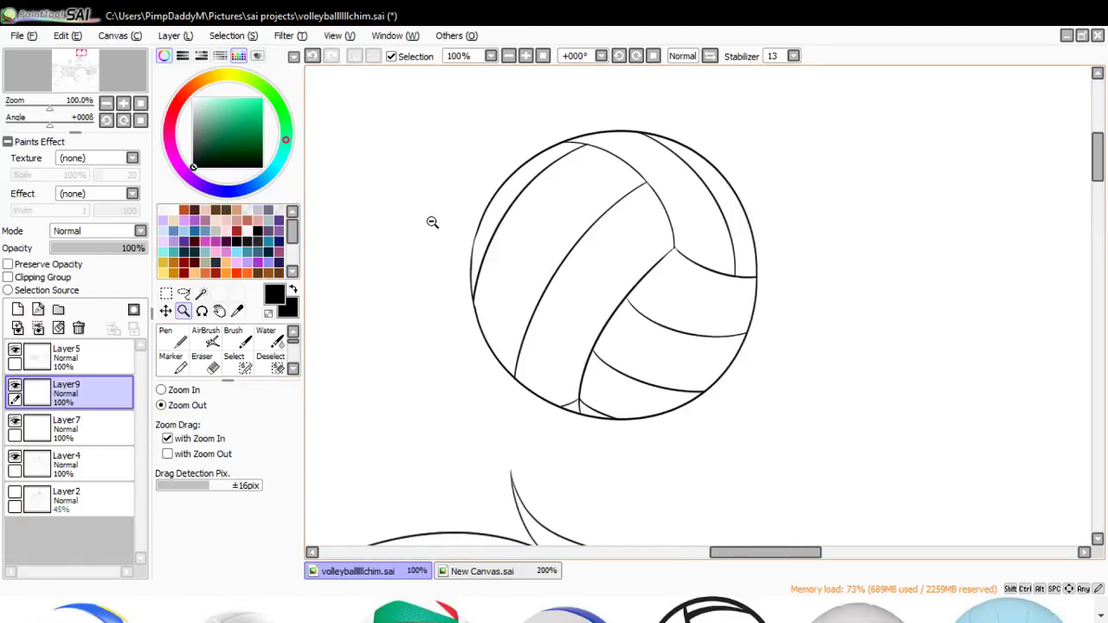
pyautogui.click(432, 222)
pyautogui.hotkey('ctrl', 'e')
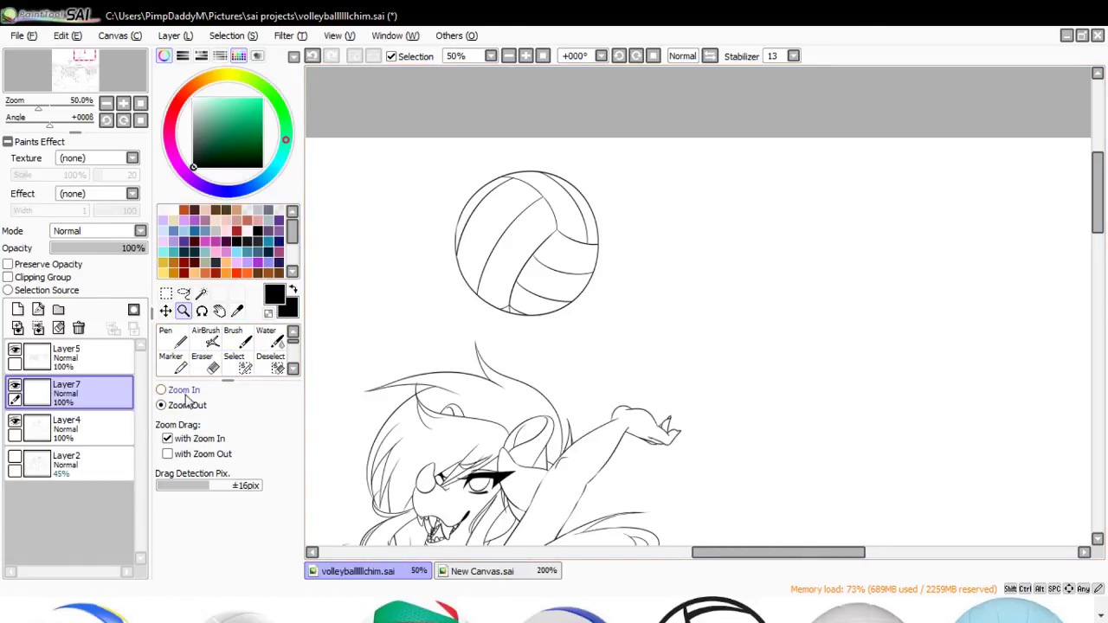
# - Enlarge the ball slightly, move it left above the middle player's head, and widen it a little with the Scale transform
pyautogui.click(563, 156)
pyautogui.click(562, 159)
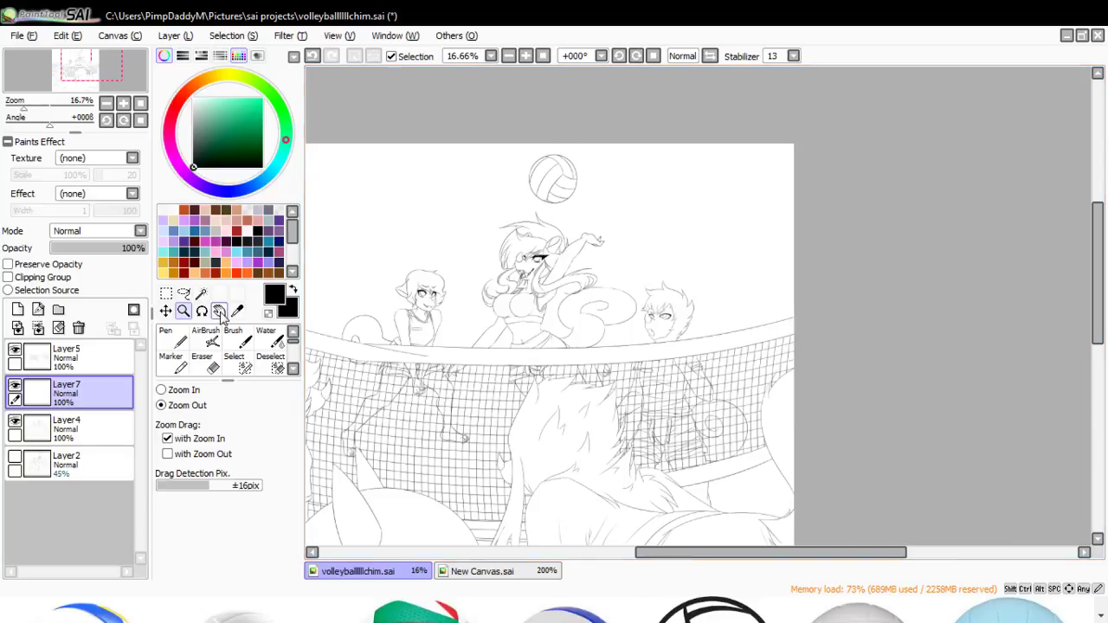
pyautogui.hotkey('ctrl', 't')
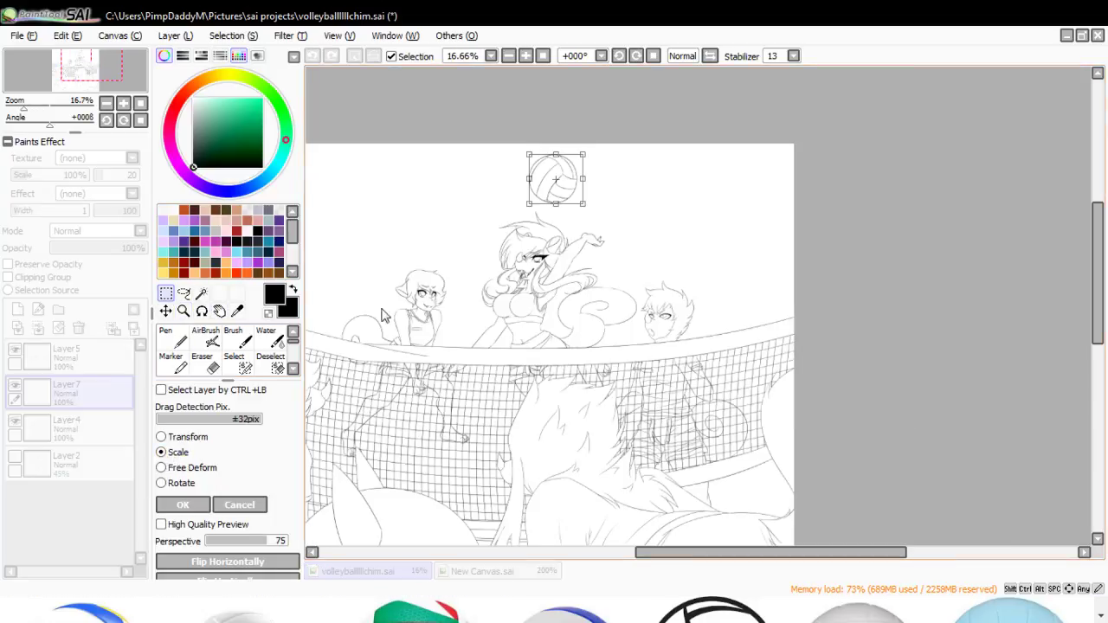
pyautogui.moveTo(528, 204); pyautogui.dragTo(500, 172)
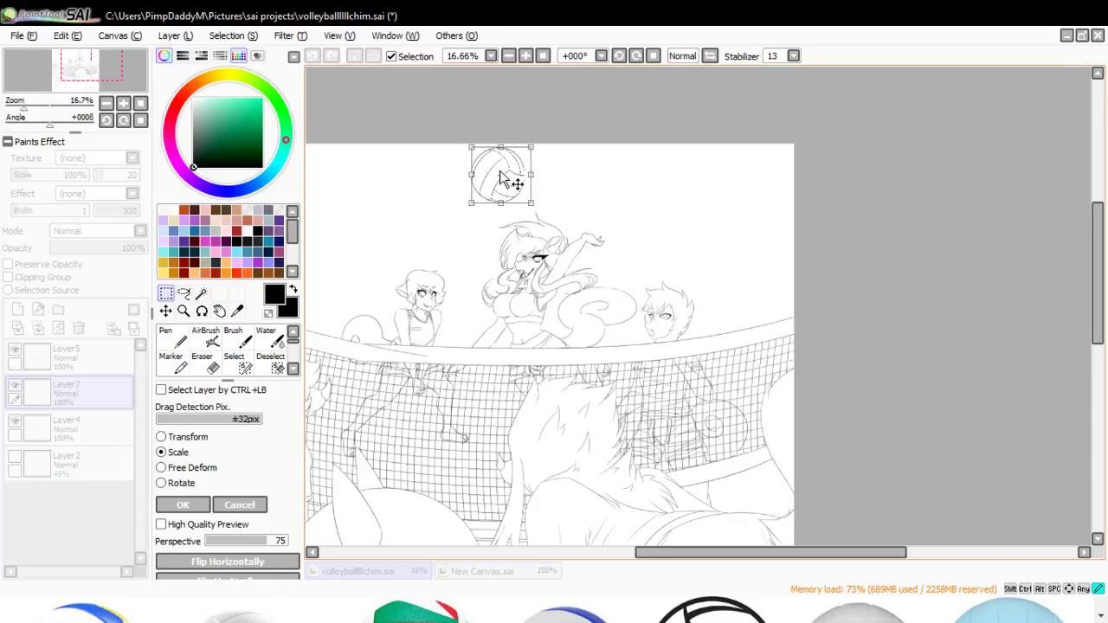
pyautogui.click(205, 506)
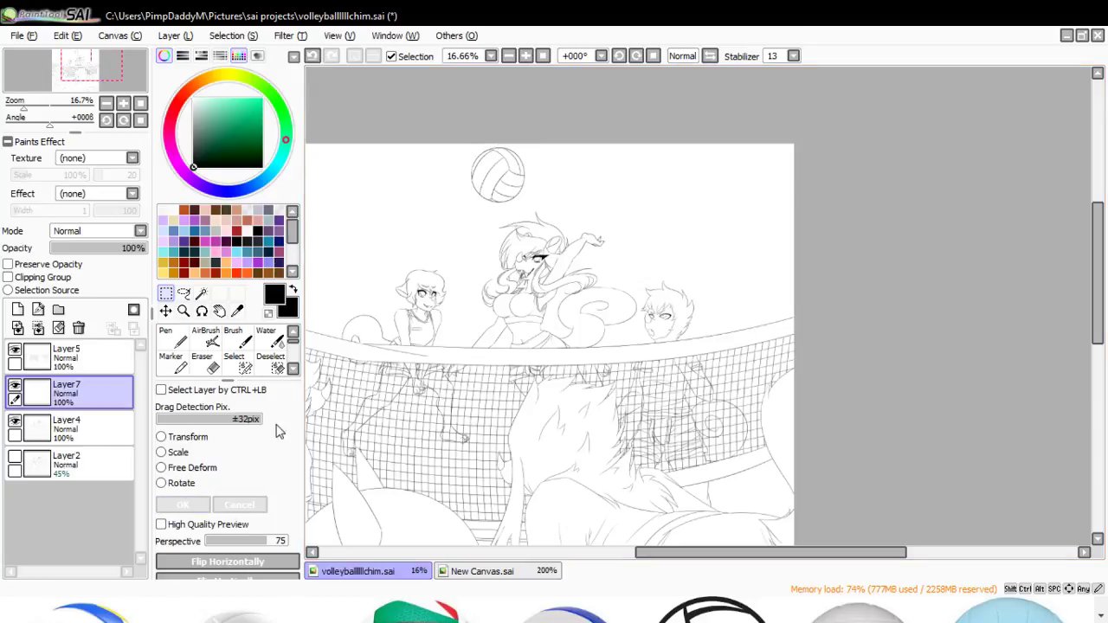
pyautogui.click(161, 452)
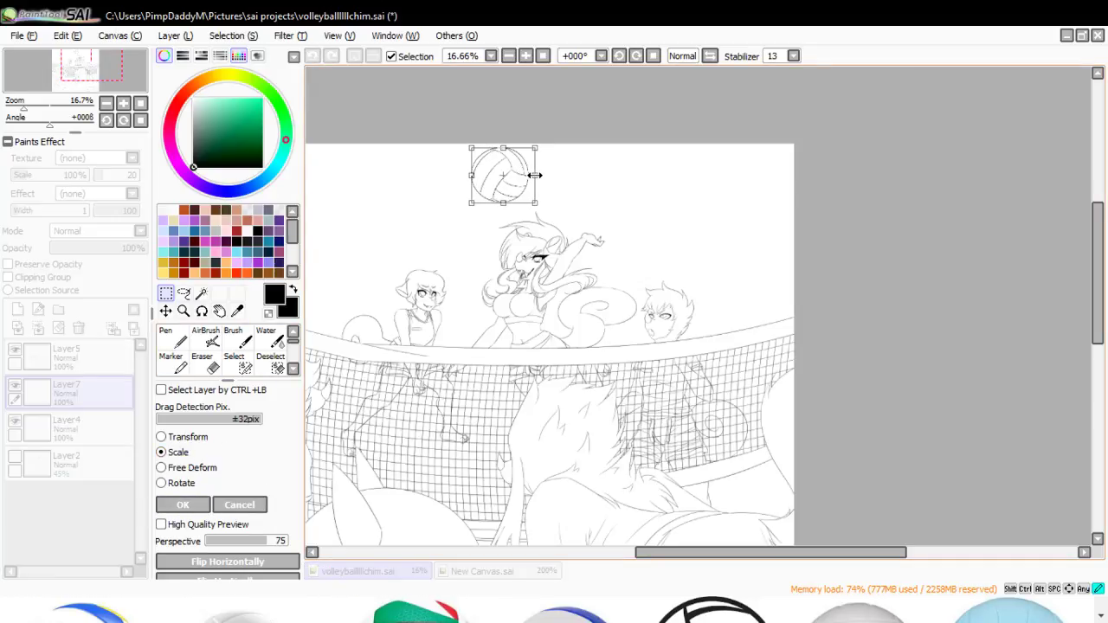
pyautogui.click(201, 505)
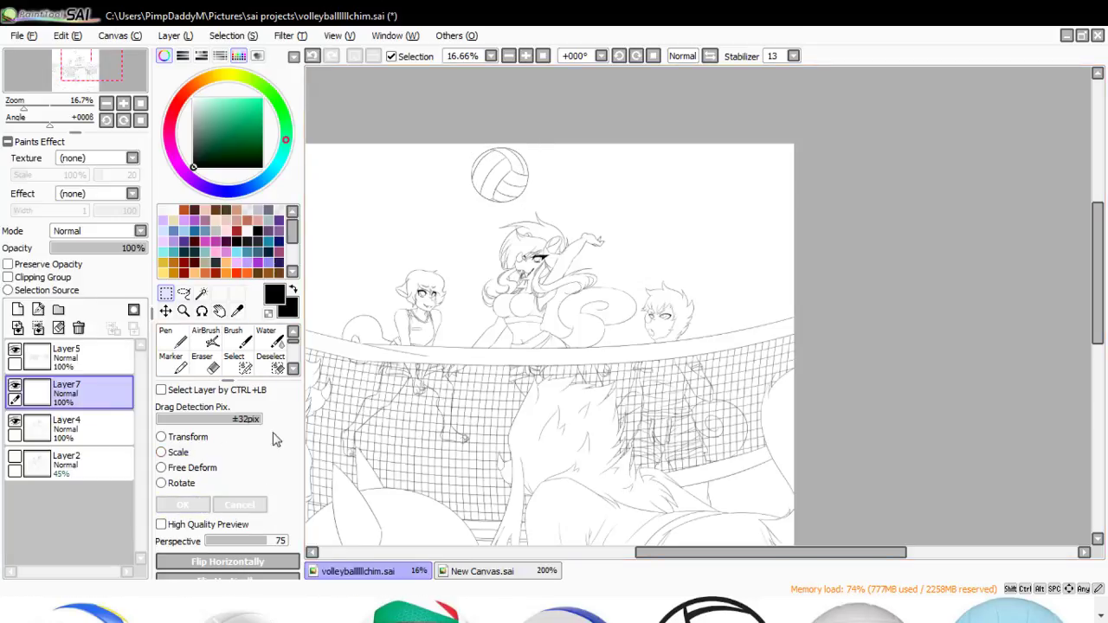
# - Check the resized ball up close and in the full picture, save the file, and merge the ball layer into Layer4
pyautogui.click(182, 311)
pyautogui.click(532, 170)
pyautogui.click(525, 170)
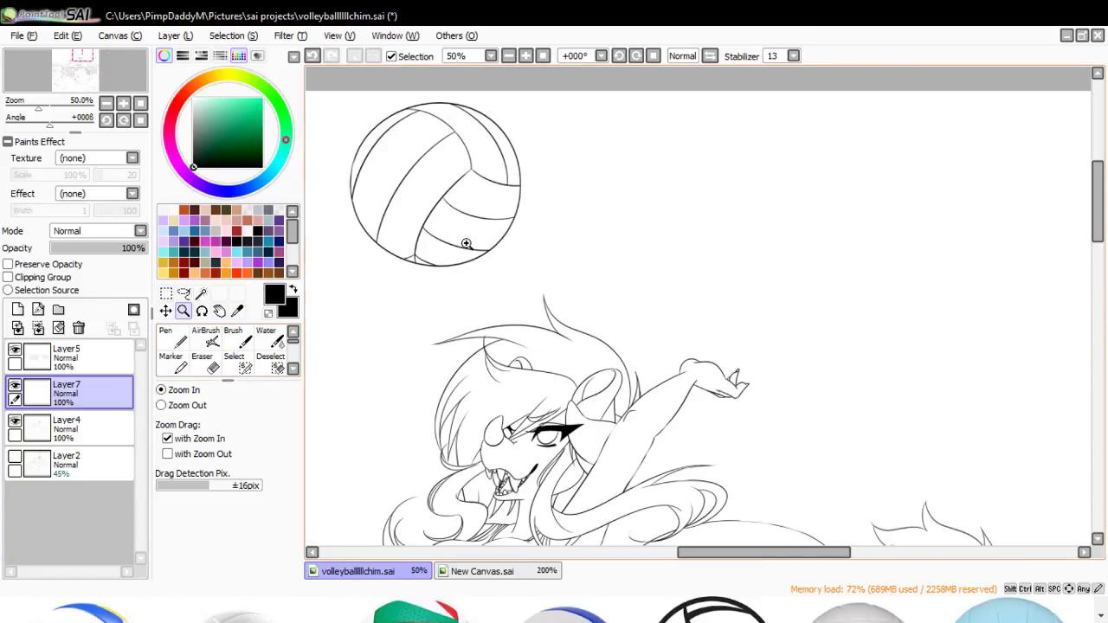
pyautogui.click(206, 407)
pyautogui.click(559, 136)
pyautogui.click(563, 137)
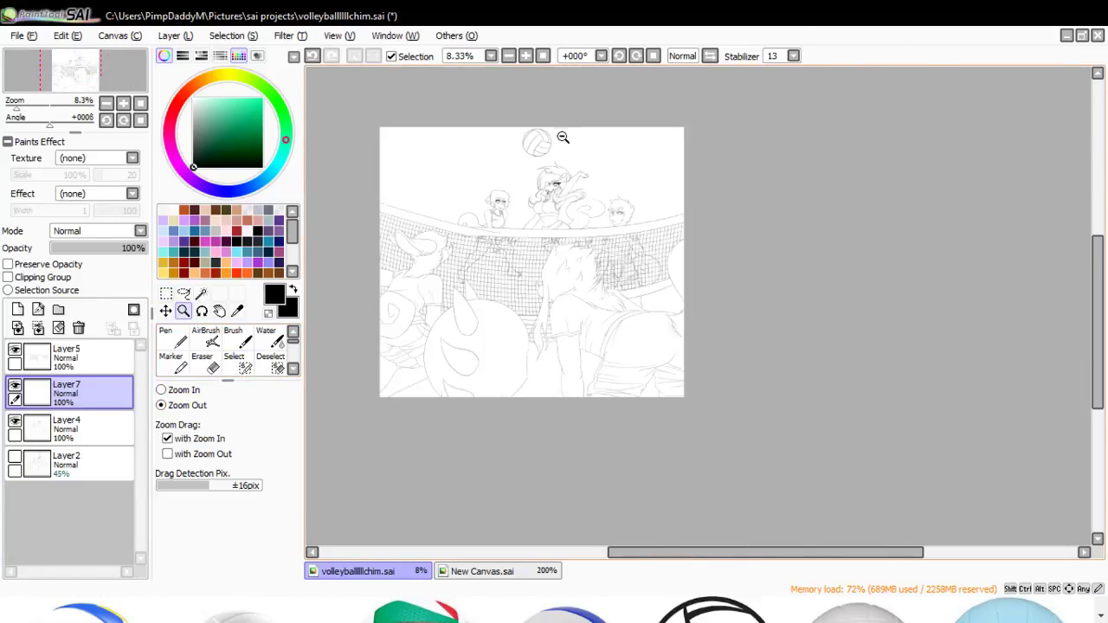
pyautogui.press('ctrl')
pyautogui.hotkey('ctrl', 'e')
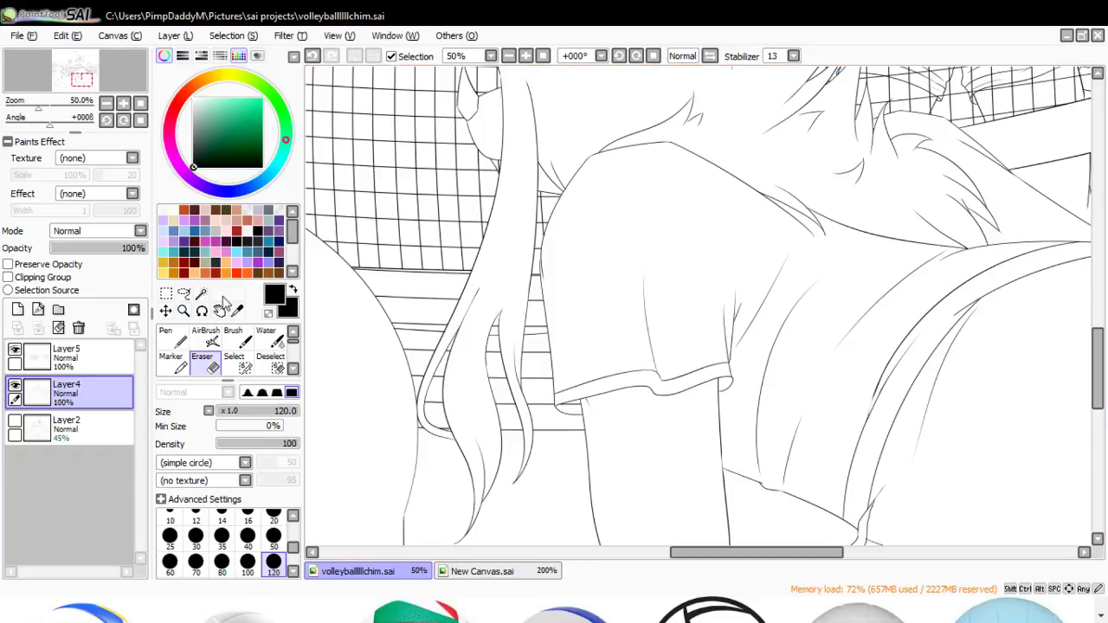
# - On Layer4, select the gaps below the net around the foreground player's hair with the Magic Wand, covering missed slivers with the Select brush
pyautogui.click(201, 293)
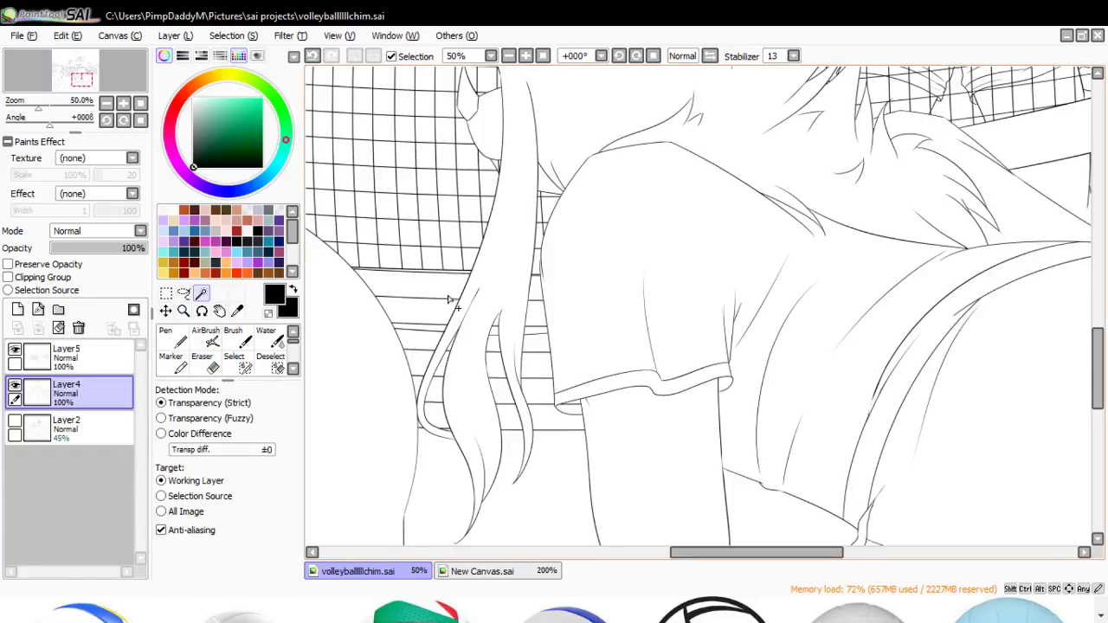
pyautogui.click(411, 299)
pyautogui.click(532, 327)
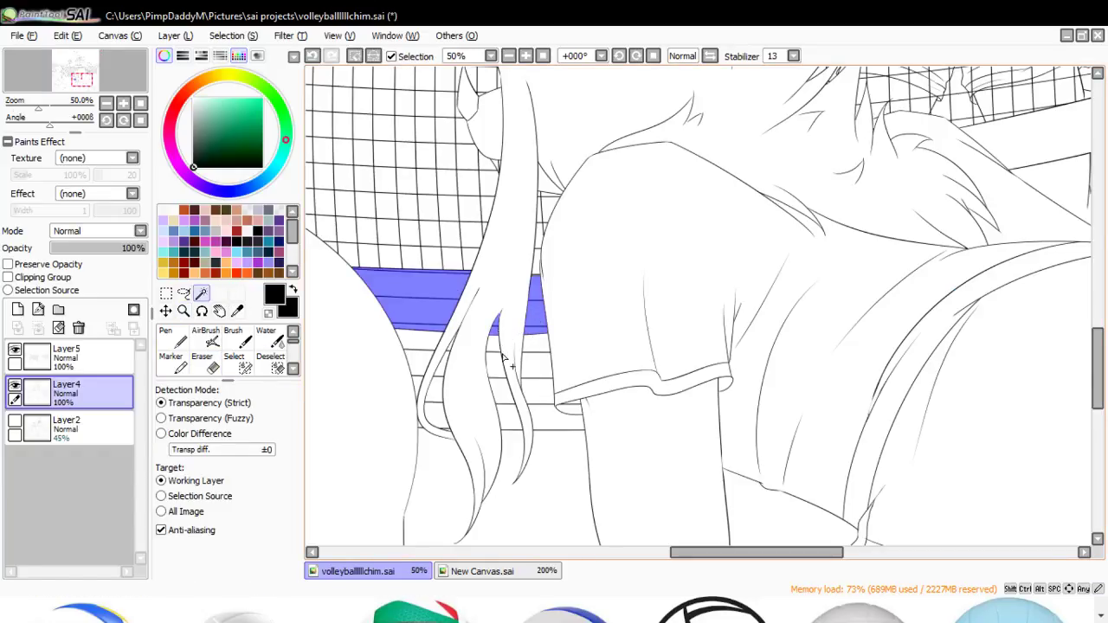
pyautogui.click(525, 364)
pyautogui.click(440, 381)
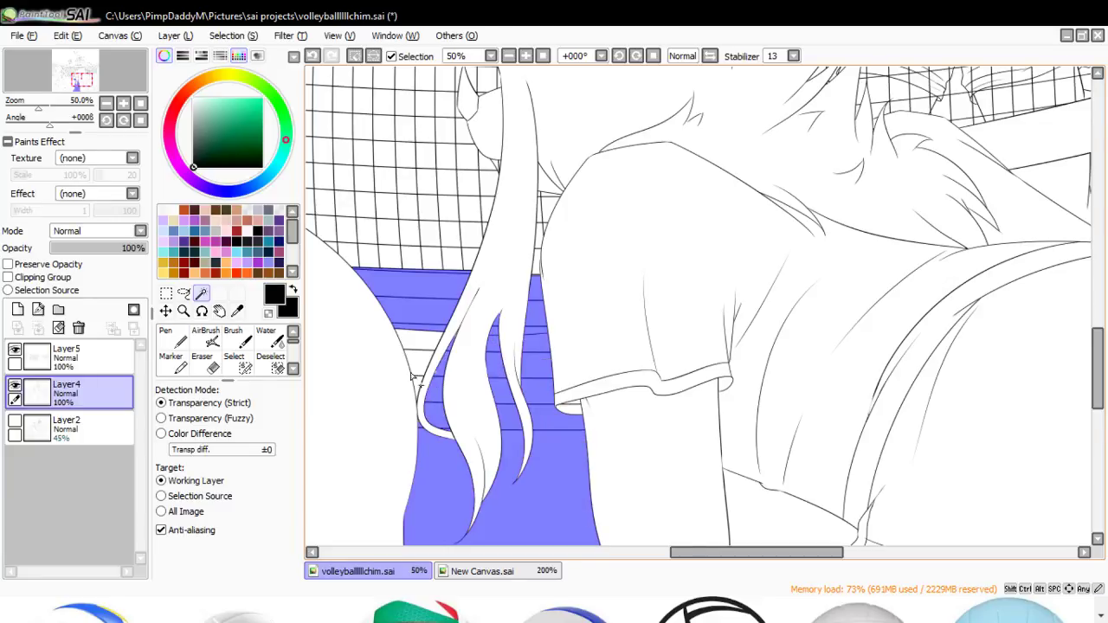
pyautogui.click(419, 365)
pyautogui.click(236, 363)
pyautogui.moveTo(421, 363)
pyautogui.mouseDown()
pyautogui.moveTo(464, 396)
pyautogui.moveTo(556, 403)
pyautogui.moveTo(544, 465)
pyautogui.mouseUp()
# - On Layer5, erase the extra horizontal net lines inside the selection with the Eraser at size 120, and clear the selection
pyautogui.click(93, 366)
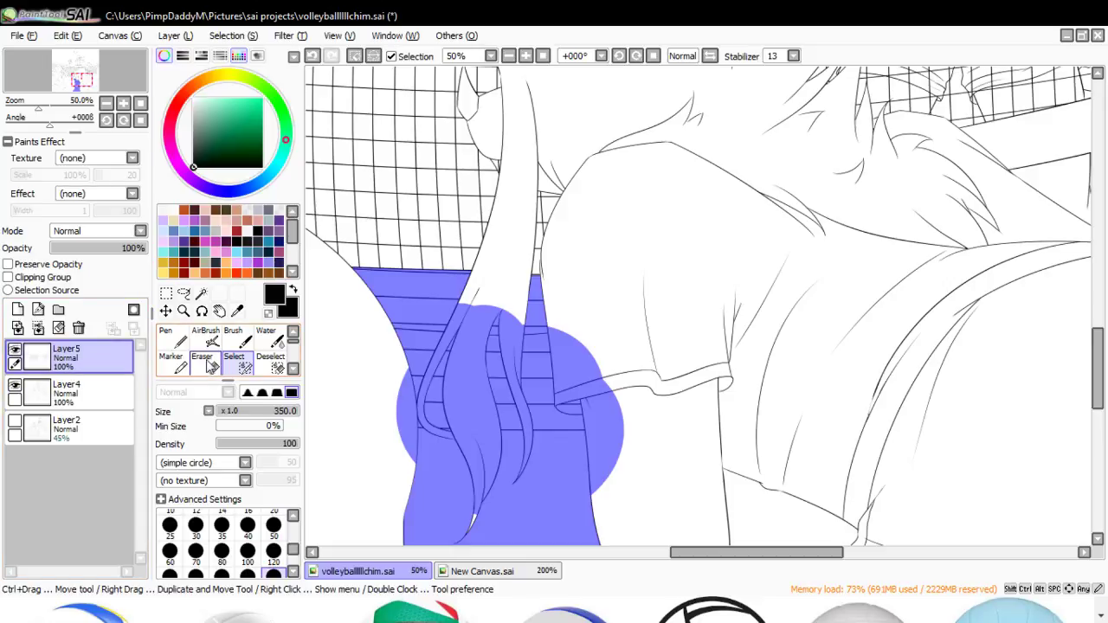
pyautogui.click(202, 362)
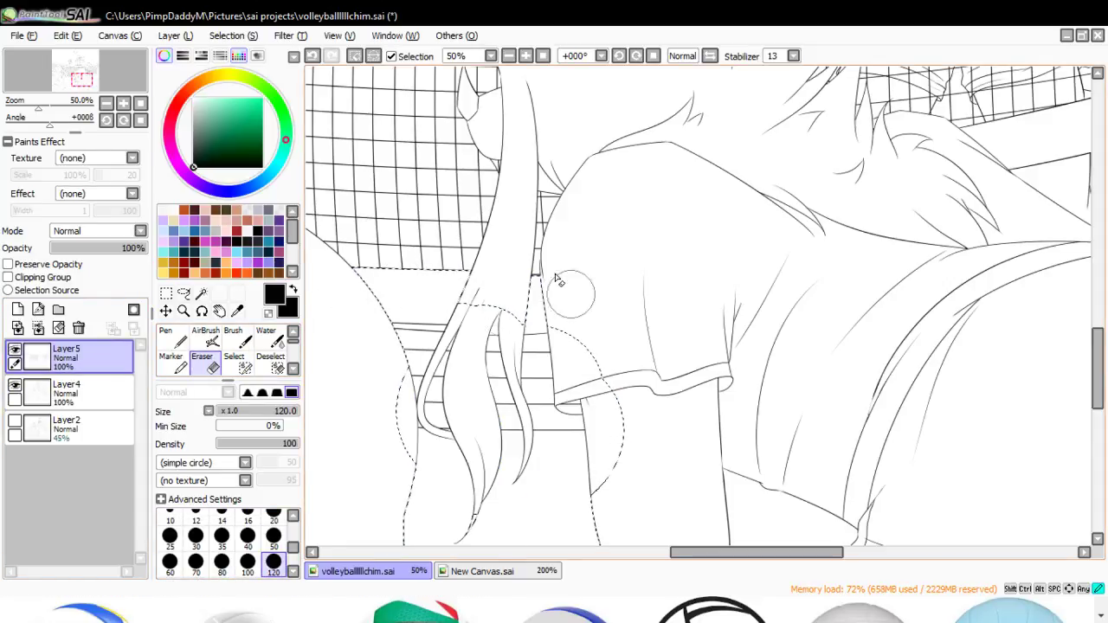
pyautogui.moveTo(568, 293)
pyautogui.mouseDown()
pyautogui.moveTo(585, 352)
pyautogui.moveTo(392, 355)
pyautogui.mouseUp()
pyautogui.moveTo(449, 399)
pyautogui.mouseDown()
pyautogui.moveTo(465, 382)
pyautogui.moveTo(579, 401)
pyautogui.moveTo(607, 461)
pyautogui.mouseUp()
pyautogui.click(166, 293)
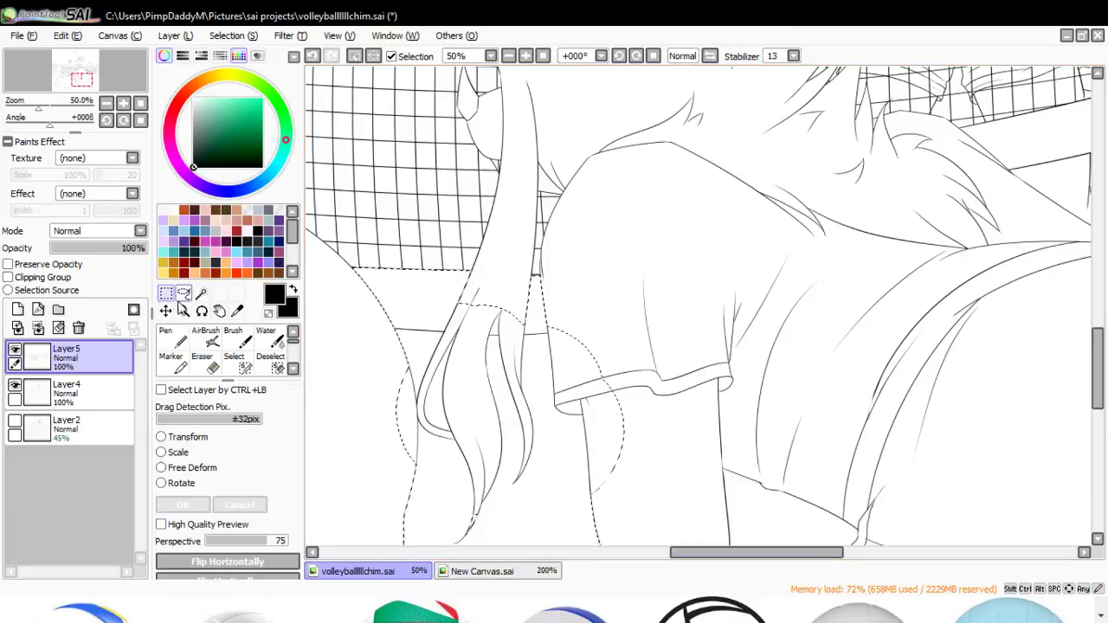
pyautogui.hotkey('ctrl', 'd')
# - Erase the stray net lines around the left foreground player's arm, below the sleeve, on Layer5 with the Eraser at size 120
pyautogui.click(184, 310)
pyautogui.click(178, 405)
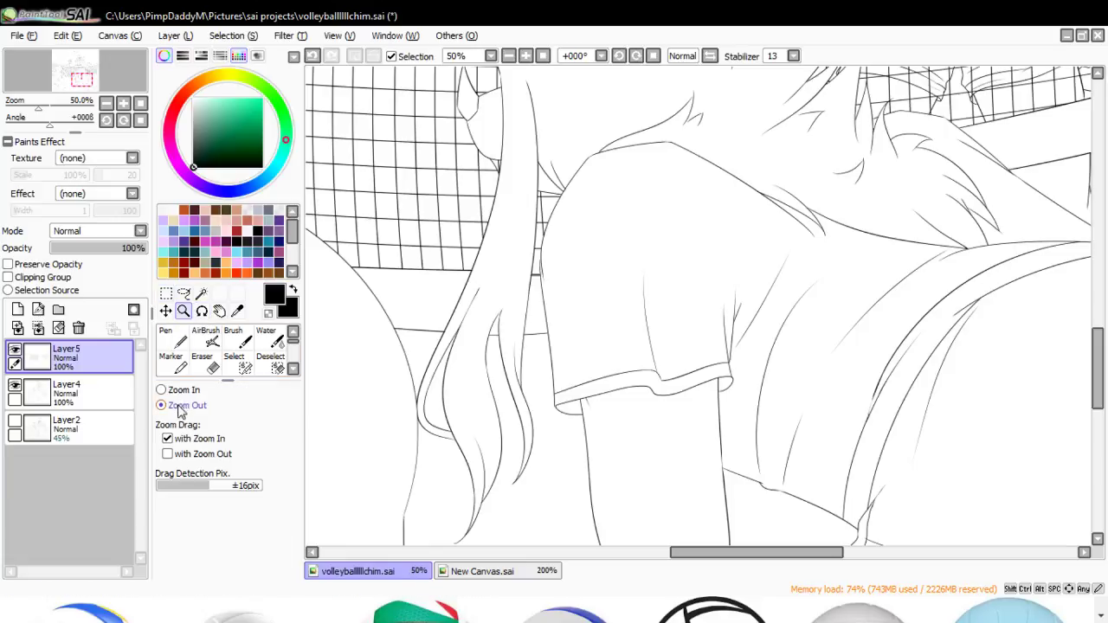
pyautogui.click(564, 289)
pyautogui.click(600, 299)
pyautogui.click(650, 313)
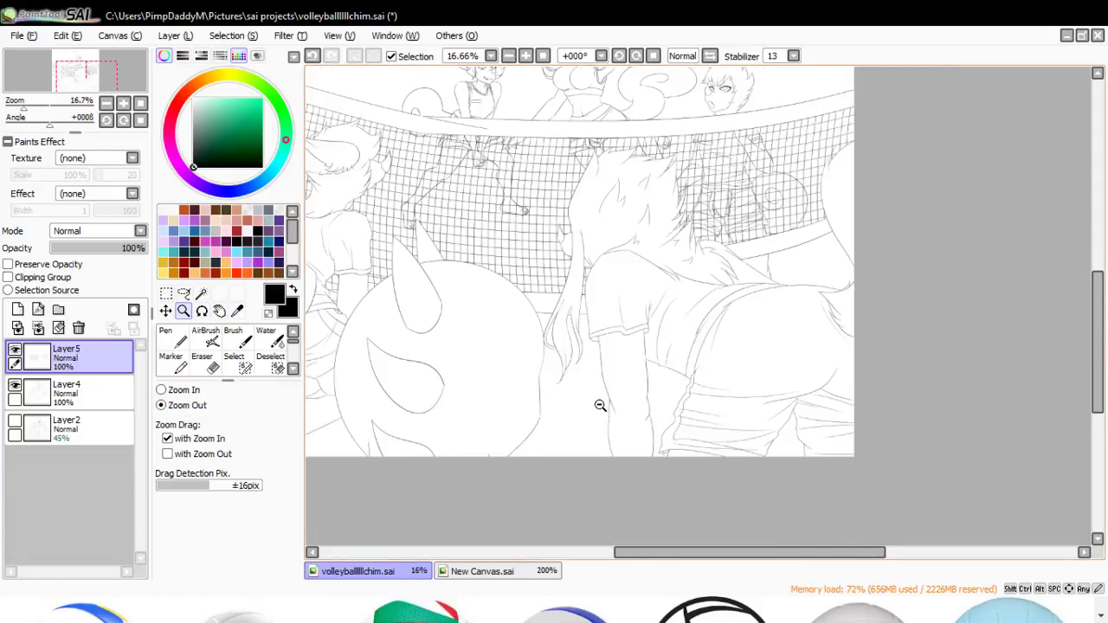
pyautogui.click(600, 405)
pyautogui.click(177, 388)
pyautogui.click(425, 336)
pyautogui.click(429, 334)
pyautogui.click(431, 312)
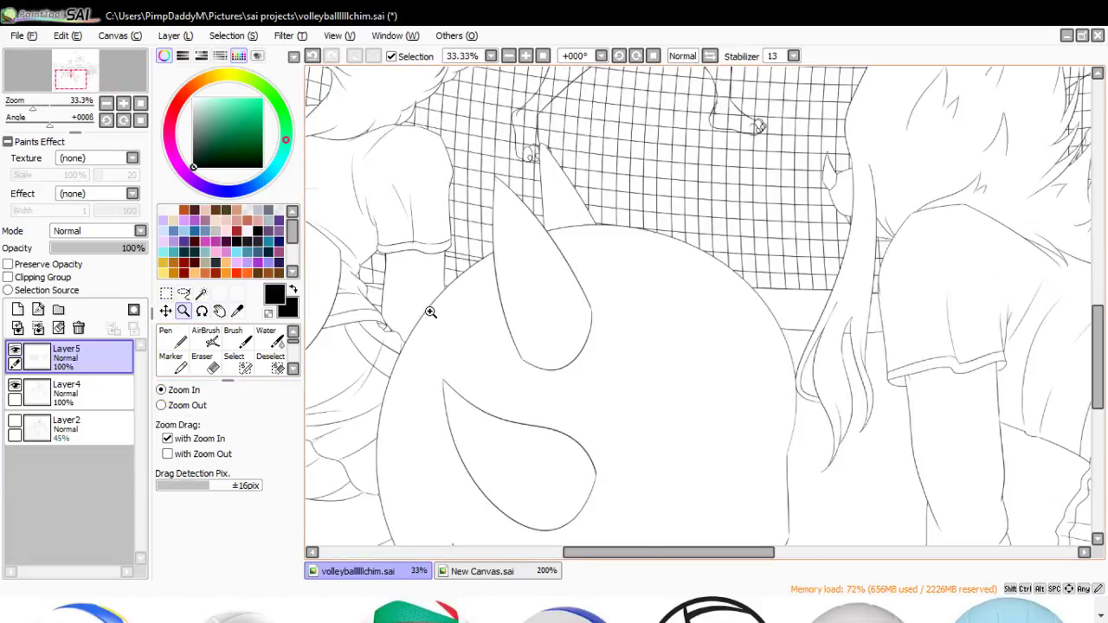
pyautogui.click(374, 262)
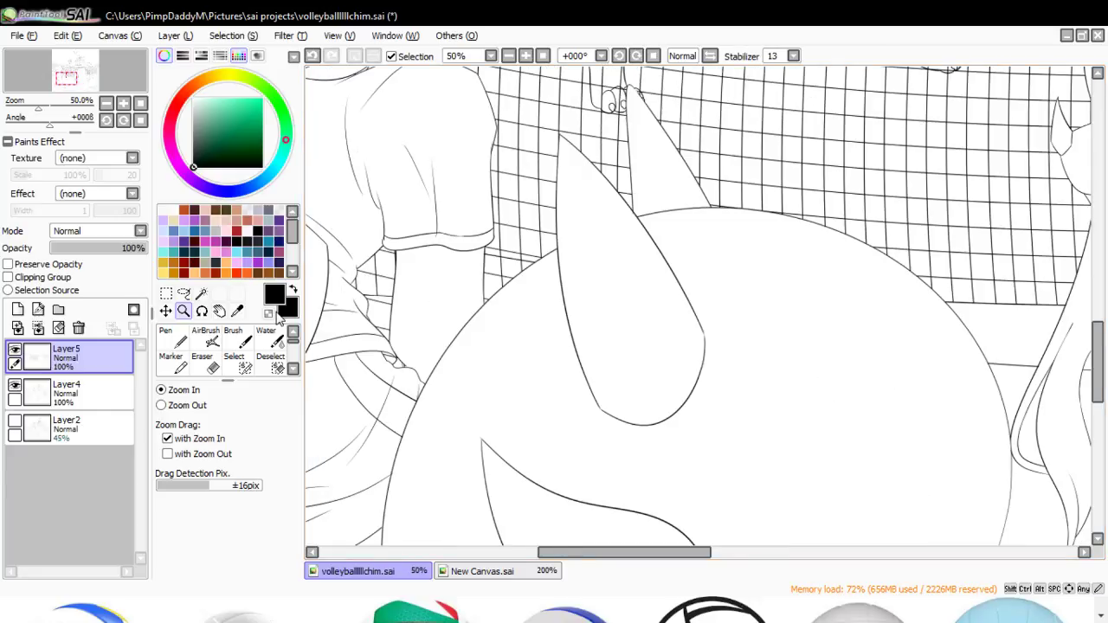
pyautogui.press('e')
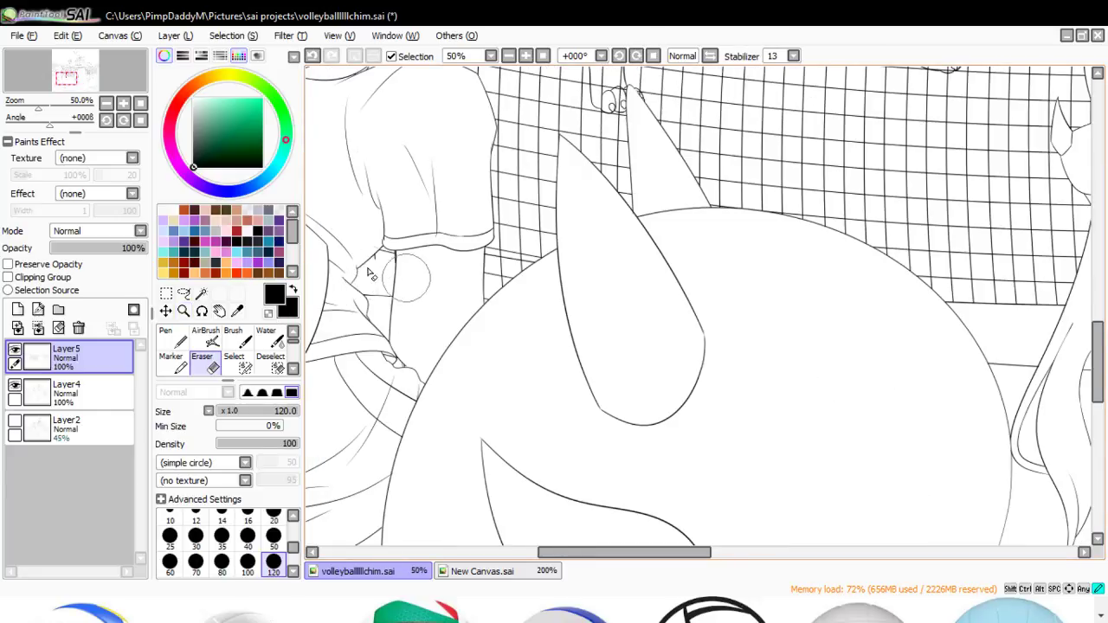
pyautogui.moveTo(416, 296)
pyautogui.mouseDown()
pyautogui.moveTo(488, 296)
pyautogui.moveTo(493, 281)
pyautogui.moveTo(488, 291)
pyautogui.moveTo(506, 284)
pyautogui.moveTo(479, 273)
pyautogui.moveTo(540, 288)
pyautogui.moveTo(472, 269)
pyautogui.moveTo(519, 277)
pyautogui.mouseUp()
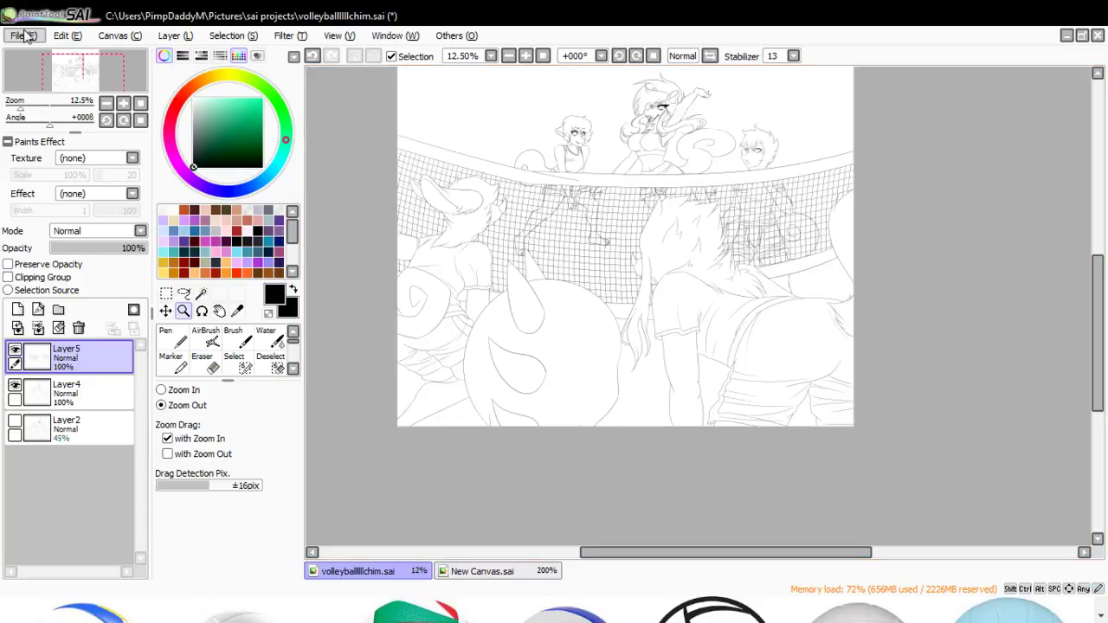
# - Save the volleyball drawing and switch to the New Canvas.sai character reference
pyautogui.hotkey('ctrl', 's')
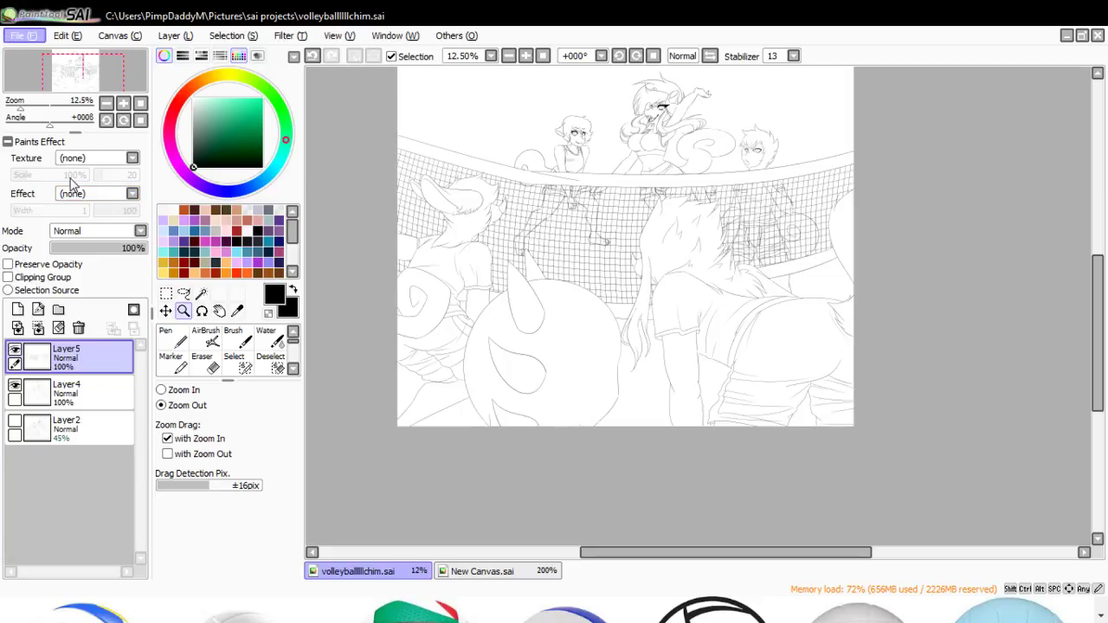
pyautogui.click(485, 576)
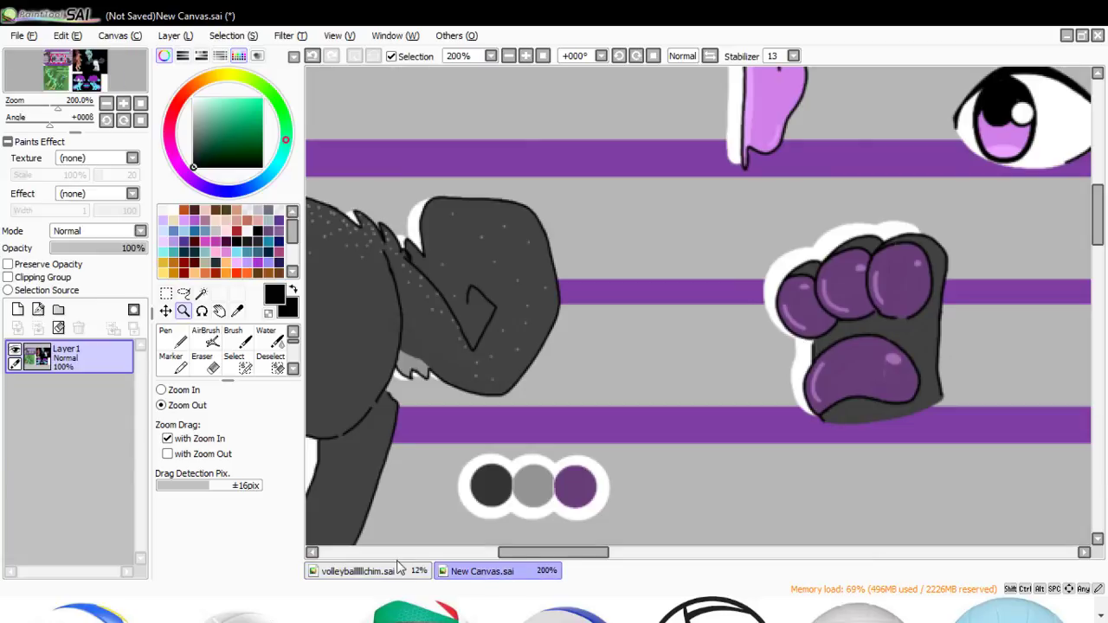